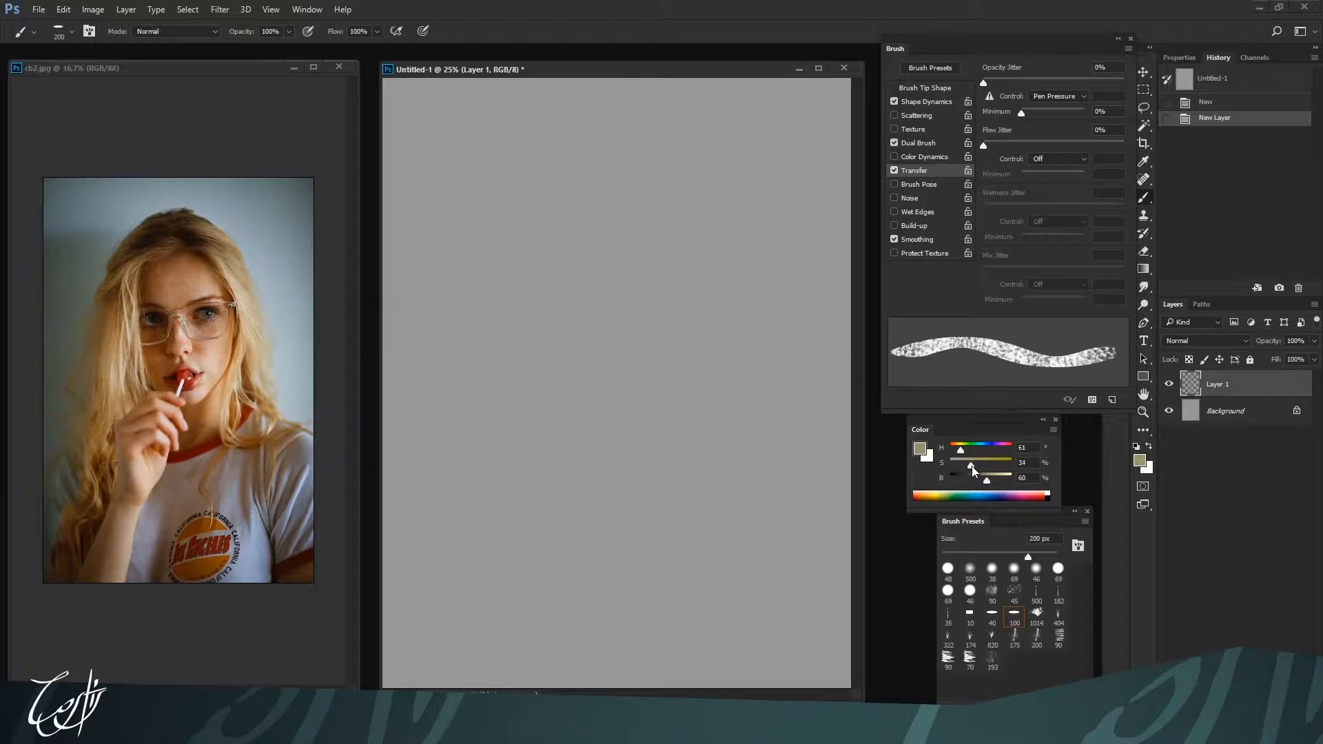
Enlarge the brush and paint a curved olive-yellow stroke for the hair in the upper-left part of the canvas
key(bracketright)
key(bracketright)
mouse_move(523, 287)
mouse_down()
mouse_move(519, 307)
mouse_move(550, 241)
mouse_up()
drag(563, 212, 527, 413)
Set the paint hue to 209 and paint a soft muted-blue patch along the canvas's left edge
key(bracketright)
click(985, 448)
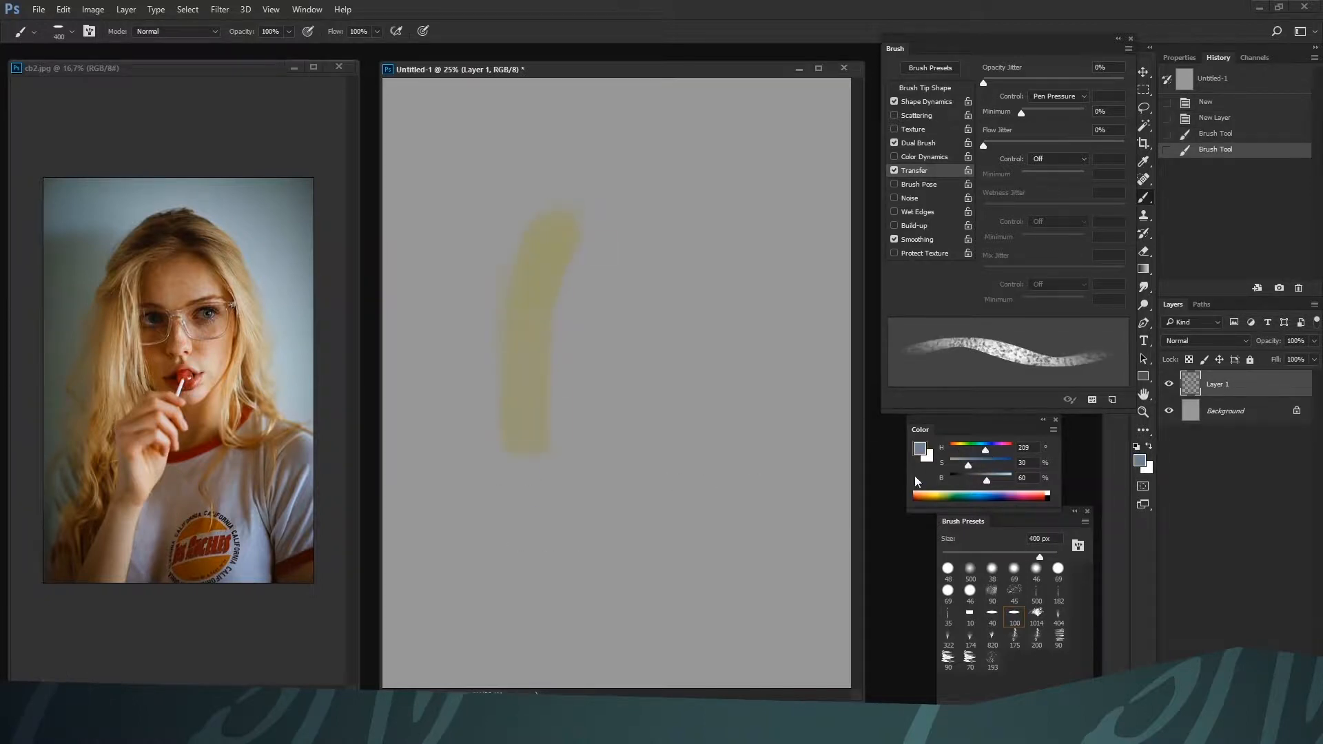
key(bracketright)
drag(428, 274, 452, 427)
Set the hue to 98 and paint soft green over the blue patch along the canvas's left edge
click(967, 447)
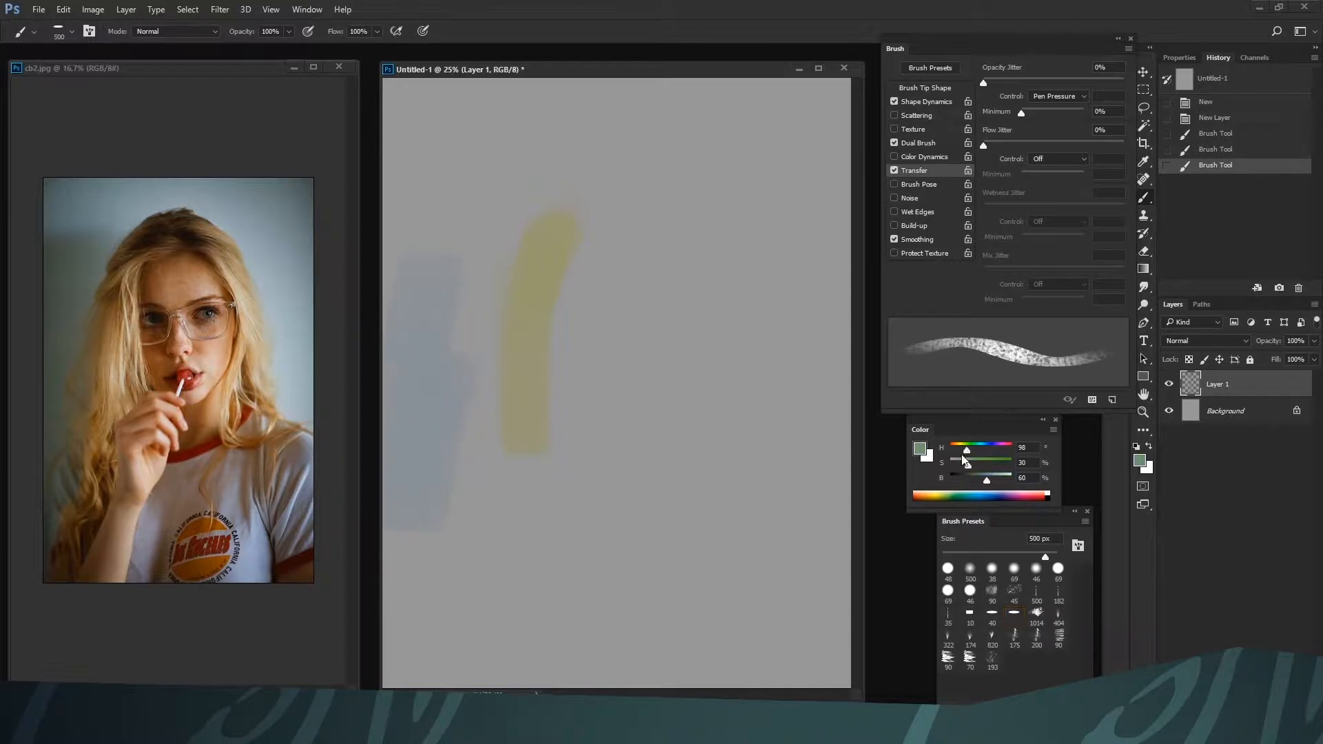
key(bracketleft)
mouse_move(434, 246)
mouse_down()
mouse_move(434, 419)
mouse_move(454, 545)
mouse_up()
key(ctrl+minus)
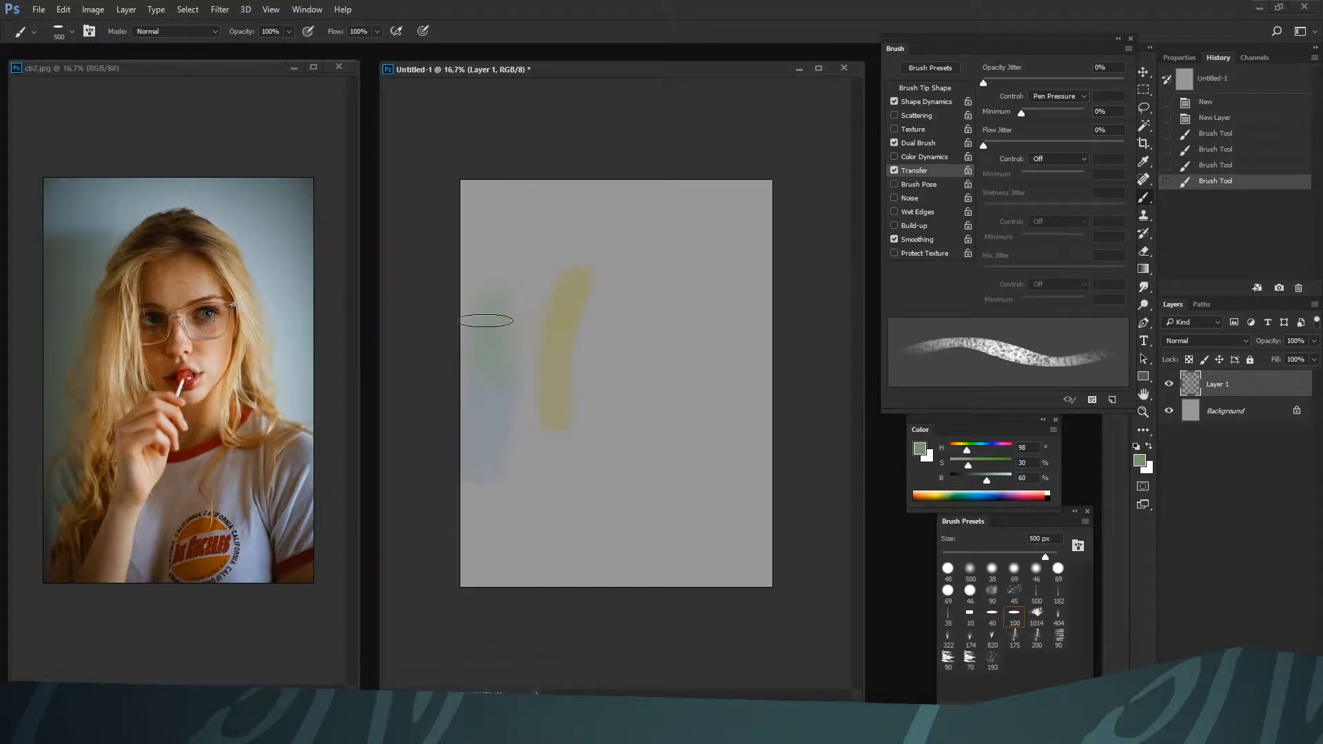
key(bracketright)
drag(498, 480, 487, 475)
drag(483, 441, 506, 480)
Darken the green to 42% saturation and 41% brightness and paint it over the left-edge patch
drag(985, 480, 975, 479)
click(975, 465)
drag(502, 454, 509, 479)
key(bracketleft)
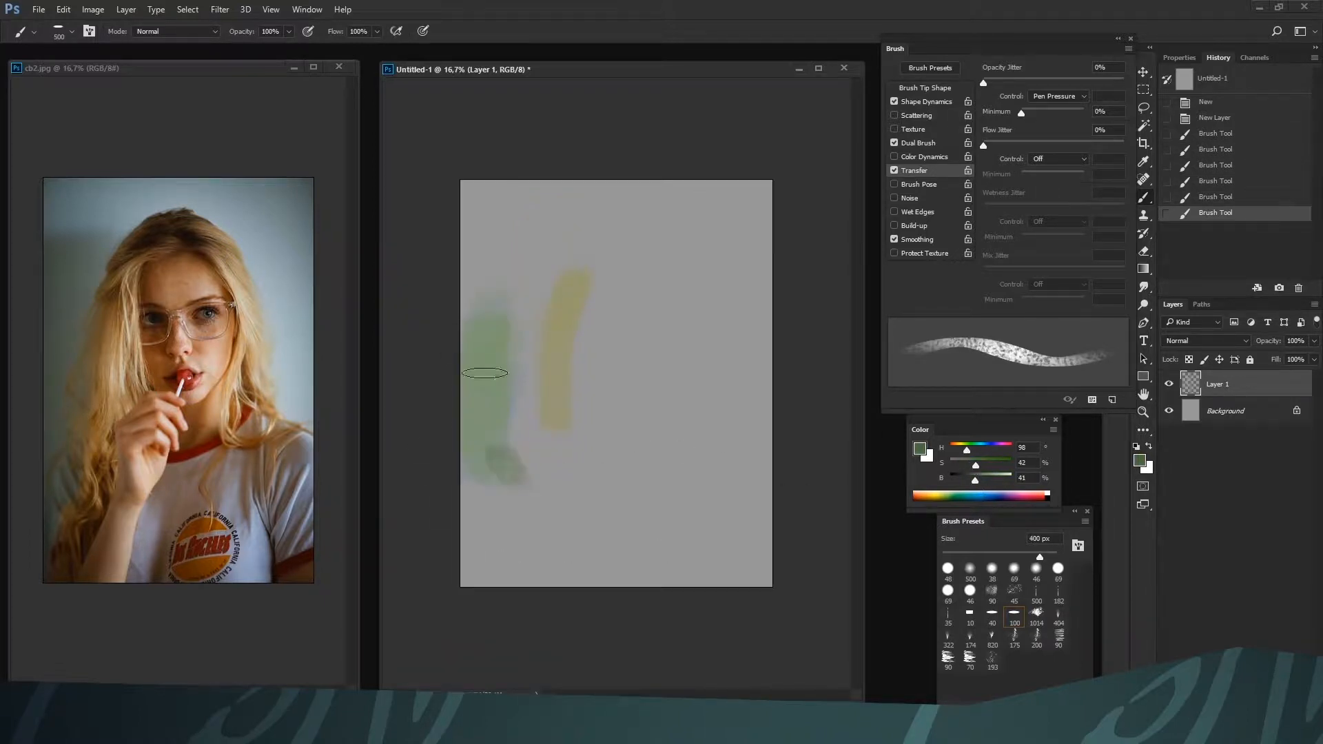
mouse_move(489, 326)
mouse_down()
mouse_move(492, 465)
mouse_move(473, 517)
mouse_move(490, 260)
mouse_move(511, 317)
mouse_move(496, 190)
mouse_move(513, 273)
mouse_up()
Collapse the brush settings and block in the upper background with large teal strokes, hue 172, using an enlarged brush
key(bracketright)
click(1116, 41)
key(bracketright)
mouse_move(564, 212)
mouse_down()
mouse_move(576, 200)
mouse_move(664, 221)
mouse_move(745, 280)
mouse_move(740, 224)
mouse_up()
mouse_move(679, 267)
mouse_down()
mouse_move(629, 230)
mouse_move(624, 265)
mouse_up()
drag(558, 306, 573, 259)
drag(700, 213, 702, 224)
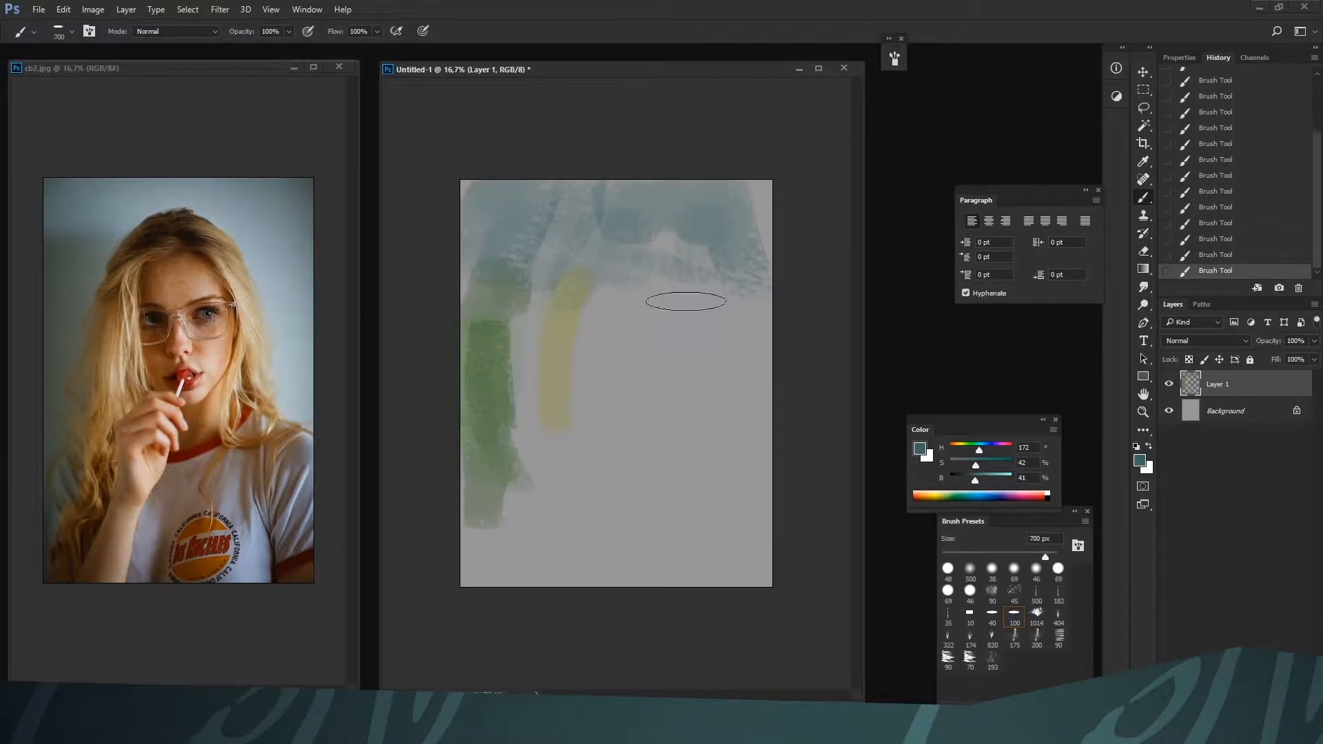
Extend the teal background down the right side of the canvas
drag(685, 330, 692, 258)
key(bracketright)
mouse_move(717, 411)
mouse_down()
mouse_move(719, 286)
mouse_move(743, 399)
mouse_up()
key(bracketleft)
mouse_move(753, 190)
mouse_down()
mouse_move(754, 430)
mouse_move(776, 471)
mouse_move(753, 539)
mouse_up()
Choose the 500 textured brush preset, enlarge it, and paint teal texture in the lower-right and lower-left background
click(1034, 600)
key(bracketright)
key(bracketright)
key(bracketright)
key(bracketright)
key(bracketright)
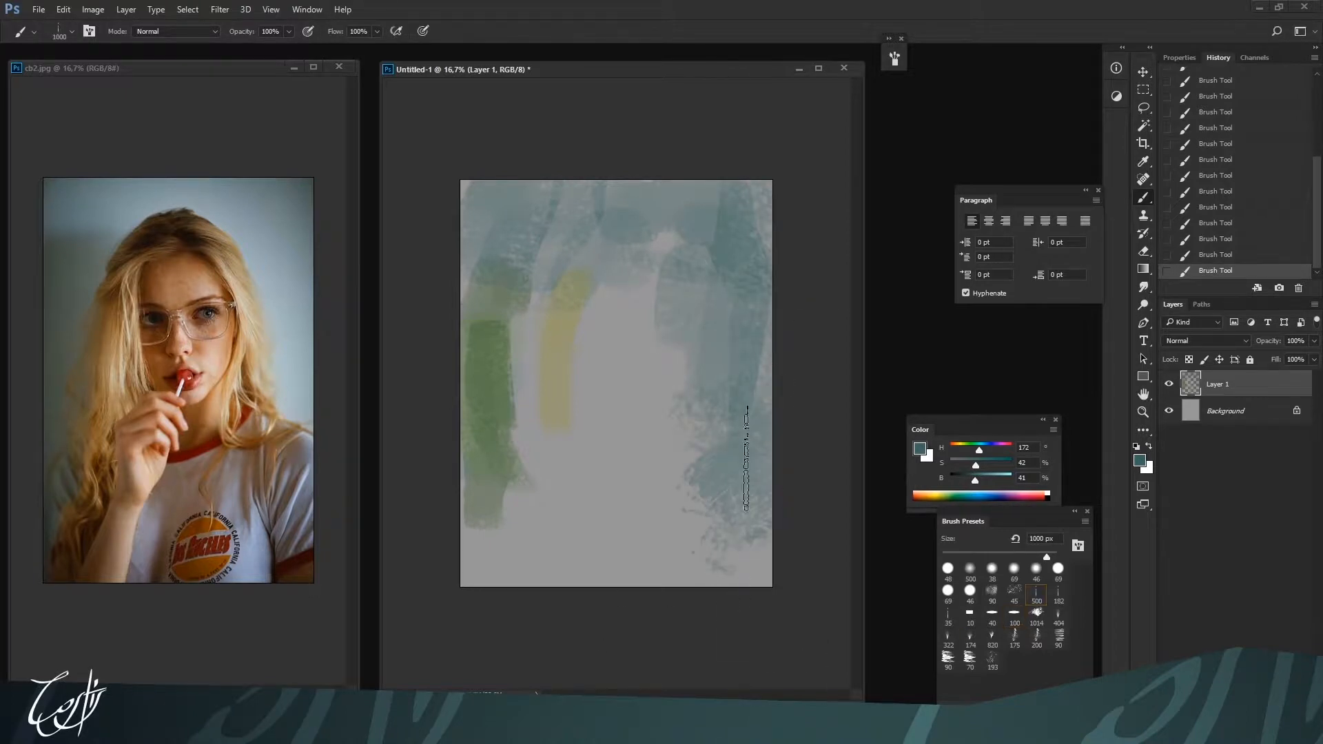
drag(746, 459, 708, 561)
key(bracketleft)
key(bracketleft)
drag(537, 555, 471, 544)
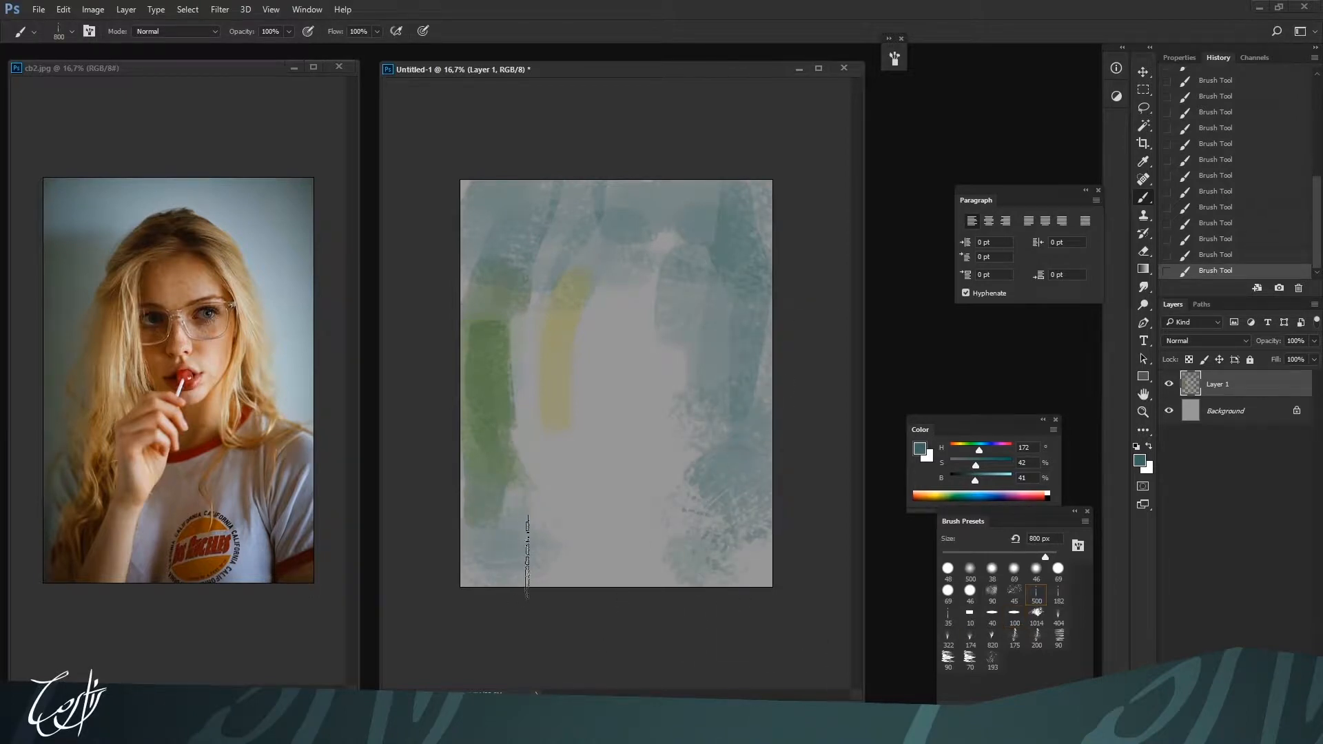
Switch to the Mixer Brush with the 182 preset and blend the green into the teal along the upper-left edge
key(bracketleft)
key(bracketleft)
key(shift+b)
key(shift+b)
key(shift+b)
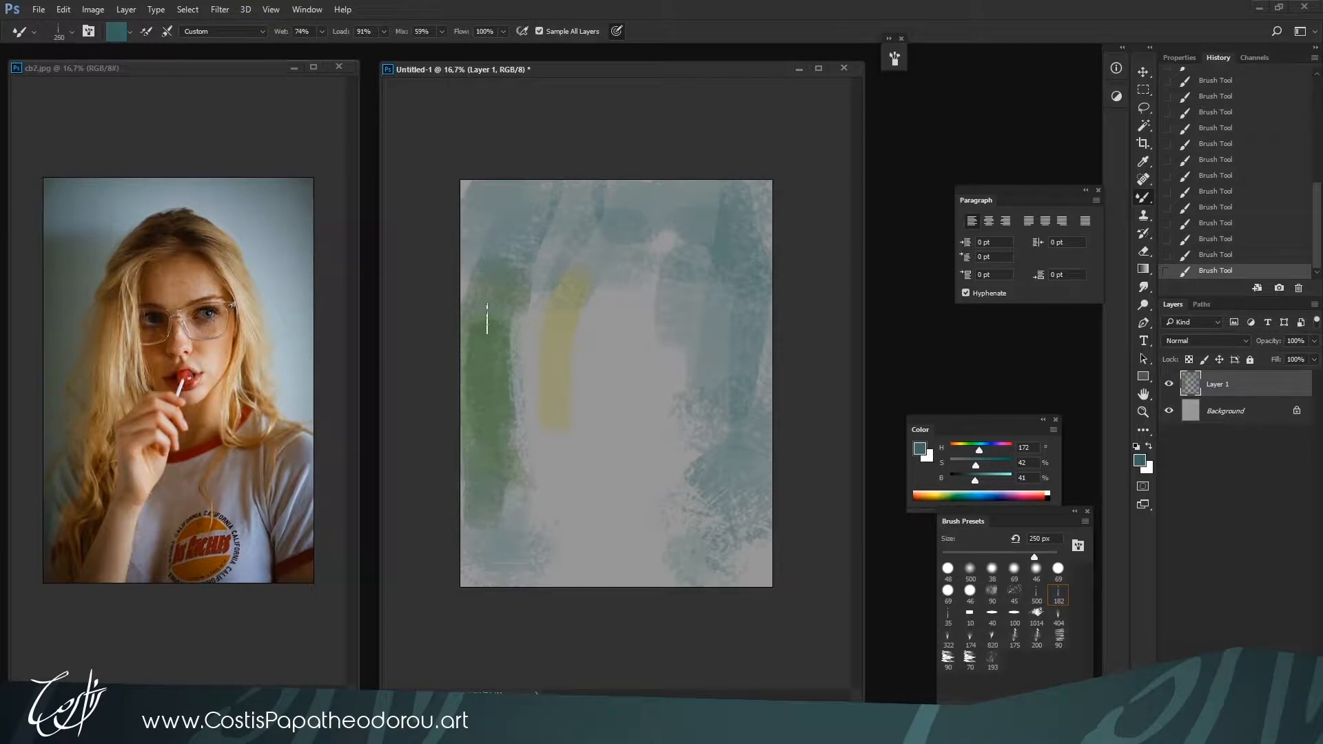
mouse_move(491, 326)
mouse_down()
mouse_move(465, 347)
mouse_move(500, 213)
mouse_up()
drag(496, 284, 488, 432)
drag(473, 329, 466, 495)
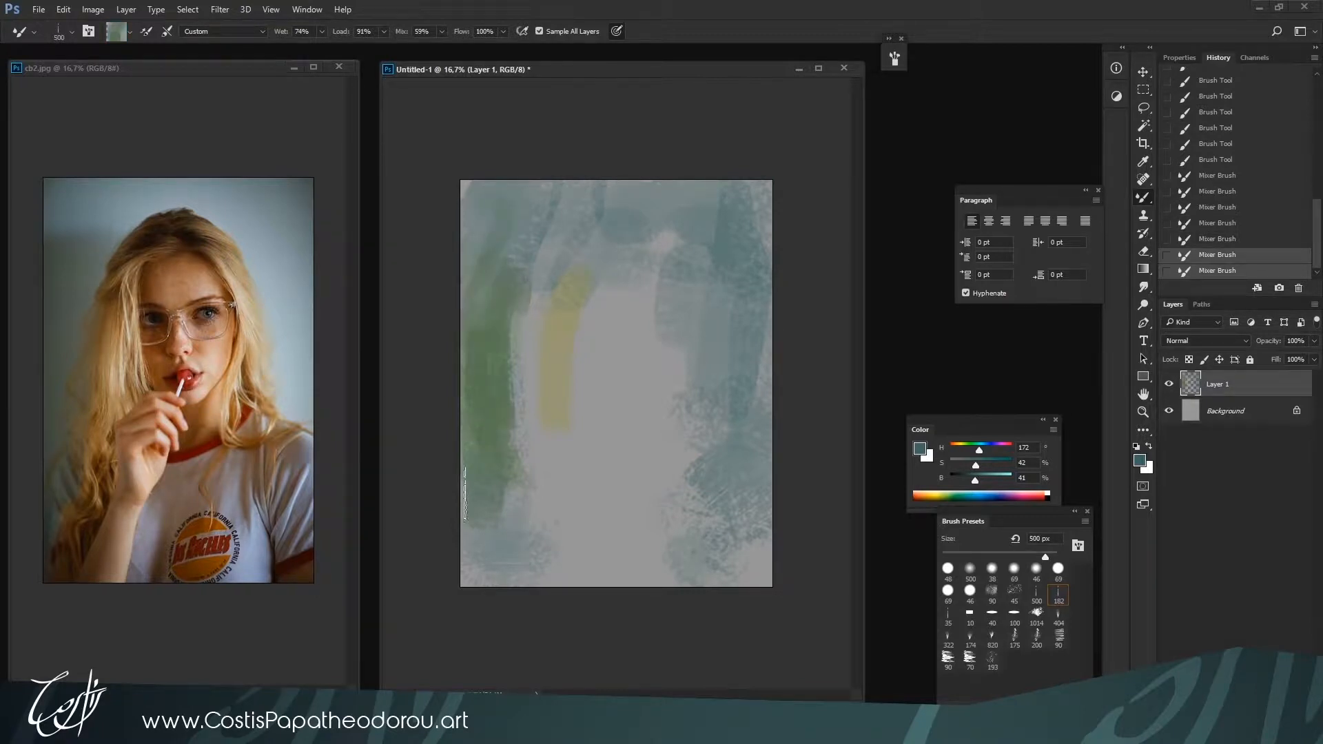
Load the green from the canvas and blend it down into the lower-left corner
mouse_move(504, 372)
mouse_down()
mouse_move(523, 492)
mouse_move(530, 480)
mouse_move(486, 527)
mouse_up()
alt+click(484, 446)
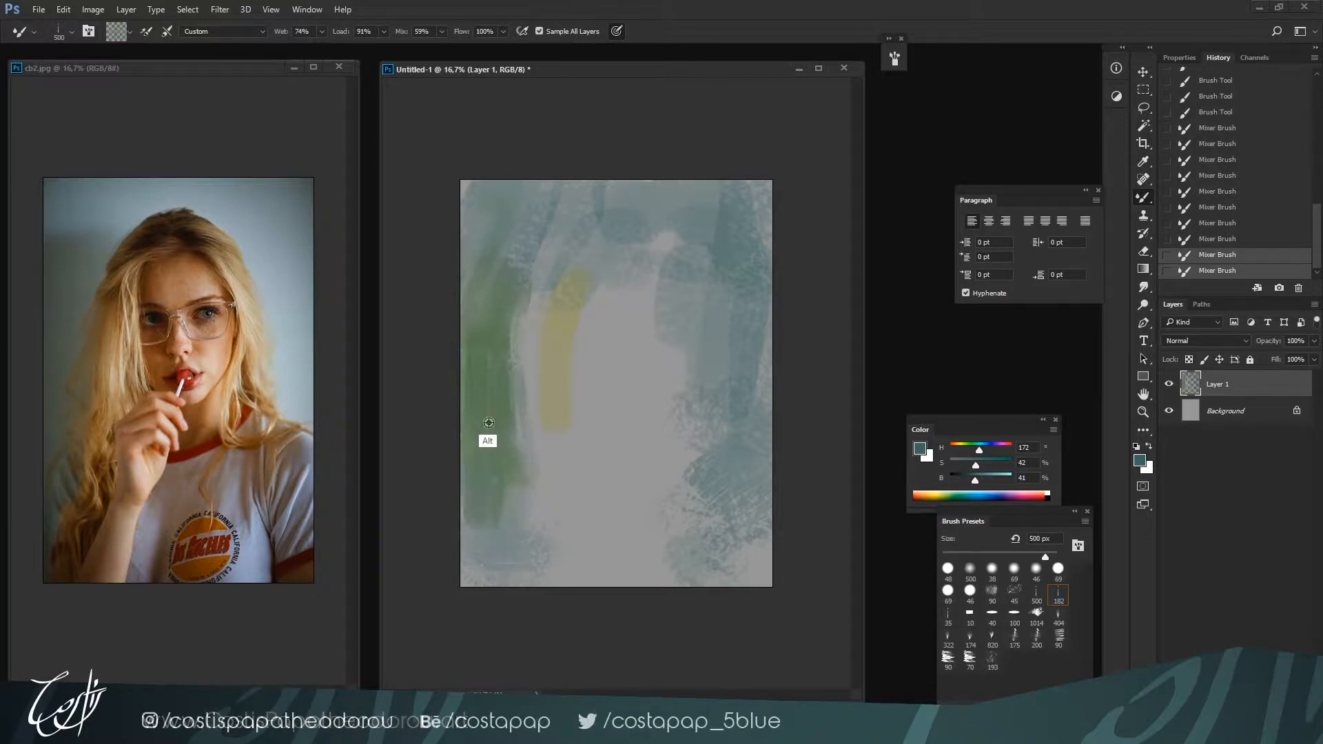
mouse_move(471, 460)
mouse_down()
mouse_move(488, 573)
mouse_move(508, 593)
mouse_up()
mouse_move(508, 521)
mouse_down()
mouse_move(478, 548)
mouse_move(508, 549)
mouse_move(500, 519)
mouse_move(467, 615)
mouse_up()
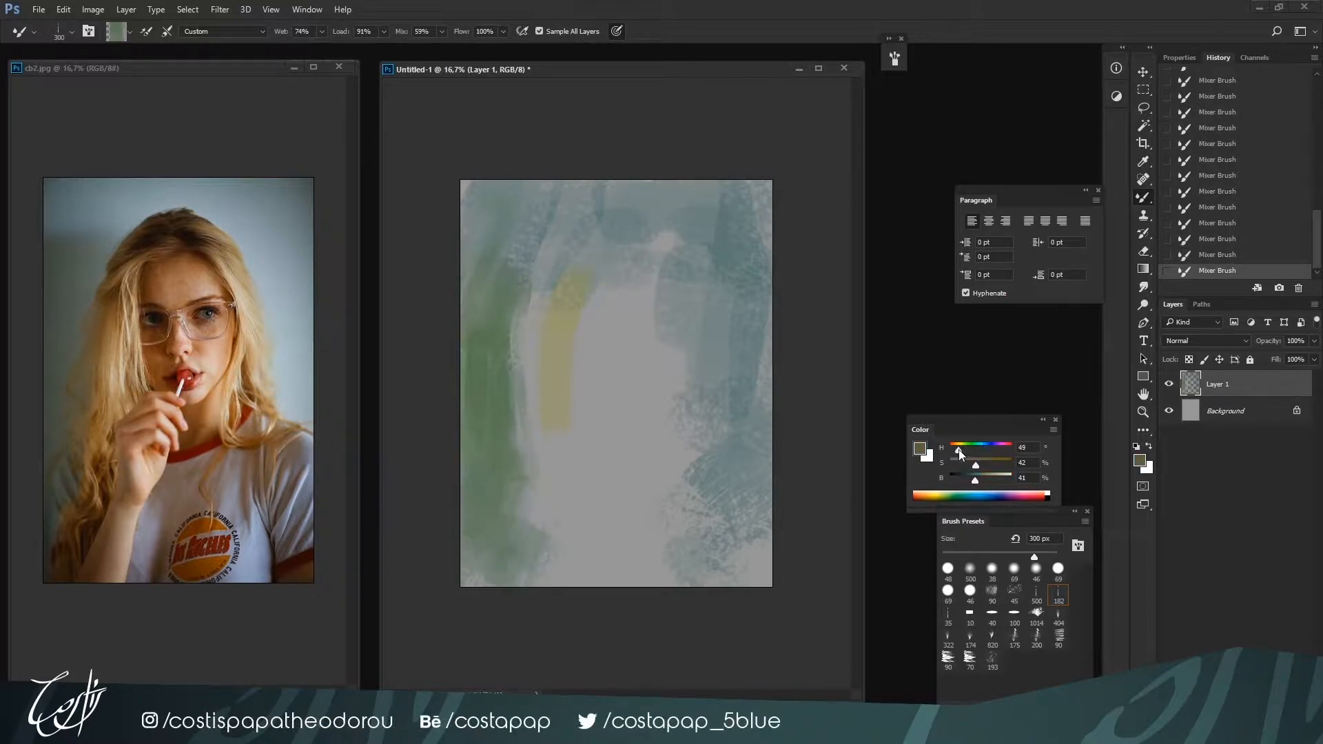
Set a golden yellow, make the Mixer Brush load solid colors only, and paint strokes along the outer left hair
drag(976, 465, 987, 481)
click(129, 35)
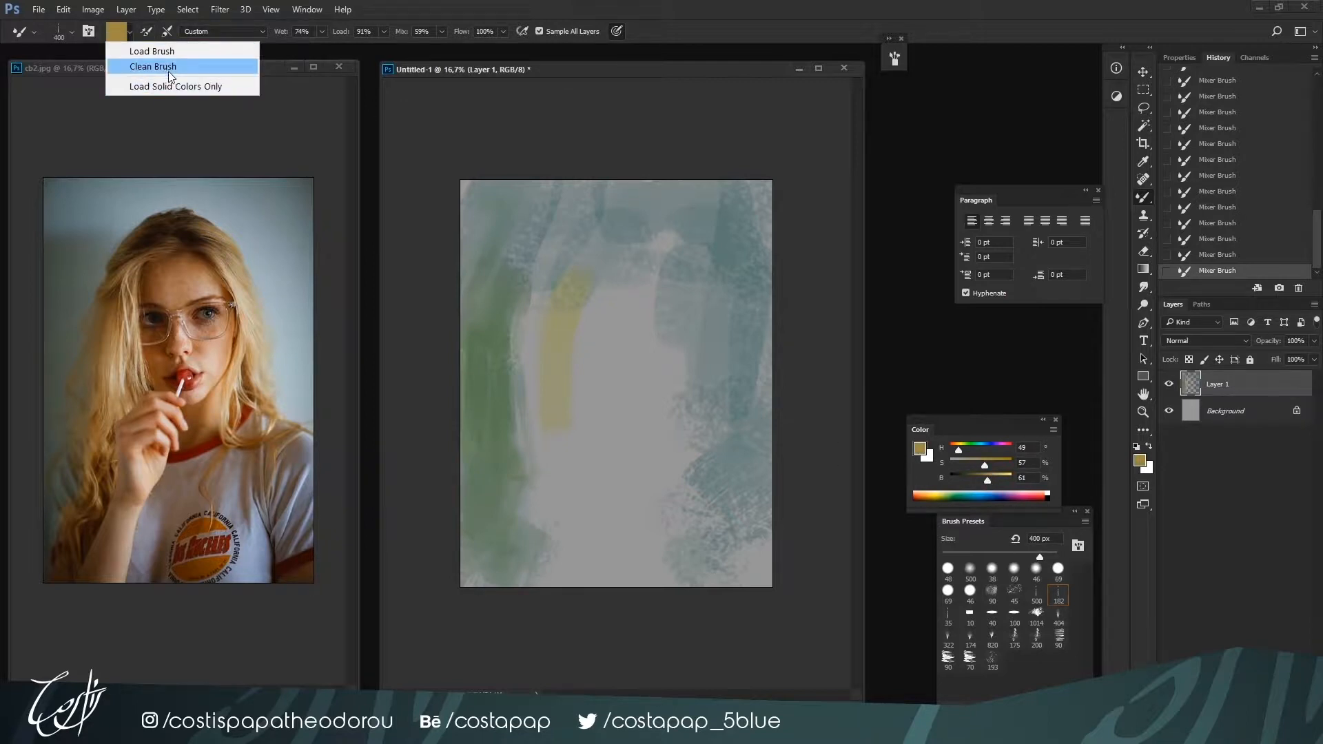
click(172, 85)
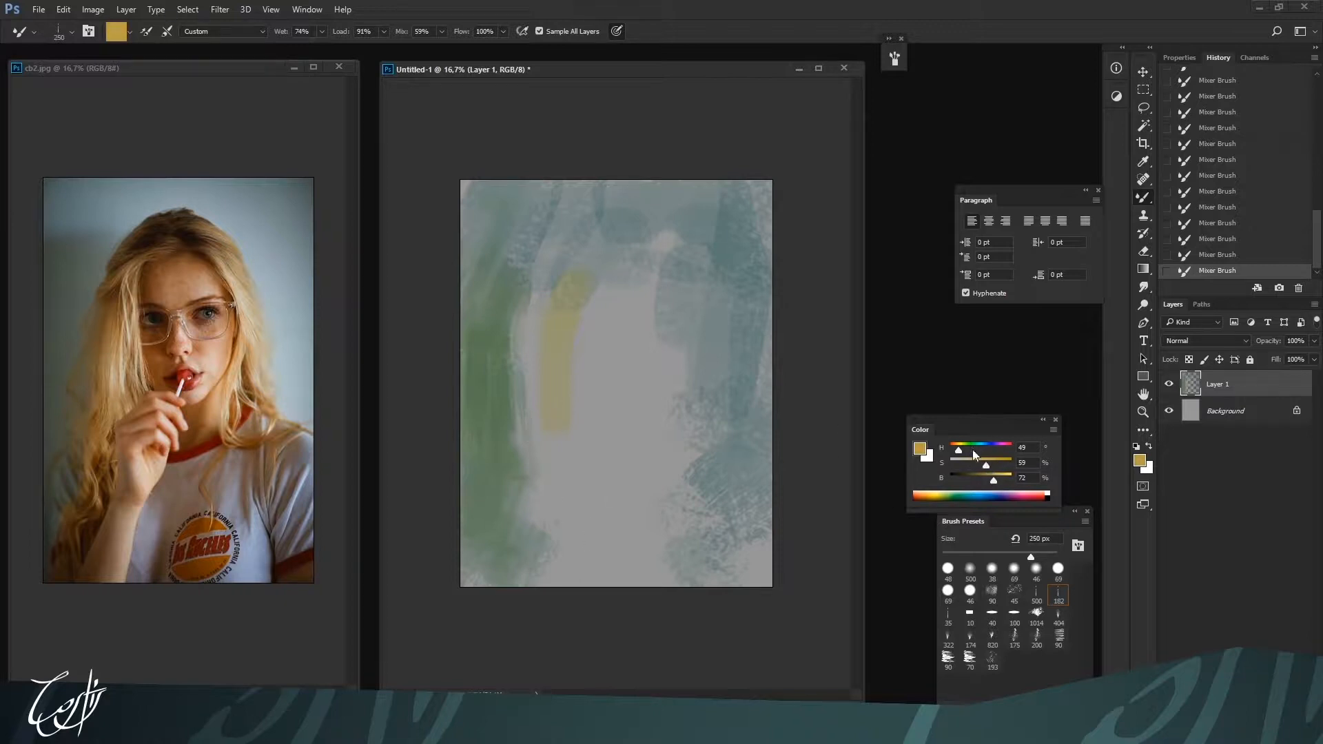
drag(506, 292, 526, 424)
Choose the 100 brush preset and paint an ochre stroke, hue 37, down the outer left hair
key(bracketright)
key(bracketright)
key(bracketright)
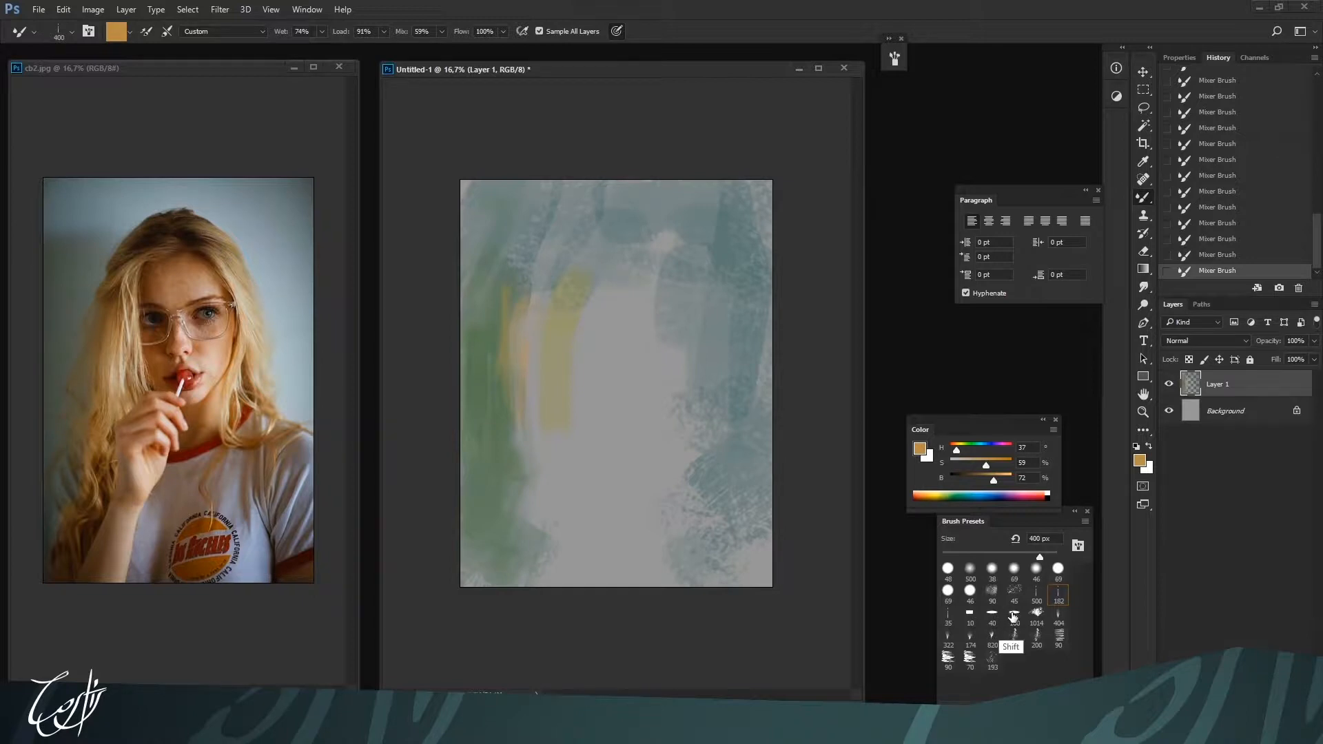
click(1013, 617)
key(bracketleft)
key(bracketright)
key(bracketright)
key(bracketright)
key(bracketright)
mouse_move(510, 386)
mouse_down()
mouse_move(512, 422)
mouse_move(519, 351)
mouse_move(530, 448)
mouse_up()
Darken the color to brown, H 25, S 63, B 44, and paint it down the outer left hair
drag(982, 484, 978, 485)
key(bracketright)
key(bracketright)
key(bracketright)
drag(510, 330, 532, 465)
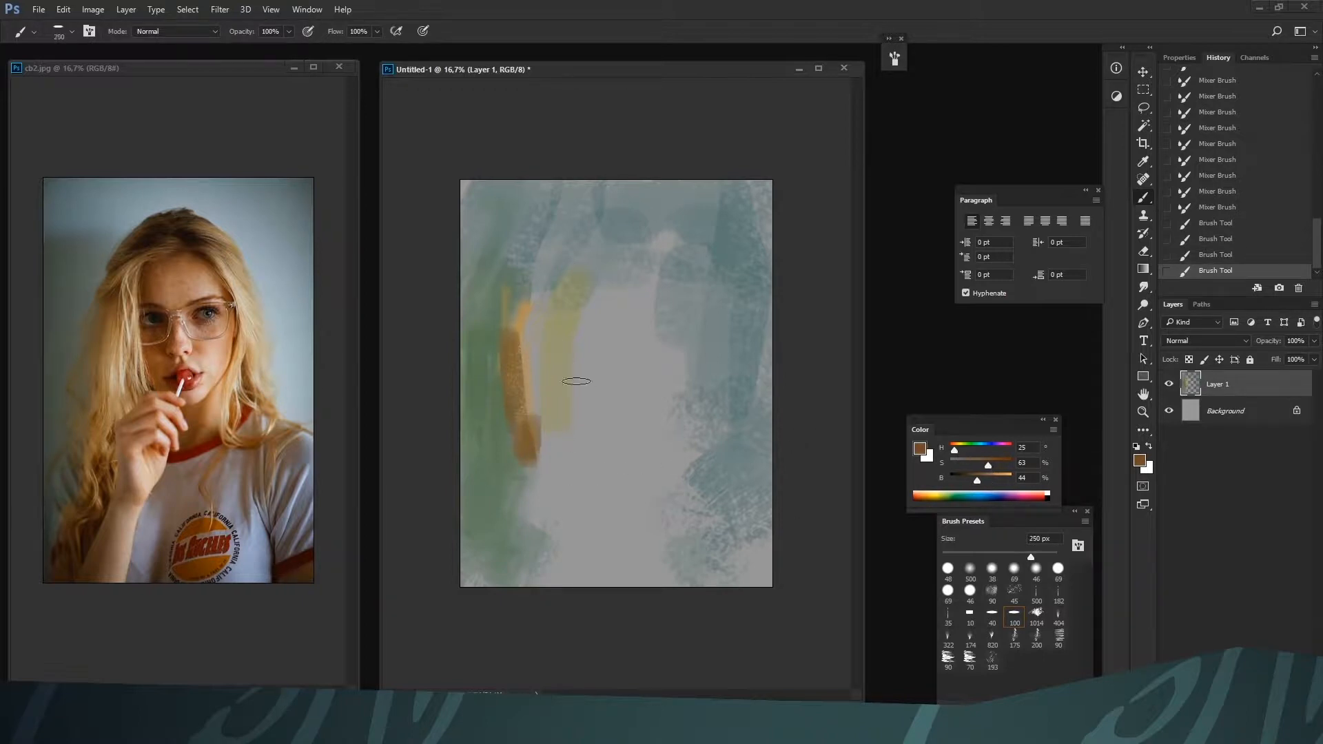
Paint brown over the inner left hair strand and the lower ends of the left hair
key(bracketleft)
mouse_move(554, 313)
mouse_down()
mouse_move(569, 408)
mouse_move(557, 319)
mouse_move(567, 273)
mouse_move(558, 322)
mouse_move(582, 270)
mouse_move(581, 399)
mouse_move(588, 249)
mouse_move(555, 318)
mouse_move(574, 404)
mouse_up()
key(bracketright)
key(bracketright)
mouse_move(574, 345)
mouse_down()
mouse_move(557, 440)
mouse_move(531, 398)
mouse_move(524, 421)
mouse_move(544, 421)
mouse_move(506, 463)
mouse_move(506, 492)
mouse_move(528, 454)
mouse_up()
key(bracketleft)
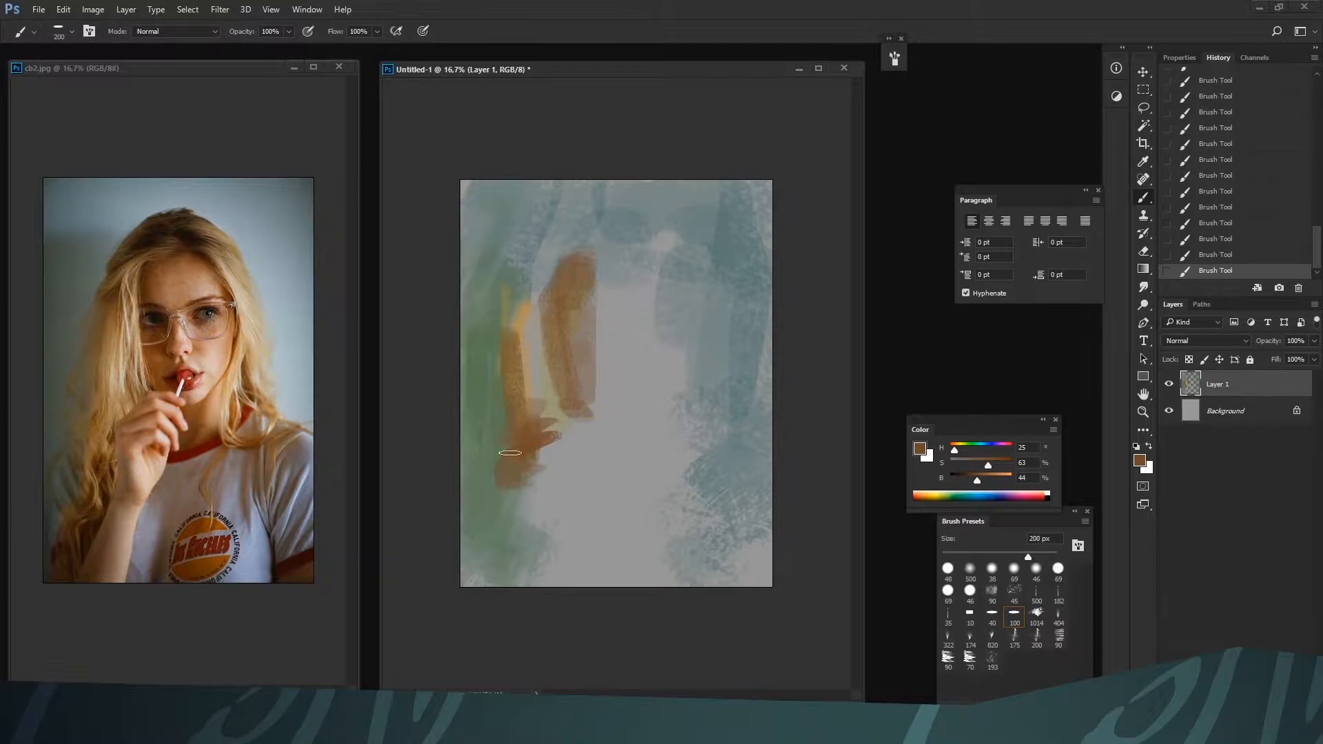
Sample tan and golden tones from the left hair and paint the hair's upper-left outline up to the crown
alt+click(531, 360)
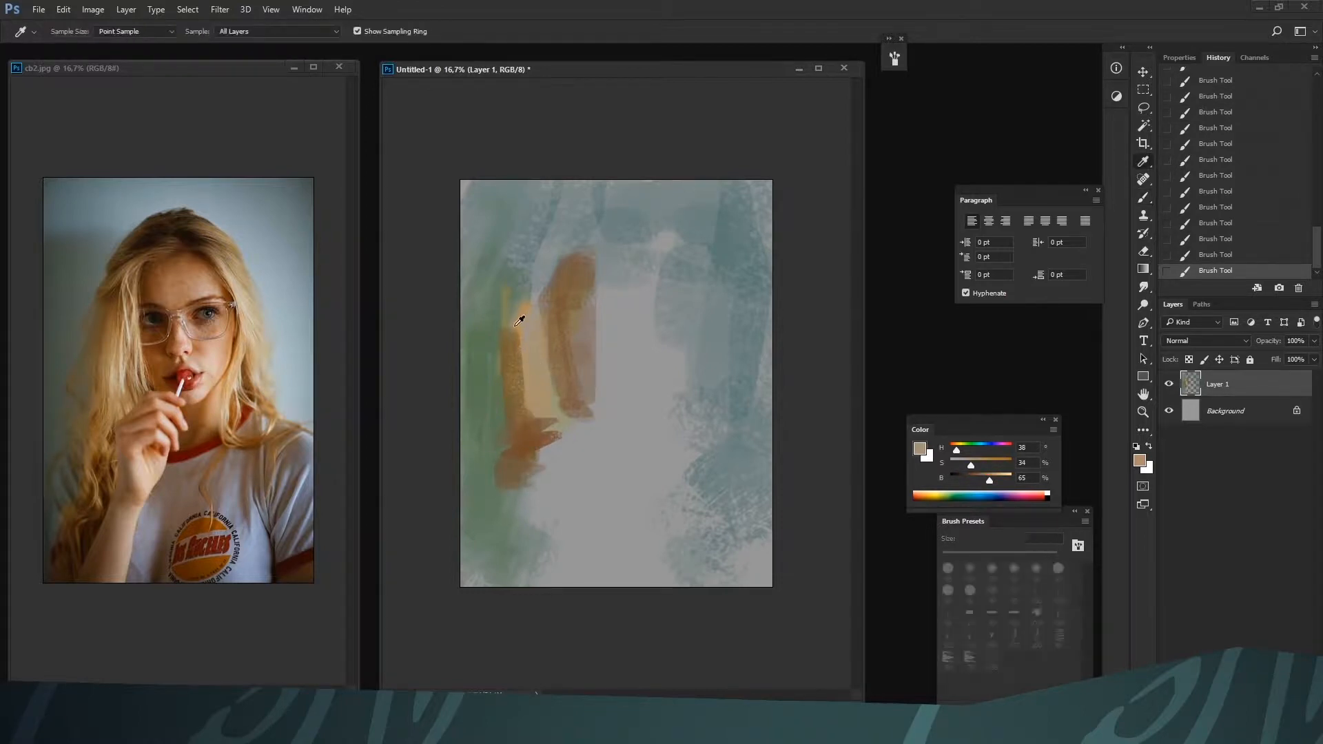
alt+click(520, 323)
alt+click(536, 282)
drag(551, 245, 513, 303)
drag(566, 257, 543, 296)
alt+click(550, 284)
alt+click(535, 233)
drag(543, 237, 510, 286)
mouse_move(565, 251)
mouse_down()
mouse_move(512, 305)
mouse_move(619, 214)
mouse_up()
Set a darker olive brown, H 41, S 58, B 44, and block in the hair on the crown
alt+click(553, 303)
click(977, 474)
click(985, 461)
key(bracketright)
key(bracketright)
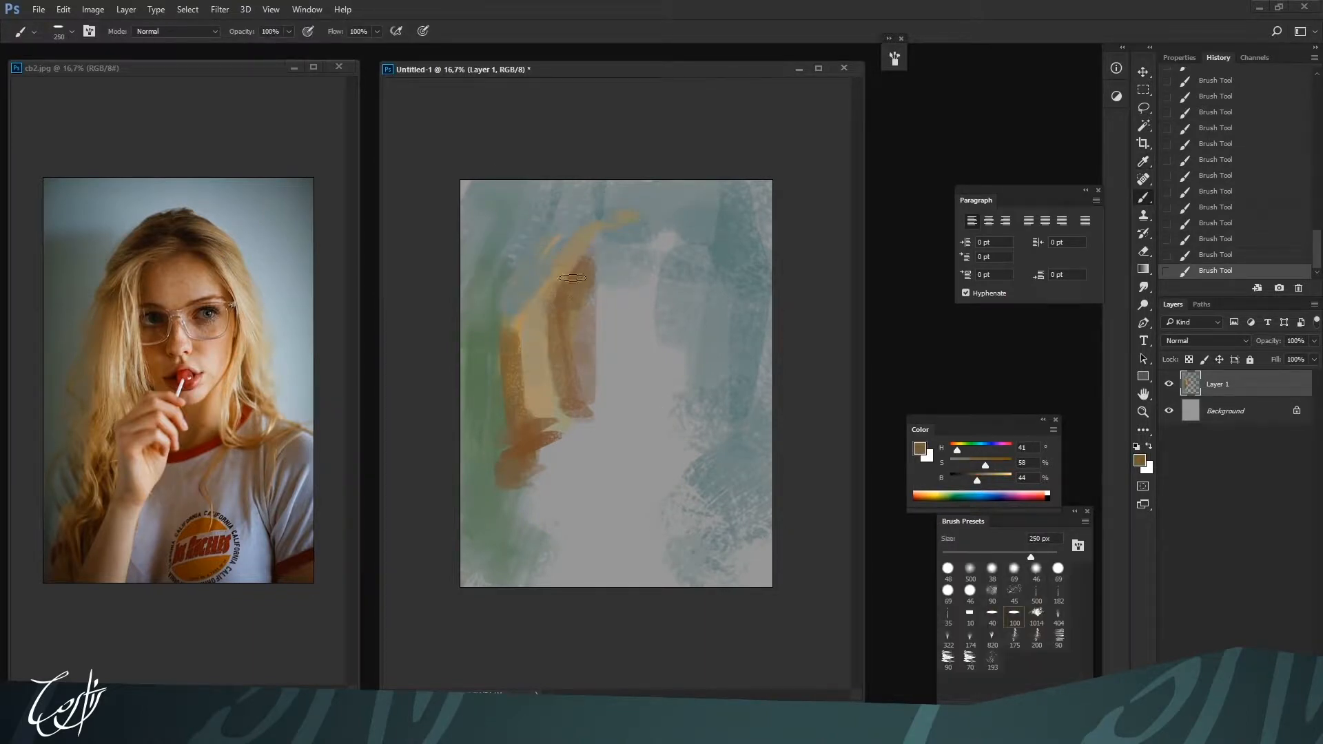
mouse_move(568, 259)
mouse_down()
mouse_move(623, 232)
mouse_move(612, 256)
mouse_move(589, 233)
mouse_move(634, 275)
mouse_move(615, 277)
mouse_up()
Set a skin tone of H 25, S 57, B 64 and block in the face with a 600 px brush
key(bracketright)
key(bracketright)
key(bracketright)
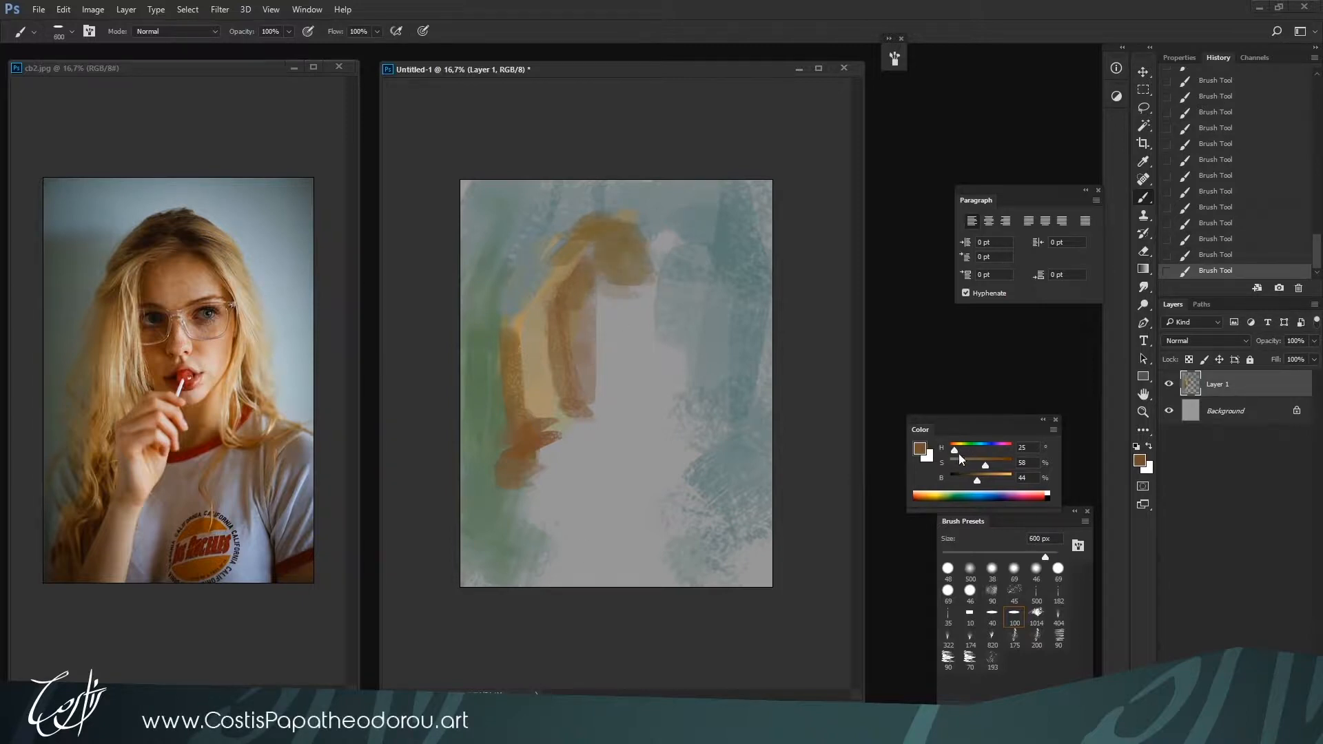
drag(958, 453, 989, 483)
key(bracketleft)
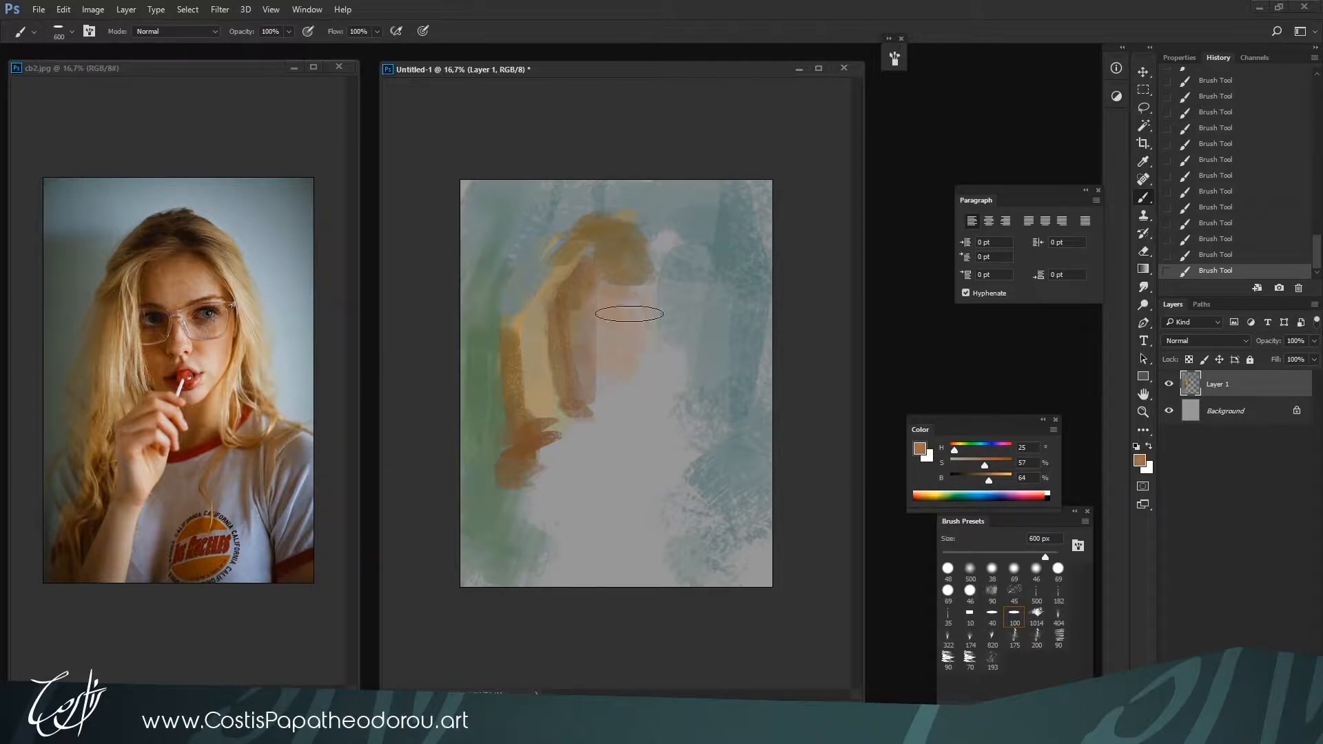
drag(628, 310, 629, 389)
Fill out the face in the orange skin tone and extend it down over the neck and collar area
mouse_move(636, 279)
mouse_down()
mouse_move(614, 322)
mouse_move(615, 411)
mouse_move(635, 397)
mouse_move(603, 462)
mouse_move(622, 432)
mouse_move(600, 430)
mouse_move(640, 513)
mouse_move(610, 444)
mouse_move(603, 481)
mouse_up()
key(bracketleft)
key(bracketleft)
key(bracketleft)
key(bracketleft)
key(bracketleft)
key(bracketright)
key(bracketright)
key(bracketright)
key(bracketright)
key(bracketright)
key(bracketright)
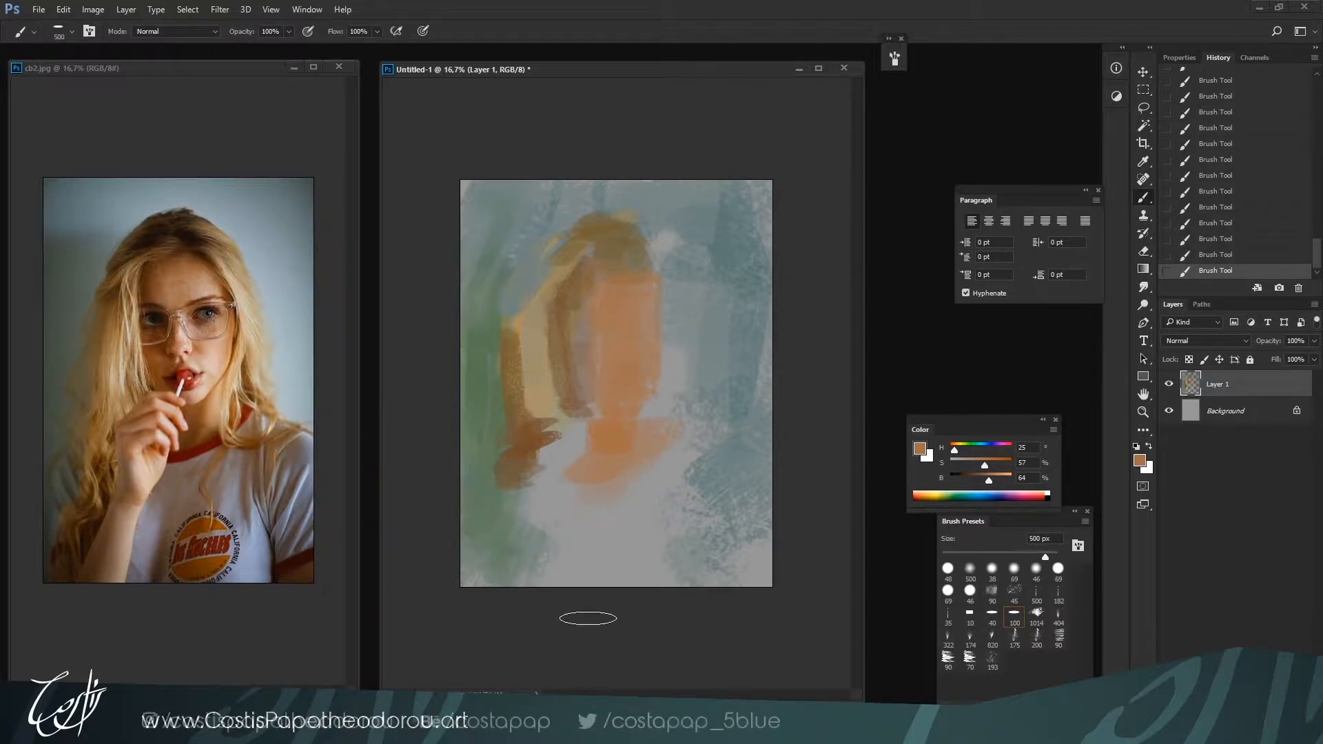
Block in the torso and the shoulder on the canvas's right side with a muted beige skin tone
alt+click(643, 466)
drag(649, 470, 592, 509)
mouse_move(658, 460)
mouse_down()
mouse_move(601, 557)
mouse_move(629, 570)
mouse_up()
drag(703, 459, 766, 465)
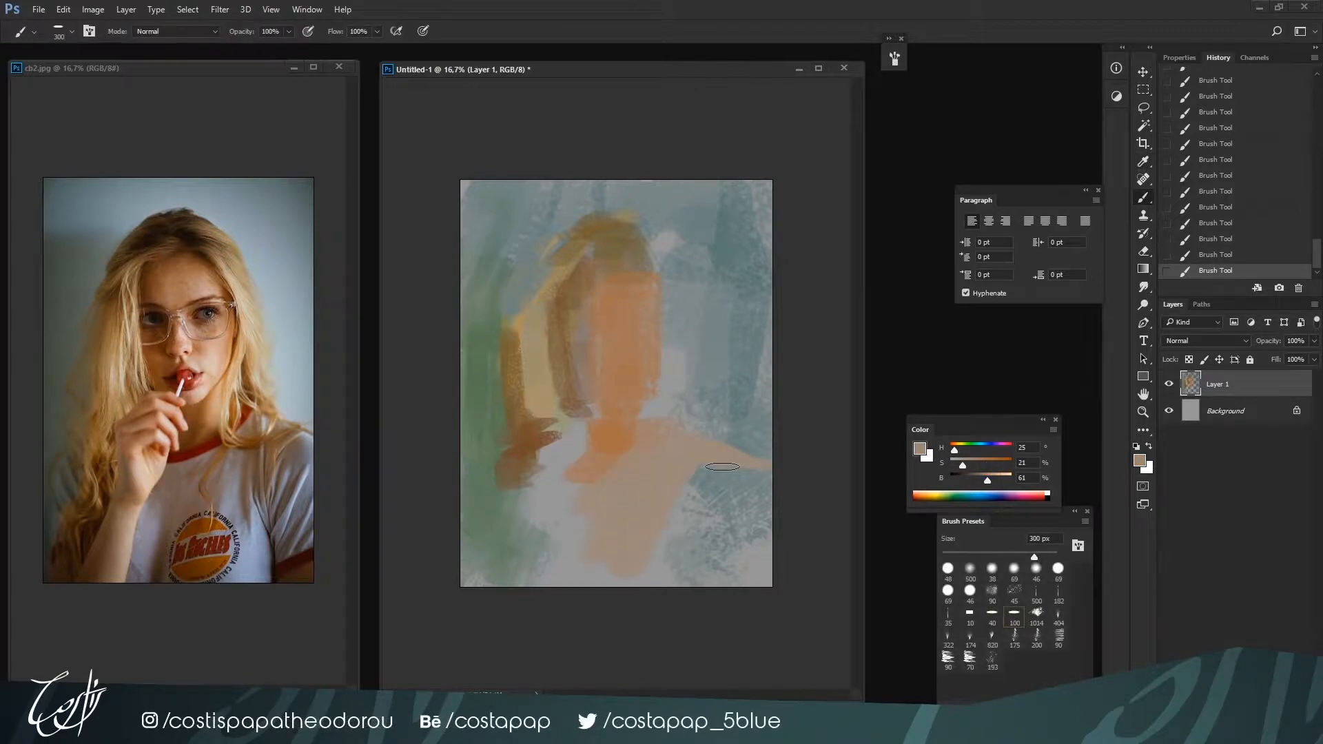
Set a pale gray of hue 213 and 84% brightness and paint a 500 px block right of the face
alt+click(675, 383)
drag(958, 468, 948, 463)
drag(951, 450, 987, 449)
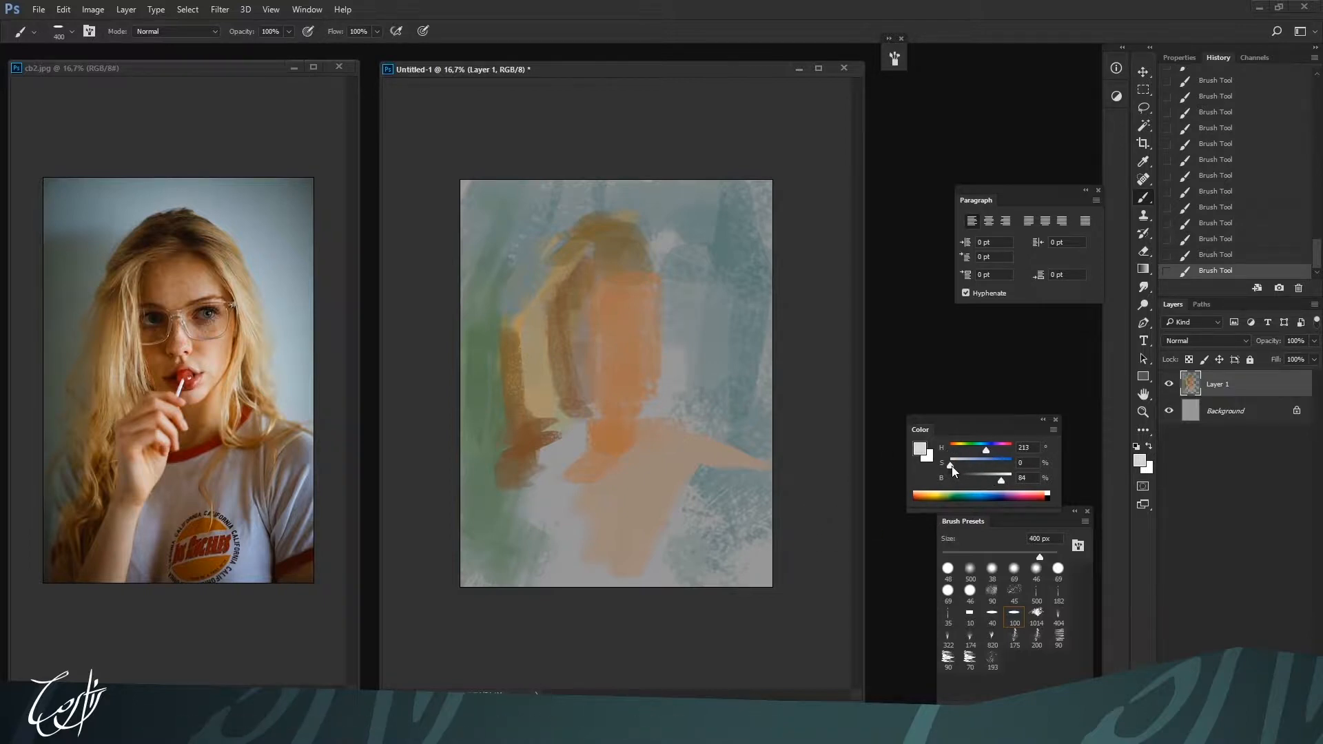
key(bracketright)
mouse_move(703, 413)
mouse_down()
mouse_move(698, 303)
mouse_move(710, 386)
mouse_up()
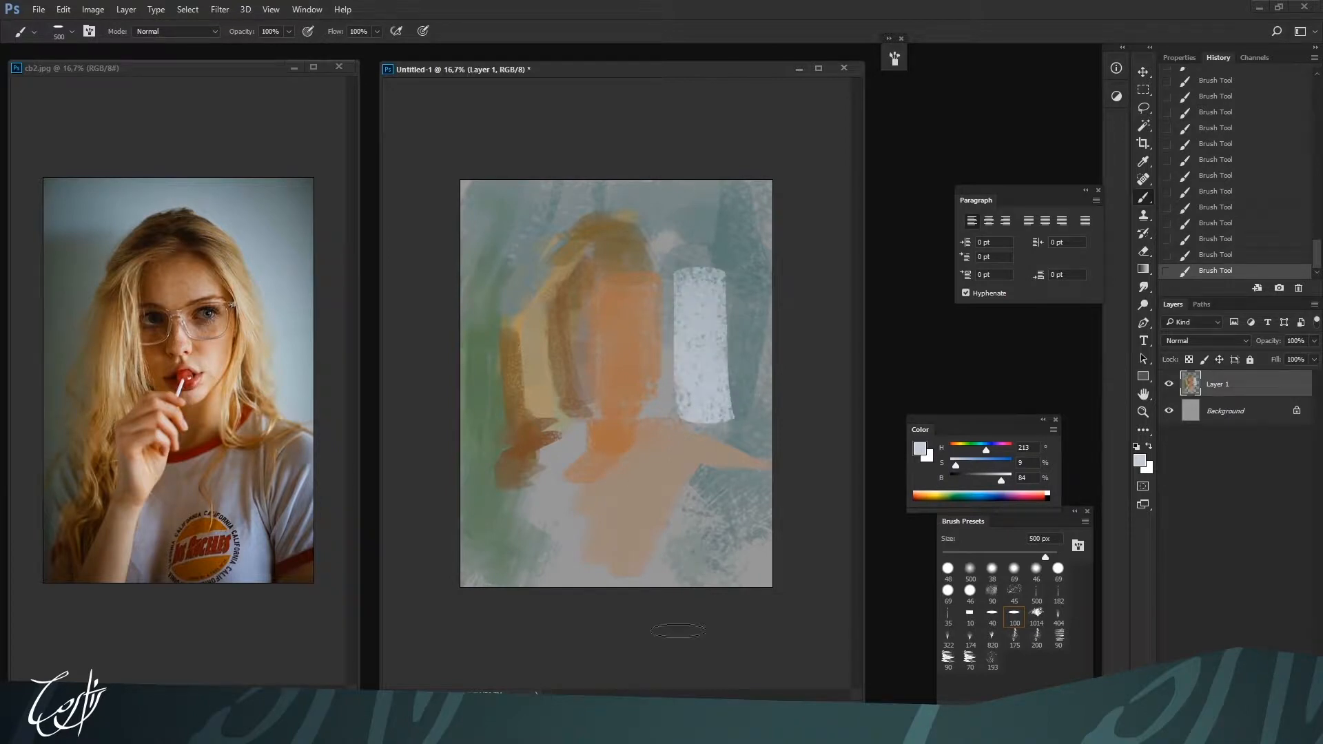
Raise the saturation to 19% and paint light blue over the pale block with a 400 px brush
drag(967, 463, 962, 463)
key(bracketleft)
drag(713, 268, 712, 416)
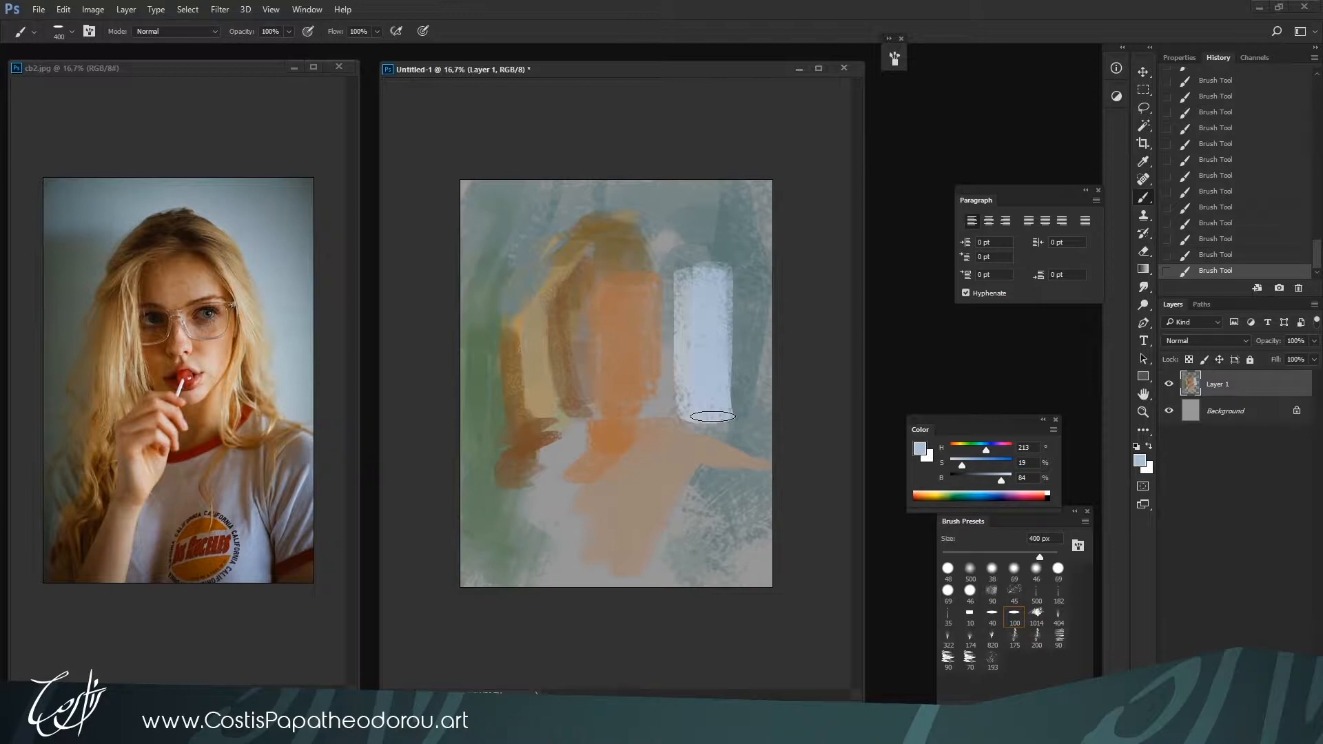
Sample the grayish background blue and paint around the pale block and along the right side of the face
key(bracketright)
drag(712, 401, 710, 416)
drag(743, 319, 737, 430)
key(bracketleft)
key(bracketleft)
key(bracketleft)
alt+click(744, 329)
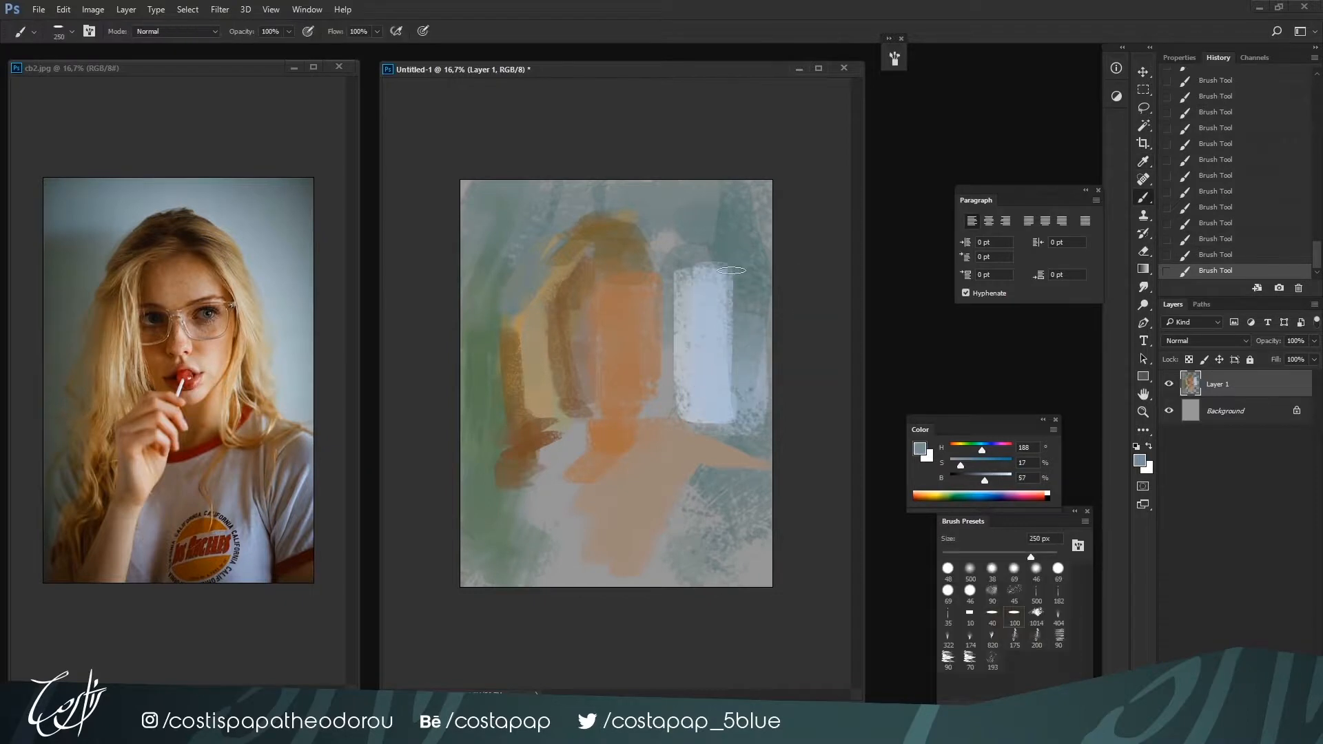
mouse_move(726, 284)
mouse_down()
mouse_move(723, 397)
mouse_move(738, 428)
mouse_move(719, 386)
mouse_move(756, 368)
mouse_move(727, 292)
mouse_move(691, 258)
mouse_move(700, 313)
mouse_move(656, 389)
mouse_up()
Sample nearby colors, mix an olive yellow, and paint the upper part of the right hair over the pale block
alt+click(750, 350)
alt+click(682, 308)
alt+click(660, 346)
drag(954, 450, 979, 465)
drag(687, 274, 692, 338)
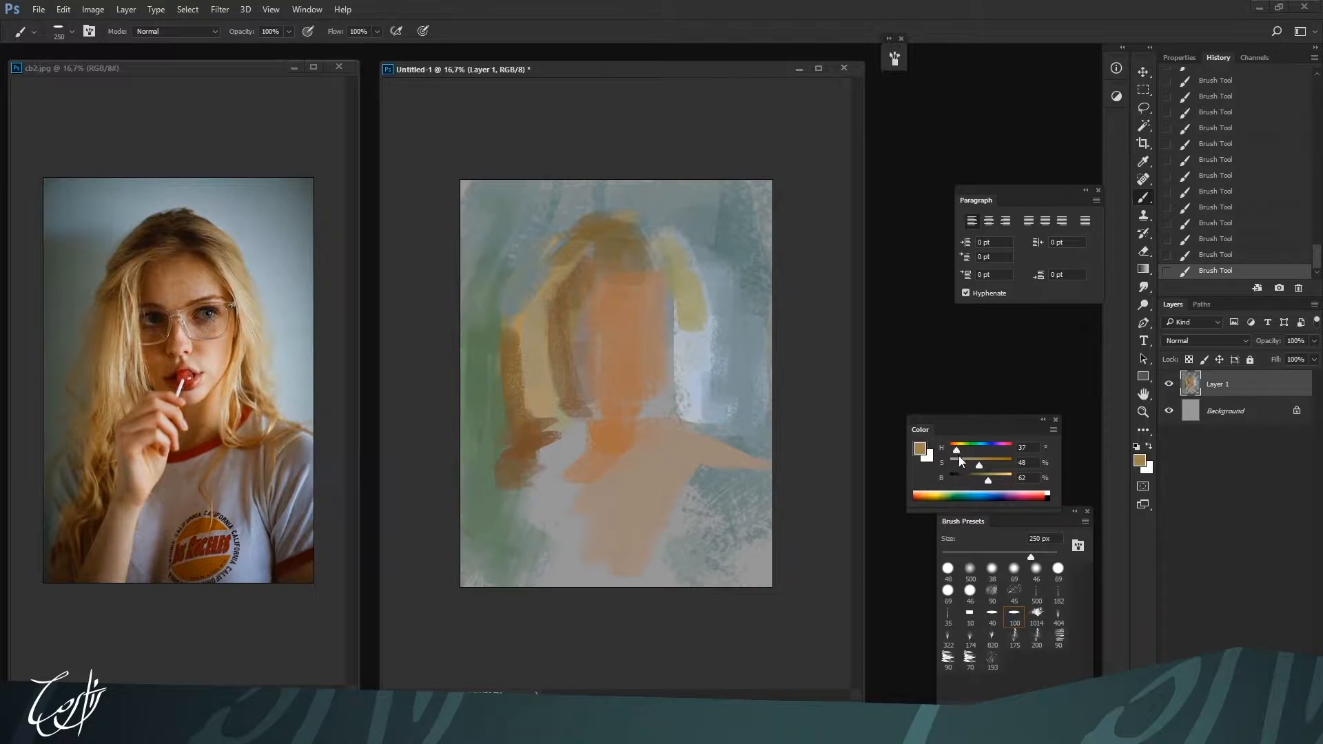
Set an ochre of H 41, S 48, B 62 and extend the right hair down to the shoulder
drag(958, 451, 956, 451)
key([)
drag(695, 303, 686, 414)
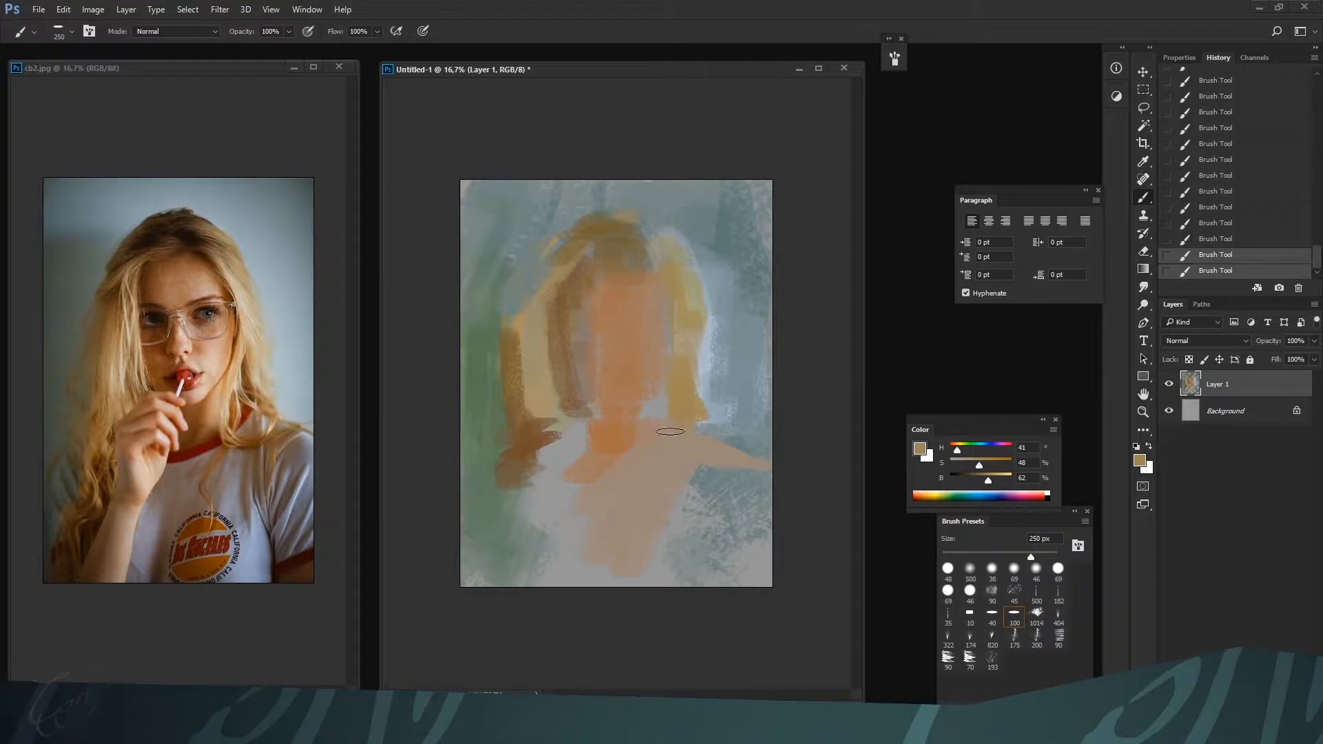
key(])
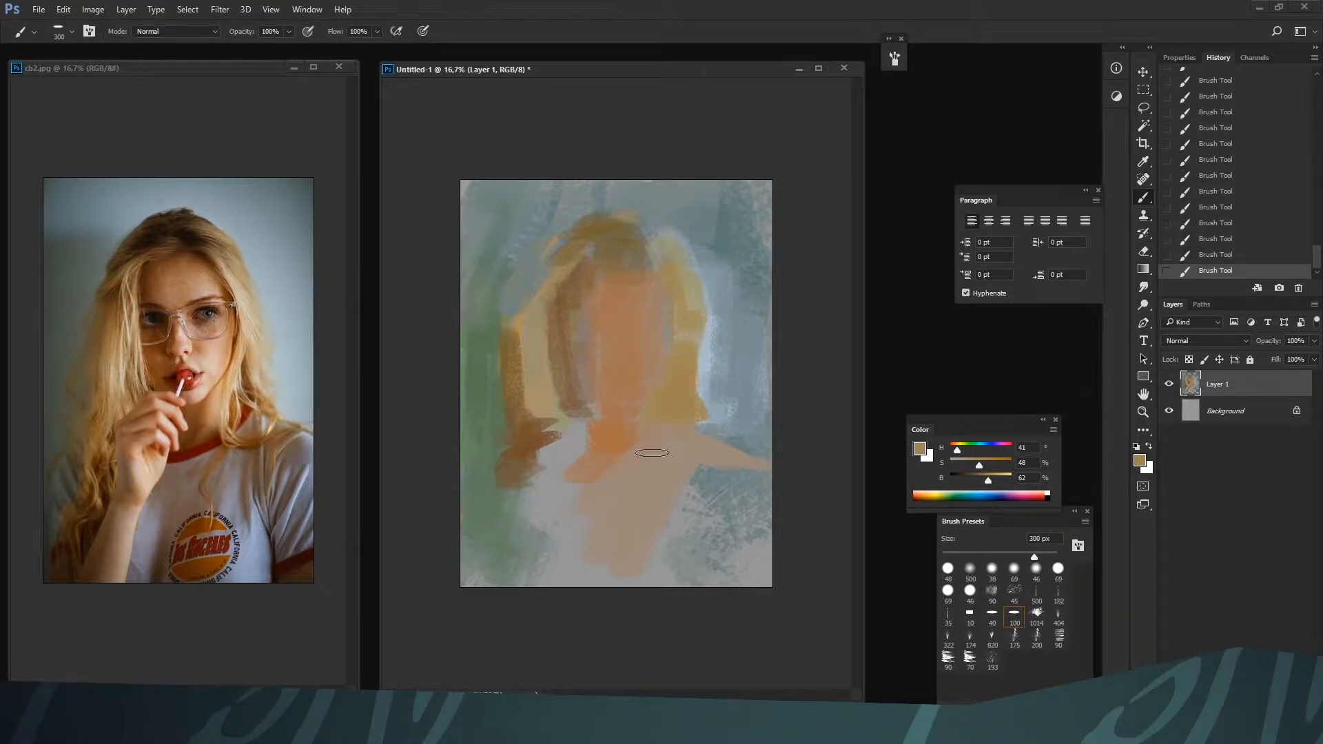
Raise the brightness to 81% and paint light yellow highlights on the lower right hair and the left hair
drag(990, 481, 999, 481)
key([)
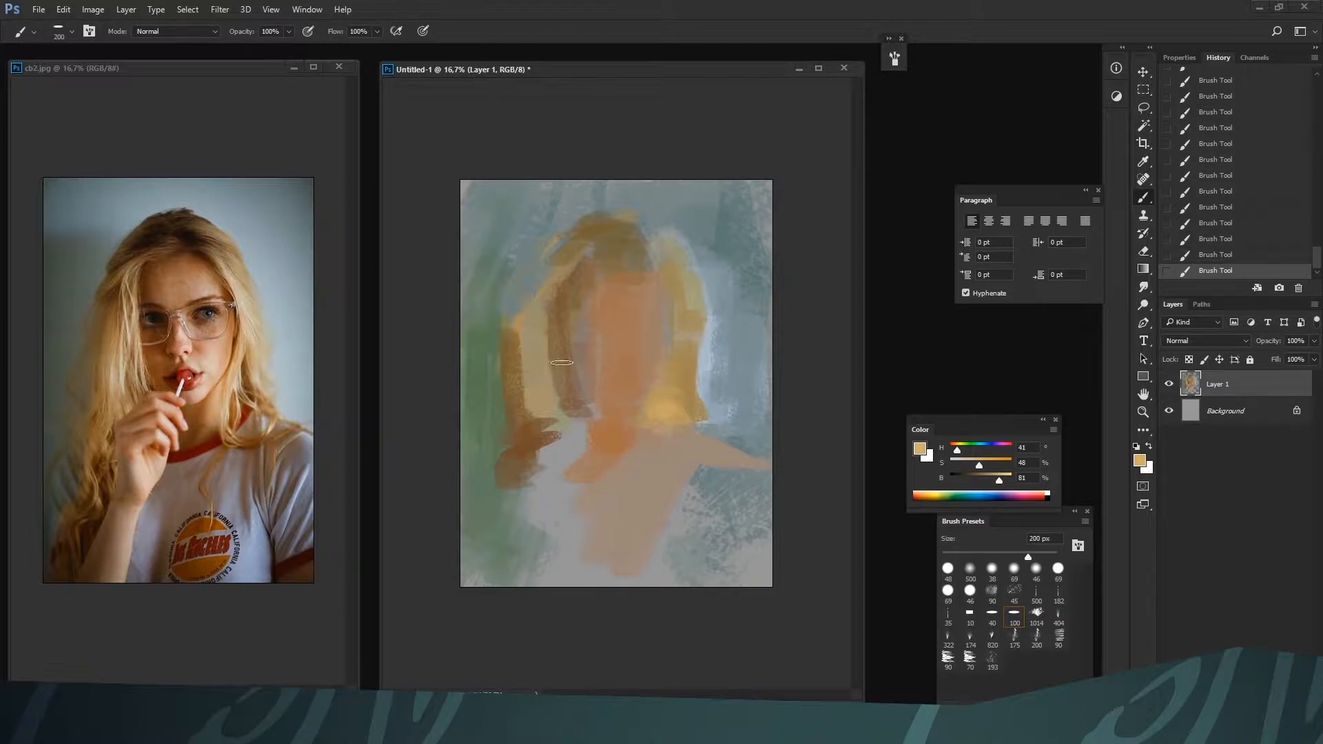
key(])
drag(554, 326, 552, 417)
mouse_move(577, 257)
mouse_down()
mouse_move(541, 301)
mouse_move(581, 264)
mouse_up()
drag(581, 263, 551, 307)
Darken the hair color and block in a dark olive-brown mass across the crown with an enlarged brush
key(])
key(])
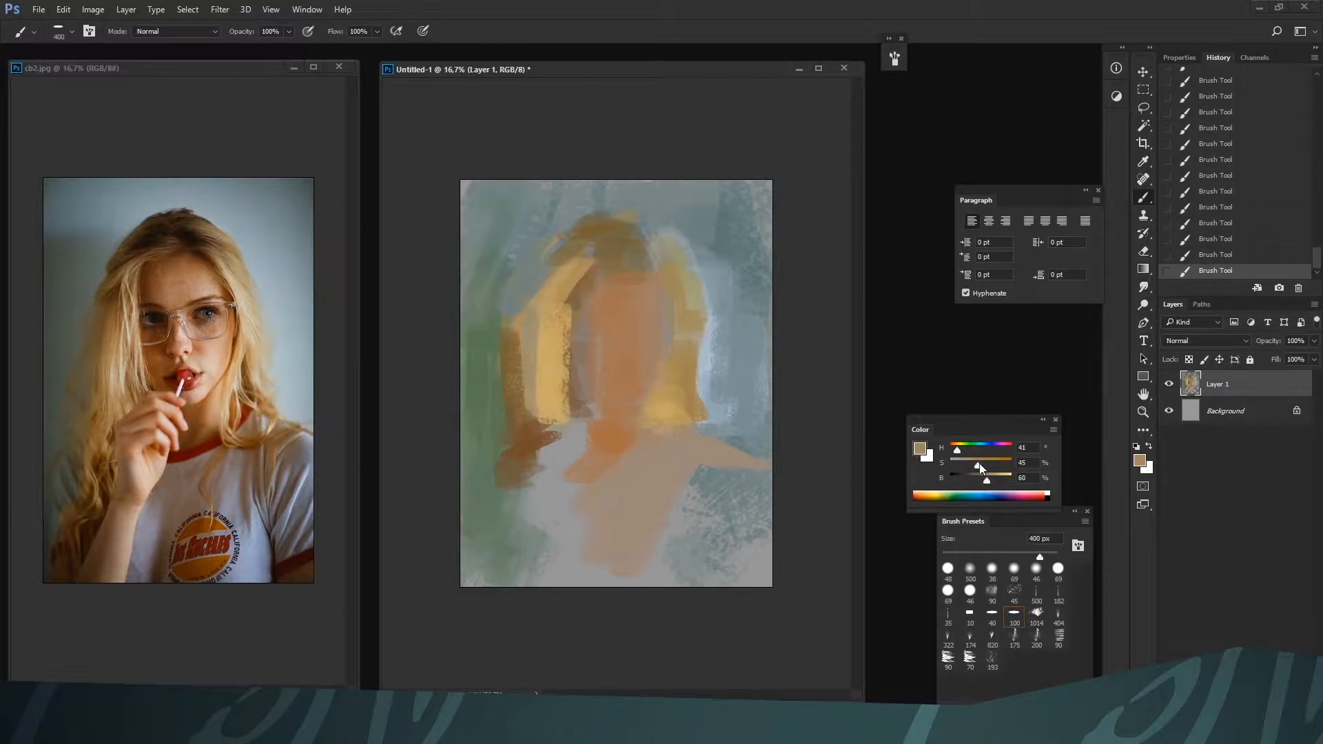
mouse_move(600, 246)
mouse_down()
mouse_move(579, 282)
mouse_move(613, 229)
mouse_move(576, 257)
mouse_move(598, 257)
mouse_move(628, 225)
mouse_move(620, 245)
mouse_move(557, 275)
mouse_move(572, 261)
mouse_move(551, 263)
mouse_move(558, 245)
mouse_move(545, 283)
mouse_up()
click(966, 475)
key(])
key(bracketleft)
key(bracketleft)
key([)
key(bracketright)
Sample hair tones and refine the strands where the dark crown meets the left hair beside the forehead
alt+click(559, 266)
key(bracketright)
alt+click(569, 251)
mouse_move(574, 270)
mouse_down()
mouse_move(552, 304)
mouse_move(573, 299)
mouse_up()
Set a shadow brown of H 28, S 56, B 51 and paint the forehead and left side of the face at 300 px
alt+click(590, 515)
drag(985, 480, 981, 480)
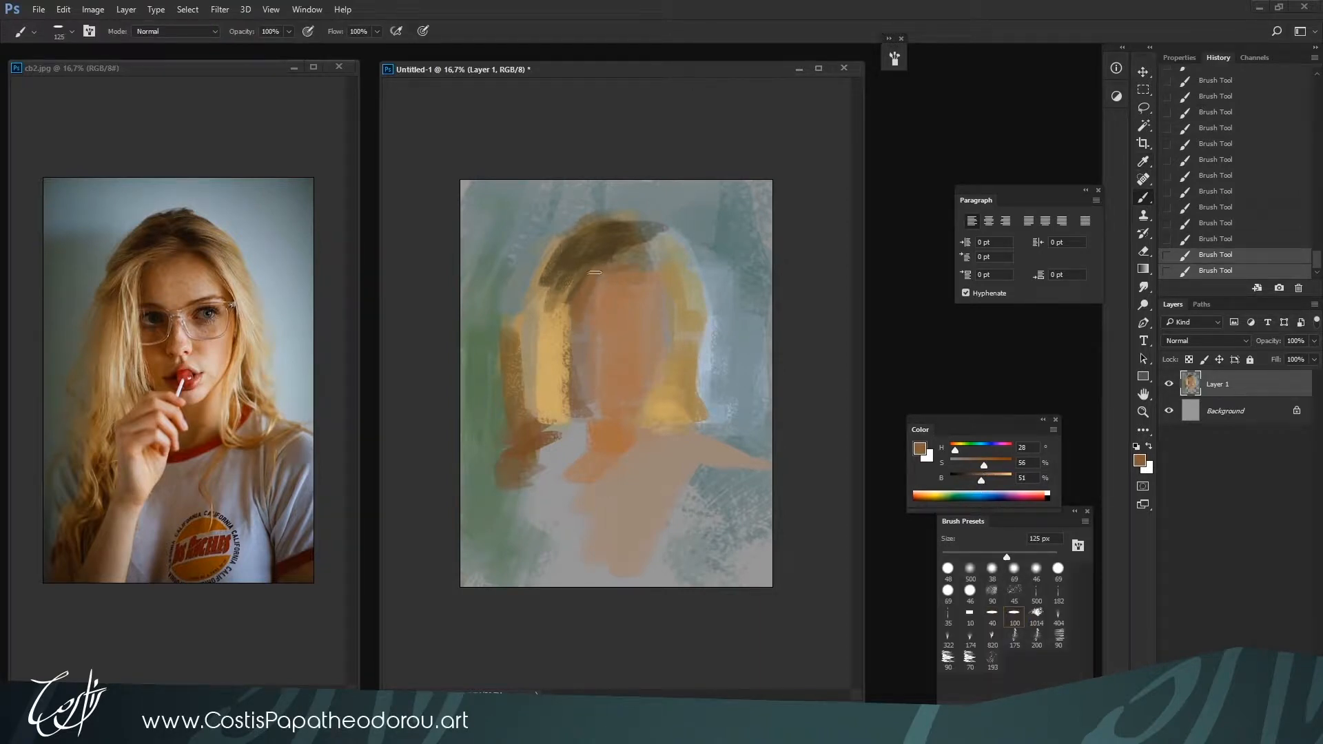
key(bracketright)
key(bracketright)
key(bracketright)
key(bracketright)
key(bracketright)
mouse_move(608, 318)
mouse_down()
mouse_move(622, 283)
mouse_move(589, 357)
mouse_up()
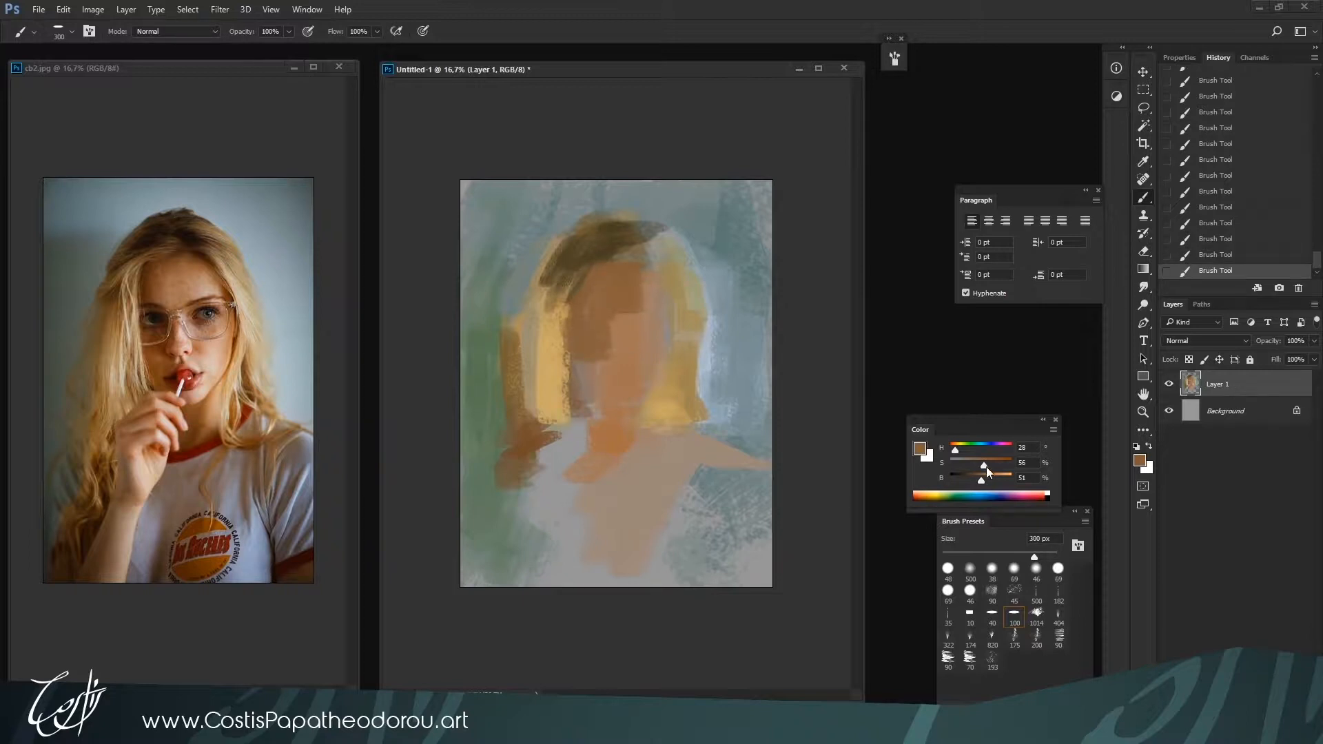
Darken the brown to H 28, S 65, B 41 and paint both eyebrows with the brush reduced to 125 px
drag(987, 468, 991, 468)
drag(981, 481, 974, 481)
key(bracketleft)
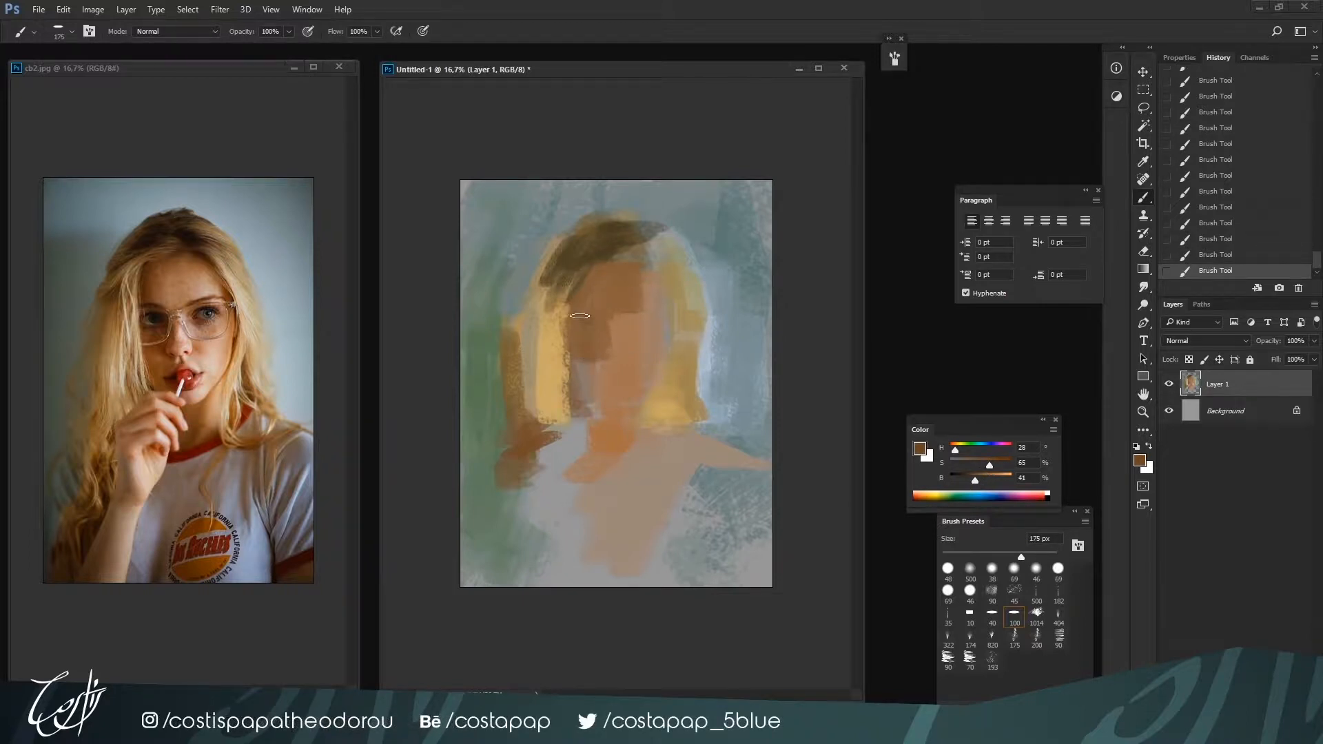
key(bracketleft)
drag(599, 324, 658, 310)
key(bracketleft)
Set a light skin color of H 28, S 41, B 88 and paint a highlight on the forehead above the right eyebrow
key(i)
click(988, 478)
click(979, 463)
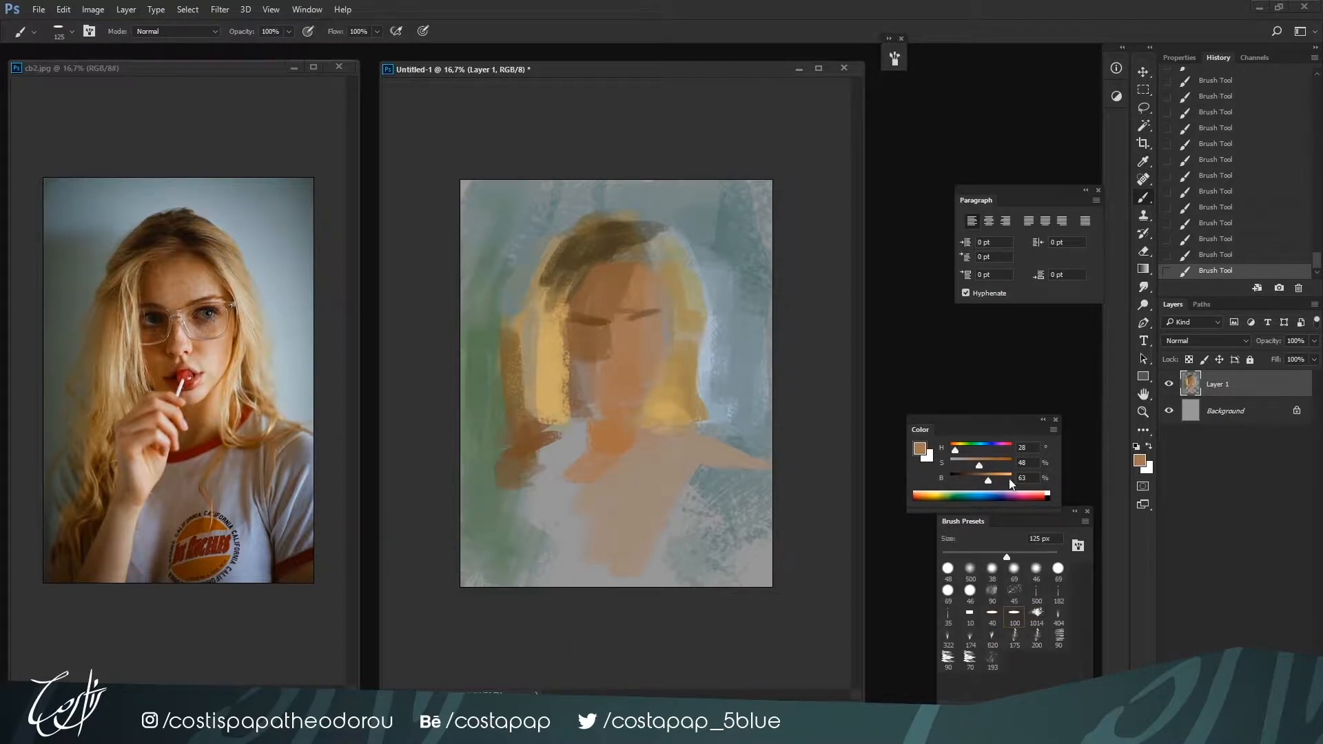
click(1003, 479)
click(975, 464)
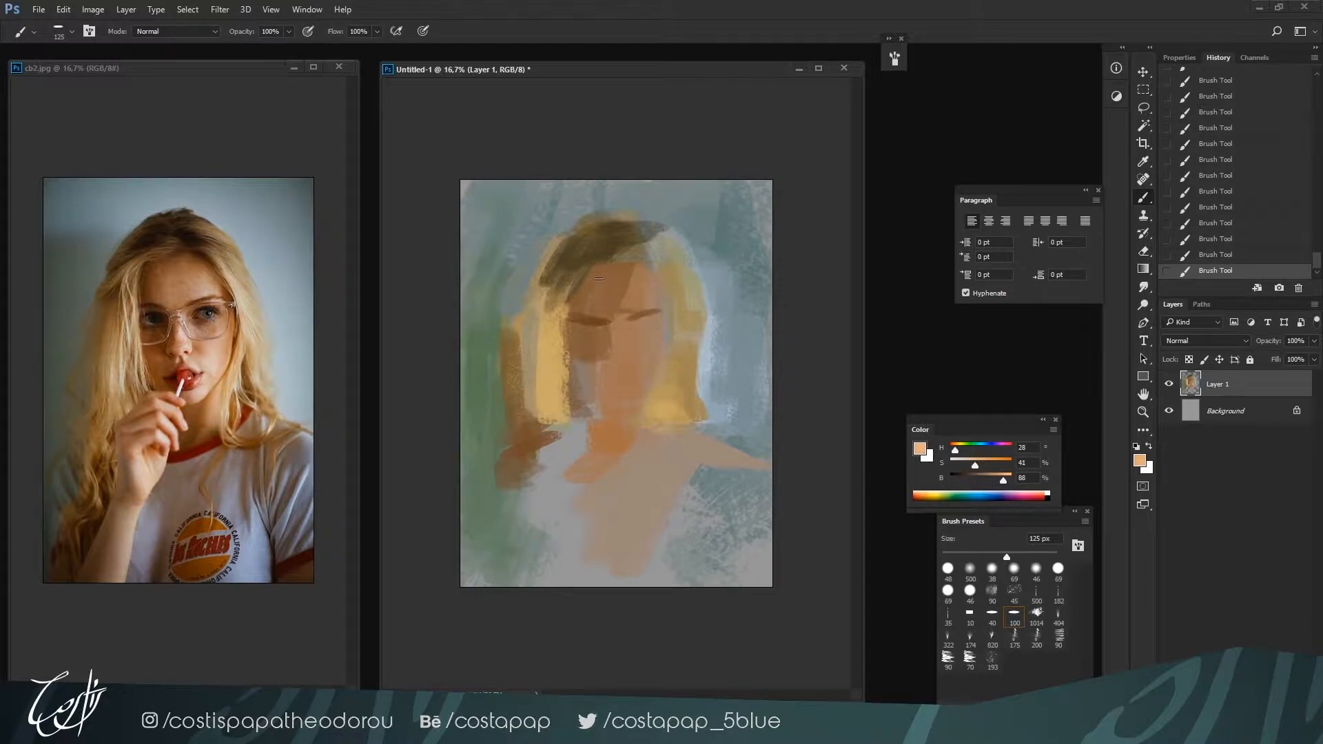
alt+click(649, 300)
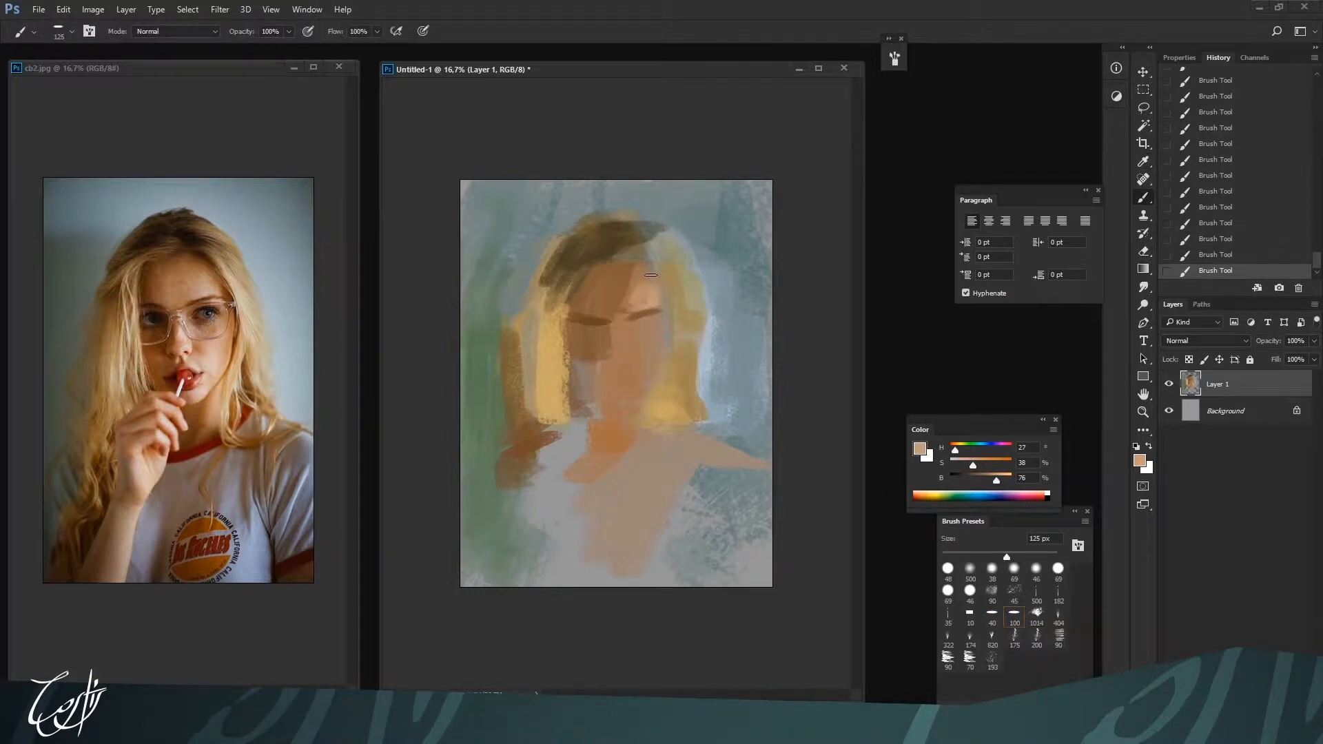
Sample brown skin tones and paint the upper forehead edge and right temple beneath the hairline
alt+click(651, 275)
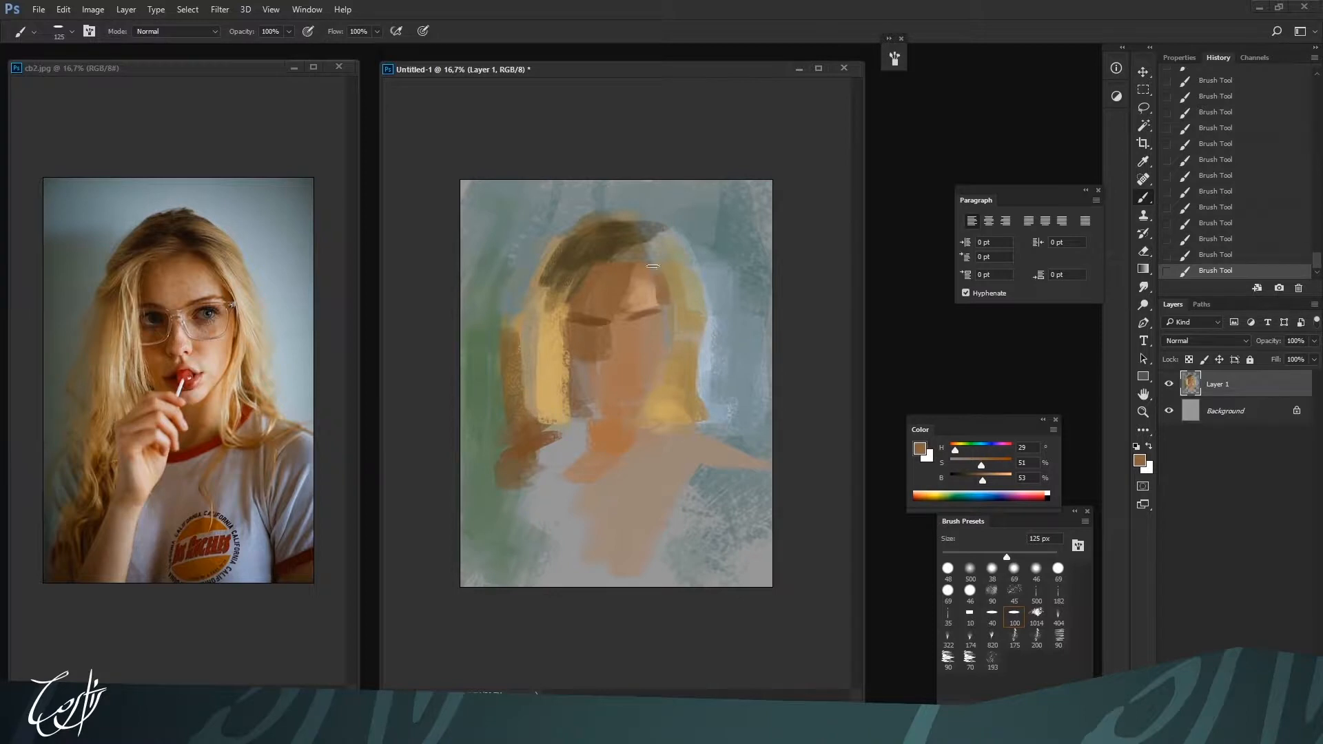
alt+click(605, 259)
mouse_move(608, 259)
mouse_down()
mouse_move(663, 234)
mouse_move(615, 285)
mouse_up()
alt+click(642, 270)
alt+click(594, 259)
alt+click(593, 314)
Set a dark brown of H 27, S 81, B 26 and paint the center of the crown above the forehead at 150 px
key(bracketright)
key(bracketright)
key(bracketright)
key(bracketright)
key(bracketright)
drag(989, 465, 966, 480)
mouse_move(607, 244)
mouse_down()
mouse_move(612, 256)
mouse_move(606, 239)
mouse_up()
key(bracketleft)
key(bracketleft)
key(bracketleft)
key(bracketleft)
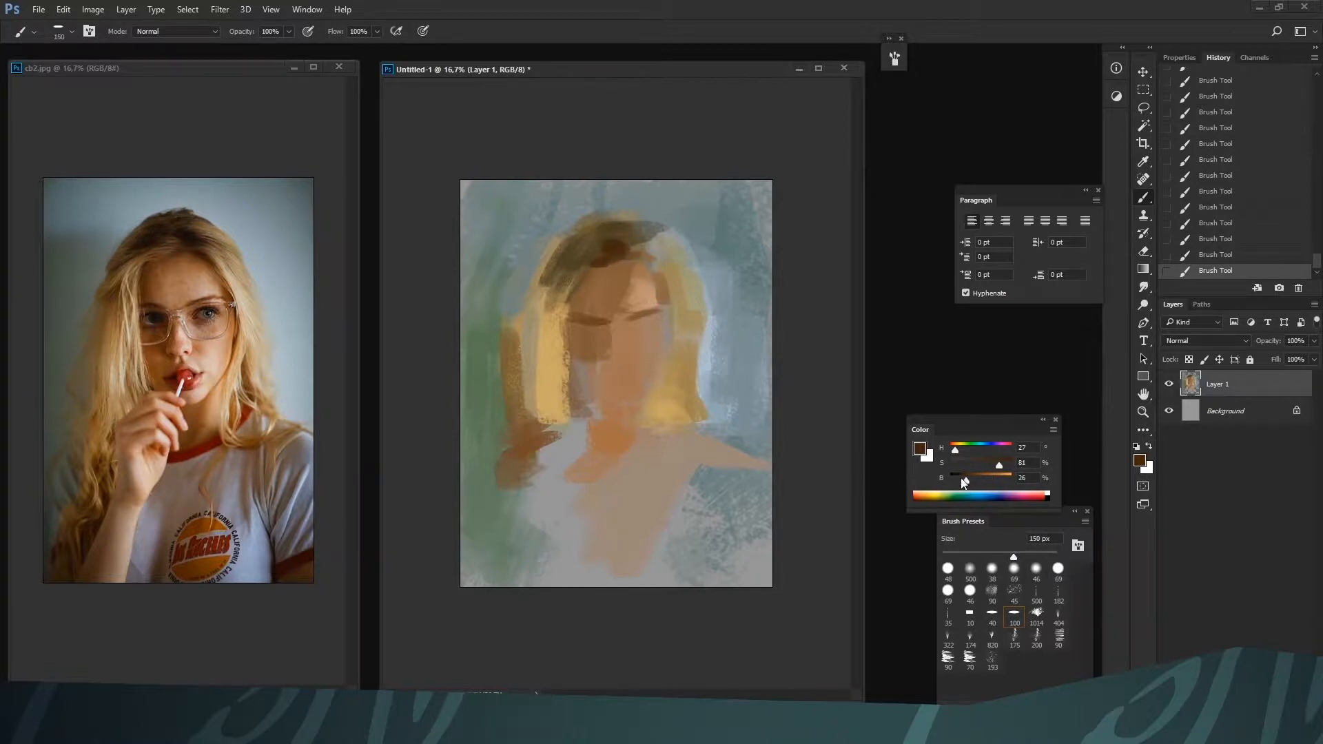
Darken the brown further and paint the hairline across the forehead and down the left temple at 125 px
drag(966, 480, 960, 480)
key(bracketleft)
mouse_move(613, 237)
mouse_down()
mouse_move(600, 266)
mouse_move(588, 260)
mouse_move(598, 246)
mouse_move(579, 245)
mouse_move(543, 351)
mouse_move(576, 288)
mouse_move(571, 315)
mouse_up()
key(bracketleft)
alt+click(578, 277)
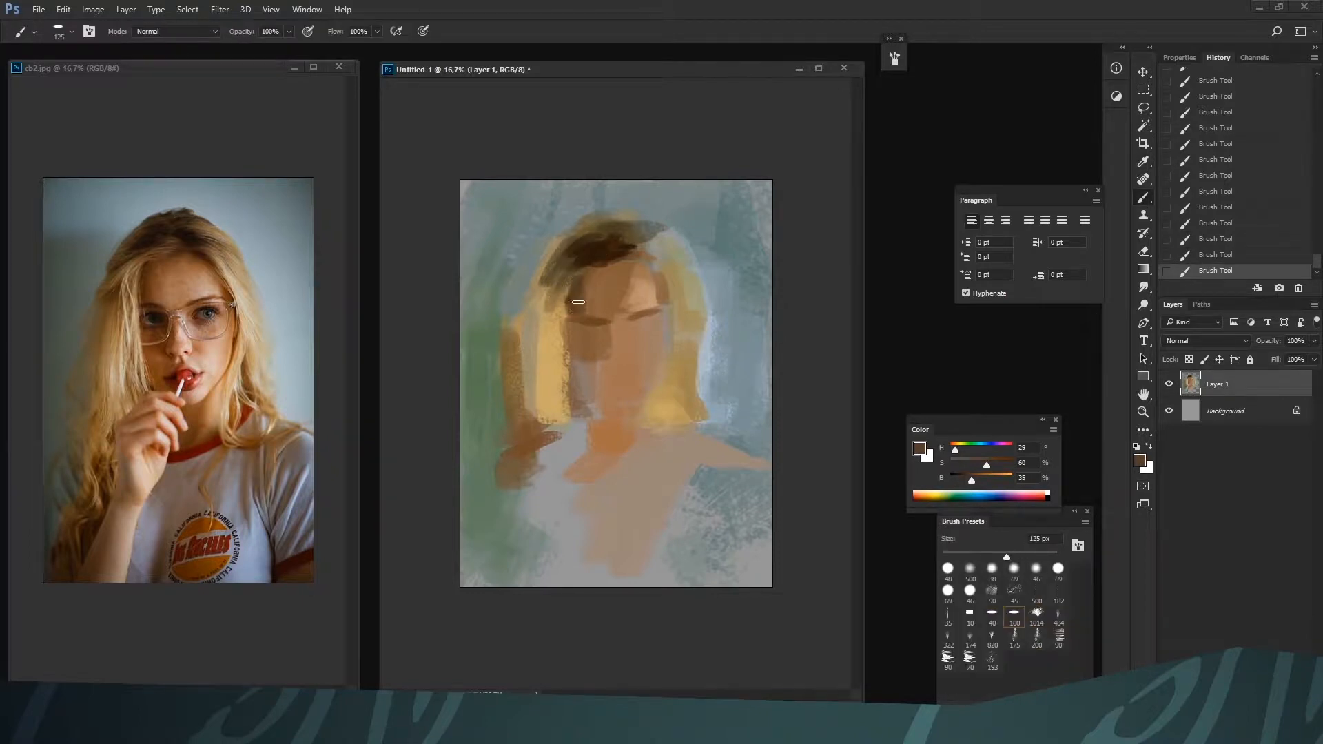
Switch to the 40 brush preset, enlarge it to 150 px and work sampled browns along the left hair edge beside the temple
alt+click(561, 316)
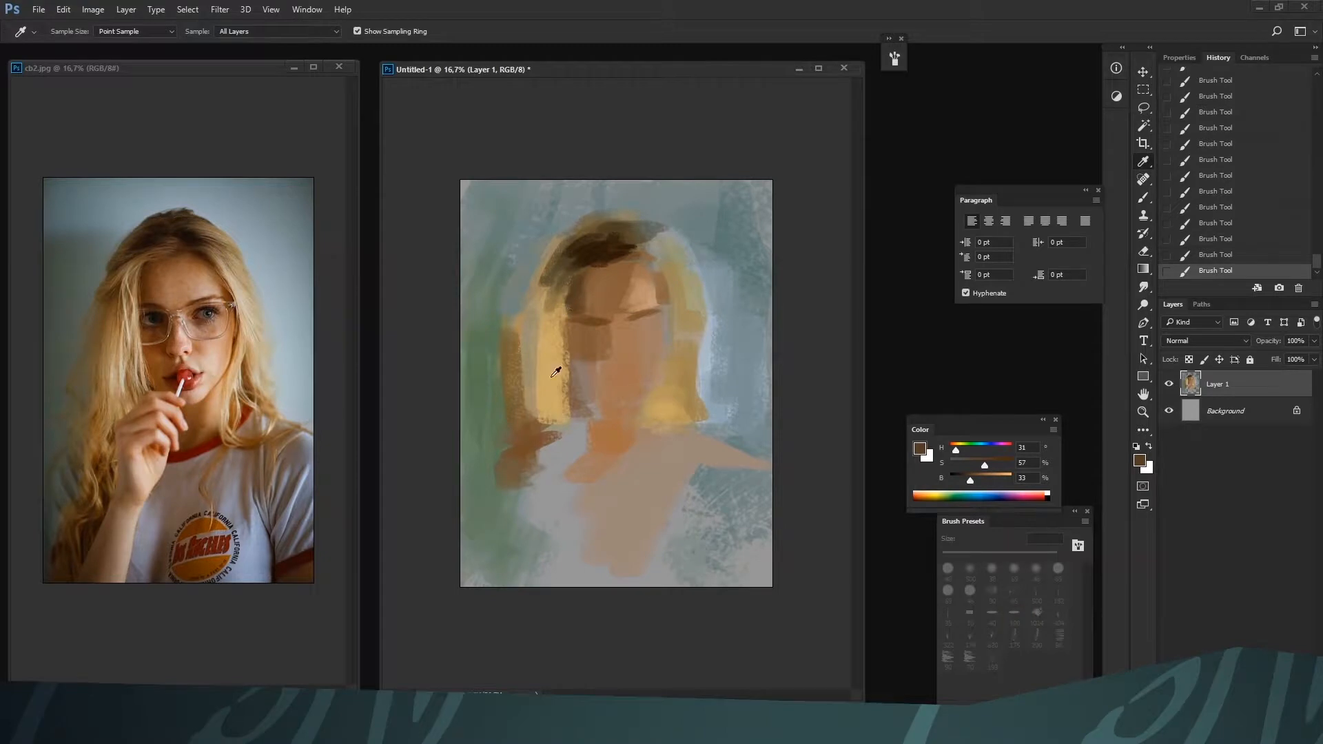
click(992, 614)
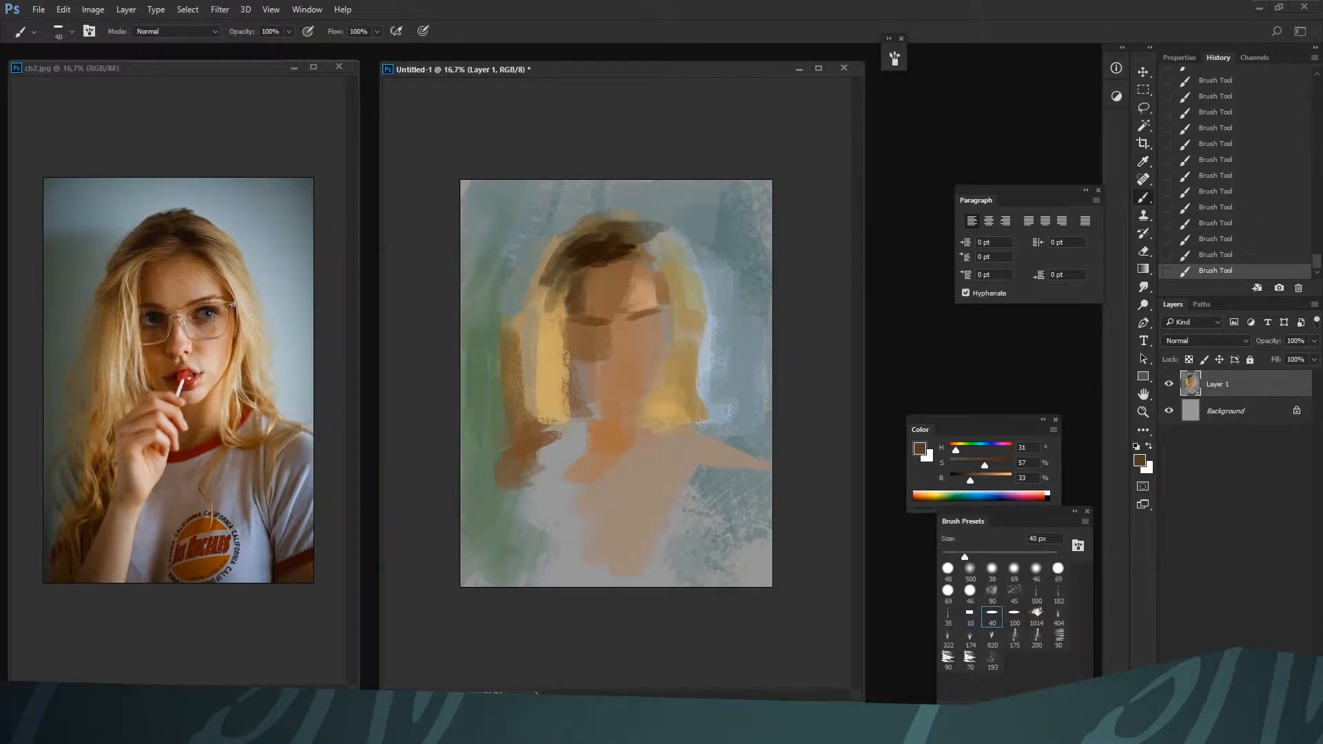
key(bracketright)
key(bracketright)
key(bracketright)
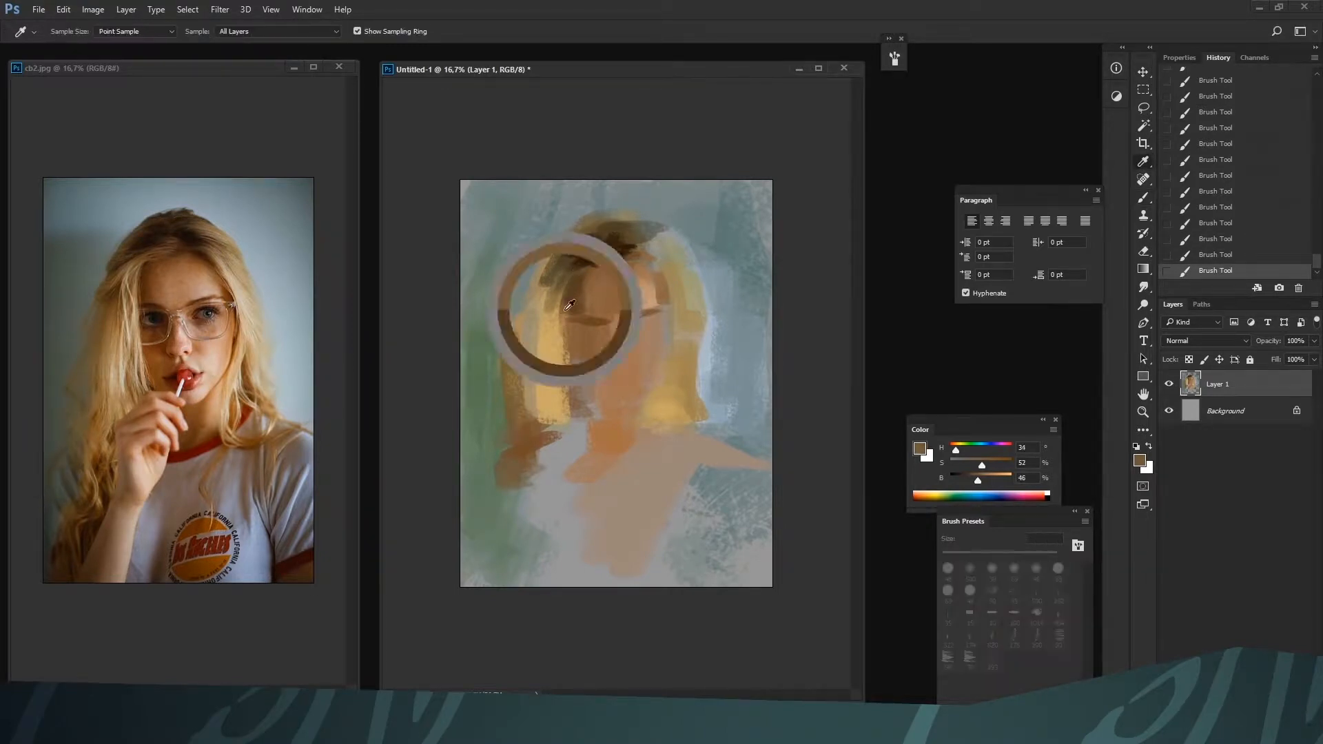
alt+click(563, 310)
alt+click(569, 307)
drag(562, 307, 560, 363)
key(bracketright)
key(bracketright)
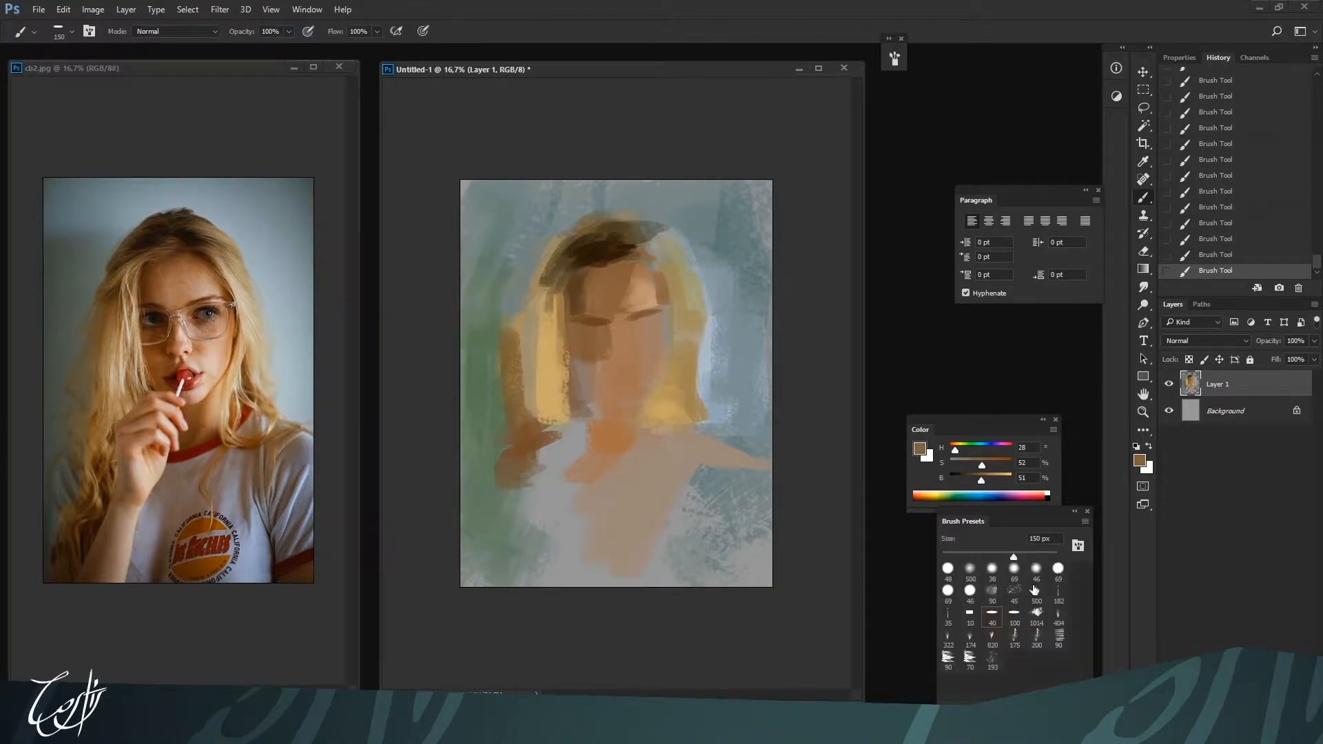
Switch to the textured 90 brush preset and paint the left eye socket shadow in brown H 27, S 65, B 41
click(992, 592)
alt+click(598, 324)
key(bracketright)
key(bracketright)
key(bracketright)
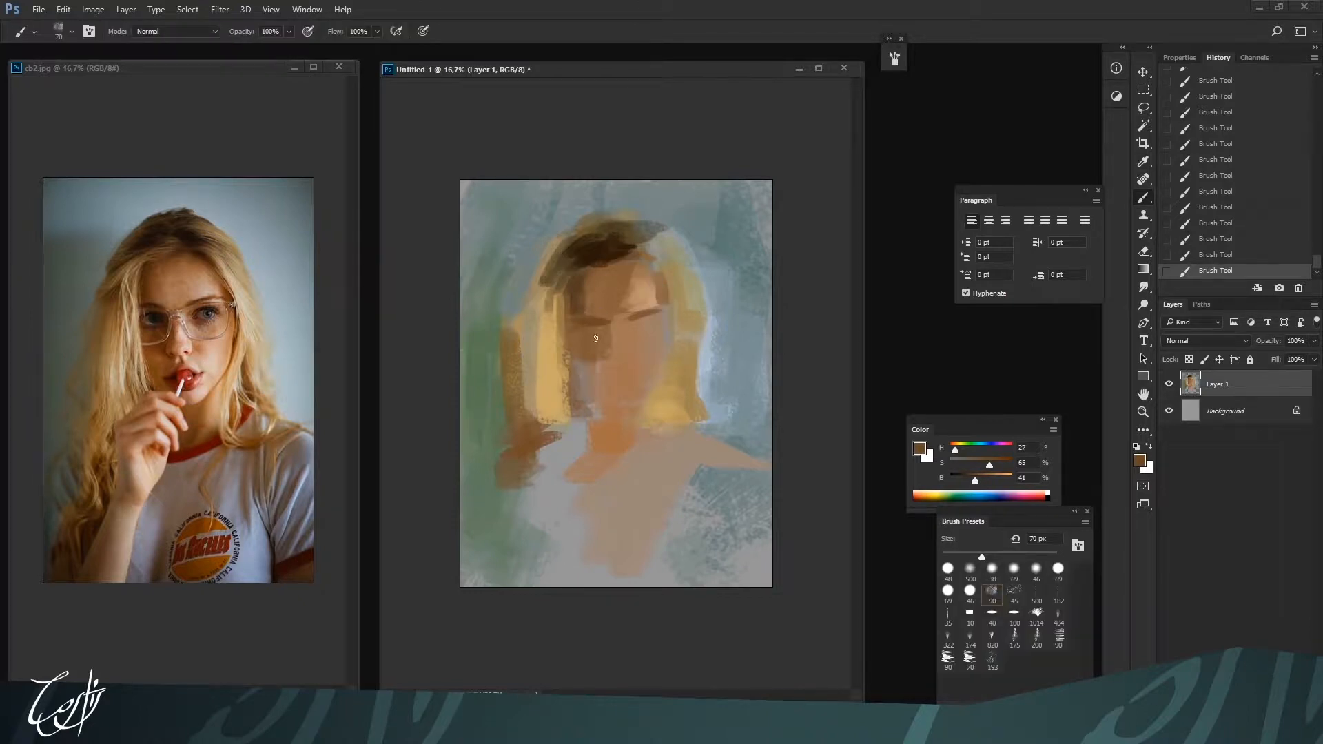
key(bracketright)
key(bracketright)
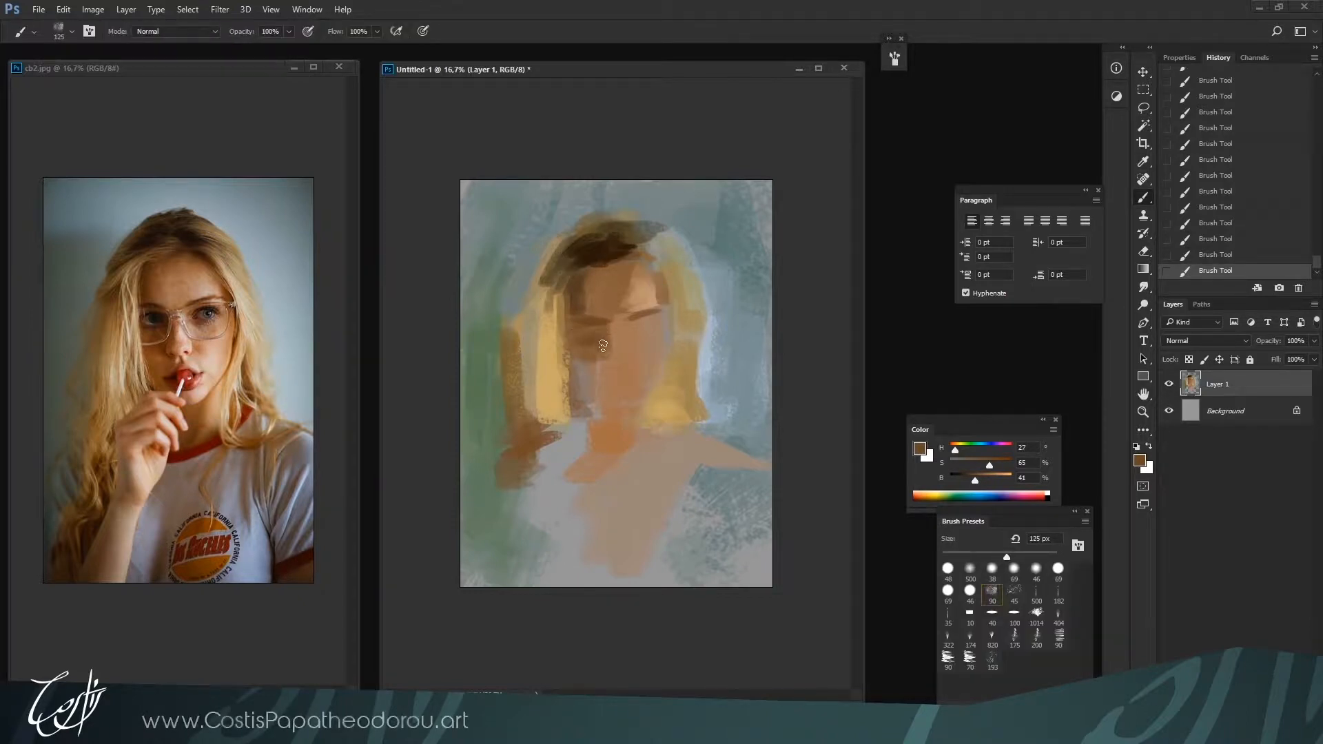
key(bracketleft)
Lighten the color to H 27, S 33, B 81 and paint a highlight down the nose at 70 px
alt+click(644, 554)
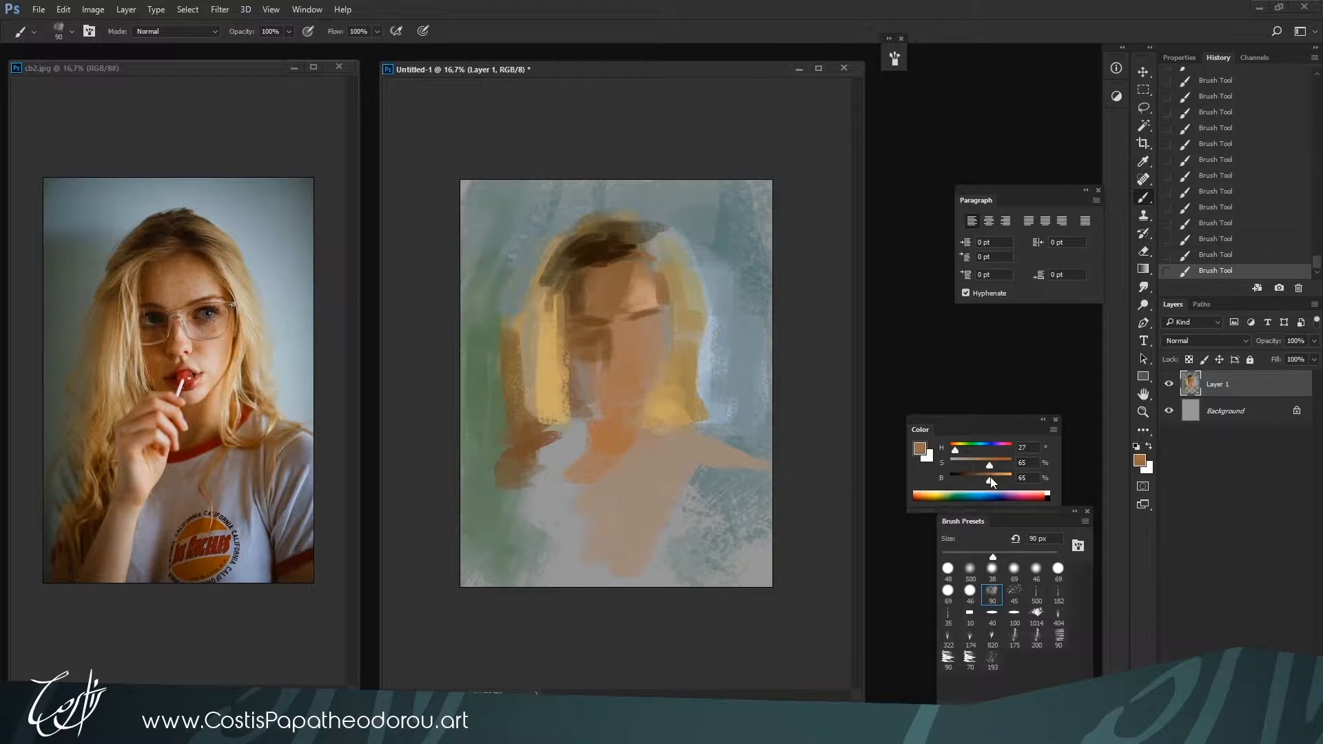
key(bracketright)
drag(994, 480, 1000, 480)
key(bracketleft)
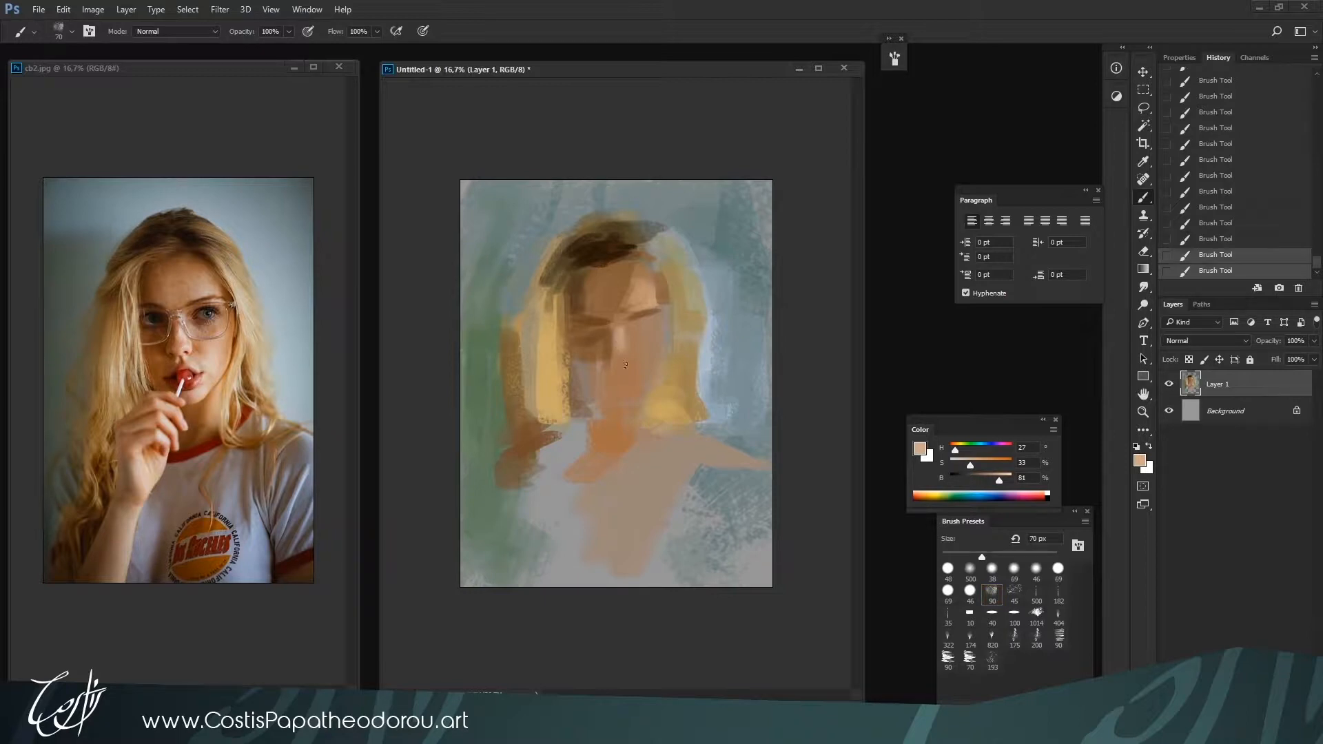
Enlarge the brush to 150 px and paint the light skin tone over the right cheek
key(bracketright)
key(bracketright)
key(bracketright)
key(bracketright)
key(bracketright)
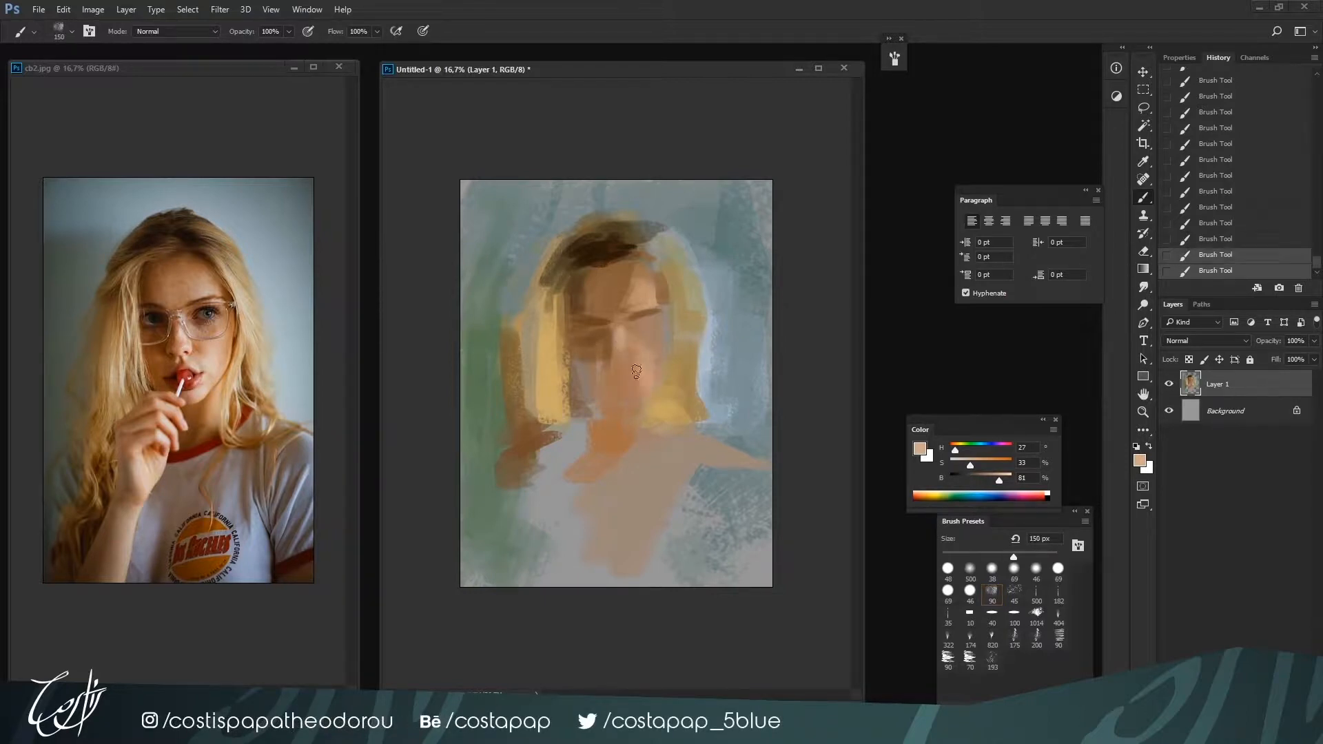
key(bracketleft)
key(bracketleft)
key(bracketleft)
Sample the nose tone, shift it to a reddish H 16, S 47, B 63 and select the 100 brush preset to paint the left cheek at 125 px
alt+click(613, 345)
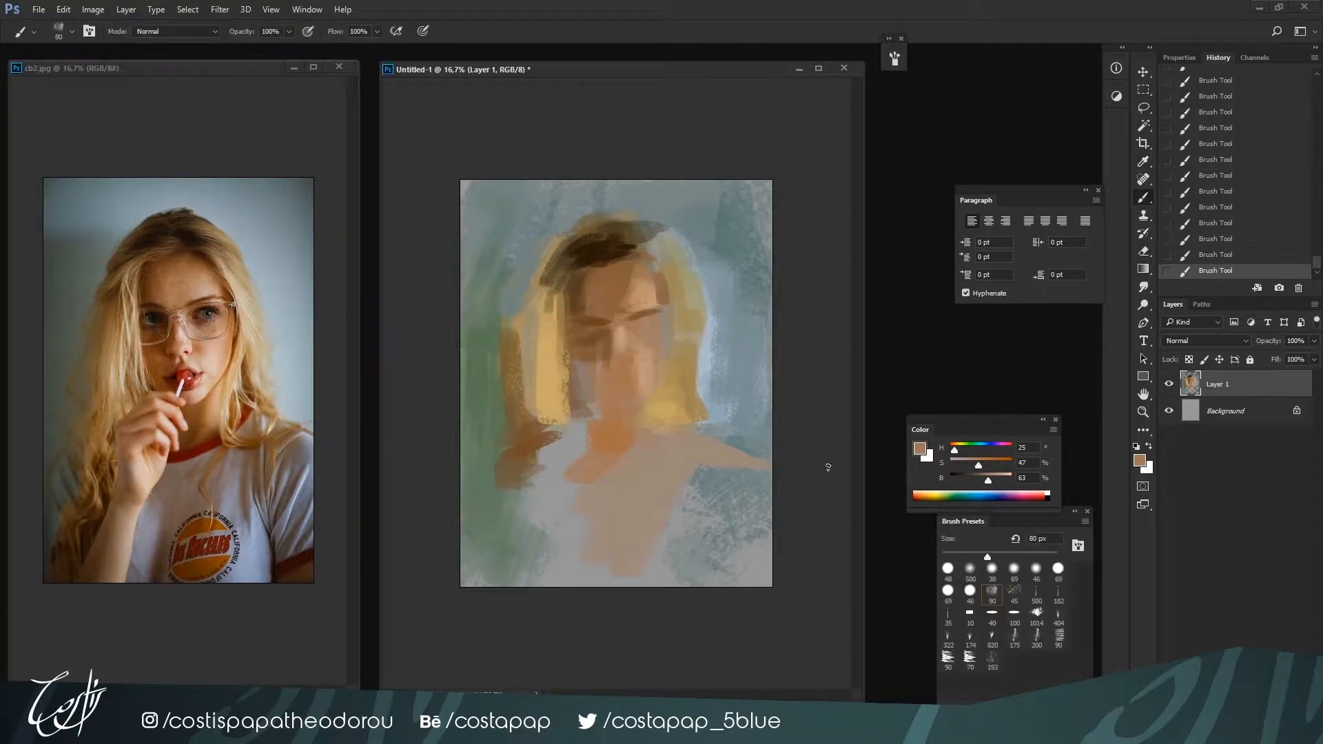
key(bracketright)
key(bracketright)
click(1013, 613)
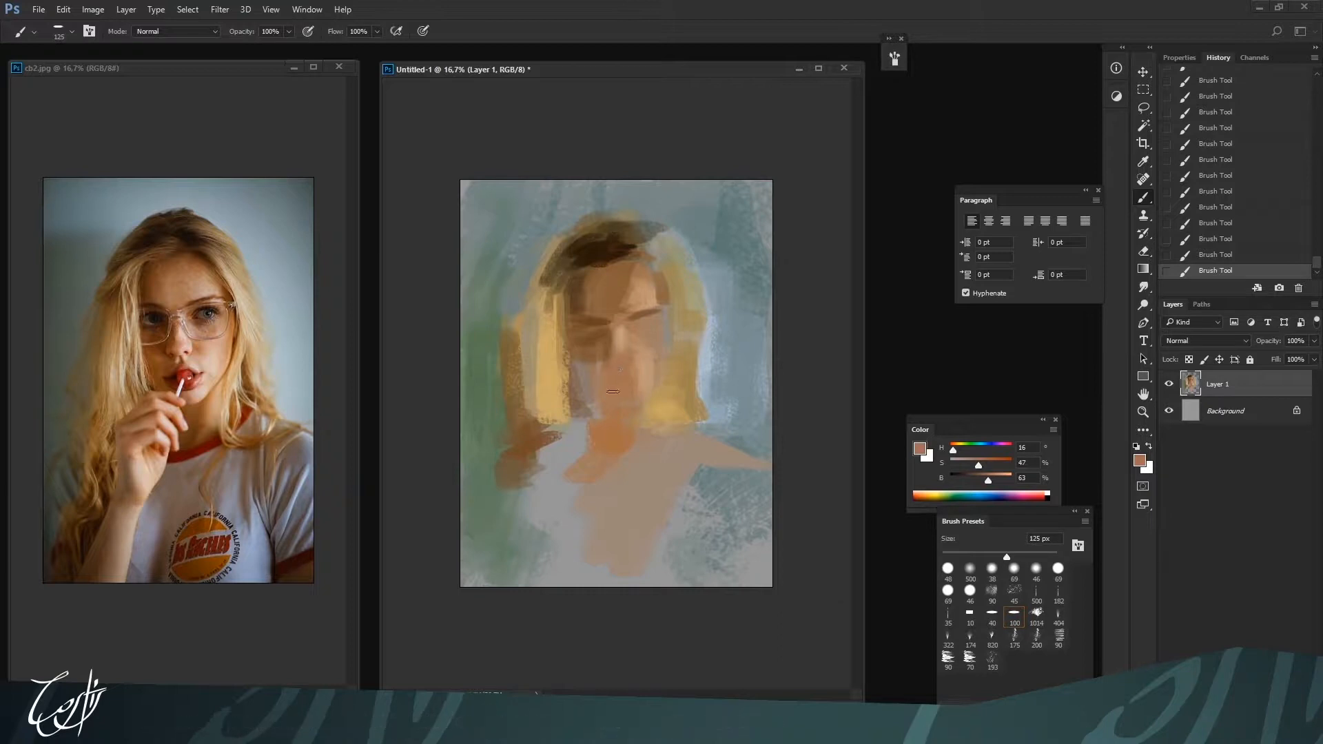
Sample hair yellow, shadow brown and skin tones to clean up the left hair edge and define the left jawline
alt+click(563, 372)
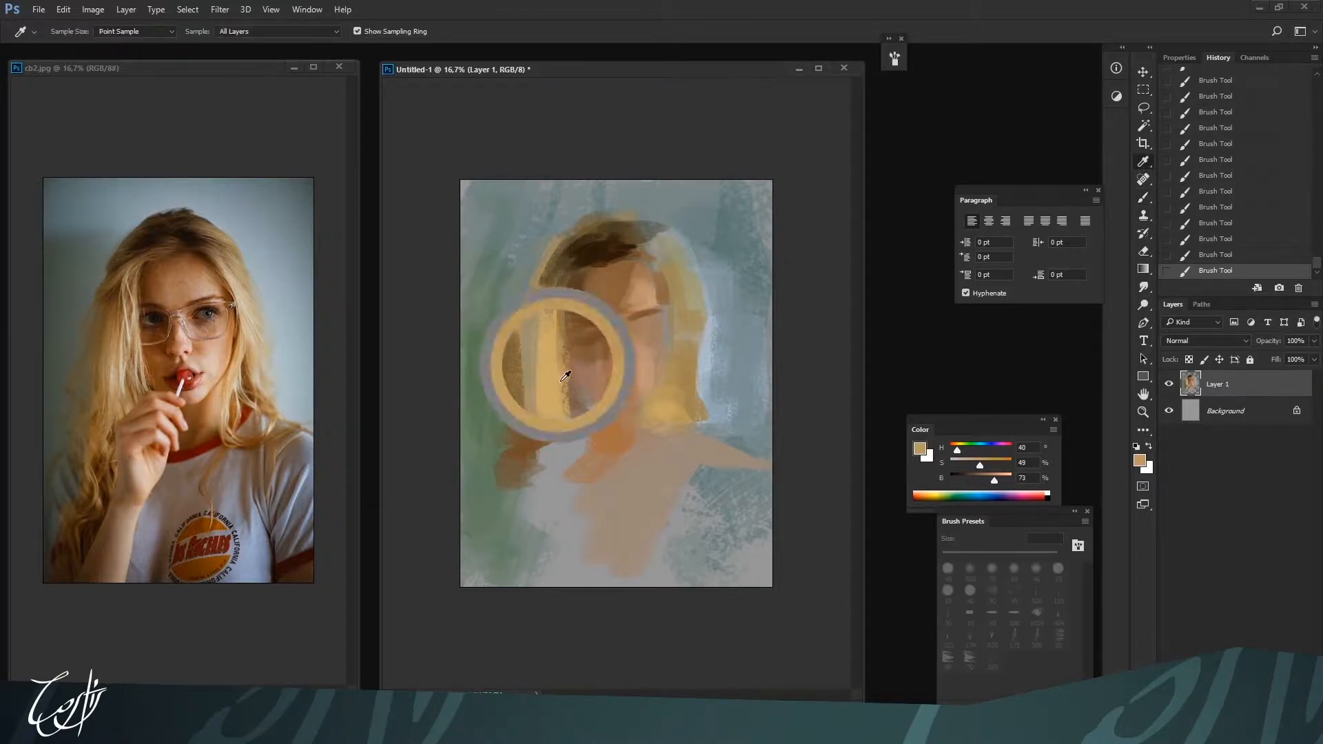
alt+click(571, 396)
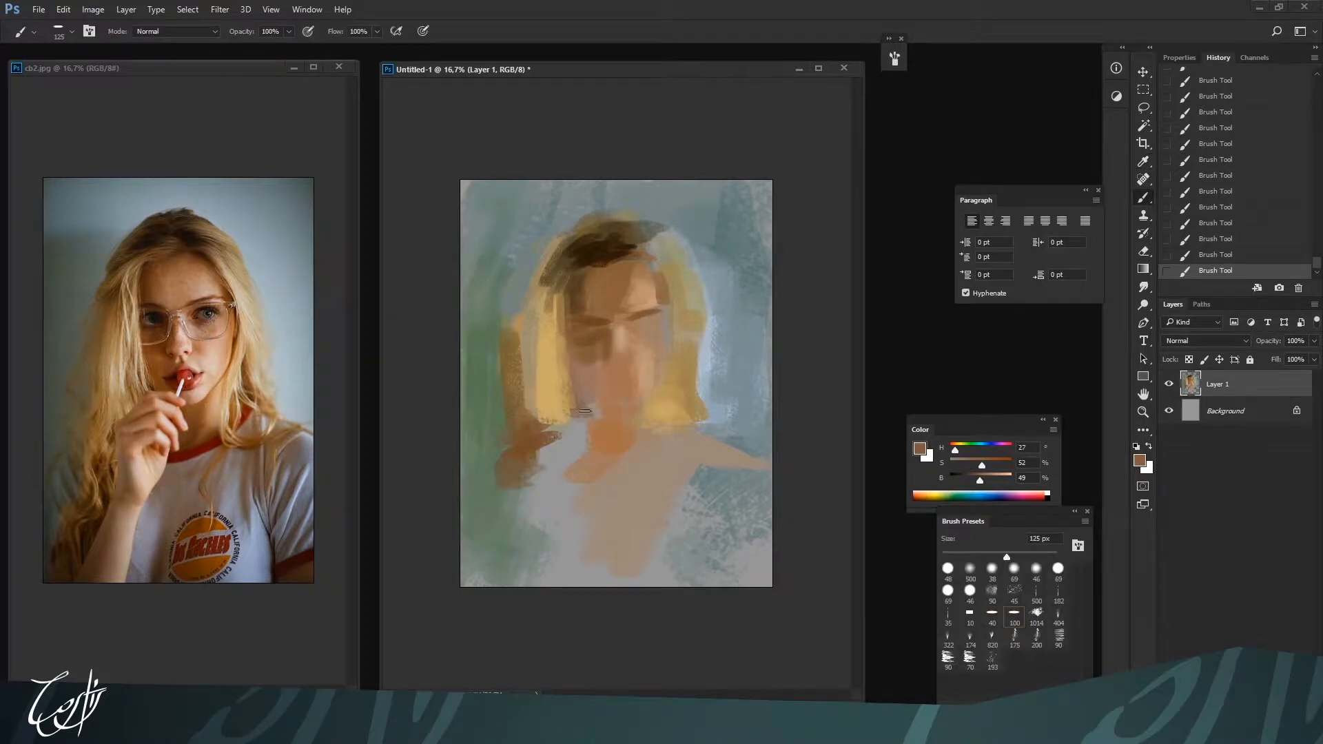
alt+click(589, 435)
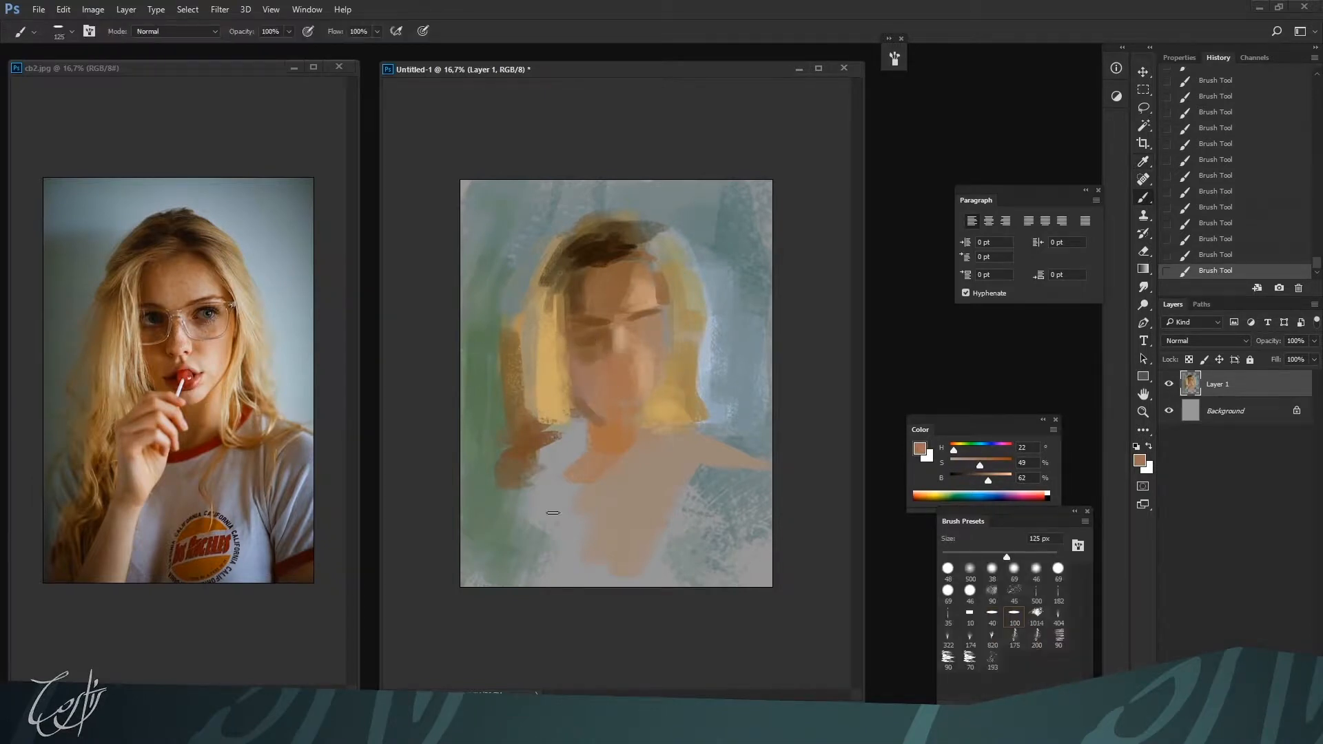
Sample brown tones, adjust to H 25, S 47, B 59 and paint the left forehead and the hair beside the temple at 175 px
alt+click(591, 293)
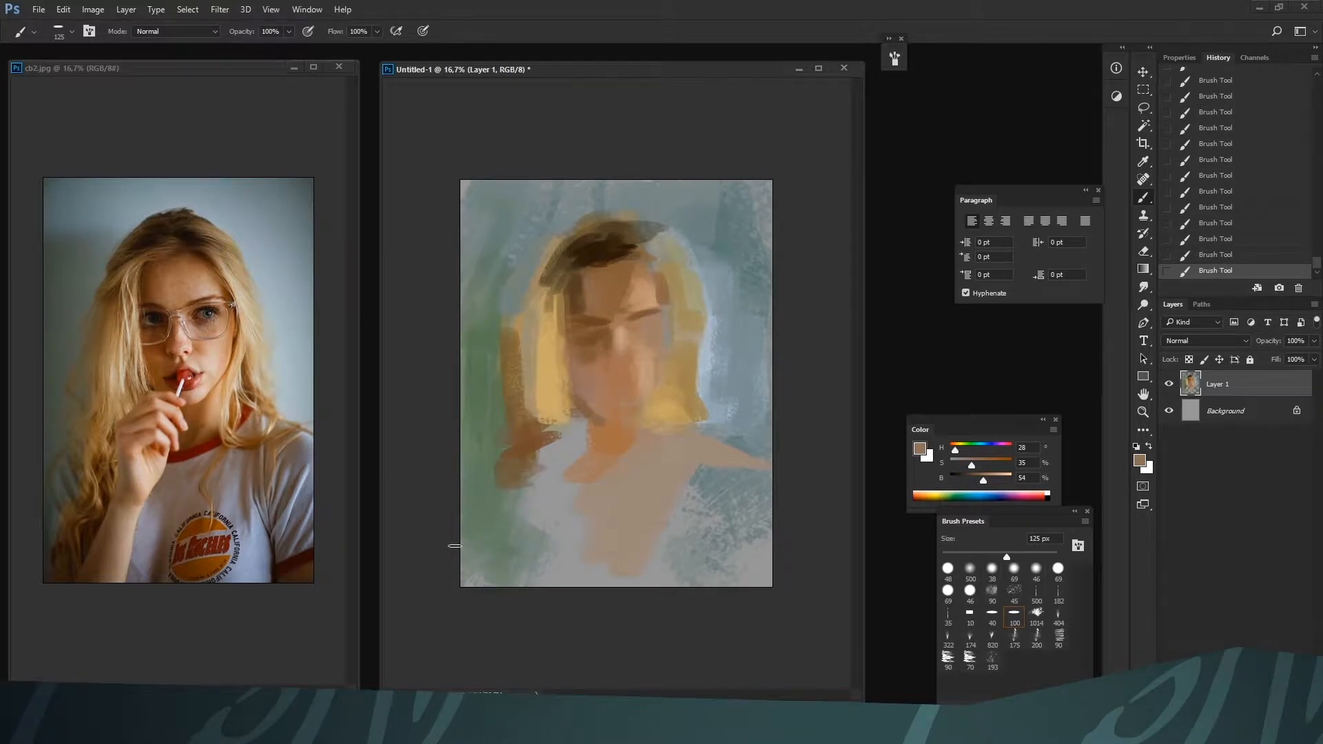
alt+click(551, 283)
drag(956, 454, 954, 451)
key(bracketright)
key(bracketright)
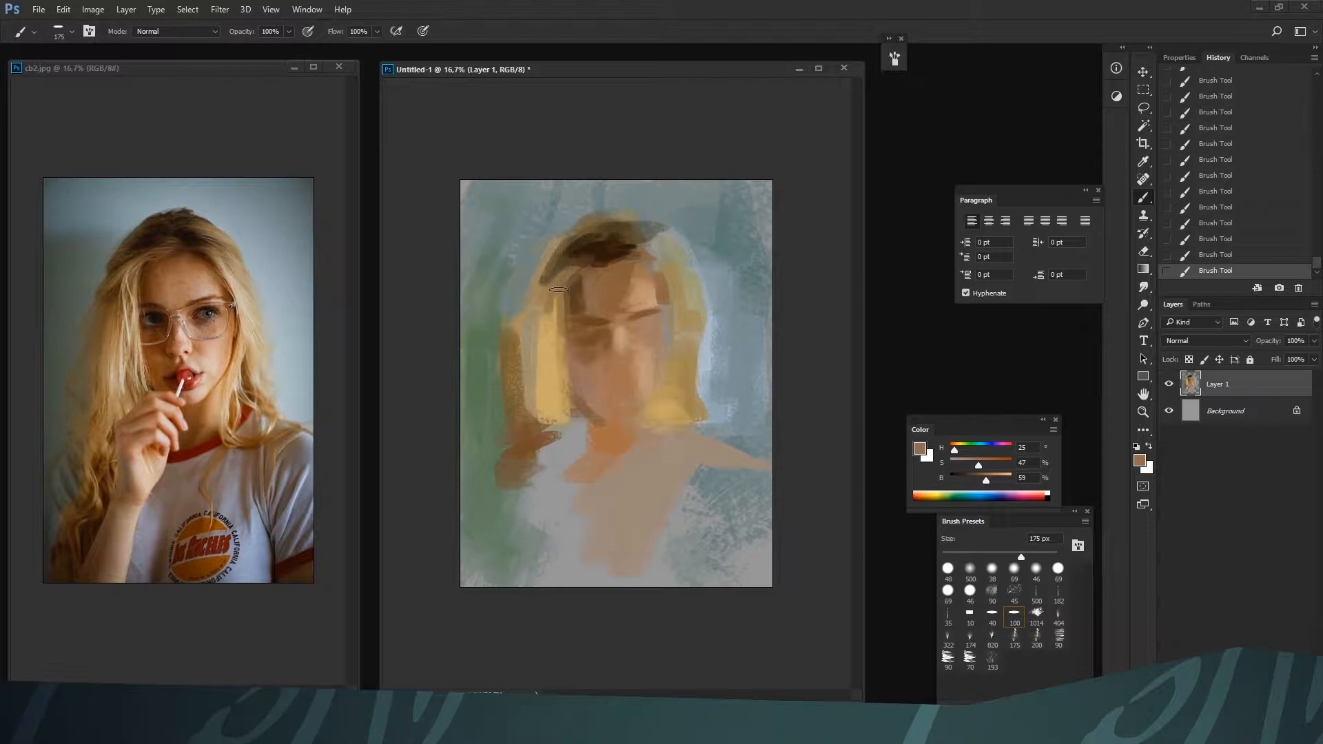
key(bracketright)
key(bracketright)
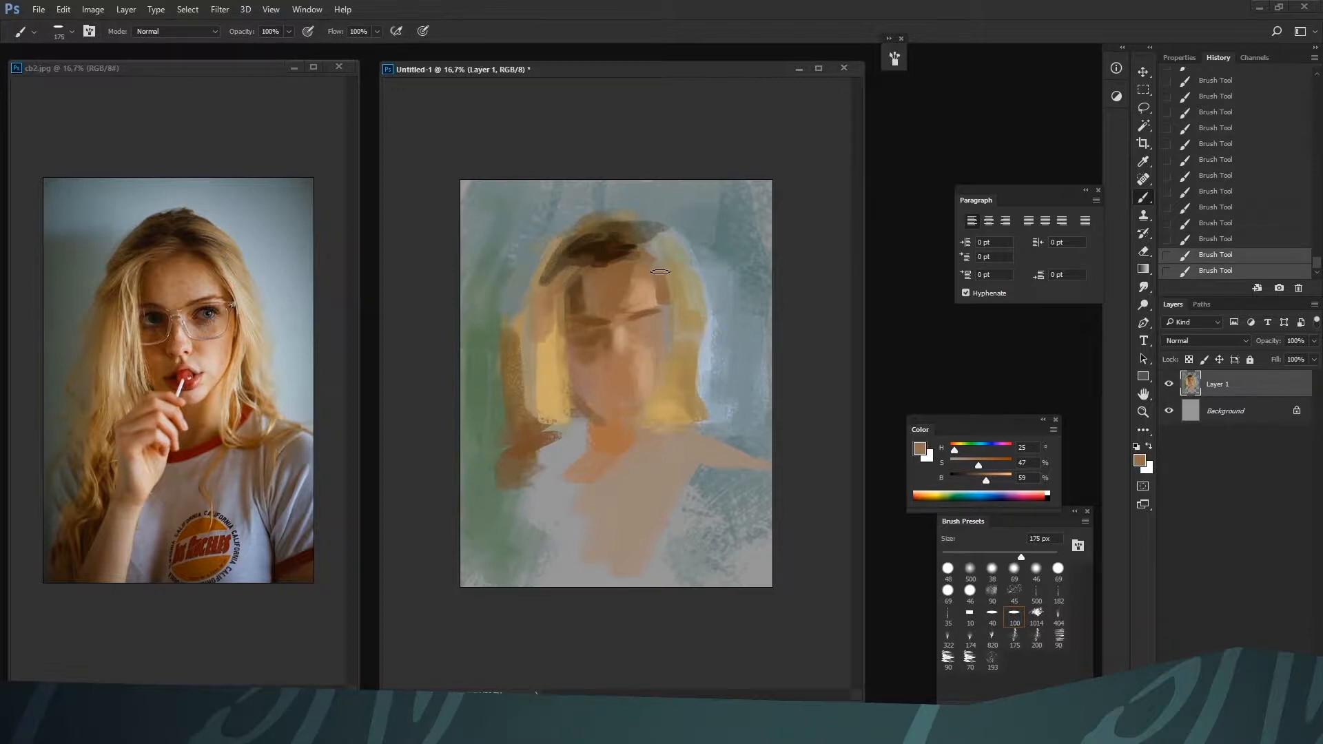
Extend the dark brown hairline at 250 px, and paint sampled tan tones over the upper right hair and right face edge
alt+click(632, 241)
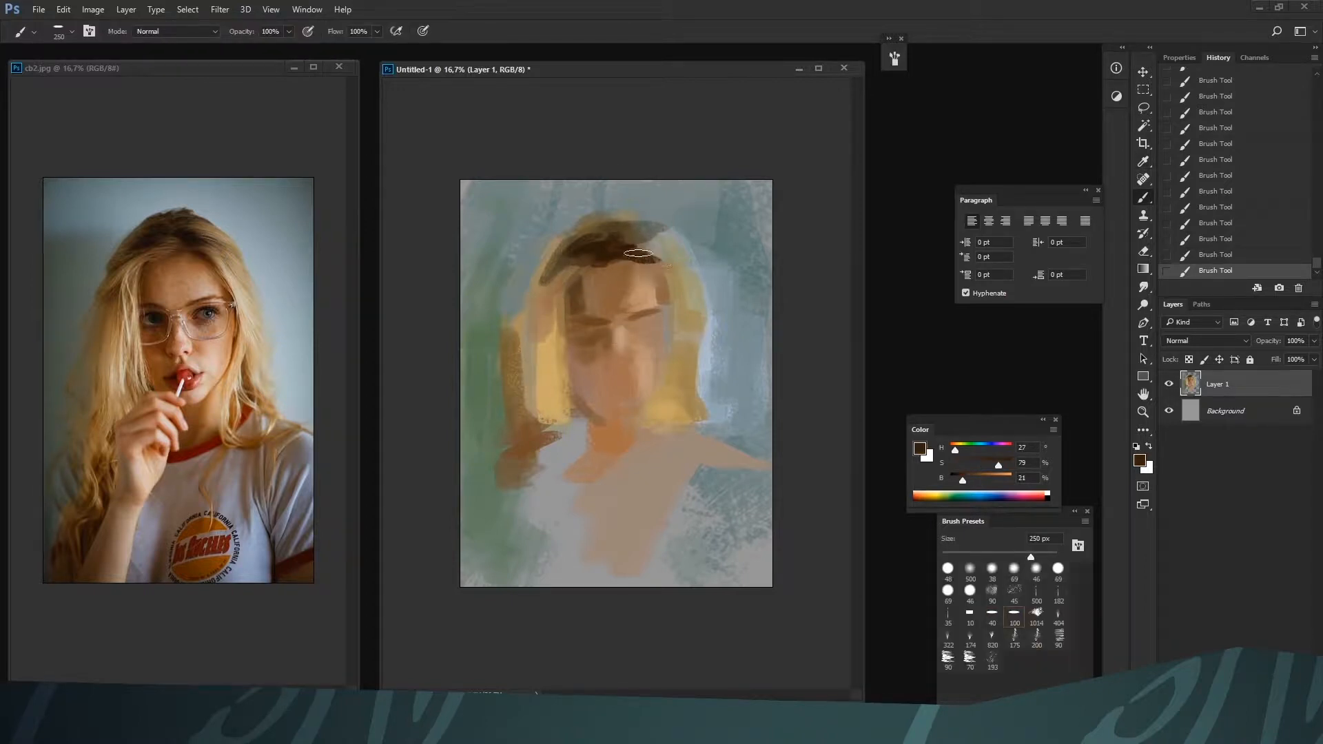
alt+click(689, 268)
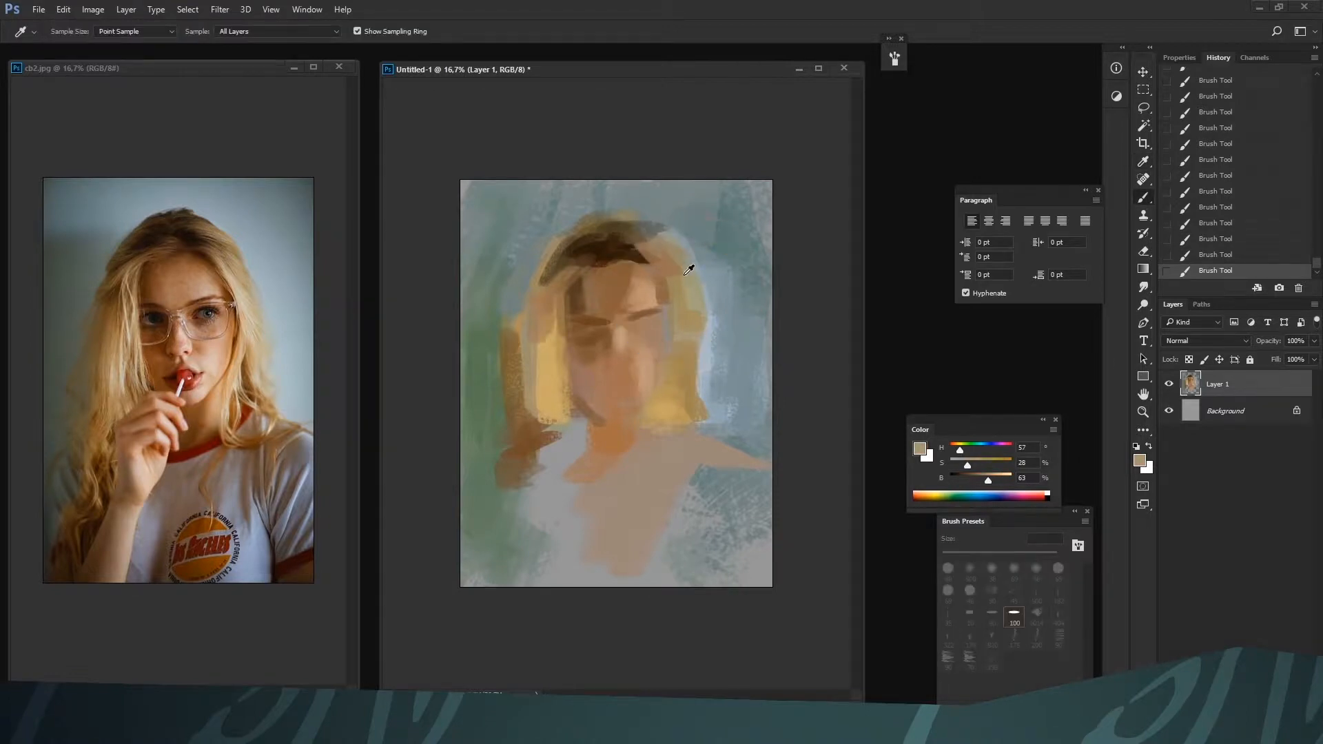
mouse_move(653, 241)
mouse_down()
mouse_move(679, 330)
mouse_move(645, 409)
mouse_up()
alt+click(680, 343)
key(bracketleft)
key(bracketleft)
key(bracketleft)
key(bracketleft)
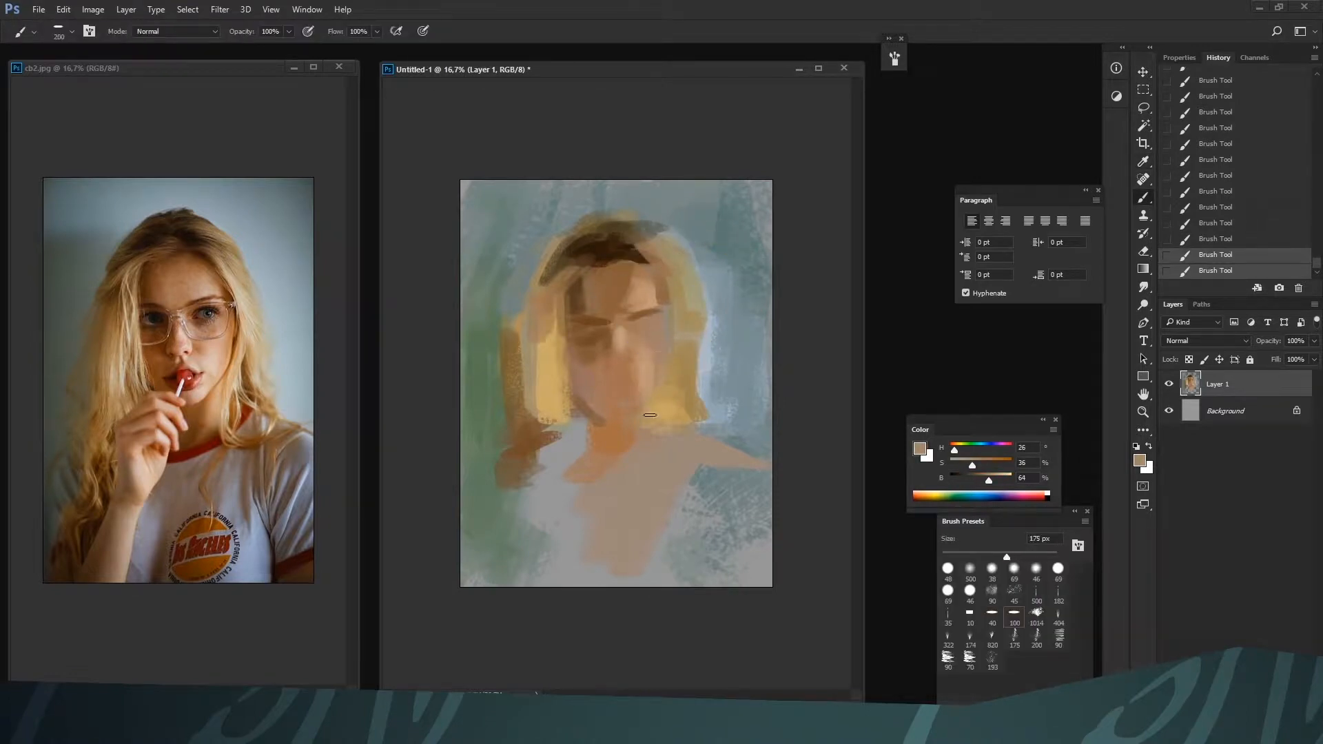
Set a saturated brown of H 23, S 75, B 47 and draw the right cheek and jaw contour down to the chin at 90 to 100 px
alt+click(621, 408)
mouse_move(979, 464)
mouse_down()
mouse_move(996, 463)
mouse_move(979, 480)
mouse_up()
key(bracketleft)
key(bracketleft)
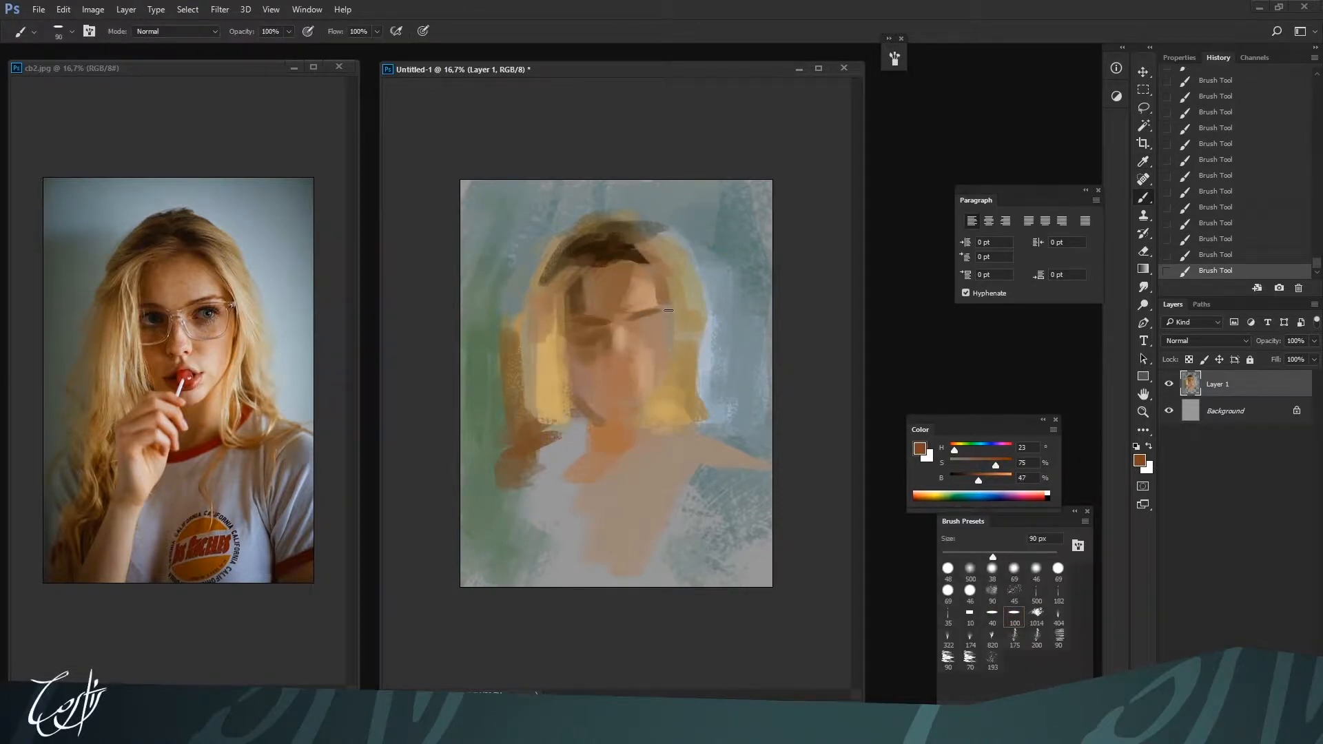
mouse_move(671, 319)
mouse_down()
mouse_move(666, 381)
mouse_move(637, 422)
mouse_up()
key(bracketright)
key(bracketright)
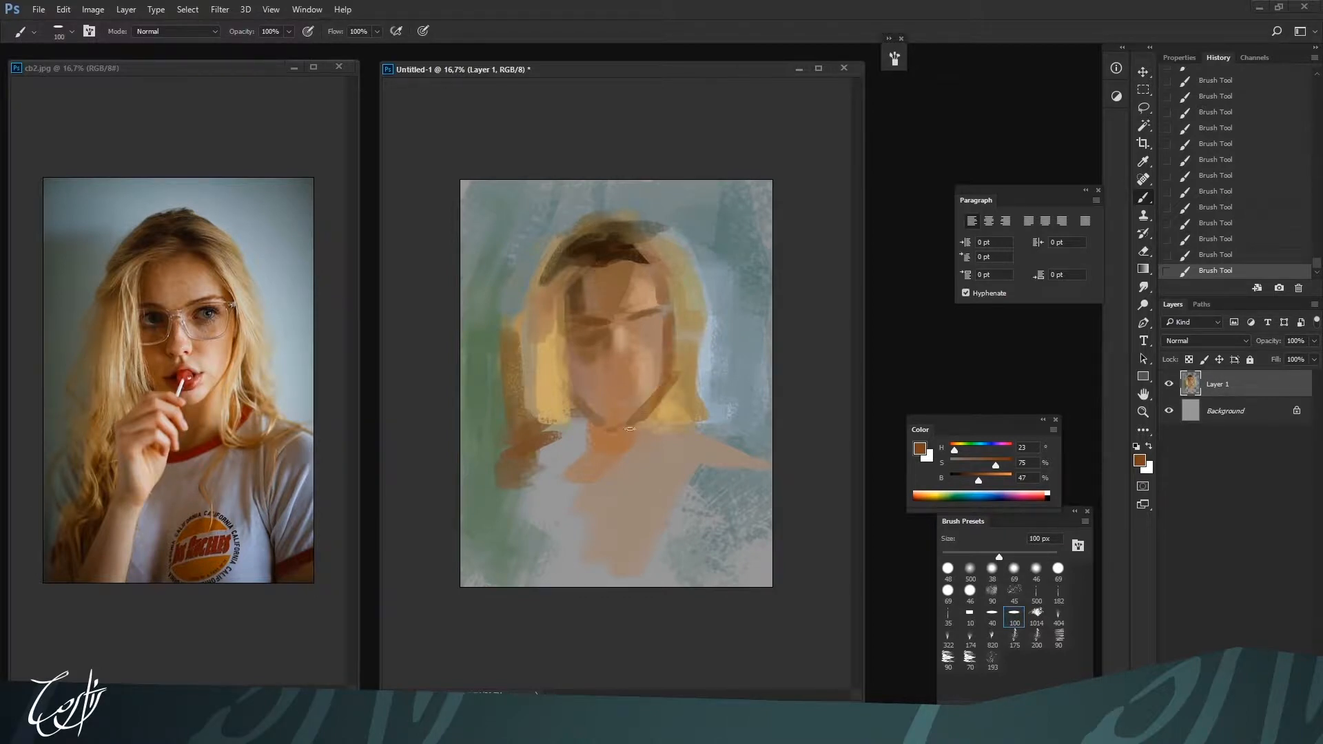
Sample light skin tone H 26, S 34, B 75 and paint the right cheek and mouth area, enlarging the brush to 150 px
alt+click(632, 376)
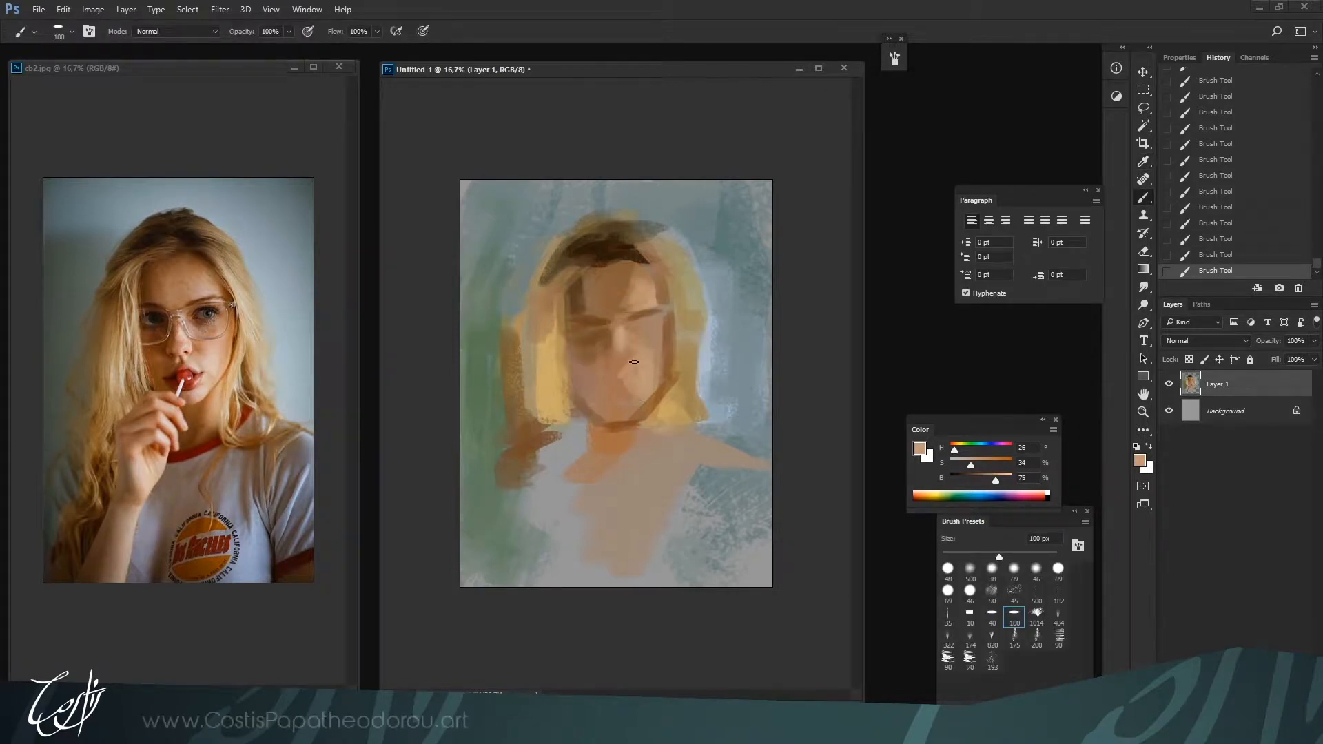
key(bracketright)
key(bracketright)
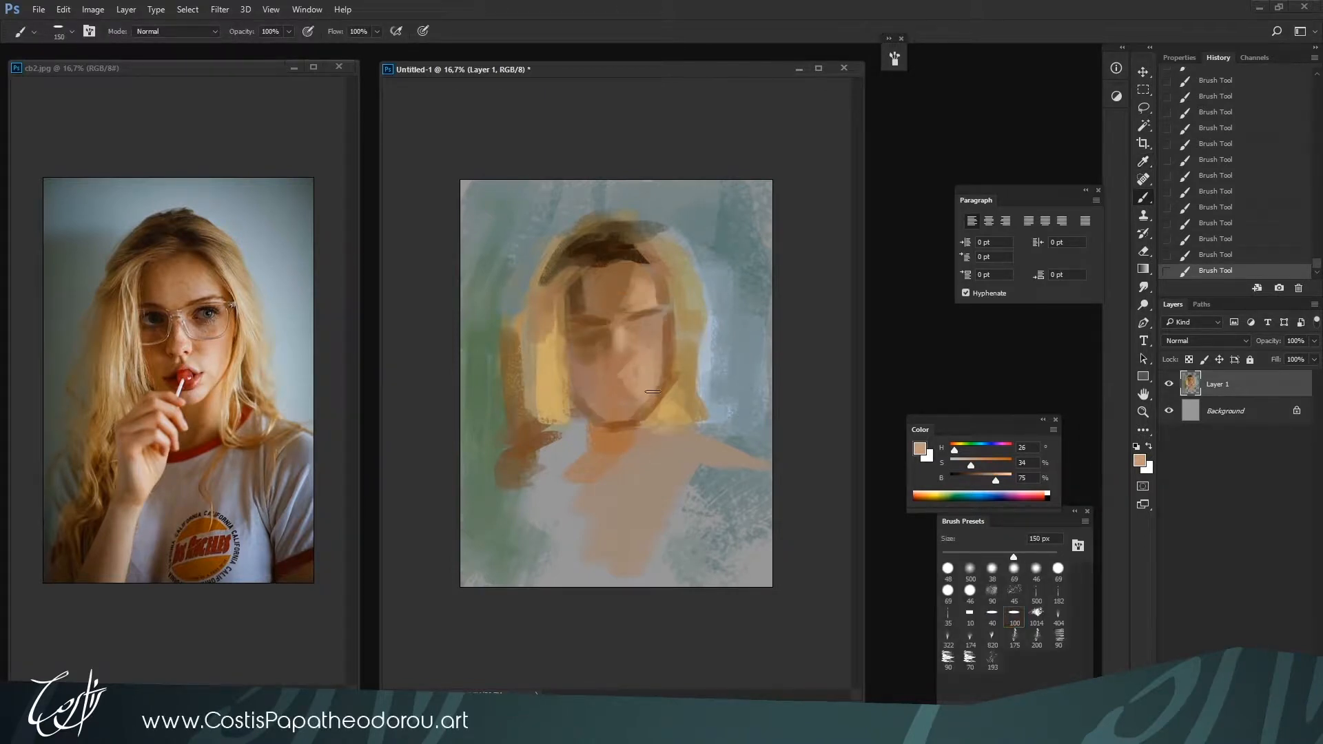
Sample the chin shadow brown and paint the shadow on the neck below the jaw at 150 px
alt+click(631, 417)
mouse_move(606, 458)
mouse_down()
mouse_move(618, 429)
mouse_move(605, 469)
mouse_move(594, 442)
mouse_up()
alt+click(607, 444)
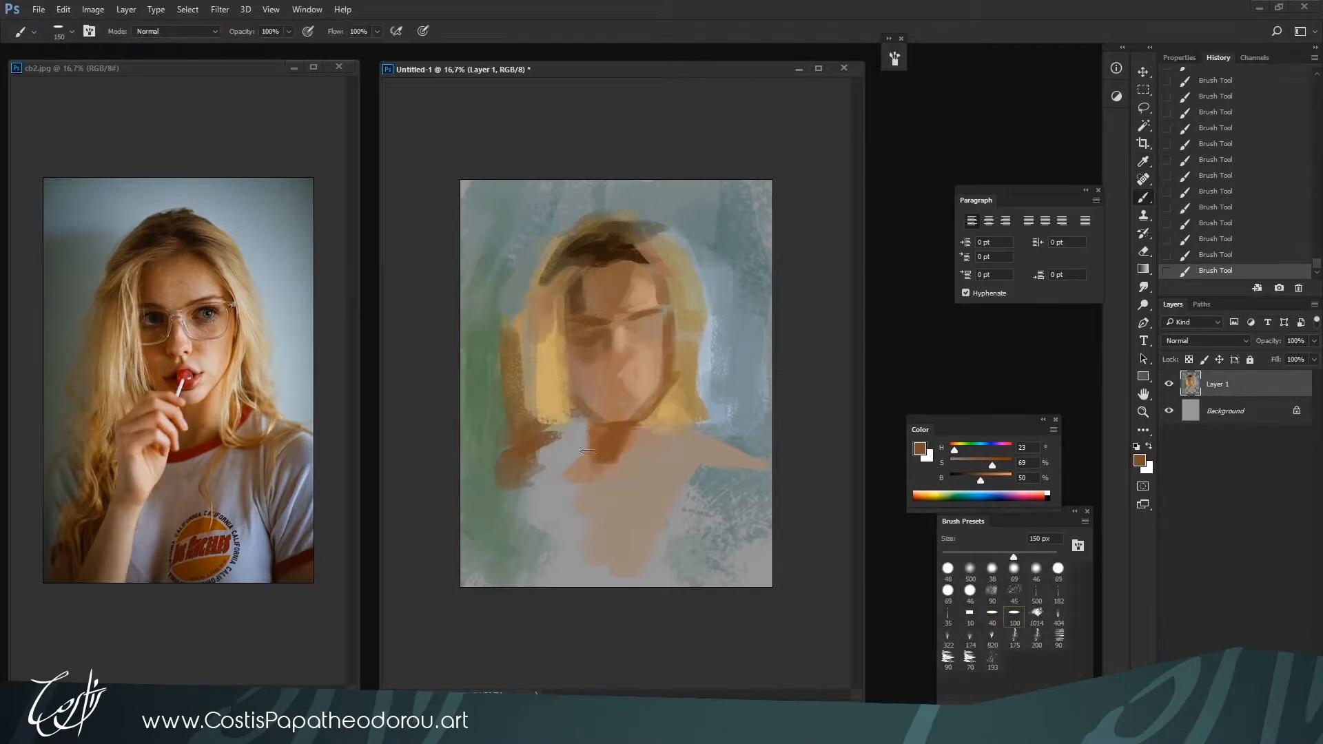
Sample a light skin tone and the neck's brown and block in the raised hand left of the chin
alt+click(636, 380)
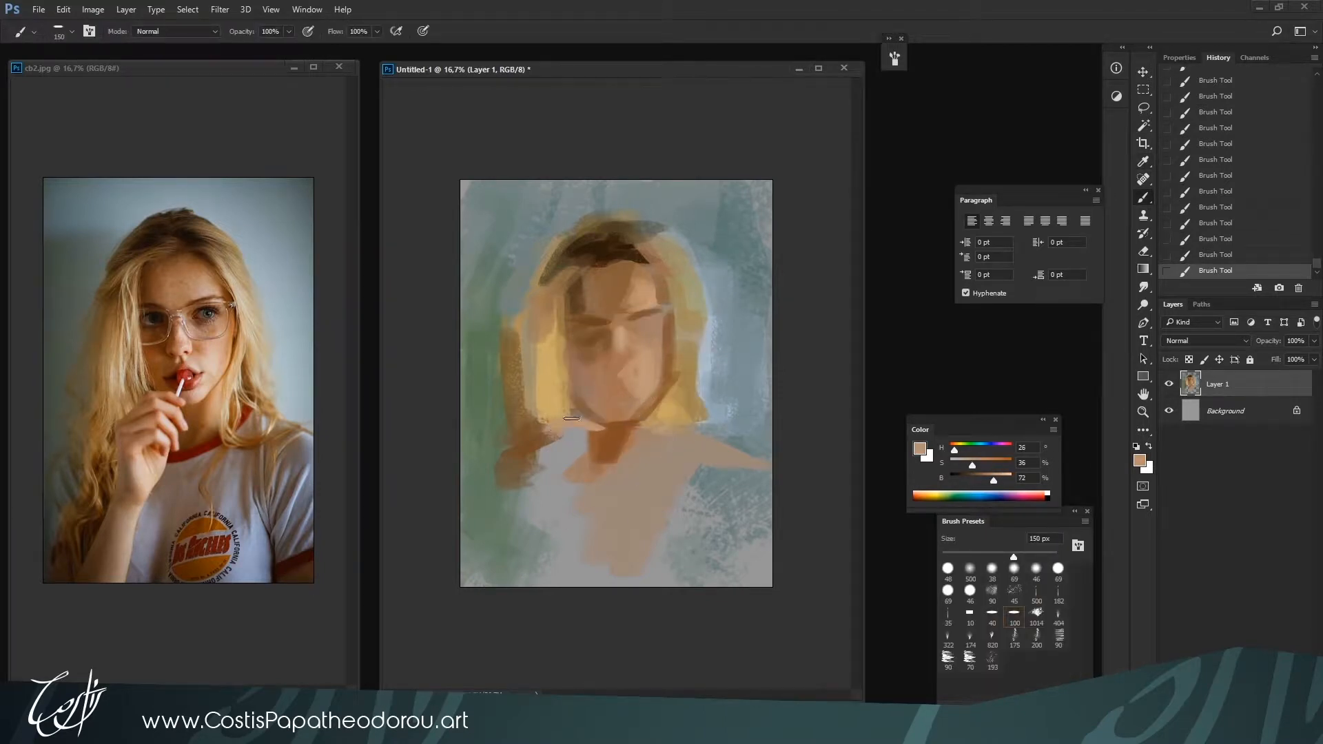
mouse_move(571, 418)
mouse_down()
mouse_move(533, 457)
mouse_move(527, 496)
mouse_up()
alt+click(606, 437)
Sample hair tones and extend the lower left hair down beside the hand with an enlarged brush
alt+click(538, 408)
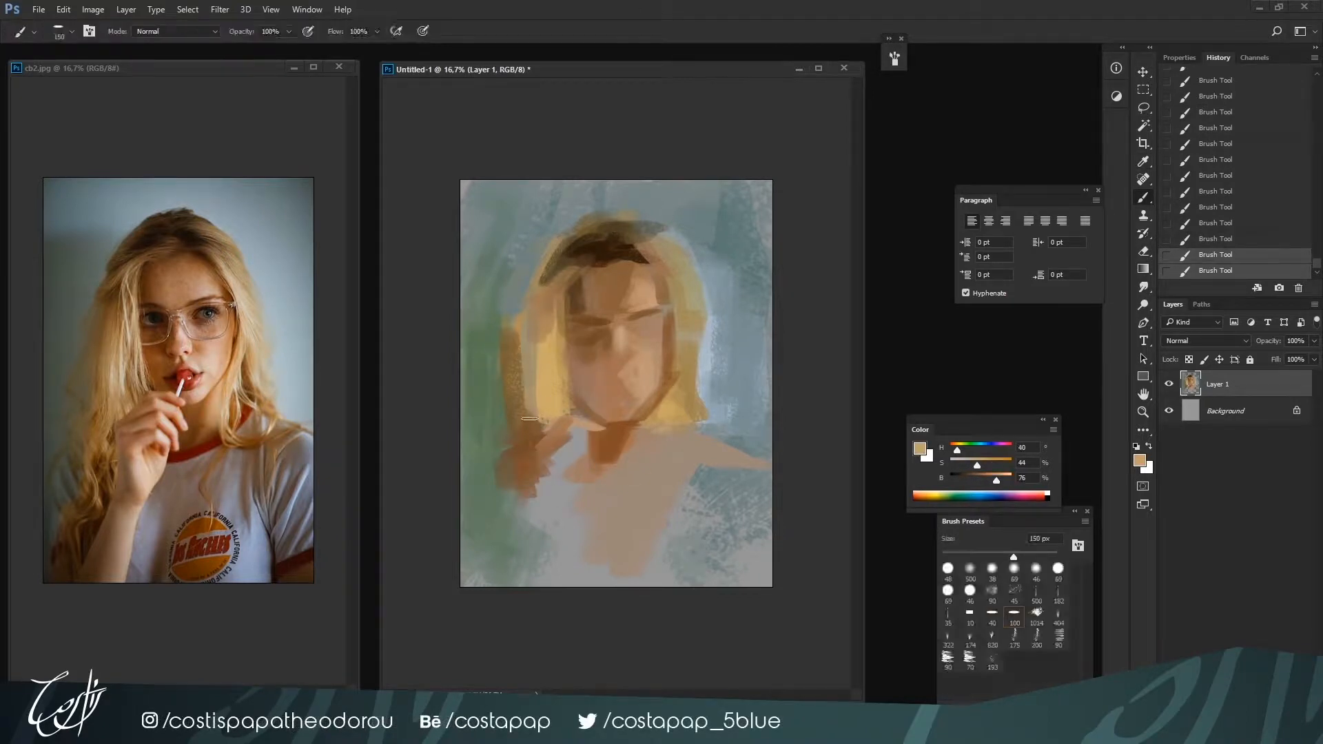
alt+click(536, 429)
drag(529, 418, 536, 449)
key(bracketright)
key(bracketright)
alt+click(540, 423)
mouse_move(522, 396)
mouse_down()
mouse_move(513, 450)
mouse_move(532, 425)
mouse_up()
alt+click(531, 424)
Sample a warm hair tone and broaden the hair mass left of the face down toward the raised hand
alt+click(549, 358)
mouse_move(524, 335)
mouse_down()
mouse_move(519, 423)
mouse_move(539, 399)
mouse_move(525, 321)
mouse_move(516, 422)
mouse_move(510, 385)
mouse_up()
alt+click(526, 361)
Sample the background green, darken it, and paint it down along the outer edge of the left hair
alt+click(494, 392)
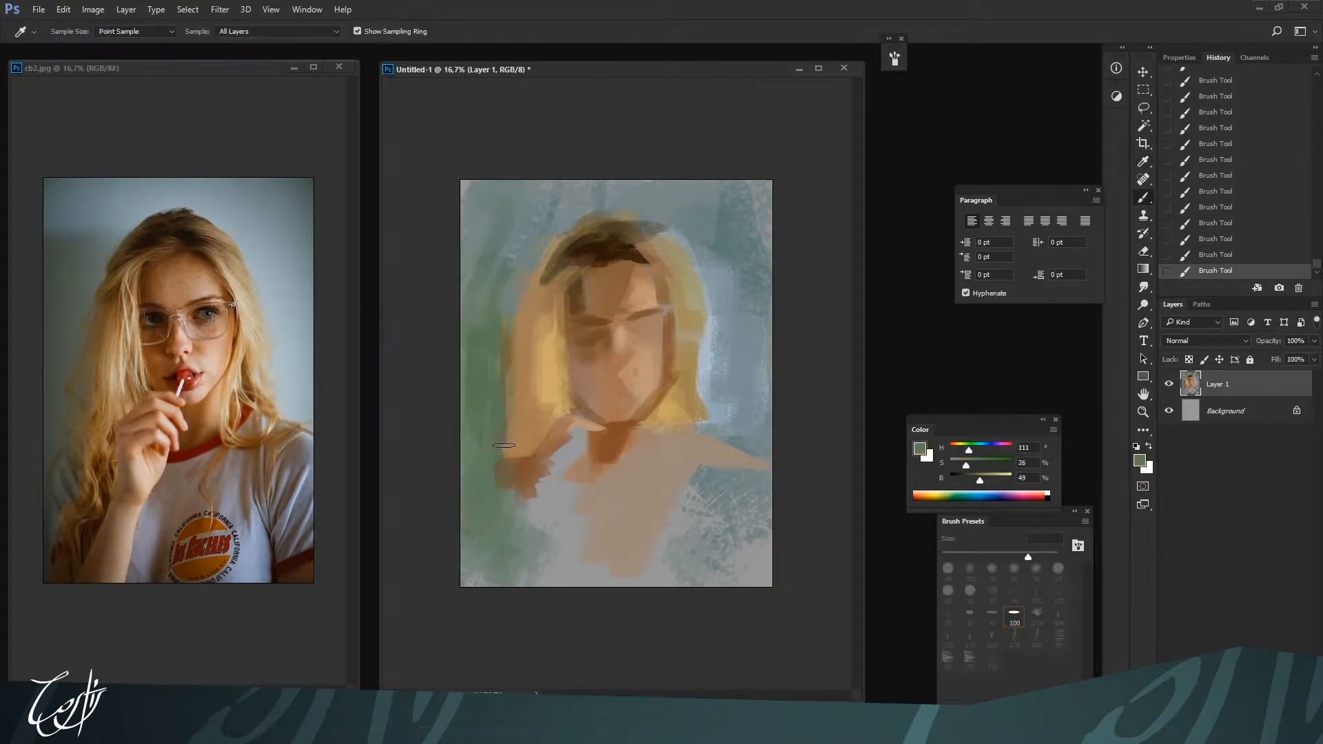
drag(981, 481, 970, 484)
mouse_move(511, 306)
mouse_down()
mouse_move(511, 438)
mouse_move(486, 465)
mouse_move(481, 520)
mouse_move(493, 552)
mouse_move(497, 508)
mouse_move(513, 559)
mouse_up()
Extend the lower left hair in its sampled brown and paint the forearm in skin tone H 26, S 36, B 72 at 200 px
alt+click(525, 476)
mouse_move(580, 443)
mouse_down()
mouse_move(525, 540)
mouse_move(540, 476)
mouse_move(538, 572)
mouse_up()
alt+click(594, 425)
key(bracketleft)
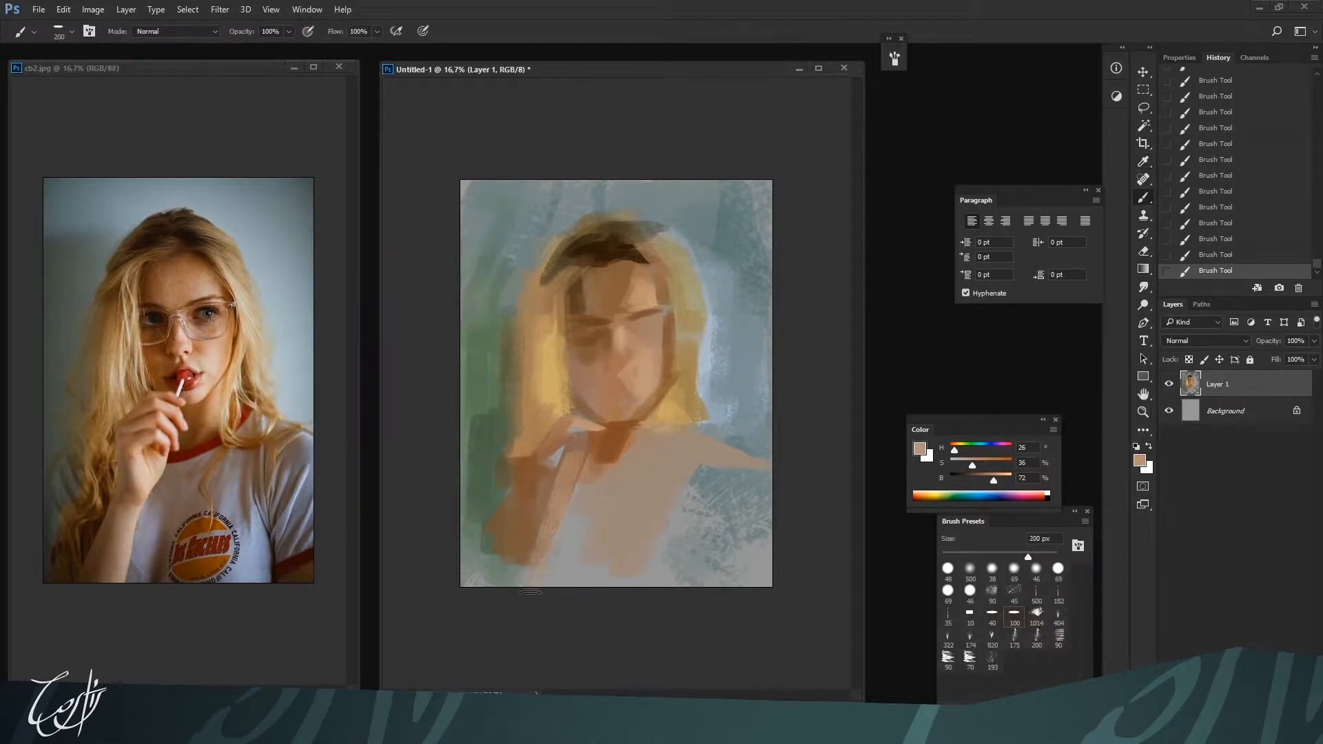
key(bracketright)
key(bracketright)
drag(569, 463, 515, 594)
Sample gray-green H 171, S 14, B 52 and shade the shirt front with the brush enlarged to 700 px
key(bracketright)
key(bracketright)
key(bracketright)
key(bracketright)
alt+click(629, 458)
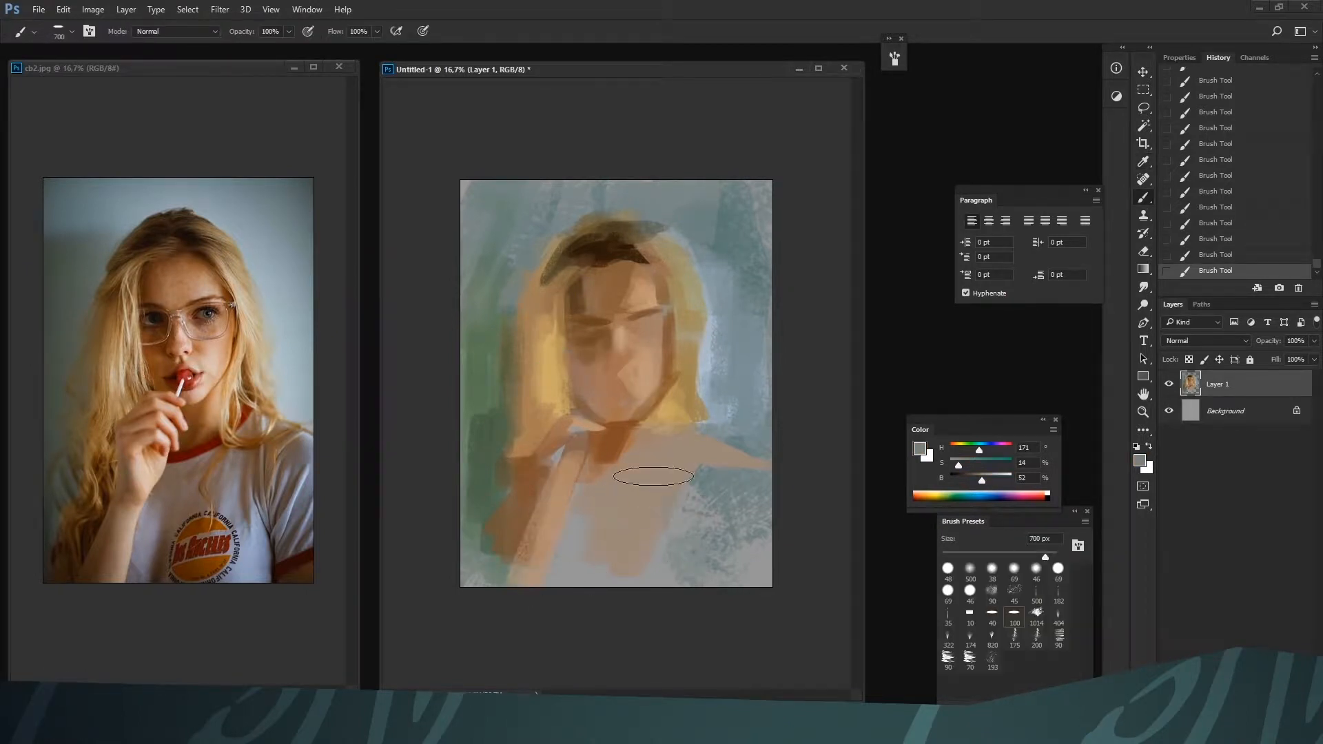
key(bracketleft)
alt+click(637, 463)
Refine the neck and collar with brown H 23, S 69, B 50 and skin tone H 26, S 33, B 73, reducing the brush to 150 px
key(bracketleft)
key(bracketleft)
key(bracketleft)
key(bracketleft)
key(bracketleft)
key(bracketleft)
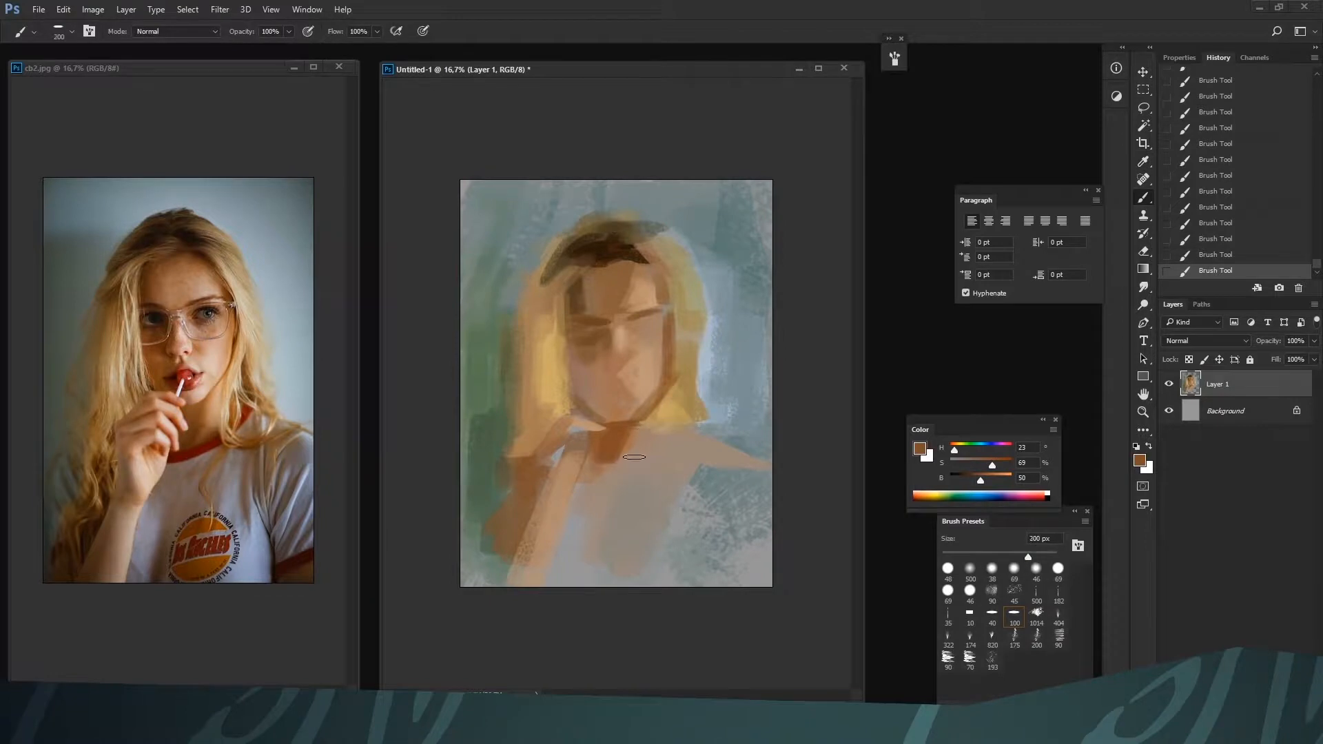
alt+click(632, 441)
key(bracketleft)
key(bracketleft)
key(bracketleft)
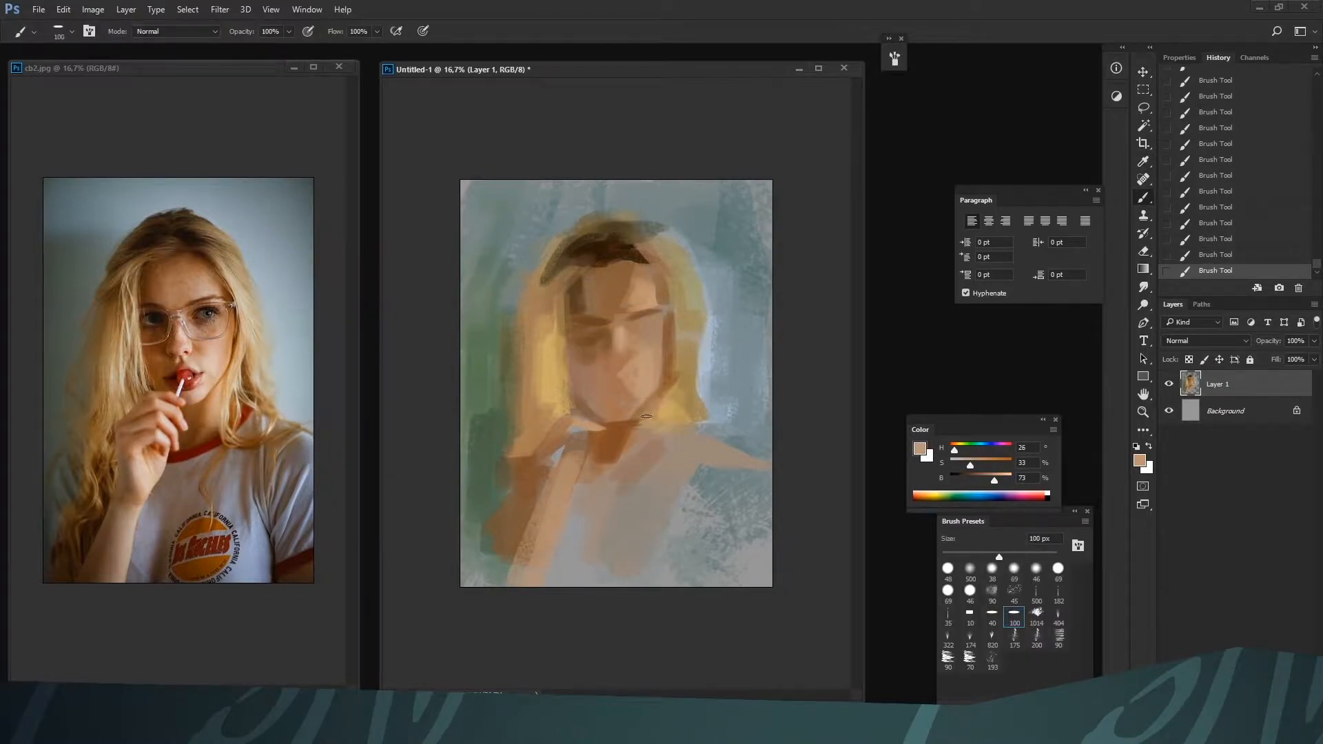
alt+click(629, 451)
alt+click(612, 471)
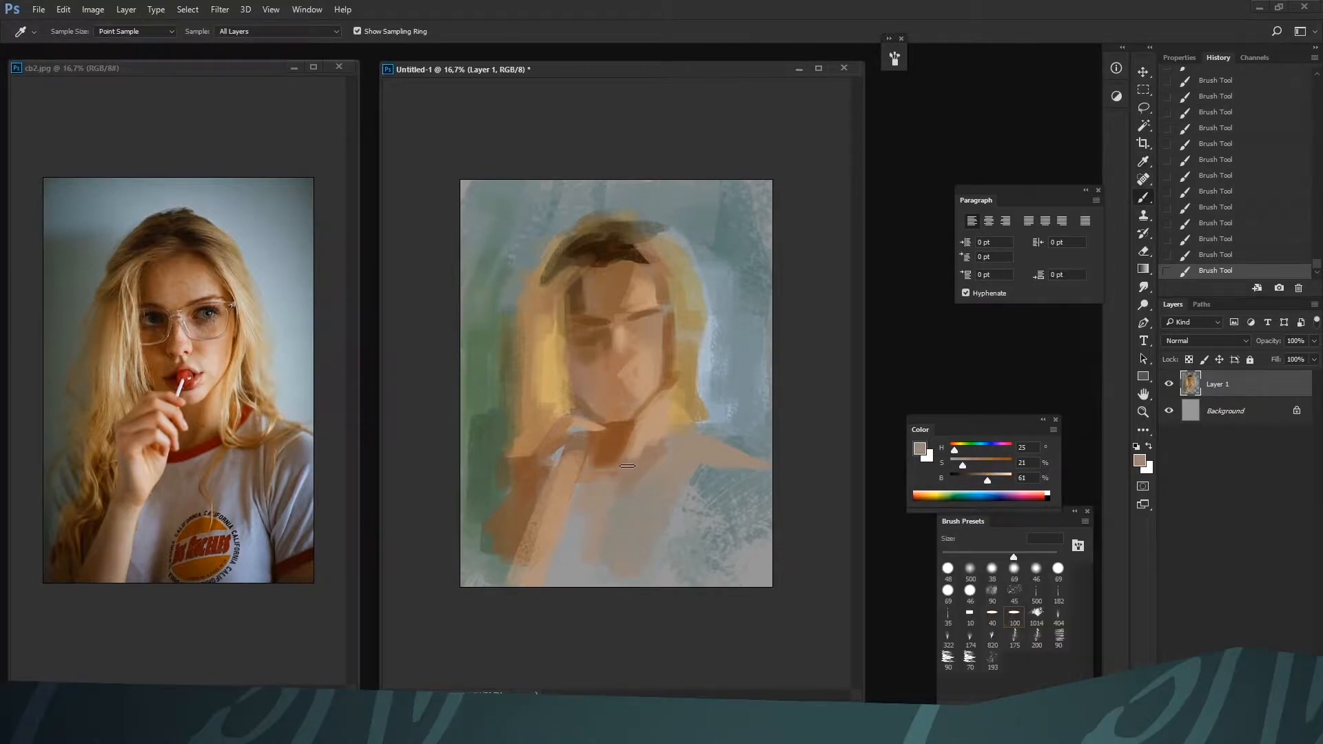
drag(968, 470, 963, 472)
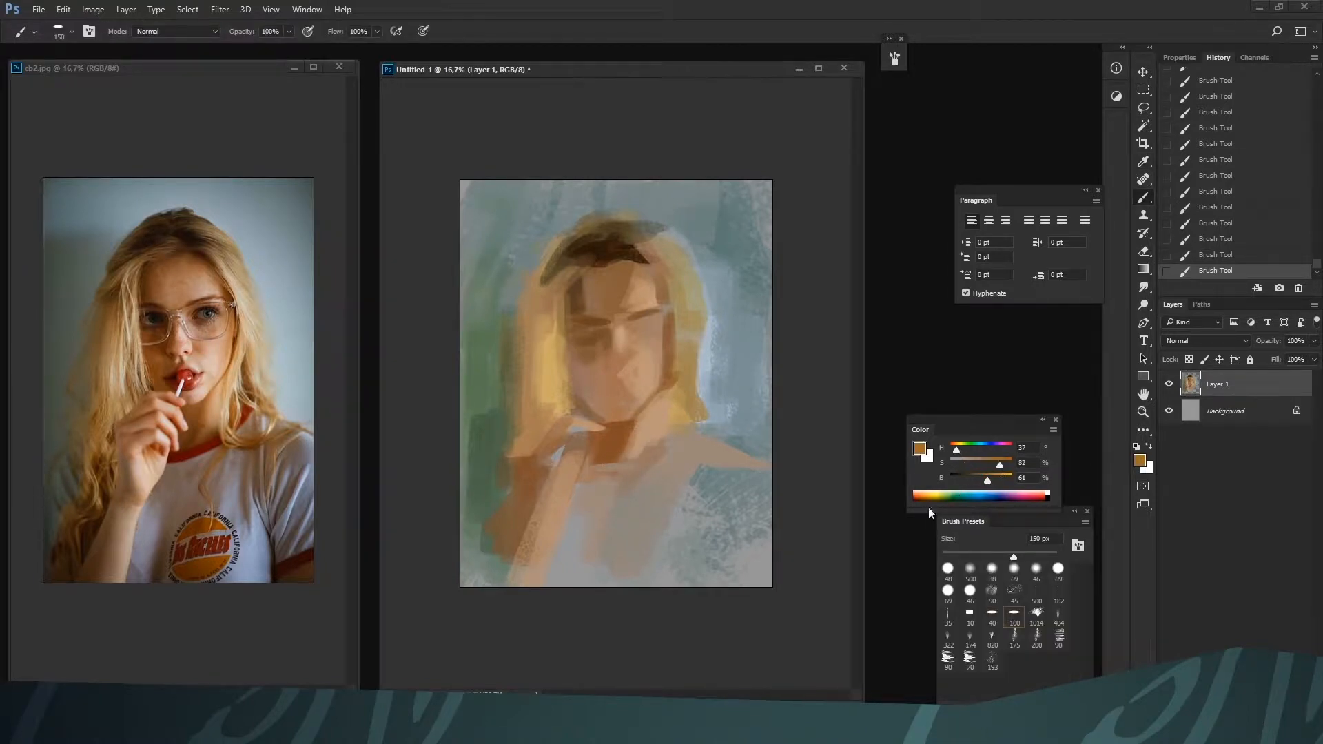
Flip both the painting and the reference photo horizontally, show the document properties and return to the painting
key(ctrl+shift+h)
click(319, 652)
key(ctrl+shift+h)
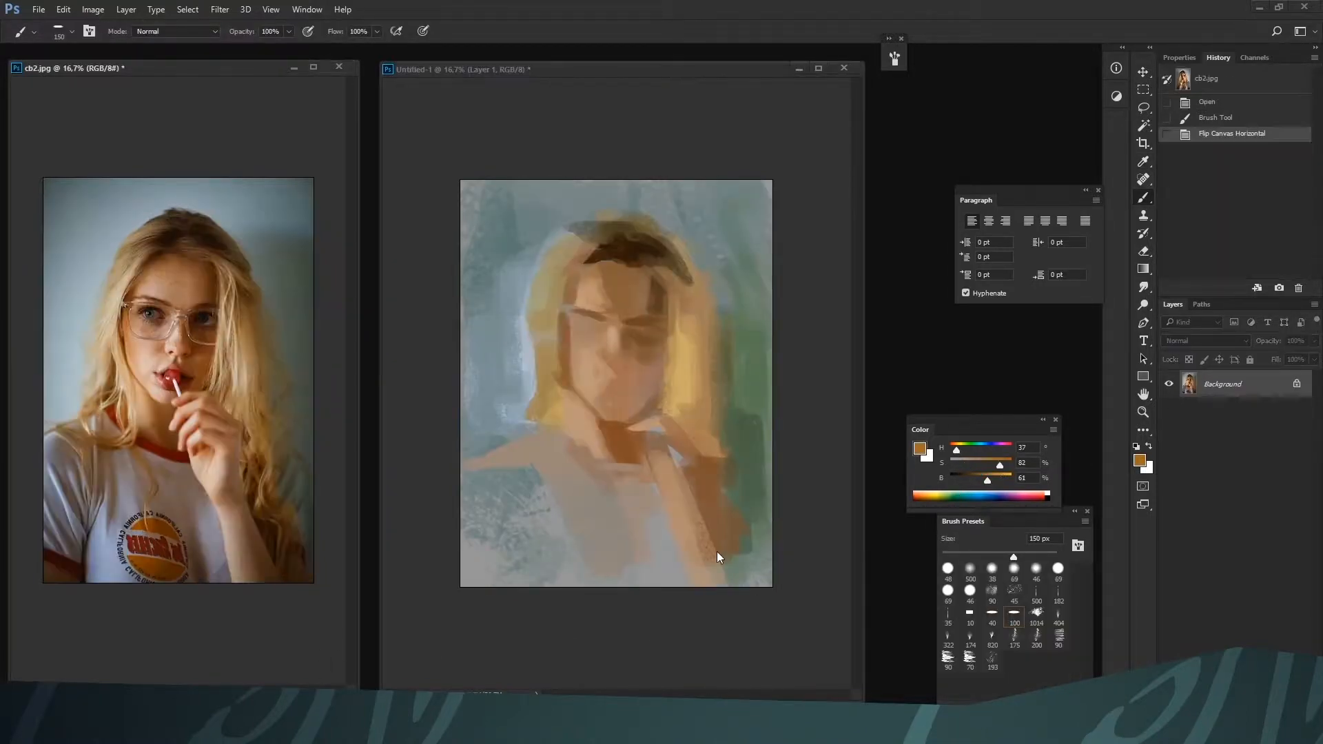
click(1194, 58)
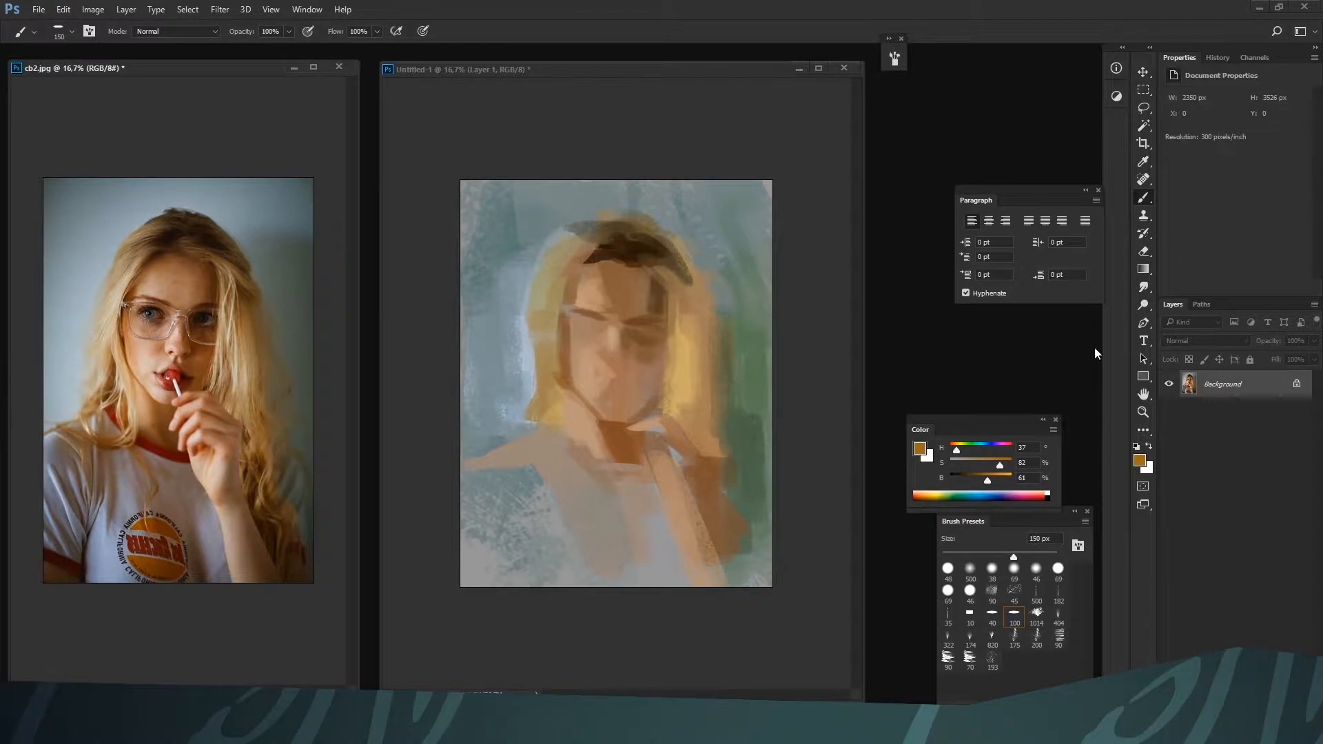
click(796, 556)
Sample the neck's brown, shade the cheek on the shadow side of the face, and lower the brown's brightness to 32%
alt+click(625, 430)
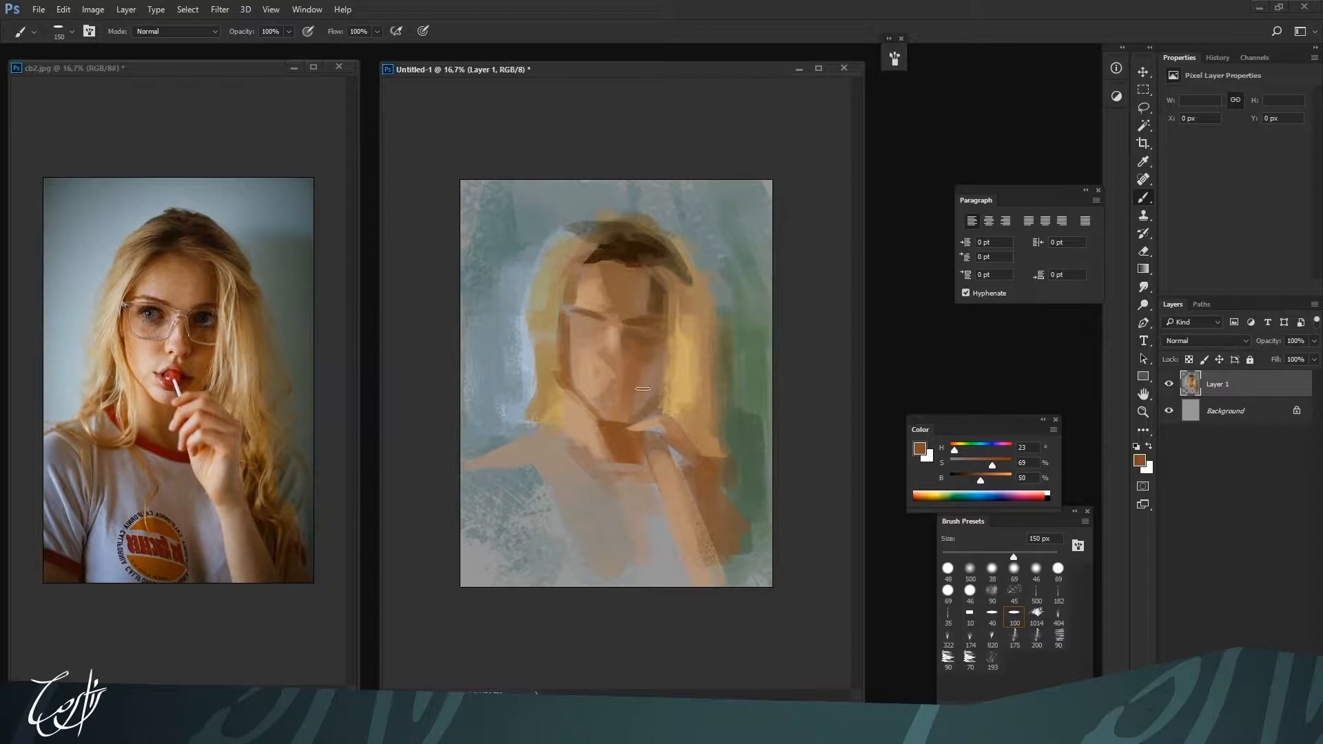
key(bracketright)
click(969, 480)
key(bracketright)
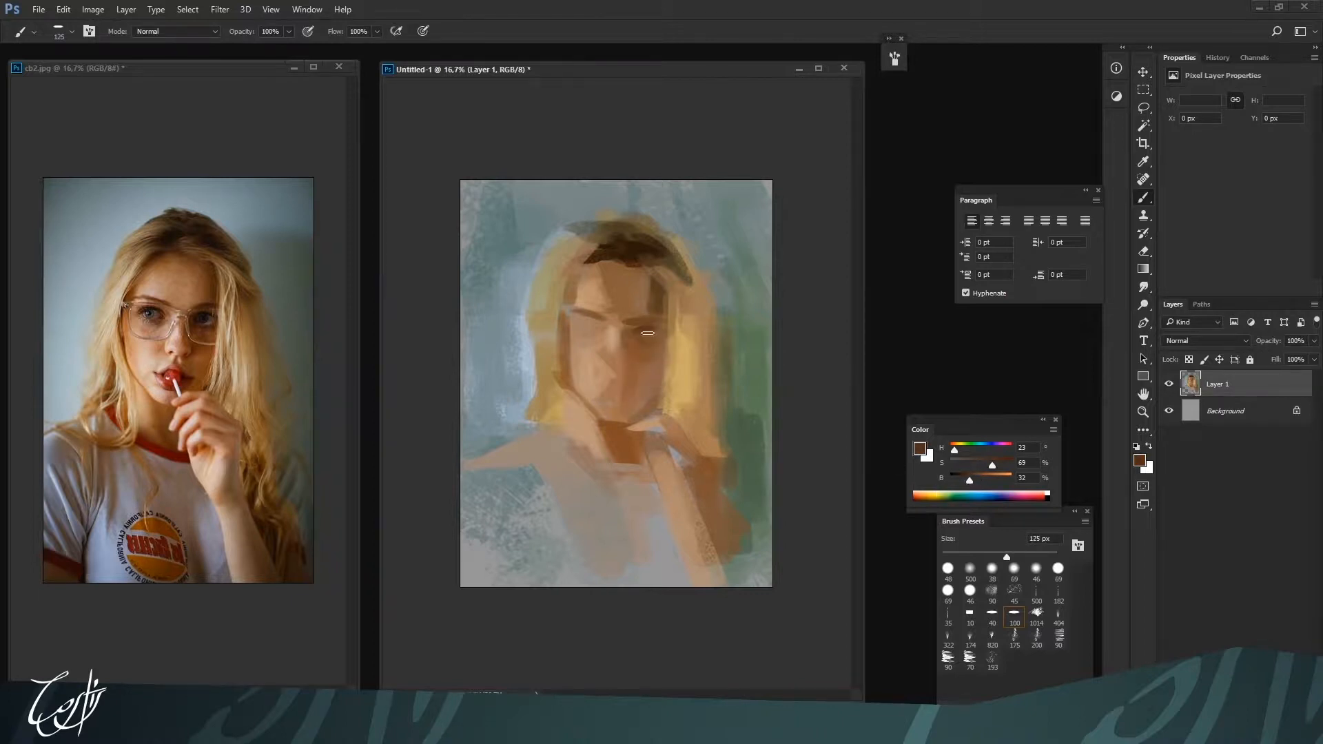
Add a new layer and shape the left eye and brow at 80 px with dark brown and sampled skin tones
key(bracketleft)
key(bracketleft)
key(ctrl+shift+alt+n)
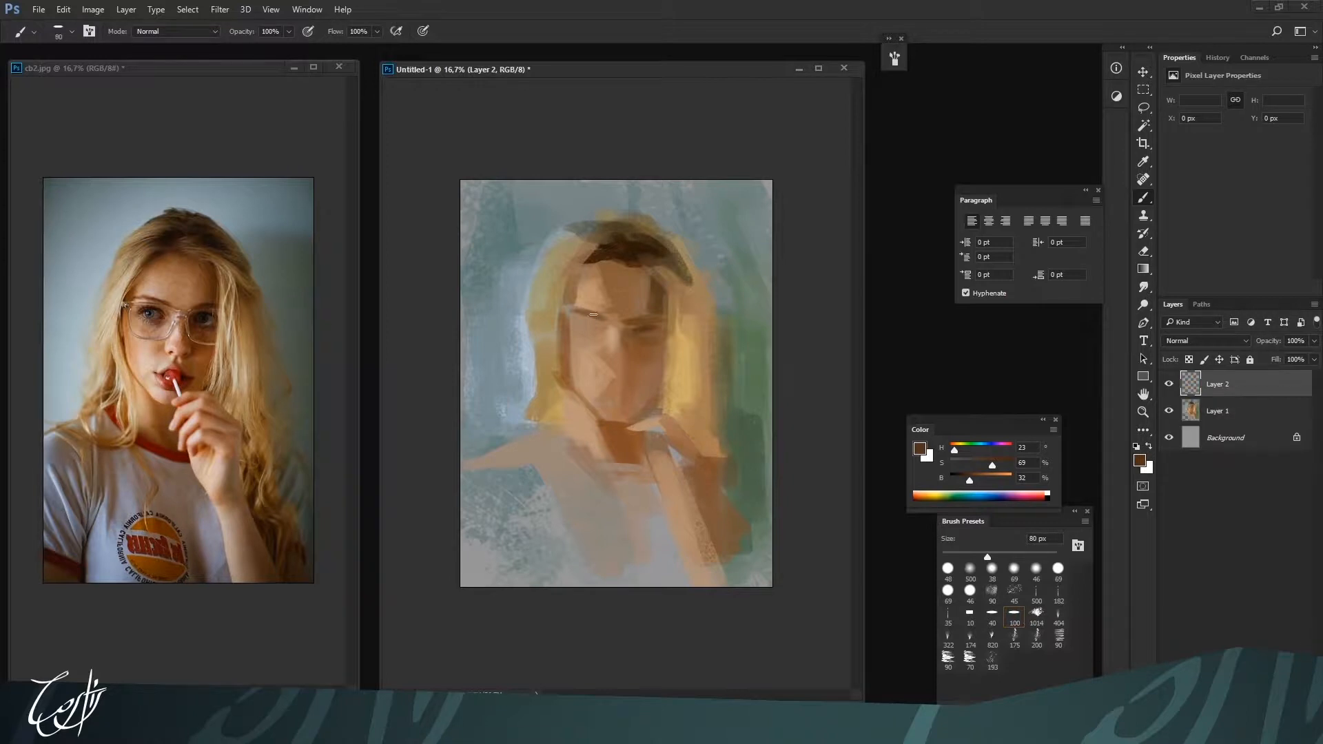
key(bracketright)
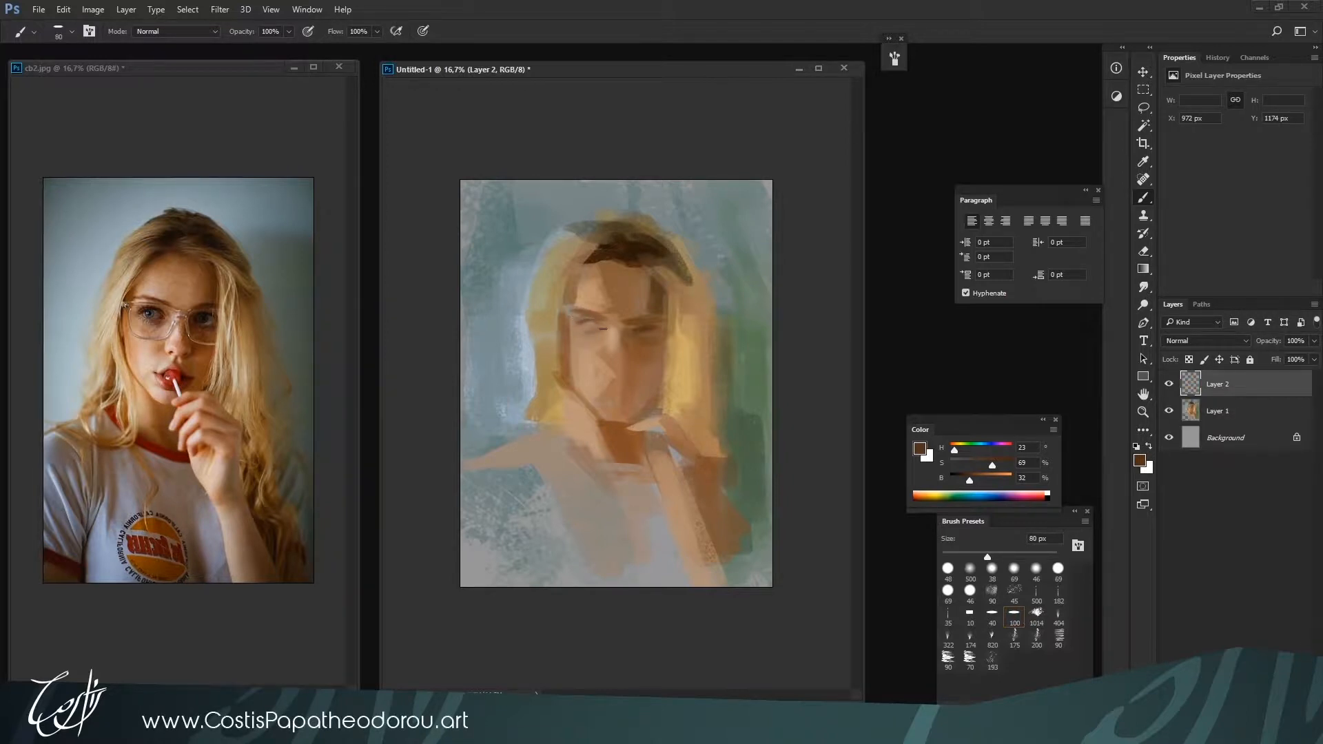
alt+click(599, 320)
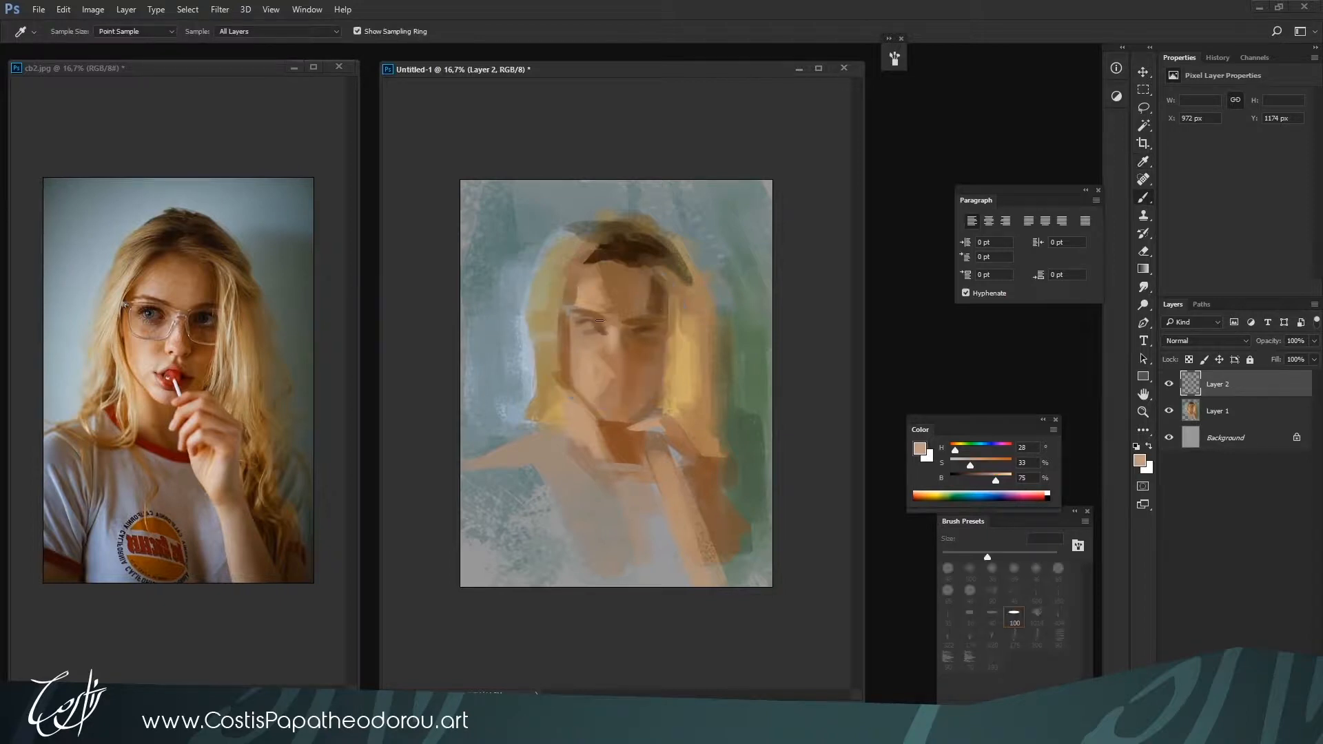
alt+click(591, 309)
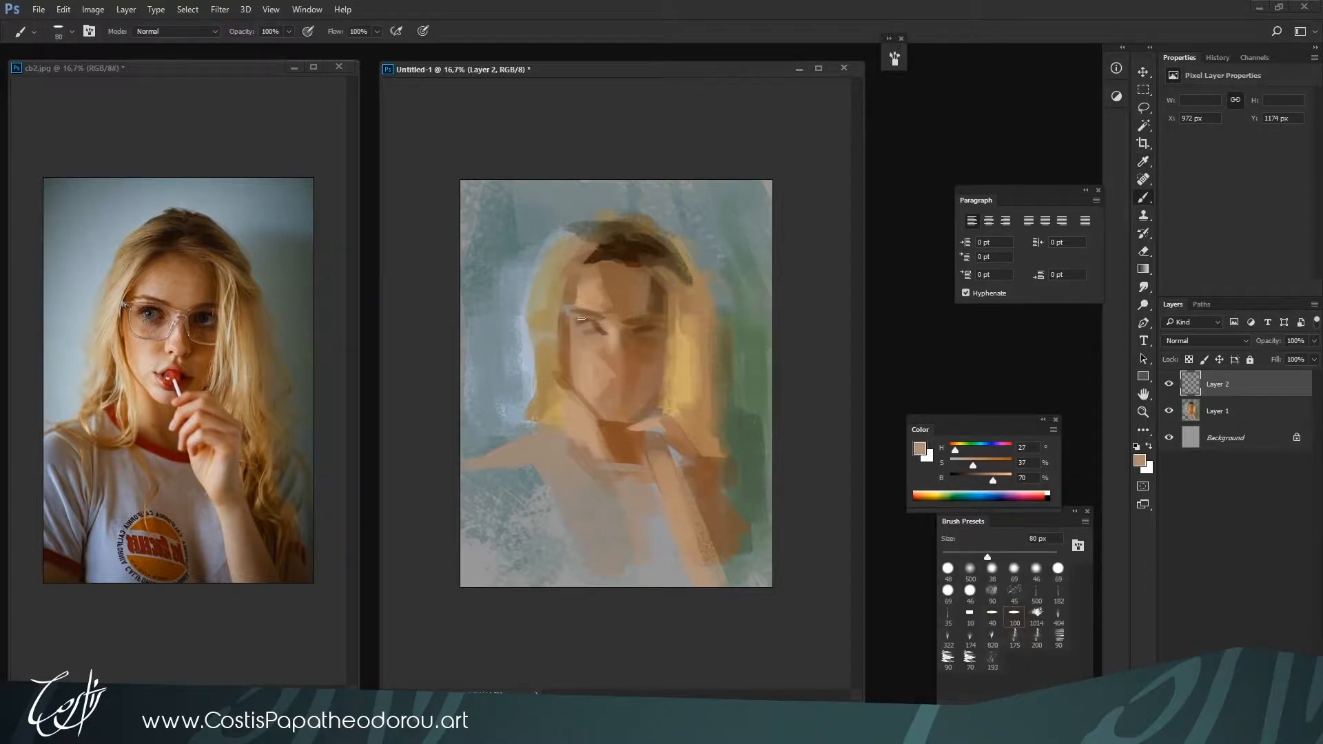
alt+click(591, 308)
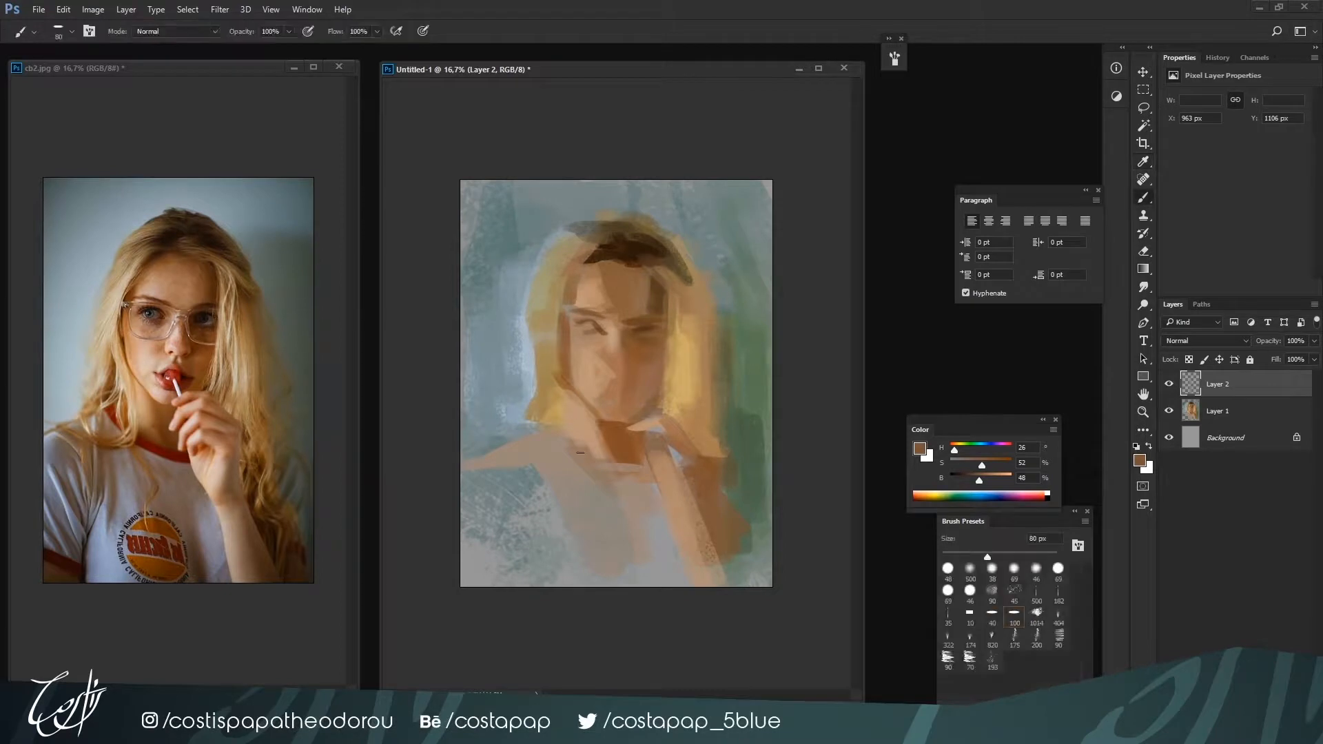
Mix saturated brown H 23, S 89, B 40 and paint the shadow at the left temple, enlarging the brush to 100 px
drag(987, 465, 1003, 464)
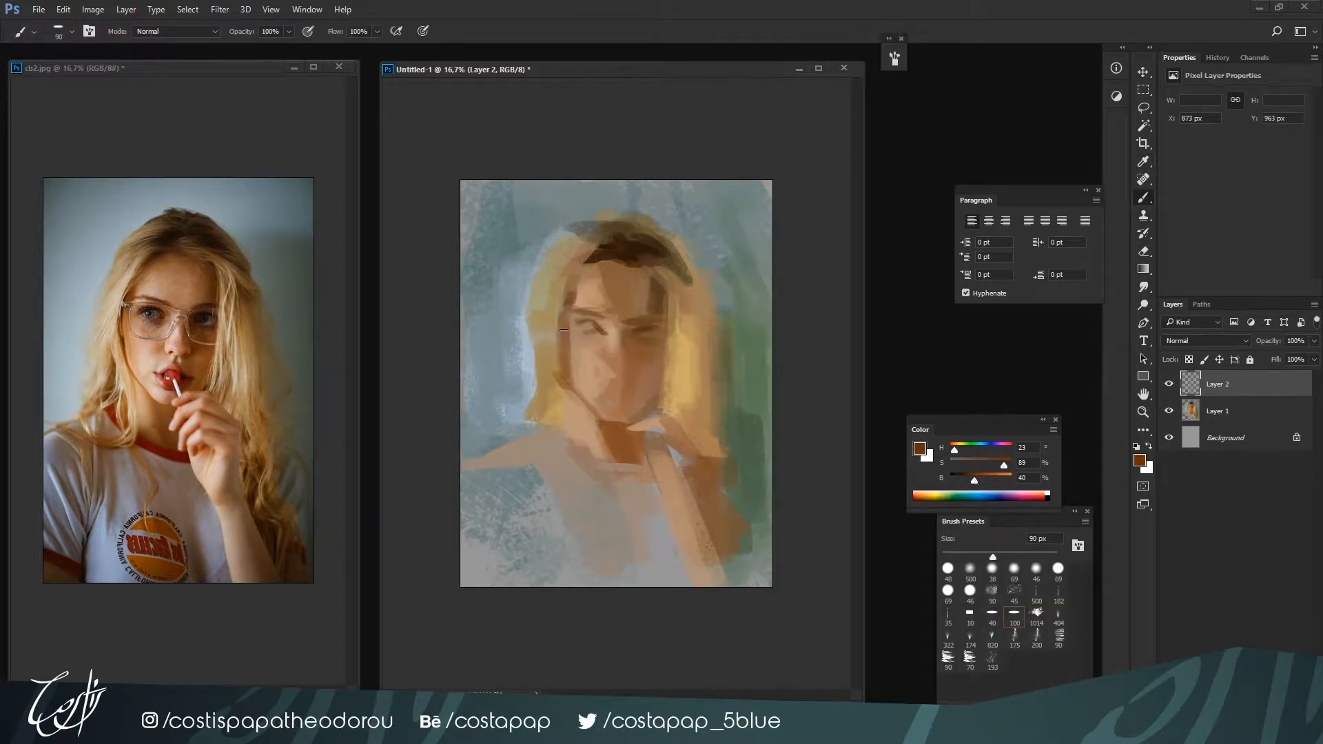
key(bracketright)
key(bracketright)
key(bracketright)
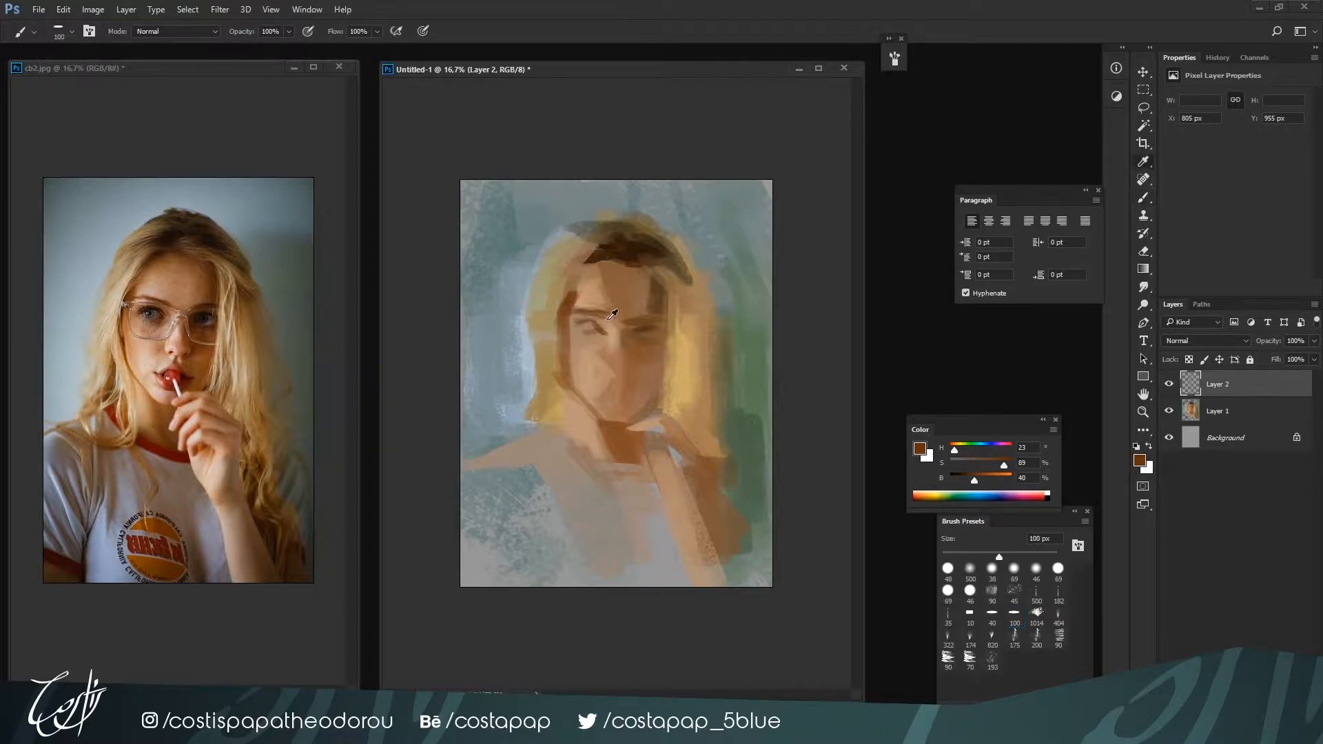
Define the brows, eyes and nose shadow with dark brown H 28, S 79, B 17 and light skin tone H 27, S 34, B 74
alt+click(593, 314)
key(bracketleft)
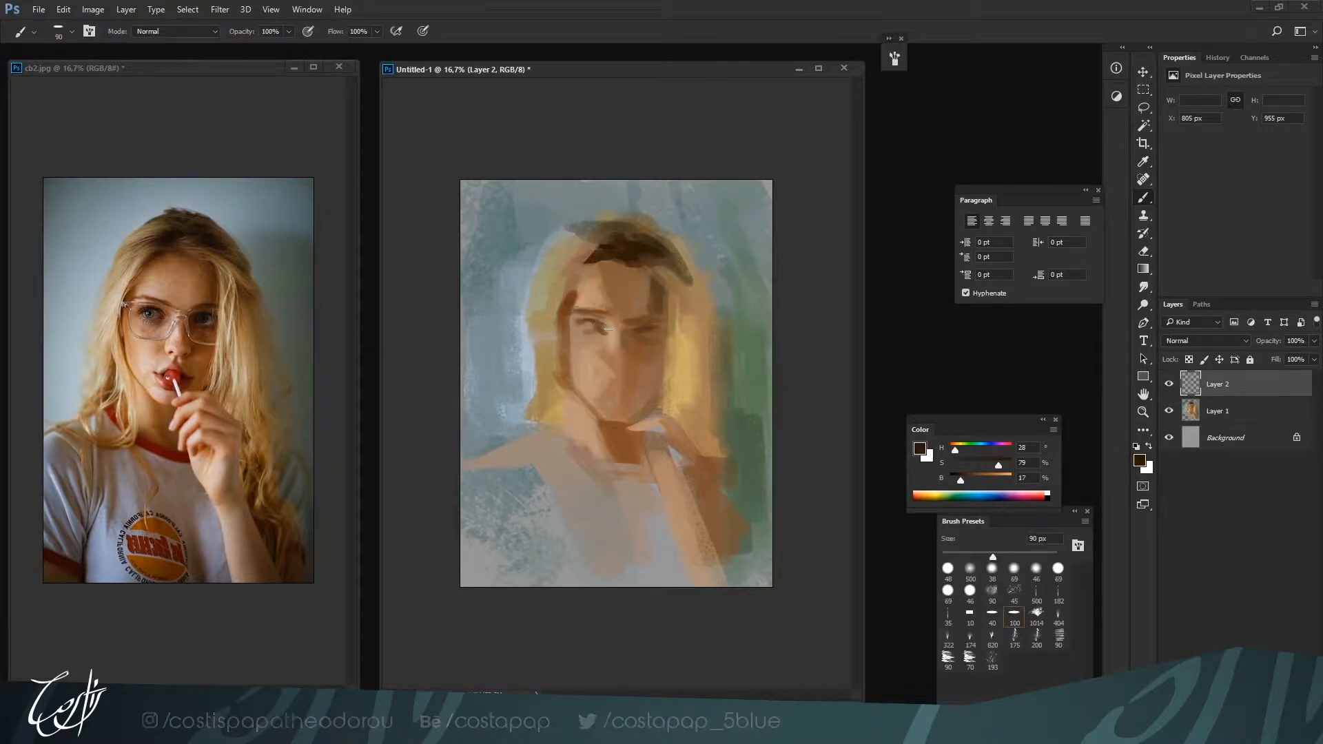
key(bracketleft)
key(bracketright)
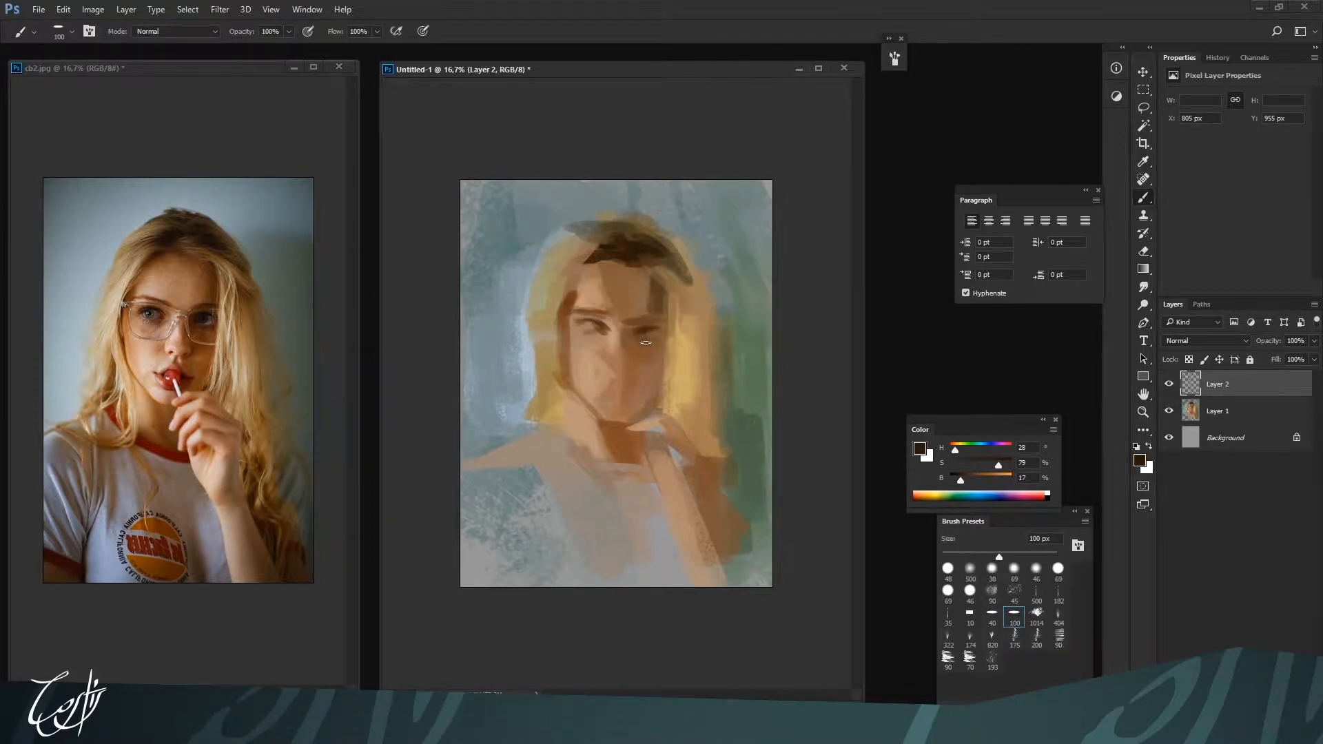
key(bracketright)
alt+click(615, 338)
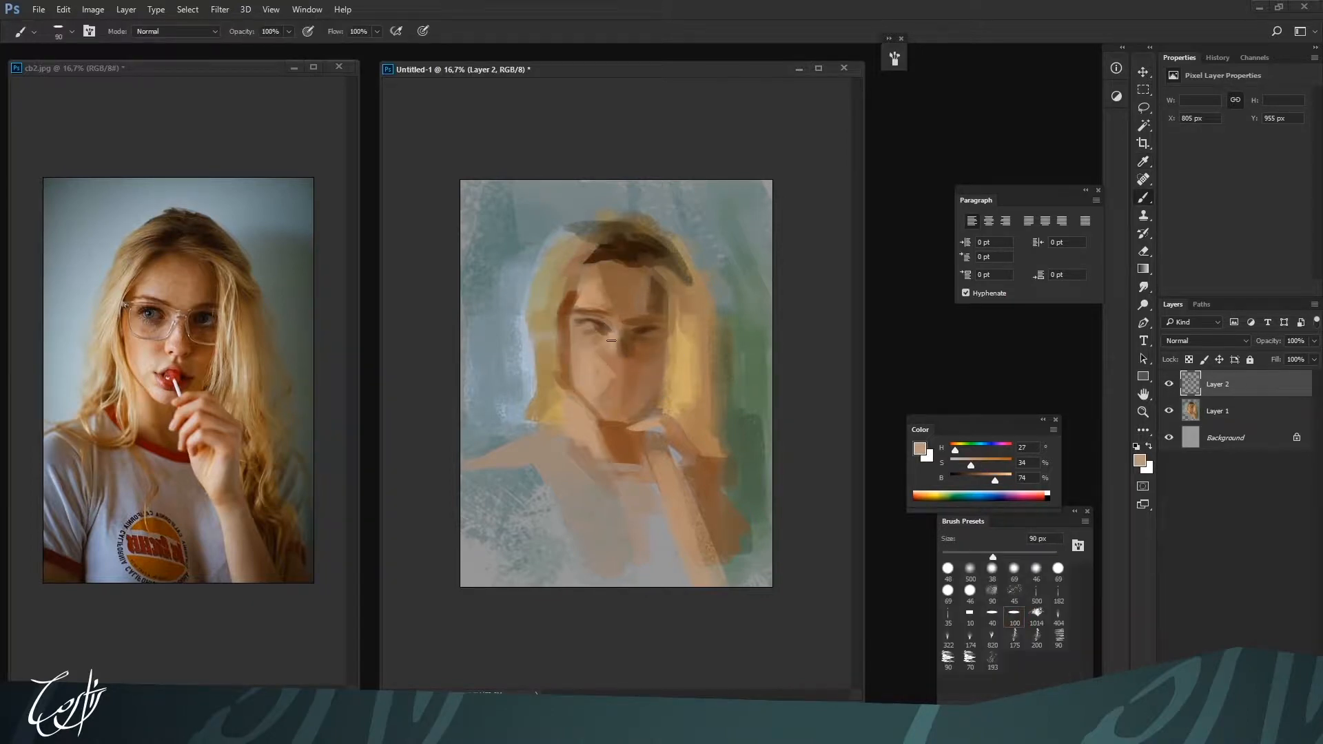
Sample pale blue-gray H 206, S 11, B 76, brighten it, and paint the lower rim of the glasses at 70 px
alt+click(532, 354)
key(bracketleft)
key(bracketleft)
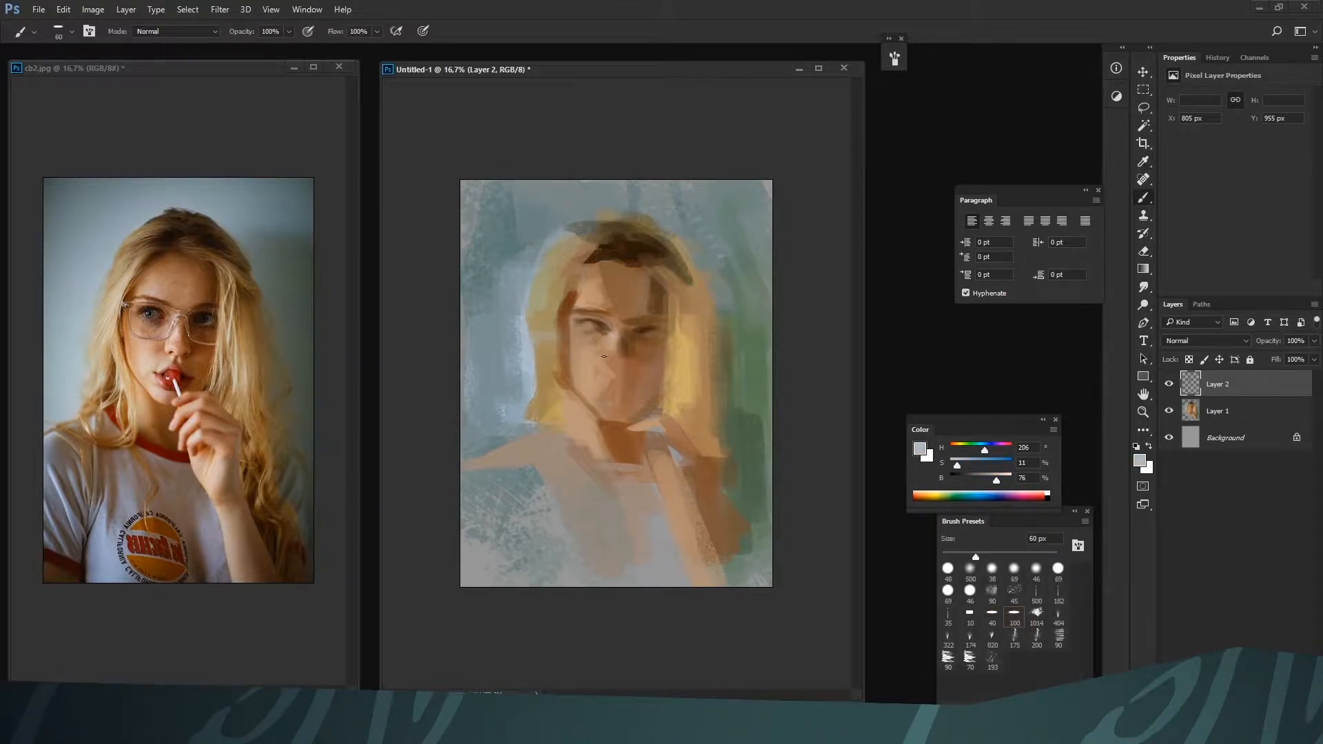
key(bracketright)
drag(996, 479, 1006, 479)
alt+click(578, 341)
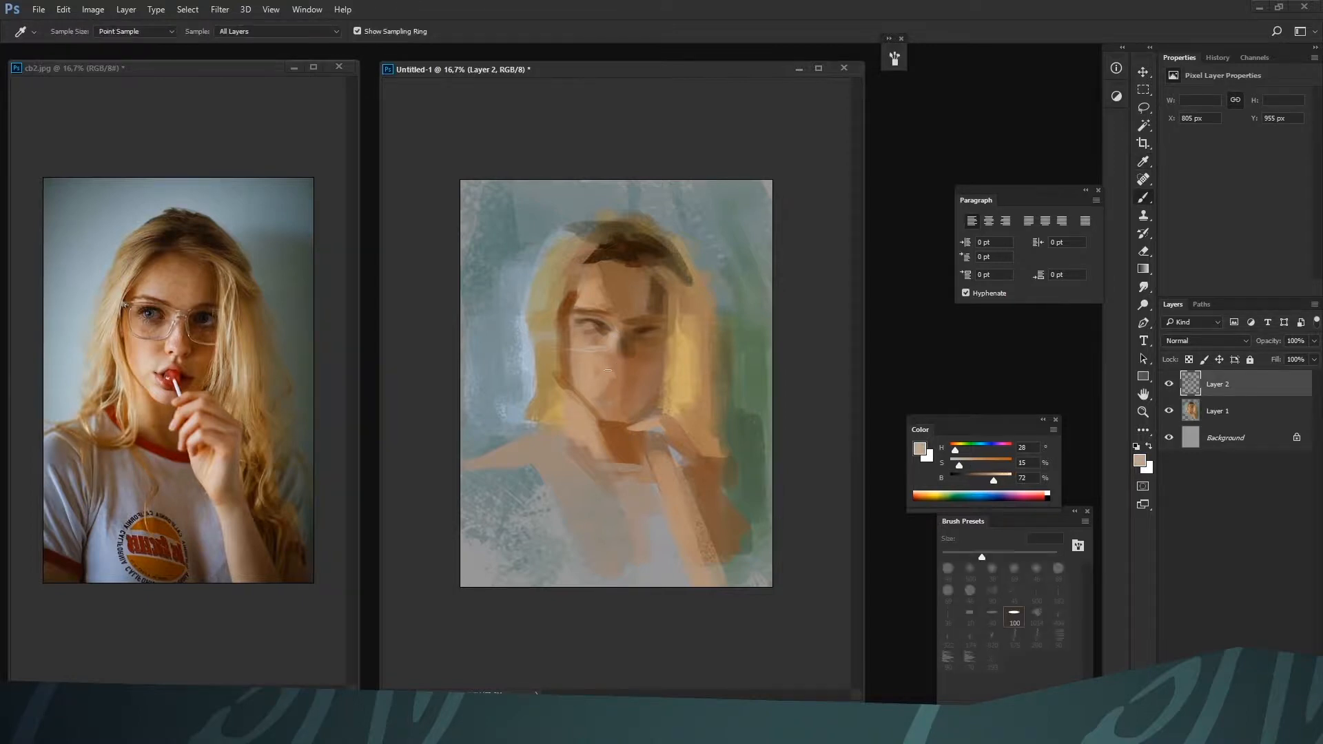
Model the nose and its bridge at 70 px using sampled skin tones H 21, S 48, B 62 and H 27, S 28, B 67
alt+click(607, 374)
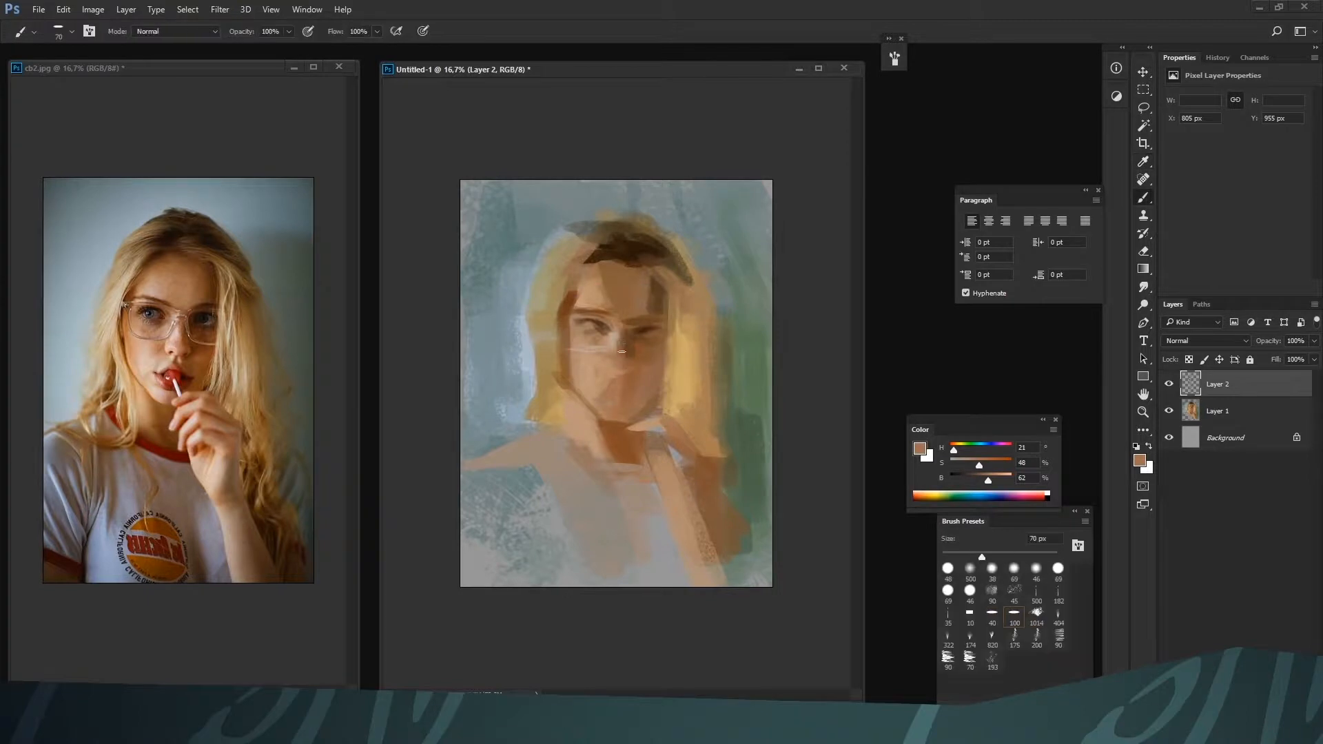
alt+click(619, 346)
drag(620, 342, 605, 365)
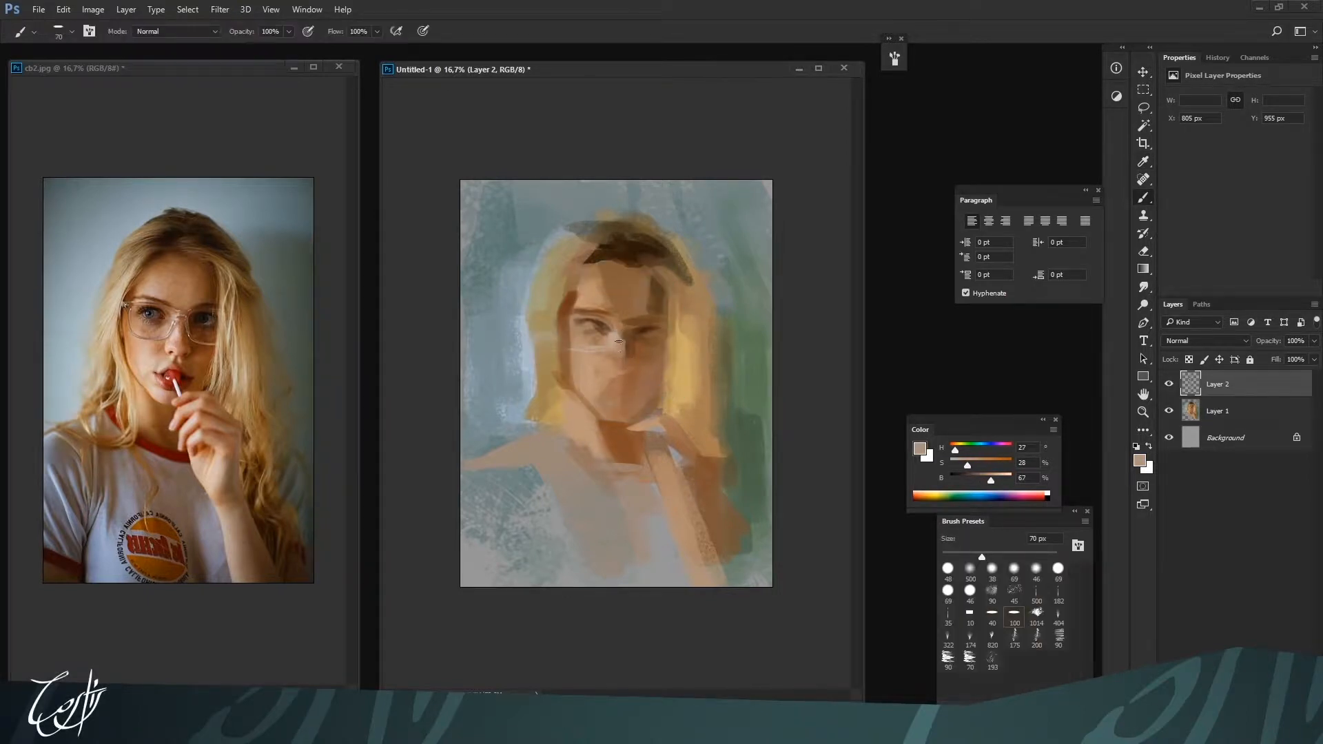
alt+click(609, 342)
alt+click(608, 325)
drag(610, 319, 621, 332)
Deepen the right eye with sampled dark brown H 27, S 70, B 24 and touch up the left eye
alt+click(639, 331)
alt+click(647, 327)
alt+click(642, 338)
alt+click(647, 326)
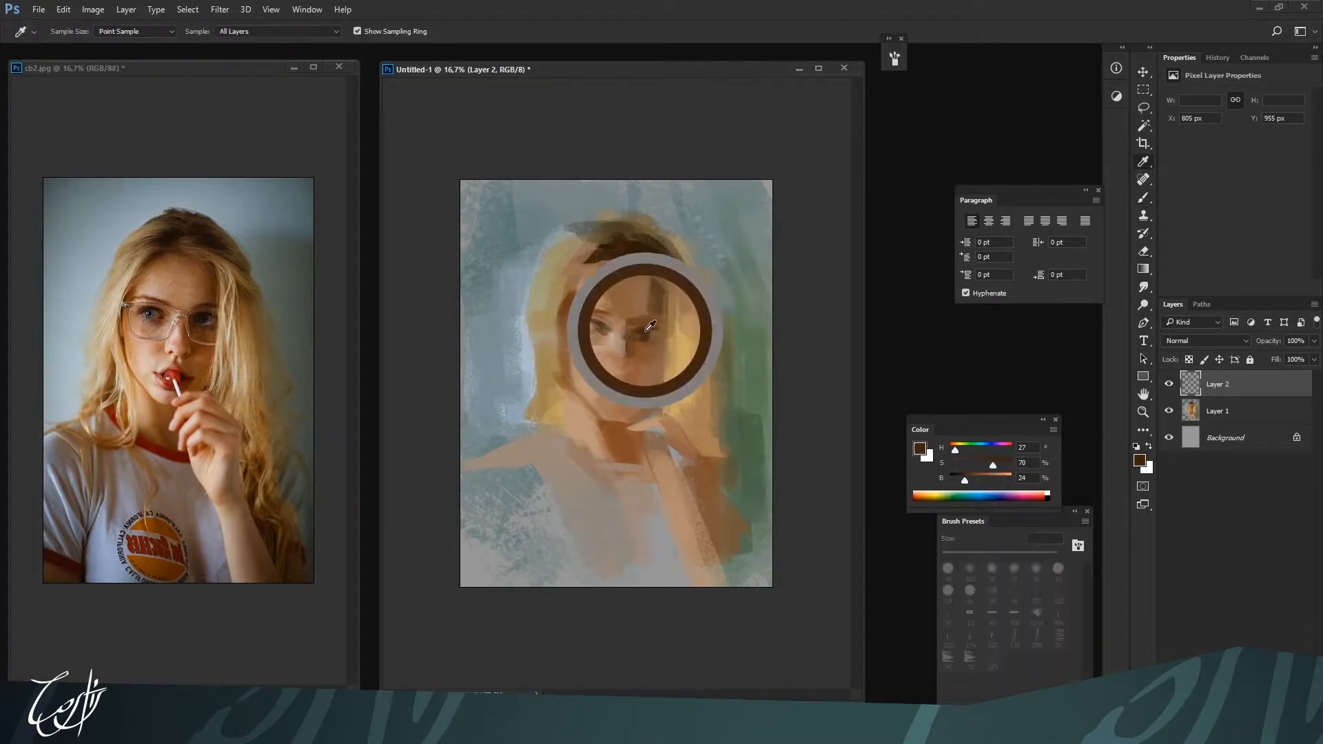
alt+click(590, 328)
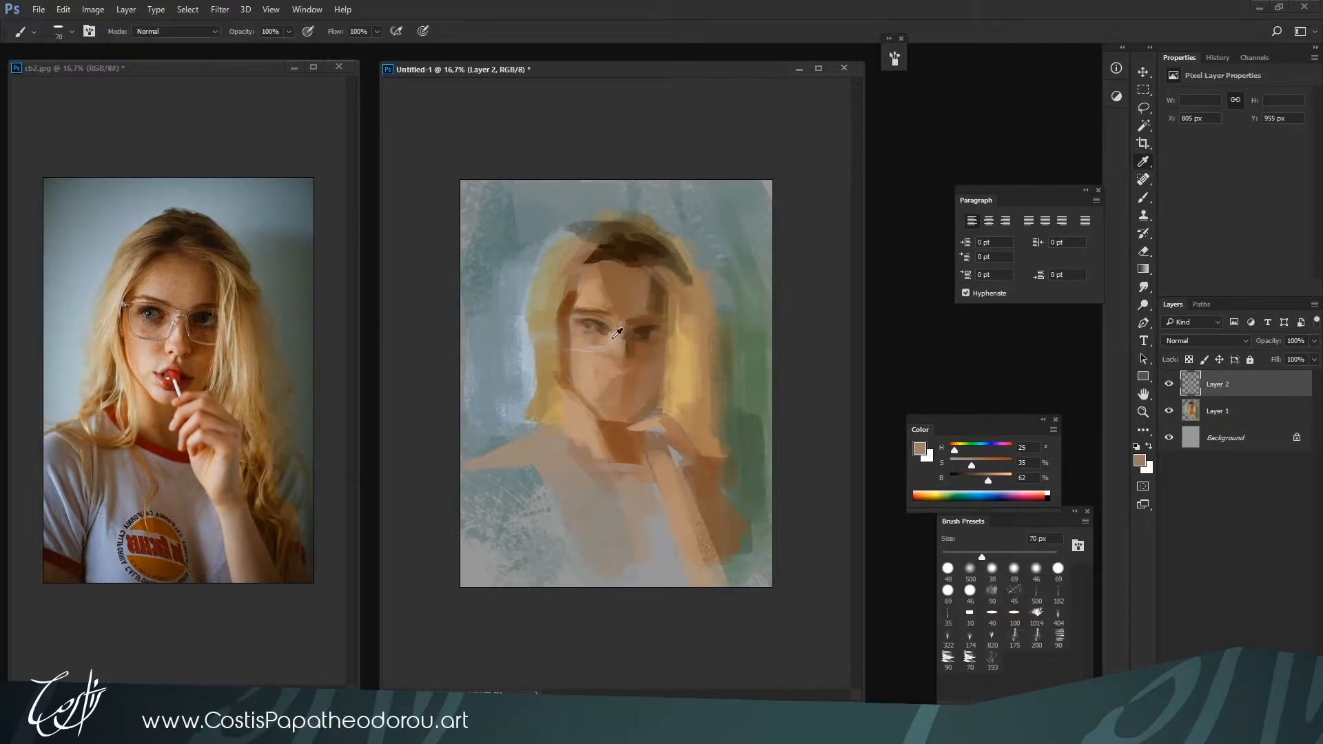
Darken the nostril shadow and tint the mouth with red H 0, S 69, B 76
alt+click(627, 356)
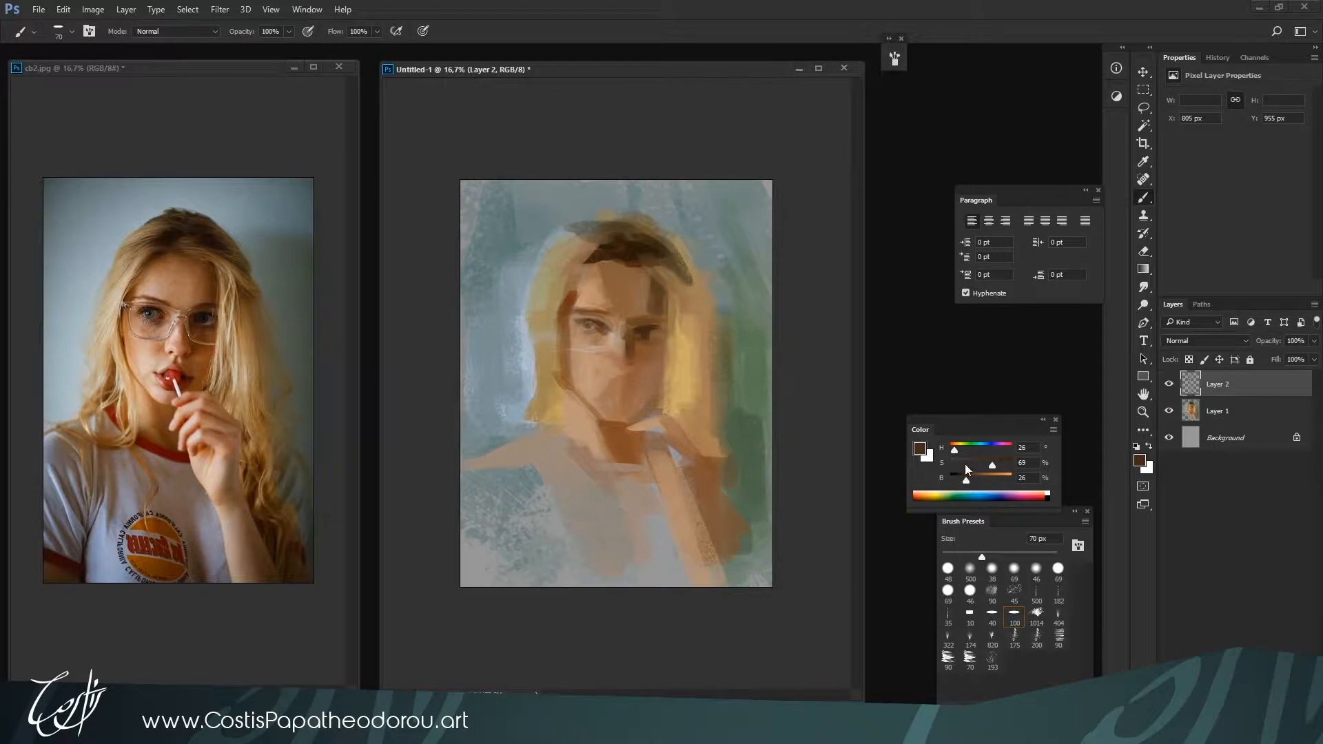
drag(975, 480, 996, 480)
key(bracketleft)
key(bracketleft)
key(bracketleft)
key(bracketleft)
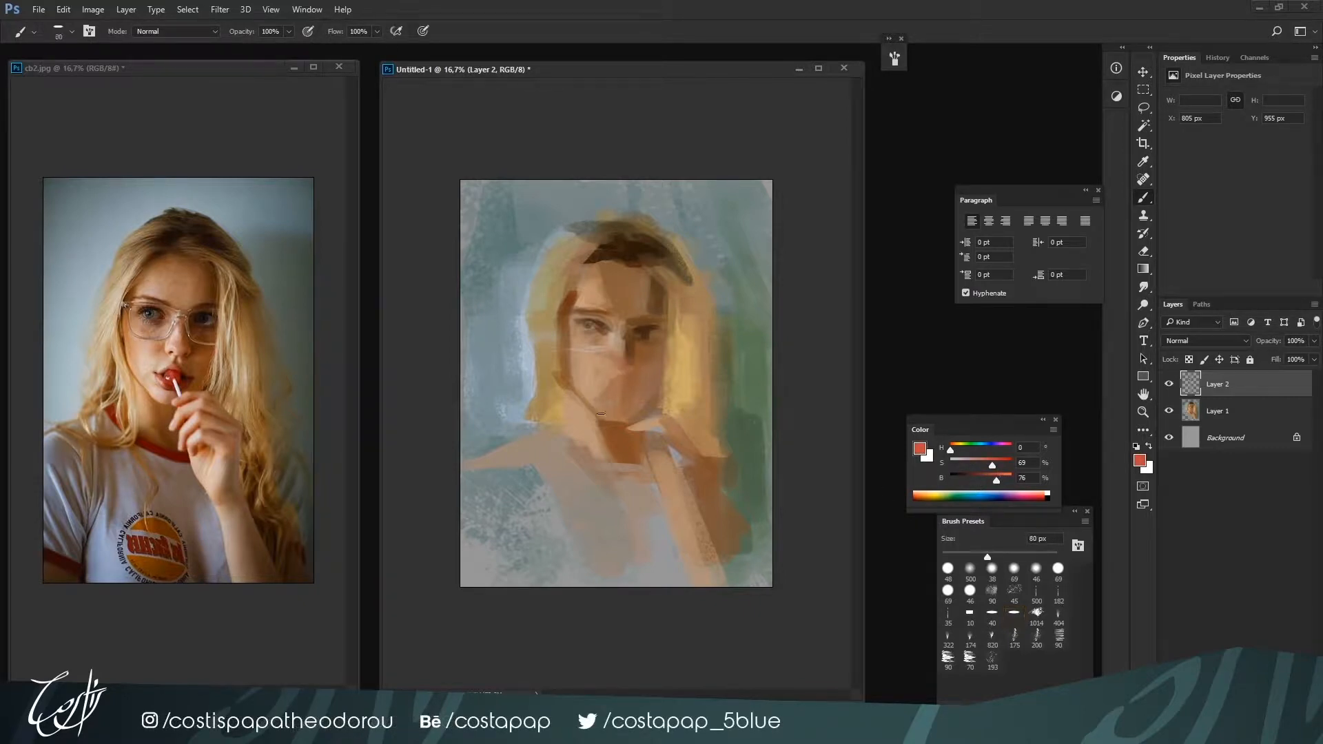
alt+click(618, 377)
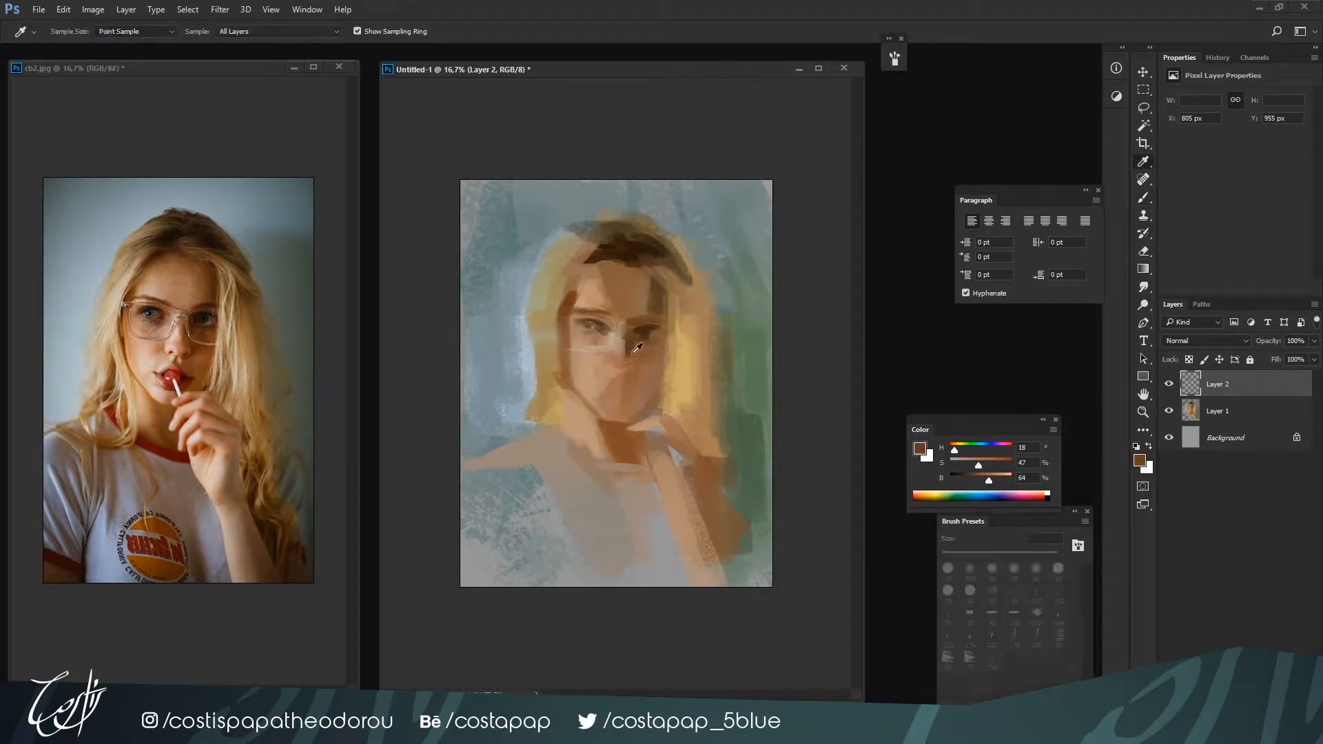
Rework the right eye socket and adjoining nose shadow at 70 px with sampled browns, including H 26, S 69, B 24
alt+click(634, 346)
alt+click(644, 335)
alt+click(644, 344)
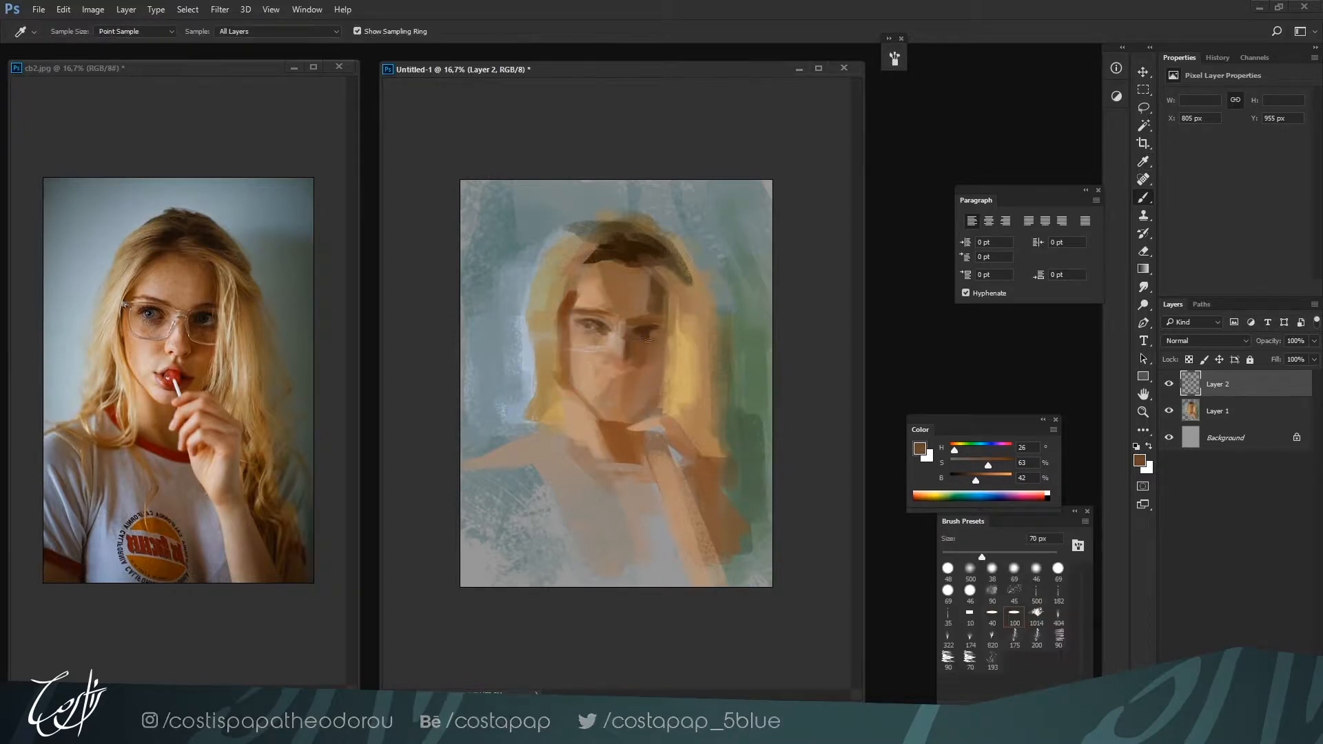
alt+click(651, 334)
Enlarge the brush to 100 px and refine the left brow, temple and hair edge with sampled browns and blonde H 46, S 35, B 63
alt+click(582, 321)
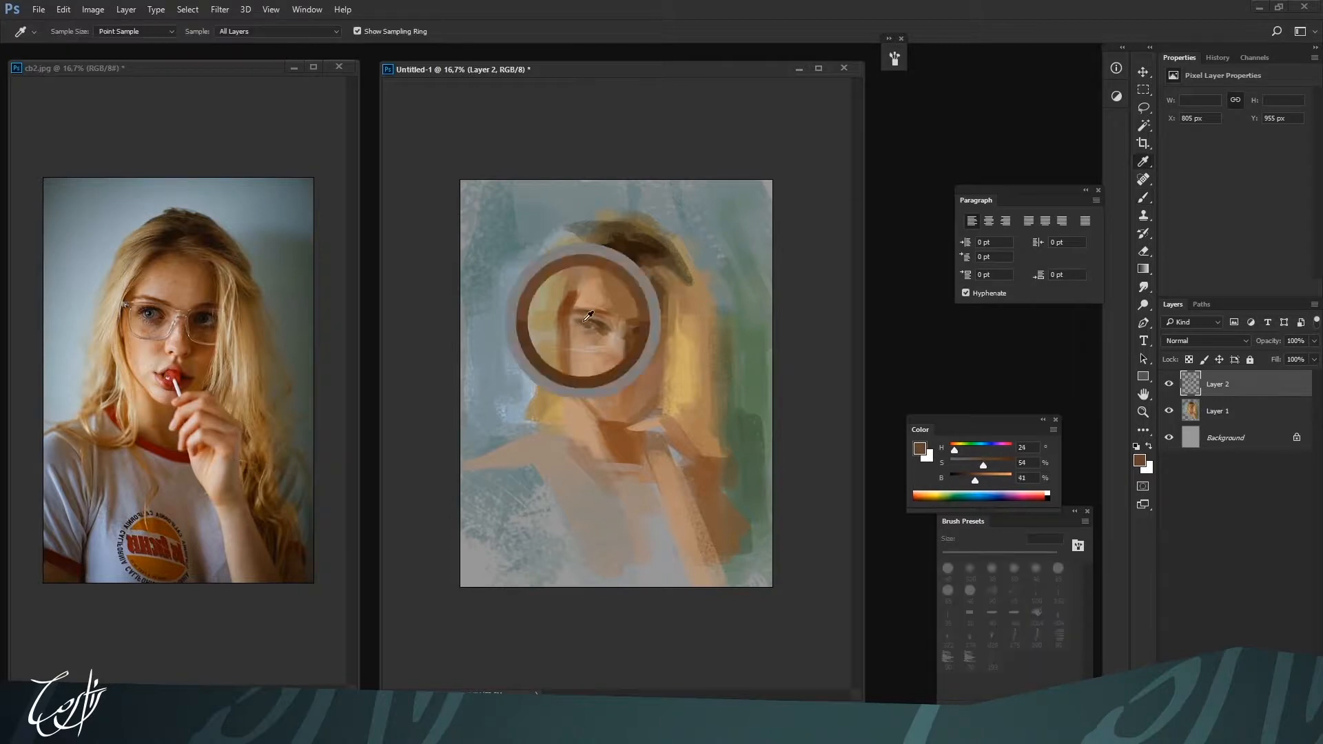
key(bracketright)
key(bracketright)
alt+click(577, 278)
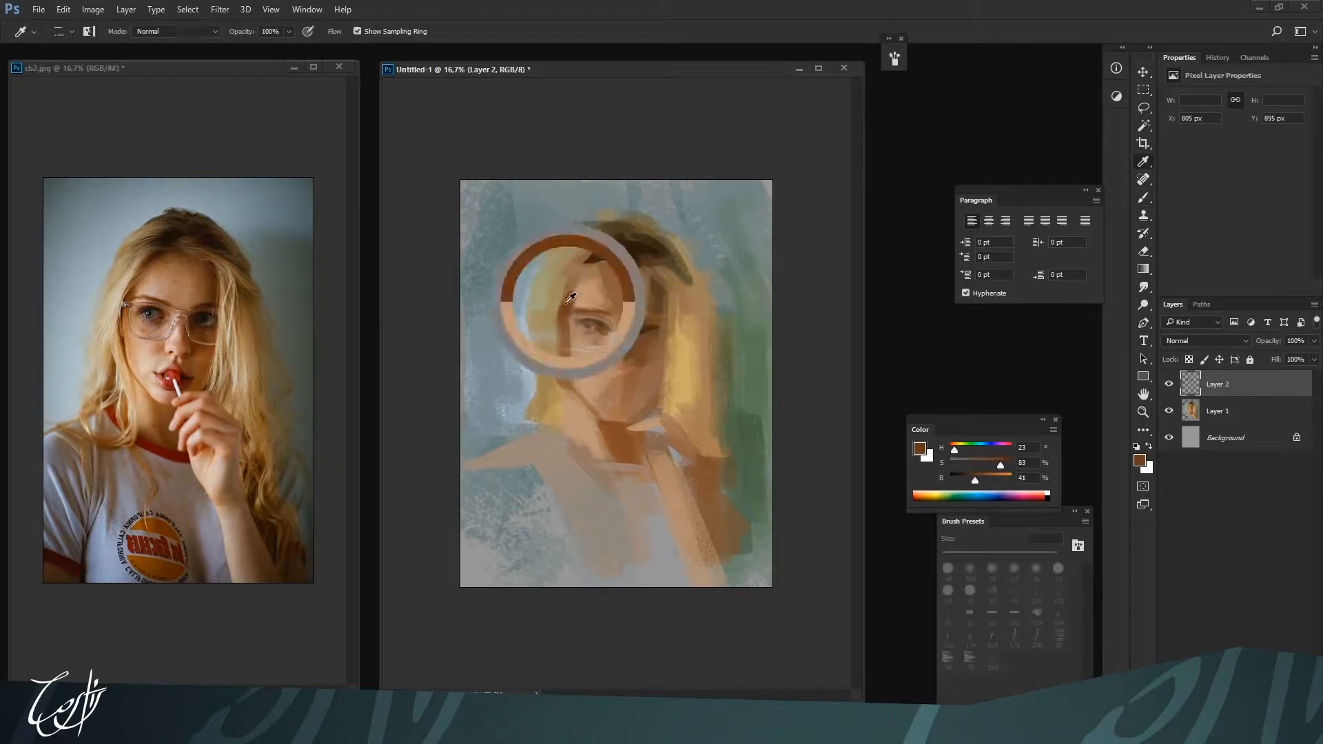
alt+click(552, 308)
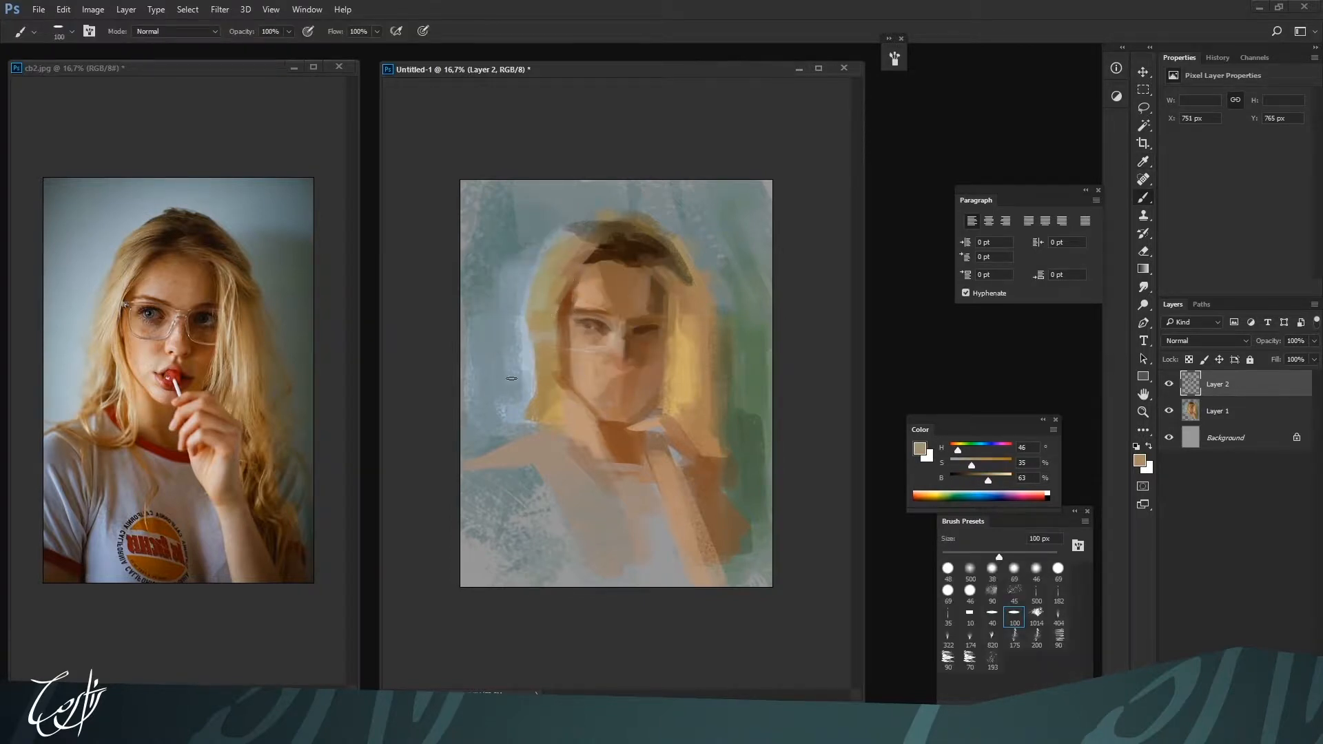
key(alt)
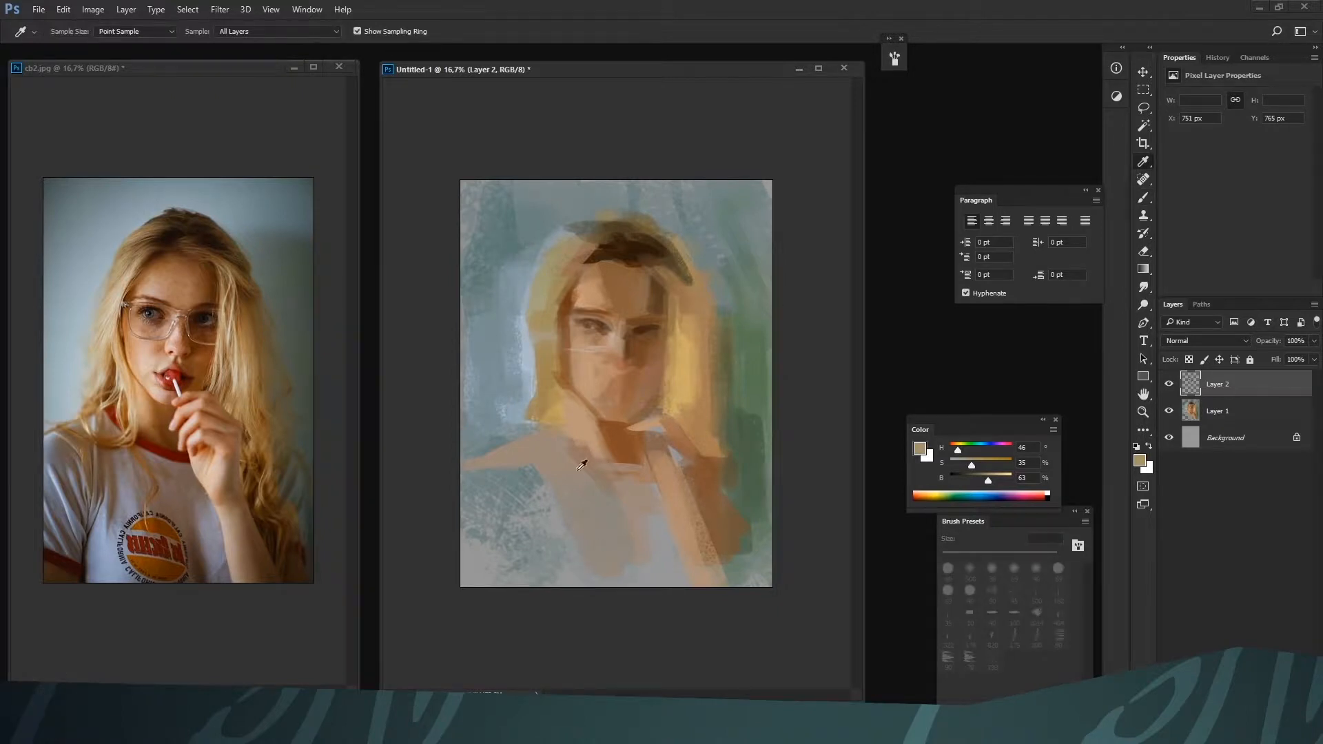
Soften the left cheek below the eye at 90 px with sampled skin tones, including H 27, S 25, B 68
alt+click(629, 359)
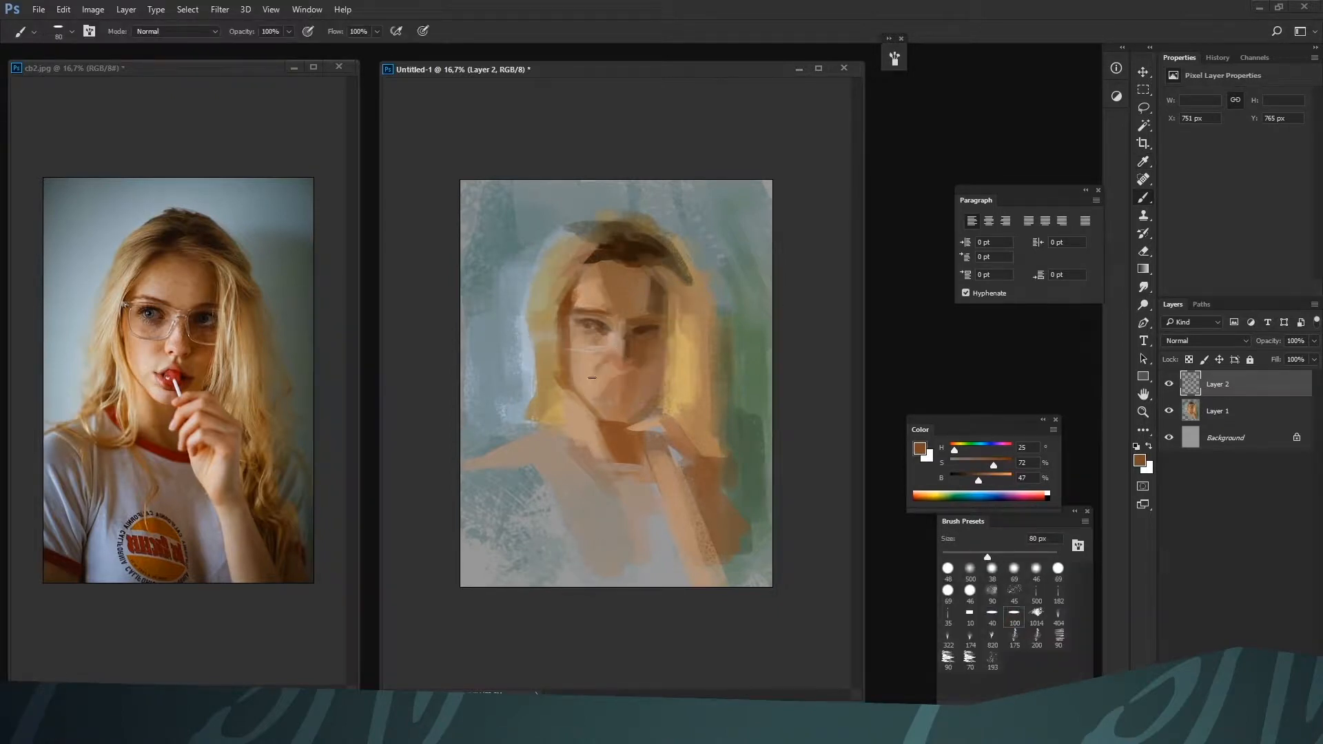
key(bracketright)
alt+click(591, 348)
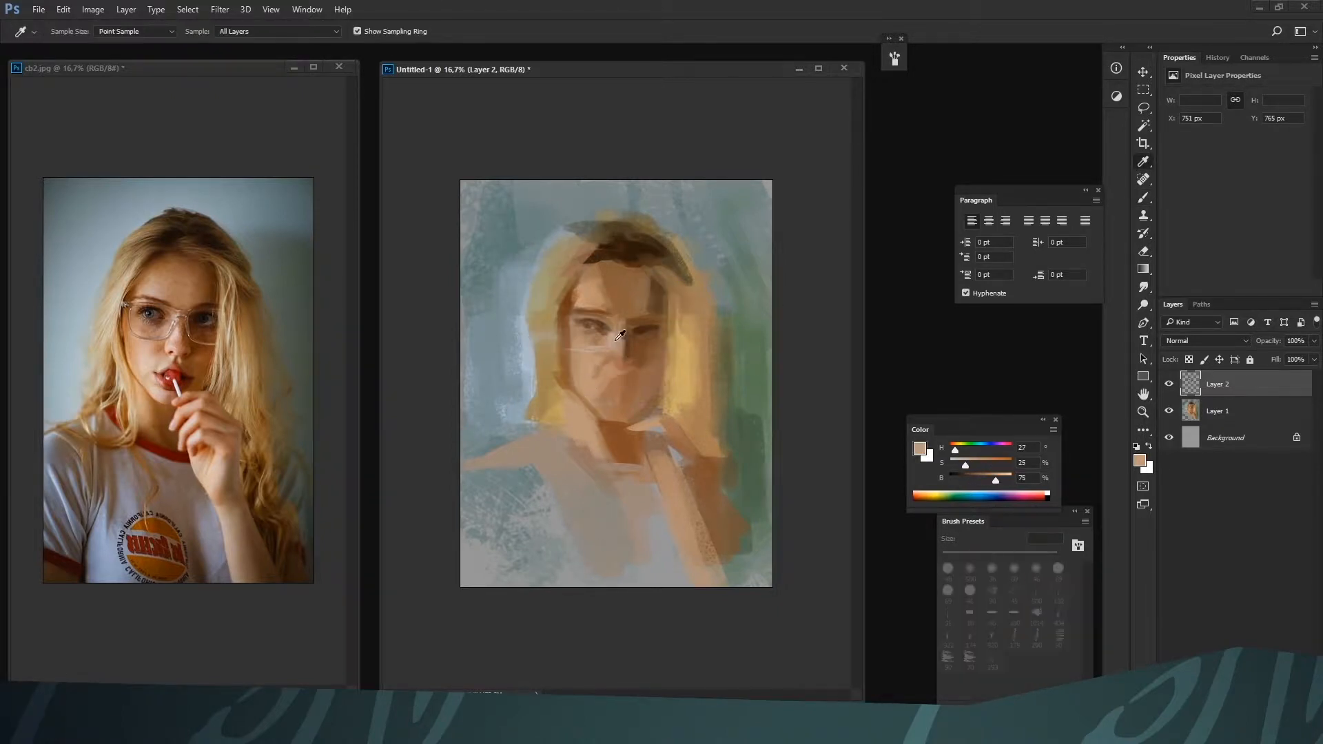
alt+click(586, 371)
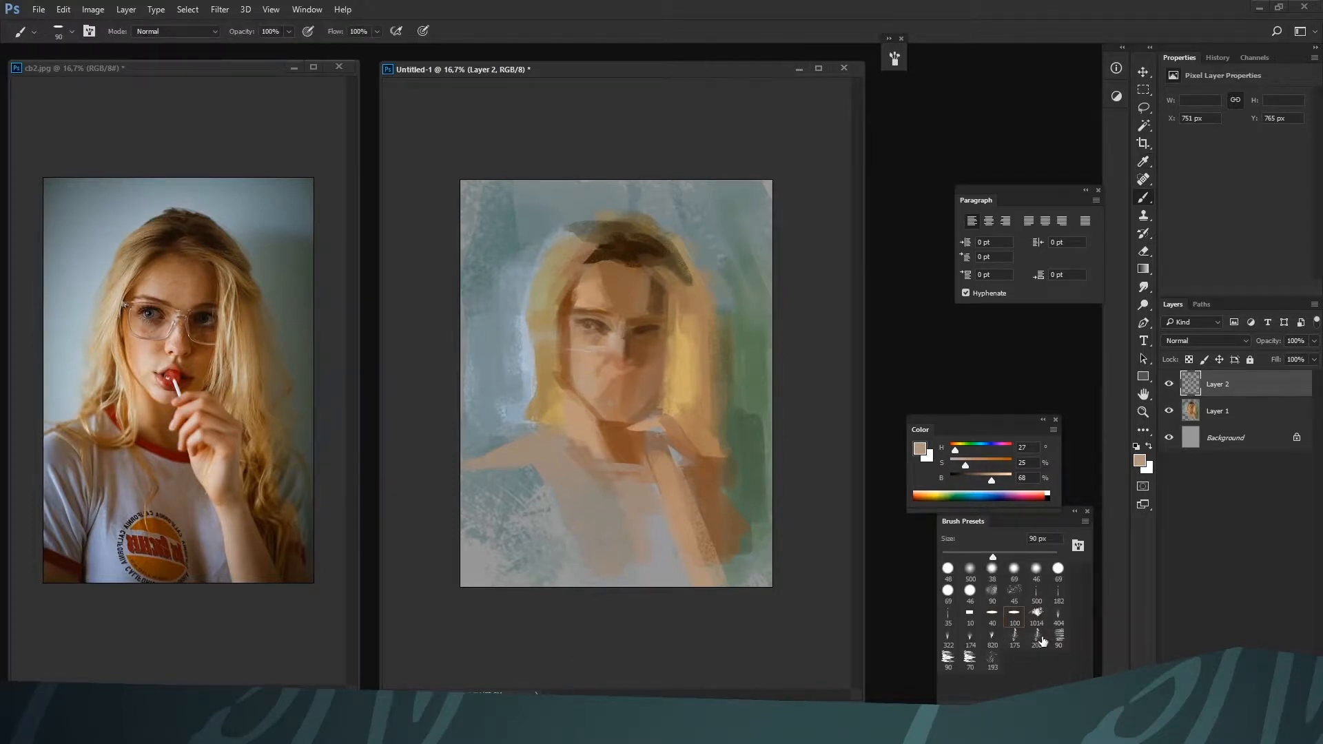
Switch to the 182 textured brush at 125 px and paint pale highlights such as H 26, S 21, B 79 on the left cheek
click(1058, 597)
key(bracketleft)
alt+click(585, 388)
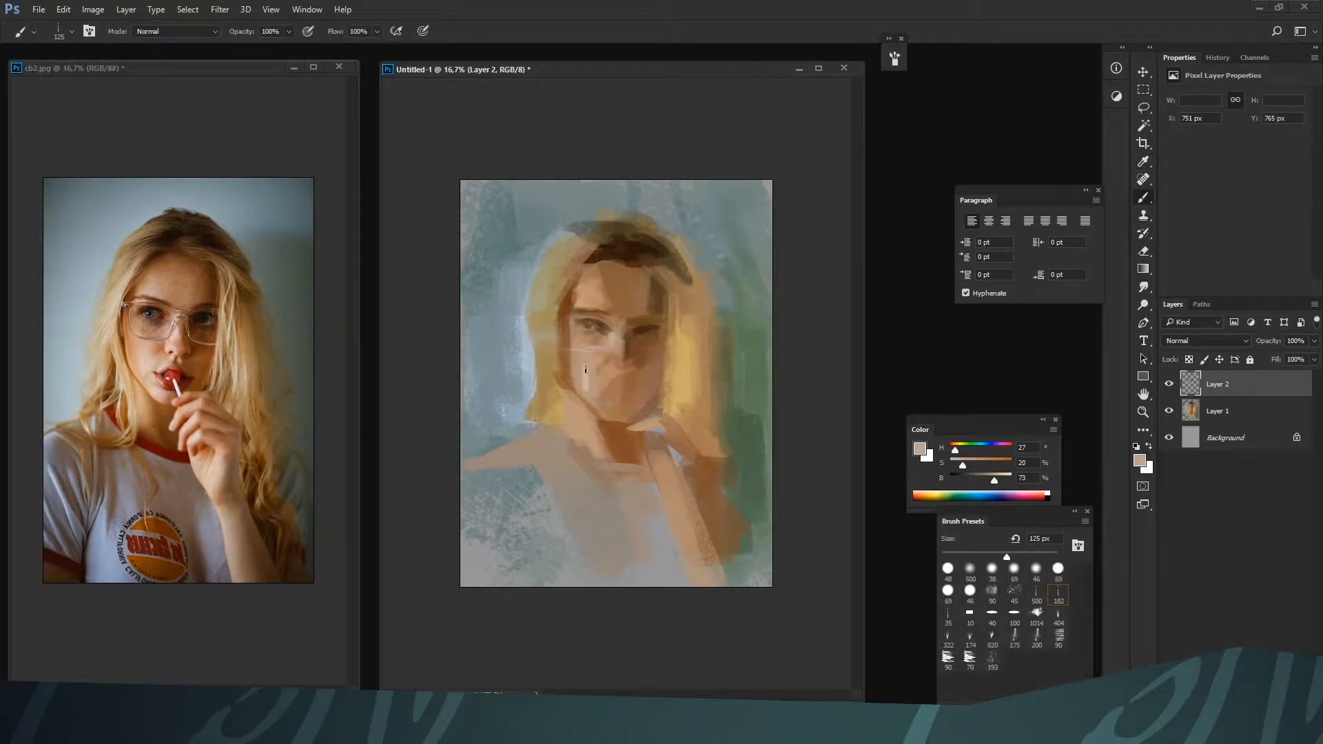
alt+click(585, 364)
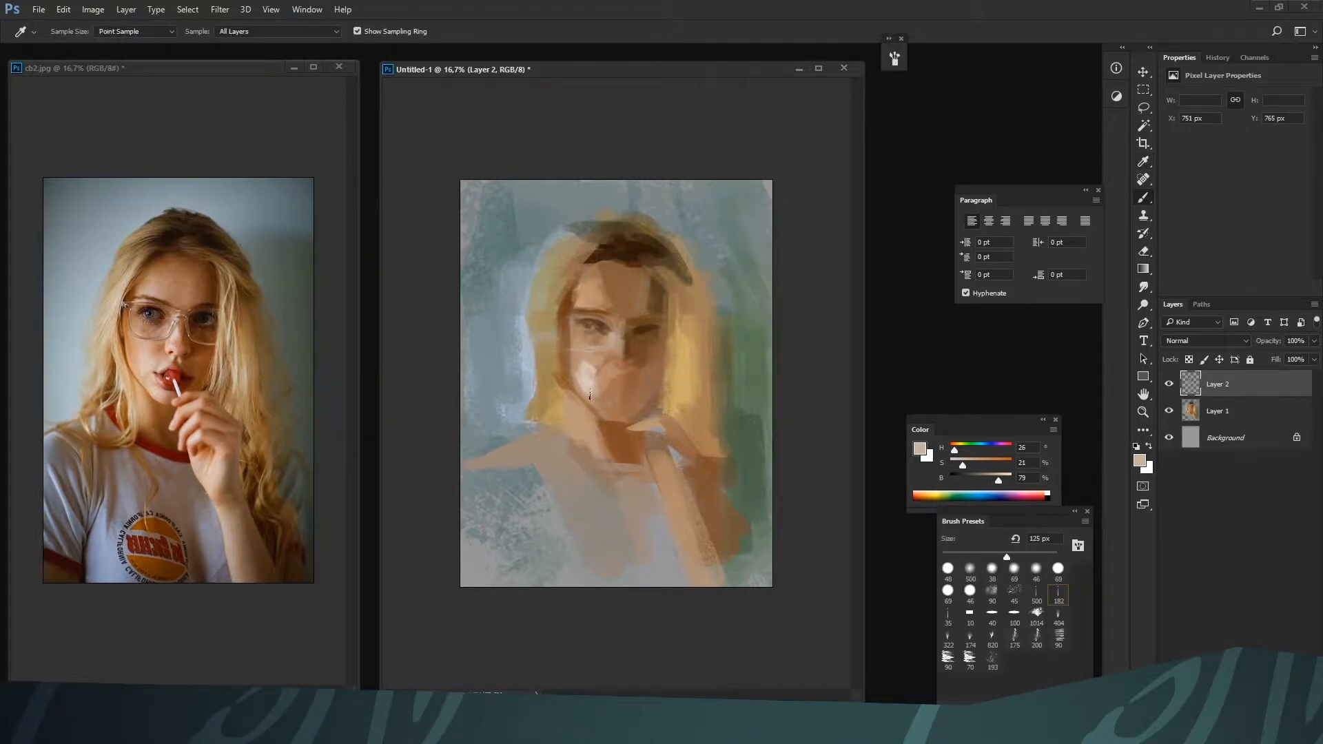
alt+click(591, 353)
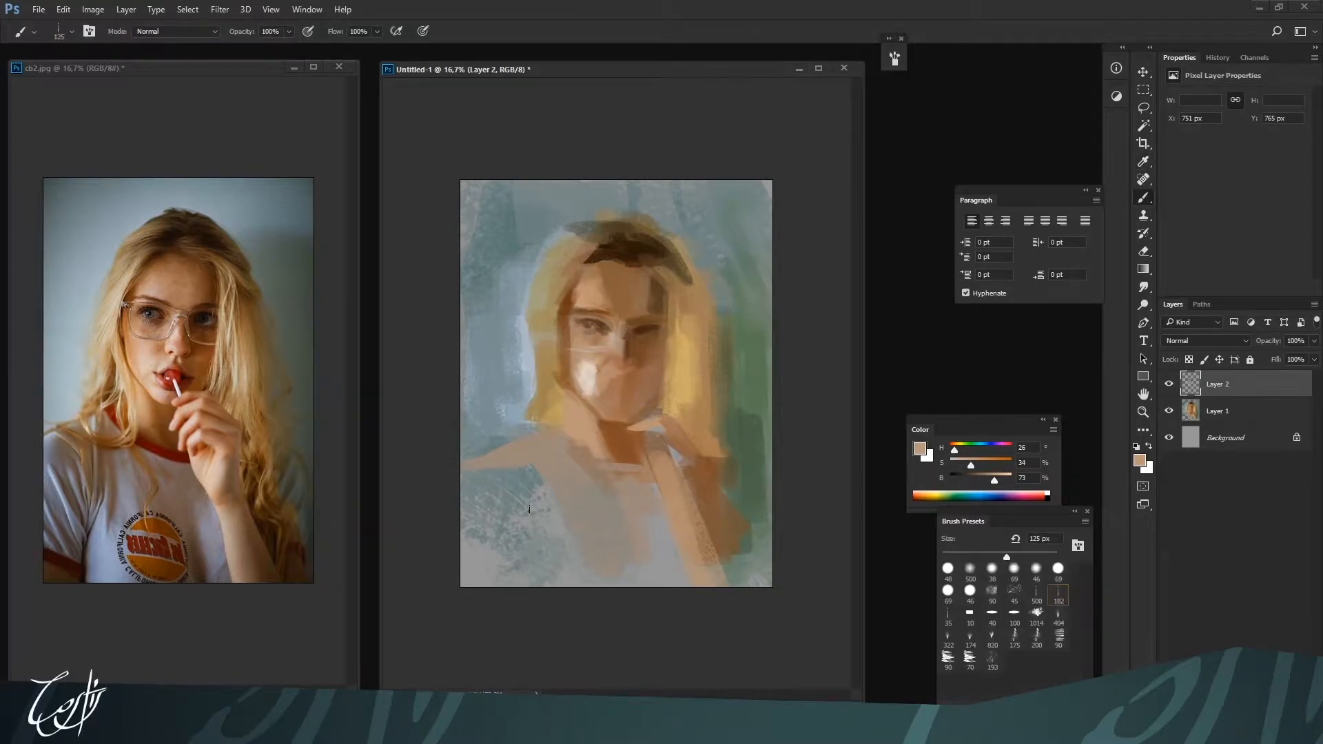
Step back and forth through the brush stroke history to compare cheek versions, and drop the last cheek stroke
key(alt)
click(921, 449)
key(Escape)
click(1218, 57)
click(1216, 255)
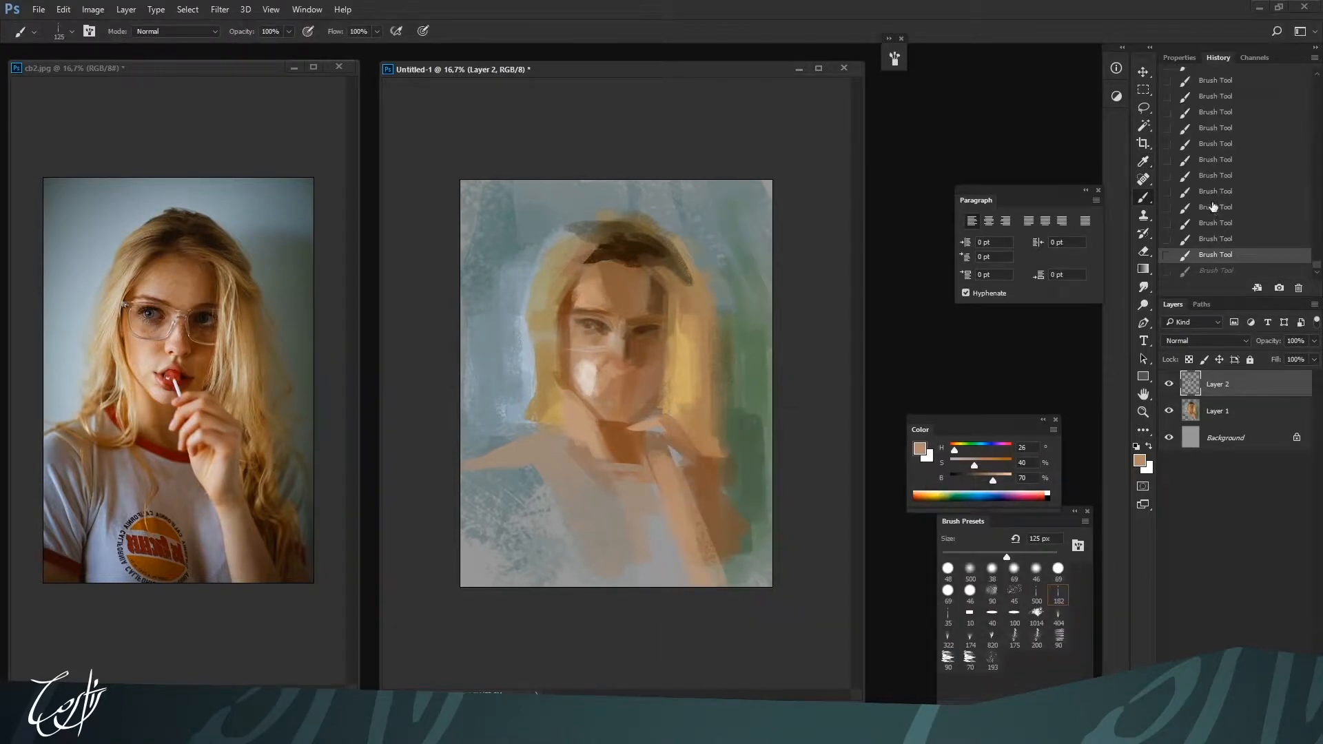
click(1216, 206)
alt+click(587, 364)
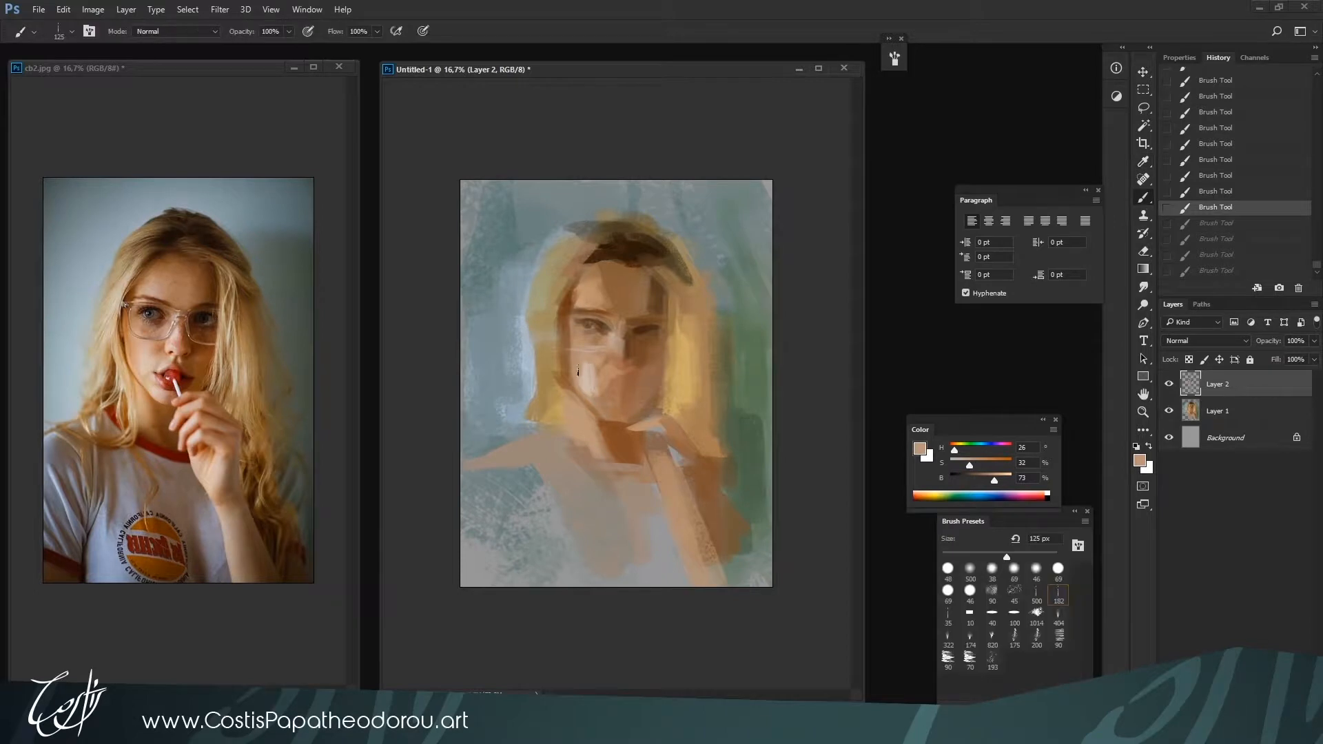
key(ctrl+shift+z)
key(ctrl+shift+z)
key(ctrl+shift+z)
key(ctrl+shift+z)
key(ctrl+alt+z)
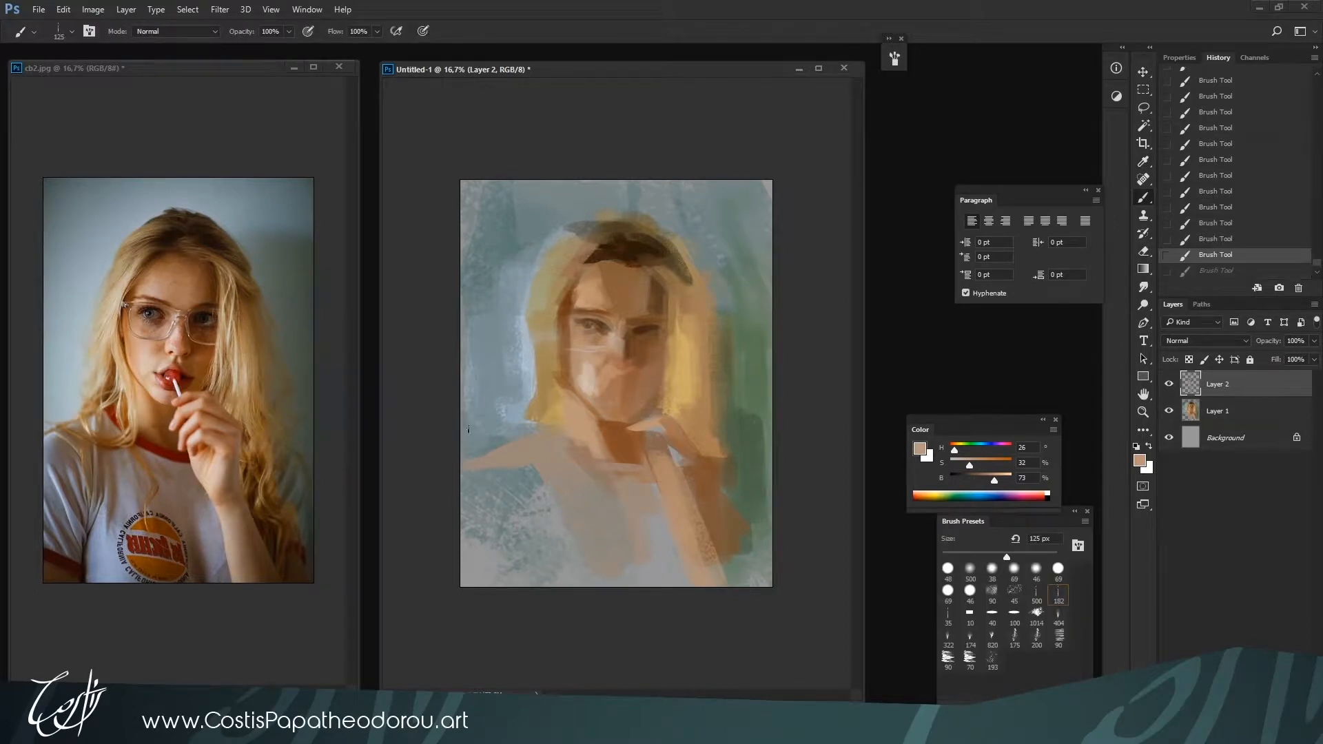
Add textured grey-green strokes over the raised forearm and the background beside it, sampling green H 106, S 29, B 39
alt+click(728, 431)
drag(700, 481, 687, 500)
alt+click(729, 446)
drag(744, 438, 733, 468)
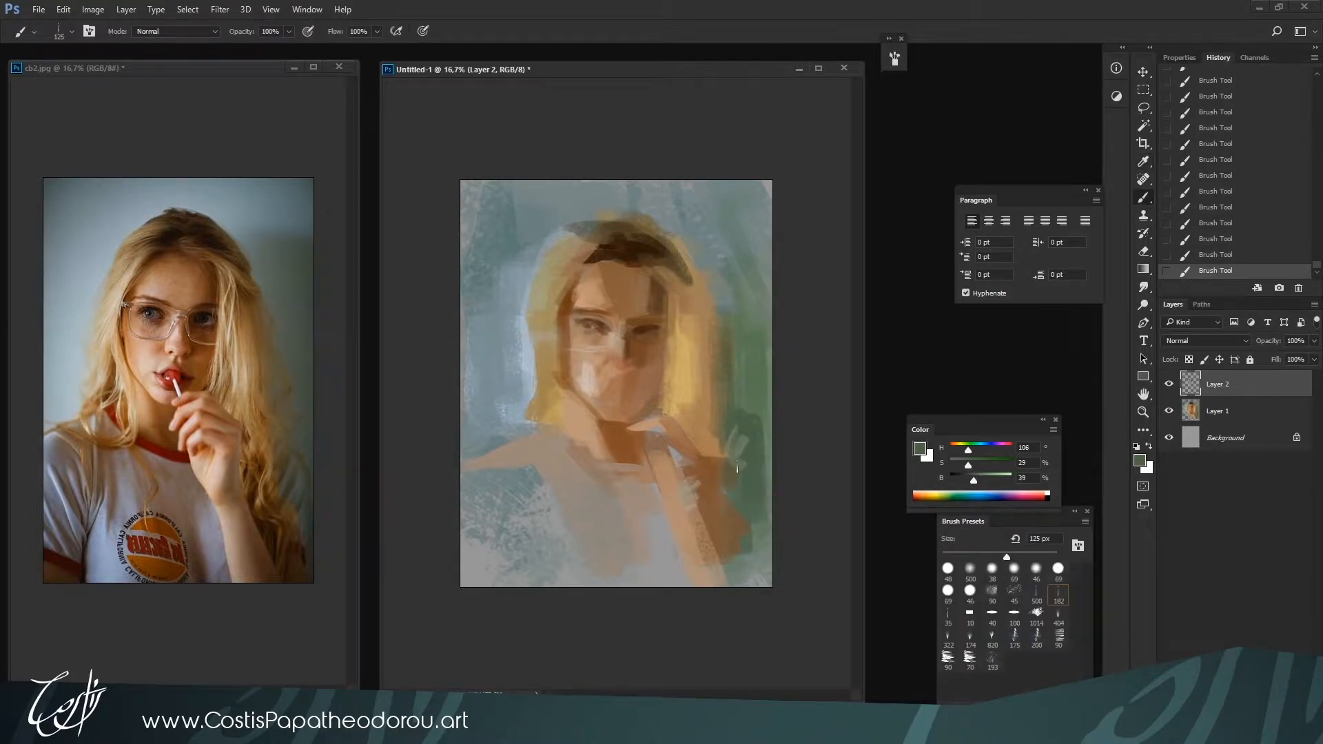
Blend the left cheek highlight with sampled skin tone H 26, S 32, B 68
alt+click(586, 363)
drag(586, 367, 581, 384)
alt+click(577, 382)
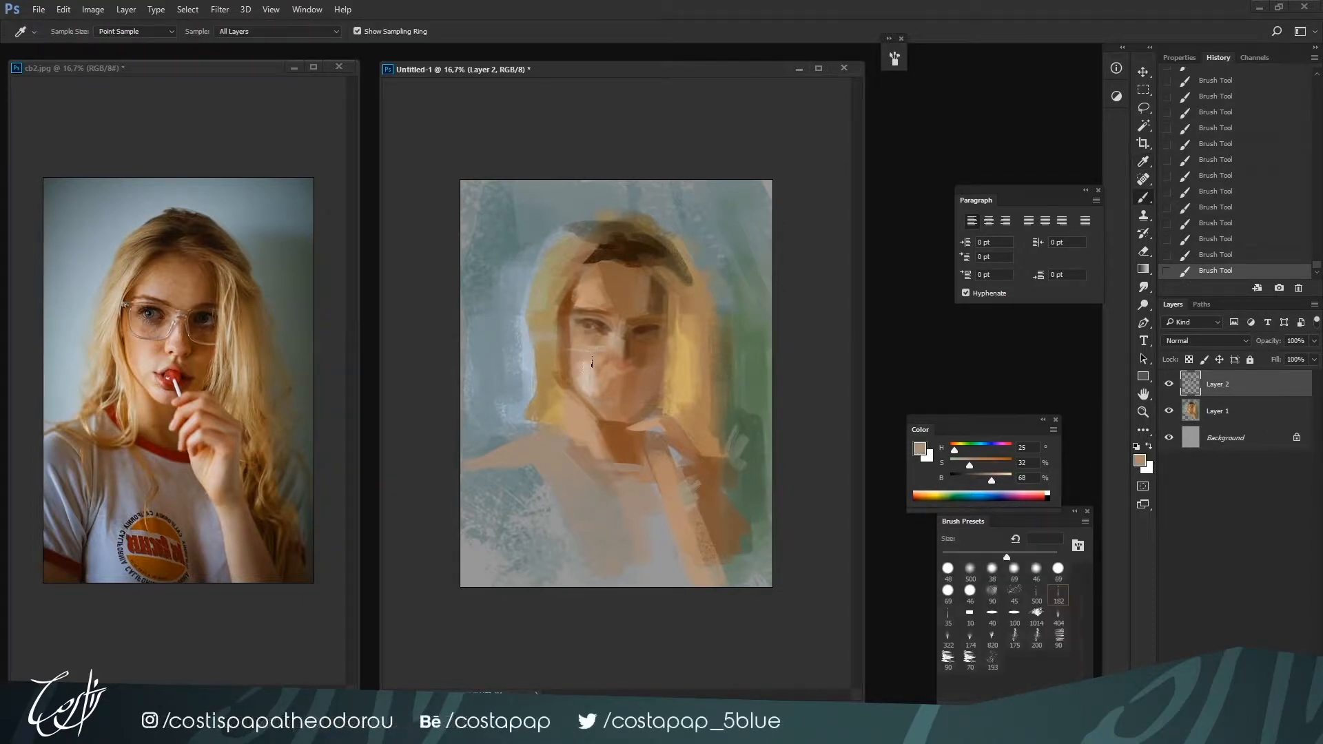
key(d)
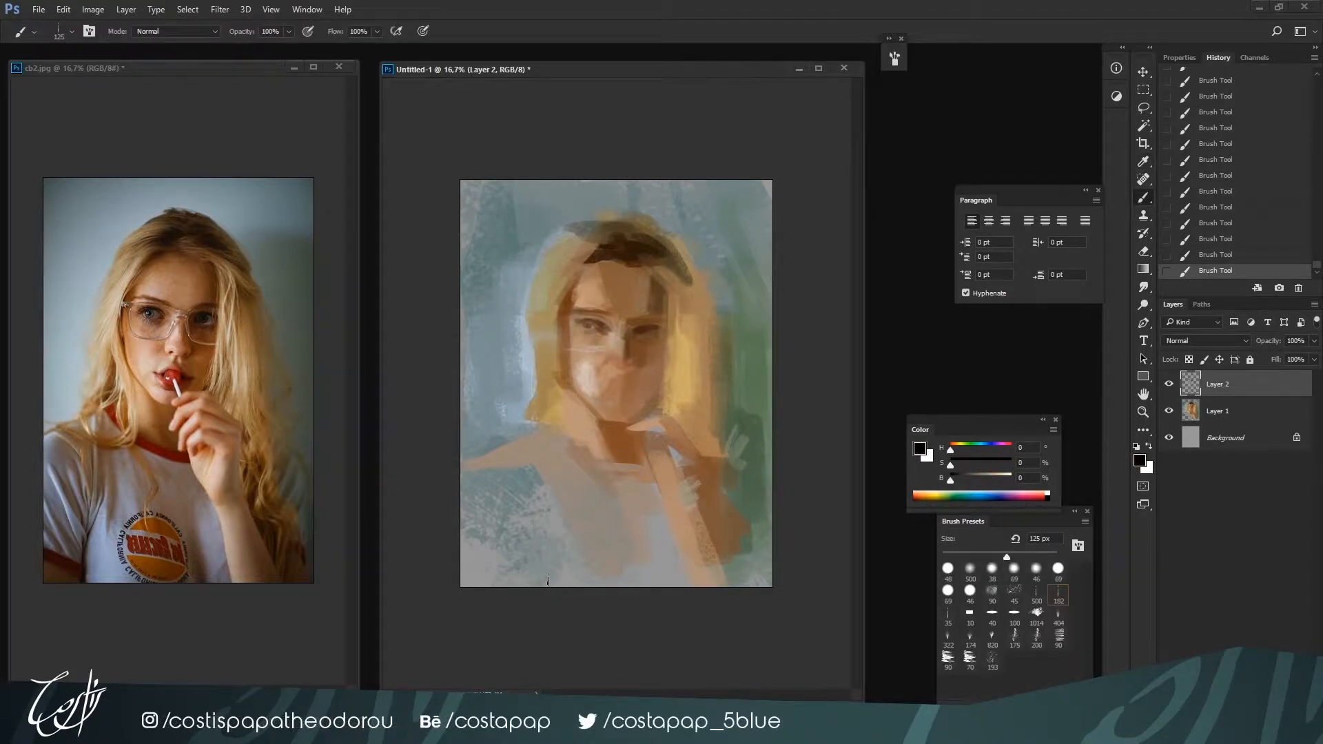
key(x)
alt+click(578, 366)
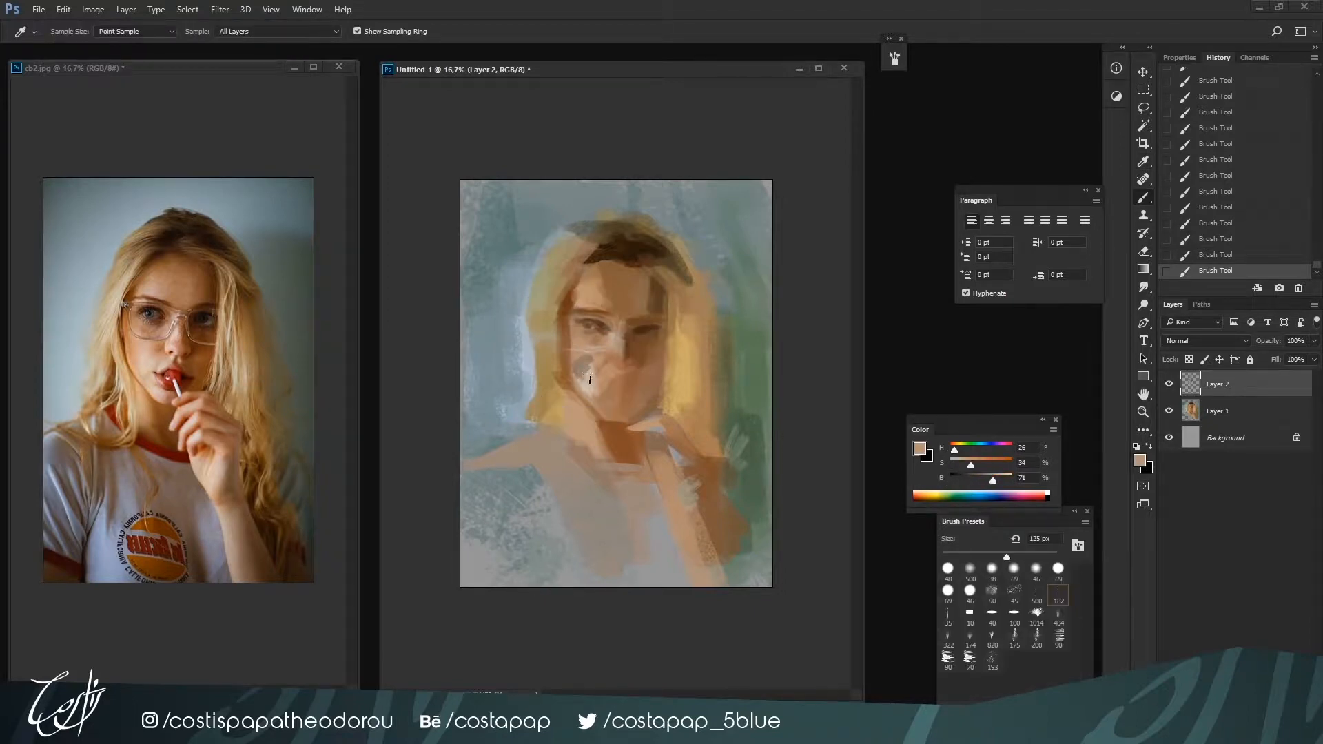
alt+click(599, 357)
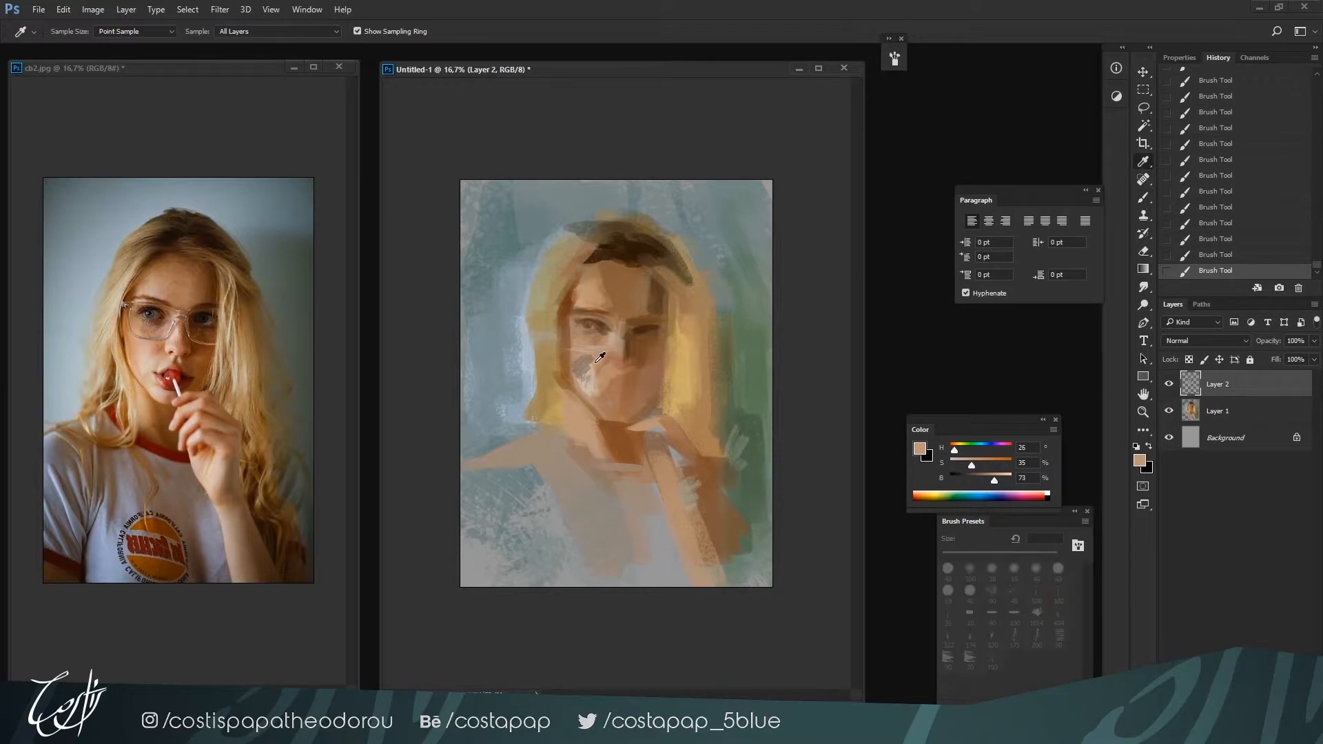
click(1232, 195)
key(d)
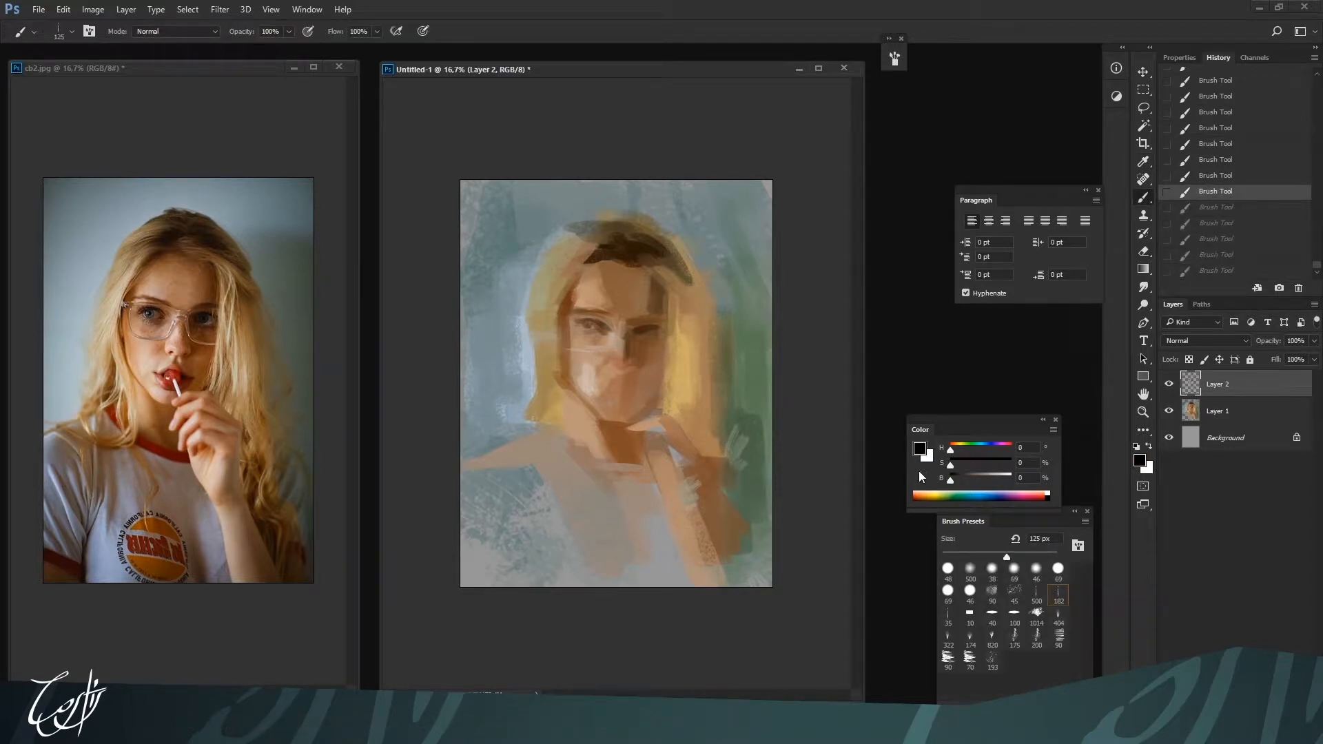
drag(633, 419, 627, 445)
key(ctrl+z)
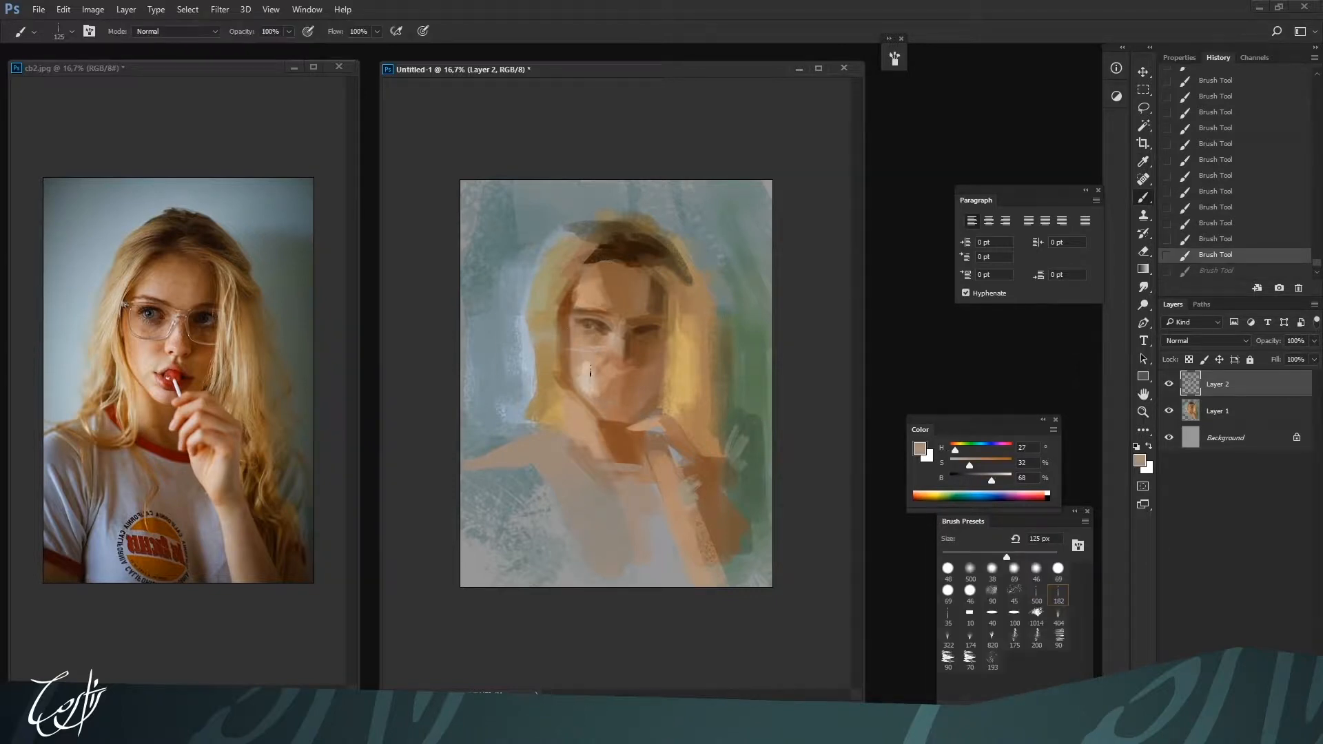
Try textured strokes of sampled skin tone H 27, S 35, B 72 over the mouth, chin and neck
alt+click(578, 345)
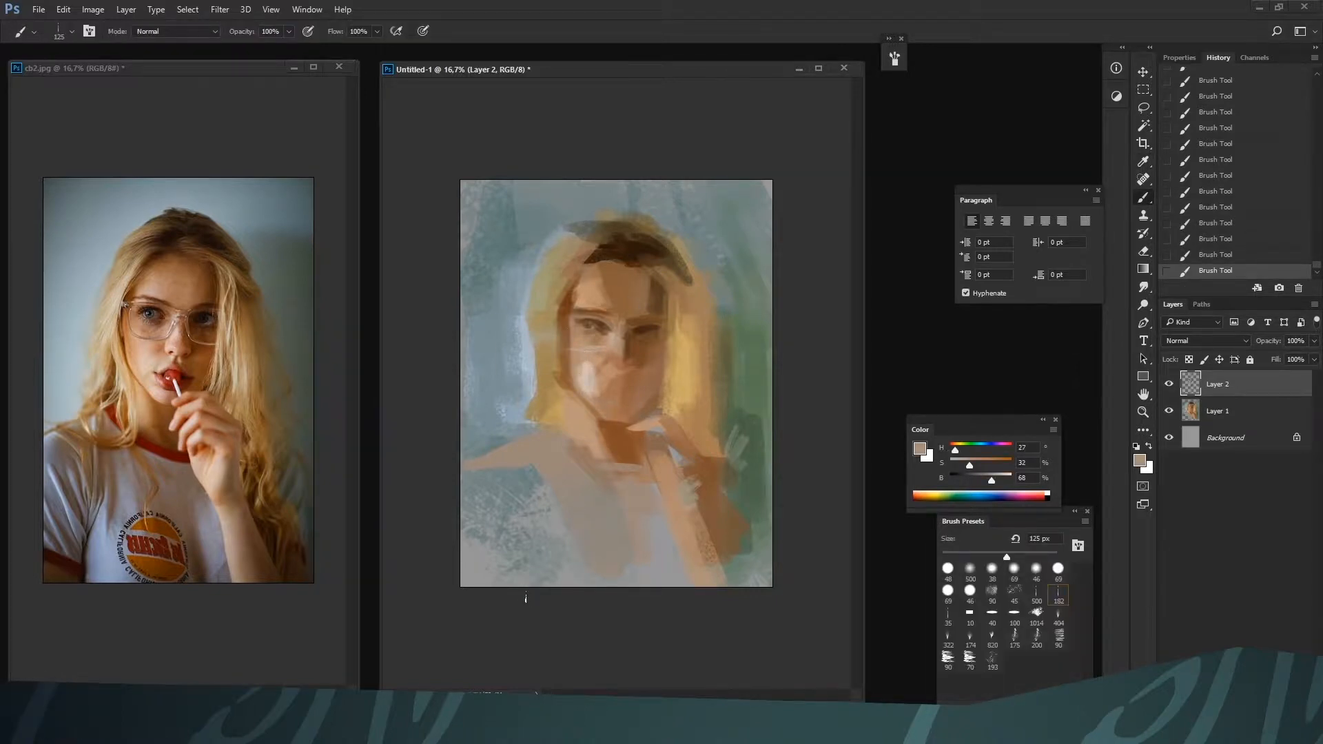
alt+click(598, 367)
drag(616, 393, 616, 448)
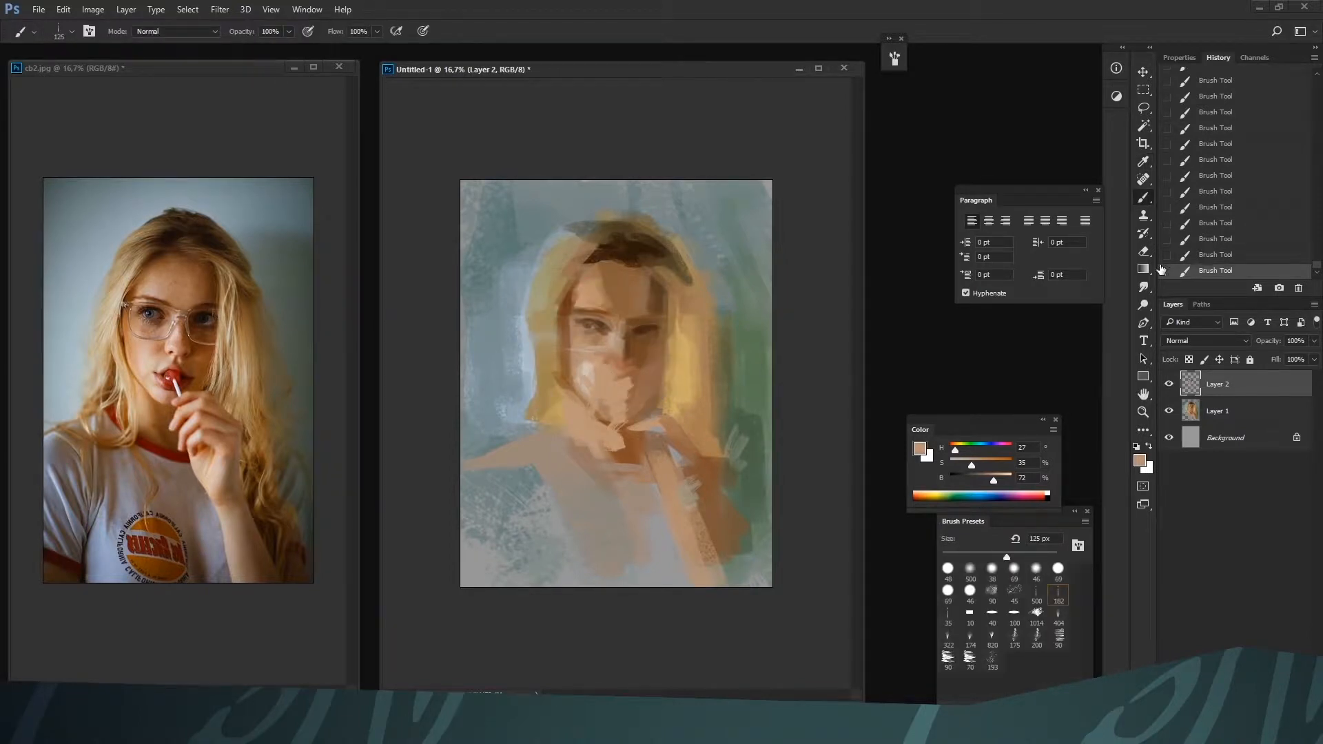
click(1179, 255)
Check the brush settings, switch to the 100 px flat brush and soften the left cheek with sampled skin tone H 26, S 31, B 71
alt+click(585, 356)
click(896, 61)
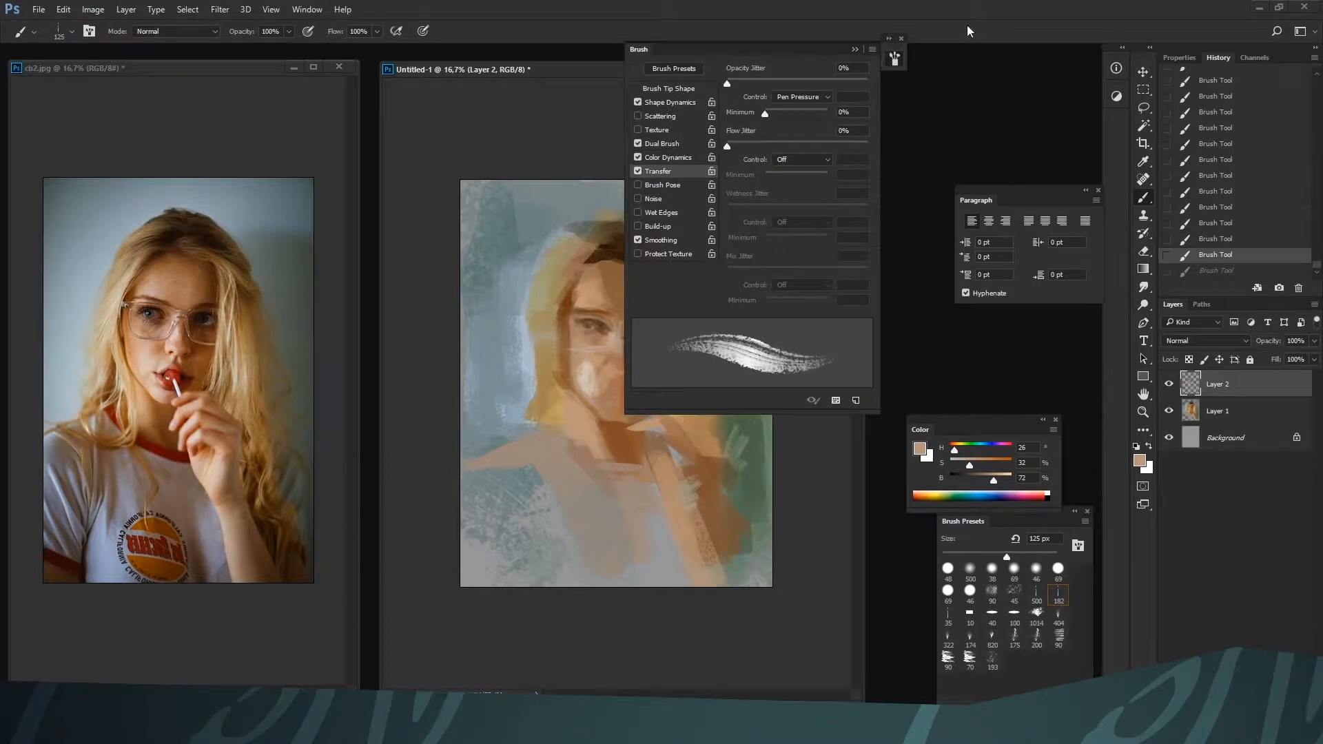
mouse_move(859, 46)
mouse_down()
mouse_move(957, 27)
mouse_move(992, 35)
mouse_up()
click(1014, 611)
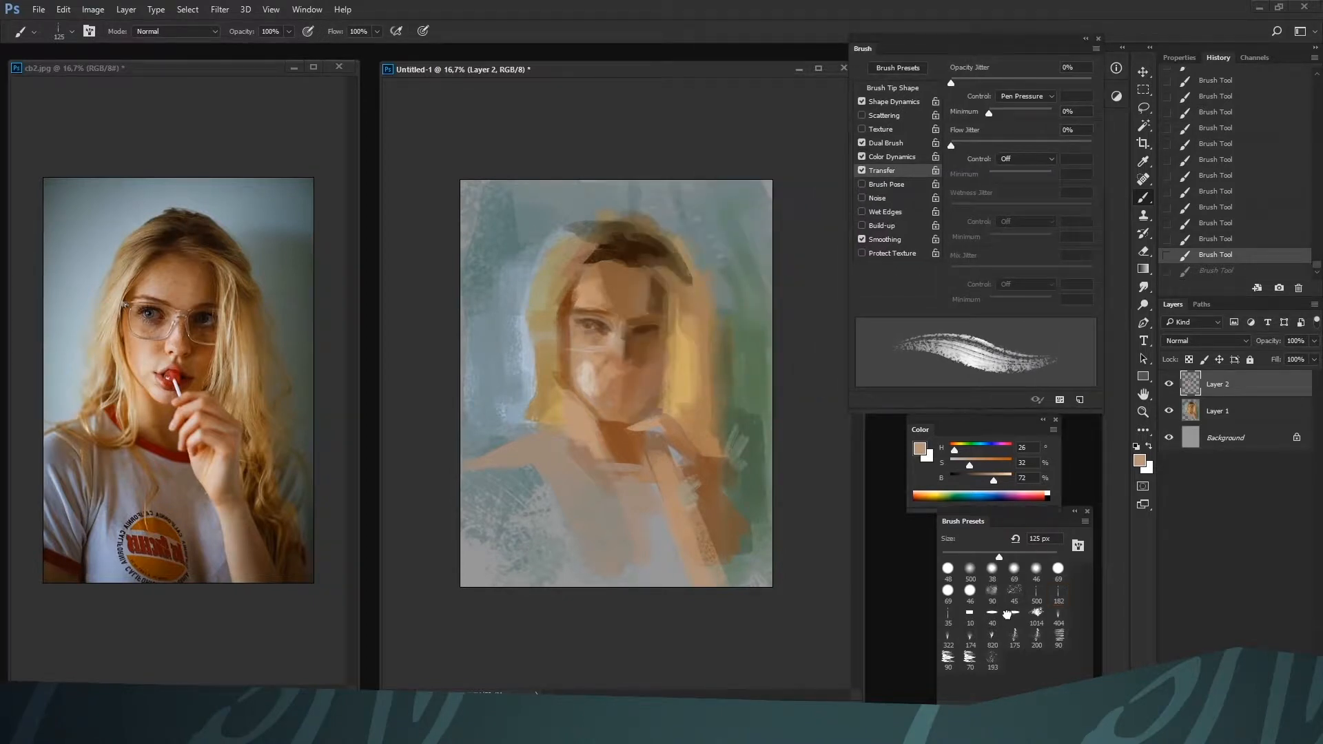
alt+click(588, 372)
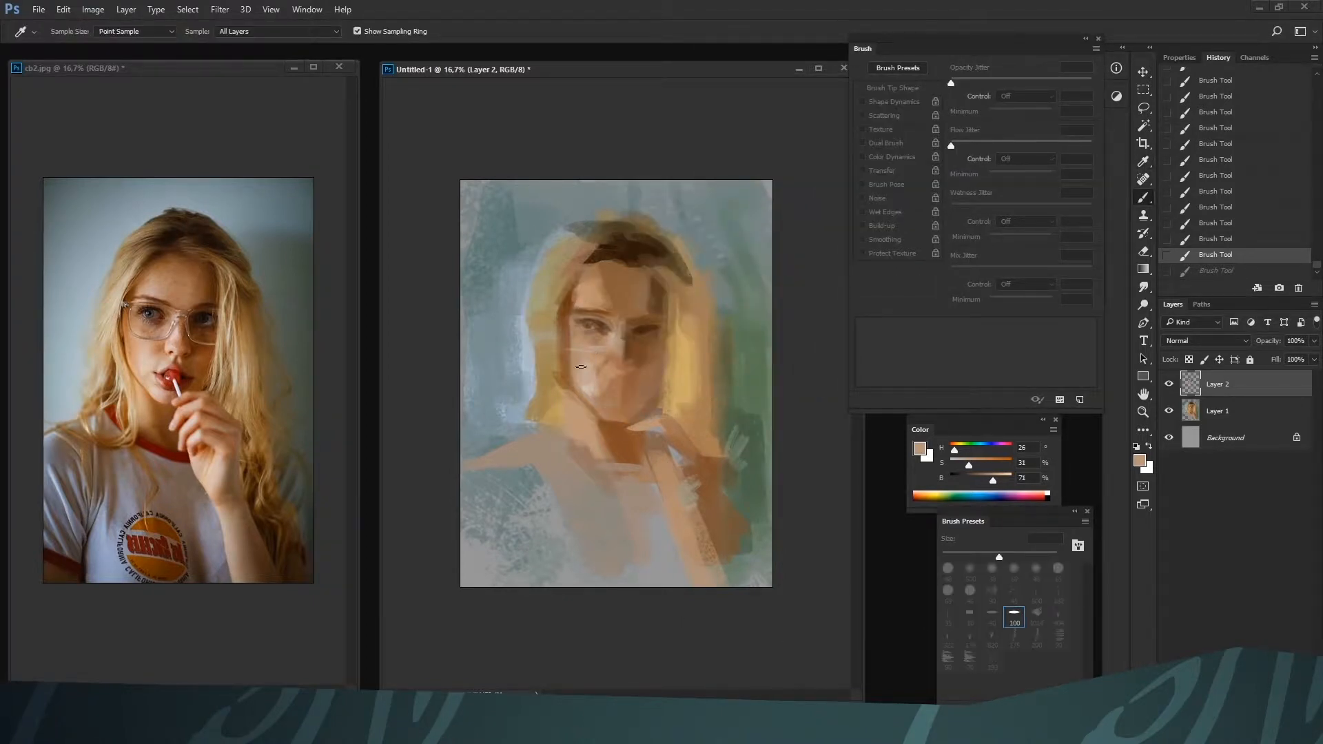
drag(581, 366, 586, 383)
Switch to the 500 textured brush, reduce its size and dab pale skin tone H 27, S 16, B 80 on the left cheek
click(1032, 593)
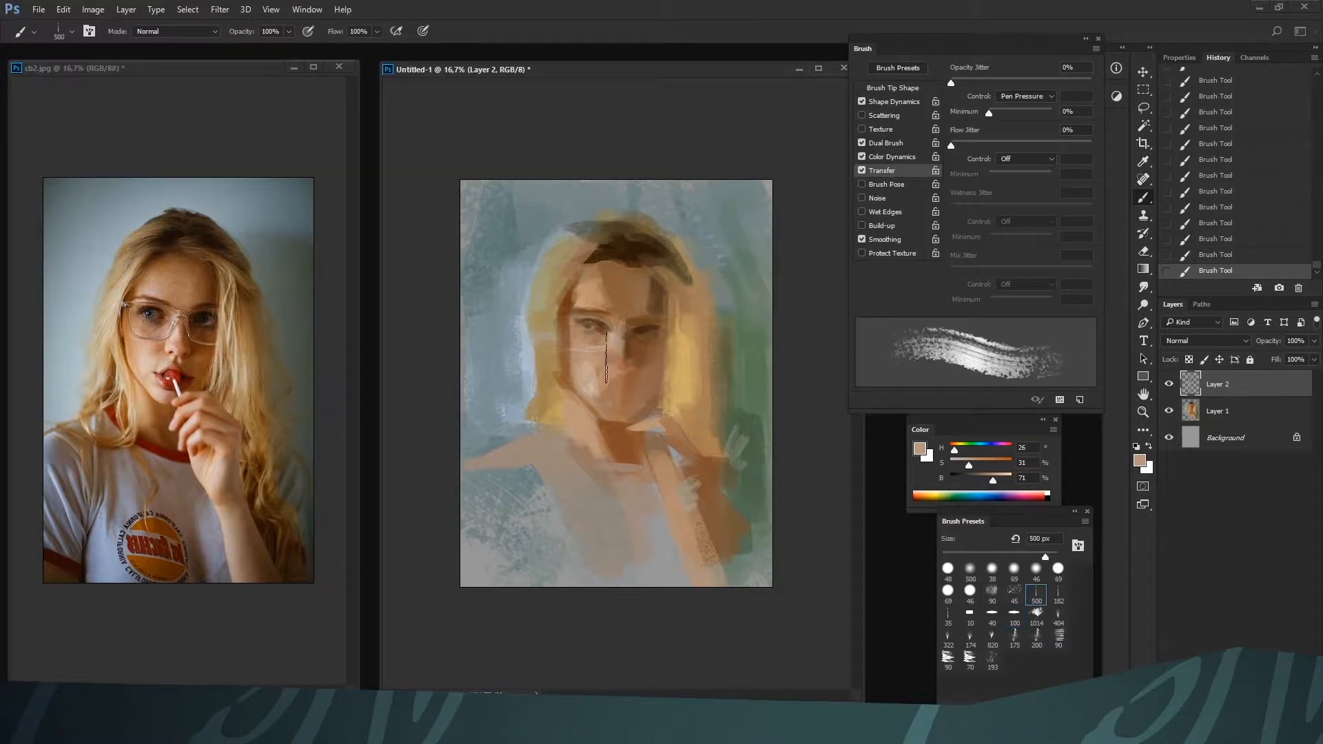
alt+click(593, 372)
alt+click(599, 403)
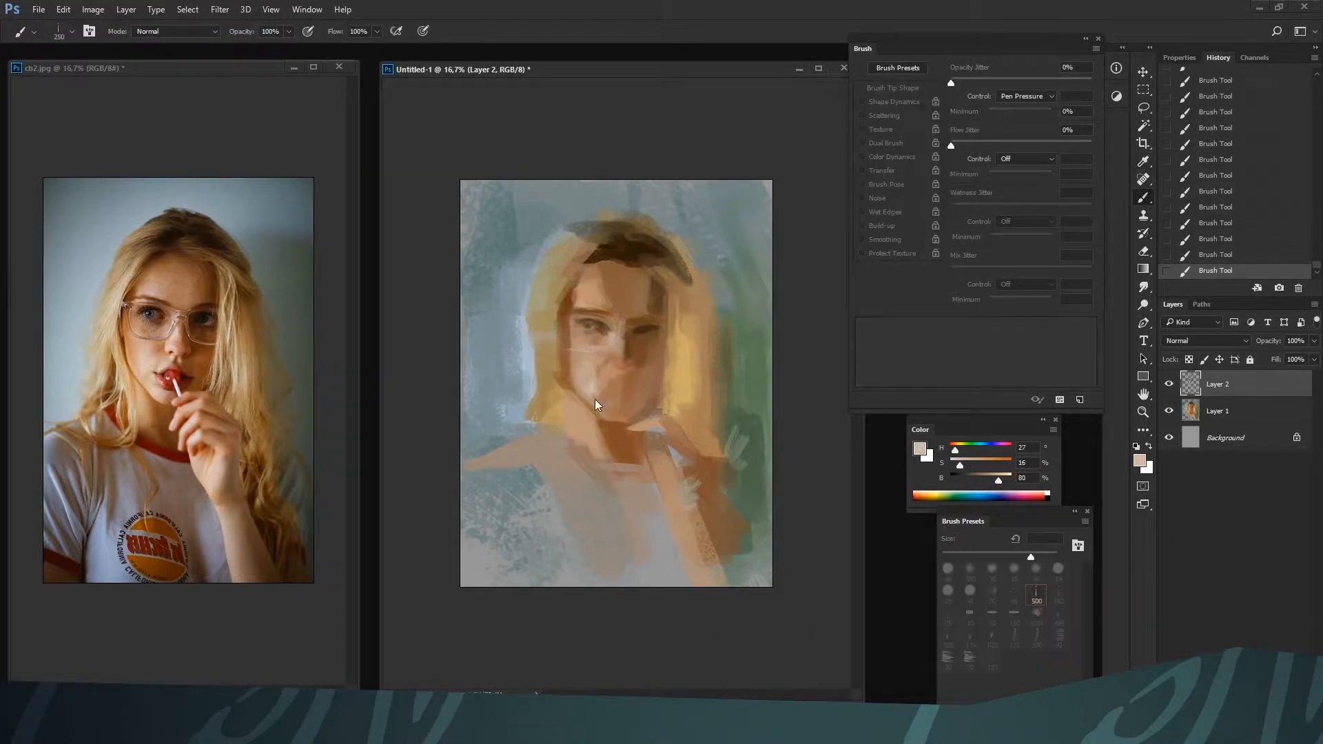
Change the textured brush to the 182 preset and rework the lower cheek beside the mouth with skin tone H 26, S 34, B 73
click(1058, 592)
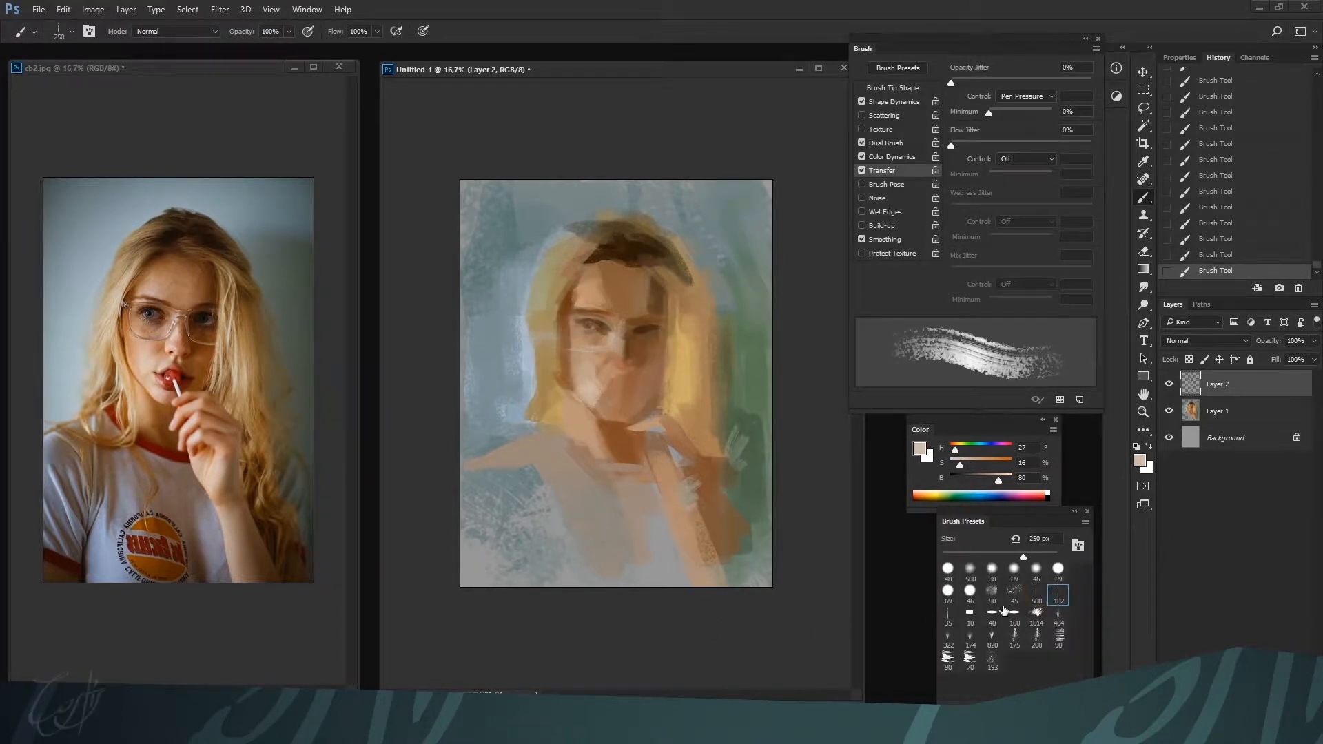
alt+click(610, 394)
alt+click(596, 403)
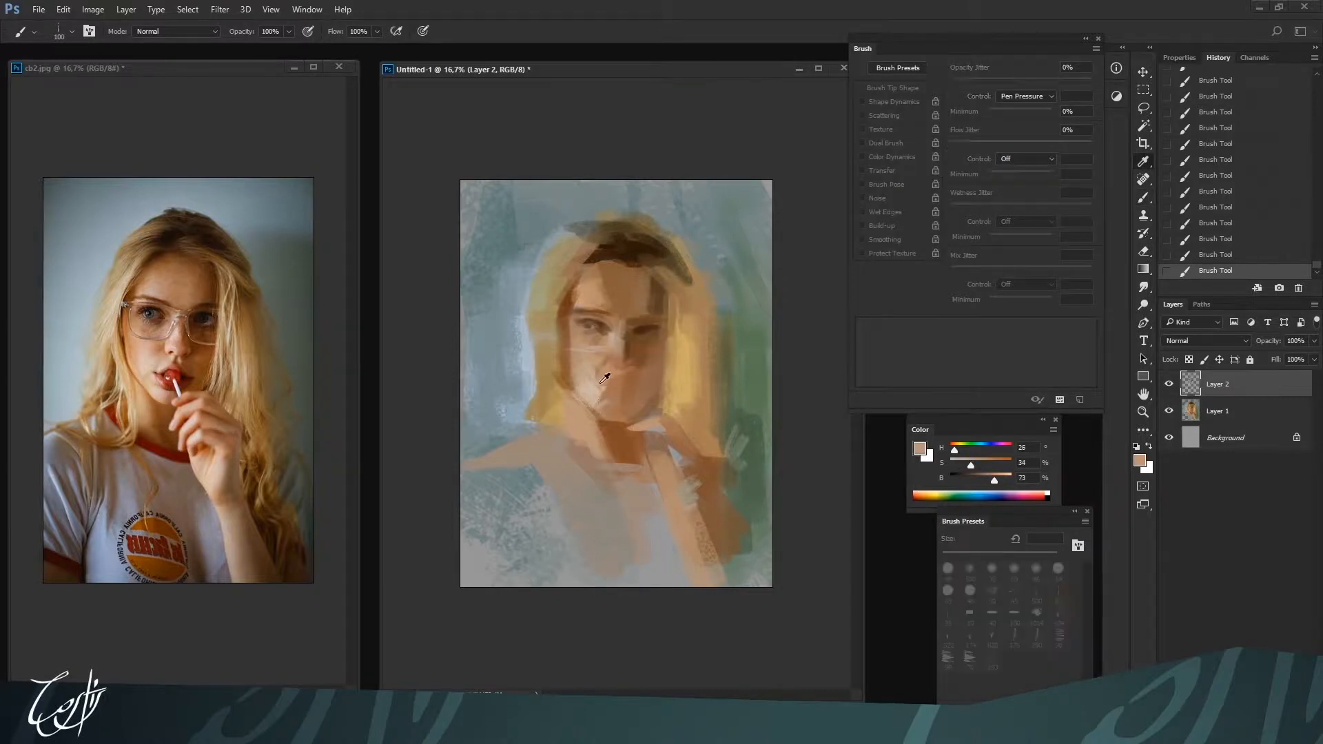
key(bracketright)
drag(588, 385, 598, 394)
Collapse the brush settings, return to the 100 px flat brush and blend the left cheek highlight with sampled pale skin tones
click(1085, 40)
click(1014, 613)
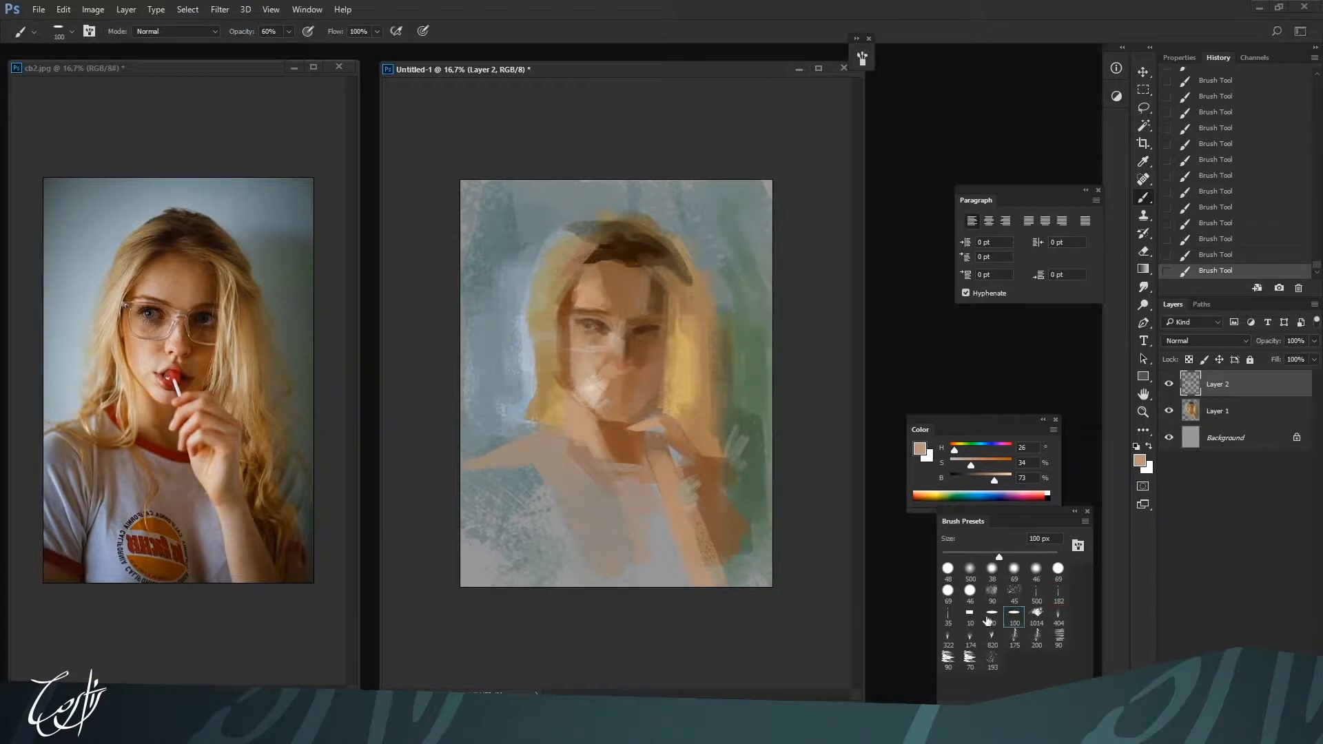
alt+click(607, 383)
click(590, 377)
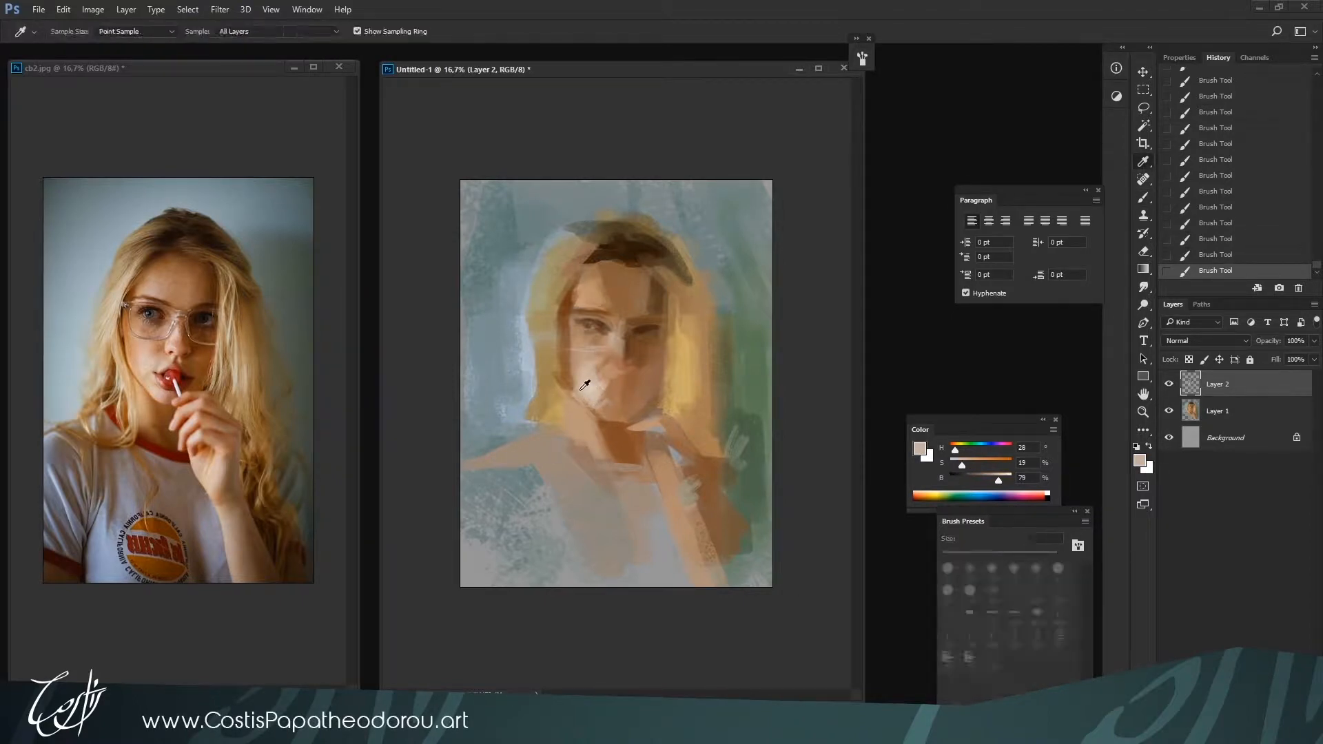
alt+click(590, 381)
mouse_move(586, 387)
mouse_down()
mouse_move(591, 376)
mouse_move(588, 411)
mouse_up()
Rework the left jawline, chin and adjoining hair edge with sampled brown H 28, S 65, B 53 and ochre H 37, S 50, B 60
alt+click(563, 380)
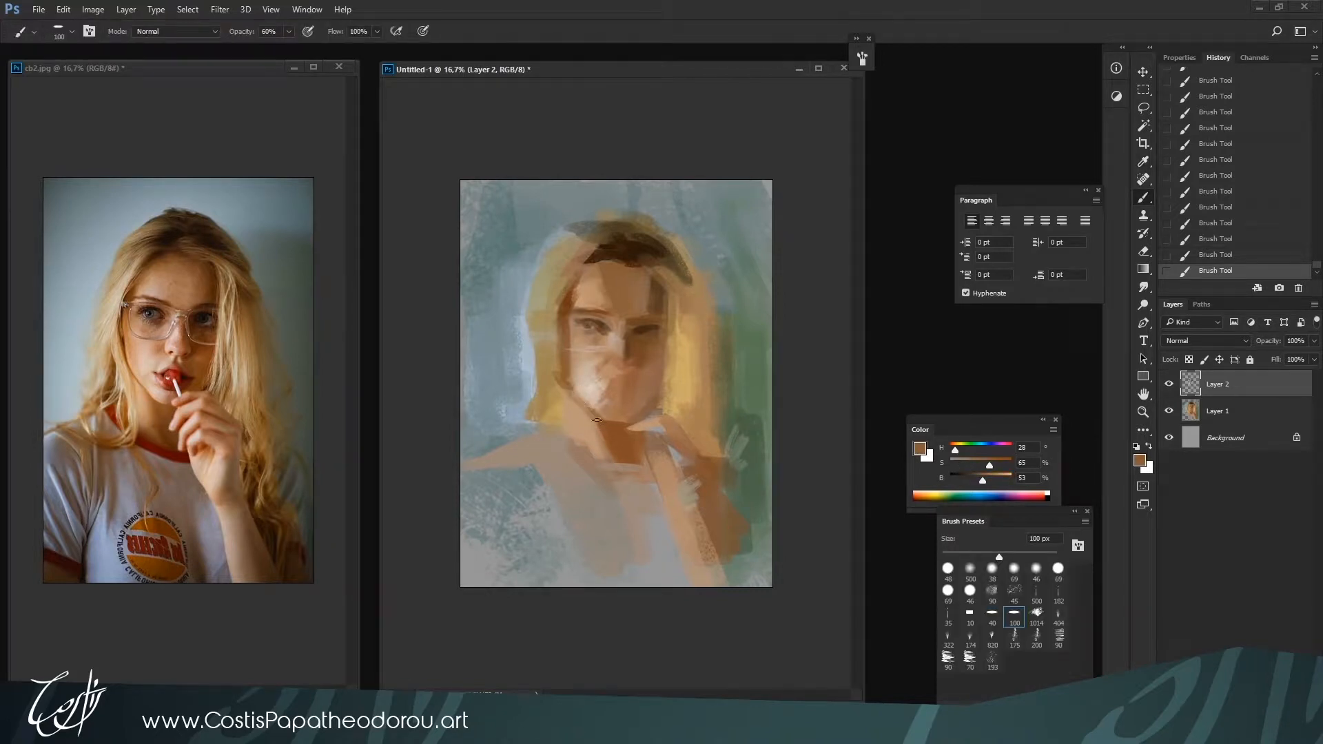
alt+click(558, 401)
alt+click(557, 368)
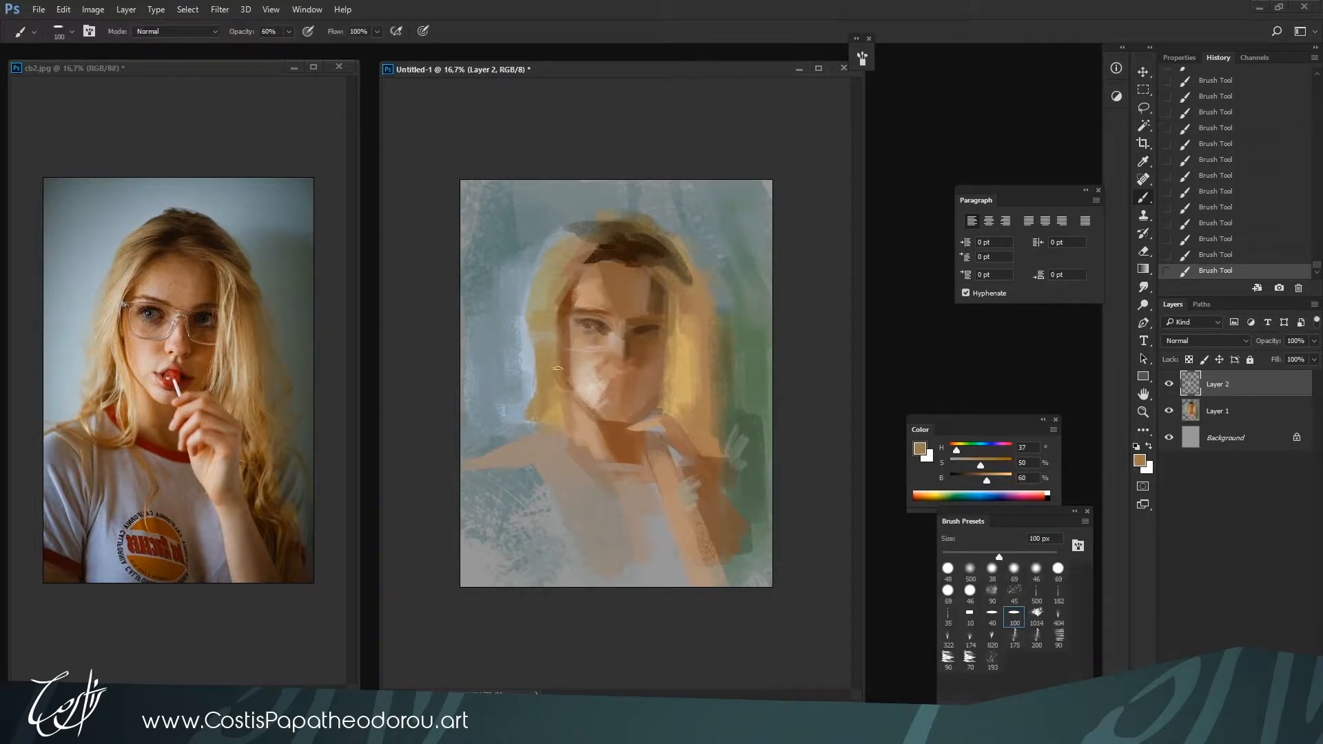
alt+click(560, 384)
alt+click(618, 435)
drag(562, 388, 631, 430)
Set the color to red H 0, S 100, B 70, enlarge the brush to 150 px and tint the mouth
drag(954, 450, 950, 450)
key(bracketright)
key(bracketright)
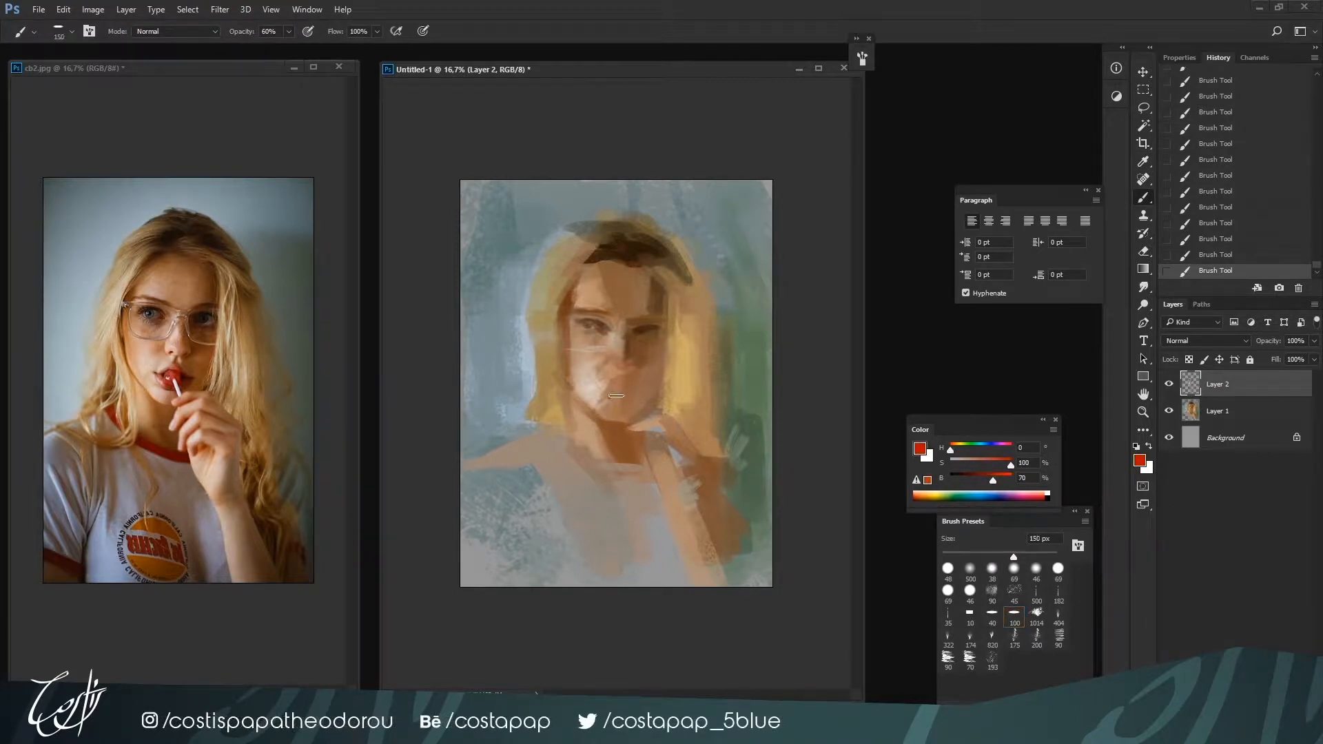
key(bracketright)
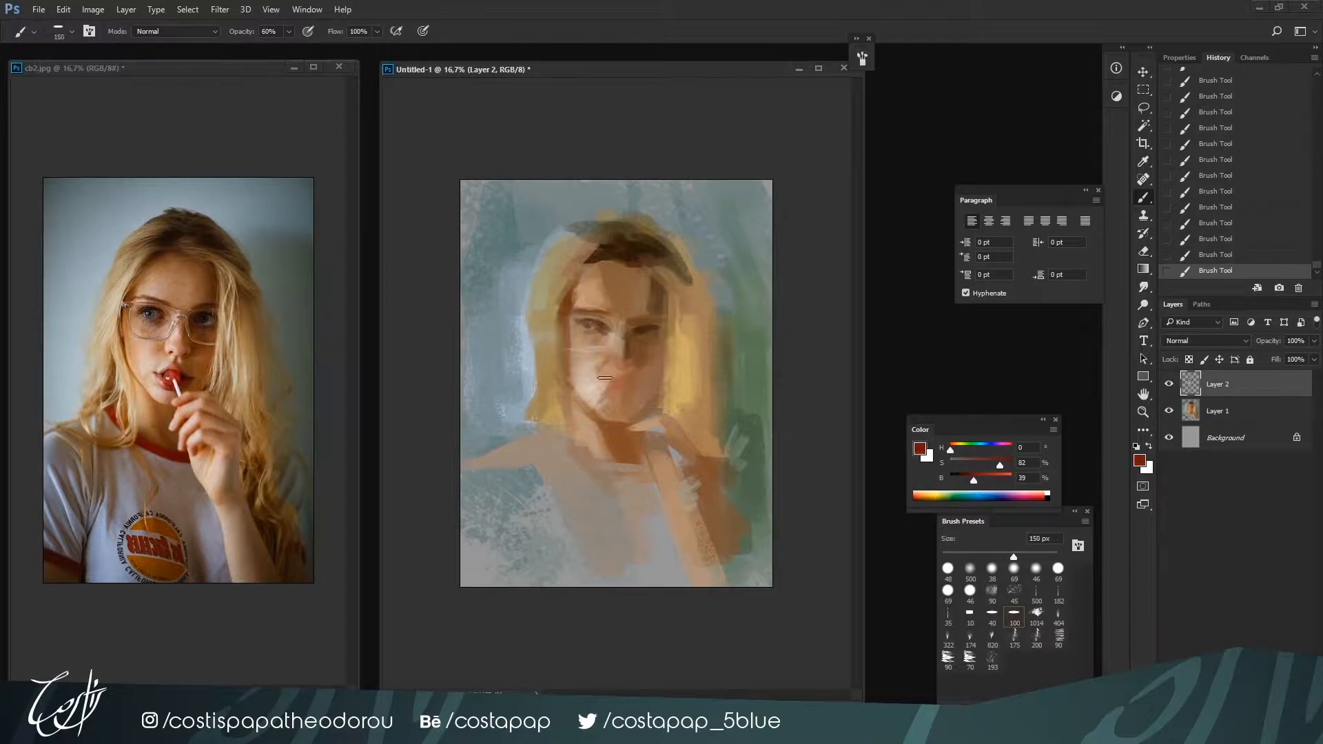
Shape and darken the lips with dark red H 0, S 82, B 39, varying the brush between 100 and 150 px
key(bracketleft)
key(bracketleft)
drag(622, 369, 602, 397)
key(bracketright)
key(bracketright)
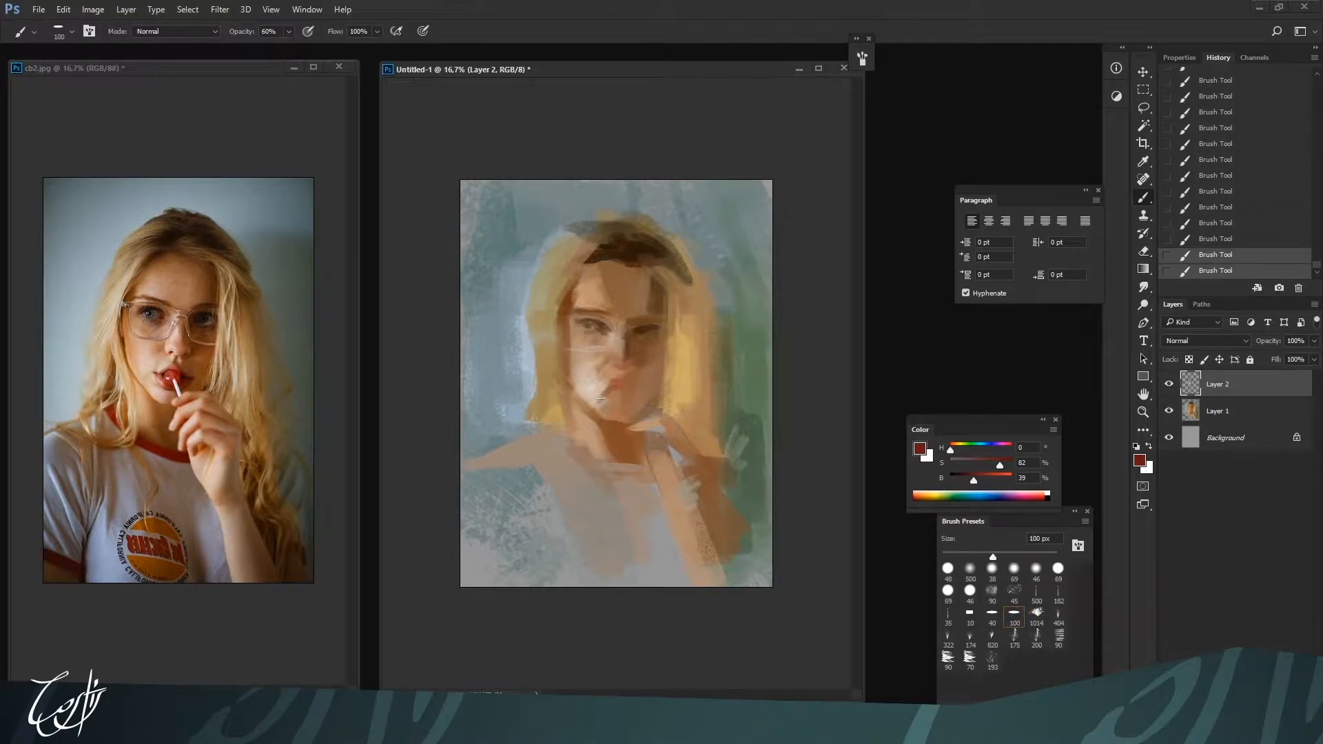
key(bracketright)
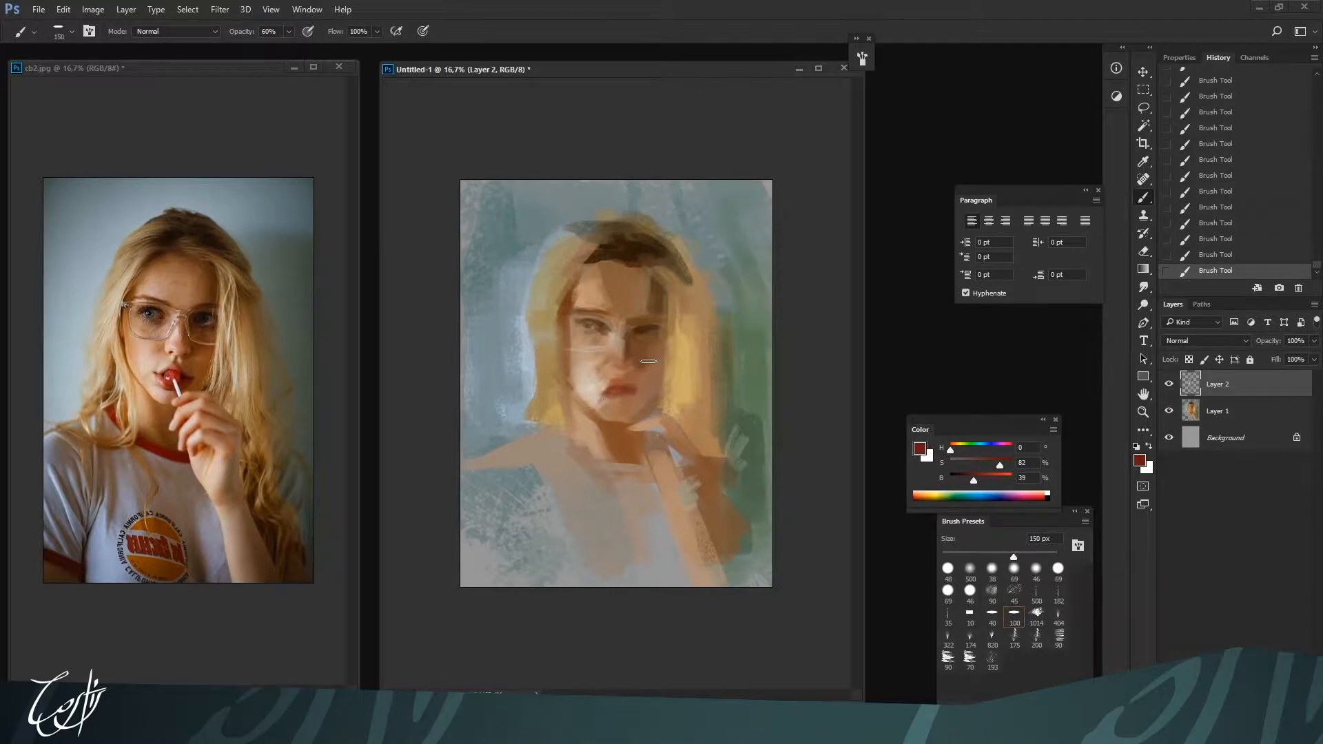
Touch up the right eye area with sampled dark brown H 26, S 69, B 27, setting the brush to 125 px
key(bracketleft)
key(bracketleft)
key(bracketleft)
alt+click(634, 320)
key(bracketright)
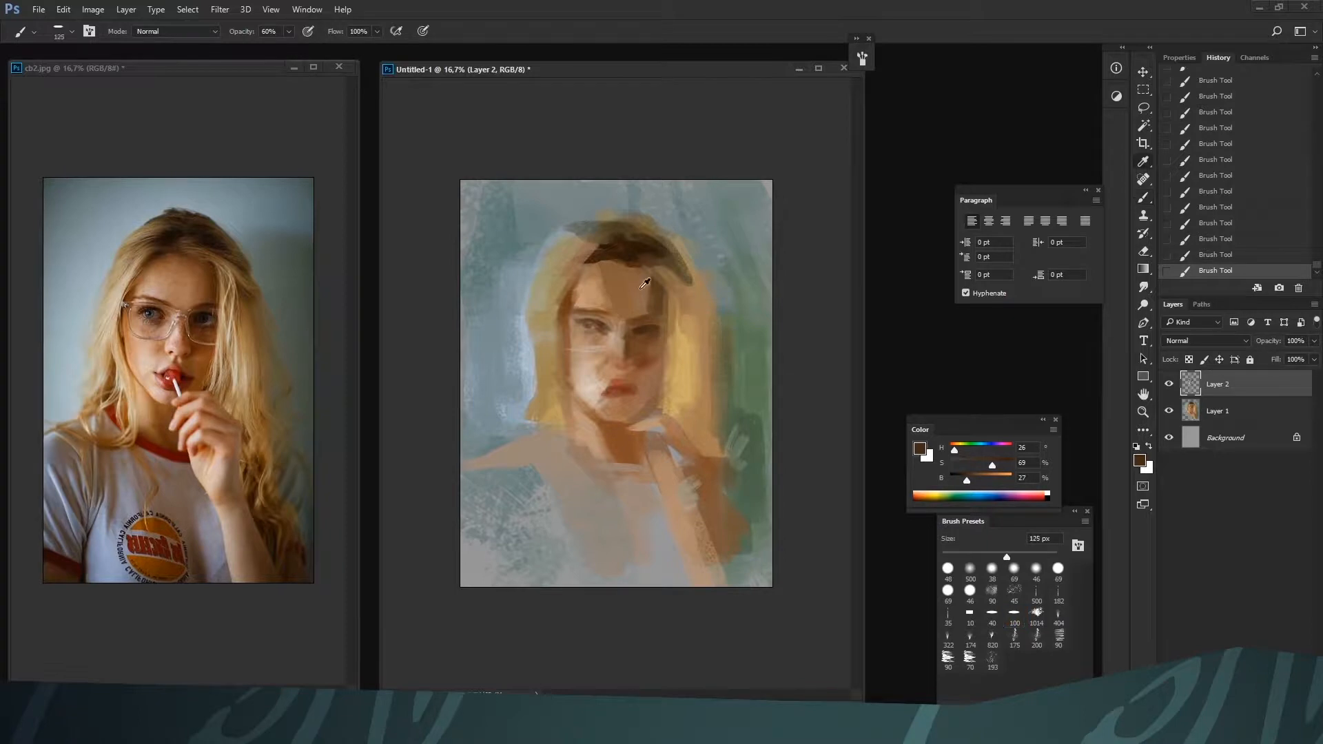
Reshape the dark hairline above the left forehead at 125 px with sampled browns, including H 29, S 80, B 17
alt+click(623, 244)
mouse_move(612, 260)
mouse_down()
mouse_move(570, 276)
mouse_move(577, 286)
mouse_up()
alt+click(584, 267)
alt+click(601, 253)
alt+click(594, 254)
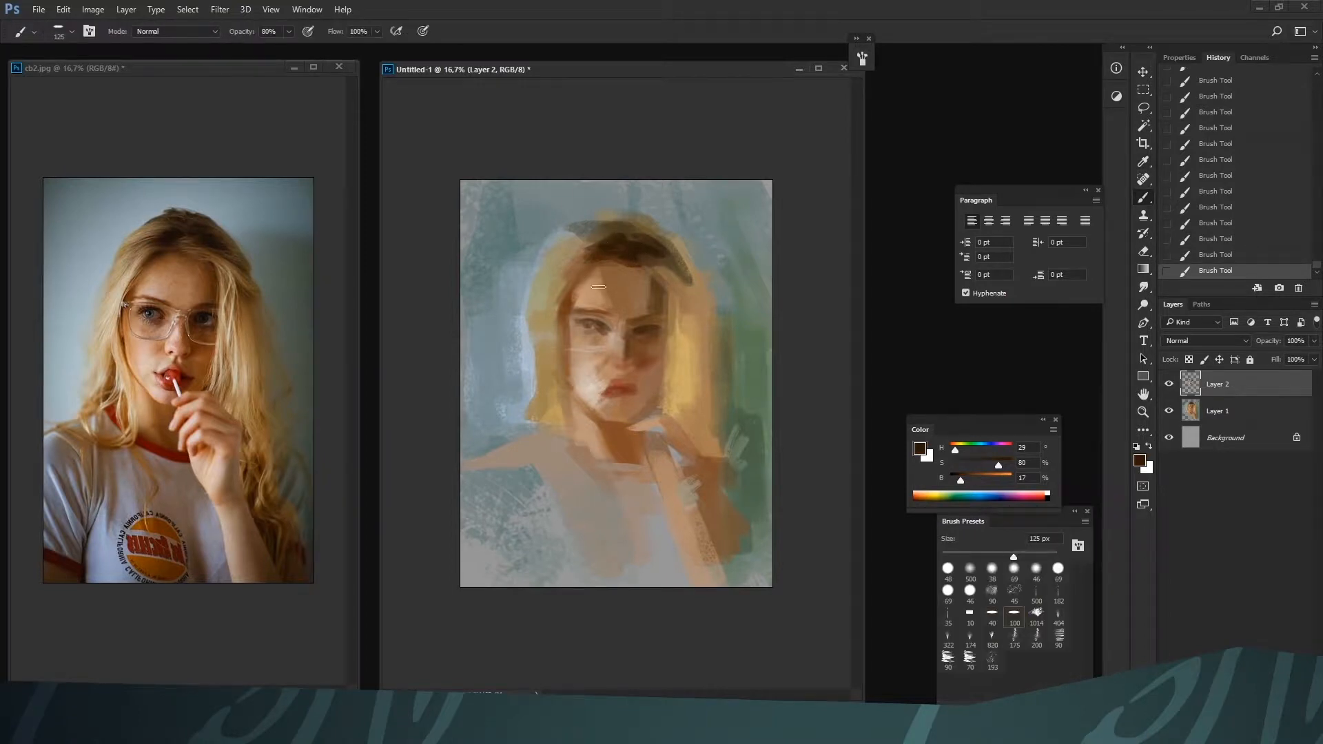
Rework the background along the left hair's outer edge with sampled tones, including H 177, S 14, B 53 and H 207, S 11, B 76
key(i)
click(545, 271)
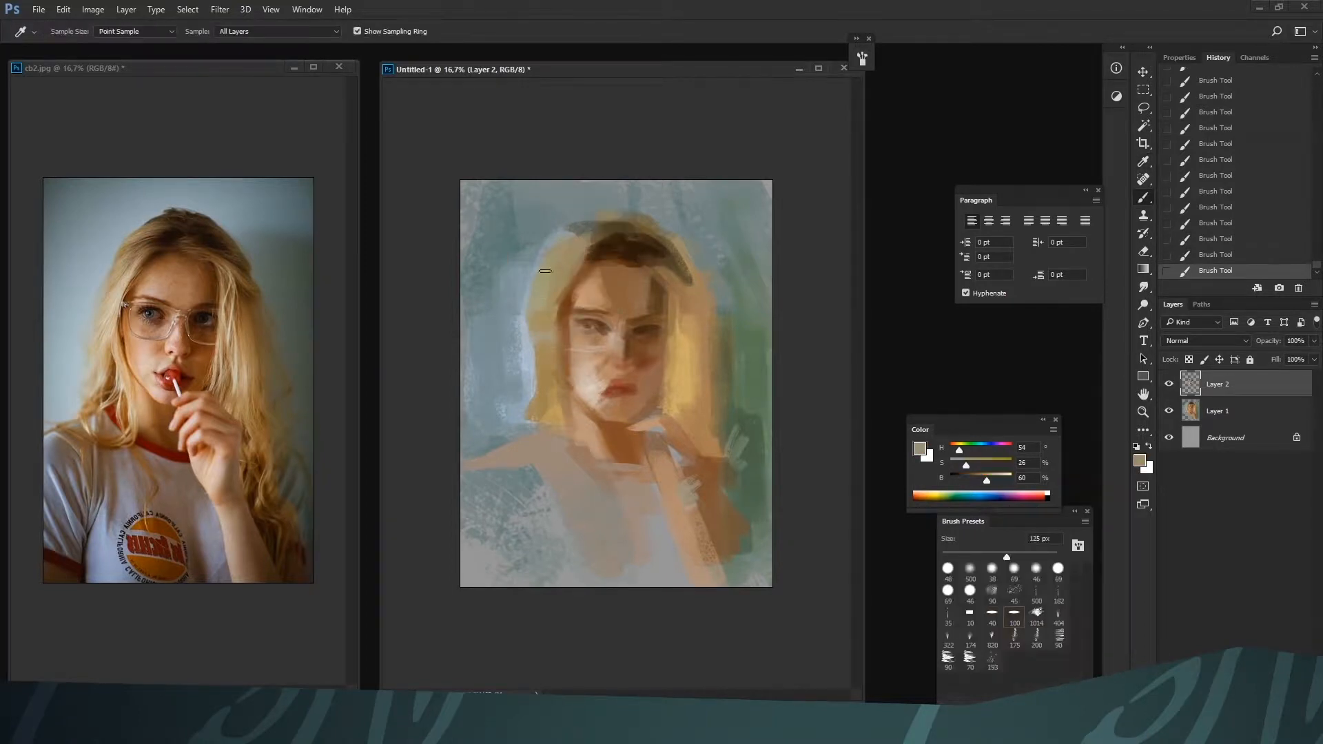
click(540, 243)
key(b)
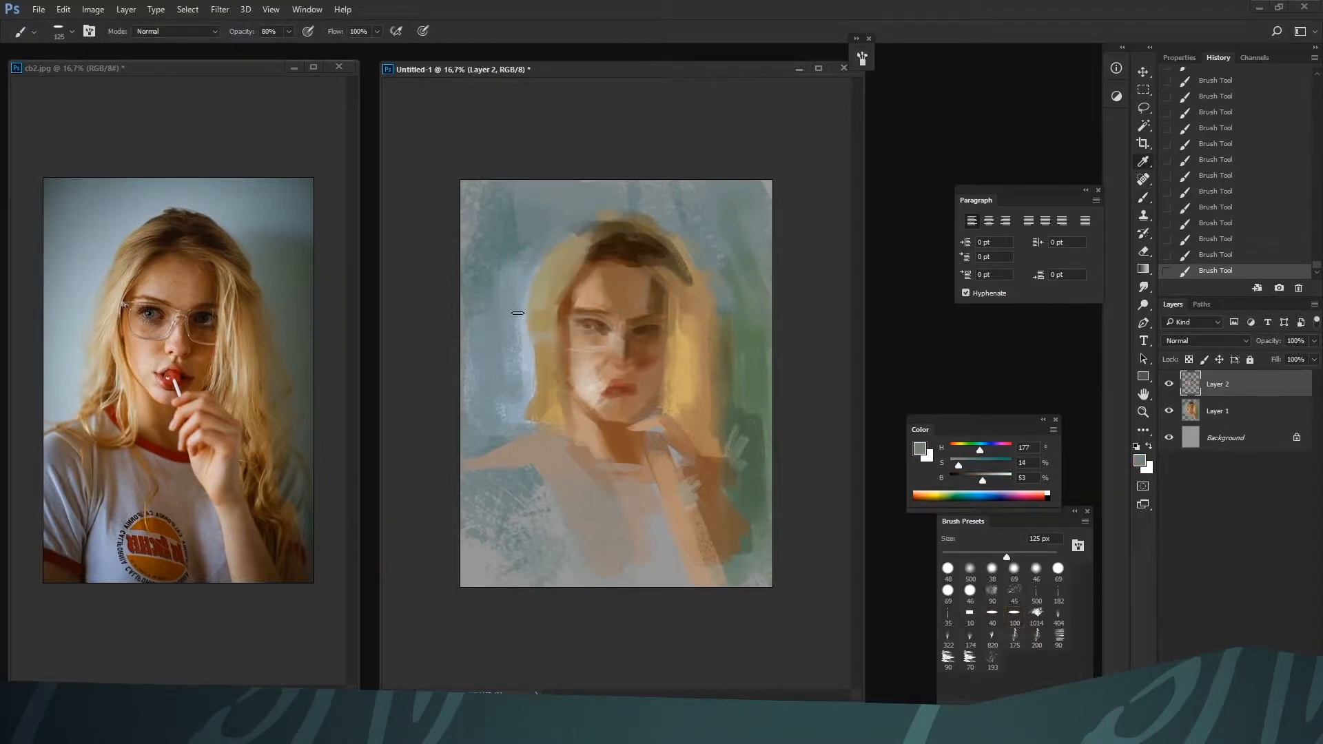
alt+click(527, 291)
alt+click(525, 317)
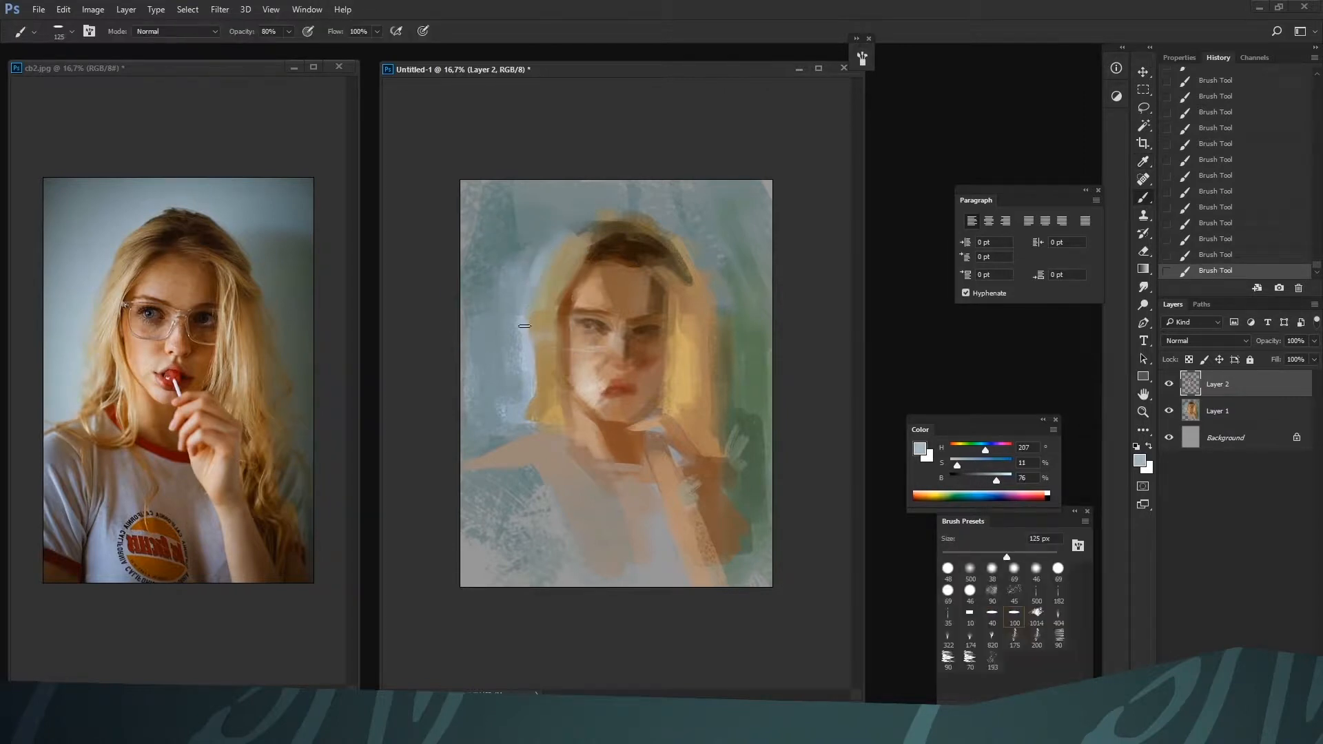
Enlarge the brush to 250 px and deepen the upper left hair with browns H 25, S 71, B 45 and H 44, S 42, B 63
key(bracketright)
key(bracketright)
key(bracketright)
key(bracketright)
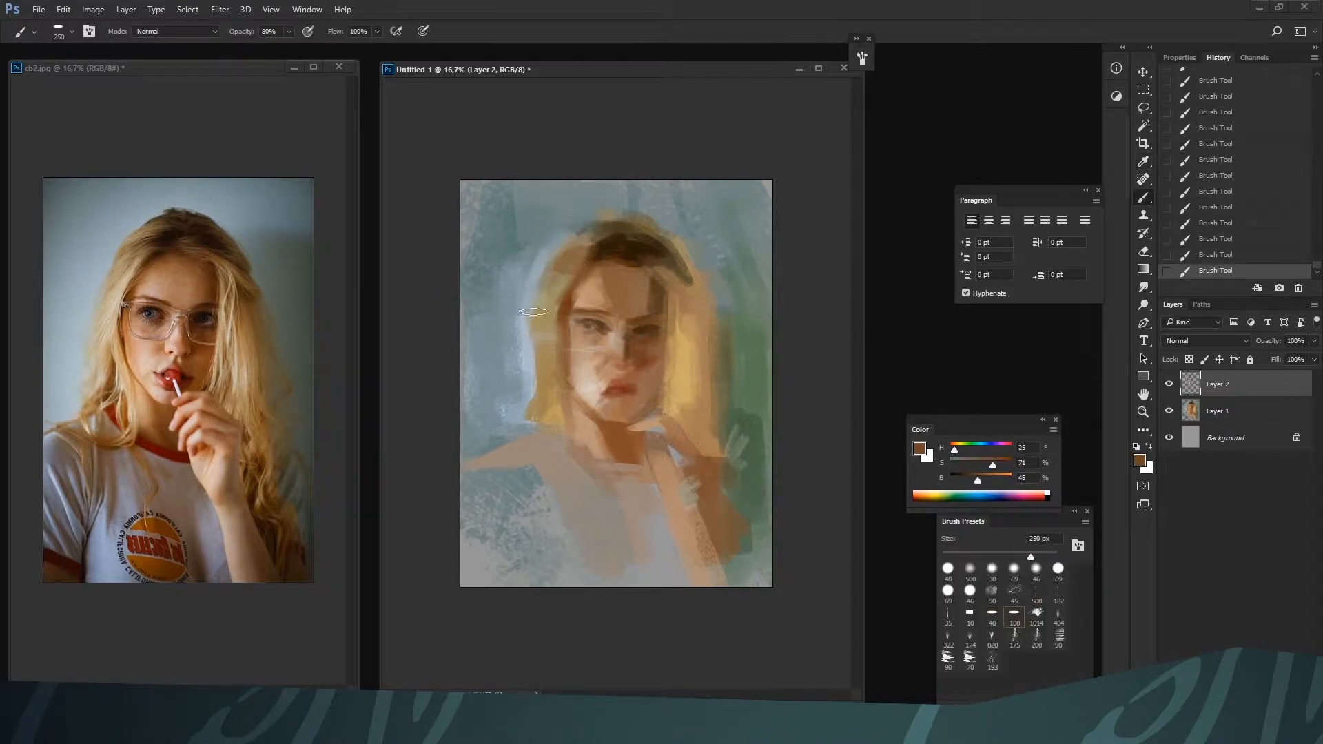
alt+click(574, 255)
drag(578, 242, 551, 279)
alt+click(537, 353)
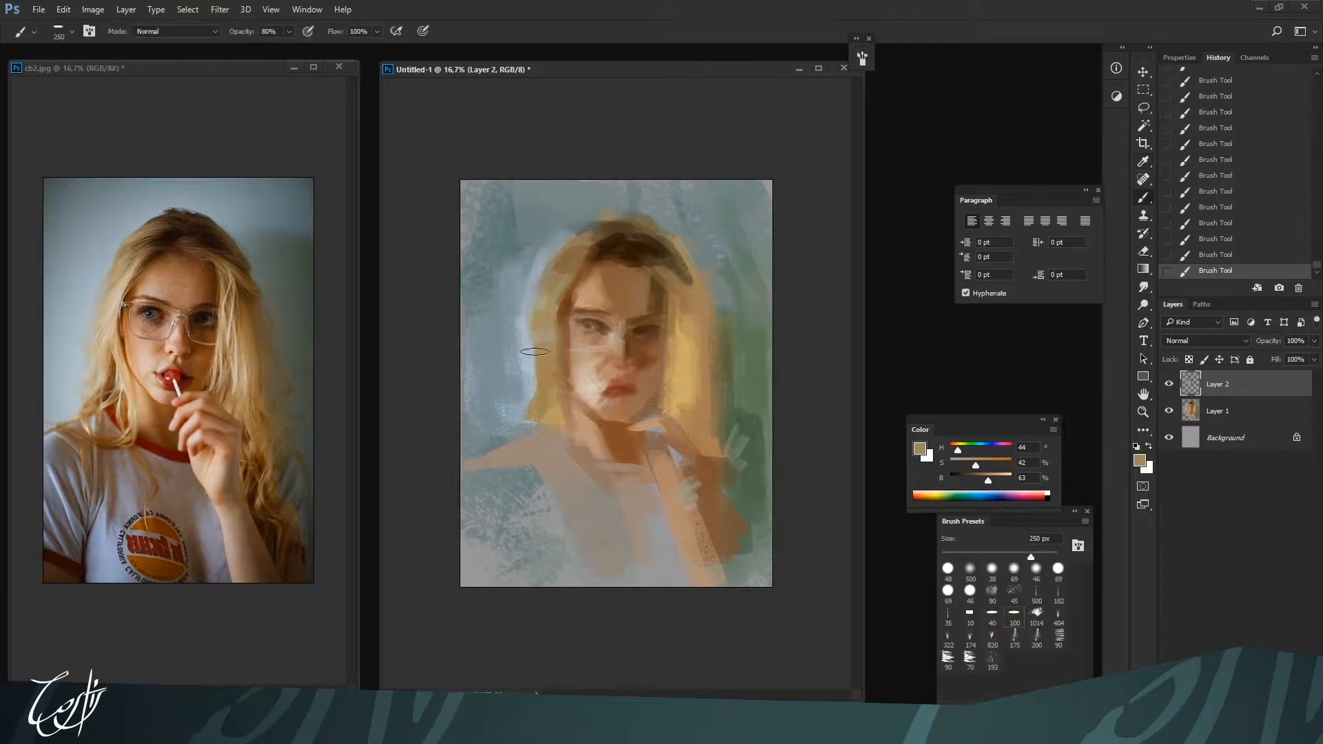
alt+click(546, 342)
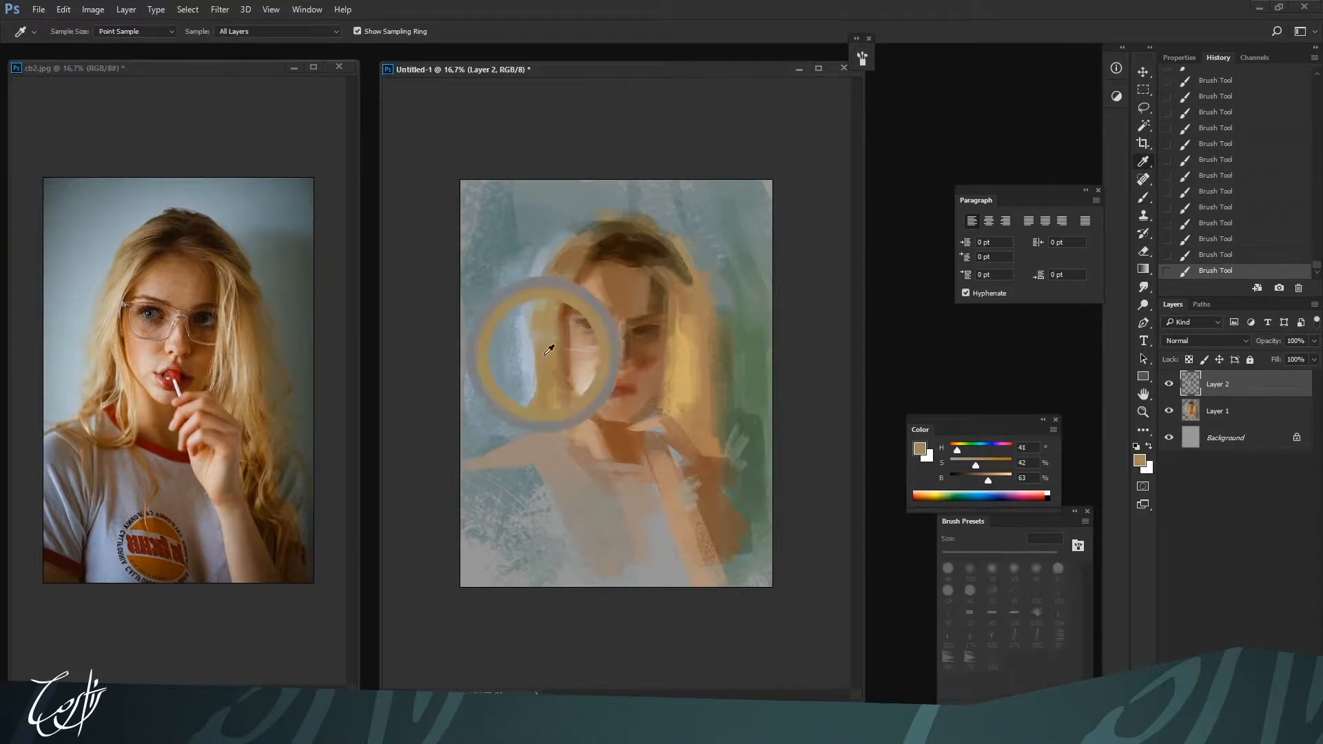
Extend the left hair down to the shoulder with sampled golden tones, including H 41, S 42, B 63 and H 41, S 45, B 77
key(bracketright)
key(bracketright)
key(bracketright)
key(bracketright)
alt+click(542, 394)
drag(543, 311, 530, 413)
alt+click(539, 414)
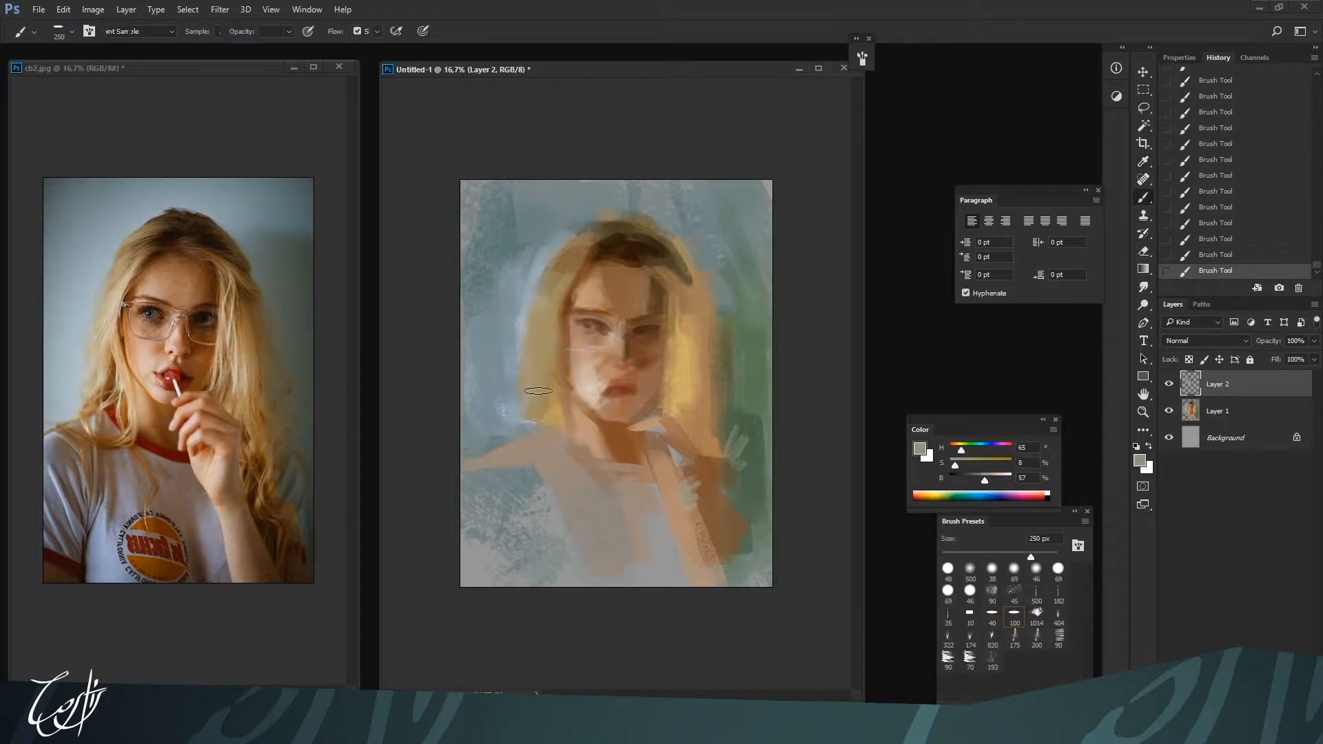
alt+click(679, 393)
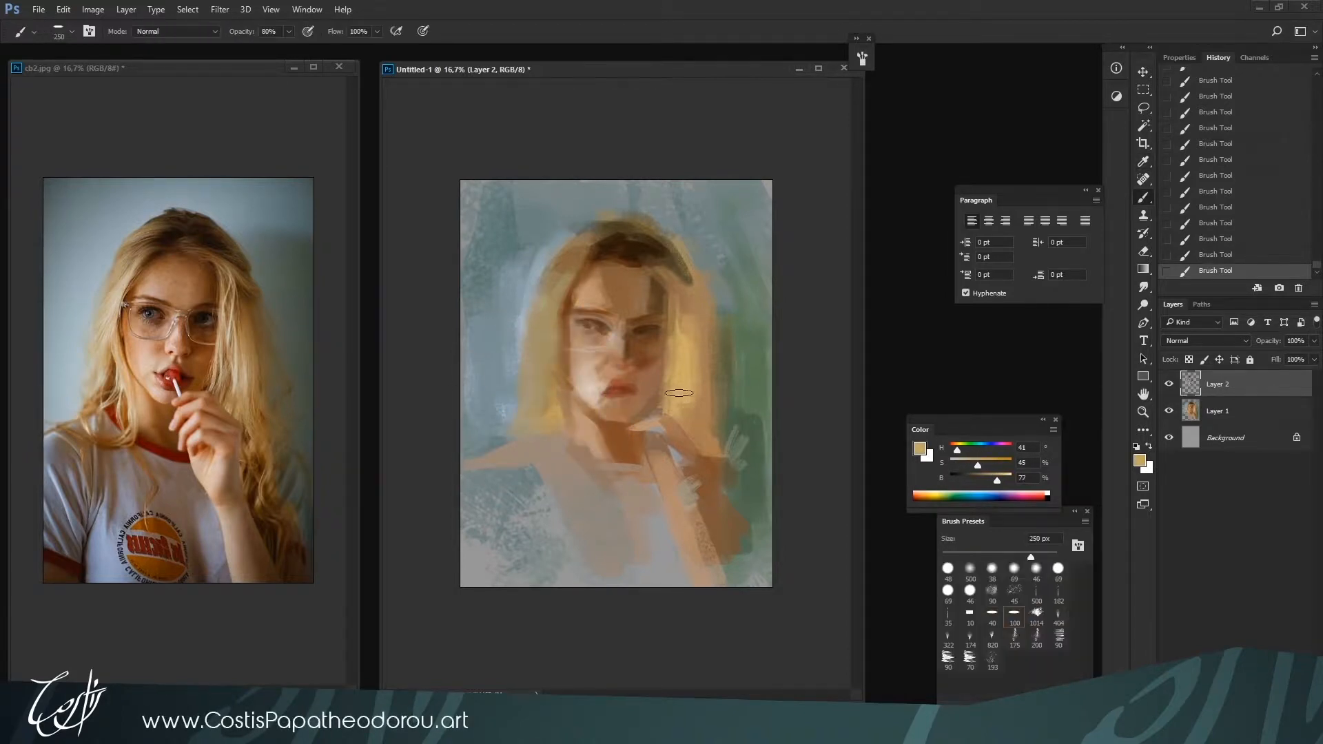
Shape the upper edge of the hand below the chin with skin tone H 26, S 36, B 72 at 90 px
alt+click(646, 426)
key(bracketleft)
key(bracketleft)
key(bracketleft)
key(bracketleft)
key(bracketleft)
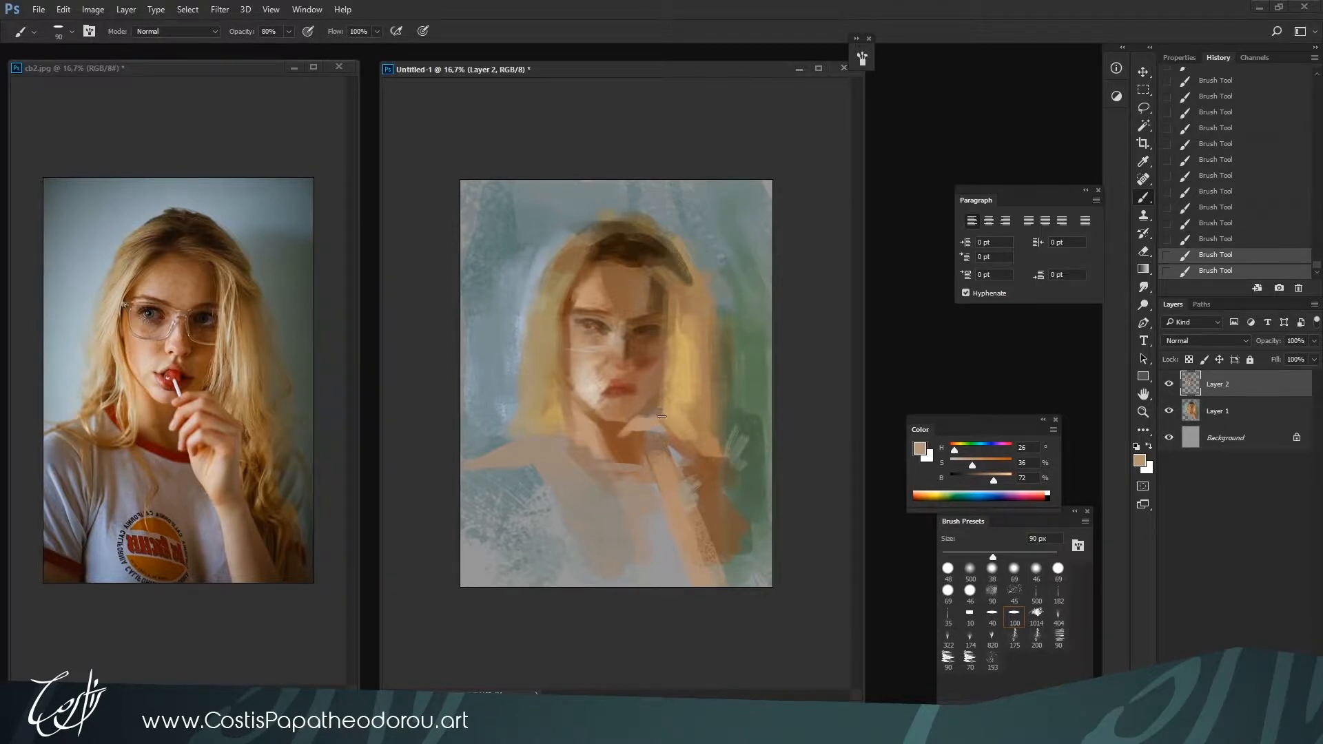
Shade the right cheek and jaw at 100 px with sampled browns, including H 22, S 65, B 43 and H 23, S 64, B 50
alt+click(661, 363)
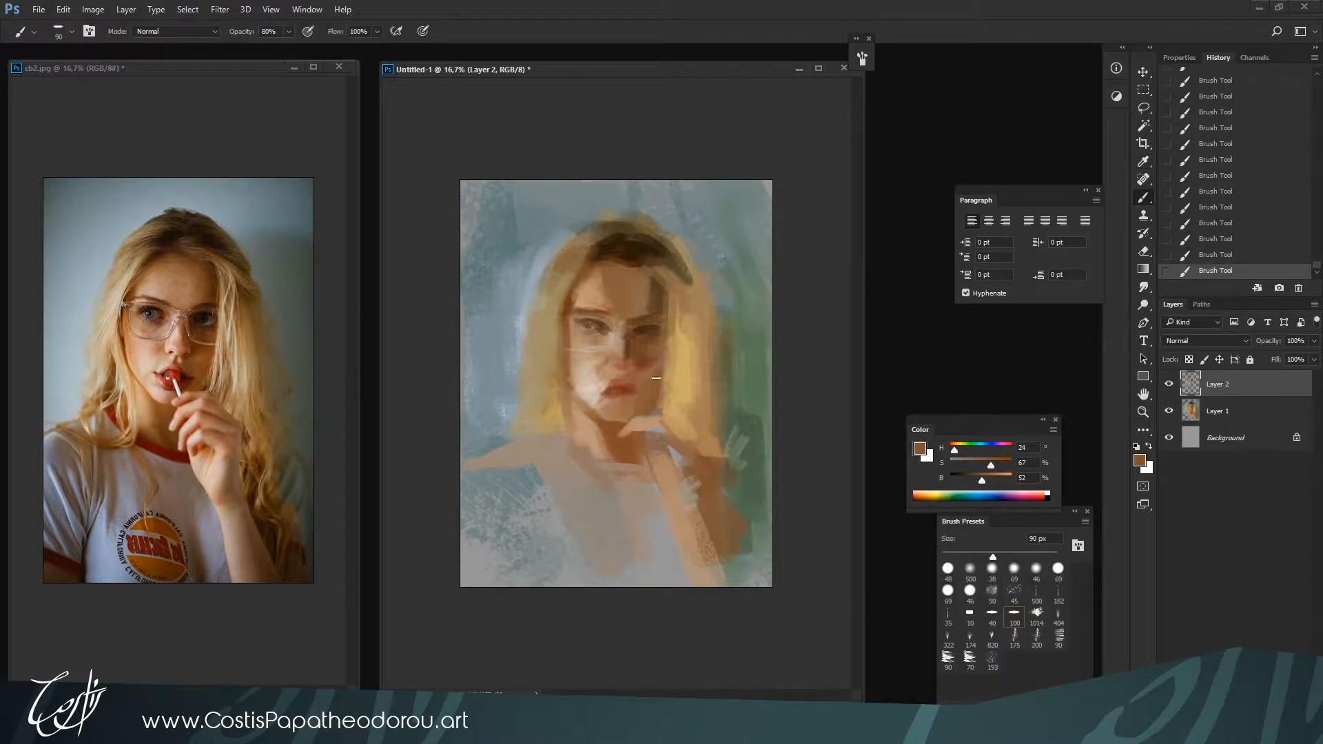
alt+click(656, 372)
key(bracketright)
drag(653, 361, 647, 377)
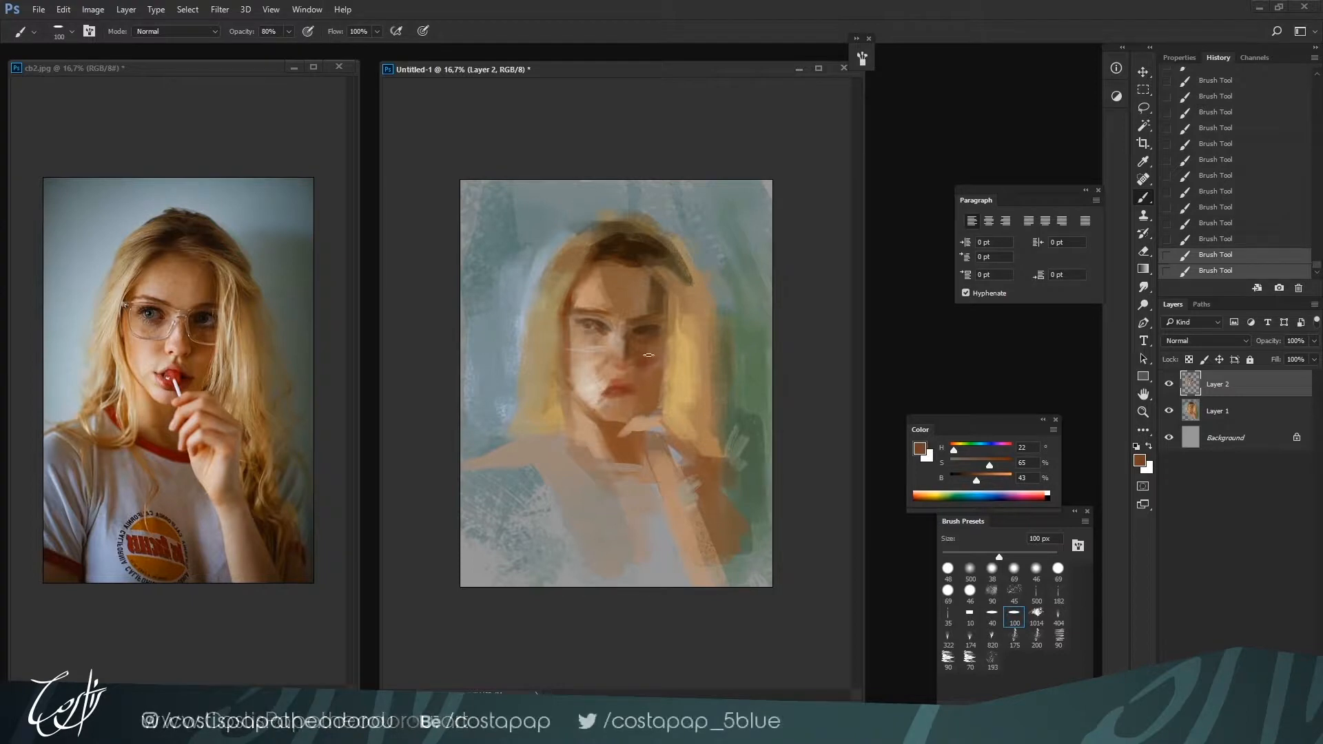
alt+click(649, 362)
alt+click(648, 384)
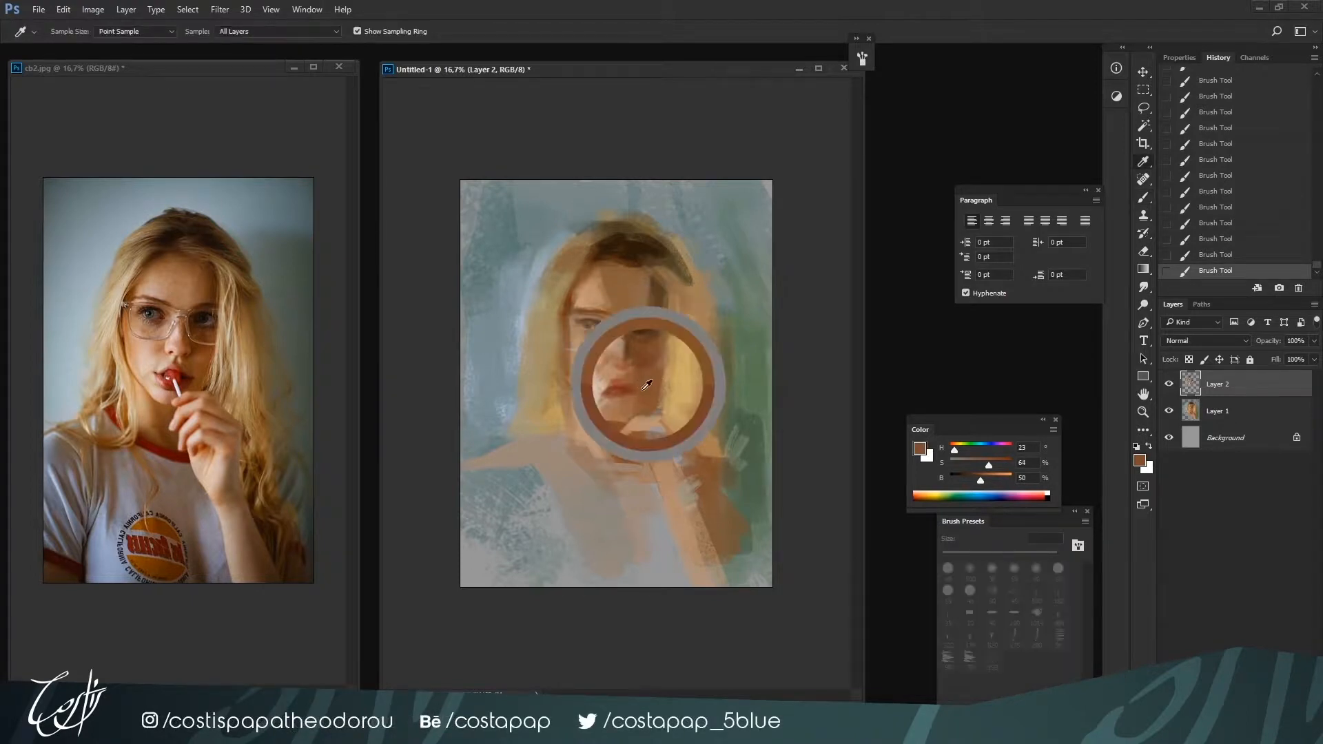
alt+click(665, 372)
alt+click(654, 397)
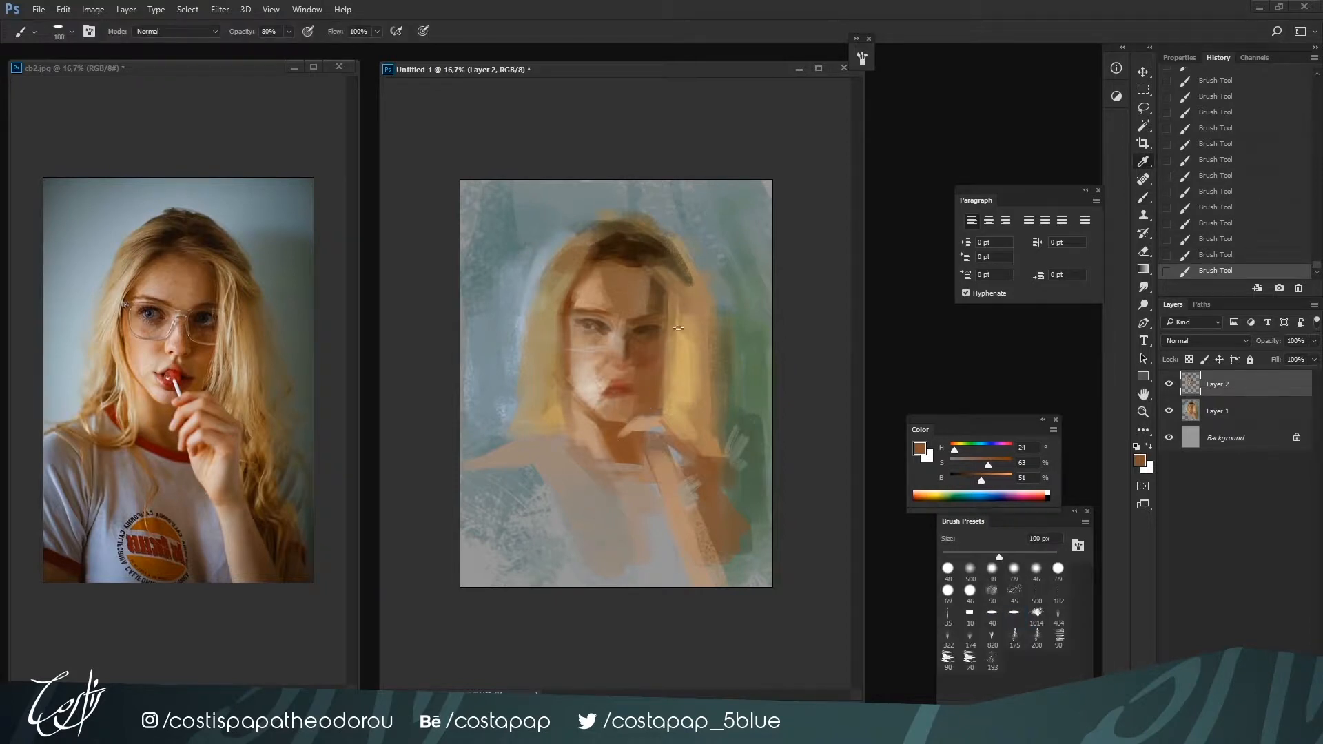
Set a dark brown of H 31, S 67, B 13 and paint the shadow between chin and hand at 80 px
alt+click(633, 250)
drag(963, 481, 958, 483)
key(bracketleft)
key(bracketleft)
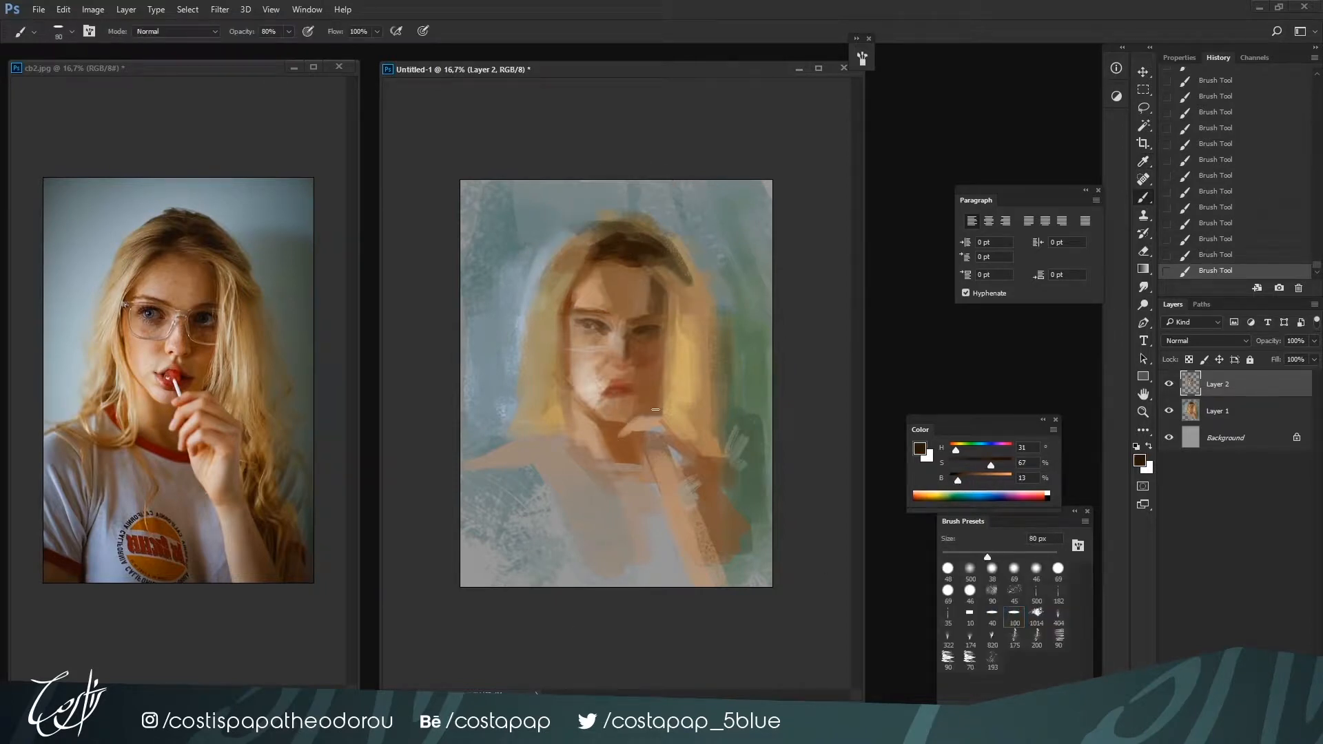
drag(658, 412, 646, 415)
key(bracketright)
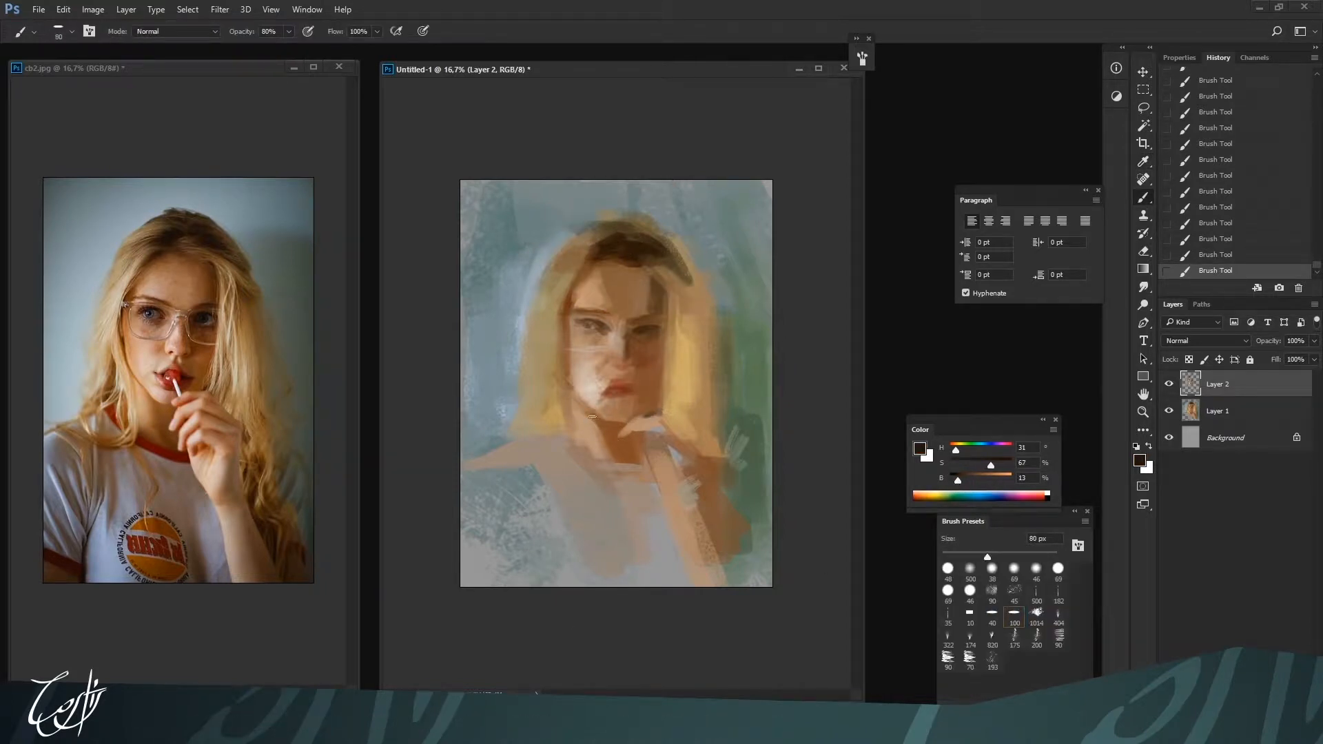
Lighten the left cheek's outer edge with sampled skin tones, including H 27, S 32, B 69, at 80 px
alt+click(594, 412)
alt+click(571, 369)
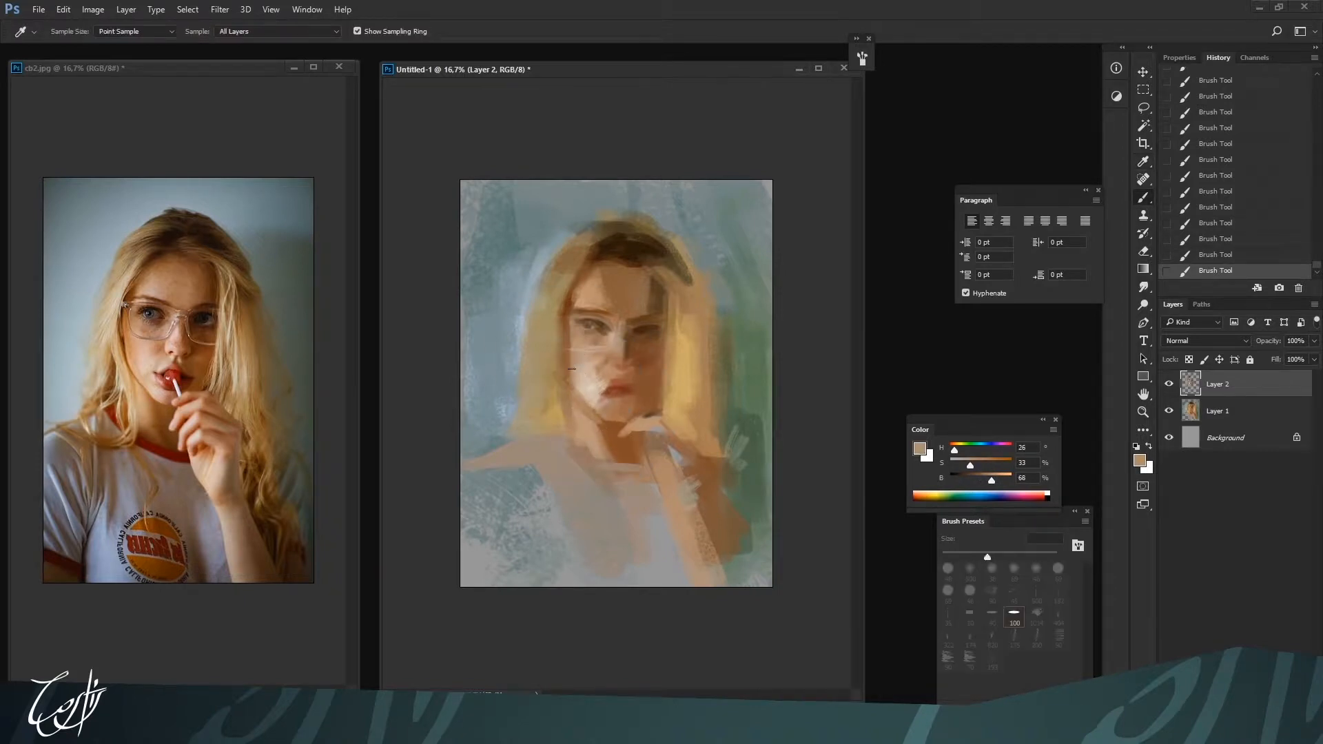
alt+click(572, 362)
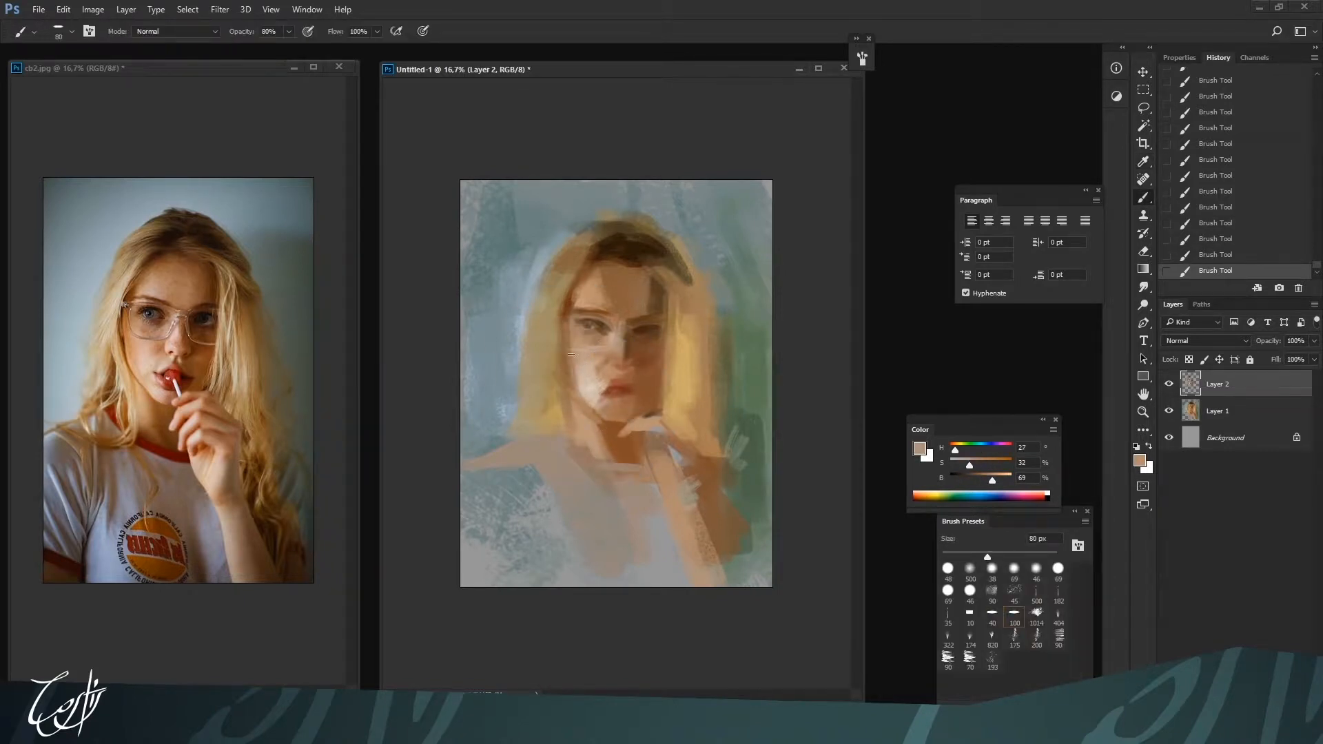
alt+click(562, 345)
Shade the neck under the chin with brown H 23, S 65, B 52 at 90 px
alt+click(609, 431)
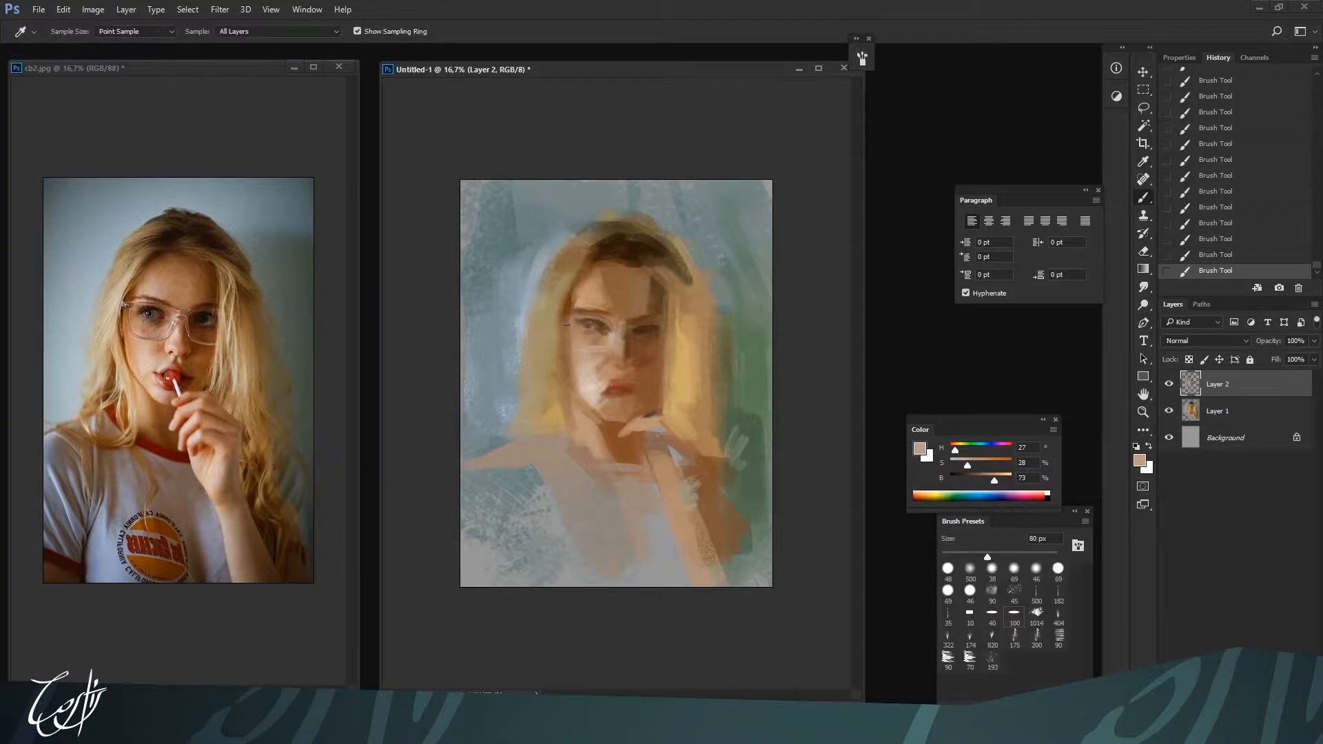
alt+click(608, 440)
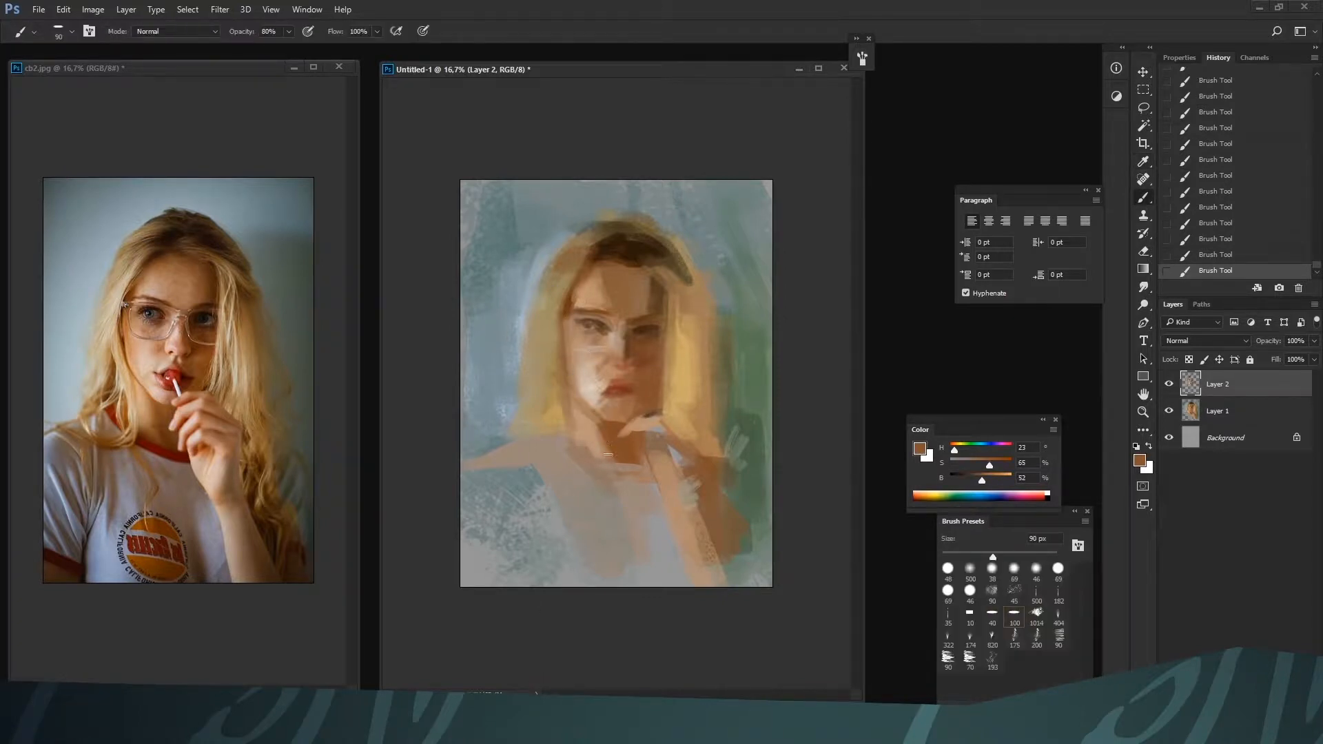
drag(600, 438, 615, 475)
alt+click(598, 445)
Paint the shirt's red collar around the neckline with H 13, S 57, B 52 at 100 px
alt+click(624, 390)
drag(575, 464, 609, 486)
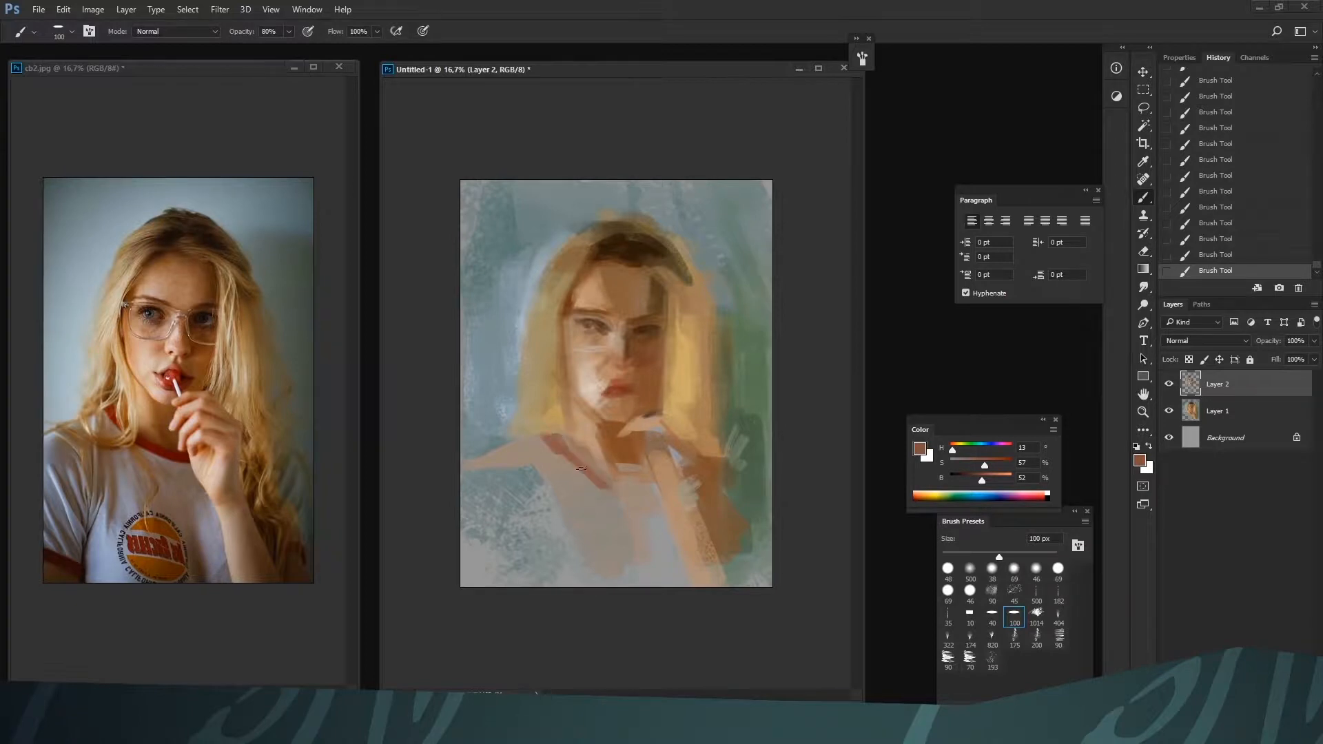
key(bracketleft)
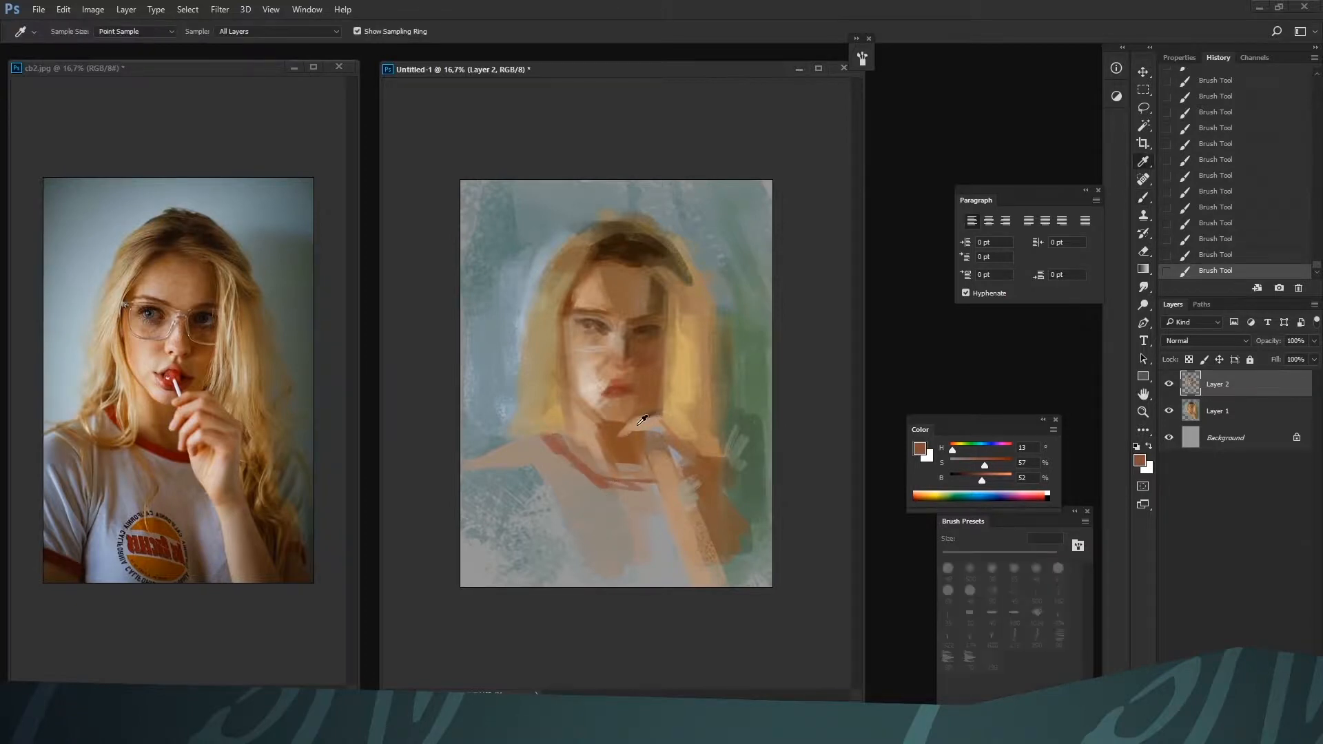
Build up the fingers with skin tone H 26, S 37, B 71 at 90 px and shade the hand with brown H 23, S 63, B 50 at 100 px
alt+click(658, 428)
drag(638, 438, 630, 442)
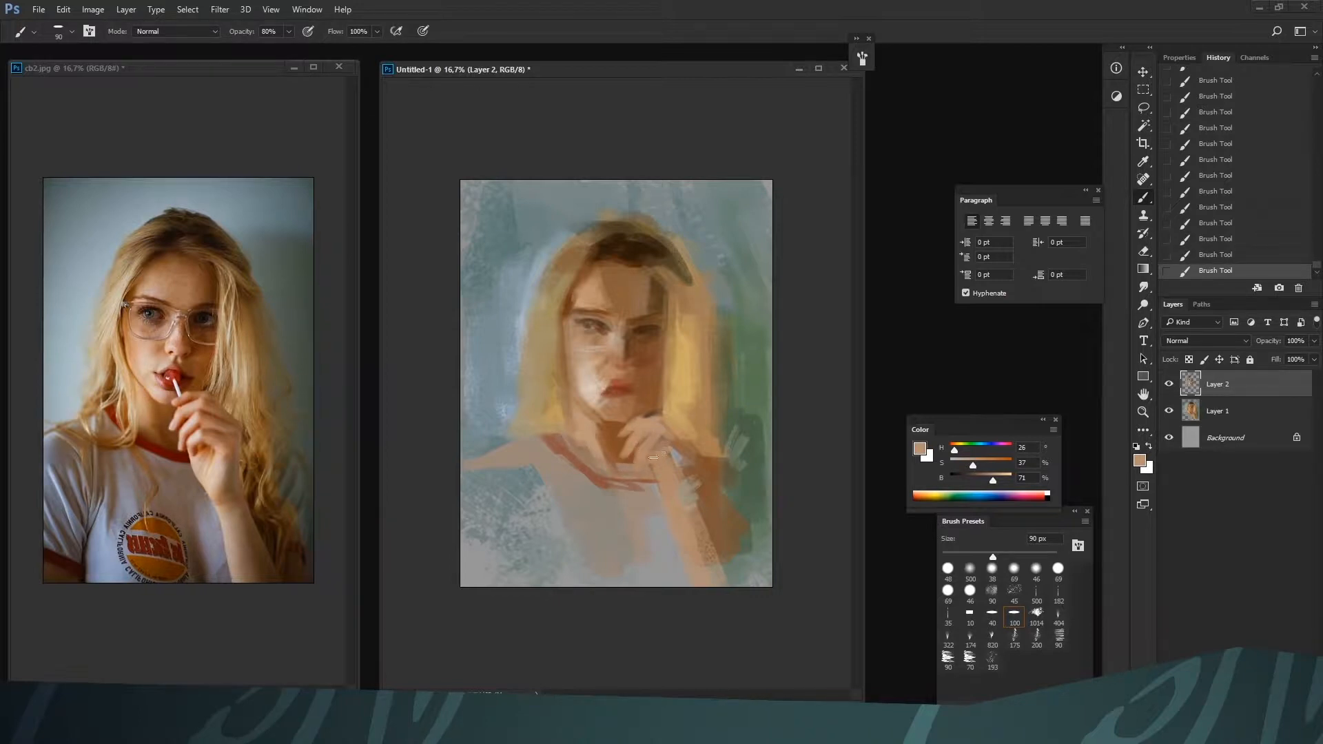
key(bracketright)
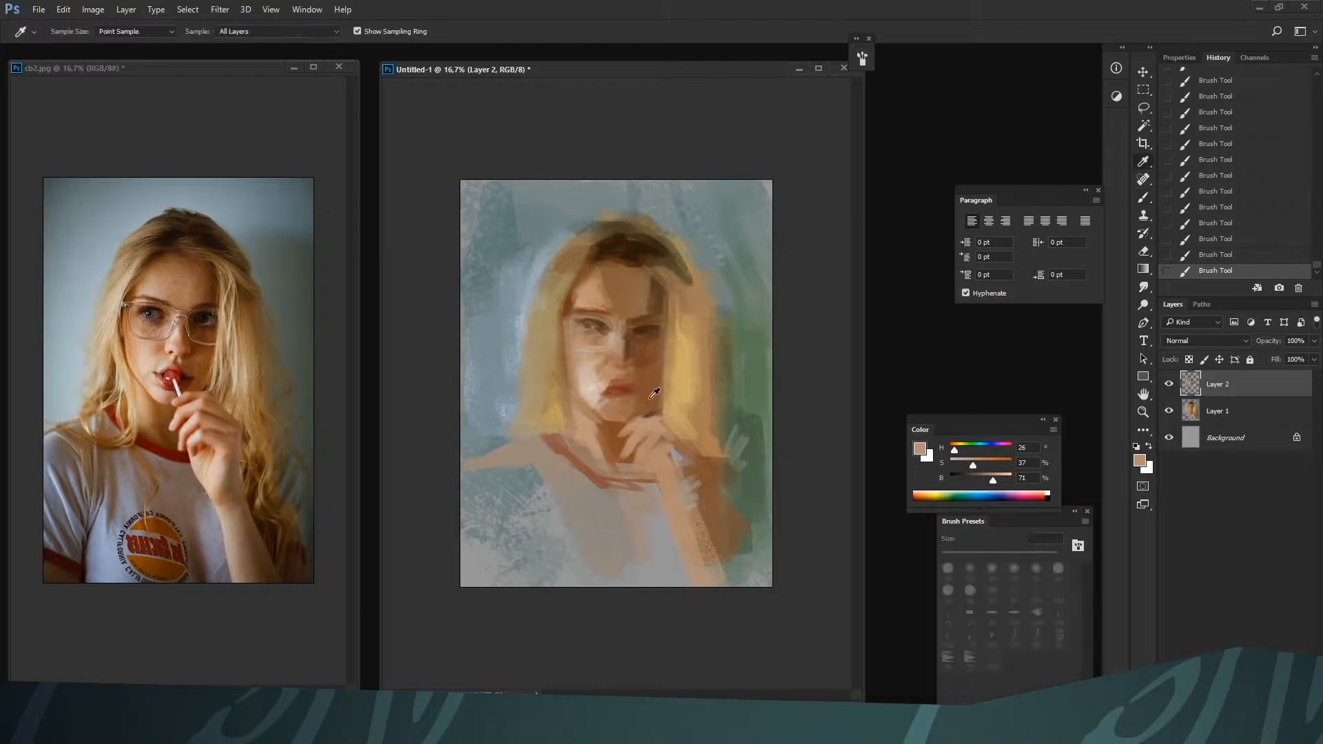
alt+click(672, 458)
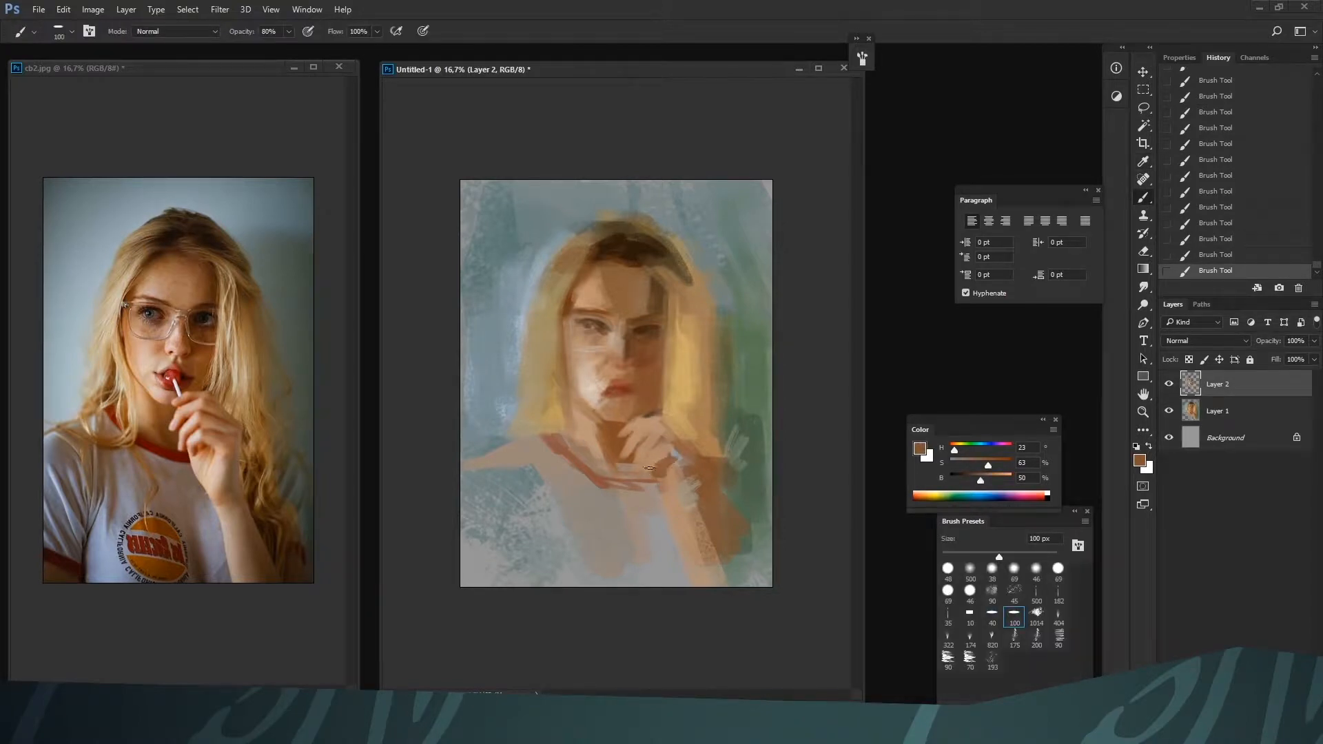
alt+click(663, 498)
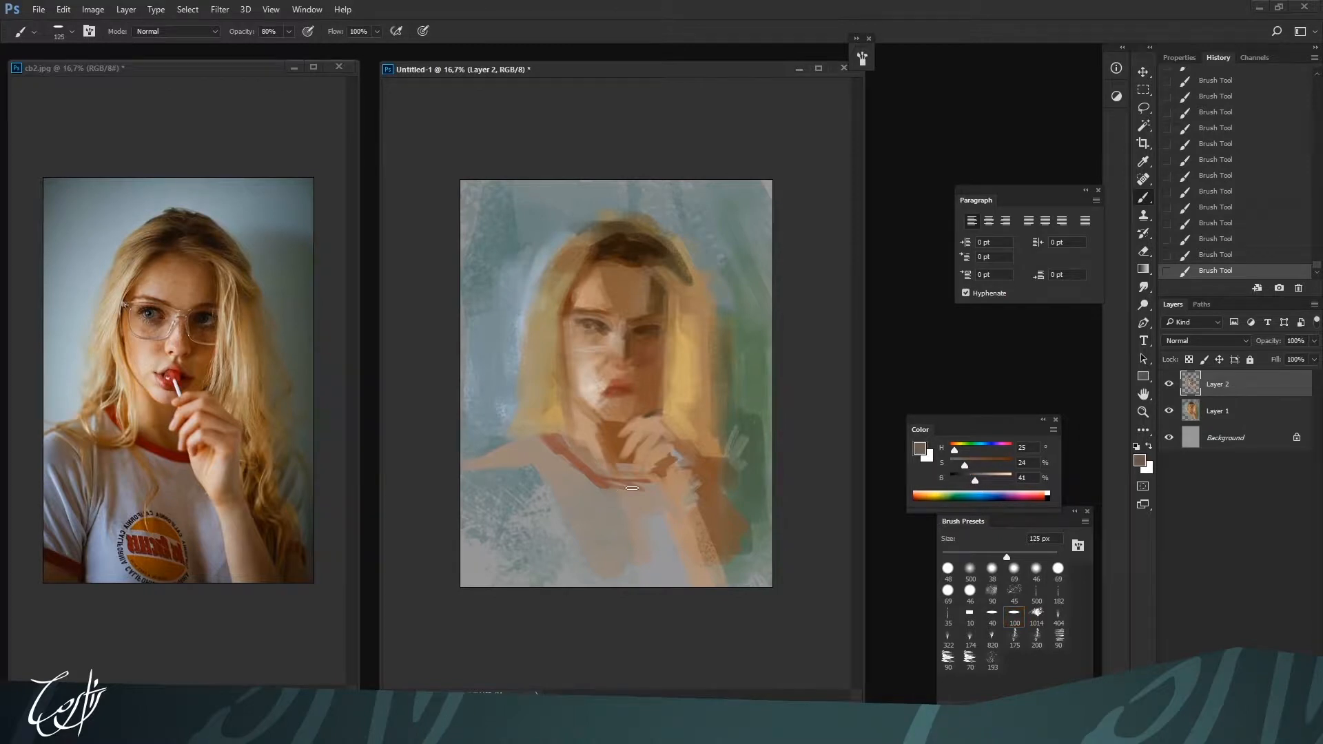
Block in the shadow on the shirt's chest below the collar with grey-brown H 25, S 24, B 41, starting at 125 px
mouse_move(656, 503)
mouse_down()
mouse_move(607, 489)
mouse_move(624, 508)
mouse_move(572, 472)
mouse_move(624, 523)
mouse_up()
key(bracketright)
mouse_move(583, 483)
mouse_down()
mouse_move(602, 514)
mouse_move(585, 551)
mouse_up()
key(bracketleft)
Blend the lower shirt with grey H 0, S 0, B 60 and tone the left shoulder with H 28, S 21, B 49 at 300 px
alt+click(656, 546)
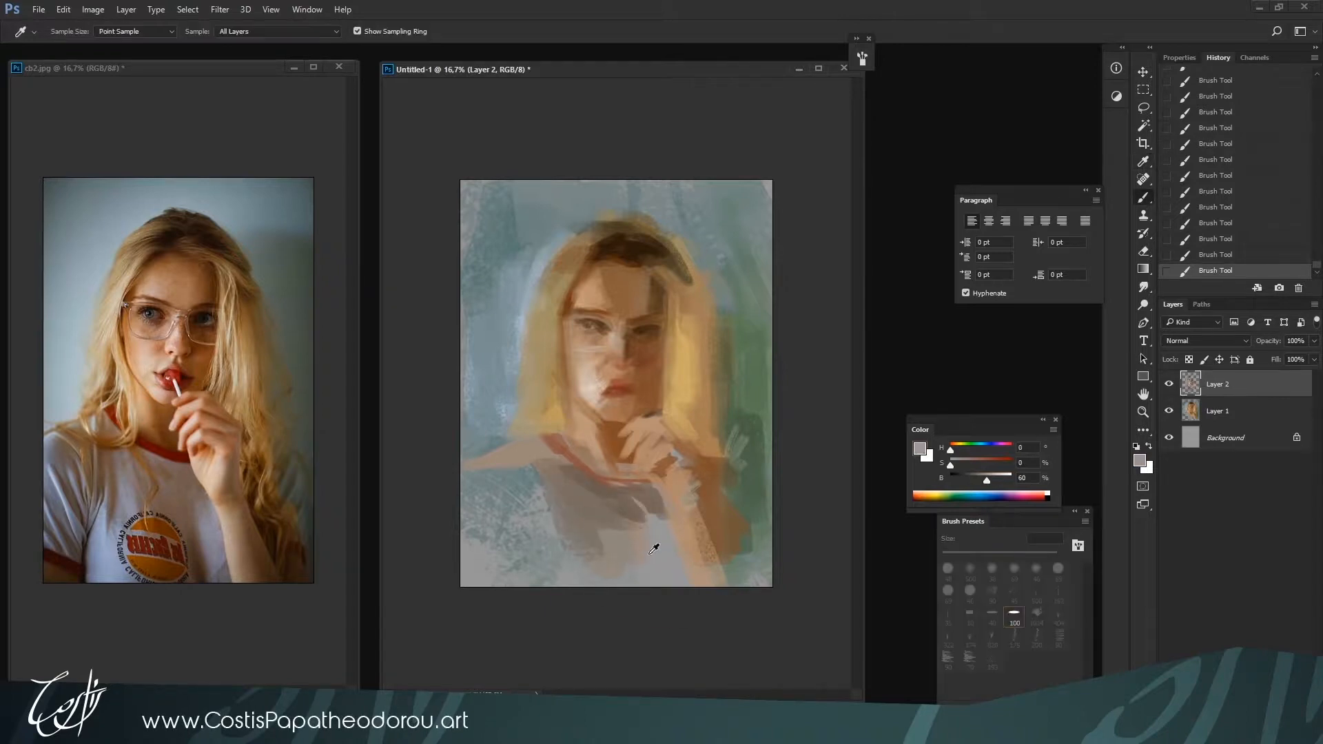
drag(555, 489, 583, 570)
drag(587, 535, 597, 574)
alt+click(576, 482)
key(bracketleft)
drag(545, 472, 516, 468)
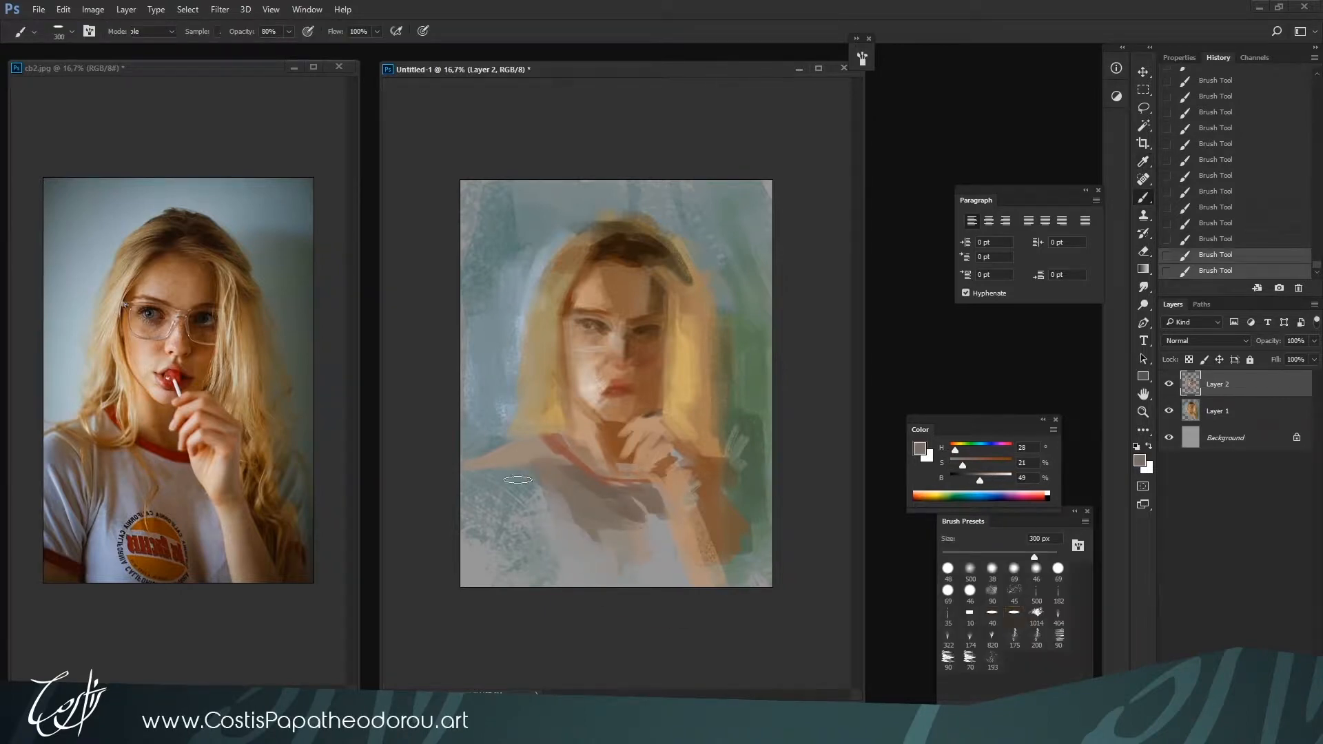
Trim the left hair's outer edge with background blue H 208, S 17, B 76 at 250 px, and refine it with the 182 brush preset at 90 px
alt+click(499, 388)
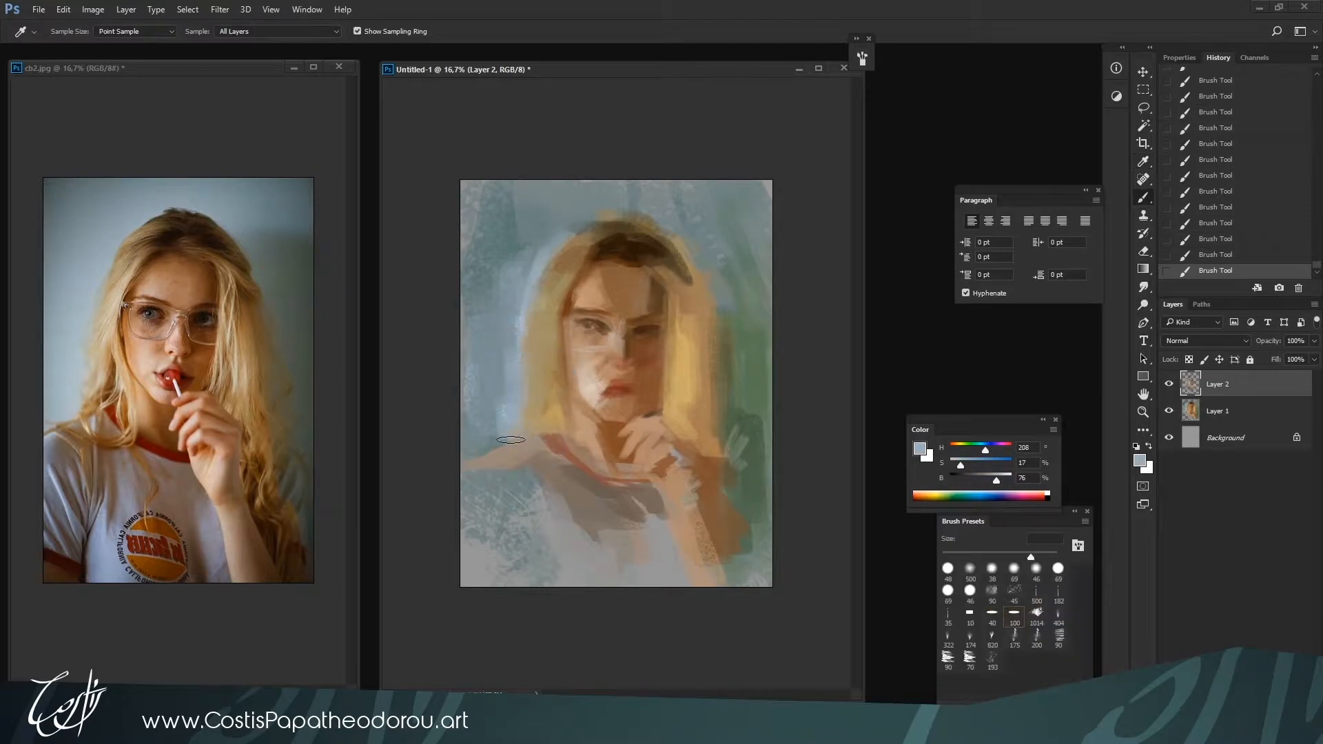
alt+click(501, 413)
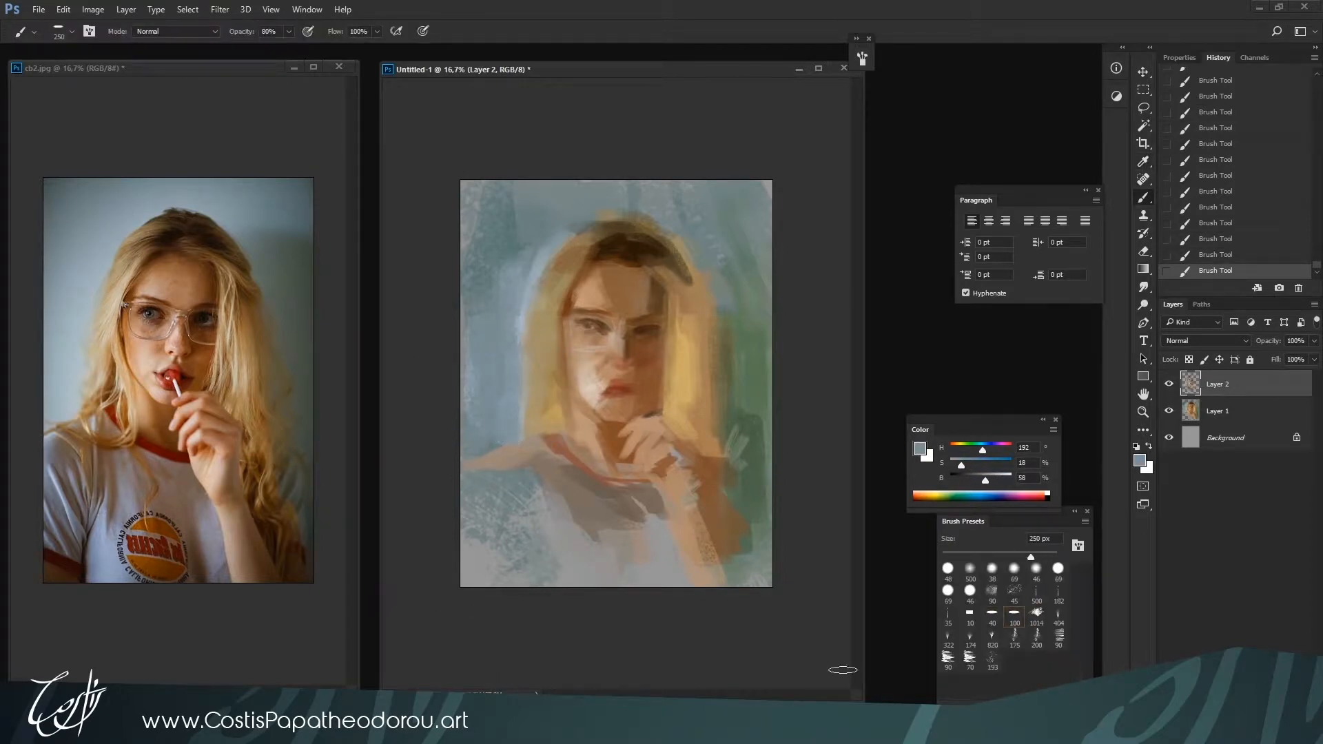
click(1058, 594)
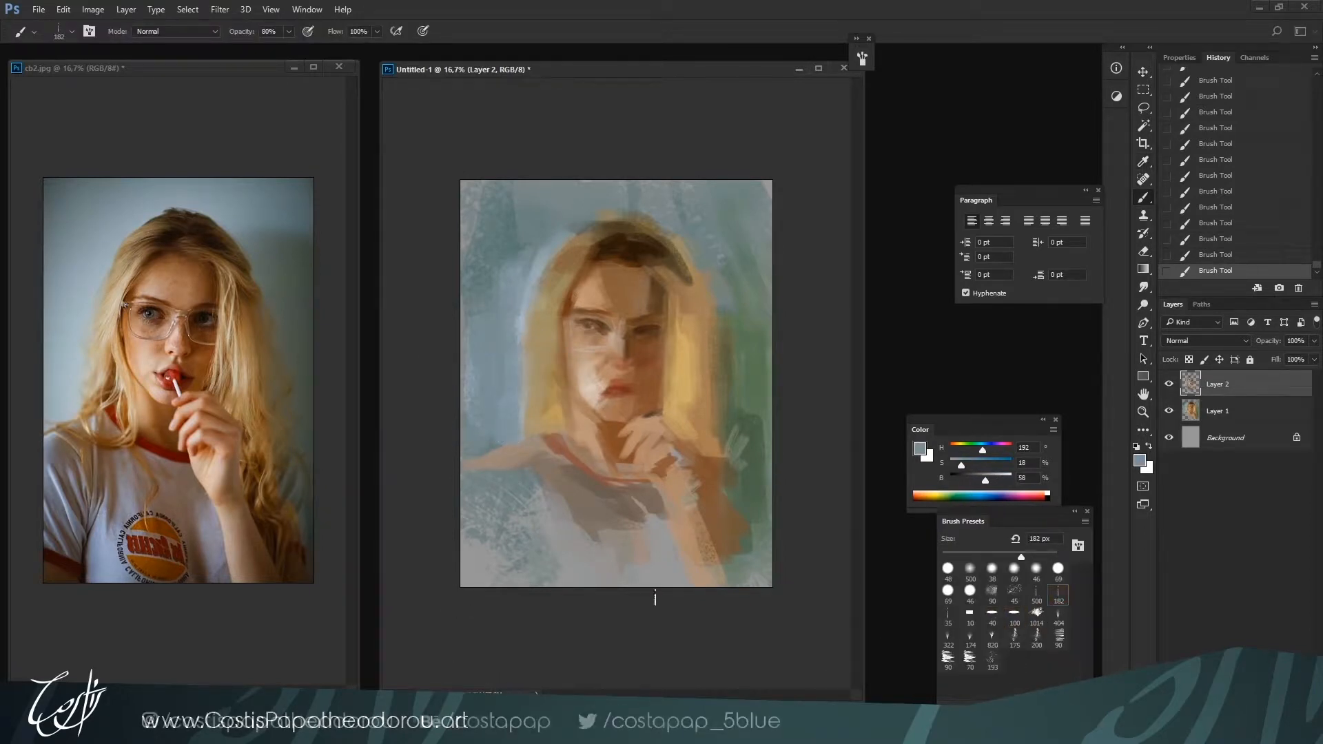
alt+click(523, 381)
drag(527, 402, 522, 349)
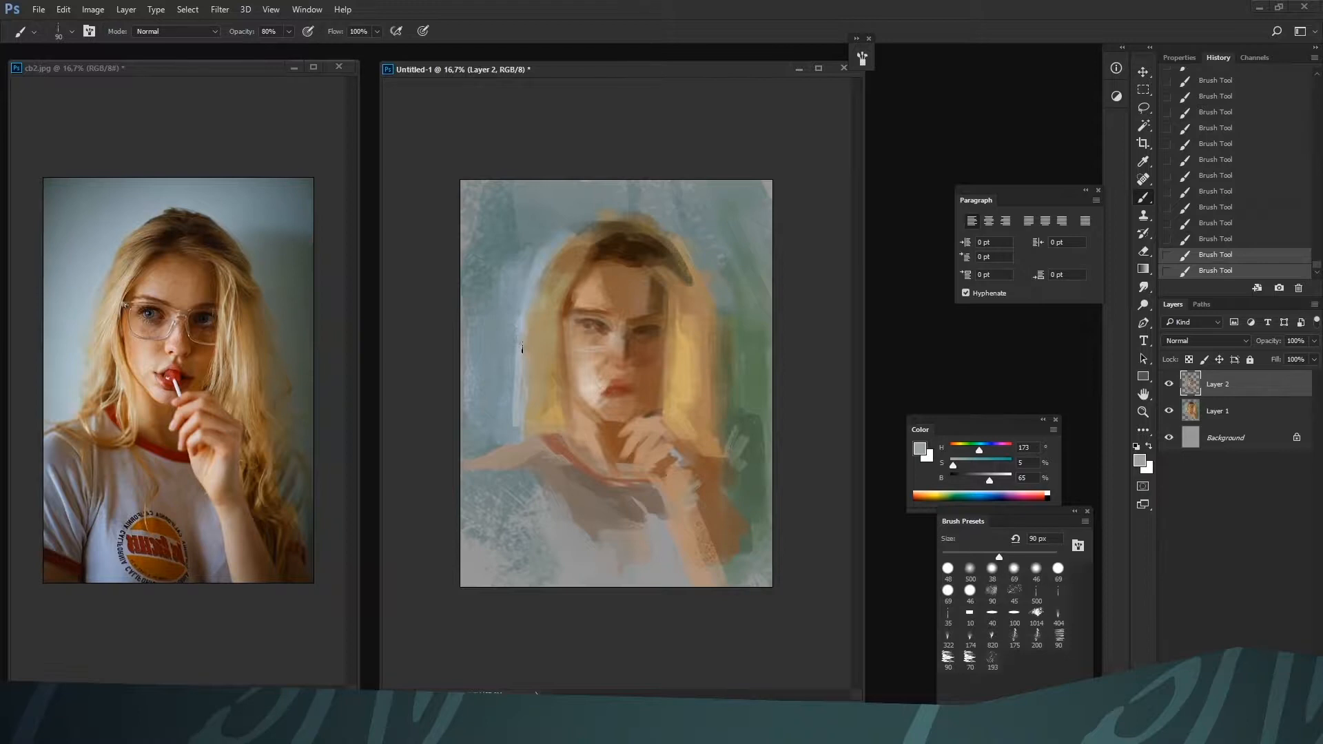
drag(522, 348, 523, 403)
alt+click(525, 393)
alt+click(514, 401)
Texture the background beside the left hair with blues H 187, S 16, B 57 and H 187, S 35, B 58 at 175 px
key(bracketright)
key(bracketright)
key(bracketright)
key(bracketright)
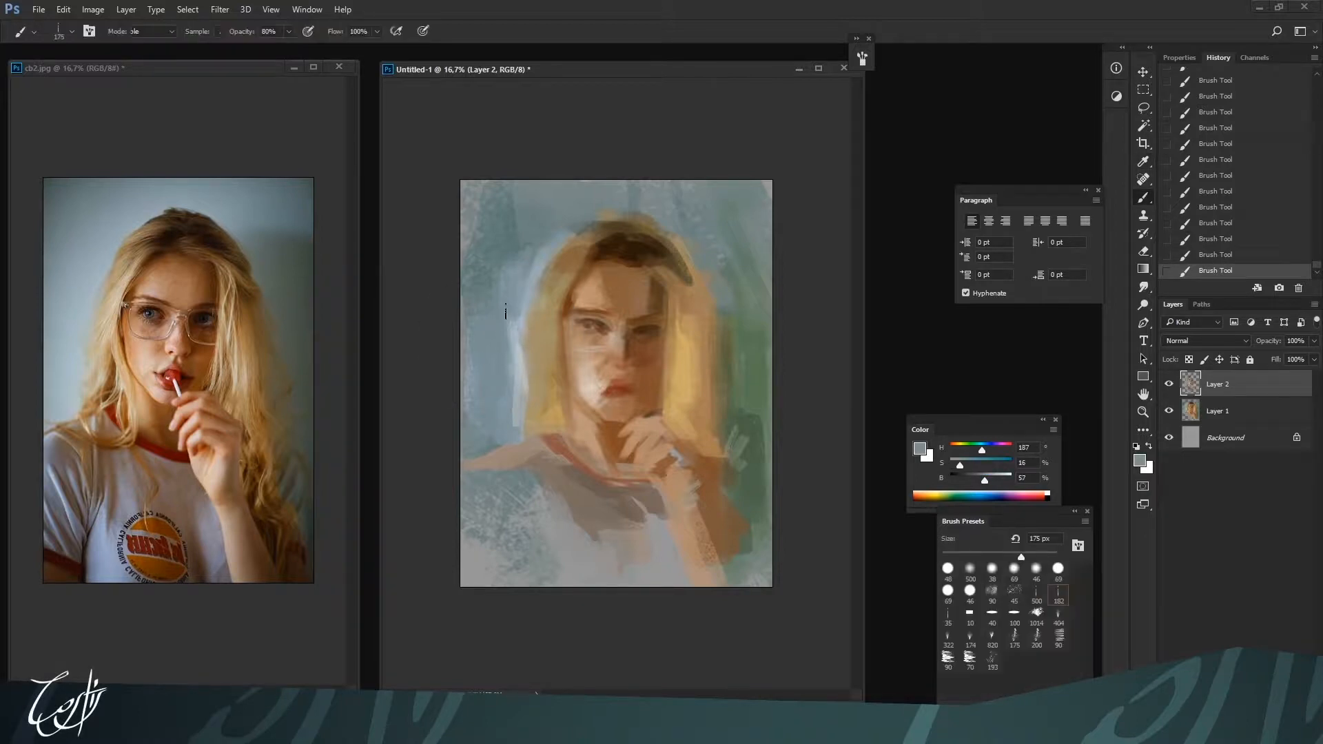
drag(505, 311, 512, 396)
alt+click(499, 337)
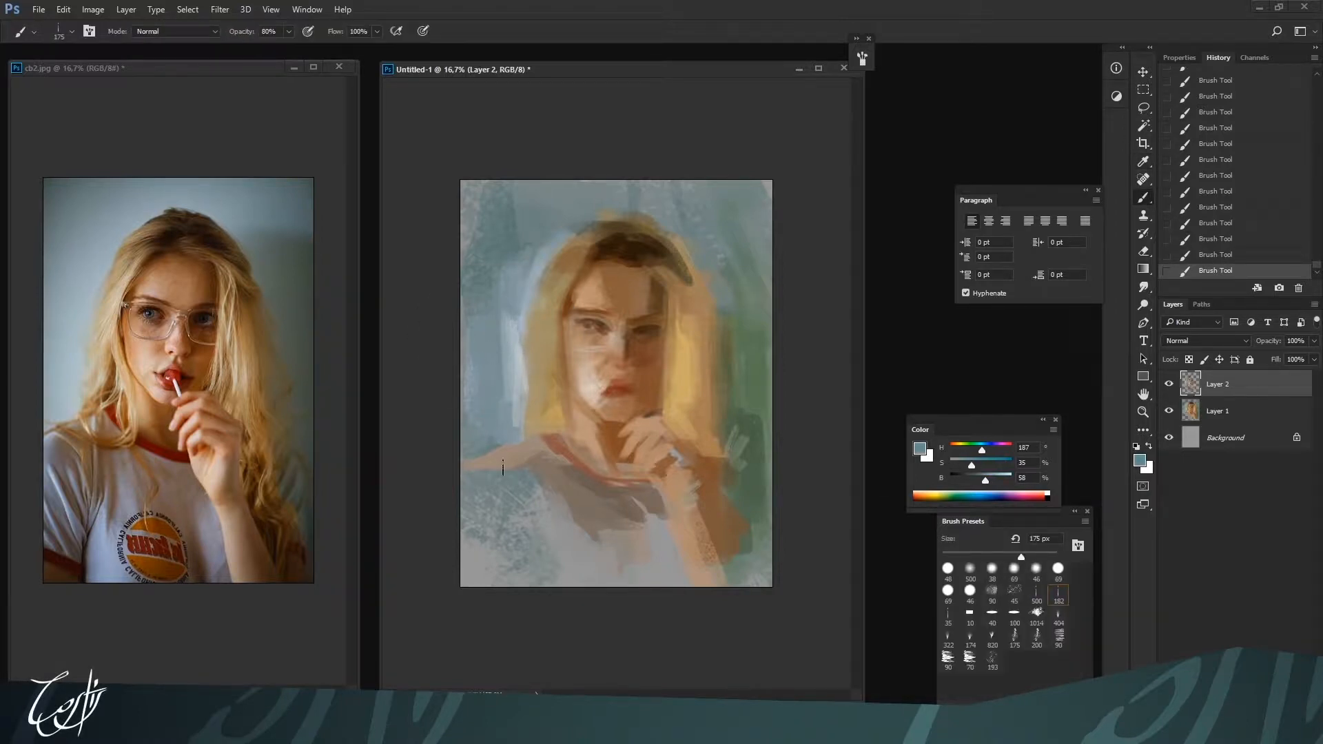
drag(501, 333, 507, 376)
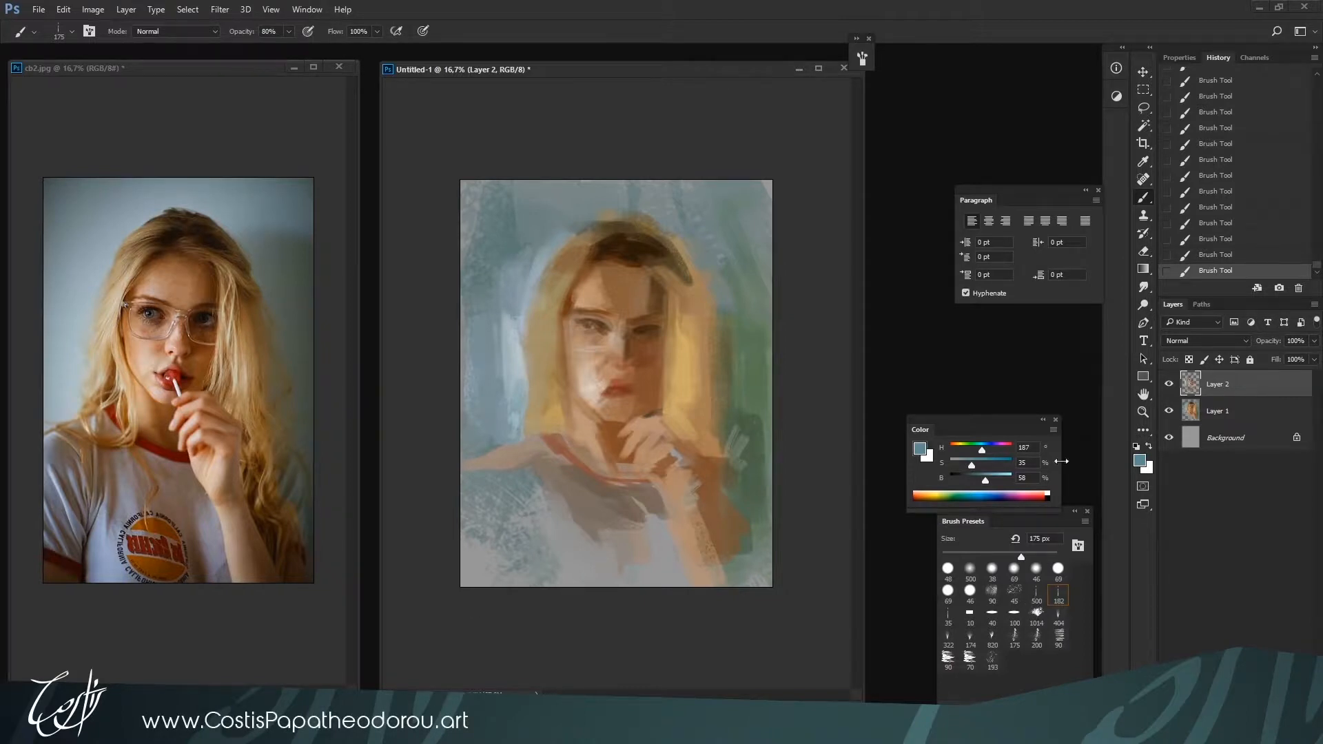
Show the brush settings and choose the 35 brush preset for painting the background
click(862, 59)
mouse_move(813, 48)
mouse_down()
mouse_move(1041, 35)
mouse_move(1021, 34)
mouse_up()
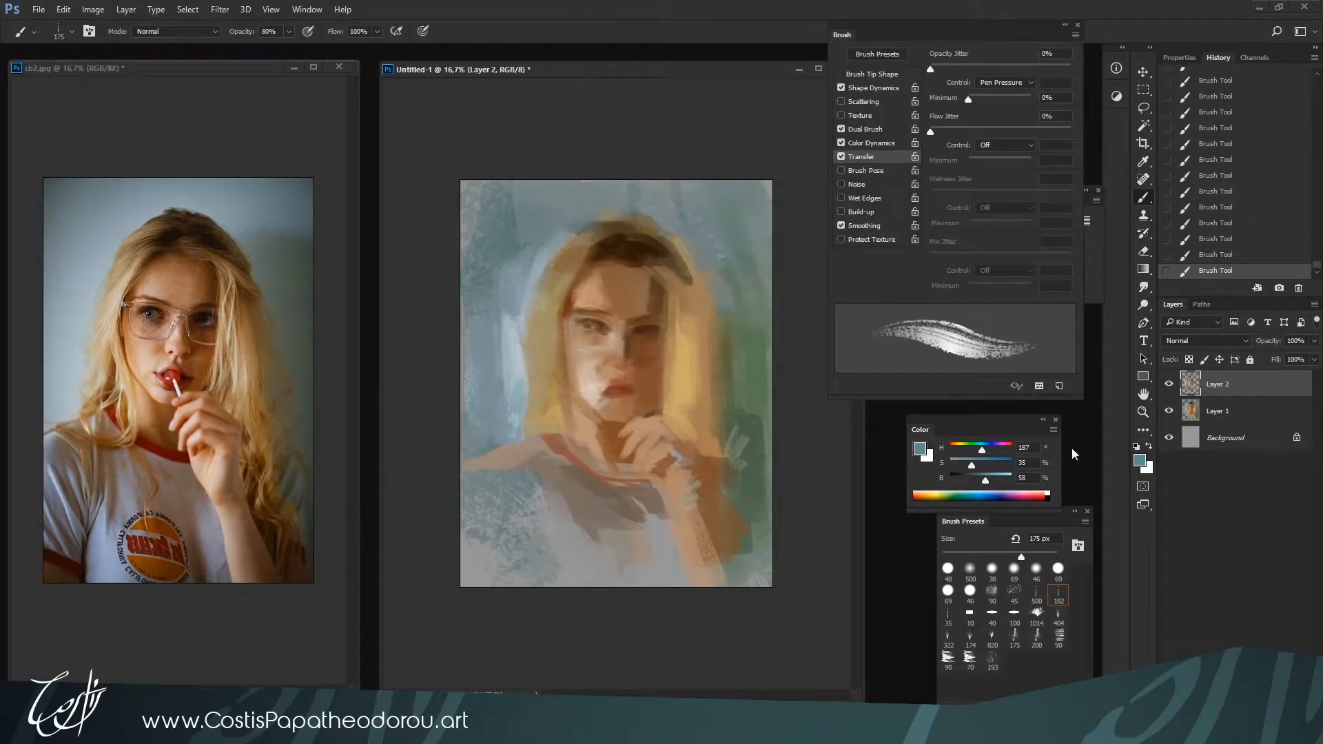
click(1058, 596)
click(949, 616)
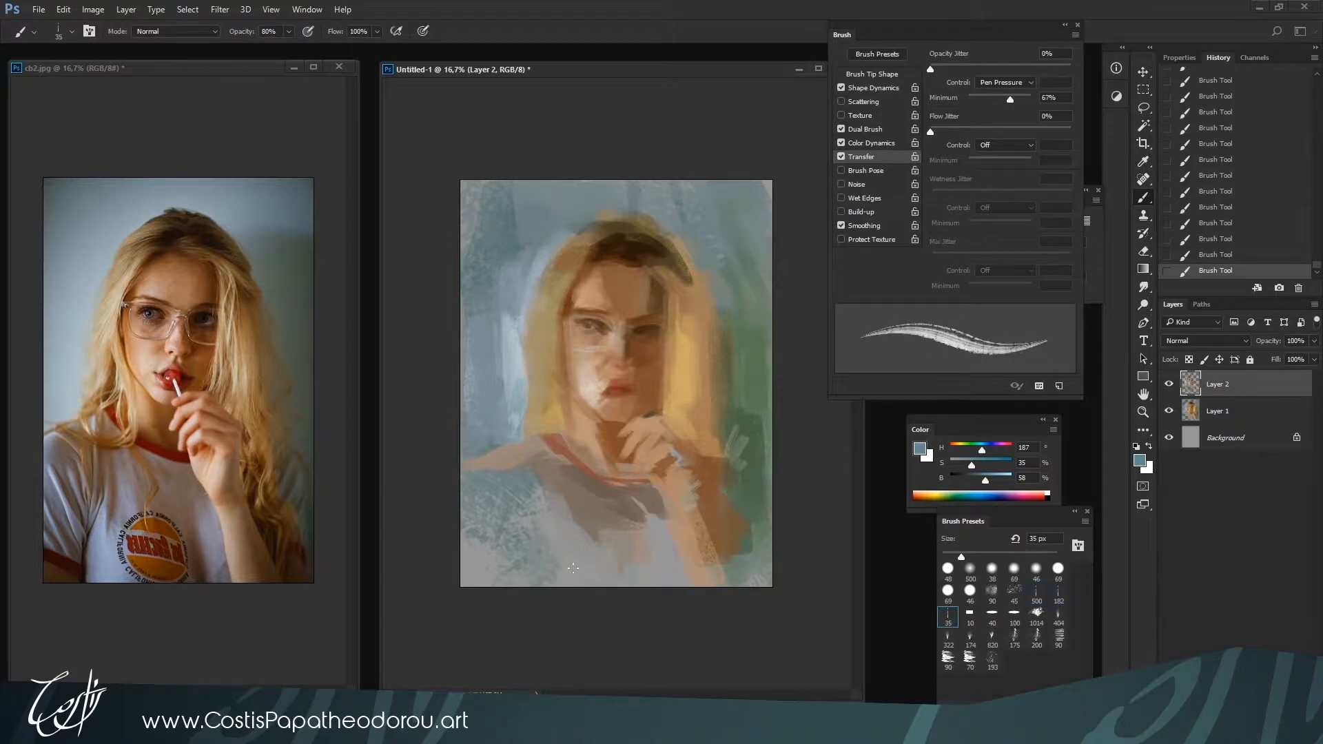
alt+click(501, 362)
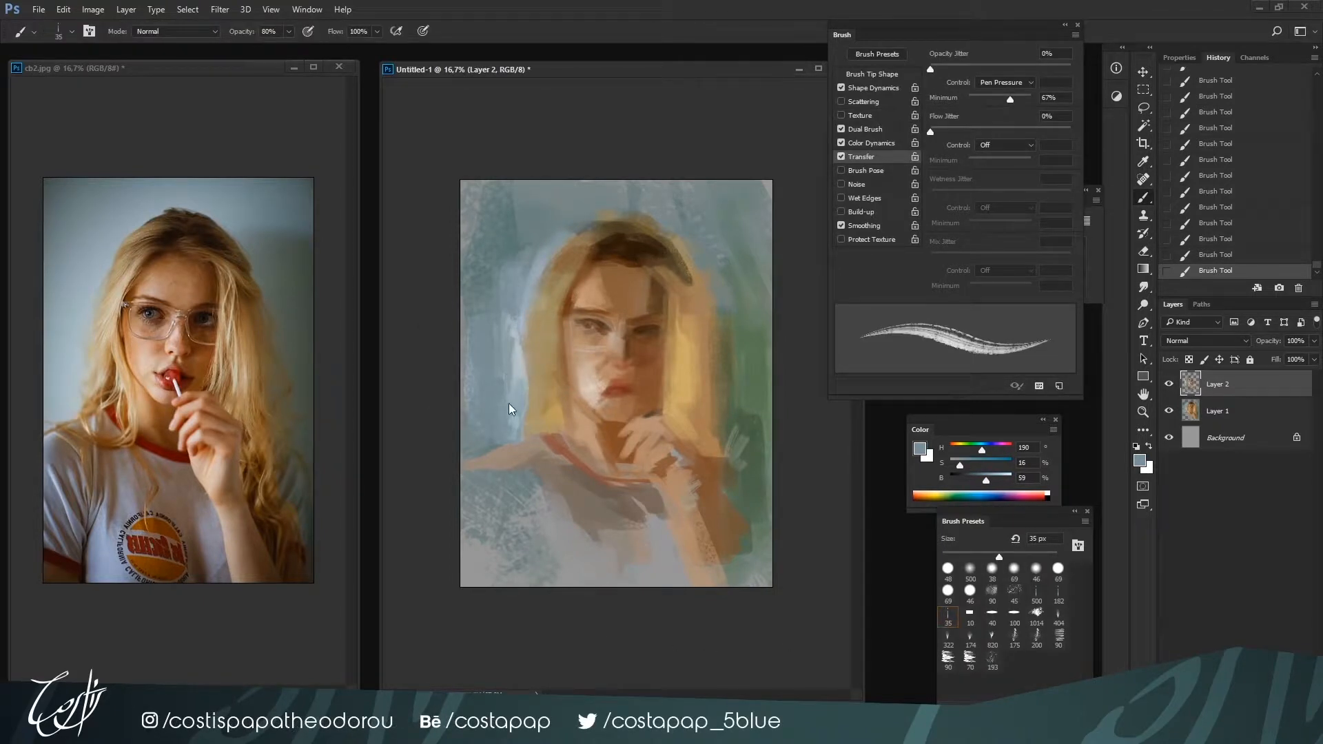
Paint light blue-grey strokes beside the left hair and above the left shoulder with H 194, S 11, B 75 at 300 px
alt+click(518, 370)
mouse_move(518, 370)
mouse_down()
mouse_move(518, 420)
mouse_move(503, 332)
mouse_up()
alt+click(504, 345)
alt+click(502, 436)
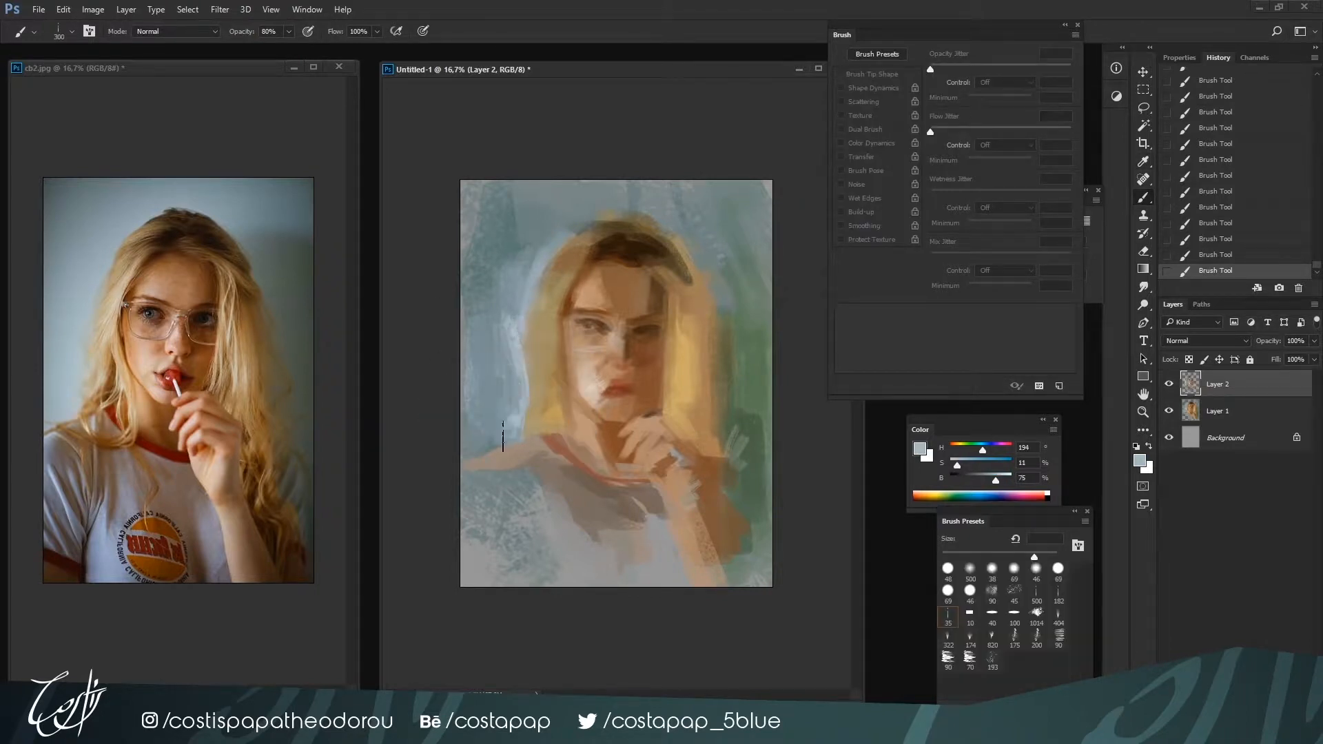
mouse_move(493, 446)
mouse_down()
mouse_move(506, 417)
mouse_move(484, 444)
mouse_up()
alt+click(499, 420)
alt+click(504, 439)
alt+click(512, 421)
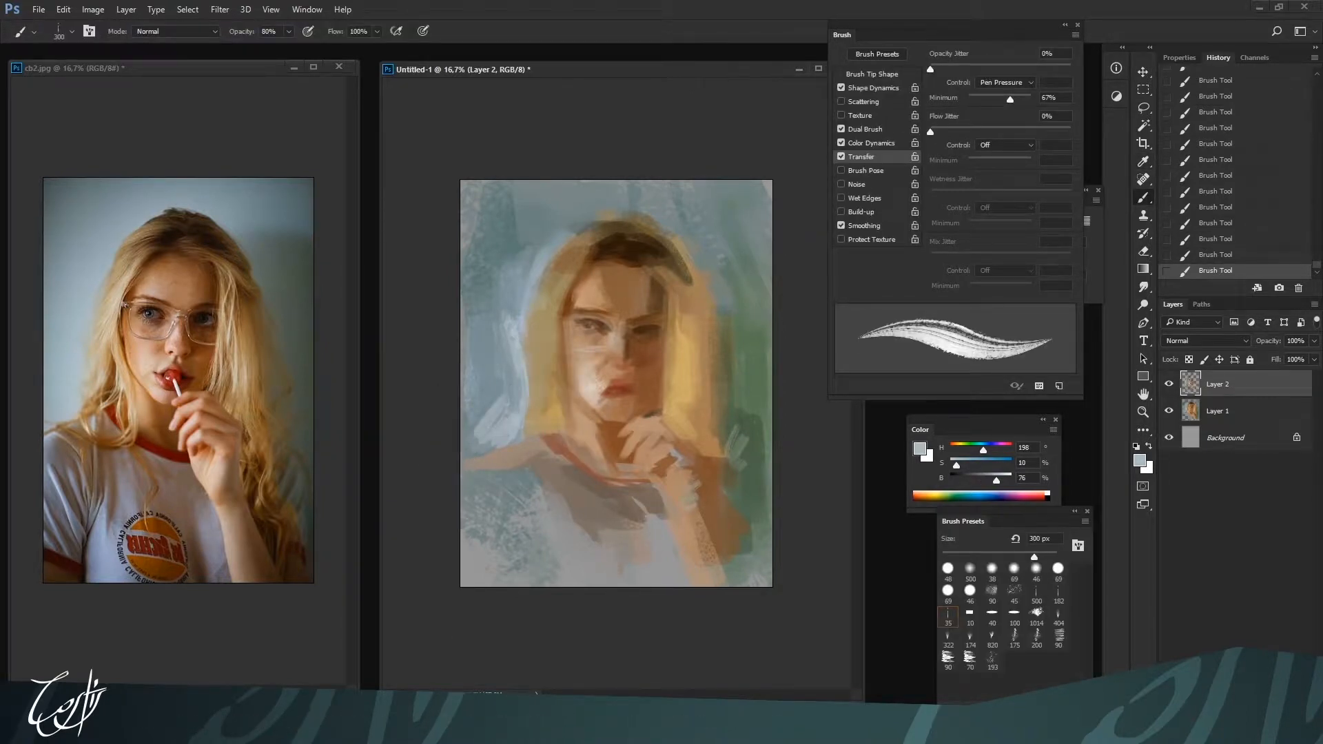
Blend the light background strokes beside the left hair and above the left shoulder with the Mixer Brush
key(shift+b)
key(shift+b)
key(shift+b)
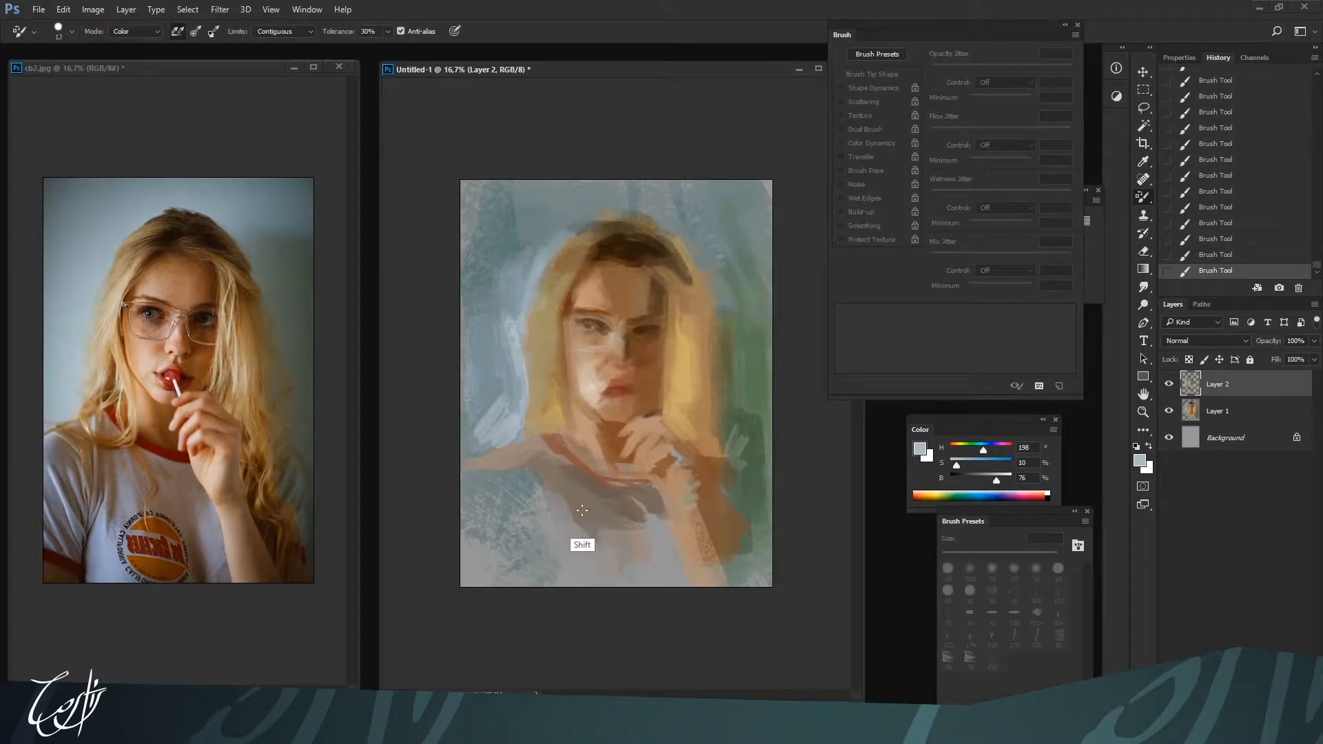
key(])
alt+click(481, 434)
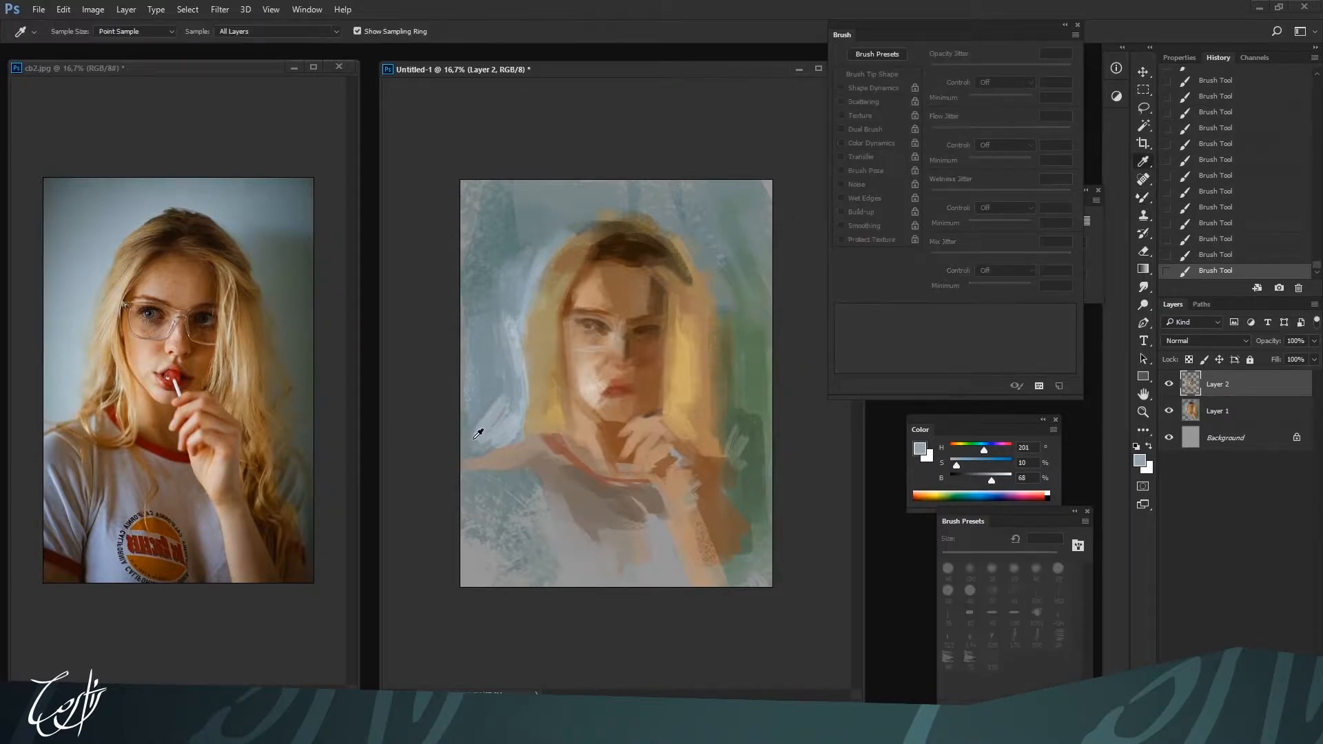
mouse_move(481, 434)
mouse_down()
mouse_move(499, 427)
mouse_move(478, 441)
mouse_move(517, 372)
mouse_up()
alt+click(500, 428)
drag(511, 321, 523, 305)
alt+click(525, 304)
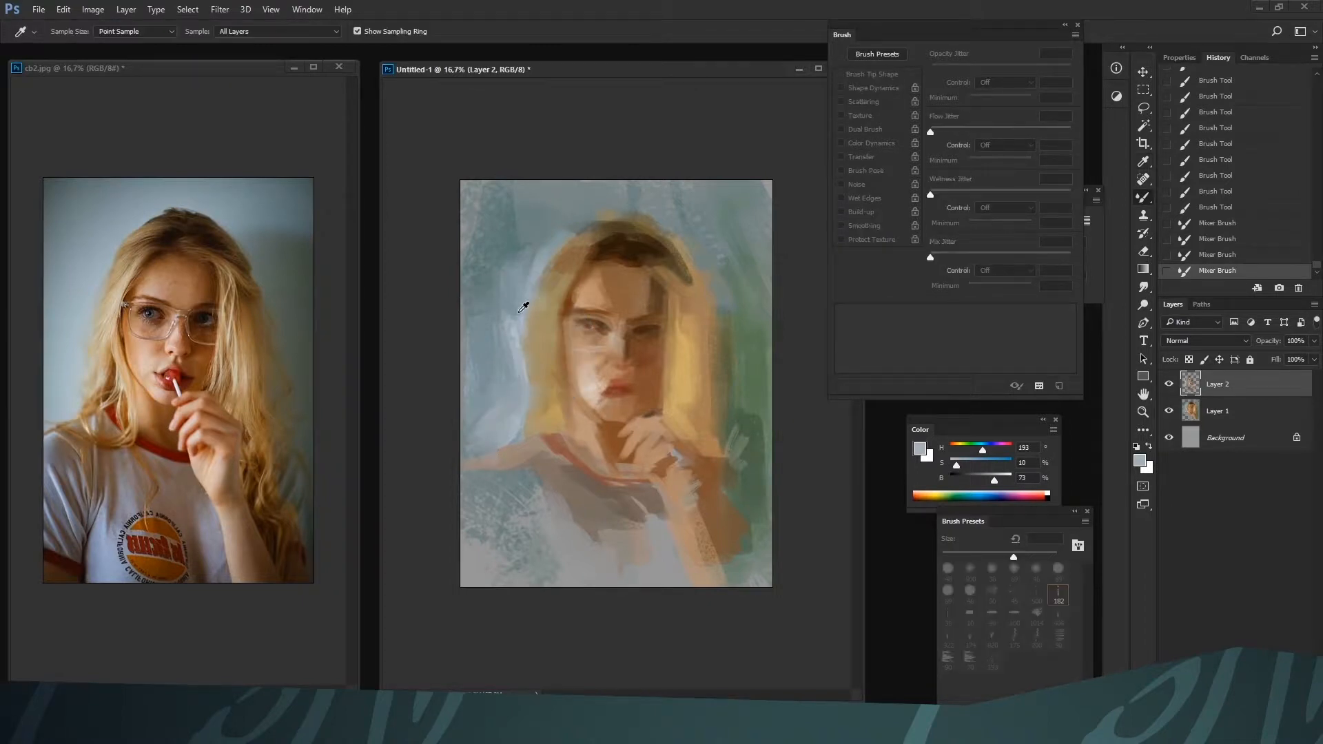
Soften the left hair's outer edge with the Mixer Brush and 182 preset at 150 px, using blond H 40, S 48, B 72
key([)
key([)
key([)
key([)
key([)
drag(504, 482, 507, 479)
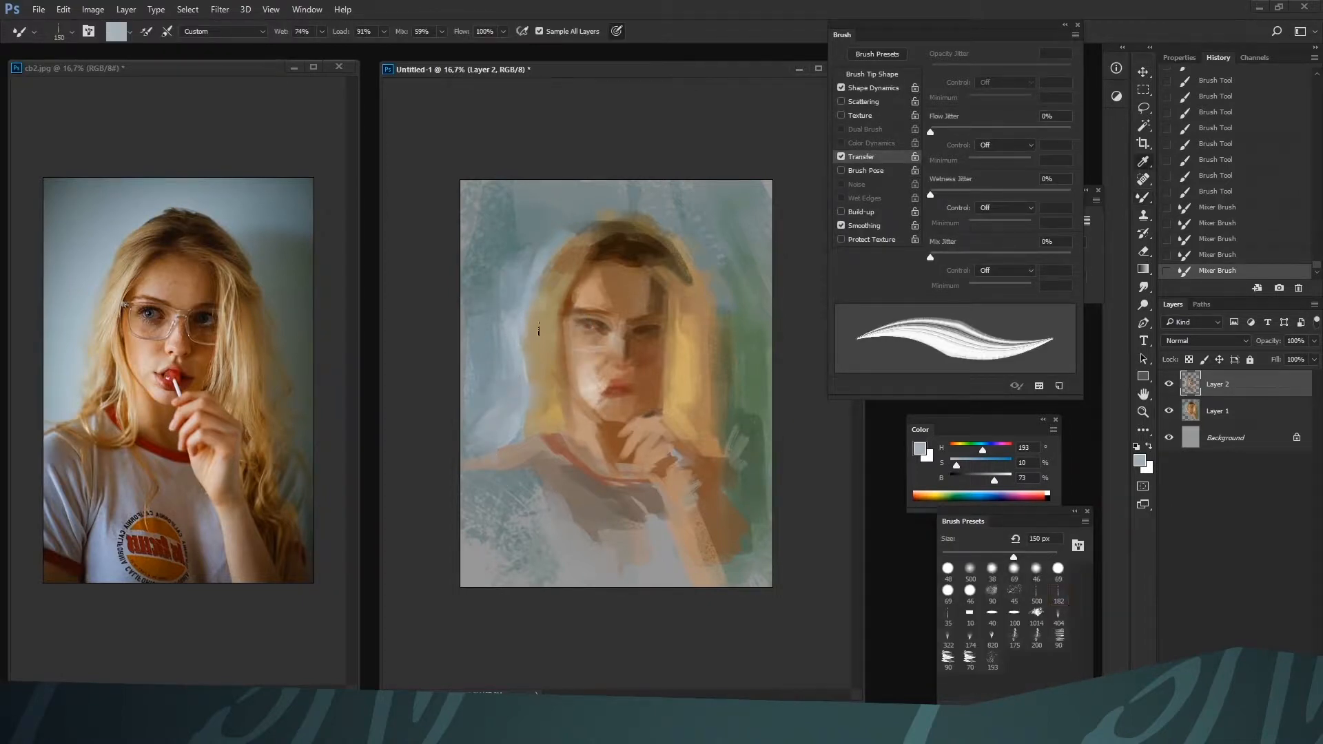
alt+click(531, 296)
alt+click(529, 385)
mouse_move(530, 386)
mouse_down()
mouse_move(540, 364)
mouse_move(532, 411)
mouse_up()
alt+click(534, 414)
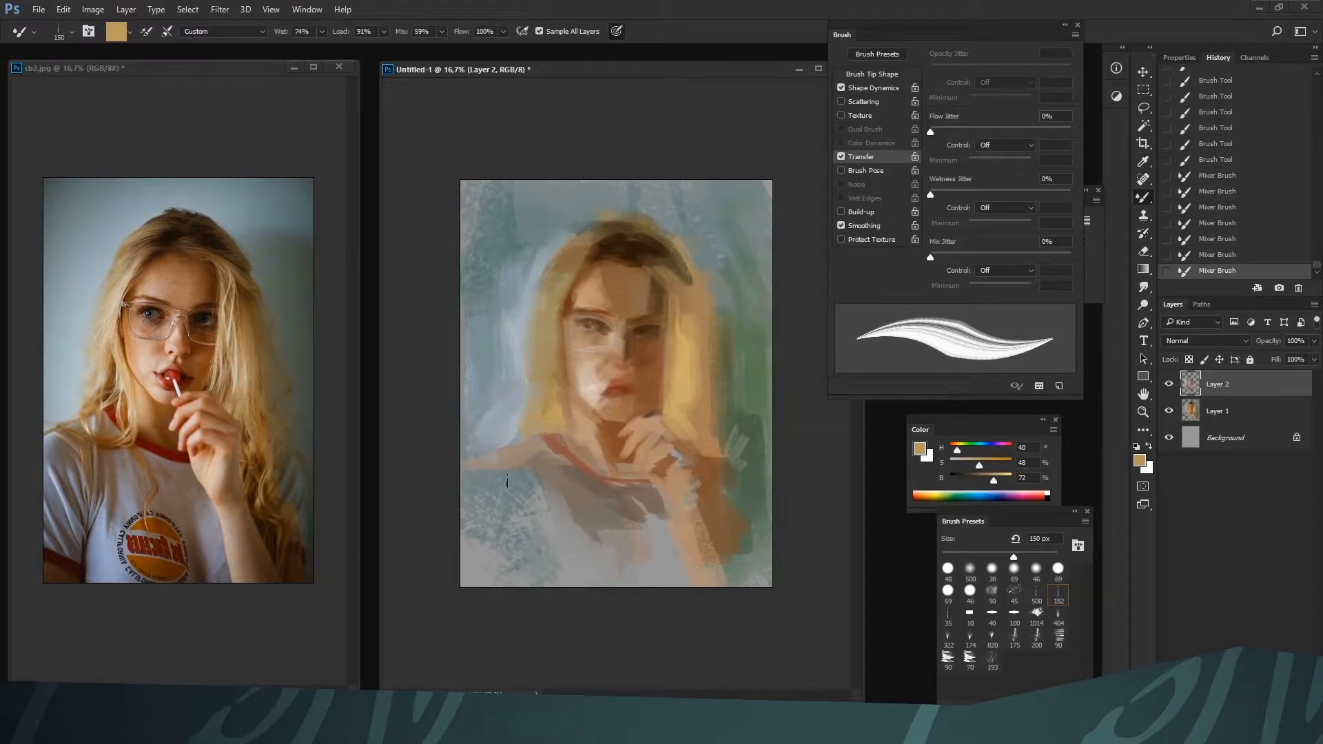
Lighten and widen the left hair's lower outer edge with blond H 40, S 40, B 83, starting at 100 px
drag(995, 475, 1000, 476)
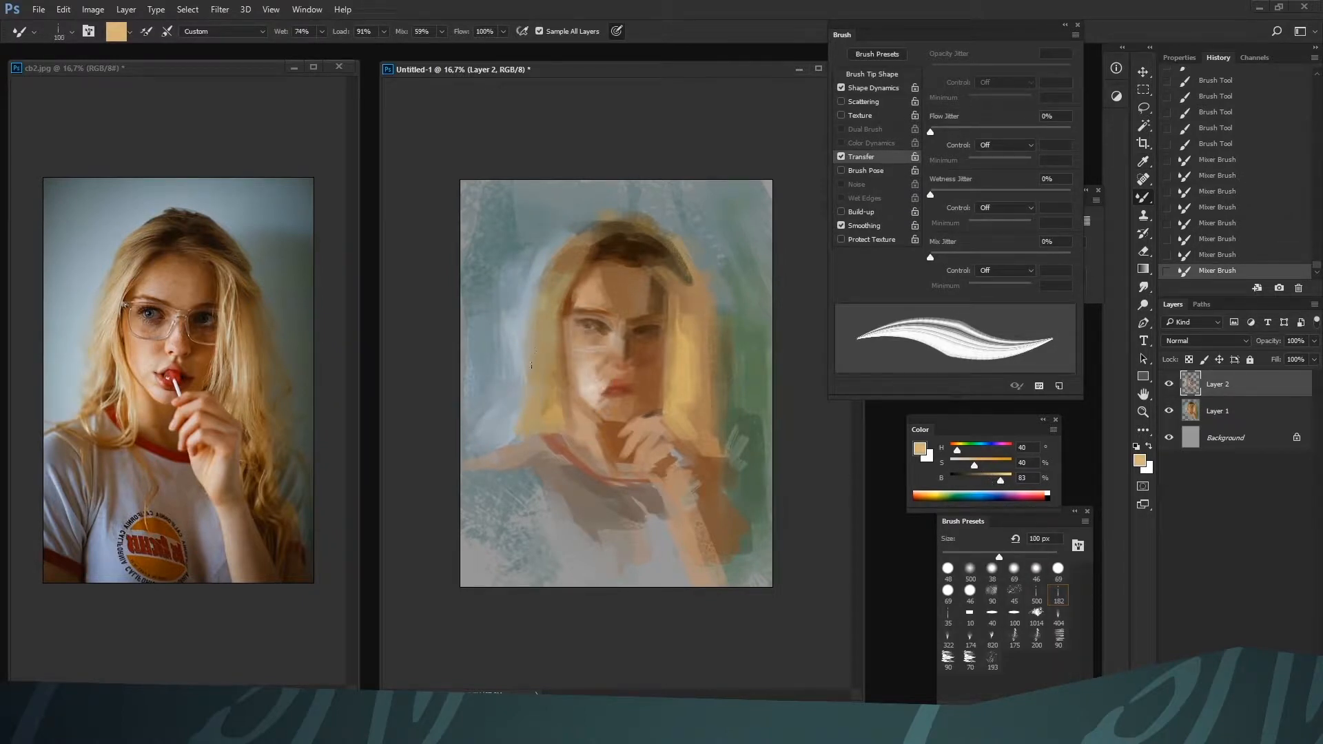
drag(532, 351, 532, 383)
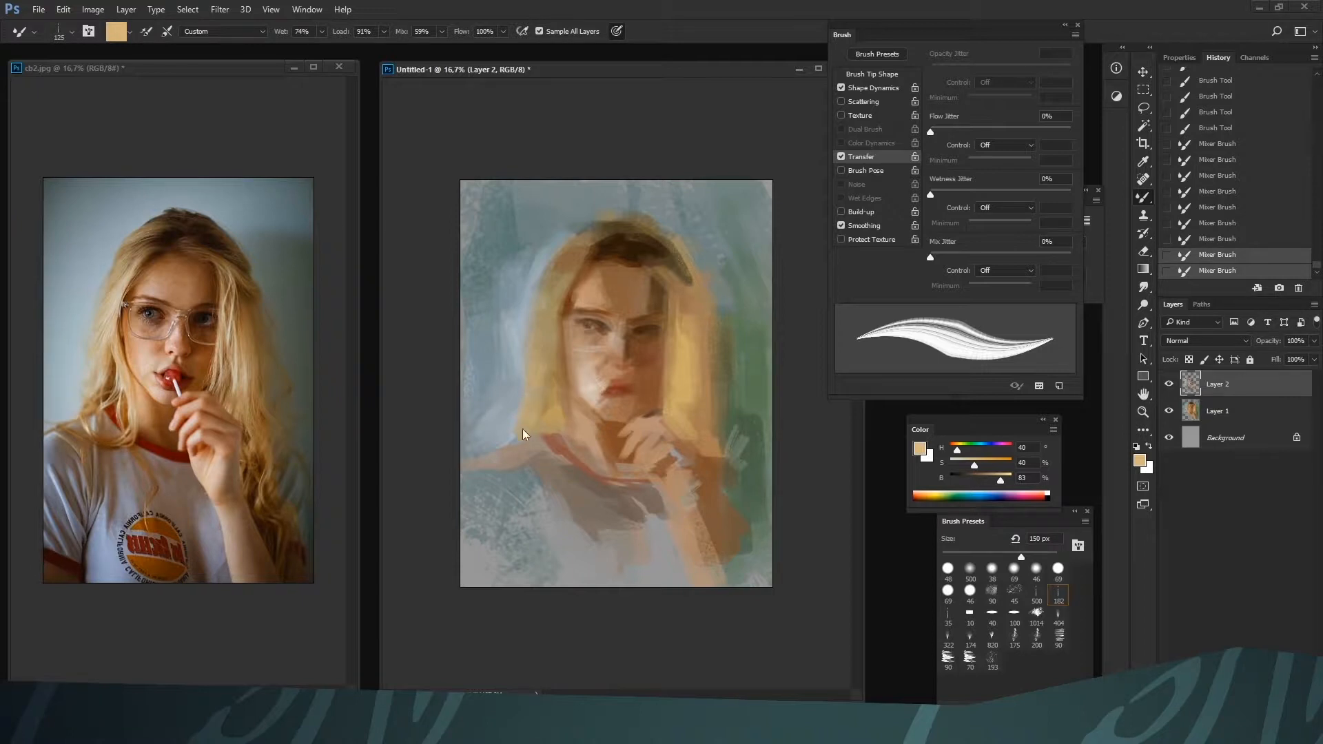
key(bracketright)
key(bracketright)
key(bracketleft)
key(bracketleft)
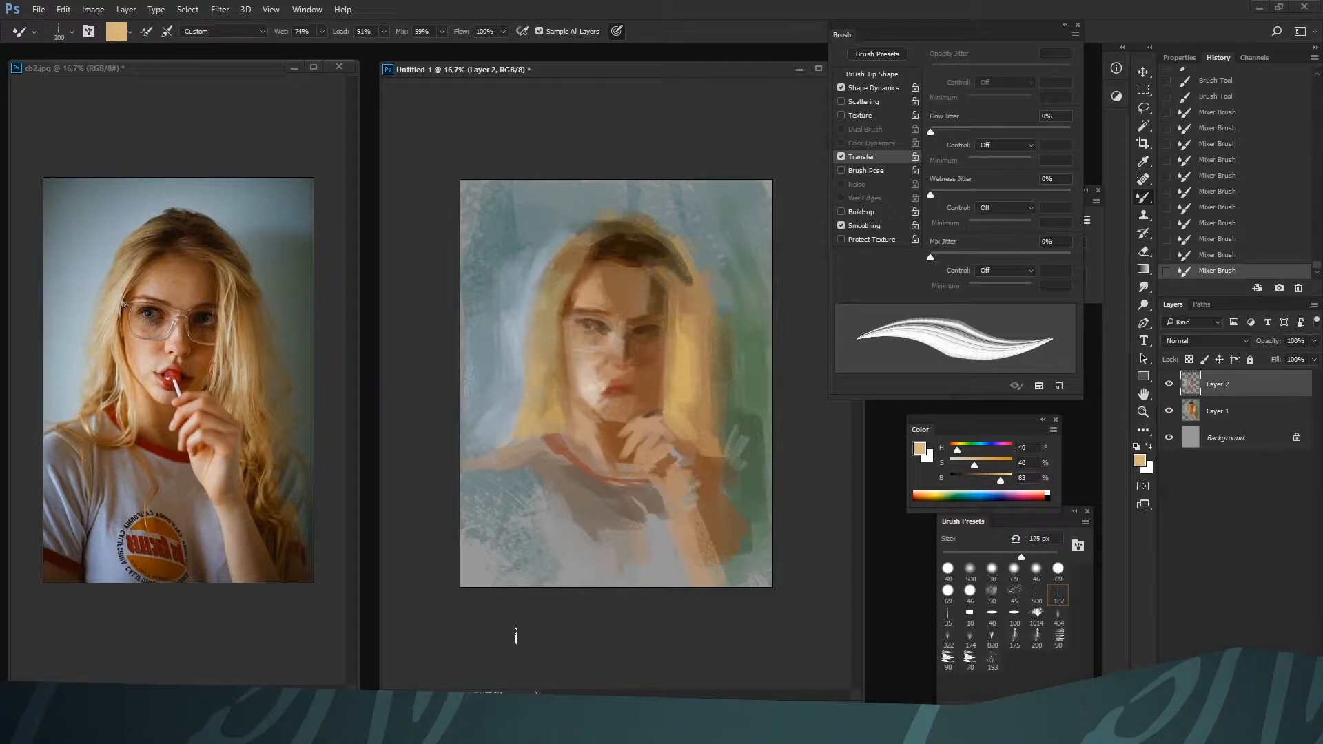
Sample skin color near the chin and blend the chin and left cheek edge with the Mixer Brush
key(i)
click(593, 405)
alt+click(607, 432)
drag(598, 417, 567, 358)
key(bracketleft)
key(bracketright)
key(bracketright)
Add a new layer above Layer 2 and blend the left cheek's edge into the hair
click(1280, 709)
key(bracketleft)
mouse_move(571, 372)
mouse_down()
mouse_move(566, 353)
mouse_move(571, 381)
mouse_up()
mouse_move(569, 372)
mouse_down()
mouse_move(576, 389)
mouse_move(557, 329)
mouse_move(581, 346)
mouse_move(586, 387)
mouse_up()
alt+click(572, 363)
key(bracketright)
key(bracketright)
alt+click(562, 351)
alt+click(563, 372)
alt+click(573, 375)
key(bracketleft)
Soften the left eye socket with H 24, S 36, B 62 and the nose bridge with H 27, S 35, B 69 at 175 px
alt+click(593, 331)
mouse_move(603, 333)
mouse_down()
mouse_move(587, 329)
mouse_move(649, 334)
mouse_move(595, 330)
mouse_up()
alt+click(631, 256)
alt+click(589, 333)
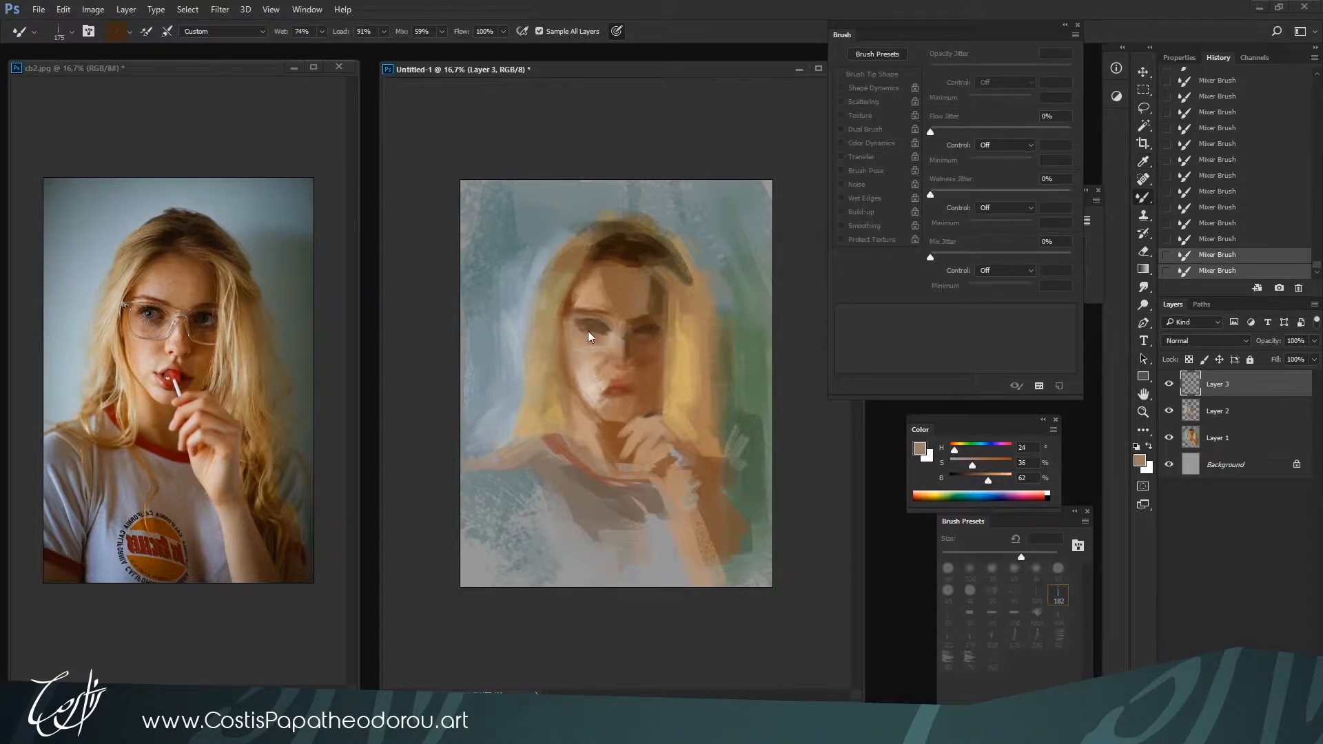
alt+click(614, 332)
drag(612, 326, 612, 338)
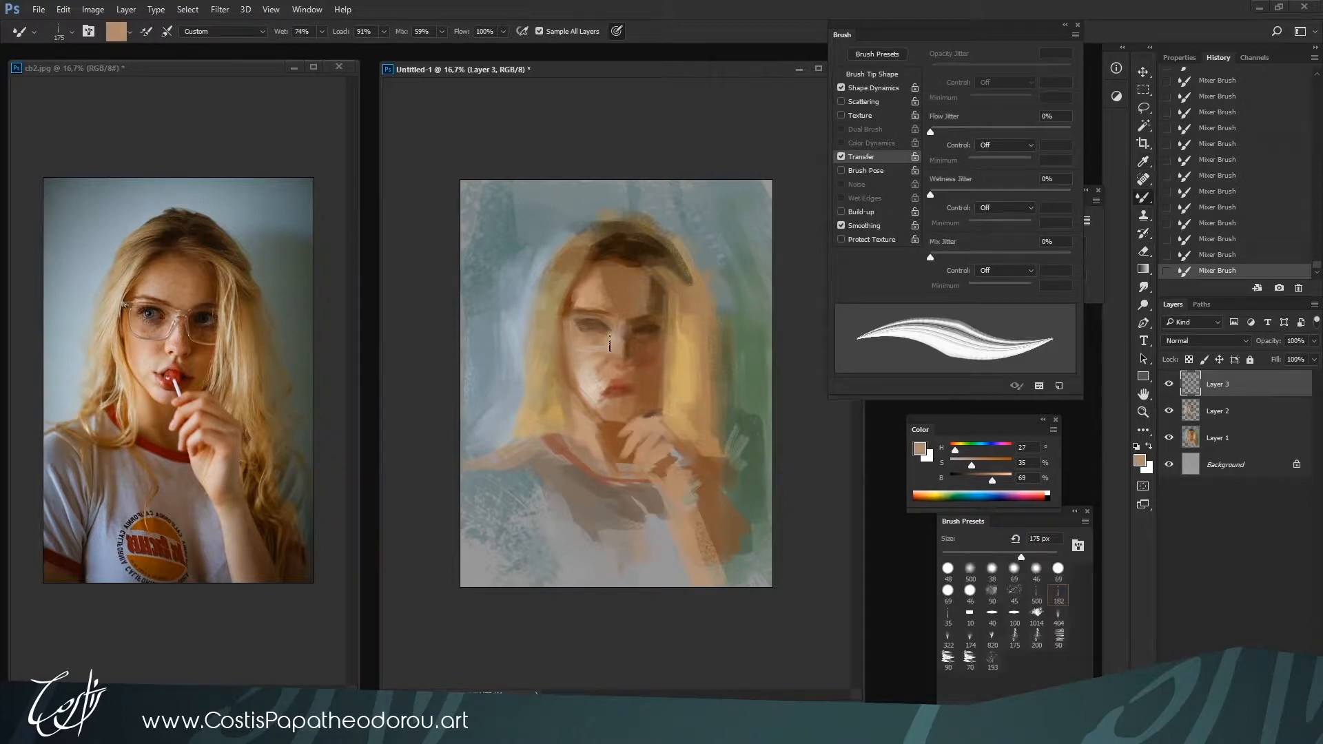
Blend the nose and inner left cheek with sampled skin tones H 28, S 23, B 70 and H 29, S 17, B 82 at 150 px
key(bracketleft)
alt+click(645, 352)
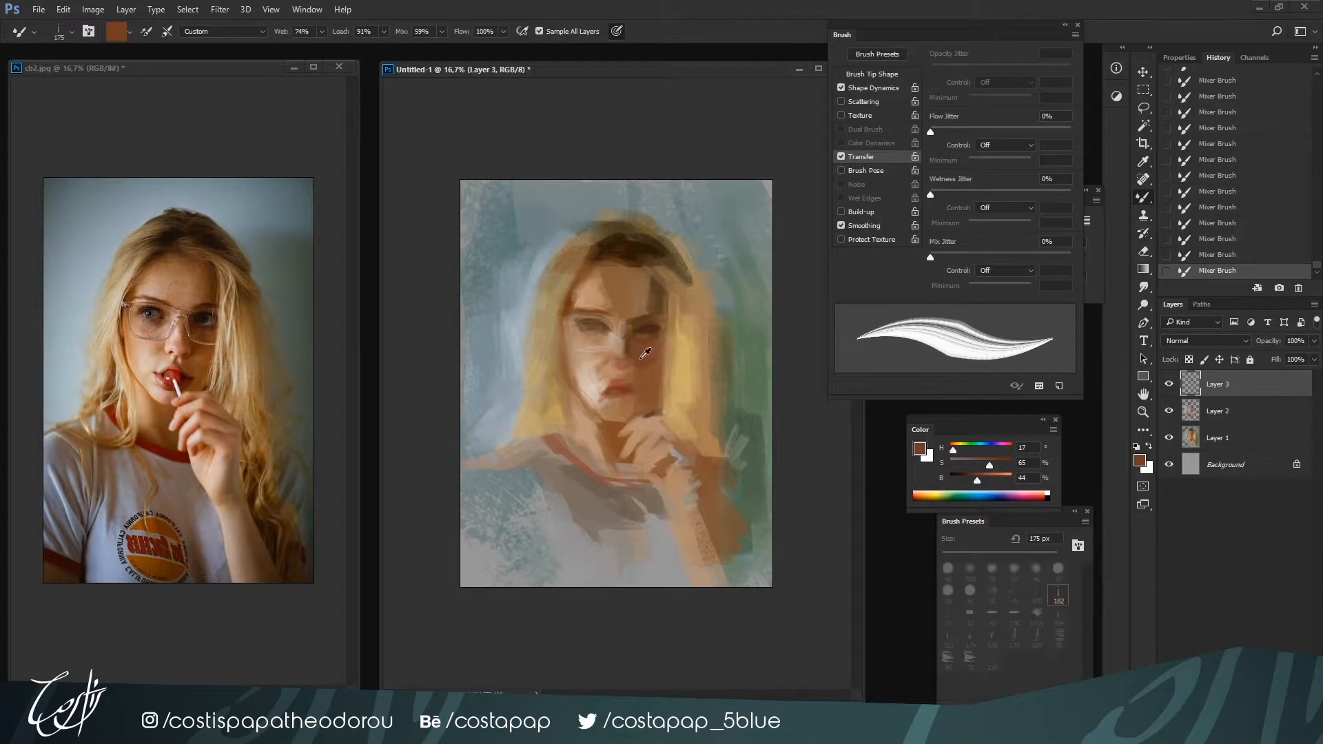
key(bracketleft)
alt+click(621, 338)
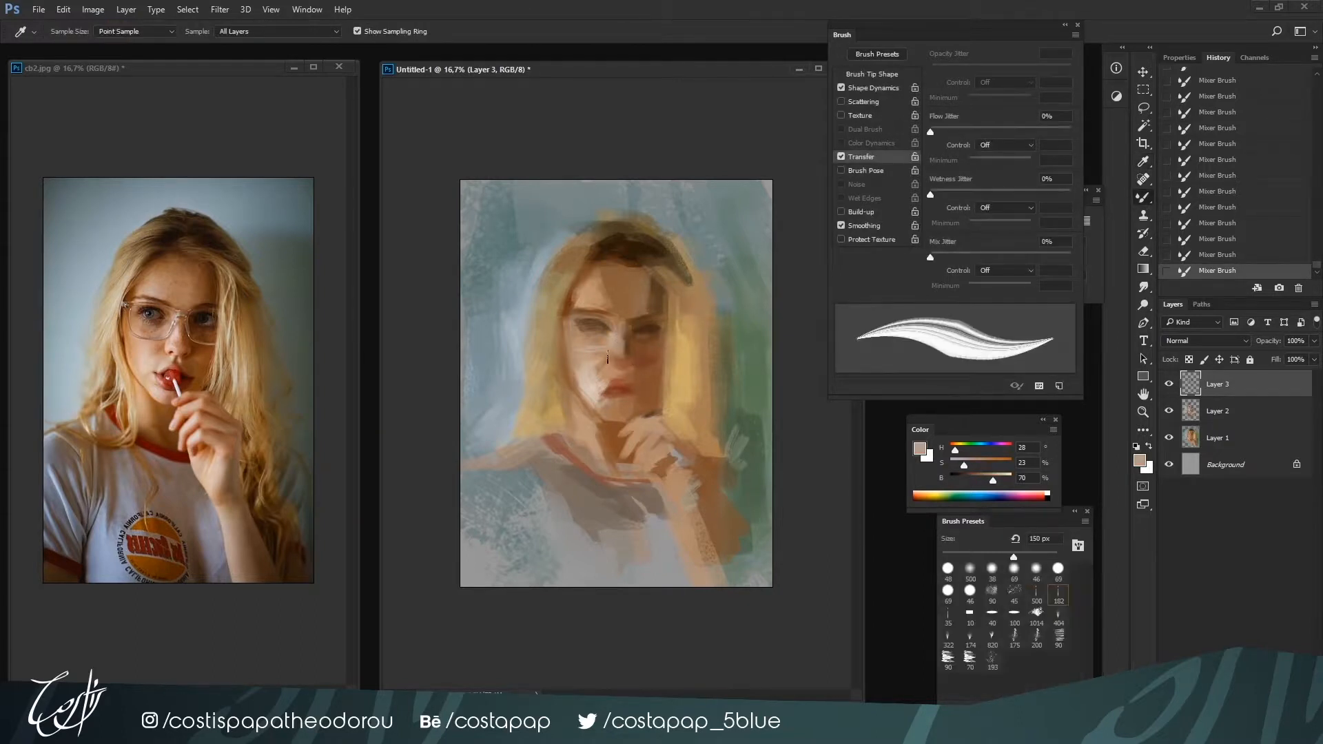
alt+click(613, 339)
alt+click(616, 343)
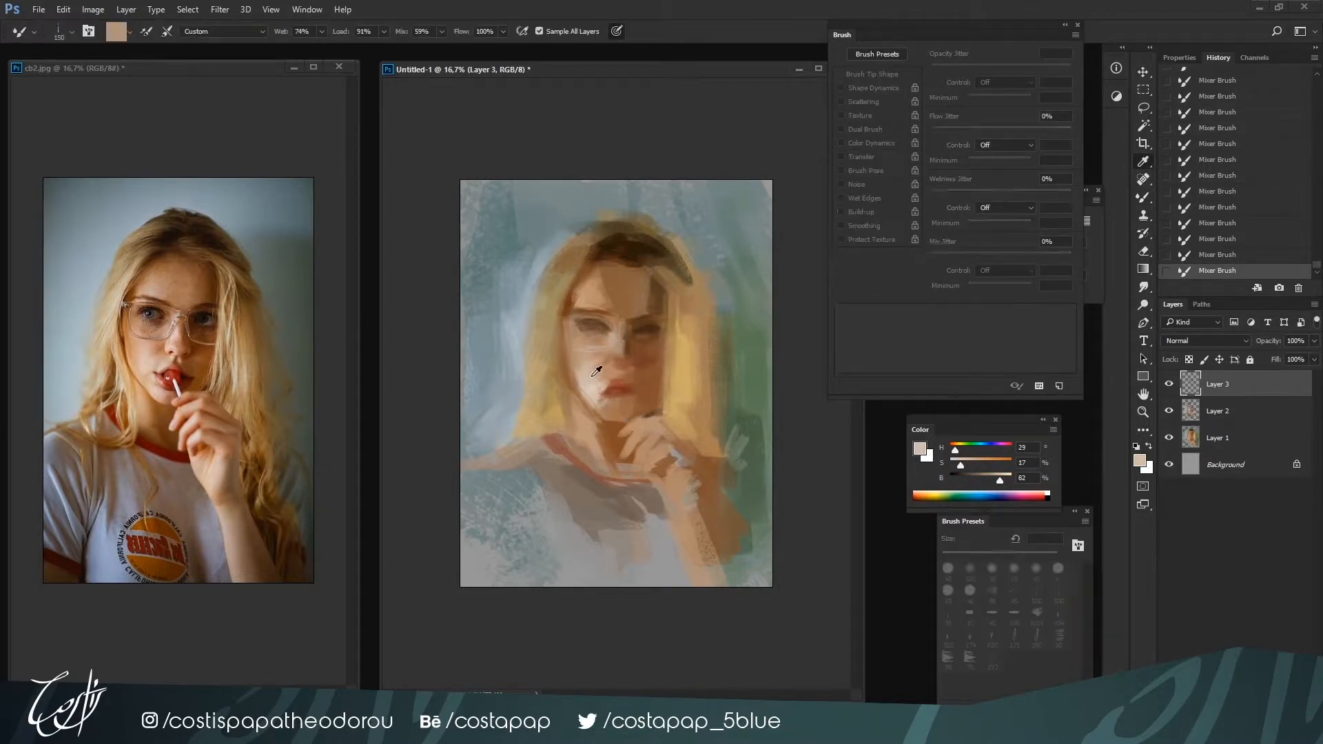
alt+click(598, 375)
drag(613, 348, 597, 375)
alt+click(623, 359)
Shade the left jaw with brown H 27, S 47, B 60, using the 40 brush preset at 70 px
key(bracketright)
key(bracketright)
key(bracketright)
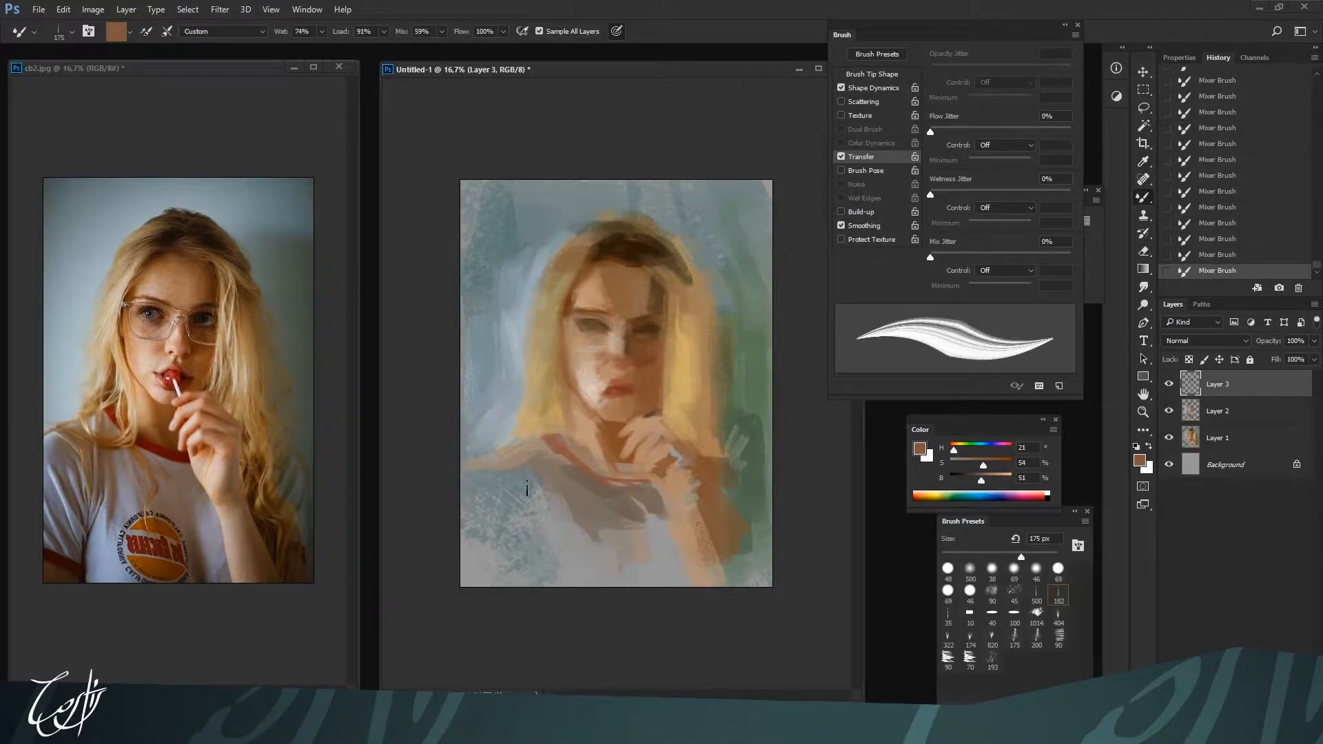
click(1000, 619)
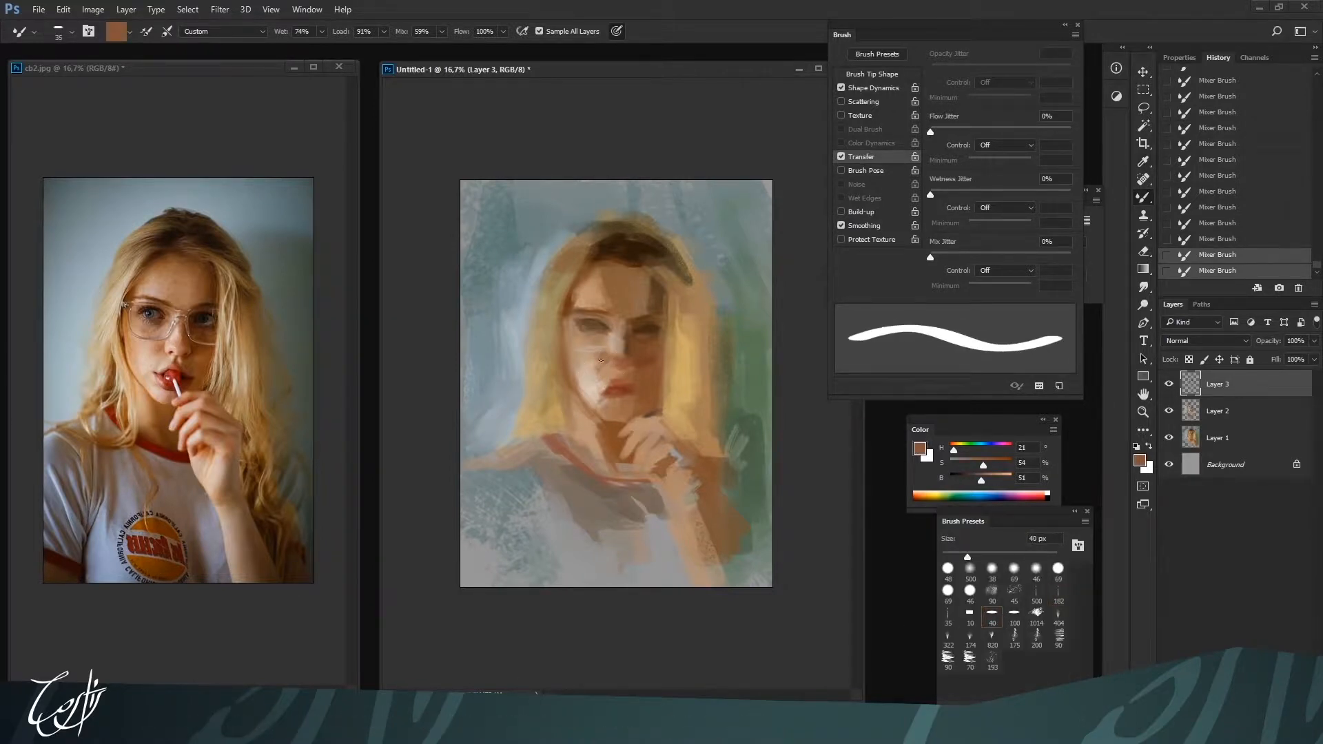
key(bracketright)
key(bracketright)
key(bracketright)
key(bracketright)
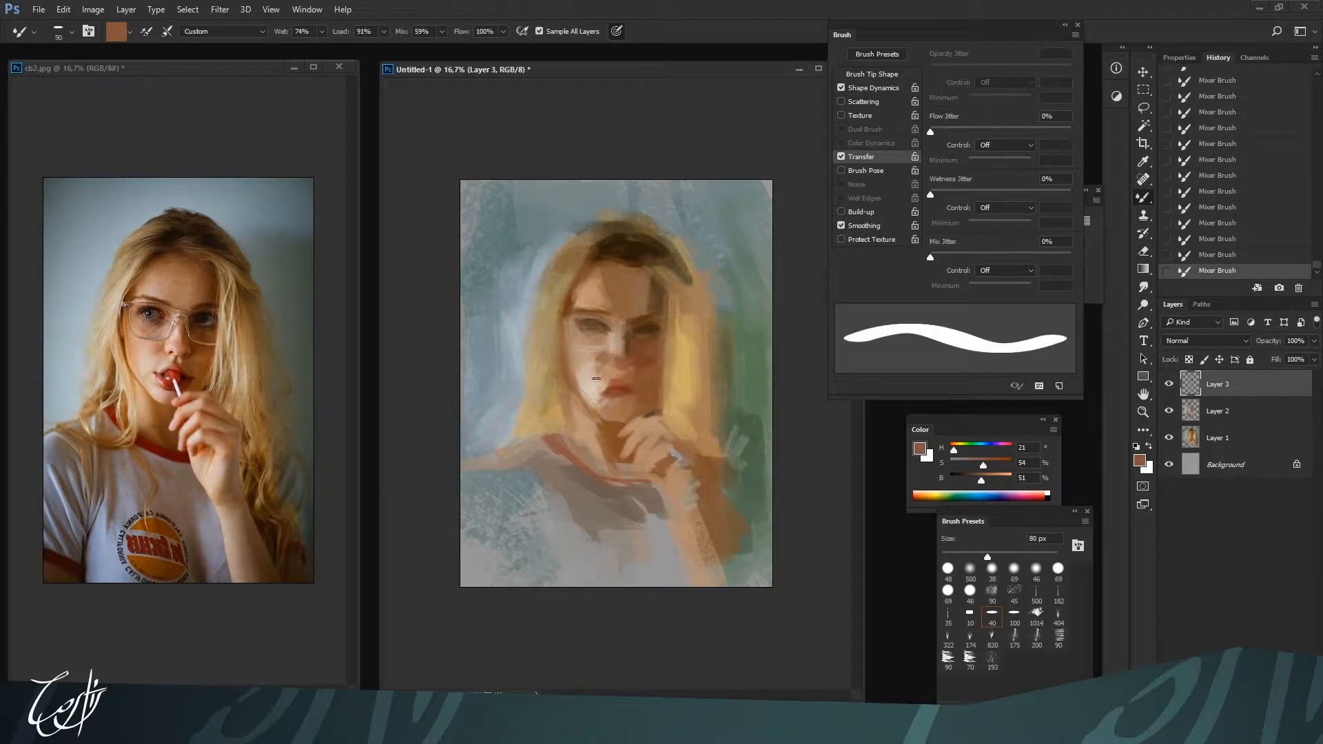
alt+click(574, 386)
key(bracketleft)
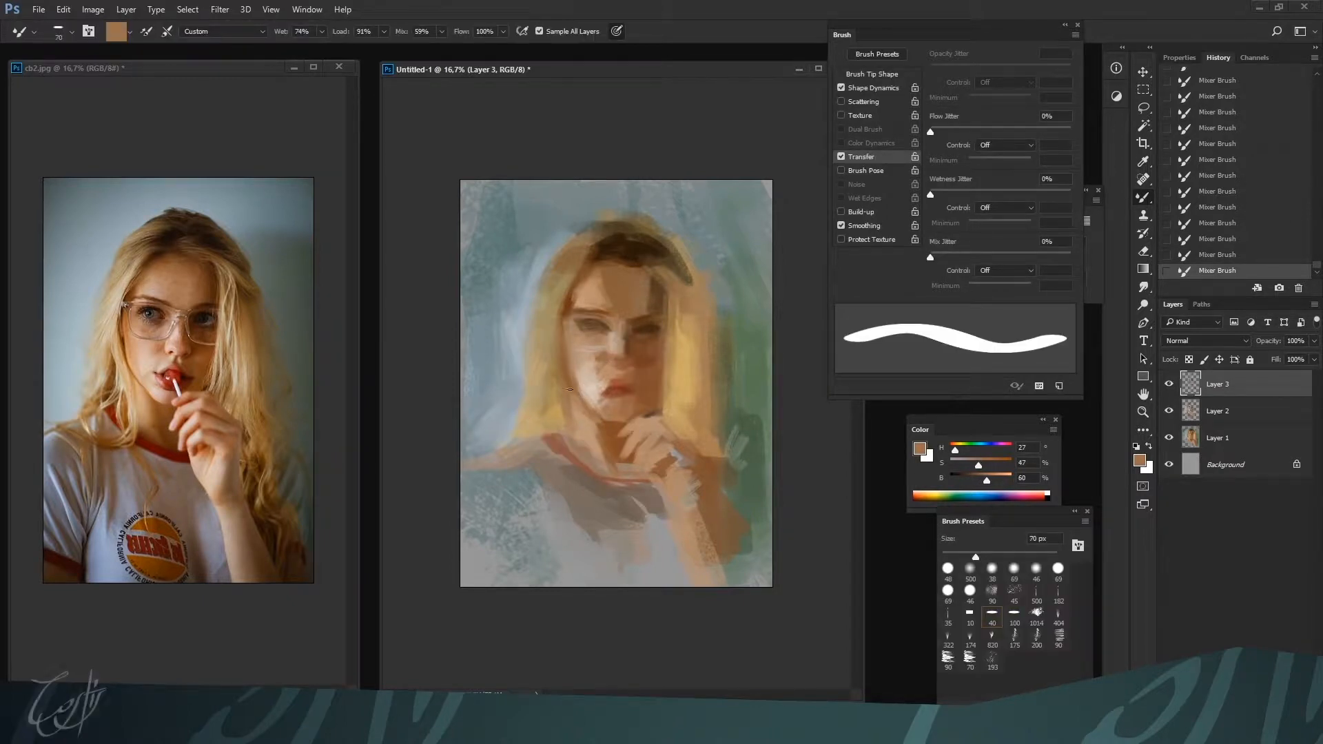
drag(570, 389, 585, 398)
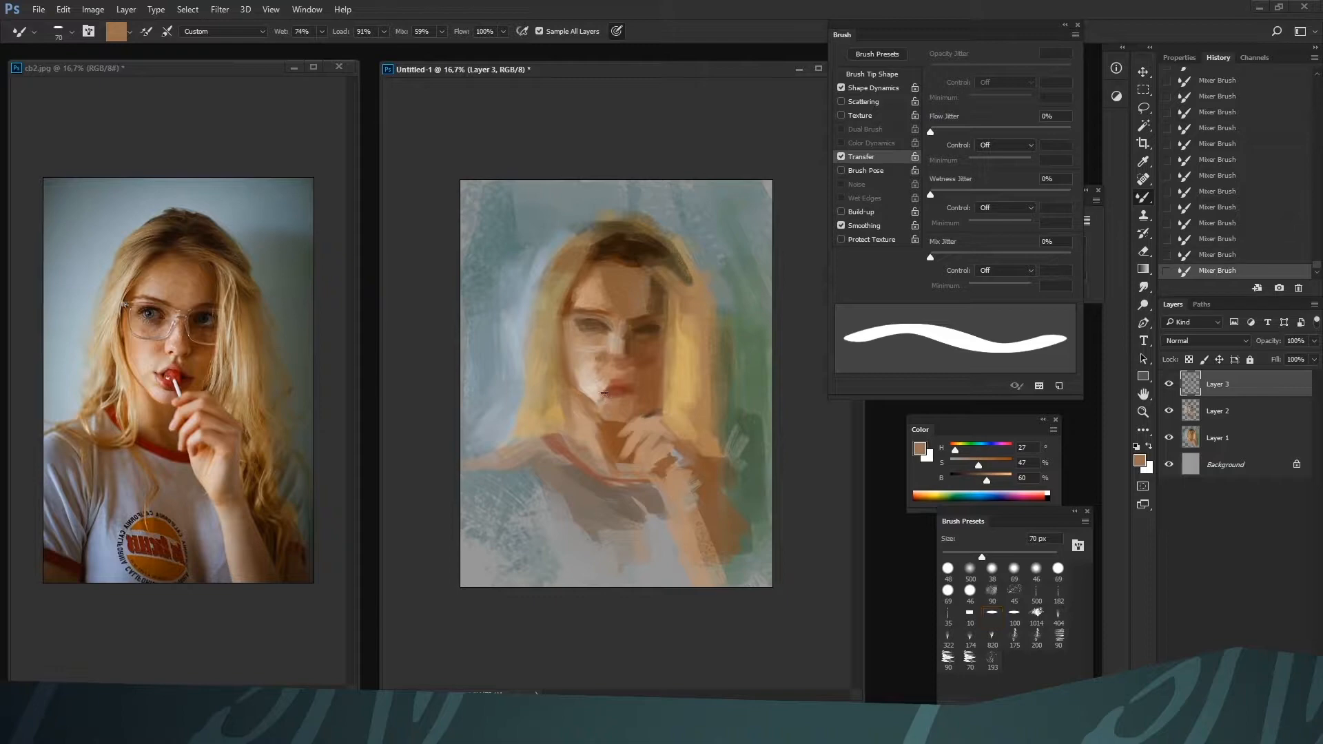
Shape the lips with H 12, S 60, B 51 at 90 px and tone the skin above with H 26, S 36, B 72
key(bracketright)
key(bracketright)
alt+click(609, 397)
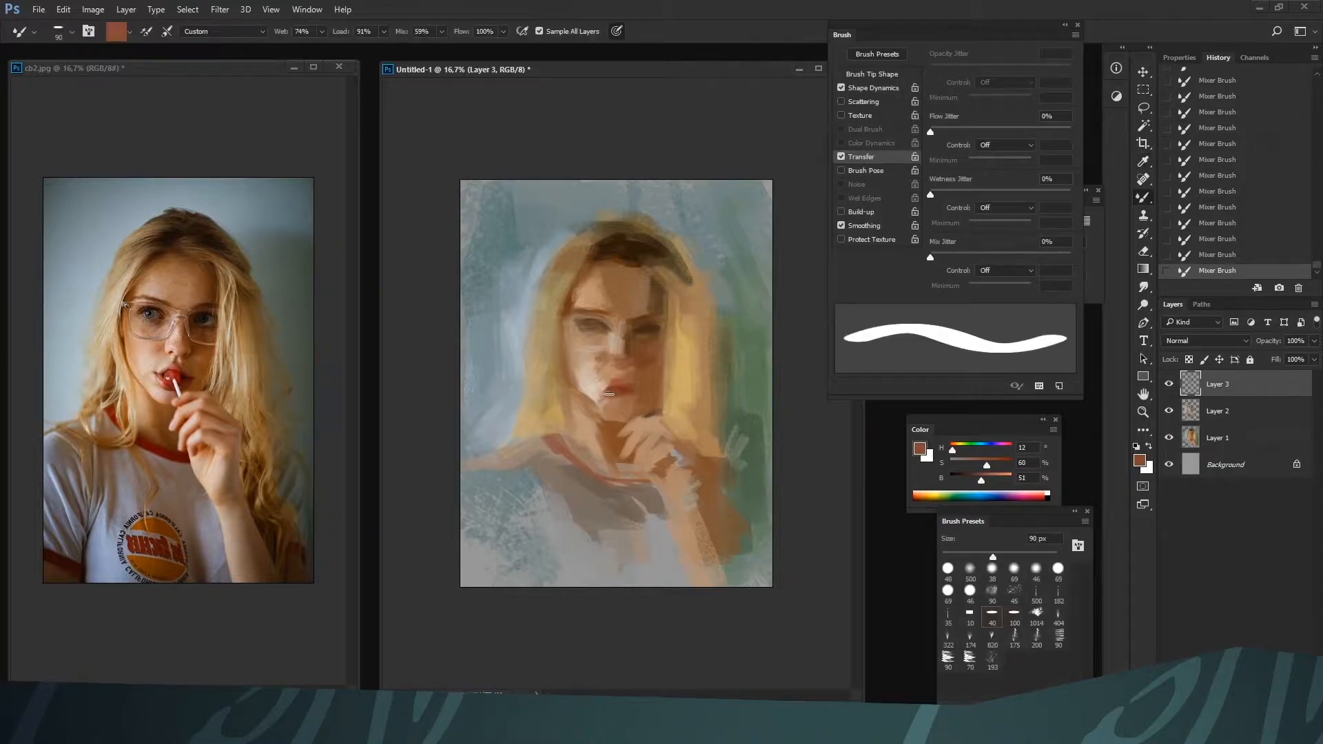
alt+click(609, 392)
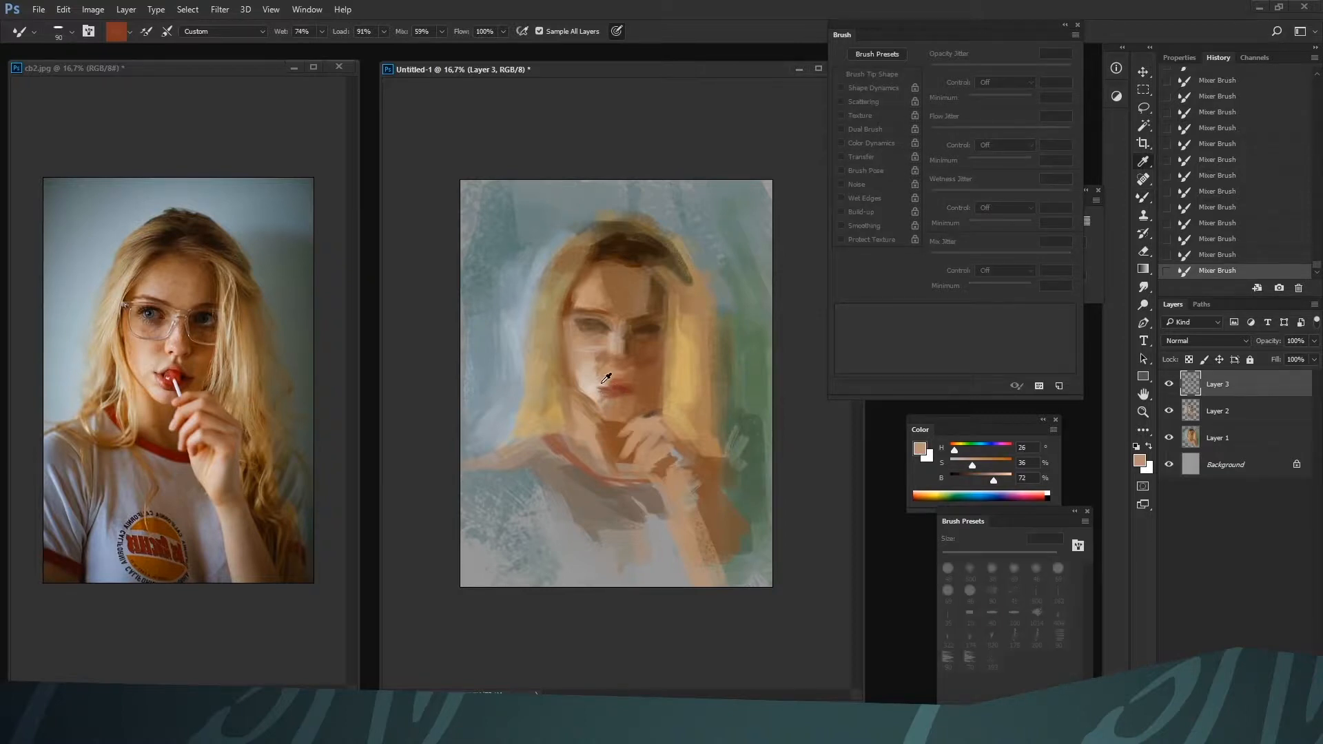
alt+click(608, 379)
alt+click(604, 382)
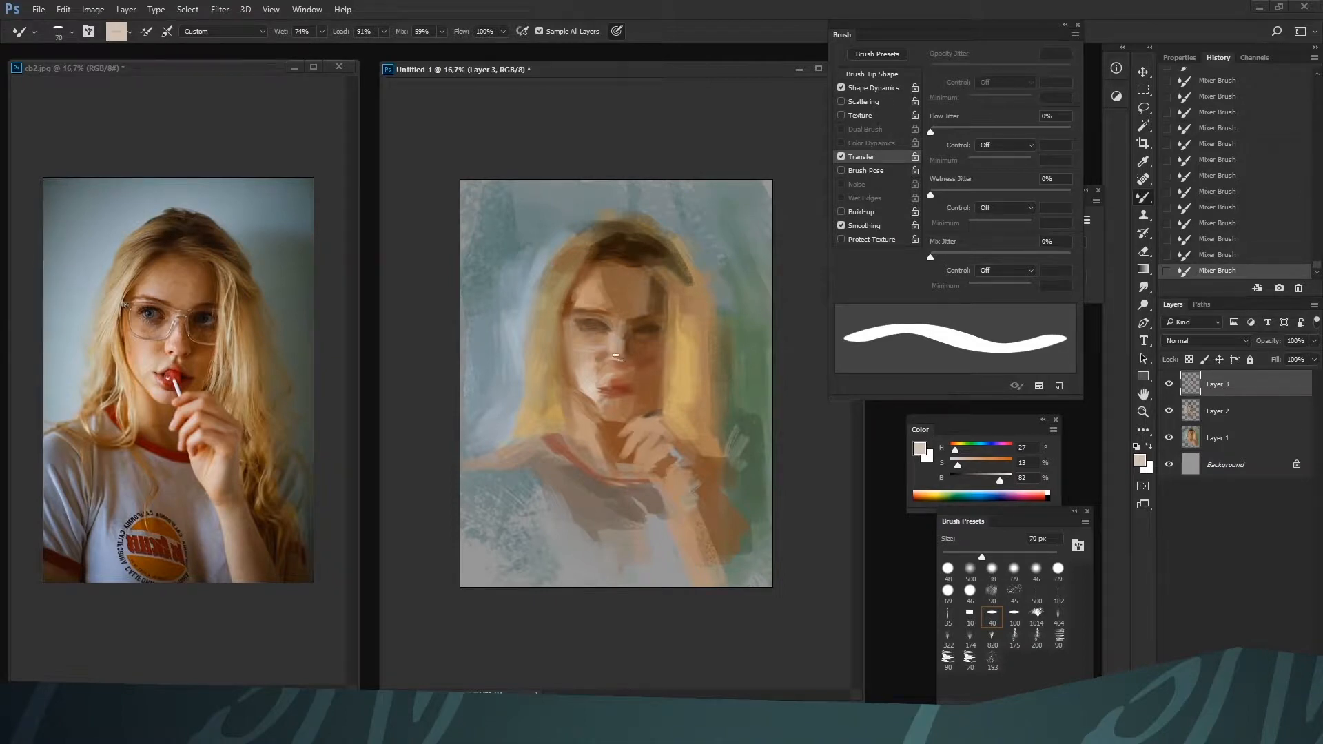
Blend the nose tip and the left side of the nose bridge with skin tones H 26, S 38, B 63 and H 27, S 36, B 69
key(bracketleft)
key(bracketleft)
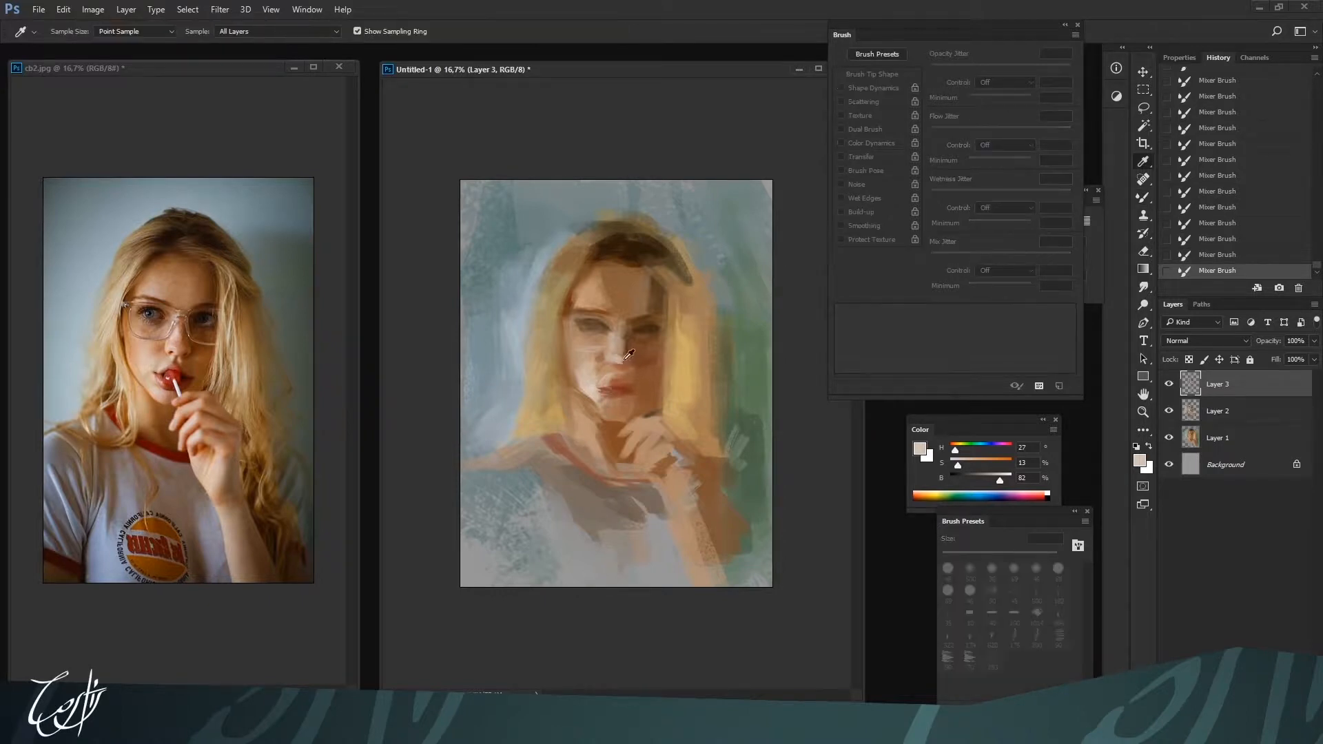
alt+click(617, 358)
alt+click(607, 366)
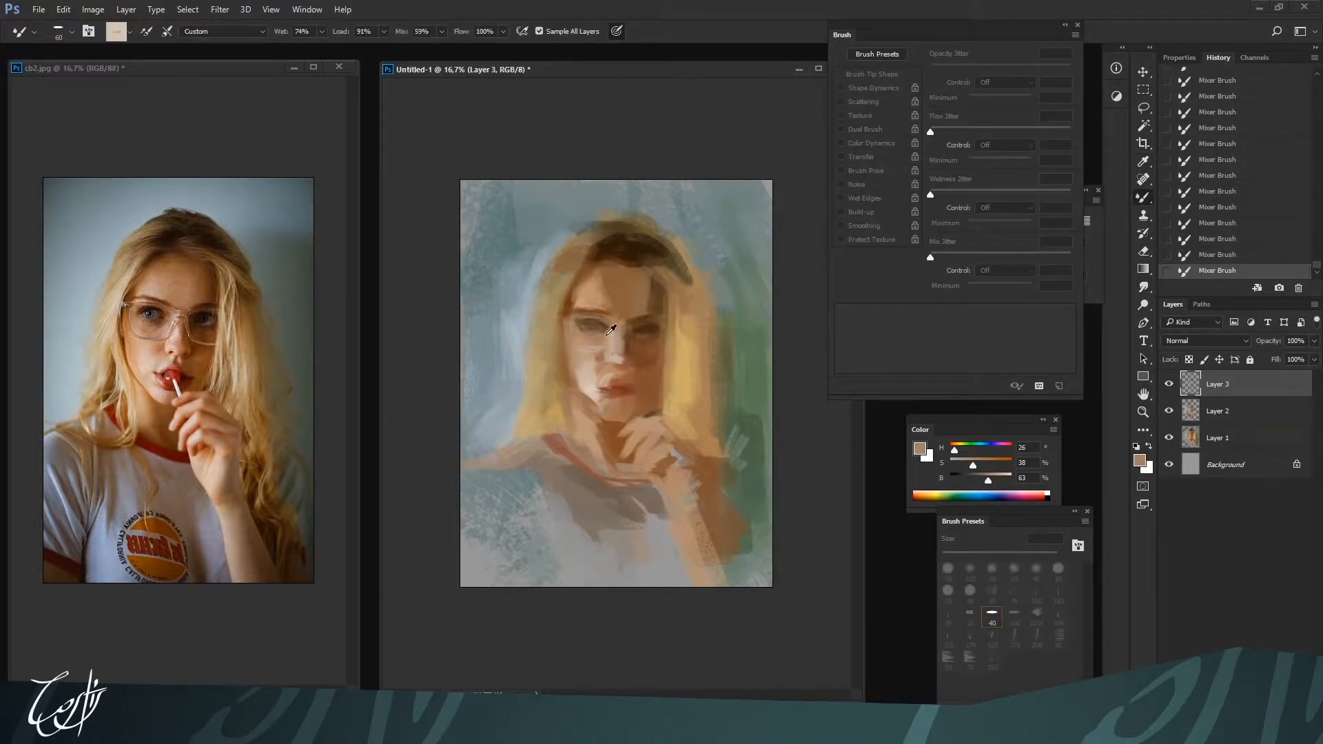
alt+click(610, 338)
alt+click(610, 336)
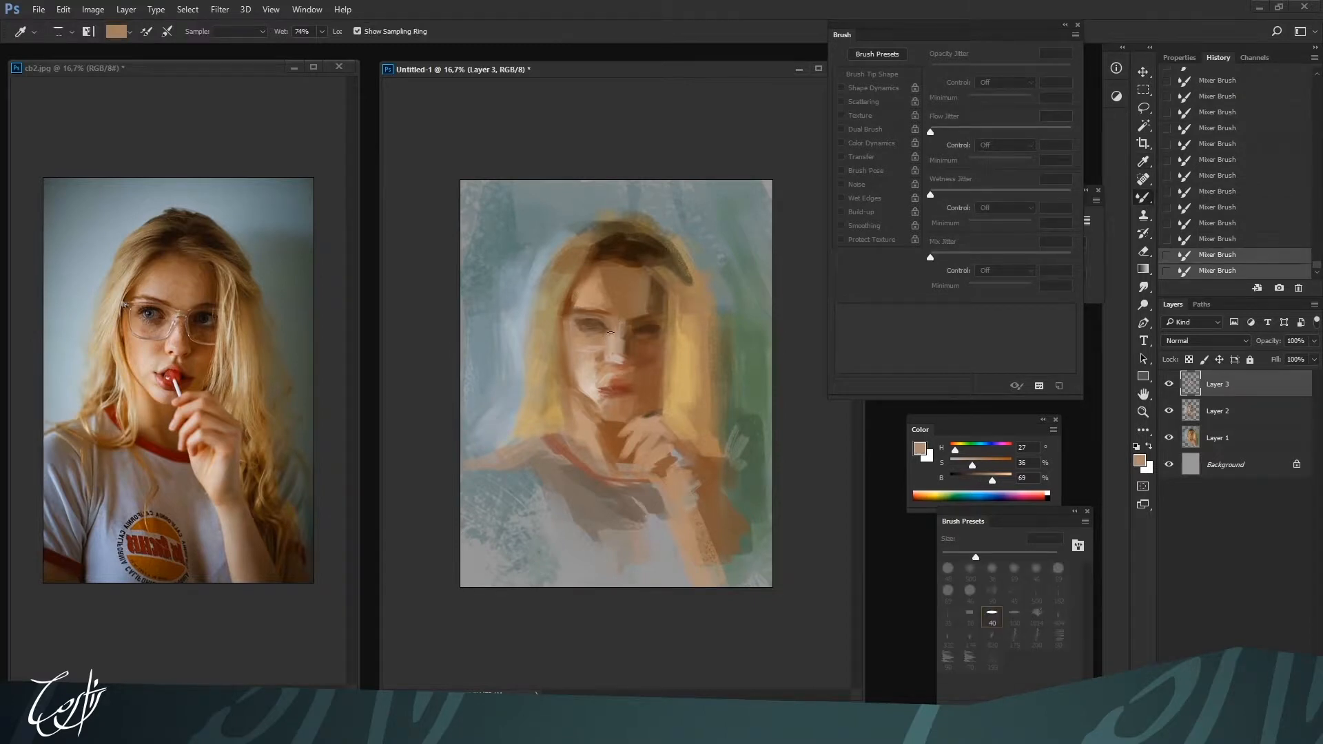
Switch to the Brush tool with the 100 preset at 50 px and highlight the nose tip with H 27, S 19, B 76
key(shift+b)
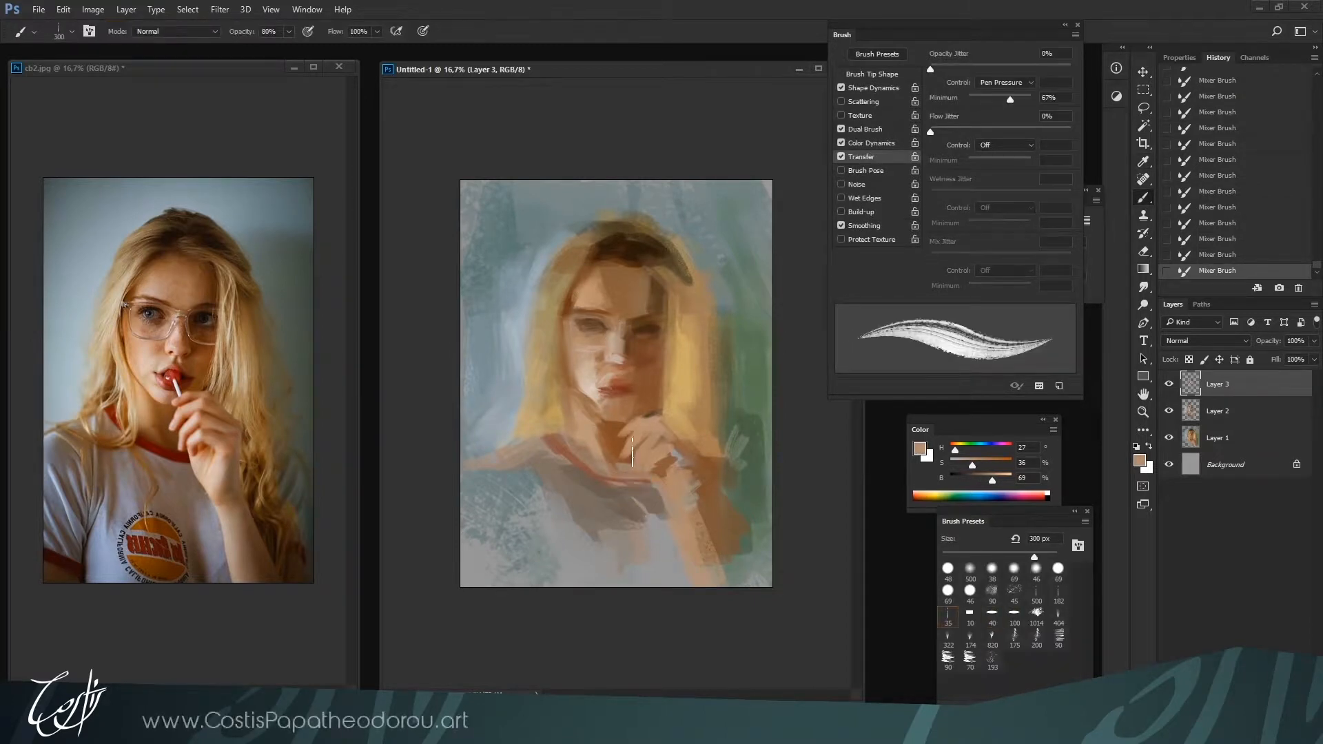
click(1014, 612)
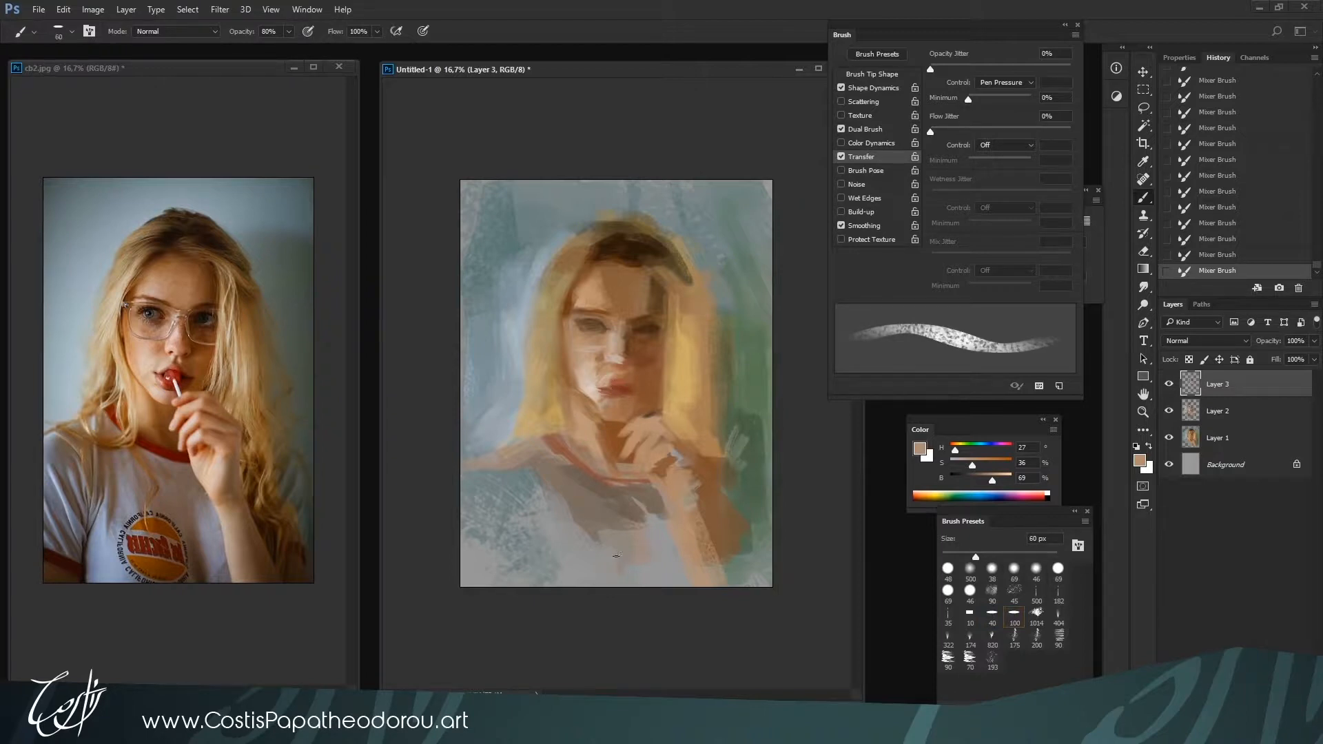
key(bracketleft)
key(i)
click(617, 363)
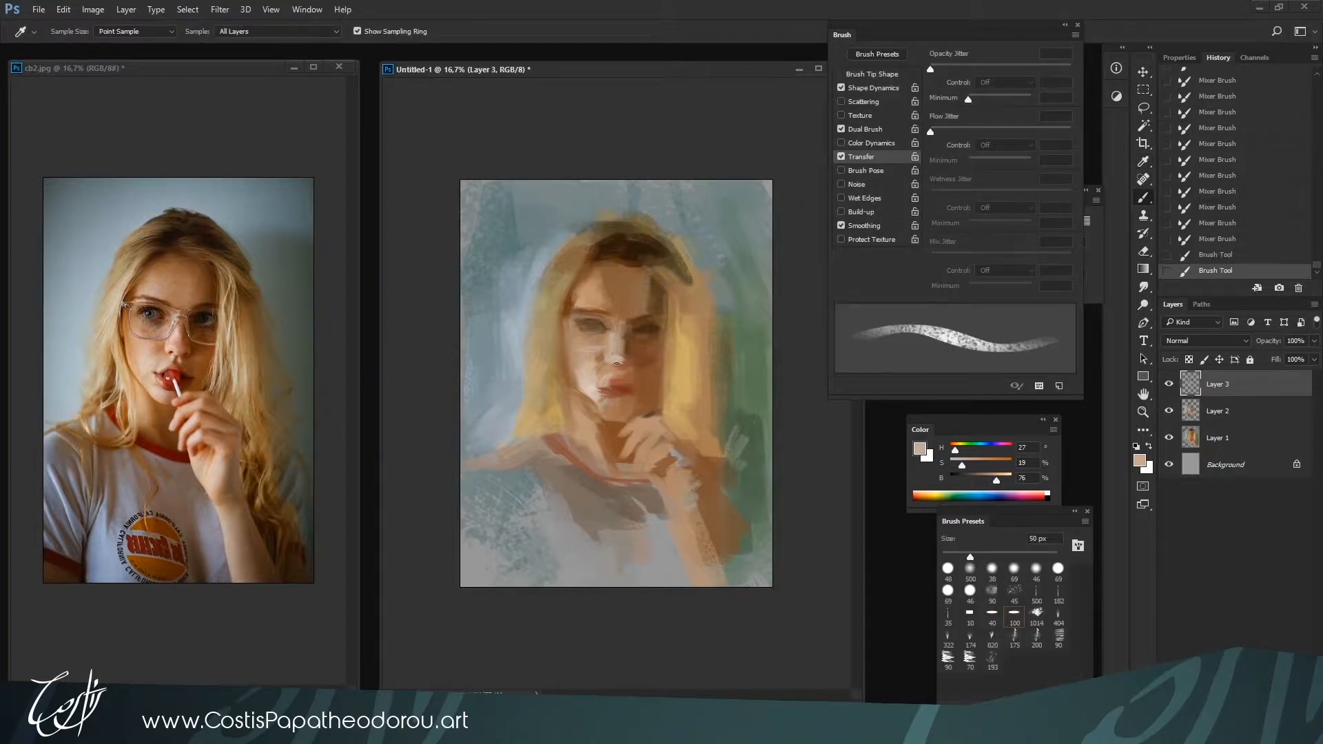
drag(617, 363, 618, 357)
Refine the nose tip and nostril area with short strokes of light skin tone H 26, S 21, B 75 at 60 px
alt+click(630, 361)
mouse_move(620, 358)
mouse_down()
mouse_move(623, 339)
mouse_move(616, 364)
mouse_up()
alt+click(625, 357)
alt+click(620, 357)
alt+click(613, 358)
alt+click(616, 353)
alt+click(612, 356)
alt+click(612, 361)
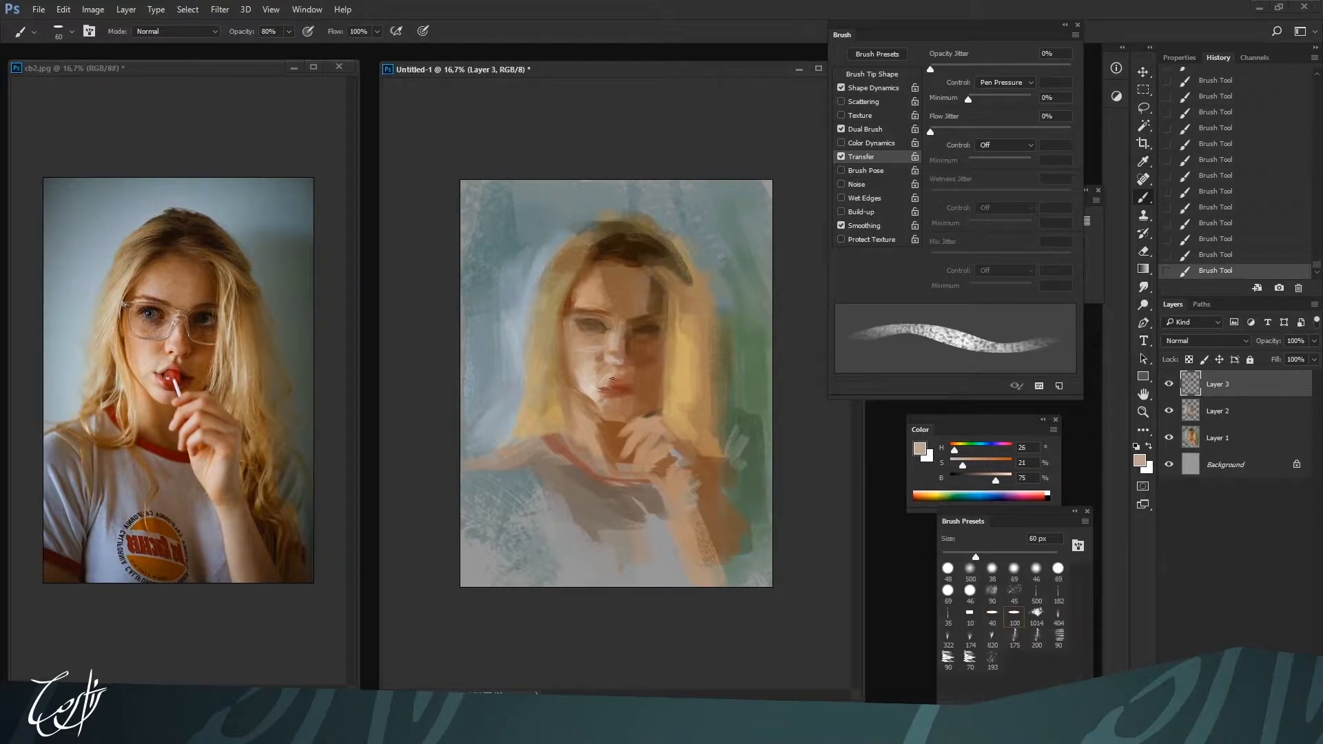
Tone the skin between the nose and upper lip, collapse the brush settings and show the layer properties
alt+click(606, 372)
drag(614, 384, 614, 385)
alt+click(606, 375)
click(1064, 25)
alt+click(608, 378)
alt+click(609, 379)
click(1180, 58)
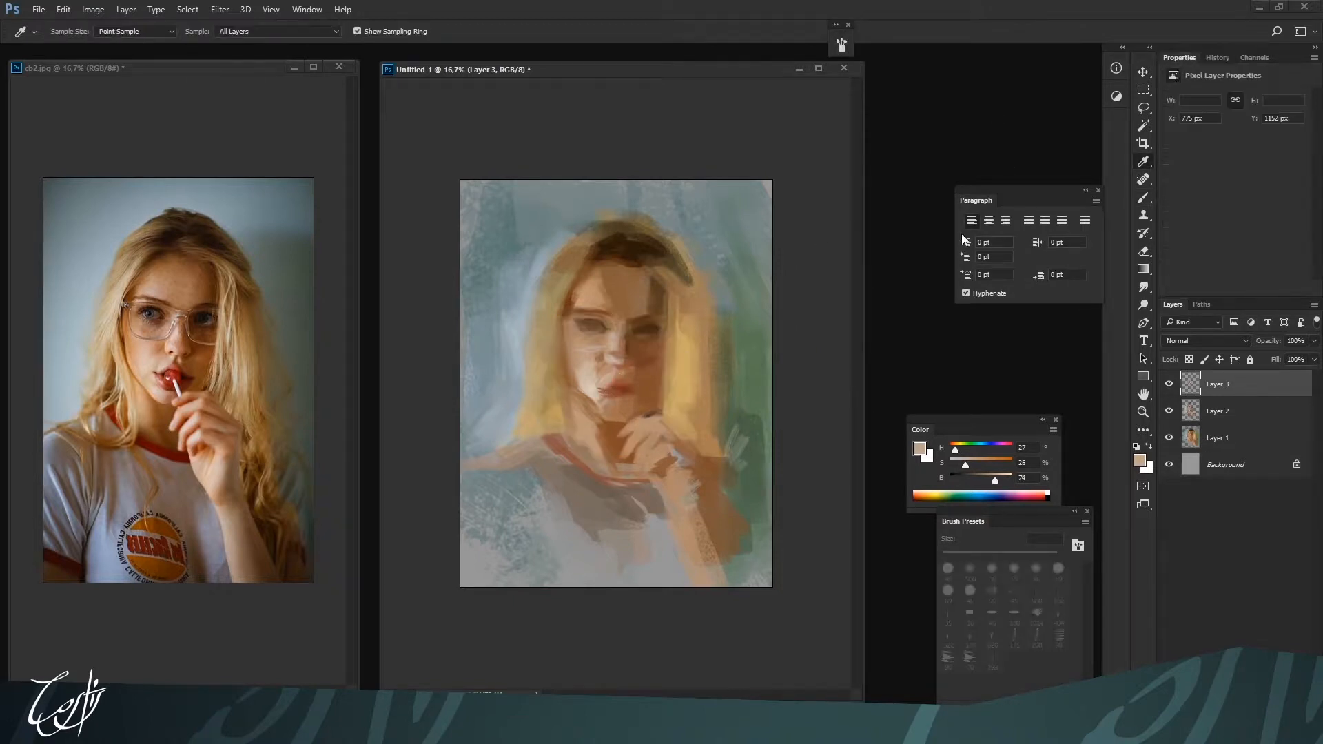
Define the lips with reds H 9, S 63, B 54 and H 7, S 70, B 45, trimming the upper lip with H 27, S 27, B 75
alt+click(616, 388)
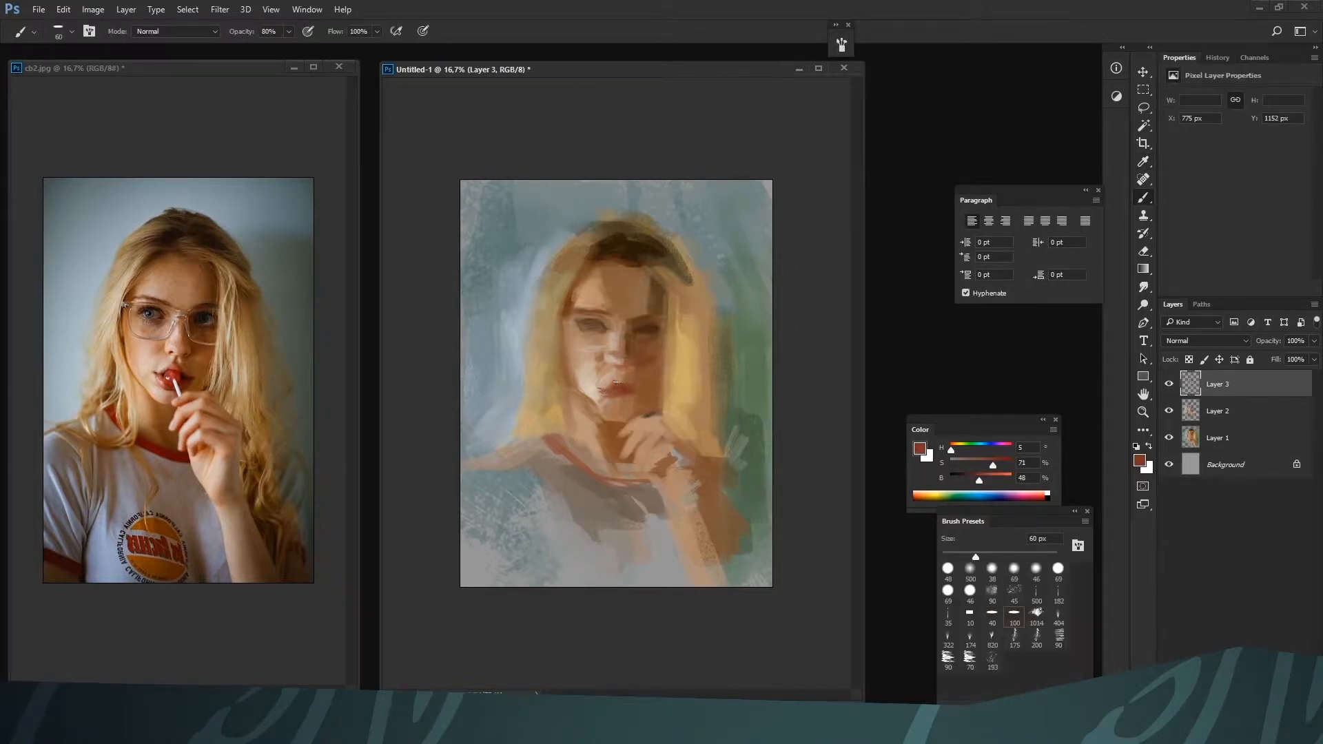
alt+click(618, 379)
alt+click(609, 378)
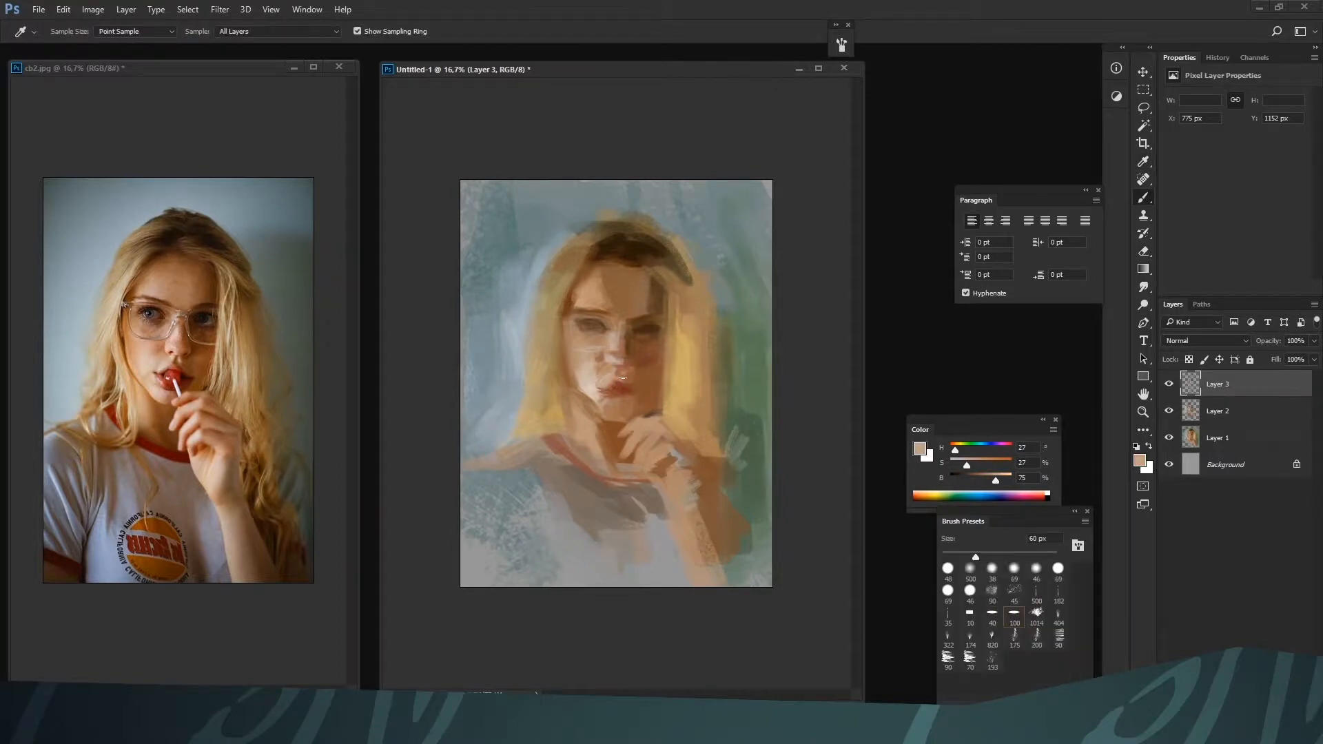
drag(613, 379, 622, 375)
alt+click(617, 385)
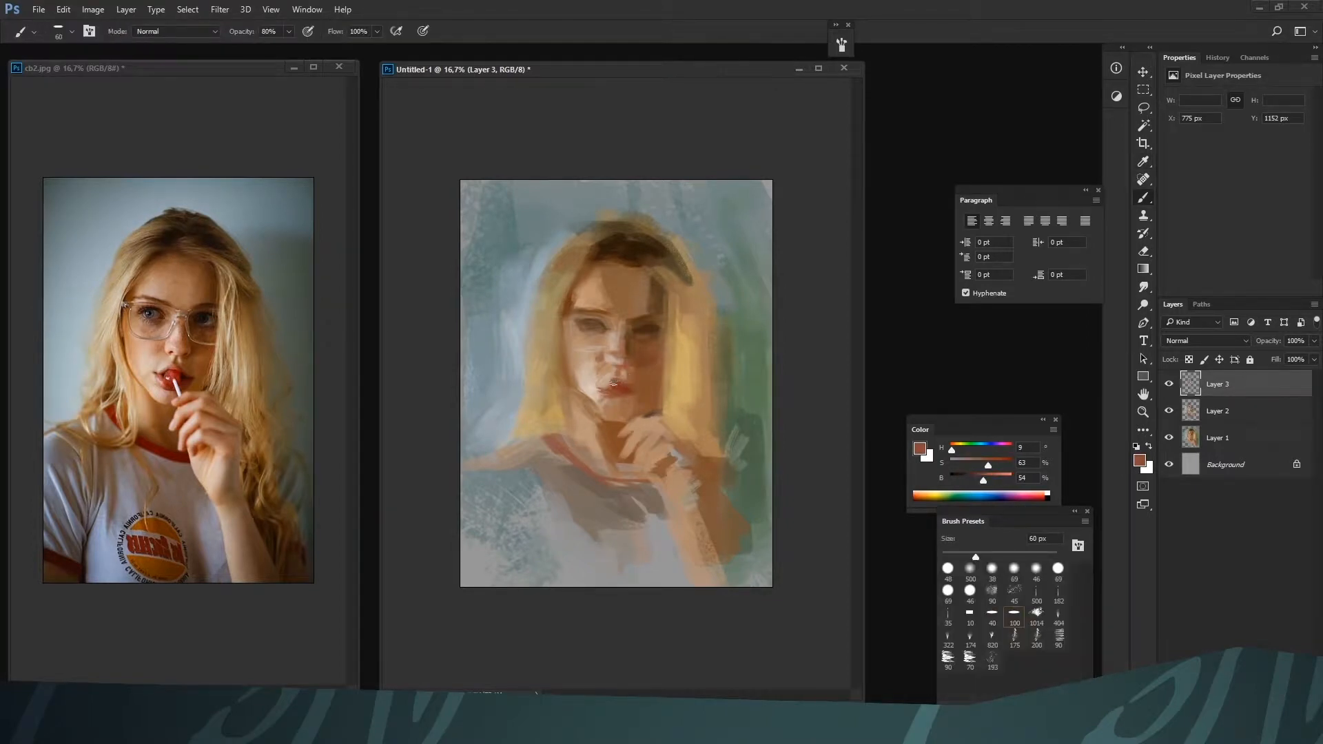
alt+click(624, 392)
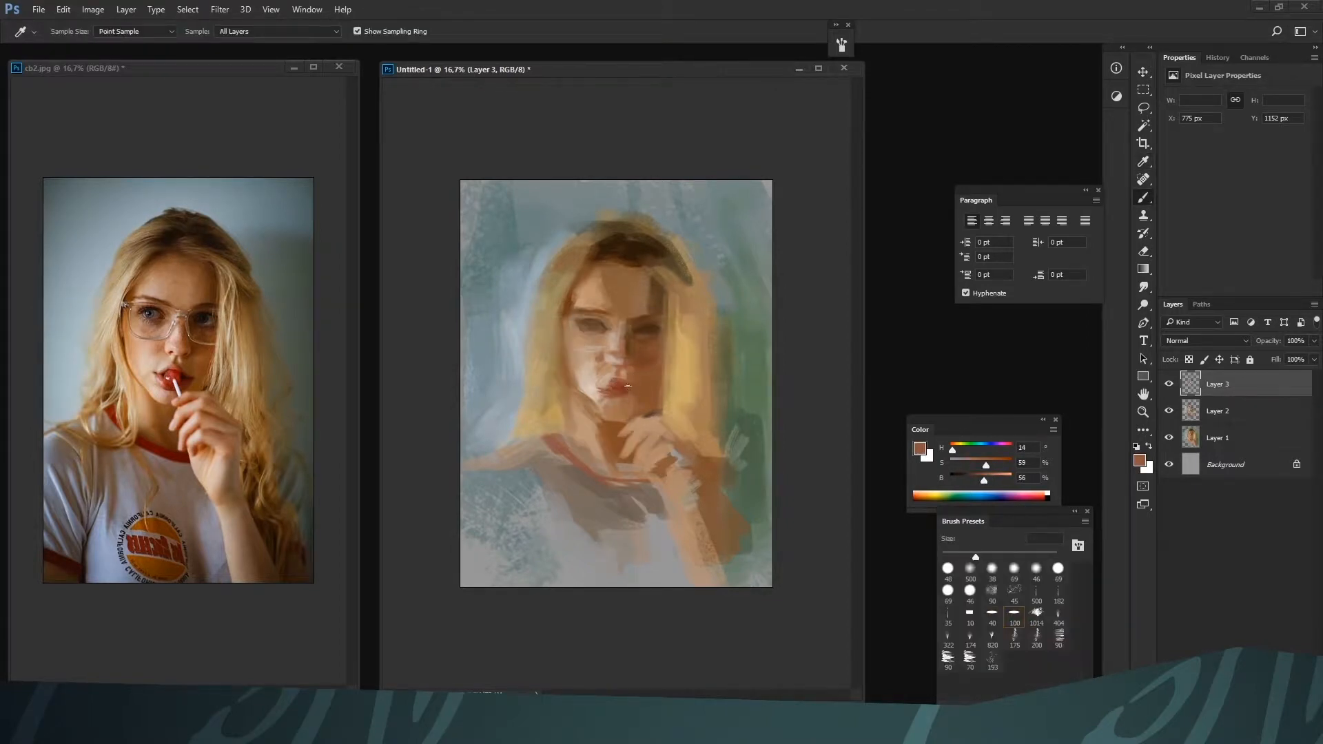
alt+click(610, 399)
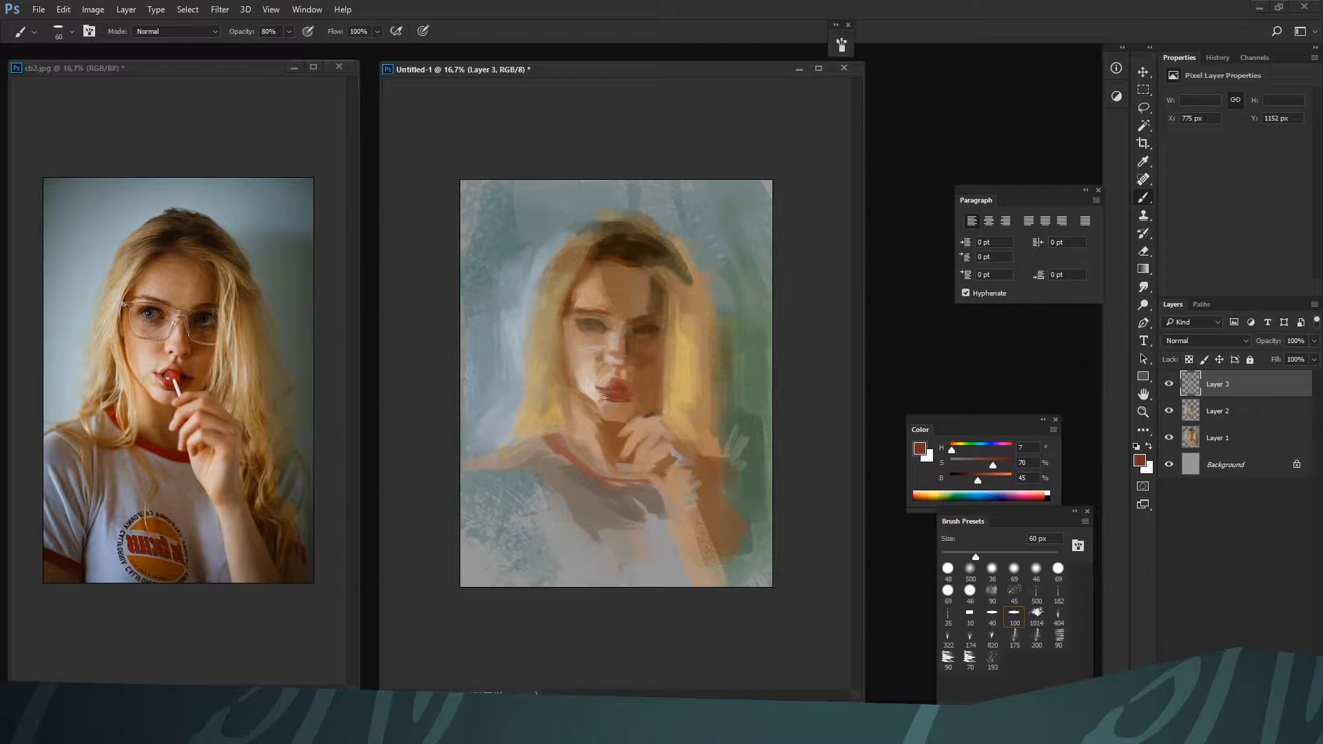
Redden the lips with H 9, S 68, B 47 and darken the mouth opening with H 5, S 72, B 19 at 45 px
alt+click(601, 391)
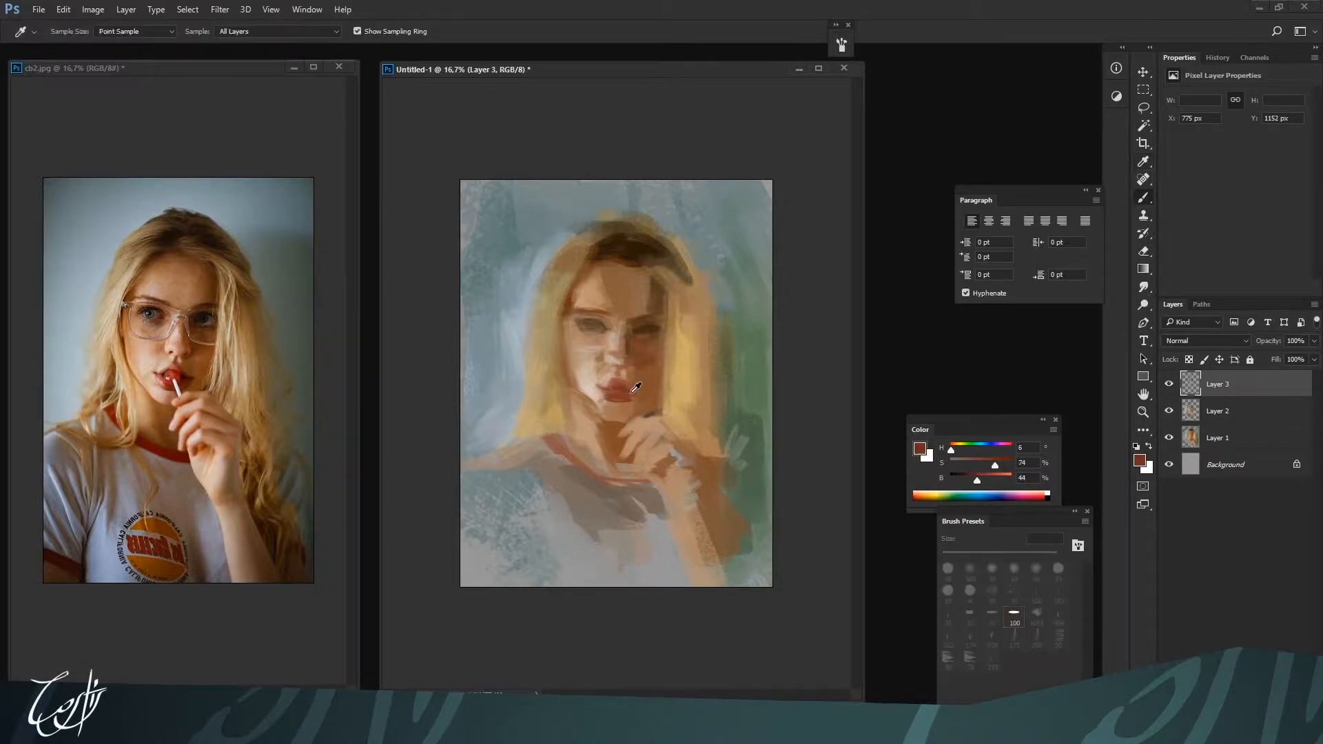
alt+click(608, 390)
alt+click(623, 396)
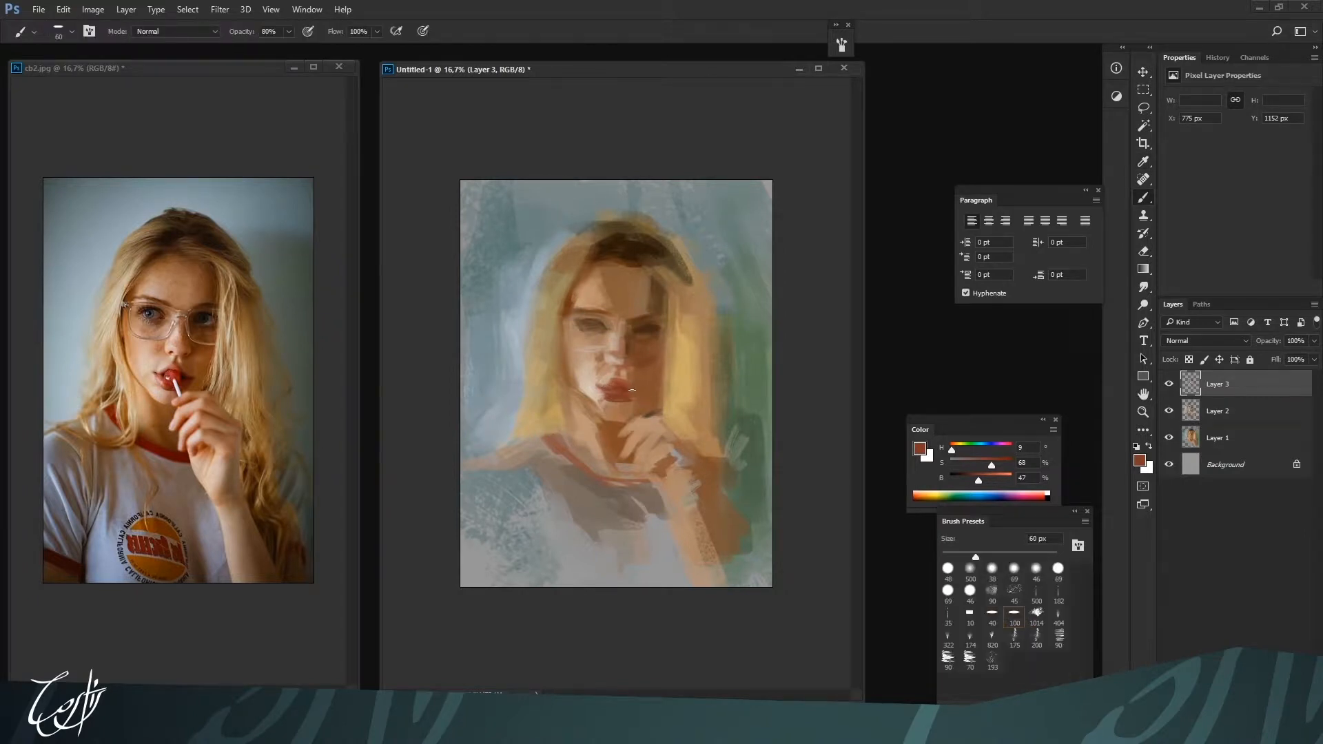
drag(978, 480, 962, 480)
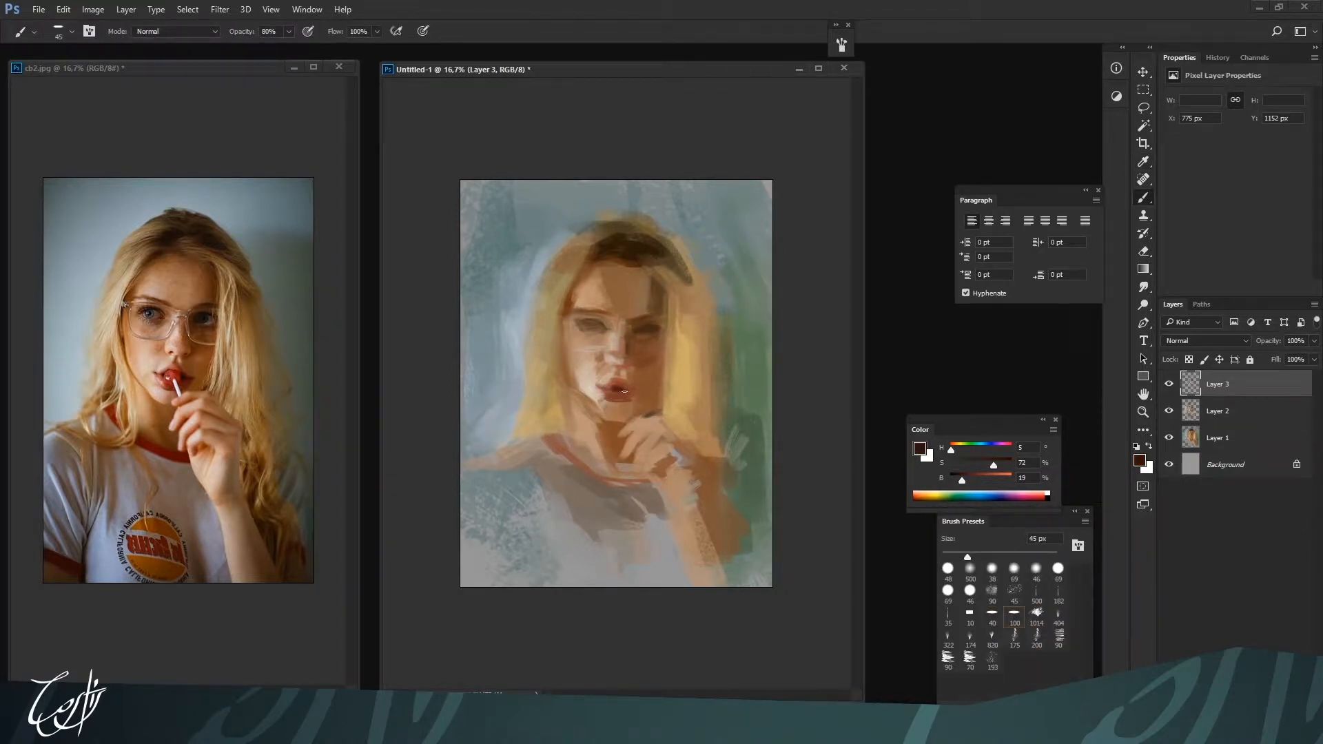
key(bracketleft)
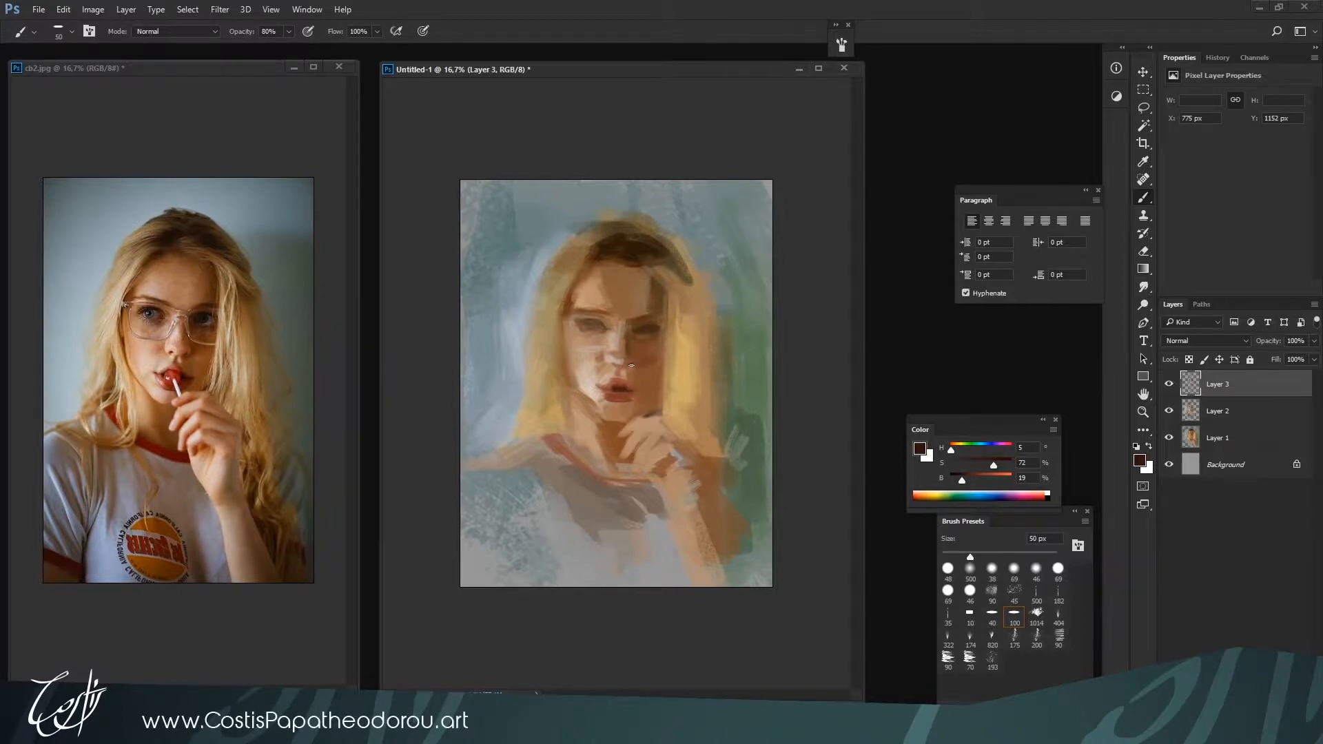
Warm the shadow side of the nose with H 19, S 72, B 48 and red H 0 at 80 to 90 px
alt+click(627, 353)
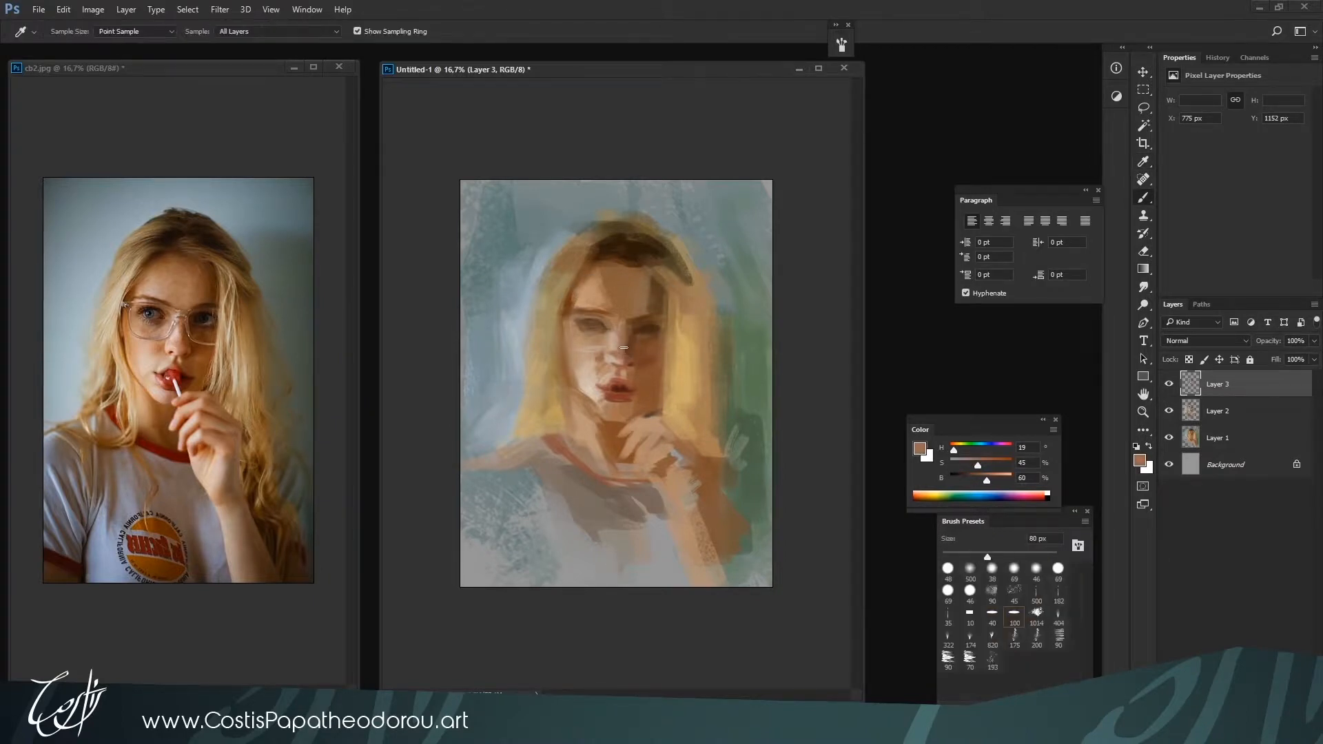
alt+click(613, 333)
key(bracketleft)
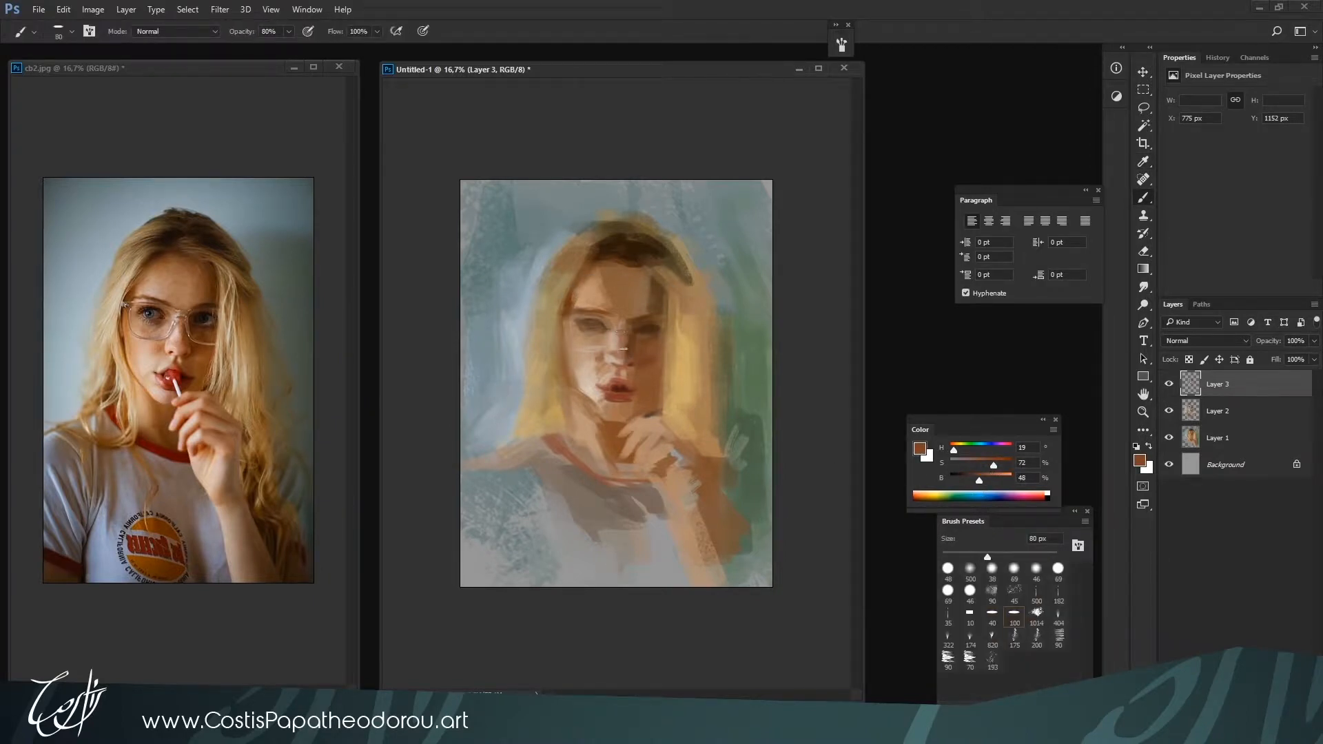
drag(953, 449, 950, 450)
key(bracketright)
key(bracketright)
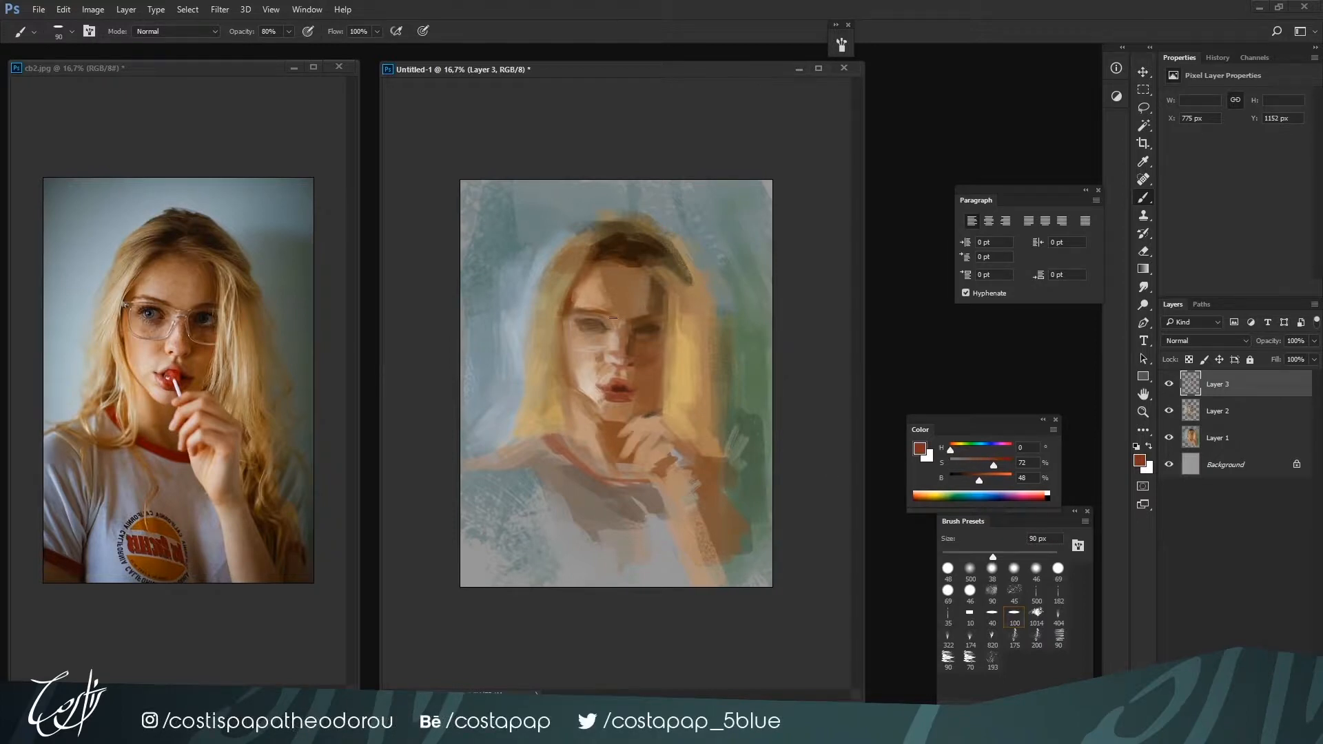
key(bracketleft)
key(bracketleft)
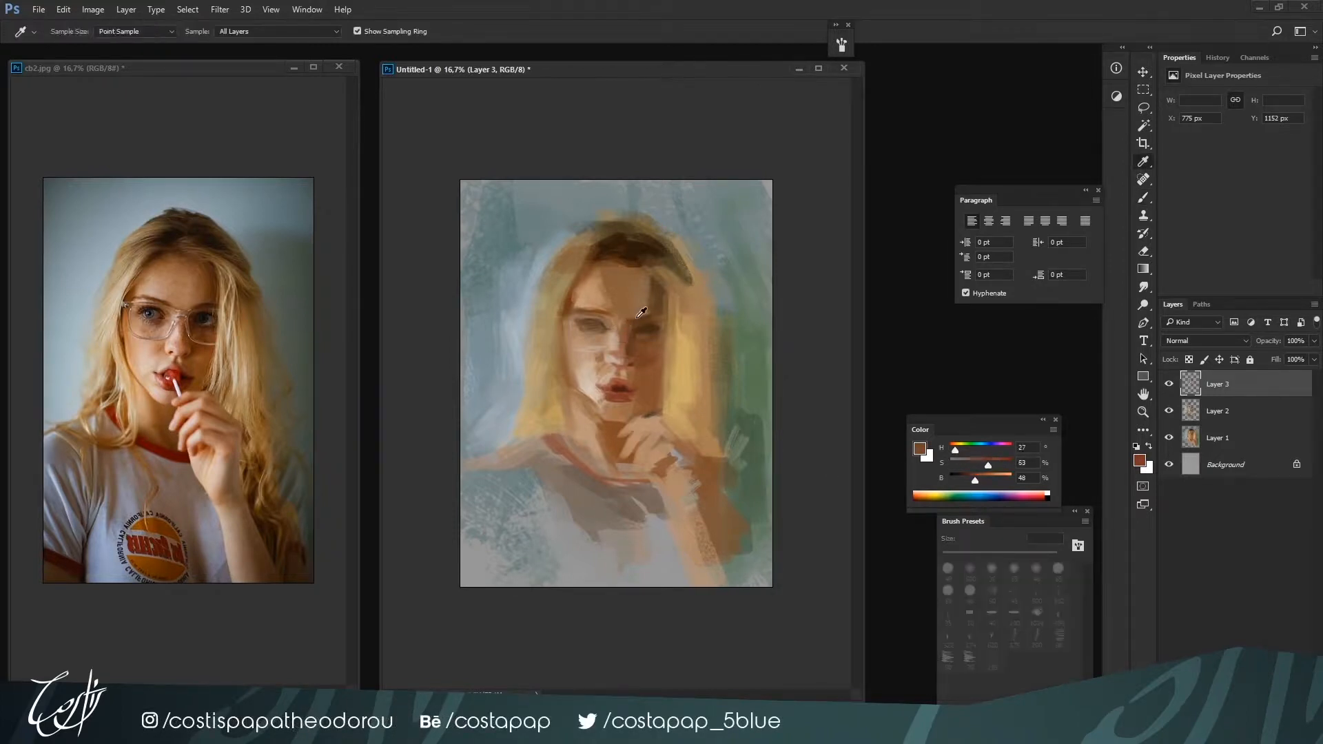
Shape the eye on the shadowed side of the face with H 27, S 41, B 55 and dark brown H 27, S 70, B 26
alt+click(647, 320)
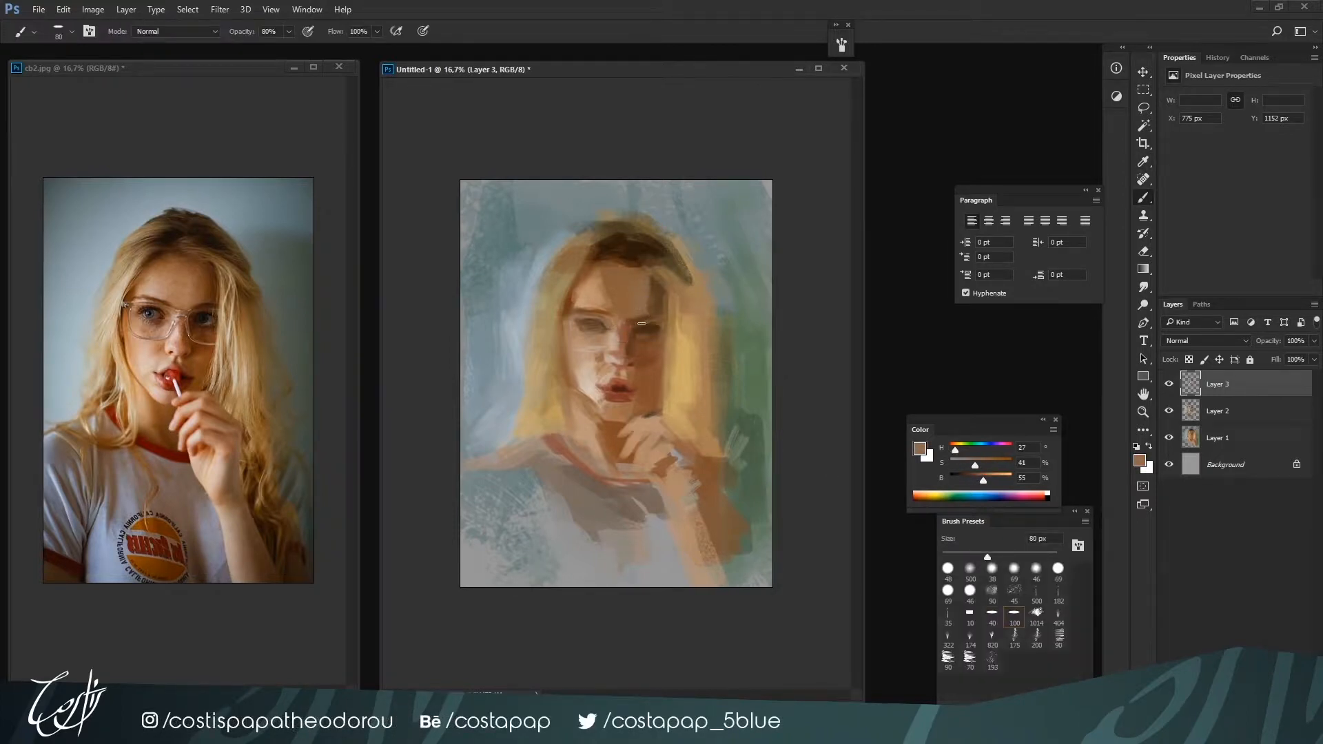
alt+click(638, 319)
alt+click(642, 329)
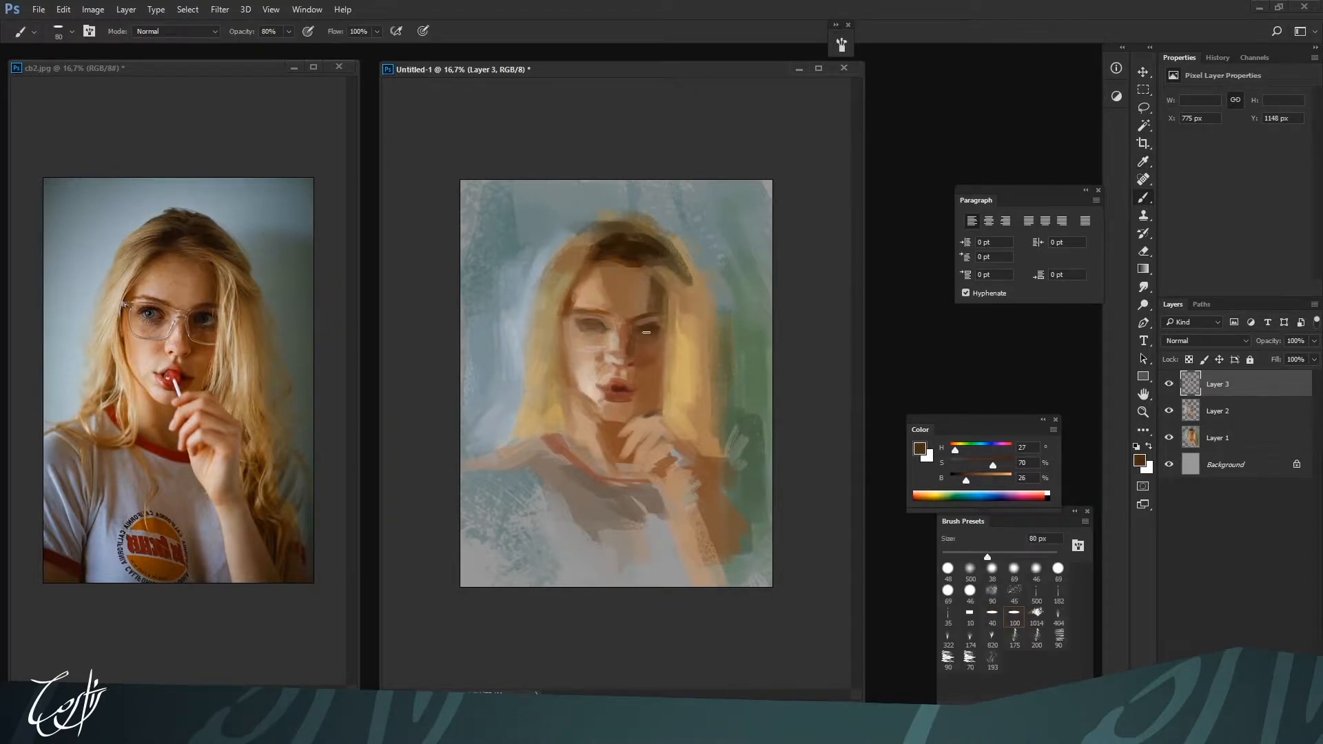
alt+click(649, 322)
alt+click(641, 321)
Refine the eye on the lit side and its lower lid with H 26, S 53, B 36 and H 24, S 38, B 60
drag(655, 340, 609, 326)
alt+click(591, 319)
alt+click(578, 336)
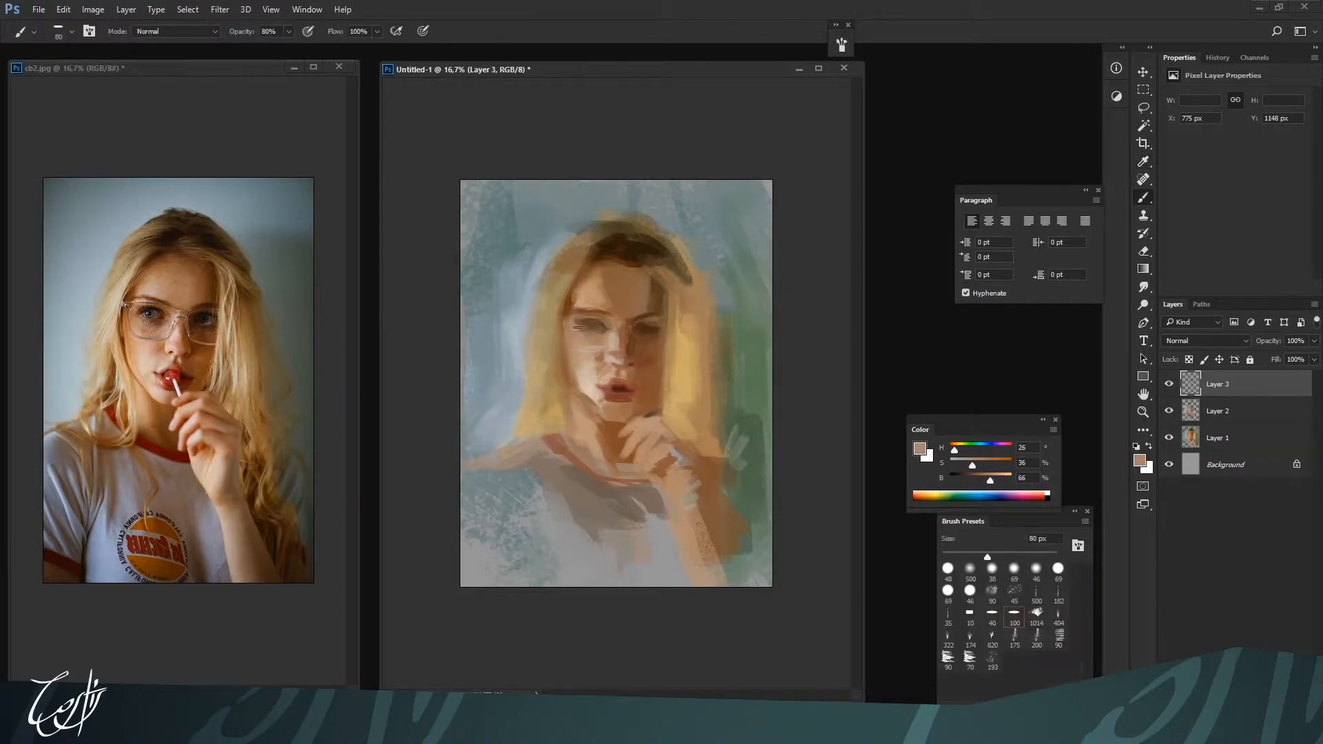
alt+click(584, 337)
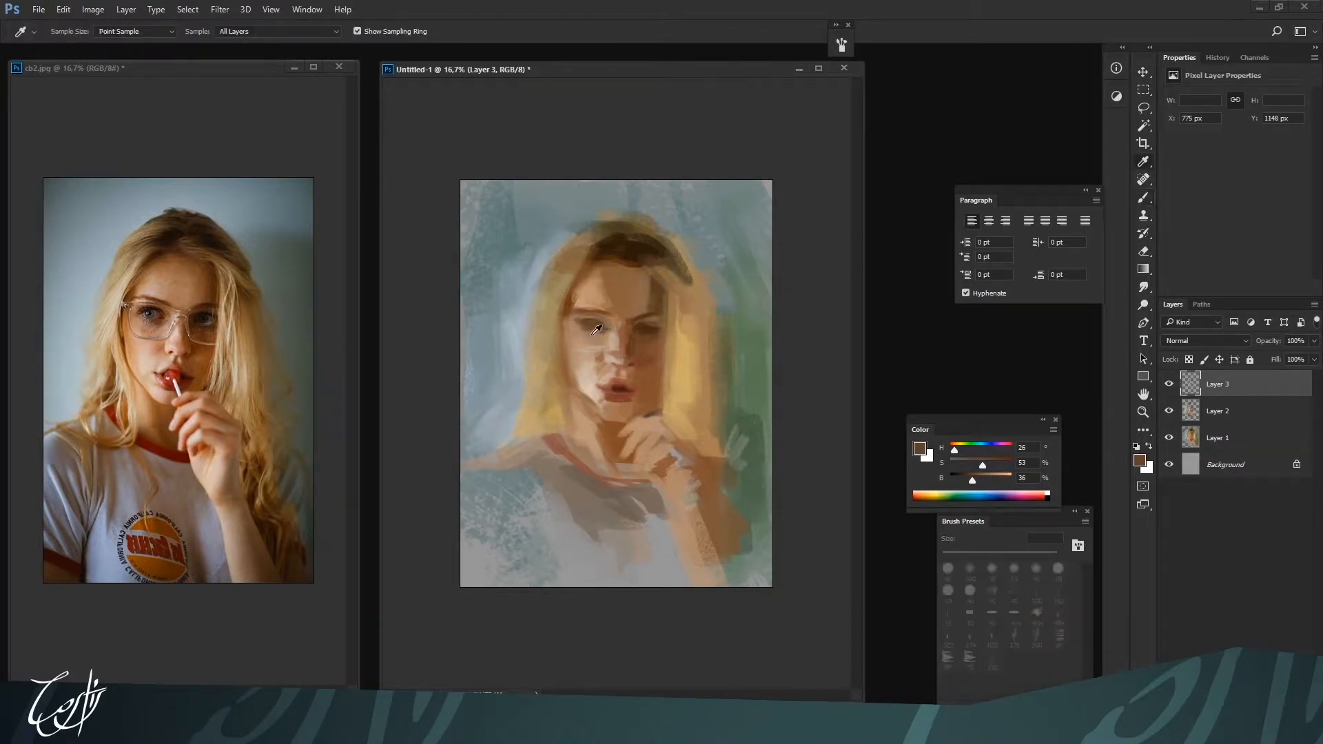
alt+click(588, 335)
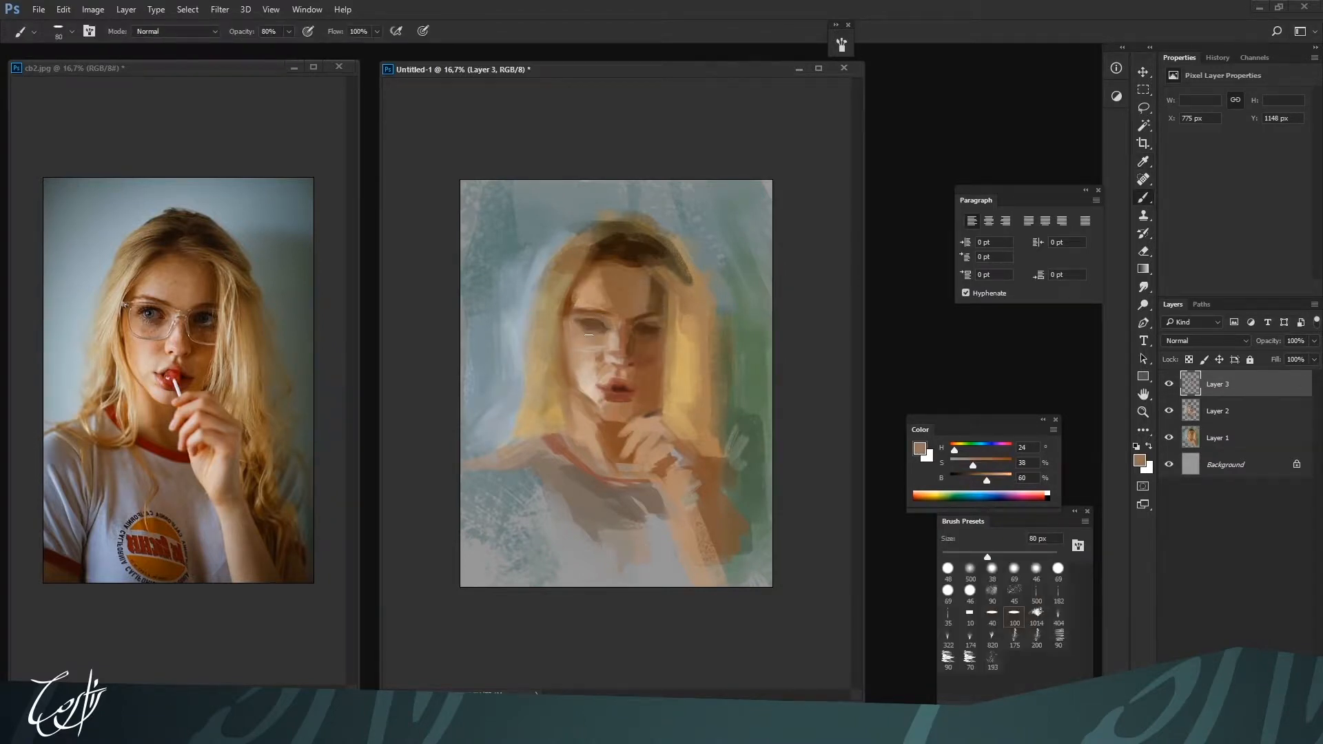
alt+click(645, 327)
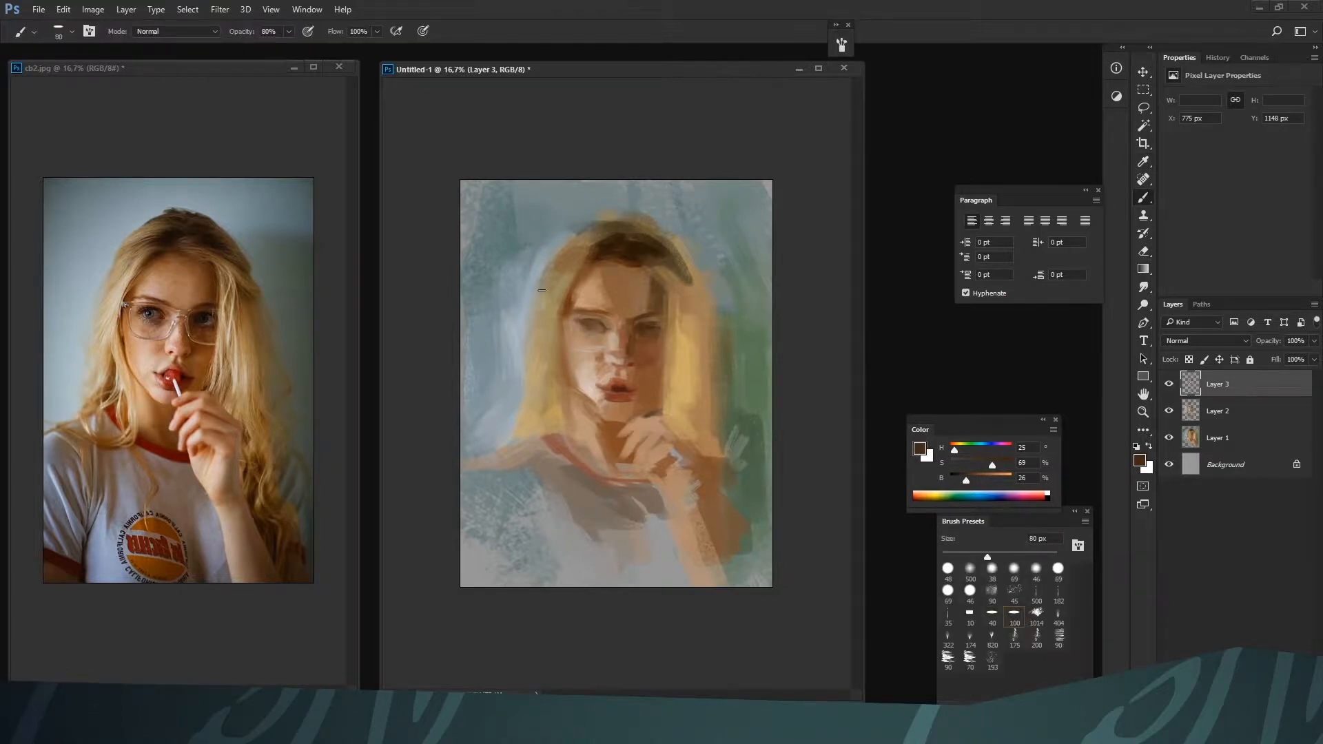
Tone the shadowed side of the forehead with warm brown H 24, S 69, B 47 at 125 px
alt+click(565, 288)
key(bracketright)
key(bracketright)
key(bracketright)
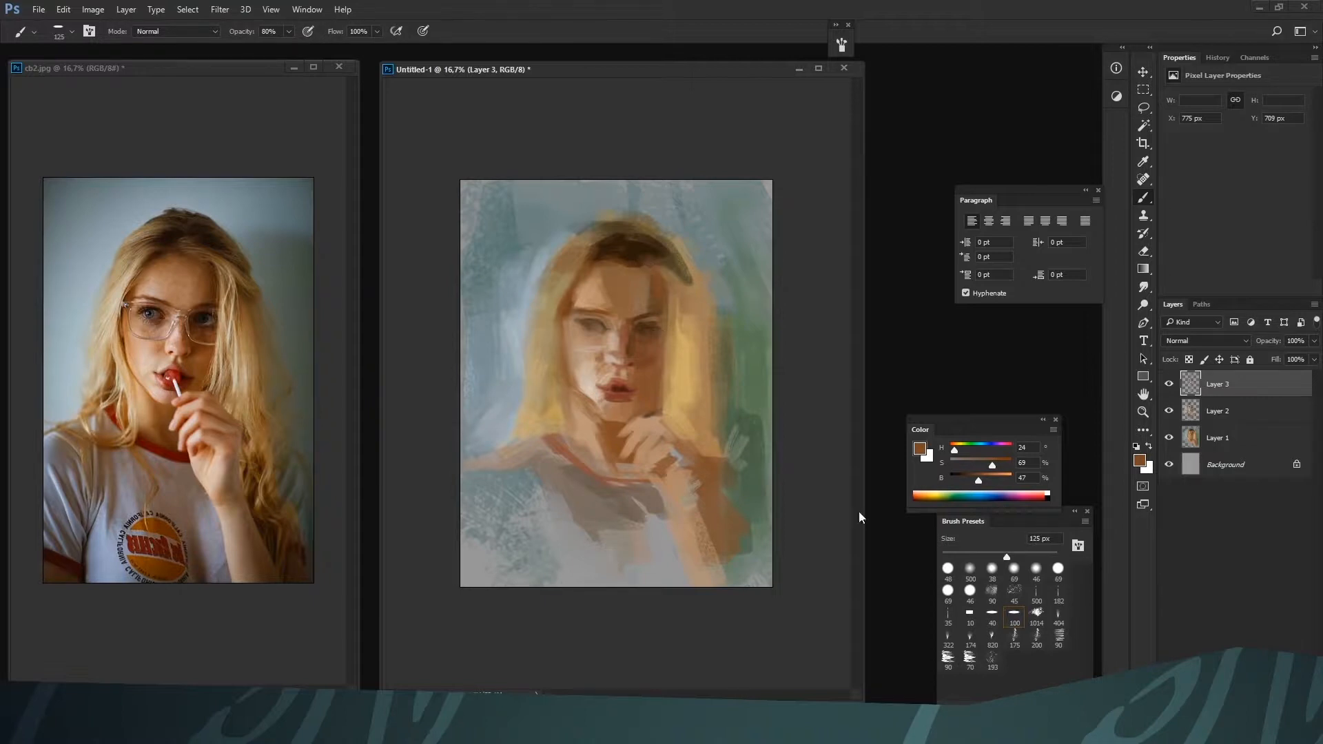
Deepen the hairline along the forehead and shadowed temple with H 24, S 92, B 31 at 90 to 125 px
drag(977, 483, 969, 481)
key(bracketleft)
key(bracketleft)
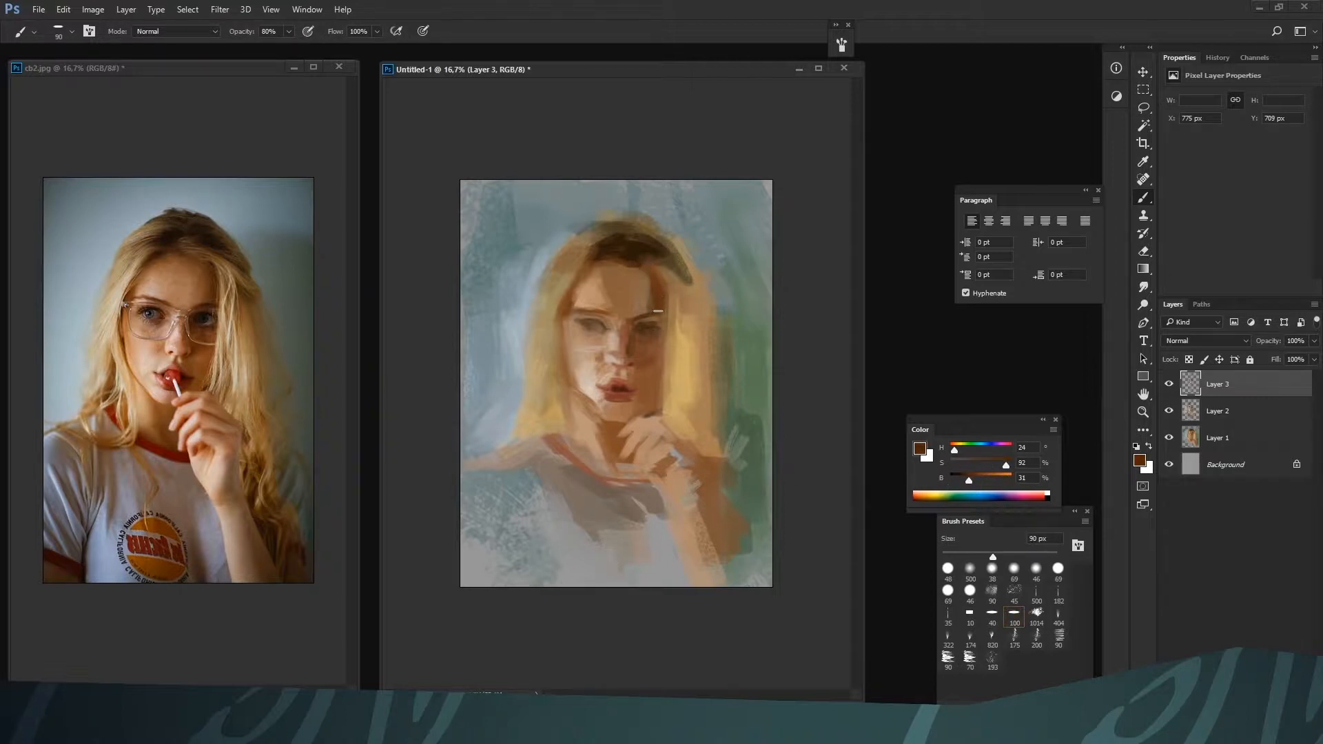
alt+click(644, 301)
key(bracketright)
key(bracketright)
drag(623, 267, 637, 264)
key(bracketright)
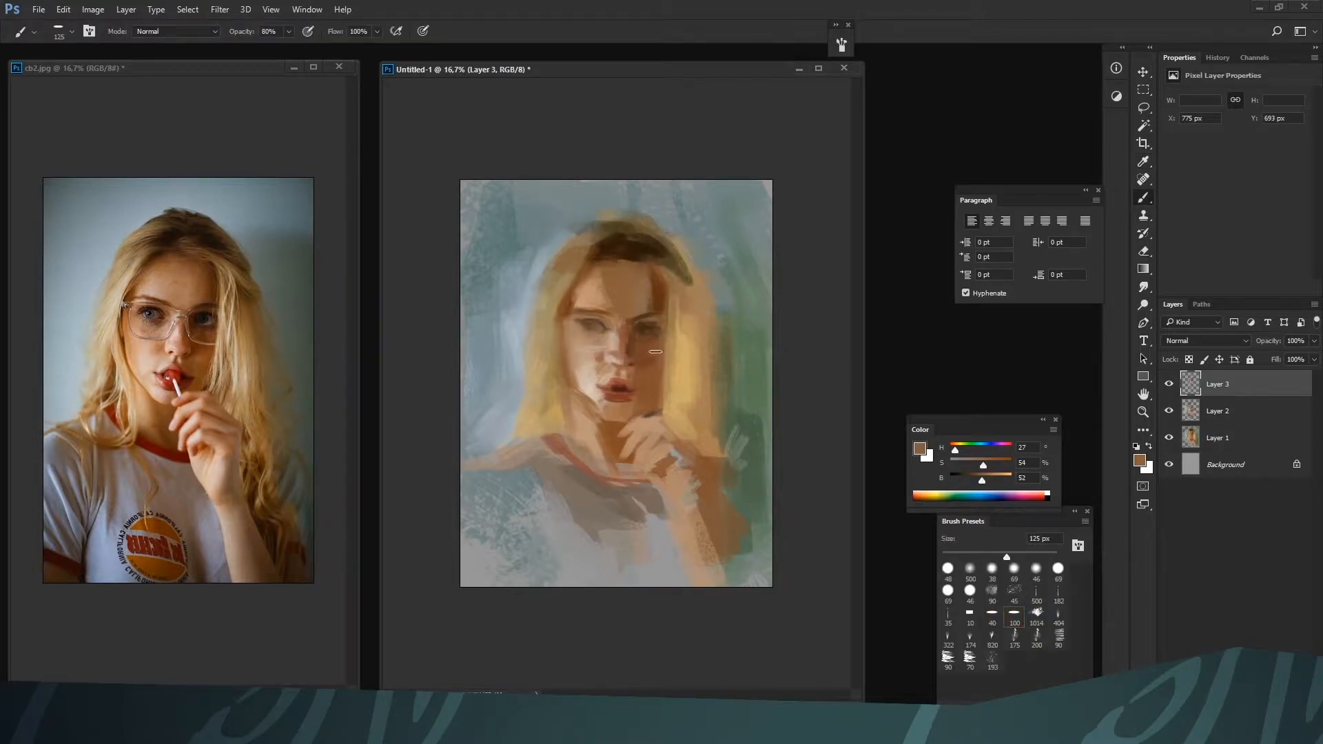
Model the chin and the skin below the lips at 90 px, adding a pale highlight with H 28, S 16, B 85
key(bracketleft)
key(bracketleft)
alt+click(606, 398)
alt+click(610, 427)
alt+click(600, 407)
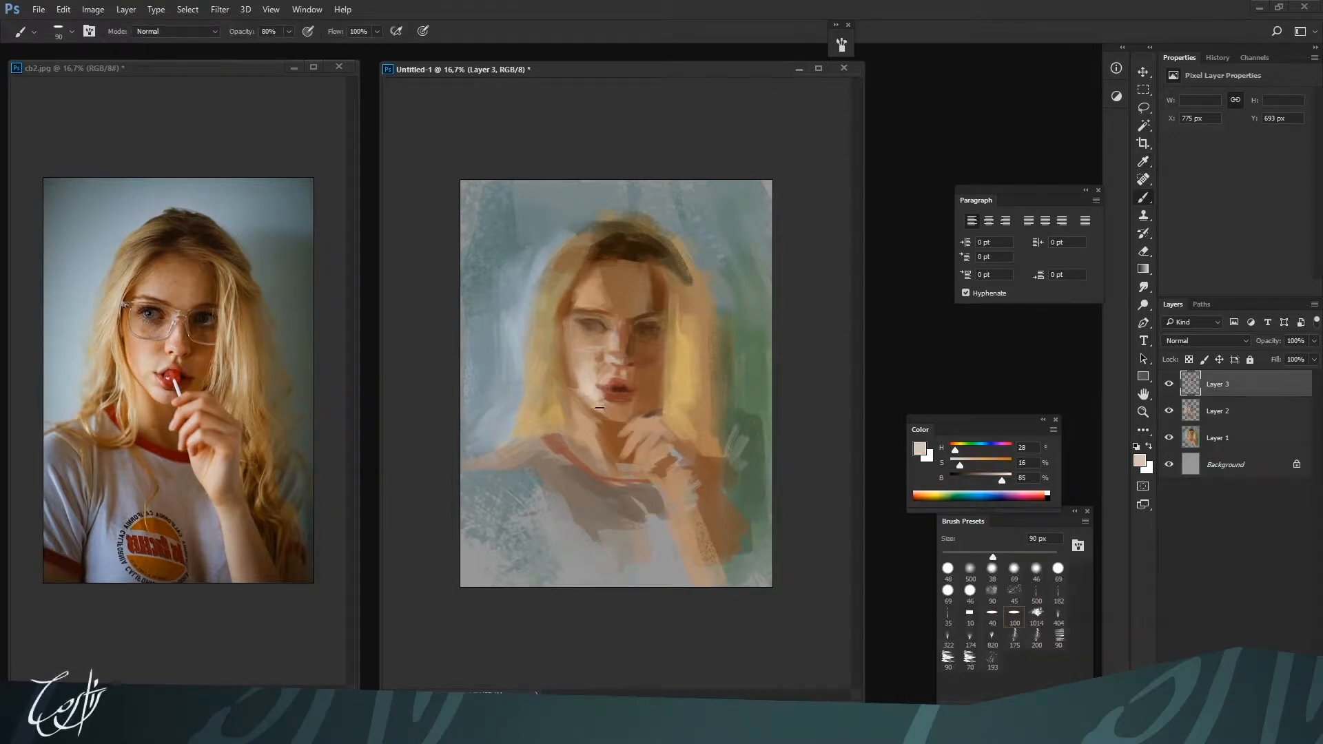
drag(599, 408, 609, 413)
alt+click(626, 417)
Switch to the 10 brush preset and paint the lollipop between the lips with H 5, S 100, using B 20 at 40 px and B 55 at 60 px
alt+click(618, 388)
mouse_move(980, 479)
mouse_down()
mouse_move(965, 455)
mouse_move(1012, 465)
mouse_move(962, 481)
mouse_up()
click(979, 479)
click(1013, 615)
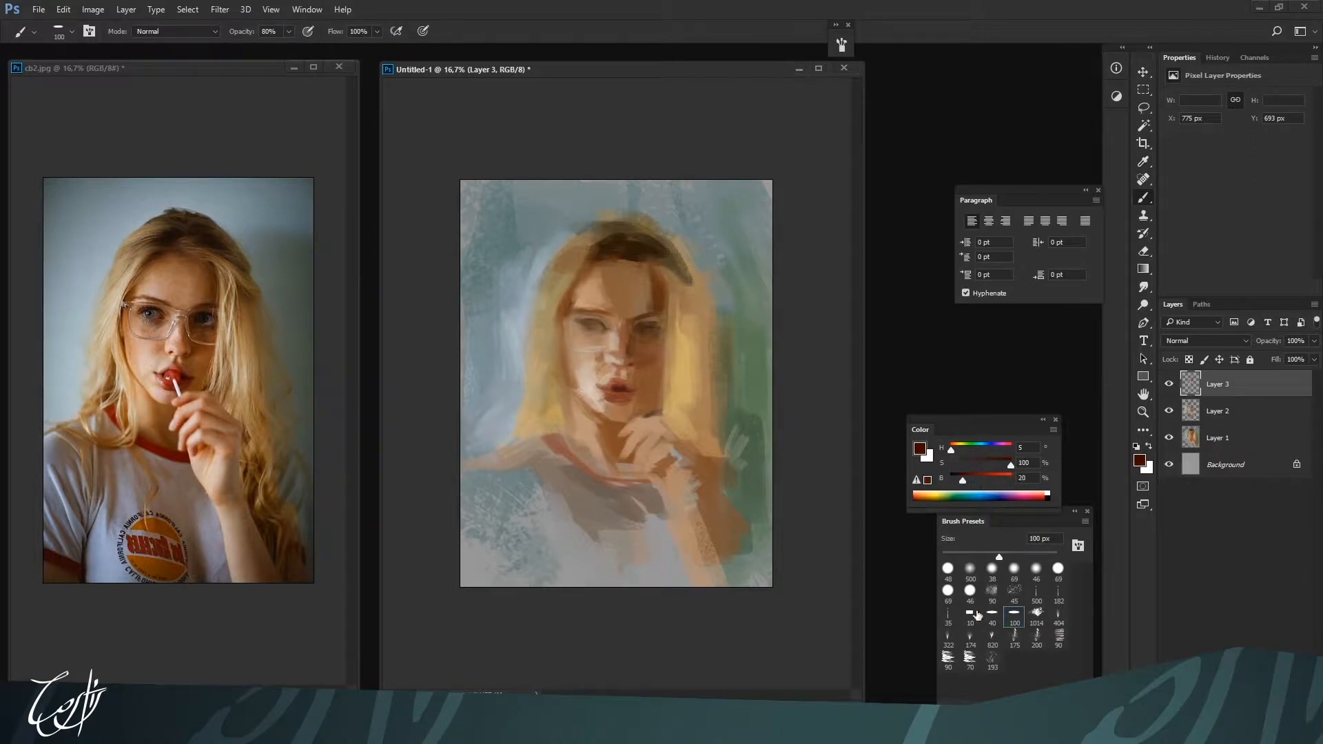
click(970, 615)
key(bracketright)
key(bracketright)
key(bracketright)
key(bracketright)
key(bracketright)
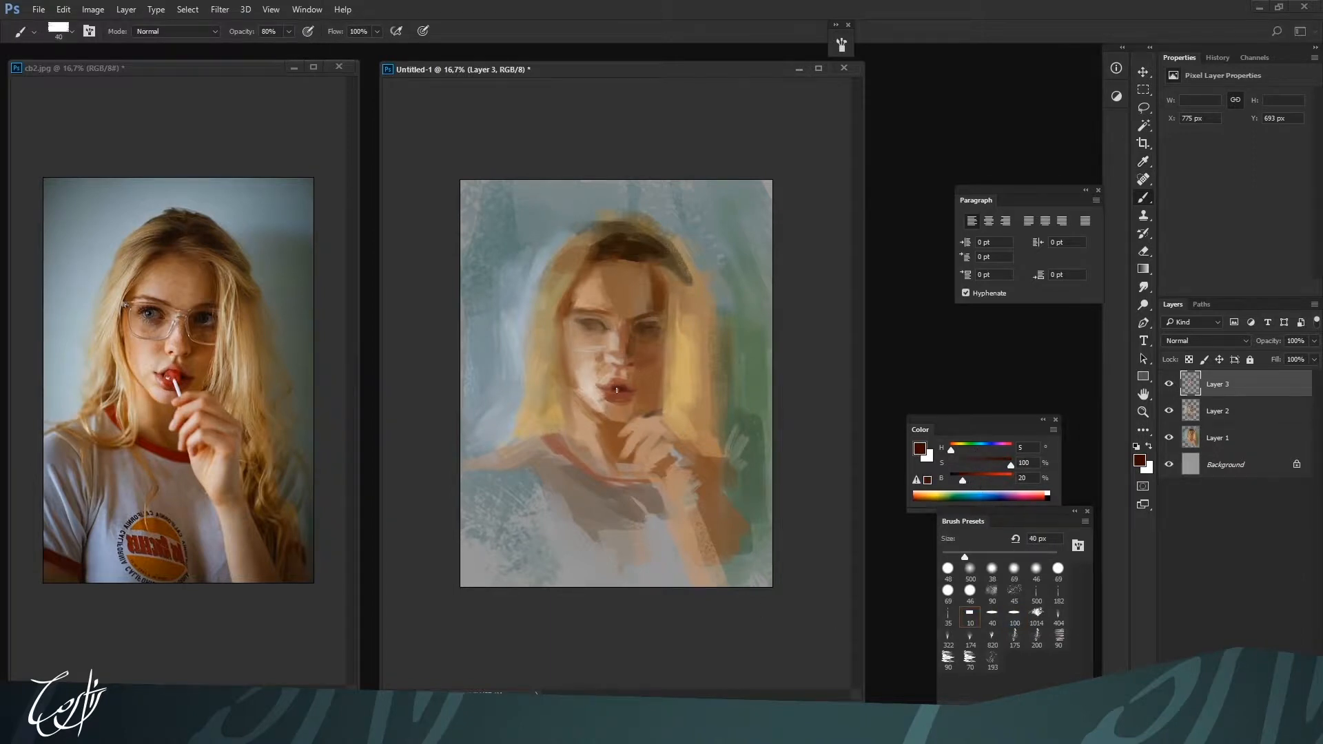
key(bracketright)
drag(963, 480, 983, 482)
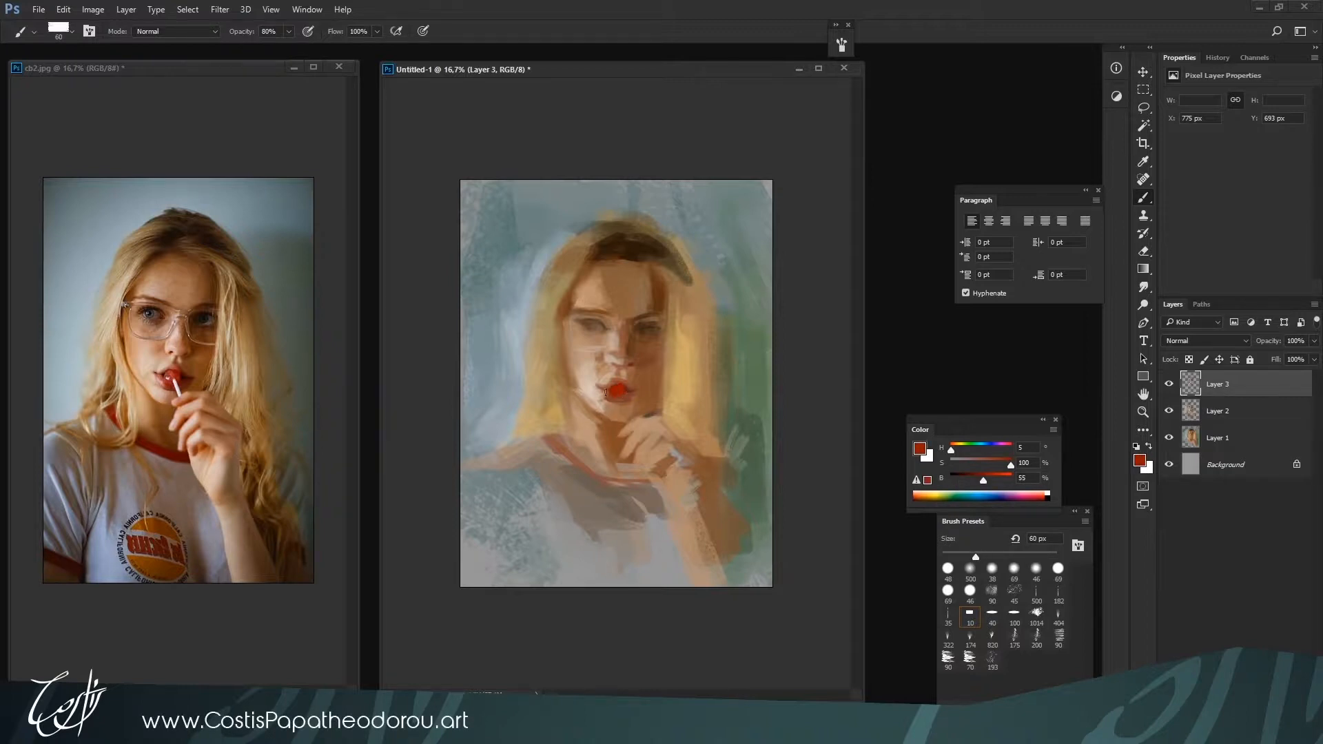
Clean up the skin around the mouth with H 27, S 25, B 75 and H 18, S 46, B 63 at about 40 px
key(bracketleft)
alt+click(611, 380)
alt+click(603, 372)
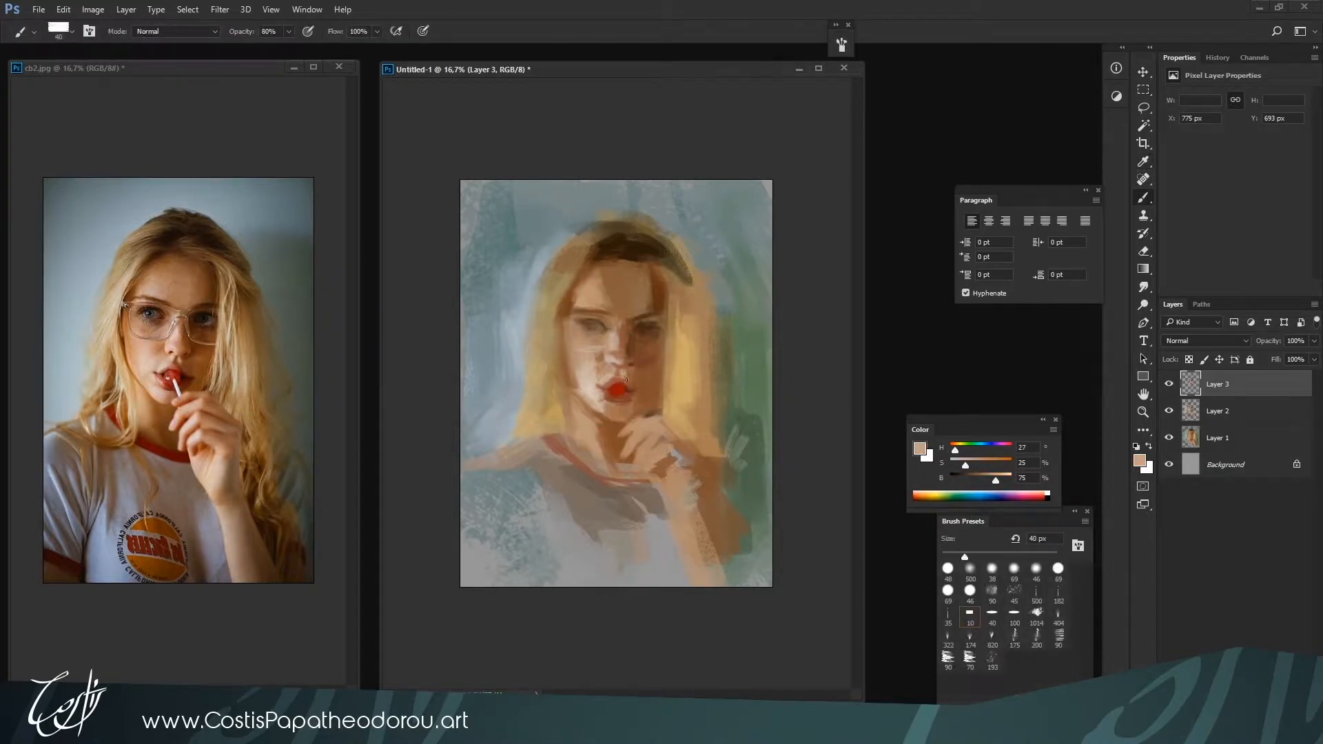
alt+click(602, 403)
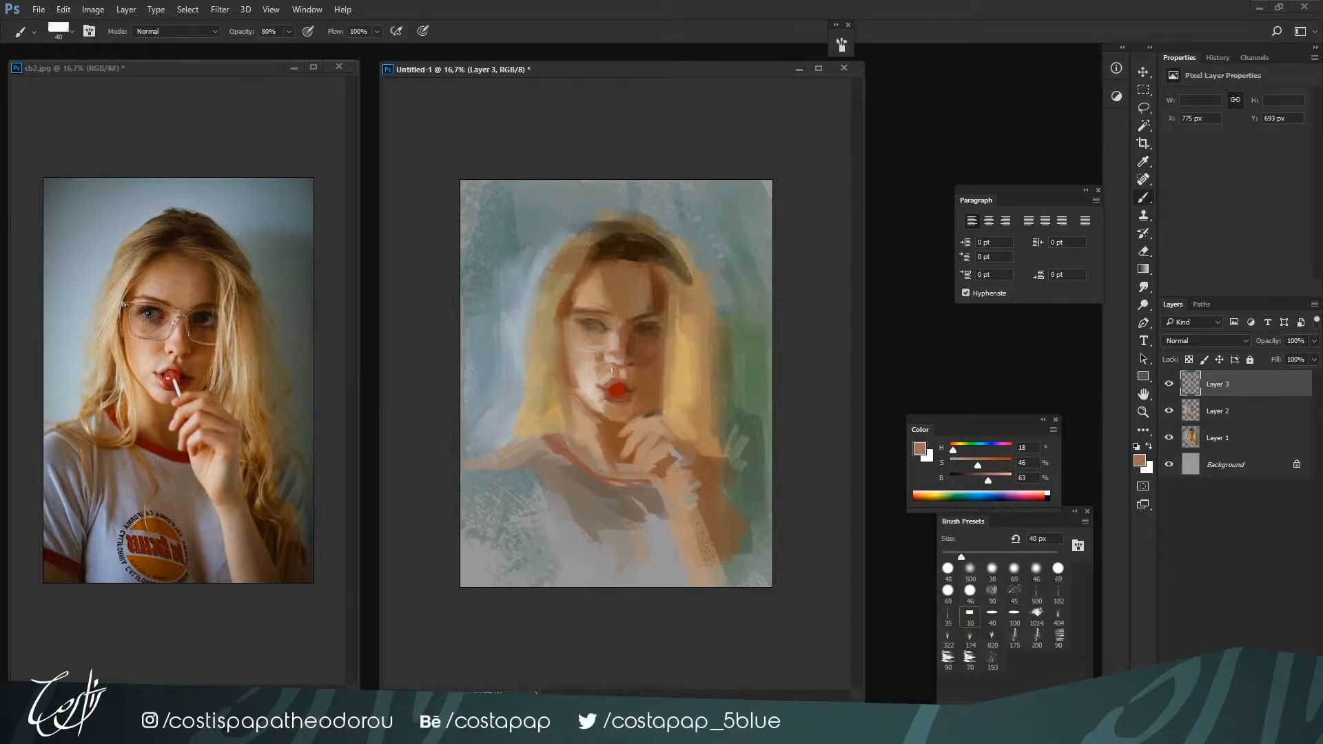
key(bracketleft)
alt+click(603, 407)
Define the nostrils with dark brown H 25, S 100, B 26 at 30 px and lighten the nose tip with H 26, S 19, B 75
key(ctrl+plus)
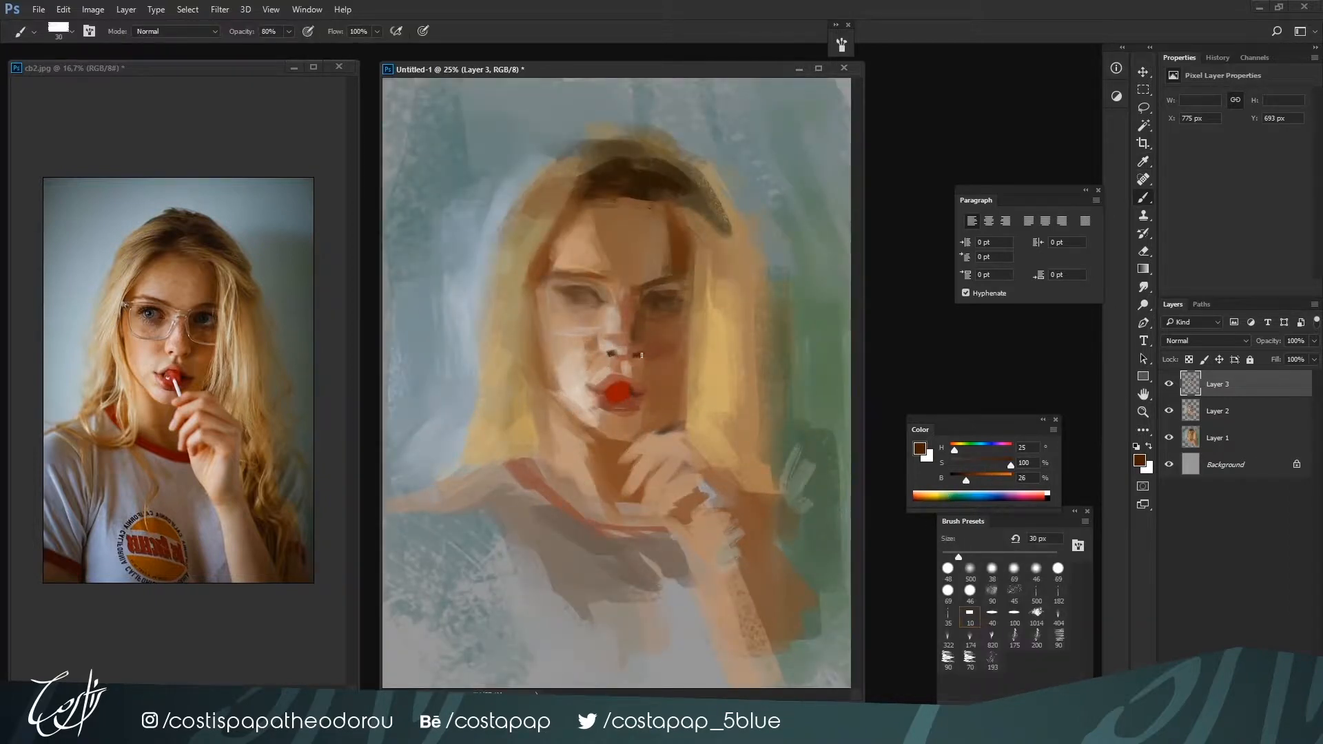
alt+click(628, 345)
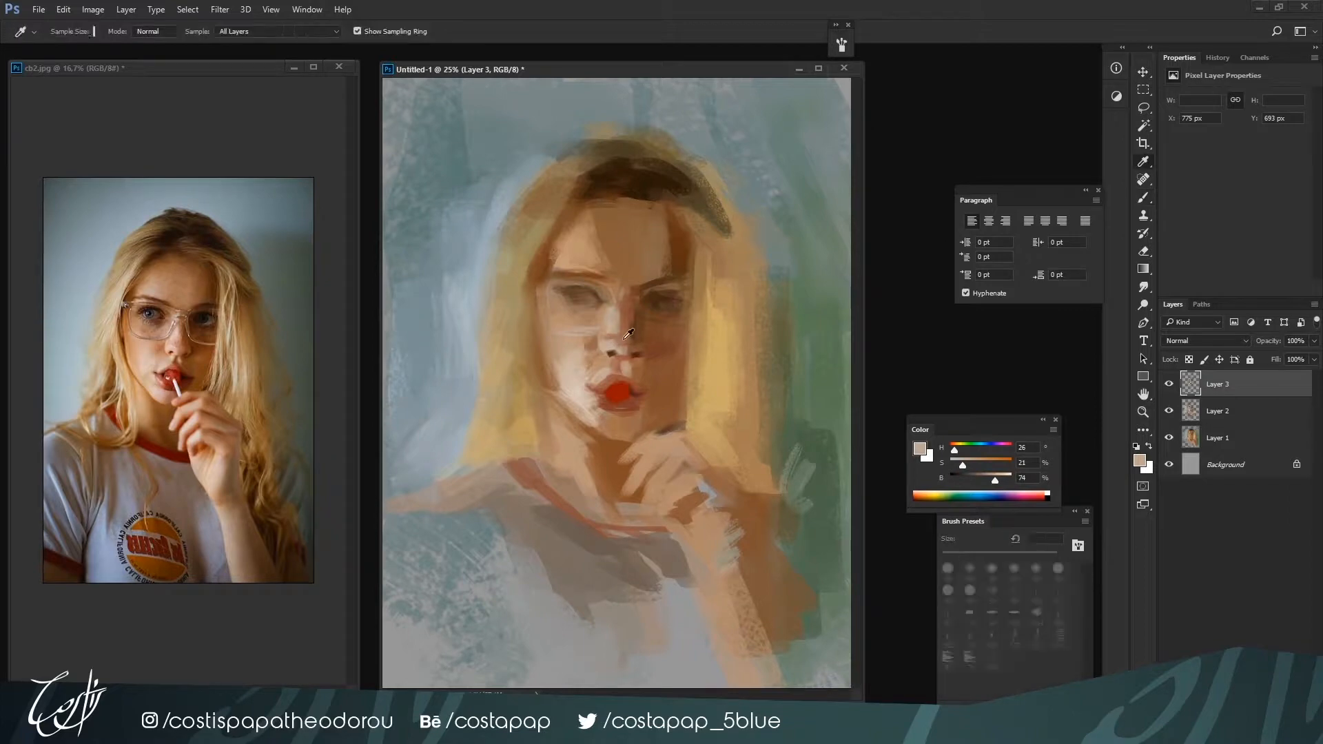
alt+click(621, 335)
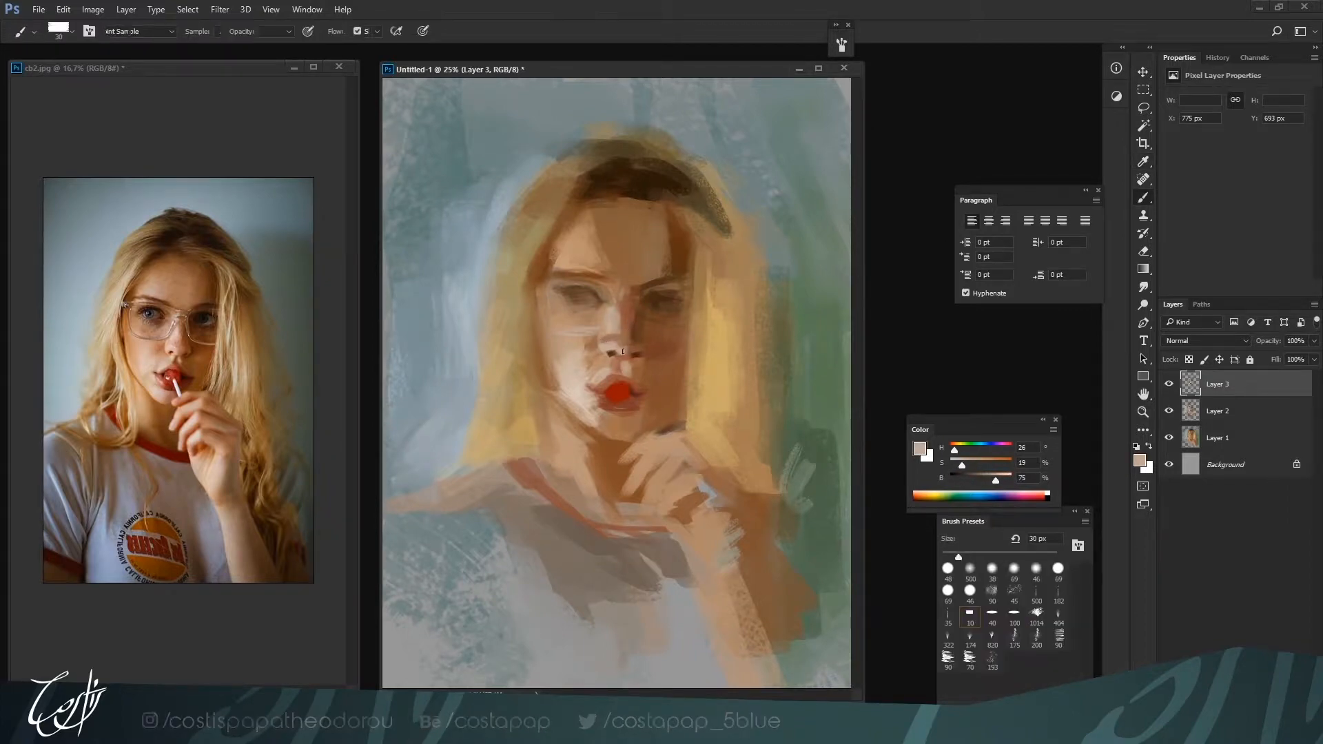
alt+click(626, 356)
alt+click(614, 356)
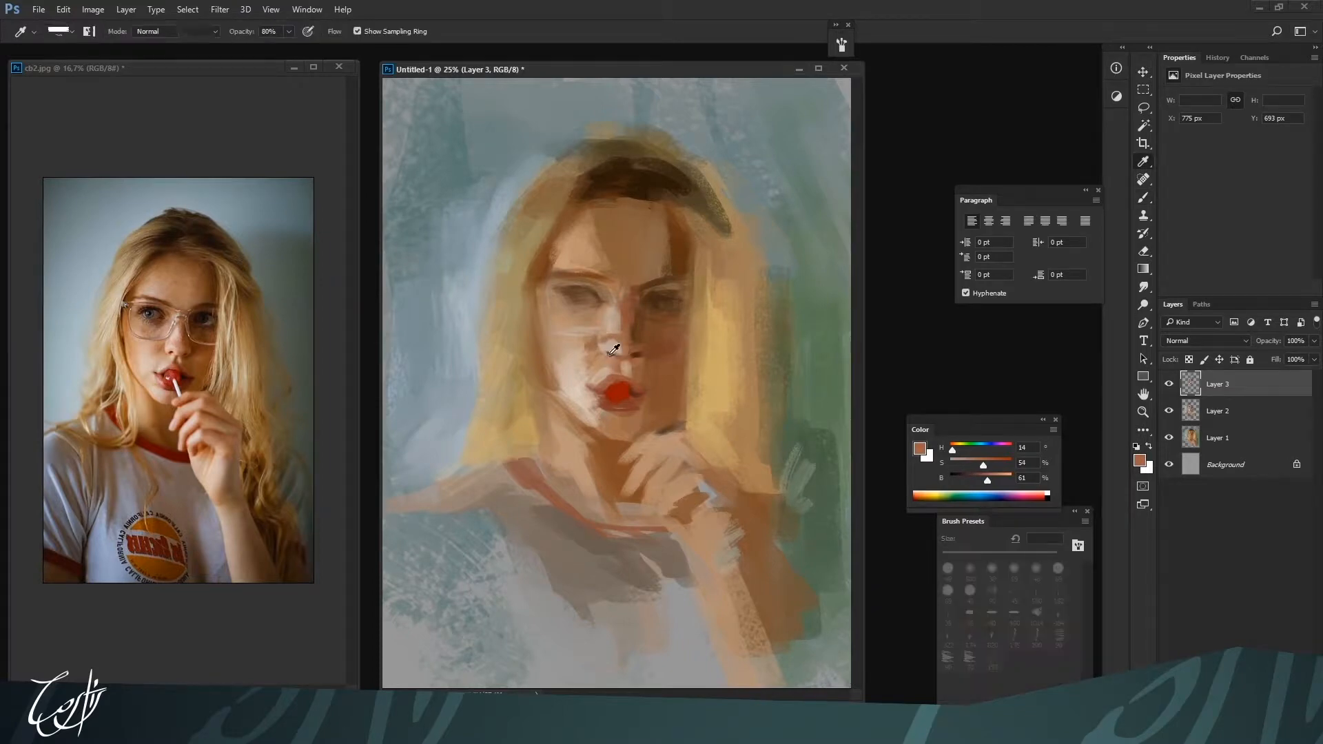
Refine the nose base and upper lip area with H 14, S 53, B 61 and light skin H 30, S 21, B 75
alt+click(625, 353)
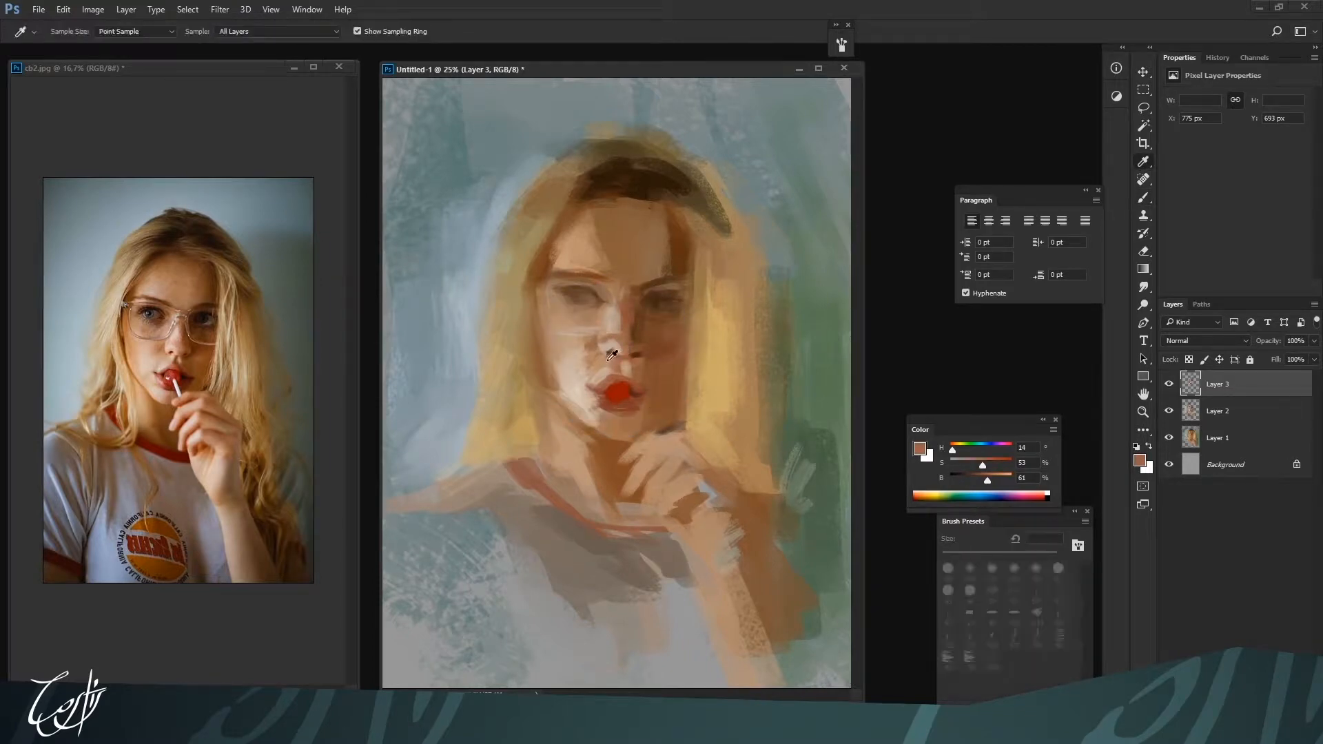
alt+click(602, 363)
alt+click(590, 383)
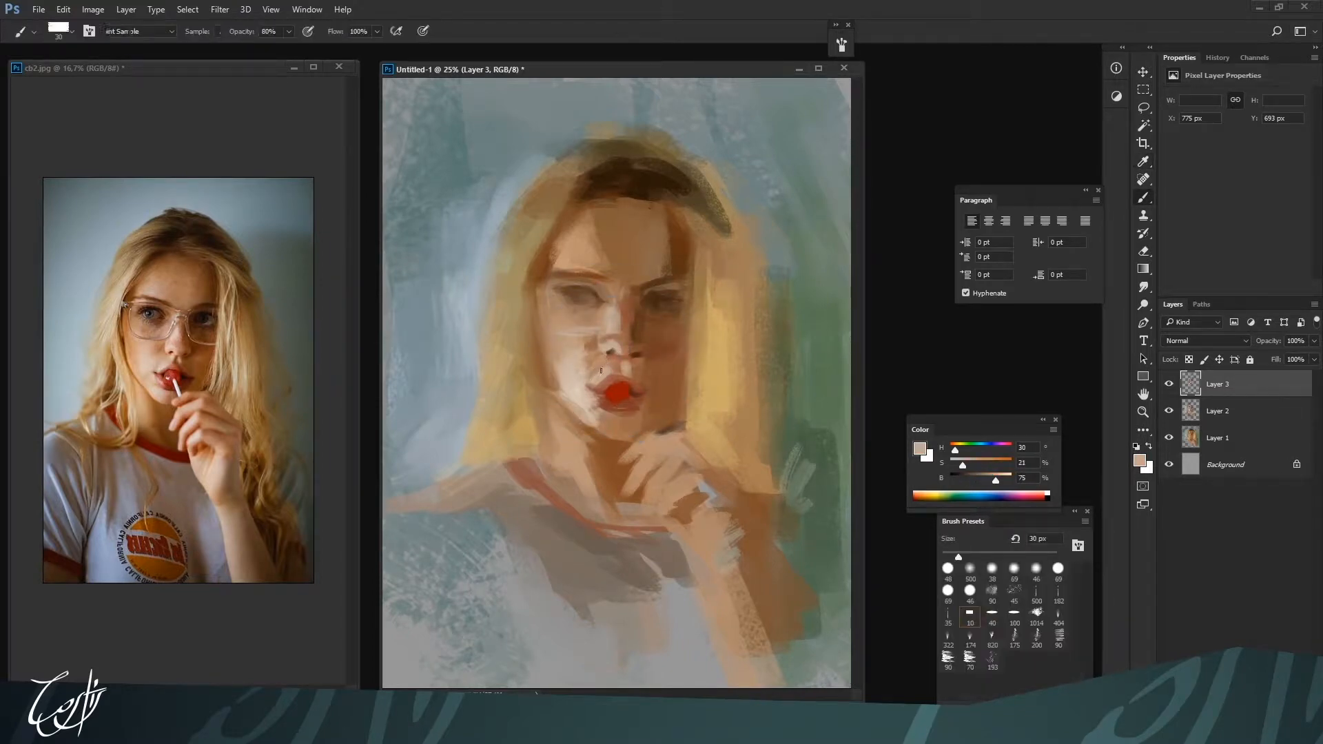
key(bracketright)
key(ctrl+minus)
alt+click(615, 379)
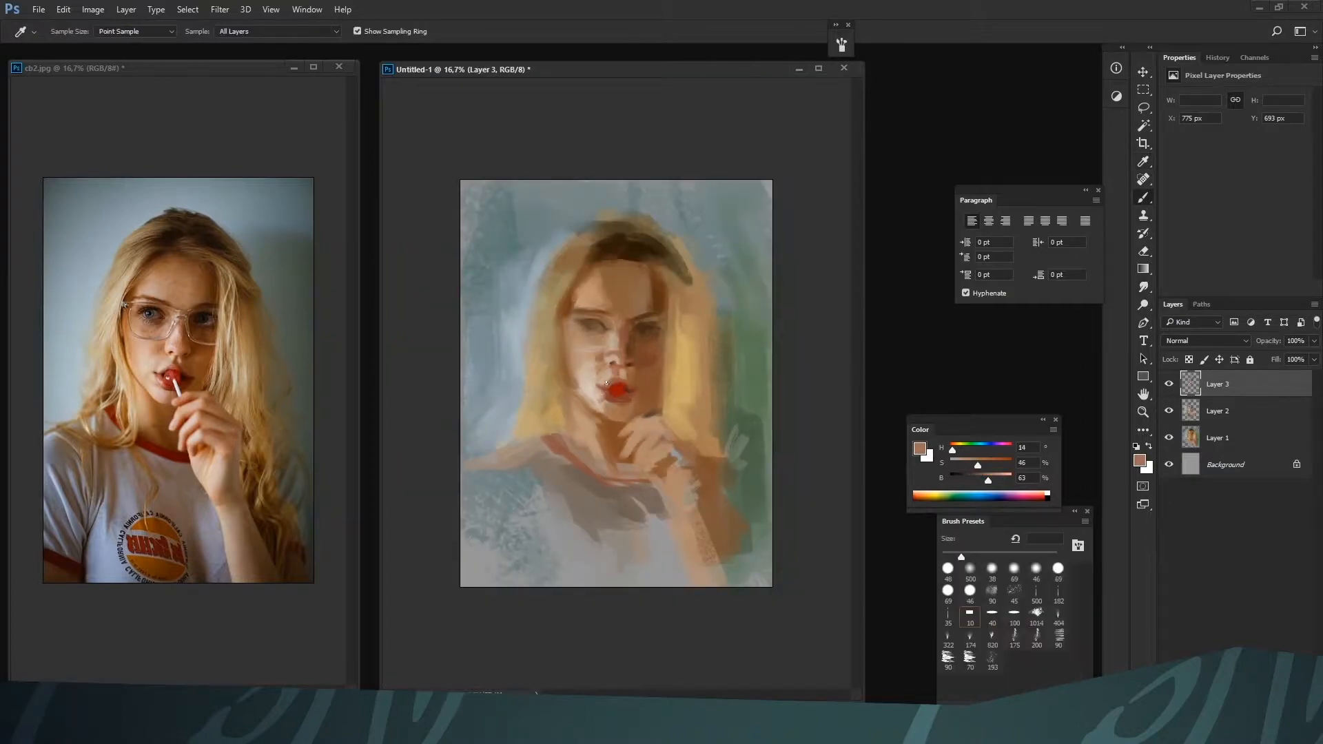
alt+click(624, 390)
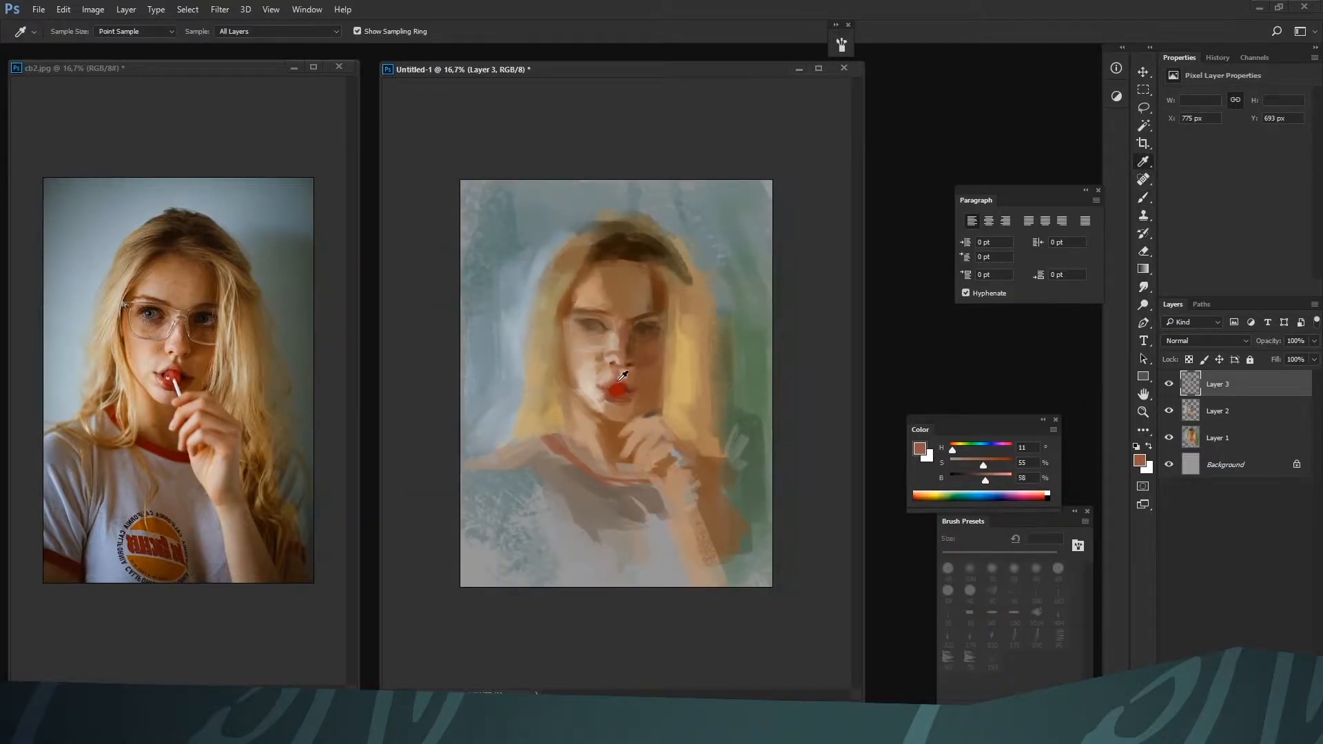
key(bracketleft)
Strengthen both eyes and the brow on the shadowed side with brown H 26, S 53, B 36 at 35 px
alt+click(593, 338)
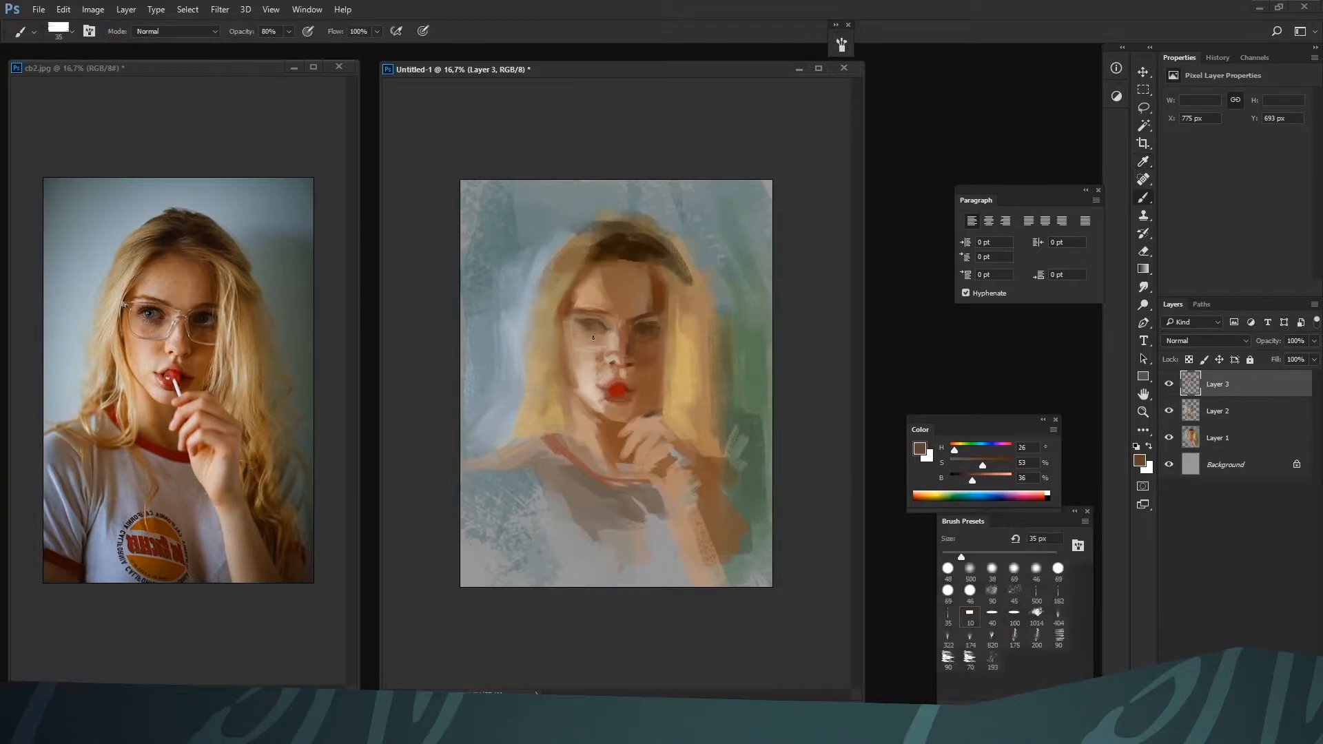
alt+click(634, 333)
alt+click(648, 334)
alt+click(654, 316)
alt+click(594, 336)
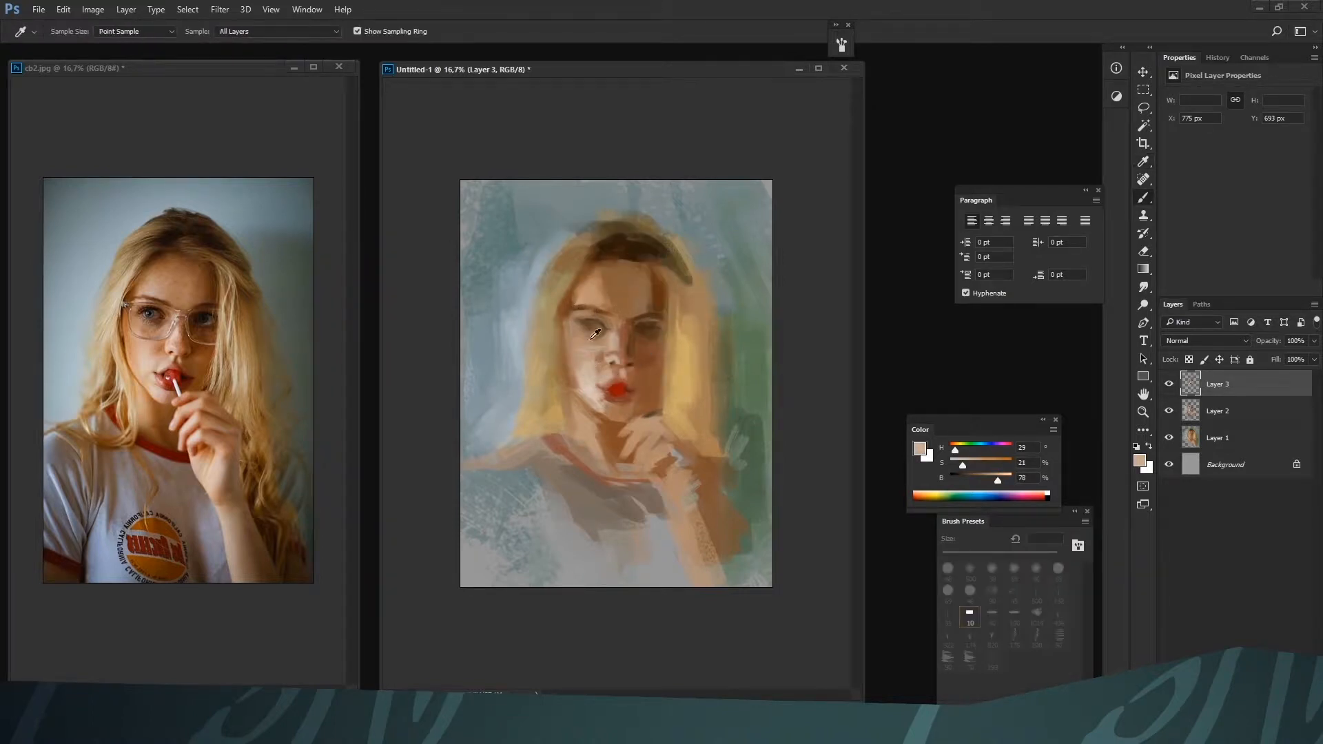
Lighten the skin around the lit-side eye and brow with H 29, S 21, B 78 at 70 px
key(bracketright)
key(bracketright)
key(bracketright)
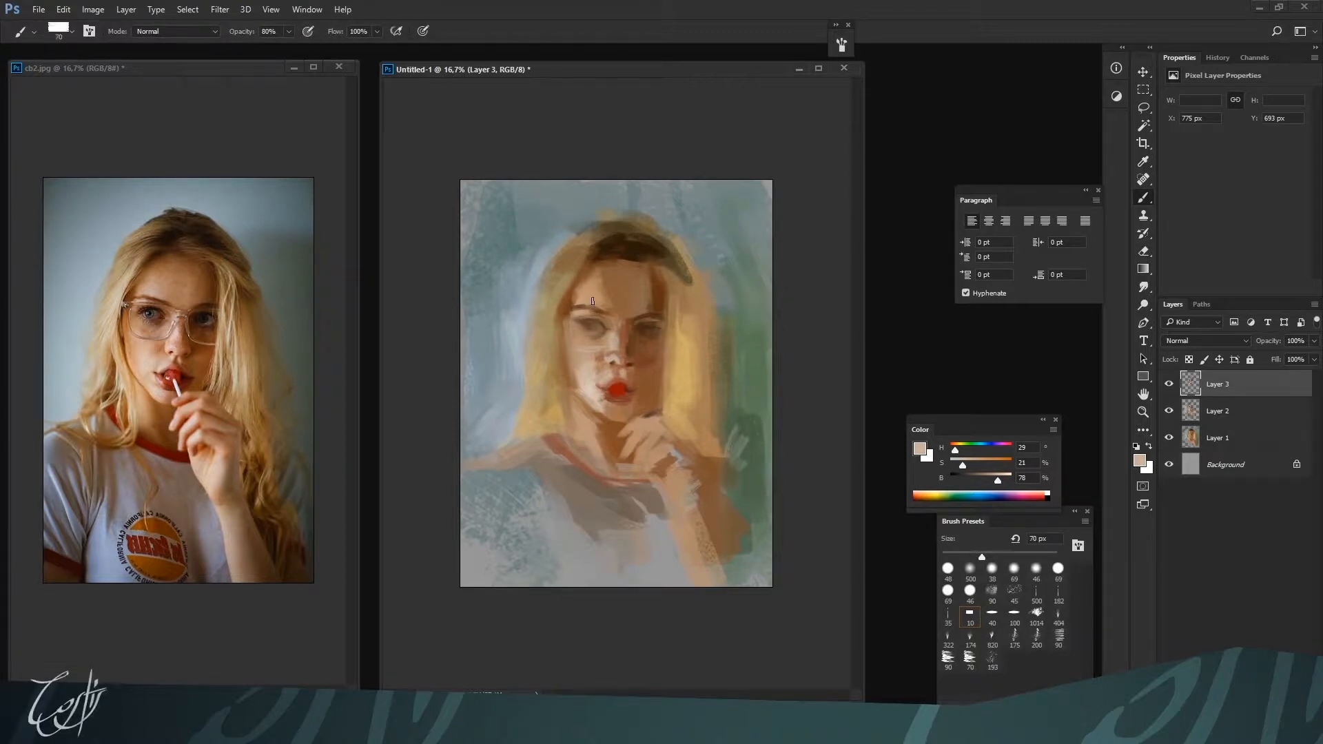
key(bracketright)
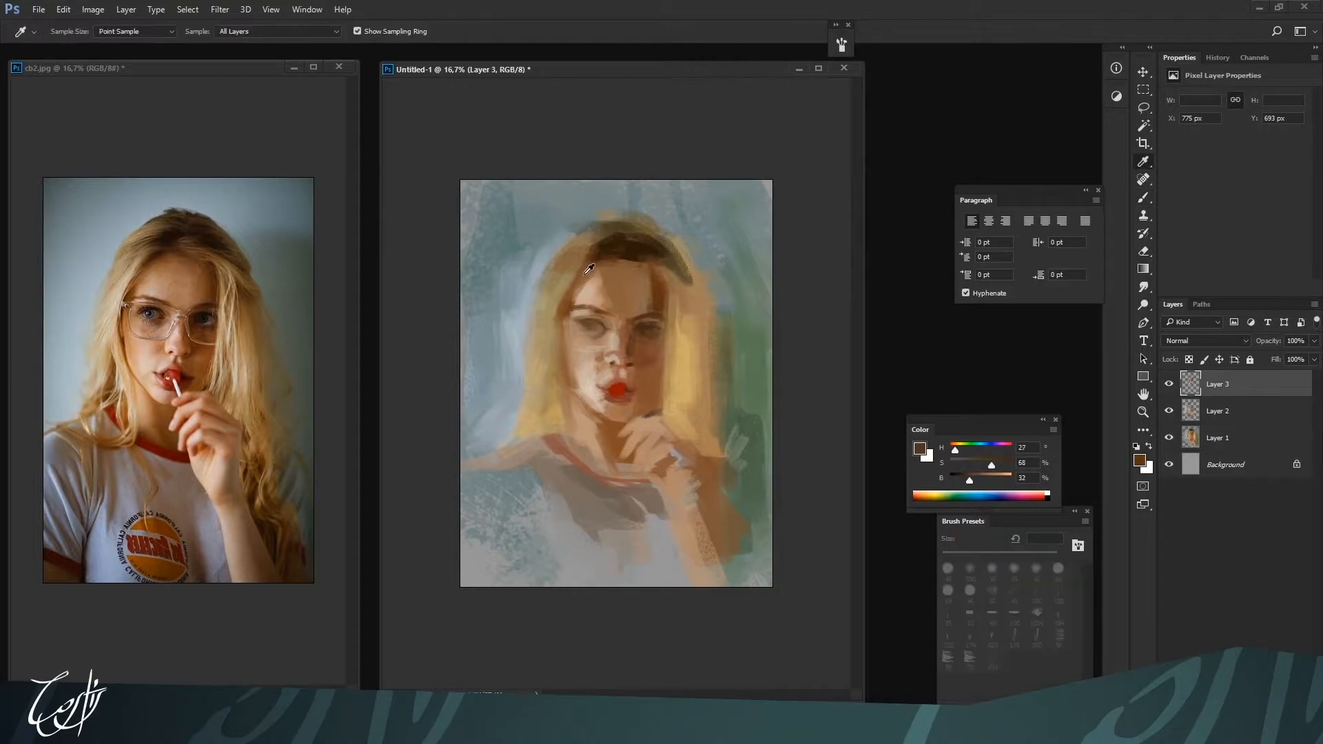
Refine the dark hair roots and hairline with browns H 32, S 48, B 52 and H 25, S 66, B 47, reducing the brush to 50 px
alt+click(609, 250)
mouse_move(605, 256)
mouse_down()
mouse_move(622, 263)
mouse_move(599, 256)
mouse_up()
alt+click(573, 276)
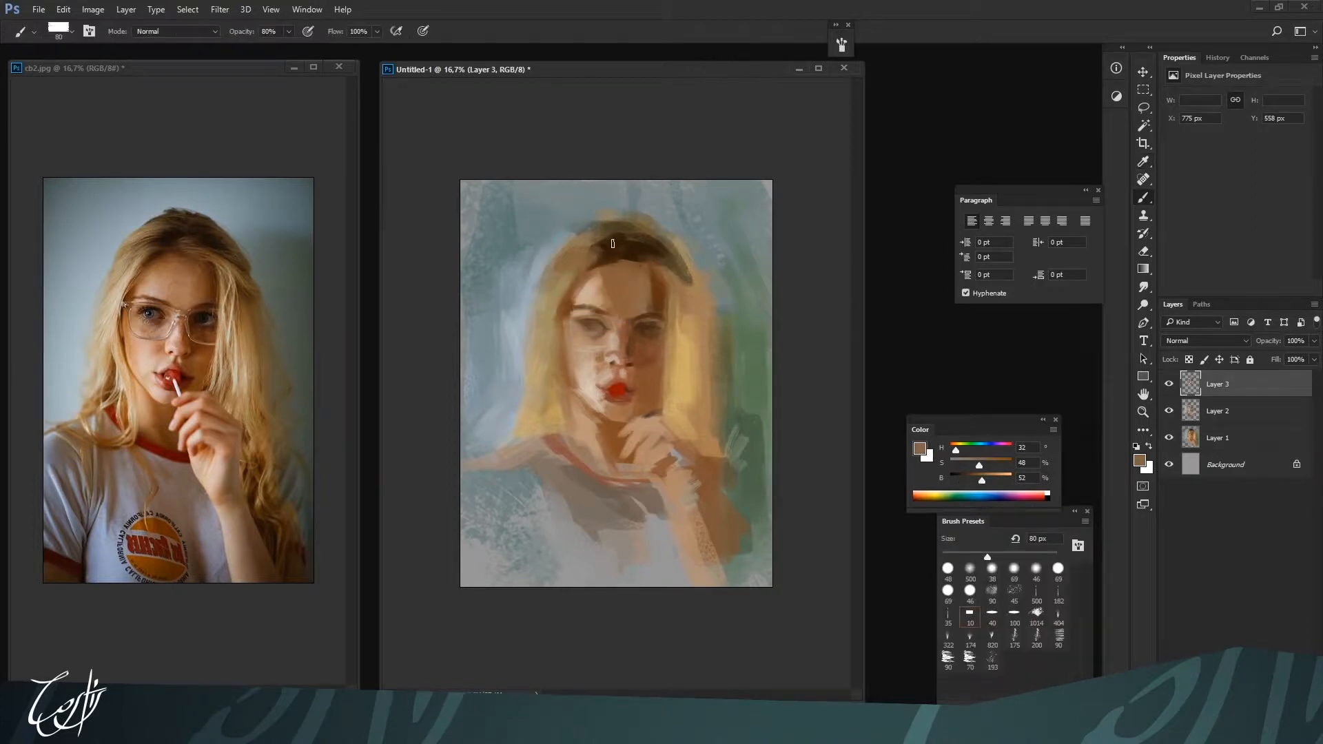
alt+click(608, 238)
alt+click(608, 237)
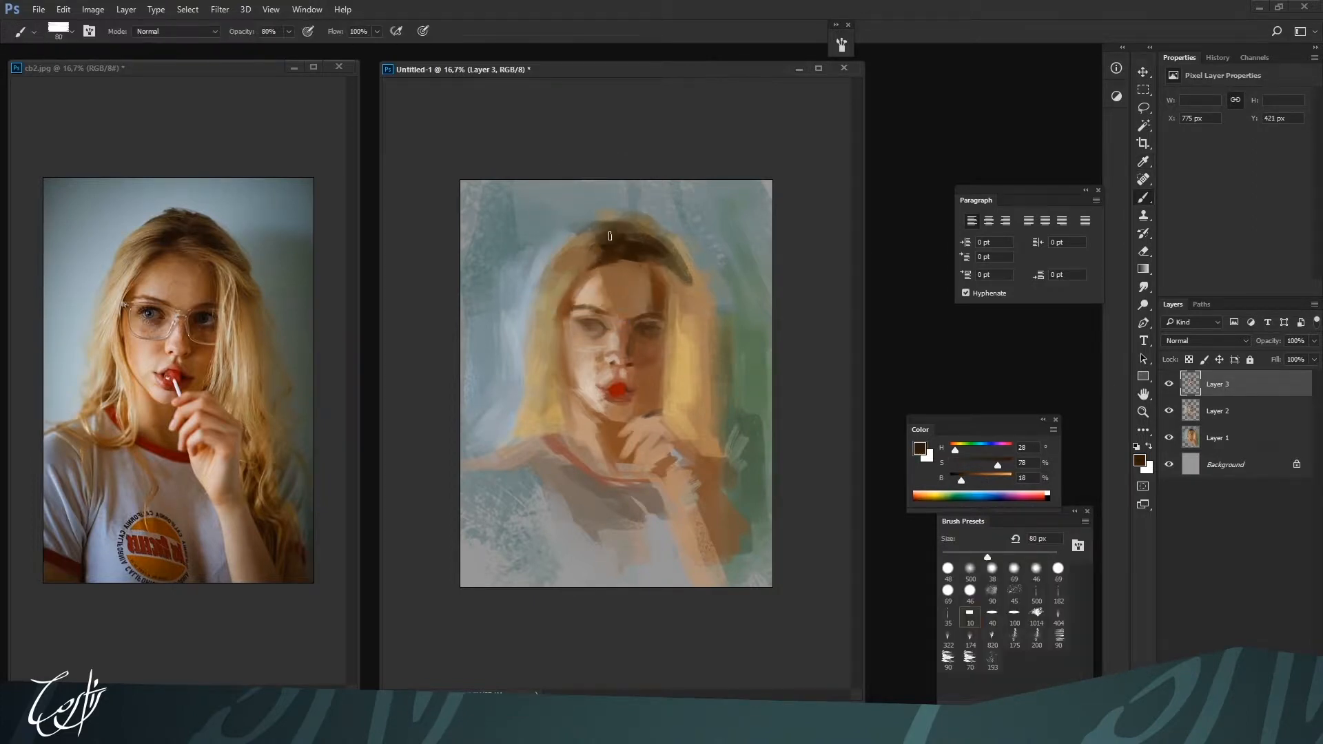
alt+click(648, 252)
alt+click(651, 255)
key(bracketleft)
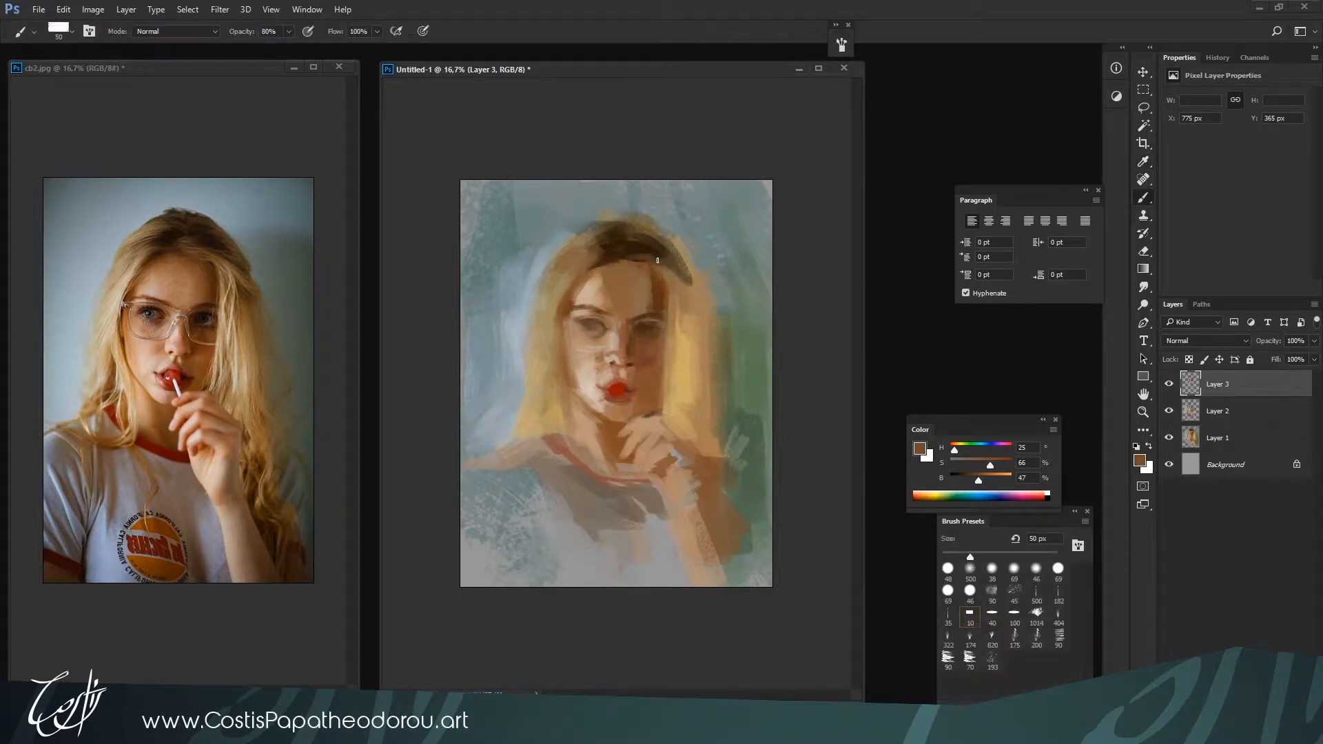
Shade the shadowed cheek and jaw with browns H 26, S 43, B 38 and H 17, S 63, B 45, enlarging the brush to 90 px
key(bracketright)
key(bracketright)
alt+click(652, 403)
alt+click(637, 382)
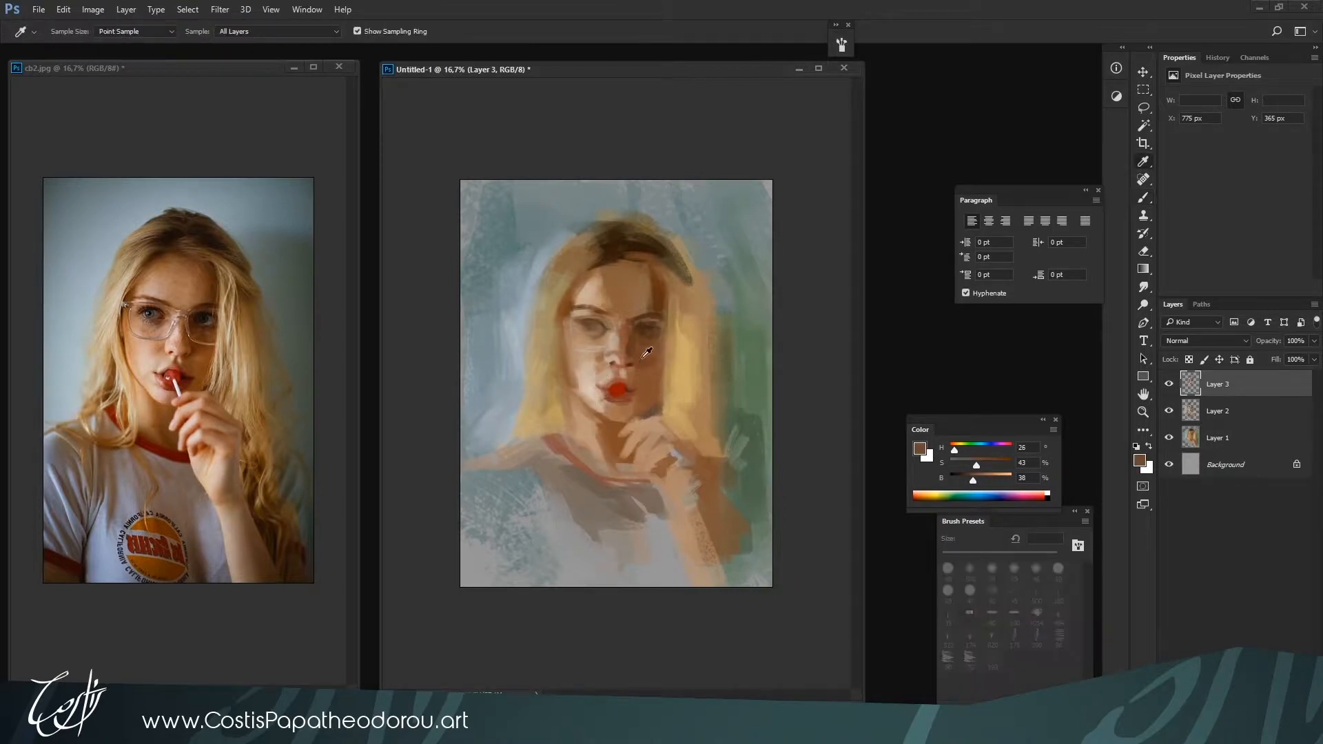
key(bracketright)
key(bracketright)
key(bracketright)
Refine the lit-side eye with brown H 25, S 54, B 37 at 60 px and the surrounding skin with H 26, S 34, B 69
alt+click(599, 325)
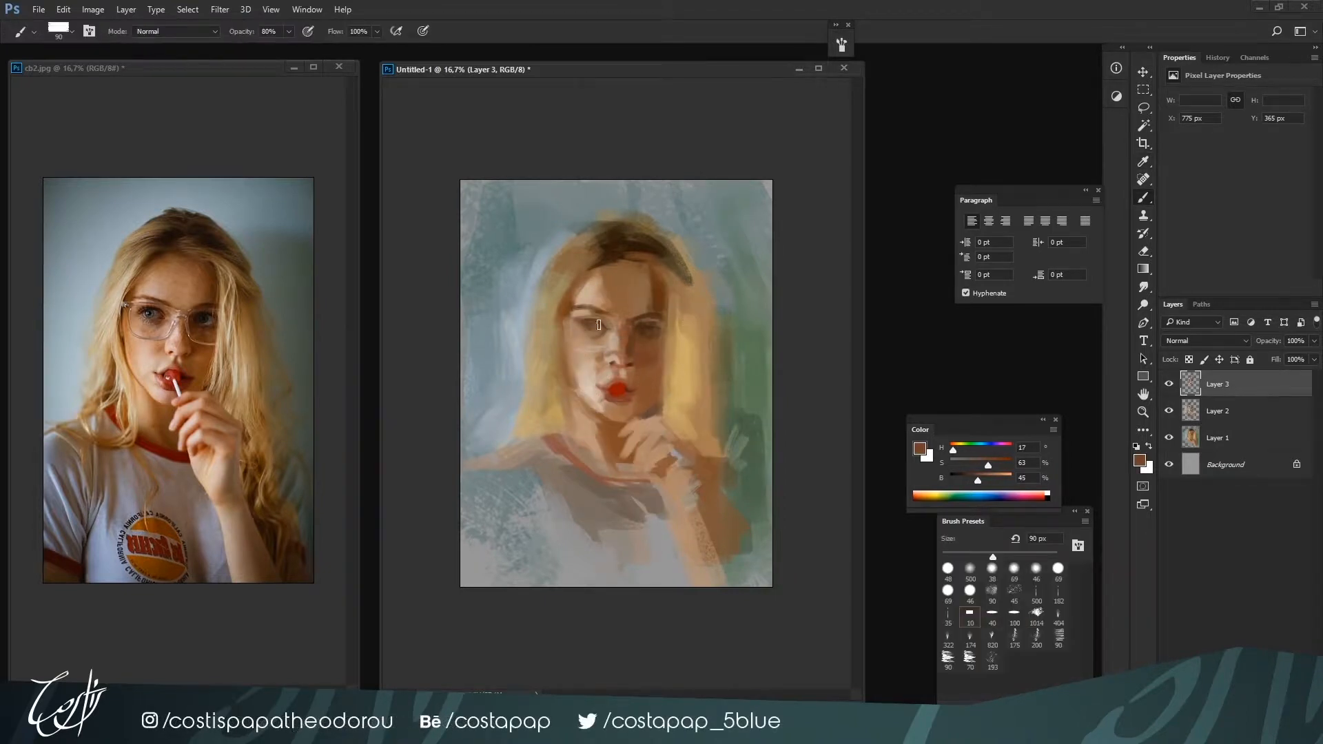
key(bracketleft)
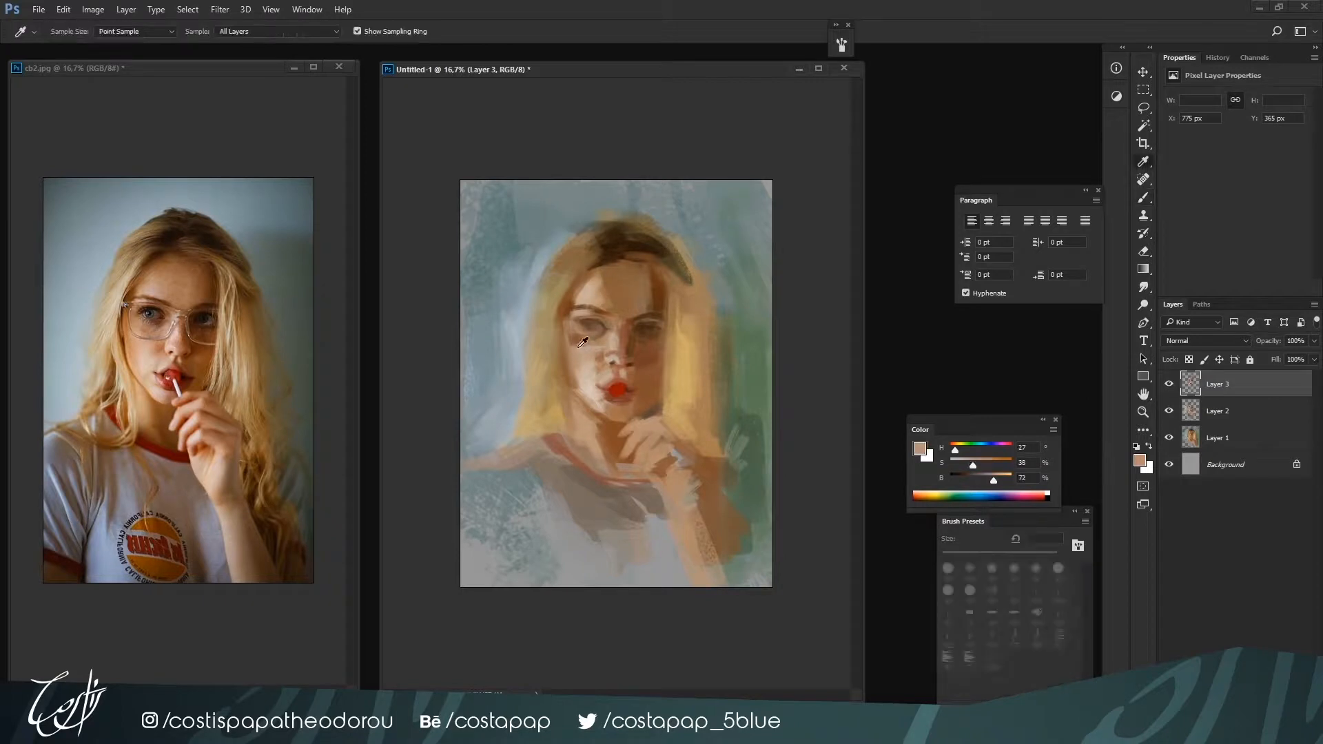
alt+click(570, 332)
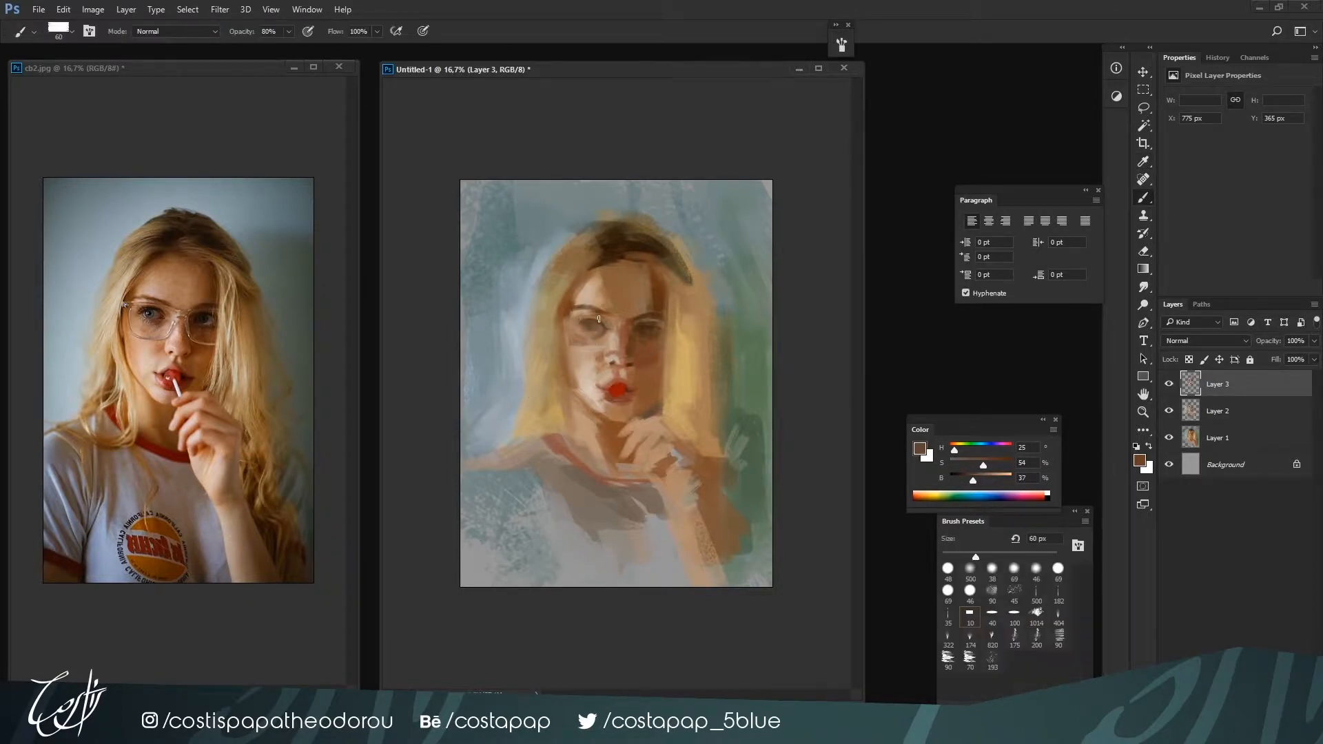
alt+click(580, 310)
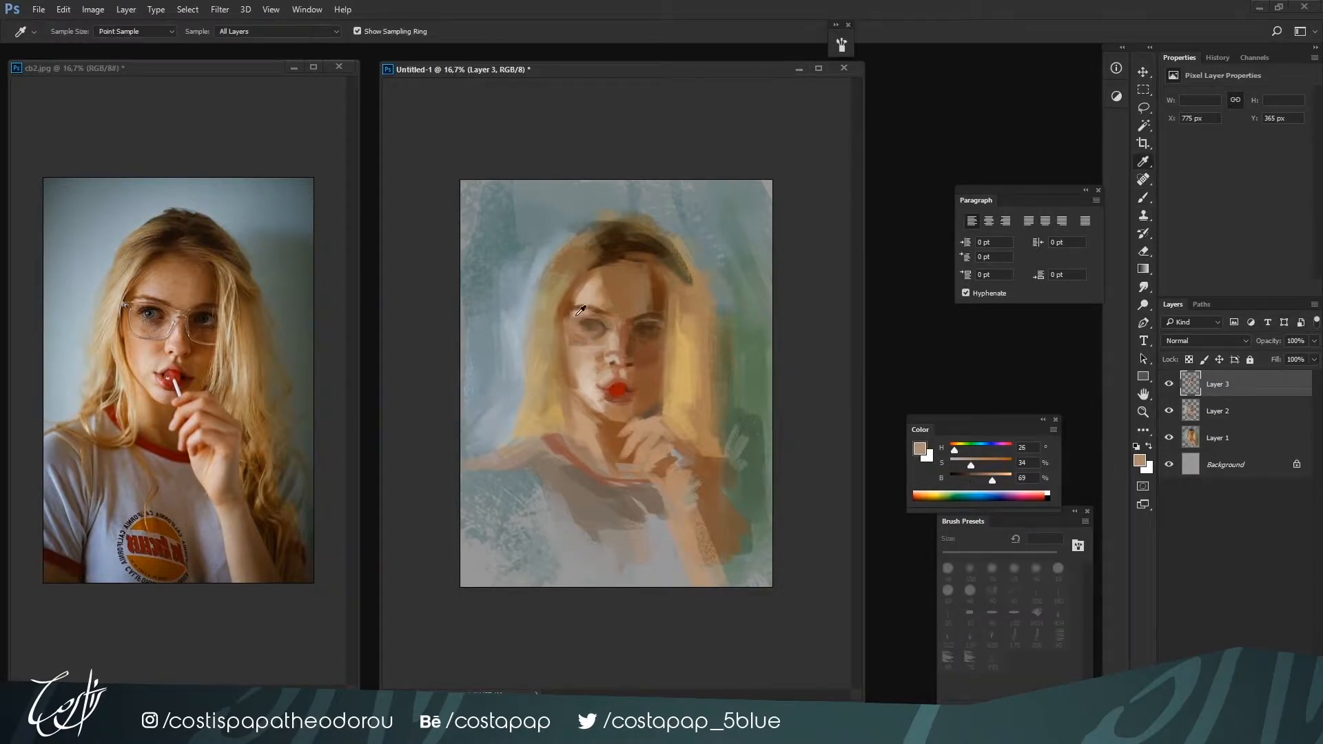
alt+click(598, 287)
Touch up the shadowed brow area with H 26, S 25, B 77 and the mouth corner with H 11, S 63, B 51 at 45 px
key(bracketleft)
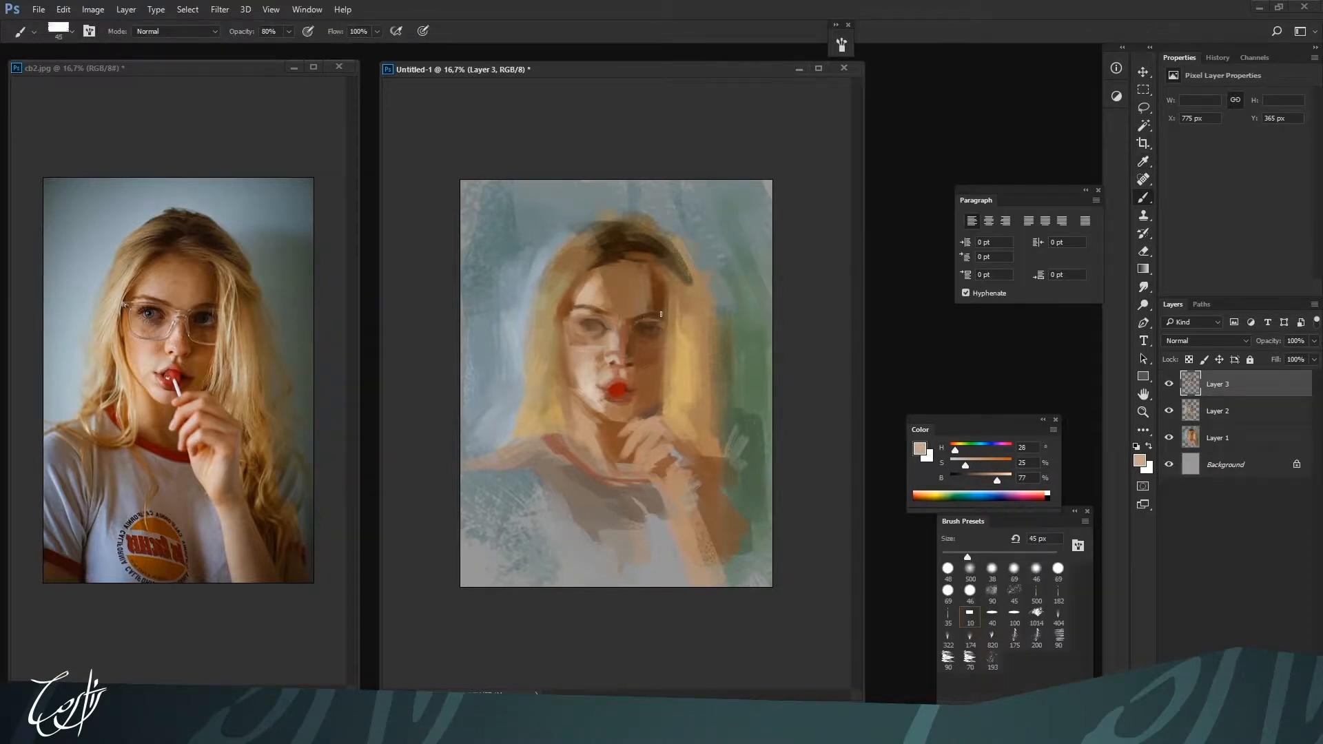
alt+click(684, 279)
alt+click(628, 392)
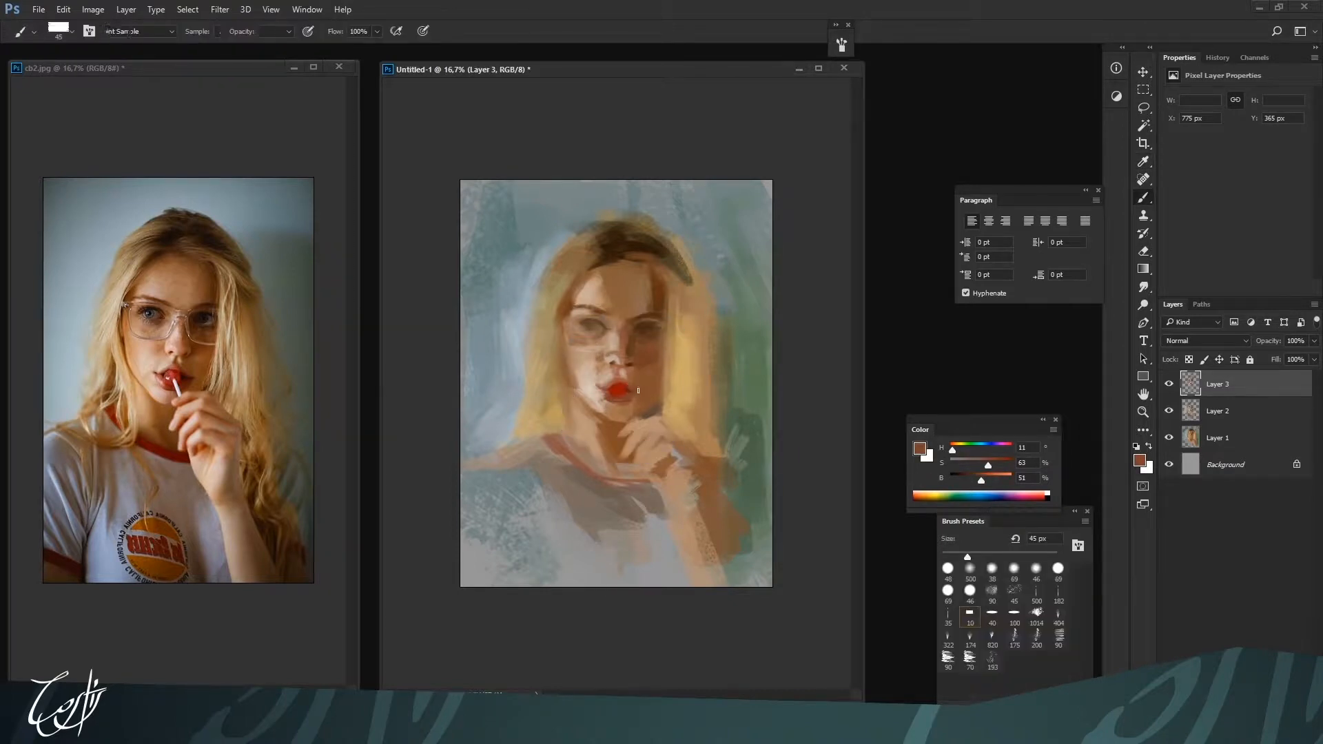
alt+click(641, 356)
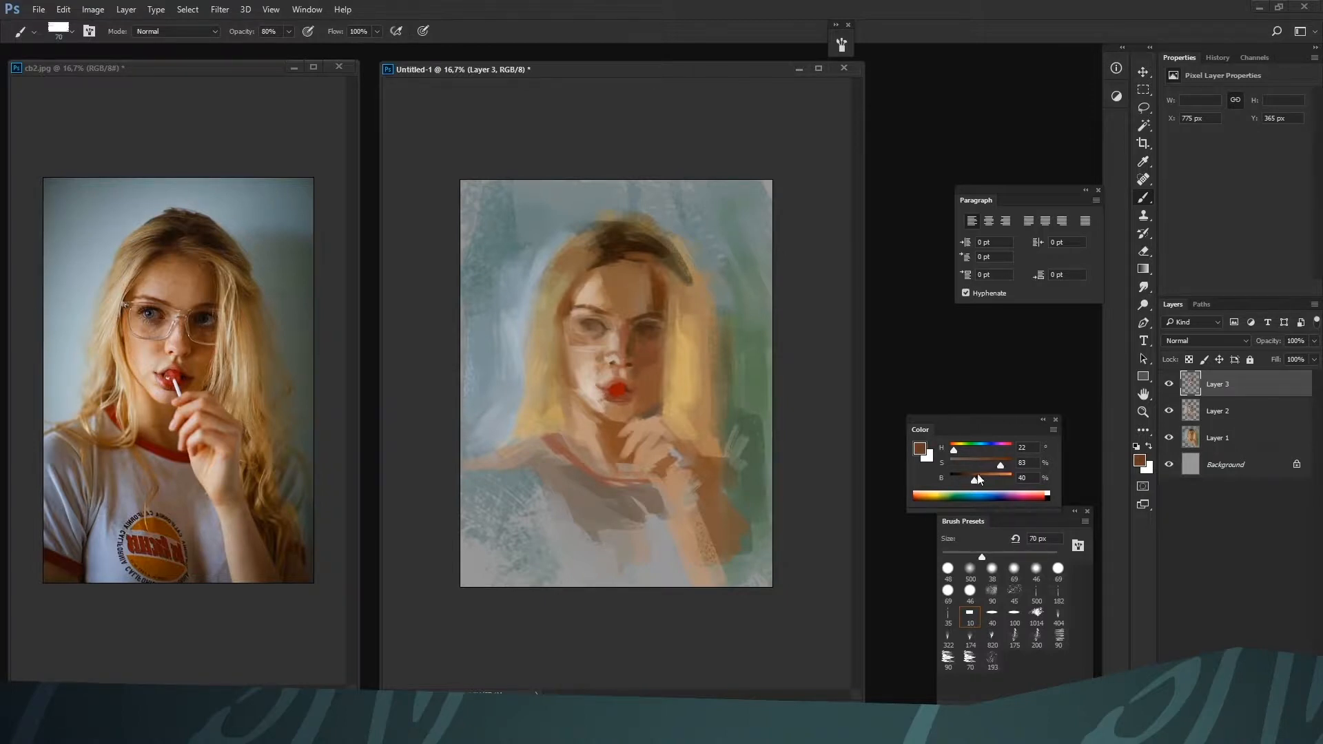
Model the shadowed skin beside the mouth corner with browns H 22, S 63, B 42 and H 12, S 61, B 50
drag(978, 480, 963, 479)
key(bracketleft)
key(alt)
alt+click(640, 376)
alt+click(638, 378)
alt+click(636, 378)
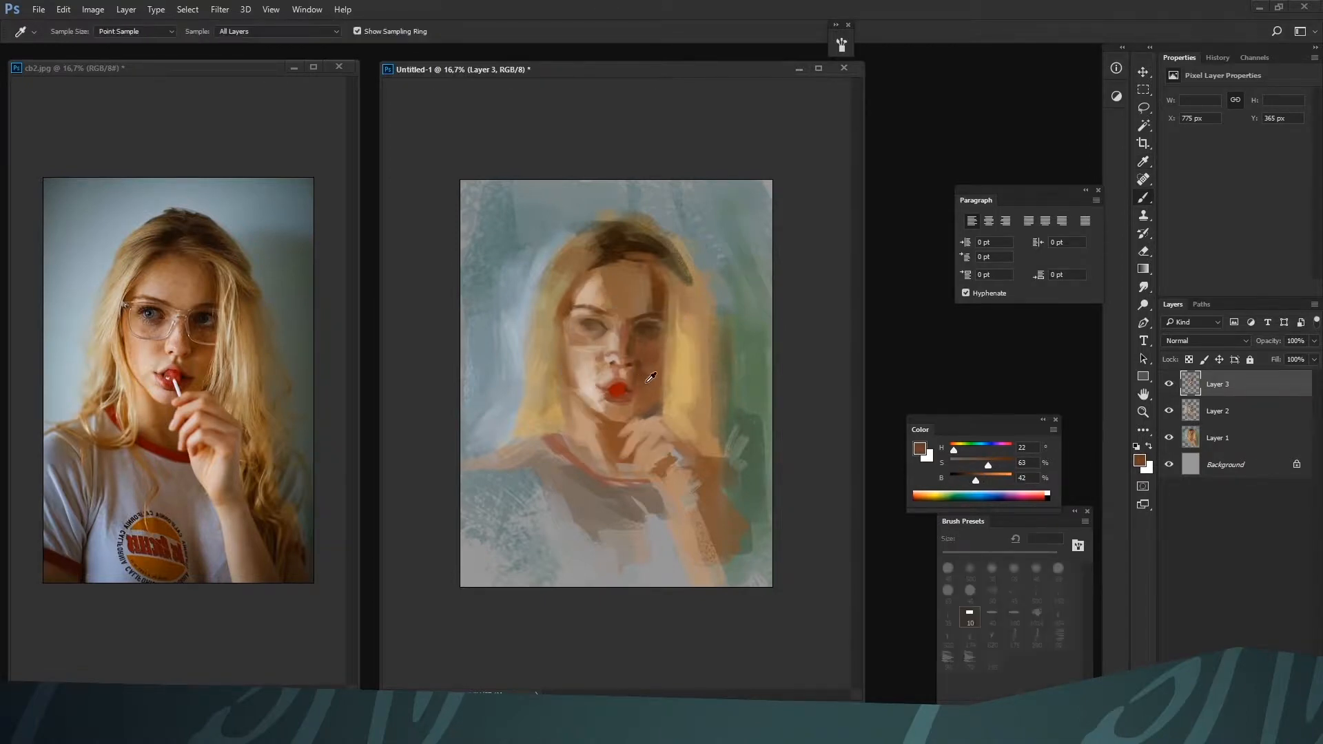
alt+click(639, 387)
alt+click(639, 387)
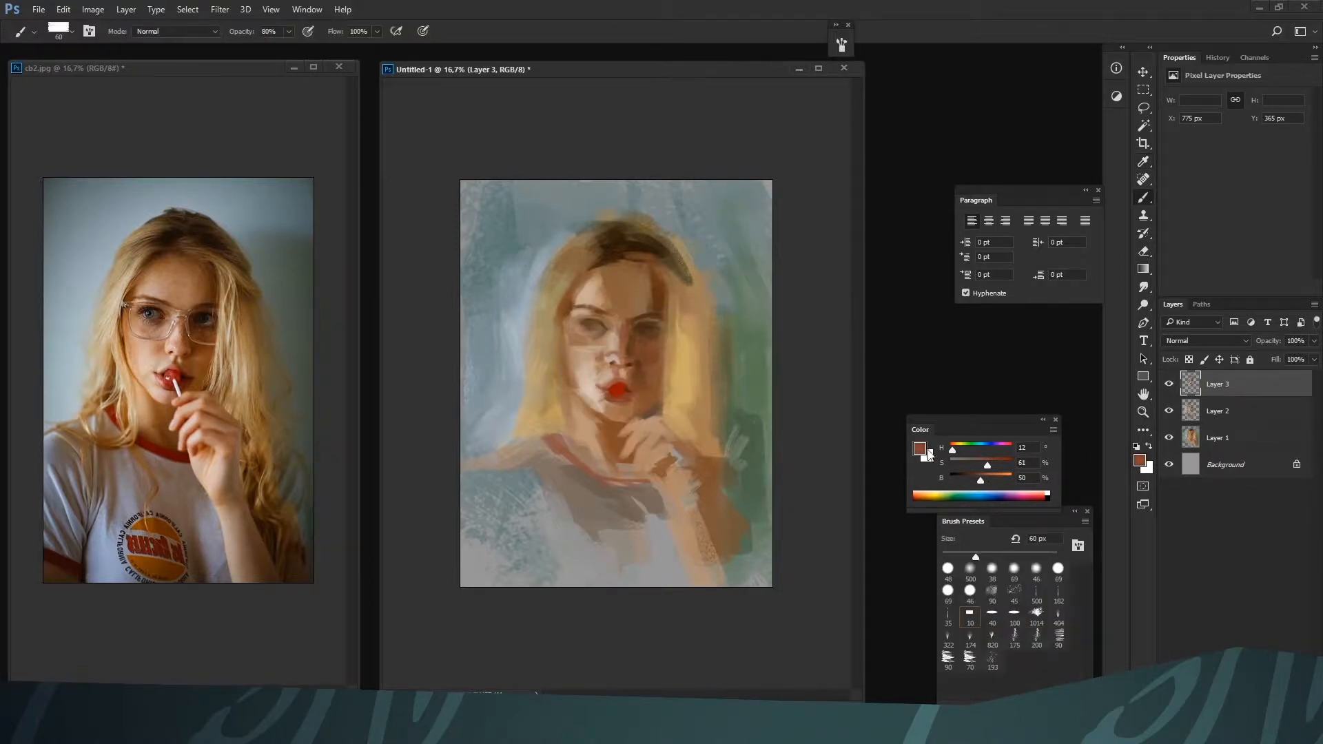
Shape the chin and its underside with browns H 23, S 69, B 50 and H 22, S 58, B 56 at 60 px
drag(979, 485, 973, 482)
key(bracketleft)
alt+click(617, 423)
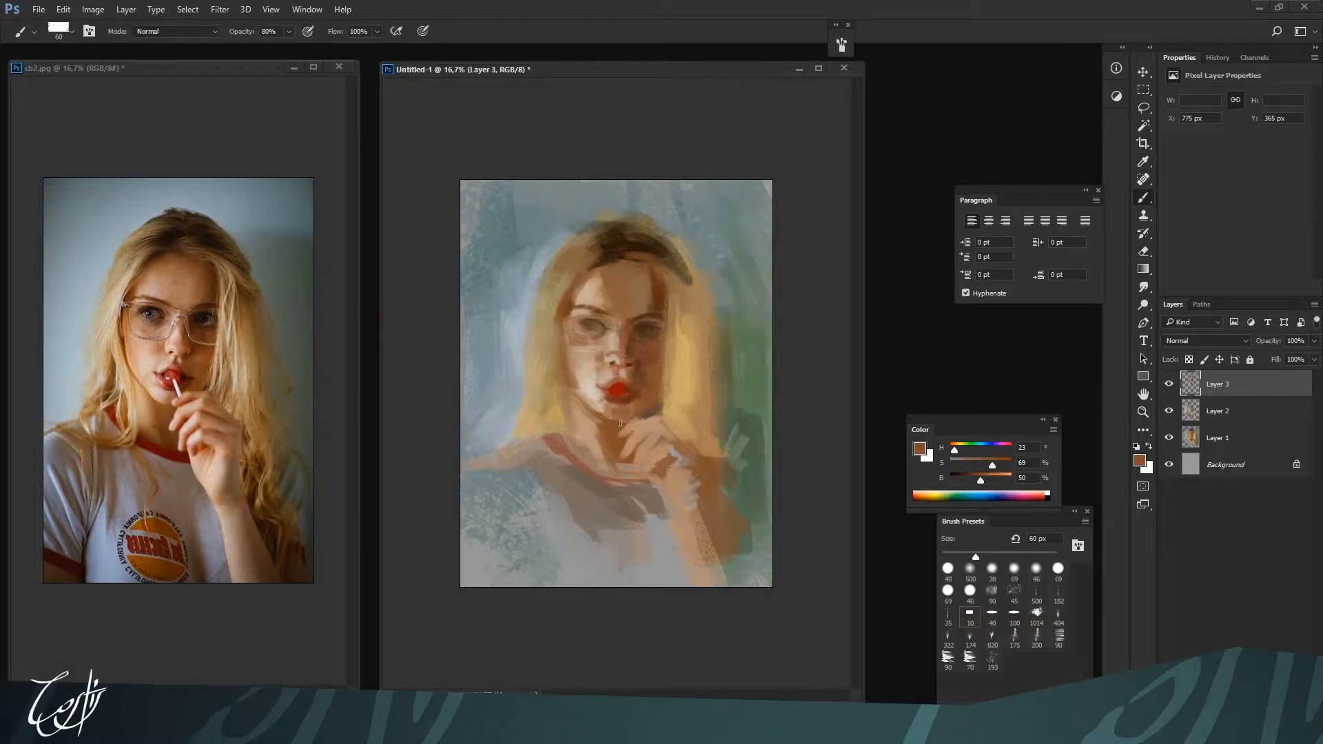
alt+click(607, 424)
alt+click(610, 414)
alt+click(635, 411)
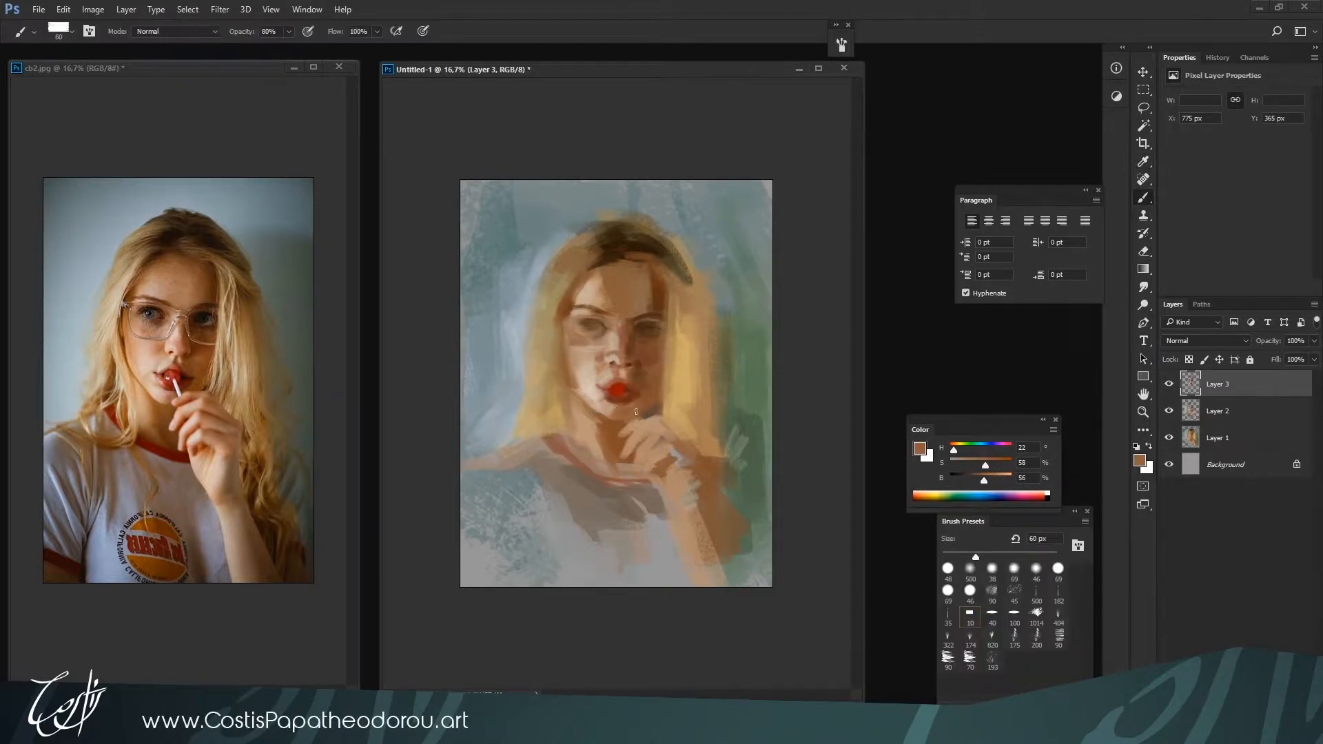
alt+click(620, 432)
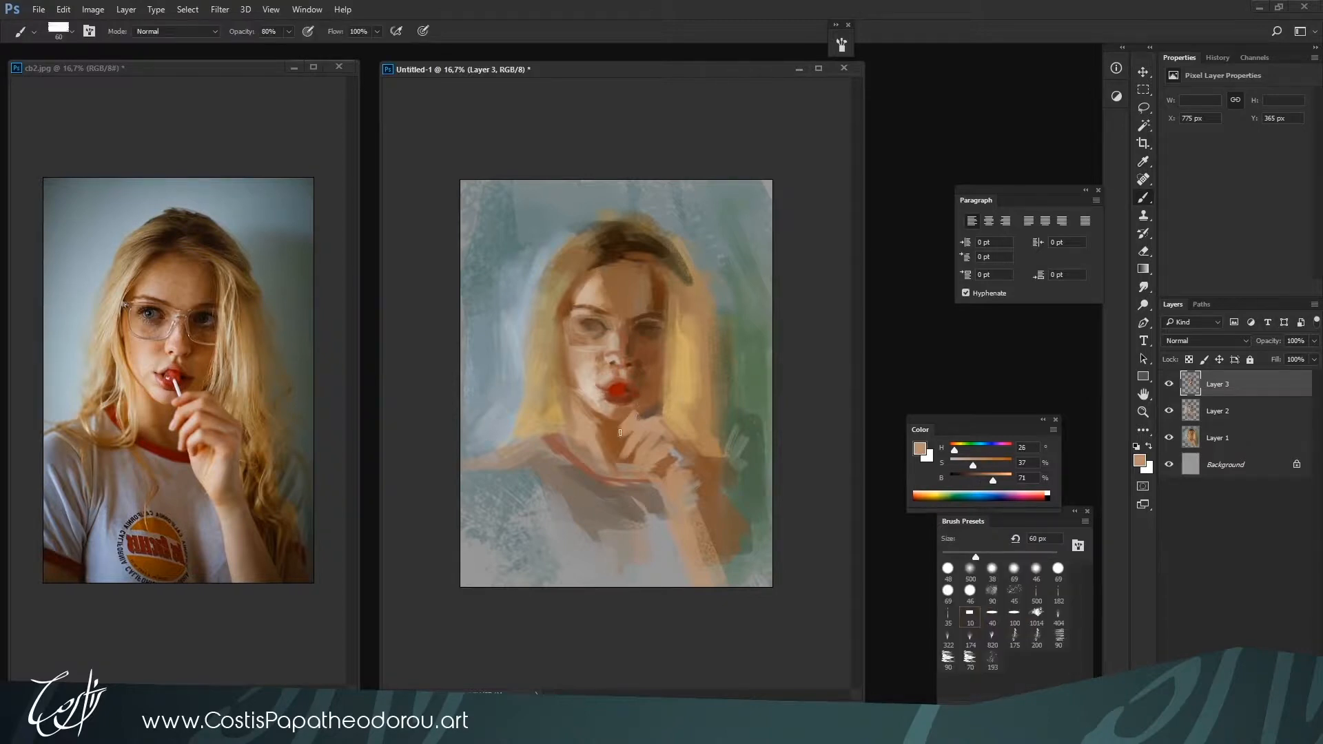
Define the fingers against the jaw with shadow H 25, S 52, B 50 and light skin H 27, S 35, B 71 at 60 px
alt+click(652, 413)
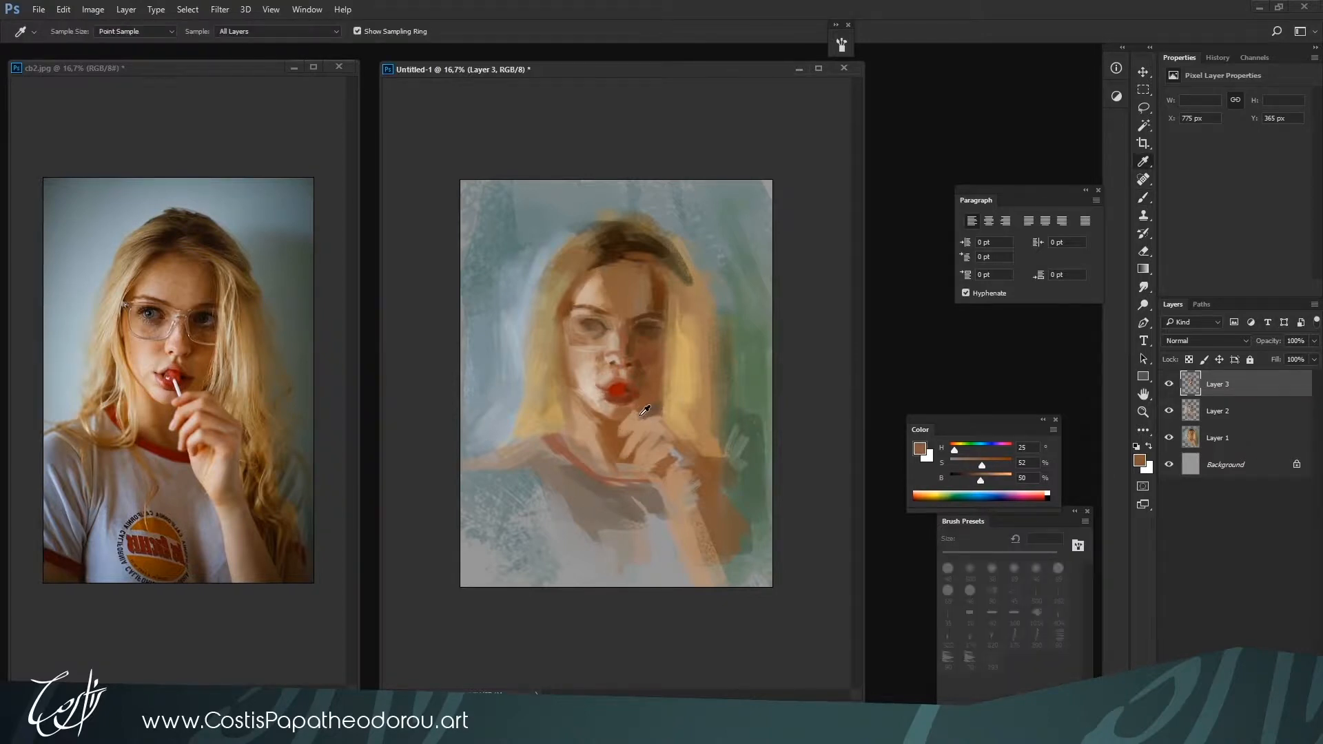
alt+click(659, 413)
alt+click(635, 398)
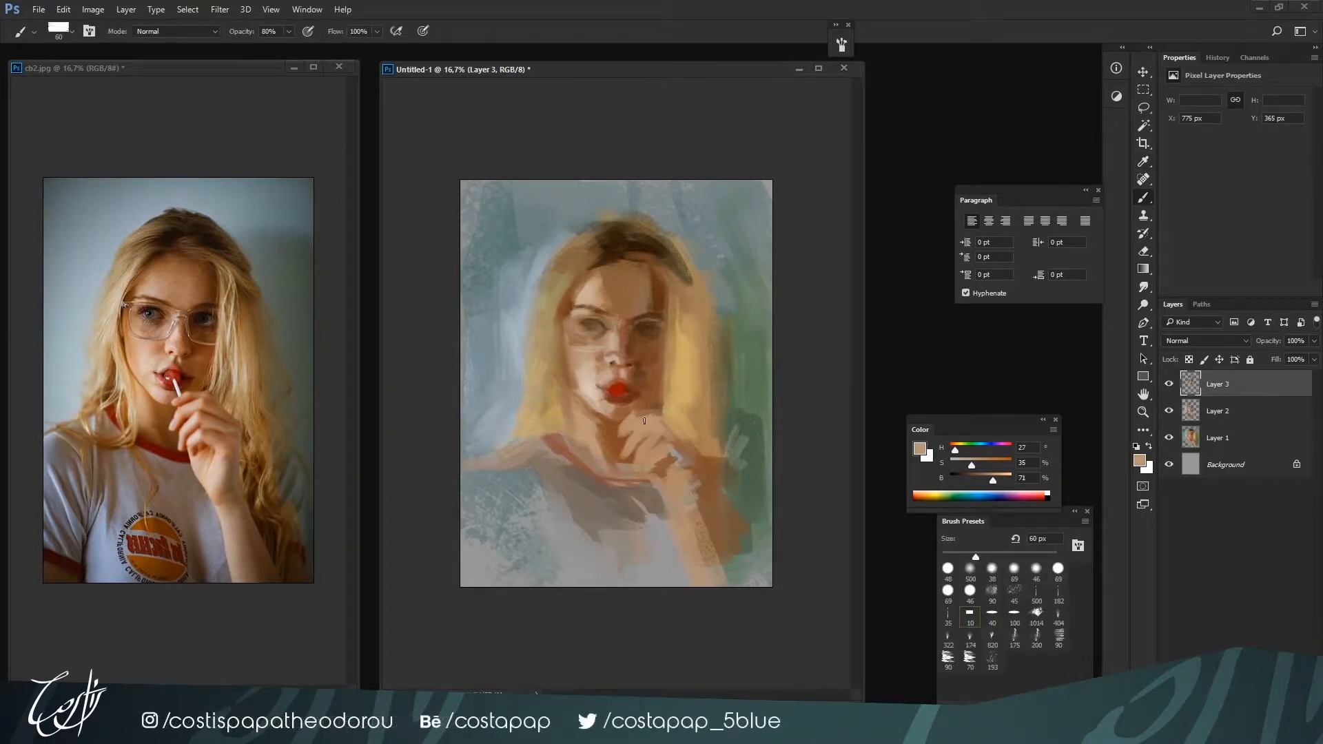
alt+click(628, 405)
alt+click(634, 431)
alt+click(641, 413)
alt+click(640, 431)
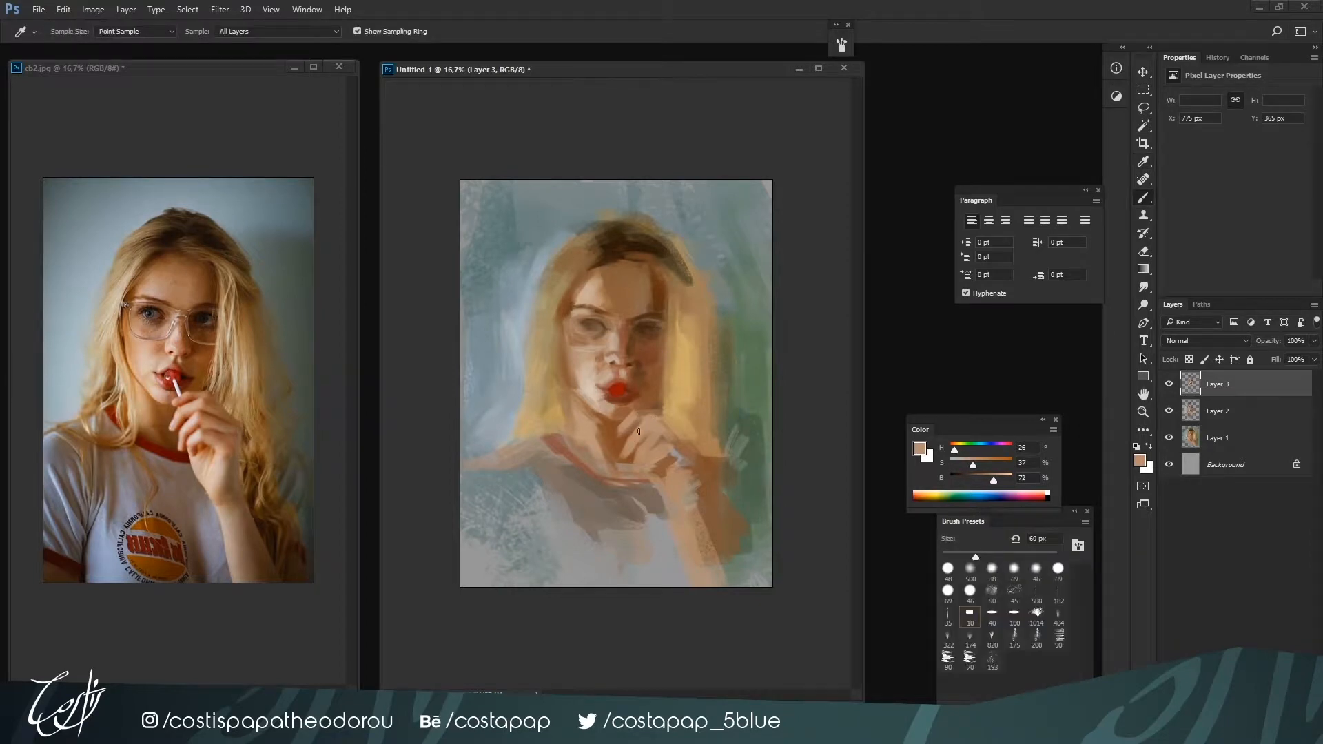
Deepen the neck shadow with dark green H 147, S 52, B 26 and brown H 31, S 57, B 39, enlarging the brush to 100 px
alt+click(617, 422)
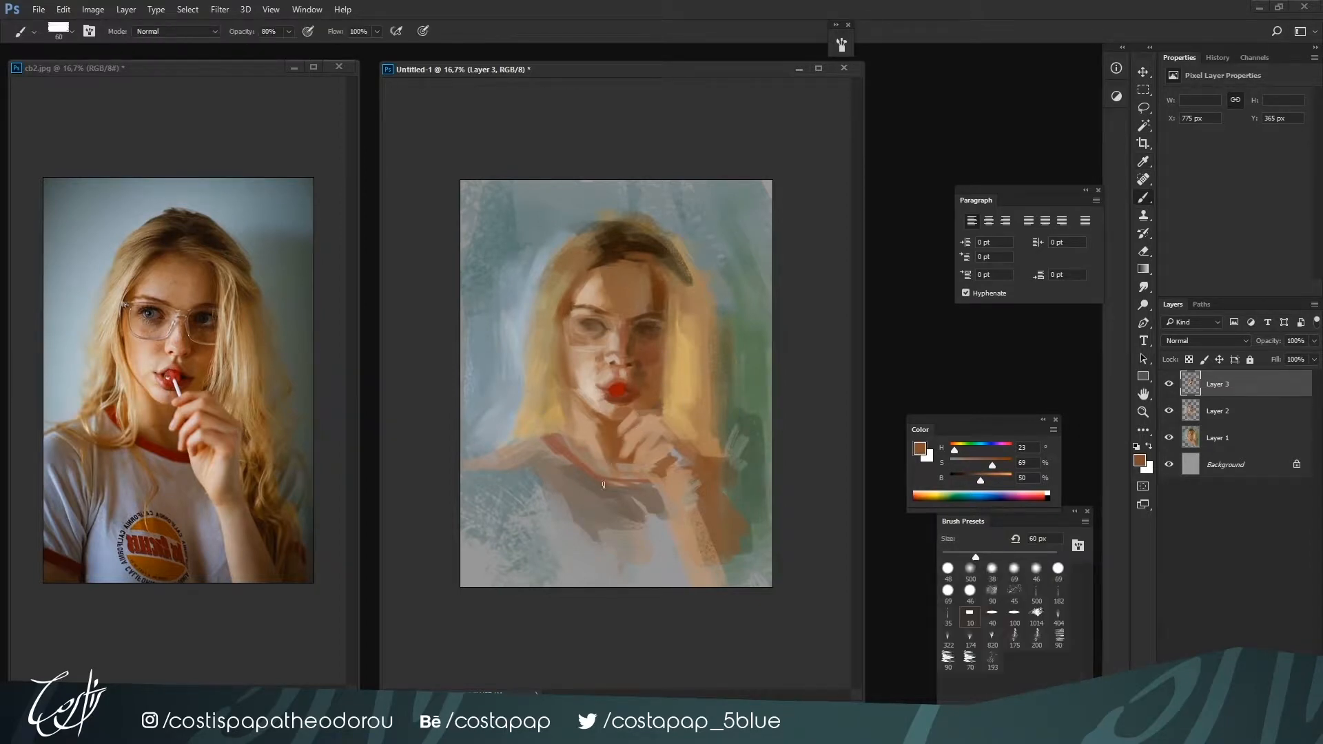
alt+click(603, 463)
drag(959, 449, 962, 483)
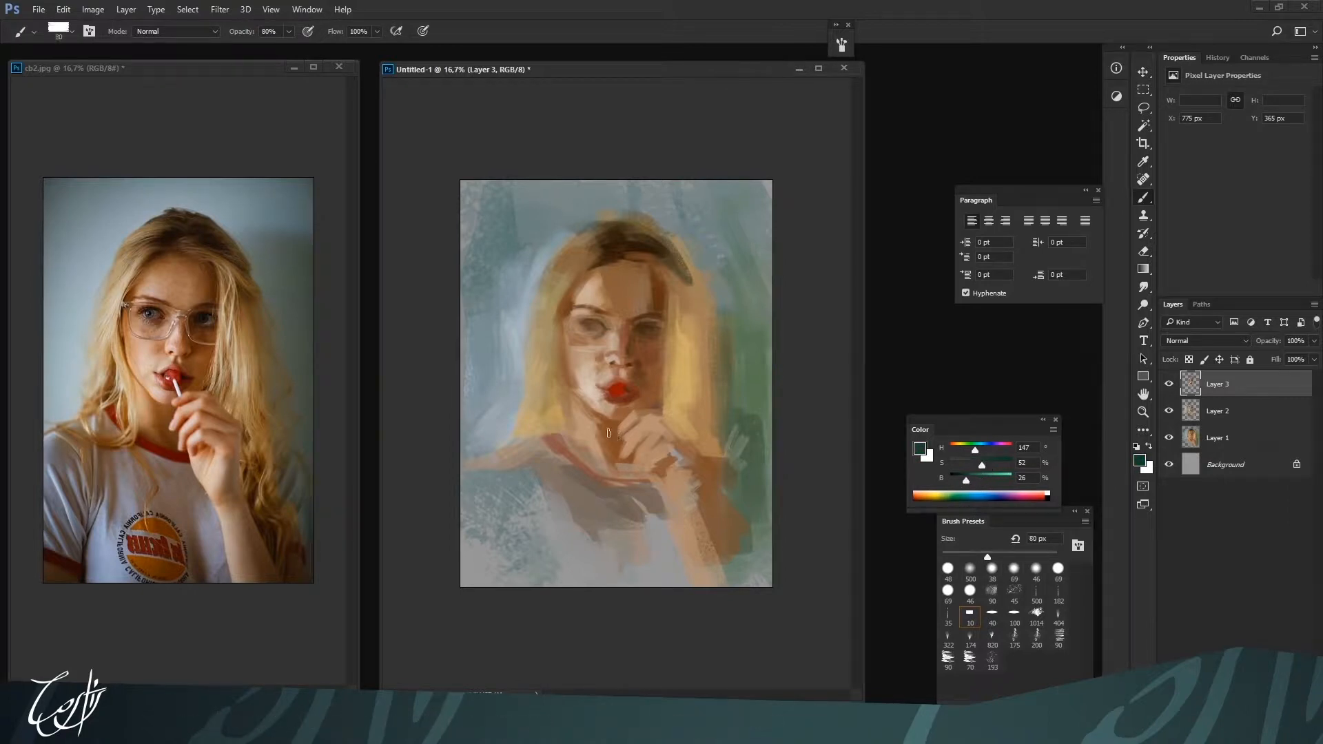
key(bracketright)
alt+click(607, 458)
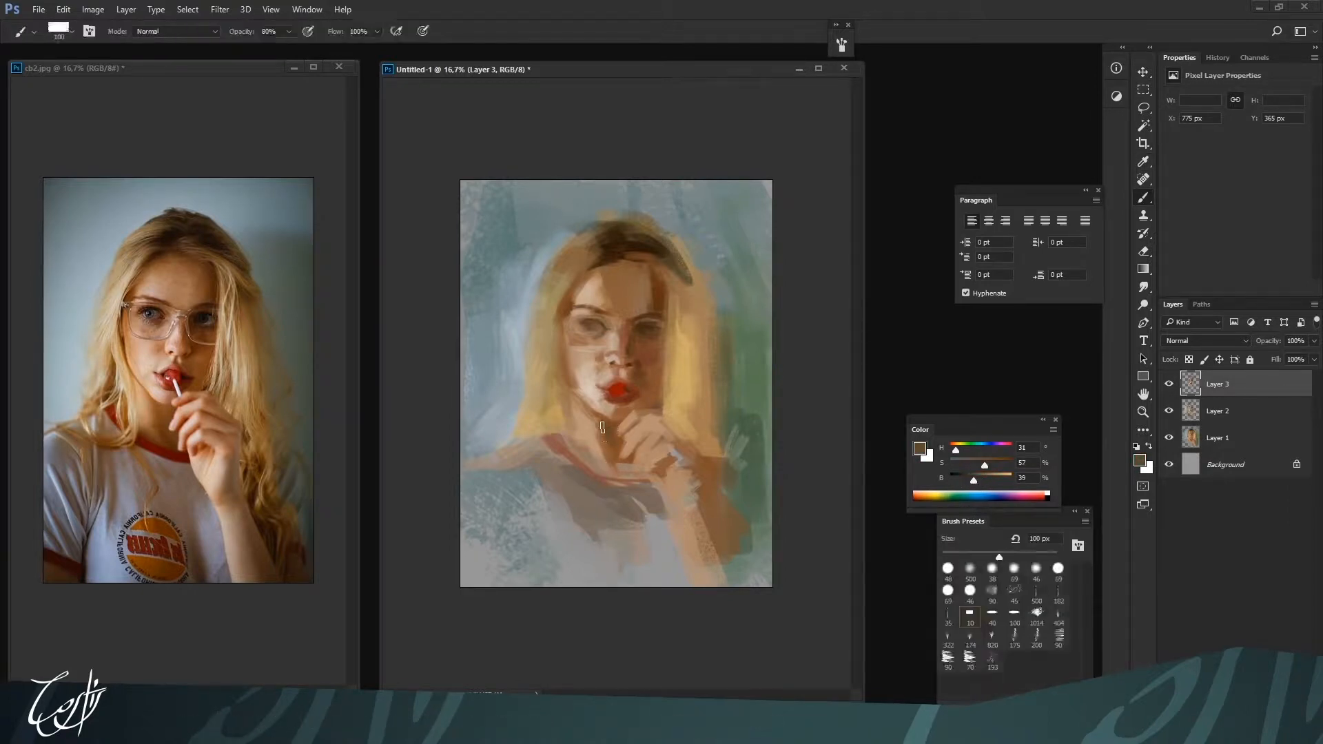
alt+click(608, 451)
alt+click(616, 457)
alt+click(615, 469)
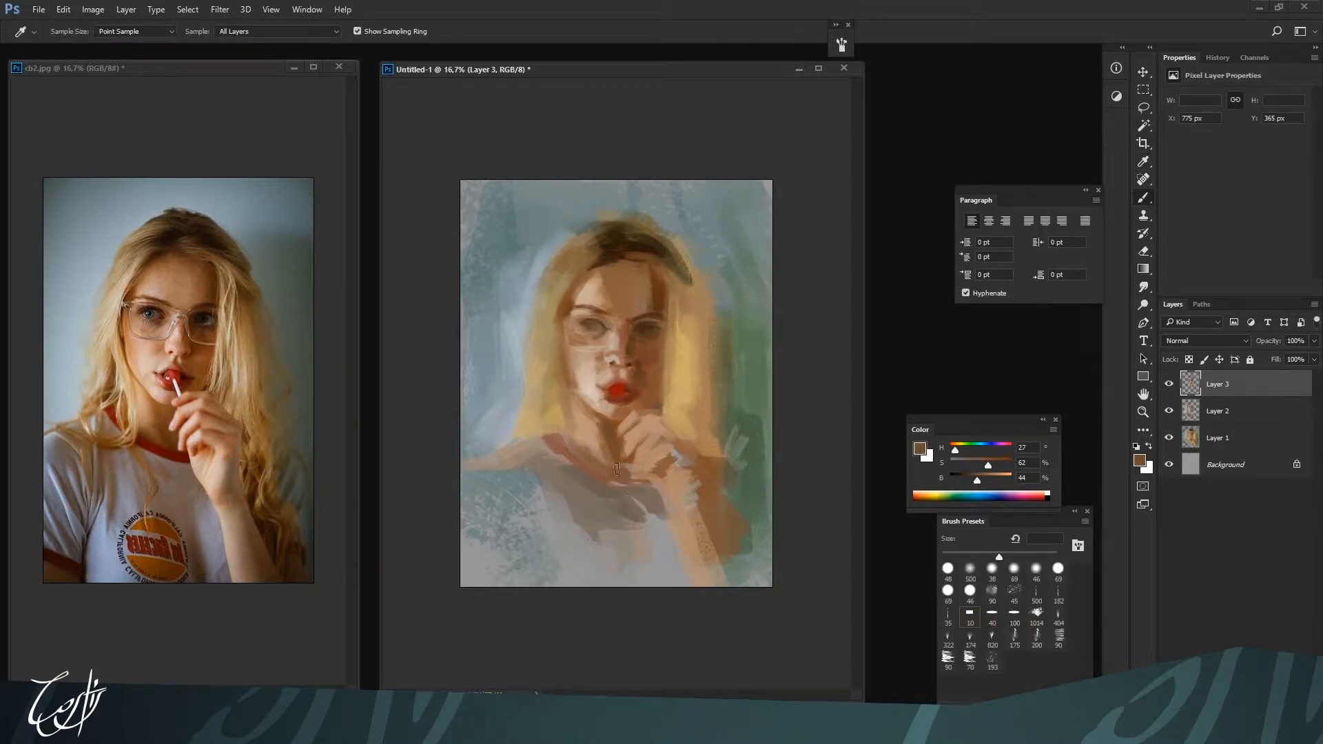
Switch to the 100 brush preset and blend the neck with H 23, S 40, B 55 and the lit-side hair with H 40, S 48, B 73
alt+click(585, 447)
key(period)
key(period)
key(bracketright)
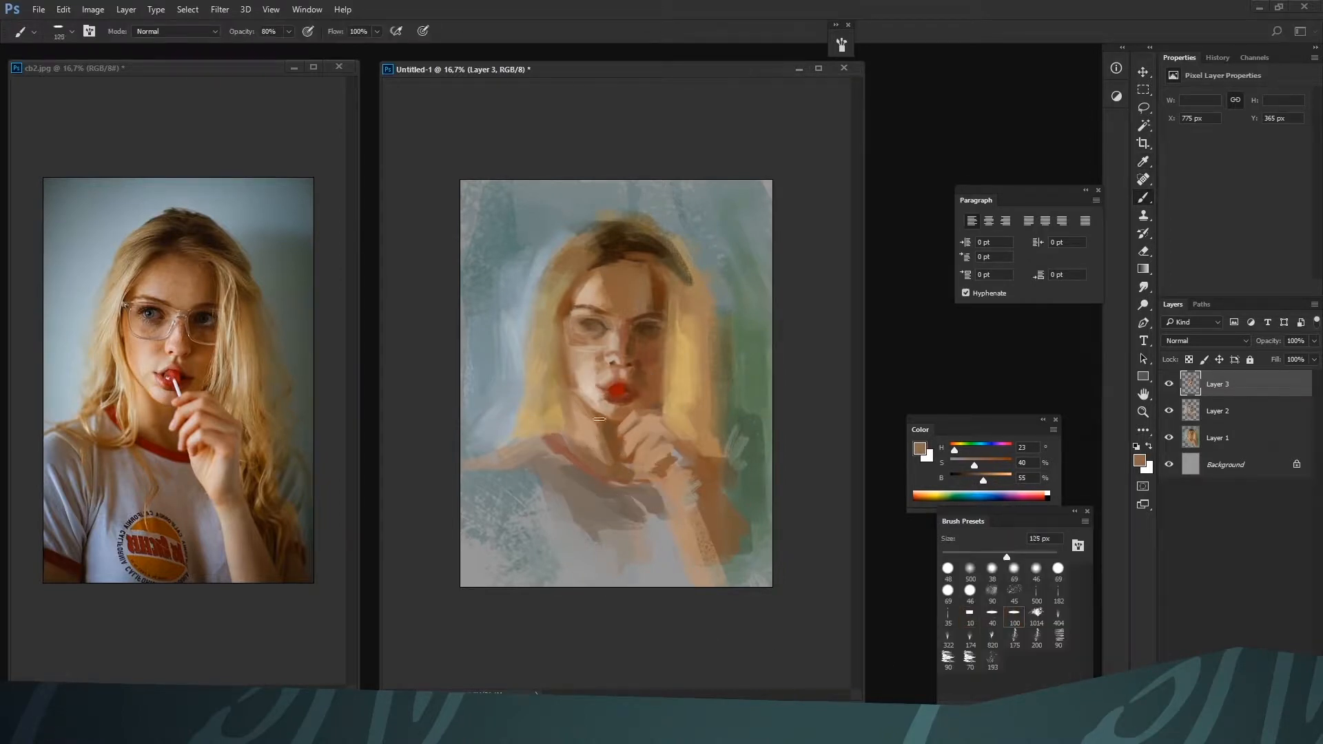
key(bracketleft)
key(bracketleft)
key(bracketleft)
key(bracketleft)
key(bracketleft)
alt+click(551, 391)
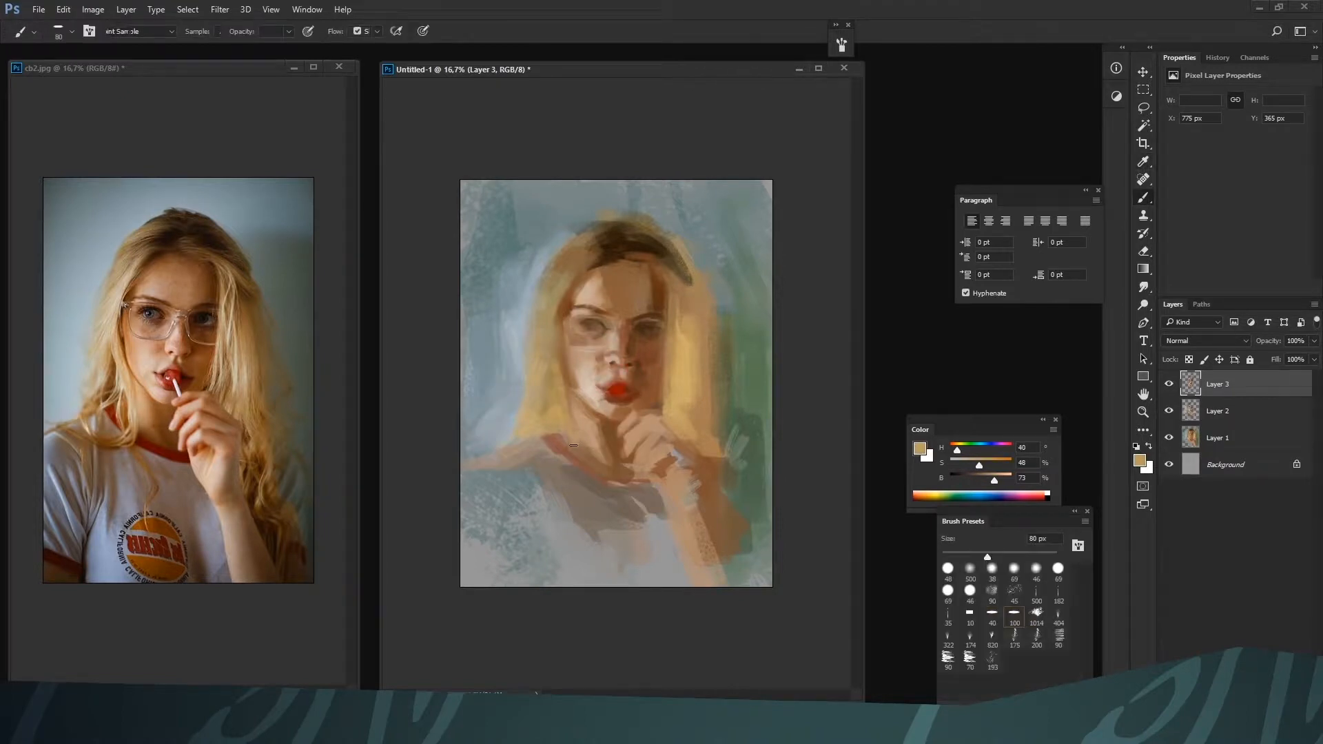
Paint textured strands in the shadowed-side hair with the 500 brush preset, using brown H 25, S 63, B 49 at 150 to 175 px
click(1036, 600)
key(bracketright)
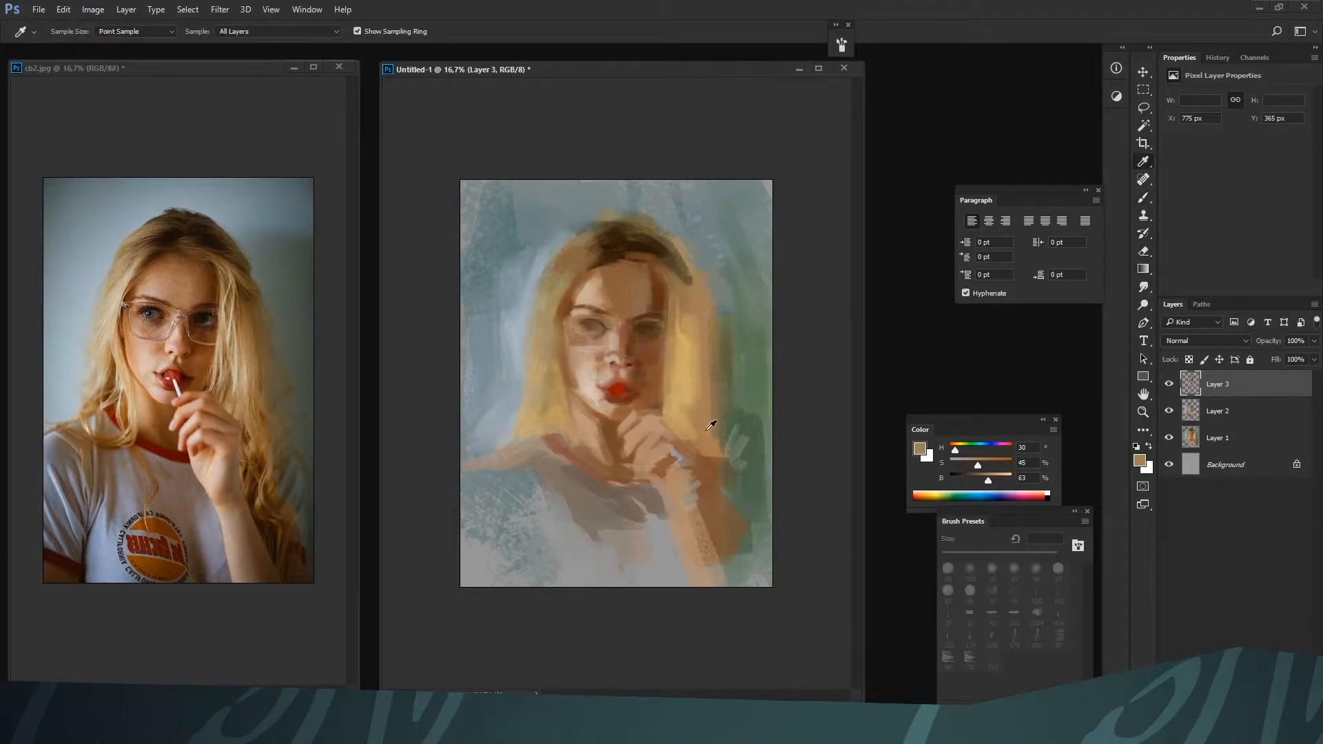
alt+click(709, 429)
drag(681, 293, 711, 303)
key(bracketleft)
key(bracketleft)
key(bracketleft)
key(bracketleft)
key(bracketleft)
key(bracketleft)
key(bracketleft)
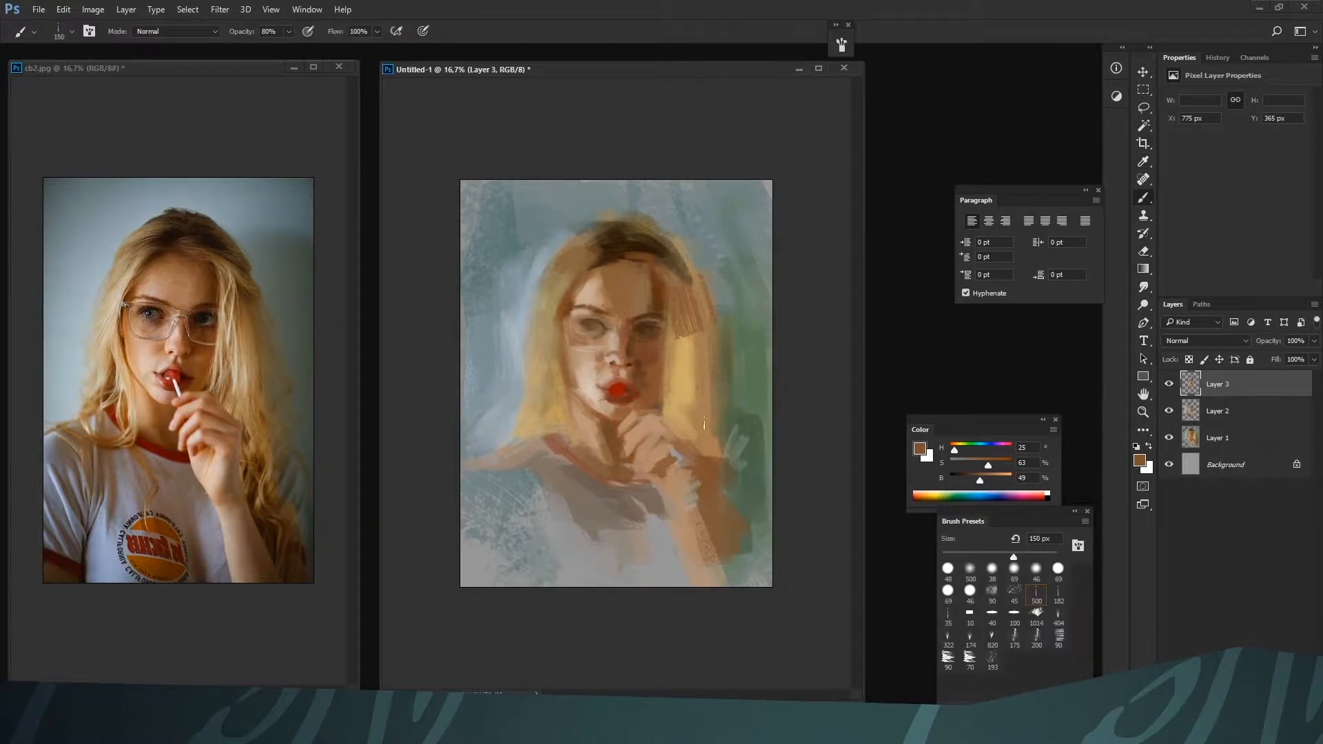
key(bracketright)
alt+click(719, 368)
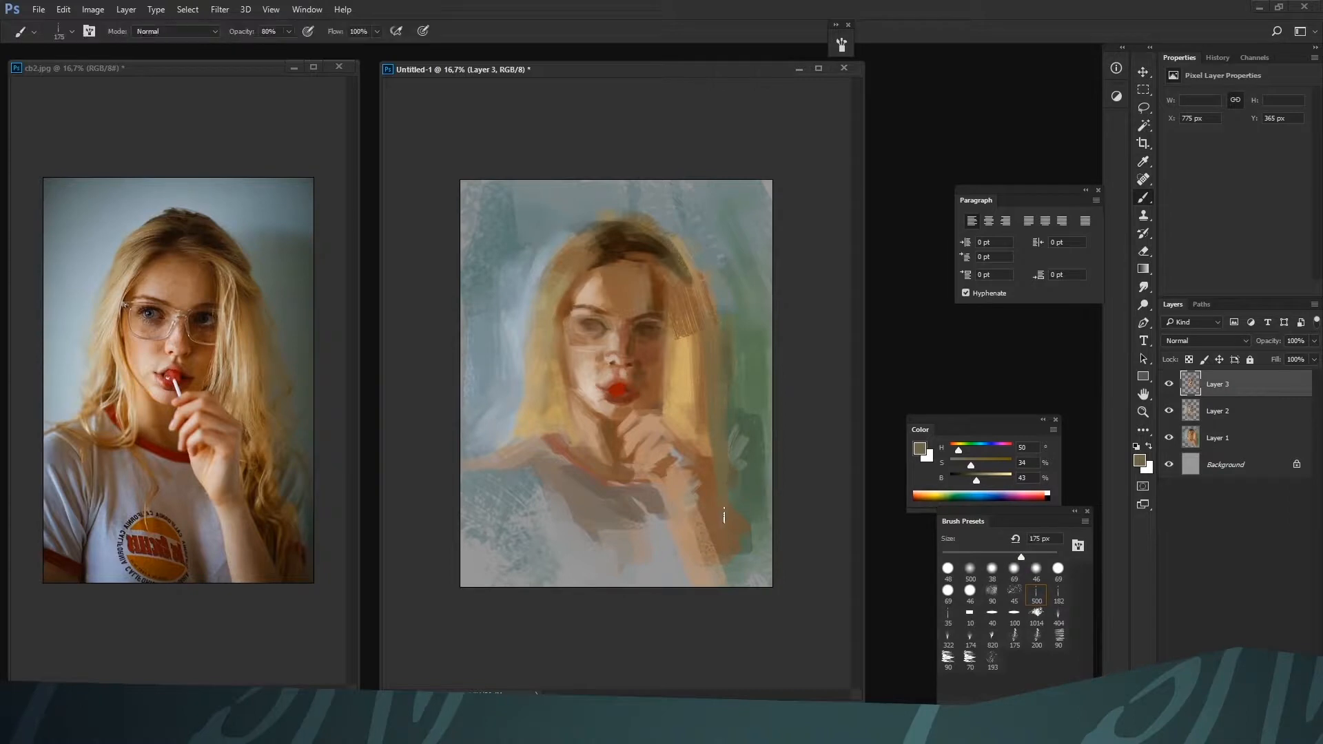
alt+click(698, 456)
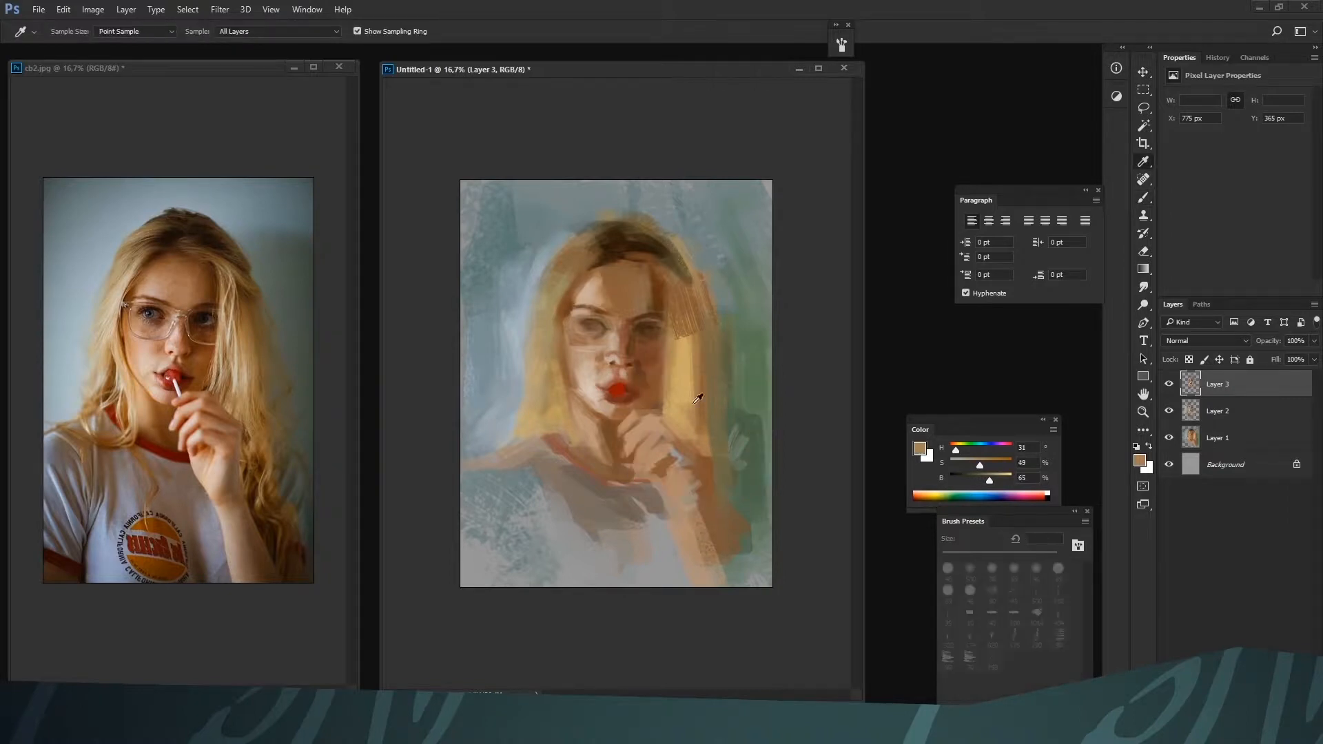
Add light blonde strands along the shadowed side of the face with H 35, S 27, B 86, reducing the brush from 150 px for finer strokes
alt+click(682, 319)
drag(979, 466, 967, 466)
drag(991, 480, 1003, 481)
key(bracketleft)
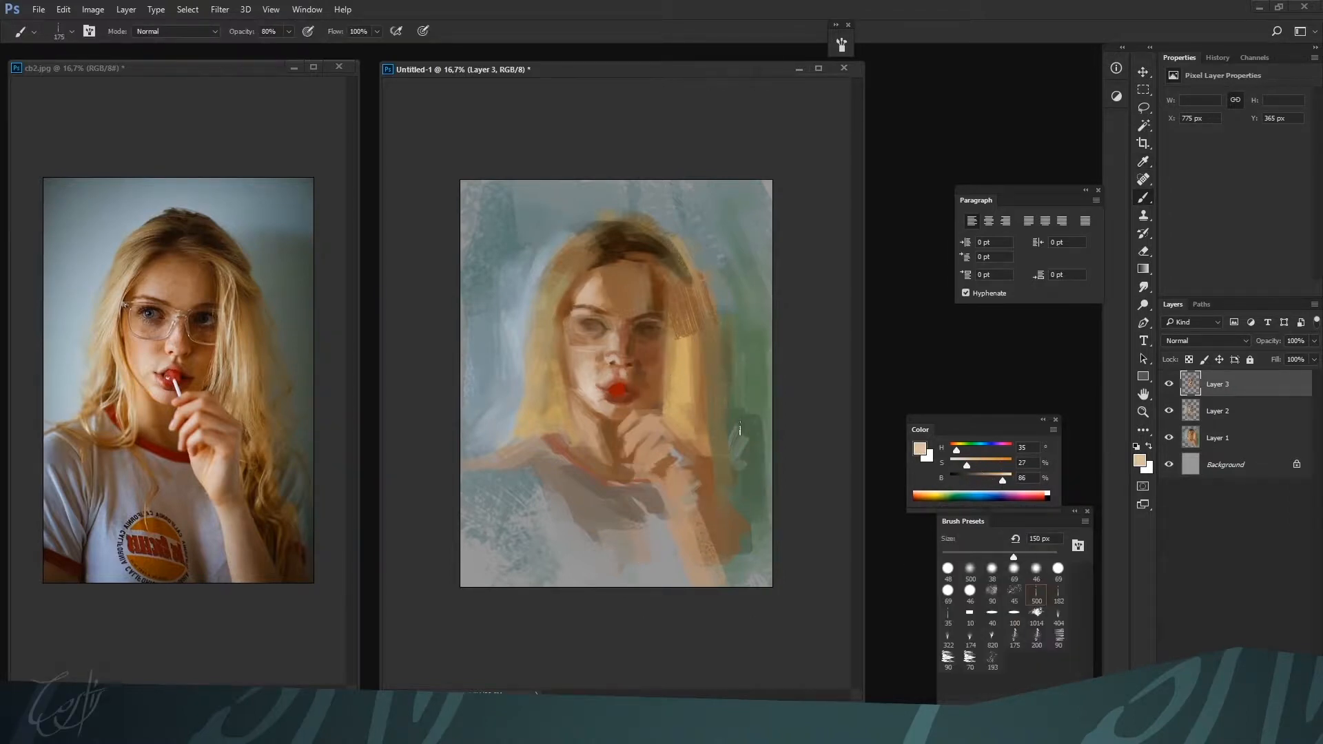
drag(671, 311, 671, 336)
key(bracketleft)
key(bracketleft)
key(bracketleft)
key(bracketleft)
key(bracketleft)
drag(671, 285, 666, 401)
key(bracketright)
alt+click(663, 377)
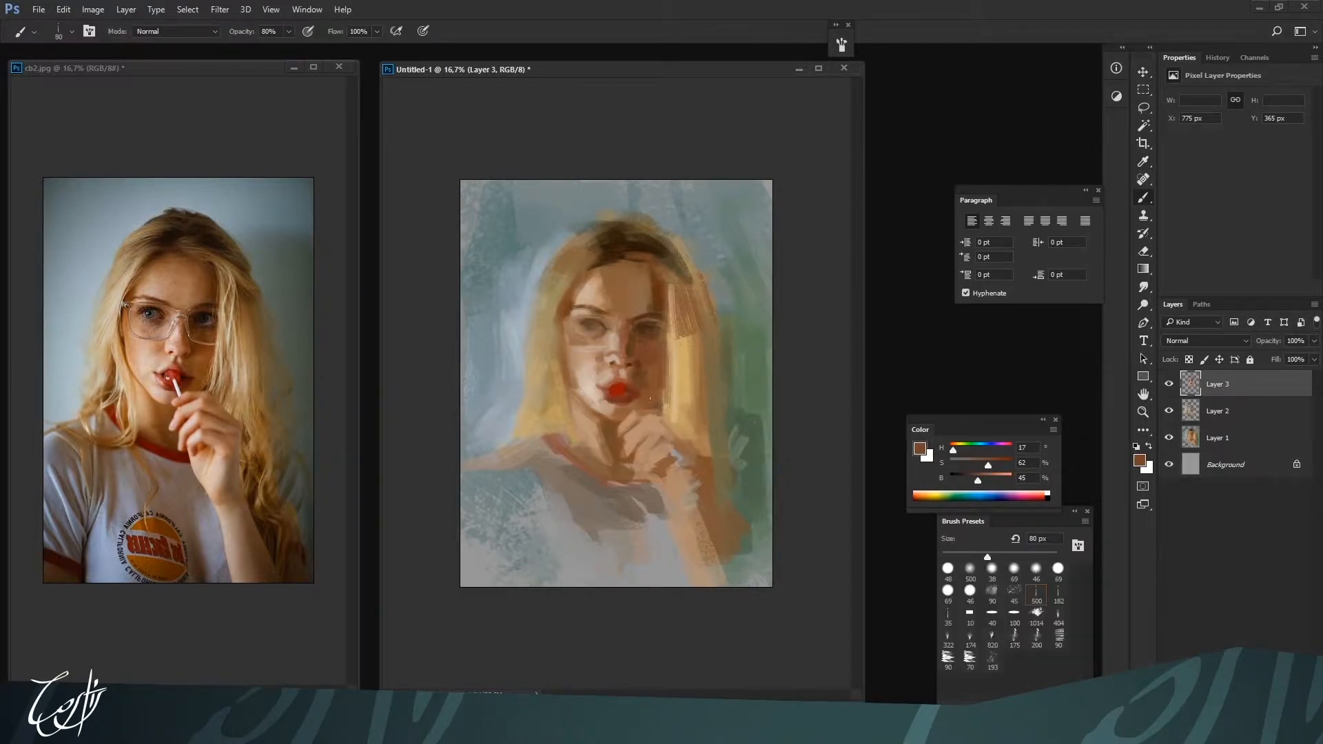
Accent the eyes with dark brown H 24, S 89, B 19, then touch the nose with H 15, S 56, B 54 and lips with H 5, S 100, B 55
alt+click(648, 329)
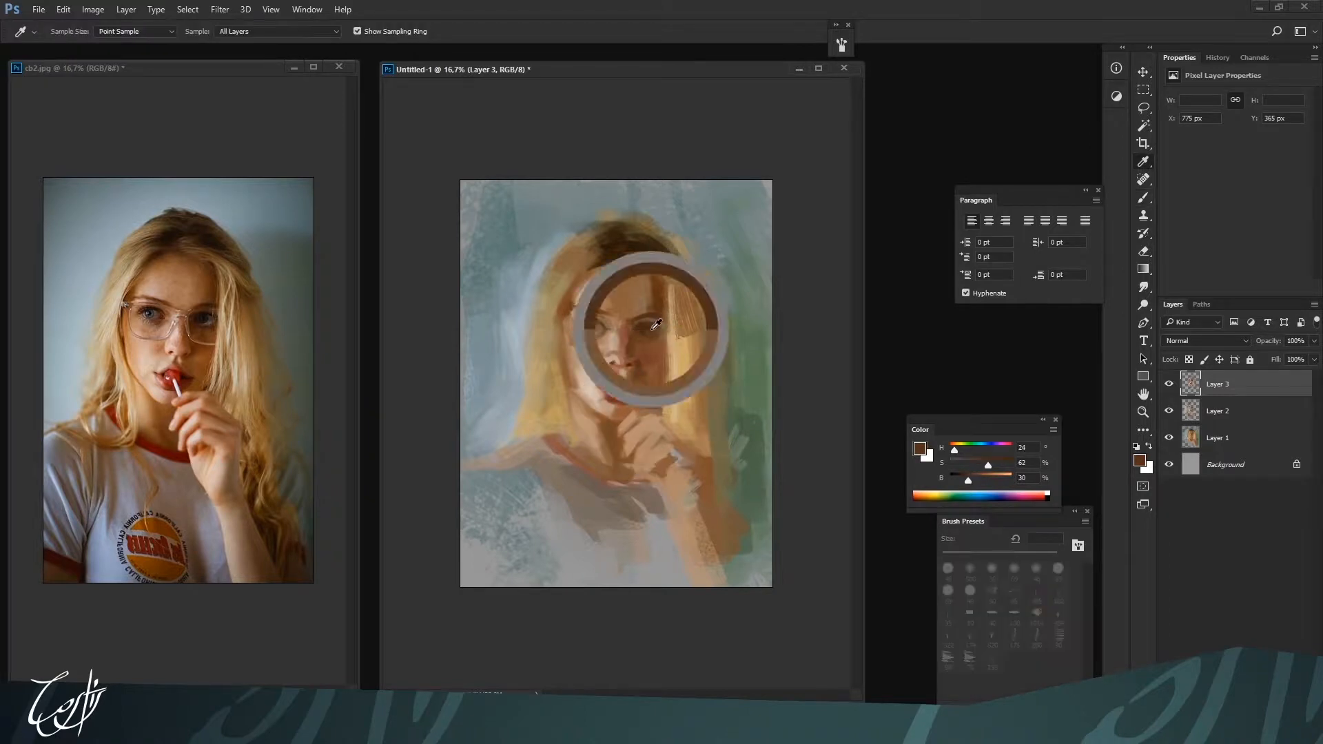
click(1004, 465)
click(962, 480)
key(bracketleft)
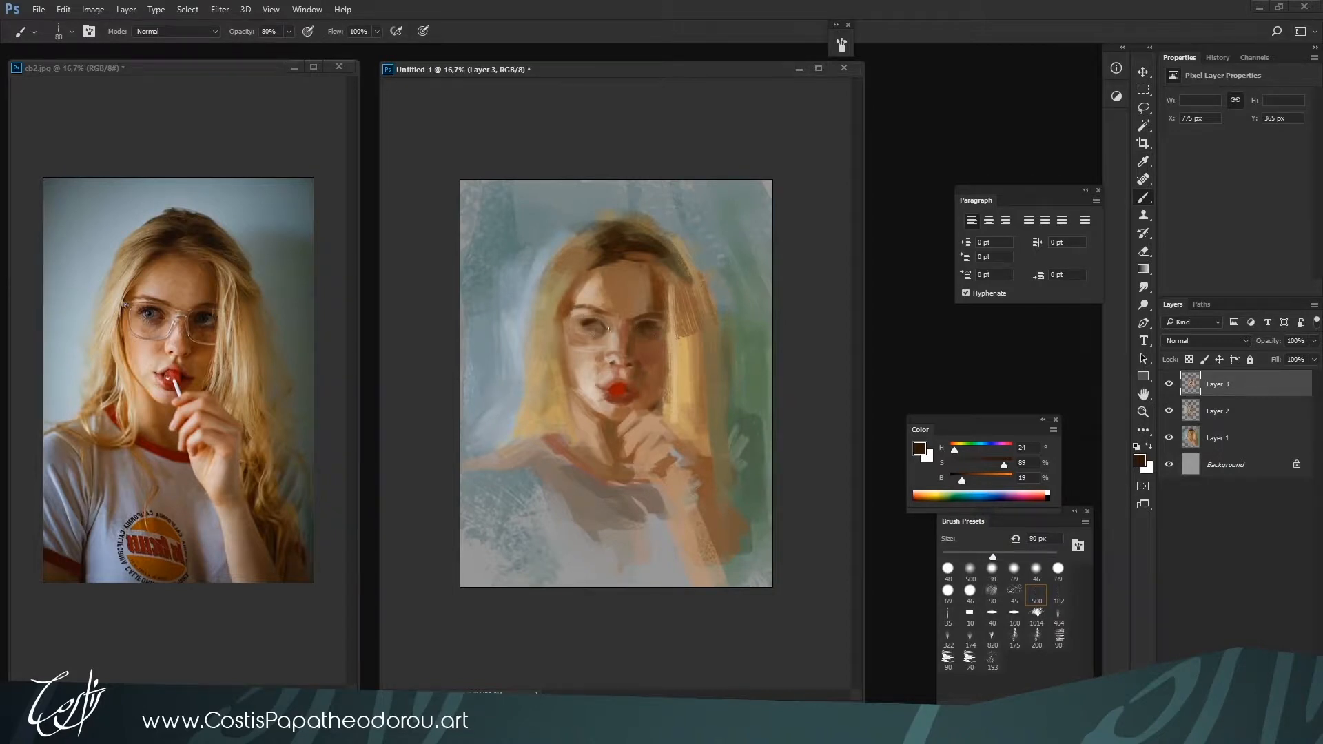
alt+click(622, 335)
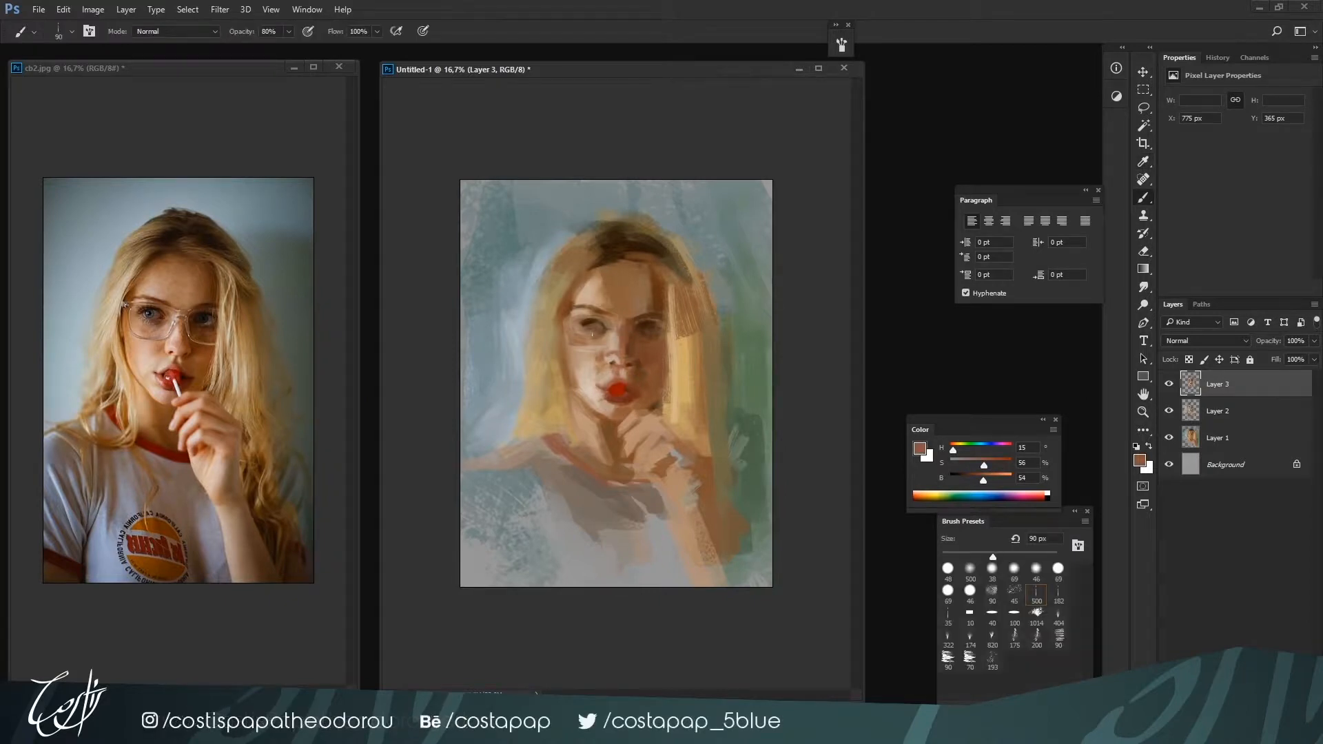
alt+click(615, 387)
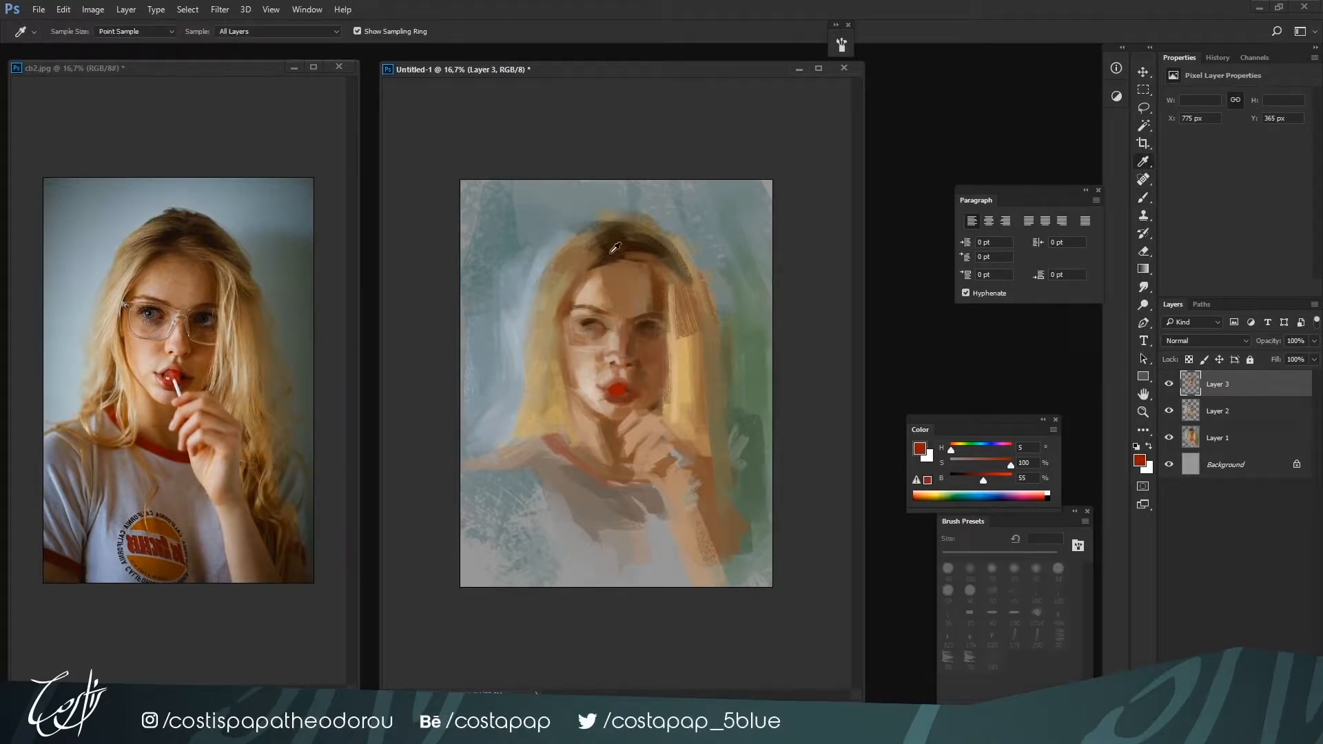
Repaint the background beside the lit-side hair with grey-blue H 186, S 13, B 61 at 250 px, extending it toward the canvas edge
alt+click(569, 293)
alt+click(569, 241)
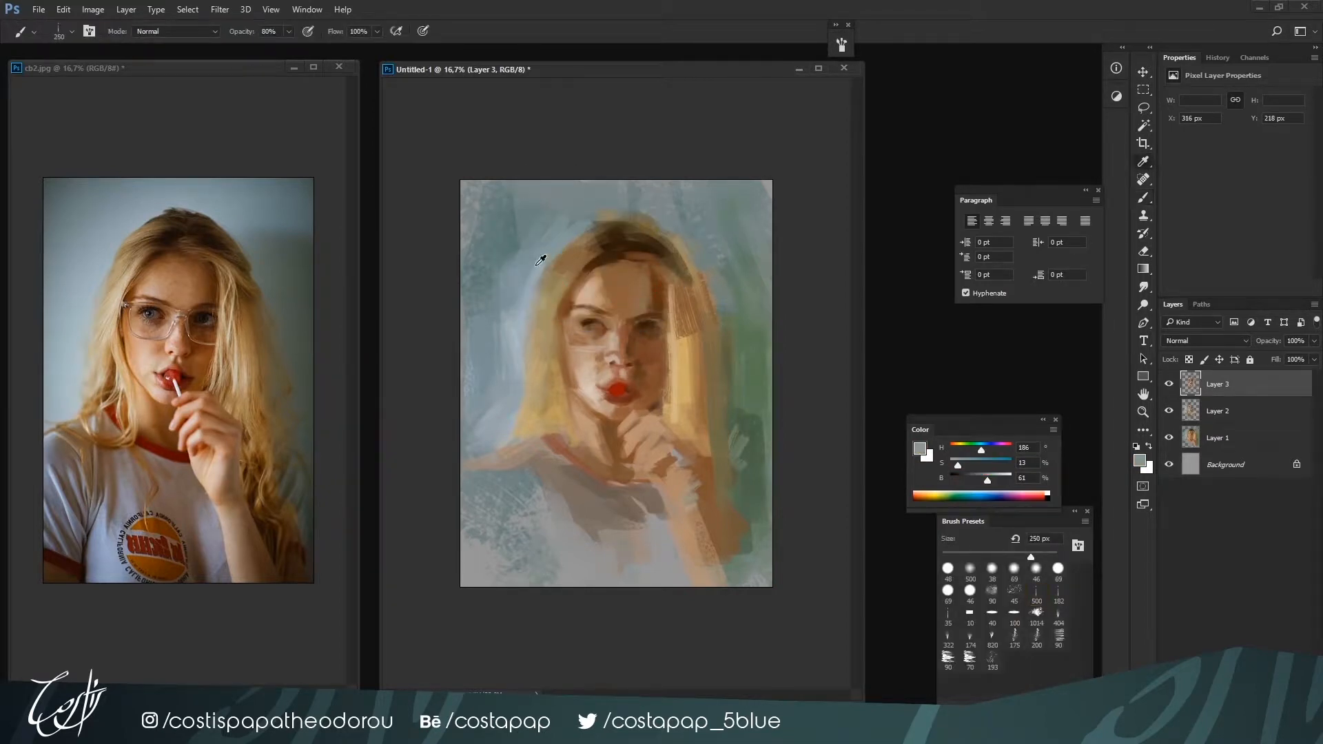
alt+click(540, 250)
mouse_move(532, 212)
mouse_down()
mouse_move(487, 222)
mouse_move(472, 251)
mouse_up()
alt+click(467, 246)
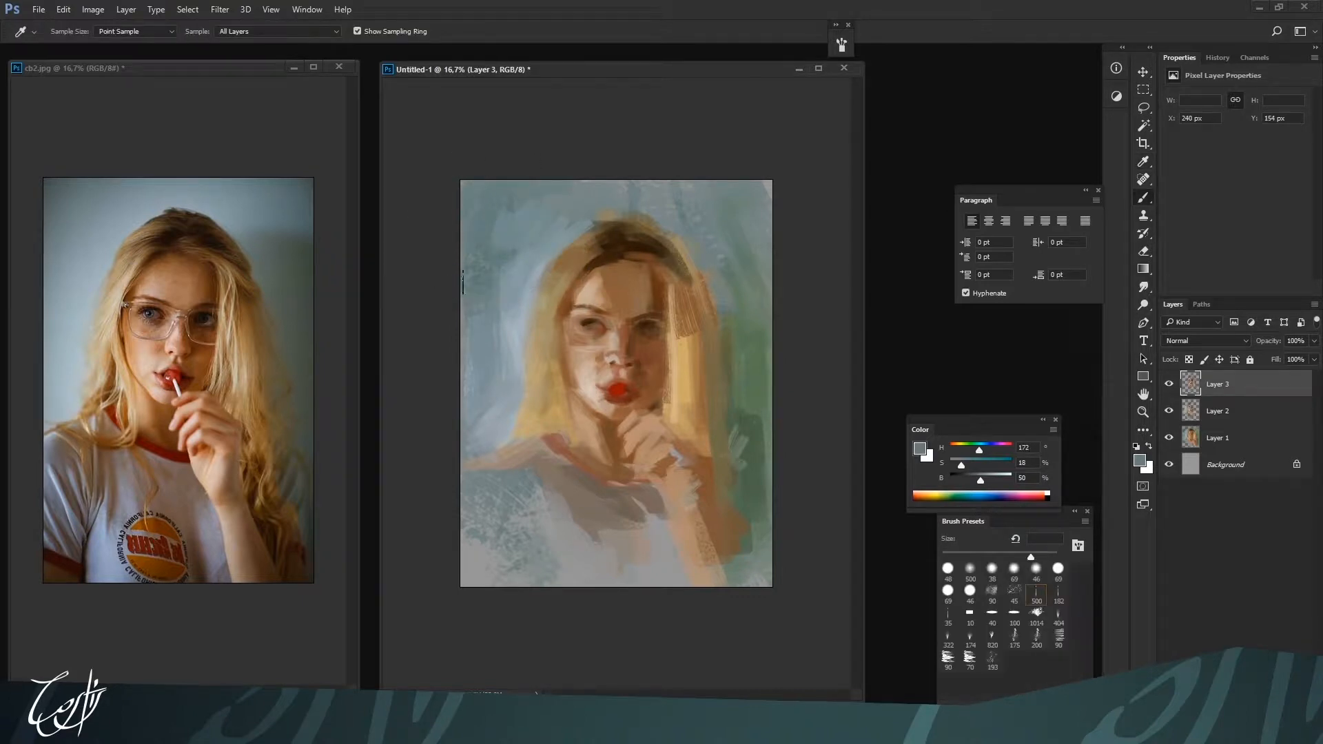
Darken the background's upper-left corner with grey-teal H 169, S 18, B 46 using a larger brush
drag(980, 480, 972, 482)
key(])
mouse_move(468, 192)
mouse_down()
mouse_move(470, 241)
mouse_move(495, 208)
mouse_up()
alt+click(504, 199)
alt+click(531, 187)
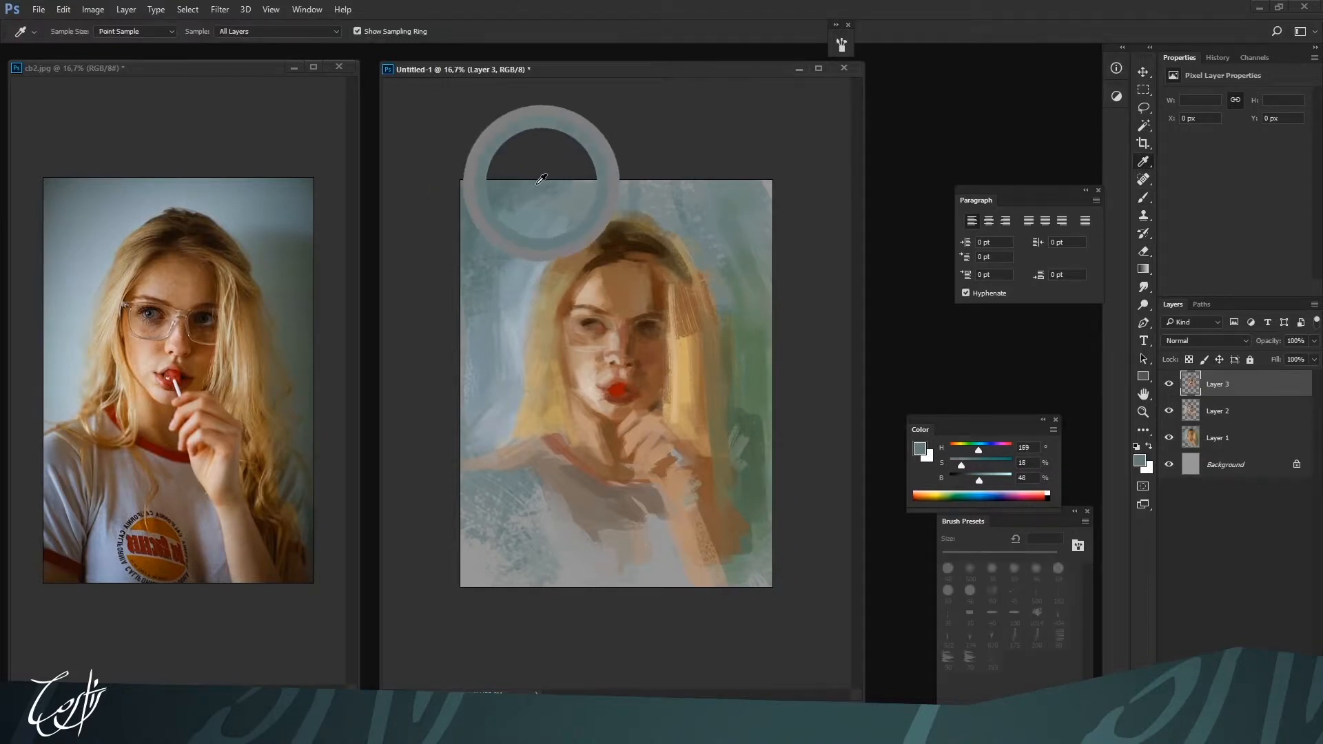
Blend the background beside the lit-side hair with sampled grey-teals and light grey-blue H 193, S 11, B 71
alt+click(481, 274)
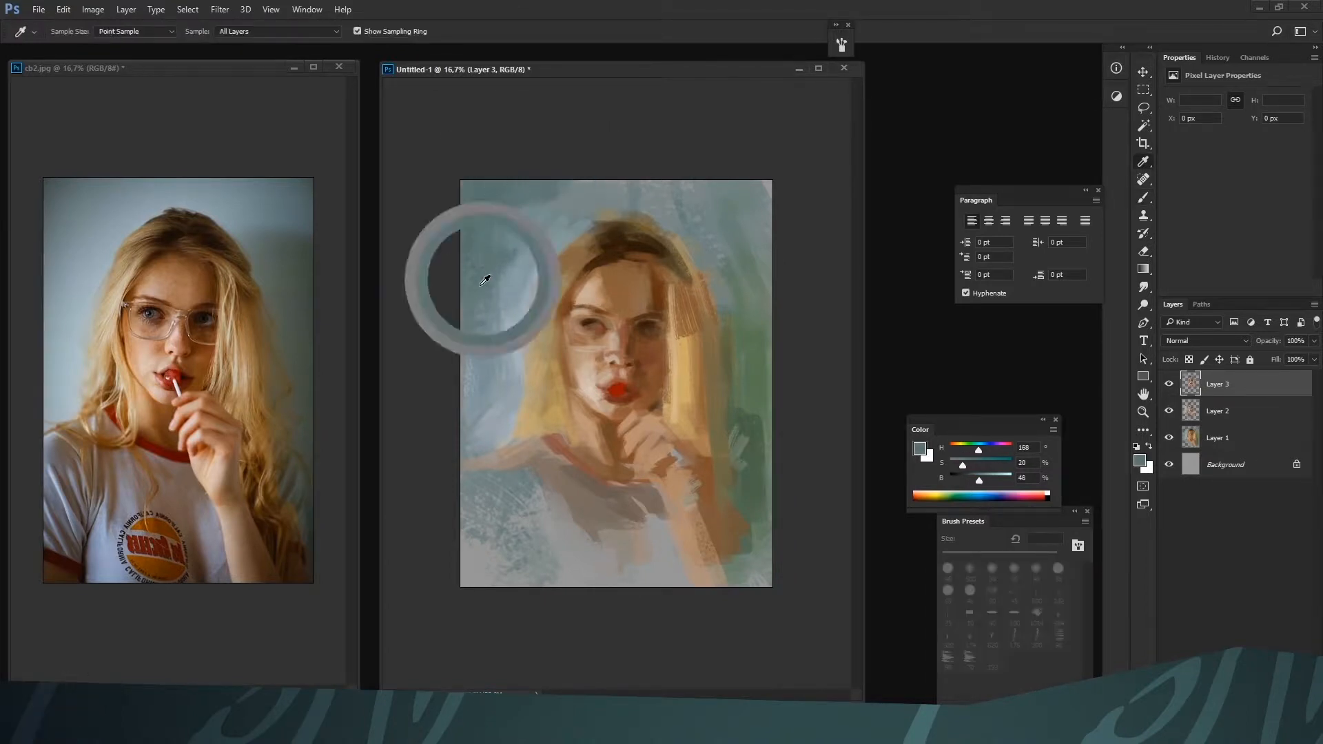
drag(497, 345, 491, 379)
alt+click(502, 386)
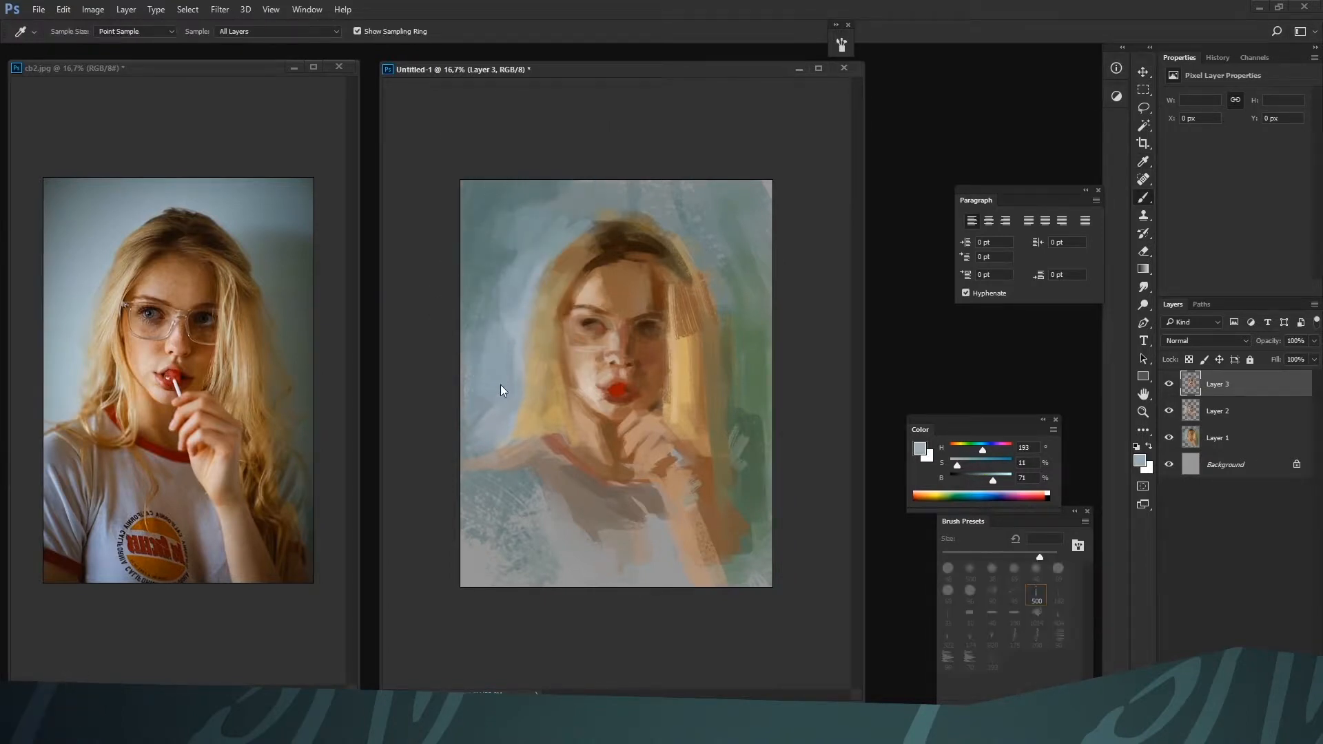
Darken the background beside the shadow-side hair with vertical strokes, using grey-teal H 167, S 15, B 51 and dark green at 500 px
alt+click(734, 296)
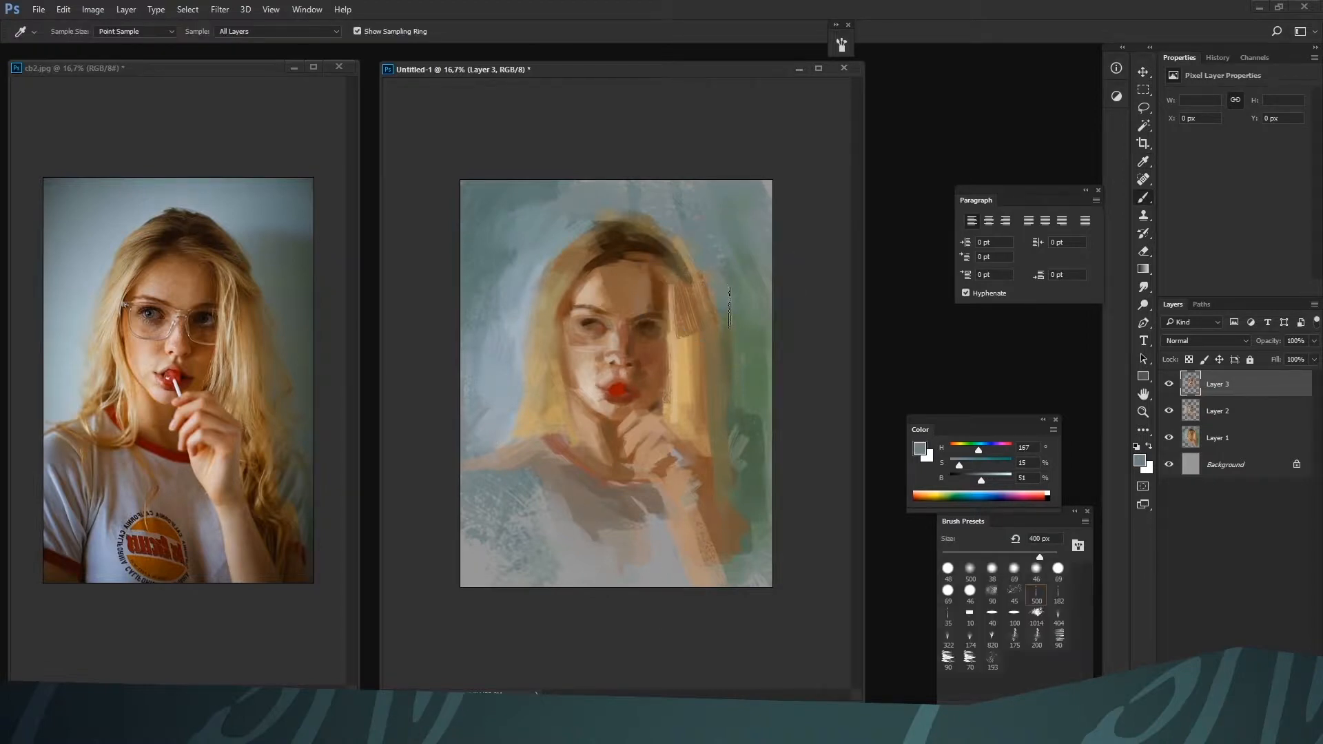
drag(734, 306, 743, 413)
alt+click(747, 436)
drag(981, 463, 965, 463)
key(bracketright)
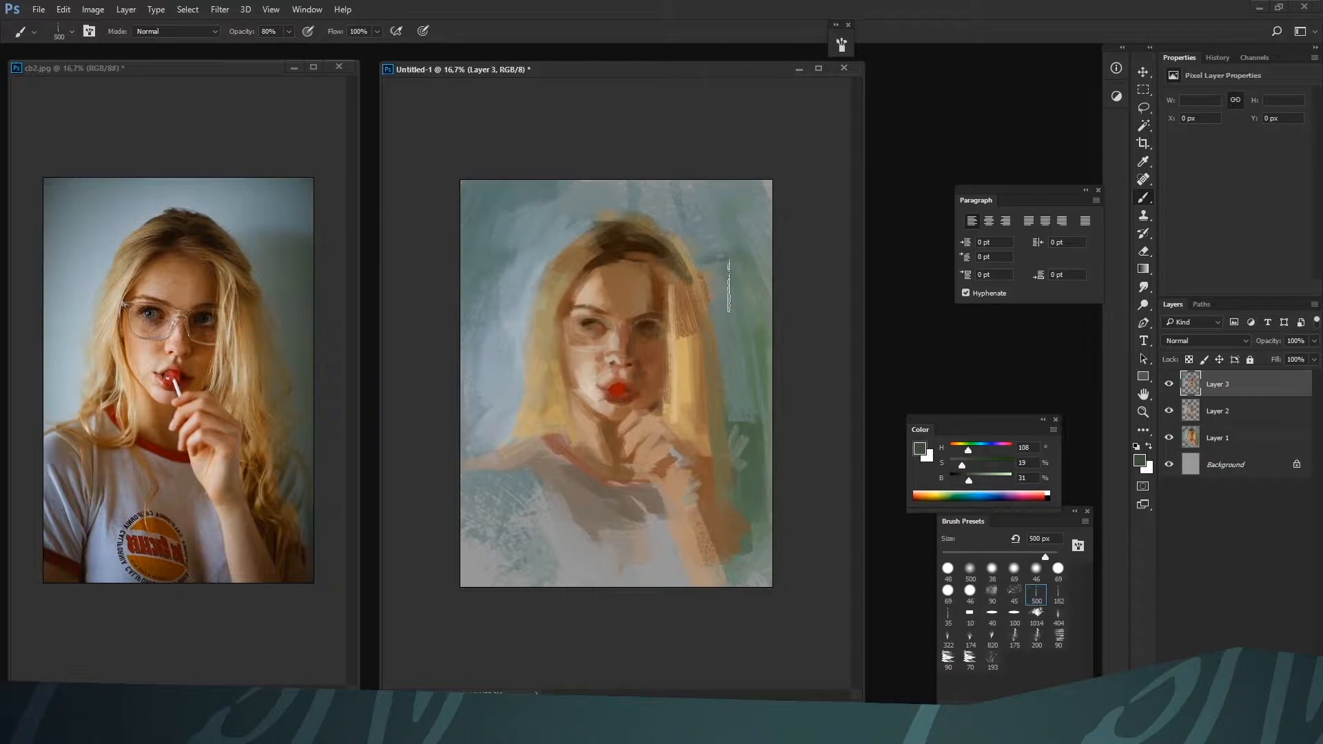
mouse_move(727, 284)
mouse_down()
mouse_move(756, 527)
mouse_move(744, 274)
mouse_move(770, 394)
mouse_move(760, 625)
mouse_move(752, 514)
mouse_move(730, 559)
mouse_up()
Extend the lower shadow-side hair down beside the forearm with brown H 27, S 49, B 48 at 400 px
alt+click(703, 419)
key(bracketleft)
drag(701, 421, 721, 507)
alt+click(720, 507)
drag(699, 456, 725, 578)
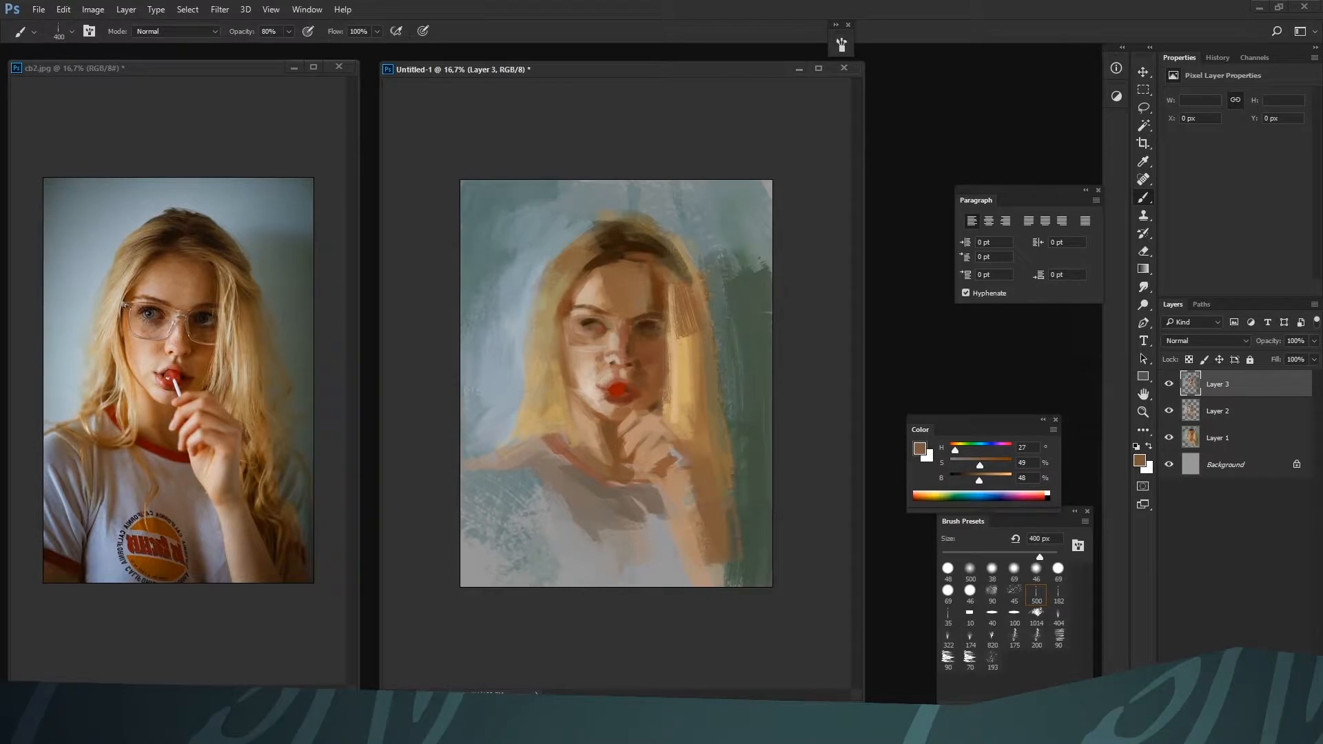
Paint shirt fold shadows and the sleeve trim with flat brush 40 enlarged to 150 px, using muted brown H 22, S 28, B 42
click(985, 618)
key(bracketright)
key(bracketright)
alt+click(631, 532)
key(bracketright)
key(bracketright)
key(bracketright)
key(bracketright)
key(bracketright)
mouse_move(638, 529)
mouse_down()
mouse_move(646, 501)
mouse_move(646, 564)
mouse_up()
key(bracketright)
drag(653, 507, 653, 552)
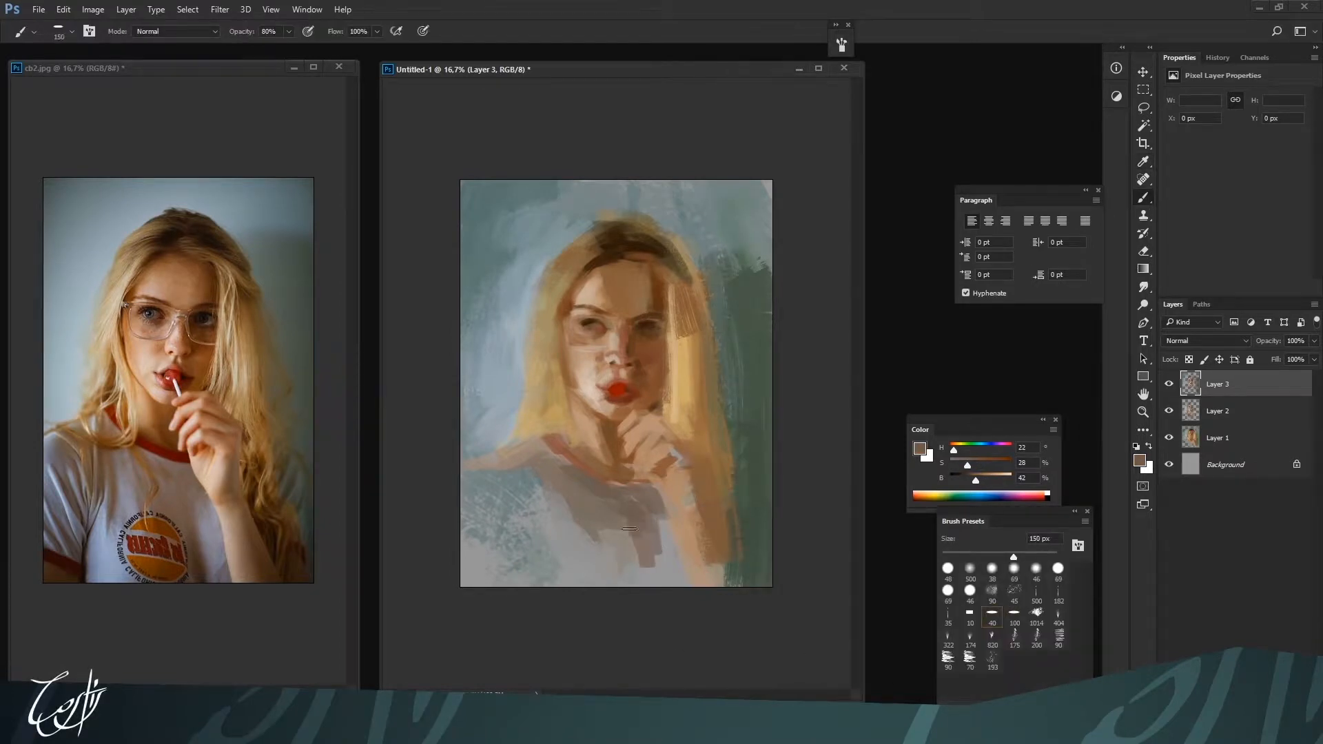
drag(600, 515, 627, 550)
mouse_move(584, 506)
mouse_down()
mouse_move(551, 470)
mouse_move(578, 540)
mouse_up()
mouse_move(532, 452)
mouse_down()
mouse_move(480, 461)
mouse_move(524, 448)
mouse_move(470, 494)
mouse_up()
Refine the lit-side hair edge above the shoulder with a smaller brush, using background grey H 189, S 8, B 69
key(bracketleft)
key(bracketright)
alt+click(507, 412)
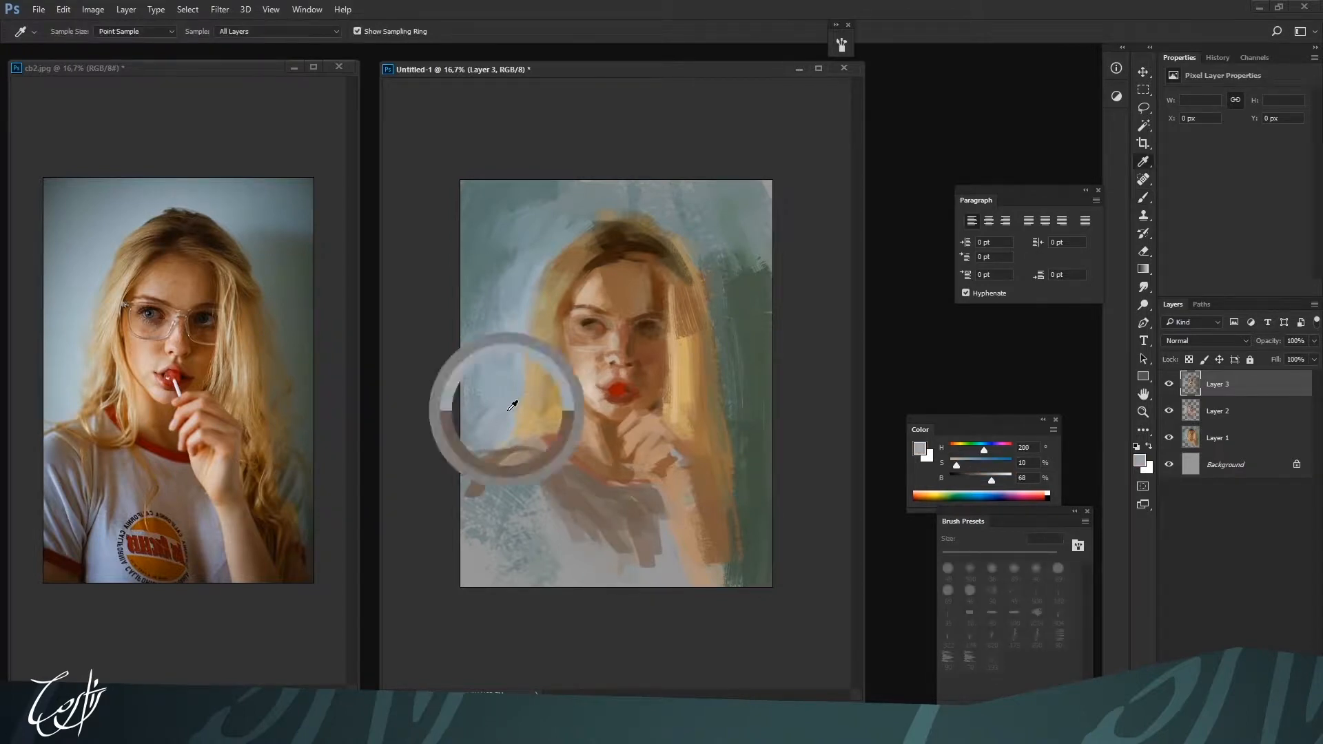
alt+click(527, 400)
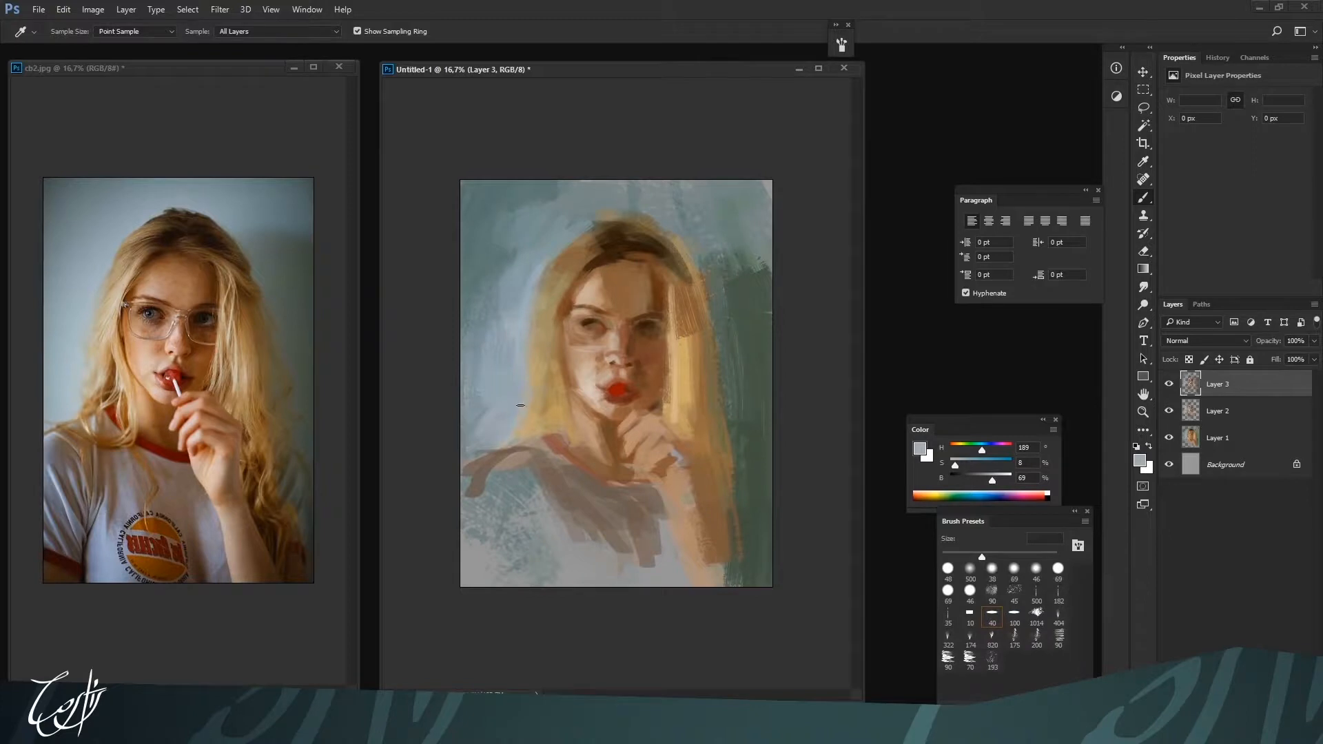
alt+click(533, 407)
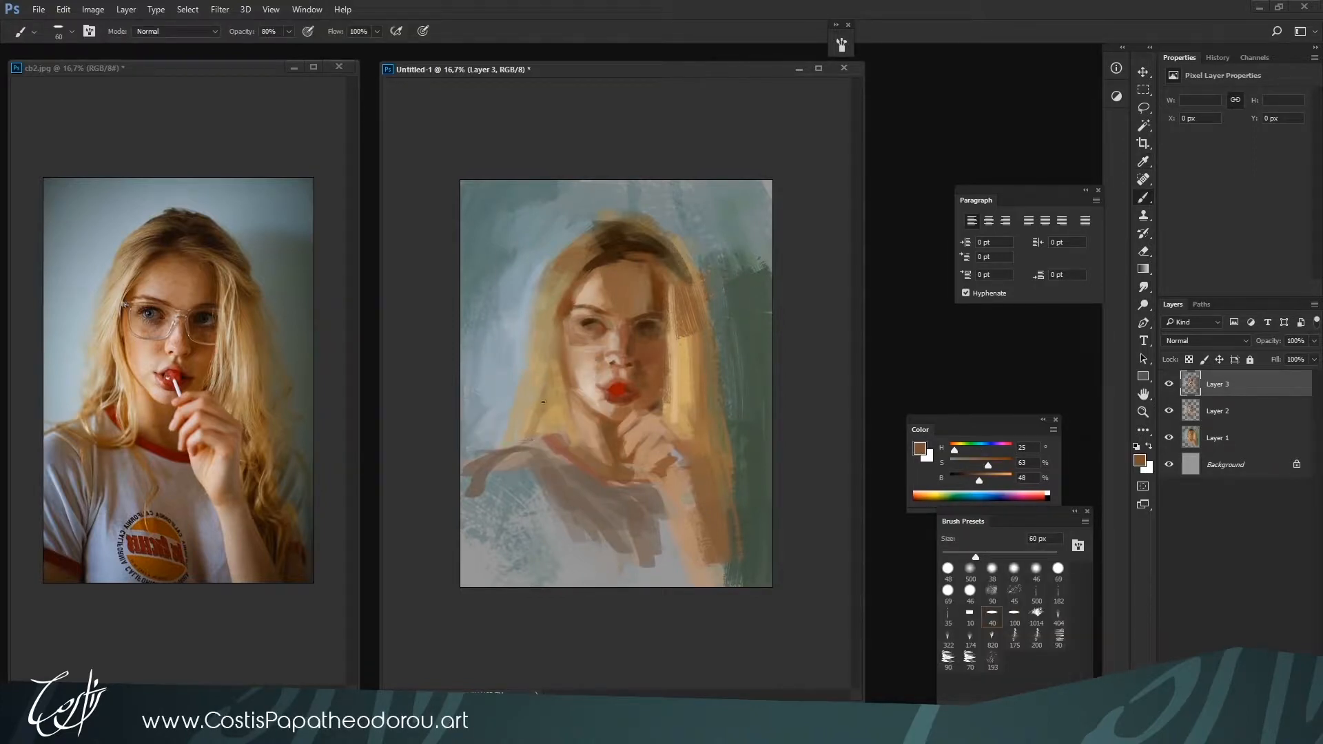
Paint strands down the lit-side hair at 60–70 px, using sampled tans H 42, S 33, B 63 and H 29, S 23, B 77
drag(530, 332, 541, 292)
alt+click(562, 254)
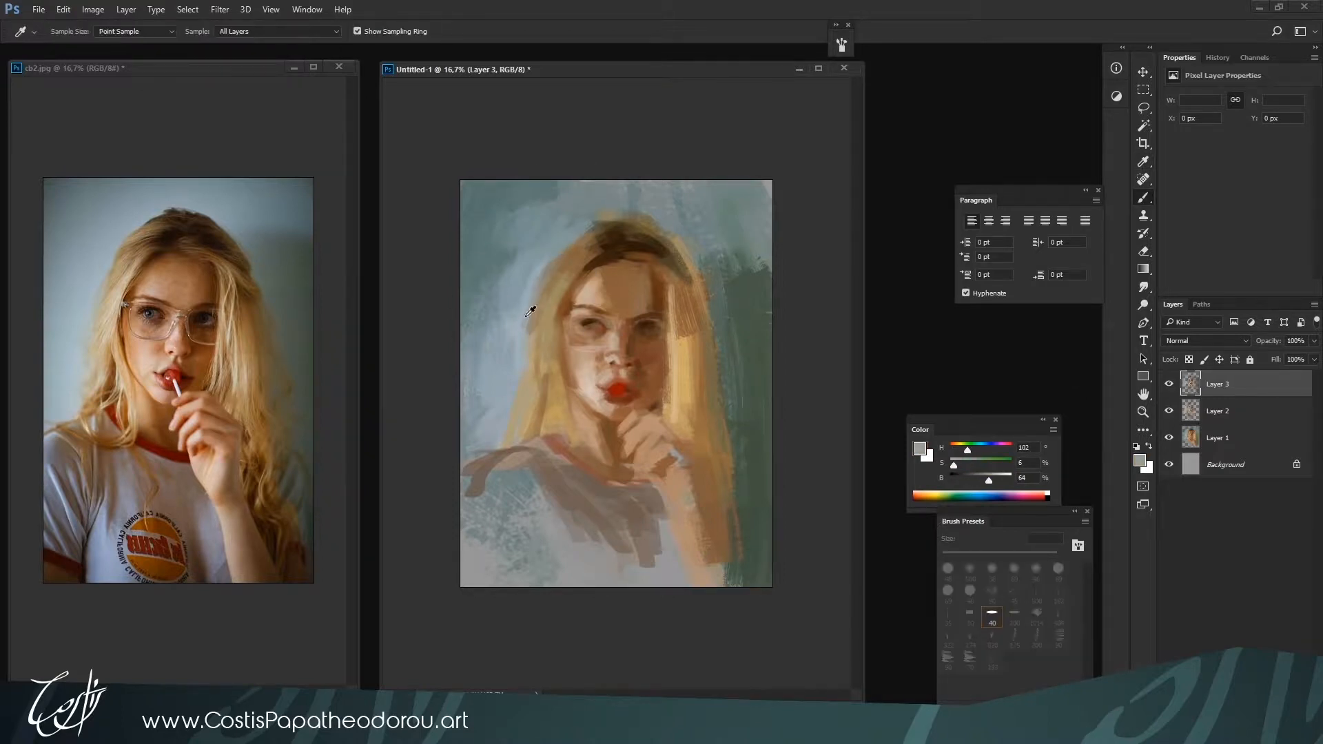
alt+click(557, 273)
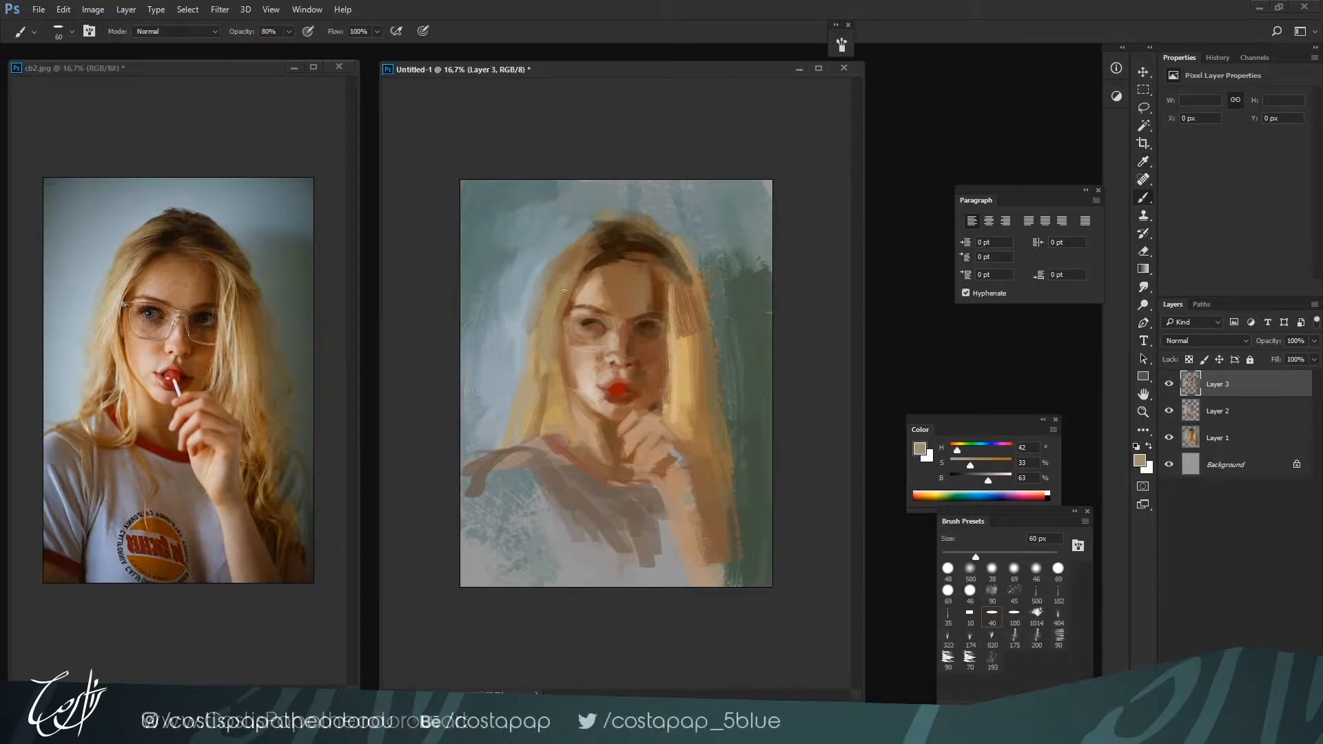
alt+click(574, 273)
drag(574, 274, 546, 369)
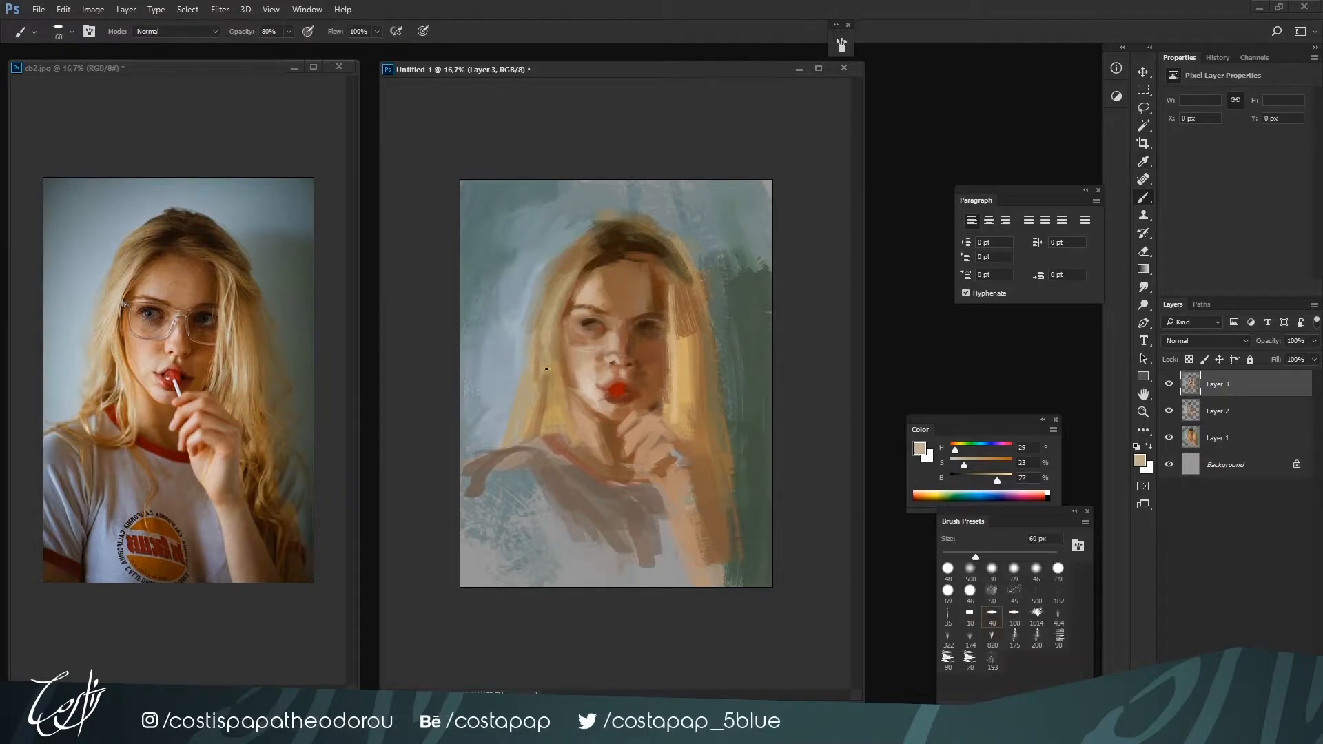
key(bracketright)
alt+click(518, 396)
key(bracketleft)
Rework the hairline and parting over the forehead at 70 px with tan H 31, S 38, B 71 and brown H 31, S 51, B 48
alt+click(667, 251)
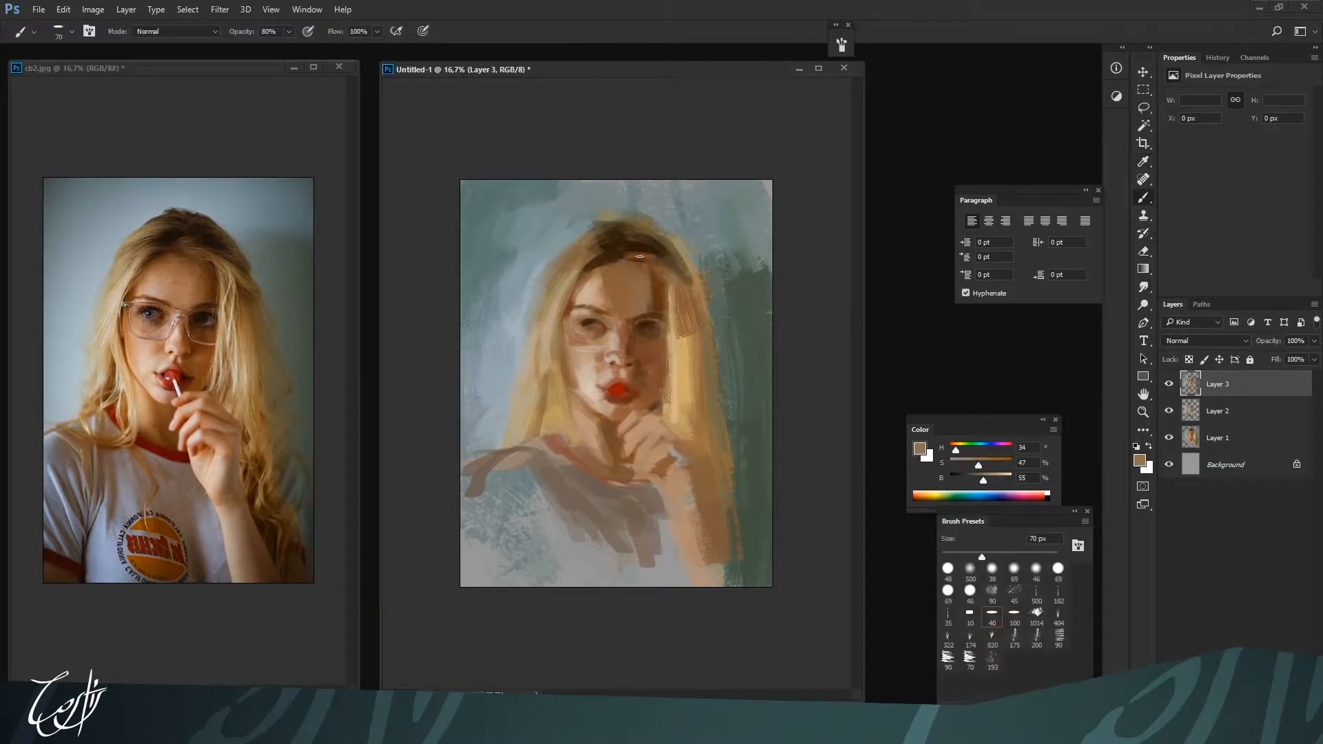
alt+click(666, 274)
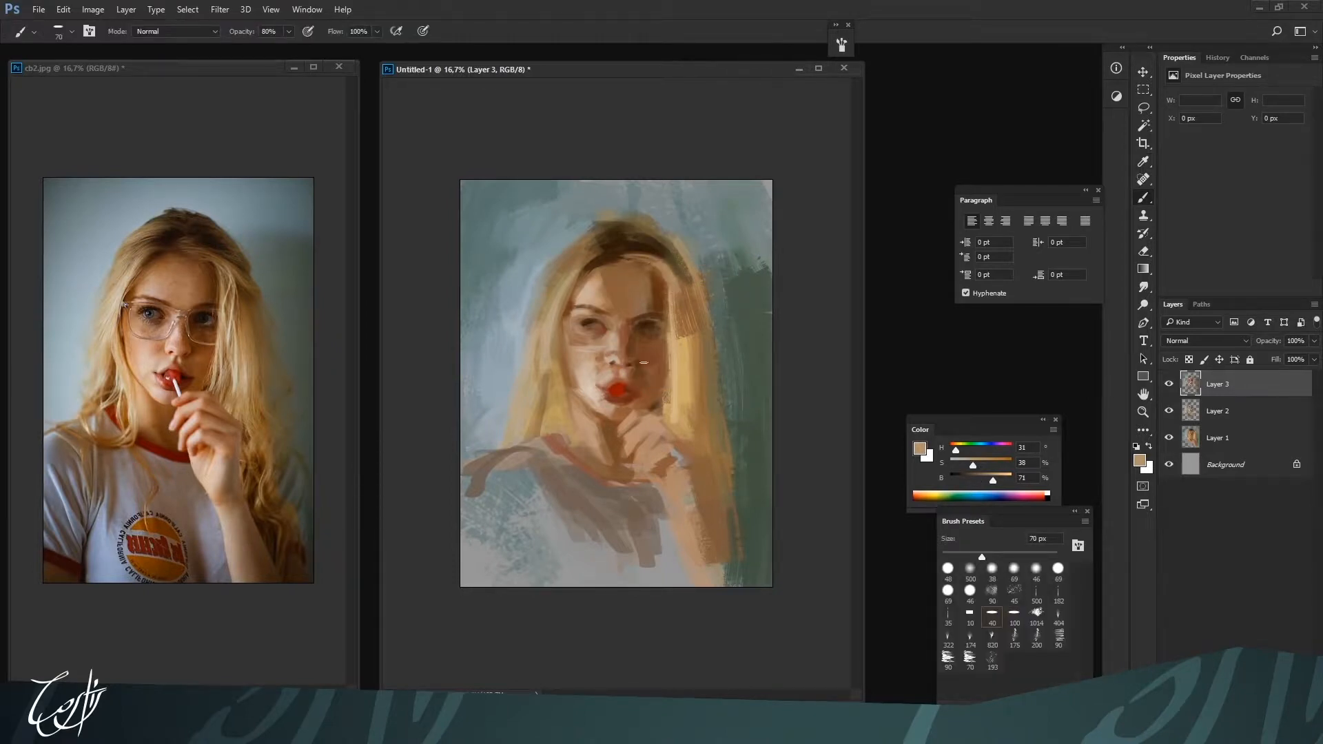
alt+click(651, 299)
alt+click(650, 264)
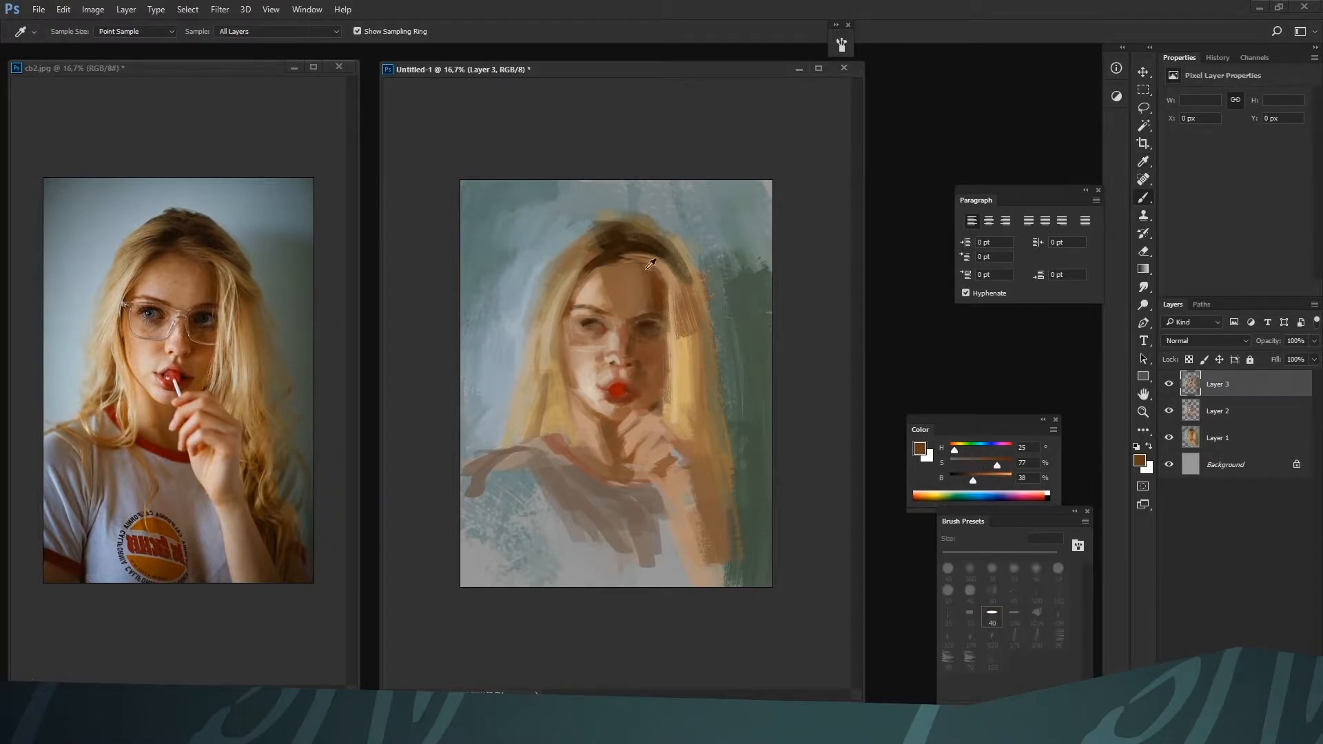
alt+click(611, 262)
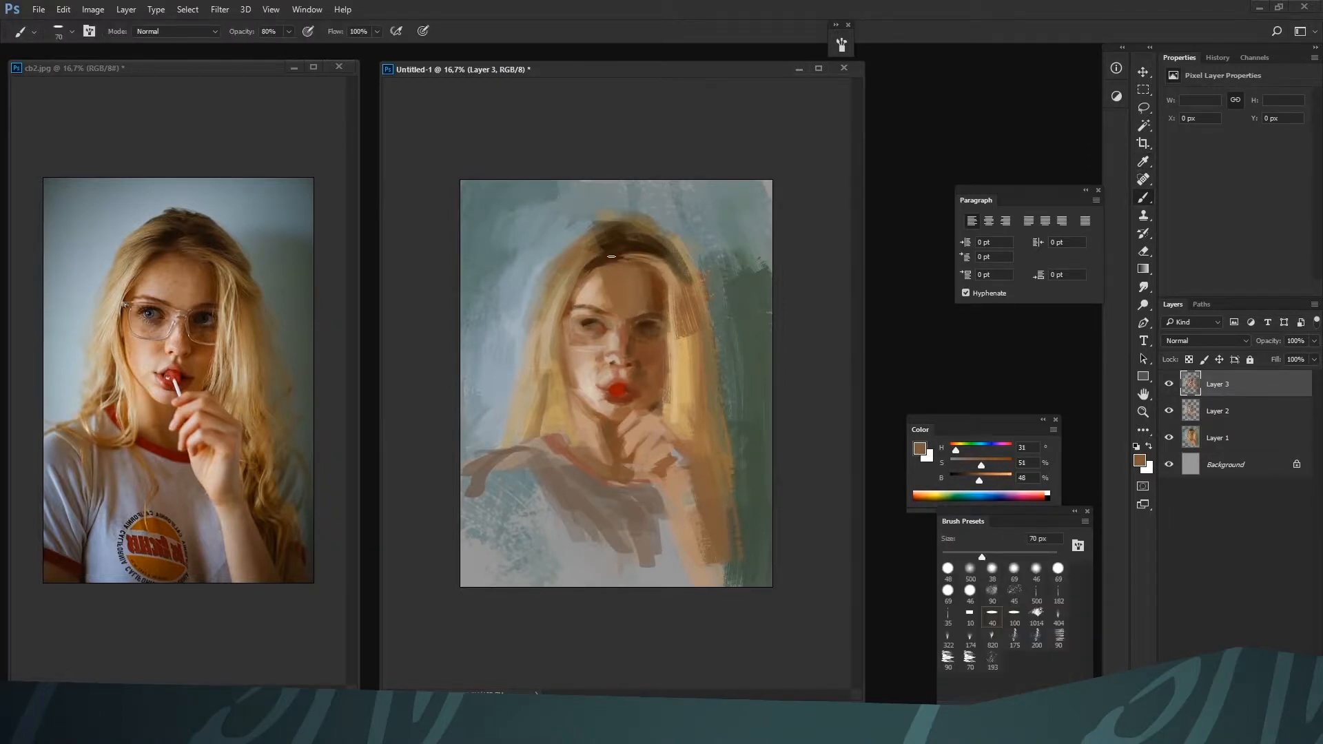
alt+click(609, 257)
alt+click(608, 236)
Refine the hair silhouette around the crown with background grey-teals H 174, S 14, B 58 and H 172, S 12, B 53
alt+click(555, 236)
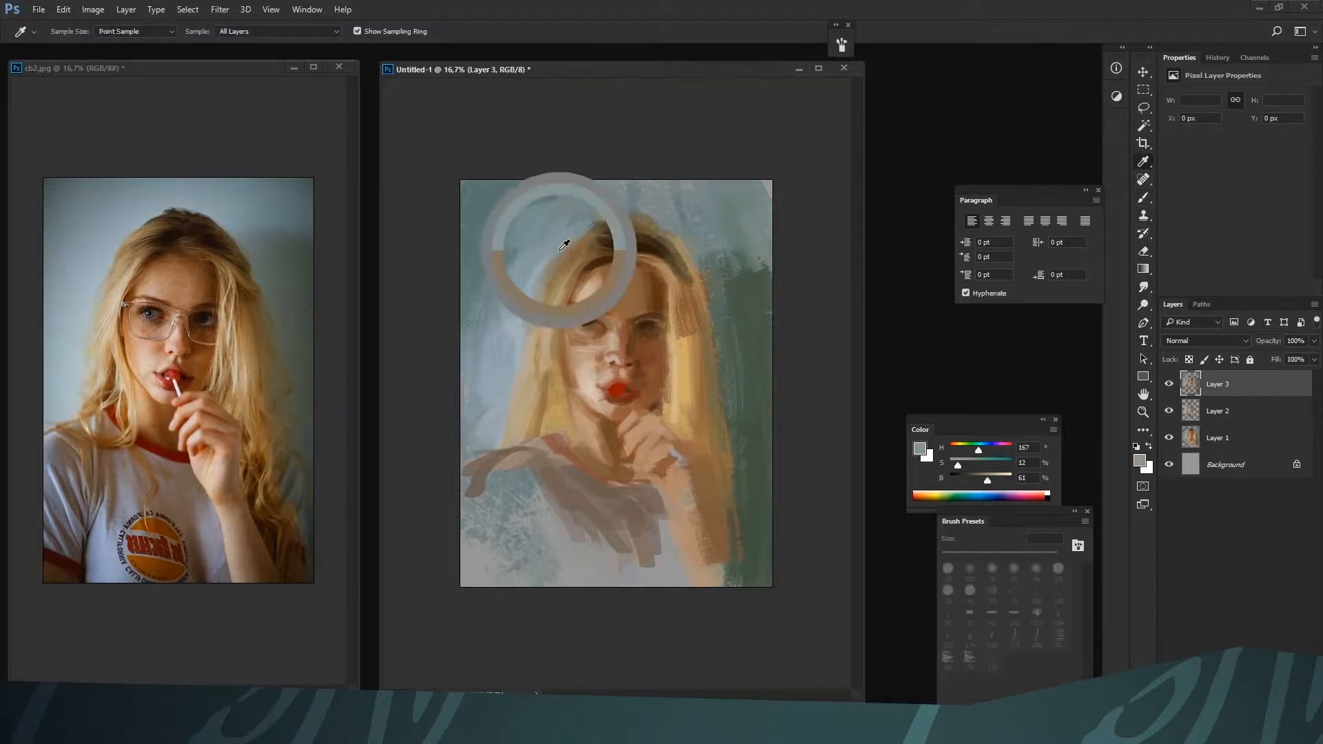
alt+click(527, 306)
alt+click(585, 224)
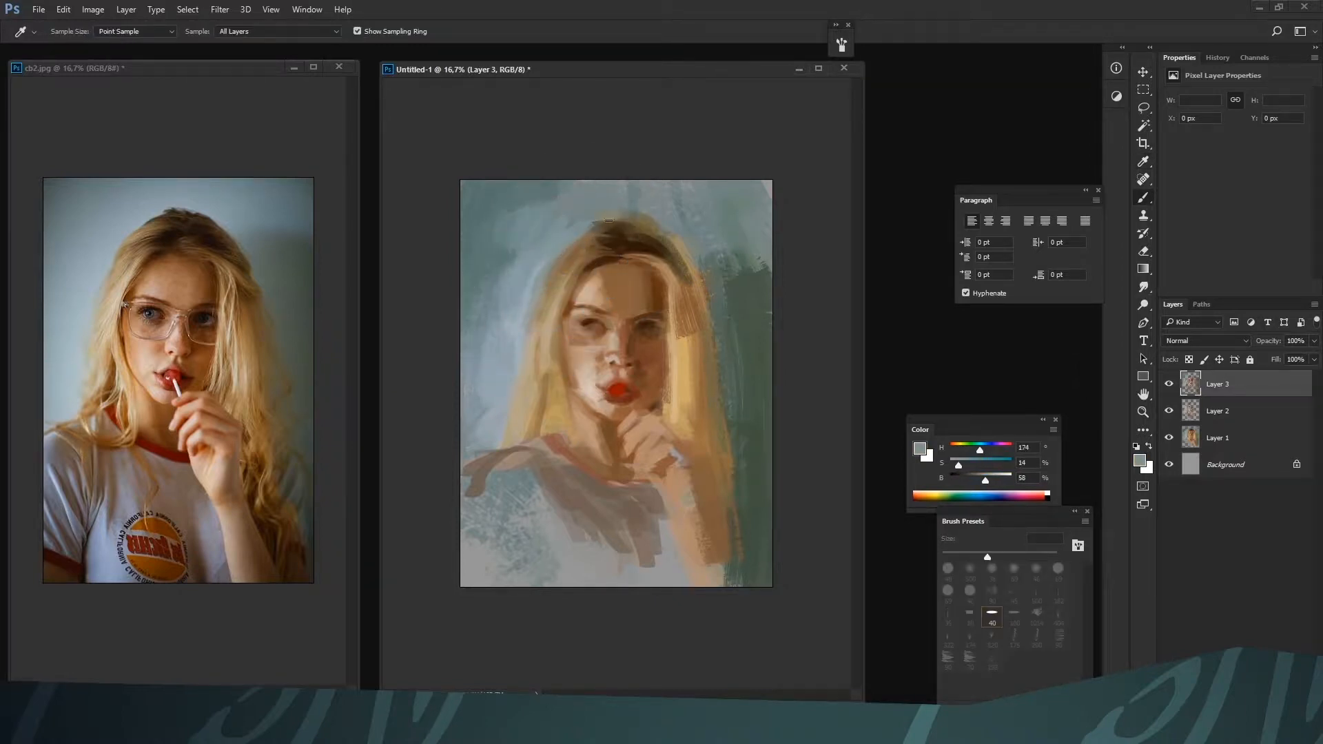
alt+click(620, 216)
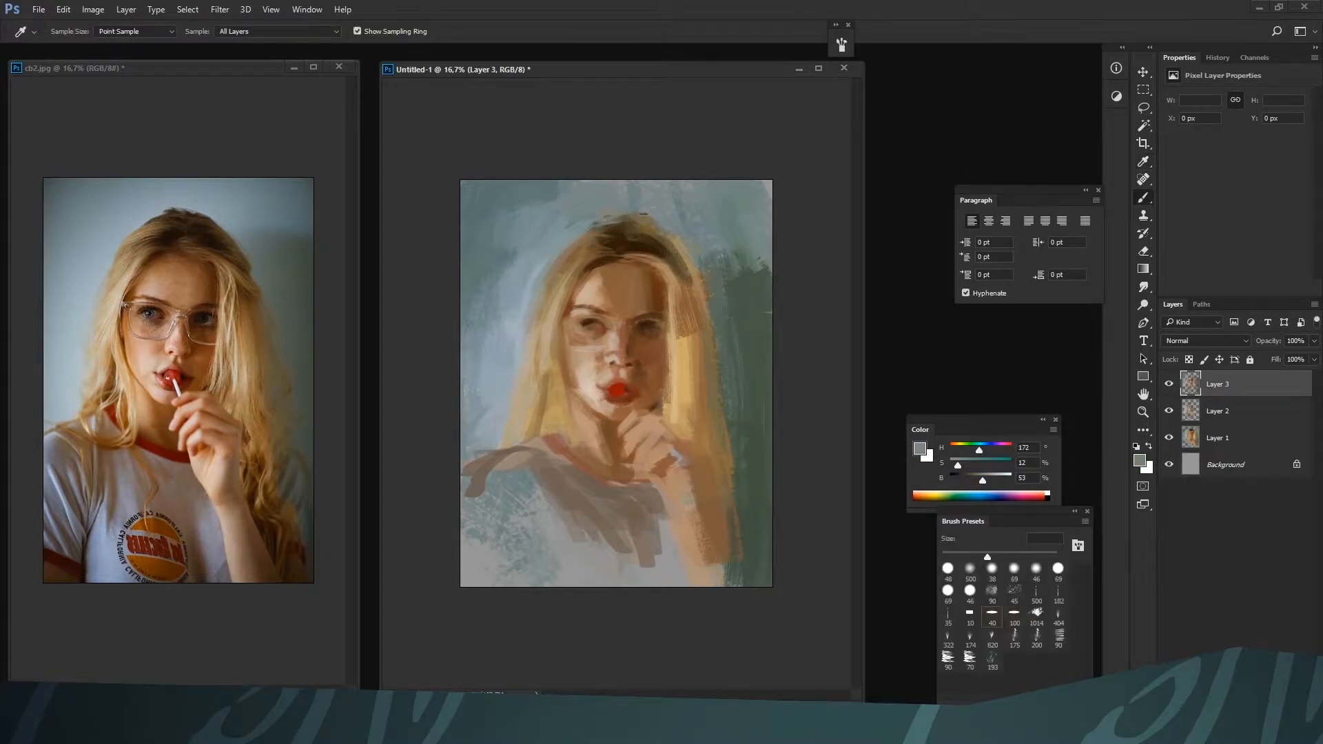
alt+click(587, 225)
Repaint the background's upper-right corner with enlarged brush strokes of dark green H 111, S 21, B 35 and grey-teal H 158, S 14, B 53
key(bracketright)
key(bracketright)
alt+click(714, 268)
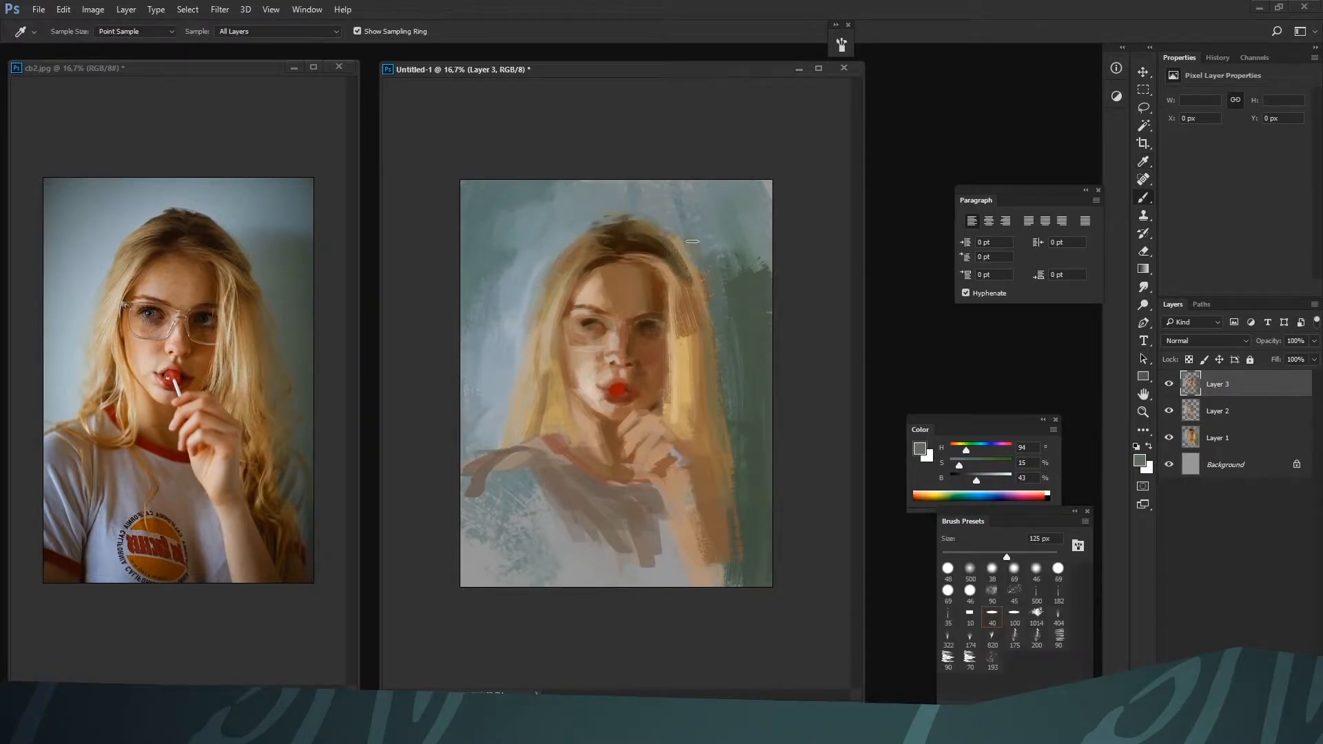
key(bracketright)
key(bracketright)
key(bracketright)
alt+click(746, 286)
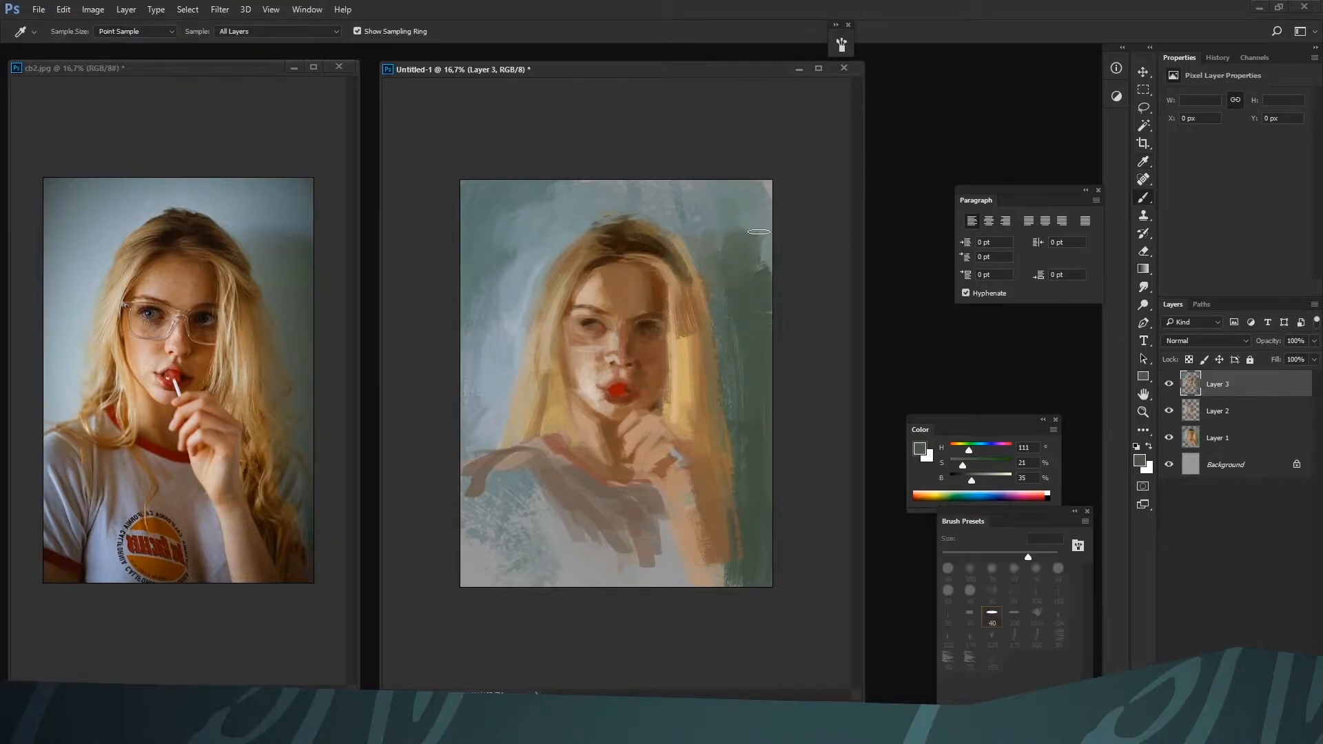
alt+click(726, 207)
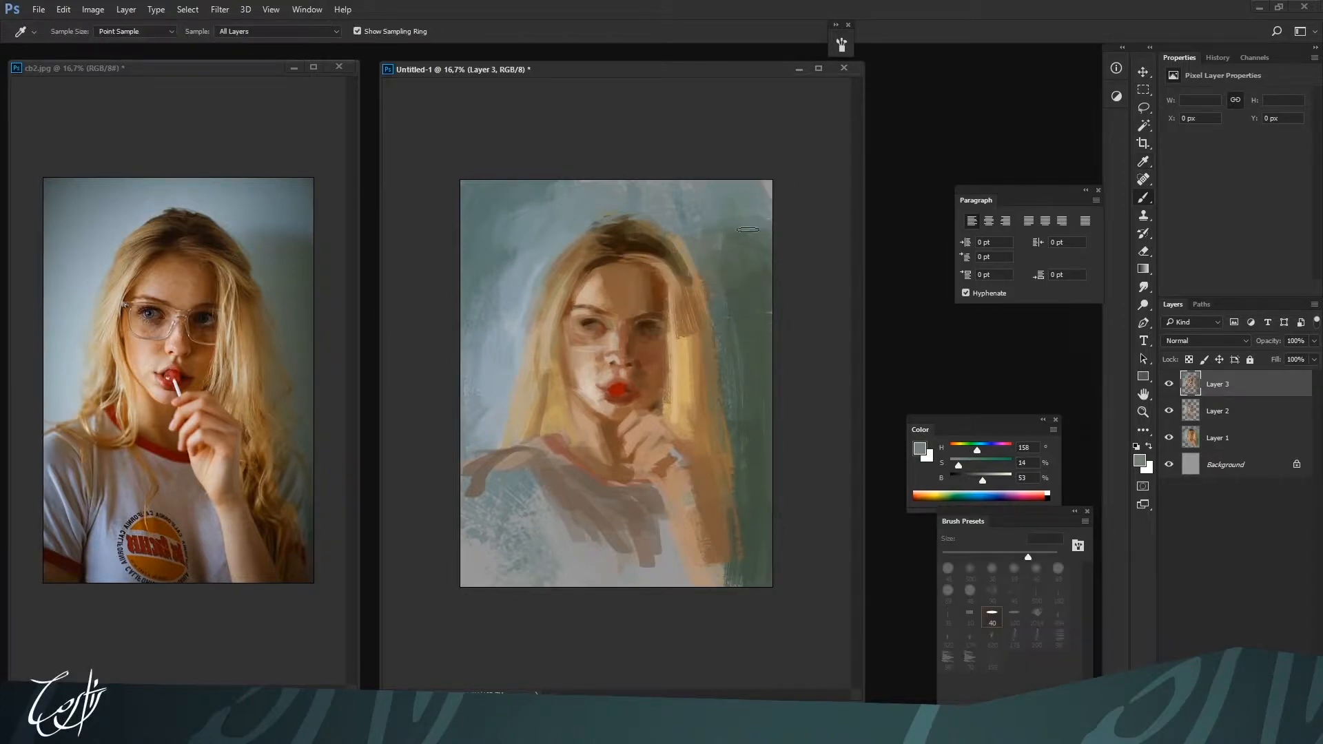
mouse_move(749, 229)
mouse_down()
mouse_move(759, 224)
mouse_move(691, 213)
mouse_up()
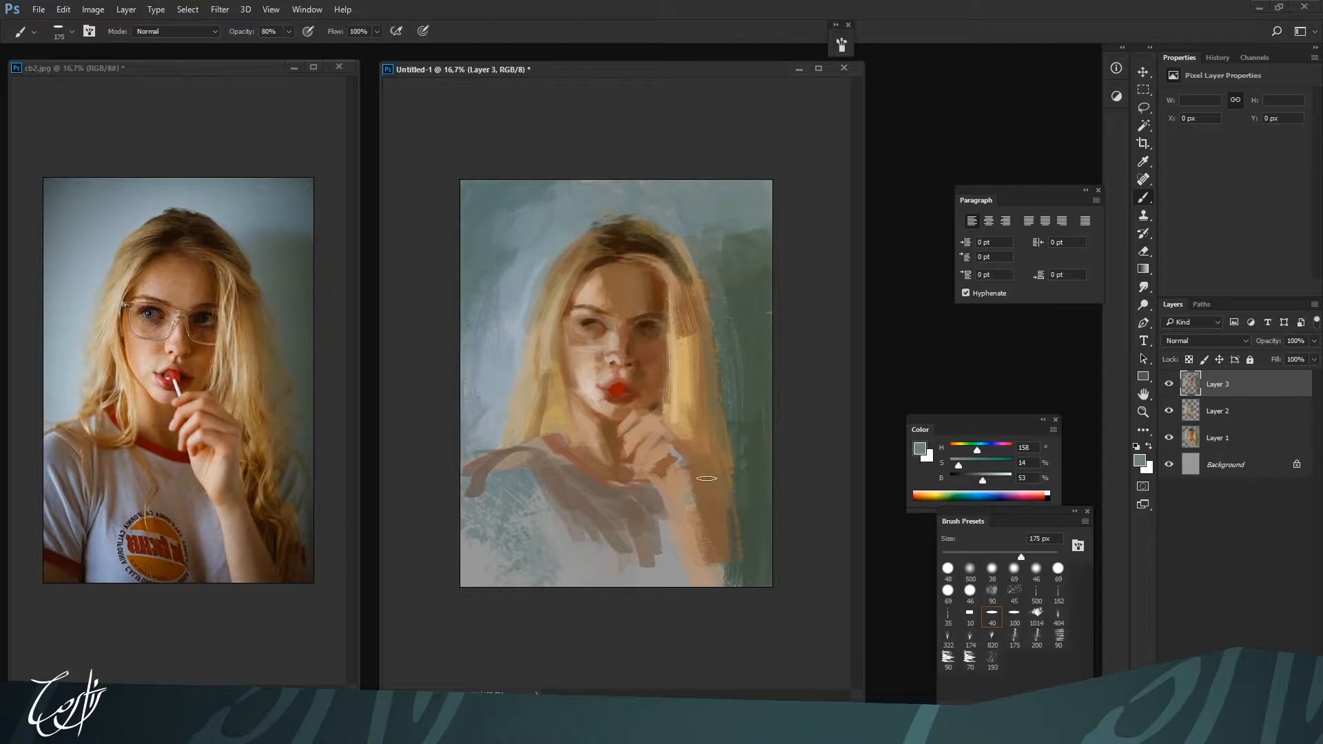
Deepen the shadow-side hair parting with dark brown H 29, S 75, B 17 at 90 px
alt+click(689, 307)
alt+click(646, 244)
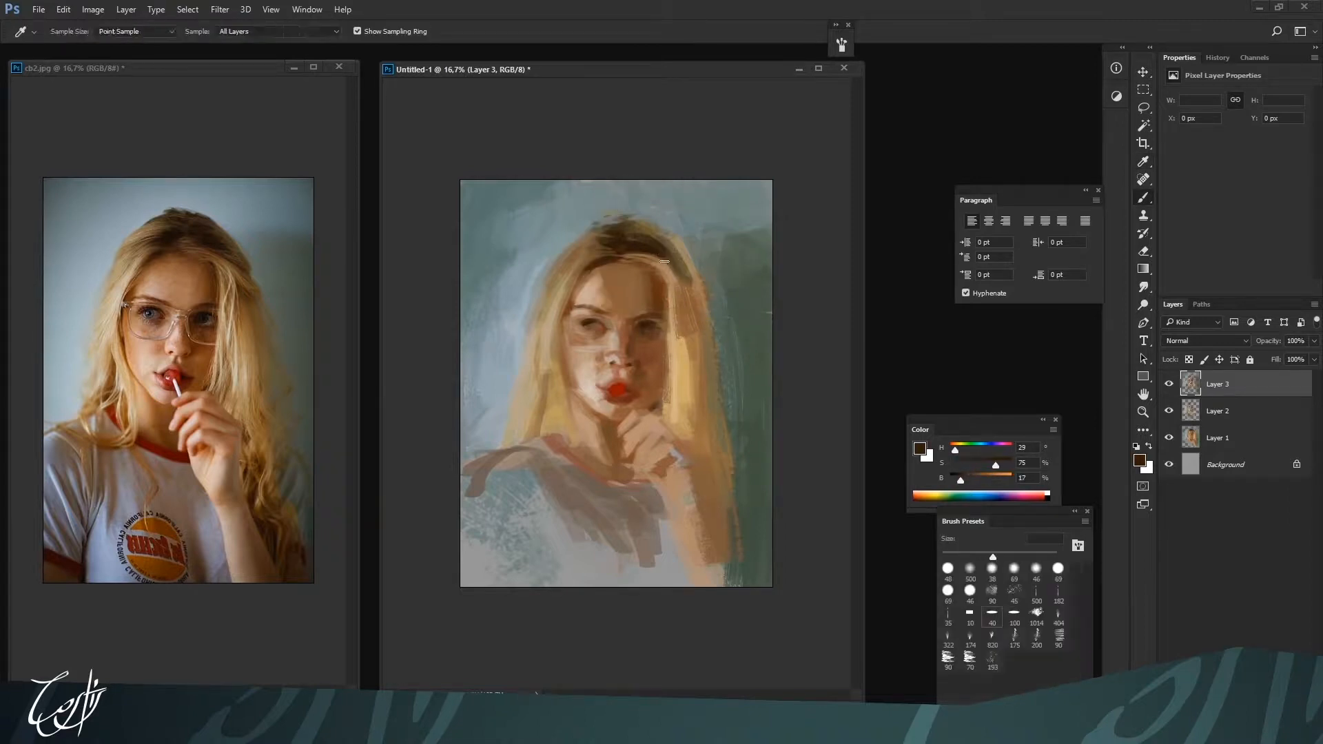
drag(648, 251, 688, 281)
alt+click(679, 289)
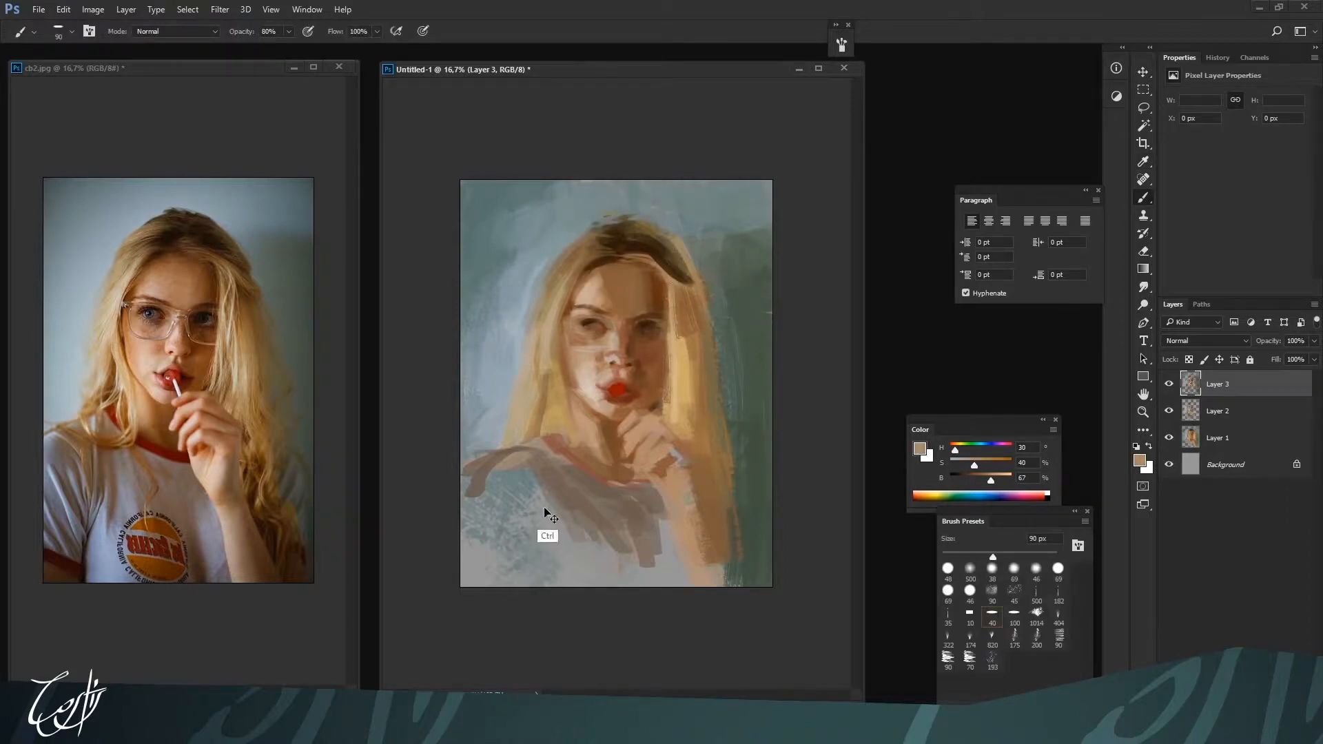
Reduce the brush to 45 px and flip both the painting and the reference photo horizontally
key(ctrl+plus)
key(bracketleft)
key(bracketleft)
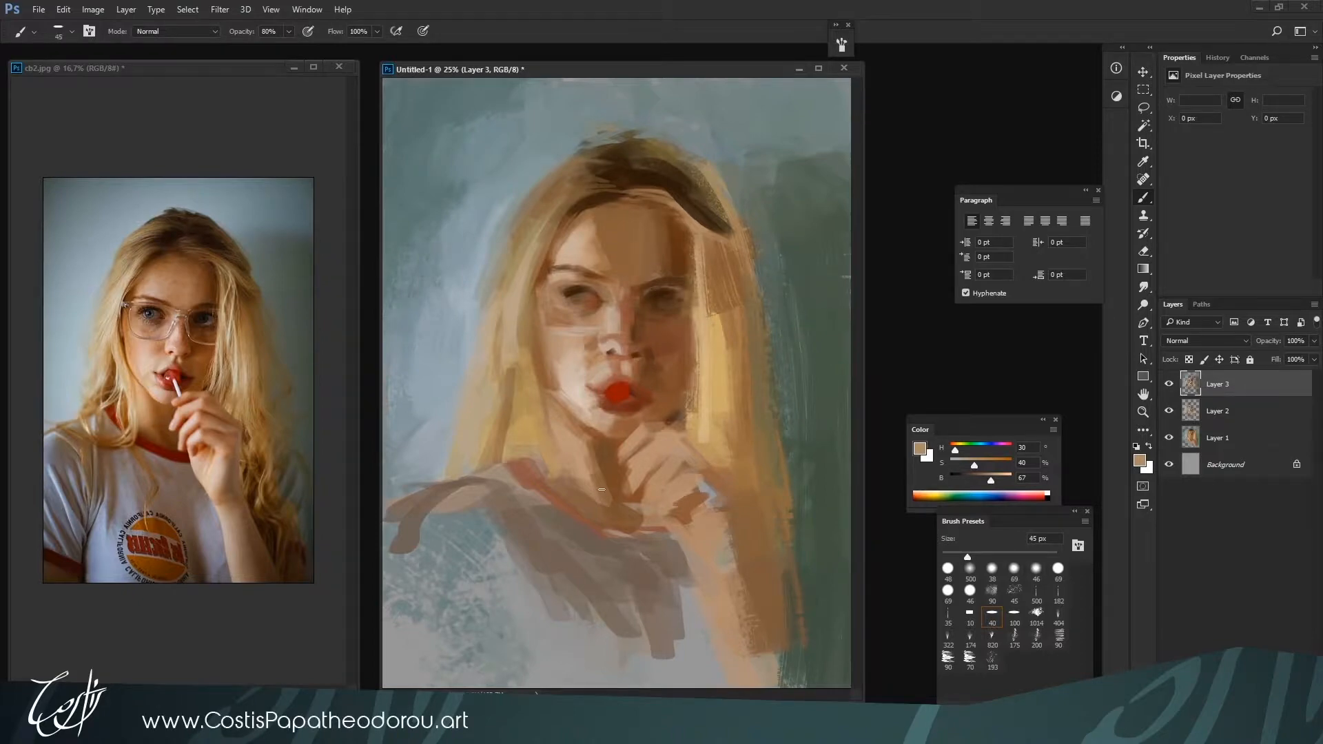
key(ctrl+shift+h)
click(326, 679)
key(ctrl+shift+h)
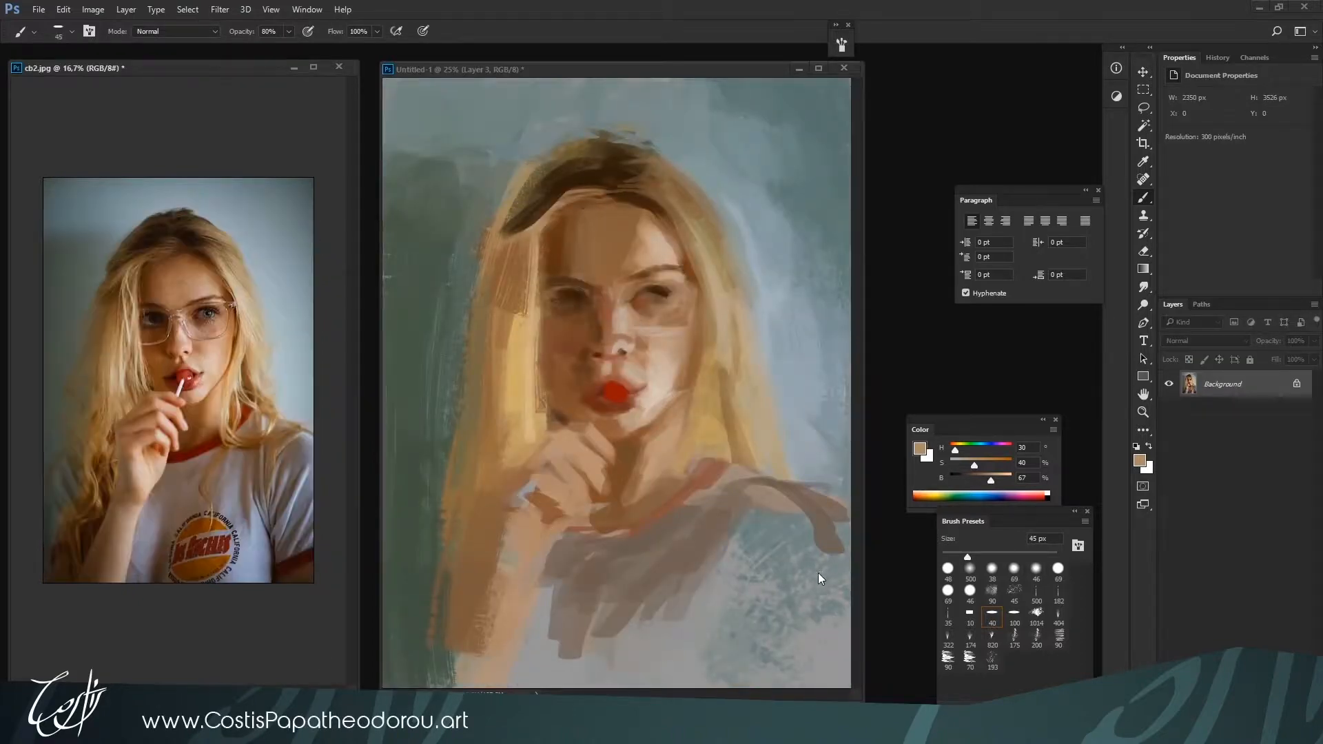
click(817, 573)
key(ctrl+minus)
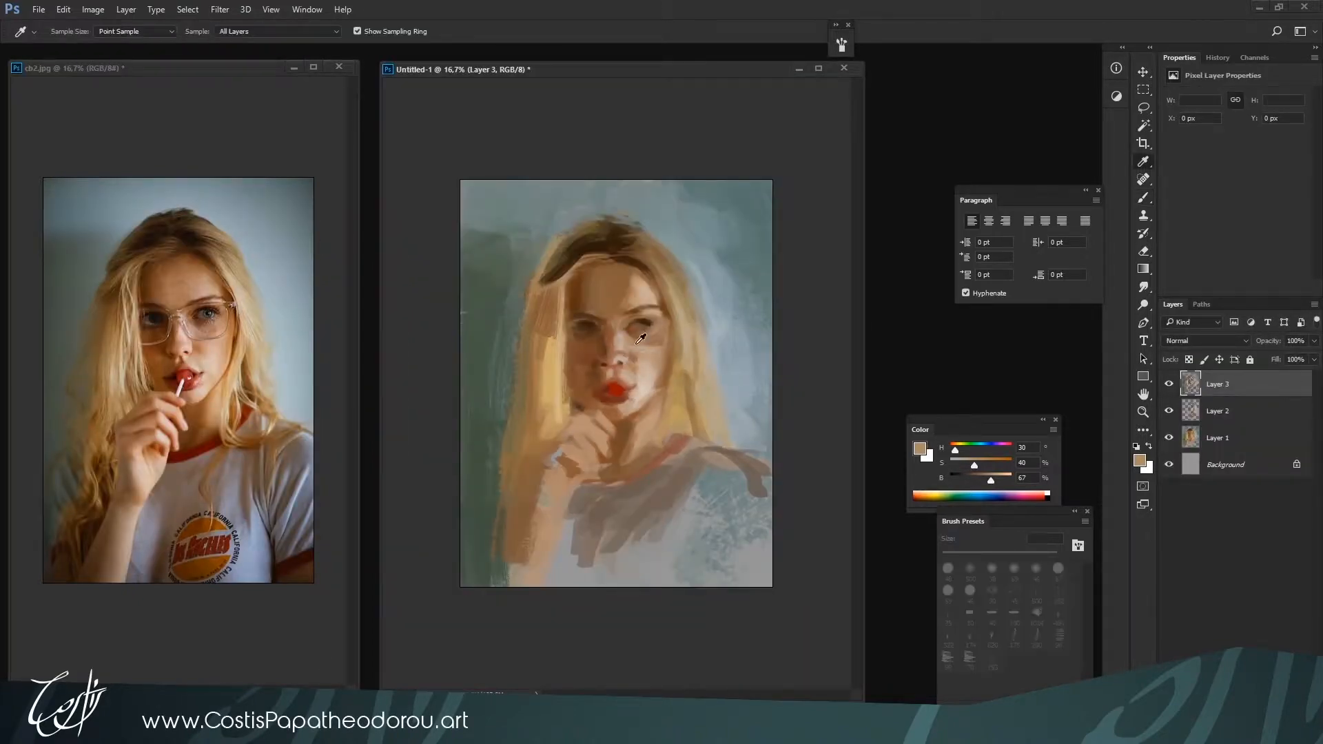
Reshape the nose at 50 px with skin browns H 20, S 45, B 60 and H 19, S 51, B 57, plus lighter H 27, S 35, B 69
alt+click(620, 348)
alt+click(615, 358)
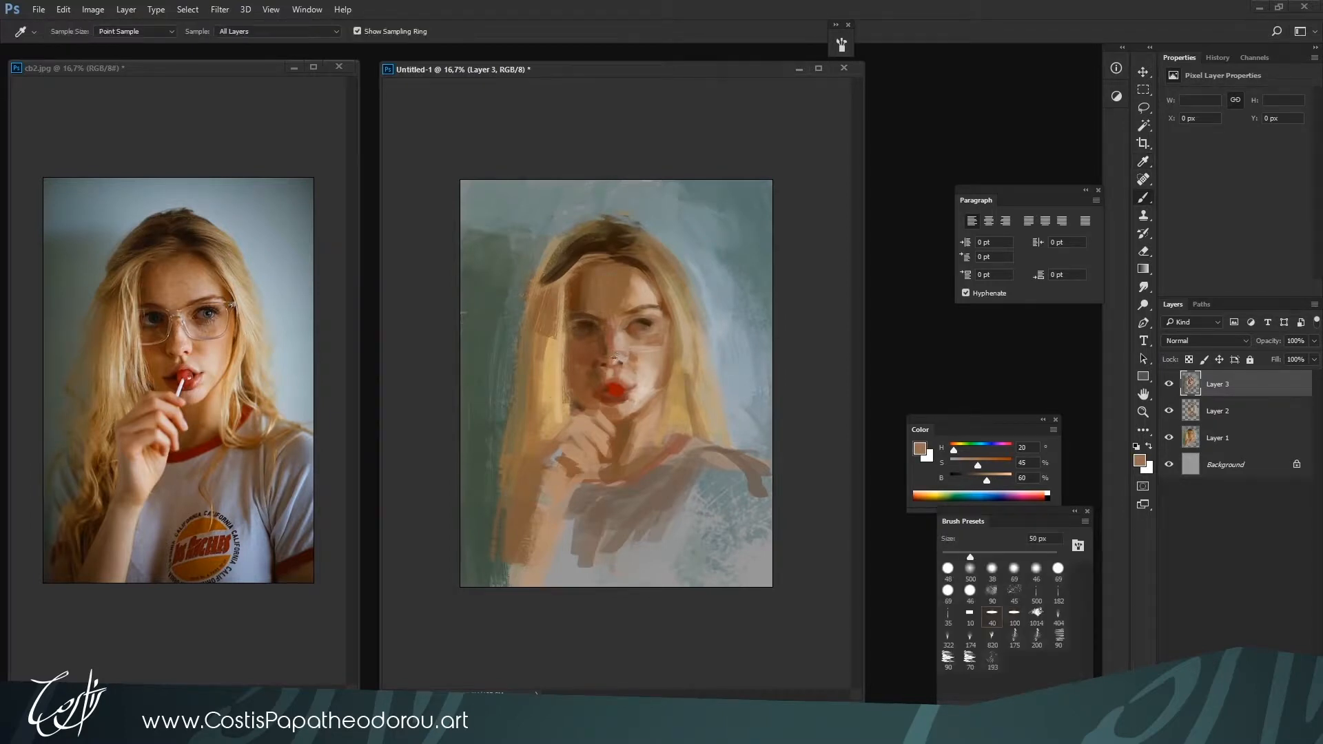
alt+click(618, 356)
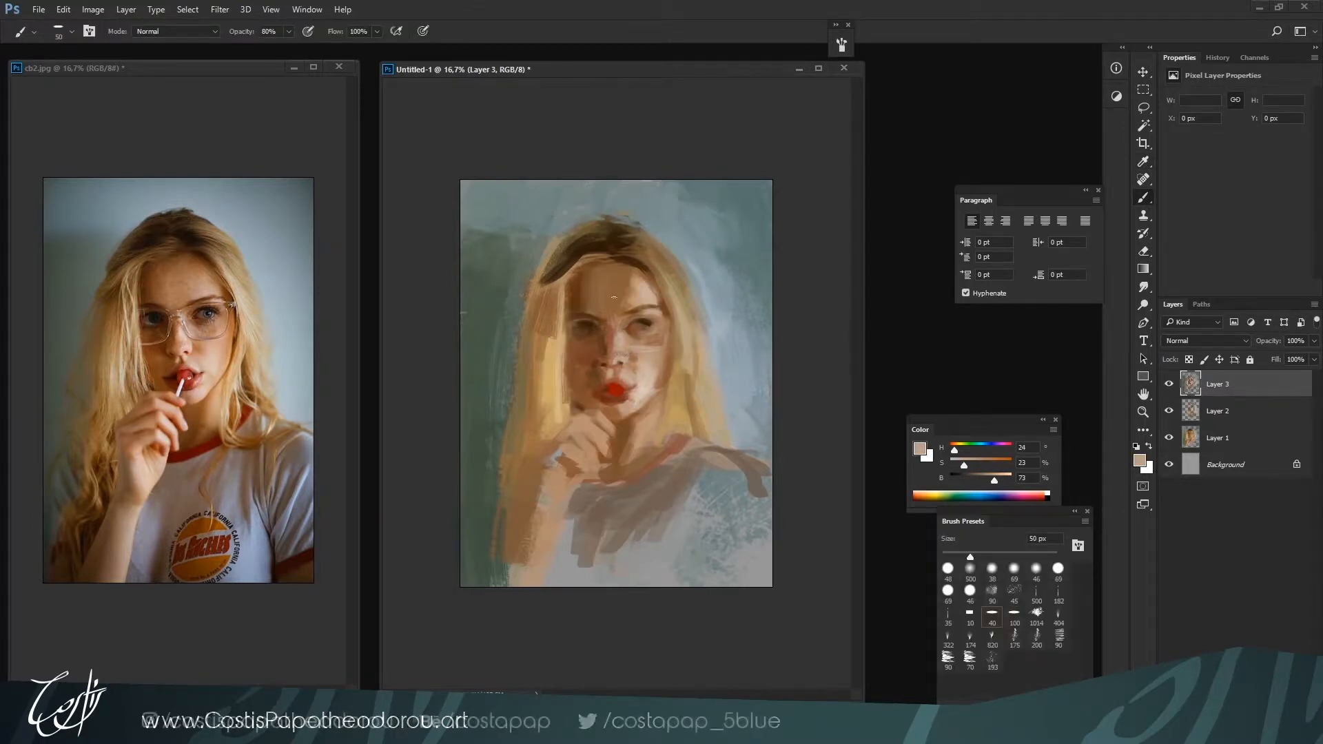
alt+click(627, 347)
alt+click(620, 335)
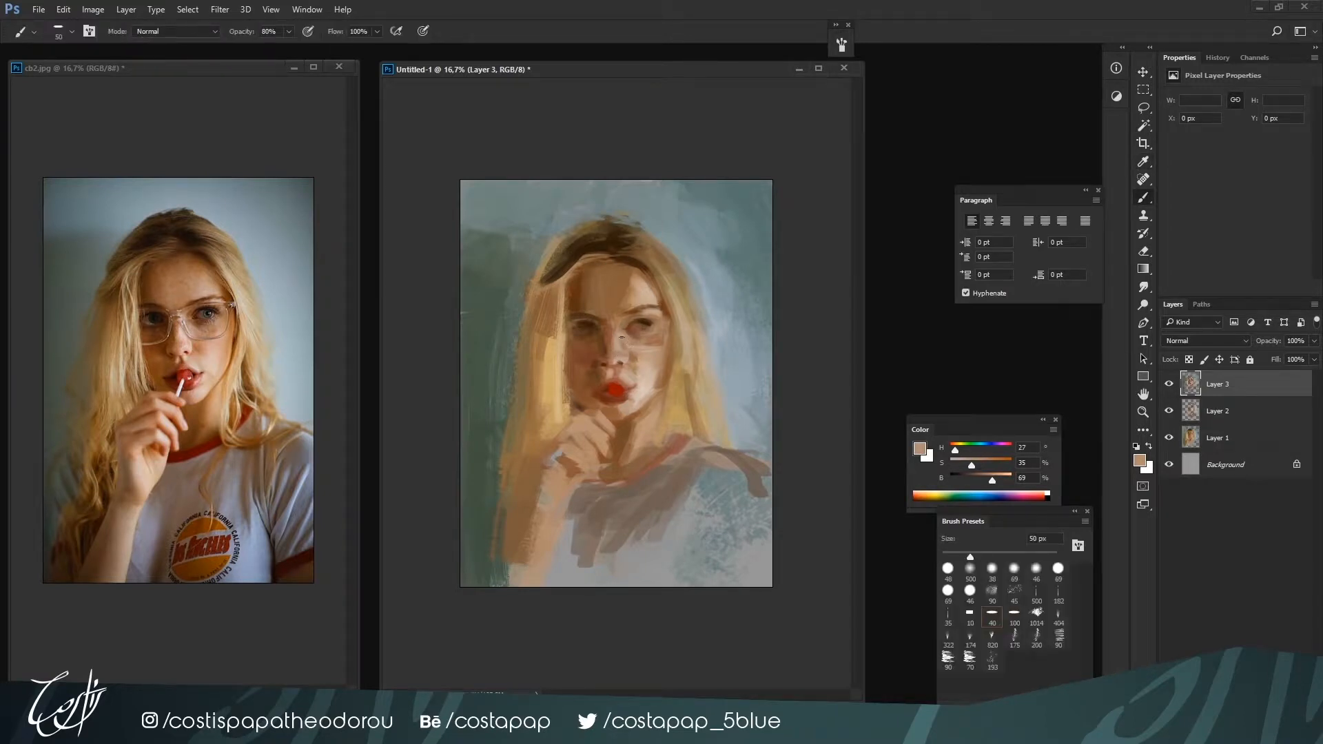
Refine the eyes and the skin beneath the lit-side eye, using dark brown H 25, S 67, B 28 at 45 px
alt+click(637, 341)
alt+click(631, 332)
alt+click(646, 338)
alt+click(648, 323)
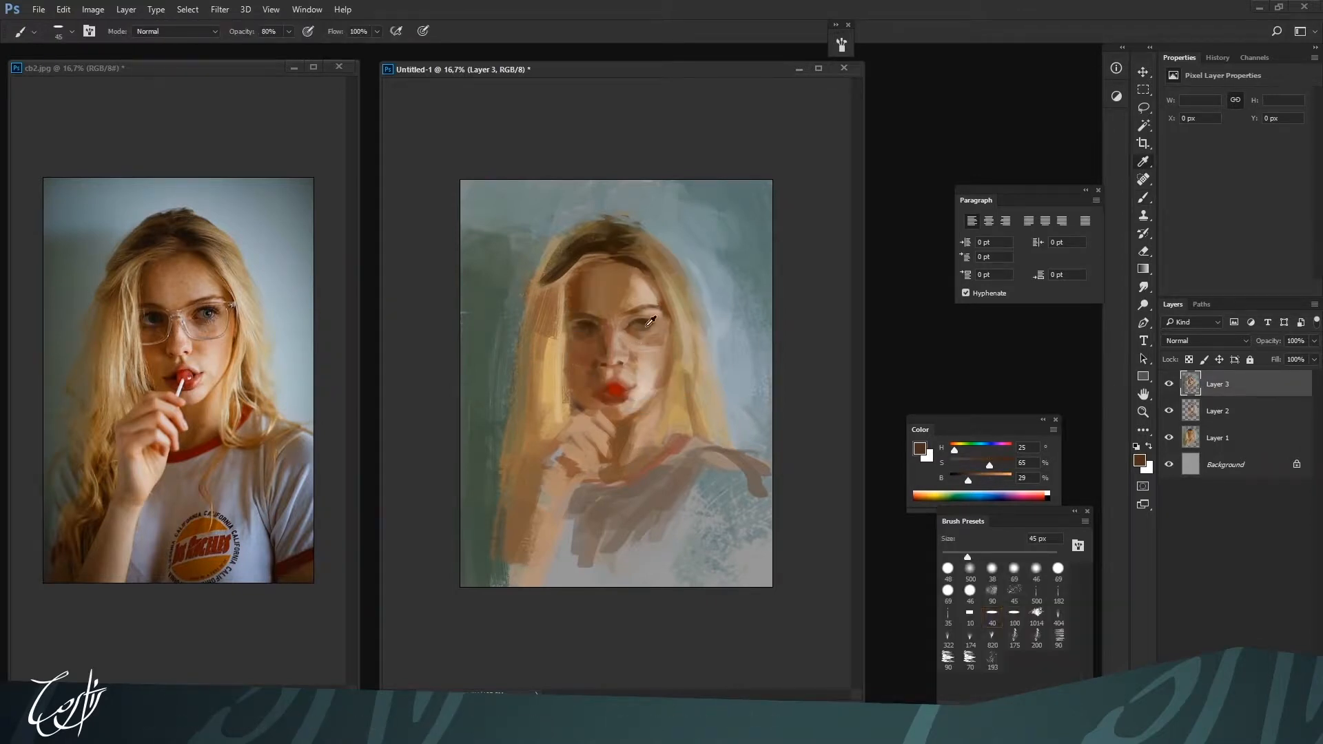
alt+click(634, 328)
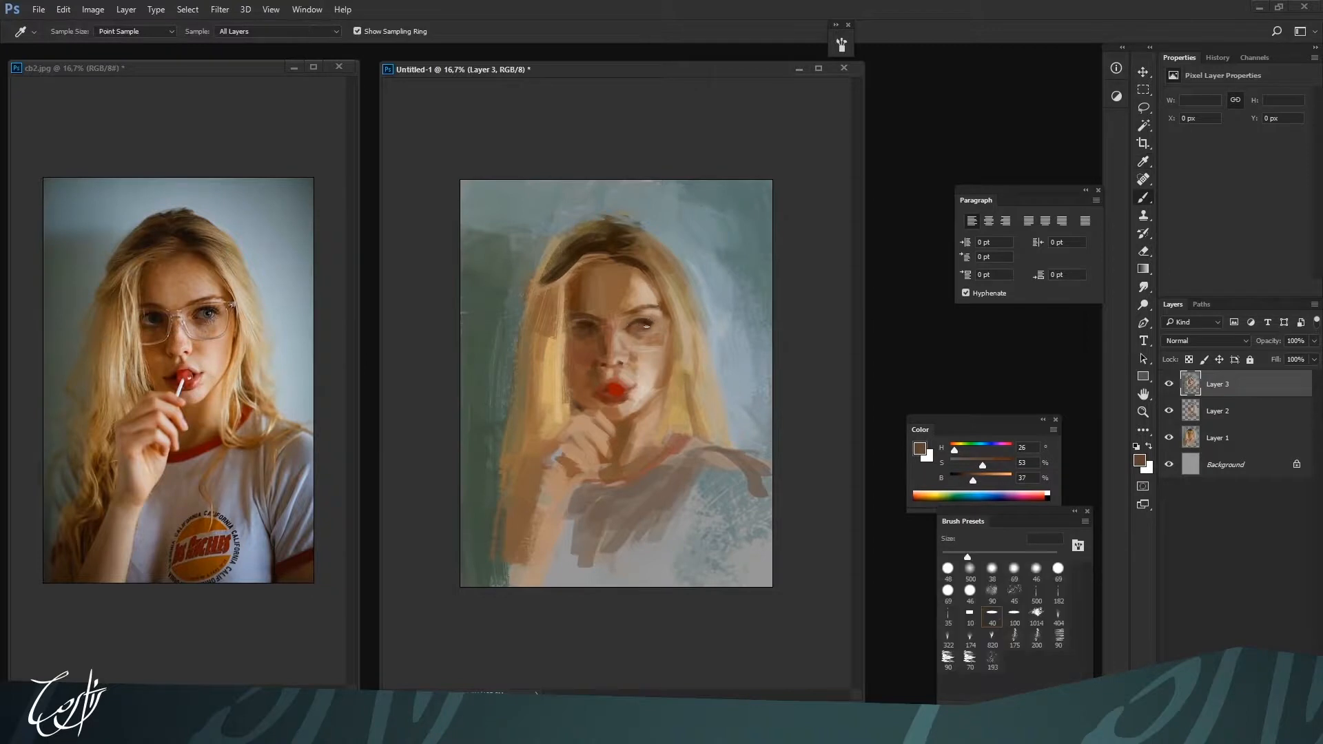
alt+click(585, 322)
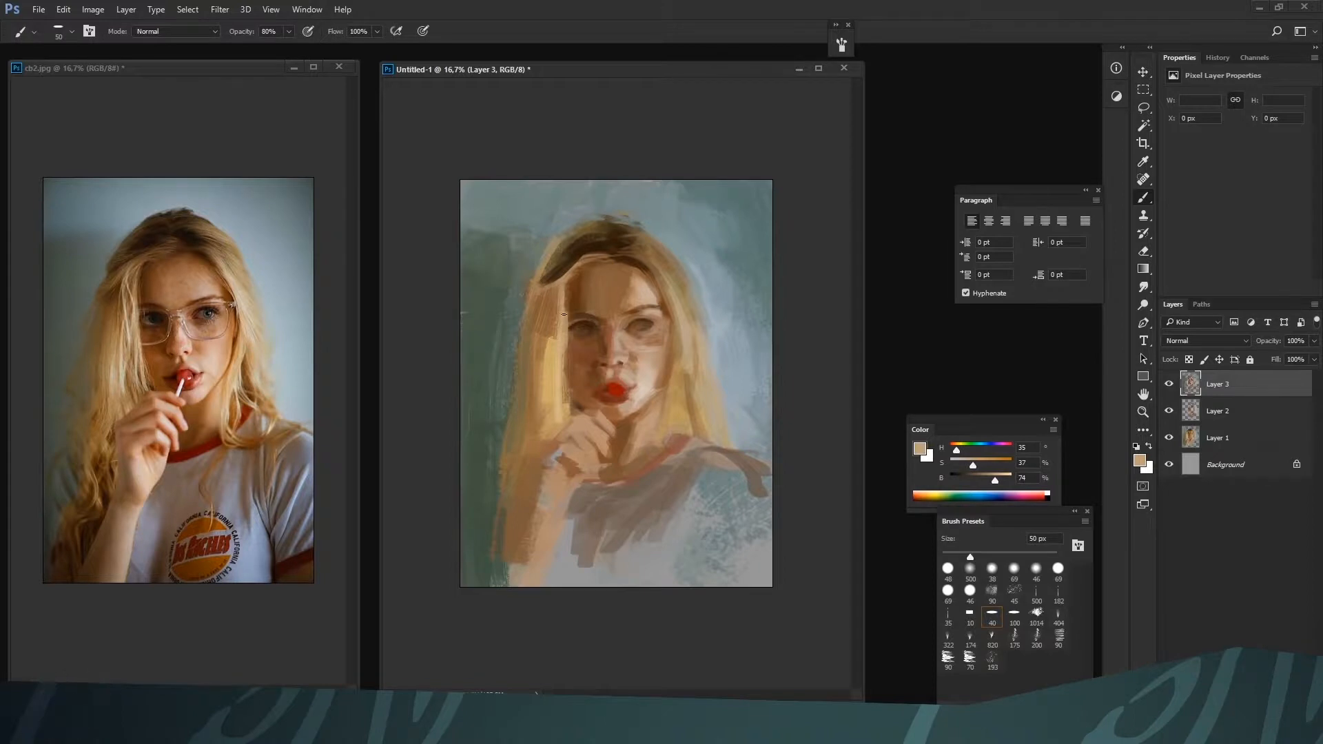
Refine the shadow-side hairline and forehead edge at 50 px with dark brown H 28, S 76, B 18 and skin tone H 30, S 42, B 66
alt+click(563, 278)
alt+click(566, 289)
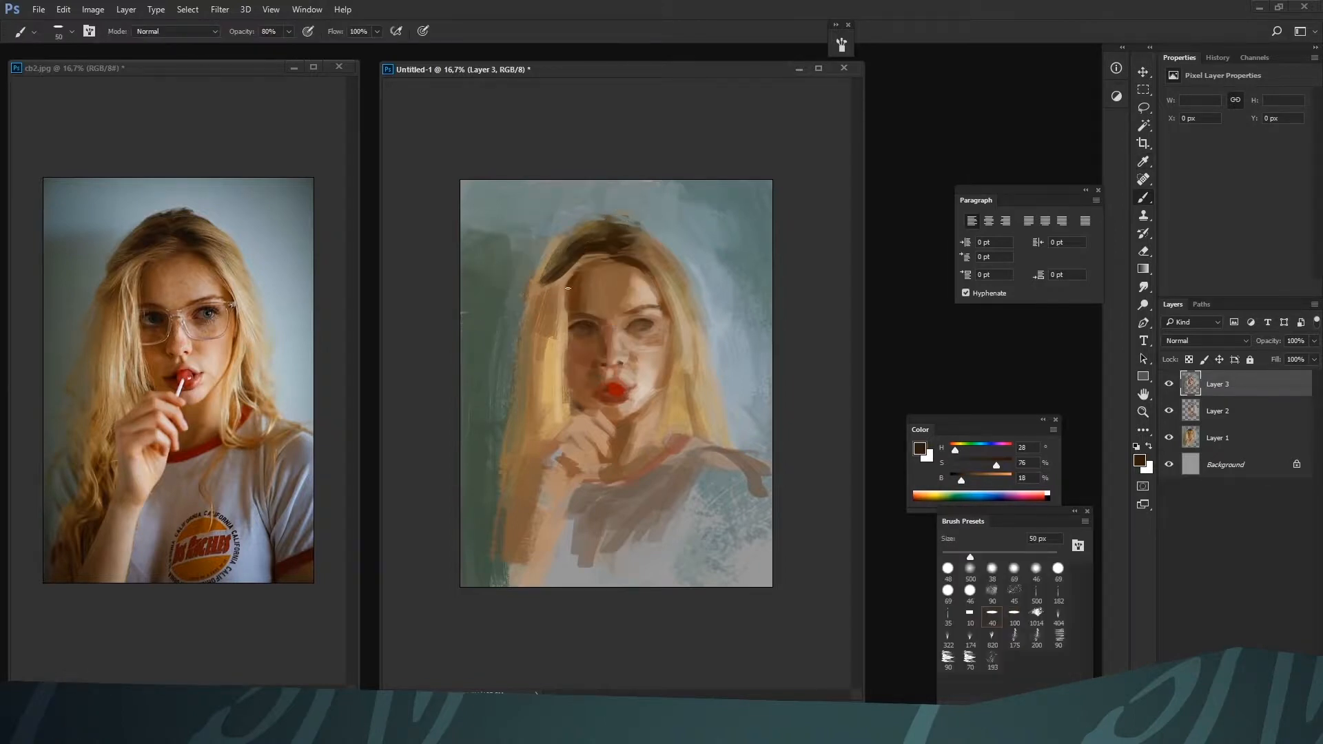
alt+click(566, 296)
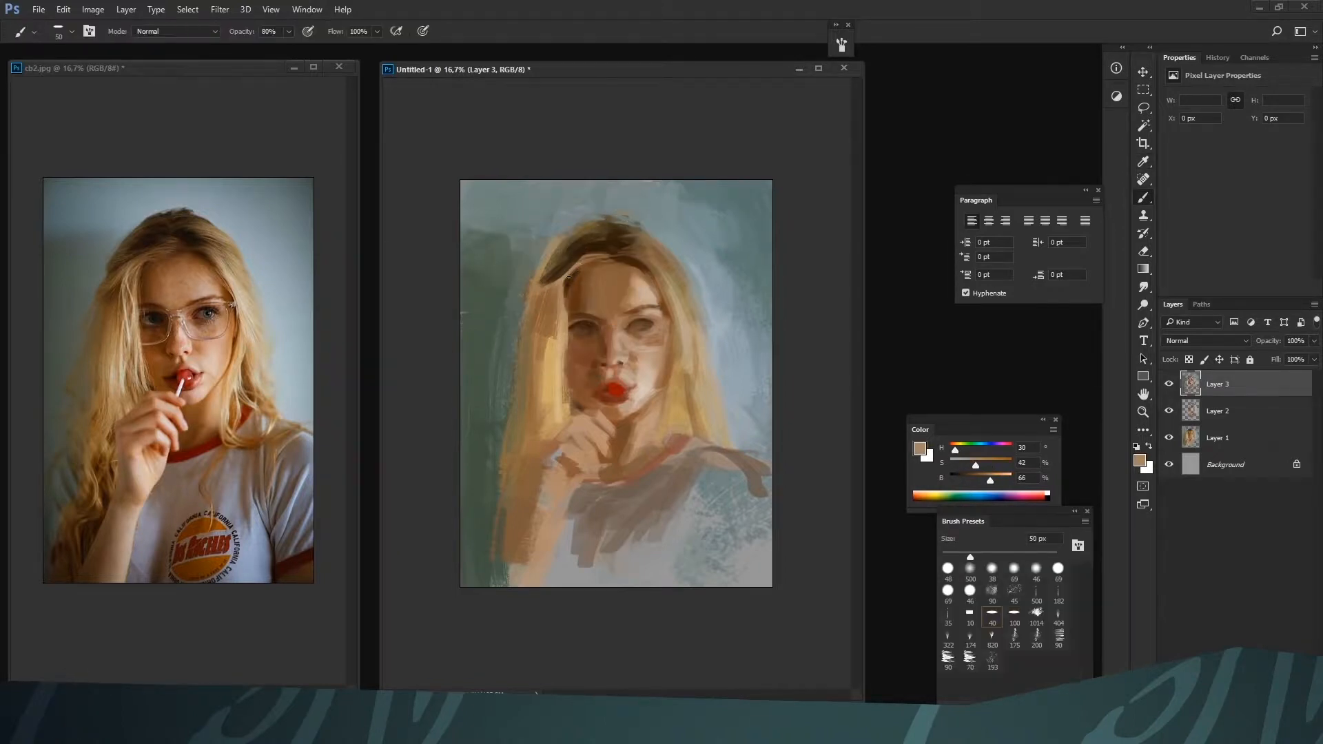
drag(565, 287, 587, 258)
alt+click(578, 263)
alt+click(593, 252)
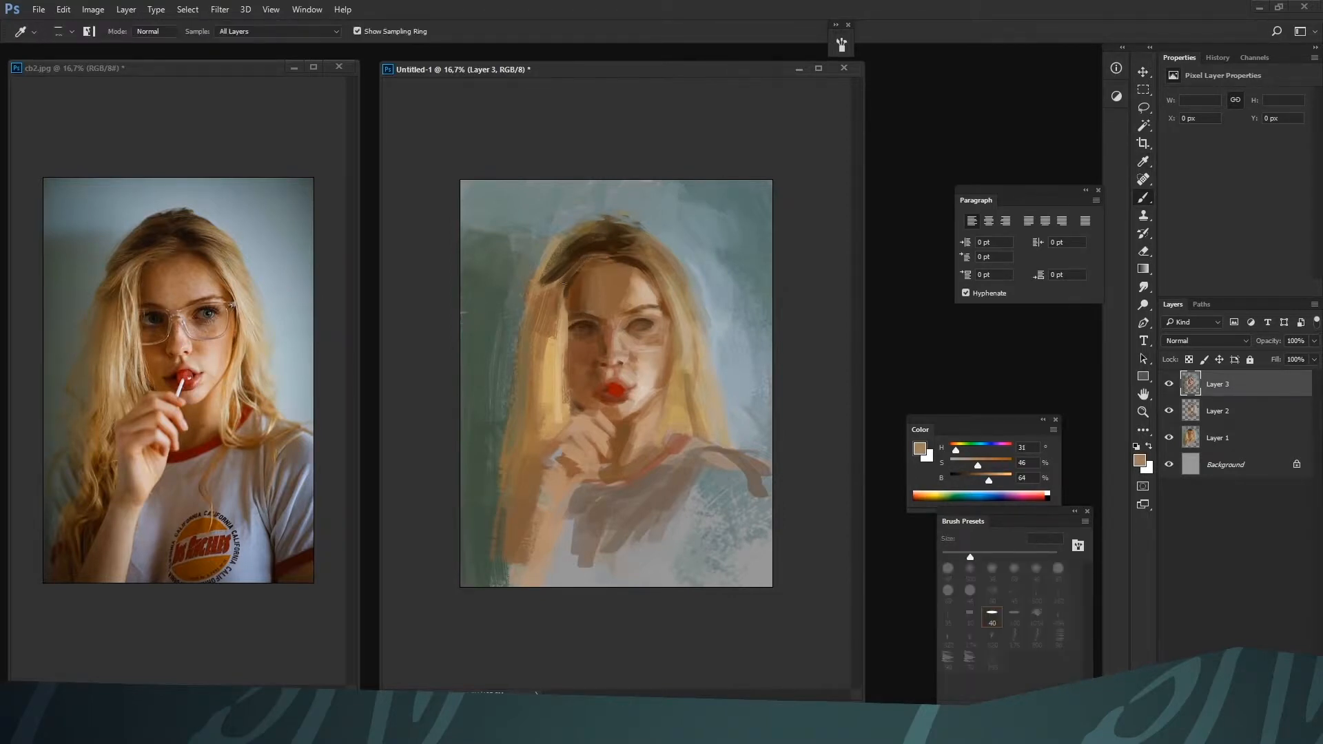
alt+click(555, 290)
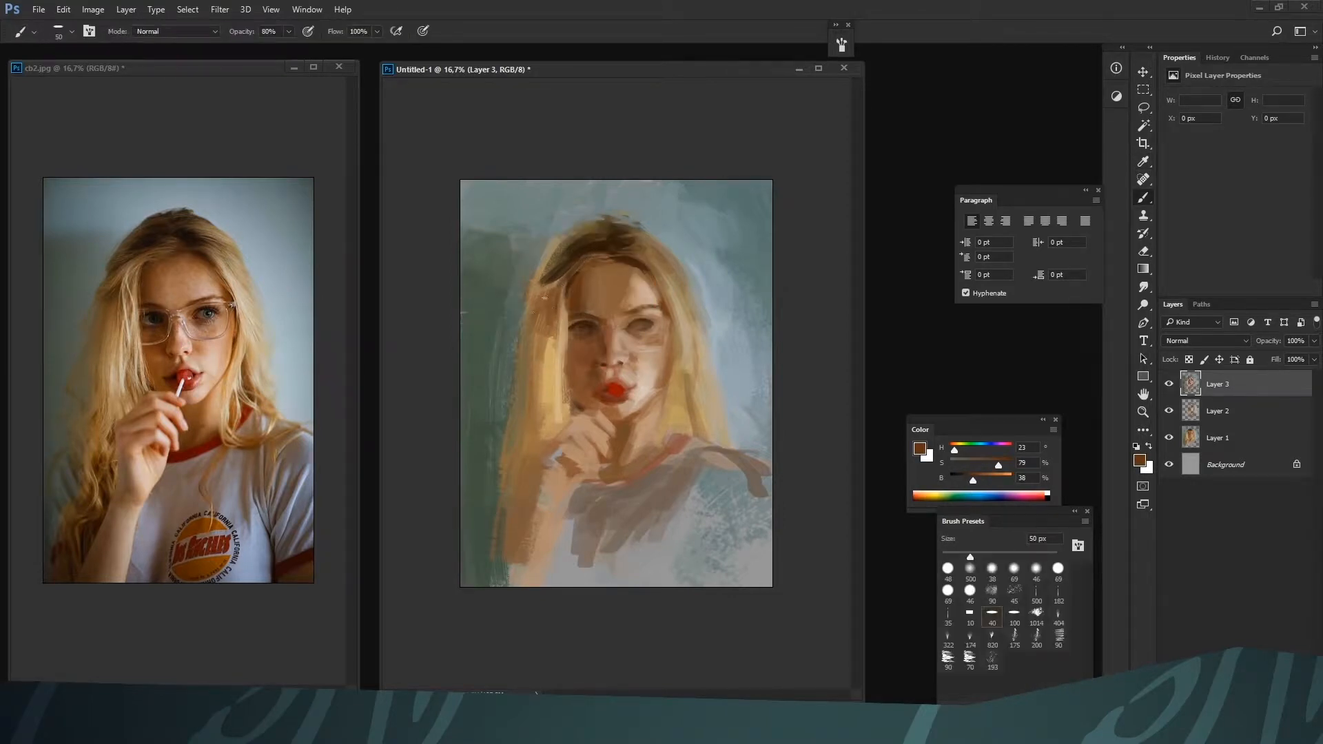
Deepen the shadow-side hair locks with brown H 23, S 79, B 38 at 50 px, and H 25, S 70, B 43 at 150 px
drag(530, 319, 536, 349)
alt+click(529, 383)
key(bracketright)
key(bracketright)
key(bracketright)
key(bracketright)
key(bracketright)
key(bracketright)
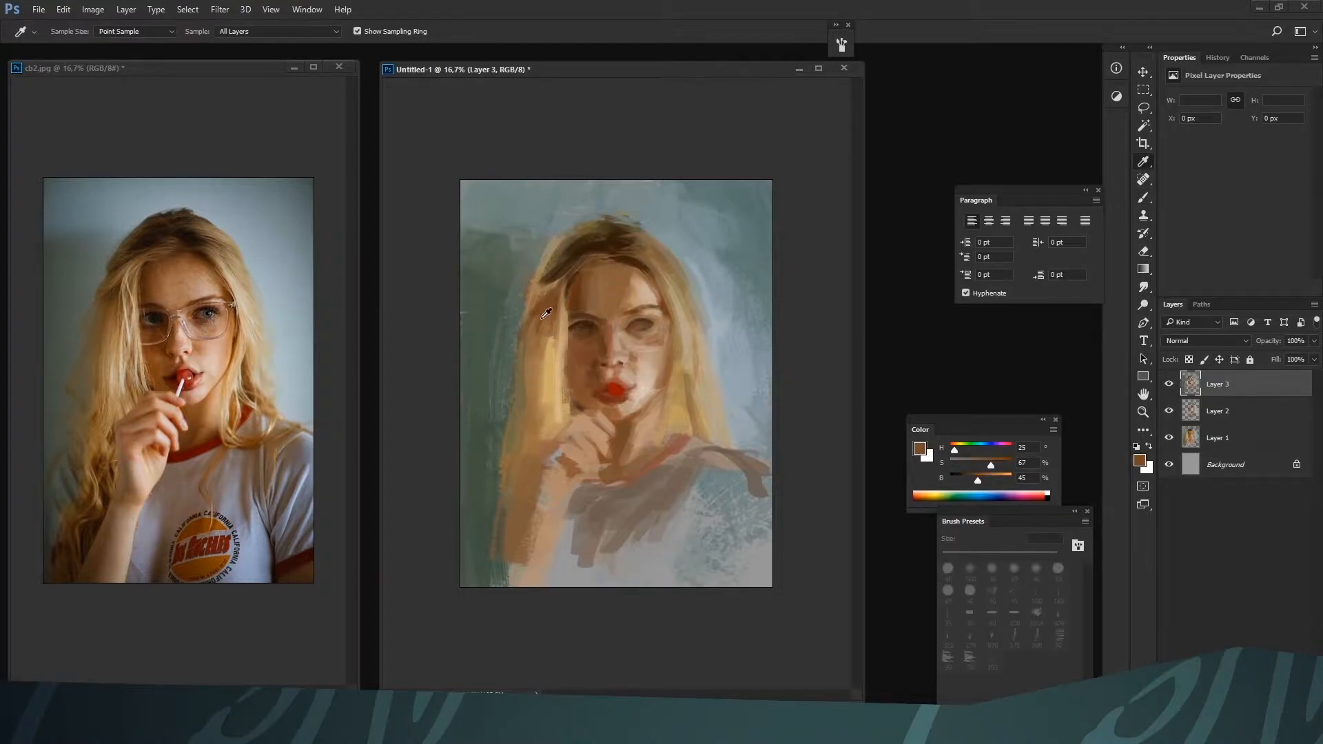
alt+click(540, 334)
mouse_move(532, 396)
mouse_down()
mouse_move(550, 308)
mouse_move(544, 394)
mouse_up()
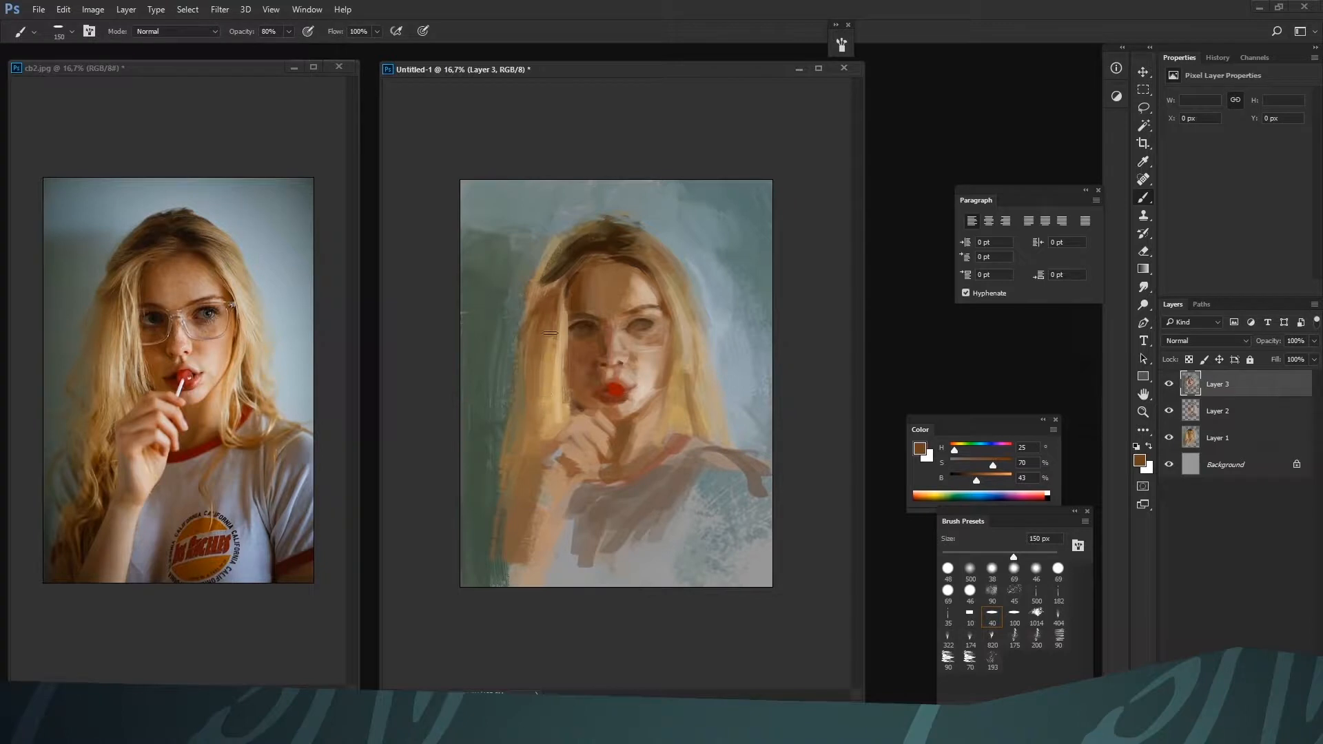
alt+click(550, 394)
drag(549, 333, 543, 432)
alt+click(547, 414)
alt+click(544, 319)
drag(544, 328, 542, 397)
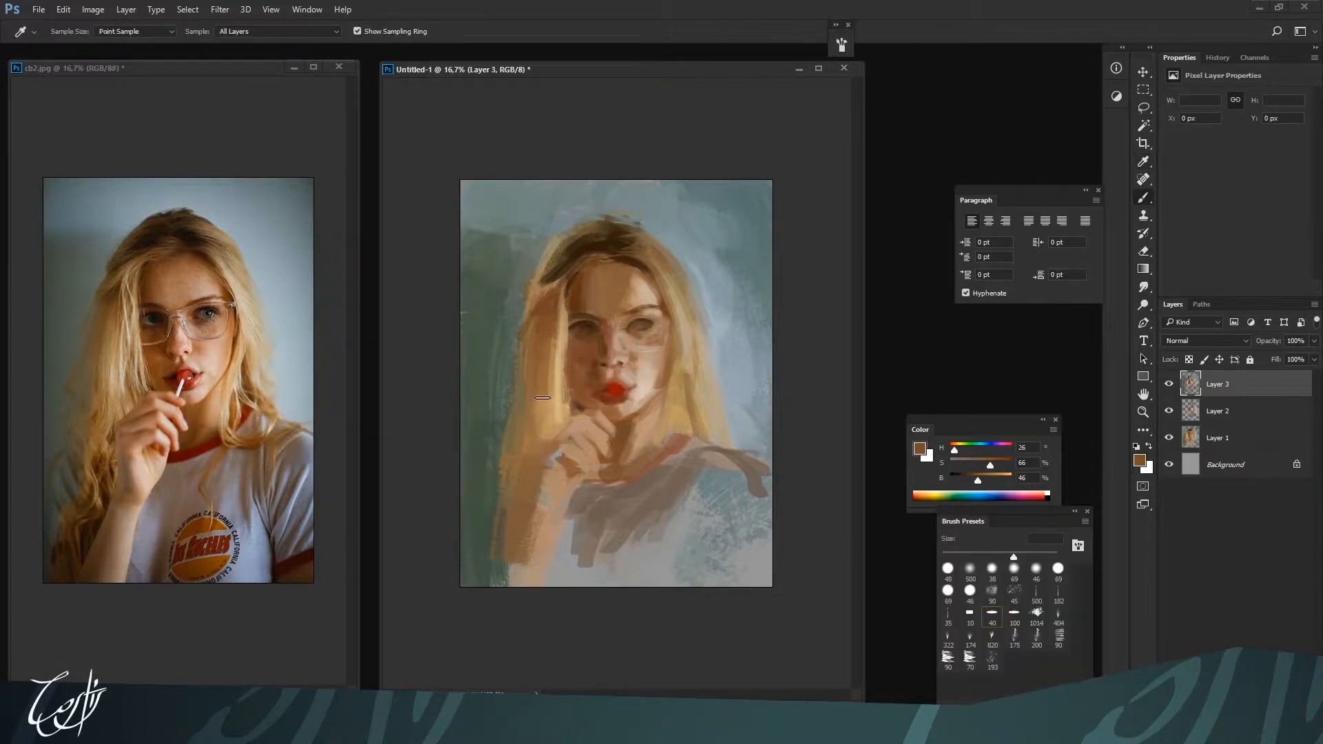
Repaint the background beside the shadow-side hair with greens H 112, S 24, B 36 and H 112, S 22, B 25 at 150 to 200 px
alt+click(513, 418)
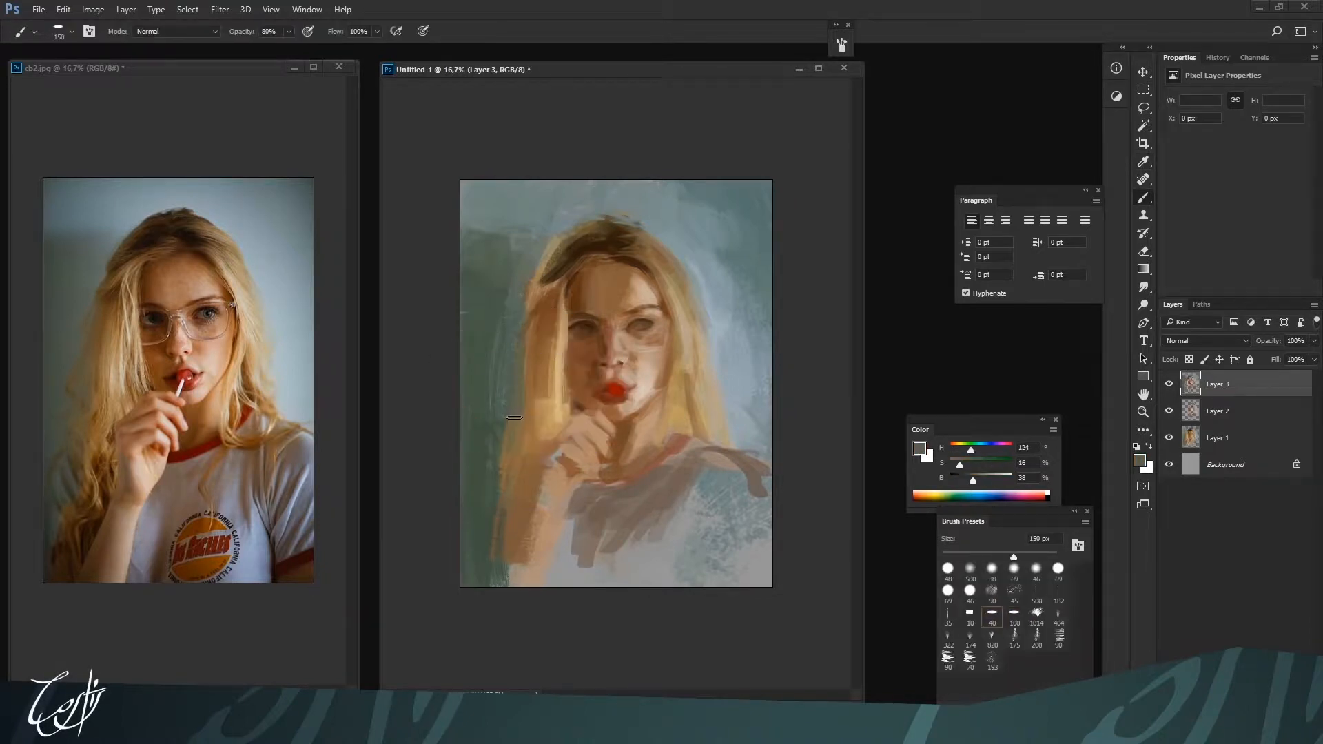
key(i)
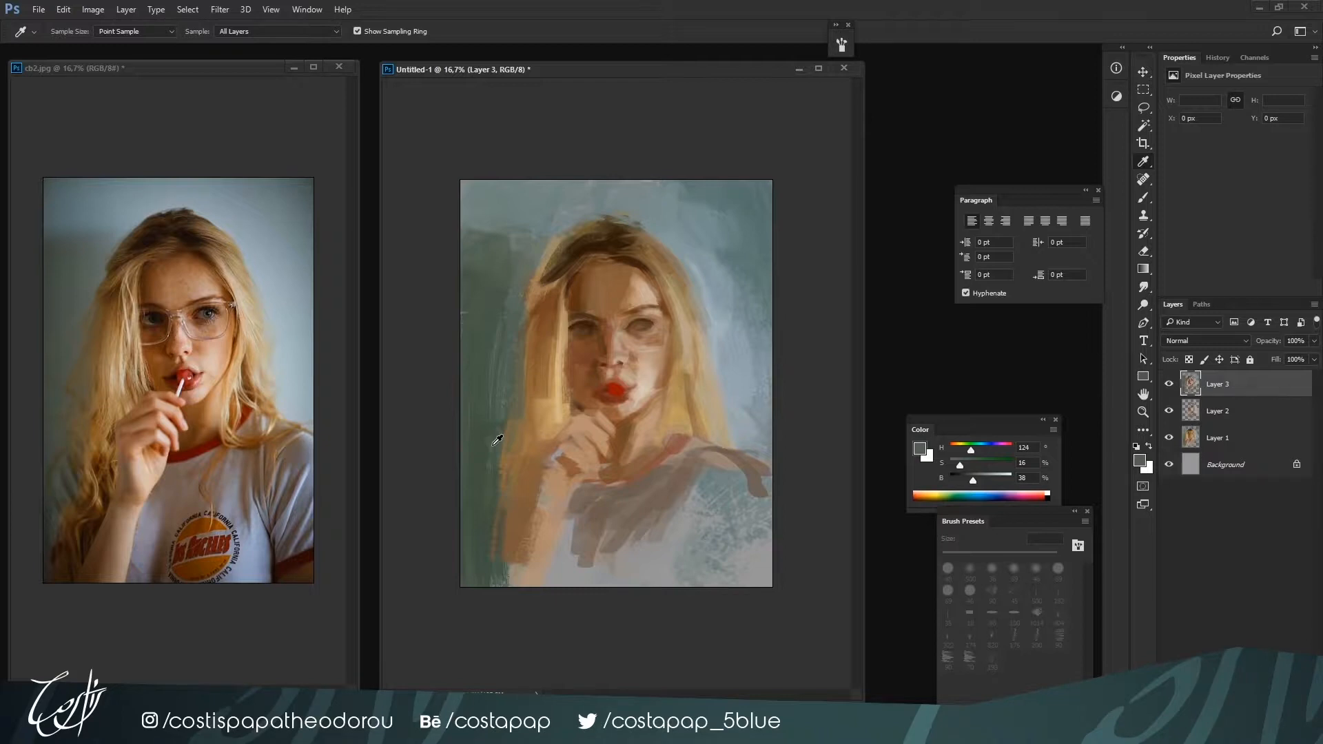
alt+click(496, 440)
alt+click(496, 493)
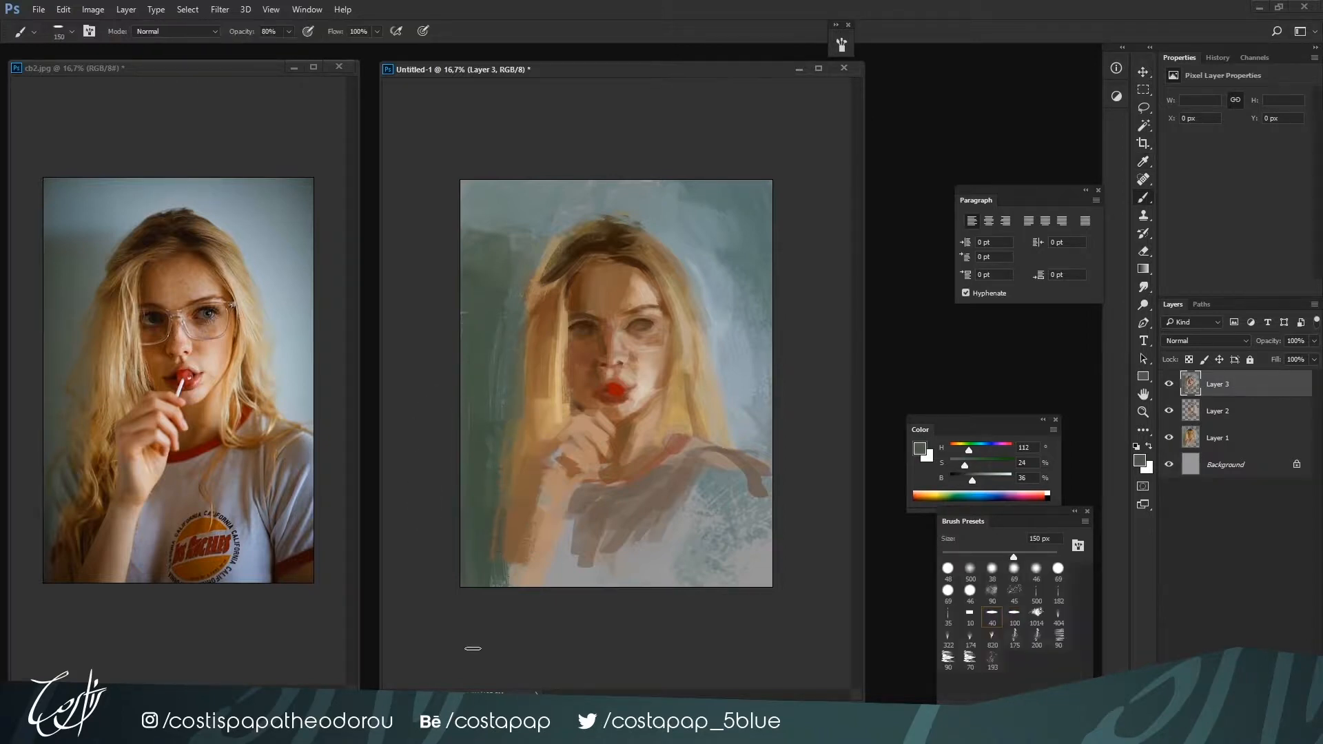
alt+click(503, 503)
key(bracketright)
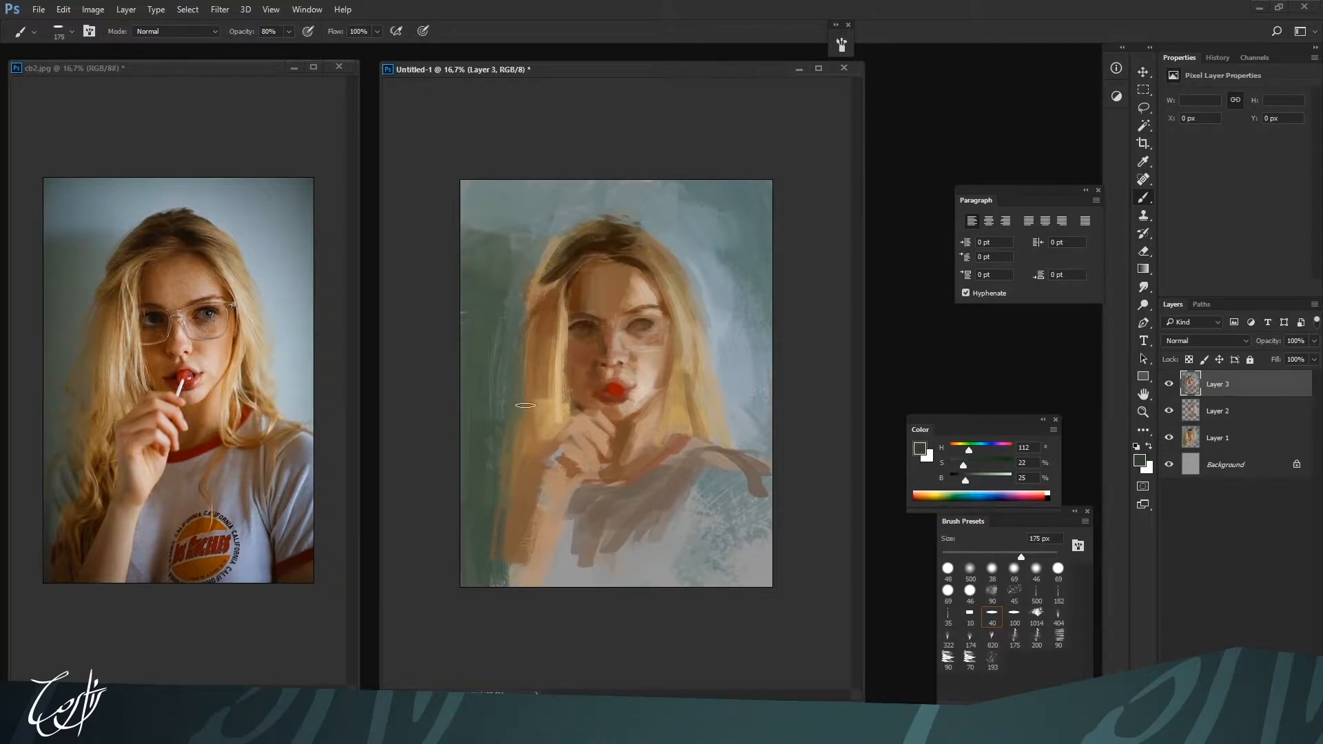
key(bracketright)
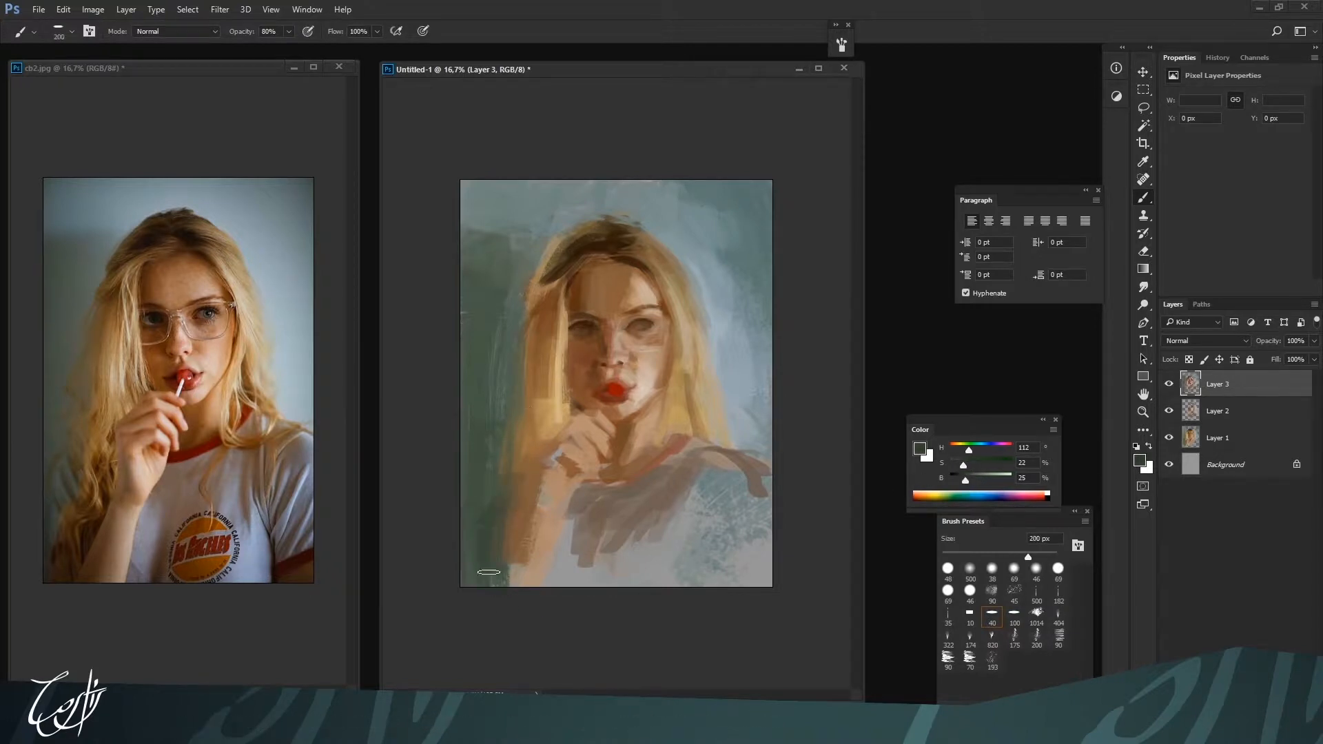
Blend the hair around the wrist and hand with browns H 28, S 50, B 48 at 175 px and H 27, S 56, B 54 at 100 px
alt+click(516, 534)
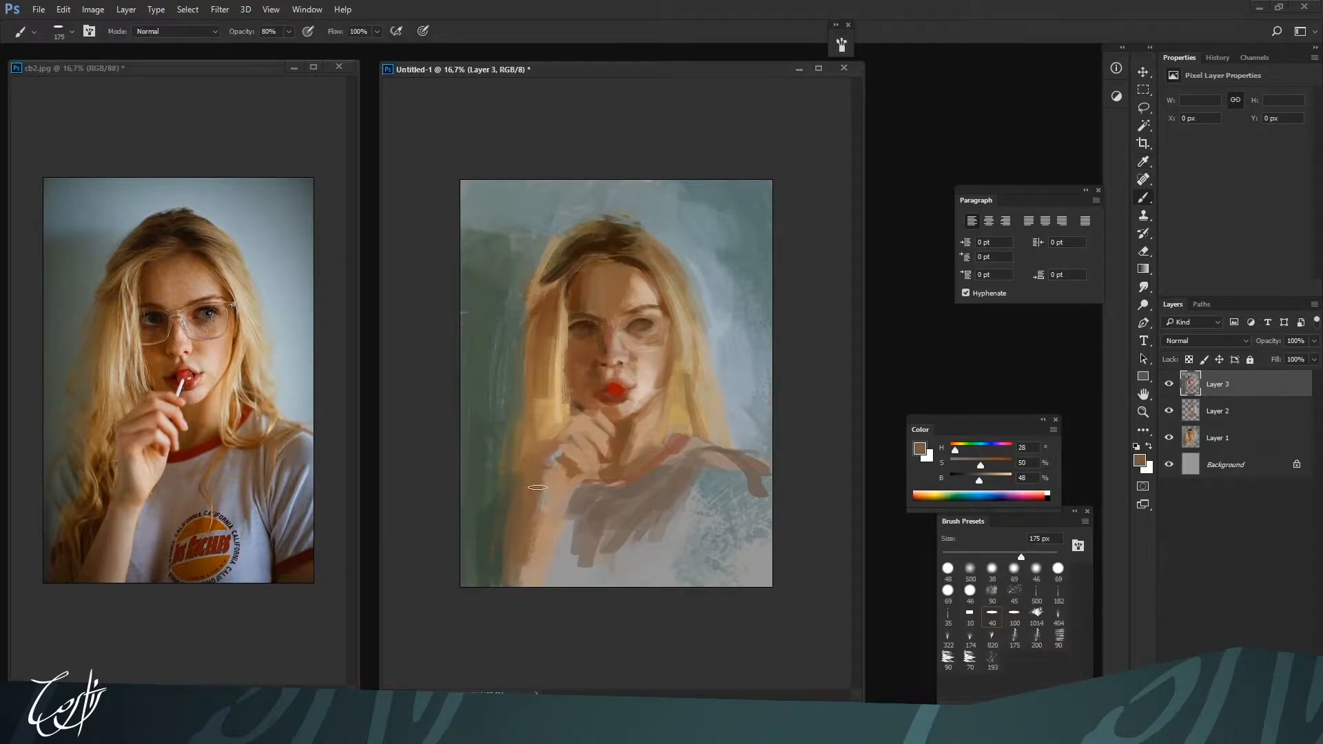
alt+click(558, 441)
key(bracketleft)
key(bracketleft)
key(bracketleft)
key(bracketleft)
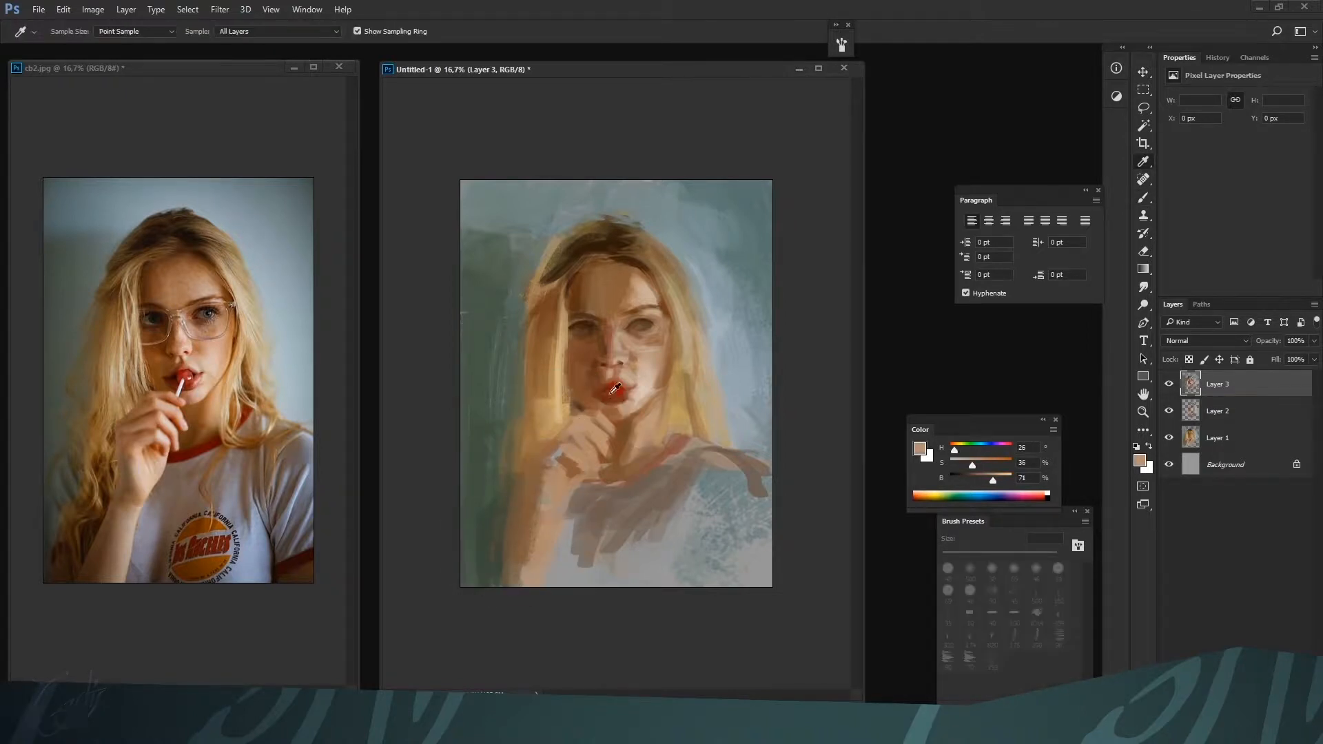
alt+click(553, 455)
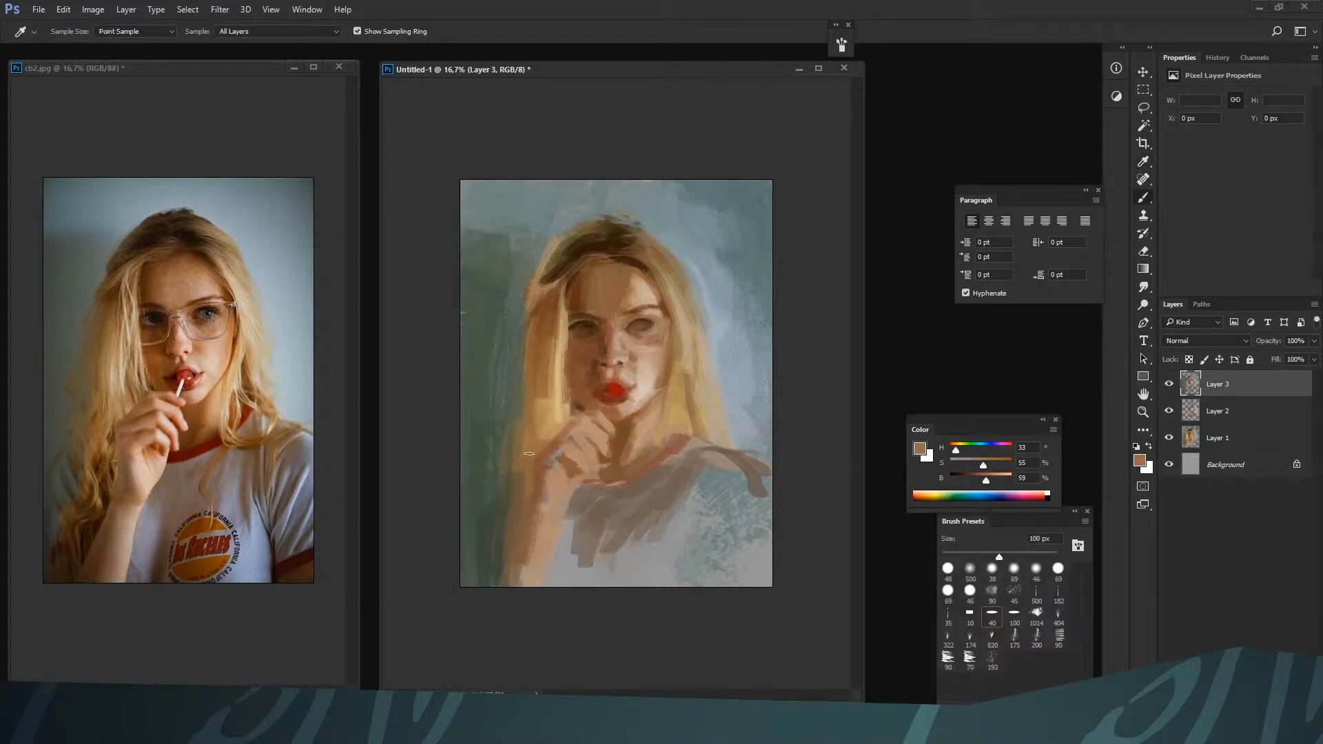
alt+click(532, 475)
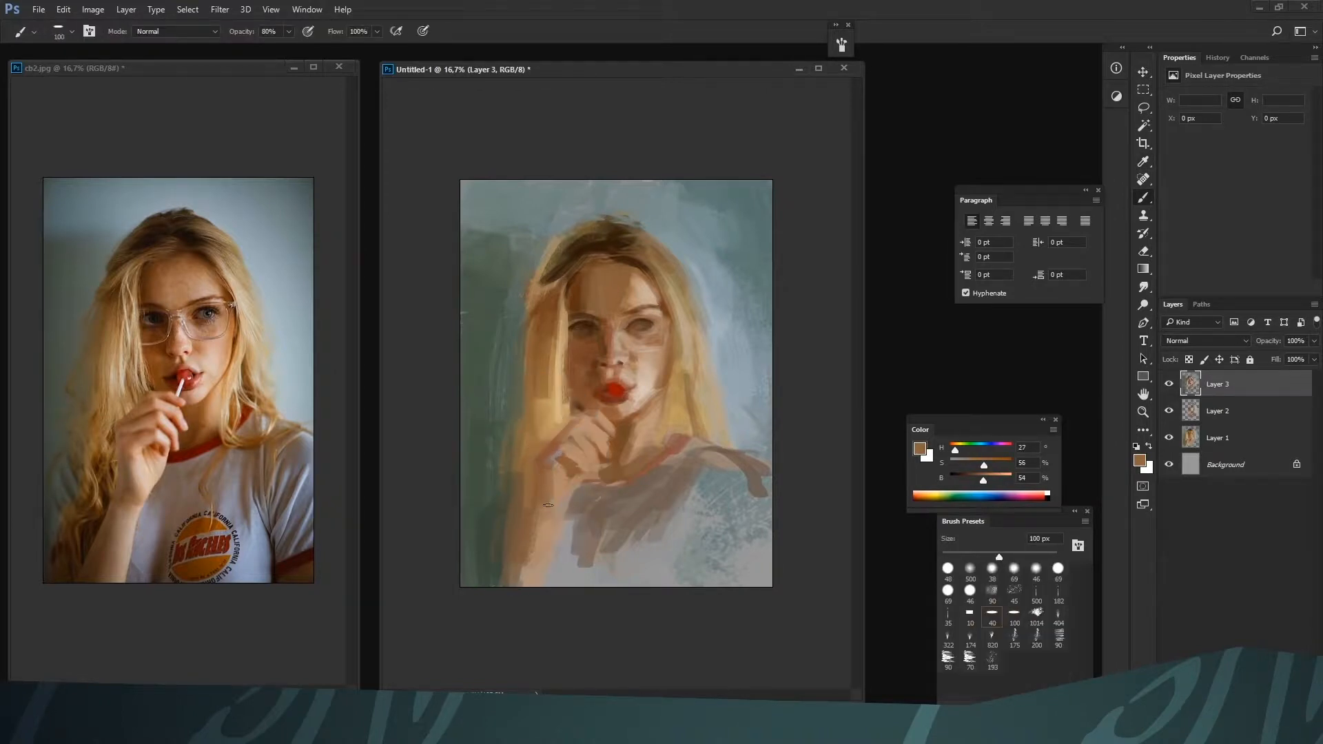
alt+click(559, 472)
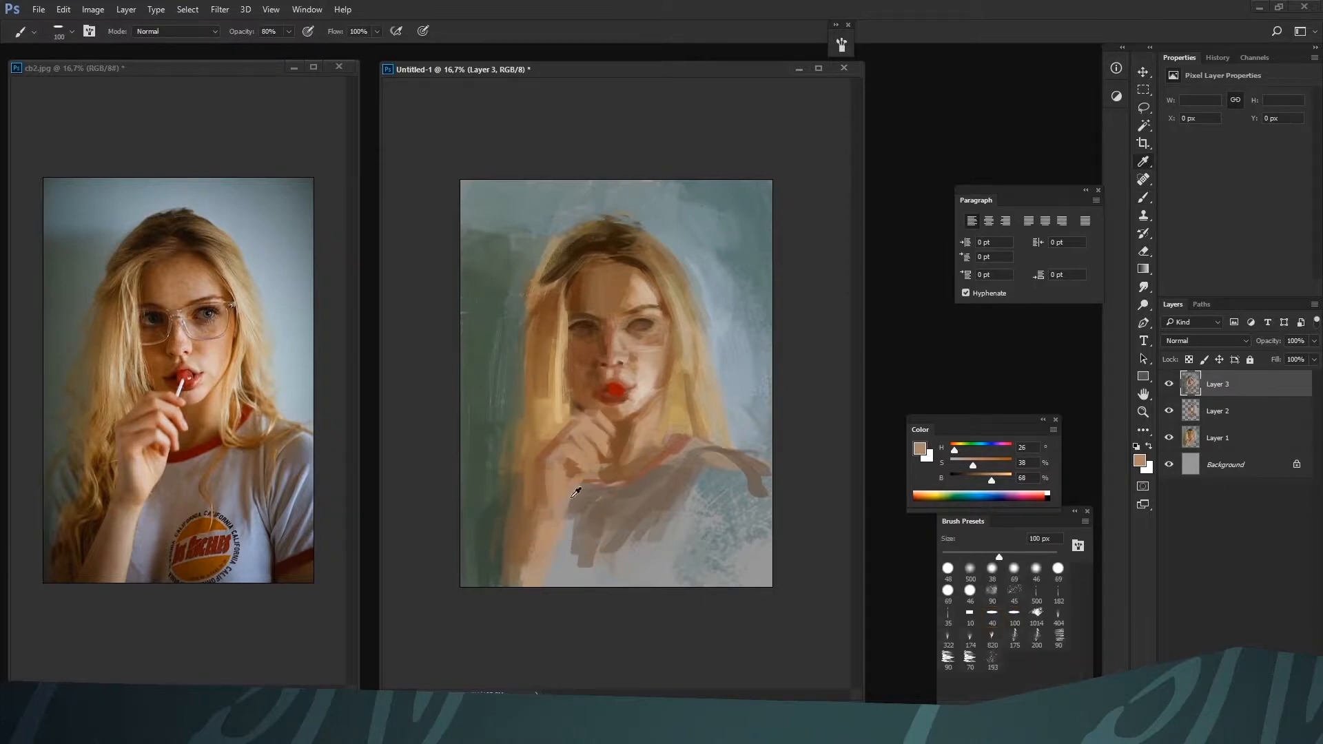
Repaint the wrist and forearm in skin tones at 90 px and define the forearm's edges
alt+click(640, 372)
mouse_move(557, 464)
mouse_down()
mouse_move(561, 516)
mouse_move(582, 483)
mouse_move(562, 517)
mouse_move(543, 465)
mouse_move(560, 524)
mouse_move(549, 493)
mouse_move(522, 569)
mouse_up()
key(bracketleft)
alt+click(544, 465)
alt+click(552, 541)
alt+click(541, 527)
alt+click(565, 498)
drag(562, 515, 529, 586)
drag(550, 545, 541, 570)
alt+click(523, 531)
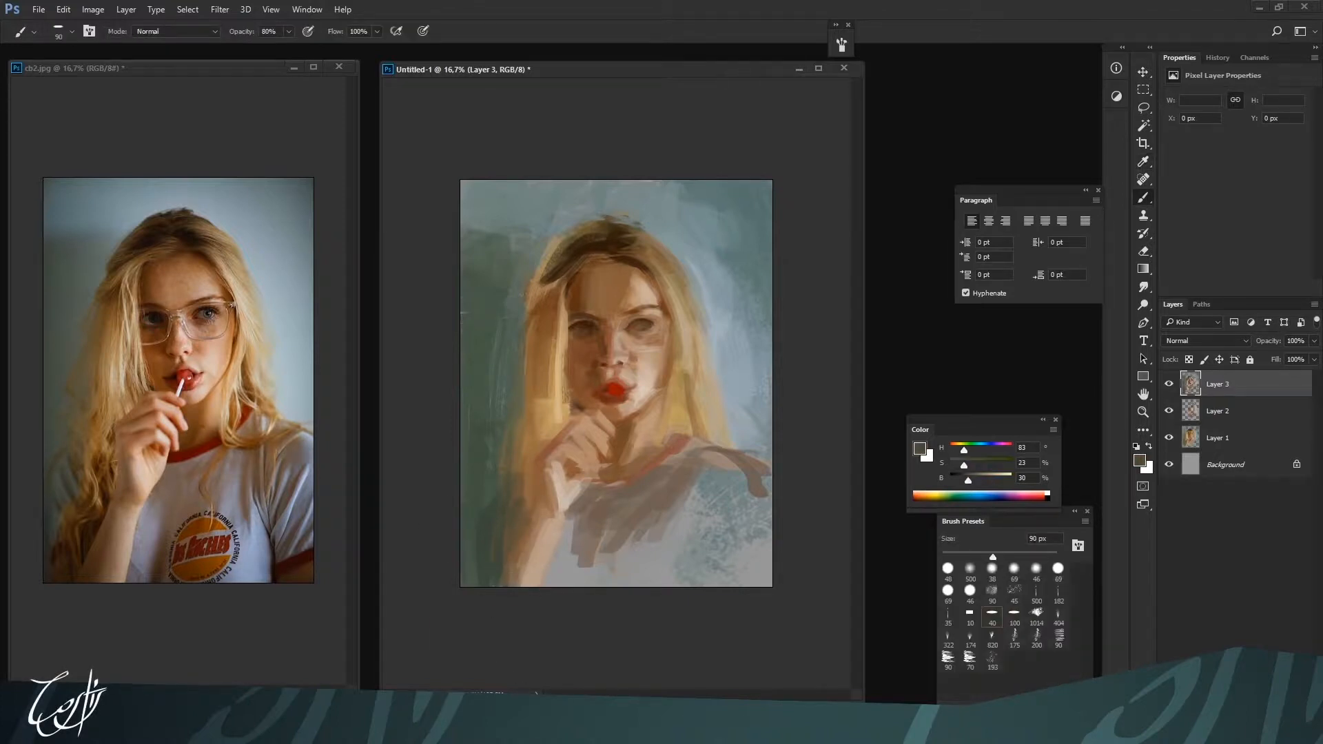
Block in the neck shadow beside the hand with dark brown H 25, S 60, B 34 at 80 px
key(bracketright)
alt+click(672, 411)
alt+click(646, 458)
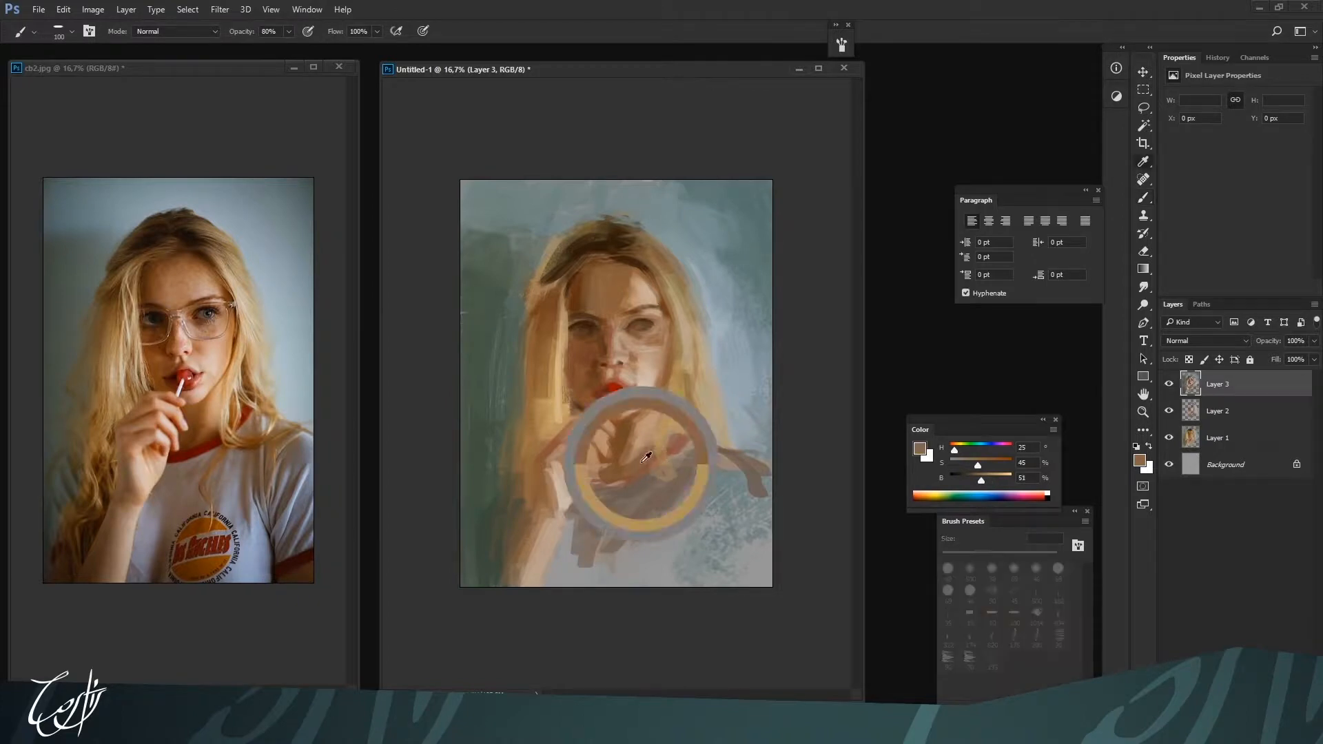
drag(980, 480, 971, 480)
drag(978, 465, 987, 465)
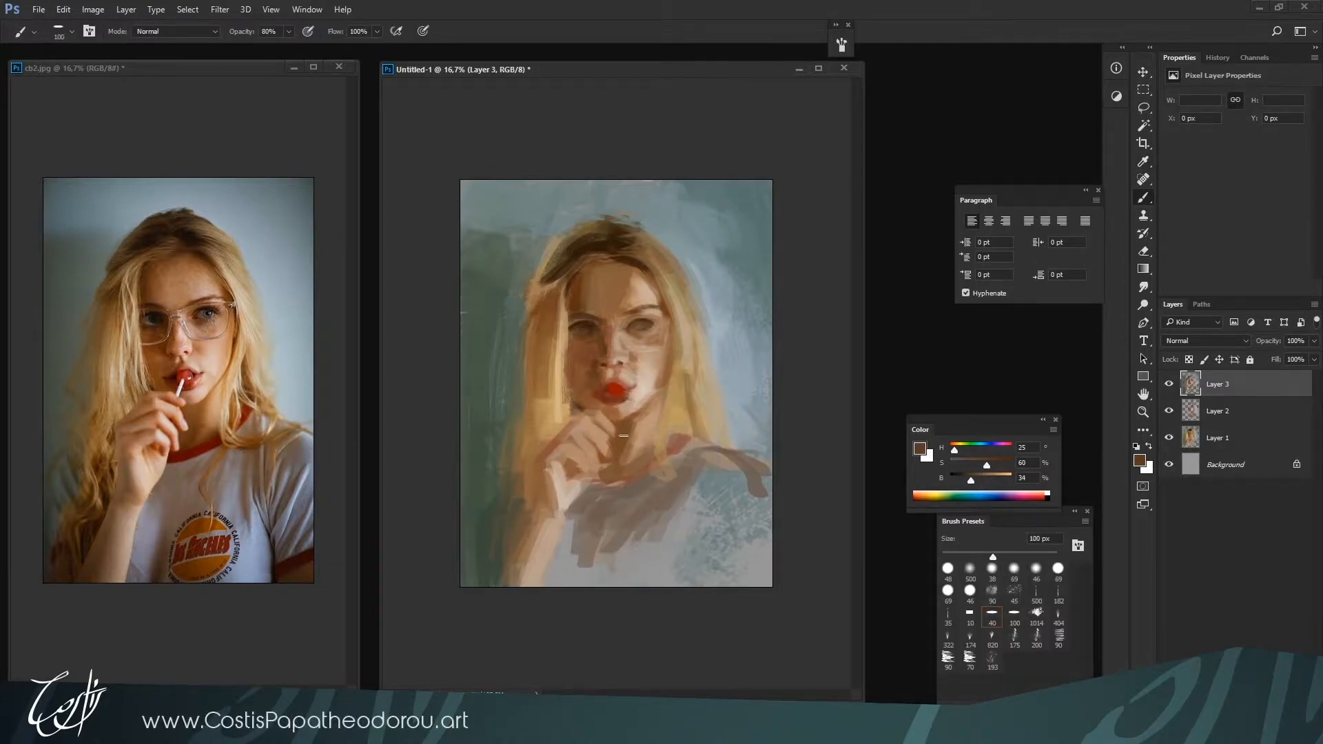
key(bracketleft)
drag(623, 436, 621, 478)
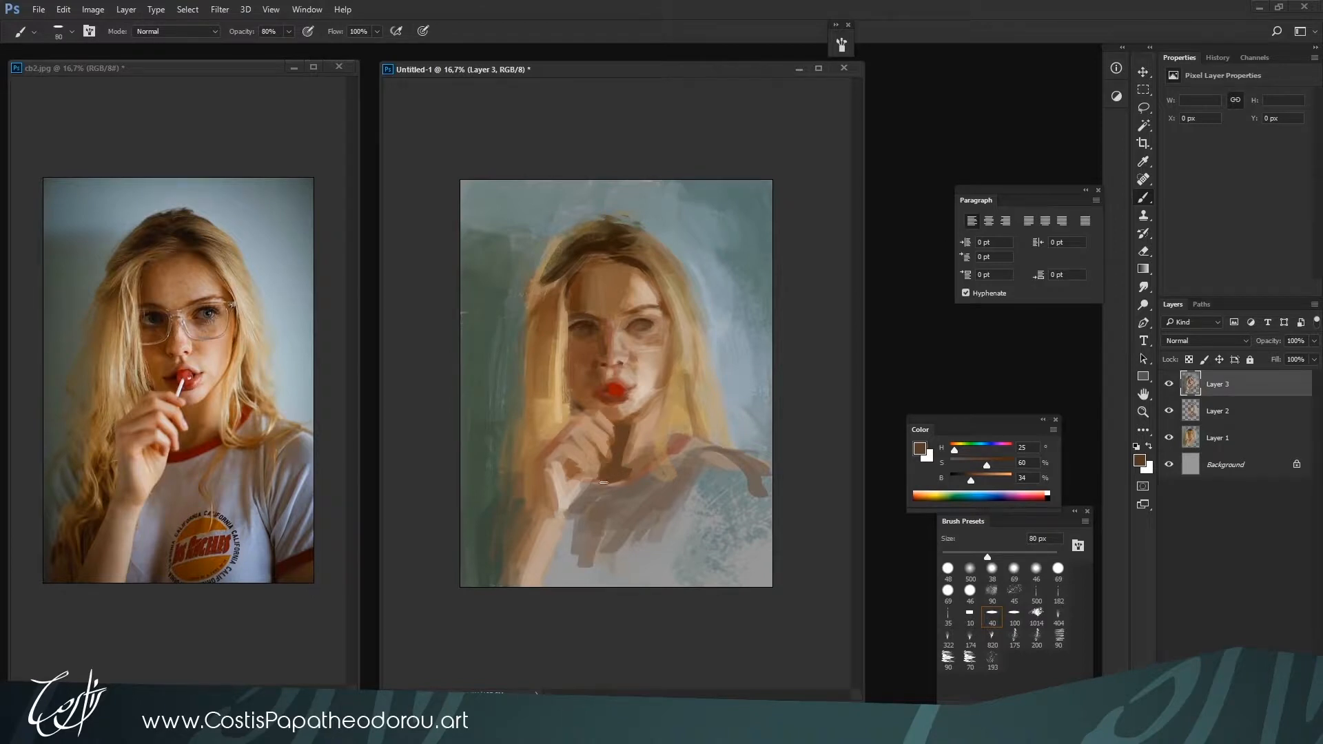
Add saturated red accents H 5, S 100, B 55 to the fingers and hand at 80 to 90 px
alt+click(613, 397)
drag(604, 446, 606, 454)
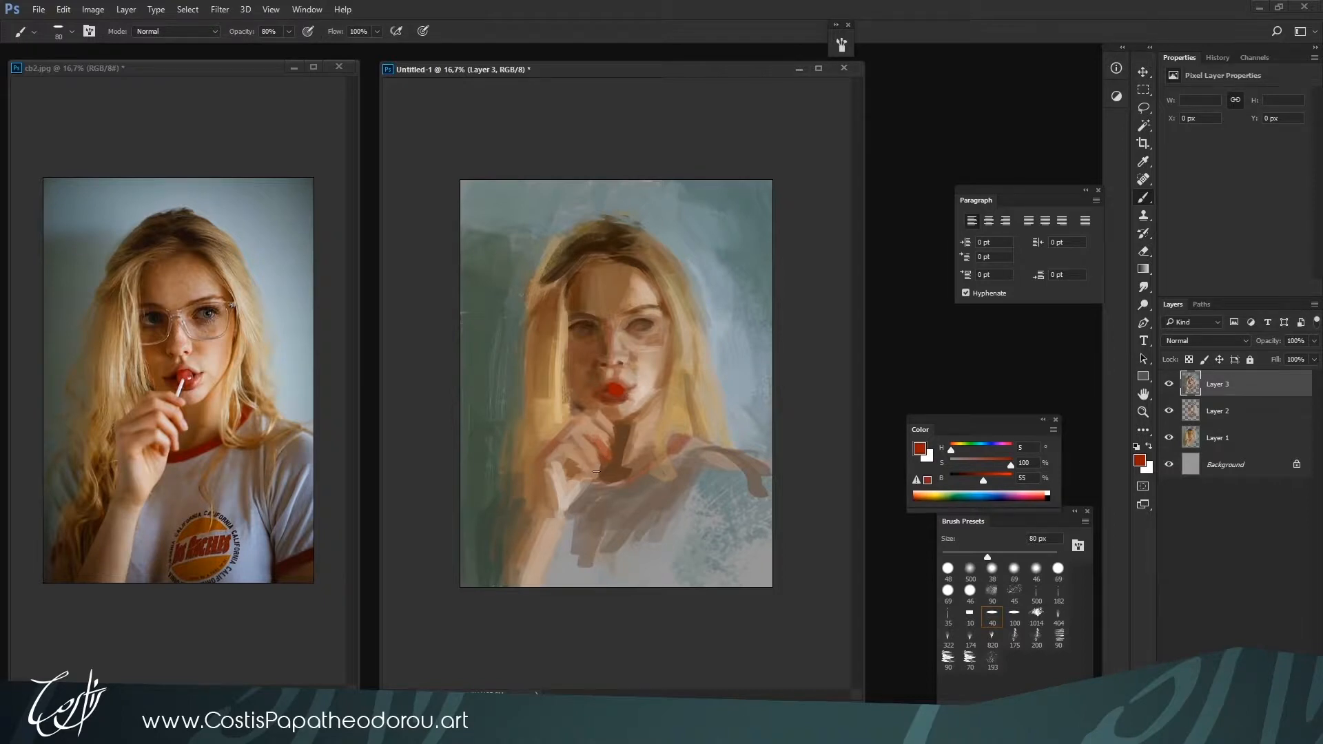
key(bracketright)
key(bracketright)
key(bracketright)
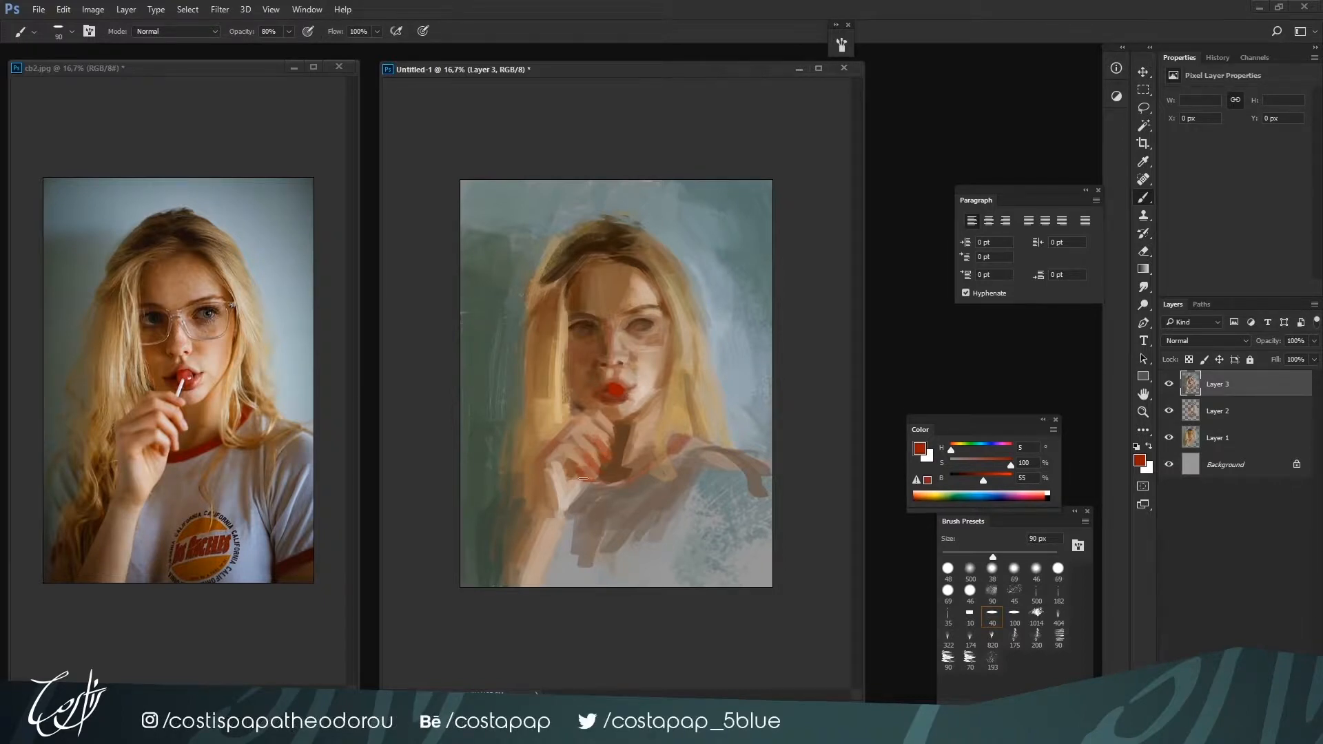
mouse_move(583, 468)
mouse_down()
mouse_move(551, 489)
mouse_move(544, 519)
mouse_move(579, 428)
mouse_move(532, 579)
mouse_move(536, 666)
mouse_move(519, 547)
mouse_up()
Rework the hair along the back of the hand and wrist with golden brown H 32, S 57, B 55 at 70 px
key(bracketright)
key(bracketright)
key(bracketright)
key(bracketright)
key(bracketright)
key(bracketright)
key(bracketright)
key(bracketright)
key(bracketright)
key(bracketleft)
key(bracketleft)
key(bracketleft)
key(bracketleft)
key(bracketleft)
key(bracketleft)
key(bracketleft)
key(bracketleft)
key(bracketleft)
key(bracketleft)
key(bracketleft)
key(bracketleft)
key(bracketleft)
key(bracketleft)
key(bracketleft)
alt+click(534, 446)
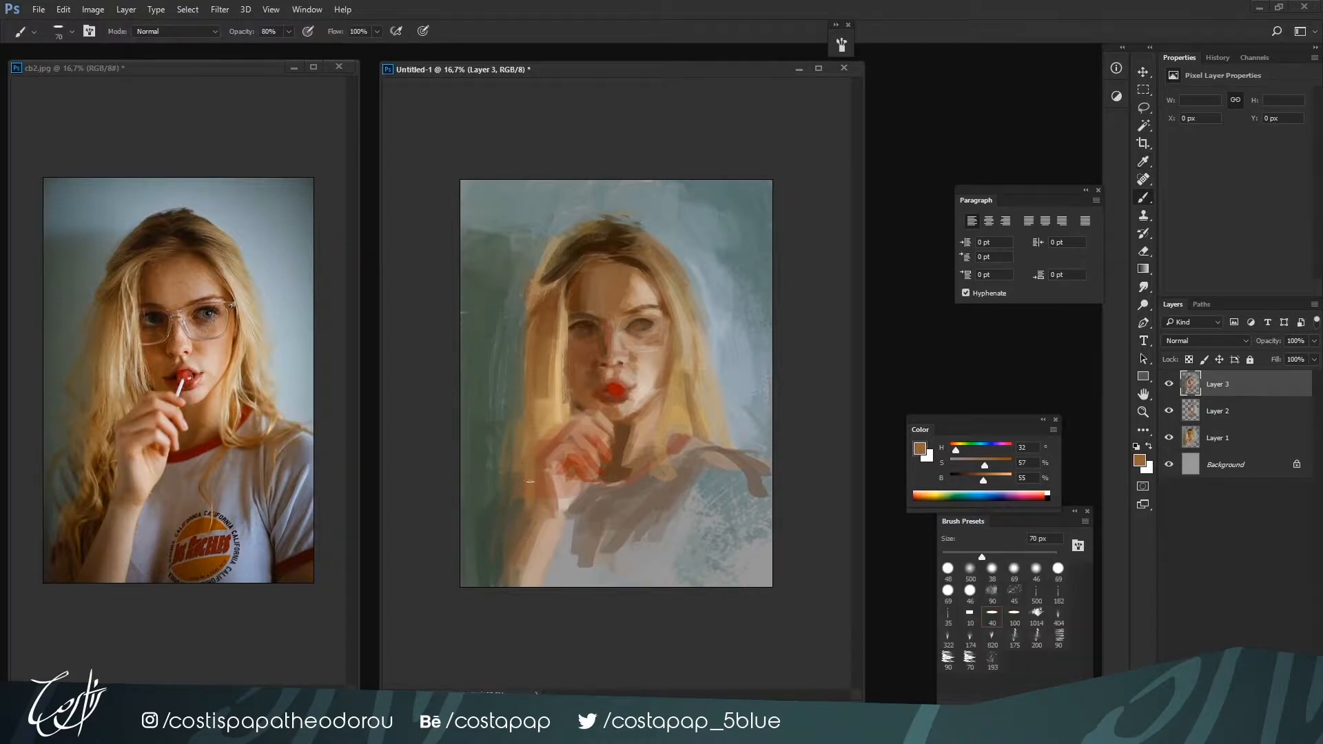
alt+click(558, 416)
drag(538, 434, 529, 483)
alt+click(543, 425)
Darken the shadow-side cheek with saturated brown H 22, S 91, B 33, using the brush at 35 to 60 px
key(bracketleft)
alt+click(581, 398)
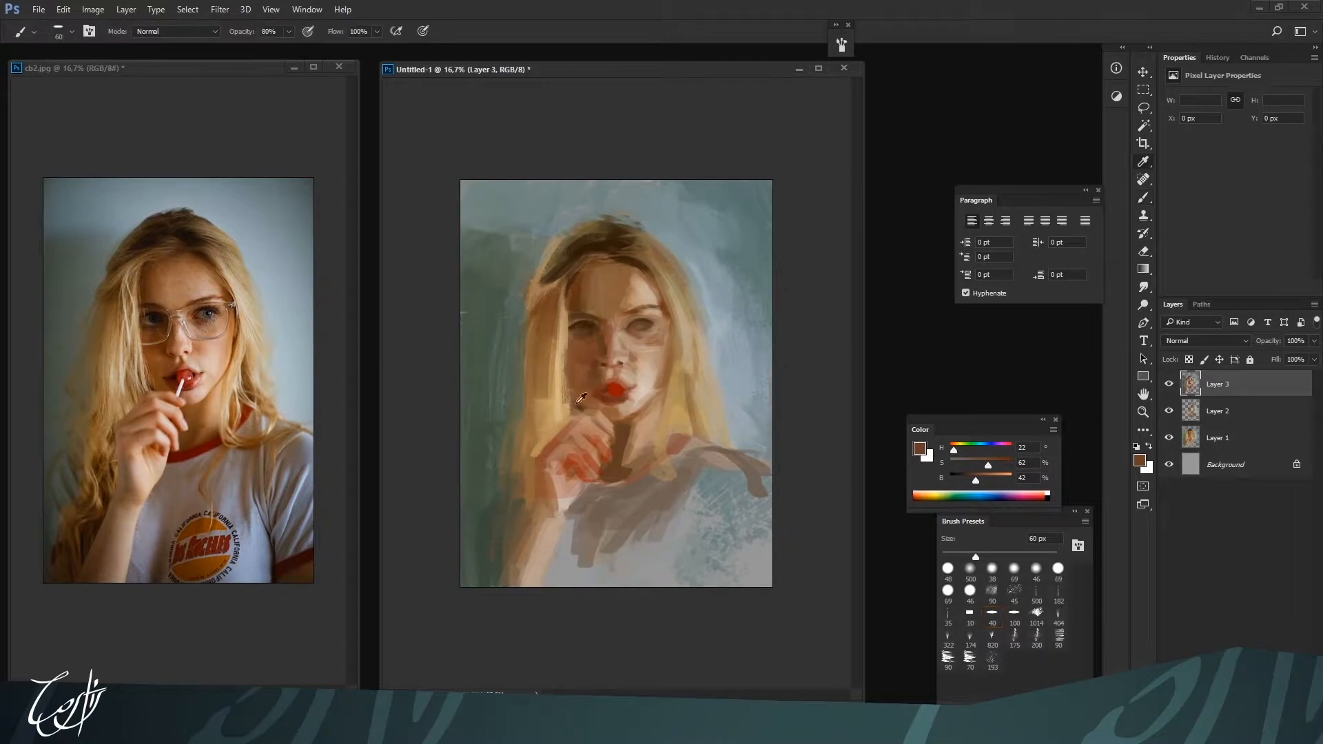
alt+click(583, 391)
alt+click(587, 393)
mouse_move(988, 464)
mouse_down()
mouse_move(1005, 465)
mouse_move(970, 480)
mouse_up()
key(ctrl+plus)
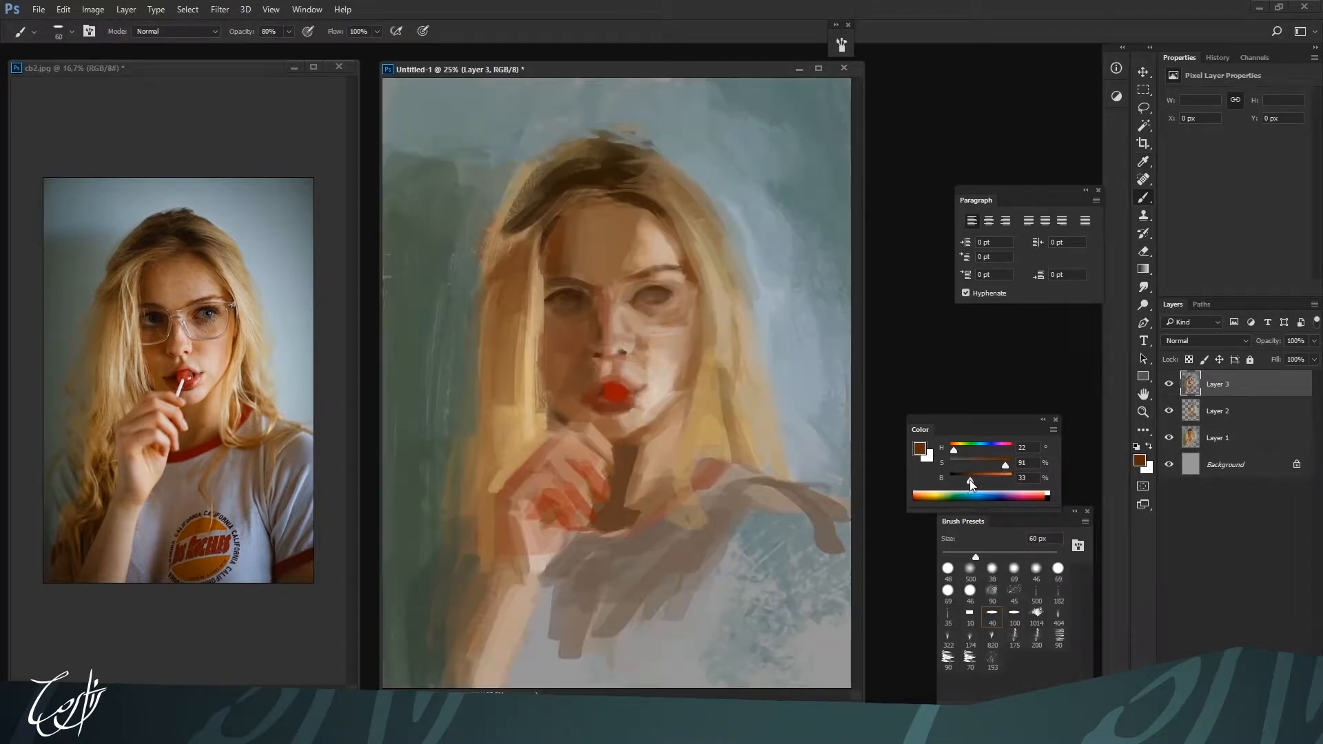
key(bracketleft)
key(ctrl+minus)
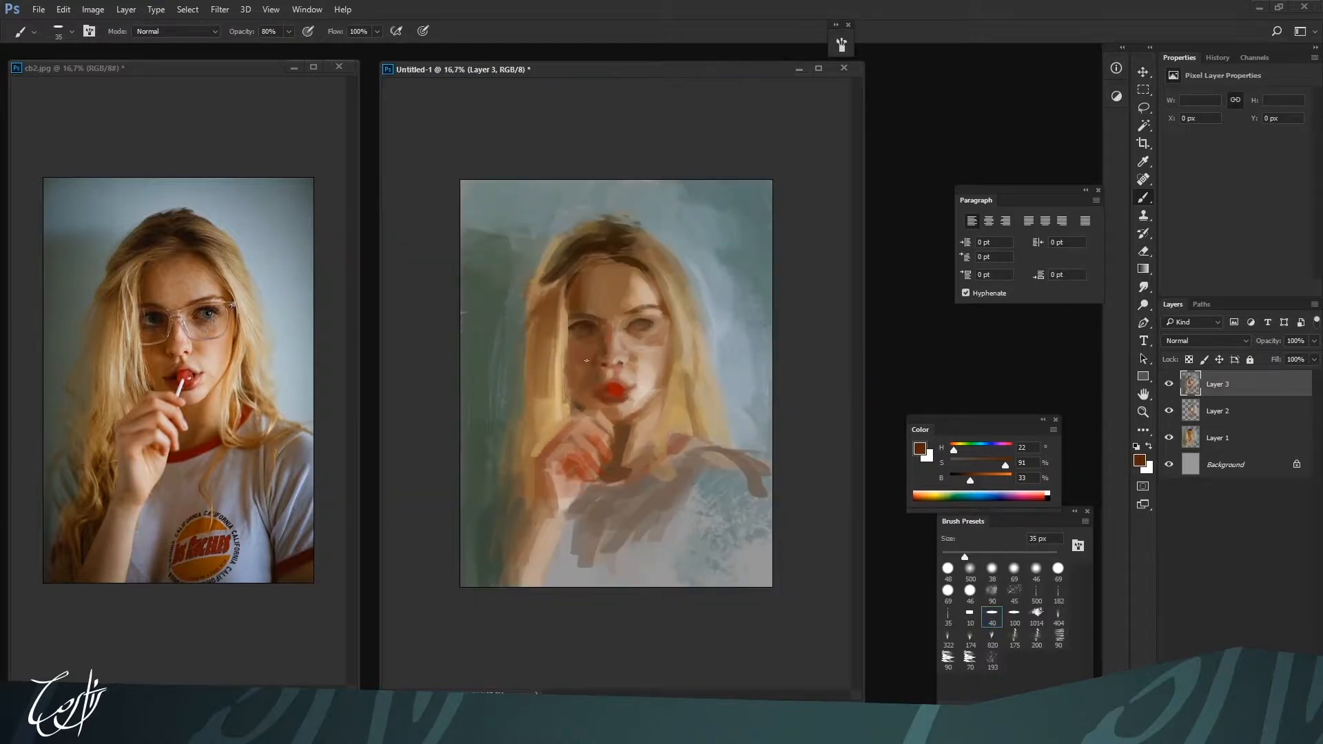
key(bracketright)
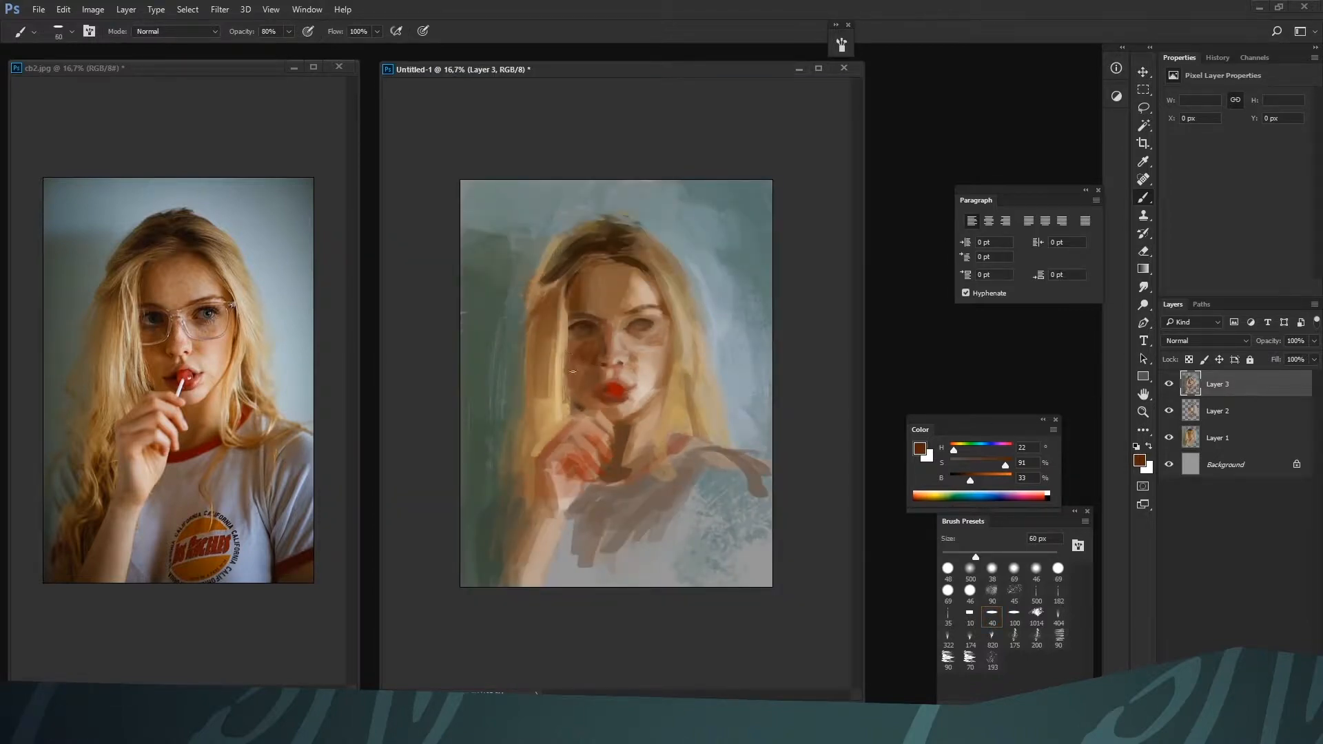
alt+click(574, 350)
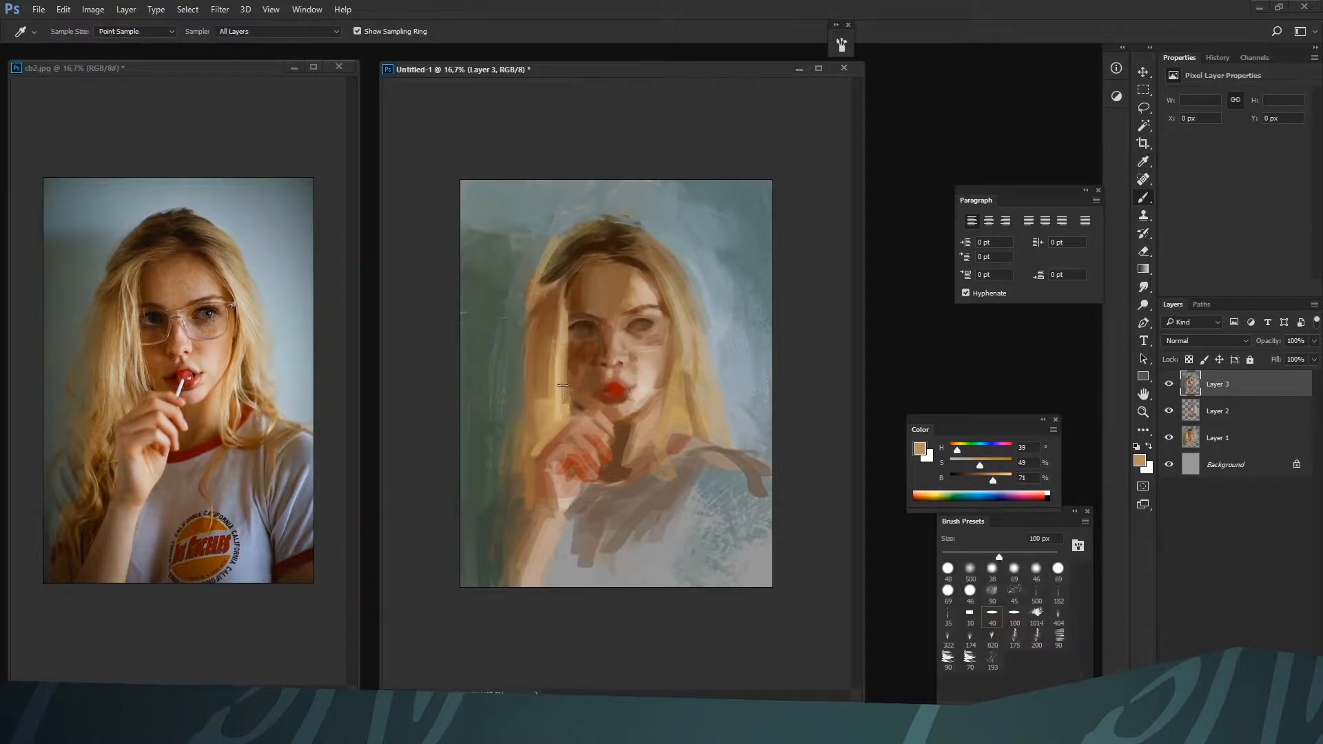
Model the shadow-side cheek and mouth area with browns H 13, S 81, B 39 at 90 px and H 23, S 65, B 50 at 80 px
alt+click(574, 387)
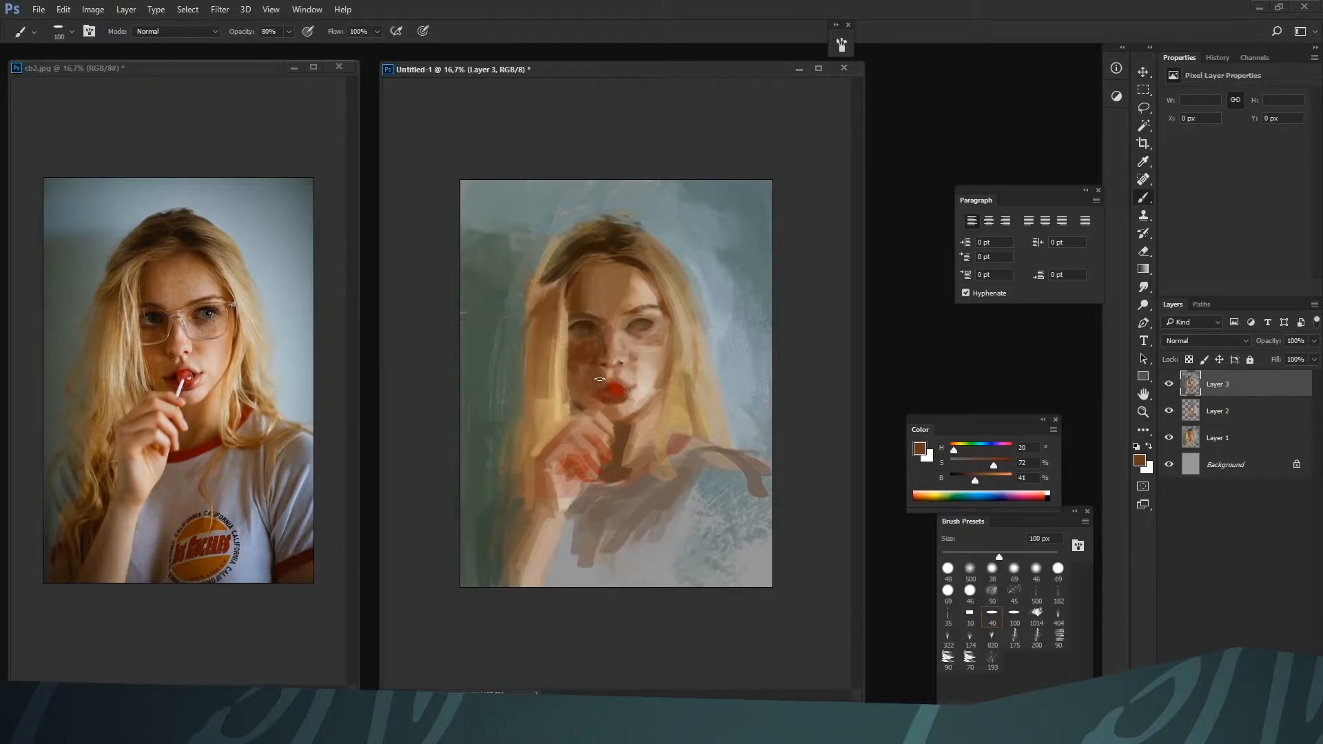
key(bracketleft)
alt+click(605, 390)
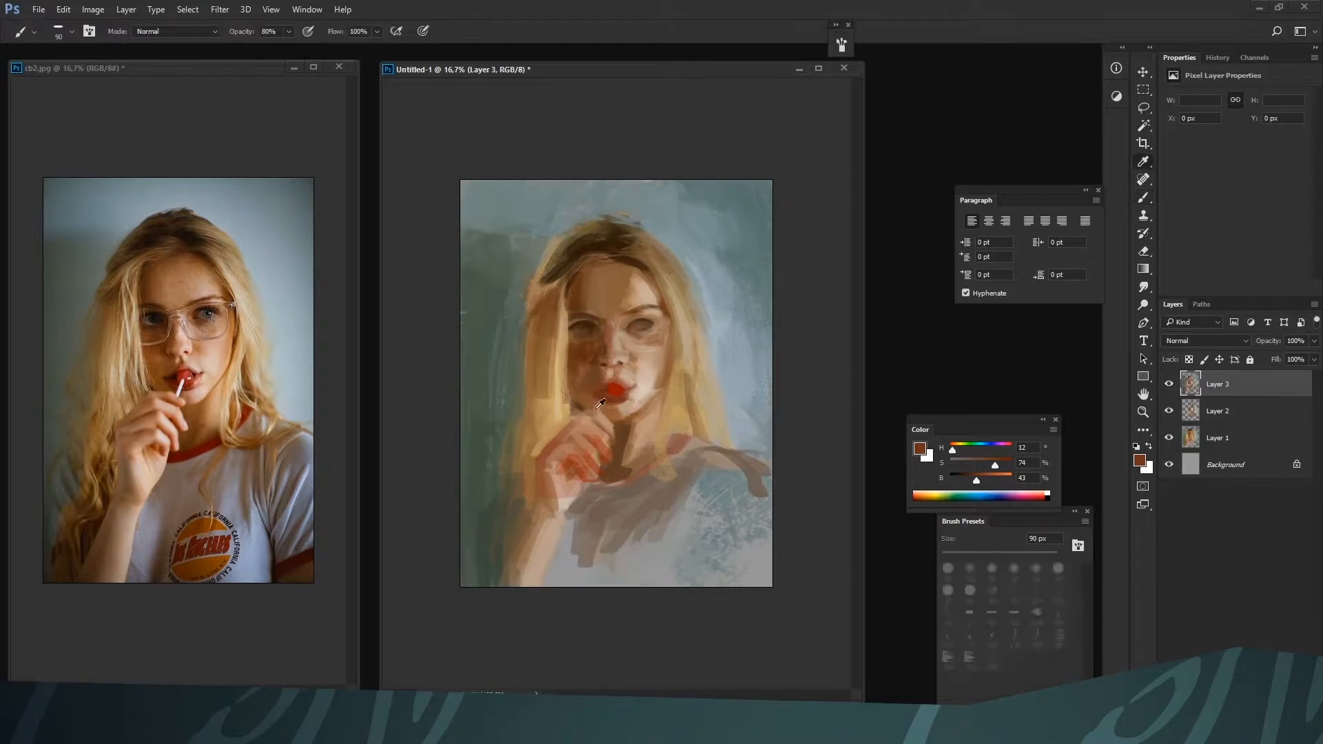
alt+click(600, 399)
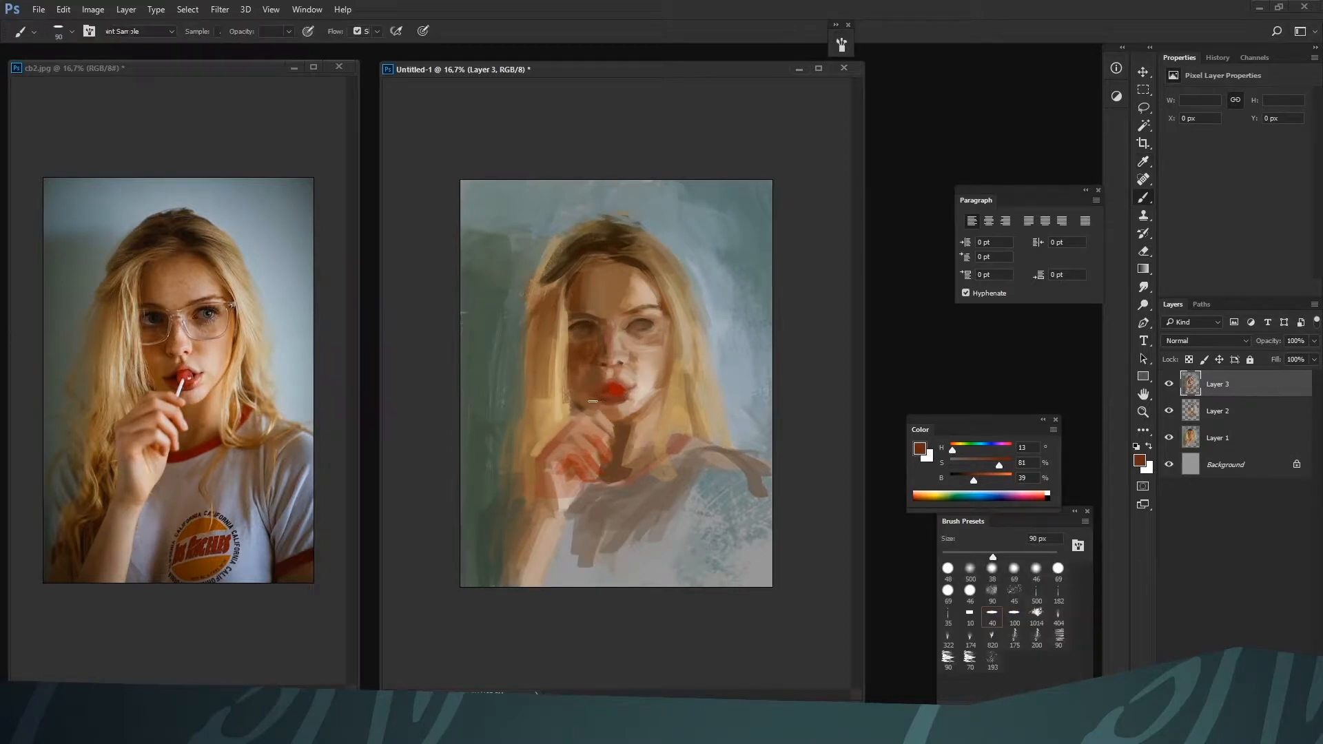
alt+click(583, 411)
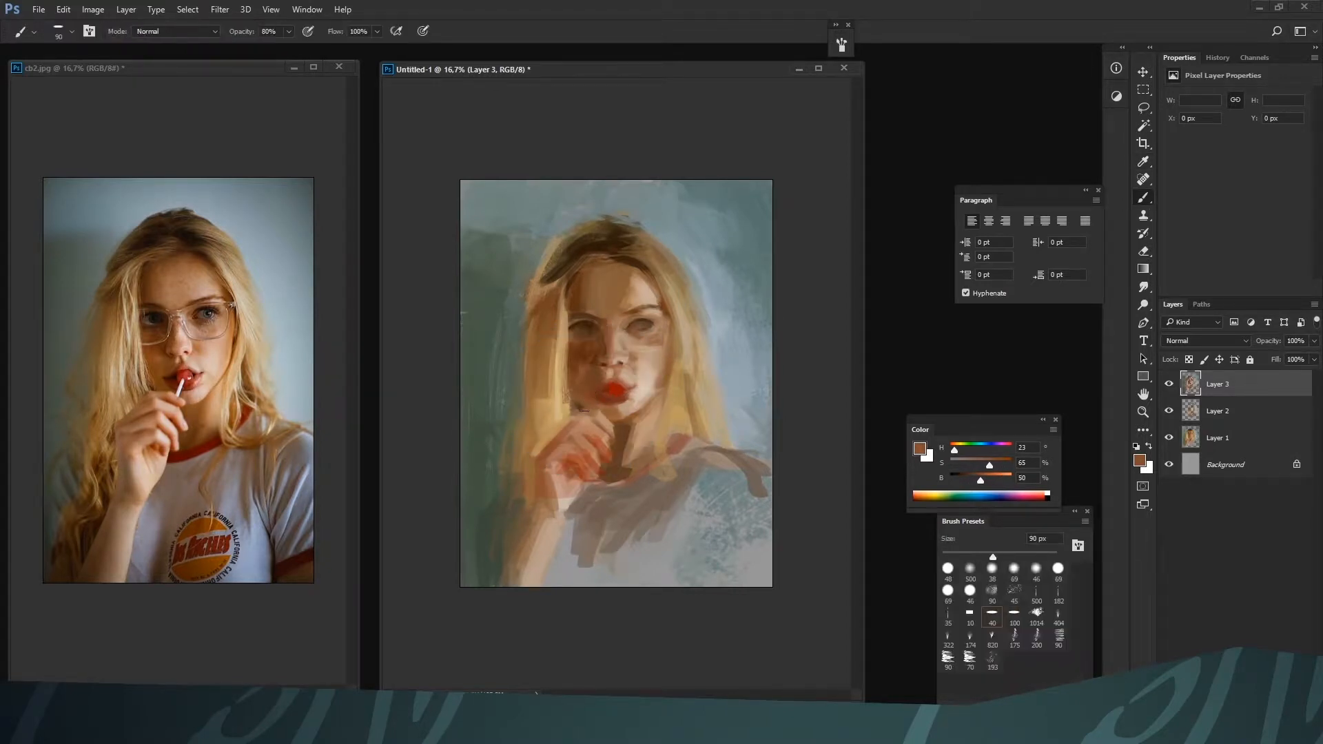
alt+click(584, 371)
alt+click(582, 340)
Refine the nose and adjacent shadow-side skin at 50 px with browns H 23, S 65, B 42 and H 18, S 47, B 53
key(bracketleft)
key(bracketleft)
key(bracketleft)
key(bracketright)
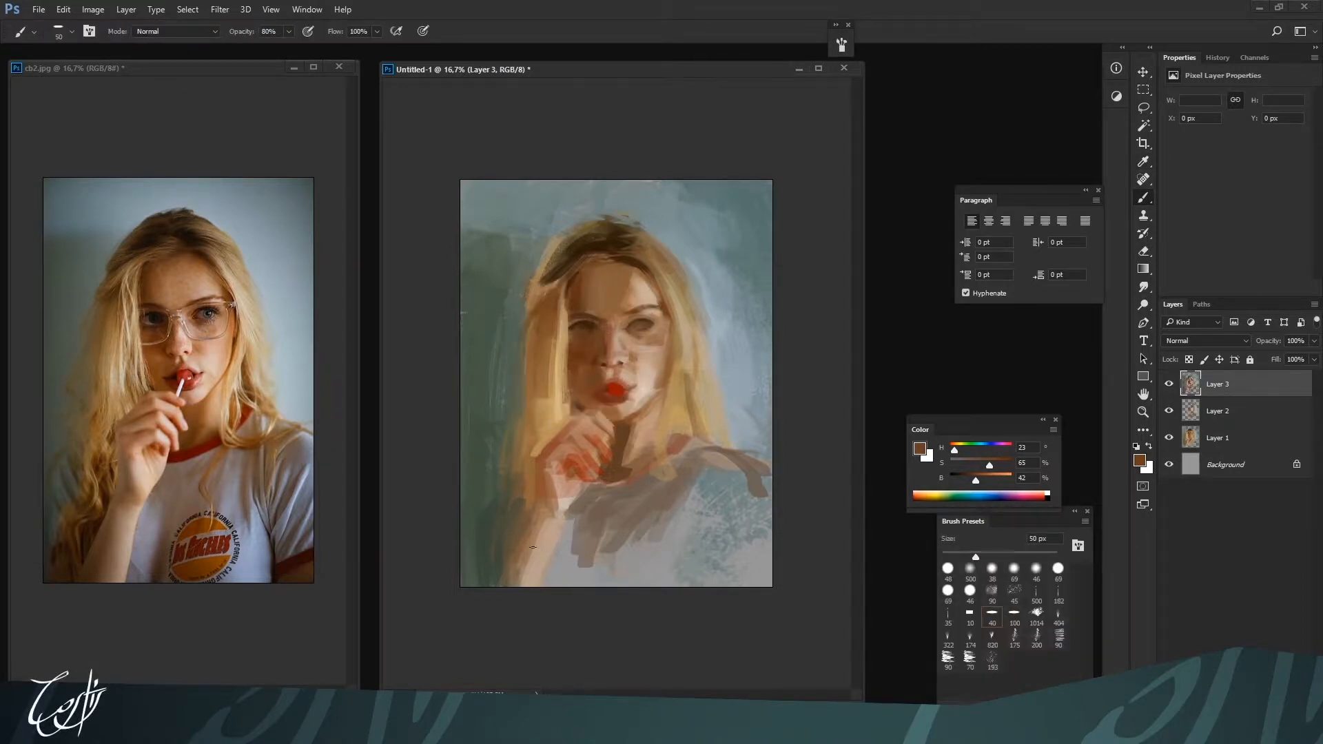
alt+click(593, 352)
alt+click(604, 330)
alt+click(613, 354)
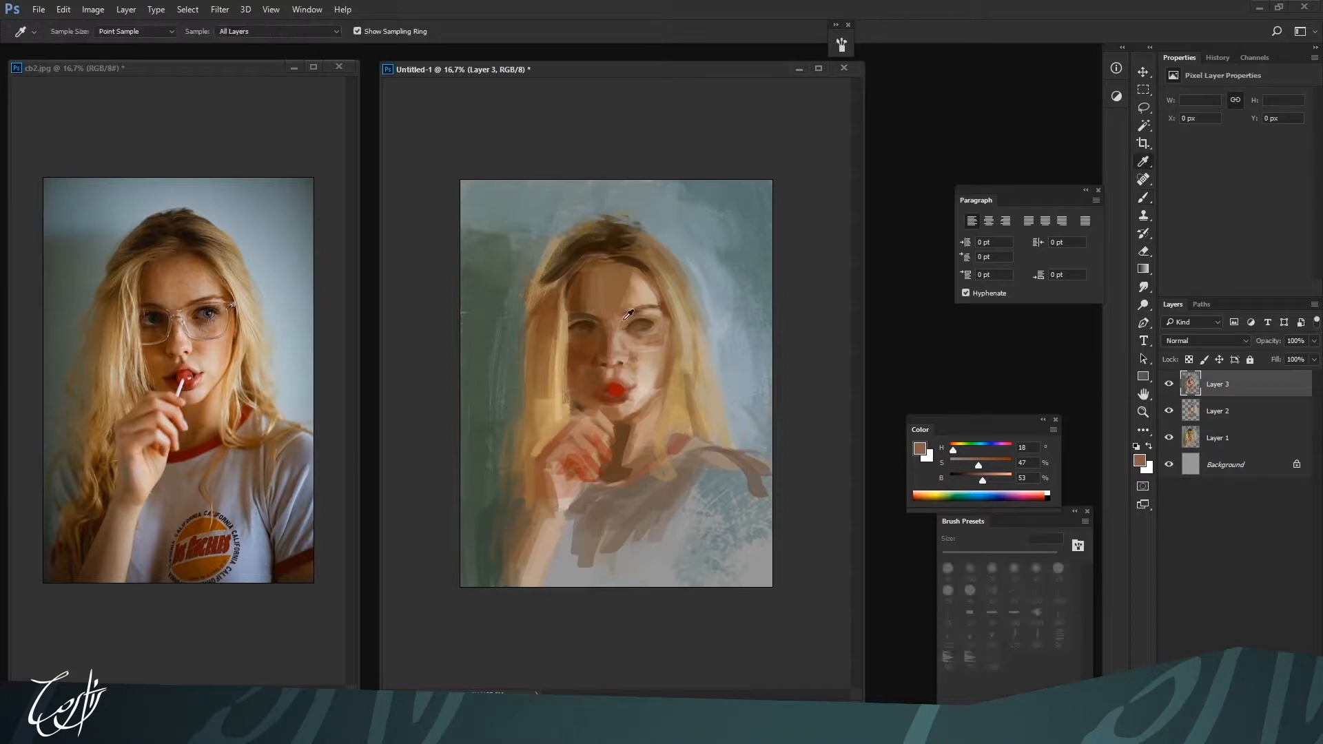
Rework the shadow-side brow and eye socket with browns H 26, S 76, B 35 and H 27, S 54, B 54 at about 50 px
alt+click(556, 507)
click(991, 592)
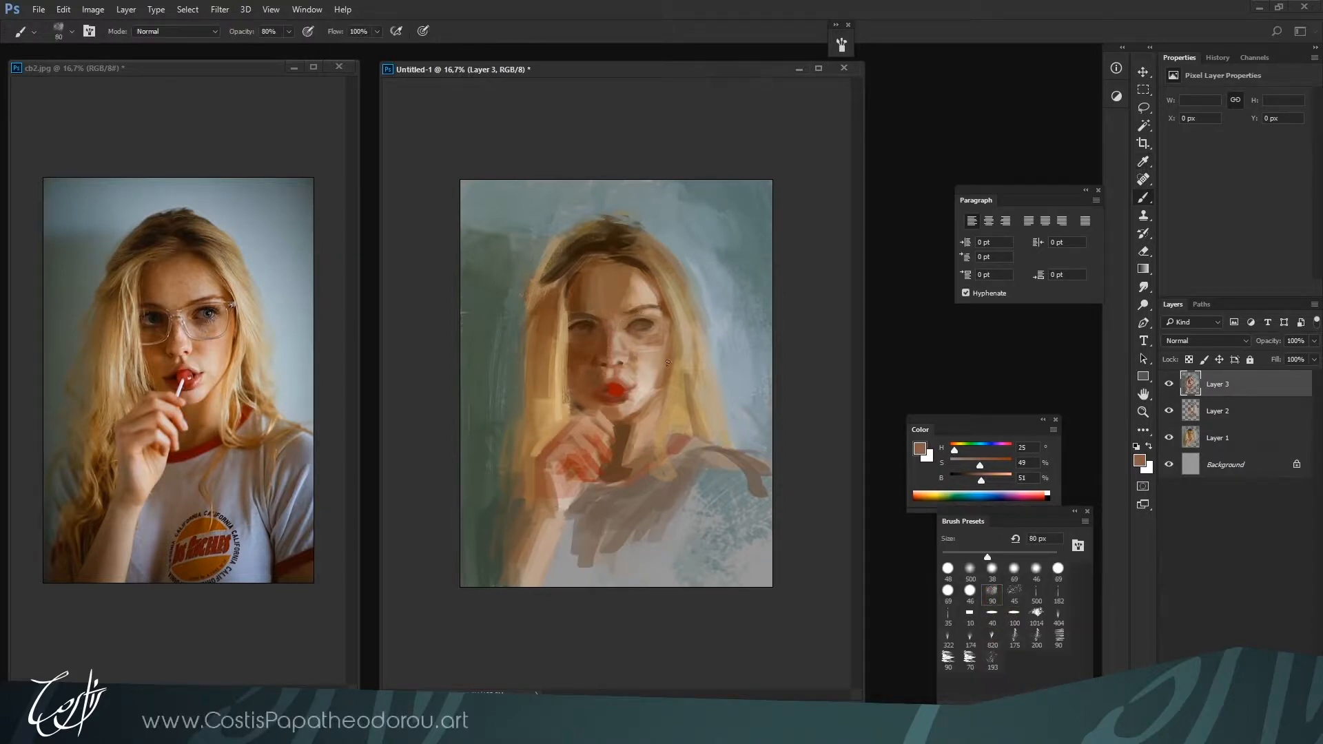
alt+click(594, 311)
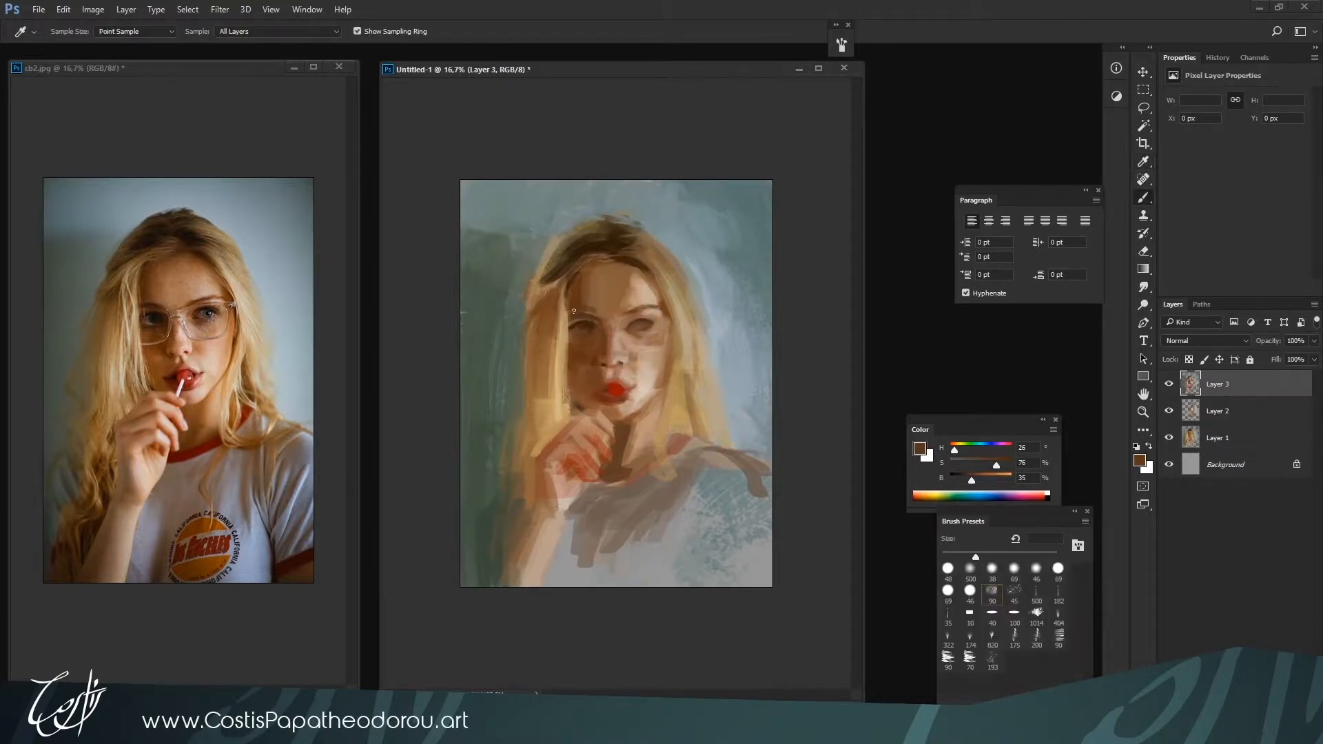
alt+click(593, 317)
key(bracketright)
key(bracketright)
key(alt)
alt+click(562, 397)
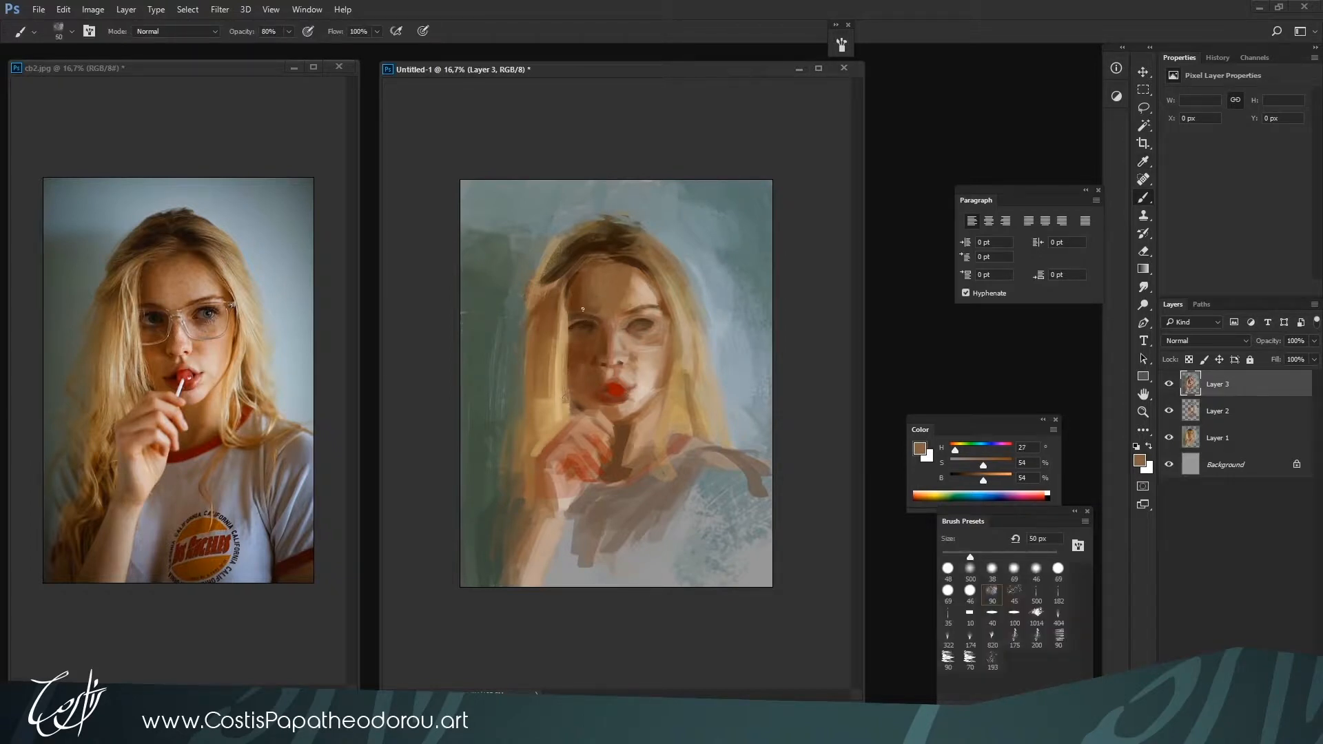
alt+click(630, 465)
Define the light-side eyebrow and upper eyelid with dark red H 0, S 100, B 20 and brown H 20, S 71, B 38, reducing the brush to 35 px
click(962, 481)
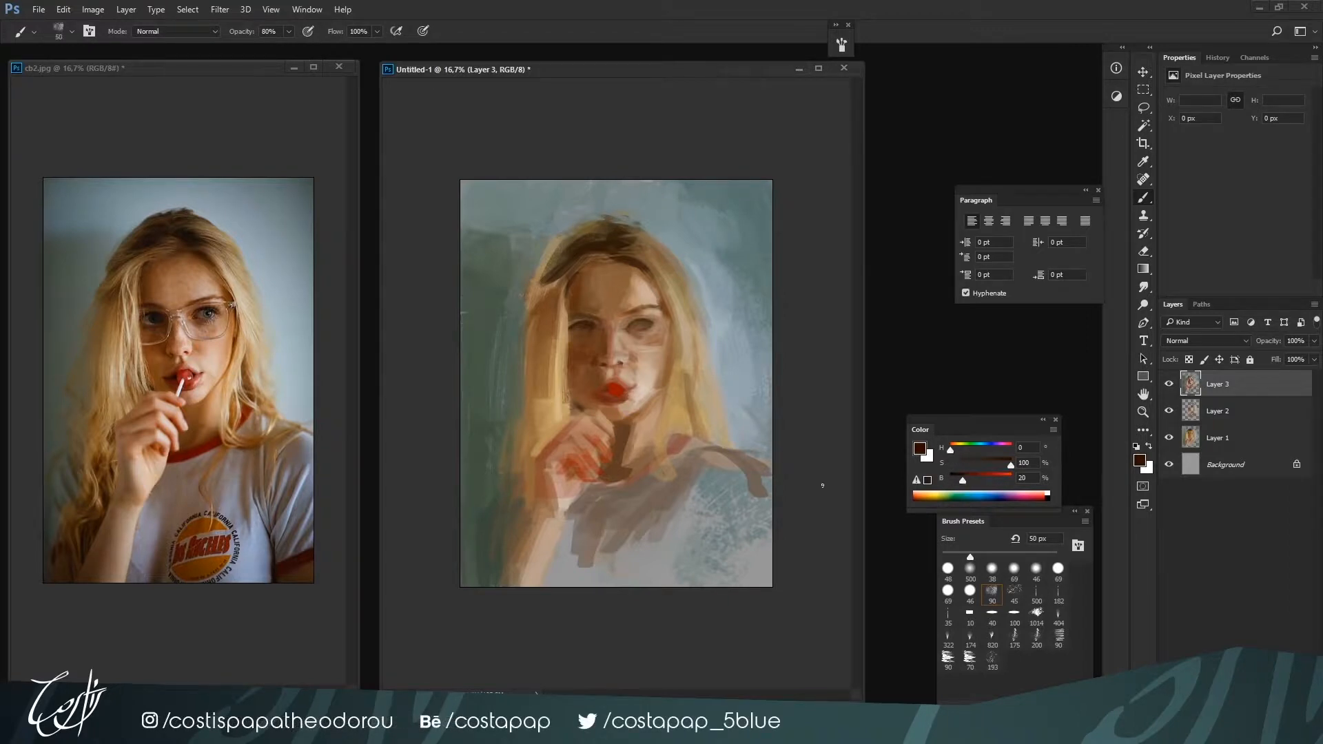
key(bracketleft)
drag(963, 479, 995, 465)
key(bracketleft)
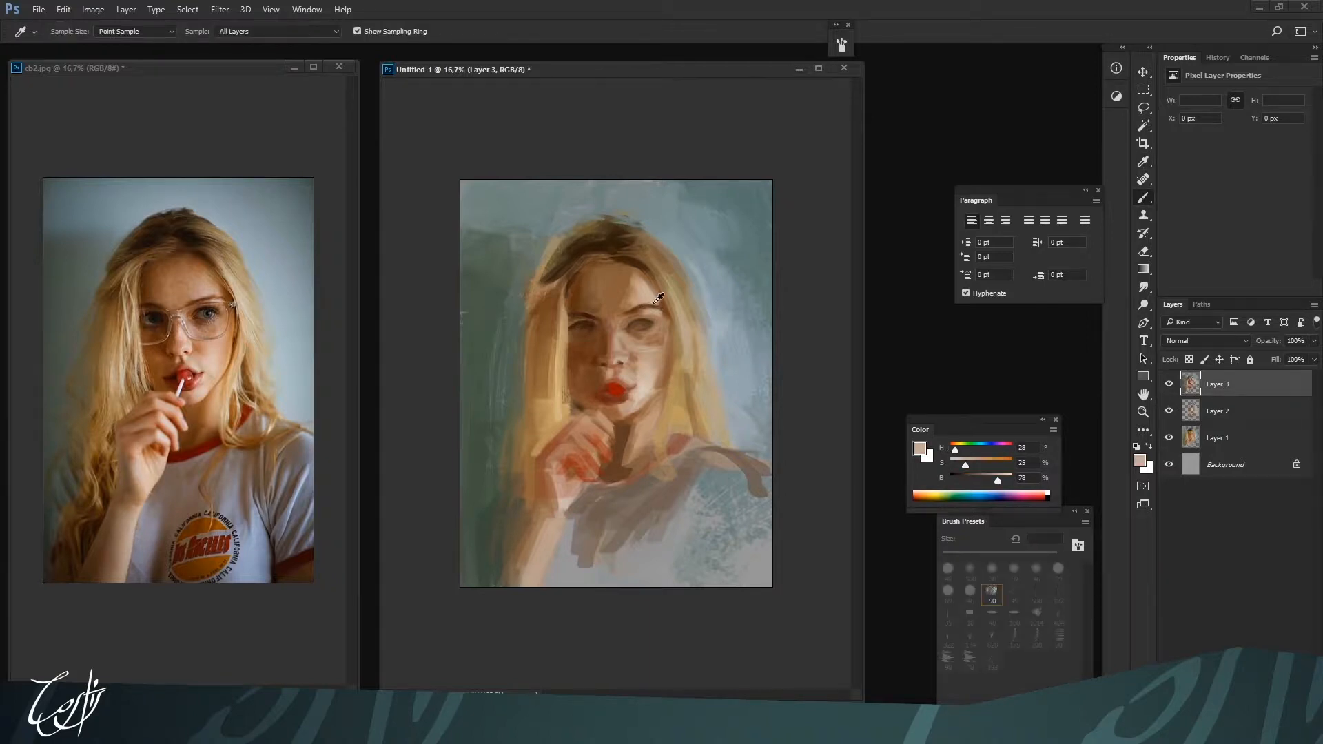
alt+click(662, 309)
alt+click(623, 313)
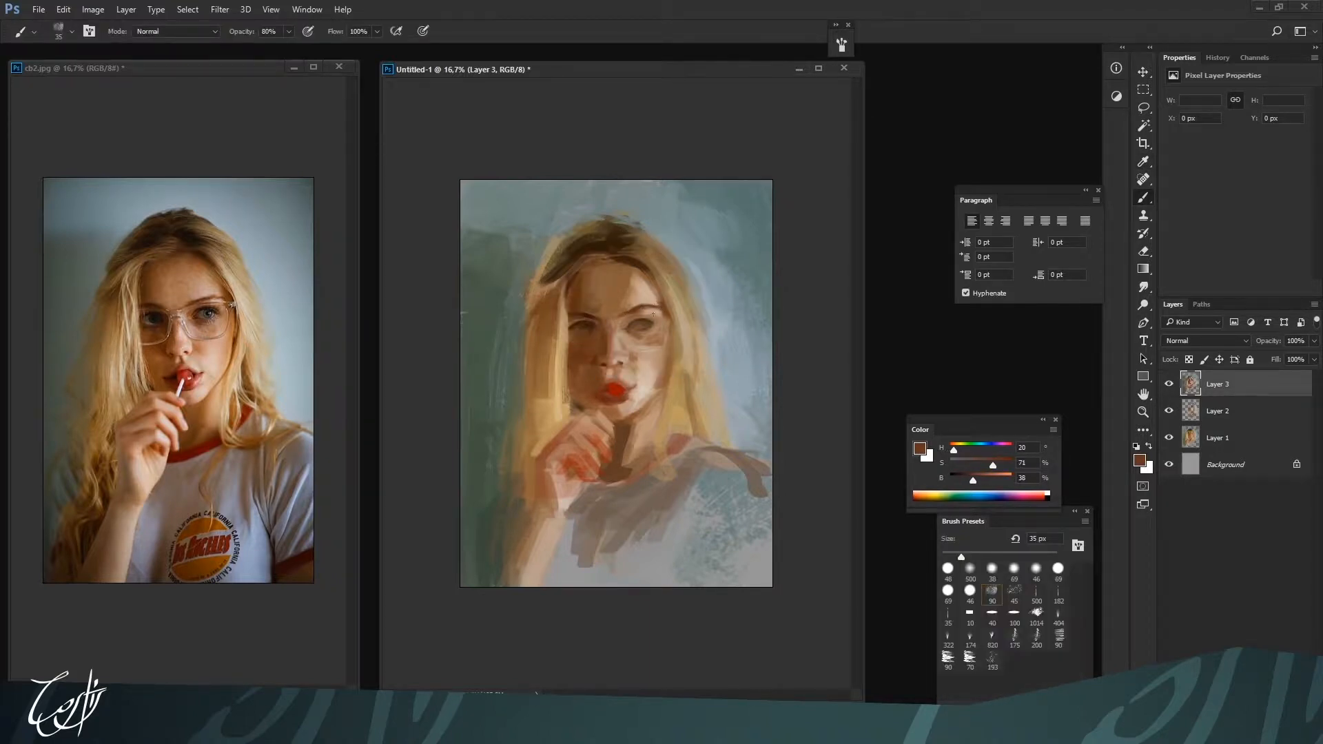
alt+click(658, 317)
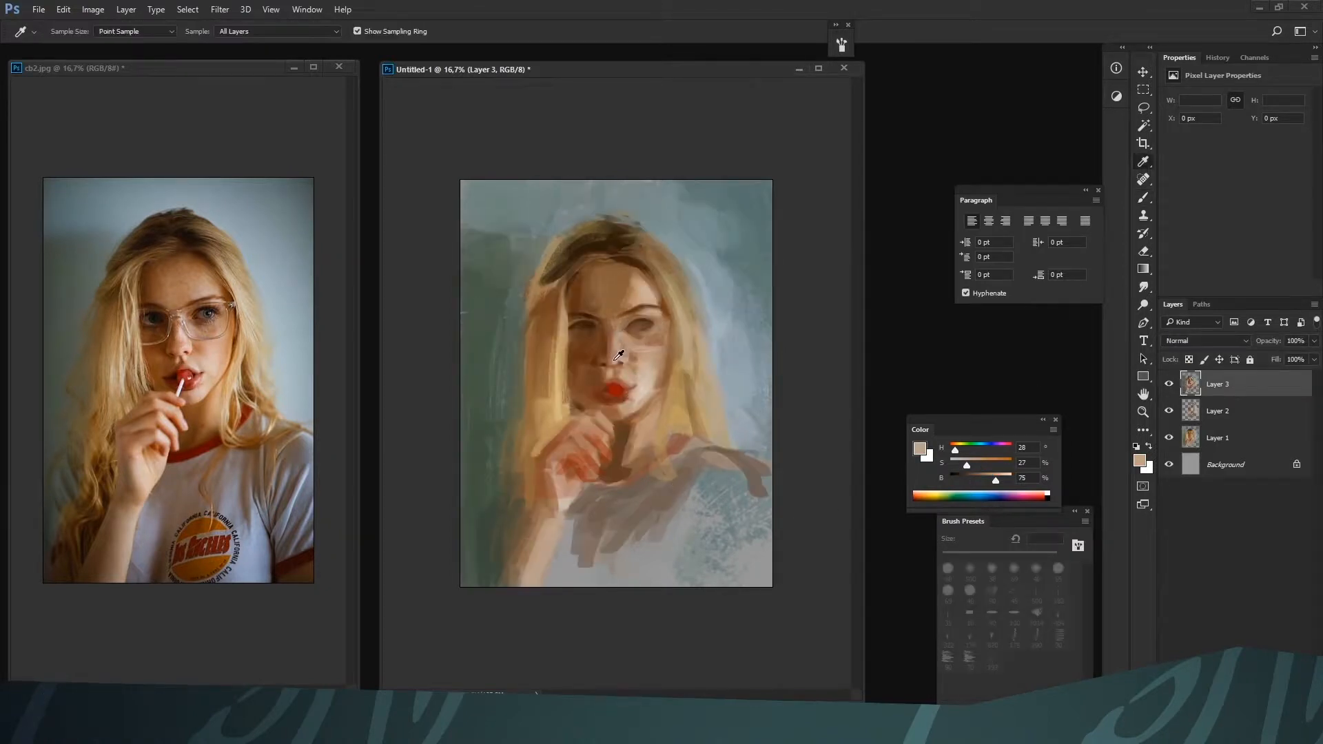
Model the shadow side of the nose and adjoining cheek with browns H 21, S 72, B 38 and H 20, S 64, B 46 at 35 to 40 px
alt+click(591, 370)
alt+click(596, 364)
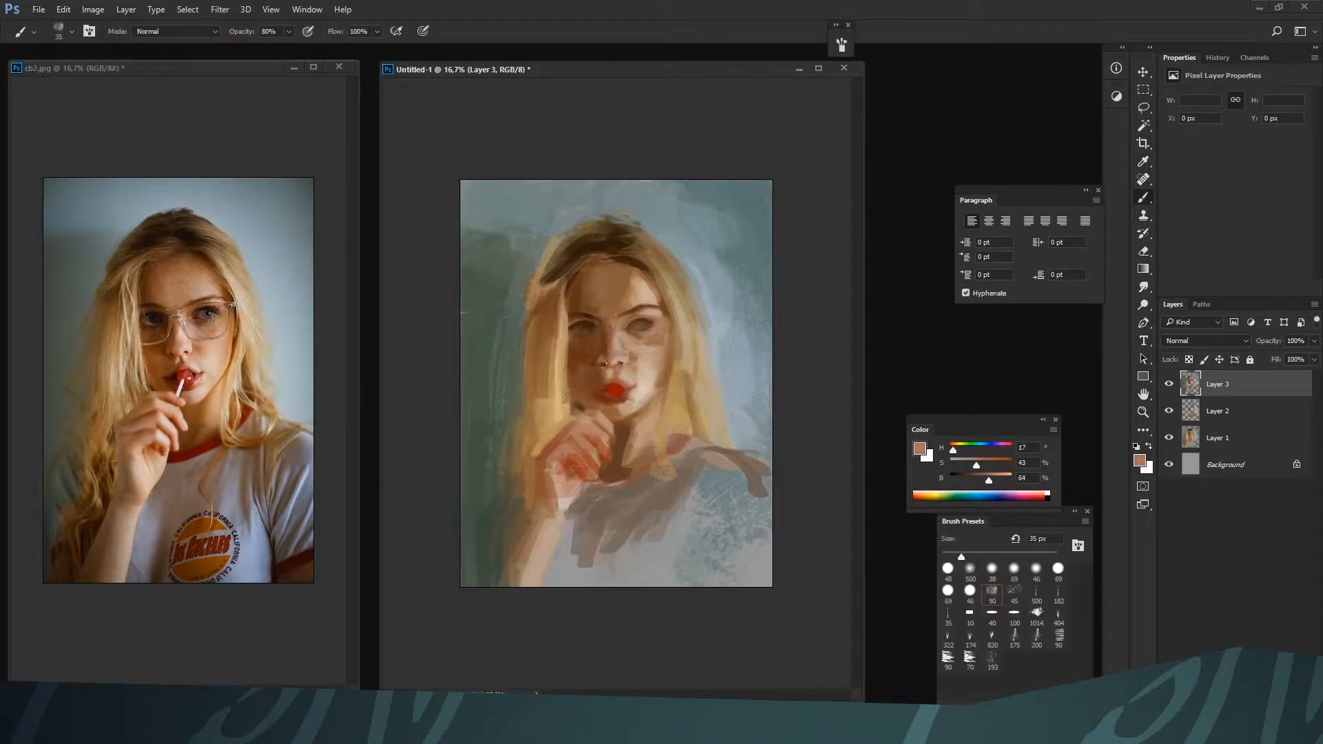
alt+click(598, 361)
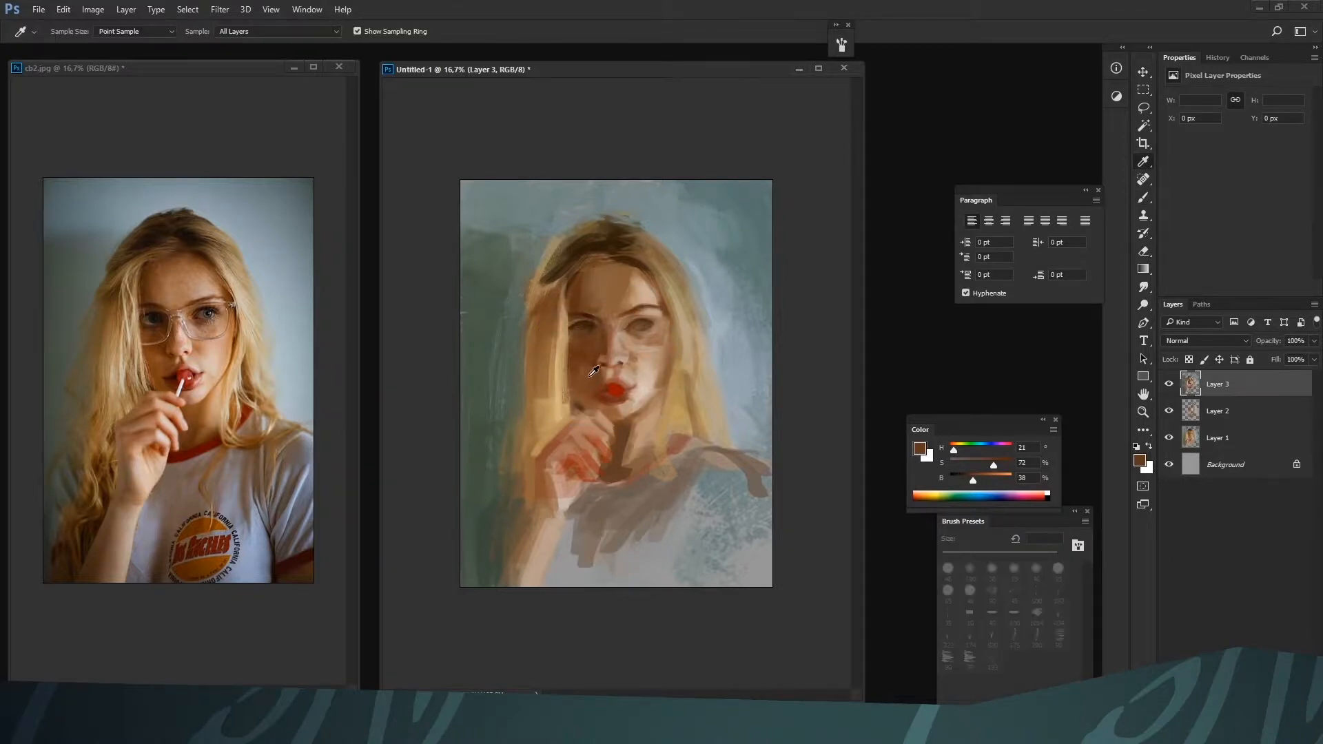
alt+click(591, 366)
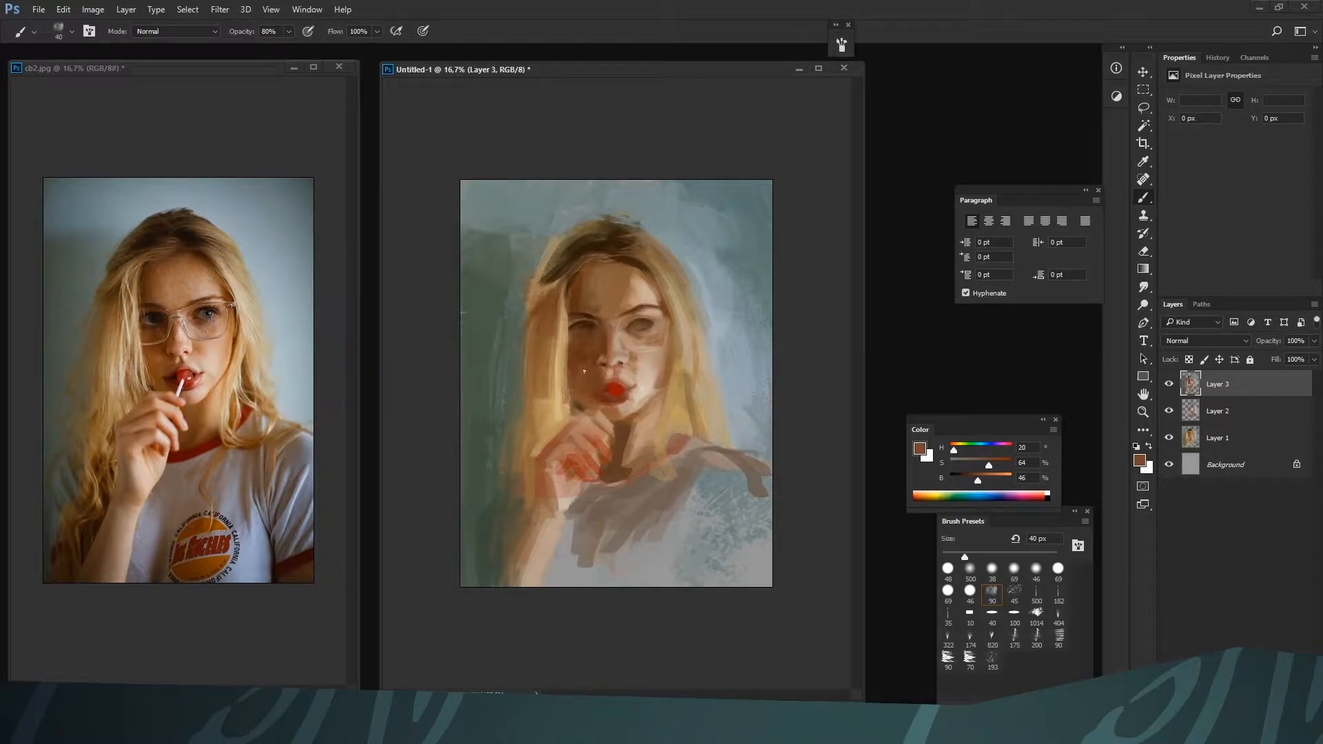
mouse_move(976, 480)
mouse_down()
mouse_move(989, 478)
mouse_move(975, 465)
mouse_up()
key(ctrl+plus)
key(bracketleft)
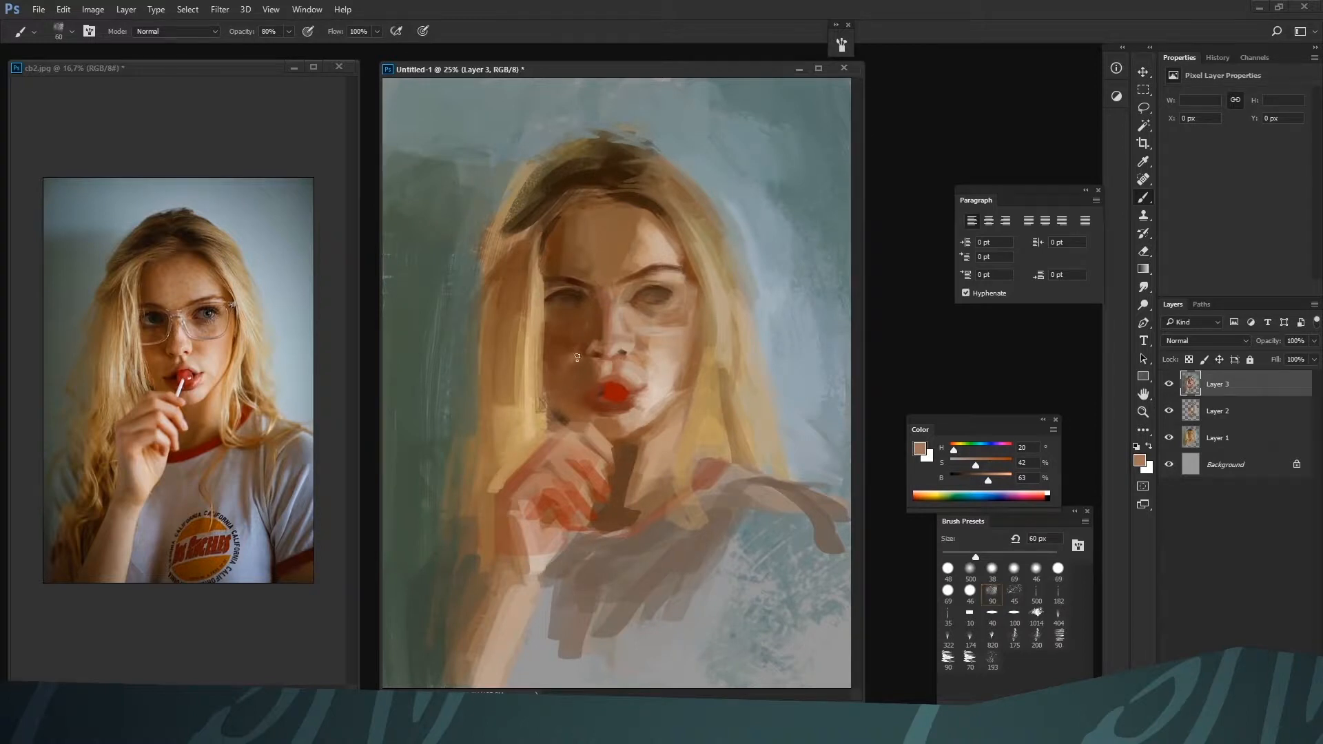
Switch to the flat 10 px brush preset and refine the shadow-side cheek beside the mouth with brown H 21, S 77, B 36 at 9 px
click(971, 616)
key(bracketleft)
key(bracketleft)
key(bracketleft)
key(bracketleft)
key(bracketleft)
key(bracketleft)
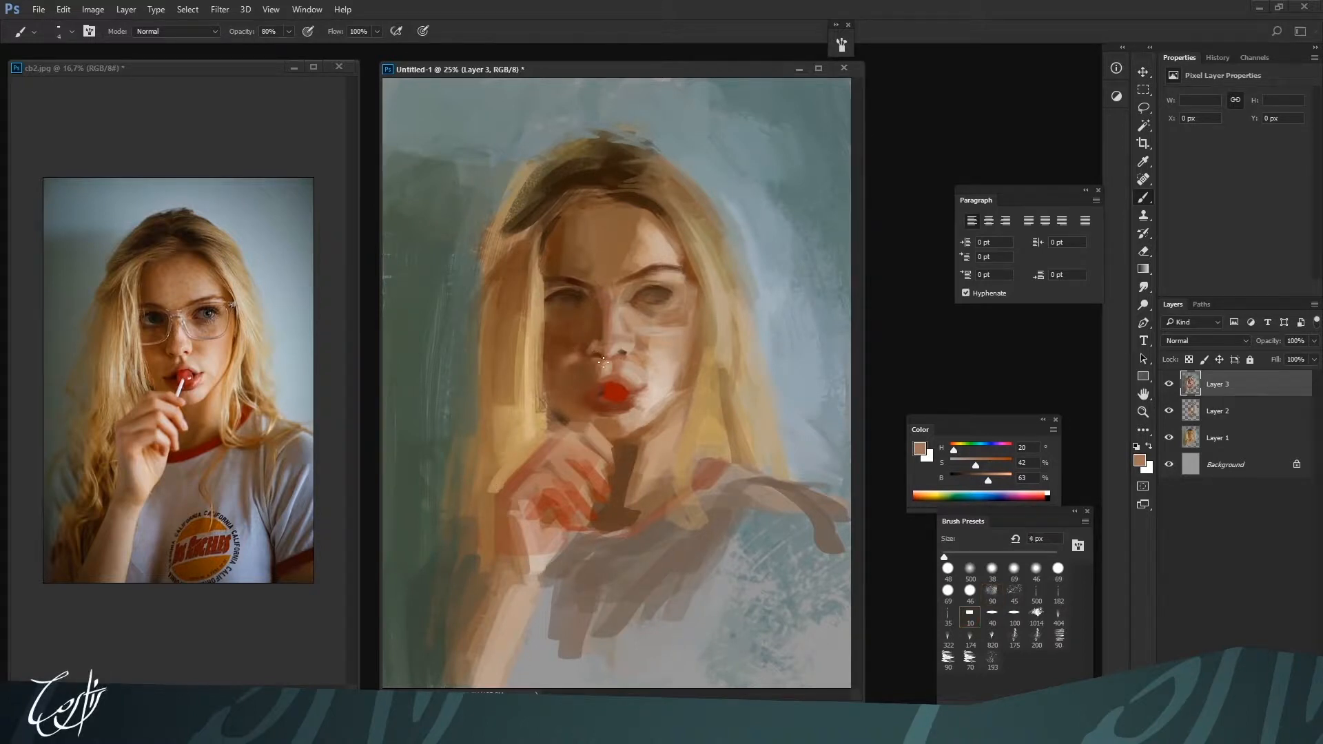
key(bracketleft)
alt+click(582, 368)
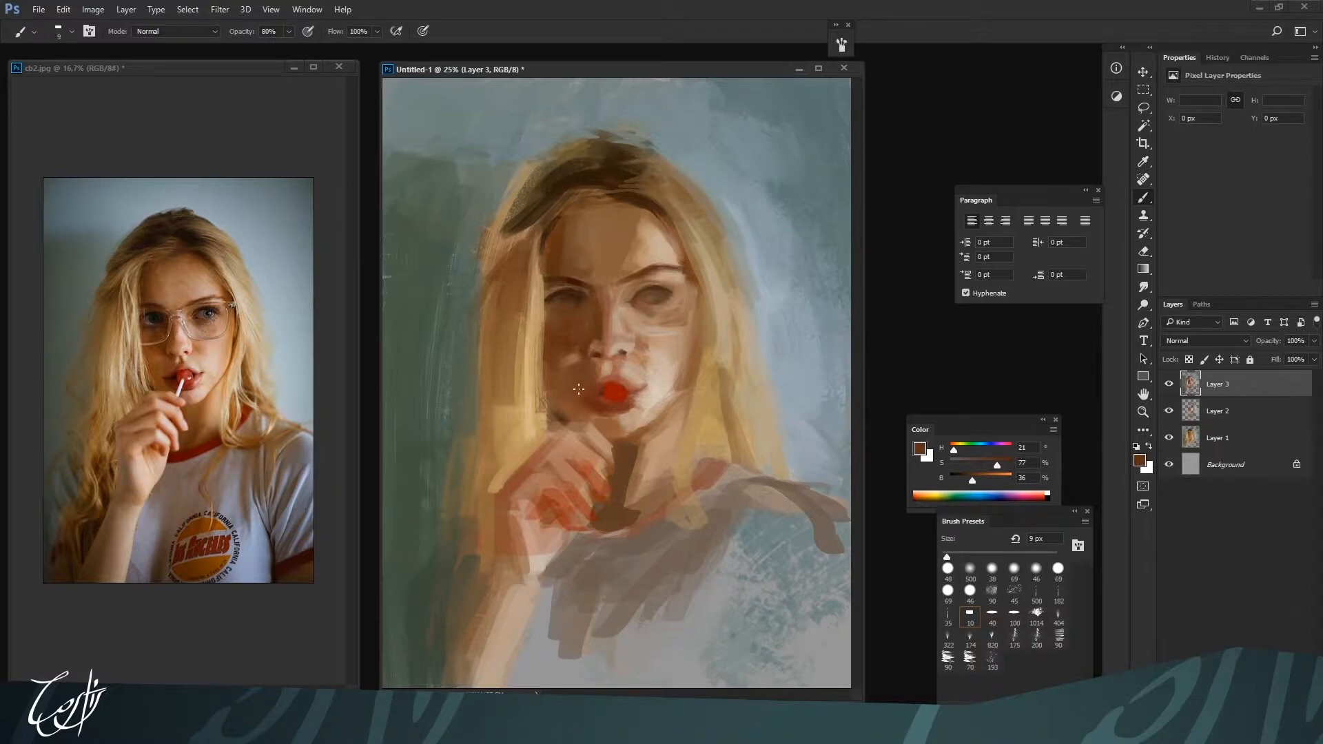
Shape the shadow side of the nose at 30 px with browns H 19, S 67, B 43, H 18, S 48, B 56 and H 15, S 54, B 54
key(bracketright)
key(bracketright)
key(bracketright)
key(bracketright)
key(bracketright)
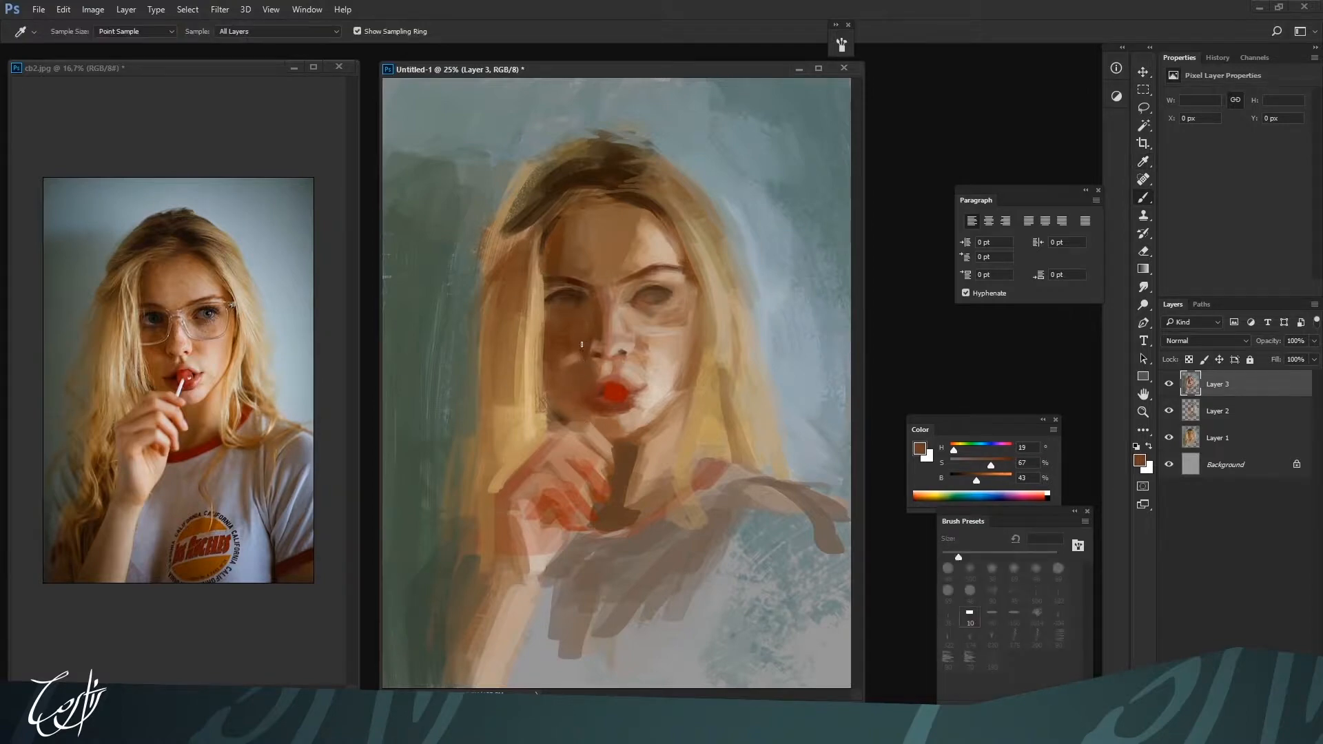
alt+click(594, 339)
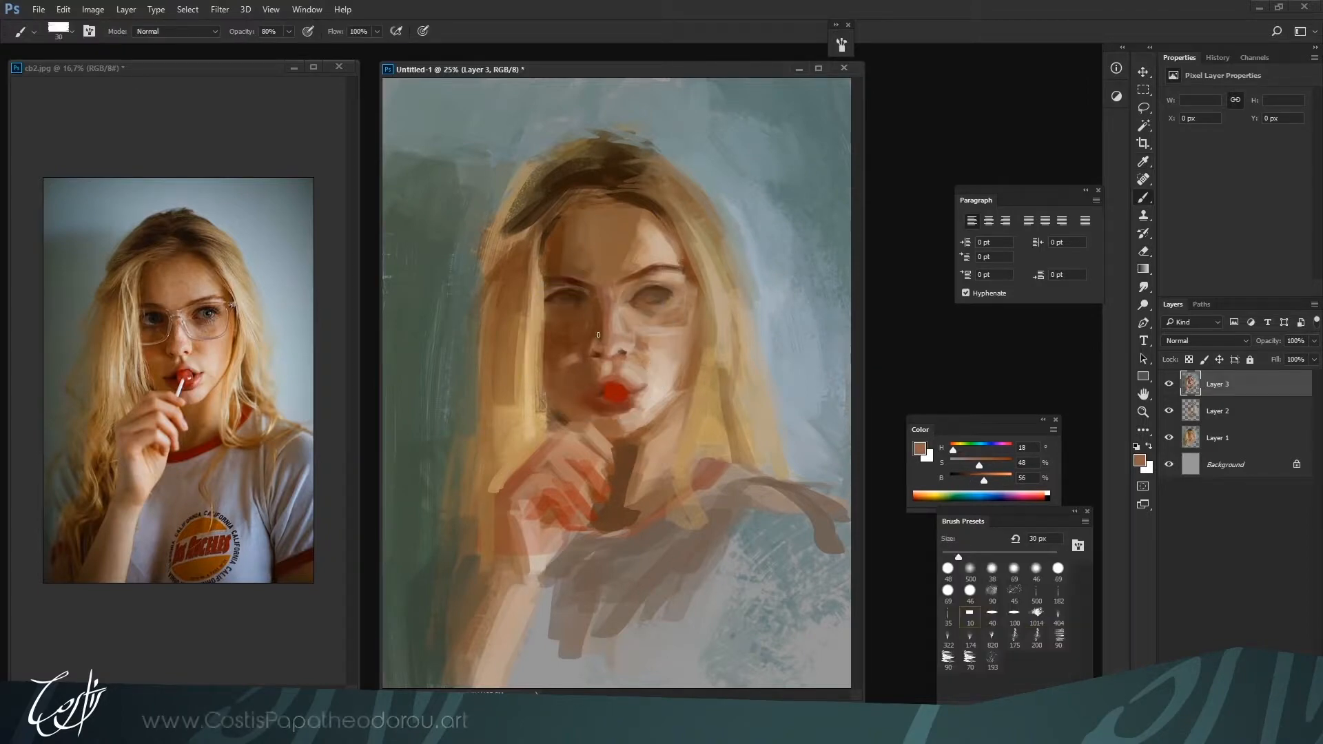
alt+click(599, 328)
alt+click(593, 352)
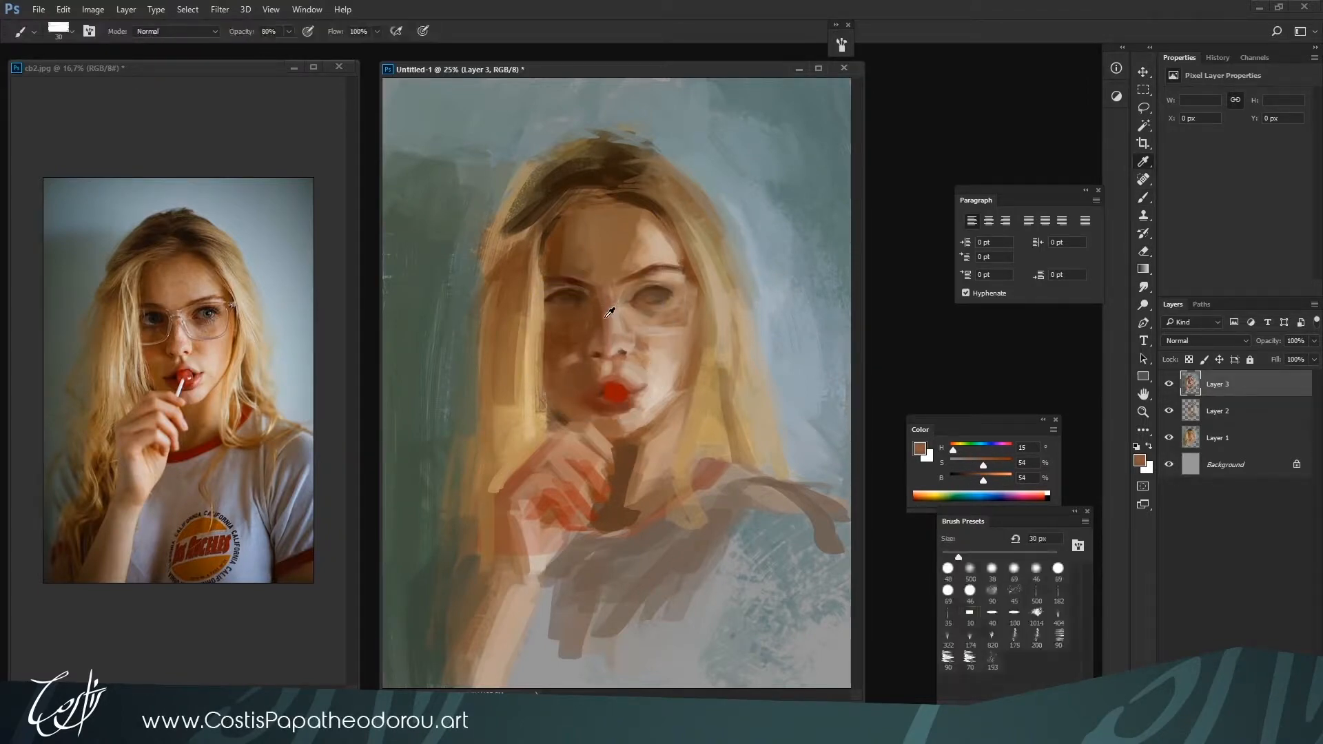
Paint the shadow-side eye with dark browns H 27, S 75, B 24 at 25 px and H 25, S 52, B 33 at 35 px
alt+click(578, 293)
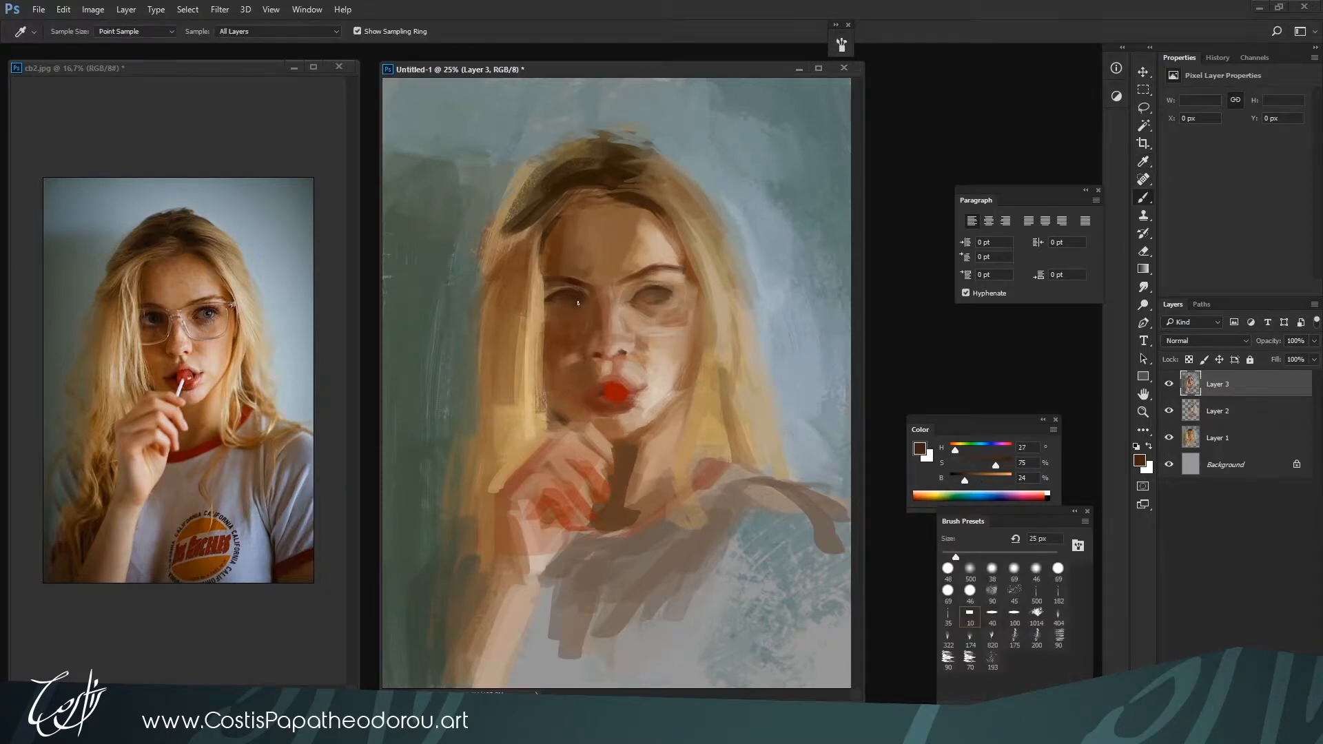
alt+click(565, 288)
key(bracketright)
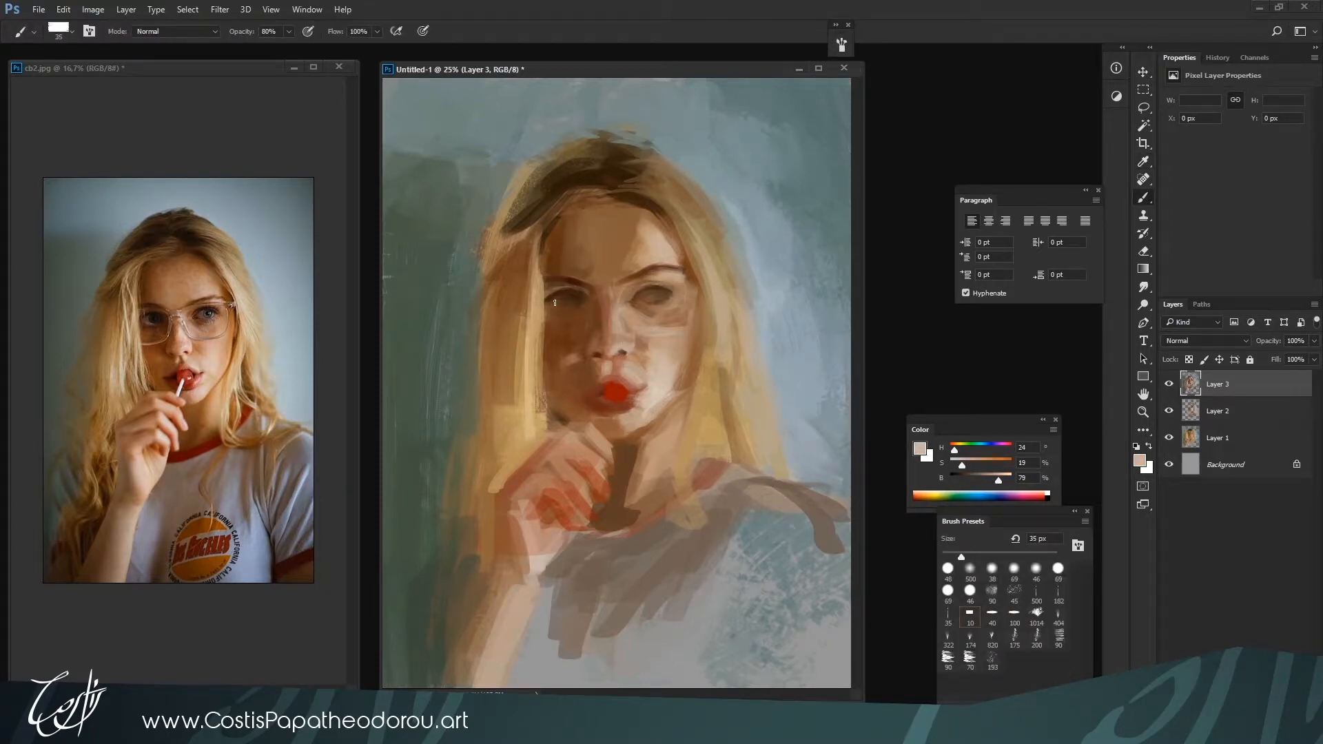
alt+click(556, 298)
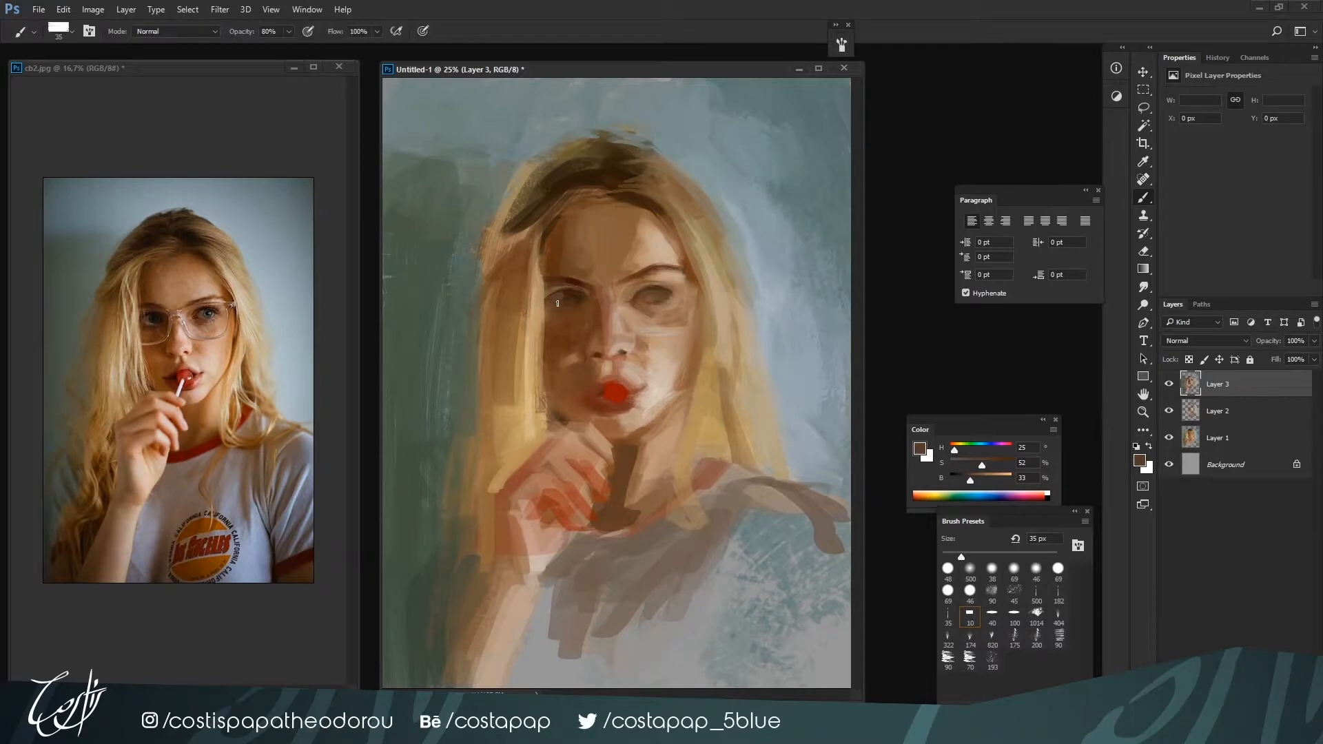
key(ctrl+minus)
key(bracketright)
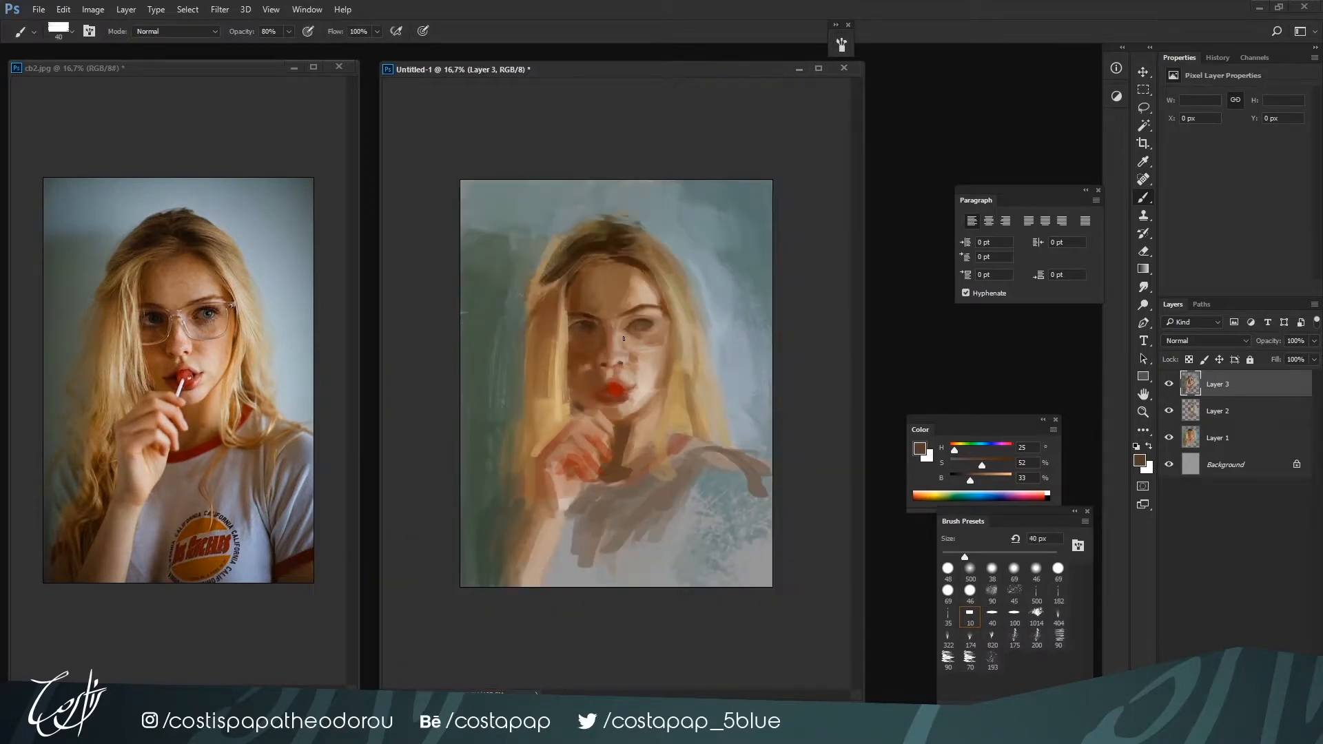
Refine the light-side eye, brow and under-eye area with browns H 24, S 38, B 58 and H 27, S 46, B 45 at 25 to 35 px
alt+click(646, 357)
alt+click(617, 358)
key(bracketleft)
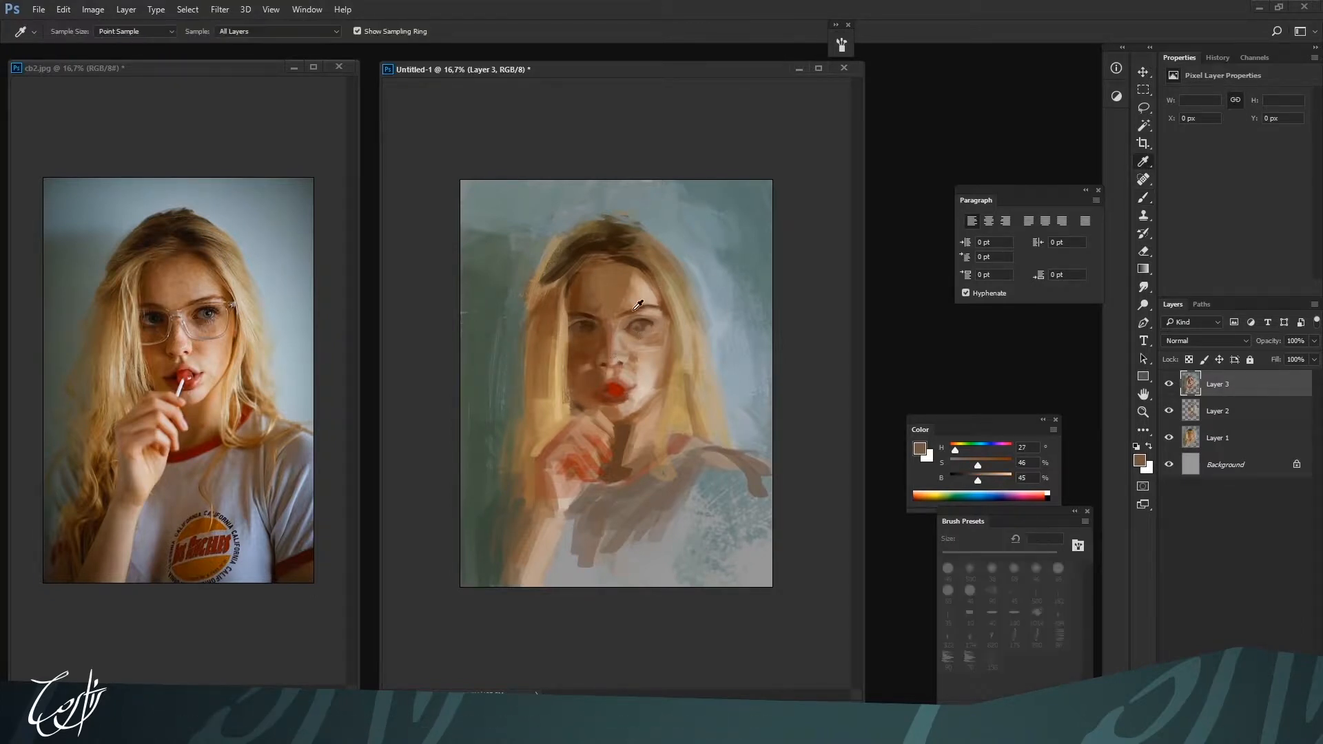
alt+click(613, 325)
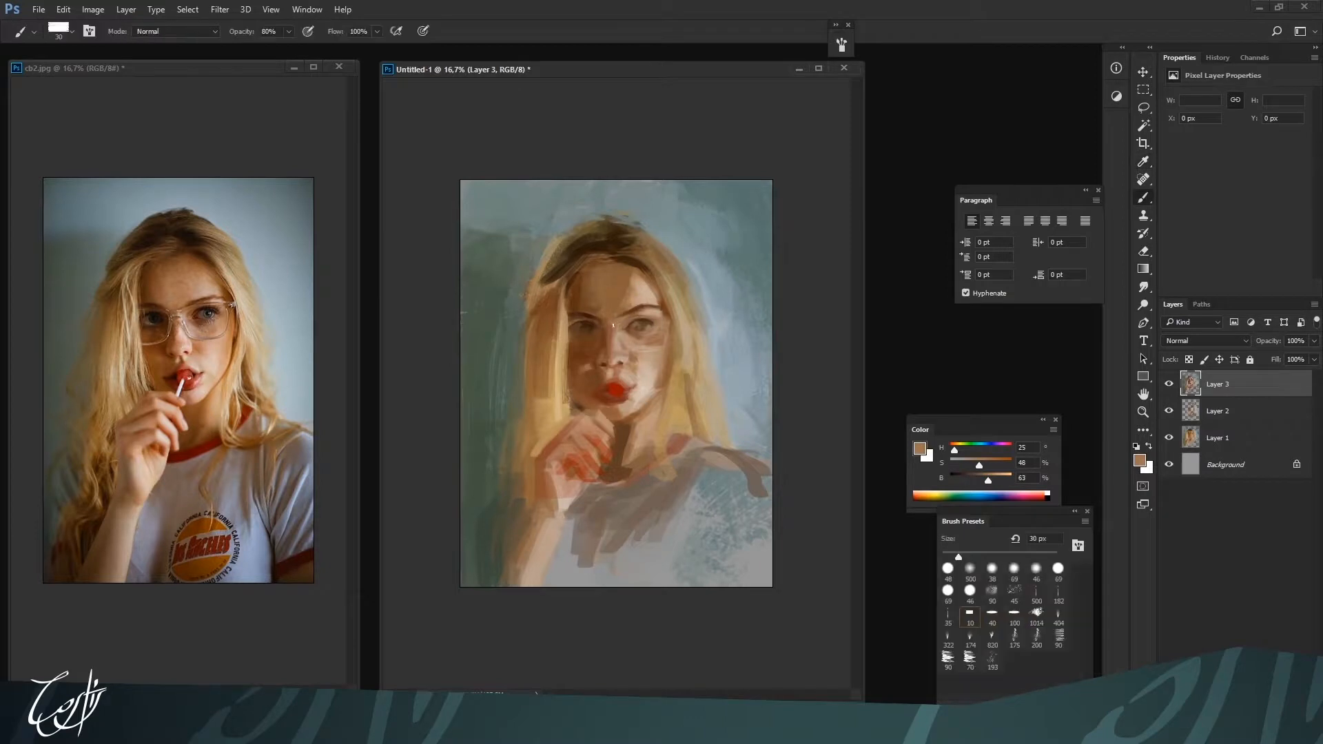
alt+click(651, 314)
key(bracketleft)
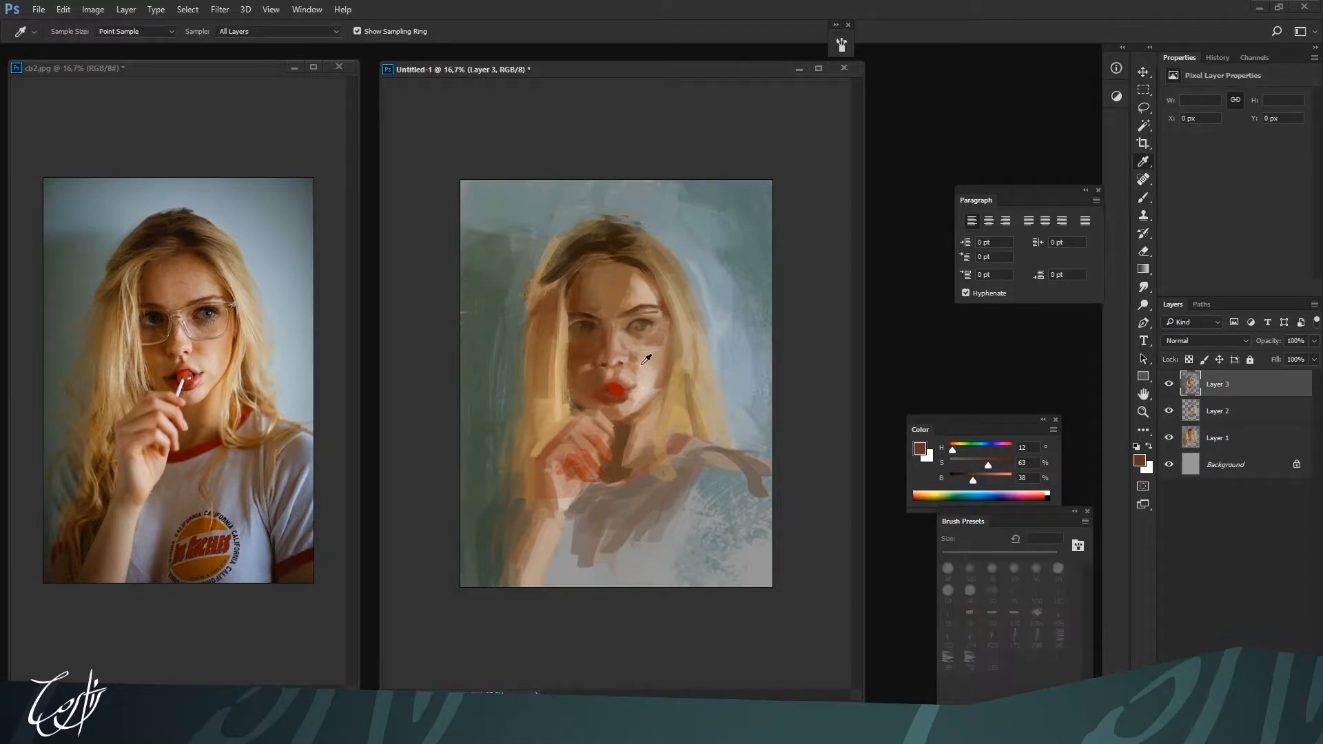
alt+click(649, 312)
key(bracketright)
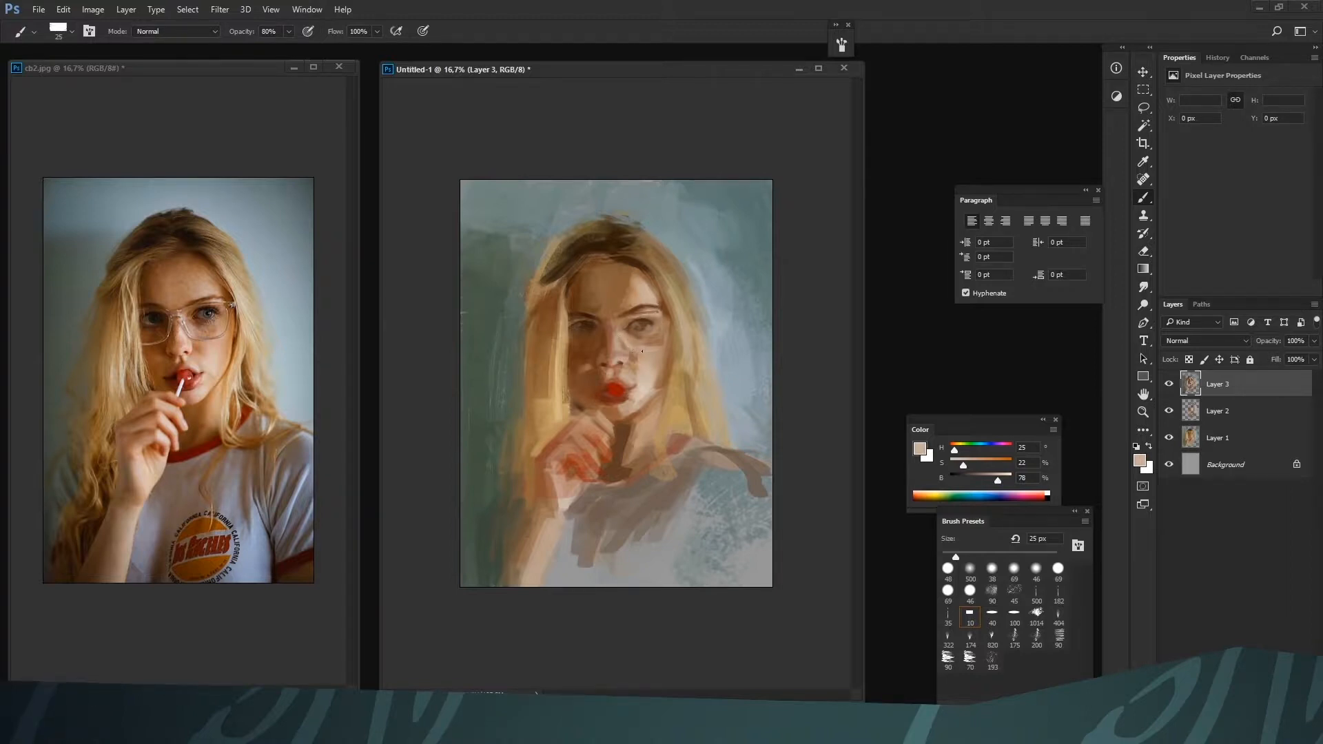
Outline the lower rims and bridge of the glasses across both eyes with pale skin tone H 25, S 22, B 78 at 25 px
alt+click(632, 355)
alt+click(643, 346)
alt+click(614, 448)
alt+click(600, 331)
alt+click(601, 347)
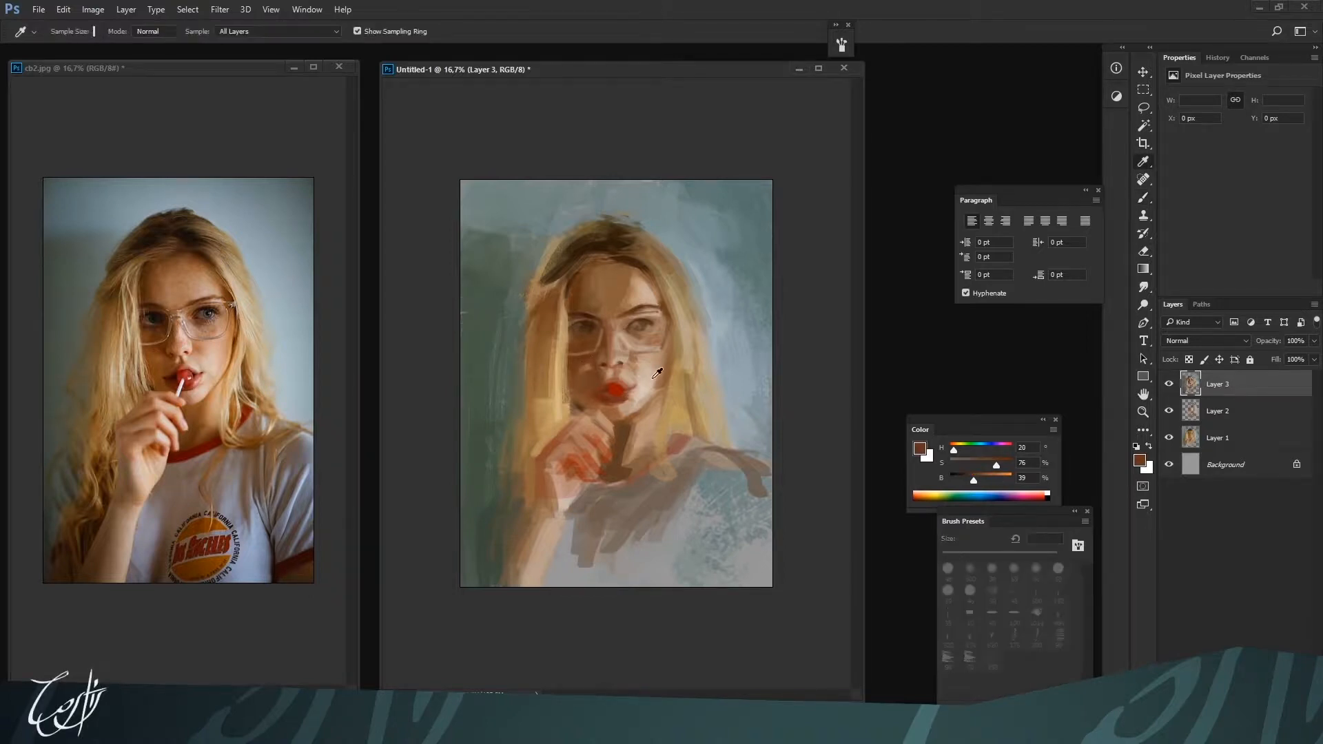
Complete the outer edges and upper rims of the glasses with pale beige H 26, S 19, B 80 at 25 px
alt+click(571, 317)
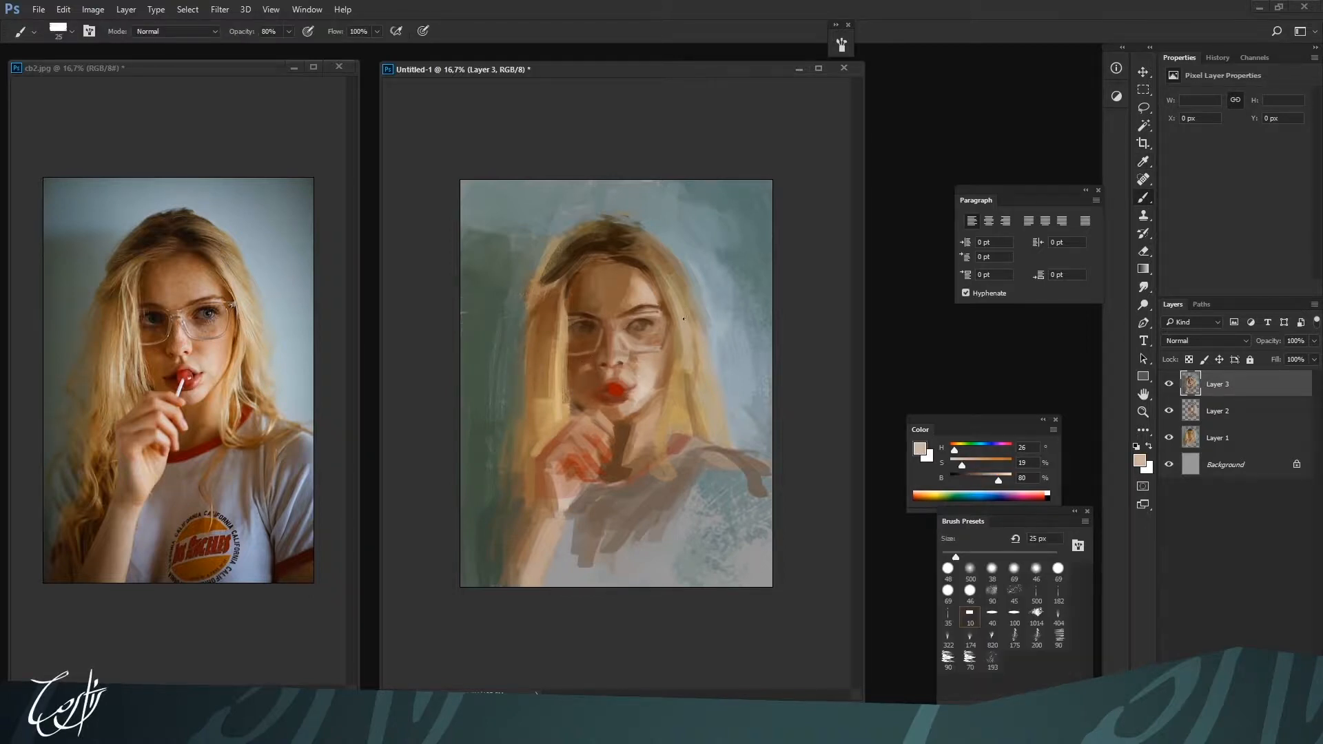
alt+click(564, 298)
alt+click(573, 334)
alt+click(615, 244)
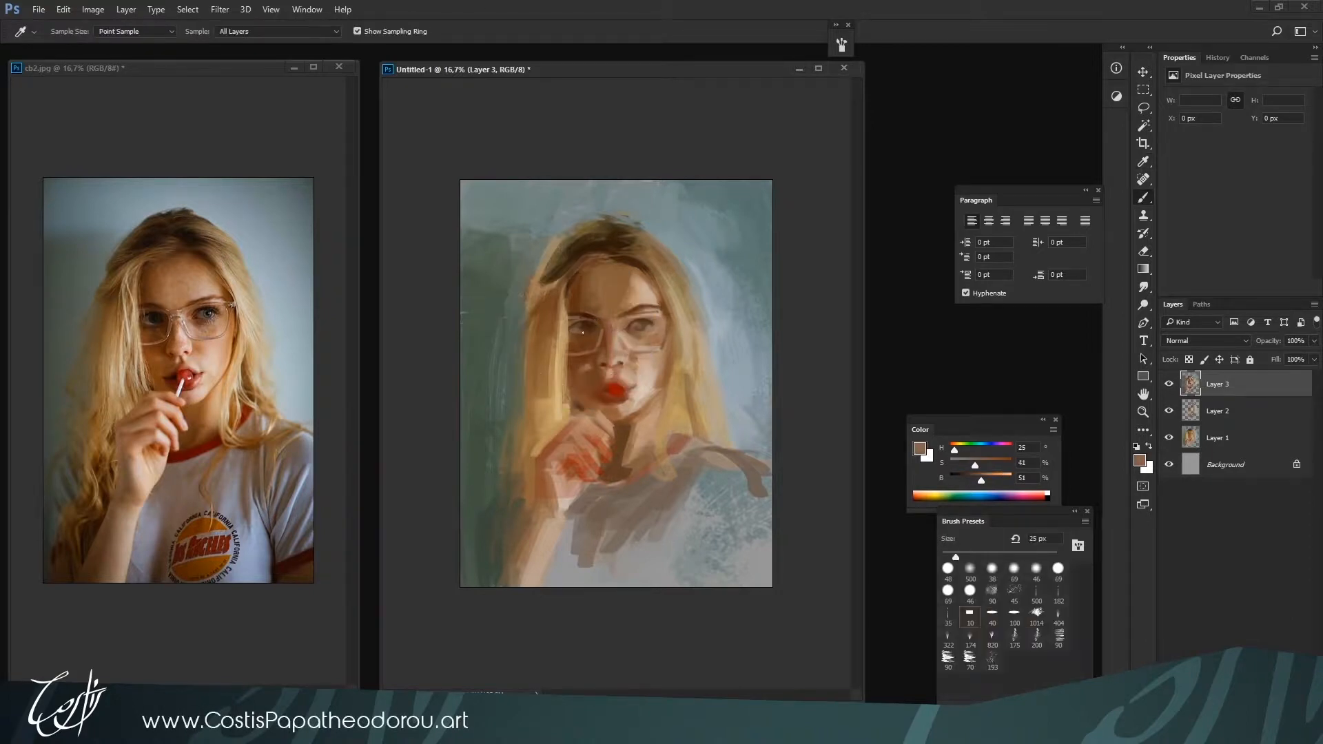
Deepen both eyes behind the lenses at 25 px with browns H 25, S 41, B 51 and H 27, S 76, B 23
alt+click(571, 328)
alt+click(580, 324)
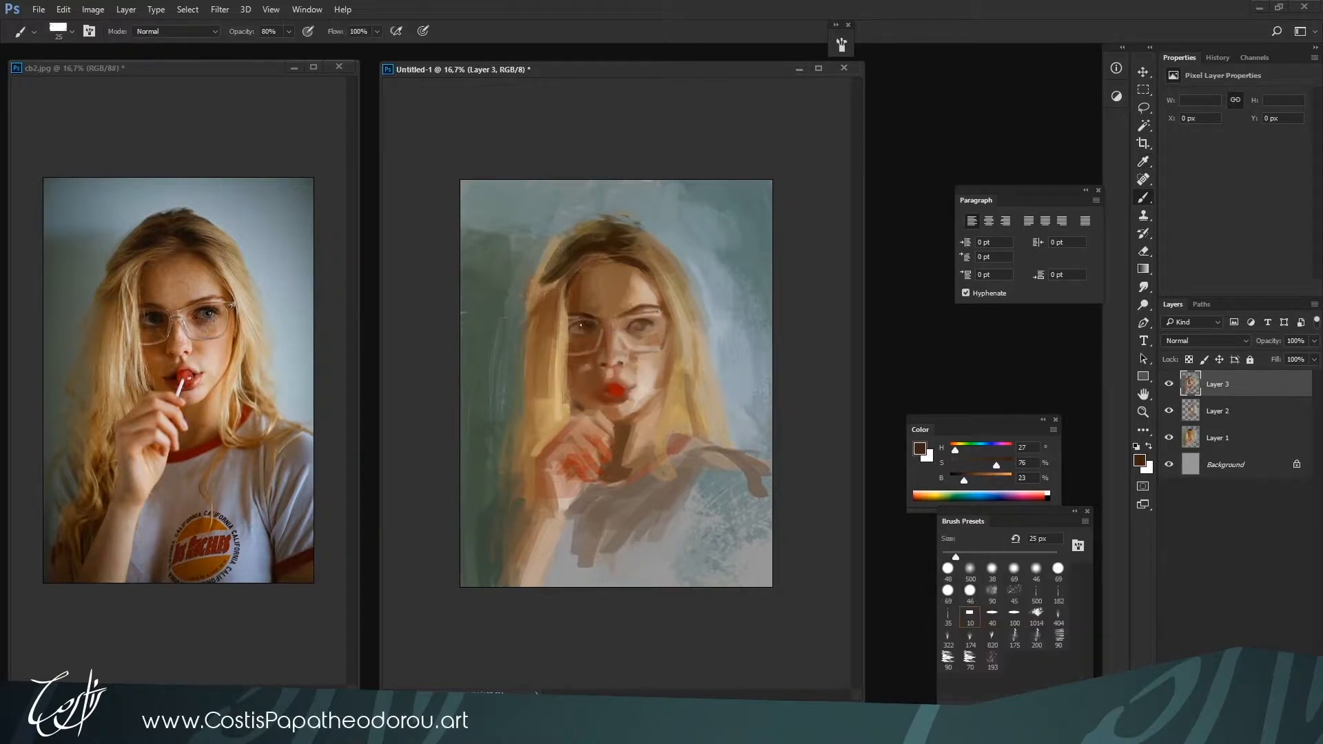
alt+click(639, 333)
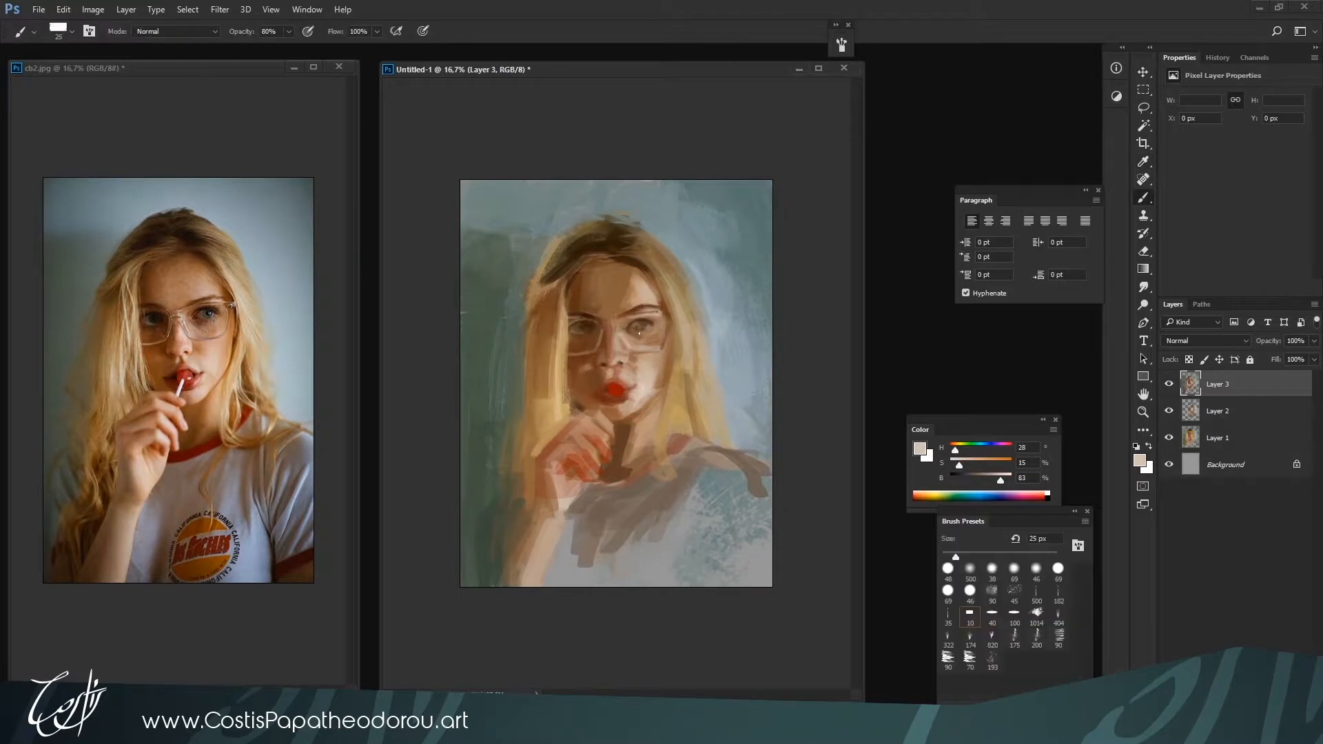
alt+click(626, 324)
alt+click(627, 323)
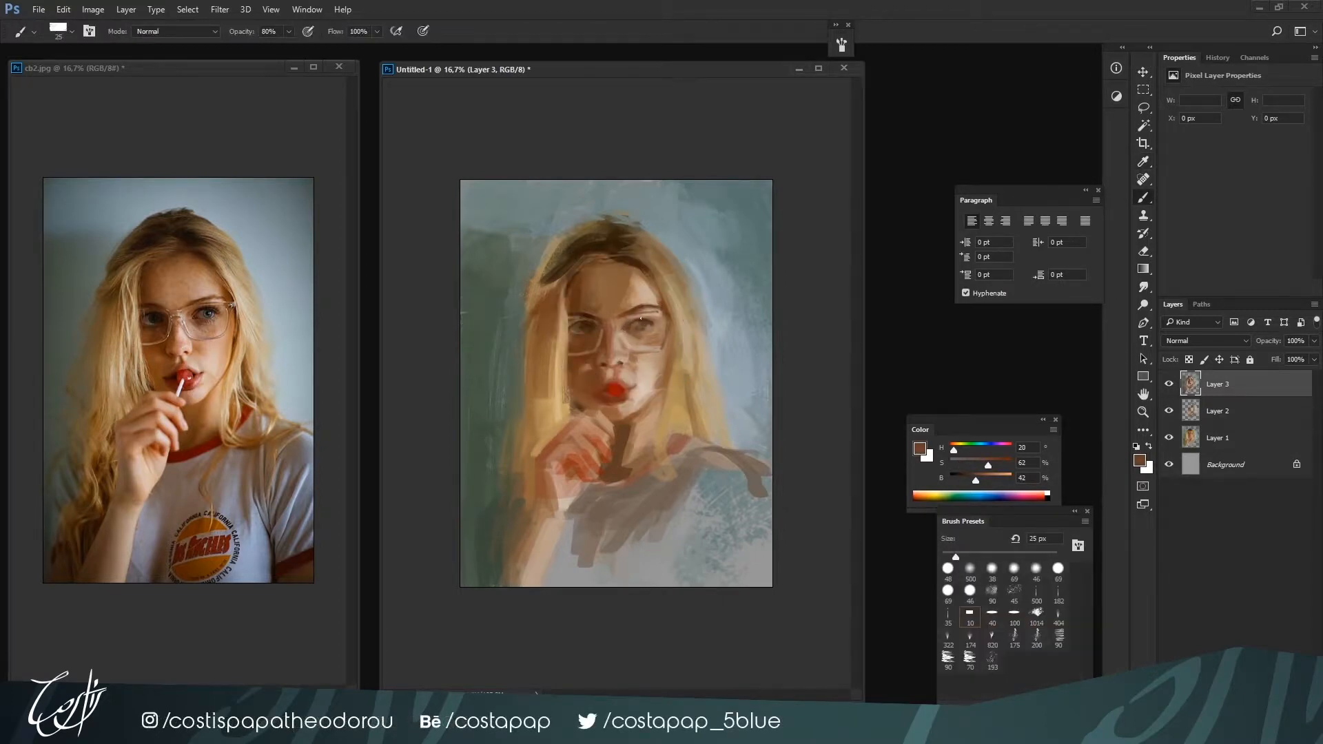
Rework the area between nose and upper lip at 25 px with browns H 22, S 68, B 41 and light skin tone H 26, S 31, B 72
alt+click(604, 379)
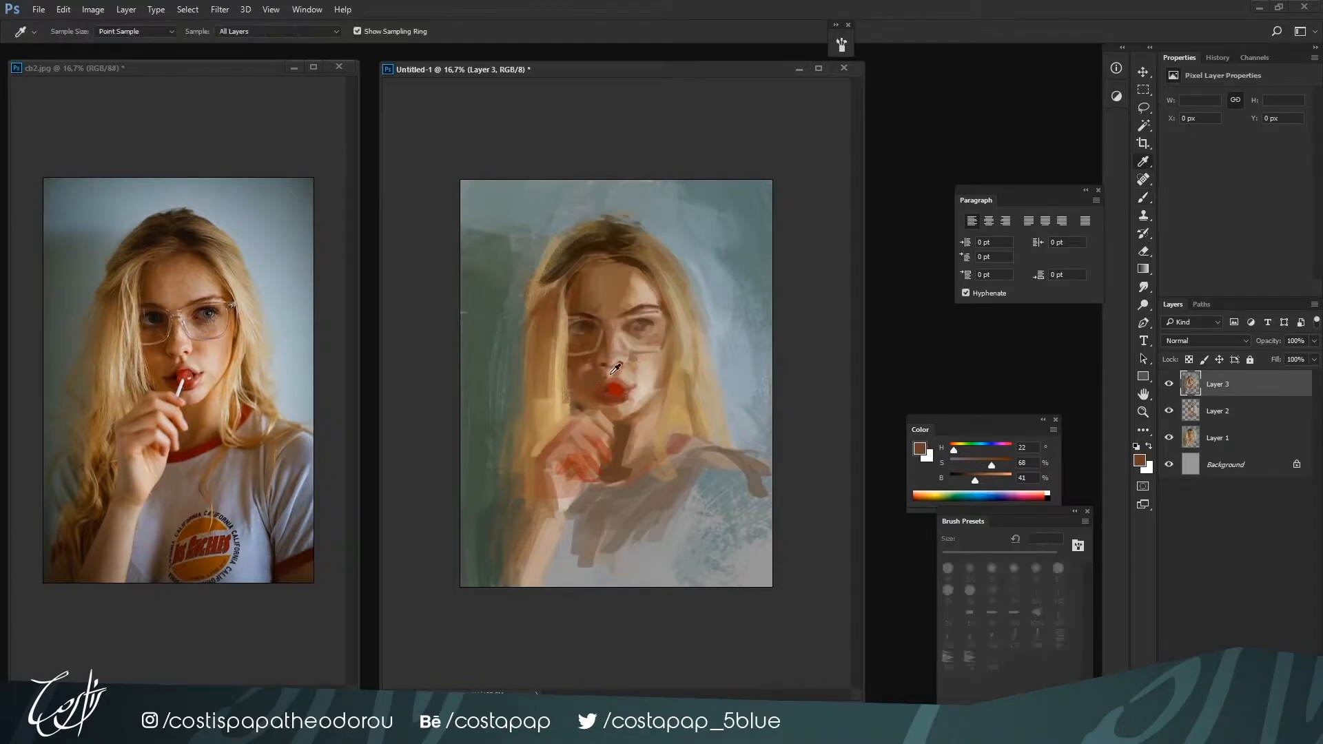
alt+click(612, 376)
alt+click(606, 380)
alt+click(611, 371)
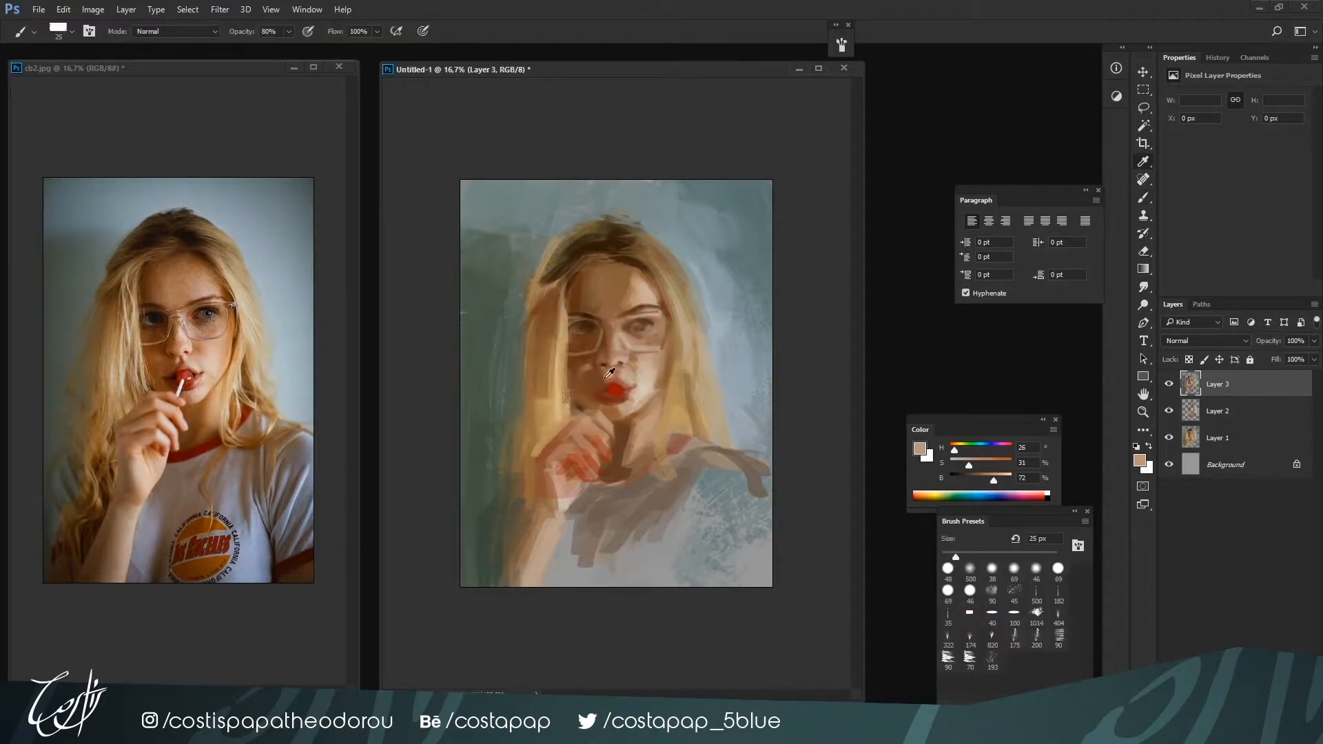
alt+click(602, 377)
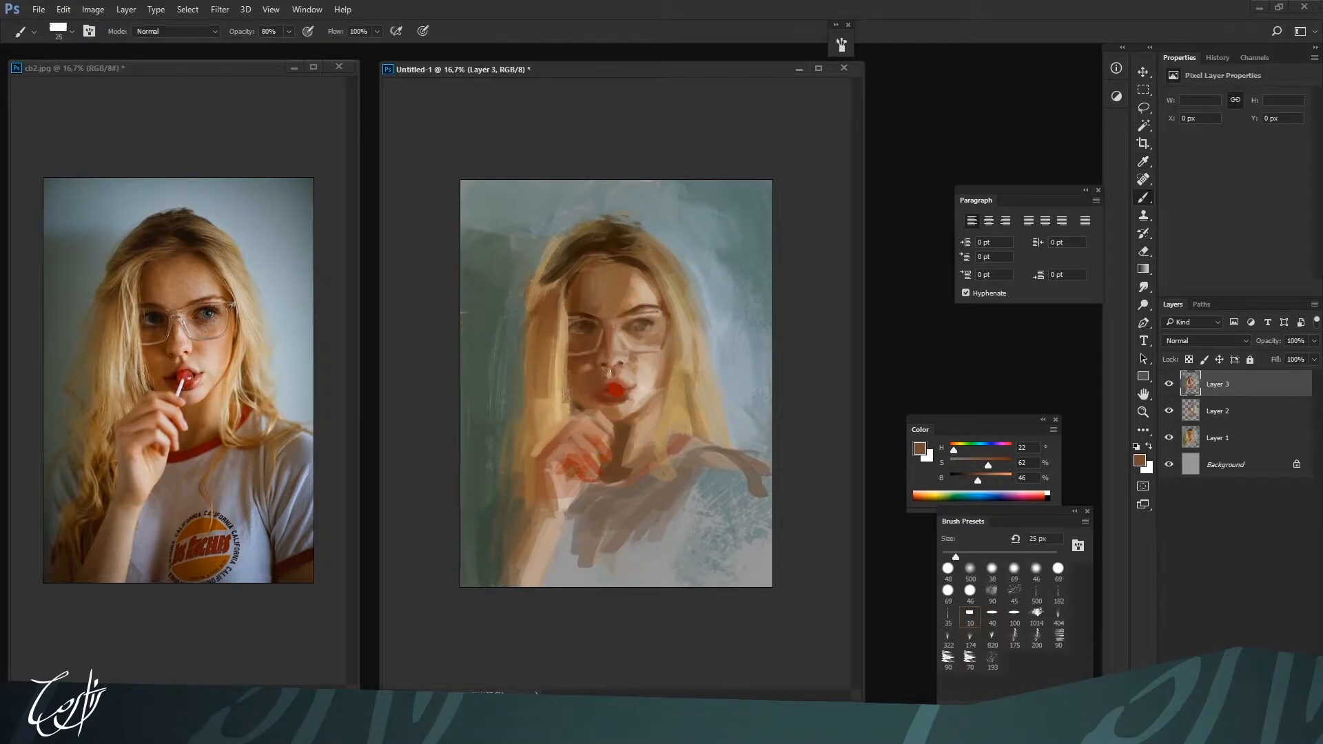
Refine the nostril and light-side skin beside the nose at 25 px with skin tones H 17, S 48, B 62 and H 22, S 33, B 68
alt+click(621, 368)
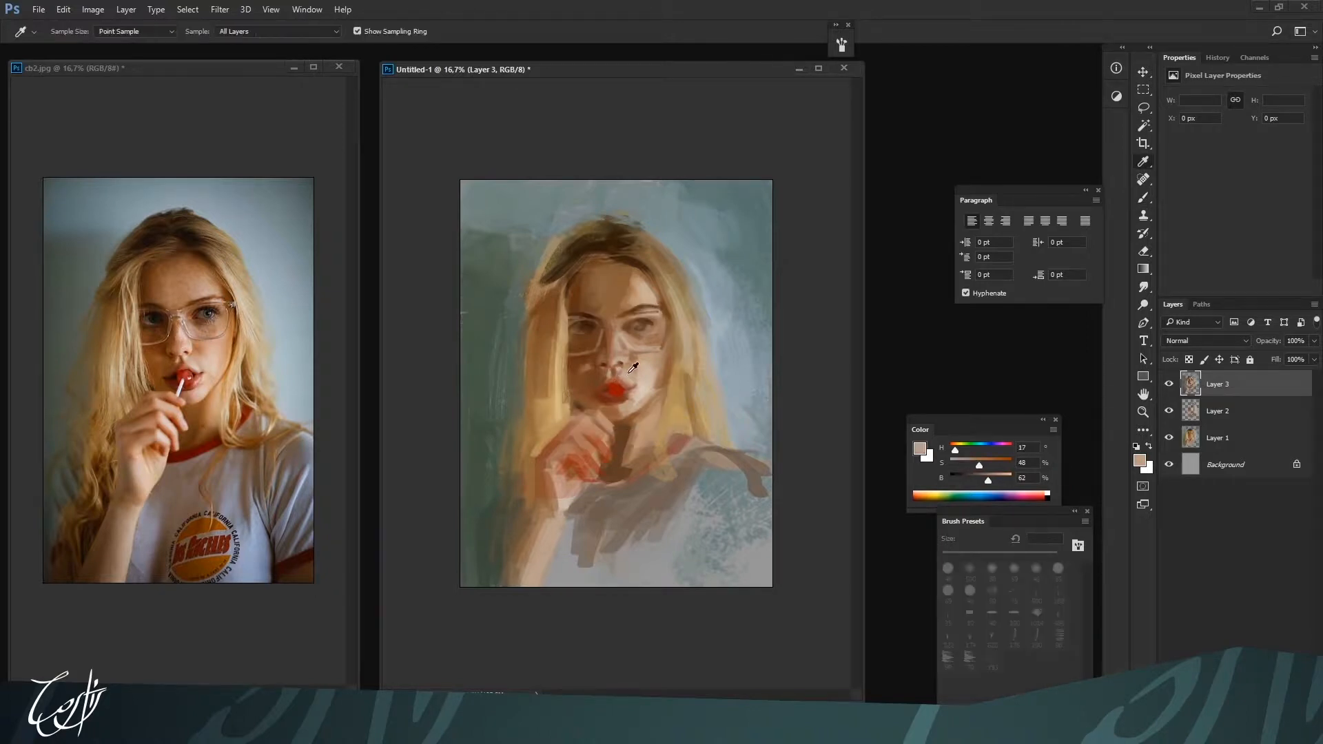
alt+click(623, 369)
alt+click(625, 368)
alt+click(628, 373)
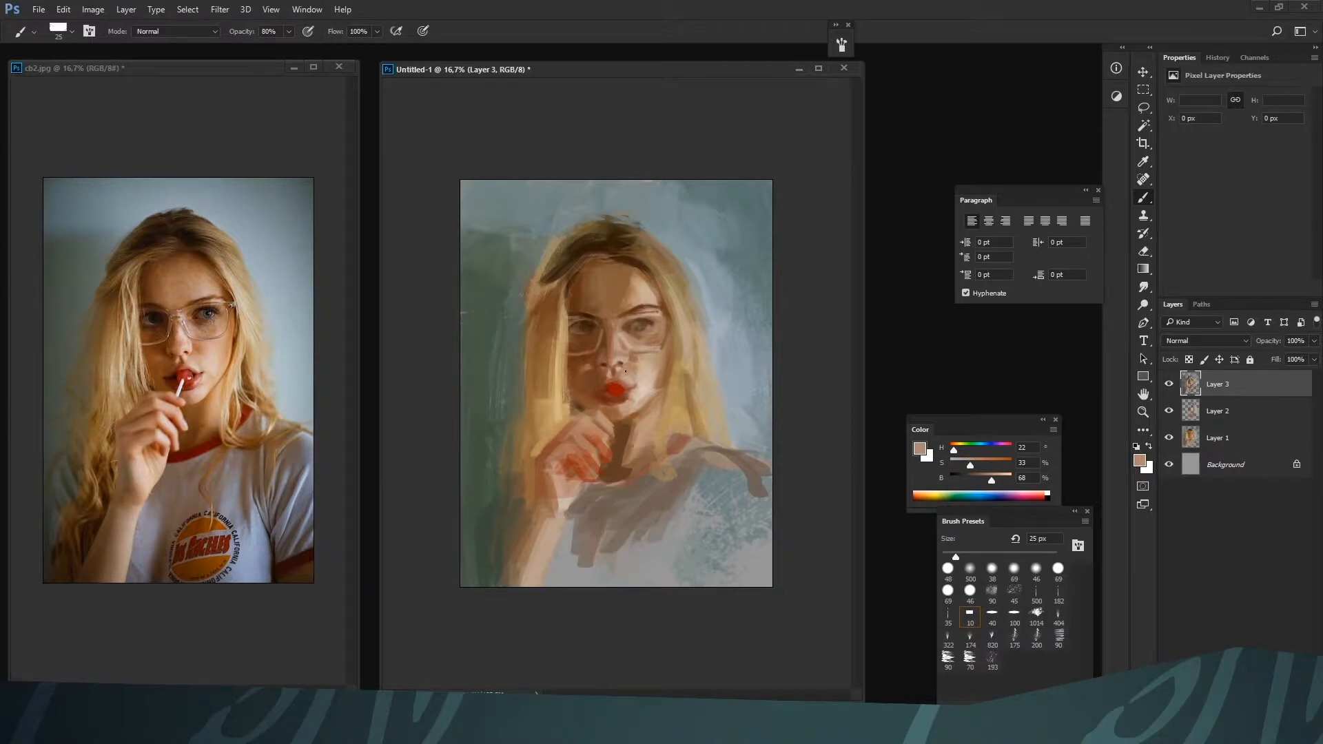
alt+click(630, 362)
alt+click(625, 360)
alt+click(626, 356)
Deepen the nostril and mouth-side shadows with brown H 22, S 70, B 40 at 25 to 30 px
alt+click(603, 423)
click(993, 464)
click(974, 480)
key(ctrl+plus)
key(bracketright)
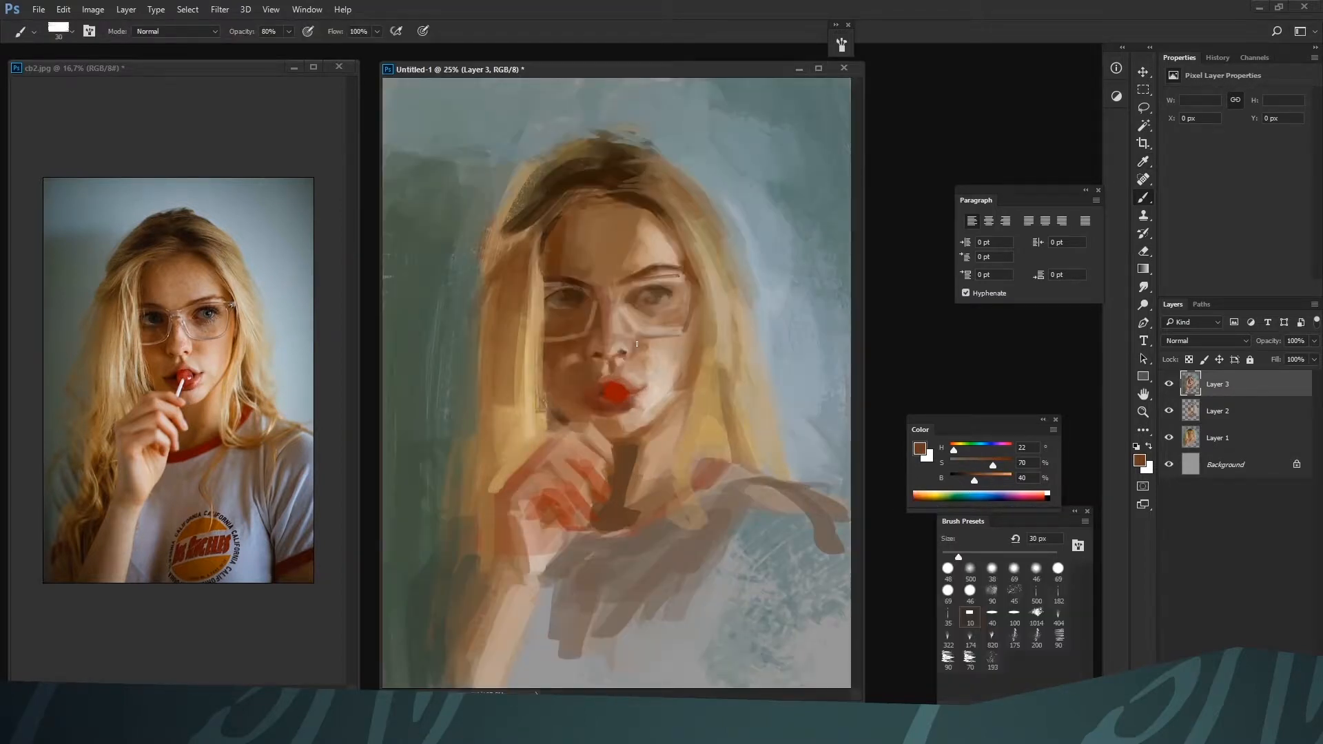
key(ctrl+minus)
key(bracketleft)
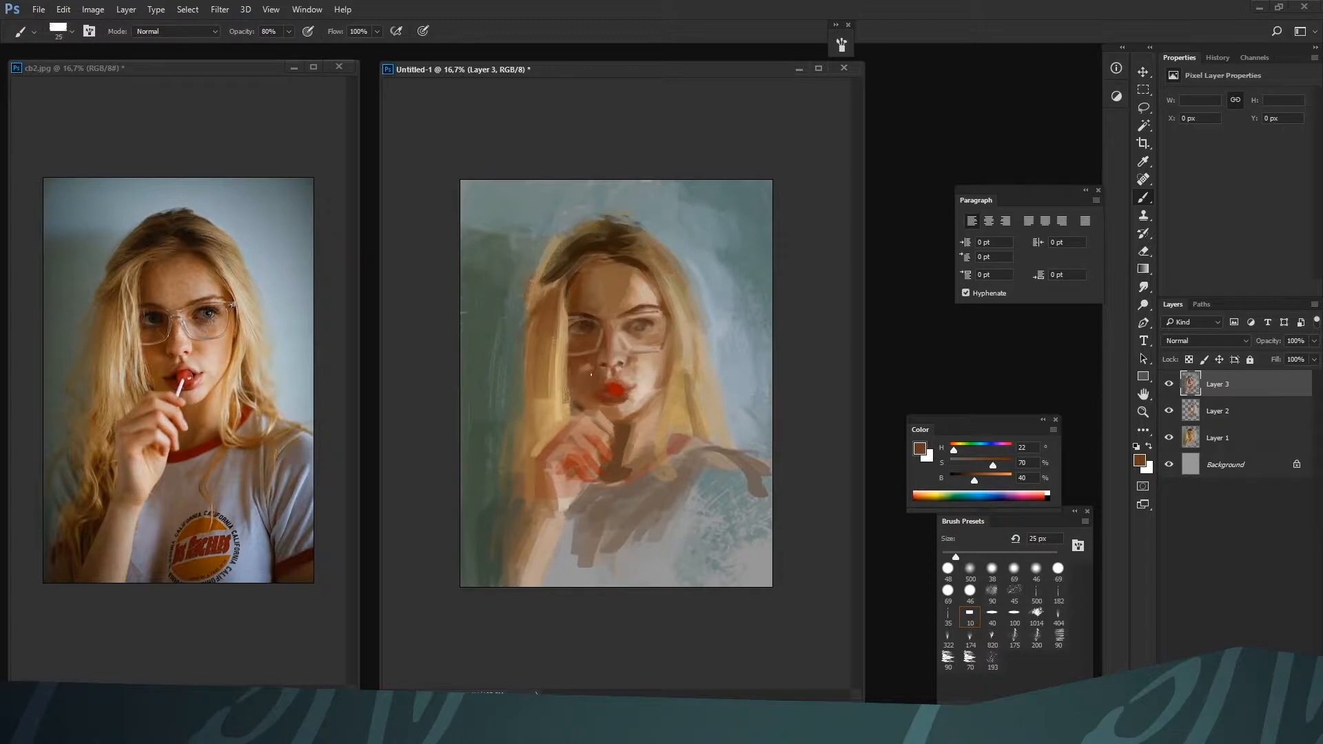
Add small warm brown accents to the face with H 22, S 98, B 43 at 20 px
key(ctrl+plus)
drag(991, 467, 1009, 467)
click(976, 480)
key(bracketleft)
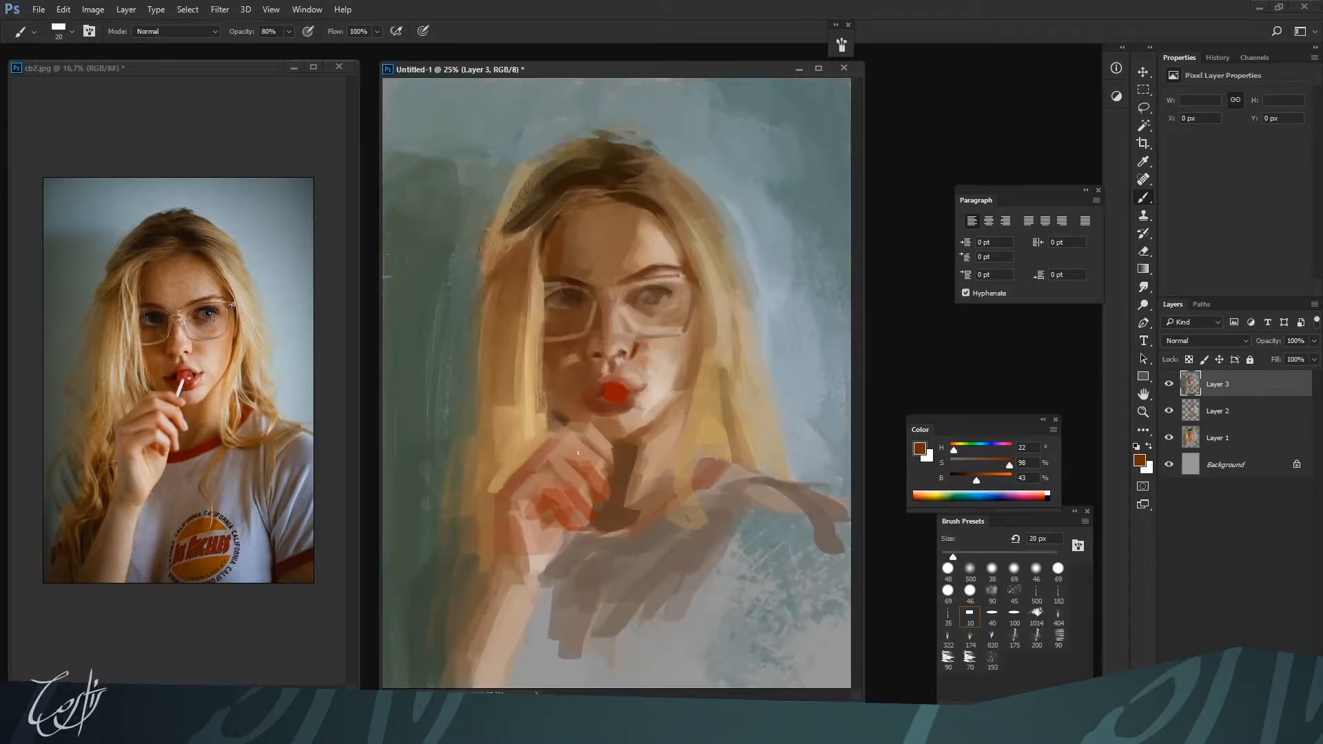
key(bracketleft)
key(bracketleft)
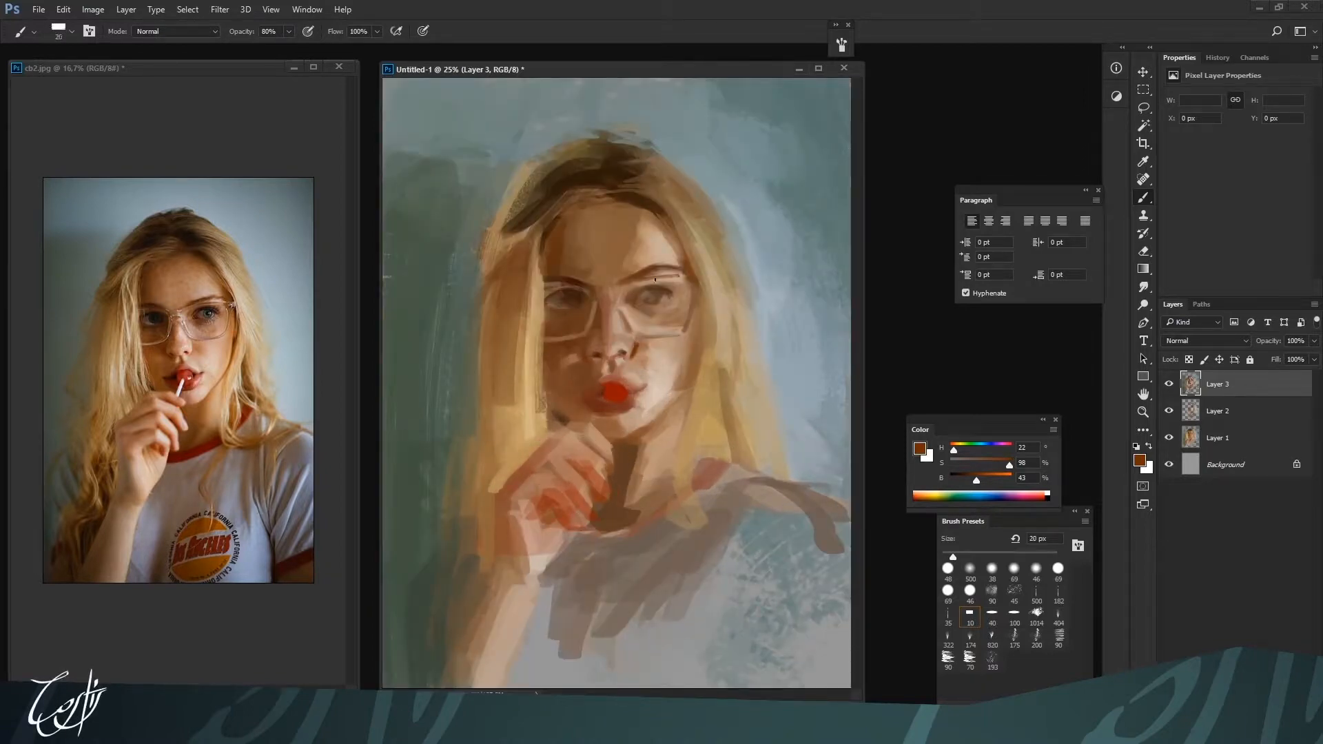
key(bracketright)
key(bracketright)
key(bracketright)
key(bracketright)
Darken the eyes and lash lines behind the lenses with dark brown H 22, S 98, B 13 at 15 to 20 px
click(963, 475)
key(bracketleft)
key(bracketleft)
key(bracketleft)
key(bracketleft)
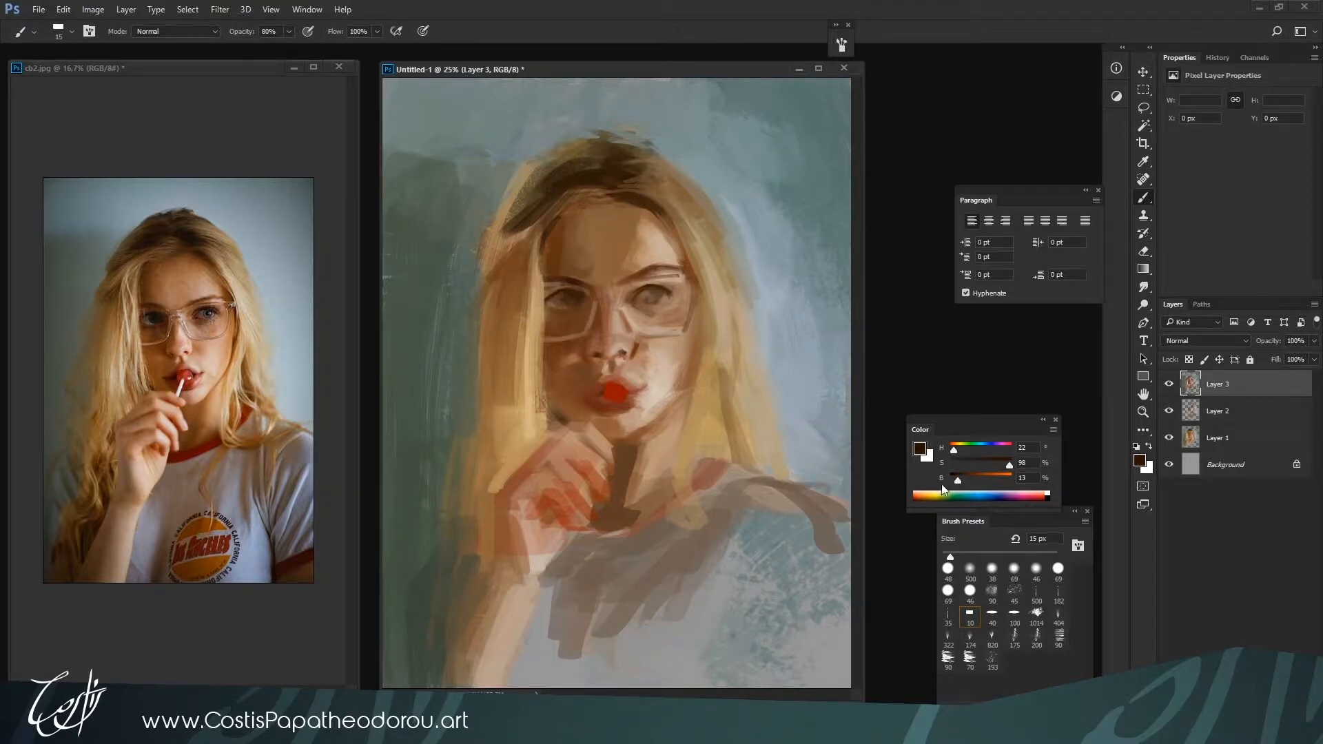
key(bracketright)
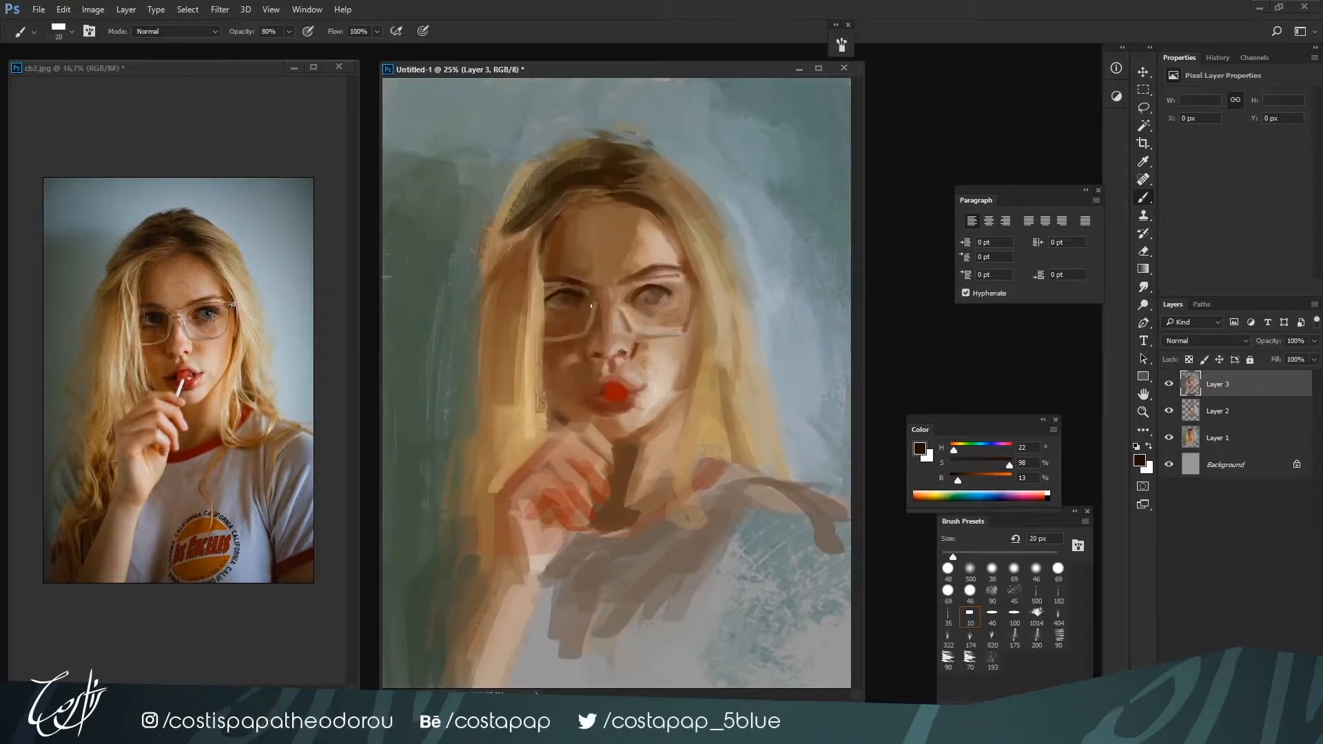
key(bracketright)
key(bracketright)
key(bracketright)
key(bracketright)
key(bracketleft)
key(bracketleft)
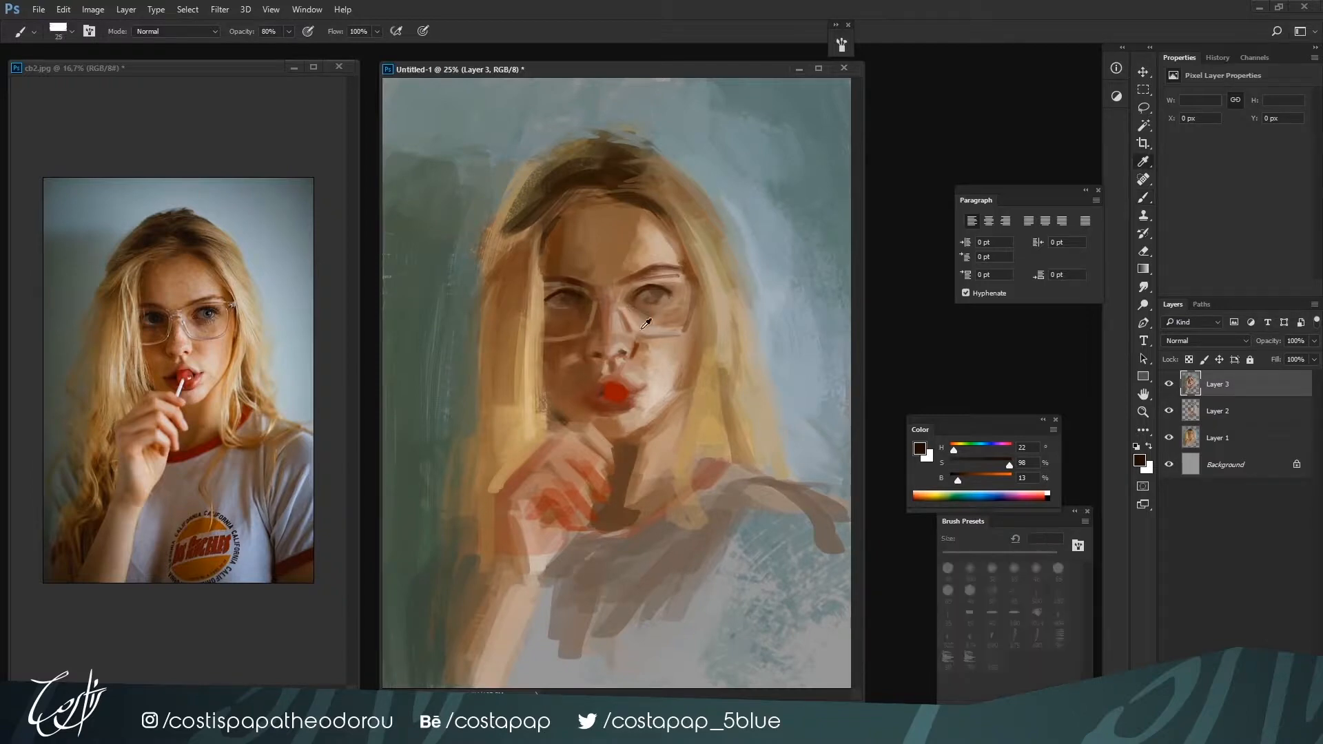
Add muted red H 0, S 67, B 58 accents to the skin beside the nose bridge at 30 px
alt+click(626, 305)
mouse_move(971, 465)
mouse_down()
mouse_move(1003, 462)
mouse_move(947, 450)
mouse_move(981, 481)
mouse_move(990, 463)
mouse_move(985, 480)
mouse_up()
key(bracketright)
key(bracketright)
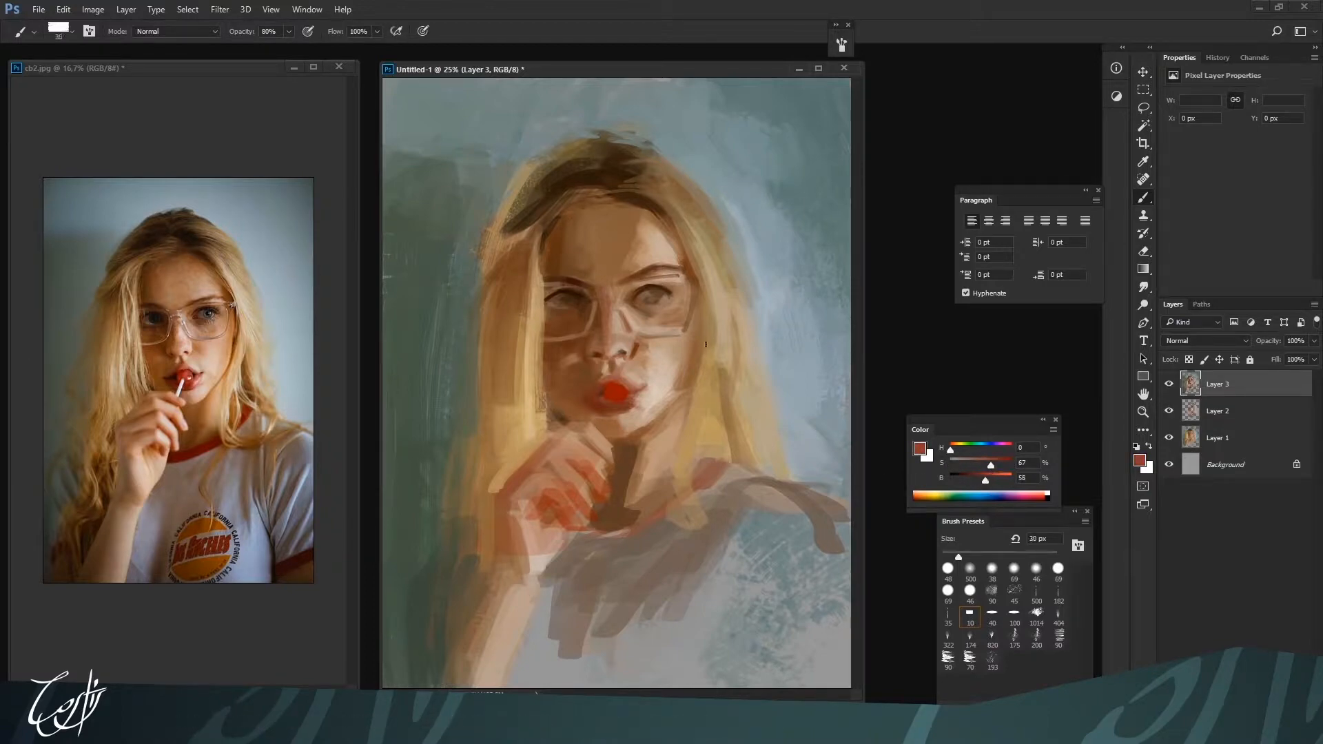
Touch up the upper glasses rim below the light-side brow at 15 px with beiges H 27, S 32, B 60 and H 27, S 33, B 67
key(bracketleft)
key(bracketleft)
alt+click(628, 281)
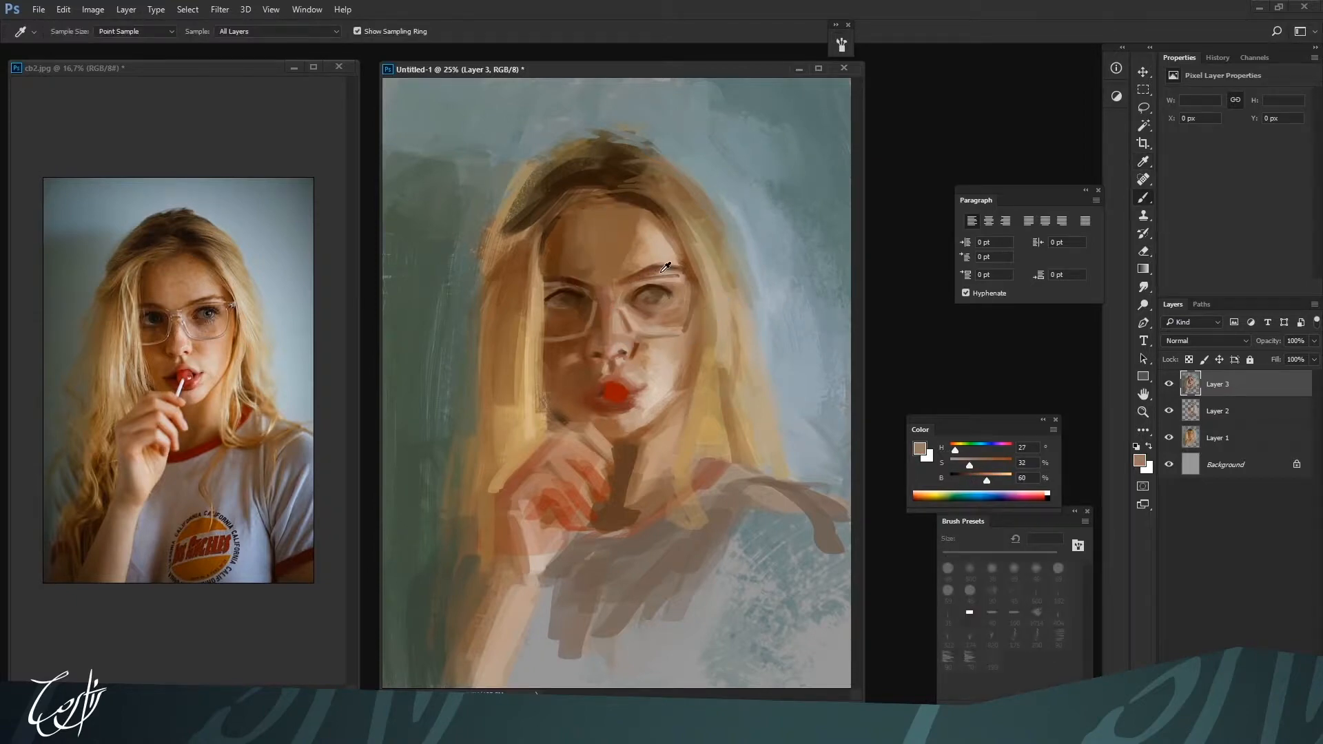
alt+click(659, 273)
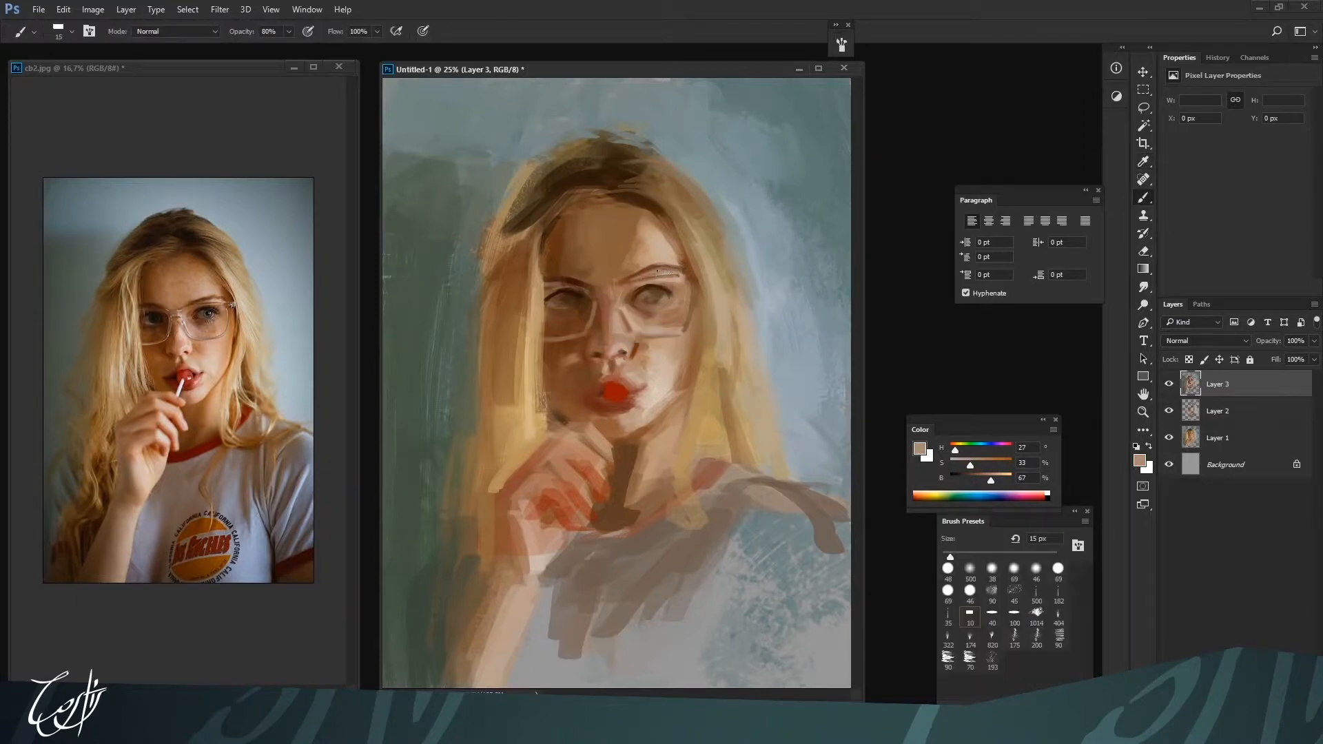
Rework the light-side forehead and temple with browns H 28, S 54, B 53 and H 24, S 65, B 50 at 40 to 45 px
key(bracketright)
key(bracketright)
key(bracketright)
key(bracketright)
key(bracketright)
alt+click(634, 242)
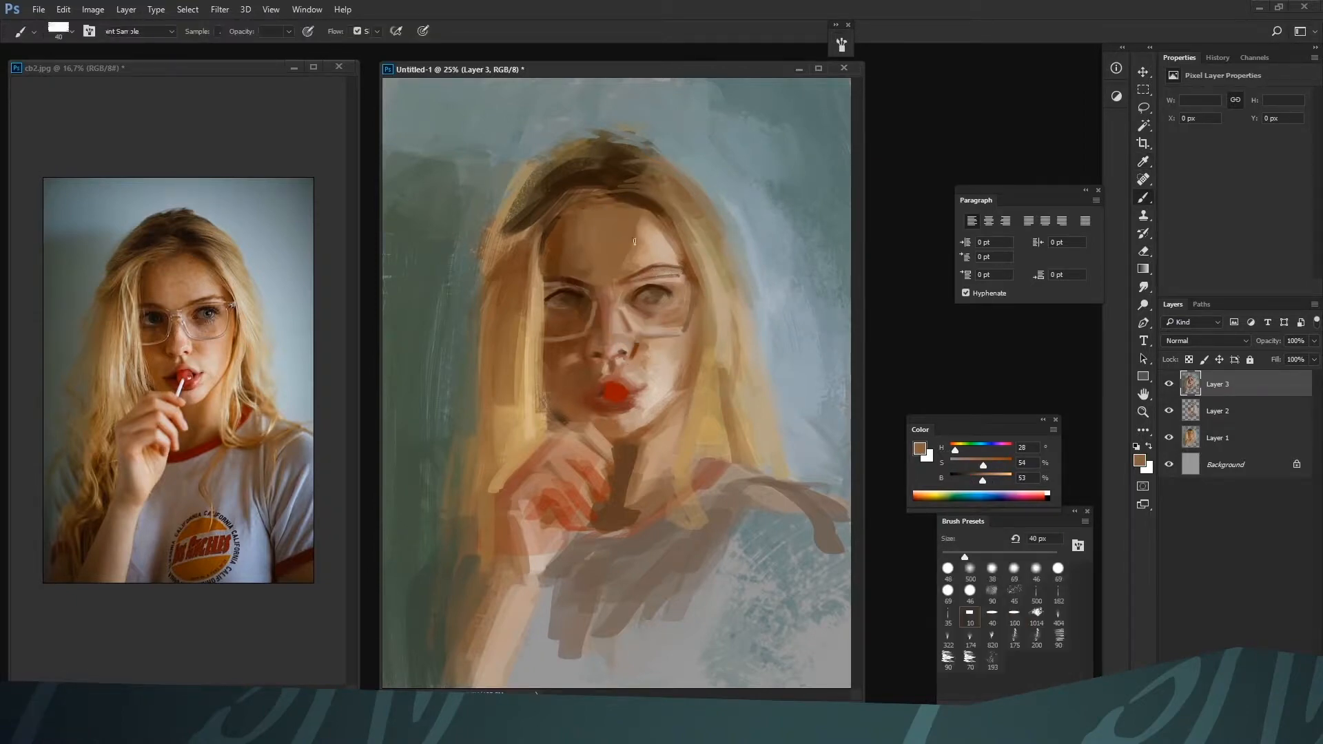
alt+click(682, 260)
key(bracketright)
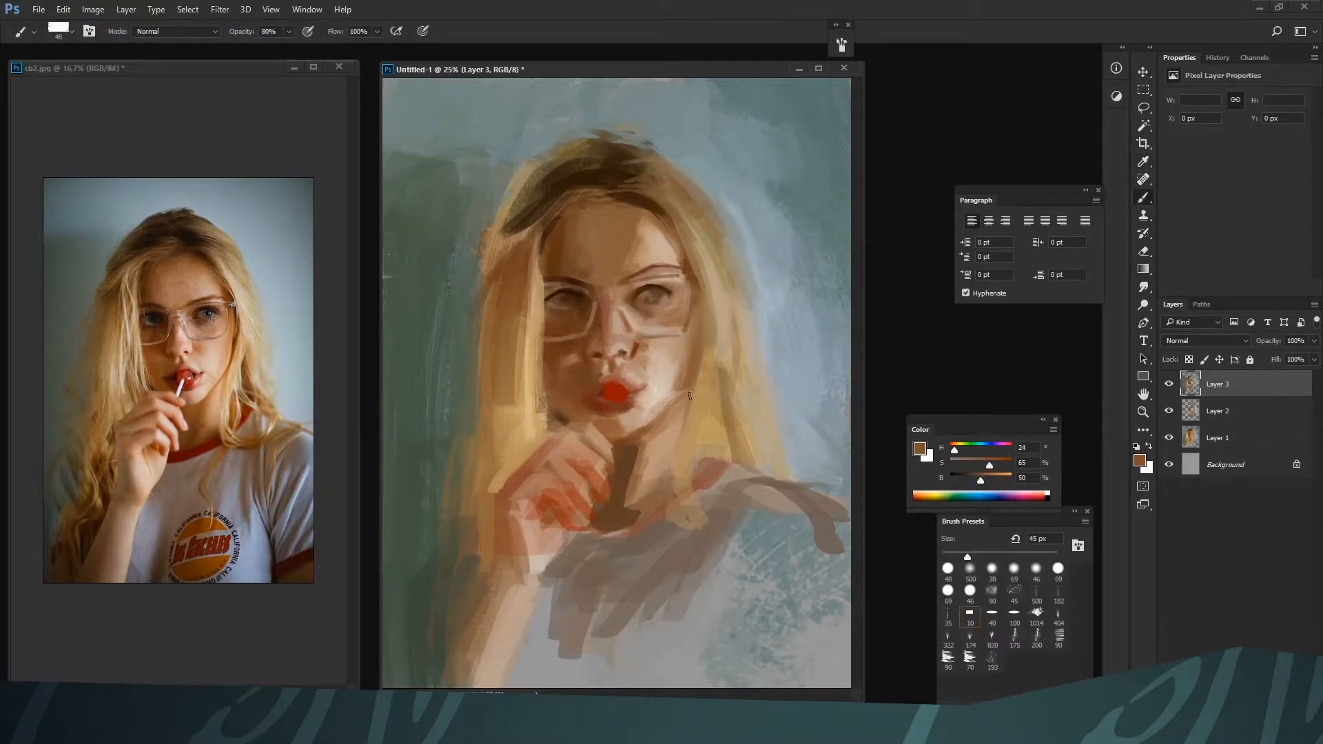
Blend the forehead with broad tan strokes of H 26, S 59, B 56 and H 26, S 52, B 55, up to 100 px wide
key(bracketright)
key(bracketright)
key(bracketright)
key(bracketright)
key(bracketright)
key(bracketright)
drag(980, 480, 994, 482)
alt+click(638, 226)
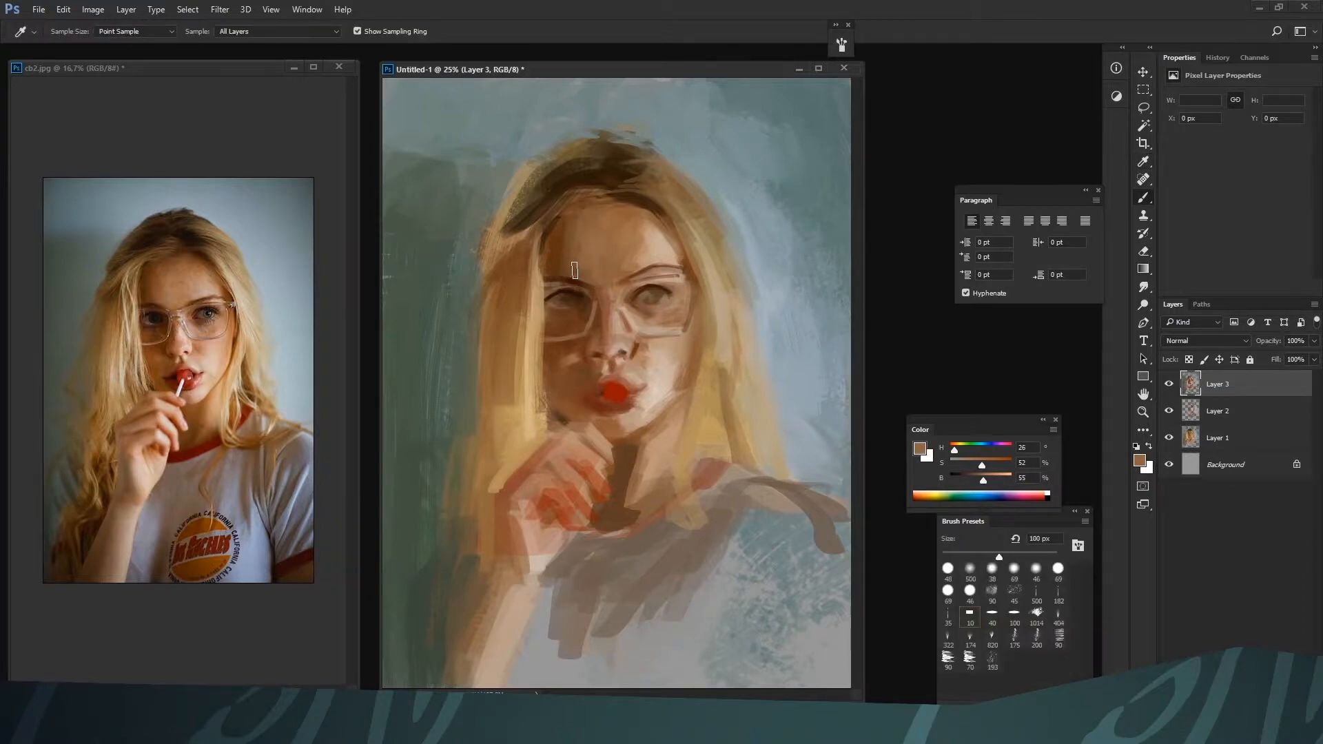
alt+click(577, 219)
Darken the shadow-side forehead and brow with brown H 24, S 79, B 37, reducing the brush from 100 to 45 px
alt+click(559, 227)
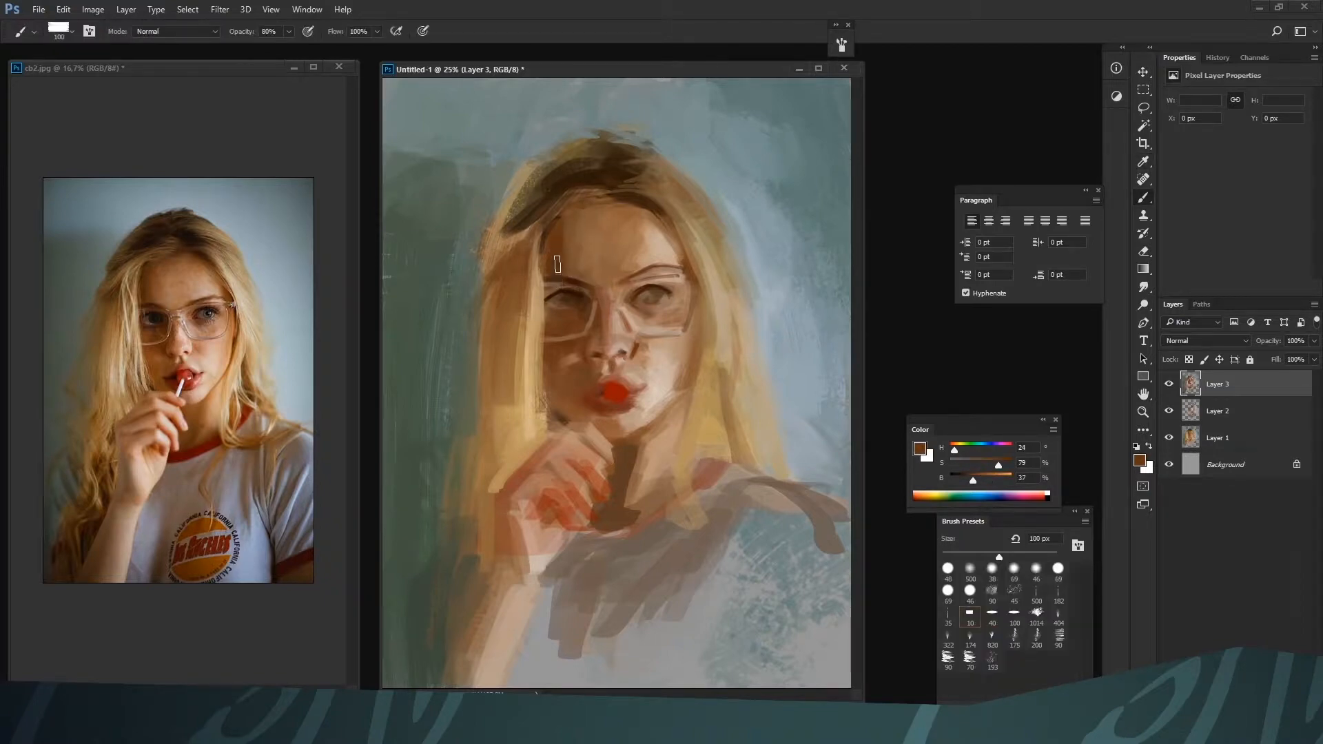
key(bracketleft)
key(bracketleft)
key(bracketleft)
key(bracketleft)
key(bracketleft)
key(bracketleft)
key(bracketleft)
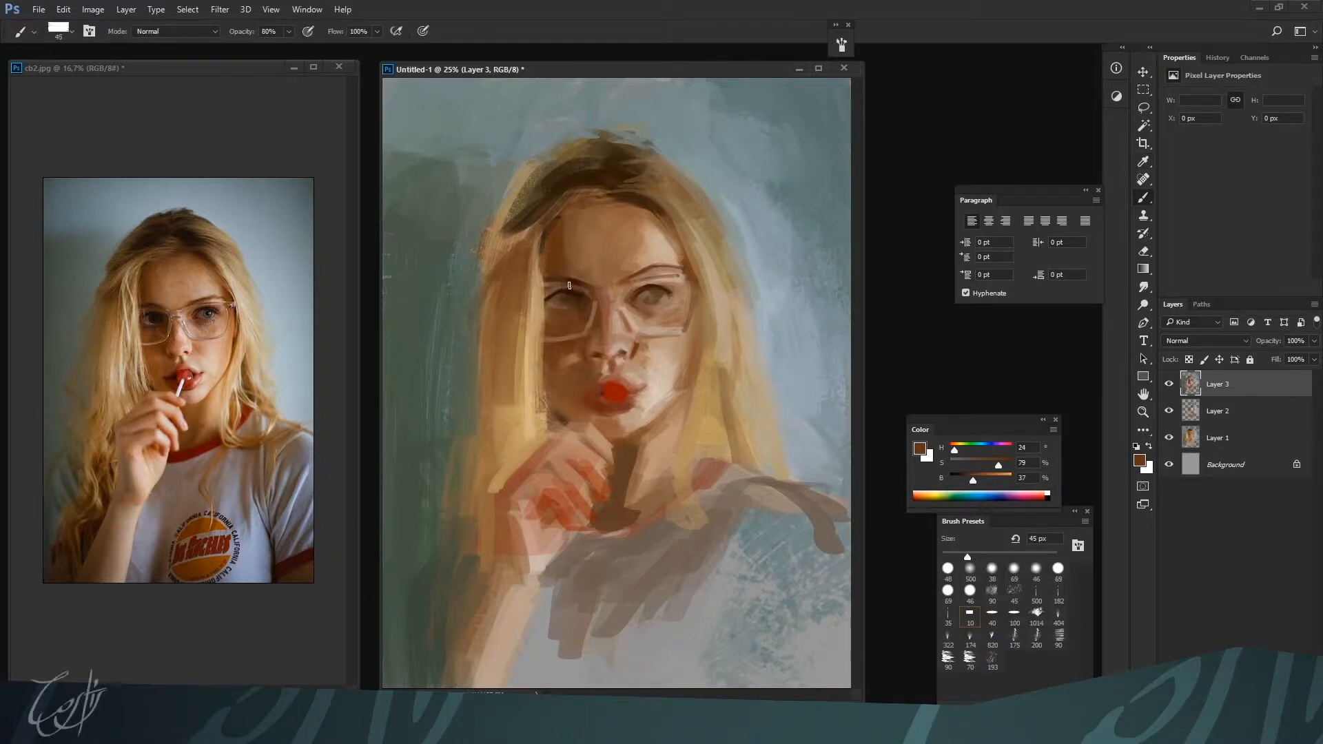
key(bracketright)
Refine the shadow-side eye and its inner corner at 25 to 35 px with browns H 23, S 97, B 15 and H 26, S 56, B 47
alt+click(583, 292)
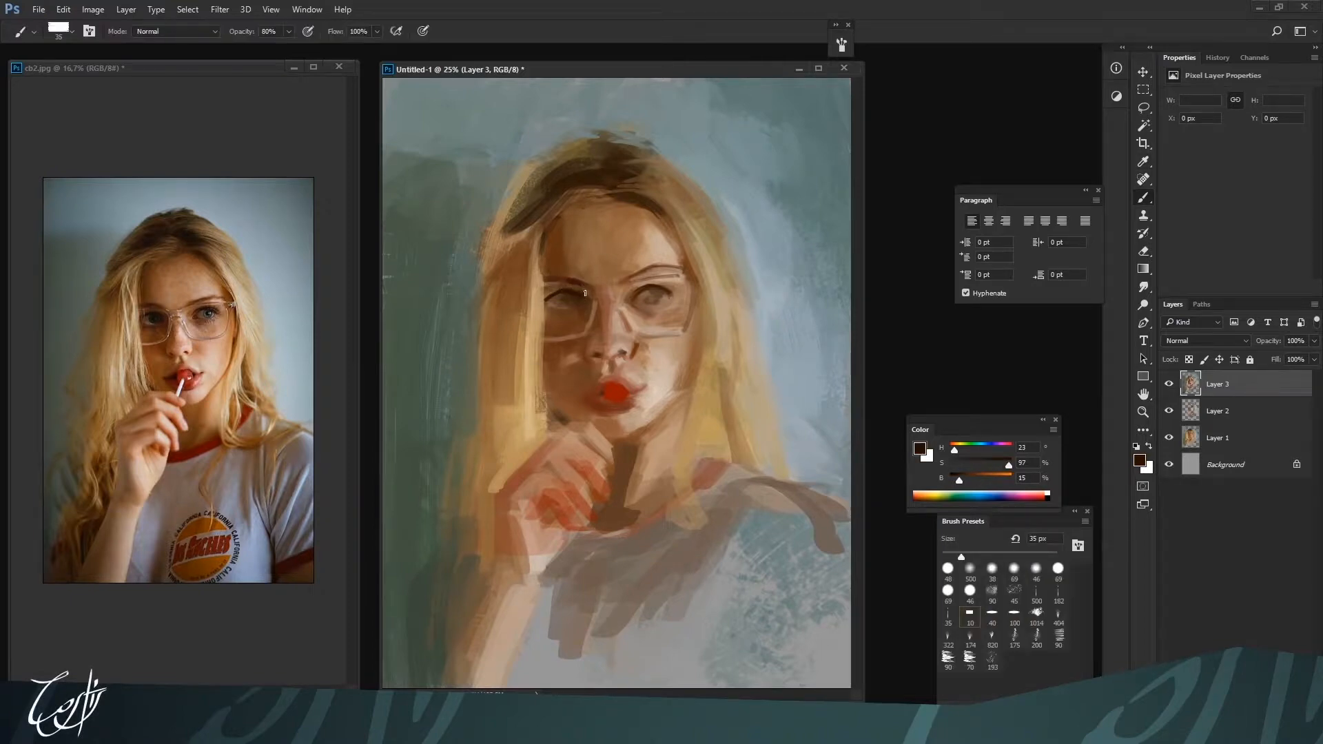
key(bracketleft)
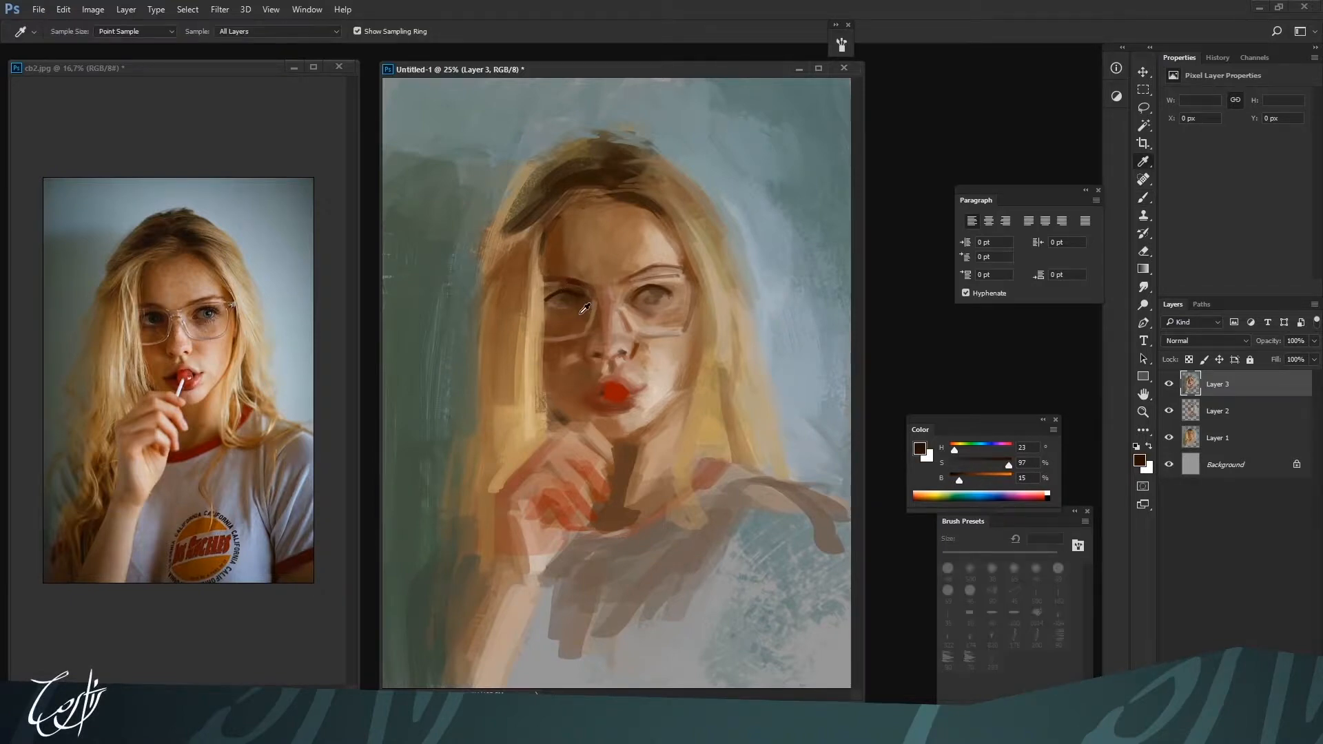
alt+click(575, 310)
alt+click(590, 278)
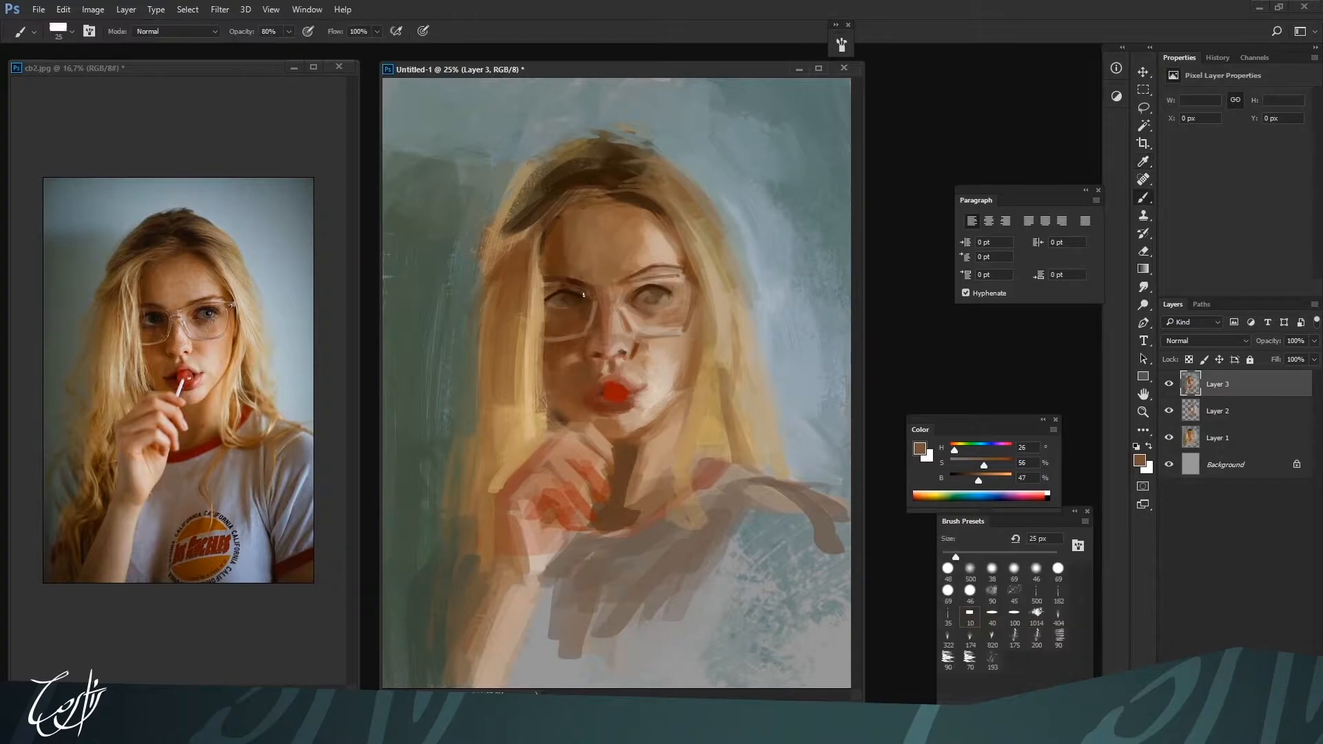
alt+click(586, 294)
key(ctrl+minus)
key(ctrl+plus)
key(bracketright)
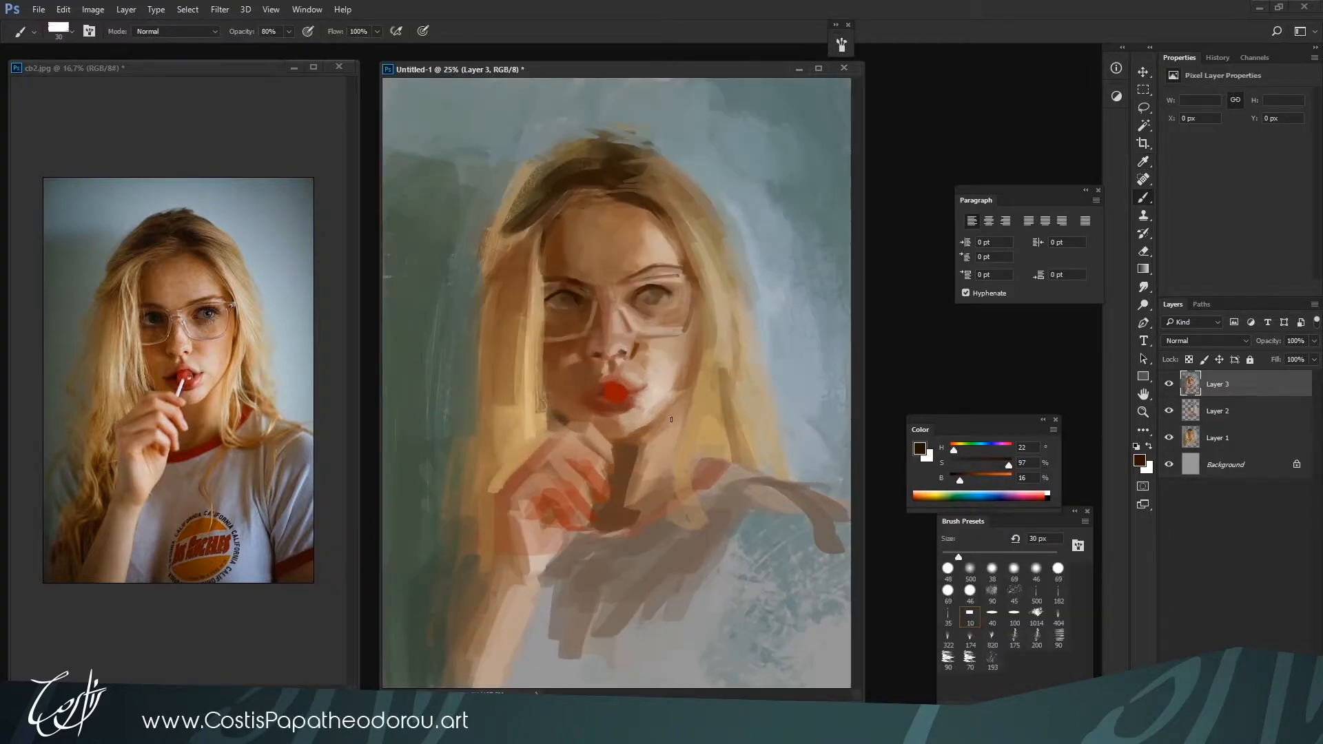
Deepen the shadow side of the nose bridge and nostril with dark brown H 21, S 72, B 25 at 25 px
alt+click(587, 342)
alt+click(602, 312)
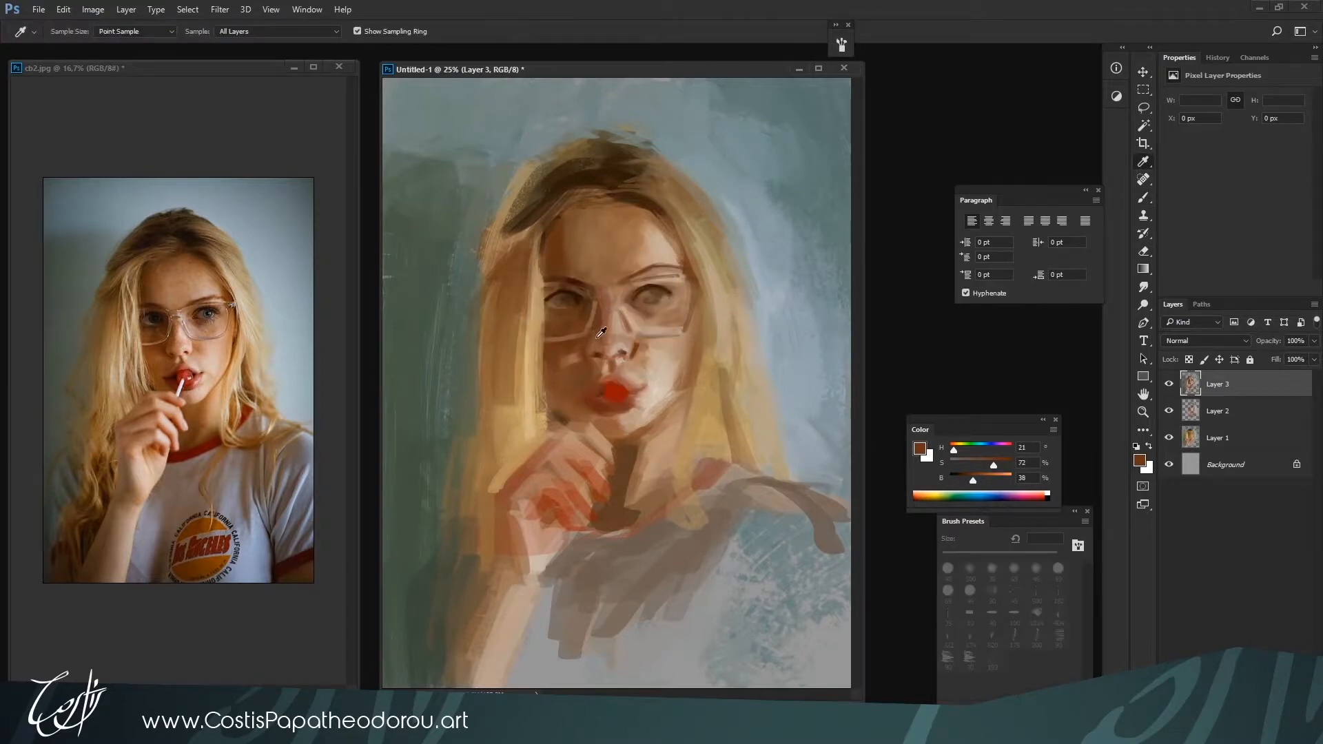
drag(972, 480, 964, 480)
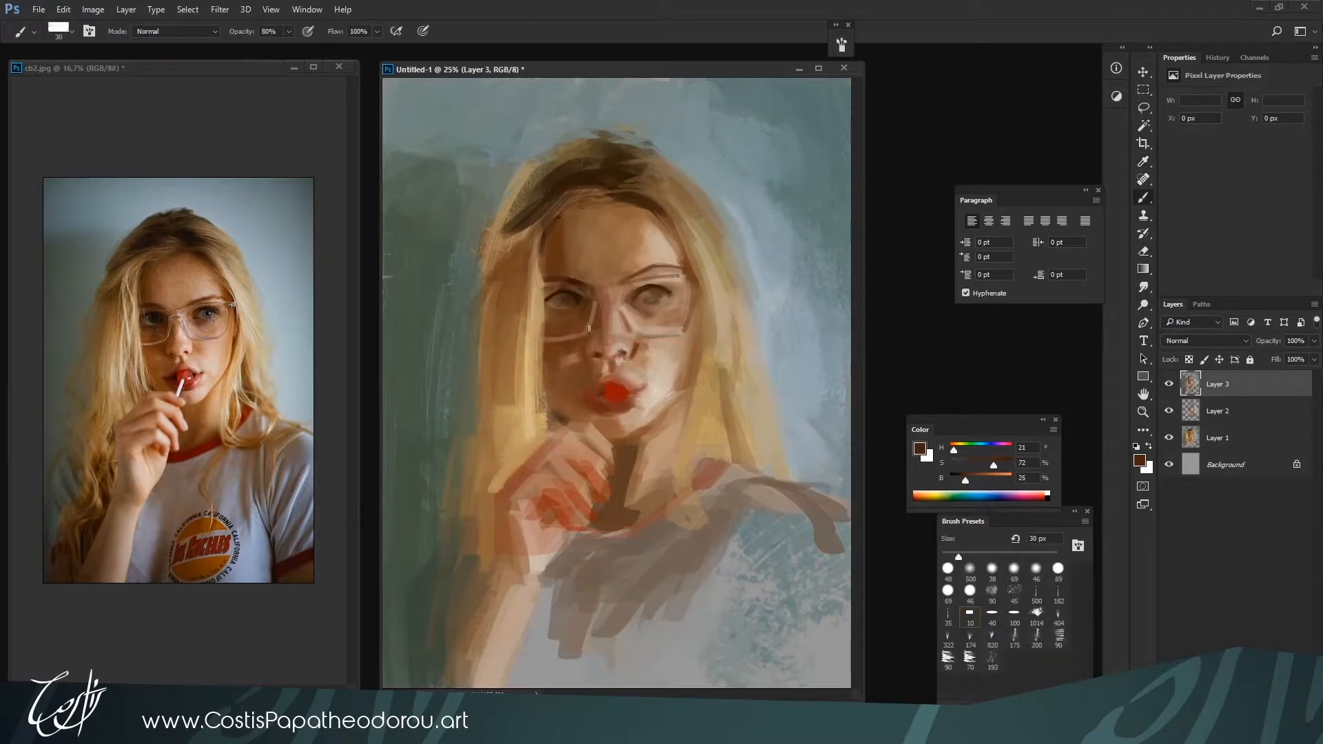
key(bracketleft)
key(bracketright)
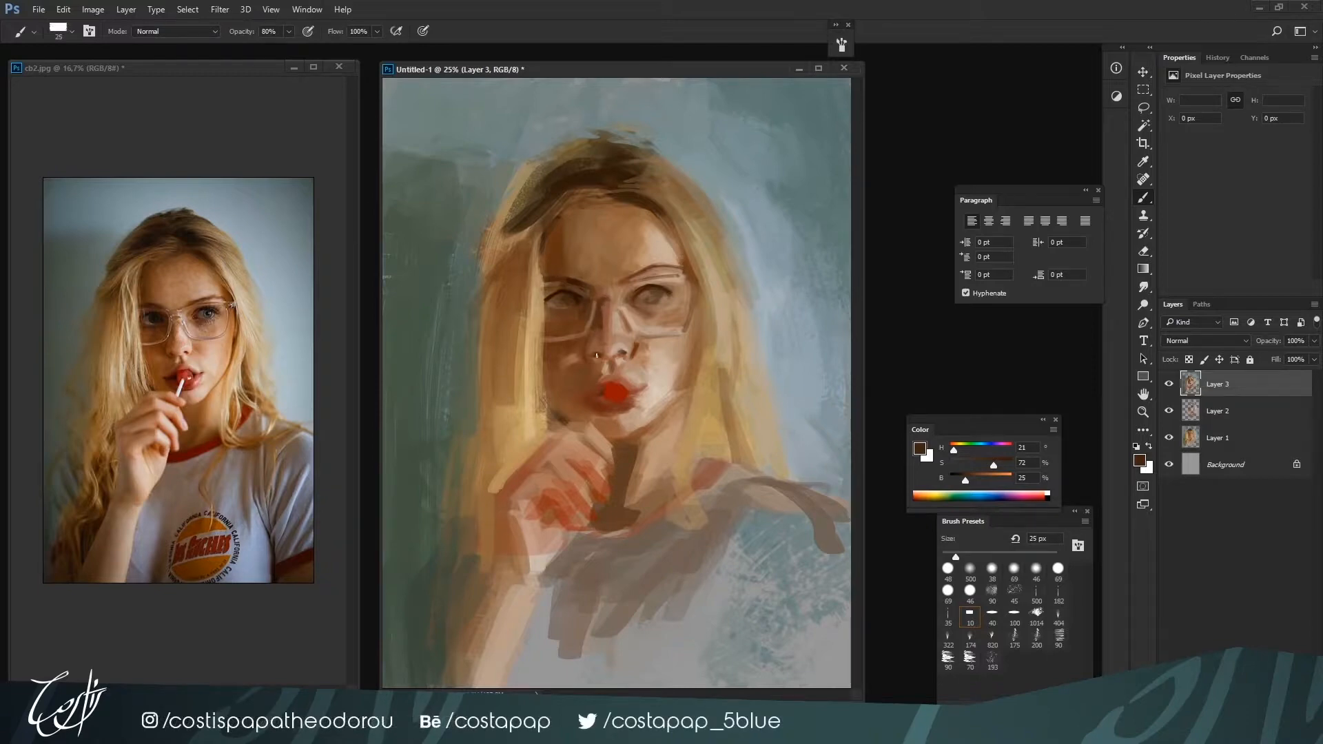
Highlight the nose bridge and tip at 30 to 35 px with pale skin tones H 26, S 23, B 71 and H 24, S 22, B 73
key(bracketright)
alt+click(606, 321)
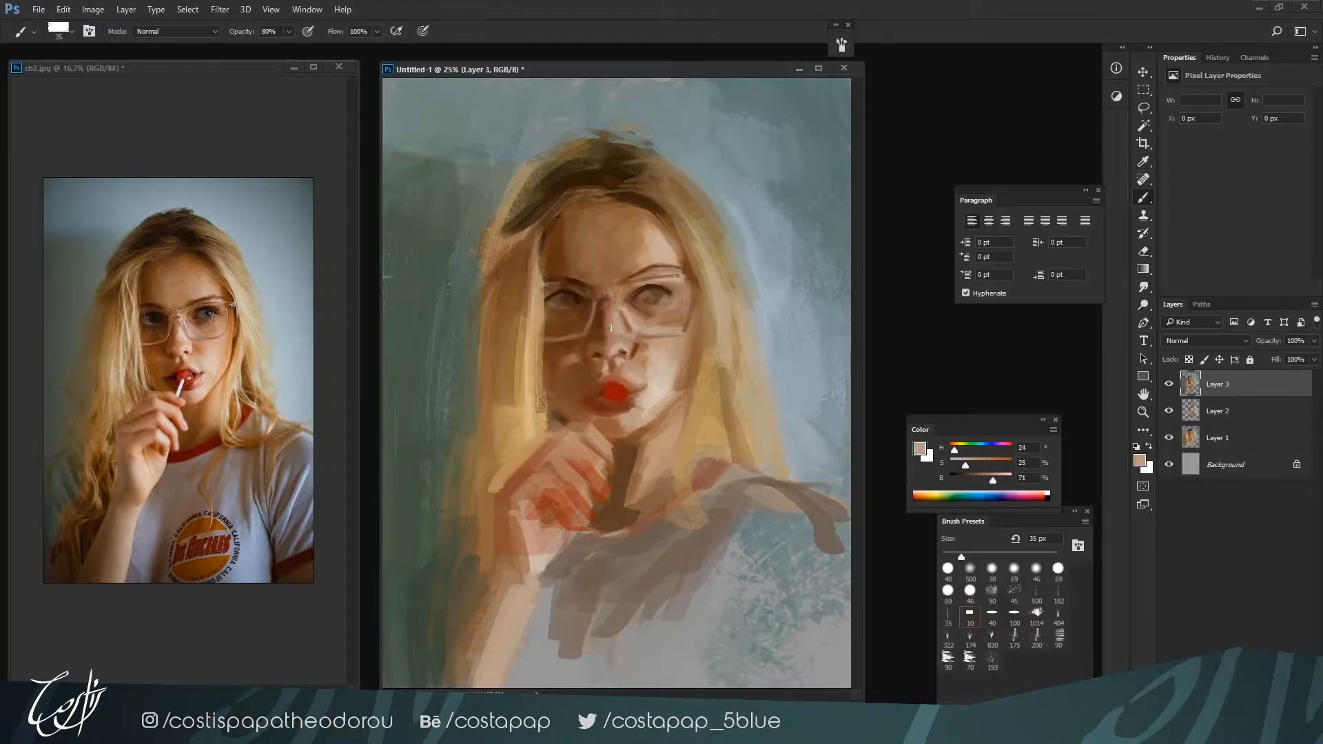
key(ctrl+minus)
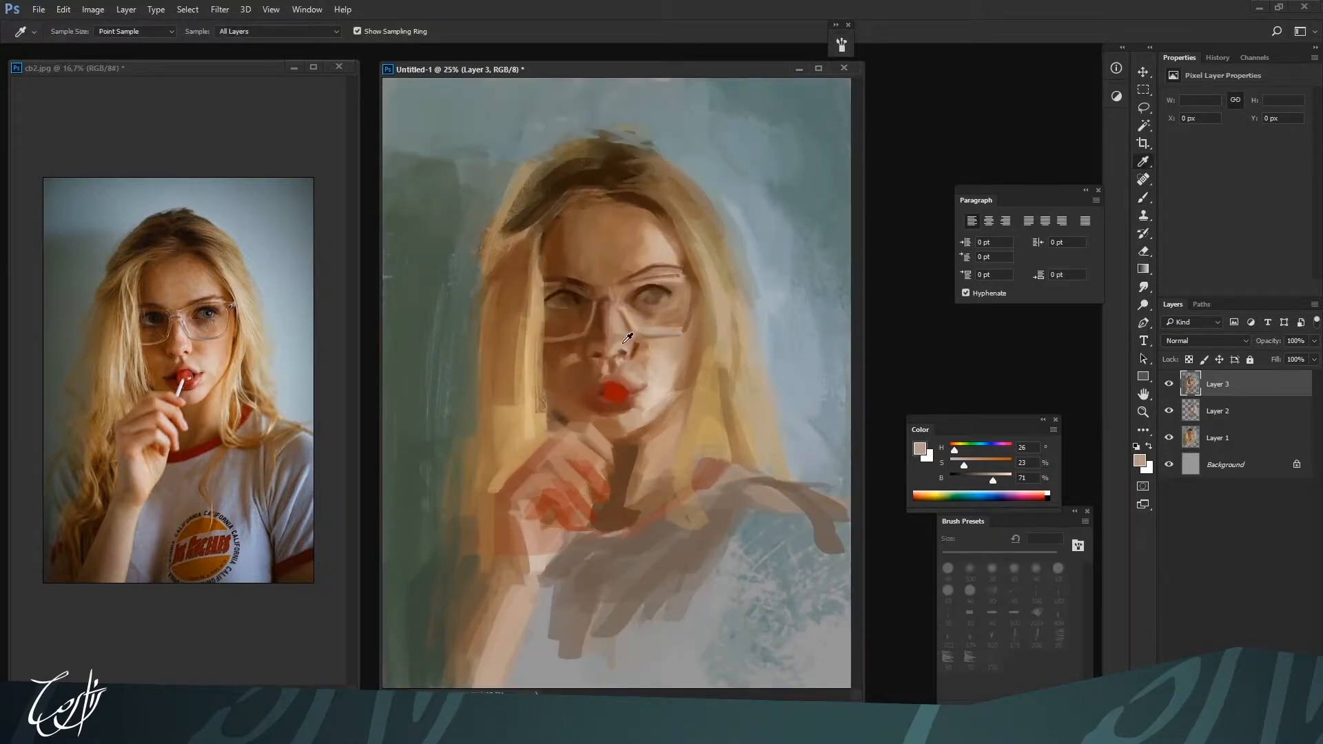
alt+click(614, 341)
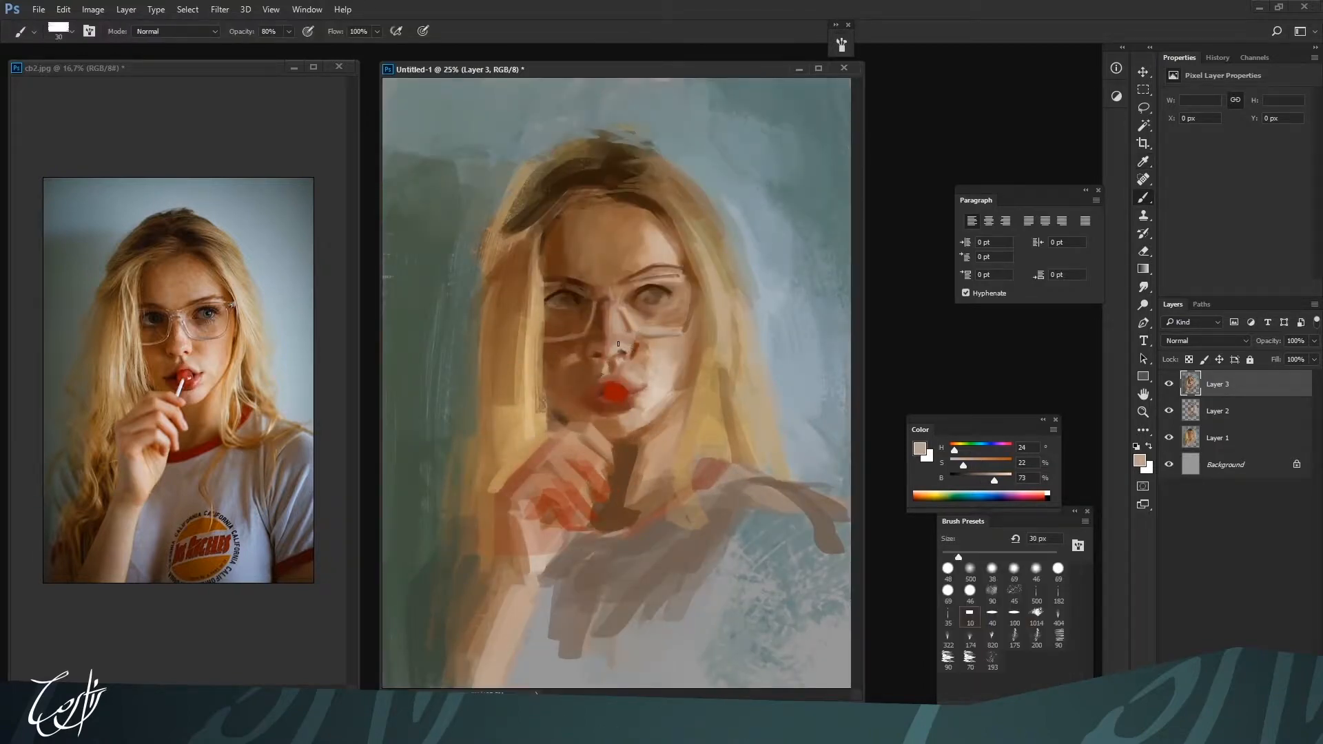
alt+click(608, 348)
key(bracketleft)
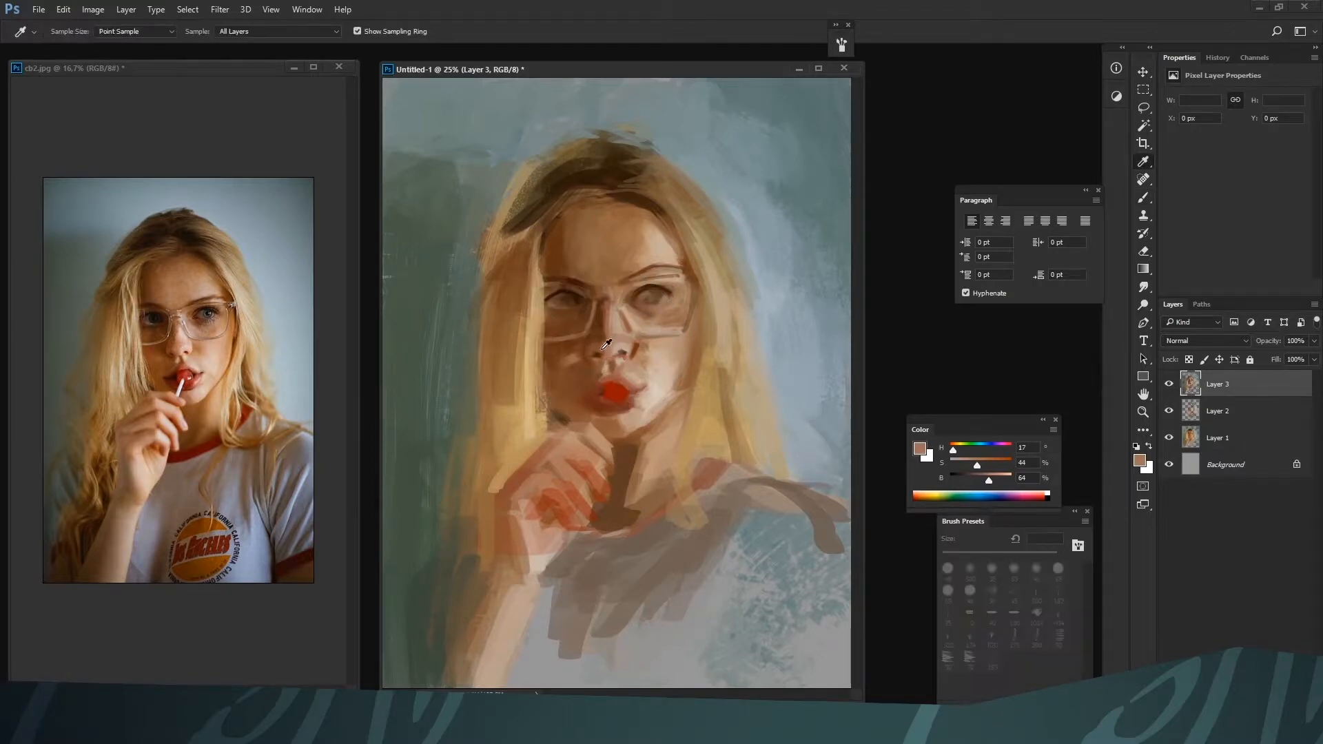
Refine the underside of the nose using the 100 px flat brush preset reduced to 30 px, with H 23, S 87, B 21 and H 24, S 22, B 73
alt+click(598, 354)
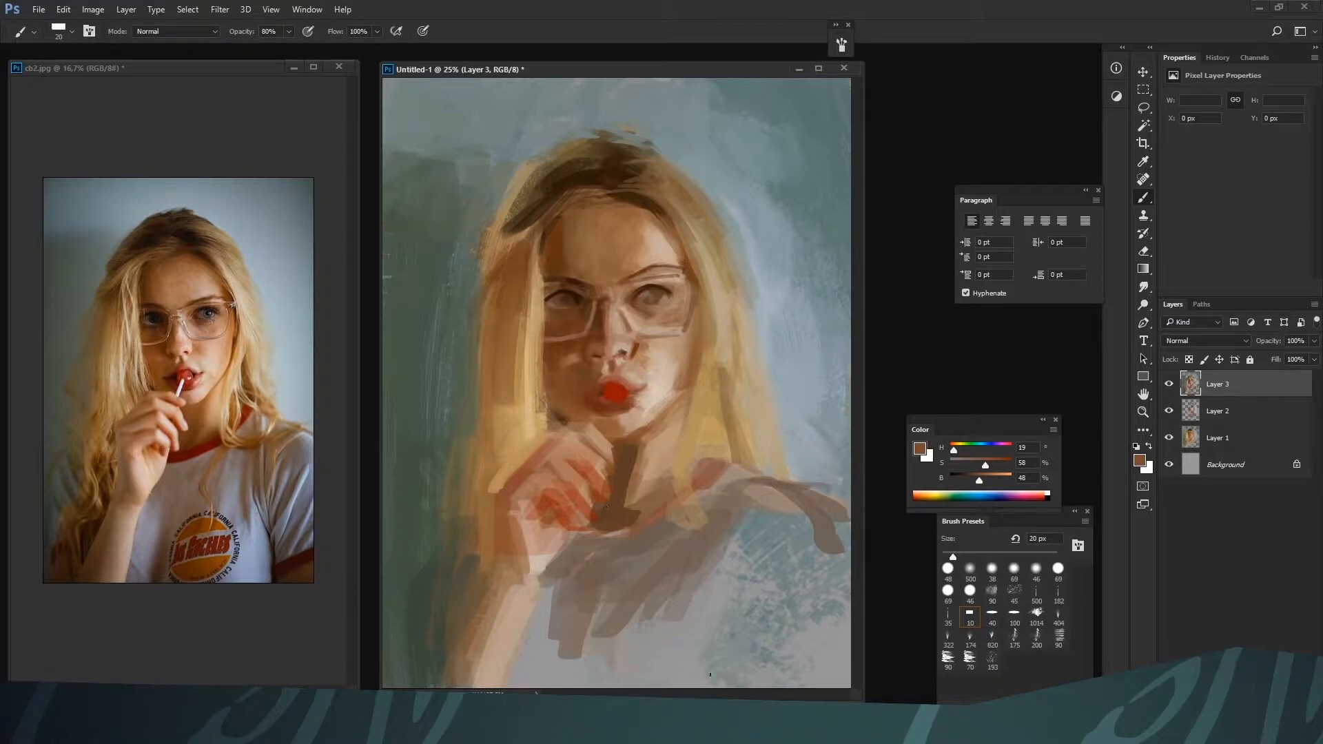
click(1013, 616)
key(bracketleft)
alt+click(623, 353)
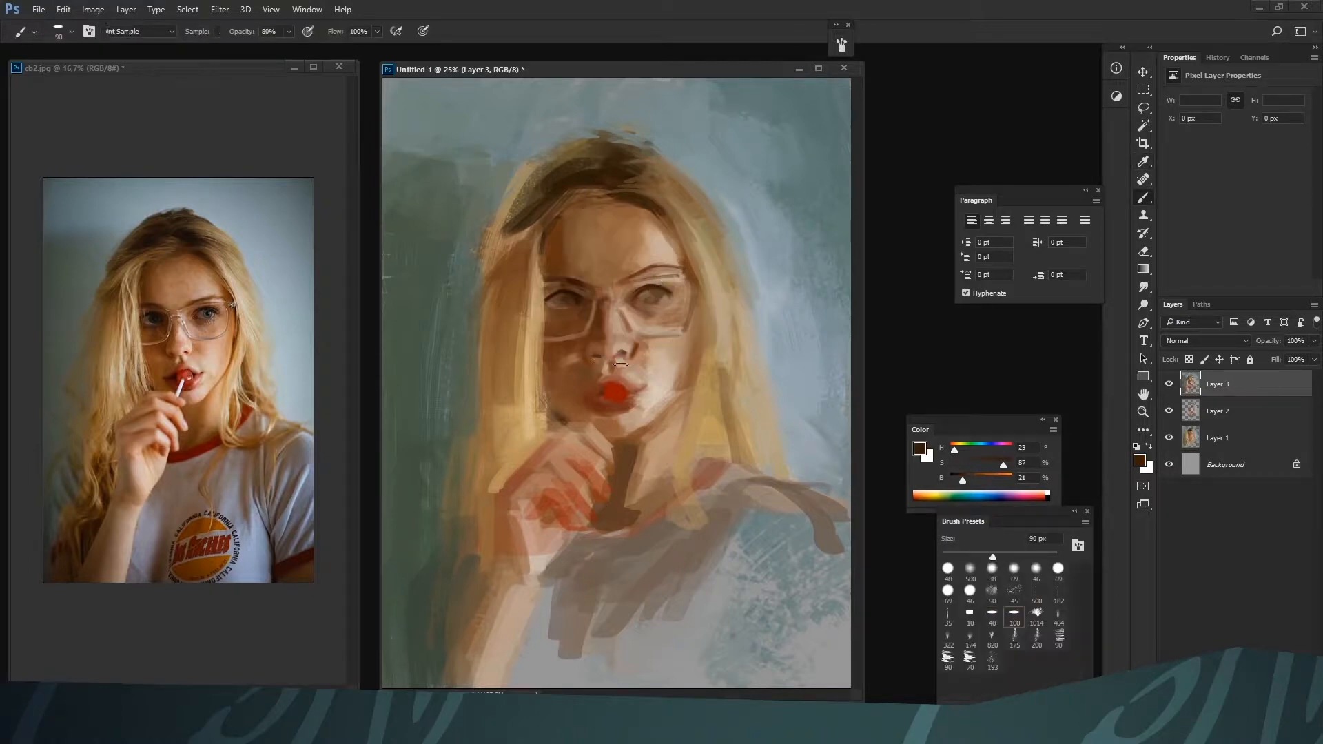
key(bracketleft)
key(bracketleft)
alt+click(532, 436)
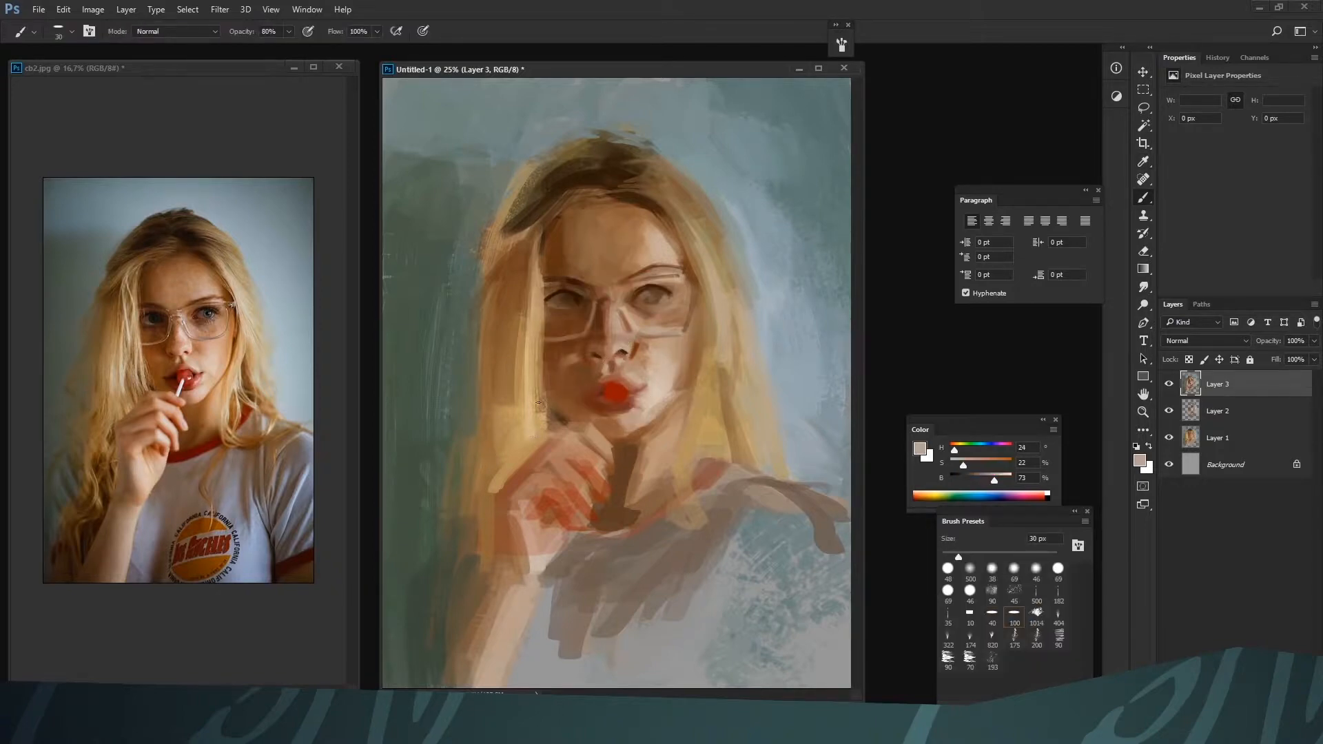
alt+click(619, 360)
Reshape the upper lip at 35 px with deep red H 5, S 100, B 55 and skin tone H 14, S 47, B 62
key(ctrl+minus)
alt+click(616, 384)
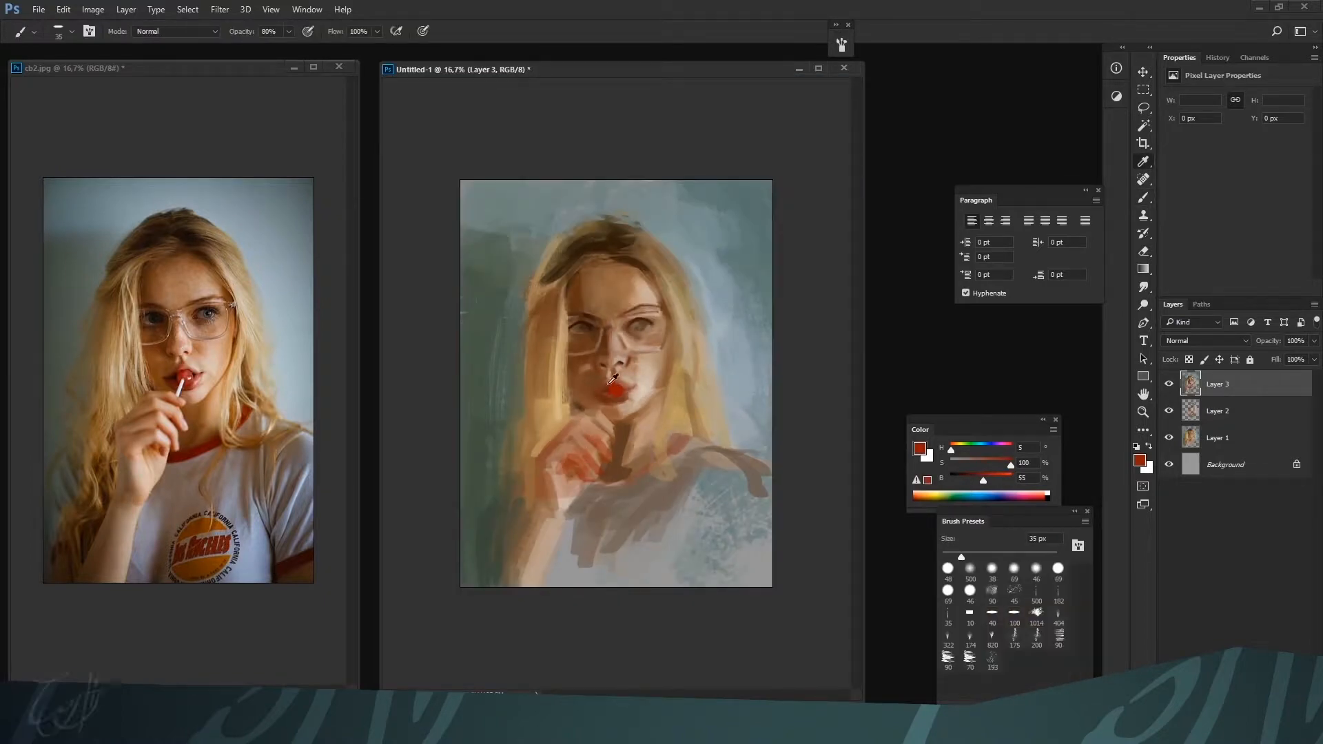
alt+click(607, 377)
alt+click(619, 382)
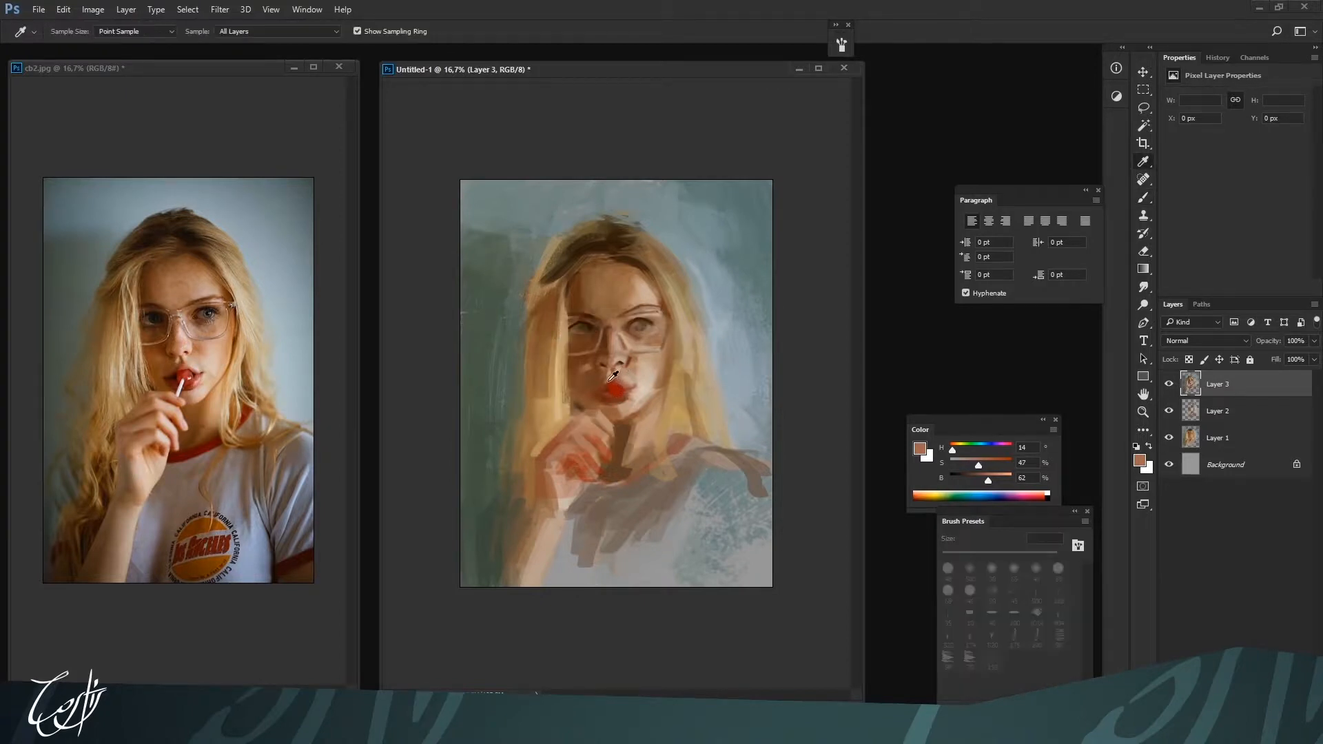
Refine the shadow-side corner of the lips at 35 px with reddish brown H 12, S 74, B 41 and skin tone H 26, S 28, B 74
alt+click(609, 389)
alt+click(605, 385)
alt+click(605, 386)
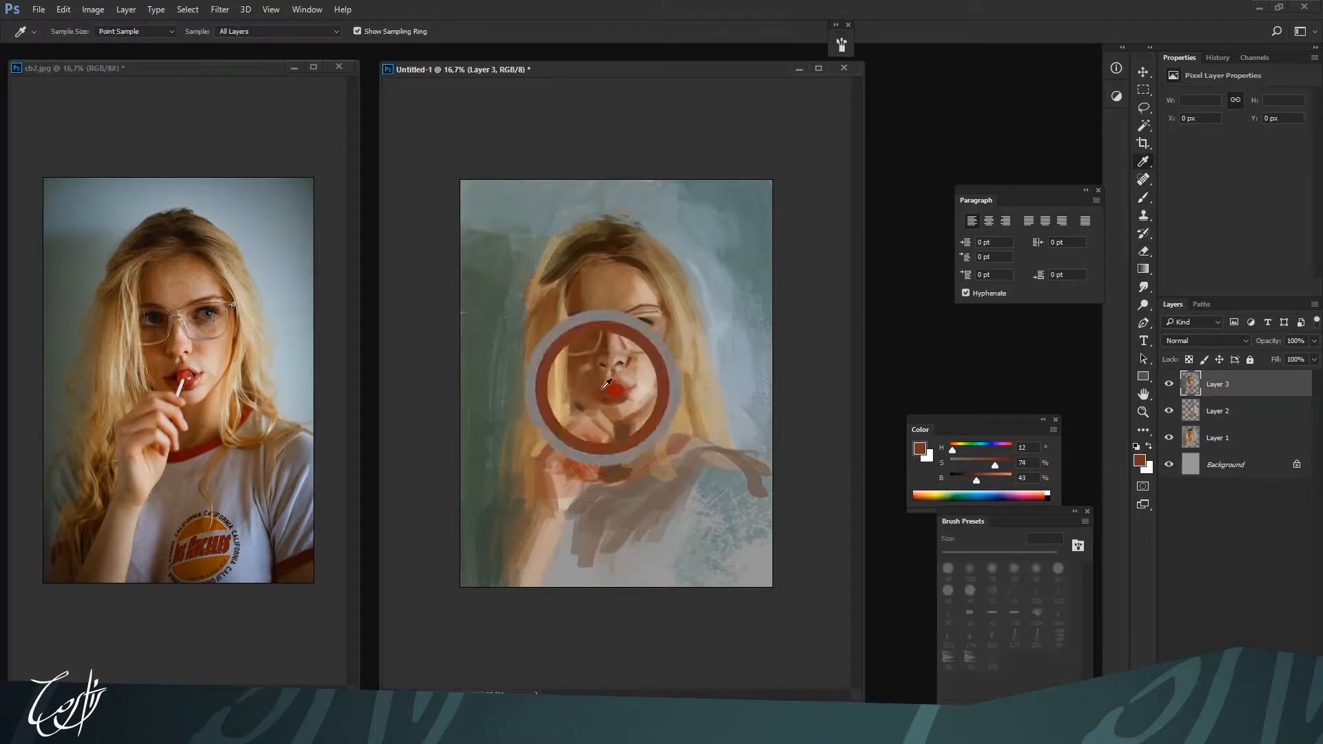
alt+click(599, 388)
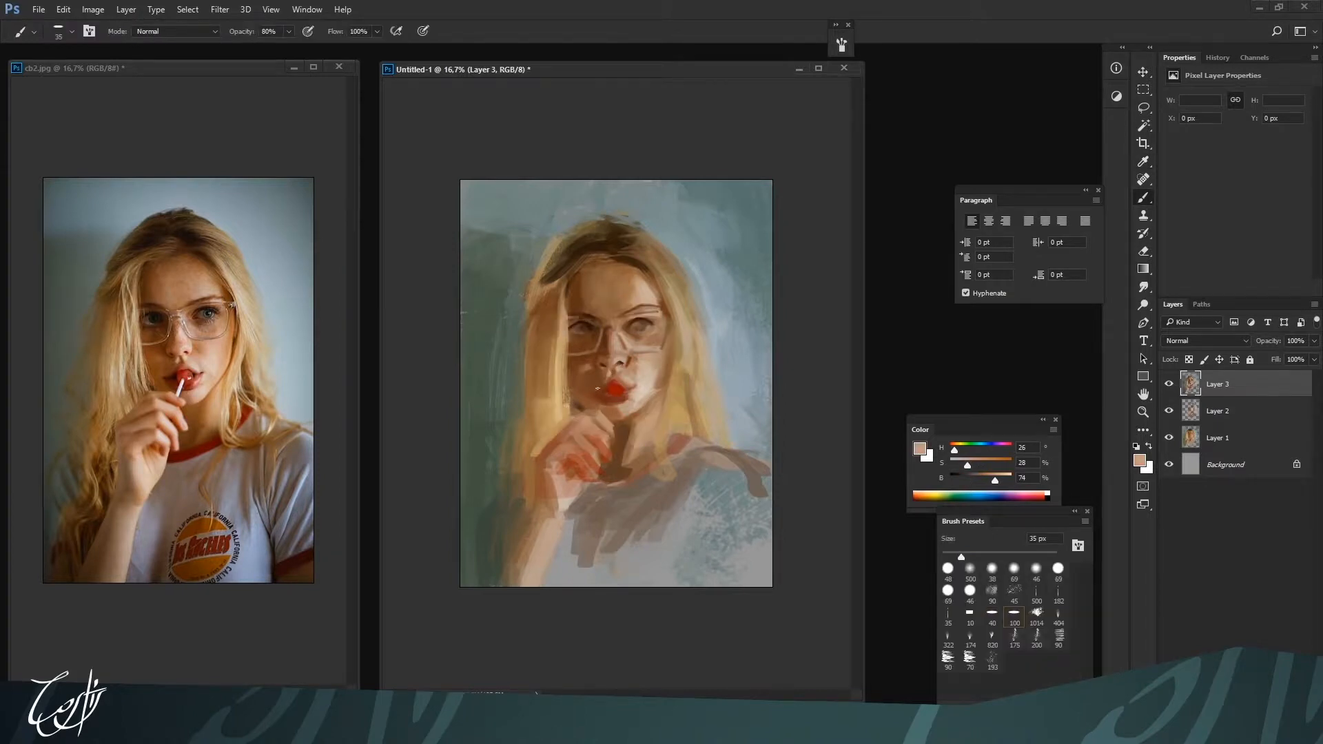
alt+click(596, 388)
alt+click(597, 388)
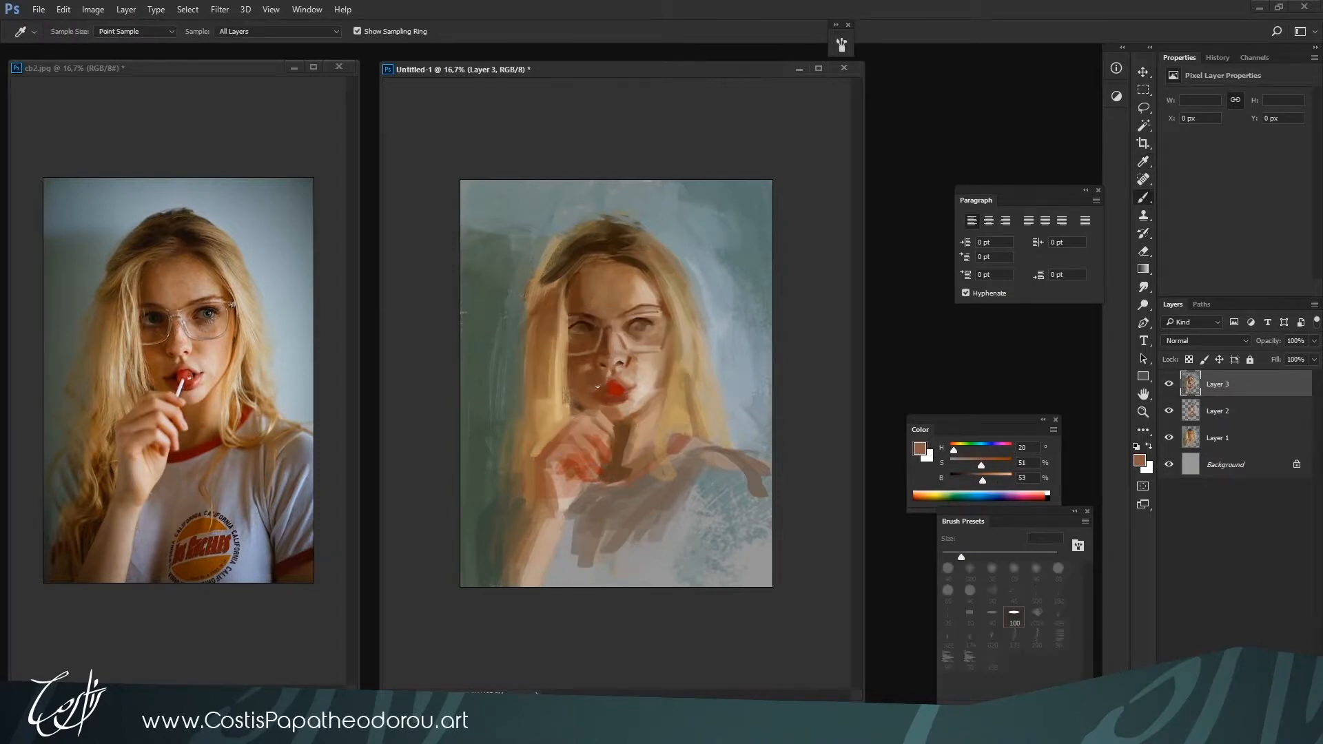
alt+click(596, 387)
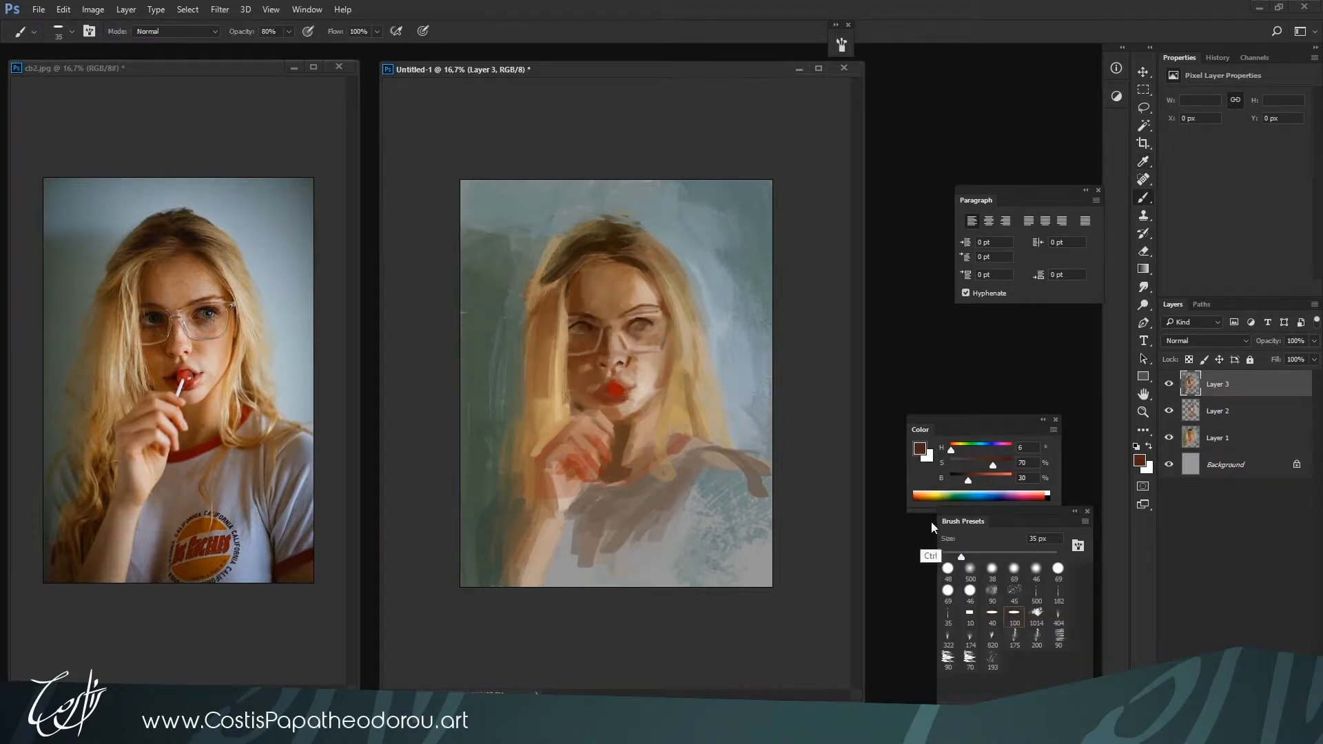
Darken the mouth opening around the lollipop at 40 px with near-black red H 6, S 100, B 9
key(ctrl+plus)
drag(992, 463, 955, 479)
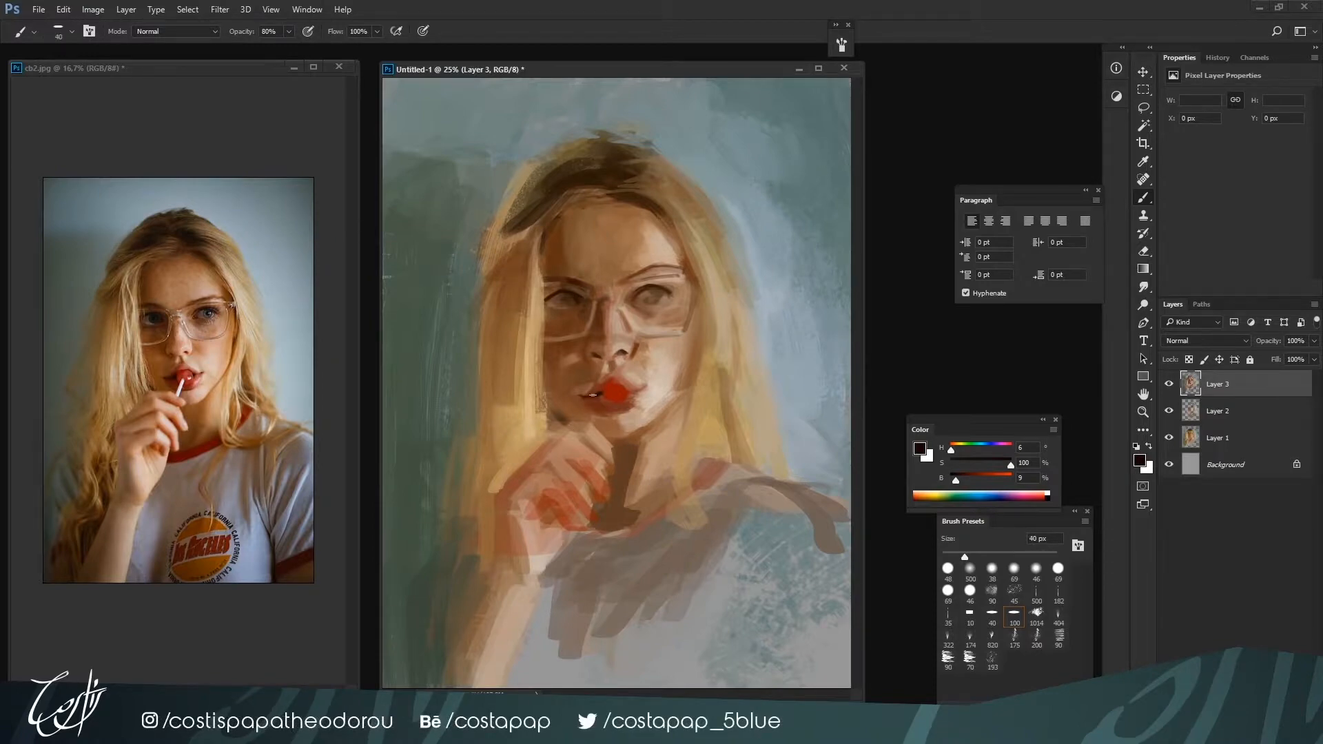
drag(959, 481, 963, 481)
key(])
key(bracketleft)
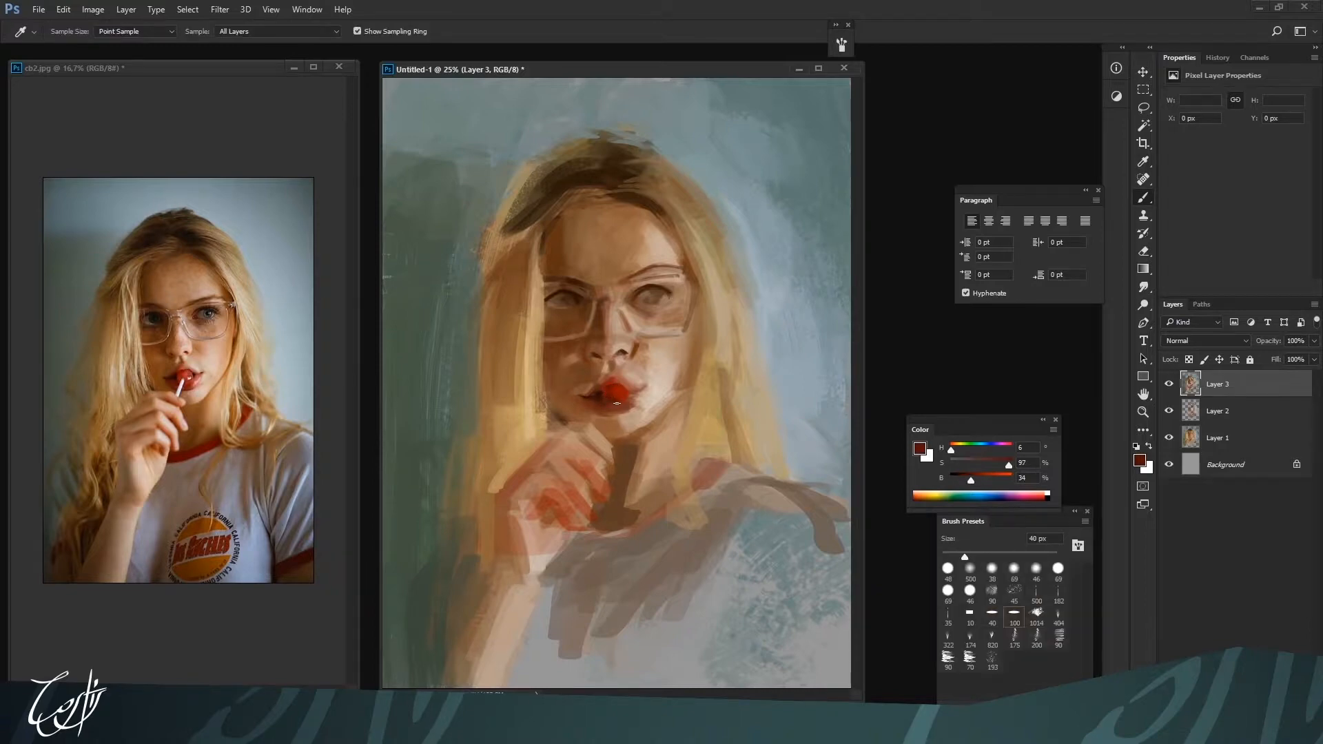
Shade the red lollipop and lower lip at 40 px with deep reds H 6, S 96, B 33 and H 5, S 100, B 50
alt+click(619, 394)
alt+click(609, 395)
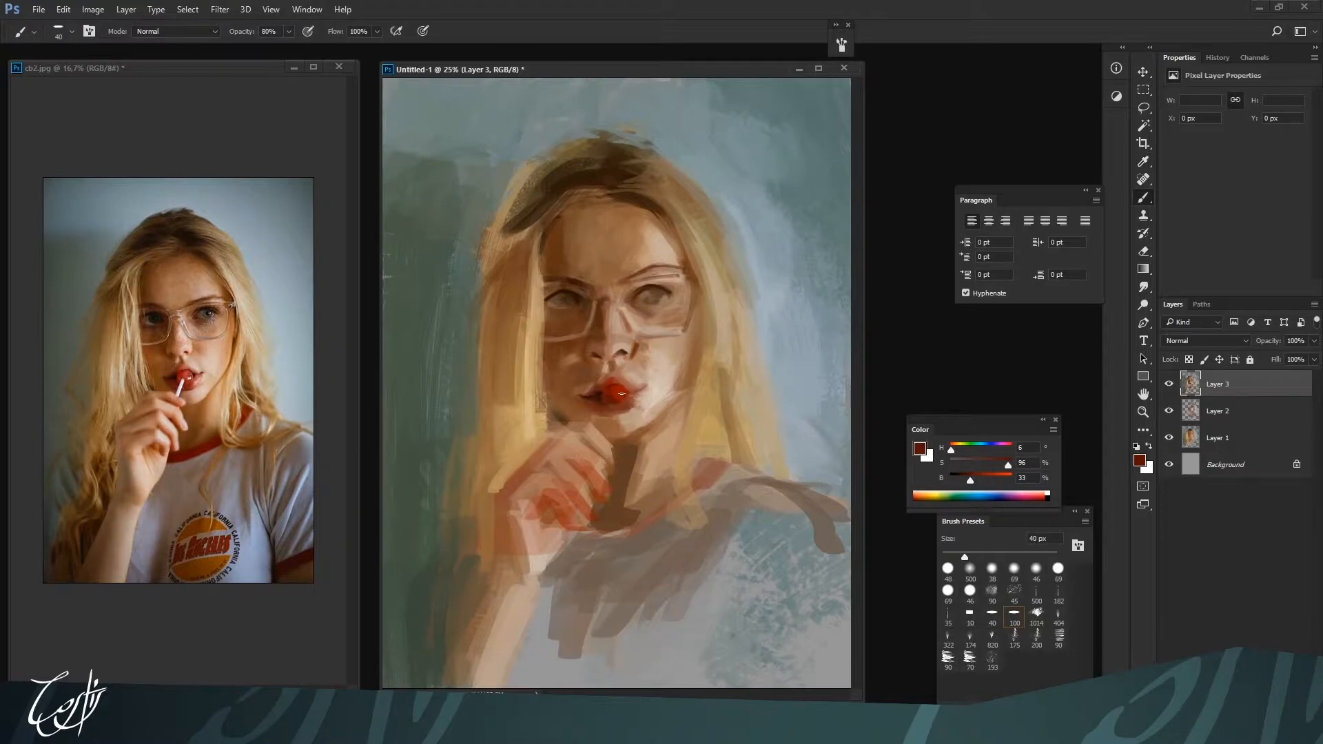
alt+click(620, 397)
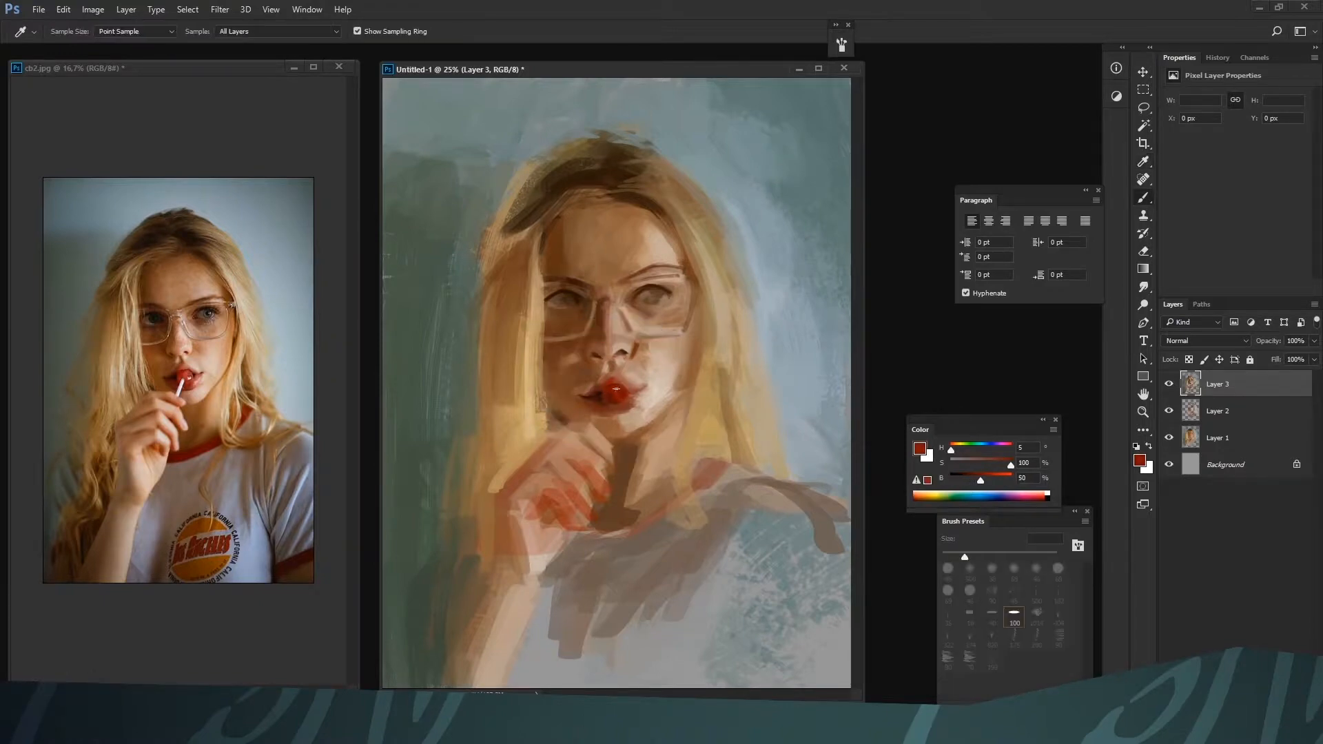
alt+click(619, 401)
alt+click(612, 407)
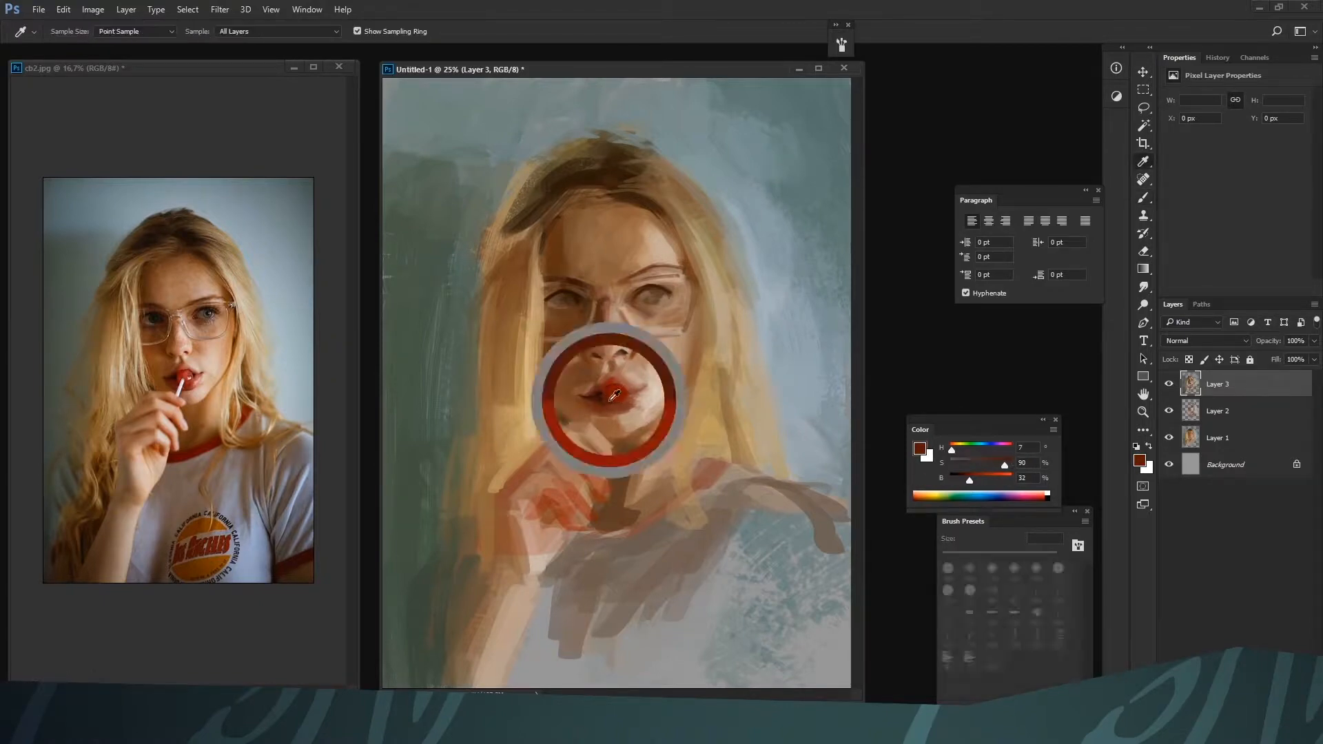
alt+click(617, 410)
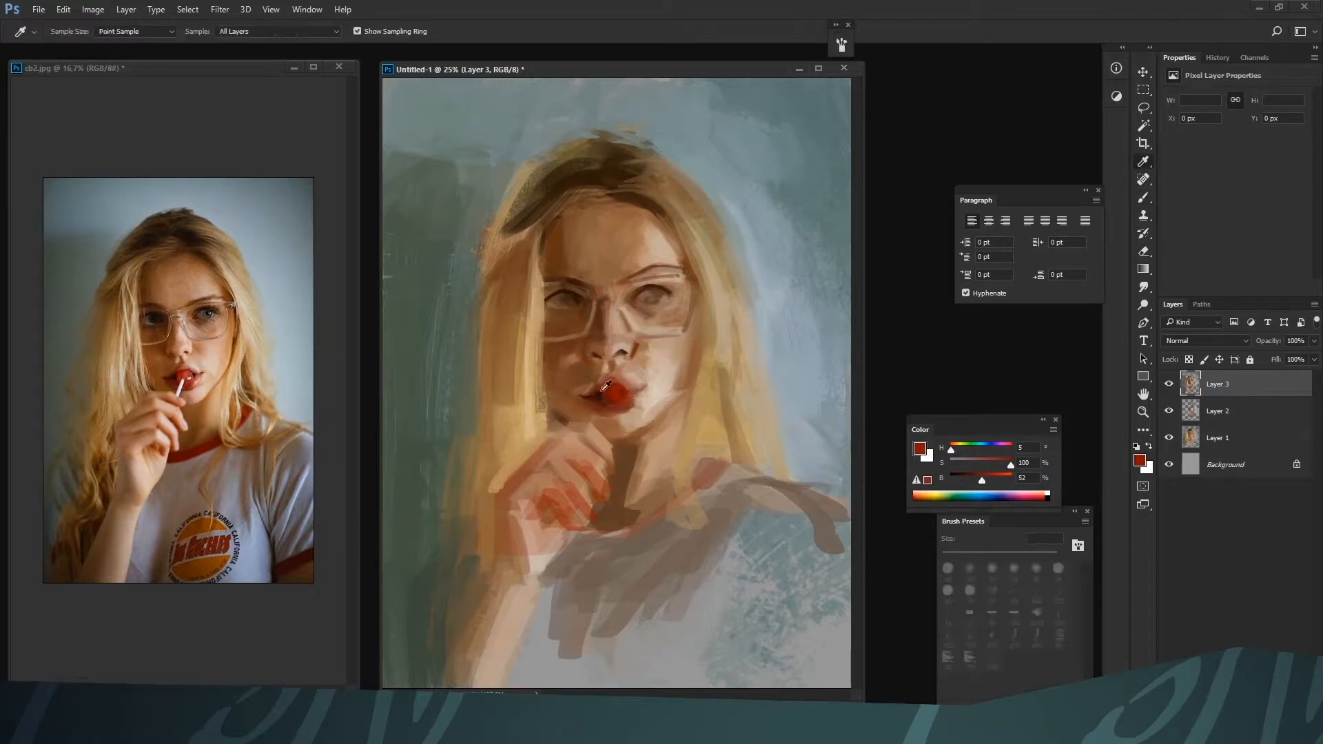
Refine the upper lip's edge with dark red H 7, S 89, B 36 and skin tone H 15, S 49, B 60, using 35 px for the skin
alt+click(616, 384)
alt+click(616, 383)
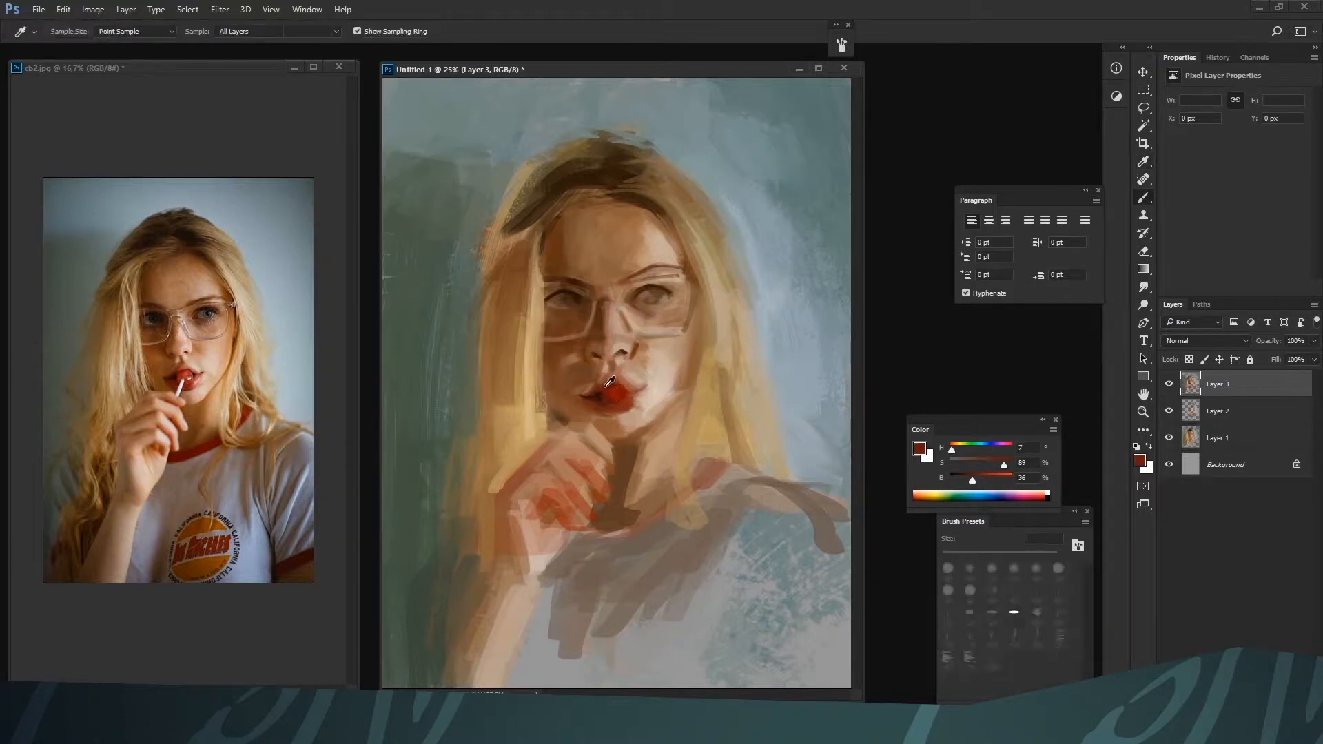
alt+click(617, 370)
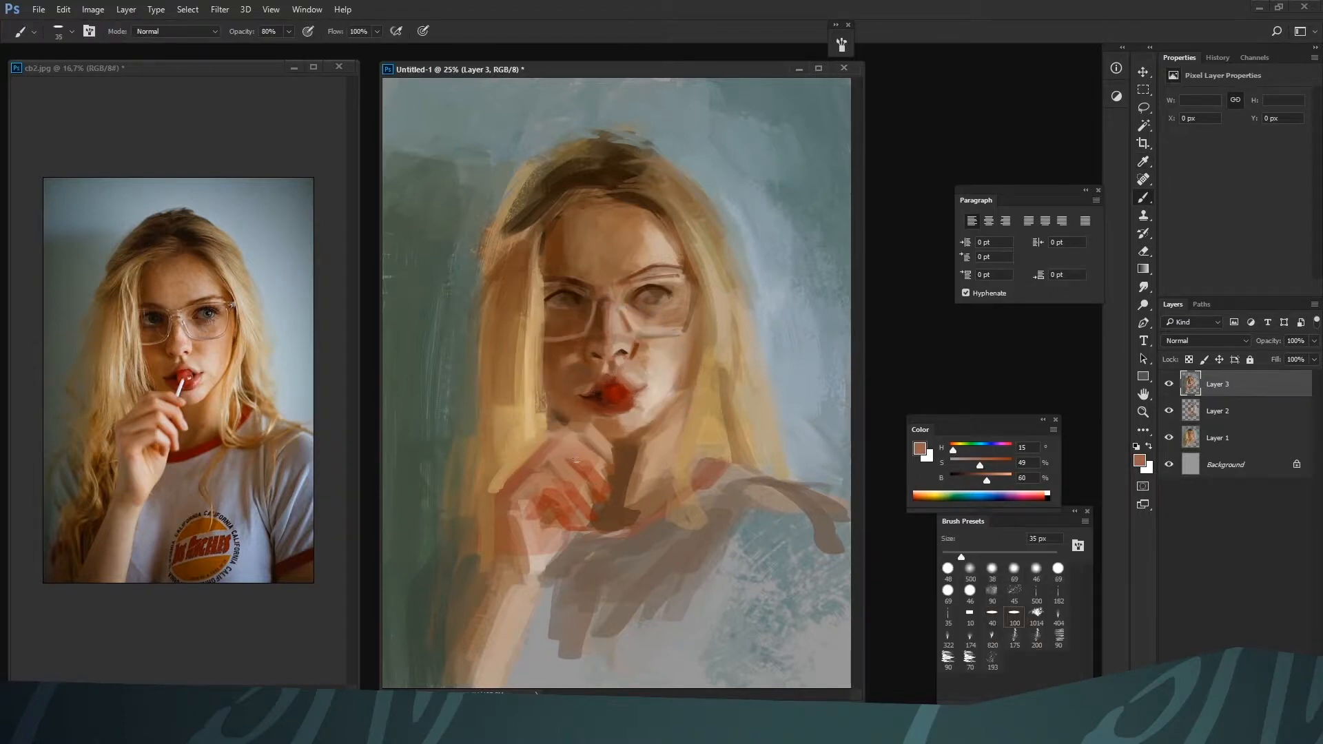
Soften the lit-side corner of the mouth and lower lip at 35 px with H 10, S 54, B 55 and H 9, S 75, B 51
alt+click(645, 350)
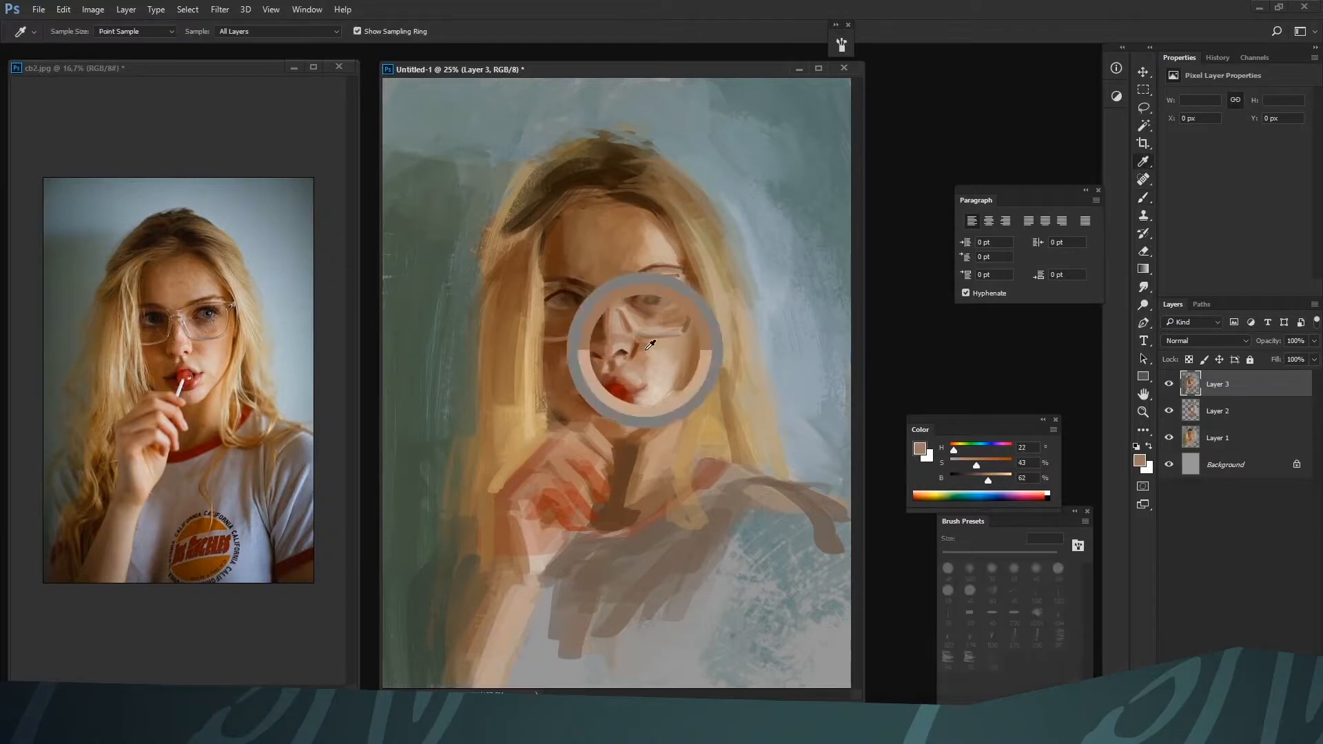
alt+click(642, 388)
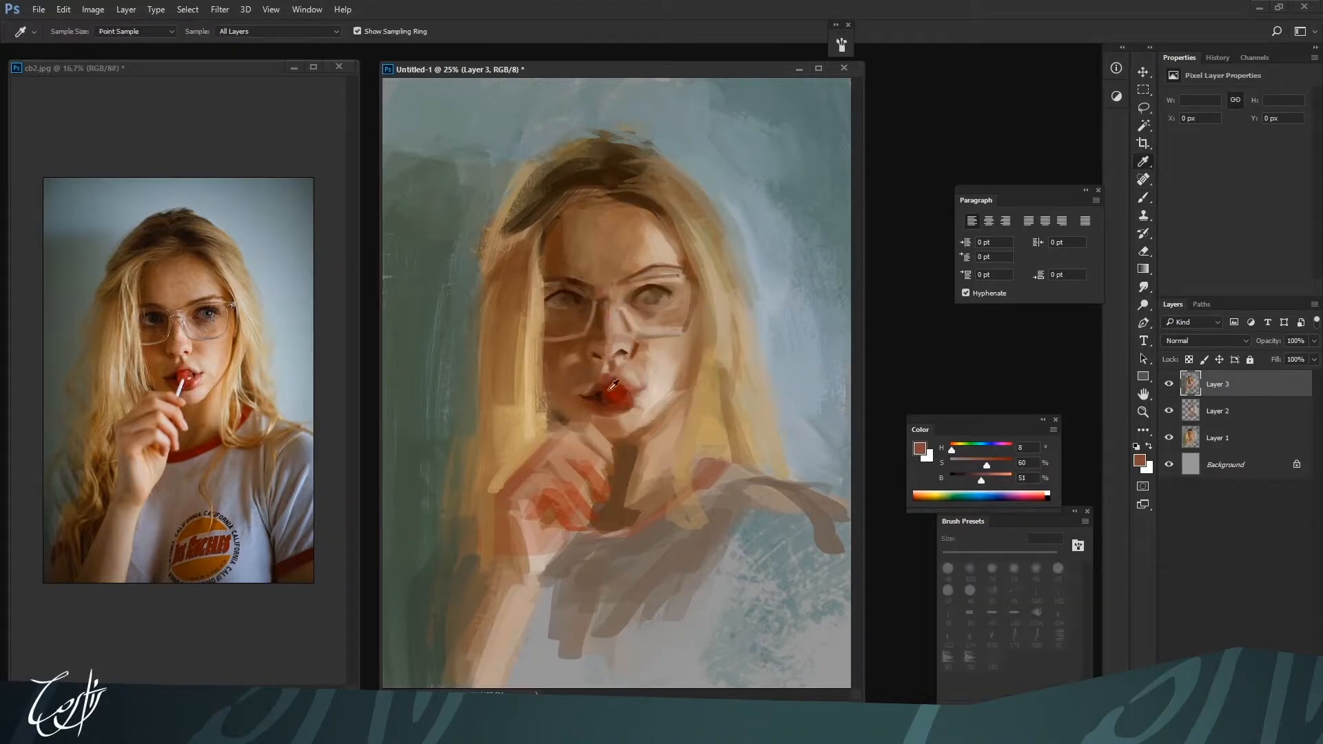
alt+click(632, 393)
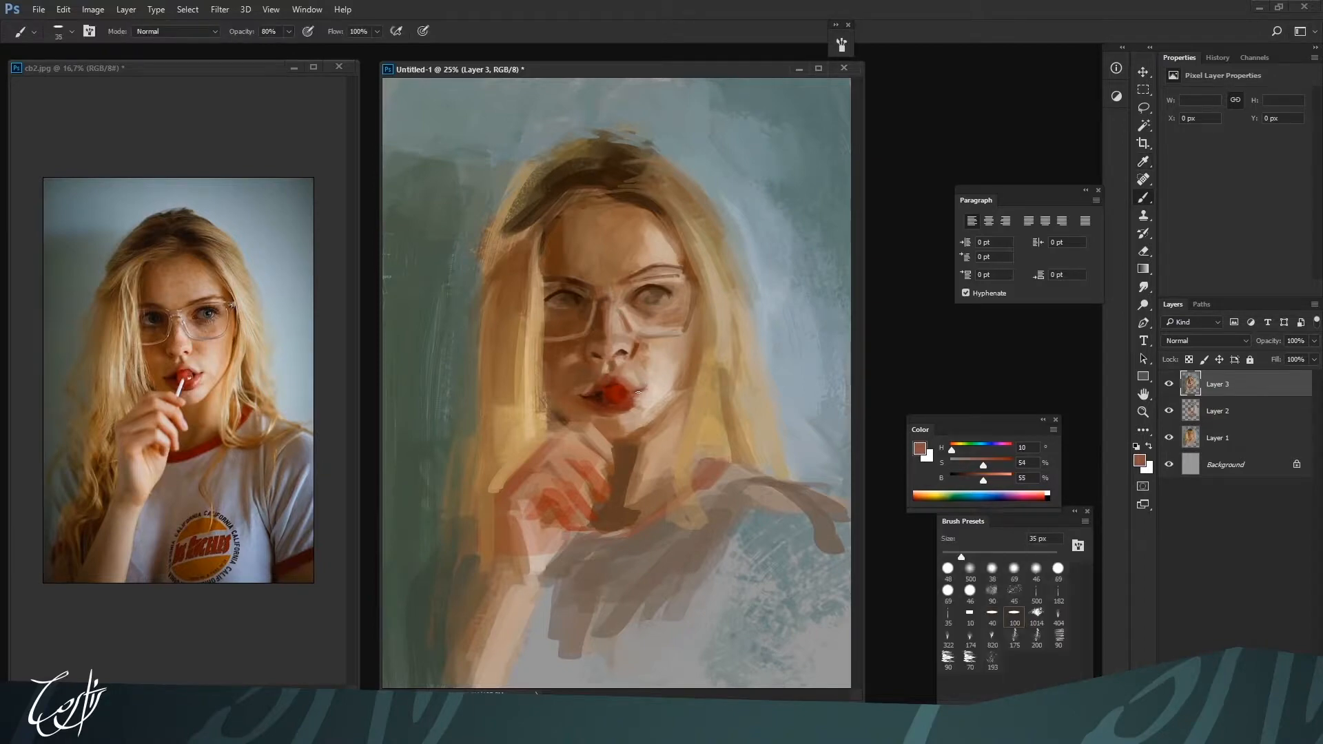
alt+click(628, 407)
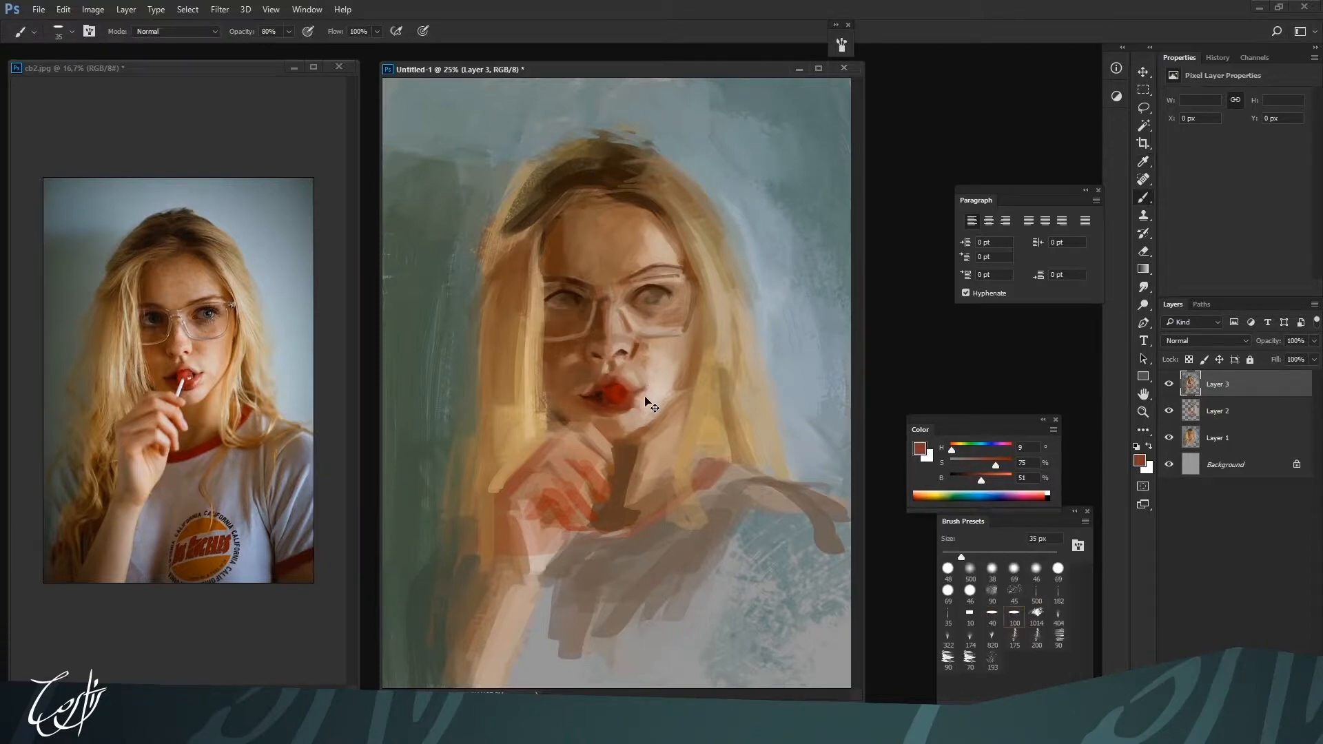
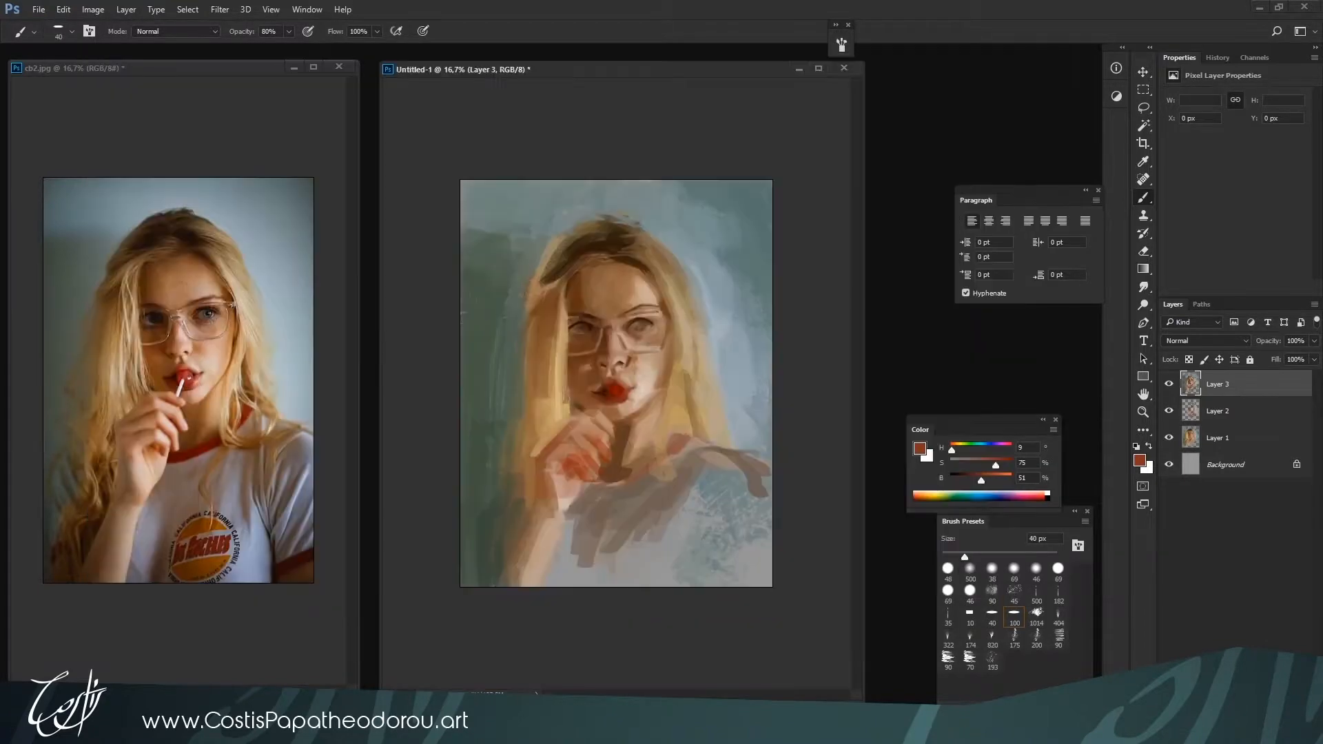
Define the lit-side mouth corner at 35 px with pale skin H 23, S 21, B 78 and dark red H 8, S 90, B 16
alt+click(634, 389)
scroll(634, 389, up, 1)
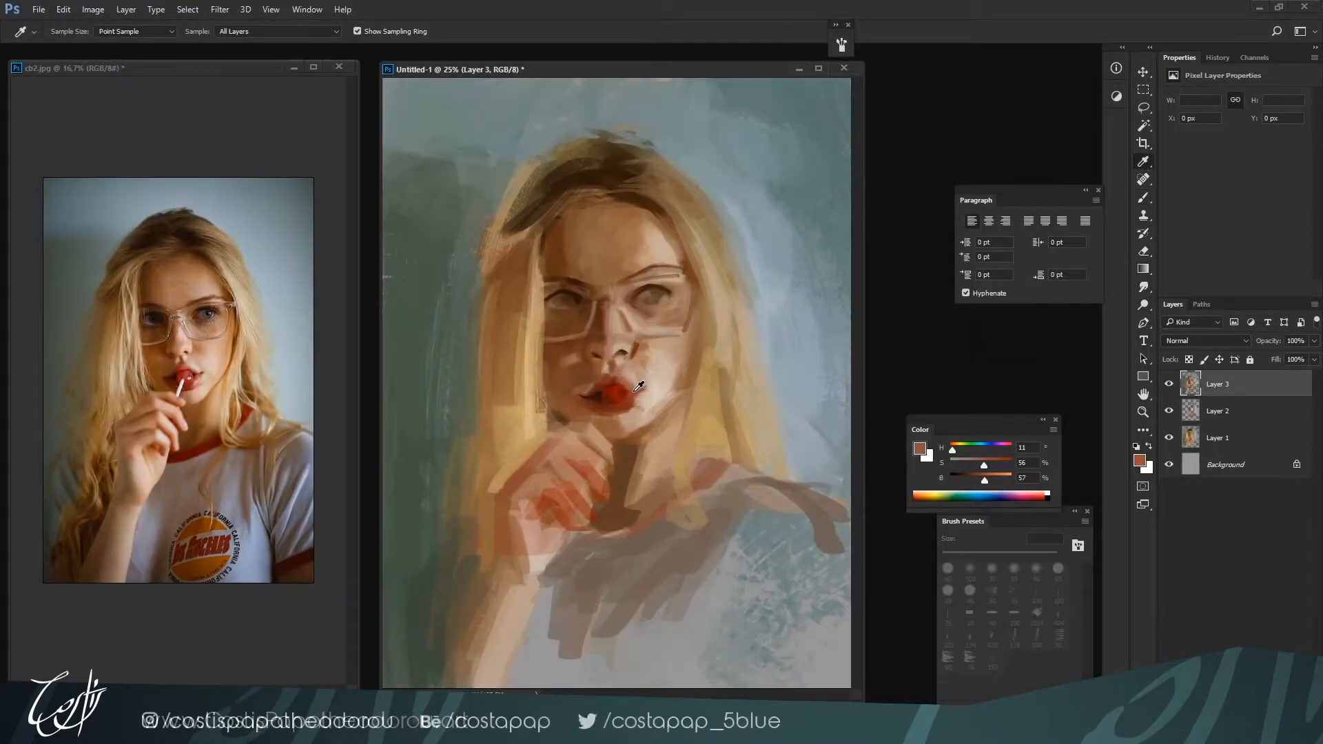
alt+click(637, 397)
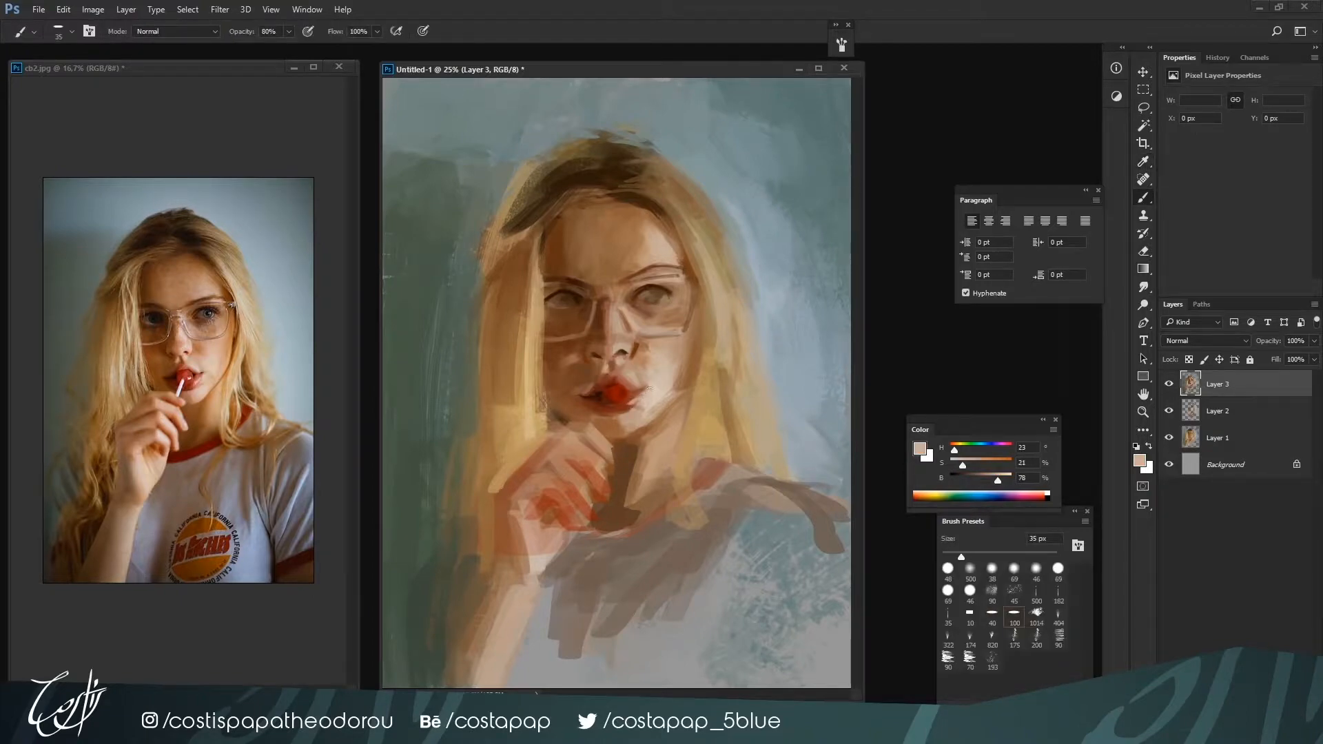
alt+click(638, 390)
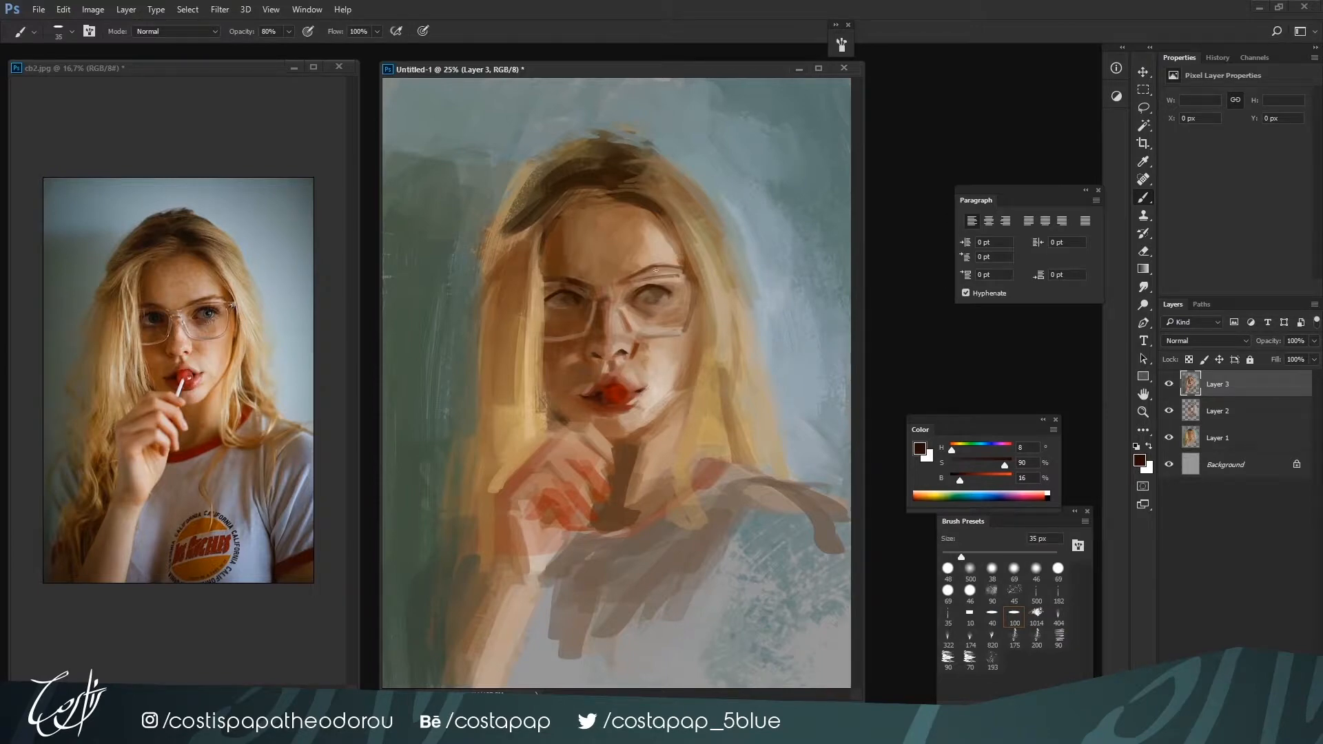
Touch up the lit-side nostril with brown H 23, S 90, B 44 and the skin below that eye with H 25, S 39, B 64
alt+click(636, 340)
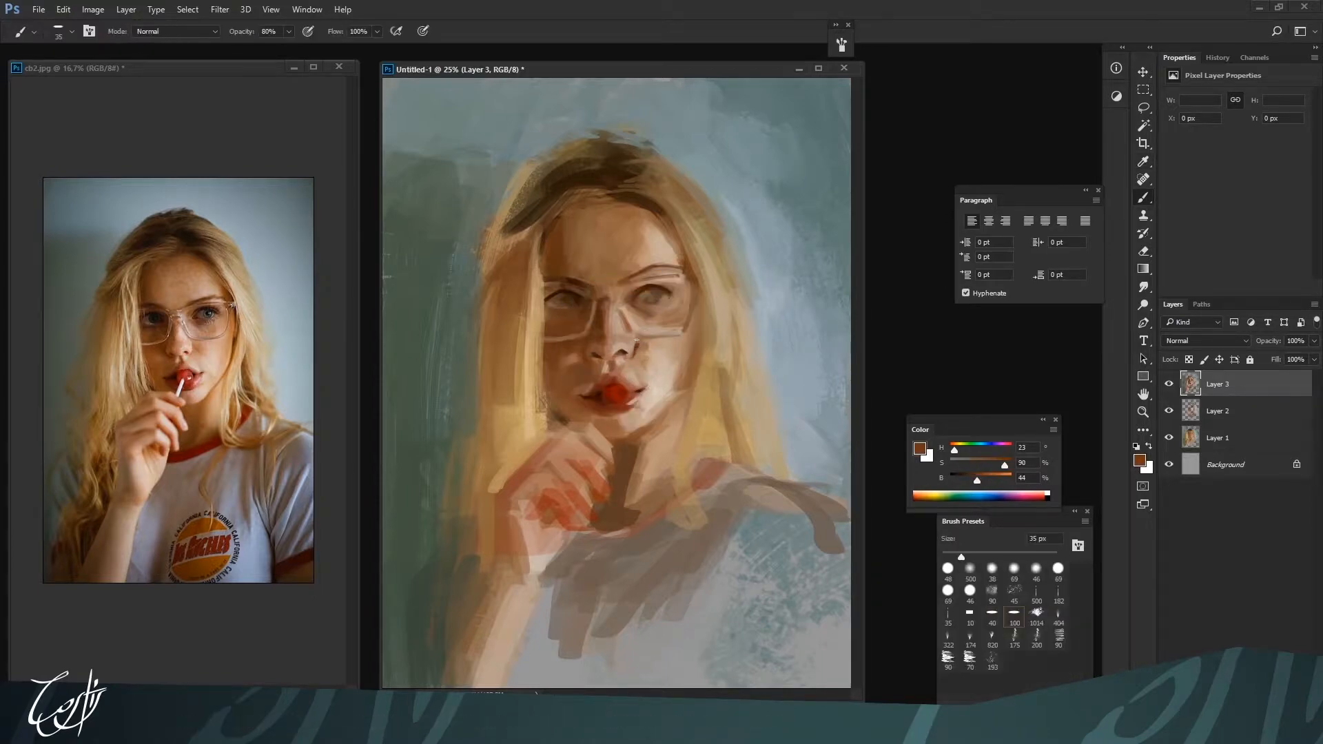
alt+click(636, 340)
alt+click(653, 320)
alt+click(661, 317)
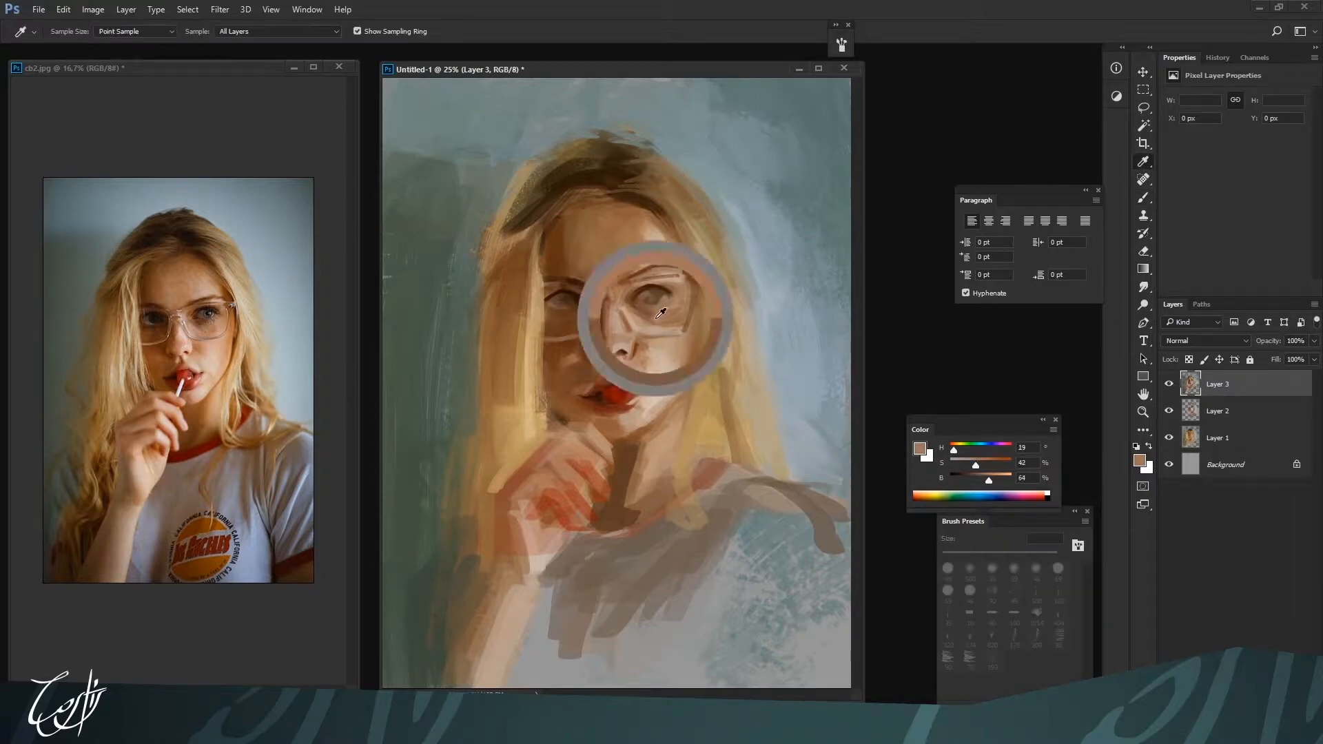
alt+click(650, 313)
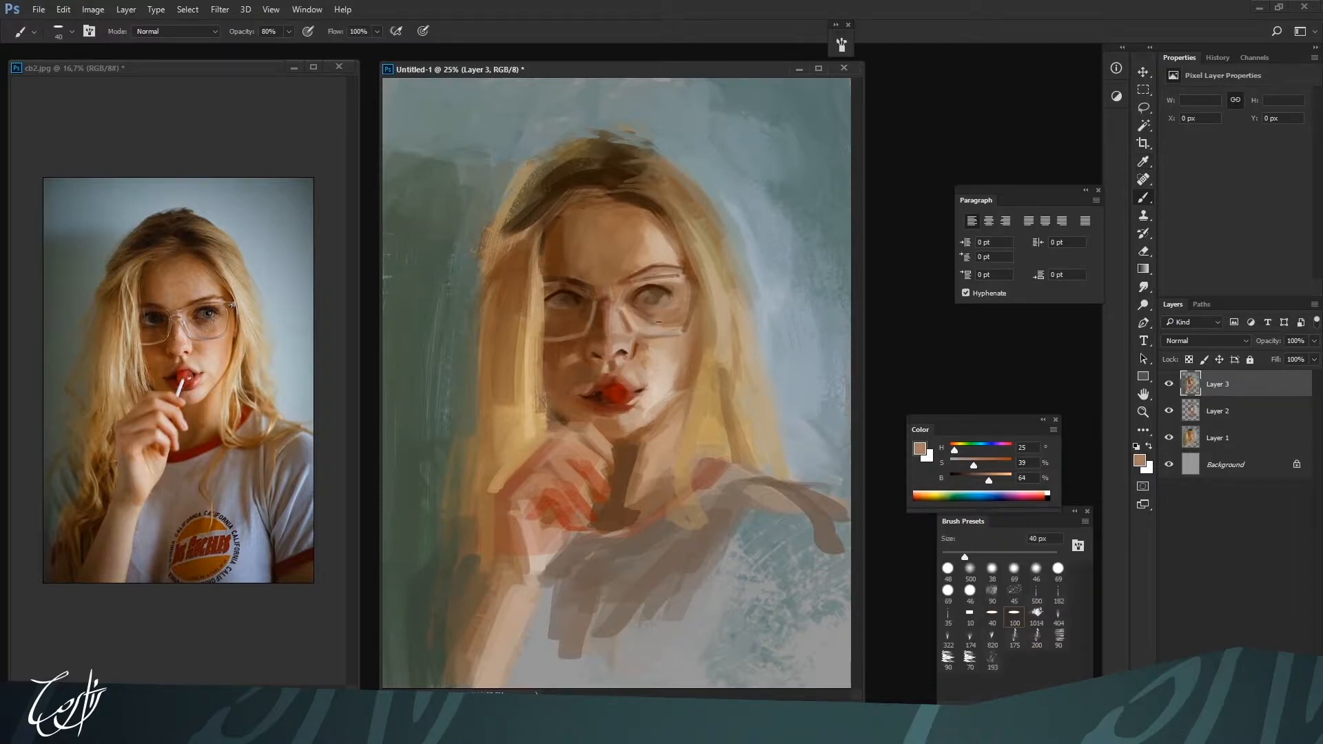
Warm the cheek seen through the lit-side lens with orange H 25, S 60, B 84, using a 60 to 70 px brush
key(bracketright)
key(bracketright)
key(bracketright)
drag(988, 479, 1001, 479)
drag(974, 465, 987, 465)
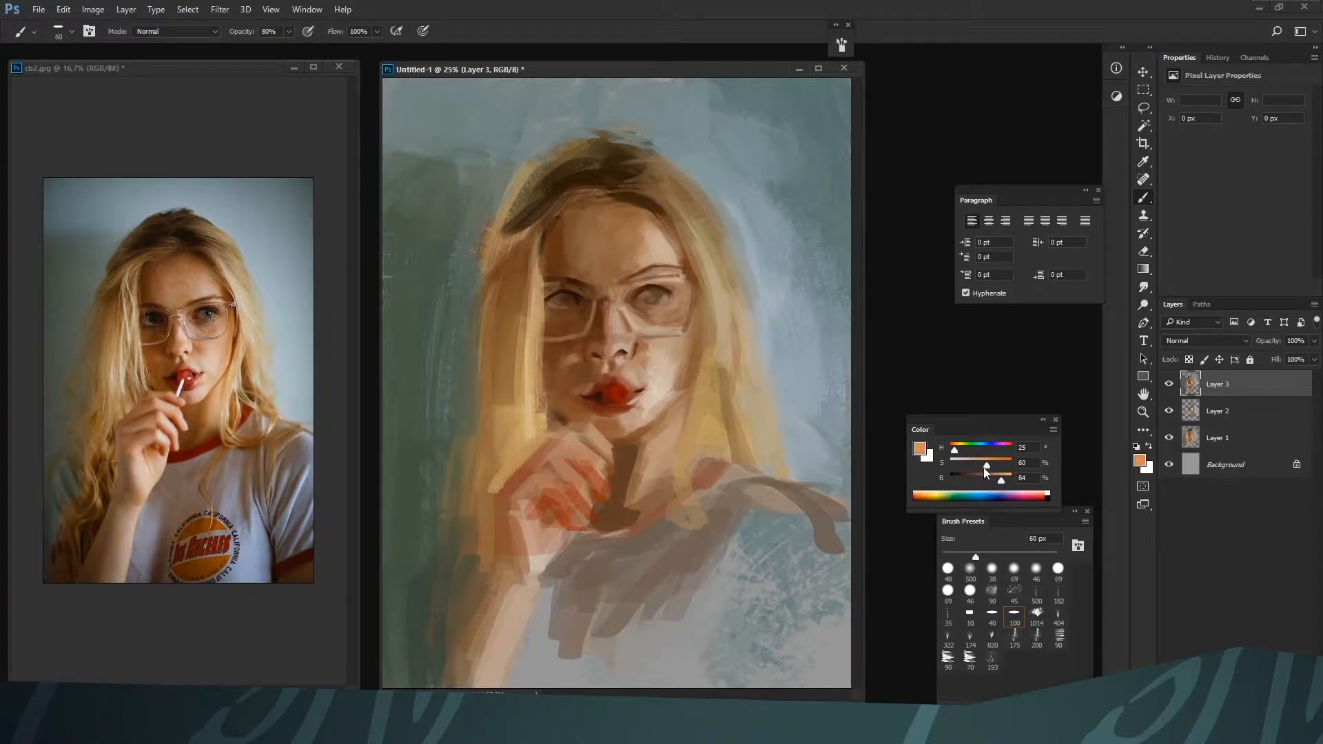
key(bracketright)
key(bracketright)
key(bracketleft)
key(bracketleft)
key(ctrl+minus)
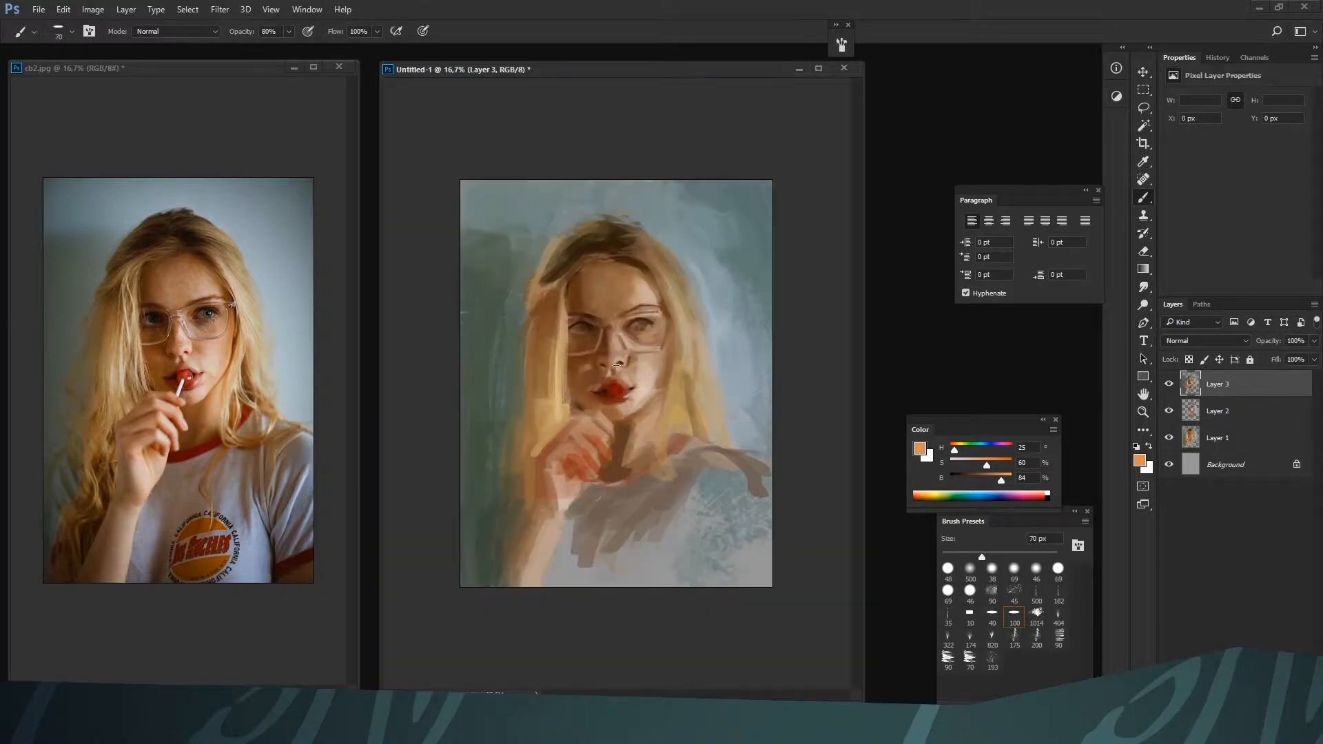
Block in the chin and upper finger at 80 px with H 21, S 44, B 69, H 22, S 61, B 52 and H 26, S 40, B 67
key(bracketright)
key(bracketright)
alt+click(579, 375)
key(bracketleft)
alt+click(587, 430)
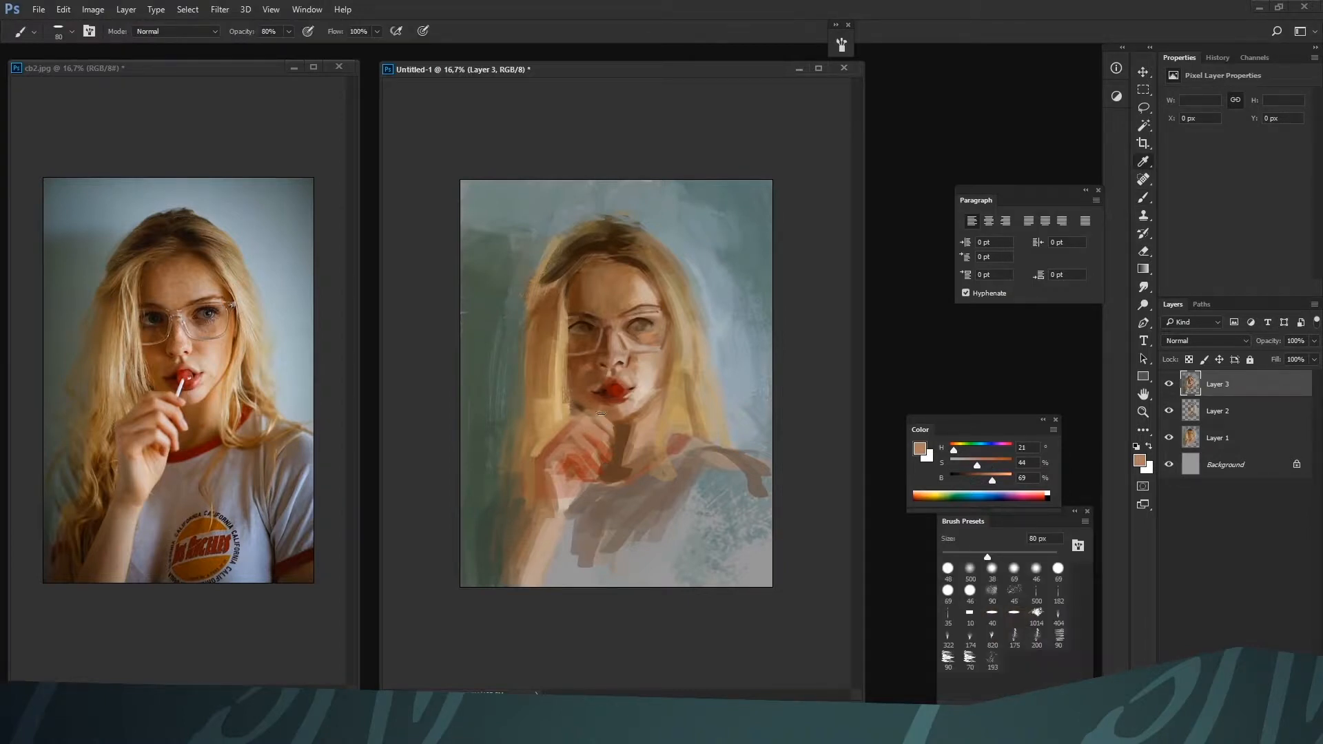
alt+click(598, 405)
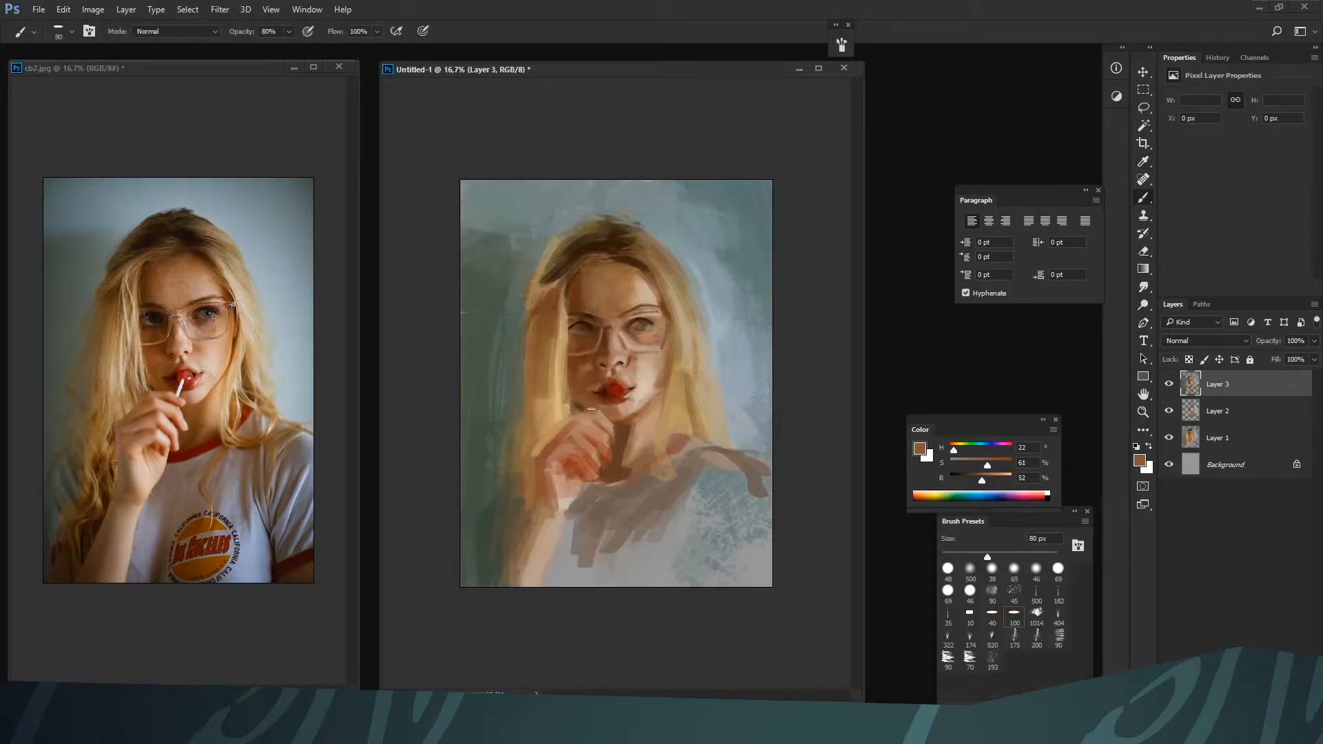
alt+click(591, 408)
alt+click(586, 410)
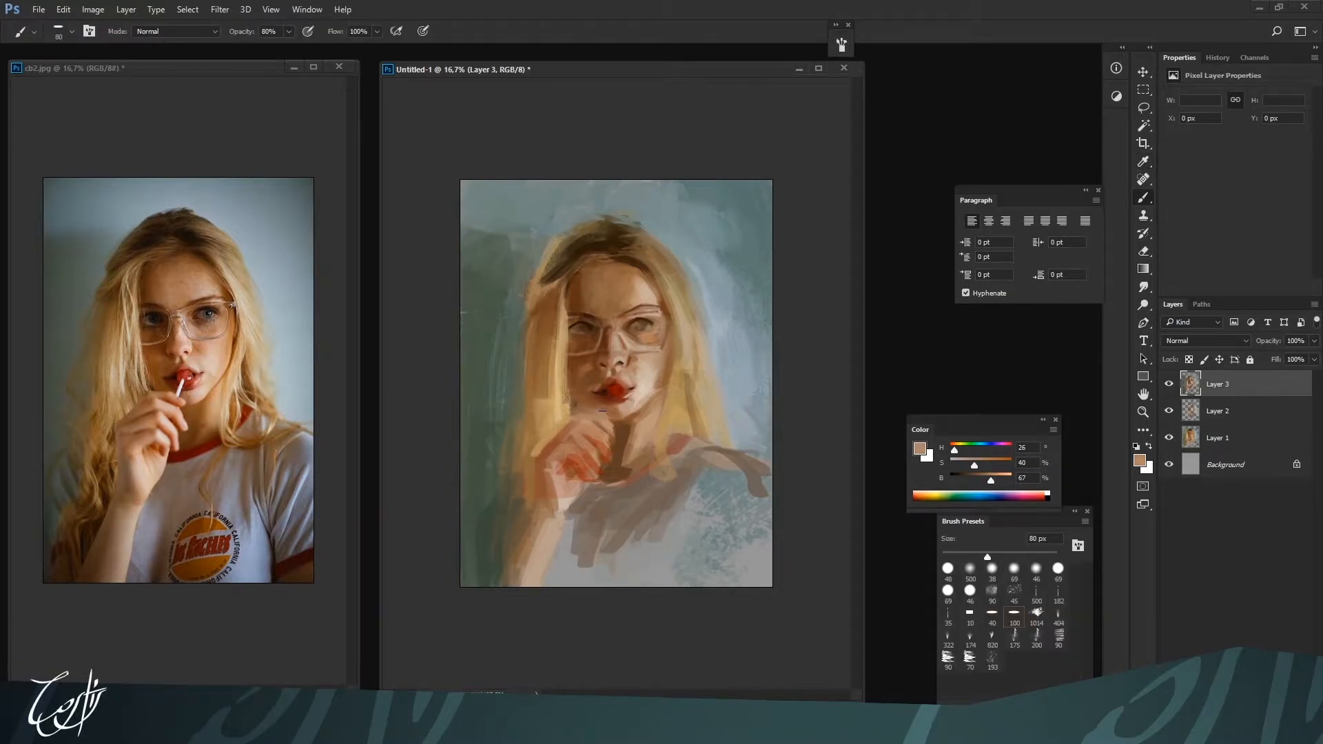
Shape the raised index finger below the chin at 80 px with skin tones H 25, S 41, B 65 and H 17, S 55, B 60
alt+click(620, 427)
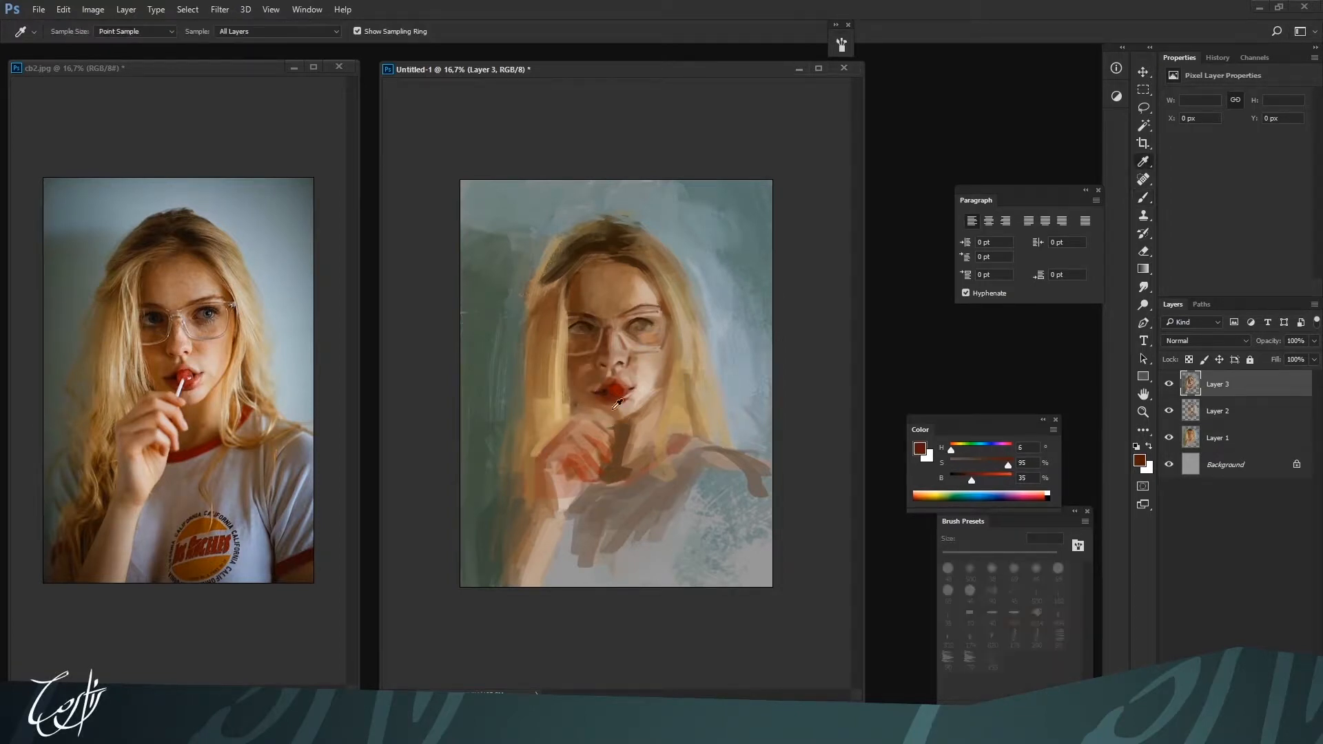
alt+click(562, 423)
alt+click(585, 415)
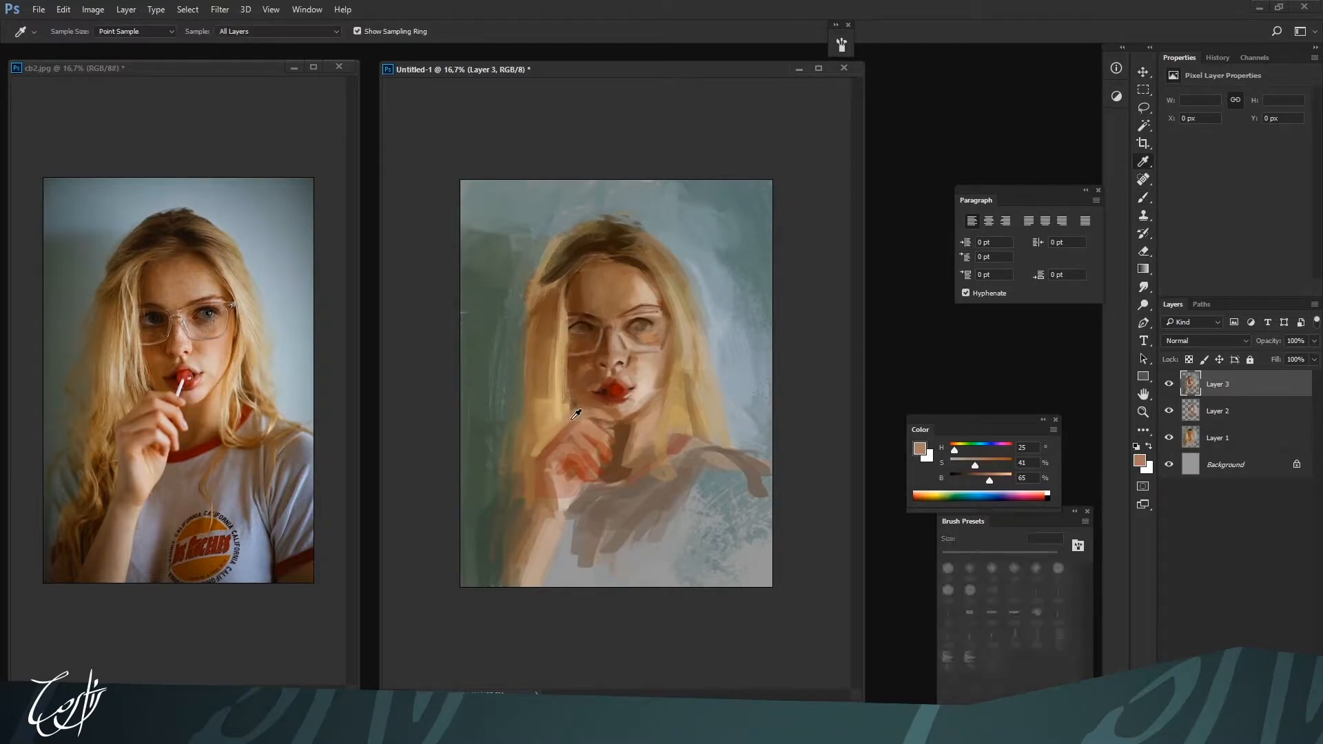
drag(573, 418, 607, 412)
alt+click(577, 416)
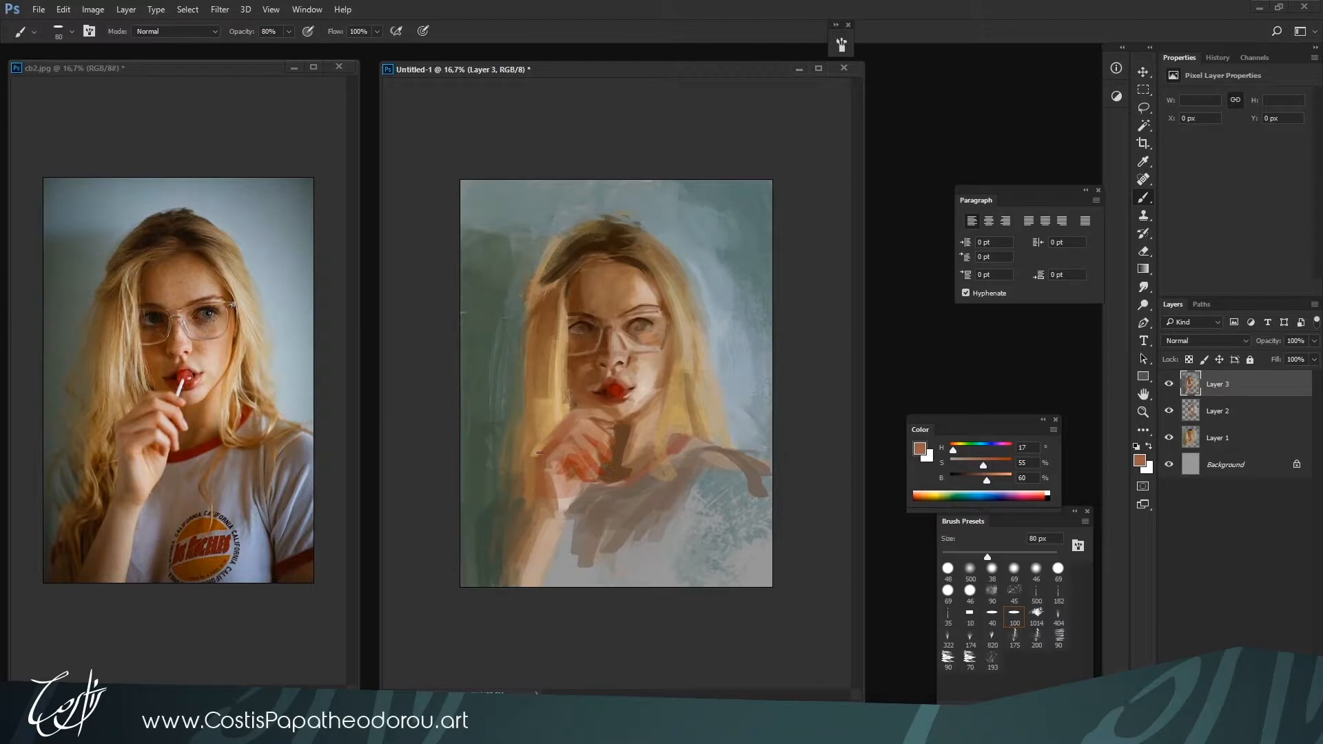
alt+click(583, 423)
alt+click(586, 424)
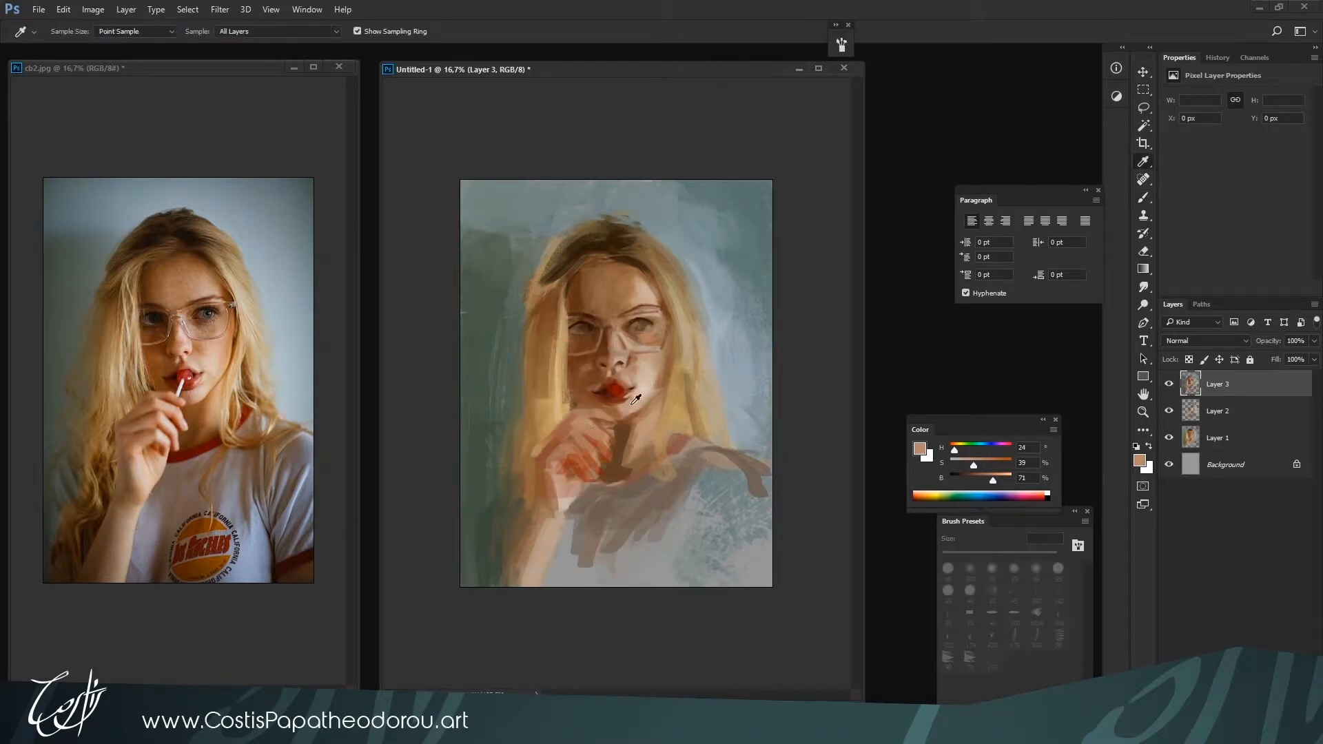
Model the fingers' light and shadow at 80 px with H 25, S 19, B 80, H 20, S 41, B 67 and H 17, S 54, B 60
alt+click(601, 431)
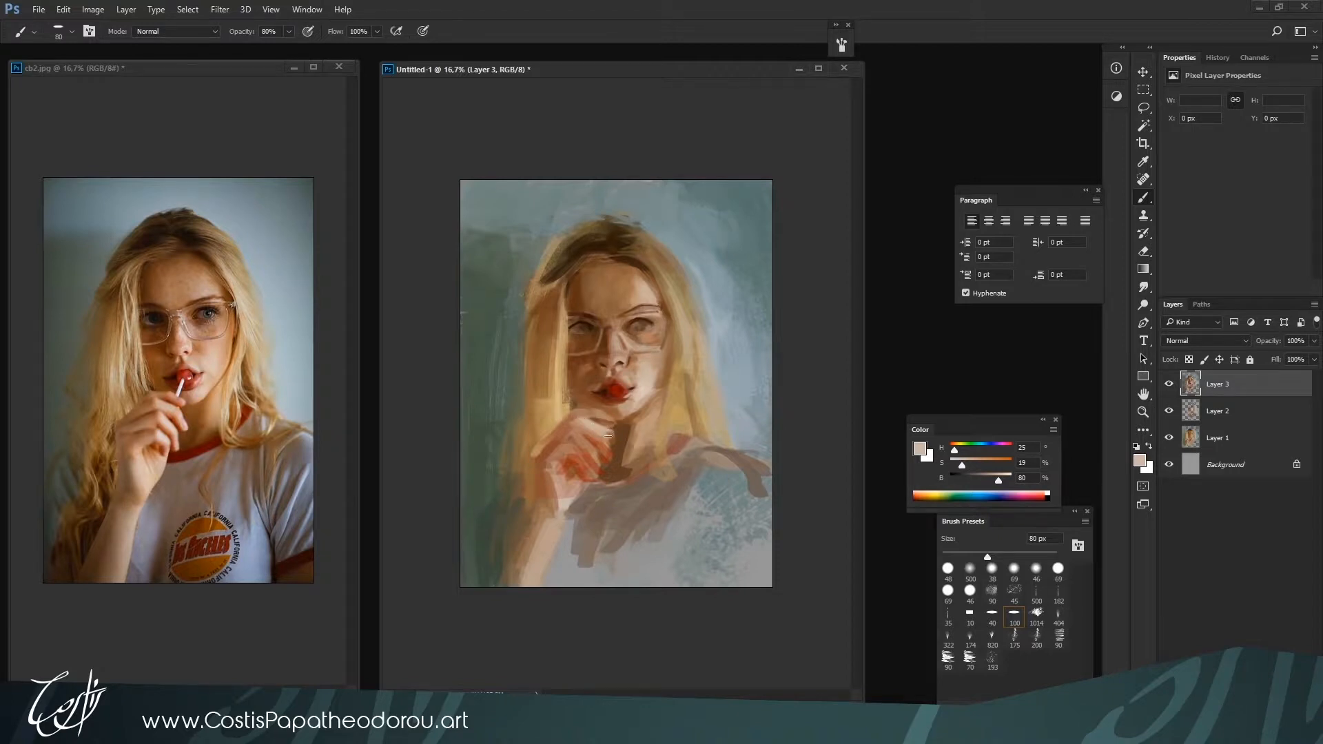
alt+click(595, 435)
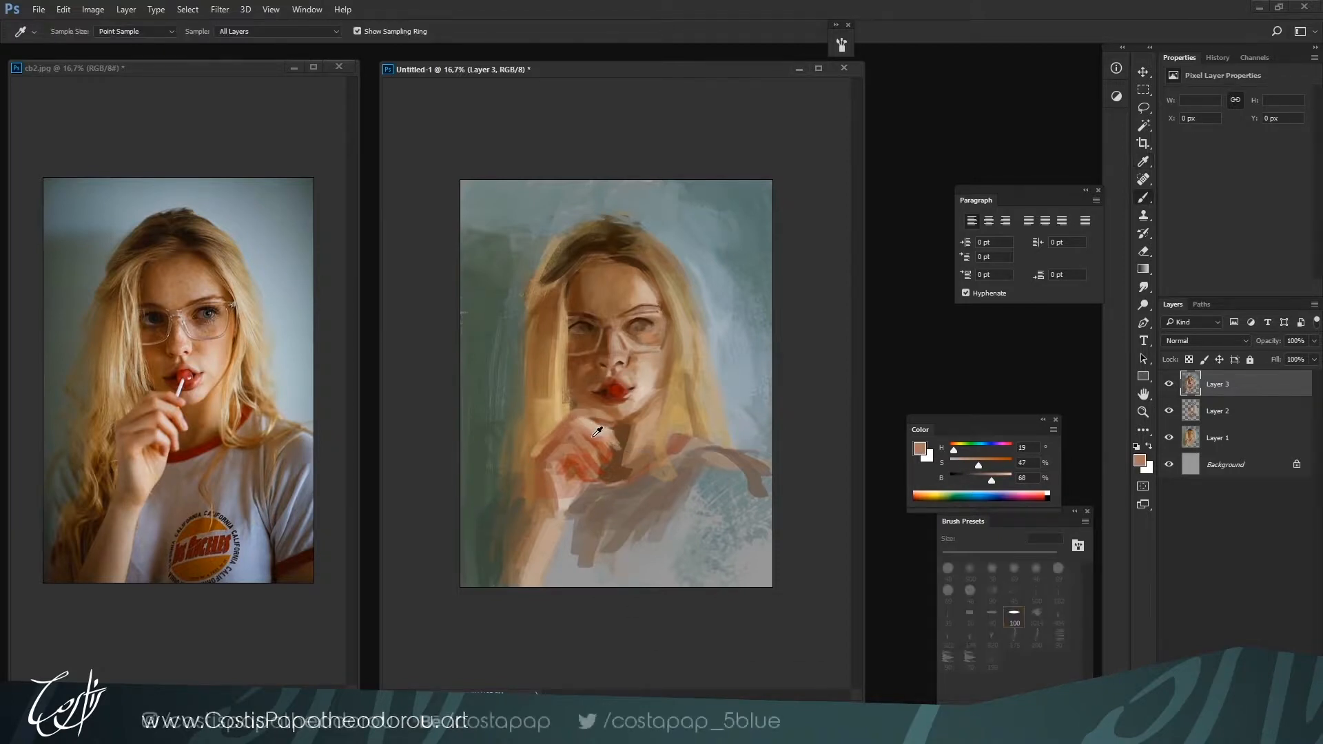
alt+click(583, 424)
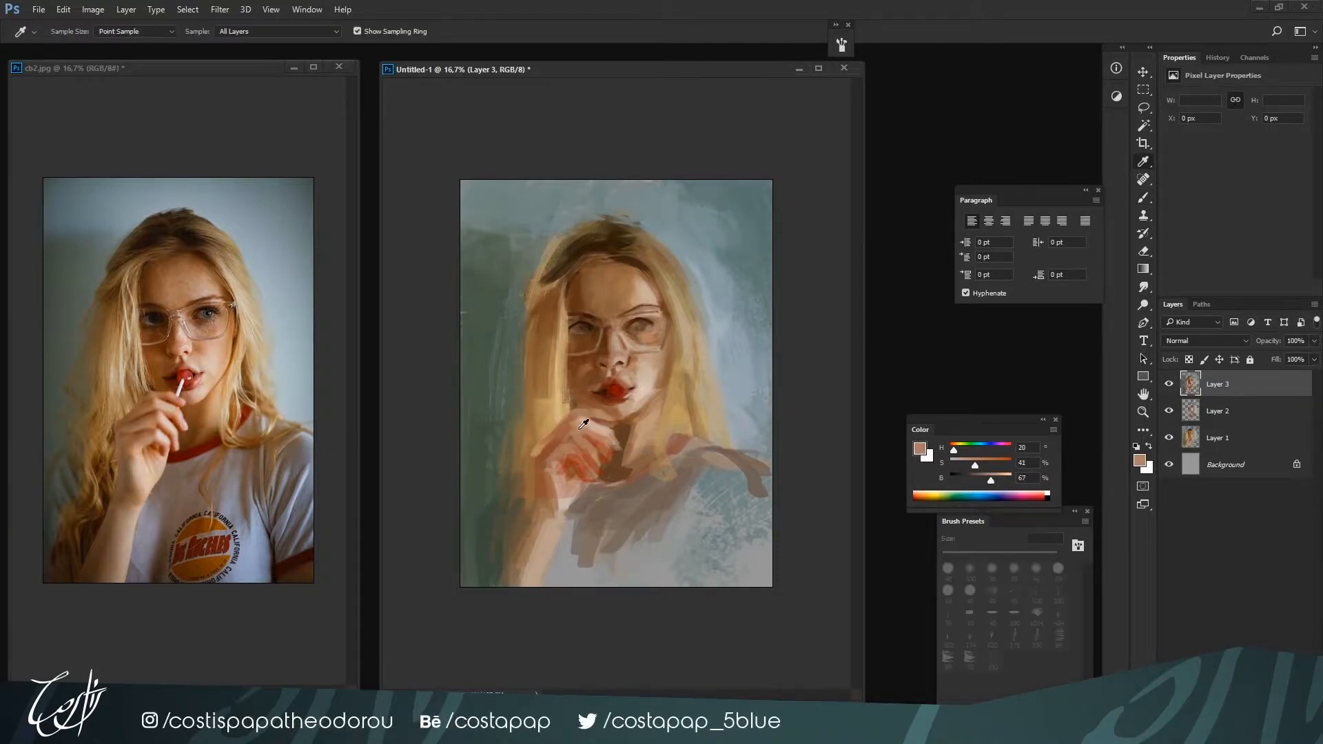
alt+click(583, 424)
alt+click(579, 435)
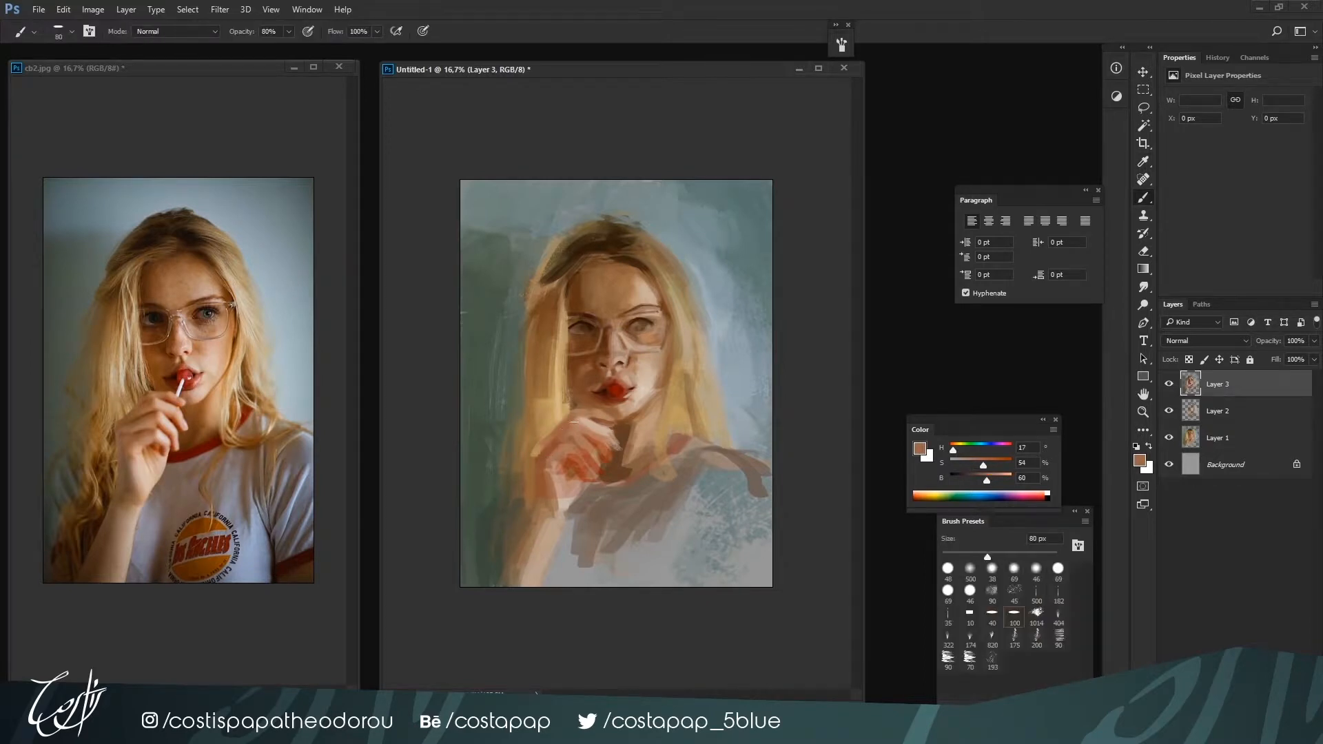
alt+click(579, 446)
Paint the lollipop stick from the mouth to the fingertips in a thin, brighter and less saturated off-white
key(i)
click(600, 417)
key(b)
key(ctrl+plus)
key(bracketleft)
key(bracketleft)
key(bracketleft)
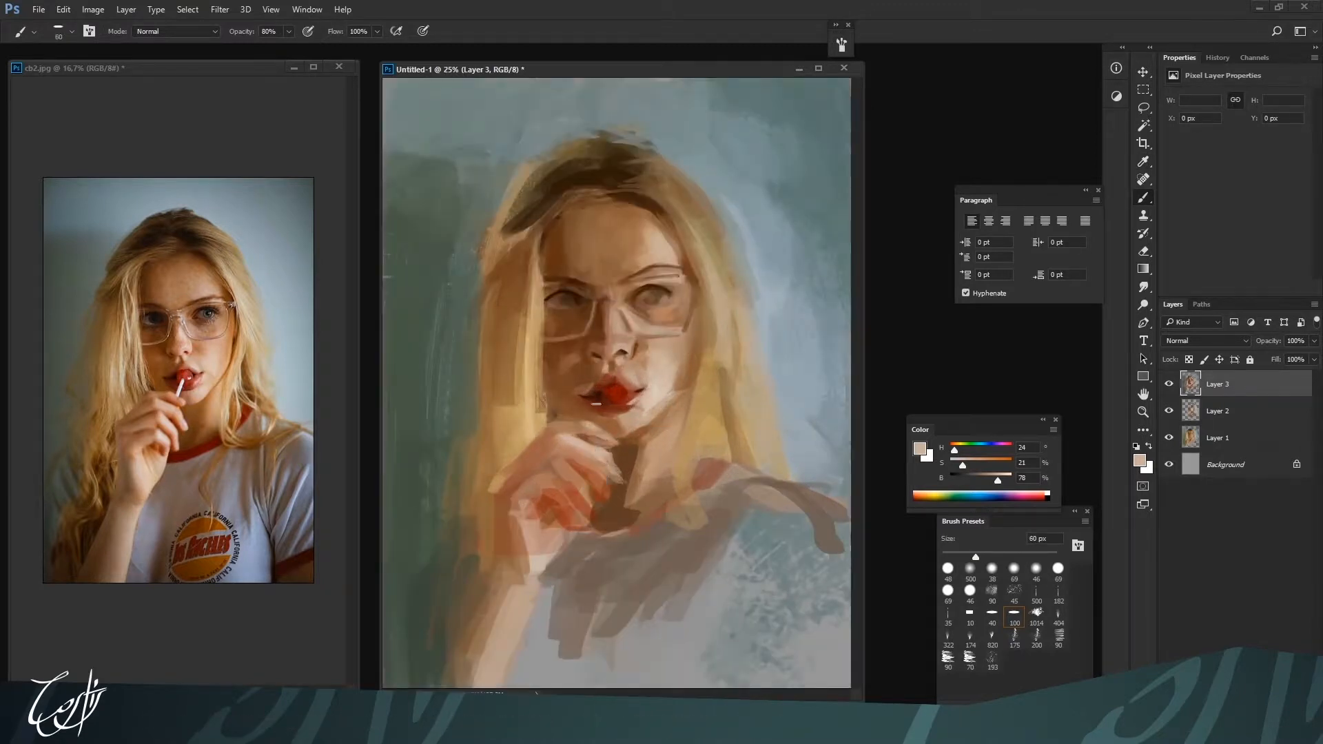
click(1007, 478)
drag(962, 466, 950, 466)
drag(613, 398, 601, 428)
alt+click(600, 435)
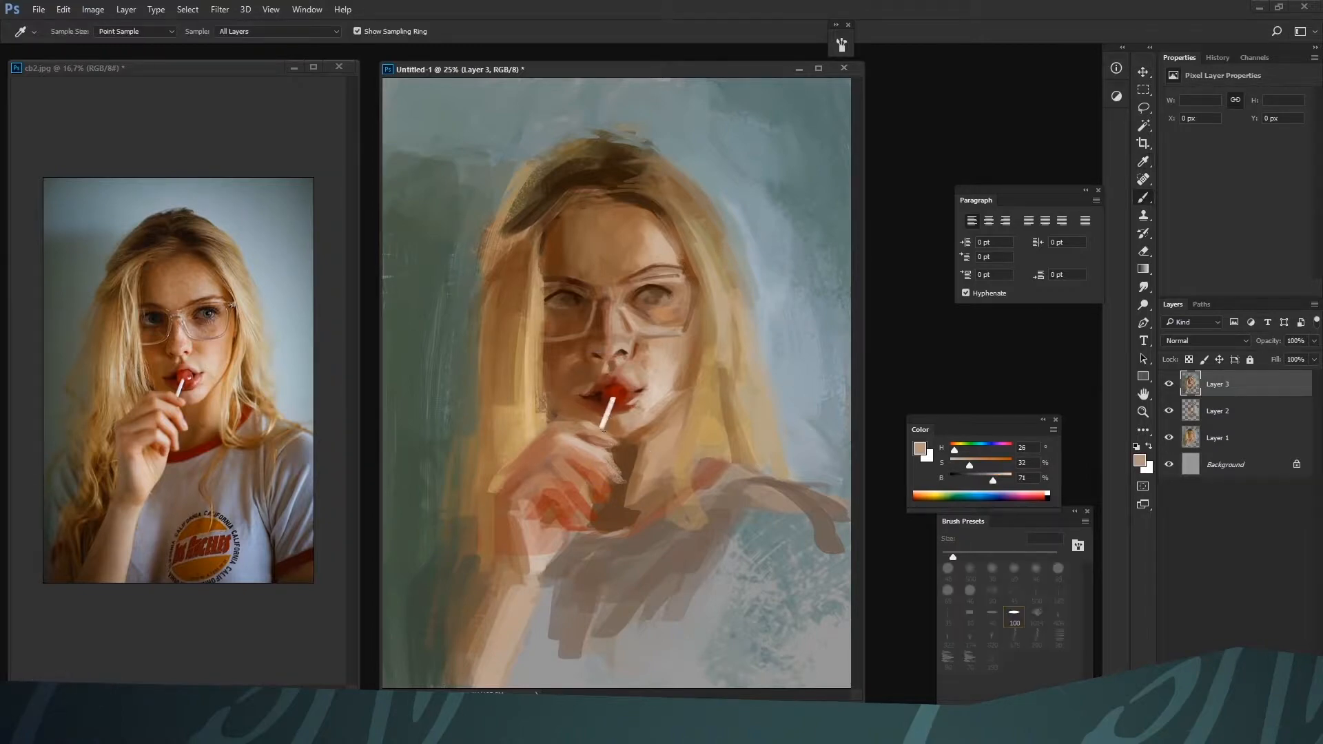
Brighten the lollipop and lower lip at 35 px with vivid red H 5, S 81, B 80
key(ctrl+minus)
key(bracketright)
key(ctrl+plus)
key(bracketright)
alt+click(612, 391)
drag(992, 481, 998, 482)
click(999, 464)
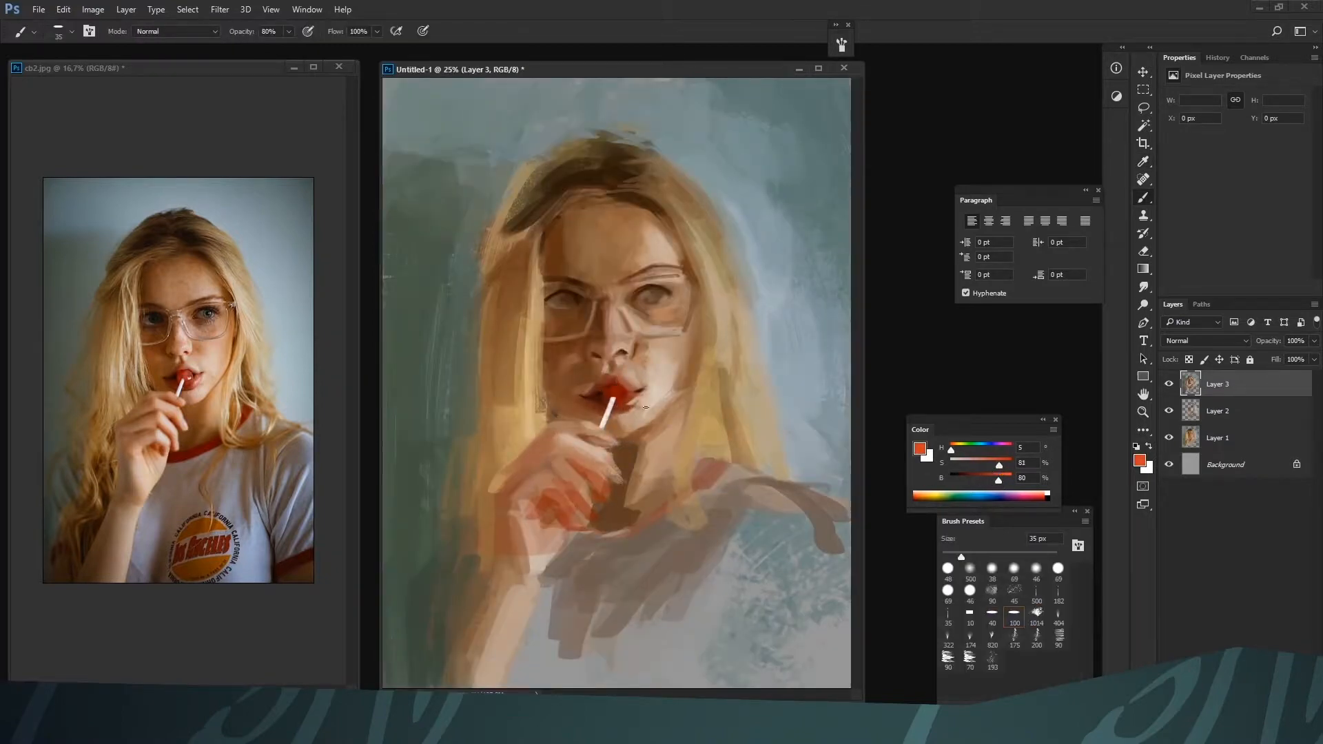
key(bracketright)
key(bracketleft)
alt+click(622, 403)
Switch to the 40 brush preset and add white highlights to the lollipop and lower lip at 35 px
click(992, 613)
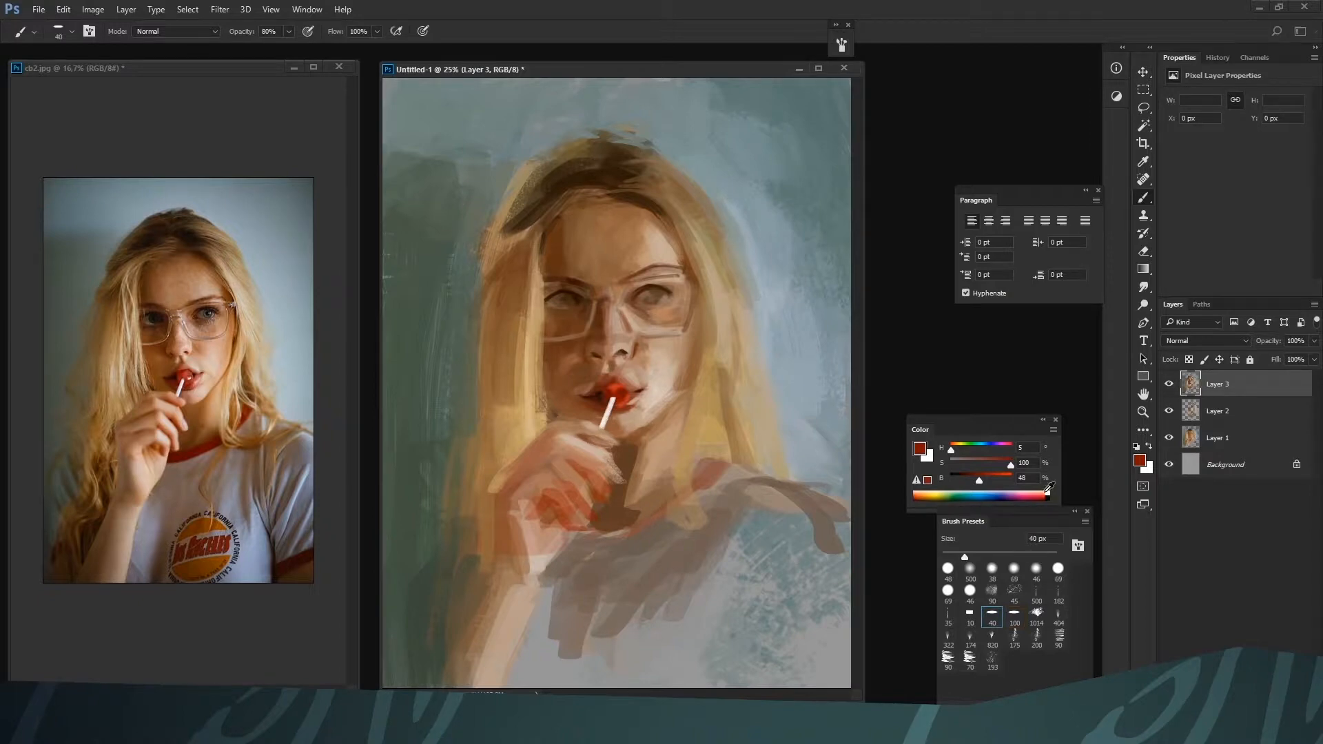
click(1046, 494)
key(bracketleft)
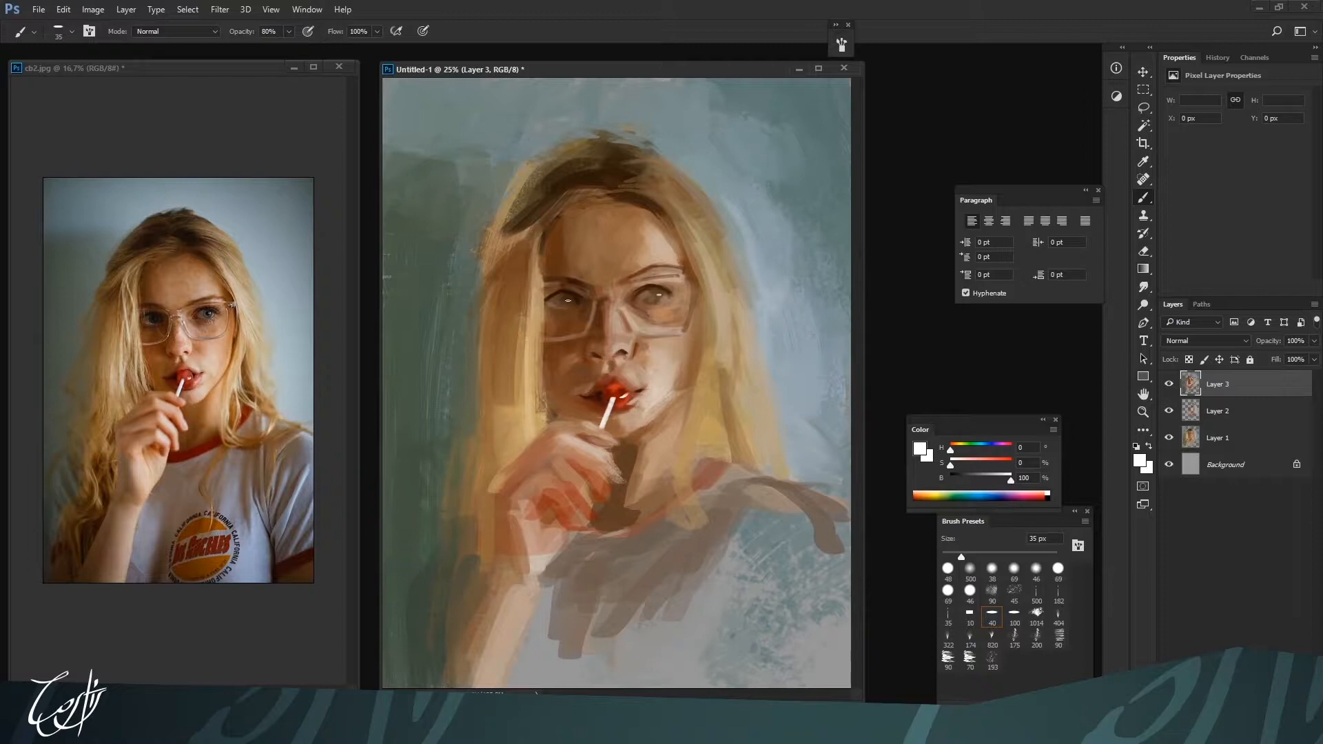
key(bracketright)
key(bracketleft)
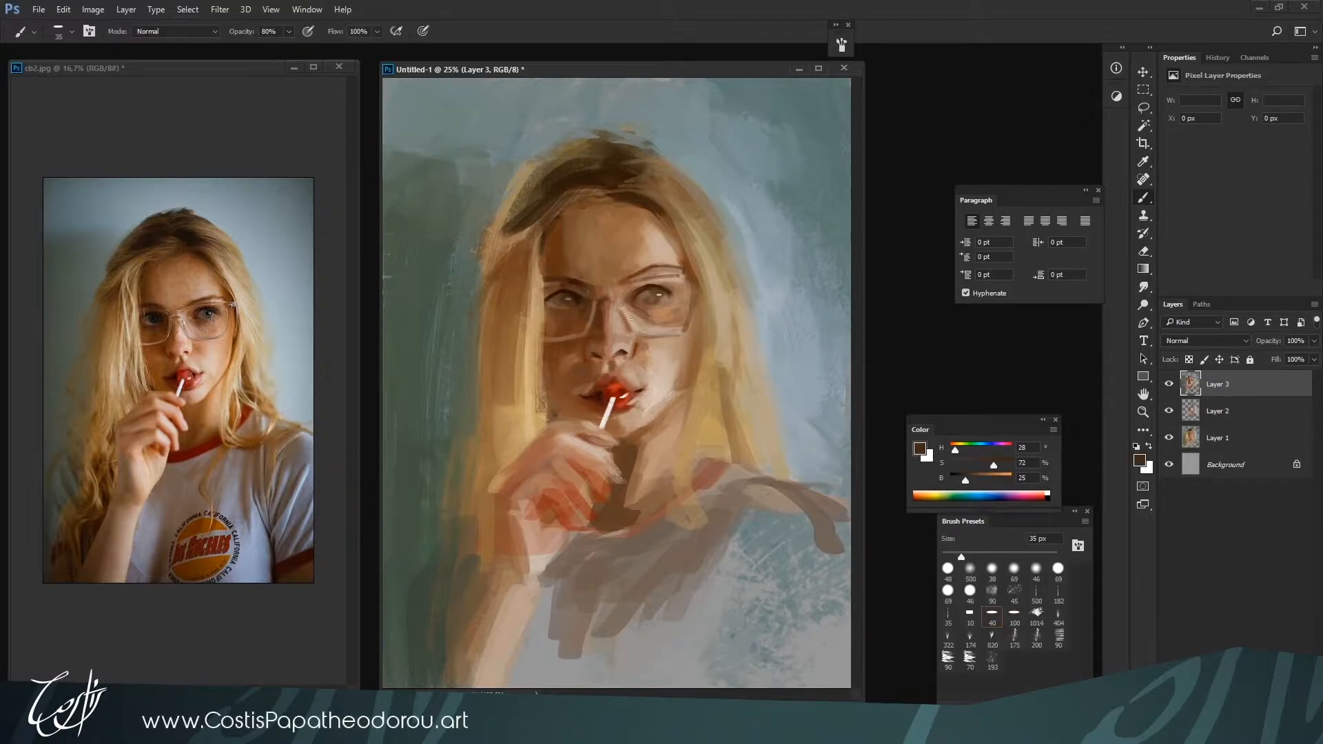
Add small light accents to both eyes at 15 to 25 px with pale skin tone H 26, S 19, B 80
alt+click(659, 303)
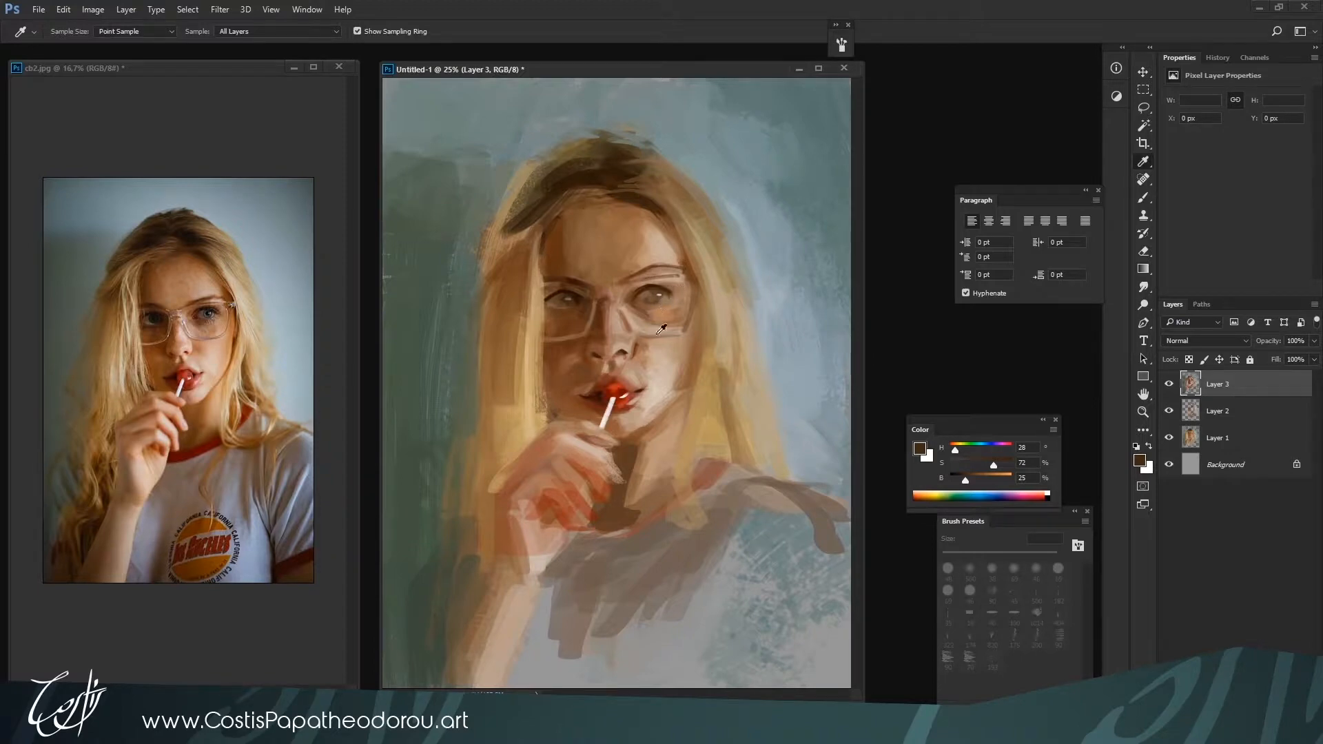
alt+click(662, 295)
key(bracketleft)
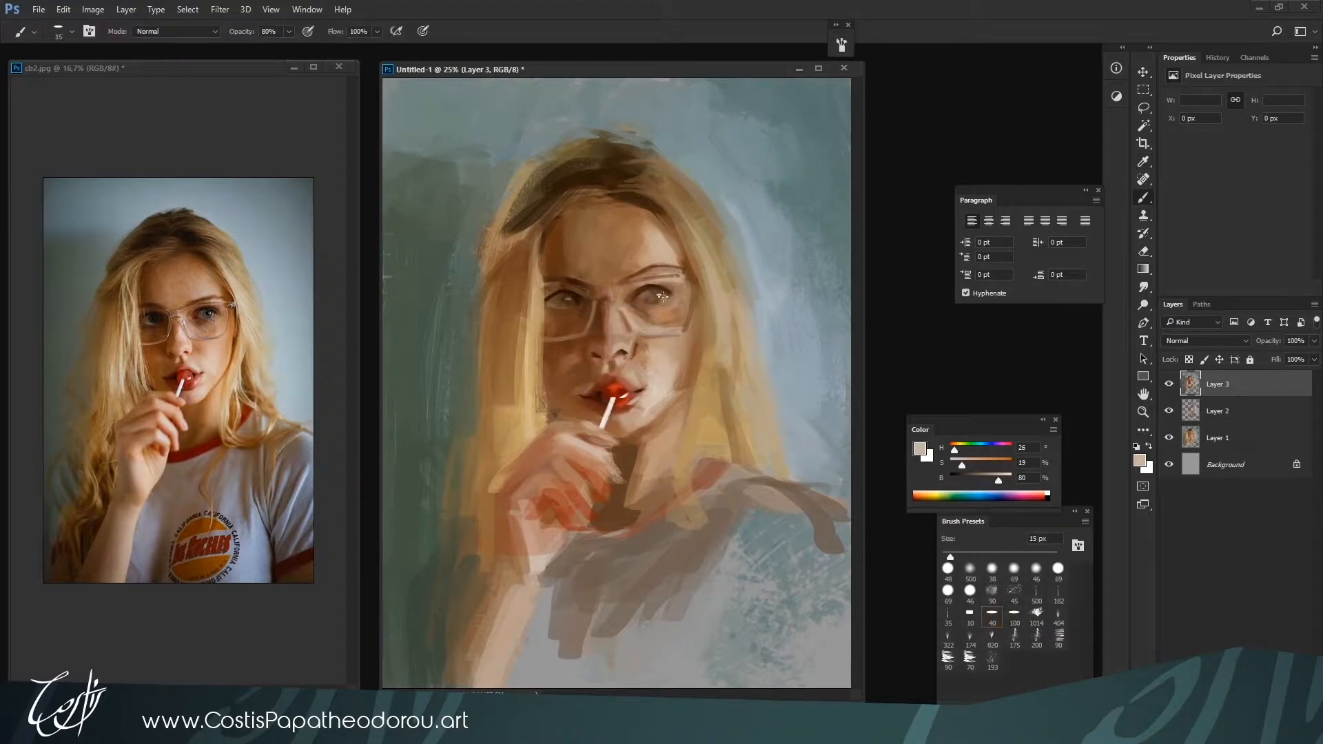
drag(663, 297, 658, 299)
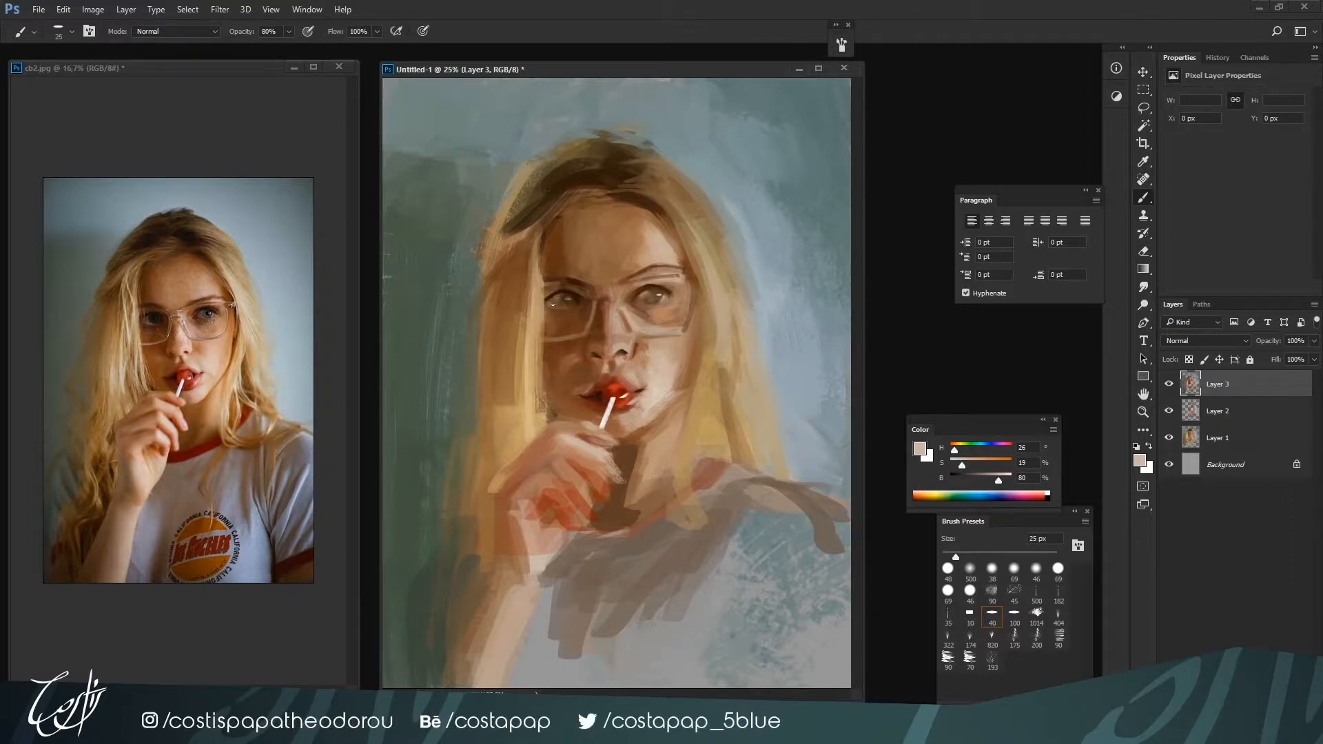
alt+click(571, 296)
Deepen the dark accents around the shadow-side eye at 25 px with dark brown H 21, S 79, B 22
key(i)
click(597, 332)
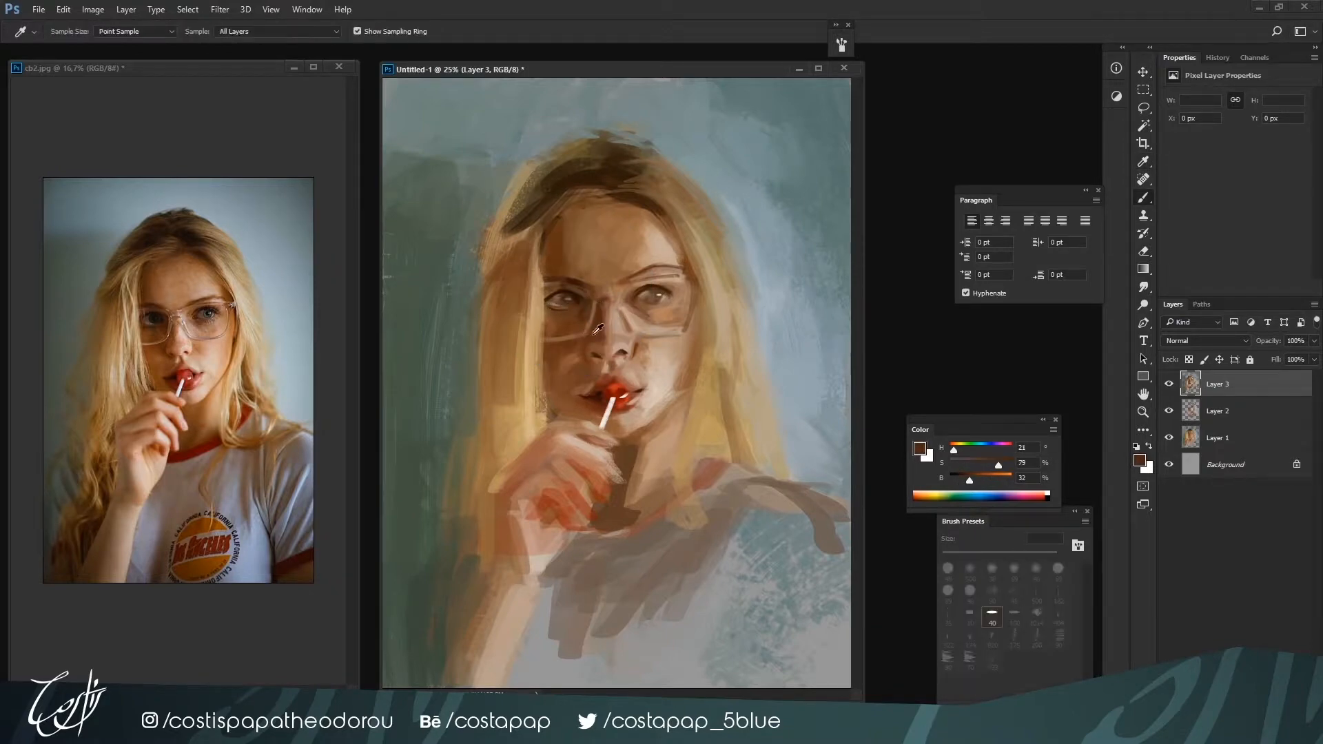
drag(969, 480, 963, 481)
key(ctrl+minus)
key(ctrl+plus)
key(bracketright)
key(bracketright)
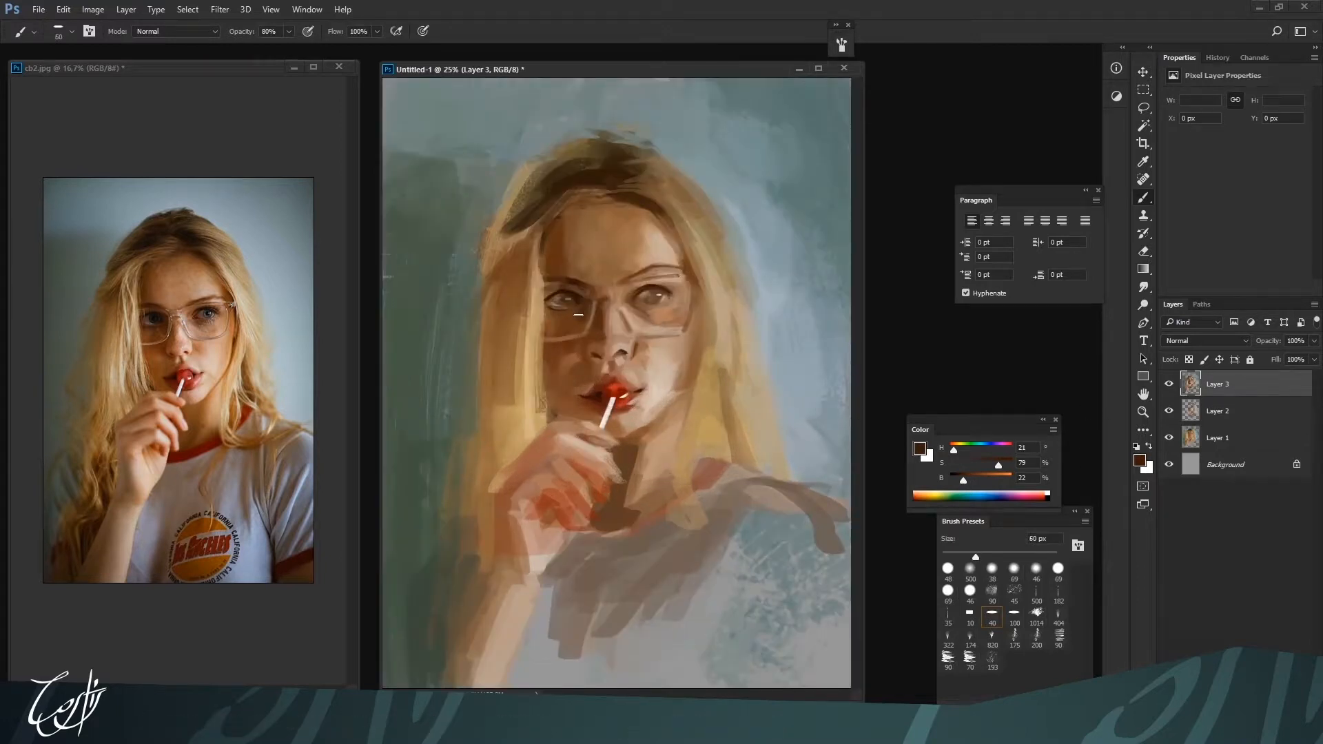
key(bracketleft)
key(bracketleft)
key(bracketleft)
key(bracketleft)
key(bracketright)
key(bracketright)
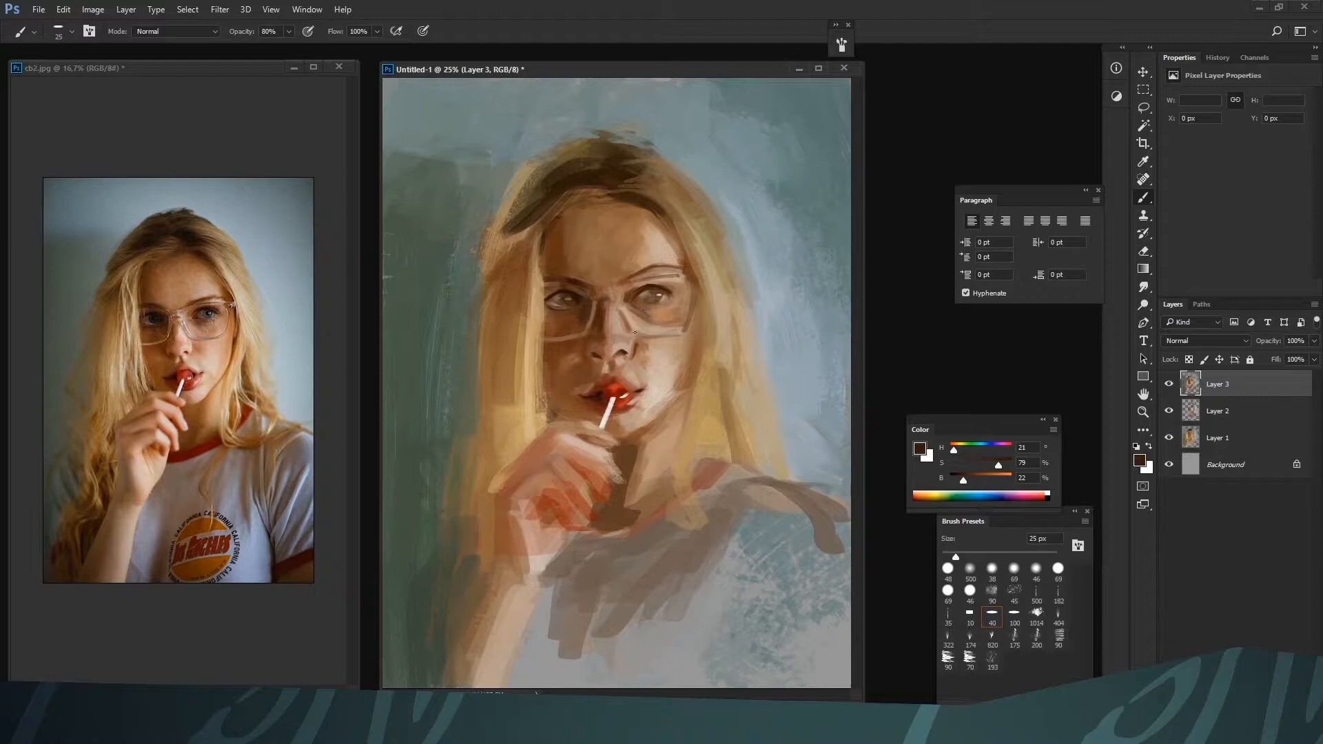
Warm the tip of the nose at 45 px with orange-brown H 17, S 62, B 62
key(bracketright)
click(976, 476)
click(952, 450)
drag(979, 476, 987, 476)
click(991, 460)
key(bracketright)
click(995, 475)
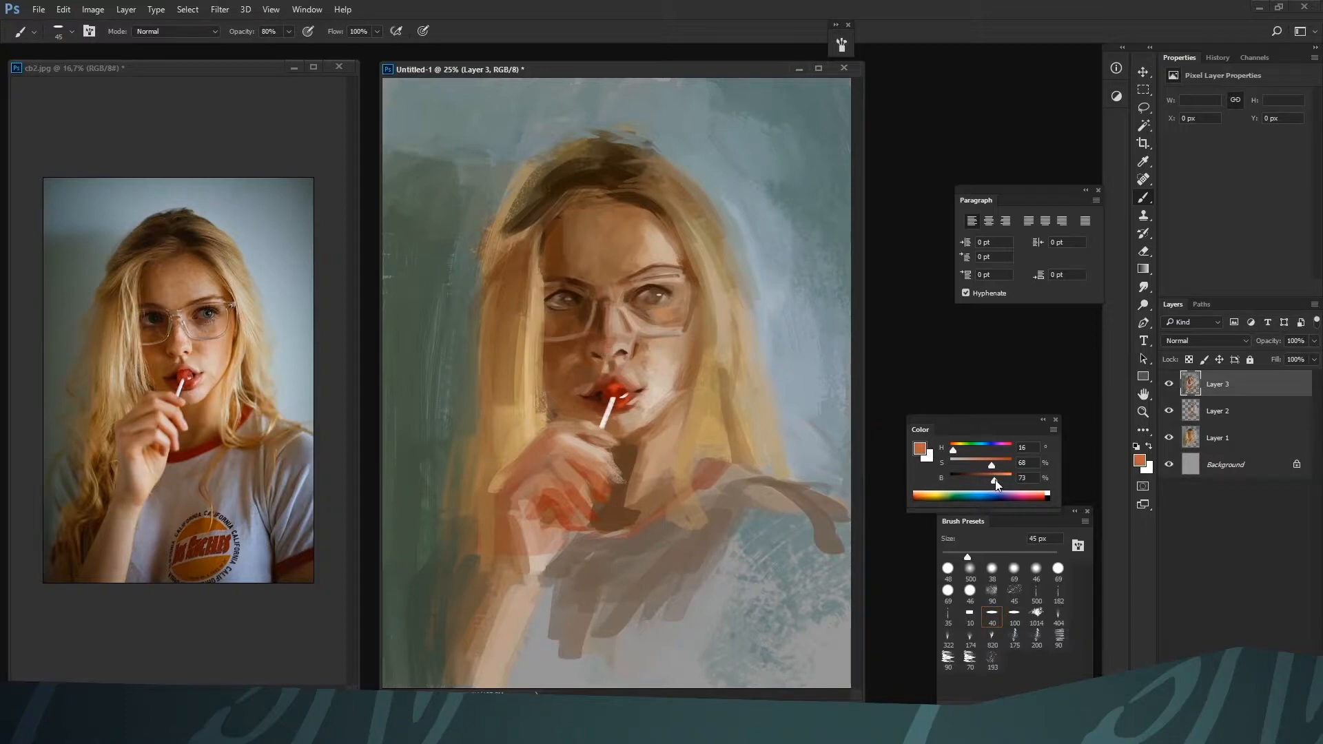
alt+click(612, 343)
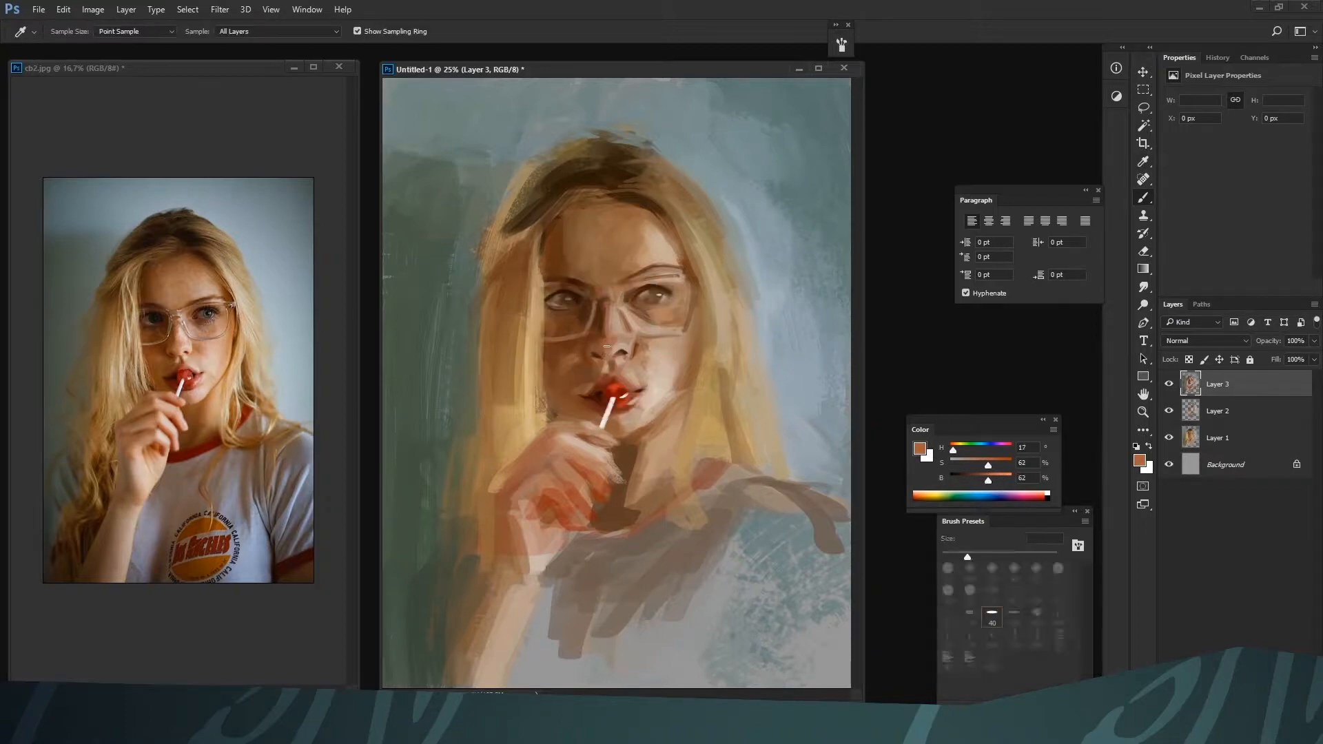
Refine the nose tip and shadow-side nostril with H 18, S 61, B 60 at 45 px and H 17, S 63, B 59 at 25 px
alt+click(602, 349)
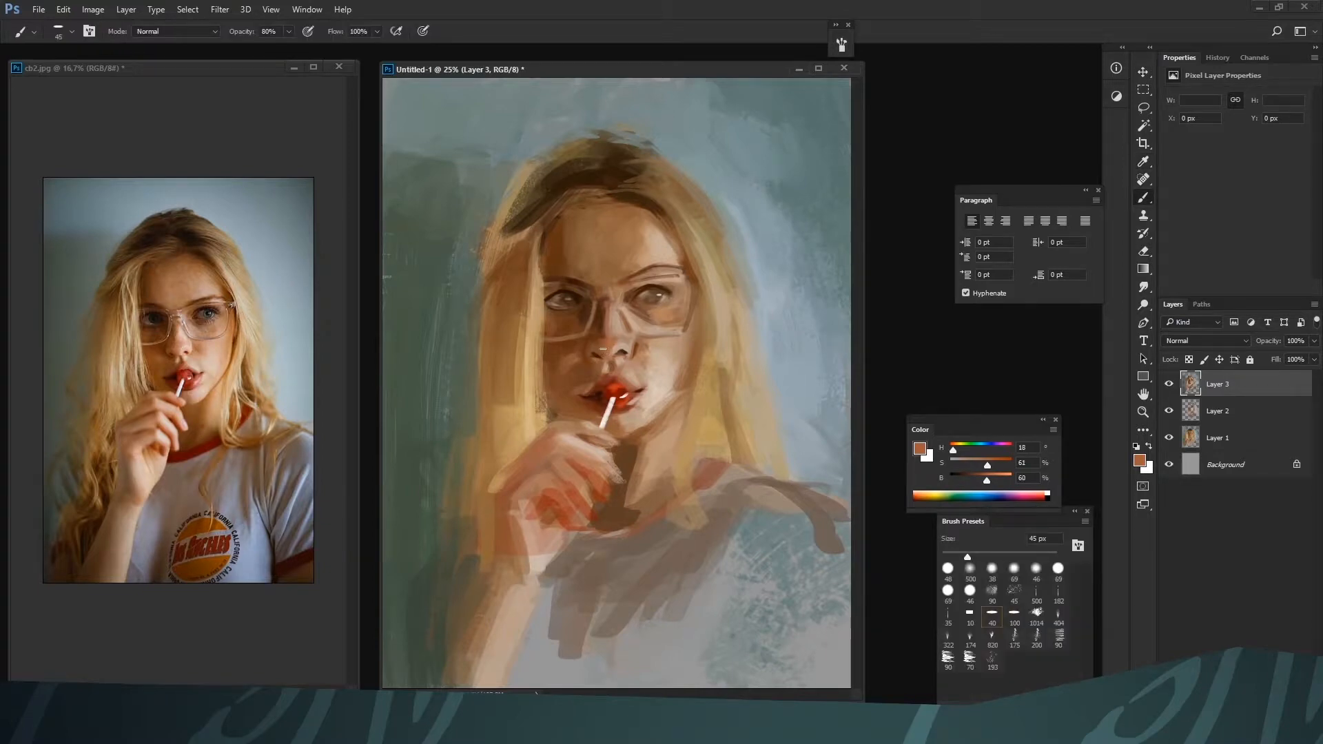
alt+click(609, 337)
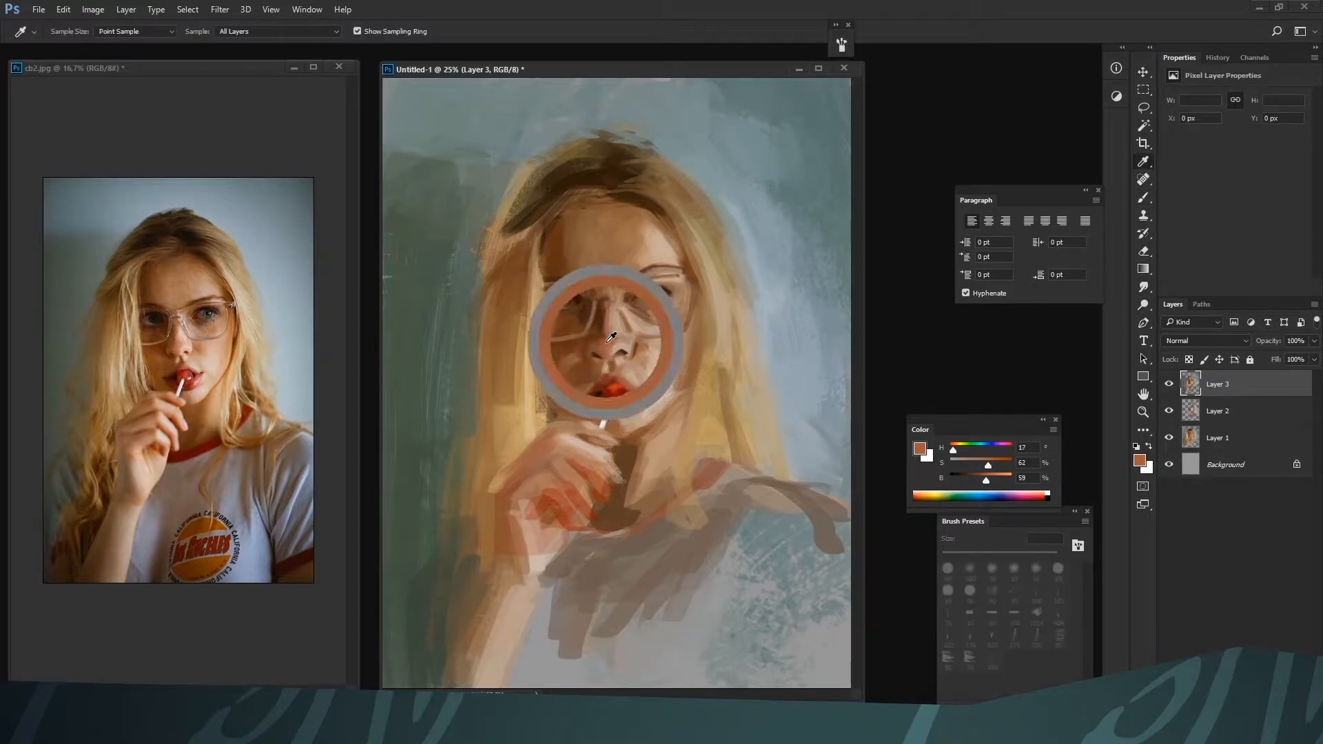
key(bracketleft)
key(bracketleft)
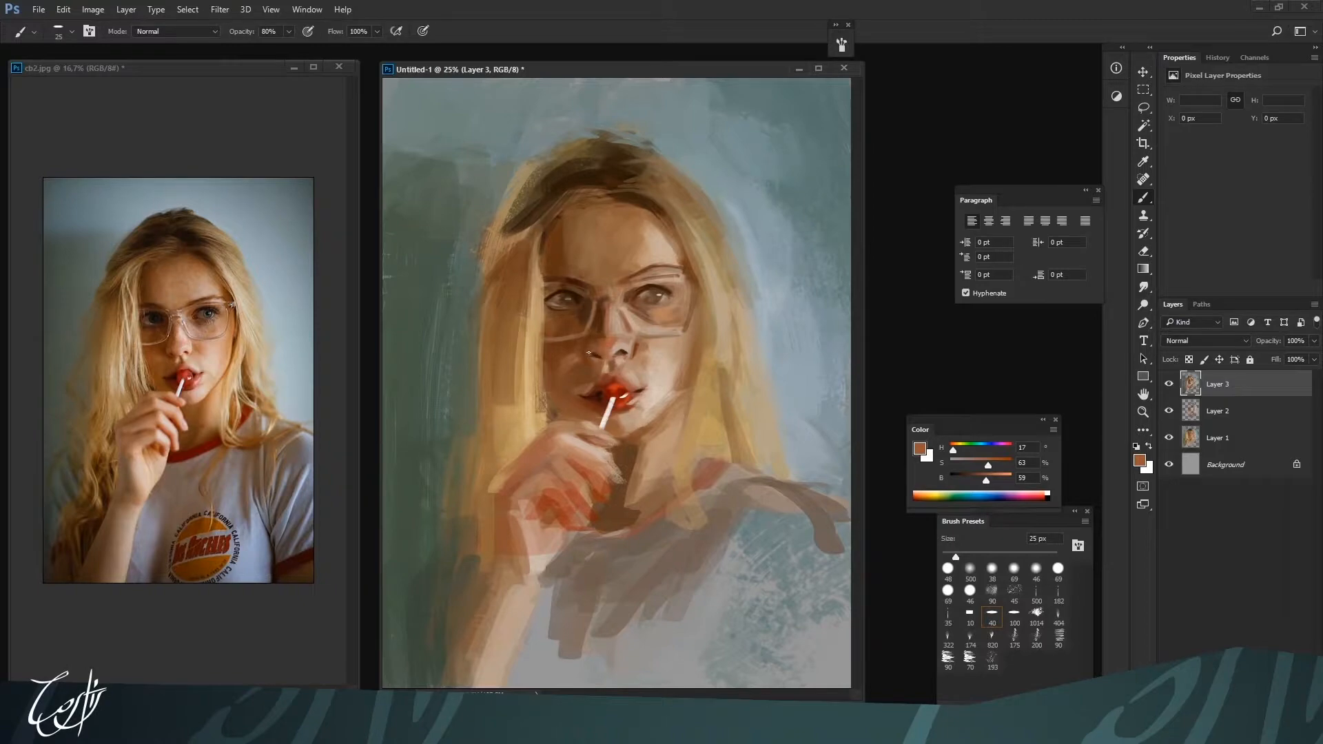
key(bracketright)
alt+click(585, 351)
alt+click(594, 363)
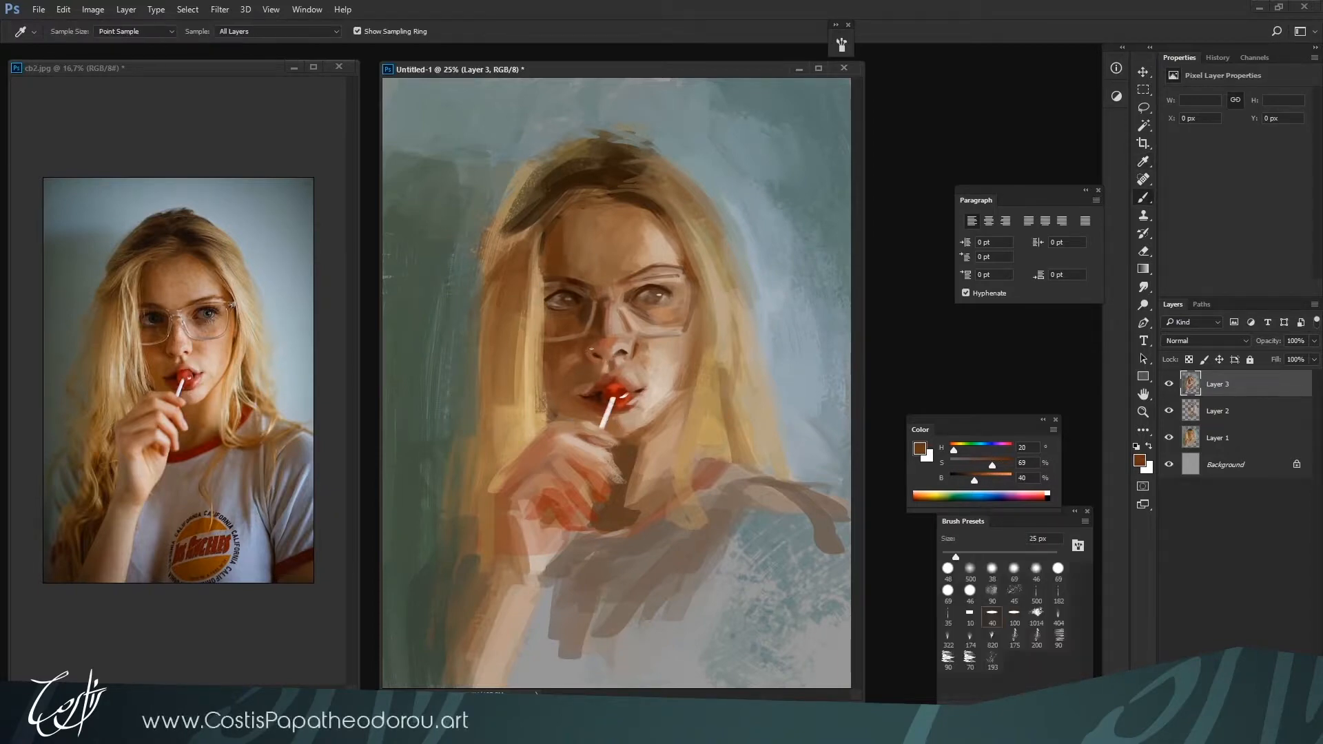
Add bright highlights to the lit-side rim of the glasses at 35 to 45 px with pure white (S 0, B 100)
drag(594, 354, 601, 358)
alt+click(655, 376)
mouse_move(996, 480)
mouse_down()
mouse_move(1011, 481)
mouse_move(950, 465)
mouse_up()
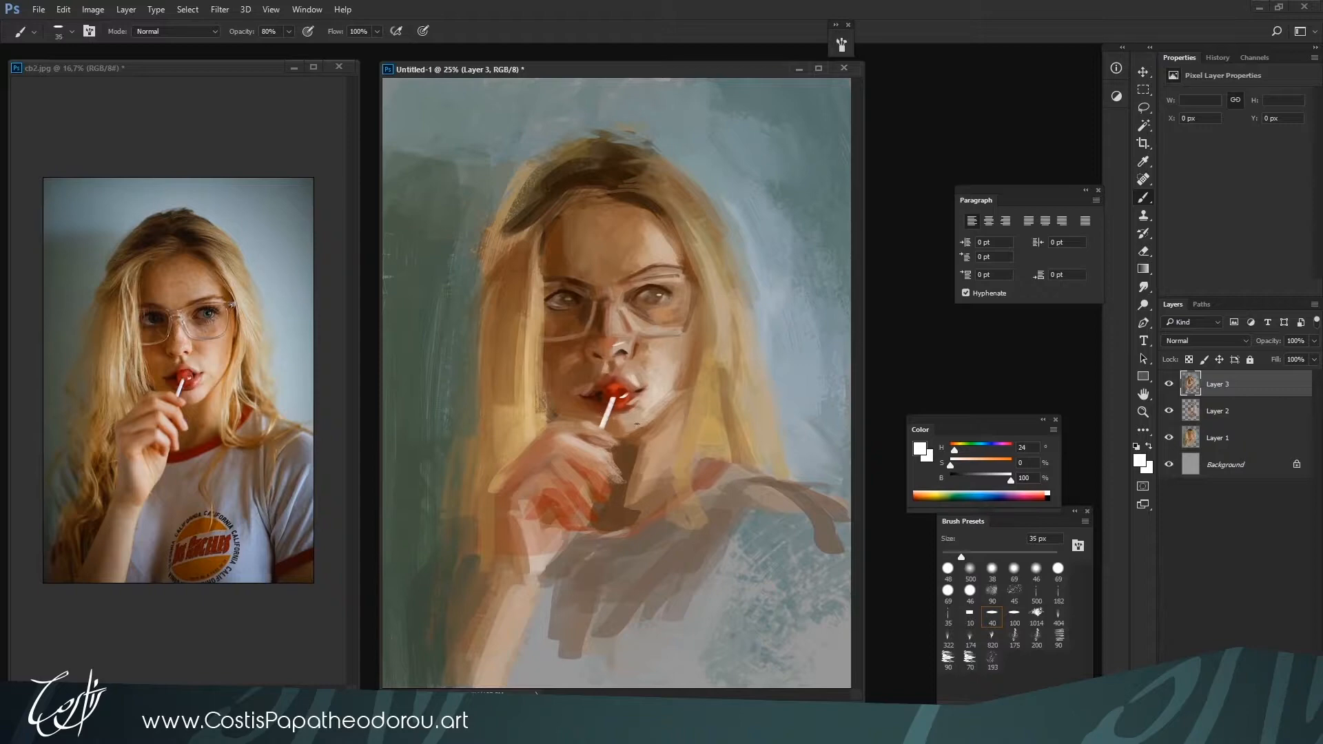
key(bracketright)
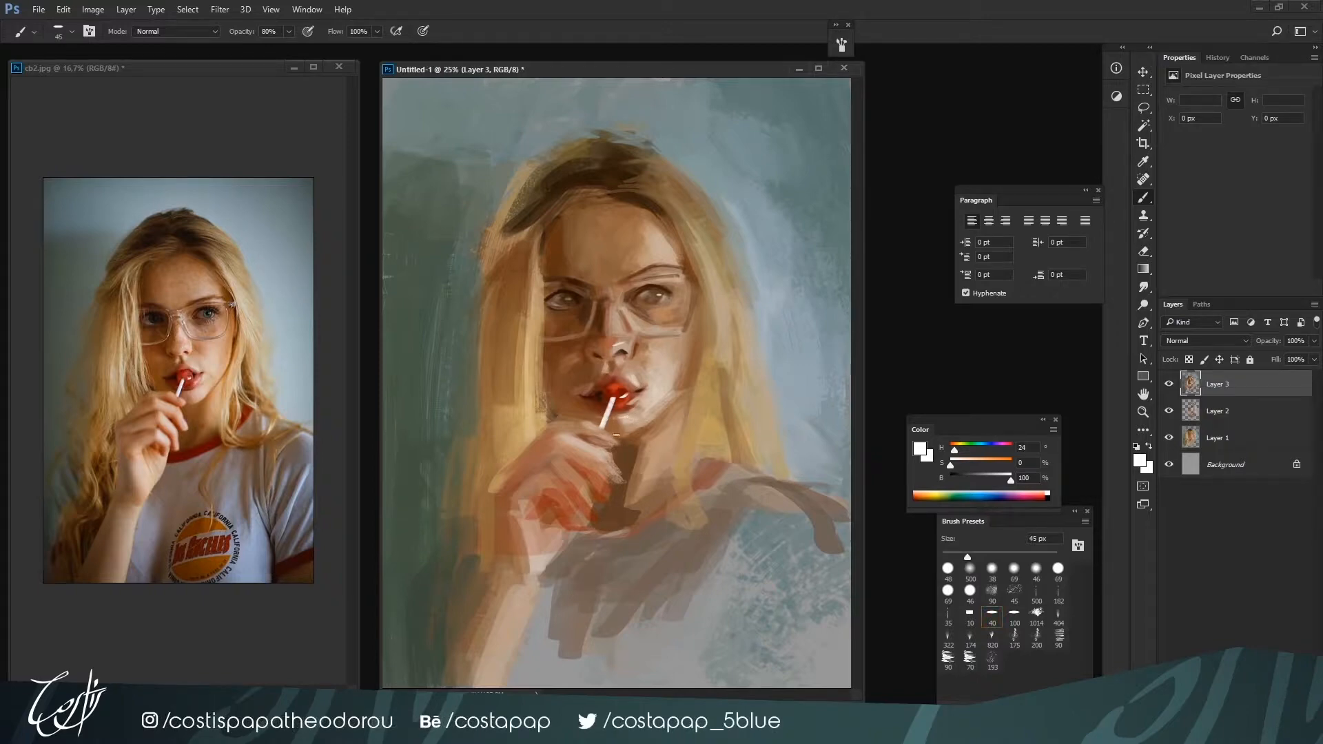
key(bracketleft)
key(bracketright)
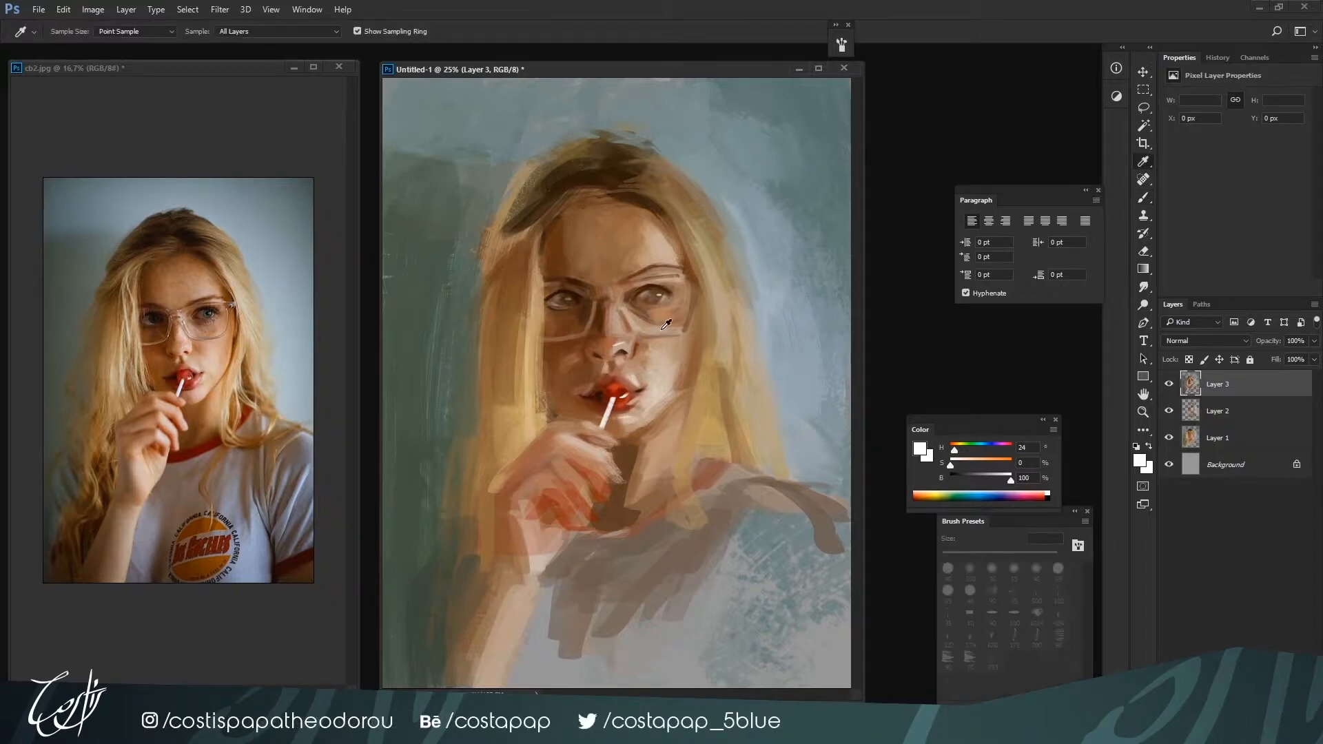
Refine the skin around the lit-side lens at 35 px with H 27, S 27, B 71 and H 22, S 44, B 60
alt+click(671, 326)
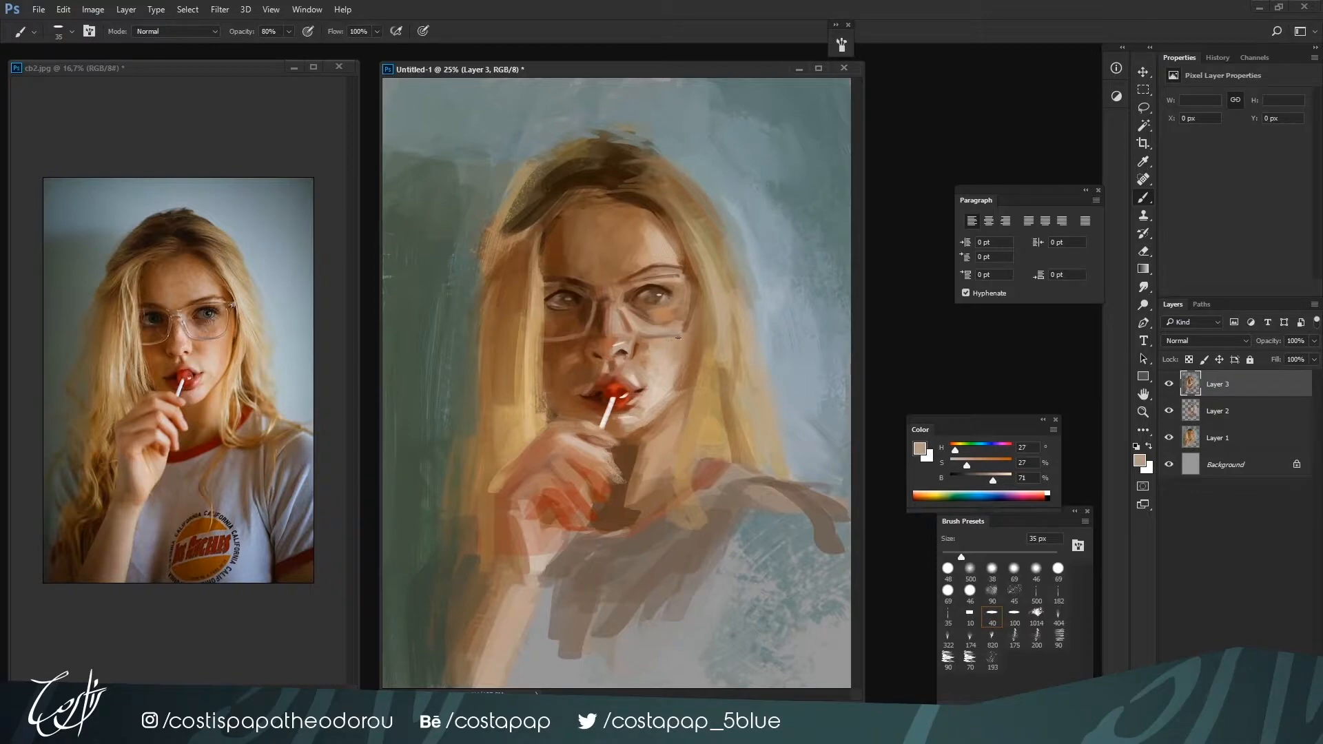
alt+click(666, 340)
alt+click(672, 344)
Paint pale hair strands down the shadow side of the face at about 45 px with cream tone H 38, S 18
key(ctrl+minus)
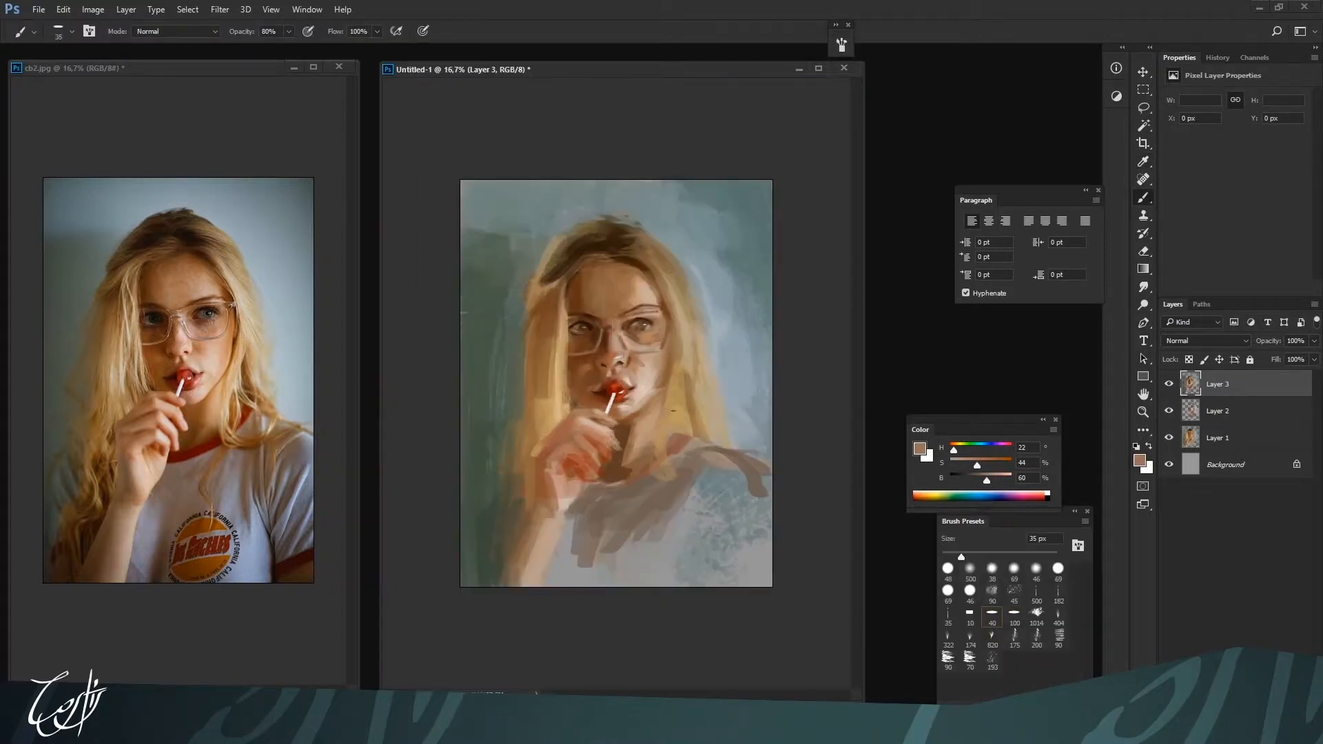
key(bracketright)
key(bracketright)
key(bracketright)
alt+click(574, 305)
mouse_move(975, 481)
mouse_down()
mouse_move(989, 478)
mouse_move(961, 465)
mouse_up()
key(bracketleft)
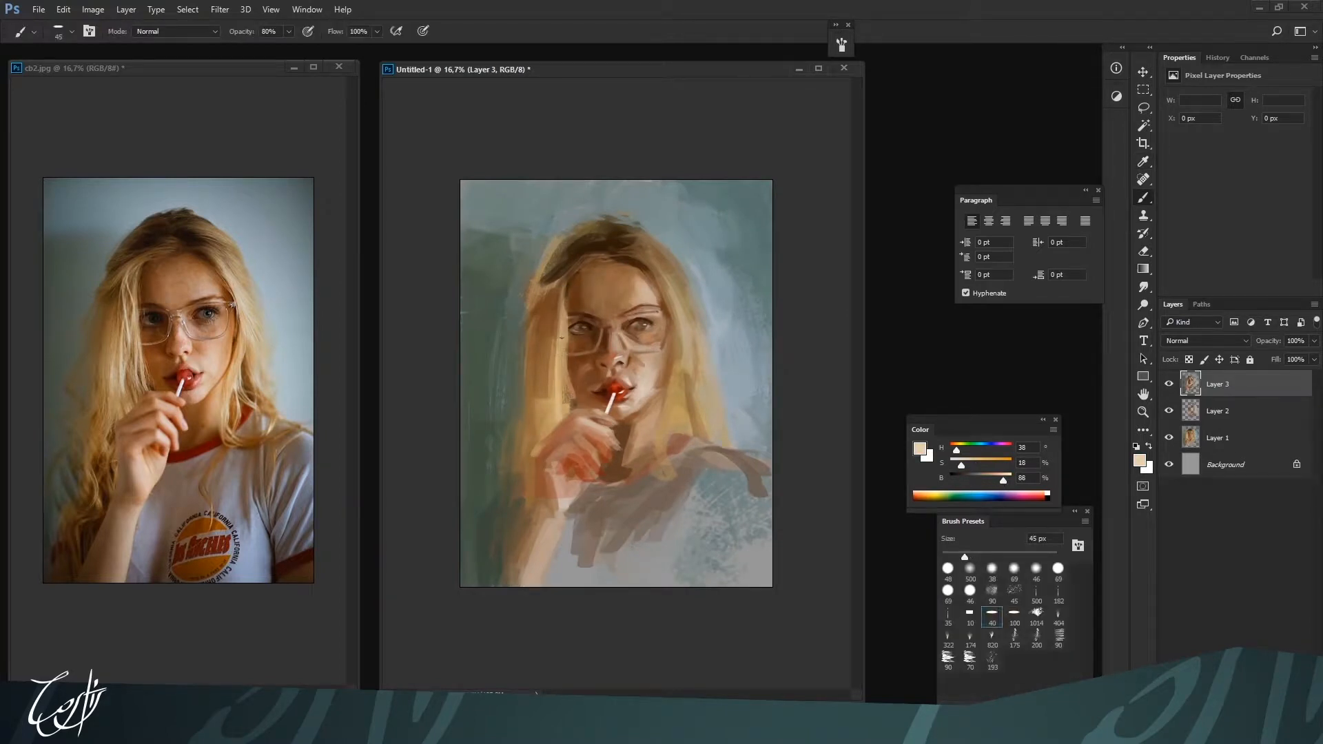
drag(564, 283, 565, 362)
drag(559, 299, 560, 415)
Extend the hair highlights down toward the hand at up to 90 px with H 38, S 34, B 79 and H 37, S 40, B 76
key(bracketright)
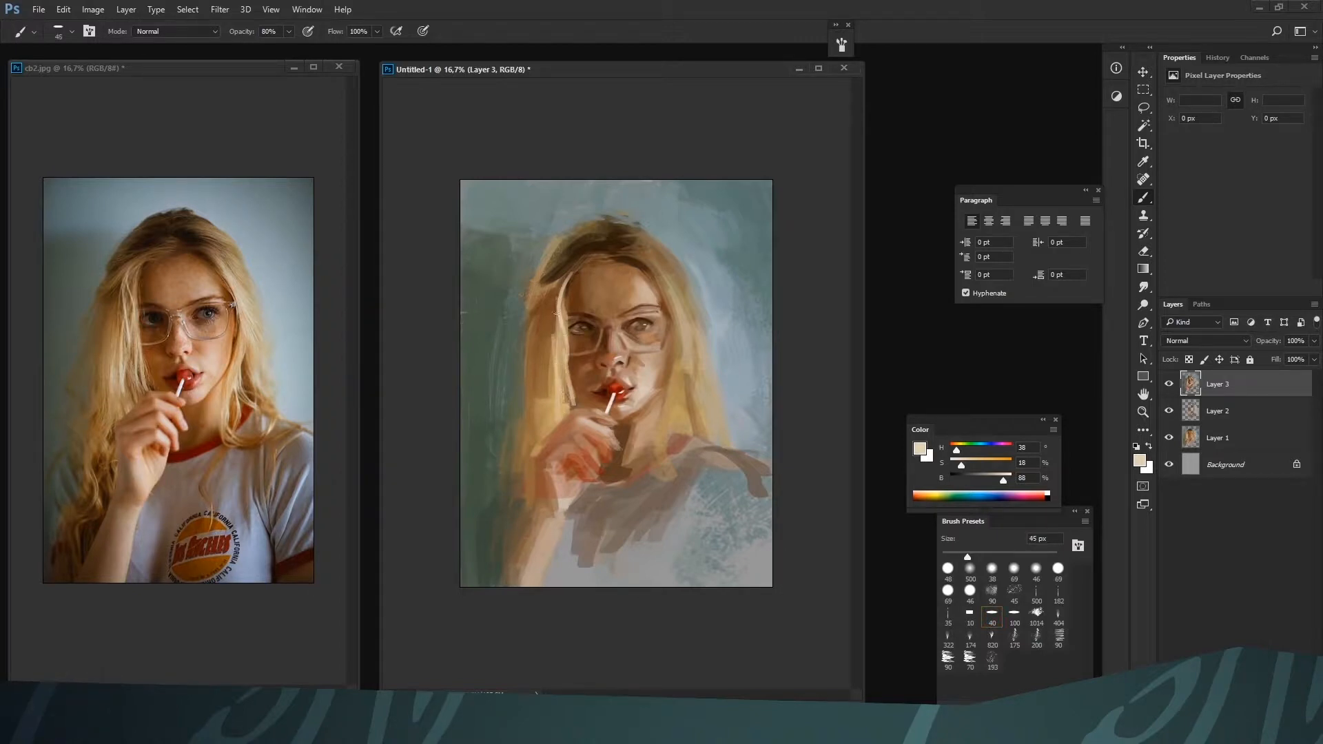
key(bracketright)
key(bracketright)
key(bracketright)
drag(554, 356, 549, 411)
key(bracketright)
alt+click(550, 427)
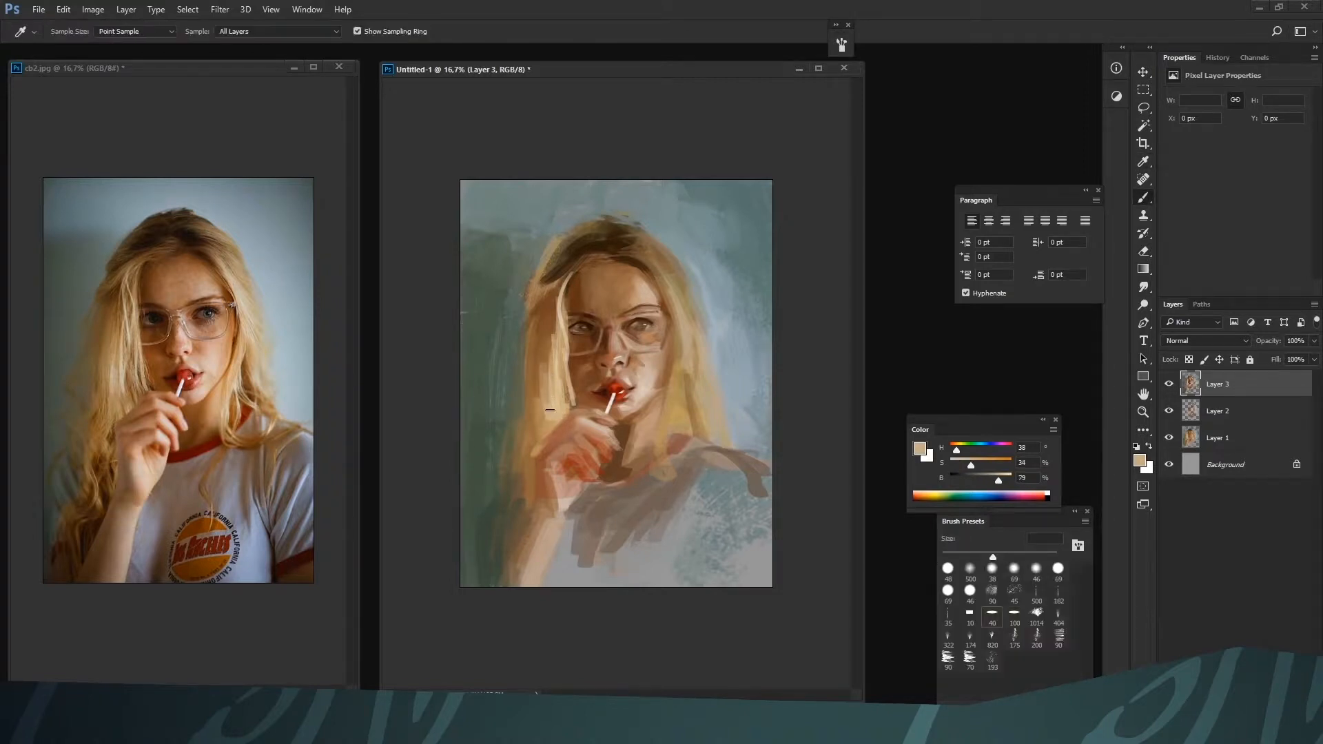
alt+click(550, 425)
alt+click(549, 414)
alt+click(549, 429)
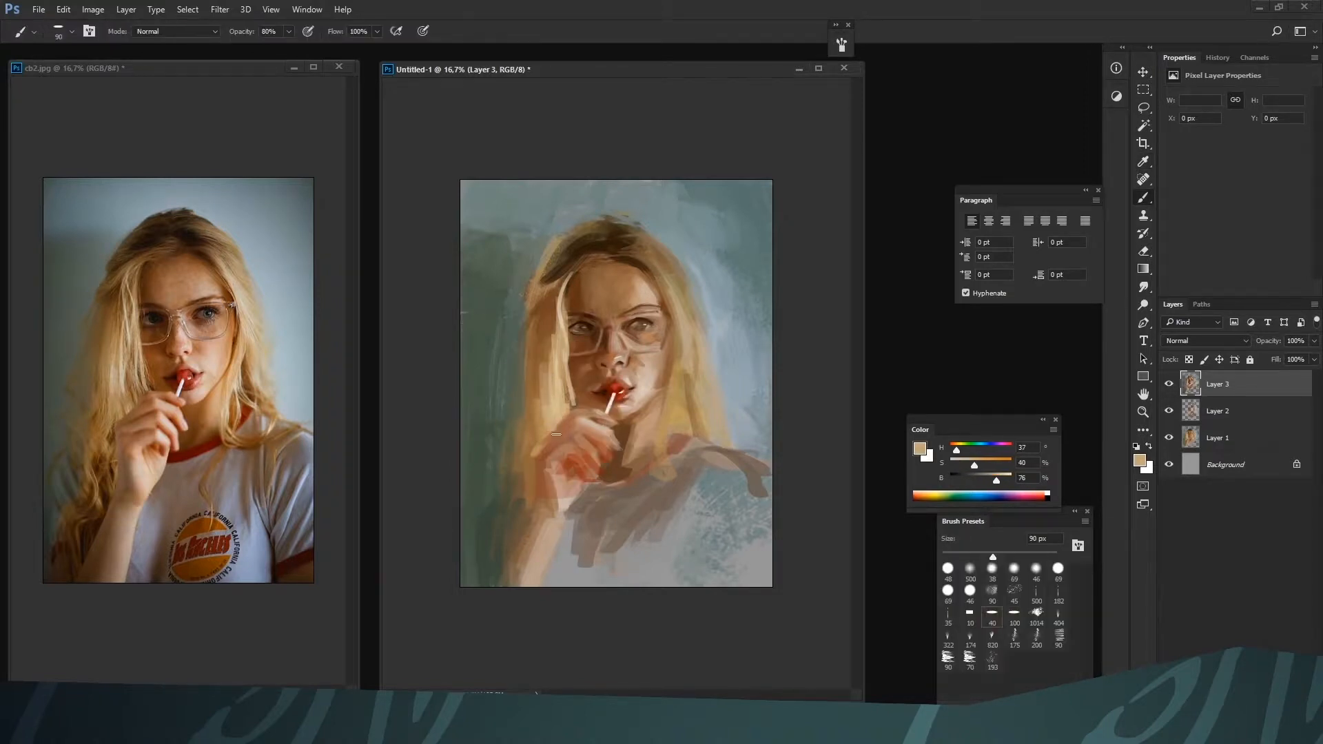
Blend the hair beside the back of the hand and forearm using a smaller brush and sampled blond and skin tones
key(bracketleft)
key(bracketleft)
alt+click(548, 444)
alt+click(543, 451)
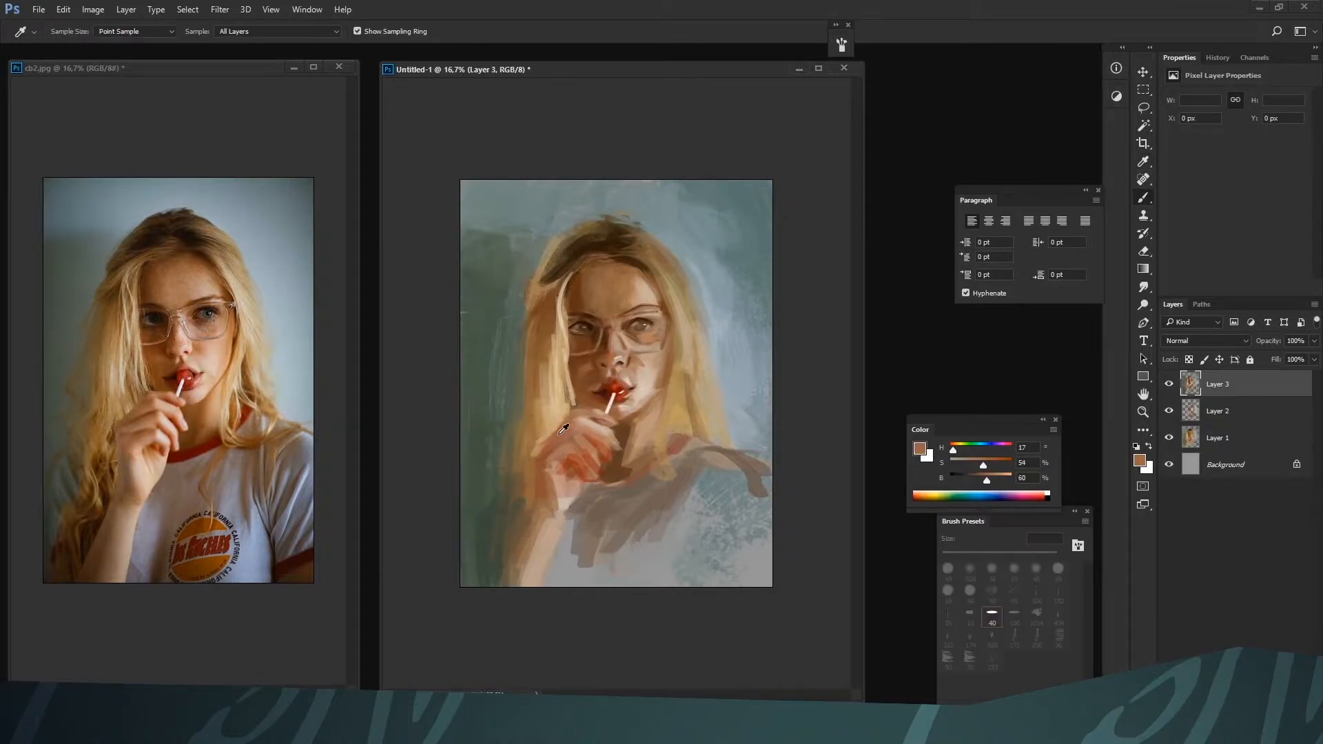
drag(542, 451, 541, 456)
alt+click(537, 520)
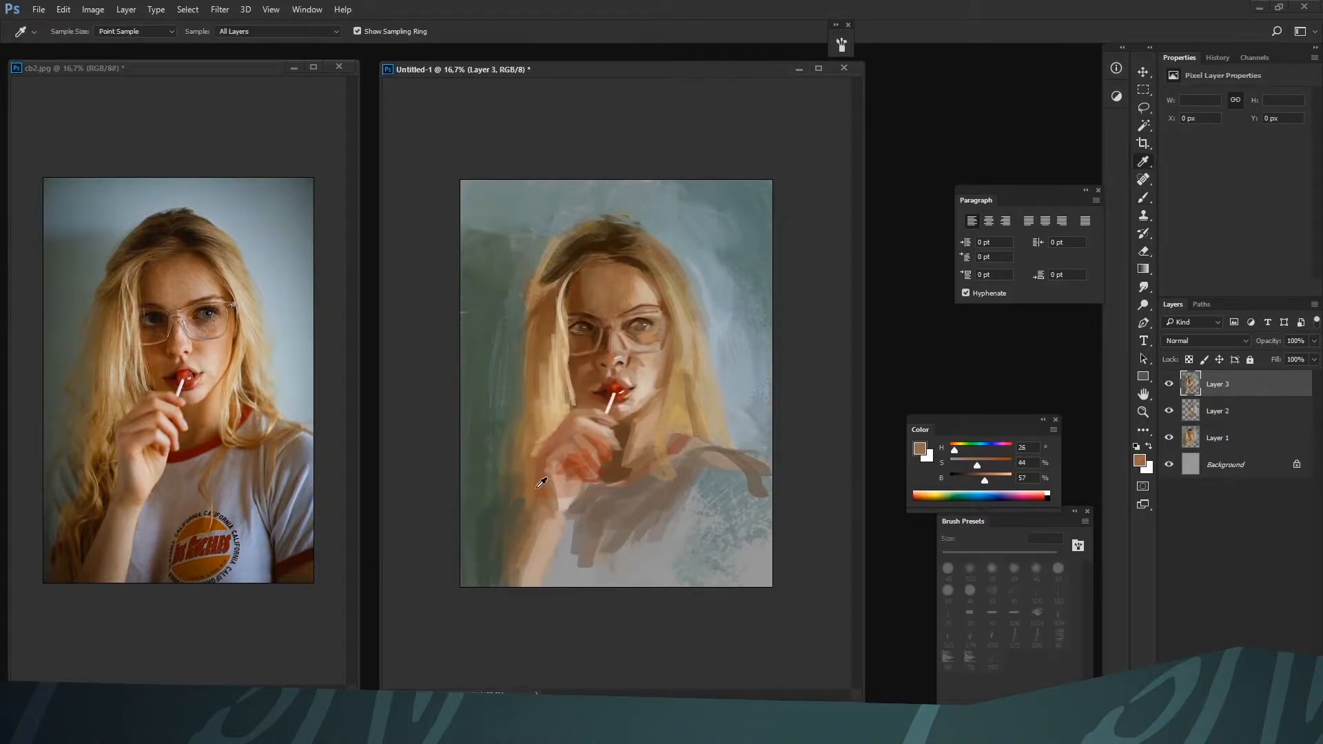
Define the outer edge of the hand and wrist at 45 px with muted brown H 26, S 44, B 57
key(bracketleft)
key(bracketleft)
key(bracketleft)
alt+click(537, 472)
drag(540, 475, 540, 454)
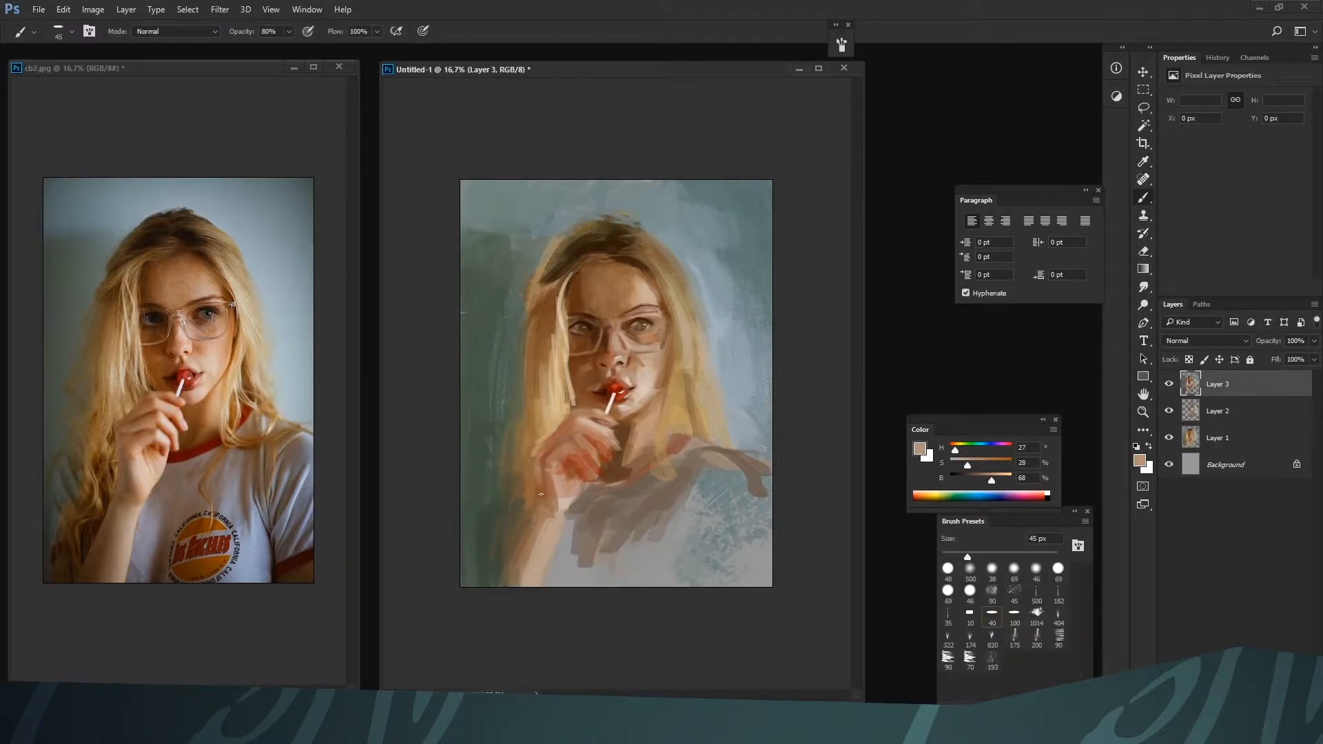
Lighten the knuckles and fingers at 45 px with skin tones H 18, S 32, B 73 and H 25, S 20, B 79
alt+click(567, 462)
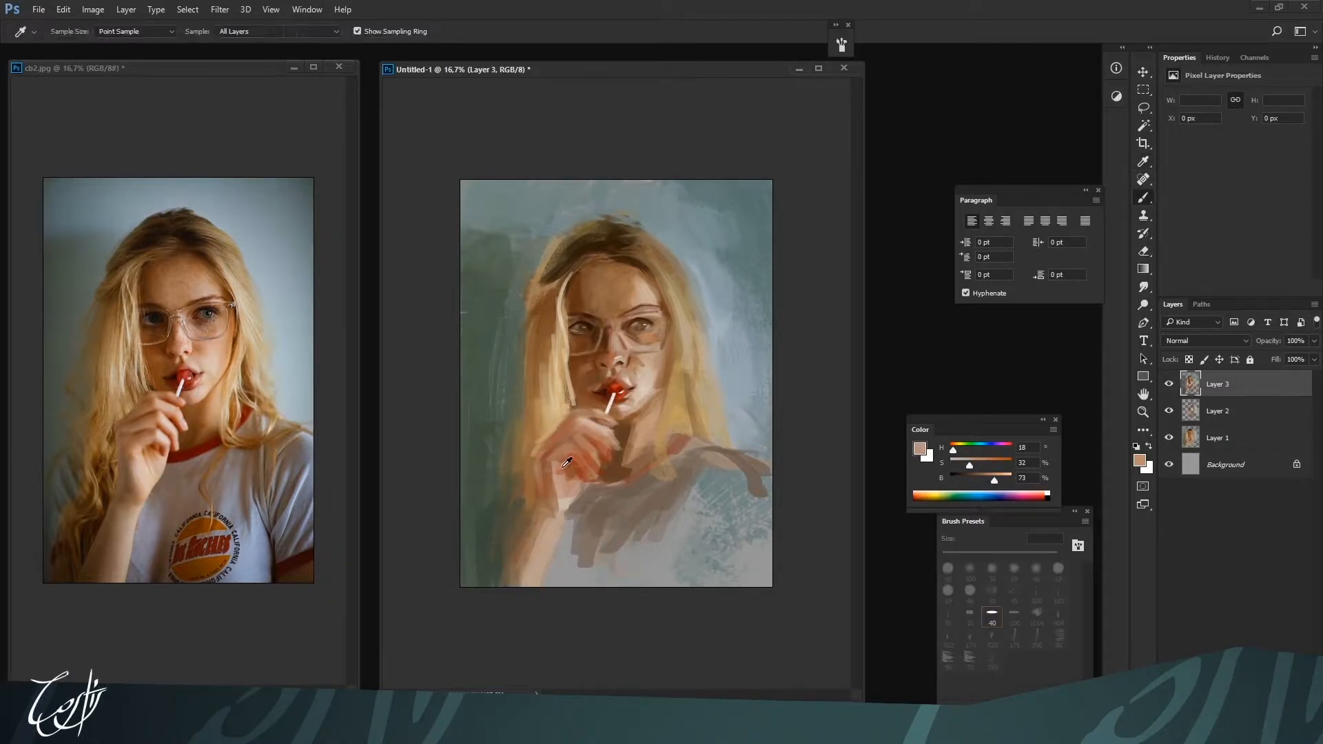
alt+click(572, 440)
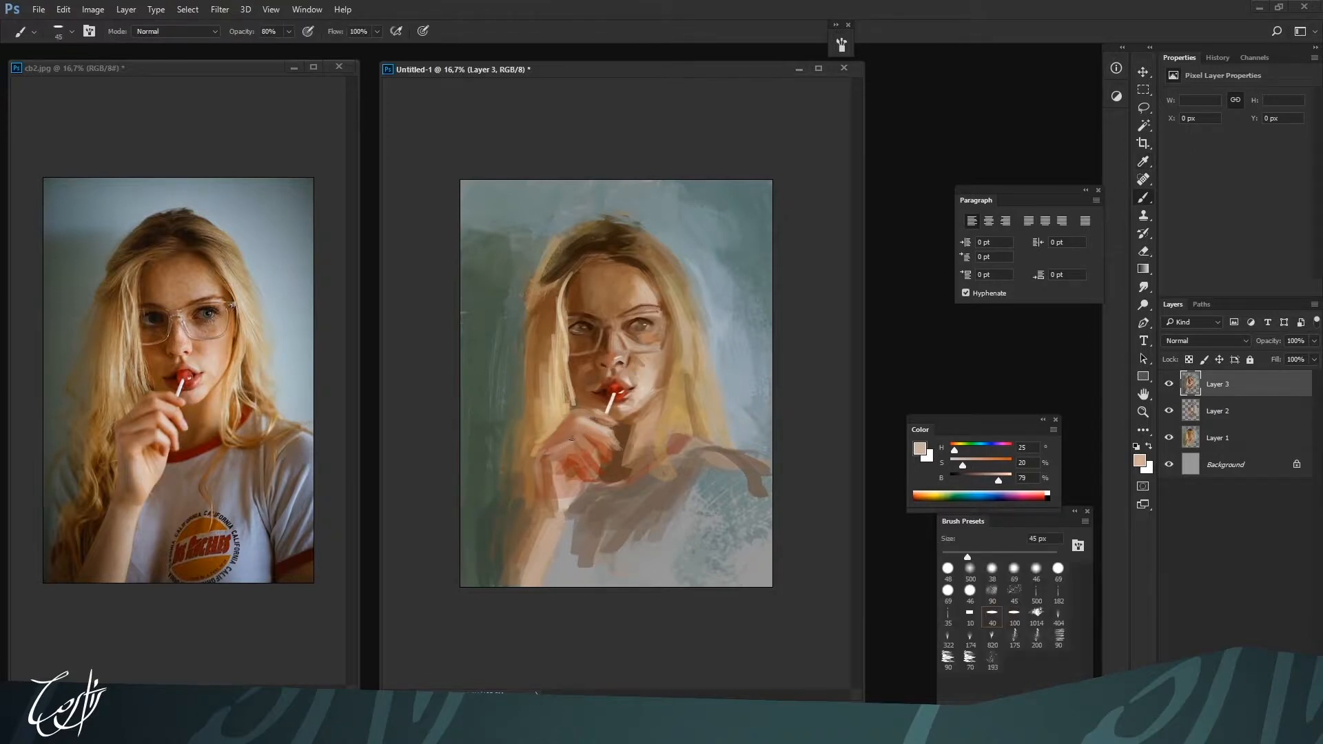
key(alt)
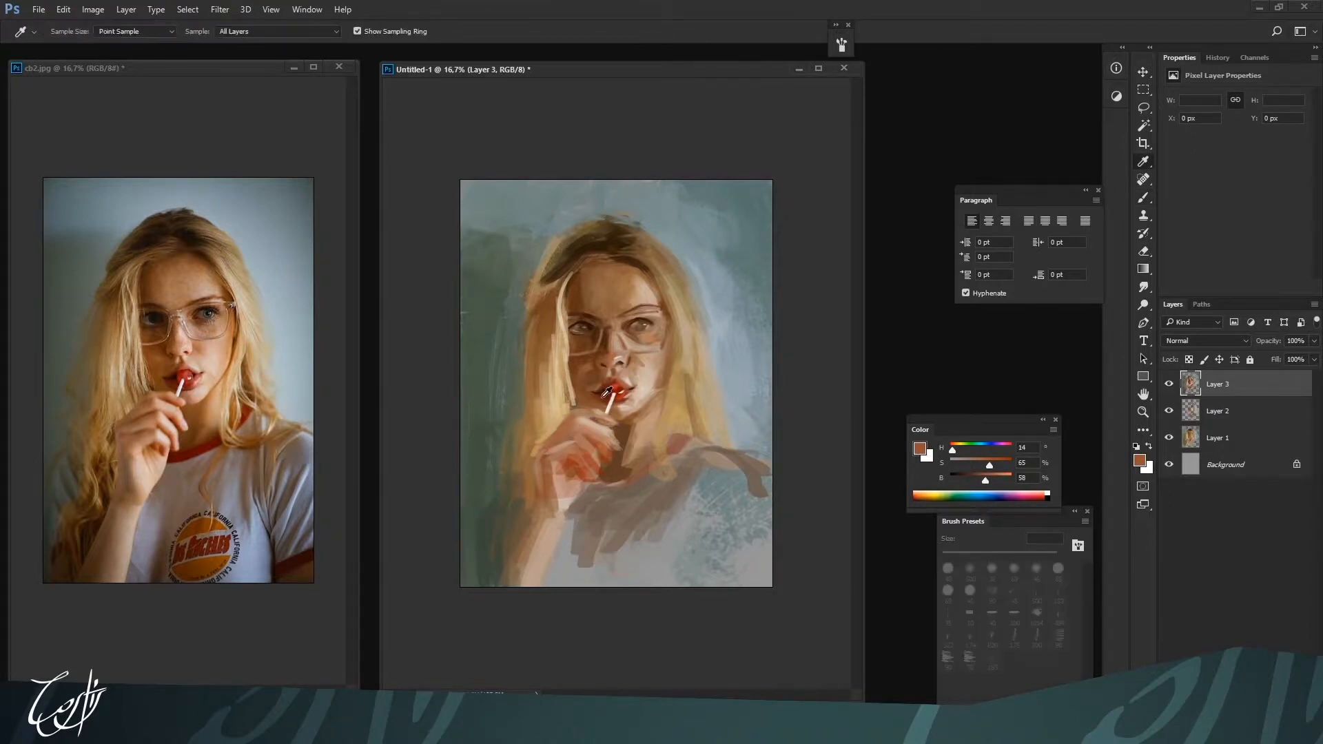
alt+click(590, 416)
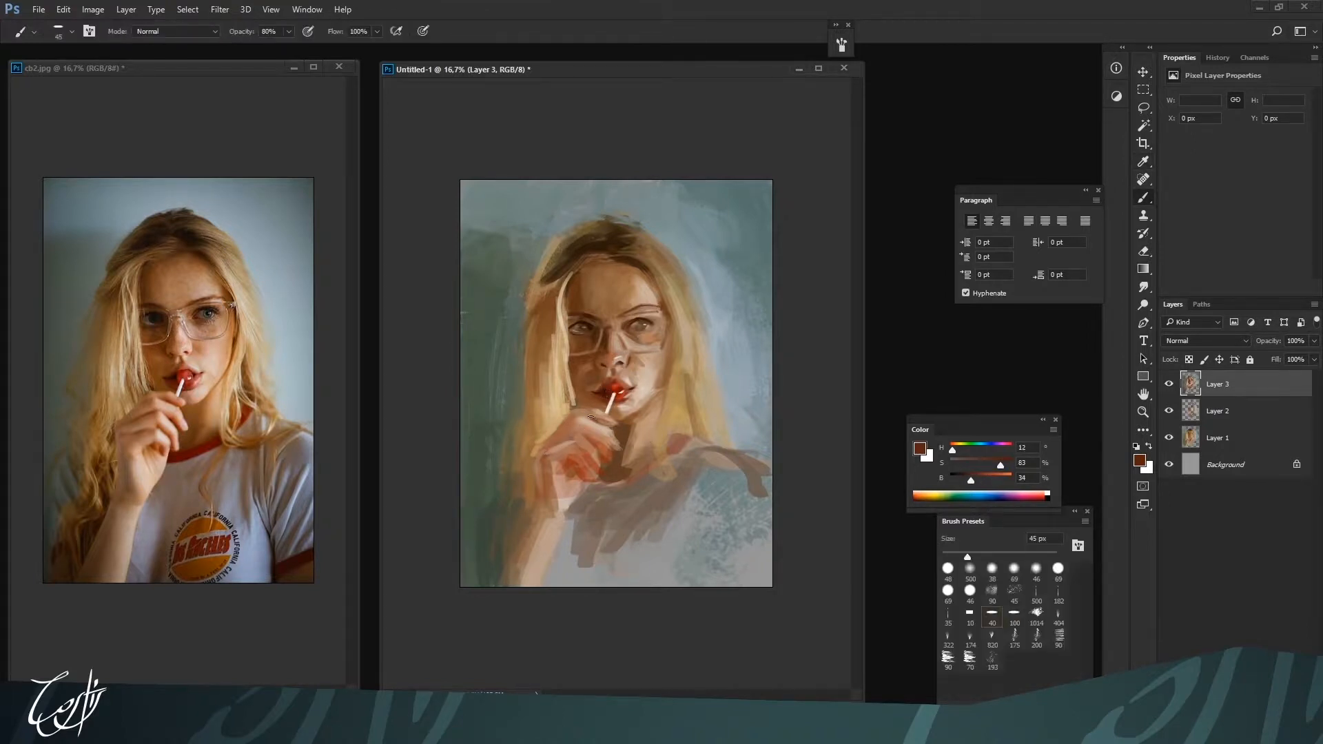
Paint the dark gaps between the fingers at 50 to 60 px with deep red-brown H 13, S 74, B 34
alt+click(569, 465)
drag(992, 477, 972, 477)
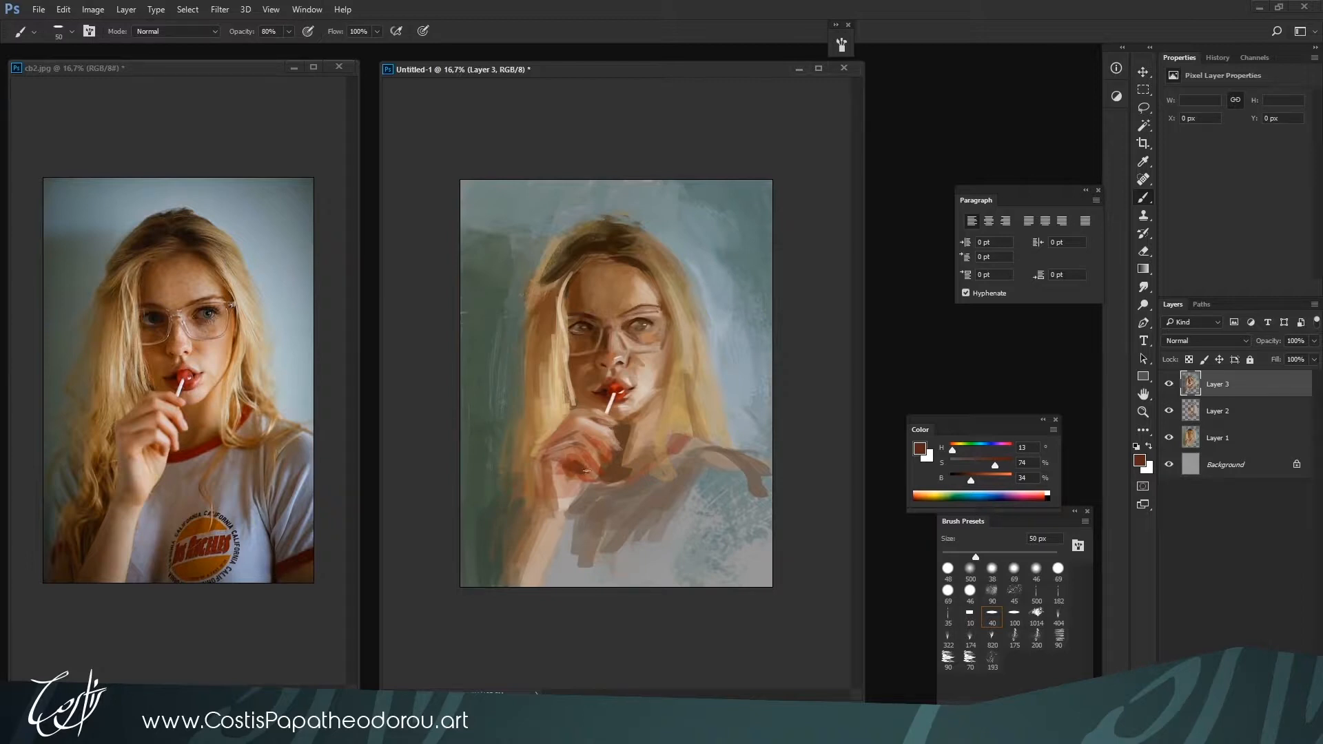
alt+click(594, 434)
key(bracketright)
drag(584, 444, 600, 454)
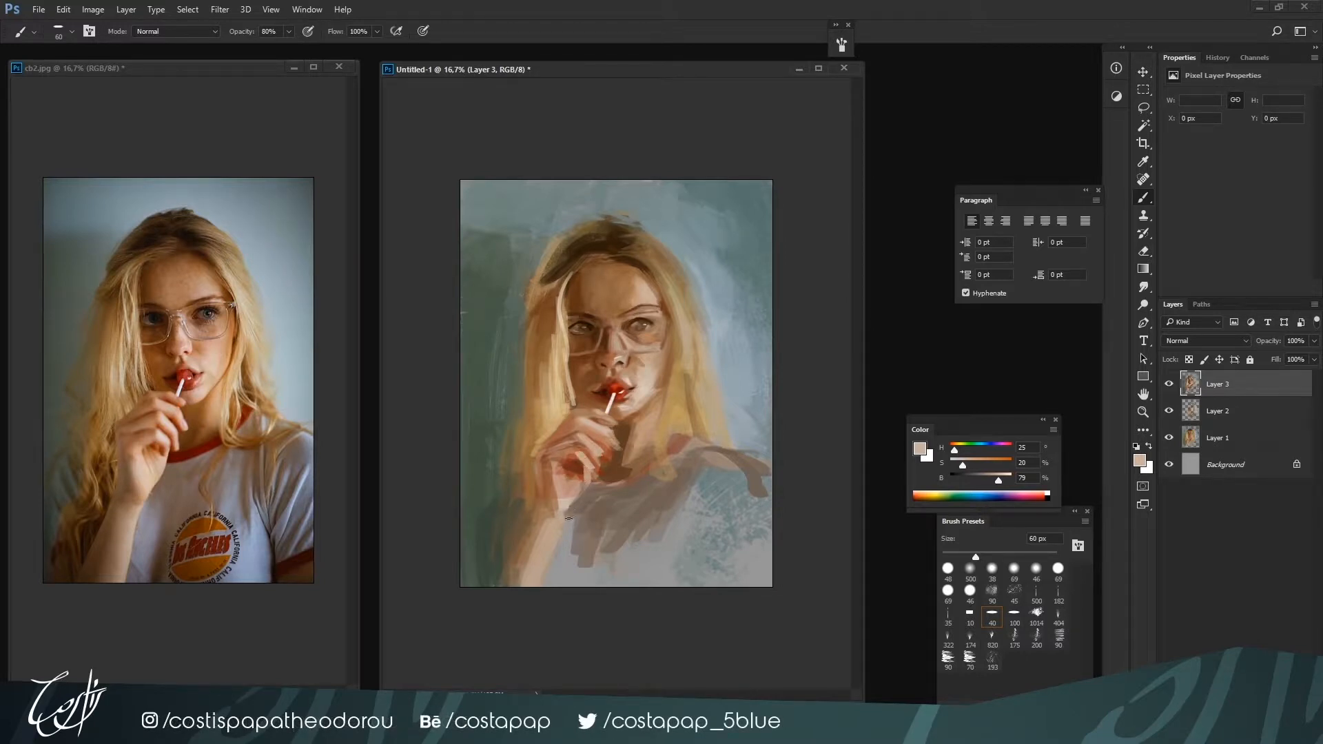
Refine the fingers and palm at 60 px with red-brown H 12, S 73, B 41 and skin tone H 20, S 46, B 65
alt+click(581, 470)
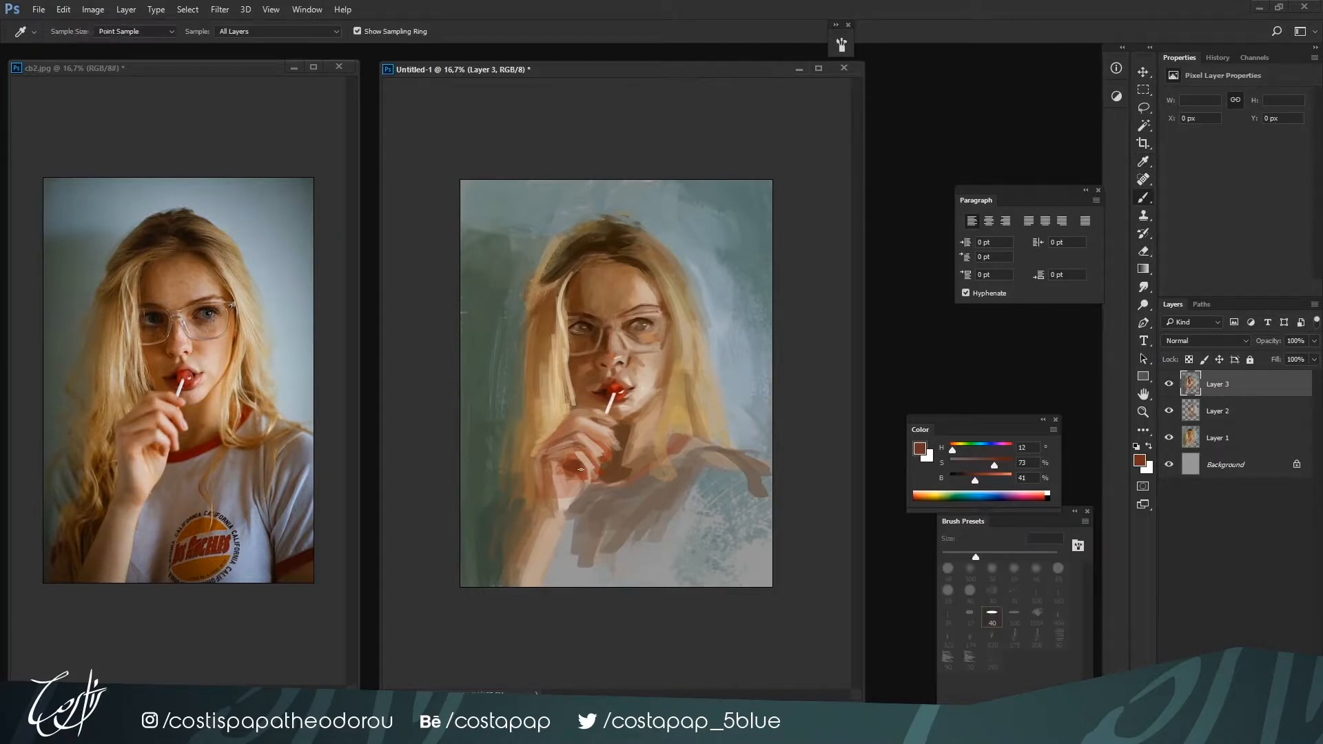
alt+click(555, 481)
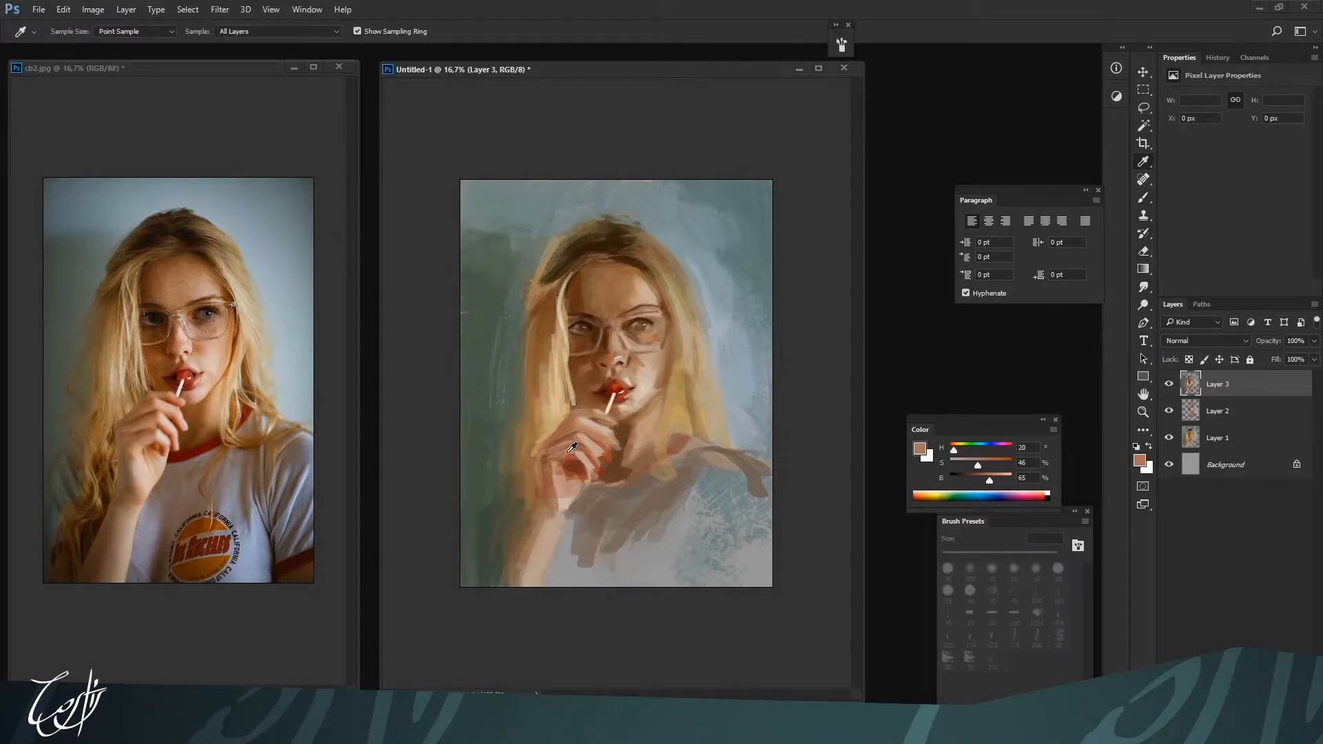
alt+click(558, 472)
alt+click(558, 476)
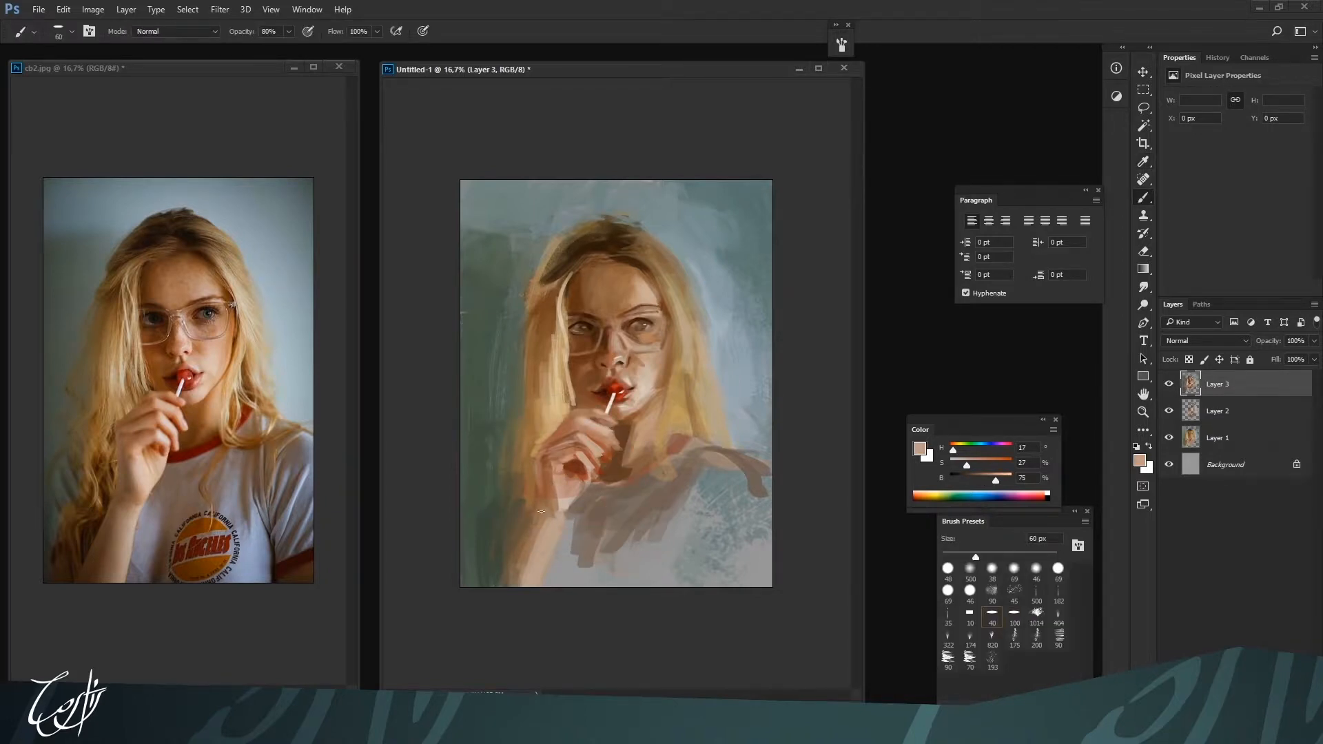
Lighten the palm's heel and wrist at 60 px with pale skin tones H 17, S 27, B 75 and H 26, S 15, B 78
alt+click(566, 493)
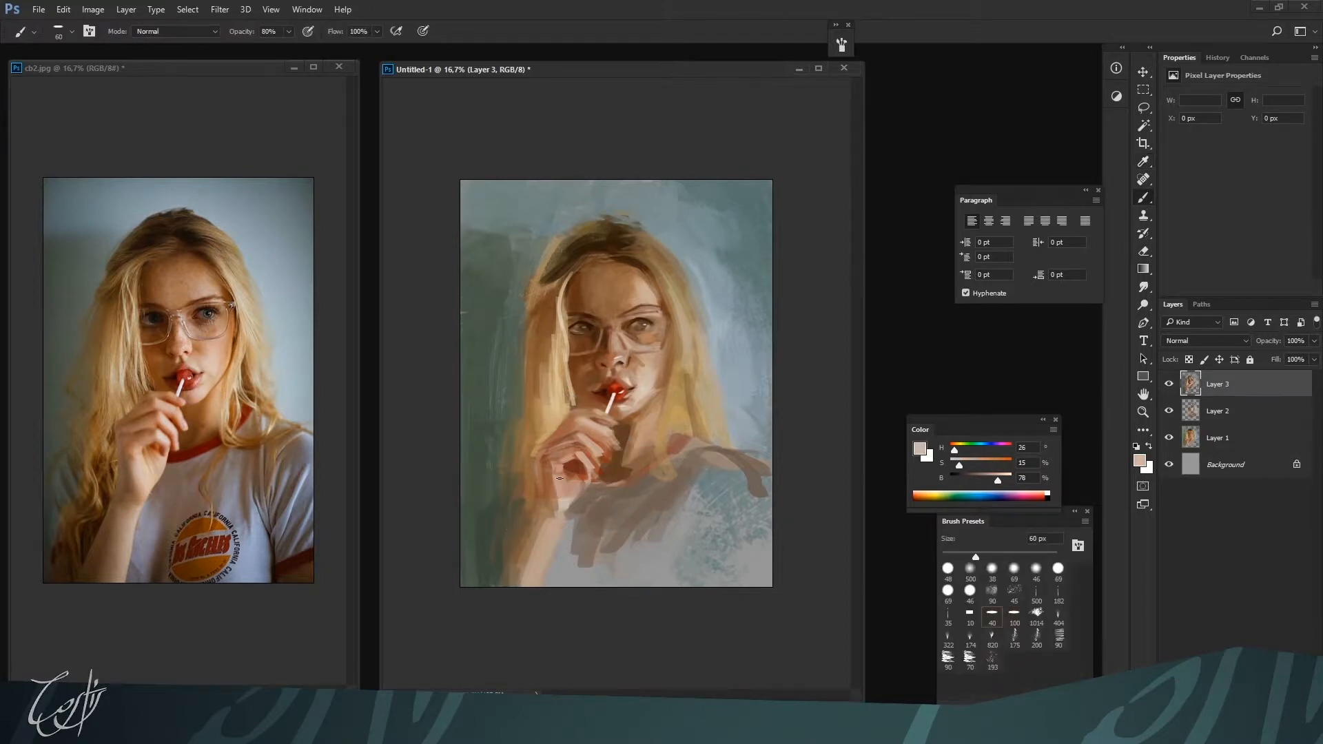
drag(565, 481, 563, 493)
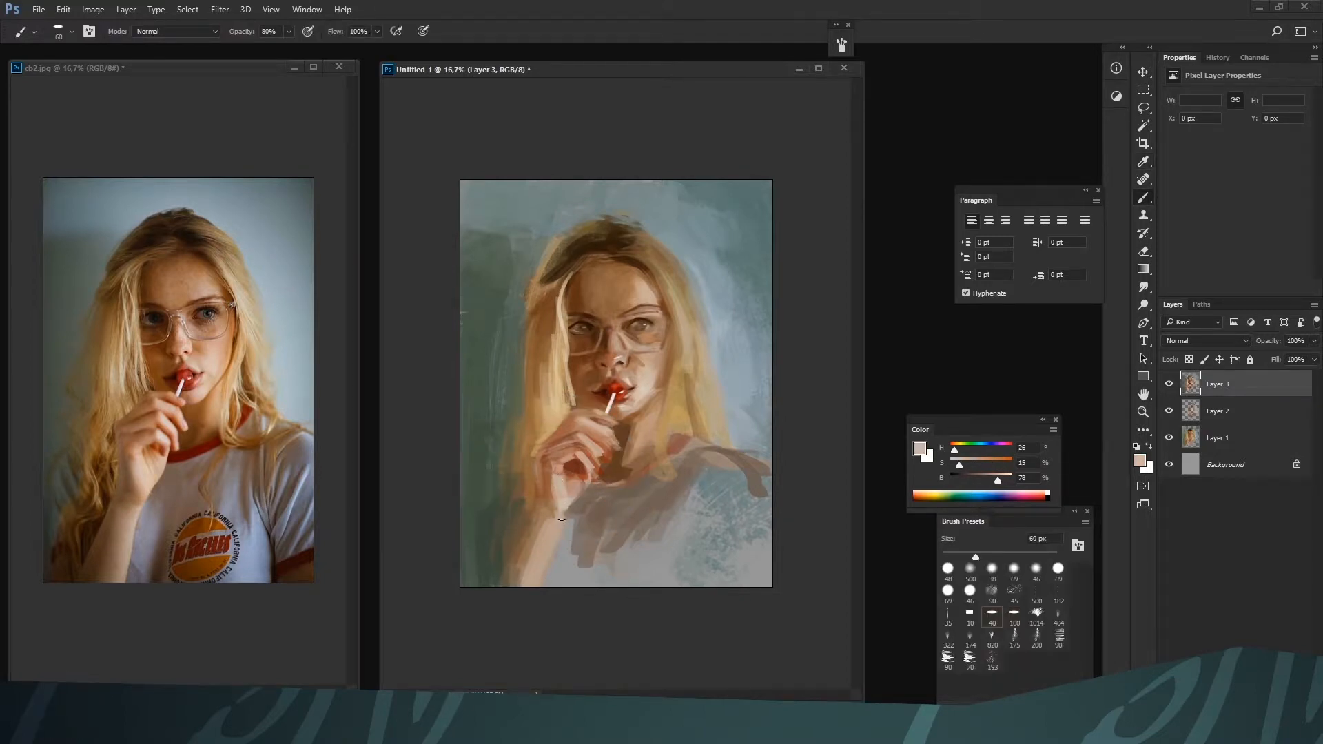
alt+click(549, 514)
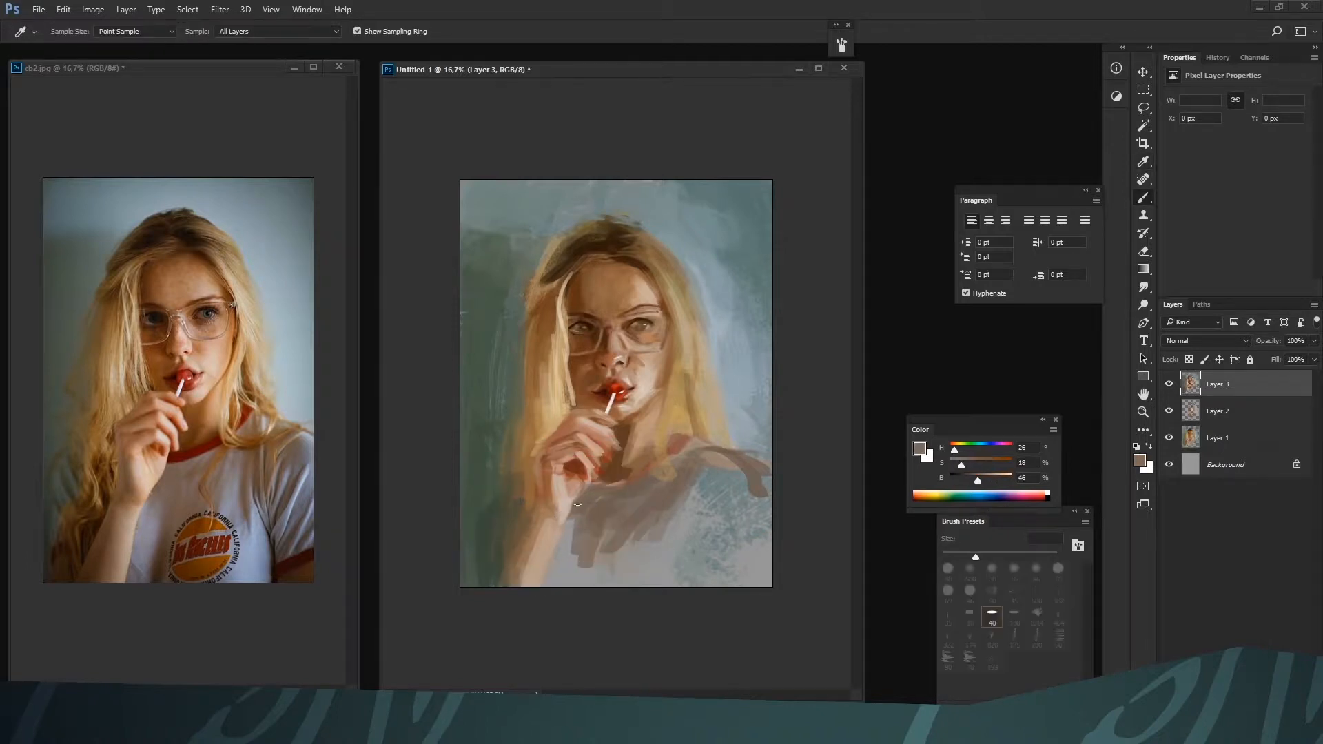
Block in the shirt shadow beside the forearm at 70 to 125 px with grey-brown H 24, S 11, B 51
alt+click(565, 545)
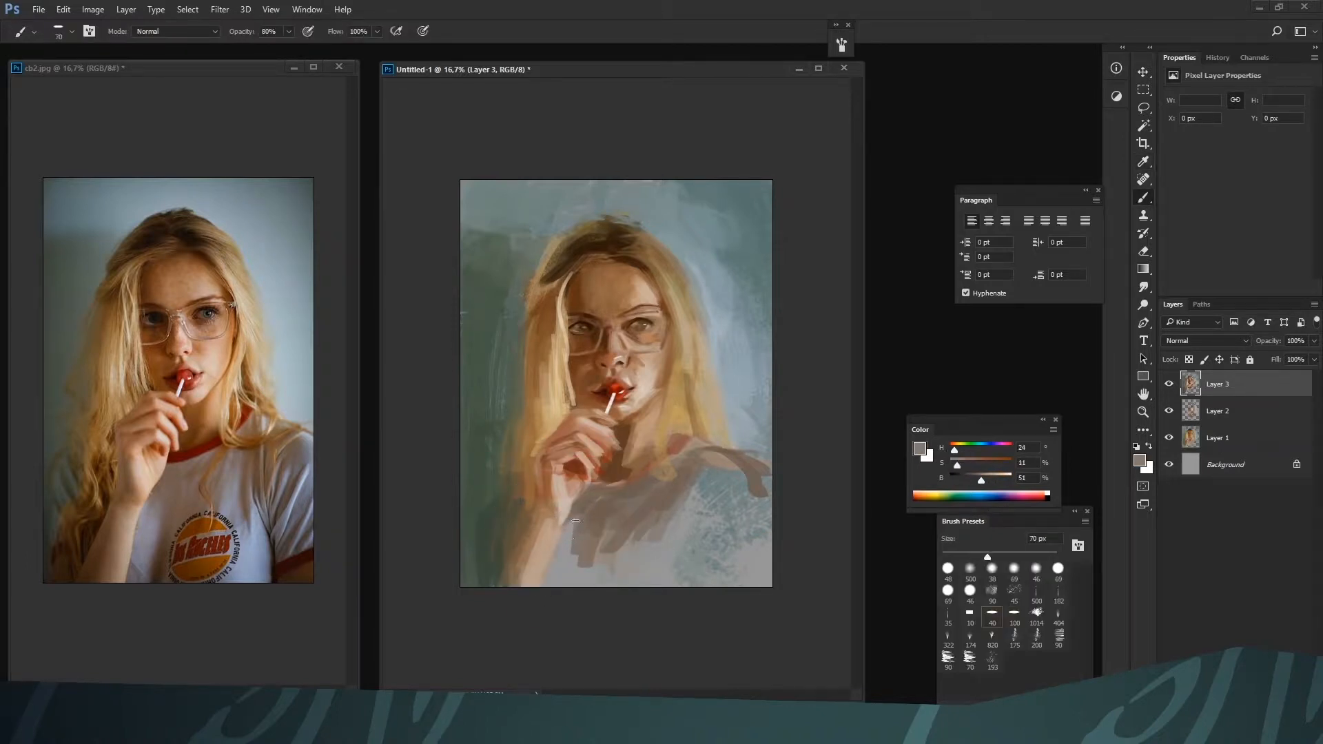
key(bracketright)
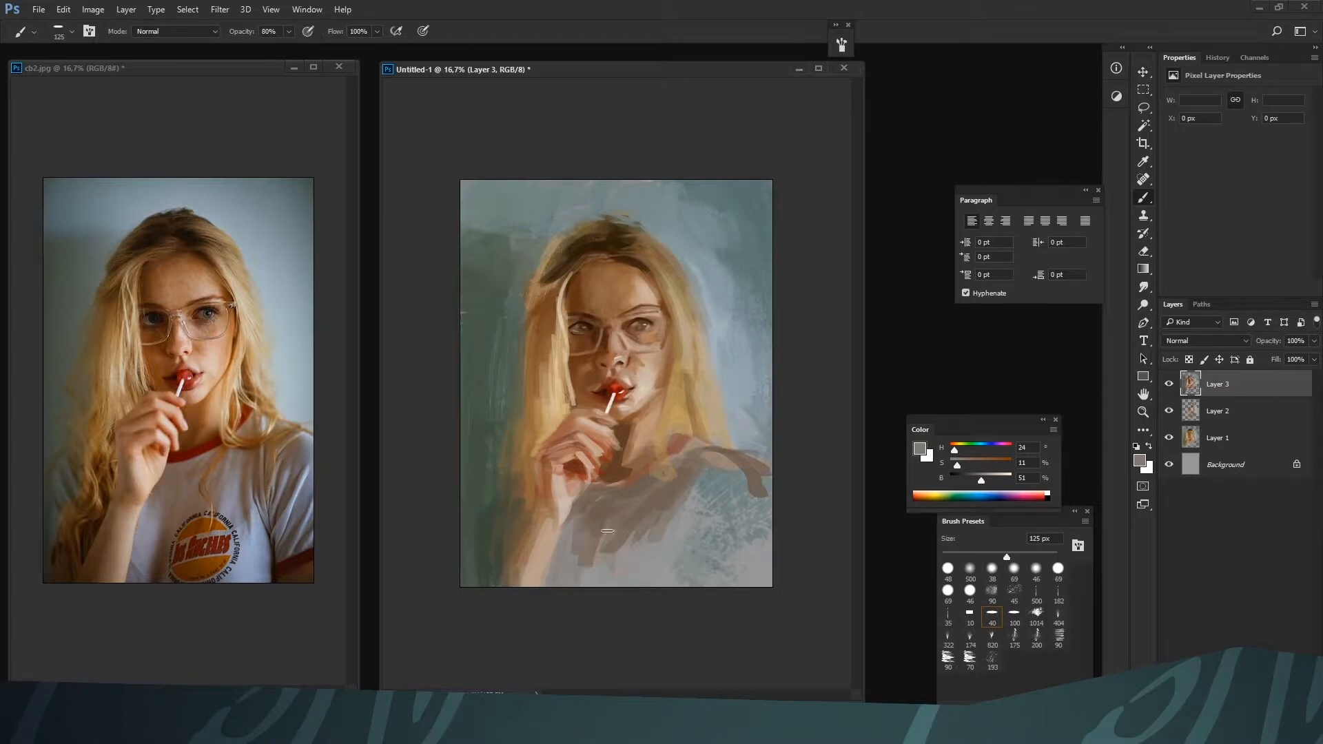
alt+click(605, 532)
Paint a dark fold down the shirt front at up to 125 px with browns H 26, S 39, B 23 and H 25, S 74, B 20
click(965, 471)
key(bracketleft)
drag(585, 584, 602, 543)
key(bracketright)
key(bracketright)
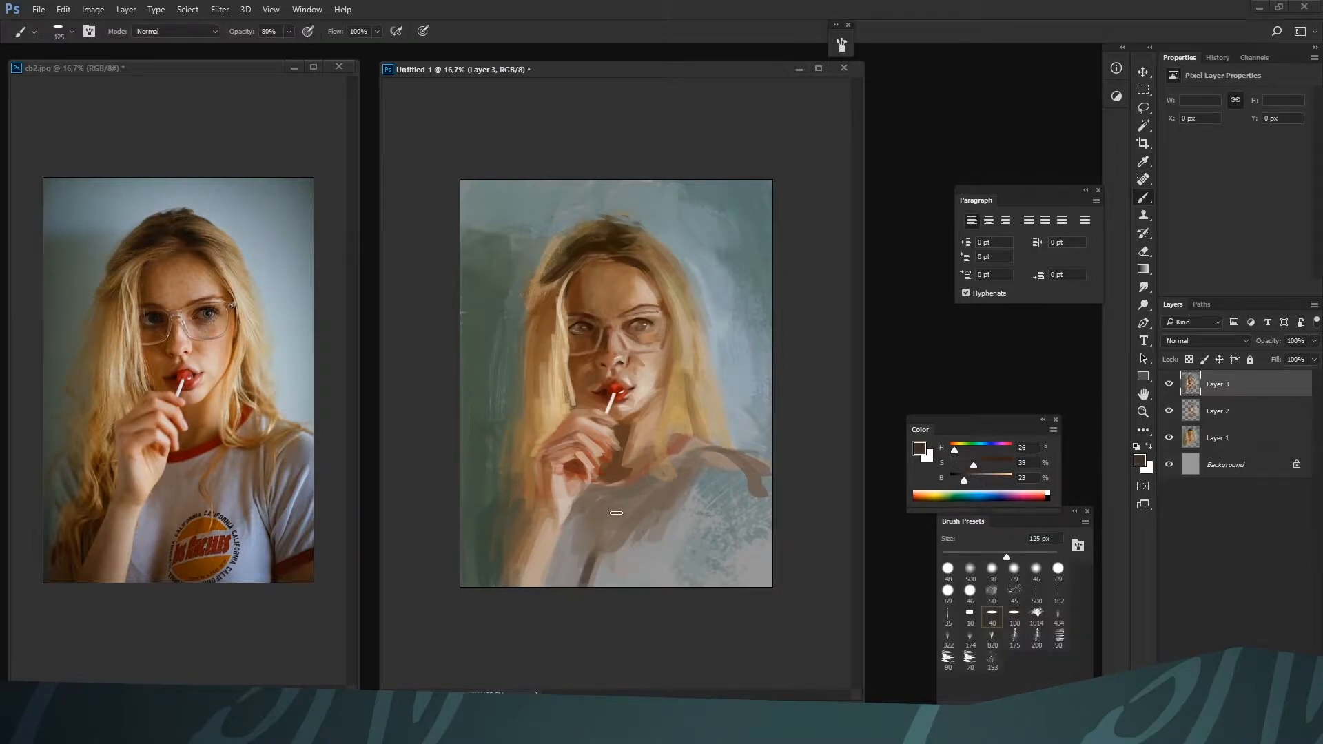
click(988, 465)
drag(579, 586, 612, 514)
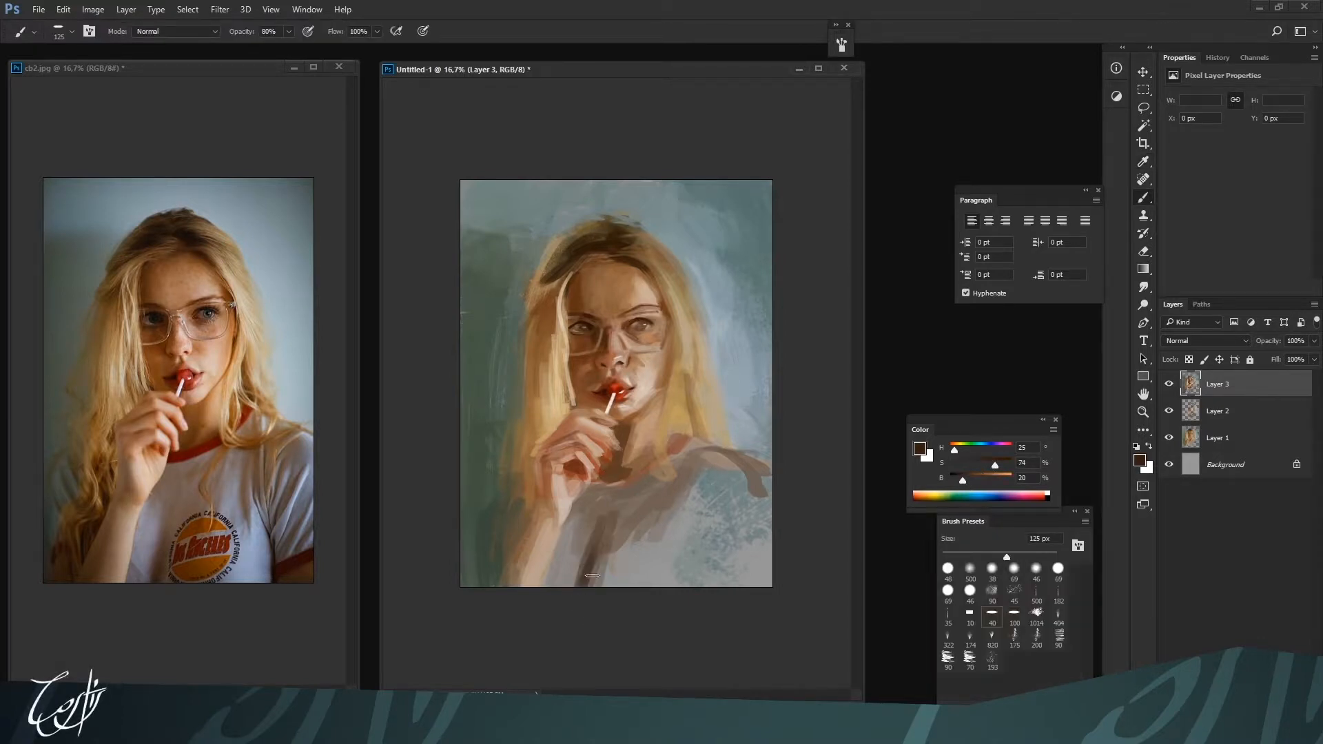
alt+click(606, 518)
alt+click(591, 516)
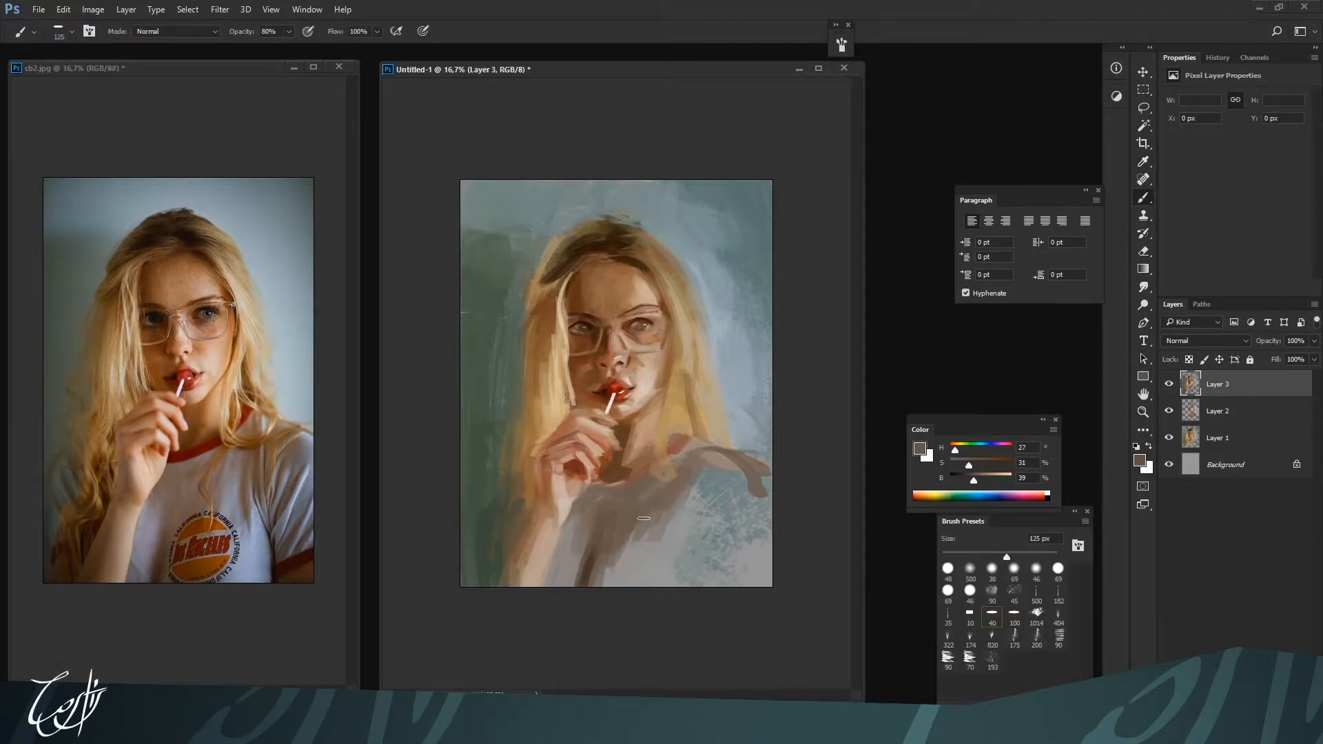
Try a red stroke down the shirt fold at 125 px with H 5, S 86, B 69 and undo it
key([)
alt+click(612, 387)
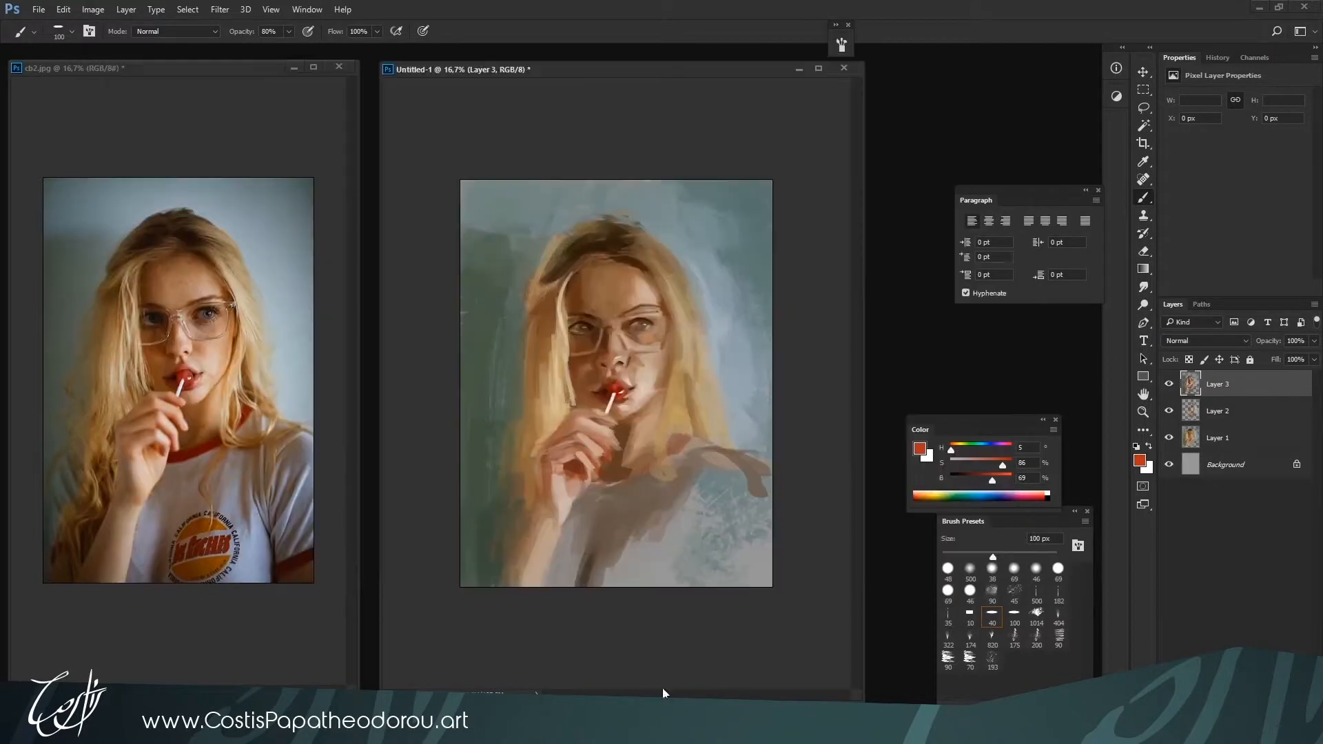
key(ctrl+plus)
key(bracketleft)
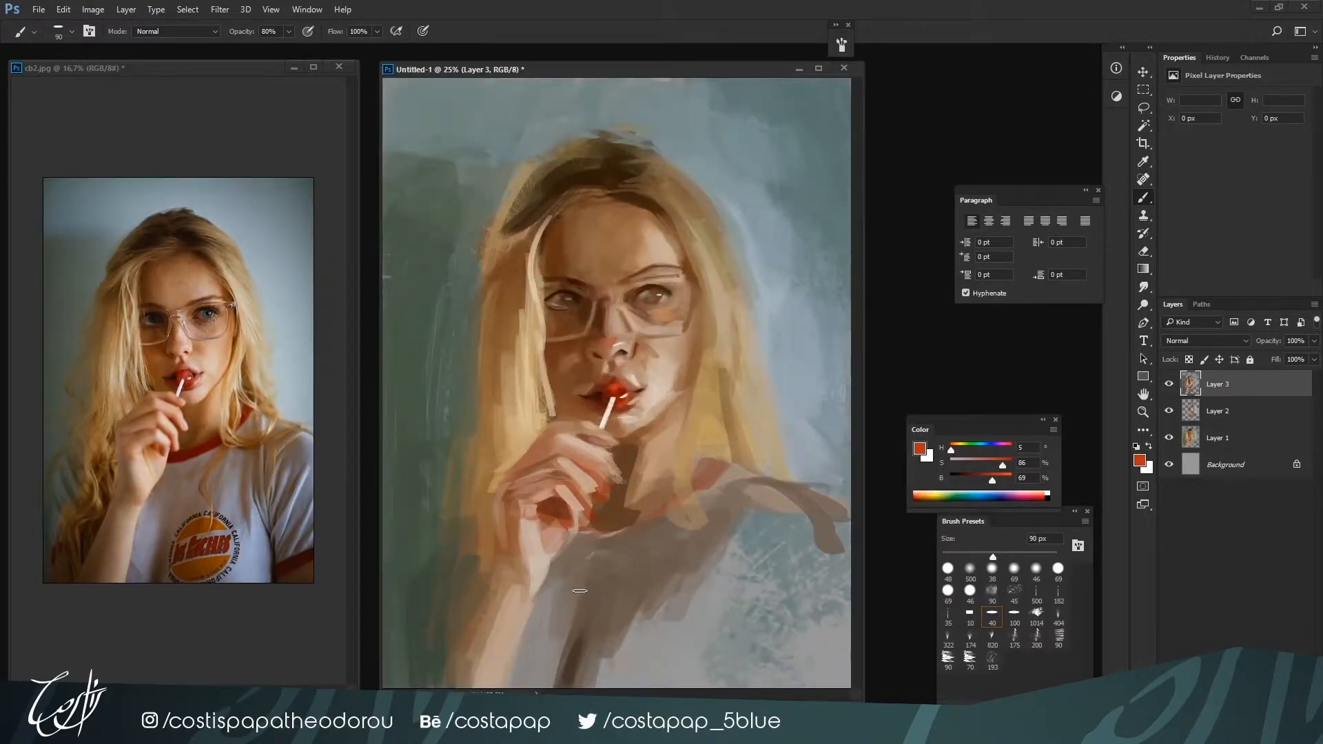
key(ctrl+minus)
key(bracketright)
key(bracketright)
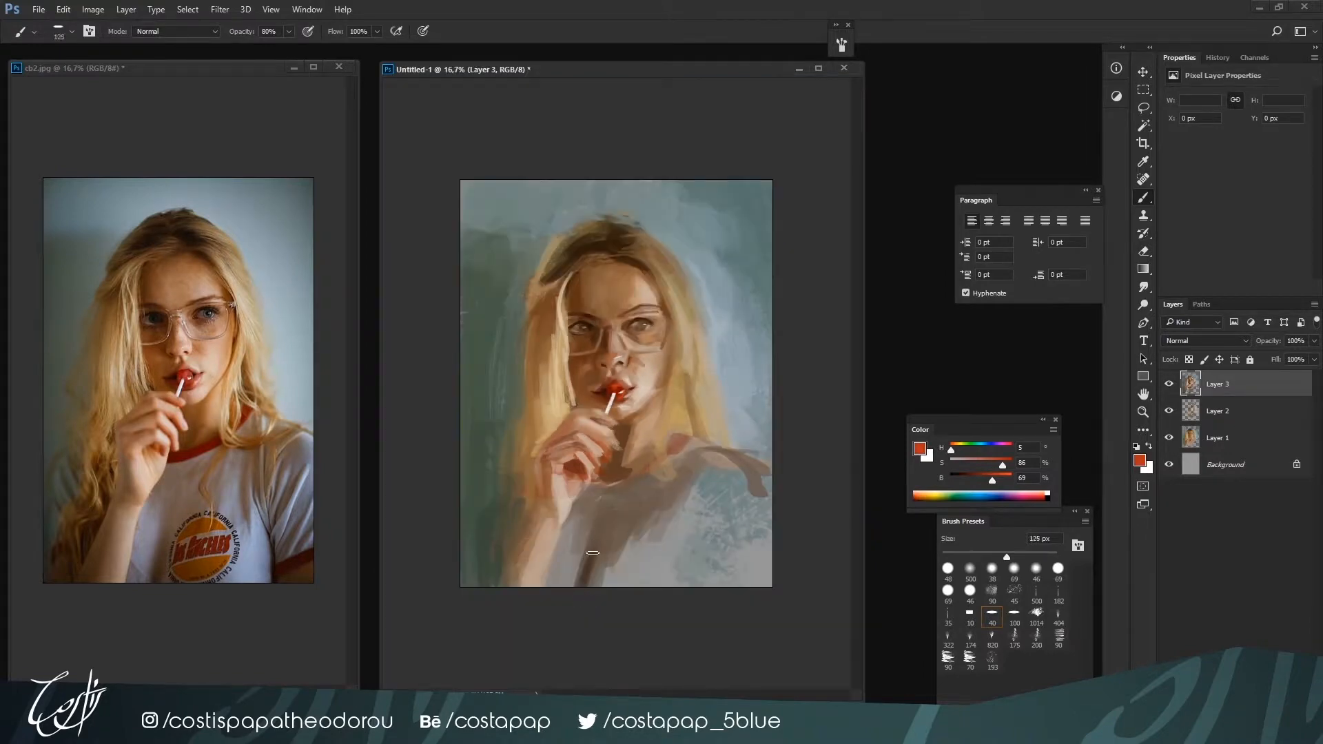
drag(618, 516, 587, 569)
click(1218, 57)
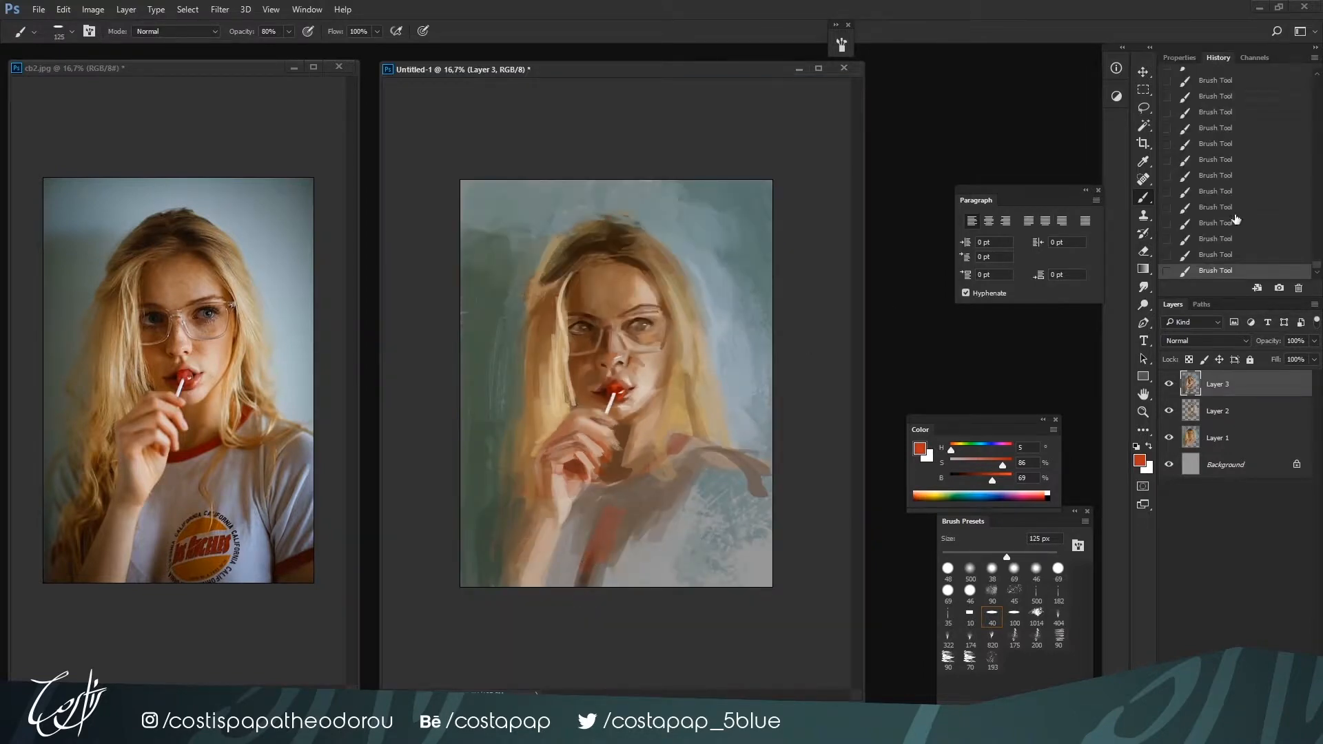
key(ctrl+z)
Deepen the shirt shadow below the hand at 125 px with dark brown H 24, S 41, B 27, and set the color to dark red H 0, S 100, B 40
alt+click(603, 506)
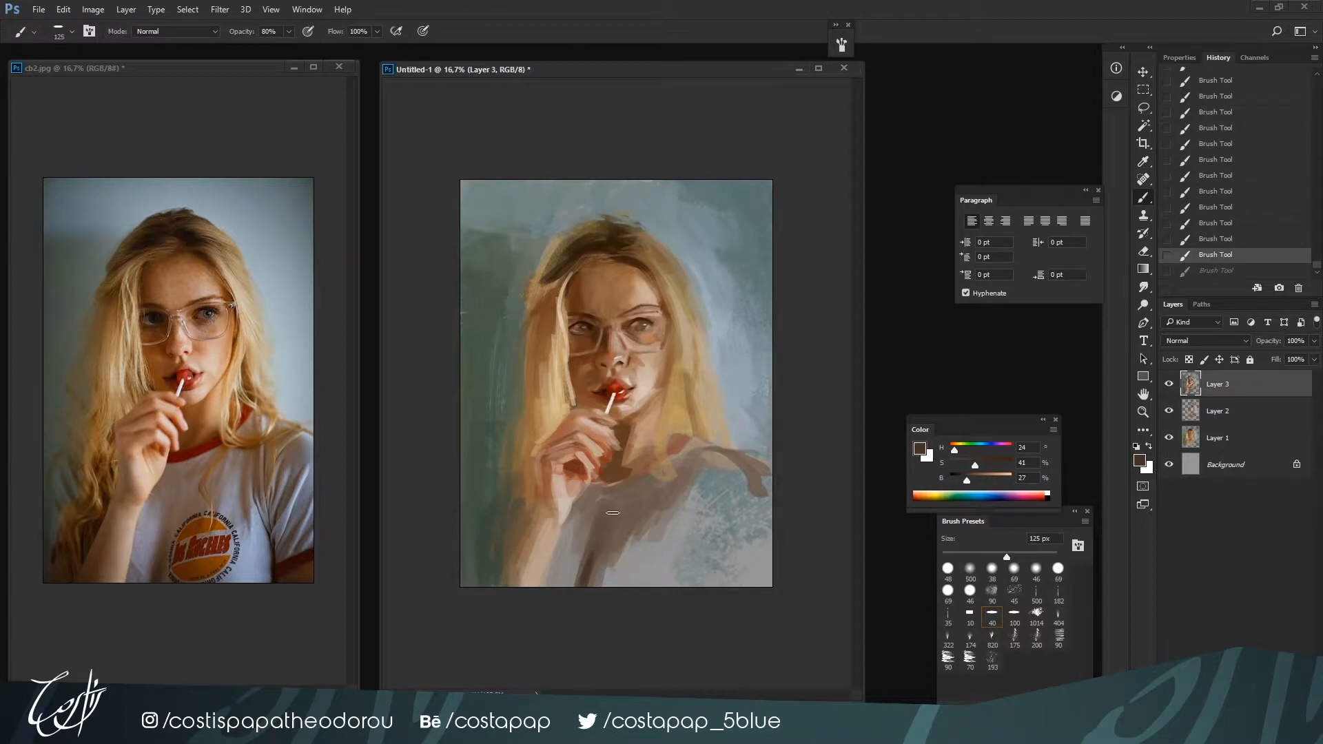
drag(606, 500, 630, 491)
mouse_move(975, 465)
mouse_down()
mouse_move(1013, 465)
mouse_move(939, 455)
mouse_move(971, 482)
mouse_up()
key(ctrl+plus)
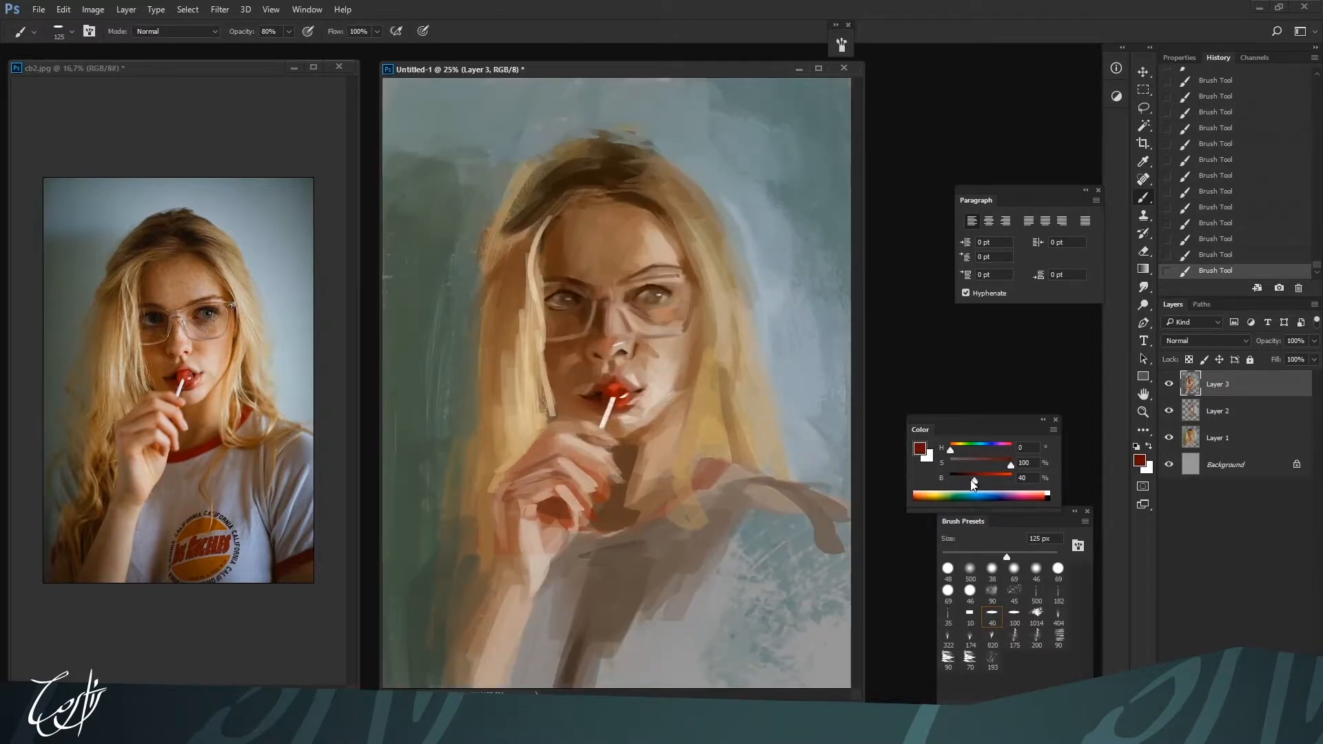
Paint the shirt's red collar band around the neck at 80 to 90 px with dark red H 0, S 100, B 32
key(bracketleft)
key(bracketleft)
key(bracketleft)
key(bracketleft)
key(bracketright)
mouse_move(586, 531)
mouse_down()
mouse_move(660, 510)
mouse_move(731, 460)
mouse_up()
key(bracketright)
key(ctrl+minus)
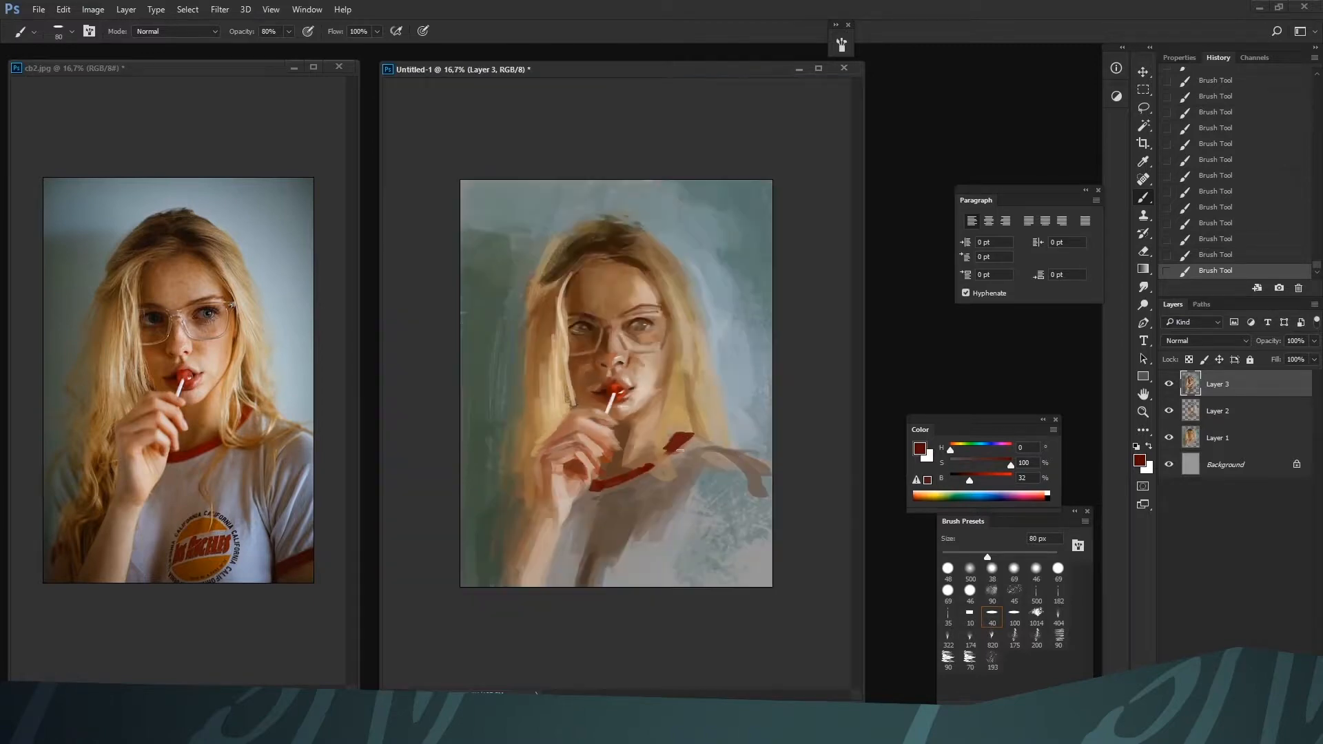
key(bracketright)
drag(607, 486, 653, 469)
Warm the neck between chin and collar at 90 px with orange-brown strokes, starting from sampled H 24, S 66, B 48
alt+click(641, 411)
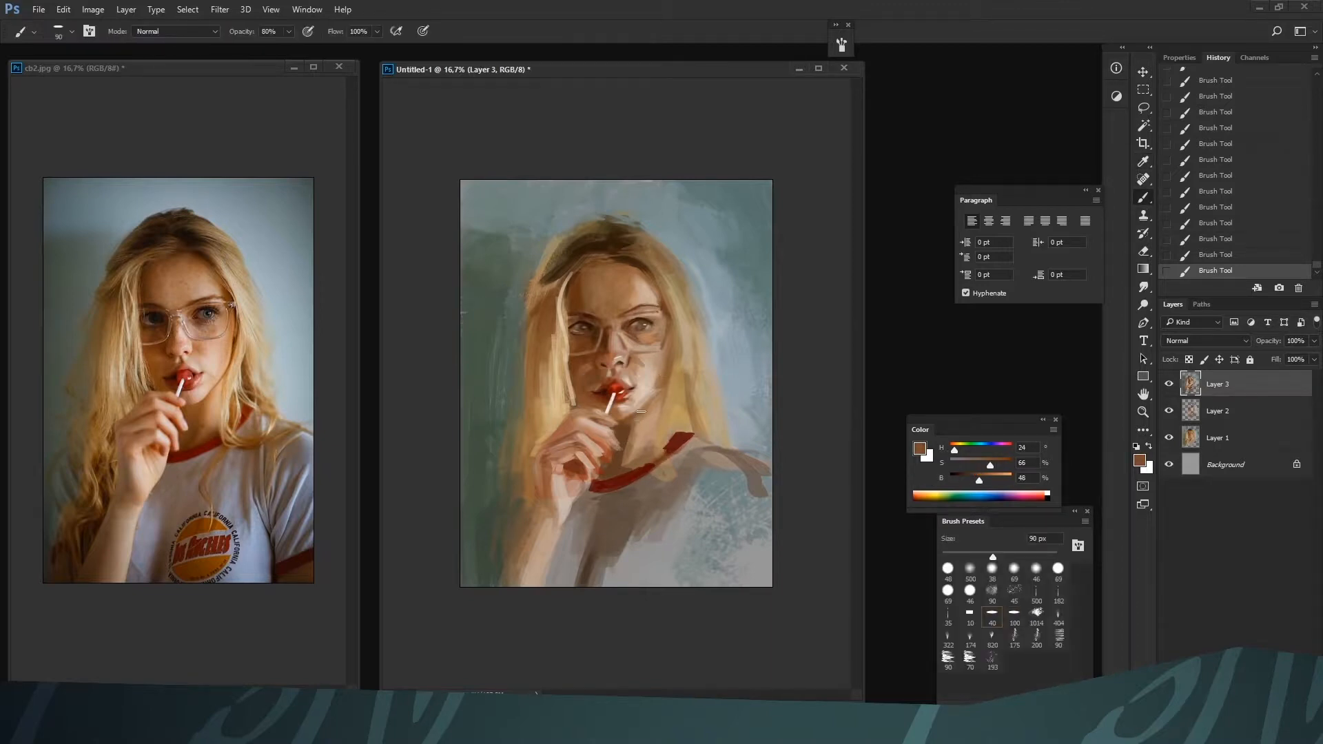
drag(642, 416, 625, 448)
alt+click(640, 430)
alt+click(646, 412)
click(999, 463)
click(996, 476)
click(995, 465)
key(bracketright)
Soften the orange patch under the eye inside the right-hand lens at 60 to 35 px with sampled skin tone H 24, S 39, B 60
key(ctrl+plus)
key(bracketleft)
key(bracketleft)
key(bracketleft)
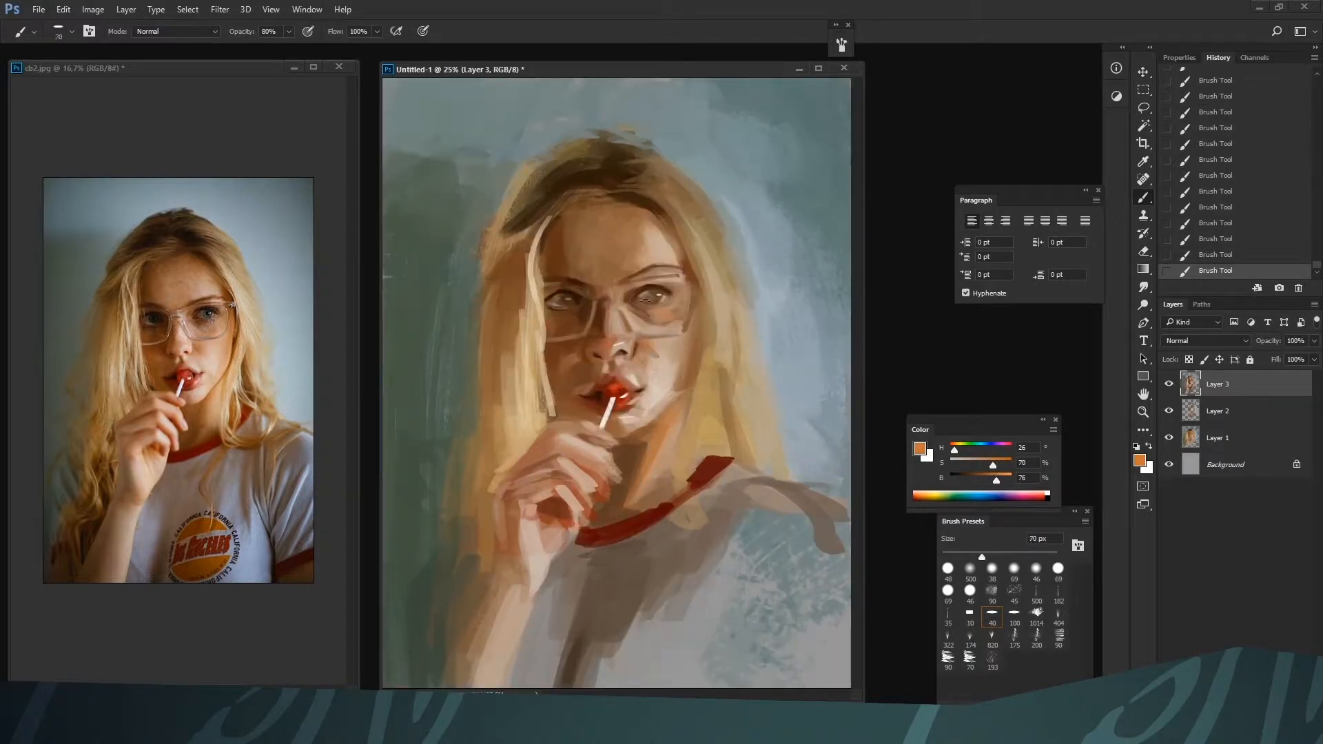
alt+click(685, 307)
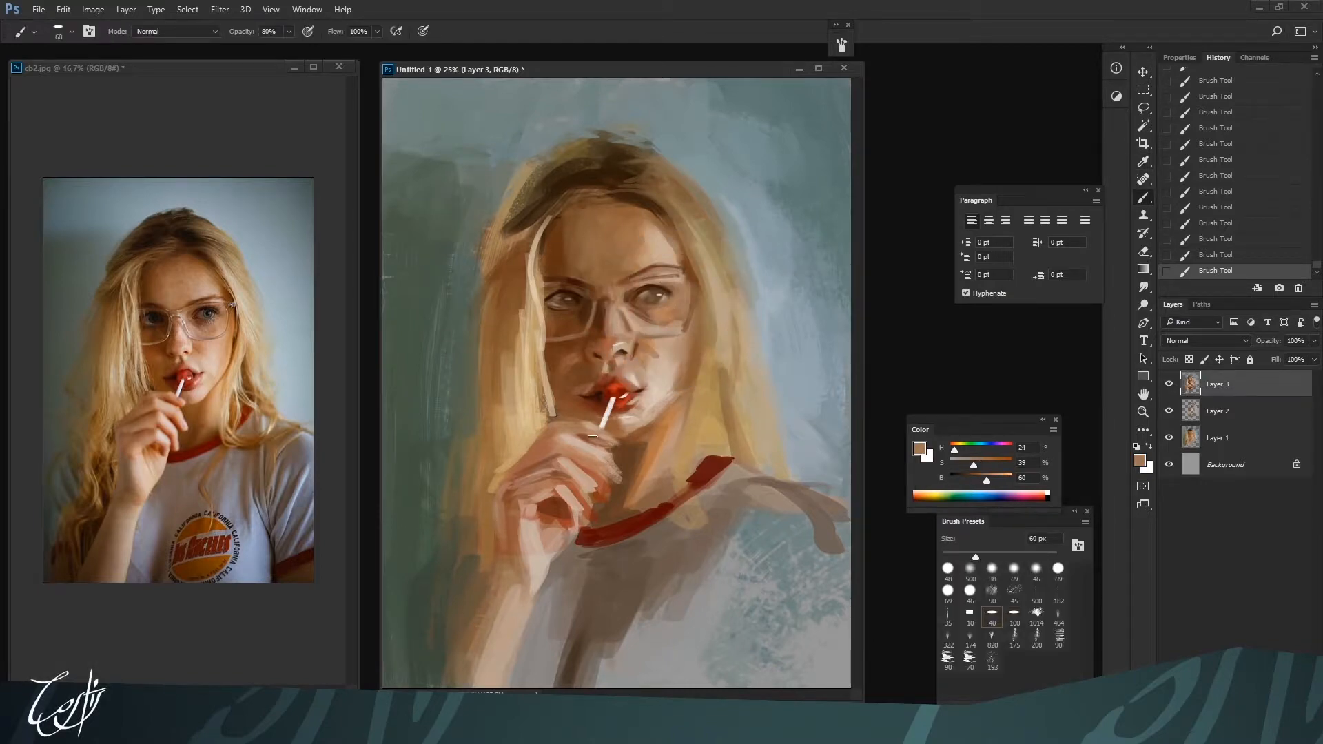
alt+click(663, 298)
alt+click(685, 292)
alt+click(692, 298)
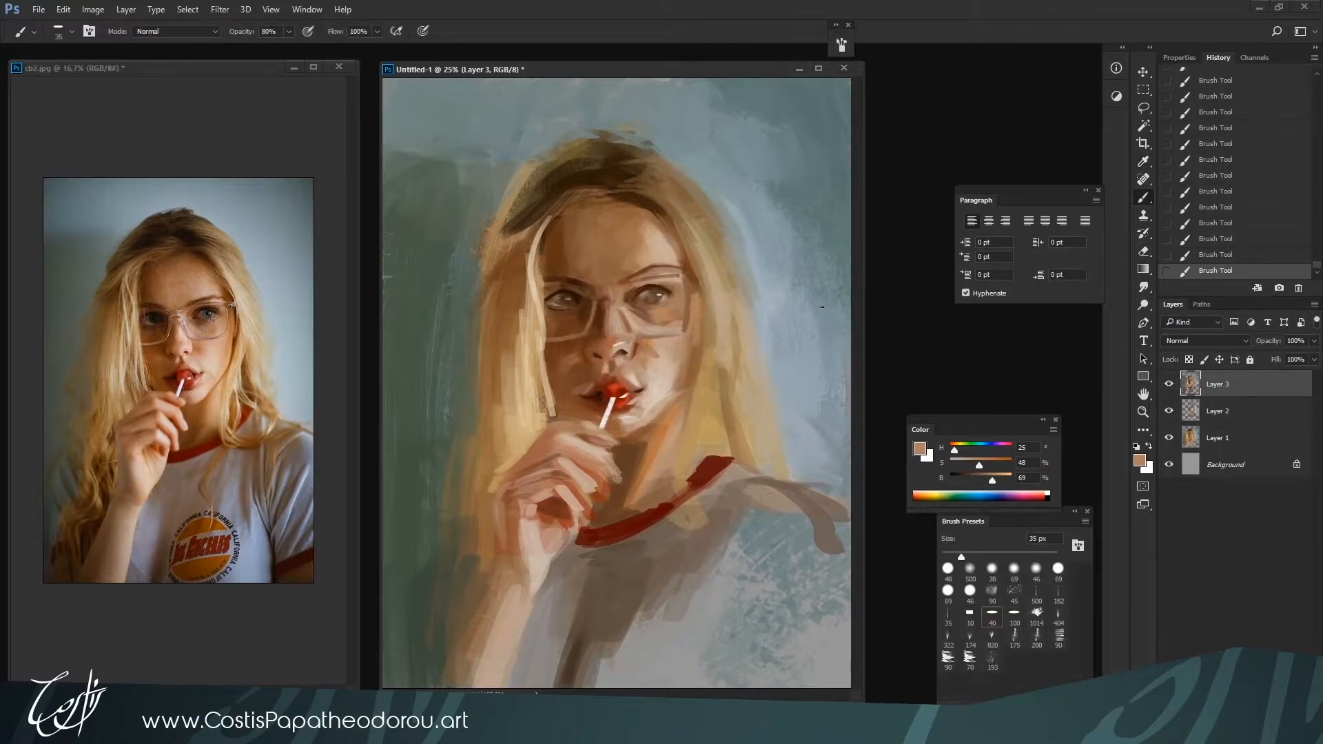
Paint a saturated orange edge along the face beside the glasses at 45 px with H 25, S 73, B 74
click(993, 465)
click(995, 480)
key(])
key(])
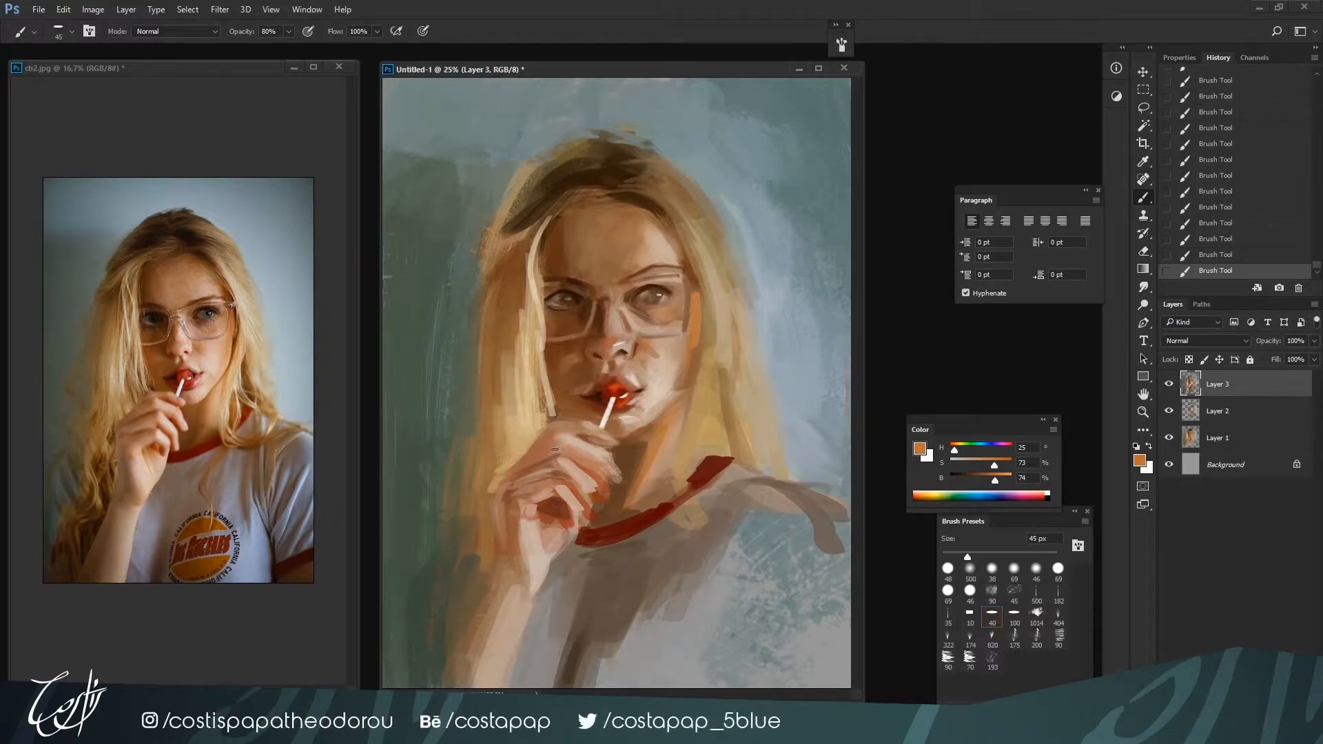
Refine the nose side and the cheek below the lens at 35 to 30 px with sampled skin browns including H 23, S 47, B 60
alt+click(619, 348)
alt+click(630, 351)
alt+click(644, 341)
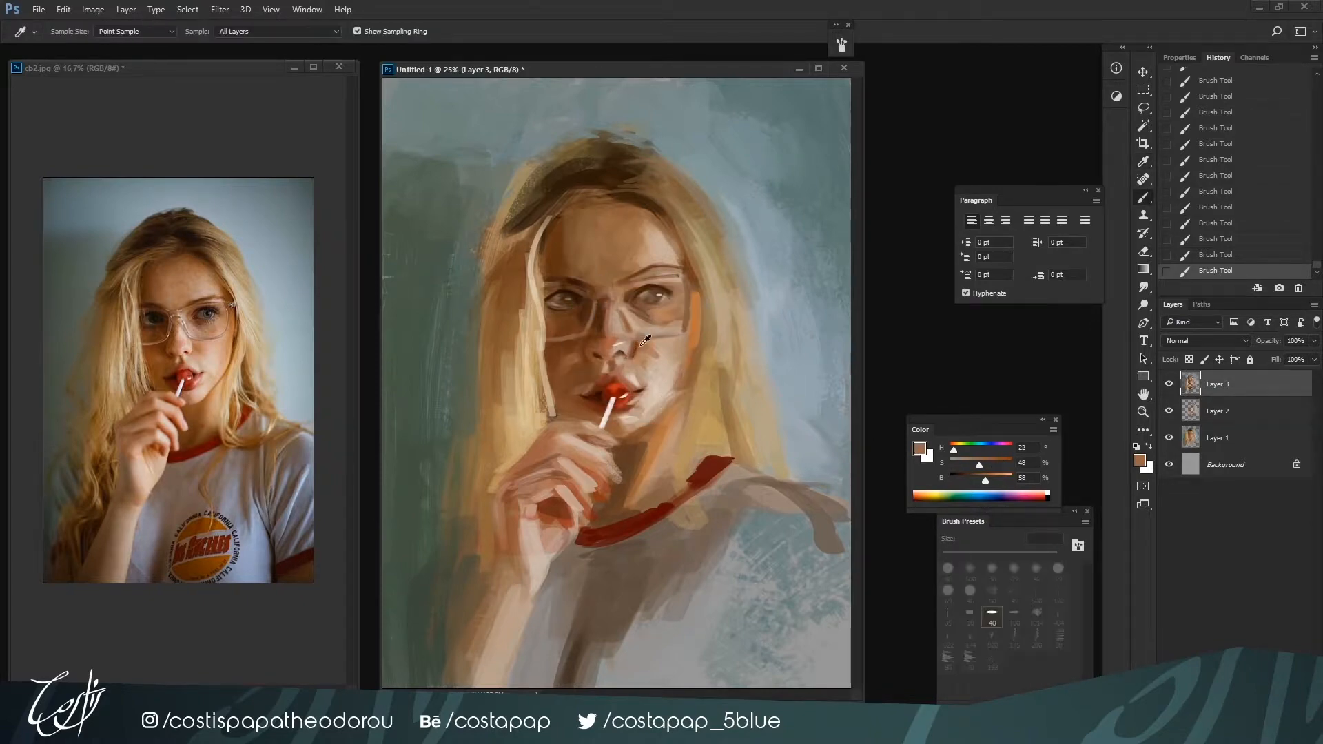
drag(637, 338, 632, 355)
alt+click(635, 350)
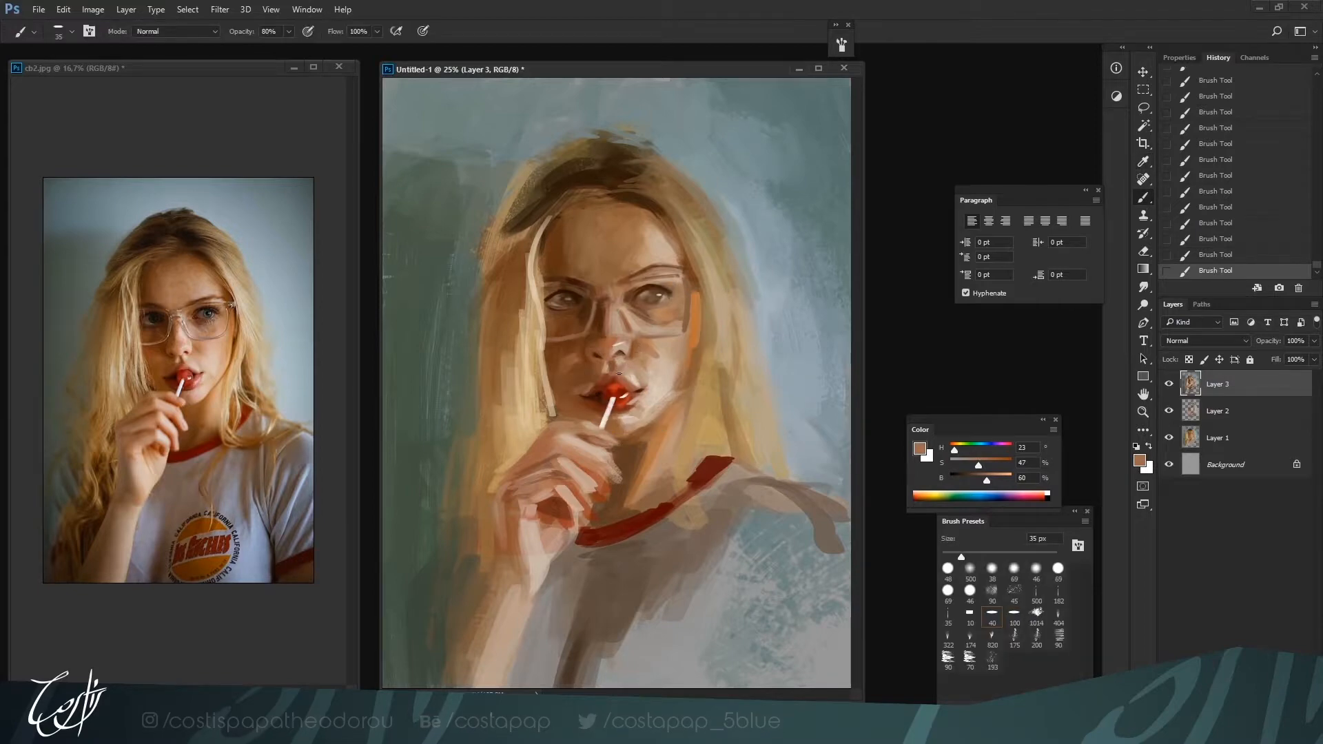
alt+click(620, 354)
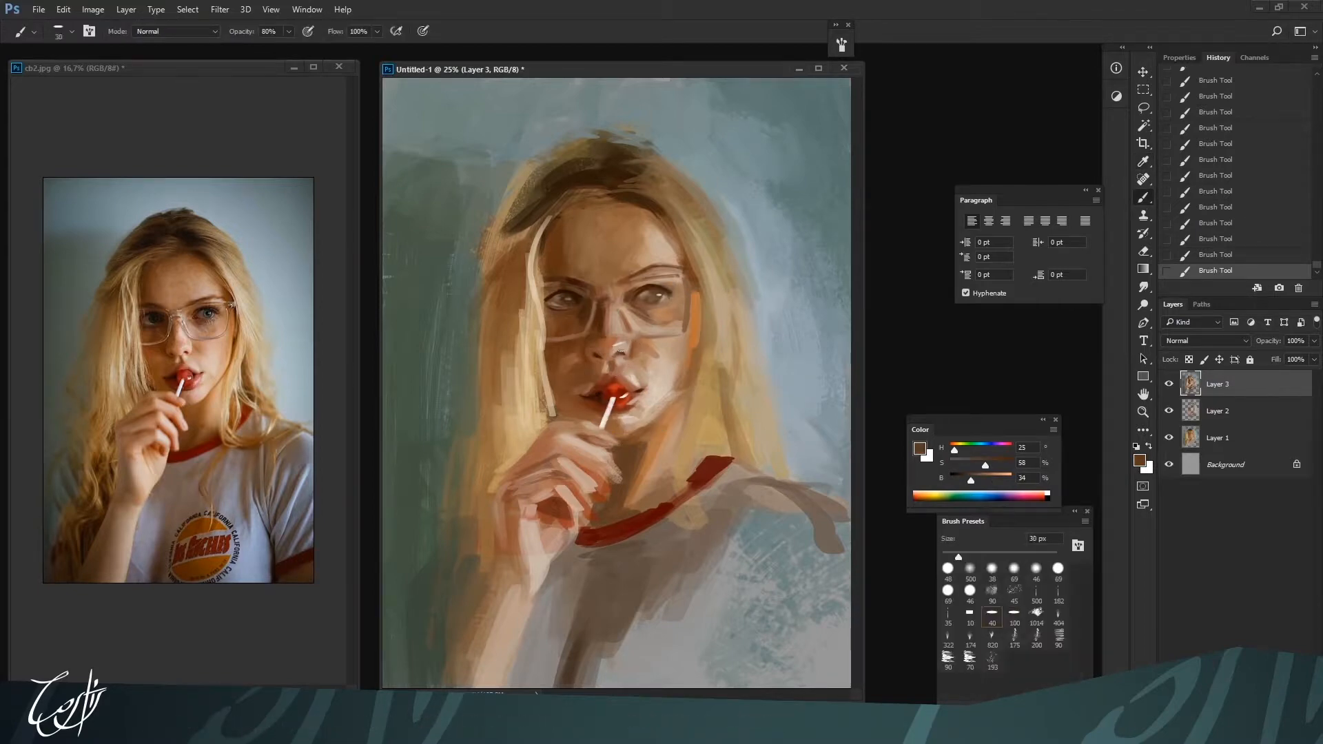
Touch up the shadows around the upper lip and nose at 35 px with browns H 19, S 59, B 54 and H 20, S 72, B 36
alt+click(621, 386)
alt+click(594, 361)
alt+click(597, 369)
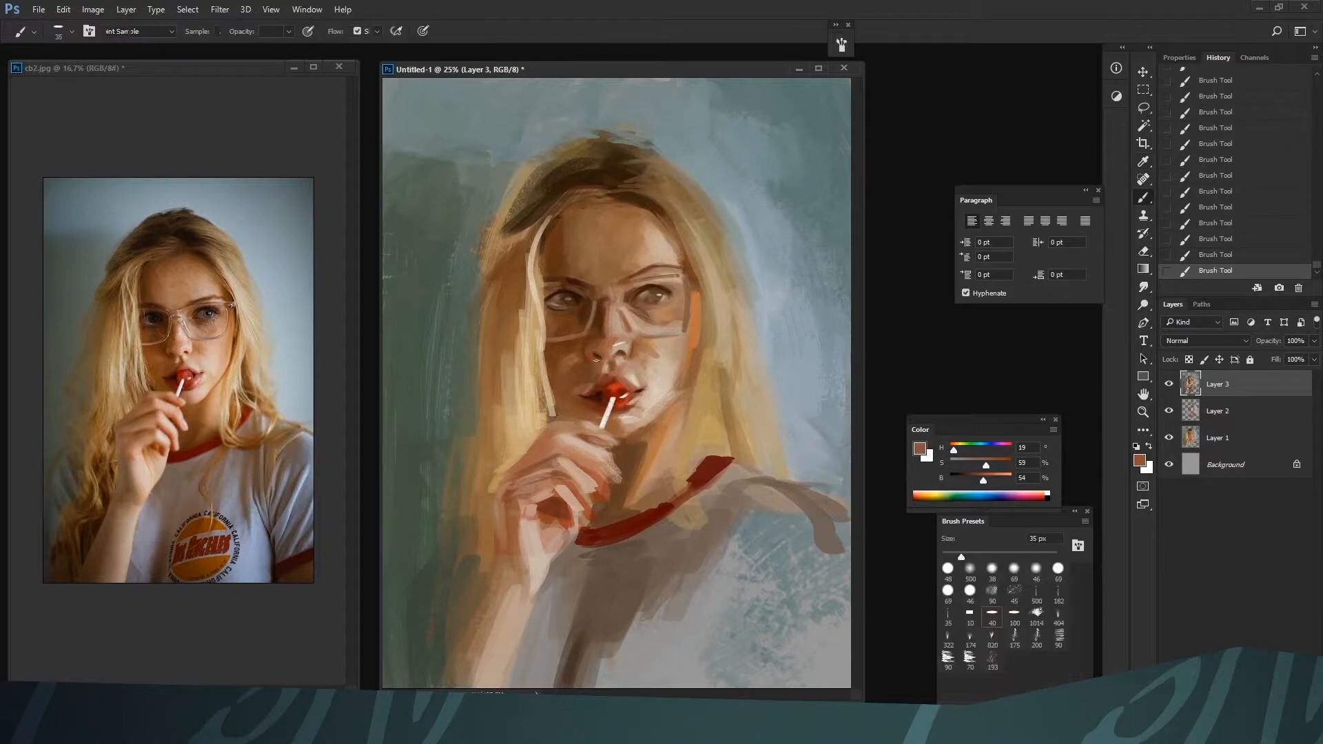
alt+click(593, 341)
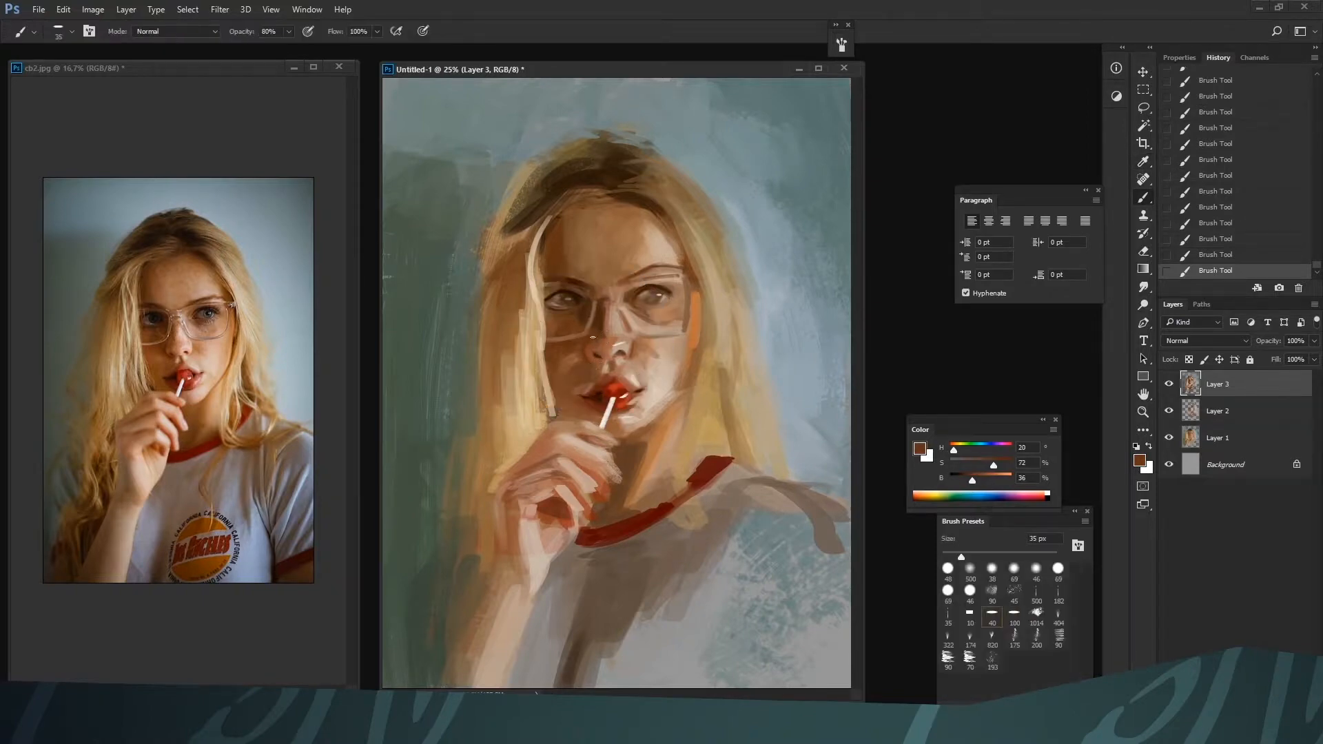
alt+click(602, 327)
Paint loose tan strands on the outer hair edge beside the hand with H 30, S 56, B 56
key(ctrl+minus)
key(bracketright)
key(bracketright)
key(ctrl+plus)
key(bracketright)
alt+click(488, 374)
key(bracketright)
key(bracketright)
drag(456, 416, 469, 459)
Broaden the shadowed hair beside the hand at 70 to 200 px with brown H 30, S 56, B 39
key(ctrl+minus)
key(bracketright)
key(bracketright)
key(bracketright)
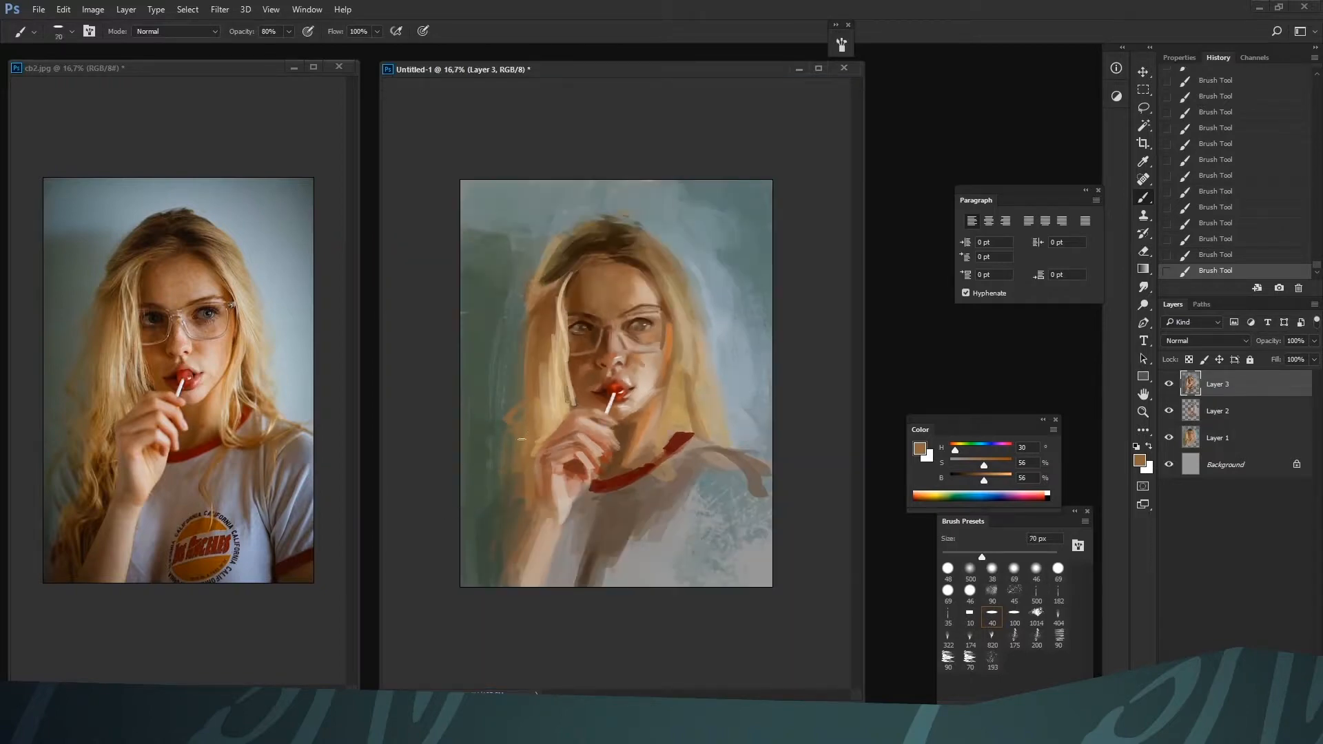
drag(984, 480, 973, 480)
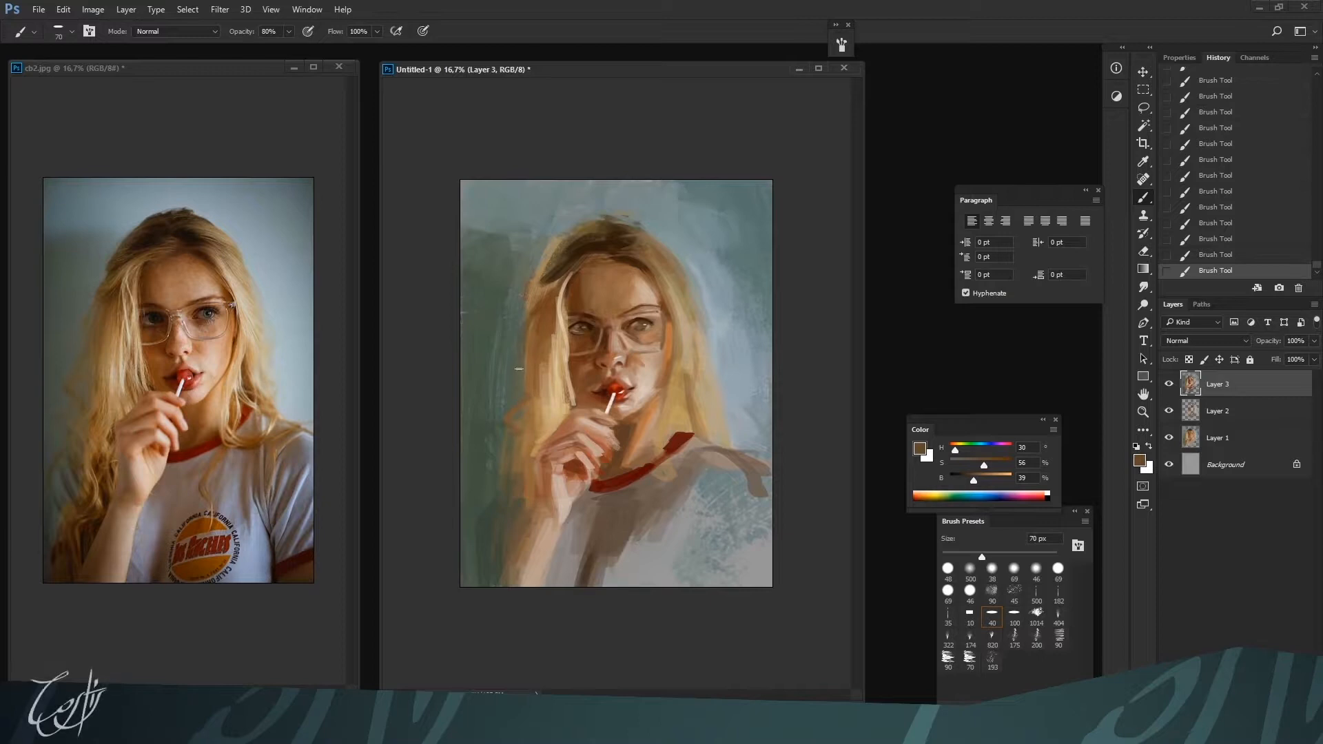
key(bracketright)
key(bracketright)
key(bracketright)
key(bracketright)
key(bracketright)
key(bracketright)
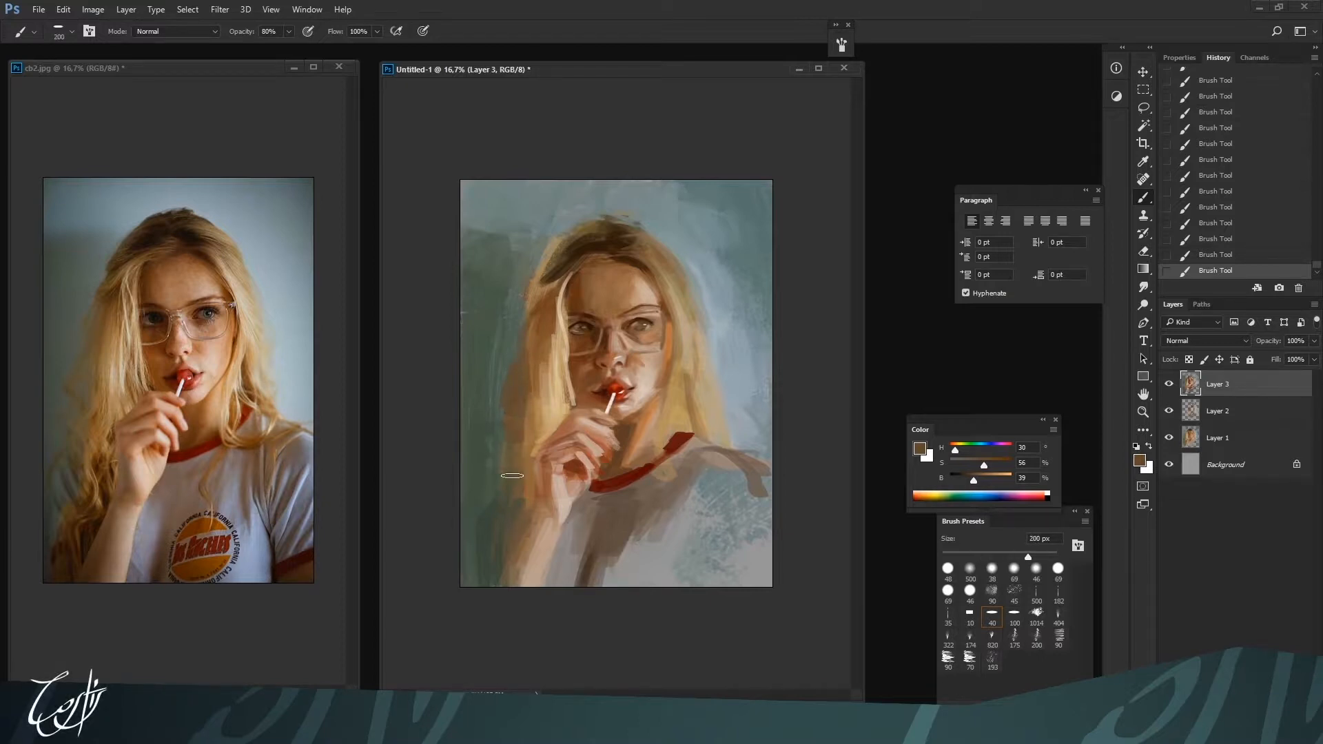
Darken the lower hair beside the forearm at up to 175 px with dark brown H 30, S 56, B 20
key(bracketright)
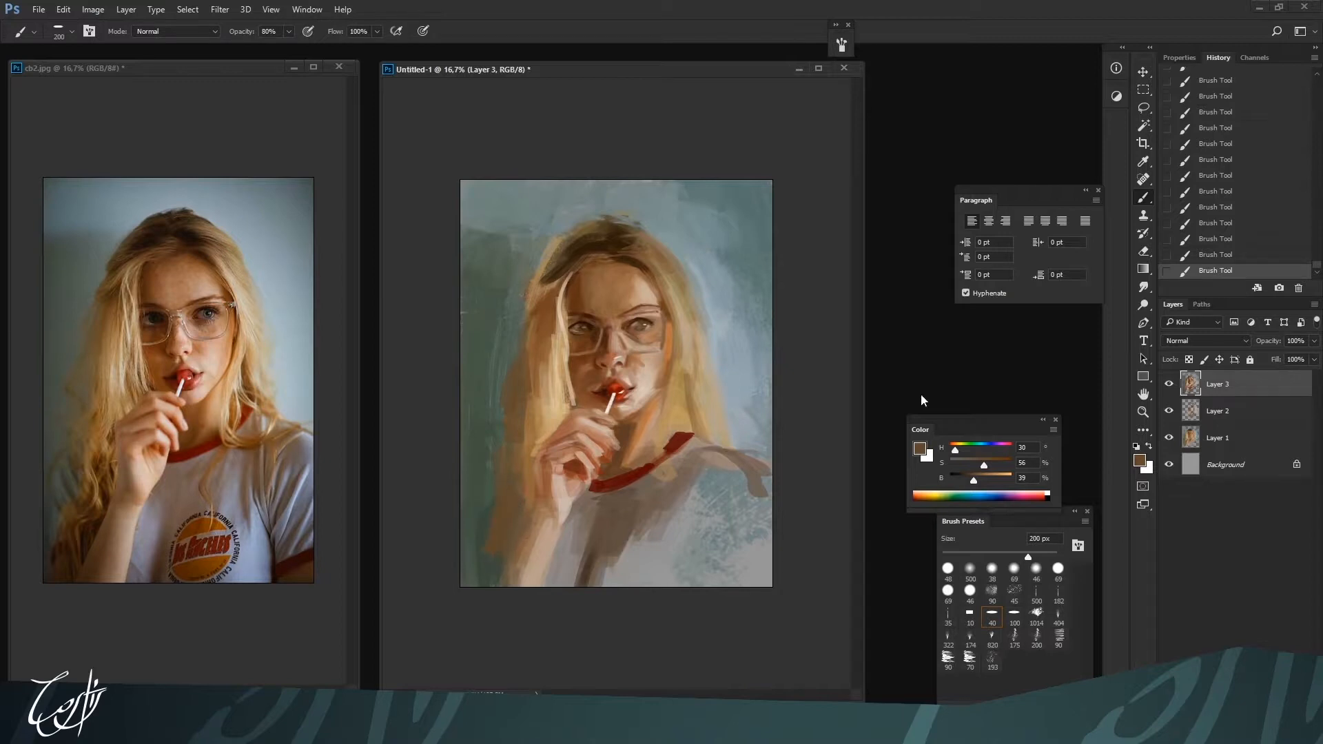
click(964, 479)
key(bracketleft)
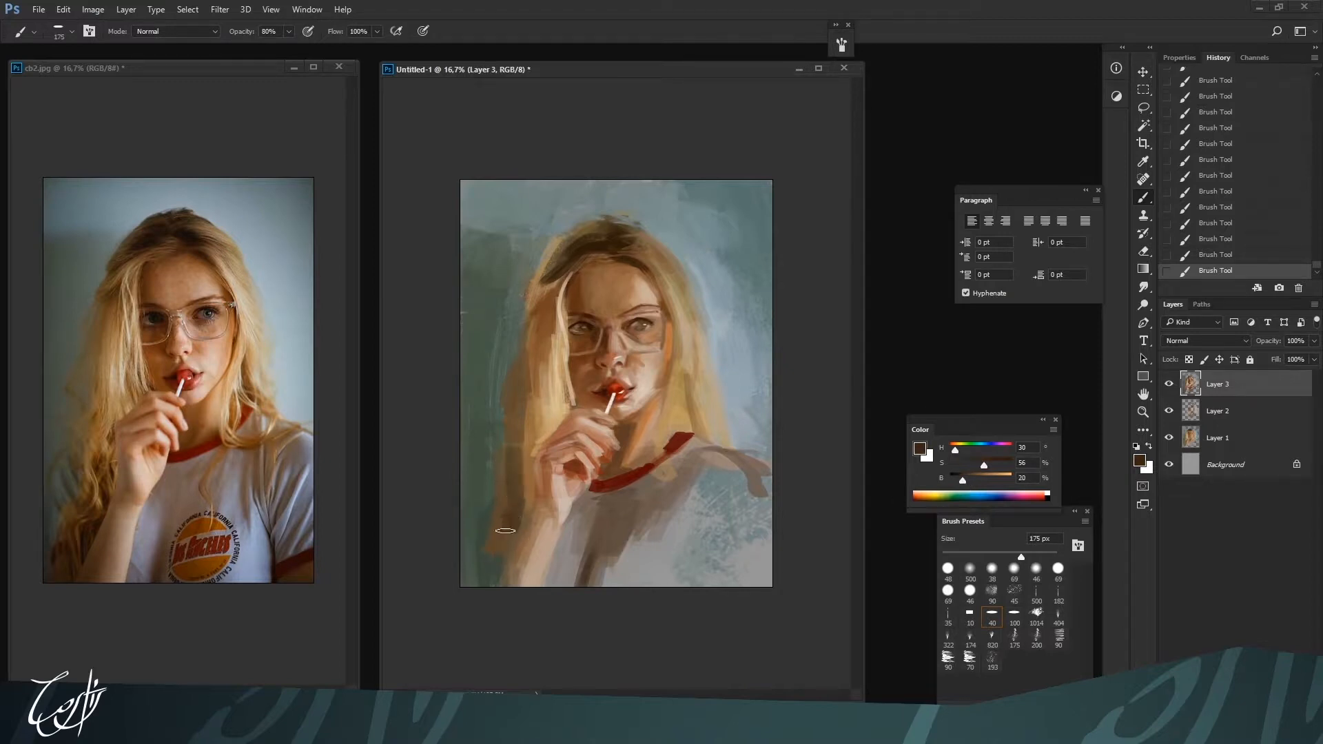
drag(496, 556, 489, 585)
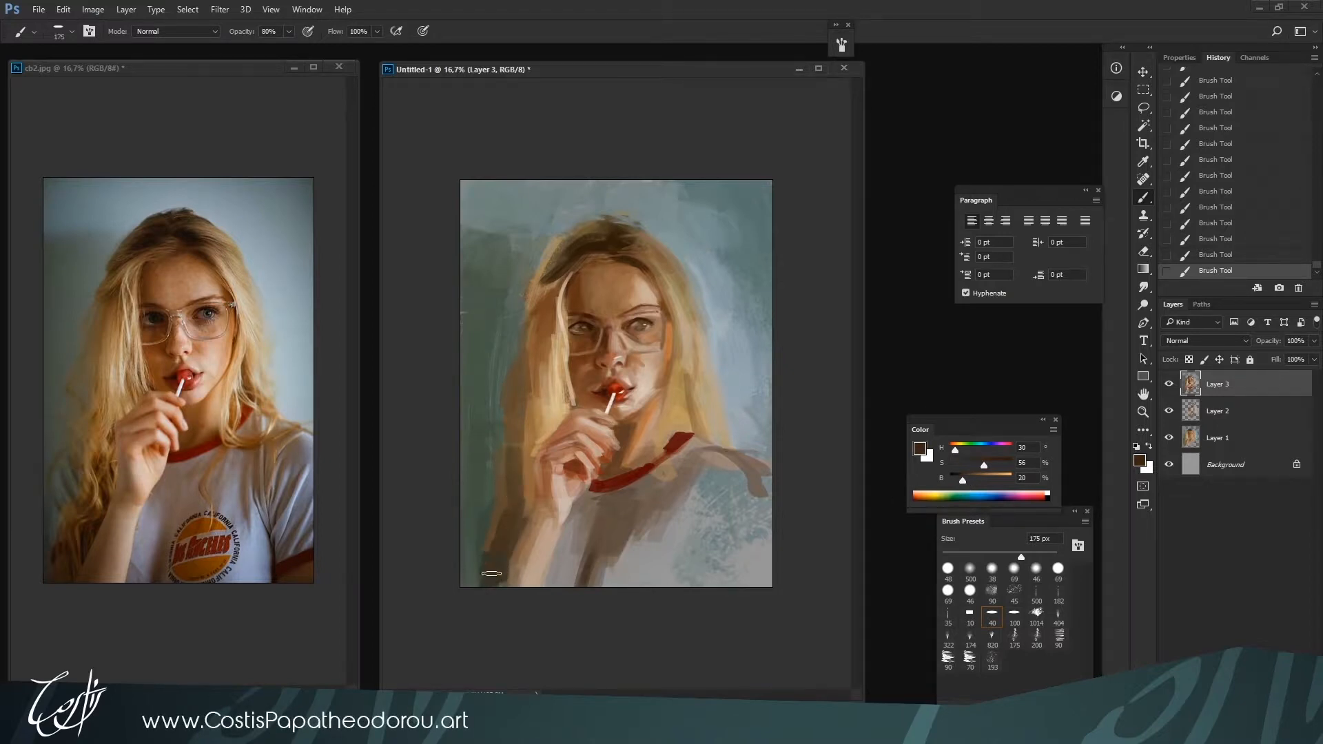
key(bracketleft)
key(bracketleft)
drag(522, 522, 478, 575)
Switch to the flat 100 brush preset and darken the canvas's lower-left corner at 175 px with H 30, S 56, B 20
key(bracketright)
key(bracketright)
key(bracketright)
key(bracketright)
key(bracketright)
key(bracketright)
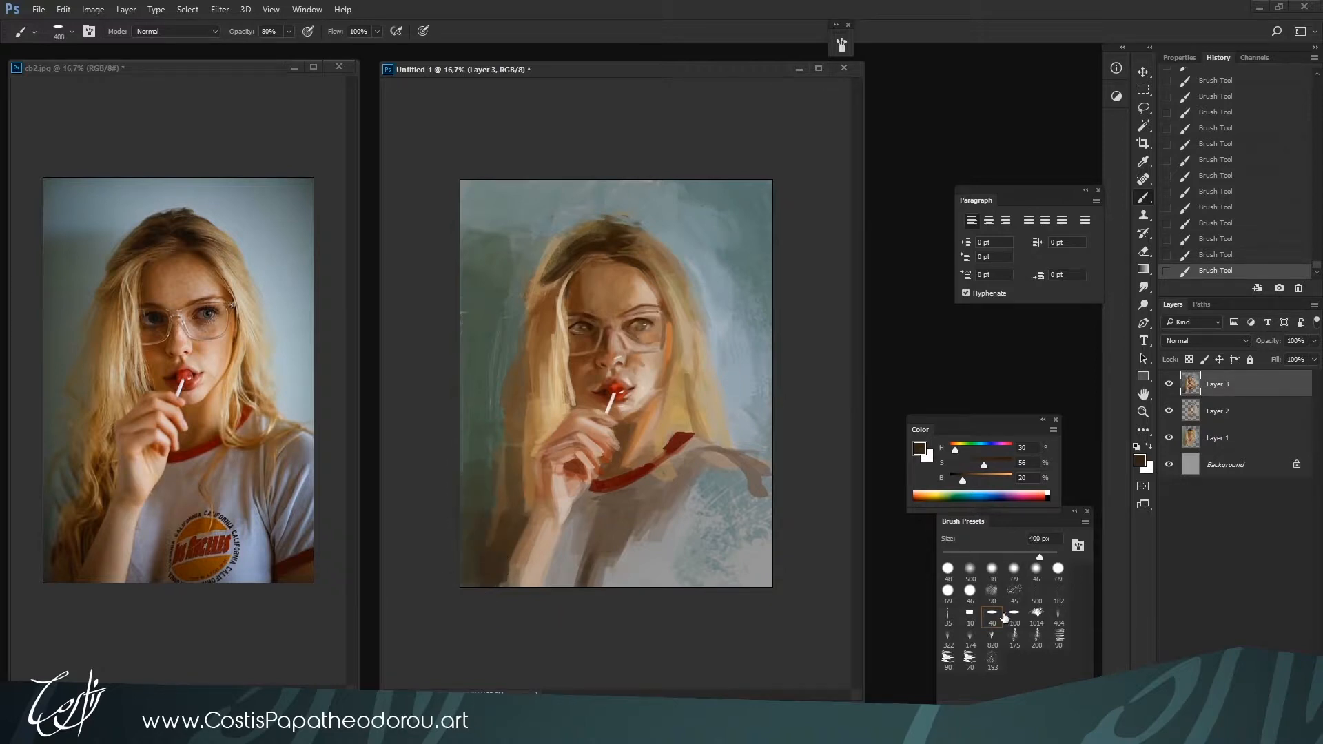
key(period)
key(bracketright)
key(bracketright)
key(bracketright)
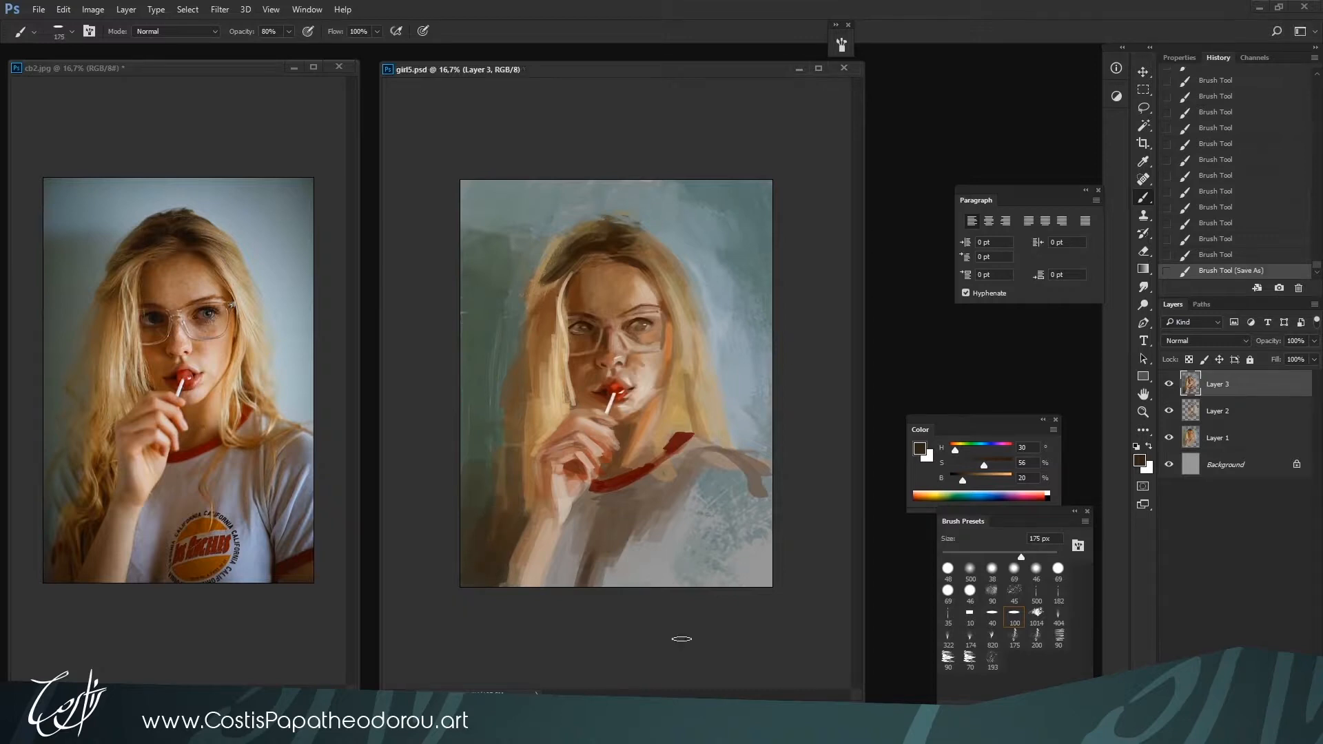
Save the painting as girl5.psd and reduce the brush to 150 px
key(ctrl+plus)
click(800, 535)
key(bracketleft)
key(bracketleft)
key(bracketleft)
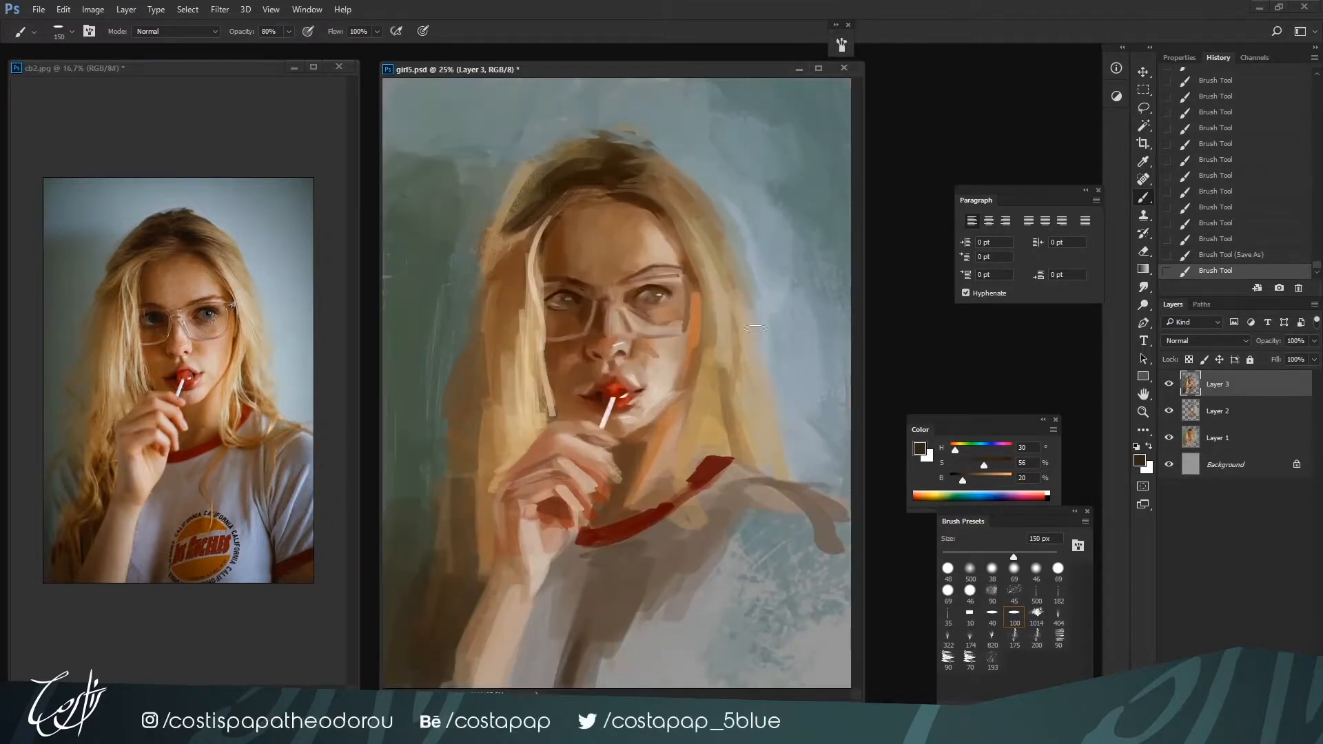
Add a new layer above Layer 3 and reduce the brush to 70 px
click(1181, 57)
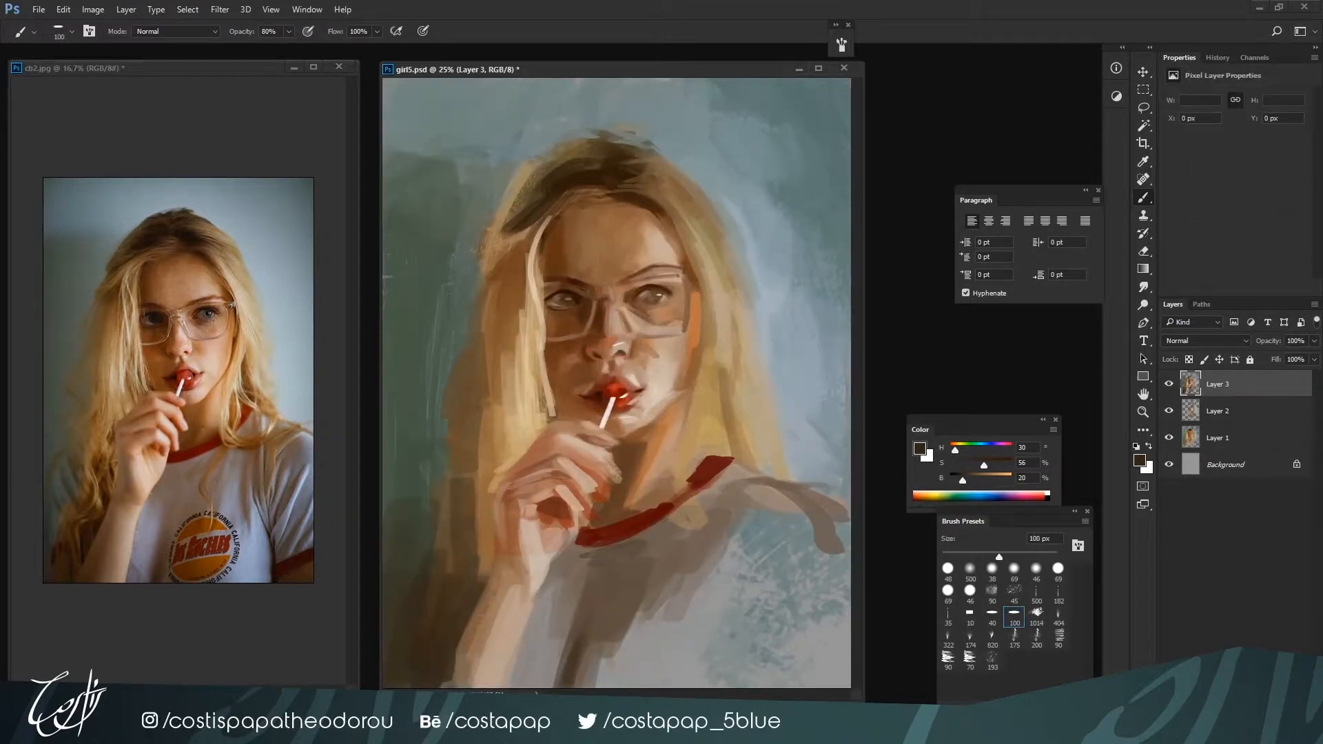
key(ctrl+shift+alt+n)
key(bracketleft)
key(bracketleft)
key(bracketleft)
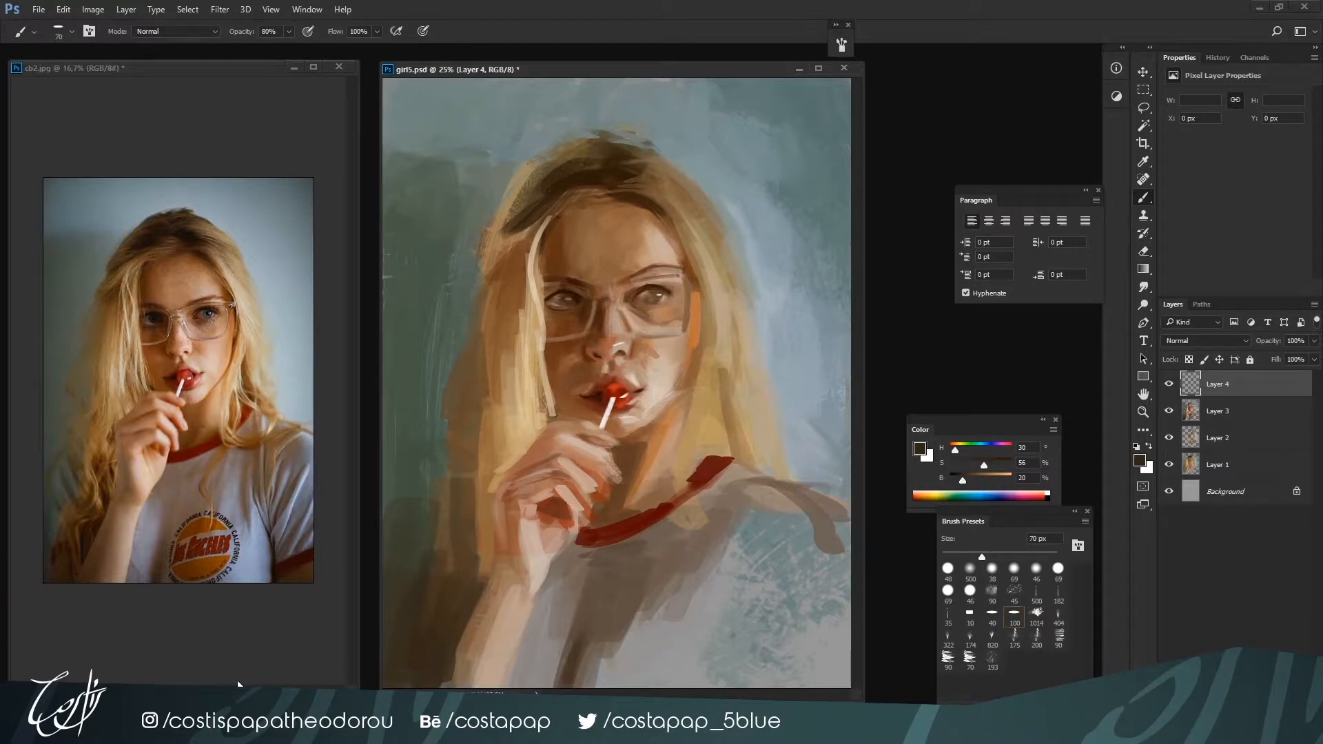
Enlarge the reference photo and refine the right-hand eyebrow at 60 px with sampled brown H 17, S 58, B 42
click(237, 684)
key(ctrl+plus)
click(743, 543)
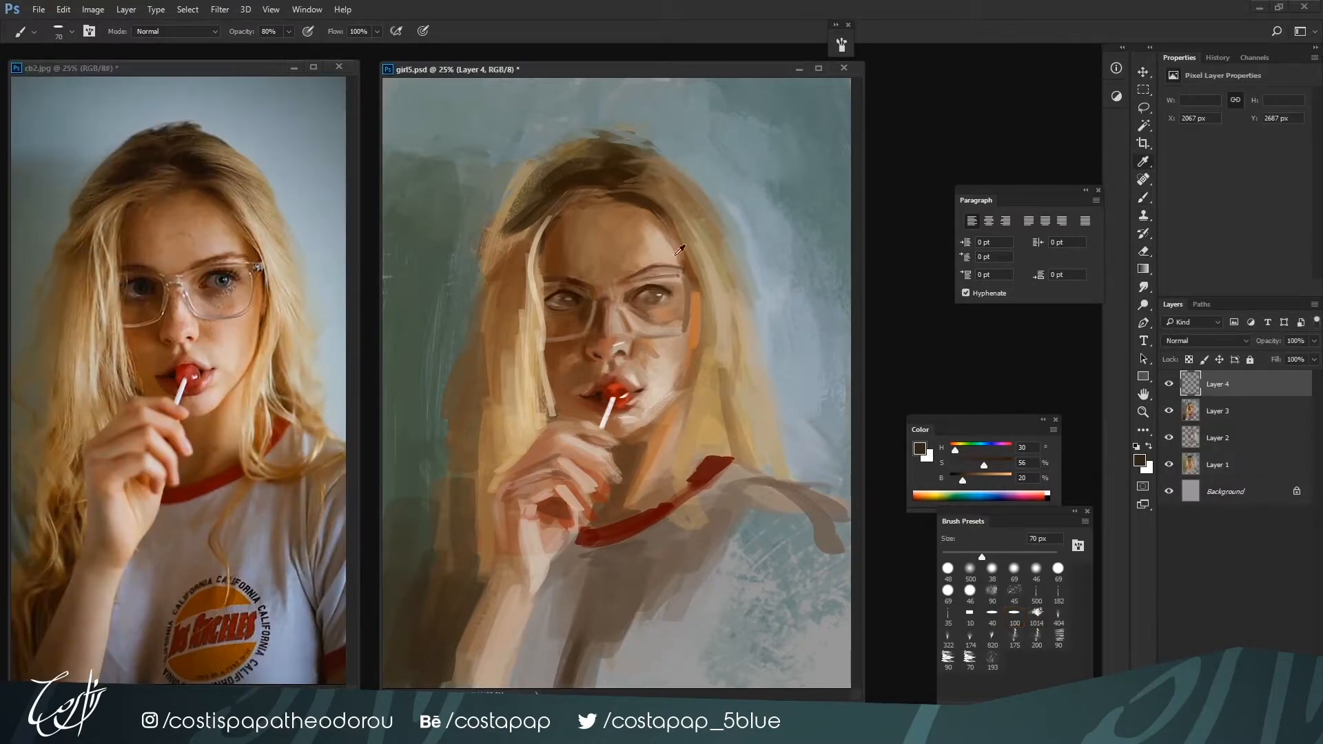
alt+click(653, 290)
alt+click(646, 268)
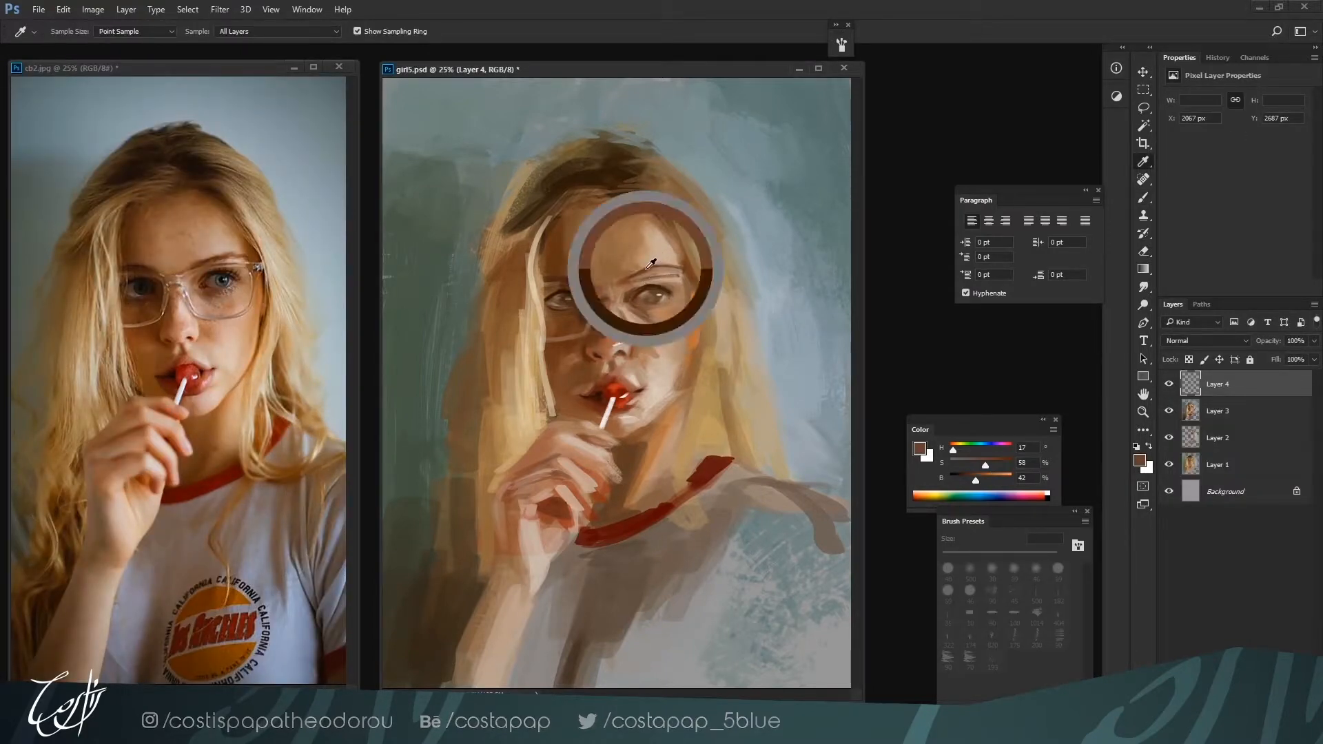
drag(630, 270, 639, 270)
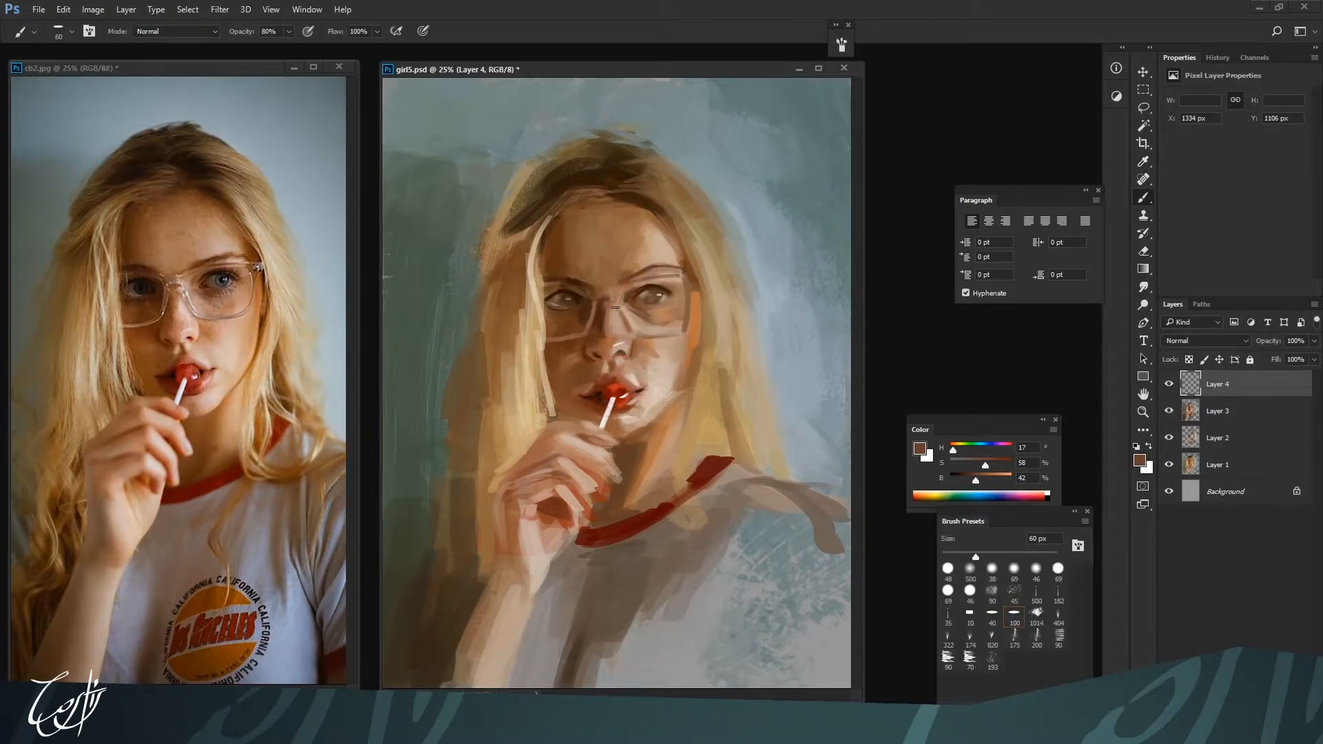
Rework the forehead's upper edge and hairline, sampling hair brown H 27, S 64, B 36
key(bracketright)
alt+click(646, 235)
drag(620, 205, 644, 221)
alt+click(649, 215)
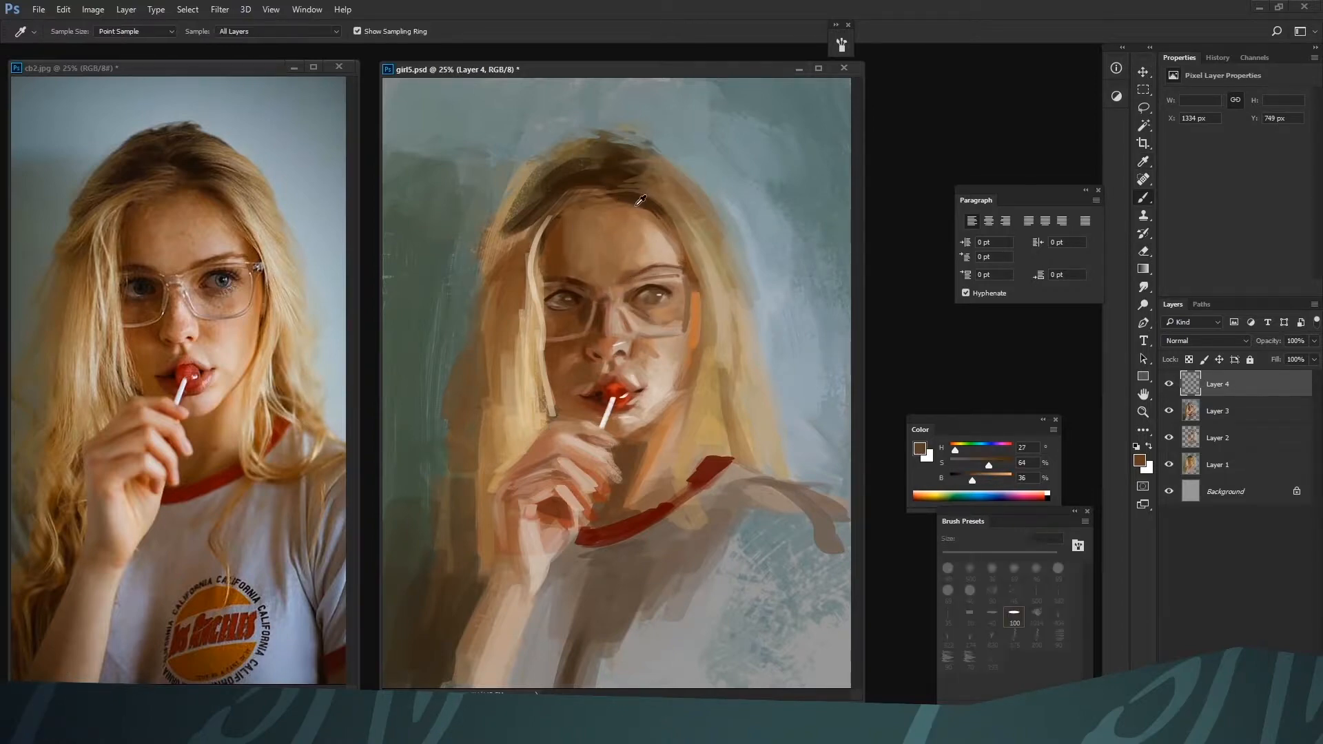
Shade the hair strand beside the left-hand temple at 60 px, starting at 40% opacity, with browns up to H 25, S 68, B 43
key(ctrl+minus)
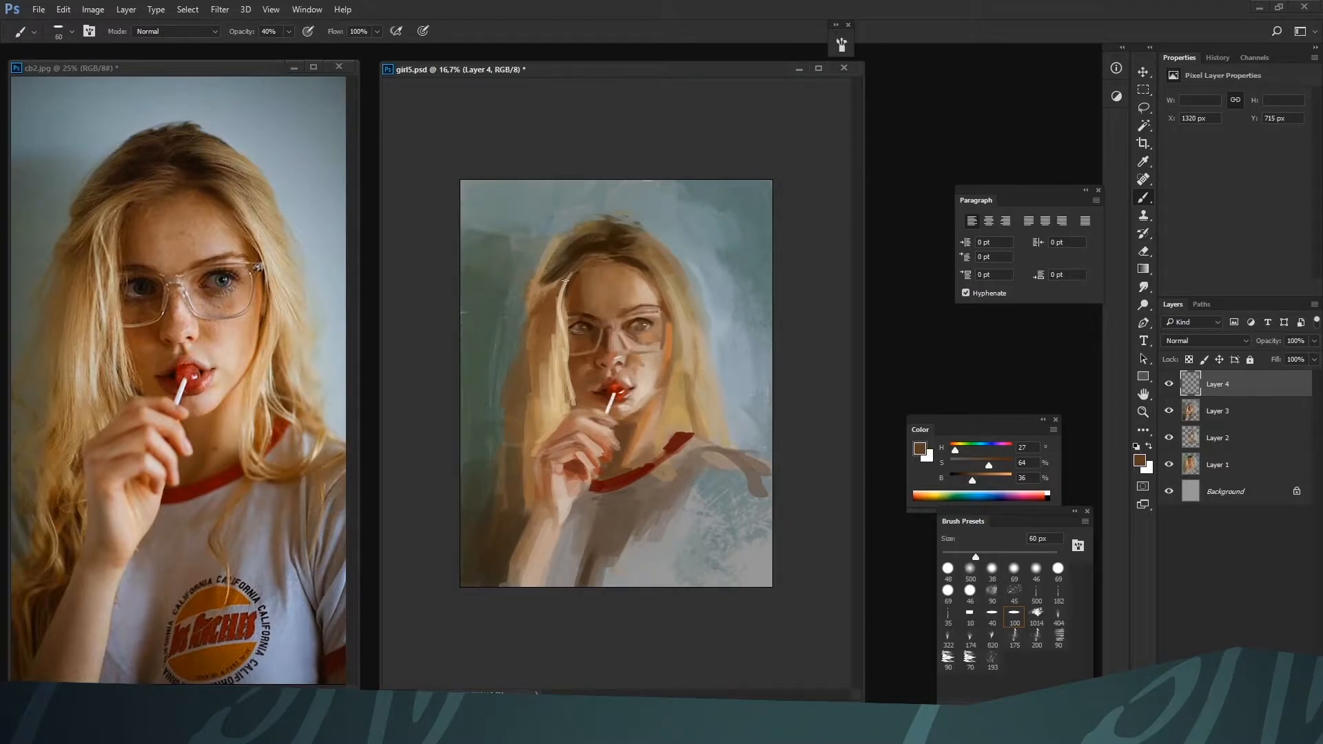
alt+click(559, 290)
alt+click(558, 290)
drag(582, 261, 563, 289)
alt+click(553, 293)
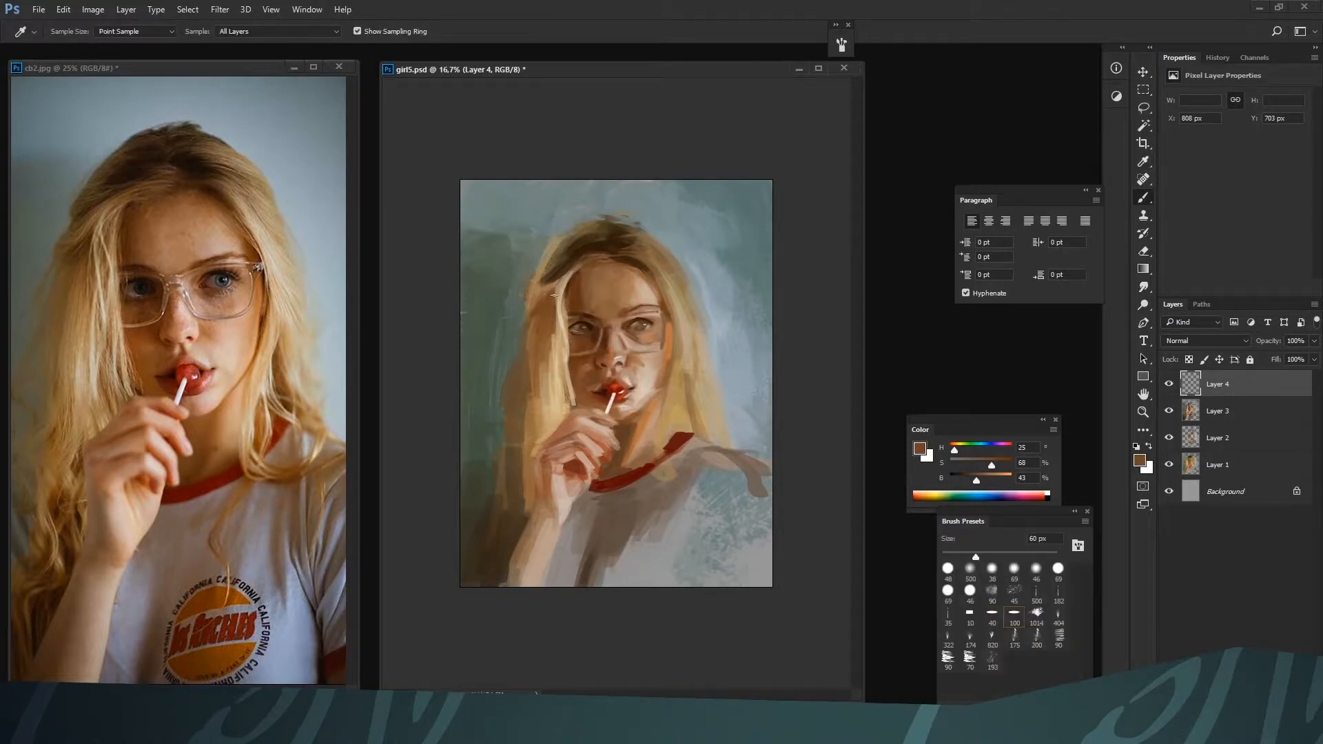
Darken the hair outside the left-hand temple at 70% opacity and 80 to 100 px with brown H 25, S 68, B 27
drag(543, 290, 529, 317)
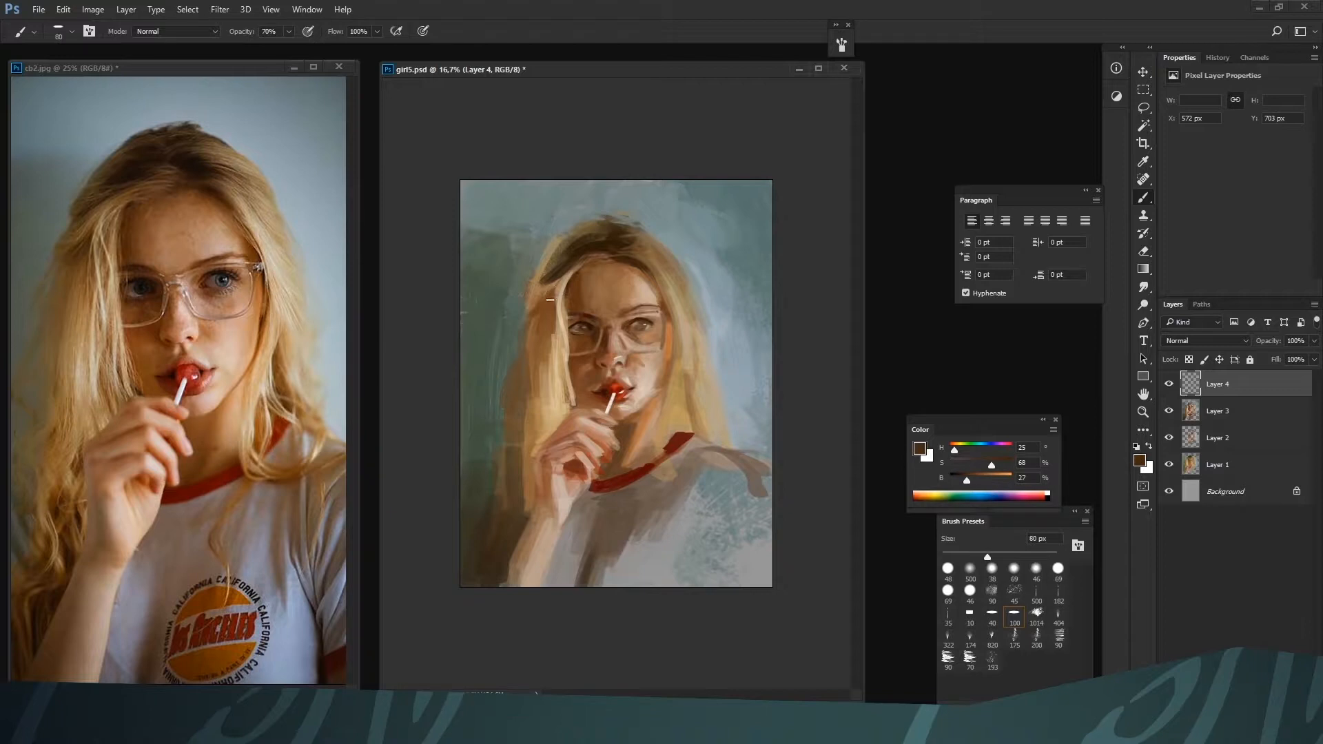
drag(549, 300, 535, 314)
key(bracketright)
key(bracketright)
key(bracketright)
key(bracketleft)
key(bracketleft)
key(bracketleft)
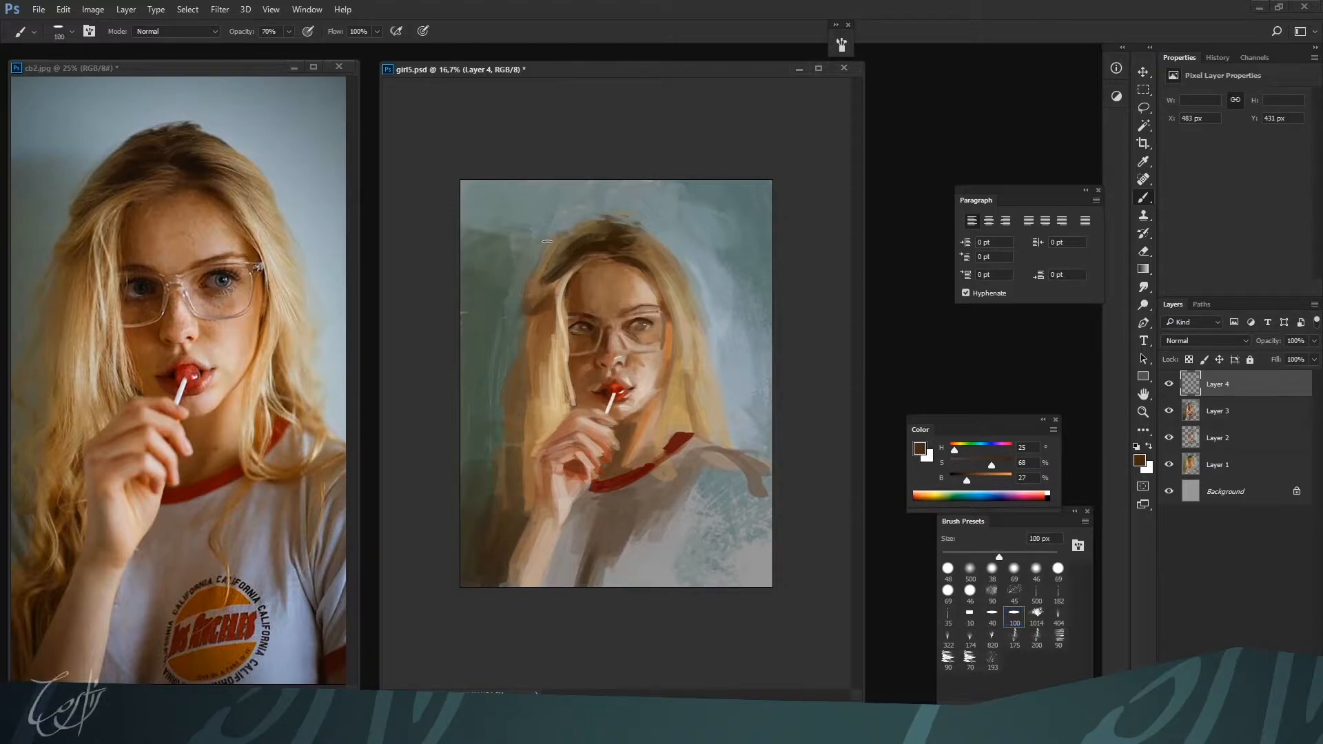
Reshape and darken the crown of the hair at 100 to 90 px with browns H 25, S 68, B 27 and H 36, S 62, B 24
drag(551, 277, 591, 226)
key(bracketright)
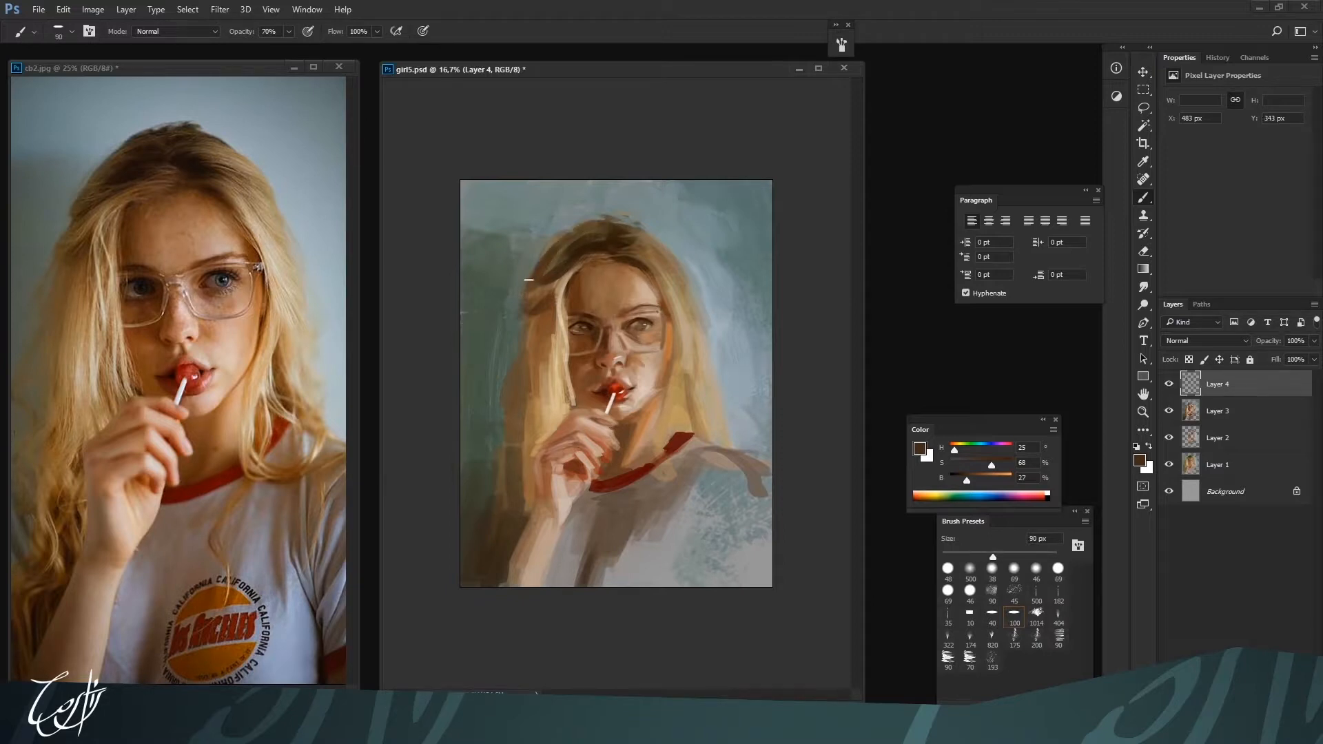
alt+click(571, 219)
alt+click(576, 217)
mouse_move(551, 226)
mouse_down()
mouse_move(576, 212)
mouse_move(601, 236)
mouse_up()
alt+click(581, 242)
alt+click(598, 246)
alt+click(630, 237)
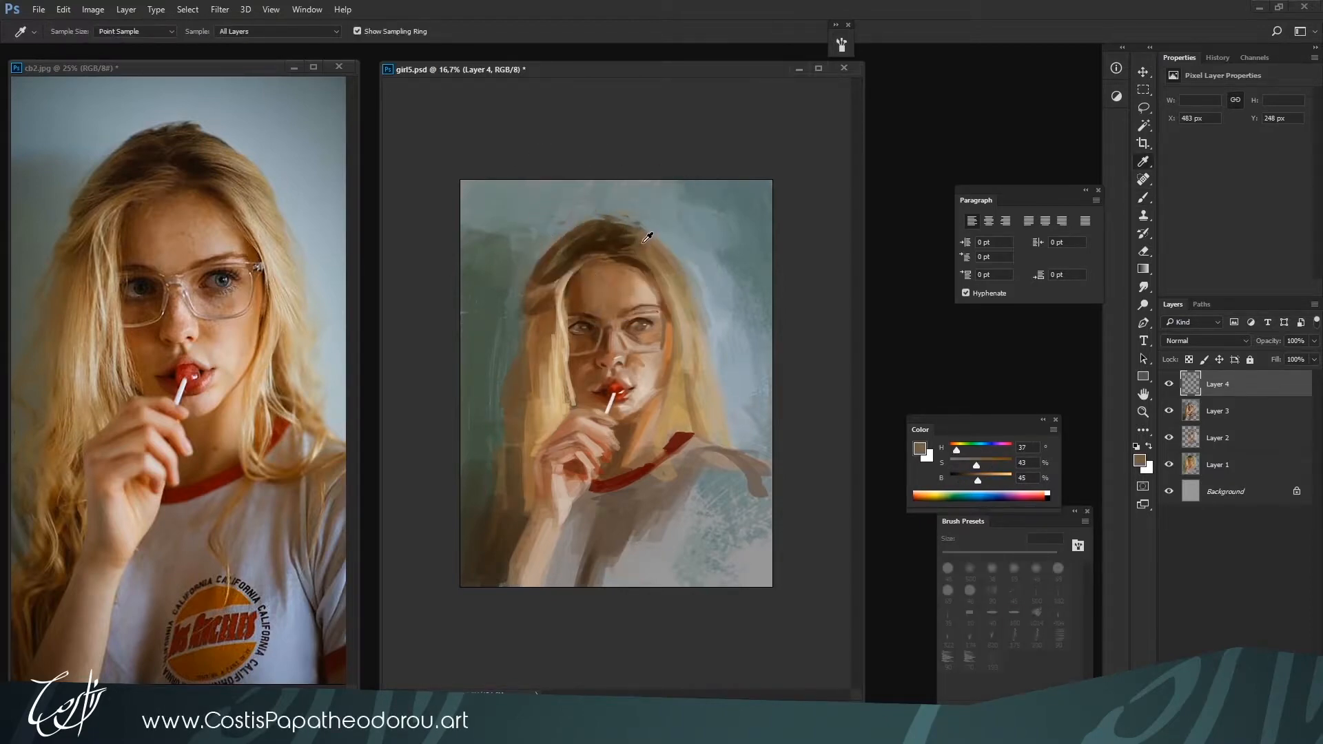
alt+click(619, 223)
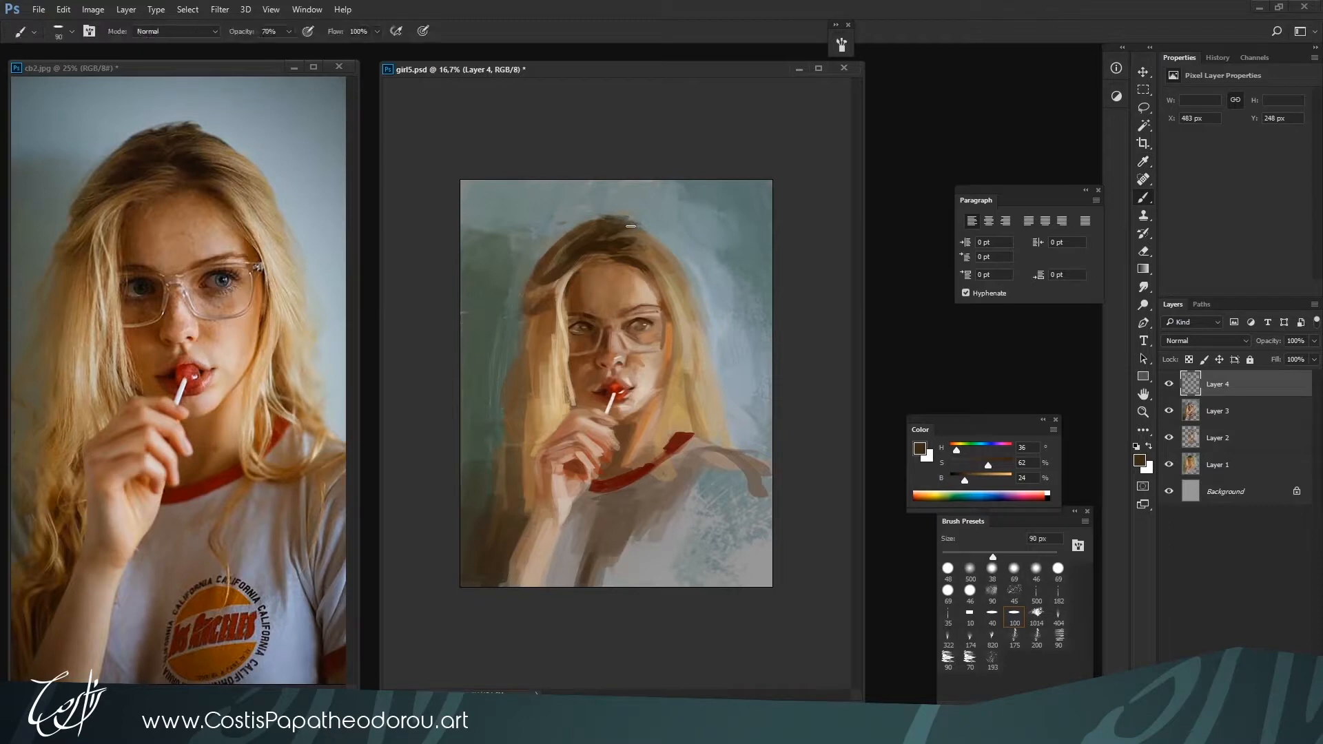
Rework the outer hair edge beside the left-hand temple at 90 px with grey-green H 125, S 10, B 45 and browns up to H 27, S 63, B 37
alt+click(530, 245)
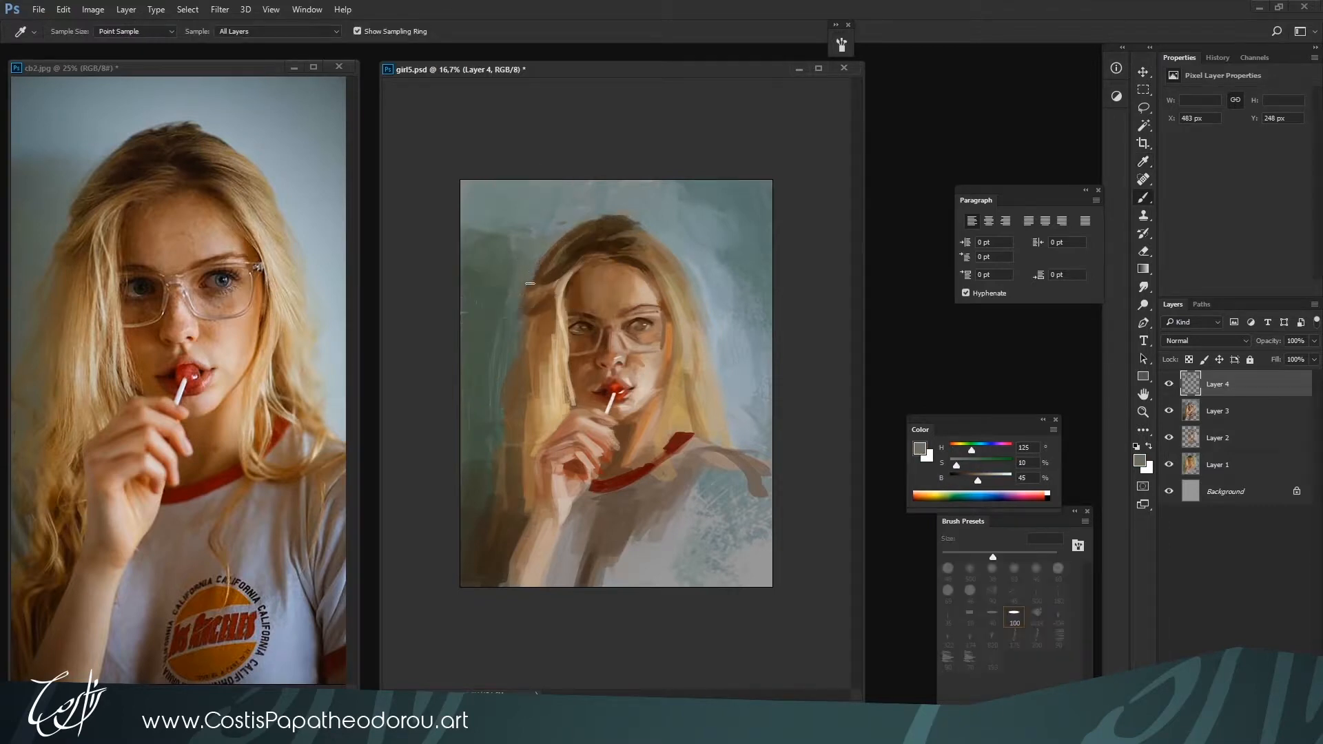
alt+click(532, 318)
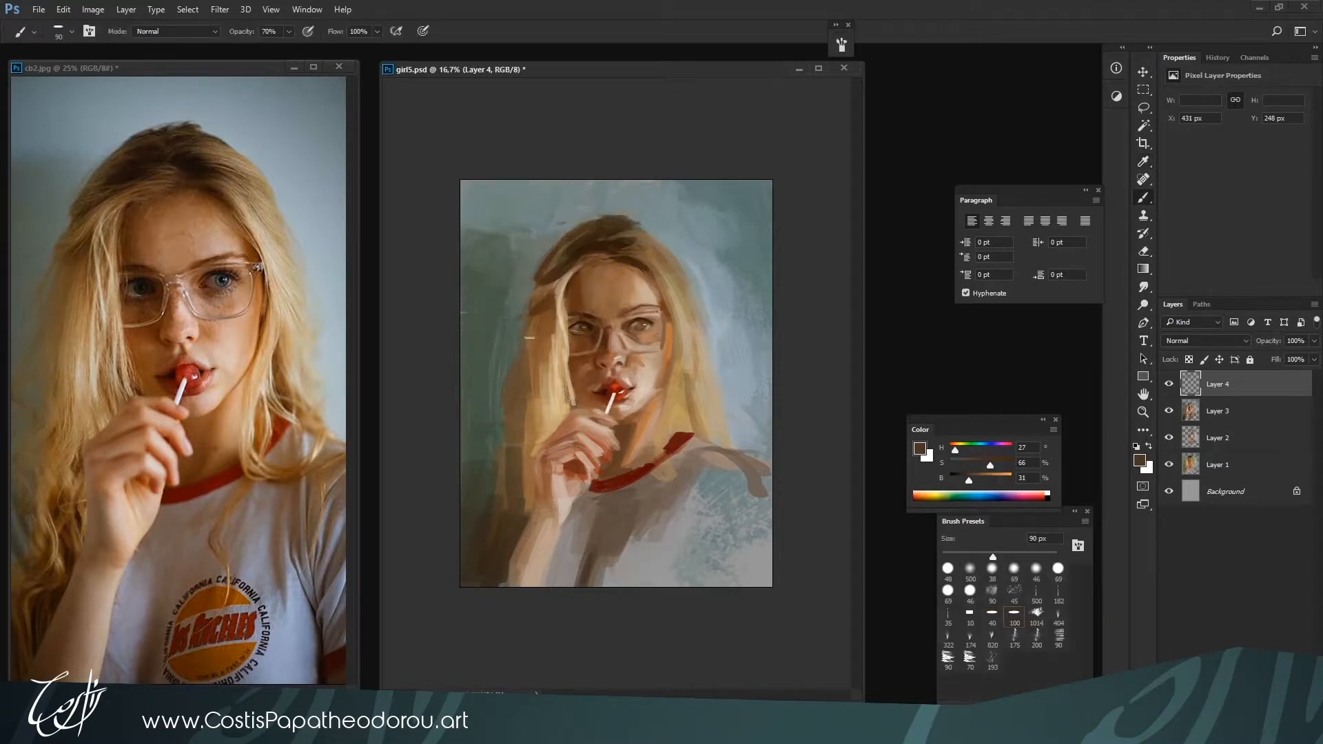
alt+click(543, 326)
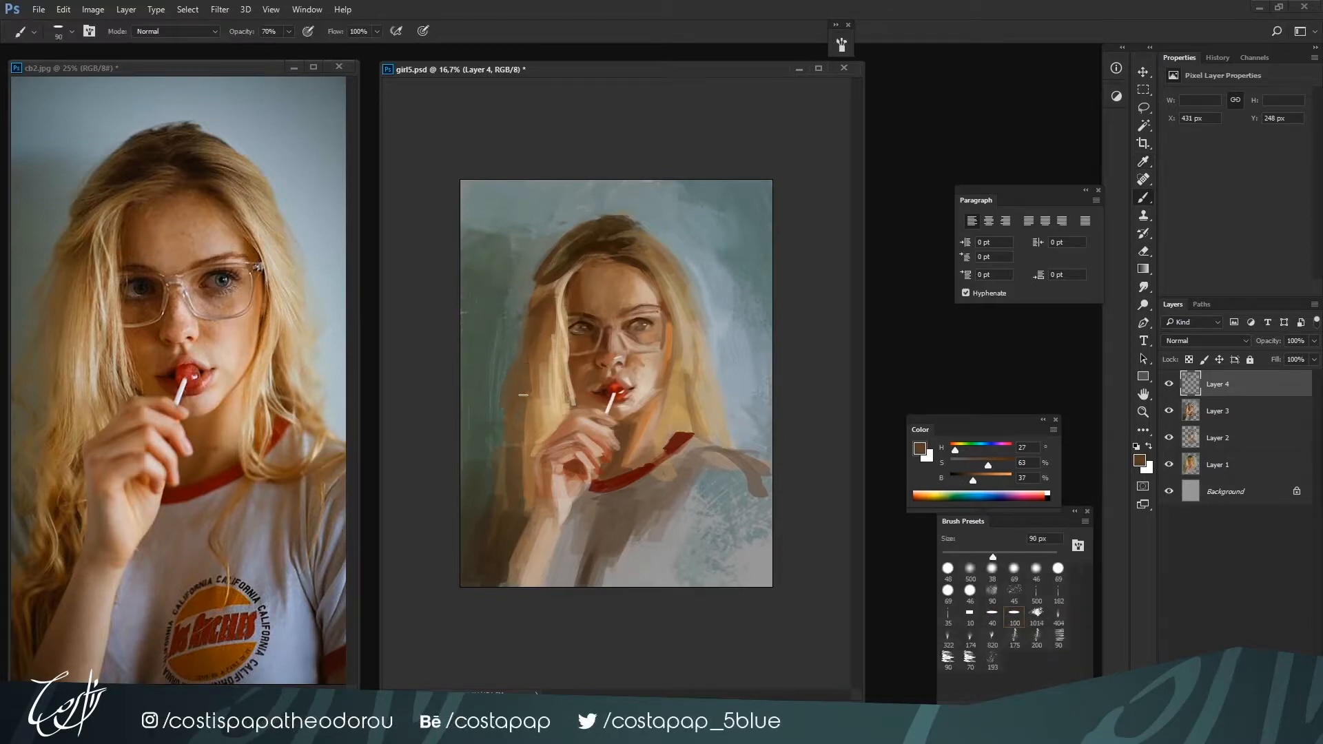
Paint background greens H 88, S 25, B 27 and H 107, S 19, B 37 along the left-hand hair edge at 100 px
alt+click(496, 395)
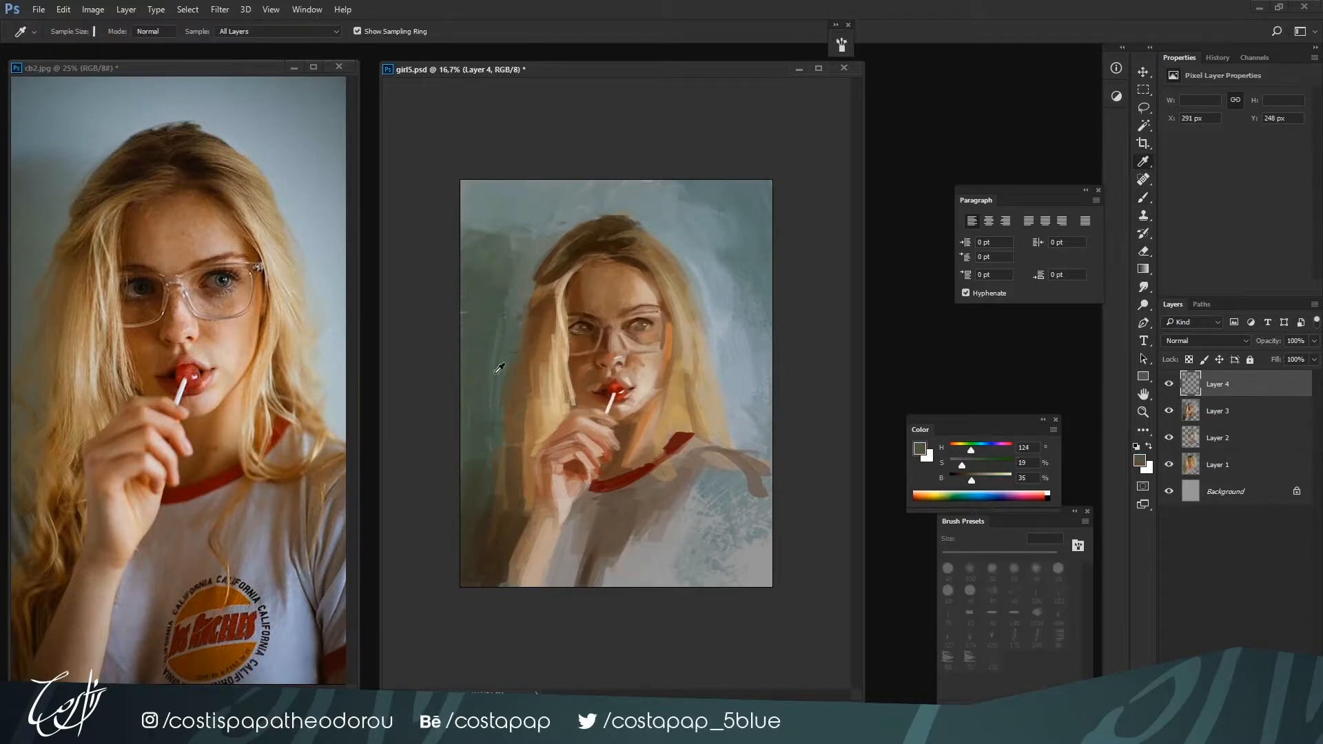
alt+click(491, 367)
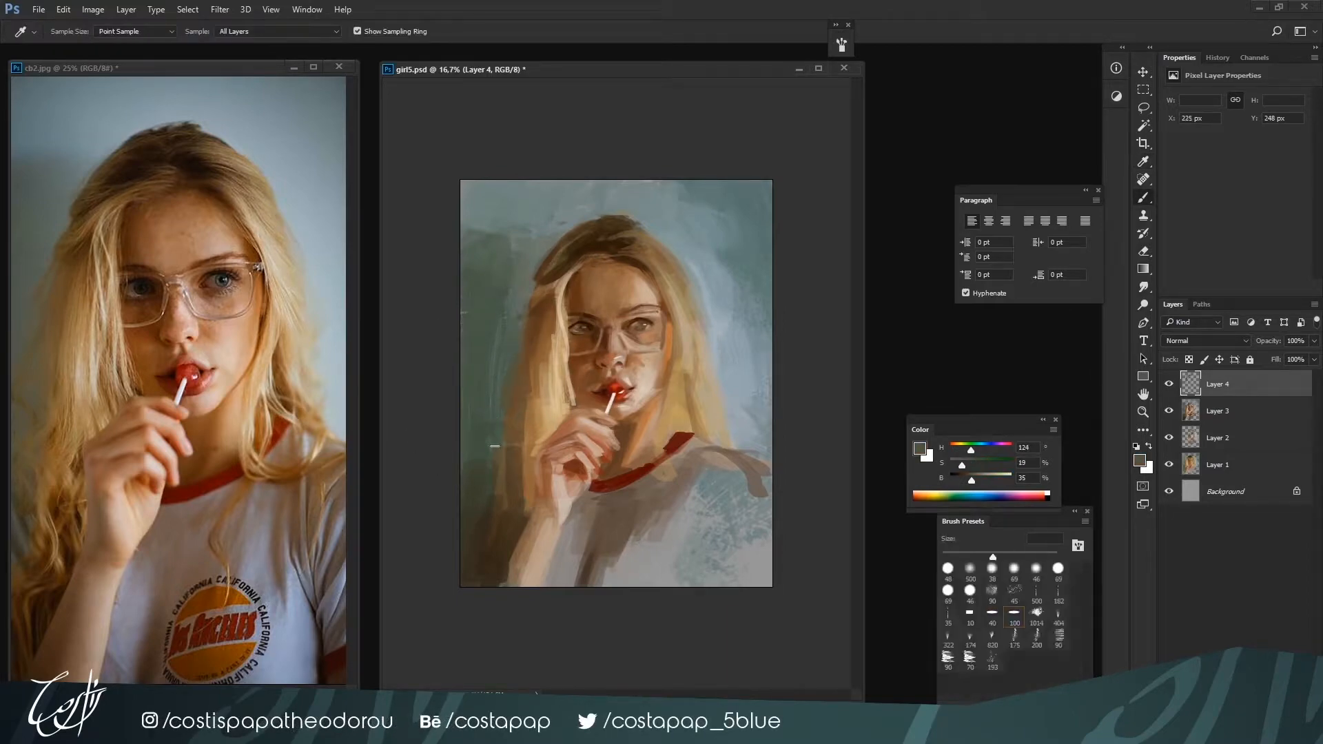
alt+click(530, 368)
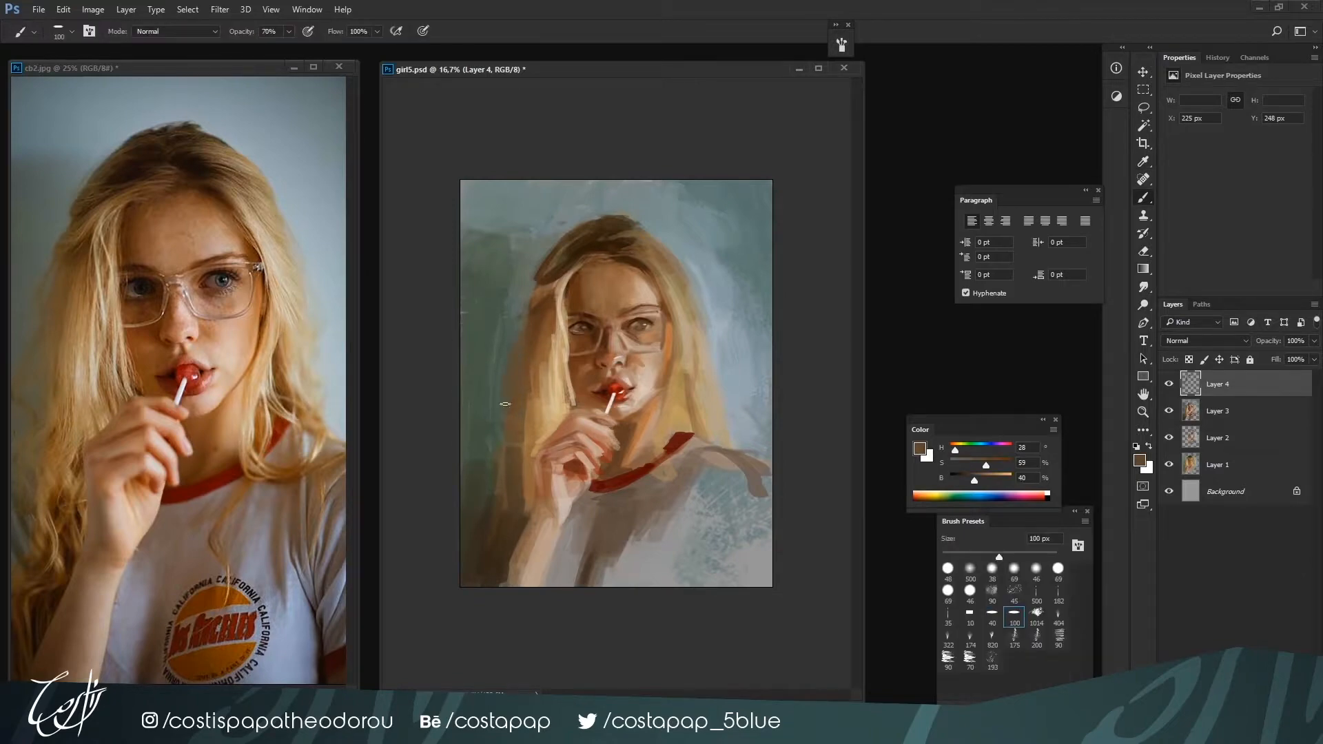
alt+click(486, 392)
alt+click(486, 392)
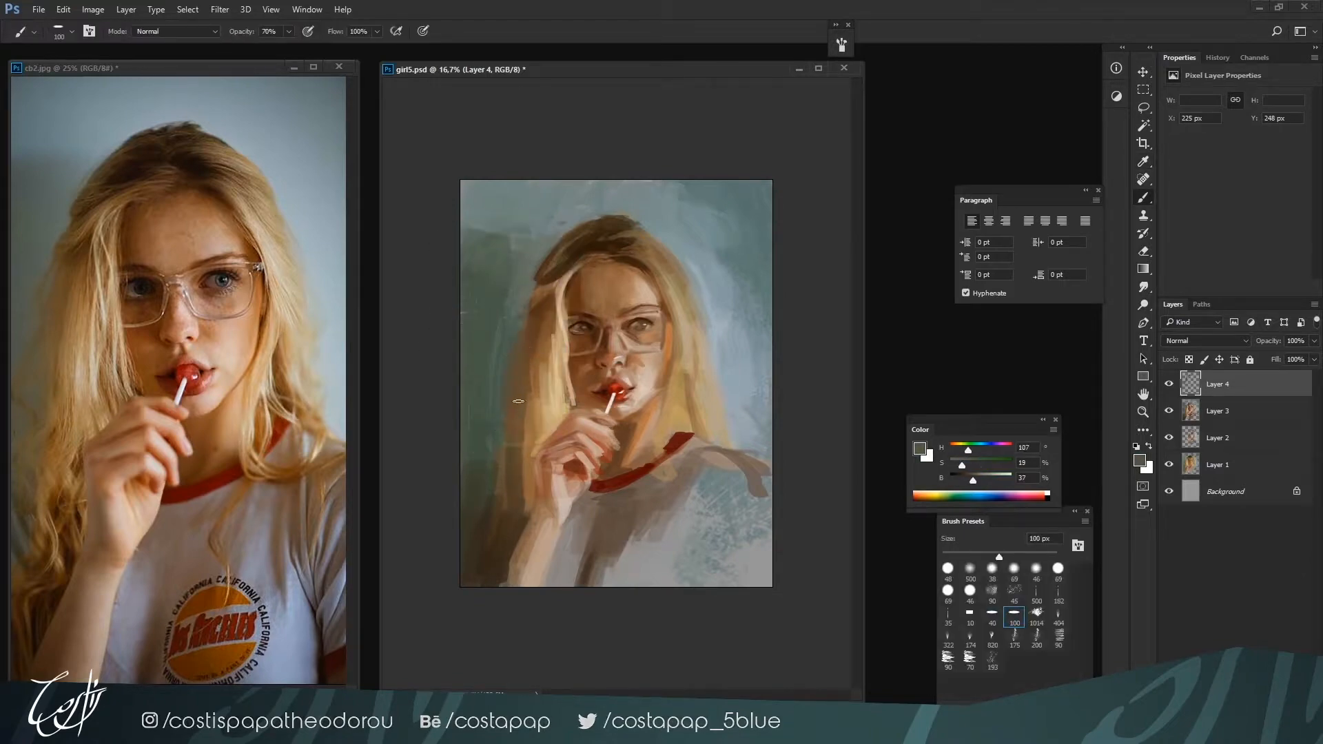
Blend the background beside the left-hand hair using the Mixer Brush with the 500 px preset, reduced to 175 px
key(shift+b)
key(shift+b)
key(shift+b)
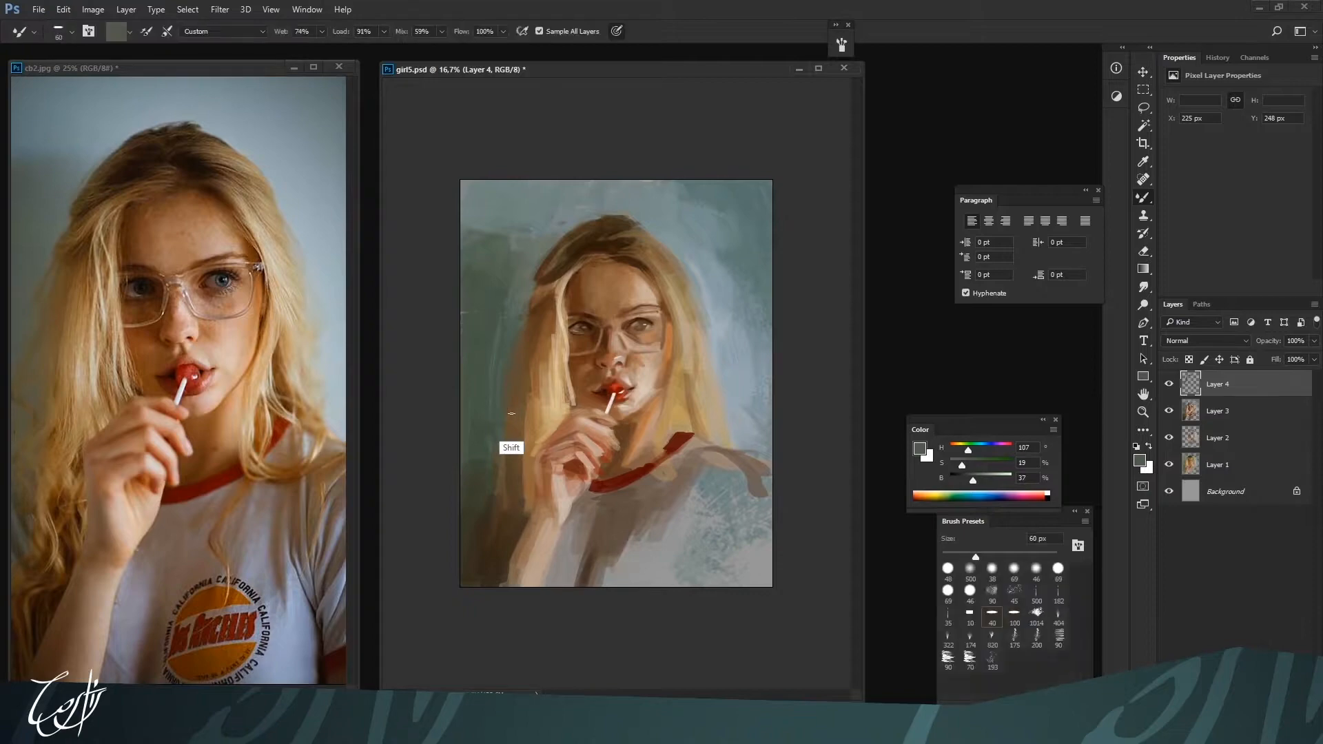
click(1036, 593)
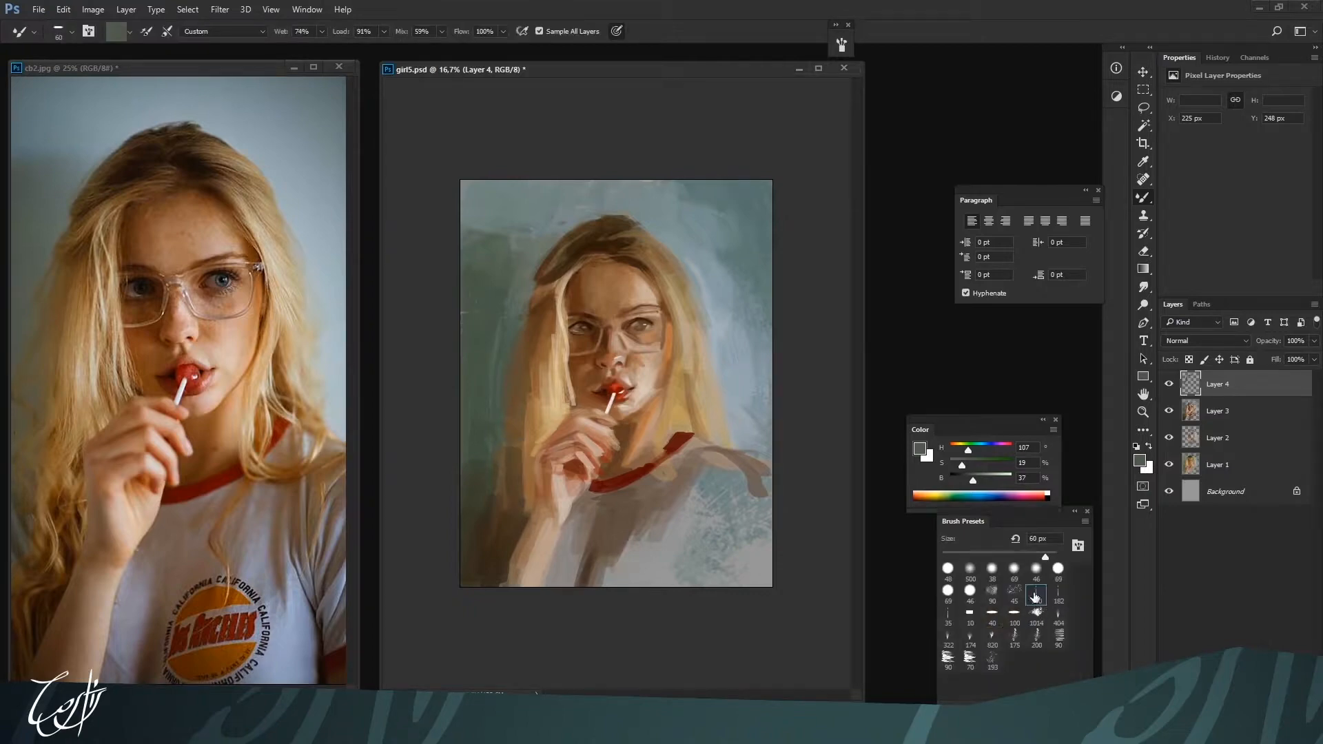
alt+click(509, 238)
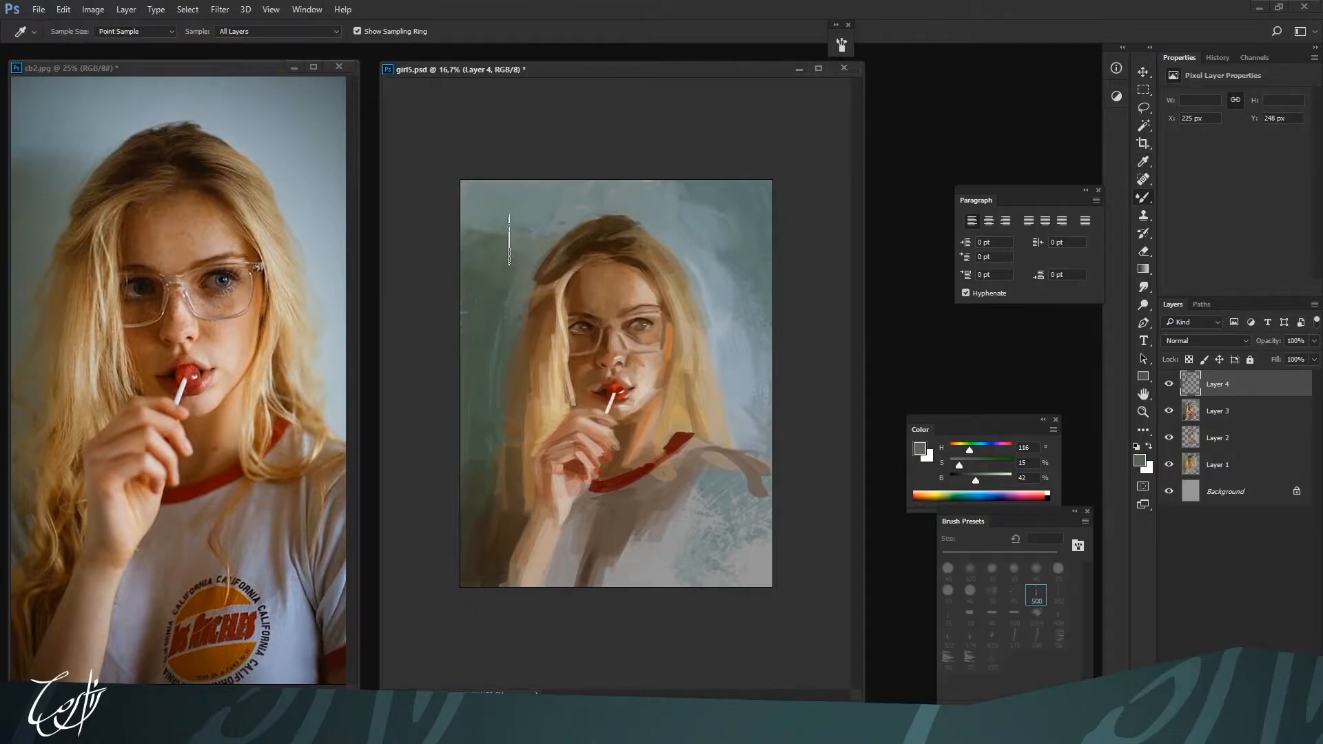
alt+click(499, 293)
key(bracketleft)
key(bracketleft)
key(bracketleft)
key(bracketleft)
key(bracketleft)
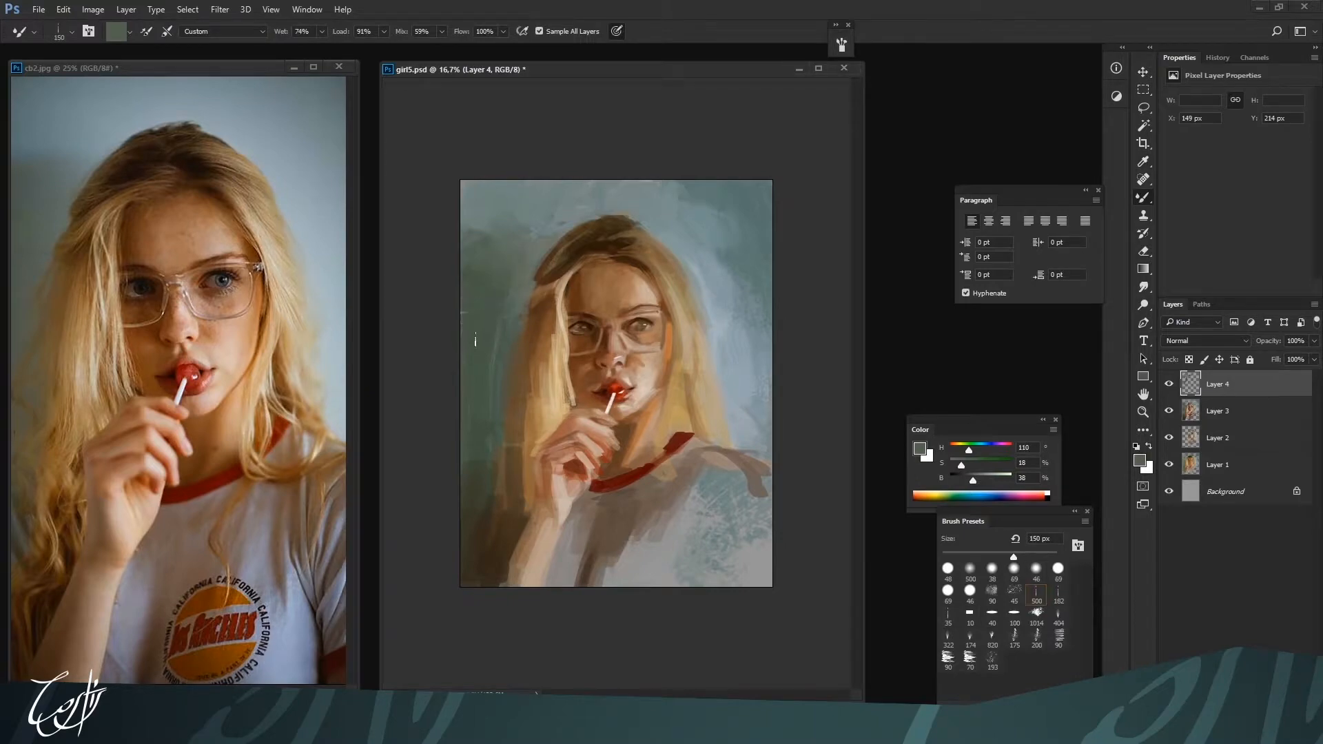
key(bracketright)
alt+click(530, 240)
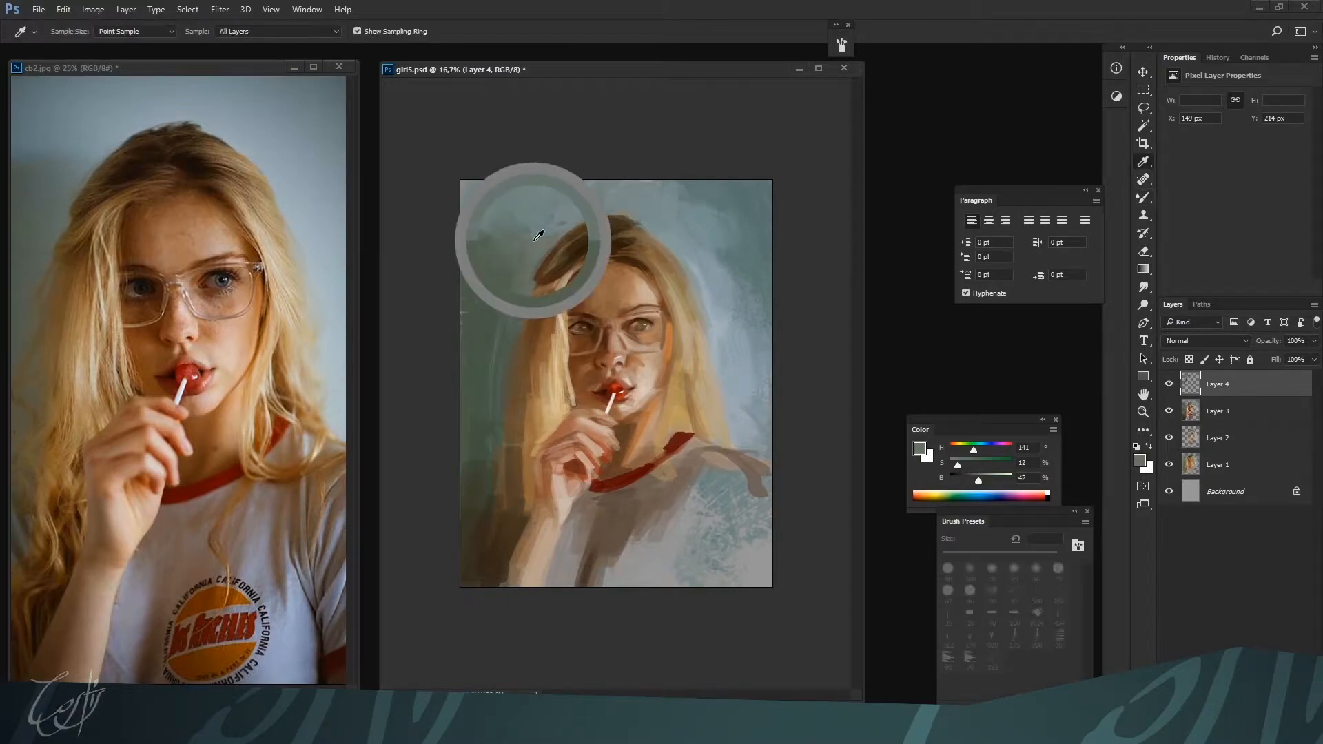
Soften the crown's edge into the background at 175 px with grey-greens H 172, S 11, B 54 and H 173, S 12, B 54
alt+click(577, 218)
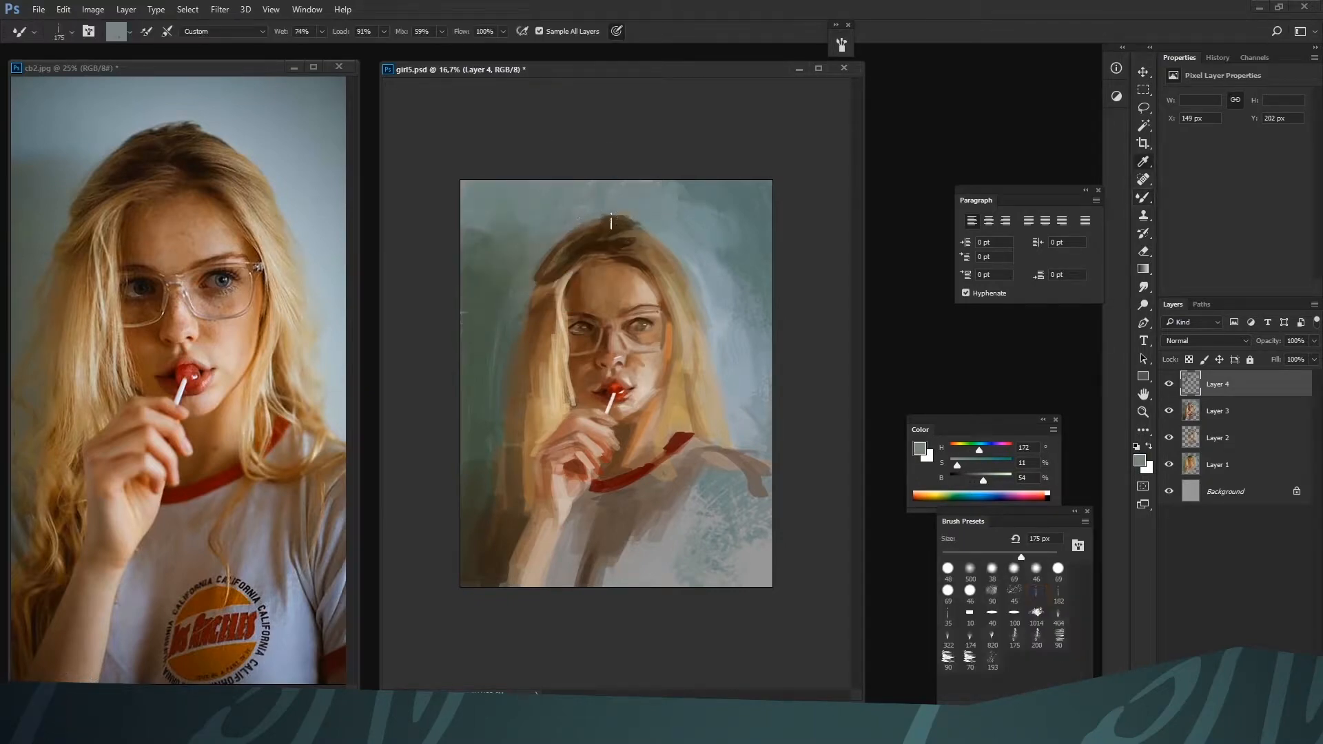
alt+click(611, 223)
alt+click(606, 209)
drag(594, 225, 638, 218)
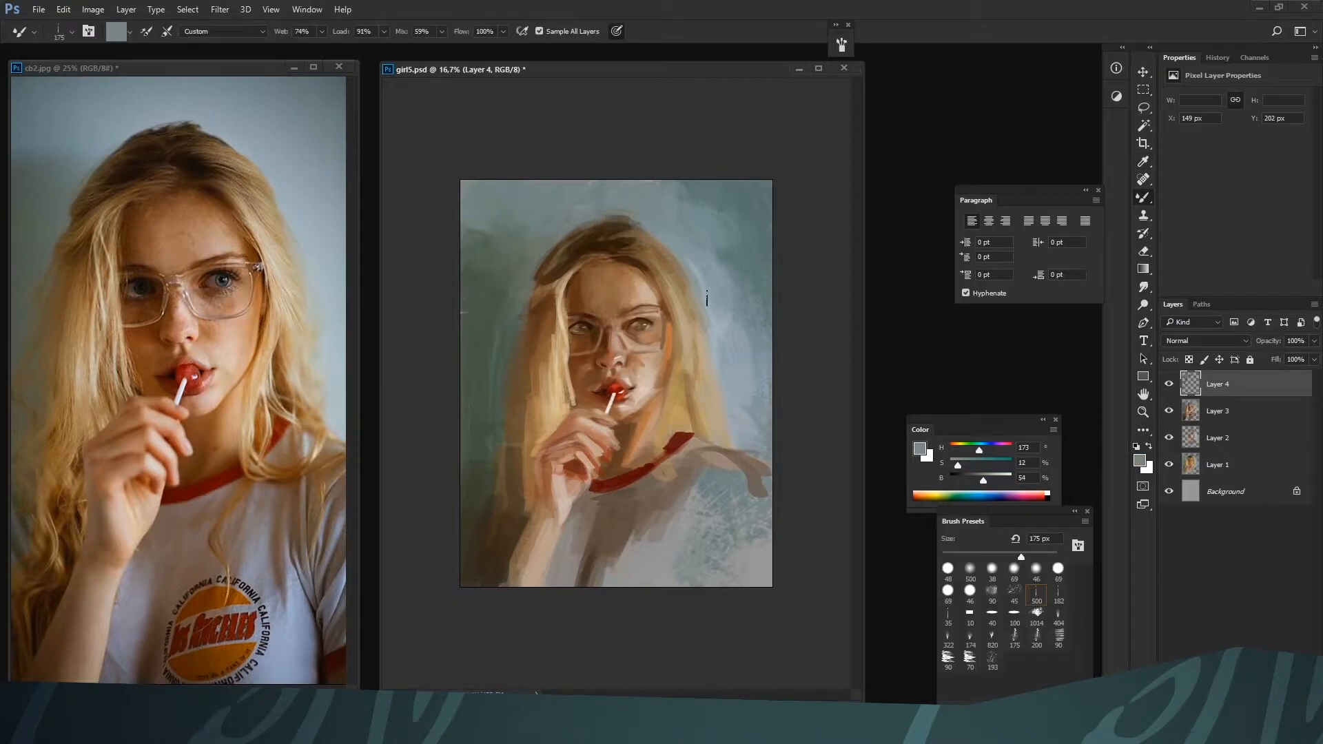
Blend the right-hand length of hair at 150 px with light blonde H 37, S 31, B 70
key(bracketleft)
alt+click(671, 292)
alt+click(690, 348)
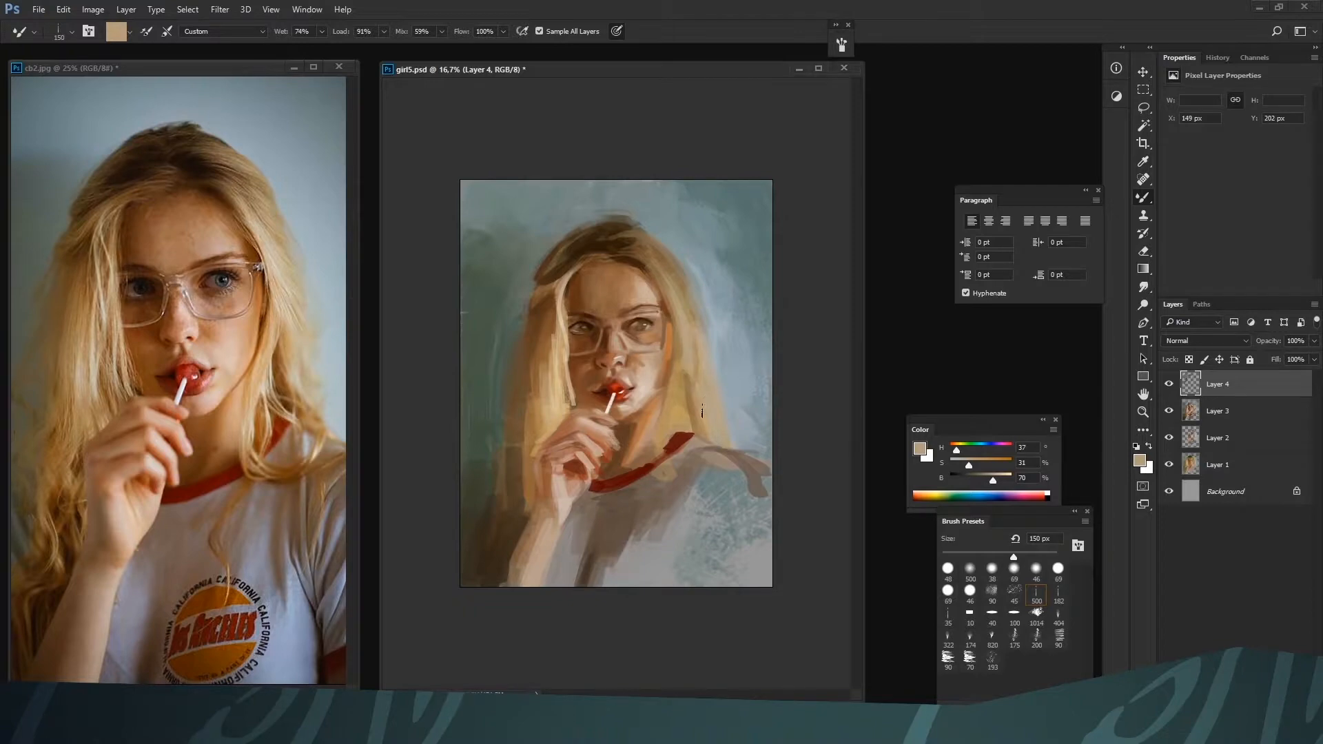
drag(686, 372, 698, 415)
Lower the brush's Mix to 37% and blend the hair above the right-hand shoulder with H 32, S 52, B 56 and H 40, S 26, B 69
click(406, 444)
click(441, 32)
drag(437, 51, 428, 48)
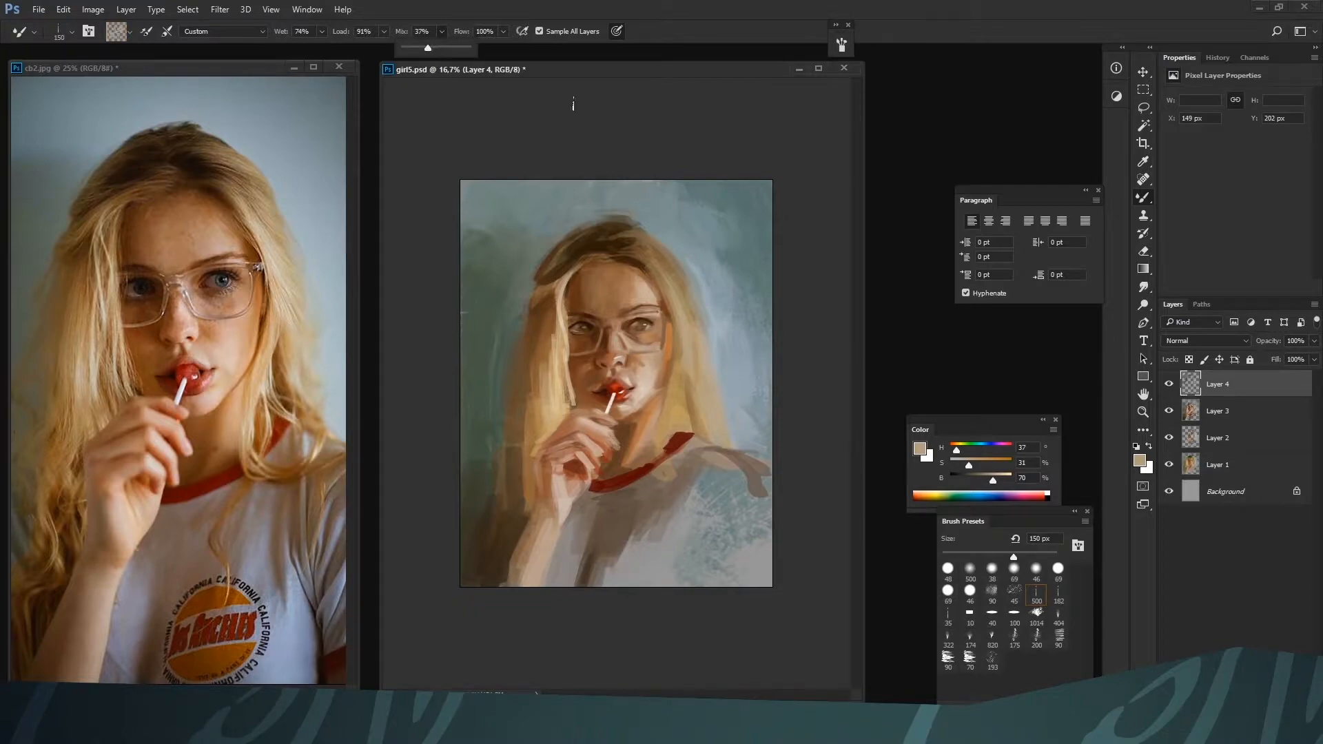
alt+click(696, 404)
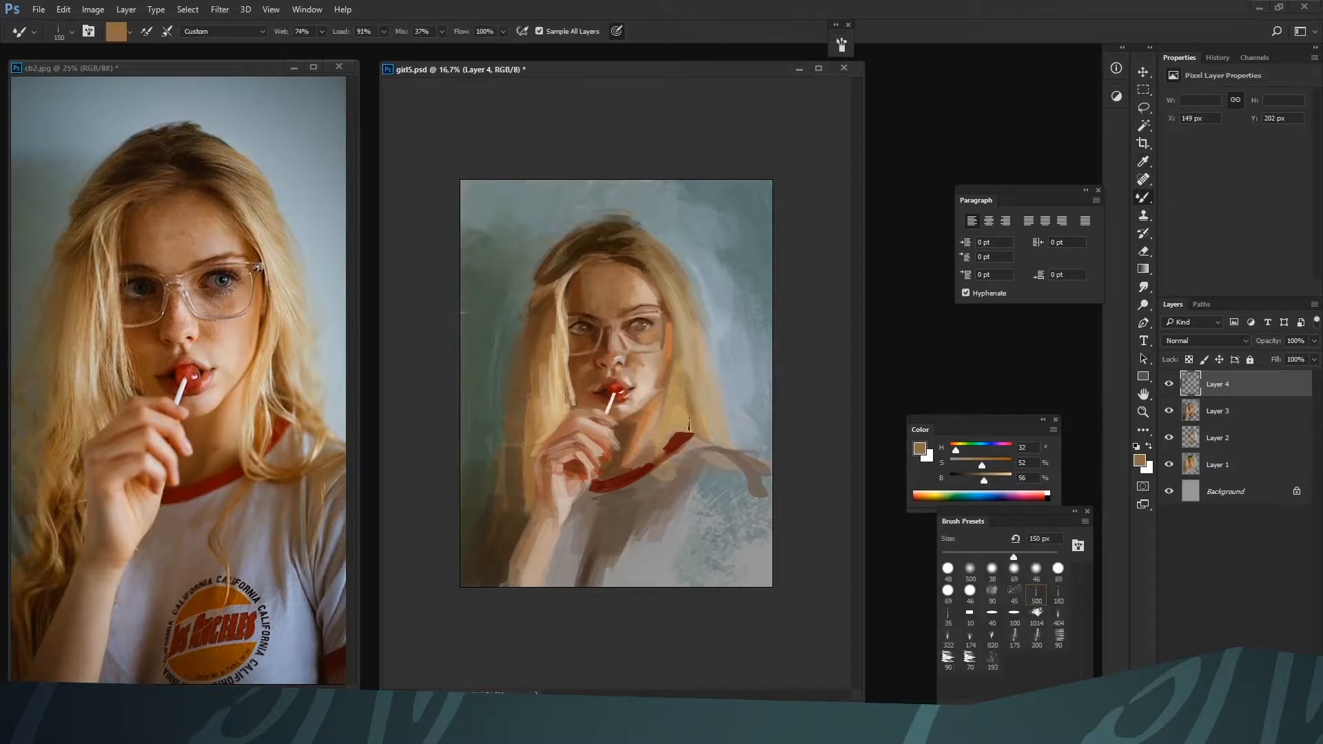
alt+click(698, 401)
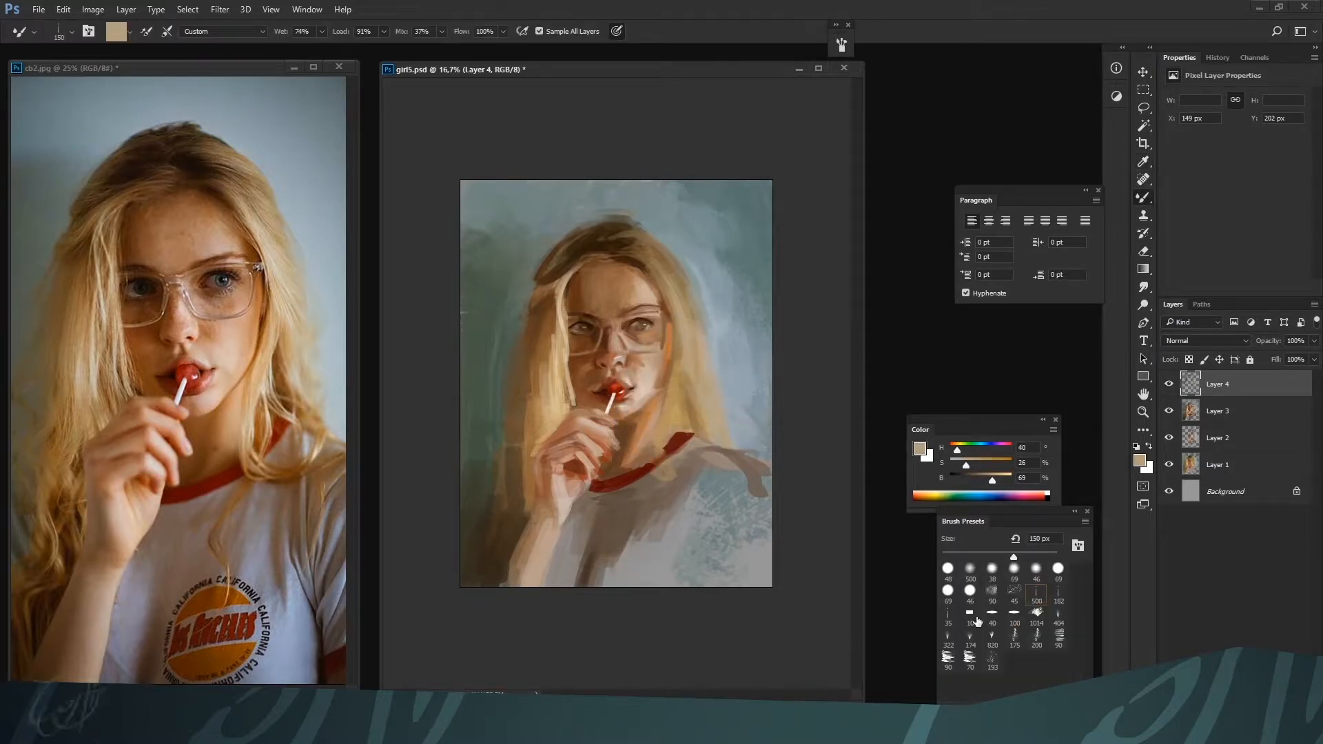
Paint a brown strand beside the right-hand edge of the glasses using the 182 preset at 100 px with H 24, S 69, B 42
click(1058, 592)
key(i)
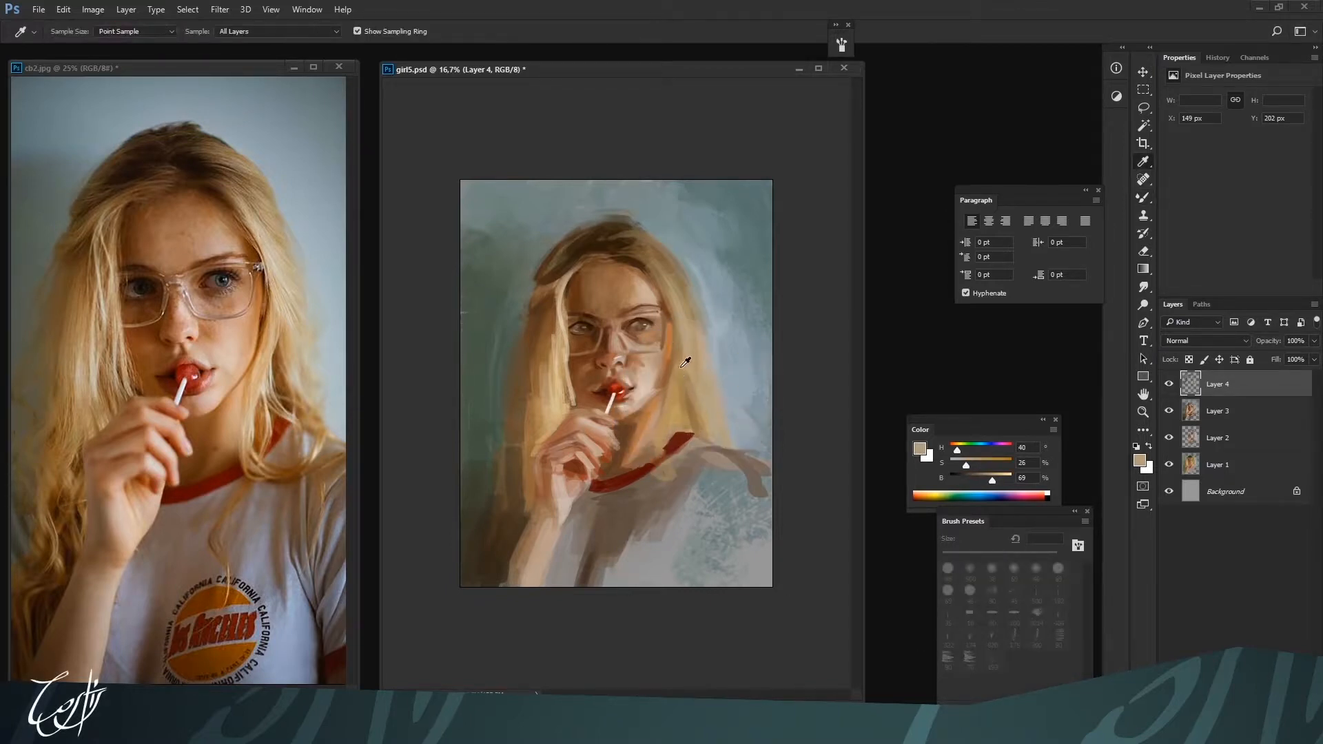
click(672, 312)
key(b)
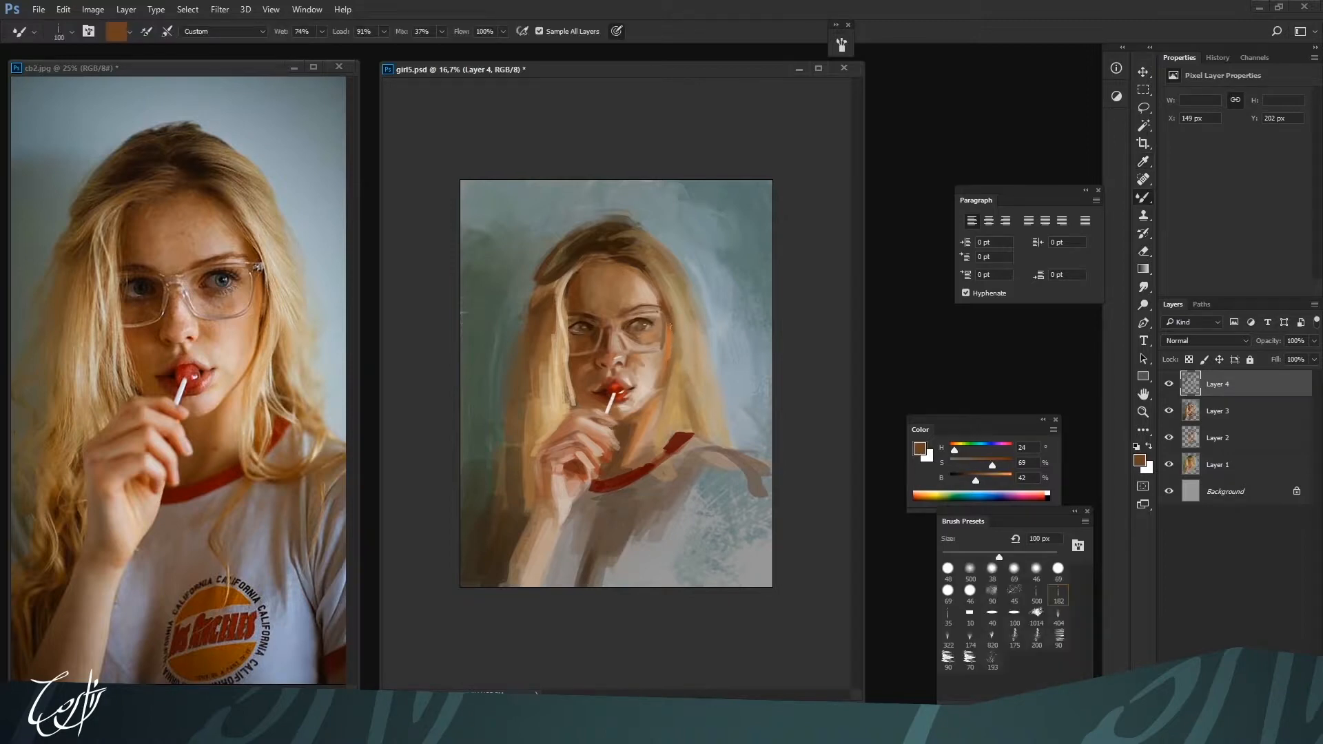
drag(670, 327, 667, 358)
Deepen the shadow between the right-hand cheek and hair with dark brown H 24, S 85, B 28 at 90 px
click(1002, 465)
click(967, 480)
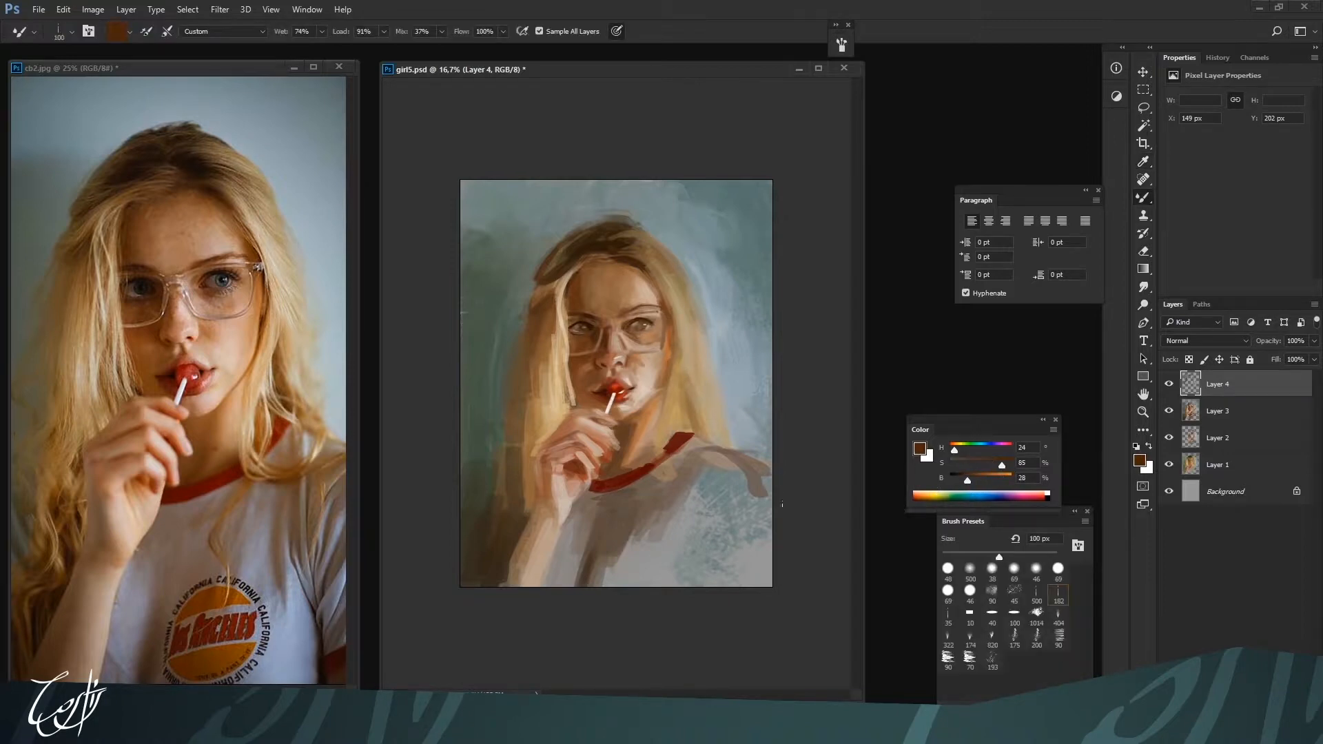
key(bracketleft)
key(bracketleft)
key(bracketleft)
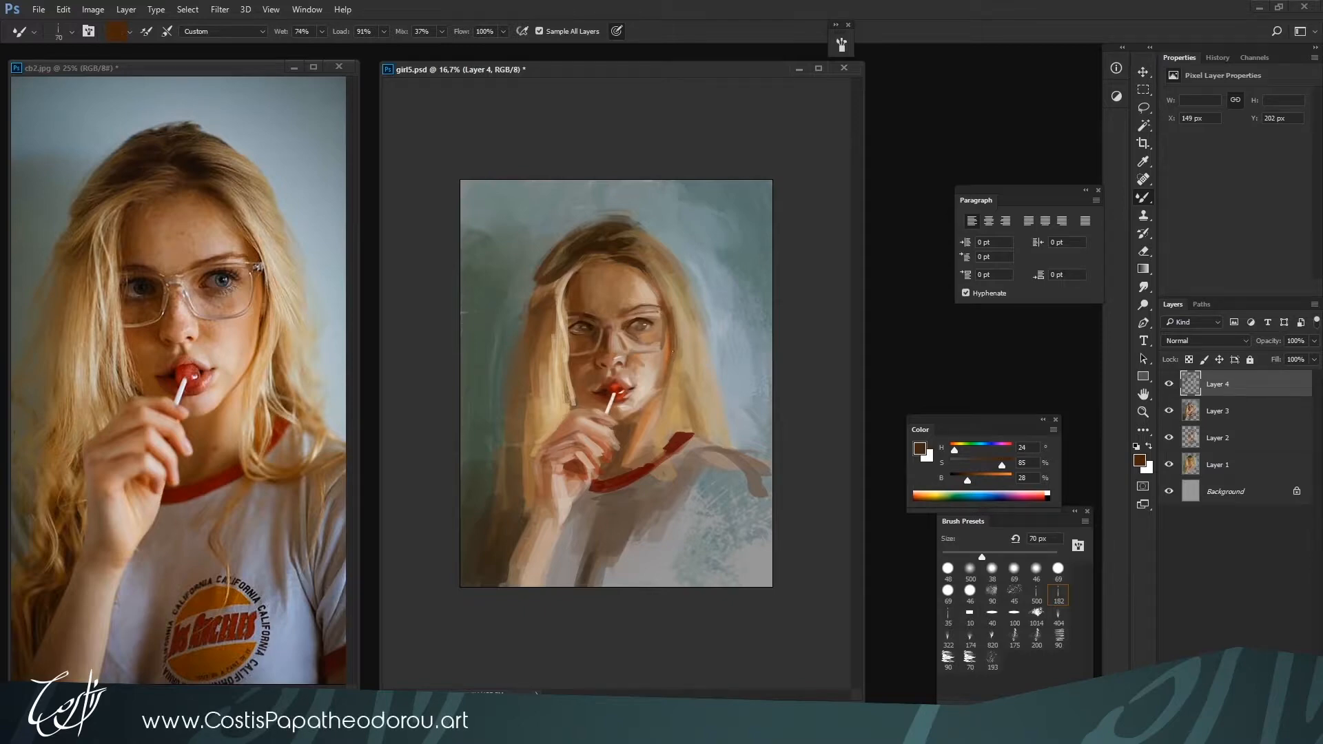
key(bracketright)
key(bracketright)
alt+click(665, 358)
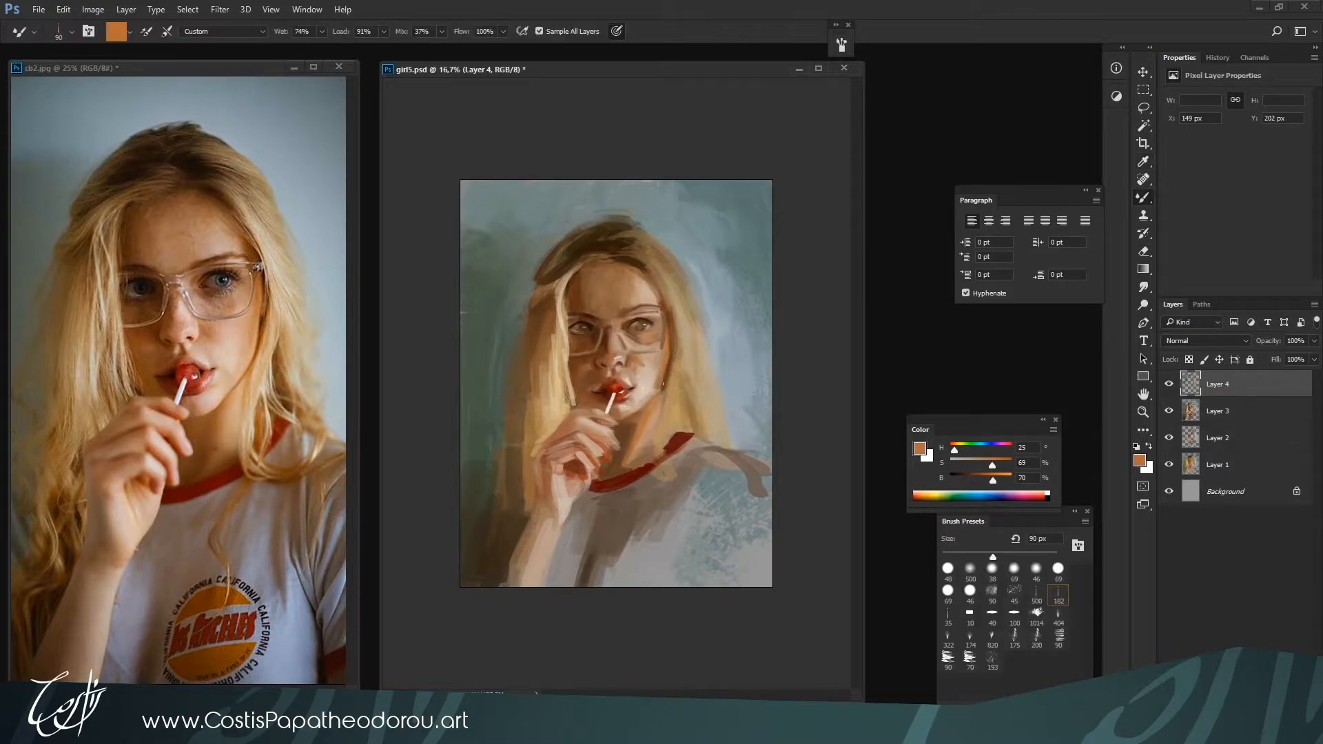
Refine the right-hand cheek and jawline at 90 px with skin tones H 26, S 16, B 82 and H 26, S 18, B 81 and brown H 25, S 72, B 49
alt+click(647, 384)
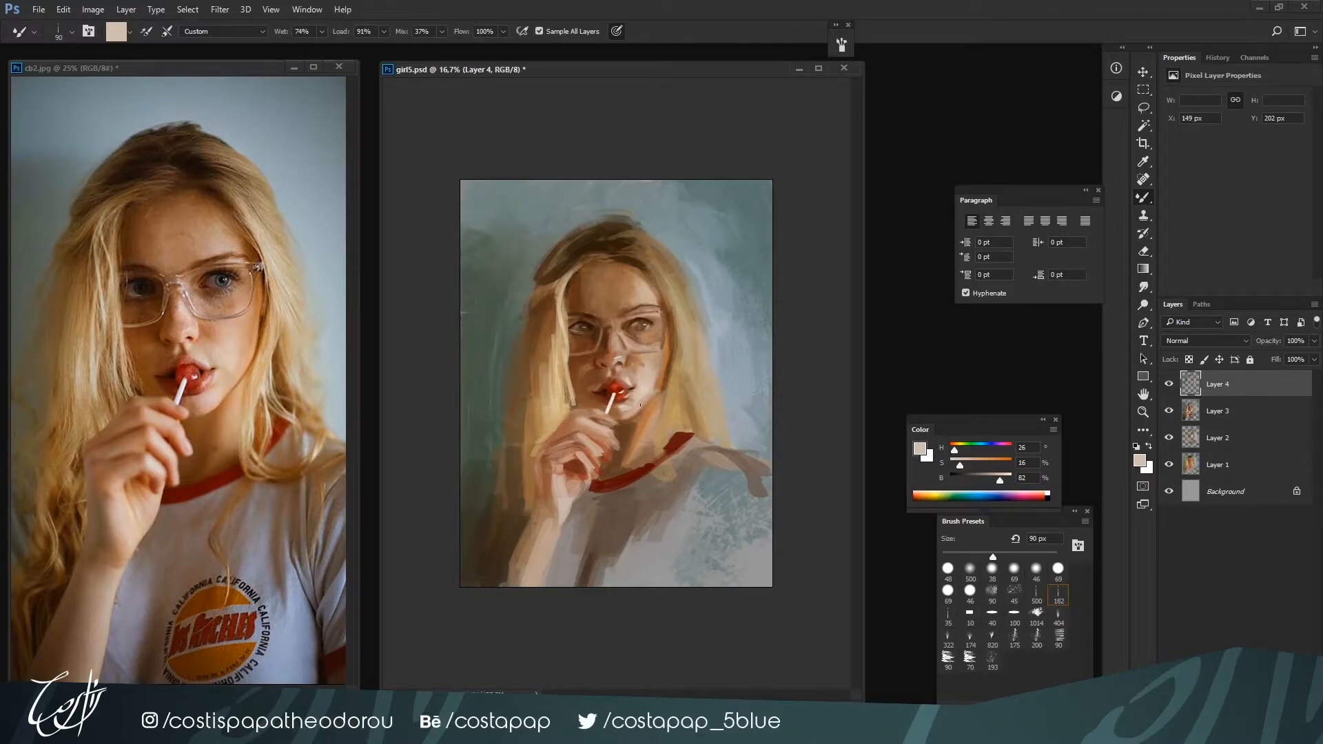
alt+click(654, 381)
alt+click(658, 390)
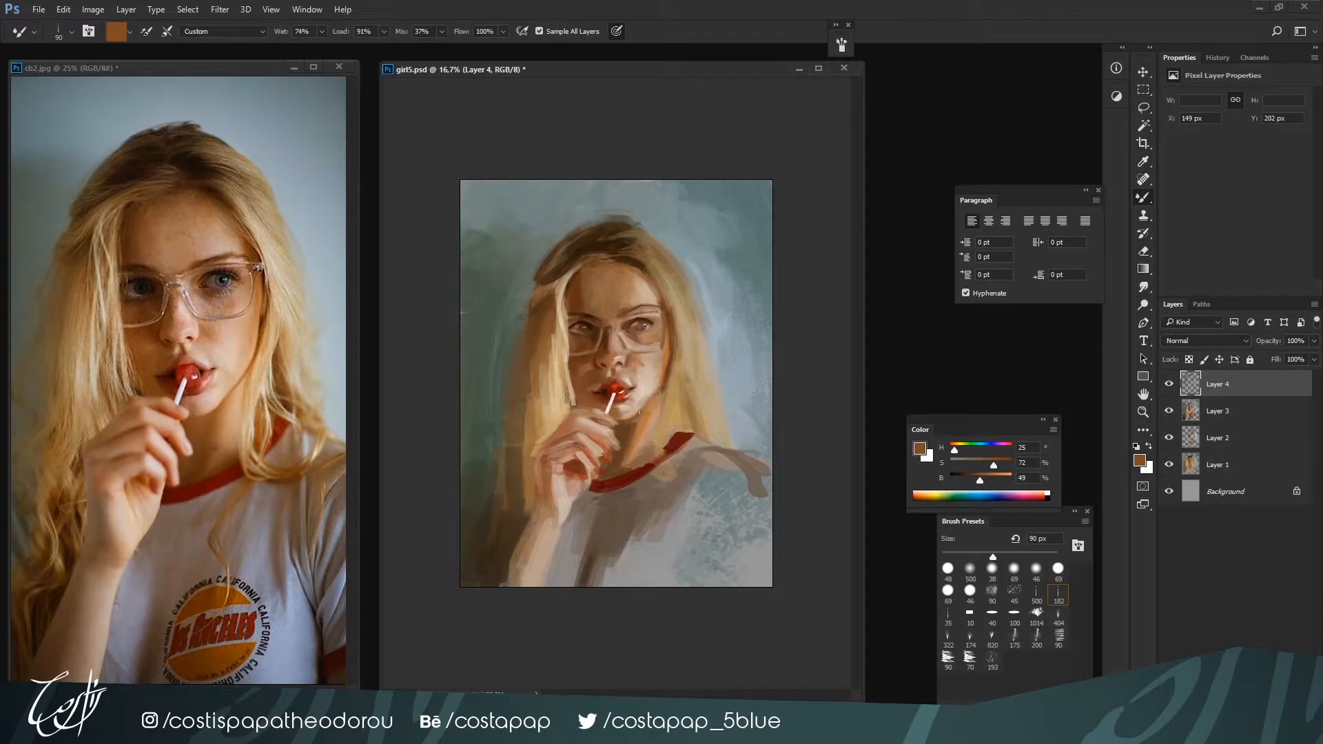
alt+click(642, 405)
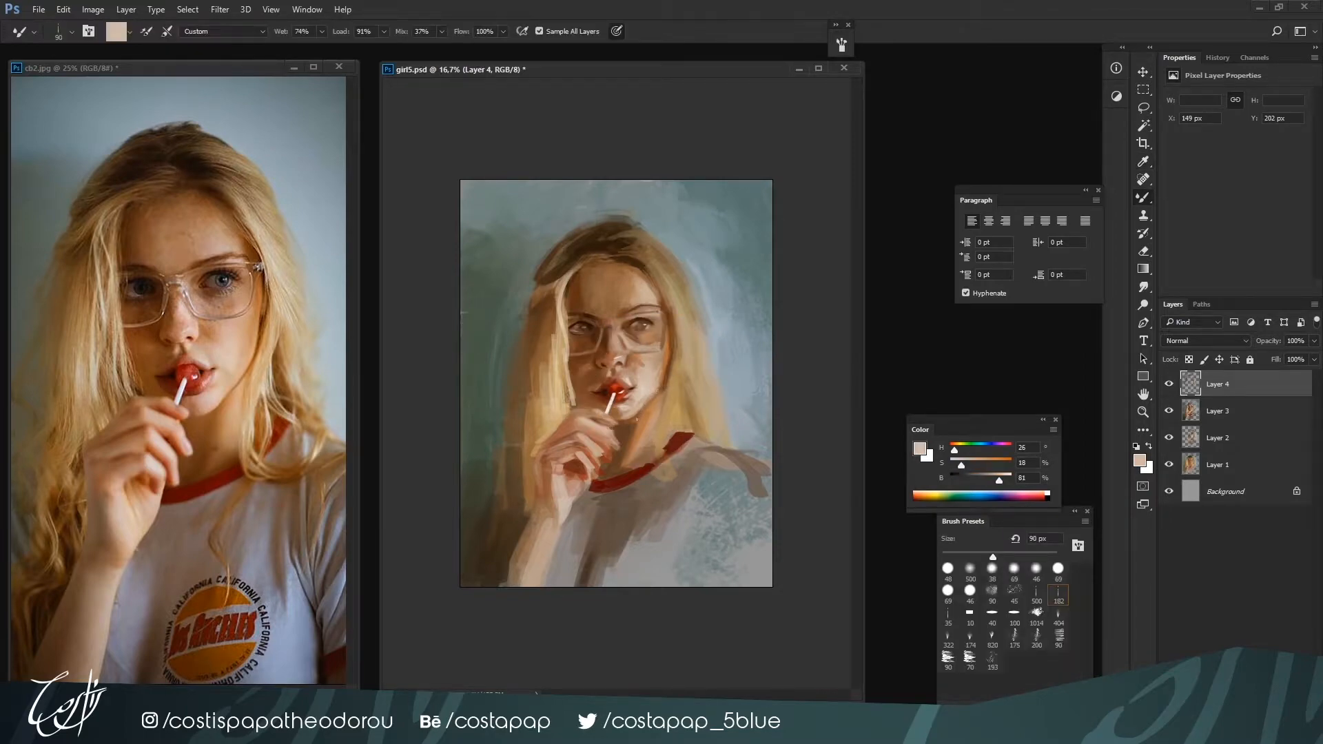
alt+click(638, 428)
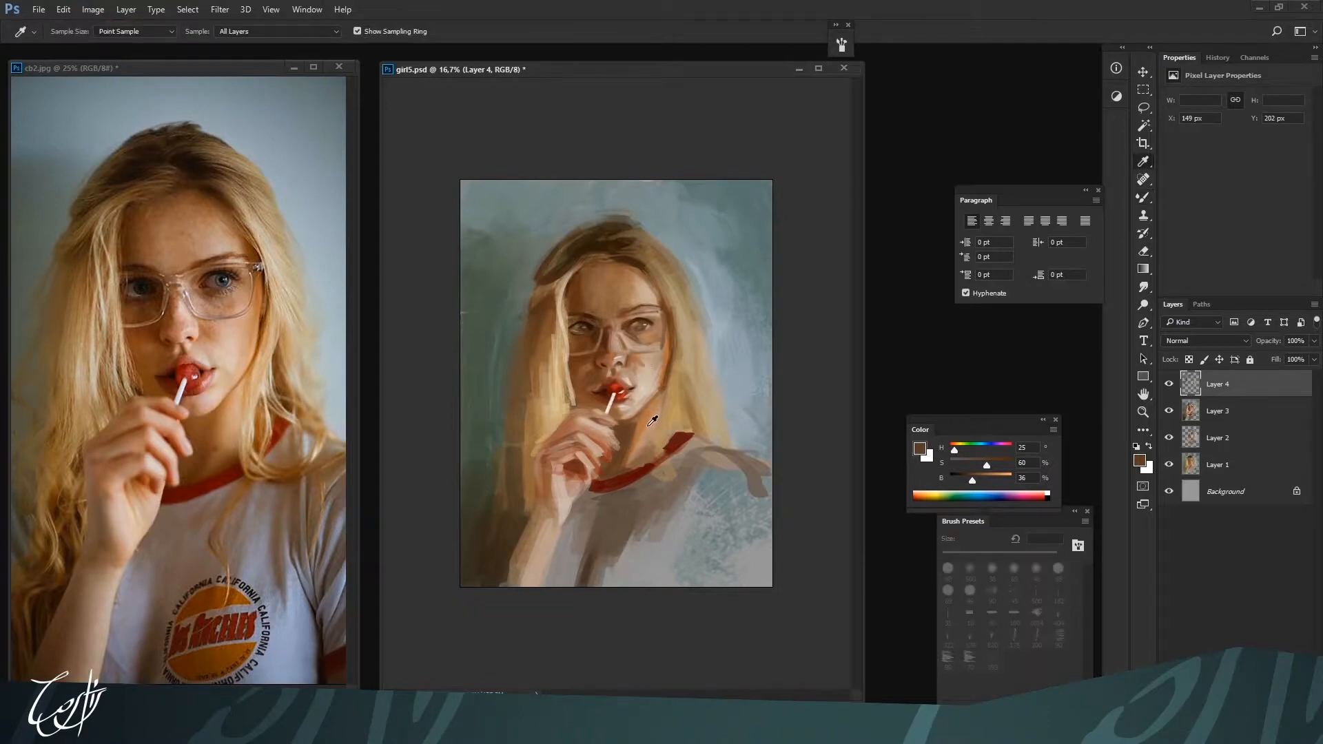
Blend the neck below the jaw at 125 to 175 px with H 27, S 35, B 75 and shadow brown H 25, S 60, B 36
alt+click(652, 389)
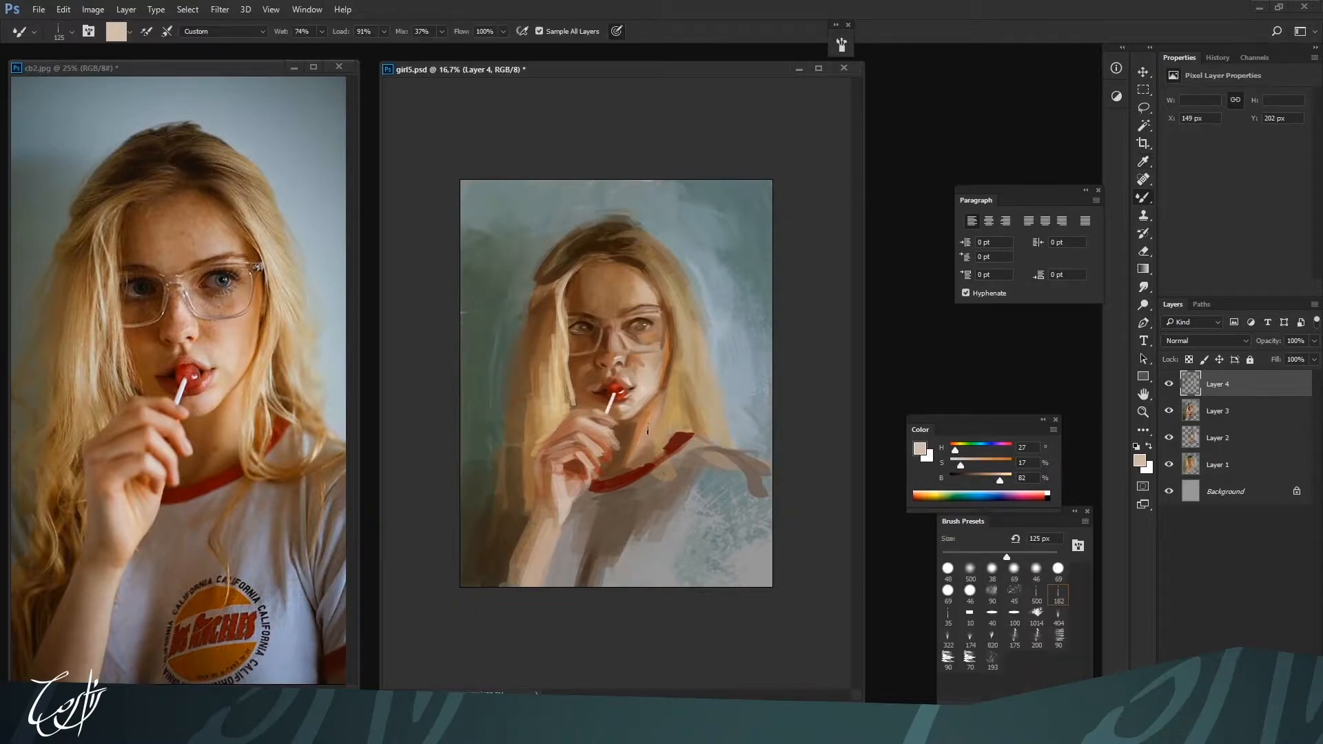
key(bracketright)
alt+click(635, 455)
key(bracketleft)
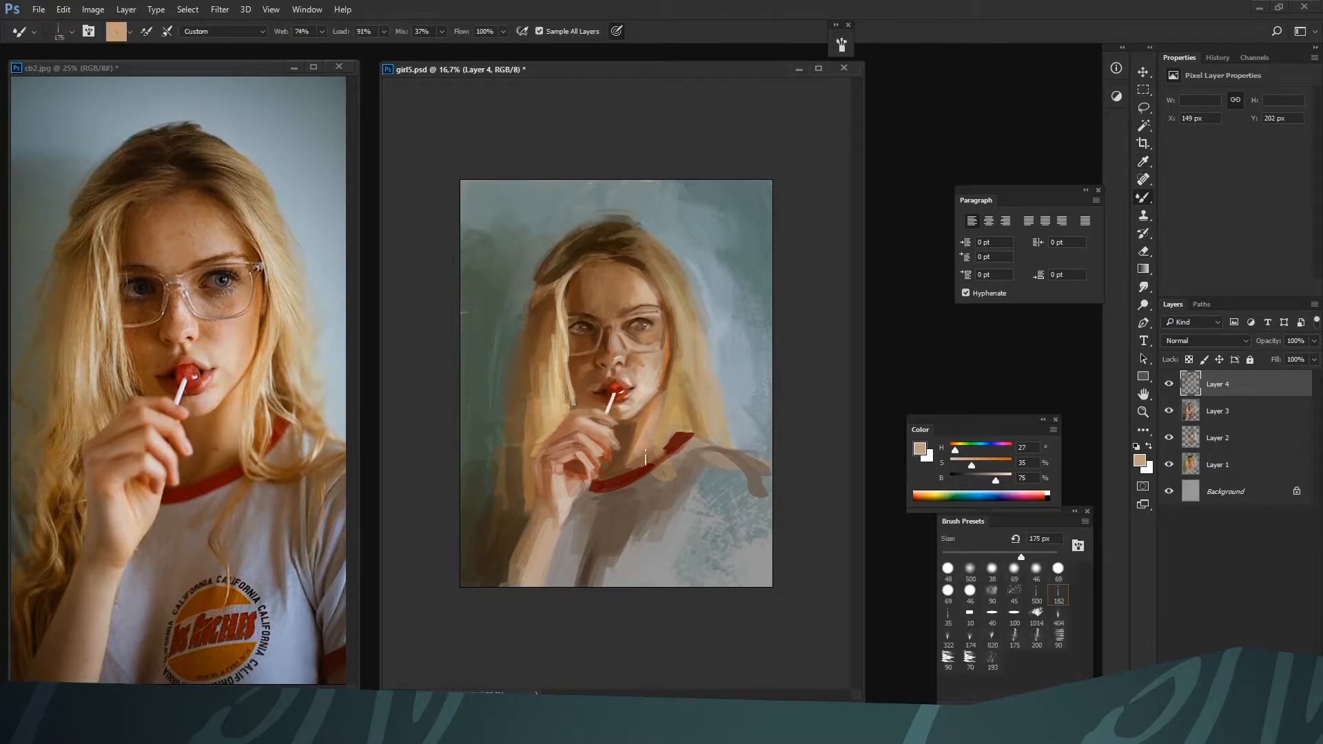
alt+click(645, 462)
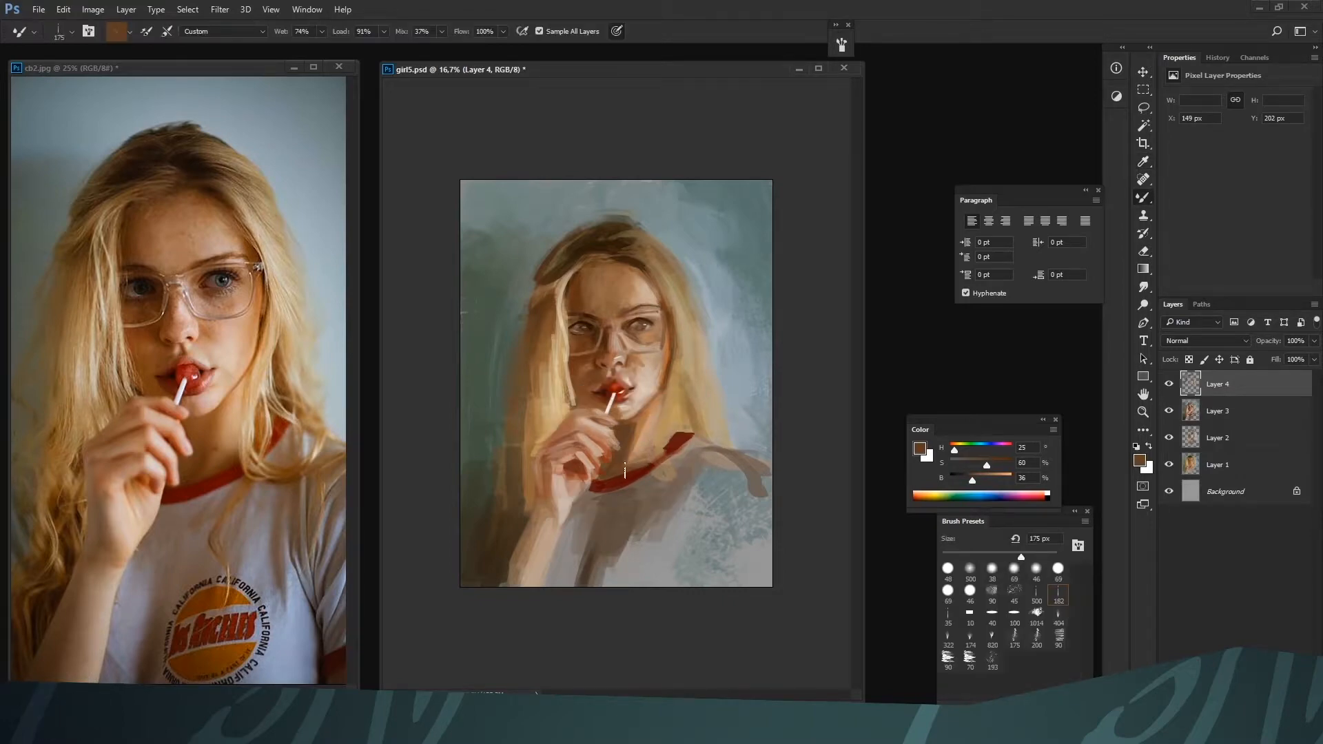
Paint the blonde strand falling over the red collar at 175 px with H 38, S 46, B 70, reducing the brush size
alt+click(675, 400)
mouse_move(666, 447)
mouse_down()
mouse_move(658, 475)
mouse_move(663, 463)
mouse_up()
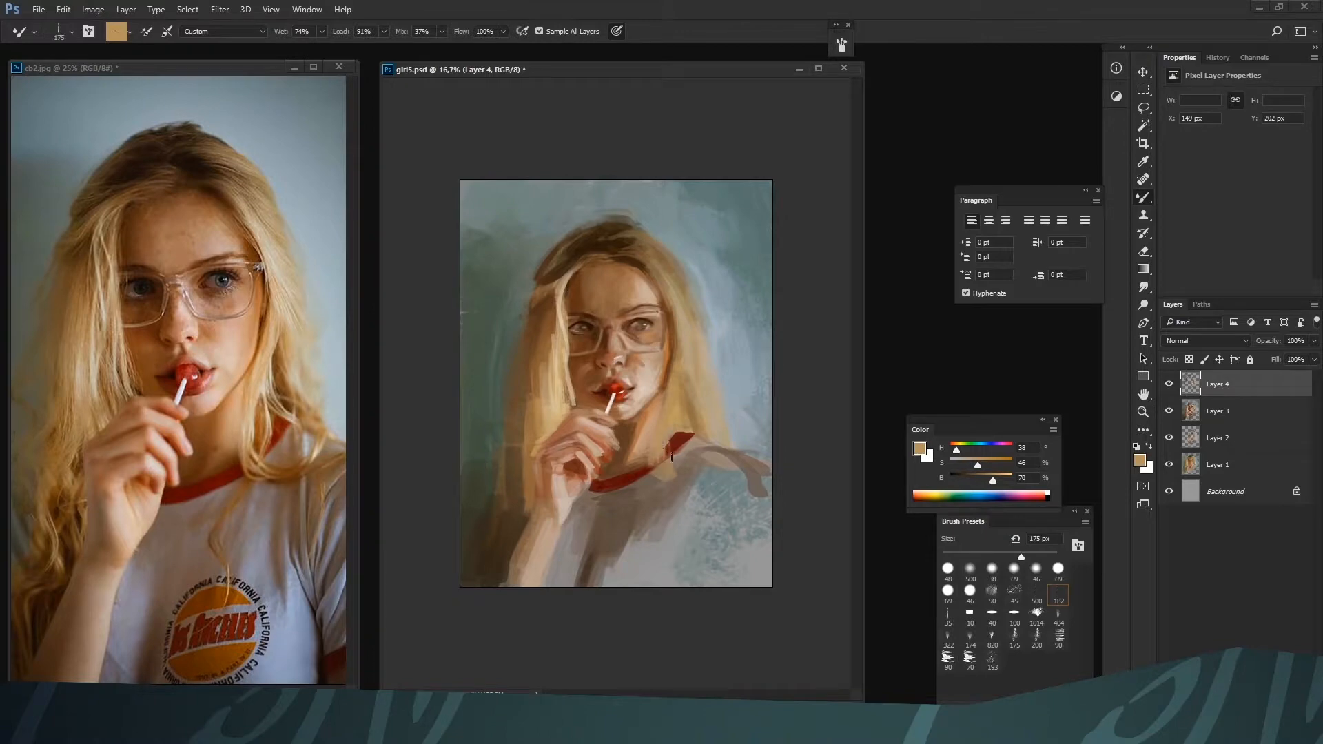
alt+click(677, 413)
key(bracketleft)
key(bracketleft)
key(bracketleft)
Blend the cheek beneath the left-hand lens at 150 px with H 19, S 72, B 40 and H 26, S 24, B 72
alt+click(586, 367)
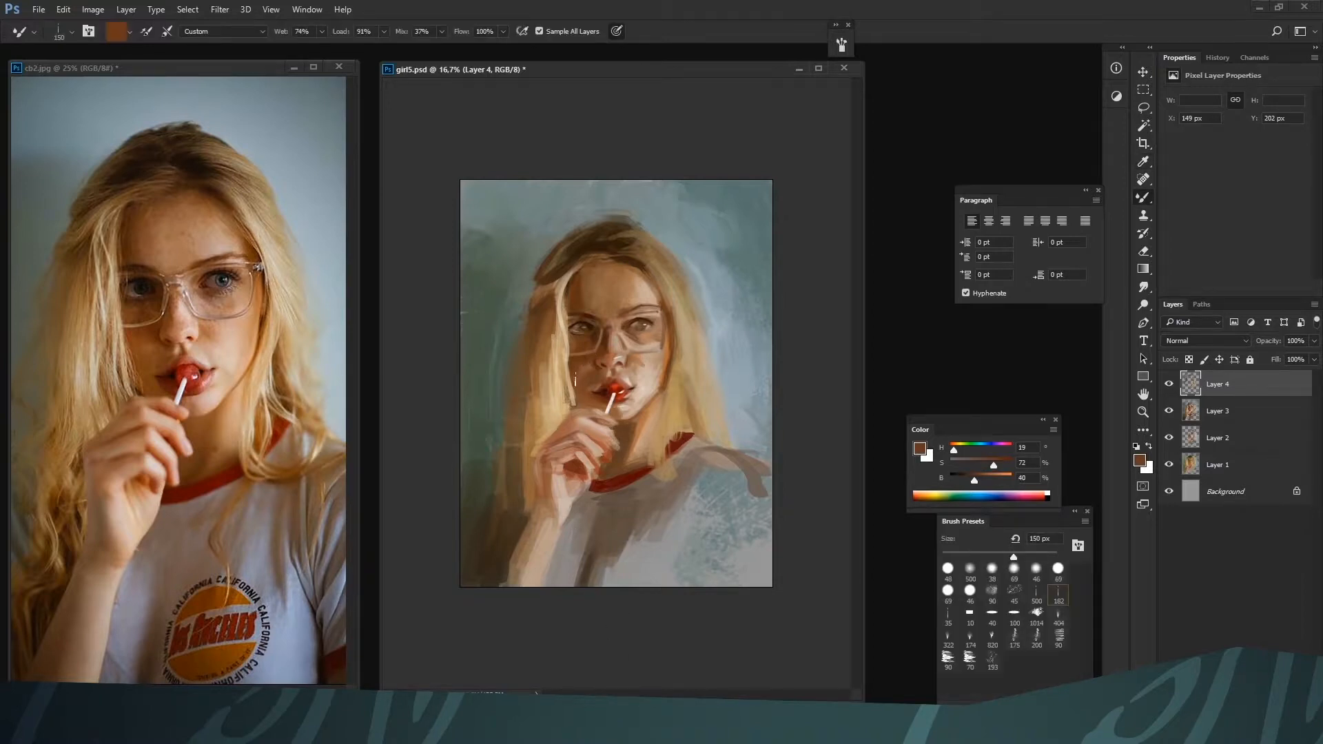
alt+click(607, 346)
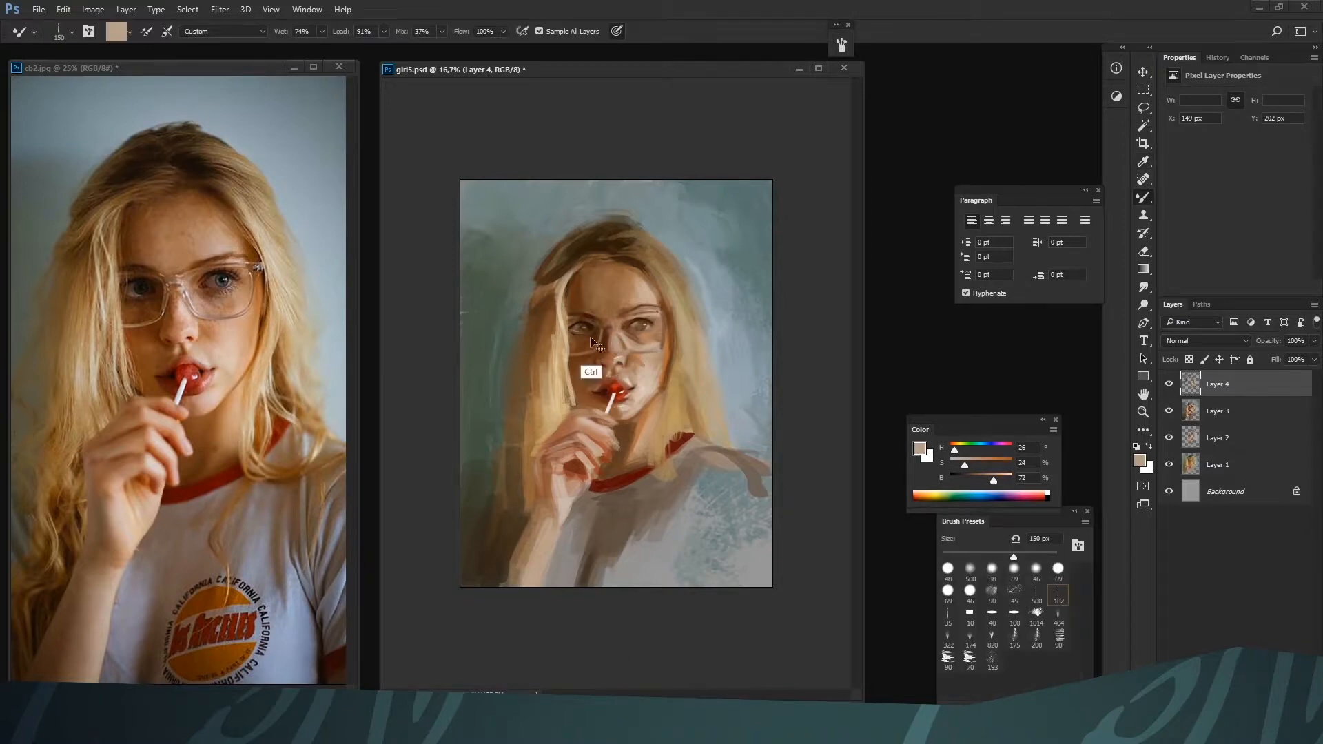
key(ctrl+plus)
key(bracketleft)
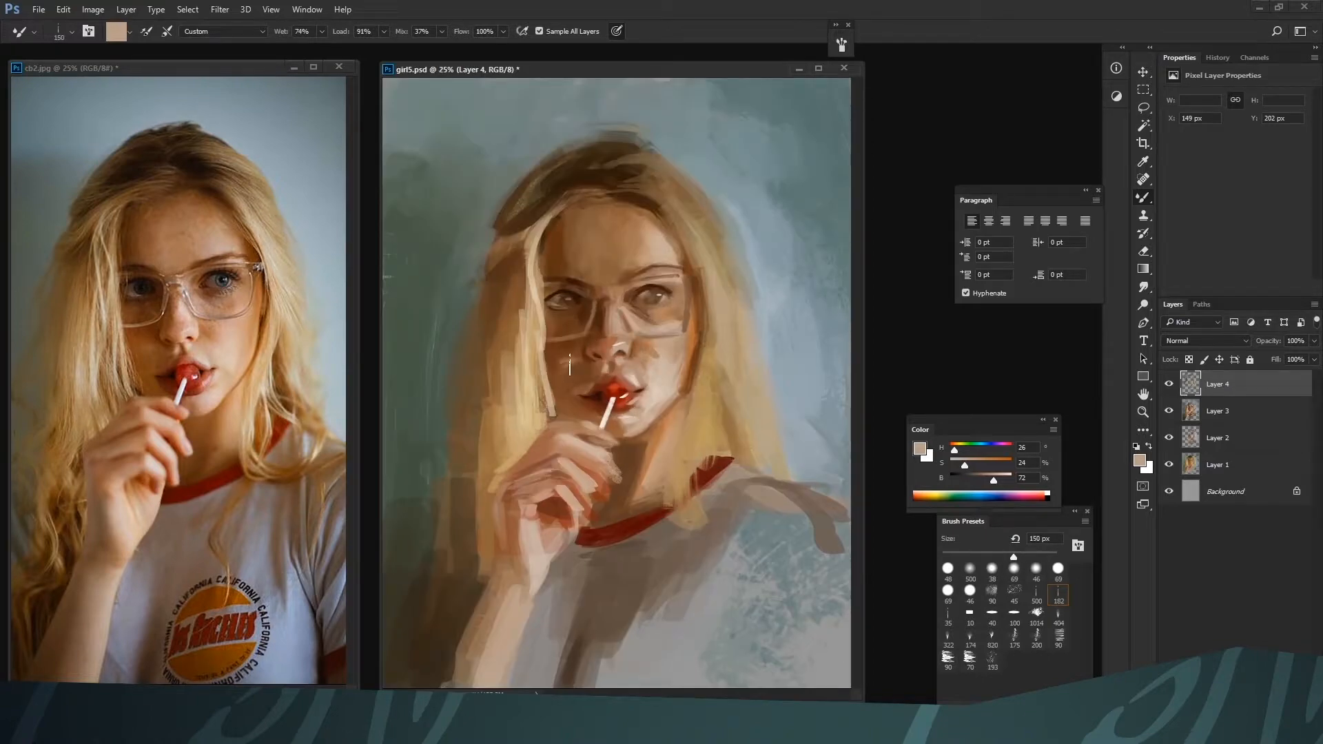
alt+click(567, 355)
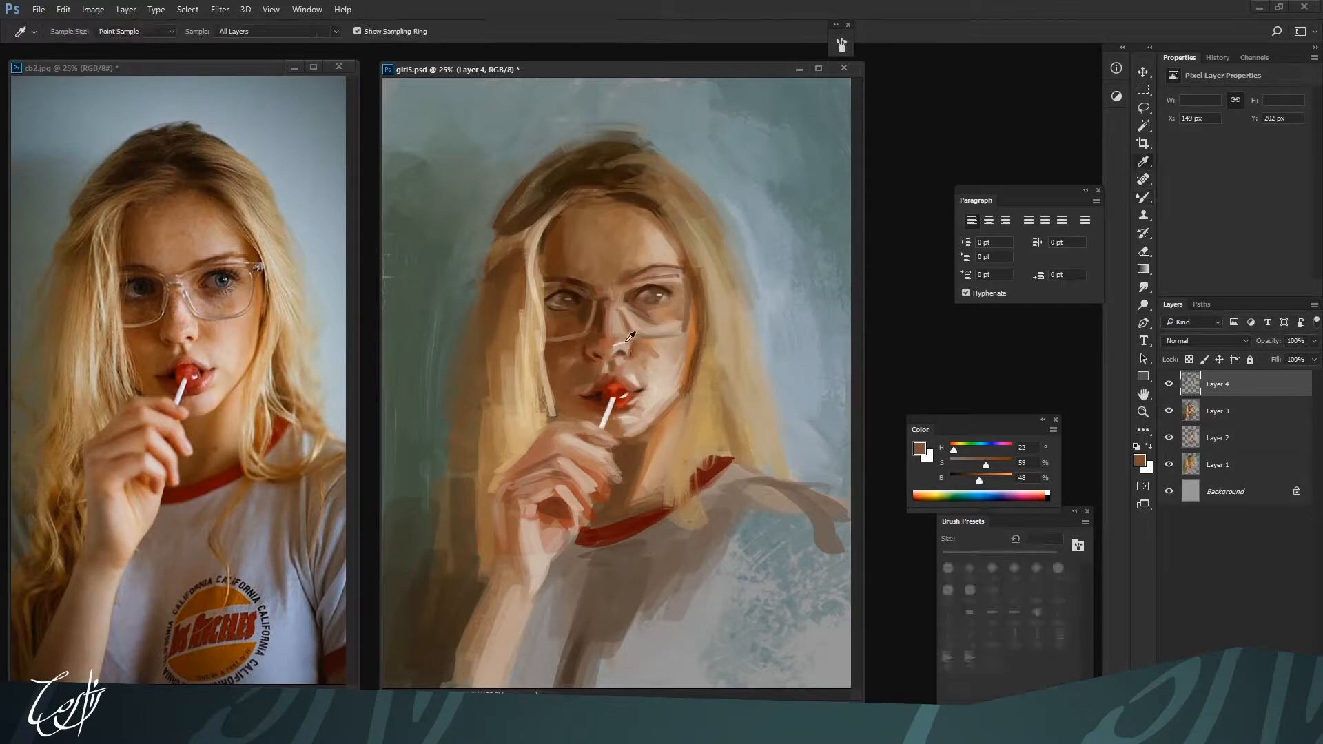
Blend the light plane on the nose bridge with the Mixer Brush at 50 to 80 px using H 34, S 15, B 84
alt+click(658, 394)
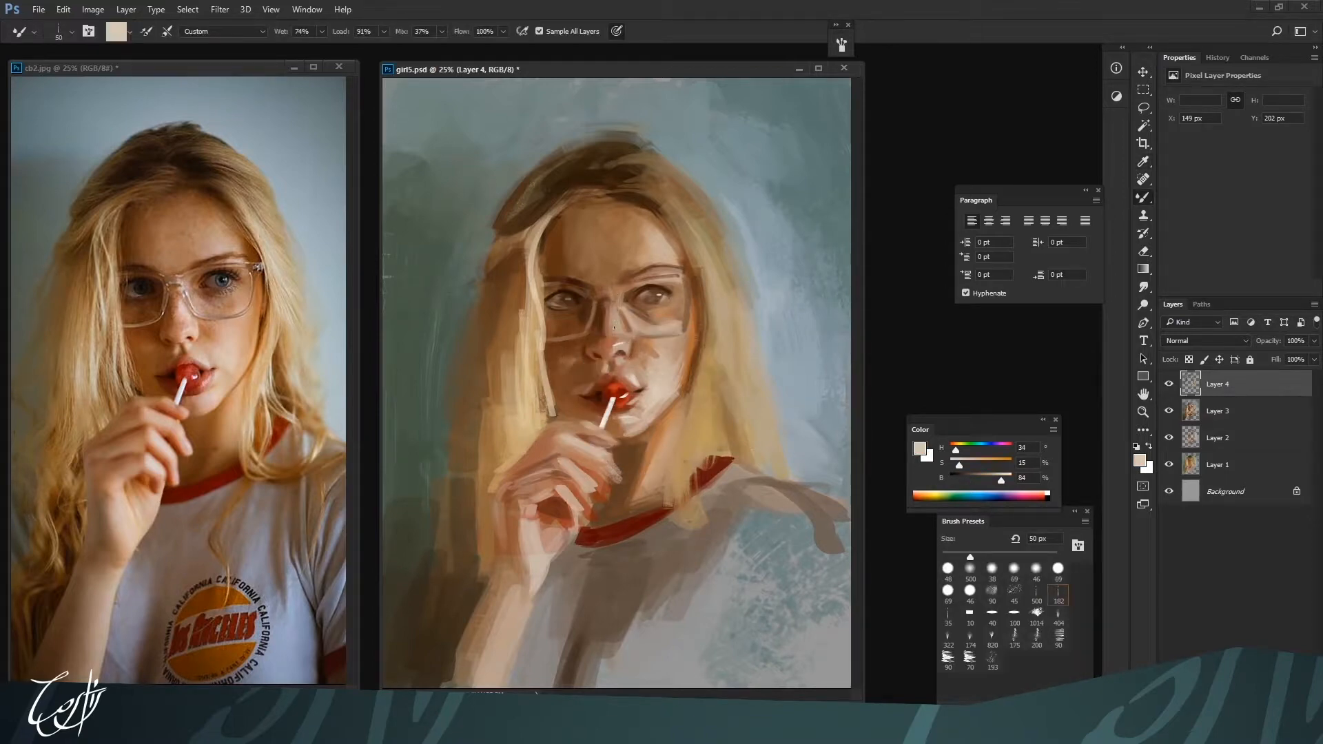
key(bracketright)
key(bracketright)
key(bracketright)
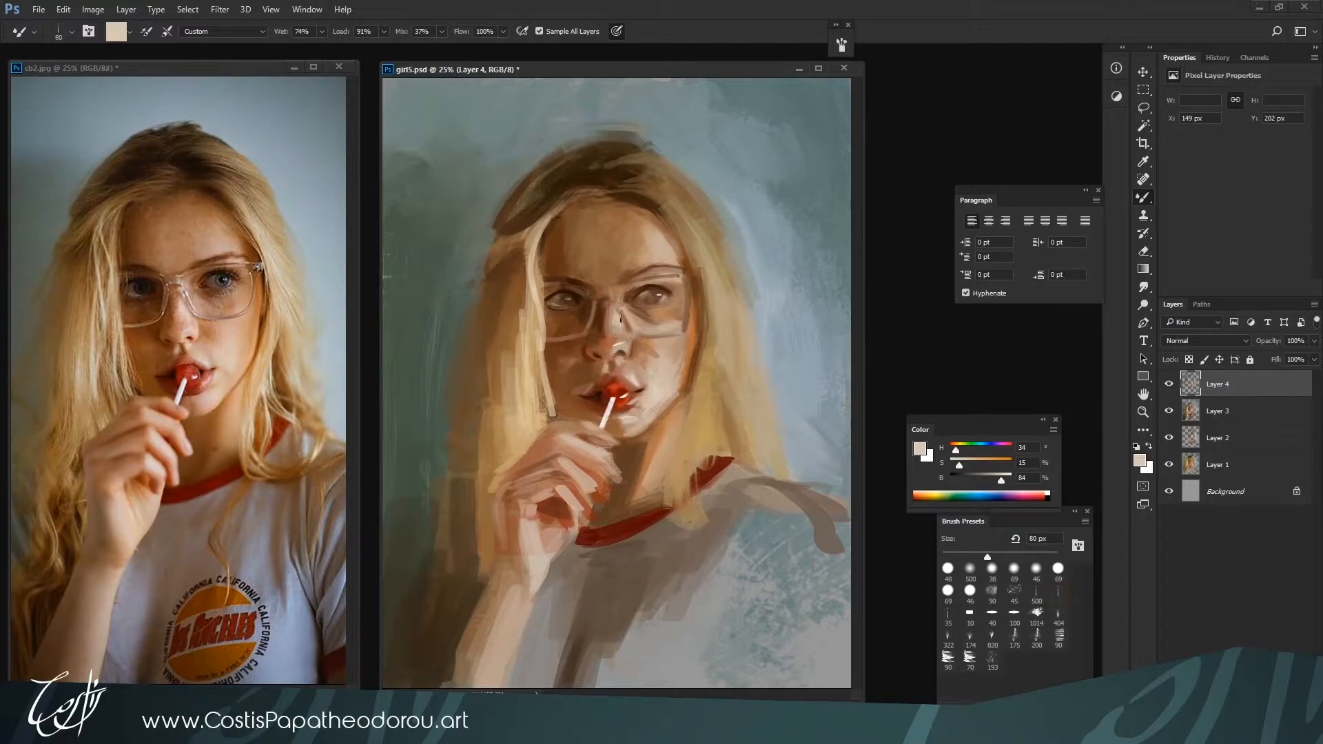
key(bracketleft)
key(bracketleft)
key(bracketright)
key(bracketright)
key(bracketright)
Switch to the standard Brush with the 182 preset at 100 px and mix a light skin tone of H 34, S 38, B 84
key(shift+b)
click(1058, 591)
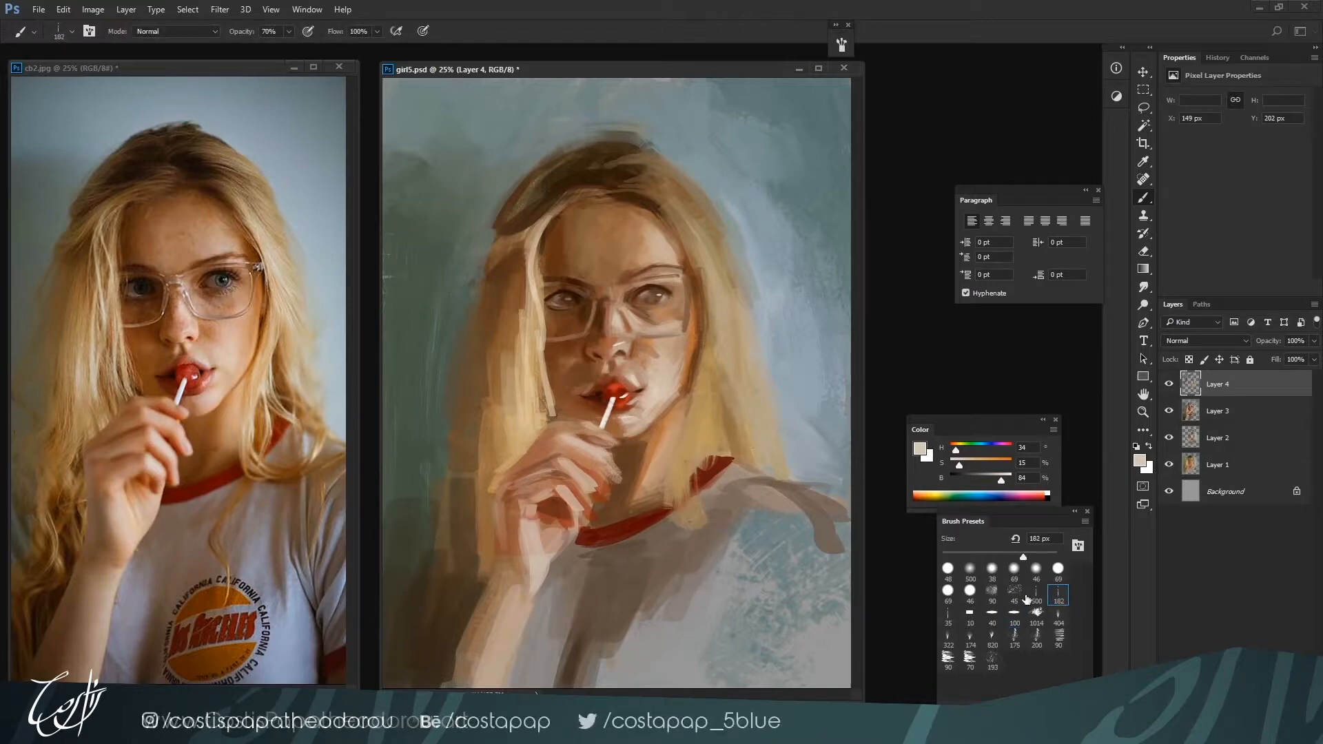
key(bracketright)
key(bracketright)
key(bracketleft)
key(bracketleft)
click(973, 463)
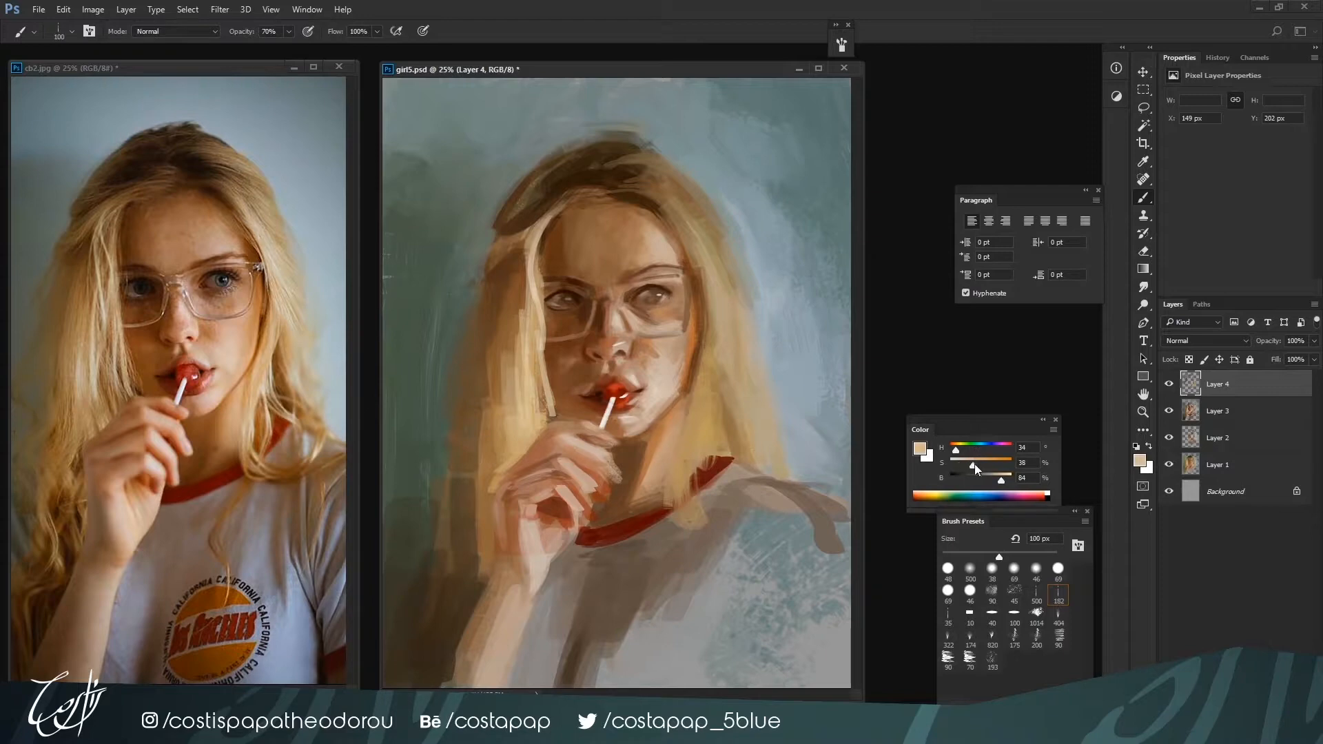
Warm the skin beneath the right-hand eye at 80 px with orange H 12, S 60, B 70
click(954, 449)
click(952, 450)
click(993, 480)
key(bracketleft)
key(bracketleft)
key(bracketright)
key(bracketright)
key(bracketleft)
key(bracketleft)
key(bracketleft)
click(986, 464)
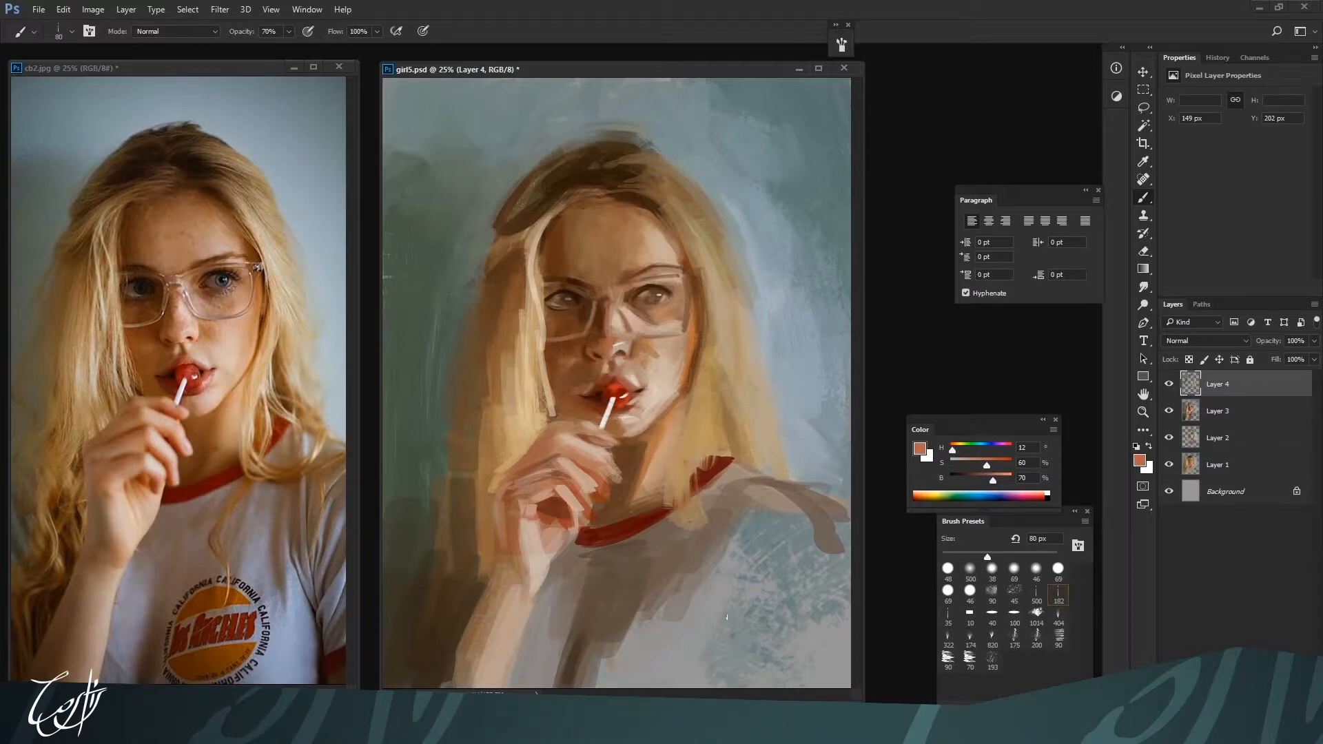
Soften the skin inside the right-hand lens with the 35 preset at 70 px, 50% opacity, using H 12, S 34, B 75 and H 14, S 31, B 75
key(bracketright)
key(bracketright)
click(946, 618)
key(bracketleft)
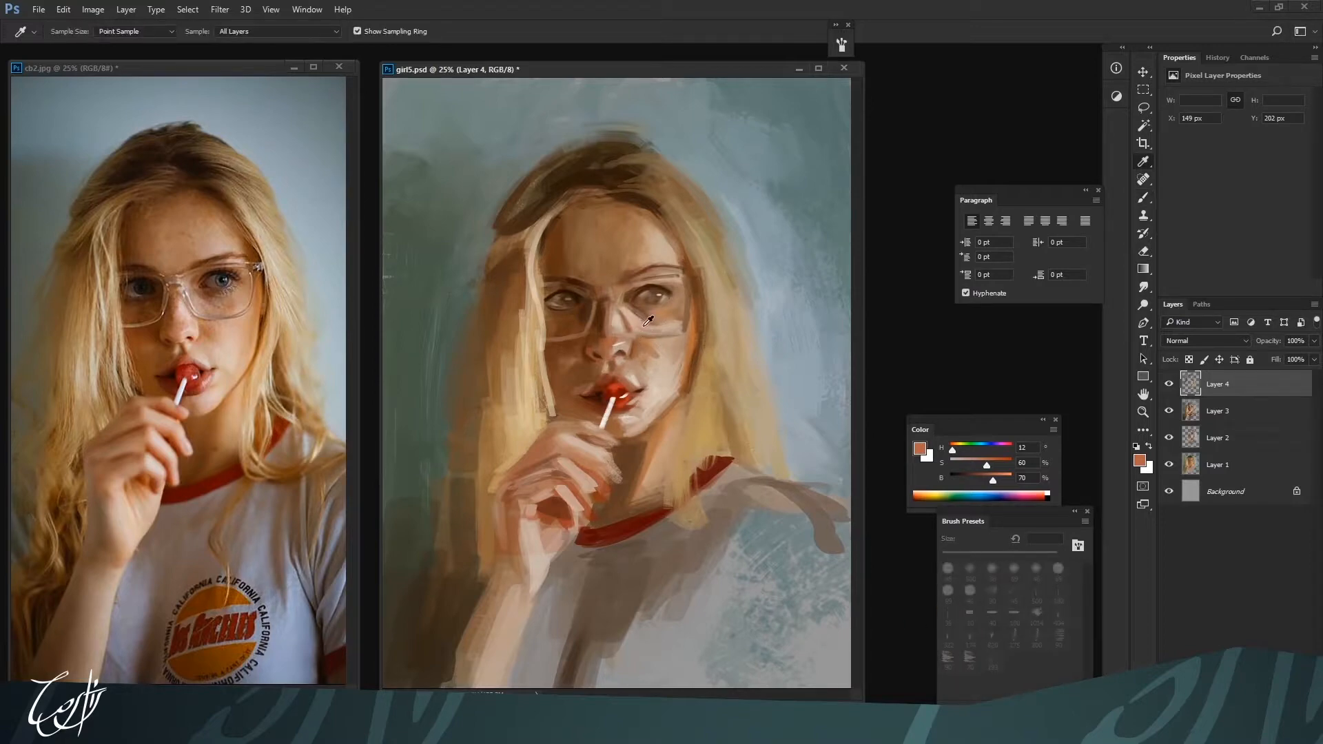
alt+click(654, 332)
key(8)
key(6)
key(3)
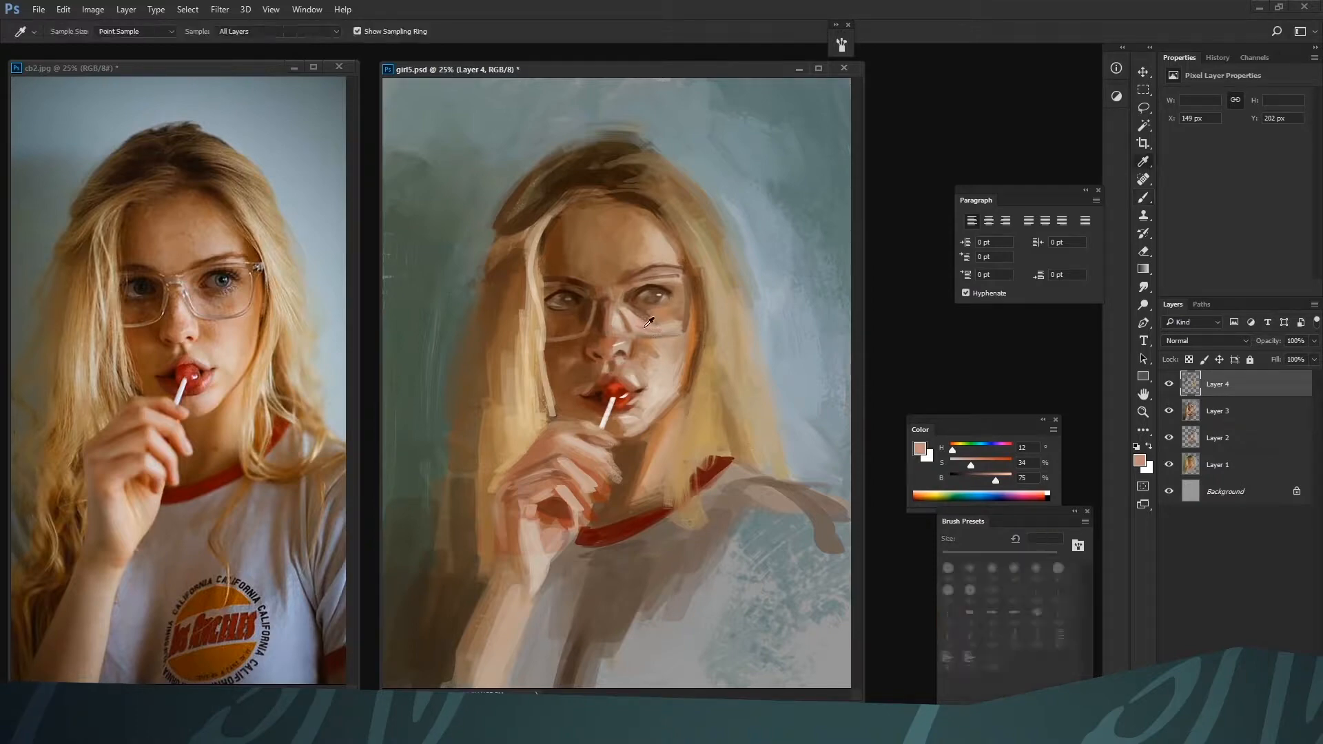
alt+click(641, 329)
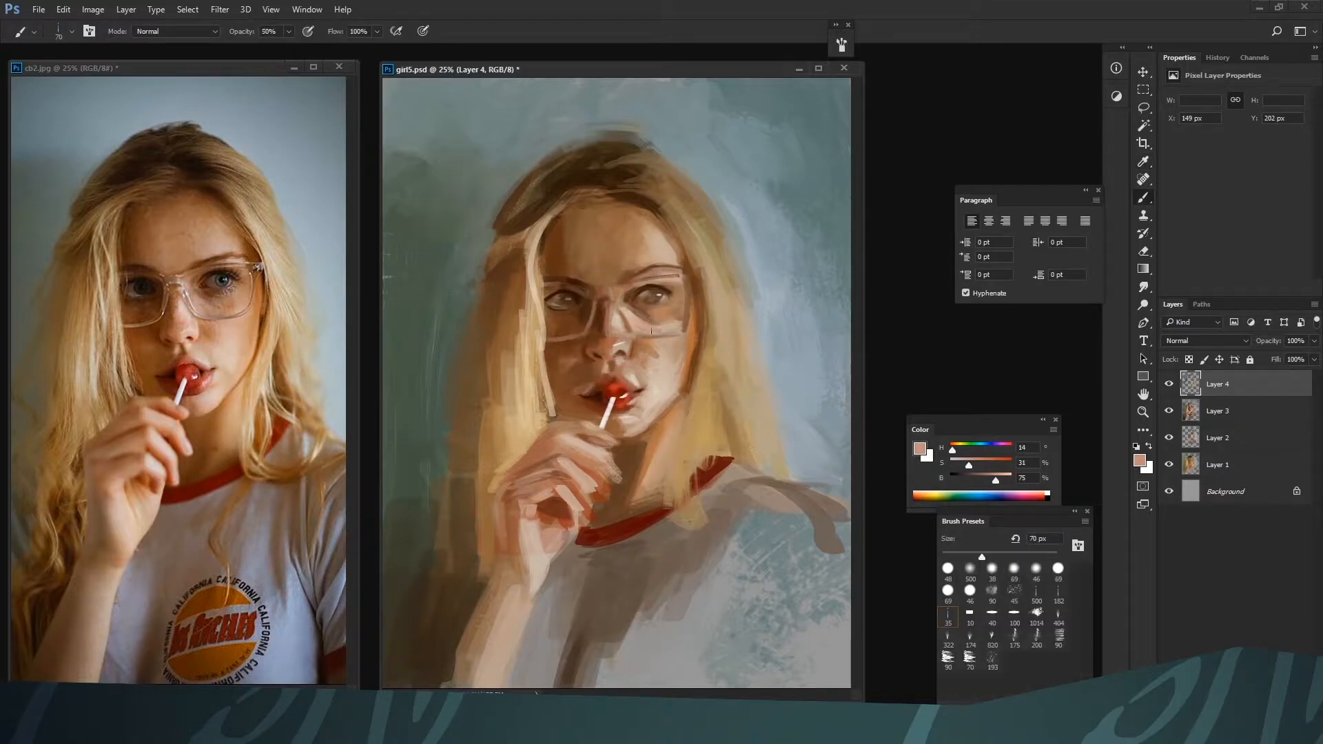
Blend the lower part of the right-hand lens at 70 px with H 15, S 39, B 67 and H 13, S 40, B 67
drag(968, 465, 984, 479)
drag(984, 478, 991, 478)
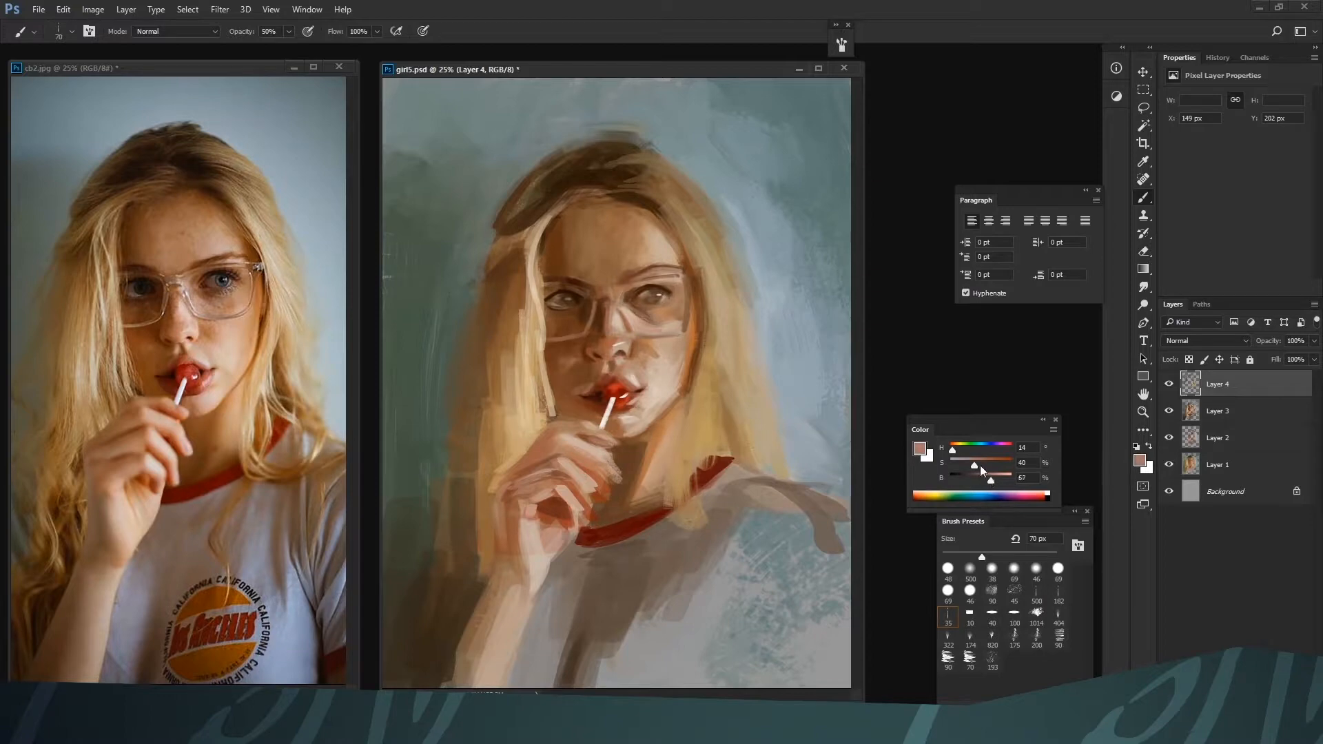
key(i)
click(659, 327)
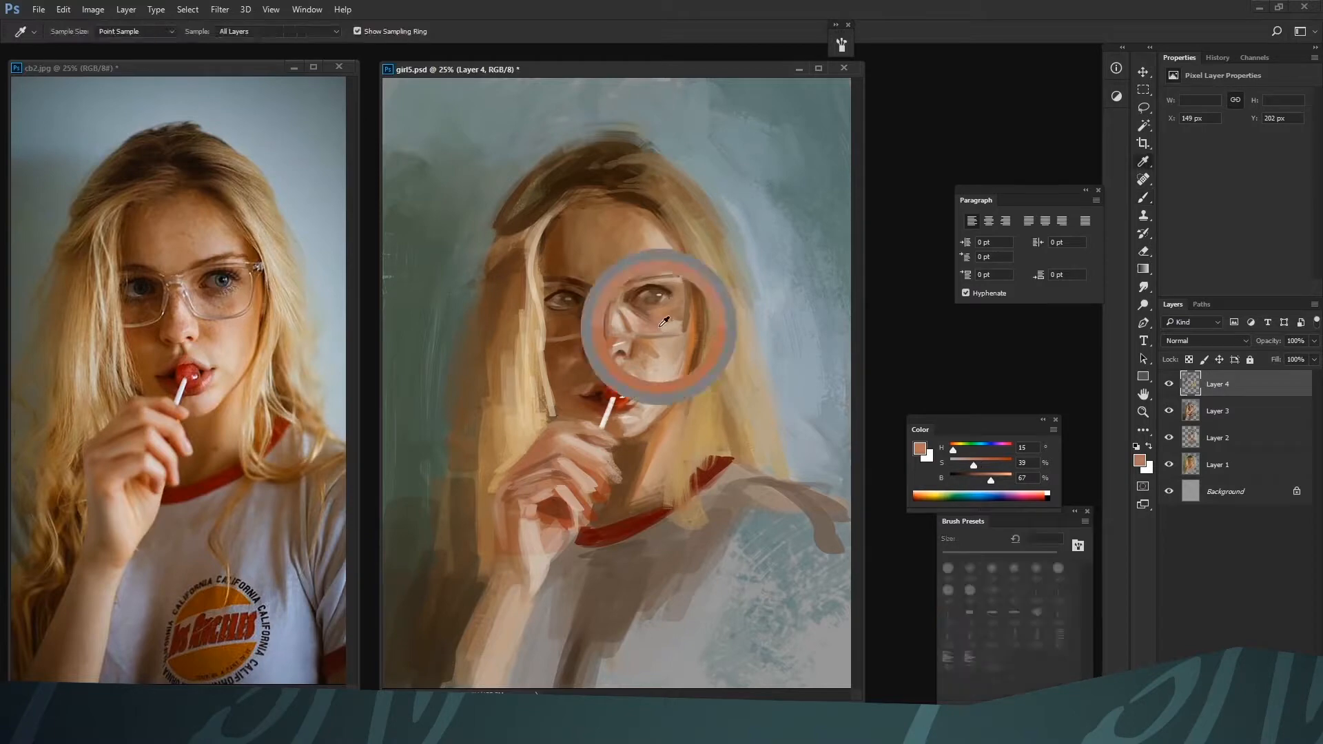
key(b)
alt+click(665, 314)
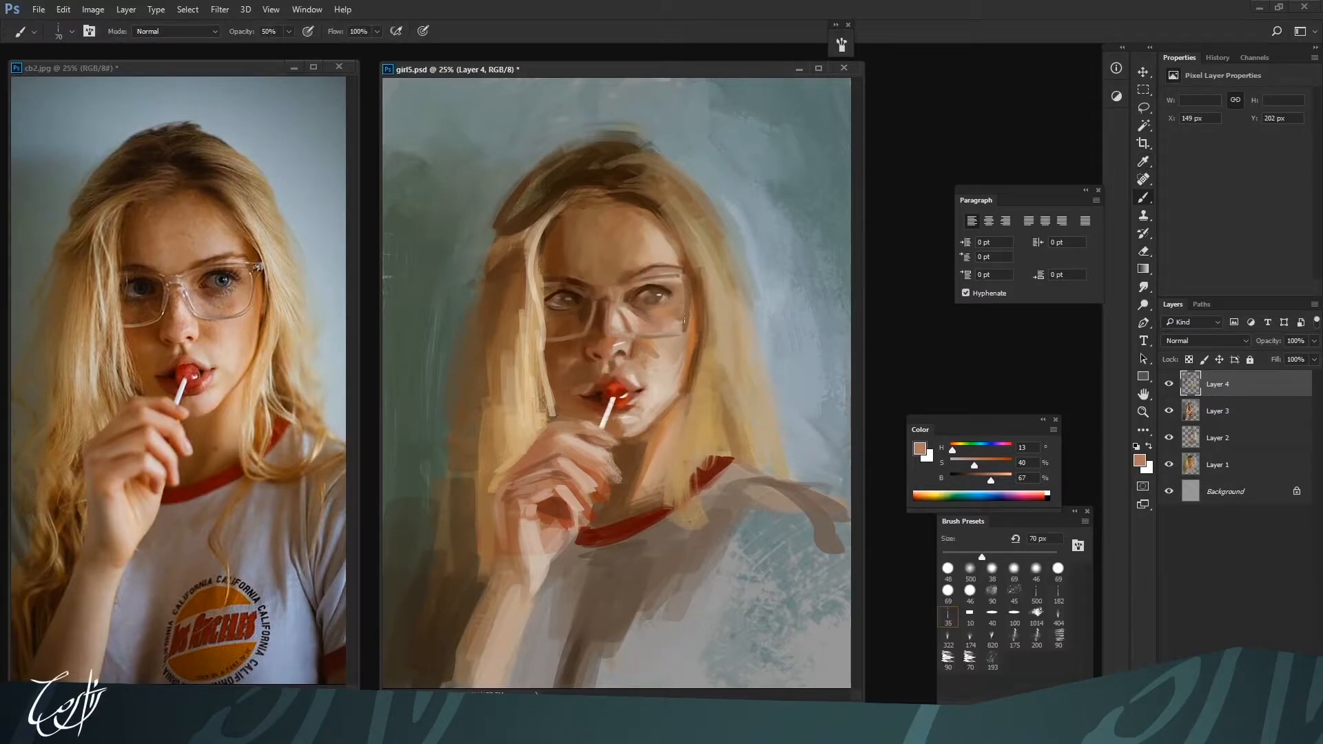
Darken the shadows around the left-hand eye and lens at 50 to 60 px with browns H 22, S 86, B 33 and H 22, S 86, B 15
alt+click(559, 324)
alt+click(585, 310)
drag(966, 481, 970, 480)
key(bracketleft)
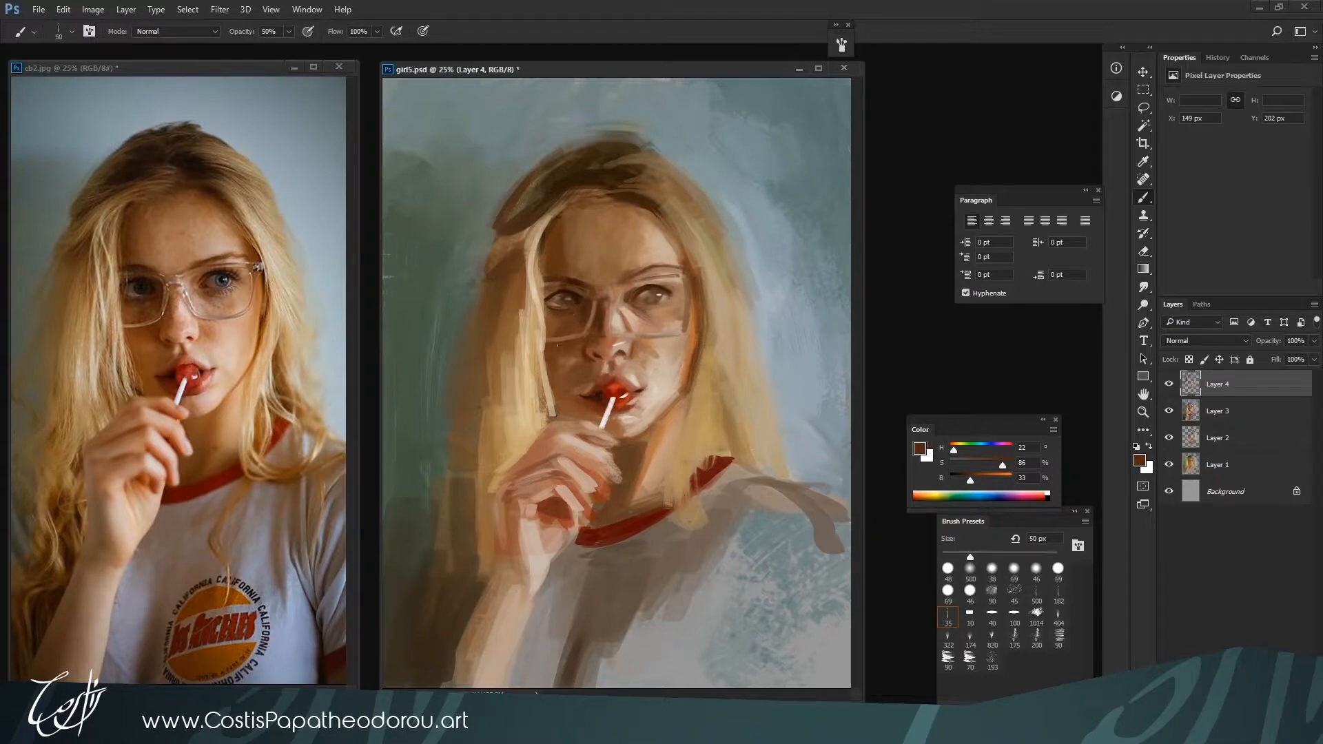
drag(970, 479, 958, 479)
key(bracketleft)
key(bracketright)
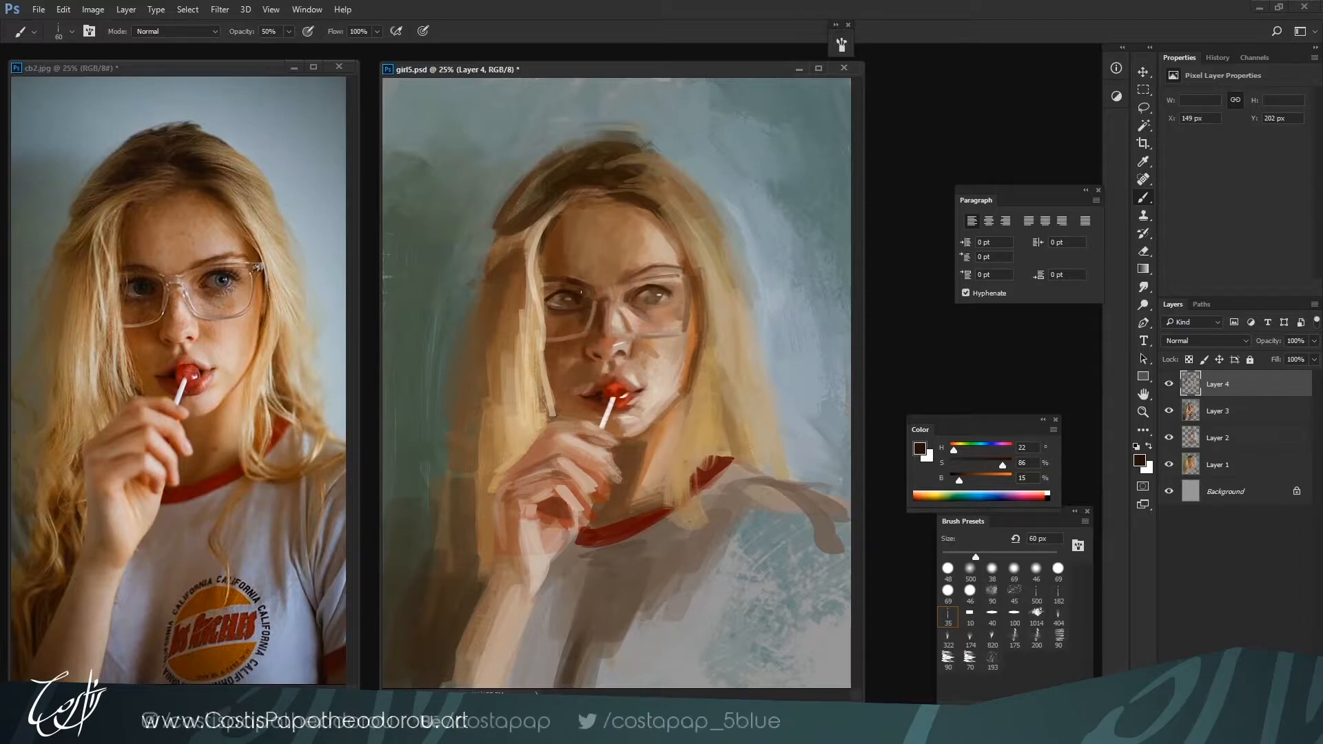
key(bracketleft)
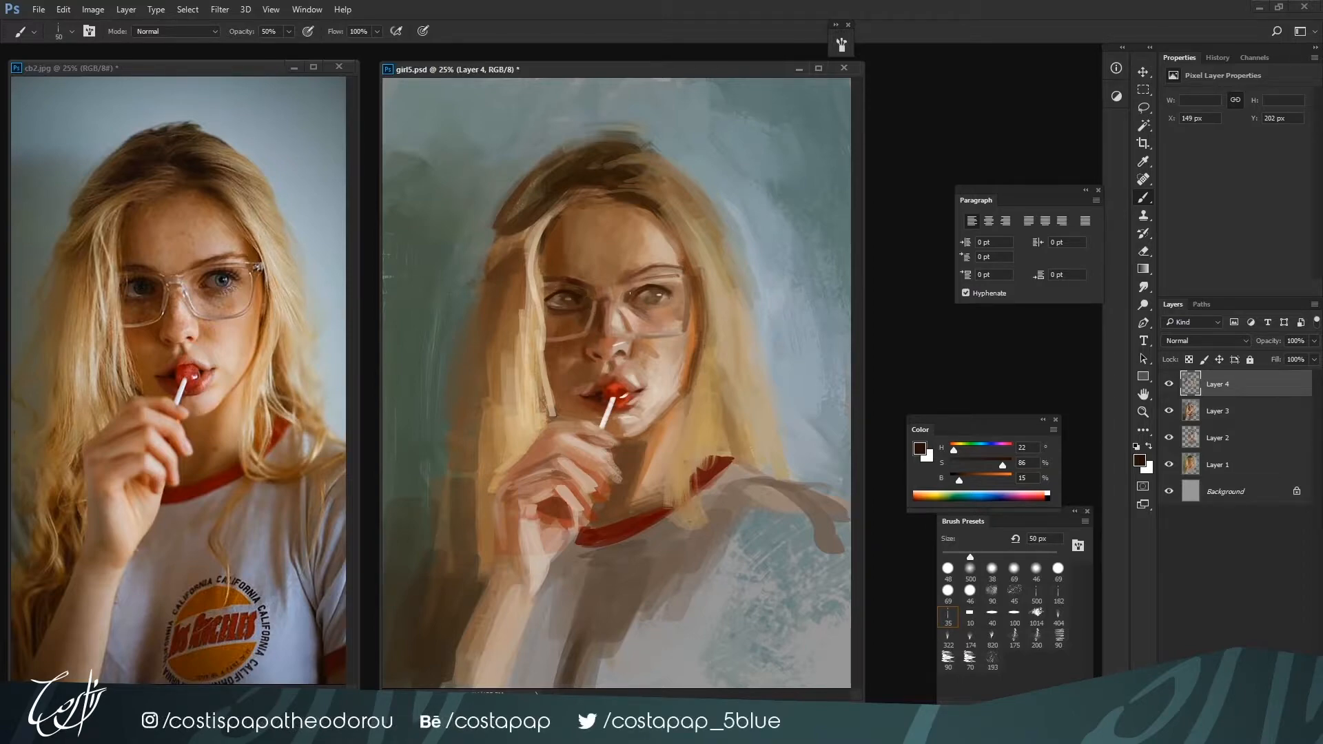
Paint light accents beside the nose bridge with the flat 100 preset at 30 to 35 px, 90% opacity, using H 26, S 20, B 78
click(1014, 613)
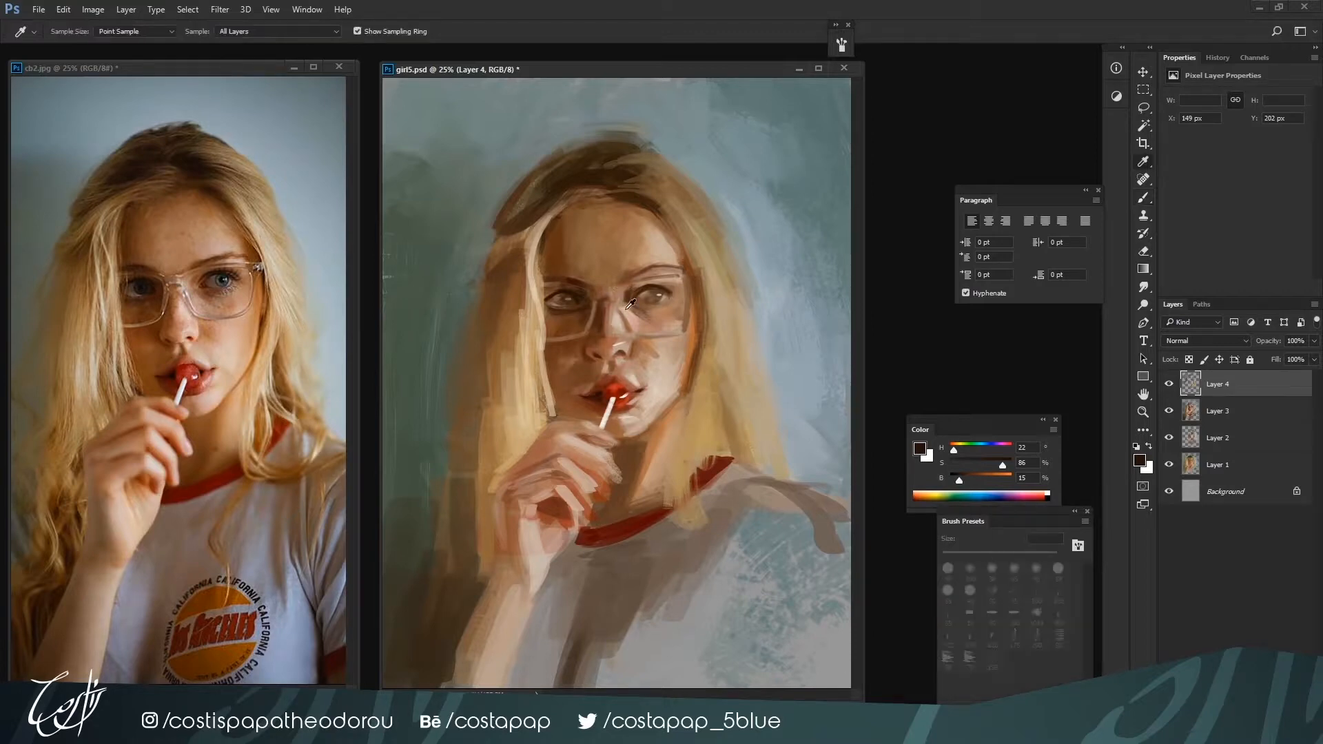
alt+click(616, 296)
key(bracketleft)
key(bracketleft)
key(bracketleft)
key(bracketleft)
key(bracketleft)
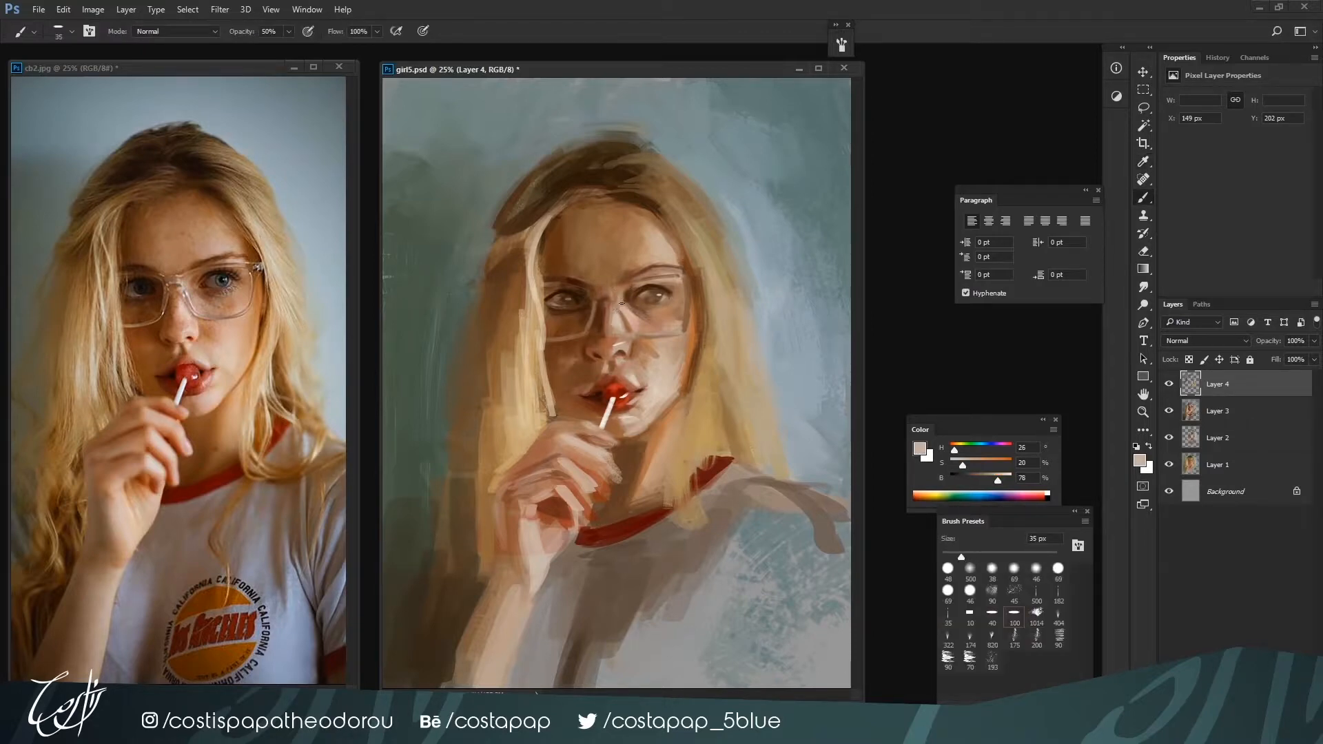
key(9)
key(bracketleft)
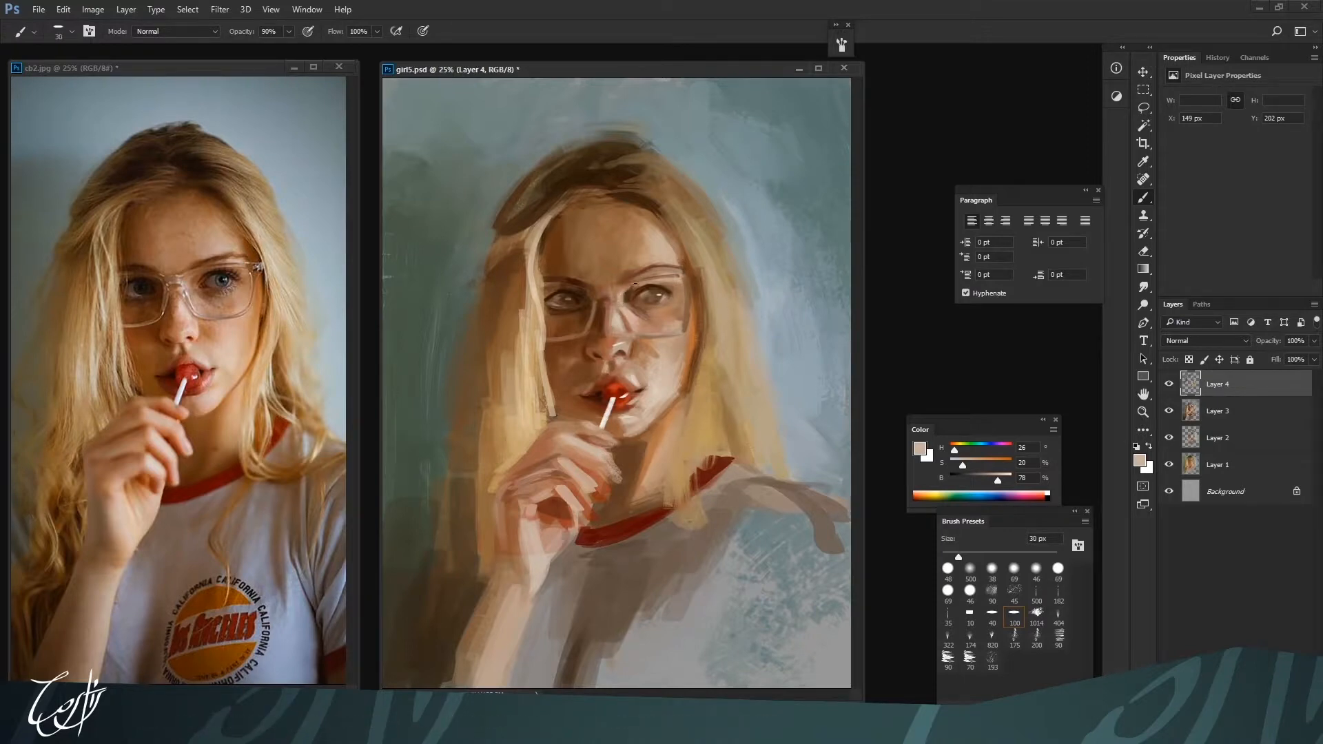
Refine the upper lid of the right-hand eye at 20 to 30 px with skin brown H 24, S 44, B 56
alt+click(651, 284)
alt+click(670, 290)
alt+click(678, 295)
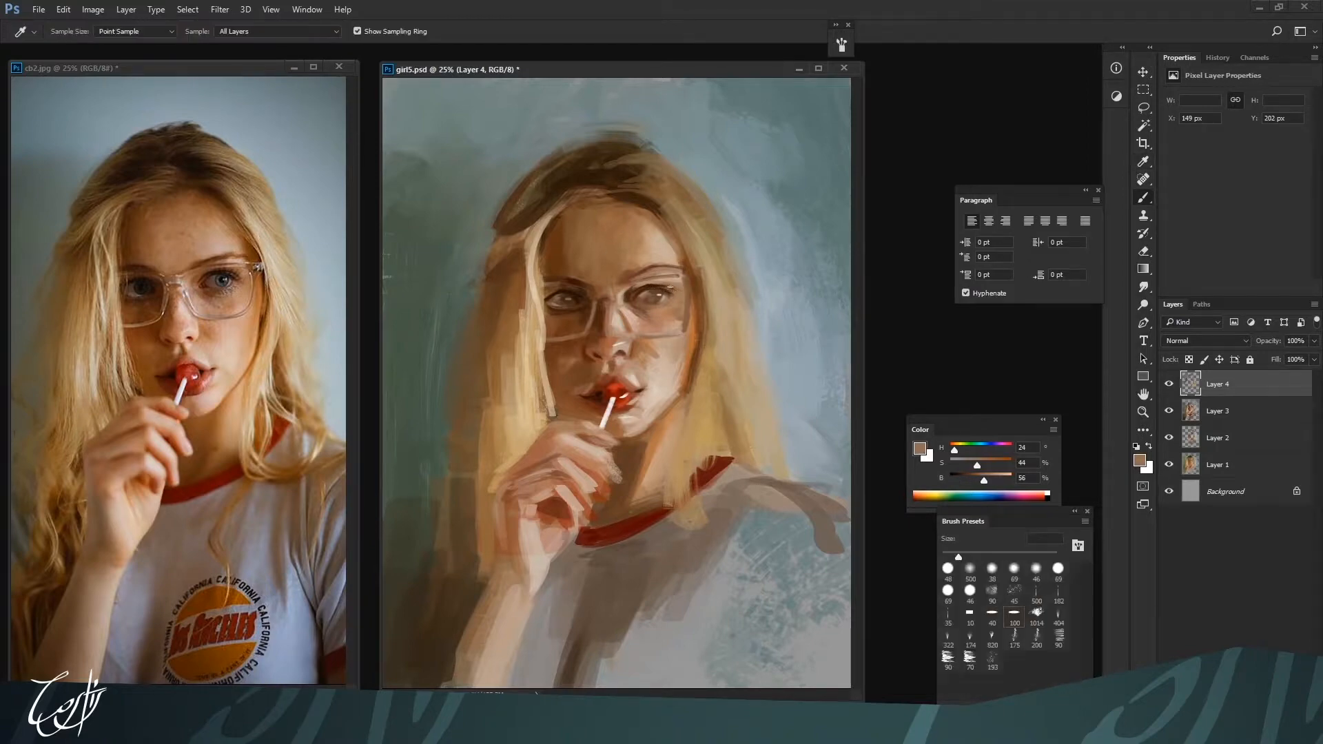
alt+click(638, 301)
key(bracketleft)
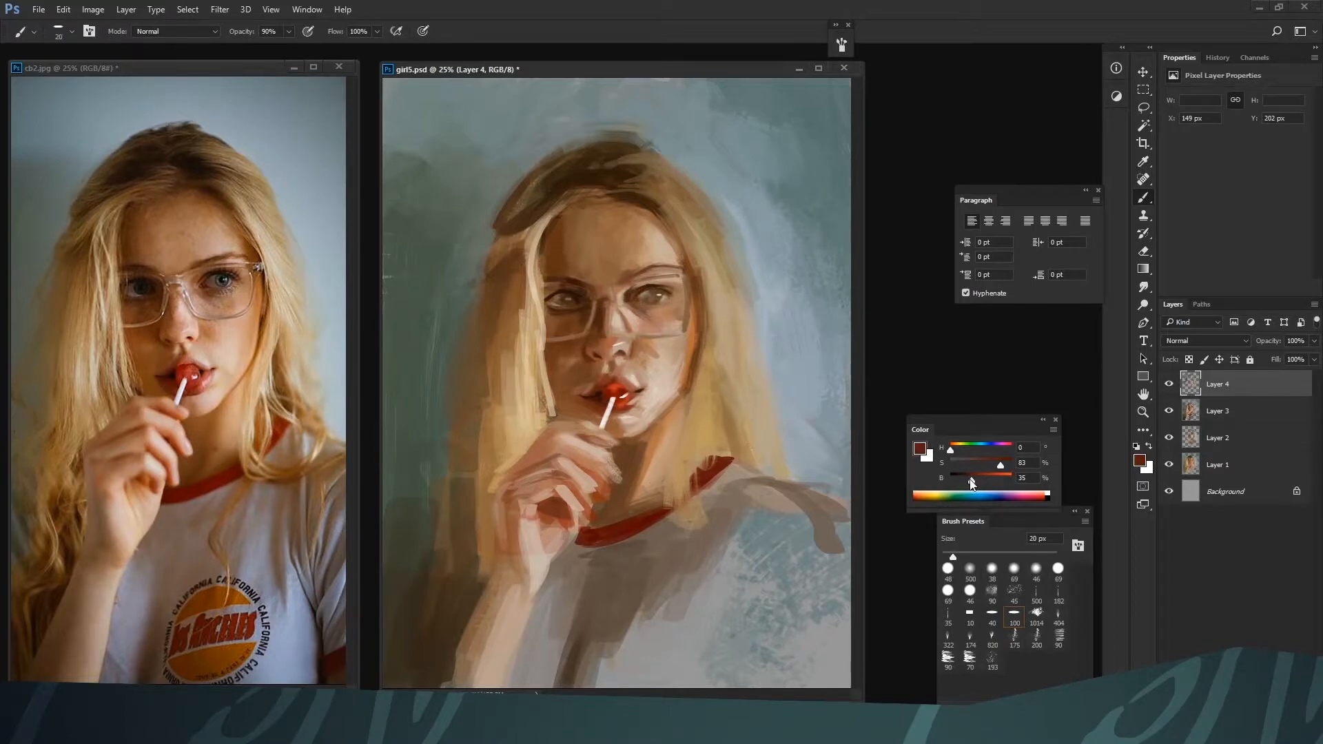
Deepen the lips around the lollipop at 20 to 30 px with dark red H 0, S 83, B 35 and red-brown H 10, S 81, B 41
drag(971, 480, 965, 482)
key(bracketleft)
key(bracketright)
key(bracketright)
key(bracketright)
key(bracketleft)
key(bracketright)
key(bracketright)
key(bracketright)
key(bracketleft)
alt+click(609, 386)
alt+click(605, 390)
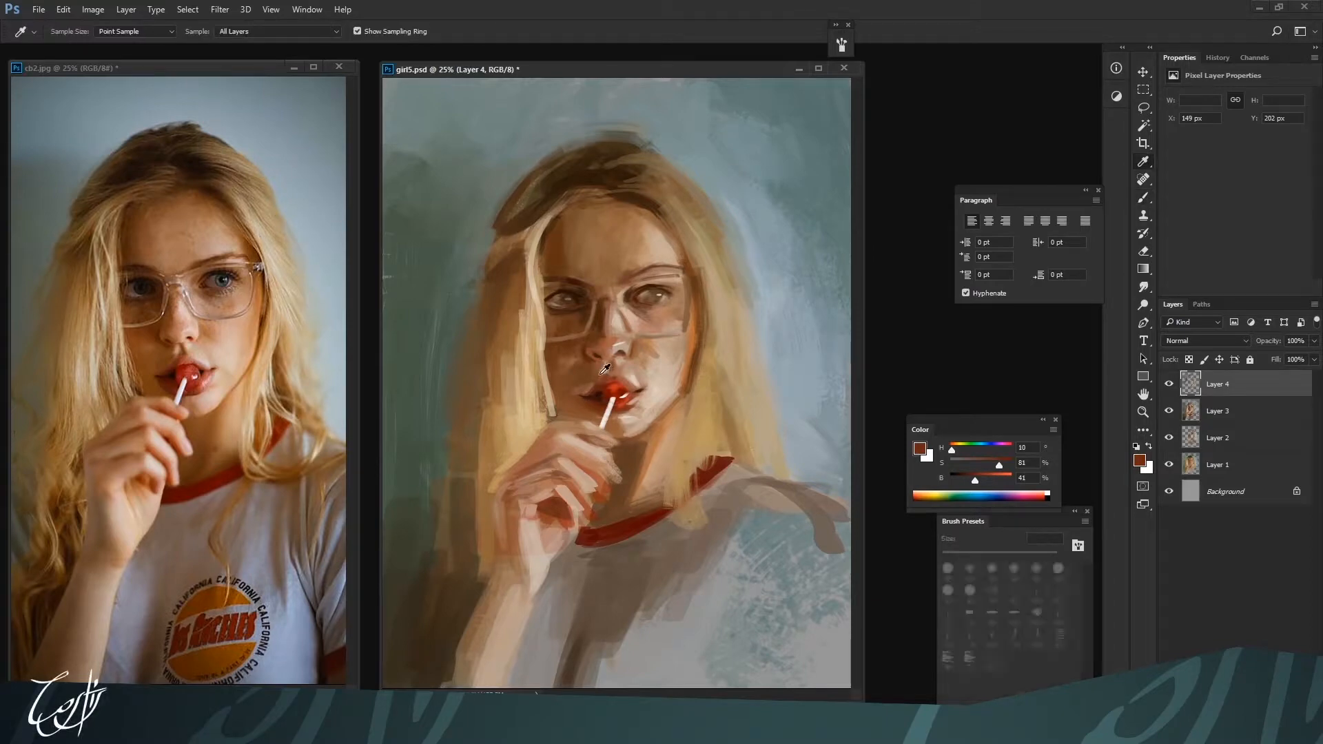
Refine the skin above the upper lip with H 15, S 49, B 60 at 30 px and the mouth line with H 7, S 92, B 15 at 25 px
alt+click(601, 373)
alt+click(610, 365)
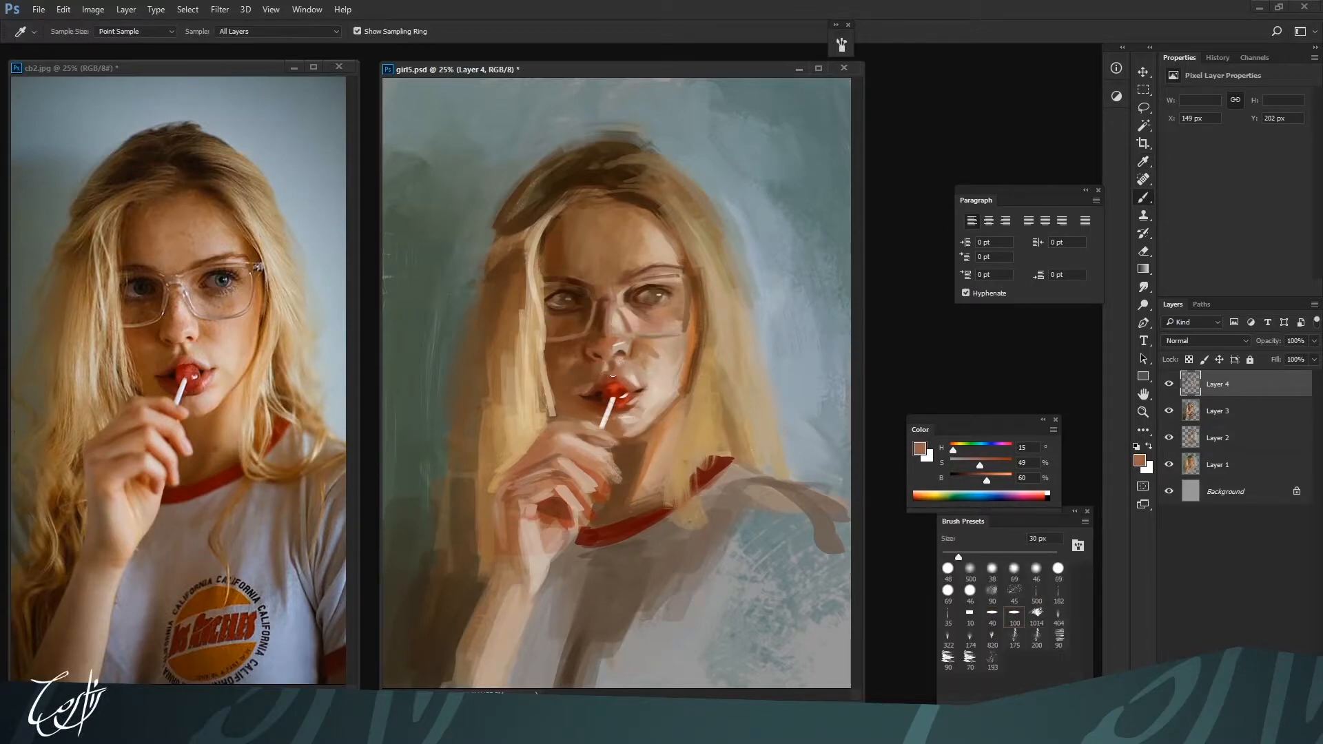
alt+click(598, 395)
key(bracketleft)
key(bracketright)
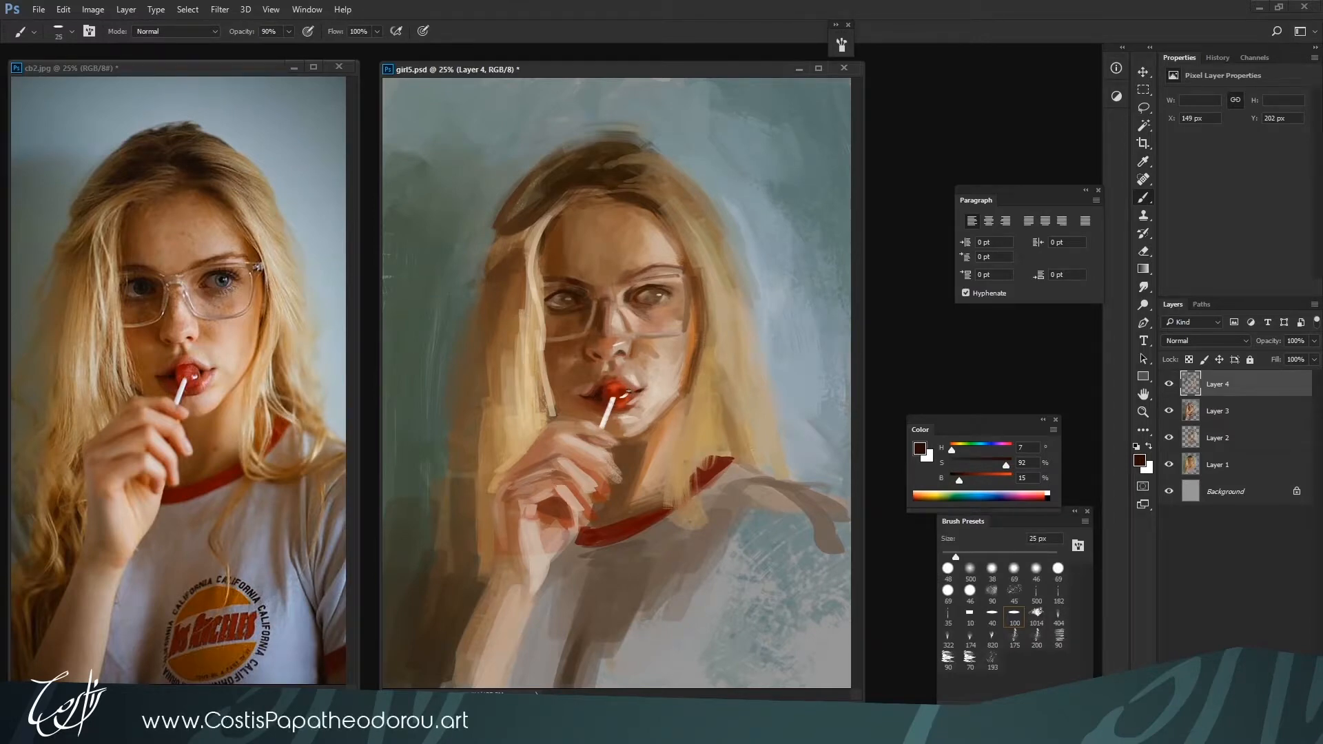
Paint the right-hand side of the lower lip at 35 px with H 9, S 53, B 81 and H 10, S 48, B 80
alt+click(627, 405)
alt+click(632, 401)
key(bracketright)
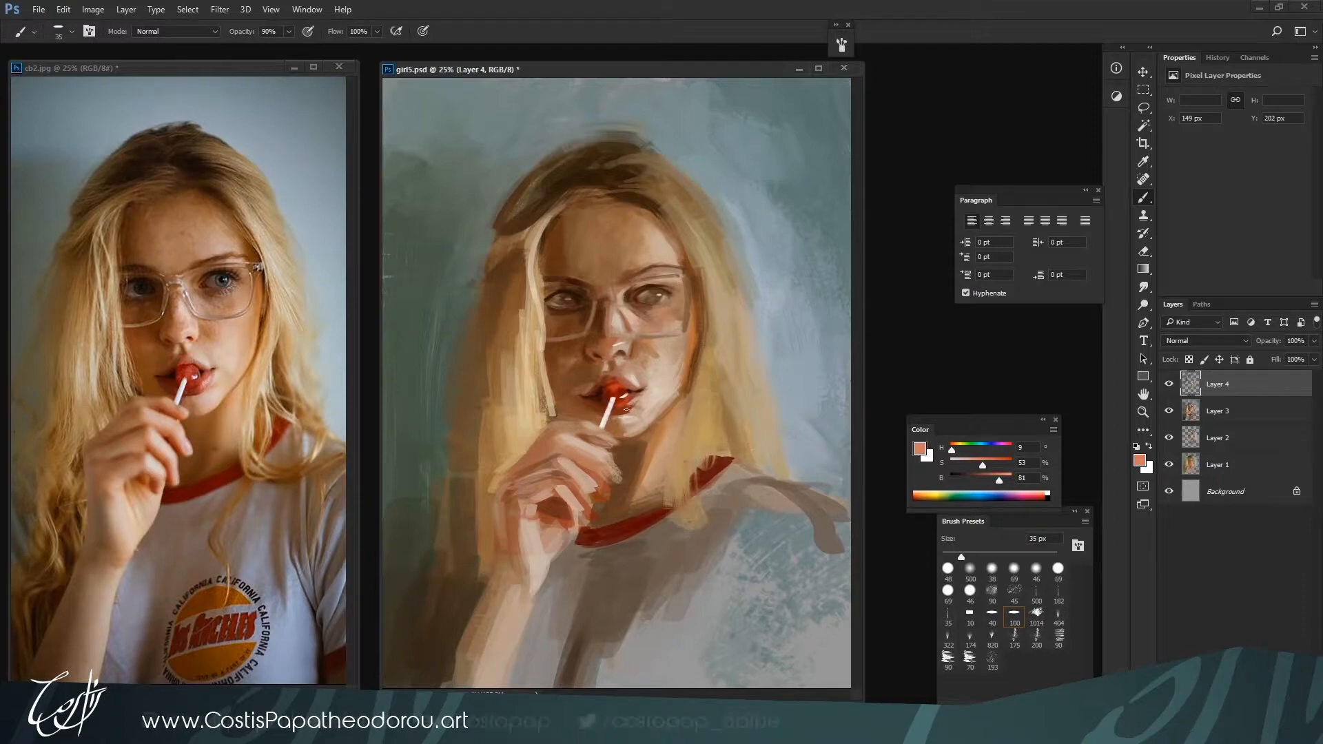
alt+click(632, 398)
alt+click(634, 397)
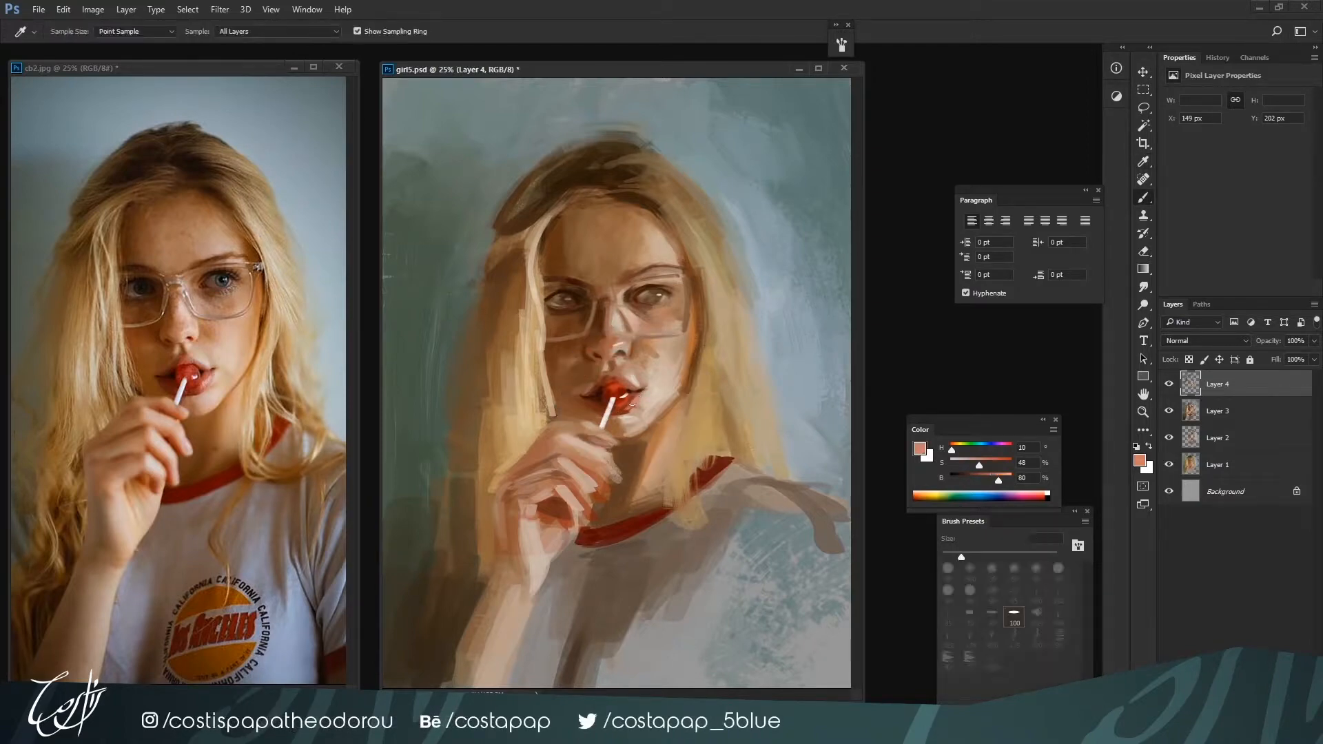
alt+click(632, 398)
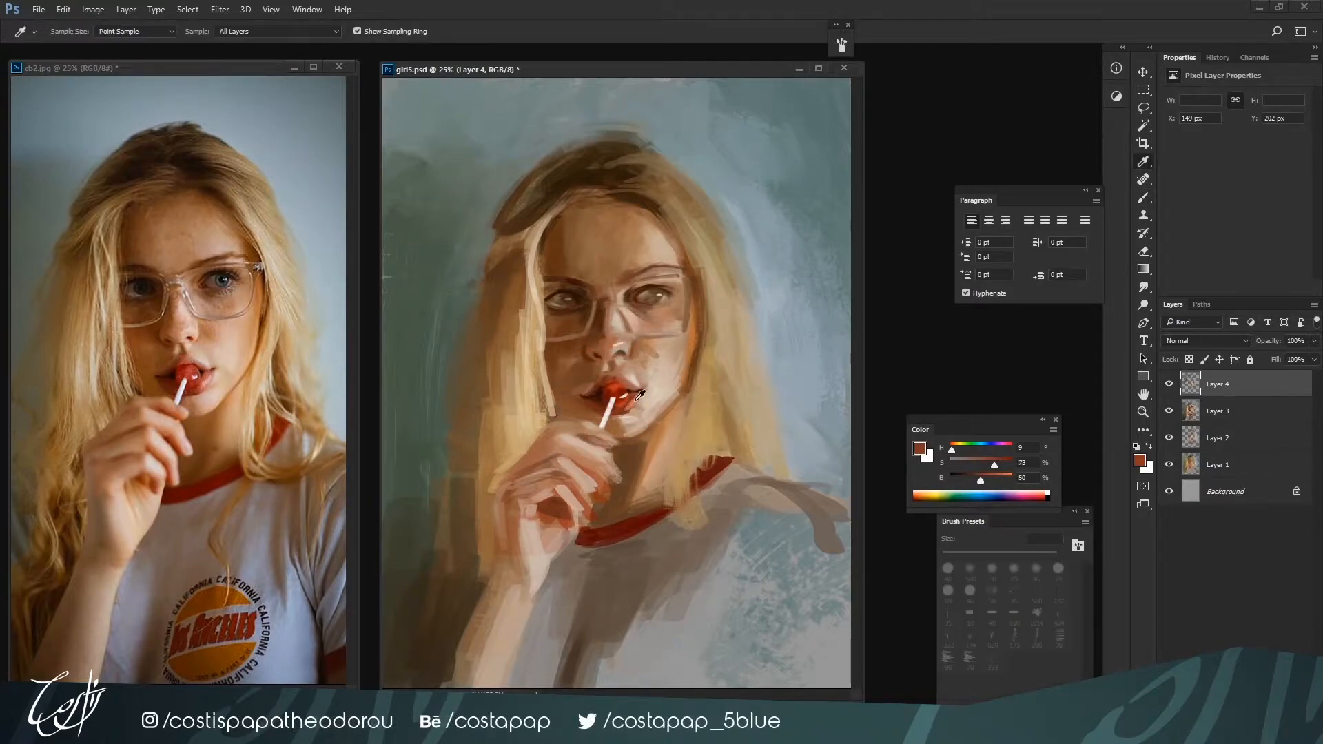
Add lower-lip highlights at 20 px with H 10, S 33, B 89 and blend beneath them at 50 px with H 9, S 63, B 63
drag(1001, 466, 970, 470)
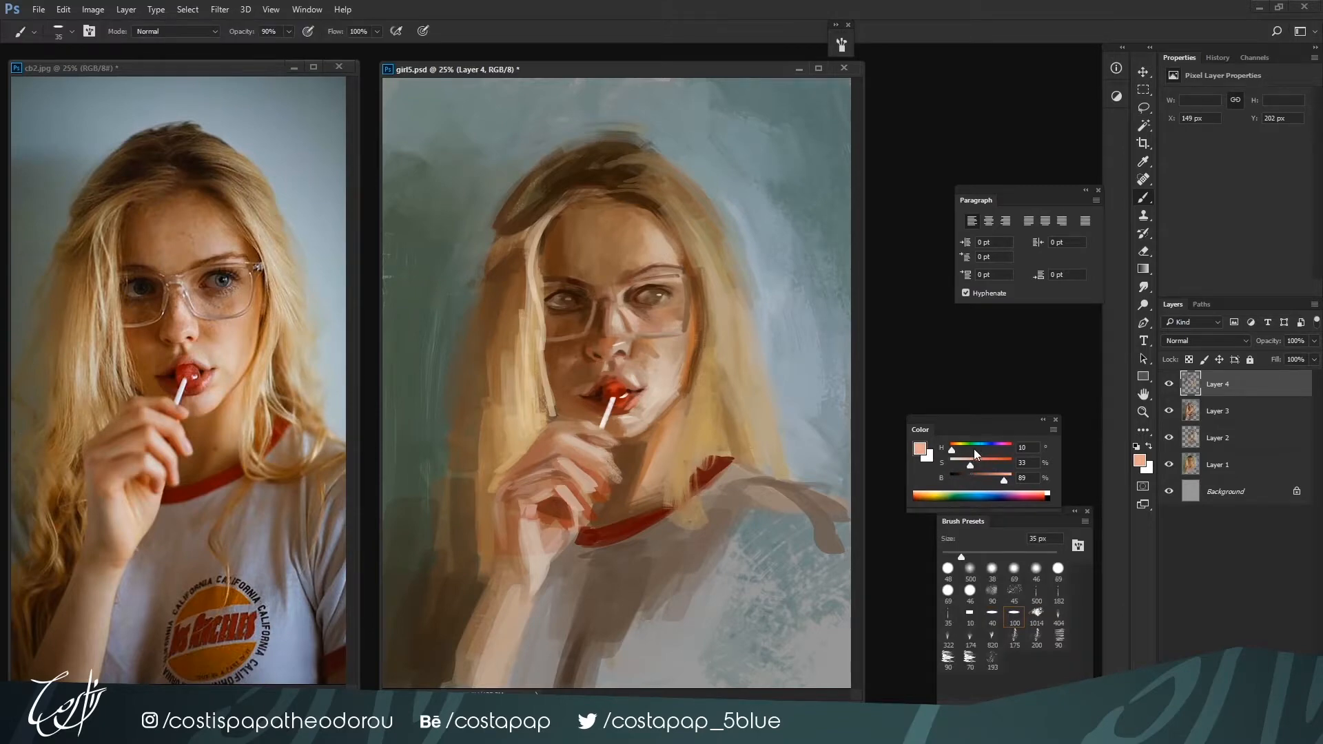
key(bracketleft)
key(bracketleft)
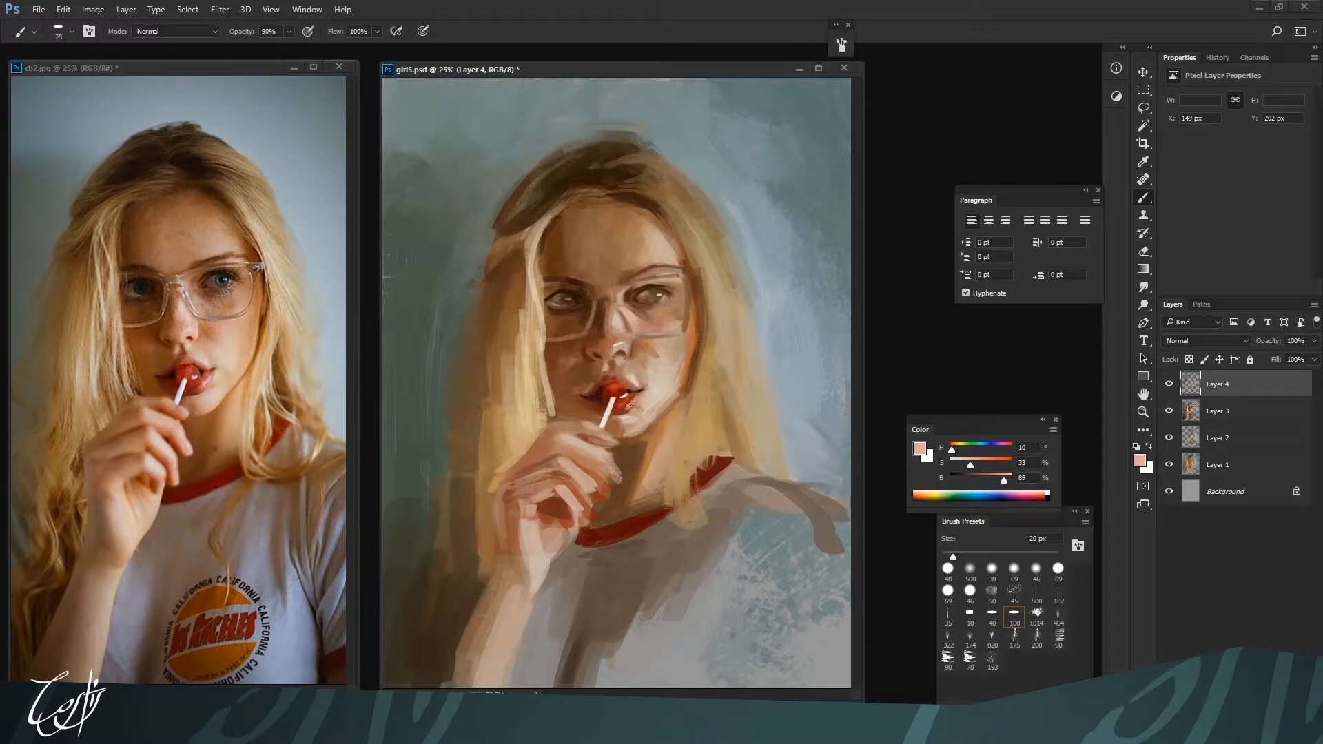
key(bracketright)
alt+click(613, 414)
key(bracketright)
key(bracketright)
key(bracketright)
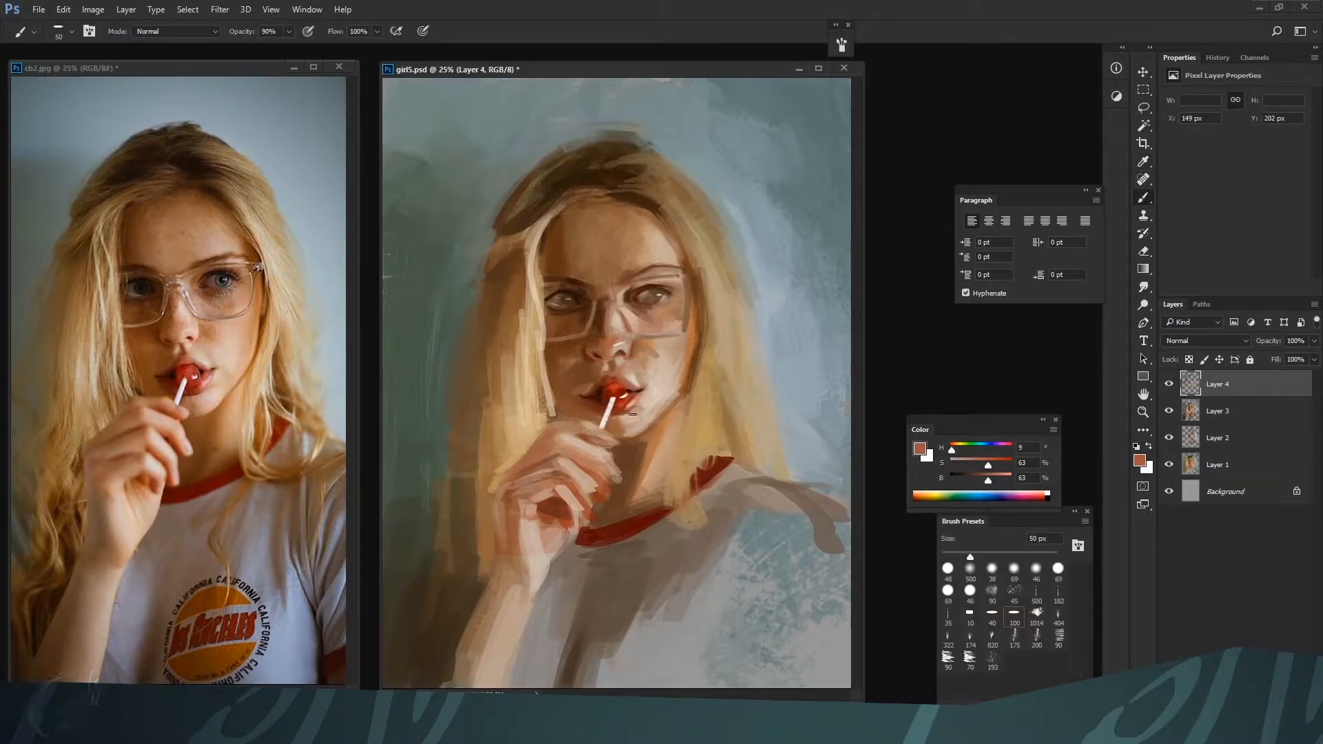
Darken the left-hand corner of the mouth at 40 px with deep red-brown H 9, S 88, B 22, reducing the brush size
alt+click(543, 498)
key(bracketleft)
key(bracketleft)
alt+click(589, 408)
alt+click(598, 403)
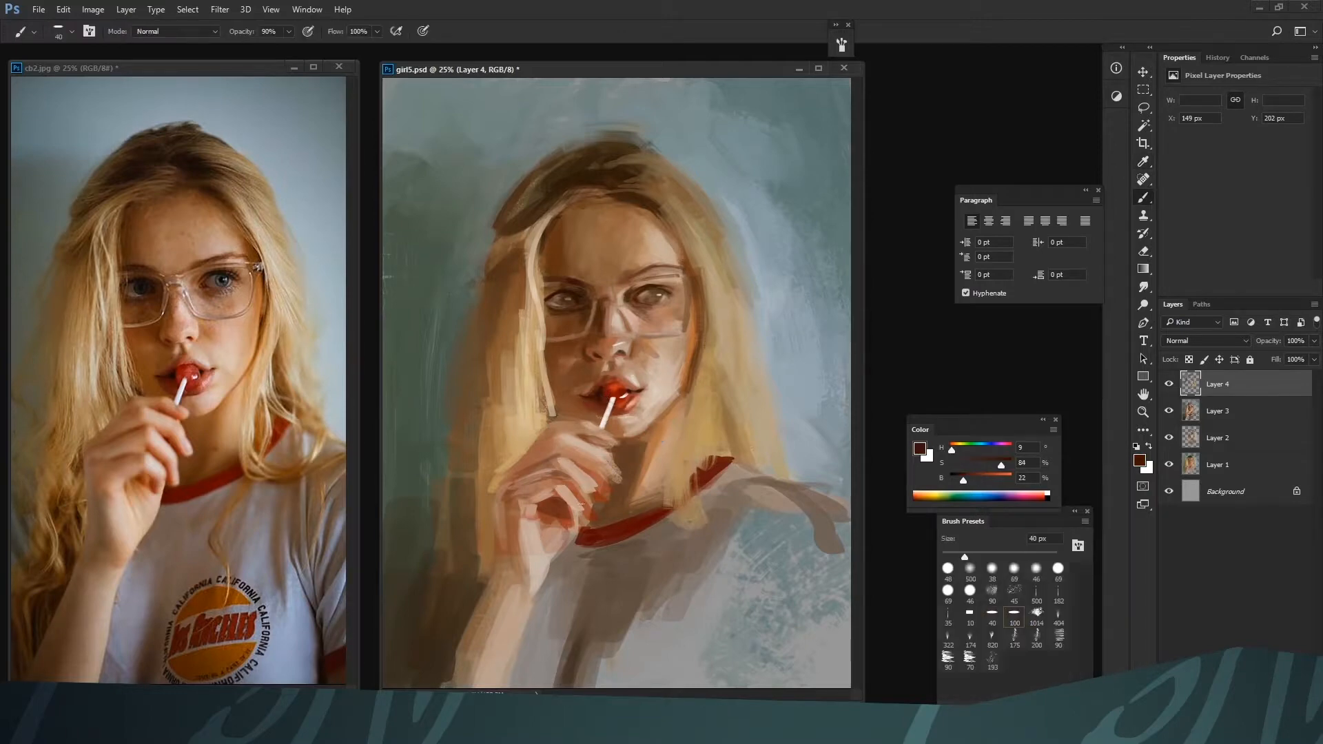
click(969, 480)
key(bracketright)
key(bracketleft)
key(bracketleft)
key(bracketleft)
Refine the shadow side of the nose and nearby cheek at 35 to 40 px with H 21, S 66, B 45 and H 17, S 63, B 58
alt+click(572, 393)
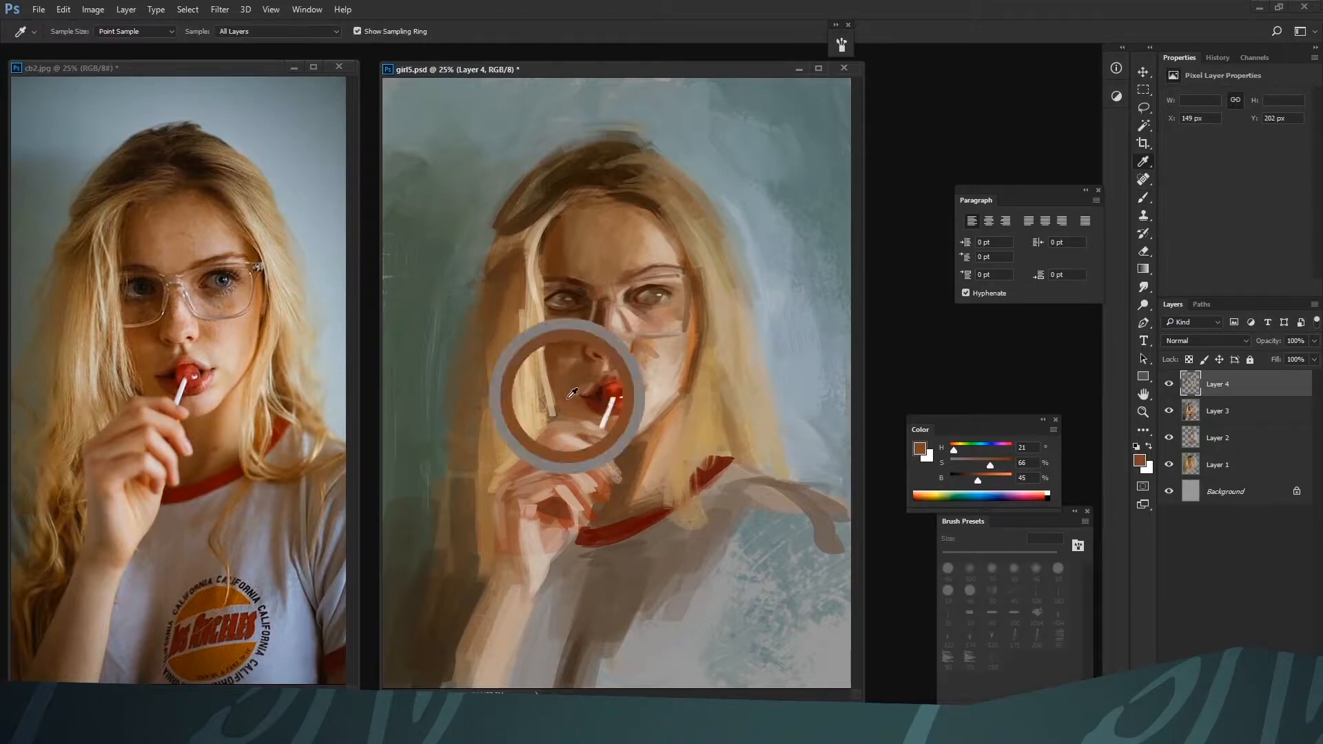
alt+click(584, 352)
alt+click(604, 344)
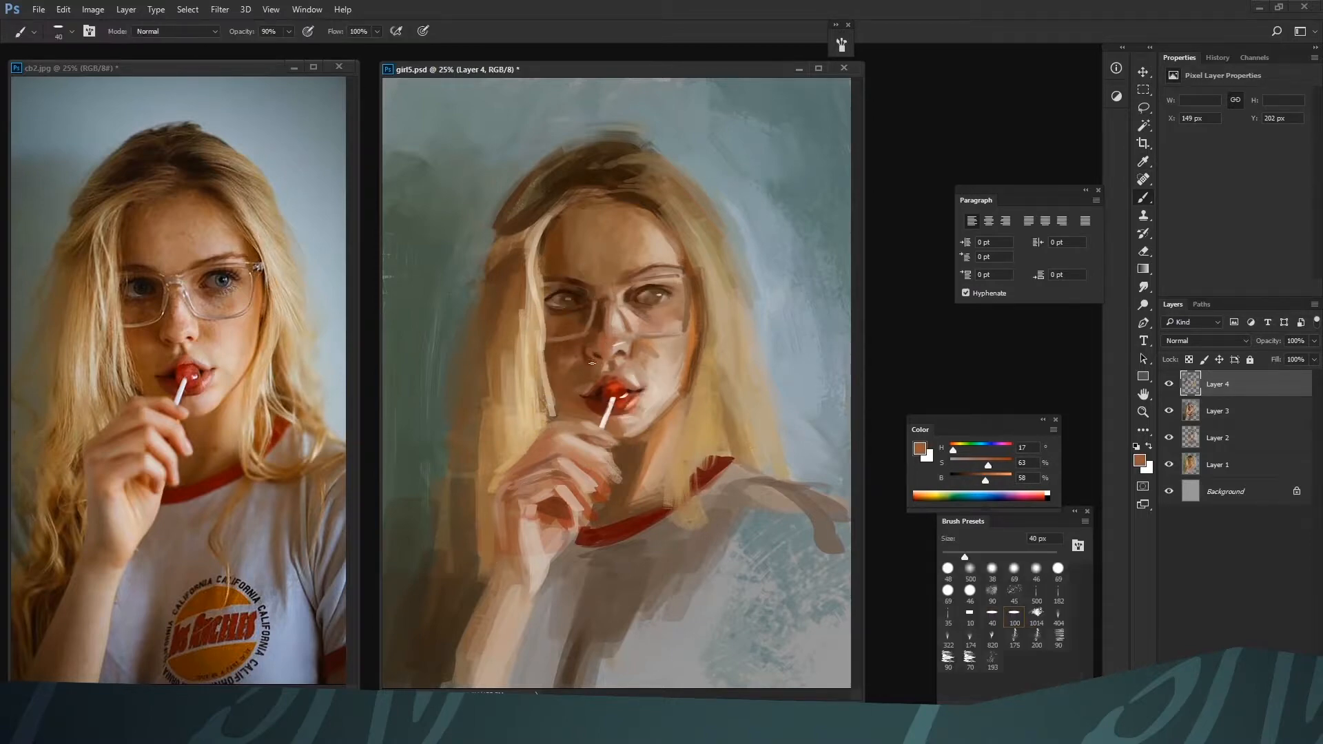
key(bracketleft)
alt+click(611, 349)
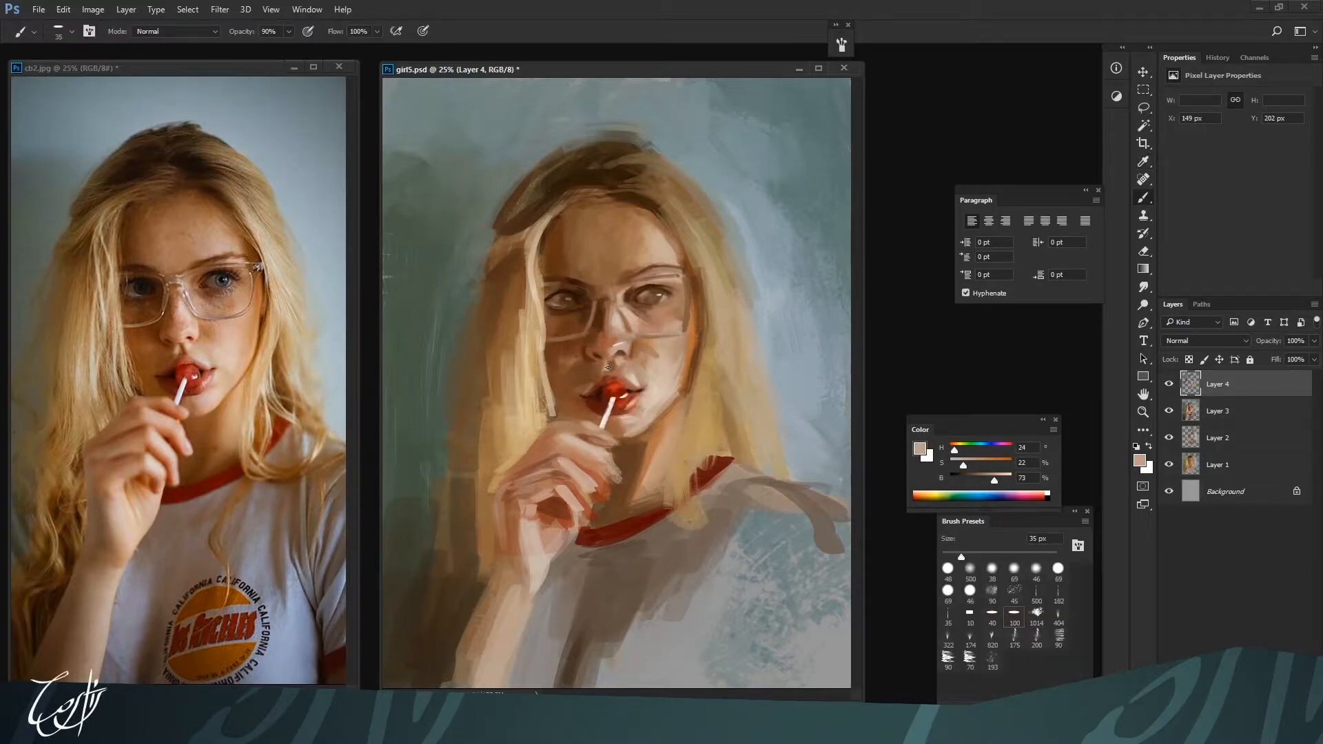
Warm the tip of the nose with pink H 4, S 42, B 83 at 45 px and soften it with H 9, S 31, B 76 at 30 px
click(952, 451)
click(966, 464)
key(bracketright)
click(998, 477)
click(976, 464)
key(bracketright)
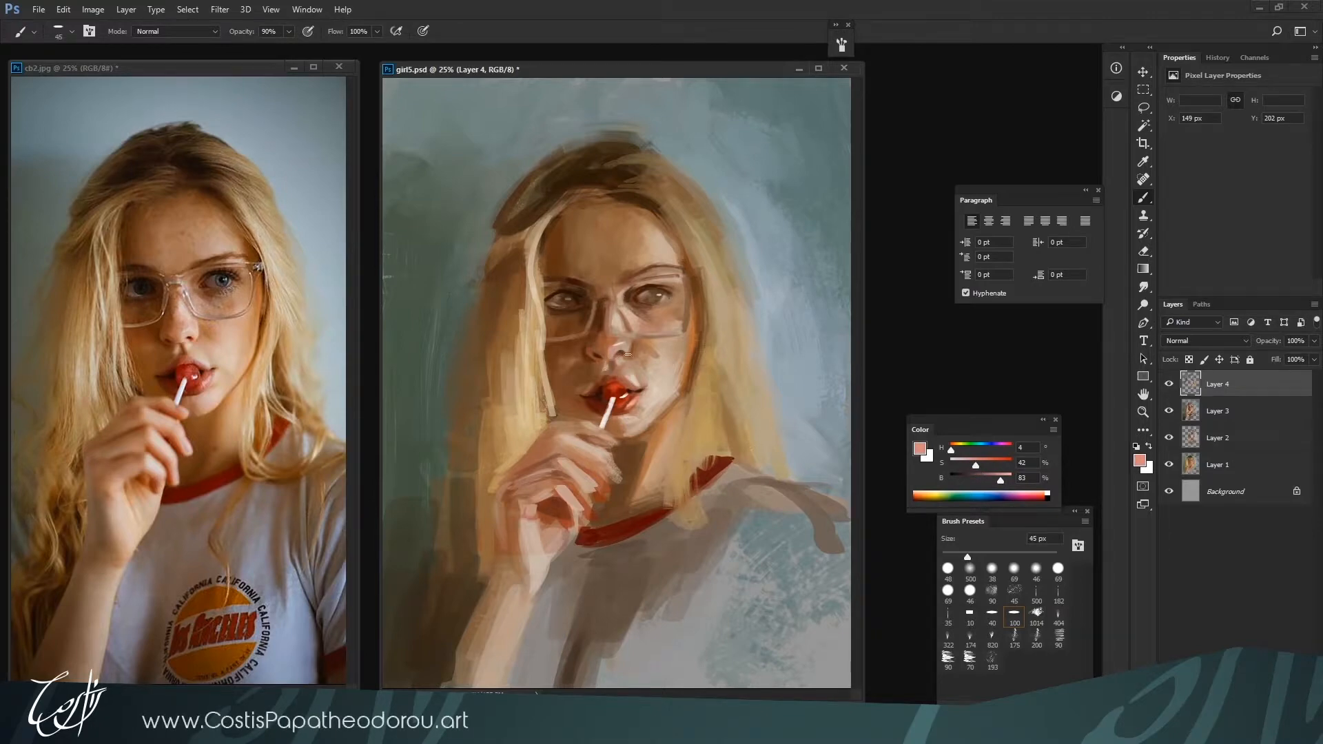
key(bracketleft)
key(bracketleft)
key(bracketright)
alt+click(624, 362)
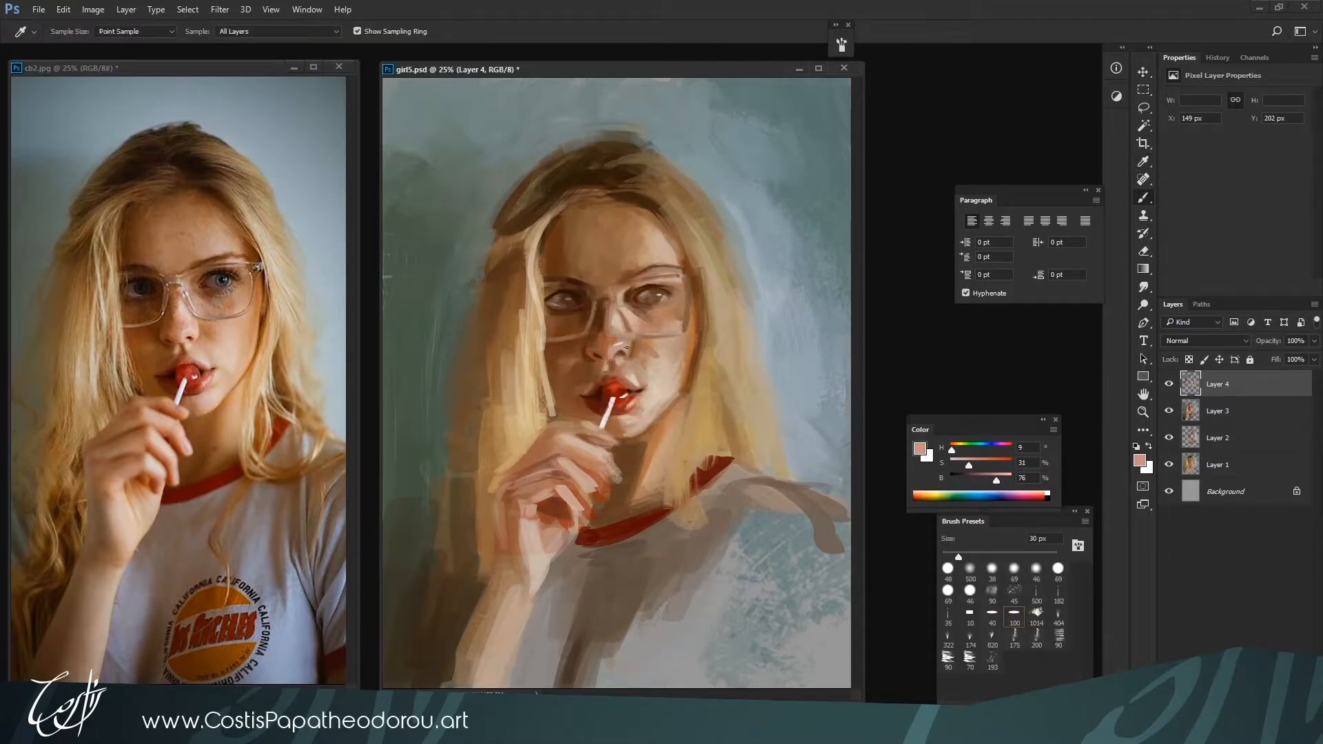
Shape the underside of the nose with H 22, S 49, B 58 at 30 px and the nostrils with H 12, S 99, B 20 at 20 px
alt+click(630, 352)
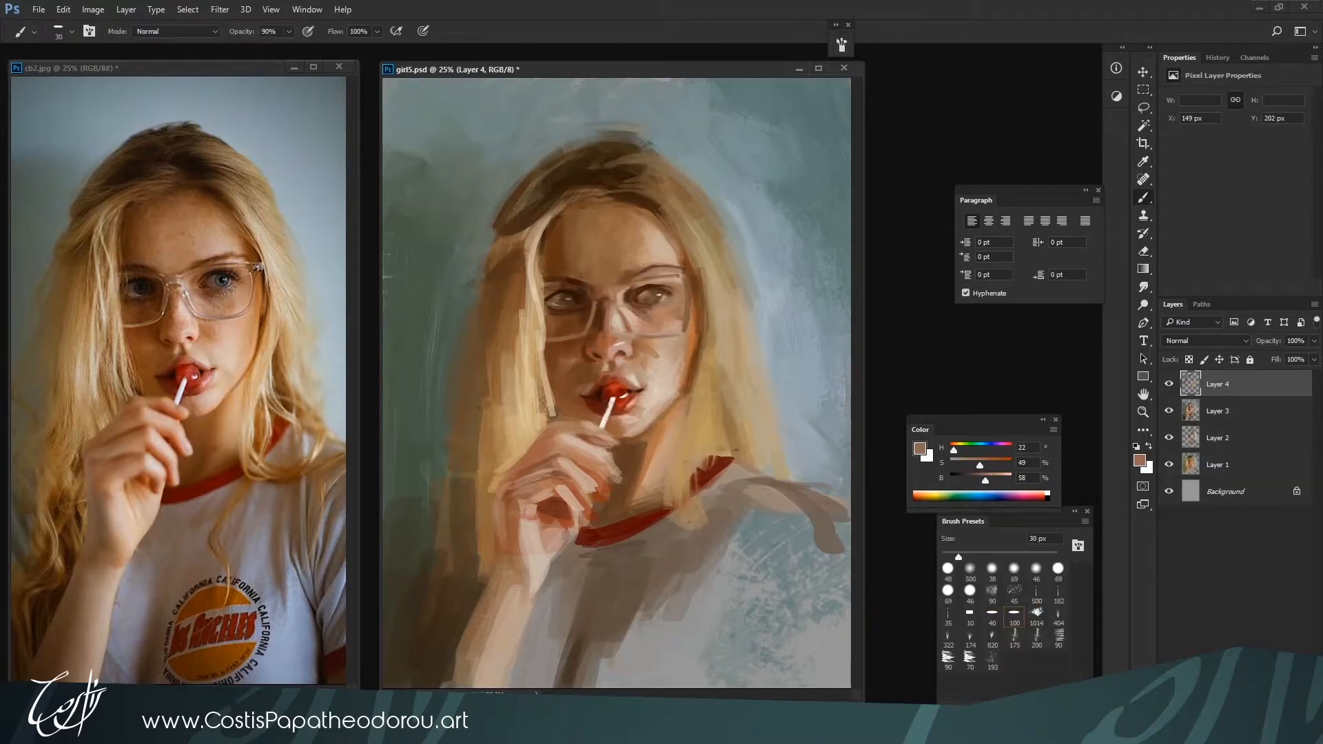
alt+click(627, 351)
mouse_move(968, 465)
mouse_down()
mouse_move(1010, 466)
mouse_move(963, 481)
mouse_up()
key([)
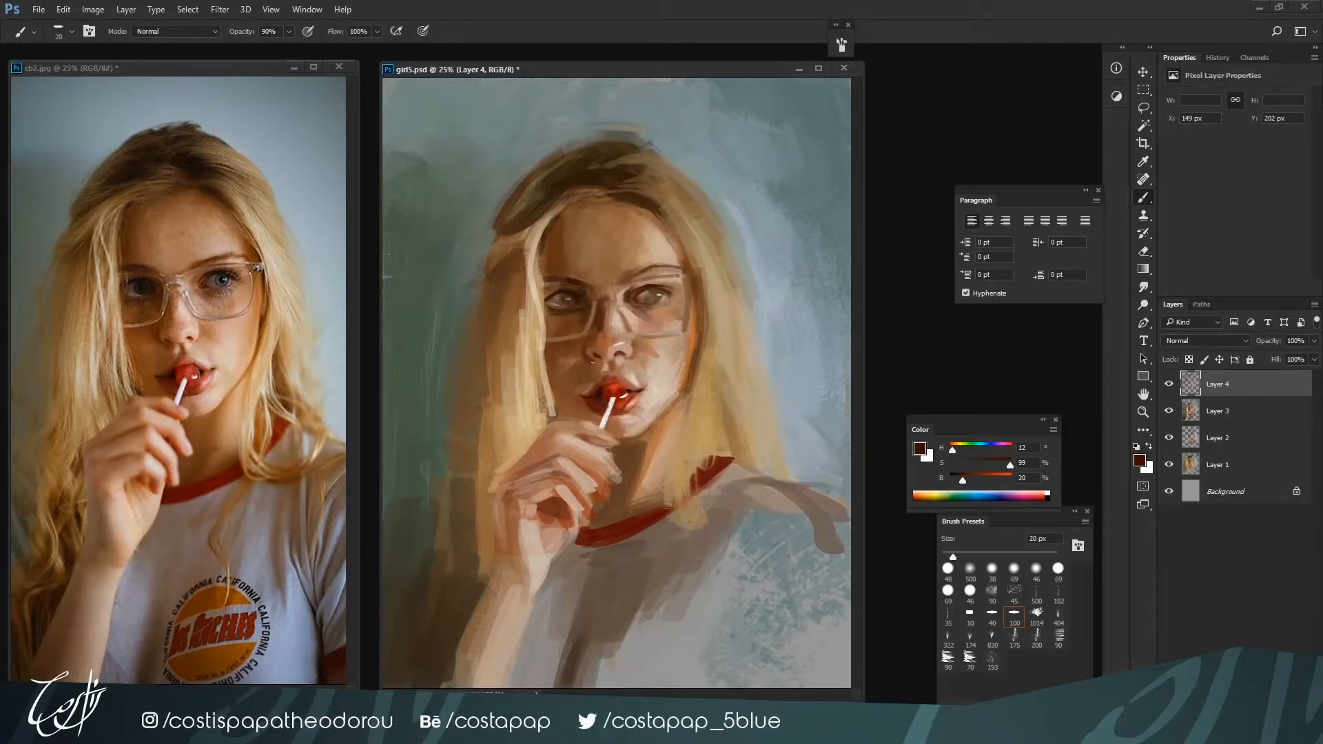
key(bracketright)
key(bracketleft)
key(bracketright)
Paint the right-hand iris blue with H 225, S 38, B 40 at 25 px, raising the saturation to 52
click(988, 447)
click(983, 475)
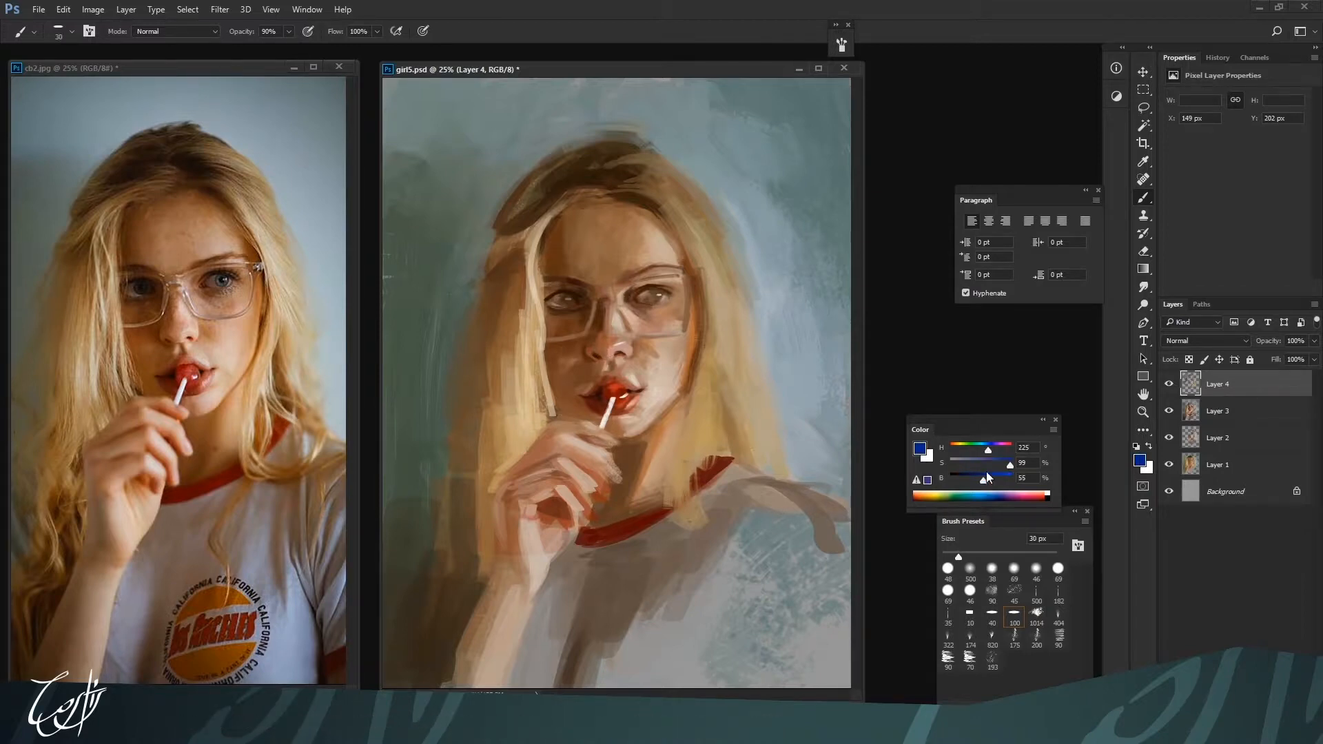
click(972, 461)
key(bracketright)
drag(982, 480, 977, 480)
drag(978, 465, 974, 480)
key(bracketleft)
key(bracketleft)
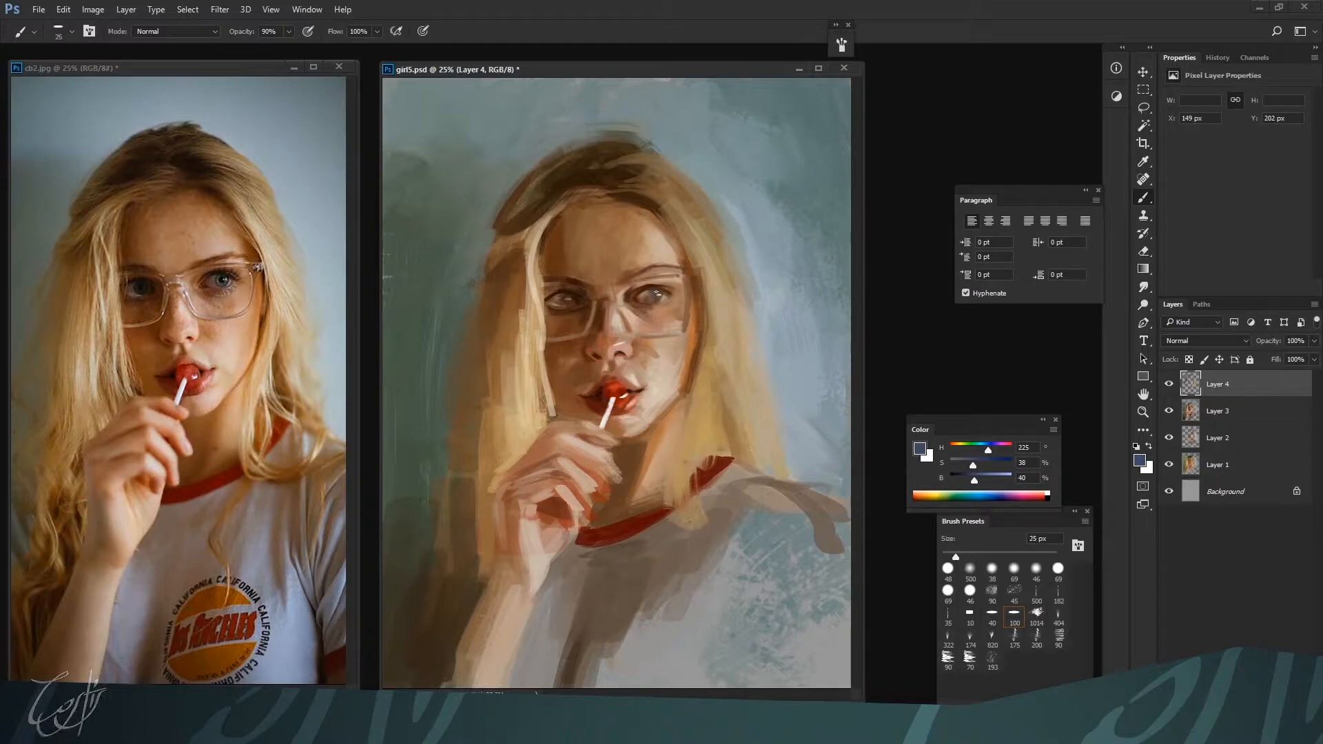
drag(974, 480, 982, 465)
key(bracketright)
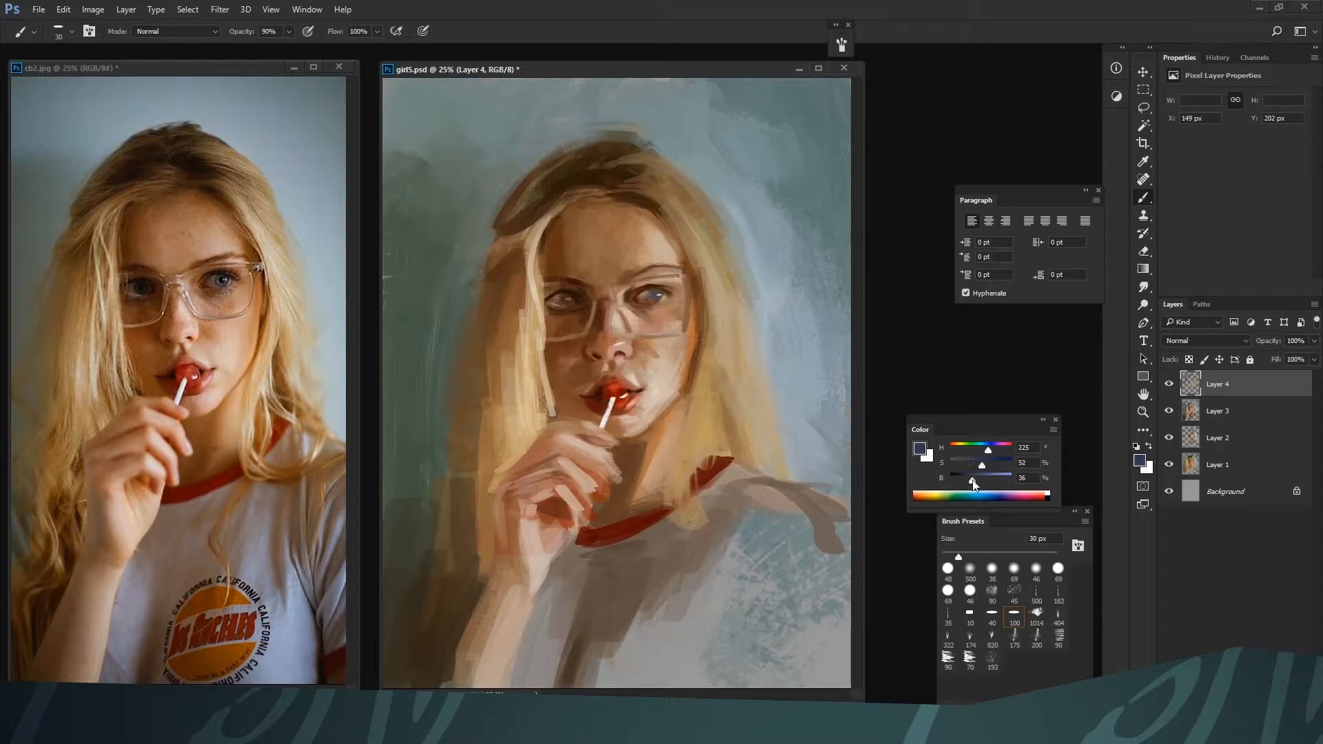
Deepen the blue irises at up to 40 px with dark blue H 225, S 52, B 23
click(964, 480)
key(bracketleft)
key(bracketright)
key(bracketright)
key(bracketright)
key(bracketleft)
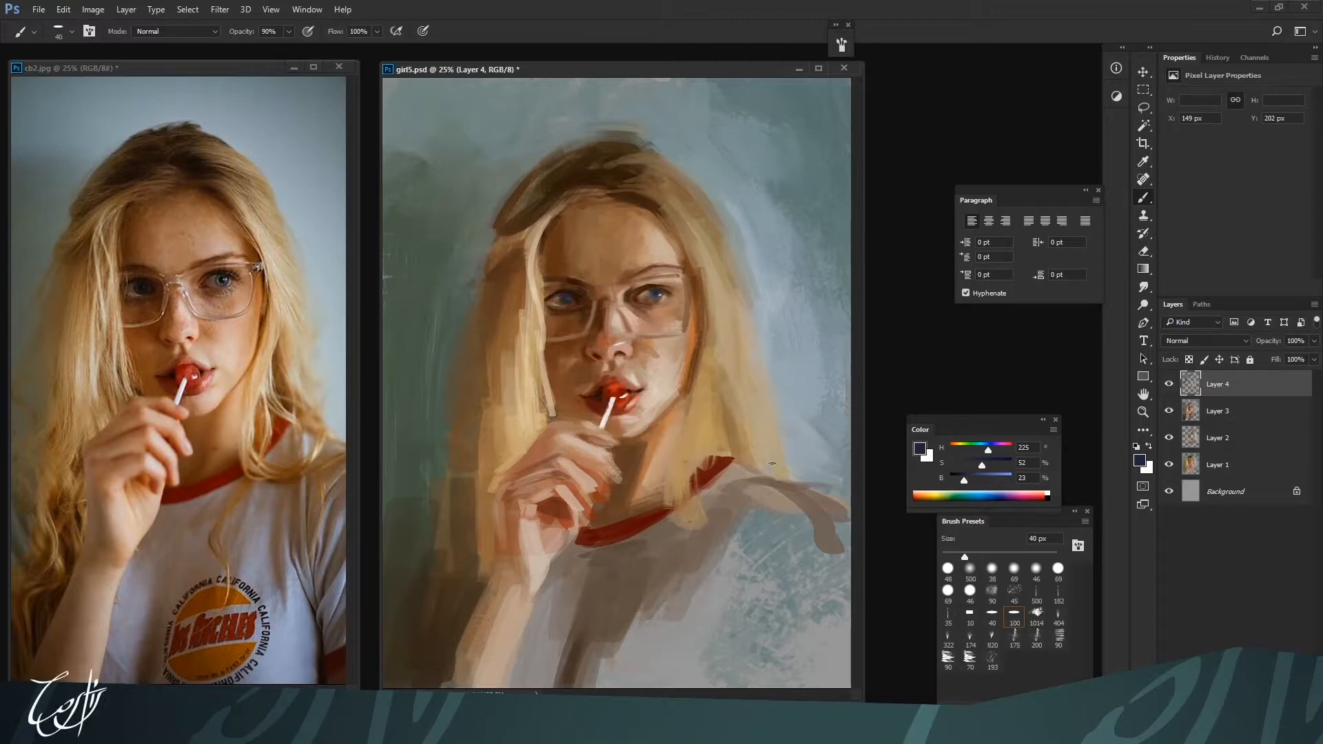
Darken the pupils with near-black blue H 225, S 52, B 15, reducing the brush to 25 px
click(959, 482)
key(bracketleft)
key(bracketright)
key(bracketleft)
key(bracketleft)
key(bracketleft)
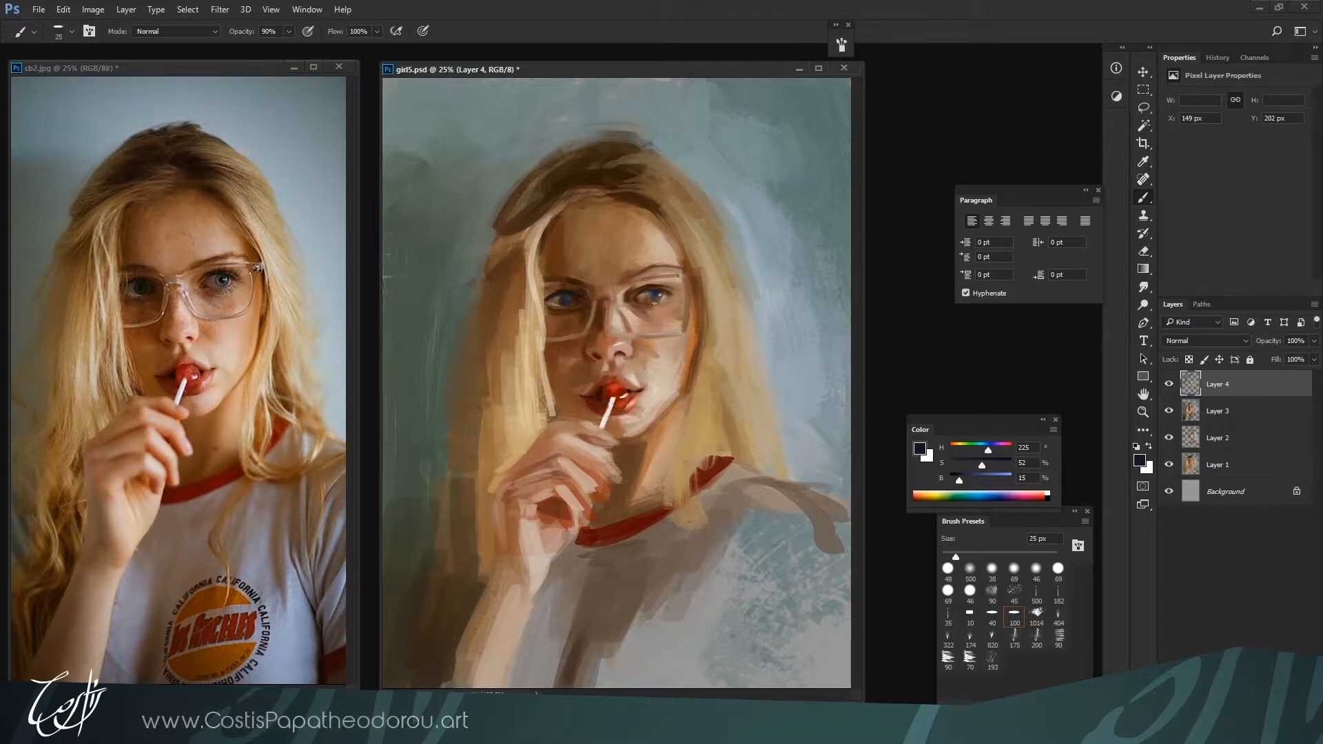
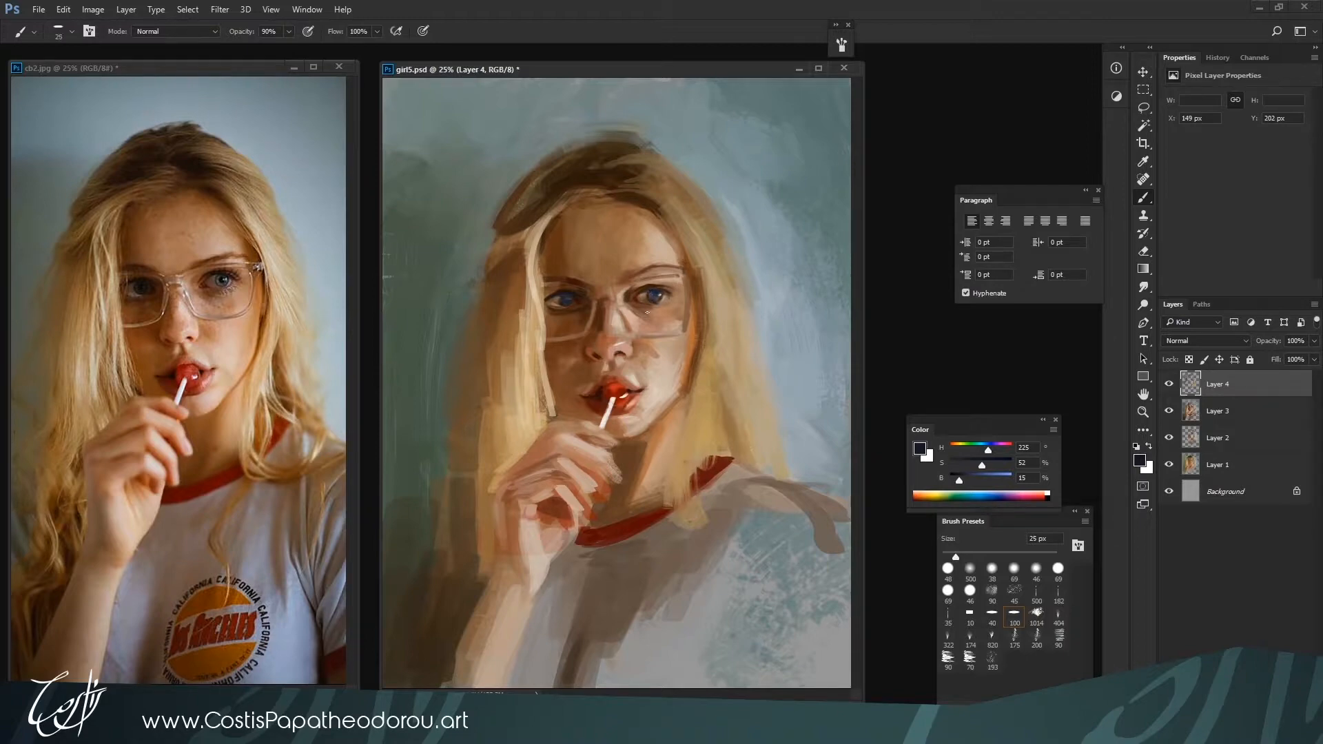
Sharpen the highlights on the glasses frame with near-white H 30, S 3, reducing the brush to 20 px
key(bracketright)
key(bracketright)
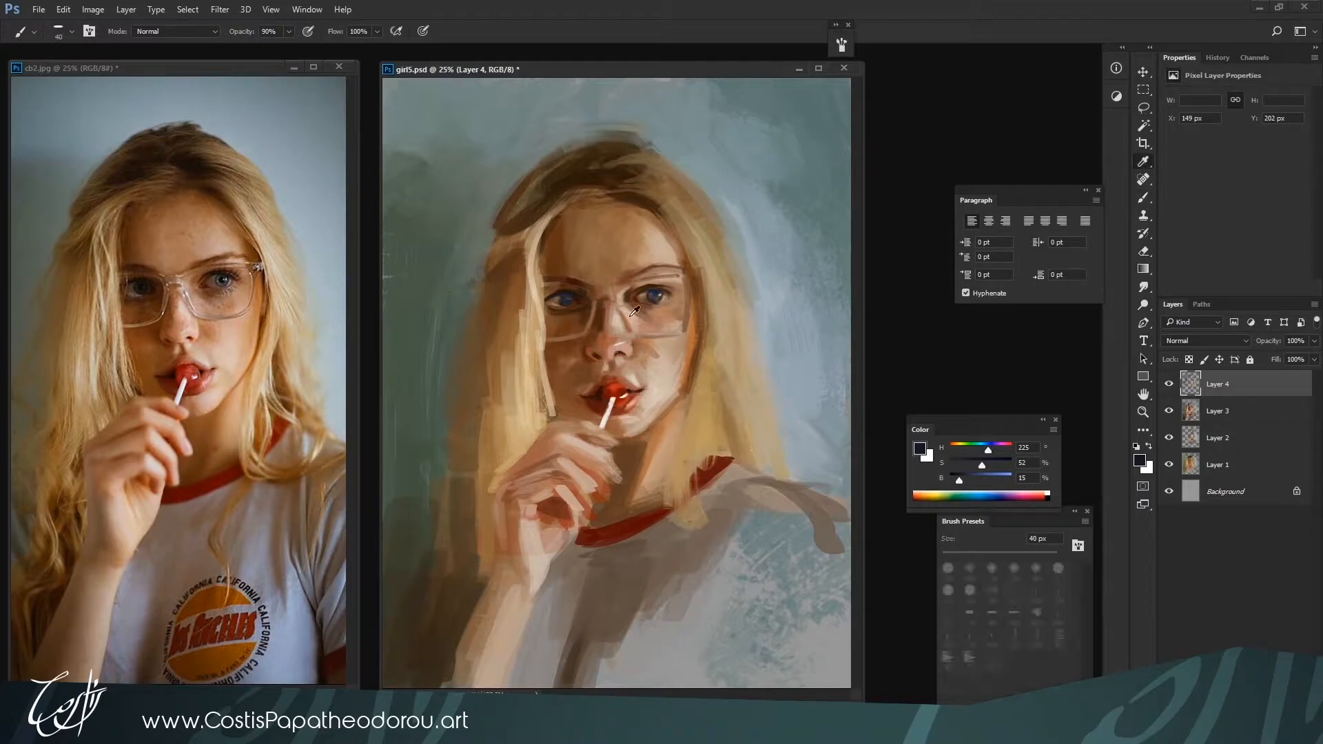
alt+click(627, 332)
alt+click(622, 320)
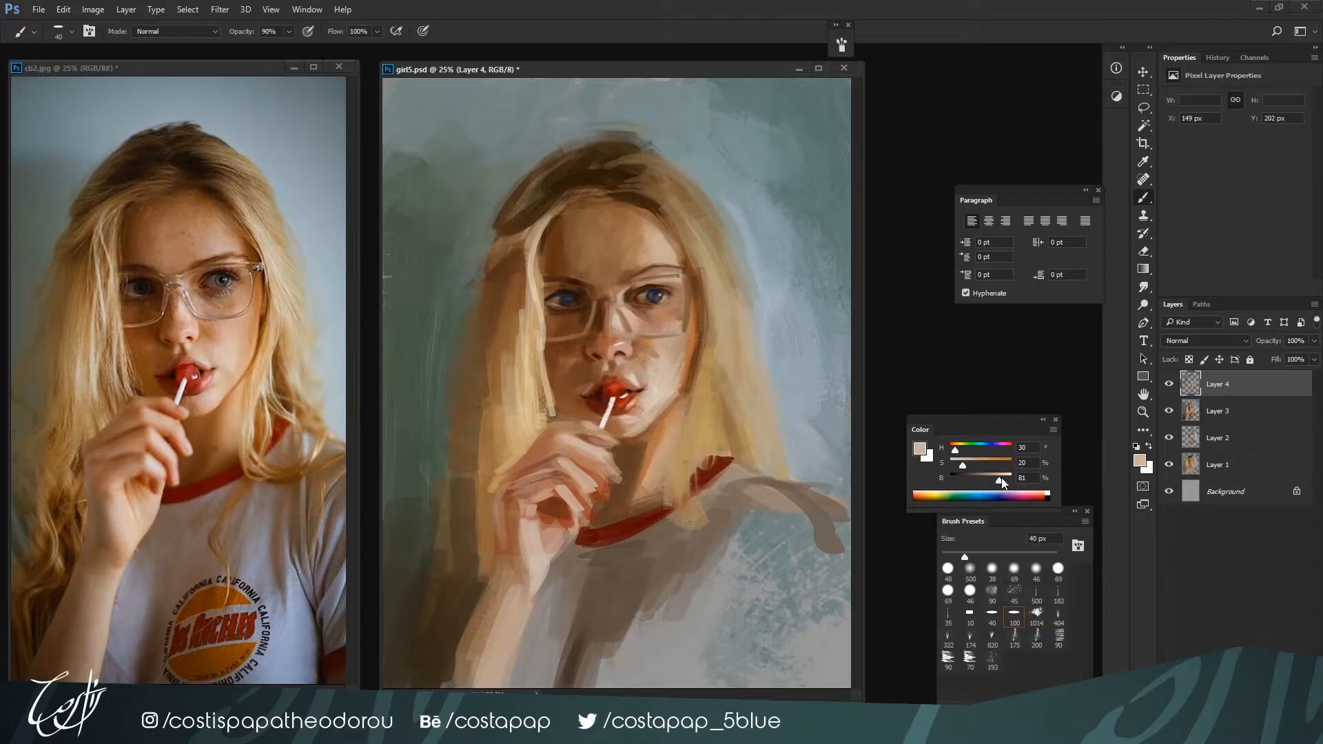
drag(998, 479, 1003, 480)
drag(964, 465, 952, 466)
key(bracketleft)
key(bracketleft)
key(bracketleft)
key(bracketleft)
key(bracketleft)
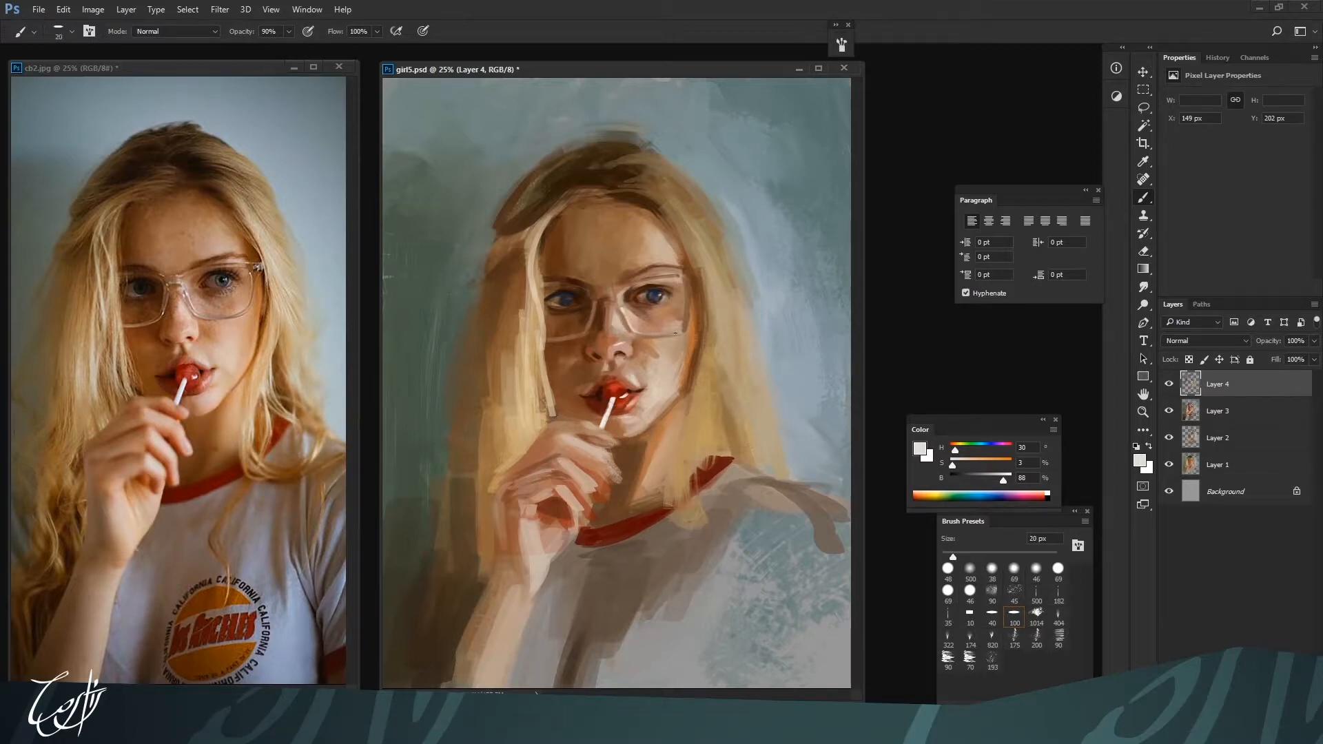
Refine the lower rim of the right-hand lens at 10 to 15 px with brown H 26, S 49, B 51 and pale H 27, S 25, B 70
key(i)
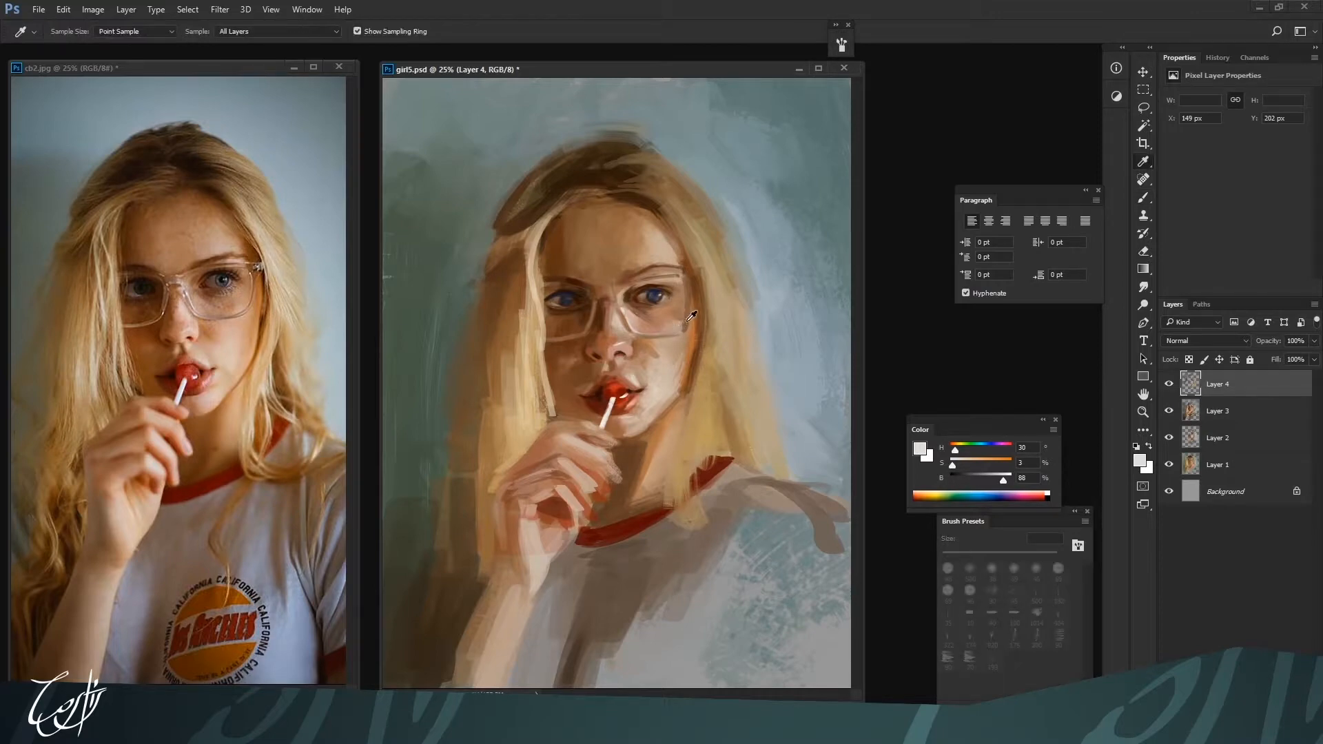
click(691, 316)
key(b)
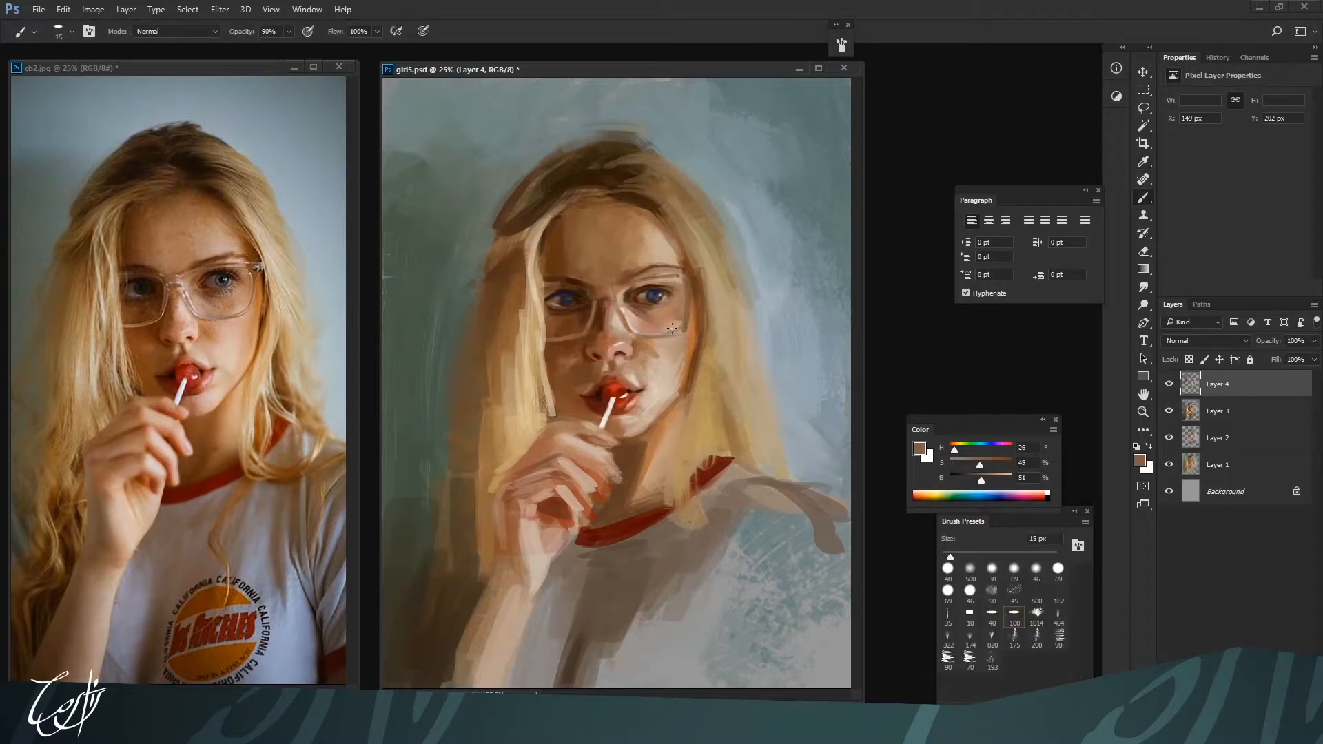
key(bracketleft)
alt+click(675, 329)
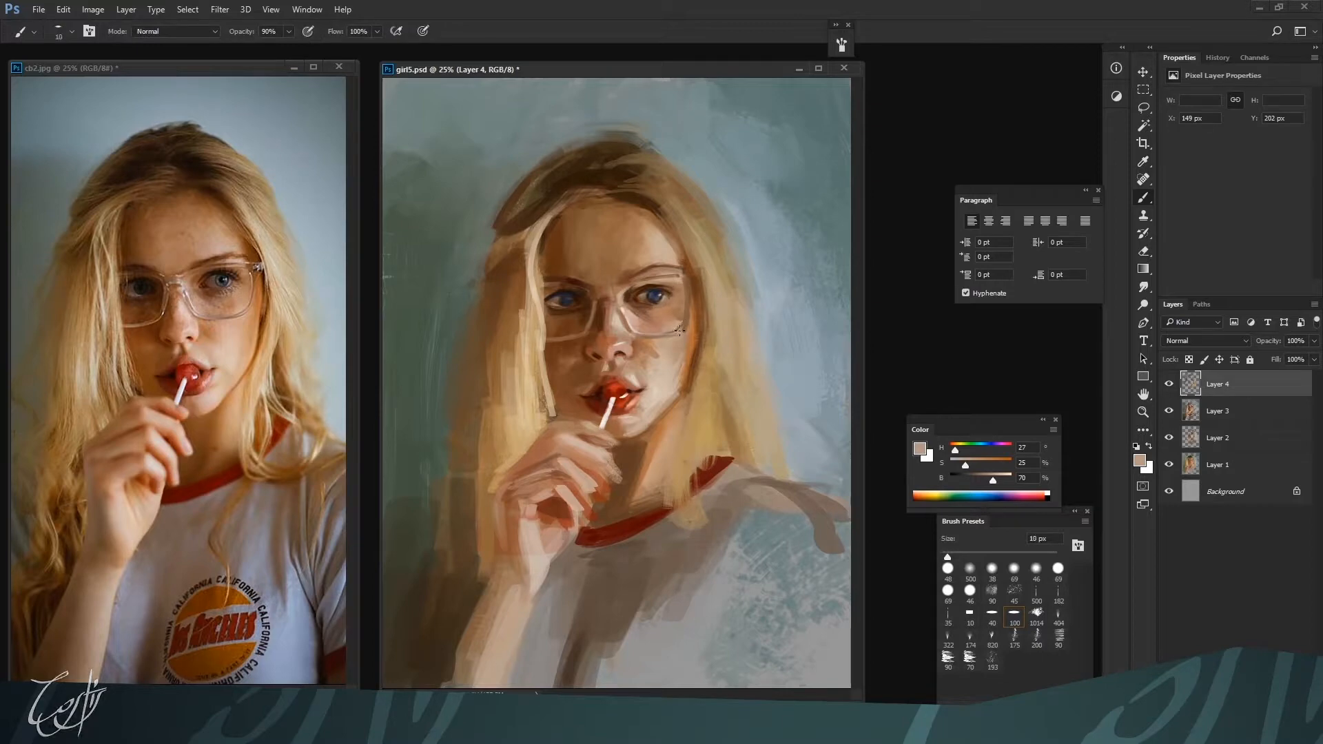
key(bracketright)
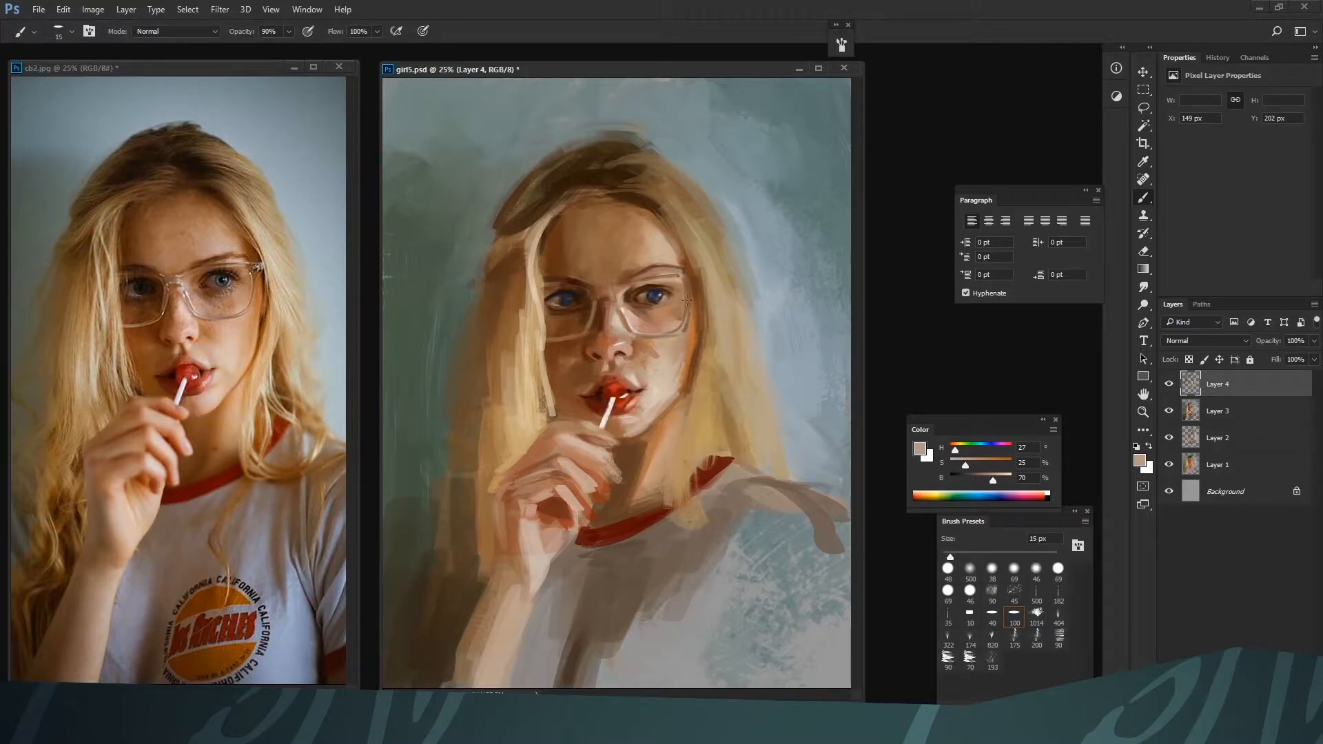
alt+click(677, 333)
Model the tip and left-hand side of the nose with sampled skin tones at 30 px and brown H 19, S 59, B 47 at 20 px
alt+click(617, 348)
alt+click(615, 355)
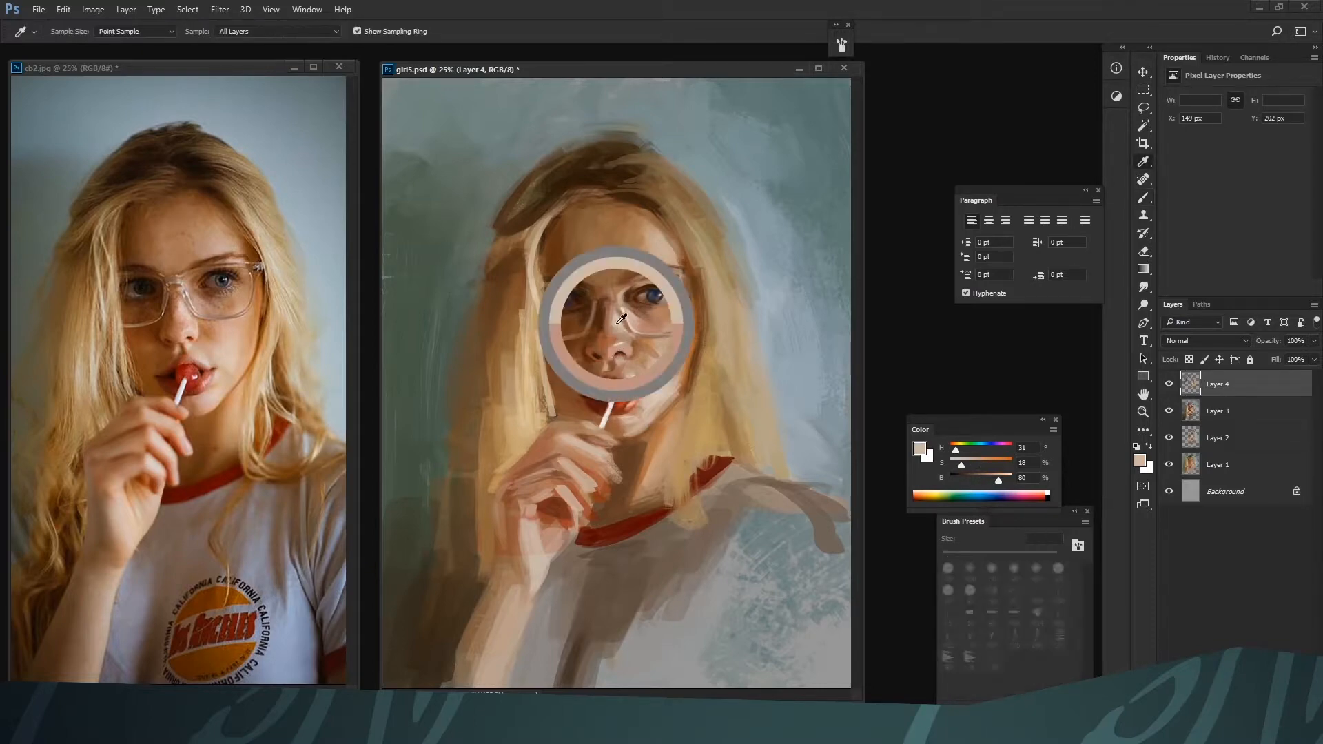
key(bracketright)
key(bracketright)
alt+click(607, 364)
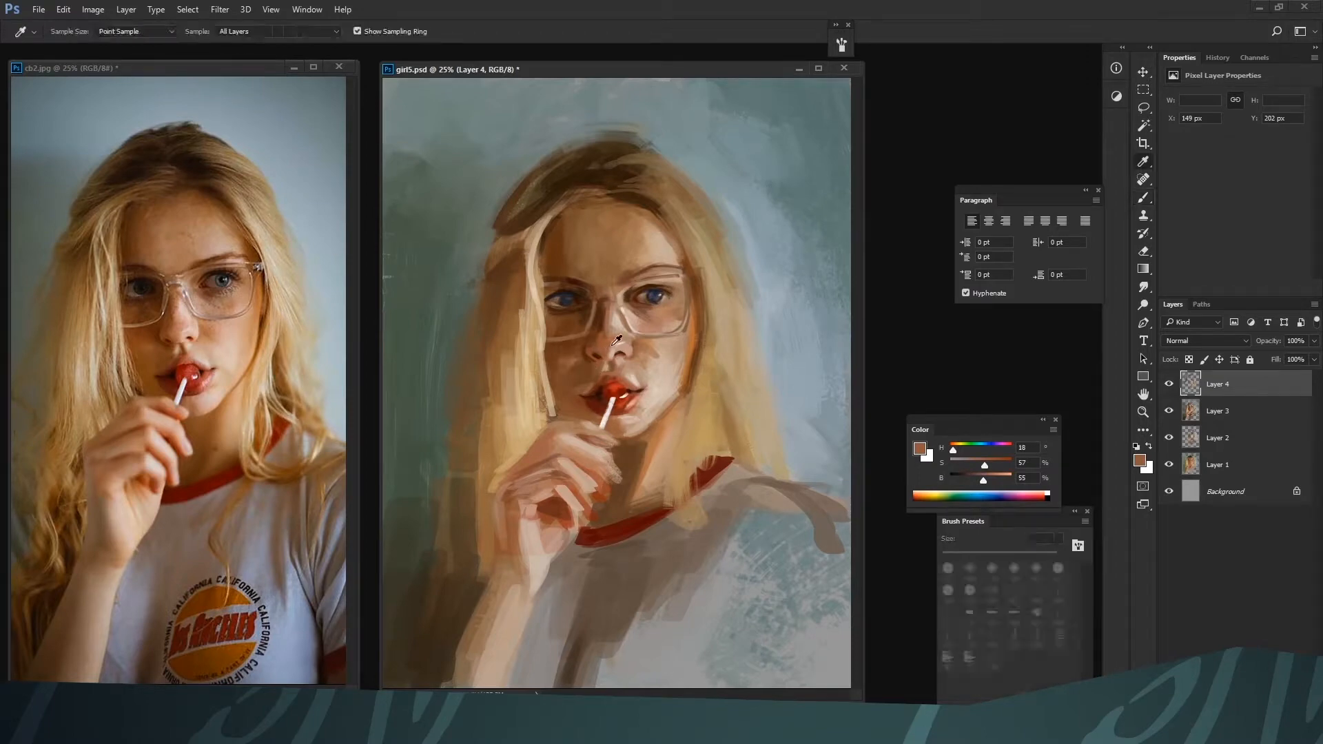
alt+click(605, 353)
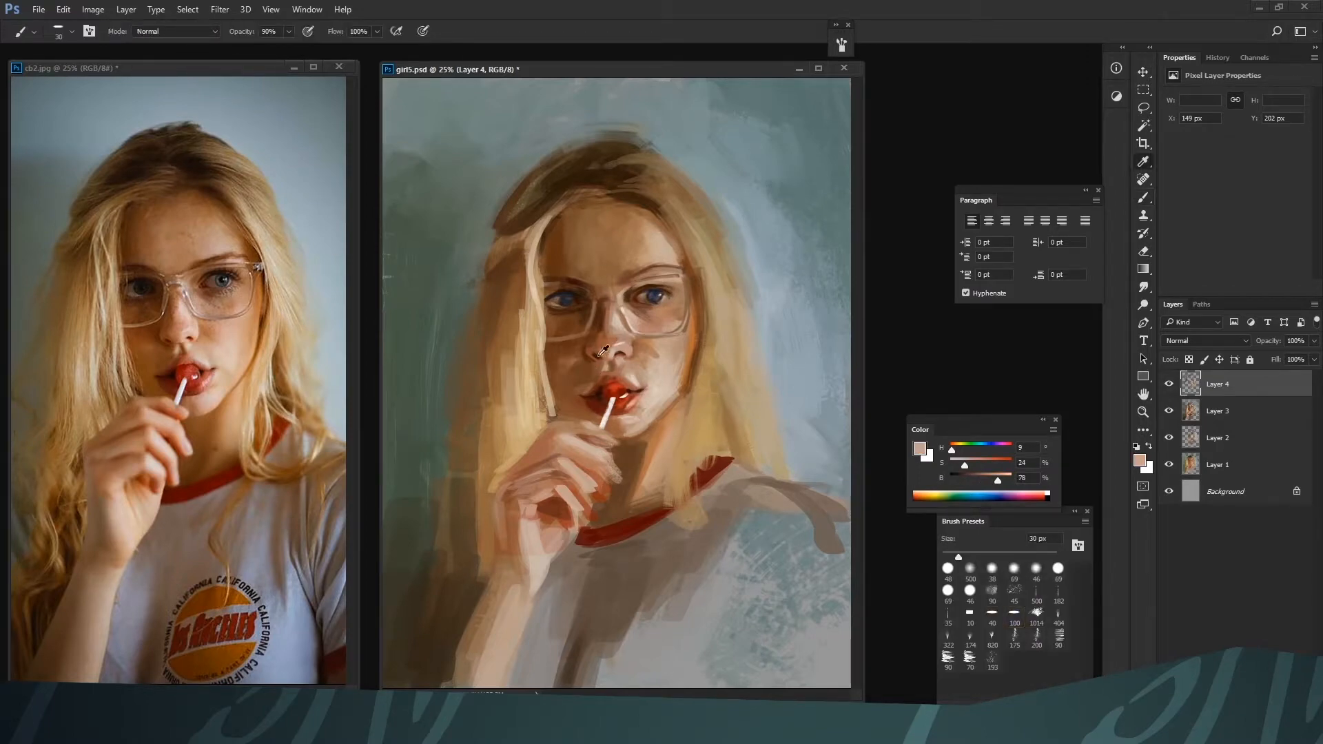
alt+click(596, 353)
key(bracketleft)
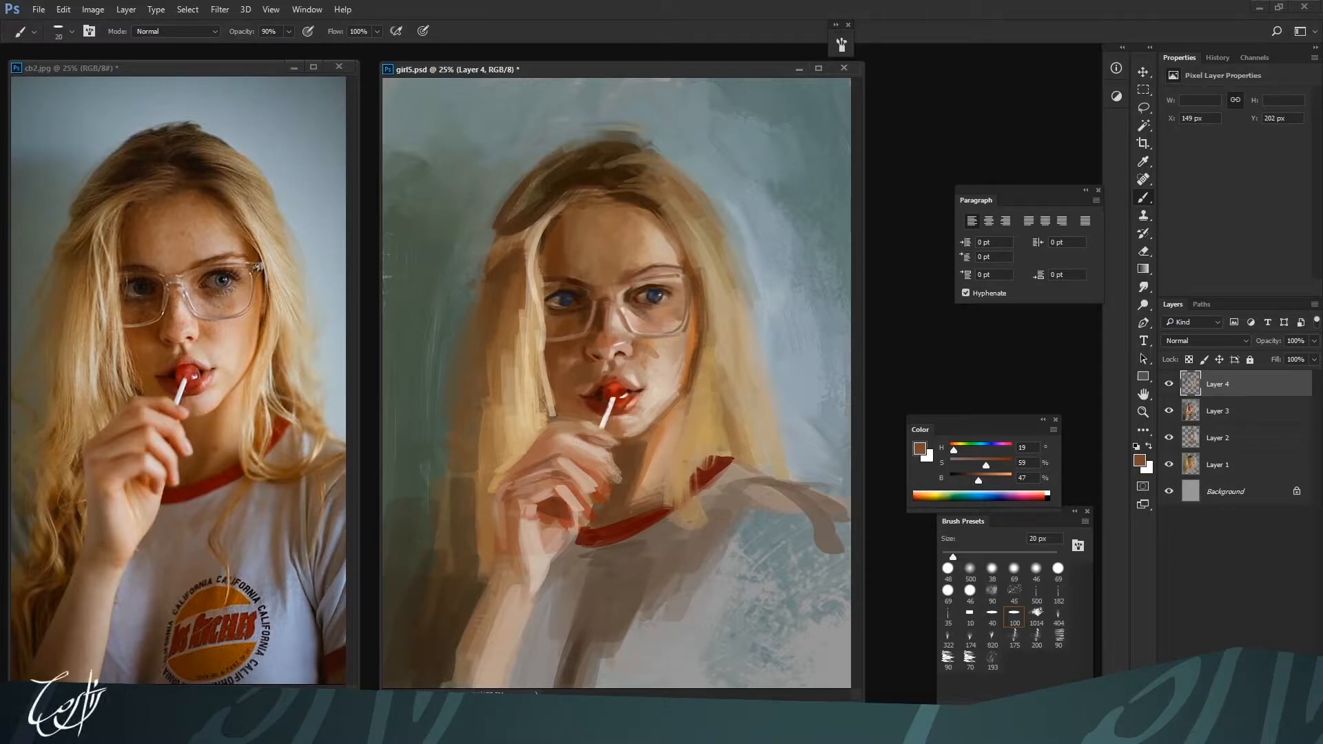
alt+click(591, 355)
alt+click(600, 362)
Deepen the shadow beside the nose at 40 px with reddish browns H 13, S 68, B 32 and H 16, S 65, B 51
key(bracketright)
key(bracketright)
key(bracketright)
key(bracketright)
alt+click(499, 569)
key(bracketleft)
key(bracketleft)
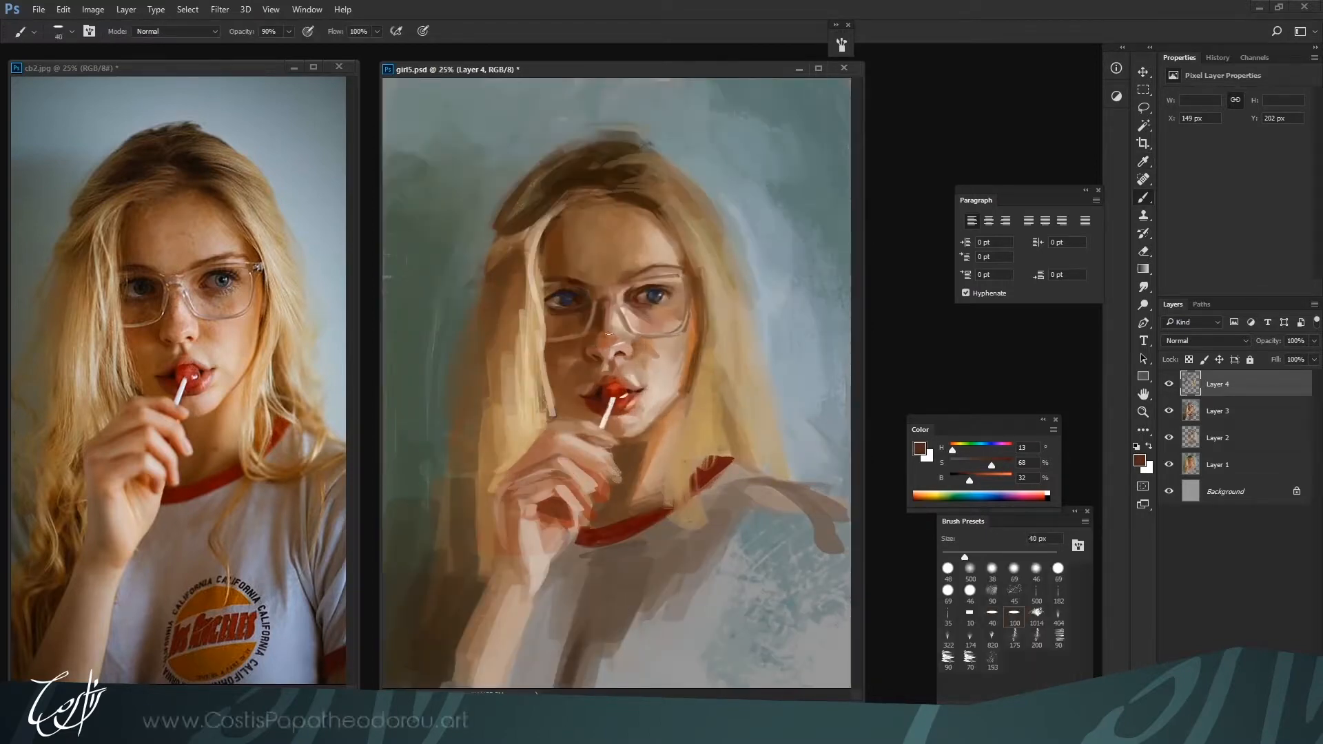
alt+click(593, 342)
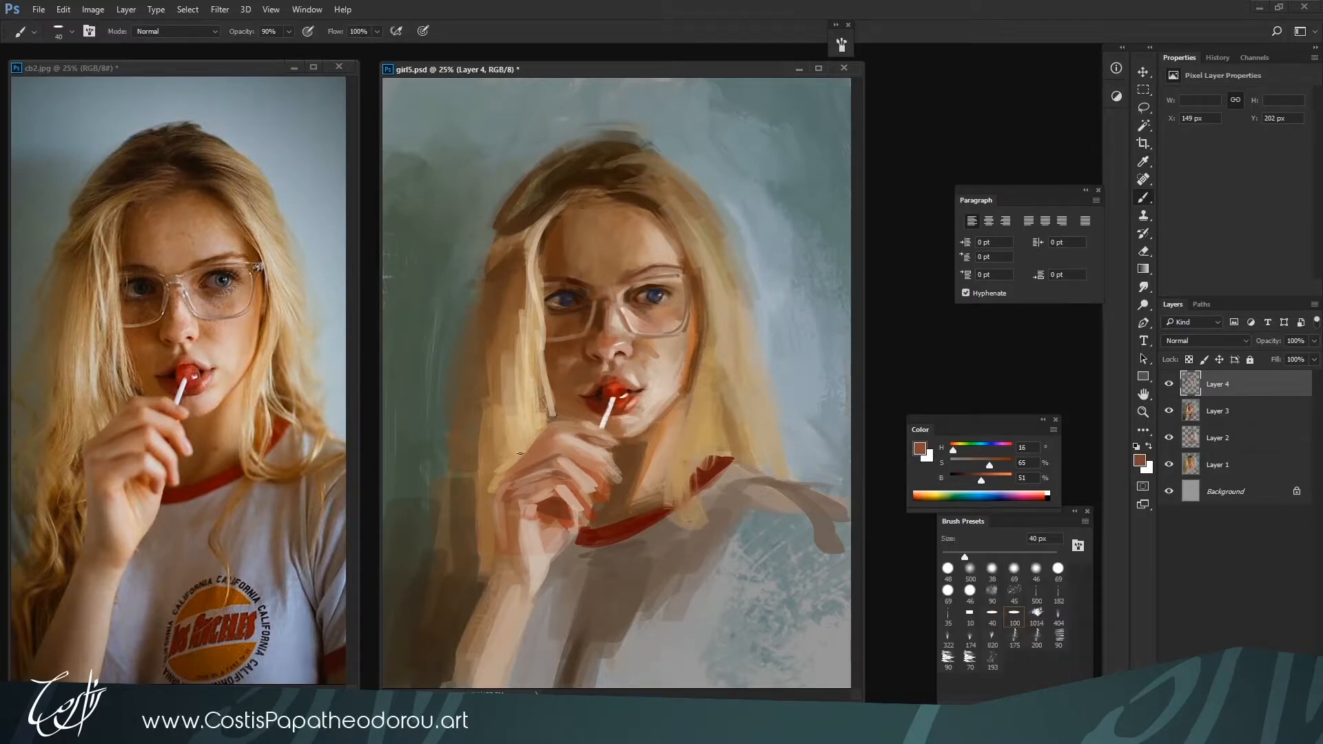
Define the lids of the left-hand eye with dark browns H 26, S 79, B 21 at 35 px and H 25, S 92, B 15 at 30 px
alt+click(560, 295)
key(bracketleft)
alt+click(552, 302)
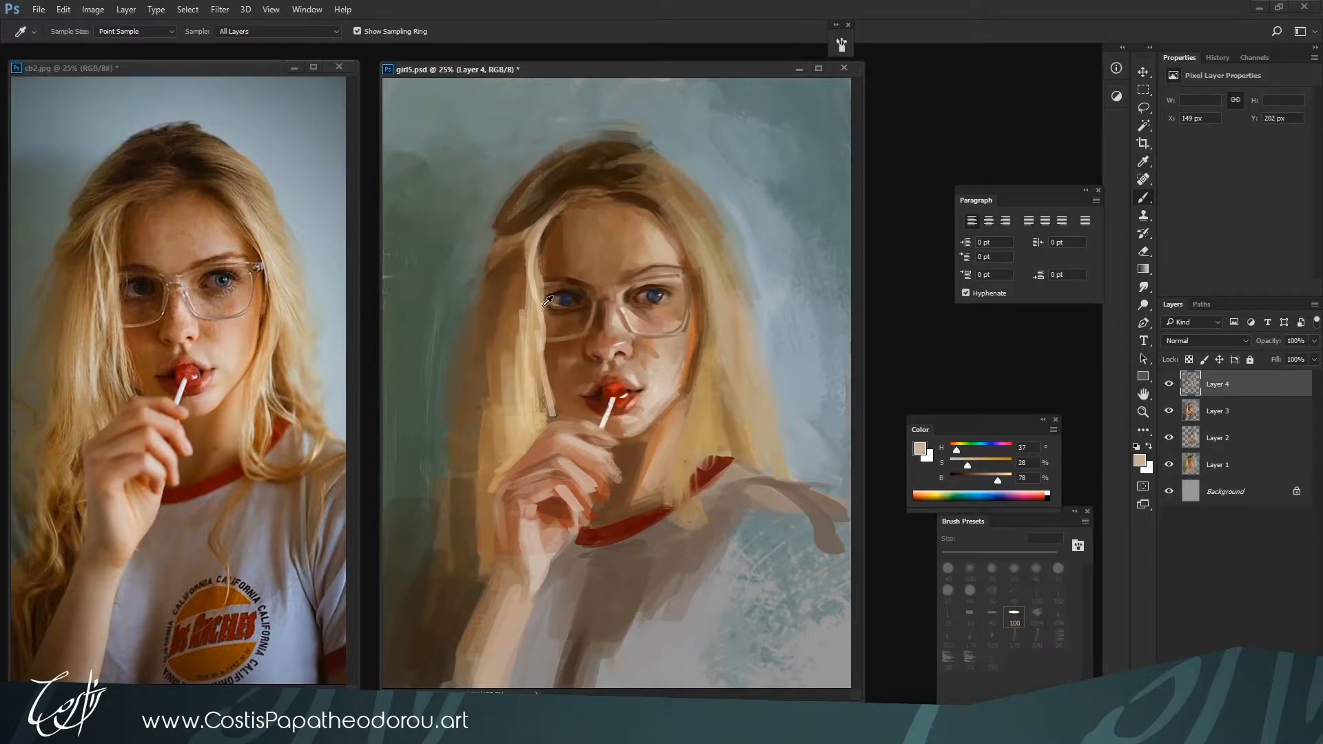
alt+click(547, 310)
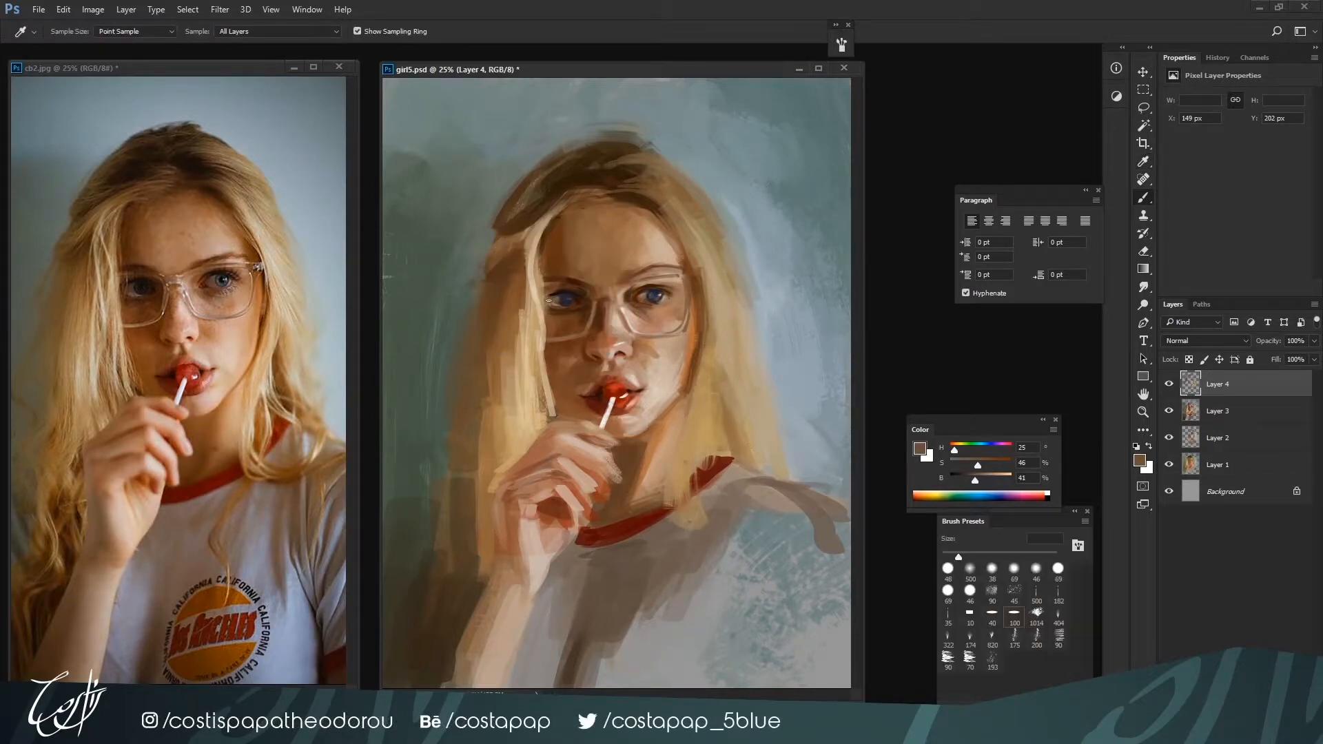
alt+click(553, 295)
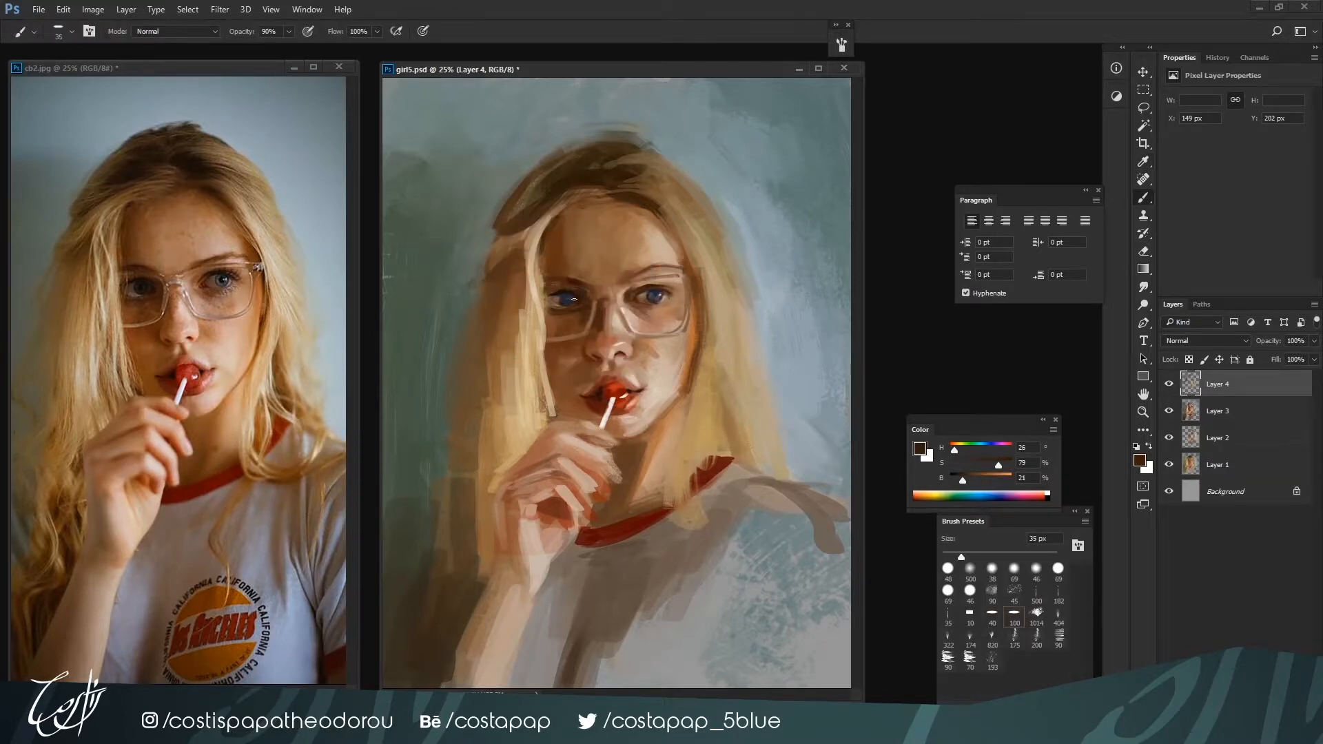
alt+click(569, 292)
key(bracketleft)
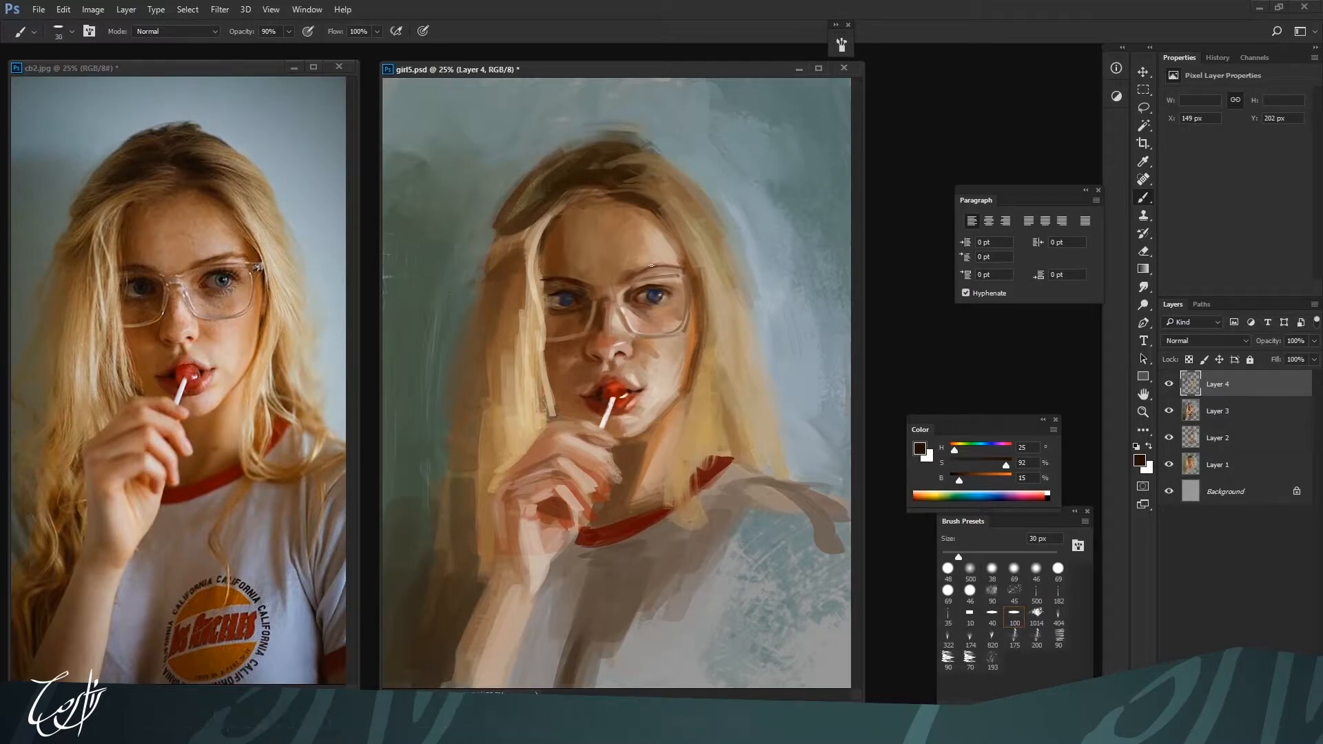
Reshape the upper lip with red H 5, S 84, B 73 and dark brown H 16, S 83, B 28 at 25 to 35 px
key(bracketleft)
alt+click(595, 378)
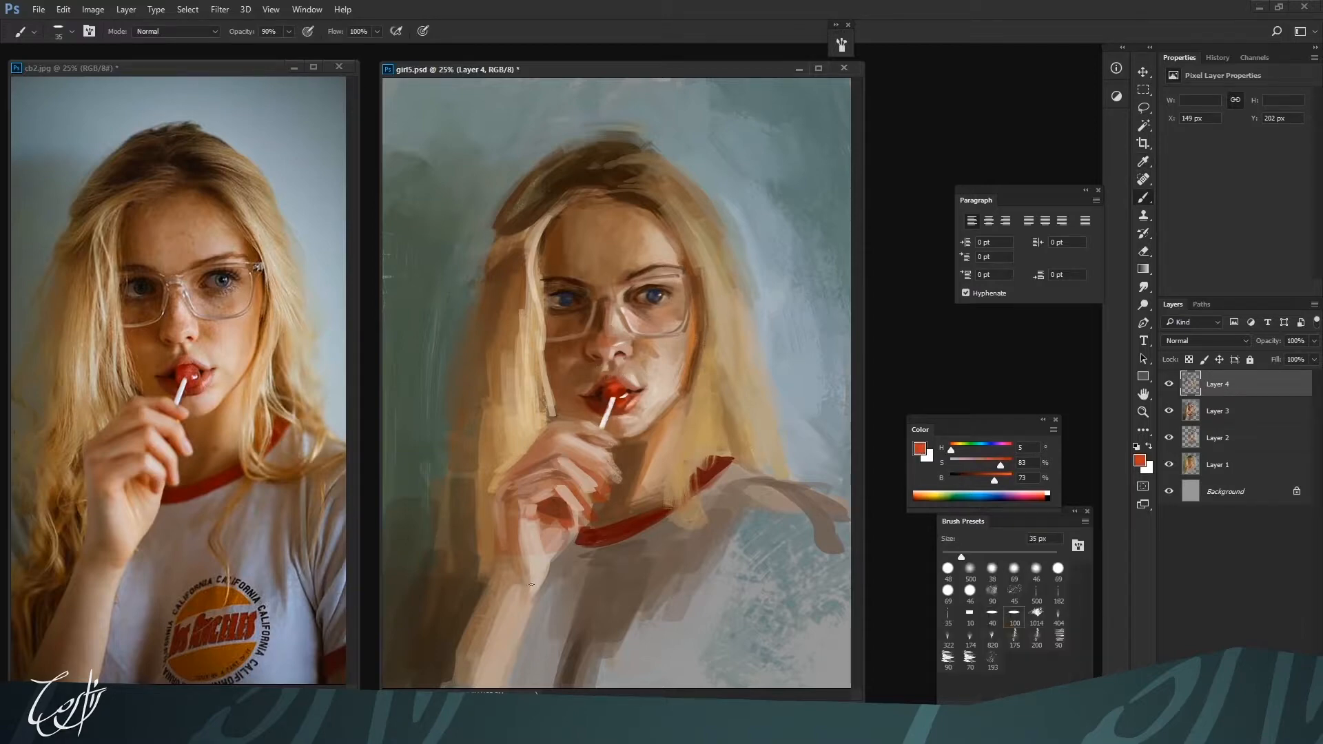
key(bracketright)
alt+click(596, 362)
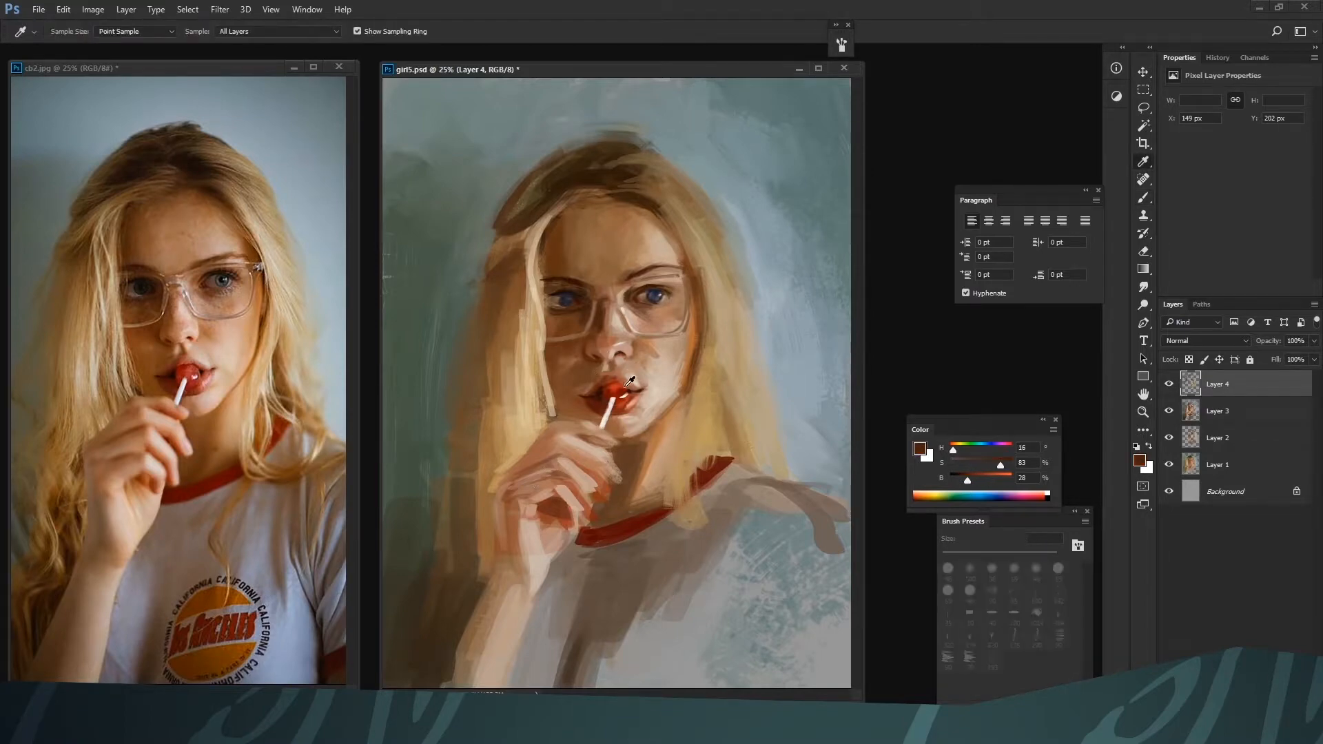
alt+click(625, 381)
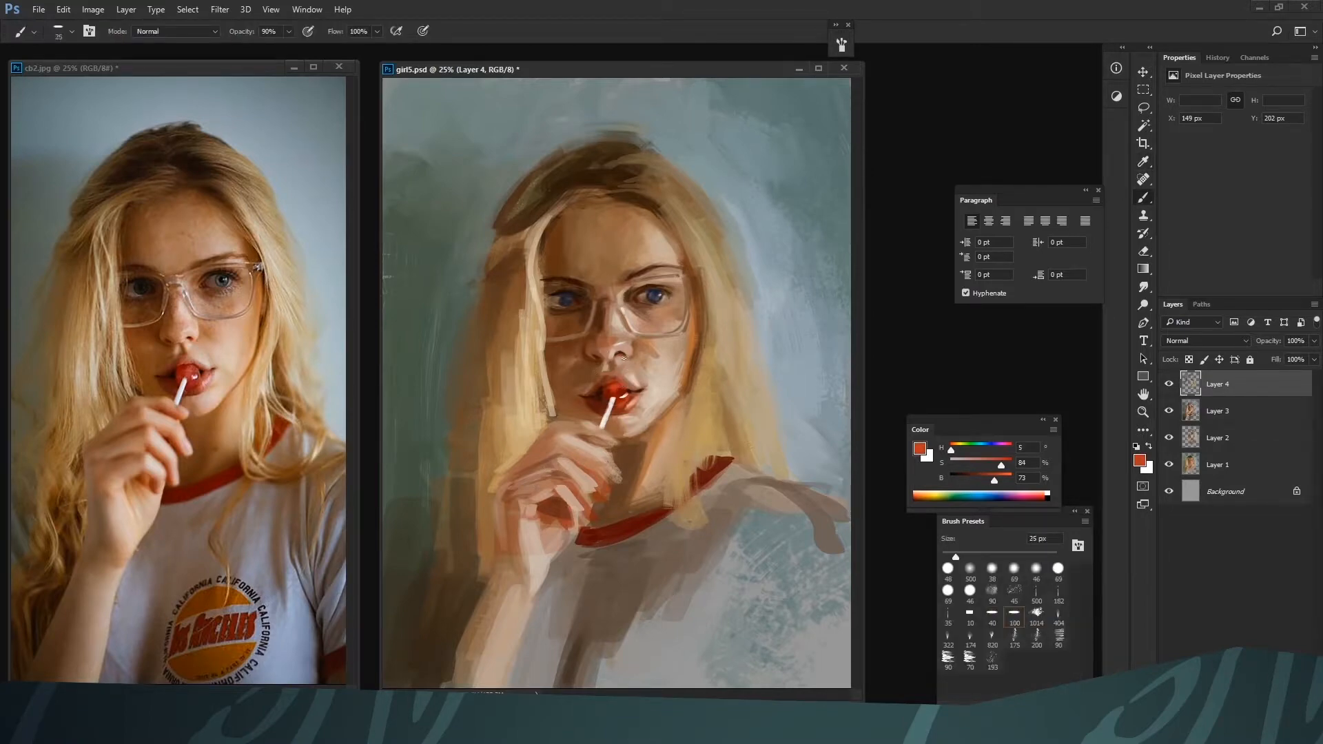
Touch up the tip of the nose with colors sampled from the surrounding skin
key(alt)
alt+click(623, 349)
alt+click(622, 343)
key(])
alt+click(611, 350)
alt+click(560, 463)
Model the groove between nose and upper lip with skin tones H 25, S 33, B 71 and H 33, S 17, B 80 at 20 to 25 px
alt+click(596, 378)
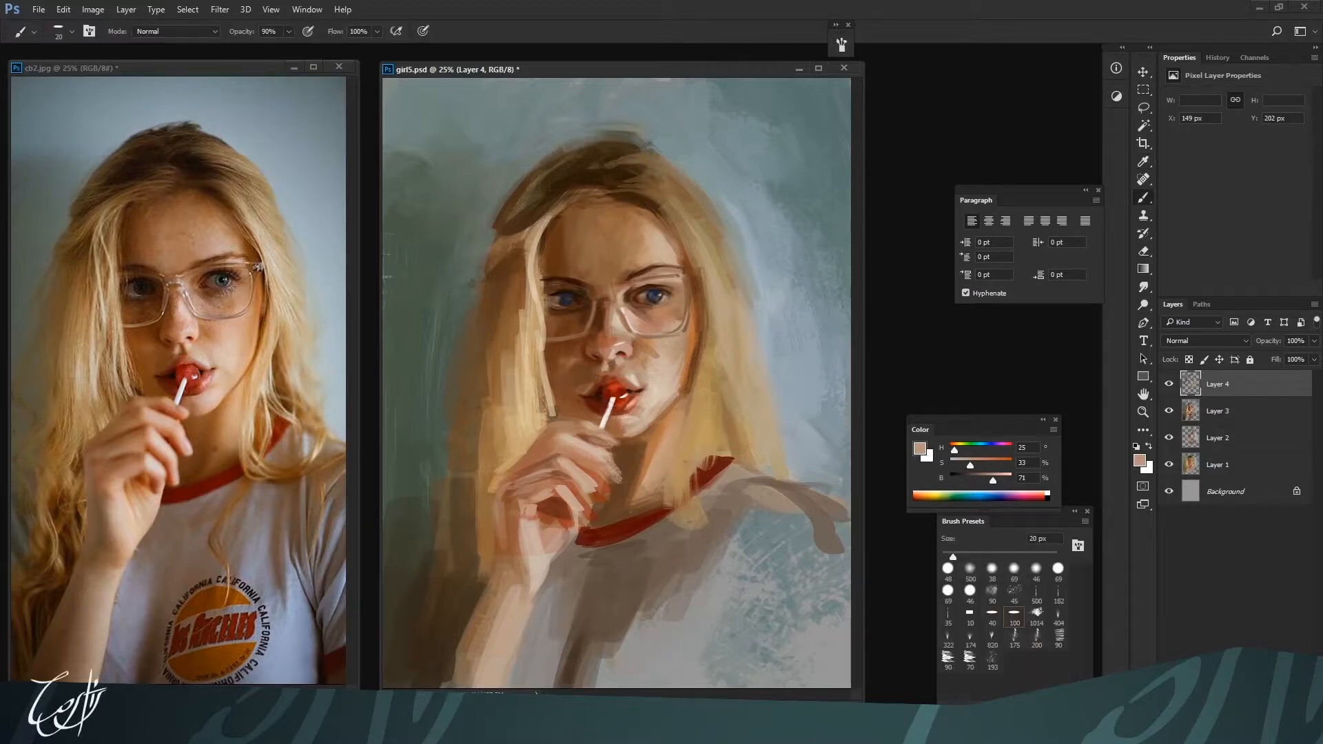
alt+click(606, 373)
alt+click(616, 365)
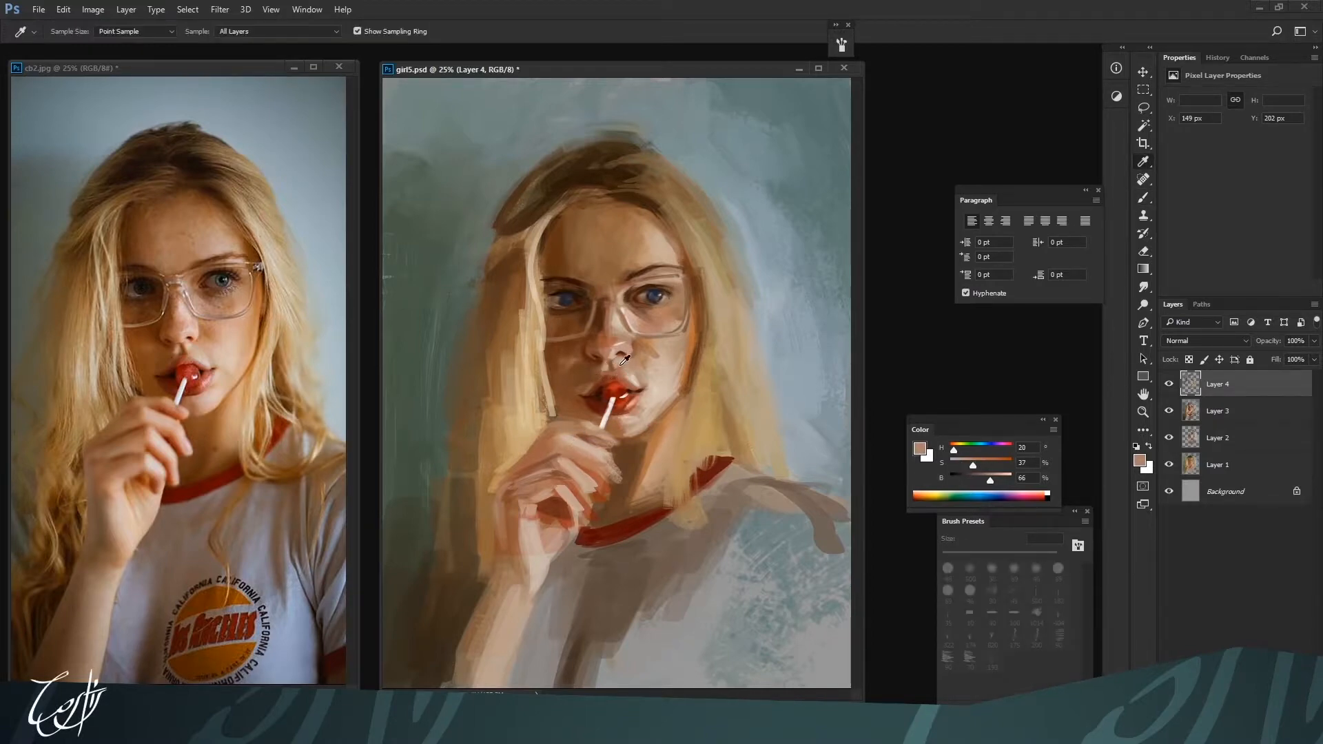
alt+click(618, 372)
alt+click(615, 364)
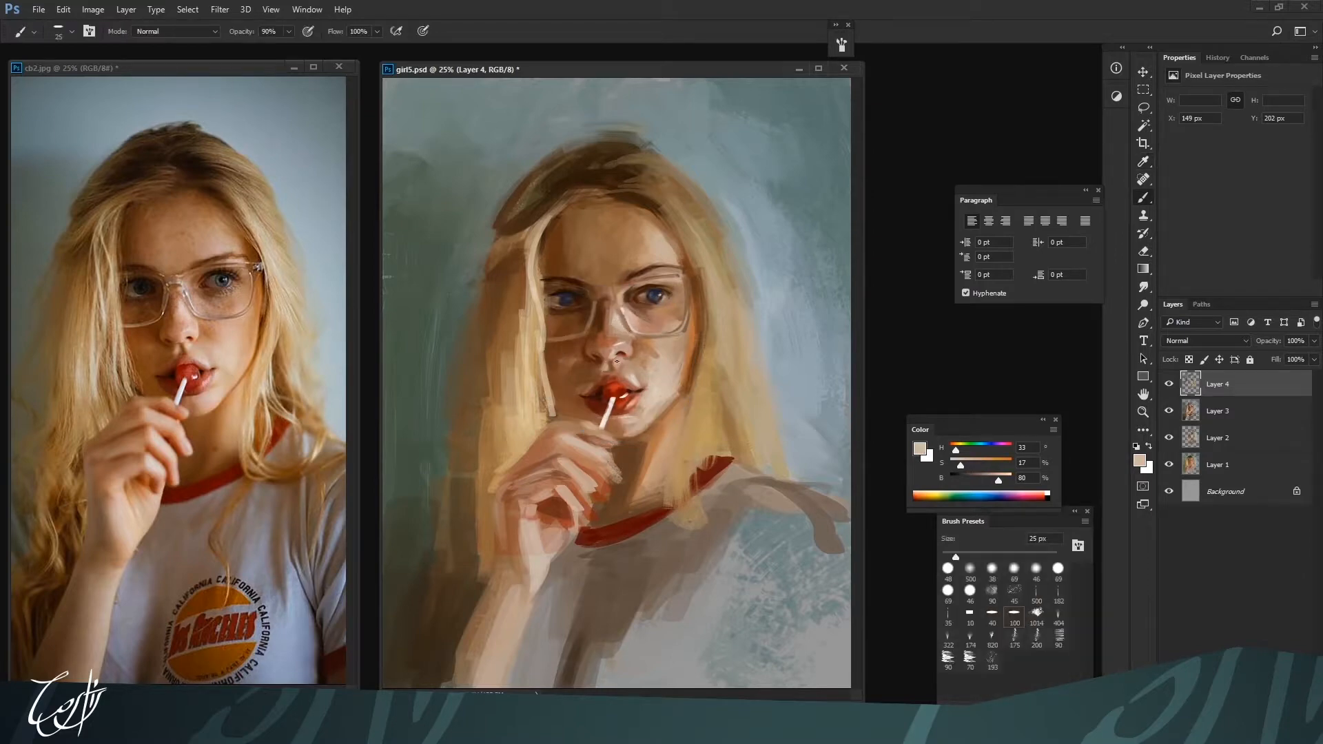
Lighten the skin along the upper lip's right-hand edge with H 22, S 21, B 77 and H 22, S 15, B 83 at 25 px
alt+click(613, 380)
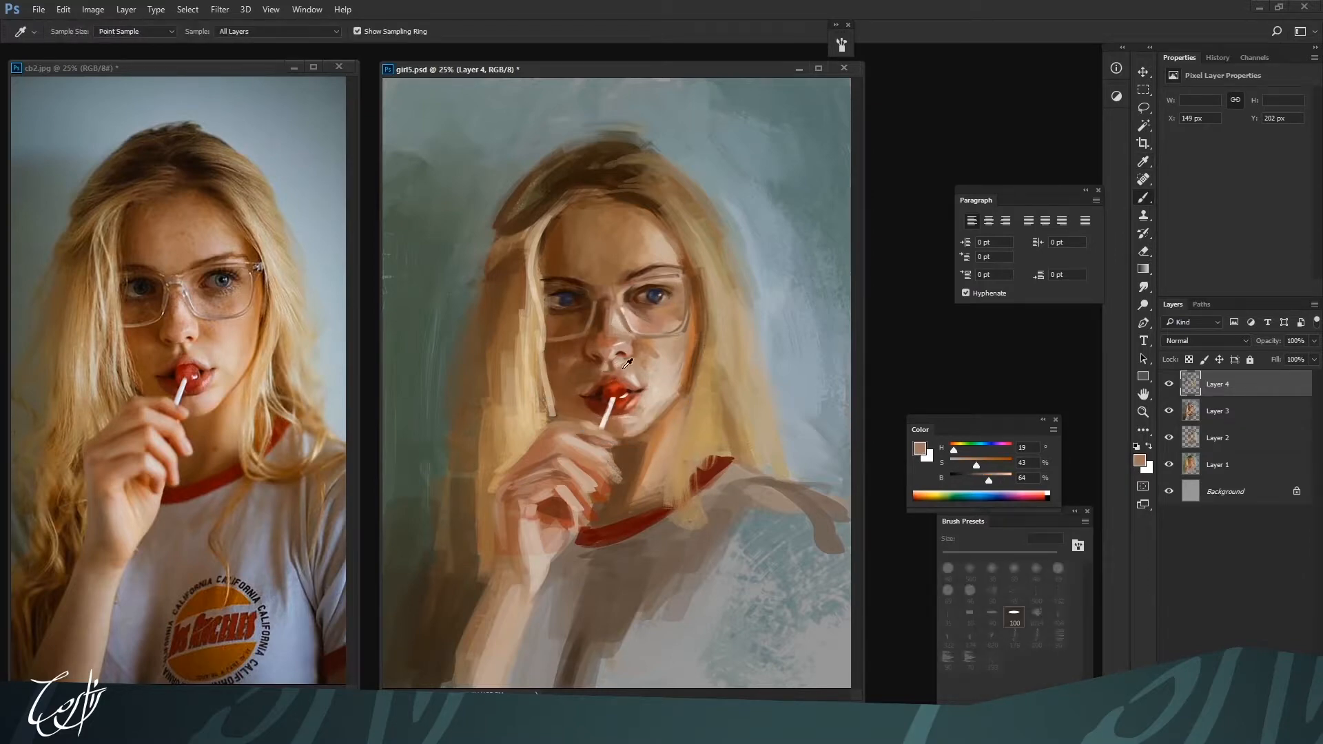
alt+click(624, 373)
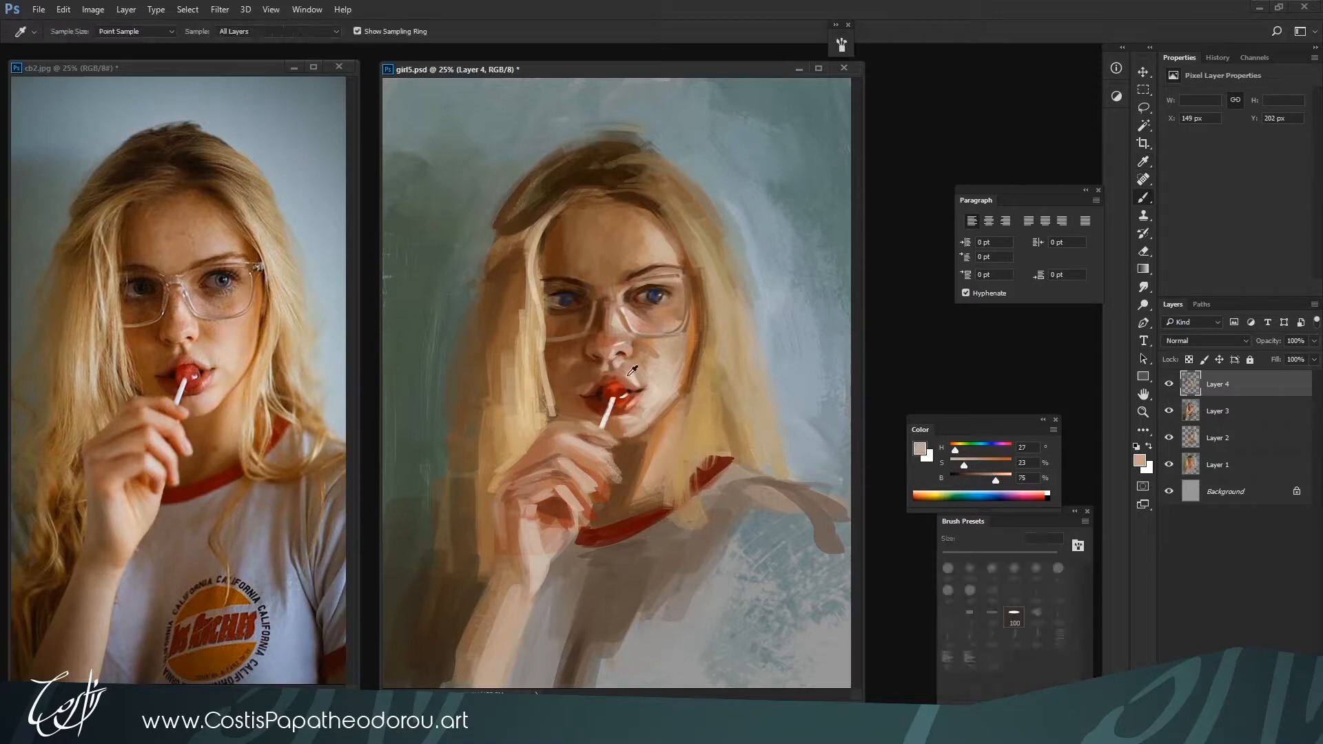
alt+click(626, 370)
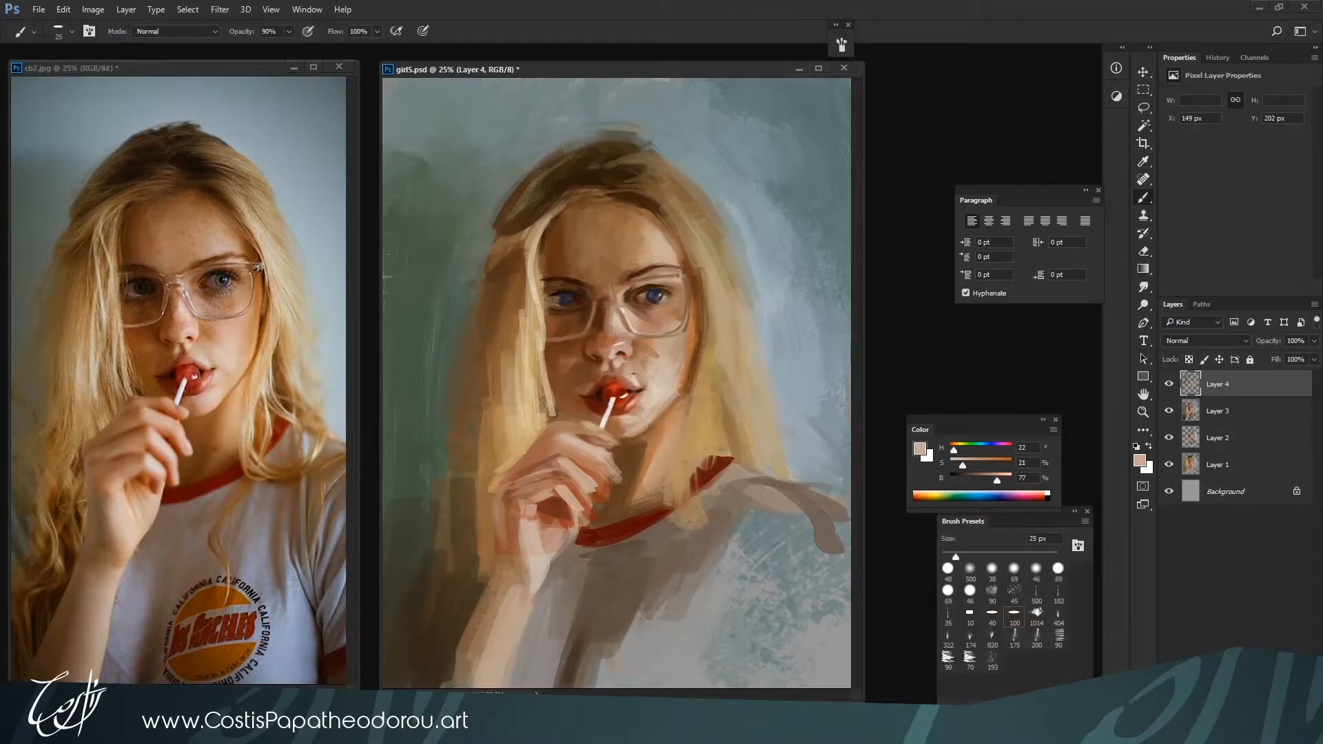
alt+click(633, 374)
Flip both the painting and the reference photo horizontally
key(ctrl+minus)
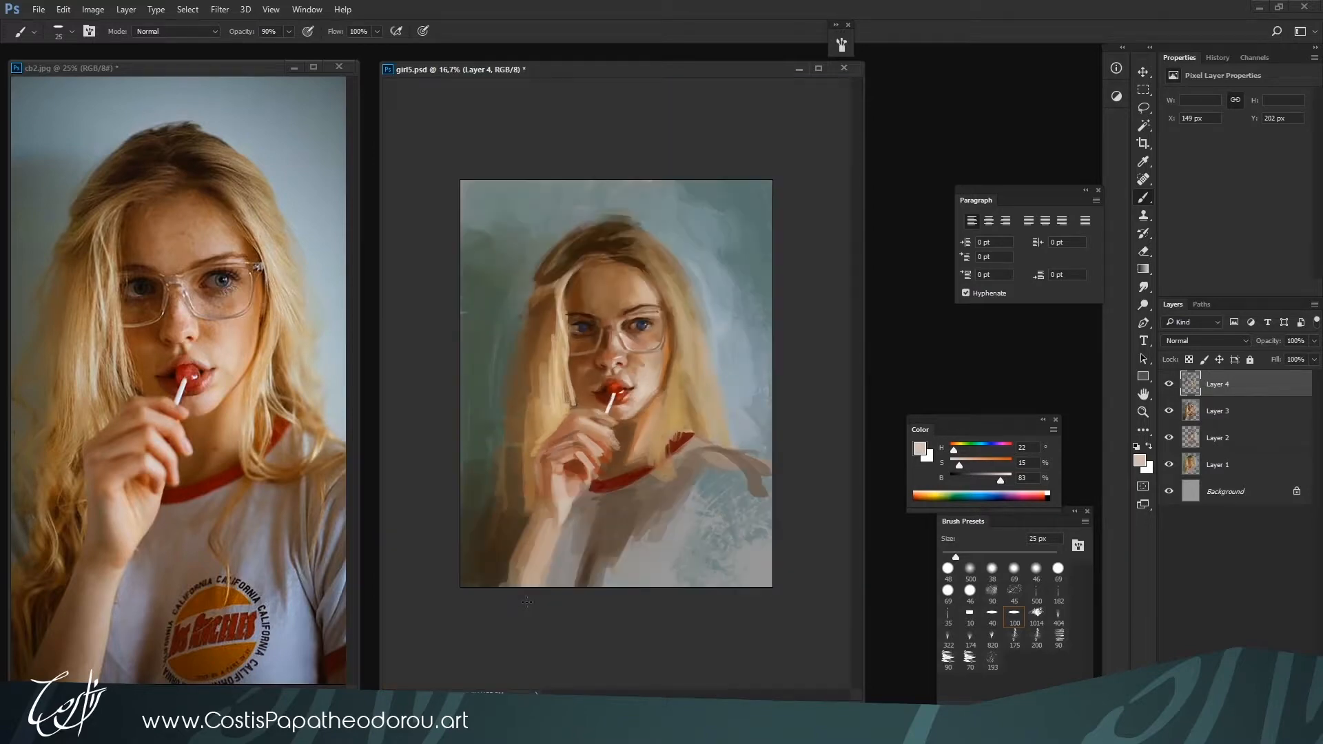
key(ctrl+shift+h)
click(287, 653)
key(ctrl+shift+h)
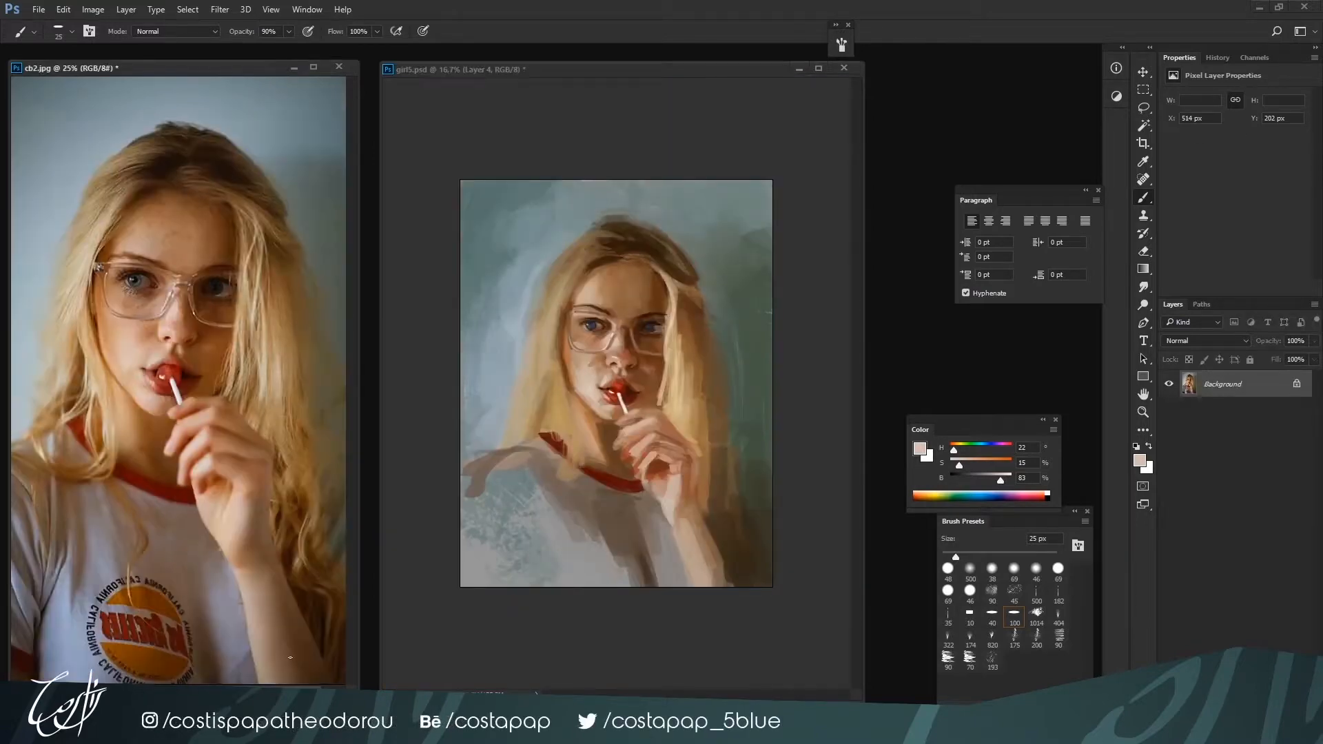
Smooth the lit cheek below the glasses in the flipped painting with light skin tone H 27, S 22, B 78 at 30 px
alt+click(591, 372)
key(ctrl+plus)
key(ctrl+minus)
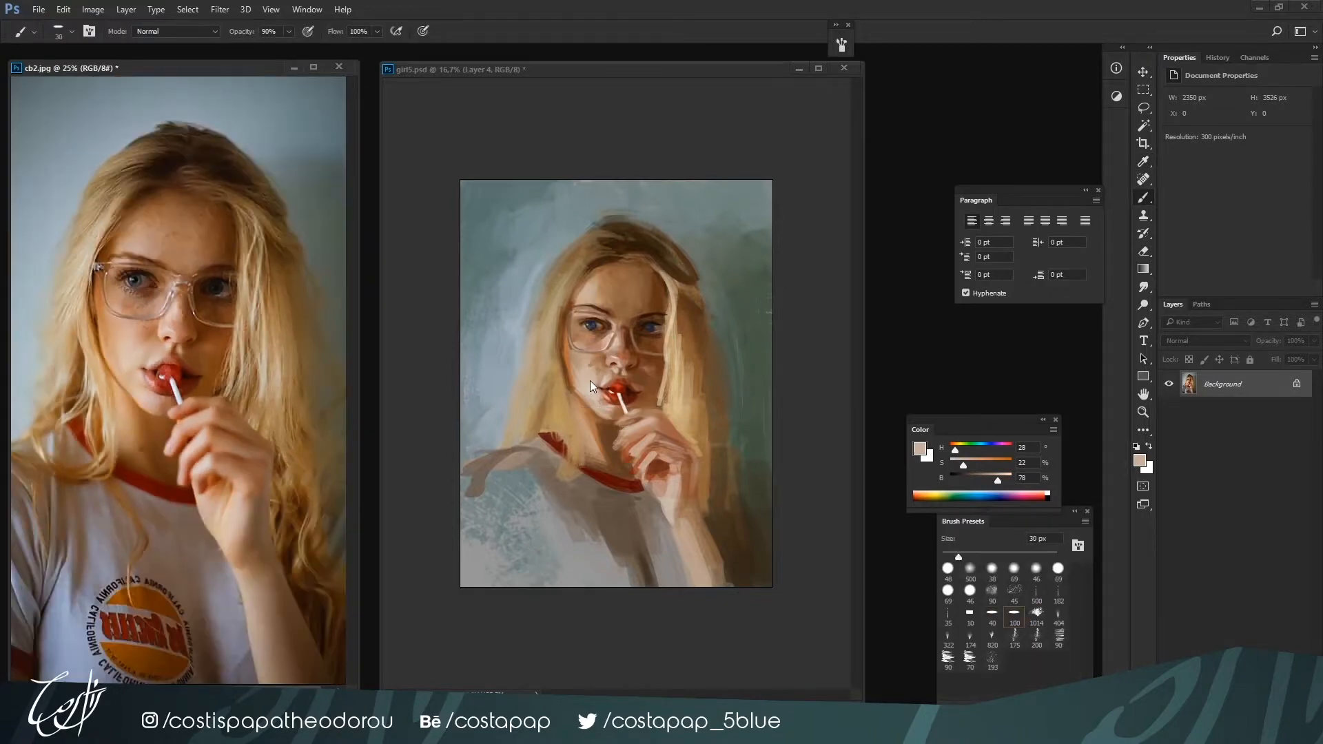
key(ctrl+Tab)
key(ctrl+plus)
key(bracketright)
alt+click(582, 356)
key(p)
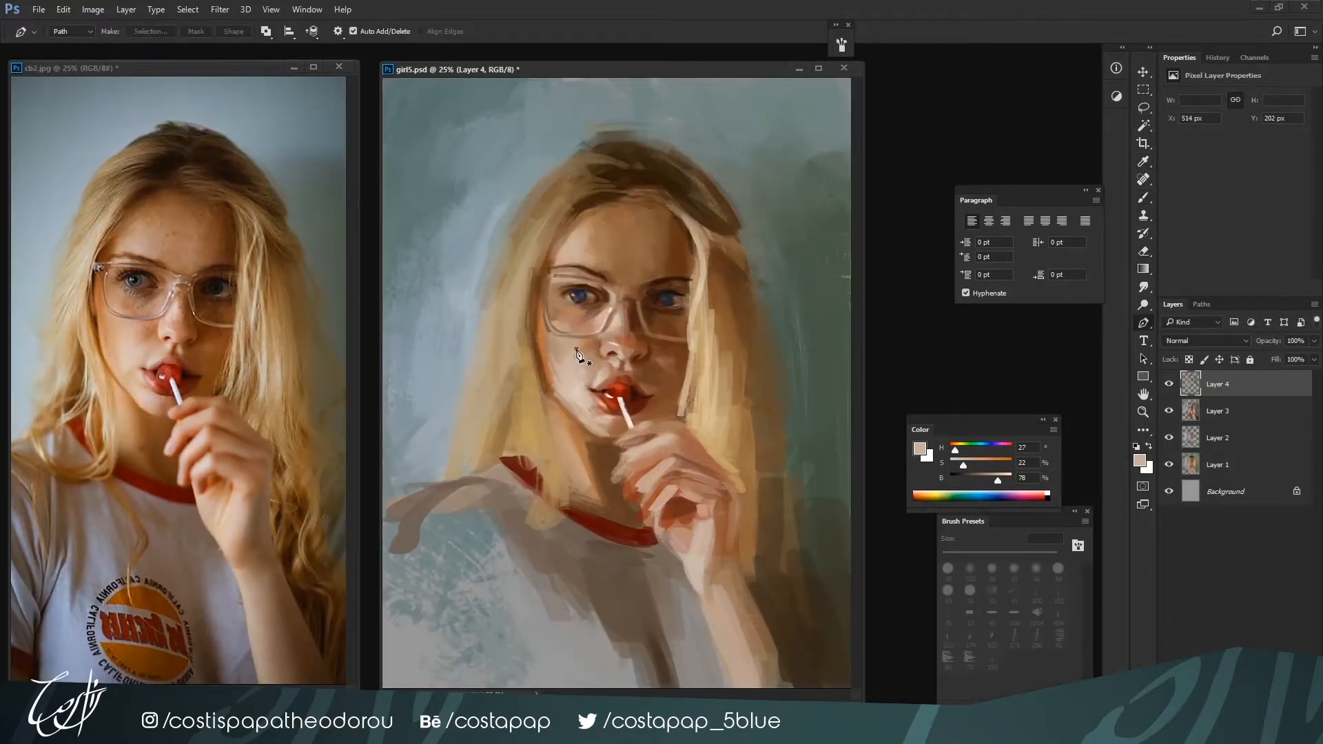
key(b)
alt+click(576, 354)
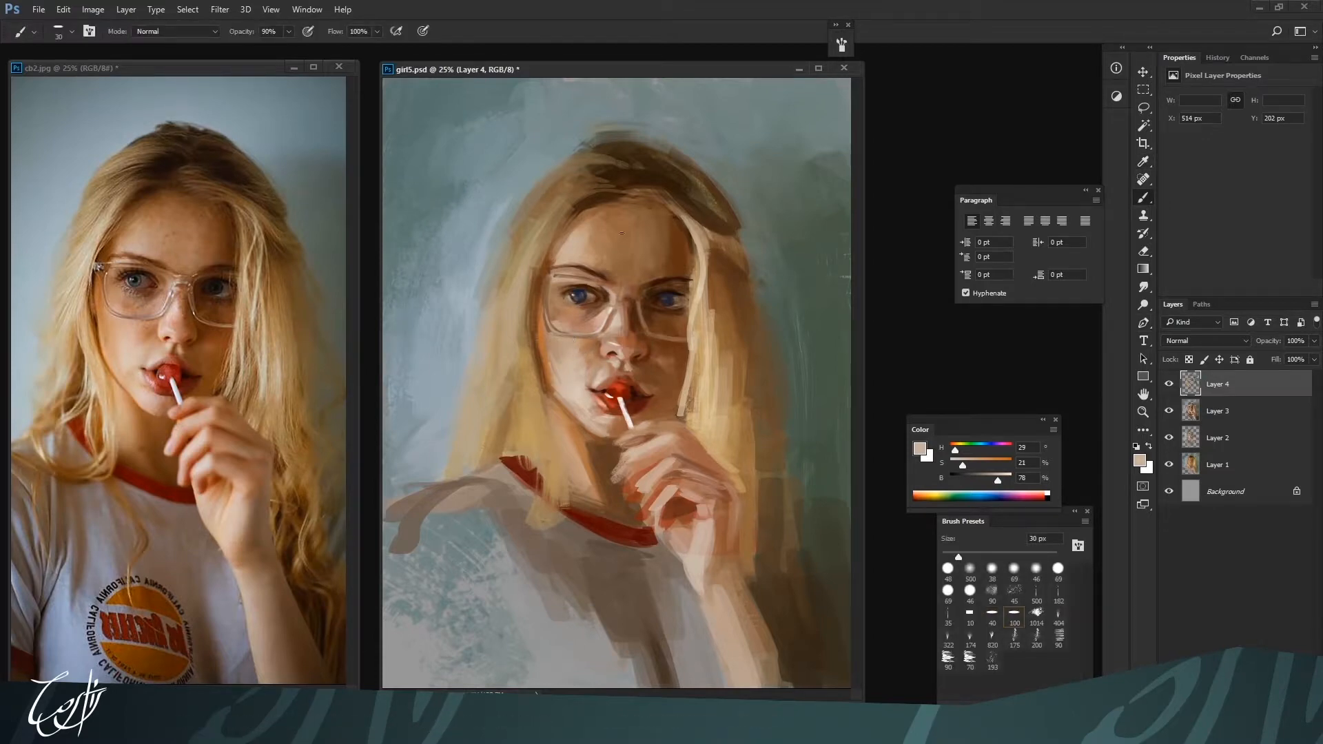
Refine the forehead's left edge and temple with brown H 25, S 70, B 44 and light skin H 28, S 25, B 78 at 70 px
alt+click(544, 267)
alt+click(571, 220)
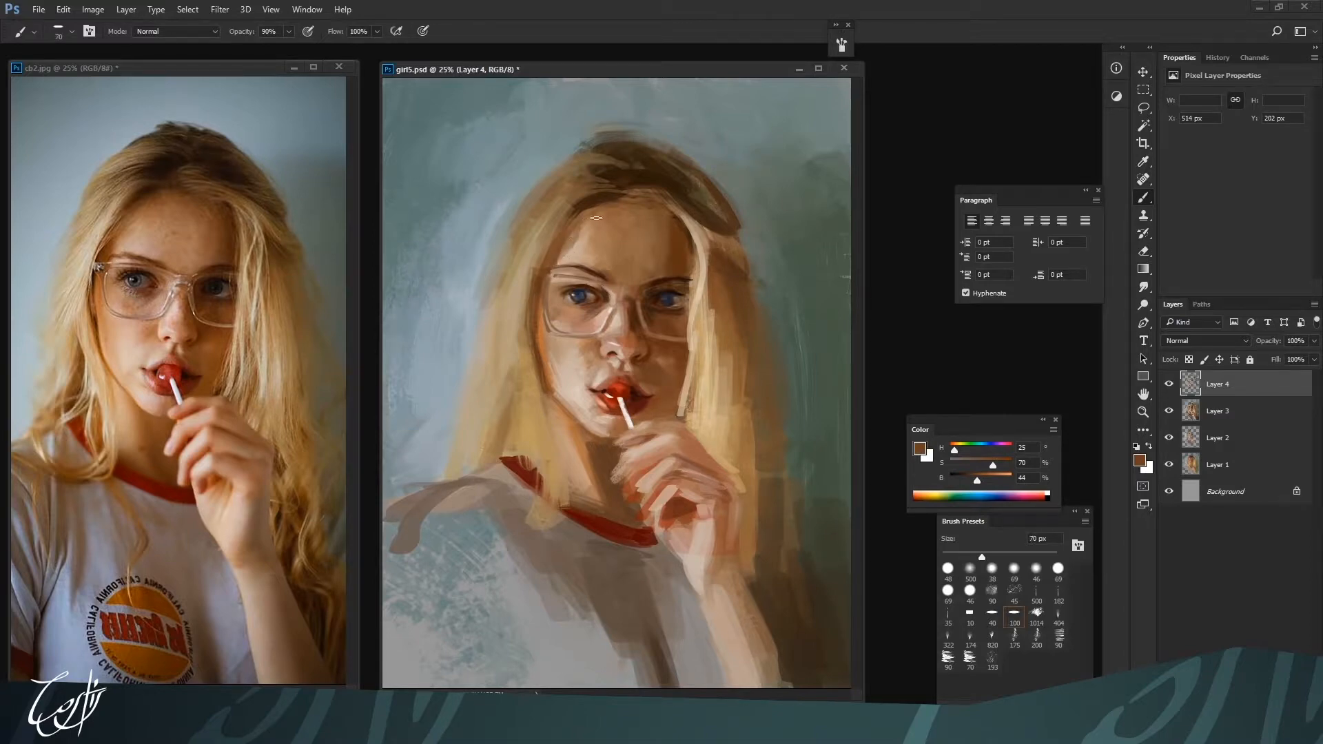
alt+click(568, 260)
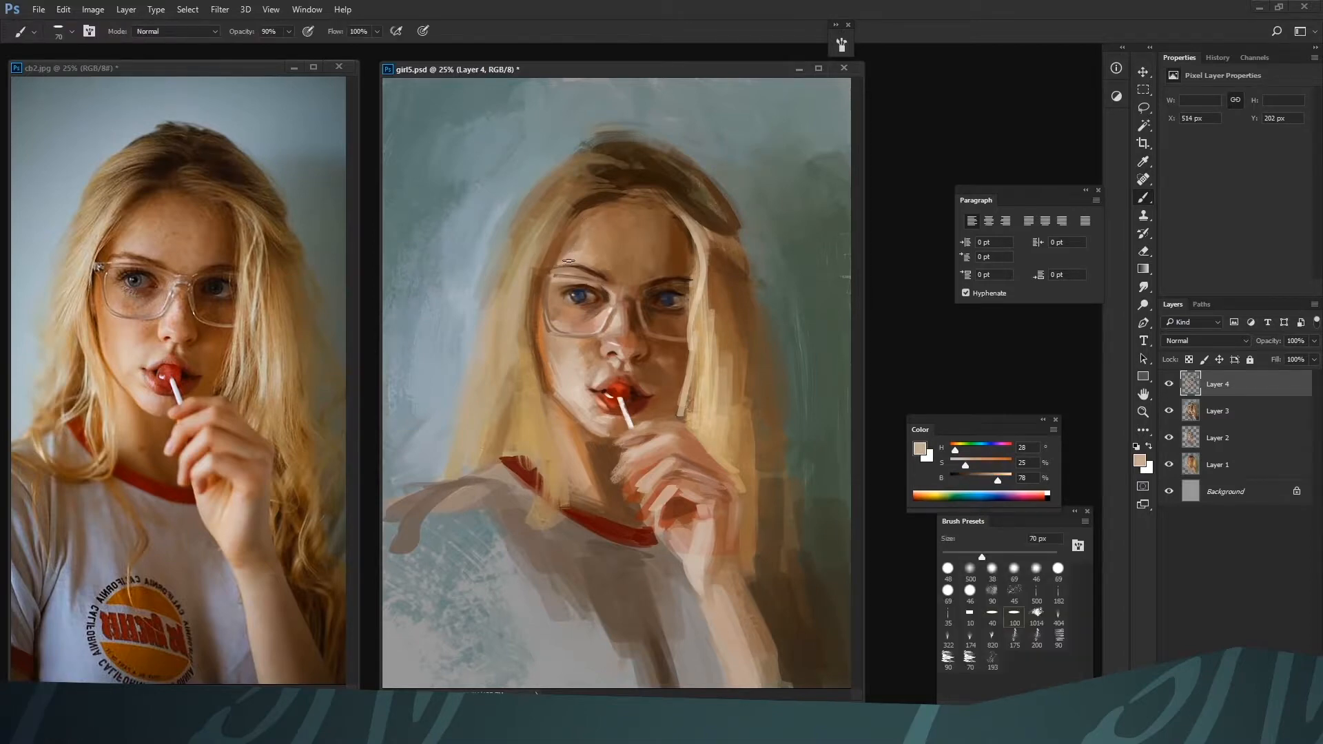
alt+click(570, 263)
alt+click(579, 246)
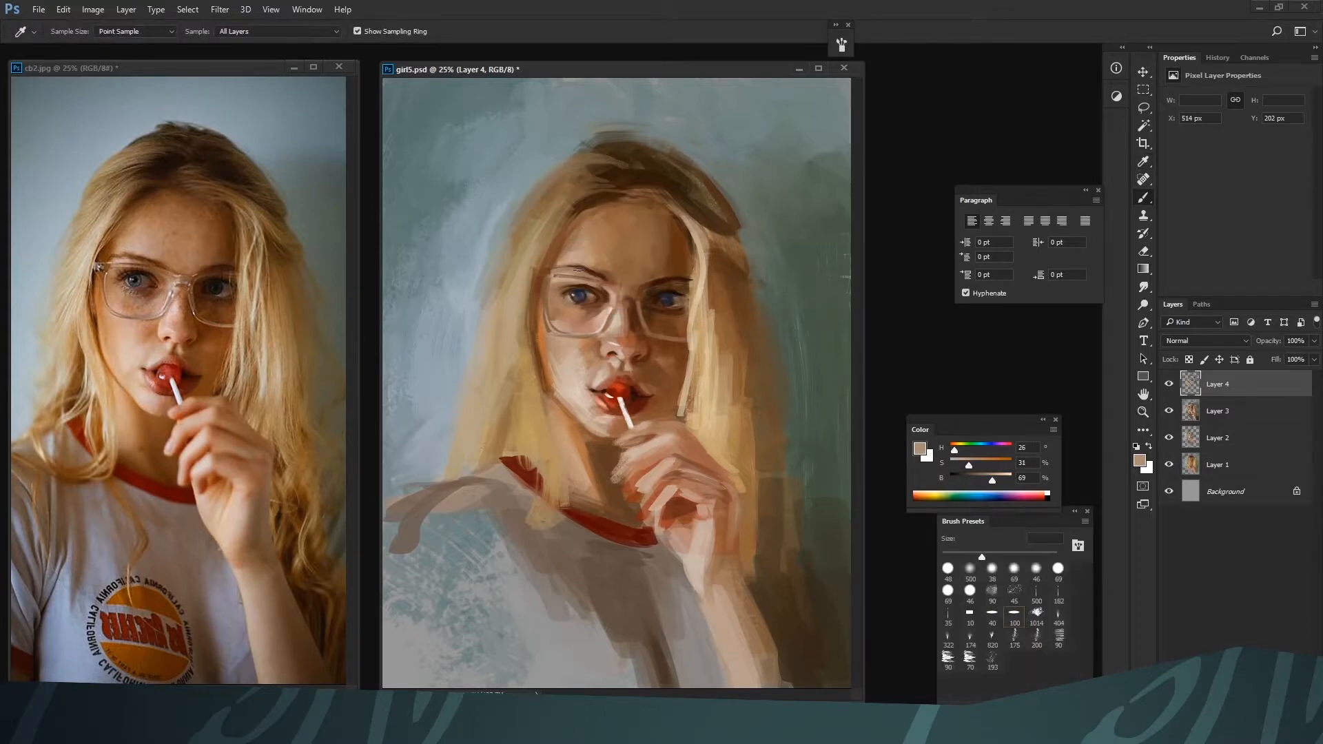
alt+click(578, 216)
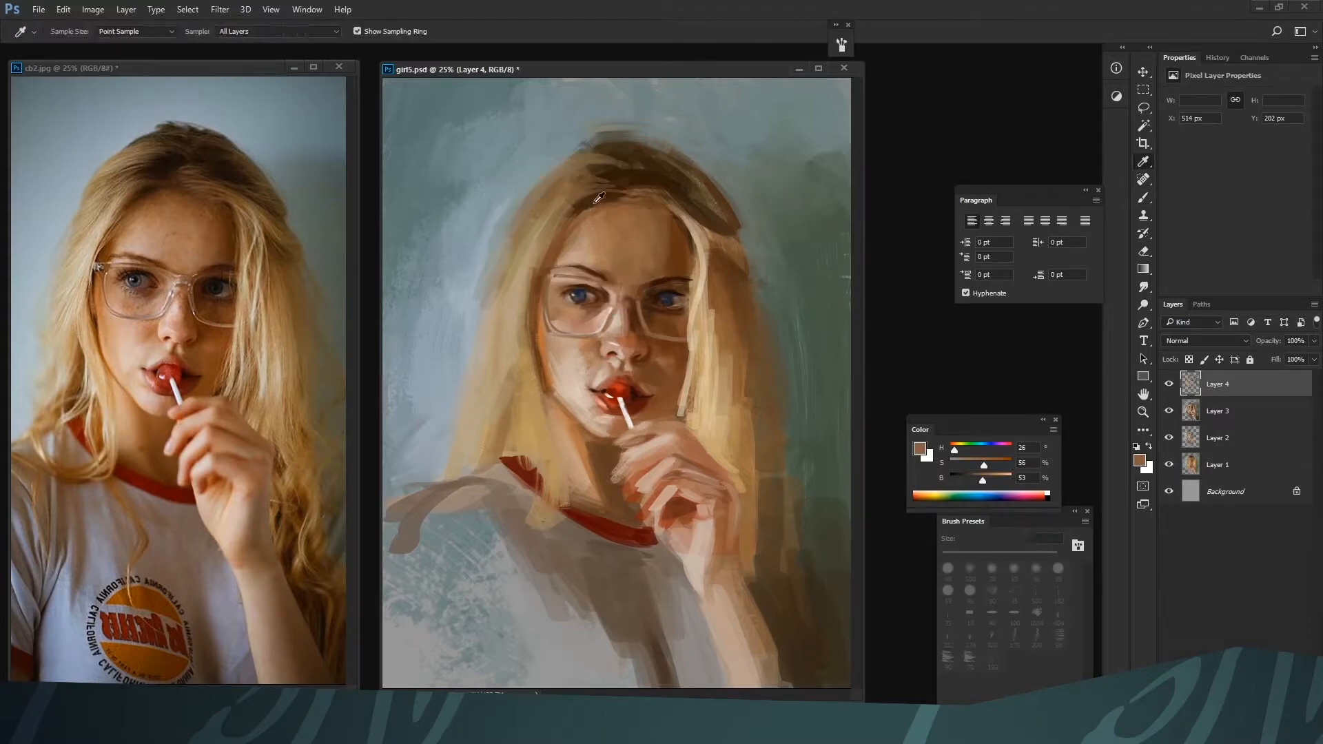
Darken the hairline above the forehead and left temple with browns H 27, S 90, B 39 and H 29, S 80, B 21, up to 90 px
alt+click(706, 191)
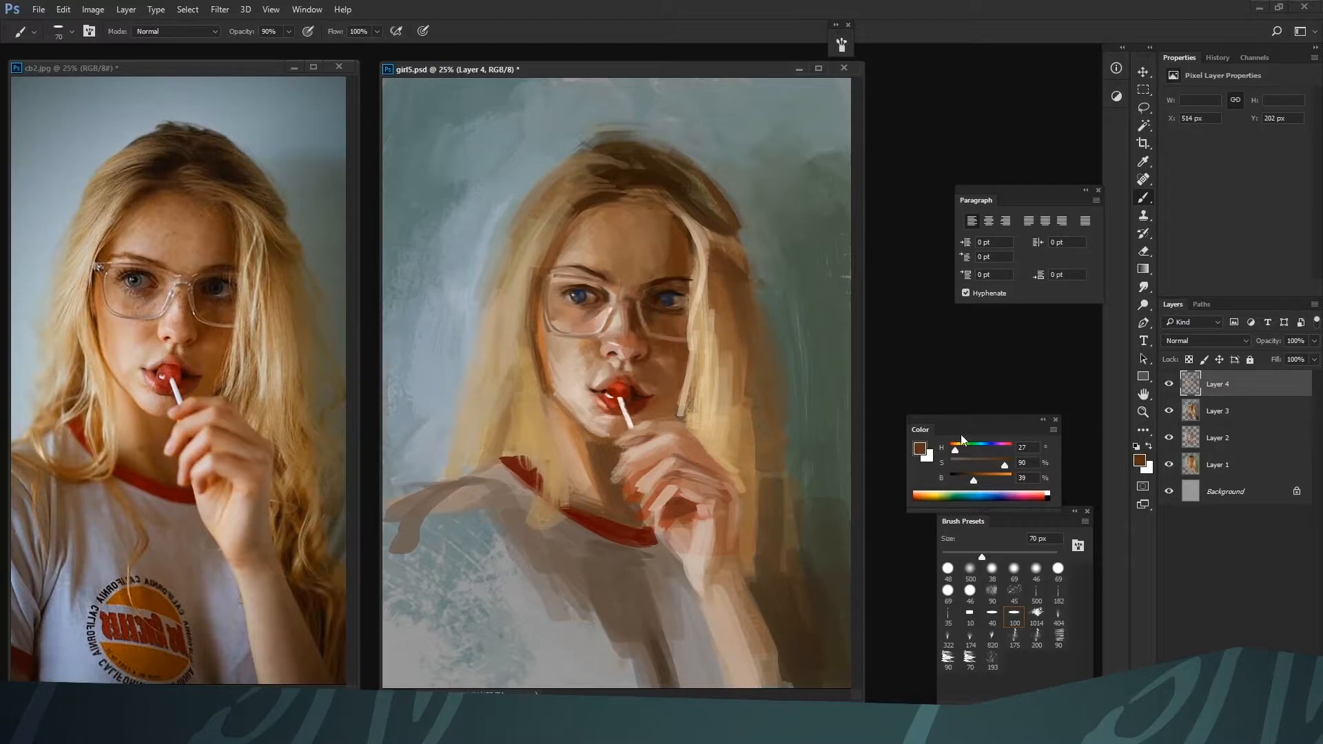
drag(954, 449, 948, 453)
key(bracketright)
key(bracketright)
alt+click(589, 203)
alt+click(596, 201)
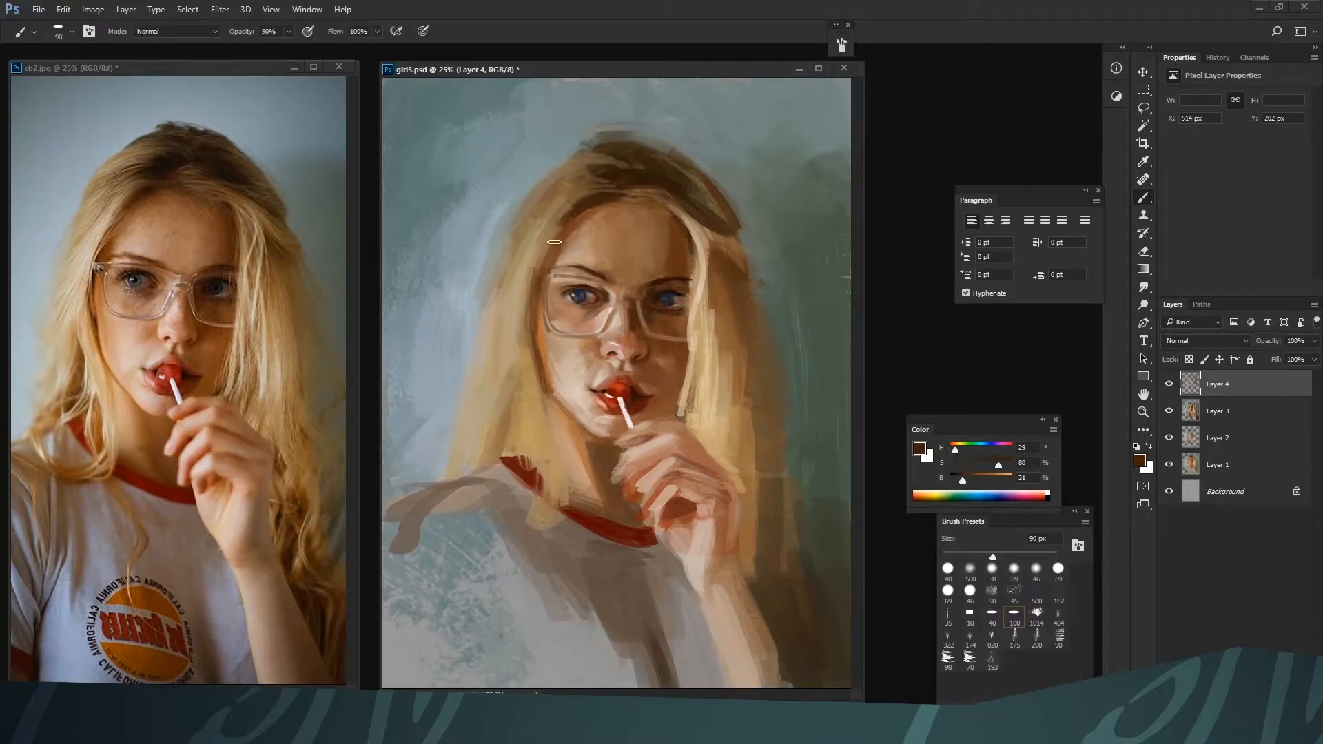
alt+click(559, 233)
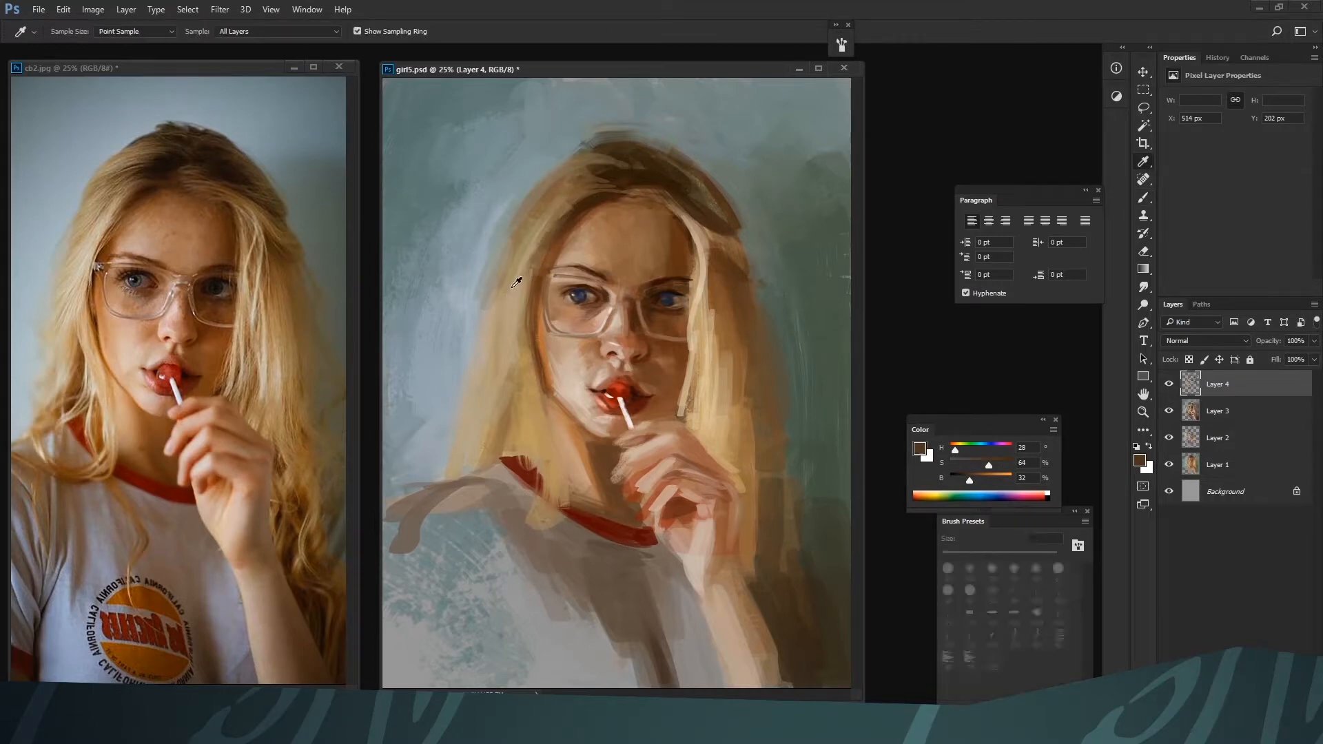
Refine the hair's outer left contour with tones H 34, S 26, B 76 and H 31, S 50, B 51 at 35 to 40 px
alt+click(513, 287)
key(bracketleft)
alt+click(689, 245)
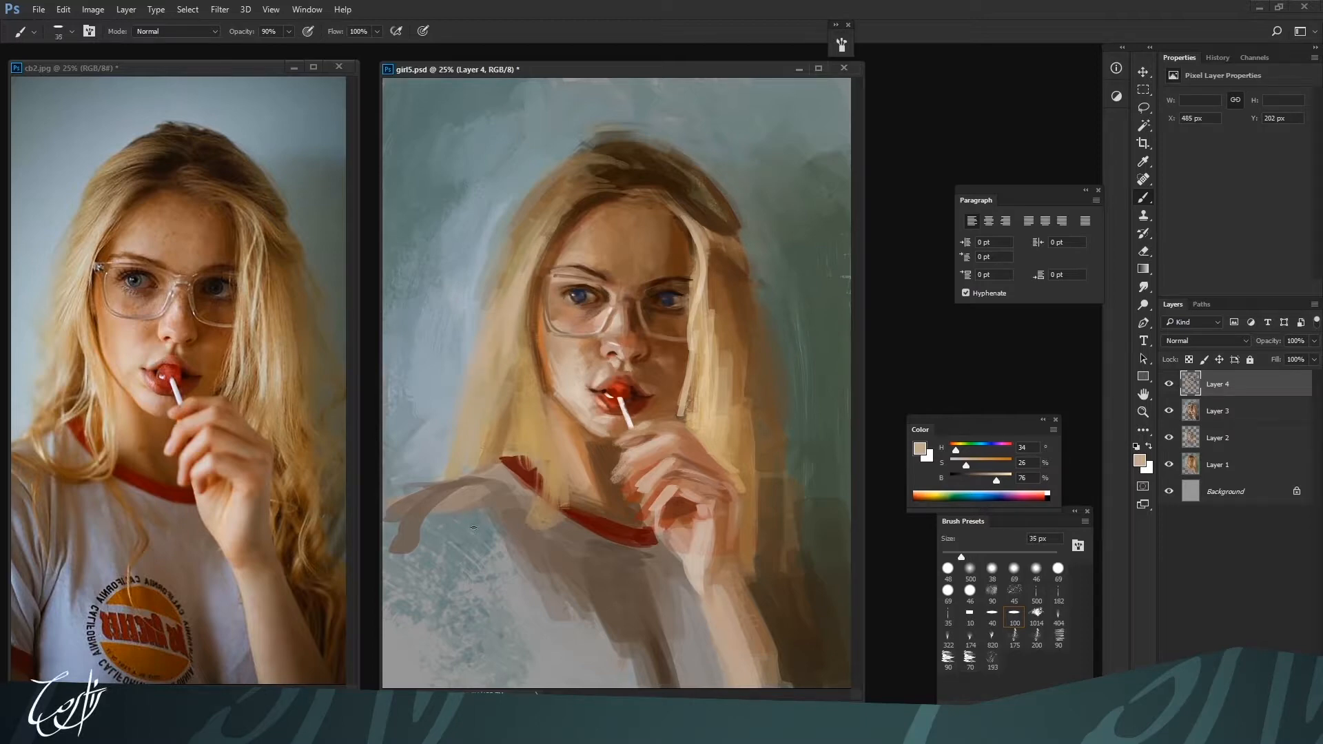
alt+click(579, 162)
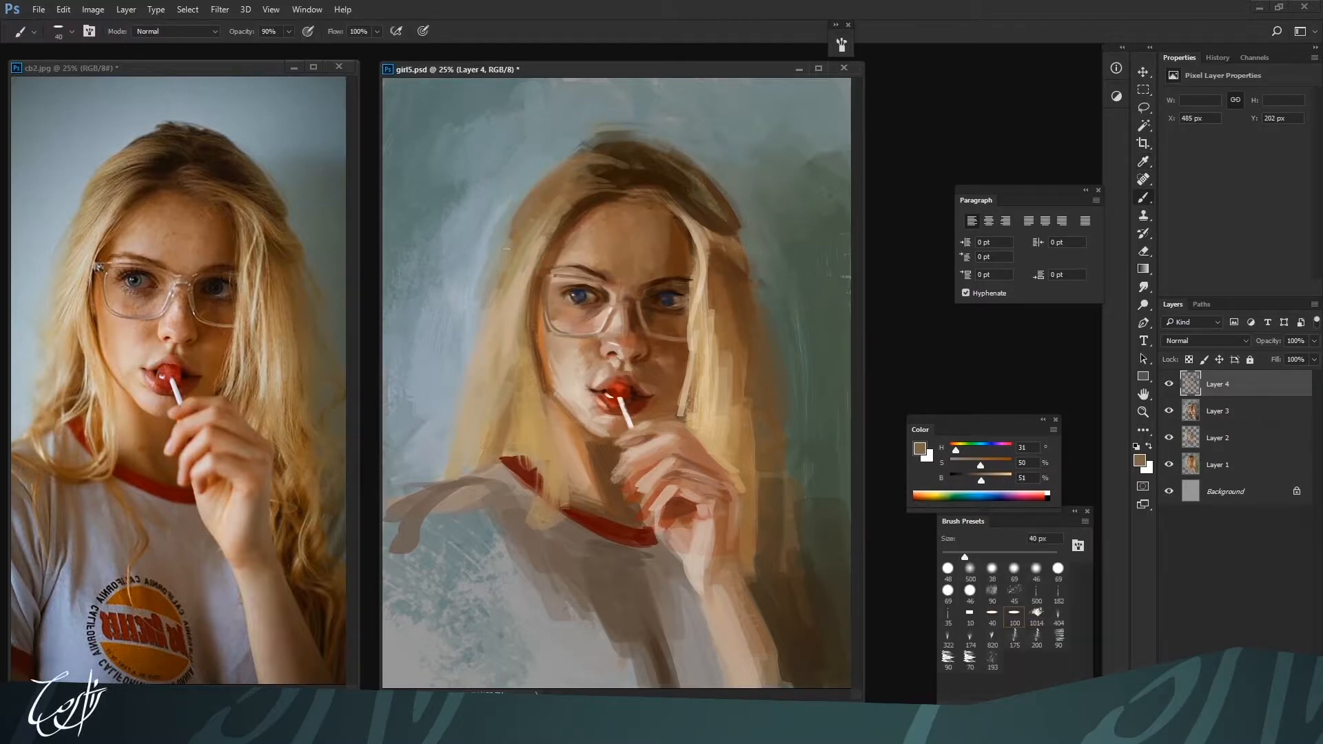
alt+click(509, 231)
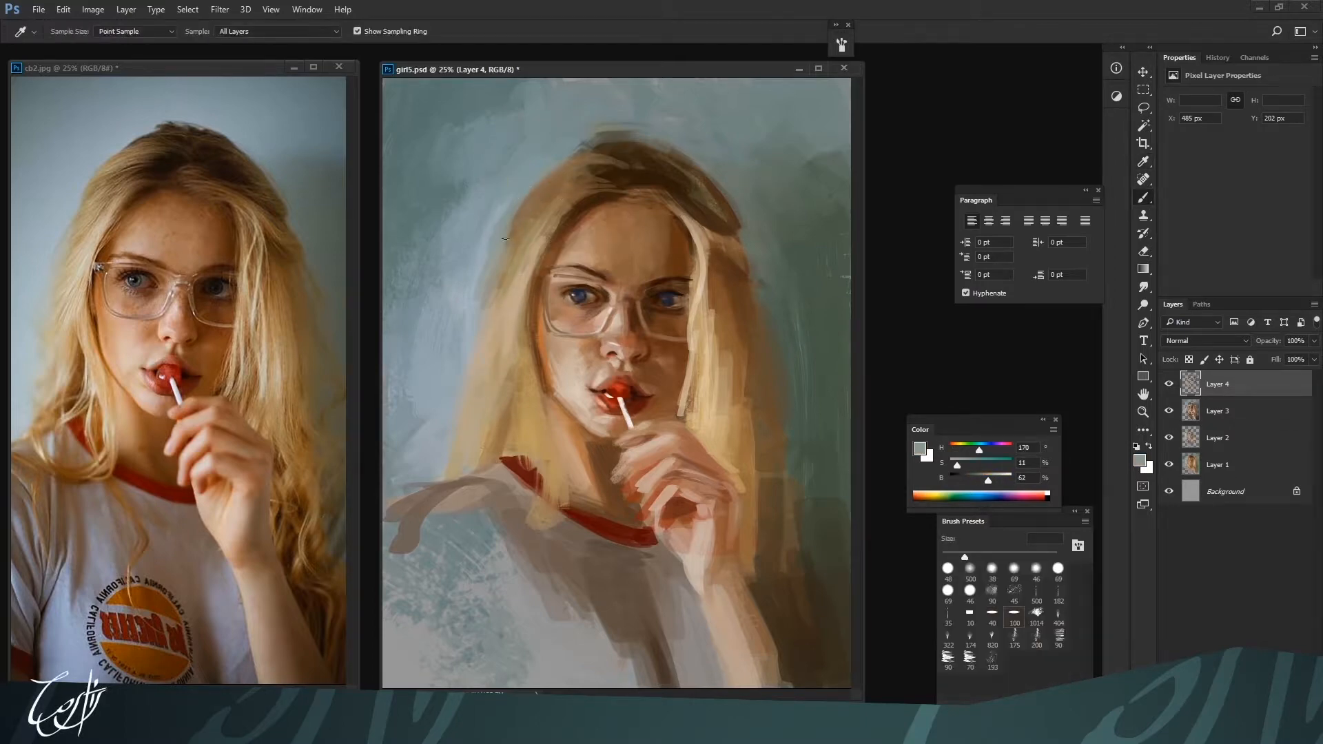
Deepen the hair on the crown with dark brown H 28, S 78, B 20 at 50 px
alt+click(618, 148)
alt+click(598, 147)
key(bracketright)
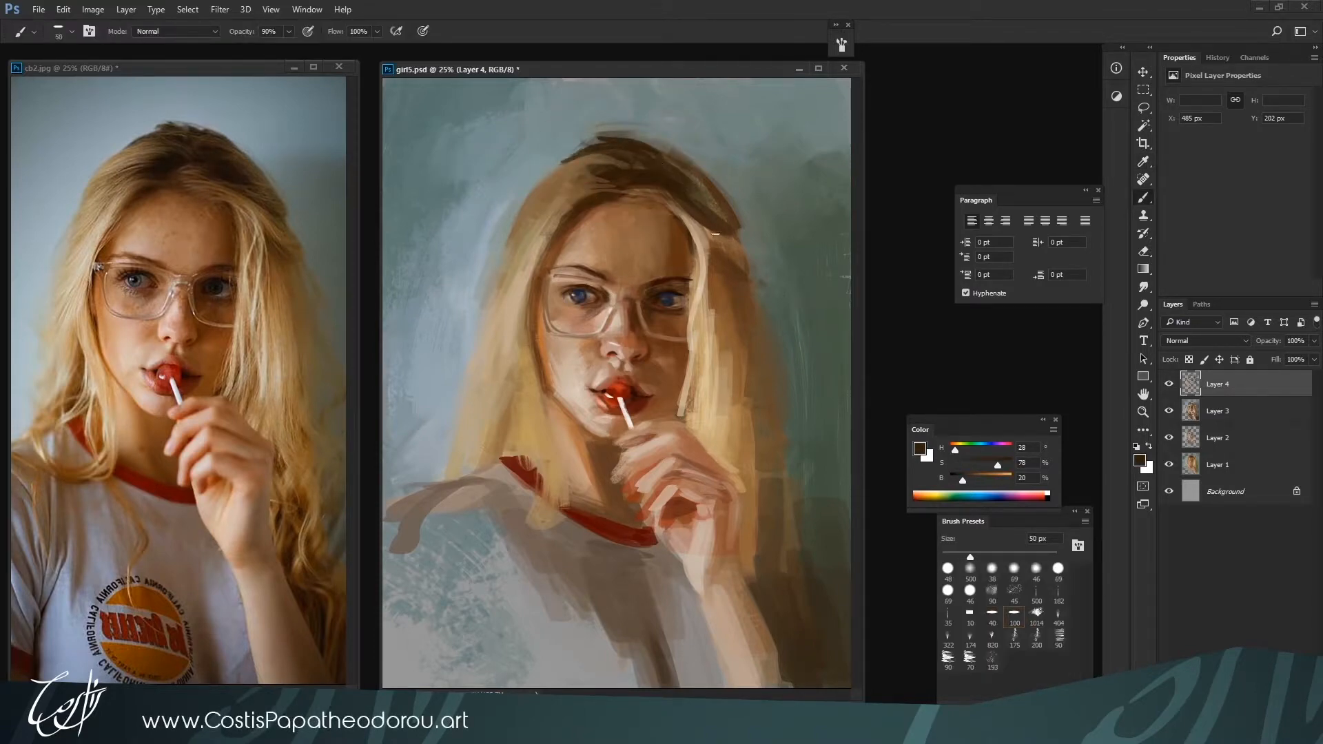
Separate the hair strands along the face's shadowed side with brown H 27, S 64, B 47 and blond H 40, S 36, B 80 at 35 px
alt+click(706, 302)
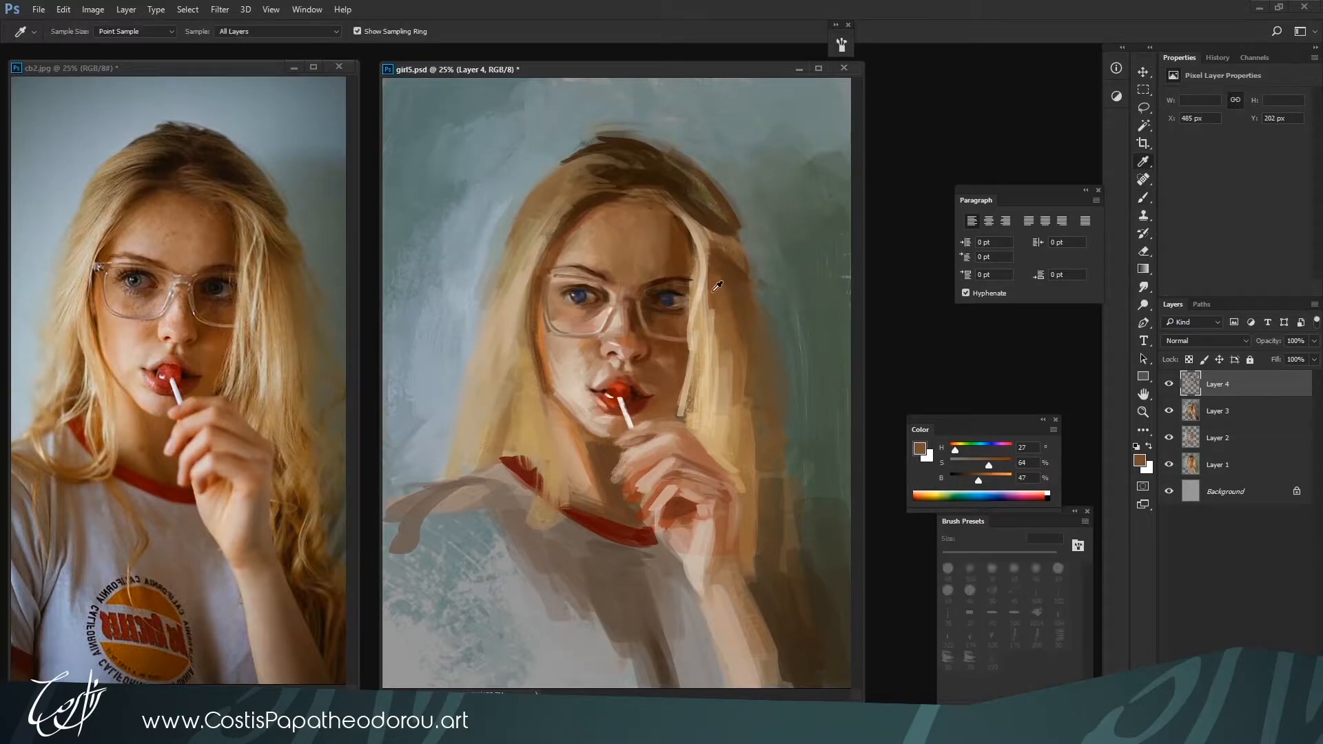
alt+click(709, 317)
key(bracketright)
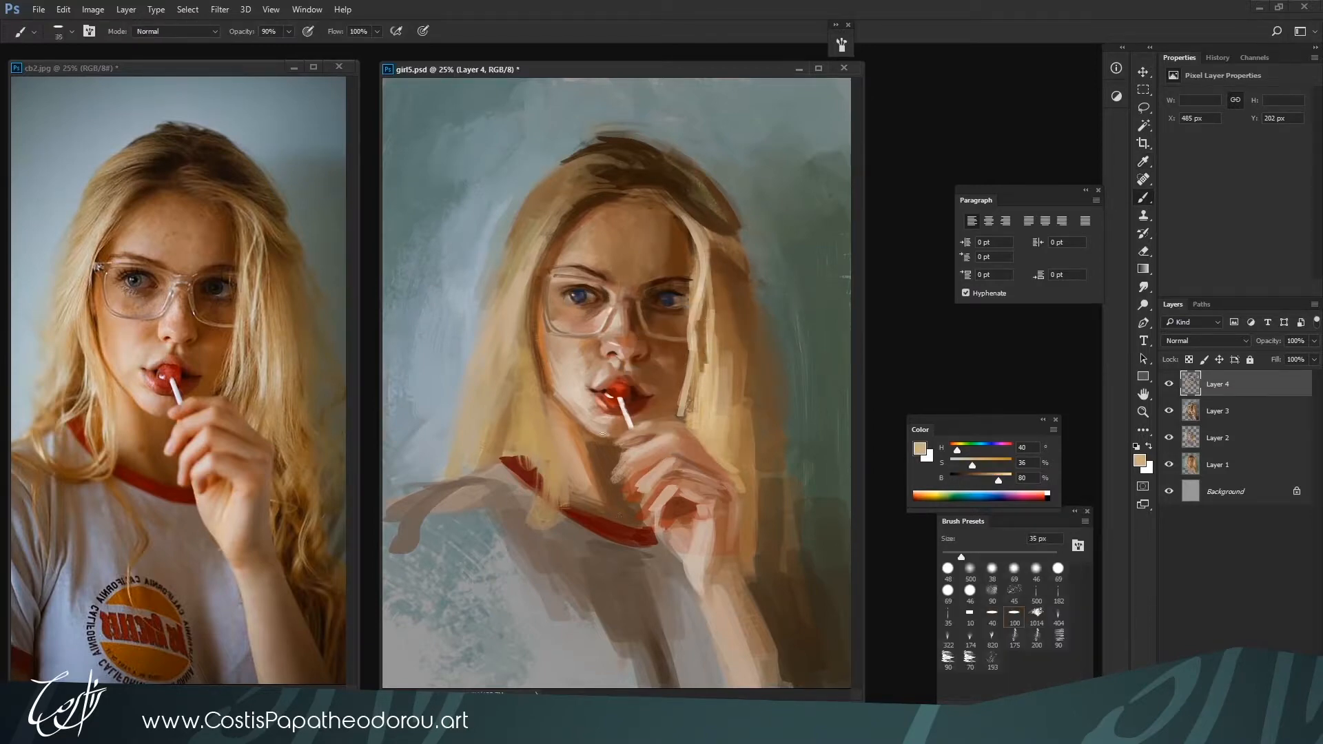
Touch up the skin around the mouth and chin with tones H 25, S 24, B 73, H 22, S 60, B 49 and H 25, S 20, B 79 at 35 px
alt+click(613, 362)
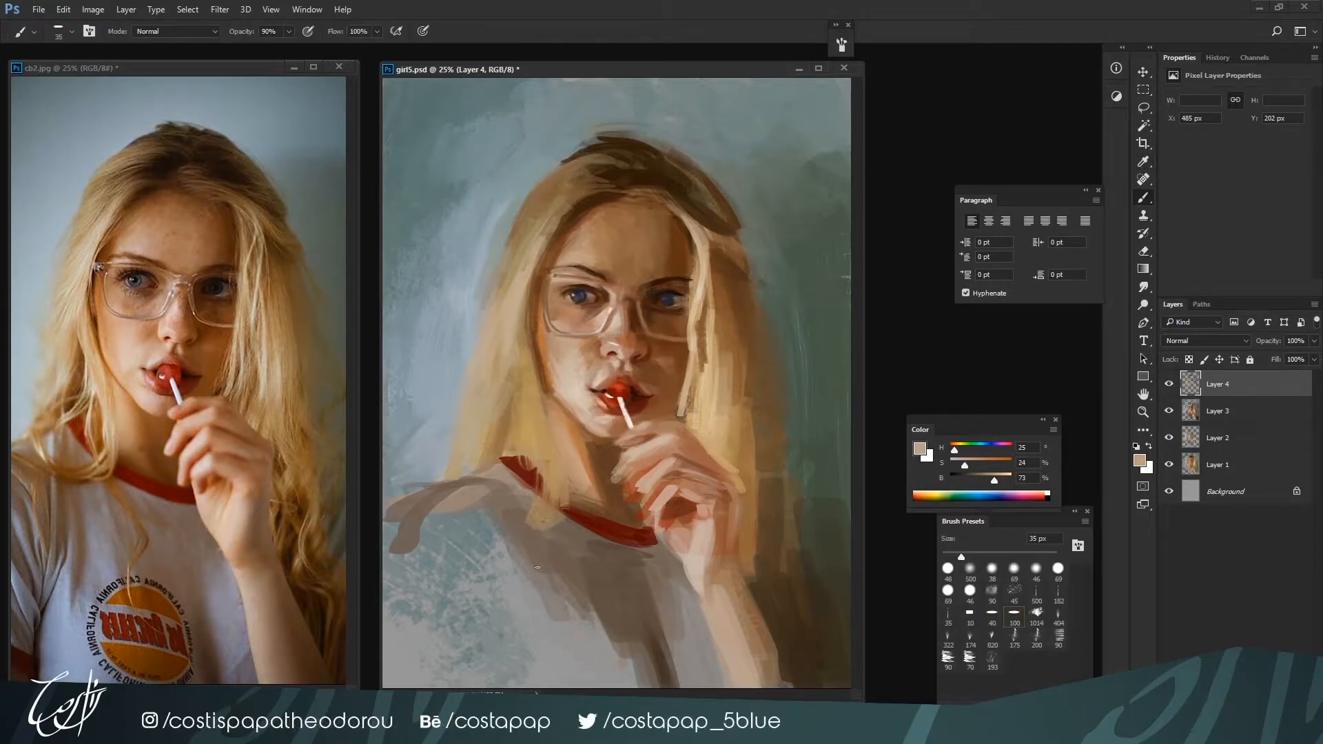
alt+click(632, 390)
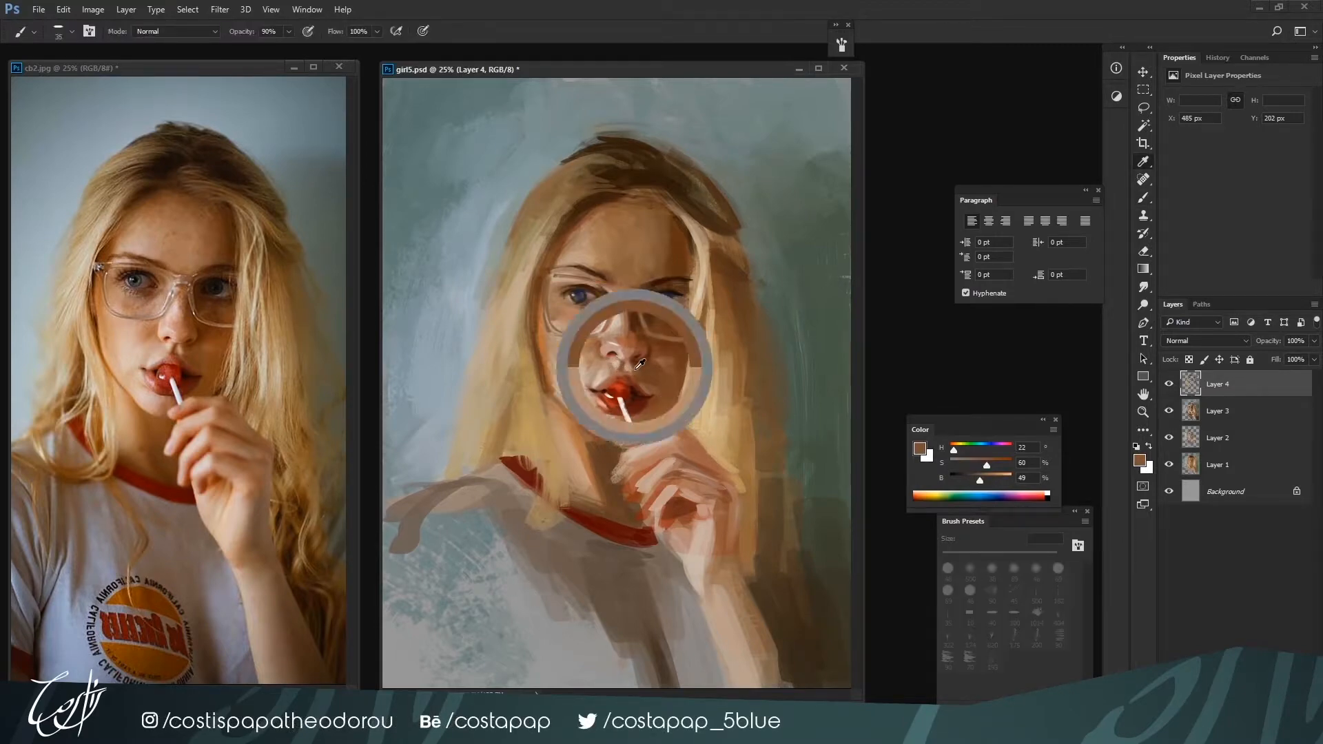
alt+click(642, 412)
key(bracketright)
alt+click(622, 446)
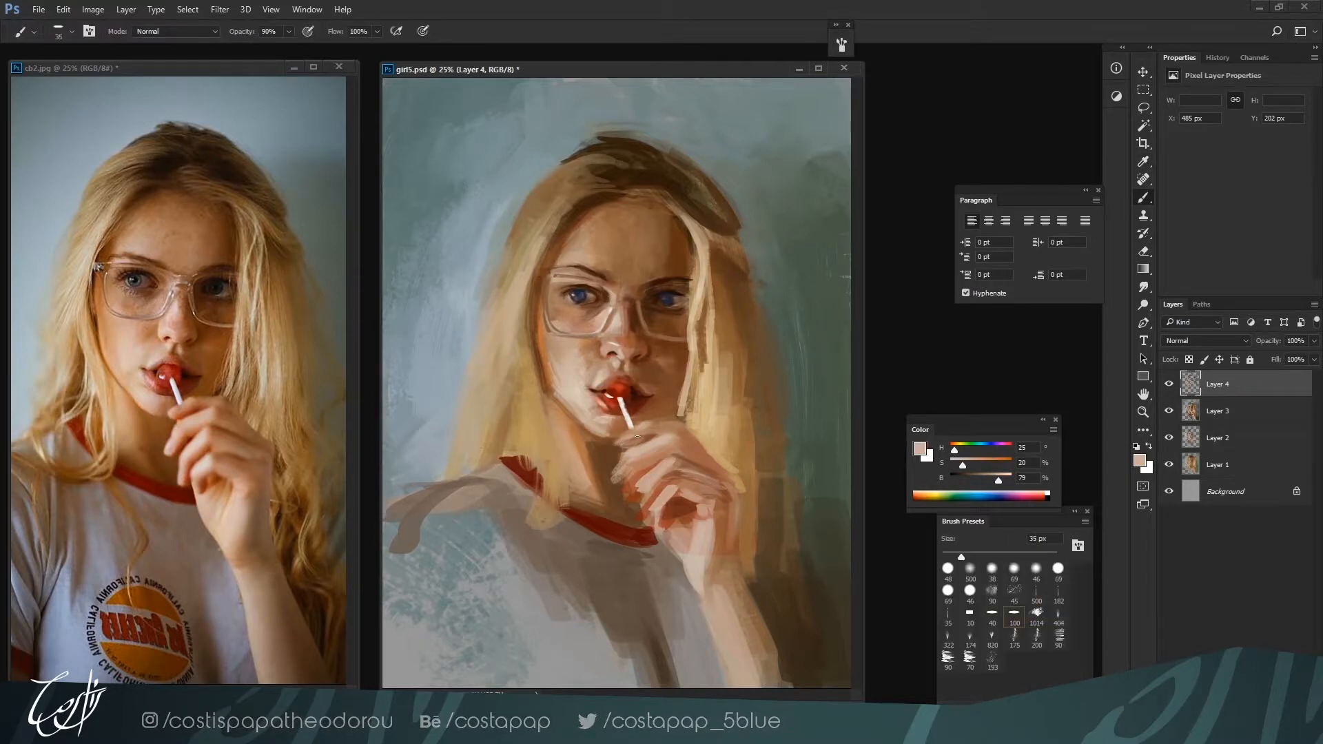
Model the chin and shadowed jaw above the fingers with H 14, S 57, B 52 and H 17, S 53, B 60 at 50 px
key(bracketright)
alt+click(618, 442)
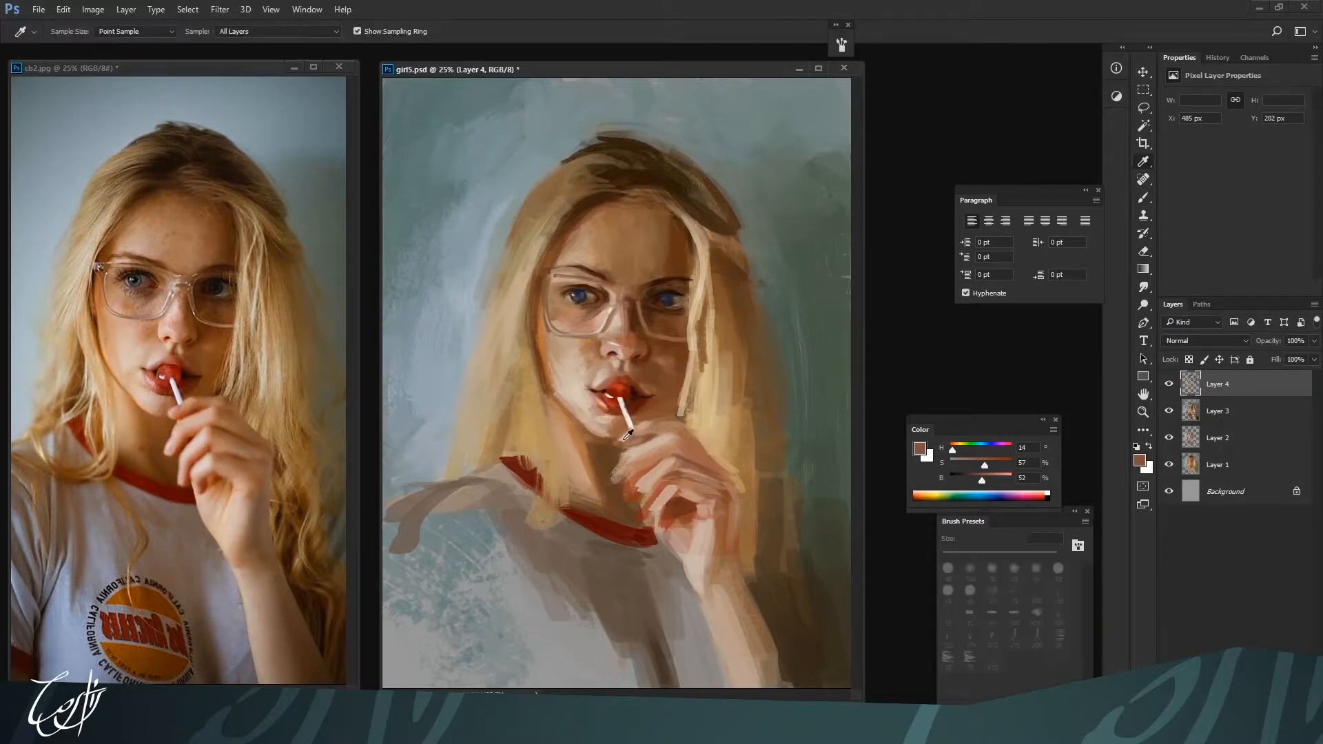
alt+click(628, 435)
alt+click(632, 433)
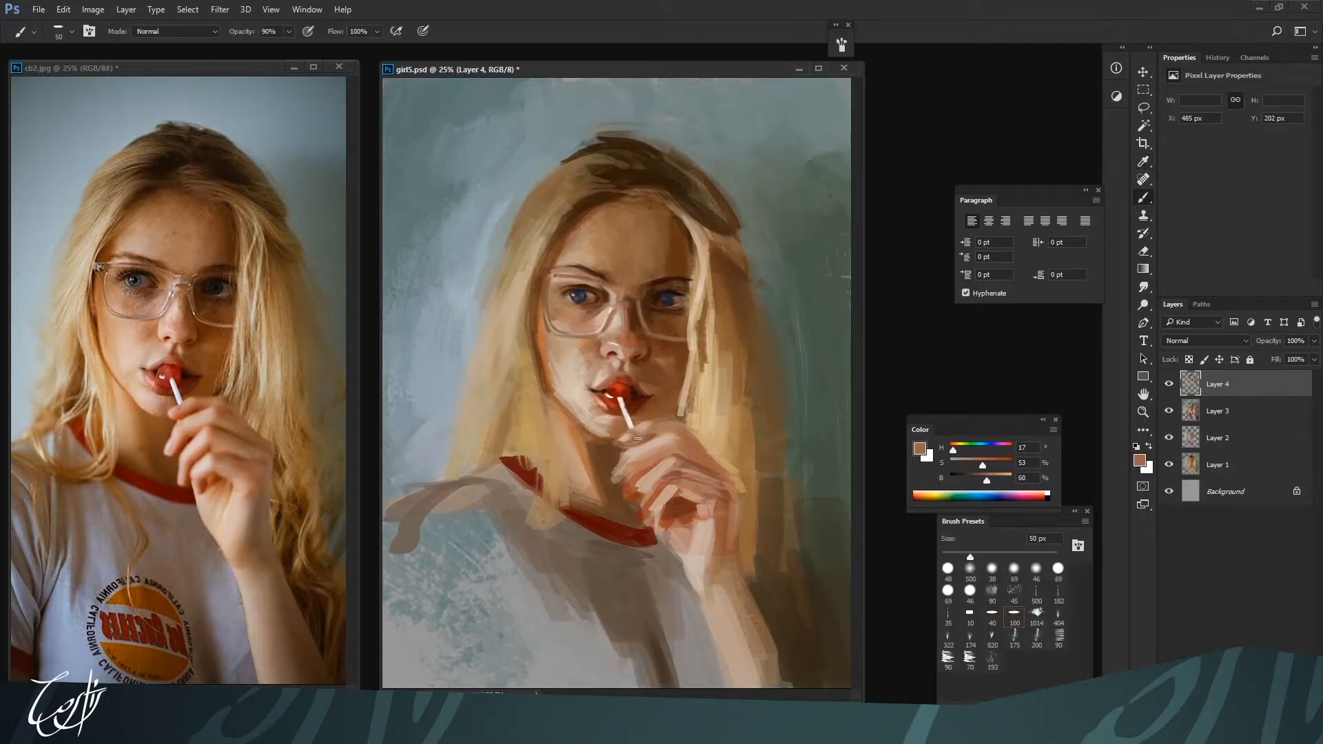
alt+click(669, 418)
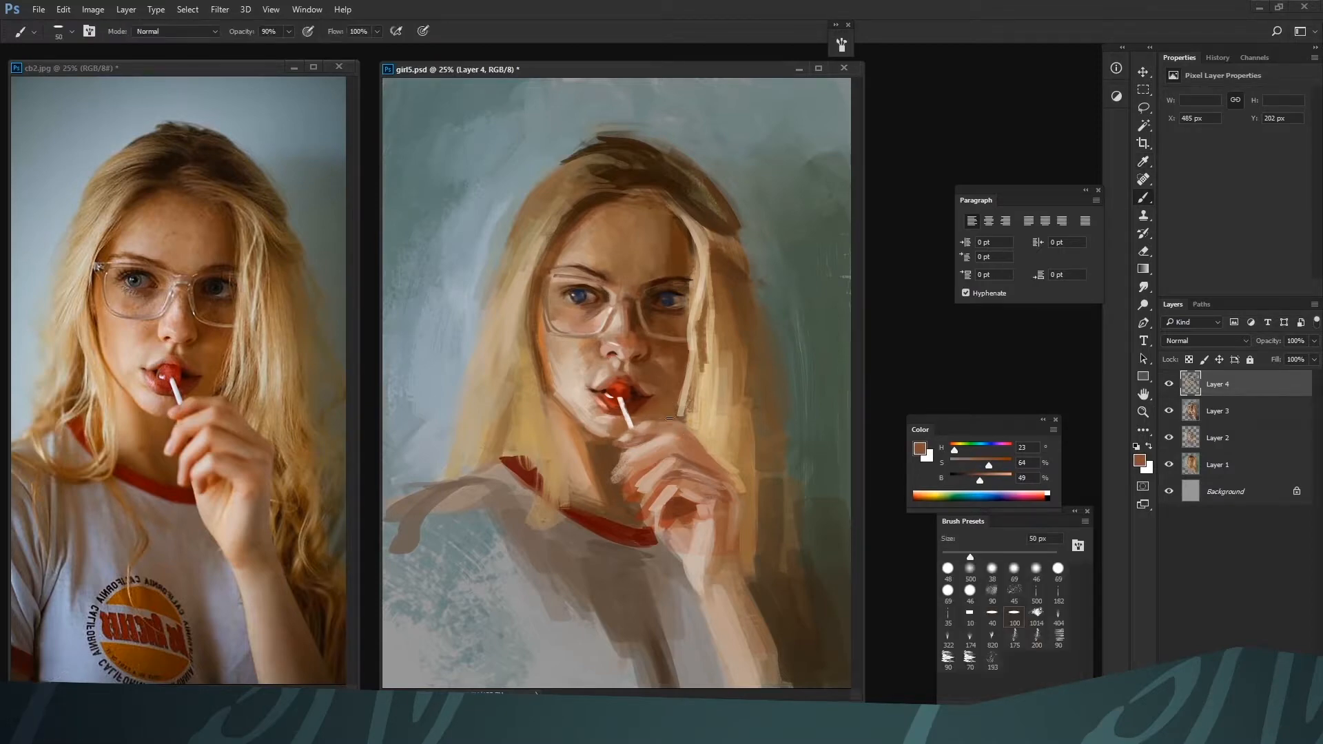
Paint the neck and its edge against the hair with skin tones H 26, S 56, B 67 and H 26, S 49, B 53, starting at 60 px
alt+click(689, 235)
alt+click(613, 426)
alt+click(591, 473)
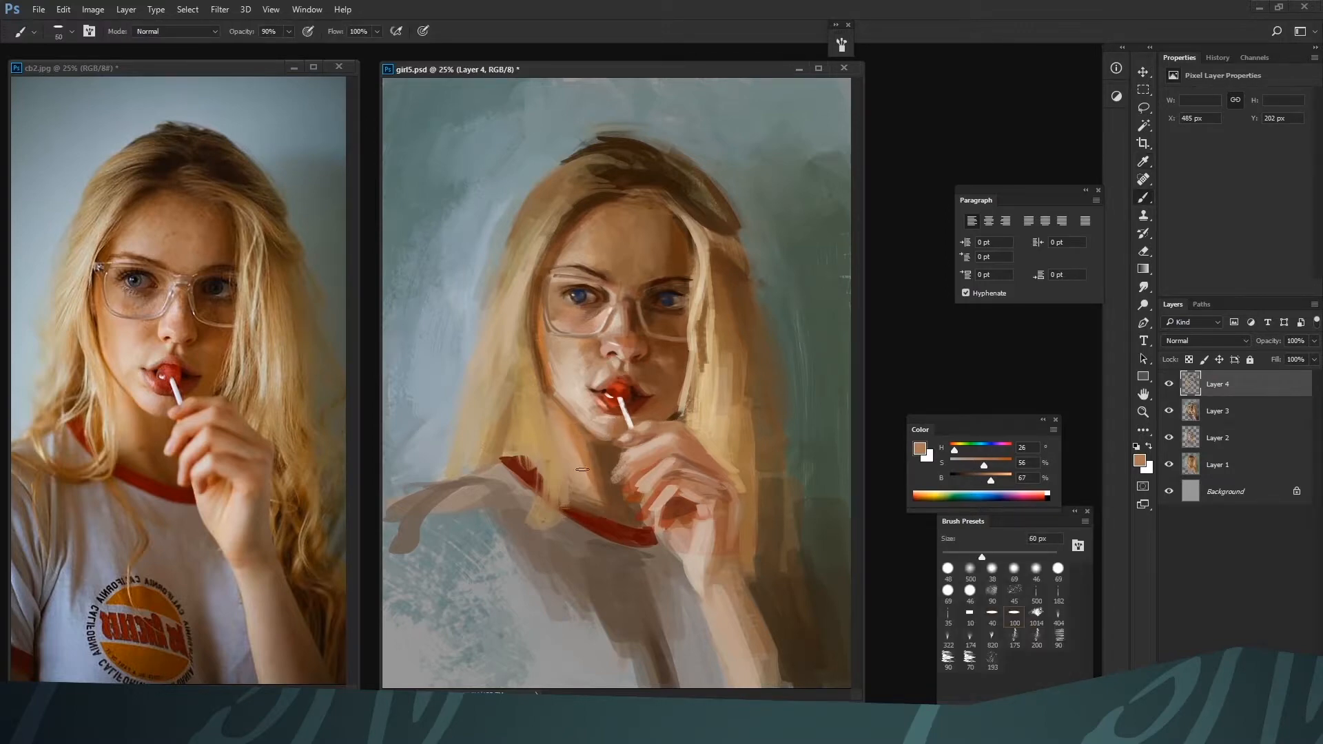
alt+click(580, 495)
mouse_move(556, 437)
mouse_down()
mouse_move(583, 507)
mouse_move(584, 495)
mouse_move(549, 514)
mouse_up()
alt+click(560, 463)
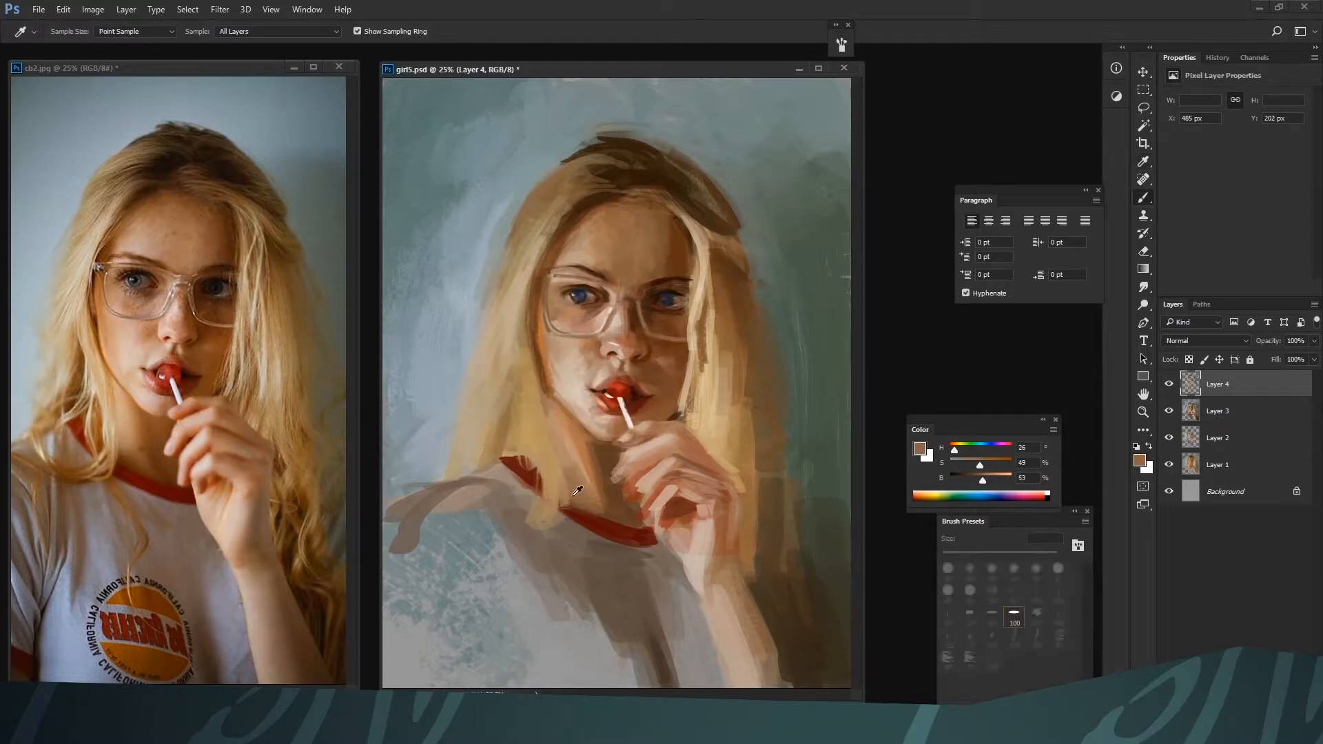
alt+click(601, 475)
drag(554, 456, 558, 499)
Paint the curled hair lock over the shoulder with H 33, S 48, B 64, H 19, S 68, B 44 and H 38, S 49, B 62 at 80 to 90 px
alt+click(546, 429)
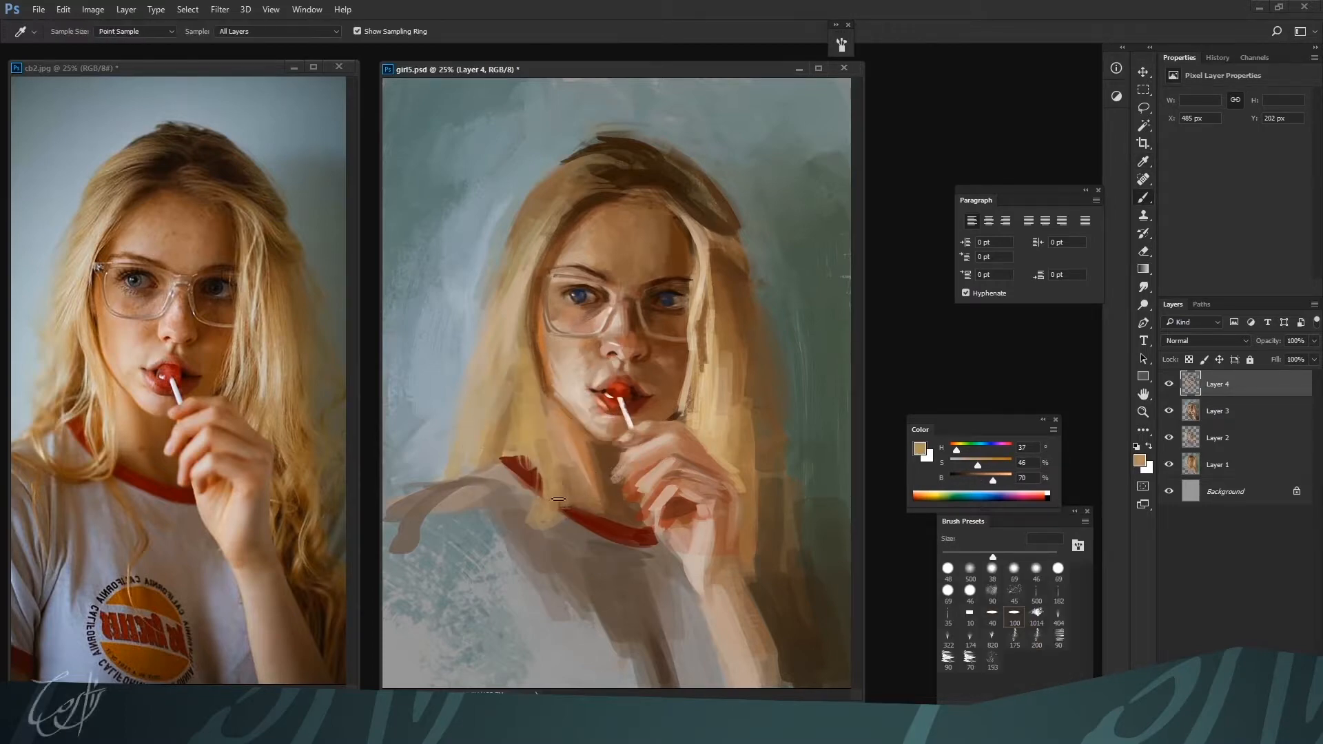
alt+click(550, 508)
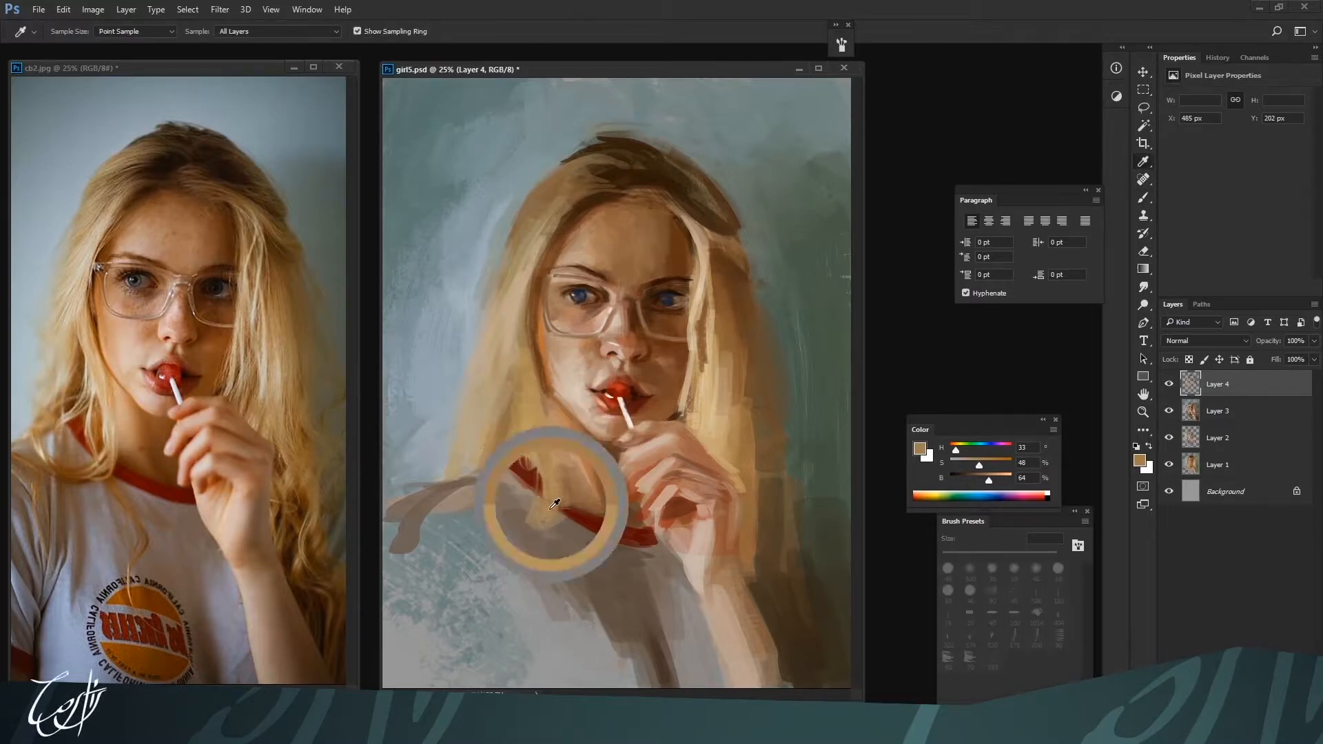
alt+click(662, 352)
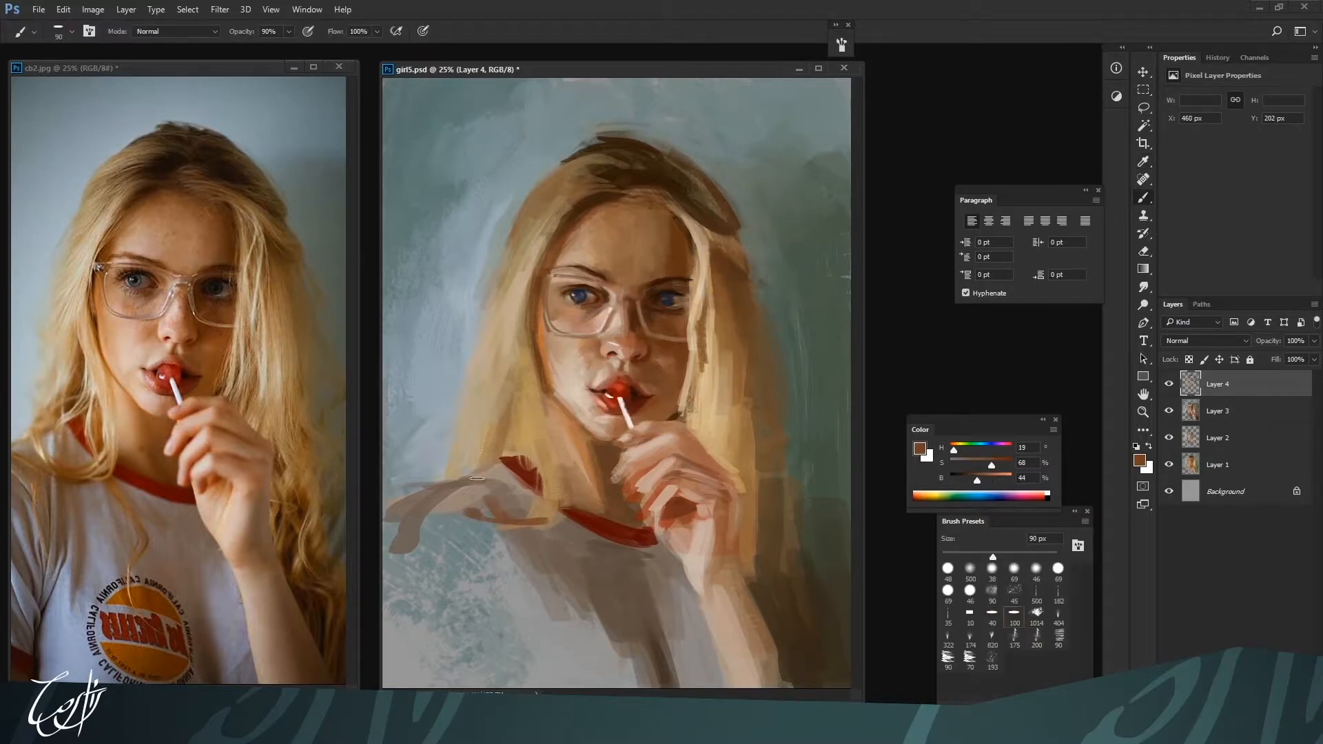
alt+click(486, 514)
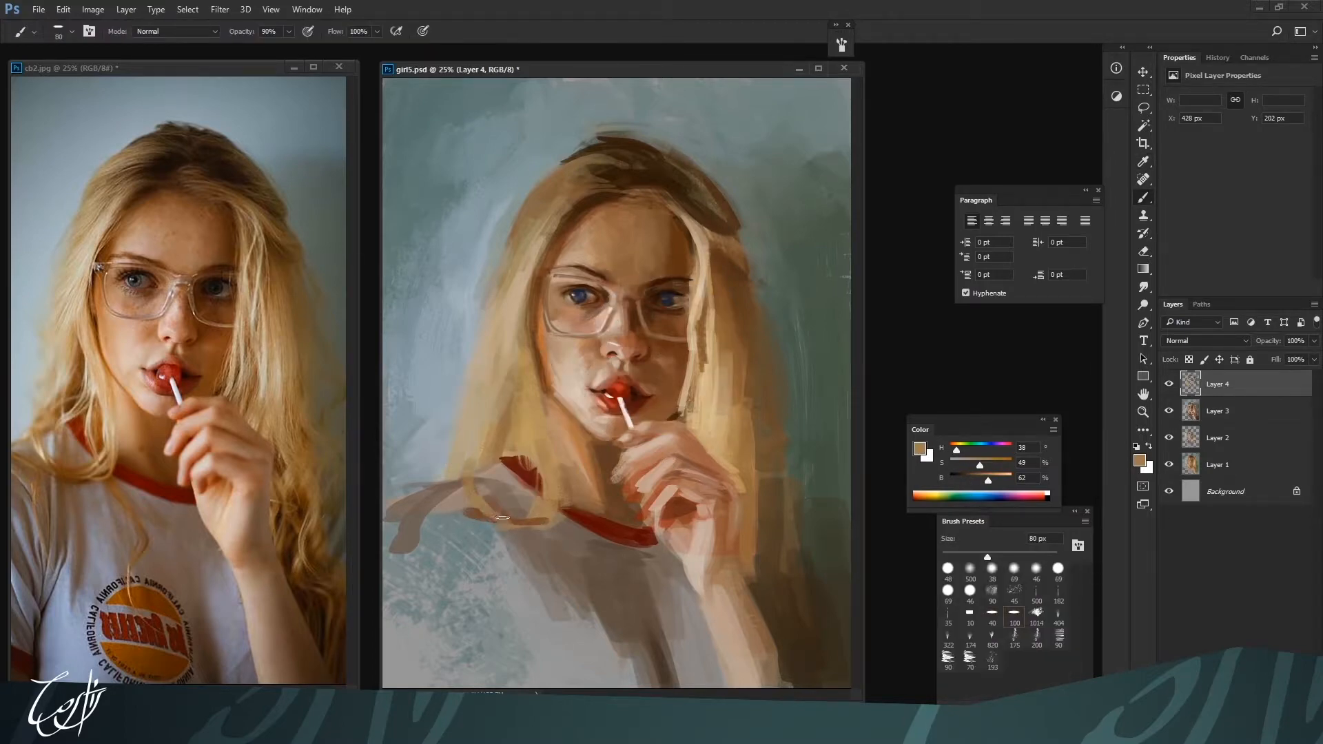
key(ctrl+minus)
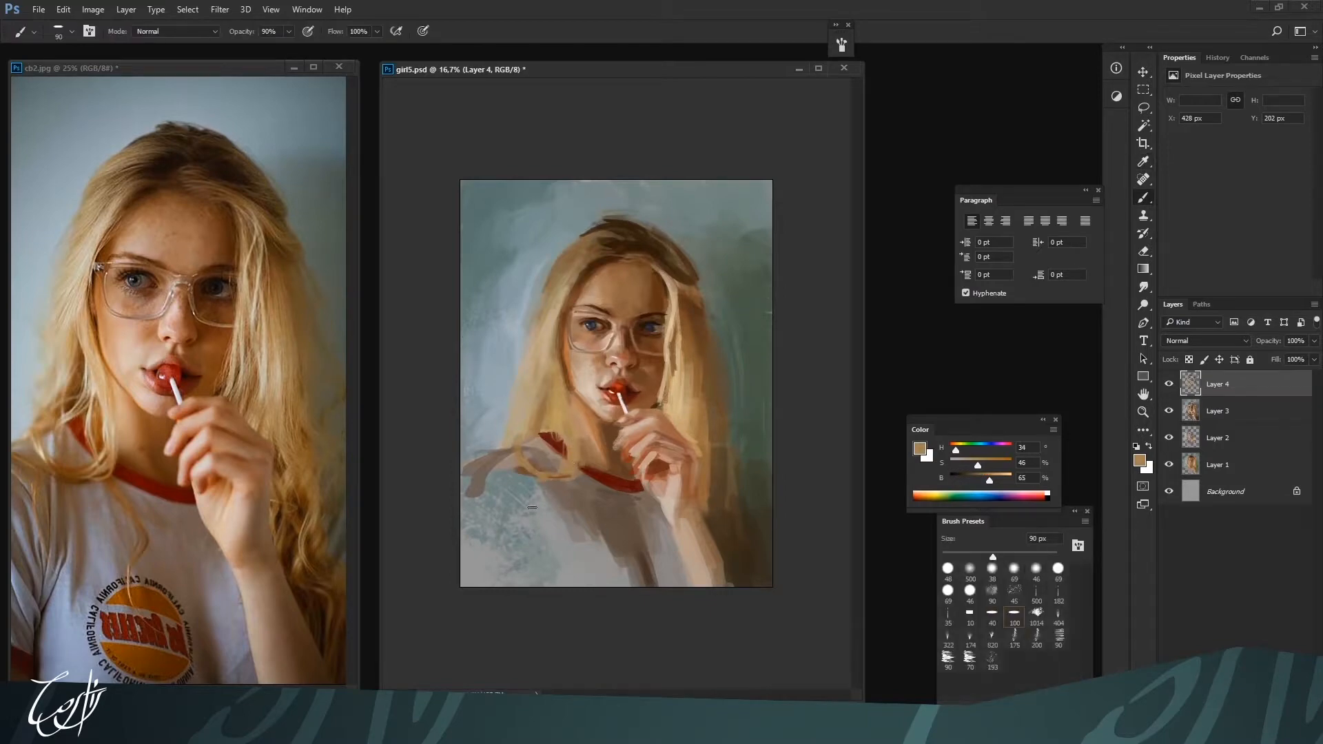
Cover the blue textured area below the shoulder with broad grey-brown shirt shadow strokes
alt+click(513, 463)
mouse_move(512, 477)
mouse_down()
mouse_move(522, 548)
mouse_move(528, 531)
mouse_up()
mouse_move(537, 479)
mouse_down()
mouse_move(555, 523)
mouse_move(540, 490)
mouse_move(545, 533)
mouse_move(514, 570)
mouse_up()
alt+click(569, 508)
drag(557, 517, 536, 557)
Brush shadow folds down the middle of the shirt with grey H 23, S 6, B 55 and brown H 26, S 30, B 37 at 200 px
alt+click(649, 571)
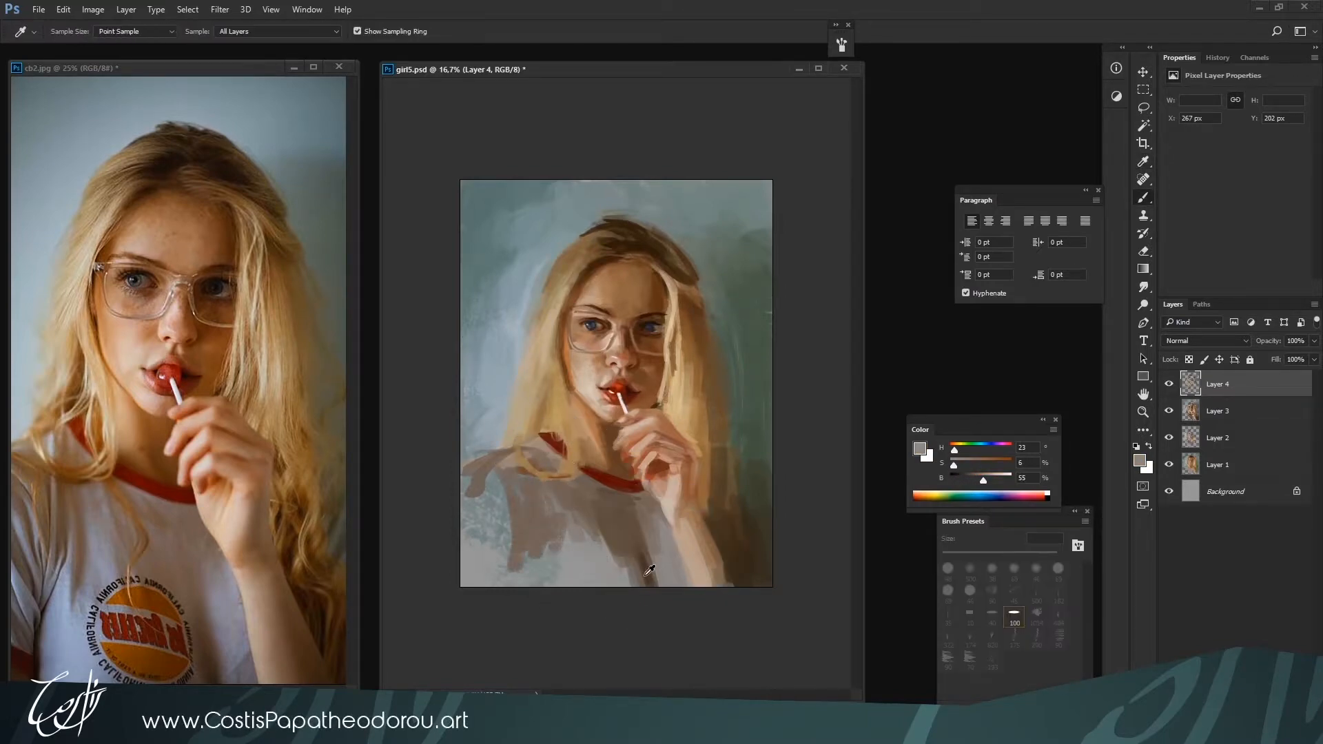
key(bracketright)
key(bracketright)
key(bracketright)
drag(651, 522, 662, 587)
alt+click(636, 553)
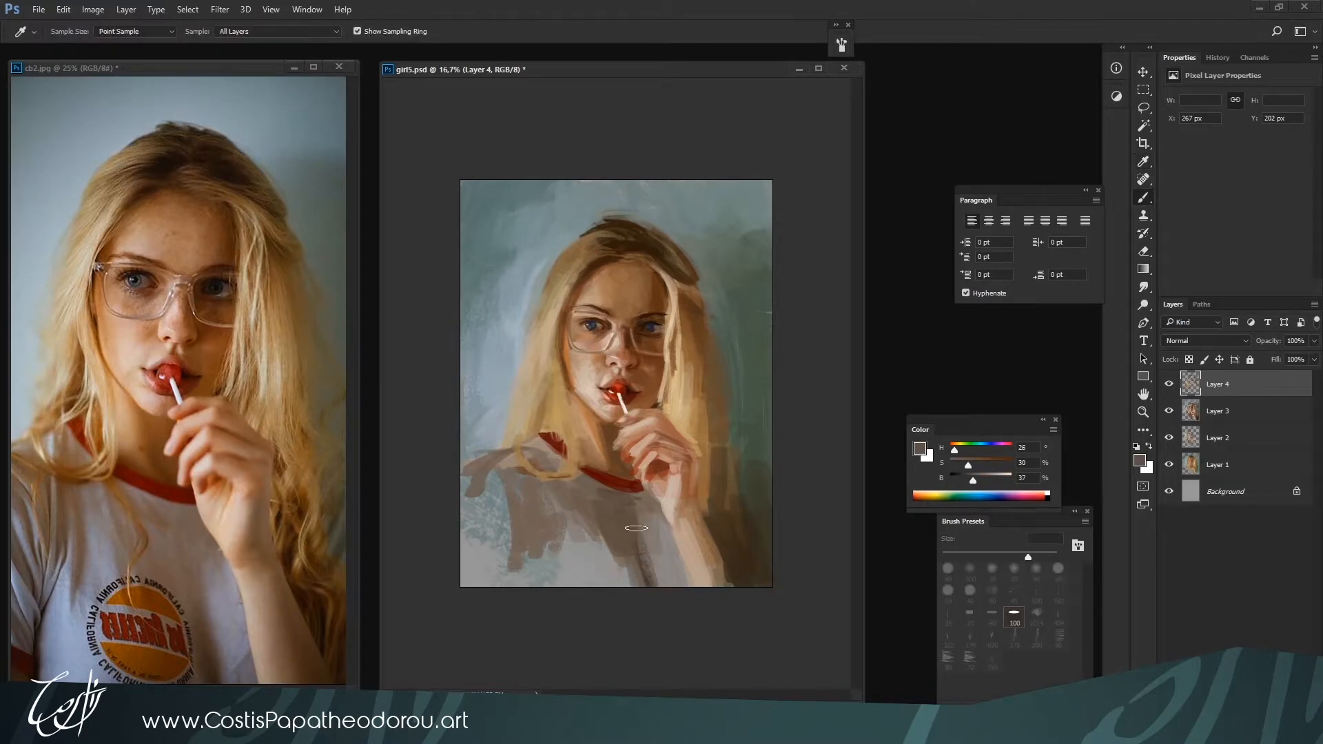
drag(566, 503, 600, 583)
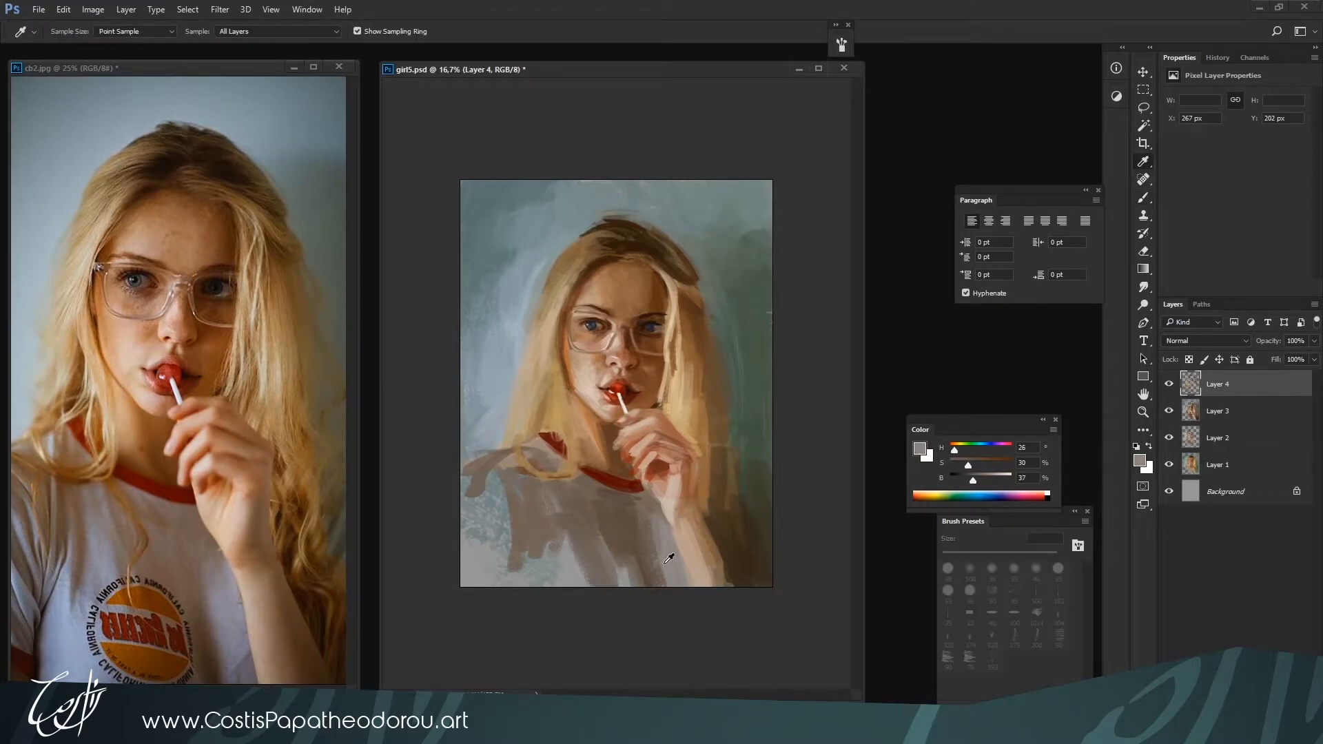
Fill the shirt's lower left area with vertical strokes of grey-brown H 24, S 25, B 44 at 200 px
alt+click(669, 553)
alt+click(536, 543)
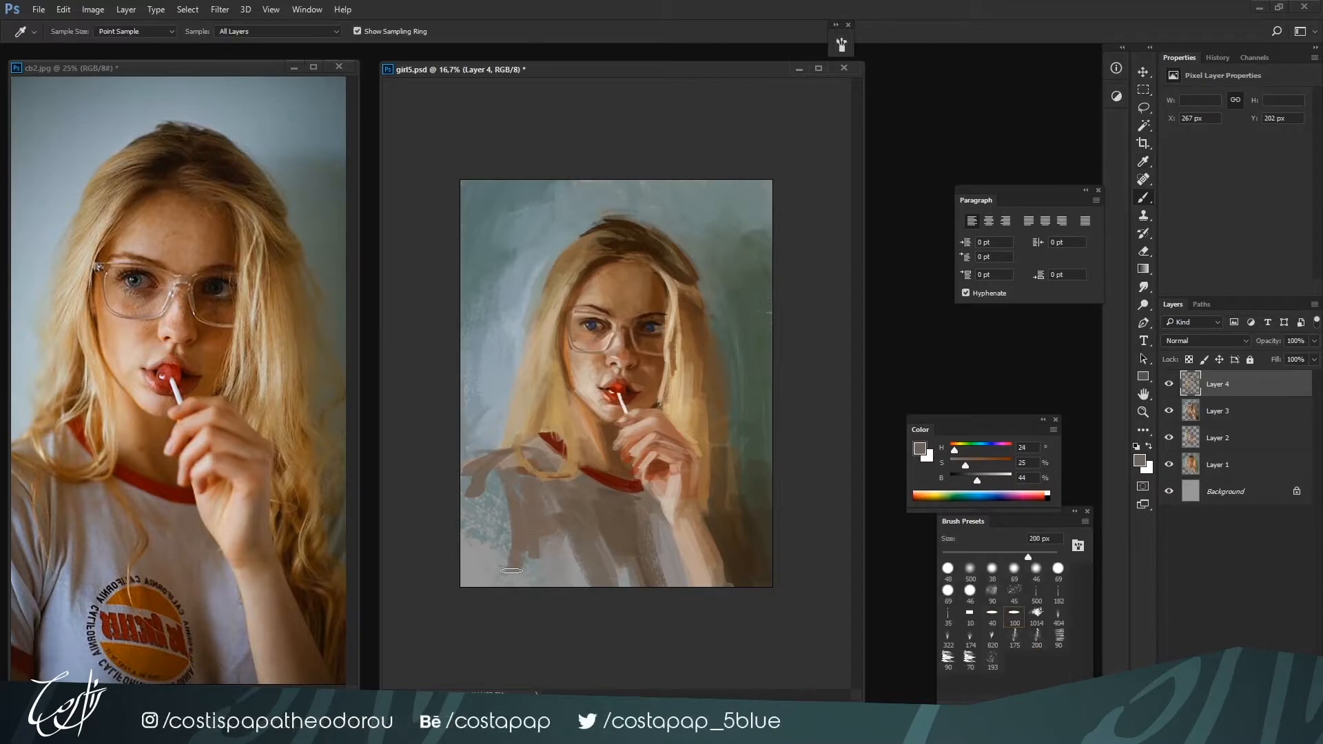
drag(516, 525, 520, 583)
drag(533, 534, 523, 583)
drag(507, 510, 505, 553)
mouse_move(502, 493)
mouse_down()
mouse_move(507, 584)
mouse_move(492, 585)
mouse_up()
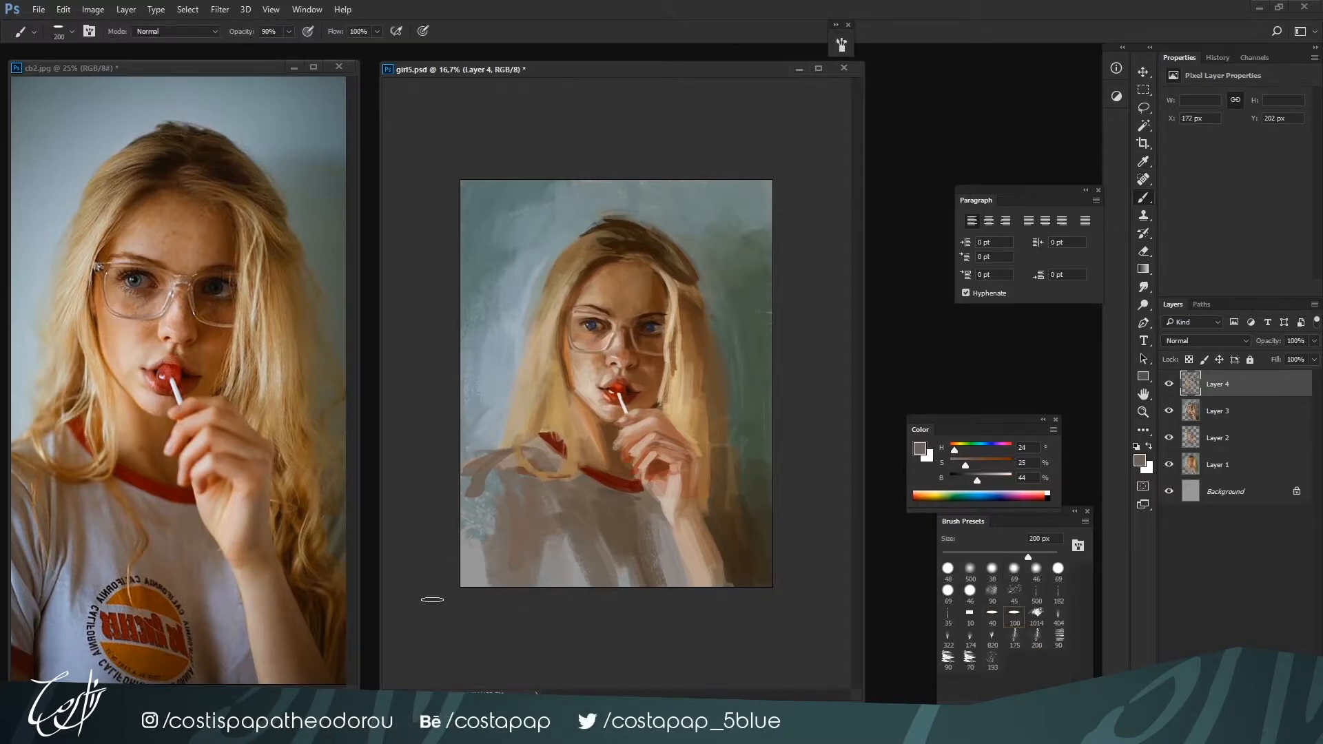
Reveal the sleeve in the reference photo and extend the grey shirt shadow over the painting's remaining blue patch at the left edge
drag(267, 654, 302, 652)
click(475, 570)
key(bracketright)
drag(493, 488, 491, 553)
drag(487, 476, 477, 570)
Lighten the top of the shirt's left shoulder with pale blue-grey H 198, S 14, B 69 at 150 px
alt+click(511, 400)
key(bracketleft)
key(bracketleft)
key(bracketleft)
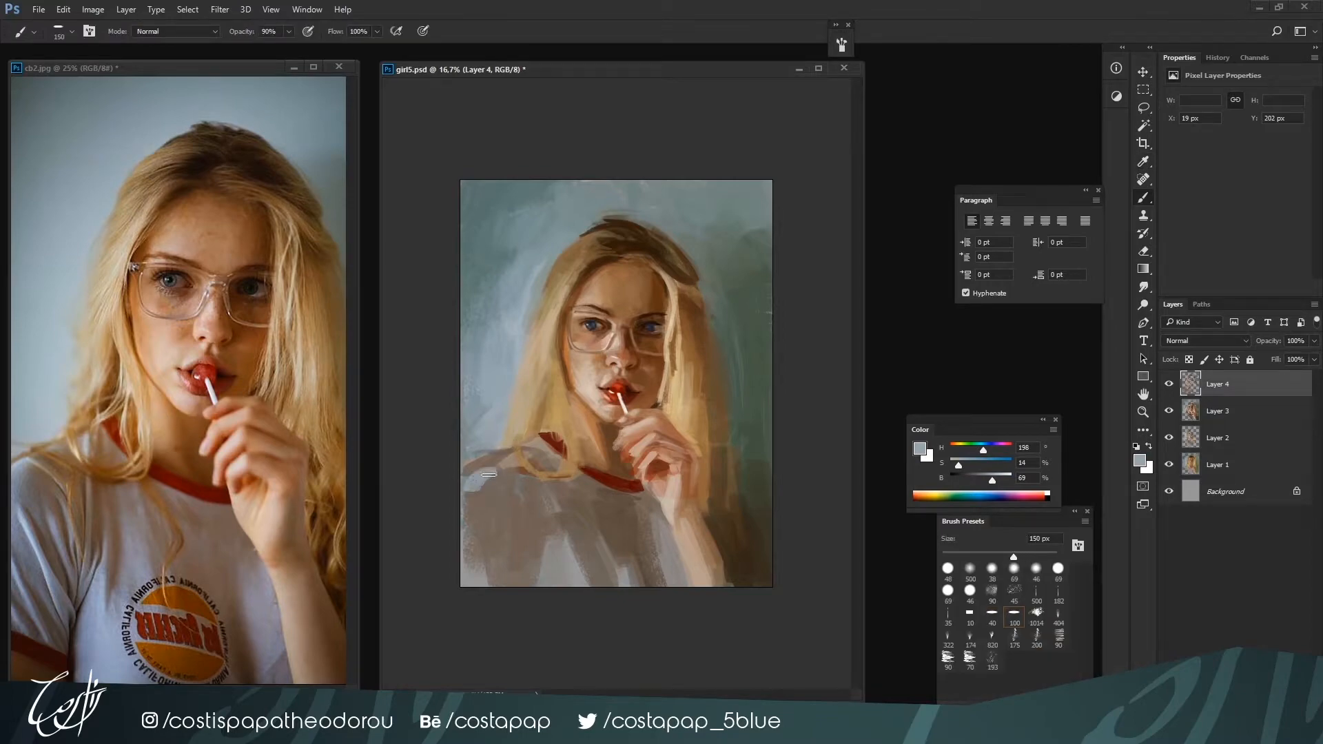
drag(488, 474, 501, 468)
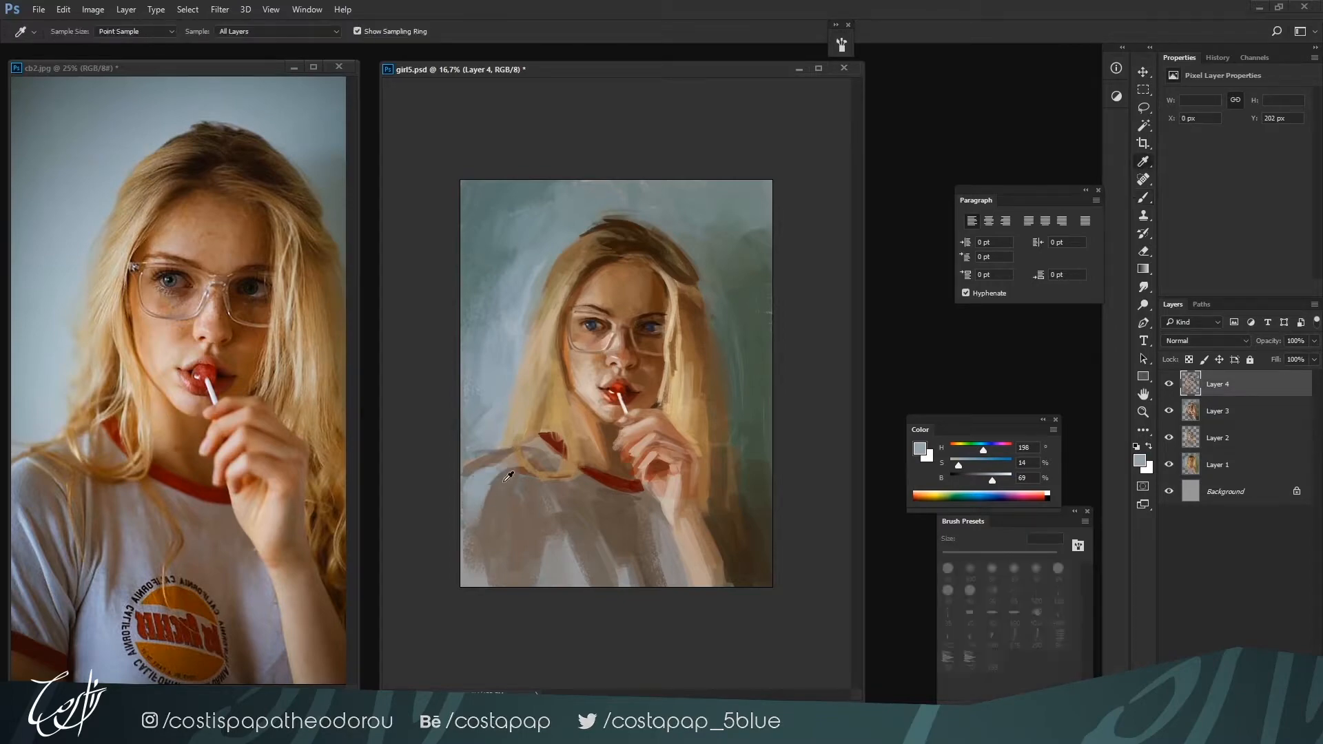
alt+click(481, 491)
Repaint the background left of the hair above the shoulder with pale blue-grey and soften the hair's outer edge
alt+click(494, 439)
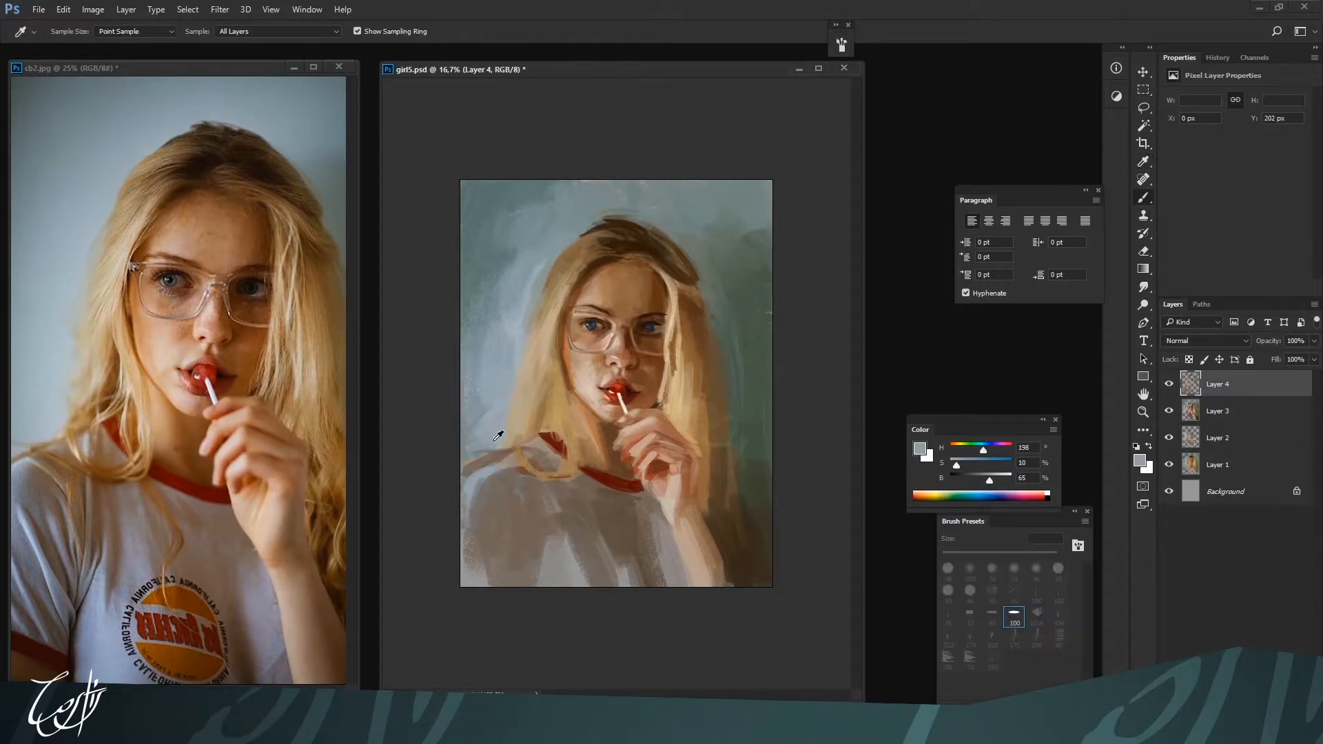
alt+click(478, 419)
drag(474, 441, 471, 406)
alt+click(475, 401)
alt+click(469, 339)
mouse_move(484, 331)
mouse_down()
mouse_move(484, 399)
mouse_move(516, 394)
mouse_move(504, 436)
mouse_up()
alt+click(498, 401)
alt+click(524, 362)
alt+click(512, 407)
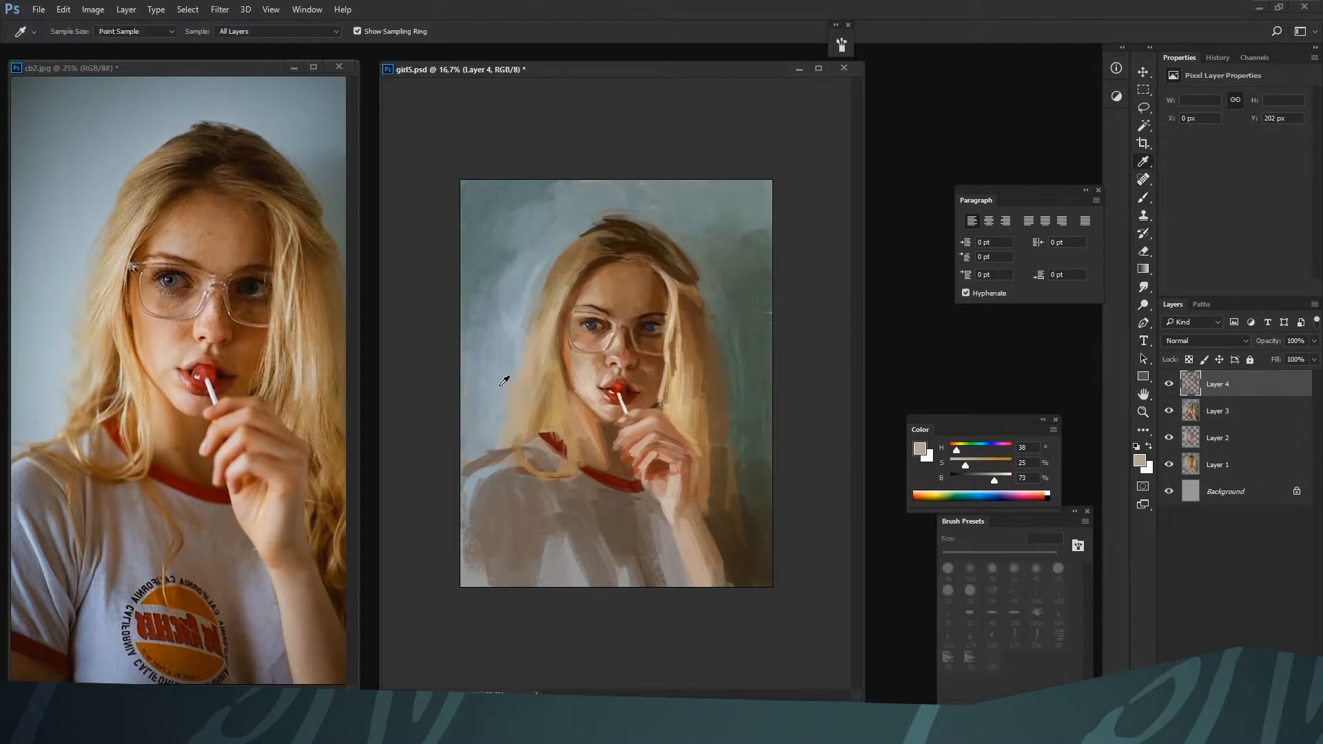
Rework the background beside the hair's left edge with the sampled pale blue-grey at 100 px
alt+click(514, 348)
drag(515, 348, 512, 361)
alt+click(521, 308)
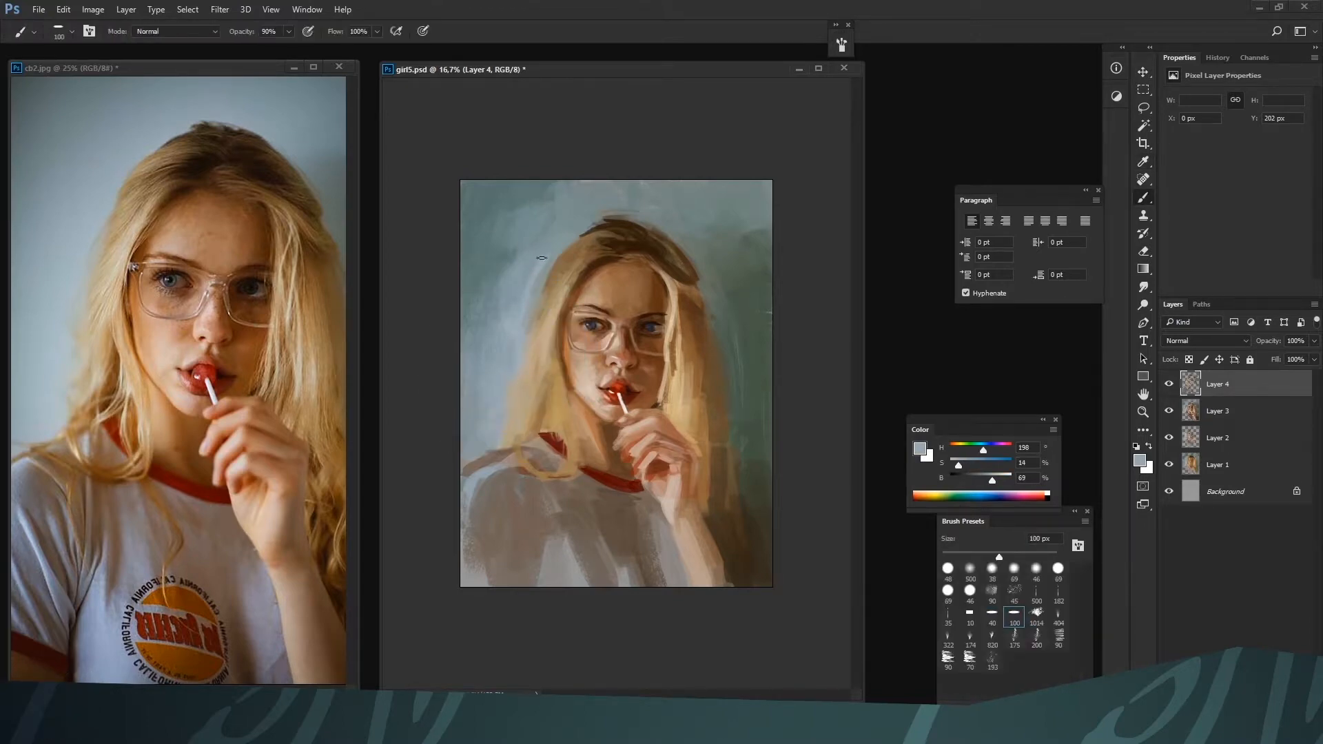
Soften the hair's left outer edge and its ends above the shoulder with sampled browns H 35, S 33, B 55 and H 36, S 45, B 68
alt+click(549, 283)
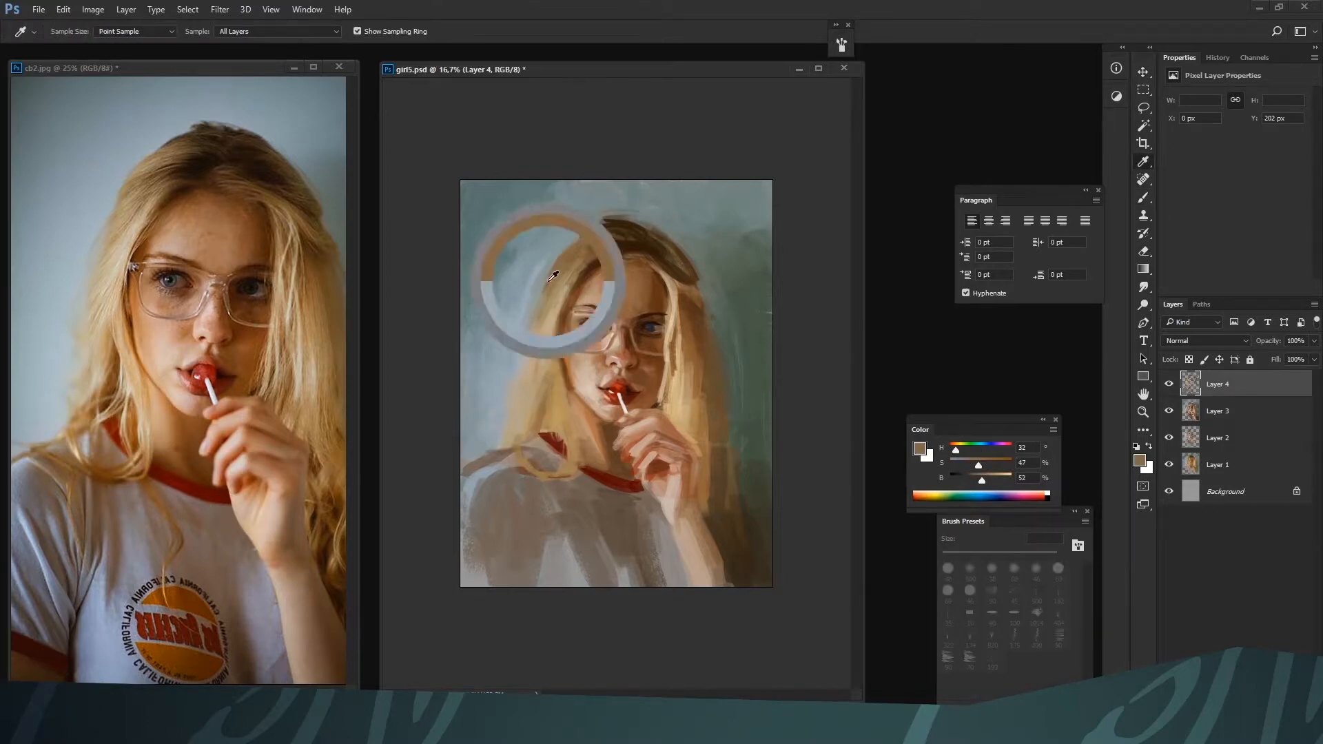
alt+click(530, 365)
alt+click(515, 432)
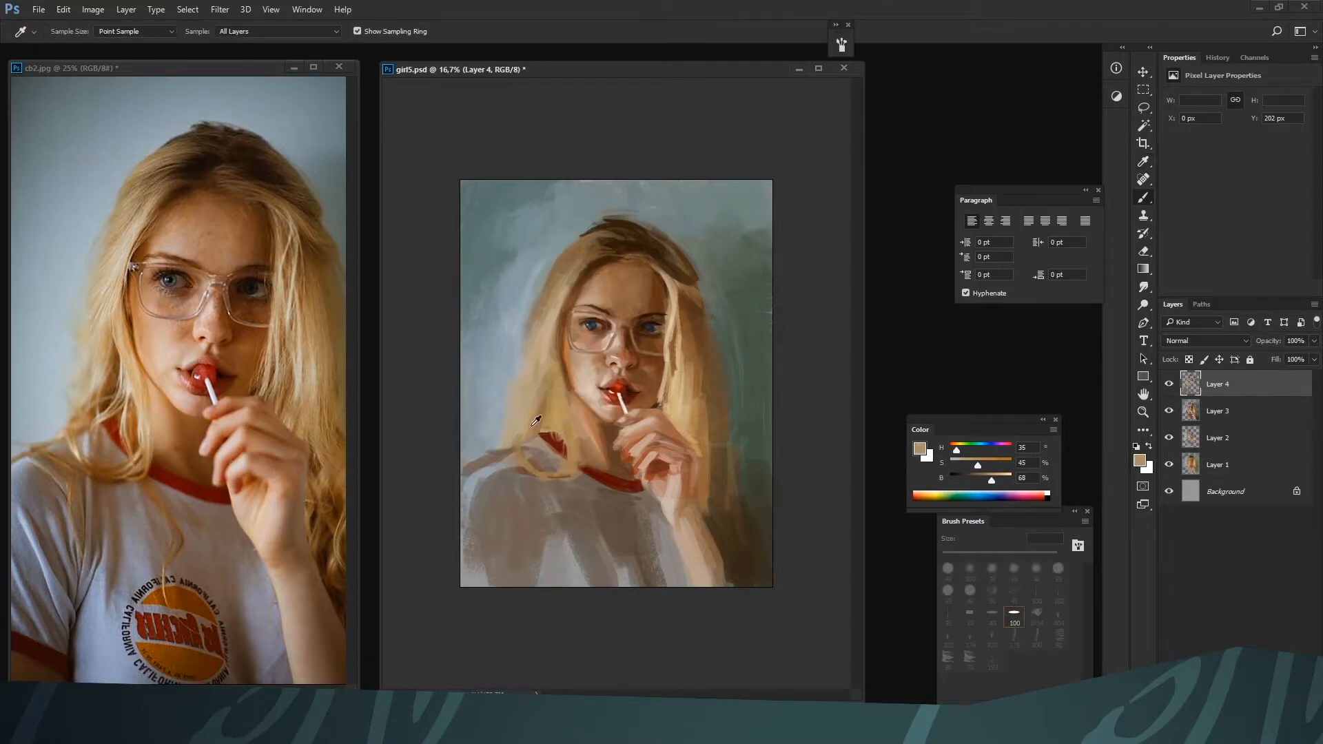
drag(515, 438, 505, 444)
alt+click(496, 458)
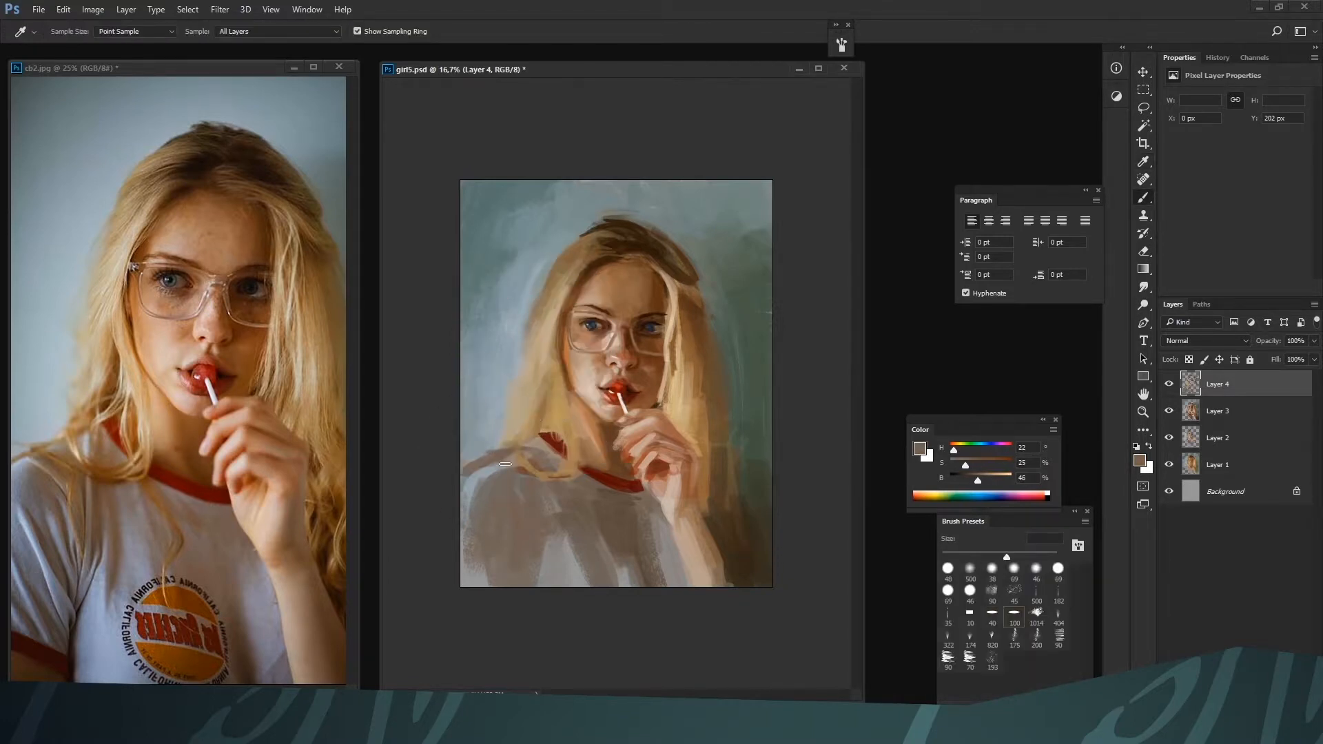
Repaint the shirt's red collar behind the hair and at the neck with dark reds such as H 2, S 84, B 36 at 70 px
alt+click(557, 448)
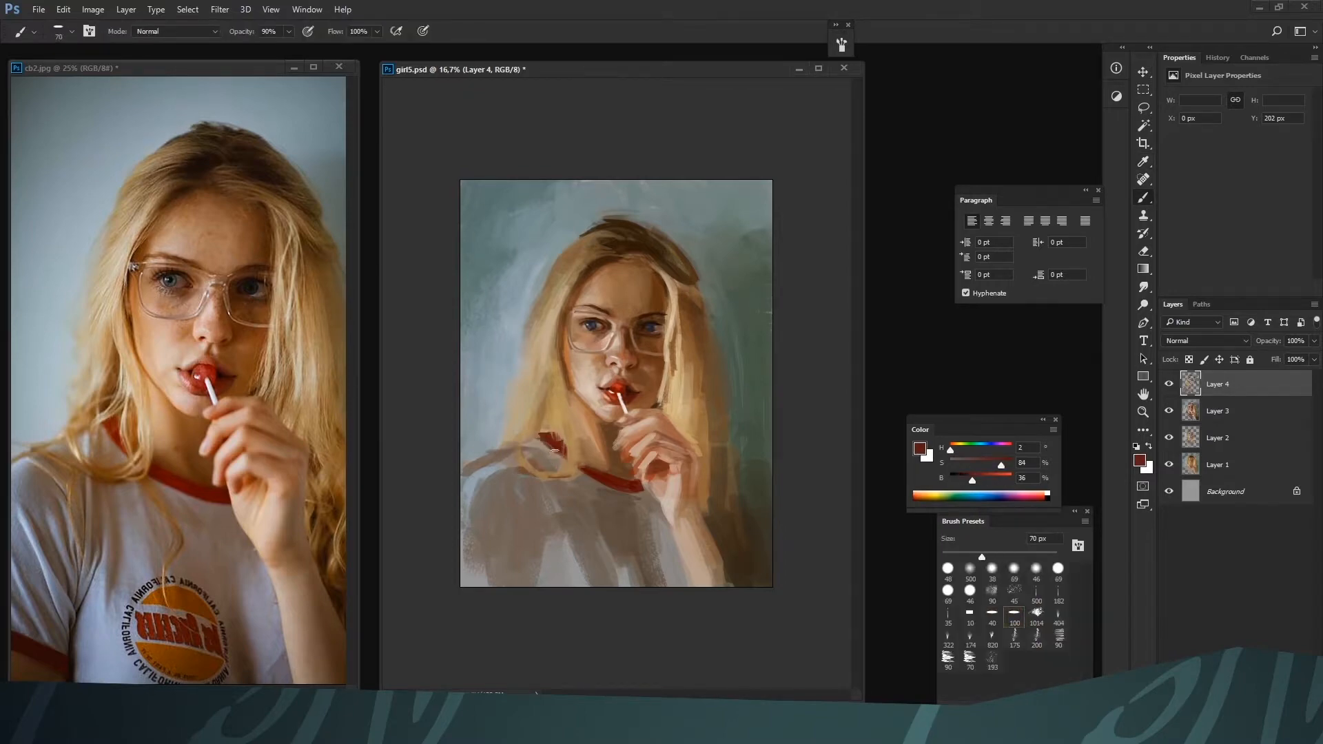
alt+click(556, 434)
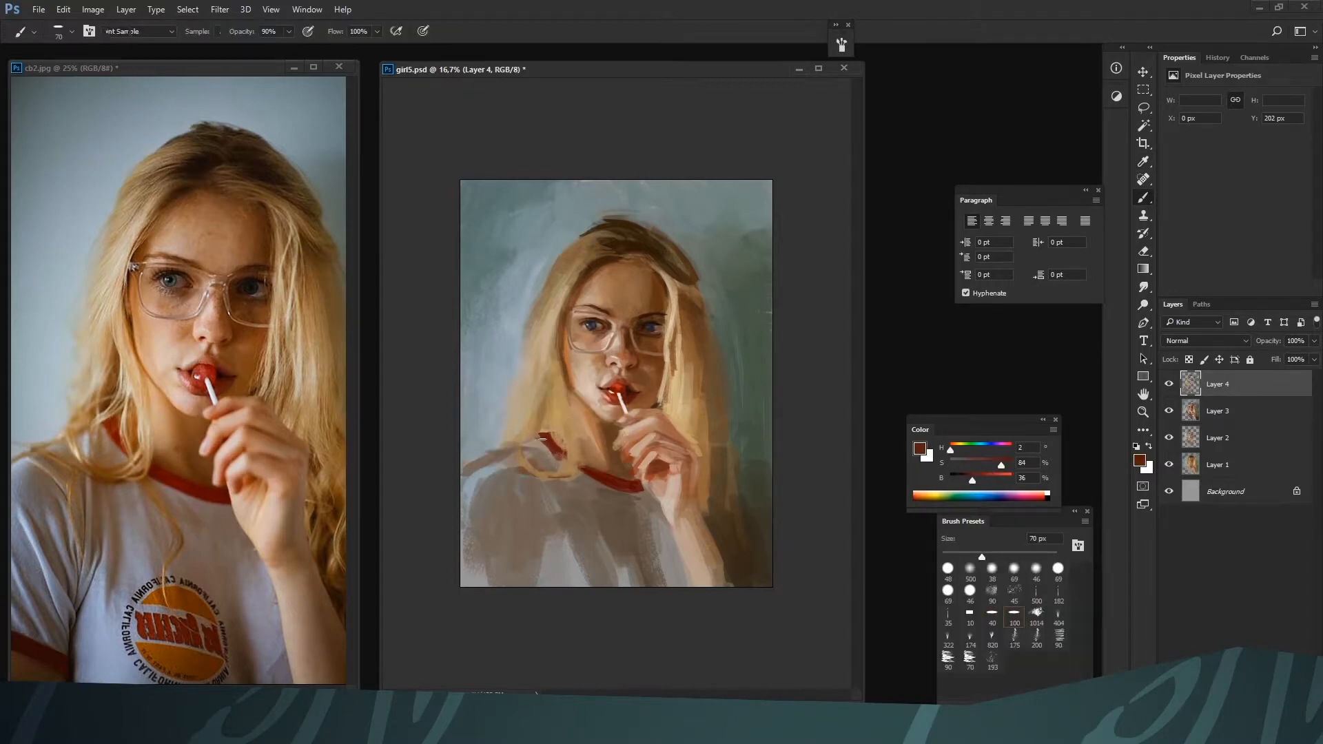
alt+click(553, 449)
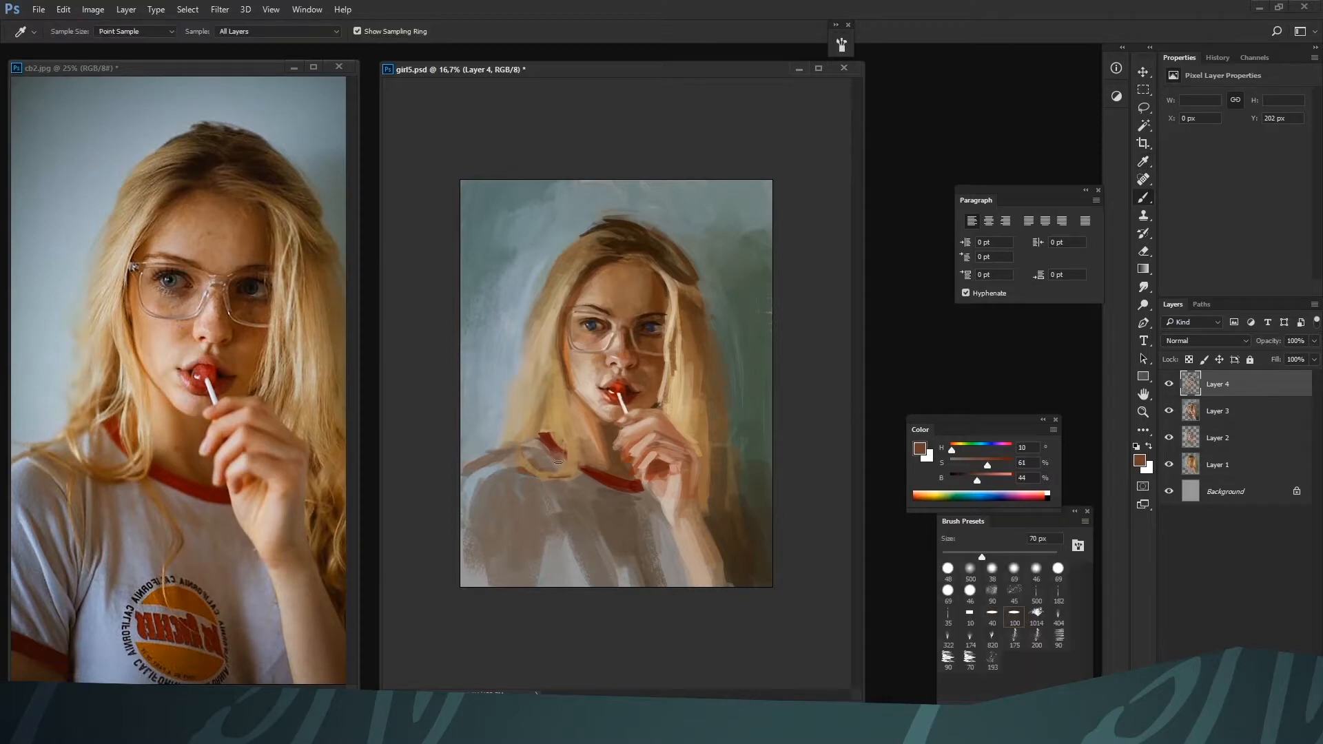
alt+click(555, 447)
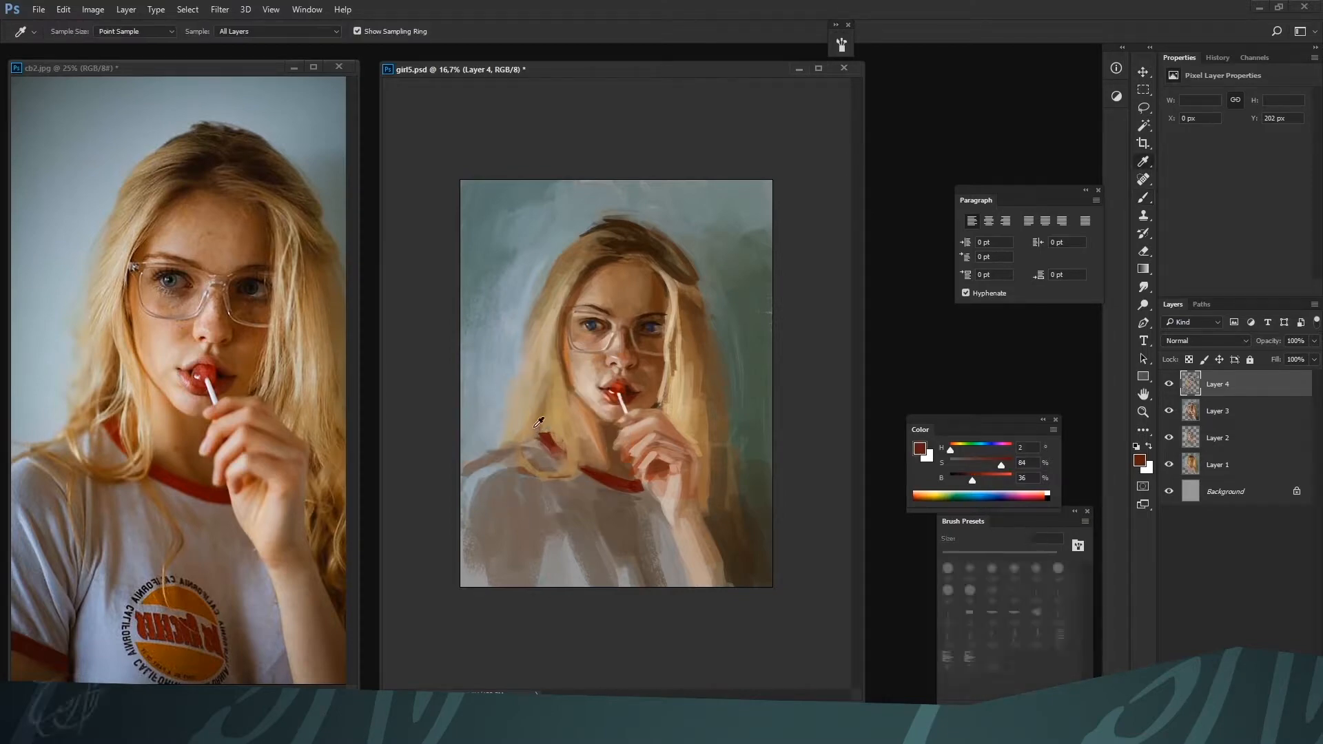
alt+click(541, 457)
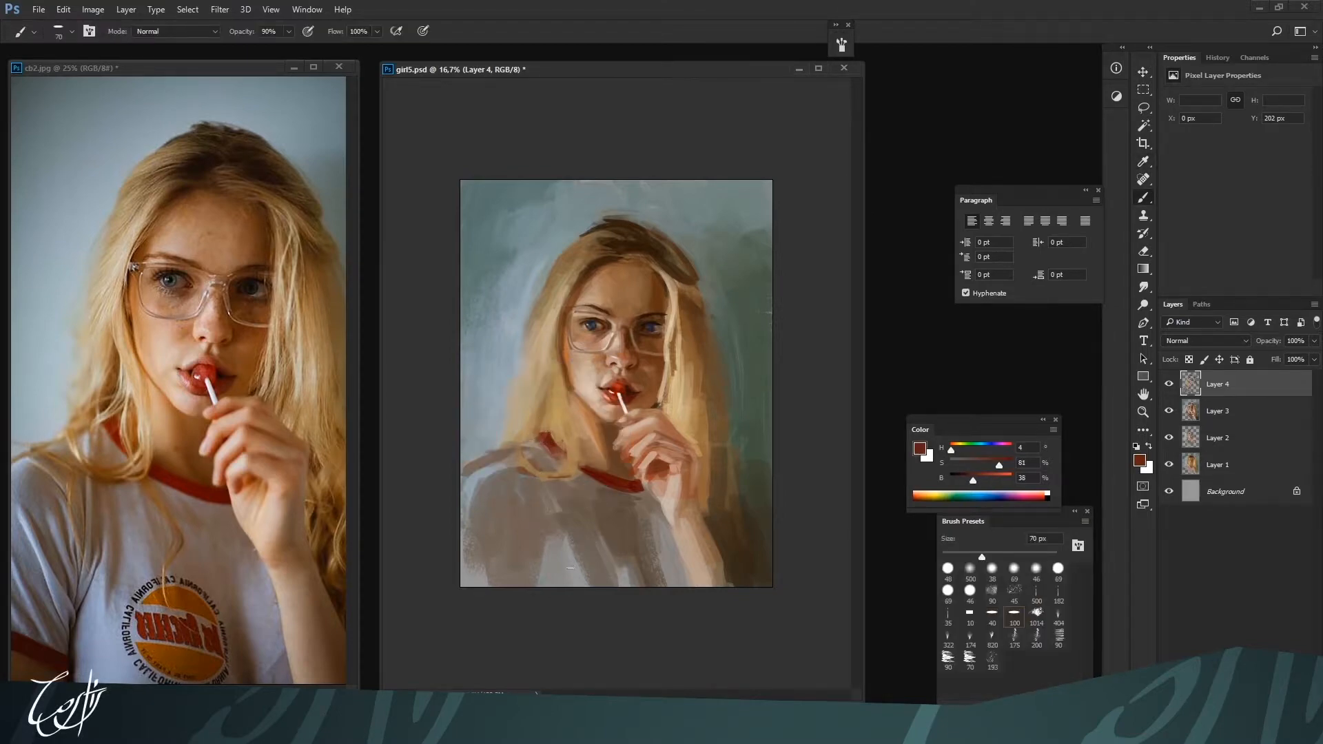
alt+click(607, 474)
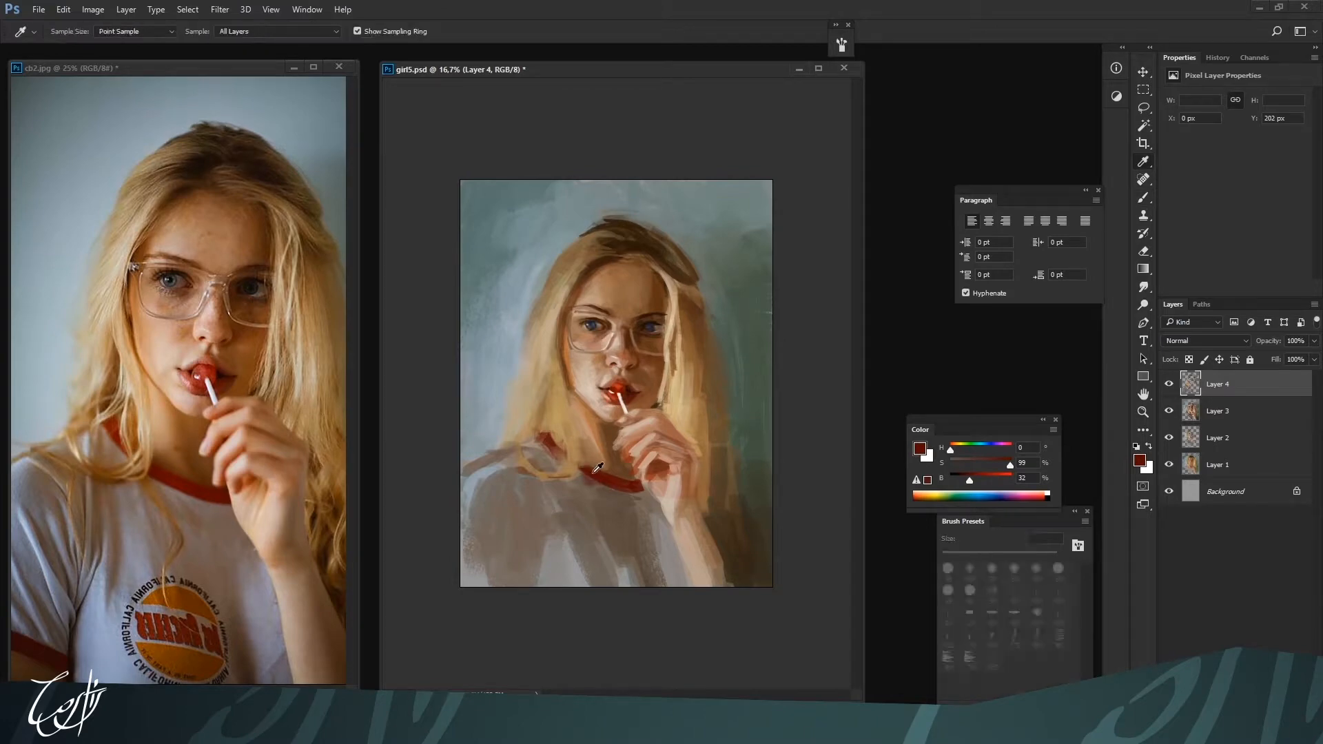
alt+click(591, 478)
Rework the neck shadow below the jaw with browns H 26, S 47, B 51 and H 25, S 71, B 49, reducing the brush to 70 px
alt+click(602, 456)
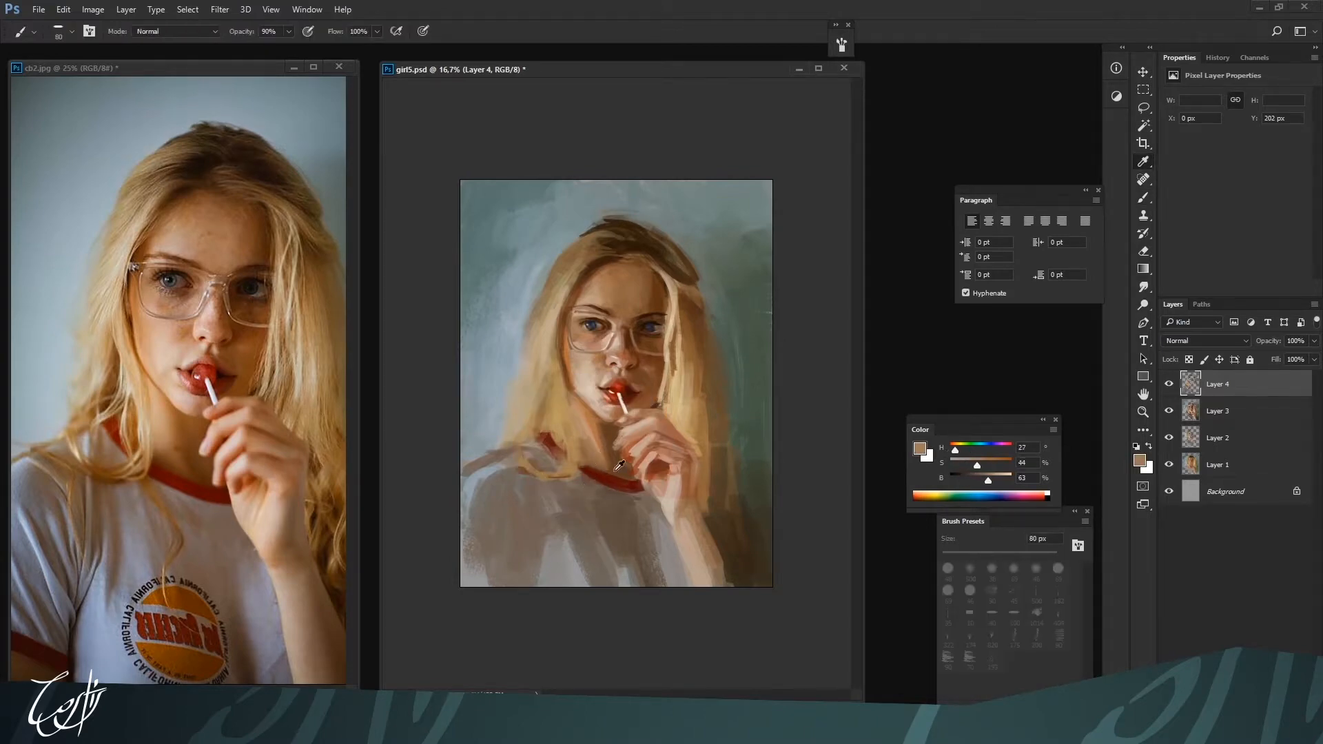
alt+click(584, 422)
ctrl+click(597, 538)
key(bracketleft)
alt+click(584, 432)
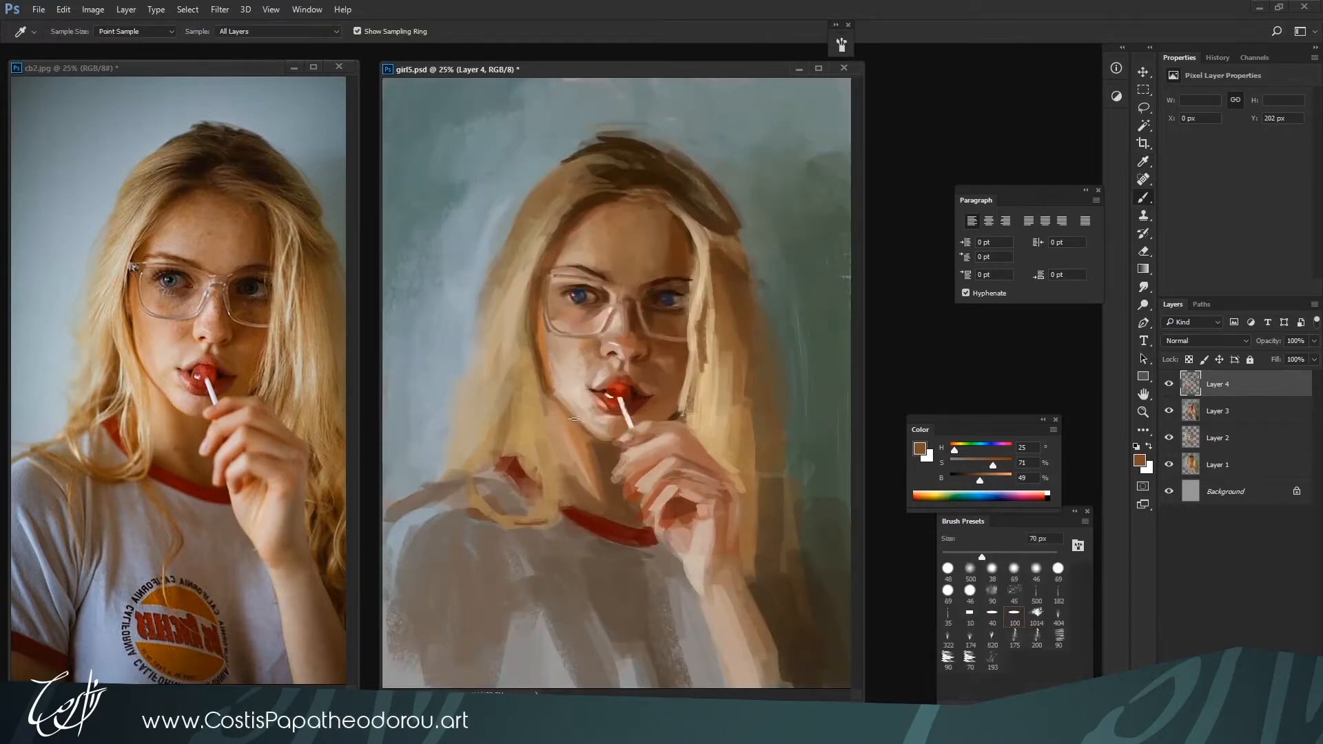
Refine the left cheek and jaw contour with light skin H 27, S 23, B 77 and orange-brown H 24, S 63, B 64 at 50 px
alt+click(550, 394)
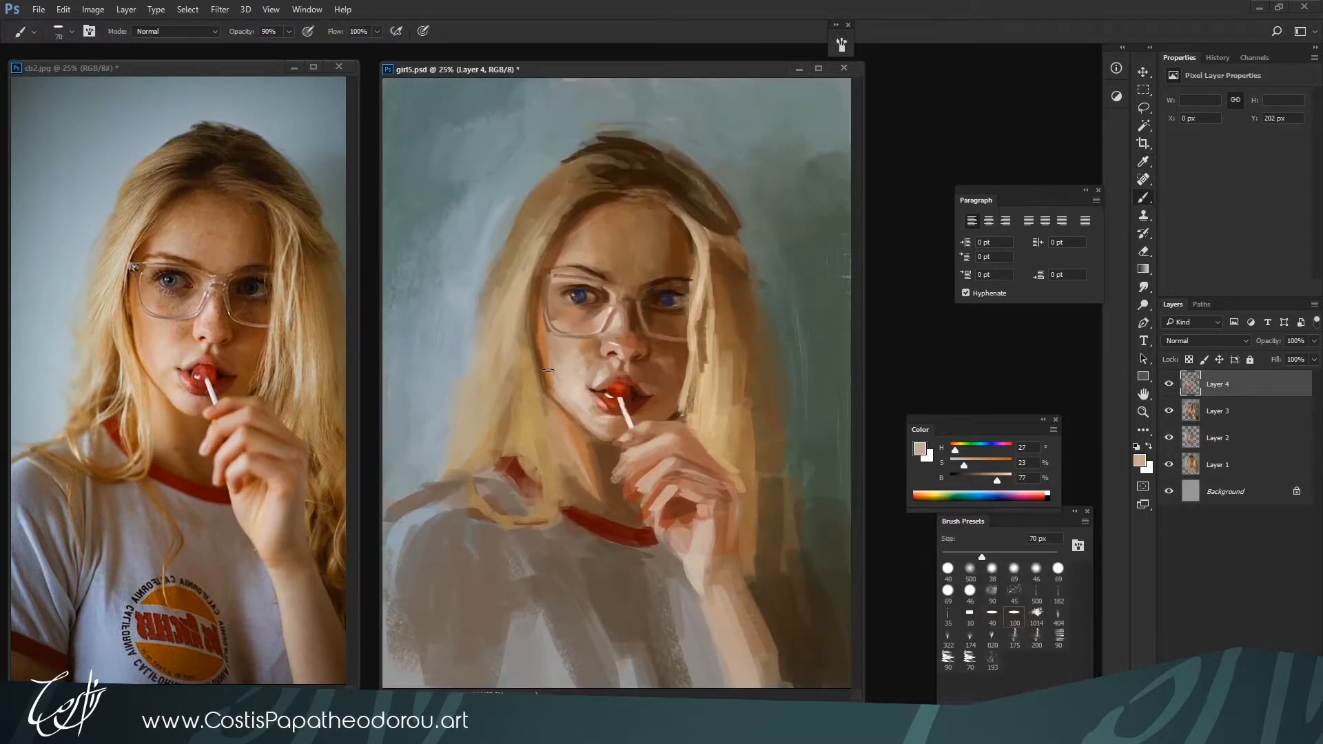
alt+click(551, 365)
key(bracketleft)
key(bracketleft)
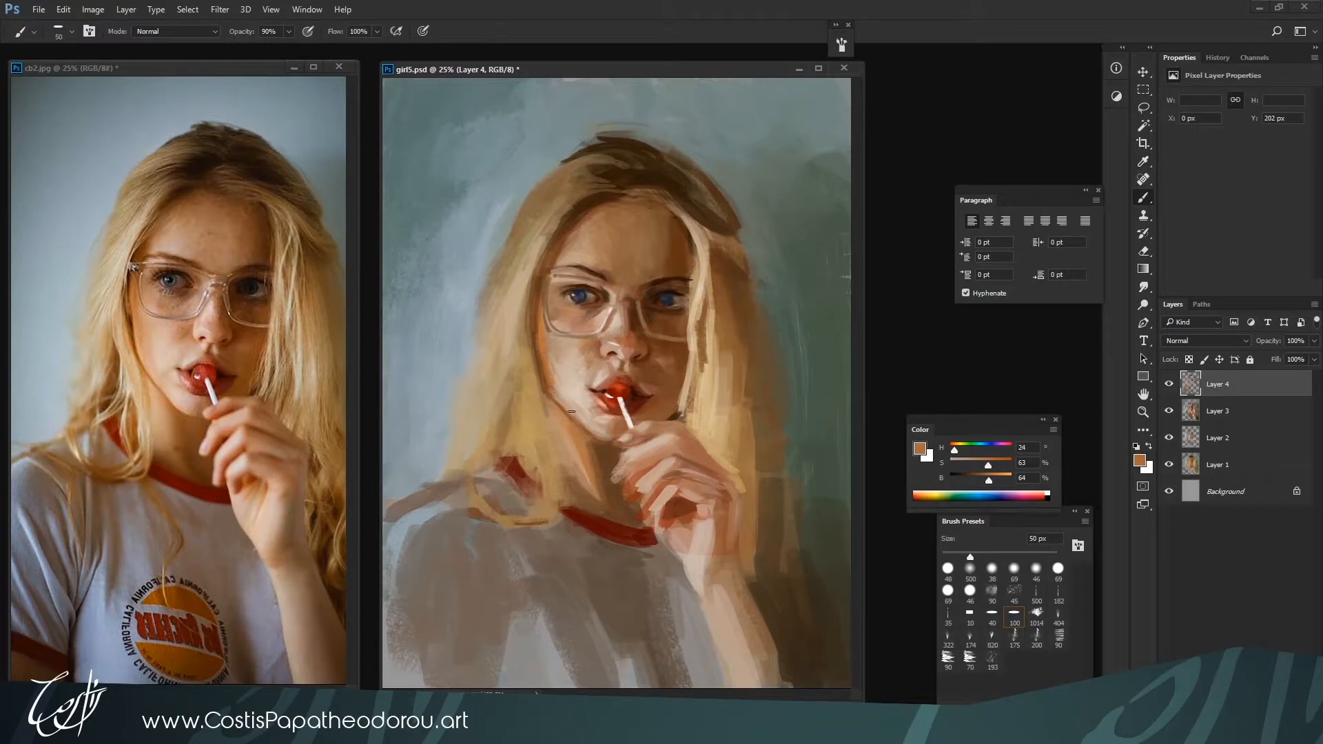
alt+click(570, 409)
alt+click(570, 388)
drag(567, 401, 545, 376)
alt+click(538, 333)
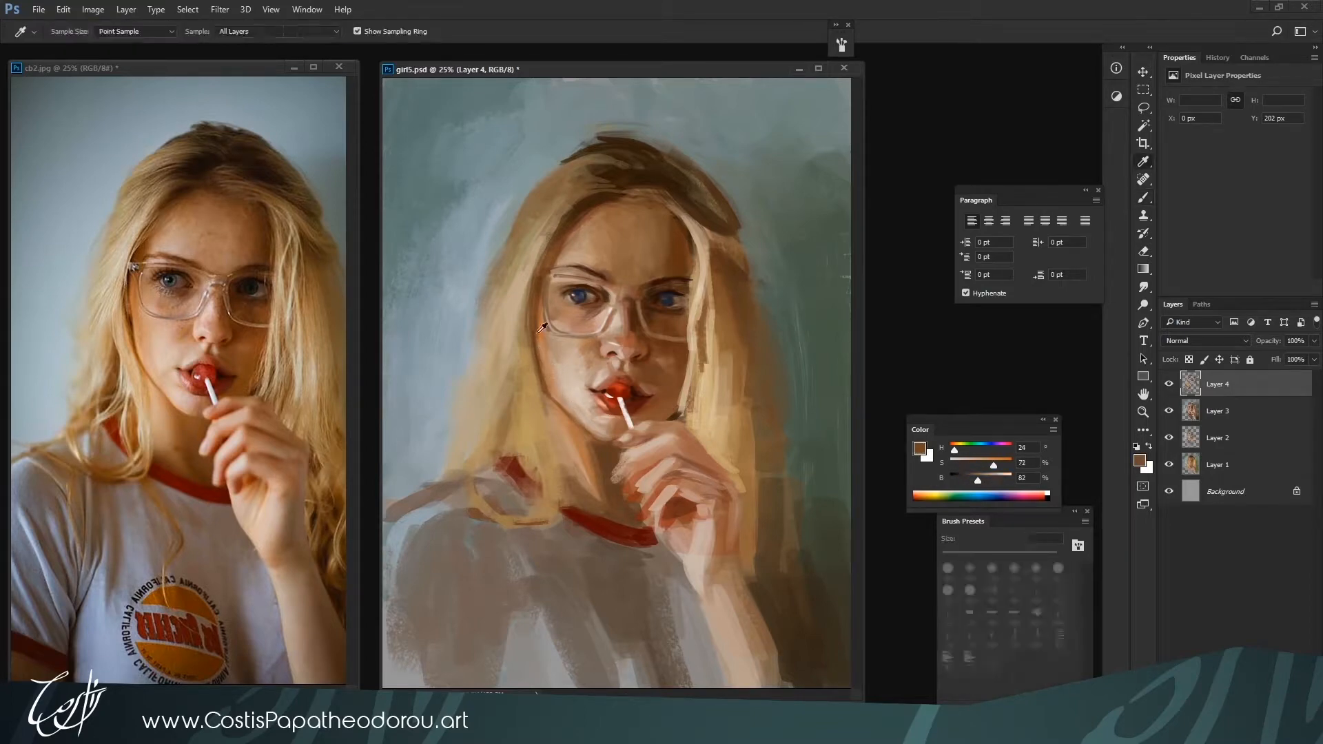
Switch to the 40 px brush preset at 80% opacity and touch up the left cheek edge with skin tone H 25, S 24, B 77
click(992, 613)
key(bracketright)
key(bracketright)
key(8)
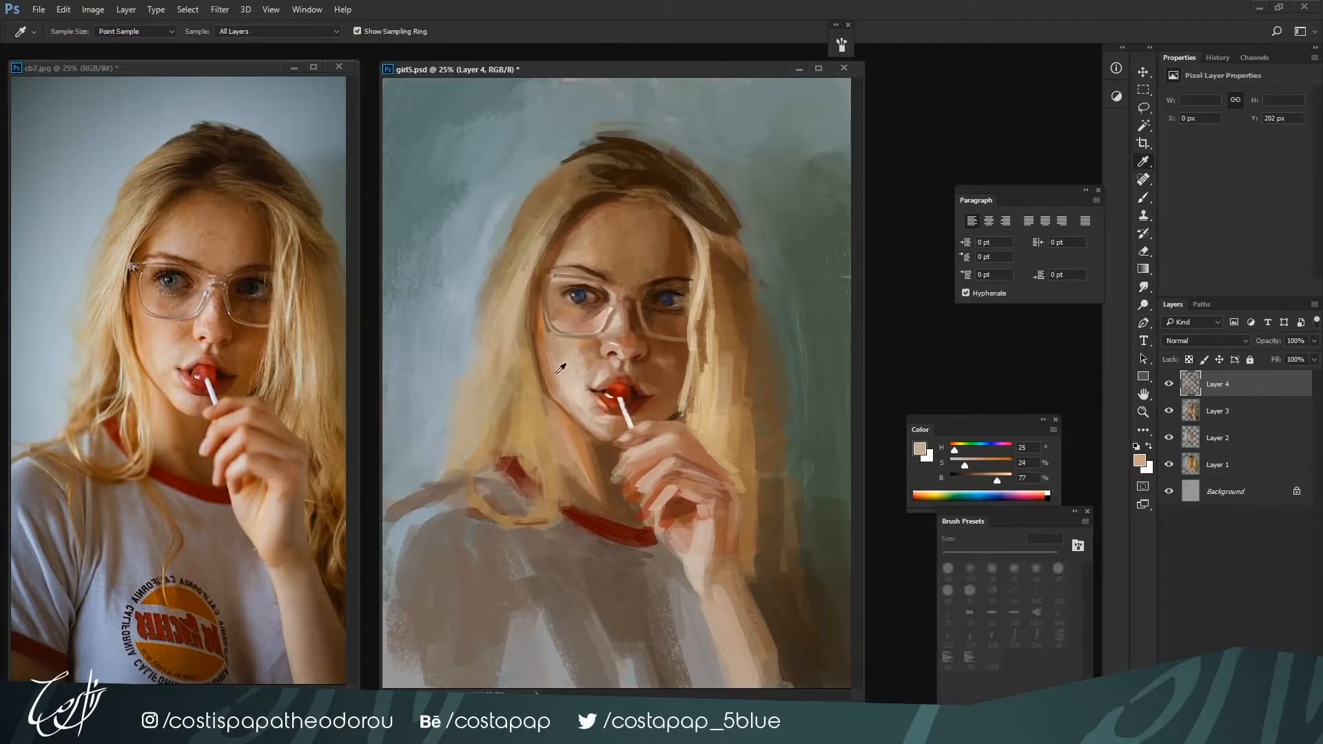
alt+click(544, 339)
alt+click(558, 385)
alt+click(544, 299)
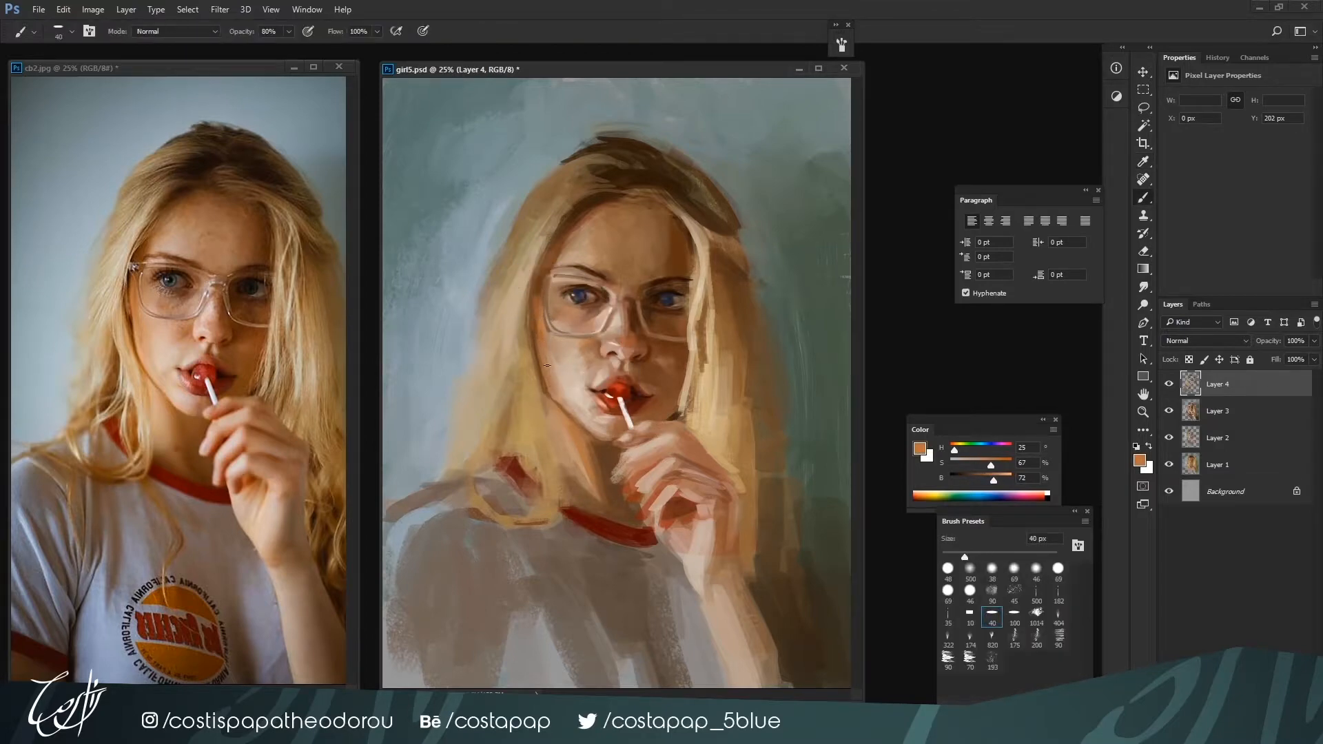
Warm the face's left edge down to the jaw with orange-browns H 25, S 67, B 72 and H 24, S 66, B 67, down to 35 px
alt+click(540, 318)
key(bracketleft)
alt+click(549, 383)
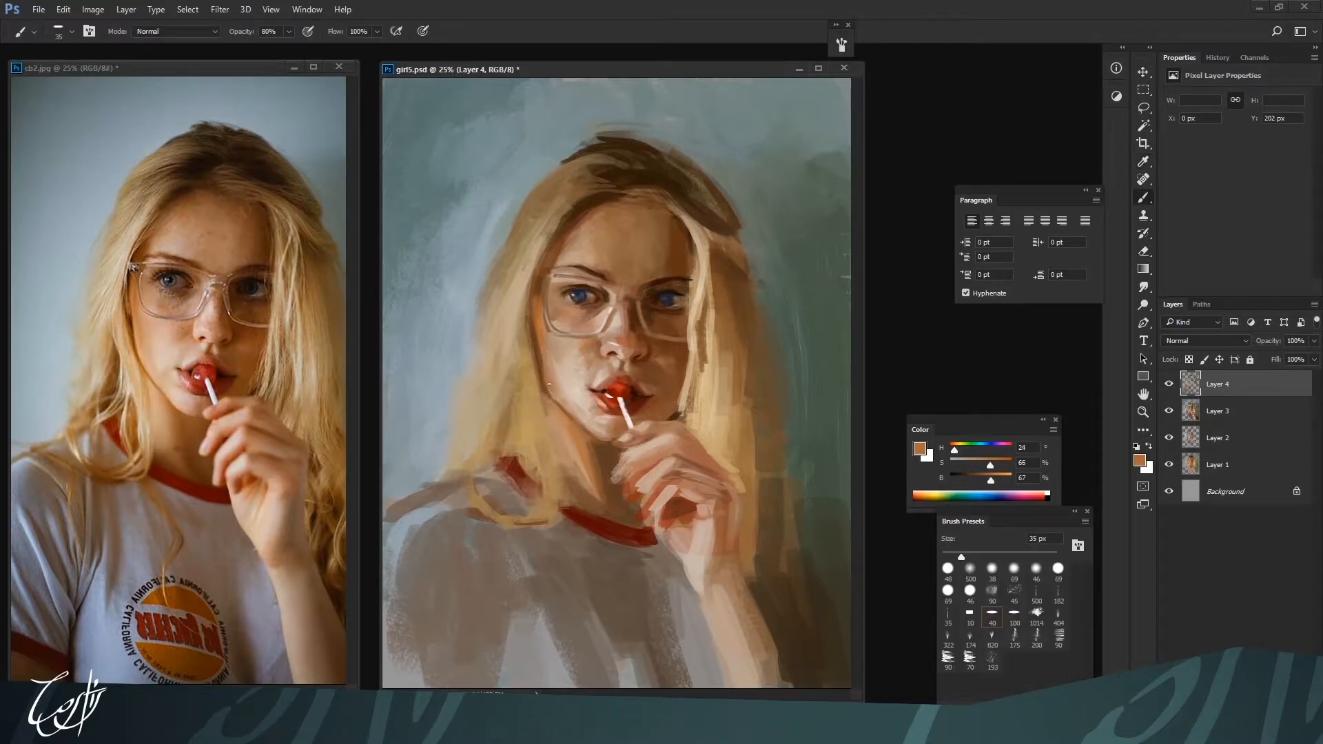
alt+click(576, 419)
alt+click(540, 391)
Build up the hair strands left of the face with tan H 39, S 46, B 69 and pale beige H 27, S 17, B 81, enlarging the brush to 90 px
key(bracketright)
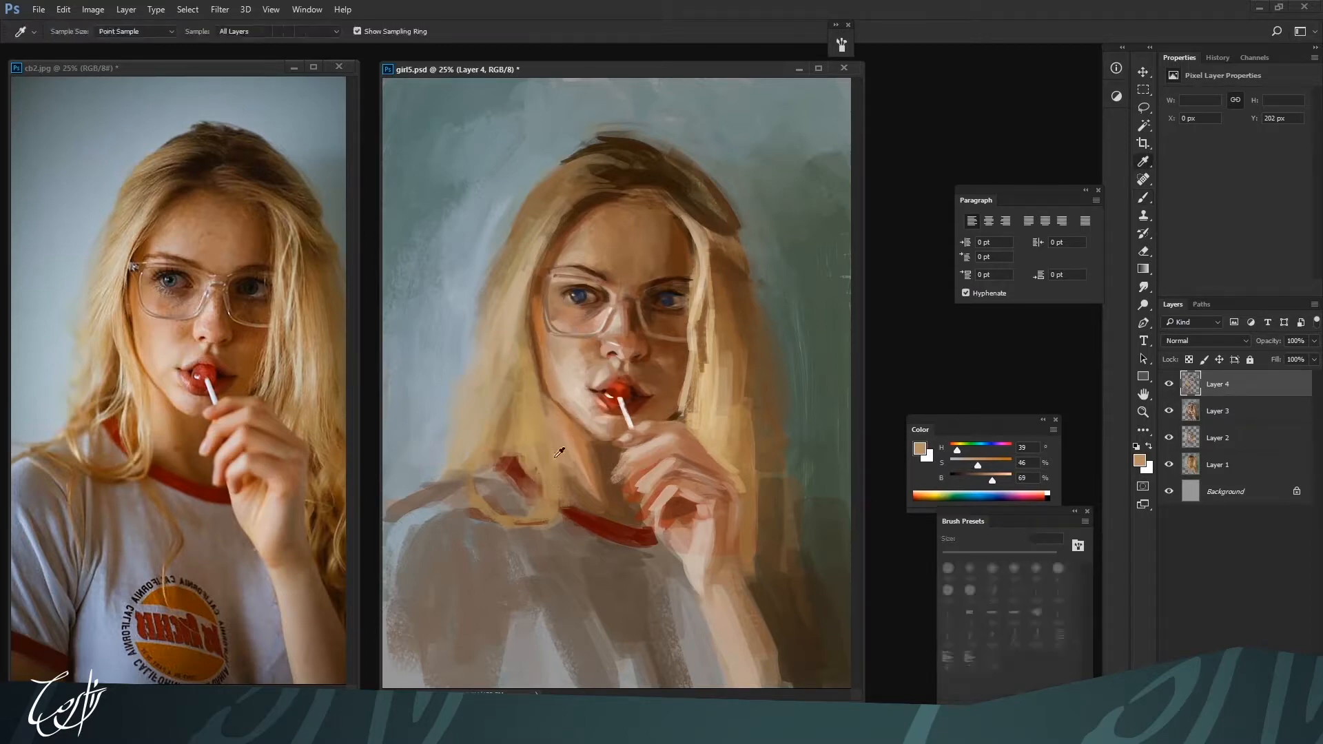
key(bracketright)
key(bracketright)
key(bracketright)
key(bracketright)
key(bracketright)
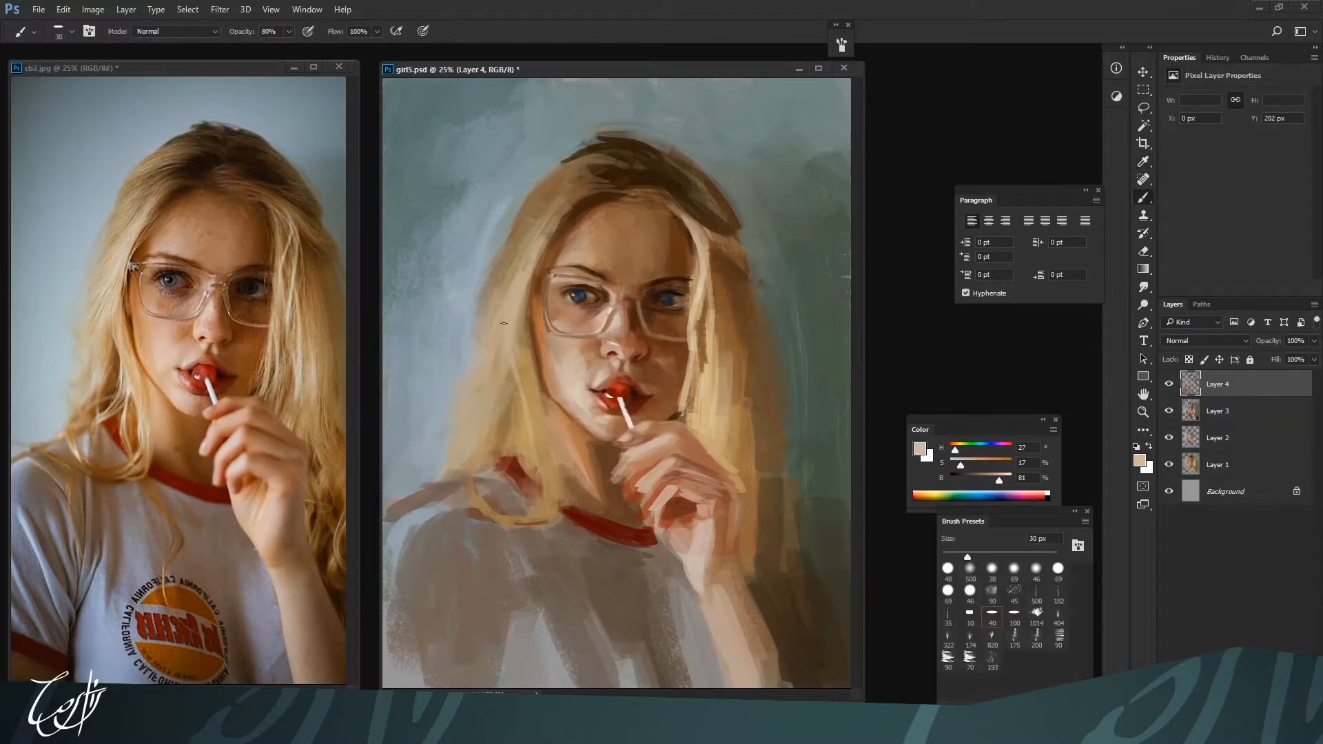
key(bracketright)
key(bracketright)
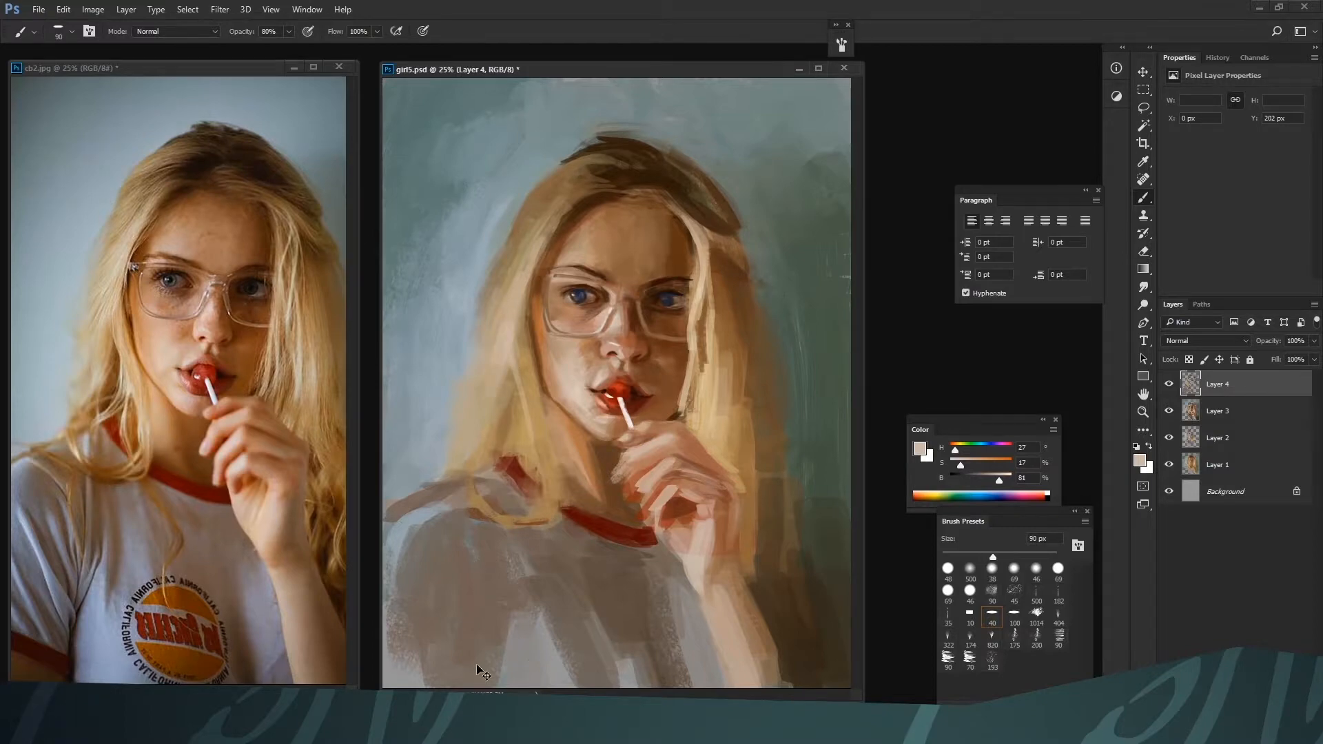
key(ctrl+minus)
key(ctrl+plus)
Paint vertical strands in the hair right of the face with browns H 28, S 60, B 51 and H 32, S 46, B 64 at 80 px
alt+click(703, 361)
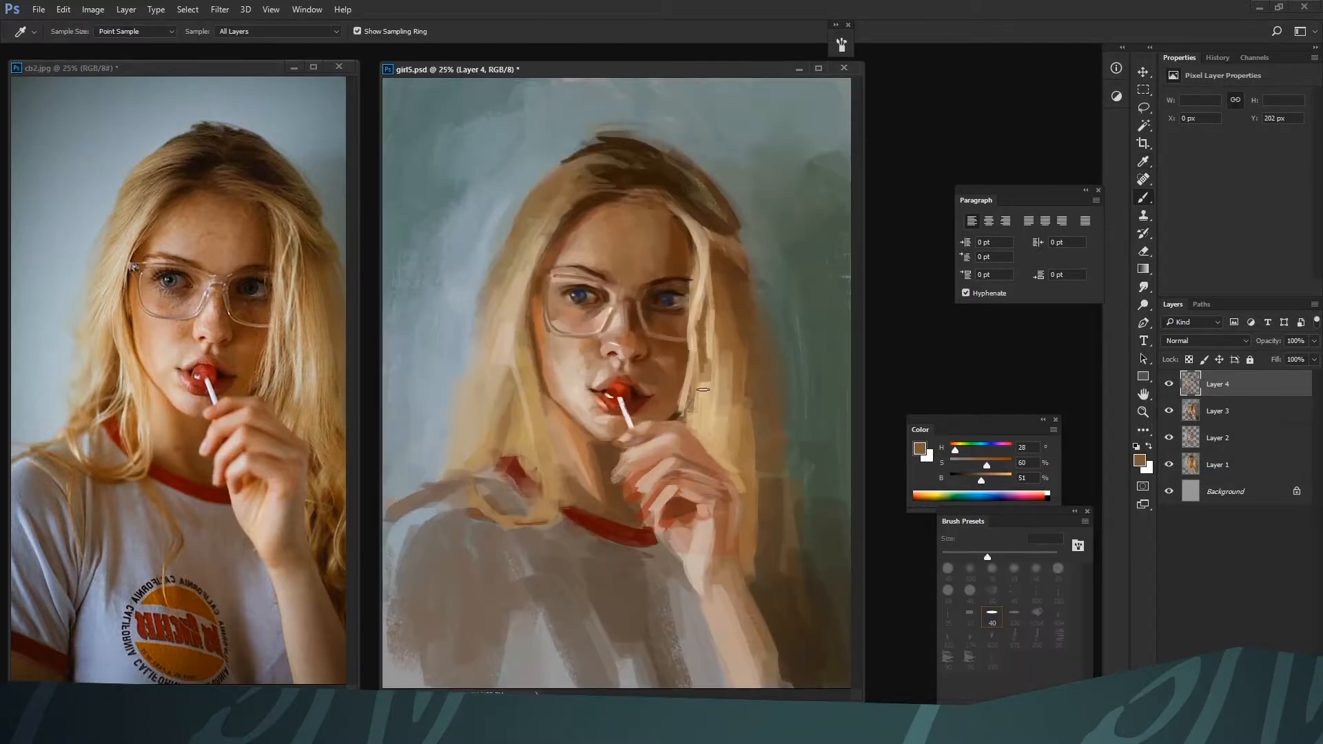
drag(704, 353, 704, 401)
alt+click(726, 356)
drag(735, 303, 734, 358)
alt+click(730, 352)
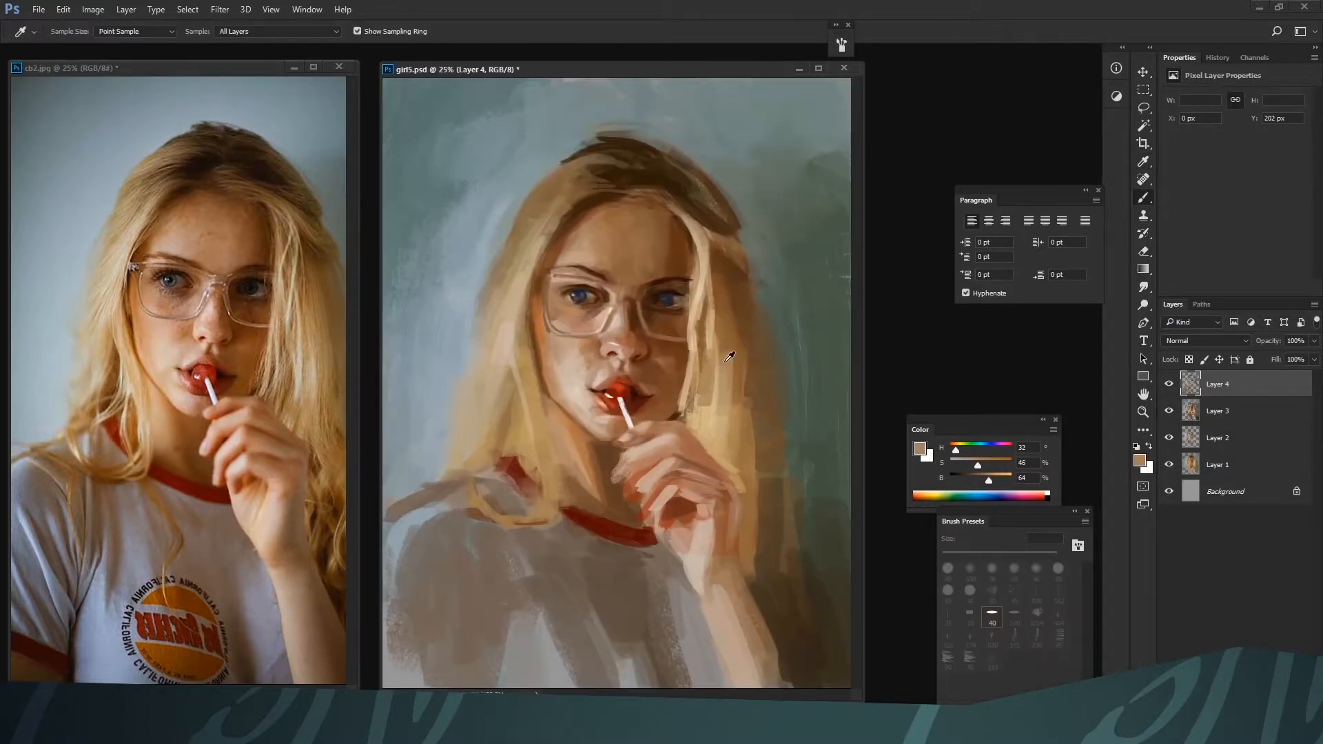
alt+click(728, 327)
drag(736, 276, 726, 416)
alt+click(732, 322)
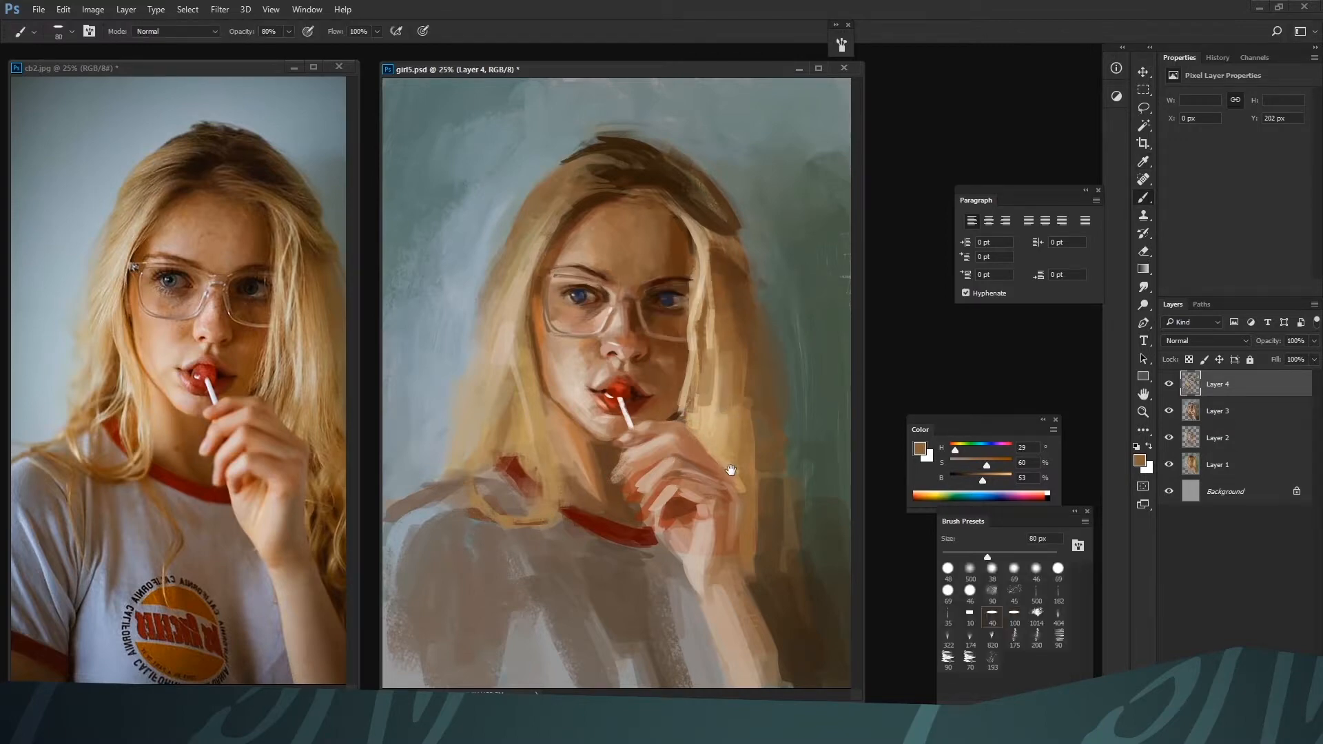
Darken the hair's right outer side with brown H 29, S 59, B 37 and blend its edge using olive-grey H 55, S 27, B 33 at 90 px
alt+click(722, 241)
alt+click(737, 276)
alt+click(750, 315)
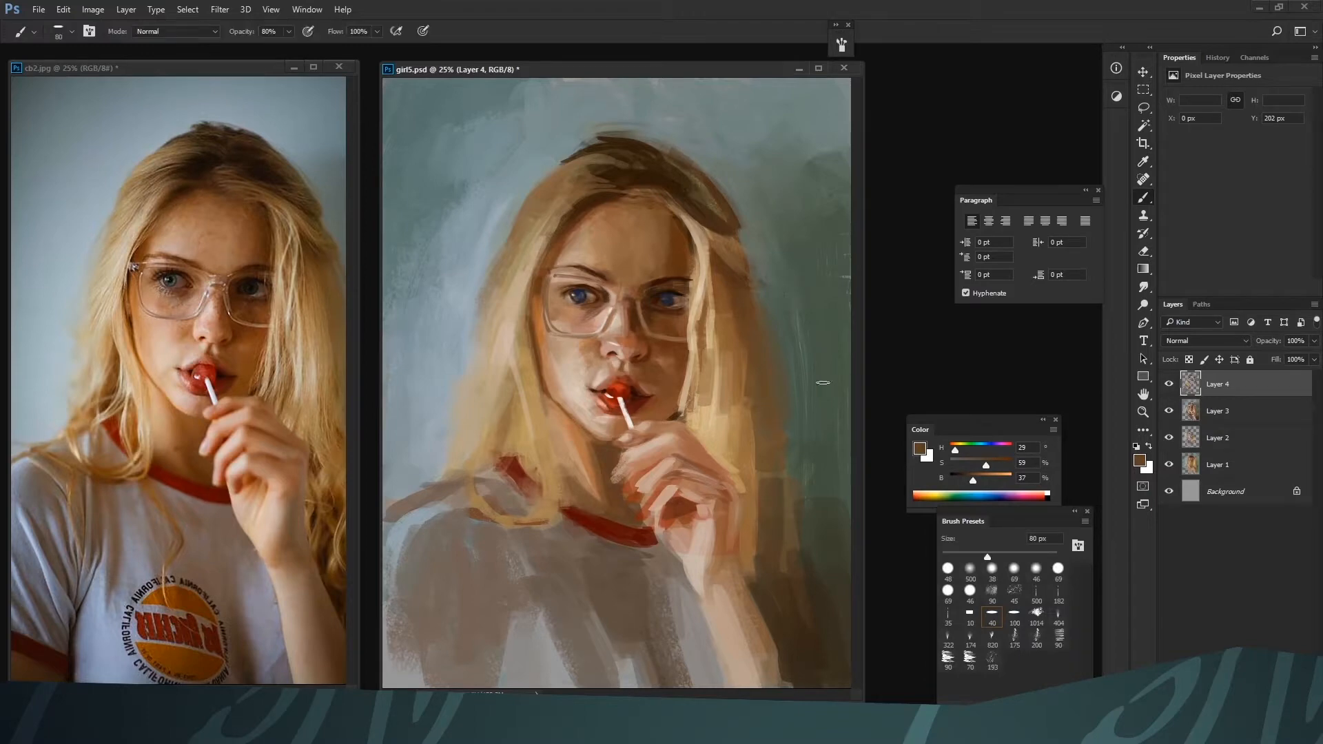
key(ctrl+minus)
alt+click(733, 415)
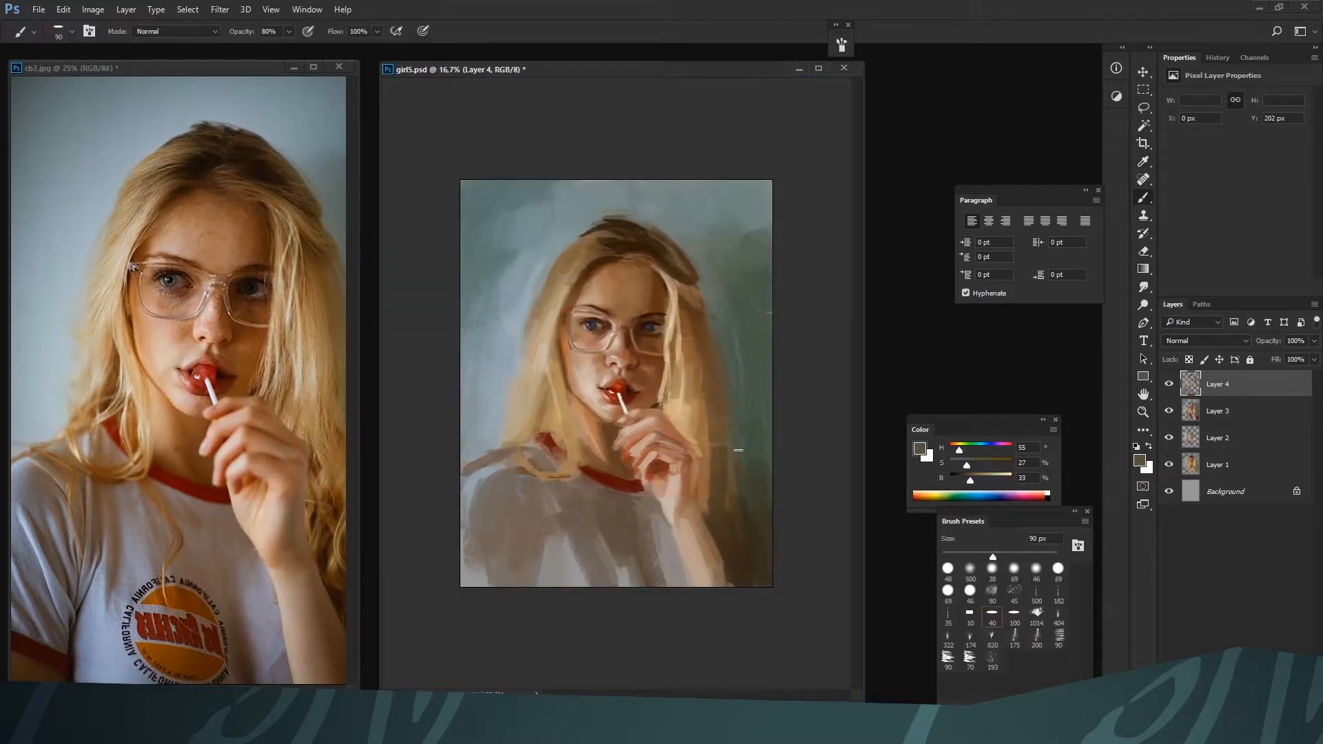
Lighten the fingers near the lollipop stick with pale skin H 23, S 21, B 78, reducing the brush to 50 px
key(ctrl+plus)
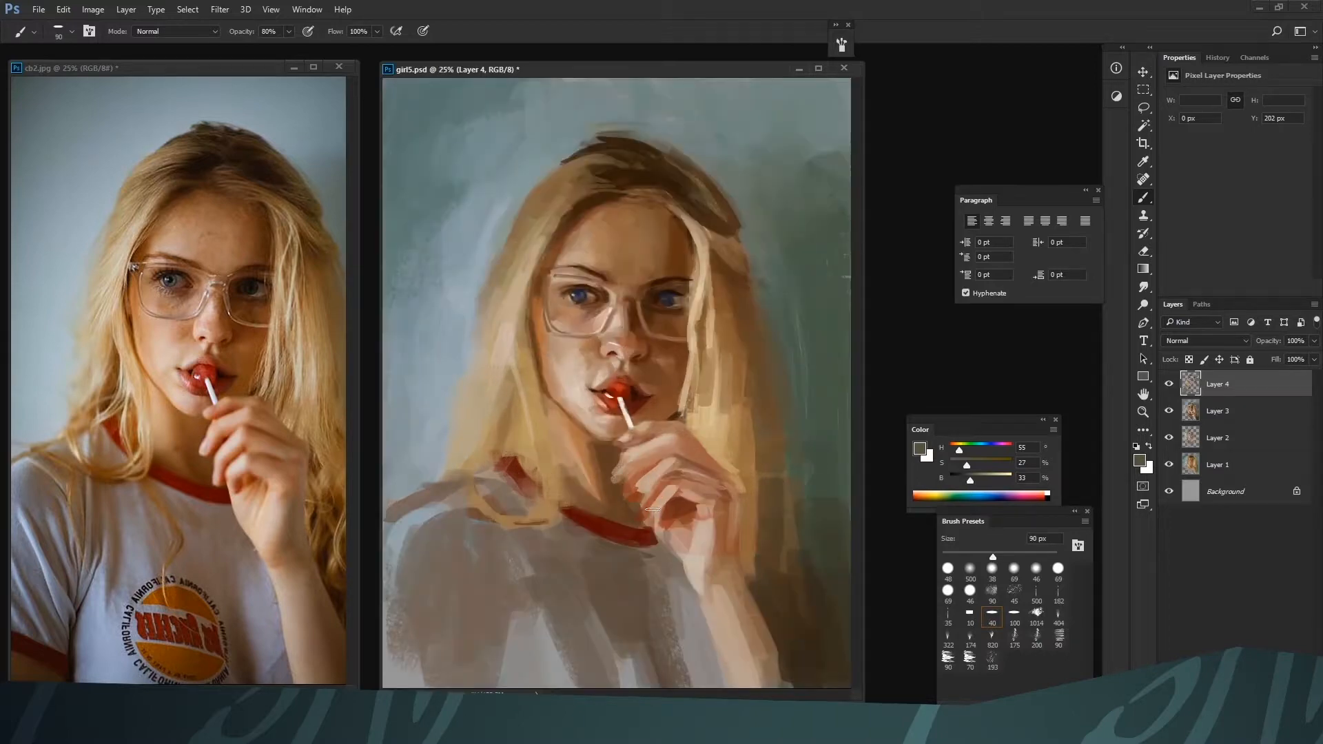
alt+click(642, 475)
key(bracketleft)
key(bracketleft)
key(bracketleft)
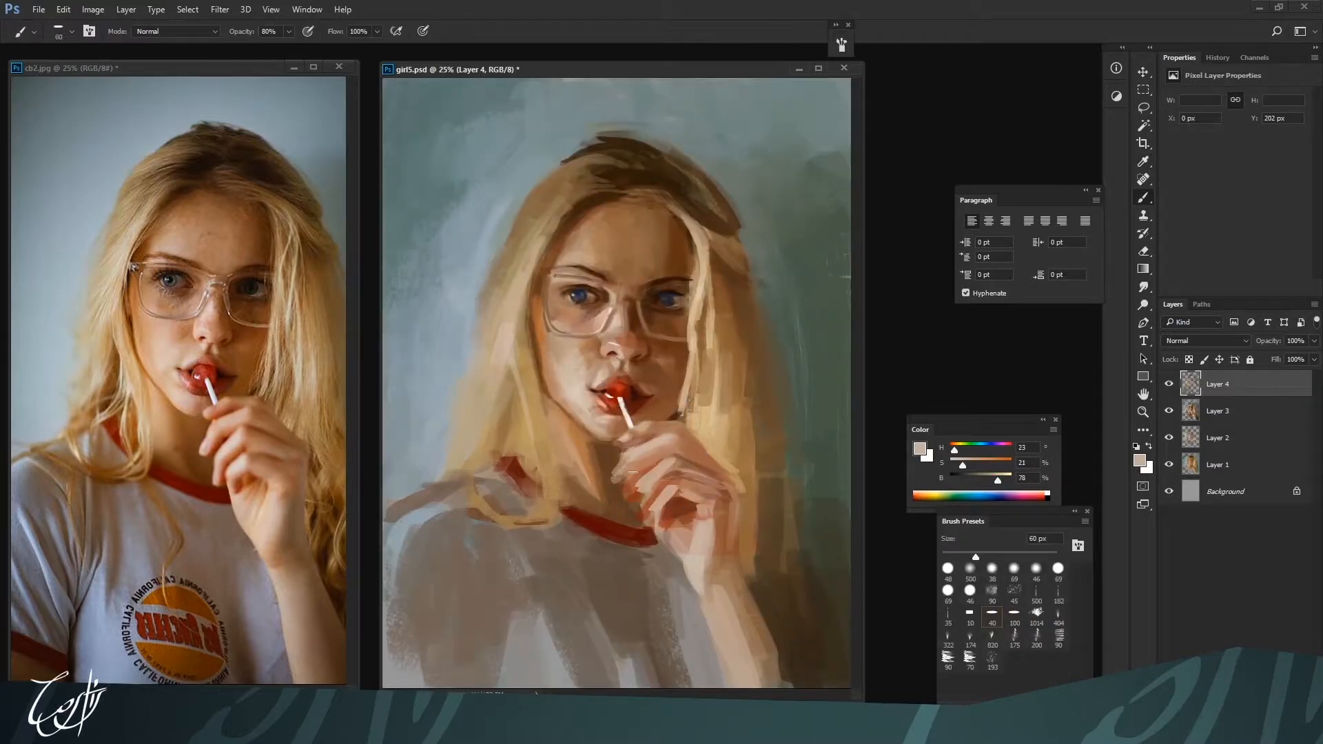
key(bracketleft)
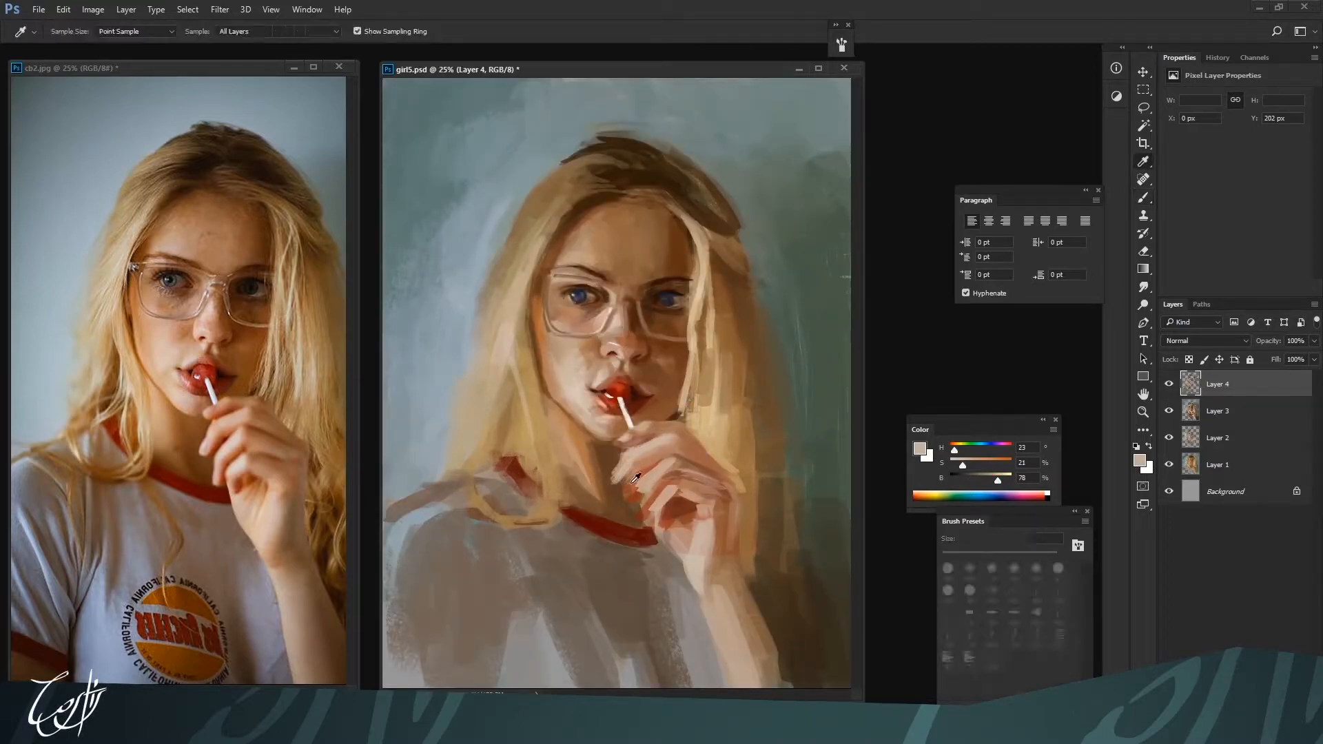
Deepen the shadows around the fingertips with a dark red adjusted to H 9, S 98, B 38 at 50 px
alt+click(622, 480)
alt+click(615, 499)
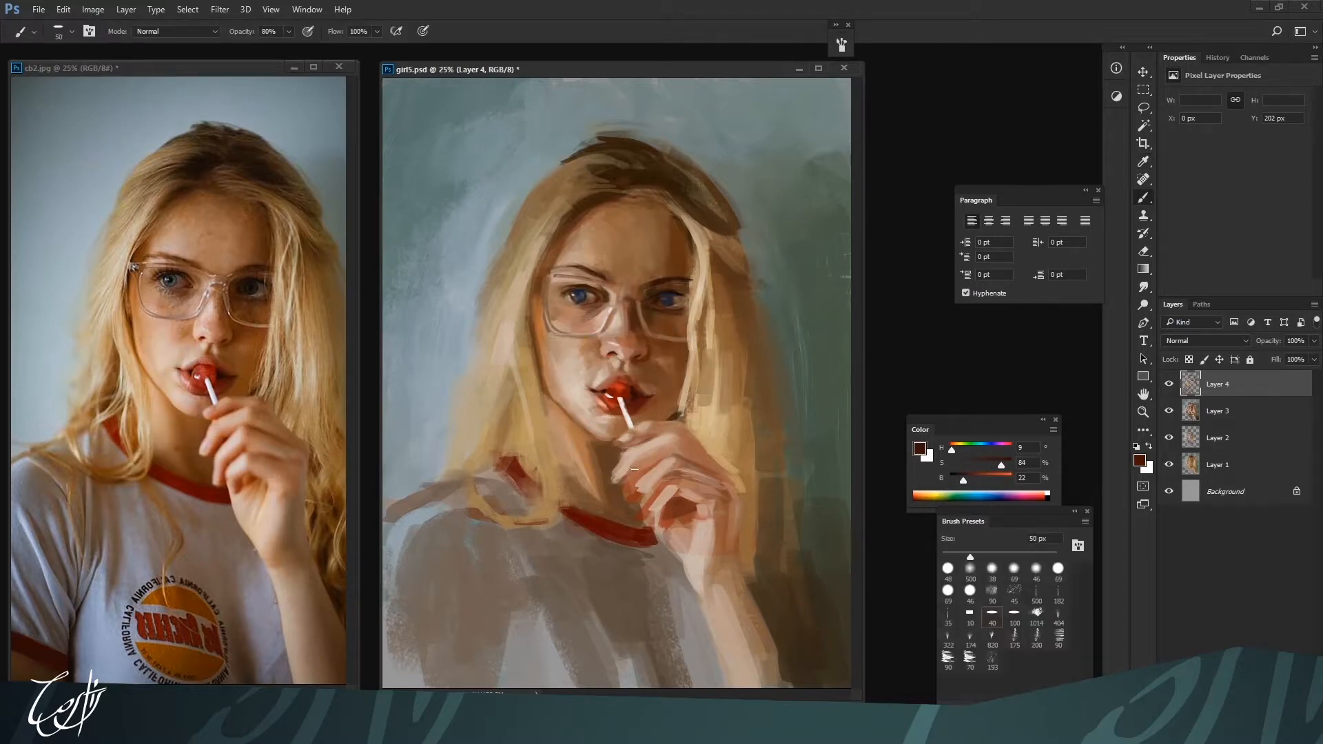
drag(1001, 466, 1010, 468)
drag(963, 480, 972, 481)
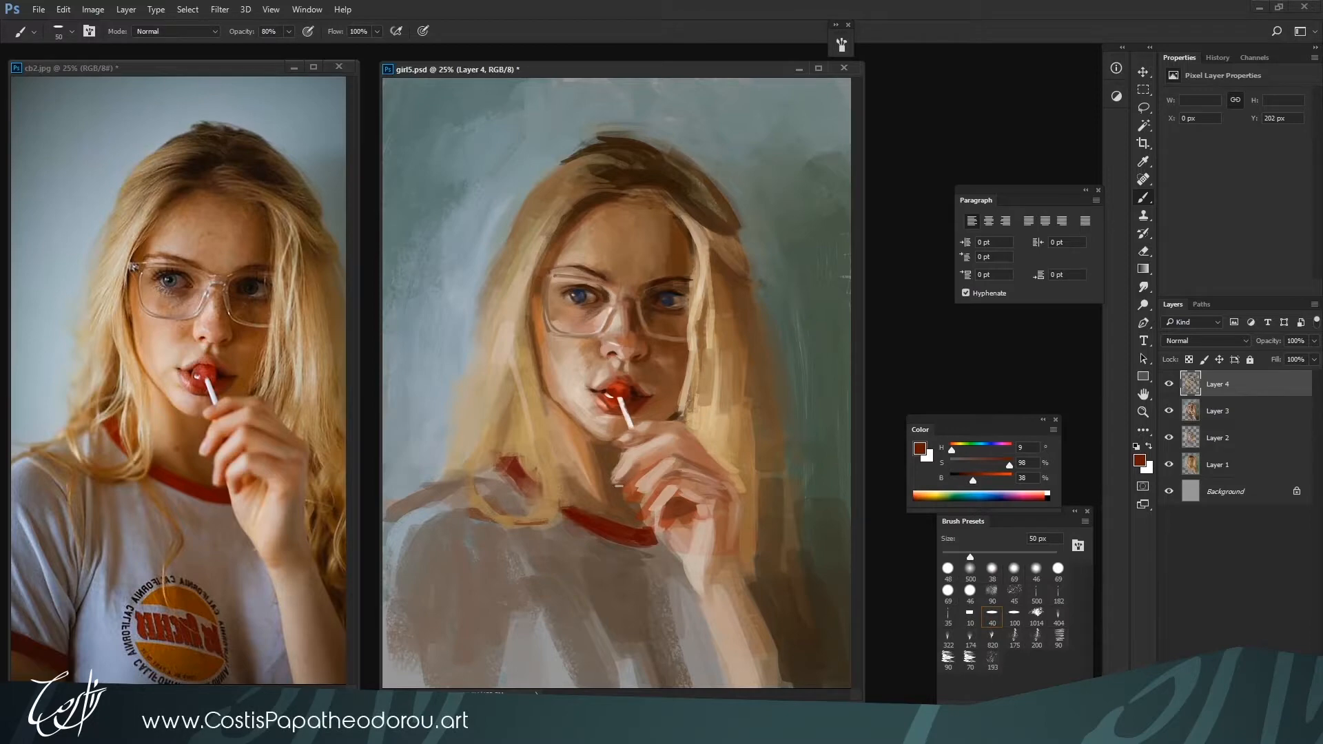
Model the fingers and fingertips with skin tones H 12, S 64, B 63, H 19, S 50, B 62 and H 21, S 28, B 75 at 50 px
alt+click(635, 466)
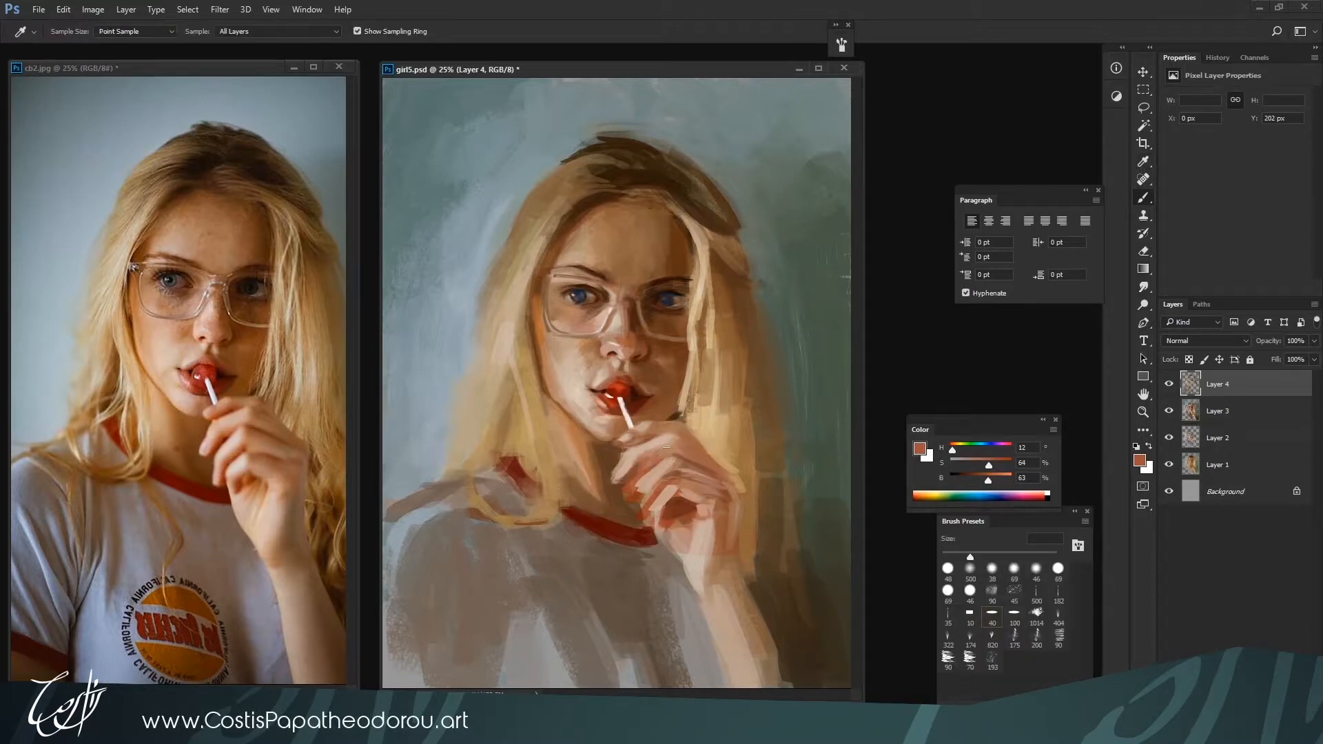
alt+click(638, 454)
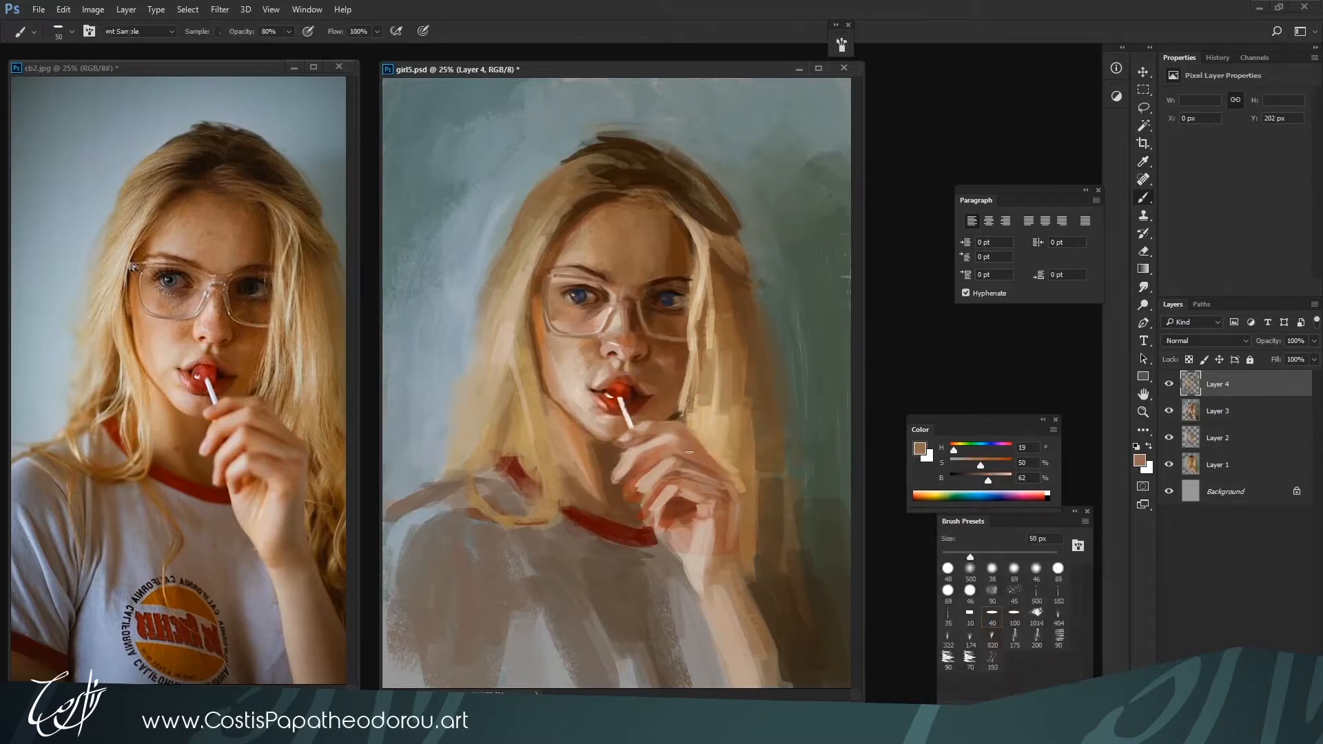
alt+click(633, 485)
alt+click(634, 498)
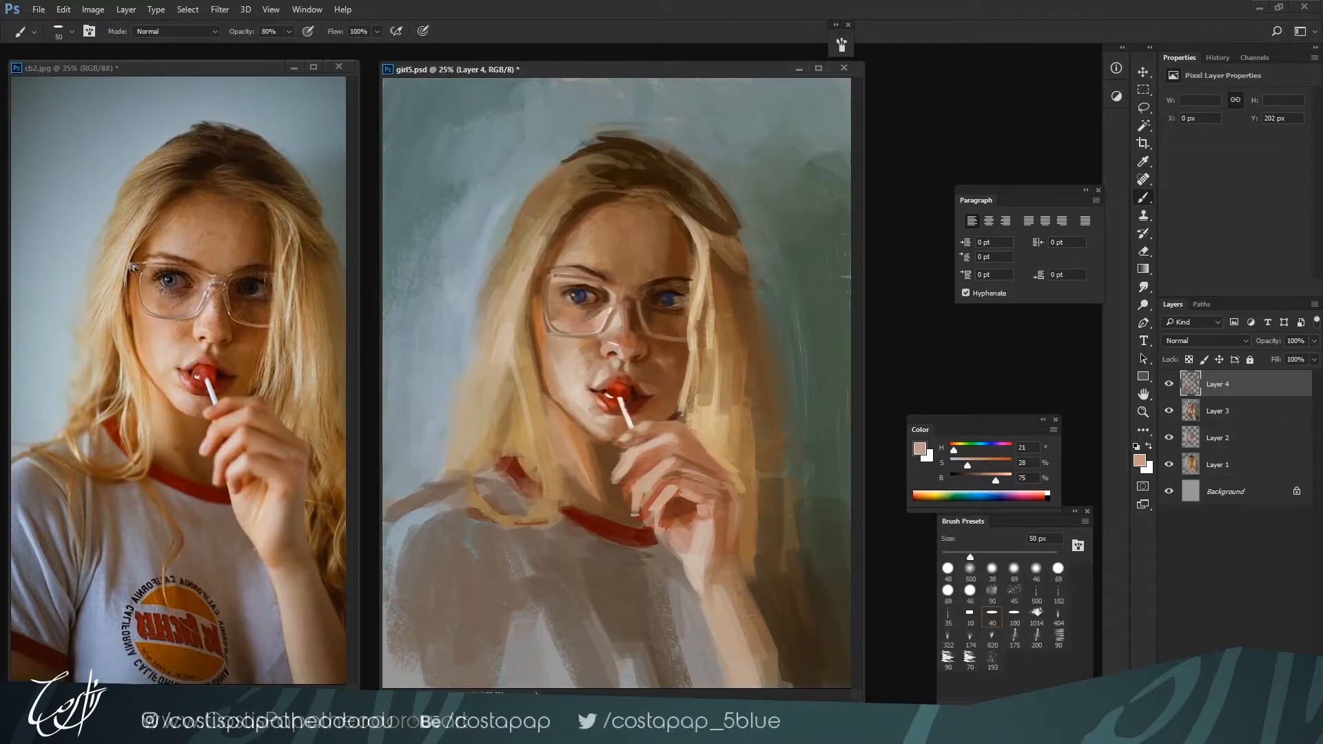
alt+click(638, 516)
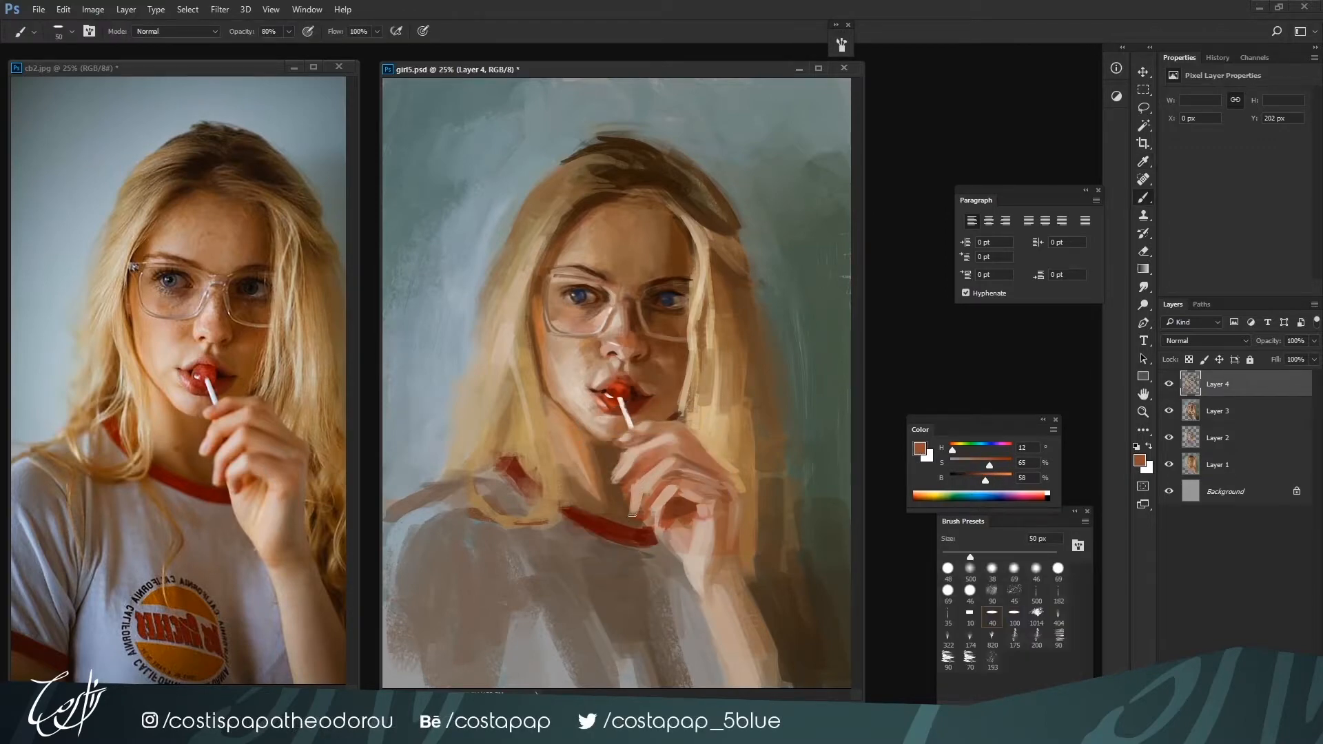
Retouch the lower fingertips with skin tones H 22, S 35, B 60 and H 21, S 28, B 75, plus reddish brown H 13, S 64, B 55 at 50 px
alt+click(637, 505)
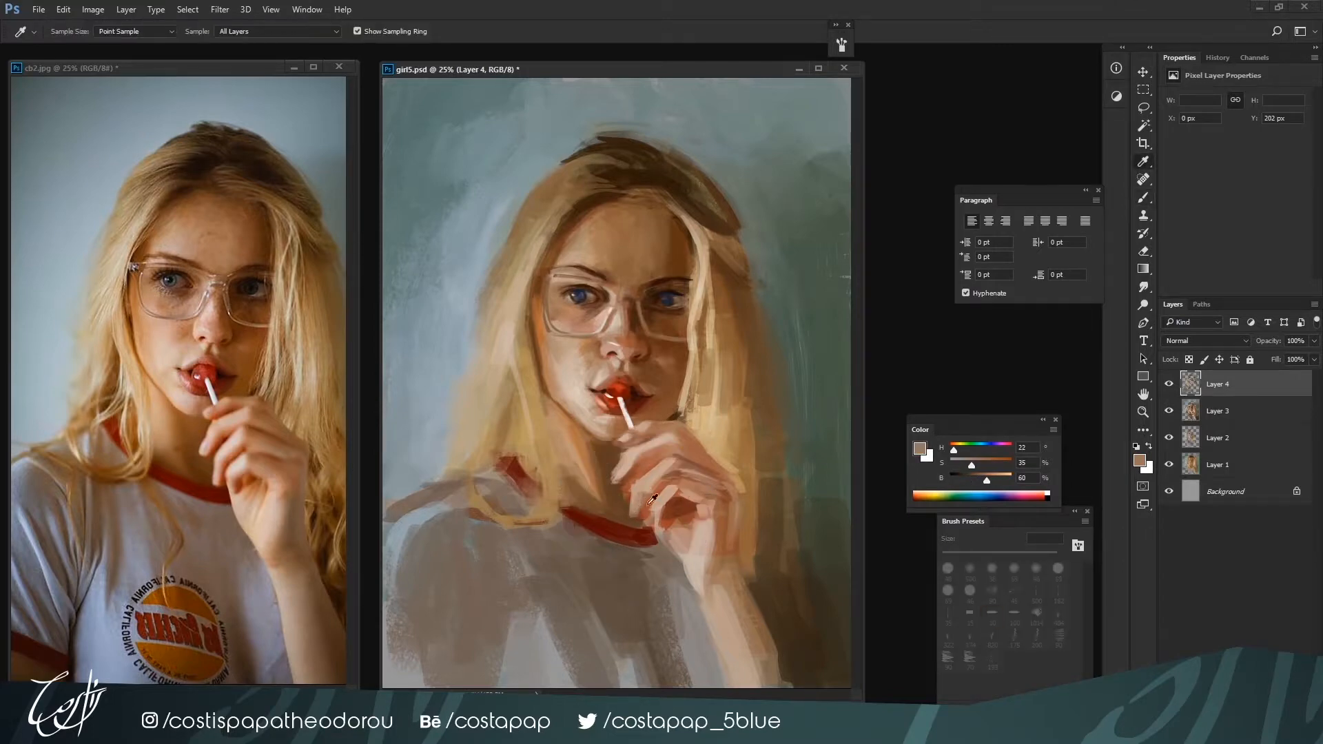
alt+click(631, 516)
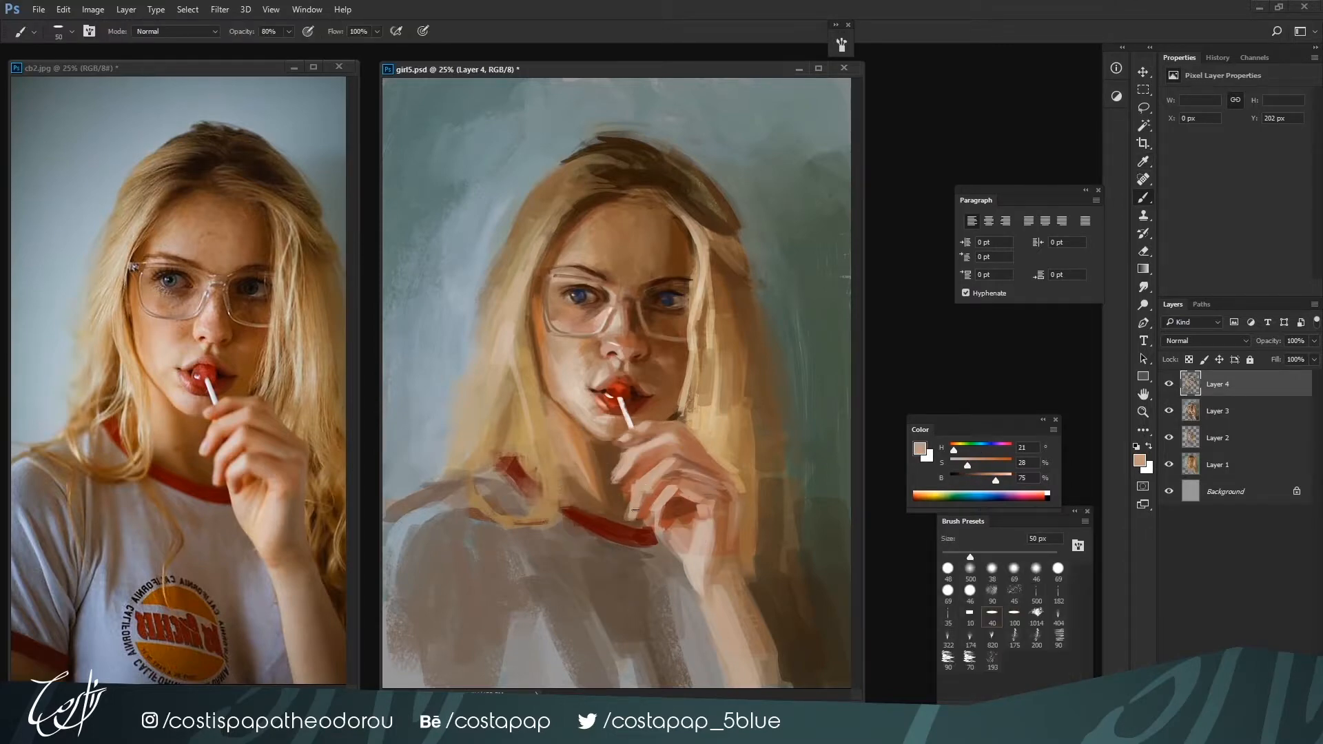
alt+click(624, 491)
alt+click(603, 537)
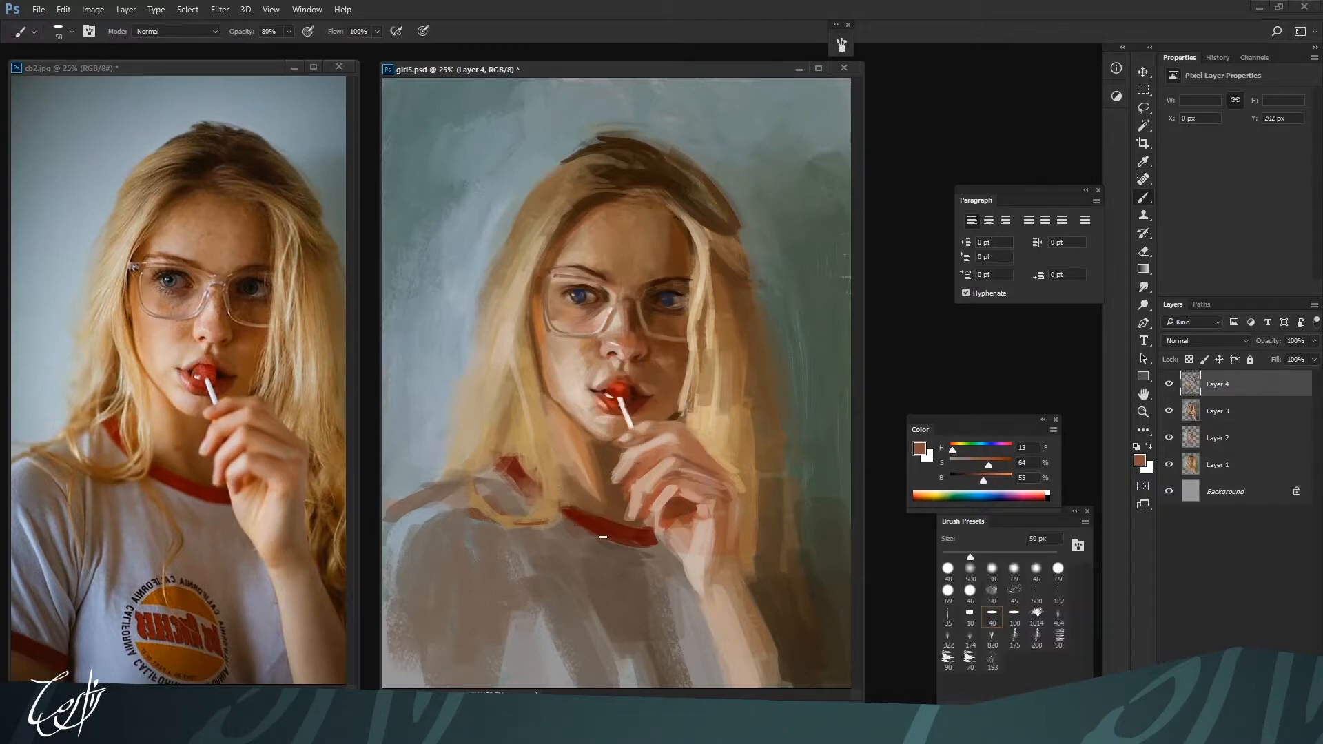
Refine the chin and fingertip beside the lollipop stick with skin tones H 26, S 42, B 57 and H 17, S 43, B 68 at 50 px
alt+click(595, 434)
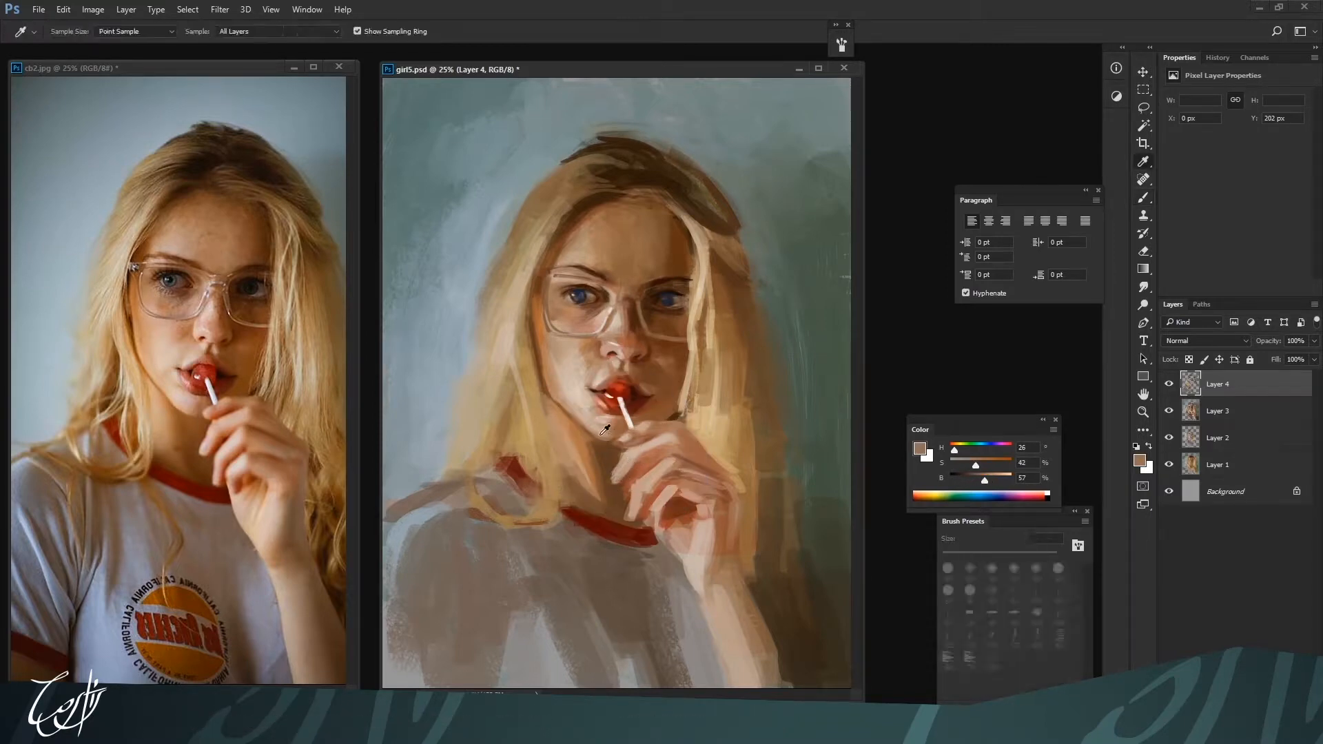
alt+click(614, 437)
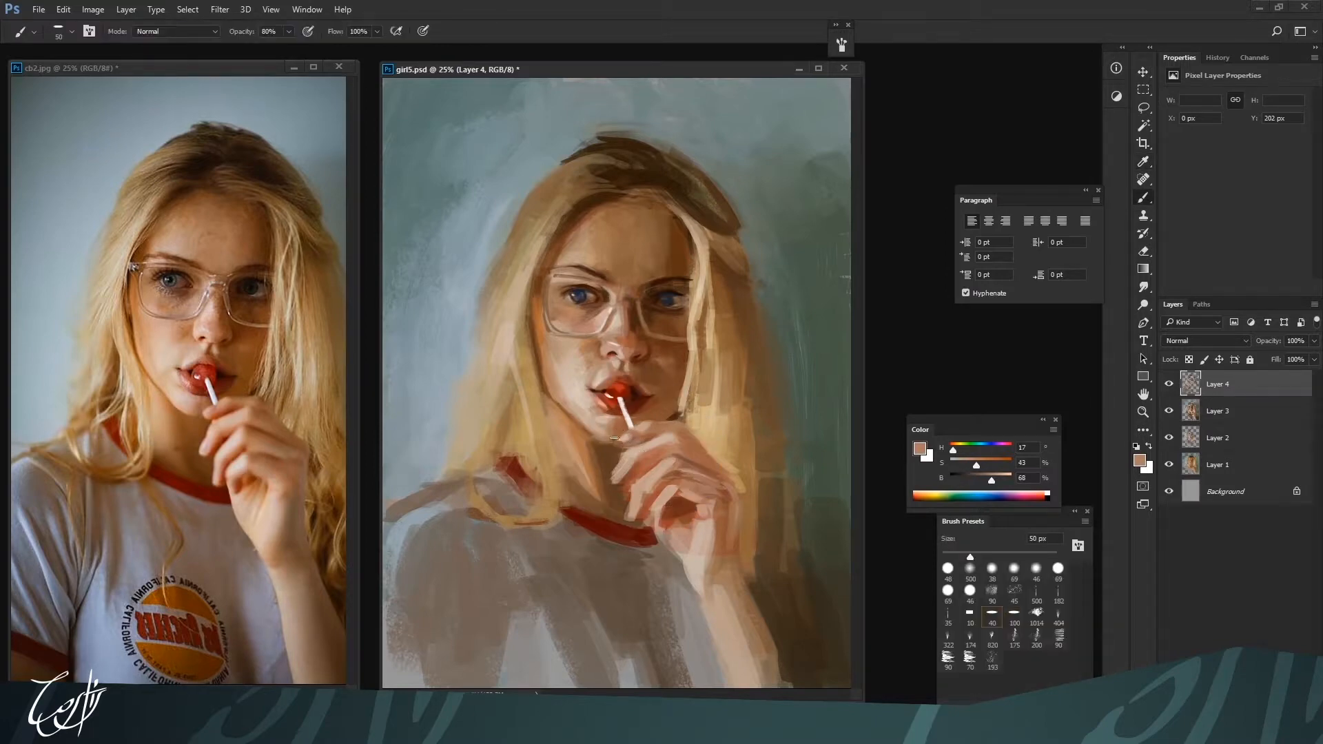
drag(621, 428, 614, 438)
alt+click(611, 441)
Deepen the neck shadow under the chin with browns H 24, S 63, B 38 and H 25, S 61, B 37 at 50 px
alt+click(606, 451)
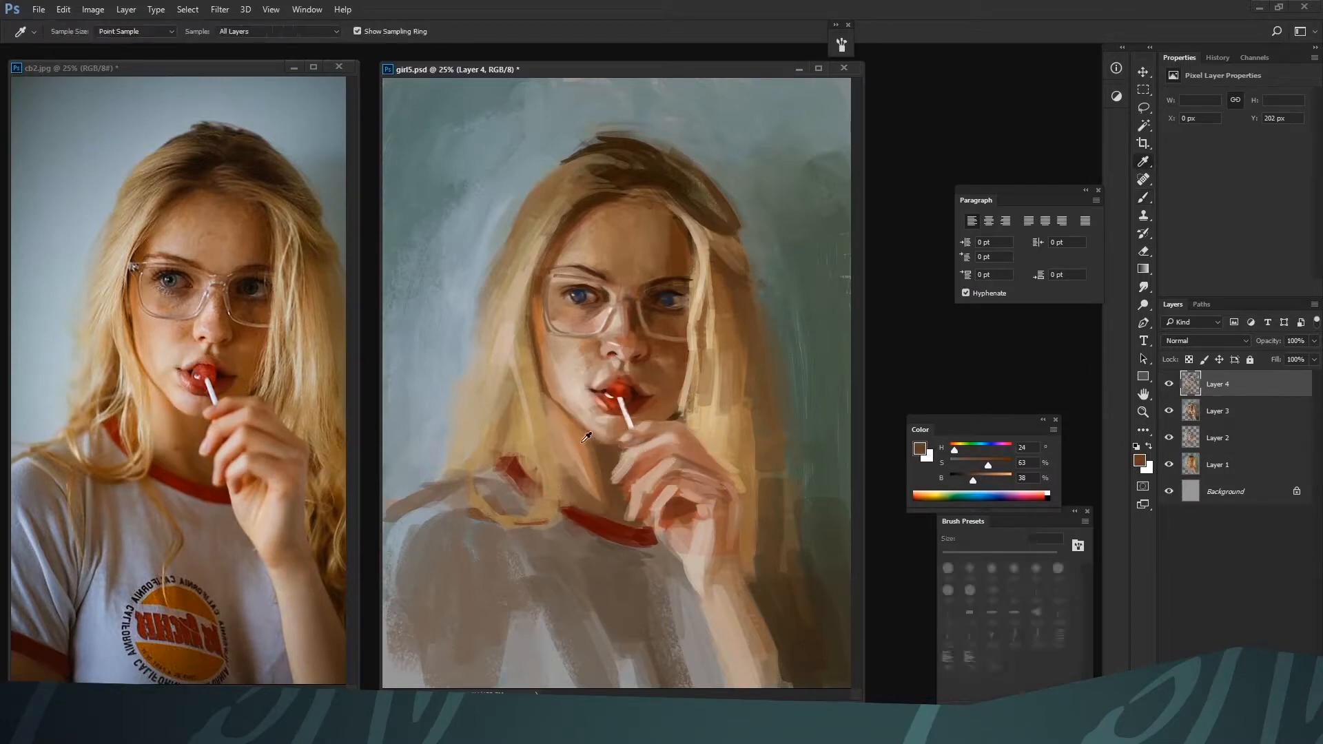
alt+click(597, 479)
alt+click(601, 449)
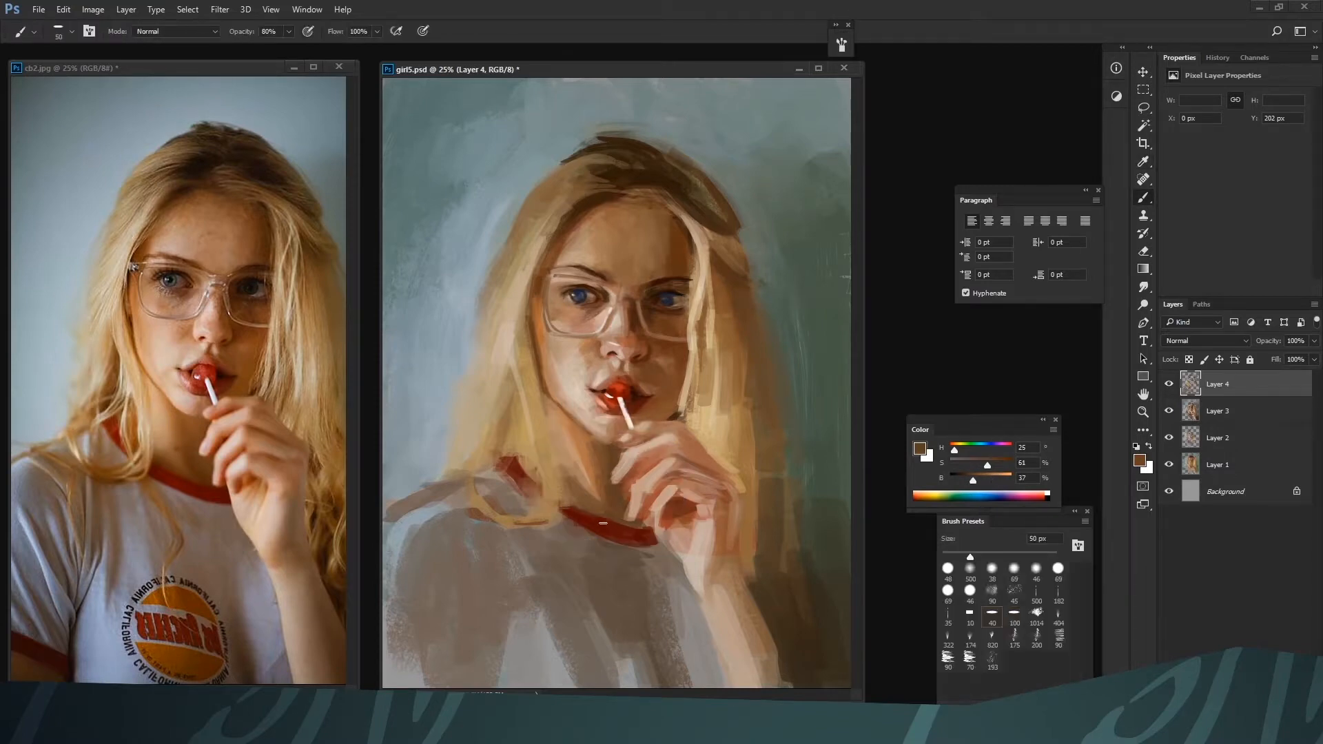
key(bracketright)
Lighten the left cheek below the glasses with pale skin H 20, S 27, B 75, reducing the brush to 35 px
alt+click(582, 370)
alt+click(591, 341)
key(bracketleft)
key(bracketleft)
key(bracketleft)
alt+click(579, 329)
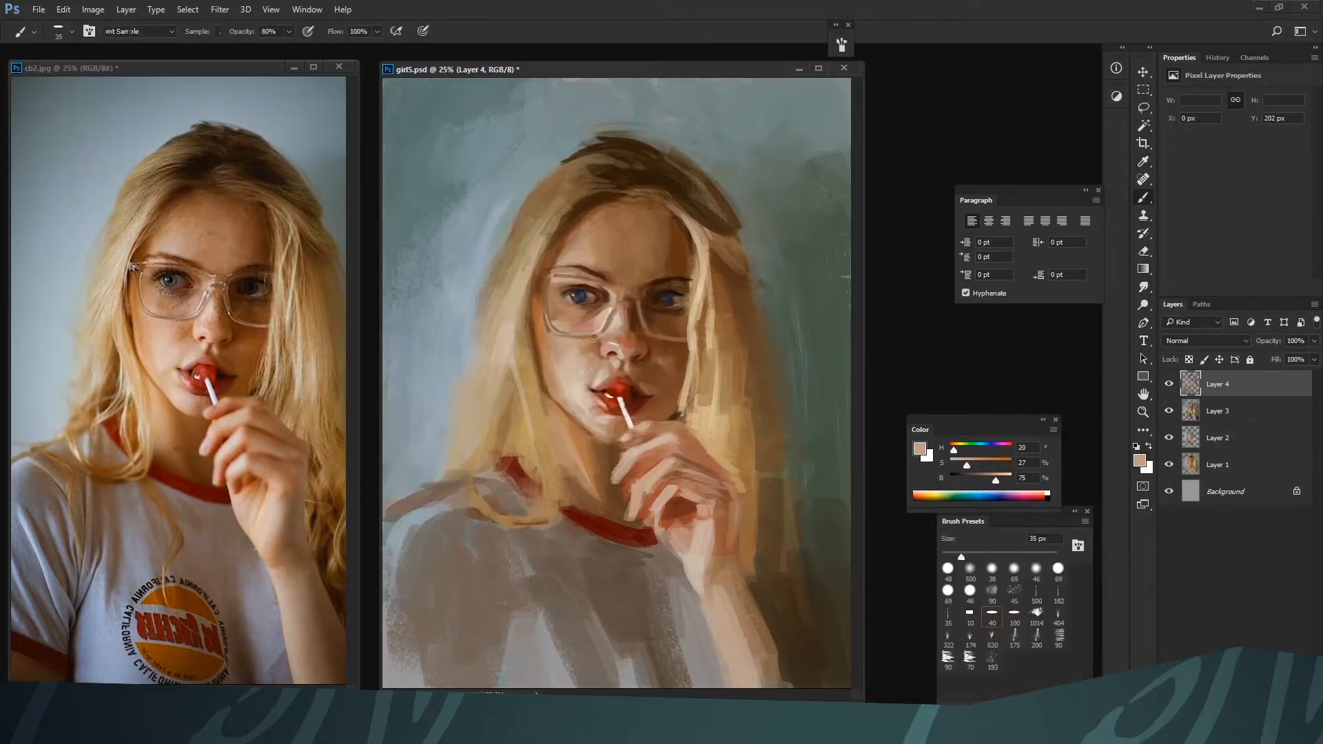
Refine the contours around the left eye with brown H 26, S 40, B 56 and dark reddish brown H 9, S 81, B 29 at 20 px
key(bracketleft)
alt+click(770, 420)
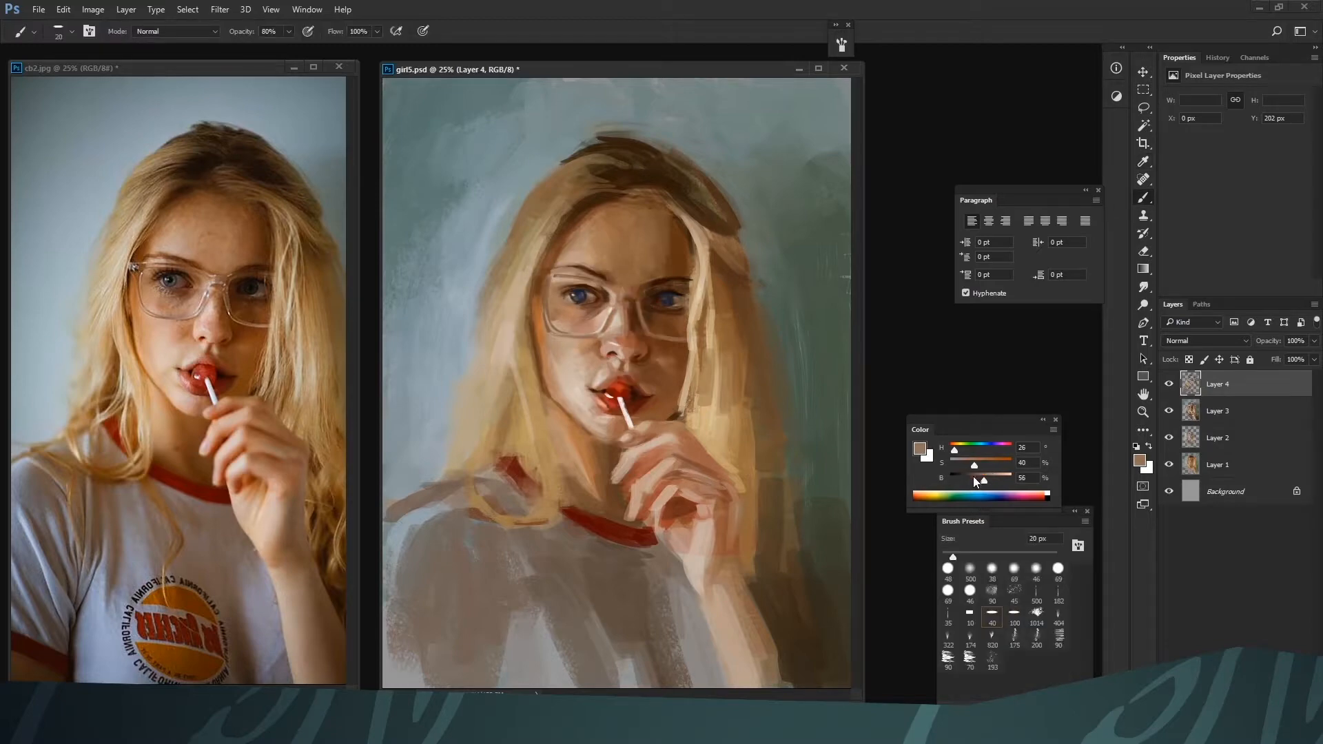
click(970, 478)
key(bracketleft)
key(bracketright)
alt+click(595, 300)
key(ctrl+plus)
drag(559, 278, 595, 378)
key(bracketleft)
key(bracketleft)
key(bracketleft)
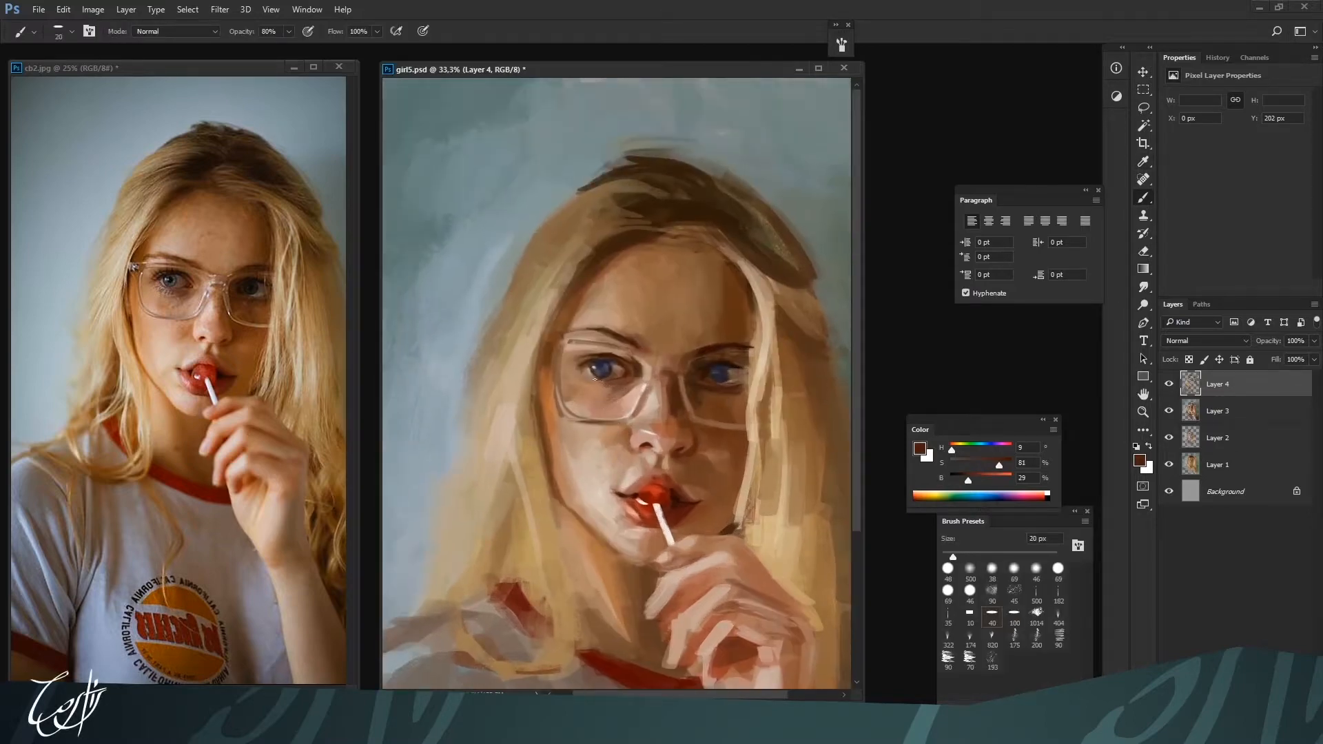
Add pale accents around the left eye and glasses with H 30, S 15, B 82 at 20 px
alt+click(640, 389)
key(bracketleft)
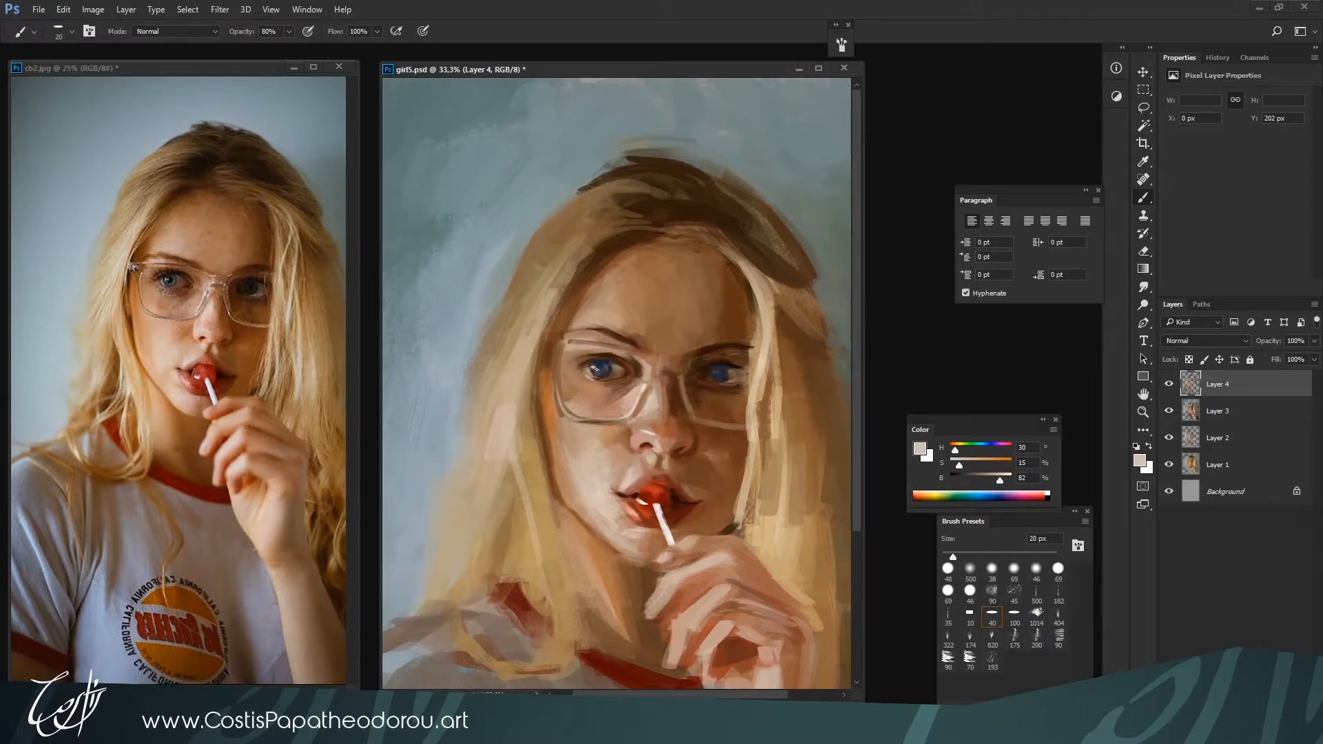
key(bracketright)
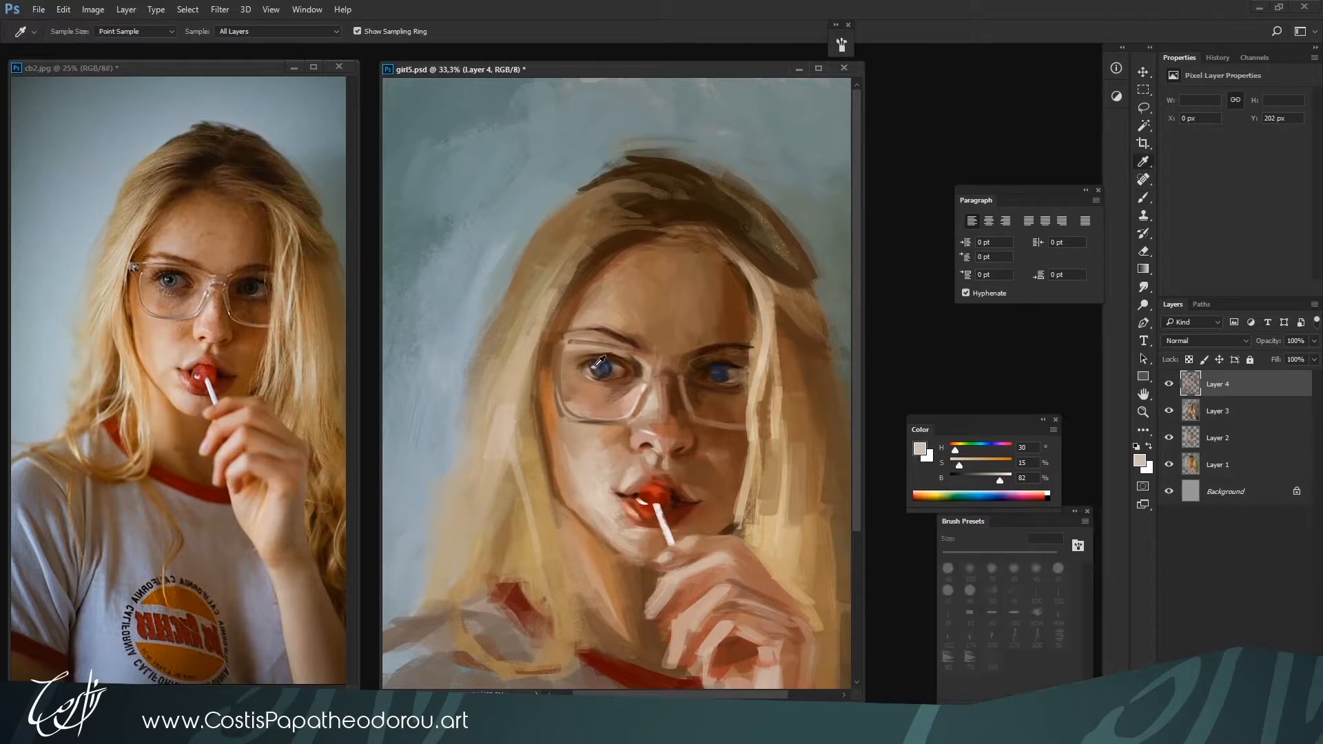
Darken the left eye's pupil and lash line with navy H 226, S 49, B 24 and near-black H 226, S 69, B 5 at 20 to 30 px
alt+click(593, 365)
alt+click(592, 376)
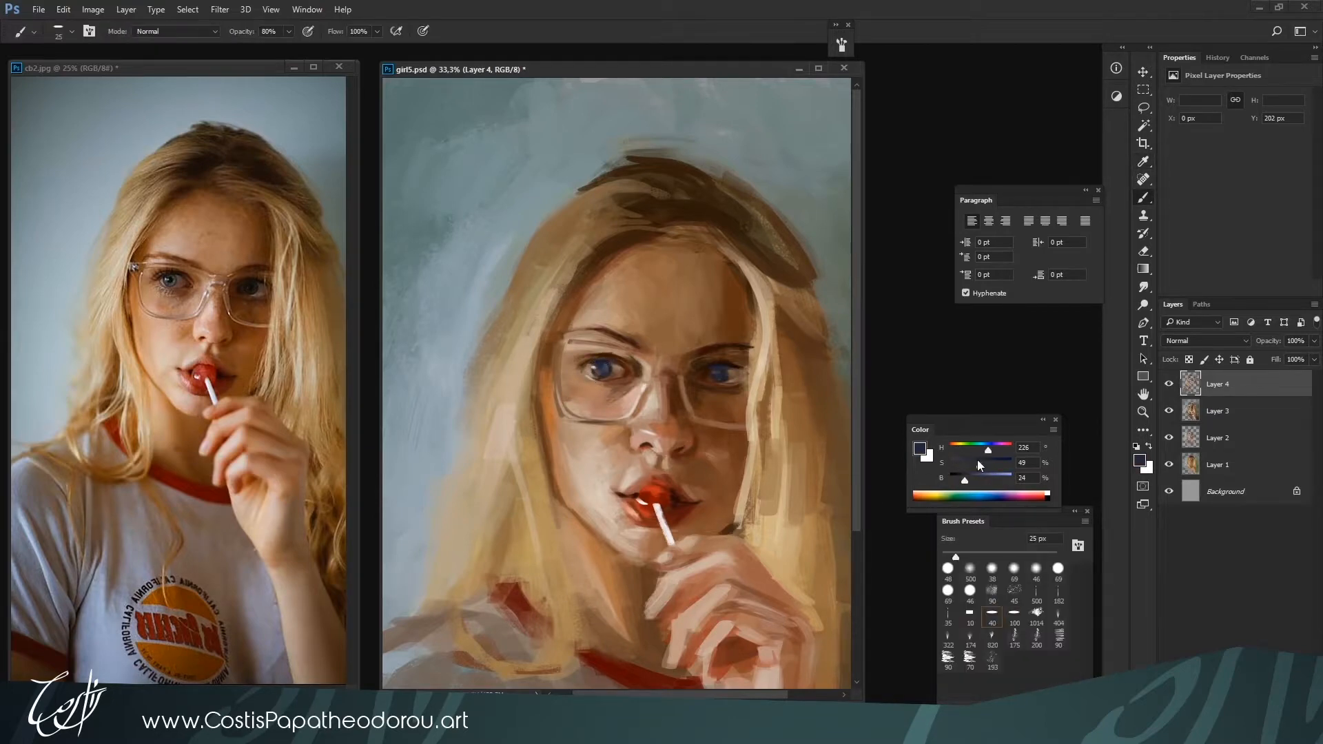
key(bracketright)
key(bracketleft)
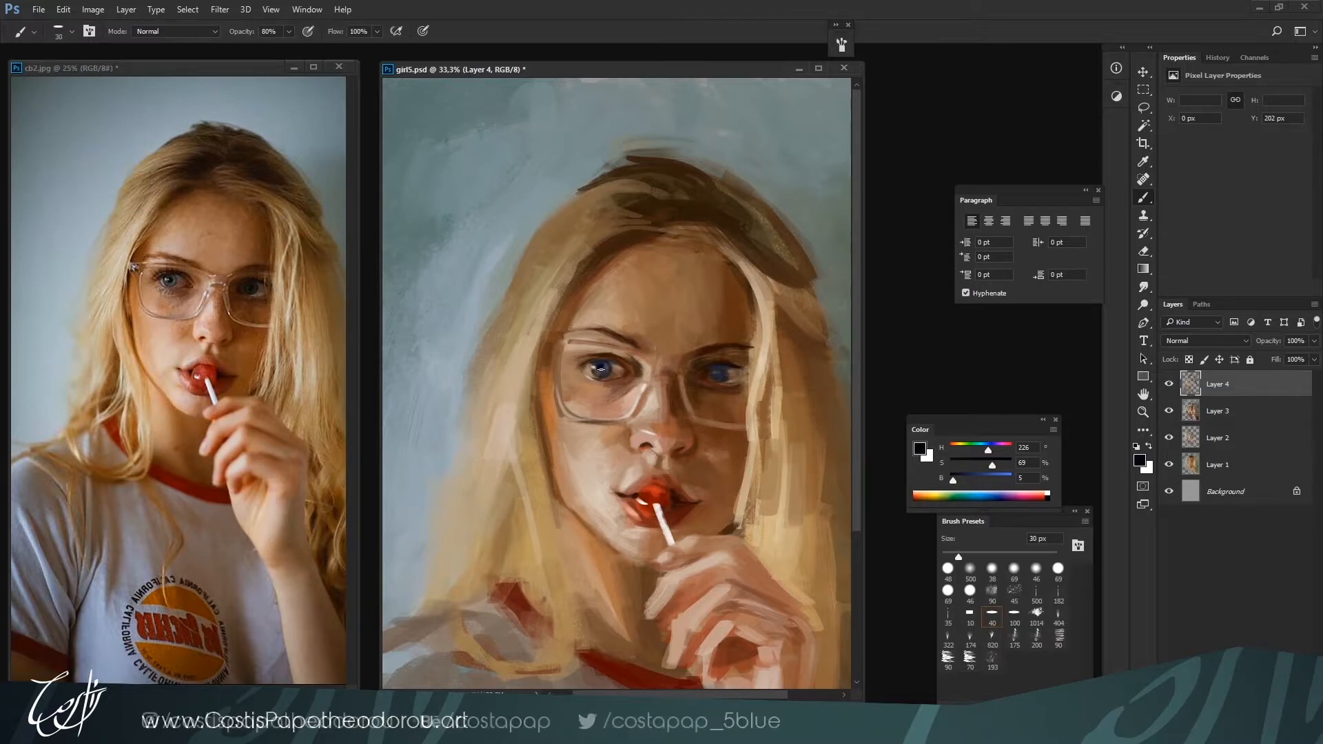
key(bracketleft)
key(bracketright)
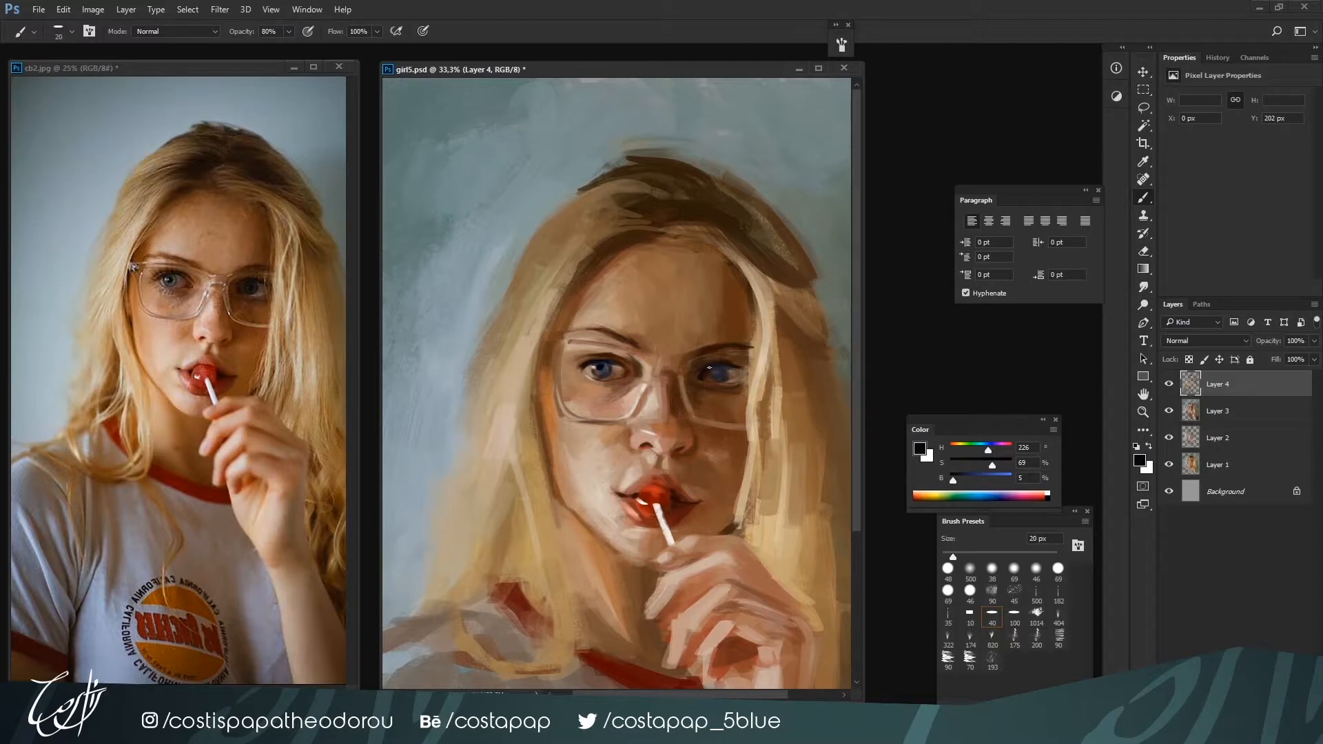
Define the right eye's pupil and lash line with near-black H 226, S 69, B 5 and dark grey H 245, S 25, B 19 at 25 px
drag(709, 367, 702, 378)
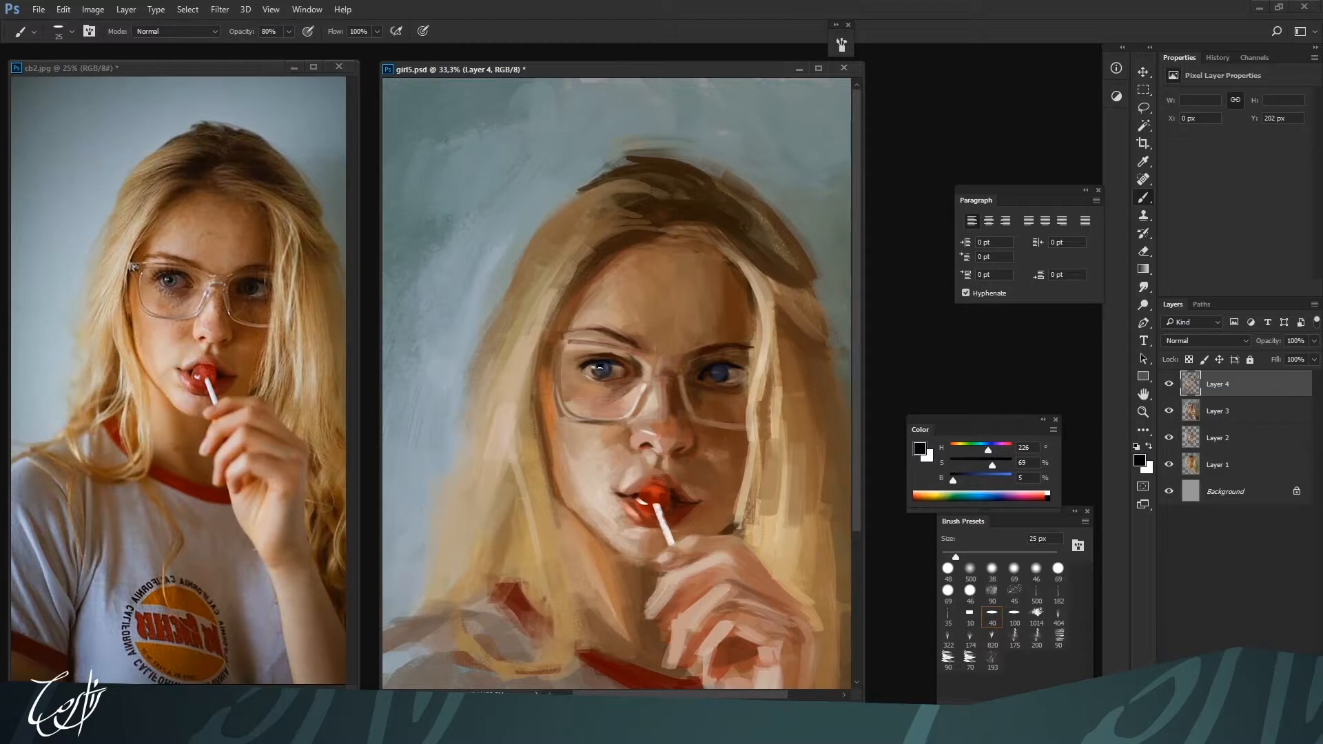
key(bracketright)
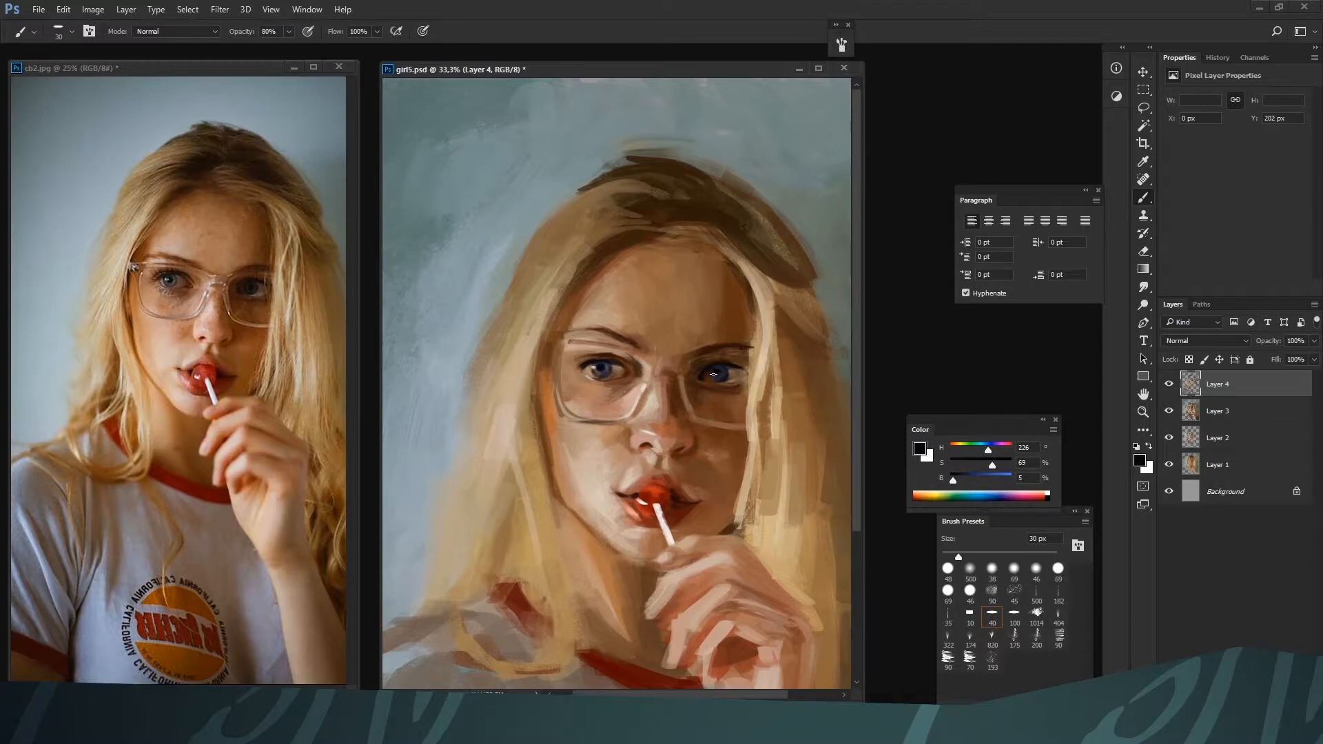
key(bracketleft)
alt+click(716, 379)
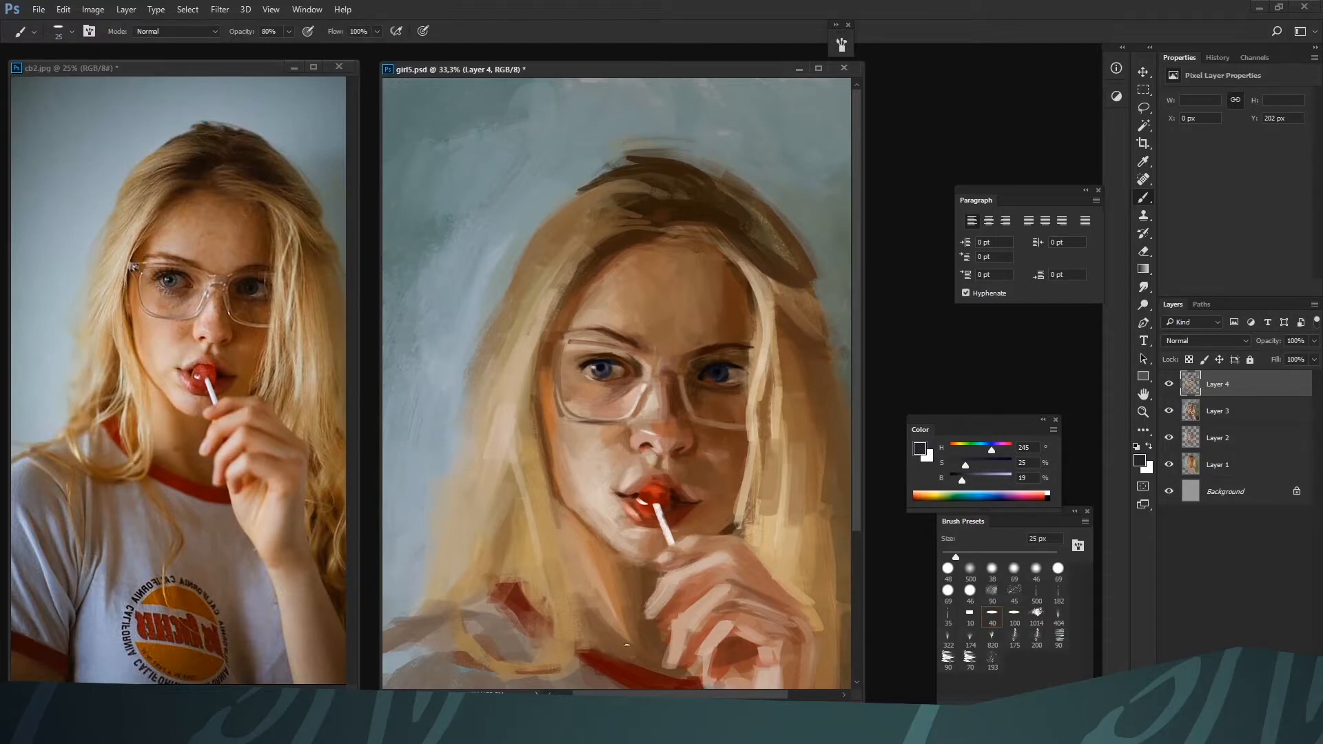
Add a pale pink highlight beside the left nostril with H 11, S 28, B 75 at 25 px
click(1046, 494)
key(bracketright)
key(bracketright)
key(bracketleft)
alt+click(646, 441)
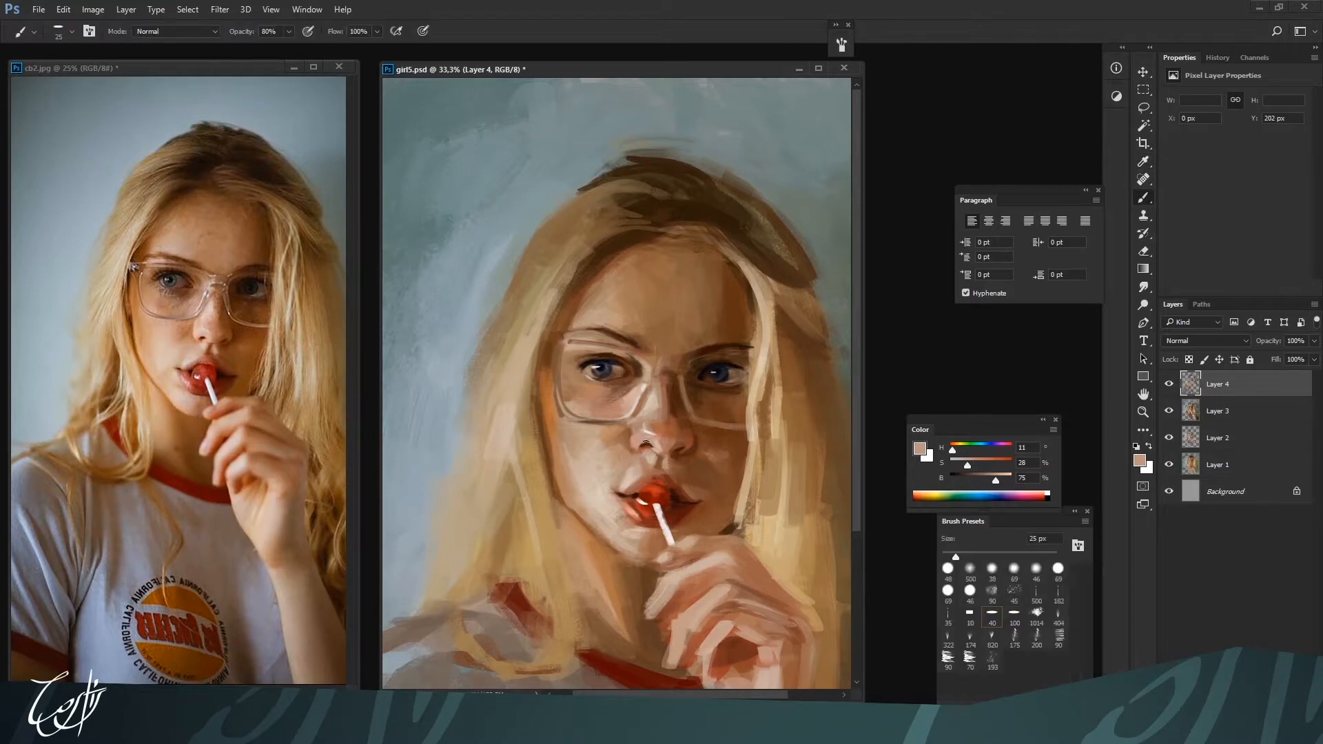
Shade the nose and right cheek with browns H 20, S 69, B 43 at 35 px and H 19, S 66, B 44 at 40 px
alt+click(655, 407)
key(bracketright)
key(bracketright)
alt+click(710, 446)
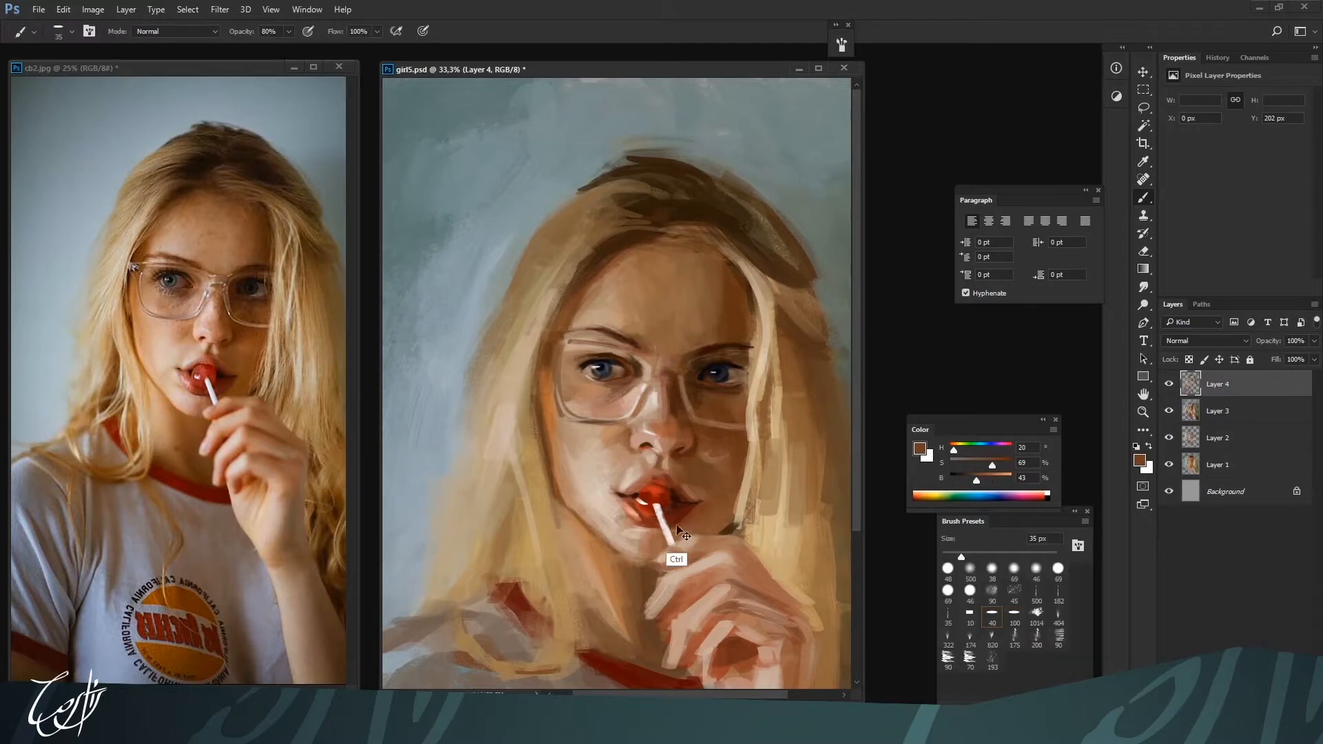
key(ctrl+minus)
alt+click(665, 361)
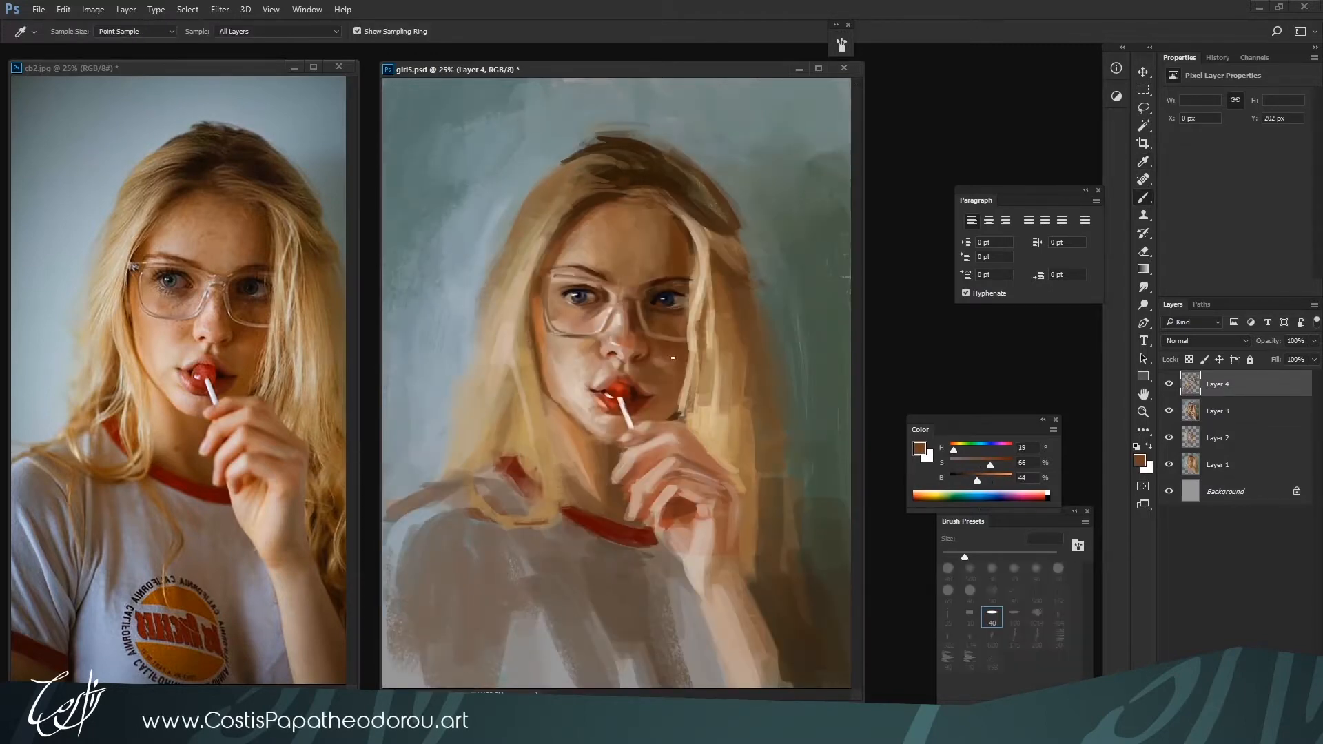
Darken the neck shadow with deep brown H 23, S 70, B 26 at 45 px
alt+click(594, 493)
key(bracketright)
alt+click(573, 352)
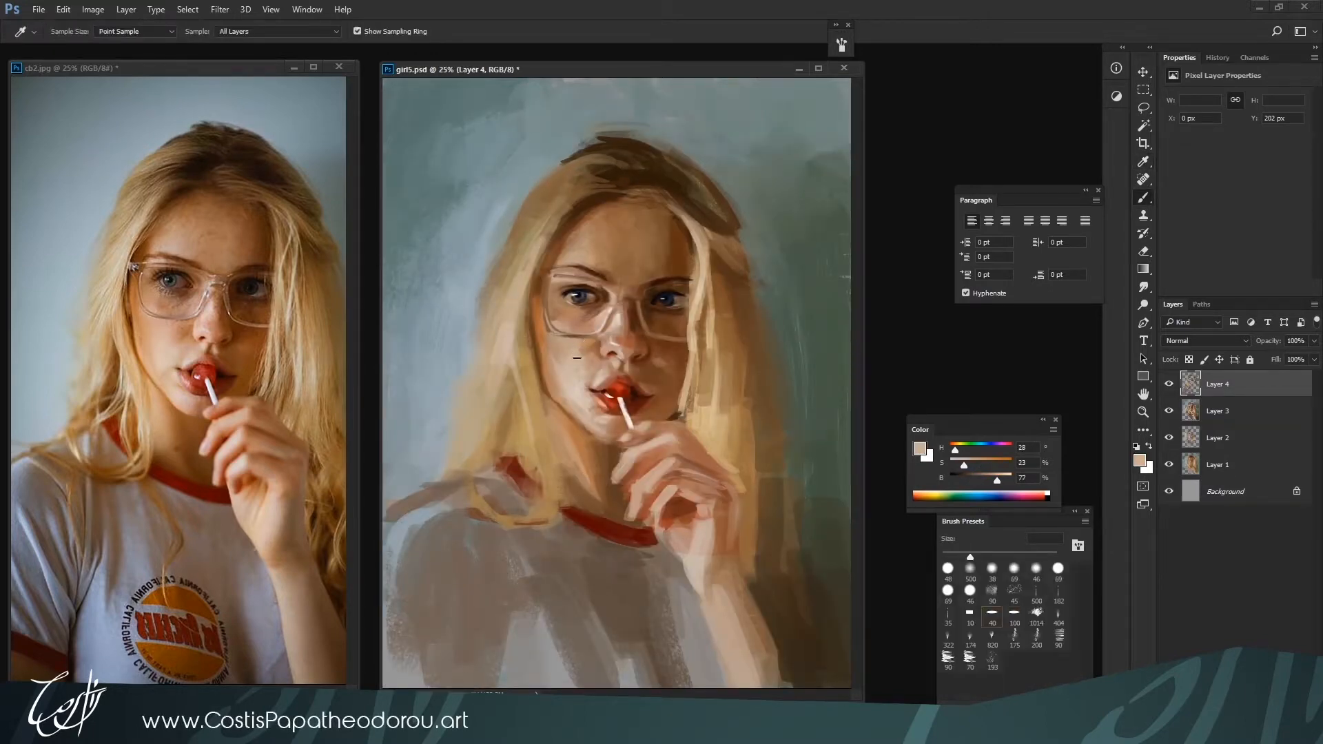
Soften the skin around the left eye and eyebrow with H 27, S 34, B 57 and H 23, S 51, B 44 at 40 px
alt+click(607, 298)
key(bracketleft)
key(alt)
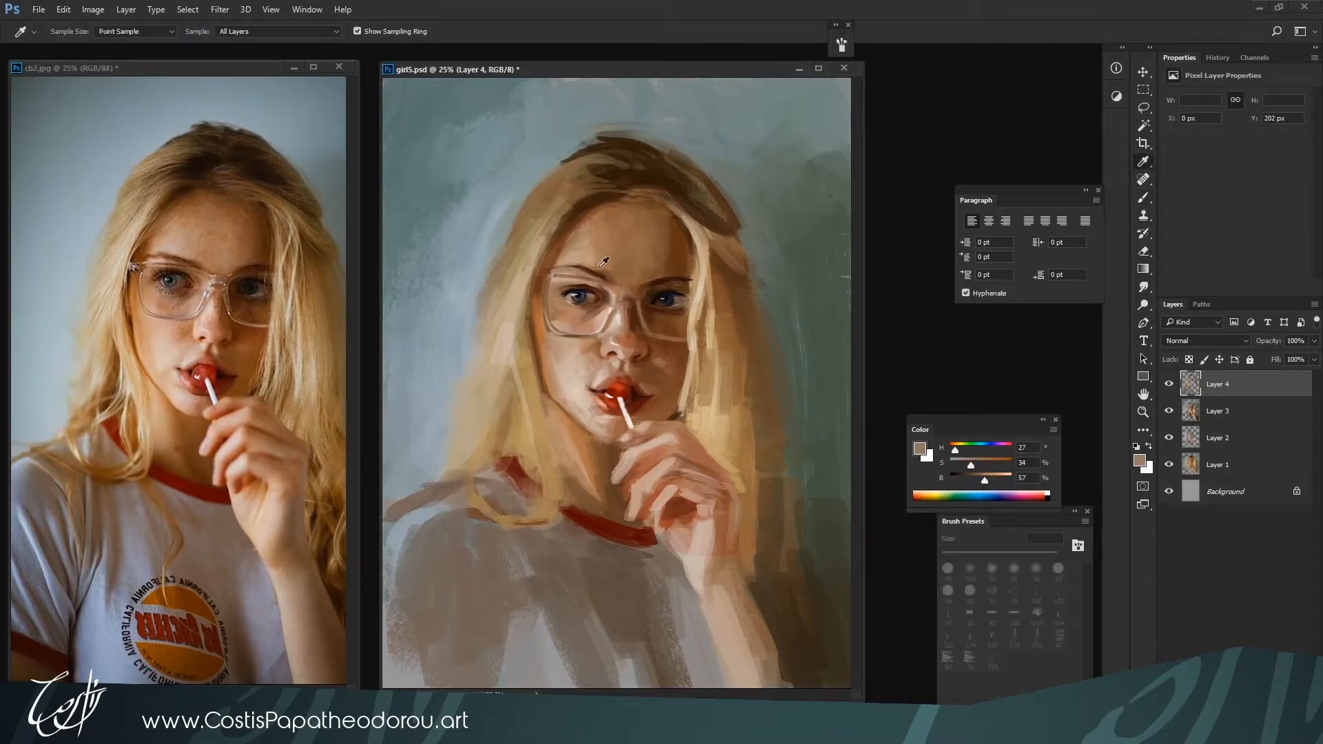
alt+click(576, 280)
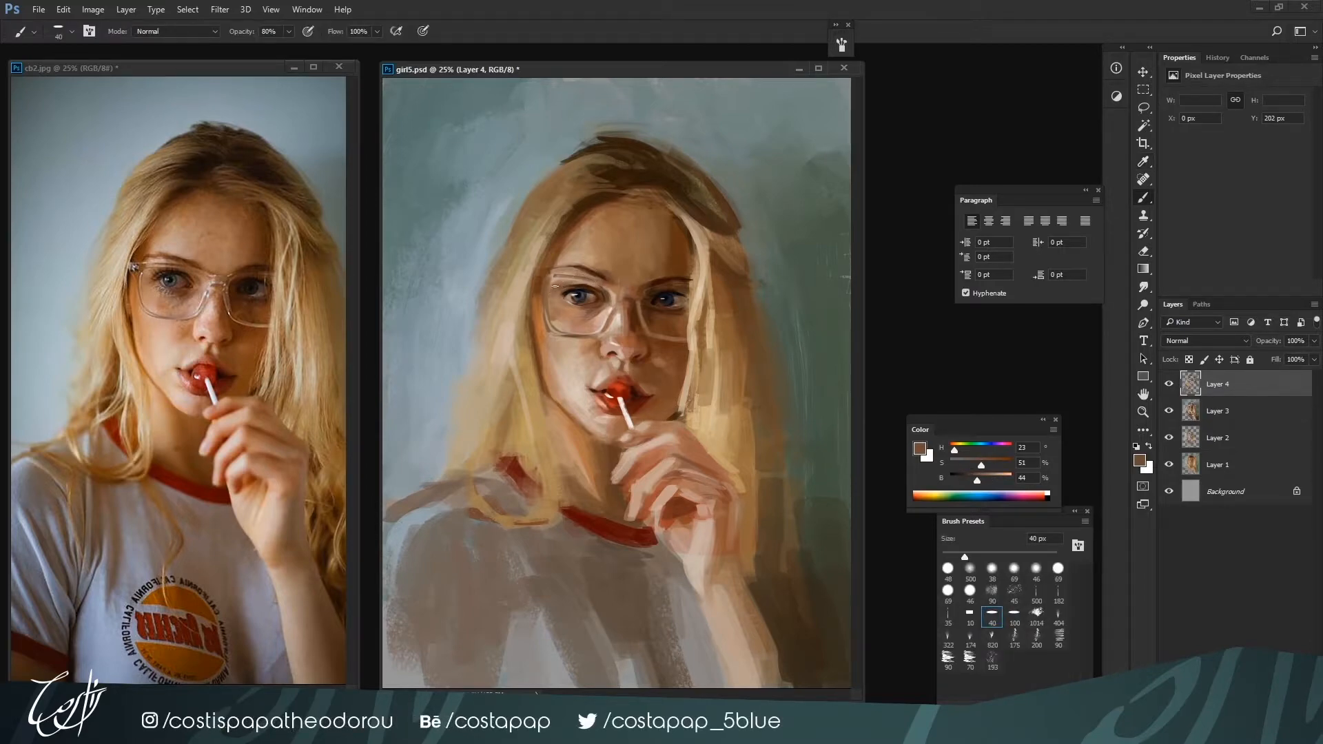
Touch up the light accents on the left cheek, nose and lollipop stick with pale H 26, S 11, B 84, starting at 35 px
alt+click(592, 381)
alt+click(619, 335)
key(bracketleft)
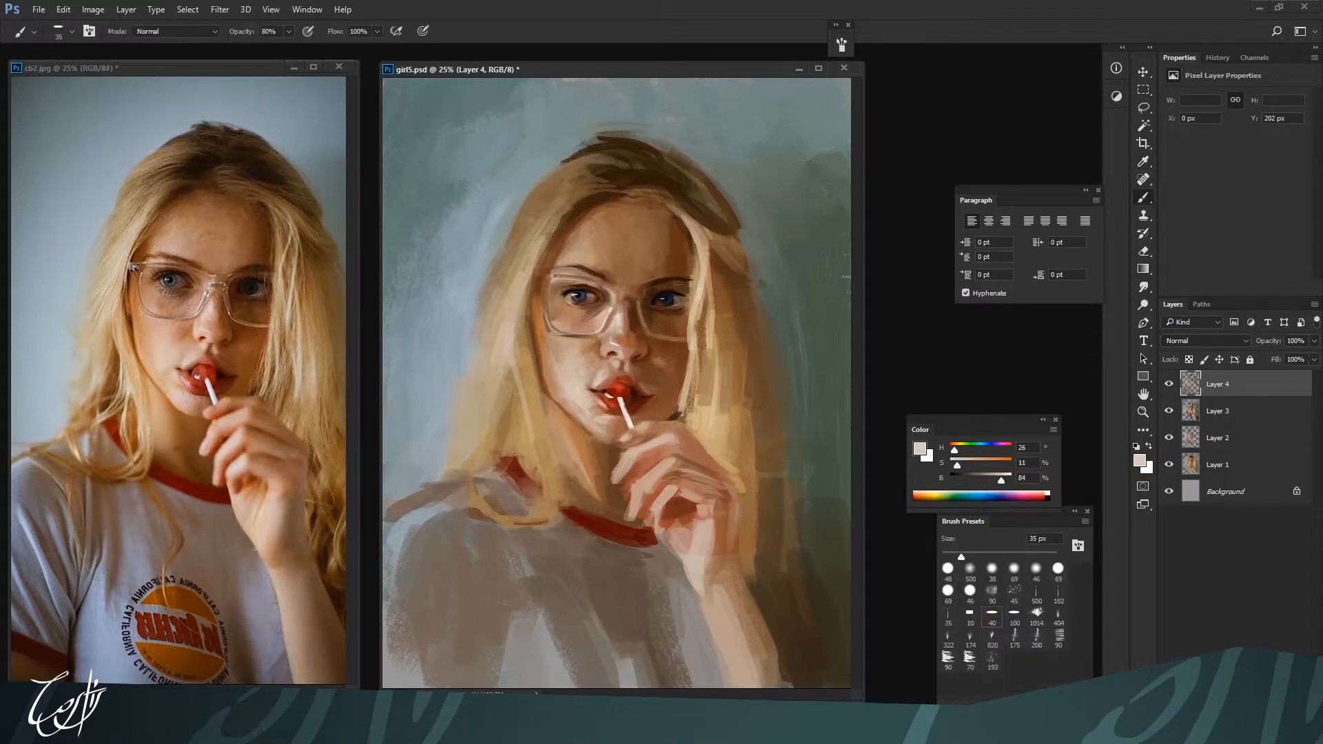
key(bracketleft)
alt+click(595, 347)
alt+click(624, 424)
Deepen the shadow beside the right corner of the mouth with dark brown H 19, S 74, B 31 at 30 px
alt+click(642, 386)
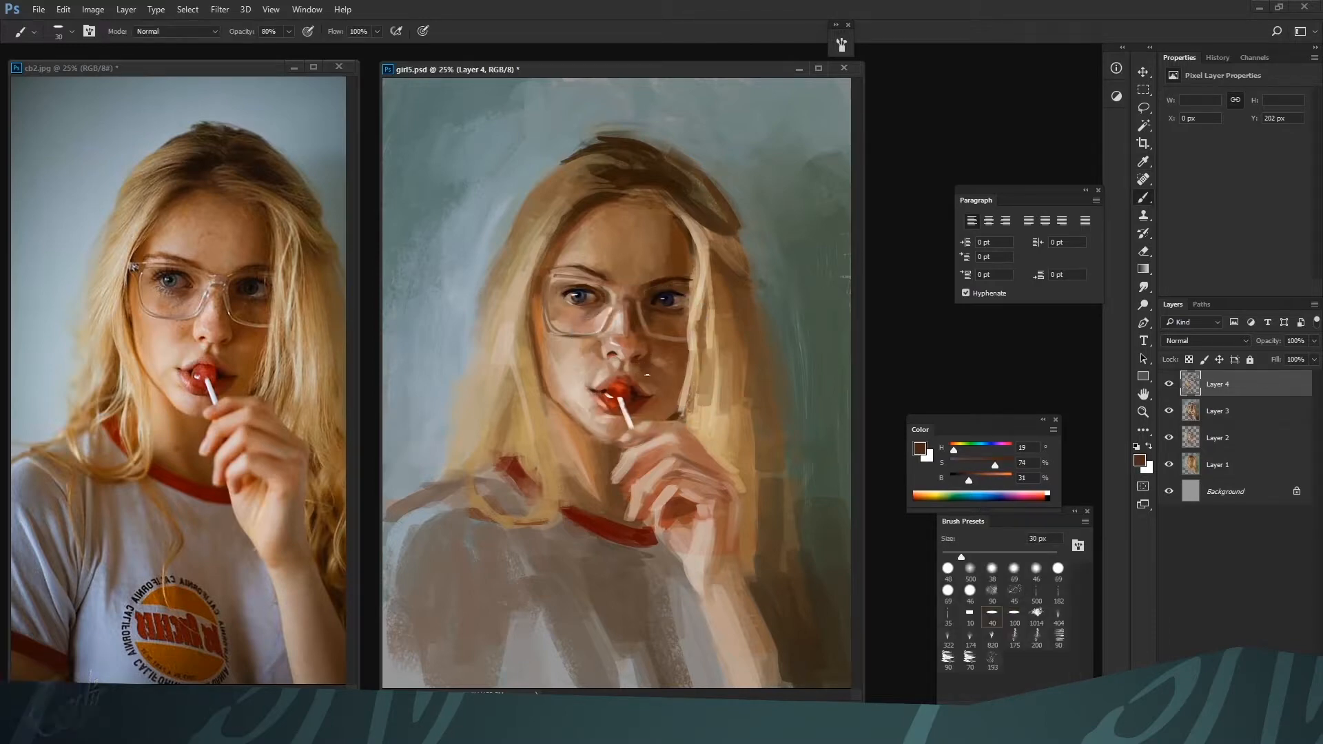
key(bracketright)
key(bracketright)
key(bracketright)
key(bracketright)
key(bracketleft)
key(bracketleft)
key(bracketleft)
key(bracketleft)
Retouch the skin inside the right lens of the glasses with brown H 23, S 49, B 49 at 20 px
key(i)
click(665, 332)
key(b)
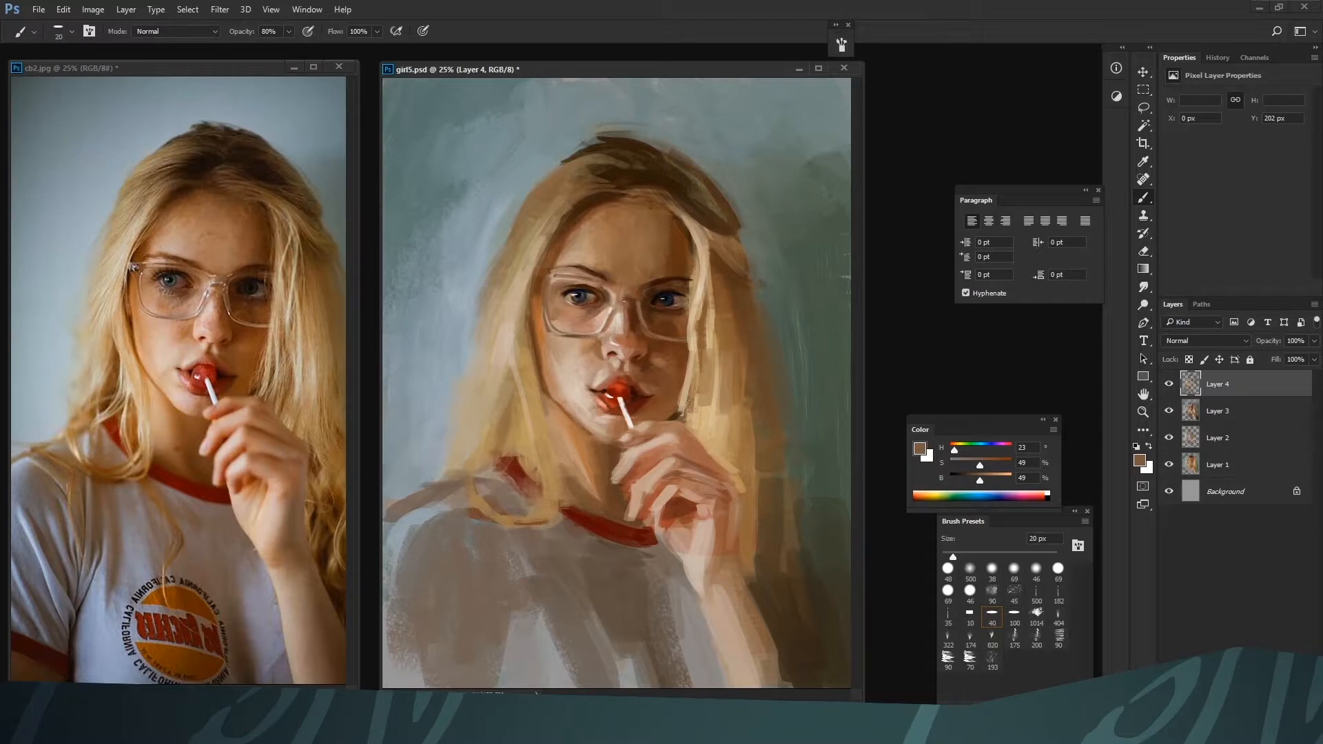
key(bracketright)
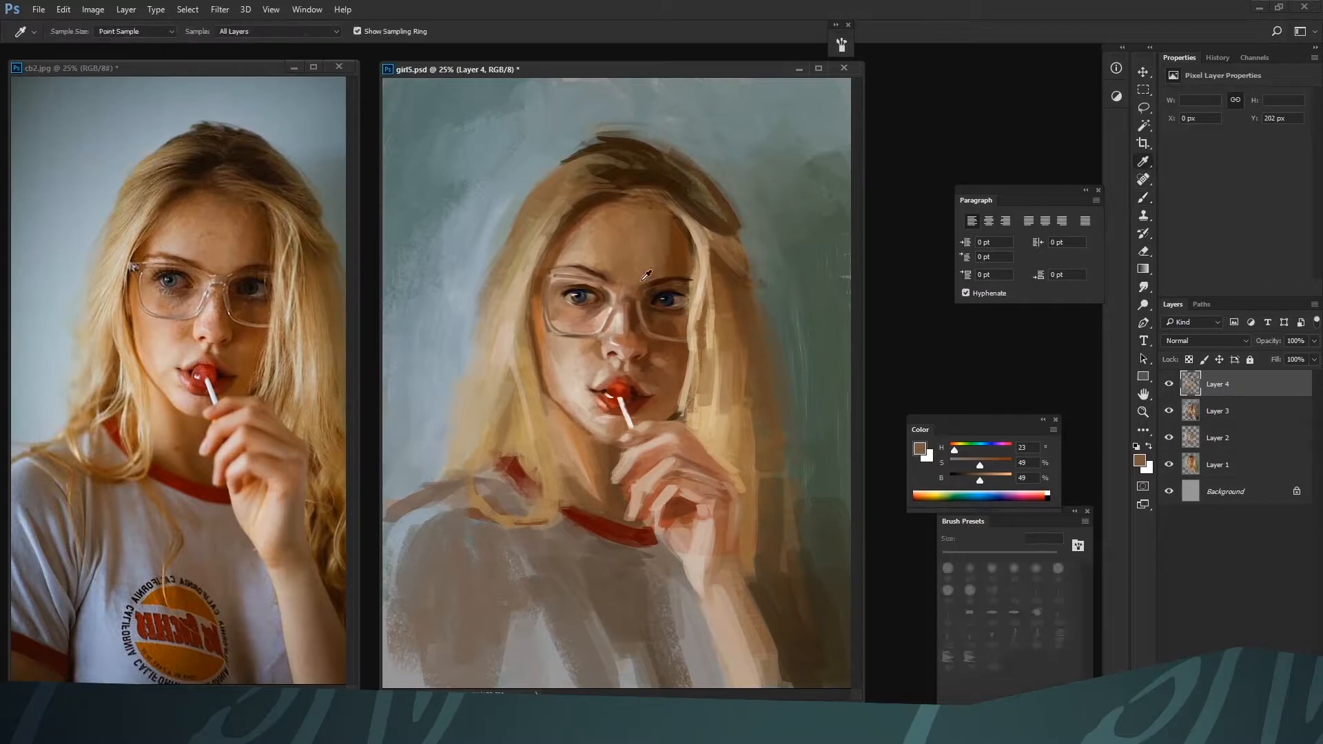
Brighten the glasses' bridge with pale H 27, S 9, B 86 and darken the left eyebrow's inner end with H 16, S 87, B 18 at 20 px
alt+click(620, 301)
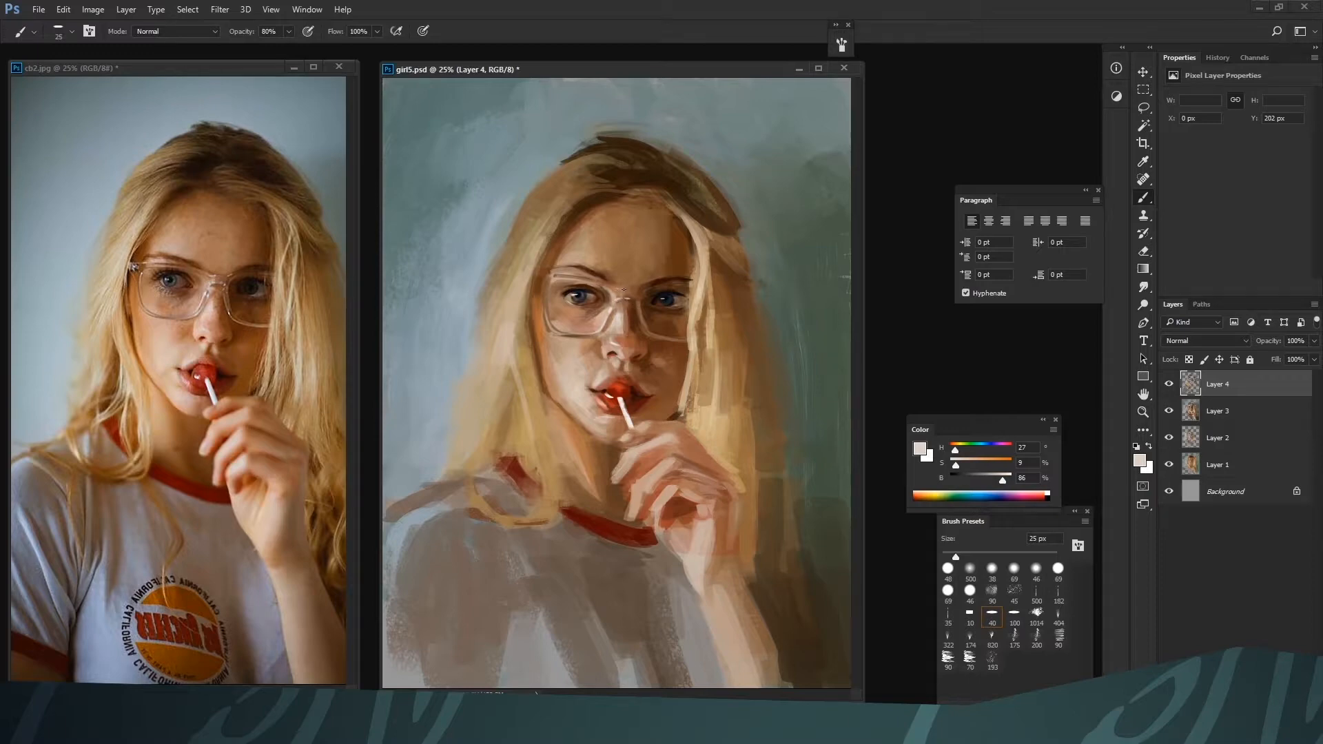
key(bracketleft)
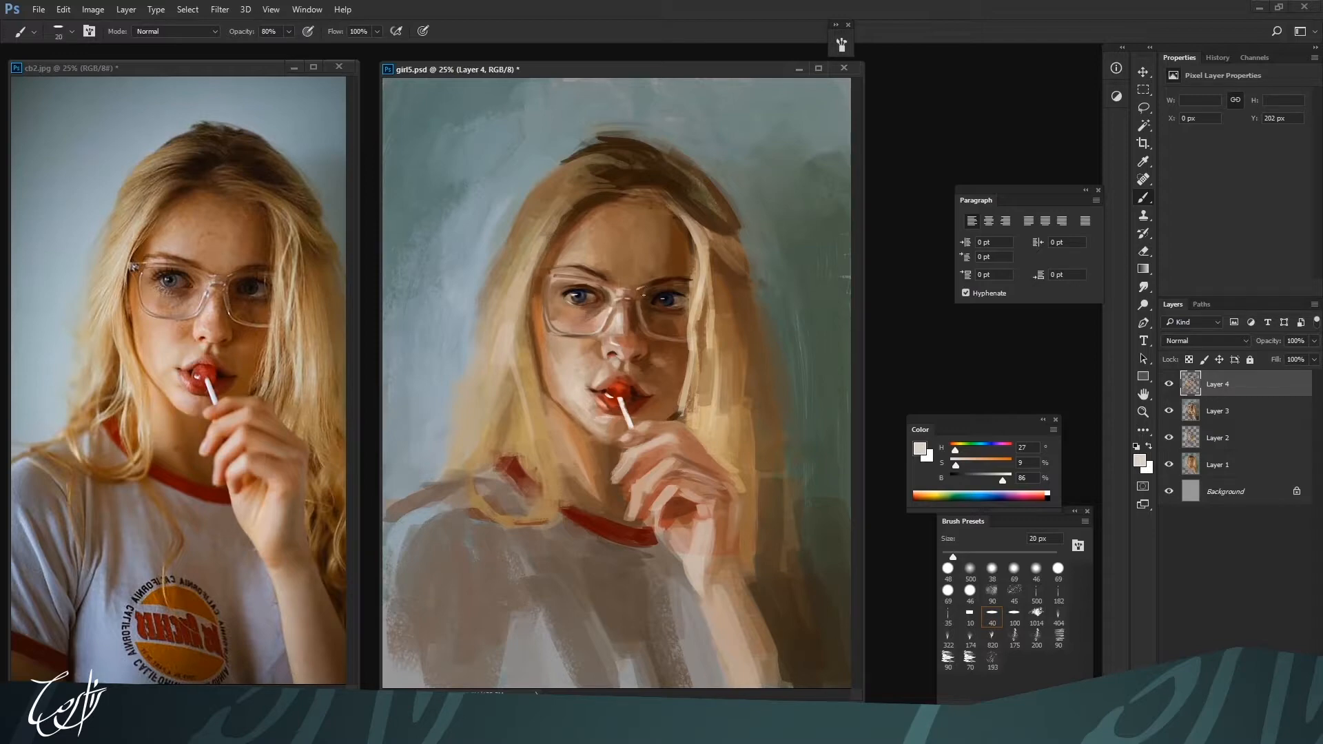
alt+click(676, 280)
alt+click(605, 278)
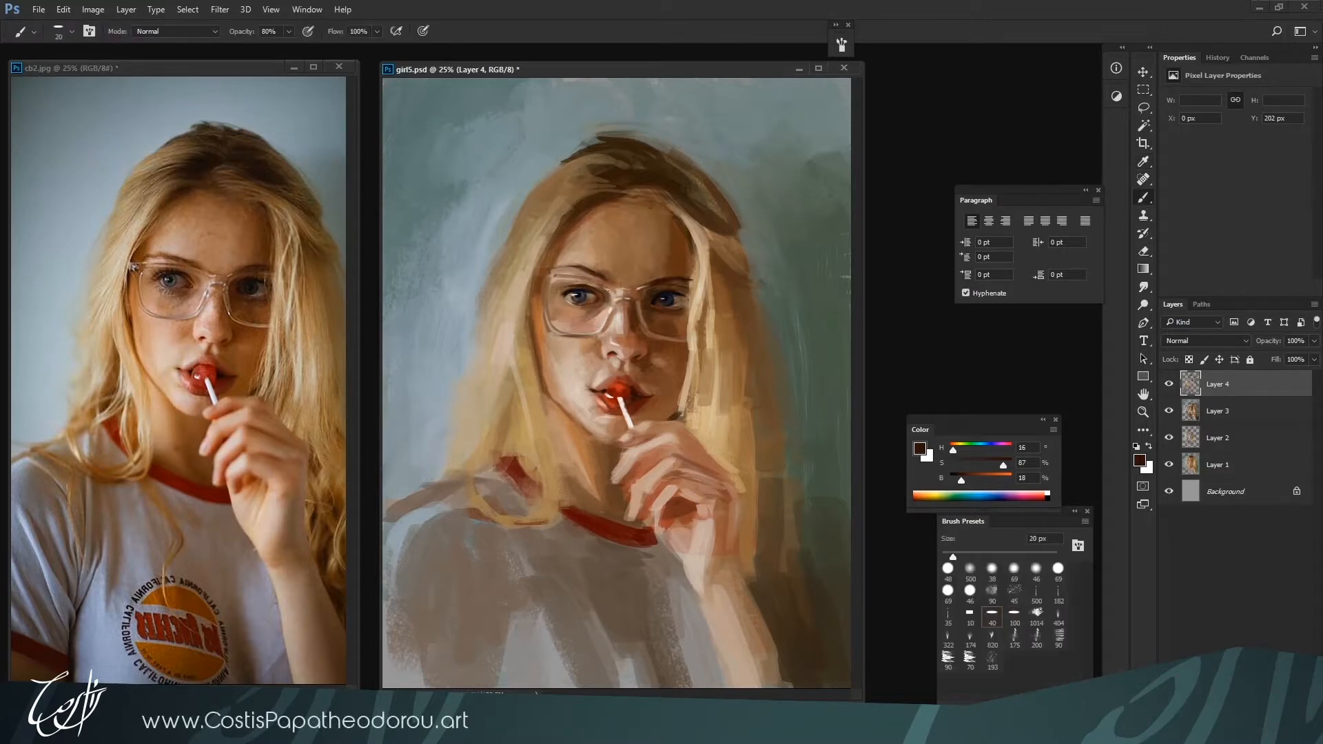
Lighten the skin around the left eye's inner corner and lower lens with H 21, S 43, B 69 at 25 px and H 21, S 33, B 72 at 30 px
alt+click(609, 295)
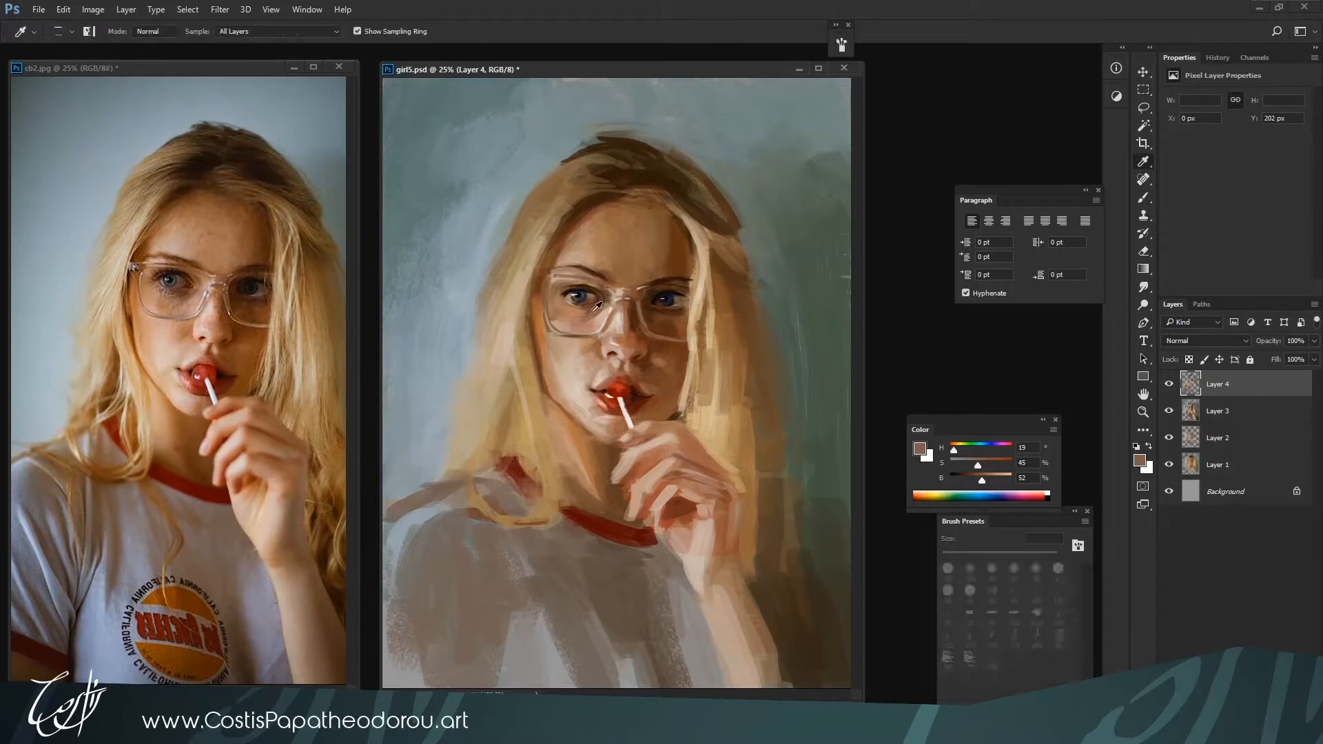
alt+click(606, 294)
key(bracketright)
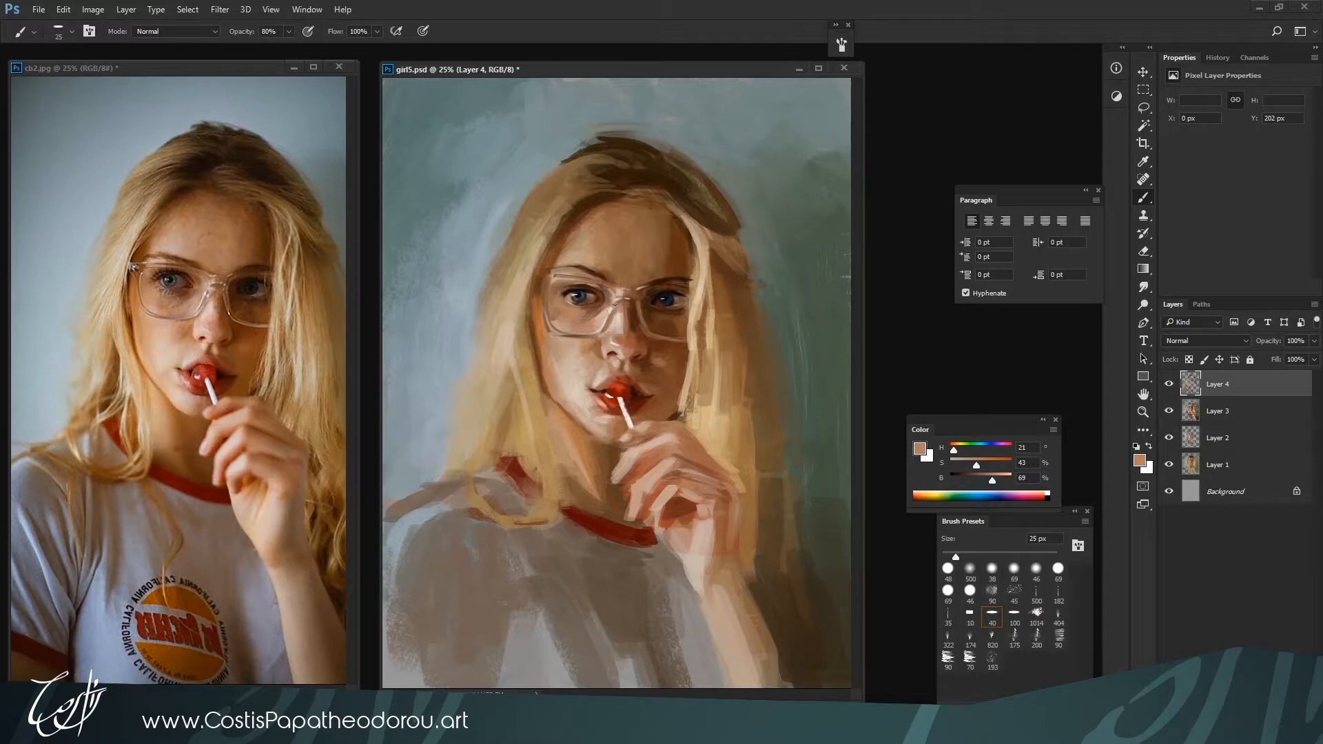
alt+click(608, 292)
alt+click(610, 299)
alt+click(573, 333)
key(bracketright)
alt+click(588, 318)
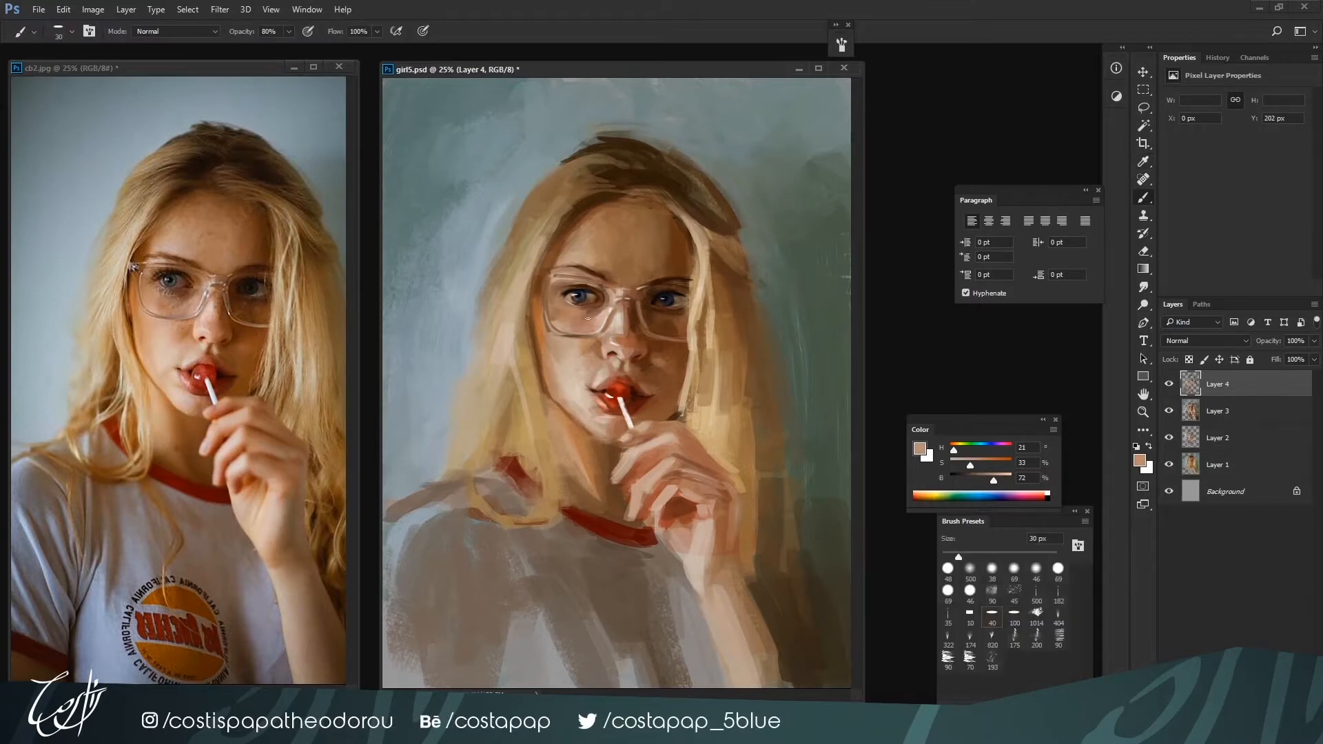
Retouch the skin under the left eye and along the left lens's lower rim with H 23, S 43, B 59 and H 28, S 31, B 73 at 45 px
alt+click(599, 313)
alt+click(584, 319)
alt+click(571, 319)
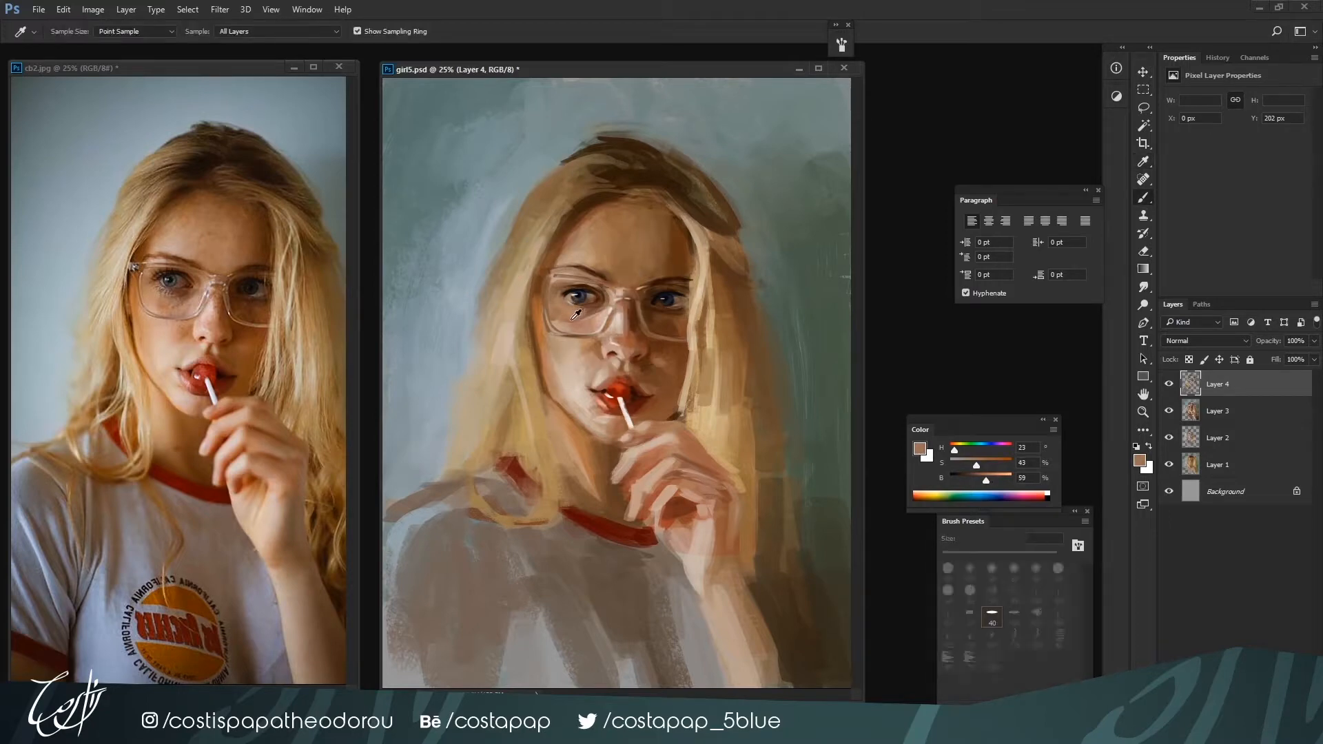
alt+click(565, 314)
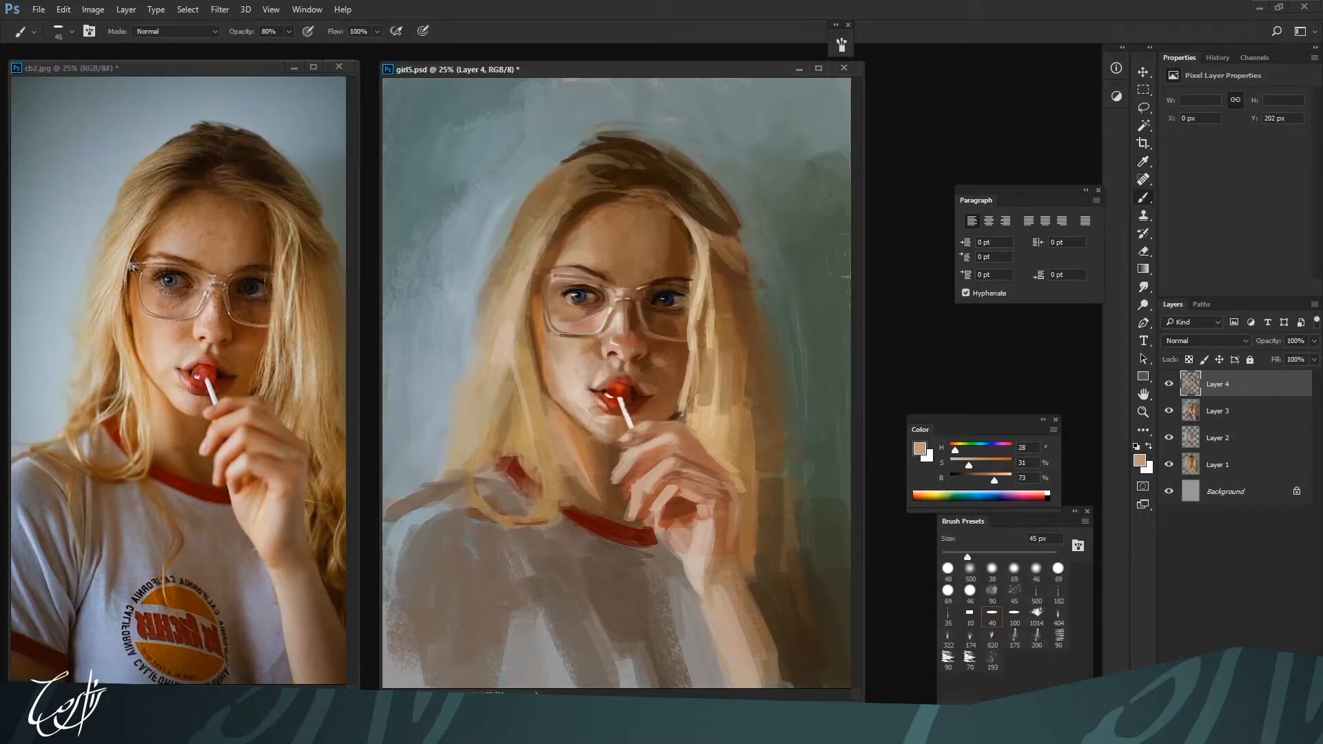
alt+click(565, 334)
alt+click(559, 327)
Warm the face's left edge and the adjoining hair below the glasses with orange-brown H 25, S 65, B 65 at 50 px
key(bracketleft)
alt+click(549, 336)
alt+click(551, 337)
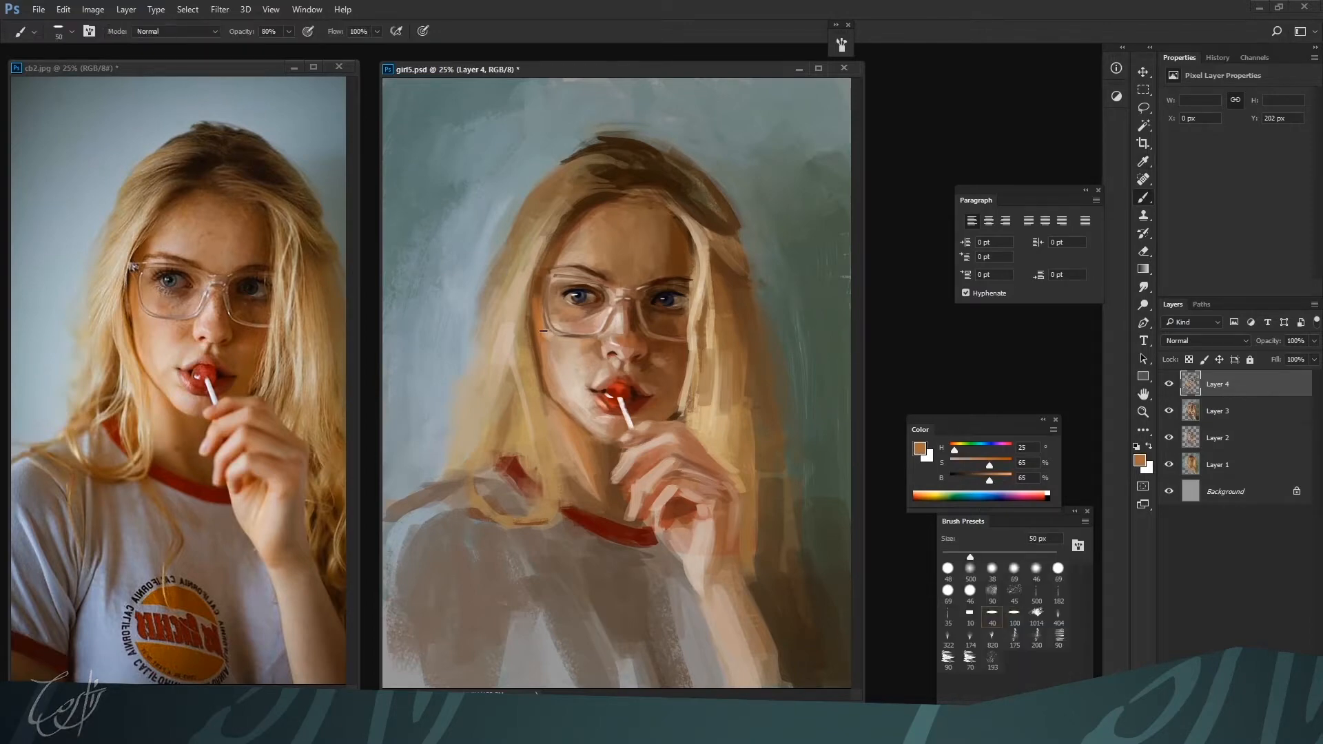
key(bracketleft)
ctrl+click(534, 388)
drag(535, 391, 508, 491)
Darken the left eye's upper lashes and outer corner with near-black H 232, S 50, B 6 at 15 px
key(bracketleft)
key(bracketleft)
key(bracketleft)
key(bracketleft)
key(bracketleft)
alt+click(551, 359)
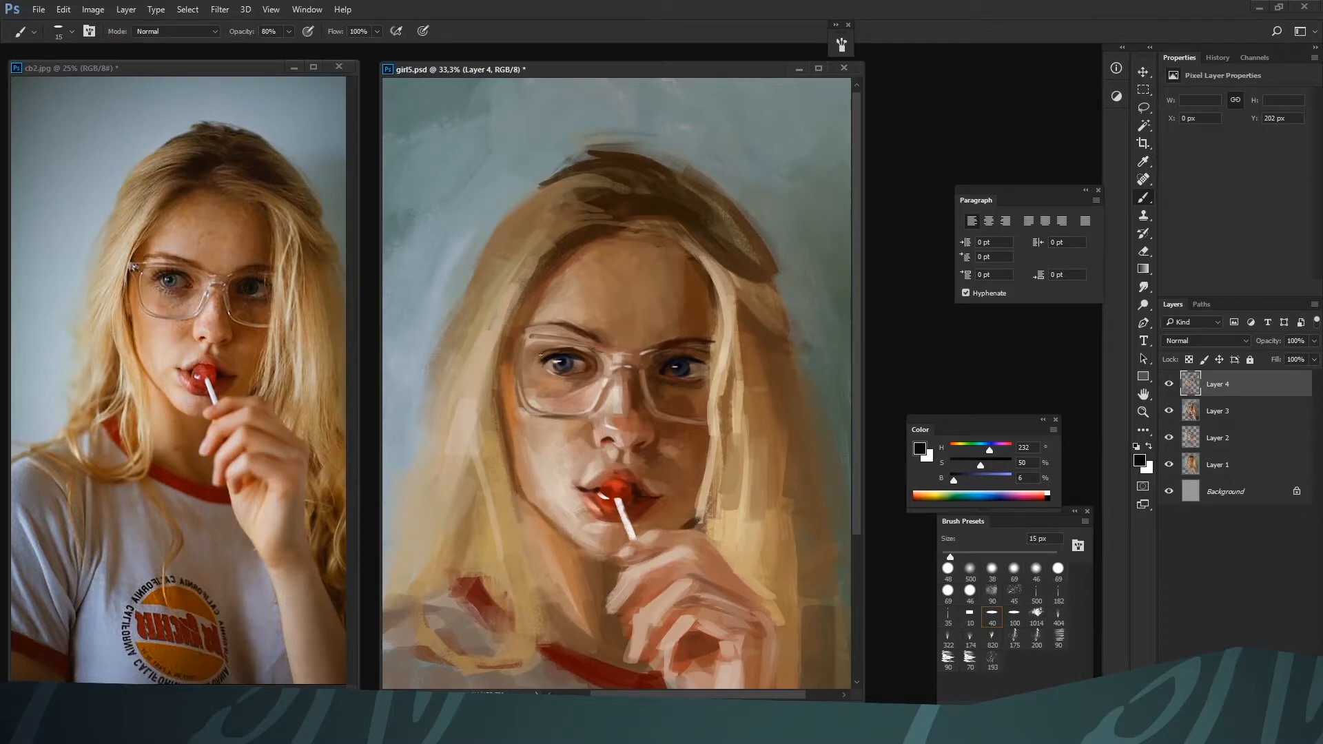
alt+click(561, 345)
alt+click(549, 359)
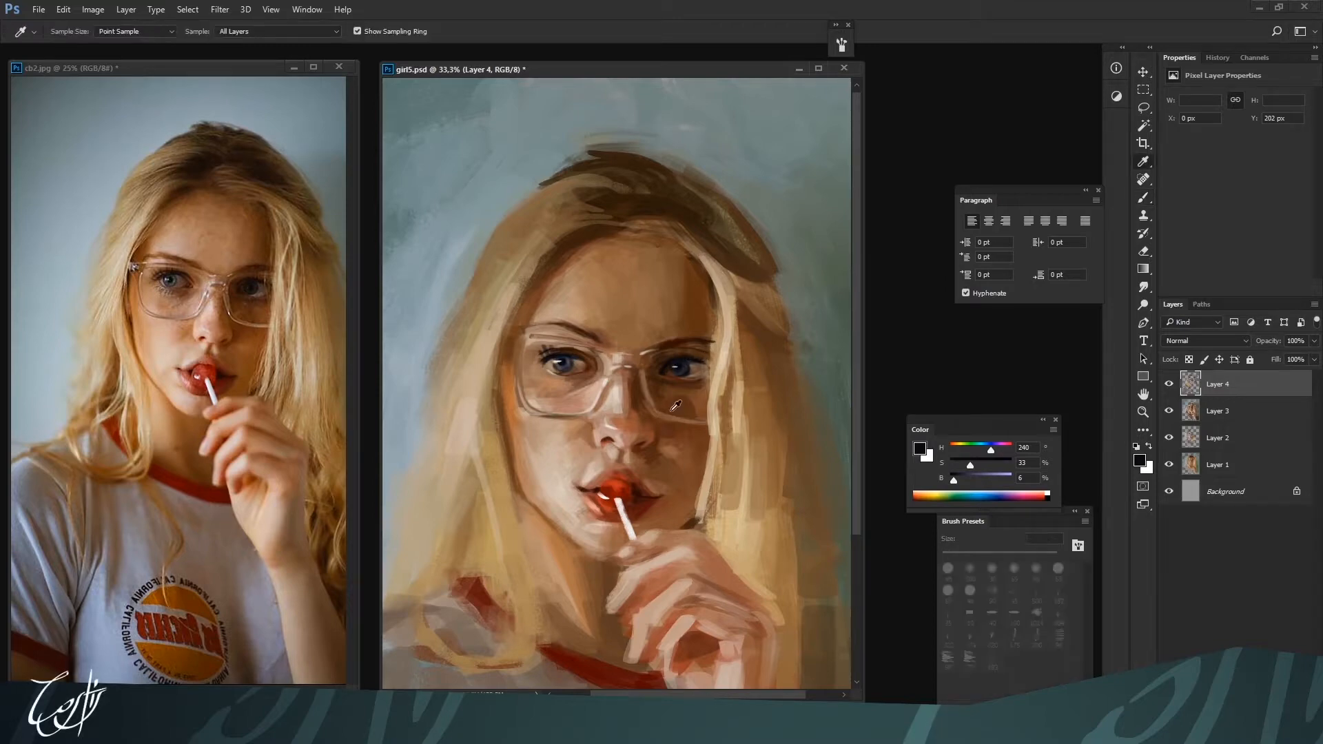
Deepen the shadow inside the right lens with browns H 24, S 75, B 20 at 50 px and H 21, S 76, B 34 at 90 px
alt+click(702, 358)
drag(992, 466, 964, 480)
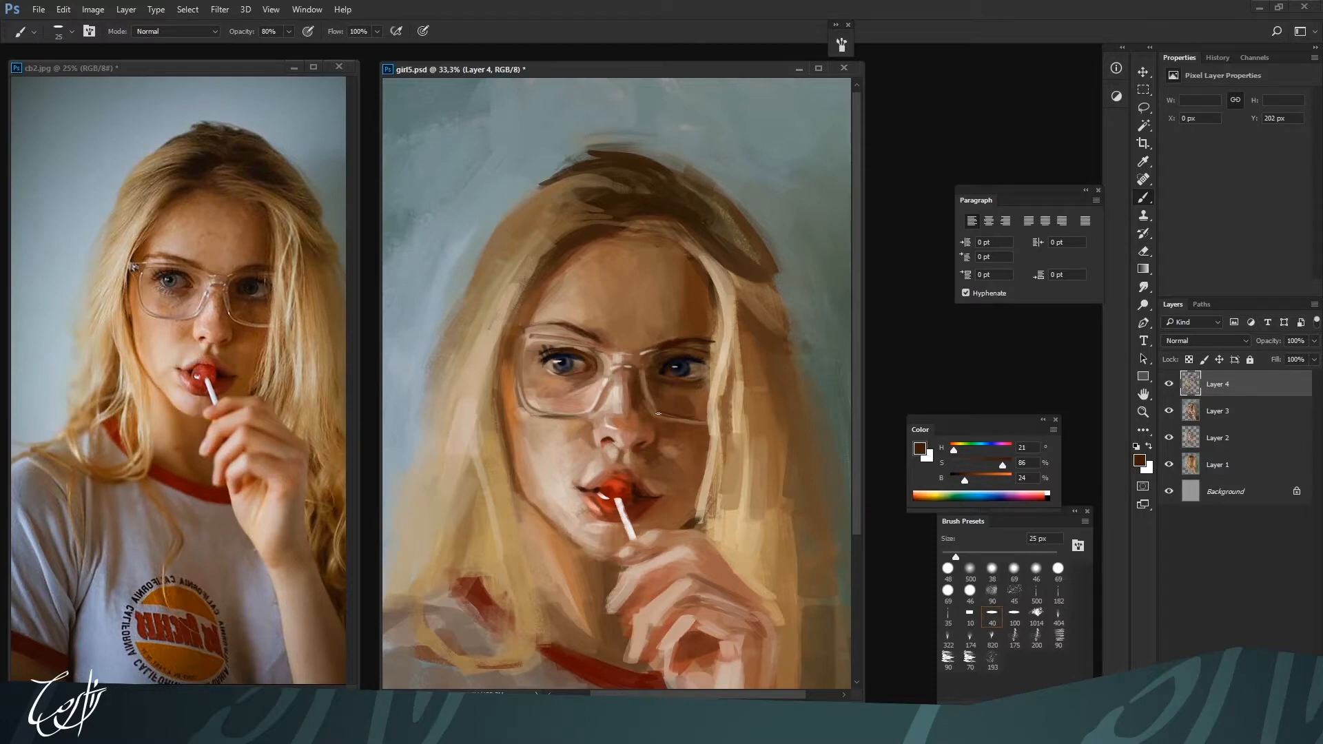
key(bracketright)
key(bracketright)
alt+click(672, 396)
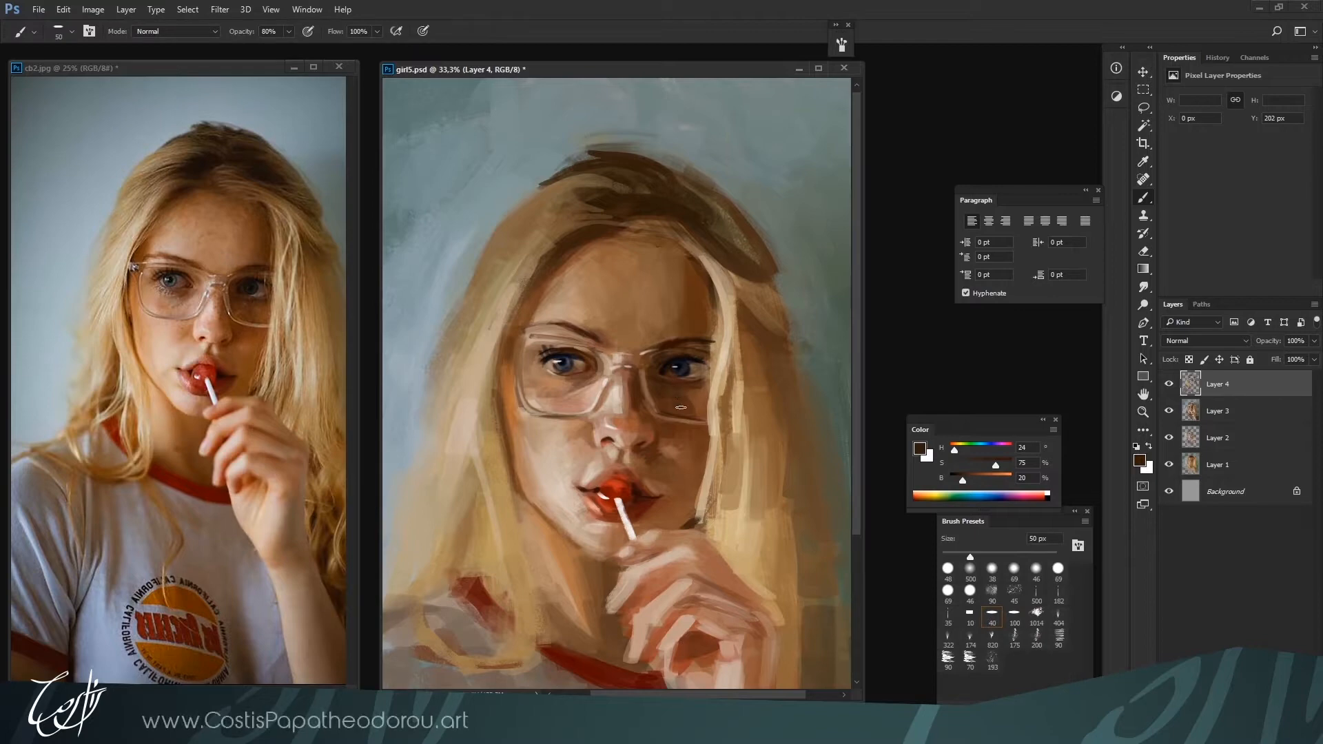
key(ctrl+minus)
alt+click(669, 321)
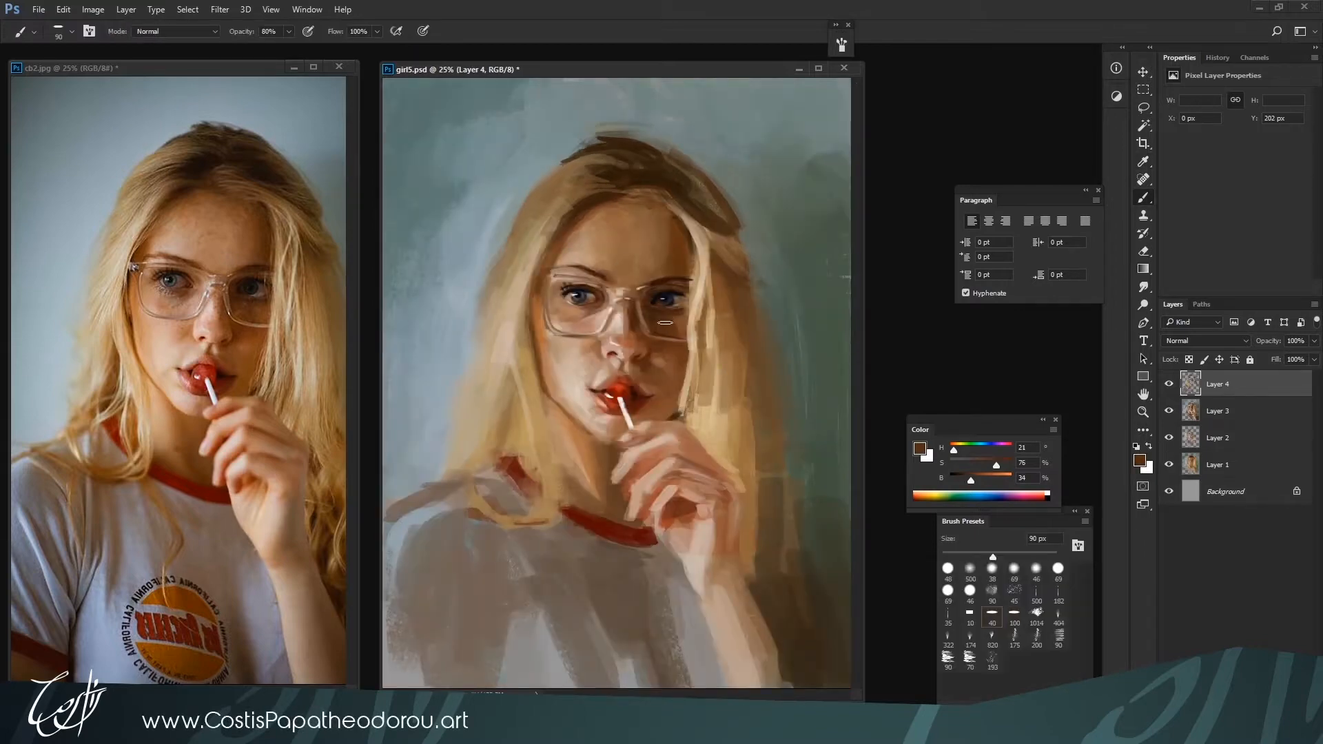
Repaint the lollipop and adjoining lip with red H 6, S 84, B 65 at 40 px
key(ctrl+minus)
key(ctrl+plus)
key(ctrl+plus)
key(ctrl+plus)
alt+click(620, 379)
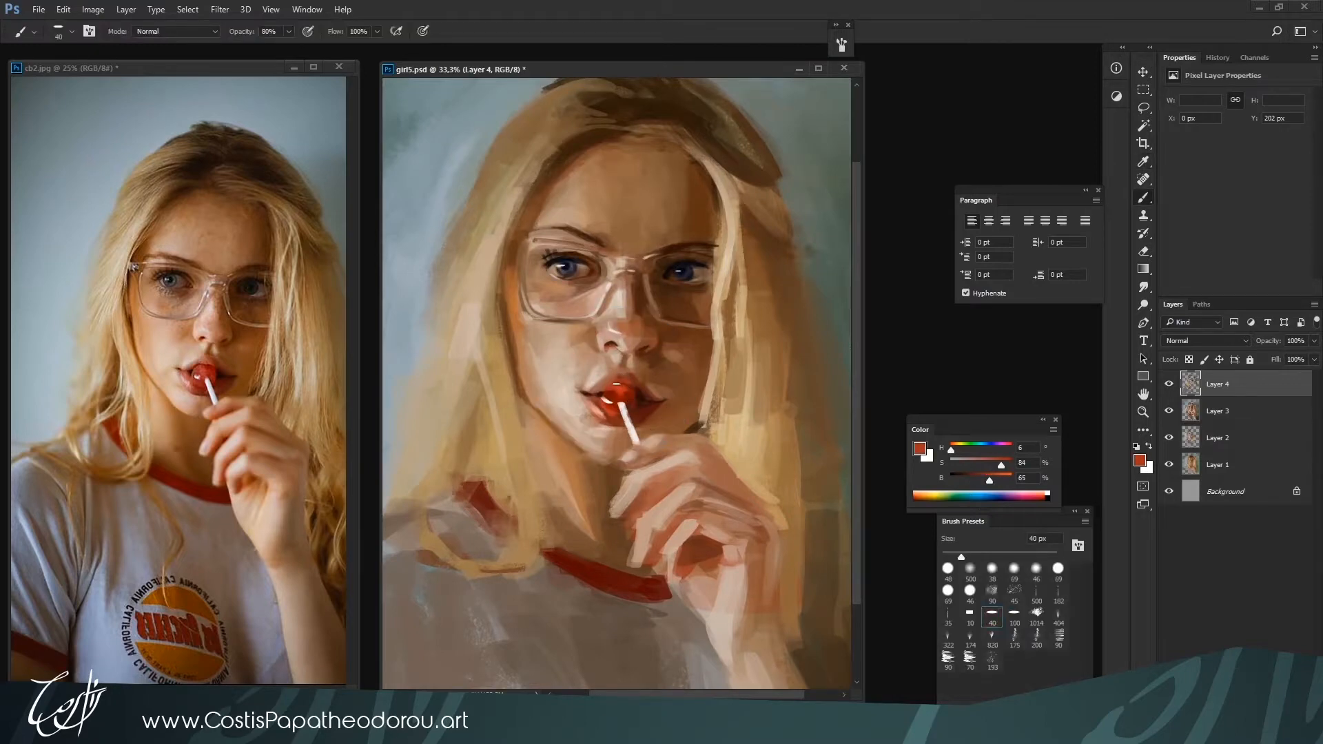
alt+click(613, 383)
Define the upper lip above the lollipop with dark H 6, S 88, B 17 at 30 px and H 11, S 66, B 45 at 35 px
key(ctrl+minus)
key(bracketright)
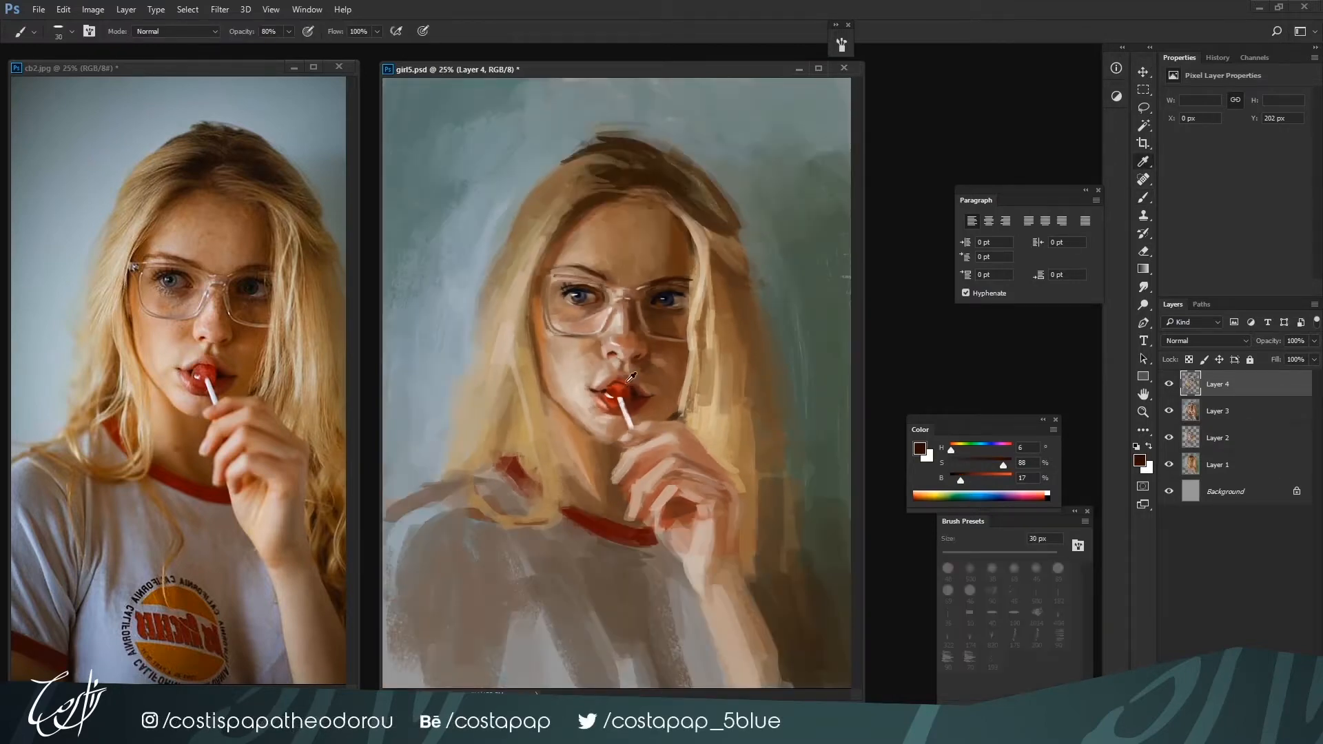
alt+click(629, 379)
key(ctrl+plus)
key(bracketright)
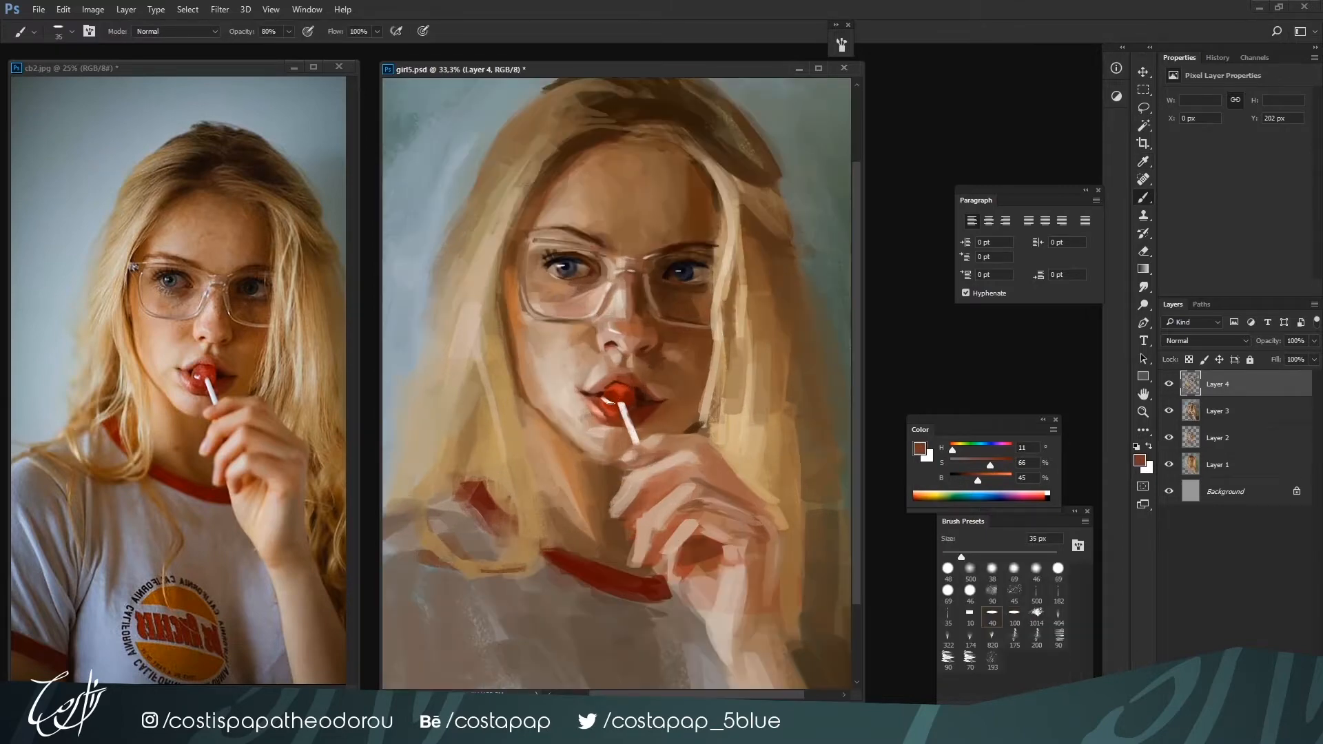
Add highlights on the lollipop's left side with salmon H 5, S 48, B 94 at 20 px and pure white at 25 px
alt+click(609, 407)
mouse_move(996, 477)
mouse_down()
mouse_move(1008, 476)
mouse_move(979, 464)
mouse_up()
key(bracketleft)
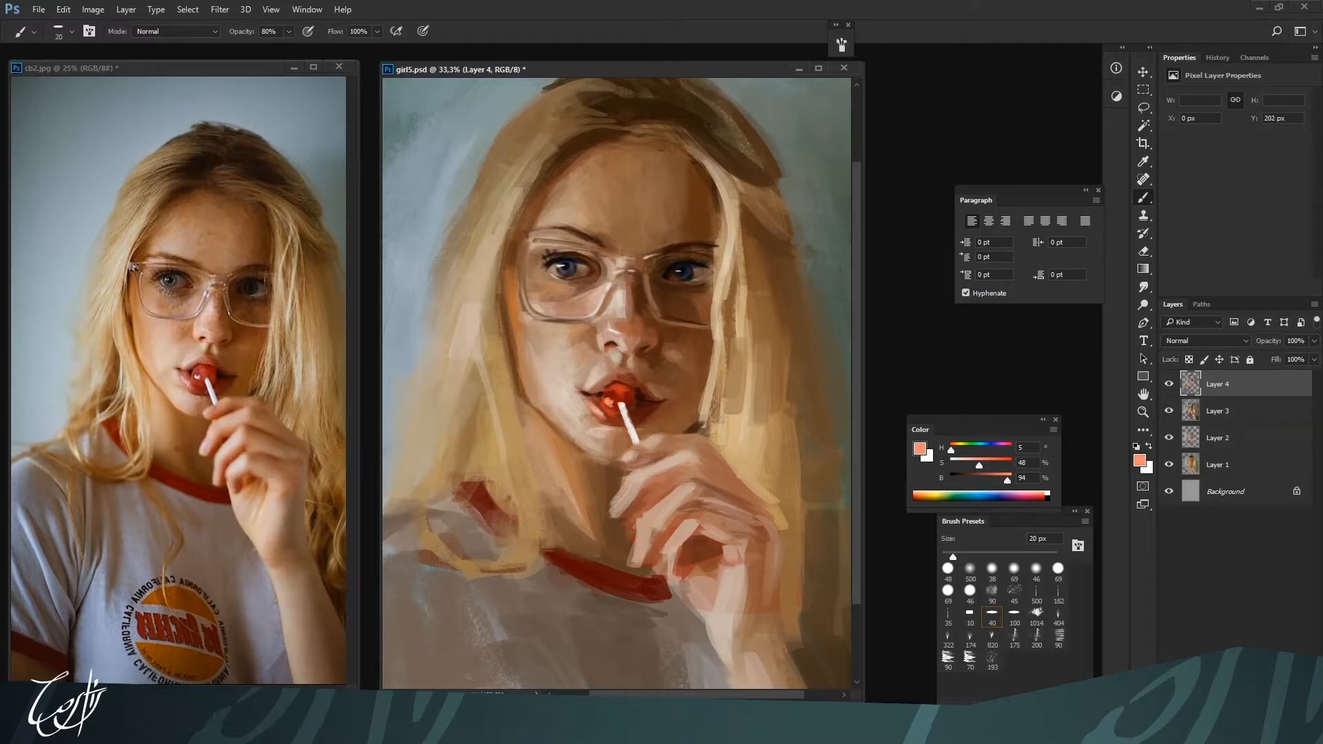
alt+click(608, 412)
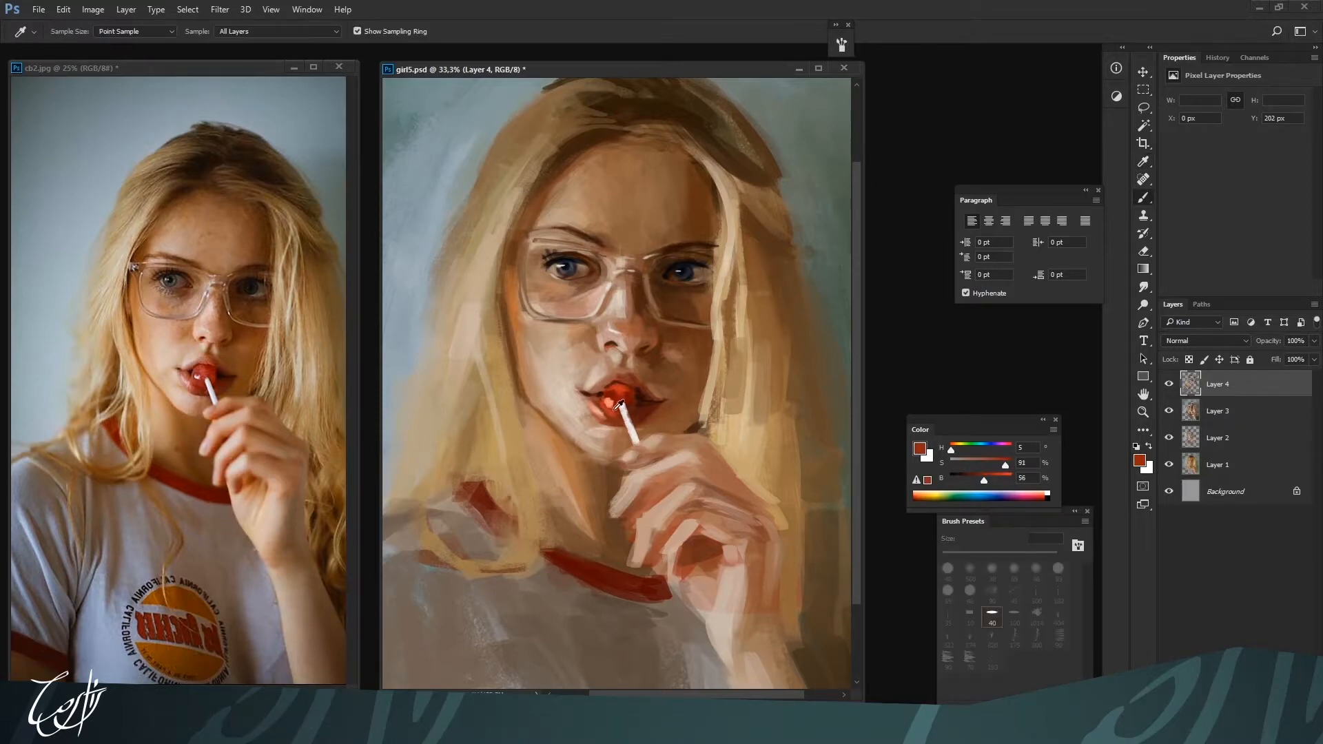
drag(1005, 465, 979, 465)
drag(984, 480, 1013, 480)
drag(979, 465, 933, 472)
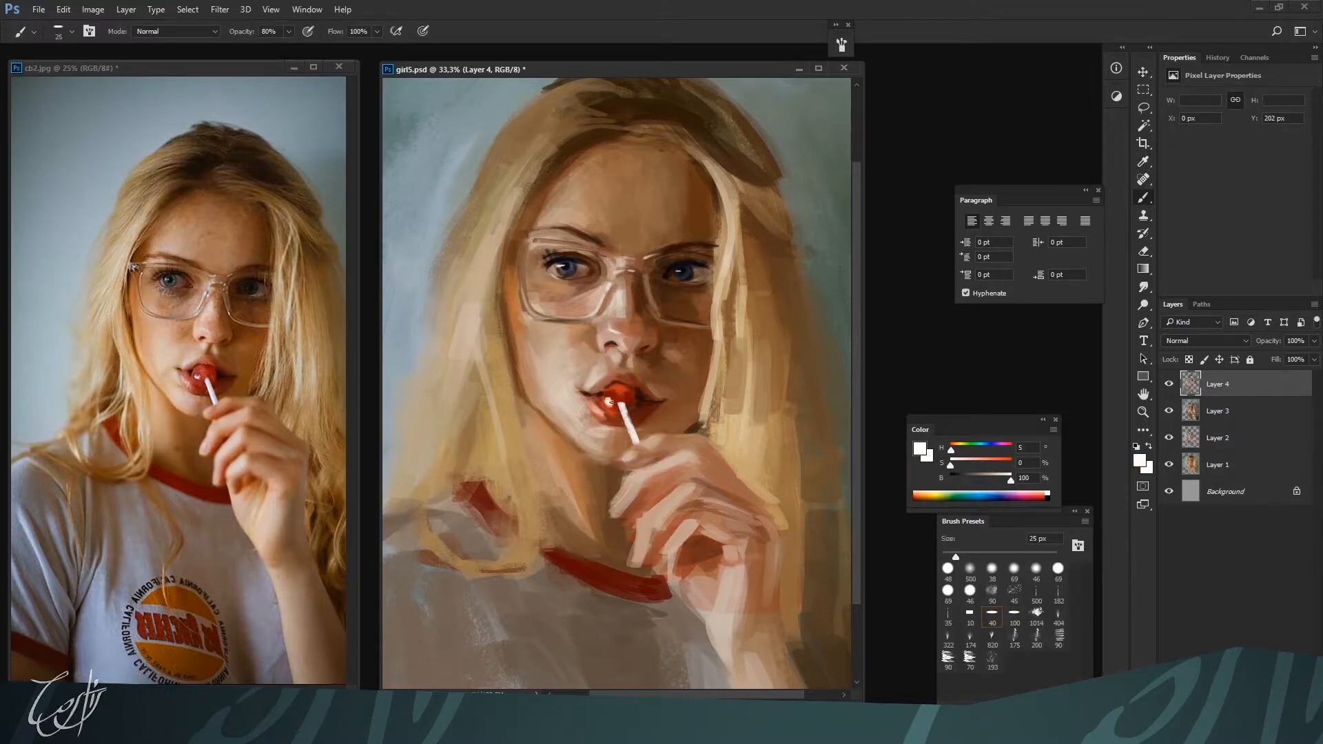
Darken the mouth beside the lollipop with H 7, S 86, B 16 at 30 px and retouch the right cheek with H 22, S 66, B 37 at 35 px
alt+click(630, 404)
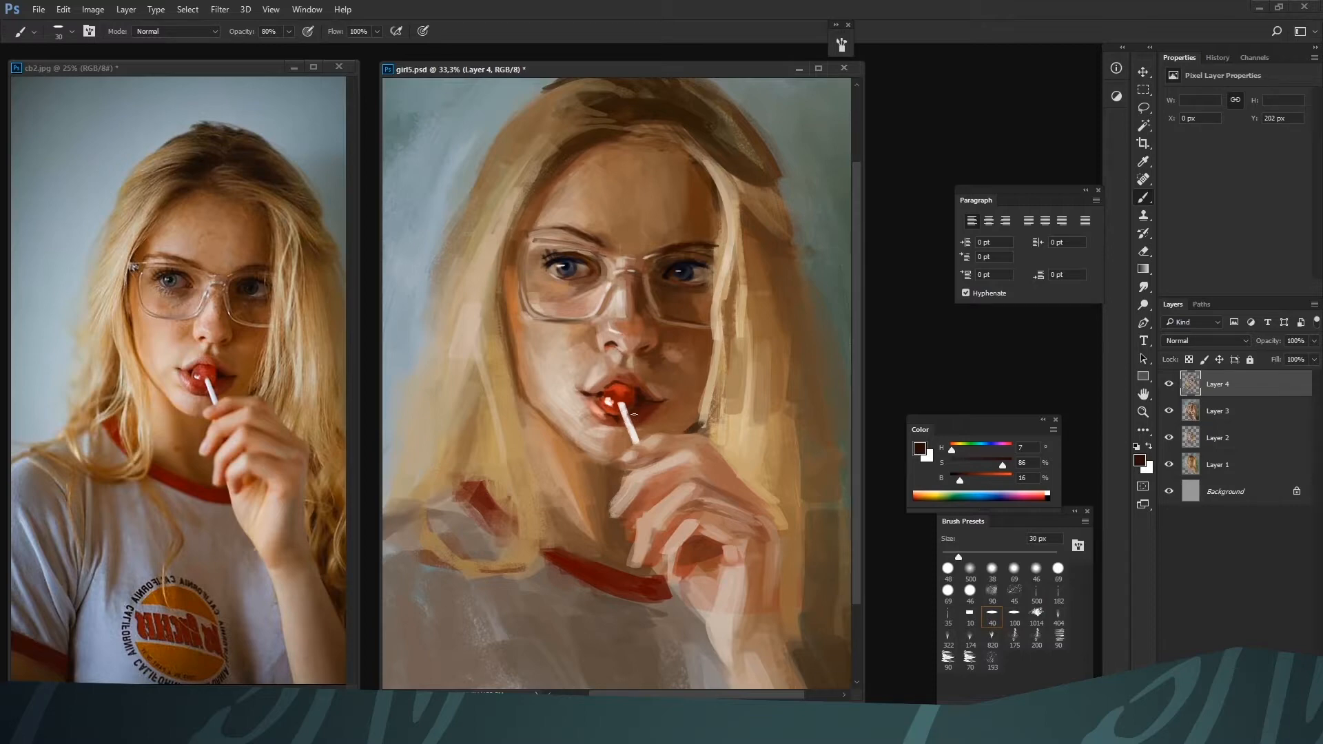
key(bracketright)
key(bracketleft)
alt+click(659, 370)
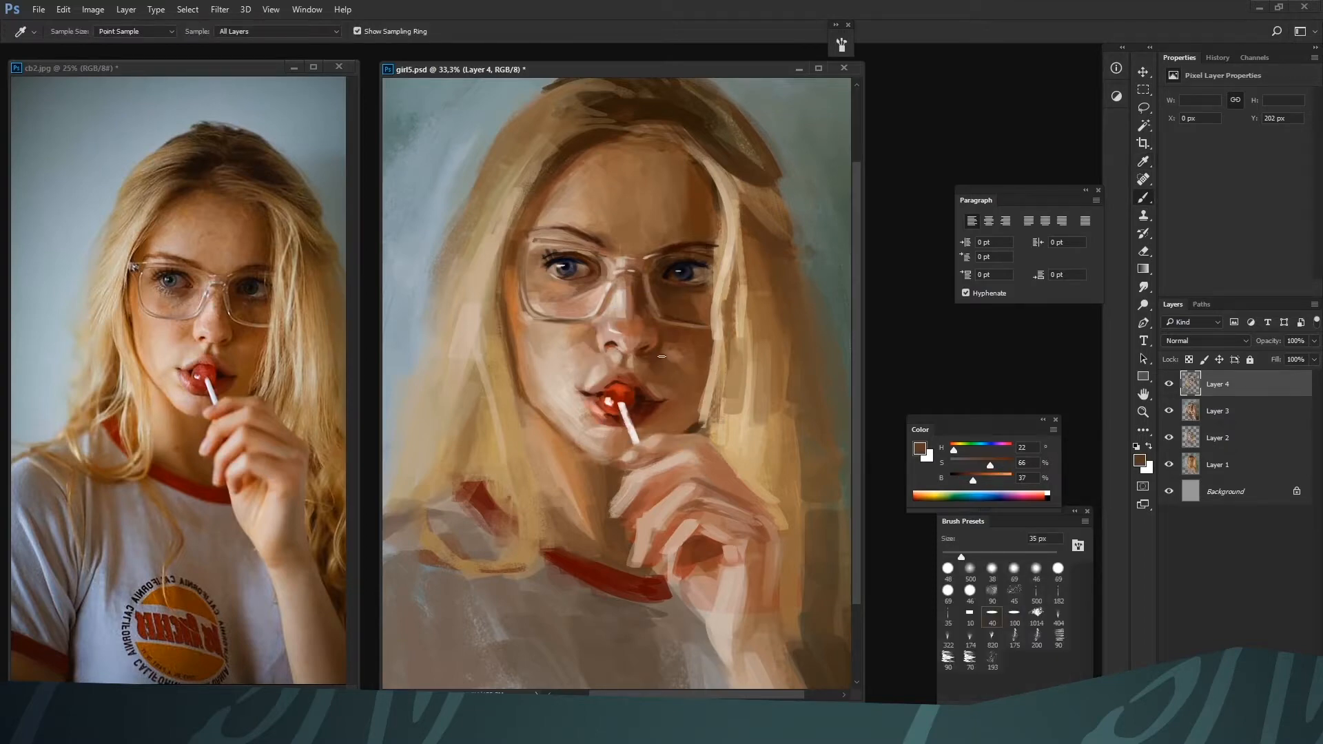
Retouch the right side of the nose bridge with H 16, S 44, B 58 at 30 px and touch up the mouth's left side
drag(682, 342, 637, 444)
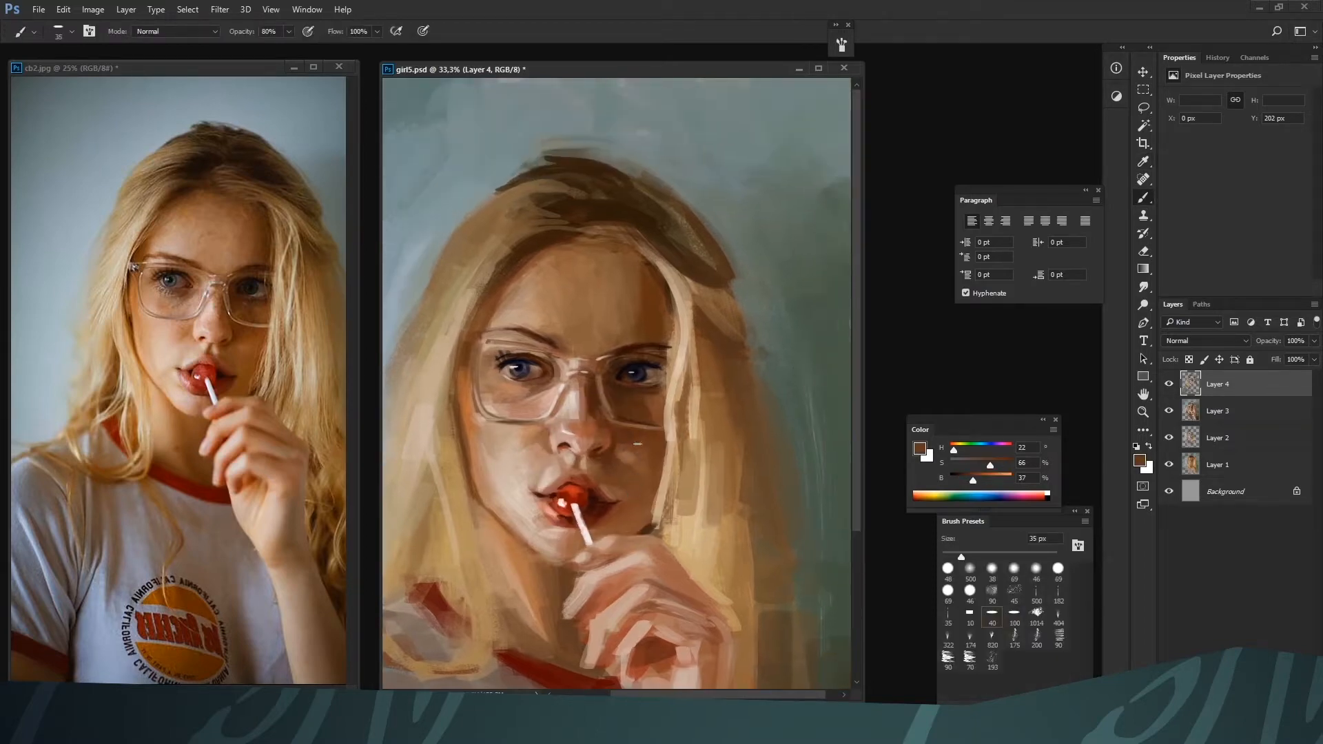
alt+click(581, 392)
alt+click(543, 517)
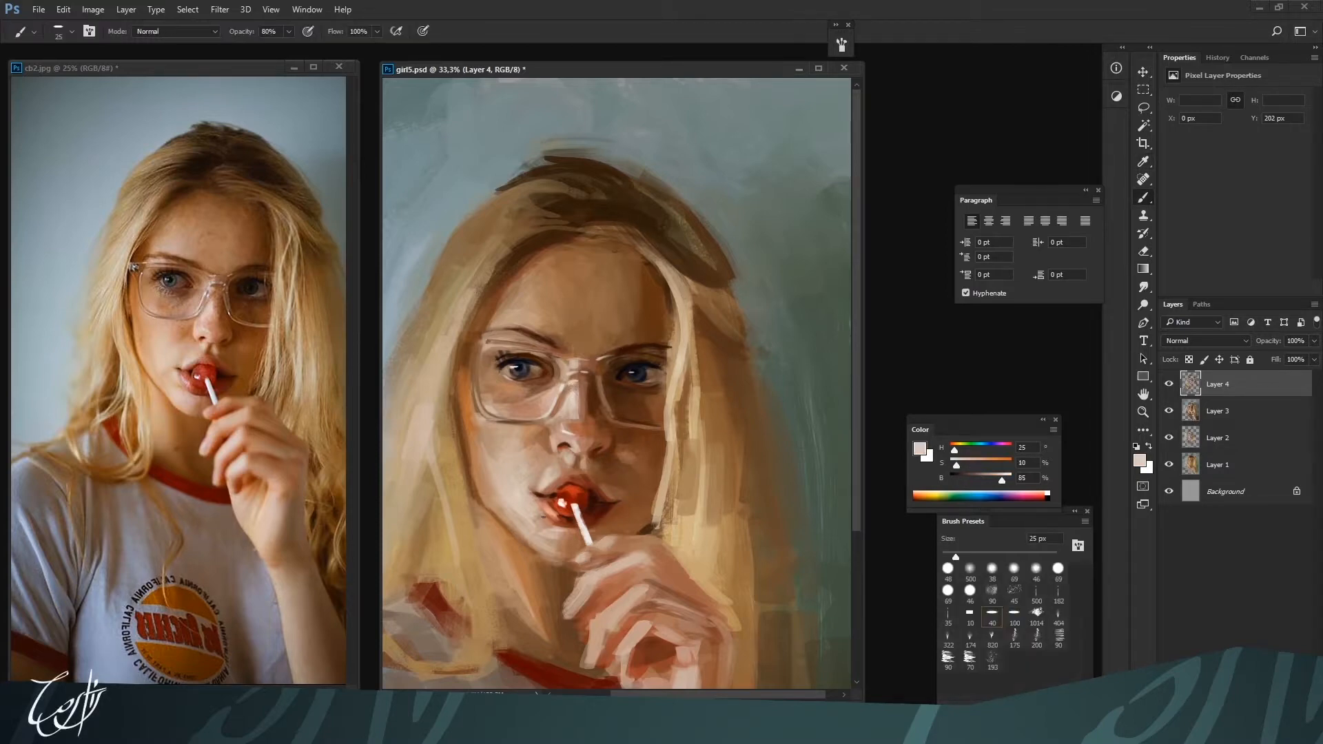
Shape the left eye's inner corner and lids with browns H 23, S 59, B 36 and H 20, S 60, B 43 at 15 px
key(bracketleft)
alt+click(544, 377)
alt+click(534, 367)
alt+click(536, 372)
key(bracketleft)
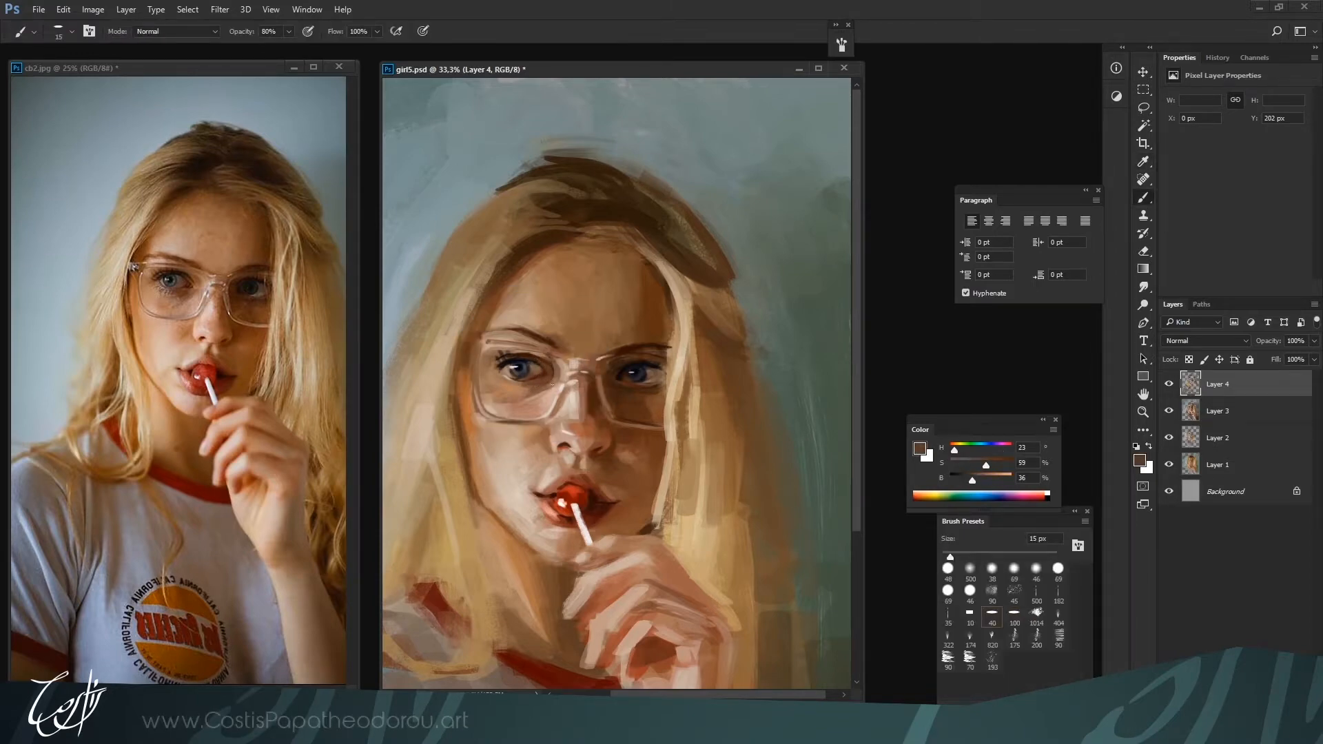
alt+click(541, 364)
alt+click(544, 369)
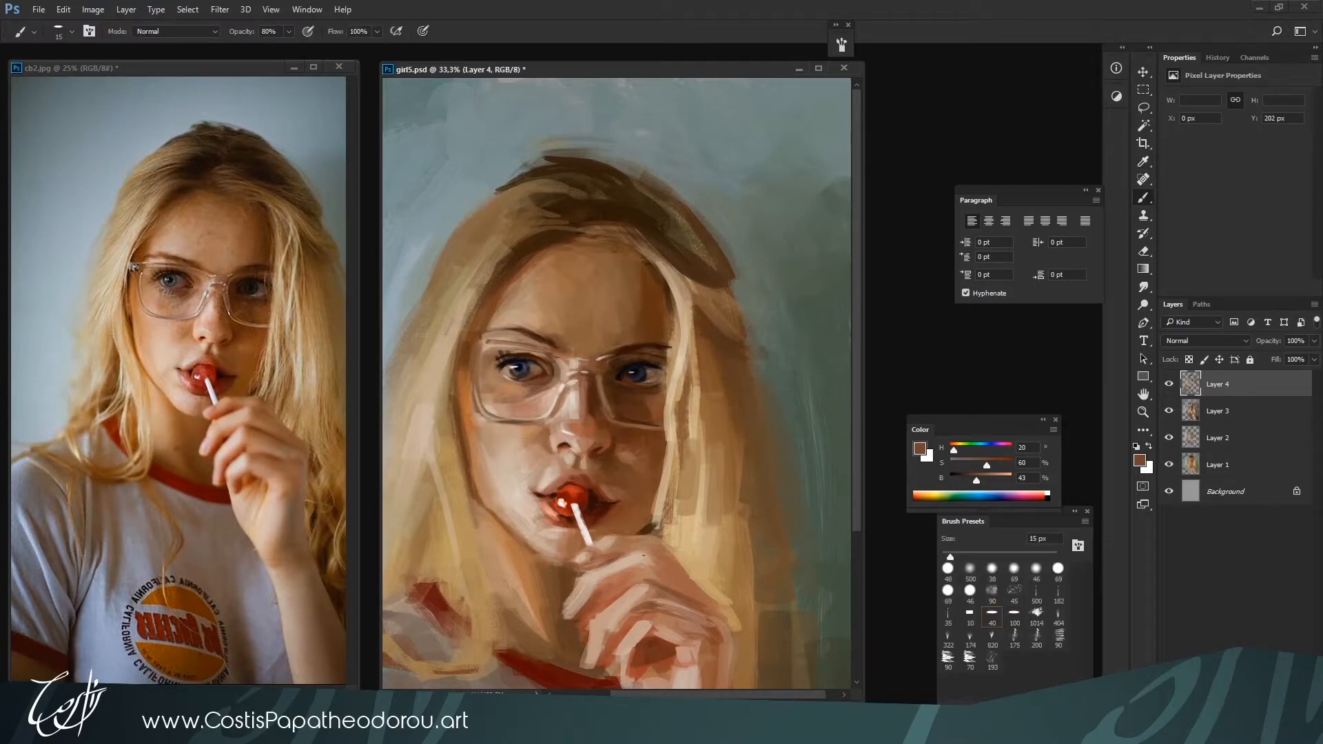
Refine the left eye's inner corner up close with dark H 9, S 82, B 28 at 10 px and H 21, S 56, B 45 at 15 px
key(ctrl+plus)
drag(682, 458, 807, 495)
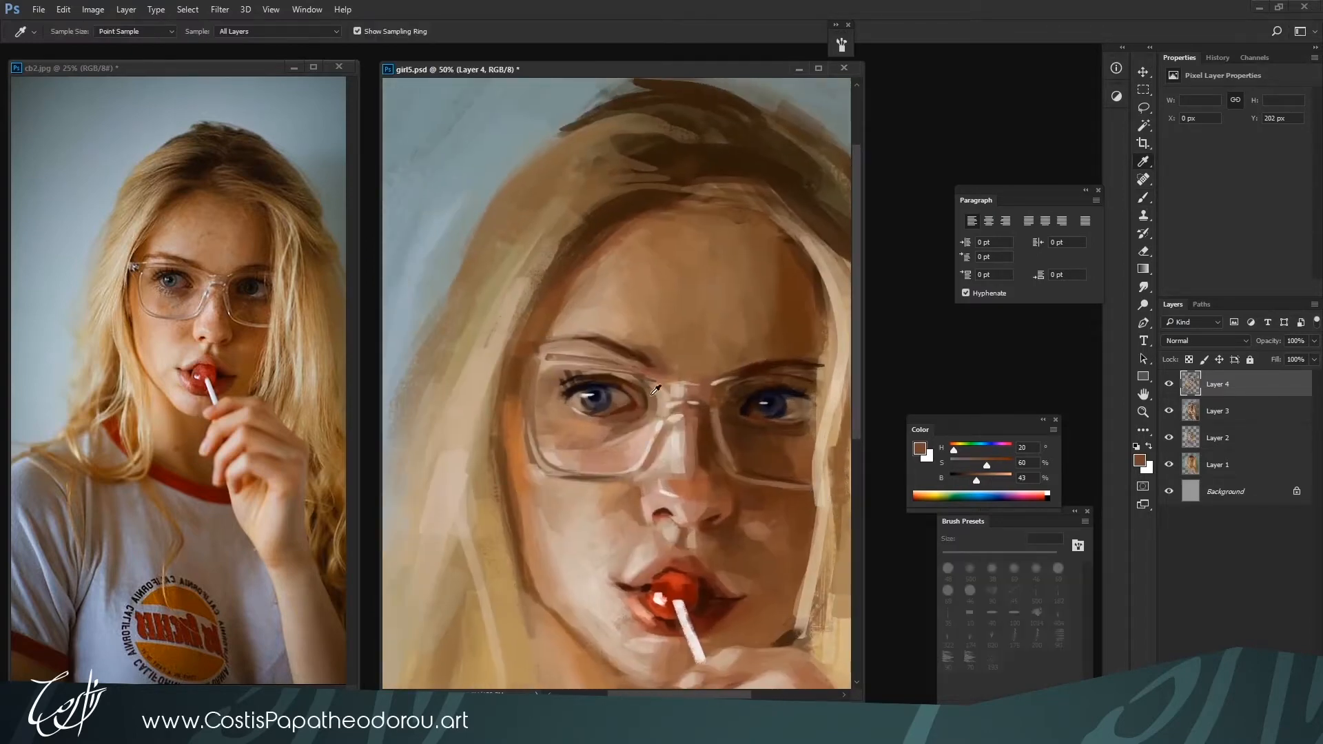
alt+click(632, 405)
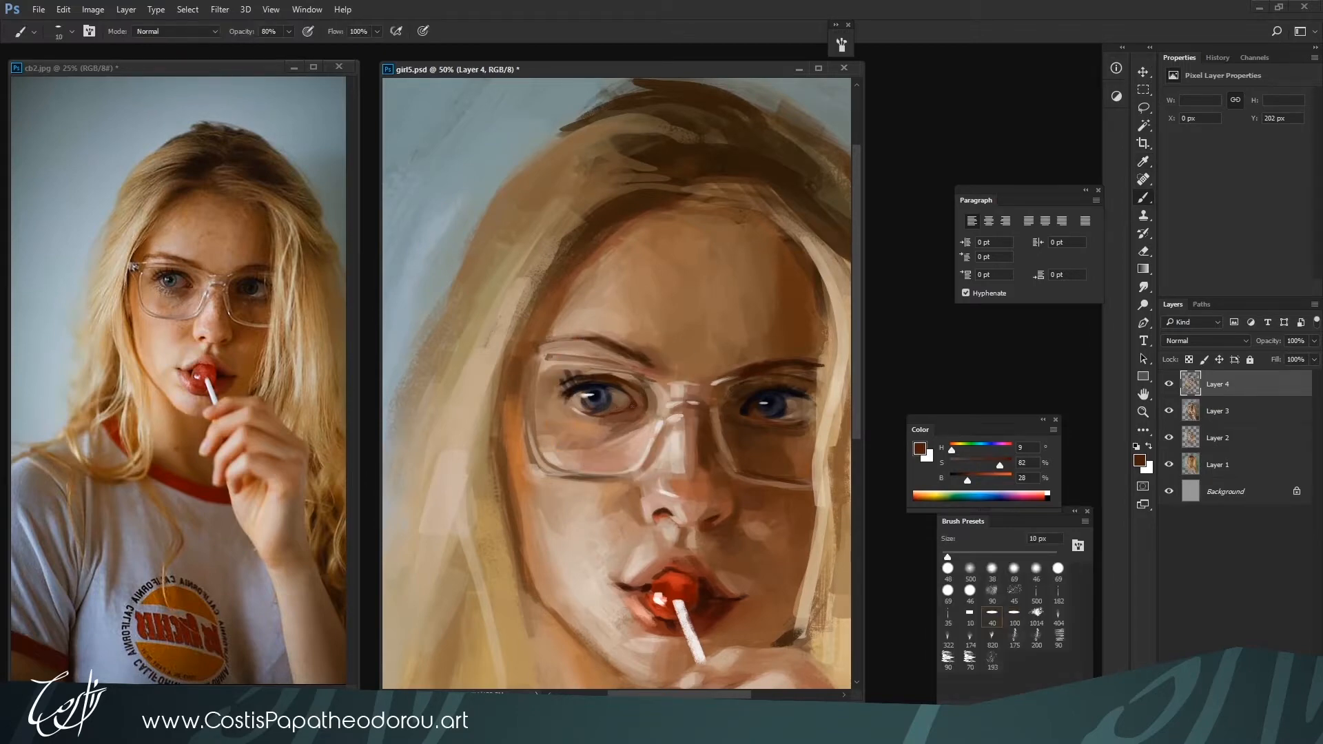
alt+click(632, 405)
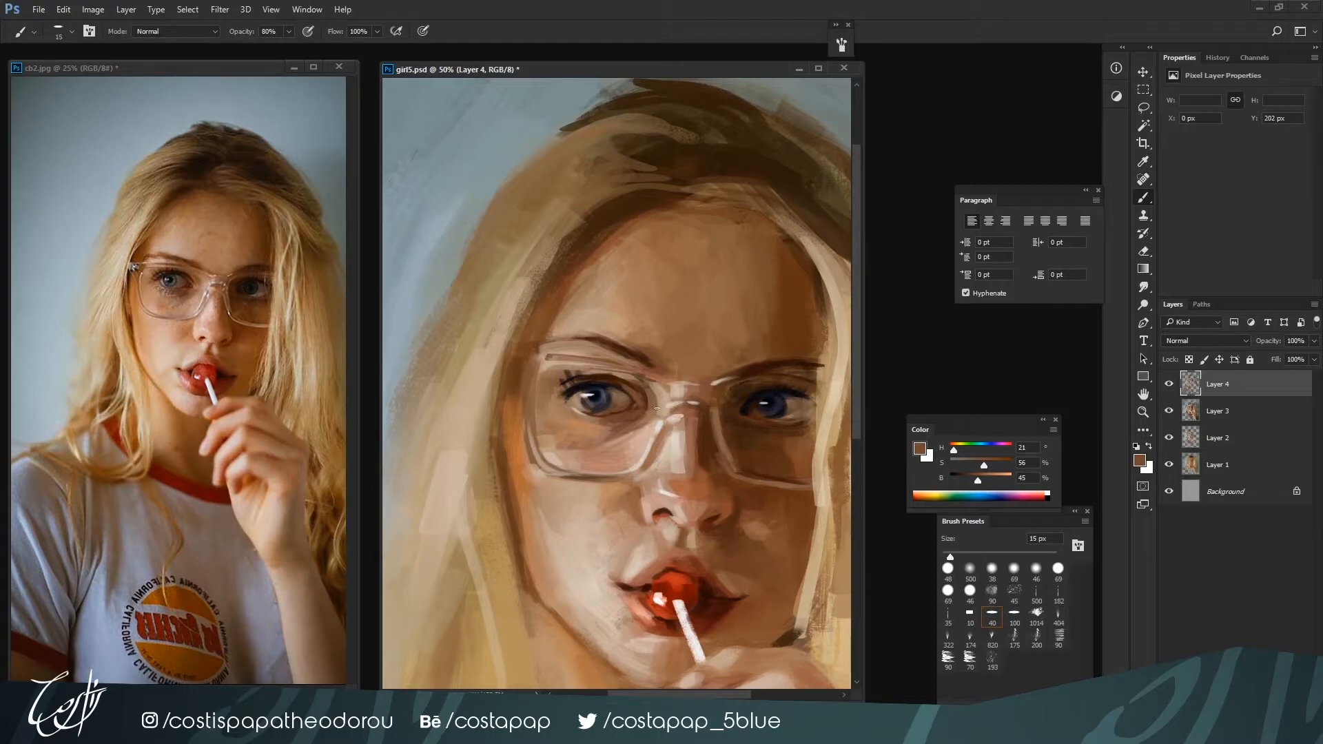
alt+click(635, 406)
Detail the right eye and its lens rim with pale H 25, S 24, B 73 and near-black H 355, S 57, B 9 at 15 px
key(ctrl+minus)
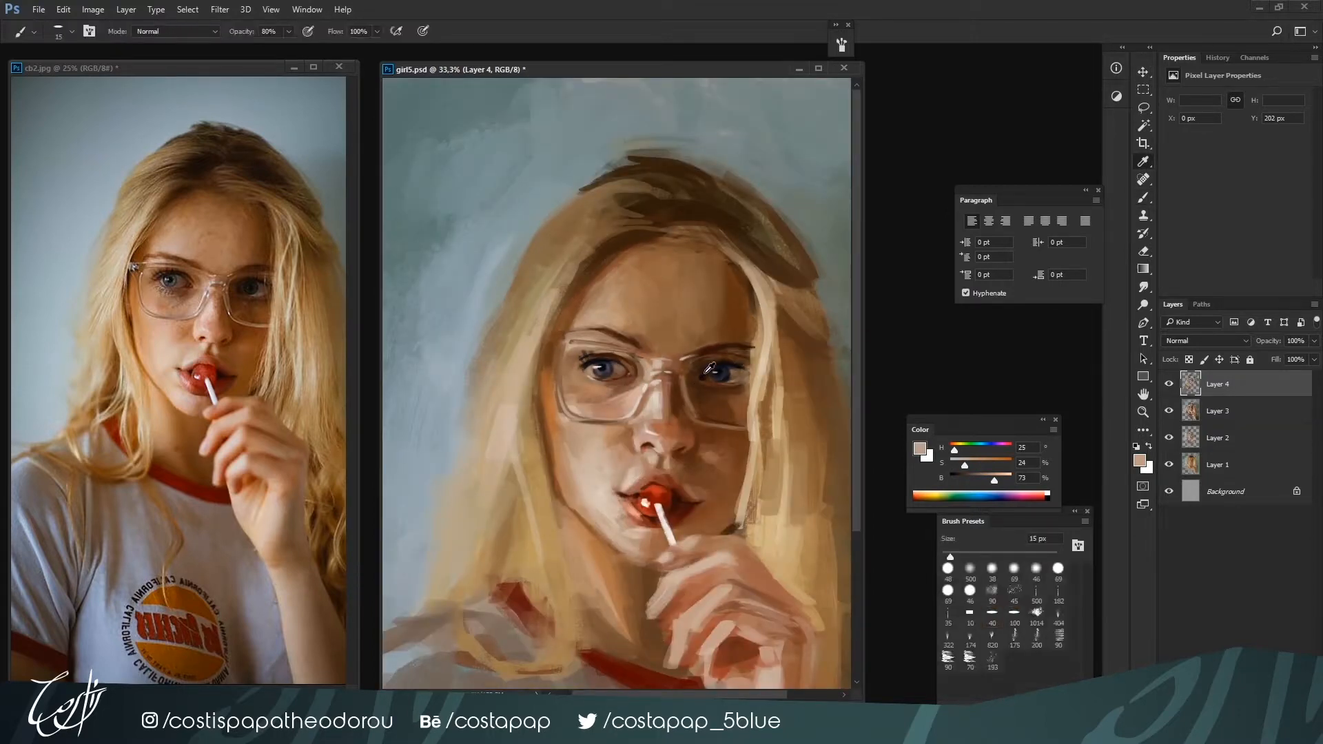
alt+click(716, 370)
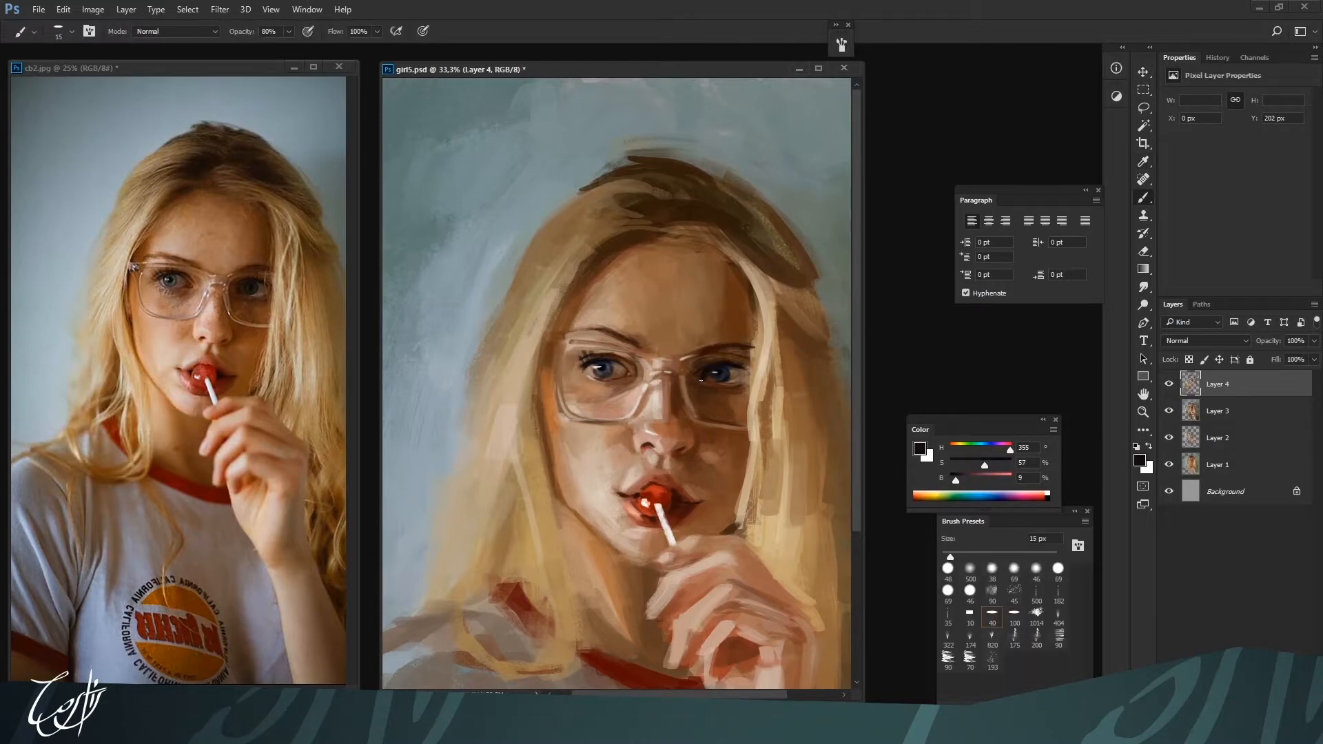
alt+click(681, 421)
Shade the white and lower lid of the right eye with H 22, S 39, B 33 at 20 px and H 17, S 51, B 29 at 25 px
key(bracketright)
alt+click(720, 381)
alt+click(722, 383)
alt+click(738, 376)
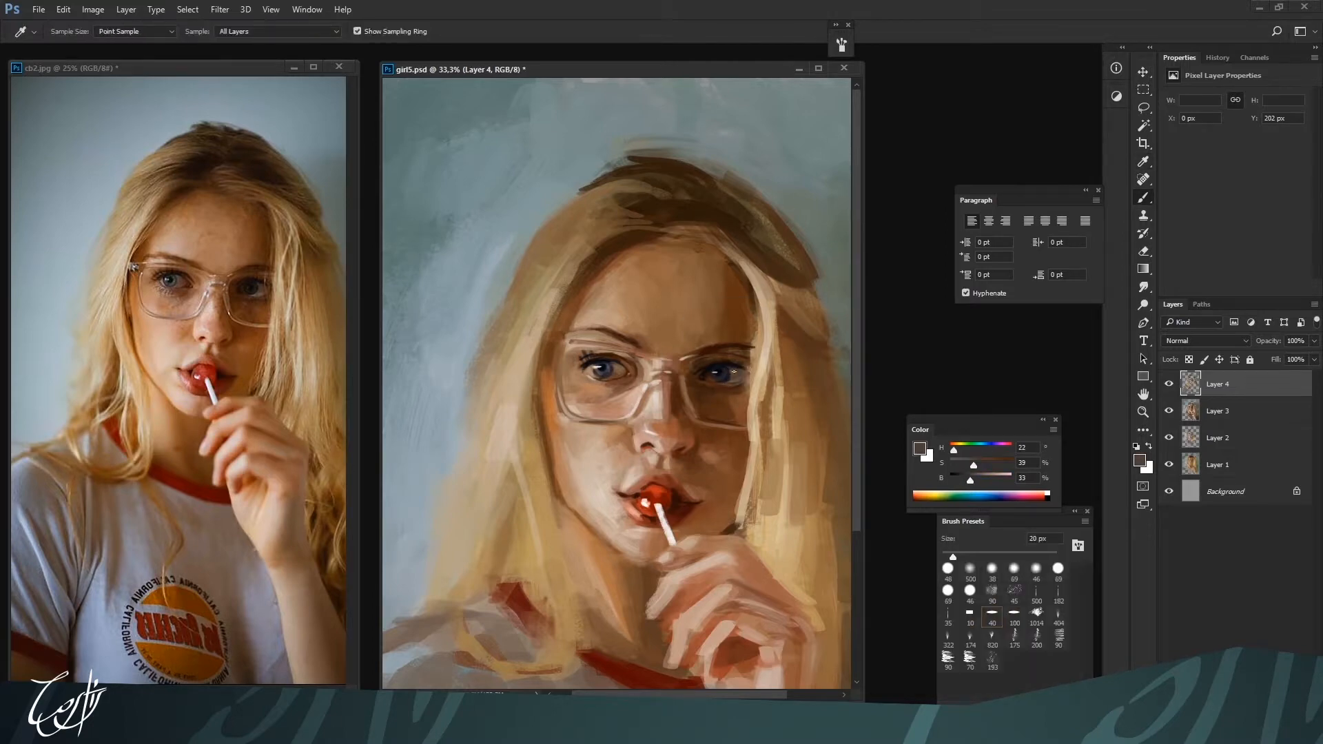
key(bracketright)
alt+click(728, 383)
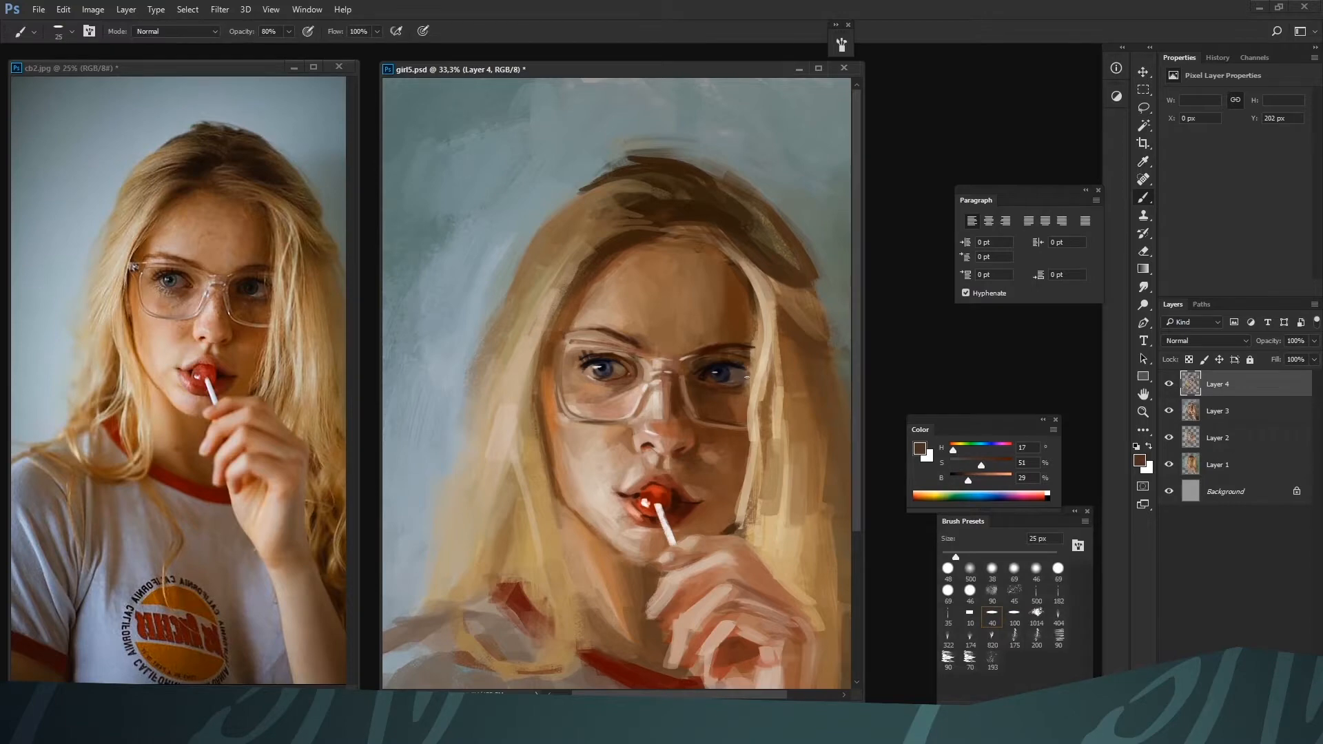
alt+click(753, 374)
Paint the hair strand's edge beside the right eye with sandy H 34, S 41, B 65 at 30 px
key(ctrl+minus)
key(bracketright)
alt+click(687, 294)
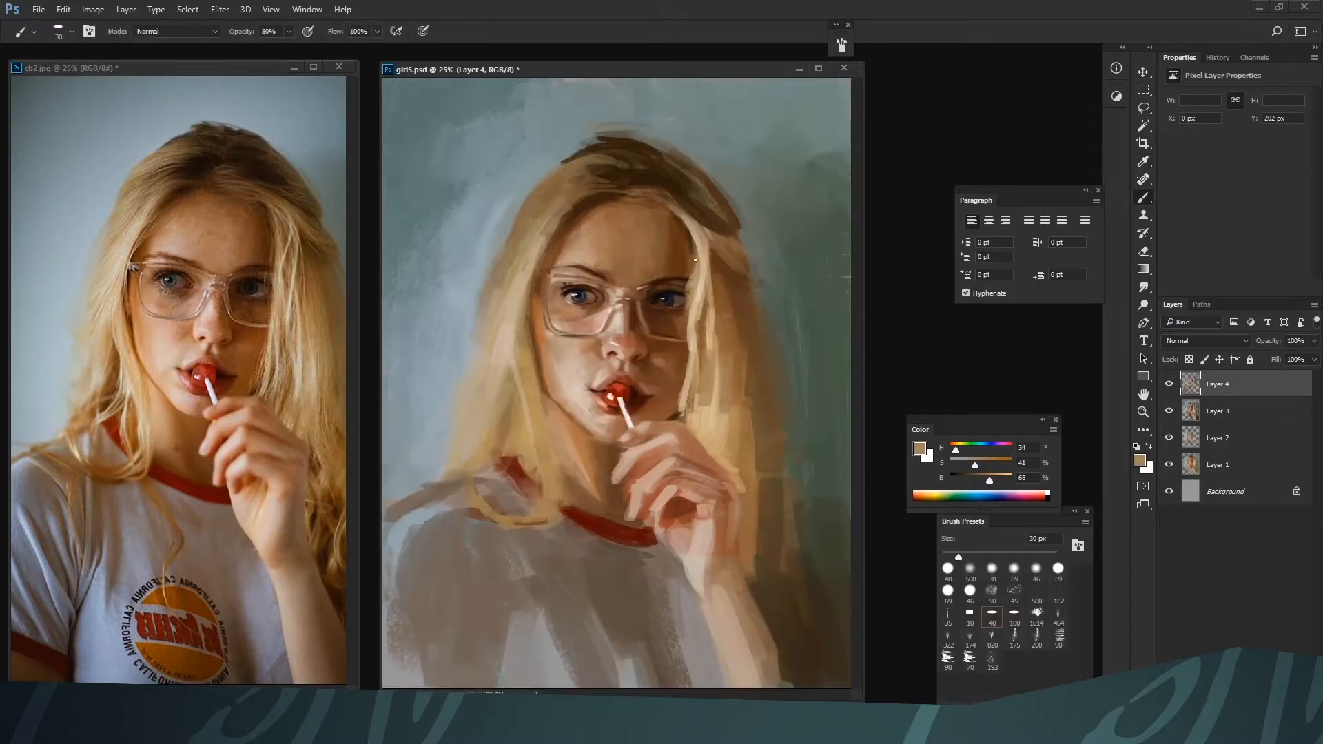
alt+click(685, 296)
alt+click(680, 301)
Deepen the shadow on the forehead's right side below the hairline with browns H 25, S 72, B 39 and H 23, S 69, B 33 at 80 px
key(bracketright)
key(bracketright)
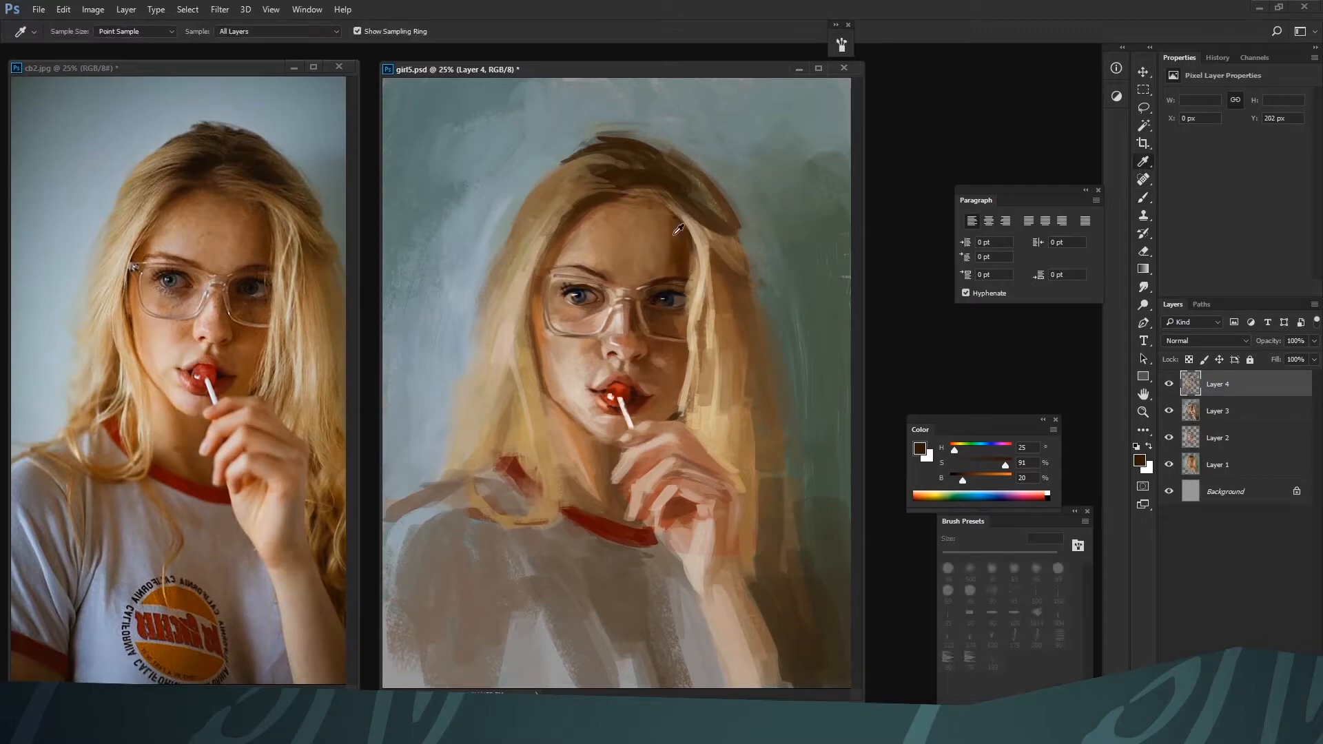
alt+click(668, 221)
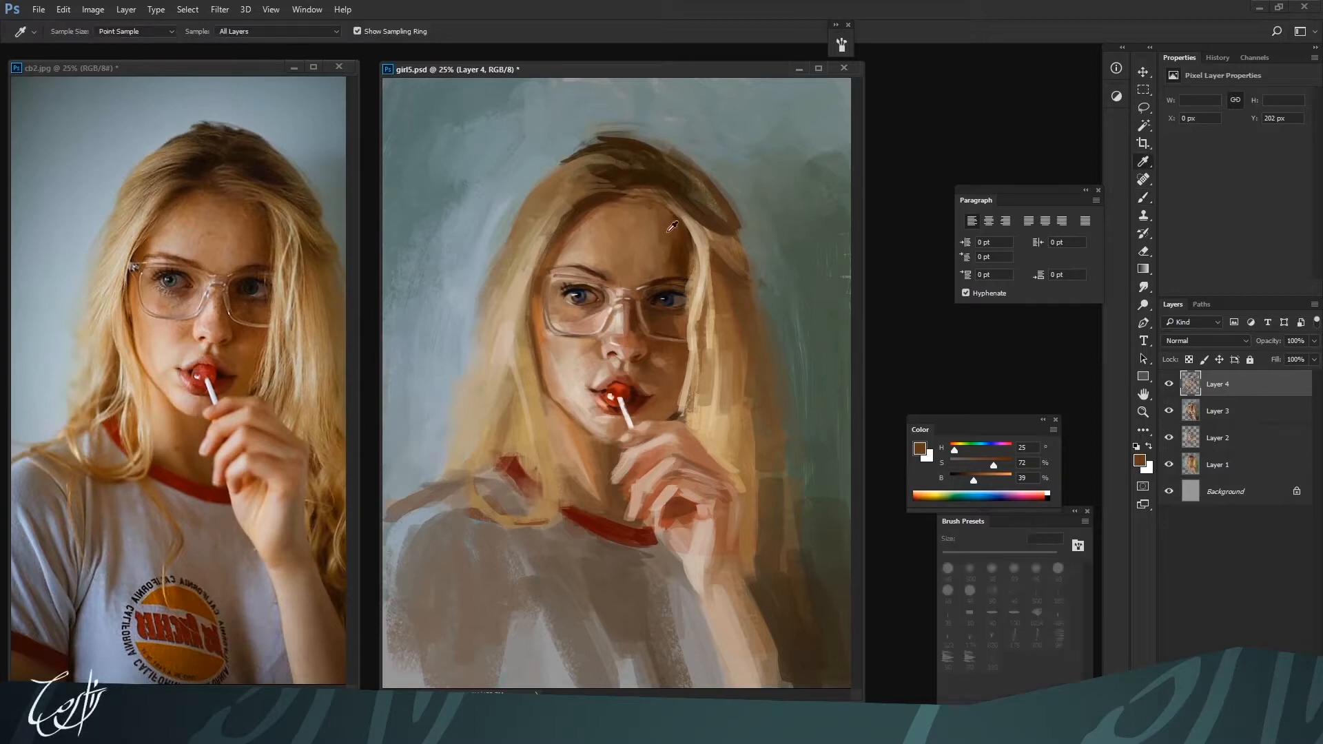
alt+click(666, 206)
alt+click(658, 247)
Soften the forehead's left side and hairline with H 21, S 50, B 55 and H 32, S 42, B 54 at 100 px
key(bracketright)
alt+click(583, 234)
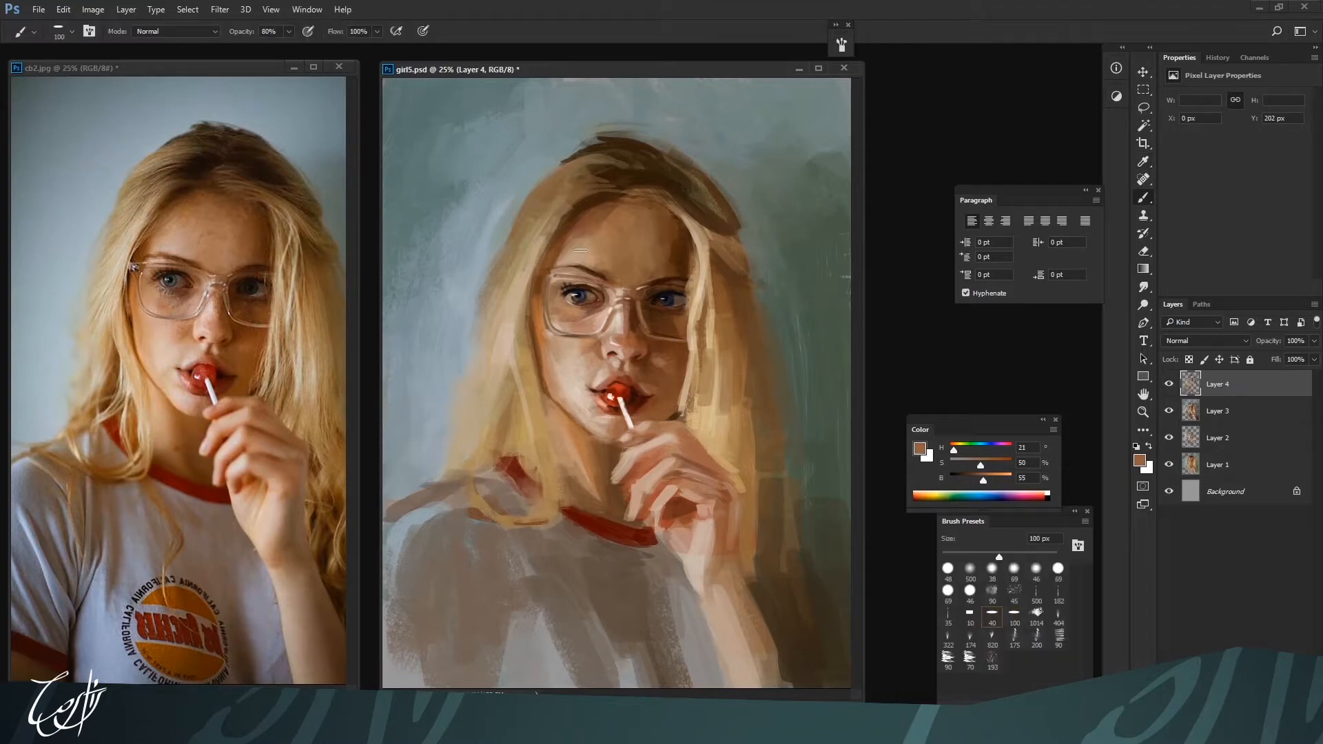
alt+click(579, 244)
alt+click(564, 216)
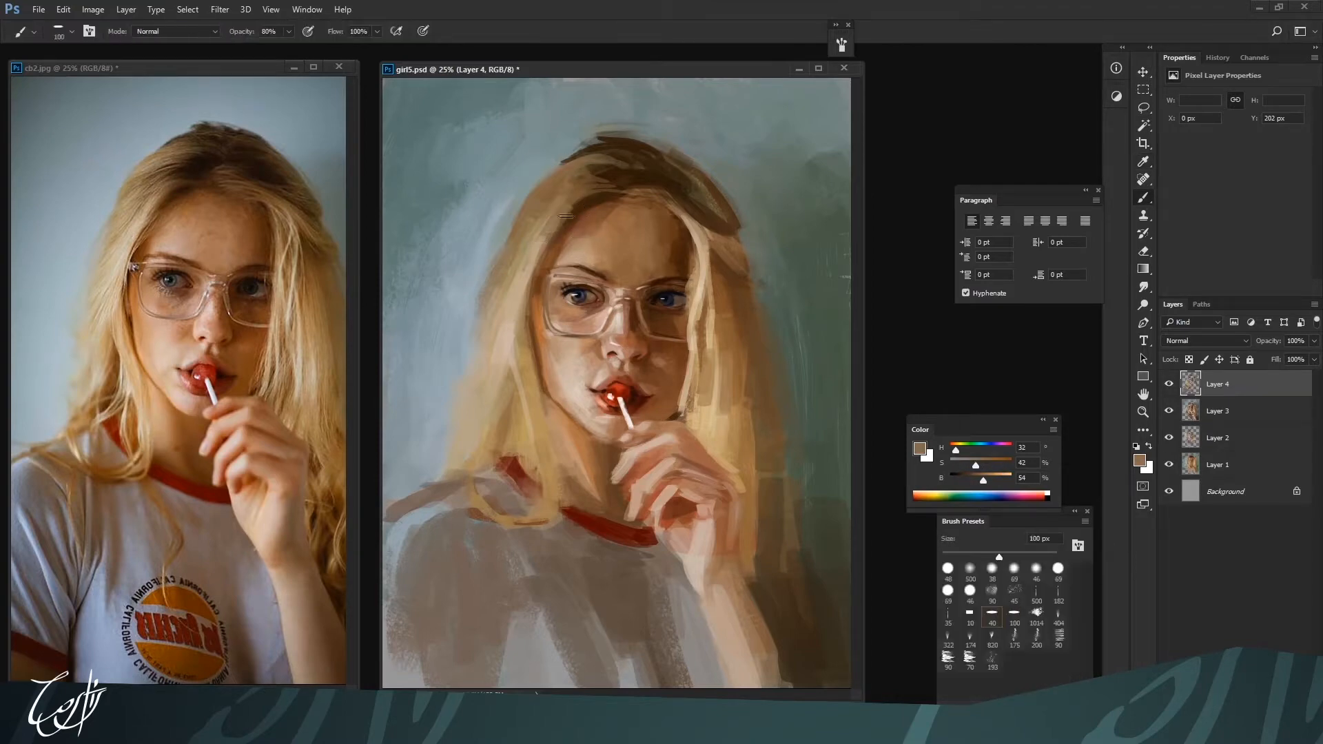
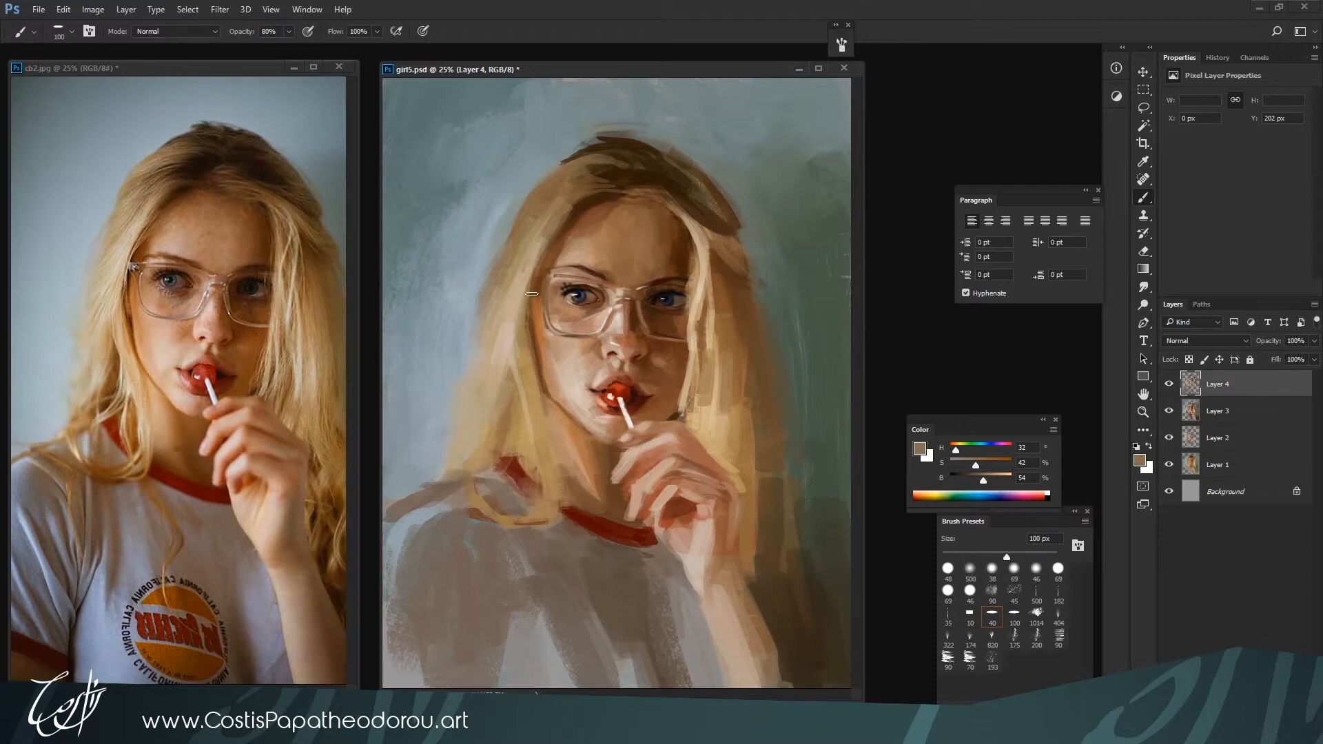
Blend the hair along the forehead's left hairline with H 33, S 45, B 51 at 90 px
key(ctrl+minus)
key(bracketright)
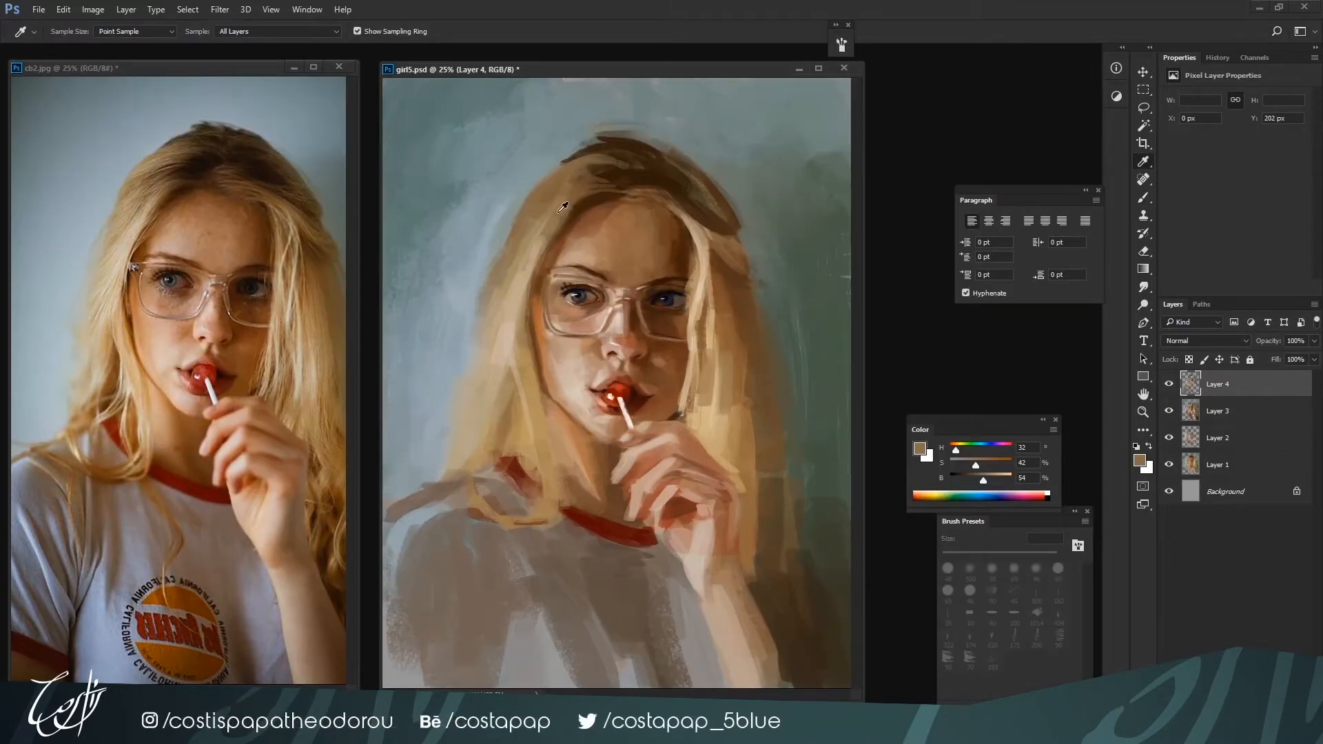
key(bracketleft)
key(bracketleft)
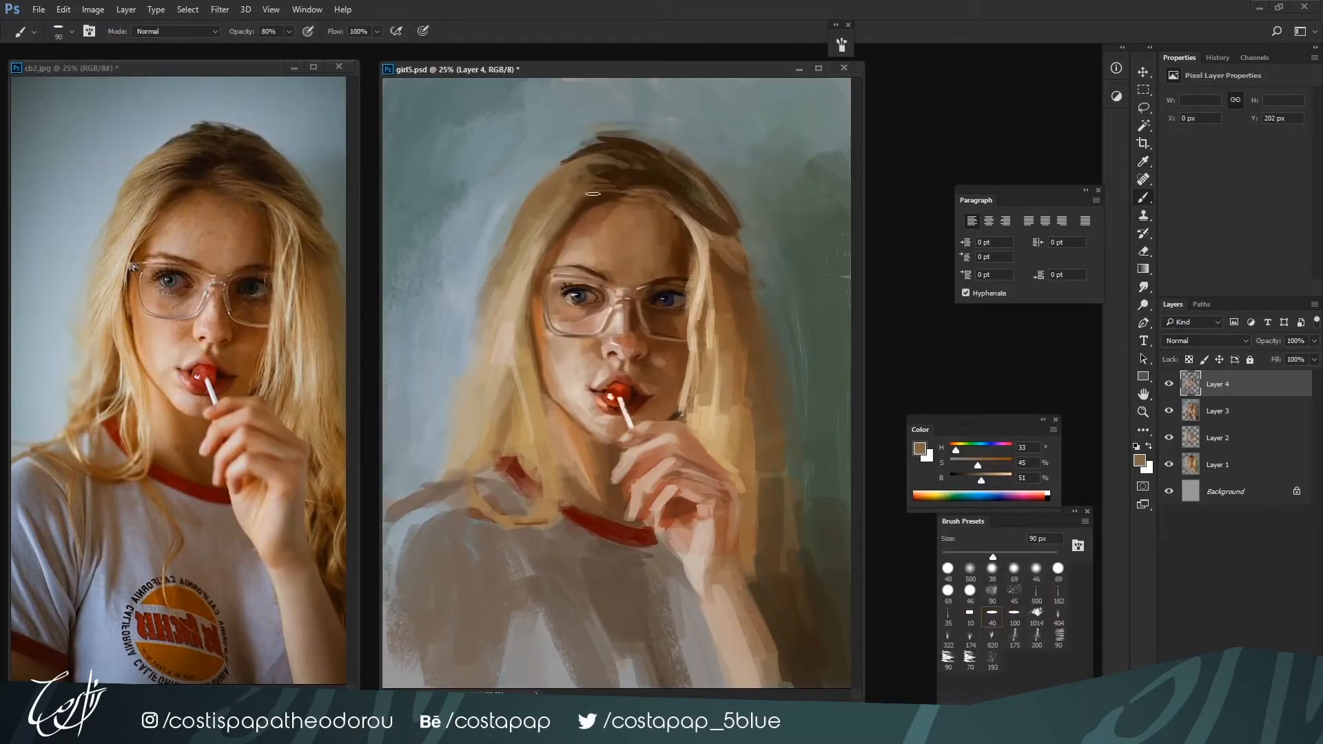
Paint light strands along the left outer edge of the hair with H 34, S 27, B 74 at 60 px
key(alt)
alt+click(536, 259)
key(bracketleft)
key(bracketleft)
key(bracketleft)
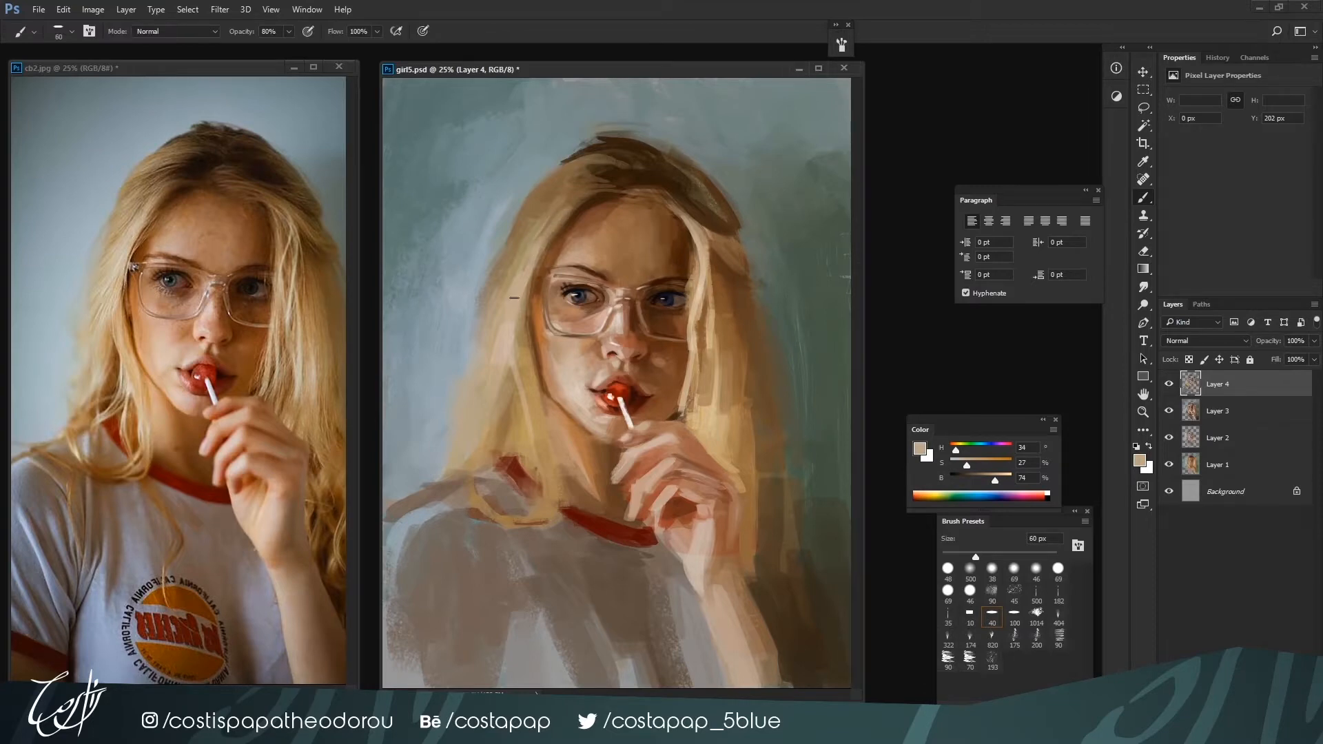
alt+click(531, 183)
drag(531, 183, 499, 257)
alt+click(508, 250)
alt+click(559, 185)
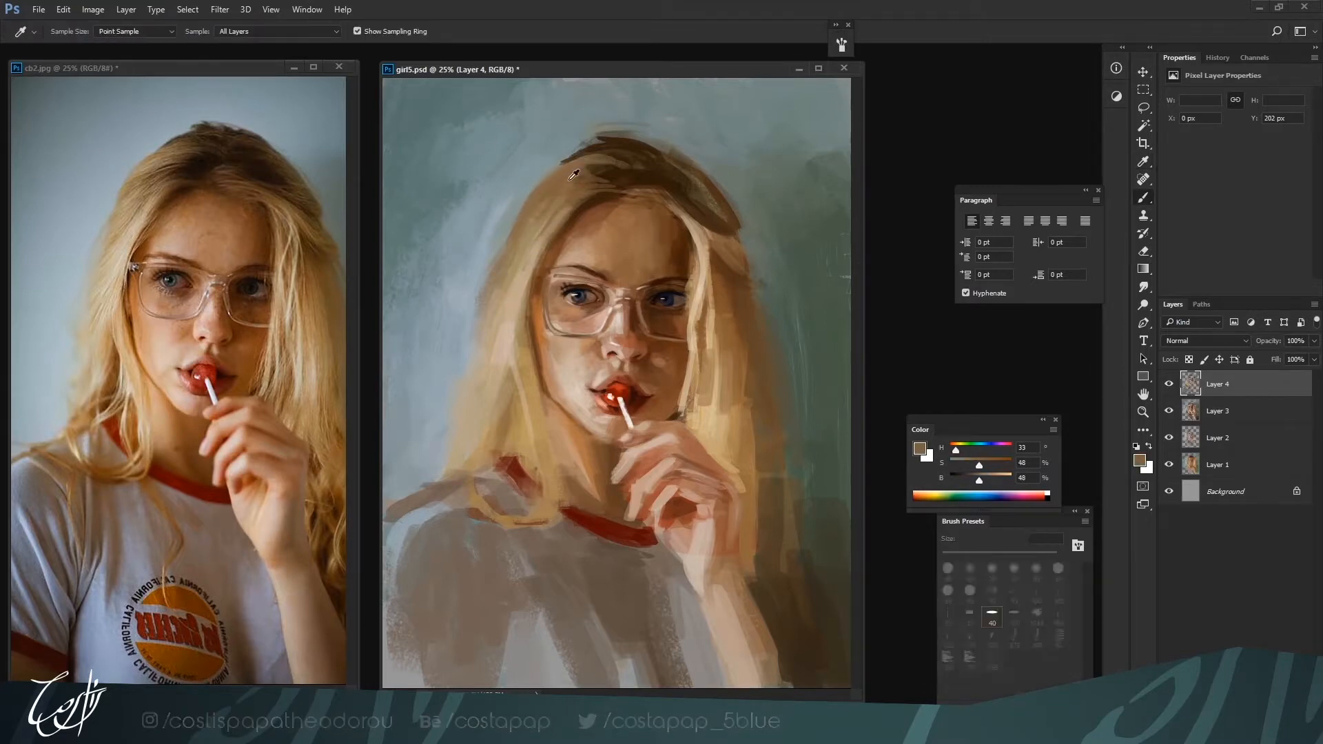
Trim the top outline of the hair with background grey-green H 177, S 14, B 57, using the 90 textured brush preset at 60 px
alt+click(597, 143)
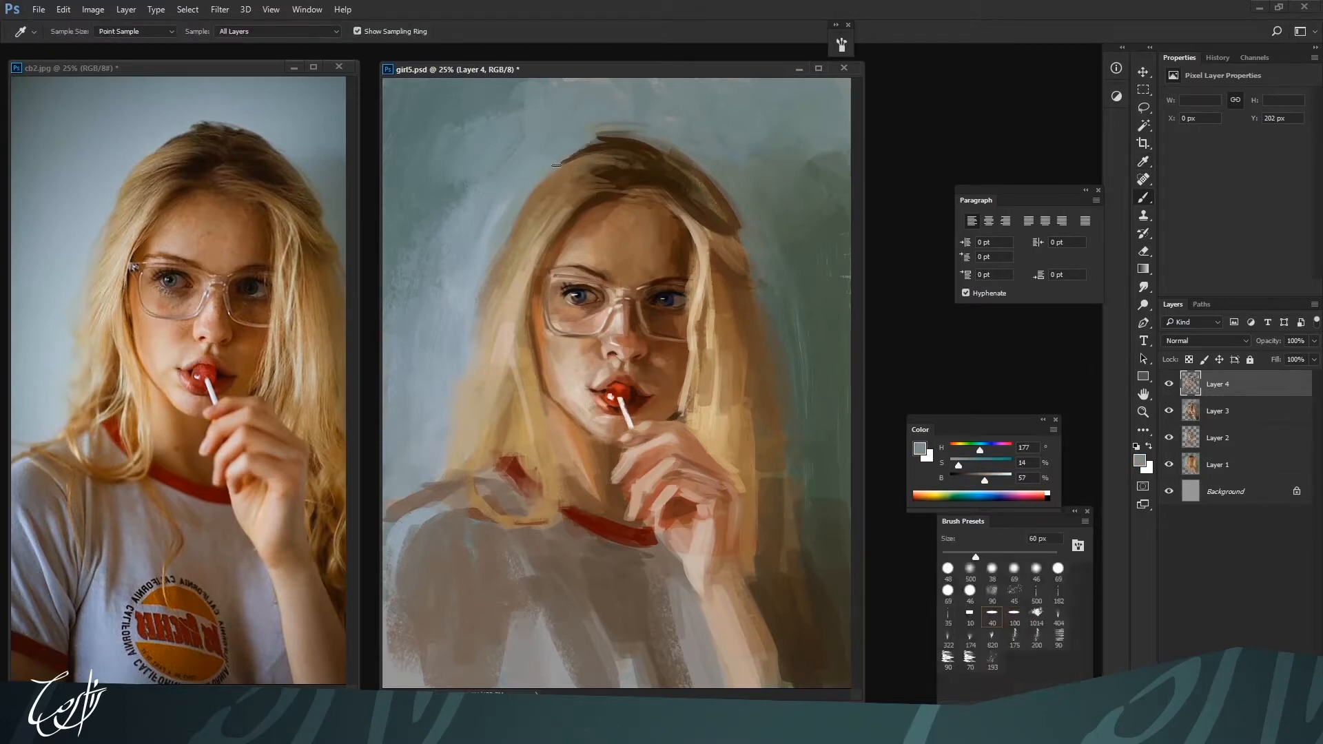
key(])
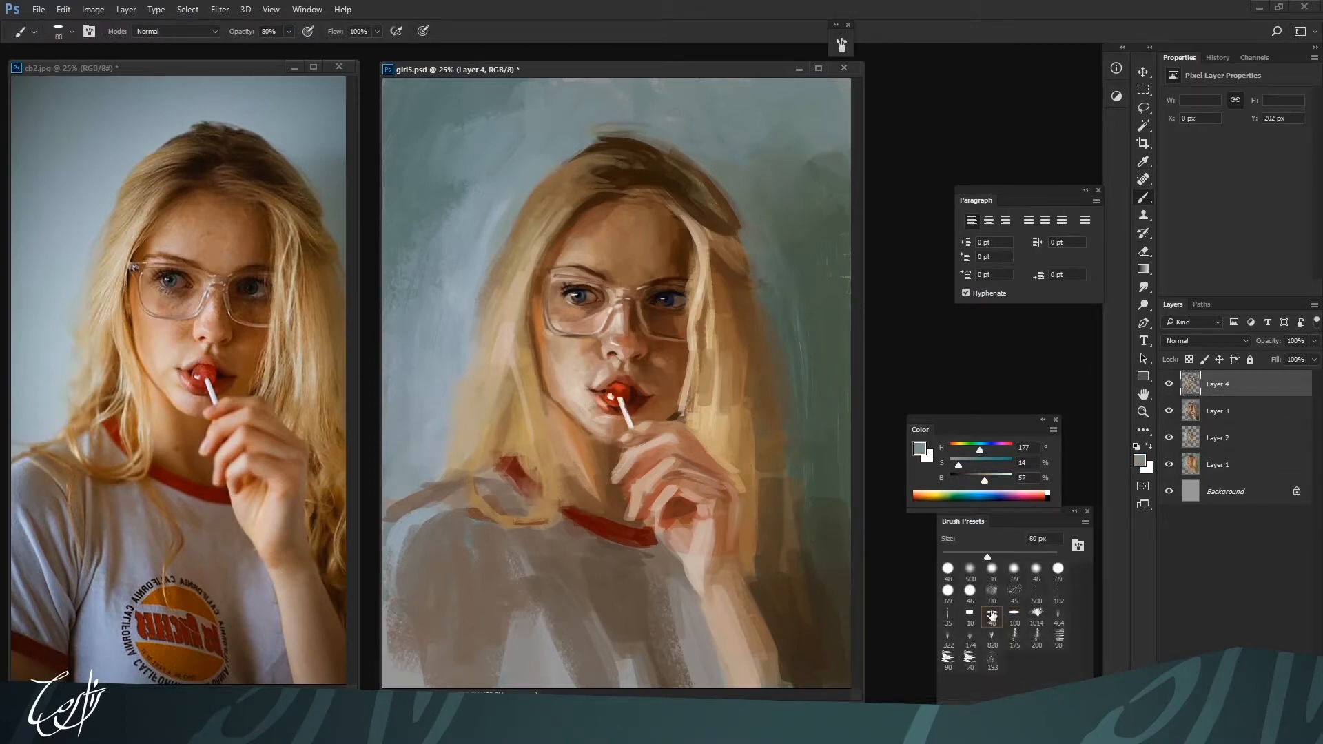
click(990, 598)
key([)
key([)
key([)
key([)
key(])
key(])
drag(591, 139, 647, 141)
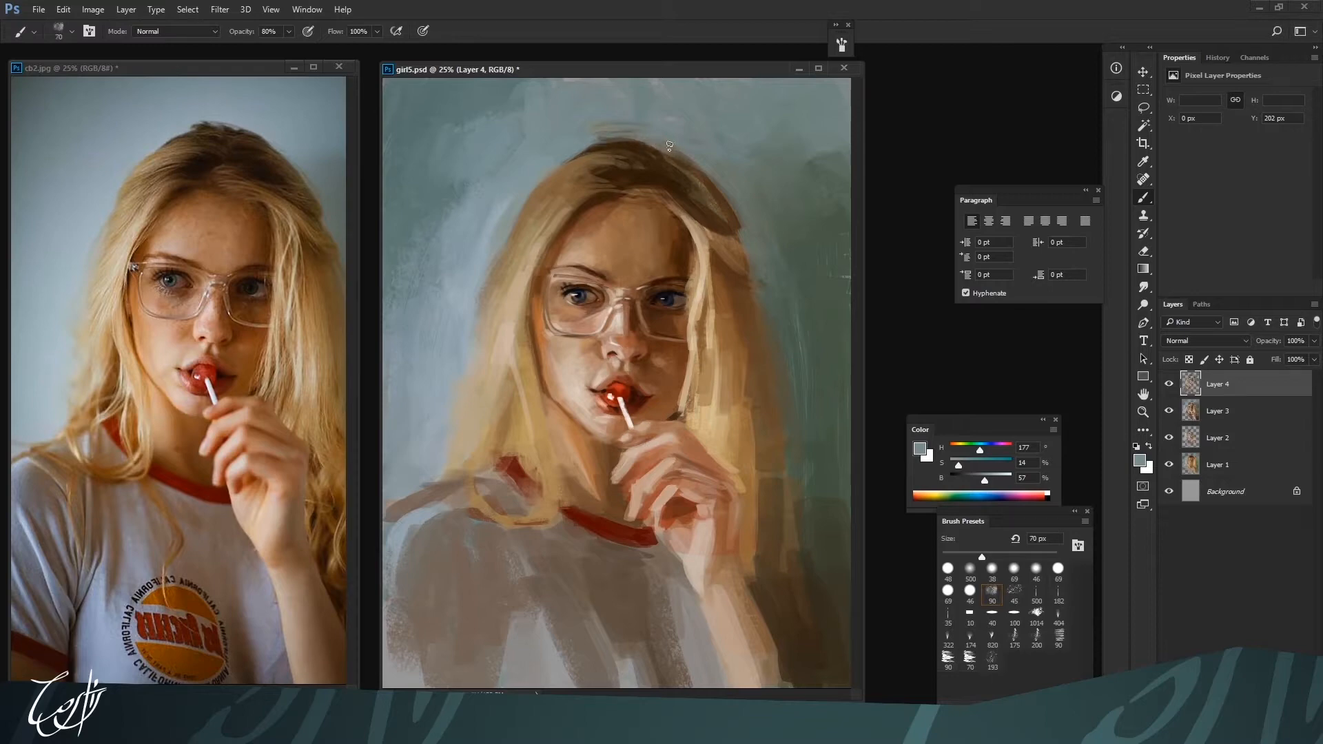
Switch to the 45 textured brush preset and add a new layer above Layer 4
click(1014, 594)
key(ctrl+shift+alt+n)
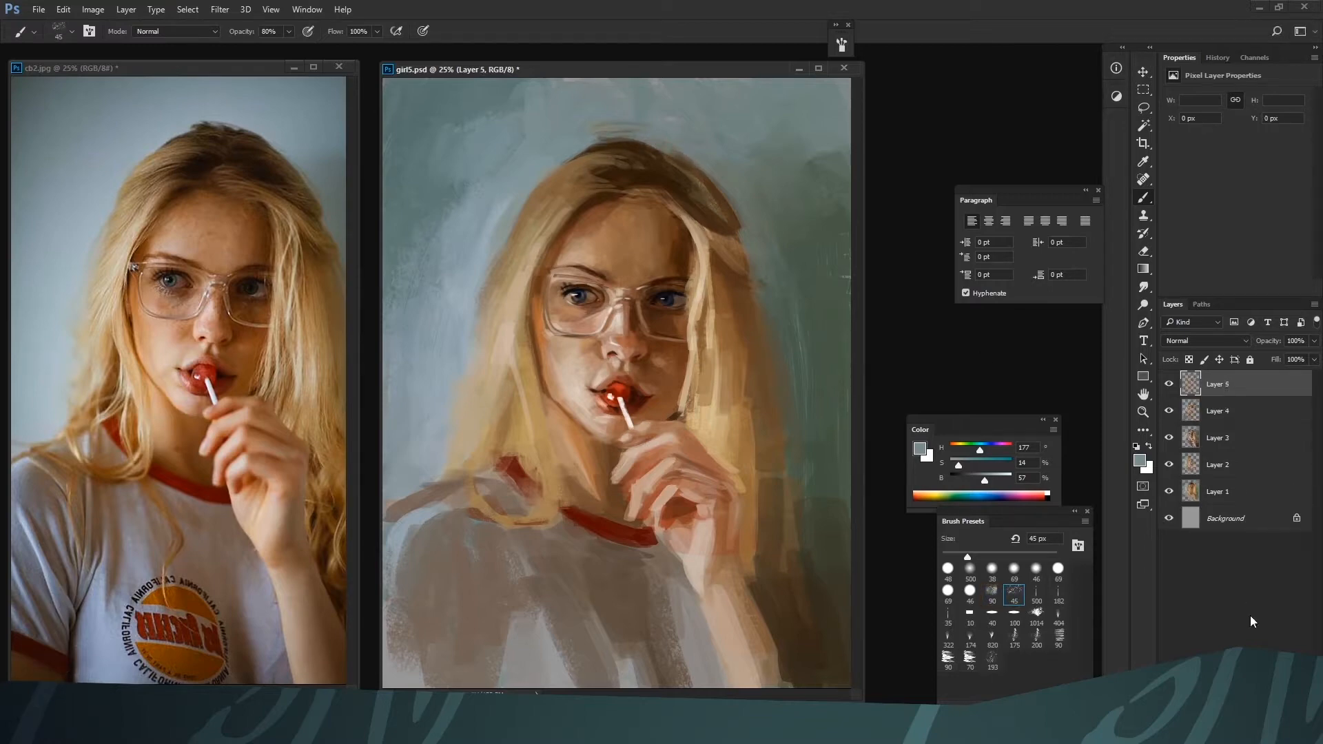
click(1169, 412)
click(1169, 412)
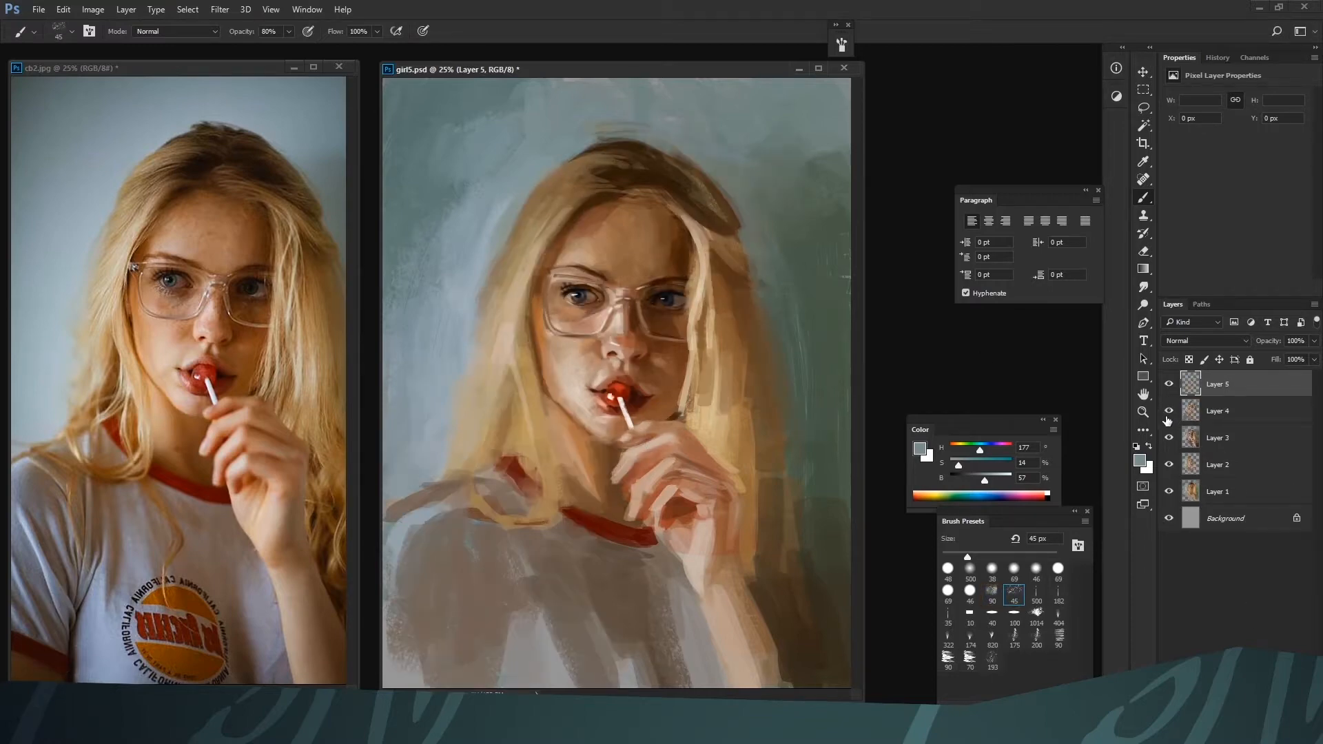
Paint shadow strands in the hair beside the right cheek with brown H 28, S 61, B 50 at 60 px
alt+click(697, 321)
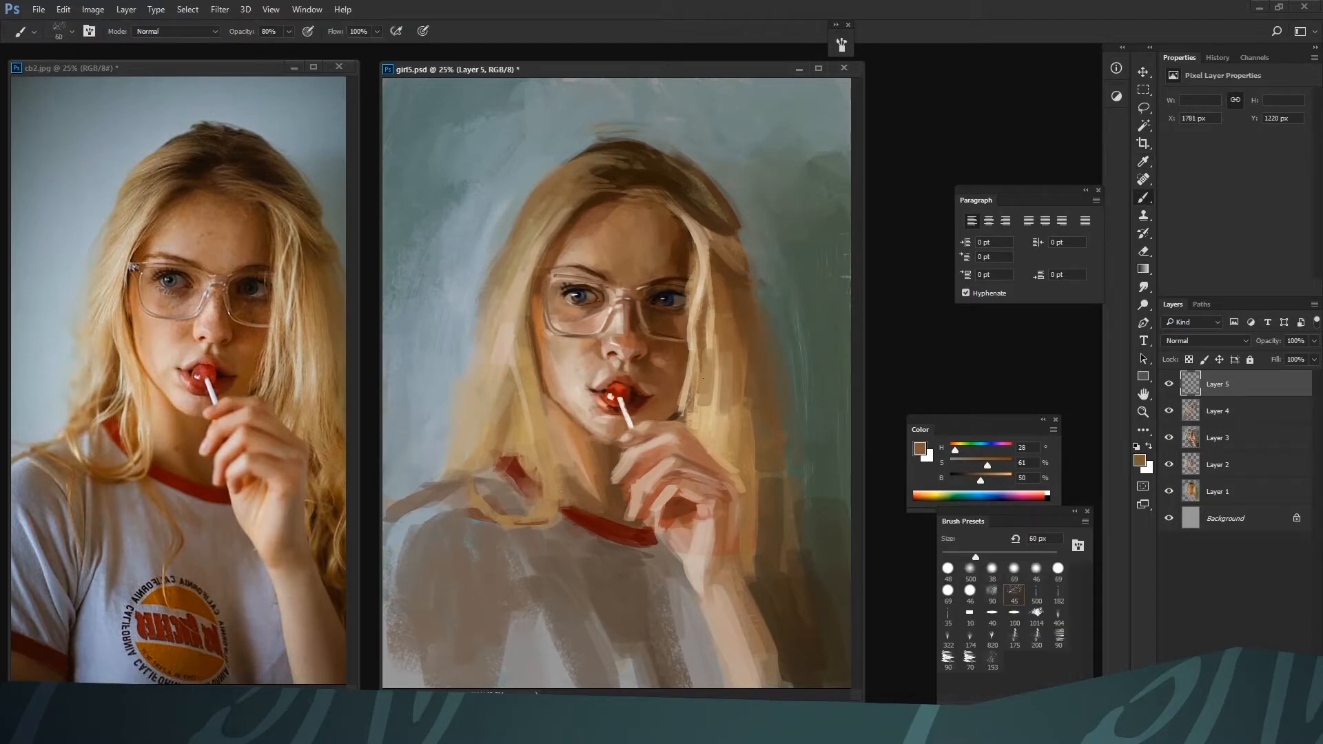
alt+click(706, 376)
alt+click(709, 358)
mouse_move(704, 365)
mouse_down()
mouse_move(701, 400)
mouse_move(706, 386)
mouse_up()
alt+click(715, 336)
alt+click(718, 357)
key(bracketright)
Fill the blonde hair right of the face down to the hand with H 38, S 31, B 80 and H 37, S 32, B 77 at 80 to 90 px
alt+click(730, 332)
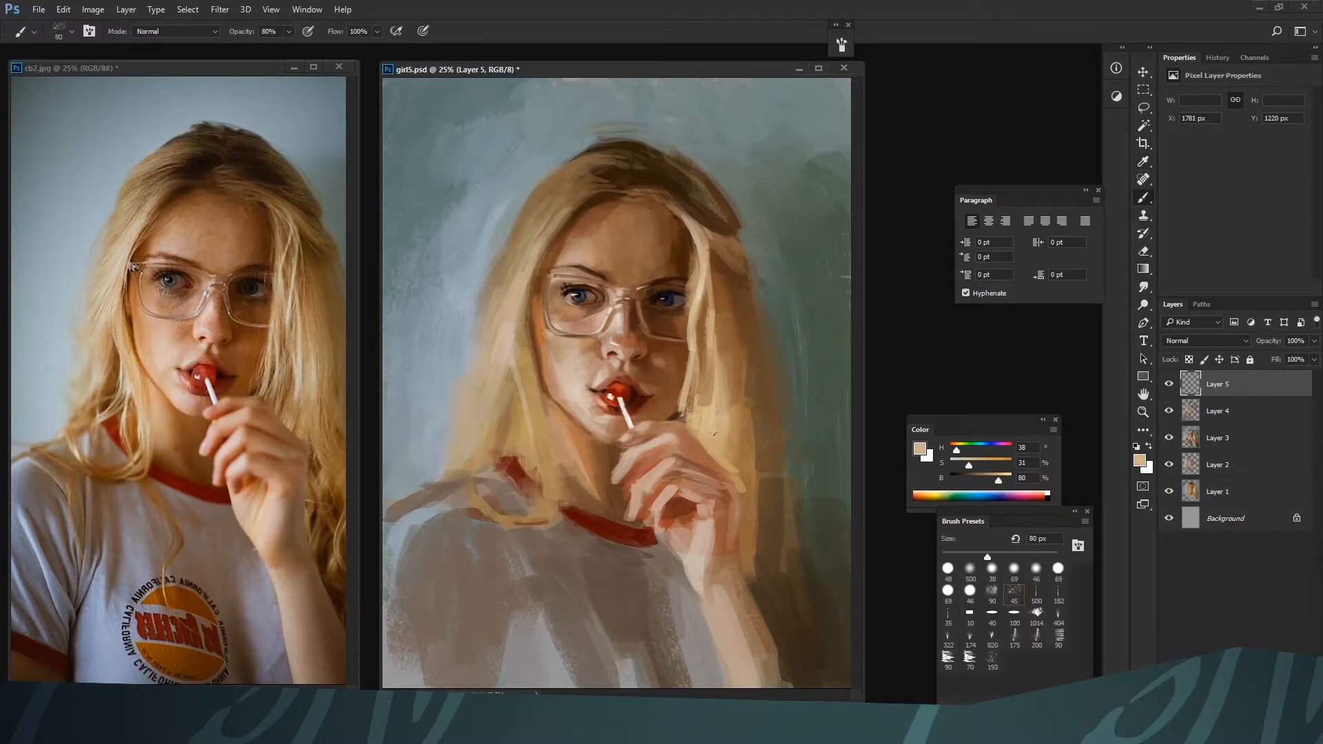
alt+click(712, 390)
alt+click(708, 413)
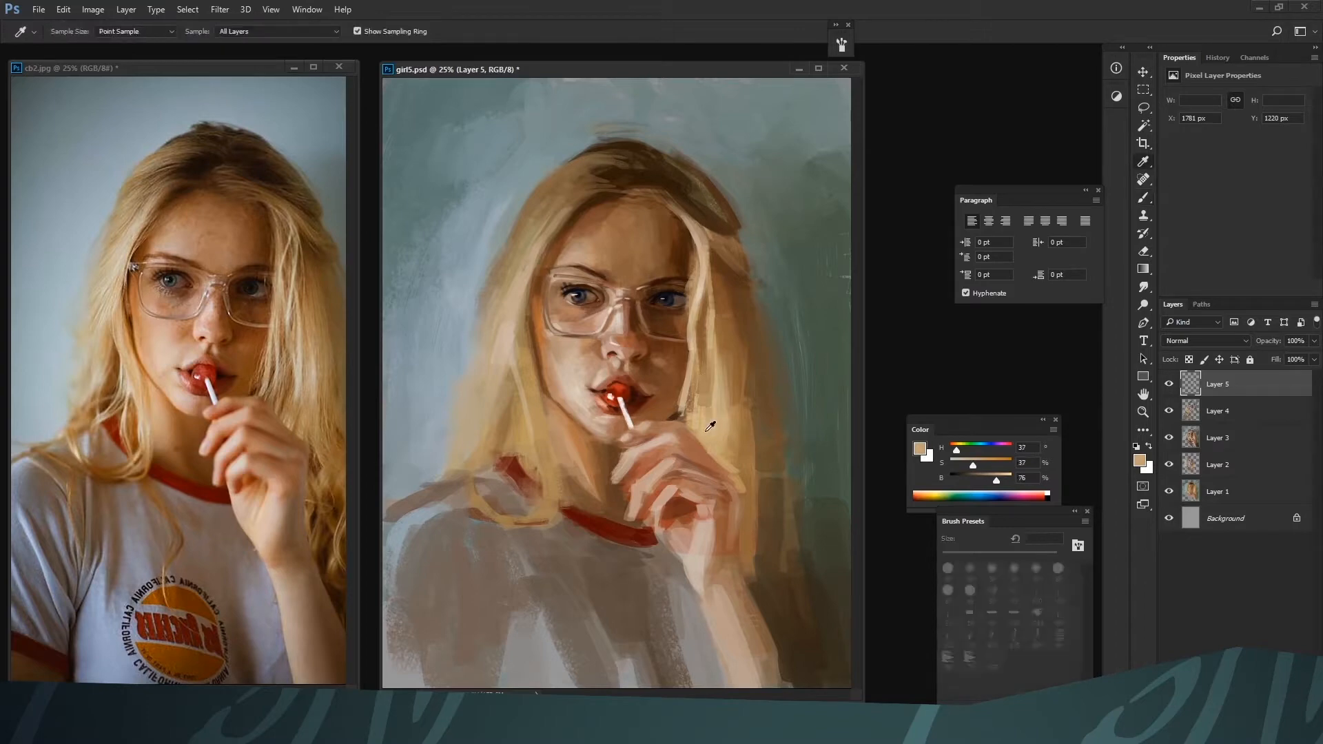
alt+click(696, 364)
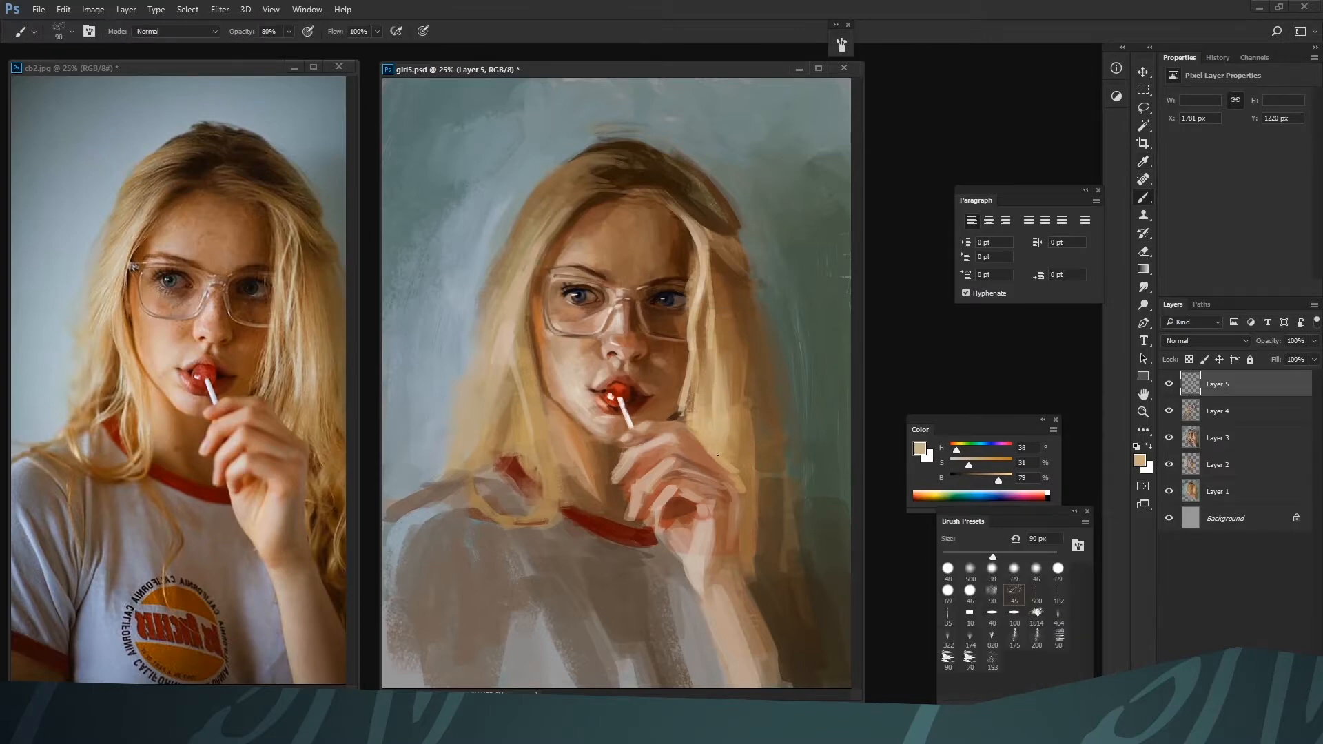
alt+click(692, 401)
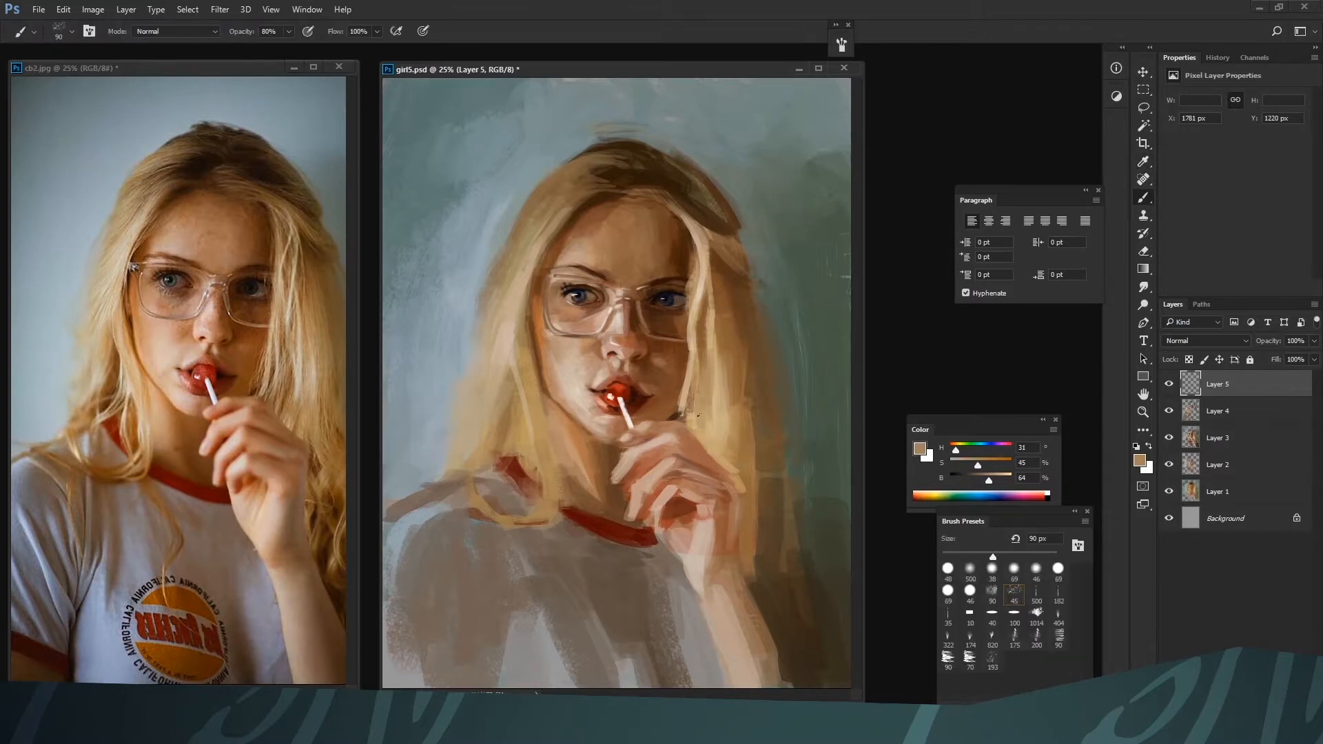
alt+click(715, 447)
alt+click(713, 441)
alt+click(712, 441)
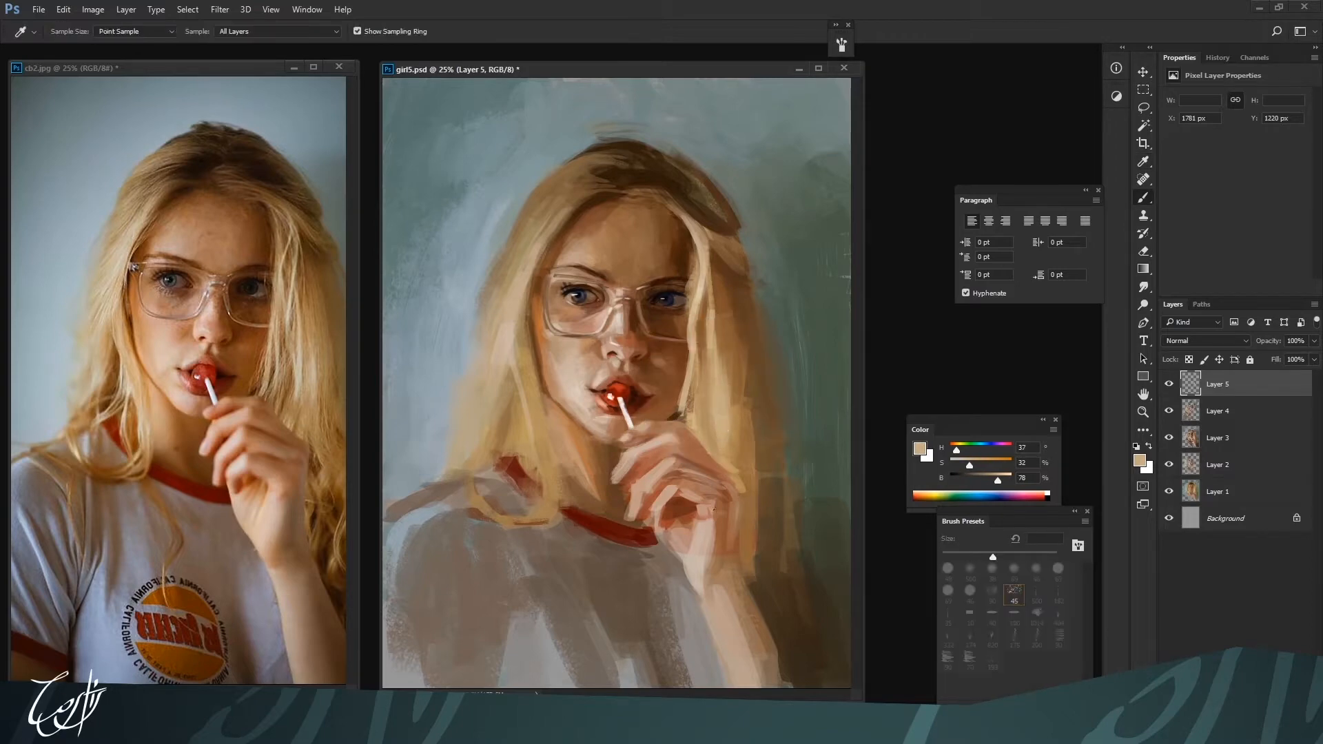
Add highlights to the strands right of the face with pale blonde H 37, S 23, B 88 at 35 and 60 px
click(997, 474)
drag(999, 476, 1003, 475)
click(962, 466)
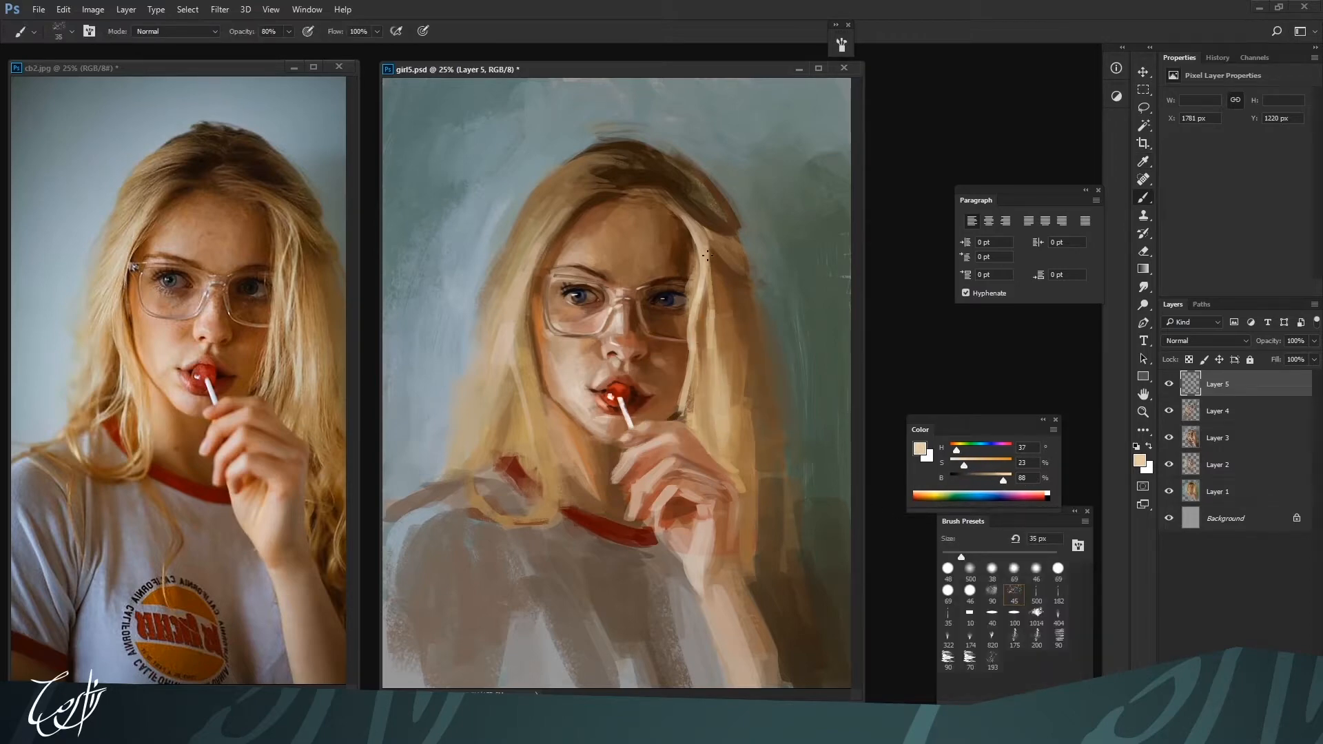
key(bracketright)
key(bracketright)
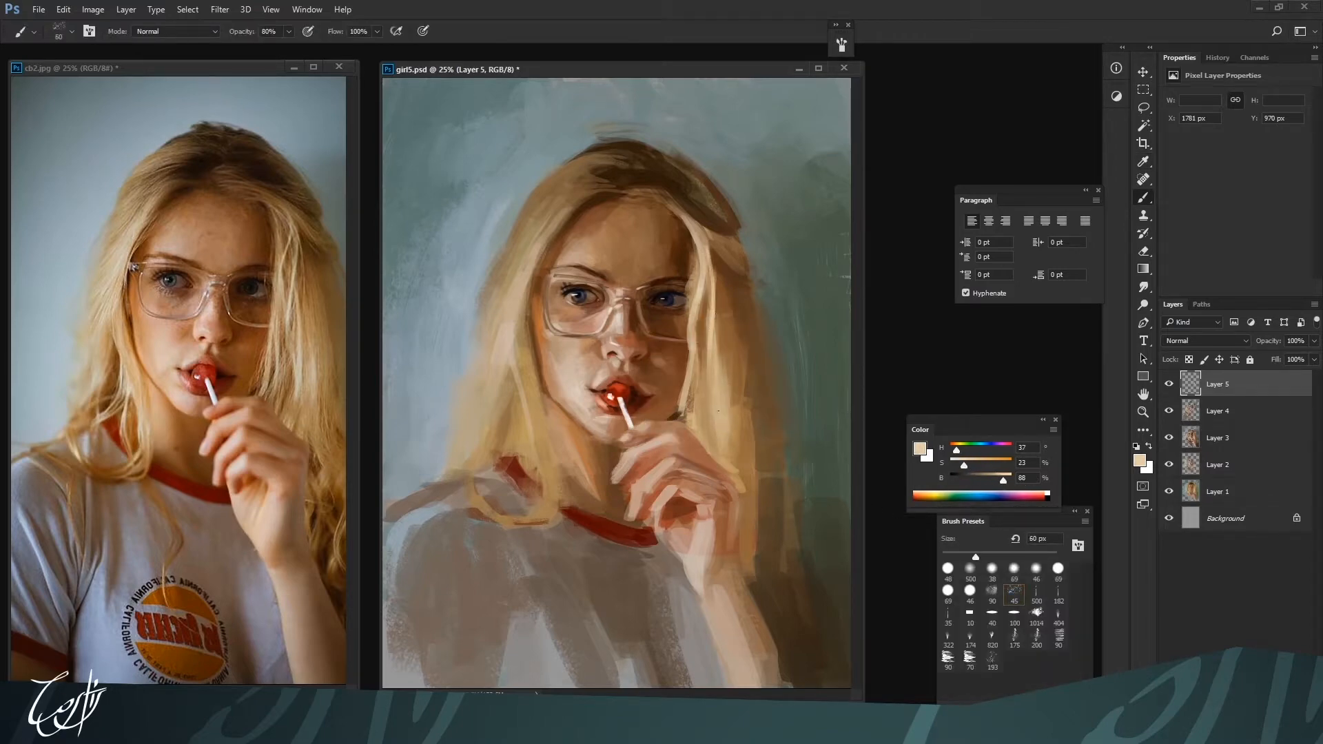
Paint the lower hair right of the hand with browns H 31, S 54, B 60 and H 32, S 55, B 57 at 125 px
key(ctrl+minus)
alt+click(701, 417)
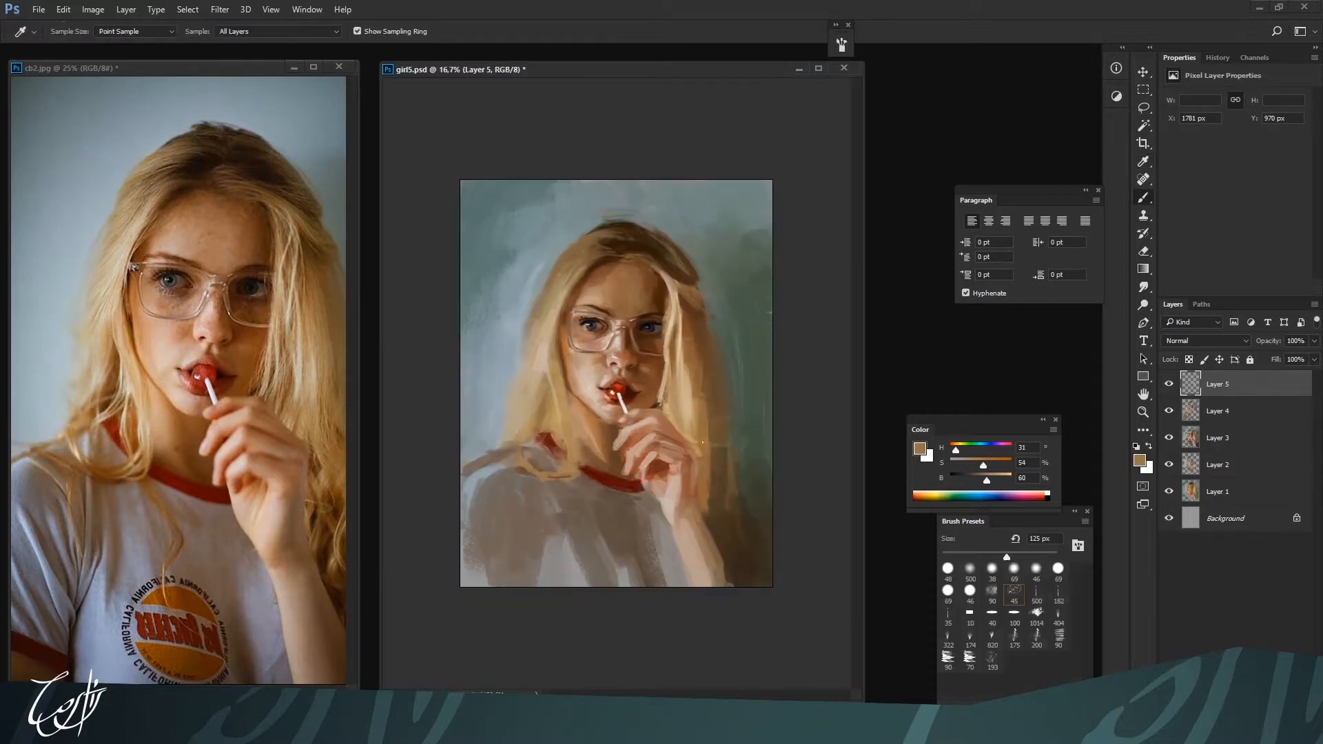
drag(772, 62, 781, 70)
alt+click(730, 424)
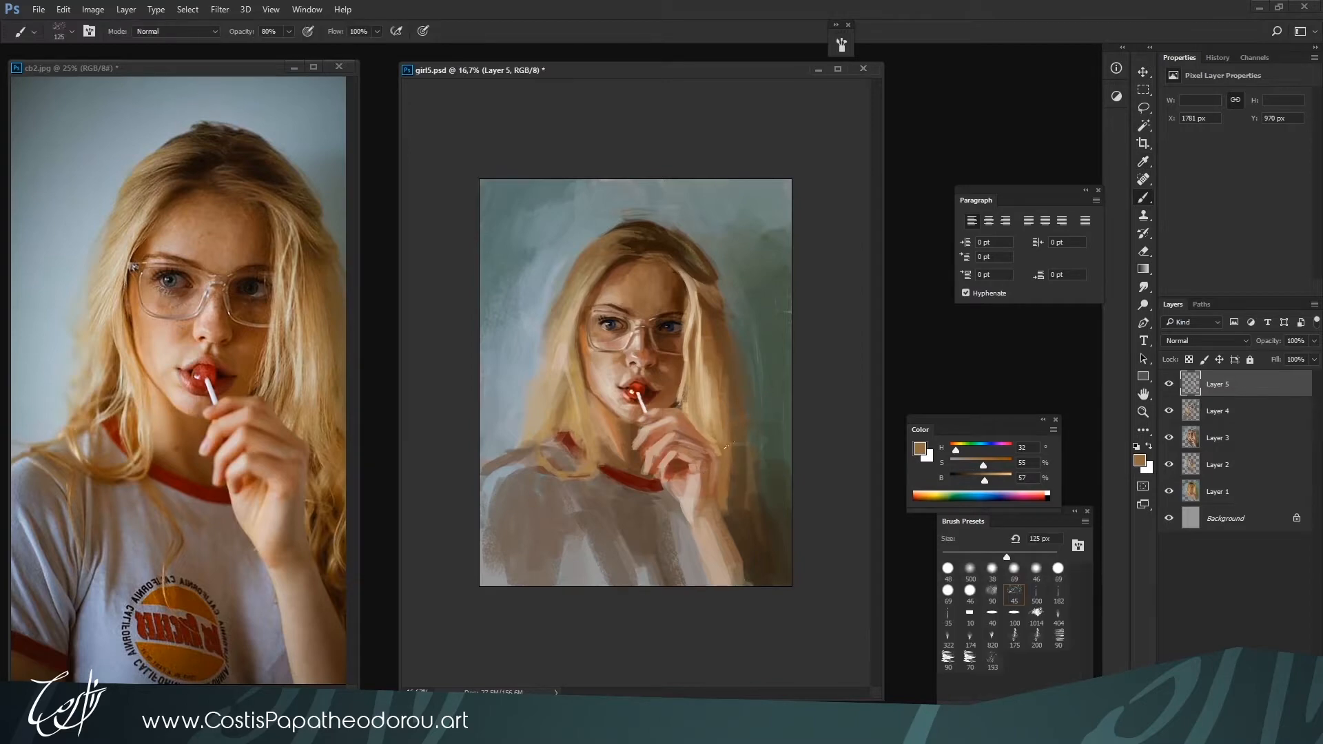
drag(731, 458, 728, 497)
alt+click(735, 506)
alt+click(735, 510)
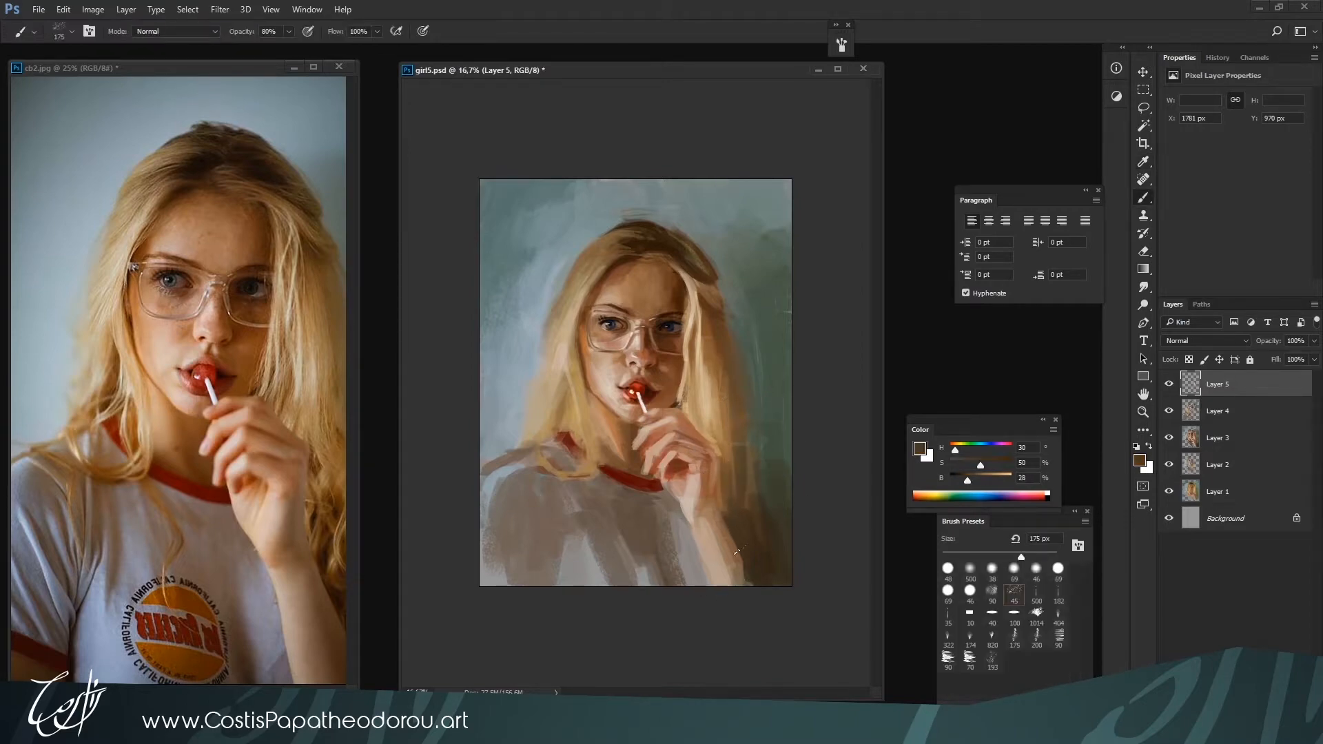
Deepen the shadow in the hair behind the forearm with H 30, S 50, B 28 at 175 px and H 31, S 88, B 18 at 200 px
alt+click(727, 527)
key(bracketleft)
key(bracketleft)
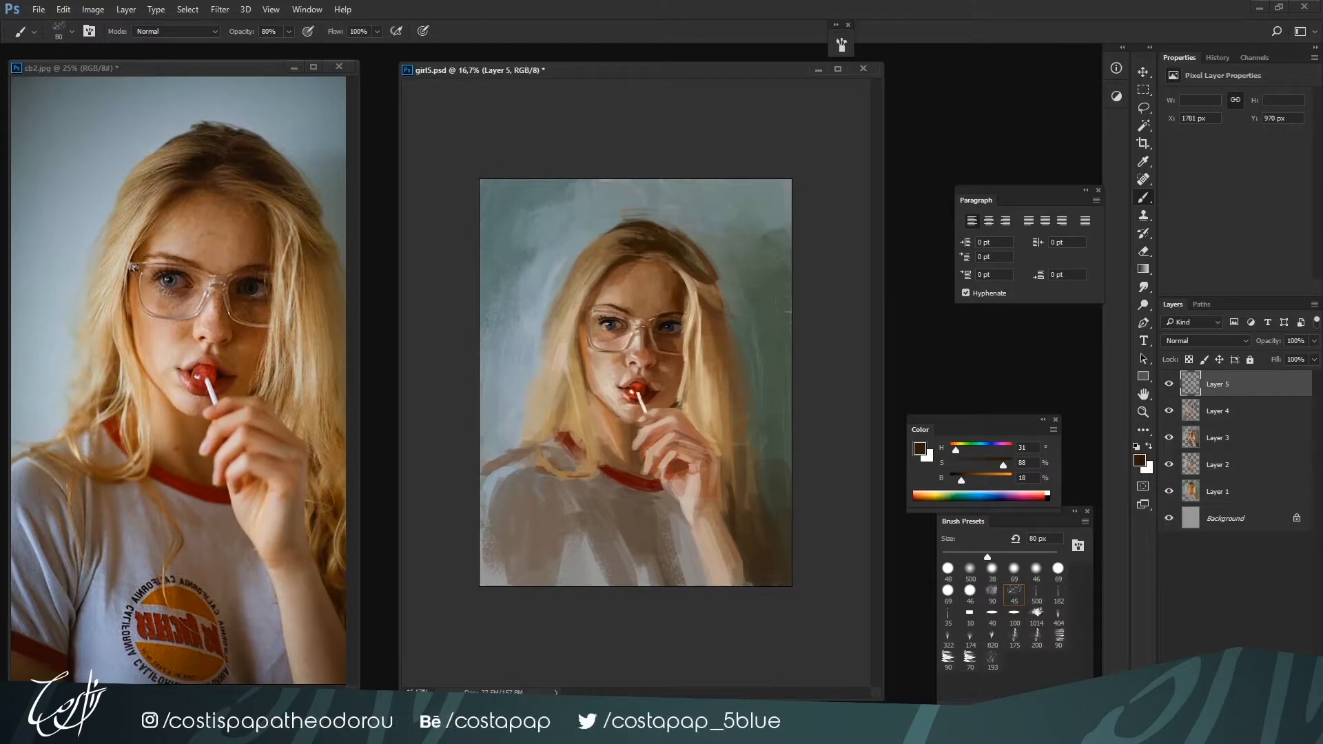
alt+click(732, 492)
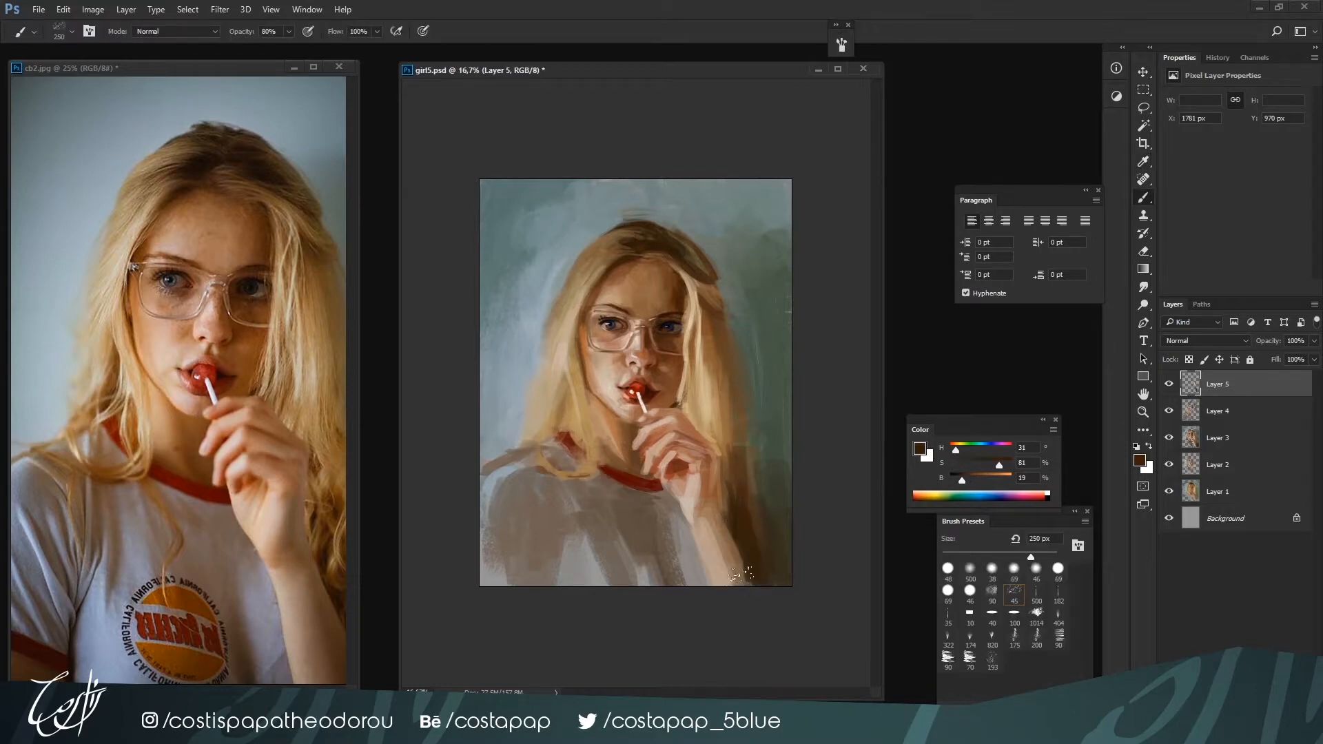
alt+click(728, 547)
key(bracketleft)
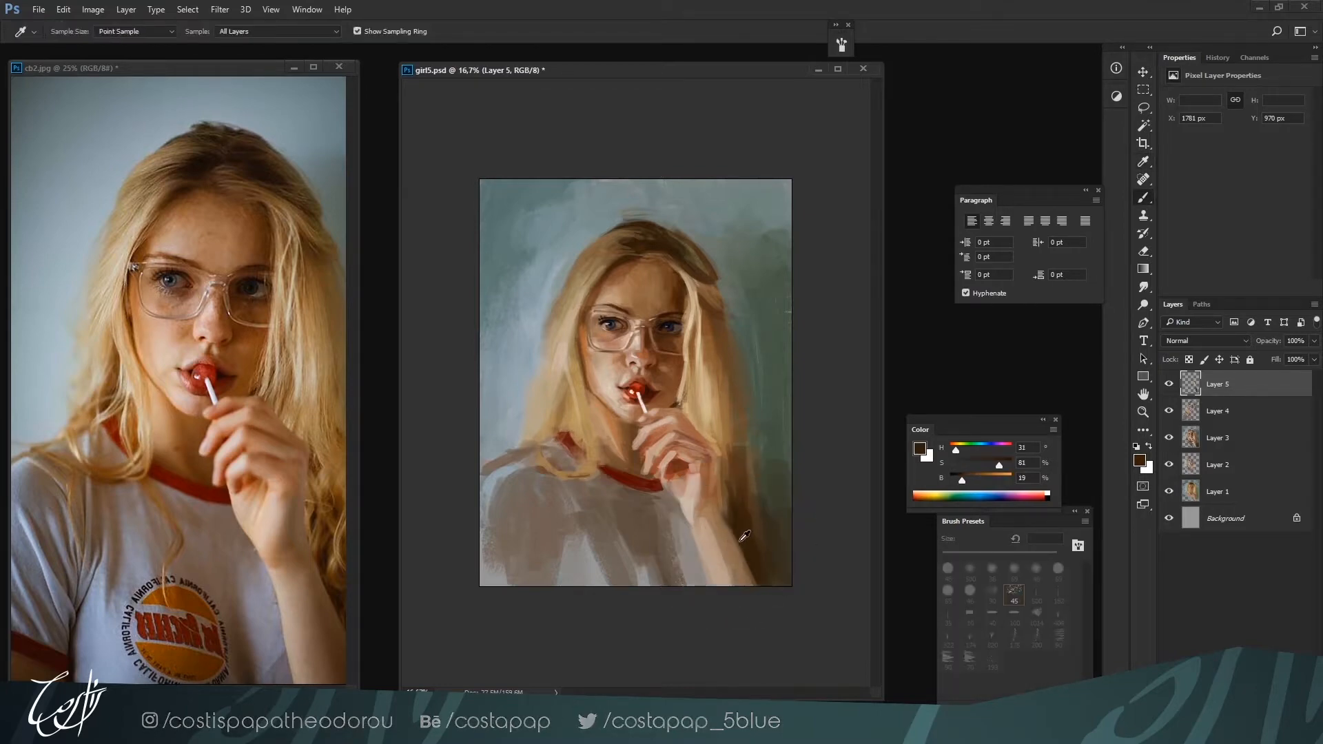
alt+click(722, 536)
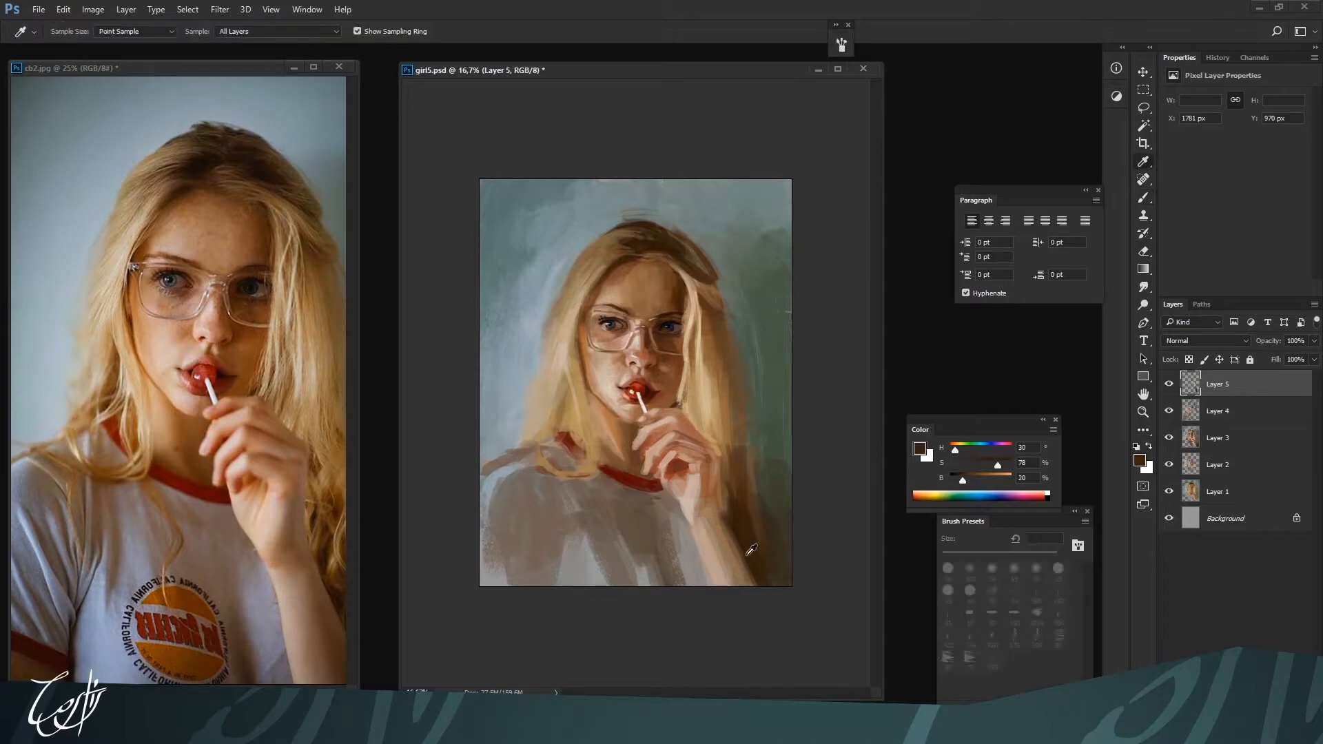
Refine the hair beside the wrist with sandy H 35, S 43, B 69 at 150 px and dark H 32, S 67, B 23 at 90 px
key(ctrl+plus)
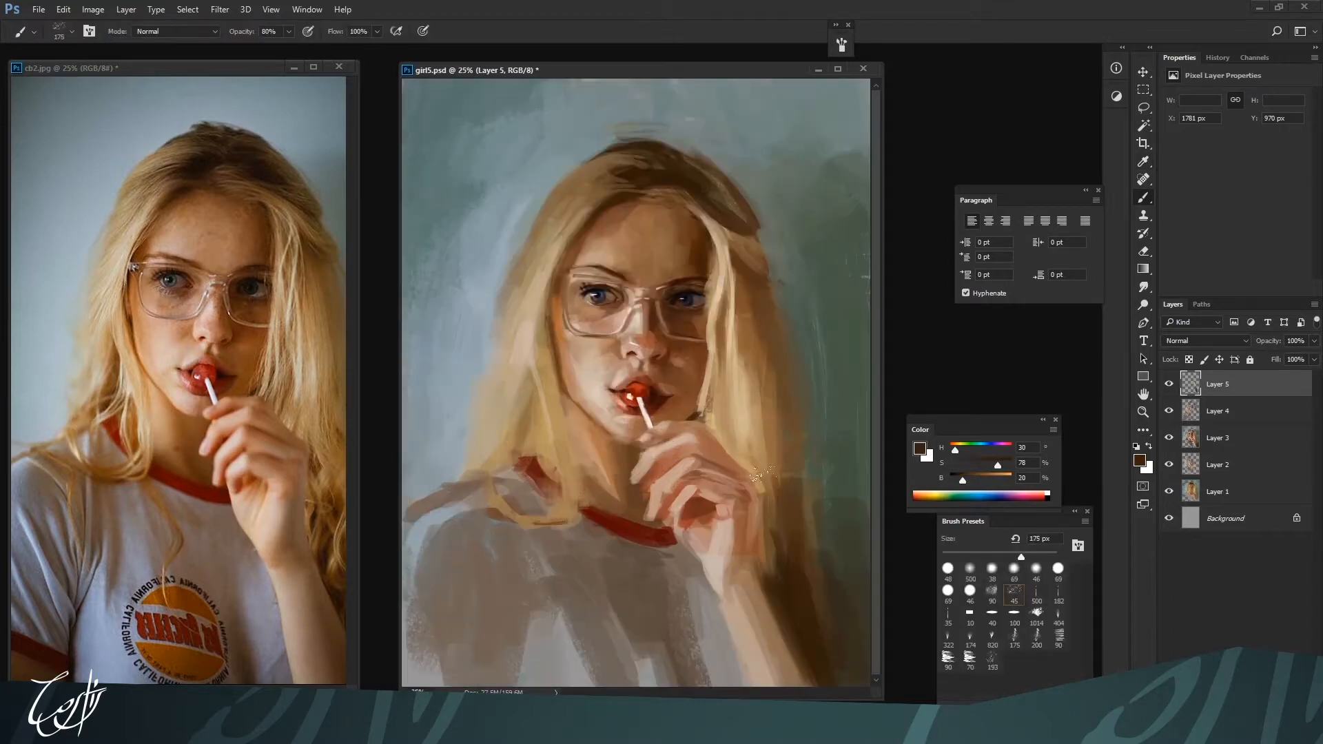
key(bracketleft)
key(bracketleft)
alt+click(768, 486)
alt+click(766, 488)
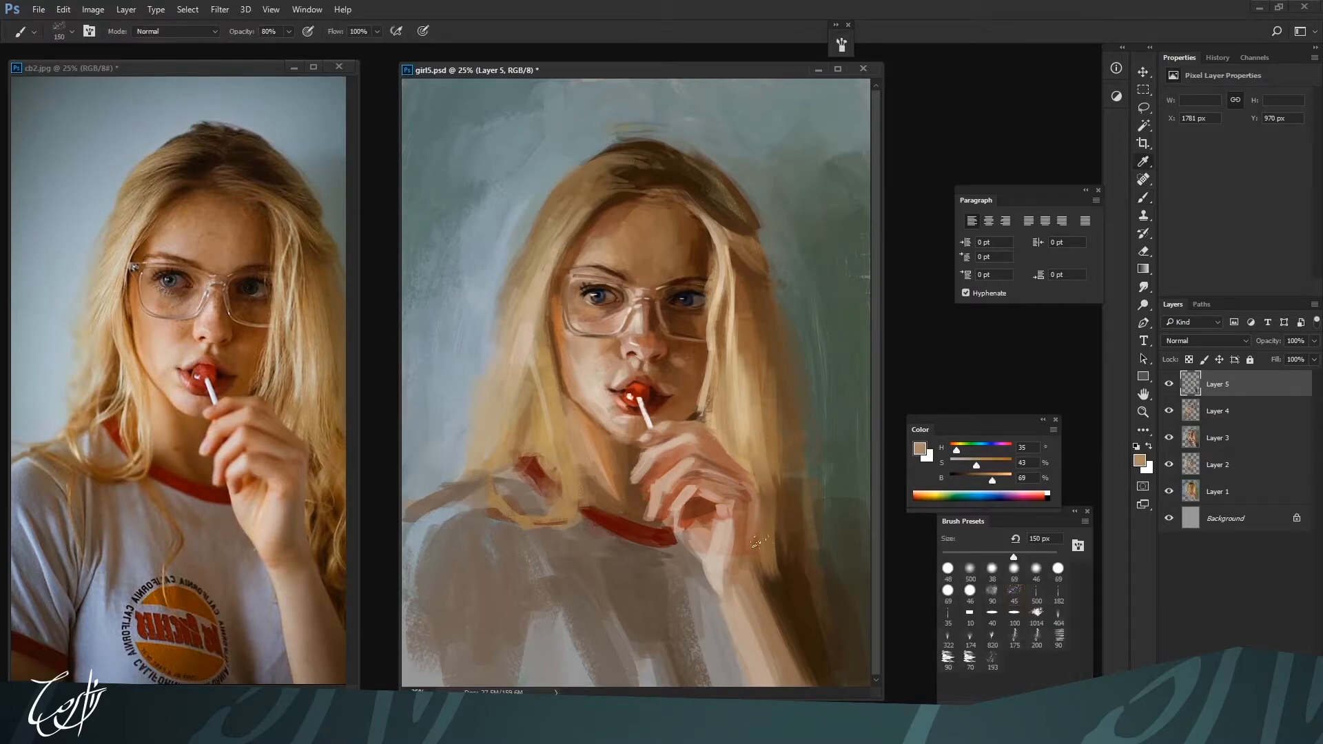
alt+click(763, 501)
key(bracketleft)
key(bracketleft)
key(bracketleft)
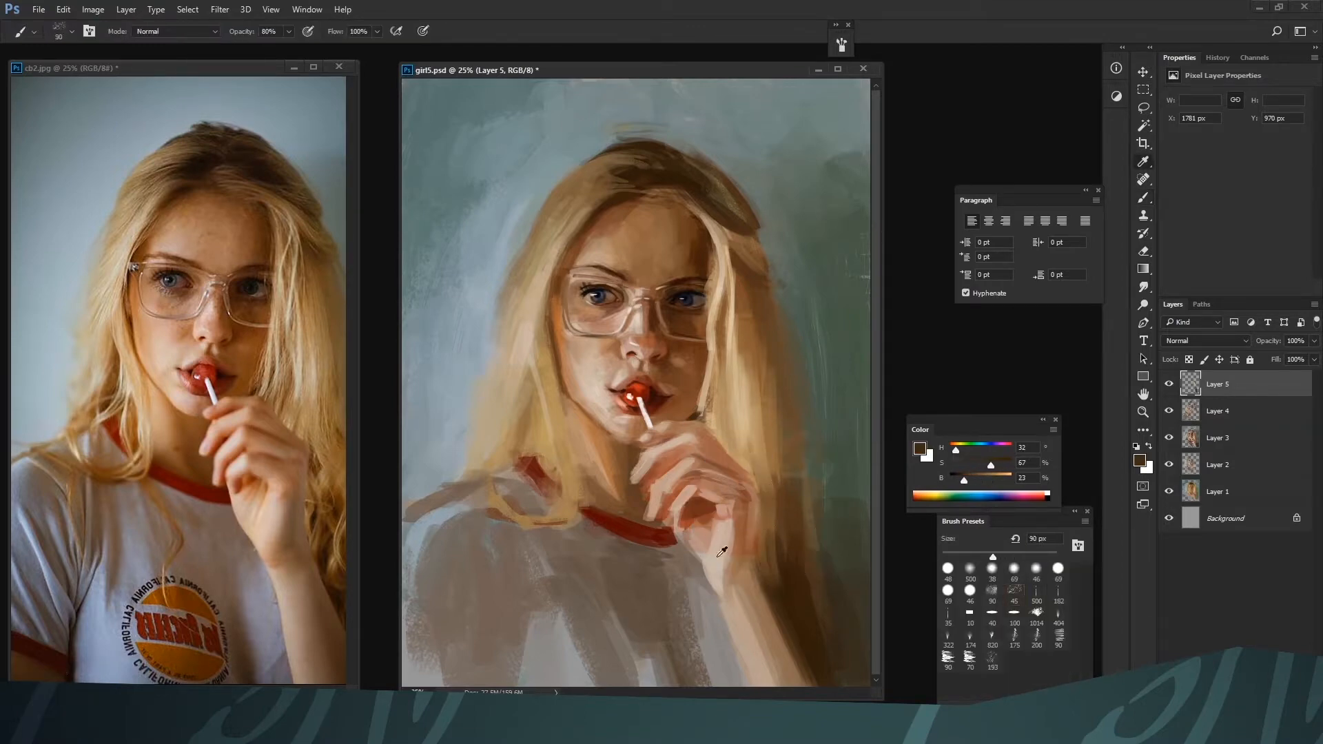
Touch up the wrist's left edge with H 19, S 43, B 66 and shade the adjacent shirt with H 25, S 29, B 40 at 90 px
alt+click(721, 531)
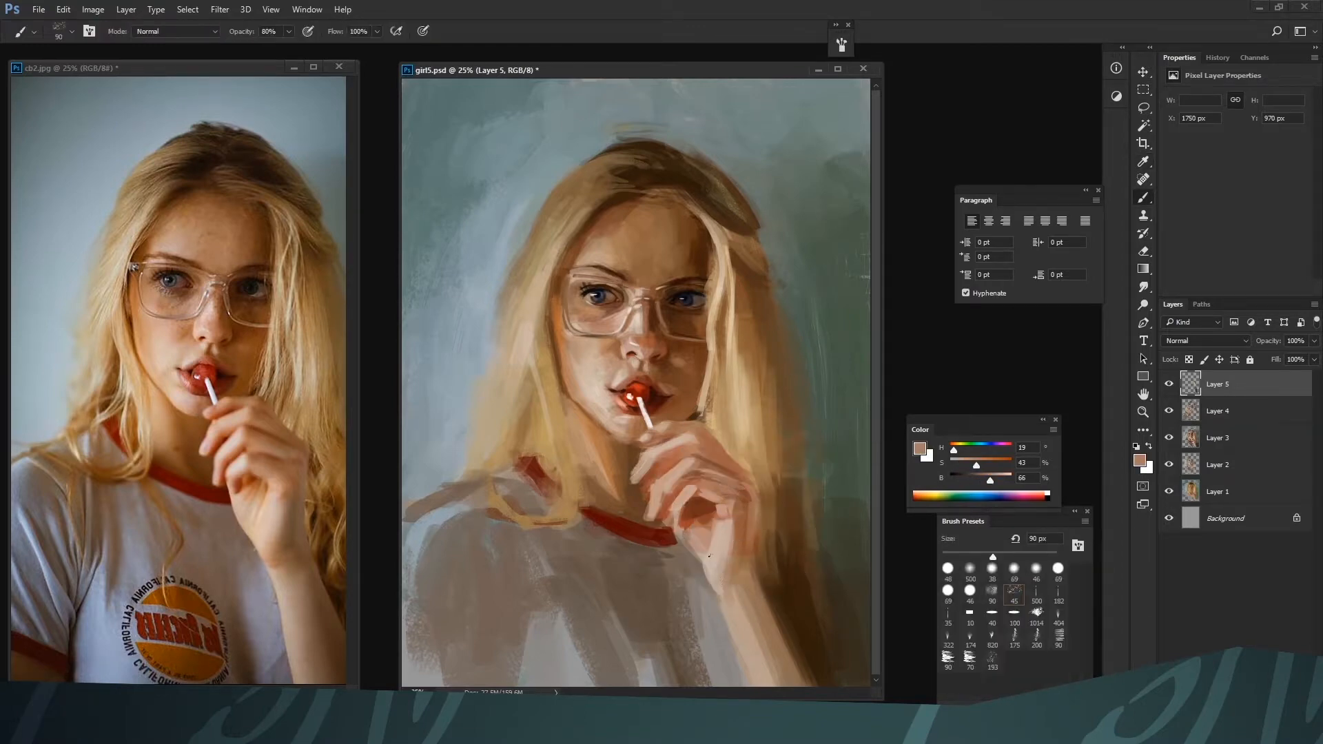
alt+click(703, 541)
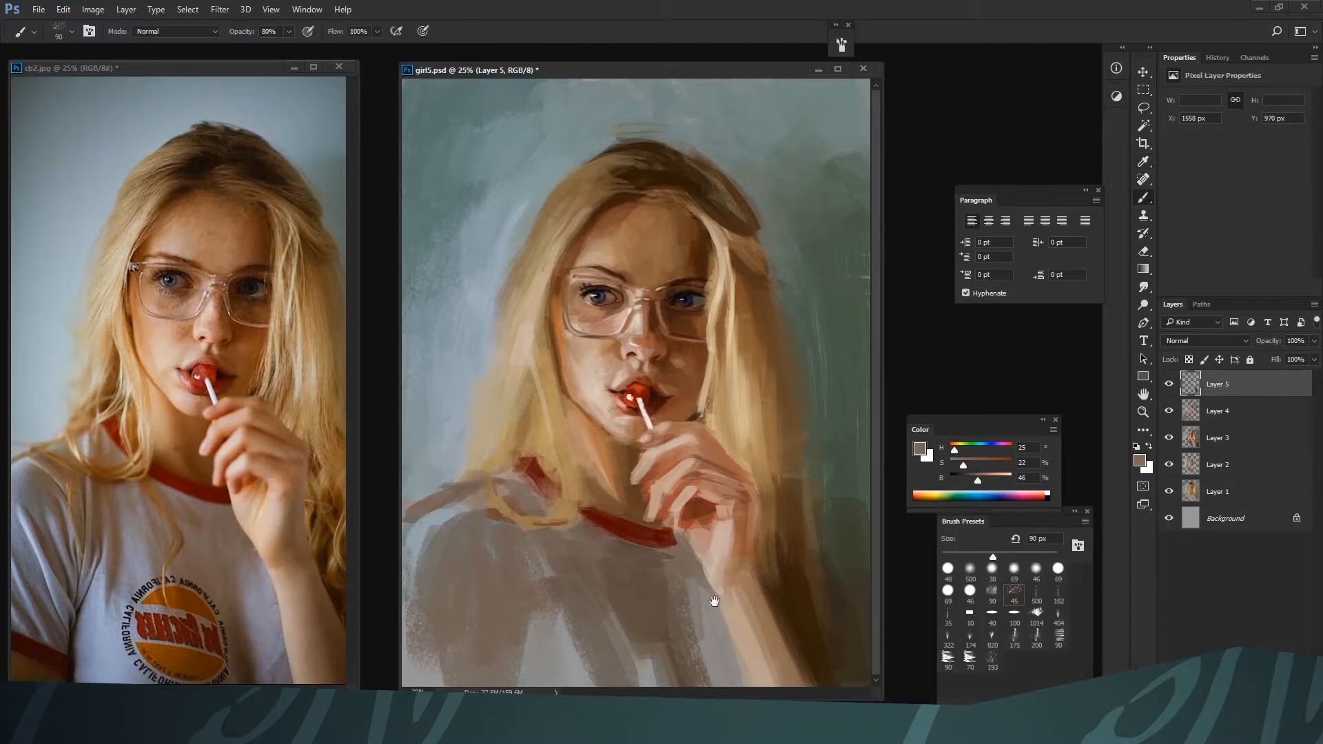
alt+click(663, 586)
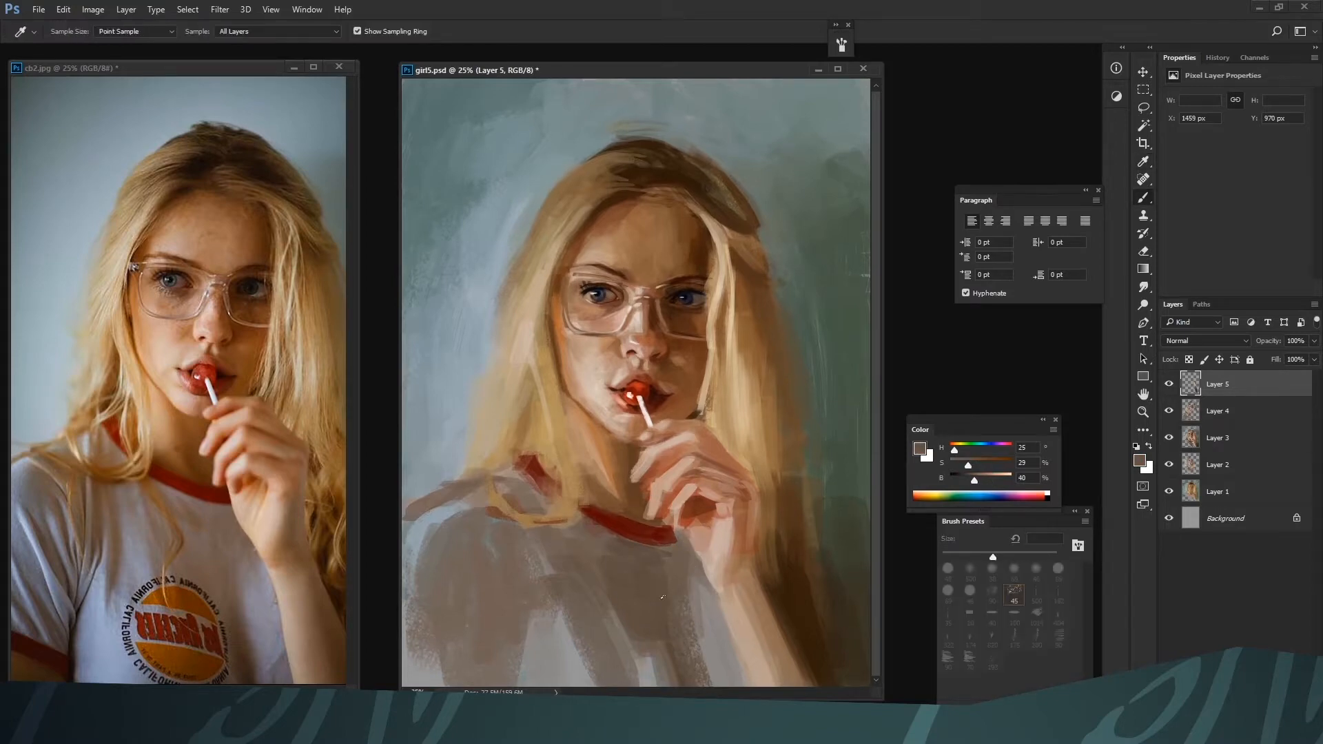
alt+click(686, 595)
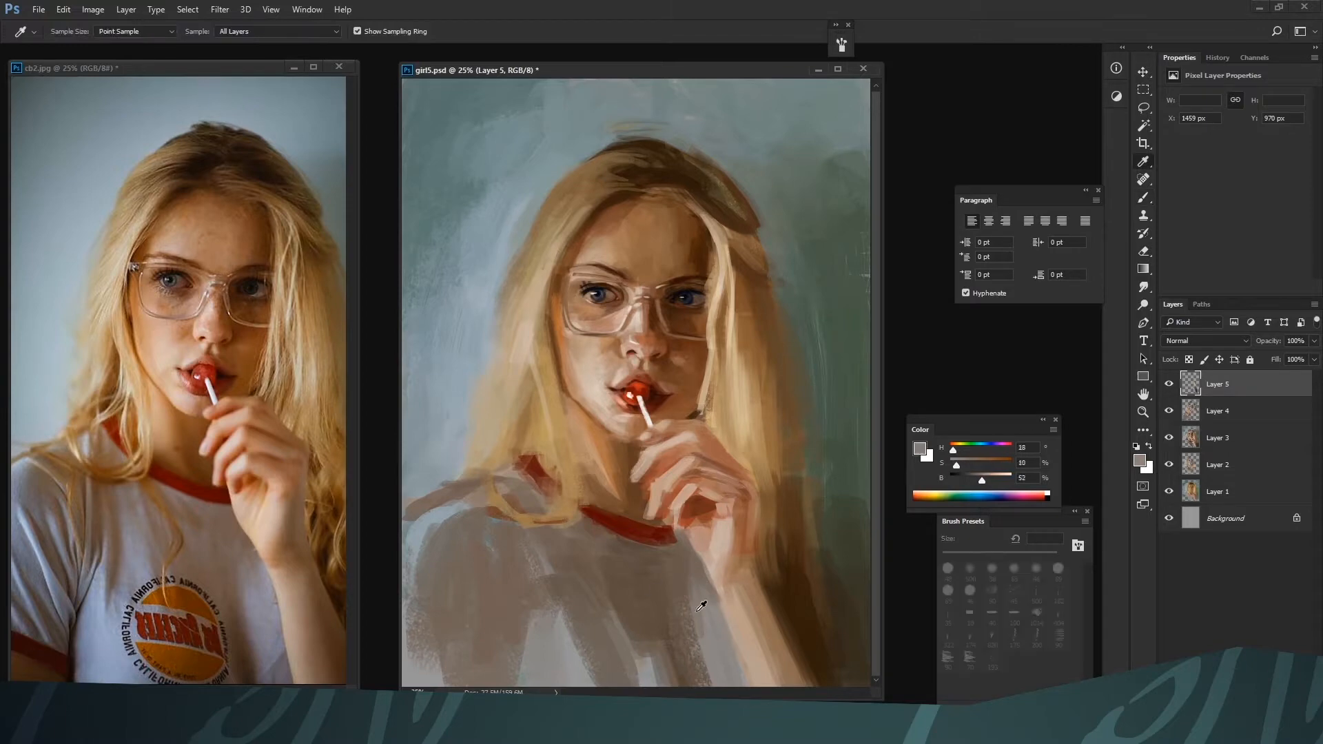
alt+click(706, 616)
alt+click(696, 638)
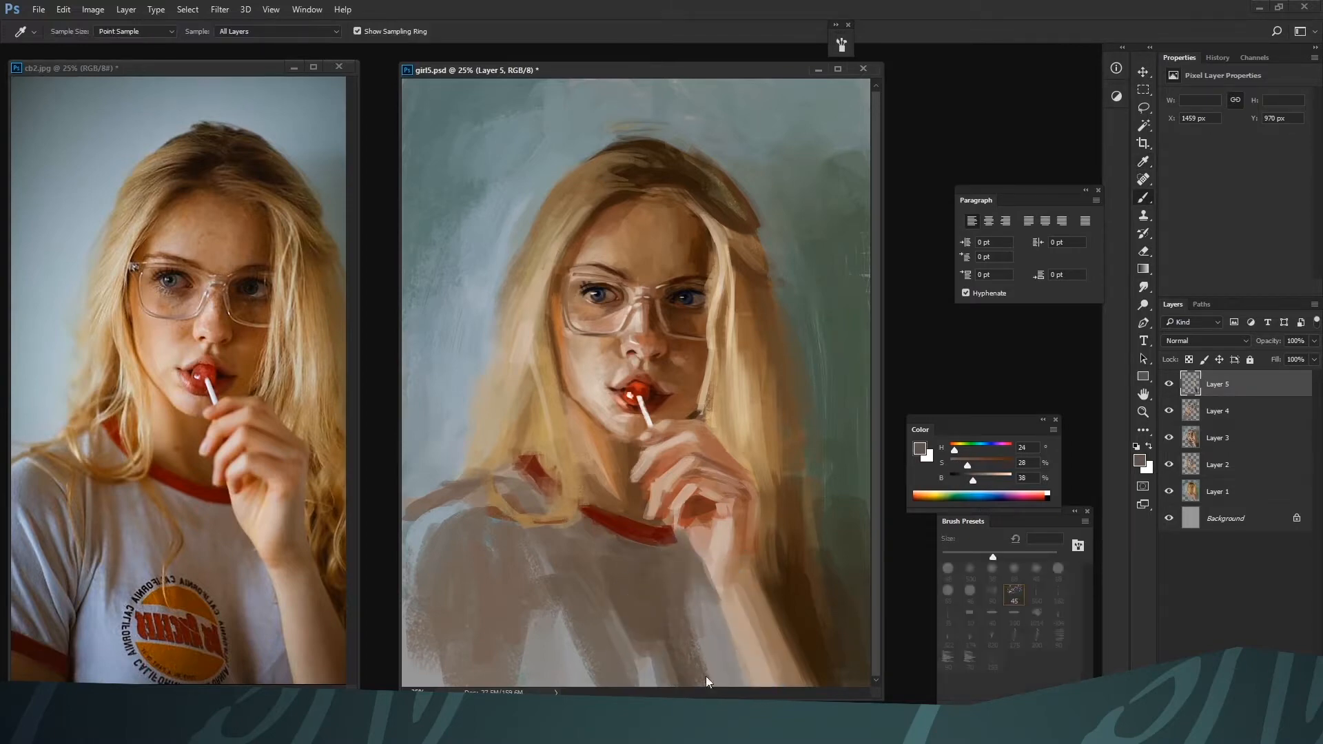
alt+click(720, 622)
Paint a dark fold in the shirt left of the forearm with H 27, S 92, B 8 and H 27, S 30, B 29 at 100 px
alt+click(656, 612)
drag(973, 481, 955, 480)
key(ctrl+minus)
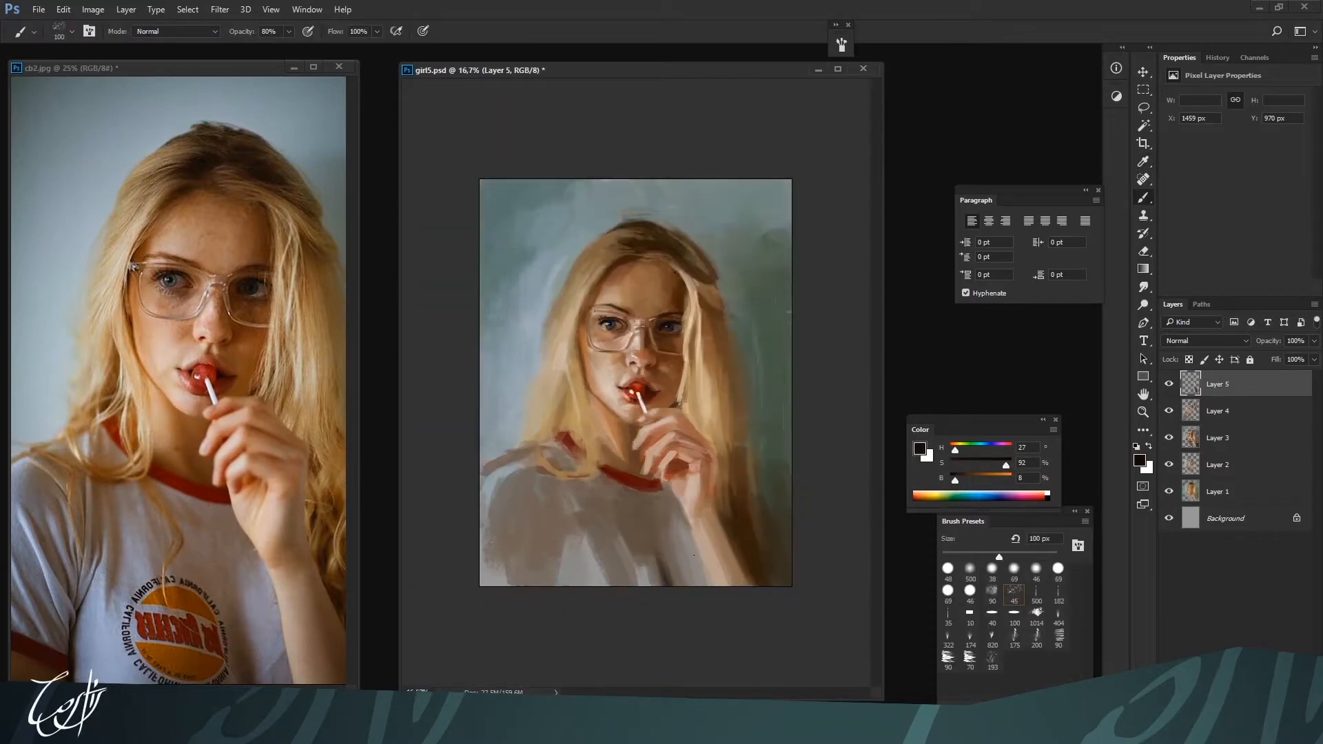
alt+click(673, 584)
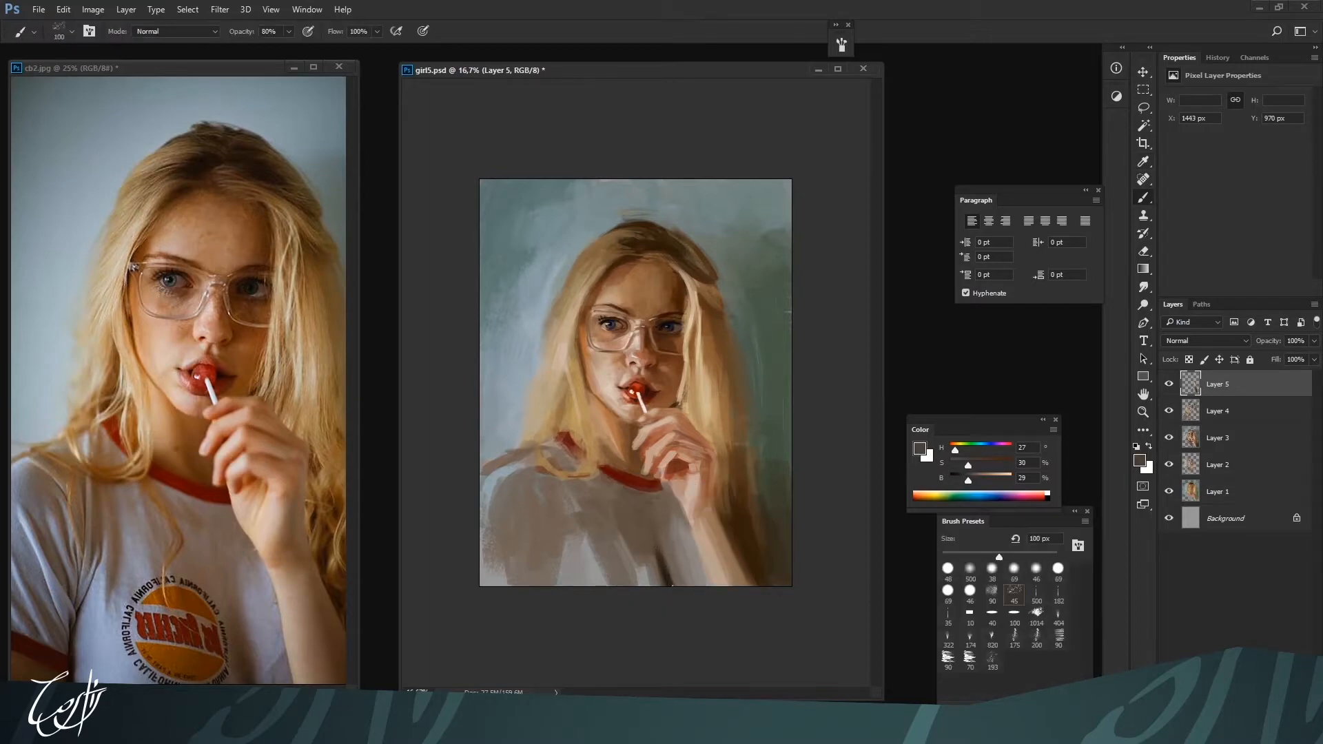
alt+click(673, 649)
drag(962, 481, 966, 490)
Broaden the shading on the shirt's lower front with H 26, S 29, B 38 at 175 px and H 25, S 43, B 27
alt+click(660, 585)
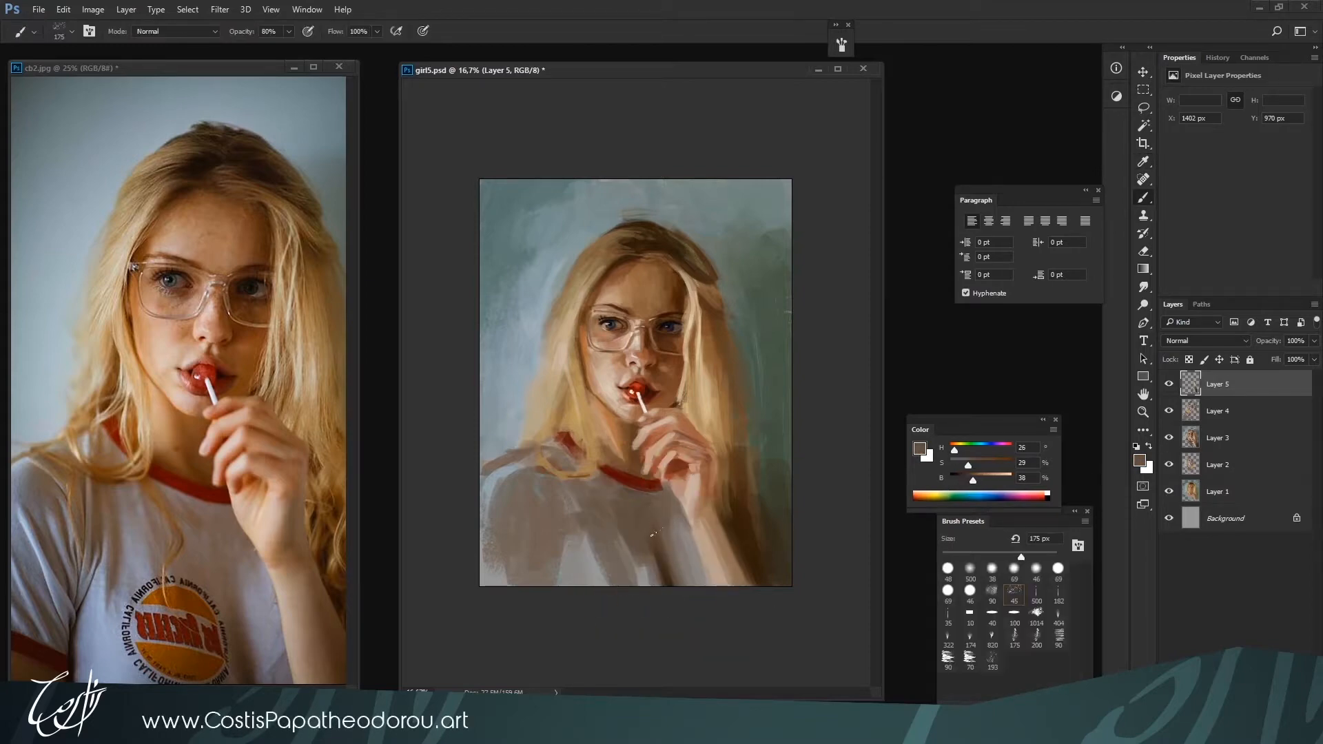
alt+click(664, 565)
alt+click(641, 552)
alt+click(658, 565)
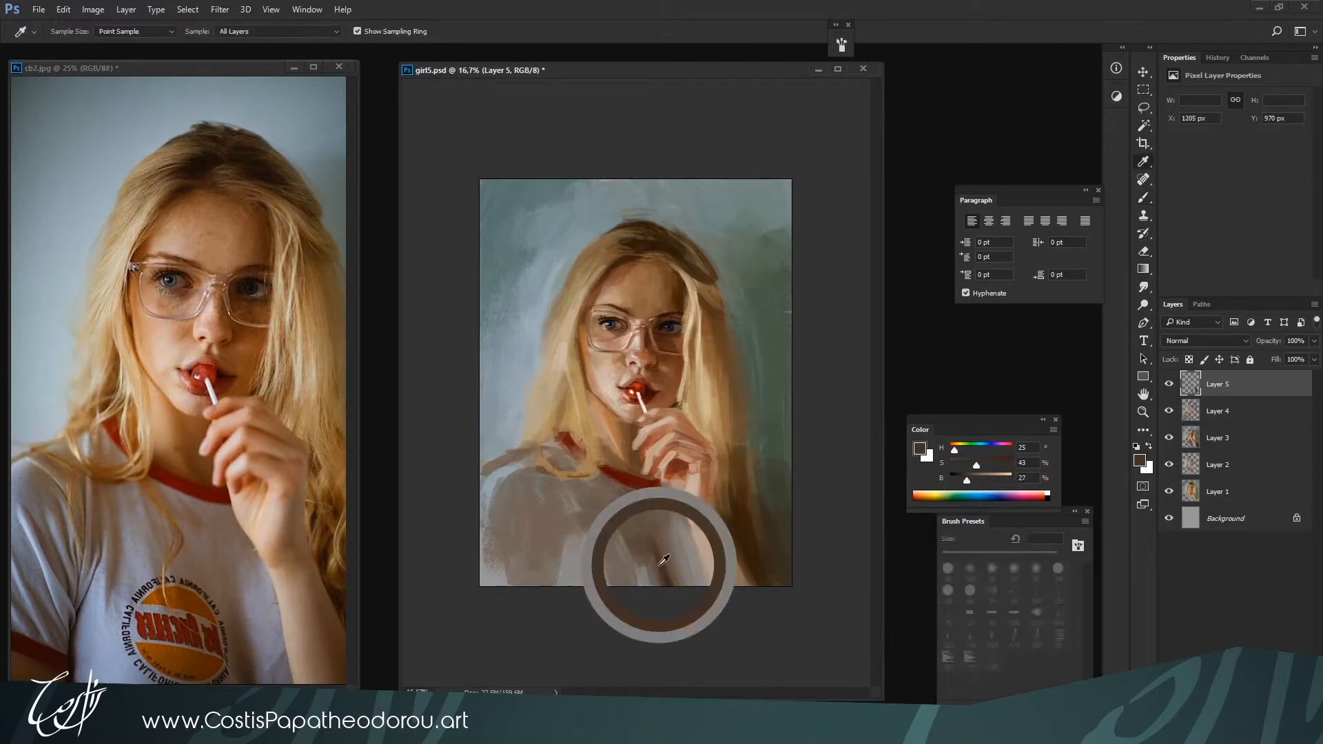
Darken the shirt's front folds with H 24, S 41, B 29 at 175 px and touch up the chest with grey H 20, S 2, B 58 at 90 px
alt+click(626, 546)
alt+click(649, 553)
drag(640, 534, 616, 509)
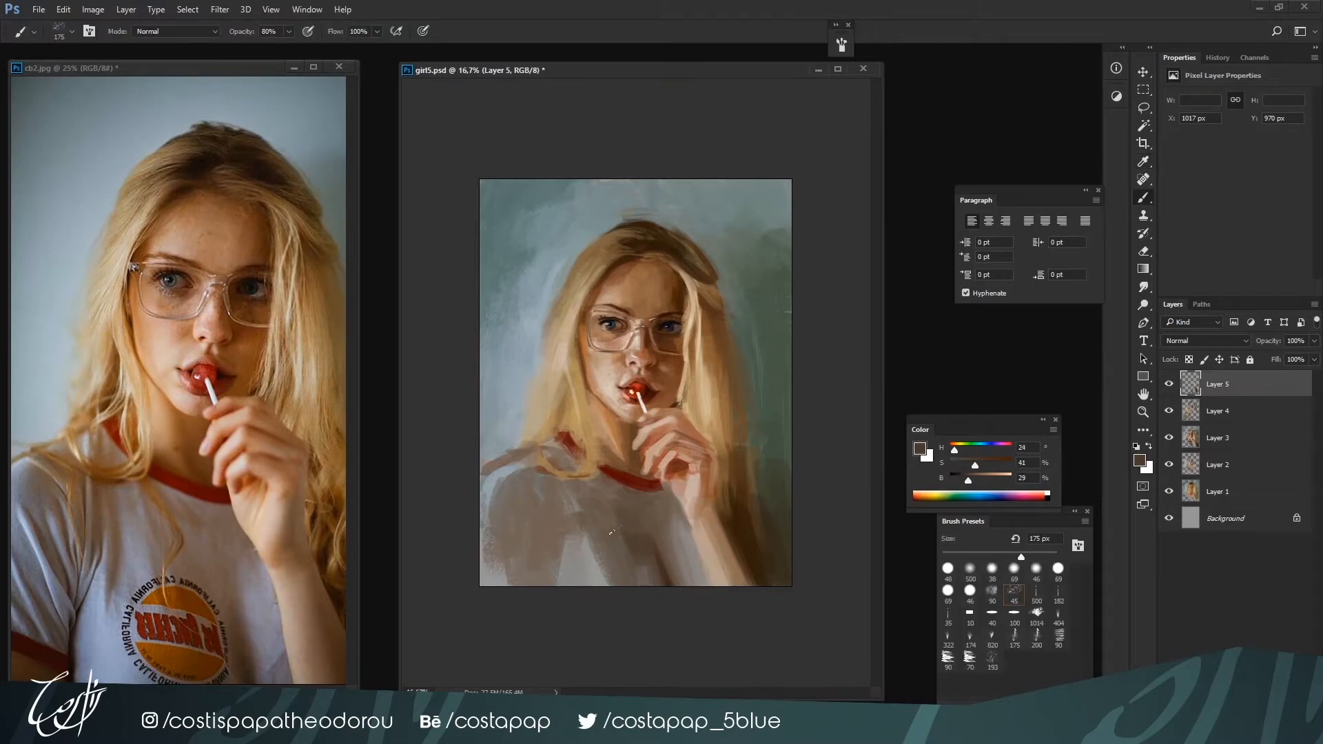
alt+click(612, 499)
alt+click(581, 505)
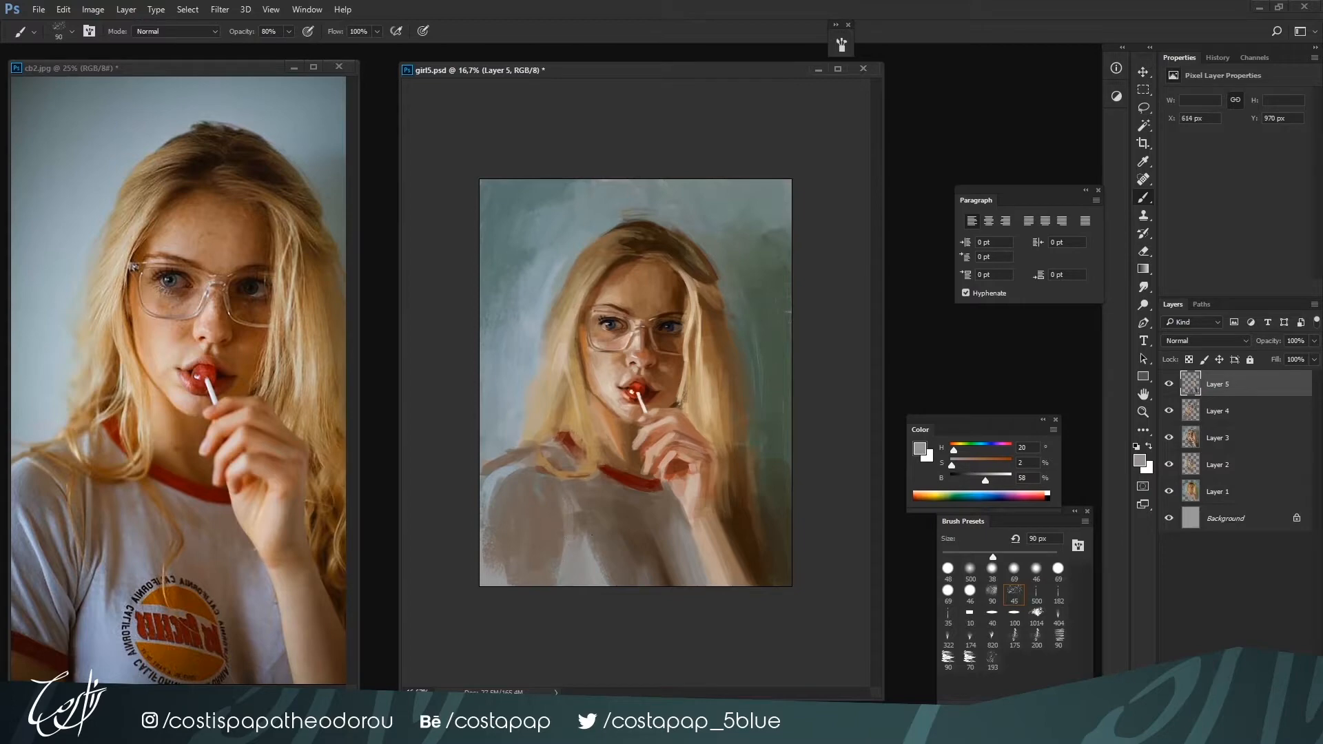
alt+click(584, 515)
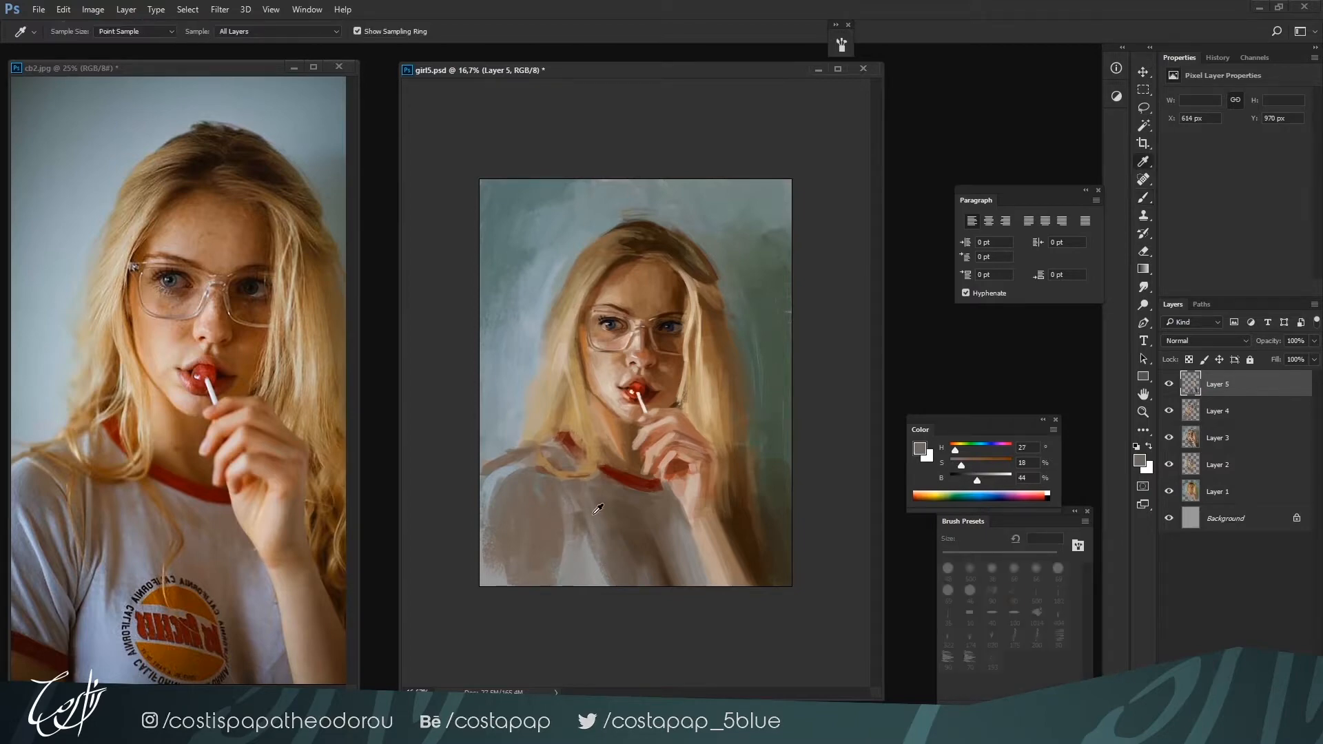
Blend the central shirt fold using the textured 90 brush at 100 px with H 27, S 18, B 44
click(991, 591)
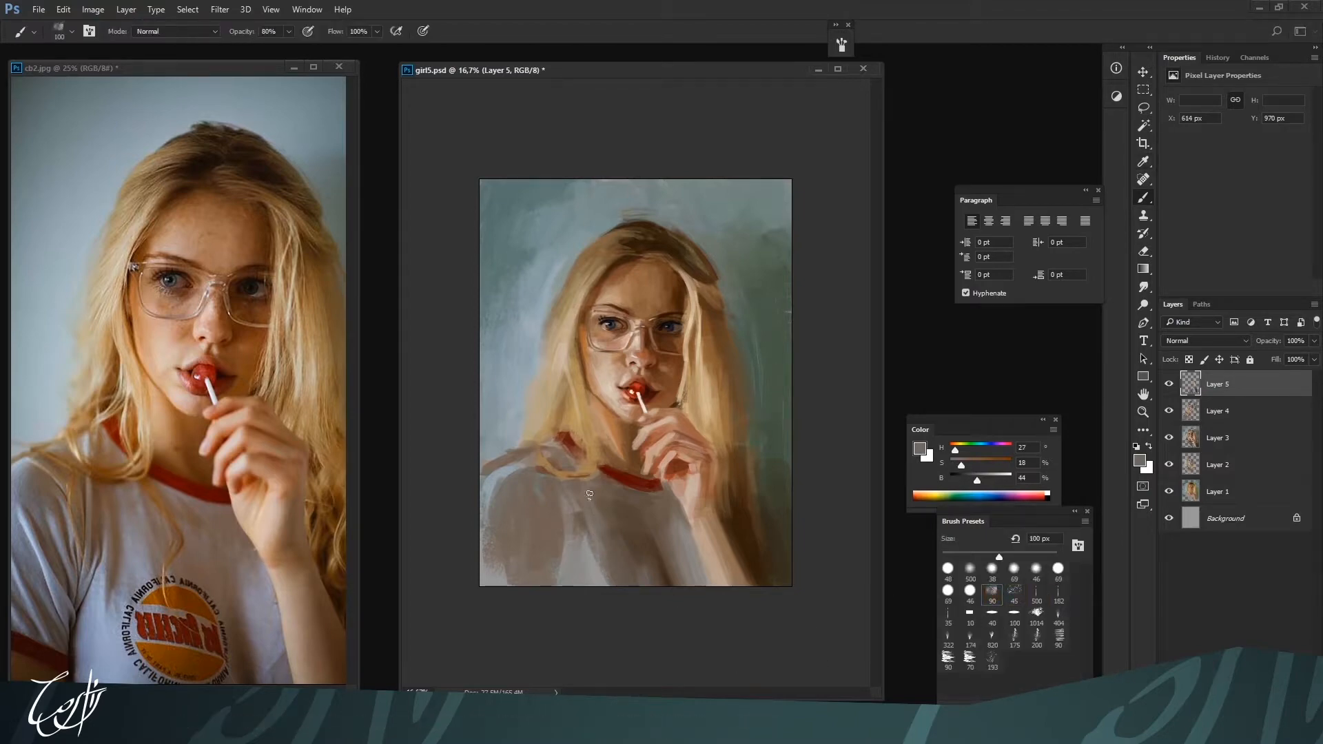
alt+click(595, 520)
alt+click(586, 546)
drag(593, 534, 602, 580)
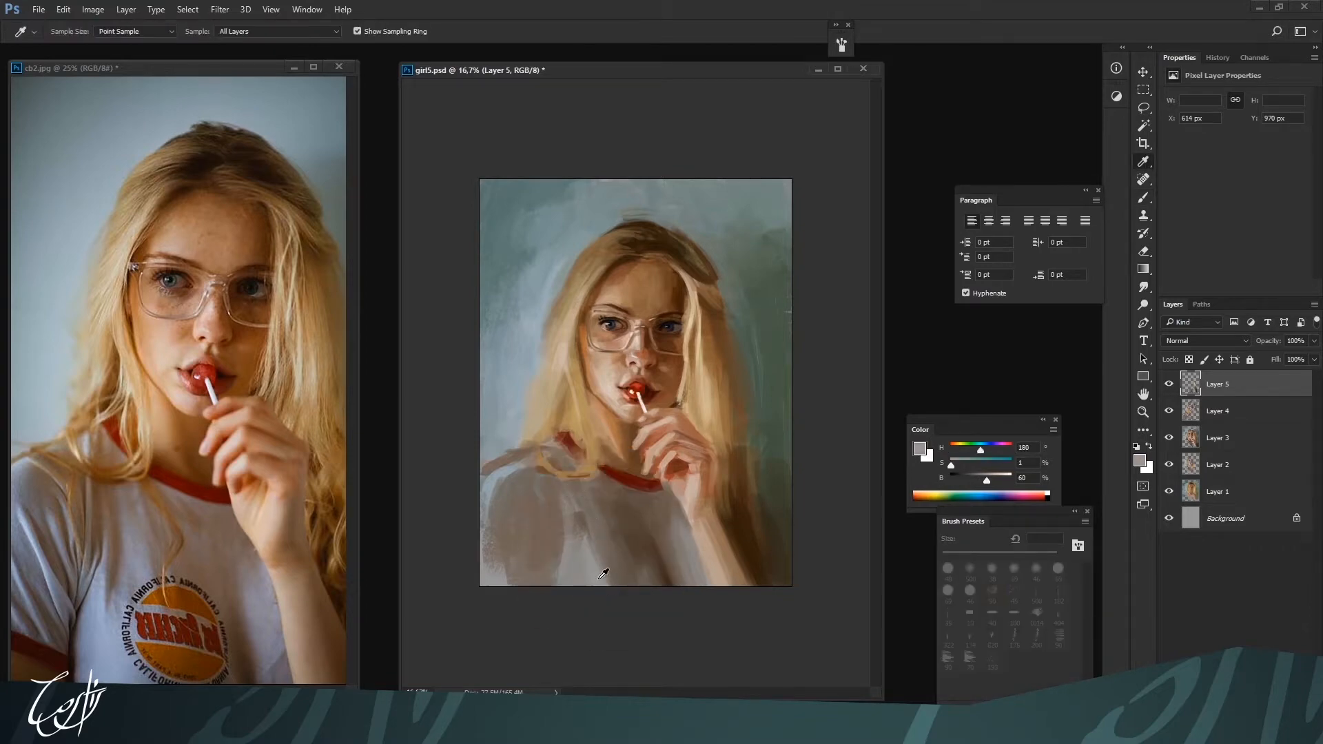
Brush blue H 200, S 36, B 60 over the shirt's lower front at 200 px
click(984, 449)
drag(987, 463, 975, 467)
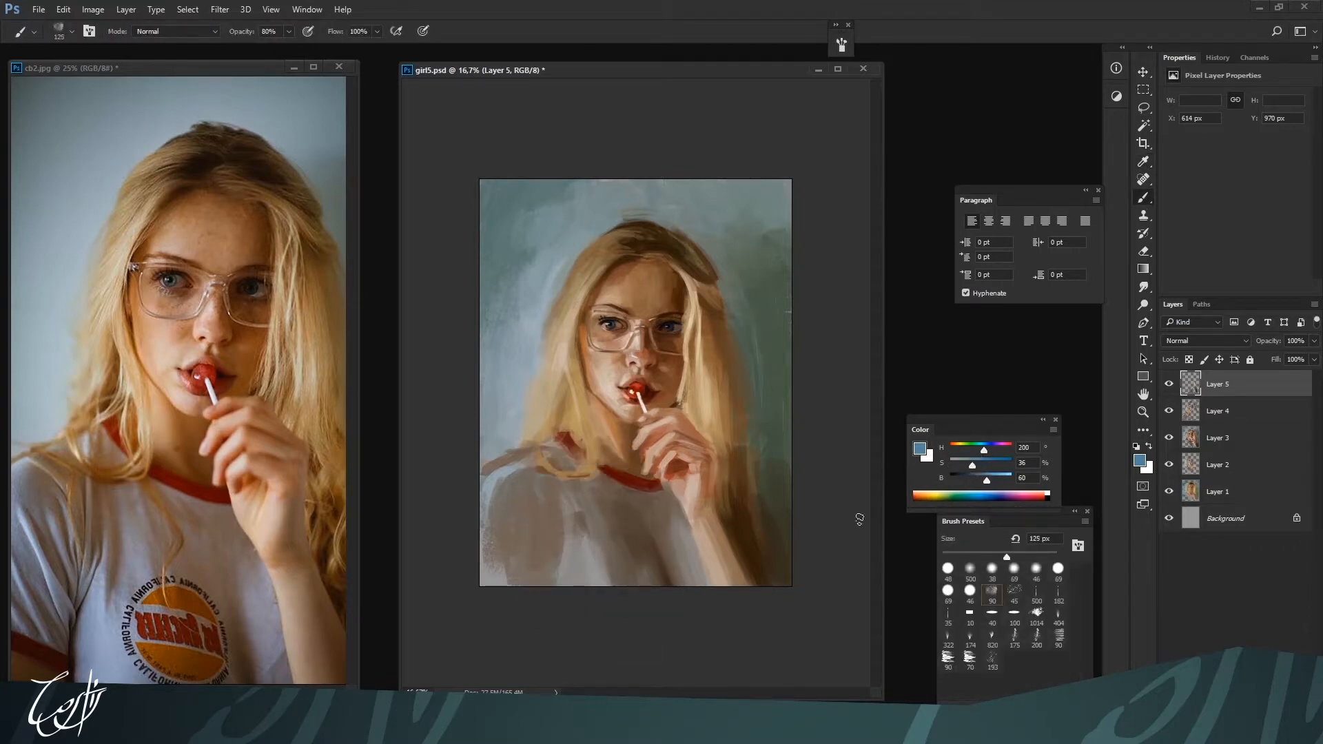
key(bracketright)
key(bracketright)
key(bracketright)
drag(569, 521, 565, 584)
drag(588, 541, 597, 648)
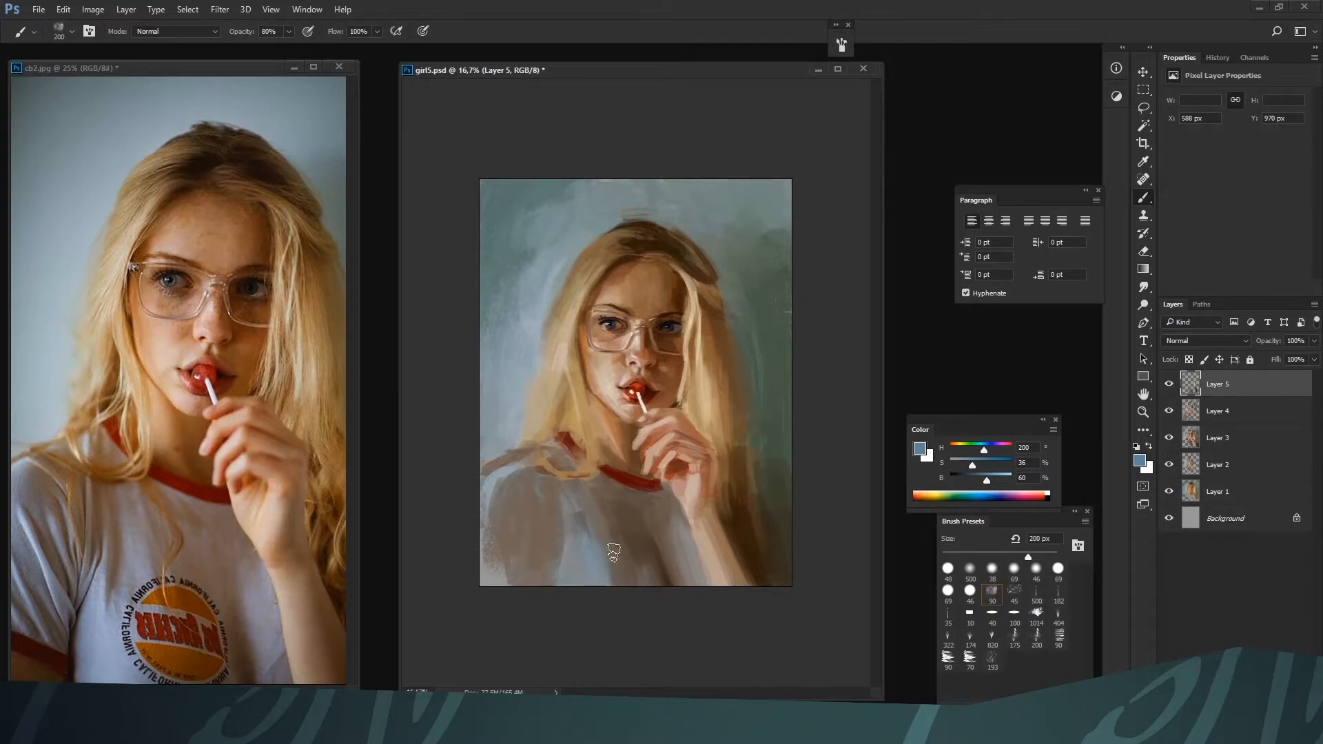
Tint the blue area of the shirt's lower front with magenta H 327, S 47, B 48 at up to 400 px
click(979, 482)
drag(577, 551, 603, 612)
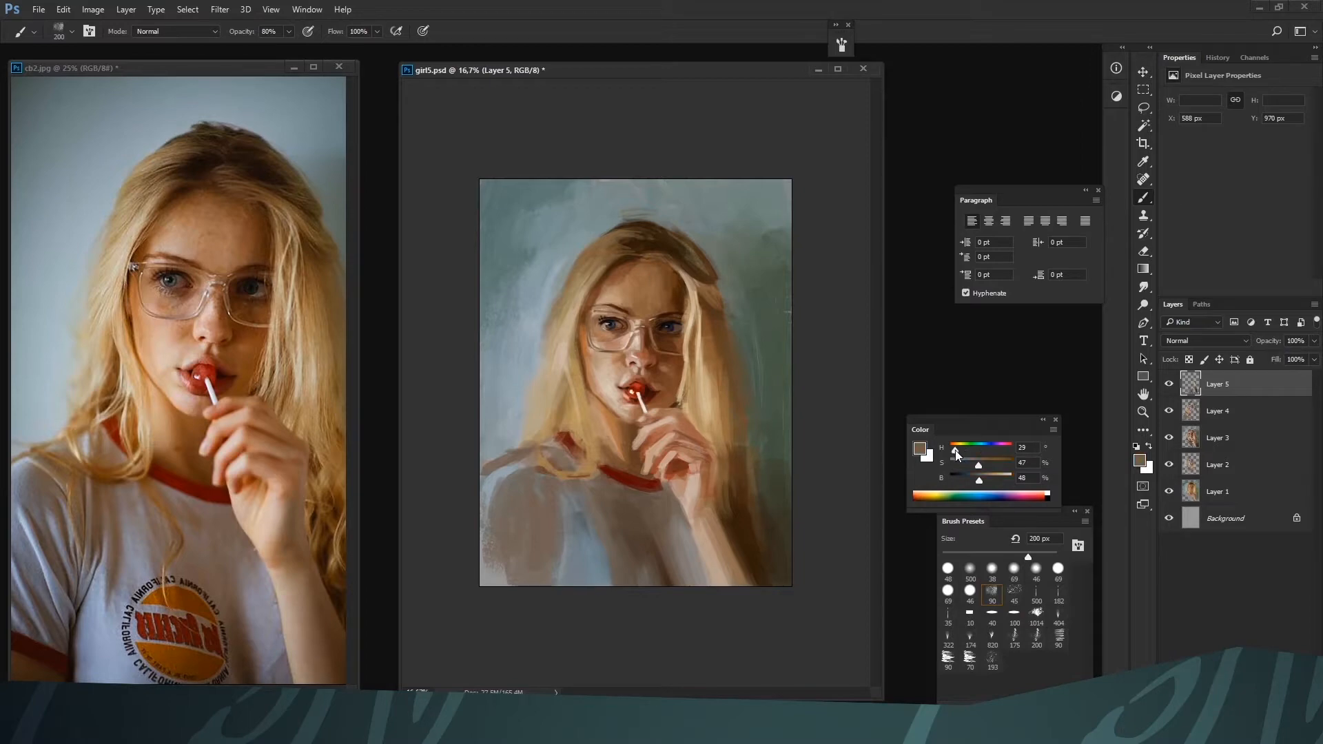
drag(958, 449, 952, 448)
key(bracketright)
key(bracketright)
key(bracketright)
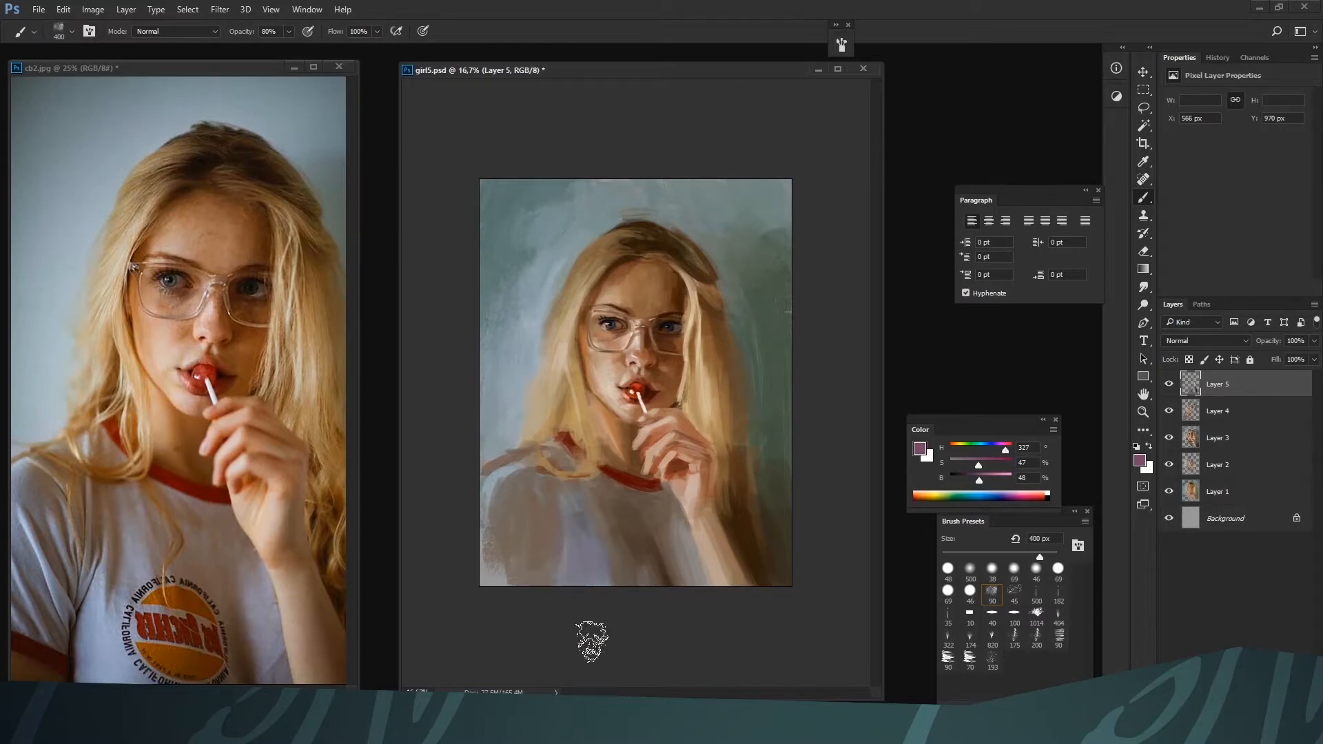
key(bracketleft)
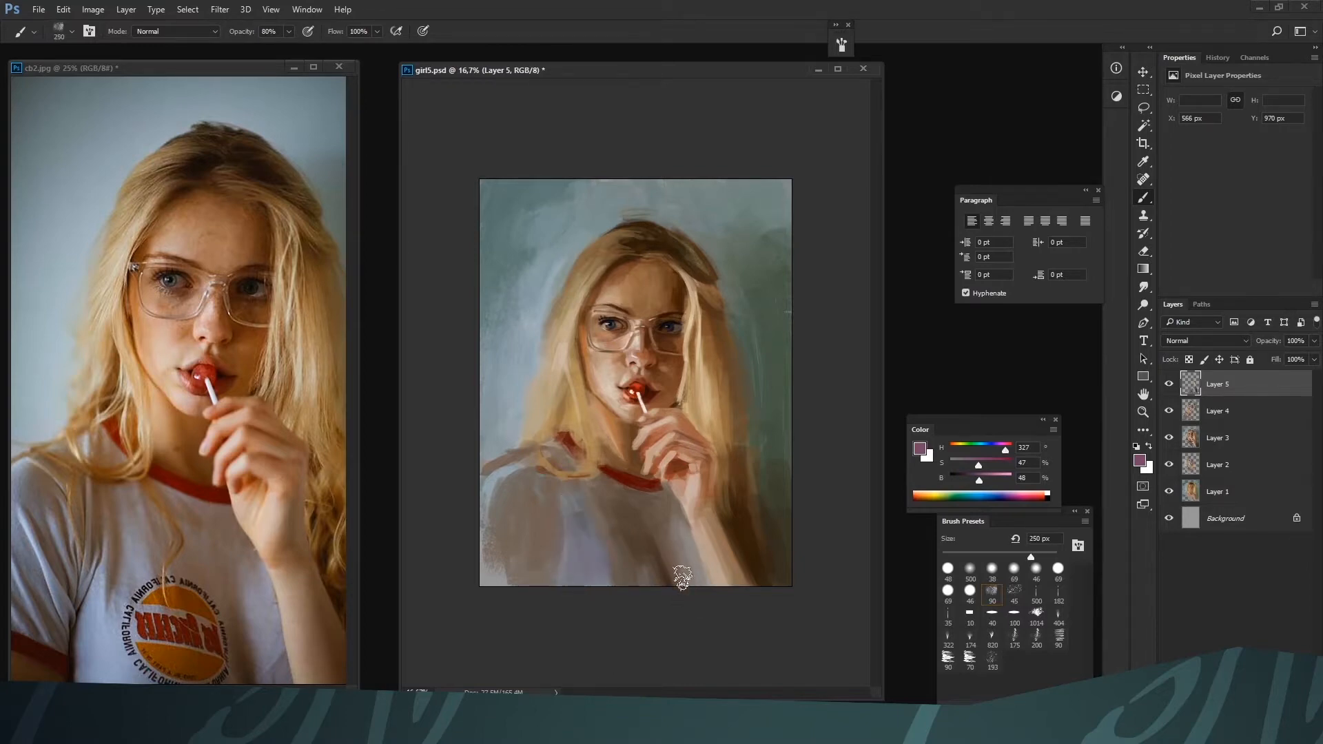
Glaze magenta over the shirt beside the forearm with the soft round 500 brush at 20% opacity, at 900 and 700 px
click(970, 569)
key(bracketright)
key(bracketright)
key(bracketright)
key(2)
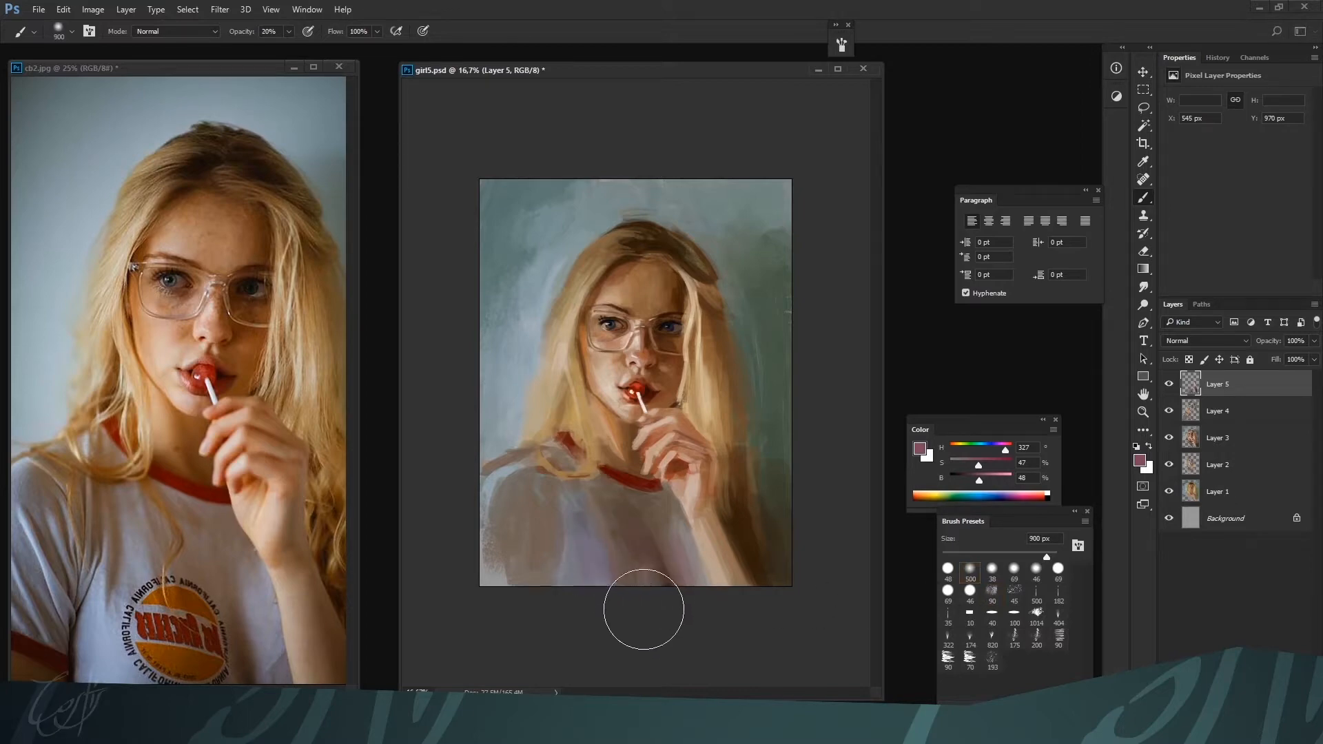
key(bracketleft)
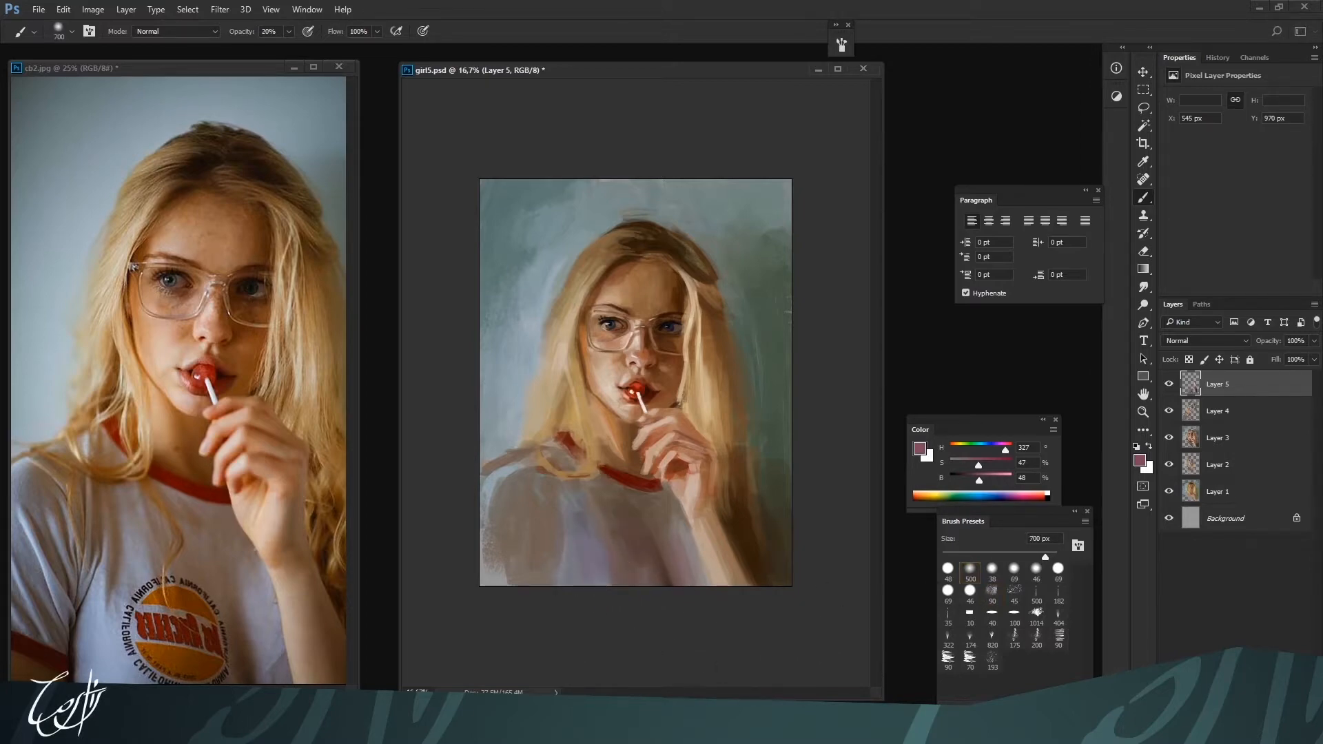
Define the shirt edge along the forearm using the flat 40 brush with H 195, S 12, B 64 at 70 px and 98% opacity
click(991, 612)
key(ctrl+plus)
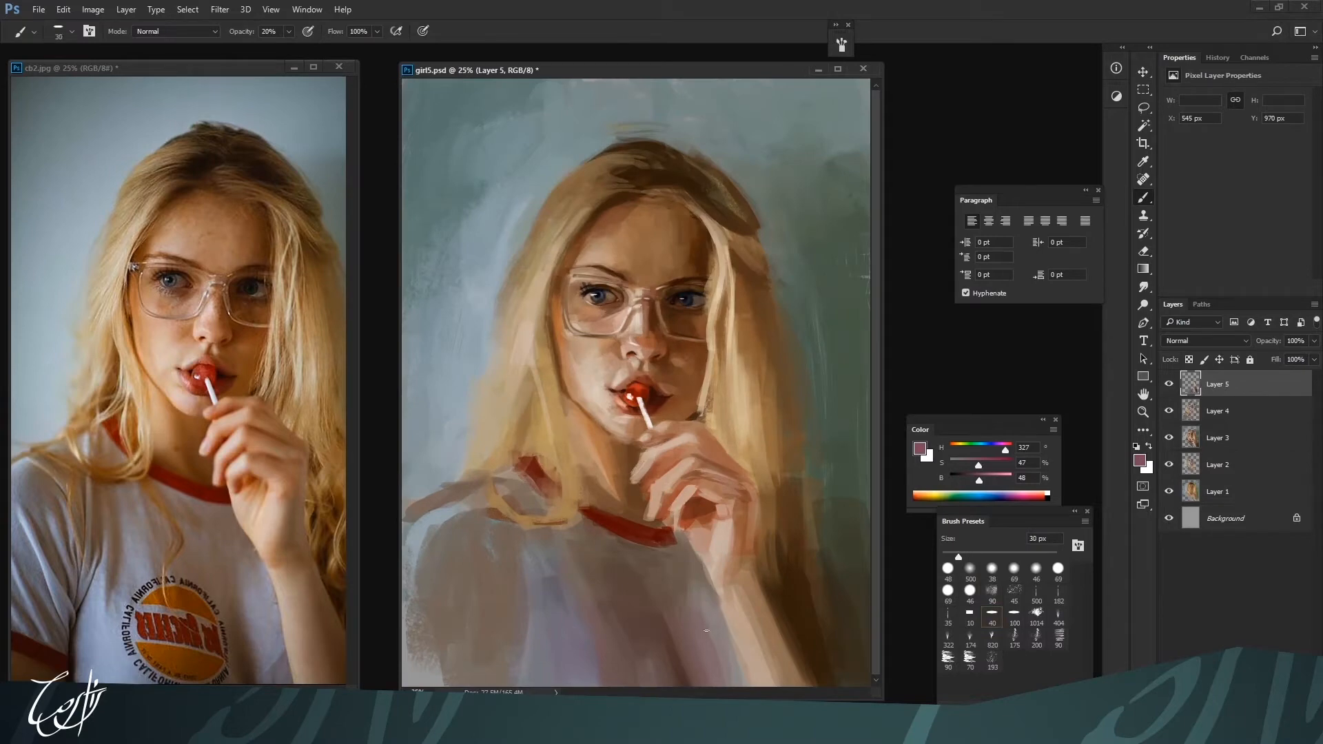
alt+click(709, 613)
alt+click(535, 569)
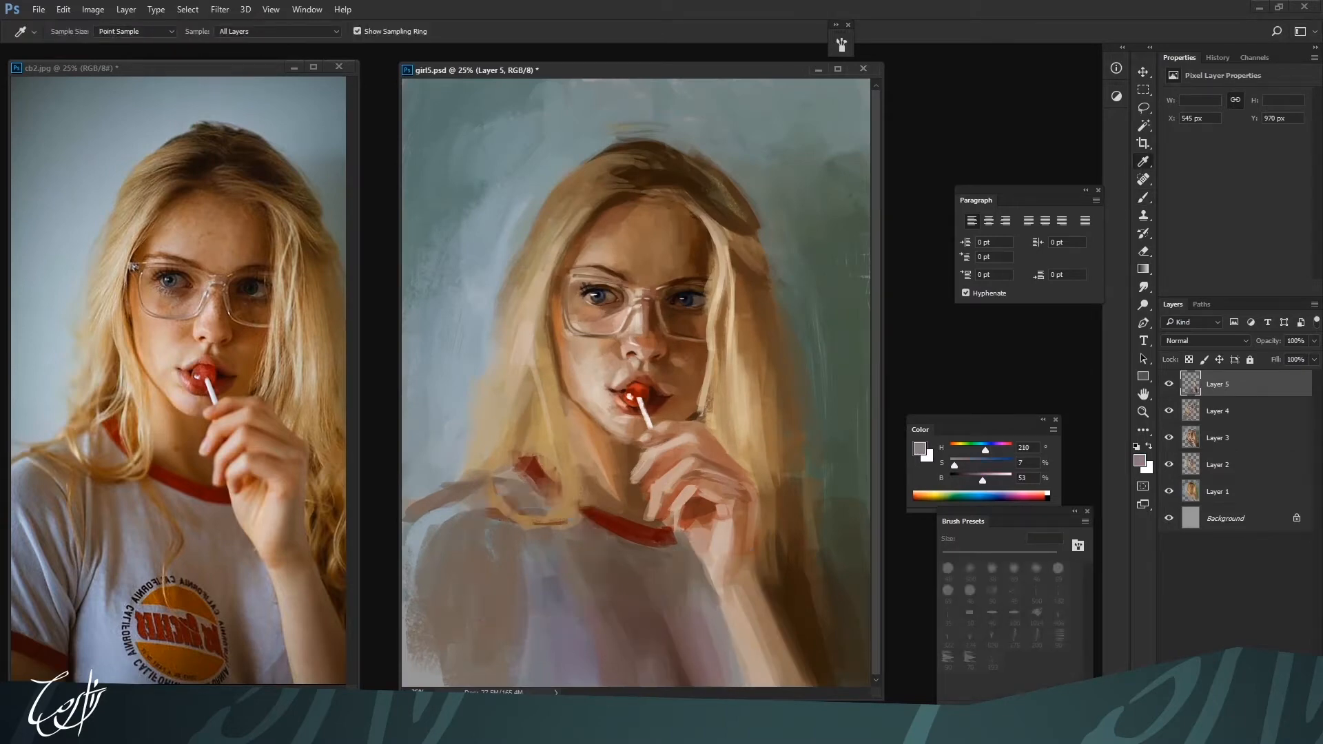
alt+click(700, 627)
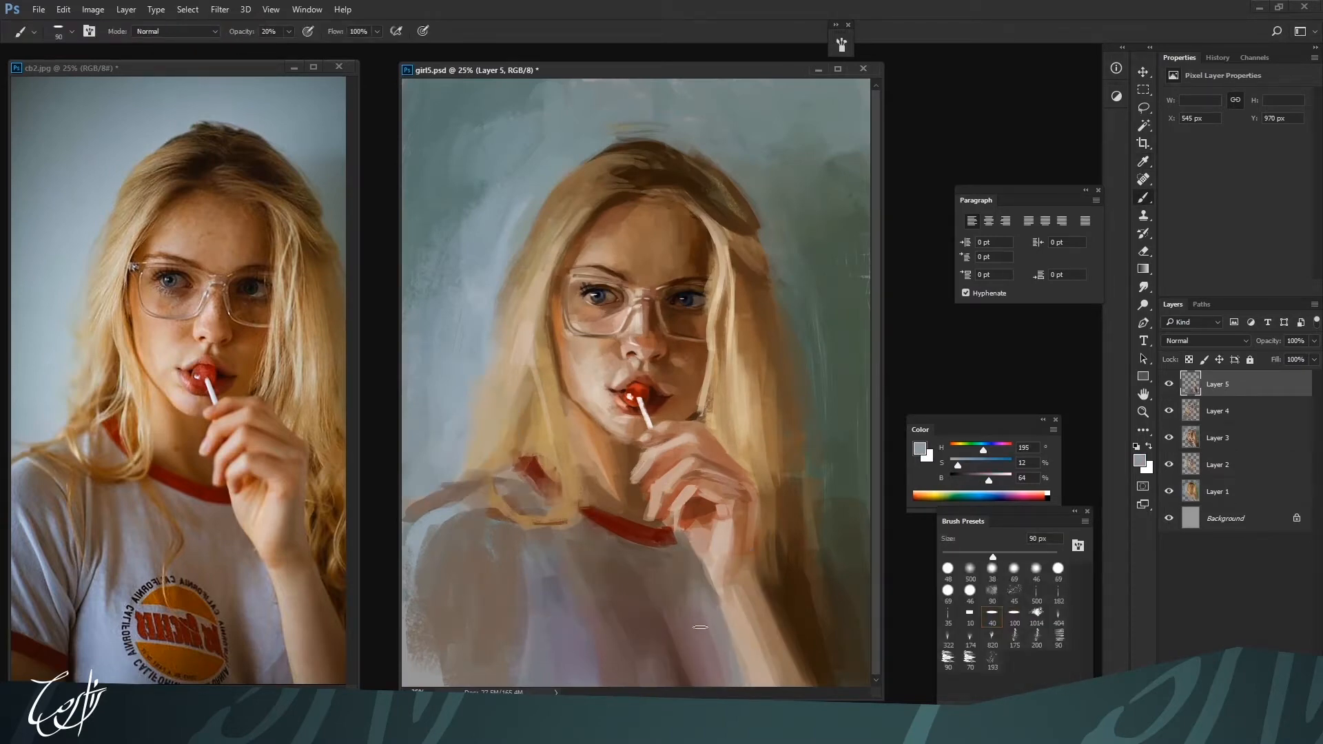
key(bracketright)
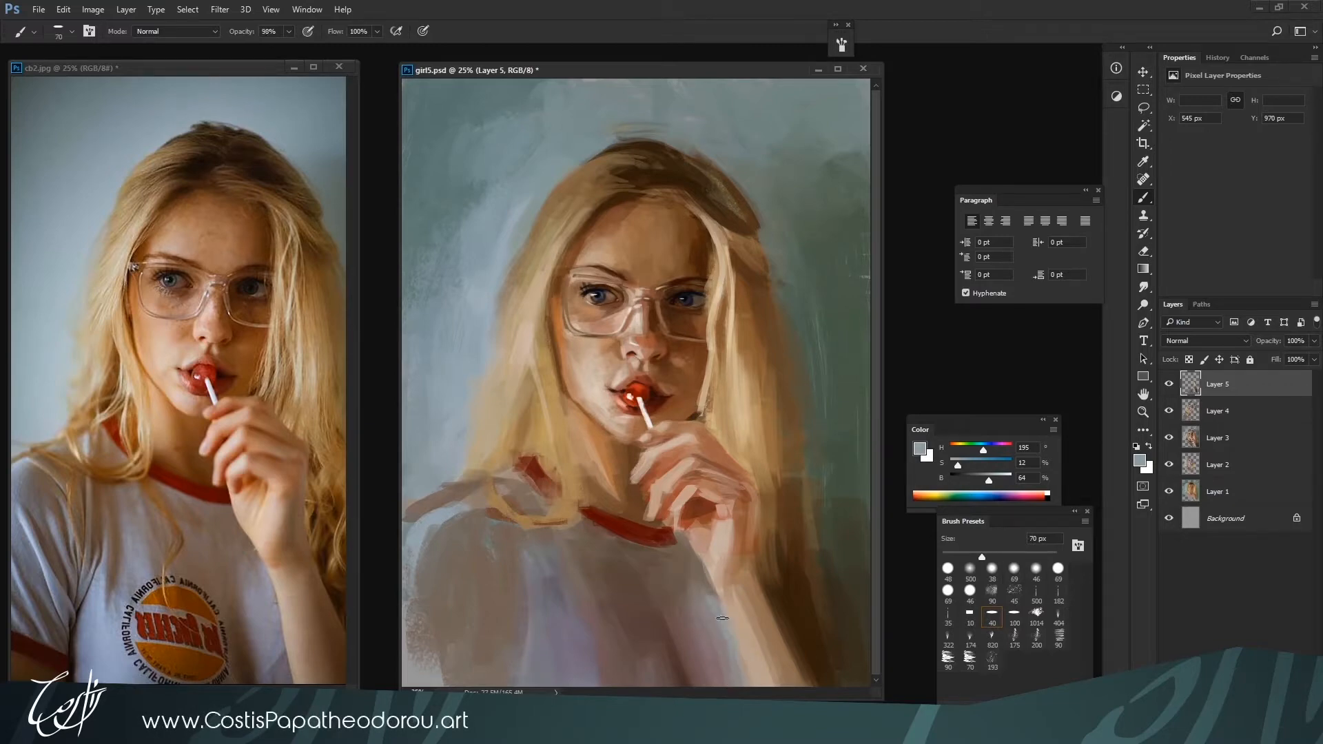
alt+click(727, 623)
drag(722, 610, 738, 665)
Refine the forearm with light skin H 26, S 26, B 72 and shade it with H 27, S 56, B 47 at 175 px
alt+click(735, 631)
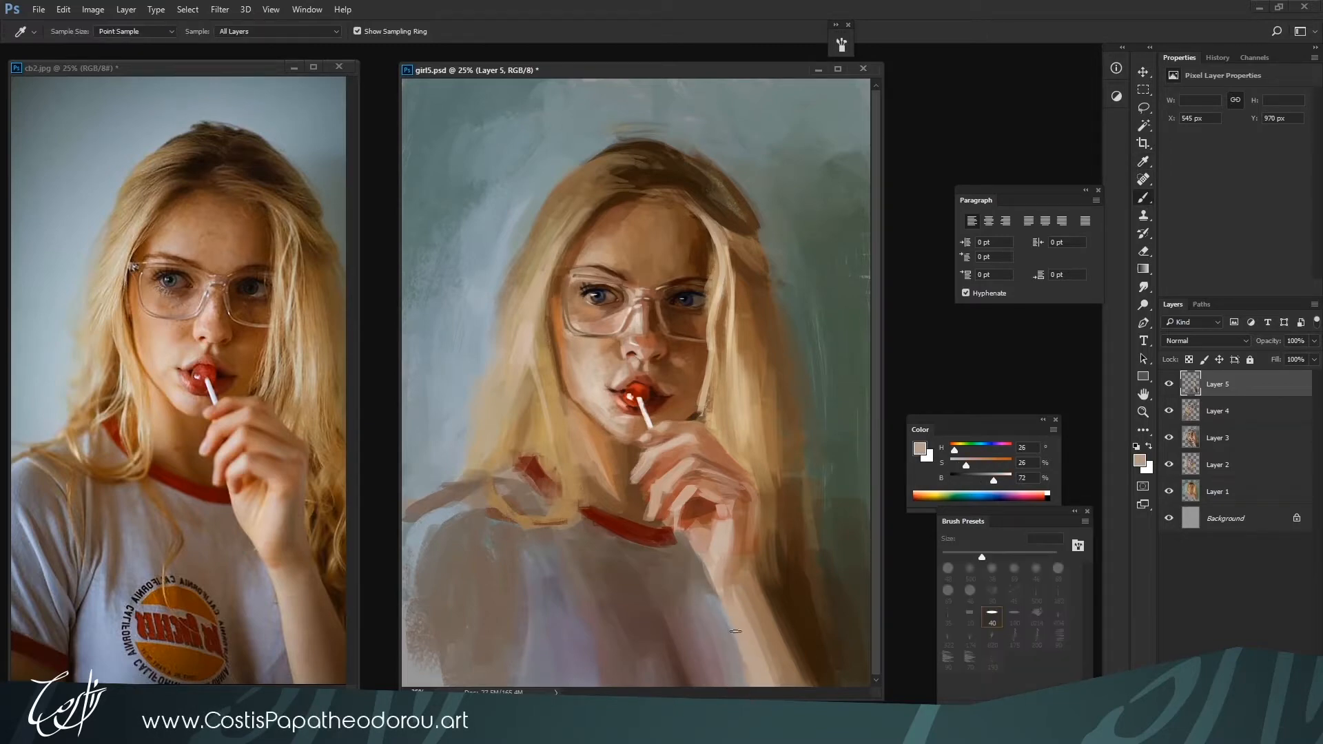
alt+click(773, 646)
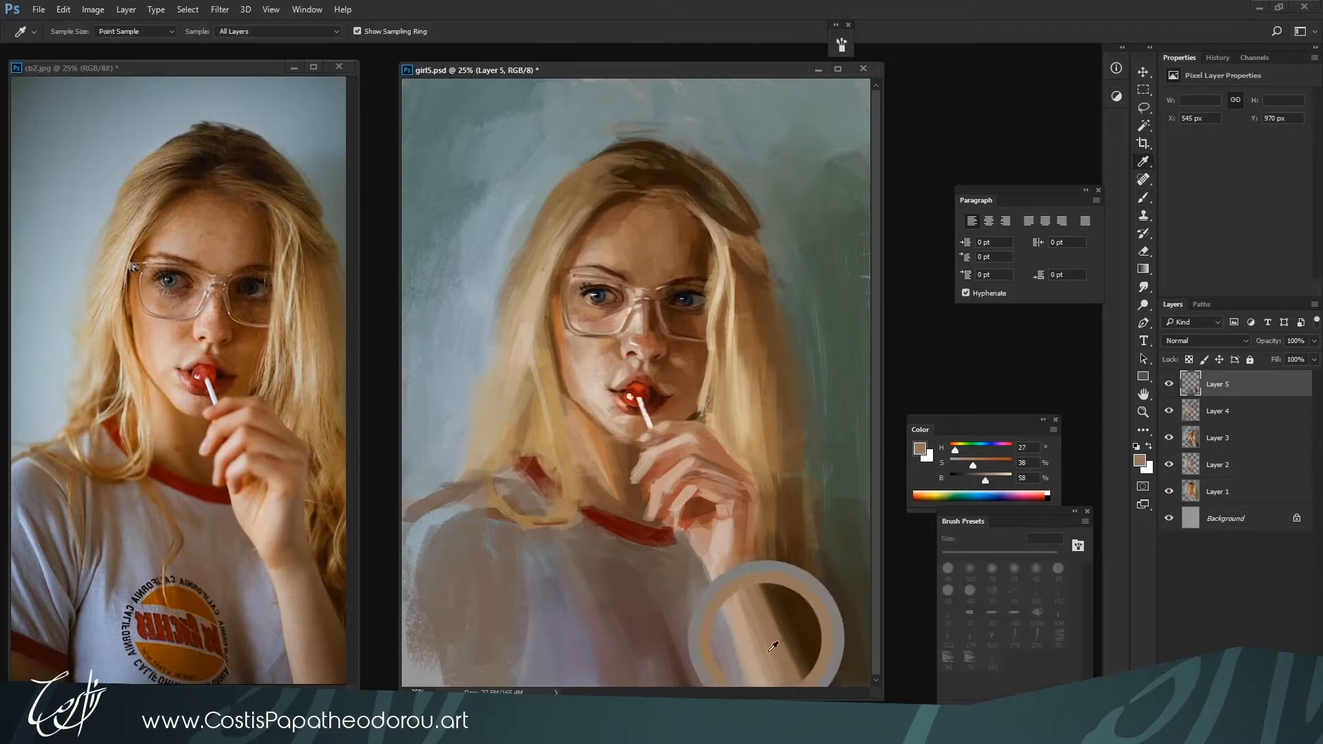
drag(973, 465, 978, 480)
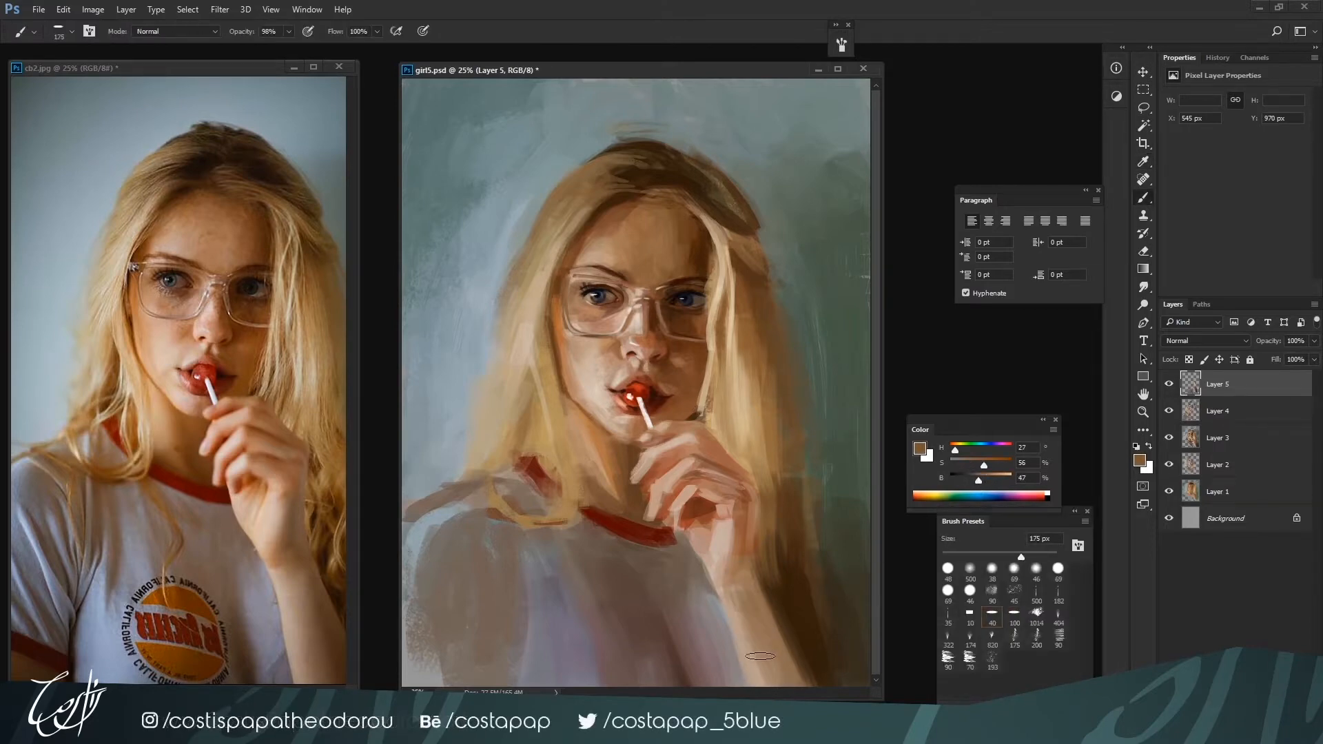
key(bracketleft)
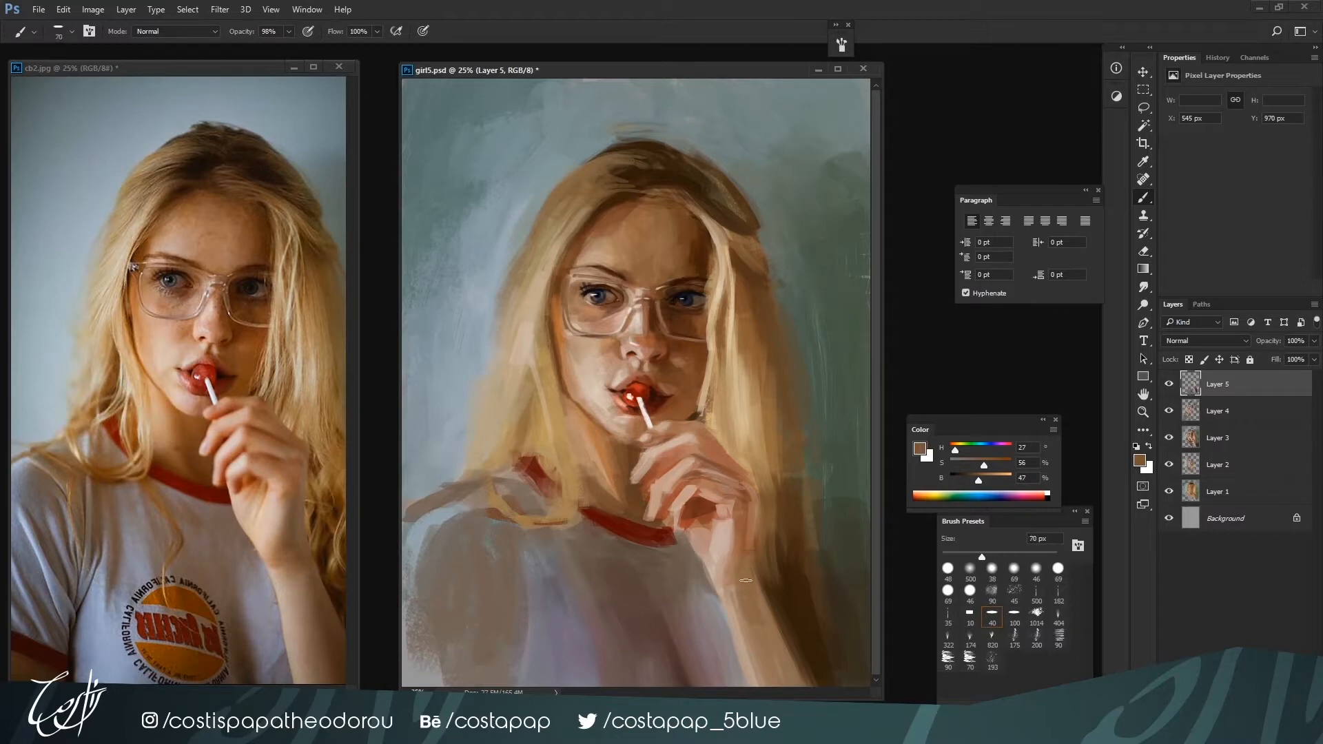
Shade the outer side of the wrist with H 19, S 61, B 42 at 60 px and skin tone H 24, S 40, B 64
alt+click(741, 560)
drag(982, 480, 975, 481)
key(bracketleft)
alt+click(737, 570)
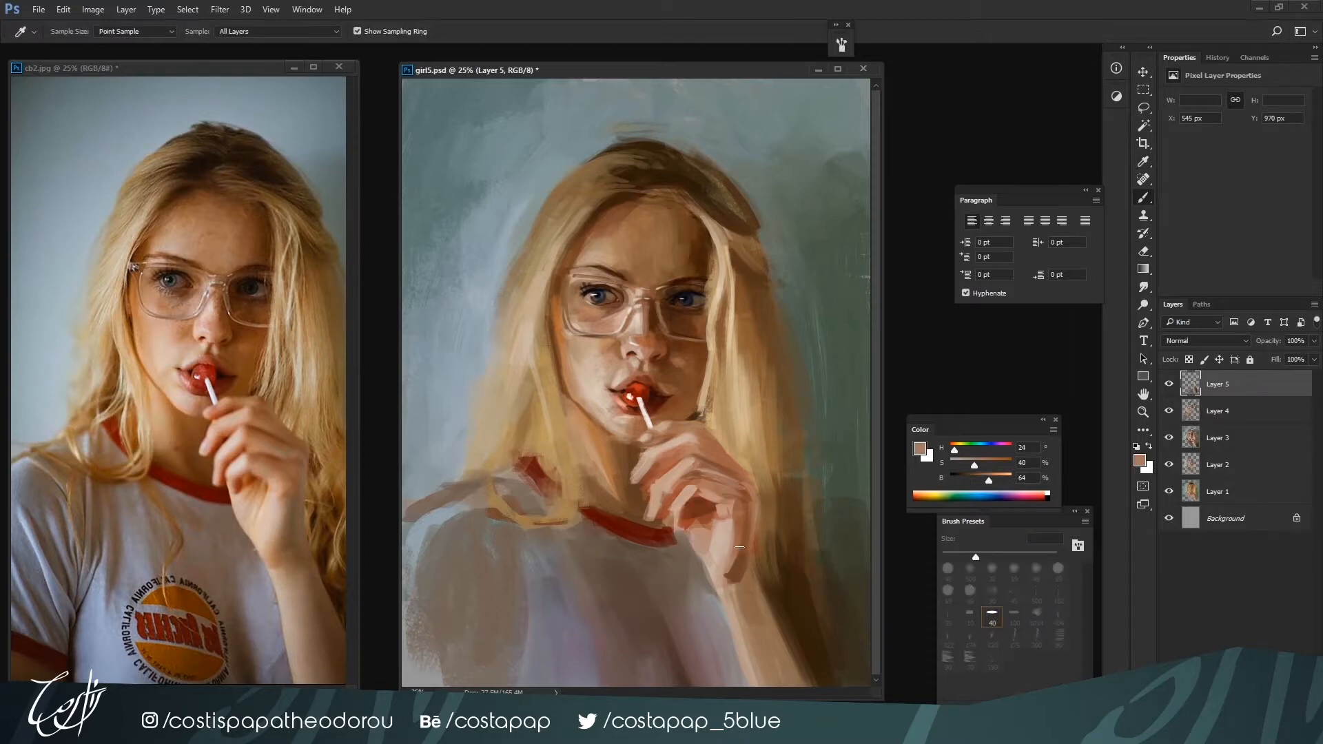
key(bracketright)
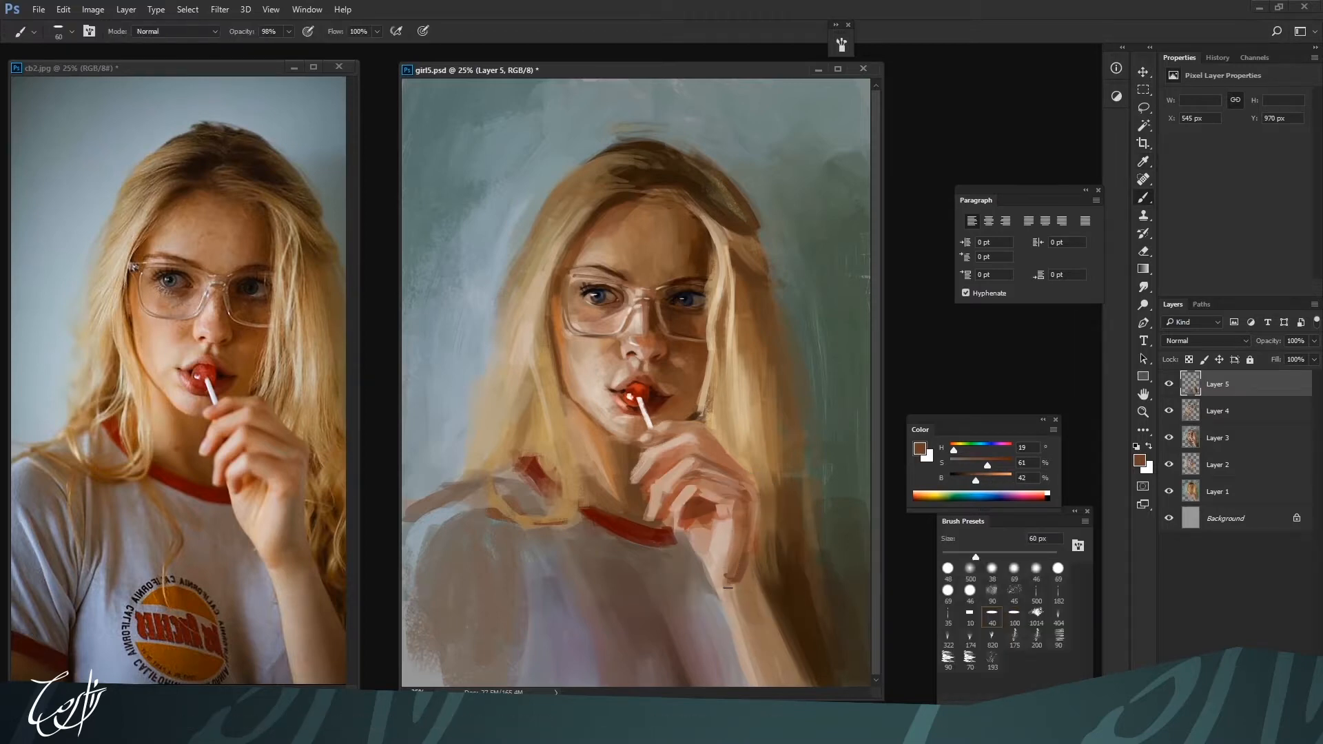
Blend the wrist shadow into the forearm with H 25, S 44, B 46 and H 31, S 35, B 51 at 80 px
alt+click(816, 539)
alt+click(736, 582)
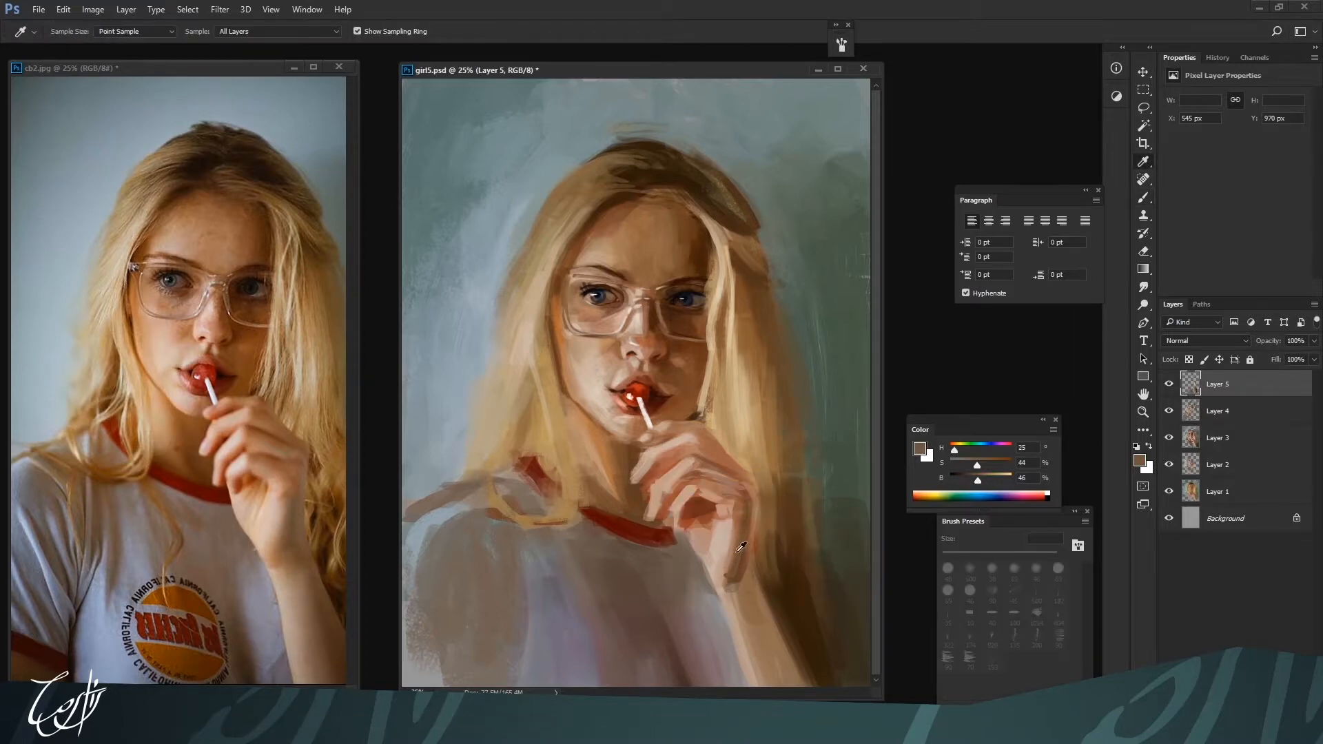
alt+click(732, 589)
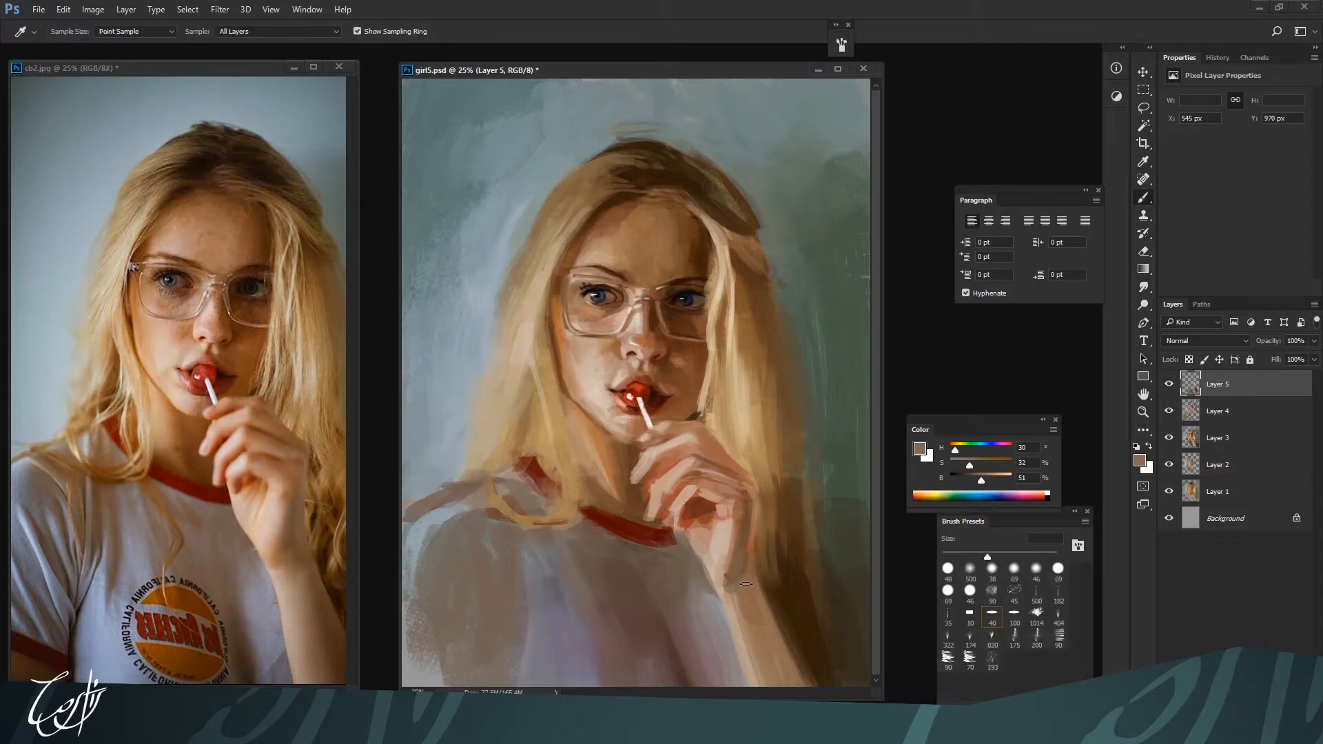
alt+click(757, 623)
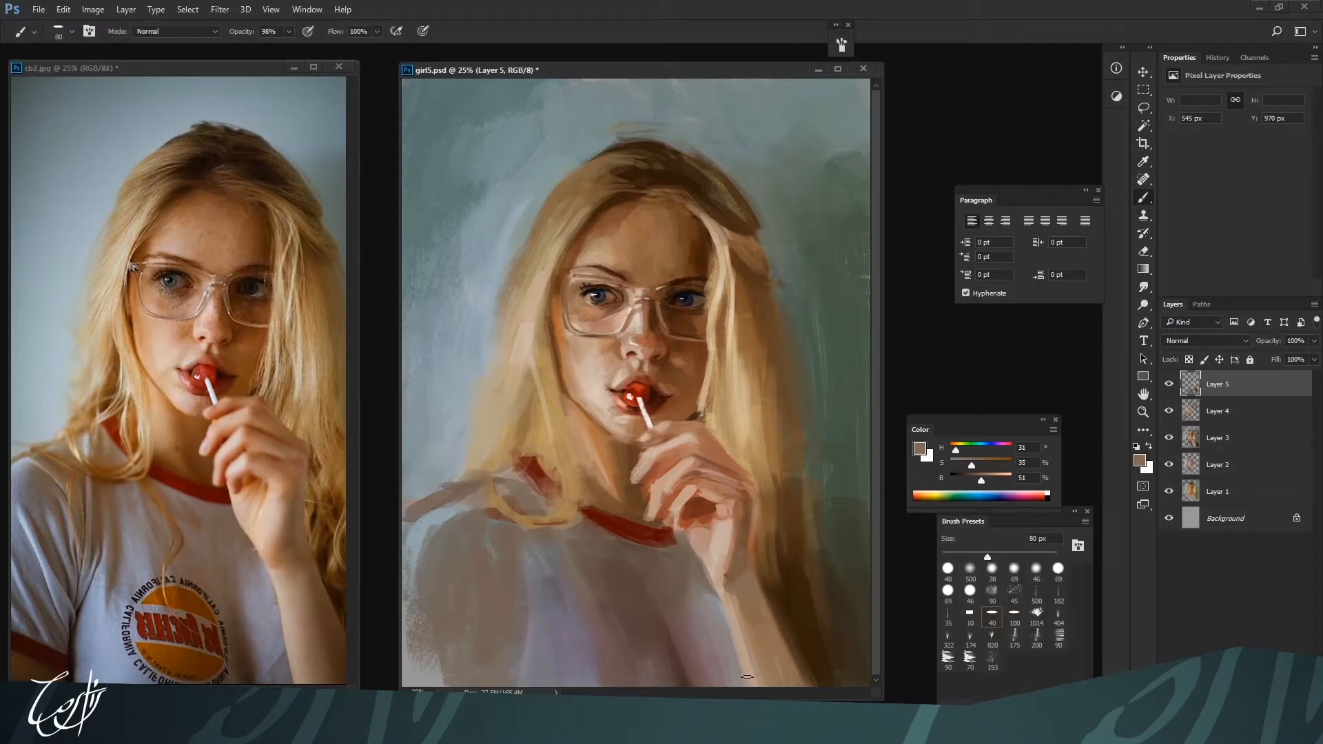
Refine the fingers with light skin H 22, S 28, B 74 and mid-tone H 19, S 48, B 60
alt+click(686, 467)
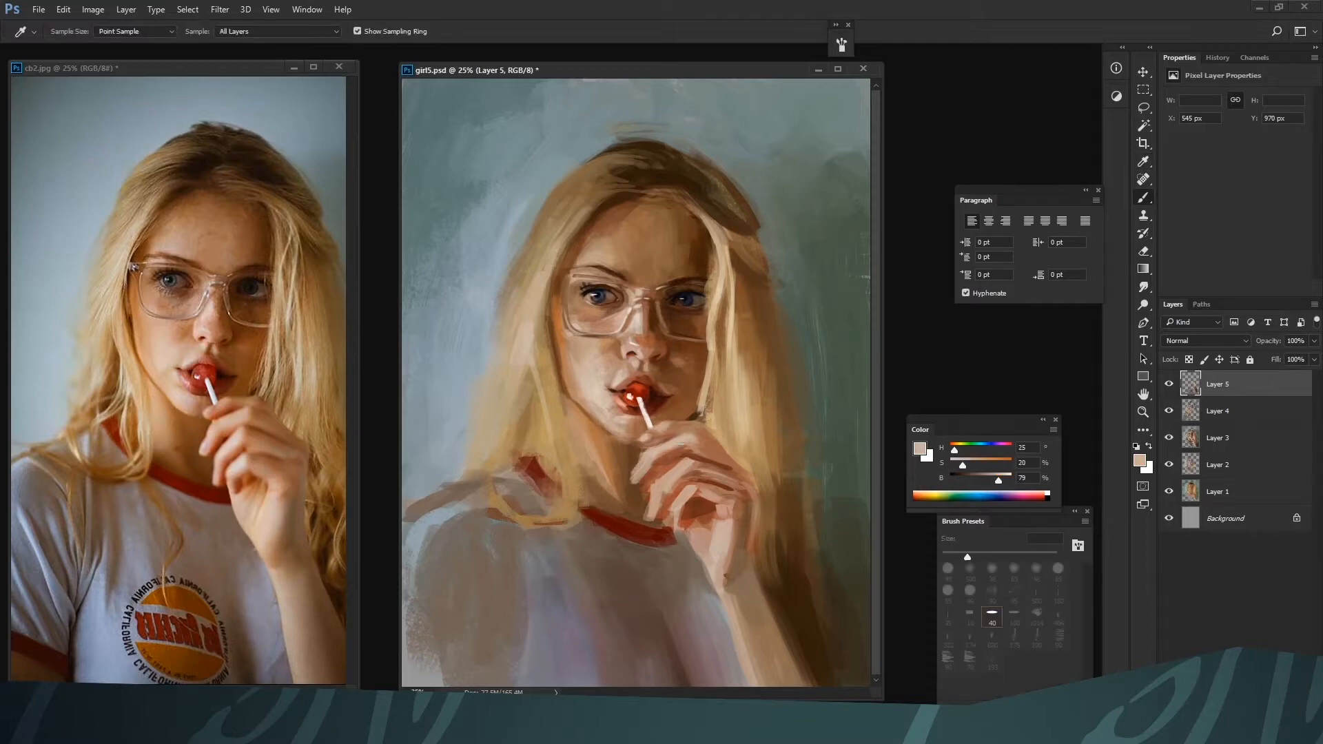
alt+click(673, 471)
alt+click(673, 471)
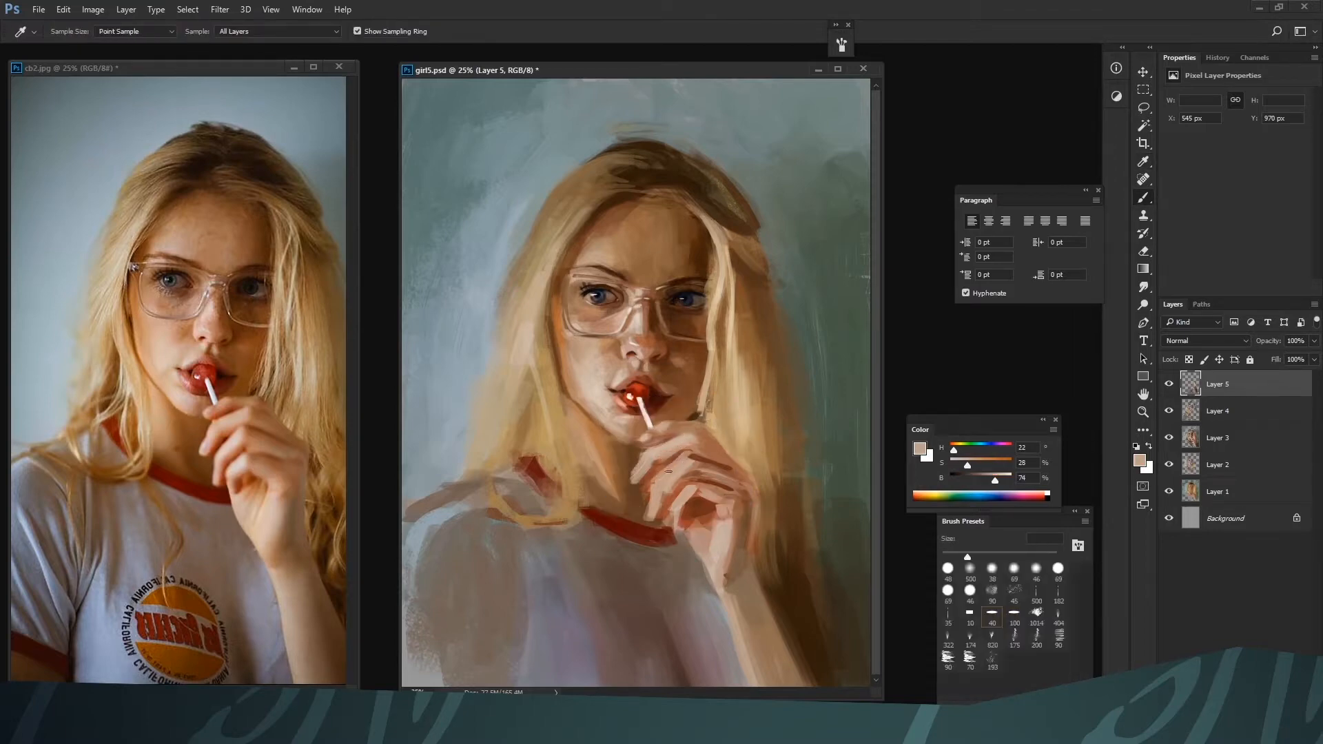
key(i)
click(694, 475)
key(b)
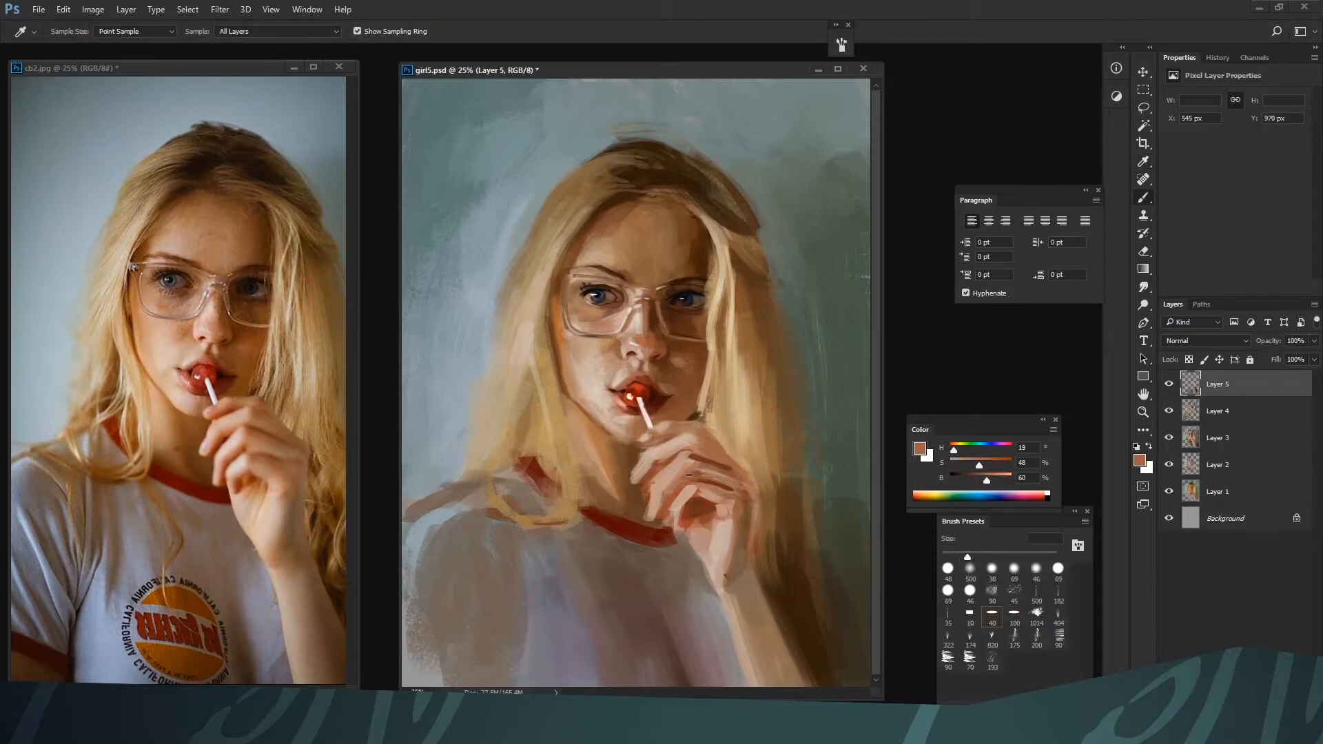
Define the shadows between the knuckles with H 17, S 41, B 57 and dark H 13, S 67, B 44 at 45 px
alt+click(689, 478)
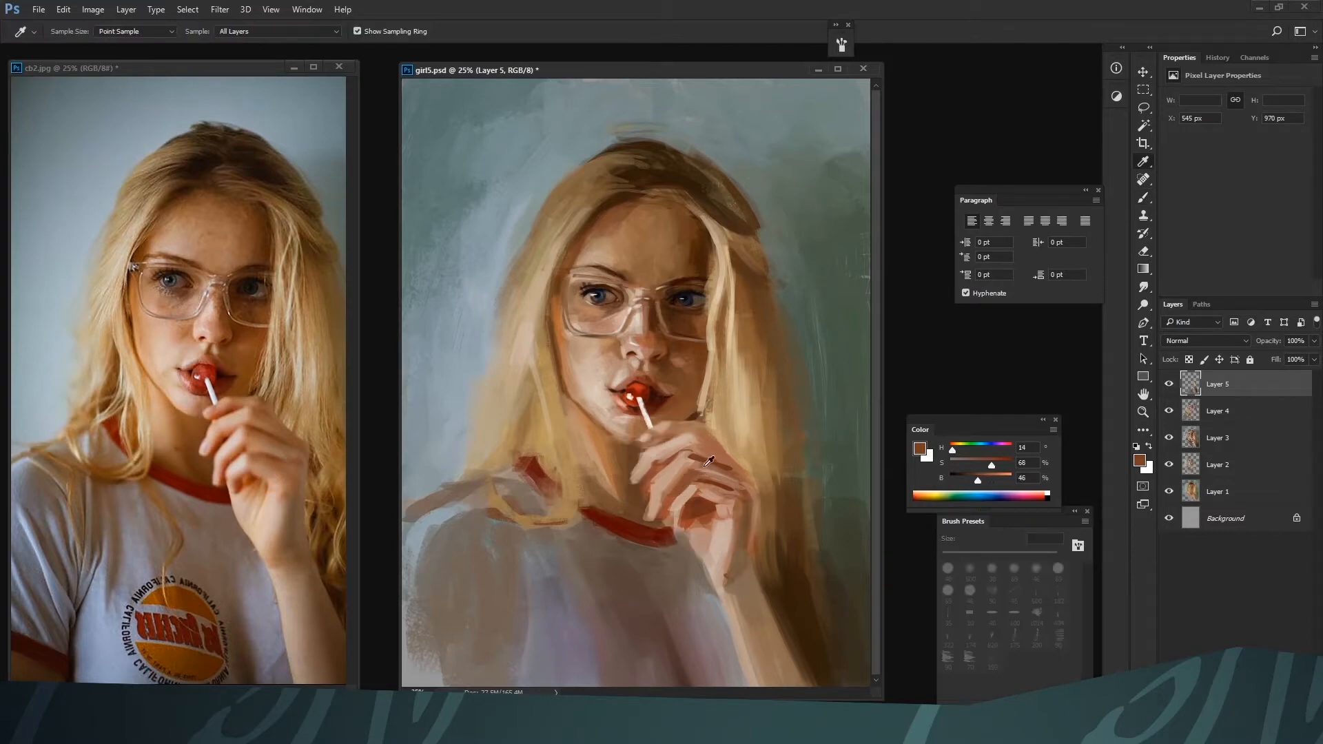
alt+click(708, 477)
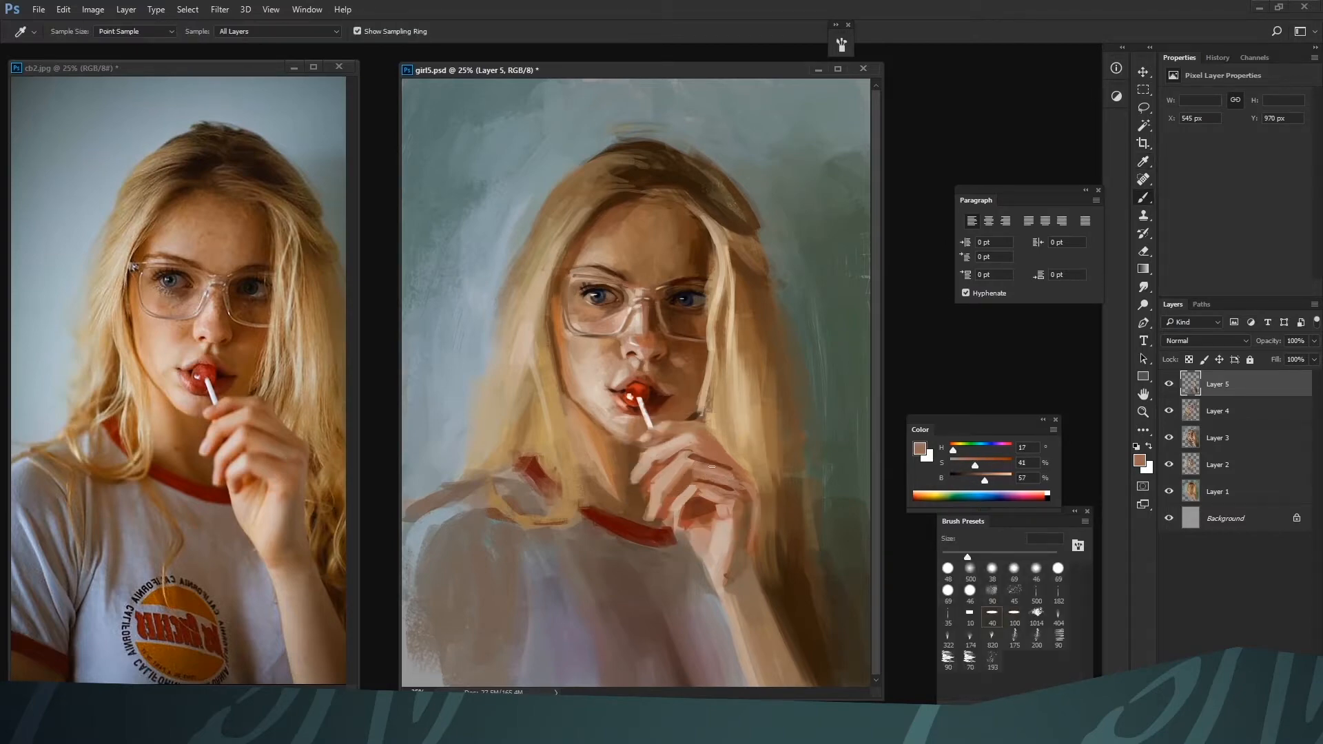
alt+click(718, 458)
alt+click(711, 449)
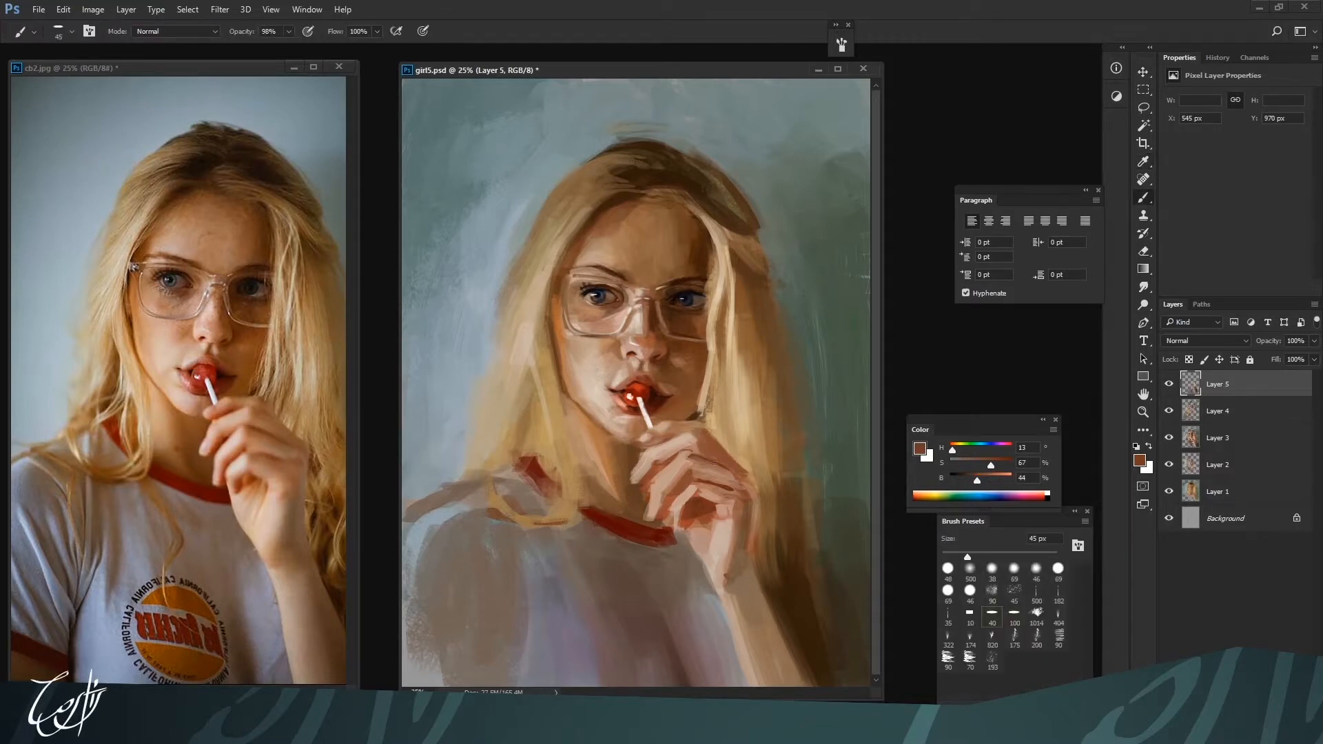
Refine the outer edge of the hand with H 17, S 39, B 60 at 50 px, sampling H 31, S 56, B 47 beside it
key(ctrl+minus)
key(bracketright)
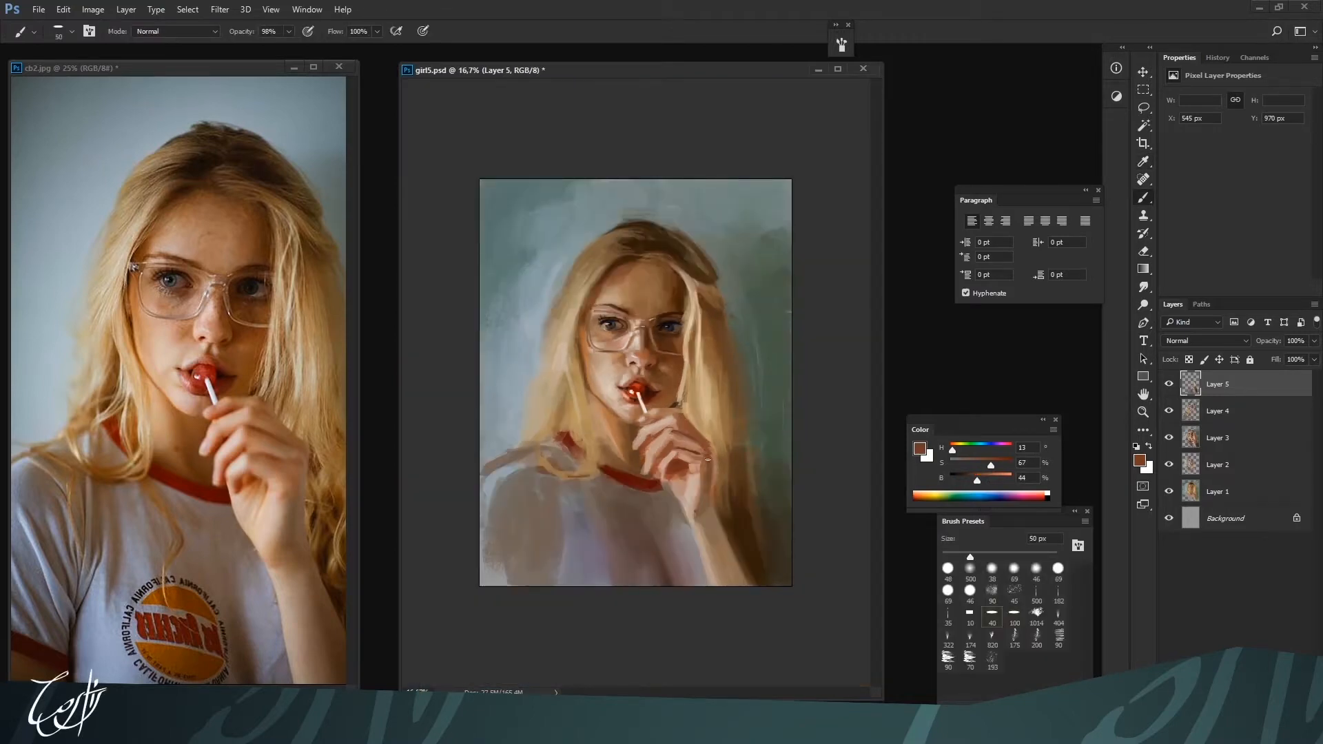
alt+click(691, 444)
drag(712, 463, 711, 475)
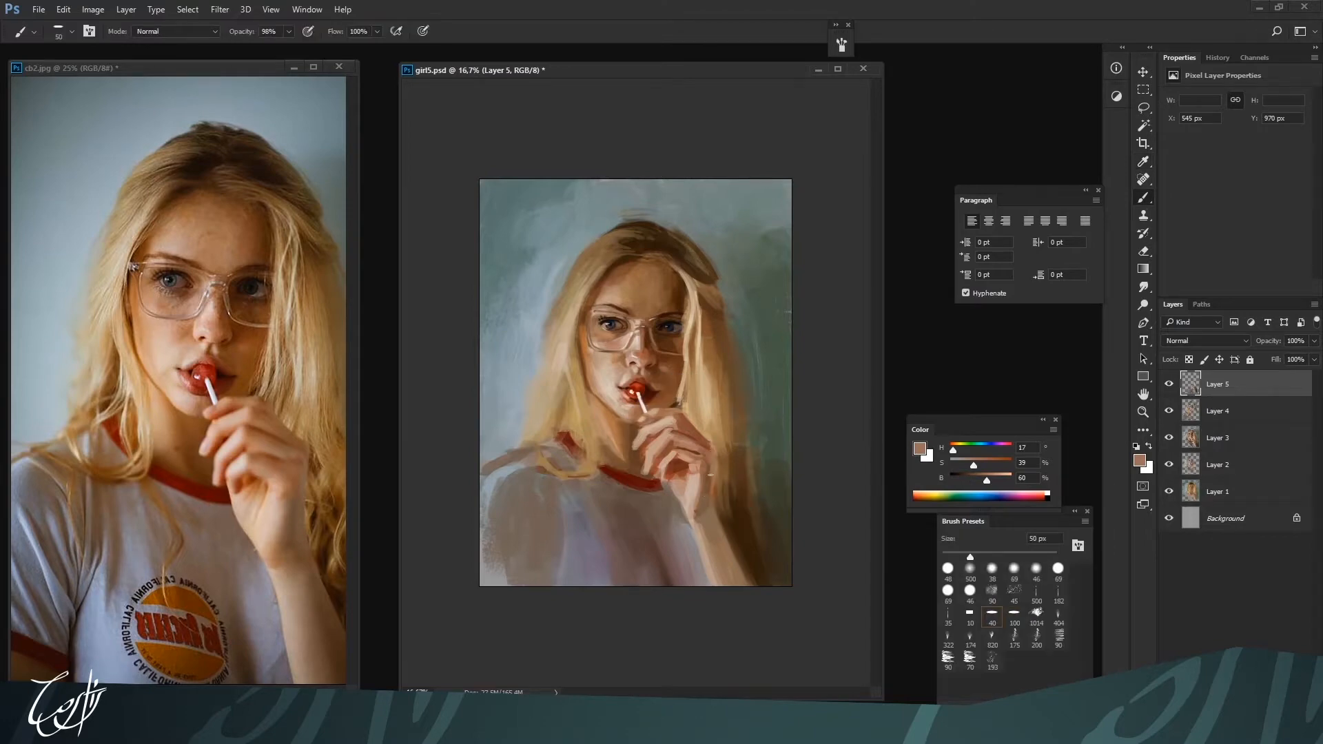
alt+click(709, 510)
alt+click(720, 500)
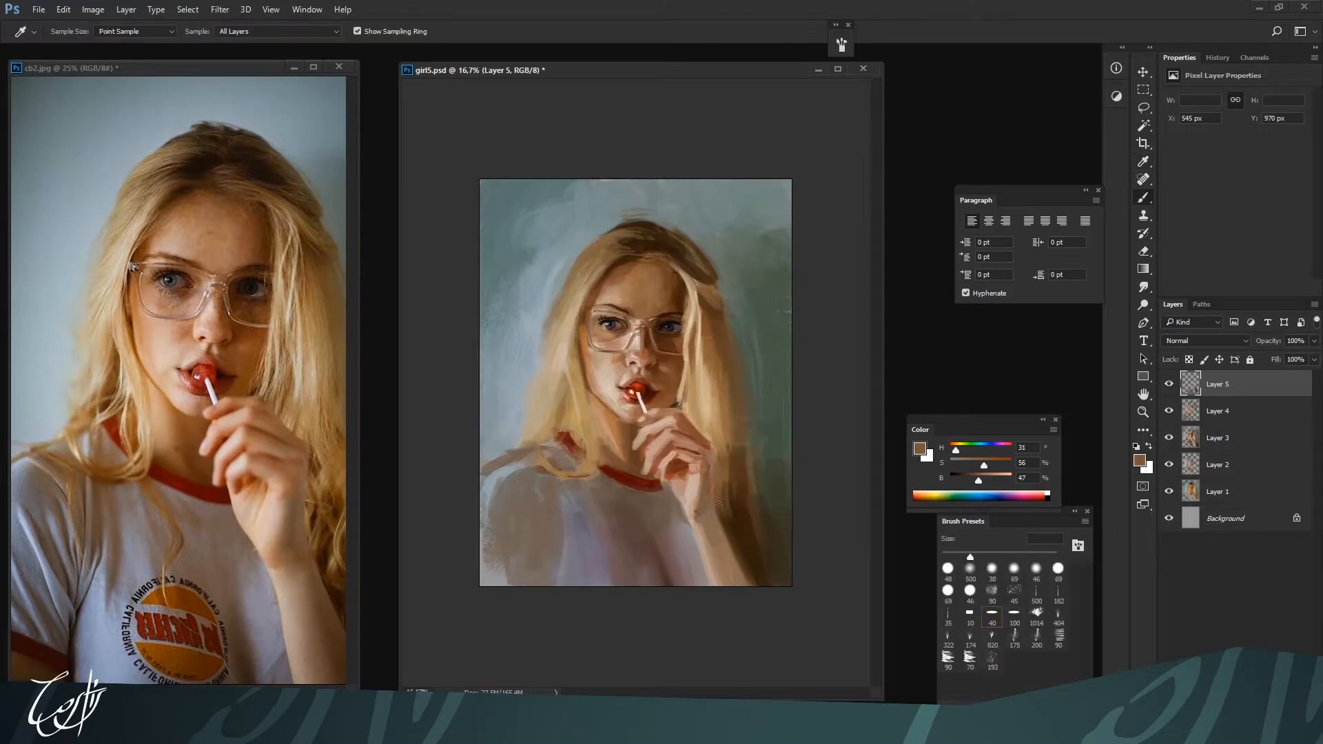
Paint the hair falling over the shoulder with blonde H 37, S 34, B 74 at 60 px and dark brown H 25, S 91, B 38 at 80 px
key(ctrl+plus)
key(bracketright)
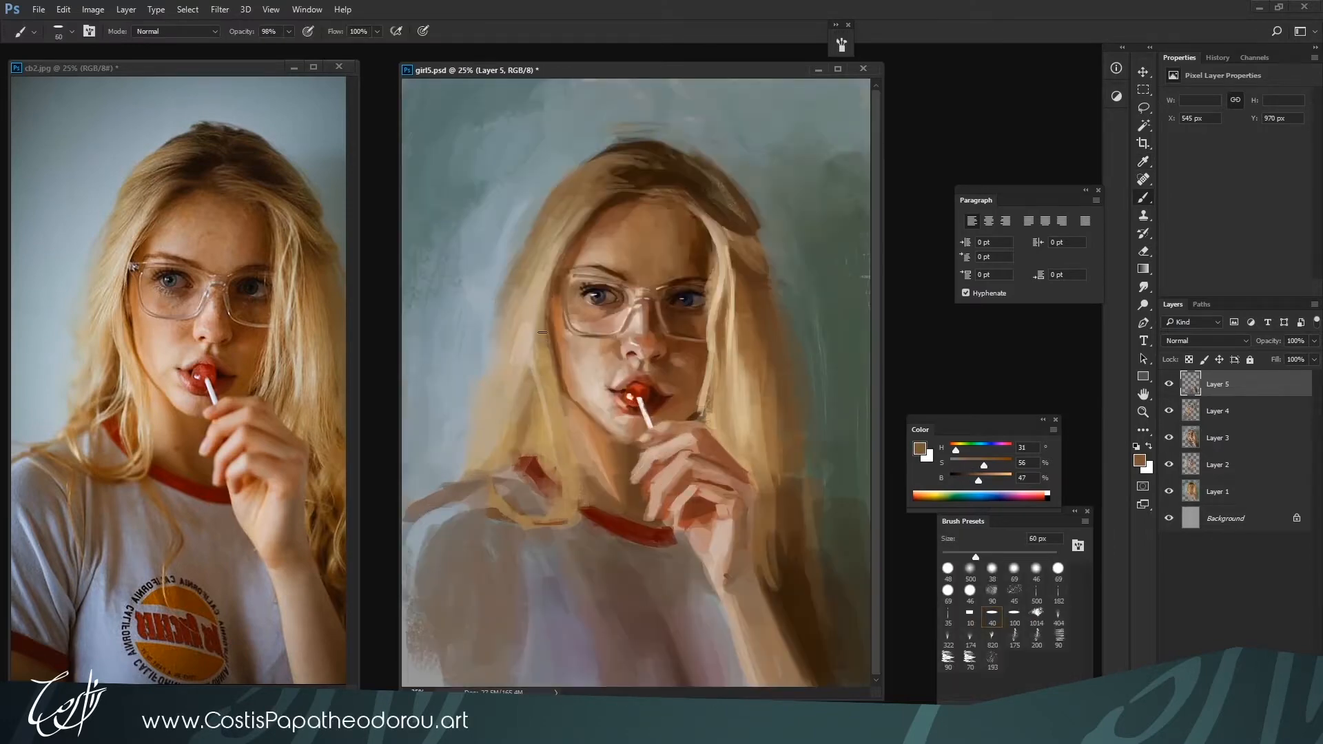
alt+click(544, 407)
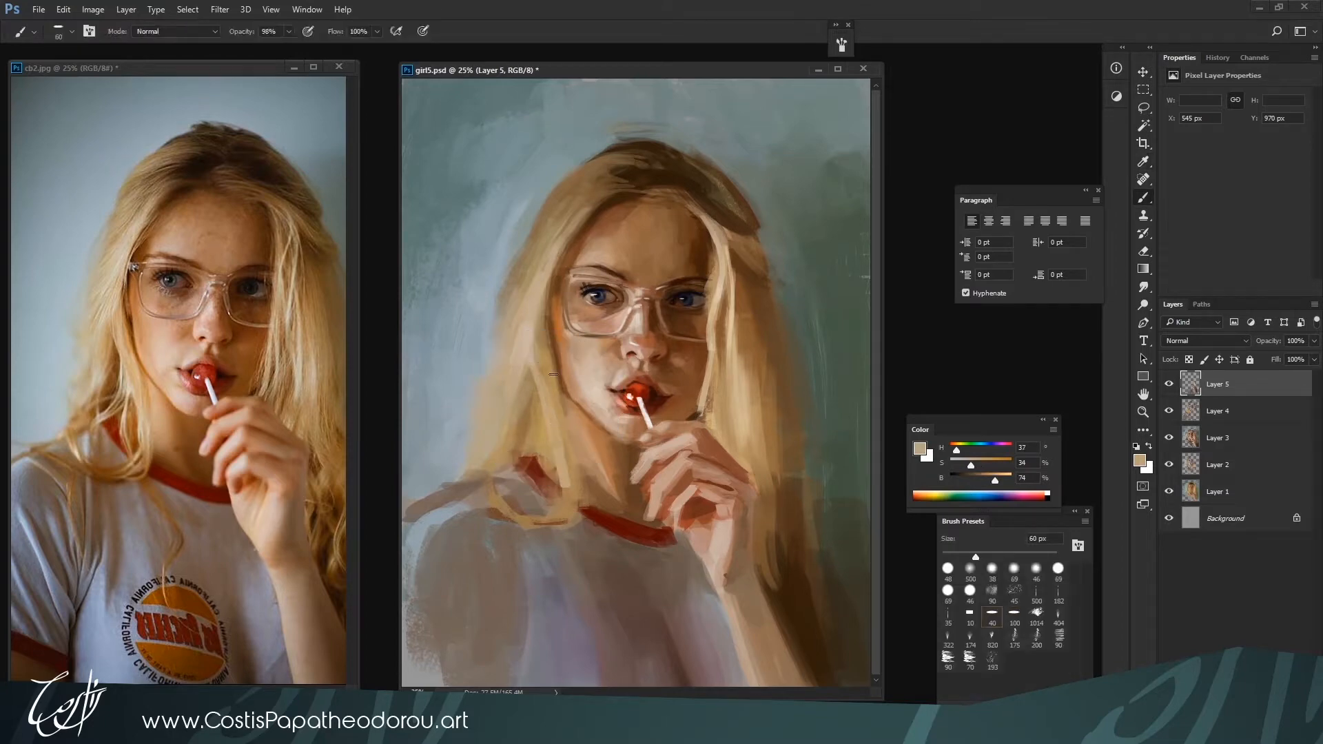
key(bracketright)
alt+click(769, 470)
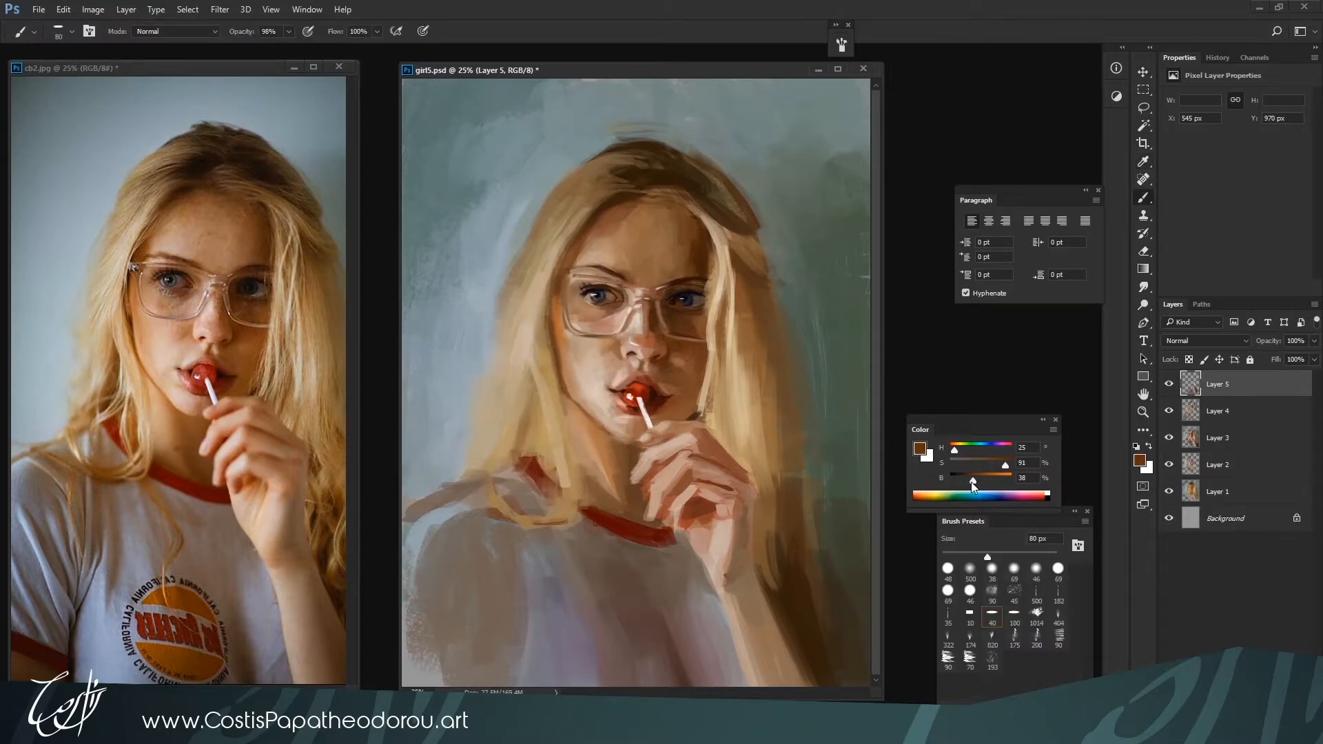
key(bracketright)
mouse_move(540, 445)
mouse_down()
mouse_move(527, 378)
mouse_move(525, 450)
mouse_move(529, 396)
mouse_move(502, 466)
mouse_move(522, 452)
mouse_move(484, 469)
mouse_up()
Reshape the shoulder and outer sleeve edge with gray-blue H 200, S 14, B 68 and warm gray H 25, S 23, B 44 at 80 px
alt+click(508, 446)
alt+click(477, 382)
key(ctrl+minus)
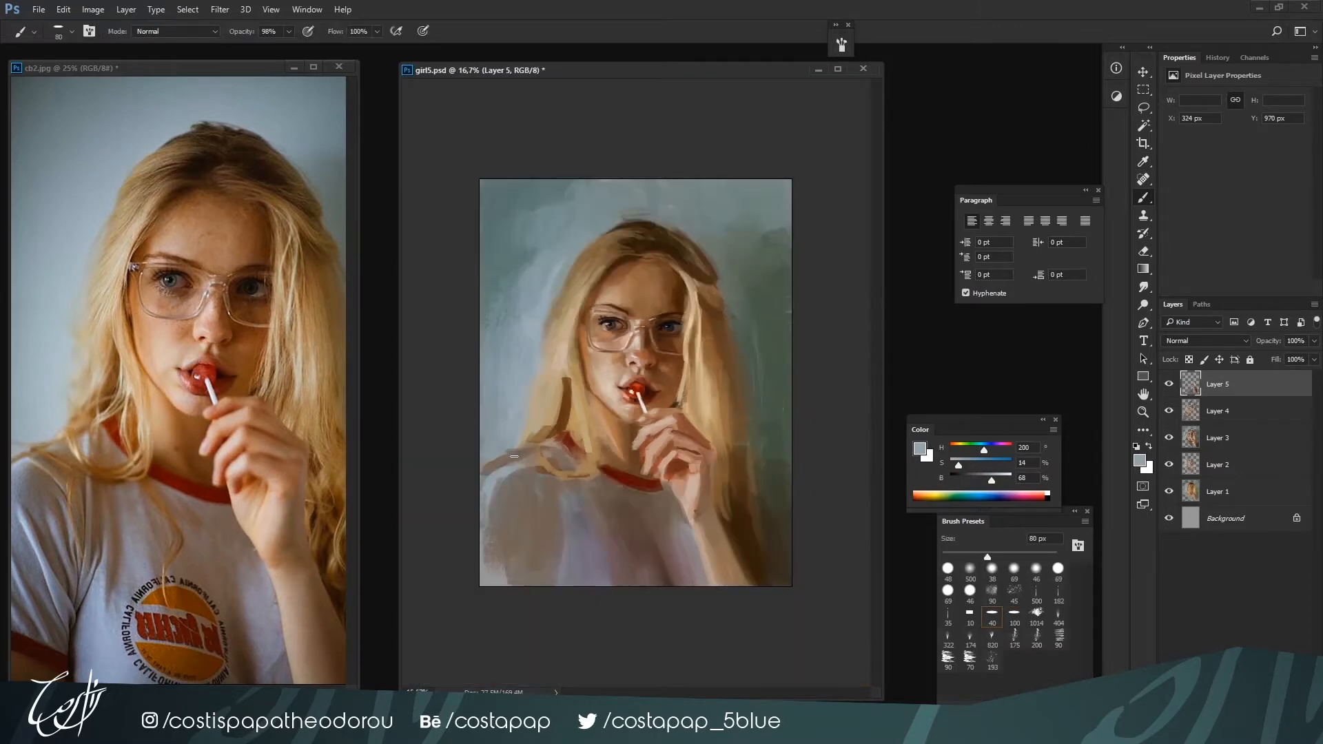
alt+click(483, 466)
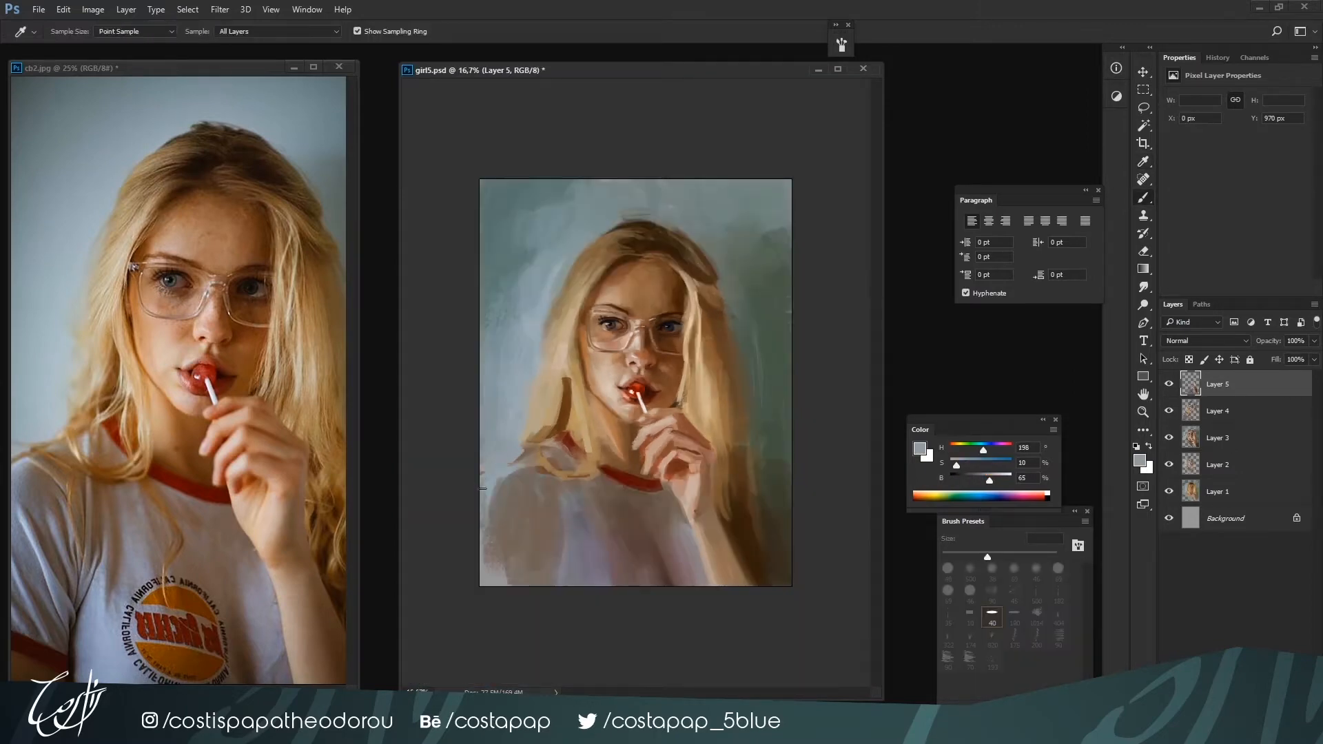
alt+click(528, 462)
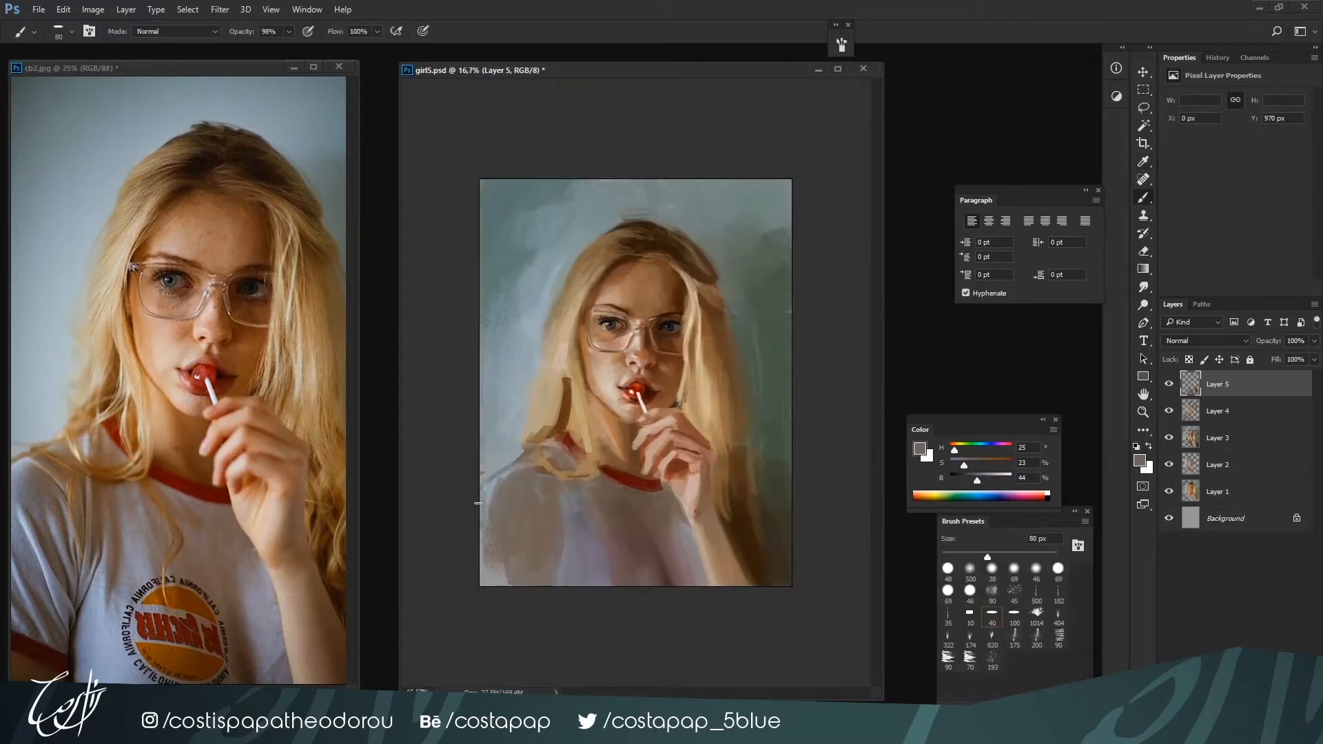
alt+click(489, 515)
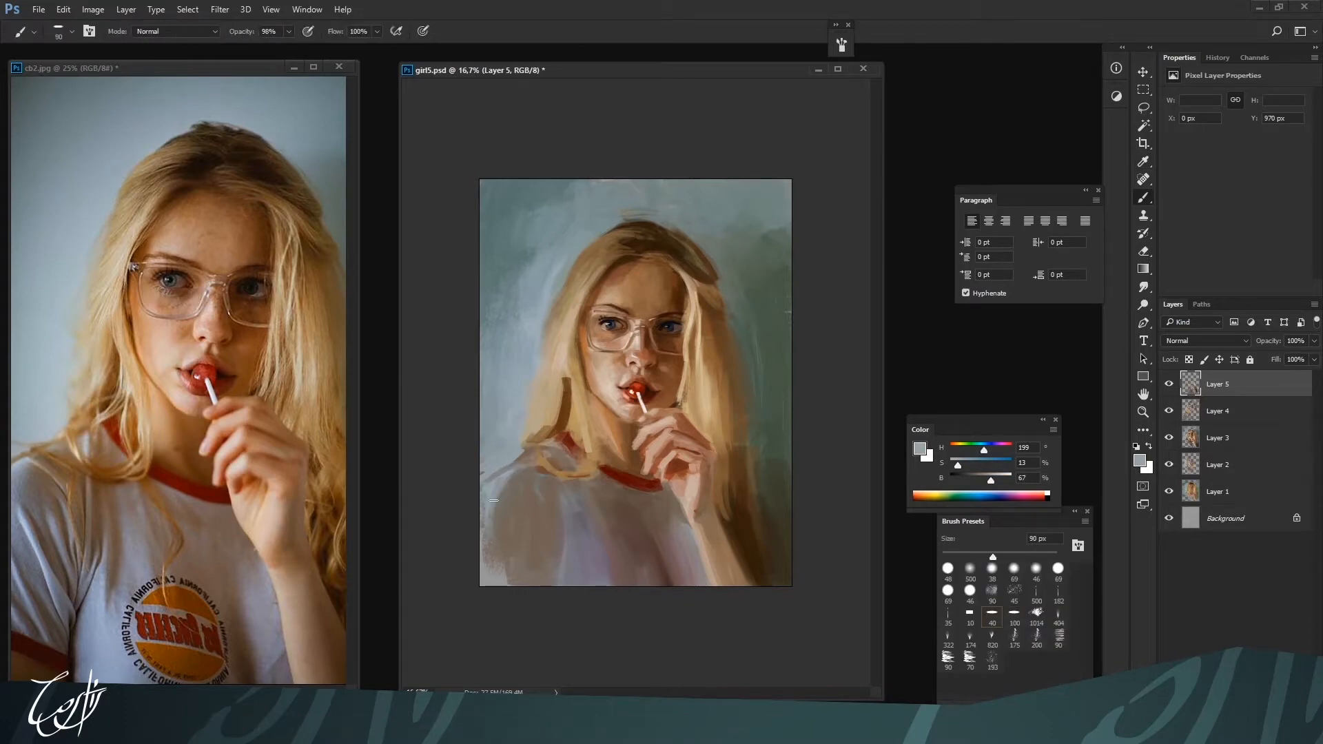
Shade folds on the sleeve and chest with dark H 24, S 25, B 17 at 100 px, and undo the last stroke
key(bracketleft)
key(bracketleft)
alt+click(603, 551)
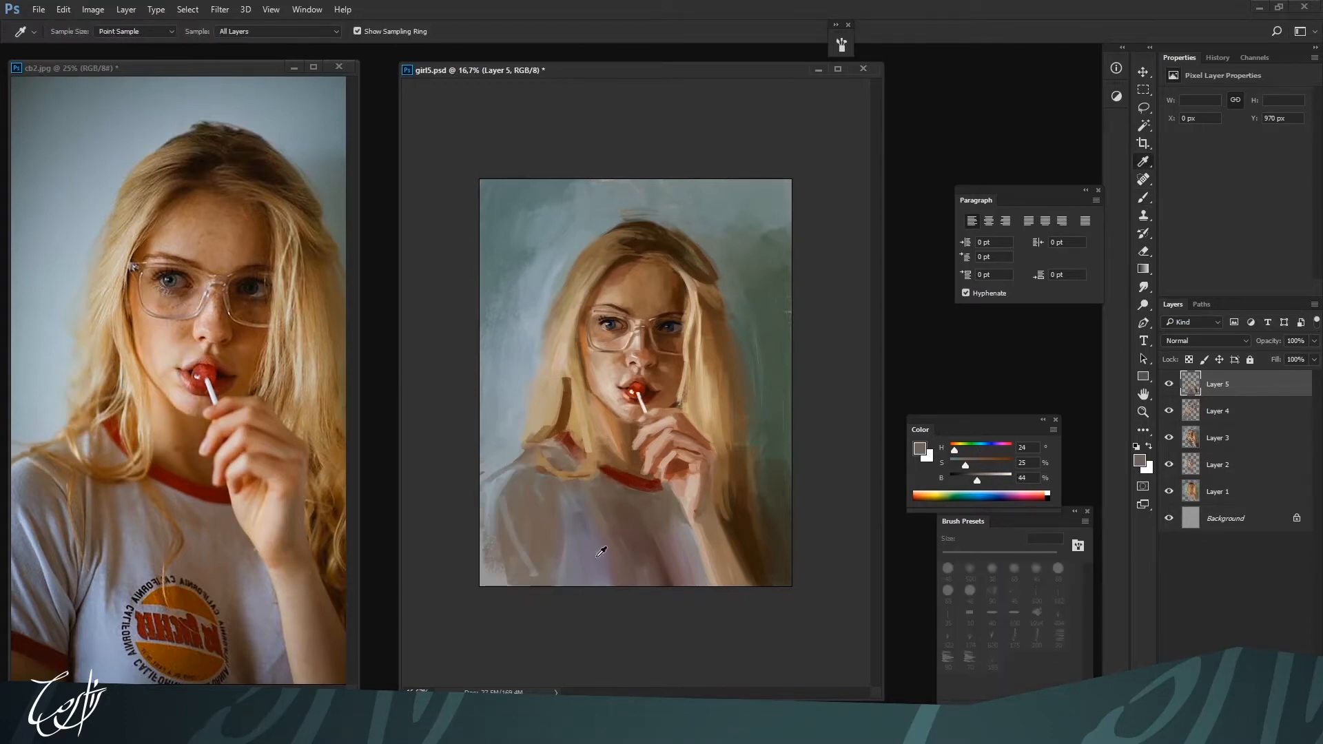
drag(979, 479, 961, 480)
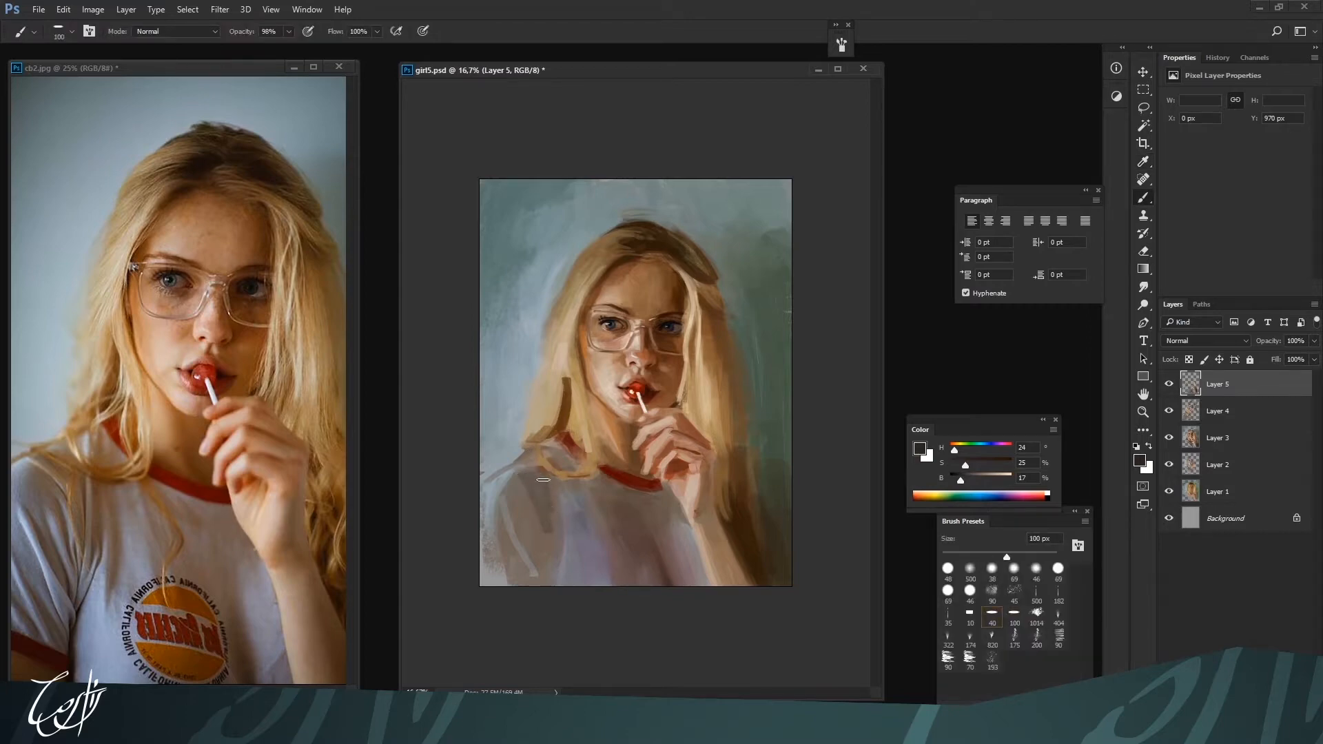
key(bracketright)
key(bracketright)
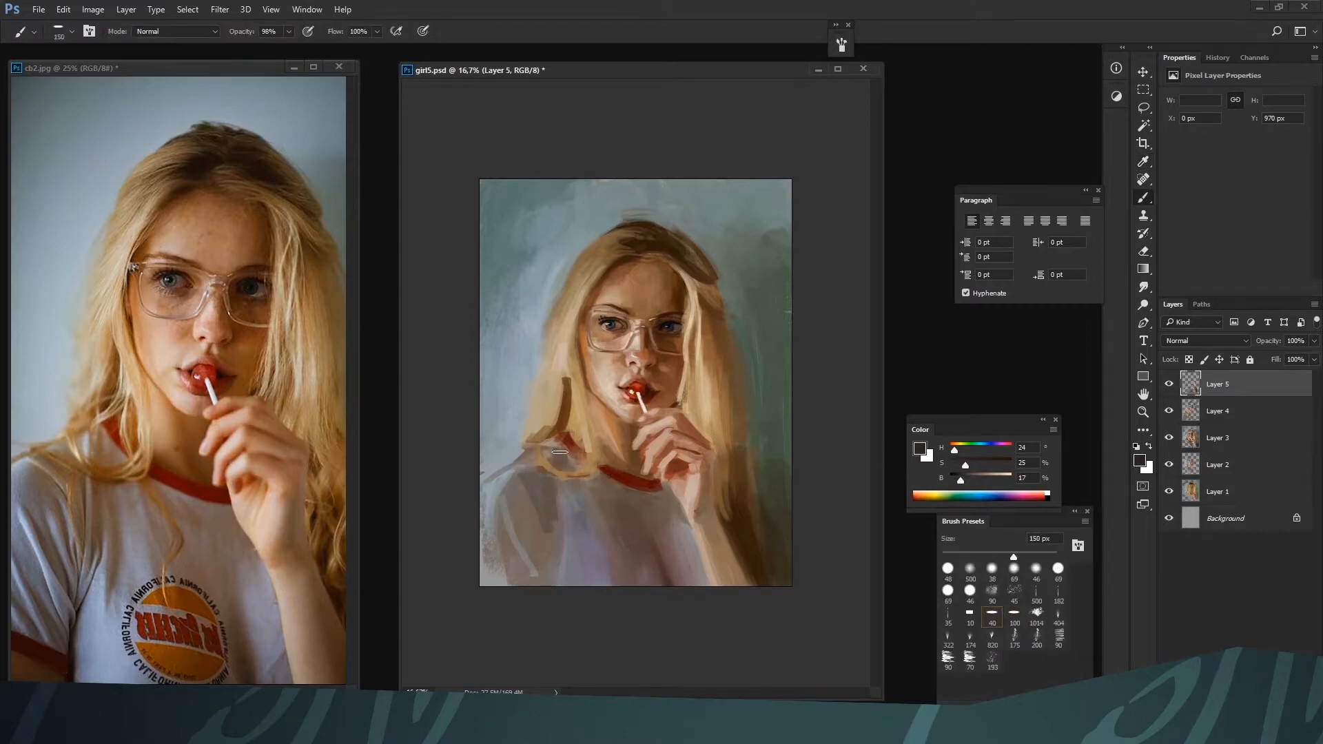
alt+click(561, 457)
click(1216, 58)
Brush warm brown H 28, S 75, B 40 over the shirt's chest and sleeve at 250 and 400 px
alt+click(553, 449)
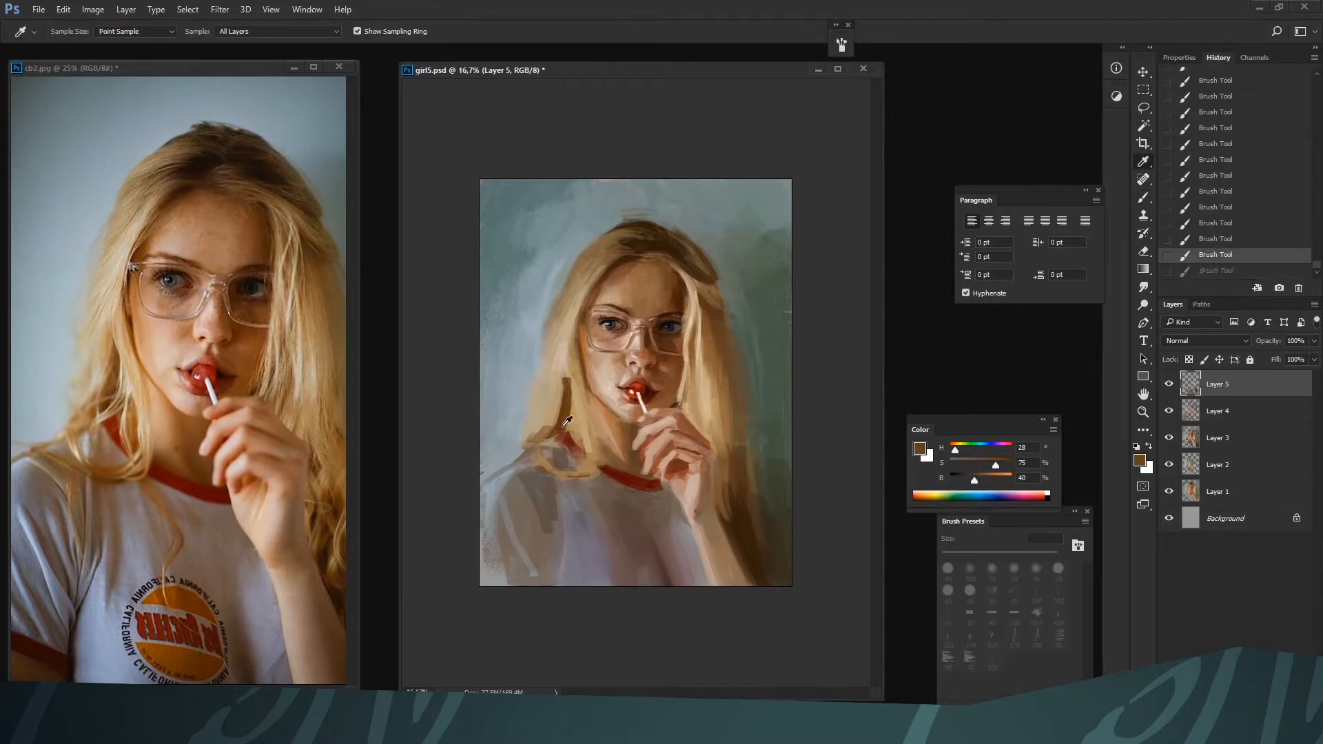
mouse_move(558, 470)
mouse_down()
mouse_move(559, 532)
mouse_move(539, 478)
mouse_move(558, 553)
mouse_move(572, 487)
mouse_move(570, 560)
mouse_up()
key(bracketright)
key(bracketright)
key(bracketright)
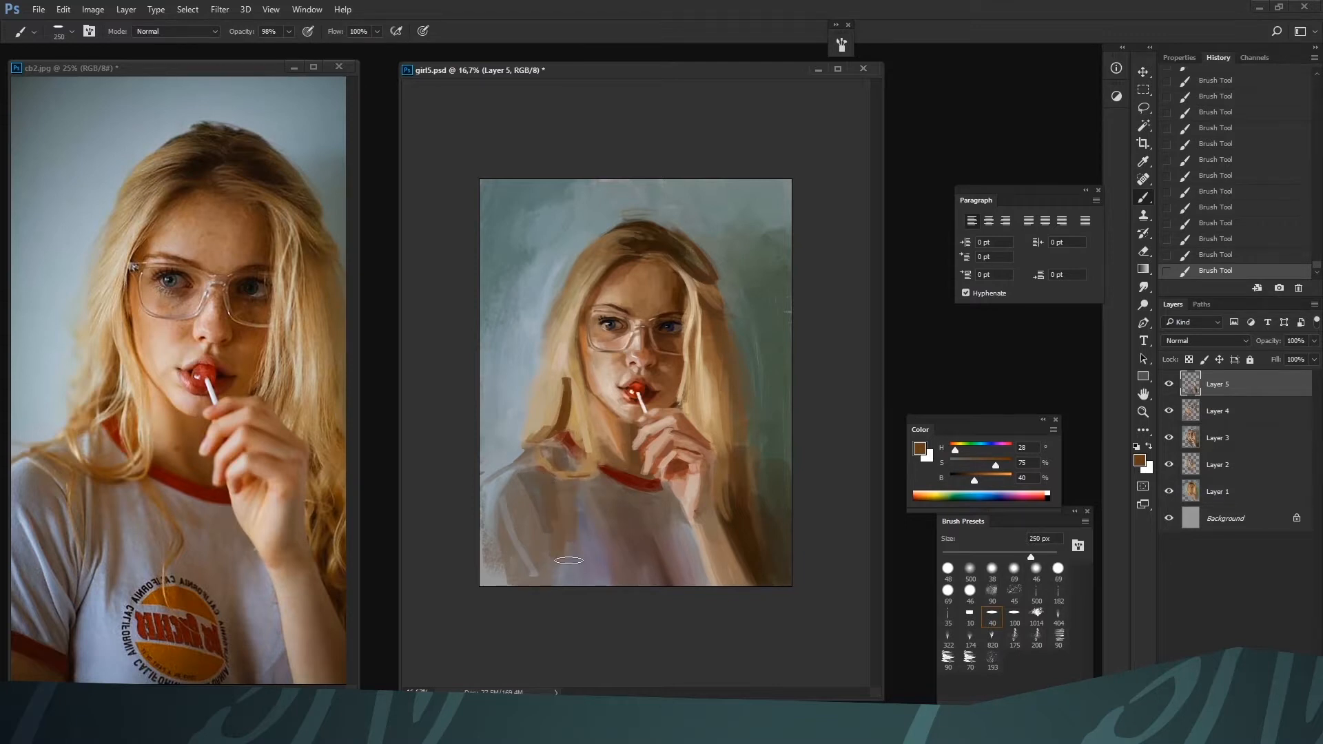
drag(588, 486, 601, 563)
drag(519, 477, 539, 578)
key(bracketright)
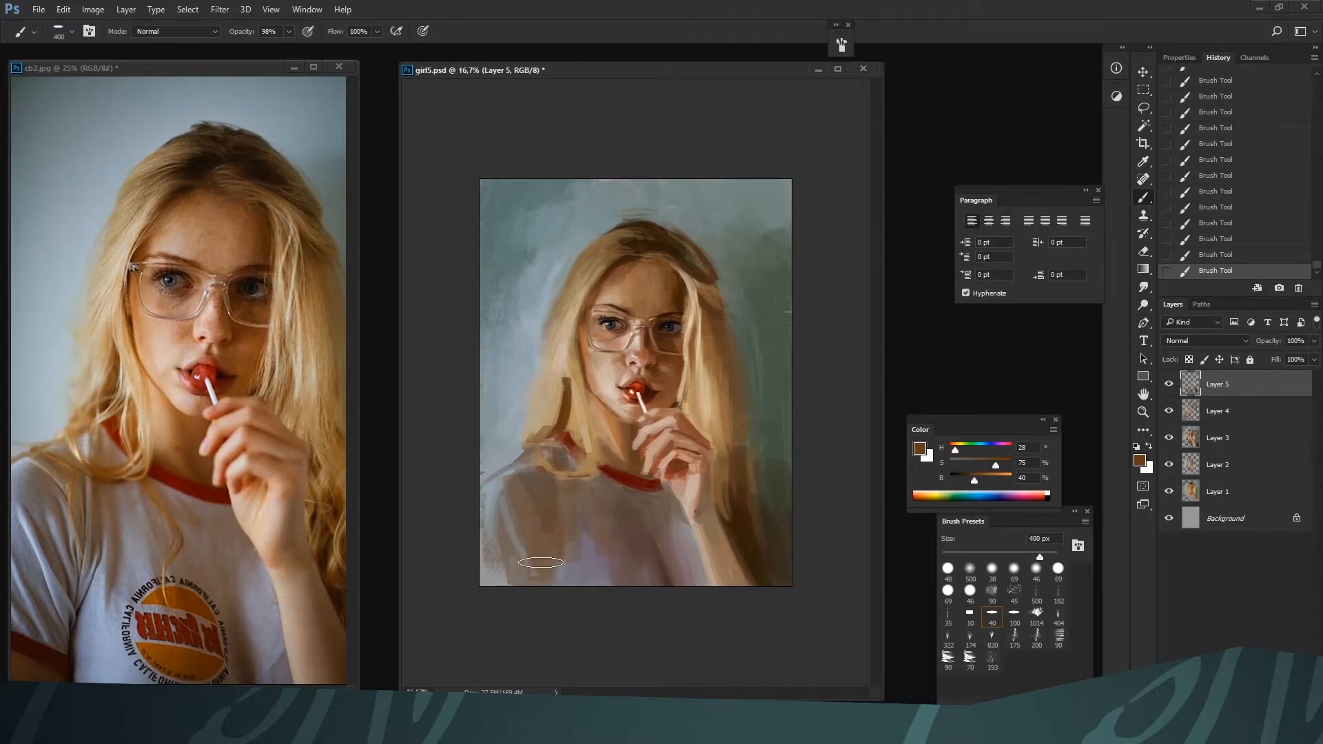
drag(513, 514, 534, 585)
Refine the lower sleeve with gray H 255, S 9, B 50 at 175 px and pick dark brown H 27, S 48, B 28 at 45 px
key(b)
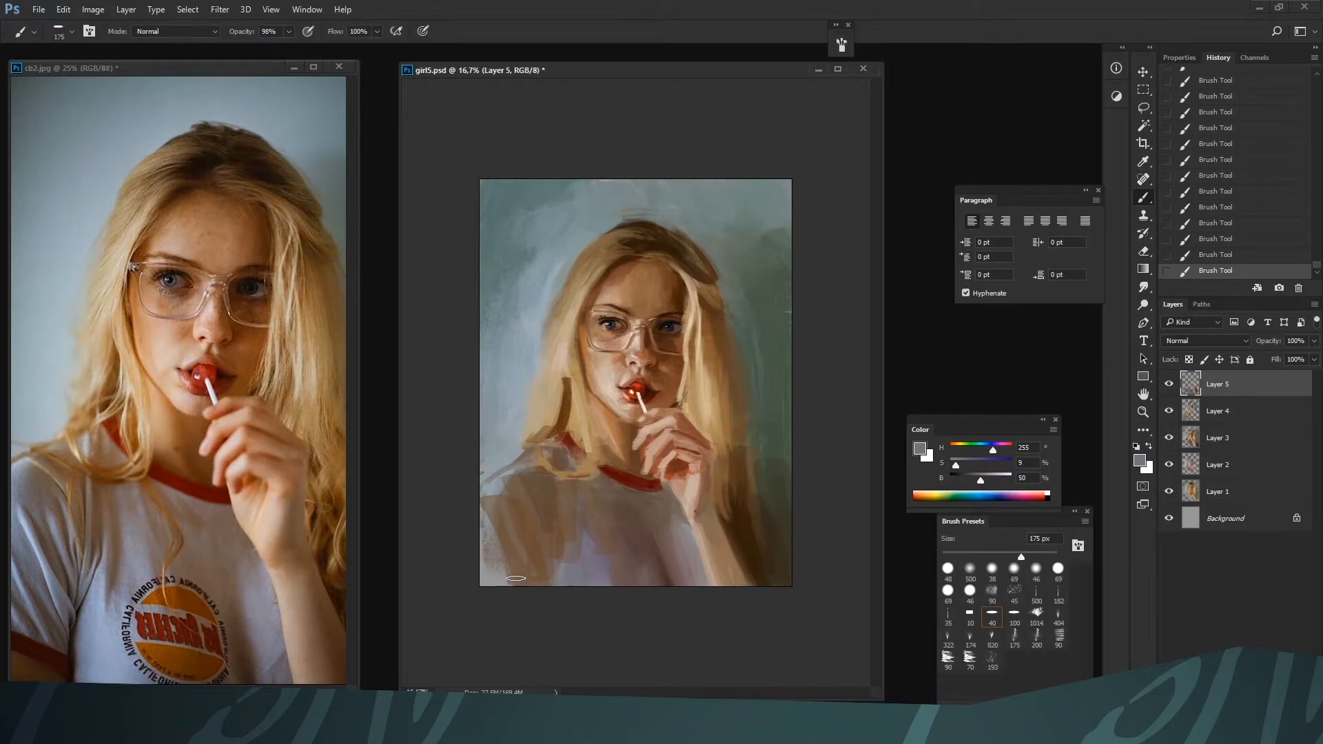
alt+click(522, 566)
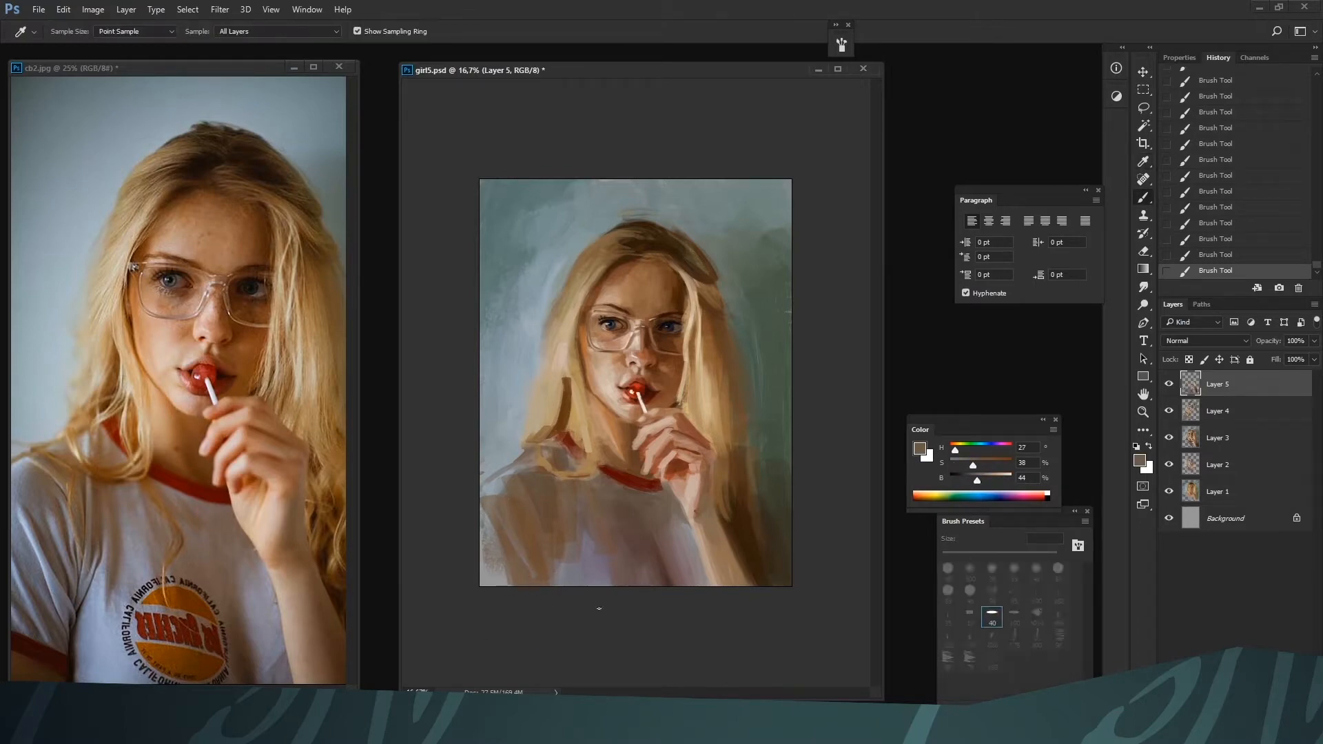
drag(977, 482, 969, 485)
key(bracketright)
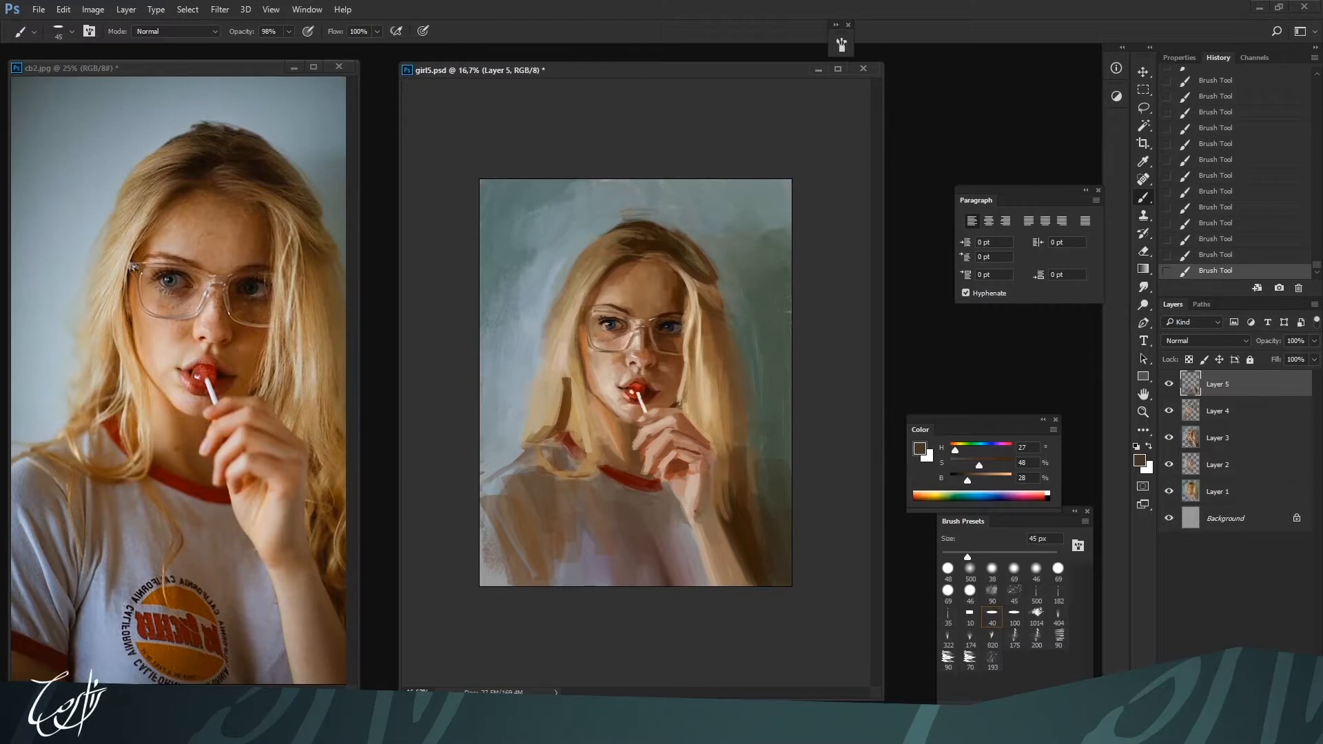
Zoom the reference photo out to 16.7% and paint light sleeve folds with H 199, S 11, B 65 at 60 px
key(ctrl+Tab)
key(ctrl+minus)
key(ctrl+Tab)
alt+click(523, 455)
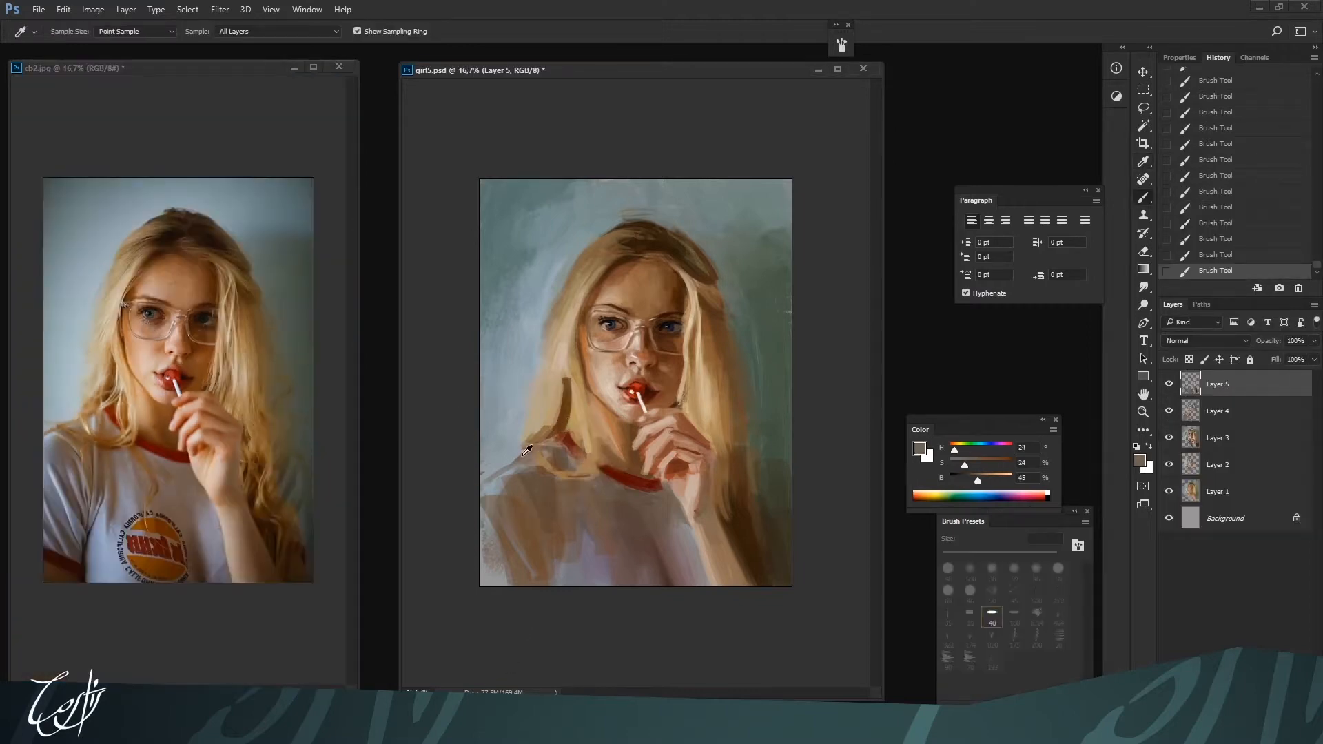
alt+click(500, 491)
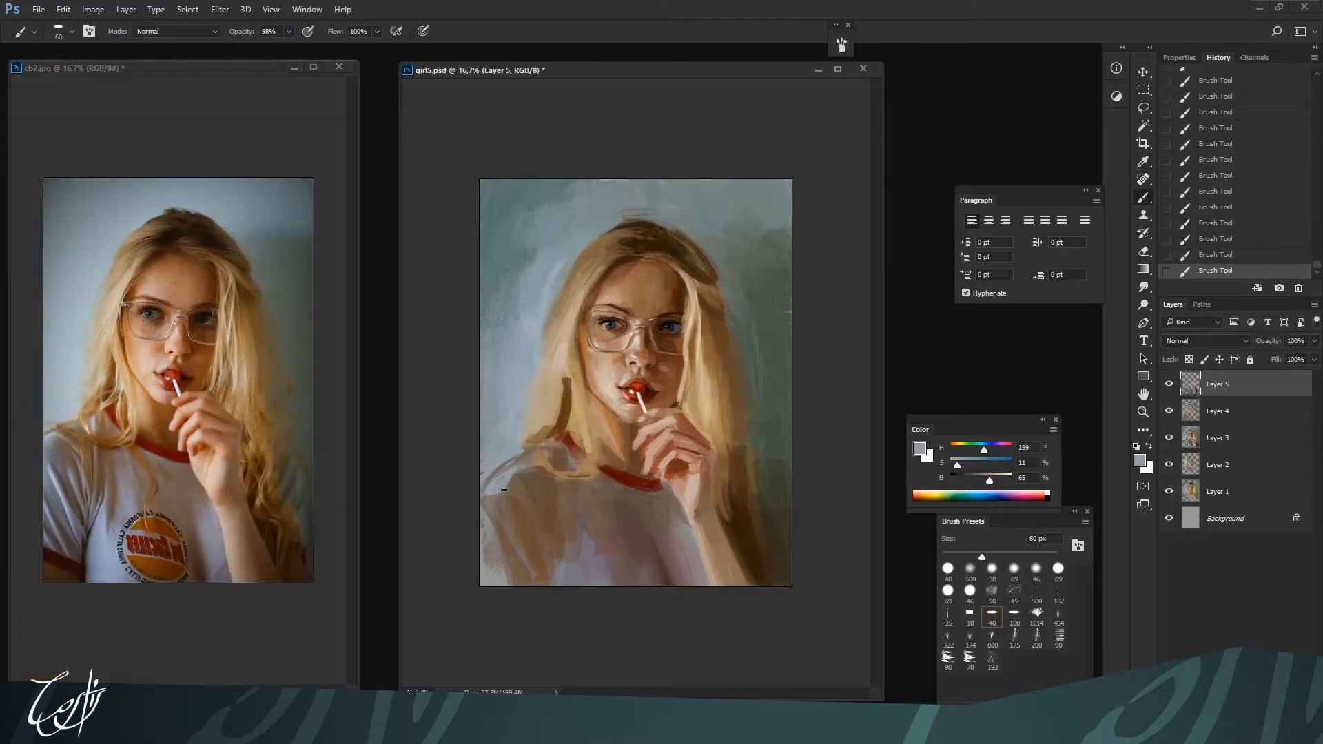
key(bracketleft)
drag(504, 496, 529, 550)
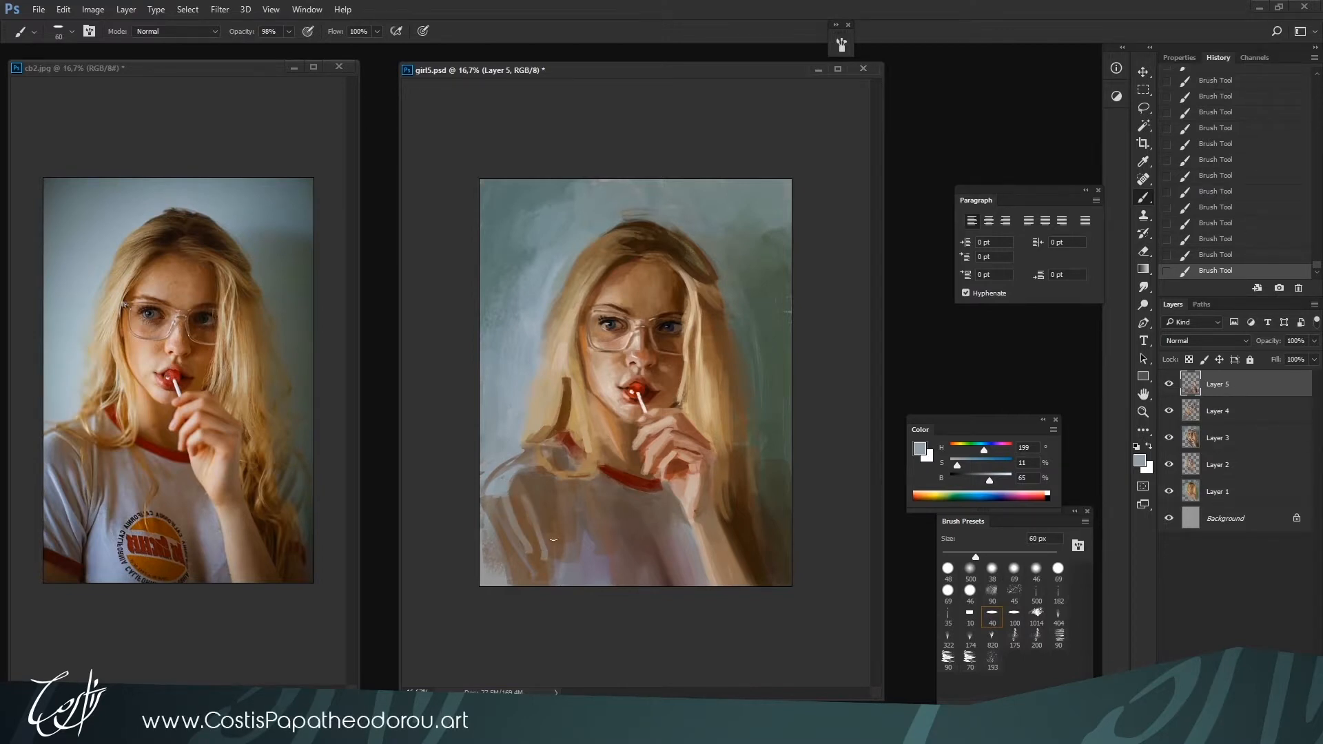
Paint the dark fold between sleeve and torso with H 27, S 74, B 24 at 60 px
alt+click(570, 567)
drag(975, 480, 968, 482)
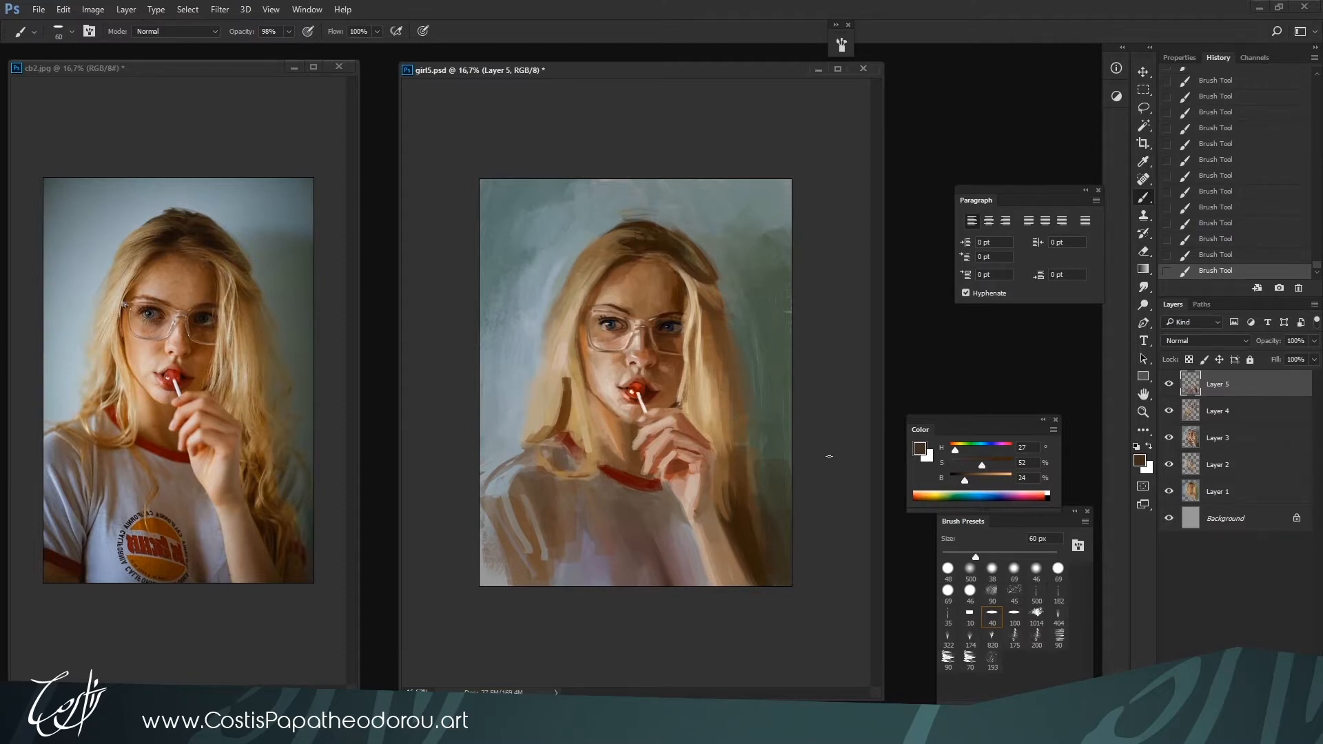
click(994, 465)
mouse_move(538, 514)
mouse_down()
mouse_move(553, 549)
mouse_move(556, 484)
mouse_move(552, 590)
mouse_up()
key(bracketleft)
key(bracketleft)
key(bracketleft)
Shade the shirt below the hand with H 27, S 74, B 24 at 200 px, then H 22, S 36, B 35 at 125 px
key(bracketright)
key(bracketright)
key(bracketright)
key(bracketright)
key(bracketright)
key(bracketright)
key(bracketright)
key(bracketright)
key(bracketright)
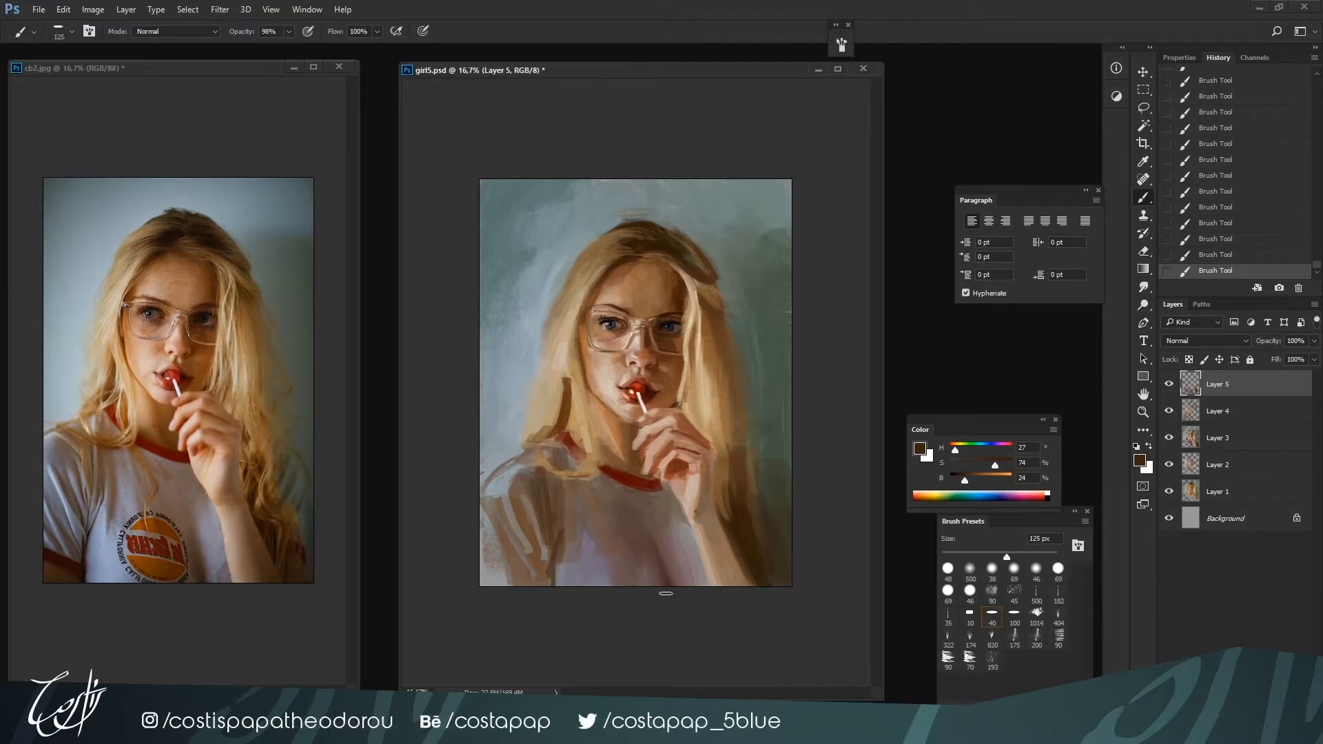
alt+click(656, 520)
key(bracketright)
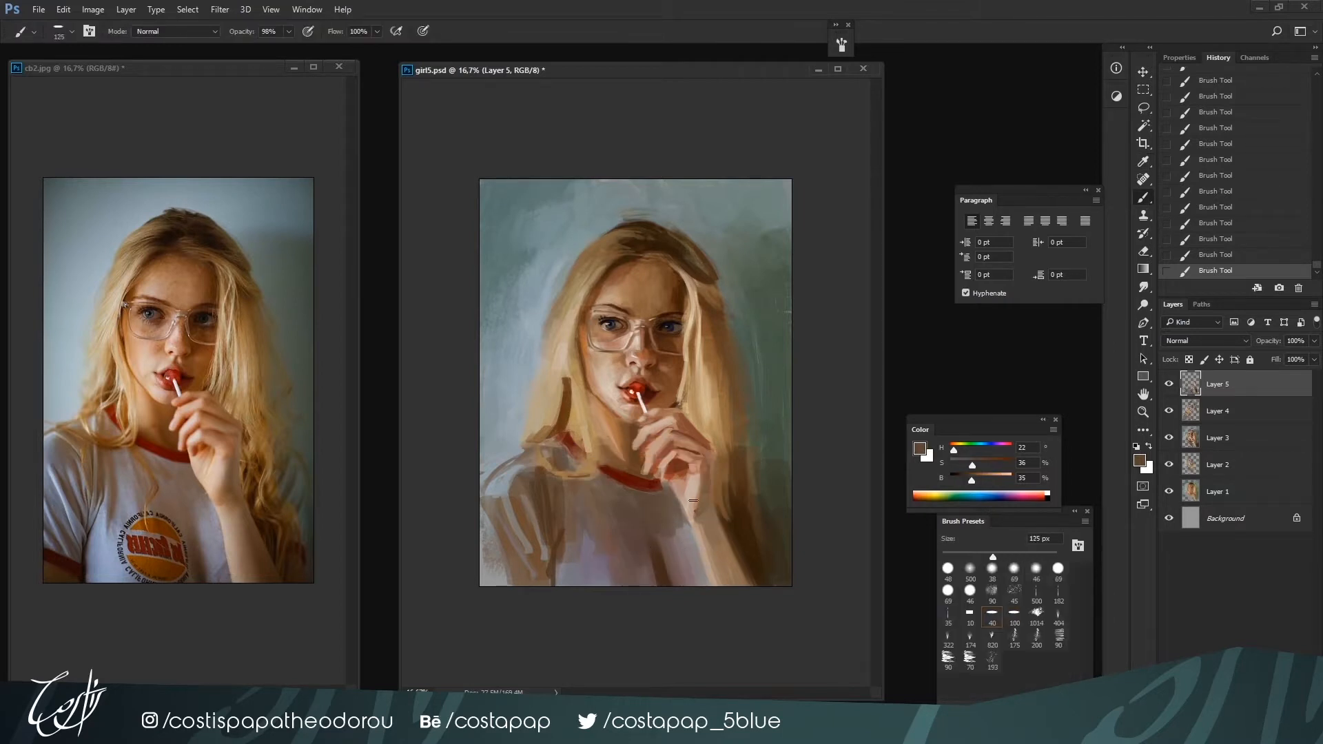
Refine the wrist and upper forearm with skin tones H 16, S 28, B 70 and H 24, S 18, B 78 at 90 px
alt+click(670, 495)
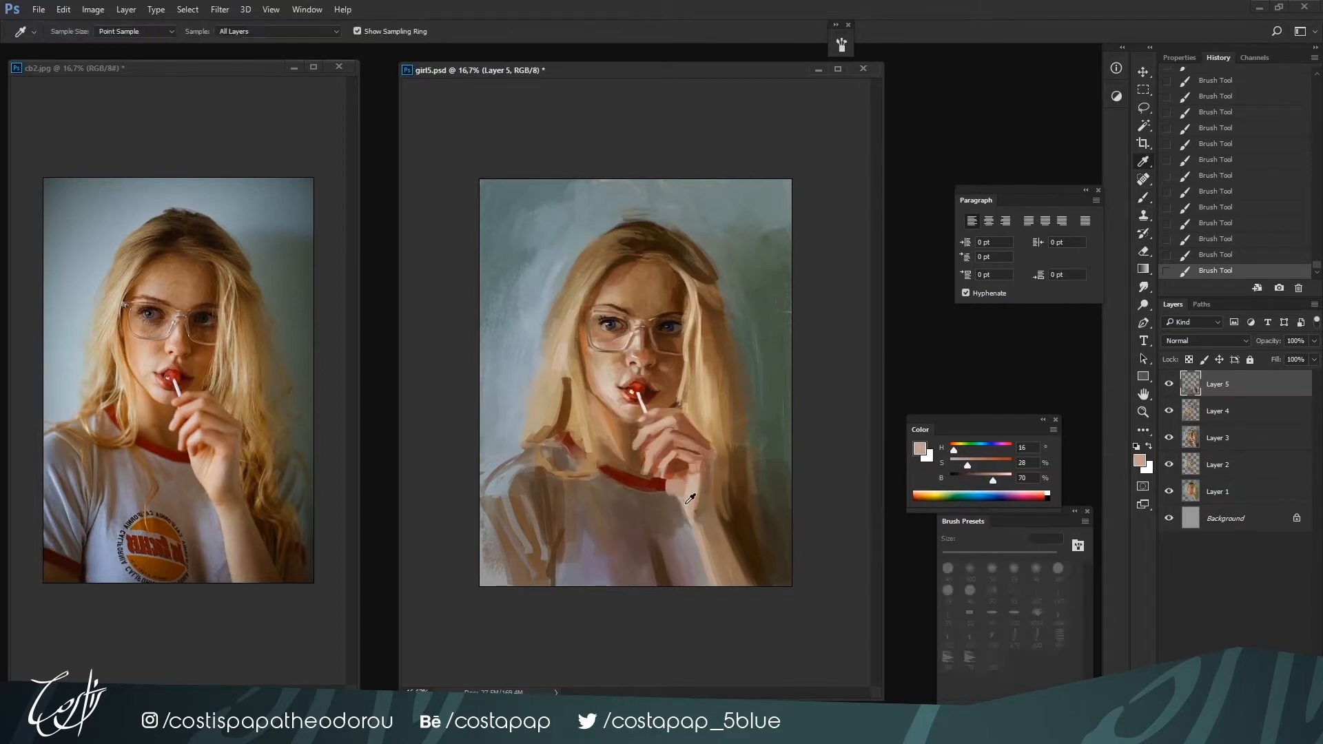
alt+click(692, 496)
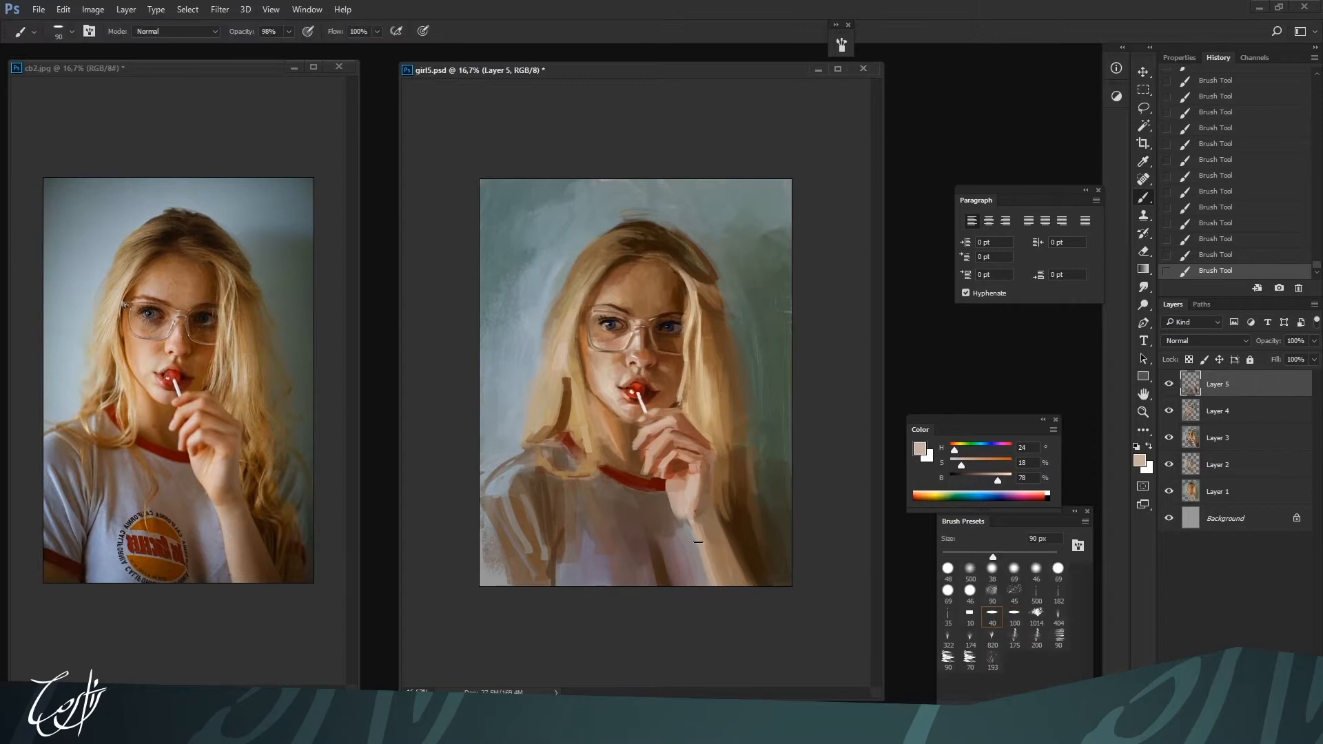
alt+click(683, 507)
alt+click(684, 521)
alt+click(706, 536)
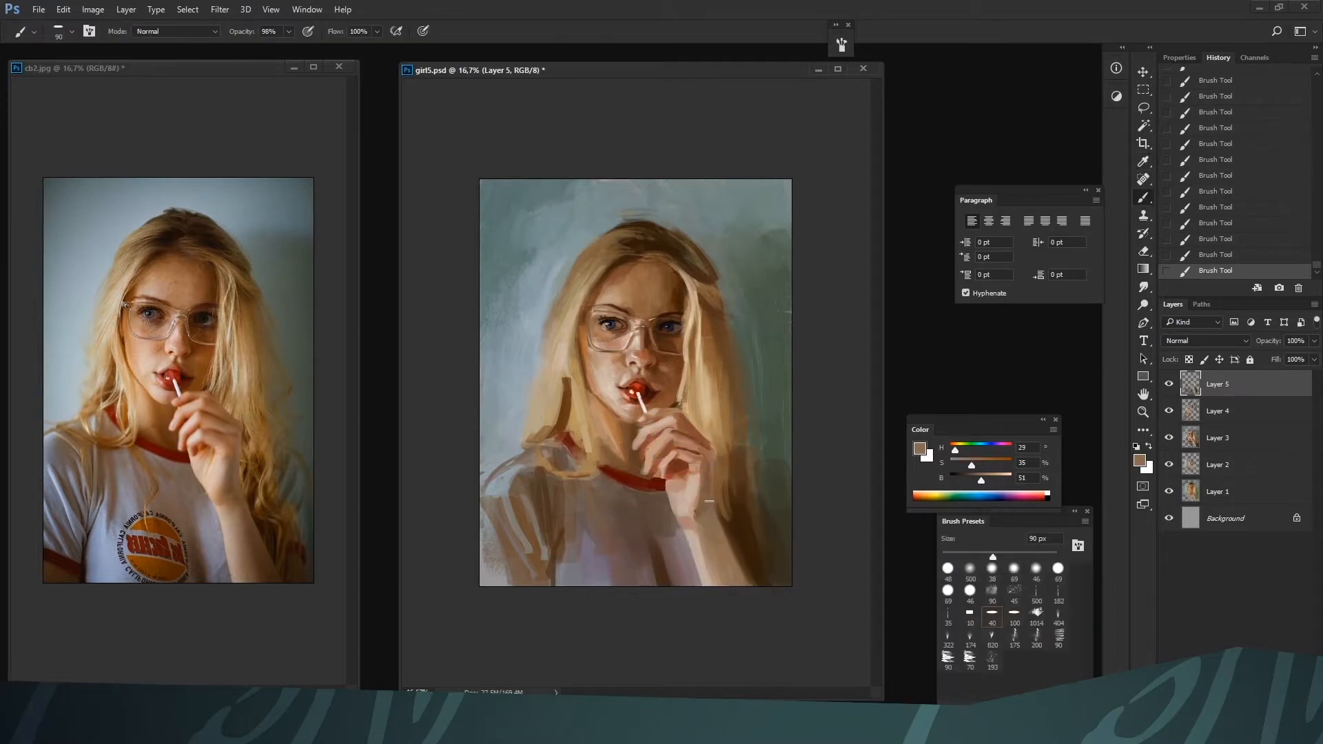
Darken the hair shadow along the outer side of the forearm with H 30, S 82, B 19 at 90 px
alt+click(721, 518)
drag(721, 518, 750, 584)
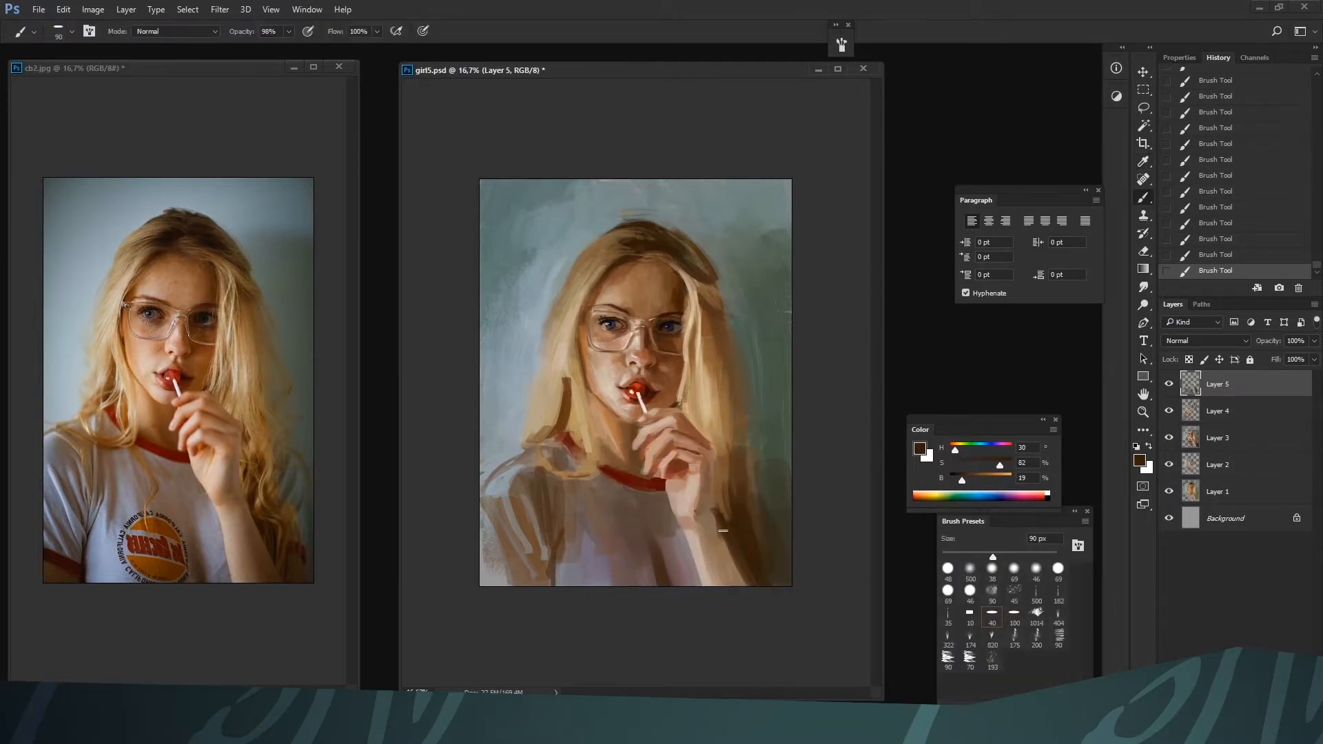
alt+click(720, 512)
alt+click(719, 514)
drag(718, 451, 718, 496)
Paint a light wavy strand beside the forearm with H 32, S 48, B 64 at 70 px, undoing and redoing the last two strokes
alt+click(735, 438)
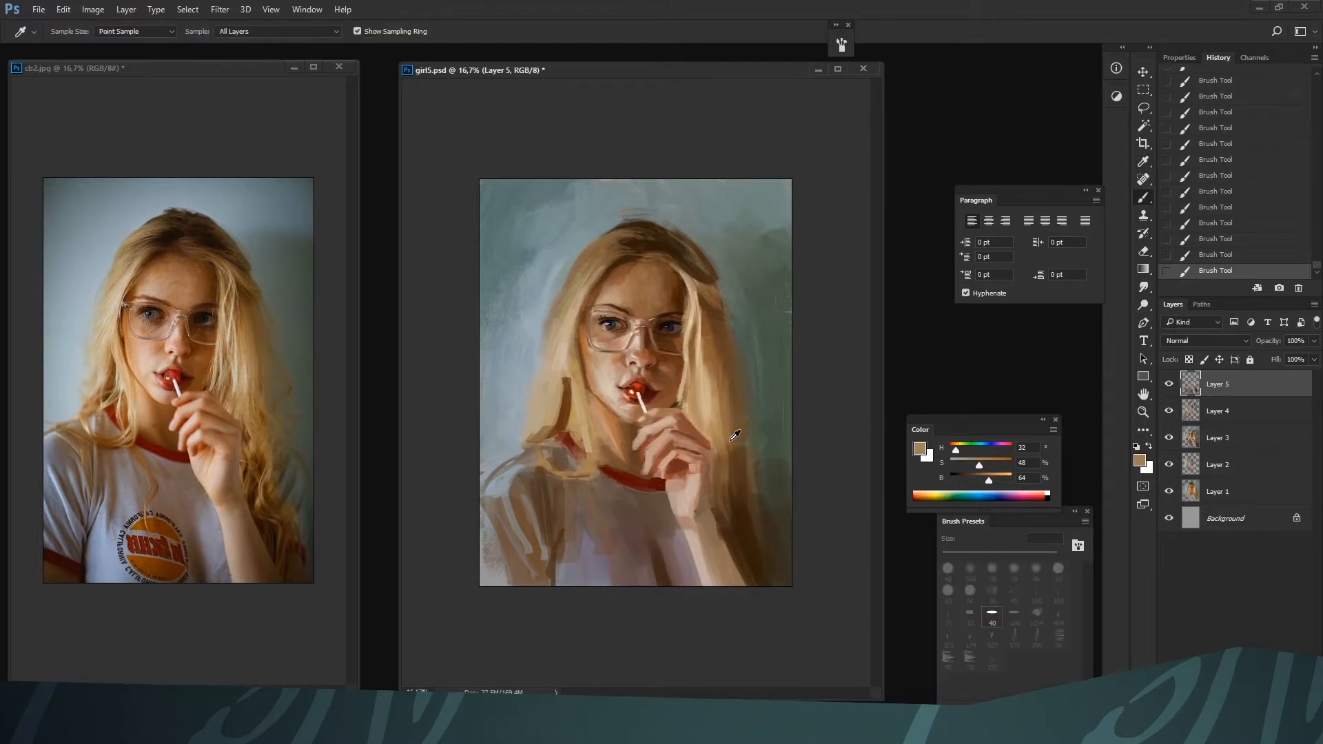
key(bracketleft)
drag(728, 445, 742, 544)
key(bracketleft)
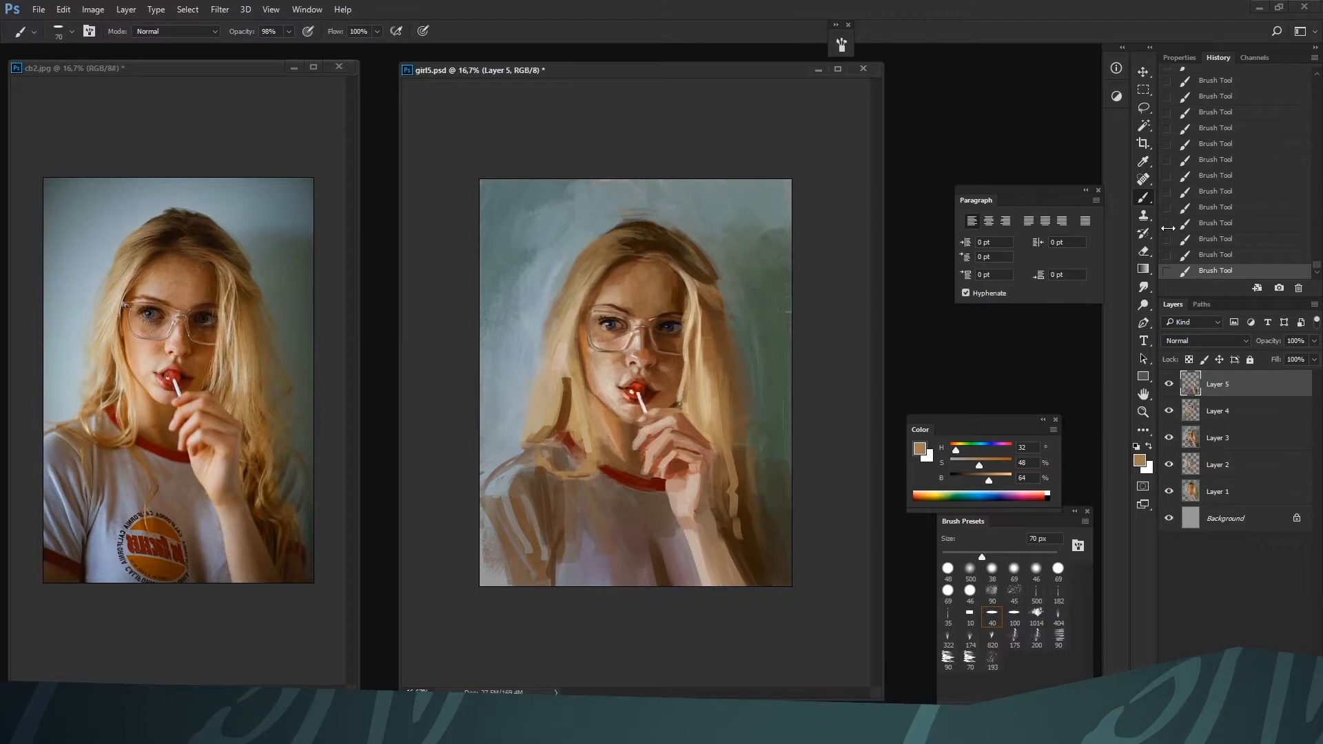
key(ctrl+alt+z)
key(ctrl+alt+z)
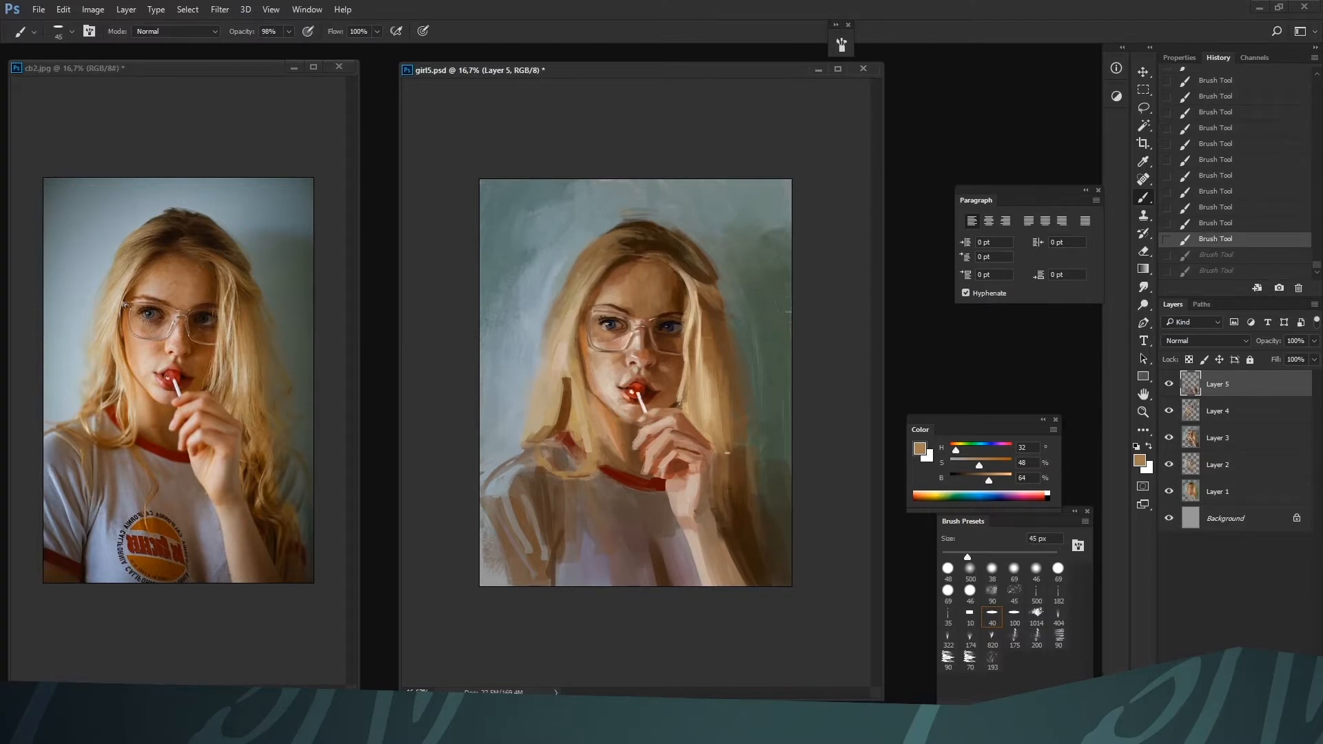
key(ctrl+shift+z)
key(ctrl+shift+z)
Warm the hair beside the hand with orange-brown H 32, S 72, B 55, enlarging the brush from 80 to 175 px
key(bracketright)
drag(989, 478, 978, 482)
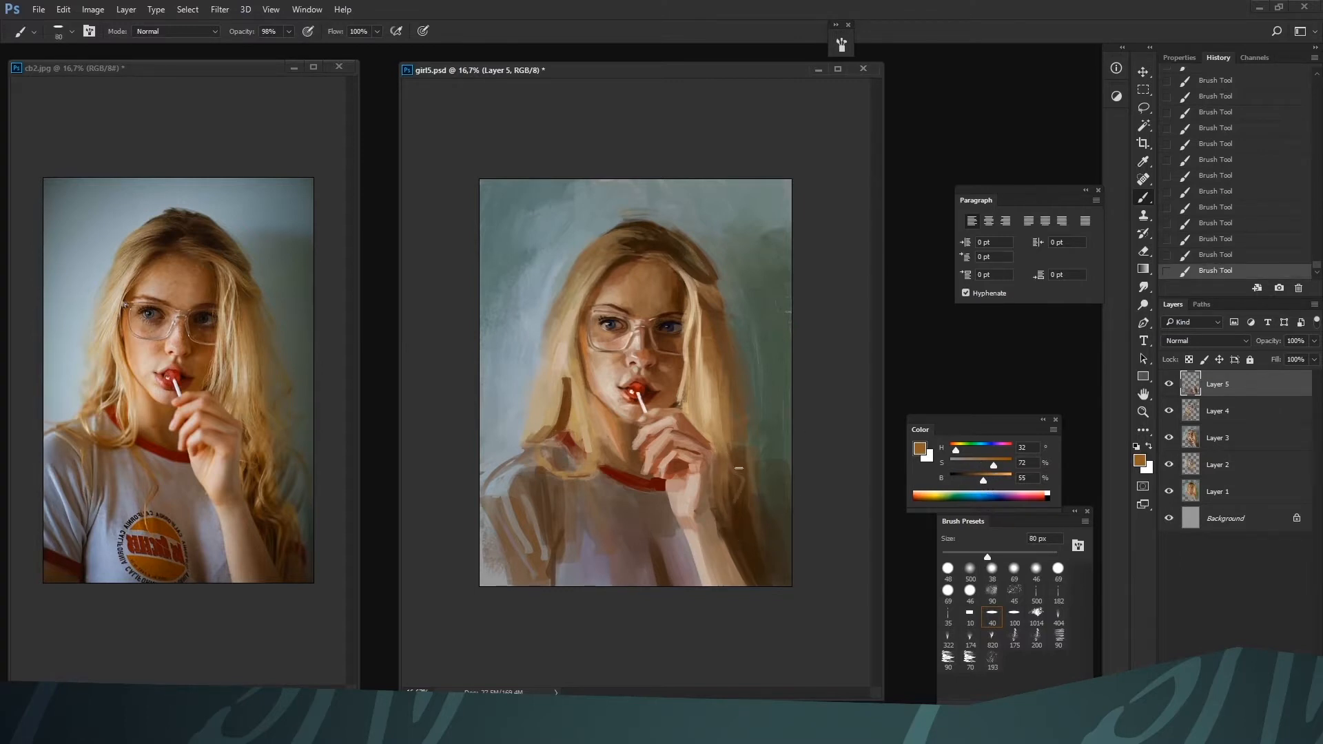
key(bracketright)
key(bracketright)
key(bracketright)
key(bracketright)
key(bracketright)
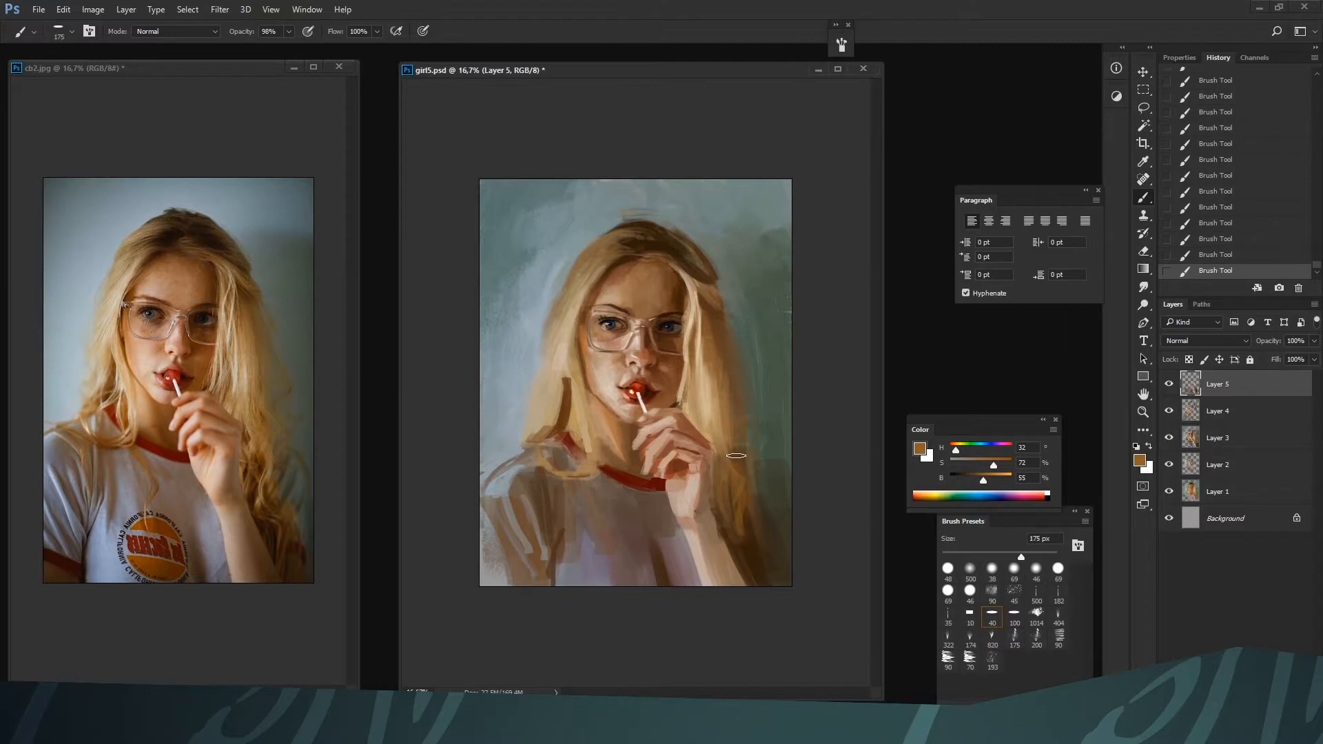
Soften the outer hair edge into the background with greens H 87, S 25, B 28 and H 111, S 24, B 33 at 150 px
key(bracketleft)
alt+click(752, 476)
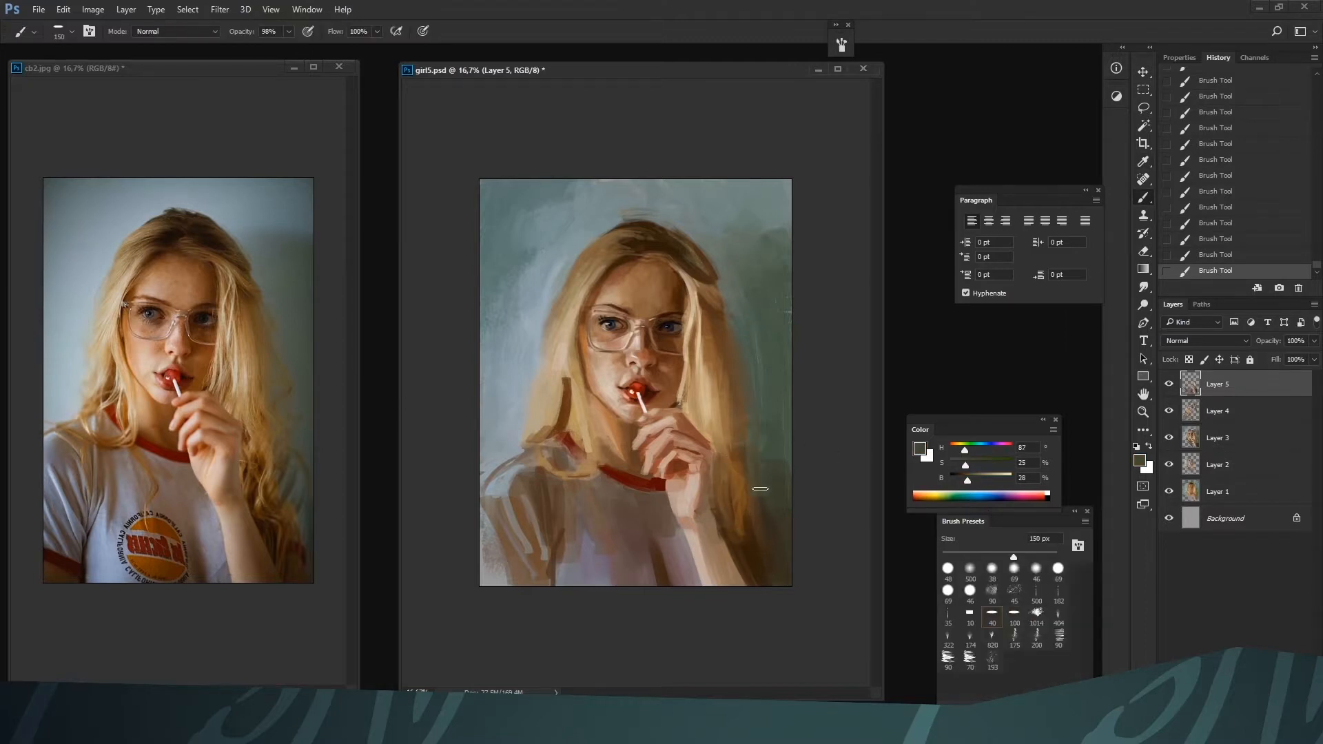
alt+click(763, 446)
alt+click(765, 463)
mouse_move(753, 457)
mouse_down()
mouse_move(773, 422)
mouse_move(775, 518)
mouse_move(780, 456)
mouse_up()
alt+click(771, 421)
alt+click(768, 500)
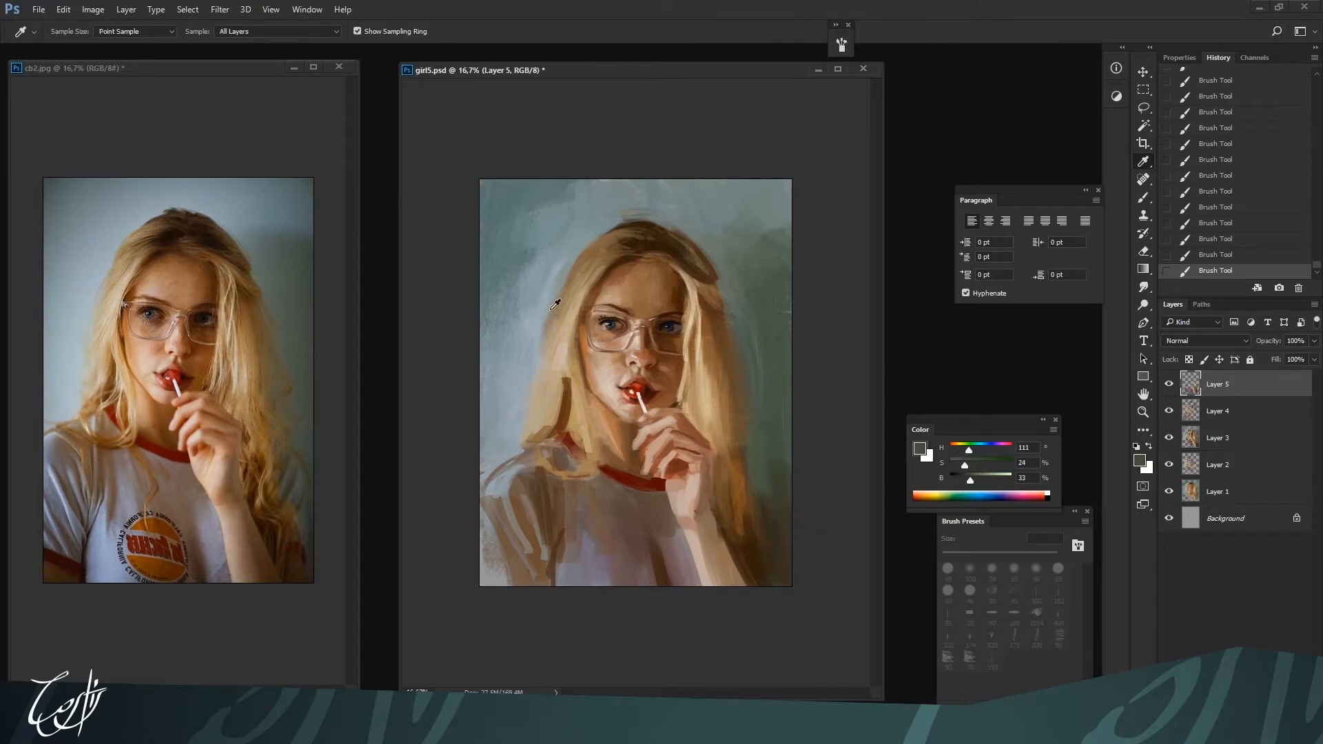
Paint over the dark strand beside the neck with blonde H 38, S 37, B 71 and lighter H 31, S 21, B 78 at 40 px
alt+click(577, 384)
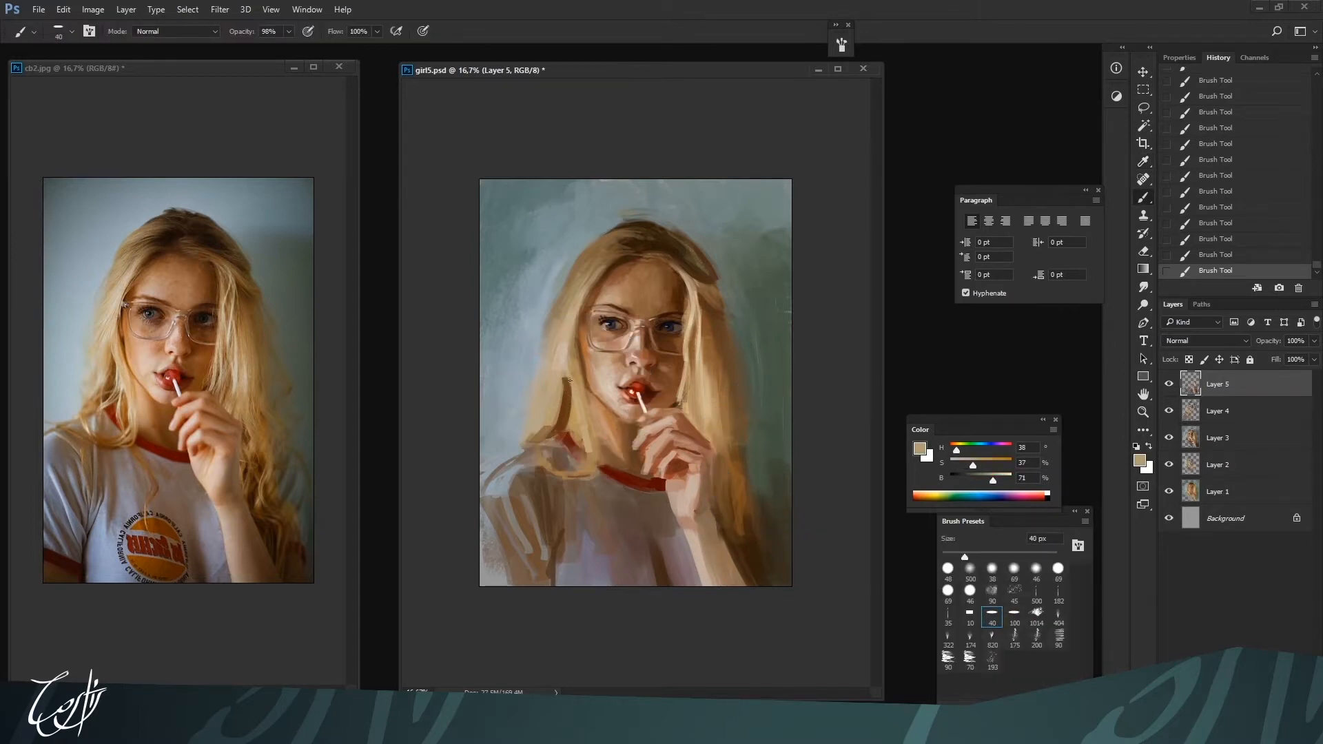
alt+click(560, 370)
drag(563, 373, 566, 390)
alt+click(566, 354)
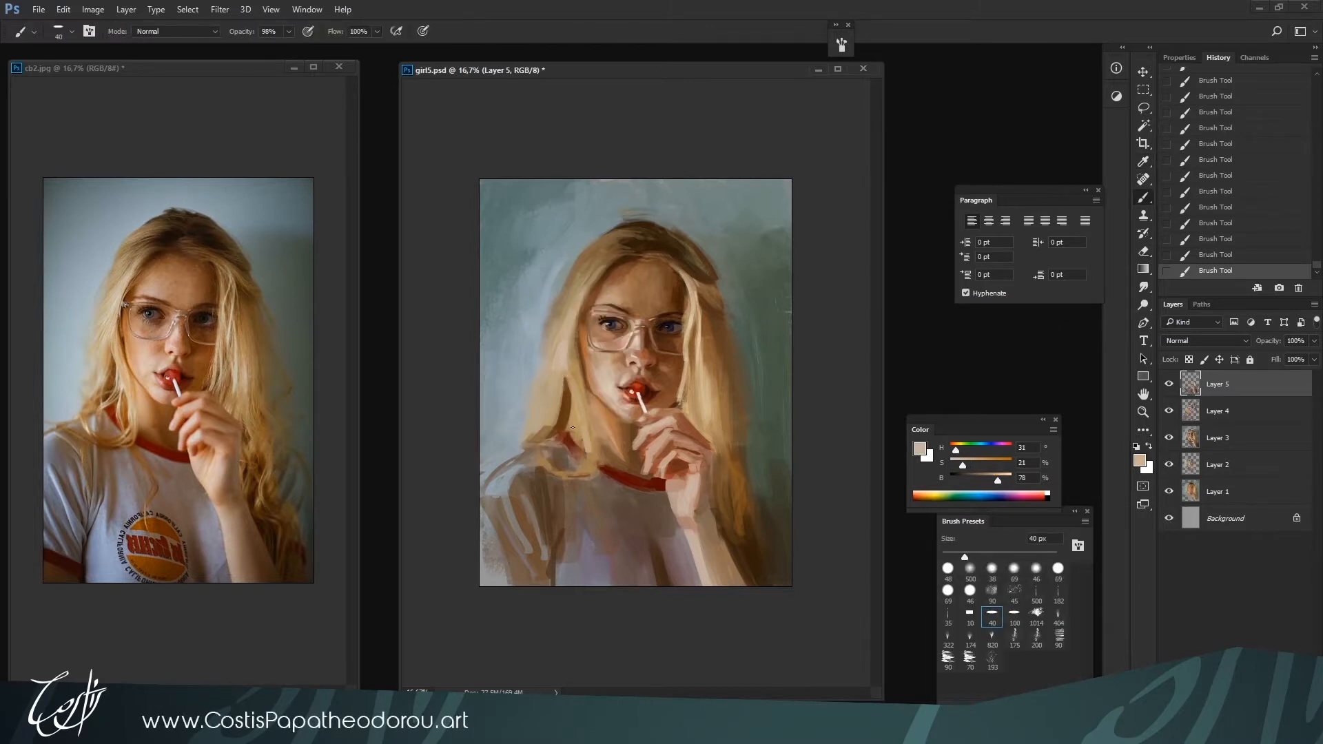
Paint the blonde hair lock beside the neck with H 38, S 35, B 69 at 45 px
key(bracketleft)
key(bracketleft)
key(bracketright)
key(bracketright)
alt+click(556, 405)
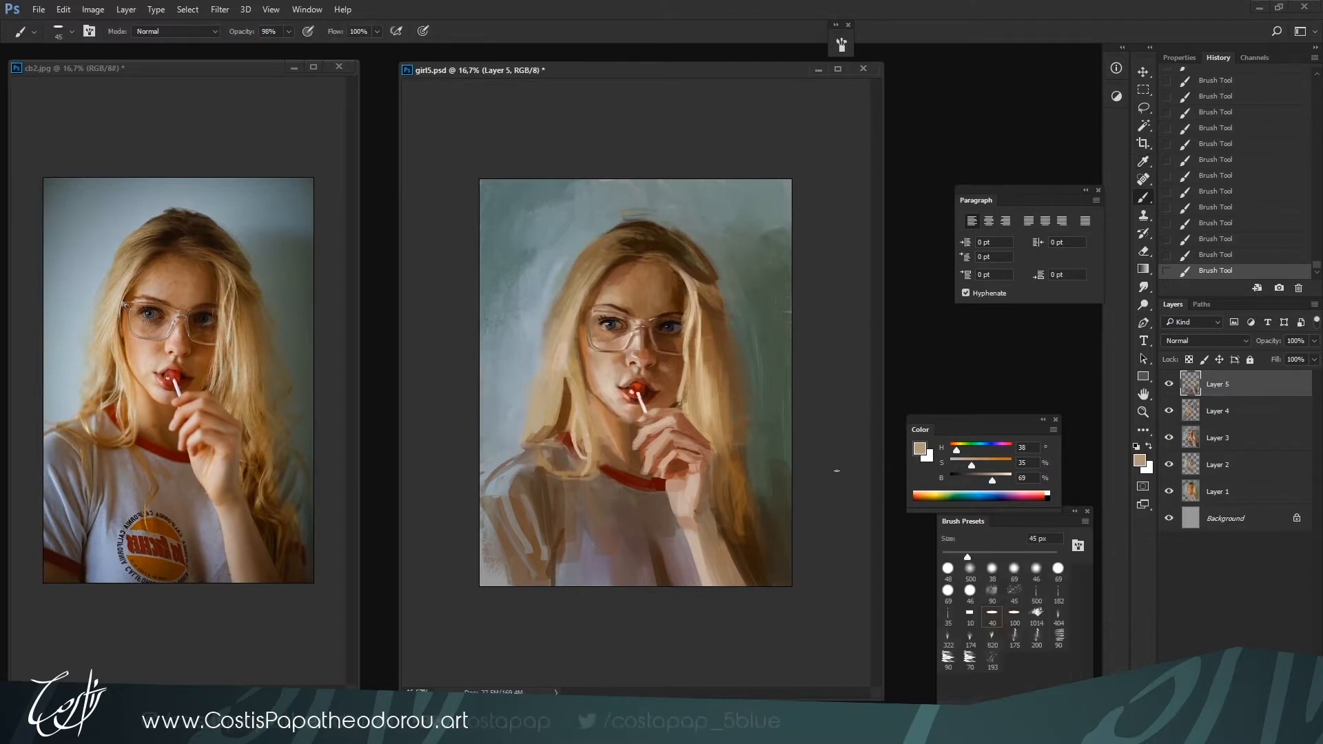
Paint golden-brown strands curling over the shoulder with H 38, S 80, B 48, enlarging the brush from 50 to 80 px
key(ctrl+plus)
key(bracketright)
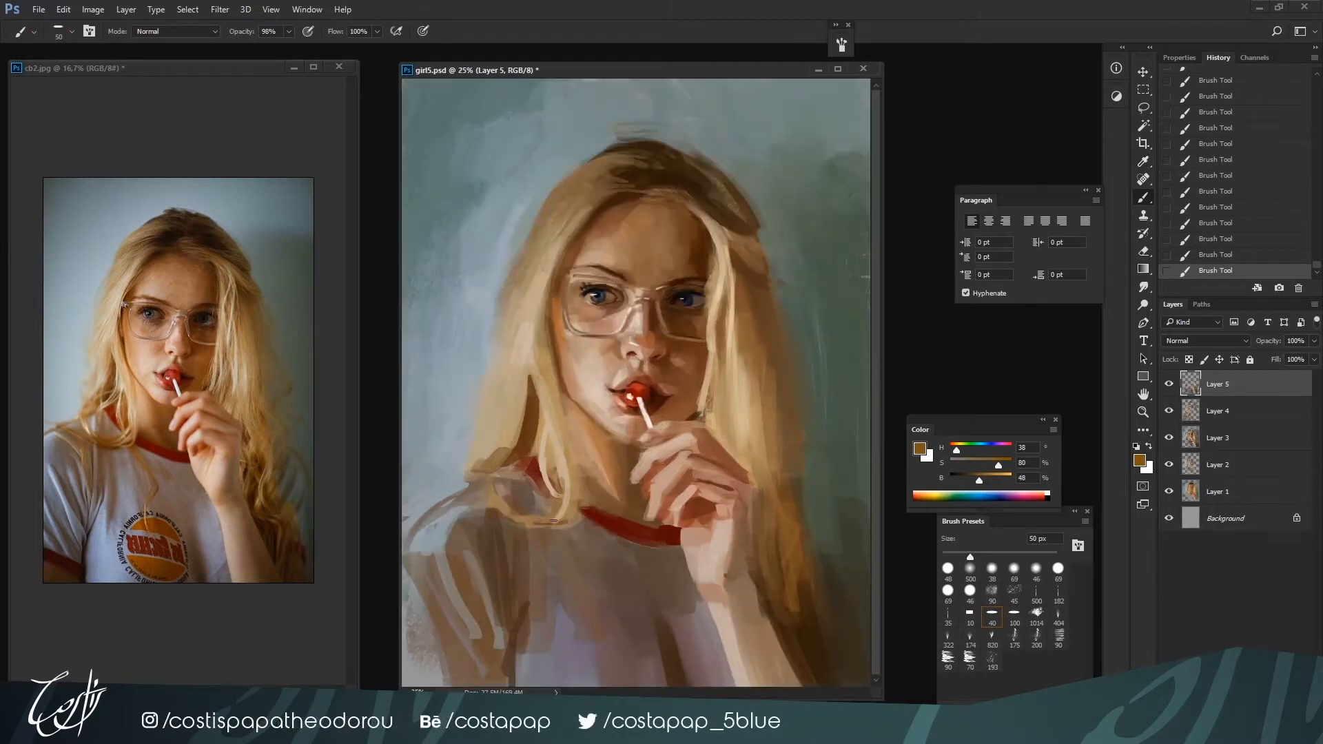
mouse_move(497, 511)
mouse_down()
mouse_move(452, 506)
mouse_move(509, 512)
mouse_up()
key(bracketright)
drag(481, 462, 463, 482)
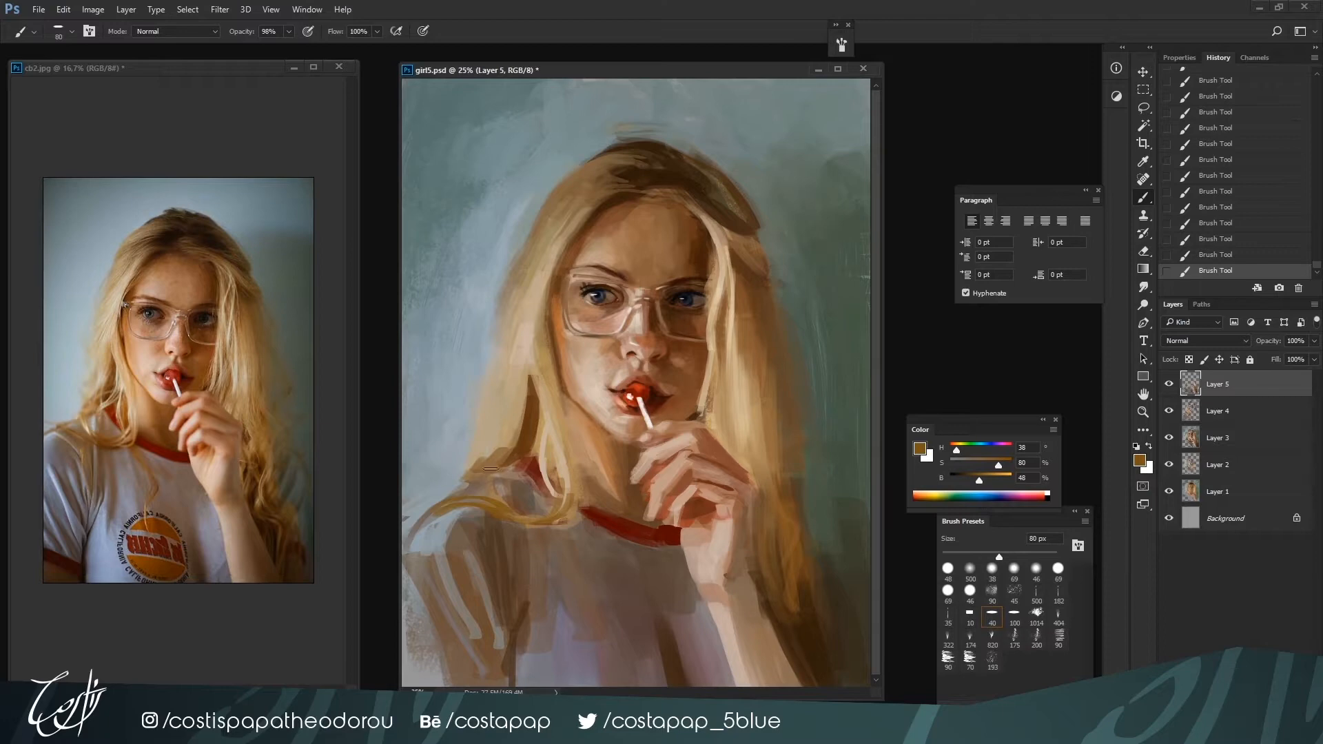
Blend the hair above the shoulder with sampled blondes H 37, S 38, B 71 and H 31, S 22, B 77 at 125 px
alt+click(490, 463)
alt+click(490, 456)
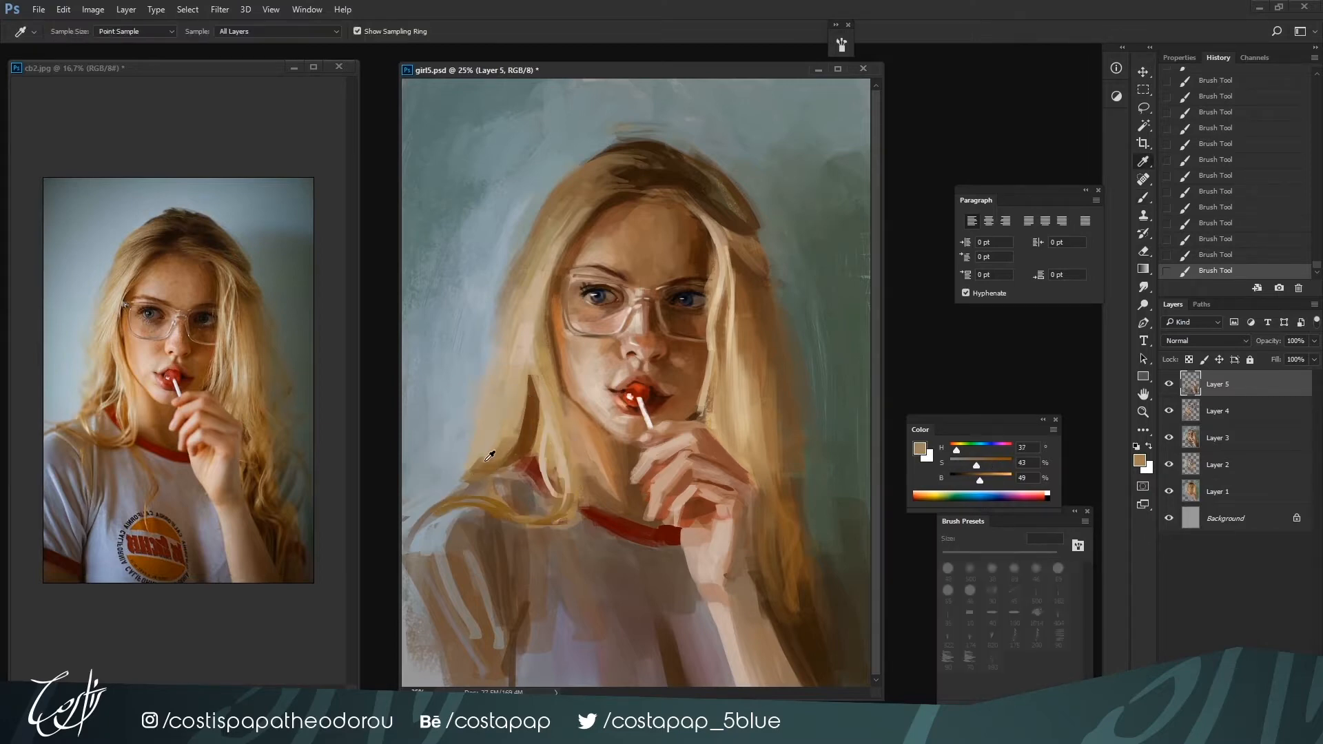
alt+click(502, 474)
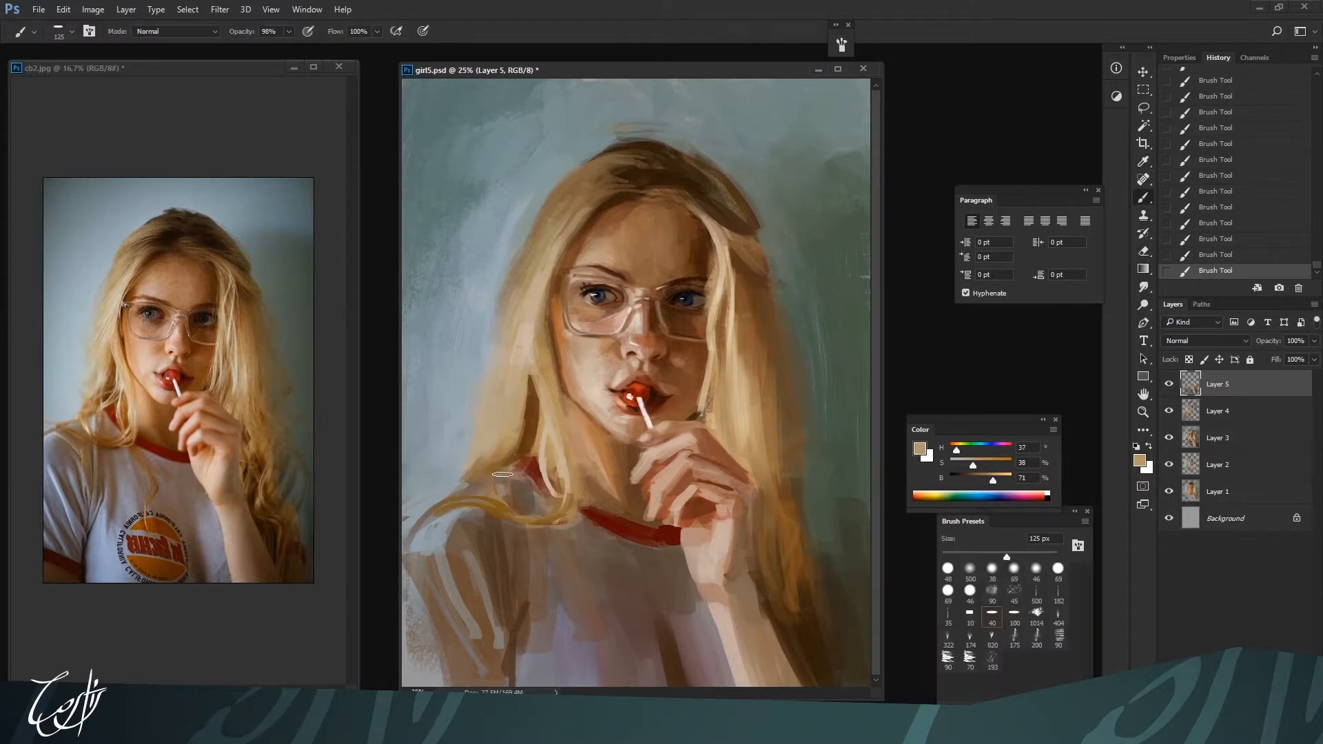
alt+click(535, 425)
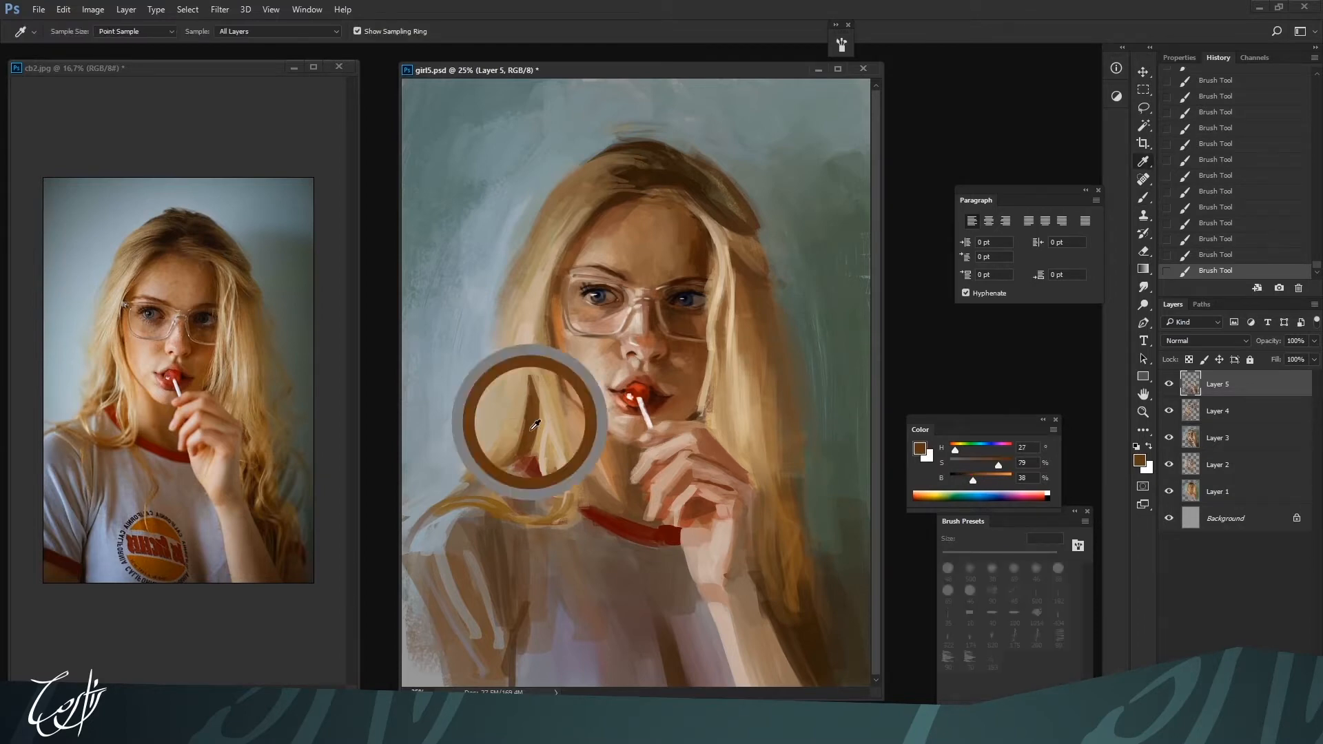
alt+click(524, 350)
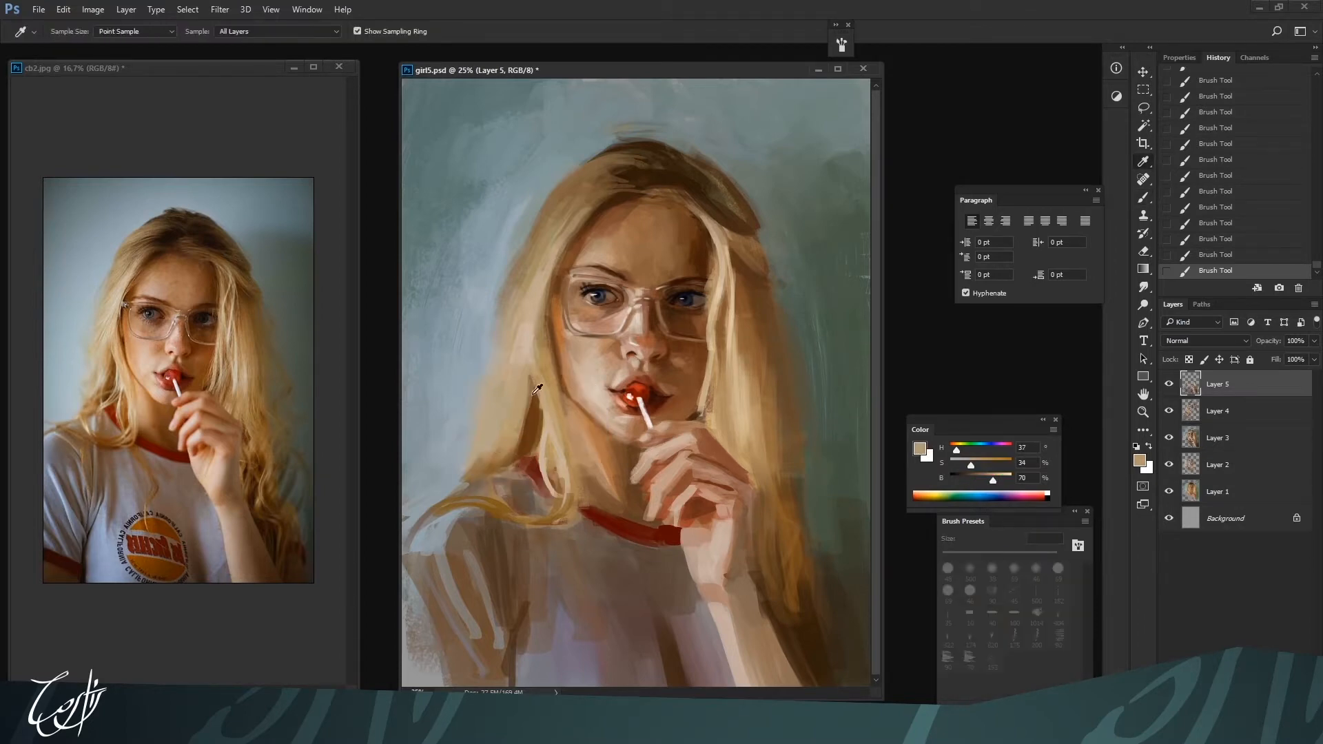
alt+click(524, 345)
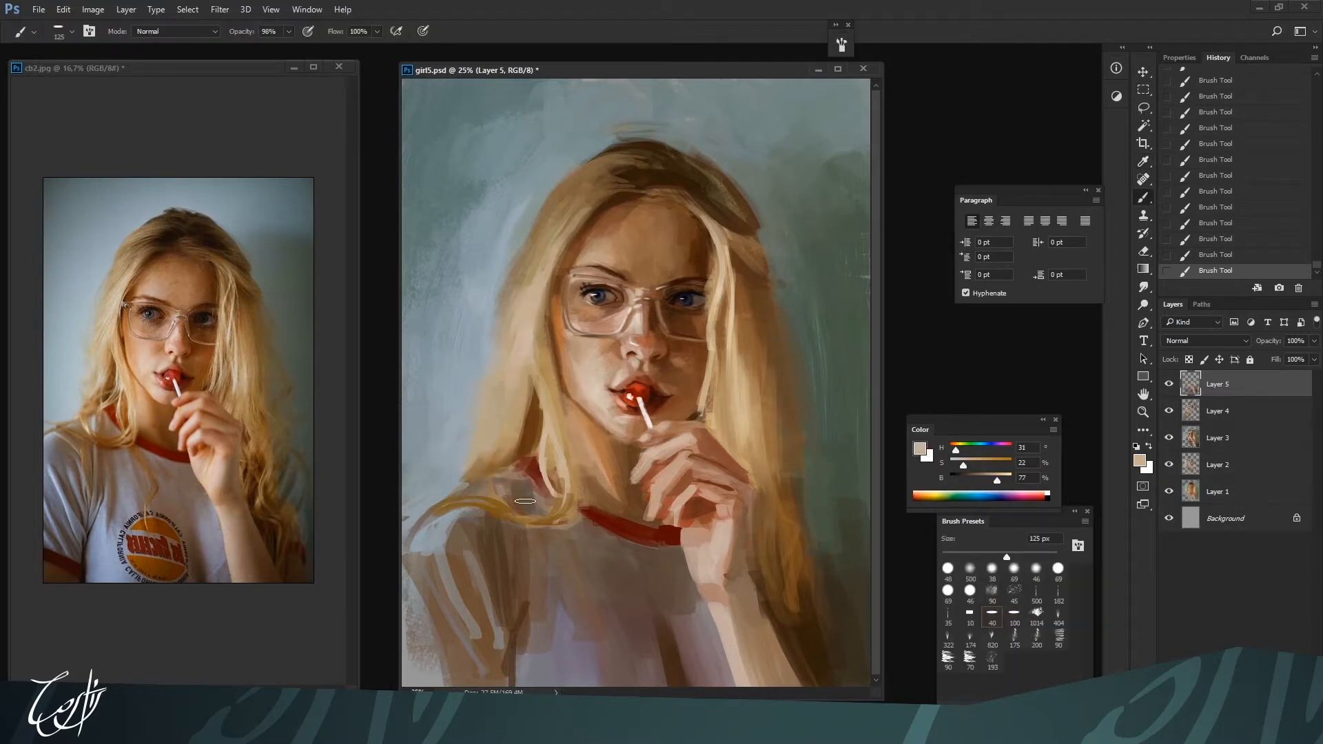
Touch up the glasses frame along the cheek with beige H 25, S 25, B 71 and H 27, S 22, B 75 at 45 px
key(ctrl+minus)
key(ctrl+plus)
alt+click(569, 335)
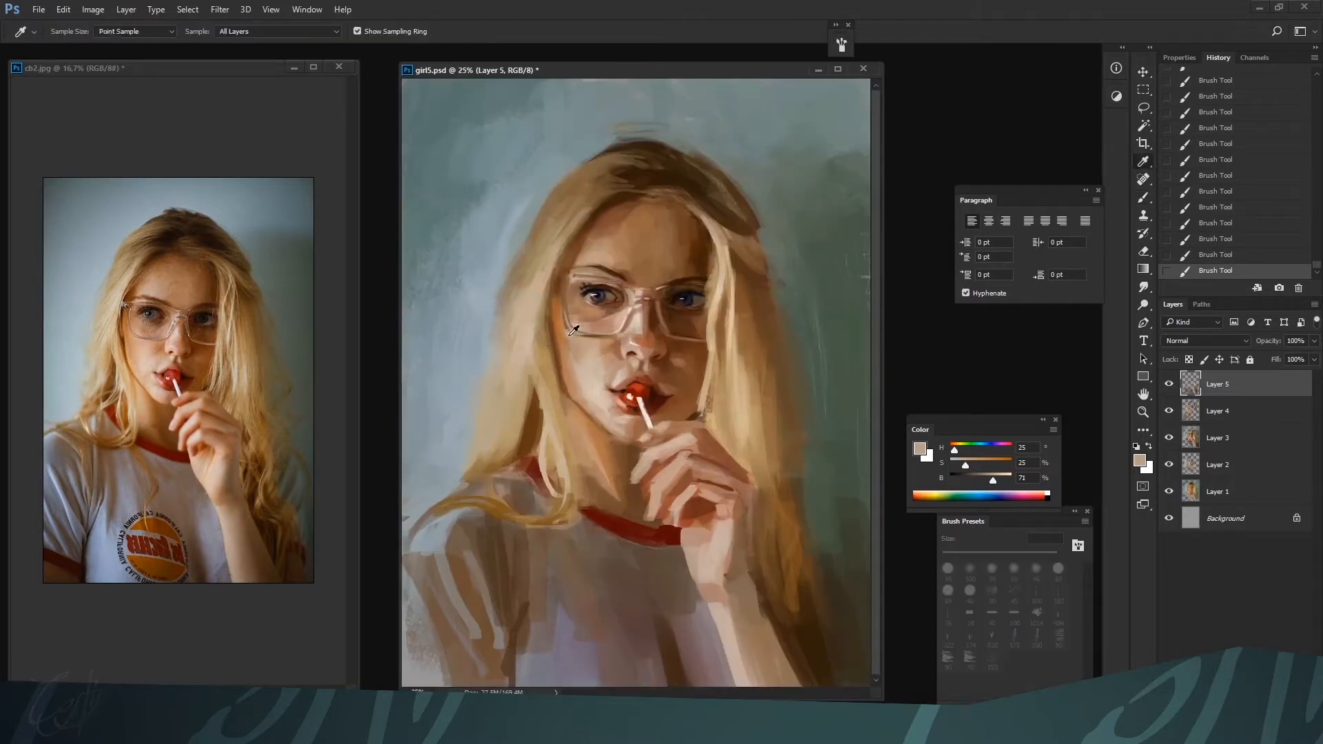
alt+click(575, 343)
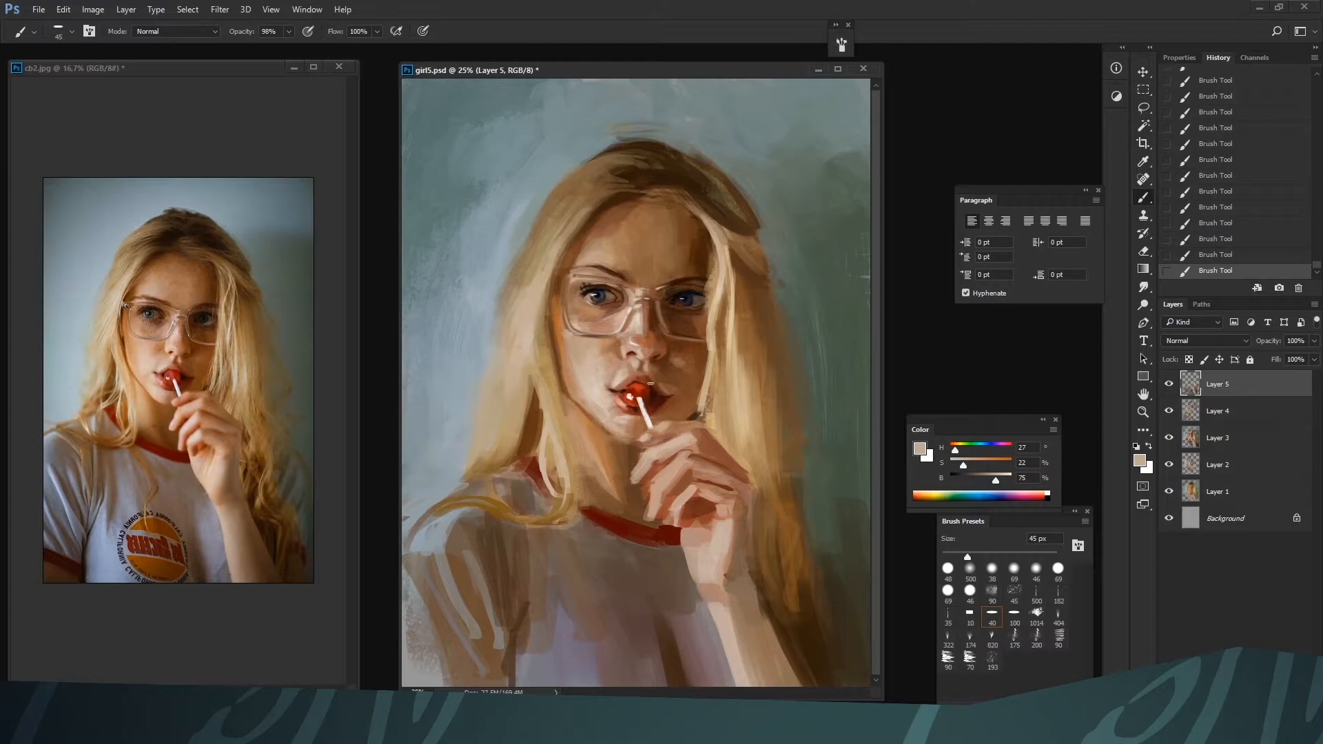
Shade the neck and forehead hairline with browns H 19, S 69, B 37 and H 25, S 57, B 55 at 45 to 50 px
alt+click(650, 383)
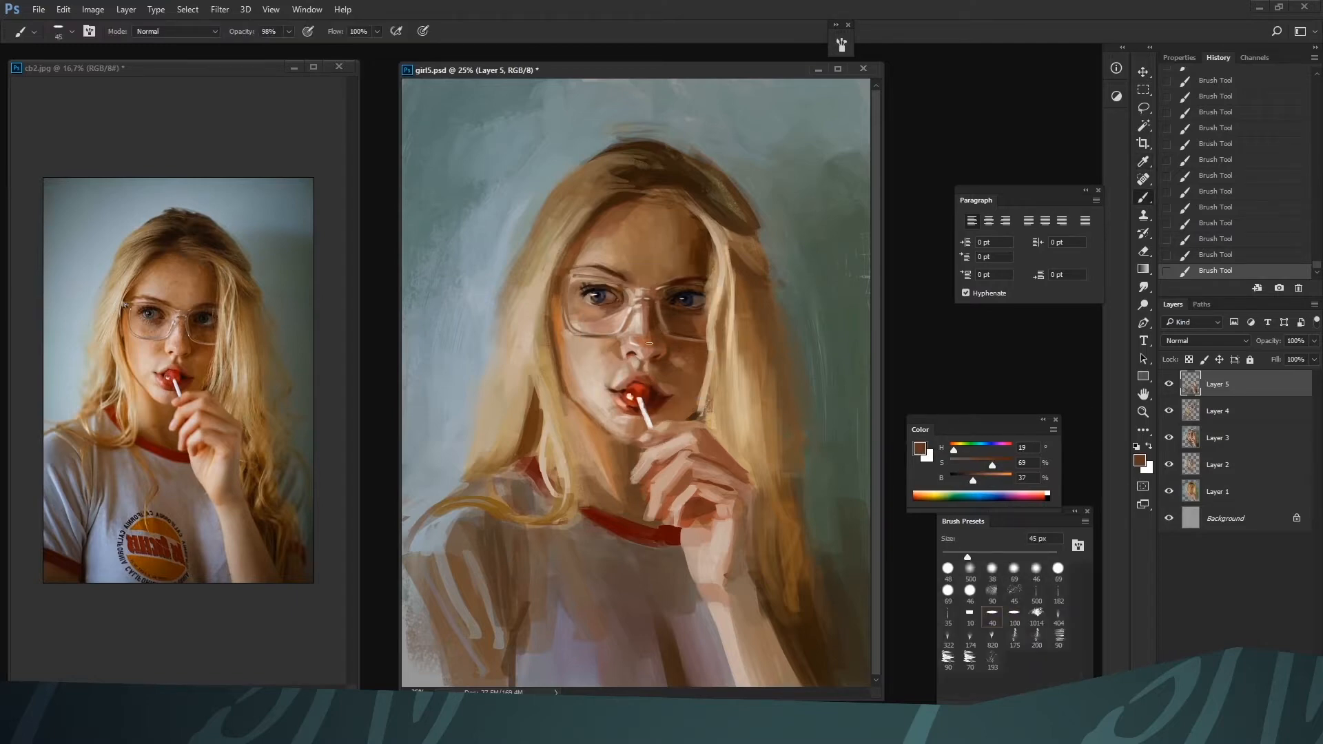
alt+click(629, 476)
alt+click(651, 264)
alt+click(662, 265)
alt+click(635, 228)
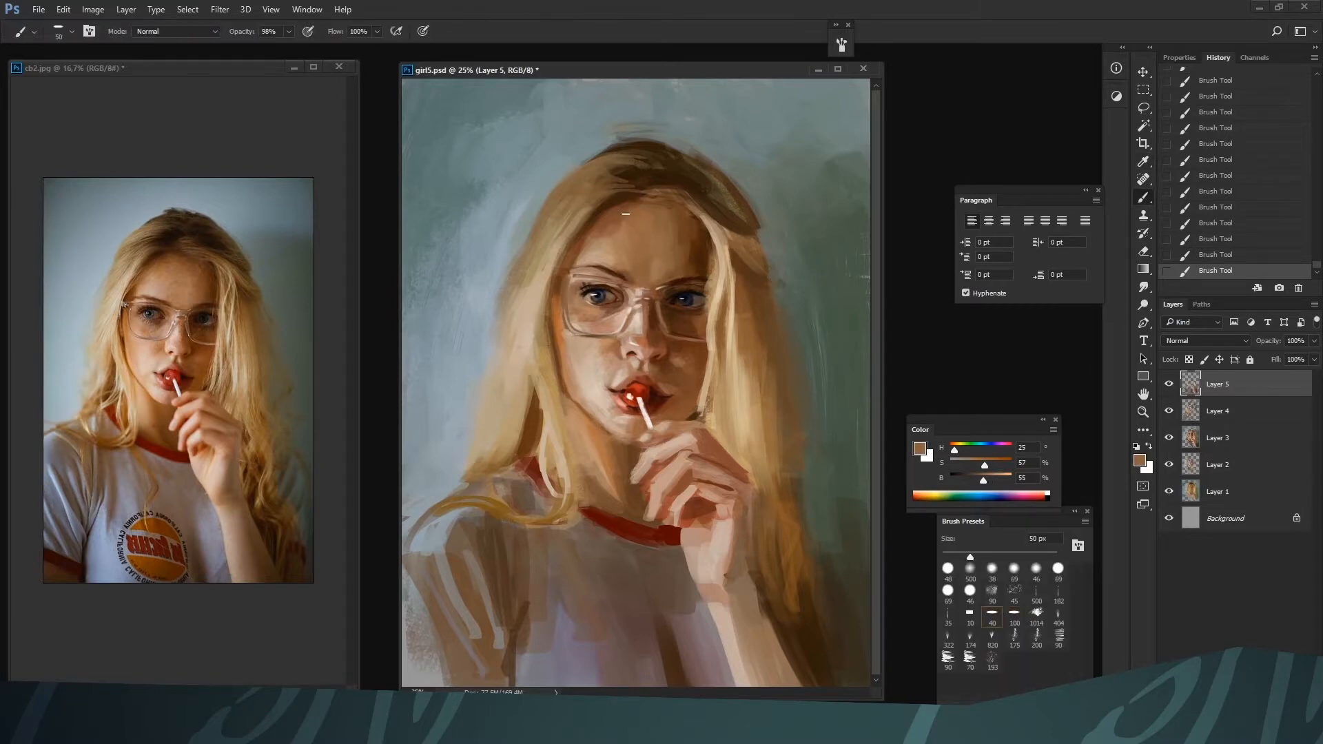
Define the dark hair above the forehead parting with browns H 25, S 84, B 27 and H 28, S 61, B 43 at 50 px
alt+click(611, 438)
alt+click(686, 250)
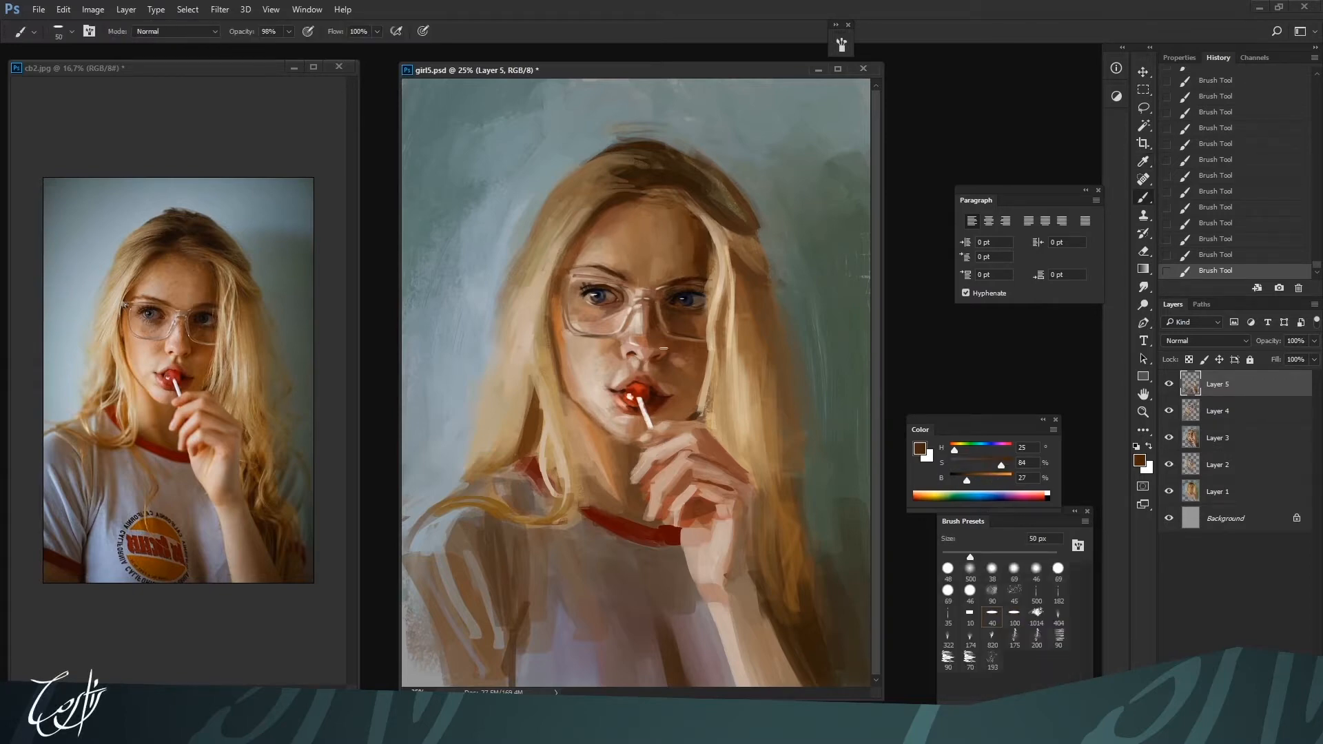
alt+click(703, 194)
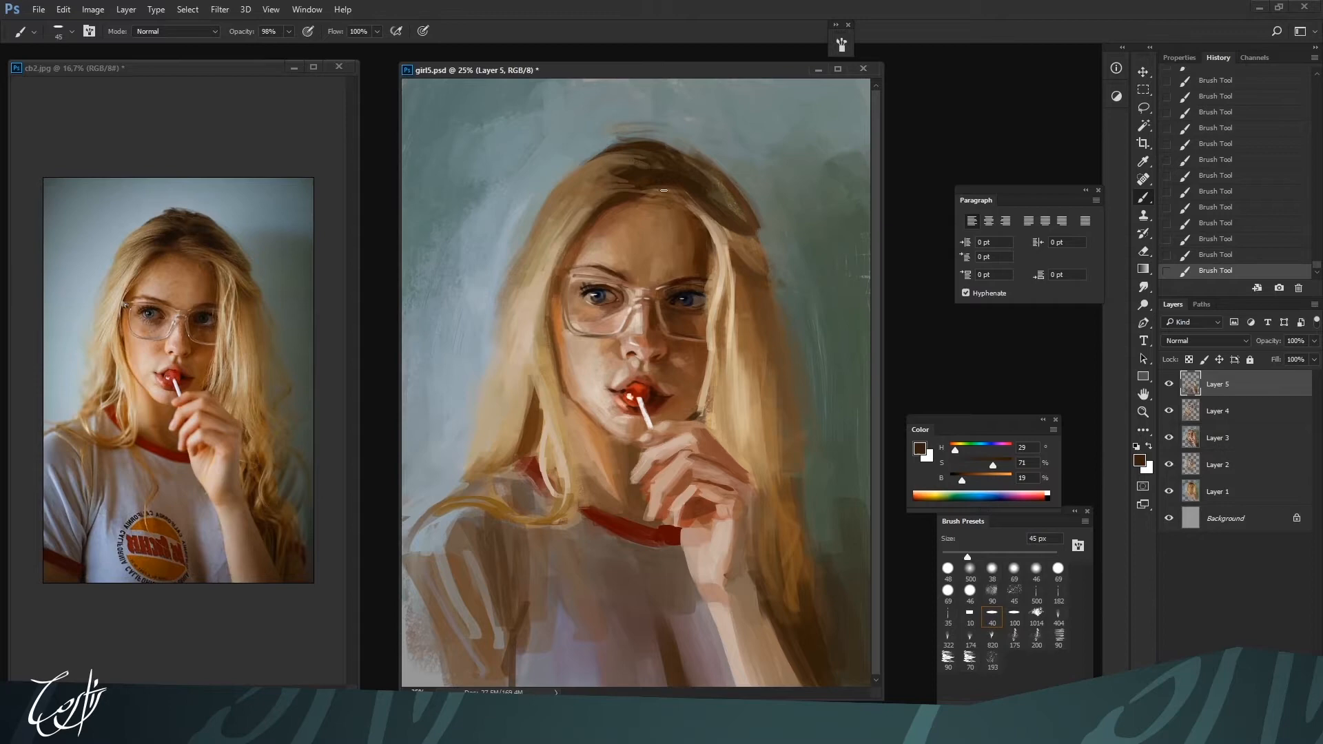
alt+click(696, 221)
alt+click(685, 185)
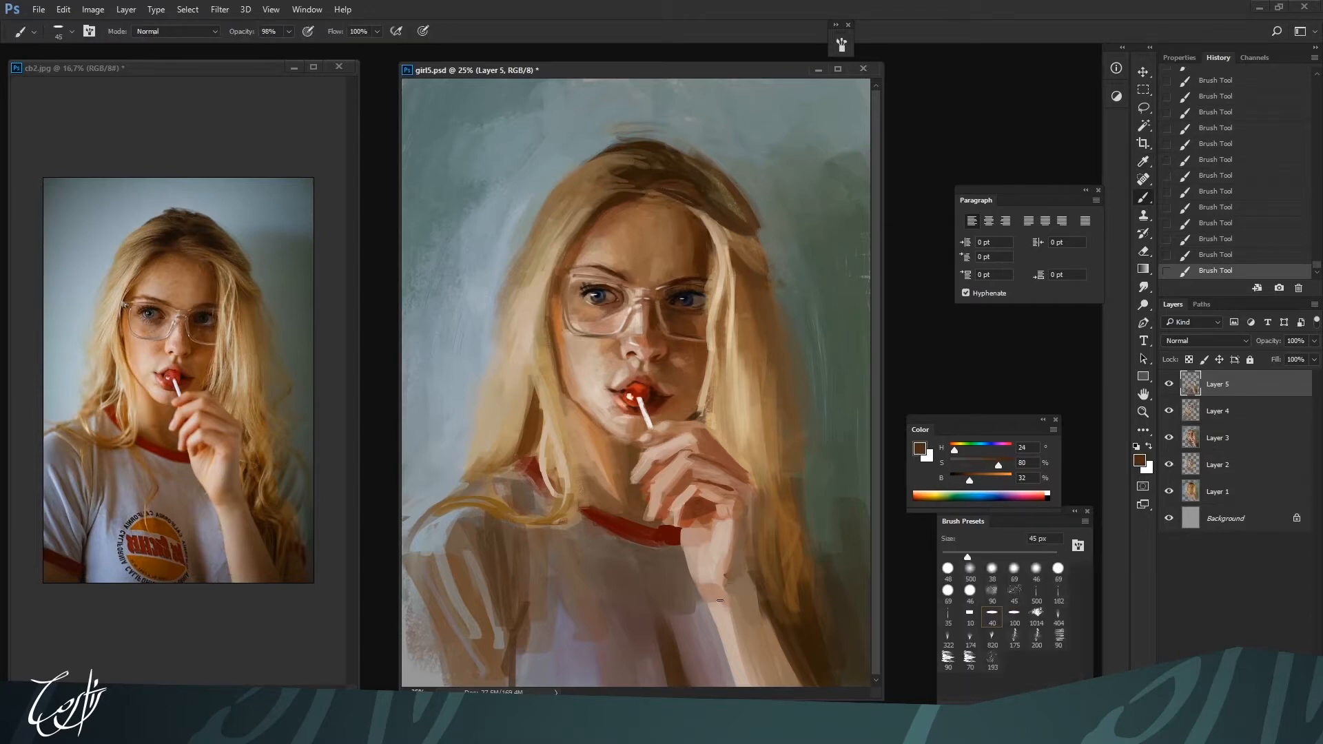
key(bracketright)
alt+click(723, 235)
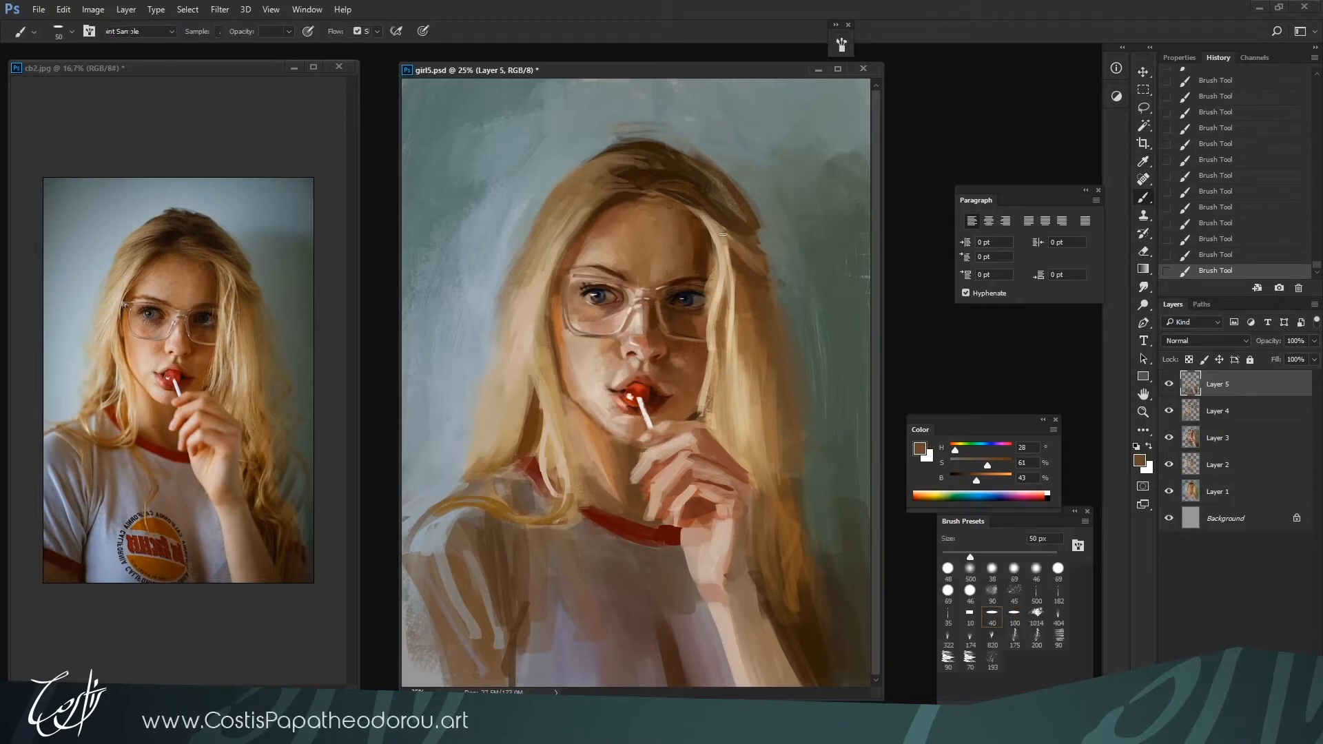
Deepen the shaded hair from the temple down to the forearm with H 29, S 61, B 52 and H 26, S 67, B 32 at 60 px
alt+click(749, 297)
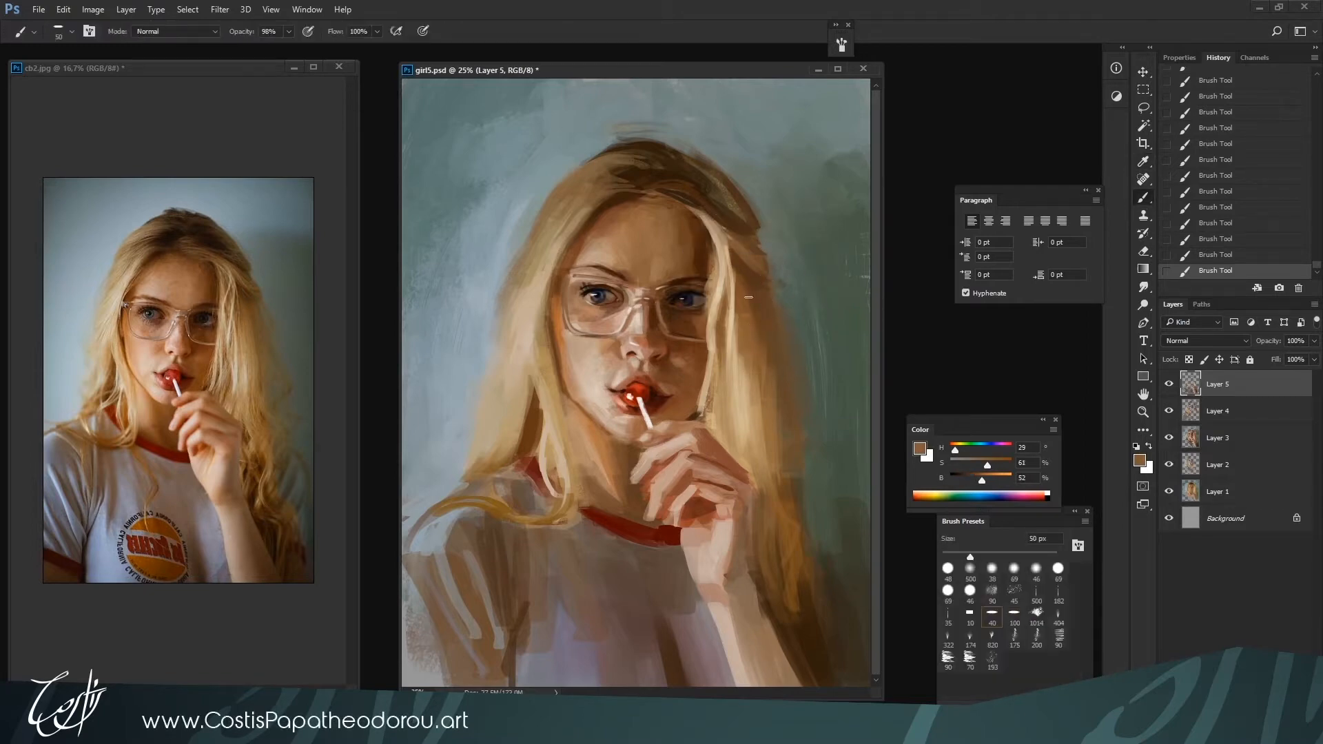
drag(752, 294, 766, 366)
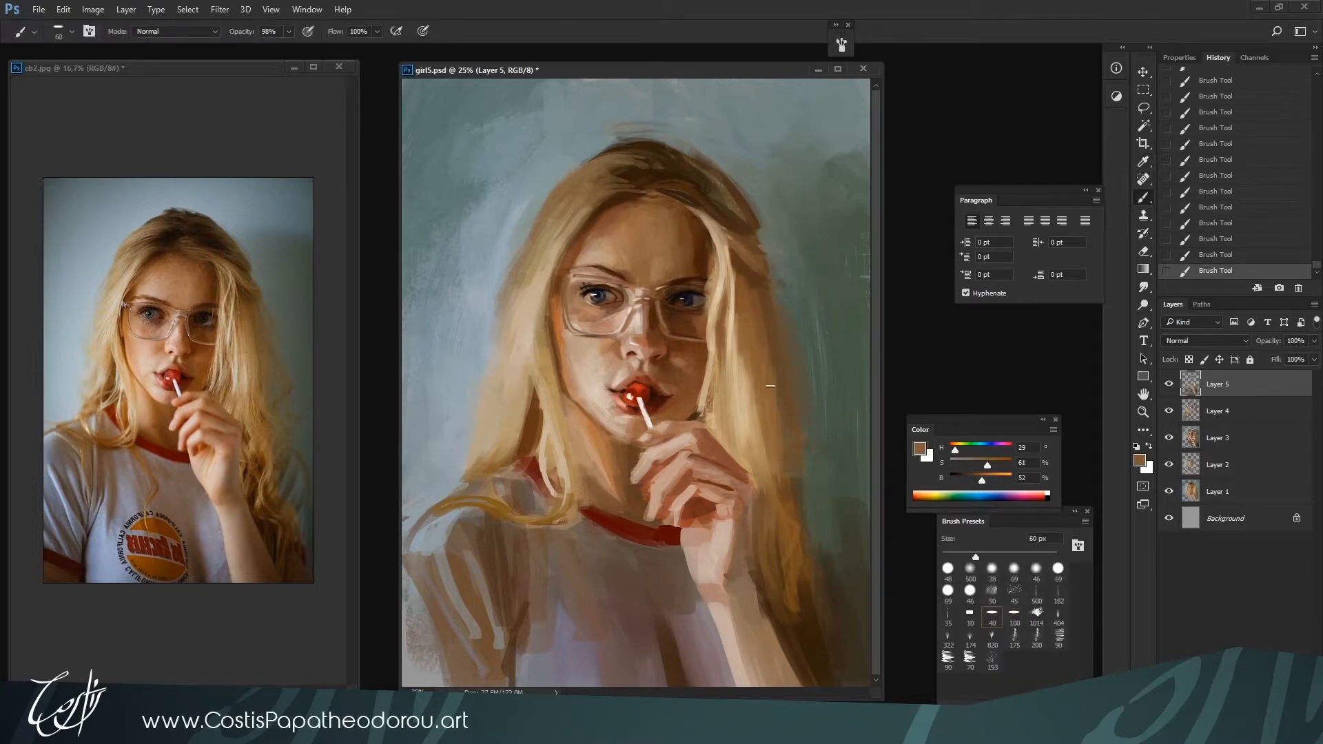
alt+click(795, 585)
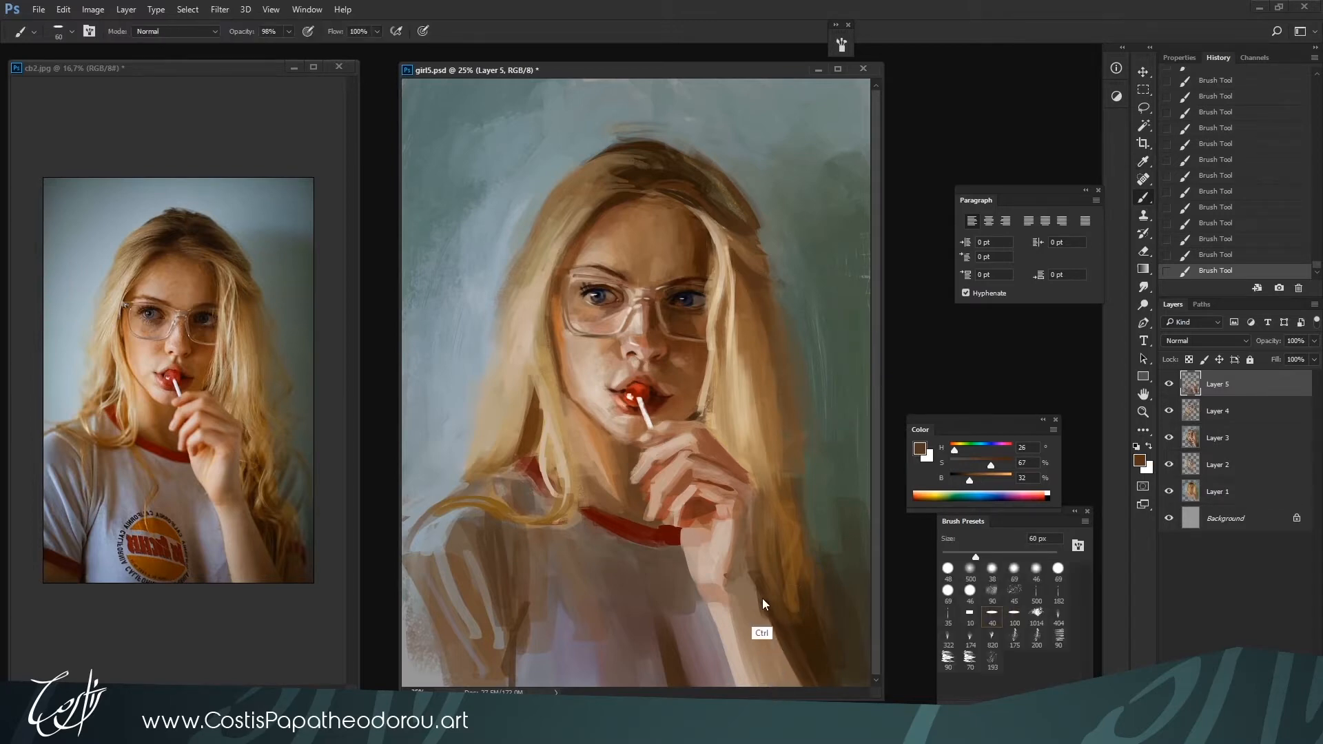
Clean up the background along the lit hair edge with gray-green H 174, S 14, B 58 and blue-gray H 199, S 13, B 69 at 70 px
key(ctrl+minus)
key(ctrl+minus)
alt+click(605, 122)
alt+click(646, 249)
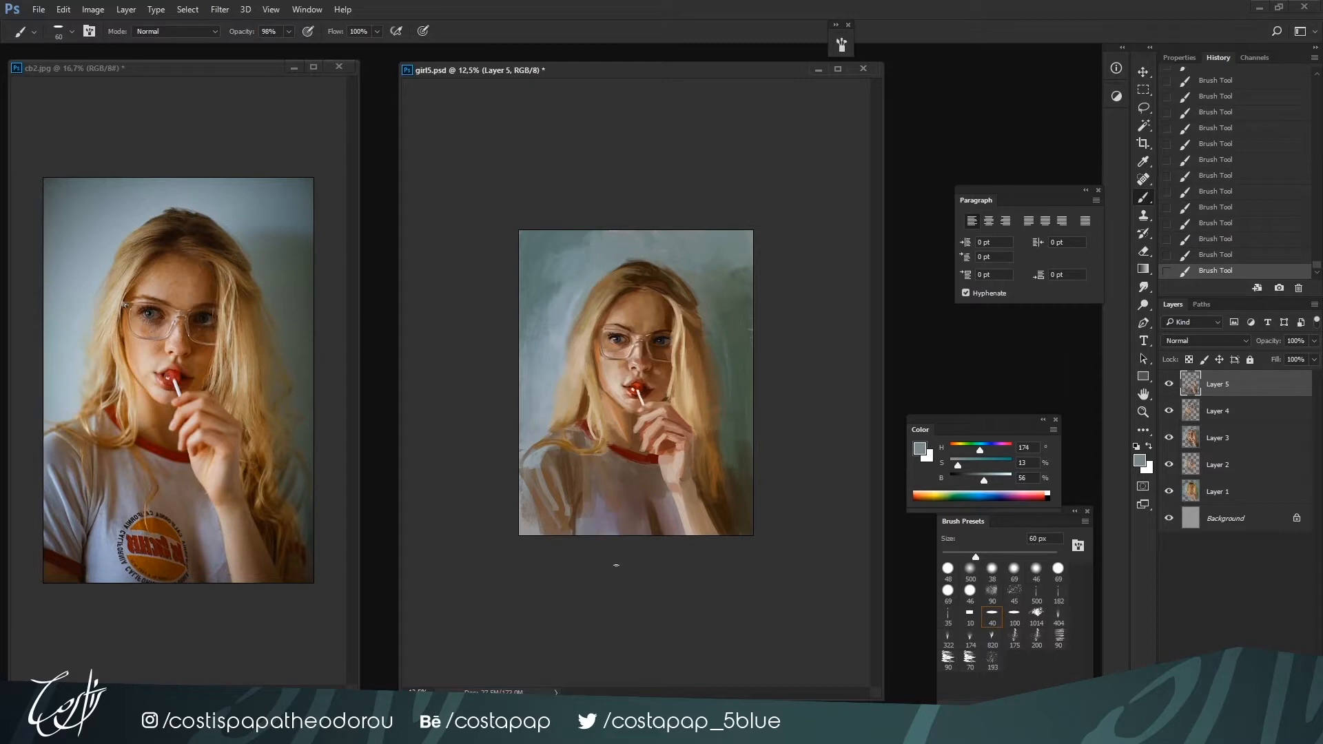
key(ctrl+plus)
key(bracketright)
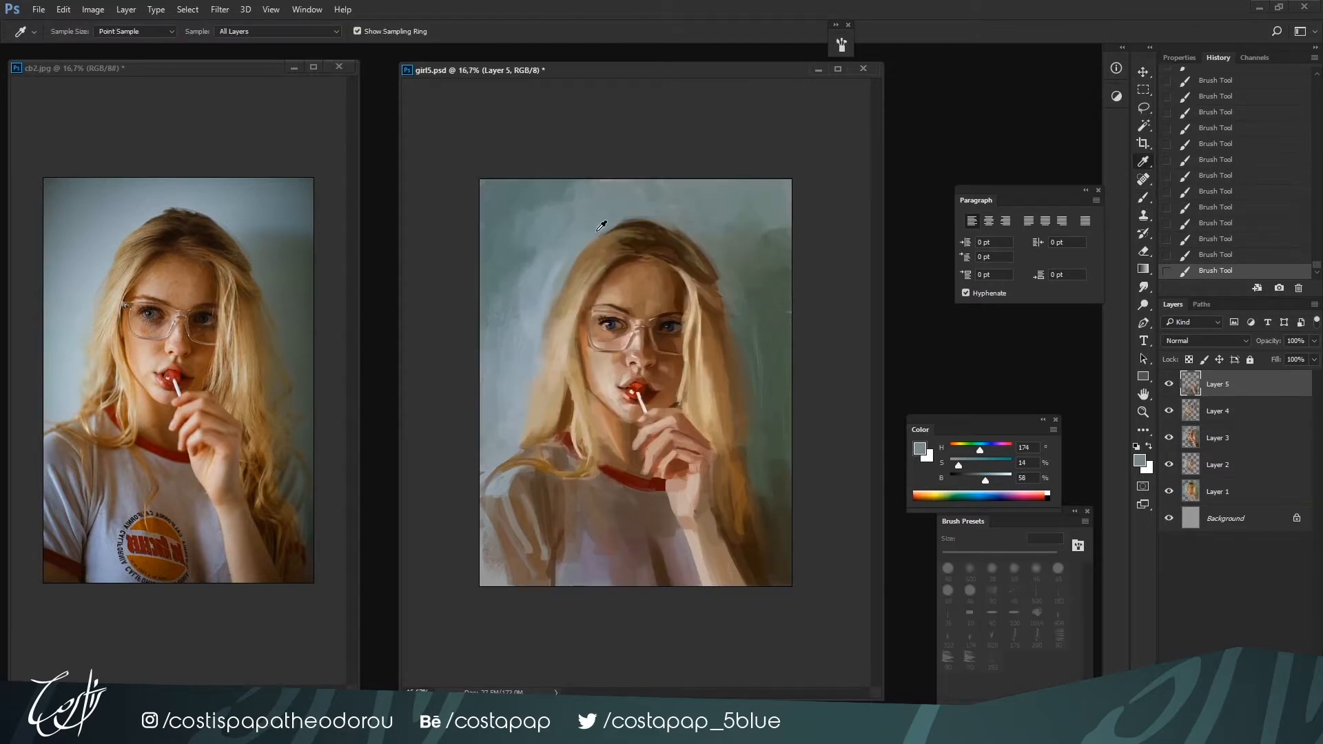
alt+click(603, 222)
drag(596, 242, 568, 280)
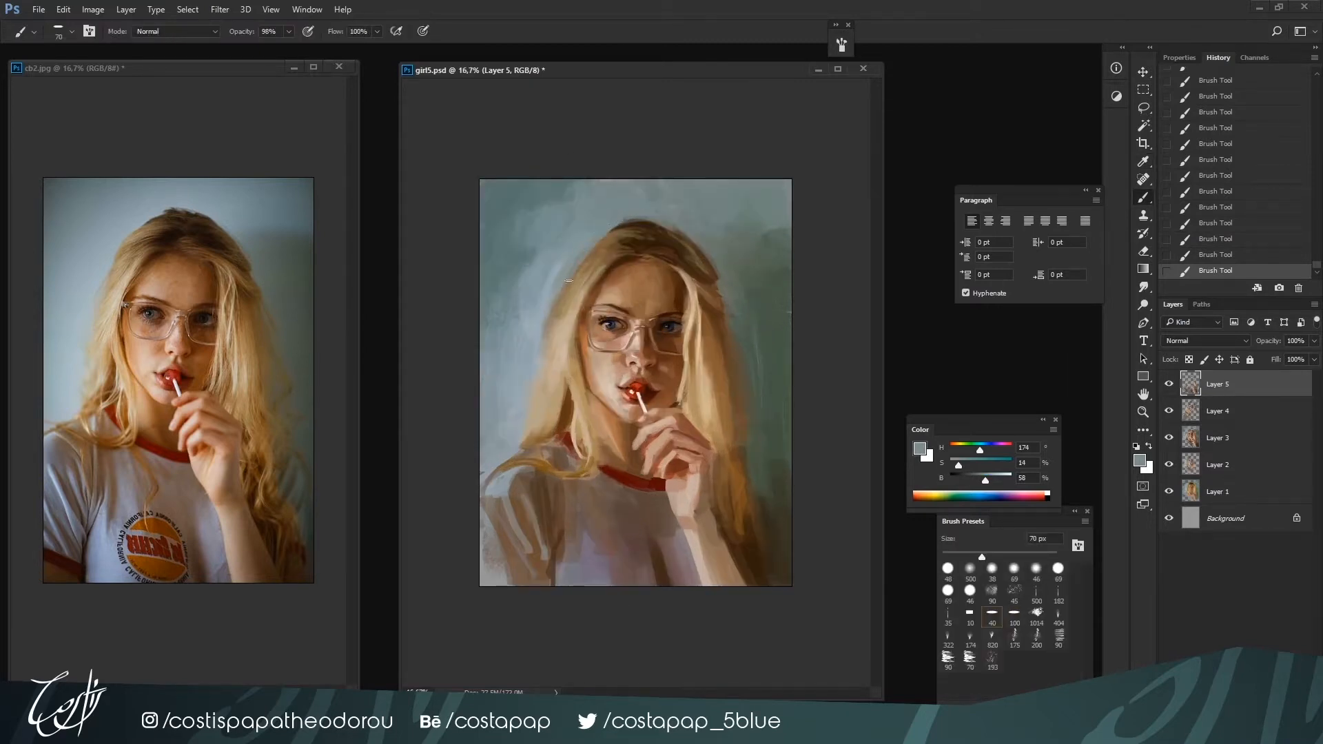
alt+click(535, 341)
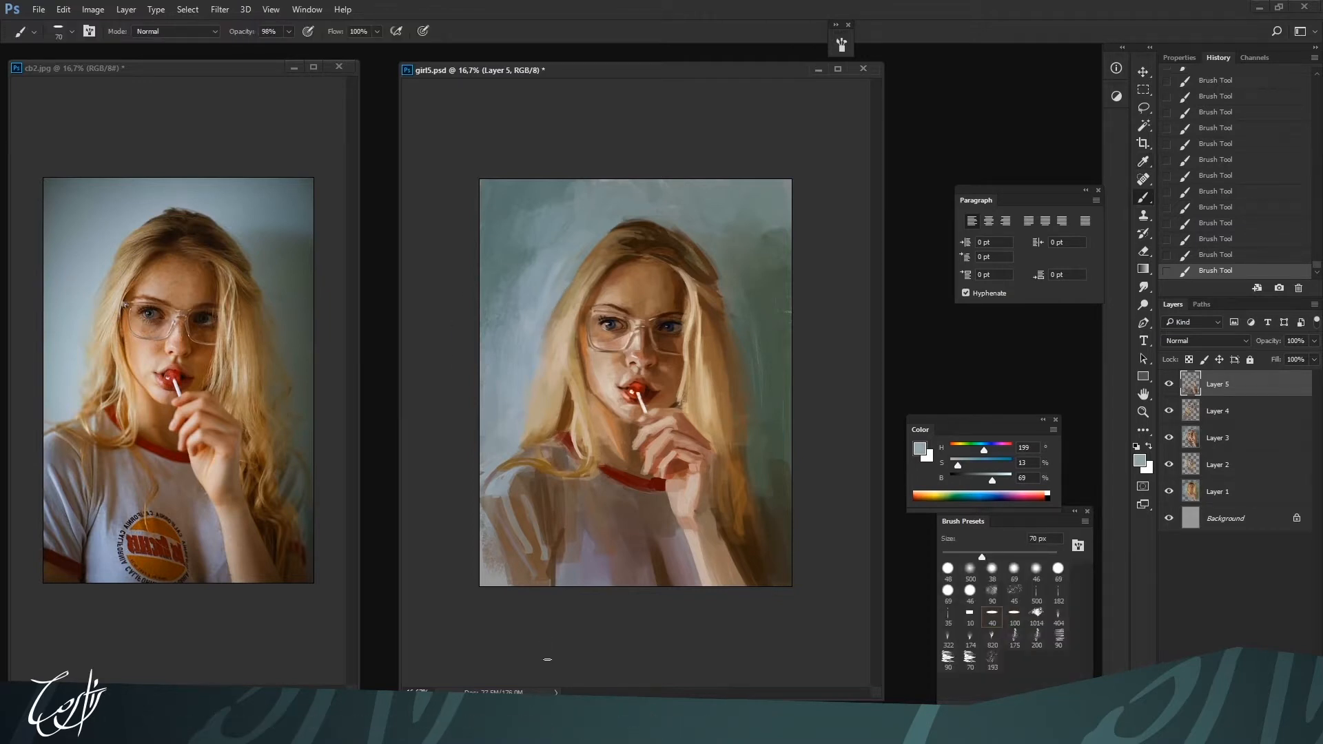
Darken the outer hair contour on the shaded side with browns H 27, S 67, B 27 and H 26, S 64, B 34 at 70 px
alt+click(688, 211)
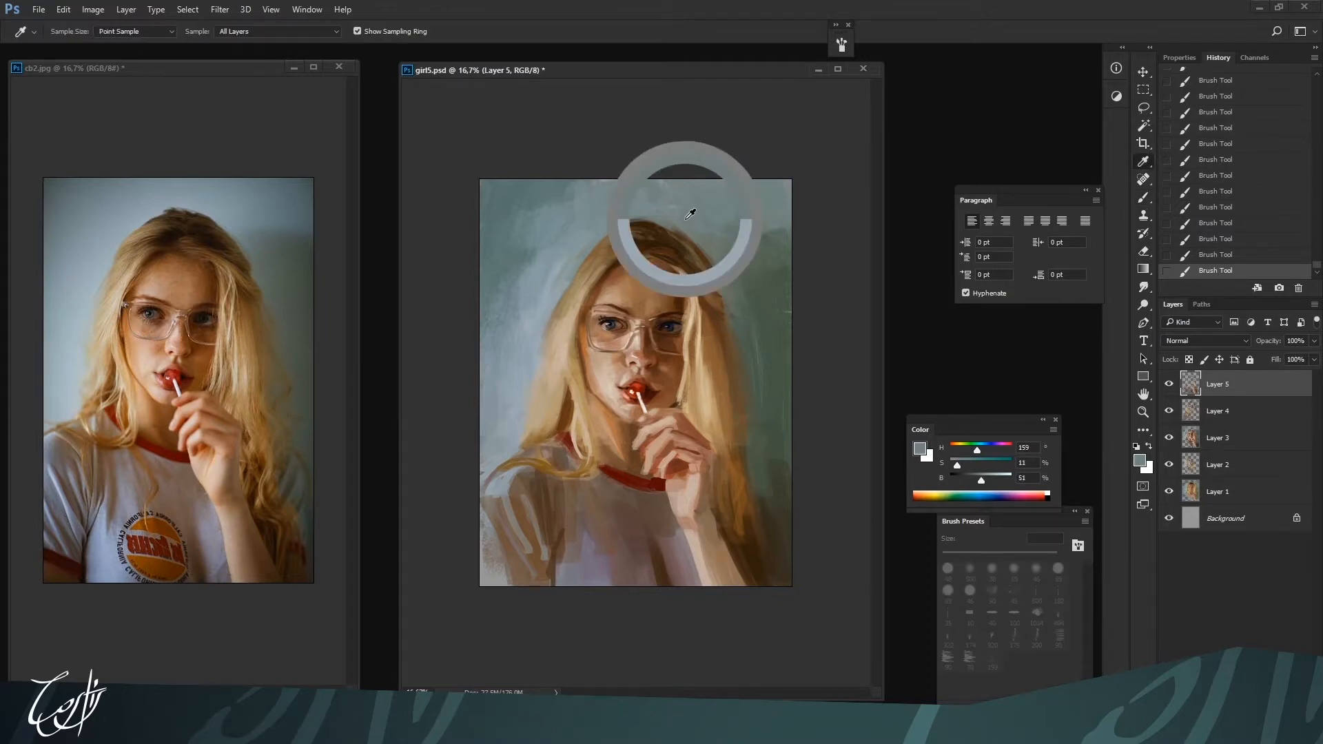
alt+click(706, 269)
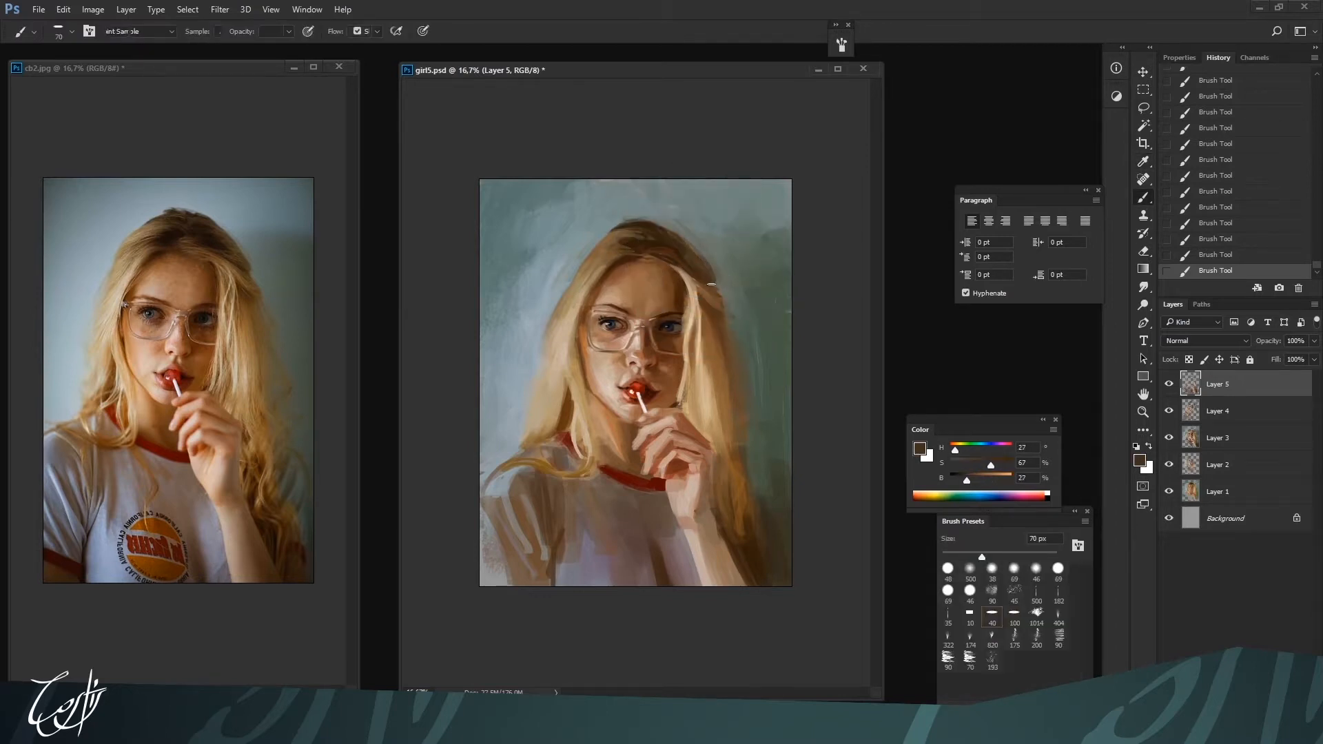
alt+click(721, 308)
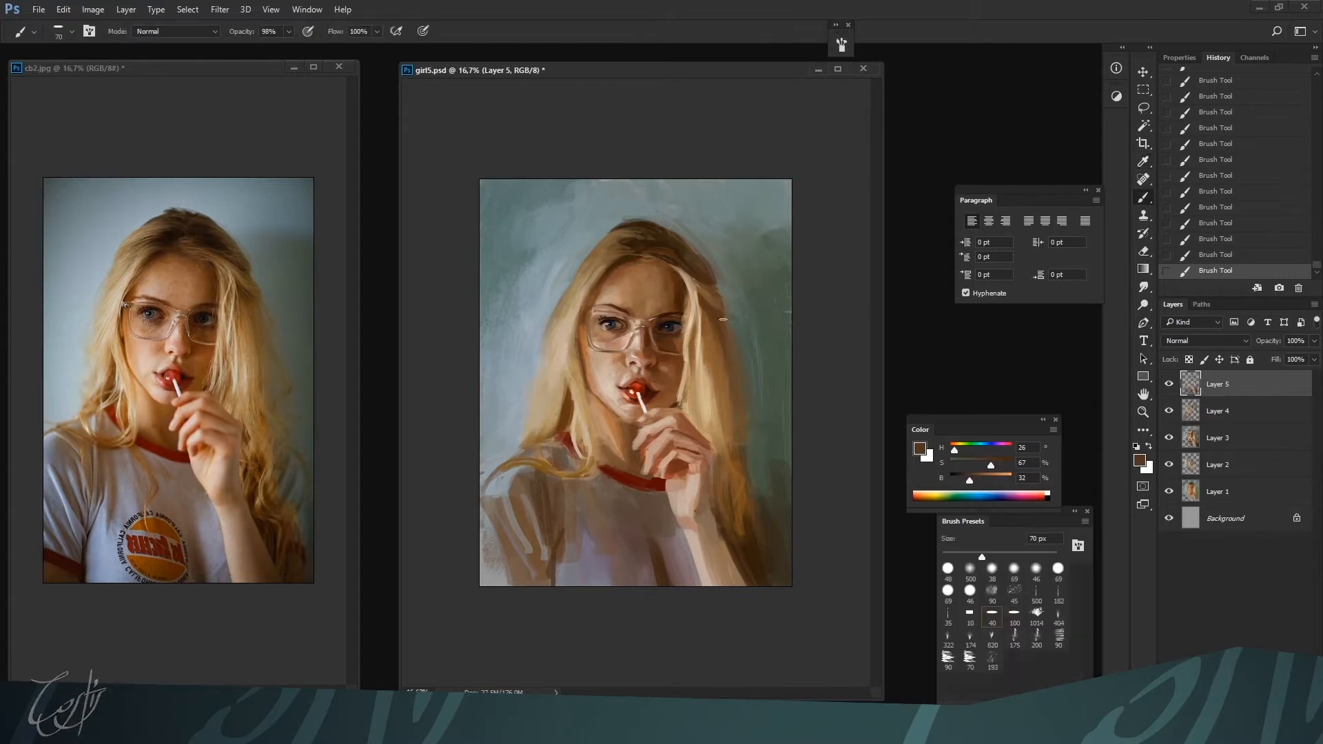
alt+click(731, 307)
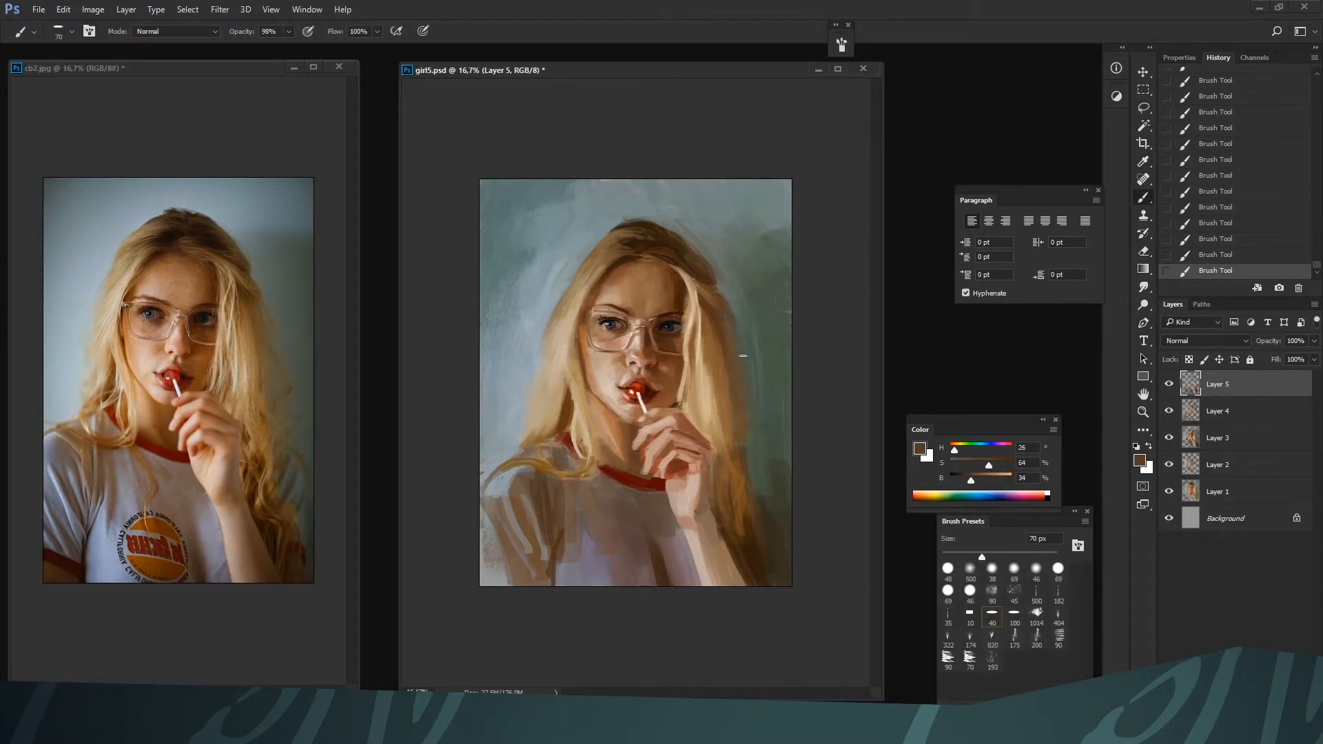
alt+click(725, 329)
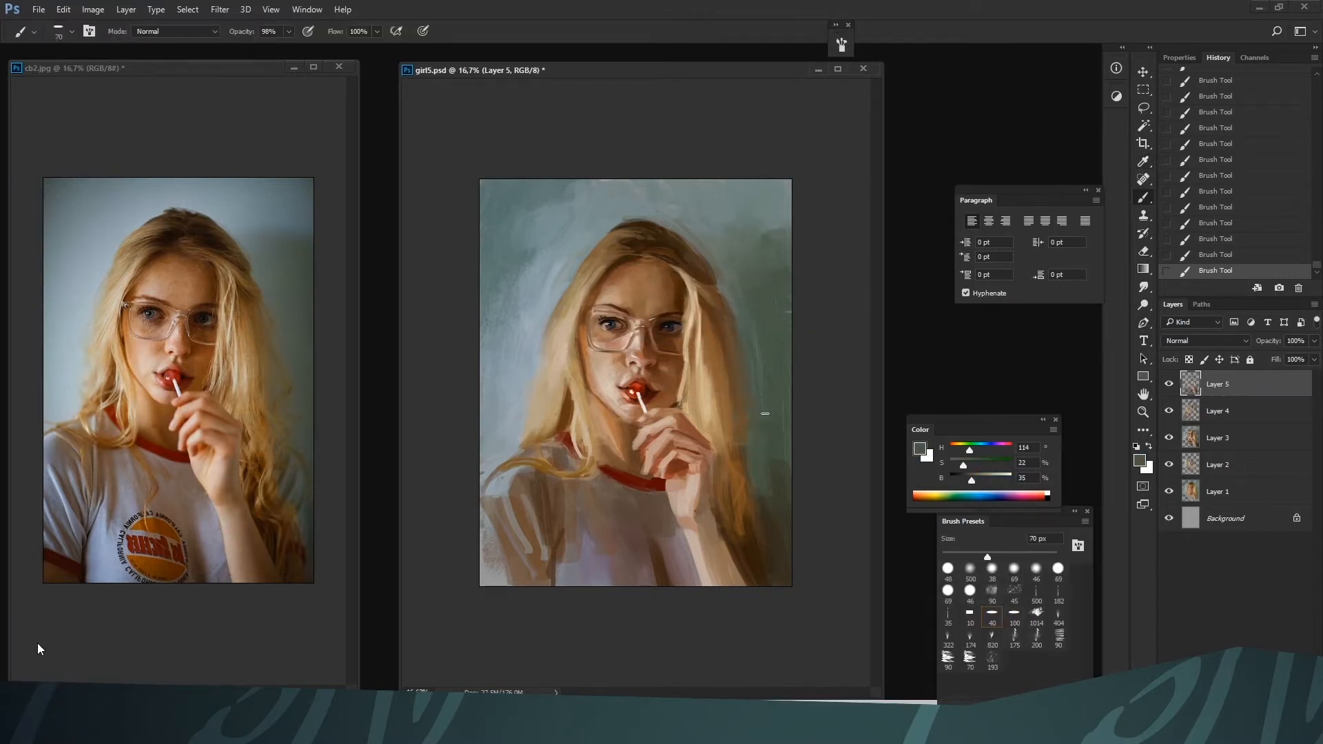
Widen the shaded outer hair with soft browns H 32, S 52, B 38 and H 33, S 52, B 40 at 125 to 150 px
key(bracketright)
key(bracketright)
key(bracketright)
alt+click(729, 323)
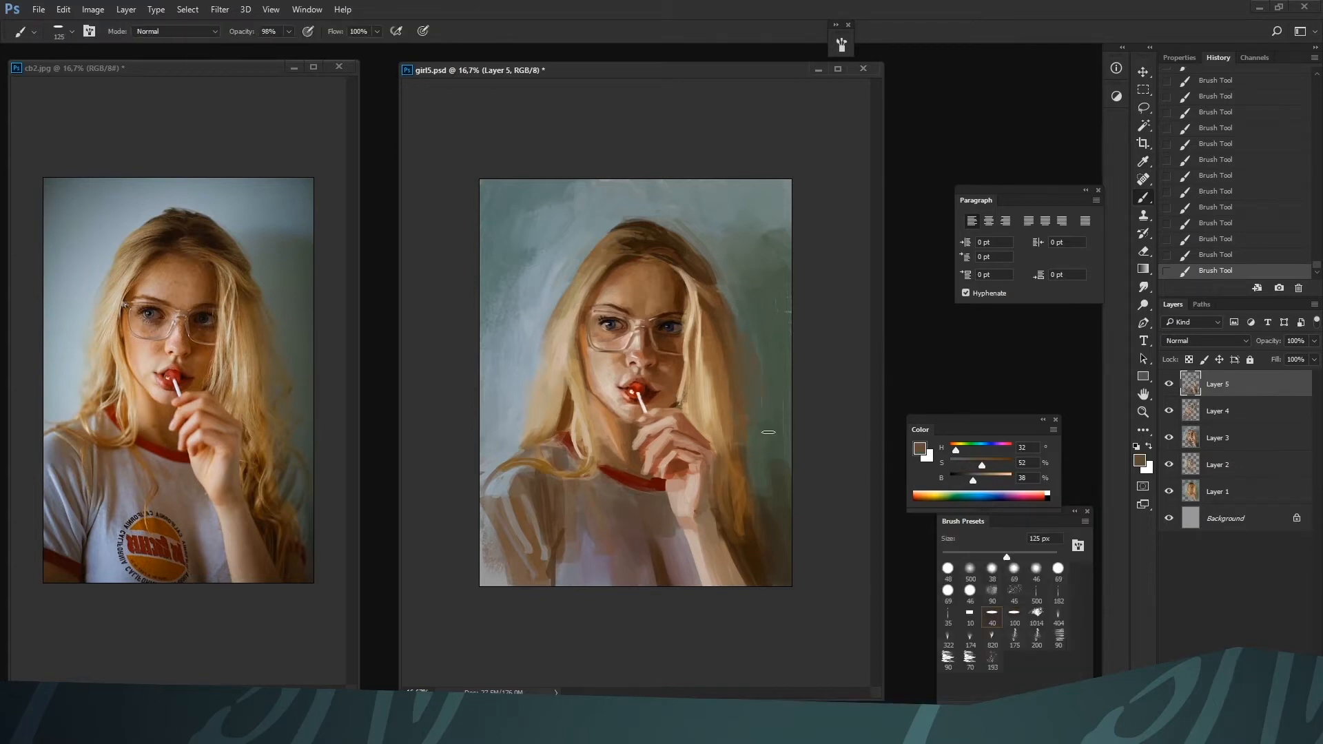
alt+click(739, 436)
key(bracketright)
key(bracketright)
key(bracketright)
key(bracketright)
key(bracketright)
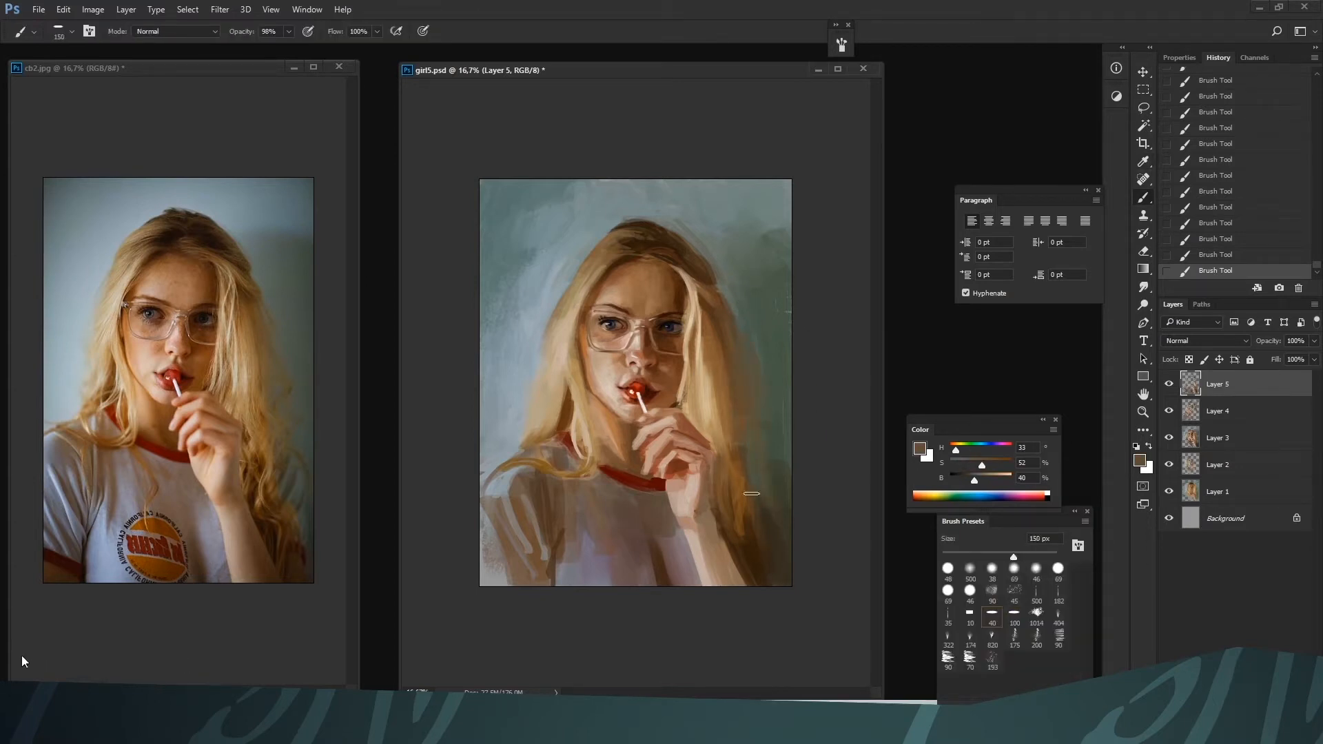
Merge the lower hair edge into the background with H 84, S 24, B 33, H 60, S 29, B 33 and dark brown H 31, S 75, B 22, reaching 300 px
alt+click(775, 374)
alt+click(753, 435)
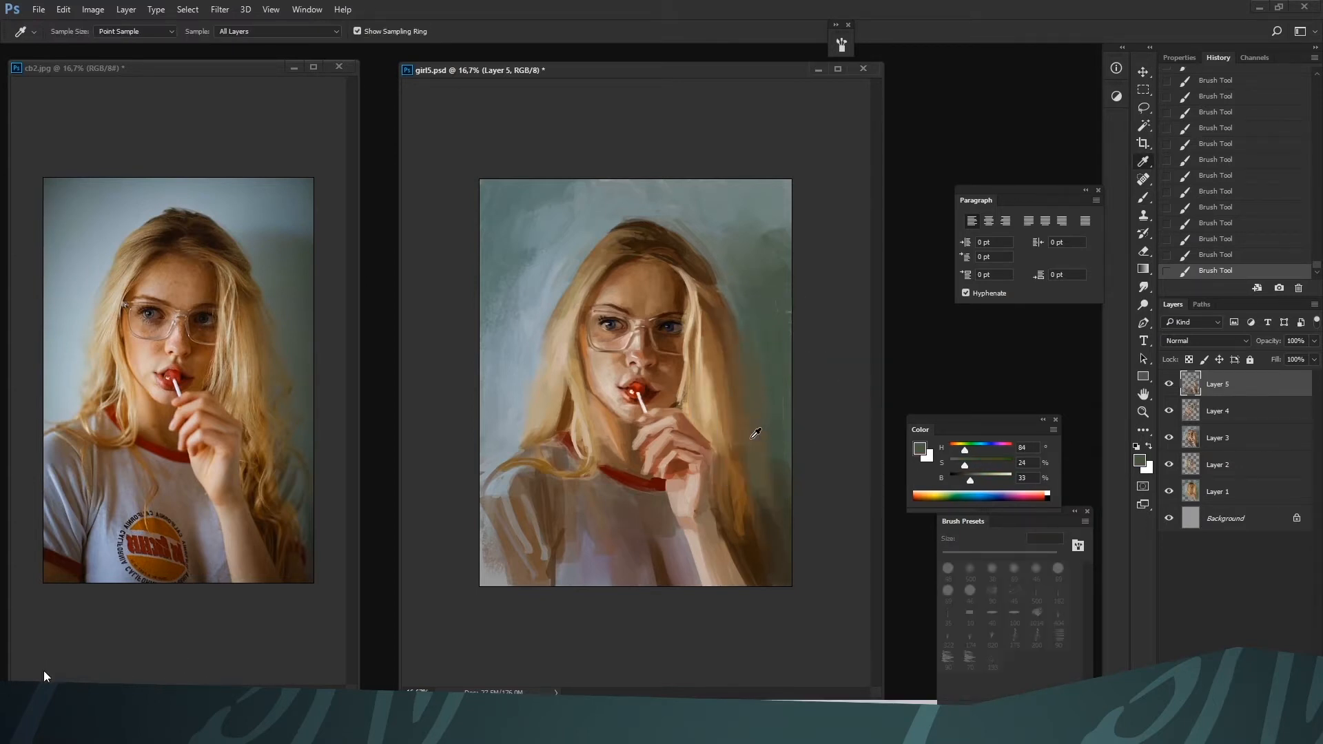
alt+click(736, 415)
alt+click(756, 471)
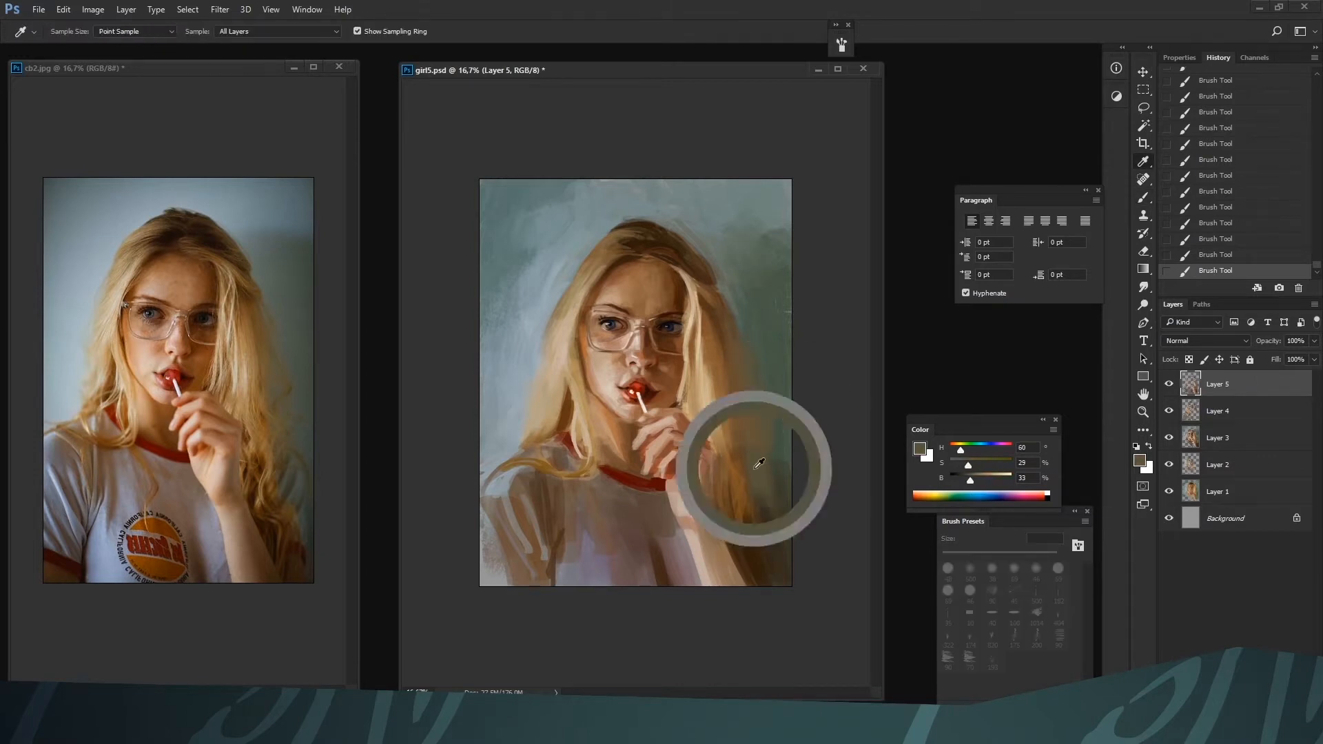
drag(751, 501, 753, 543)
alt+click(757, 543)
drag(736, 476, 737, 531)
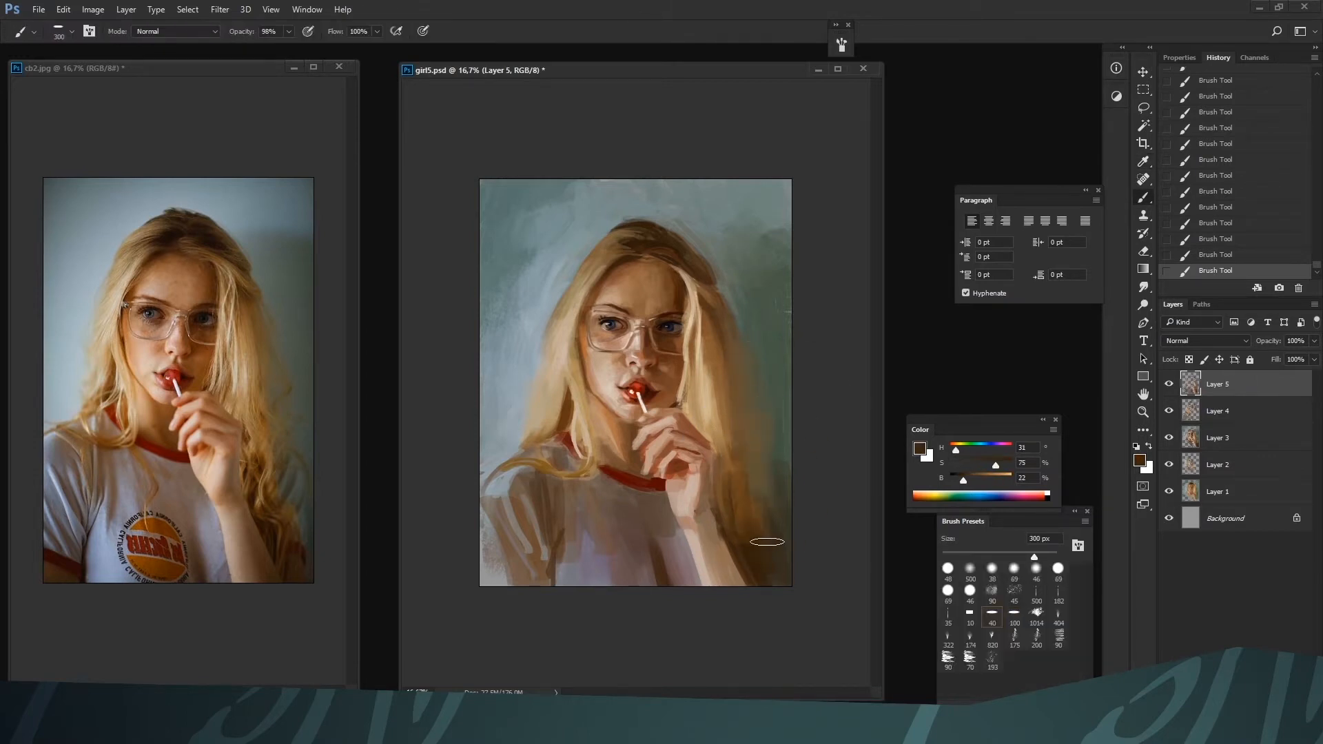
Rework the lower shirt folds with H 240, S 5, B 53, H 24, S 34, B 43 and H 282, S 14, B 47, reducing the brush to 60 px
alt+click(559, 575)
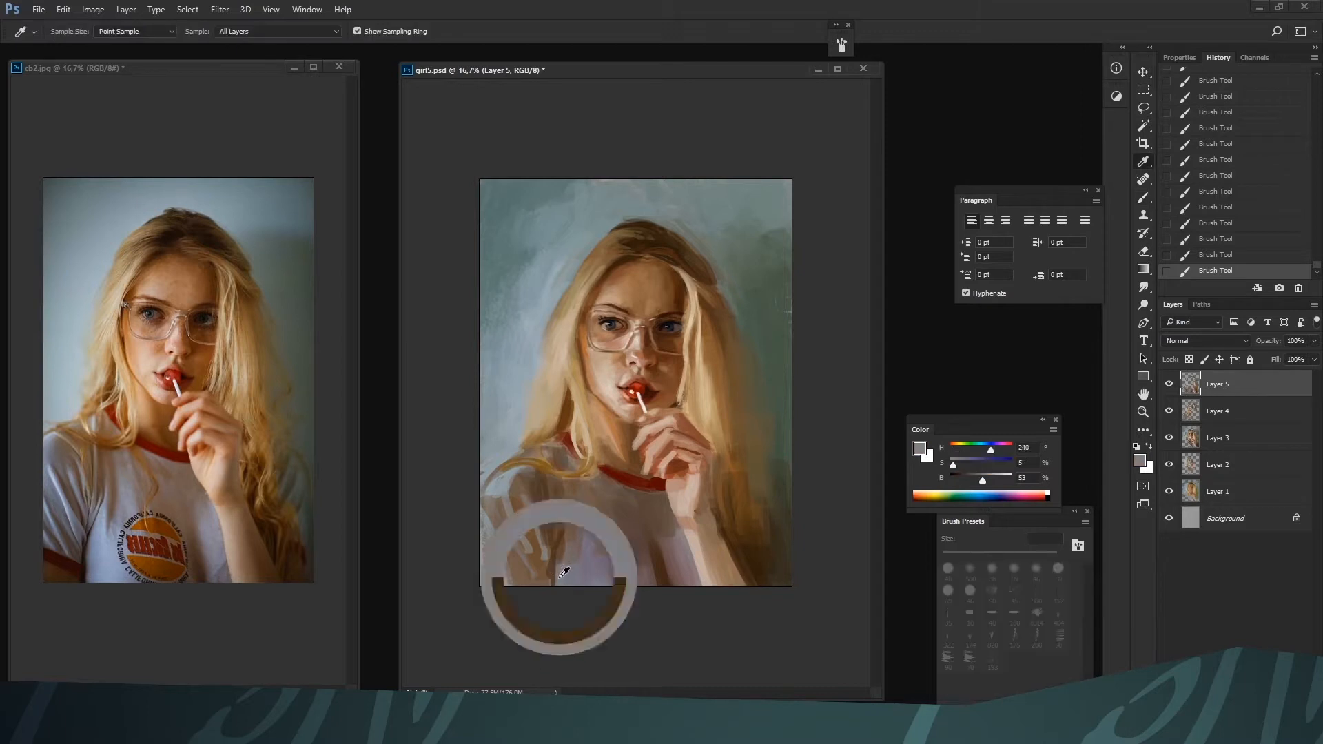
key(bracketleft)
key(bracketleft)
key(bracketleft)
key(bracketleft)
key(bracketleft)
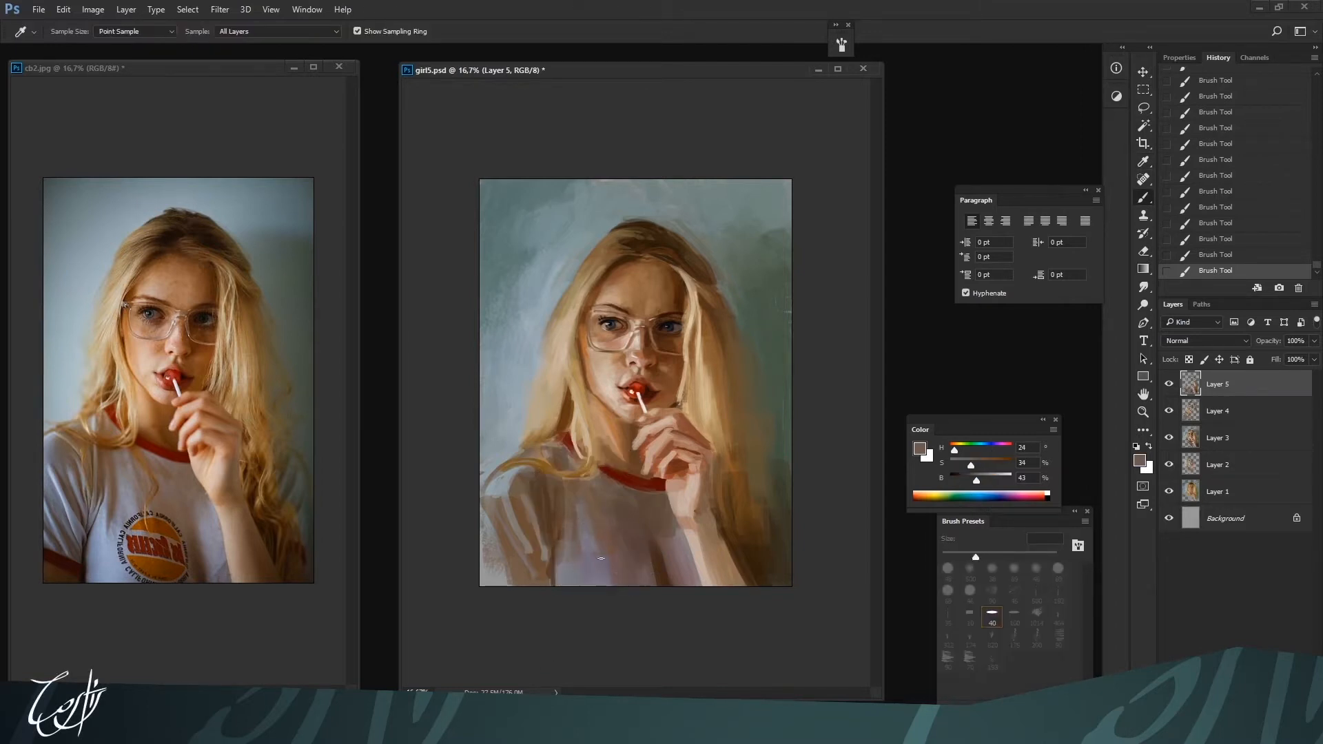
alt+click(606, 582)
alt+click(602, 564)
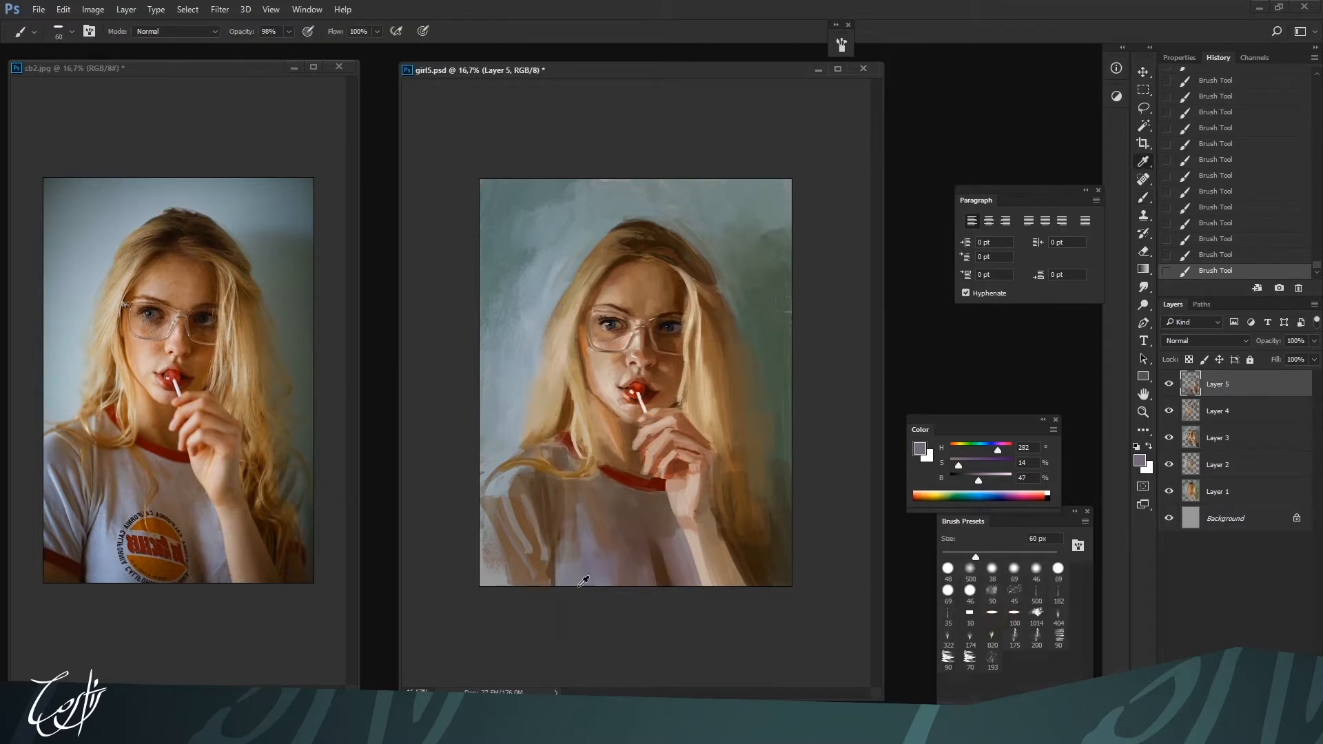
Tint the shirt below the collar with violet H 275, S 30, B 49, enlarging the brush to at least 200 px
alt+click(513, 497)
key(ctrl+plus)
click(968, 464)
key(bracketright)
key(bracketright)
key(bracketright)
key(bracketright)
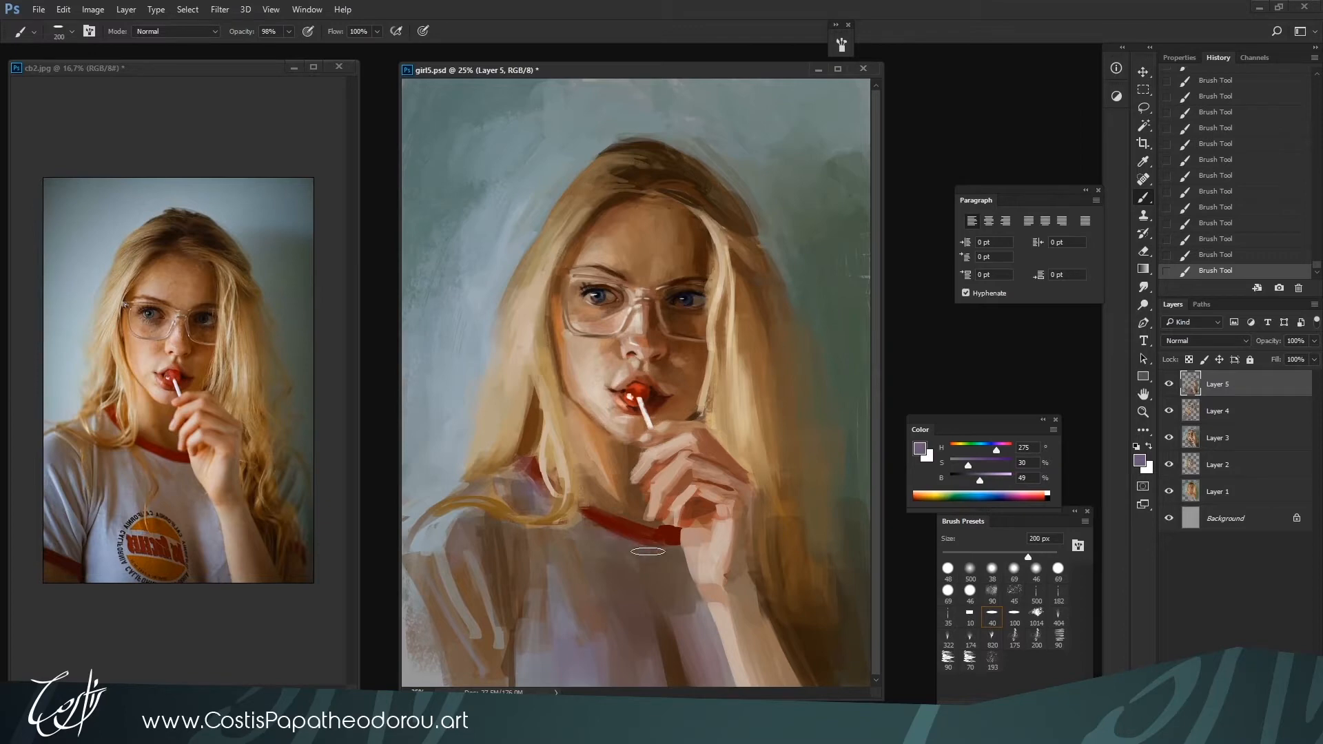
key(bracketright)
key(bracketright)
Shade the red shirt collar below the hand with dark red H 4, S 89, B 22 at 90 px
key(bracketleft)
key(bracketleft)
key(bracketleft)
key(bracketleft)
key(bracketleft)
alt+click(616, 520)
alt+click(637, 544)
alt+click(642, 541)
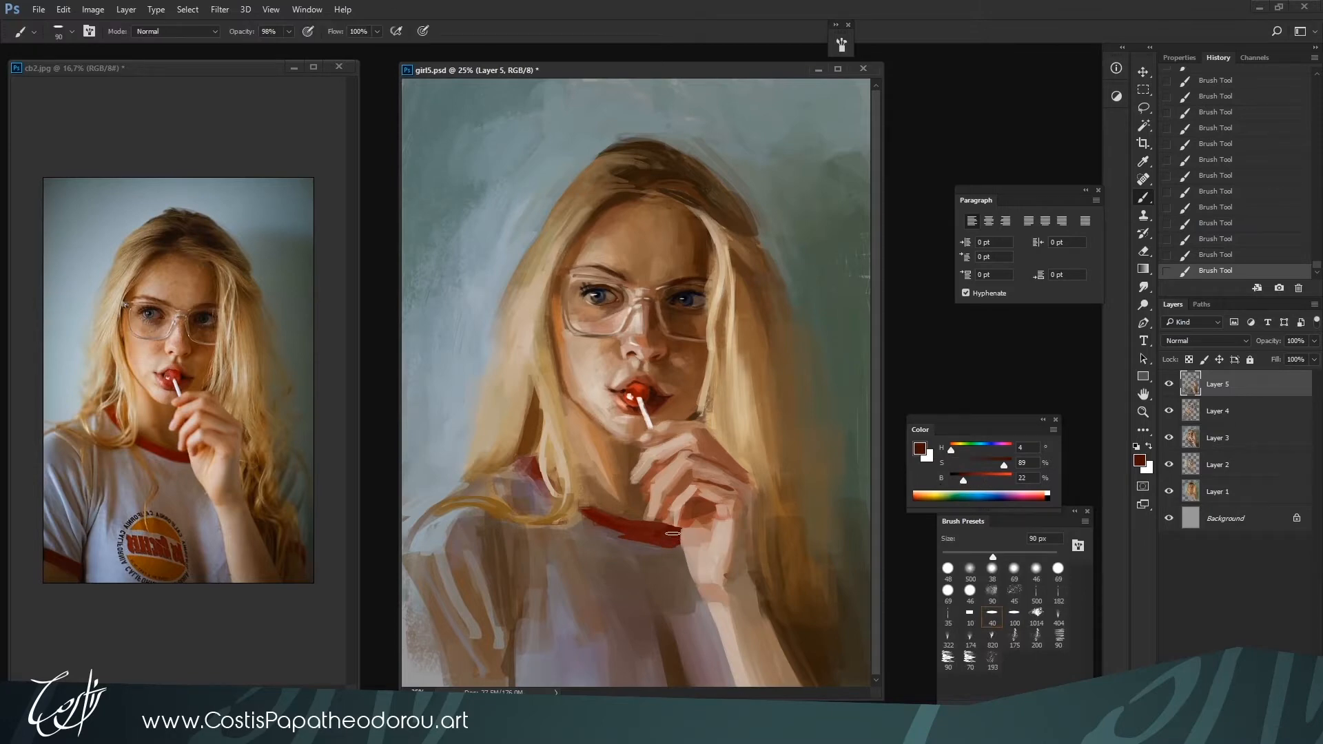
Deepen the collar shadow below the hand with H 343, S 77, B 24 and H 336, S 82, B 18 at 125 px
click(990, 448)
key(bracketright)
key(bracketright)
drag(670, 541, 639, 529)
alt+click(639, 549)
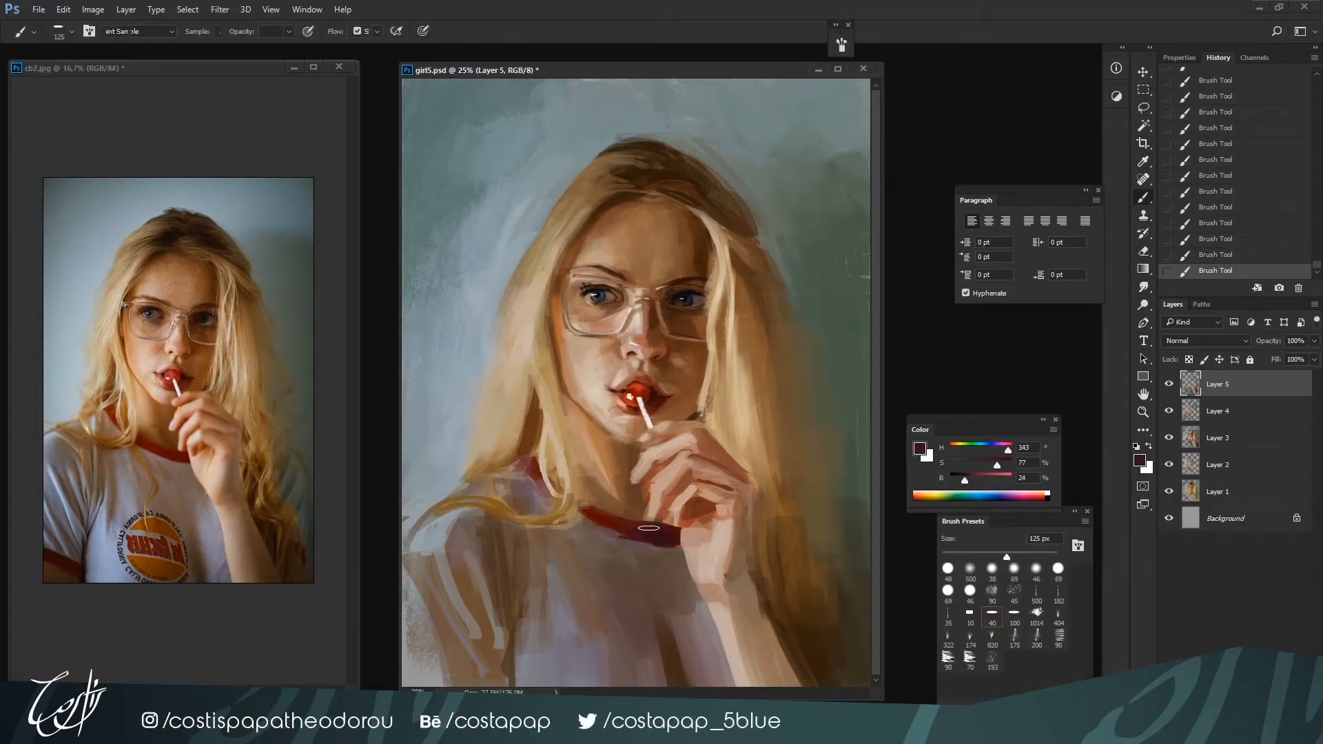
alt+click(671, 546)
alt+click(670, 551)
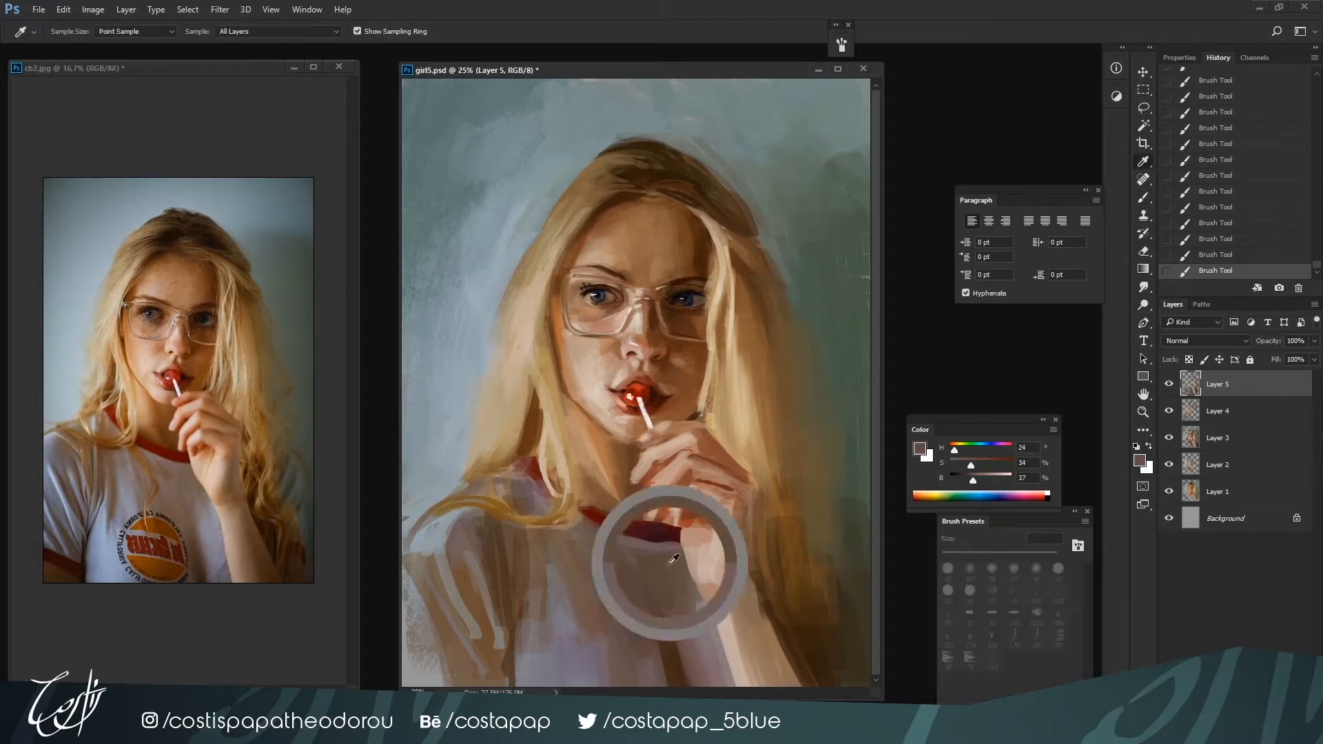
alt+click(668, 529)
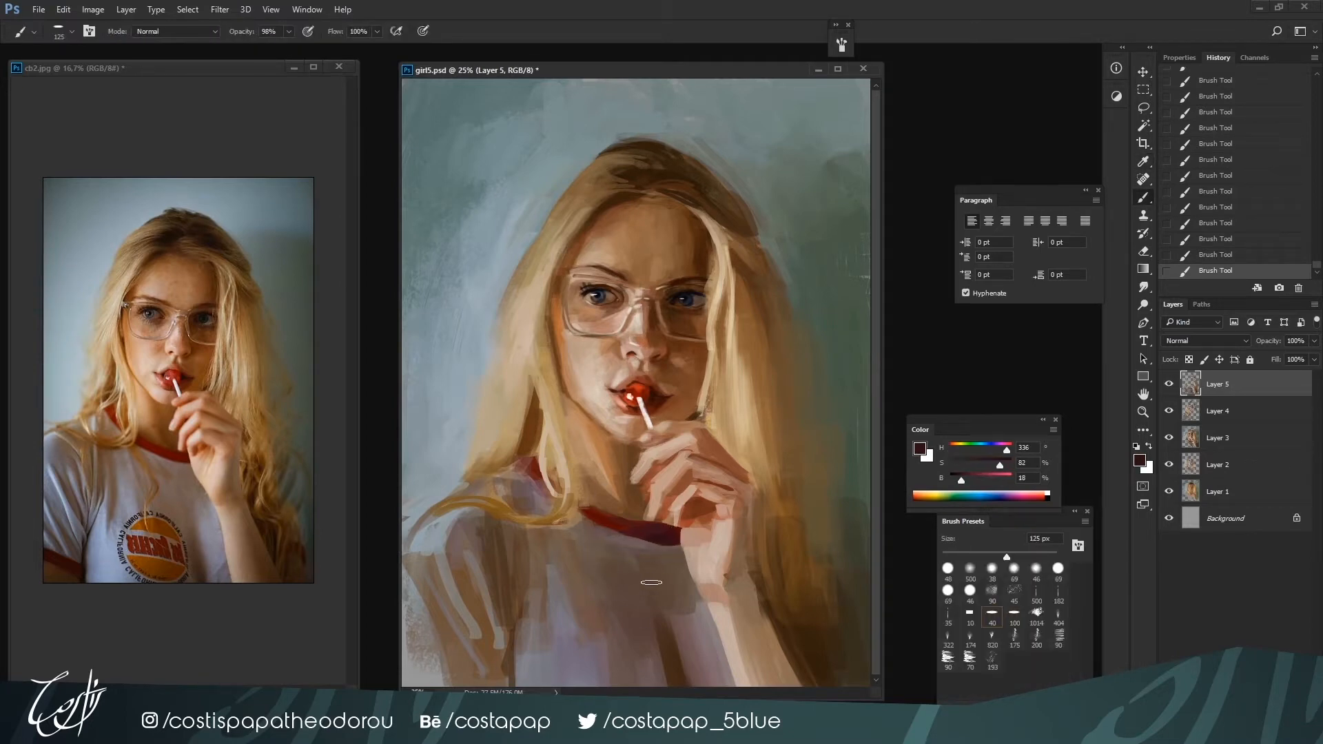
Refine the lower palm edge beside the collar with skin tones H 20, S 27, B 75 and H 9, S 72, B 59 at 60 px
key(ctrl+minus)
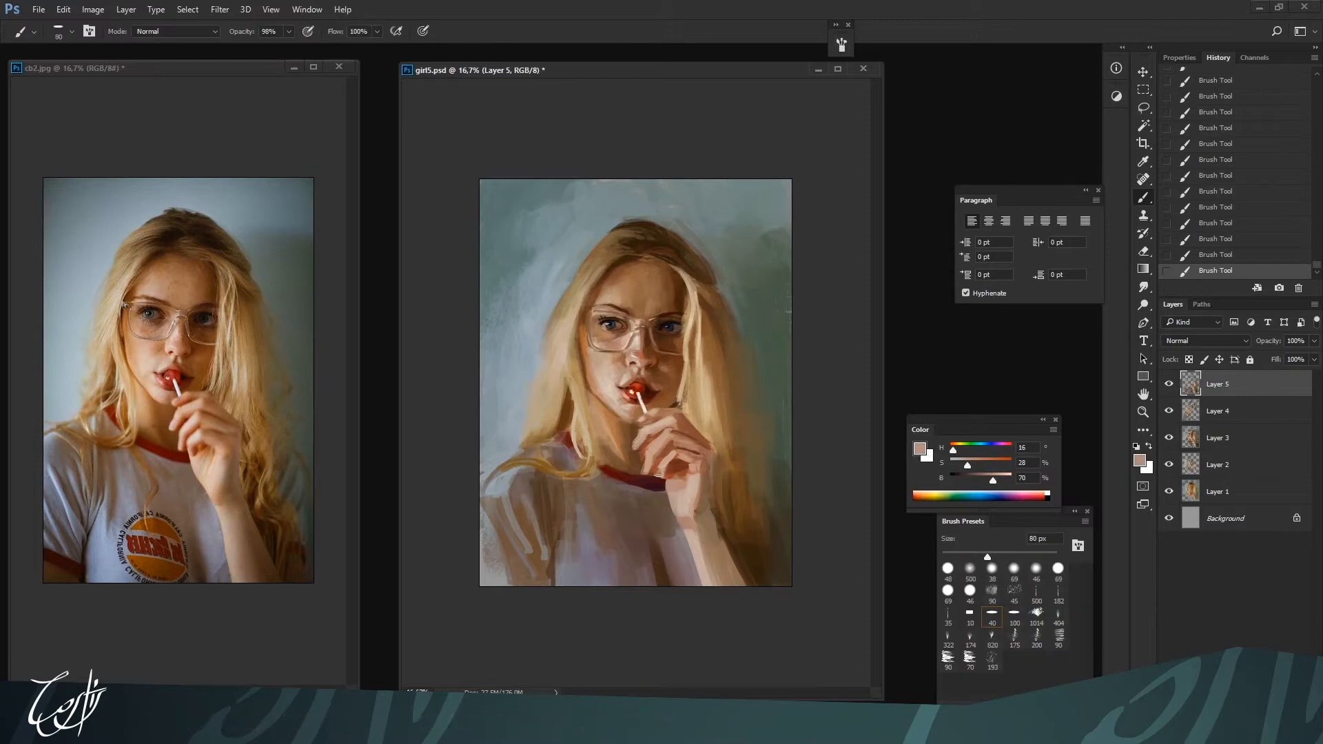
alt+click(665, 476)
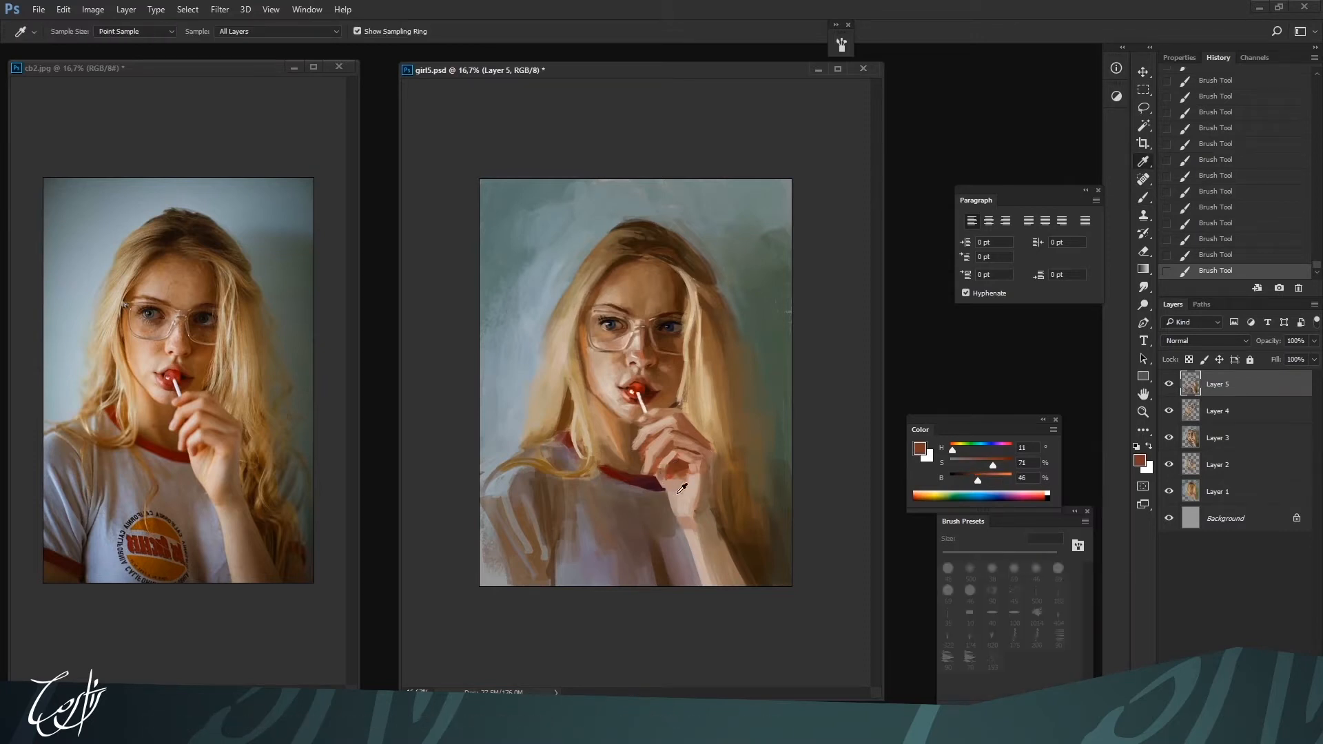
alt+click(665, 472)
alt+click(667, 467)
alt+click(666, 474)
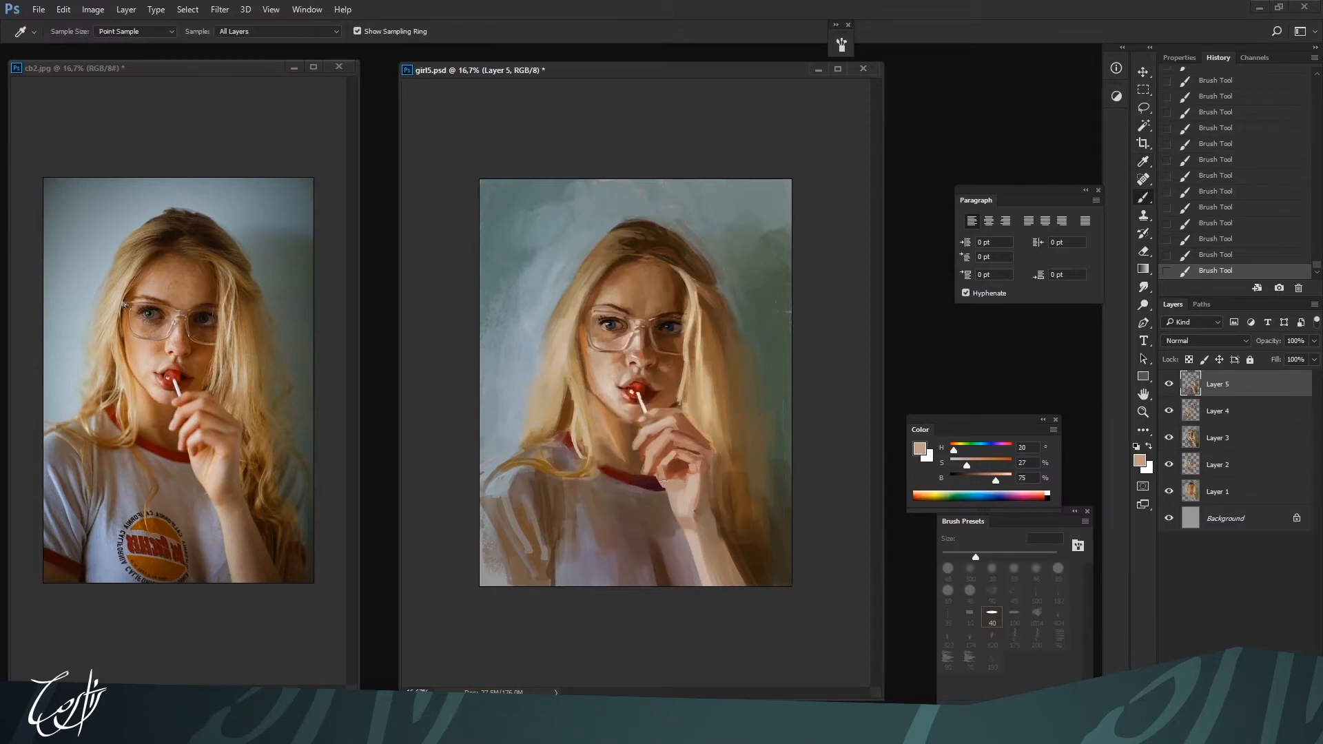
alt+click(667, 474)
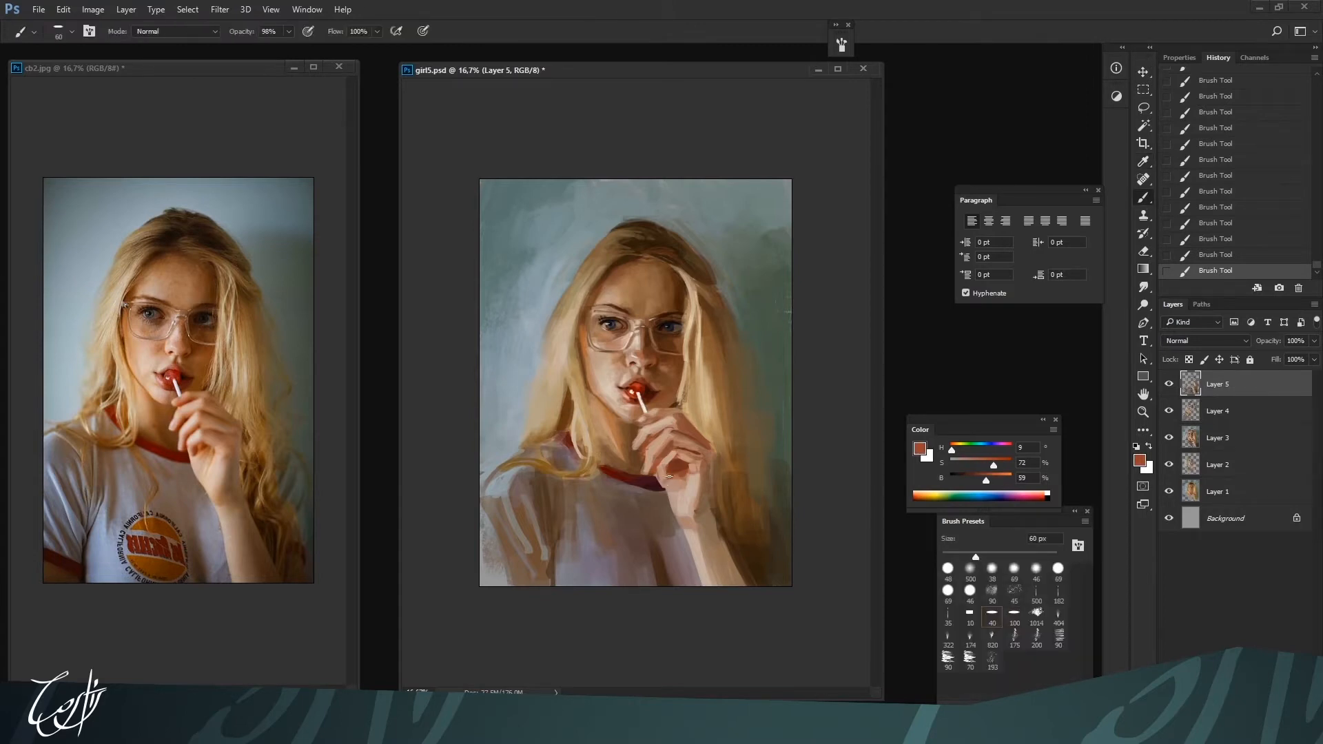
alt+click(672, 486)
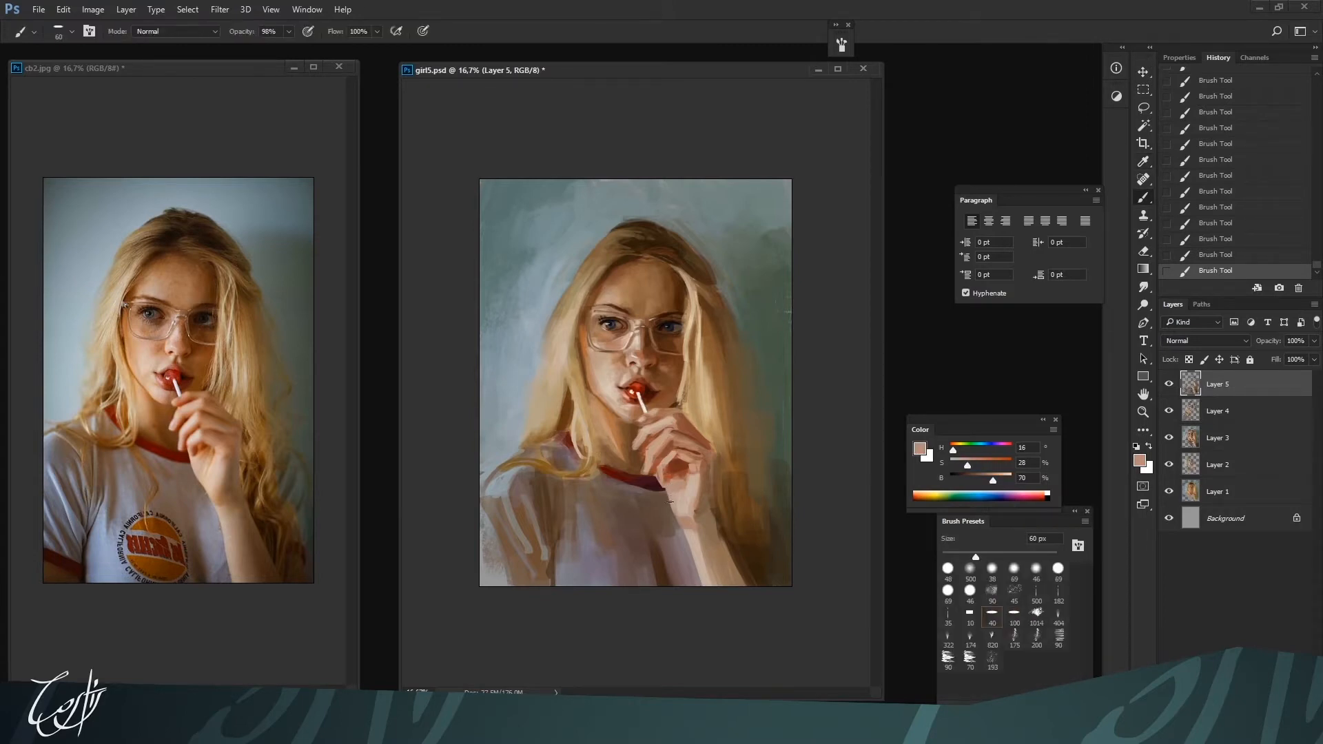
Model the palm and wrist with brown H 17, S 59, B 51 and light skin H 24, S 16, B 78 at 80 px
alt+click(680, 466)
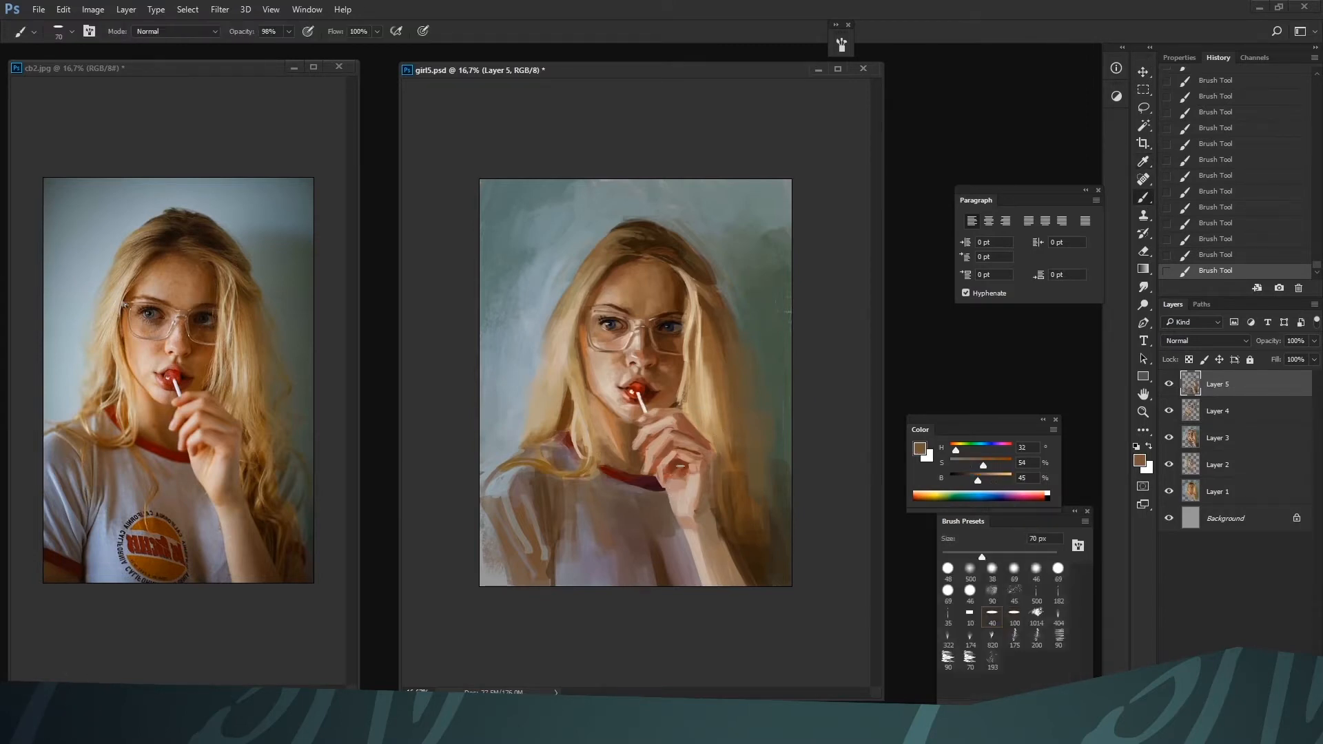
alt+click(674, 494)
alt+click(710, 464)
alt+click(698, 491)
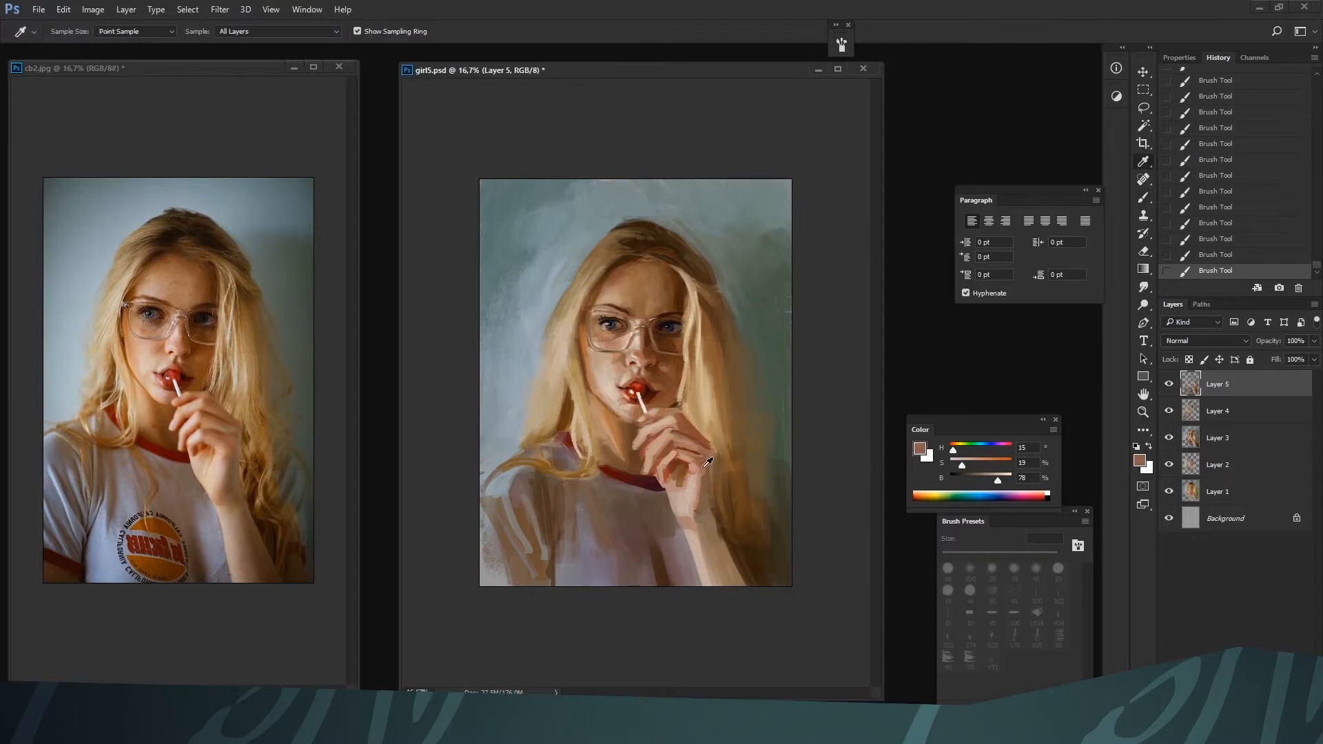
alt+click(687, 508)
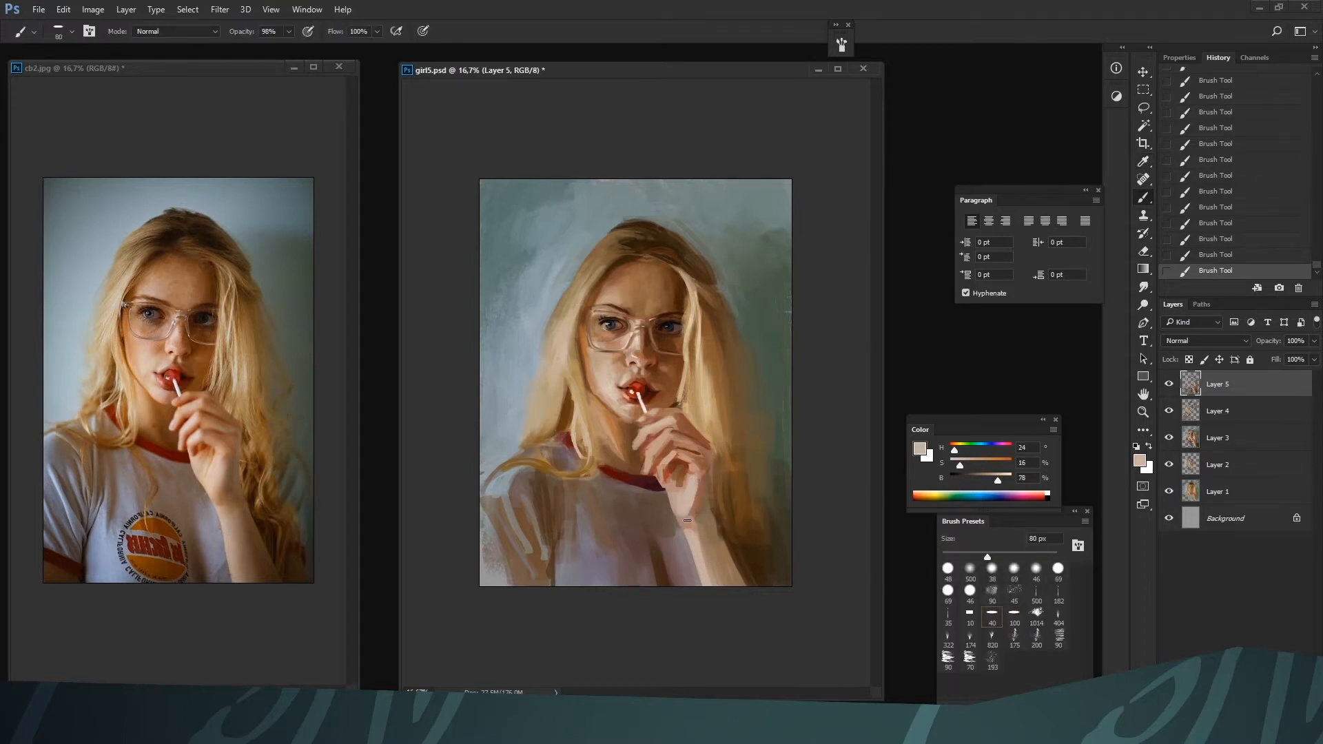
alt+click(700, 503)
alt+click(716, 486)
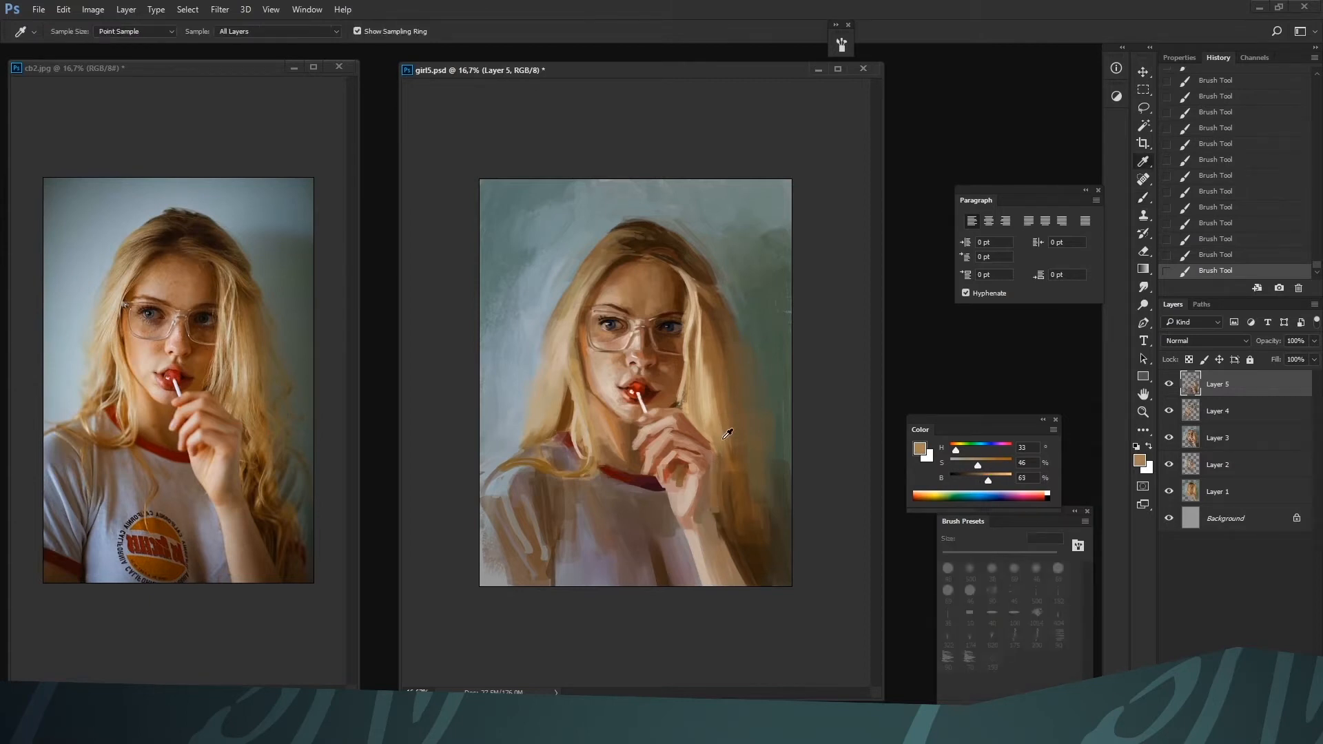
Rework the hair beside the hand and cheek with H 31, S 56, B 49 at 70 px and H 36, S 28, B 76 at 50 px
alt+click(727, 434)
alt+click(717, 489)
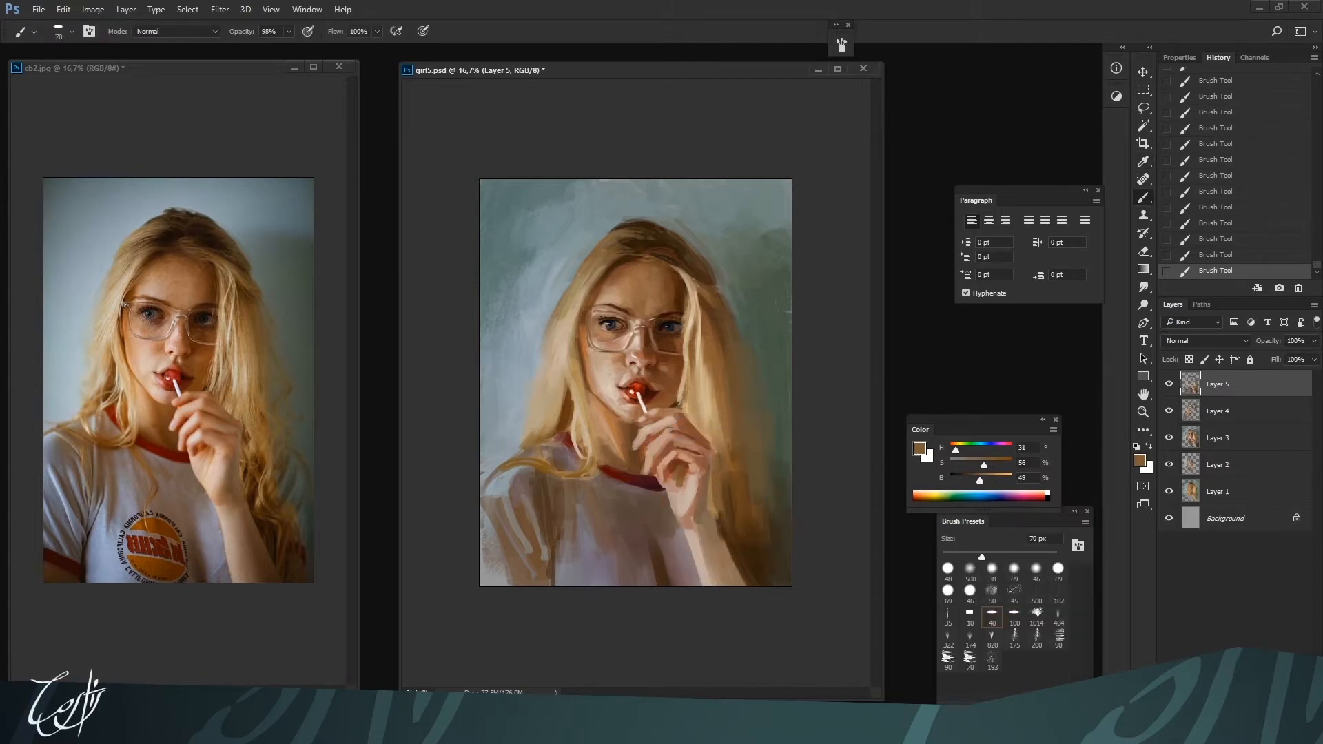
alt+click(678, 409)
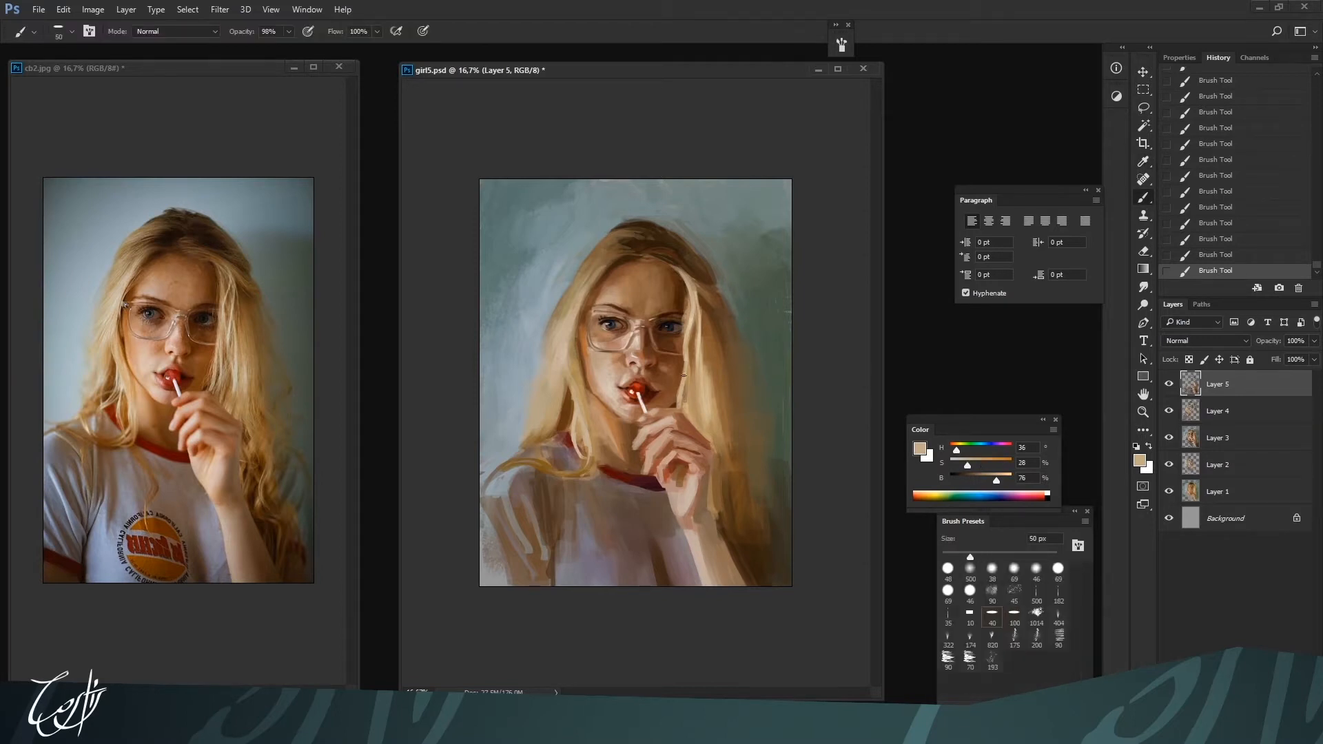
alt+click(683, 375)
key(bracketleft)
key(ctrl+plus)
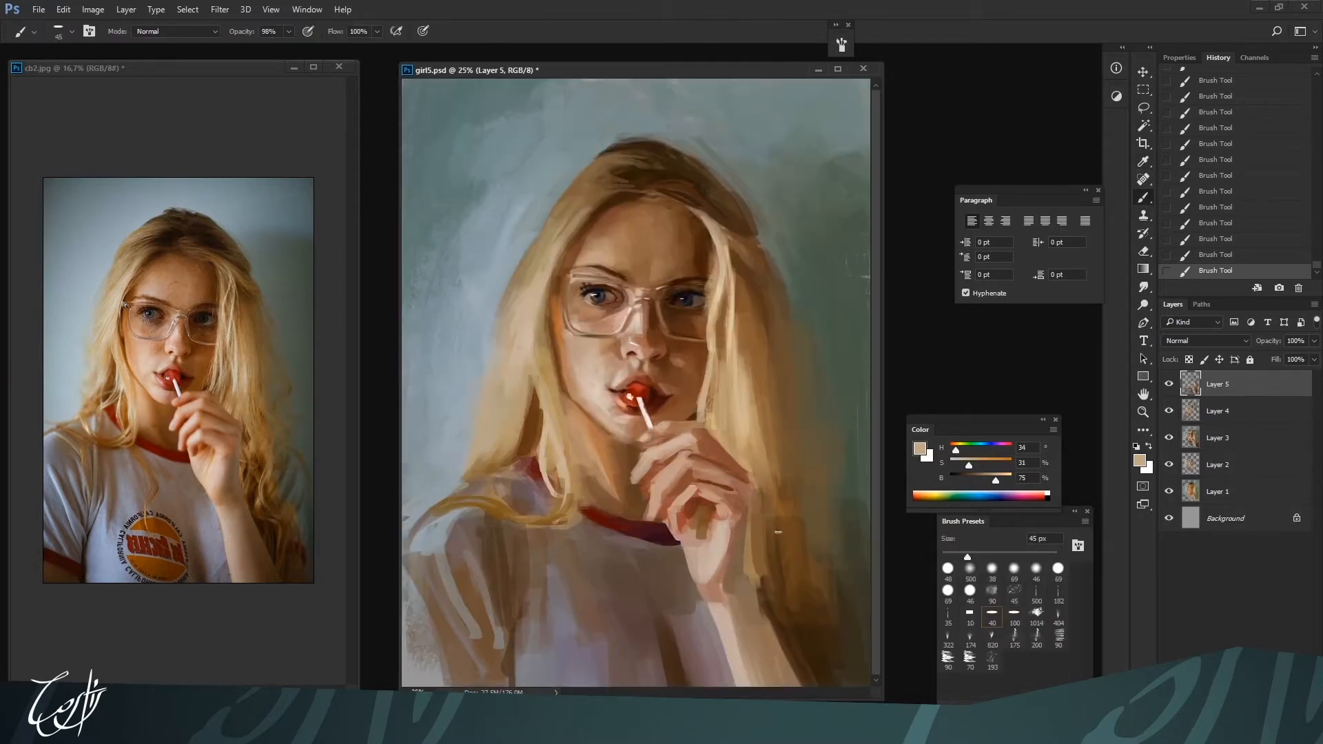
Brighten the cheek and jaw with light skin tones H 25, S 19, B 80 and H 27, S 17, B 82 at 50 px
alt+click(581, 385)
alt+click(582, 376)
key(alt)
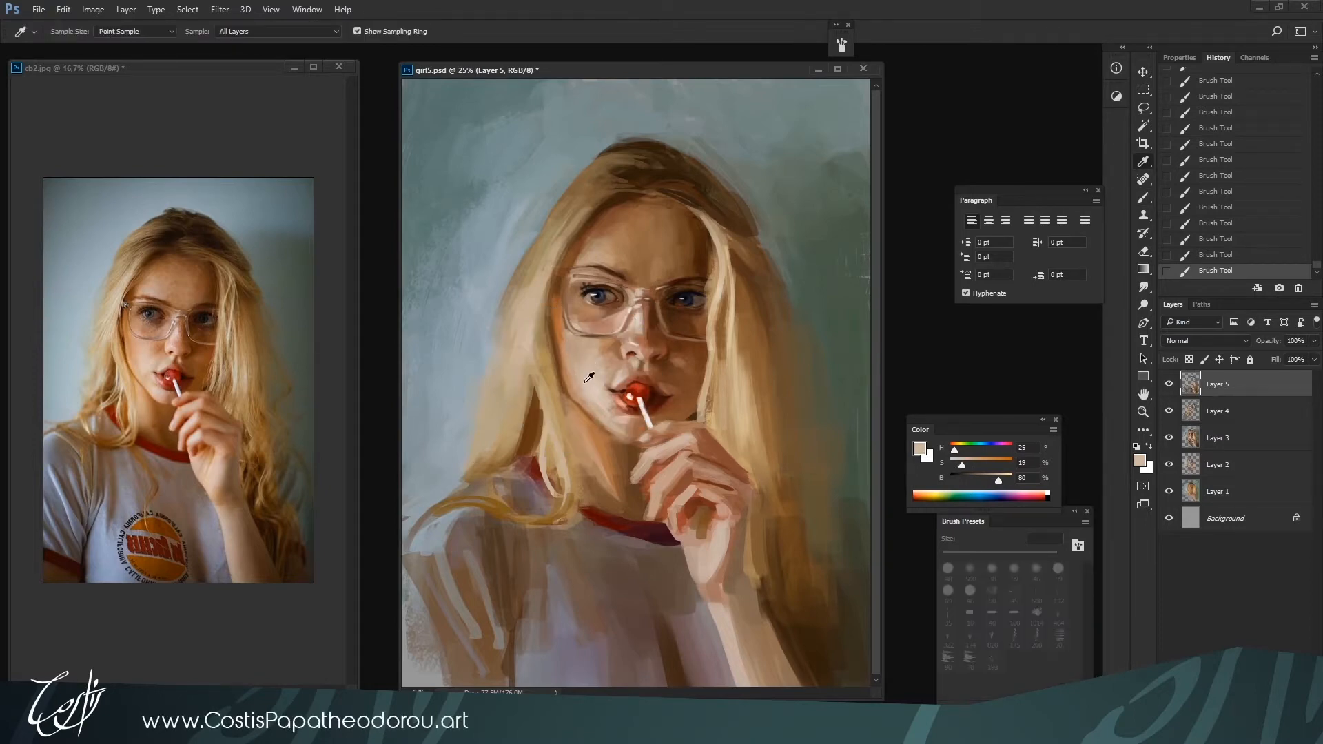
alt+click(589, 389)
alt+click(593, 414)
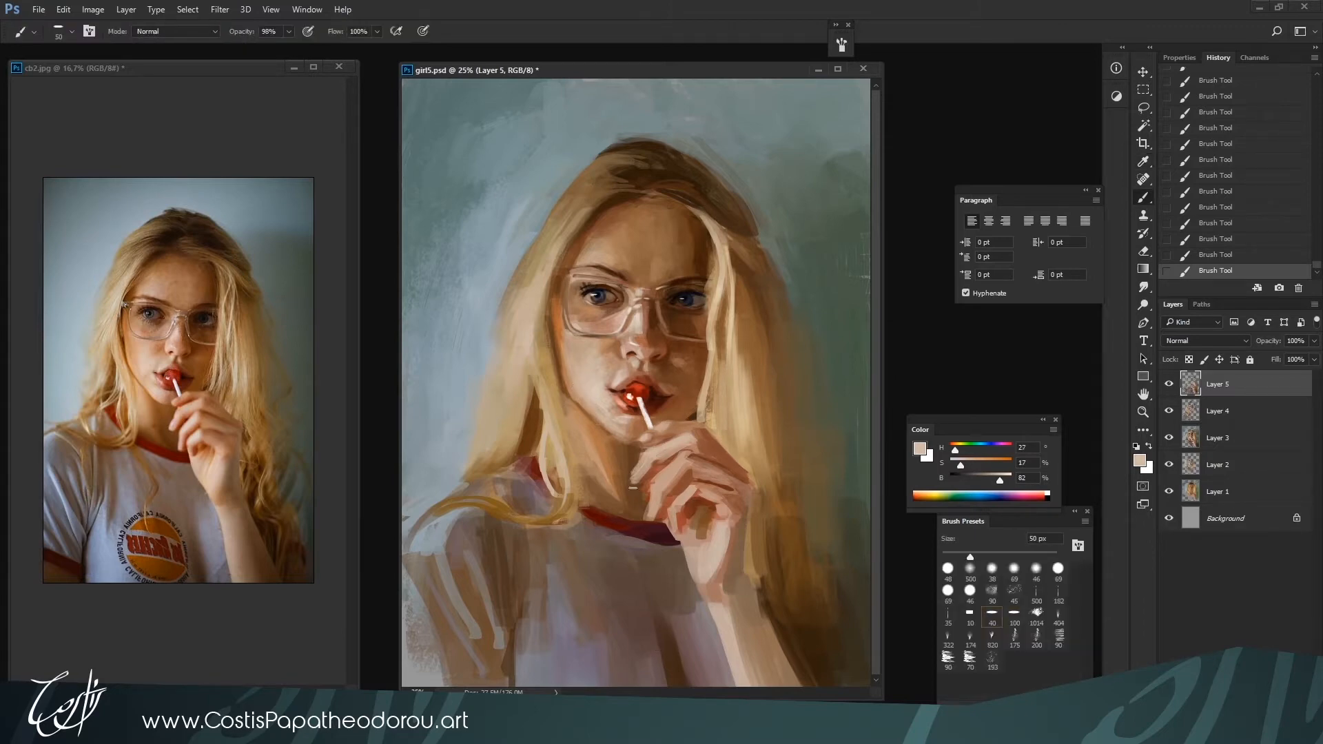
alt+click(611, 373)
alt+click(667, 264)
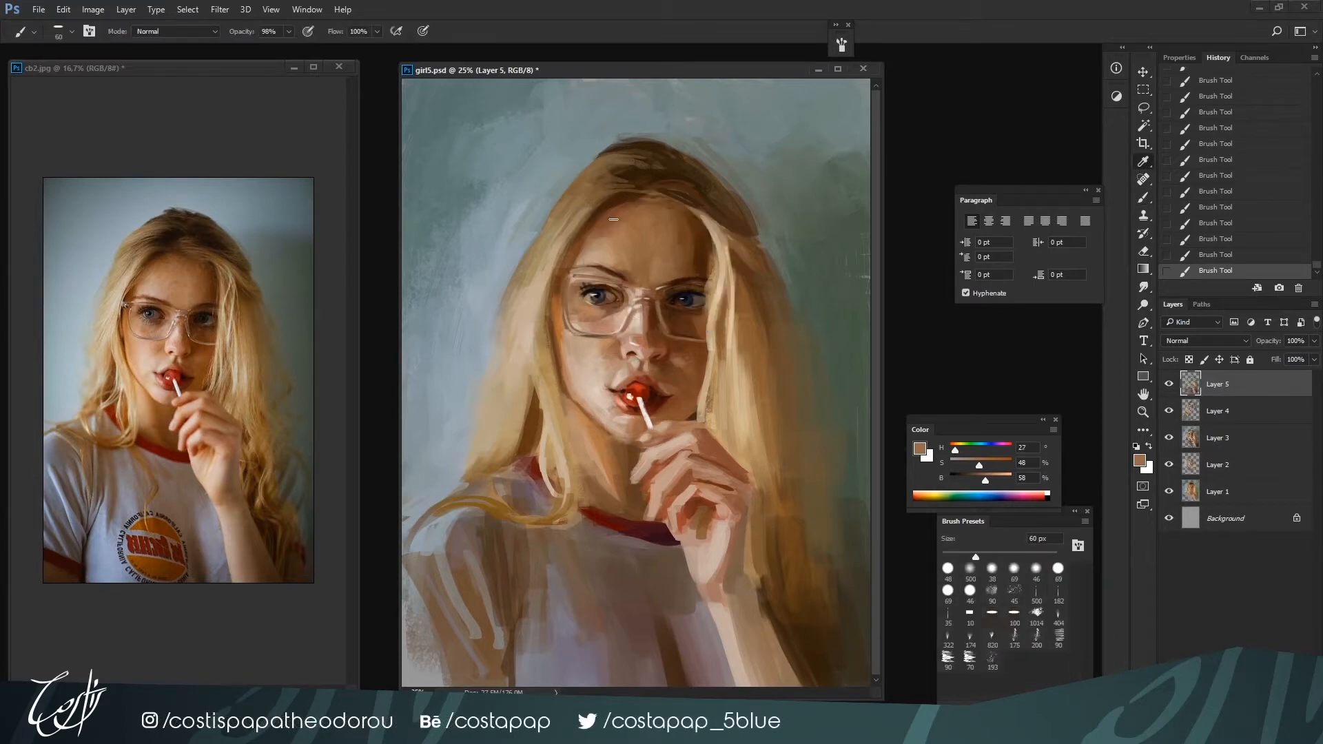
Darken the hair above the forehead with browns H 31, S 55, B 38 and H 29, S 79, B 22 at 60 px
alt+click(623, 181)
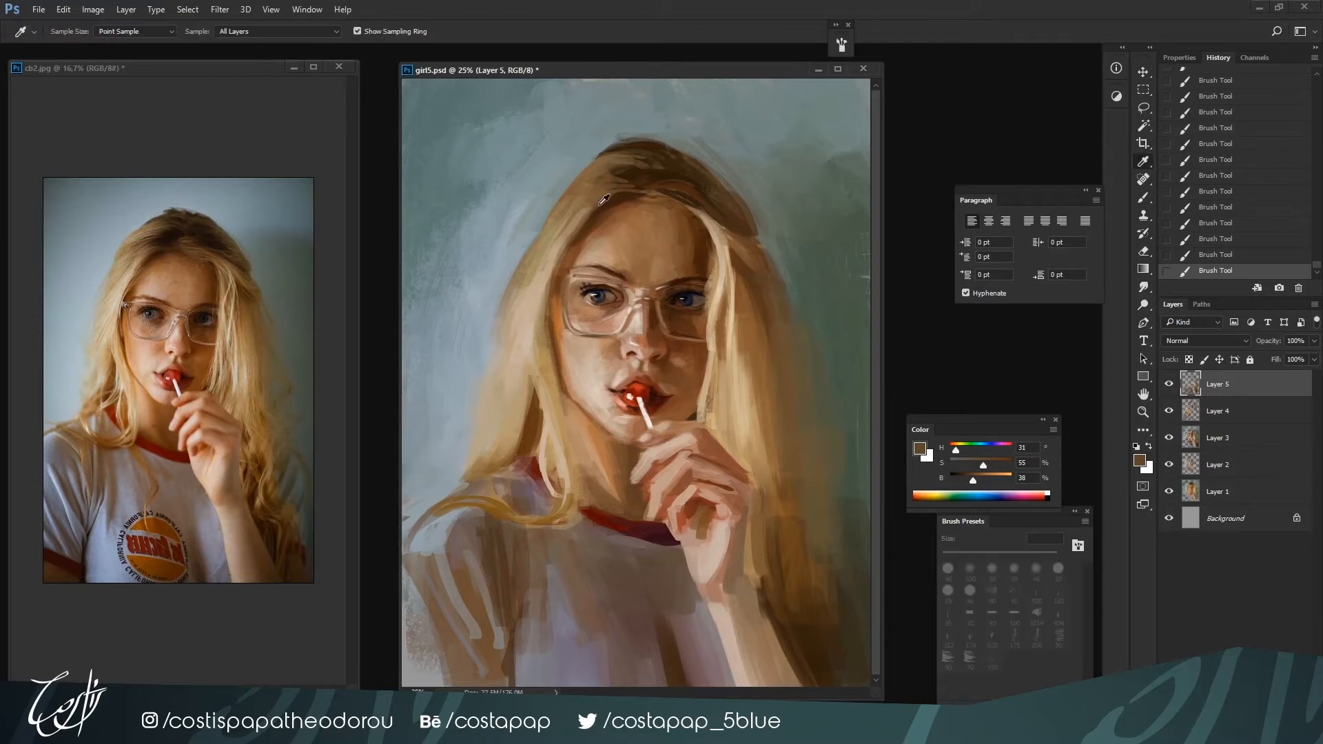
alt+click(600, 201)
alt+click(606, 196)
alt+click(628, 187)
drag(603, 179, 557, 205)
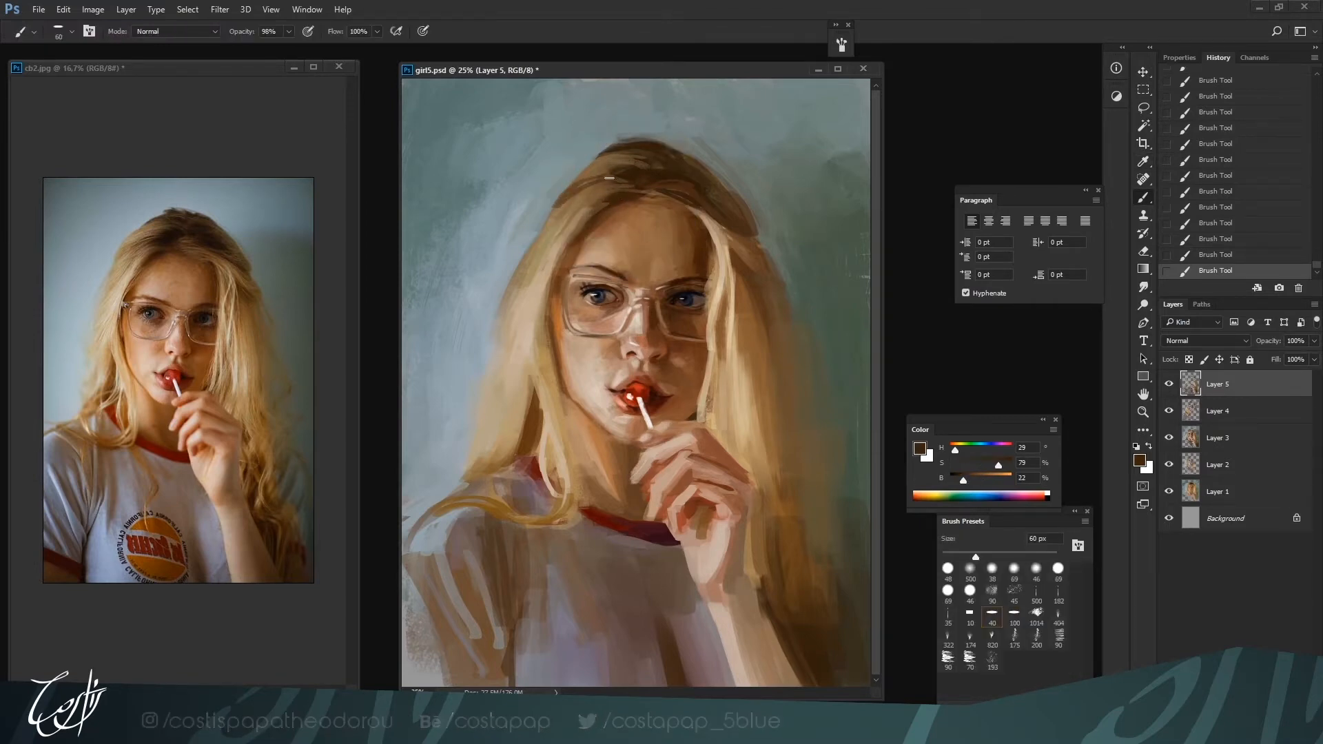
alt+click(579, 186)
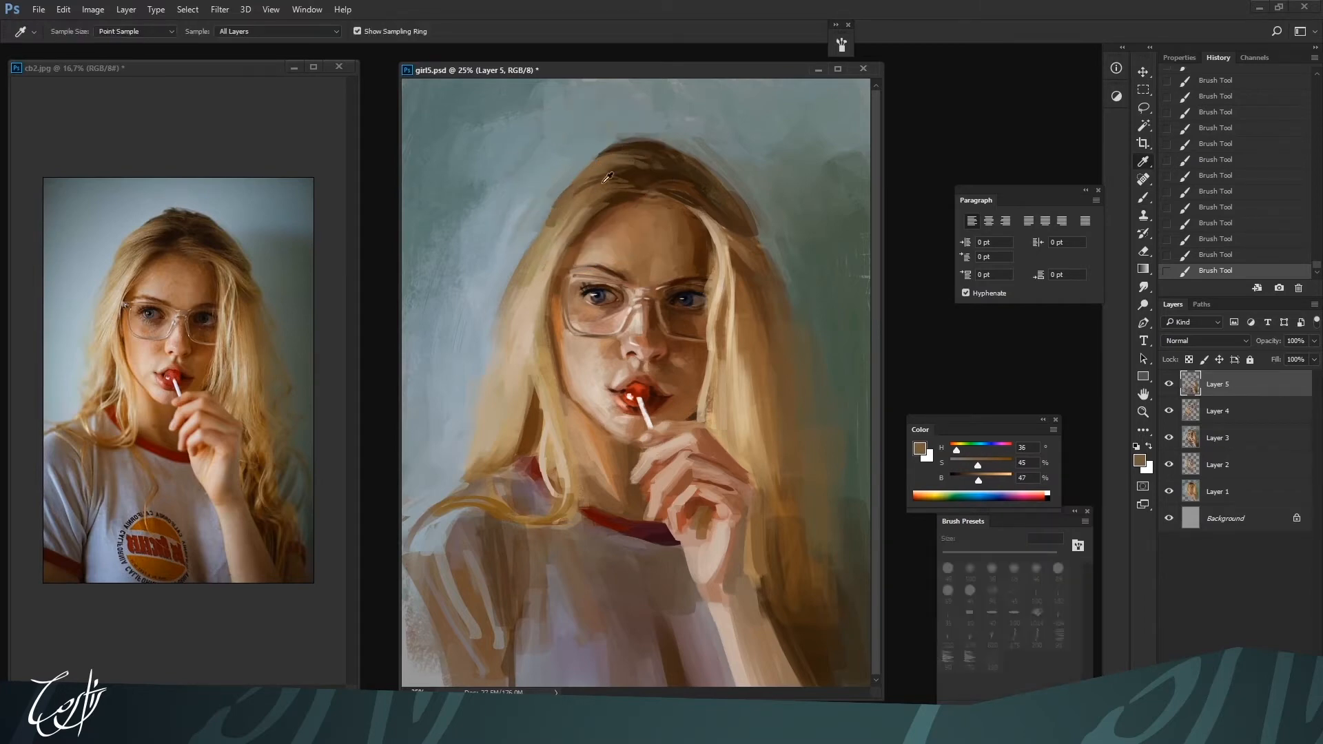
alt+click(582, 189)
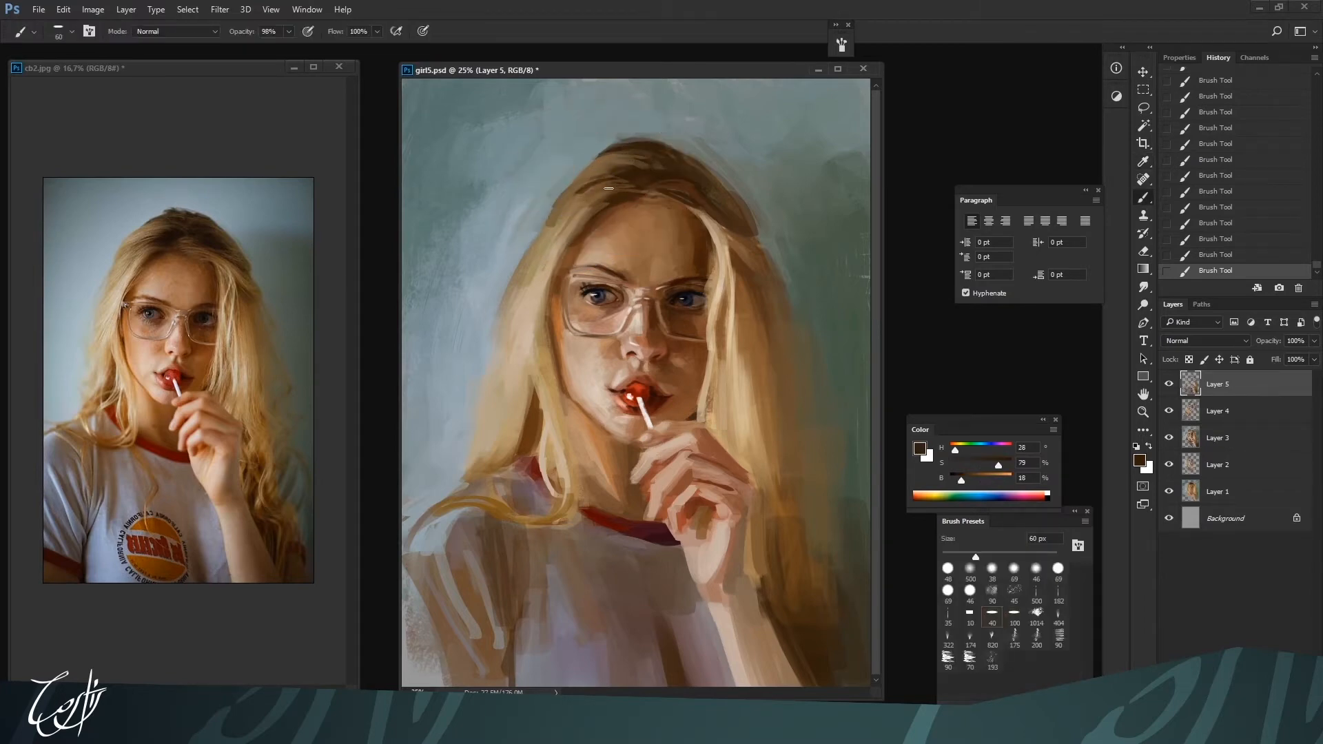
alt+click(568, 208)
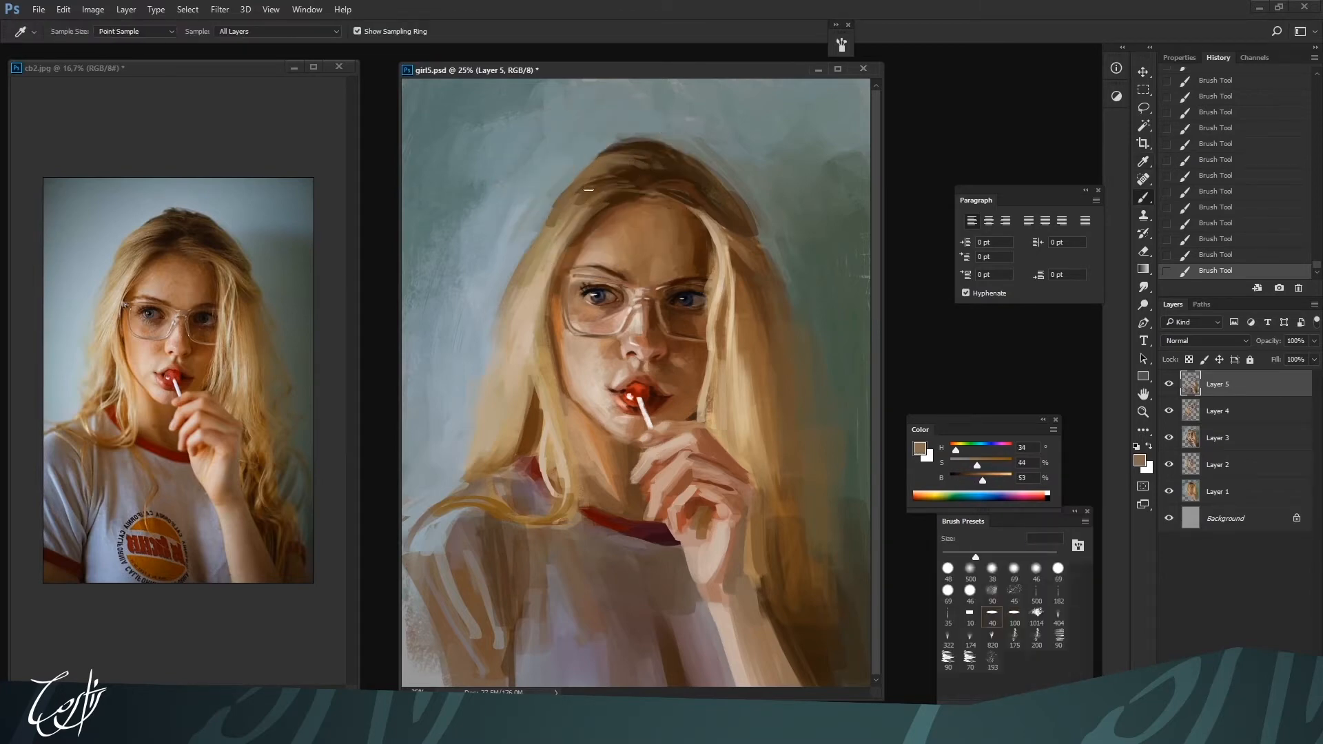
Add lighter strands to the crown and outer hair edge with H 34, S 41, B 45 and H 32, S 48, B 51 at 60 px
alt+click(617, 164)
alt+click(643, 150)
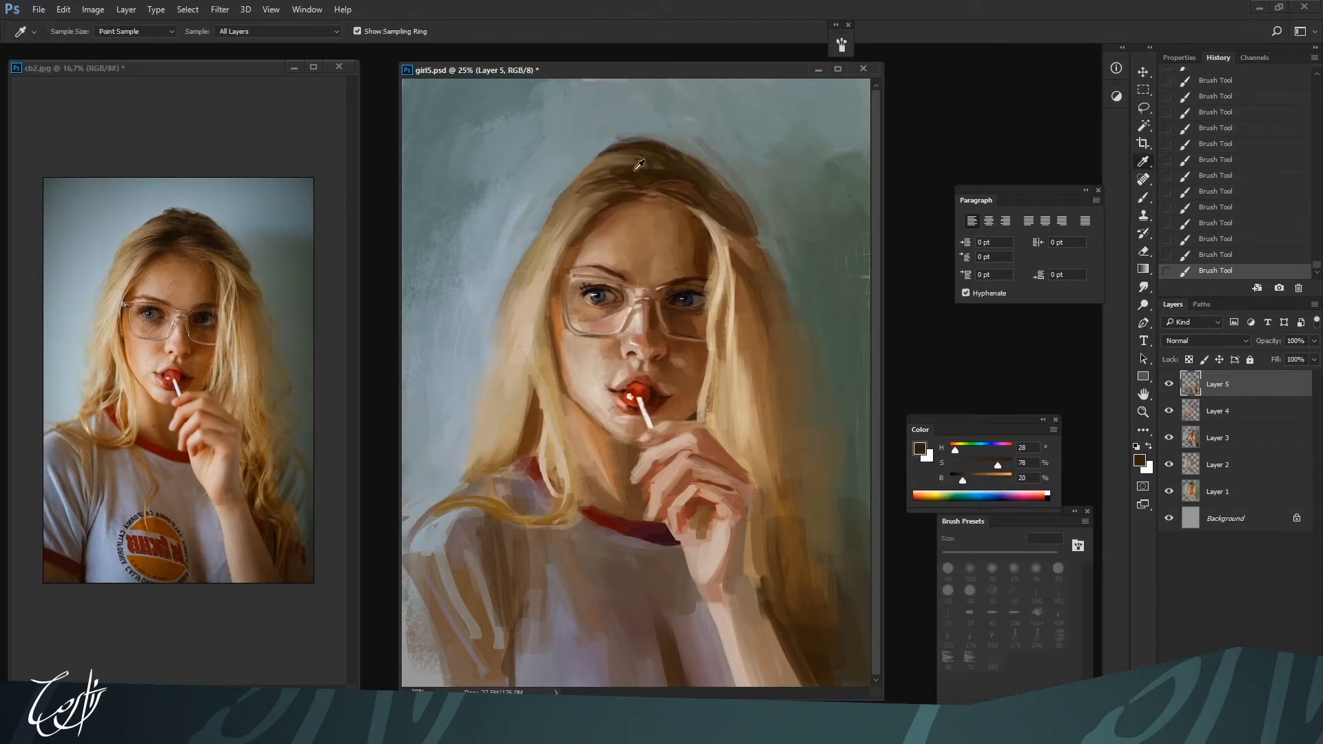
alt+click(591, 166)
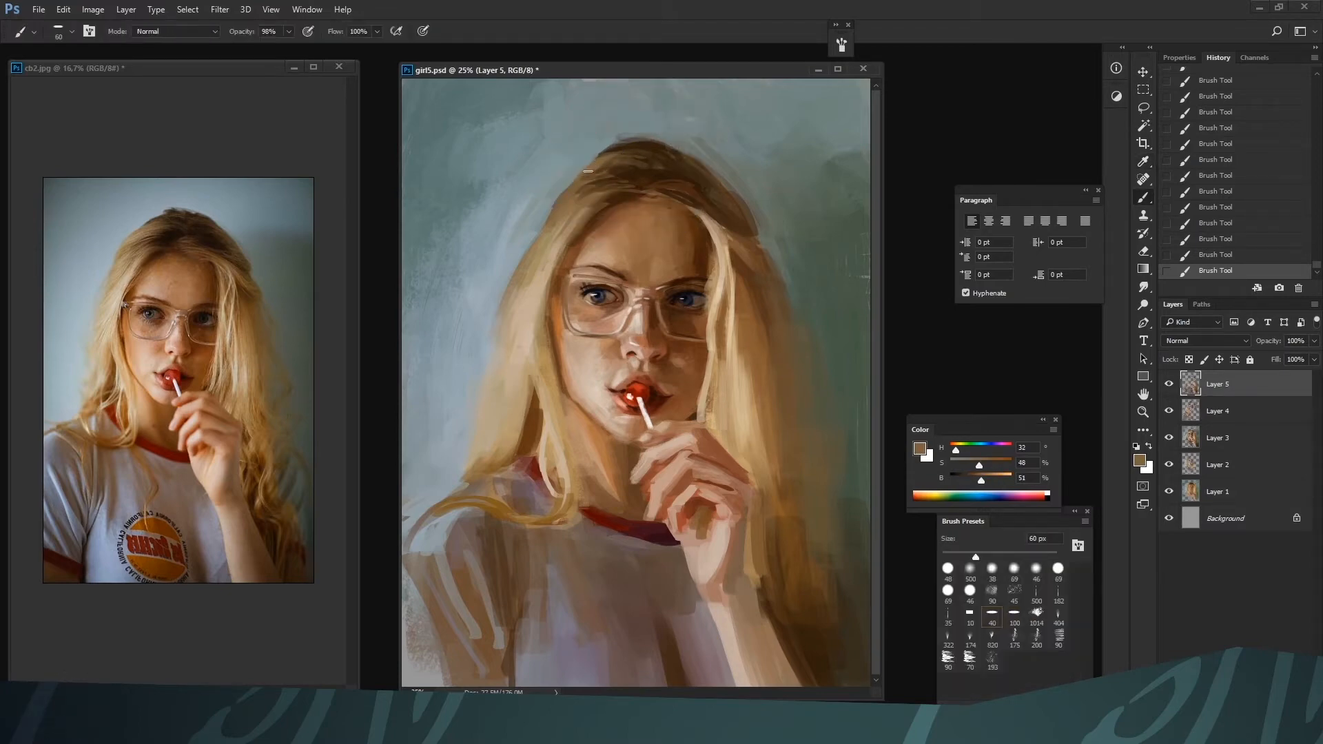
alt+click(595, 159)
alt+click(549, 219)
key(ctrl+minus)
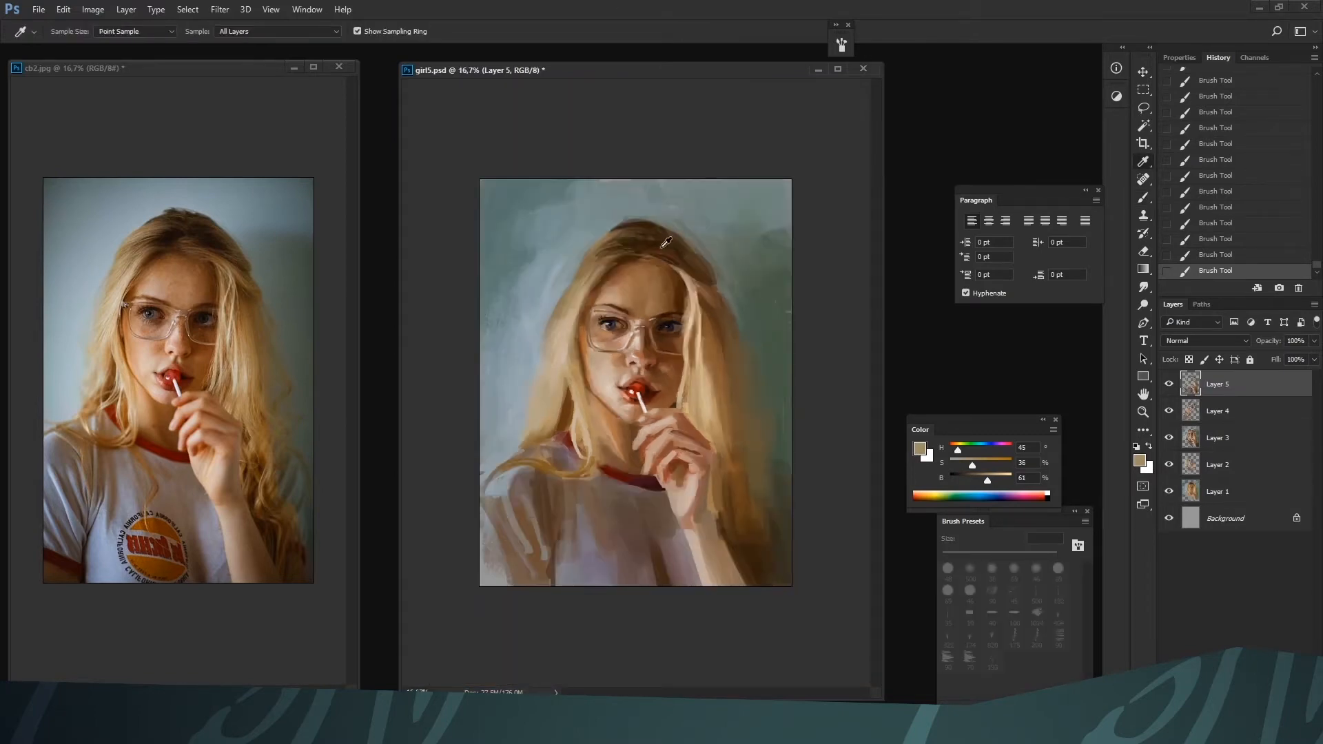
Refine the swept hair above the forehead with H 32, S 28, B 71 and browns H 31, S 45, B 32 and H 27, S 57, B 42 at 80 px
alt+click(679, 260)
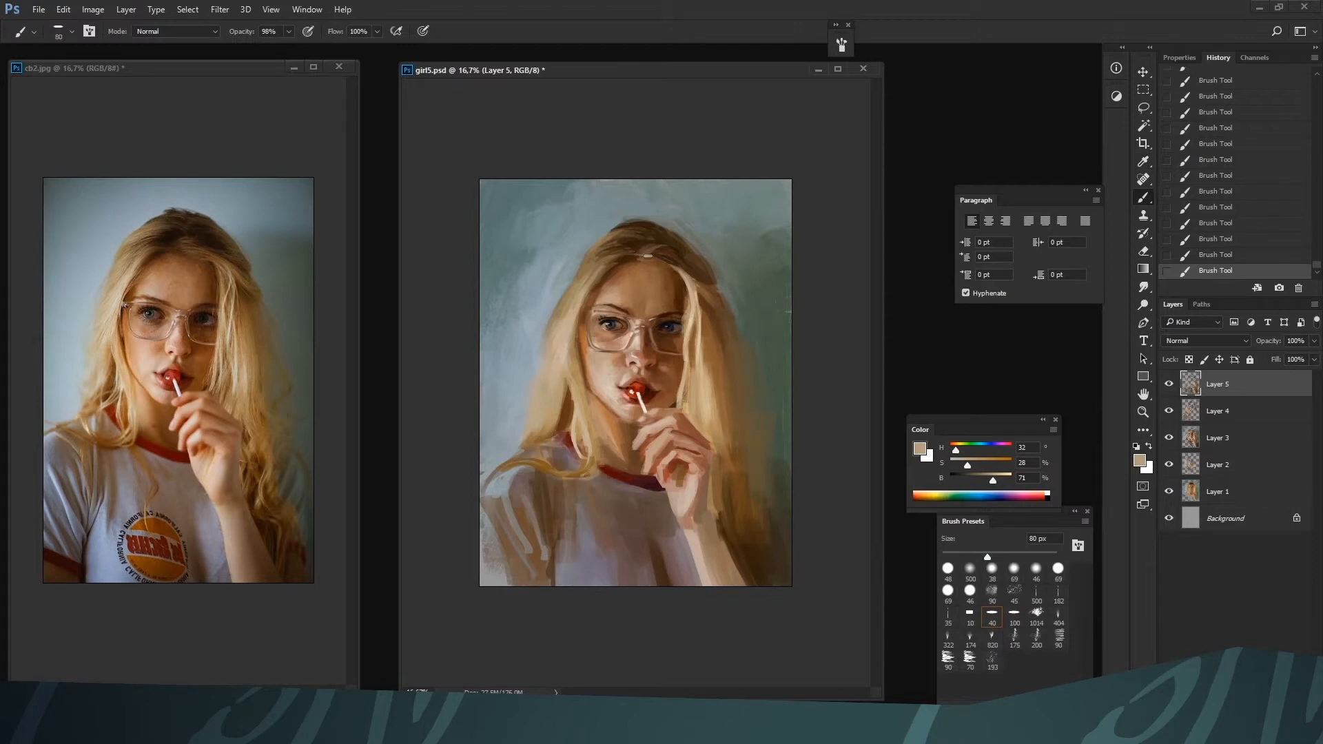
alt+click(669, 250)
alt+click(660, 251)
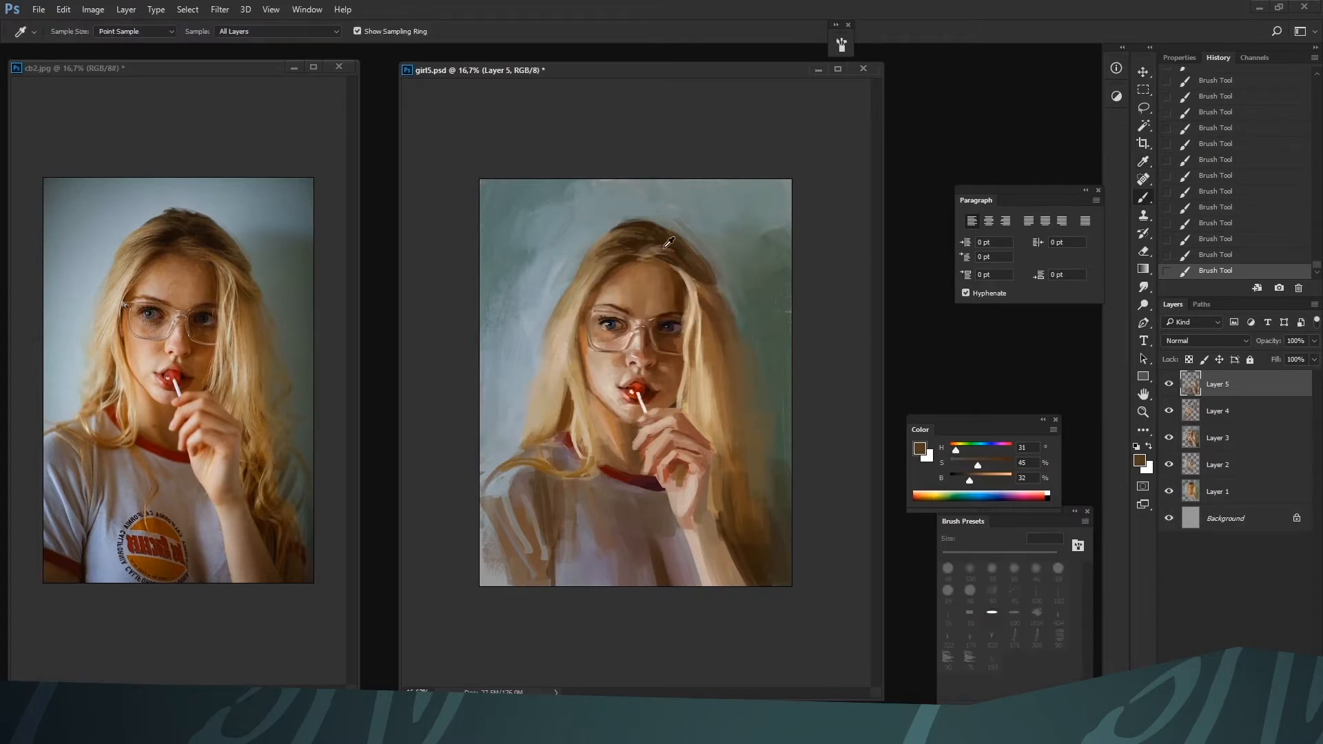
alt+click(661, 253)
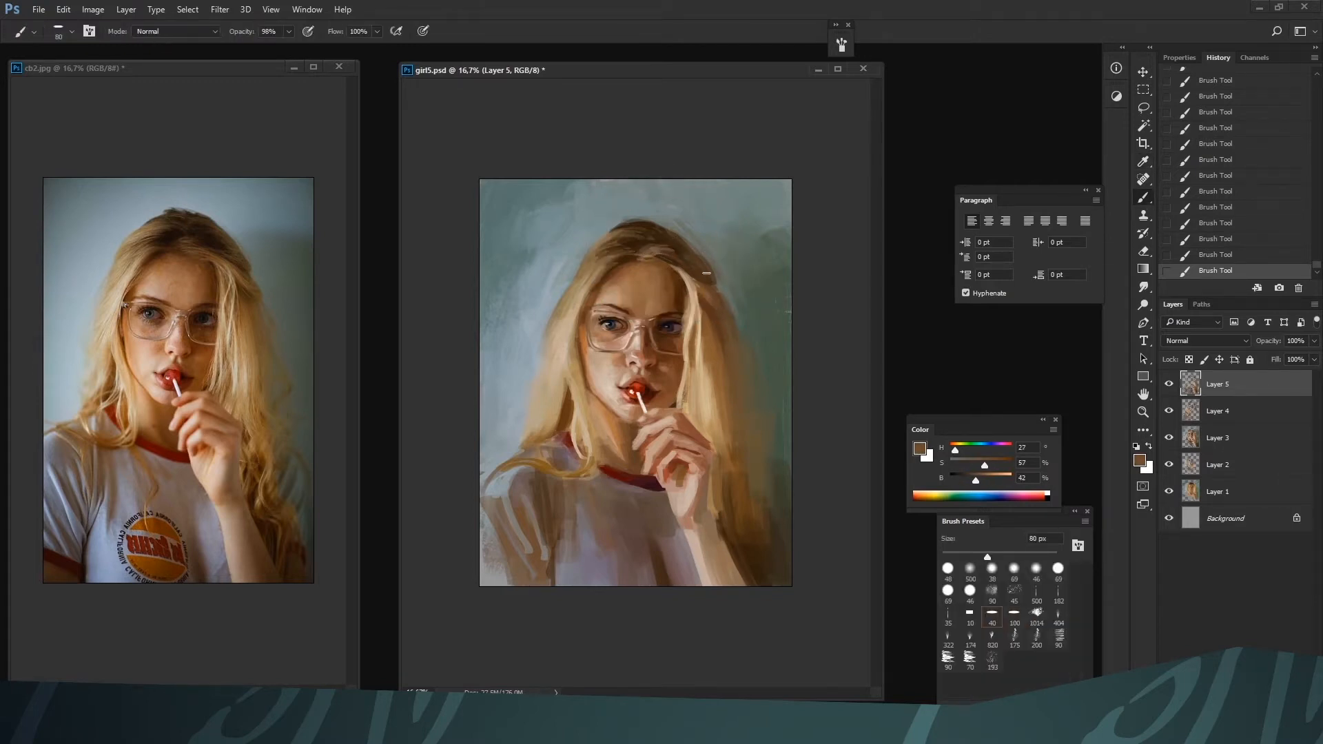
key(bracketright)
key(bracketright)
key(bracketright)
key(bracketright)
key(bracketright)
key(bracketright)
key(bracketleft)
key(bracketleft)
key(bracketleft)
key(bracketleft)
key(bracketleft)
key(bracketleft)
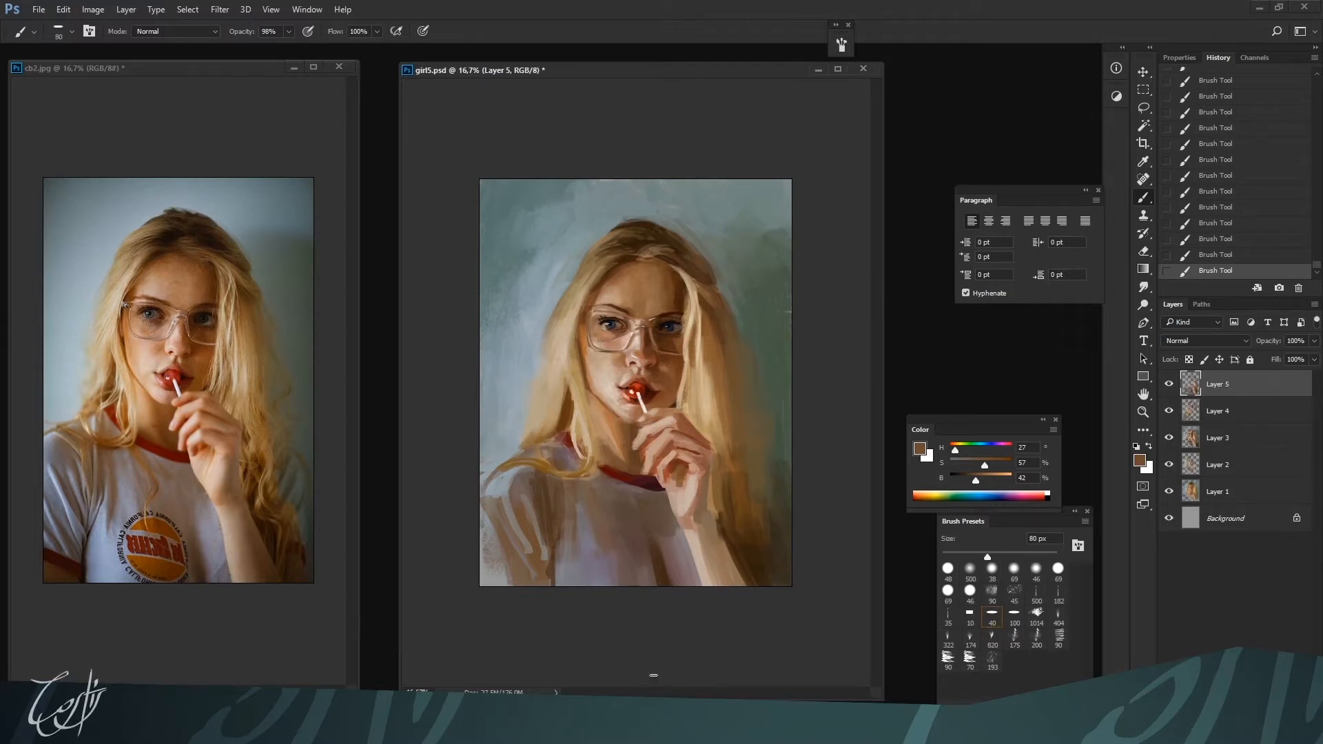
Shade the wrist and upper forearm with skin tones H 19, S 39, B 60 and H 16, S 41, B 62 at 80 px
alt+click(691, 520)
alt+click(698, 530)
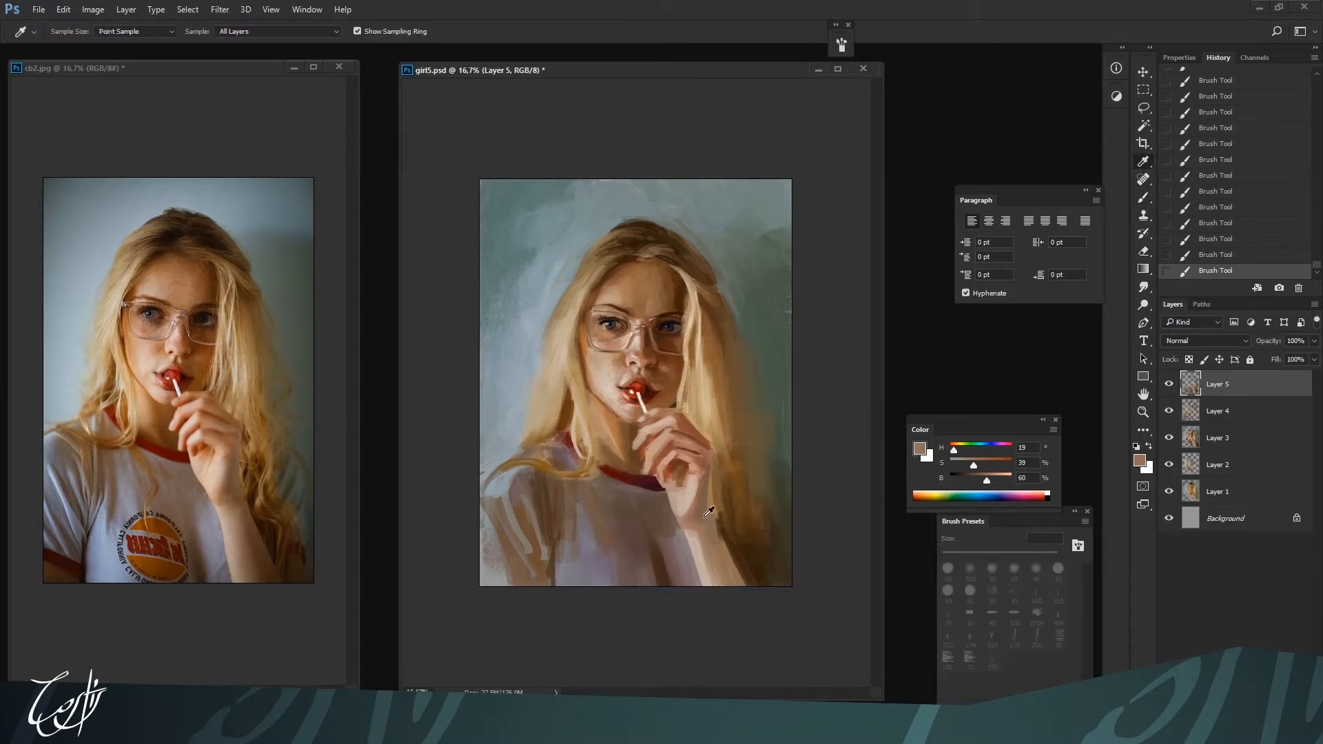
alt+click(704, 525)
alt+click(707, 535)
alt+click(704, 534)
alt+click(696, 490)
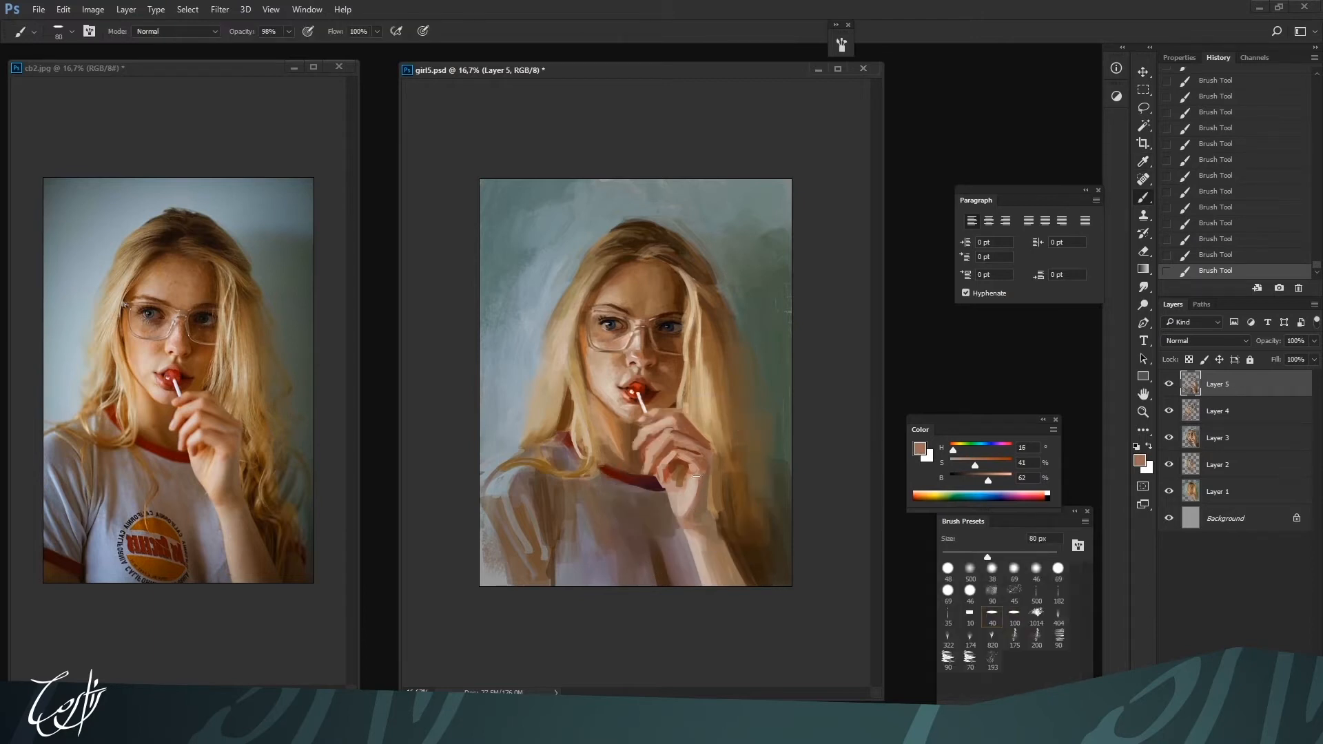
Rework the palm shading with H 16, S 59, B 51, H 27, S 41, B 46 and light skin H 23, S 19, B 76 at 80 px
alt+click(699, 469)
alt+click(702, 471)
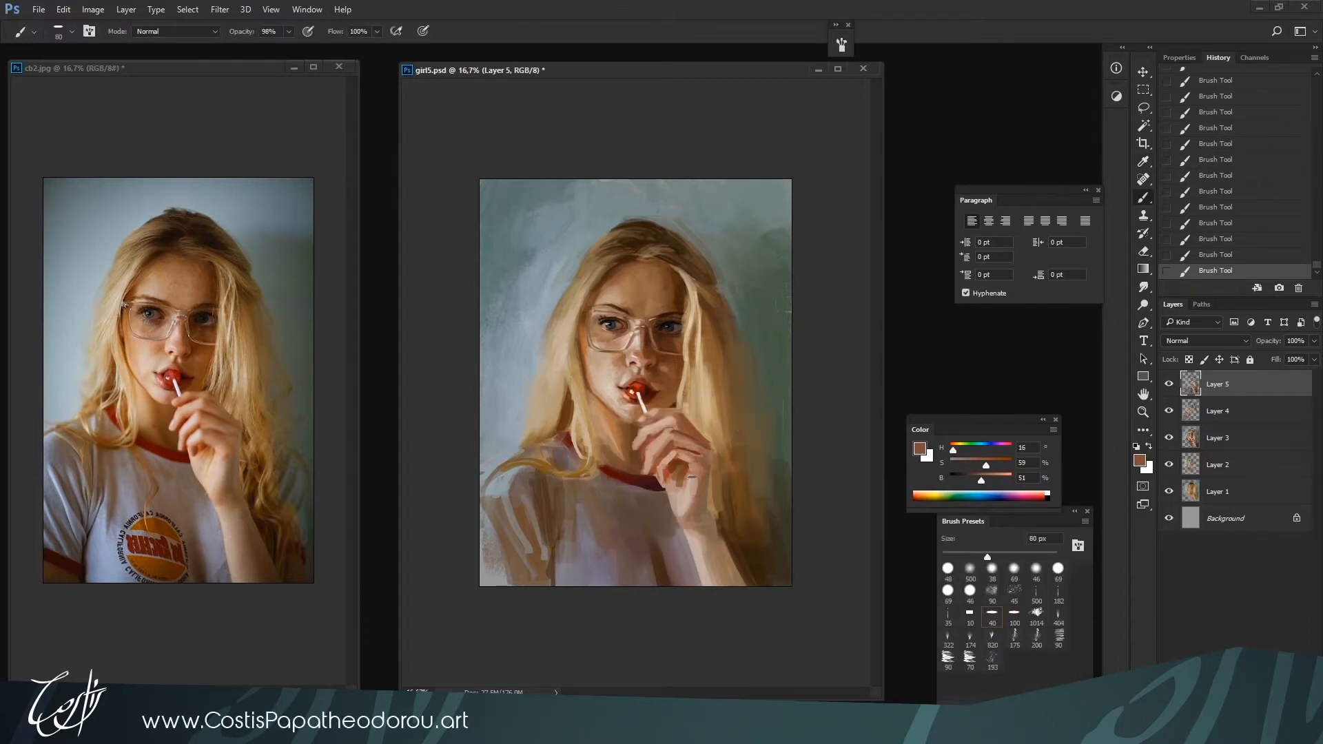
alt+click(691, 476)
alt+click(688, 493)
alt+click(695, 498)
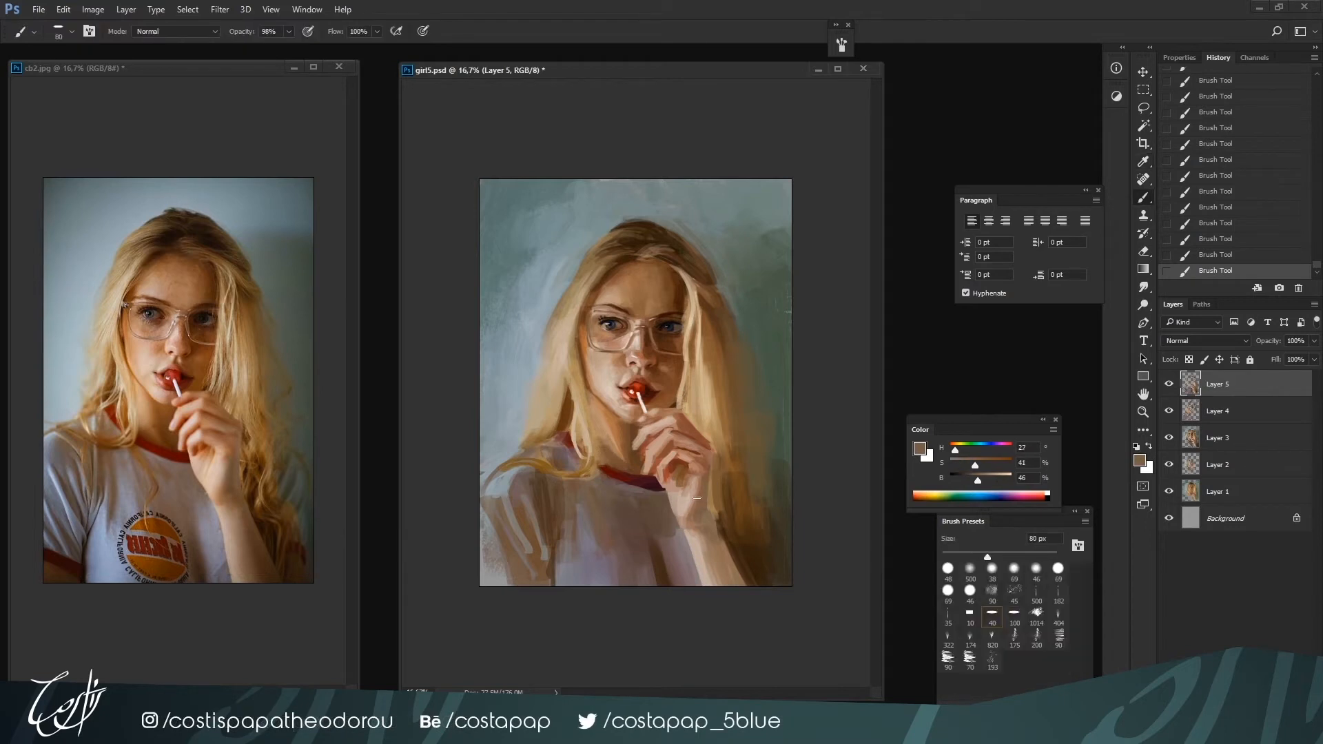
alt+click(670, 492)
alt+click(680, 487)
alt+click(682, 497)
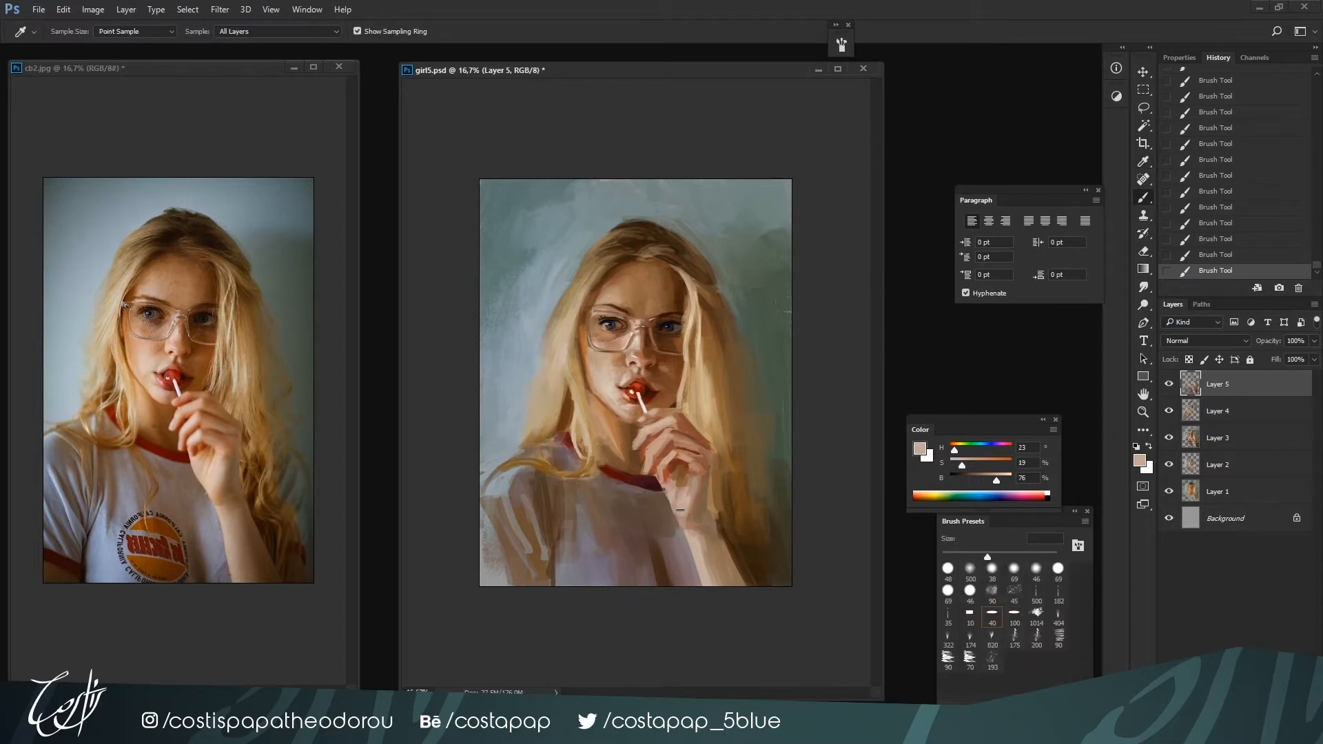
Refine the fingers and palm holding the lollipop with light skin tone H 19, S 22, B 73 at 50 px
key(bracketleft)
alt+click(659, 488)
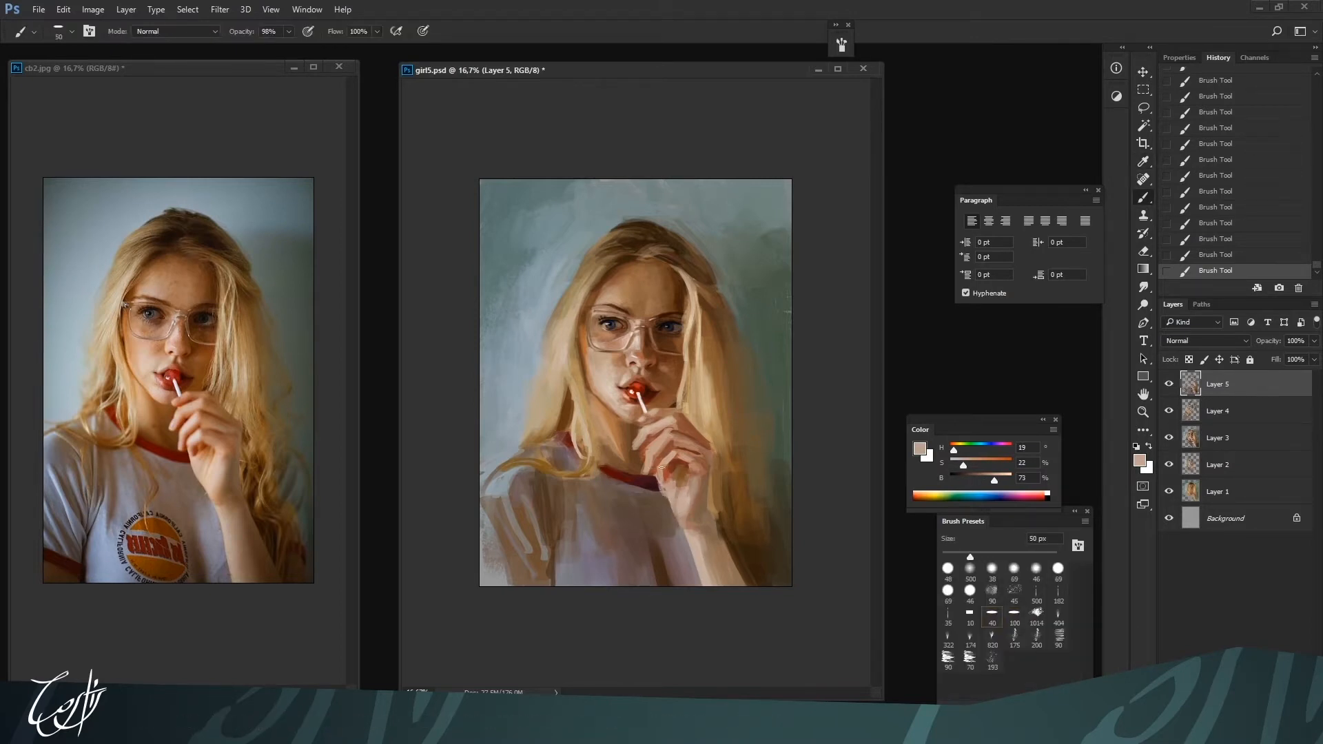
alt+click(657, 441)
Touch up the cheek, jaw and neck beside the mouth with skin tones H 26, S 25, B 74 and H 26, S 59, B 67 at 35 px
key(ctrl+plus)
key(bracketright)
alt+click(597, 396)
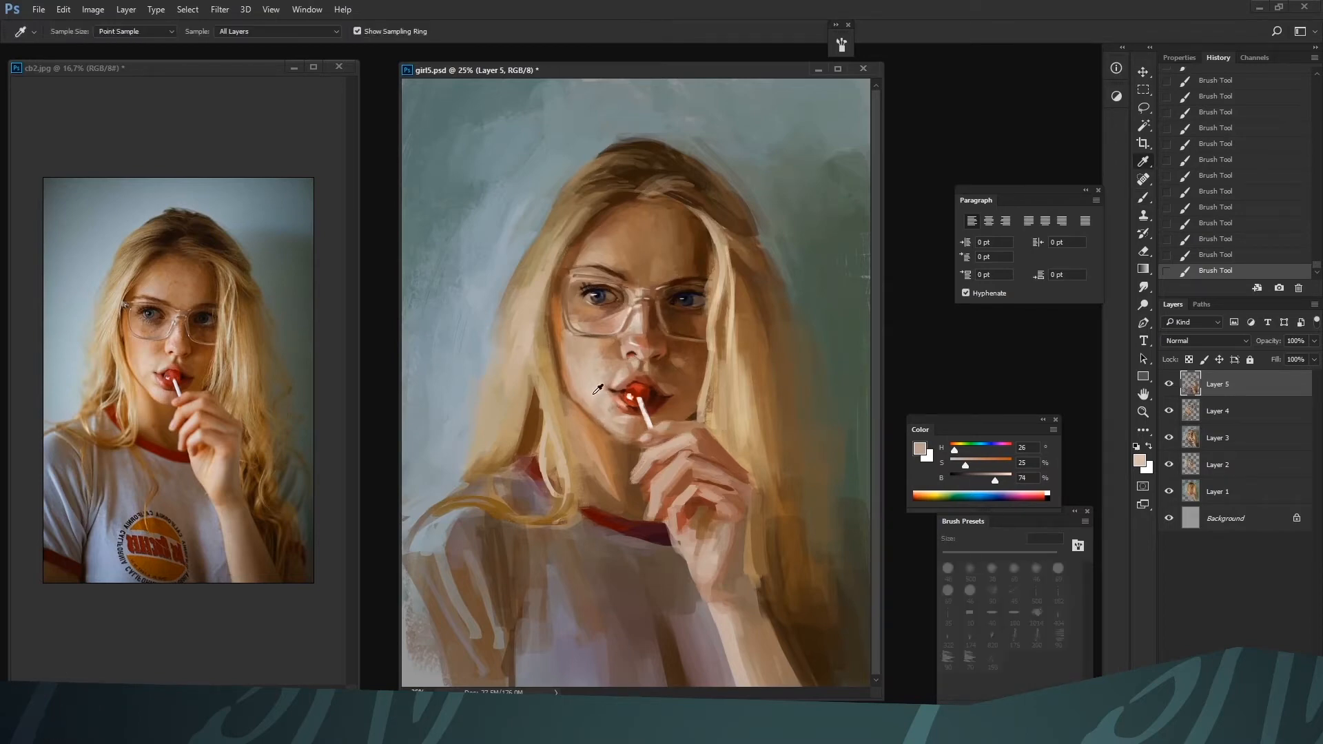
alt+click(597, 414)
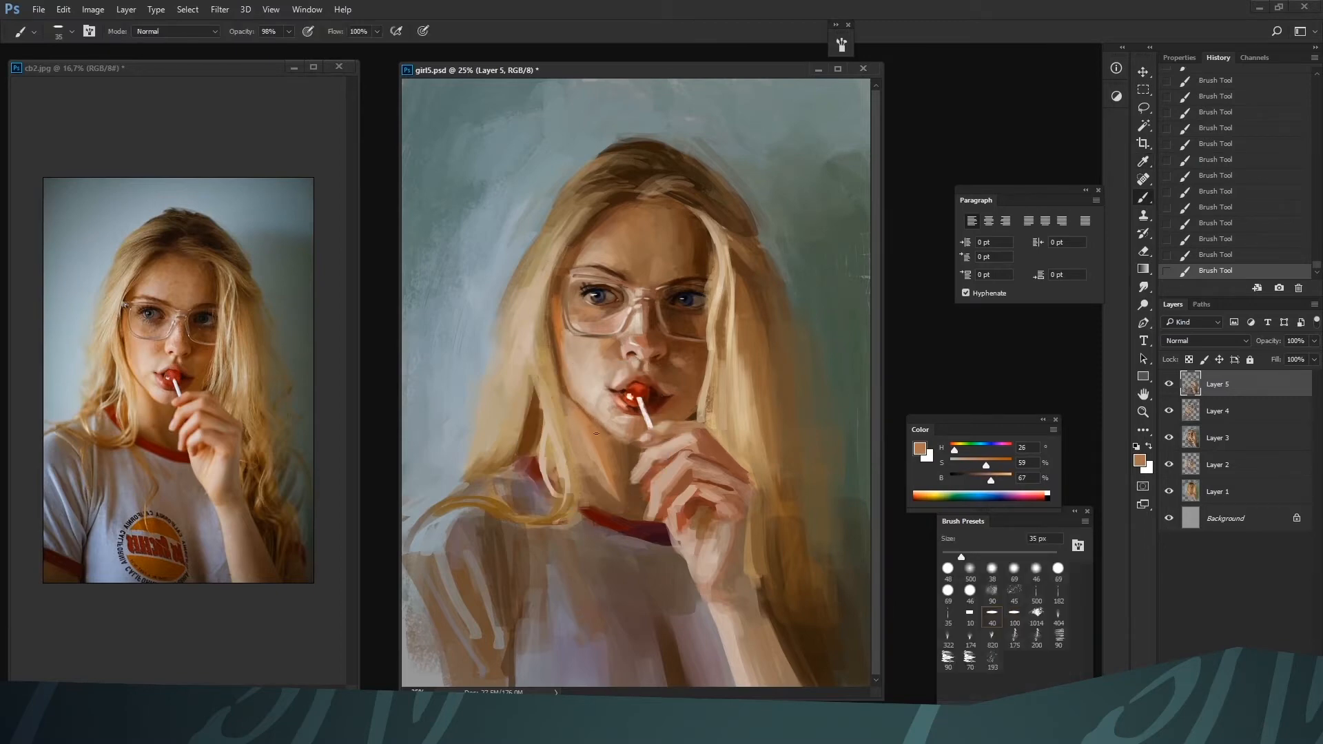
alt+click(591, 389)
alt+click(611, 458)
Refine the hair edge along the cheek and neck with H 34, S 25, B 76, H 25, S 65, B 53 and H 29, S 55, B 57 at 50 px
key(bracketright)
key(bracketright)
alt+click(559, 455)
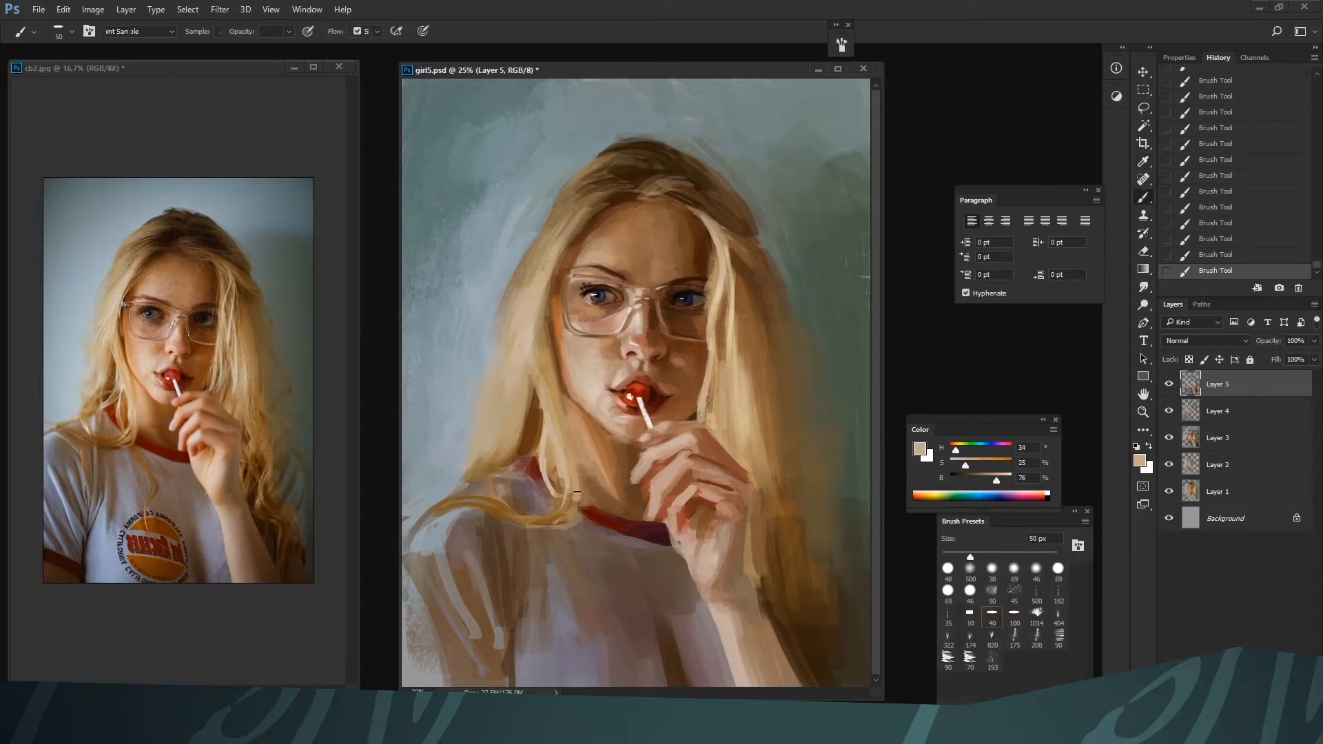
alt+click(558, 396)
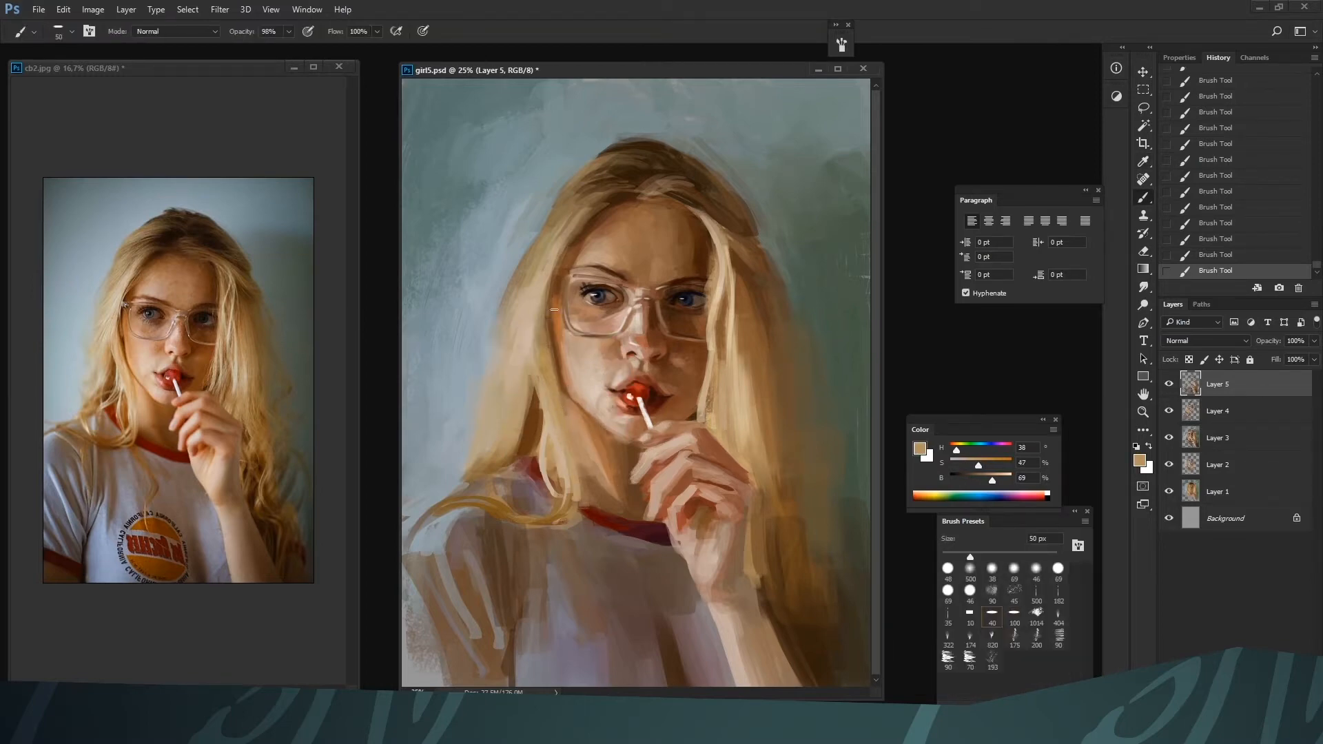
alt+click(557, 386)
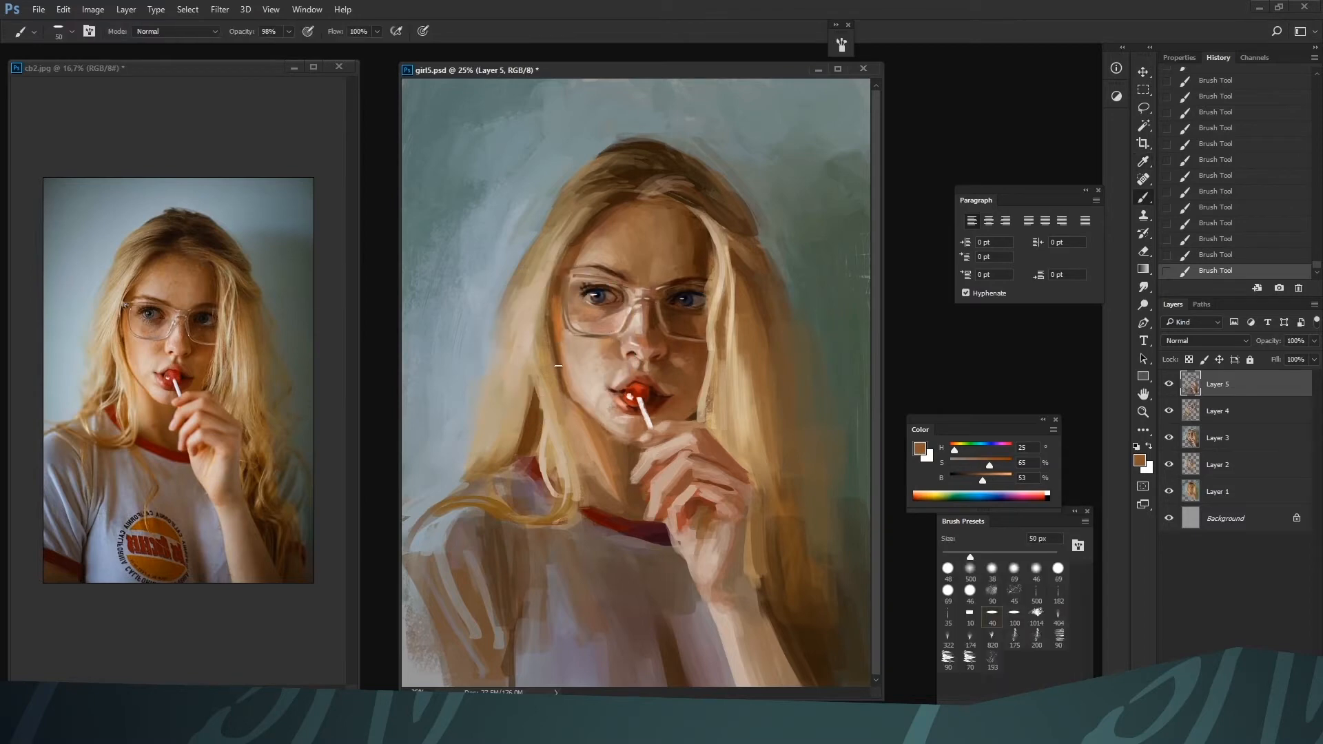
alt+click(560, 383)
key(i)
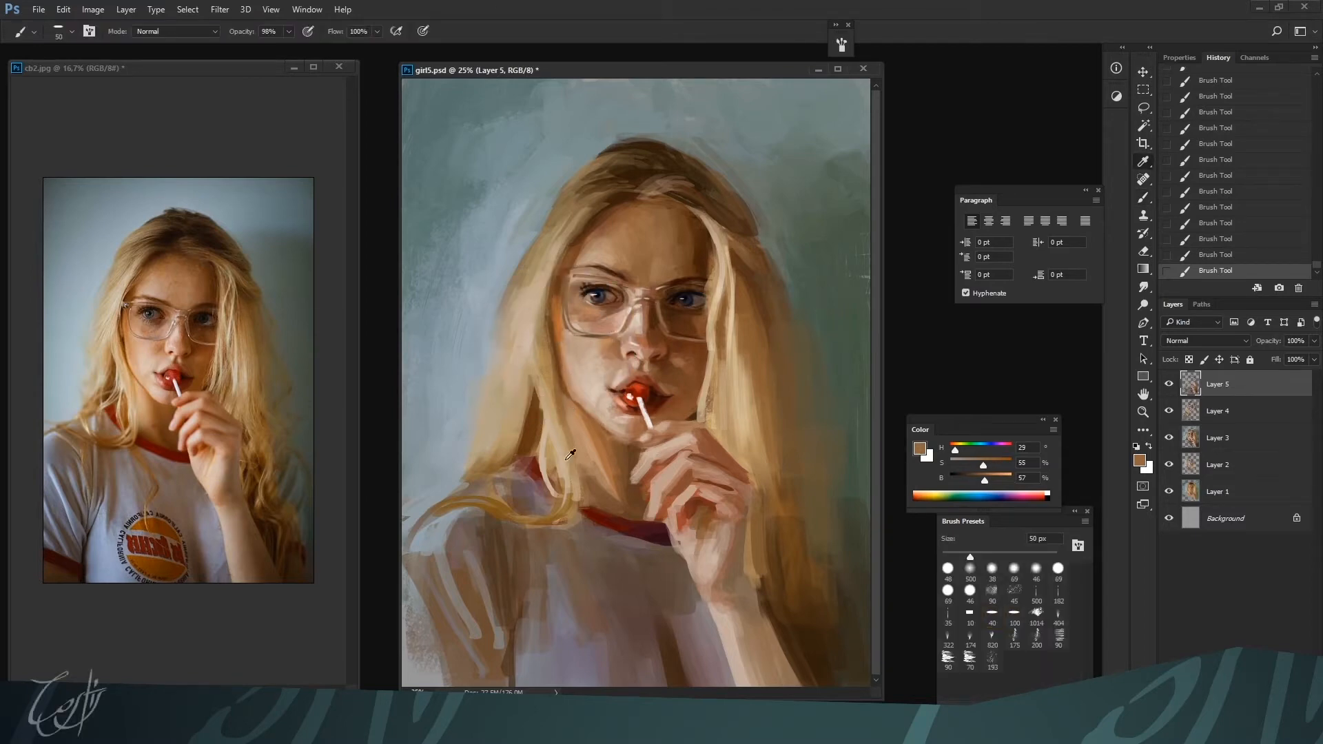
alt+click(570, 449)
Blend the long hair falling beside the jaw and shoulder with golden brown H 36, S 52, B 61 at 60 px
key(ctrl+minus)
alt+click(587, 430)
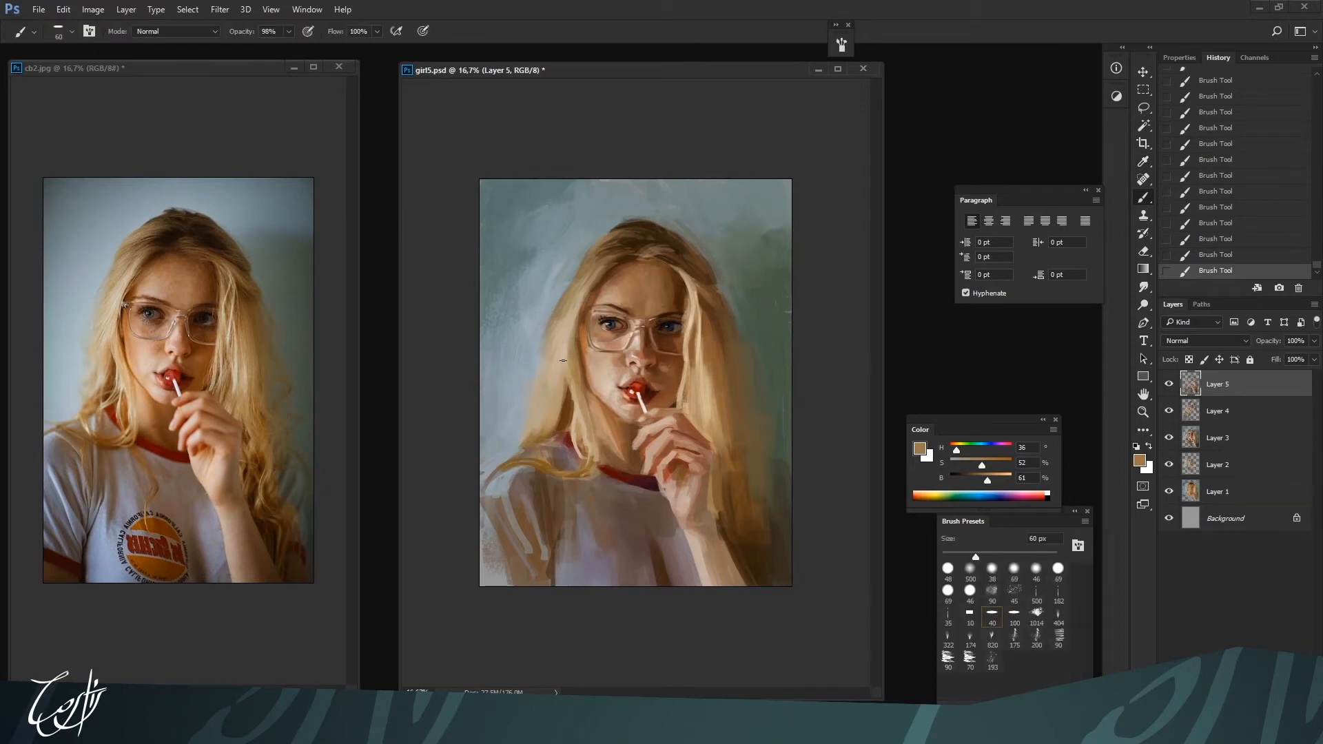
alt+click(555, 516)
Brighten the front hair strands beside the forehead with H 36, S 28, B 76 at 70 px and save the painting
alt+click(708, 278)
alt+click(697, 293)
drag(695, 289, 708, 298)
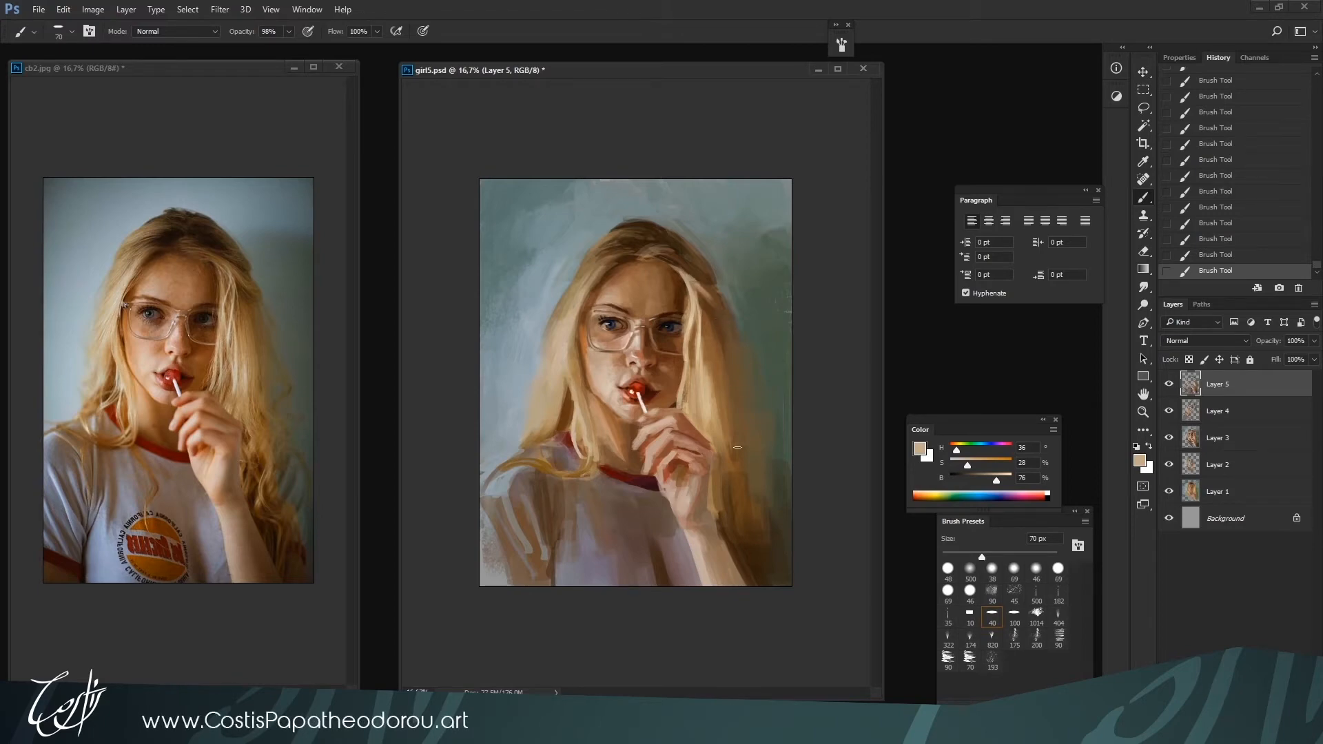
key(ctrl+plus)
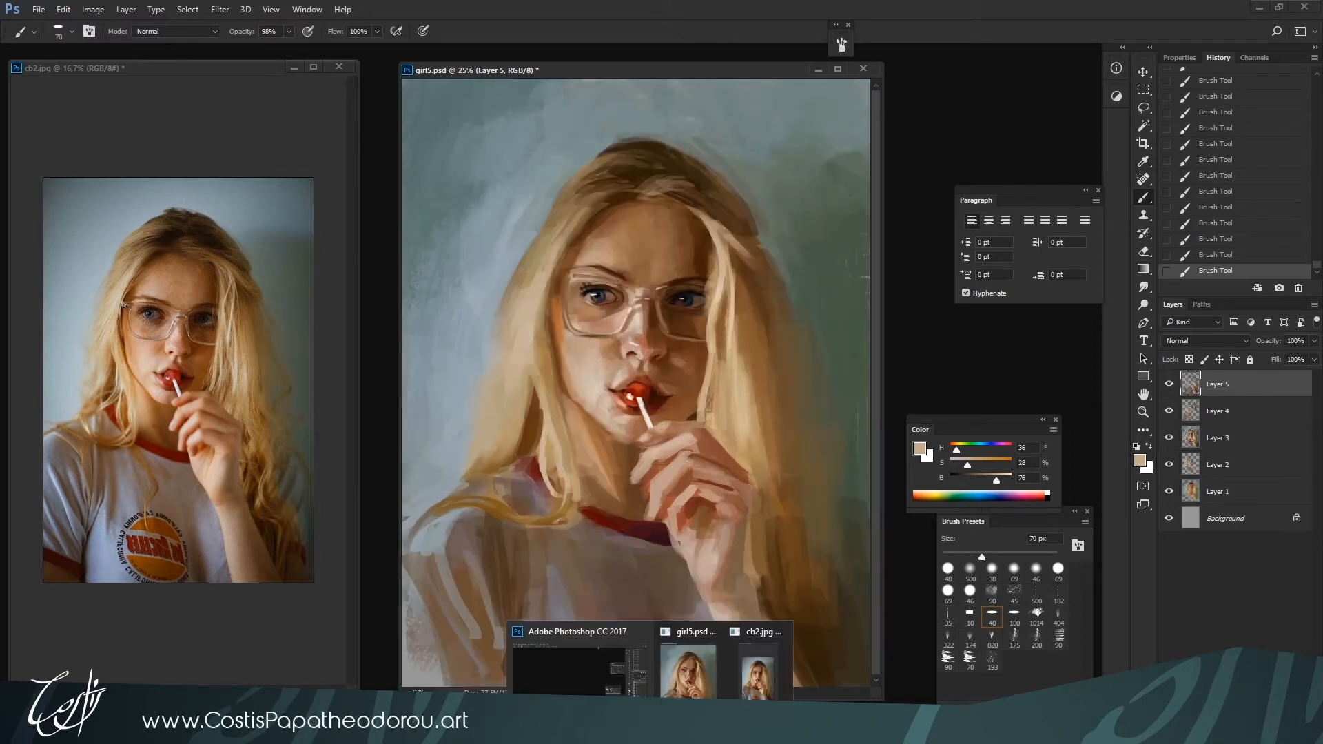
key(ctrl+s)
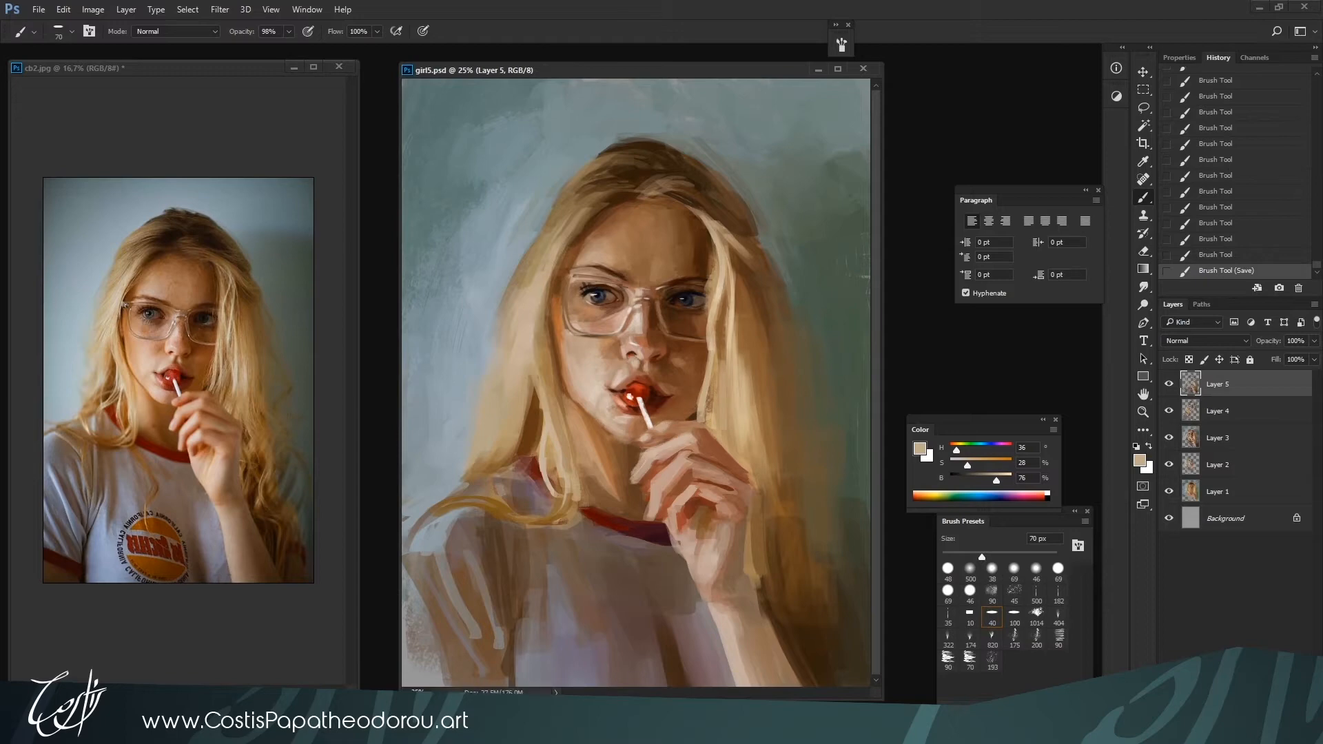
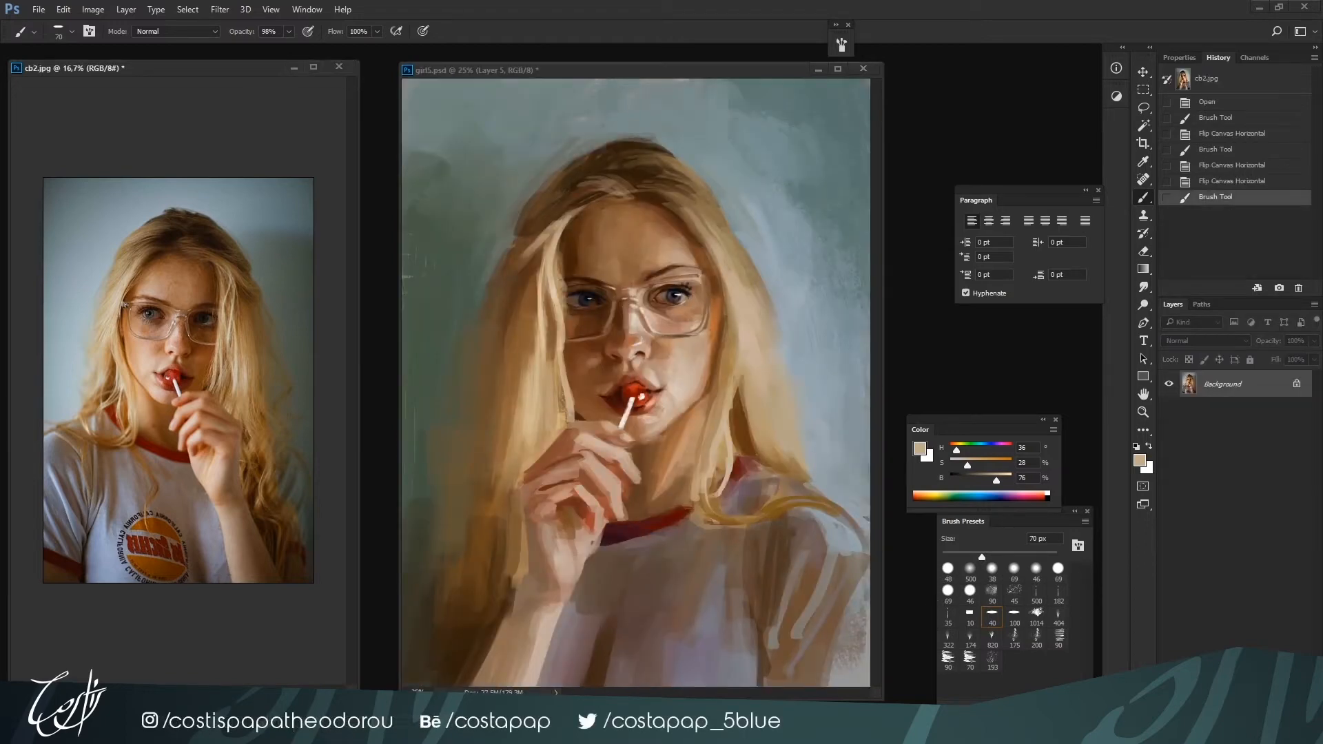
Switch to girl5.psd and refine the nose bridge between the lenses on Layer 5 with sampled skin tones and a 45 px brush
click(877, 693)
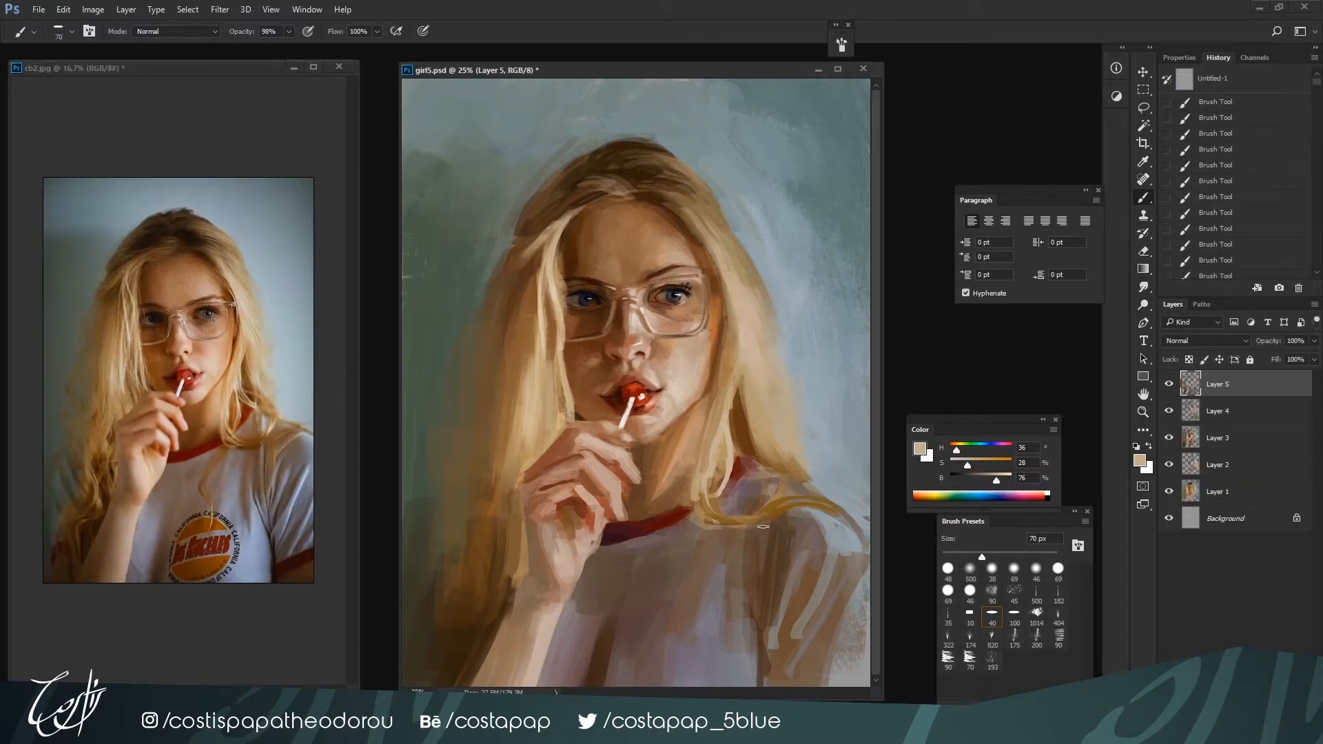
alt+click(630, 318)
click(629, 322)
click(630, 326)
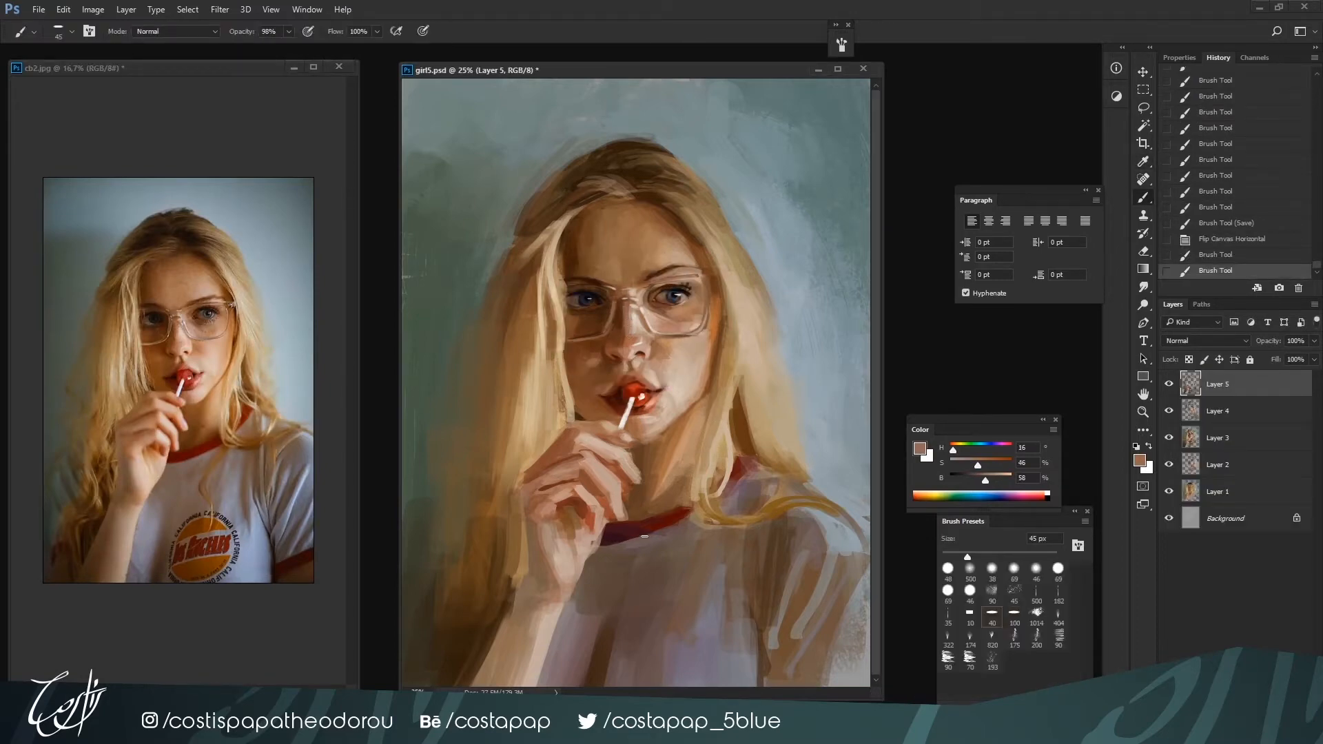
alt+click(648, 311)
mouse_move(647, 316)
mouse_down()
mouse_move(659, 329)
mouse_move(647, 312)
mouse_up()
Reduce the brush to 25 px and paint dark brown accents around the inner corner and upper lid of the more brightly lit eye
key(bracketleft)
key(bracketleft)
key(bracketleft)
alt+click(651, 303)
drag(644, 304, 648, 311)
alt+click(653, 295)
key(bracketleft)
key(b)
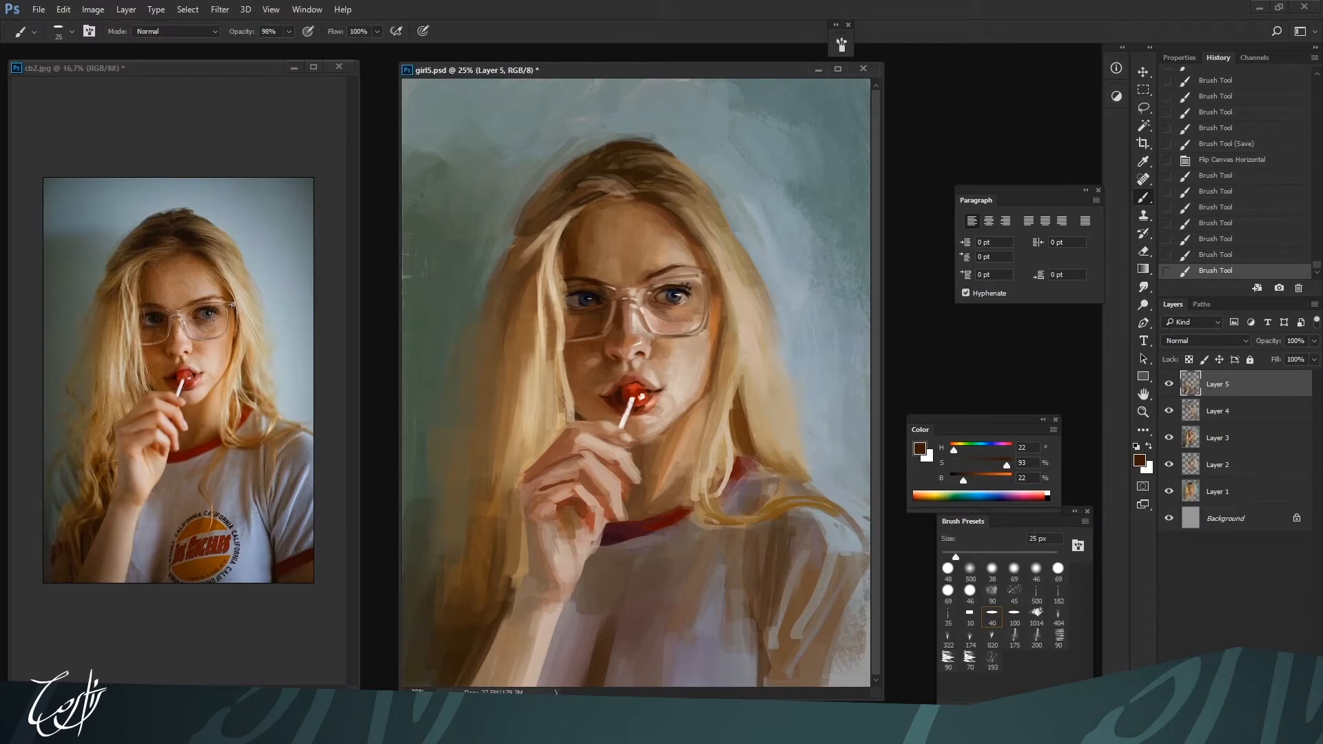
drag(648, 297, 702, 281)
alt+click(687, 285)
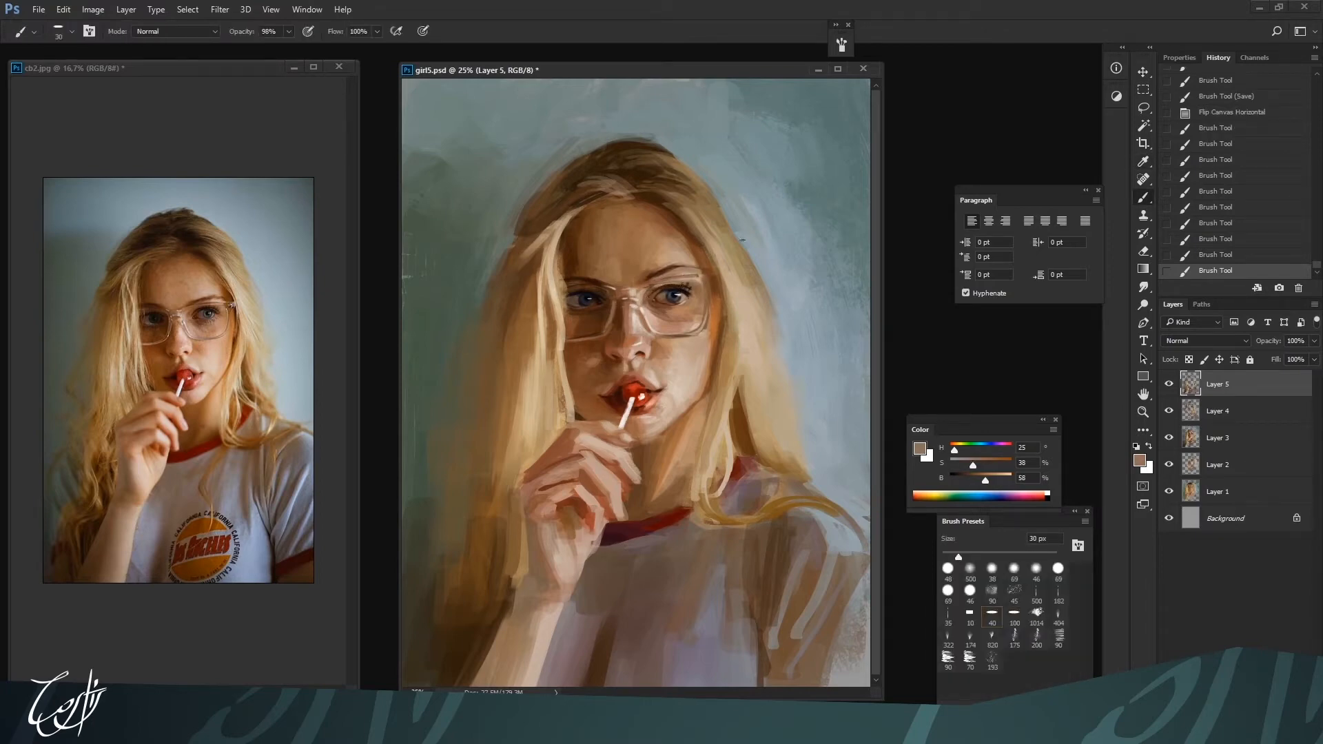
Paint the dark hinge at the outer end of the glasses frame with a 30 px brown brush at 26% brightness
alt+click(674, 326)
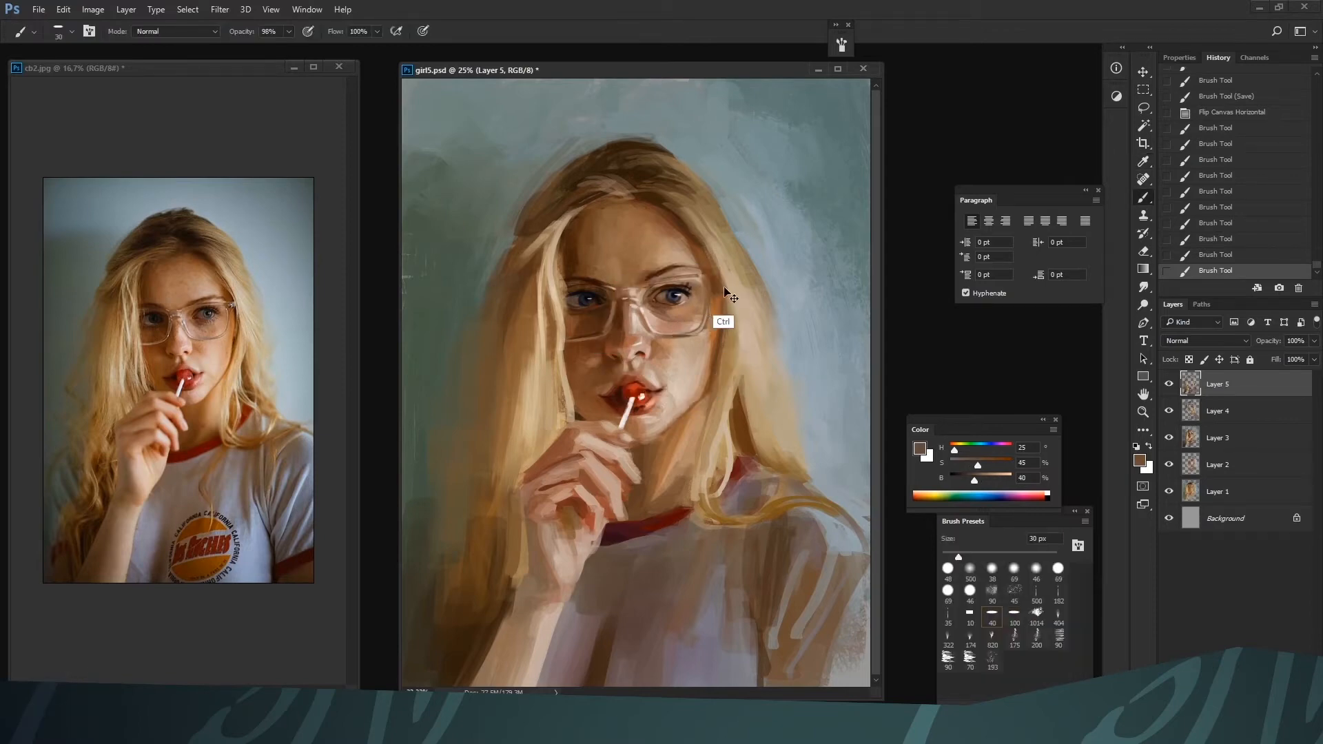
key(ctrl+plus)
click(926, 496)
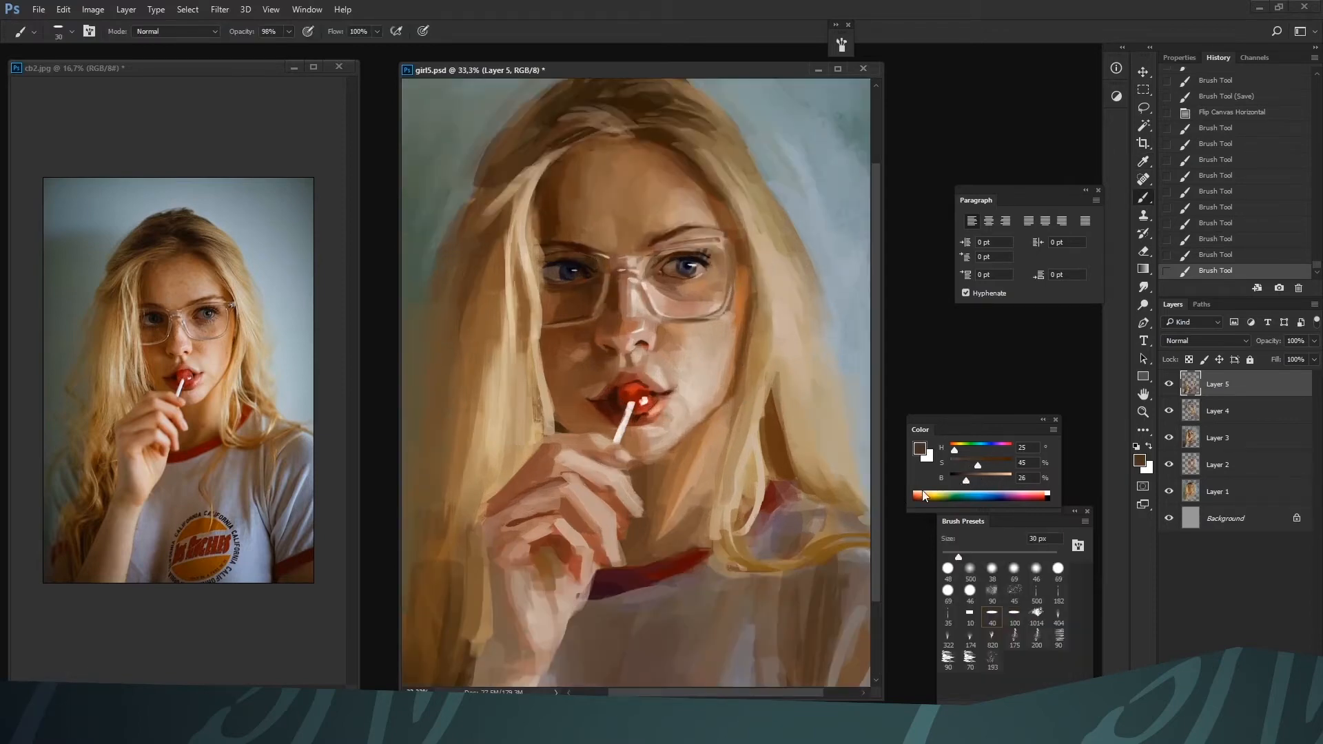
mouse_move(741, 244)
mouse_down()
mouse_move(718, 321)
mouse_move(748, 244)
mouse_move(736, 274)
mouse_up()
alt+click(729, 241)
key([)
Paint pale highlights along the glasses' upper rim and hinge with a 15 to 20 px brush, lowering the skin tone's saturation to 16%
drag(994, 478, 959, 465)
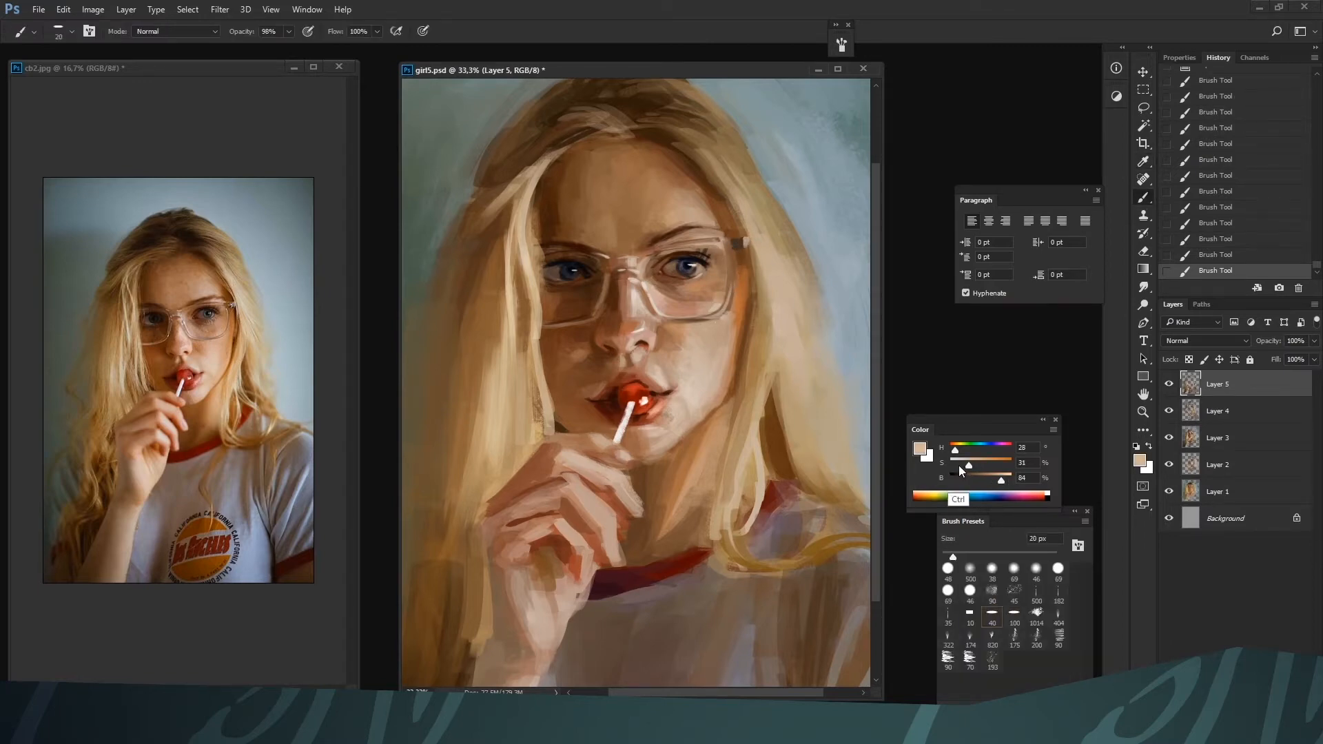
key(ctrl+minus)
key(bracketleft)
key(bracketleft)
key(bracketleft)
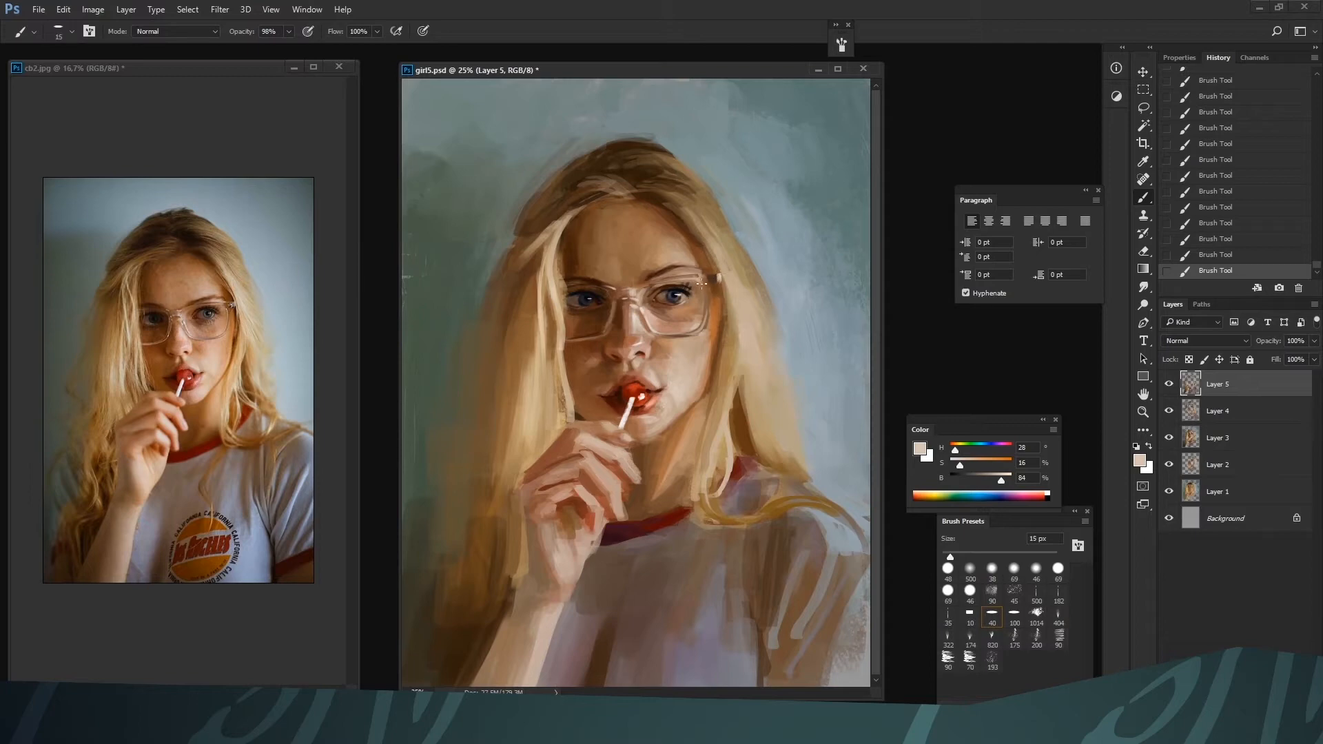
key(bracketleft)
key(ctrl+plus)
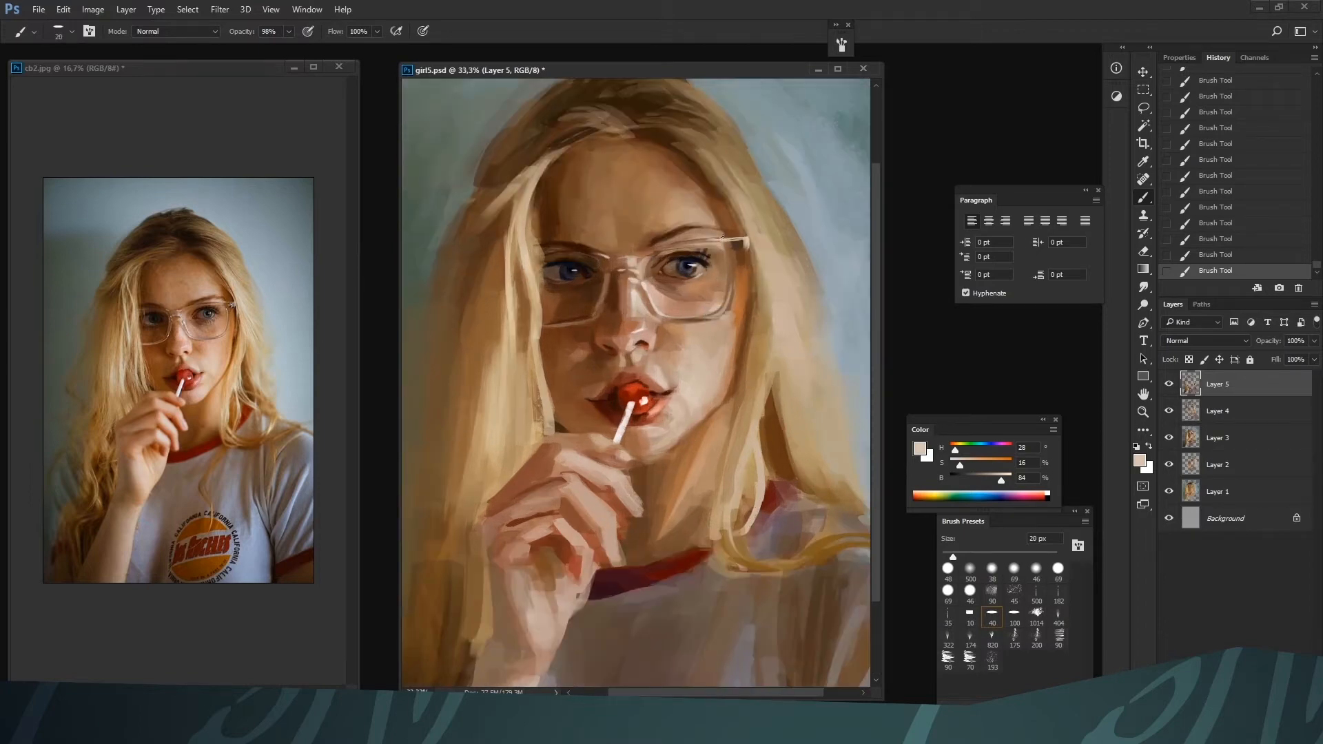
alt+click(709, 242)
alt+click(713, 243)
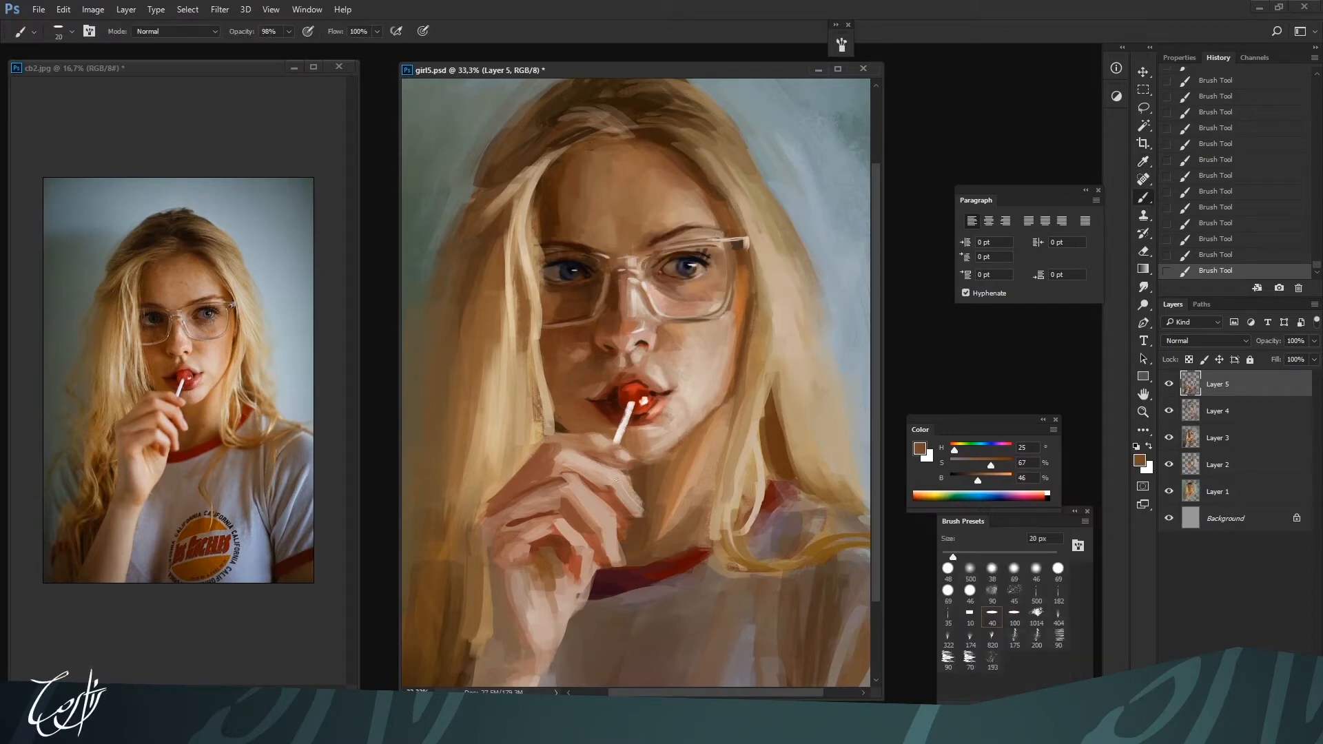
Paint brown shadow strokes around the glasses hinge with a 25 px brush, darkening the sampled brown to 22% brightness
key(ctrl+minus)
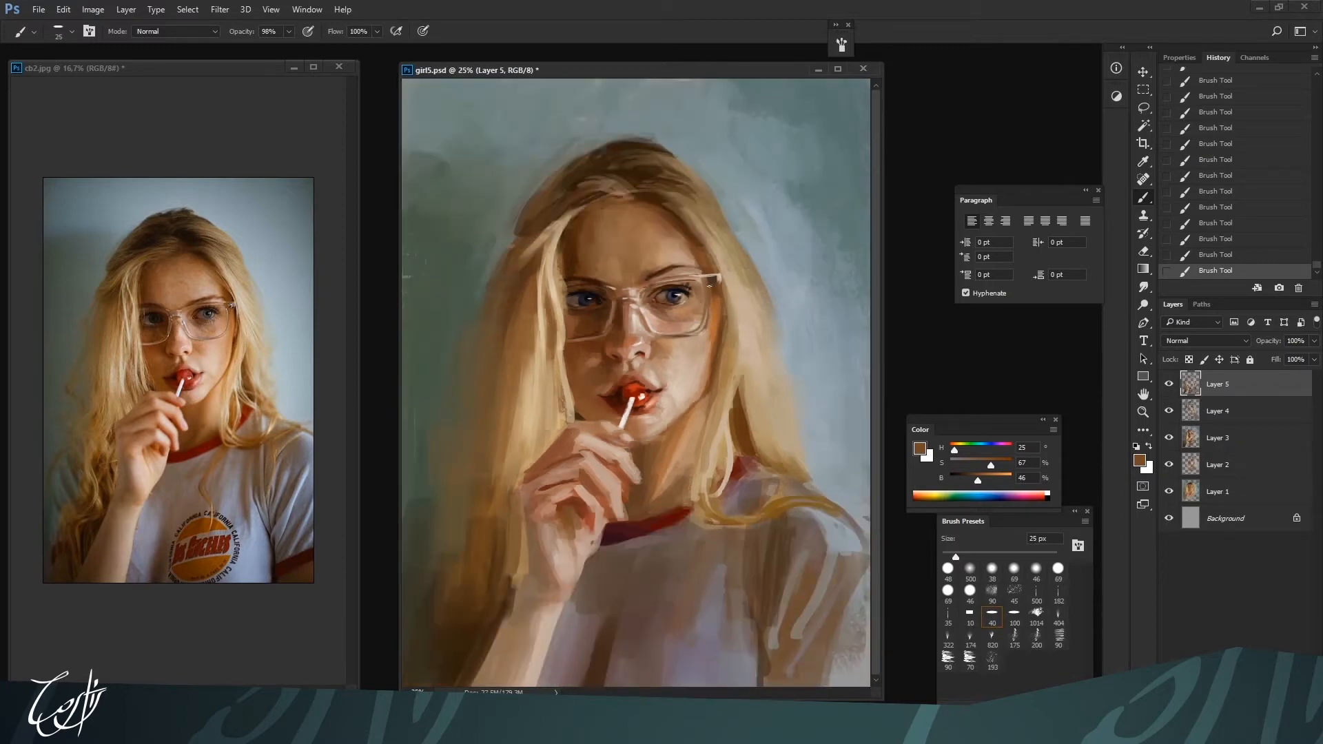
alt+click(709, 286)
drag(974, 475, 963, 477)
key(bracketright)
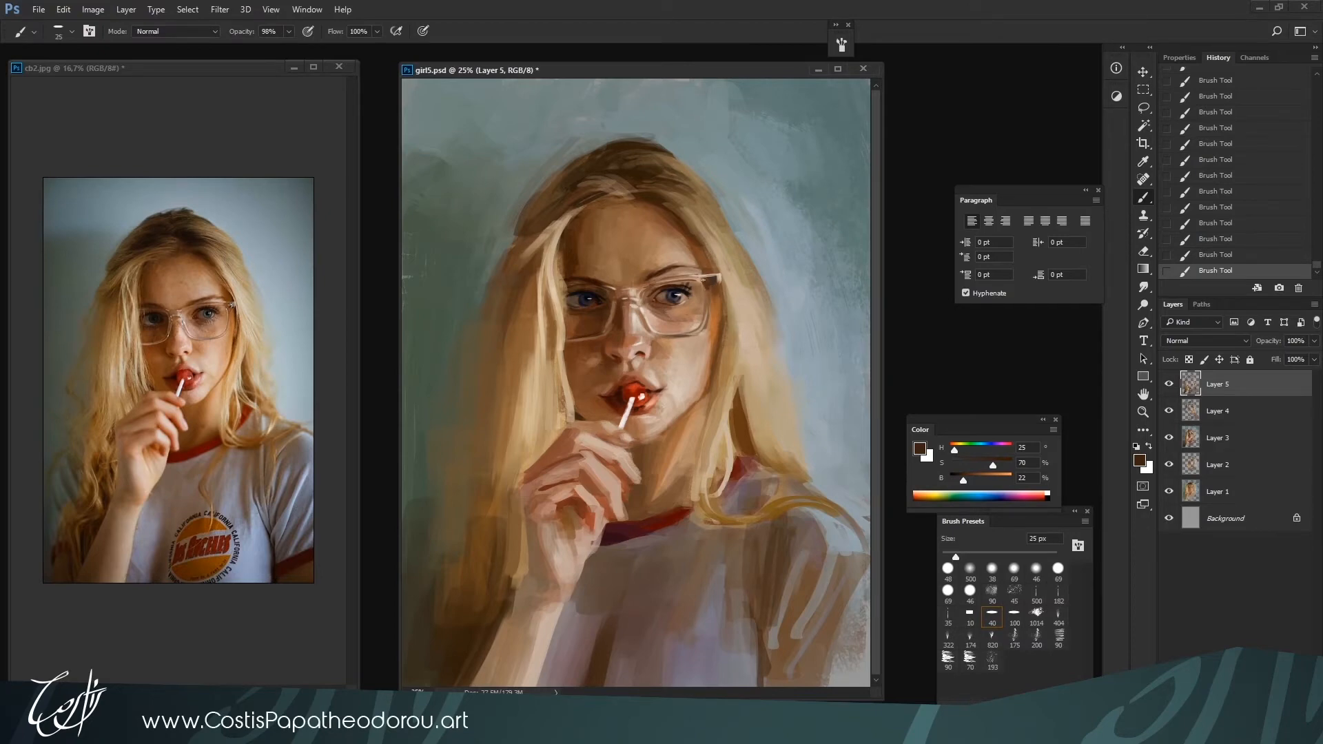
alt+click(703, 280)
alt+click(716, 288)
key(bracketleft)
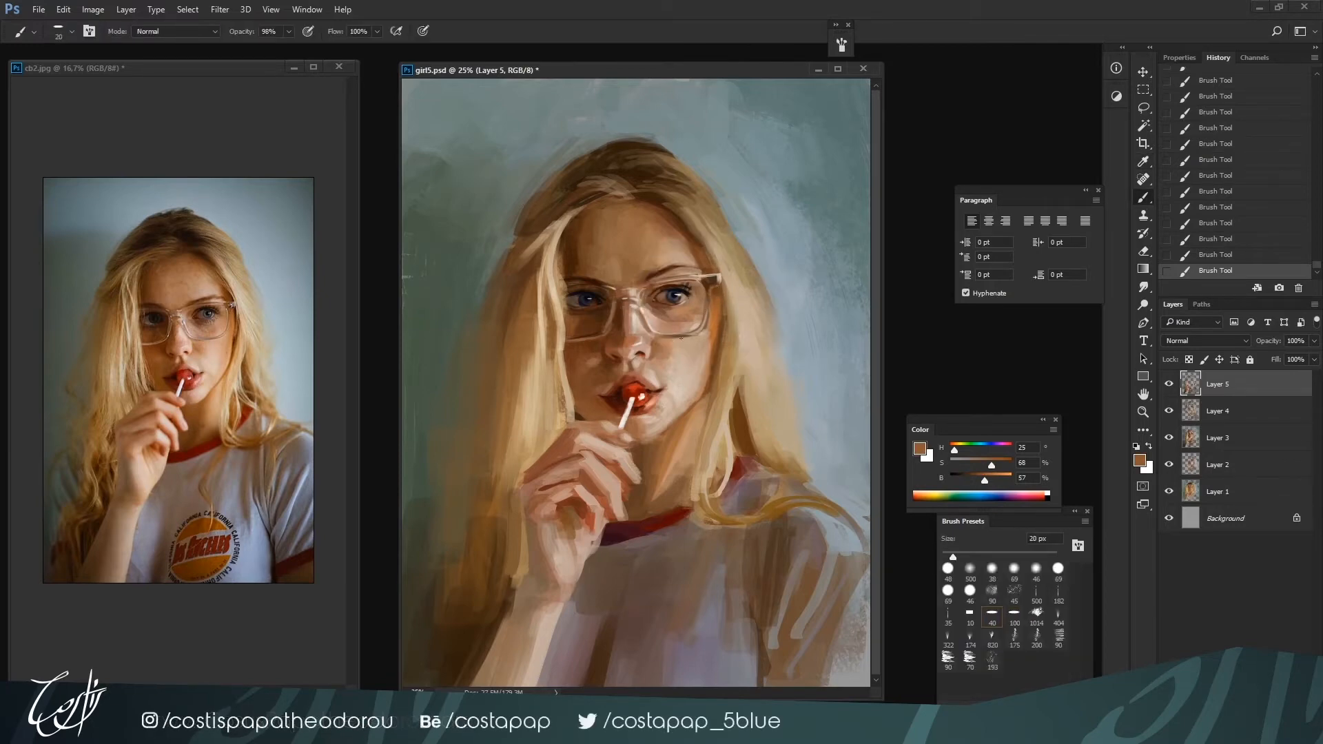
Define the hinge details with alternating light skin-tone and dark brown strokes using a 20 px brush
alt+click(710, 275)
alt+click(716, 280)
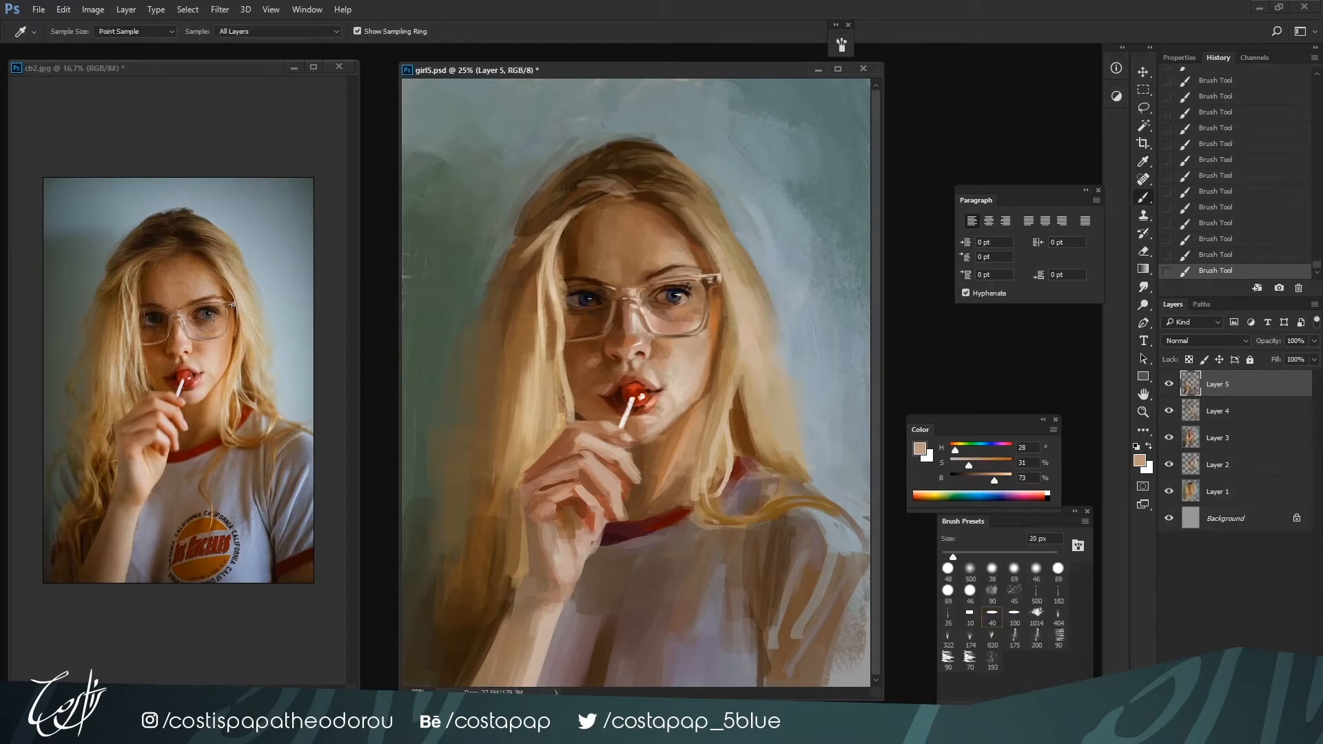
alt+click(716, 279)
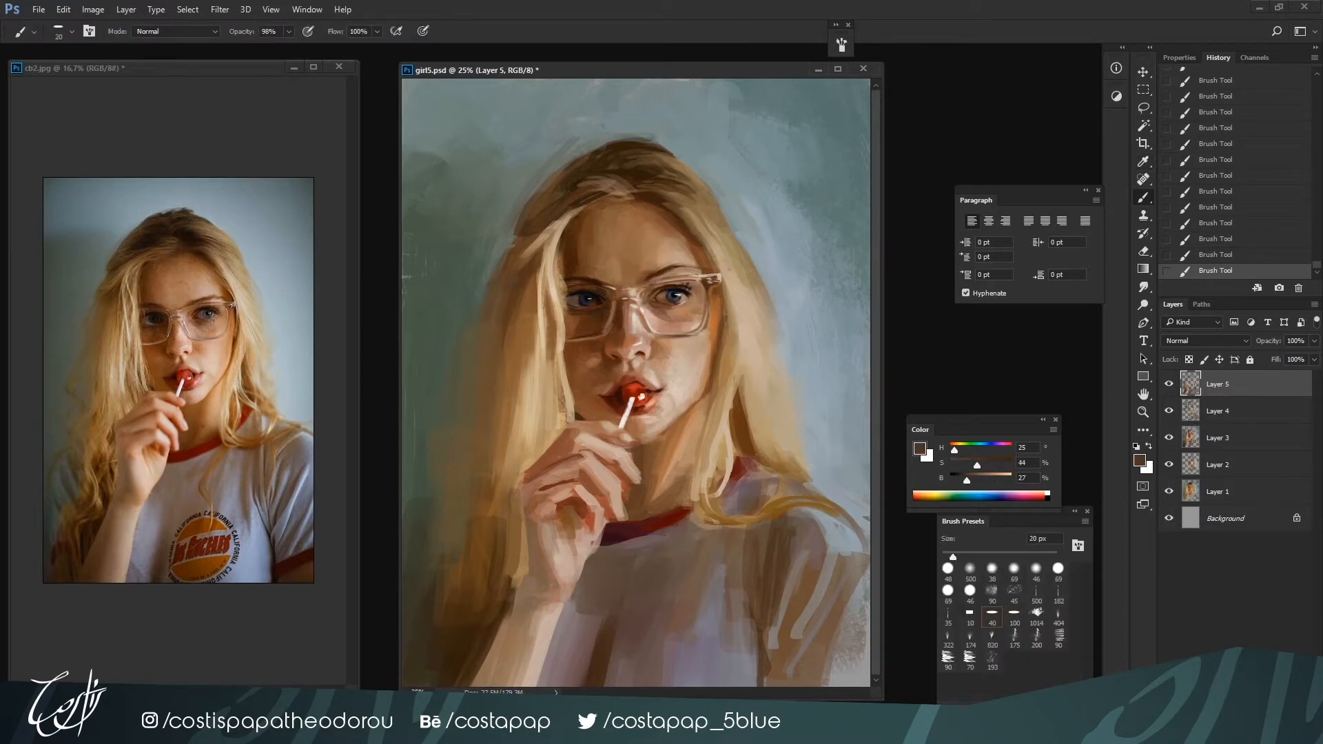
alt+click(716, 277)
alt+click(715, 266)
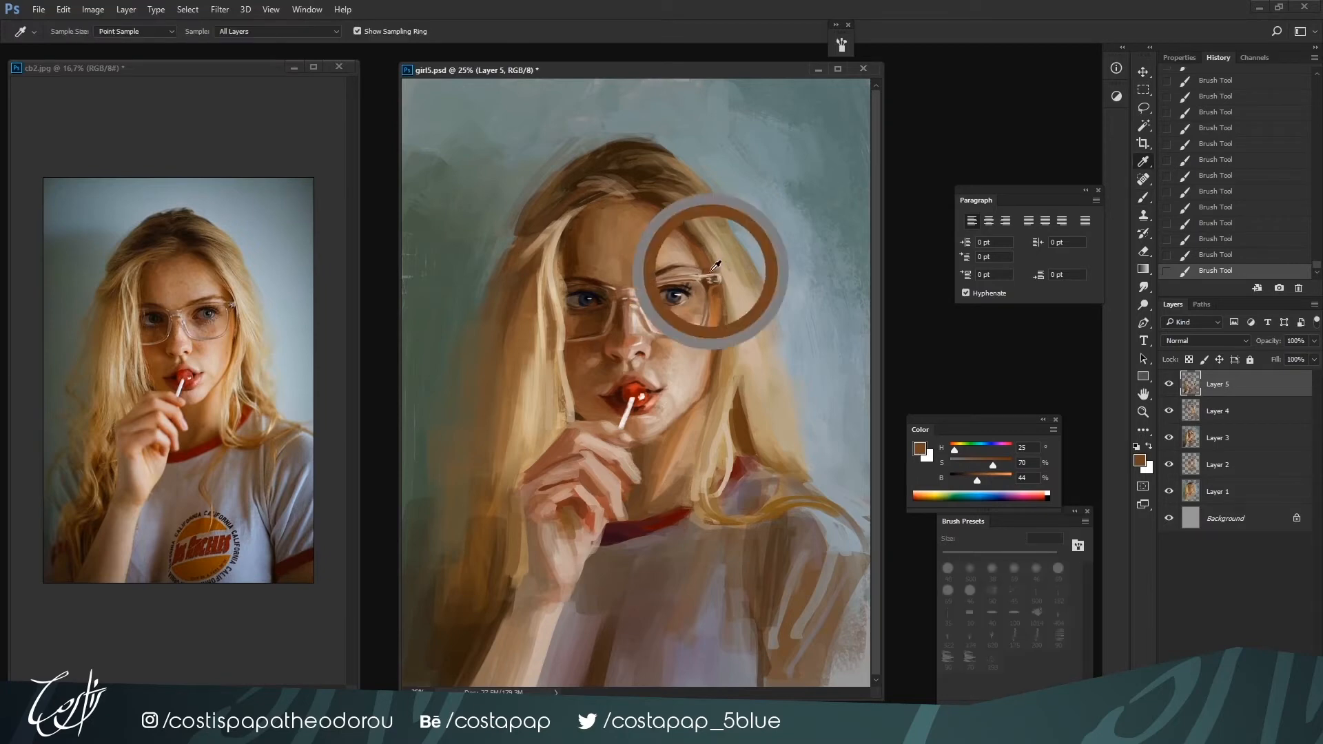
alt+click(716, 275)
Mix a dark red-brown with hue 4°, saturation 88% and brightness 33% for the shadow beside the glasses
key(ctrl+plus)
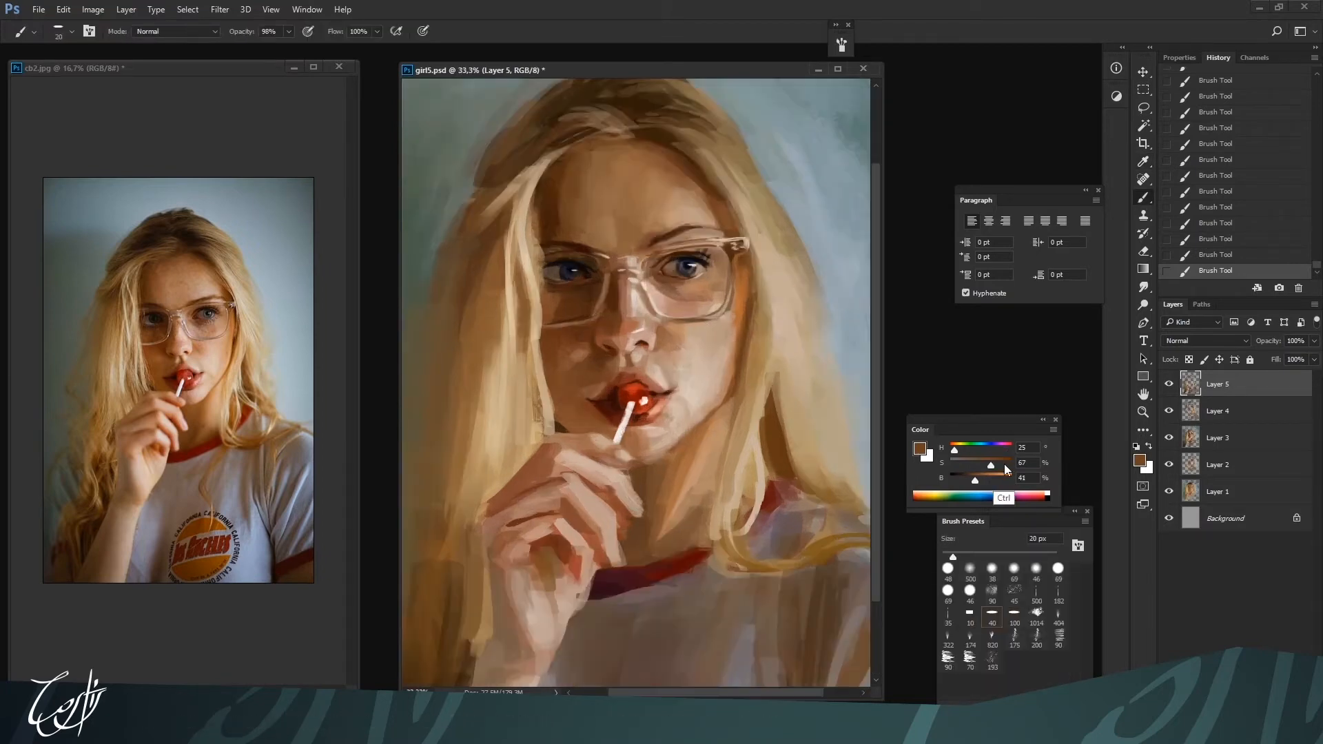
click(1003, 465)
click(964, 480)
key(bracketright)
click(970, 481)
click(951, 449)
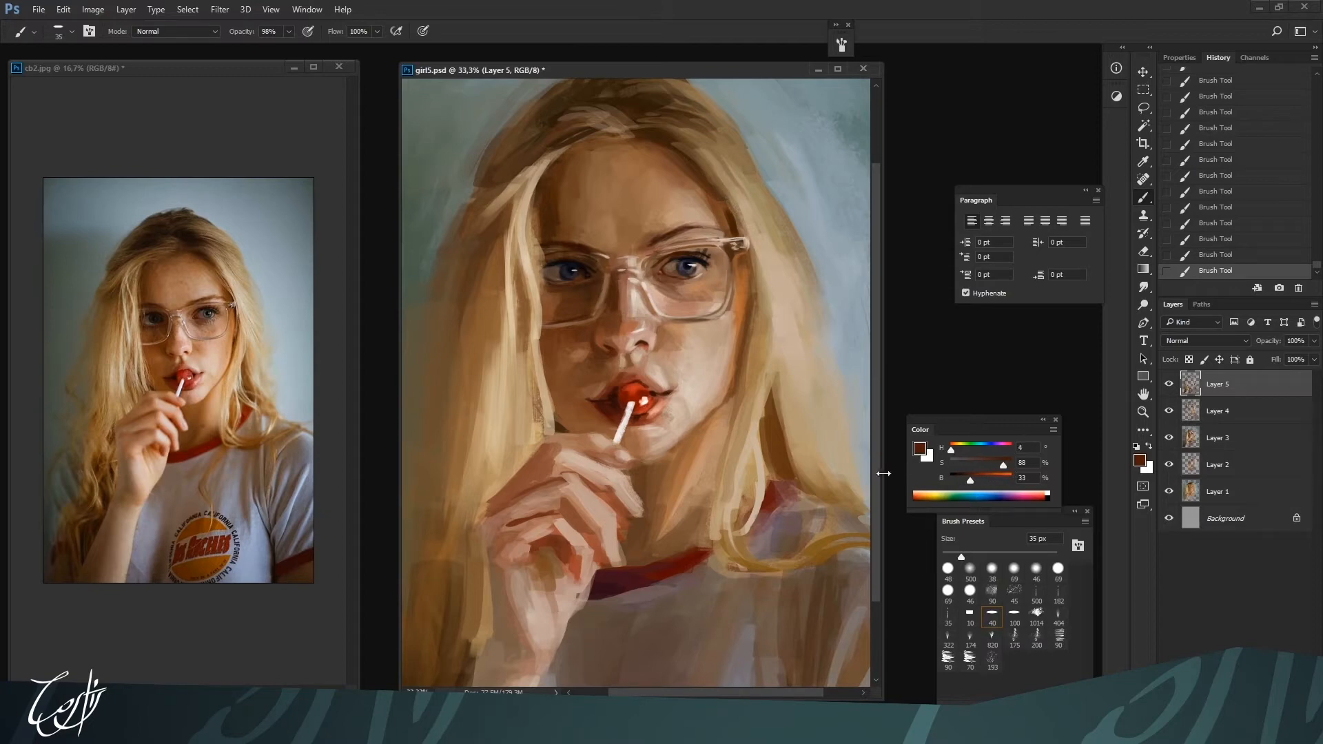
Darken the red-brown to 19% brightness and paint the shadow below the glasses hinge with a 25 px brush
key(bracketright)
key(bracketleft)
key(bracketleft)
click(963, 481)
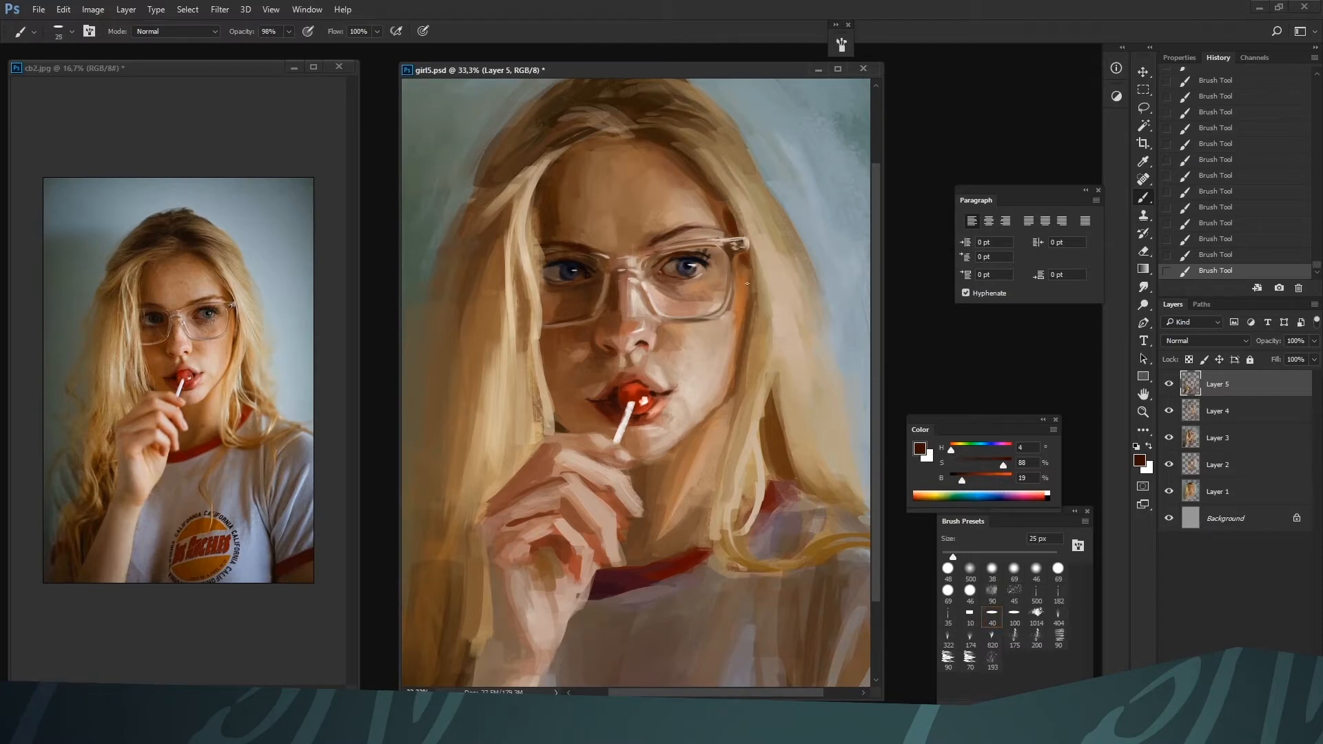
key(bracketright)
key(ctrl+minus)
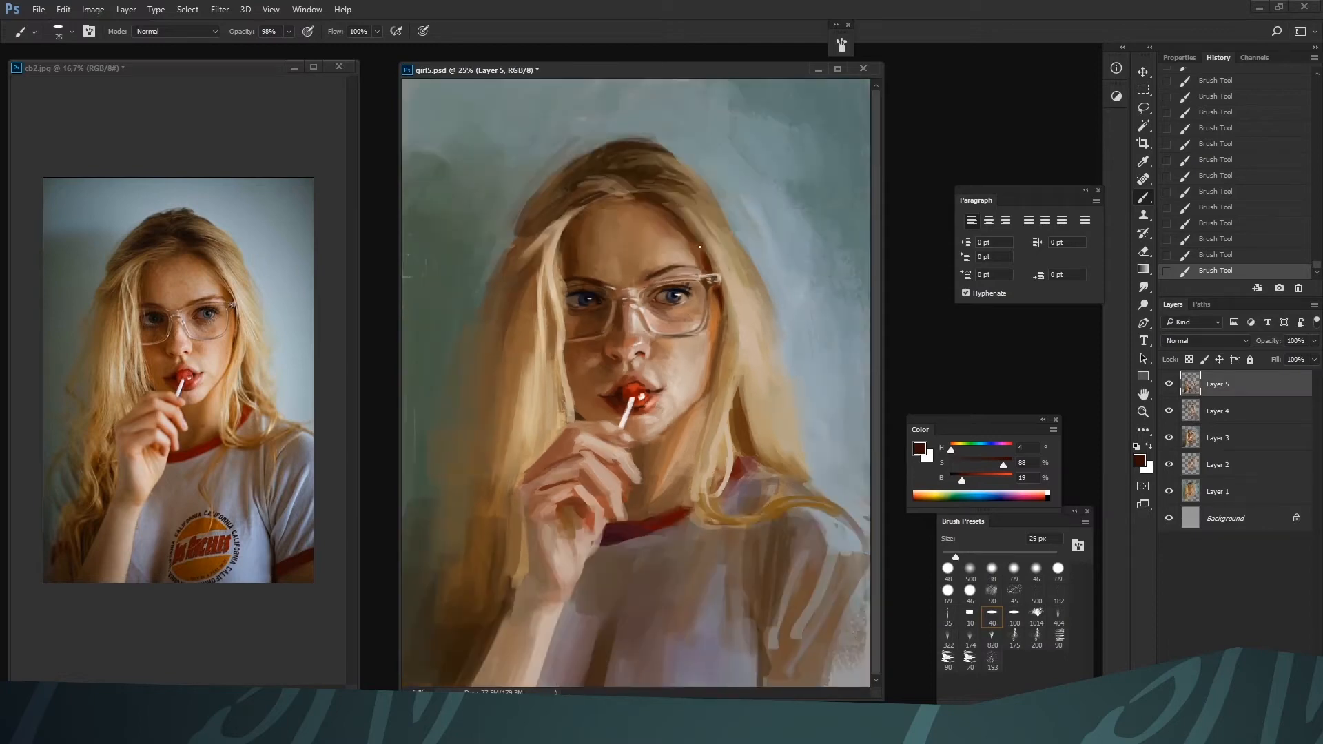
Blend the edge between the temple and hair near the glasses with sampled browns, enlarging the brush to 40 px
alt+click(706, 298)
alt+click(688, 231)
key(bracketright)
key(bracketright)
key(bracketright)
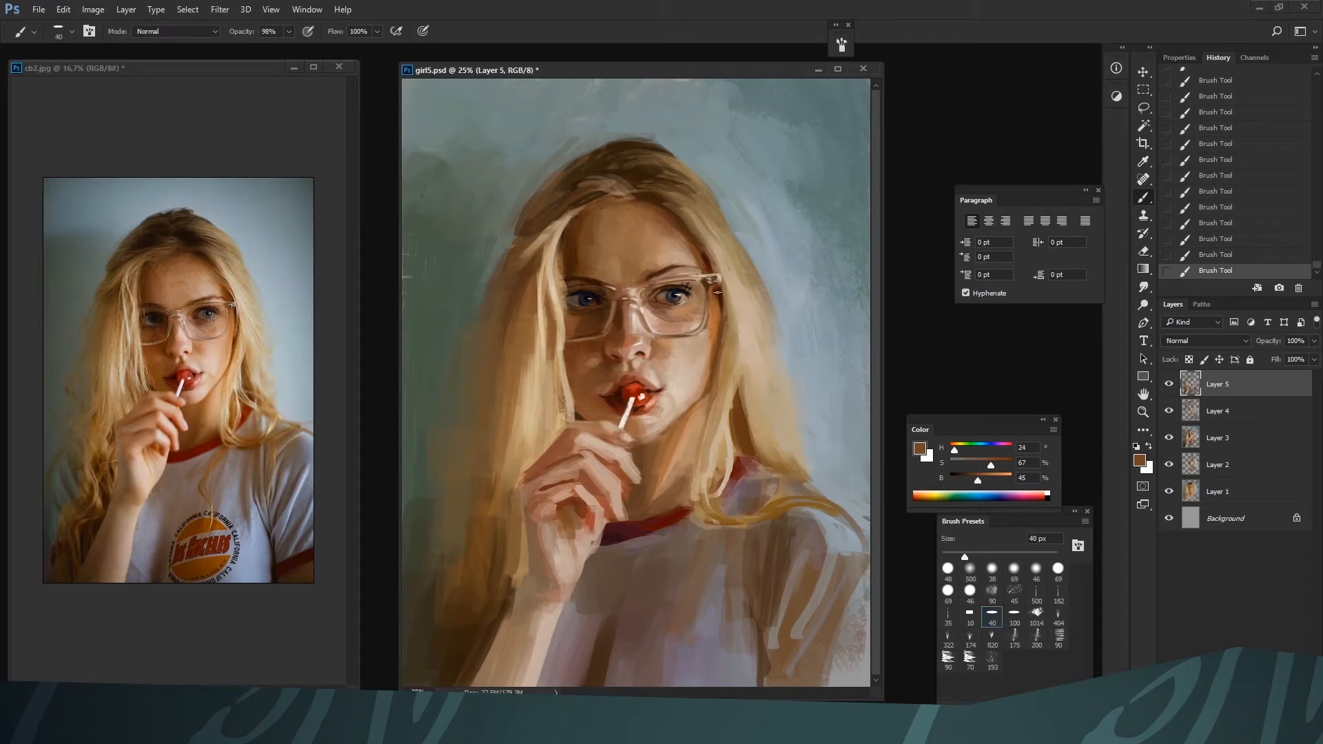
key(bracketright)
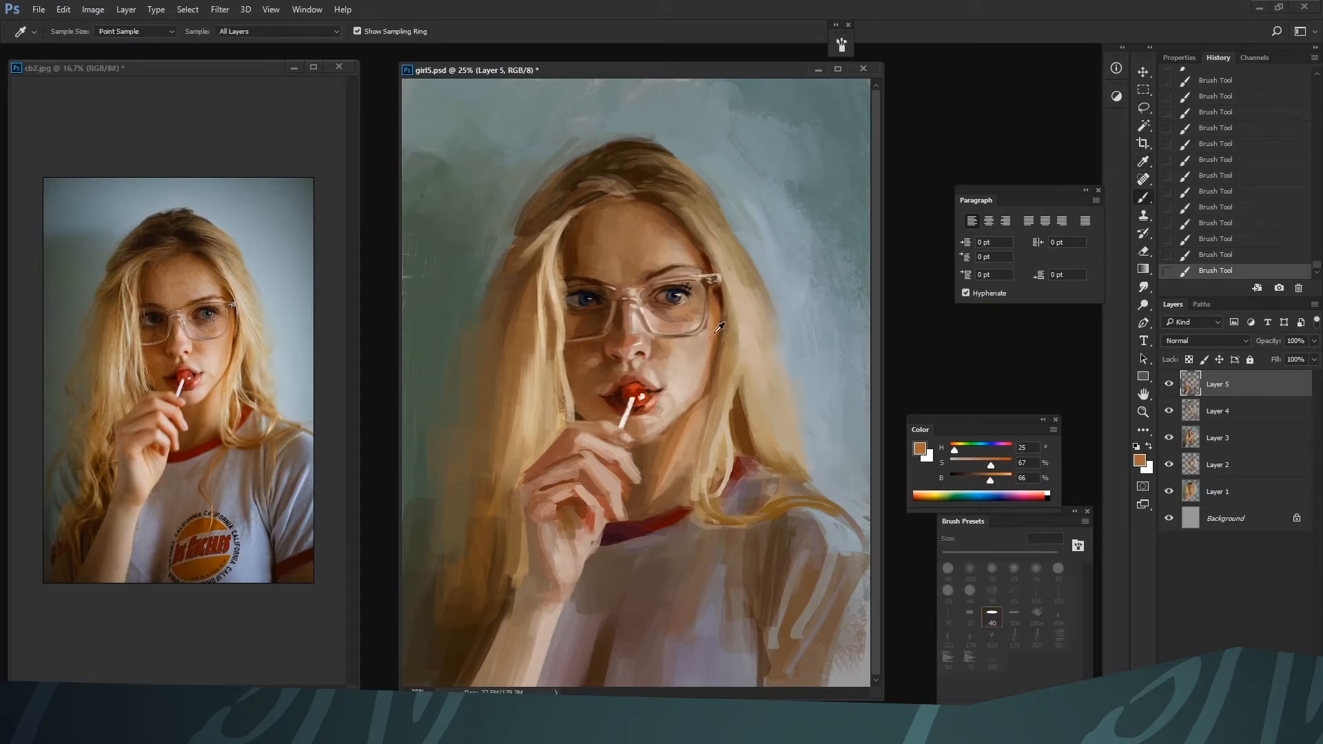
Refine the cheek and jaw edge beside the hair with skin tones and browns sampled from the painting
alt+click(700, 360)
alt+click(699, 394)
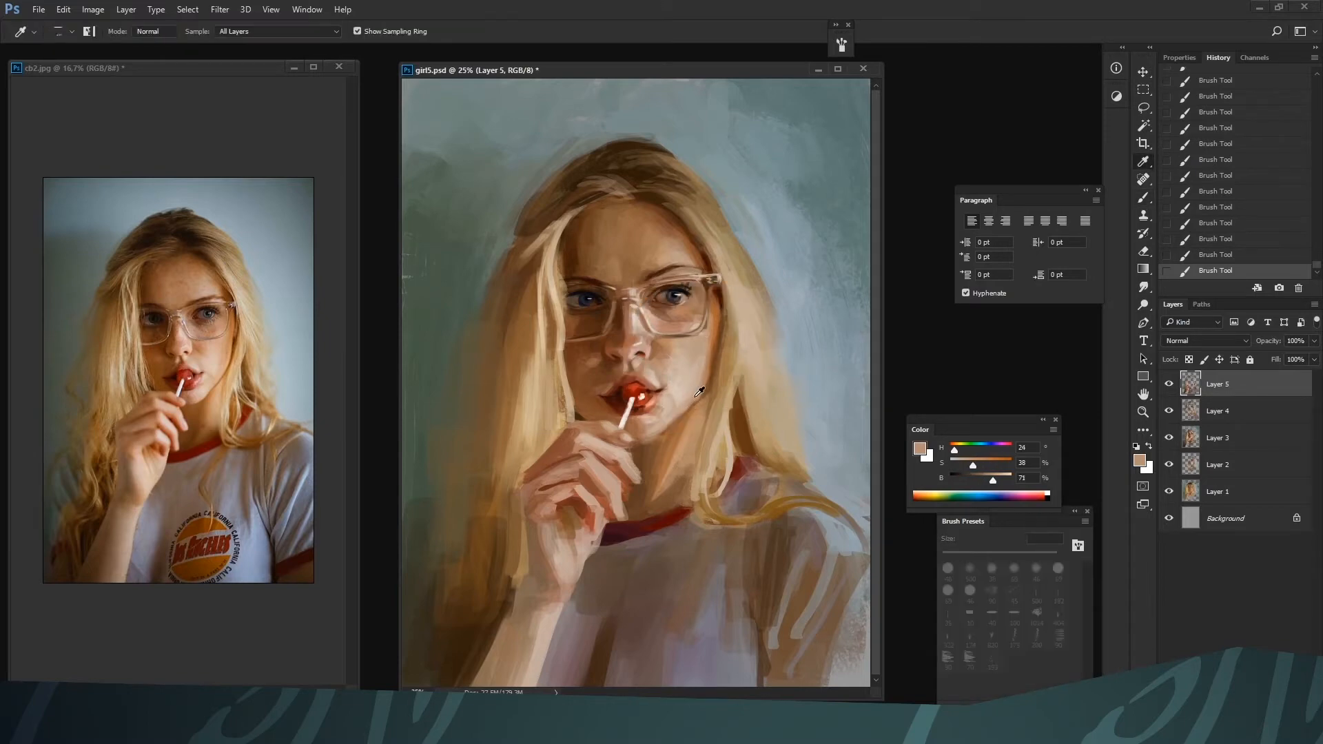
alt+click(687, 408)
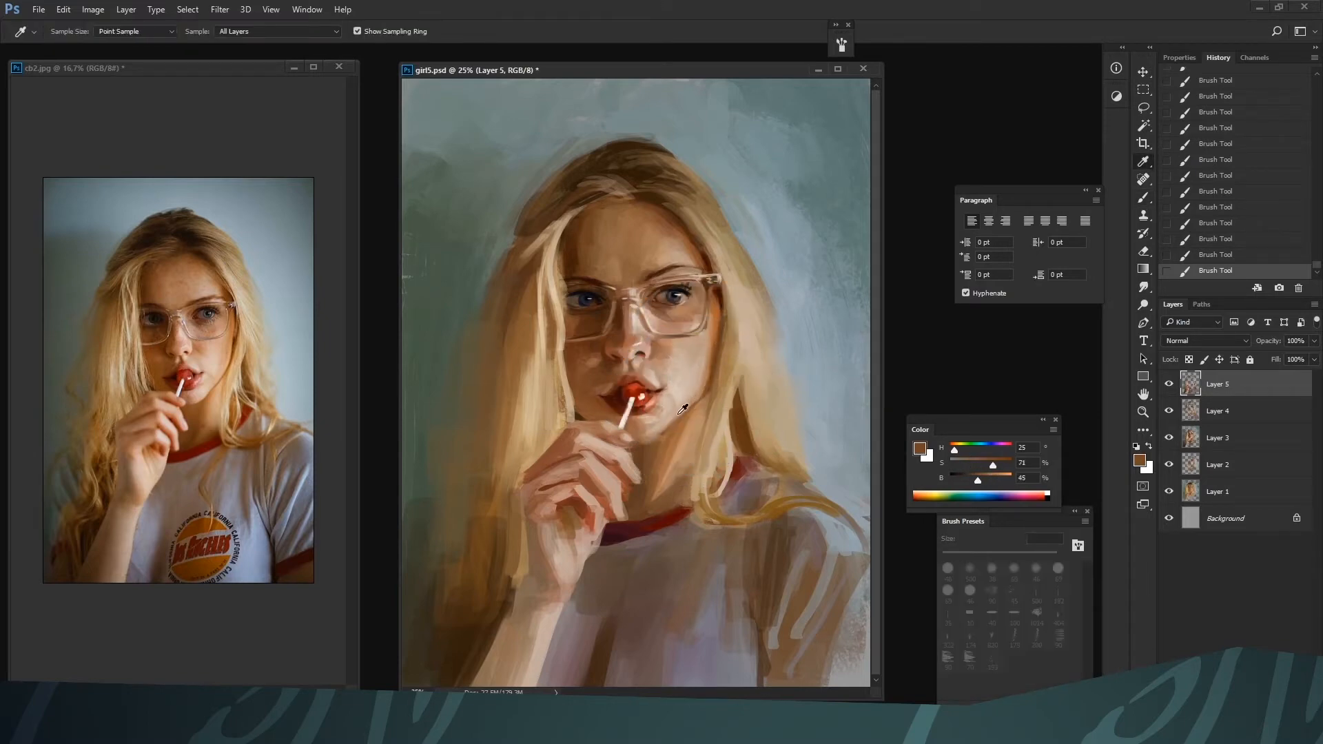
alt+click(710, 374)
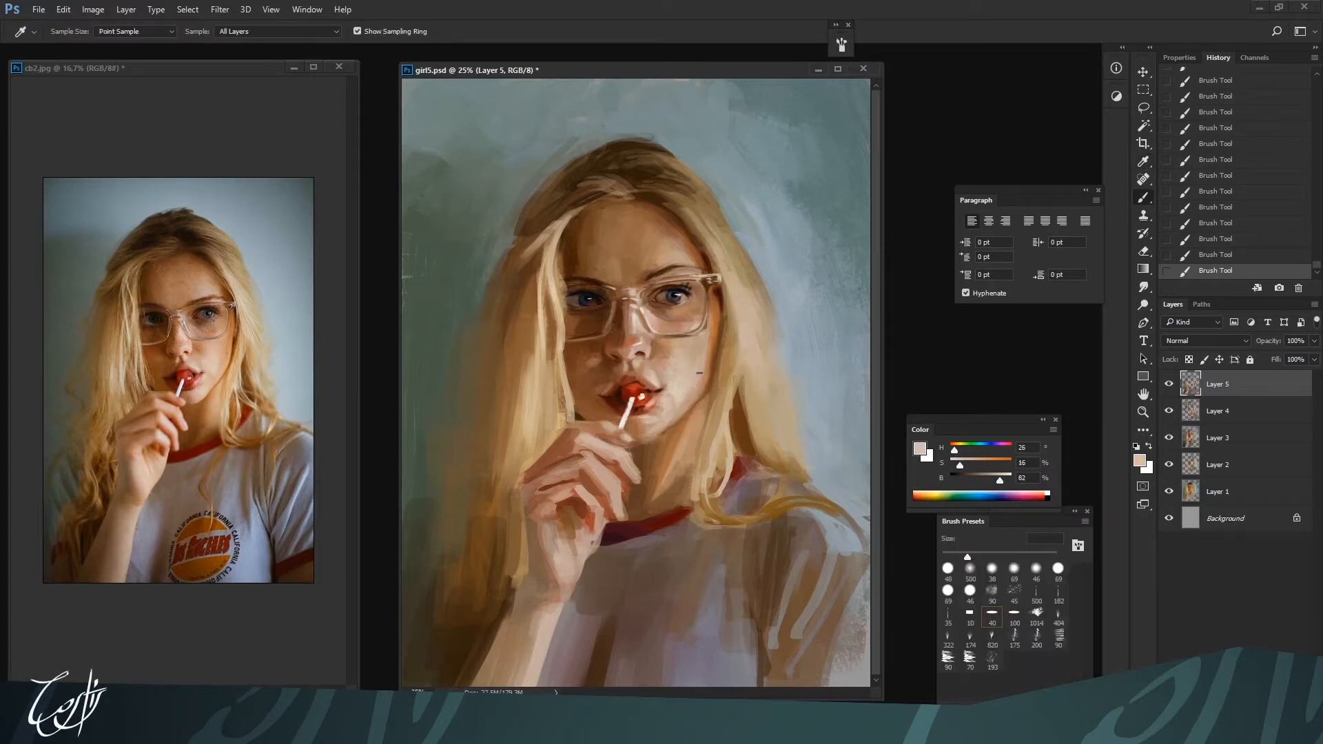
alt+click(650, 459)
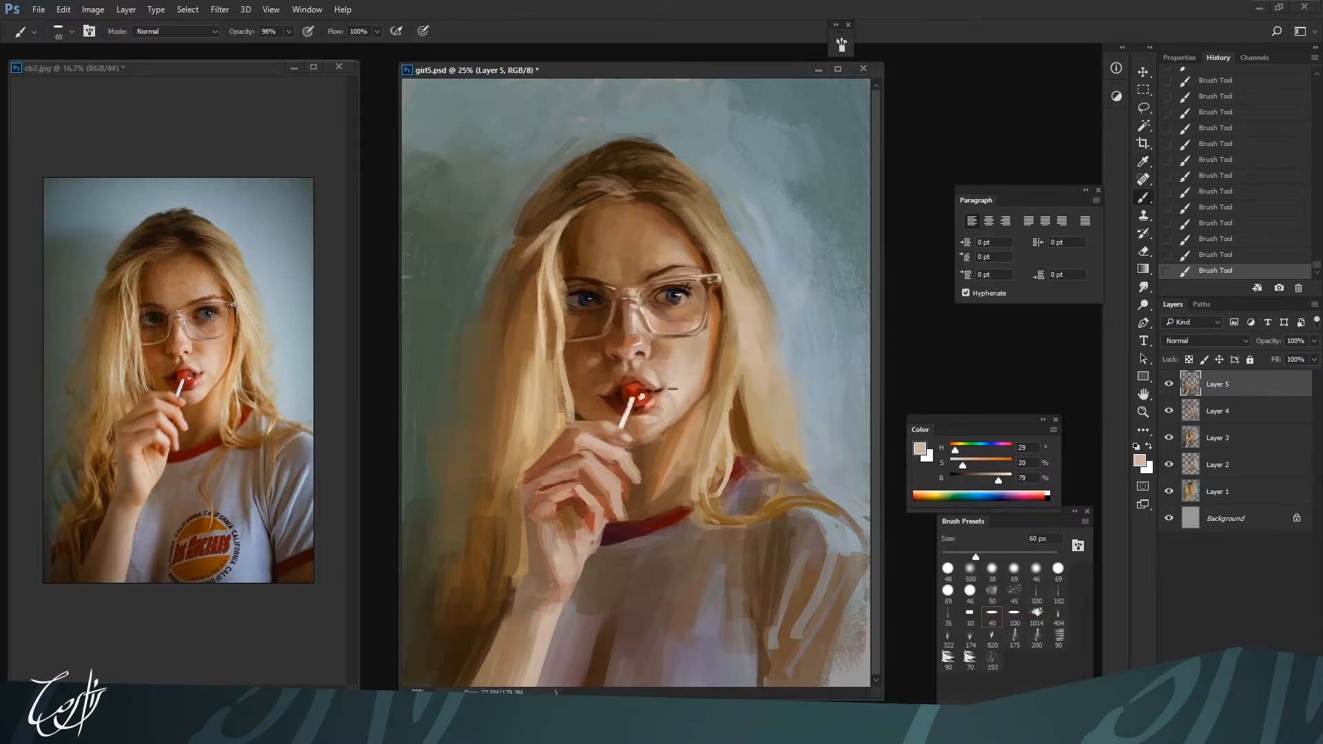
Smooth the cheek between the mouth corner and the nose with sampled skin tones and a 50 to 60 px brush
alt+click(678, 394)
alt+click(665, 363)
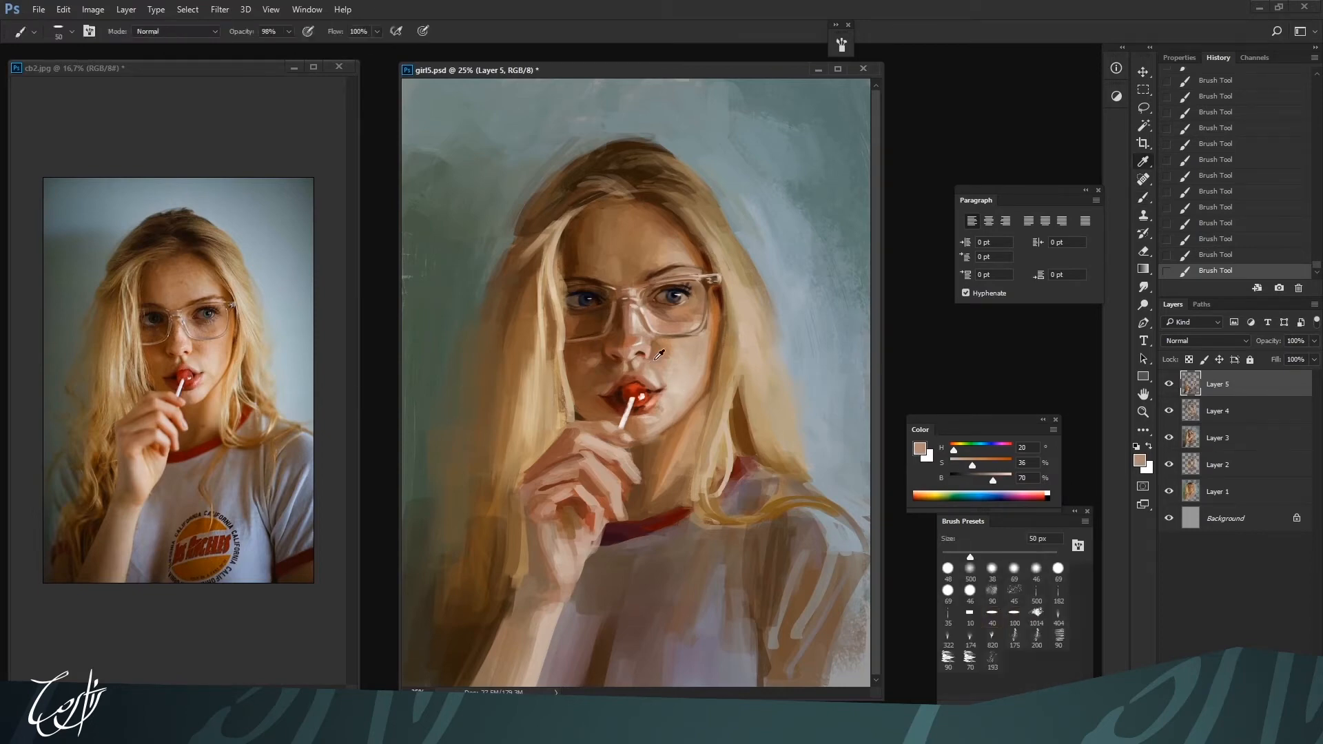
alt+click(664, 366)
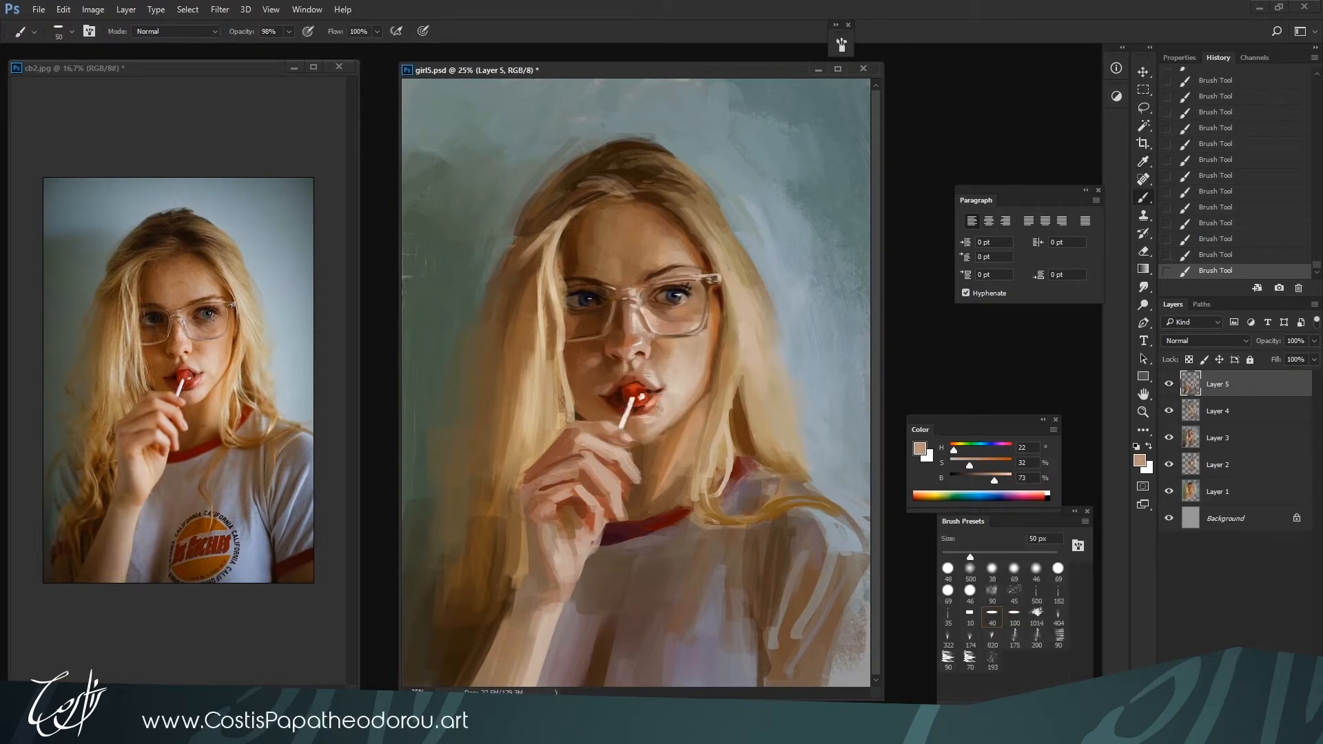
alt+click(648, 348)
key(bracketleft)
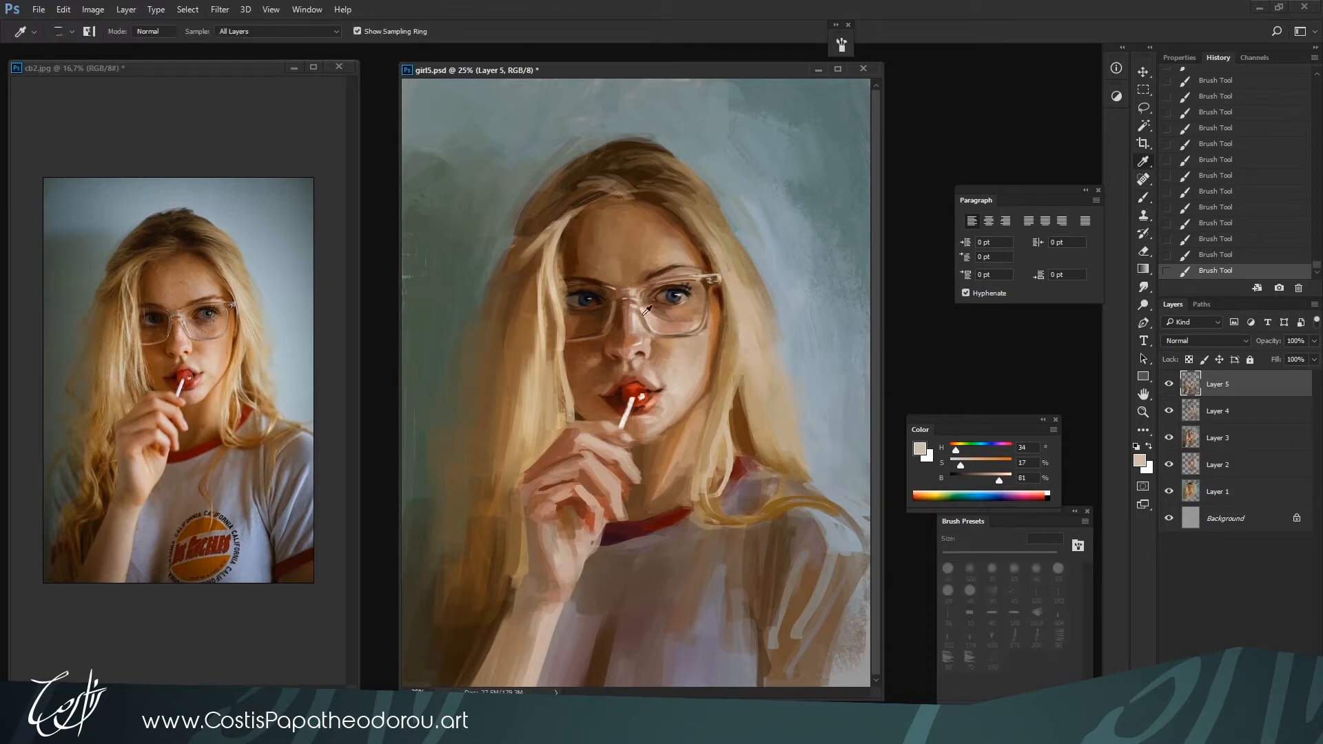
Refine the nose and upper-lip area with sampled light and mid skin tones using a 40 px brush
alt+click(644, 337)
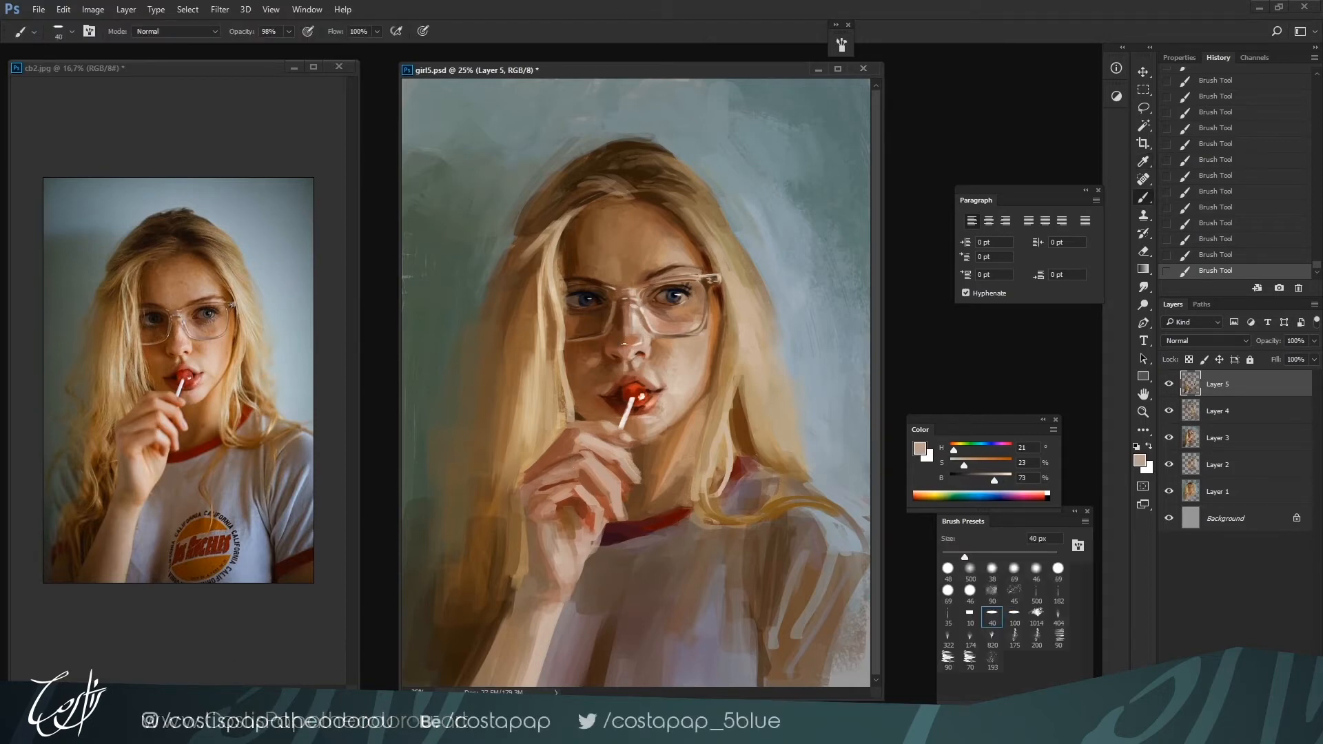
alt+click(630, 327)
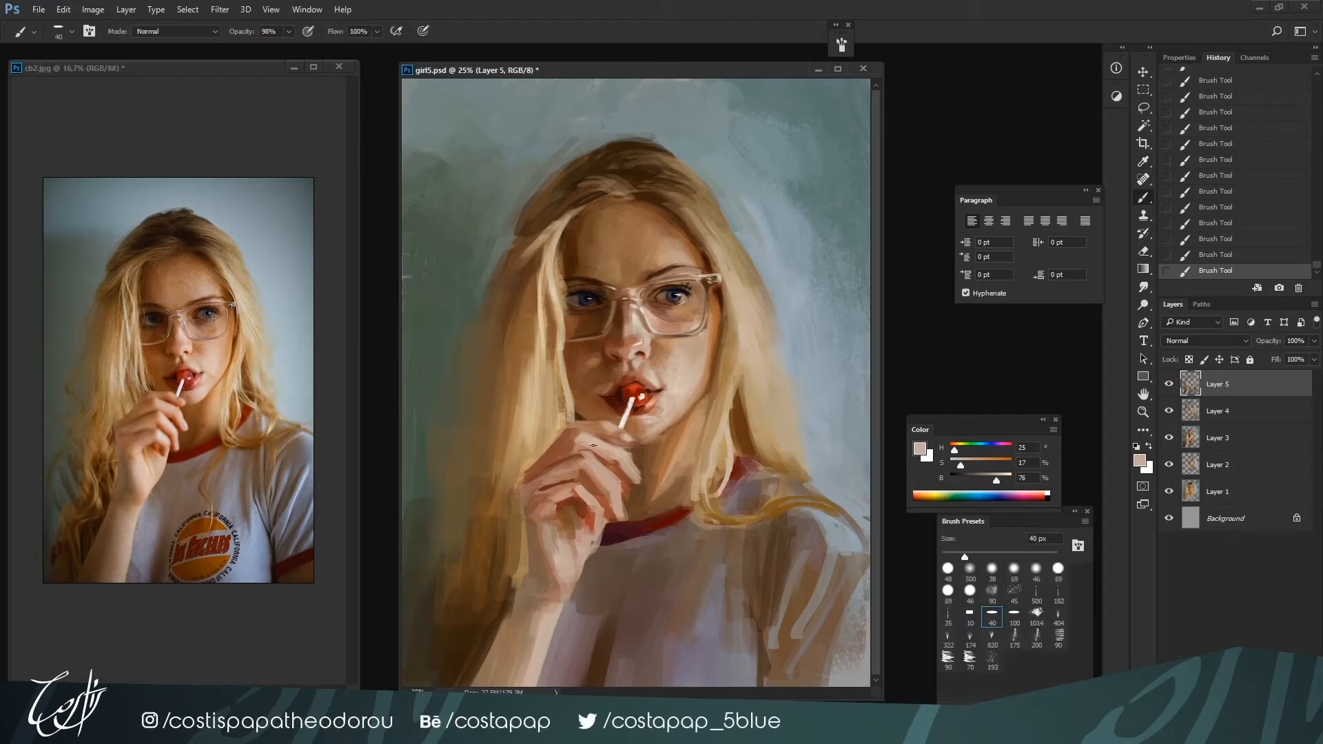
alt+click(609, 390)
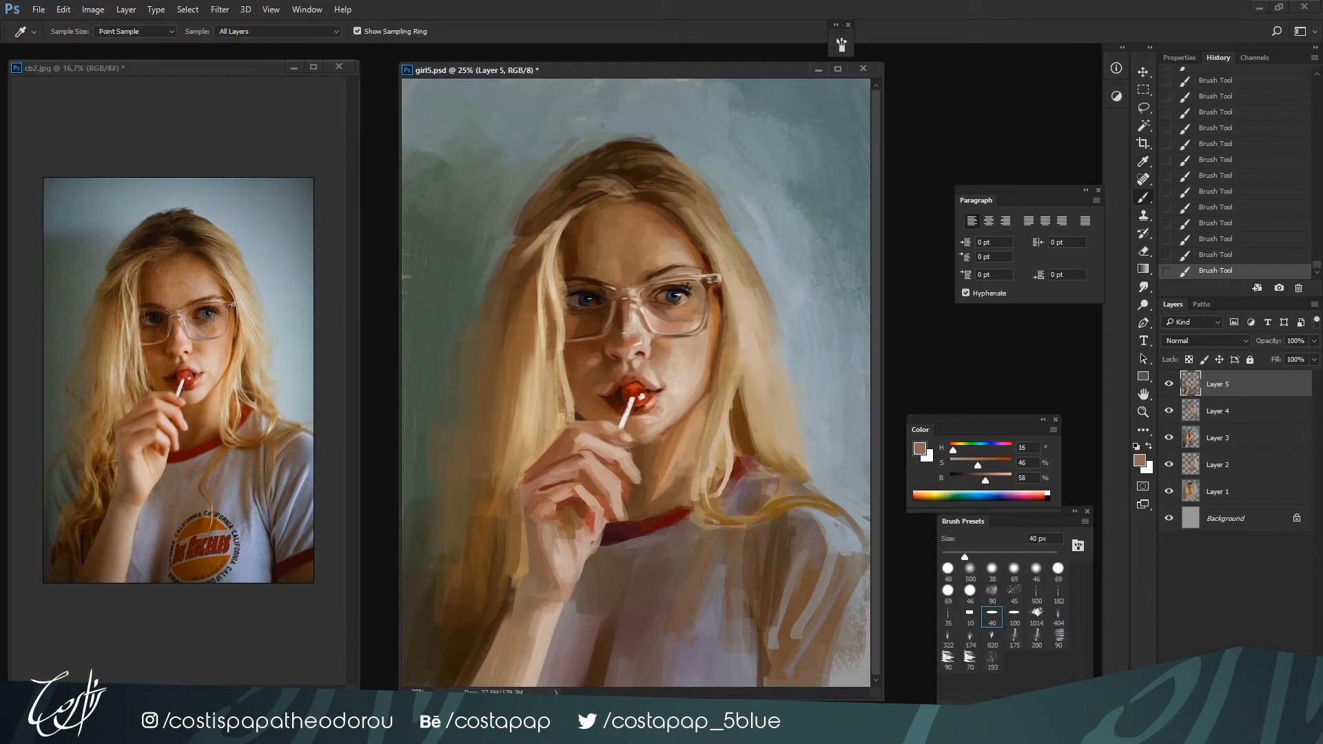
Sample the dark red-brown of the shaded eye's brow and touch up the brow line above the glasses with it
alt+click(584, 282)
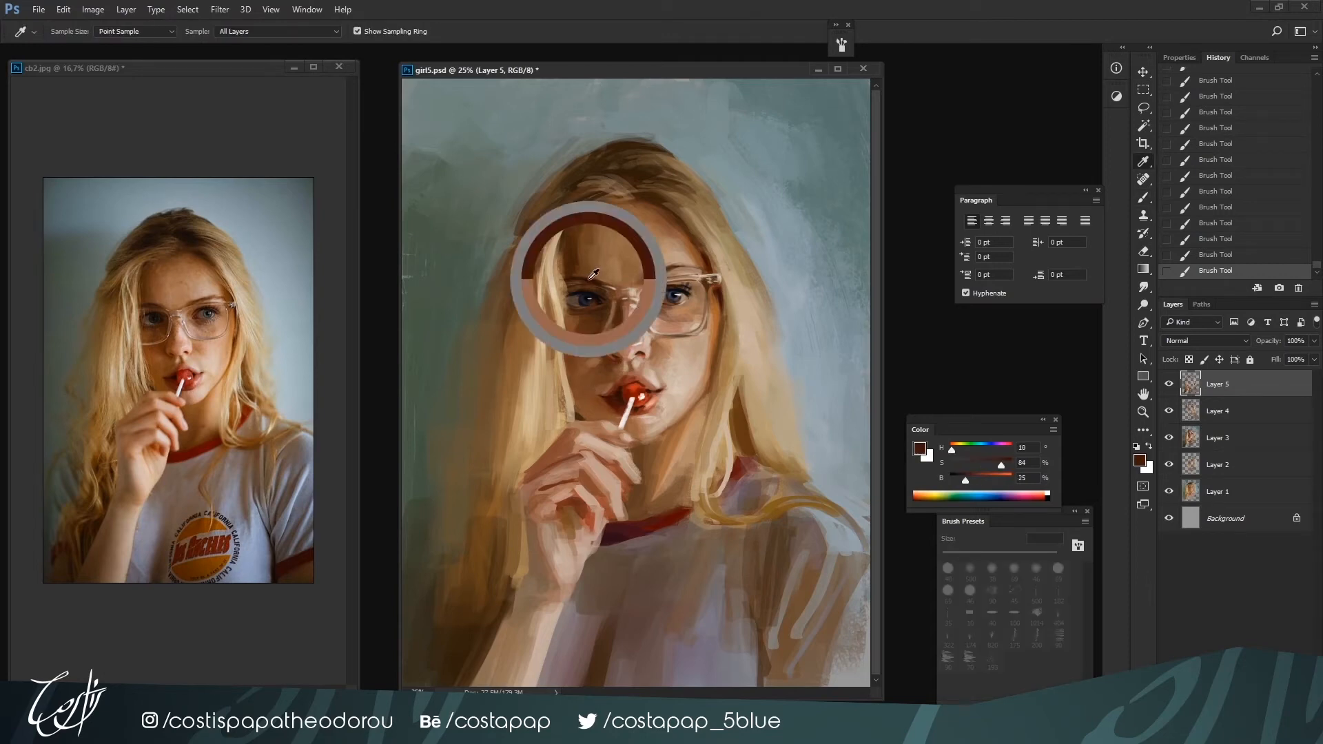
alt+click(582, 282)
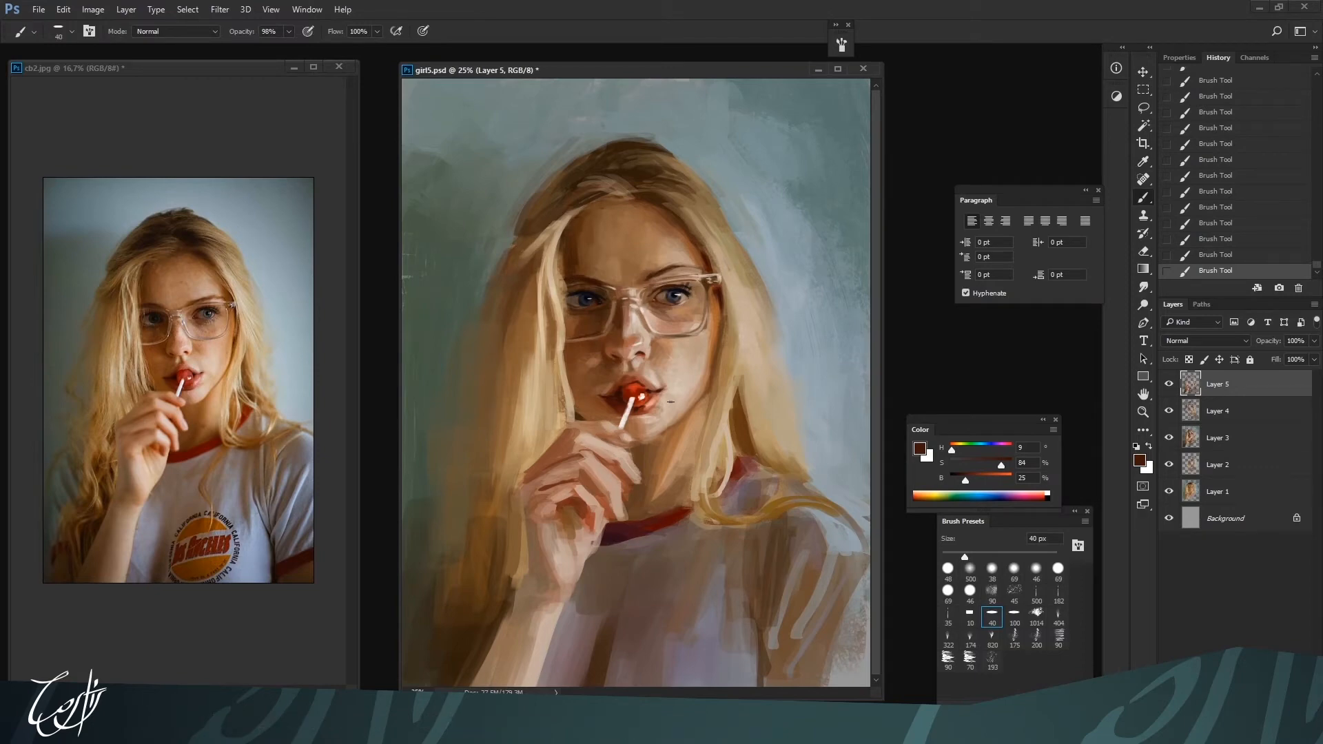
key(])
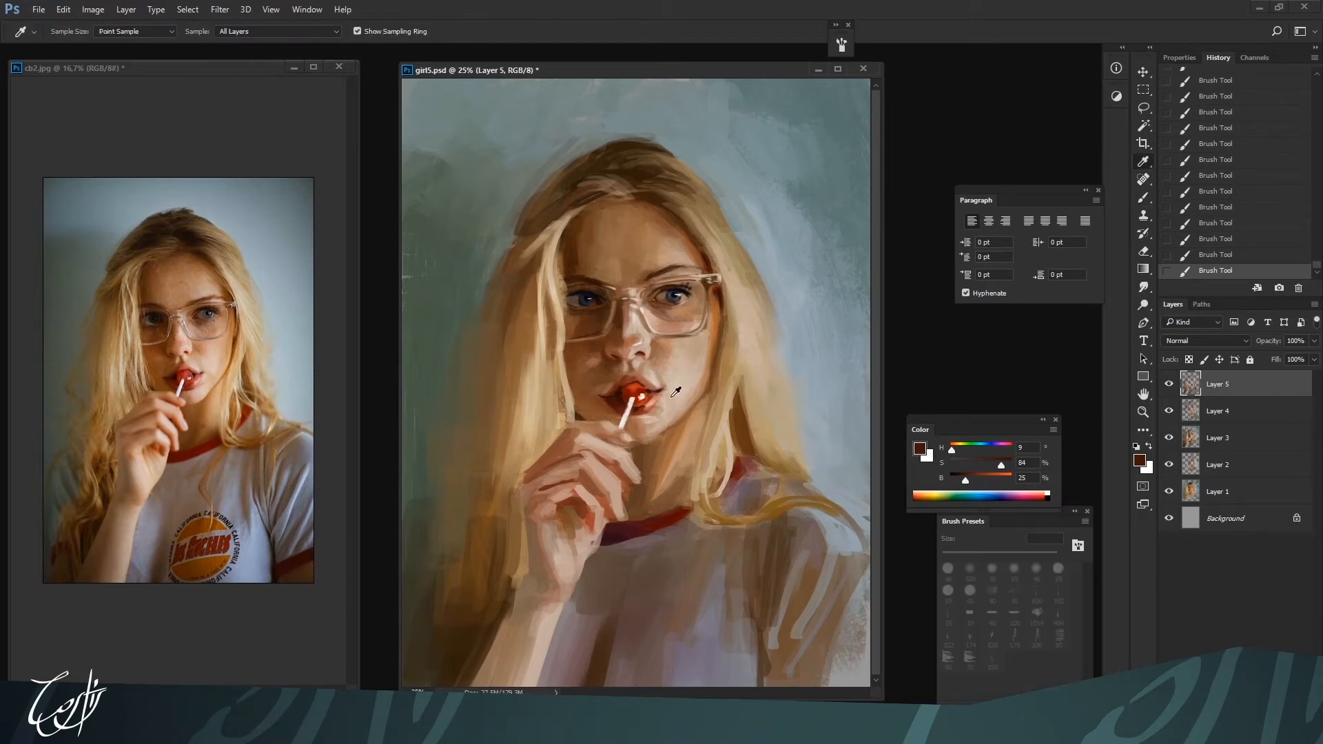
Sample the light skin tone beside the mouth and refine the lit cheek with it using a 40 px brush
alt+click(673, 393)
key(bracketleft)
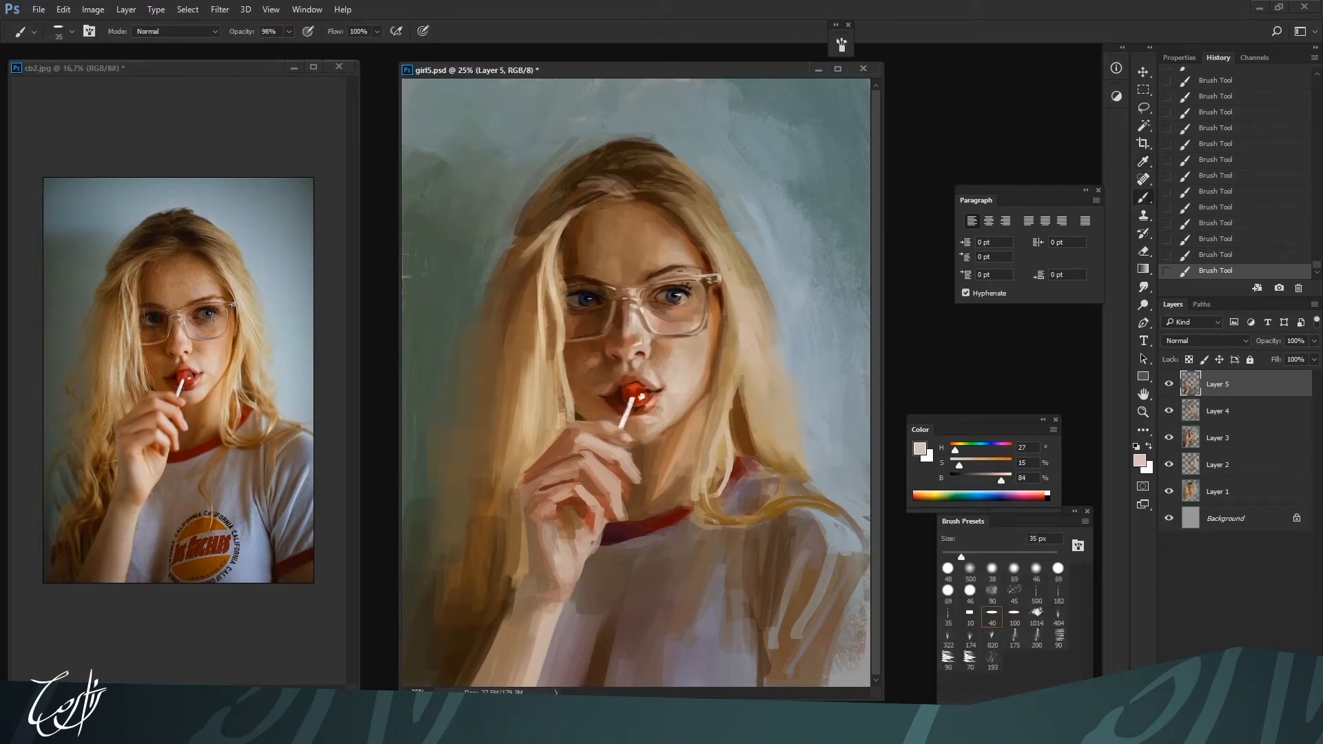
key(bracketright)
key(bracketright)
key(ctrl+minus)
key(ctrl+plus)
key(bracketleft)
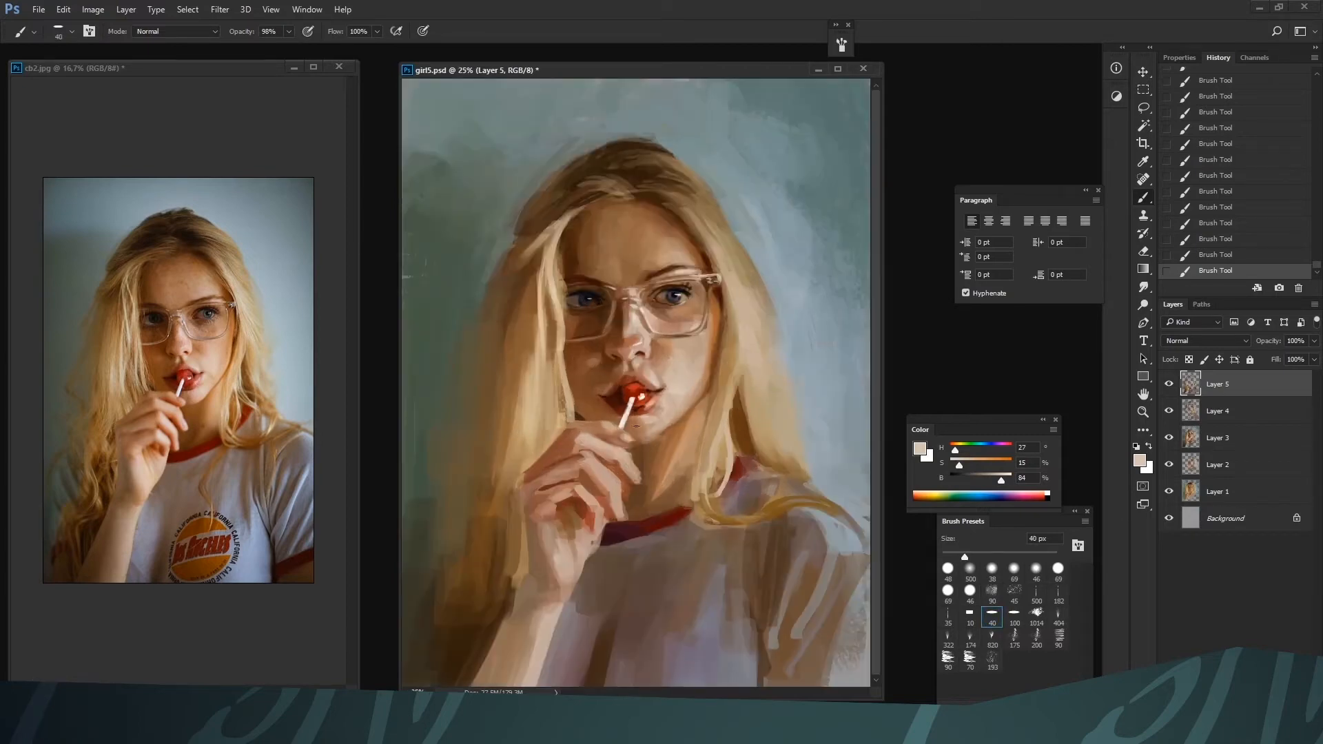
Refine the fingers and wrist with red-brown and light skin tones using a 60 to 70 px brush
key(bracketleft)
key(bracketright)
key(bracketright)
key(bracketright)
key(bracketright)
key(bracketleft)
alt+click(578, 476)
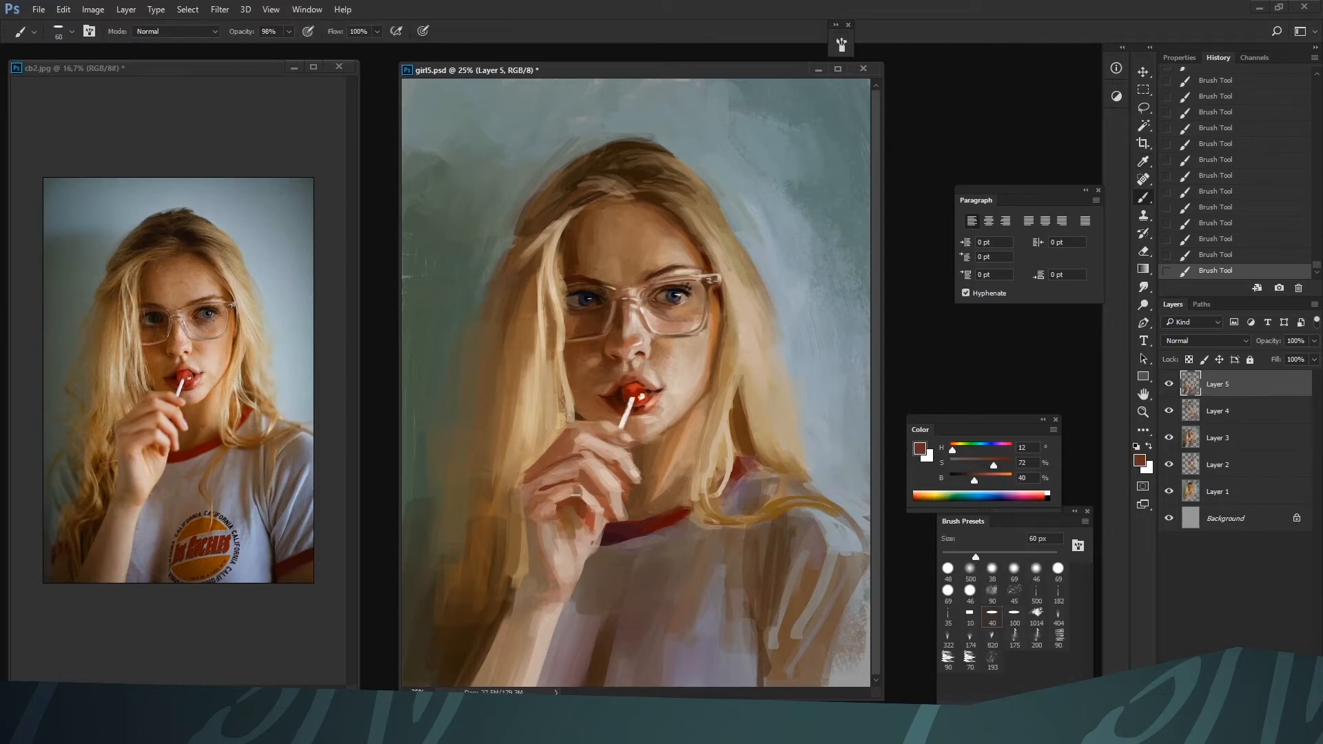
alt+click(541, 513)
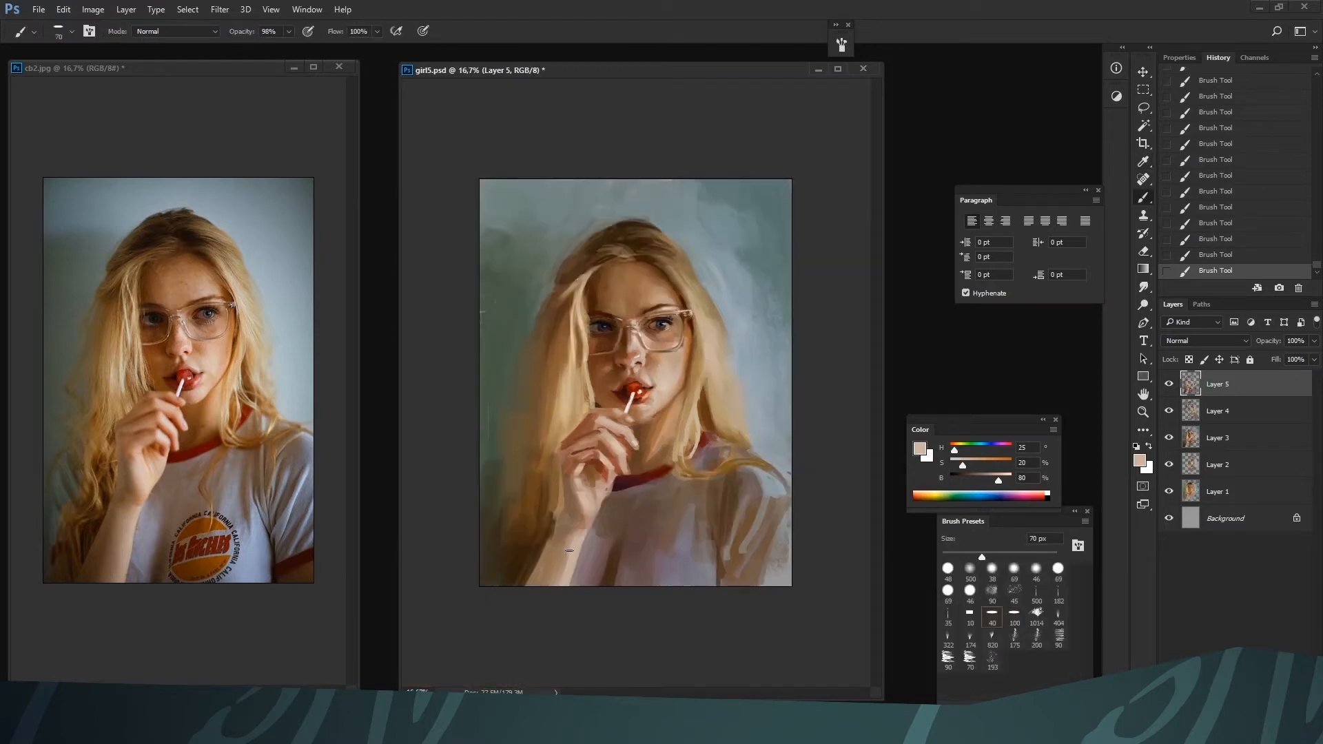
key(ctrl+minus)
key(bracketleft)
Repaint the hair strands just above and beside the raised hand with sampled browns and light blond, enlarging the brush to 125 px
alt+click(565, 444)
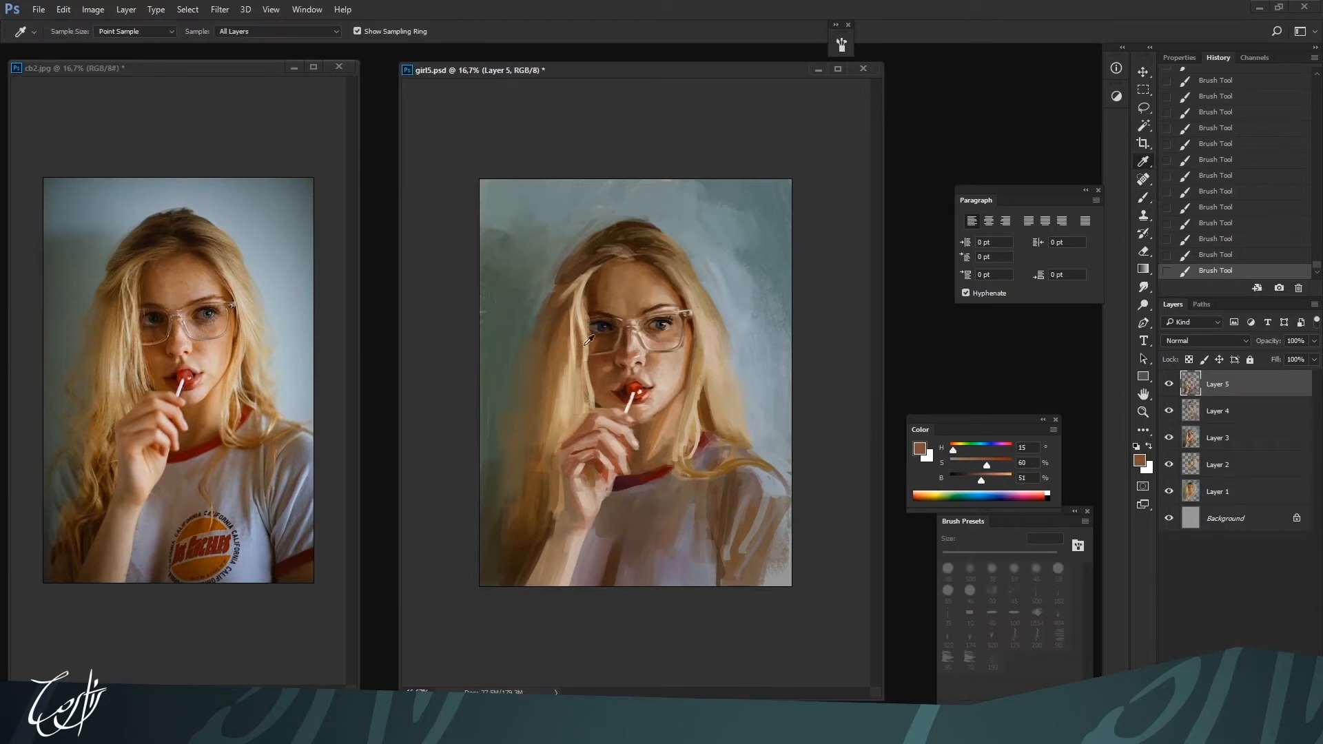
alt+click(579, 404)
mouse_move(577, 385)
mouse_down()
mouse_move(577, 416)
mouse_move(579, 402)
mouse_up()
alt+click(579, 393)
alt+click(577, 411)
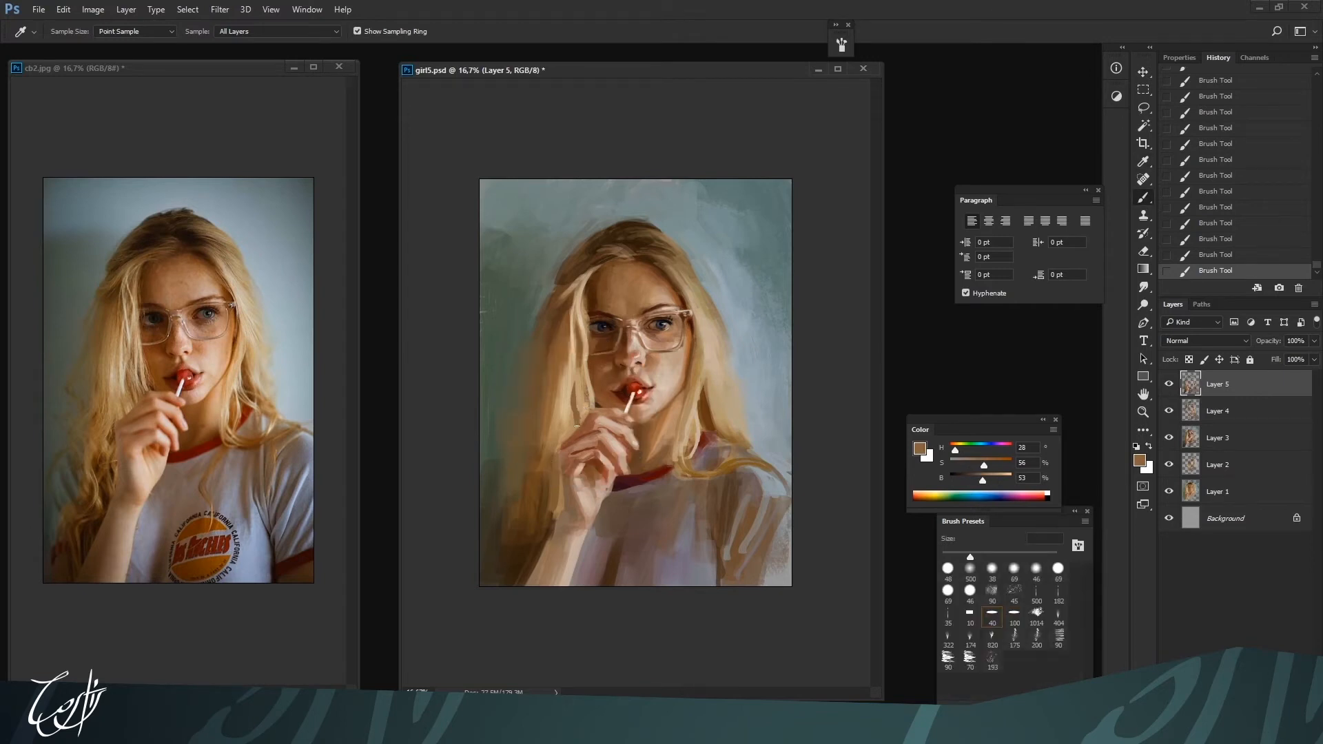
key(bracketright)
key(bracketright)
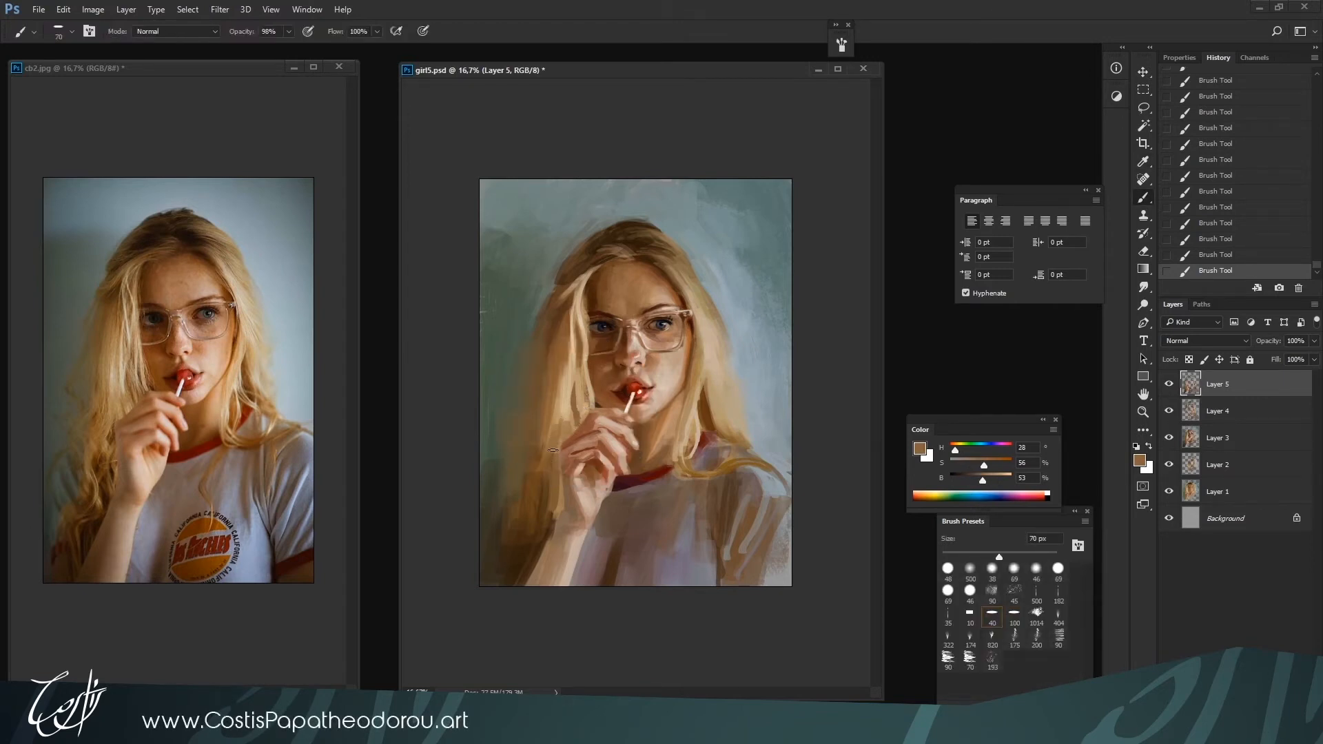
key(bracketright)
alt+click(556, 399)
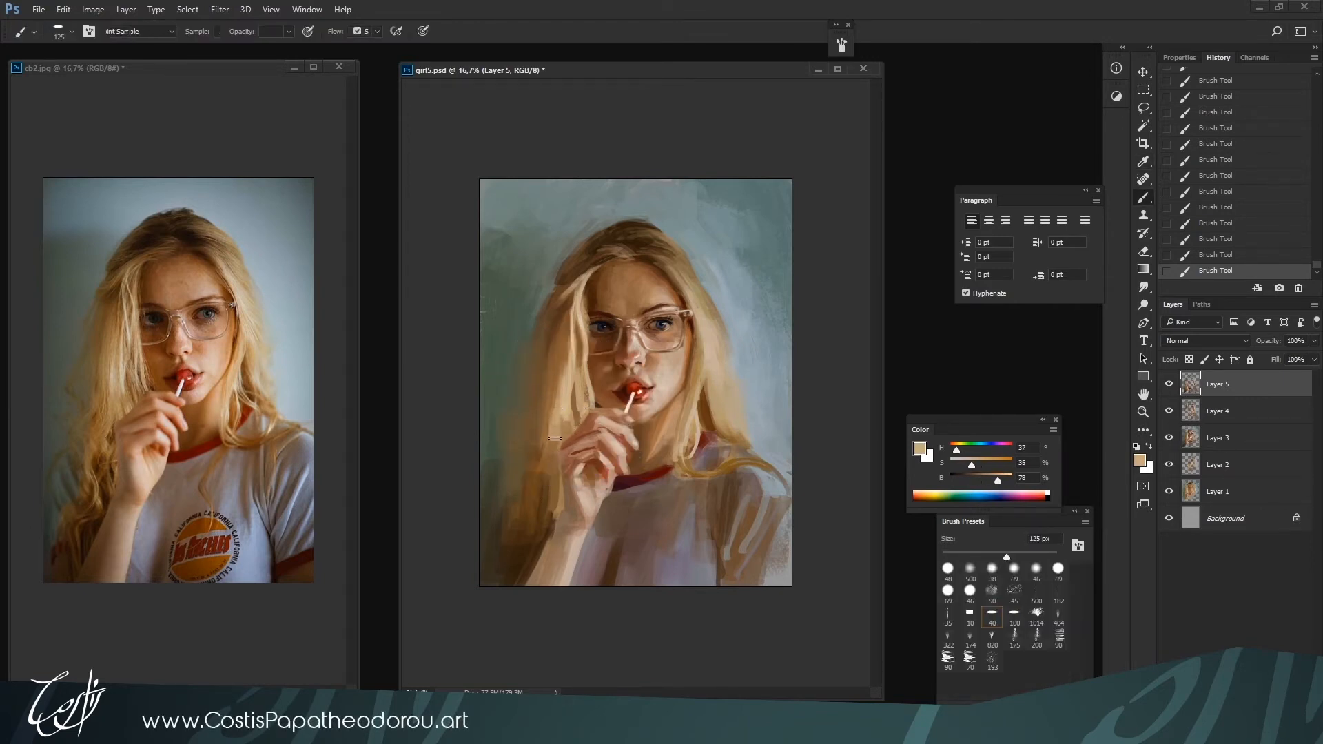
Sample dark greens from the background and soften the outer edge of the shaded-side hair with a 125 px brush
alt+click(508, 415)
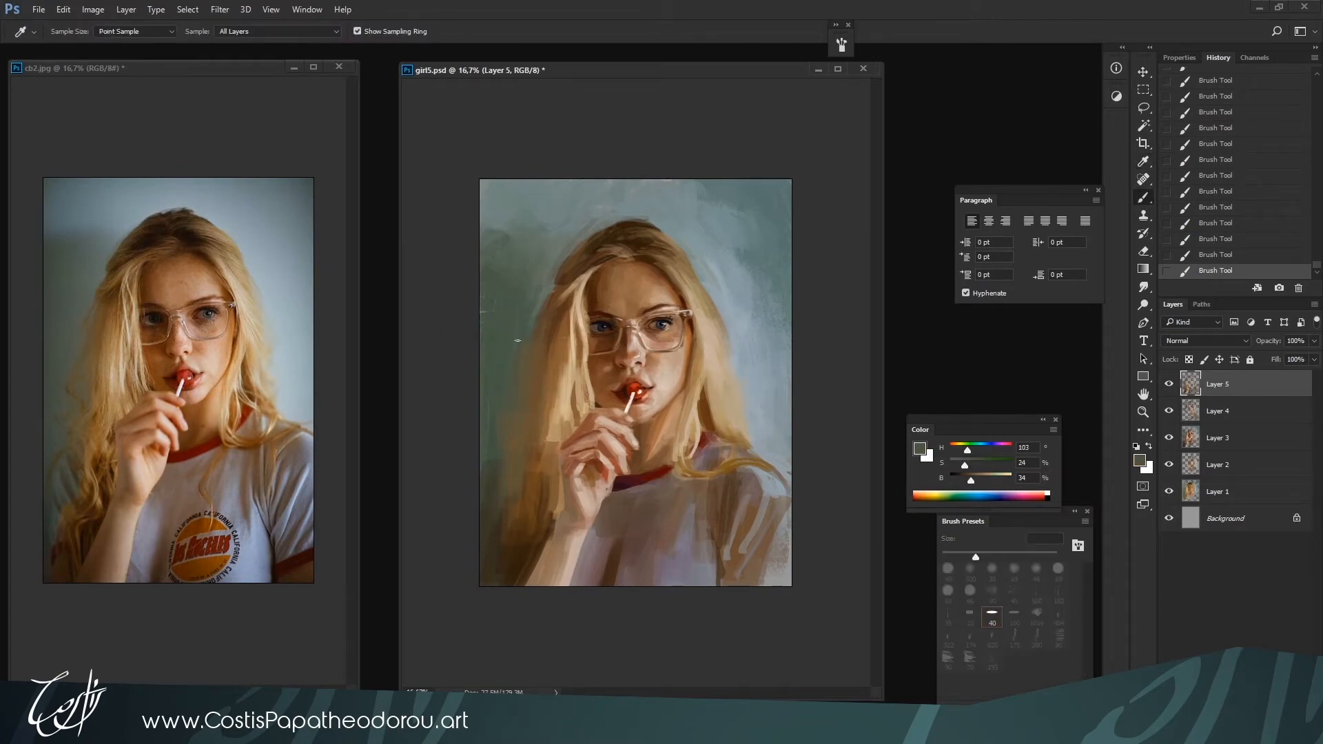
key(bracketright)
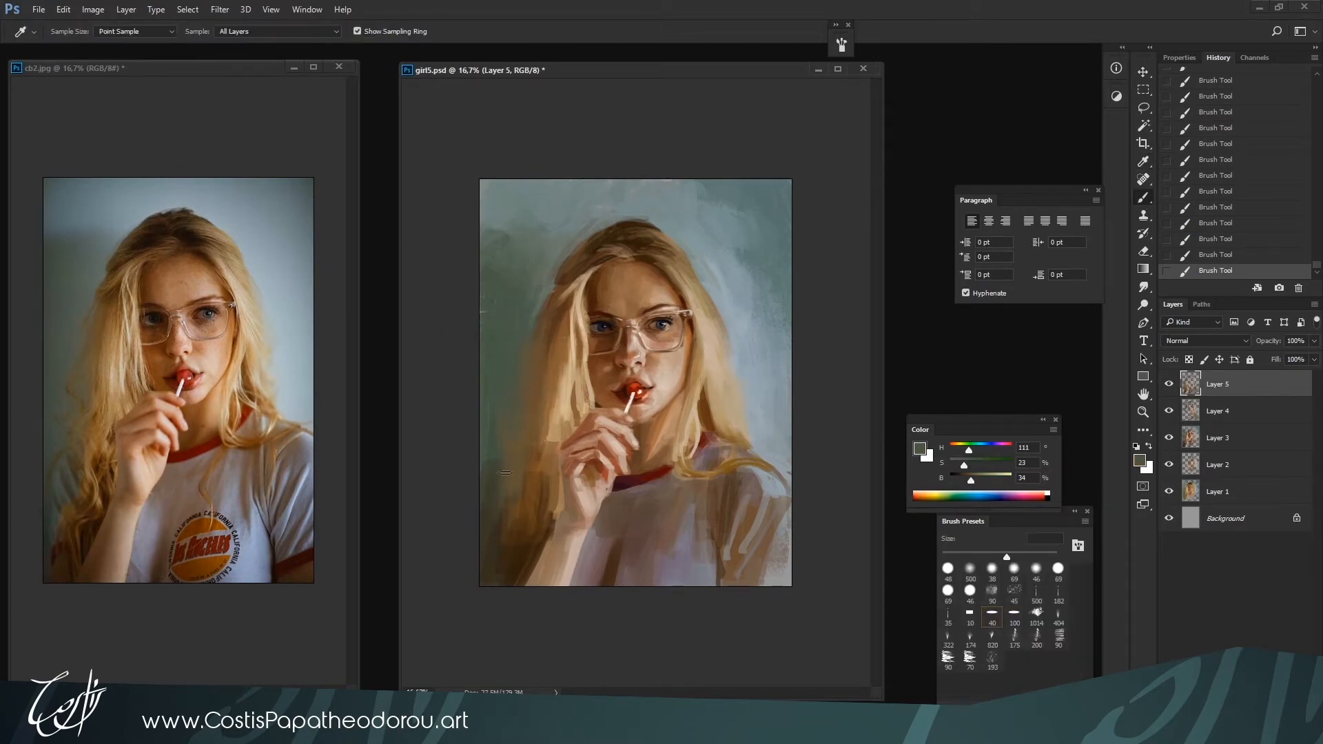
alt+click(494, 440)
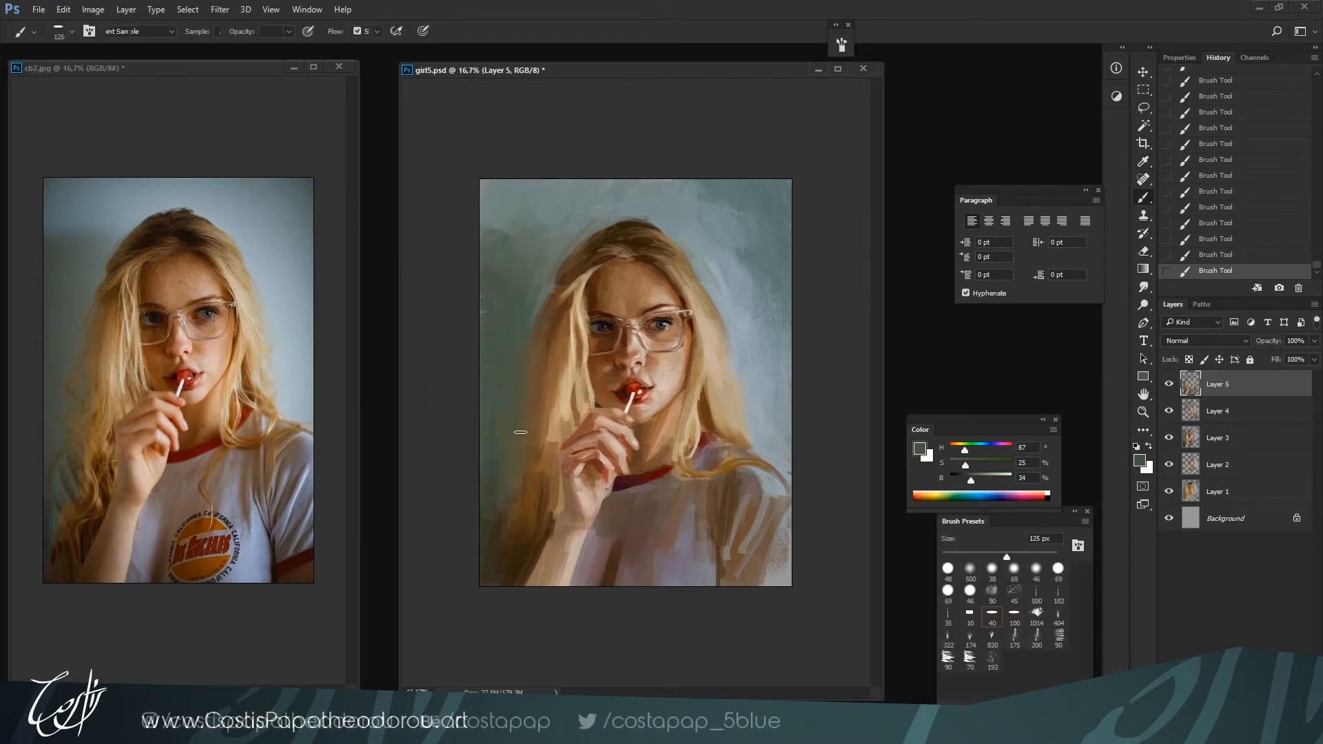
alt+click(500, 336)
key(ctrl+plus)
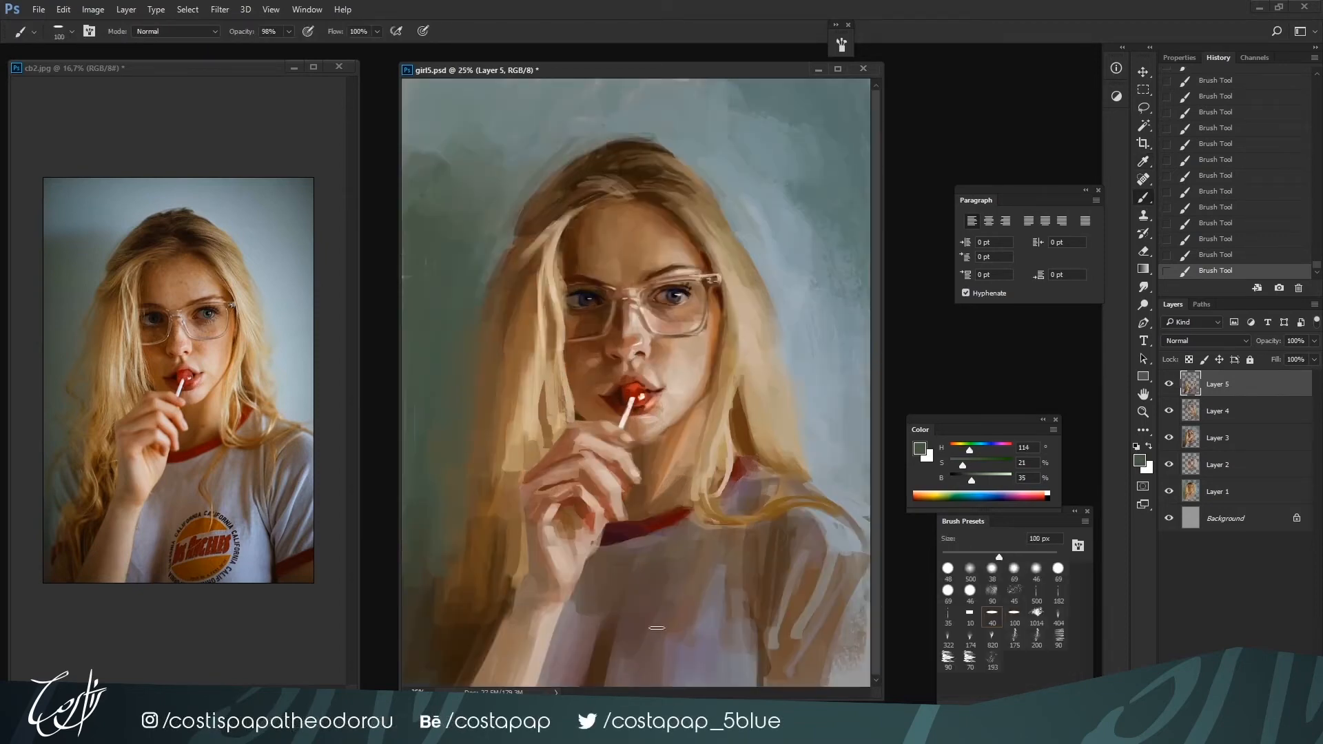
Clean up the outer edge of the lit-side hair with sampled blue-gray background tones using a 100 px brush
alt+click(797, 365)
alt+click(772, 276)
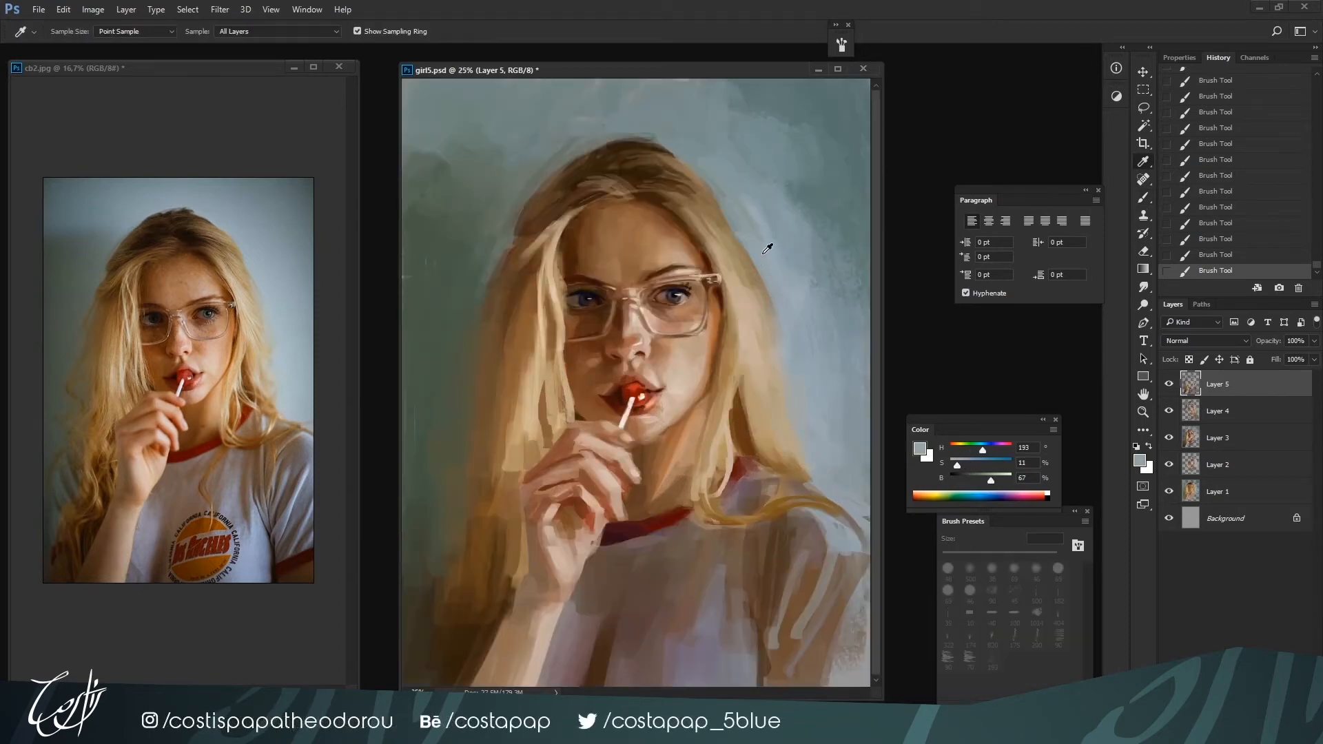
alt+click(768, 272)
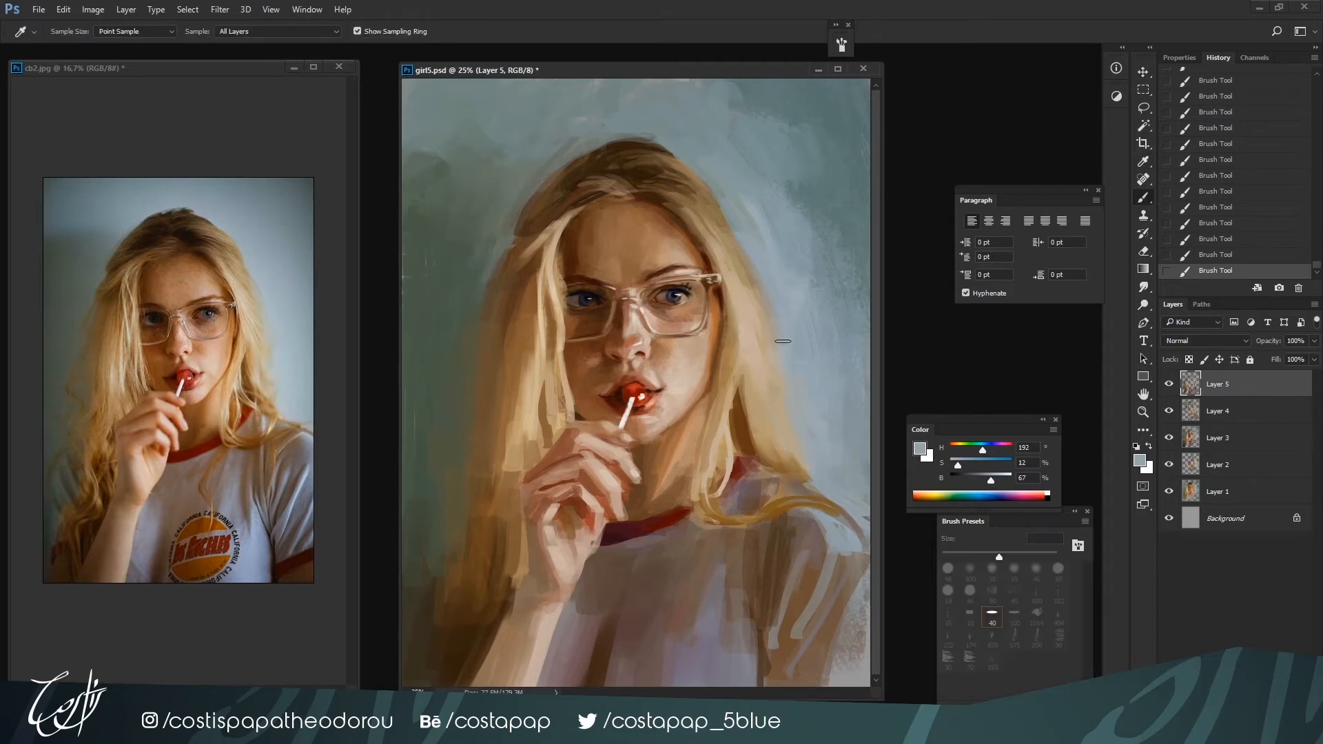
alt+click(776, 293)
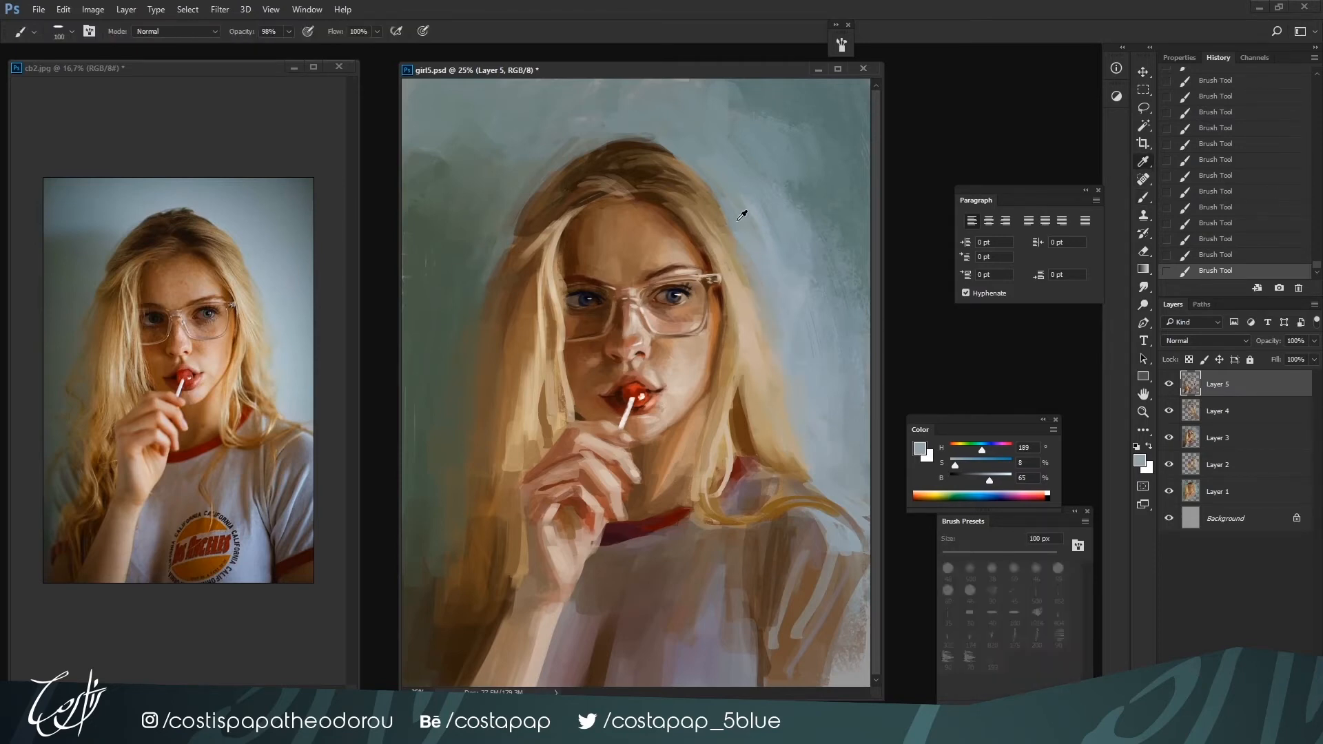
Blend the shaded-side hair contour near the temple into the background with sampled dark green and hair brown at 100 px
alt+click(460, 245)
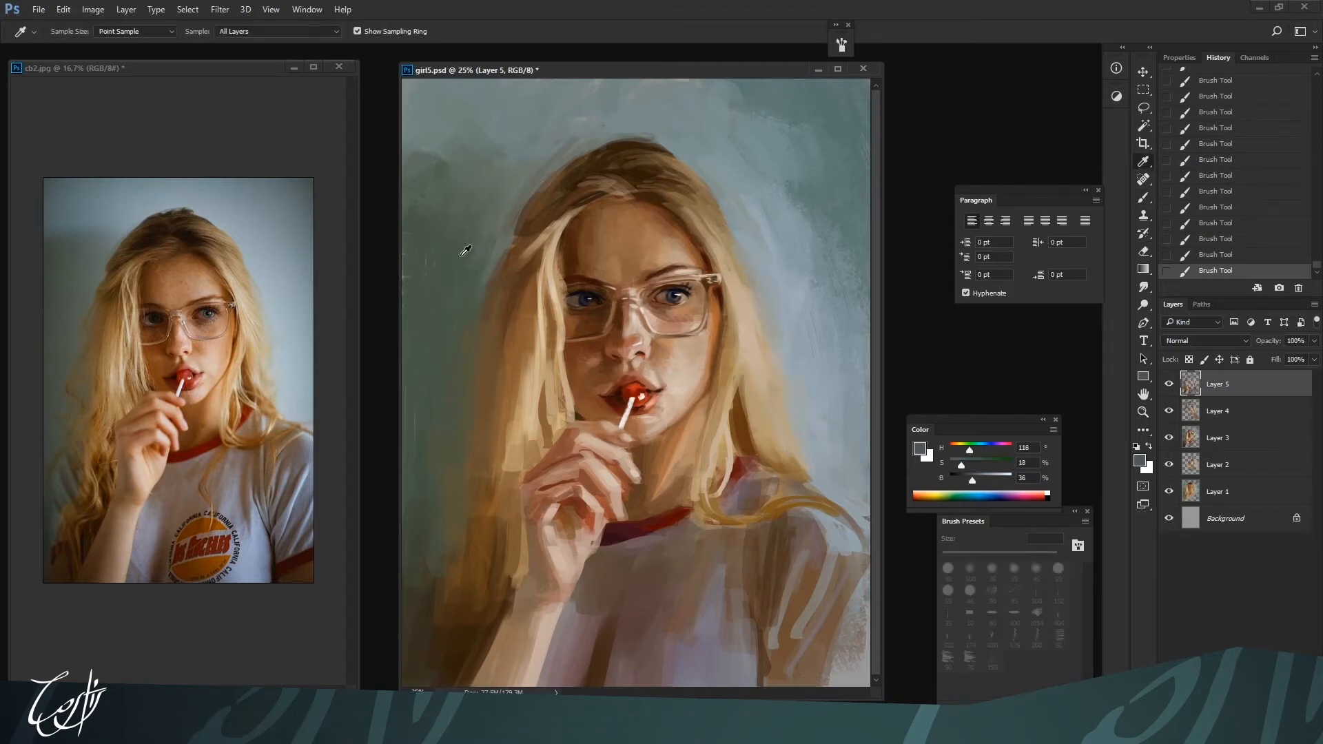
alt+click(510, 238)
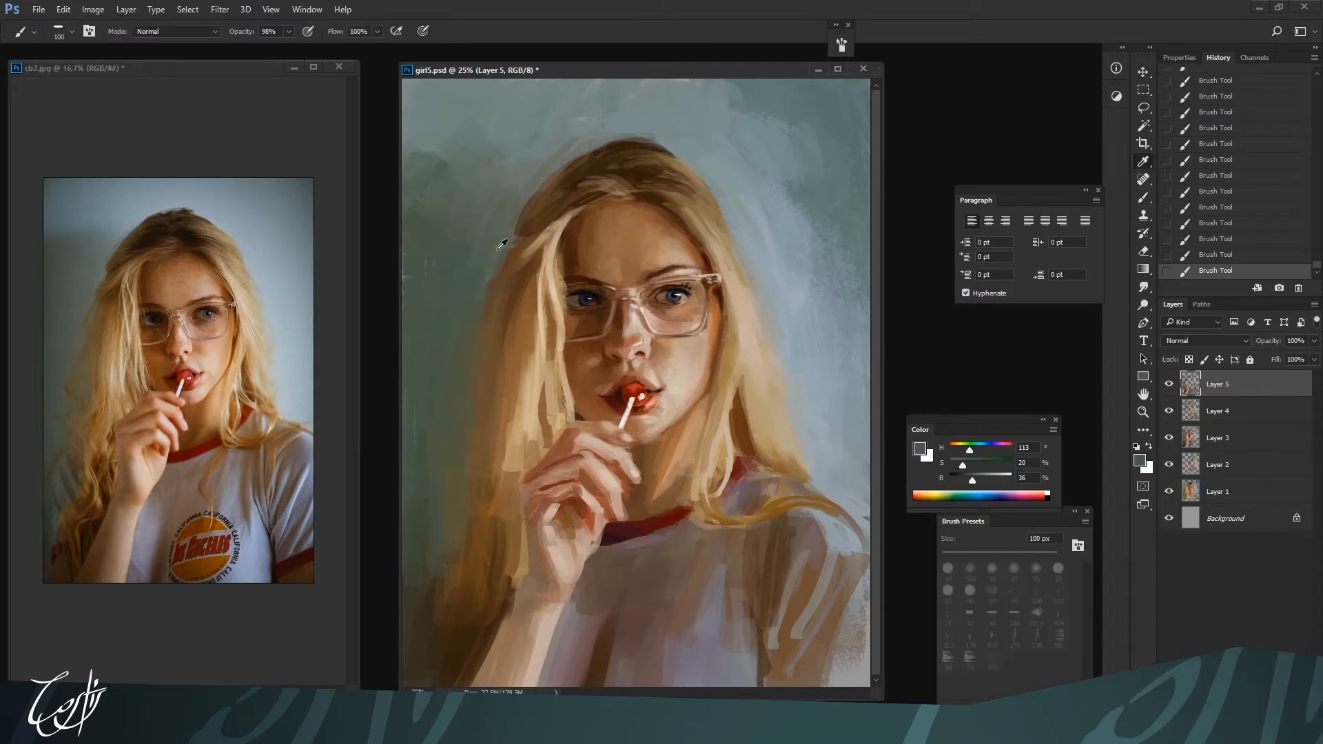
alt+click(530, 226)
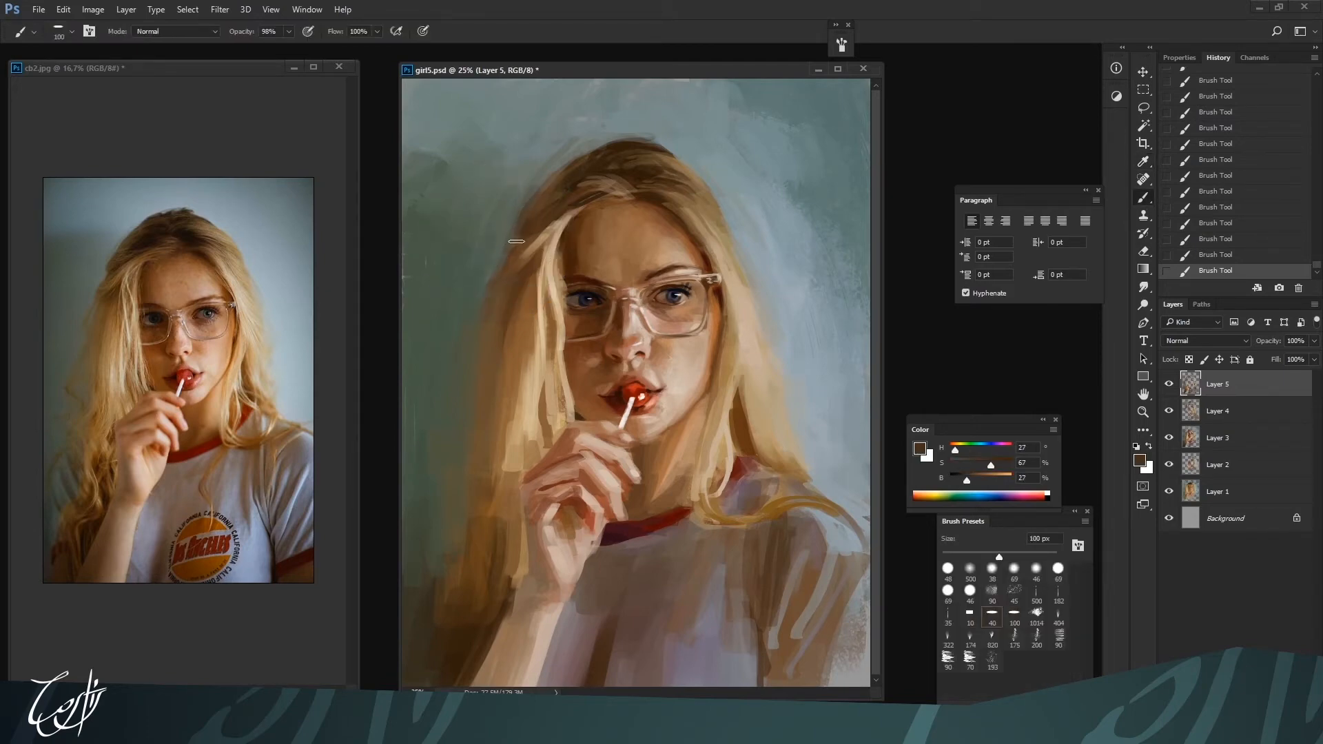
key(ctrl+minus)
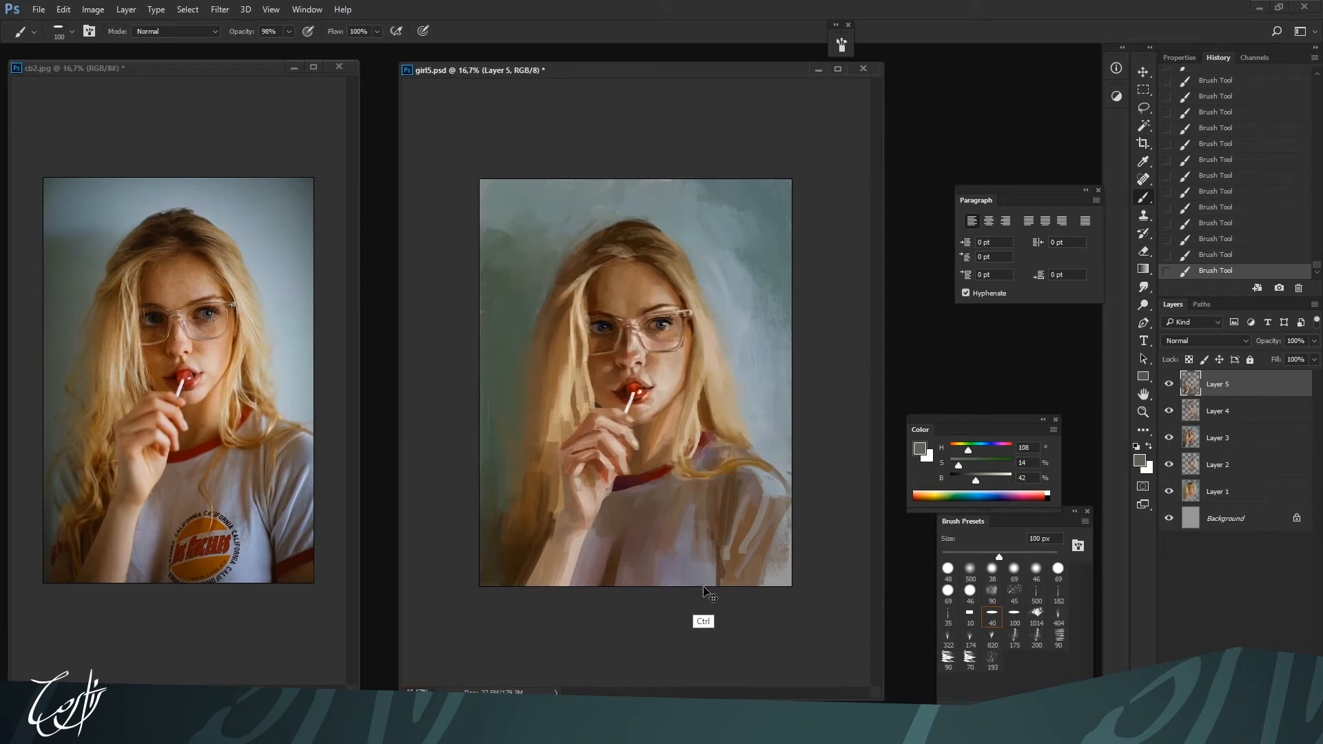
Sample light skin tones from the forehead and cheek and refine the forehead above the lit eye's brow with a 60 px brush
alt+click(662, 298)
alt+click(667, 365)
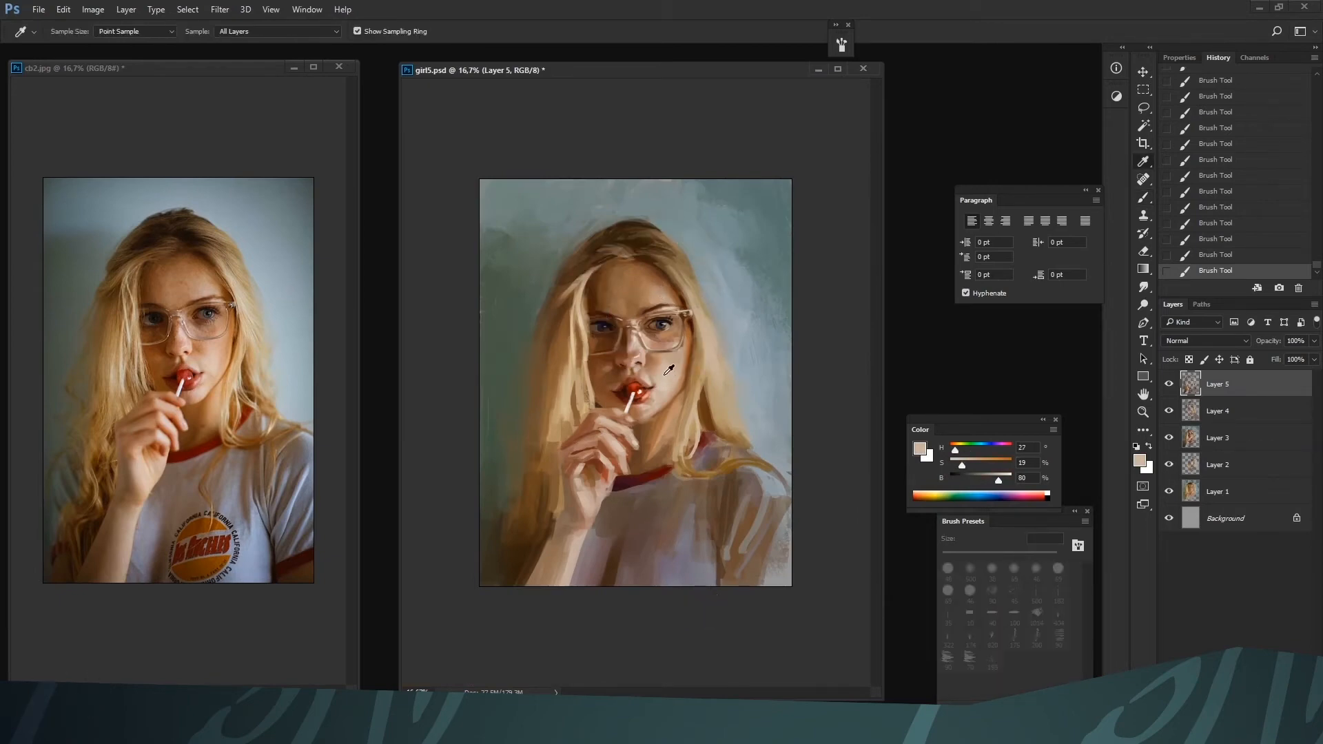
key(ctrl+plus)
key(bracketleft)
key(bracketleft)
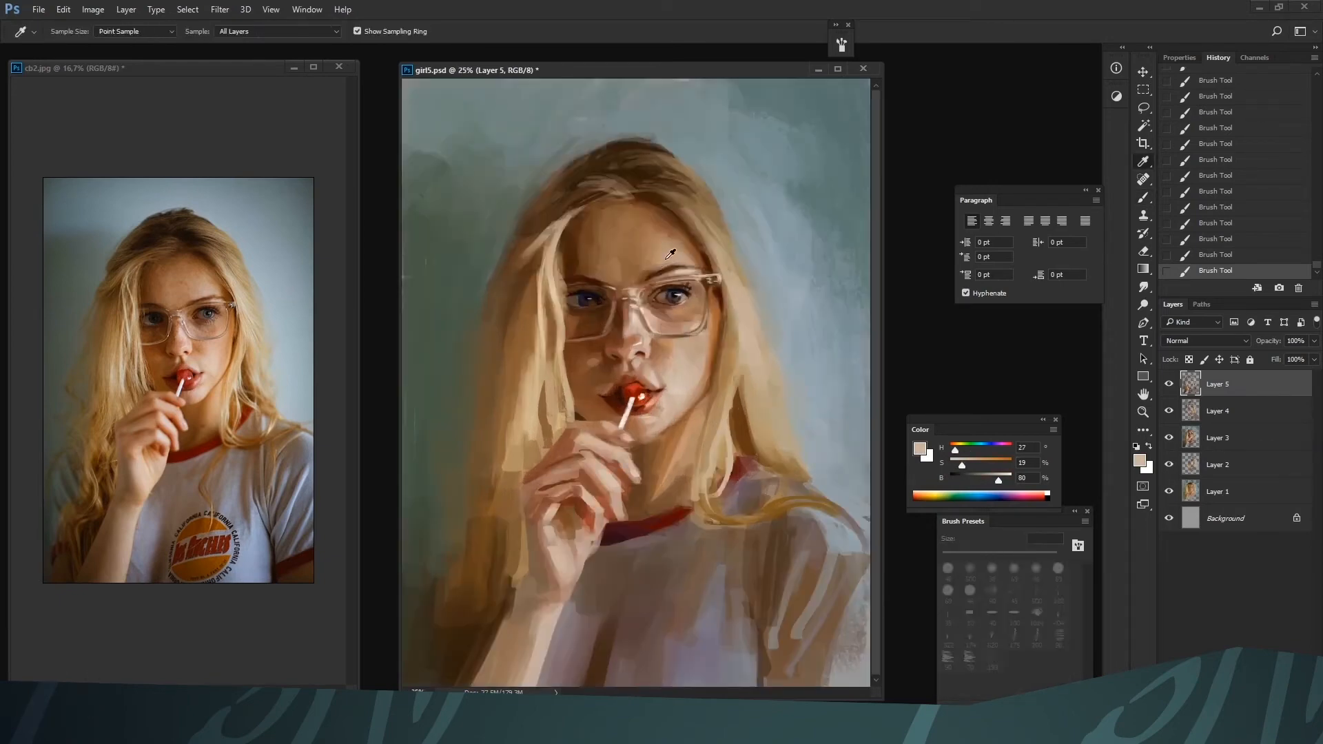
alt+click(655, 265)
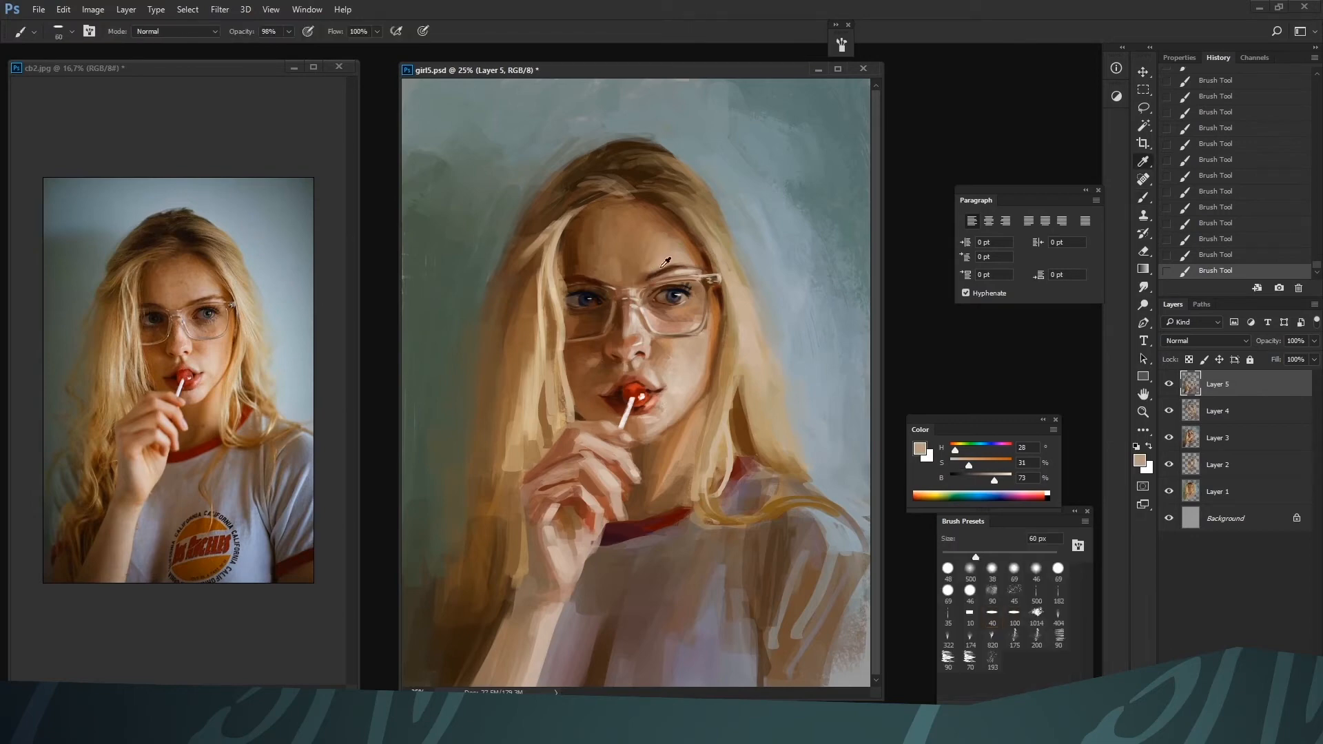
Shift the skin color to a brighter pink around hue 12 and blend it above the lit brow with a 125 px brush
mouse_move(968, 465)
mouse_down()
mouse_move(996, 479)
mouse_move(952, 451)
mouse_up()
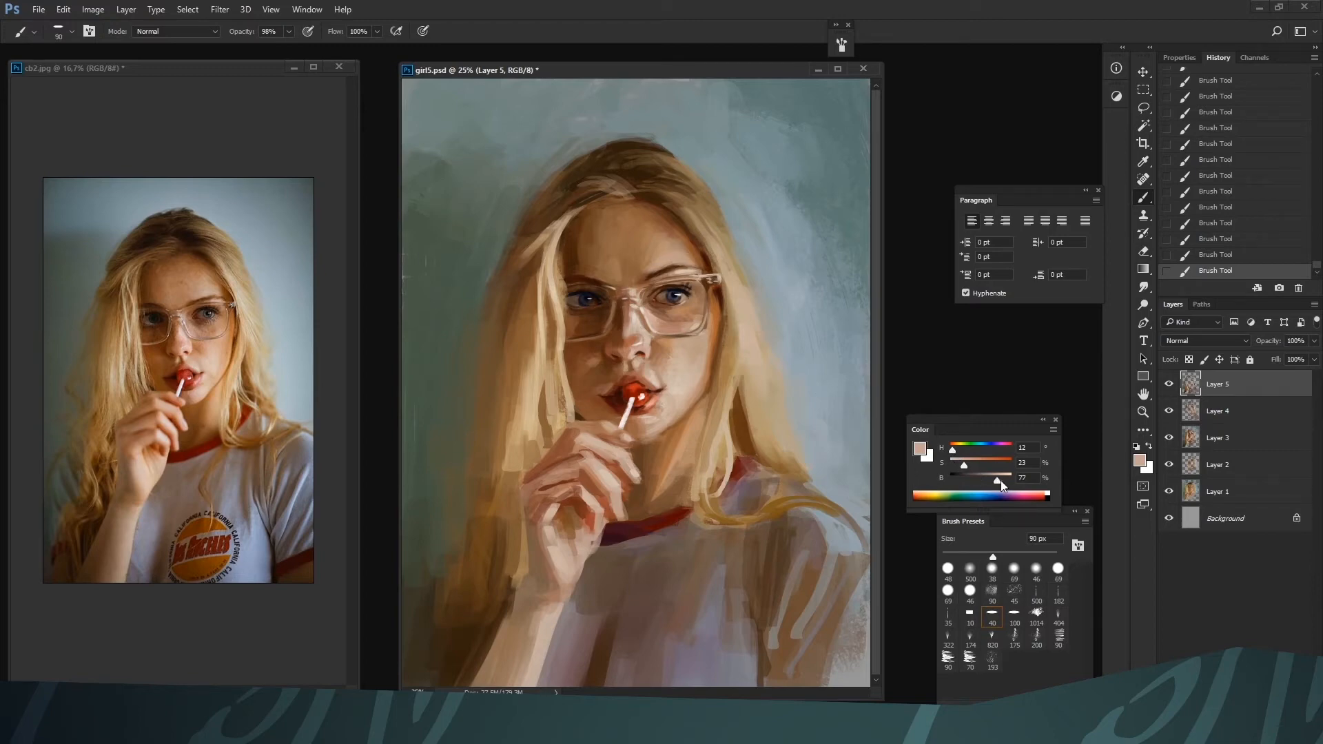
drag(1000, 481, 1007, 480)
key(bracketright)
key(bracketright)
alt+click(655, 269)
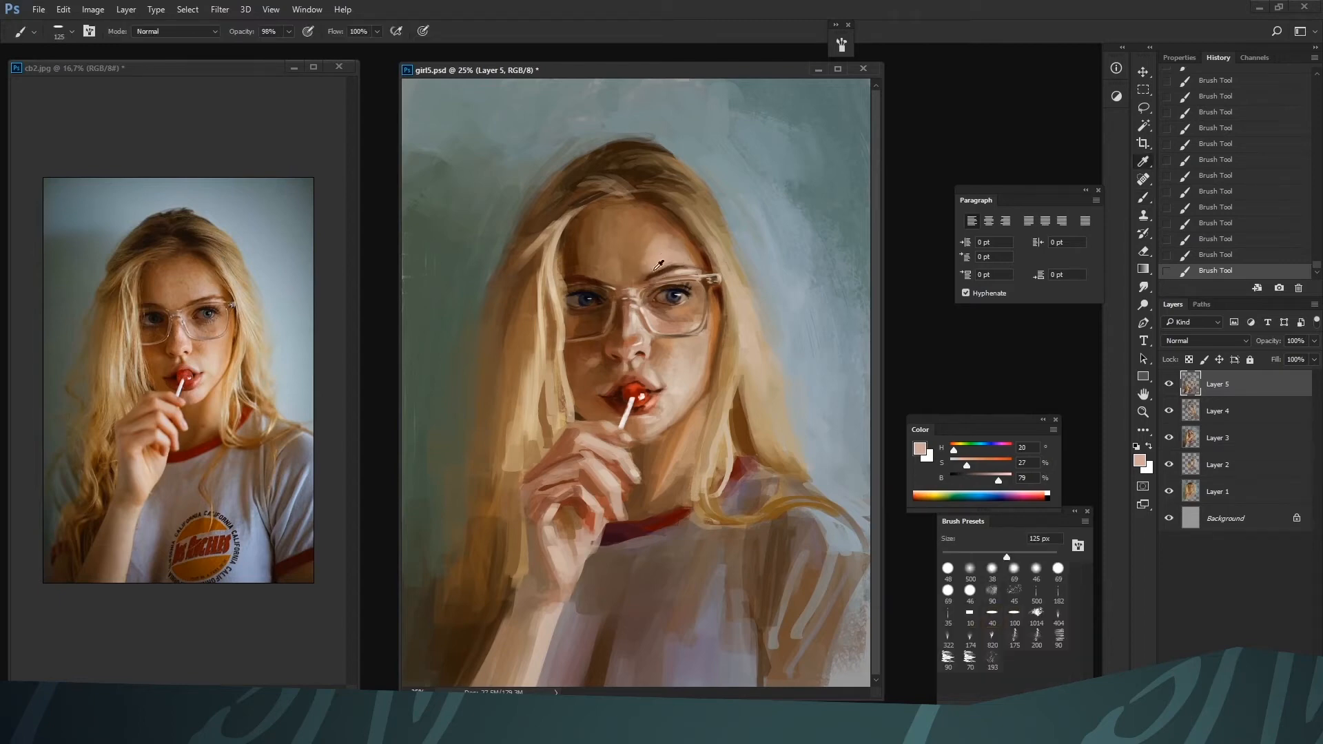
alt+click(655, 267)
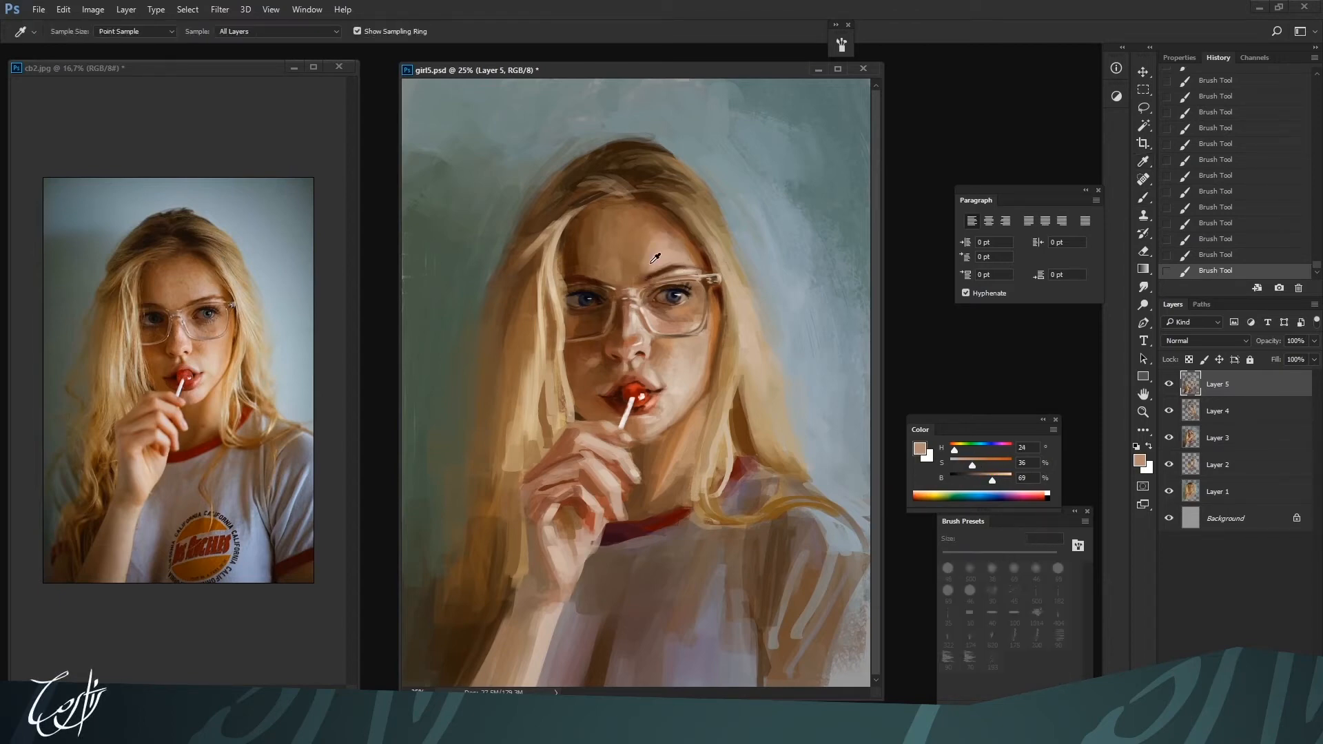
alt+click(657, 254)
alt+click(658, 249)
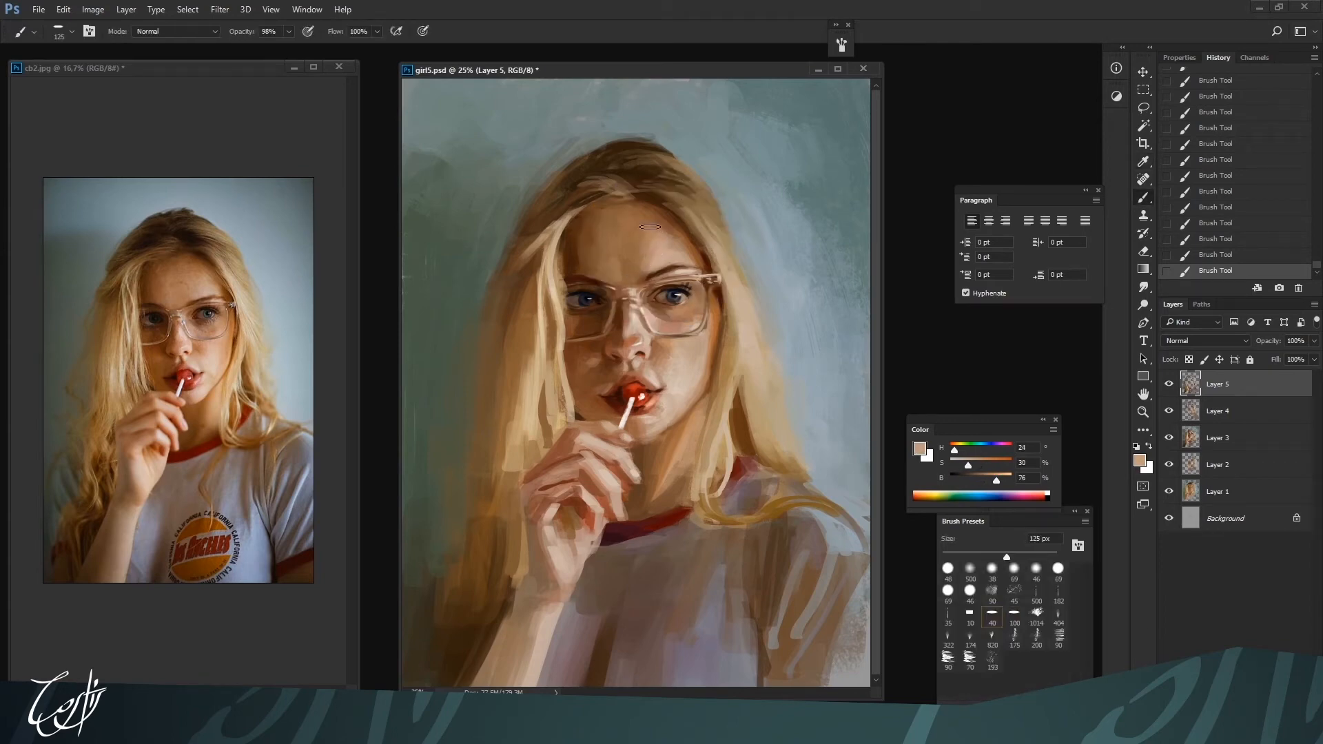
Blend the center of the forehead with skin tones sampled from it using a large brush
alt+click(612, 241)
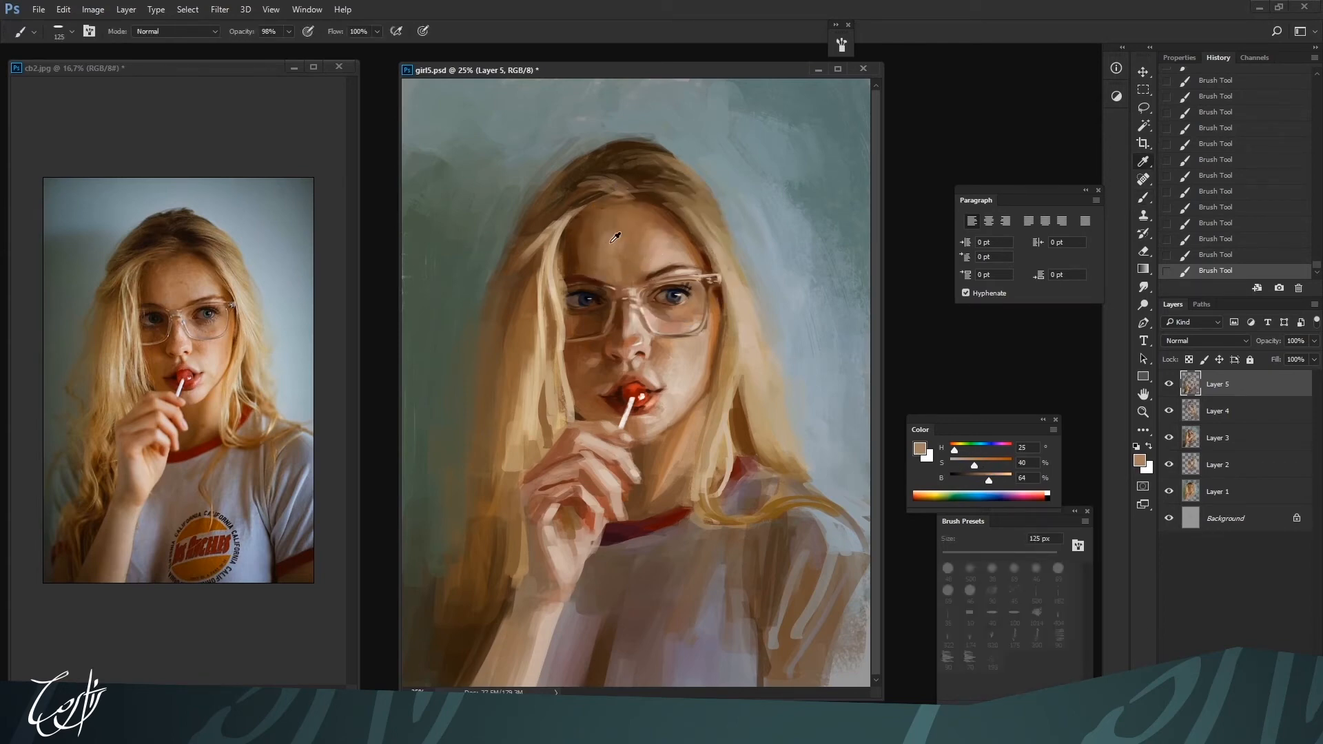
key(ctrl+minus)
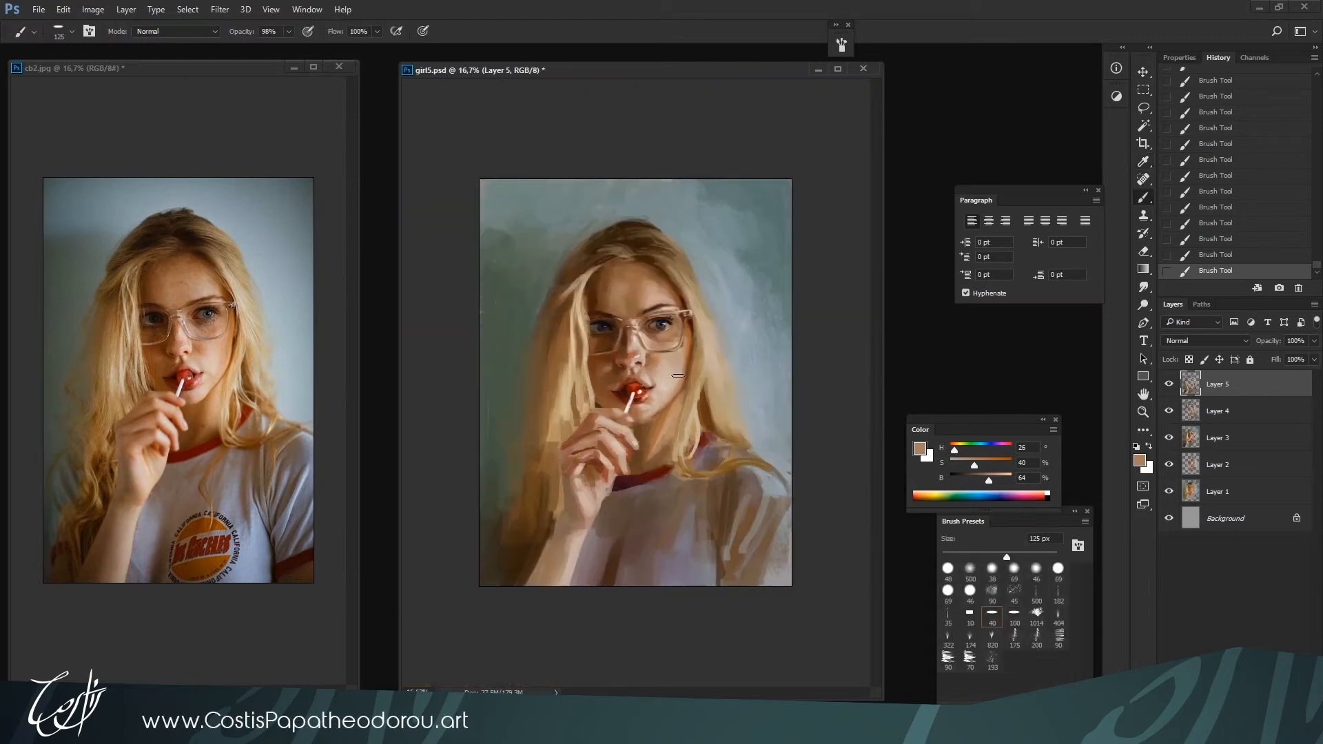
key(bracketright)
alt+click(631, 281)
alt+click(652, 292)
Touch up the nose bridge between the lenses with a sampled pale highlight tone using a 35 px brush
key(ctrl+plus)
key(bracketleft)
key(bracketleft)
key(bracketleft)
key(bracketleft)
key(bracketleft)
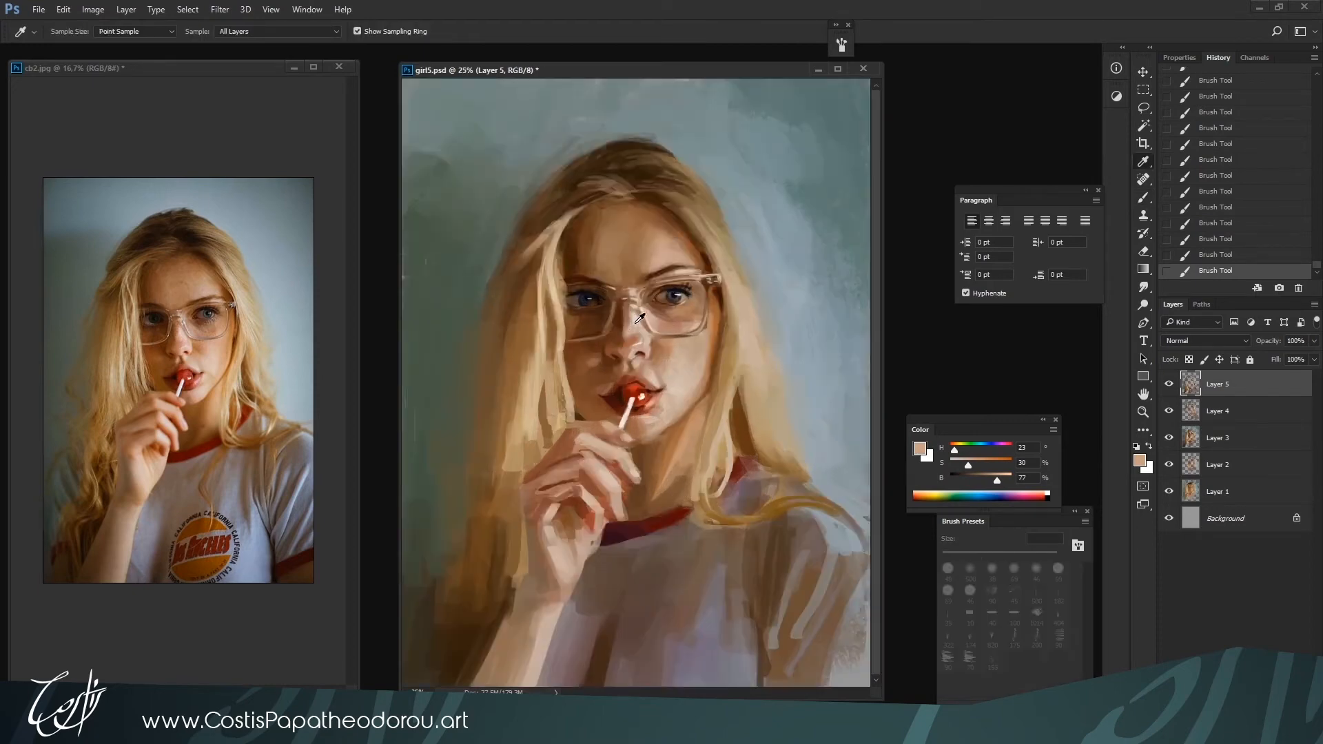
alt+click(633, 318)
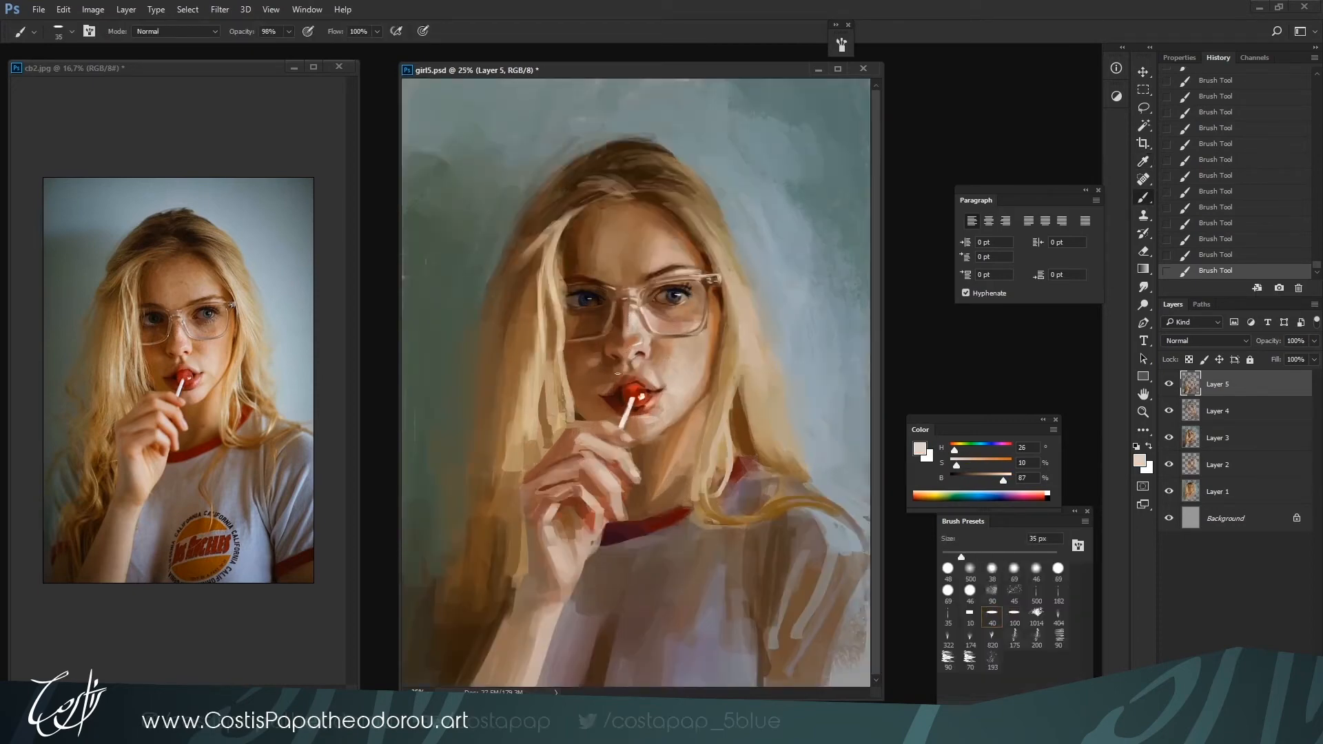
key(alt)
alt+click(629, 300)
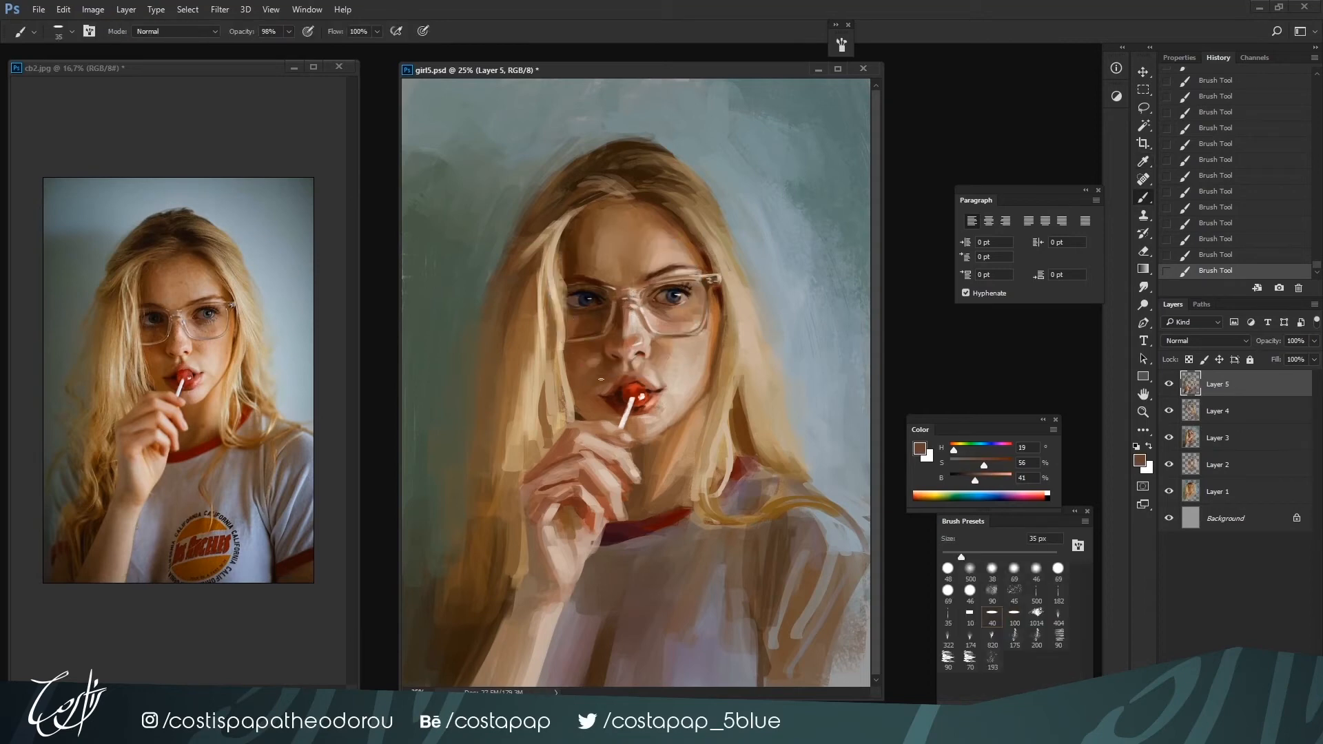
Refine the shaded side of the nose and the skin behind the shaded lens with sampled browns and a small brush
alt+click(628, 316)
key(bracketleft)
alt+click(599, 310)
alt+click(606, 310)
key(bracketright)
Brighten the lower rim of the shaded lens and tidy the adjacent hair strand with sampled light tones at 30 px
alt+click(632, 342)
key(bracketleft)
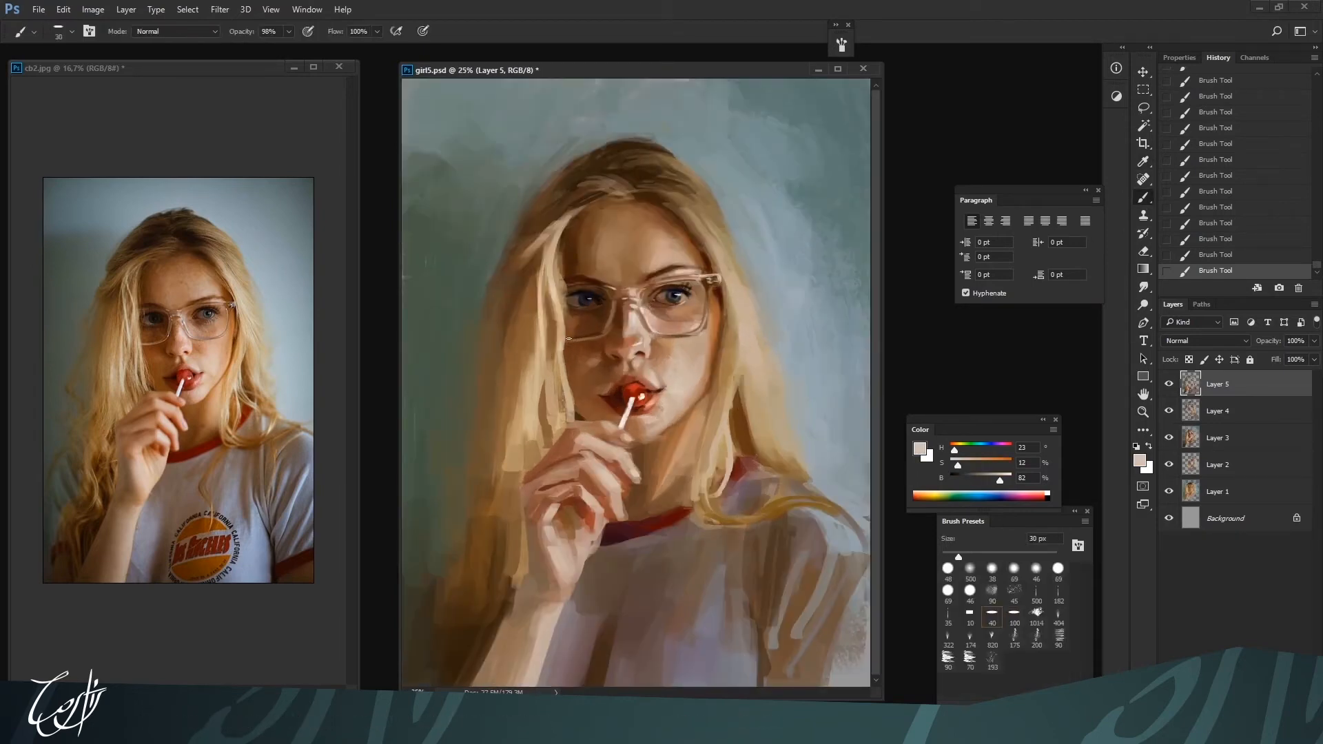
alt+click(568, 339)
alt+click(566, 340)
alt+click(589, 339)
alt+click(562, 381)
alt+click(566, 340)
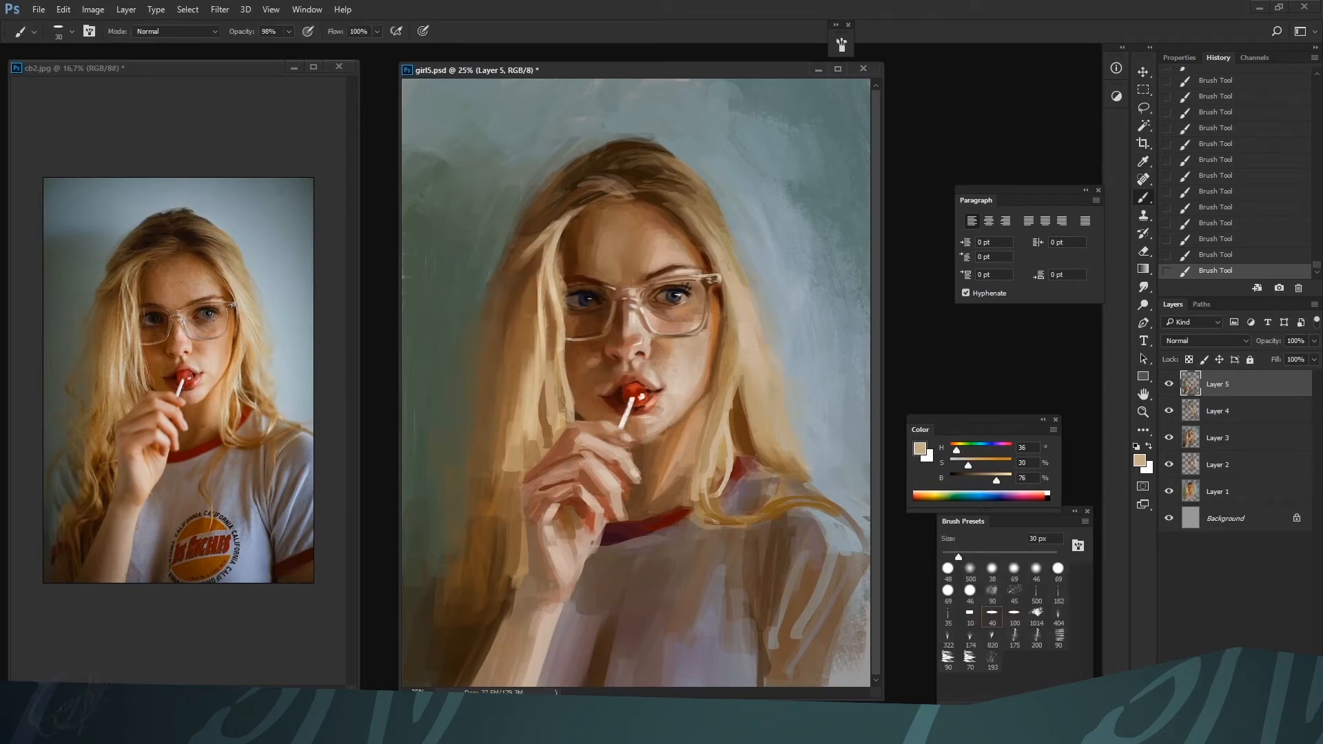
Touch up the skin around the nose bridge and the lit lens with sampled pinkish skin tones at 20 to 30 px
alt+click(602, 369)
alt+click(655, 305)
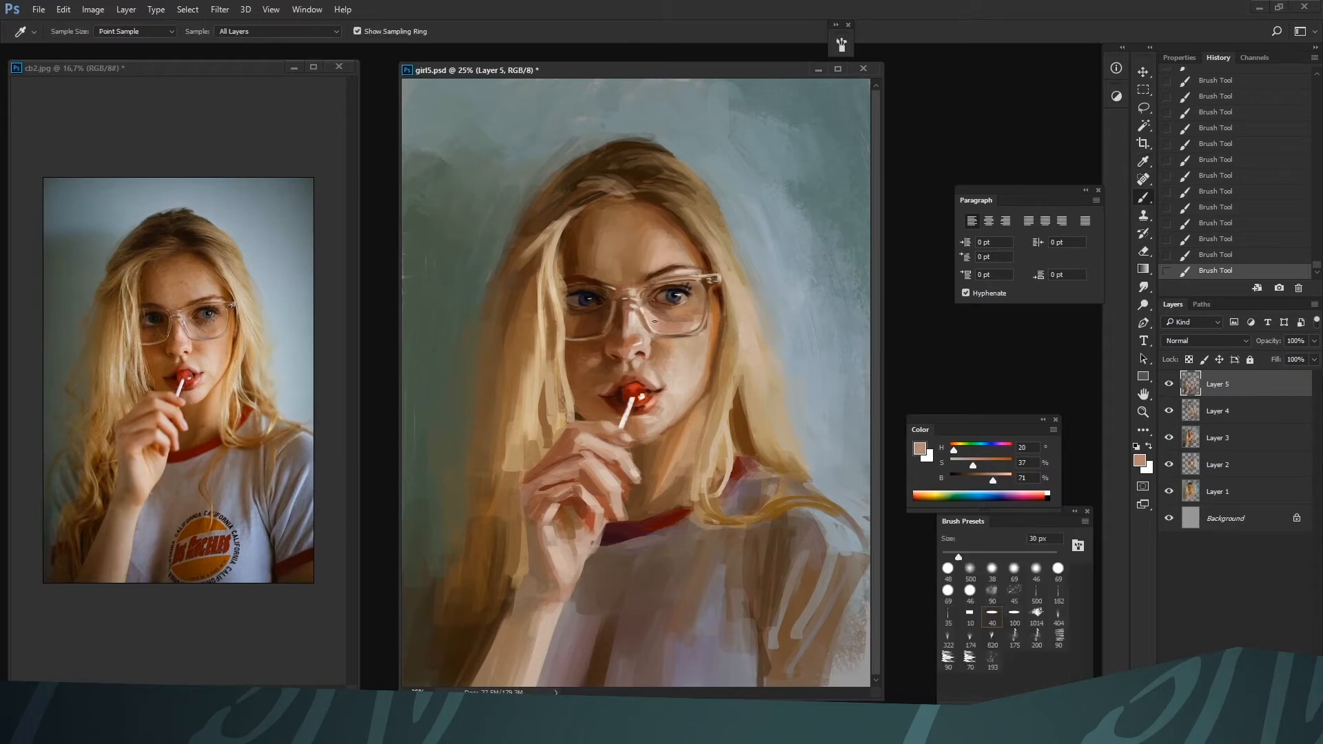
alt+click(639, 301)
key(bracketleft)
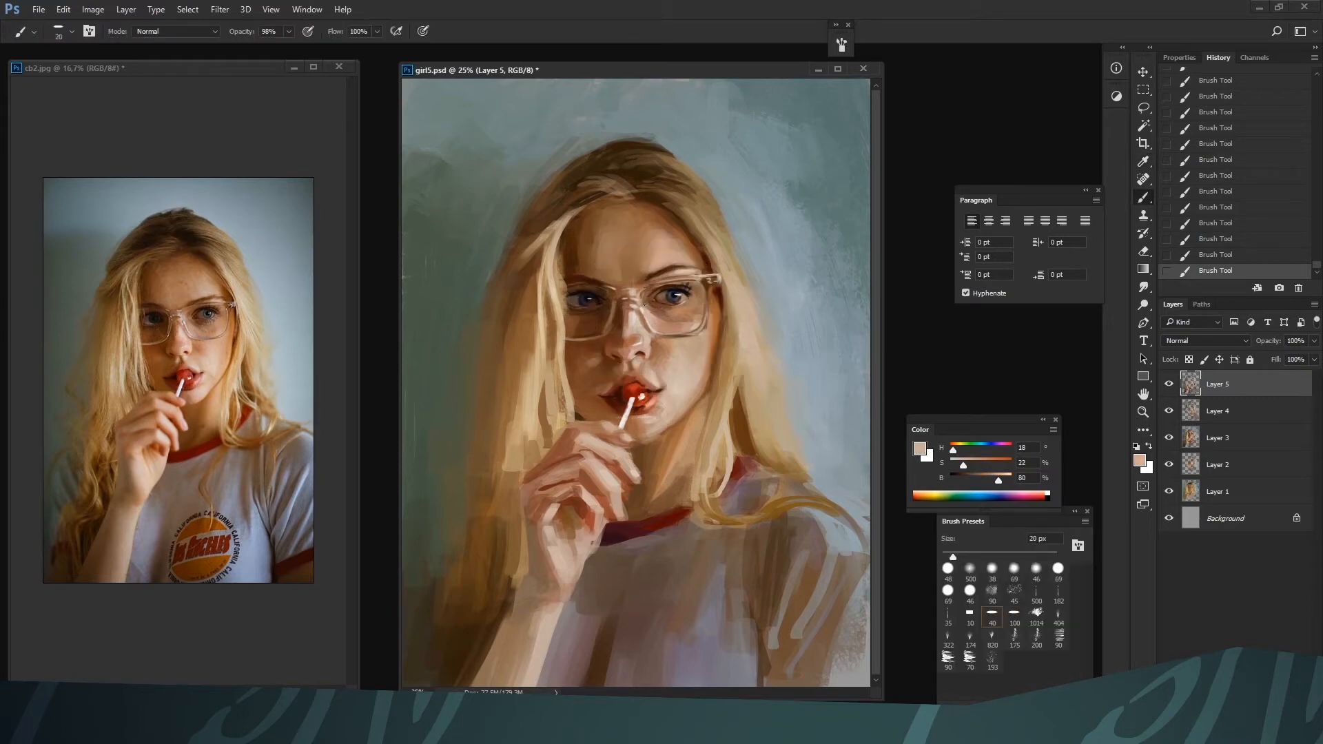
key(ctrl+plus)
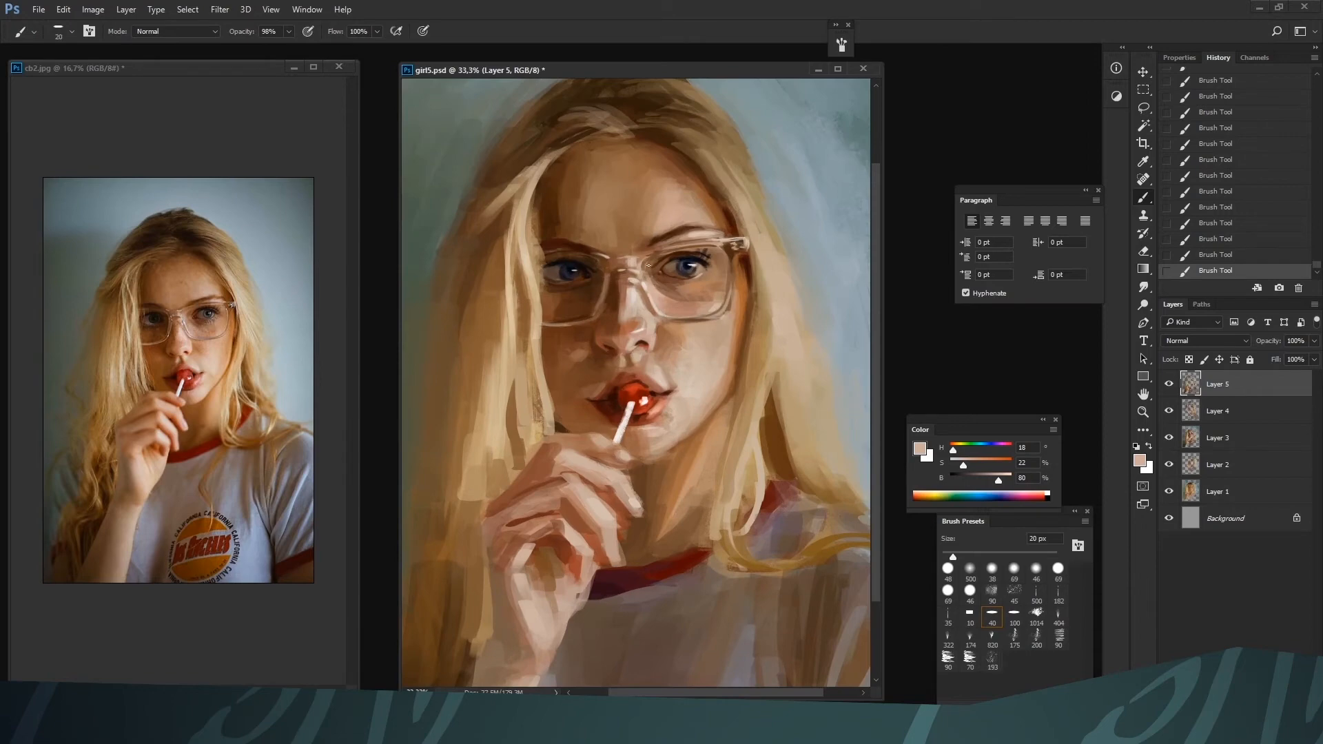
key(ctrl+minus)
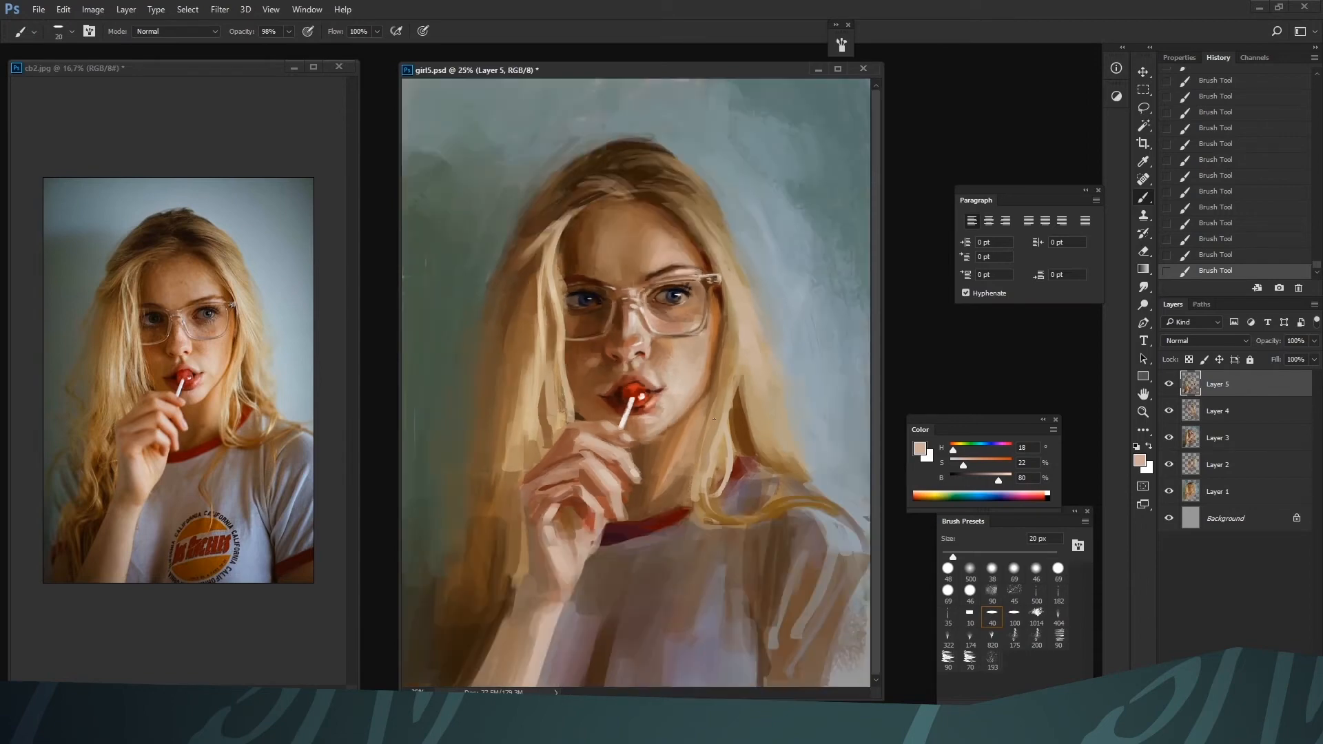
key(bracketright)
key(ctrl+plus)
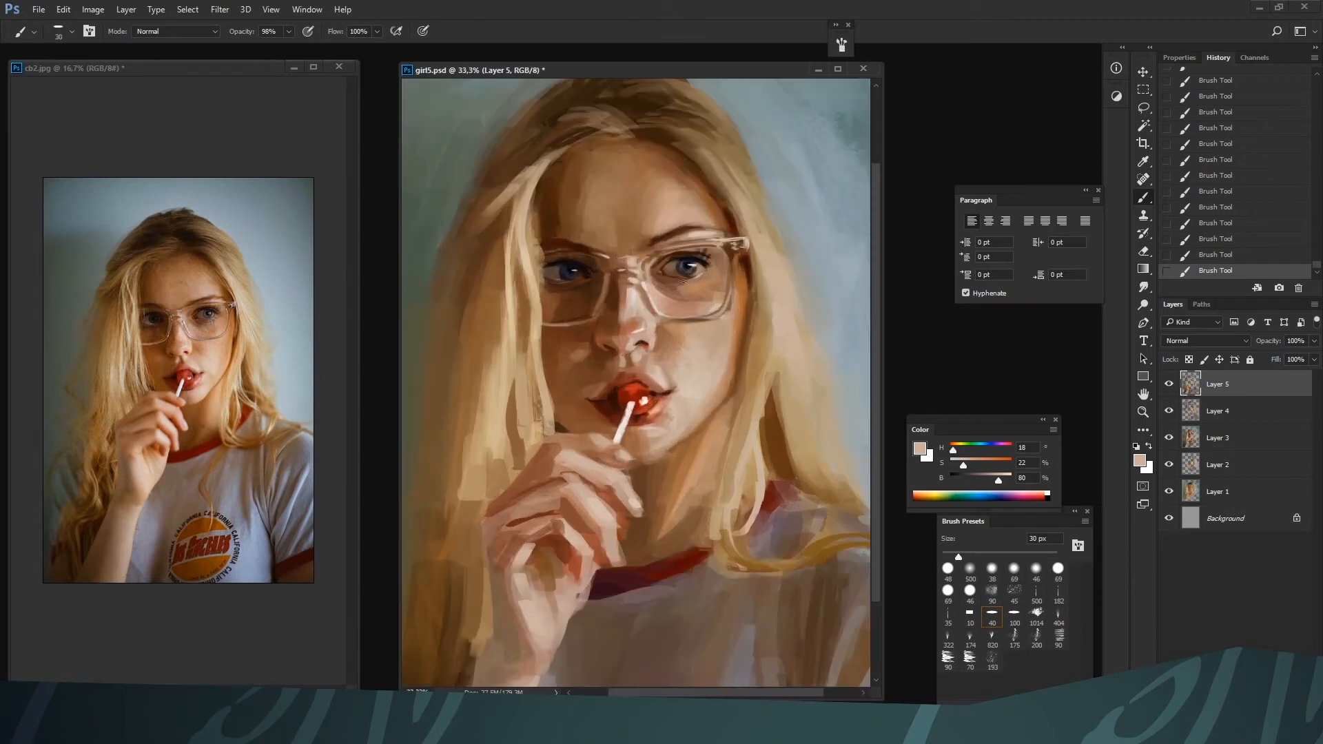
key(bracketleft)
Darken the lashes and outer corner of the lit eye with sampled near-black tones at 15 px
alt+click(699, 272)
key(bracketleft)
key(bracketleft)
key(bracketleft)
key(bracketright)
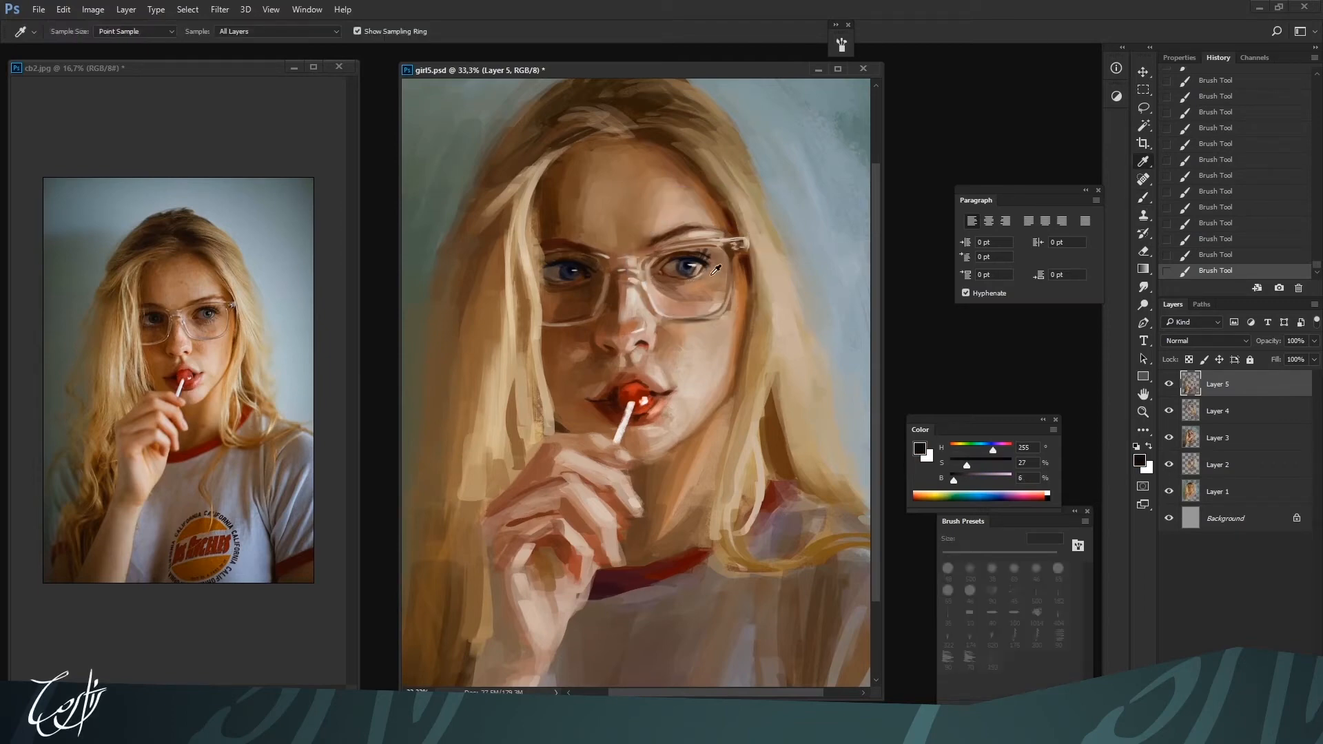
alt+click(702, 273)
alt+click(548, 288)
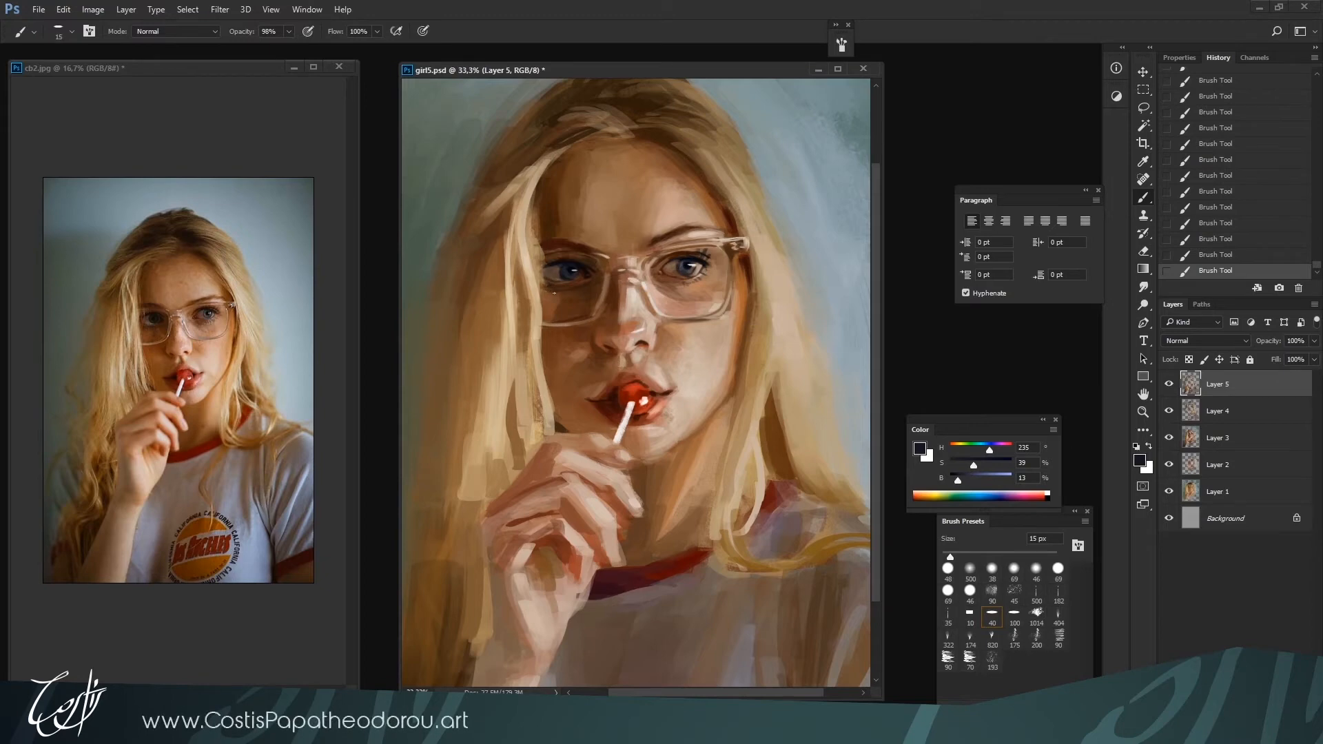
Define the inner corner and lid of the shaded eye with sampled dark browns at 15 px
alt+click(590, 277)
alt+click(590, 279)
alt+click(581, 267)
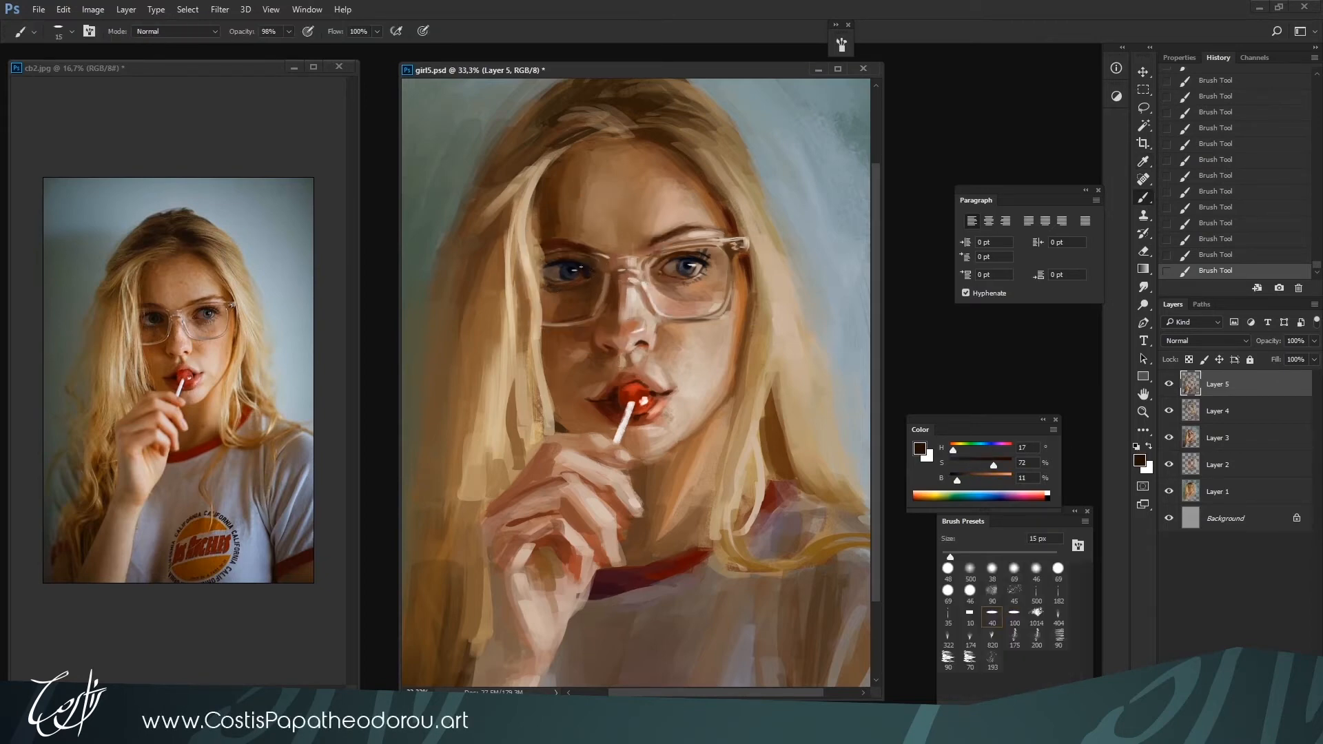
alt+click(591, 262)
alt+click(592, 266)
key(ctrl+minus)
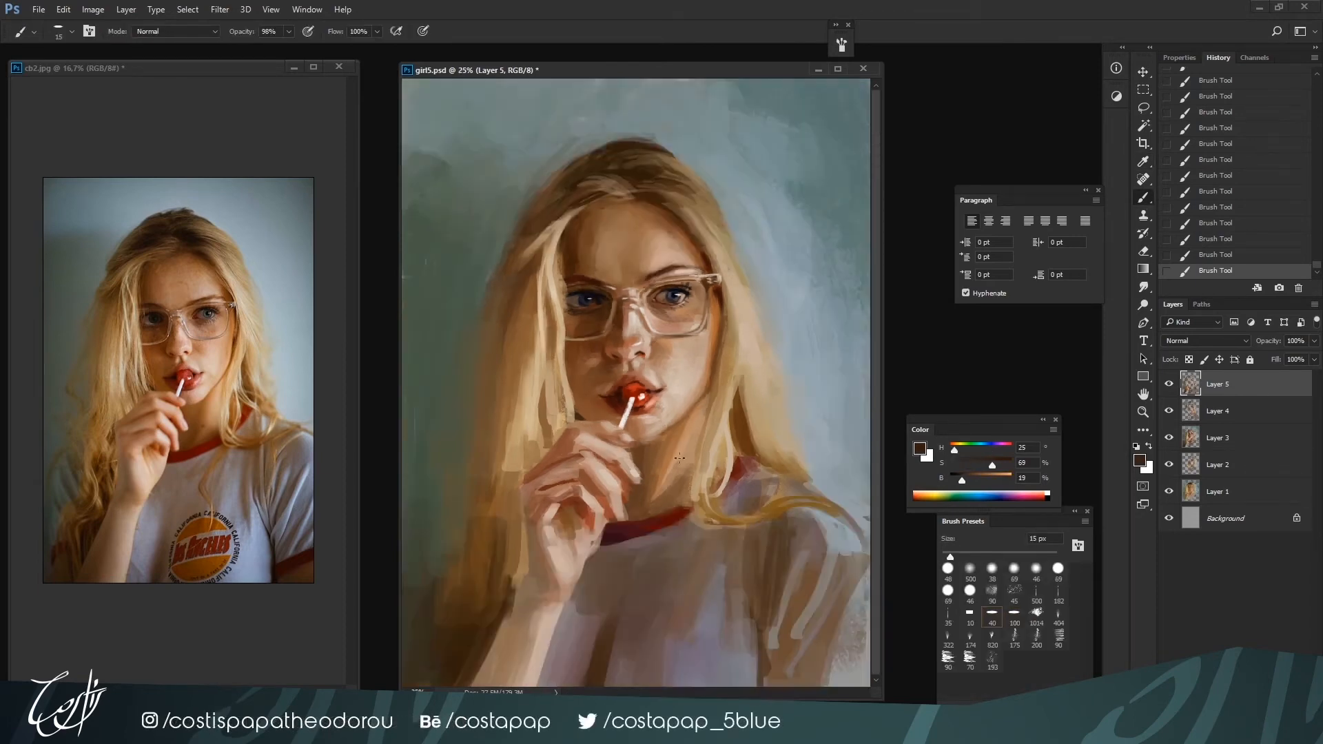
Blend the shaded nostril and the area between nose and upper lip with sampled browns and reddish skin tones at 30 to 35 px
key(bracketright)
key(bracketright)
key(bracketright)
key(bracketright)
alt+click(622, 338)
alt+click(615, 352)
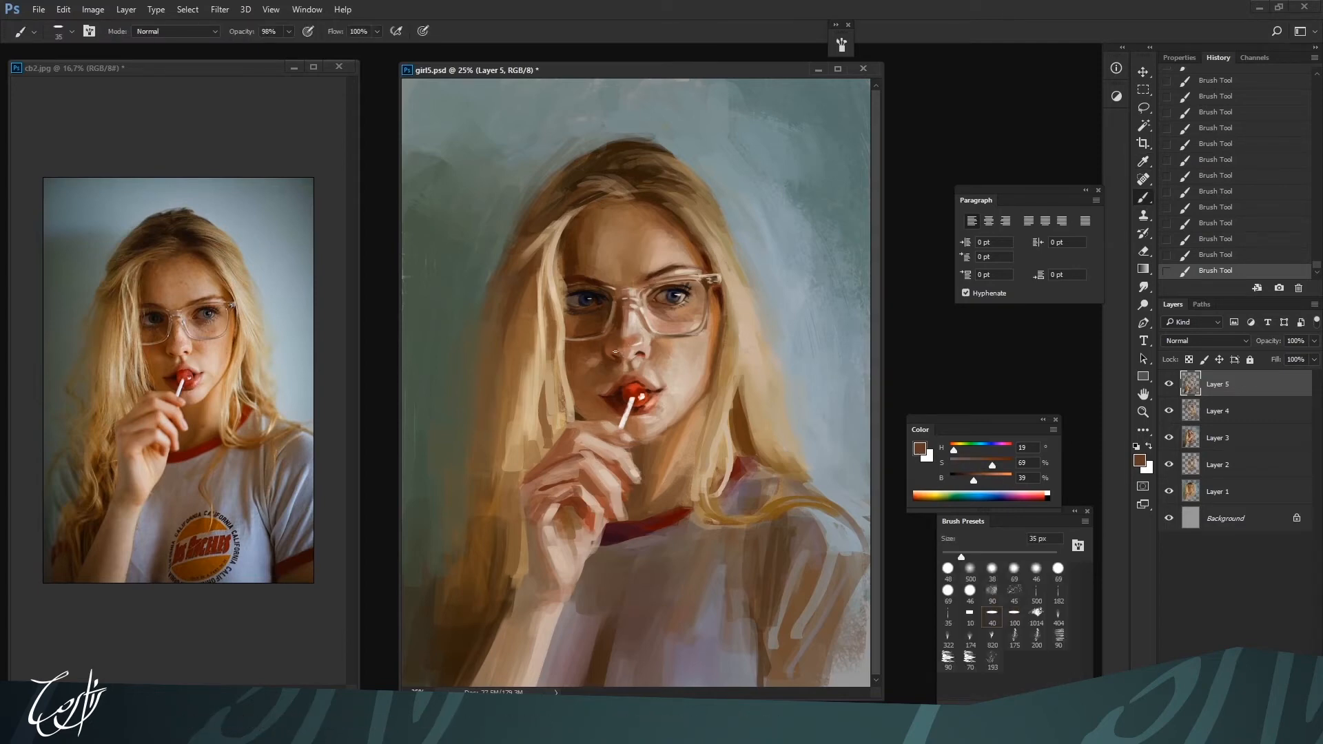
alt+click(620, 354)
key(bracketleft)
alt+click(637, 379)
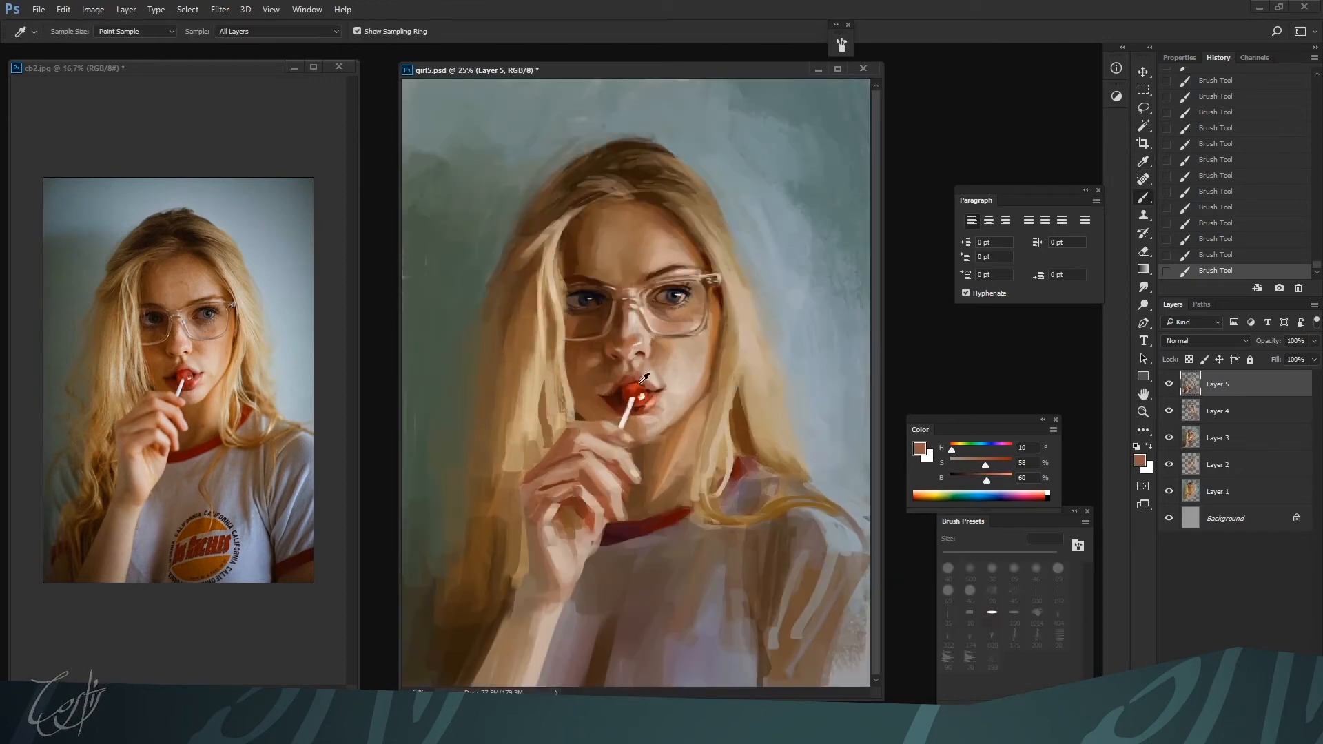
alt+click(625, 363)
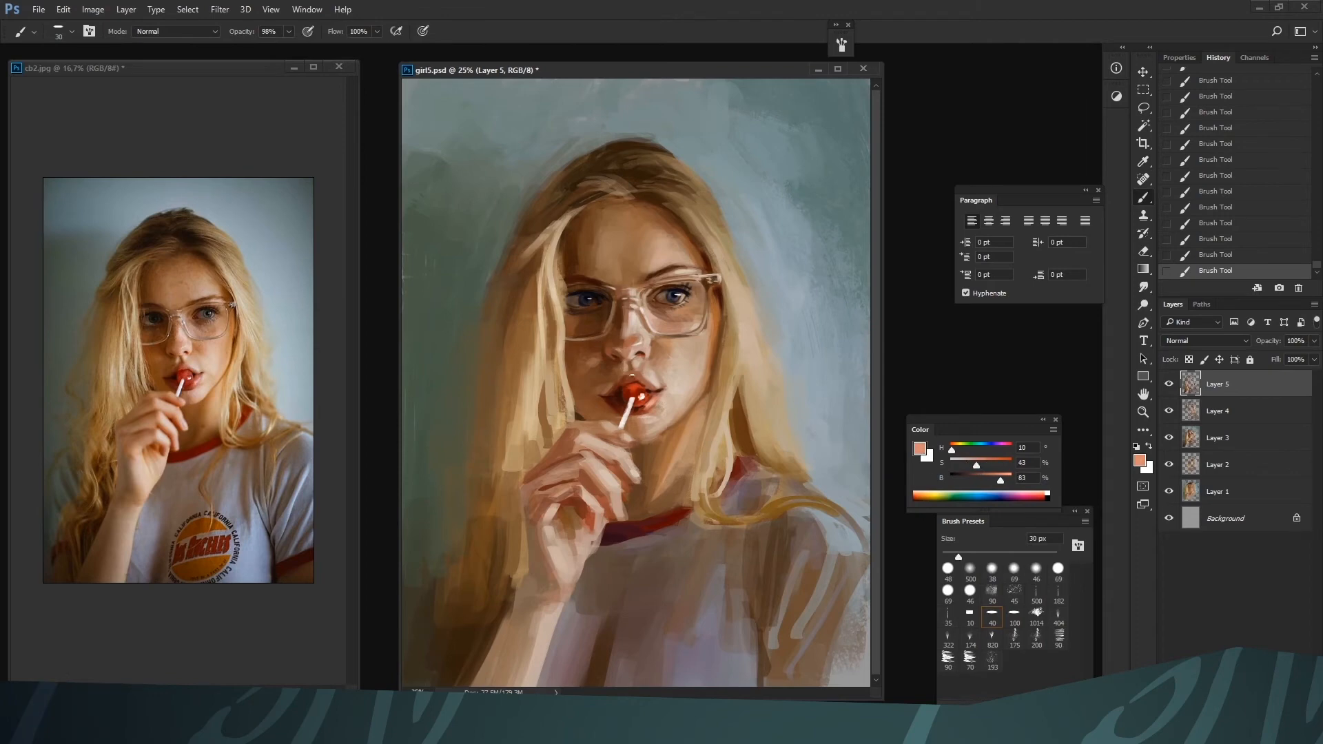
Refine the lit side of the lips with colors sampled from the mouth using a small brush
key(bracketleft)
key(bracketleft)
key(ctrl+plus)
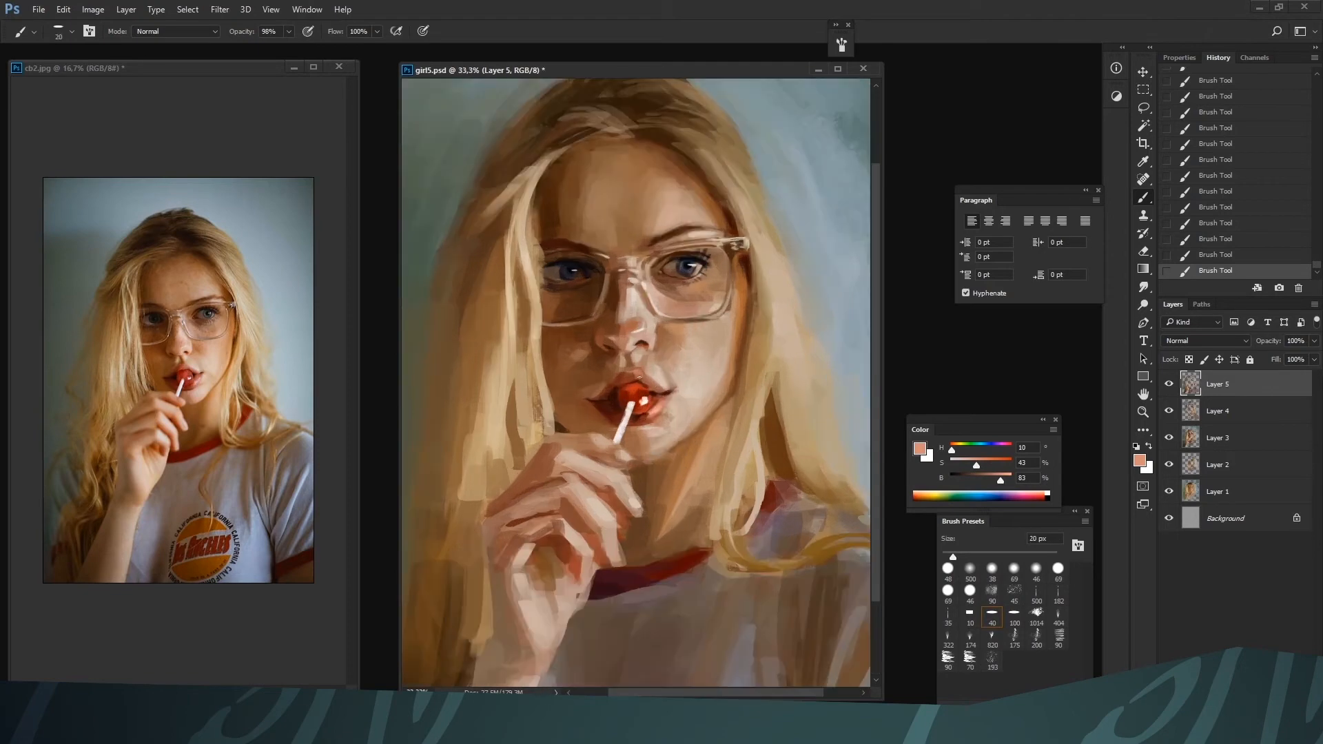
alt+click(659, 395)
key(bracketright)
alt+click(654, 391)
alt+click(658, 387)
key(bracketleft)
Set the color to near-white with 0% saturation and 90% brightness and add small highlights to the hinge of the glasses frame
drag(1002, 479, 1006, 480)
drag(958, 466, 948, 465)
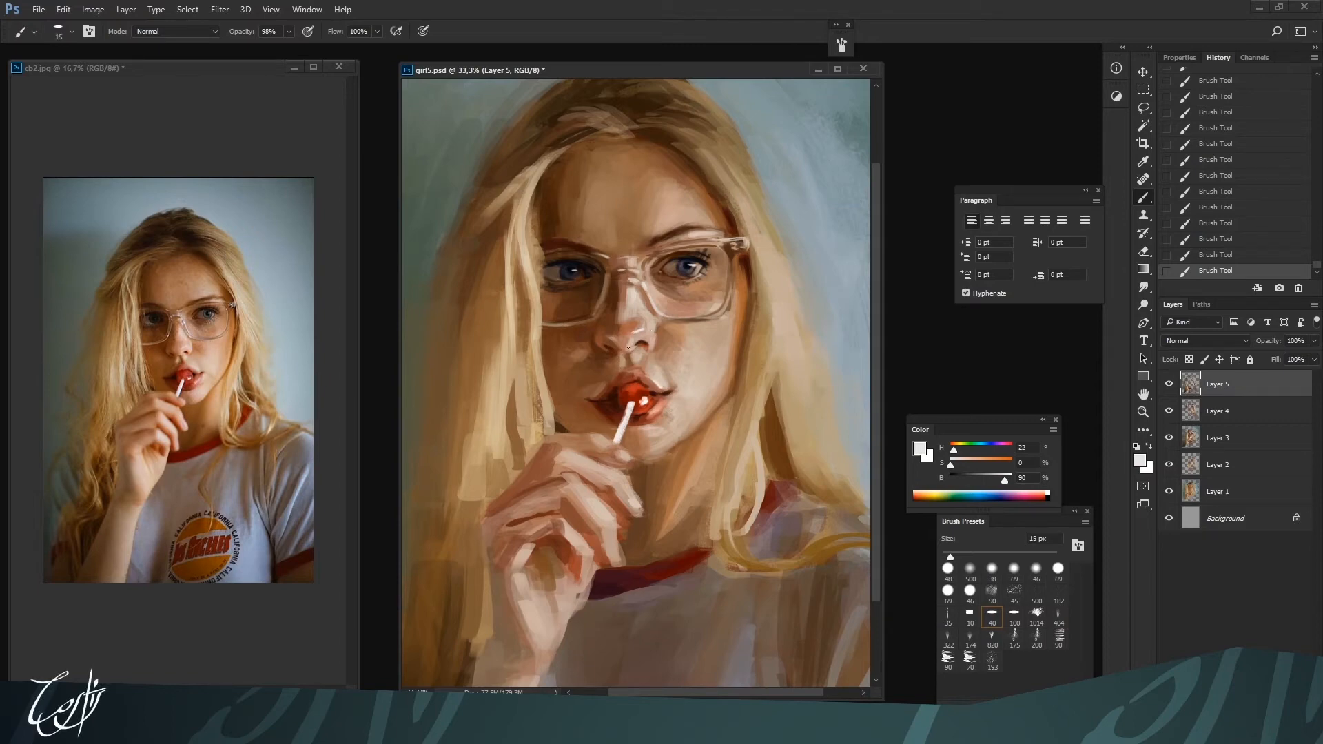
key(bracketright)
key(bracketleft)
key(bracketleft)
drag(740, 240, 748, 244)
key(bracketright)
key(bracketright)
key(bracketright)
key(bracketright)
key(bracketleft)
key(bracketleft)
key(bracketleft)
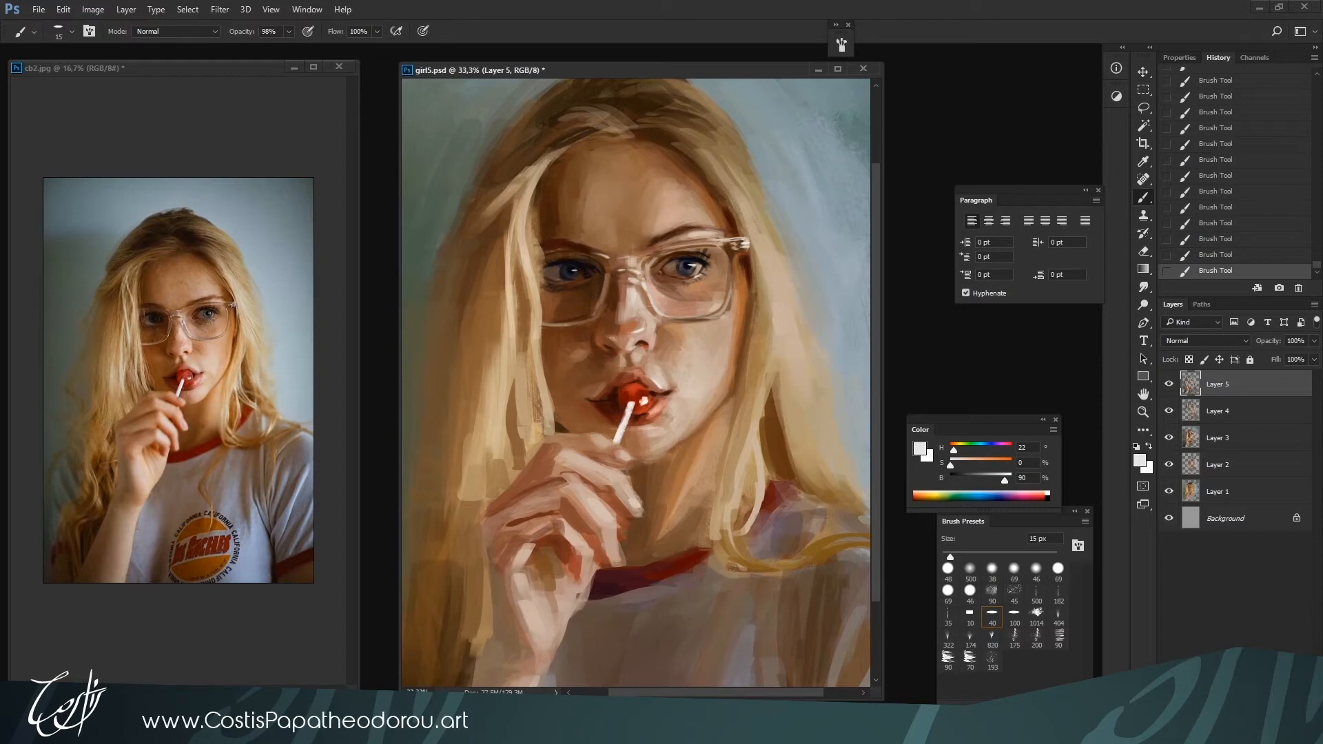
Add small glossy near-white highlights to the lollipop and lower lip with a 20 px brush
key(bracketright)
key(bracketright)
key(bracketleft)
key(bracketright)
key(ctrl+minus)
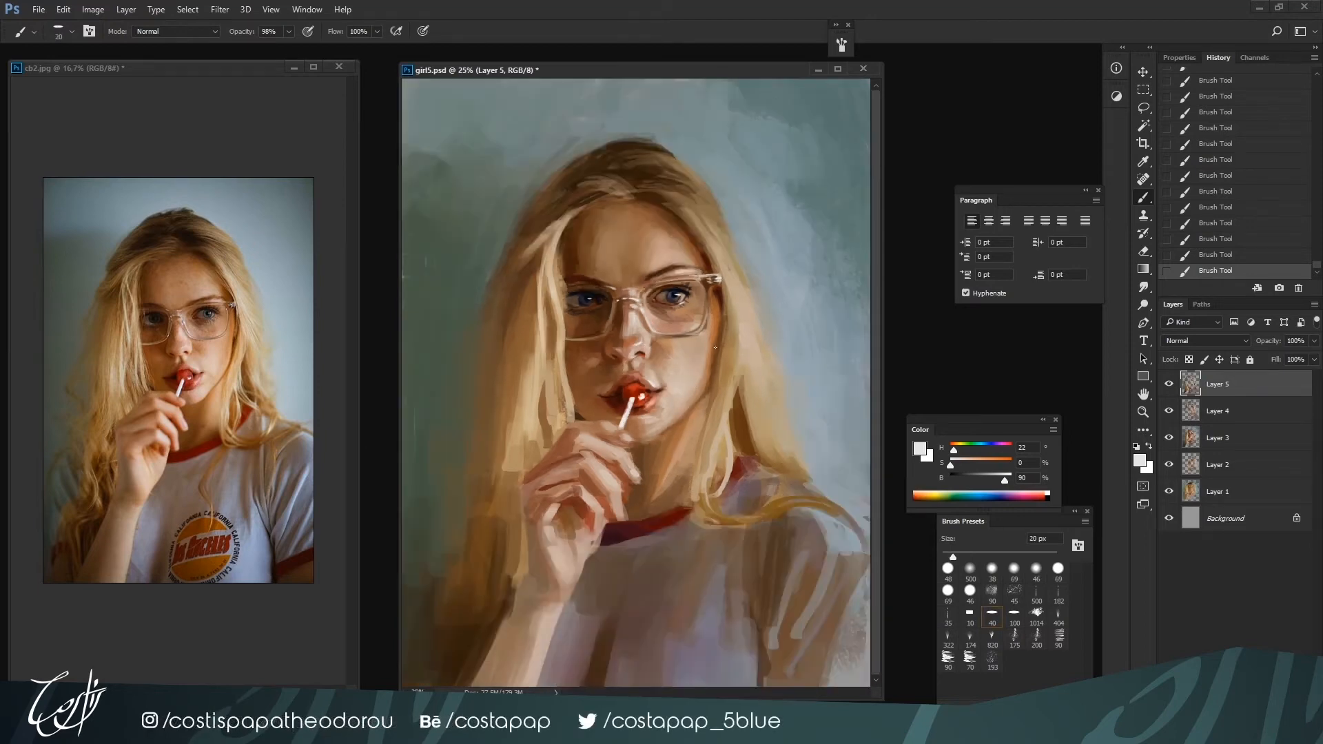
key(bracketleft)
key(bracketright)
key(bracketleft)
key(bracketright)
key(bracketright)
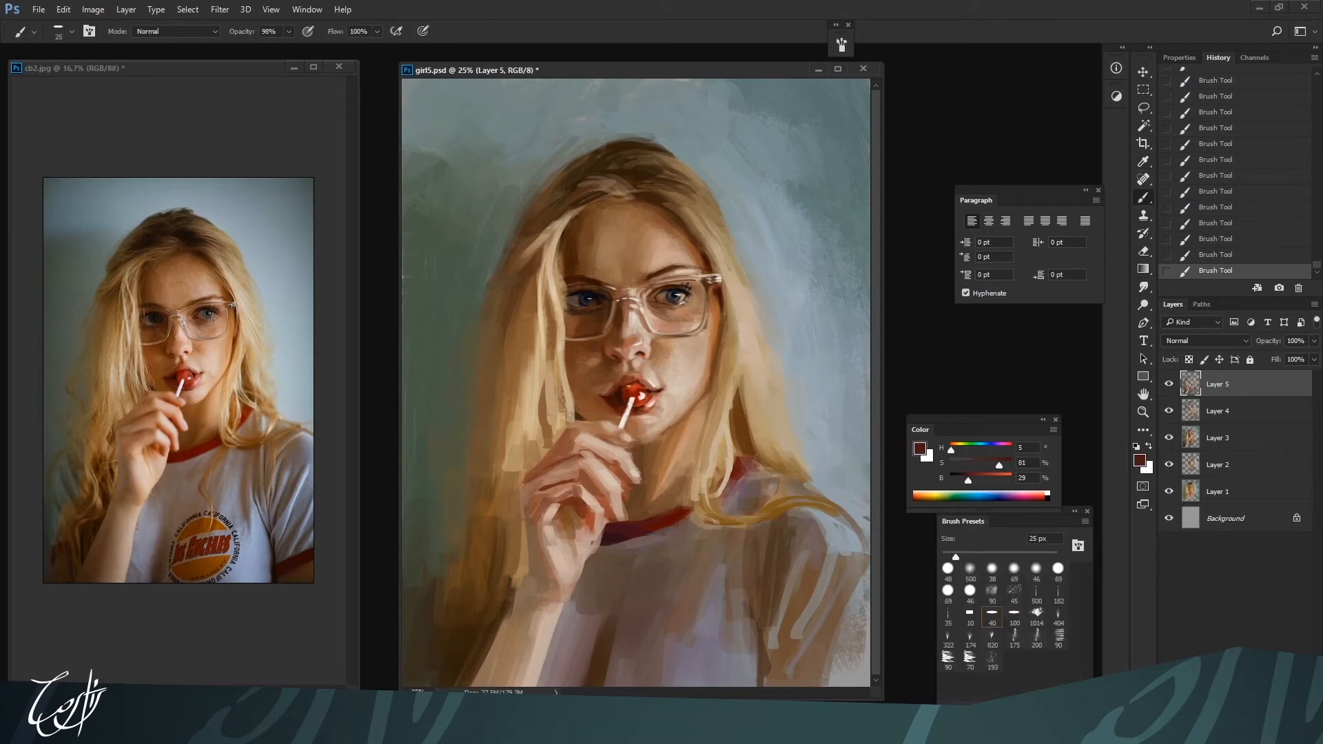
Darken the shaded edge of the mouth around the lollipop with a dark red at 10% brightness and a 25 px brush
alt+click(638, 383)
alt+click(629, 390)
alt+click(620, 391)
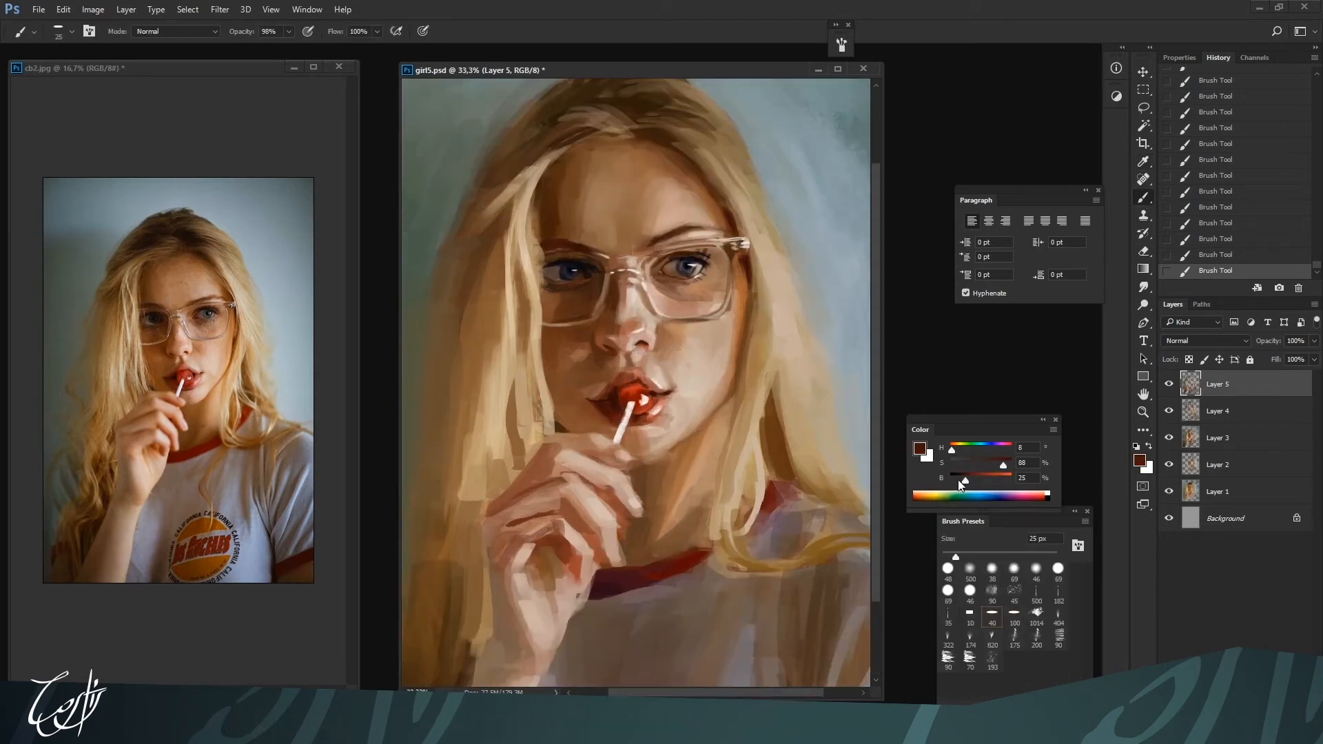
key(ctrl+plus)
key(bracketright)
key(bracketleft)
alt+click(616, 411)
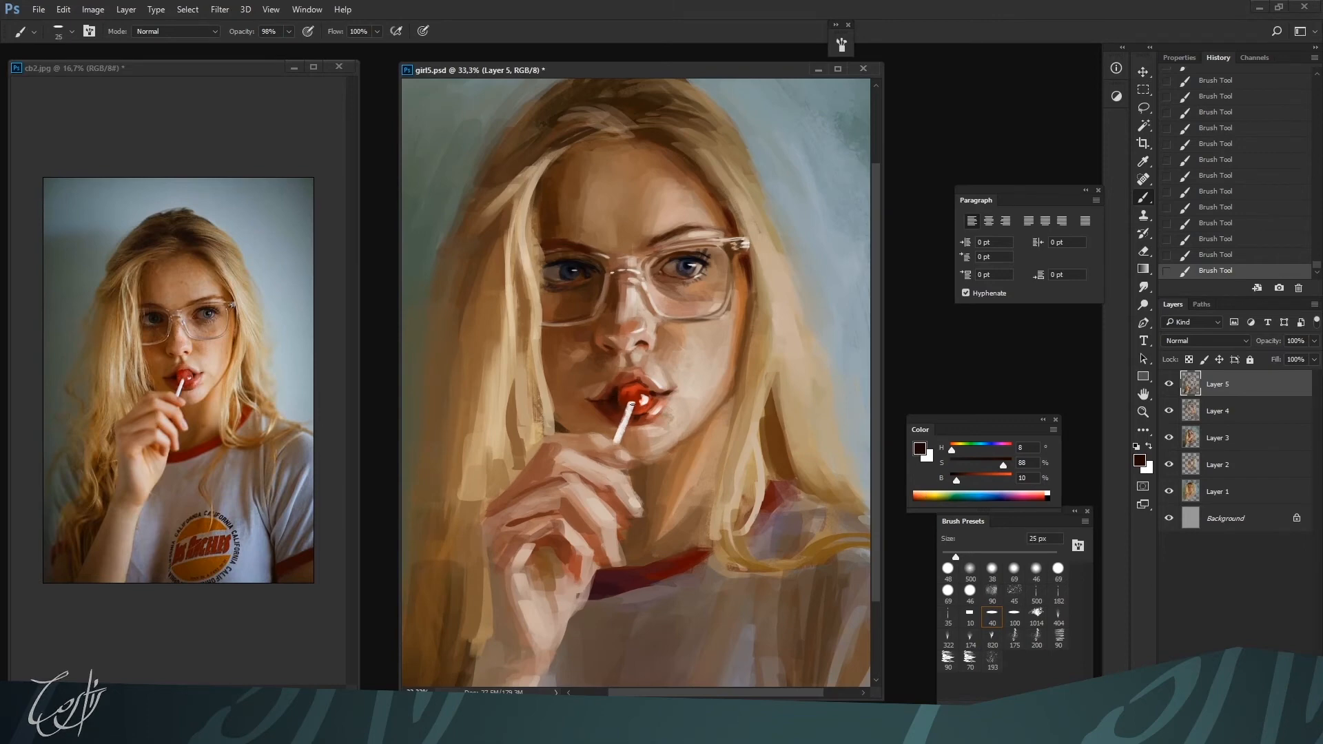
Rework the shaded side of the lips with sampled reds and warm skin tones at 25 to 30 px
alt+click(617, 415)
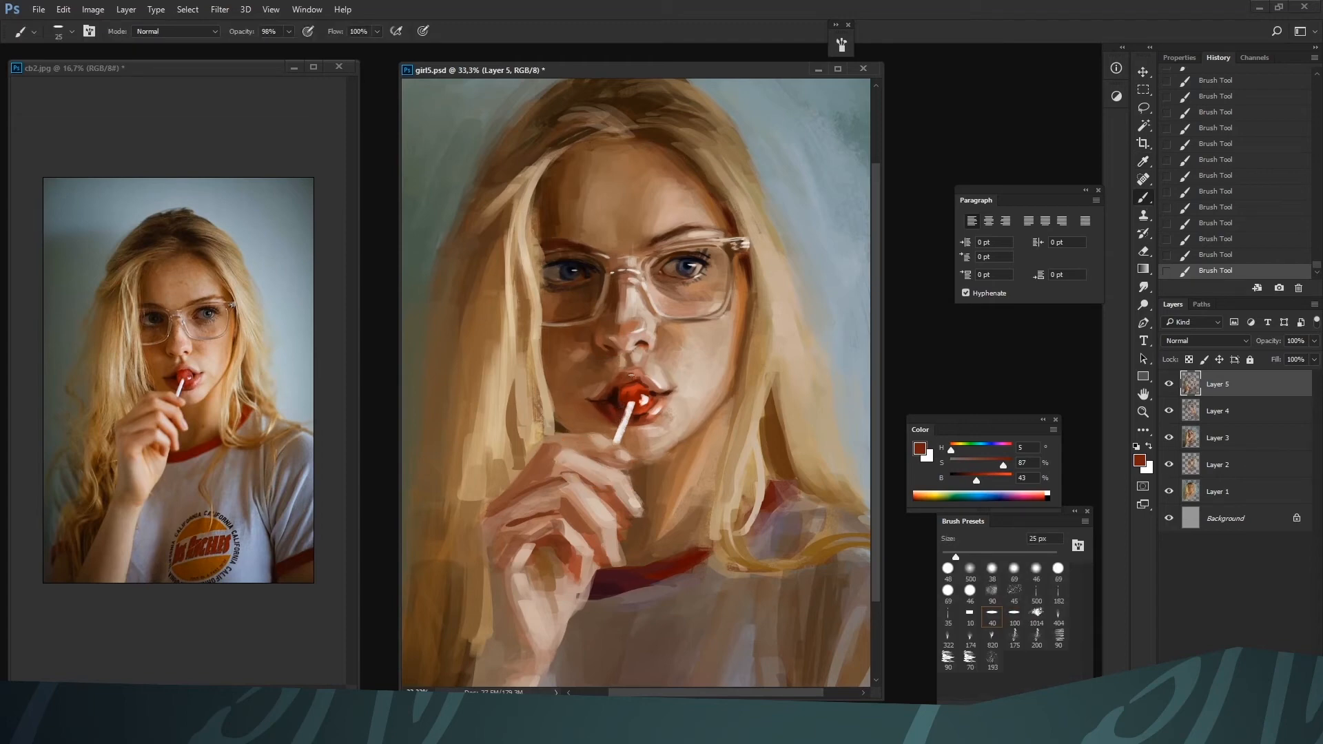
alt+click(599, 428)
key(bracketright)
alt+click(622, 391)
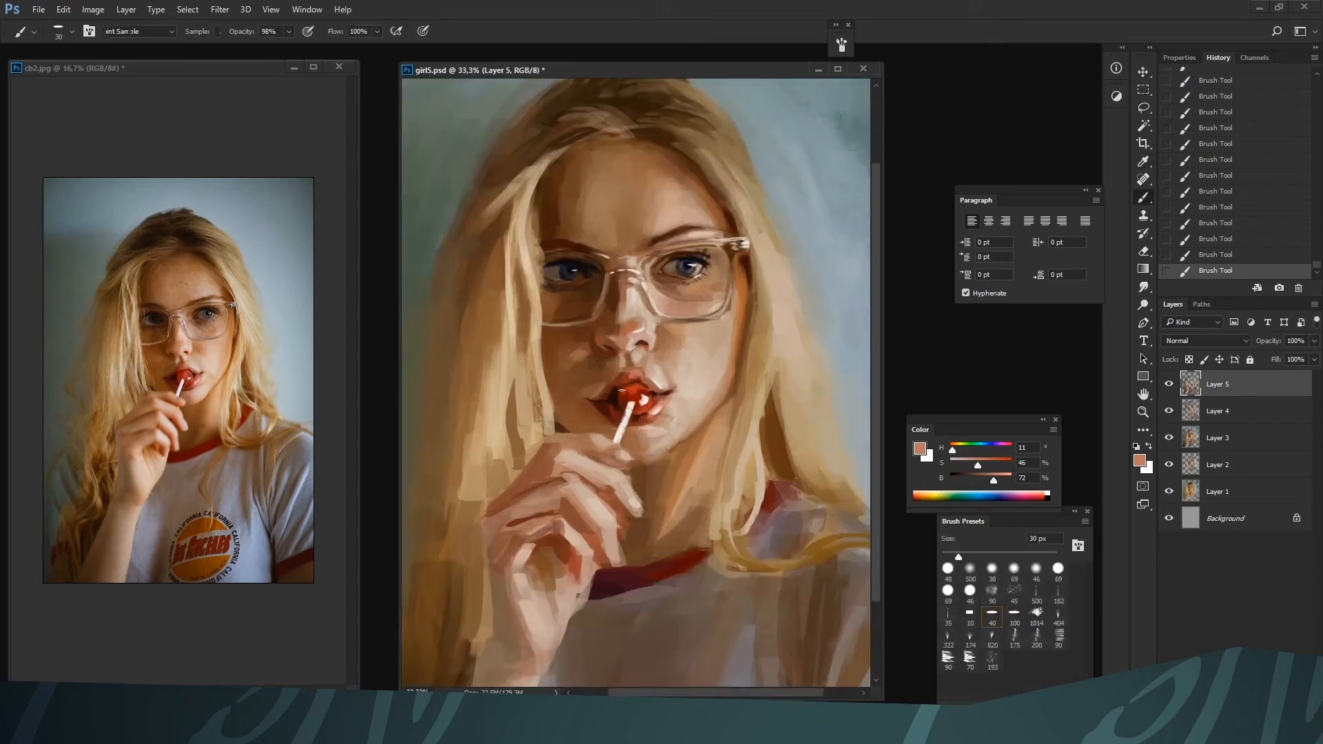
key(ctrl+minus)
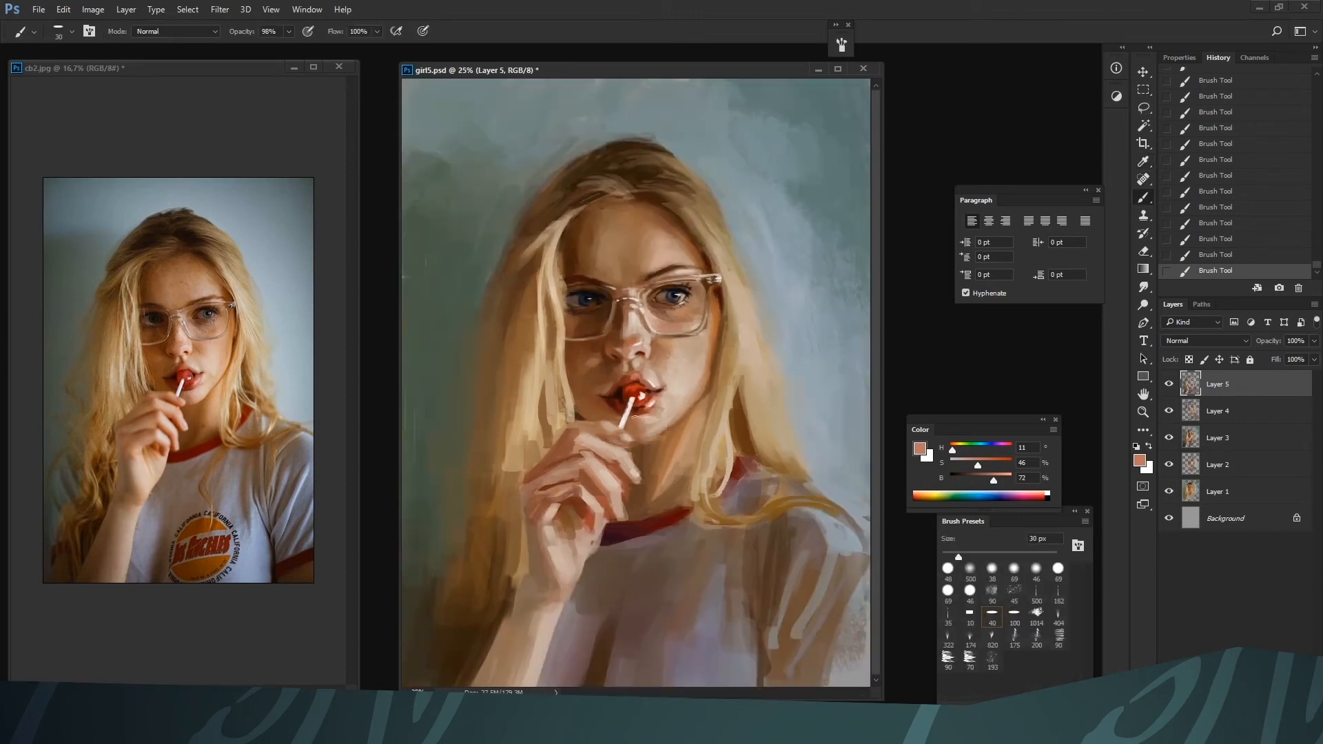
Brighten the tip and underside of the nose with sampled pale highlight tones at 20 to 25 px
alt+click(631, 359)
key(bracketleft)
key(bracketleft)
alt+click(631, 353)
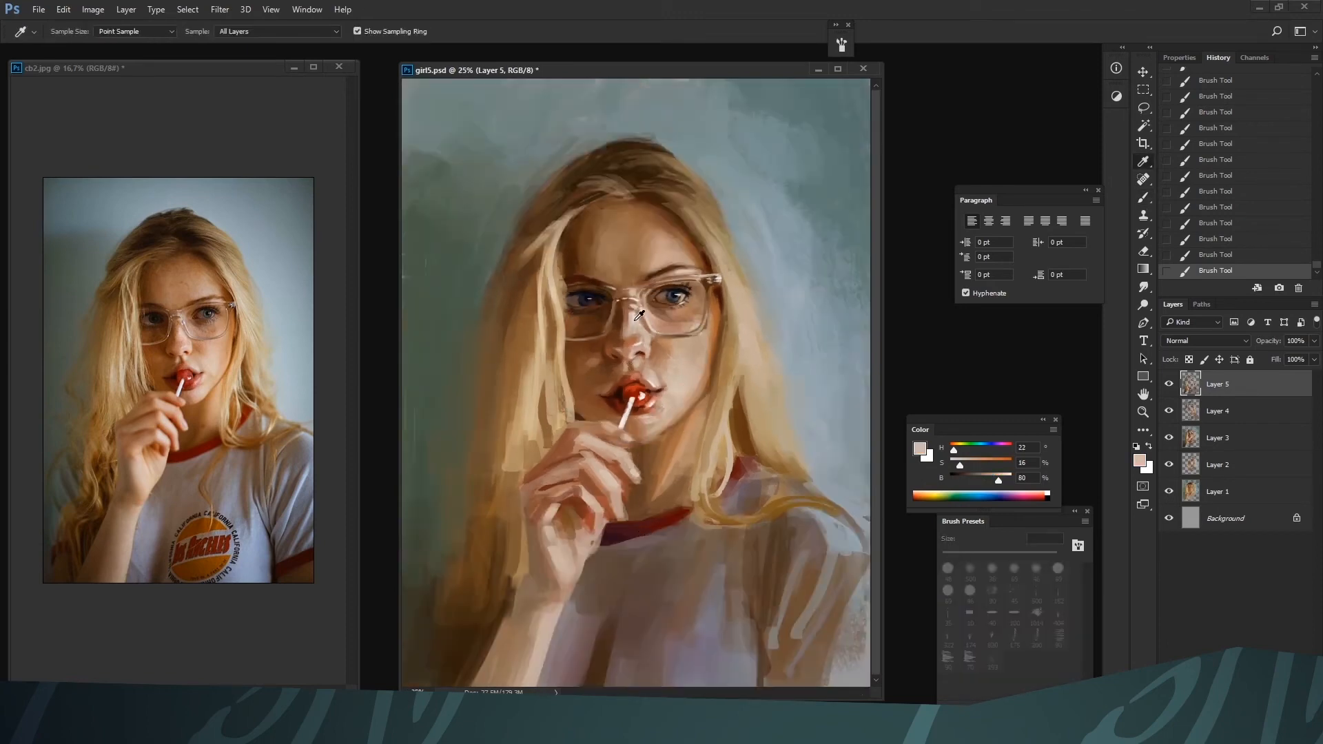
key(ctrl+plus)
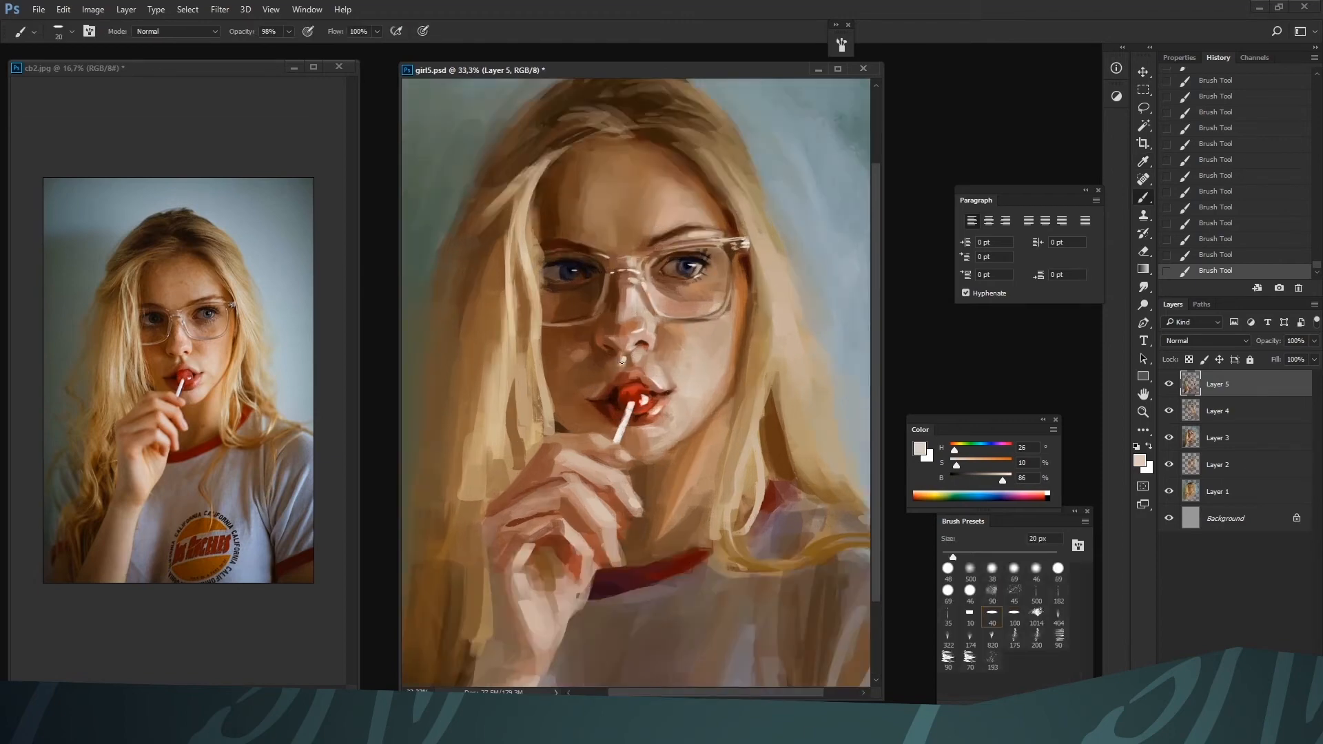
key(bracketright)
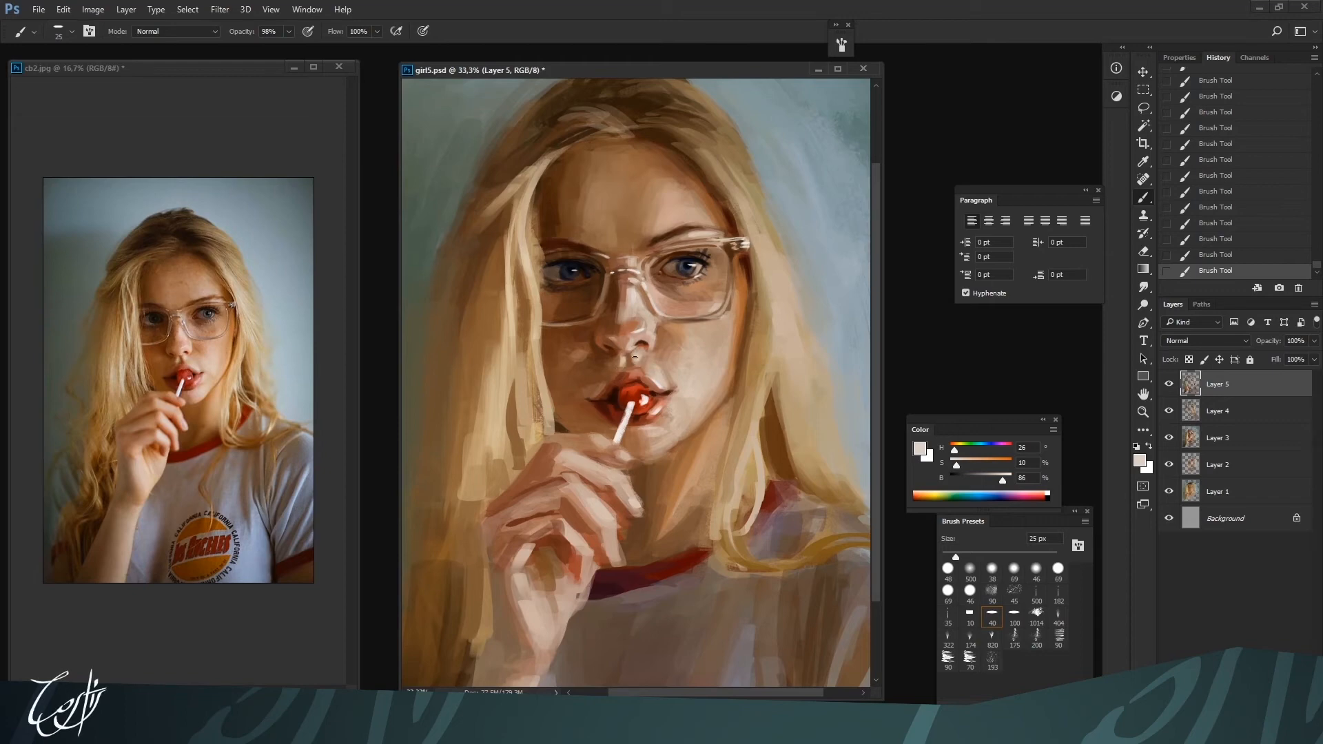
key(ctrl+minus)
key(ctrl+minus)
key(ctrl+plus)
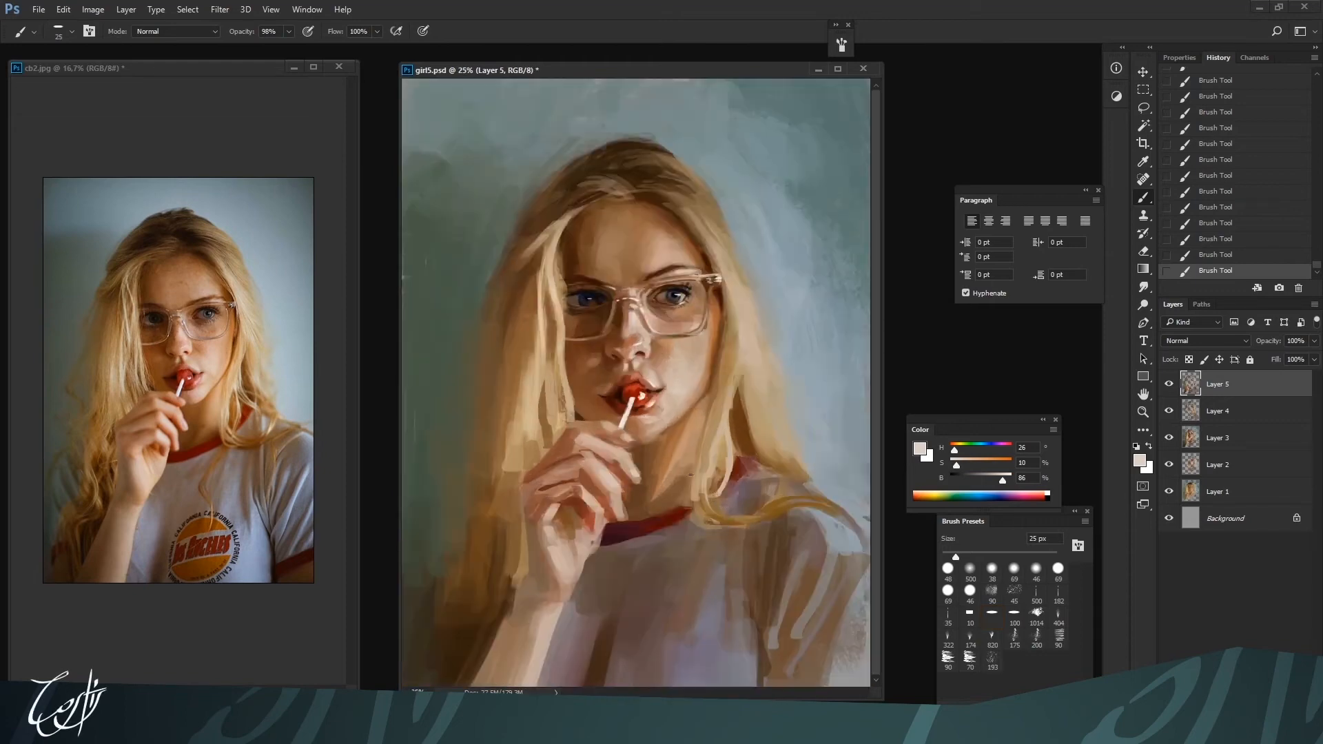
Model the groove between nose and upper lip with sampled light skin tones at 20 px
key(alt)
alt+click(629, 368)
alt+click(626, 383)
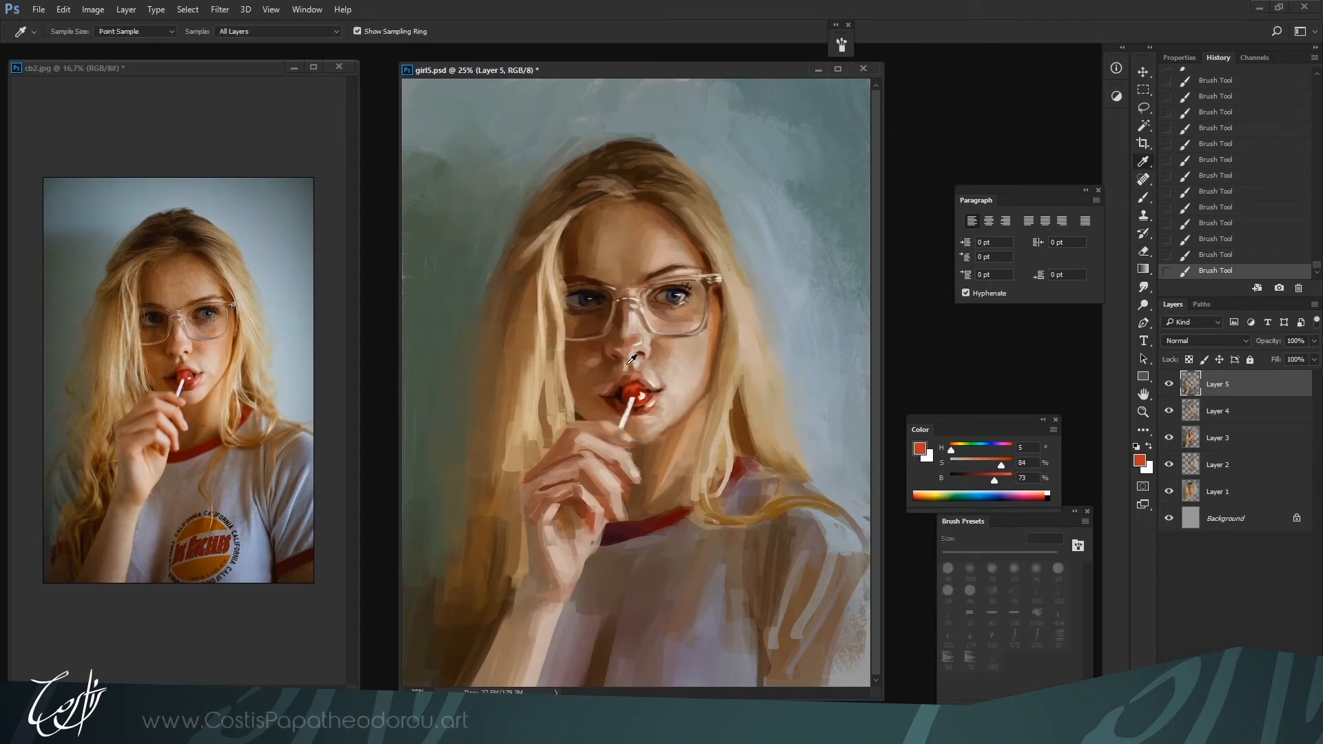
alt+click(627, 365)
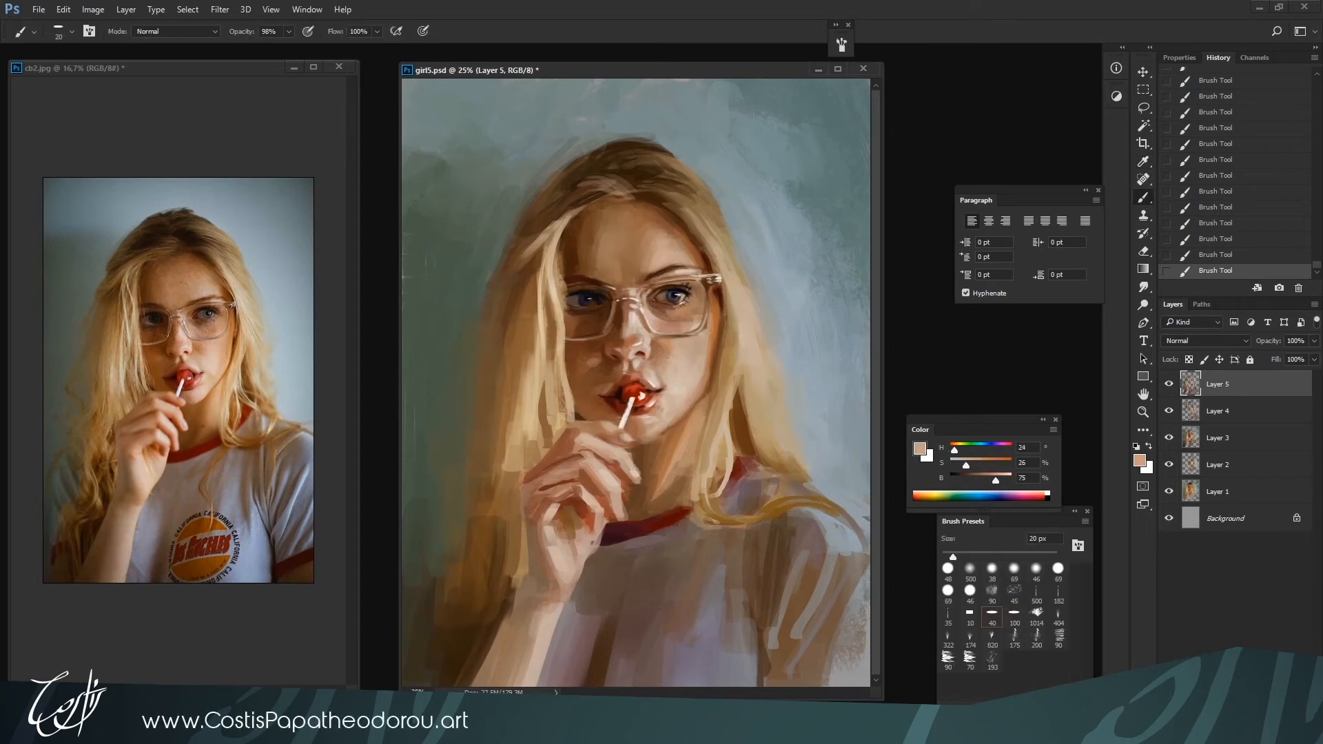
alt+click(624, 366)
alt+click(626, 368)
key(bracketright)
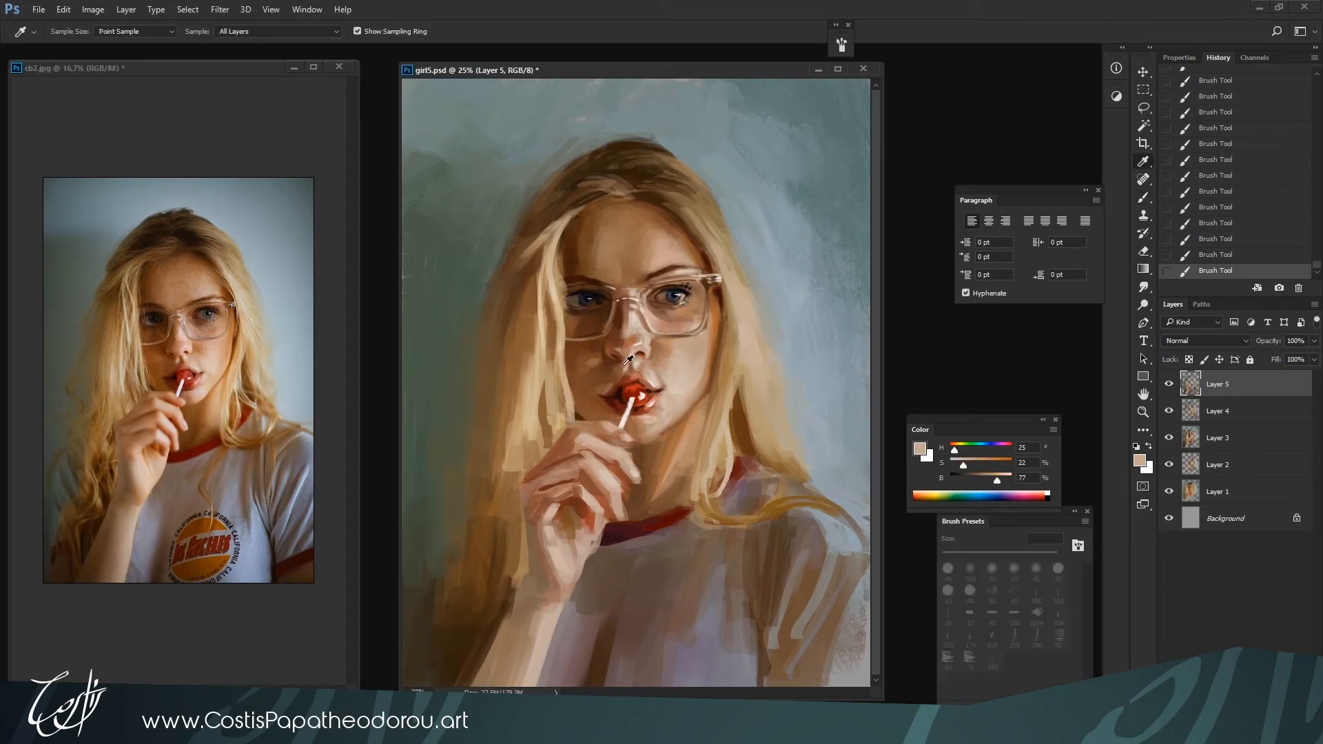
Smooth the shaded skin beside the corner of the mouth with sampled browns at 25 to 30 px
alt+click(597, 391)
key(bracketright)
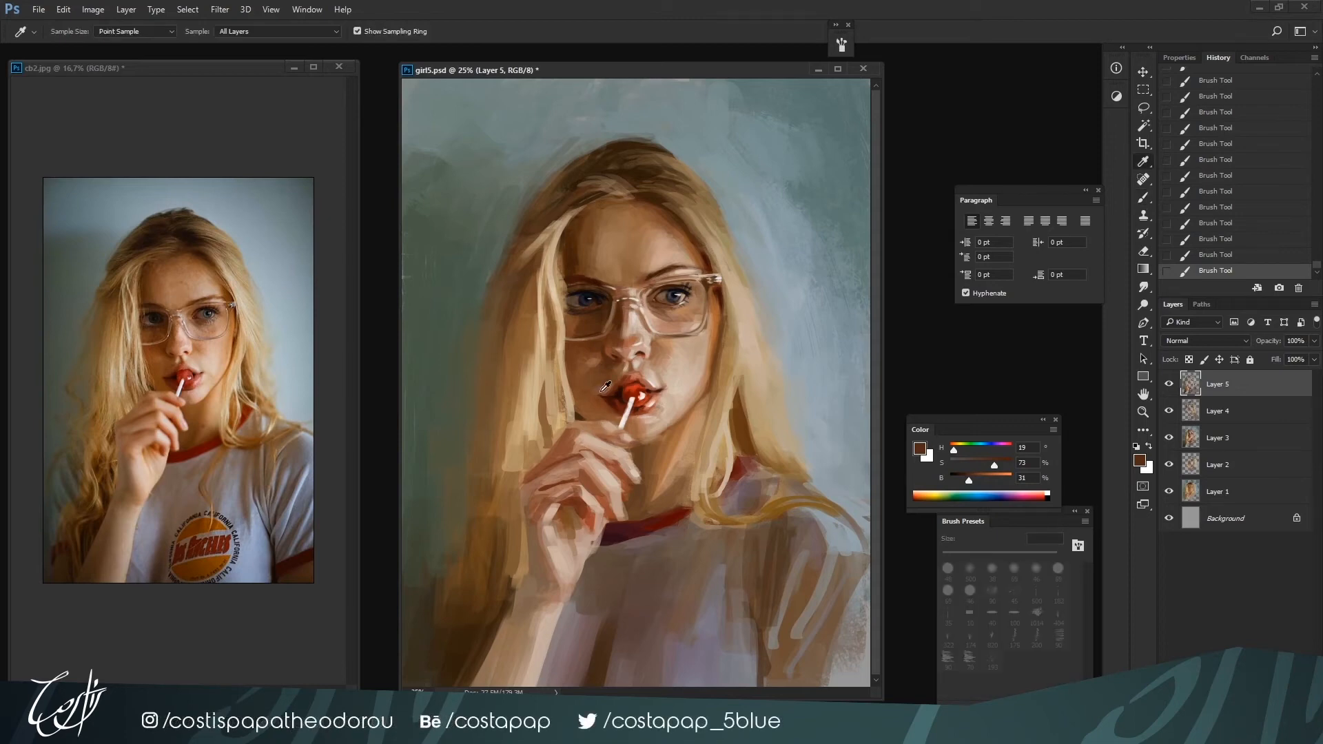
alt+click(605, 387)
drag(605, 386, 601, 390)
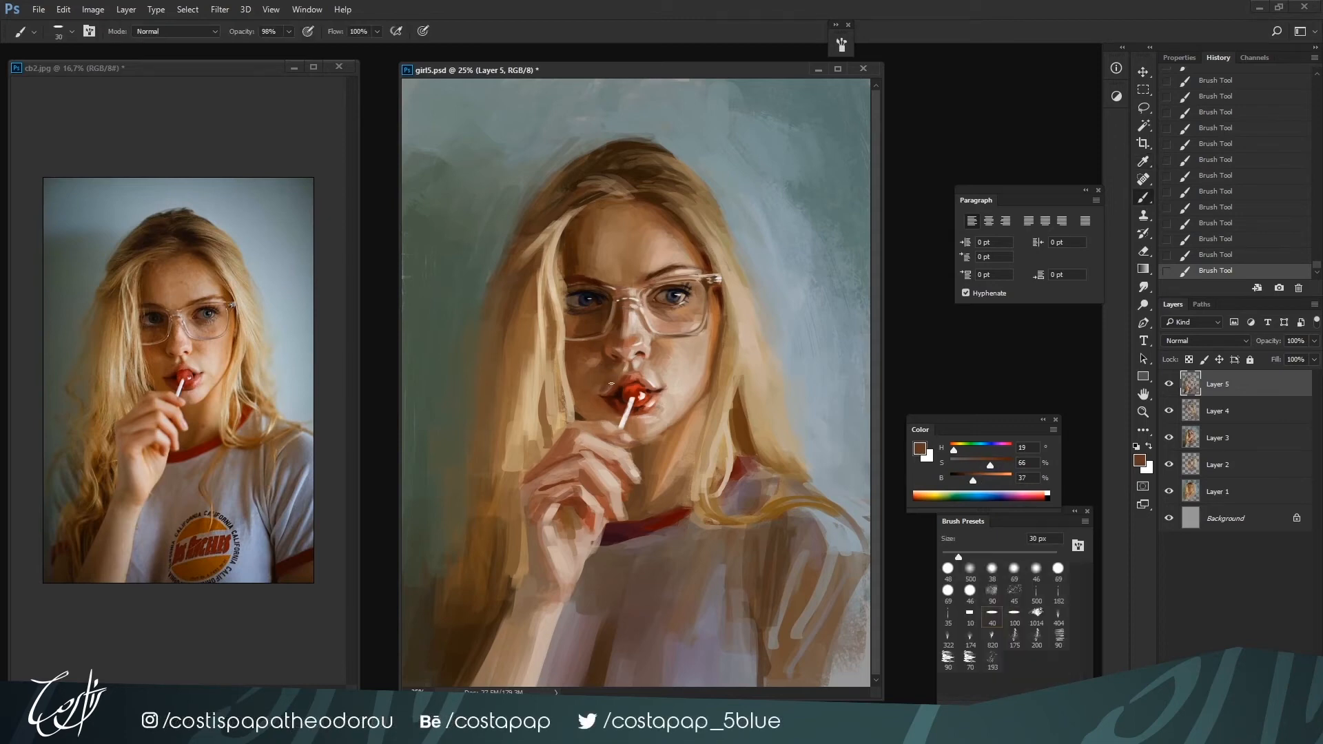
alt+click(606, 378)
alt+click(600, 395)
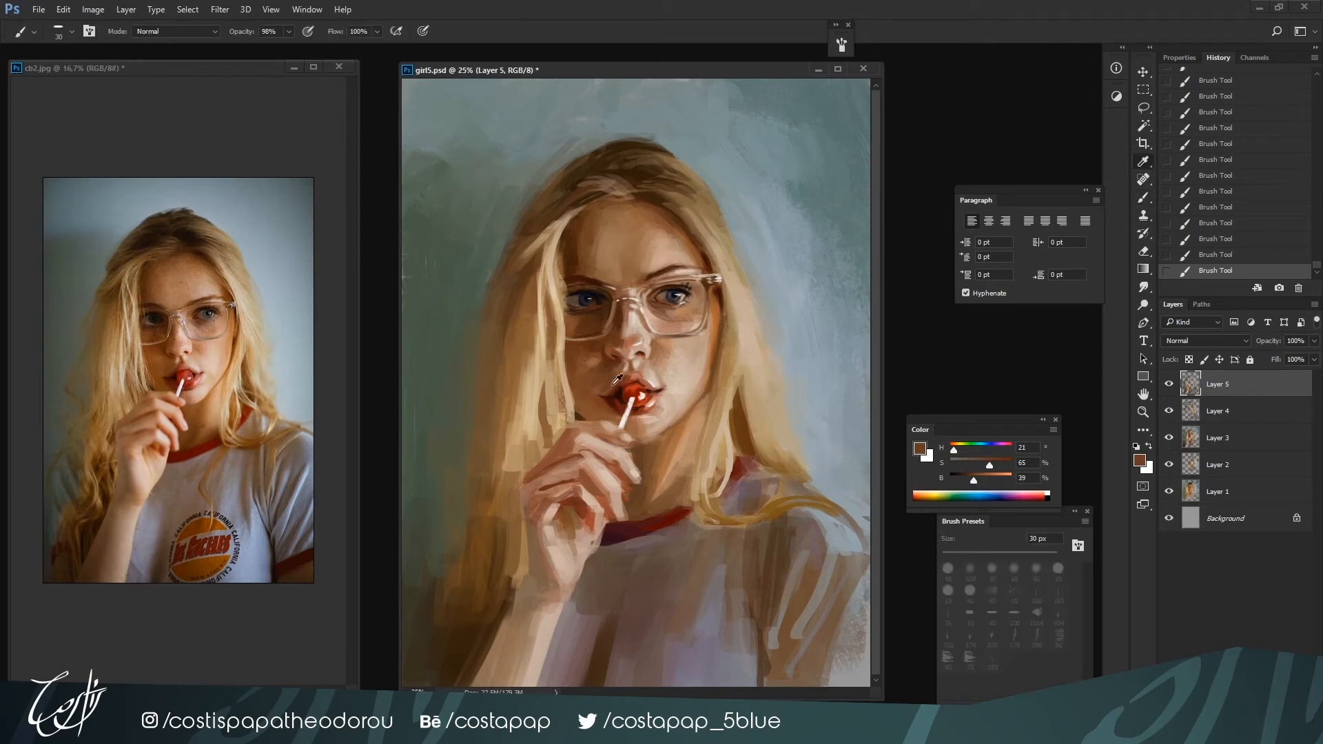
alt+click(600, 398)
key(bracketleft)
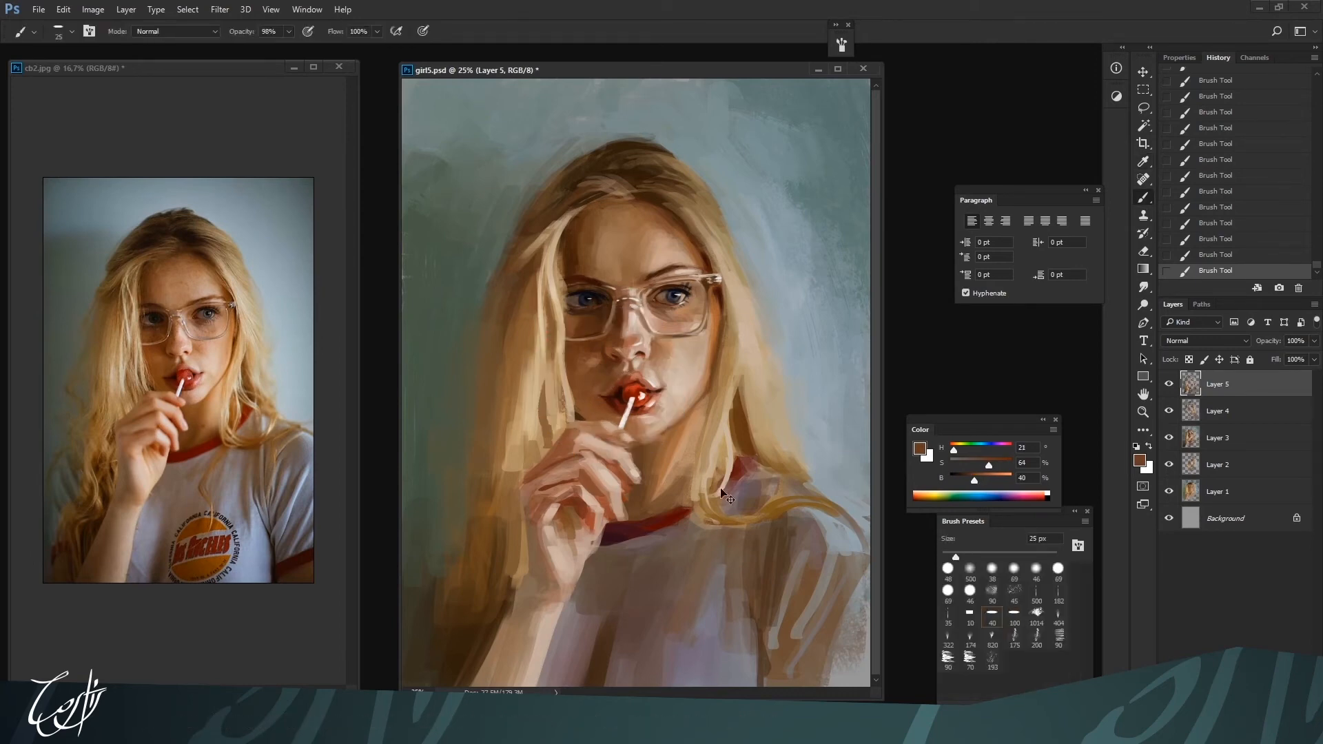
Refine the tip and lit side of the nose with sampled pale and warm skin tones at 25 px
key(bracketright)
key(bracketleft)
alt+click(631, 365)
alt+click(632, 363)
alt+click(638, 345)
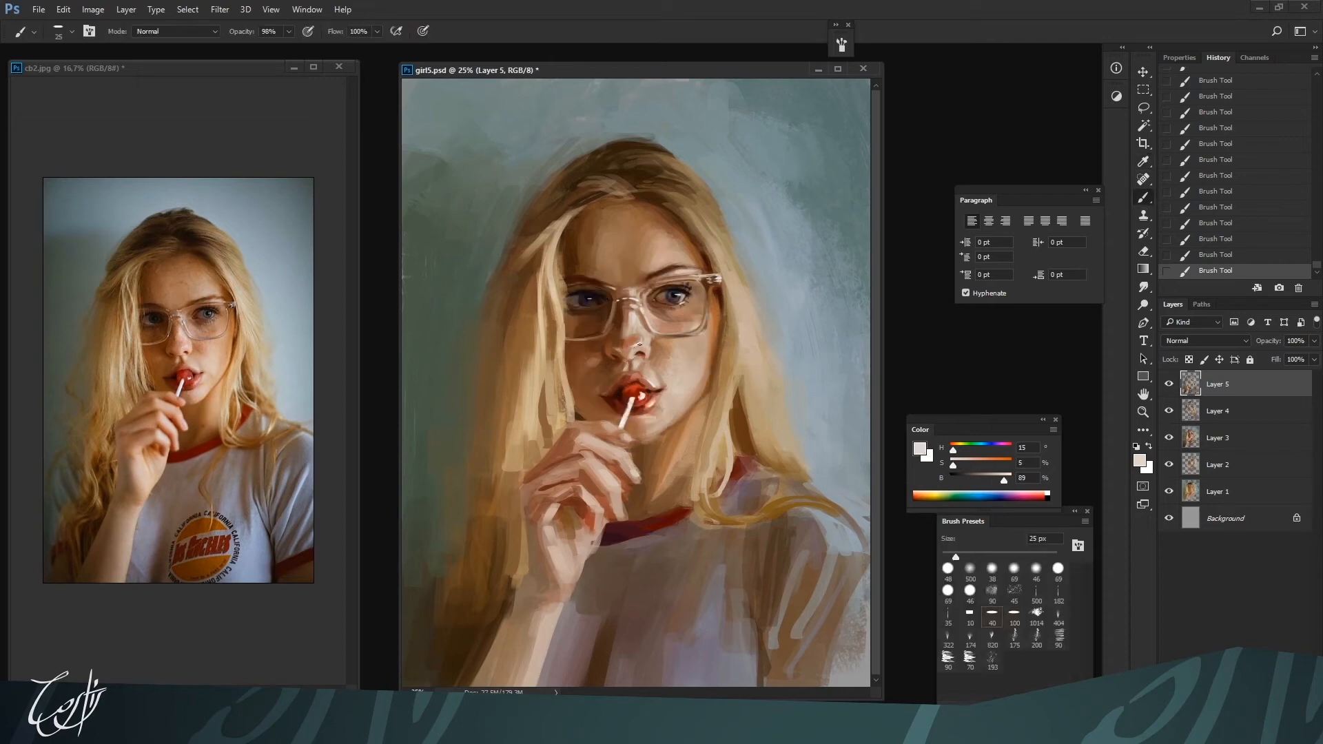
alt+click(641, 338)
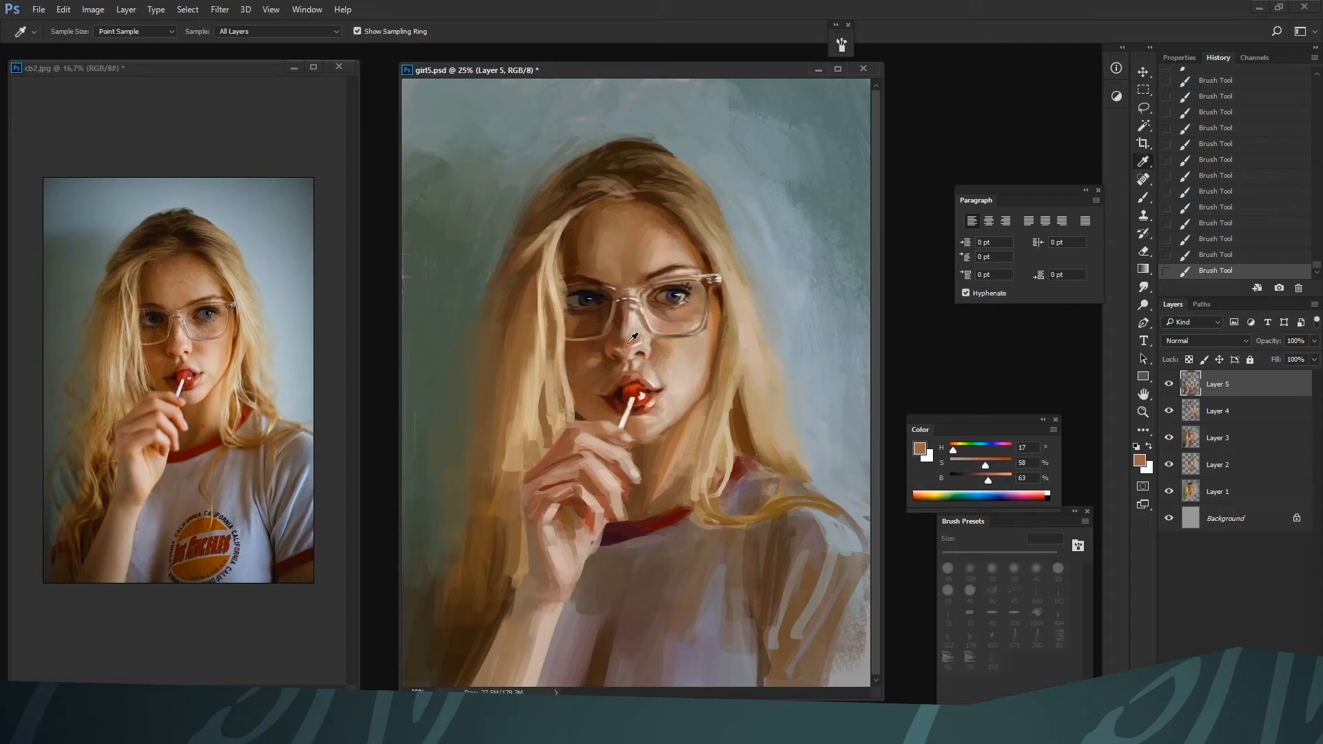
alt+click(643, 339)
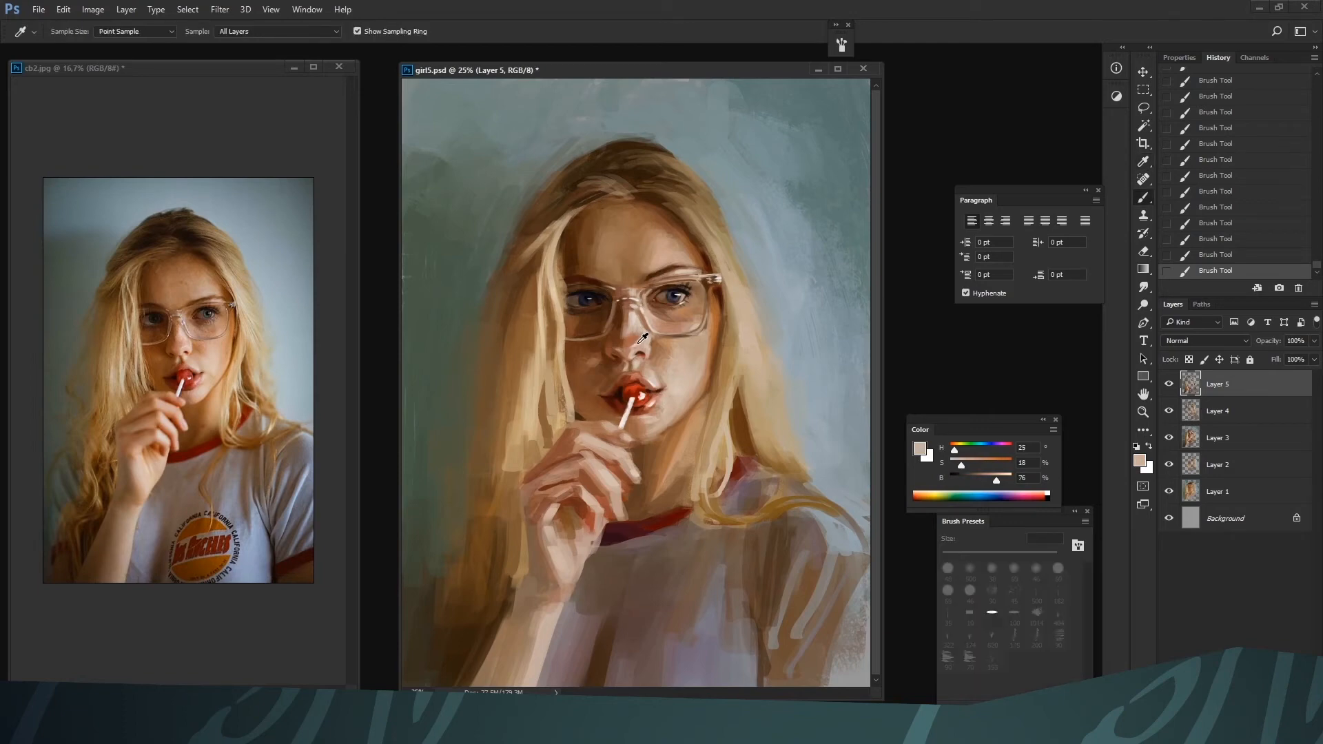
alt+click(637, 334)
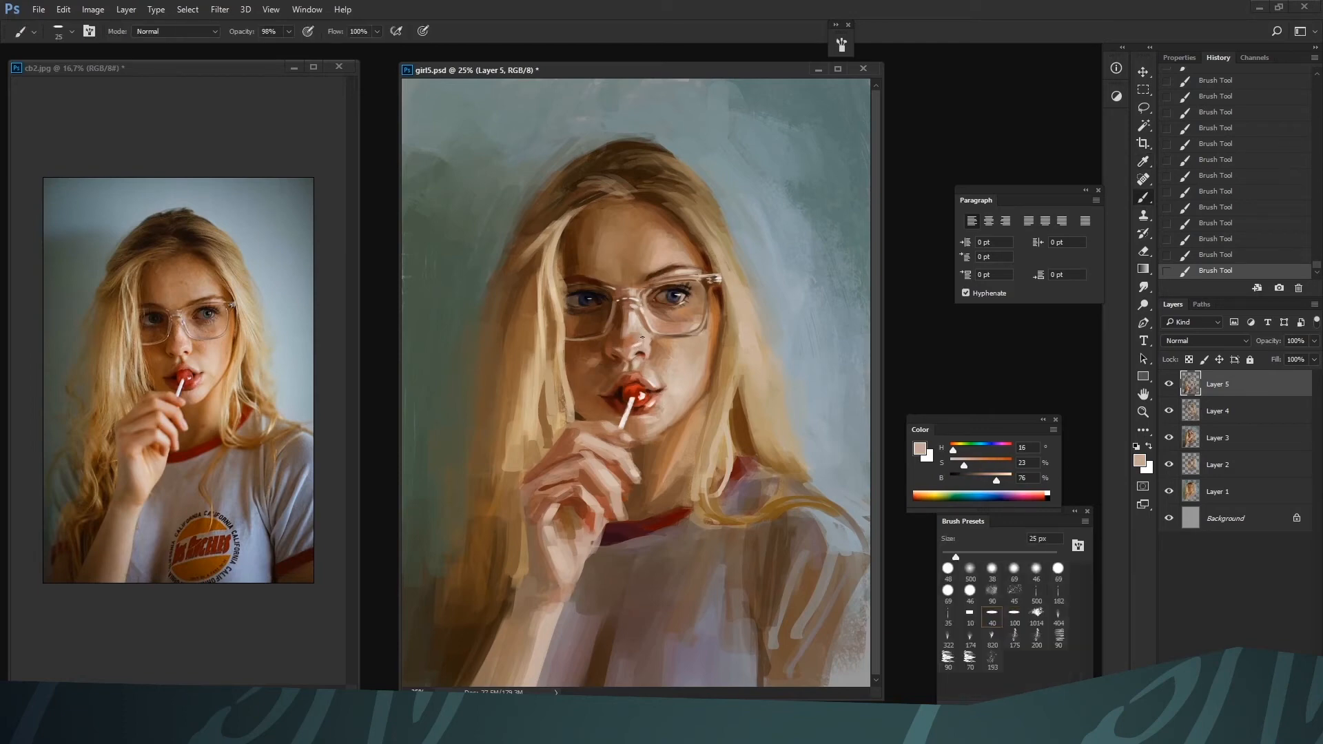
Blend the lower nose into its bridge below the glasses with sampled warm skin tones at 25 px
alt+click(629, 358)
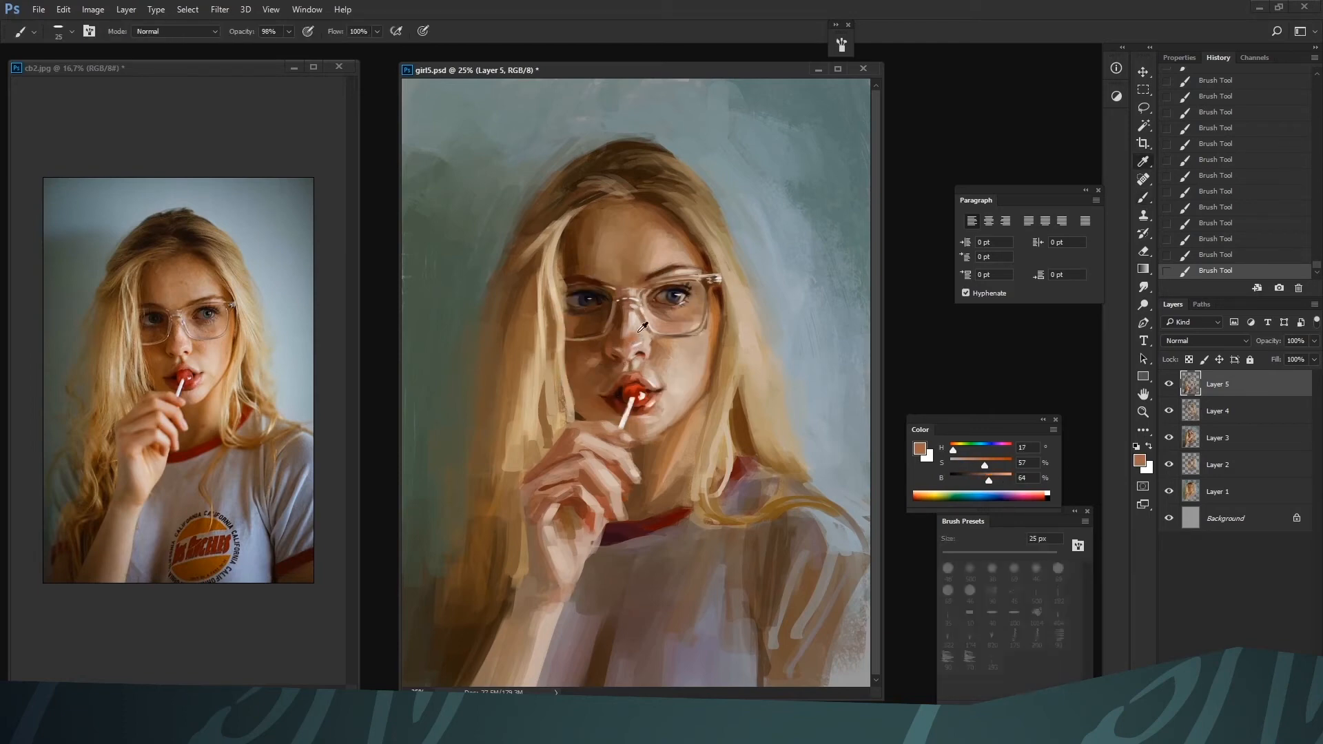
alt+click(638, 335)
alt+click(633, 313)
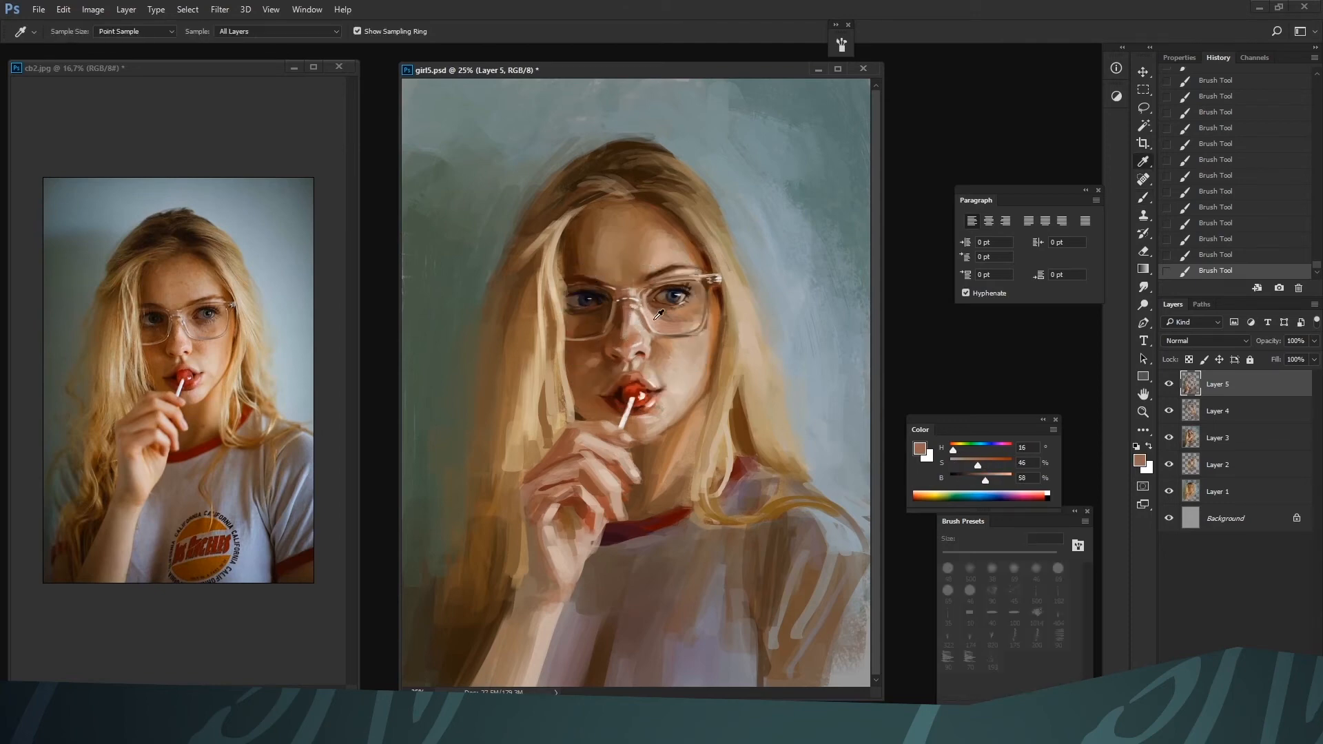
alt+click(645, 322)
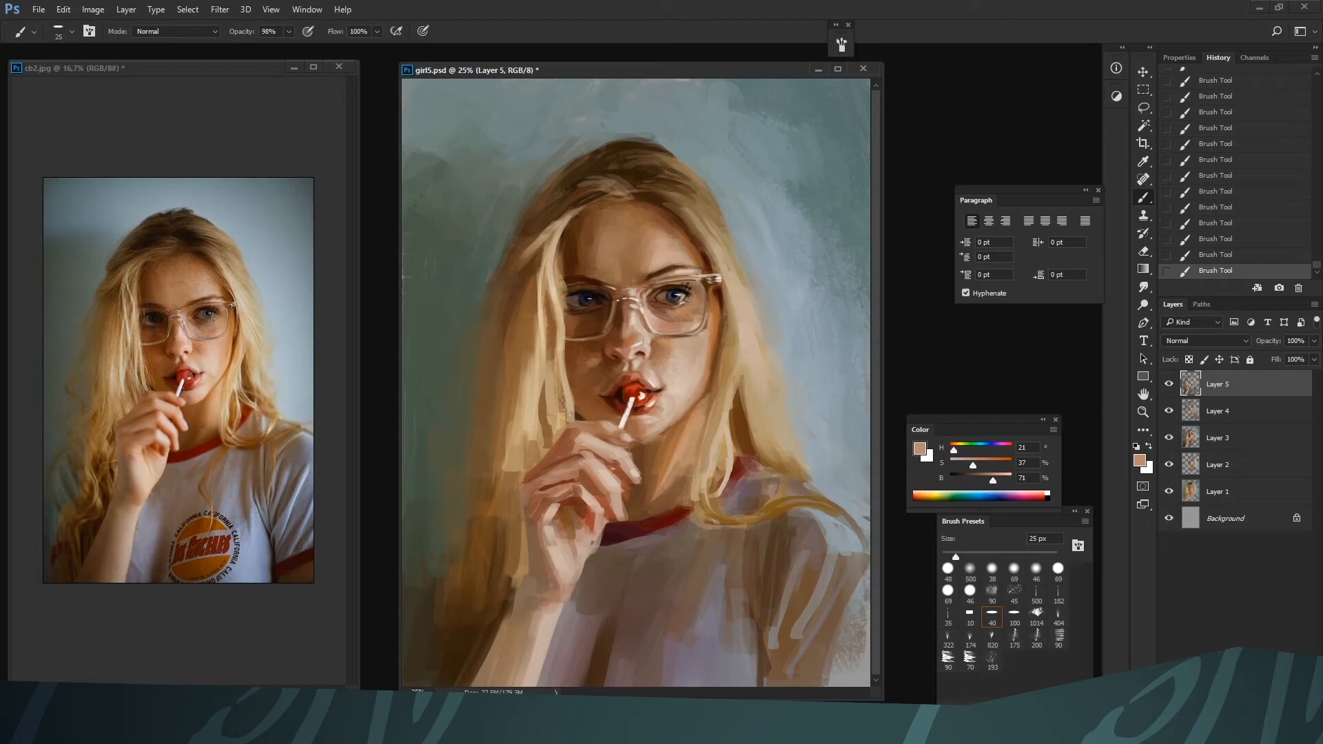
alt+click(628, 322)
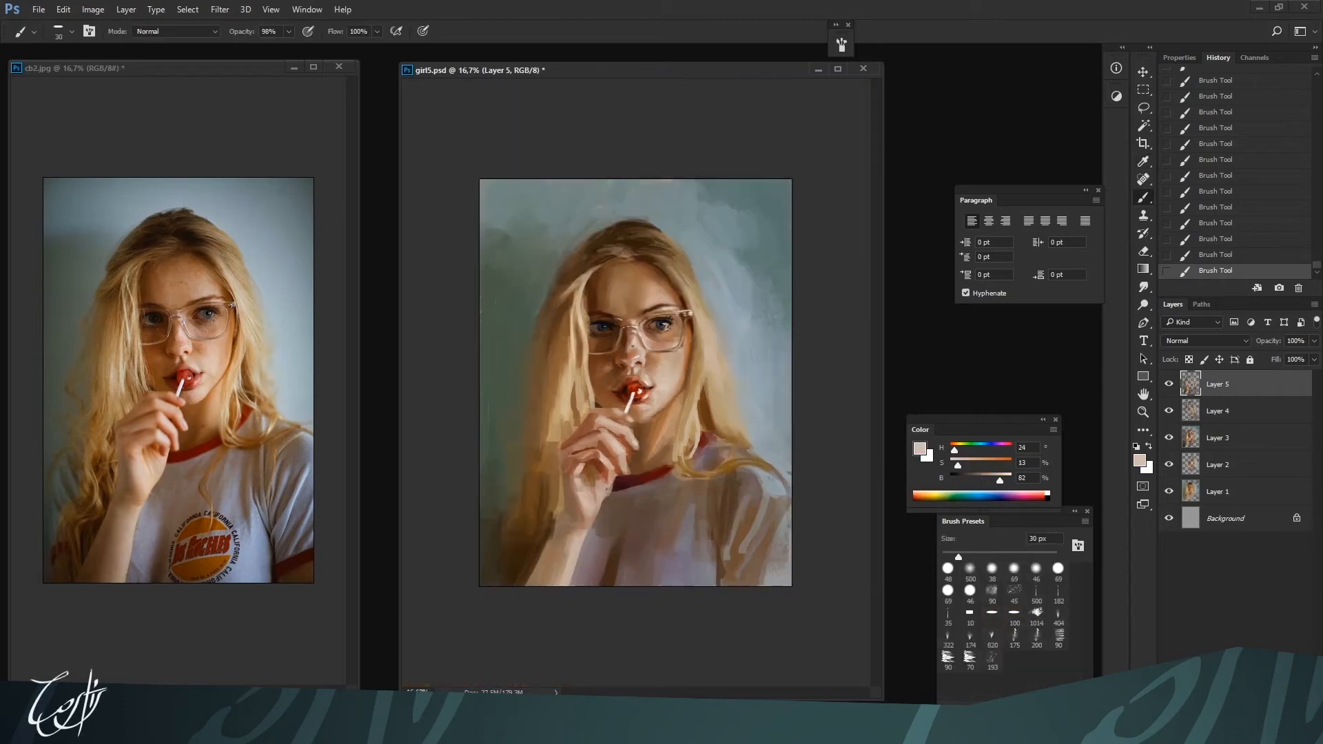
Retouch the nose bridge between the lenses with sampled brownish skin tones at about 30 px
key(bracketright)
key(bracketleft)
alt+click(634, 316)
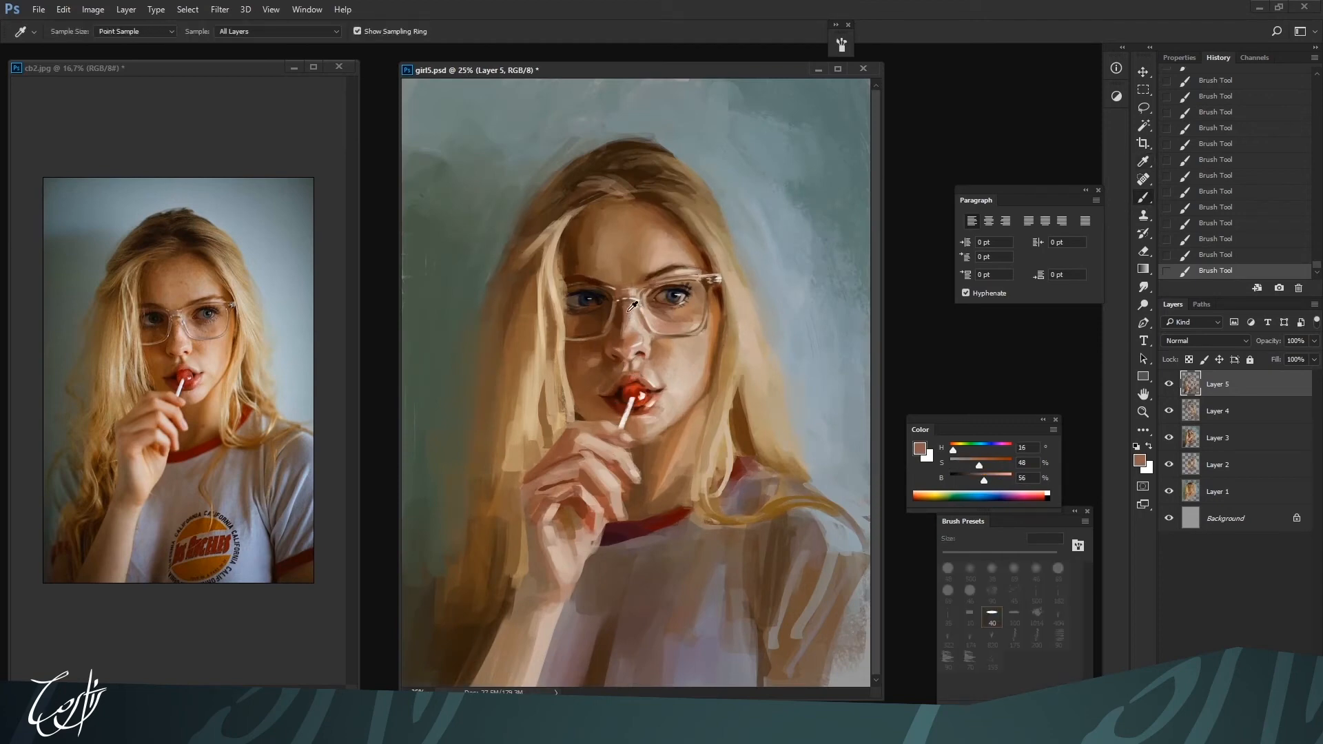
alt+click(639, 302)
Warm the facial skin around the nose with an orange of 53% saturation and 74% brightness at 25 to 45 px
key(bracketright)
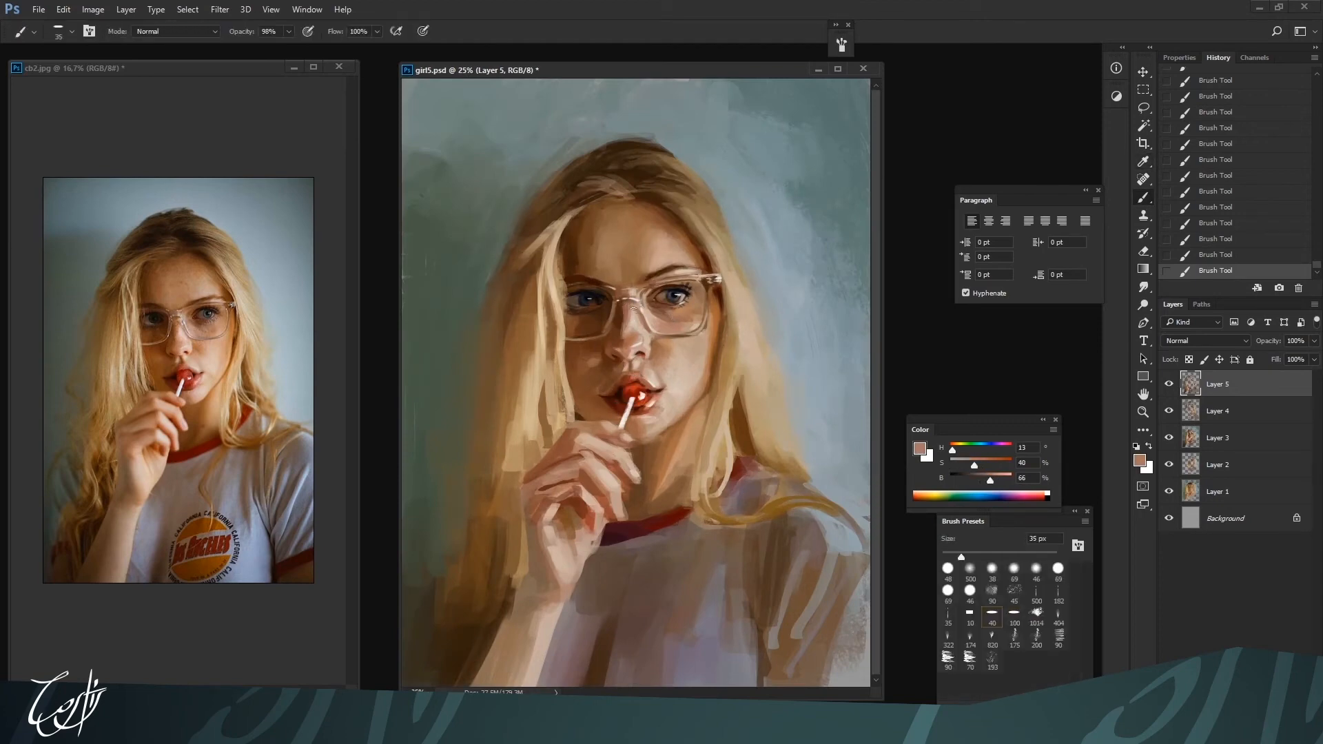
key(bracketright)
key(bracketright)
click(982, 464)
click(994, 480)
key(bracketright)
key(bracketright)
key(bracketleft)
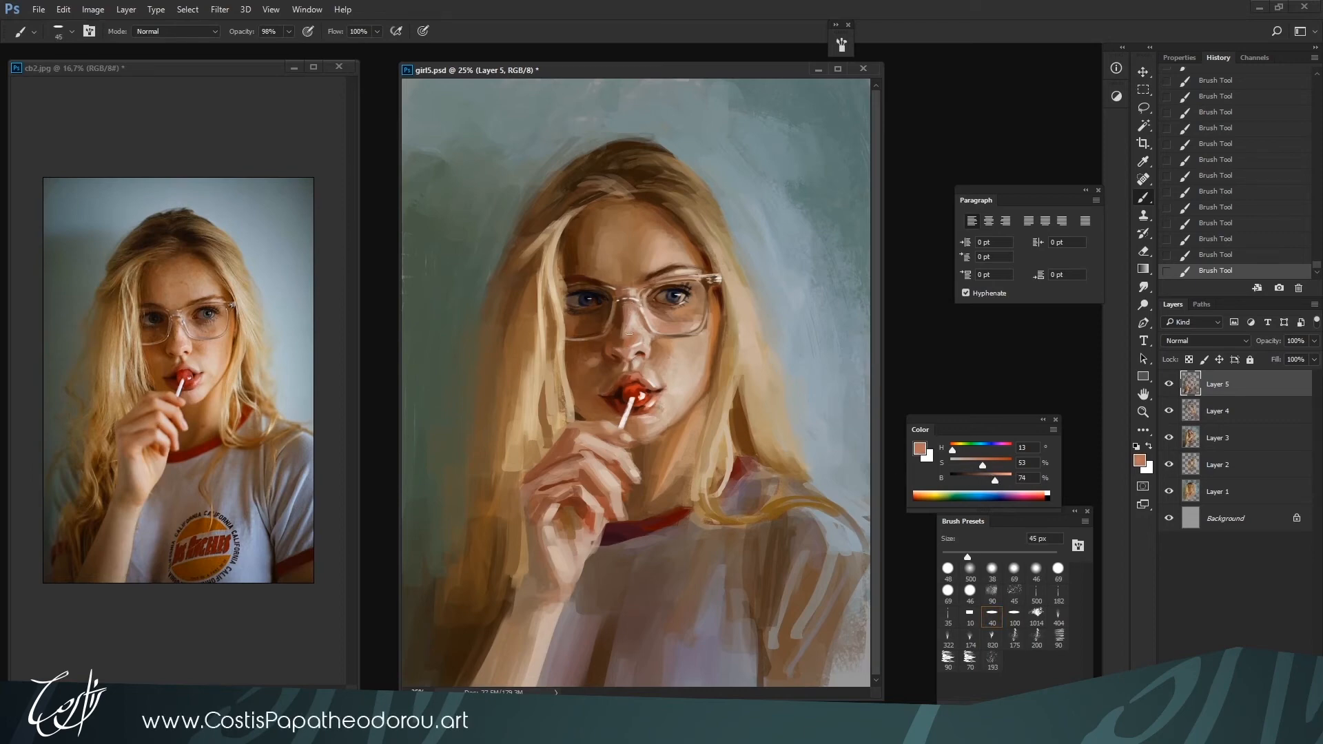
key(bracketright)
key(bracketleft)
key(bracketleft)
key(bracketright)
key(bracketleft)
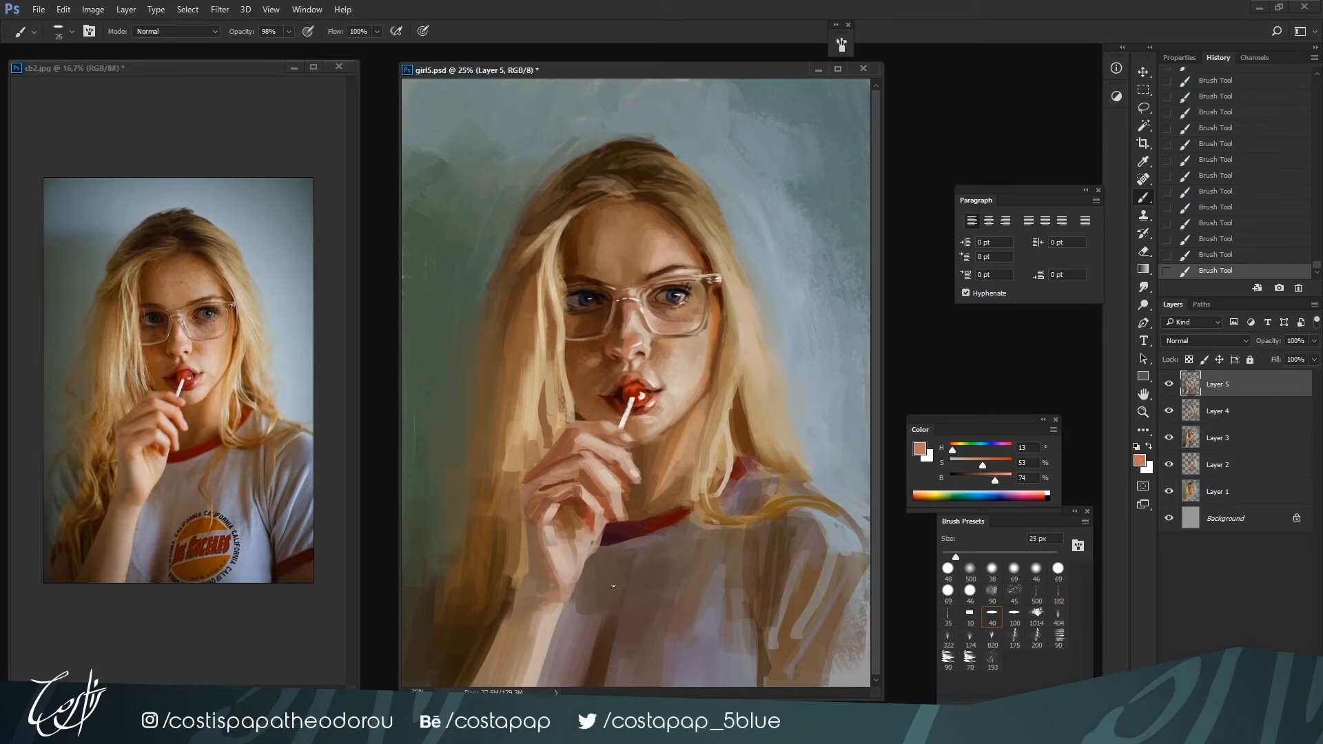
Smooth the lit cheek beside the mouth and under the glasses with sampled skin tones at up to 60 px
alt+click(650, 378)
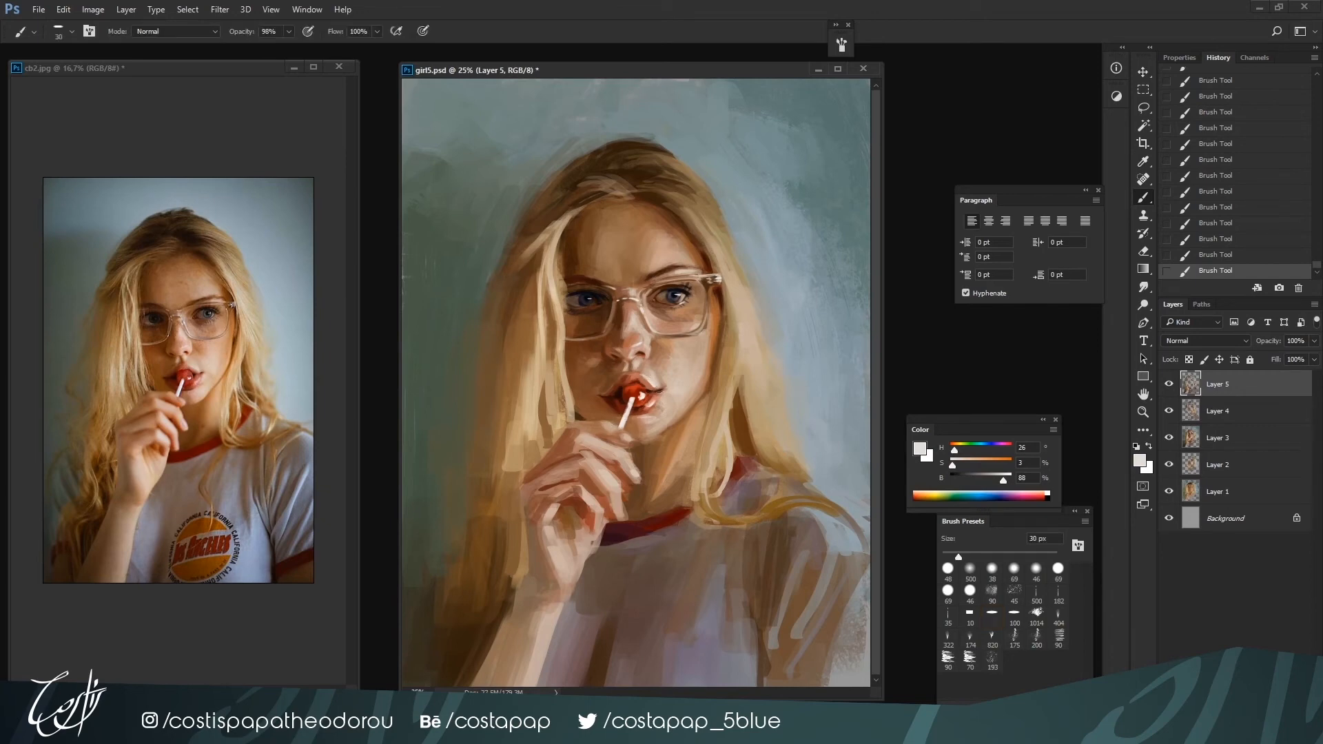
alt+click(703, 387)
alt+click(687, 376)
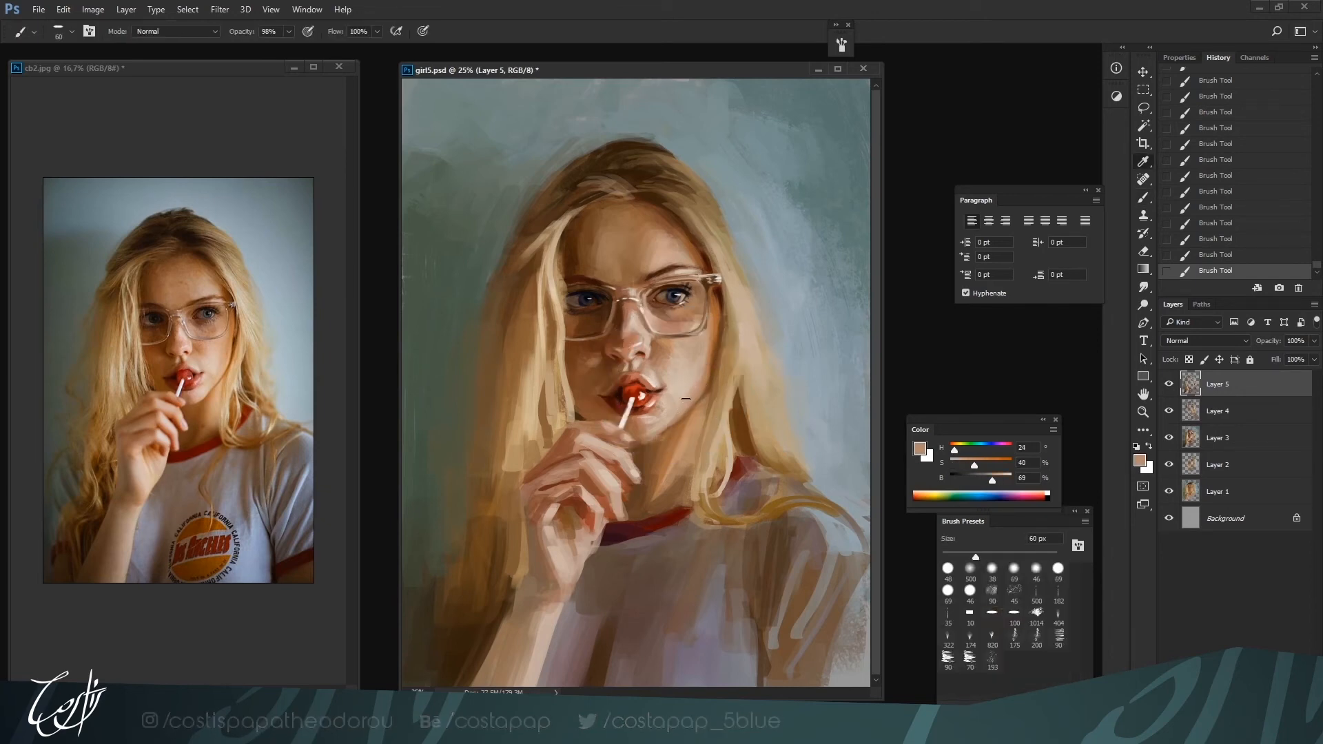
alt+click(672, 327)
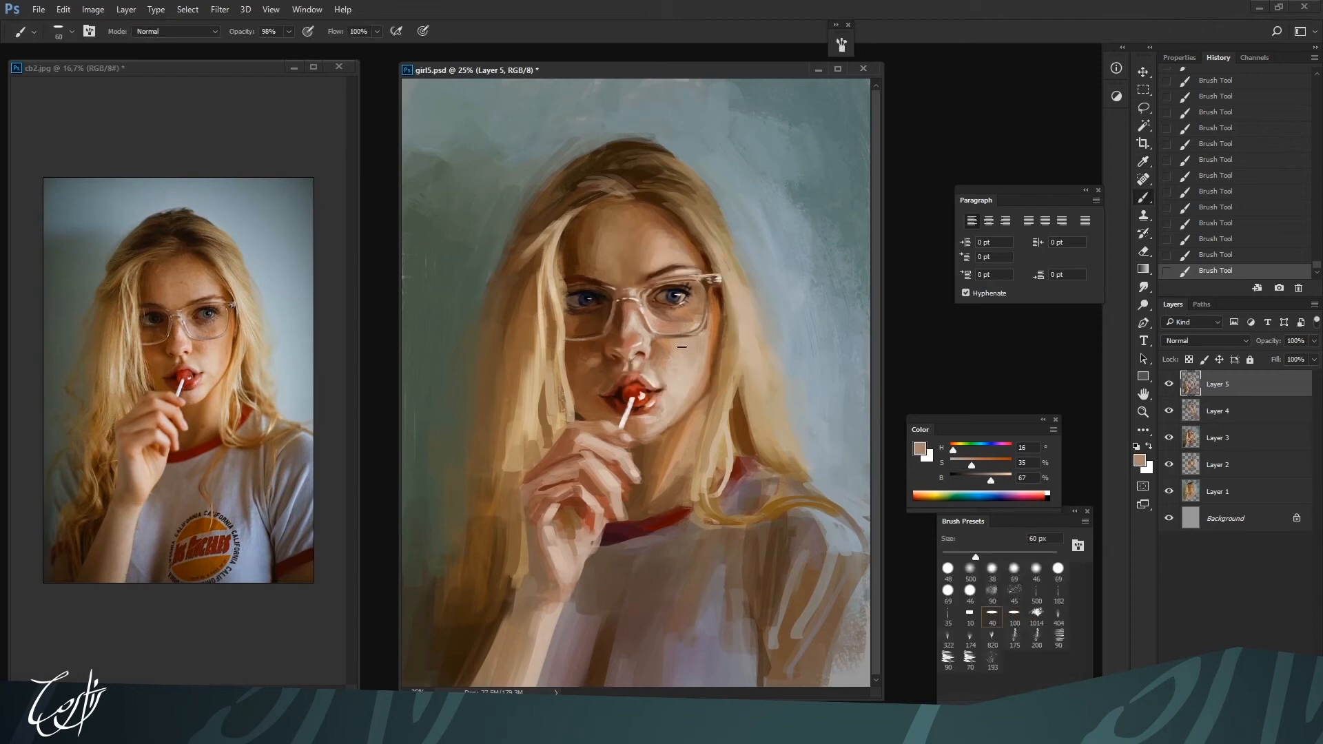
Enrich the lit cheek below the glasses with a more saturated, brighter peach and sampled light skin at up to 125 px
key(bracketright)
key(ctrl+minus)
key(bracketright)
key(bracketright)
key(bracketright)
drag(971, 466, 979, 464)
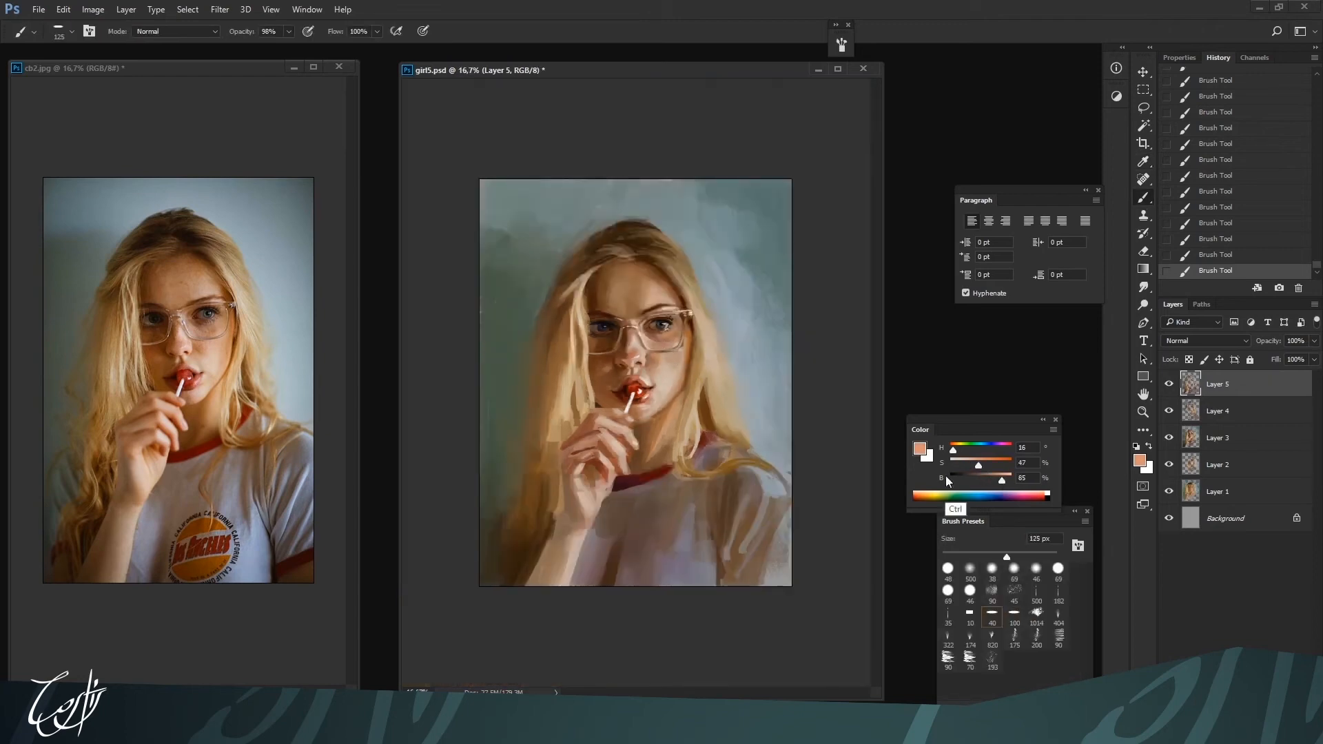
key(ctrl+plus)
alt+click(683, 350)
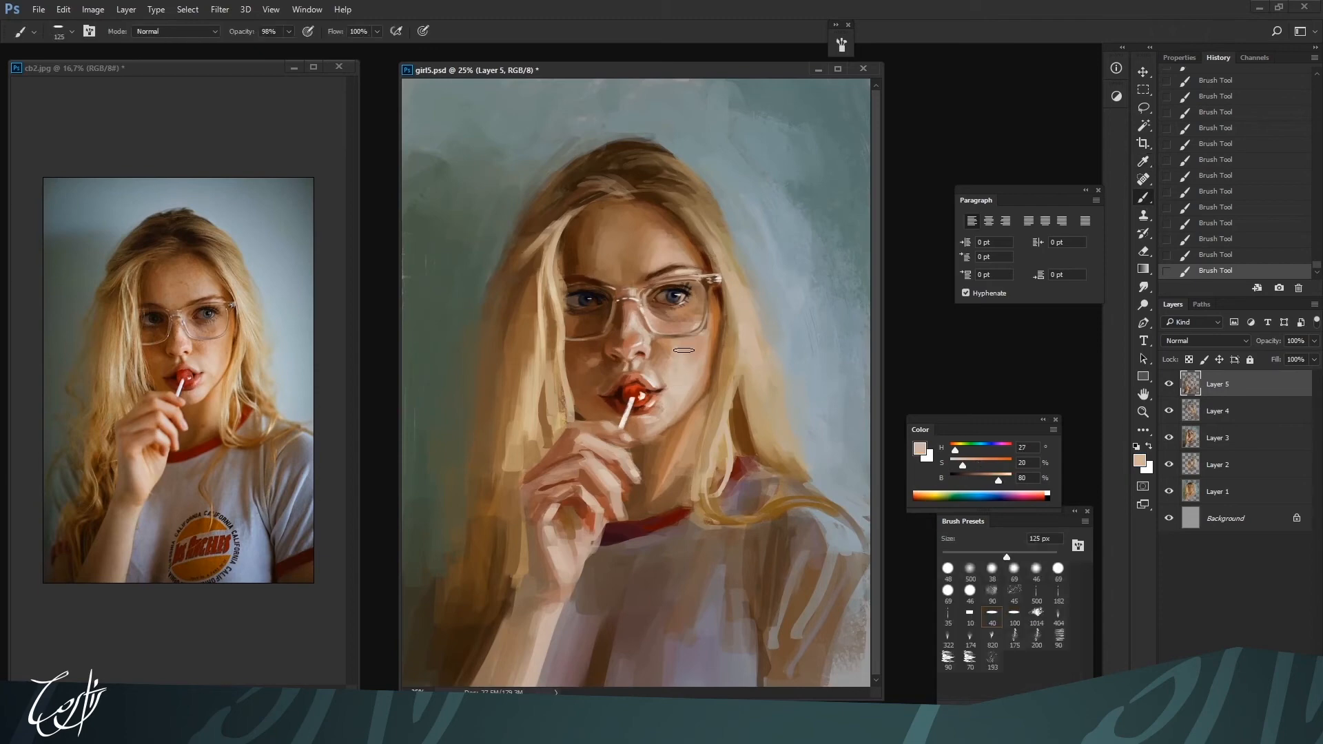
Remodel the fingers and palm of the raised hand with sampled light skin and brown tones at 70 to 125 px
key(ctrl+minus)
alt+click(609, 455)
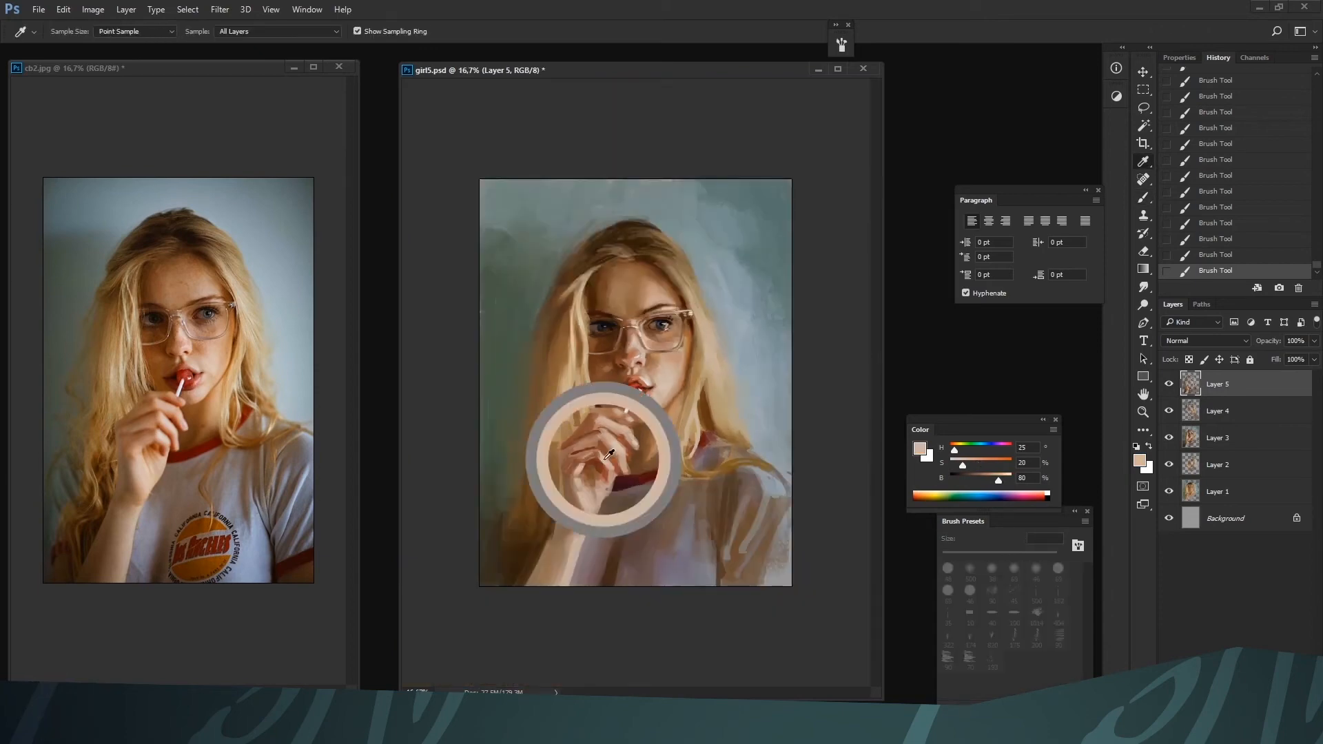
drag(606, 454, 591, 460)
alt+click(586, 486)
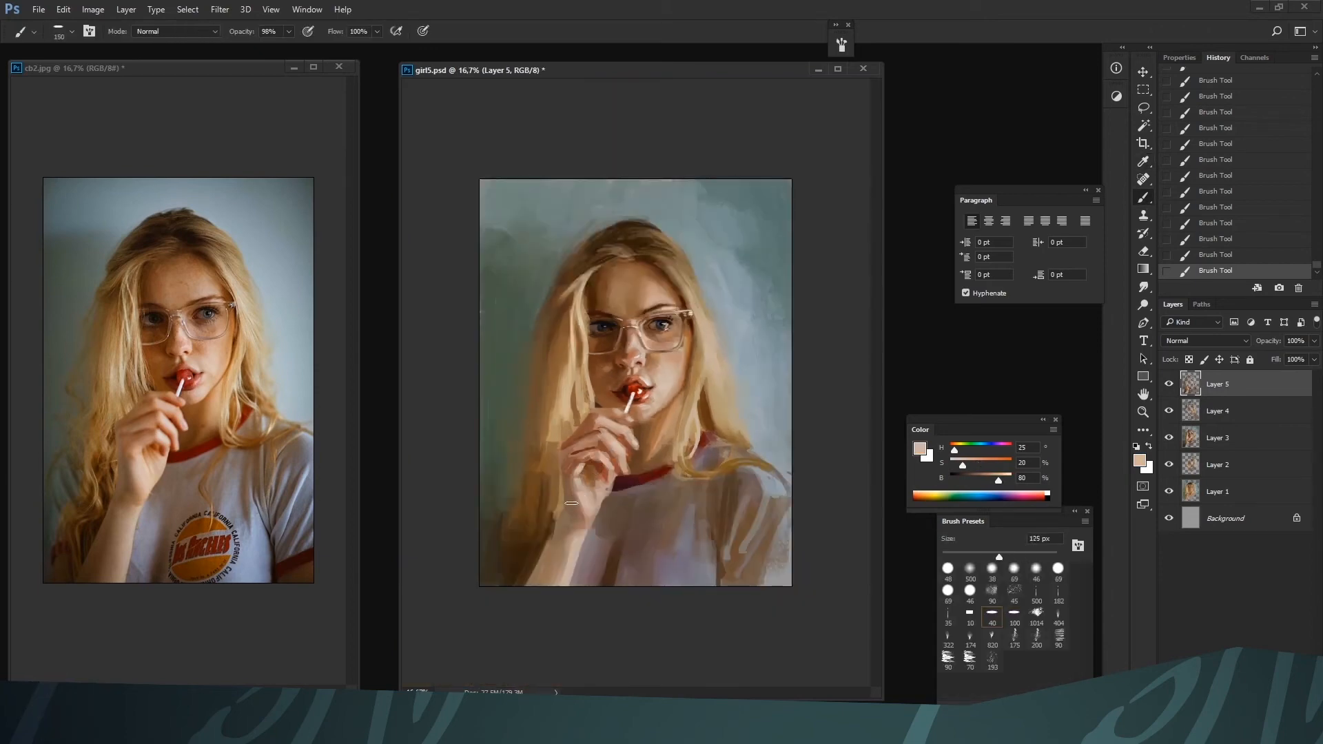
alt+click(606, 451)
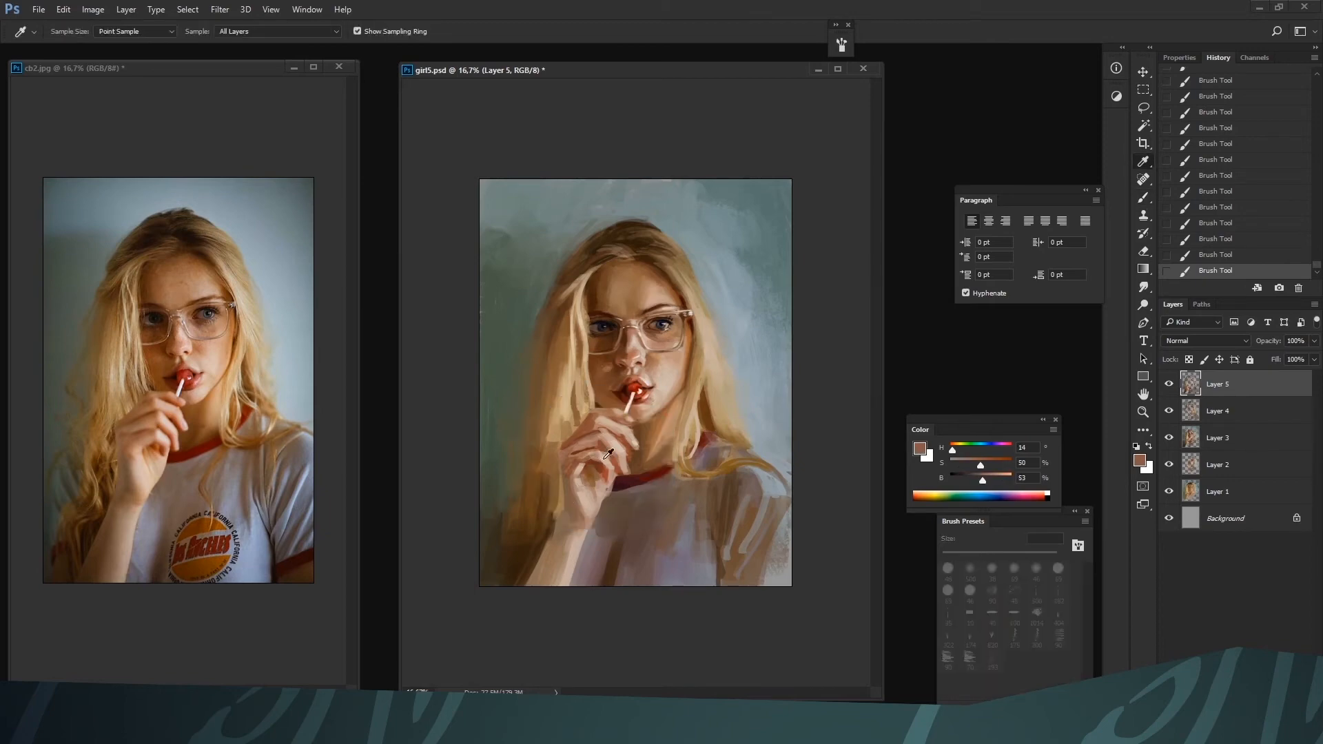
alt+click(600, 460)
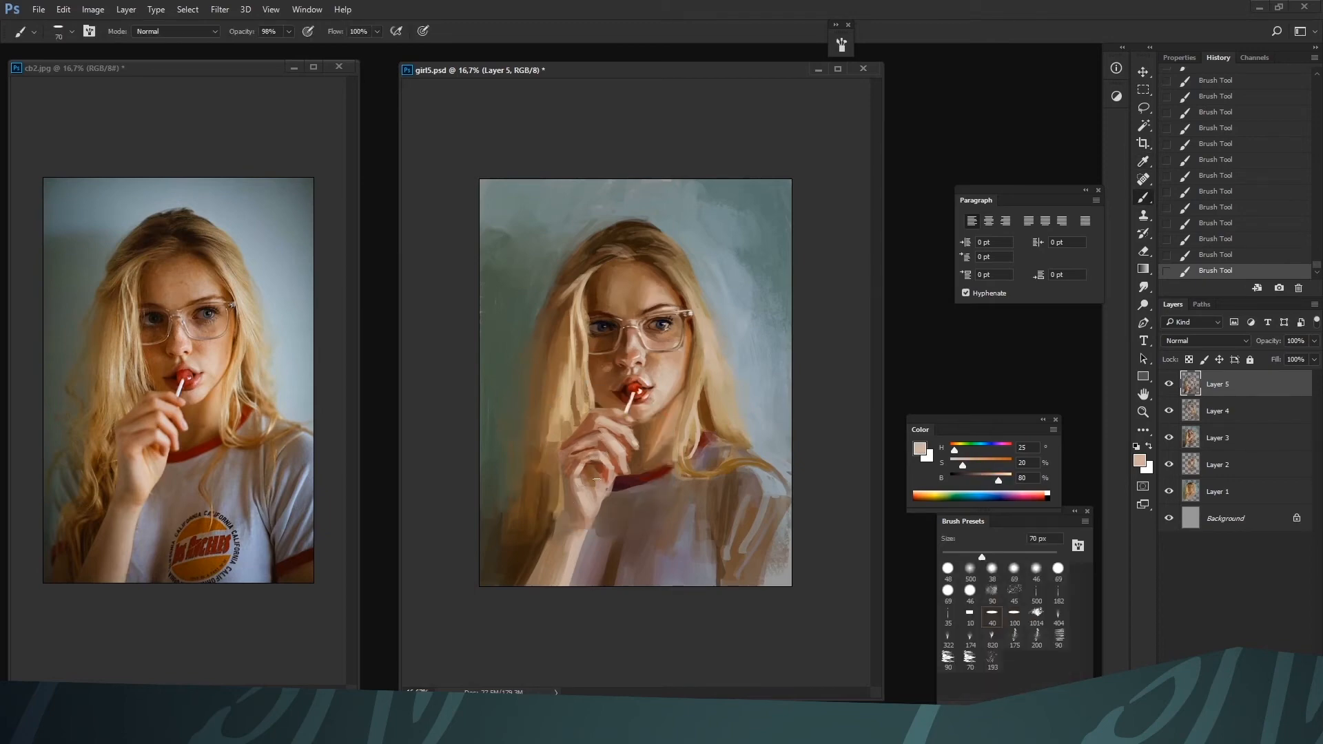
Shade the edge of the palm and the wrist with sampled reddish browns at 70 px
key(bracketleft)
alt+click(580, 482)
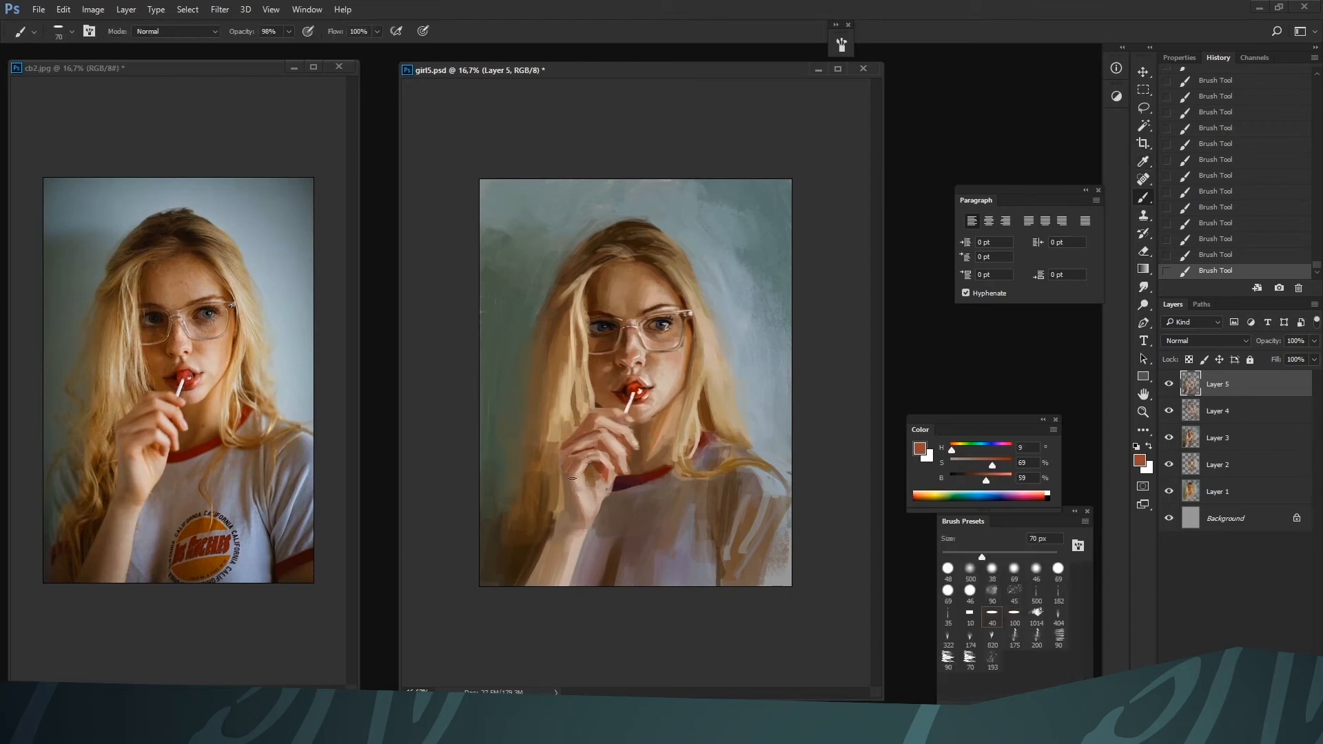
alt+click(572, 484)
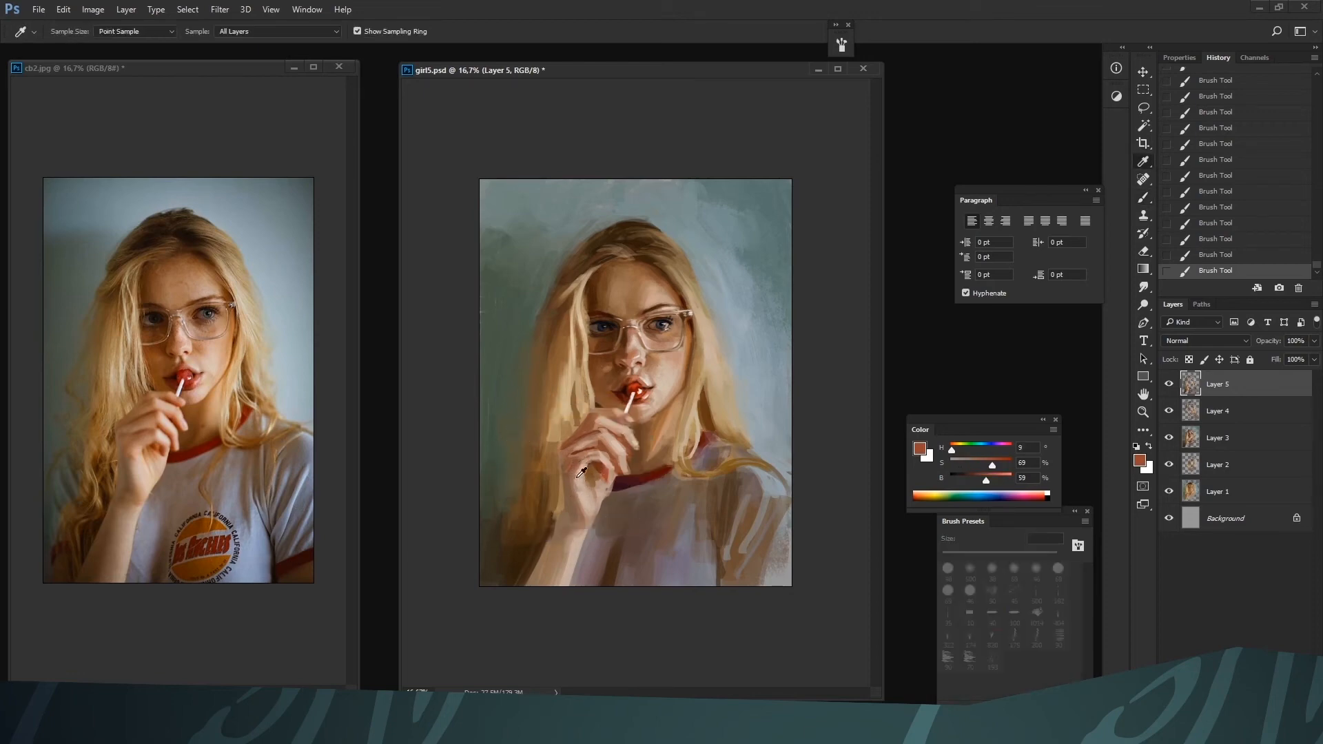
alt+click(574, 515)
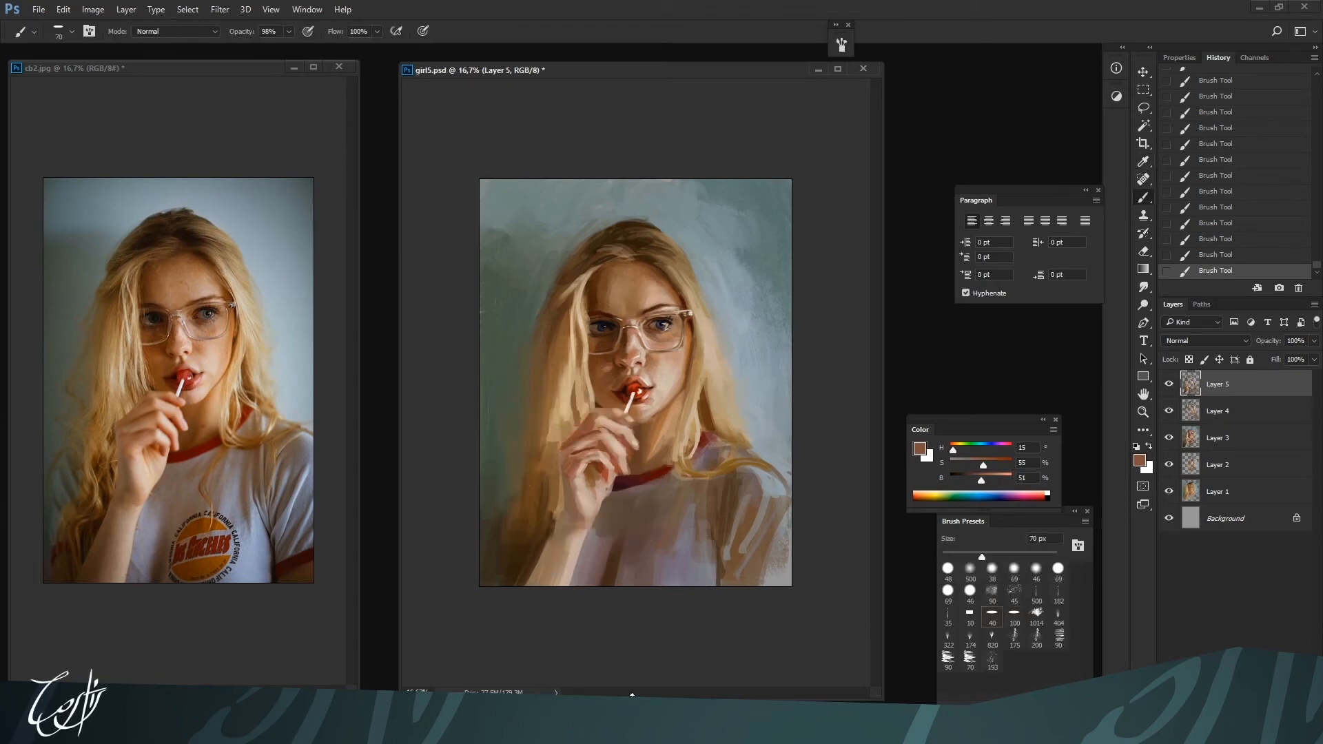
Rework the folds of the T-shirt sleeve with long strokes of sampled tones using a smaller brush
alt+click(765, 505)
alt+click(770, 509)
key(bracketleft)
drag(764, 513, 721, 582)
alt+click(724, 556)
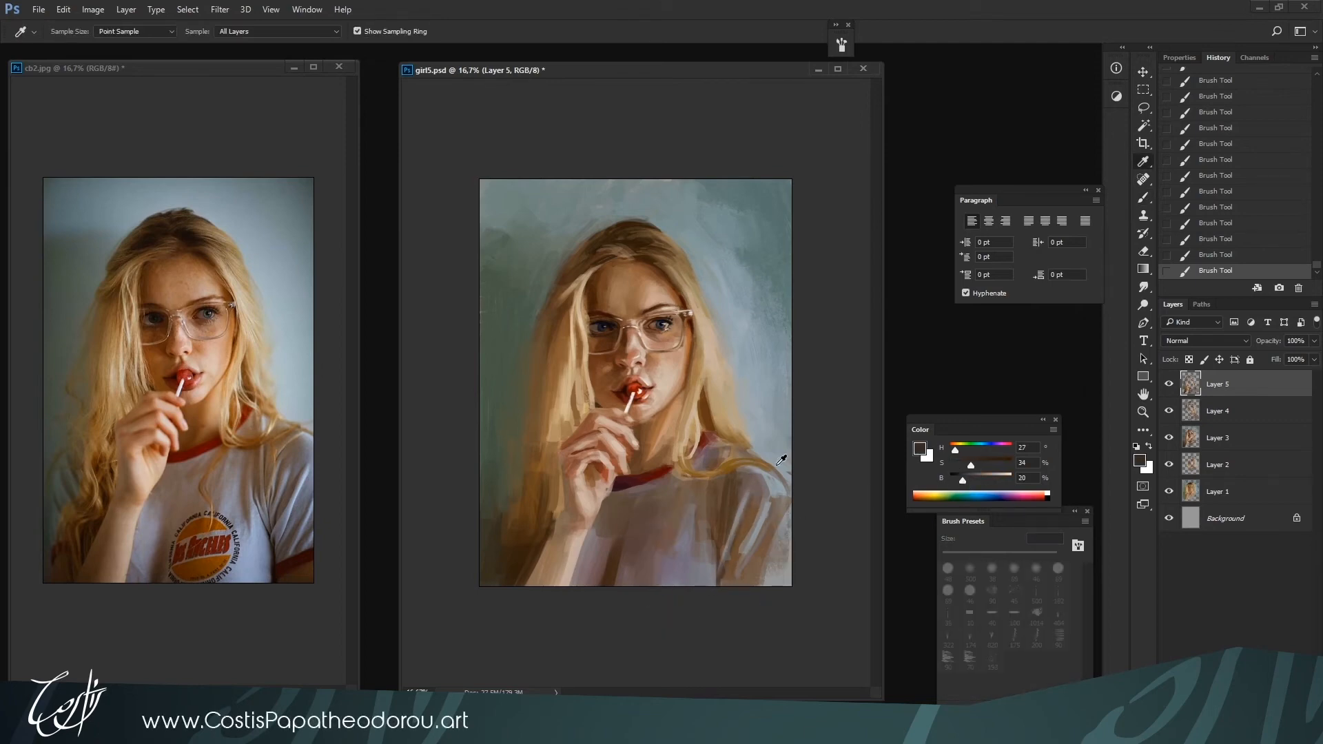
Deepen the sleeve's inner edge and folds with a dark tone of 20% brightness at 60 px
alt+click(757, 482)
drag(976, 479, 965, 480)
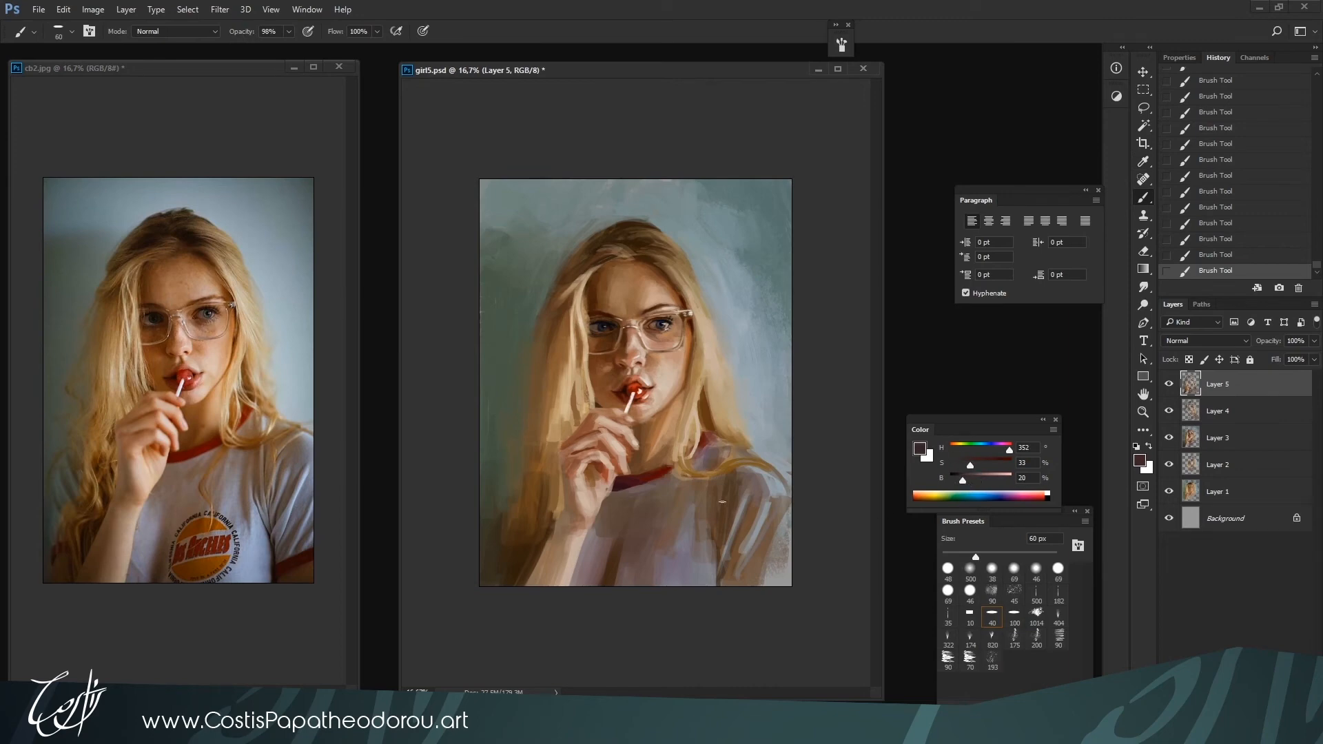
drag(705, 534, 720, 584)
mouse_move(770, 518)
mouse_down()
mouse_move(761, 558)
mouse_move(724, 598)
mouse_move(731, 552)
mouse_move(747, 576)
mouse_up()
Paint the dark red cuff of the sleeve at 100 px with a darkened red sampled from the collar
key(bracketright)
key(bracketright)
key(bracketright)
key(bracketright)
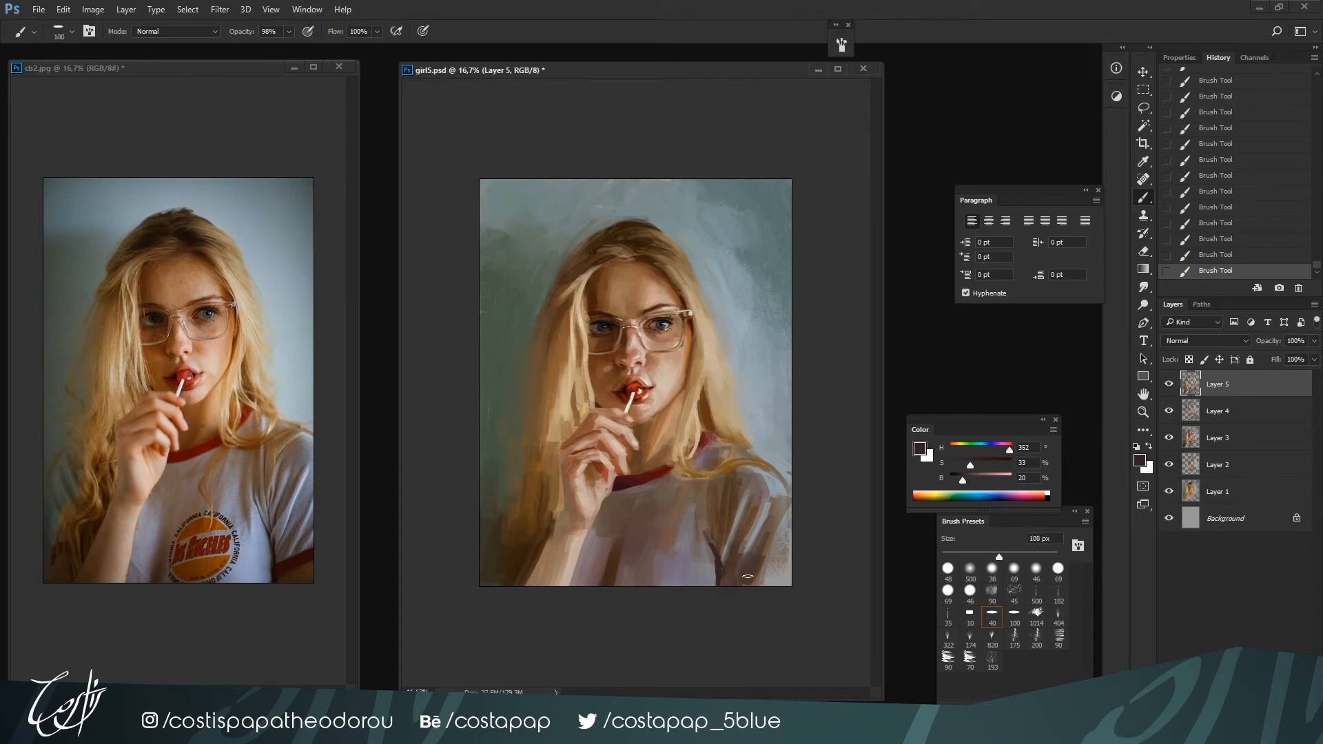
alt+click(628, 480)
alt+click(661, 472)
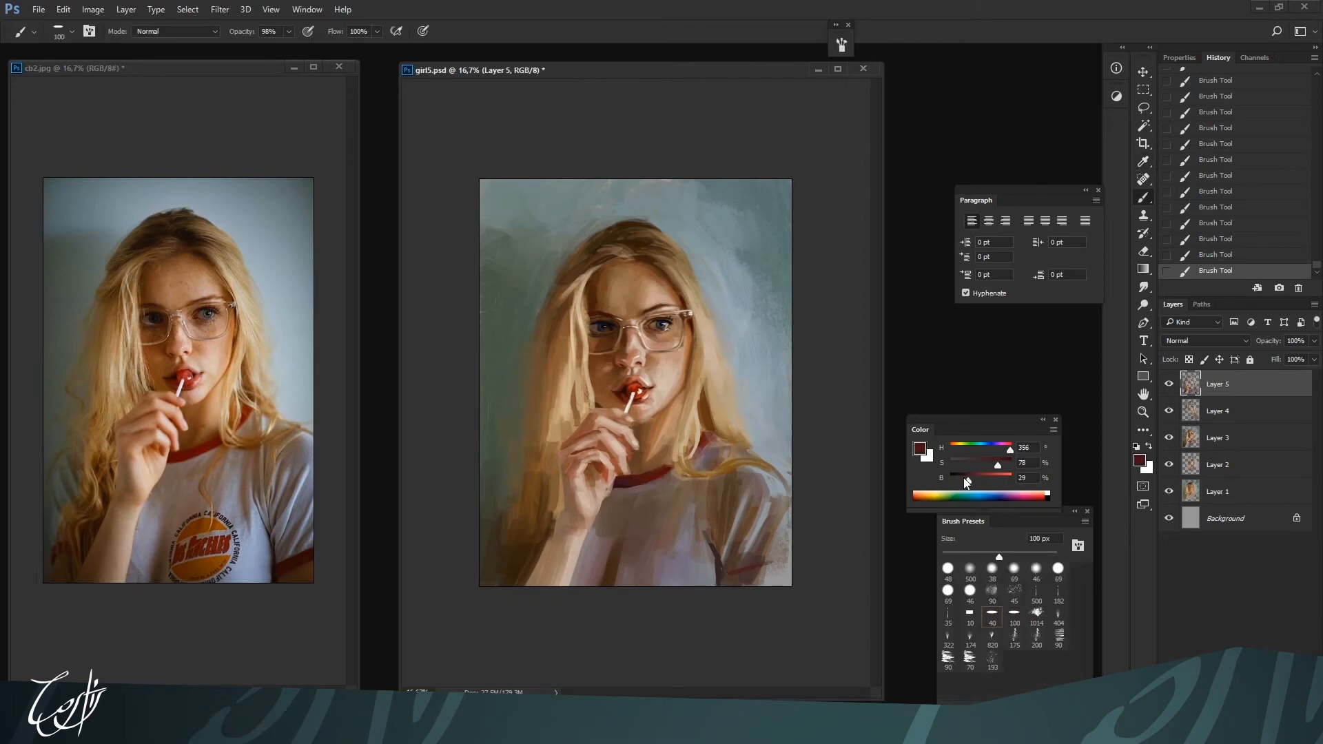
drag(967, 483, 961, 481)
mouse_move(724, 575)
mouse_down()
mouse_move(783, 557)
mouse_move(722, 580)
mouse_move(637, 491)
mouse_move(723, 585)
mouse_up()
Define the shadow under the sleeve cuff with a sampled brown darkened to 25% brightness at up to 150 px
alt+click(551, 482)
drag(974, 479, 965, 479)
key(bracketright)
key(bracketright)
mouse_move(724, 583)
mouse_down()
mouse_move(761, 574)
mouse_move(725, 584)
mouse_up()
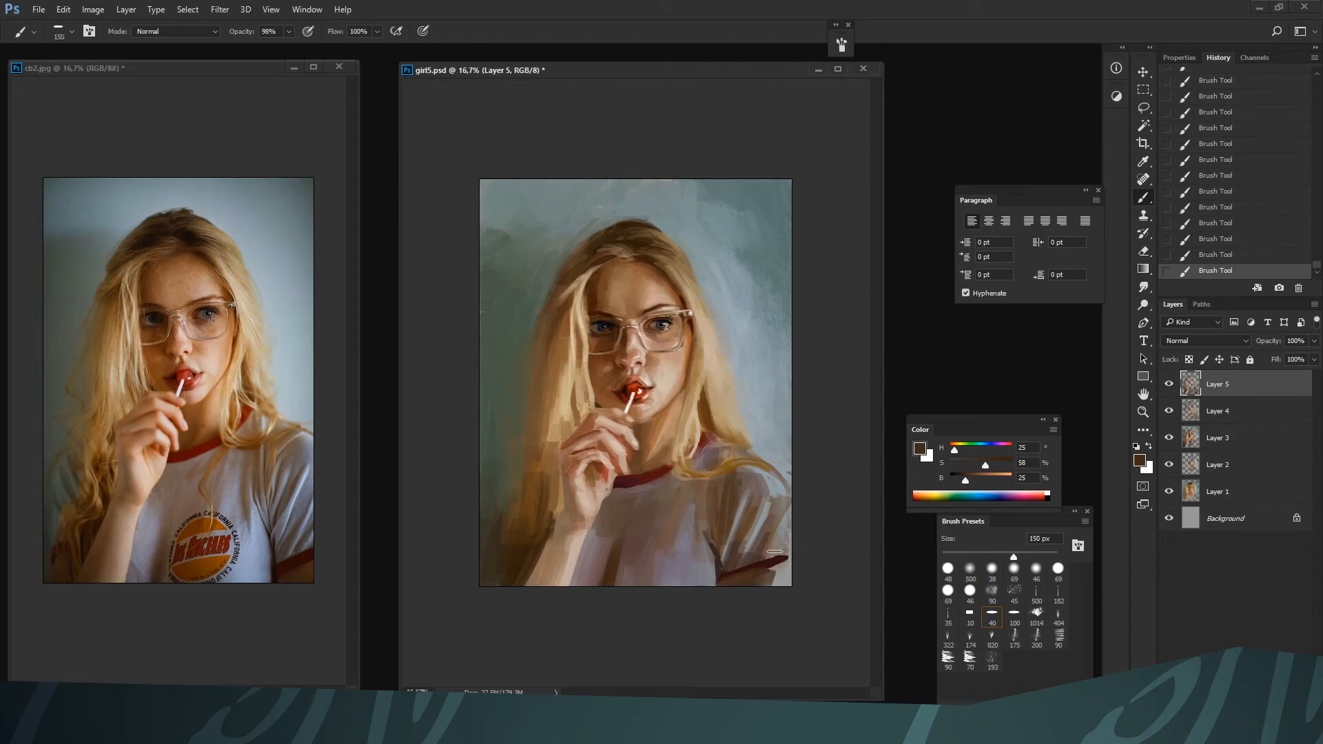
key(bracketleft)
alt+click(758, 565)
alt+click(756, 579)
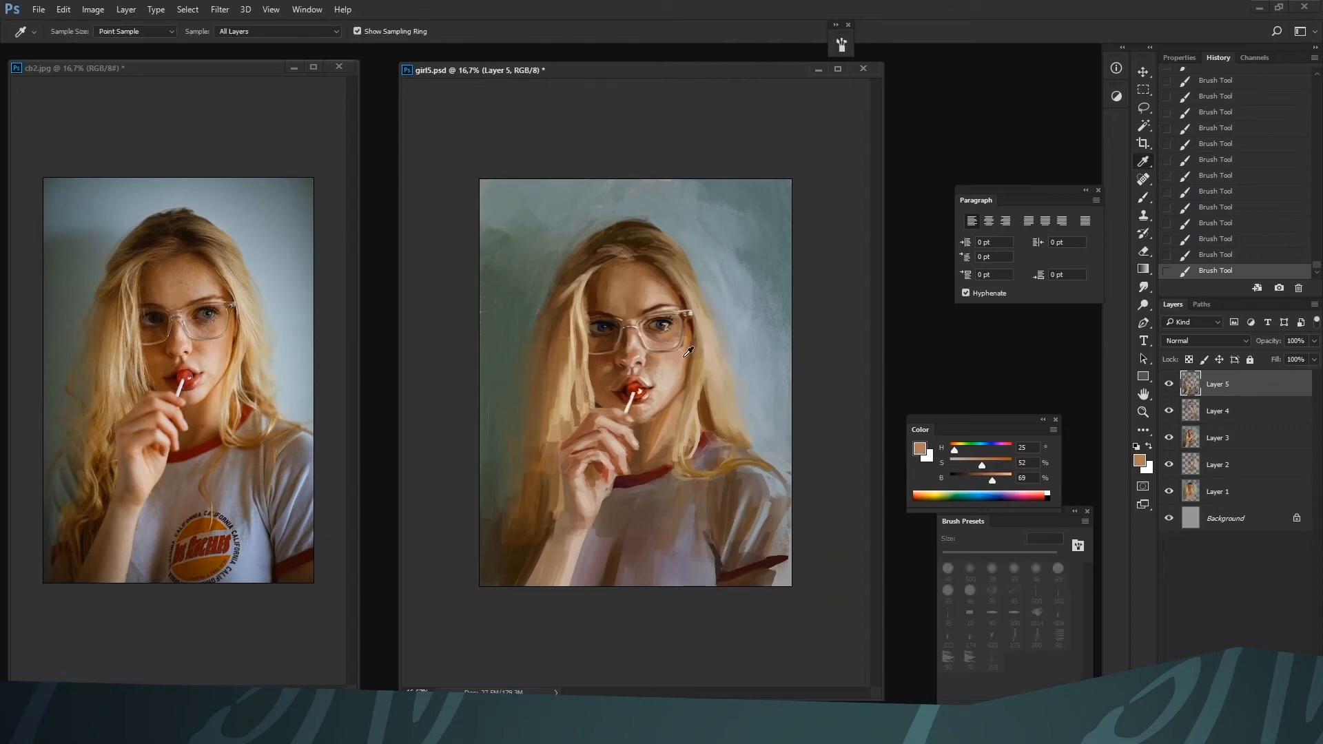
Paint the upper arm below the sleeve cuff with a sampled warm skin tone at 250 px
key(bracketright)
key(bracketright)
key(bracketright)
key(bracketright)
key(bracketright)
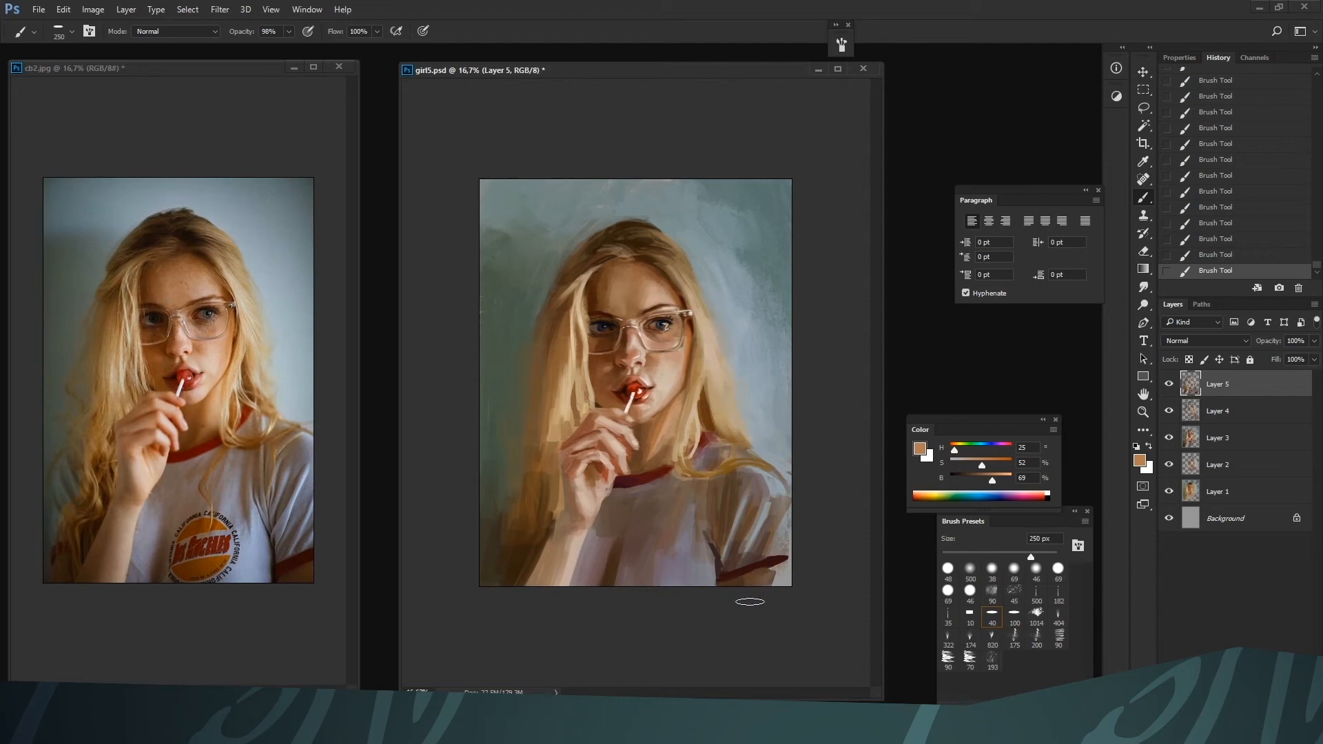
alt+click(772, 576)
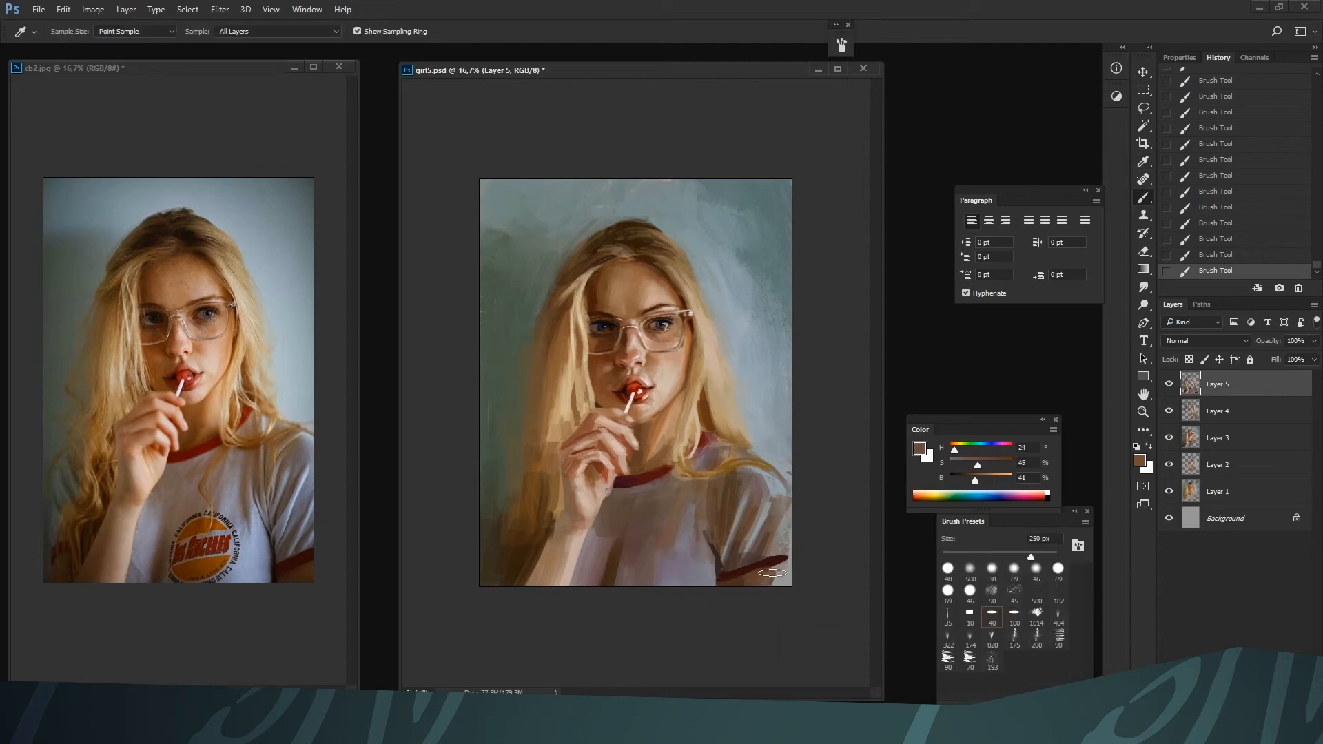
Shade the front of the T-shirt beside the forearm with downward strokes of sampled browns at about 200 px
alt+click(640, 508)
key(bracketleft)
key(bracketleft)
drag(645, 527, 618, 610)
alt+click(649, 531)
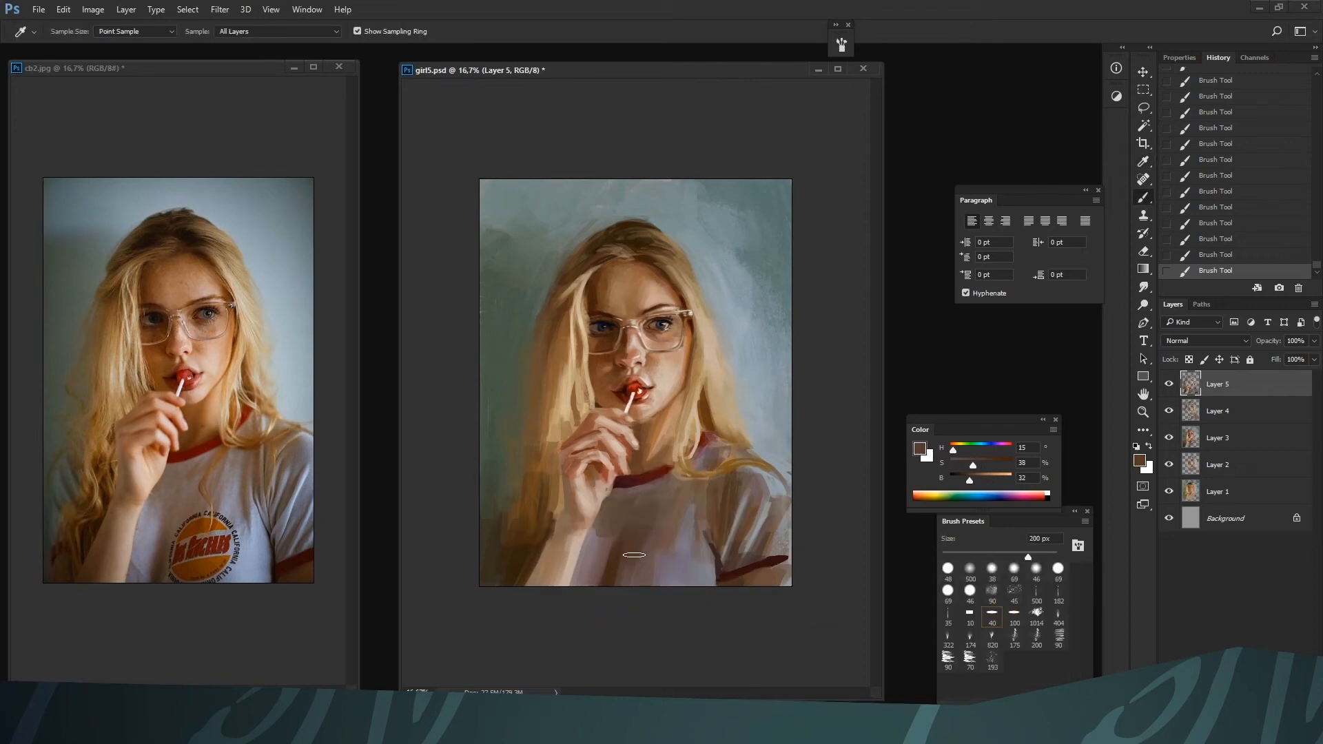
drag(632, 555, 620, 586)
alt+click(599, 563)
alt+click(675, 571)
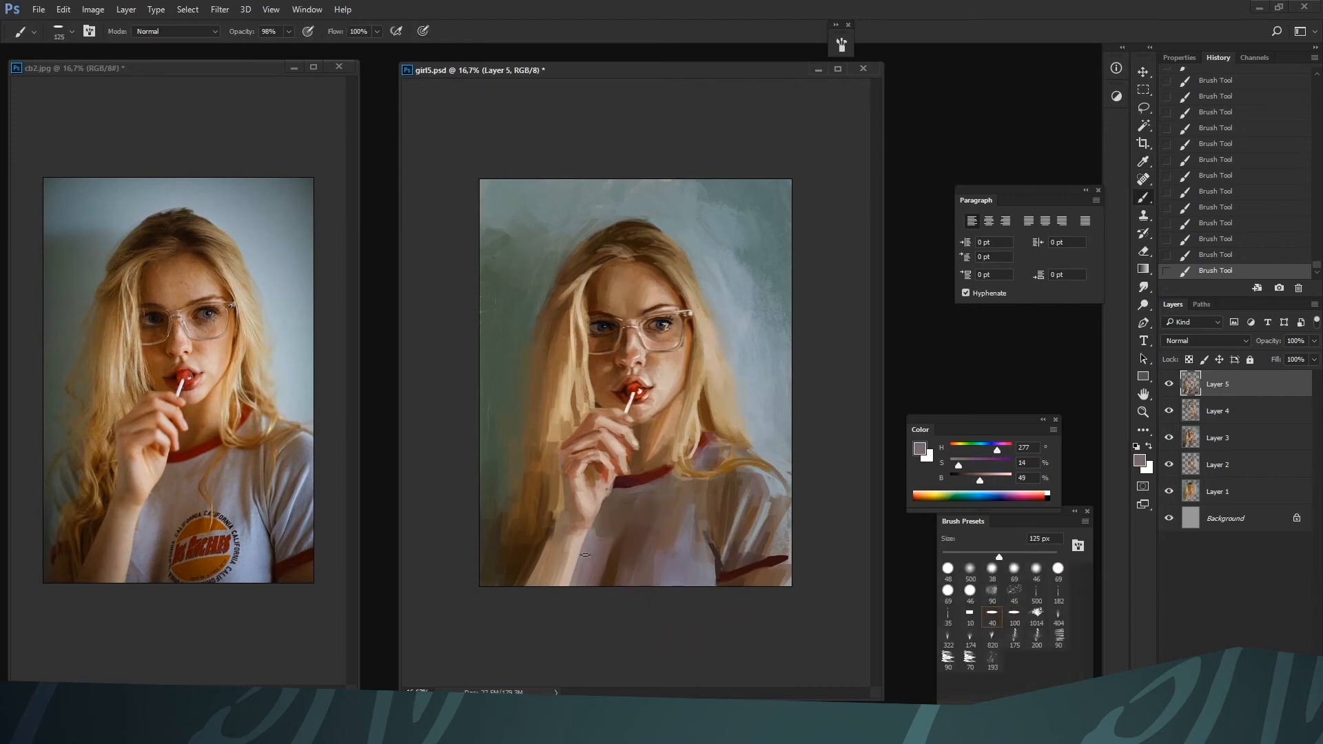
Lighten the T-shirt beside the forearm with a violet-grey of 6% saturation and 64% brightness at about 125 px
key(bracketleft)
key(bracketleft)
key(bracketleft)
key(bracketleft)
click(989, 478)
click(953, 464)
key(bracketright)
key(bracketleft)
key(bracketleft)
key(bracketright)
key(bracketright)
key(bracketleft)
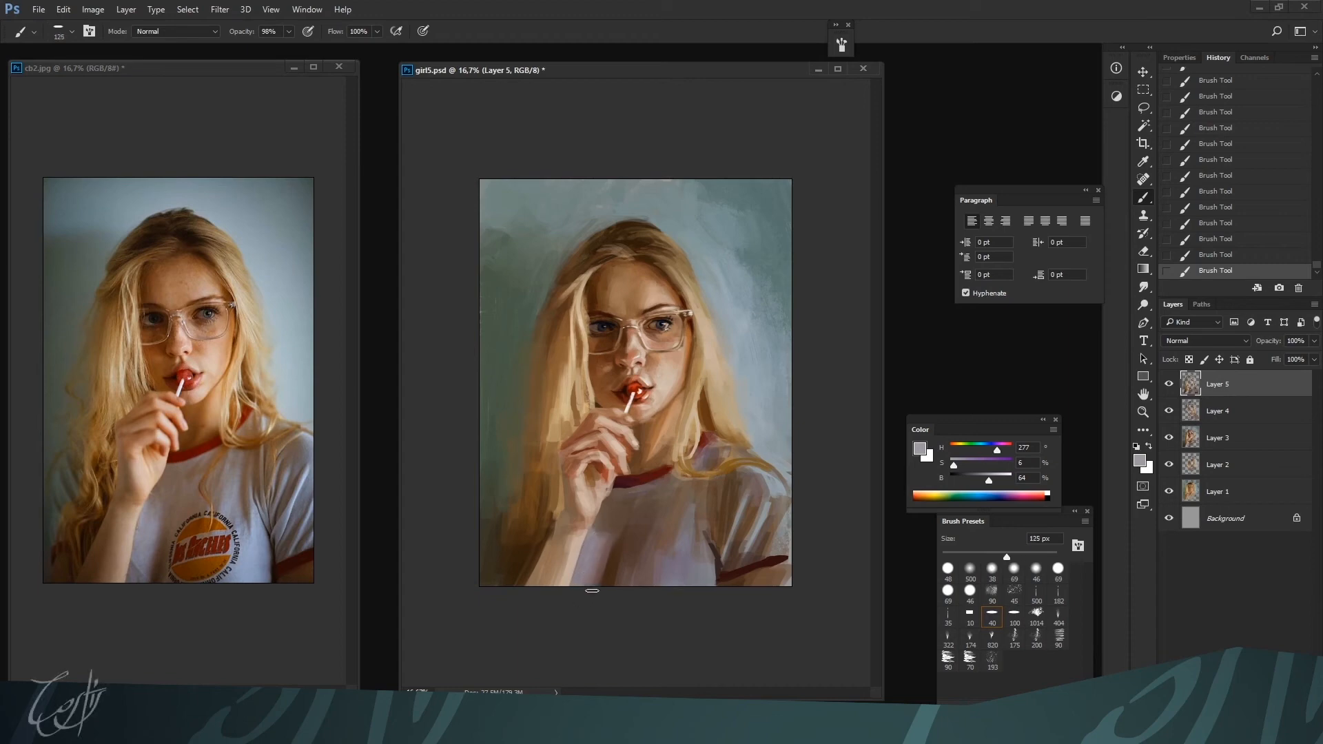
Deepen the lower T-shirt beside the forearm with sampled dark browns, using a 125 px brush
alt+click(612, 553)
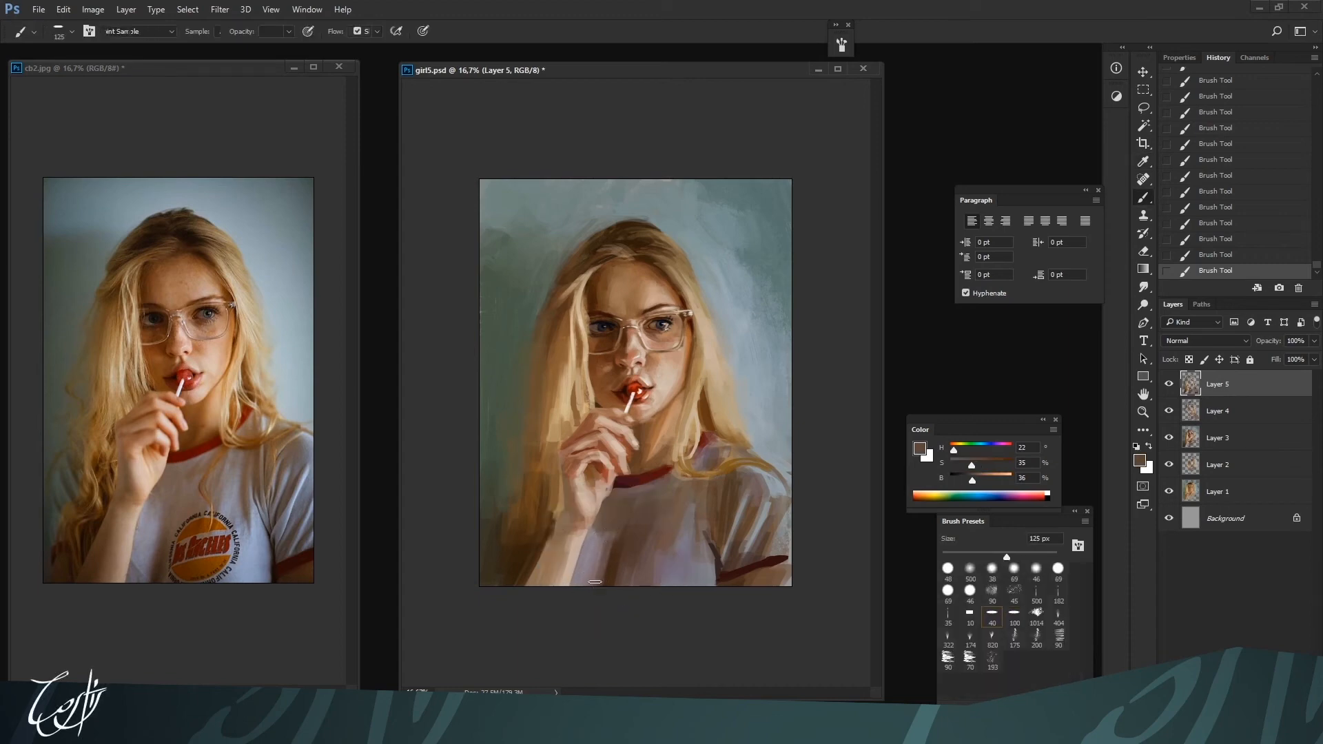
alt+click(607, 562)
key(ctrl+plus)
key(bracketleft)
key(bracketleft)
key(bracketleft)
key(bracketleft)
key(bracketleft)
key(bracketleft)
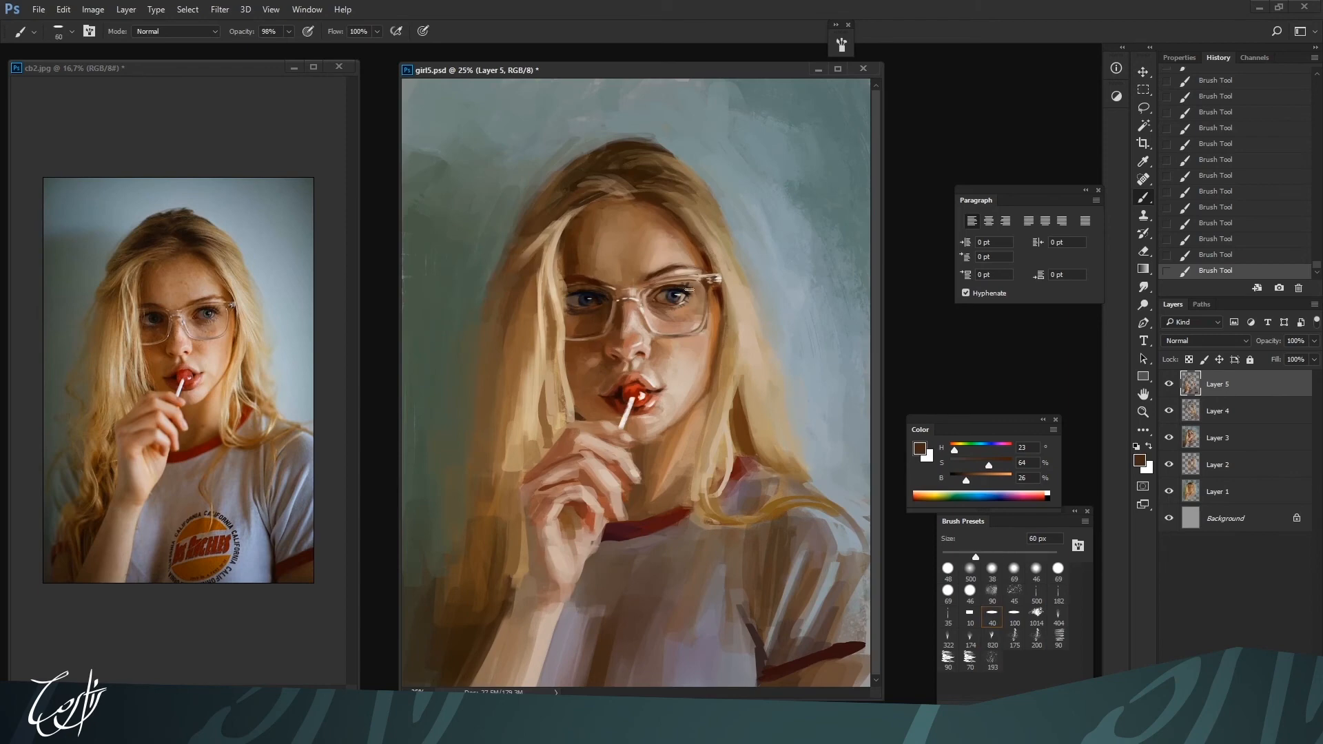
Darken the pupil and lashes of the right-hand eye with sampled brown and a near-black of 5% brightness at 15 to 20 px
key(ctrl+plus)
key(bracketleft)
alt+click(691, 273)
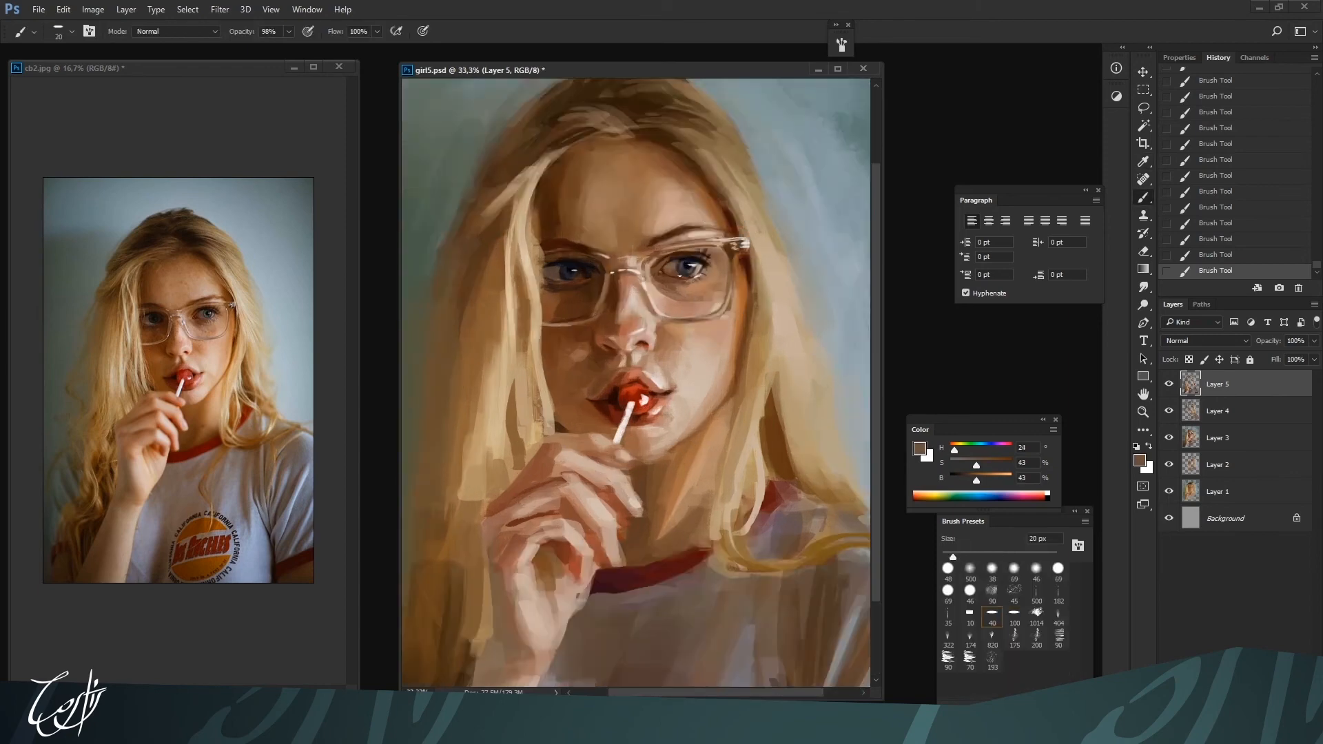
alt+click(684, 266)
key(bracketleft)
key(bracketleft)
key(bracketleft)
key(bracketleft)
key(bracketleft)
alt+click(686, 265)
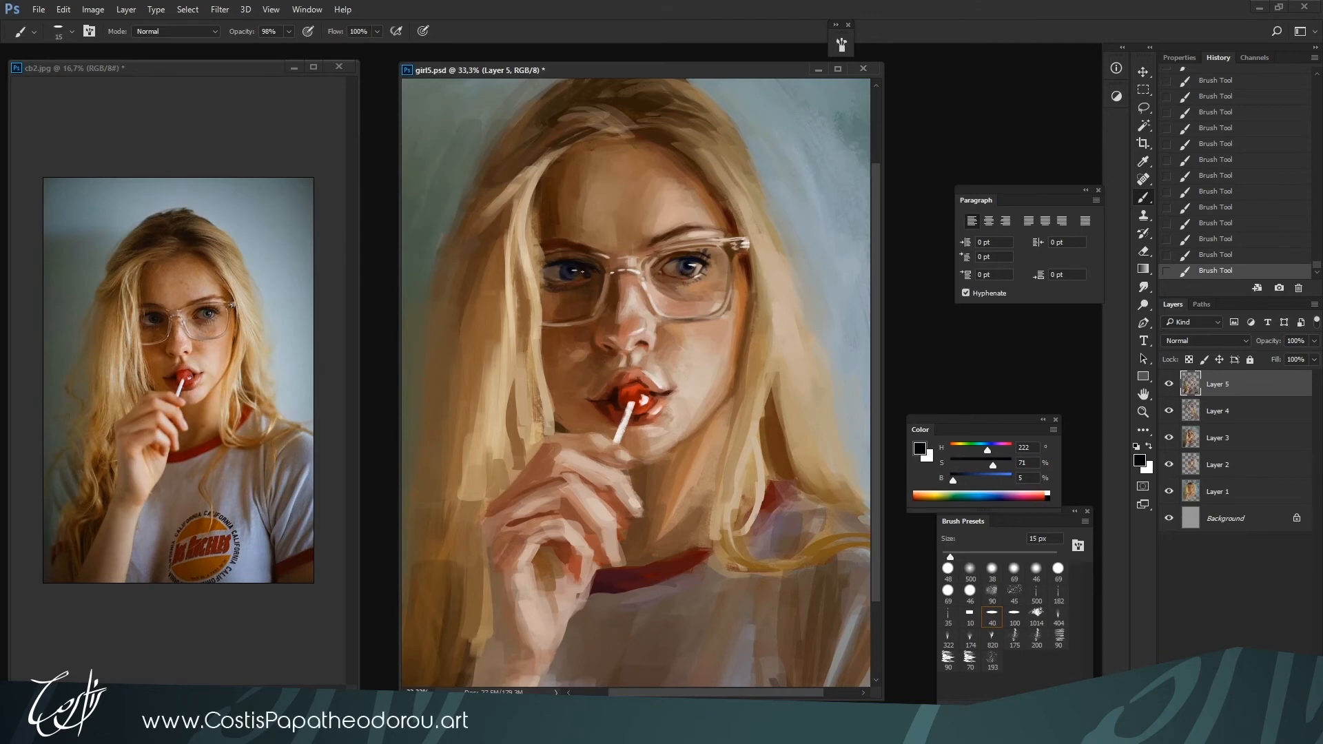
Tint the right-hand iris grey-green, starting from hue 139°, 28% saturation and 70% brightness, at 15 to 25 px
alt+click(689, 268)
mouse_move(976, 464)
mouse_down()
mouse_move(994, 465)
mouse_move(966, 464)
mouse_move(993, 479)
mouse_up()
key(ctrl+plus)
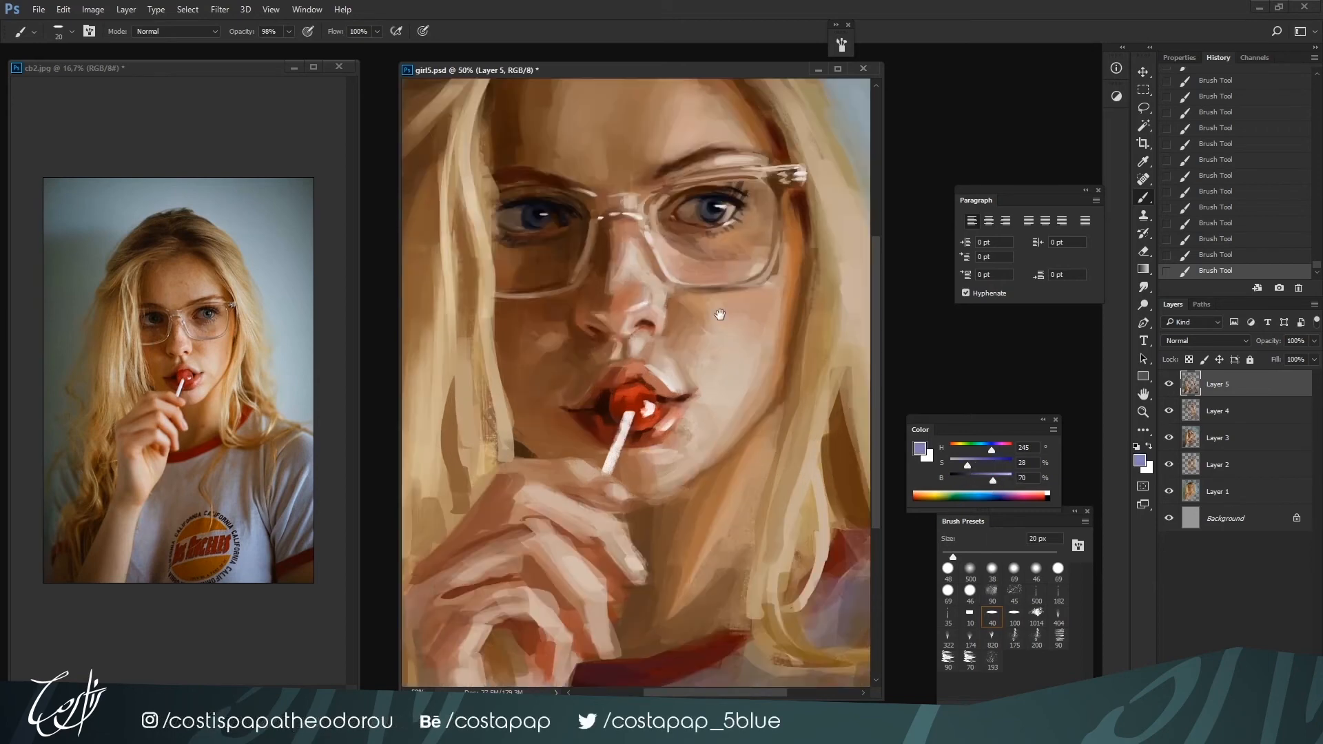
drag(719, 315, 682, 434)
drag(986, 447, 974, 449)
key(bracketleft)
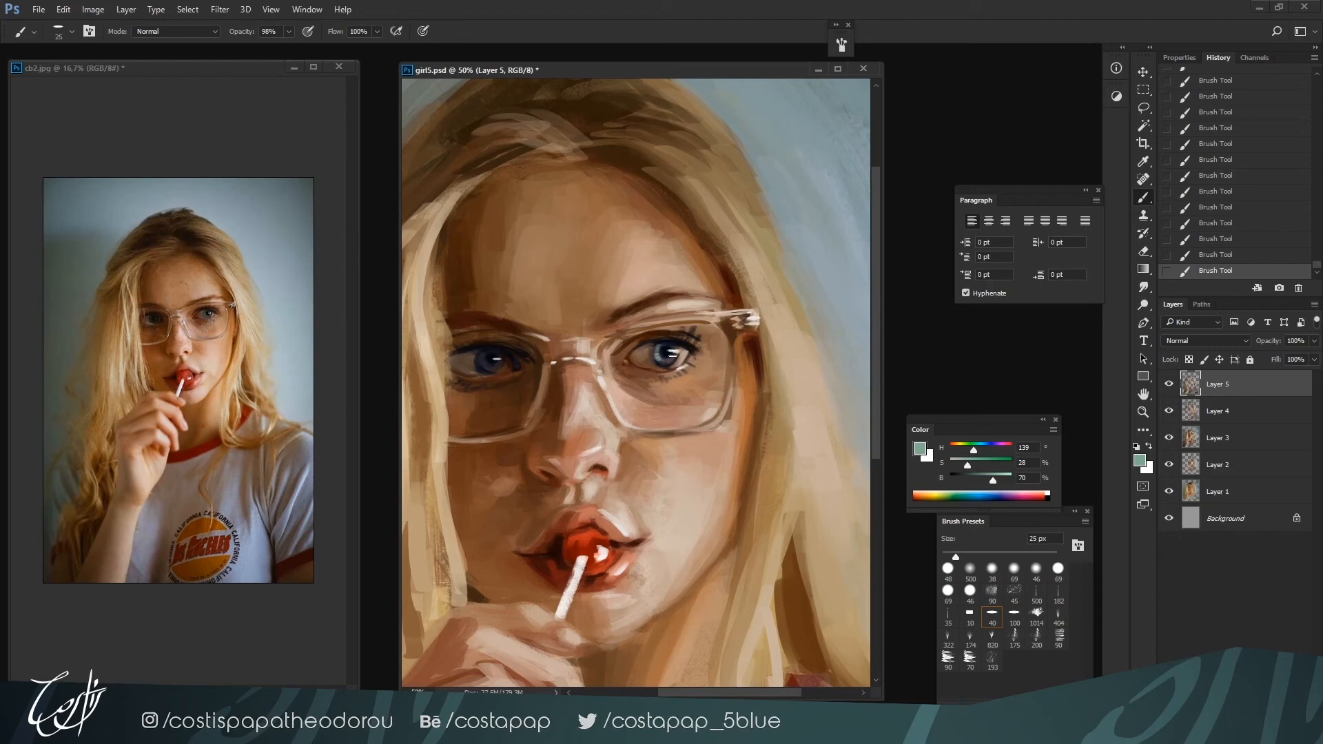
alt+click(665, 356)
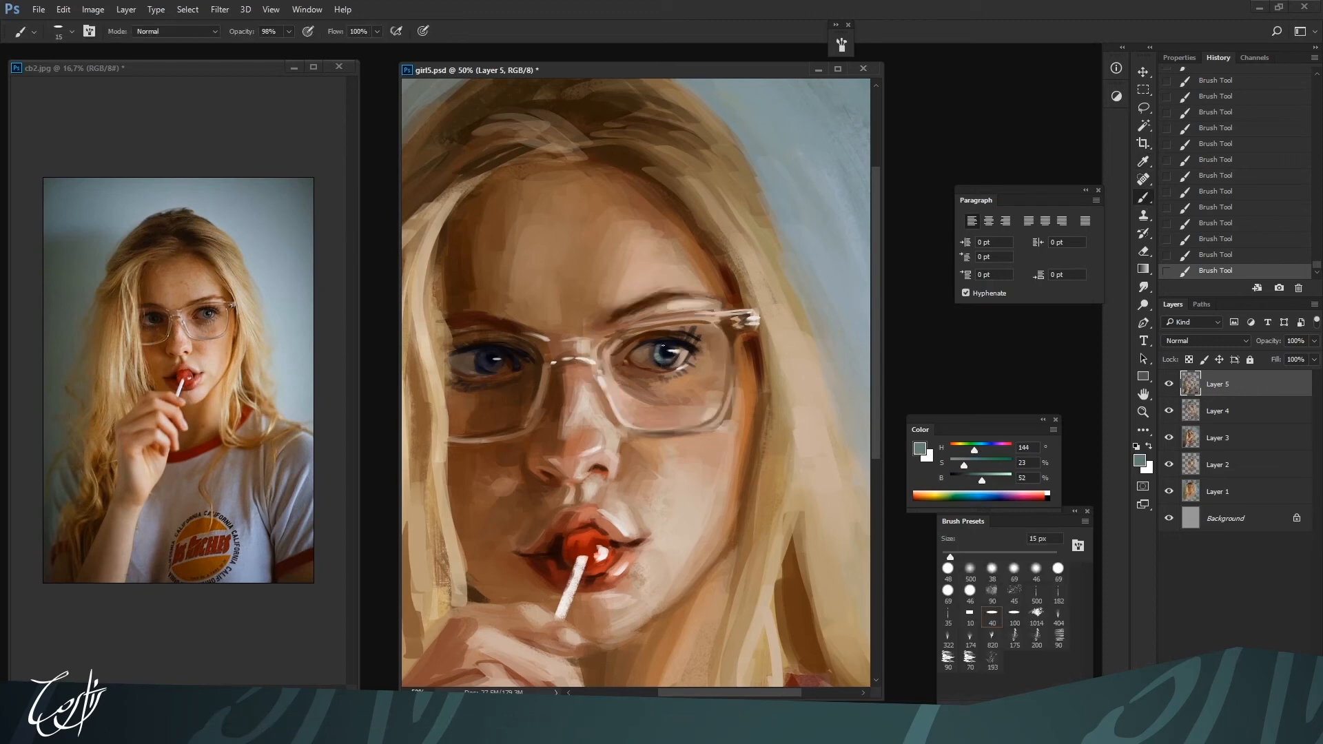
alt+click(663, 351)
Sharpen the dark lash line and pupil of the right-hand eye with sampled blue-blacks of 8 to 13% brightness at 15 to 25 px
key(ctrl+minus)
alt+click(660, 357)
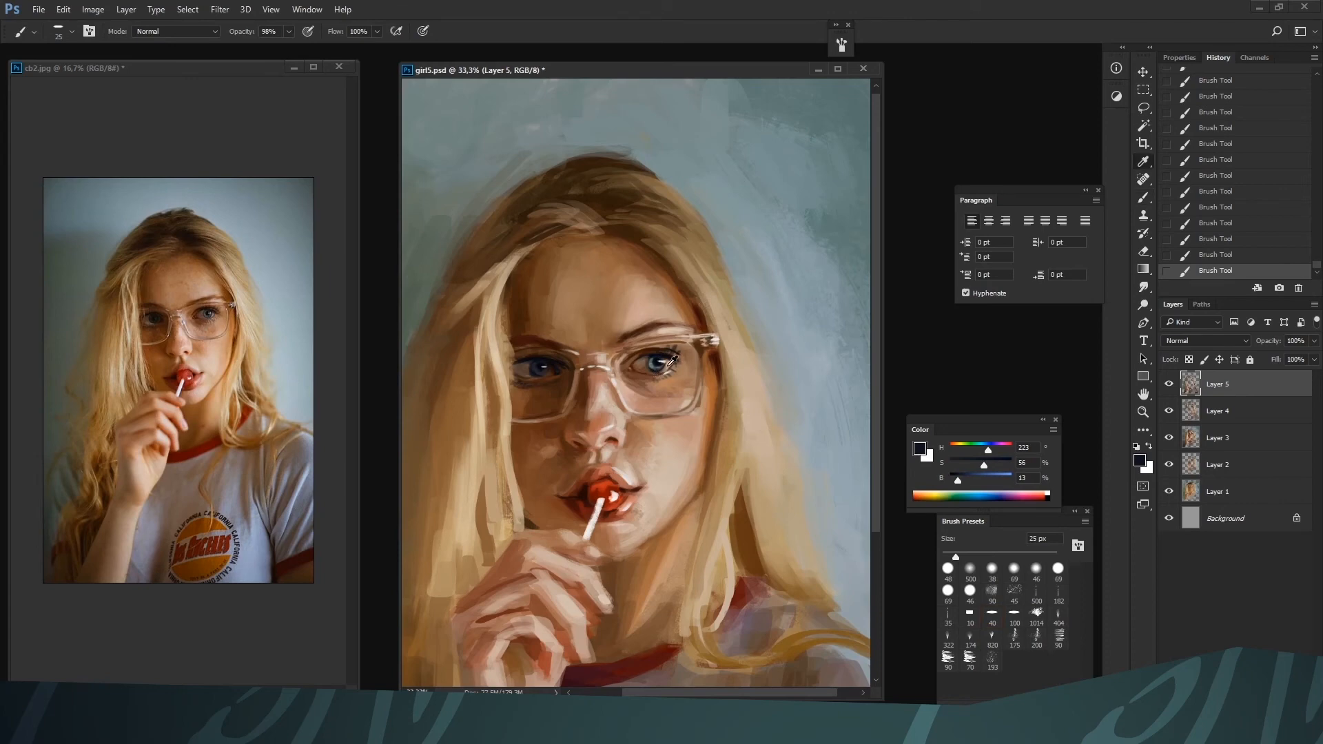
alt+click(664, 357)
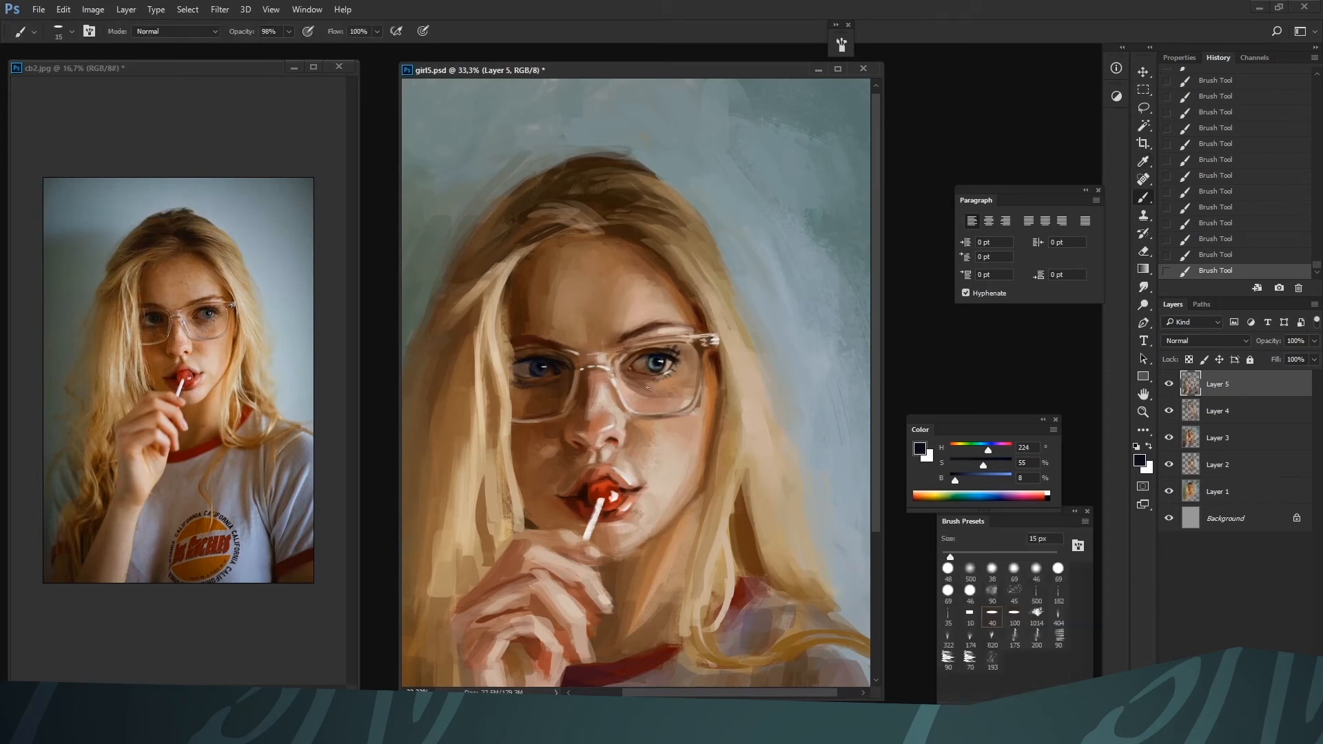
key(ctrl+minus)
key(ctrl+minus)
key(ctrl+plus)
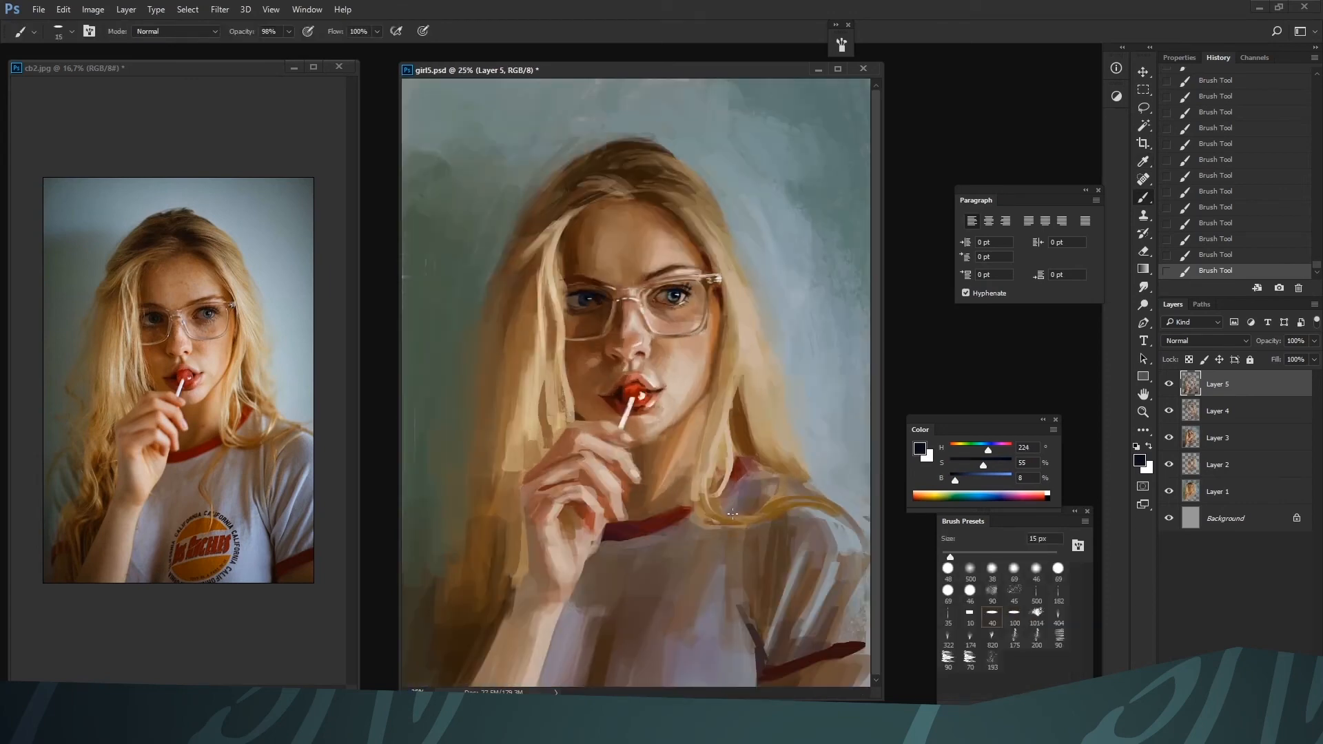
alt+click(677, 295)
Darken the left-hand eye with a sampled dark blue-grey of 31% saturation and 20% brightness at 25 px
key(ctrl+plus)
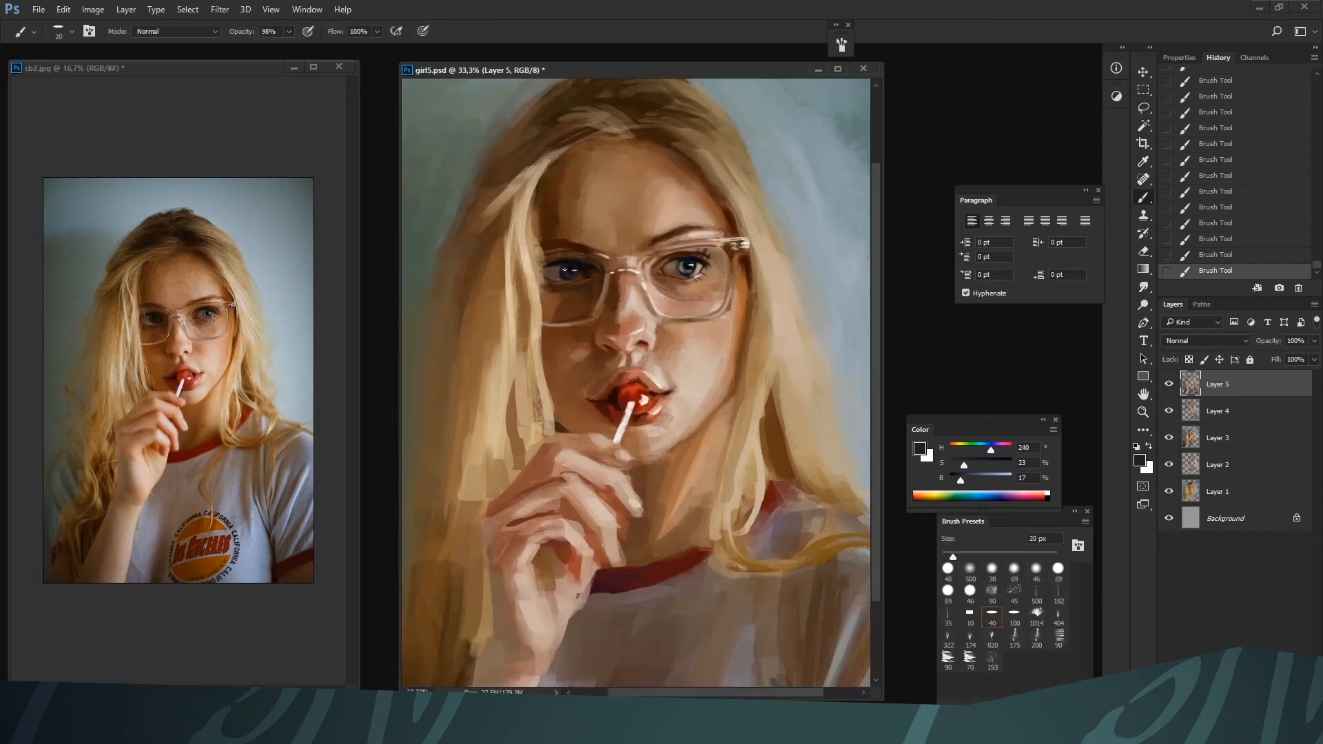
key(bracketright)
alt+click(565, 276)
alt+click(566, 274)
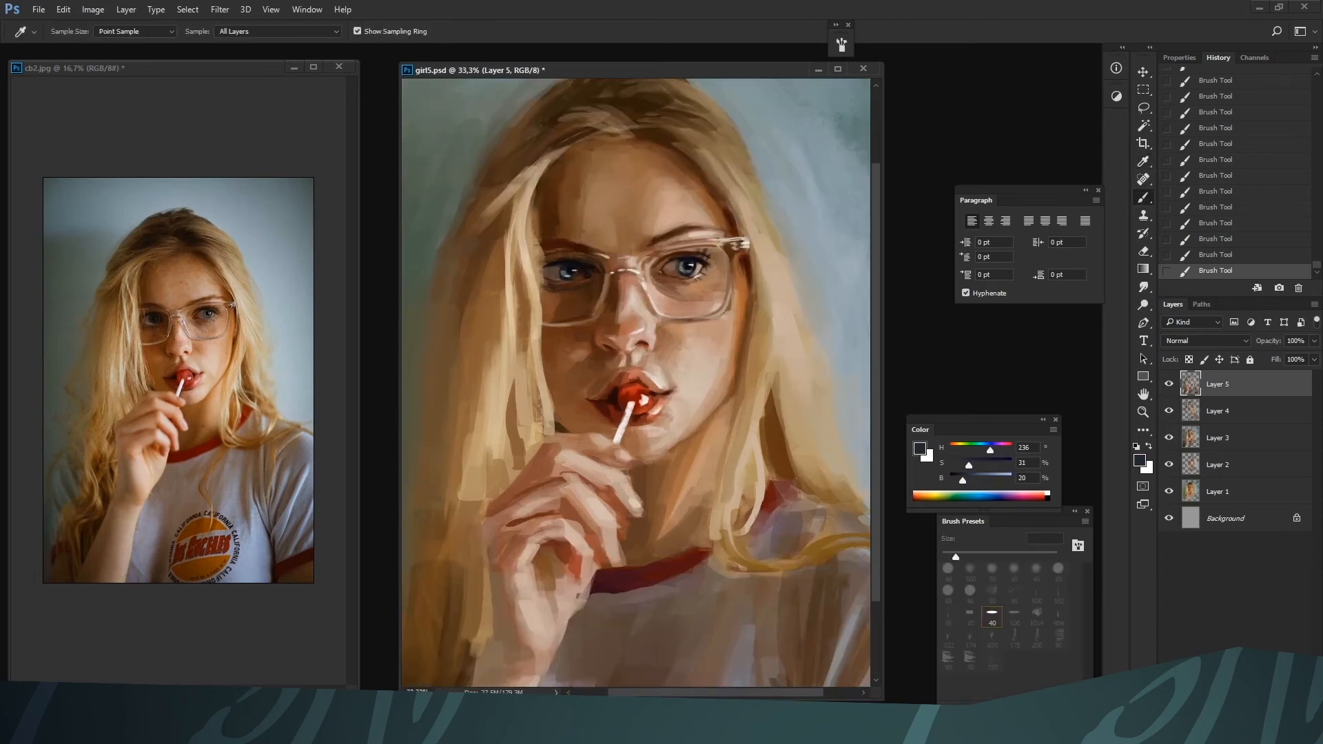
key(ctrl+minus)
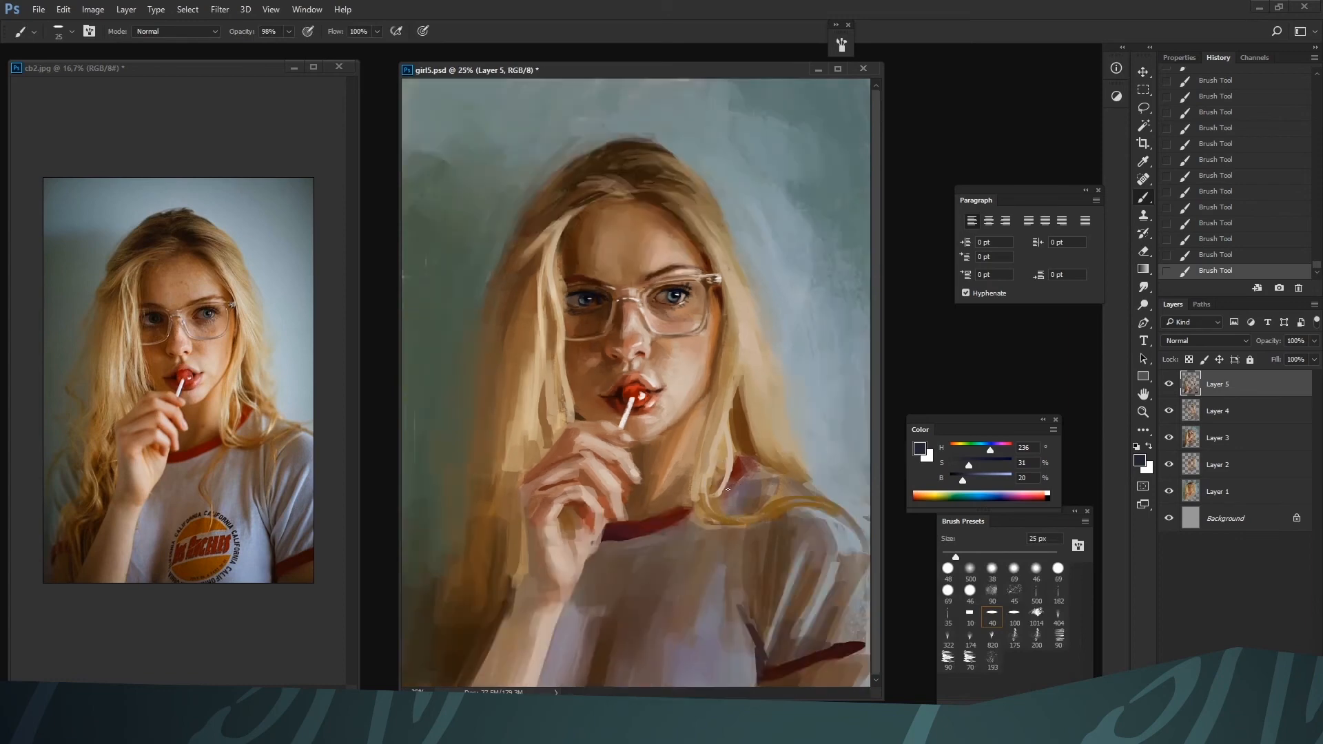
Refine the inner glasses rim beside the nose bridge with sampled skin tones and pale beige at 15 to 20 px
alt+click(634, 313)
alt+click(648, 321)
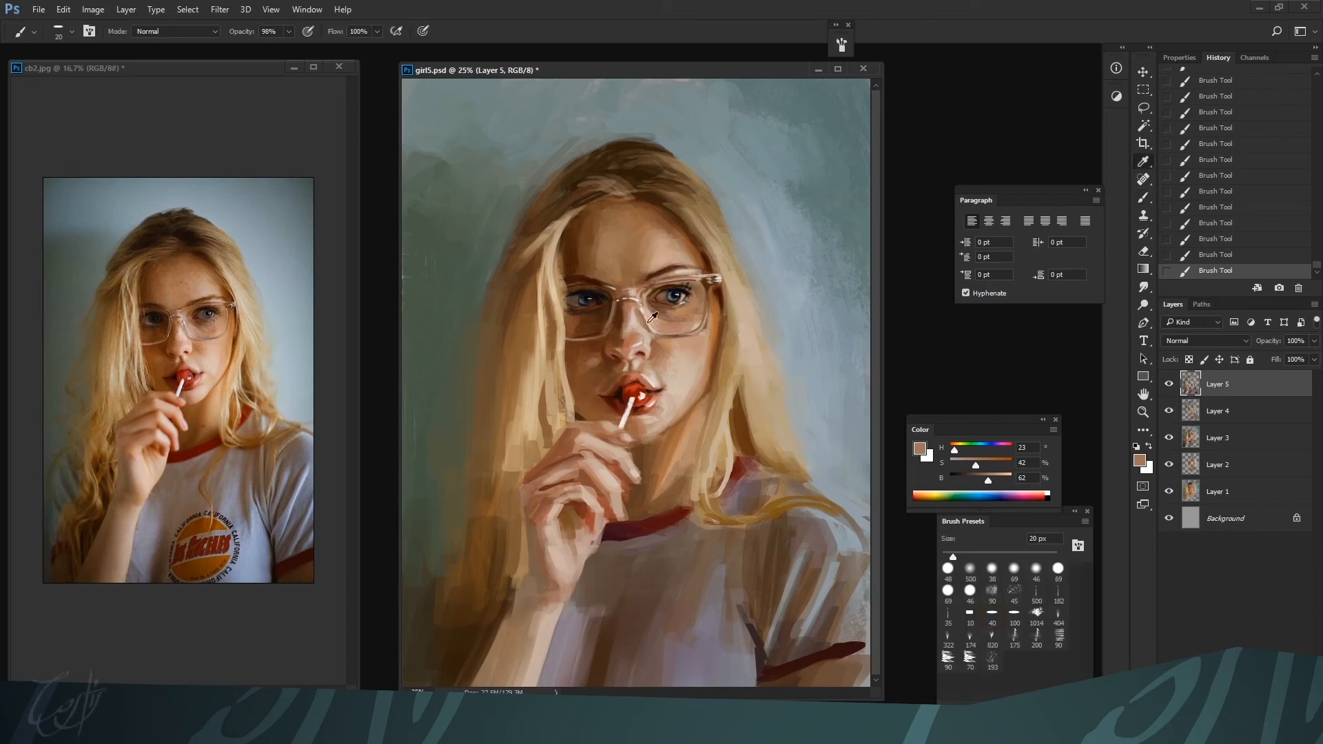
alt+click(638, 312)
key(bracketleft)
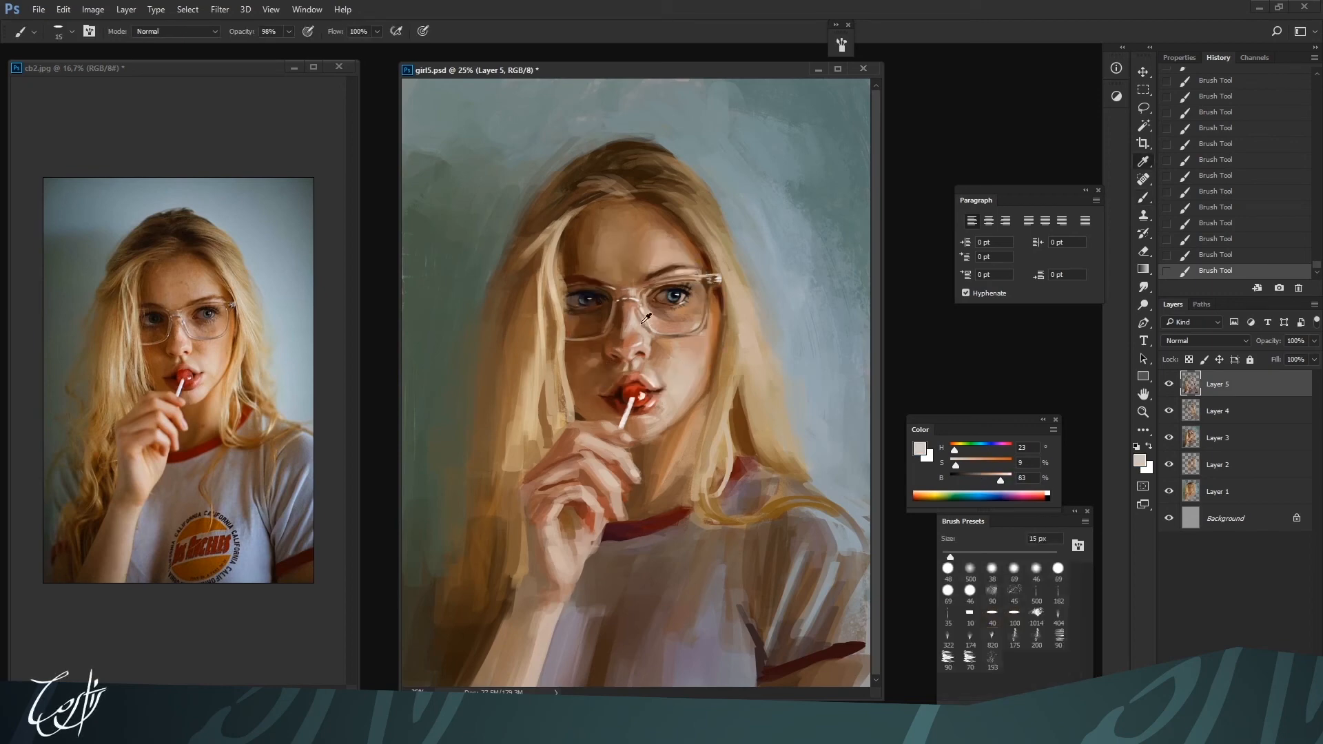
alt+click(638, 310)
alt+click(653, 332)
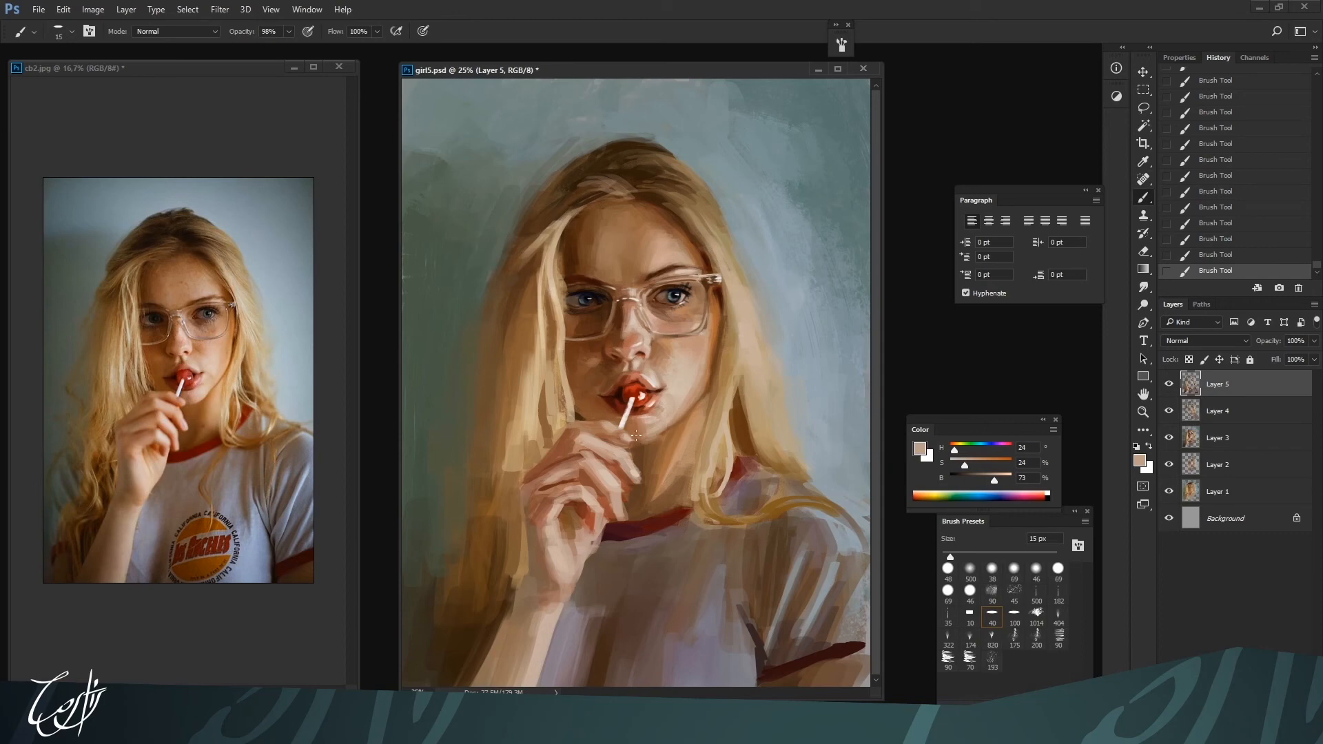
Blend the skin at the inner corner and underside of the right-hand eye with sampled pinks and browns at 15 to 30 px
alt+click(652, 312)
alt+click(665, 312)
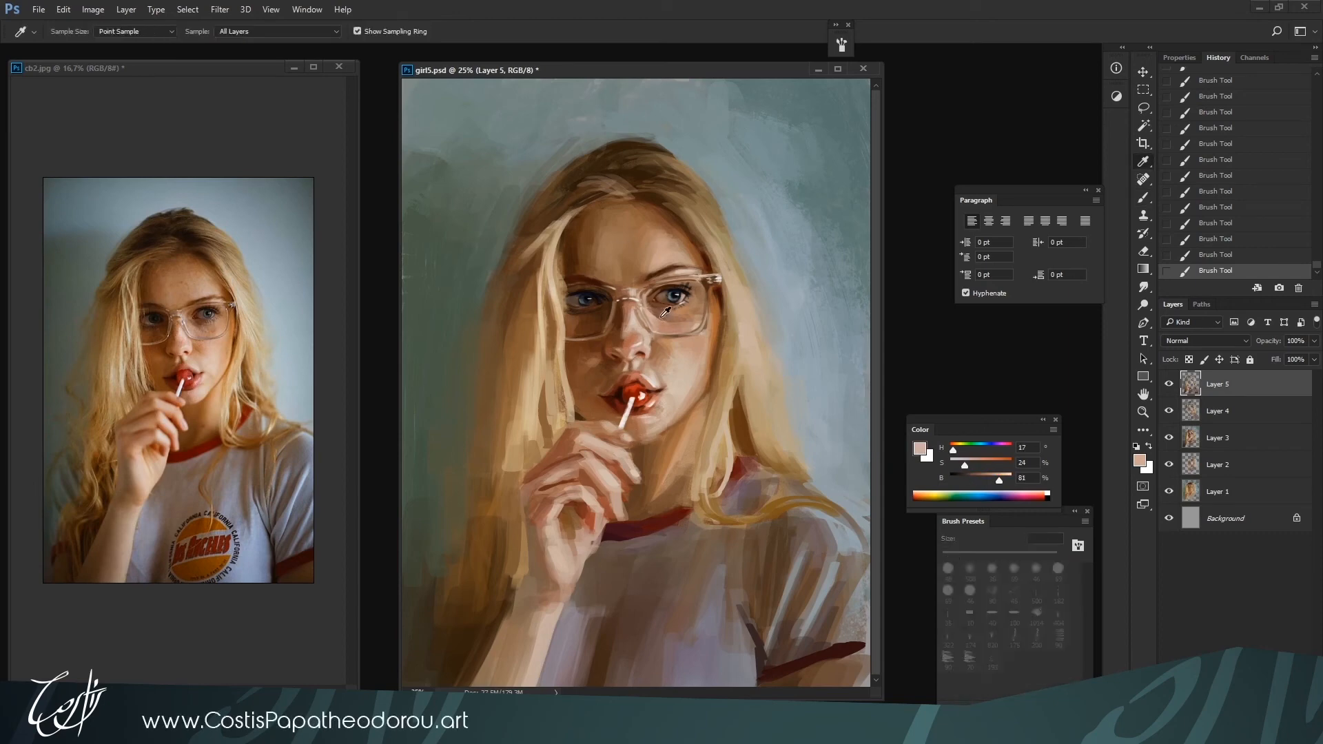
alt+click(665, 317)
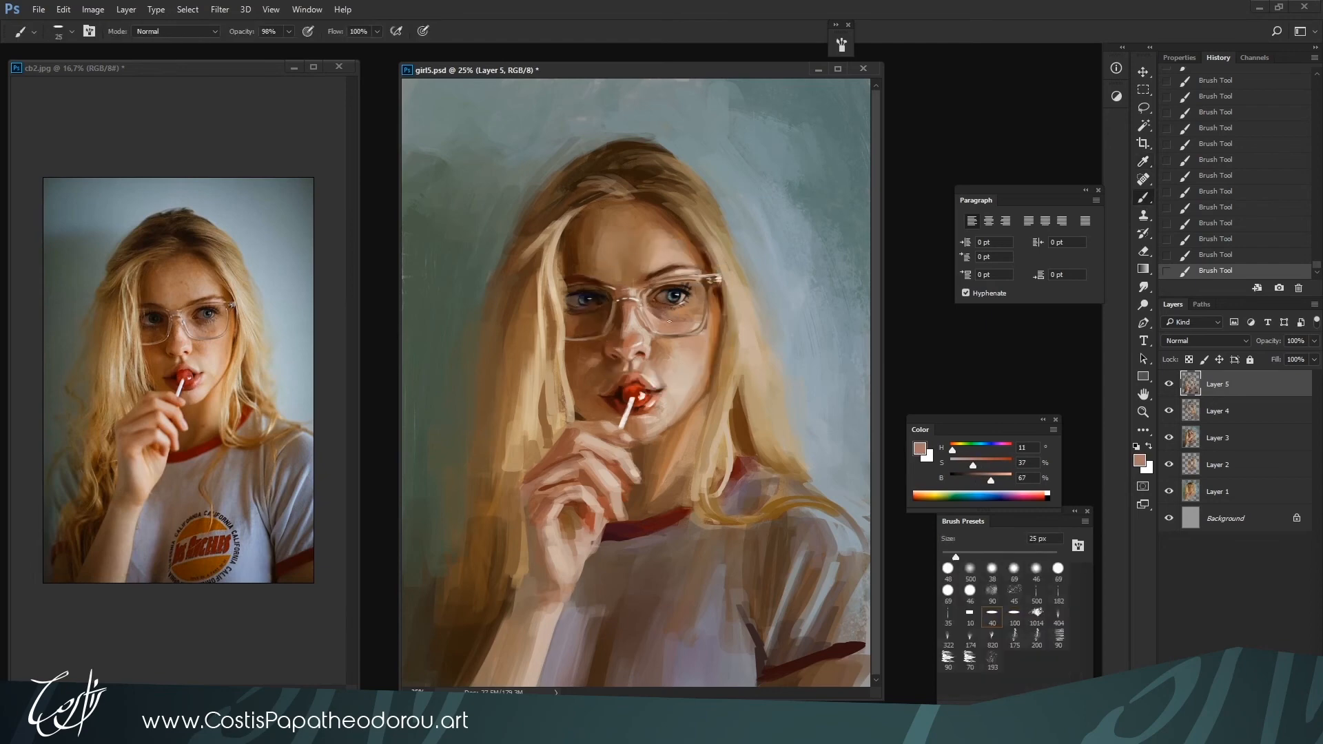
alt+click(653, 311)
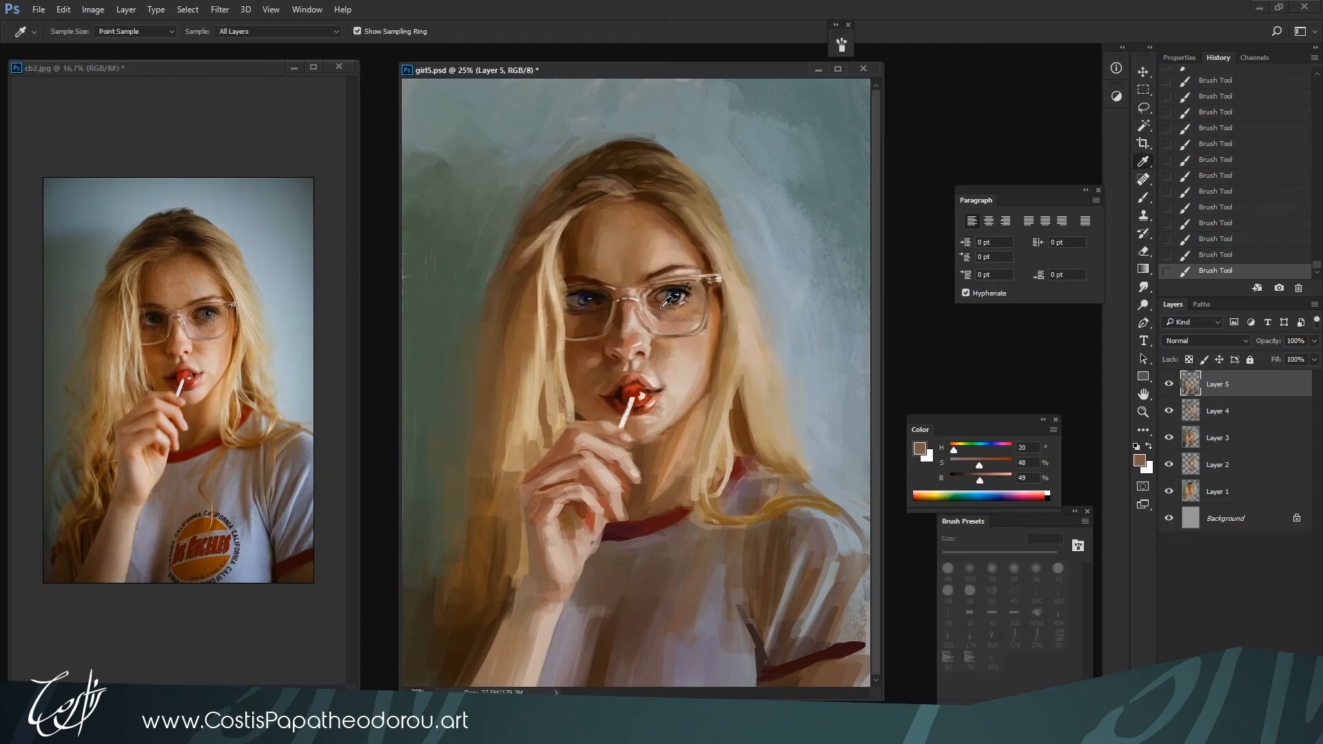
alt+click(657, 298)
key(bracketright)
alt+click(655, 307)
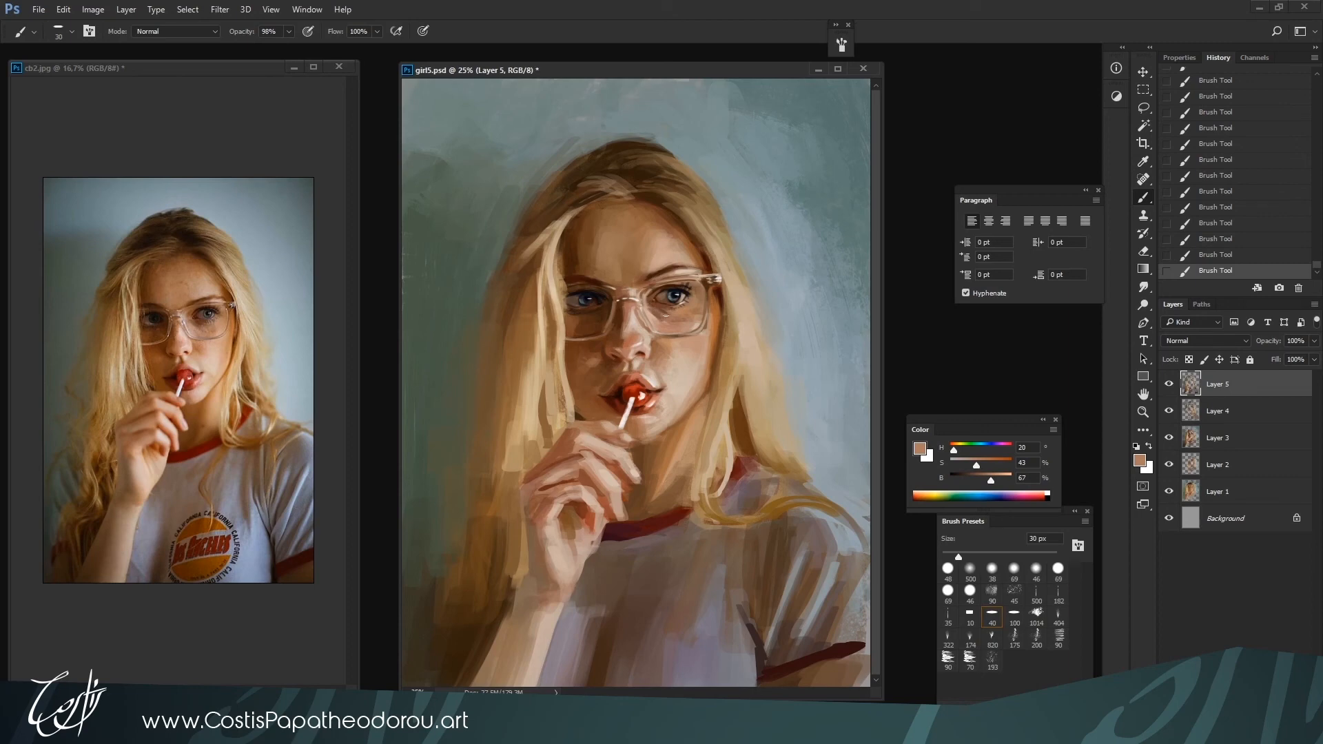
alt+click(650, 296)
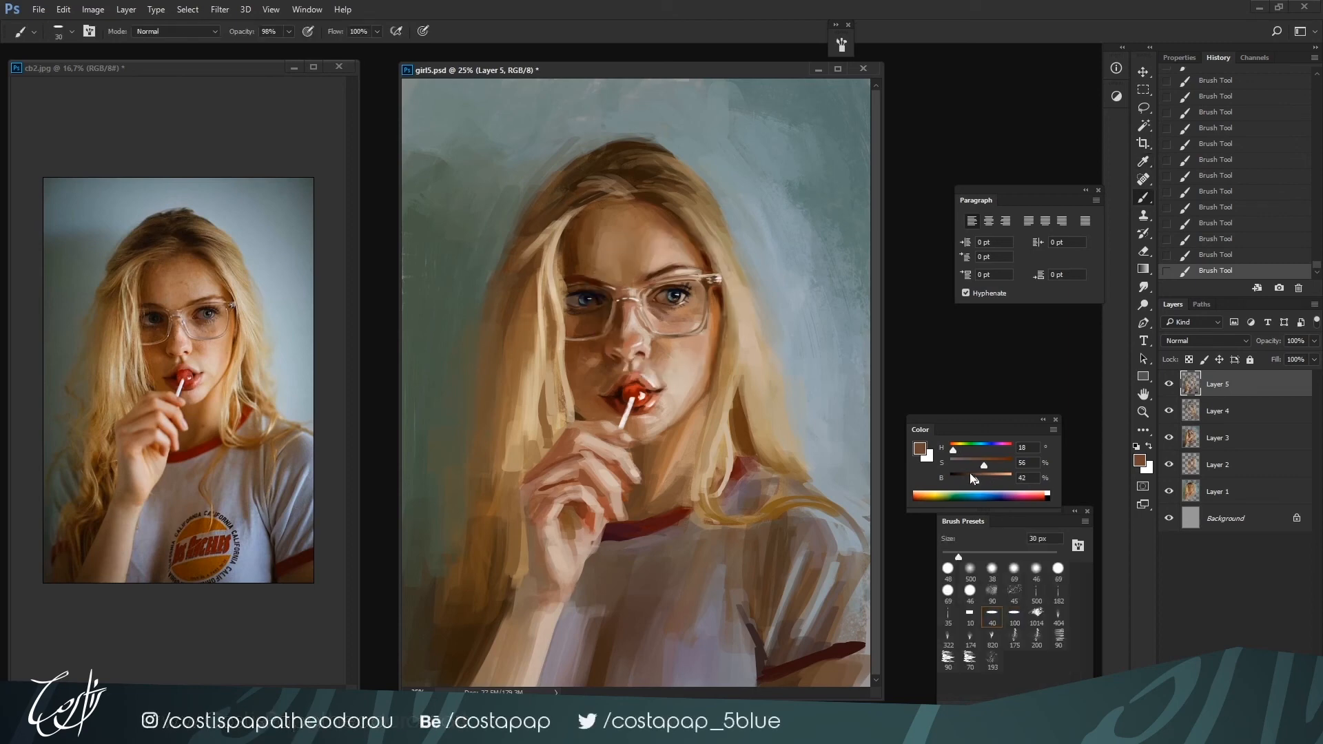
Deepen the inner corner and lower lid of the right-hand eye with a sampled brown darkened to 17% brightness at 25 to 35 px
key(bracketright)
key(ctrl+plus)
key(bracketleft)
key(bracketleft)
alt+click(680, 276)
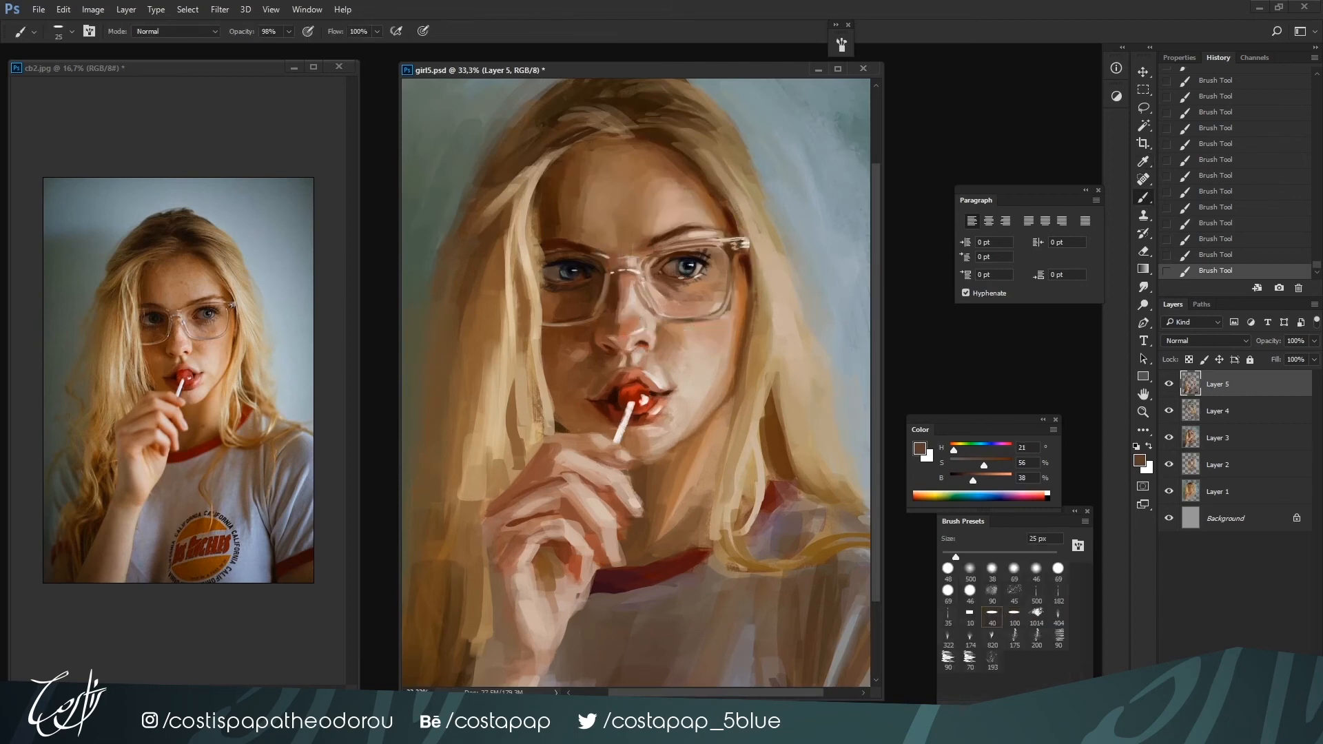
alt+click(680, 278)
drag(970, 479, 965, 478)
drag(965, 478, 959, 479)
key(bracketright)
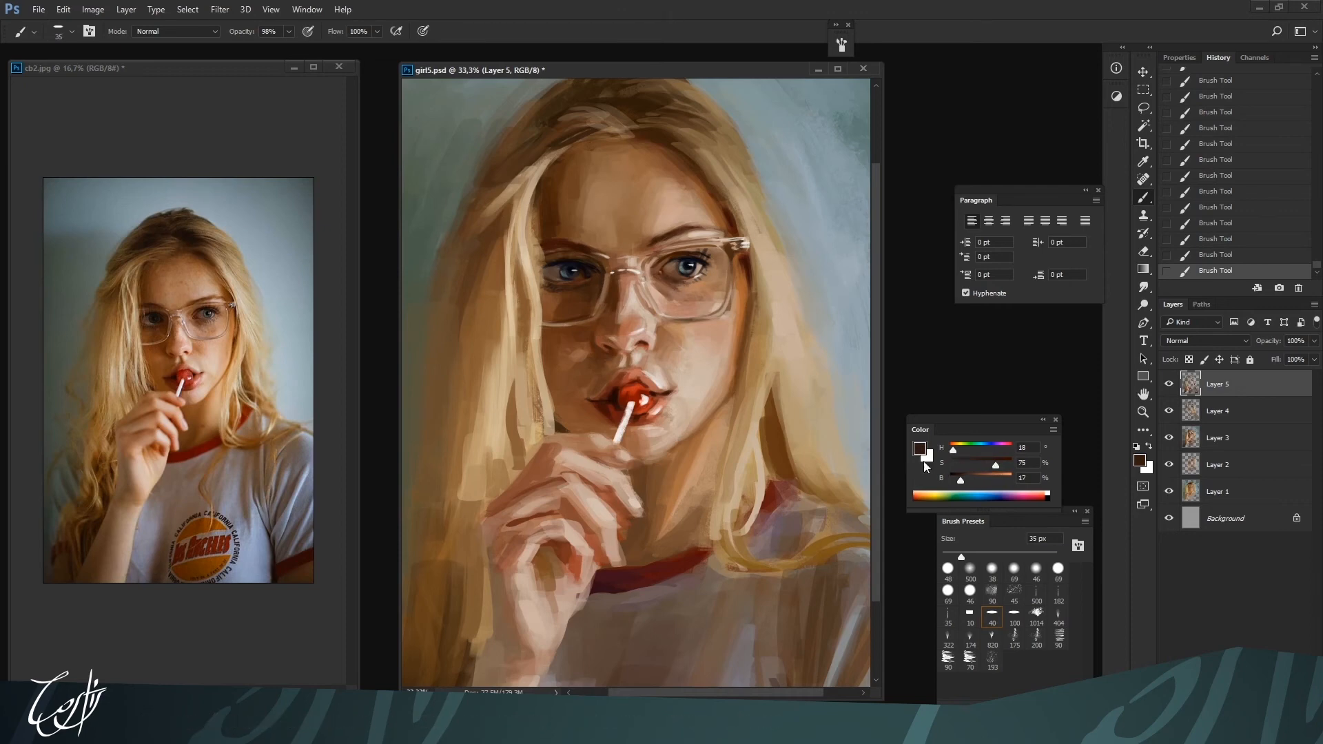
key(bracketright)
Soften the shadow under the right-hand eye with sampled browns at 35 to 40 px and touch up the lower lens rim in pale beige
alt+click(677, 281)
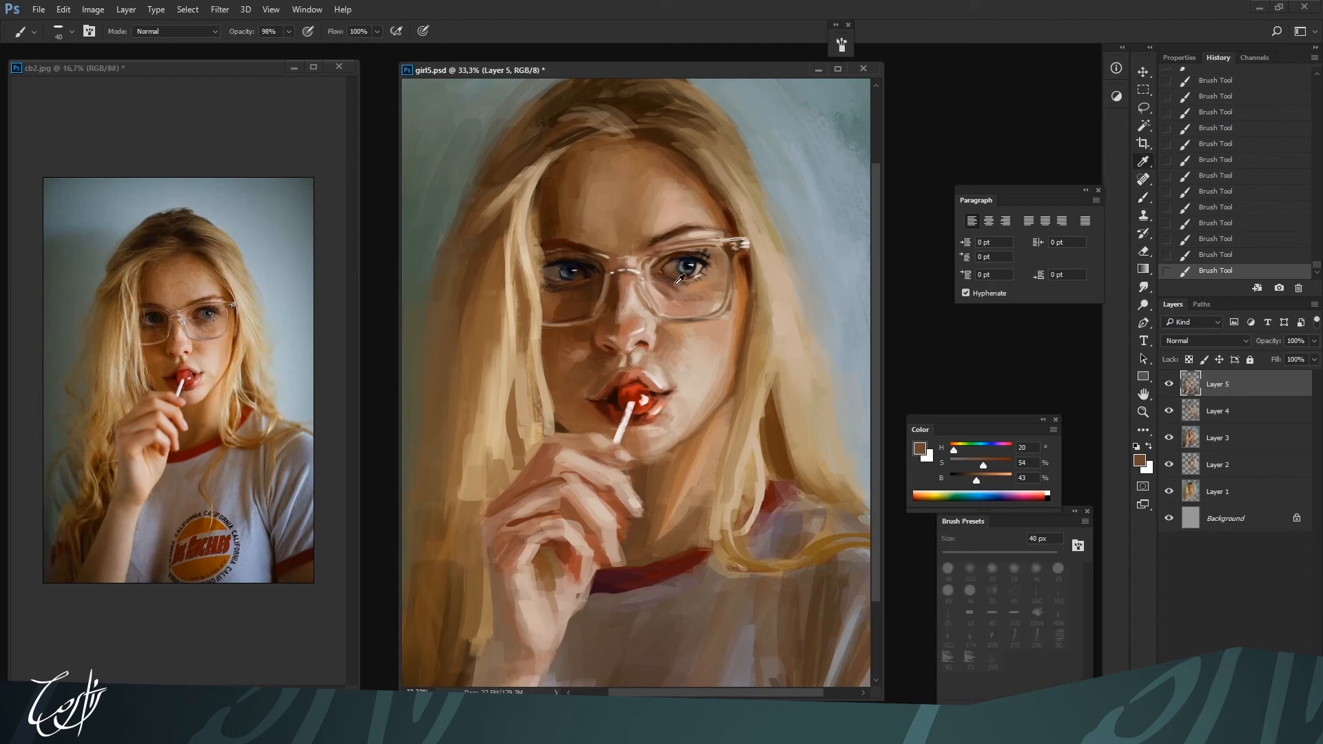
alt+click(686, 287)
alt+click(678, 287)
key(bracketleft)
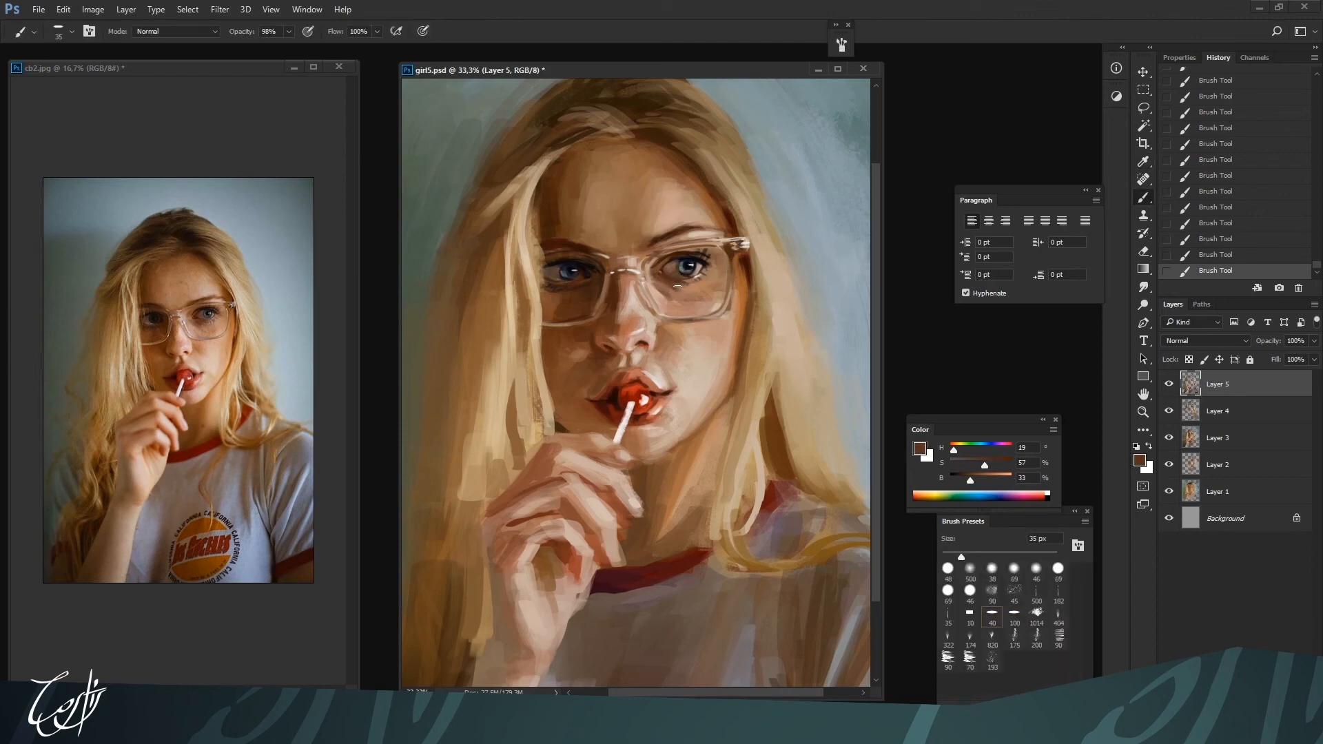
alt+click(691, 288)
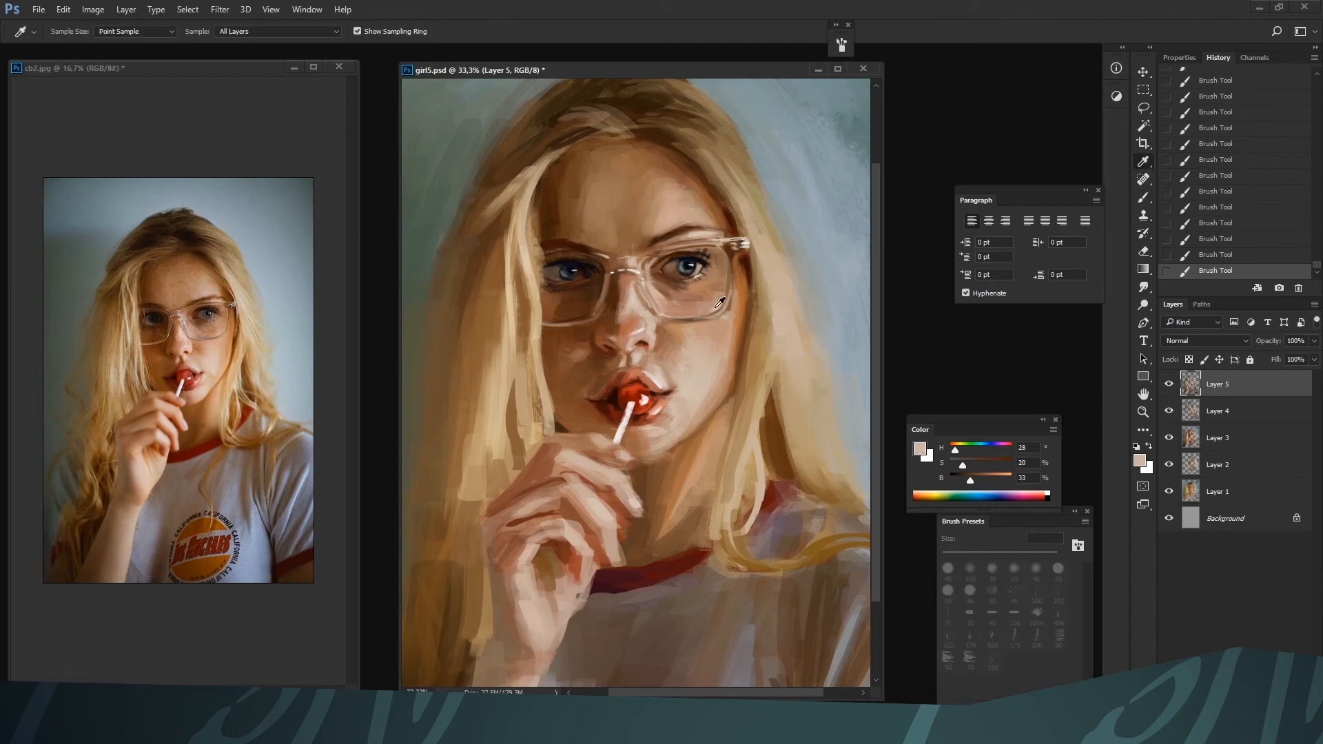
key(bracketleft)
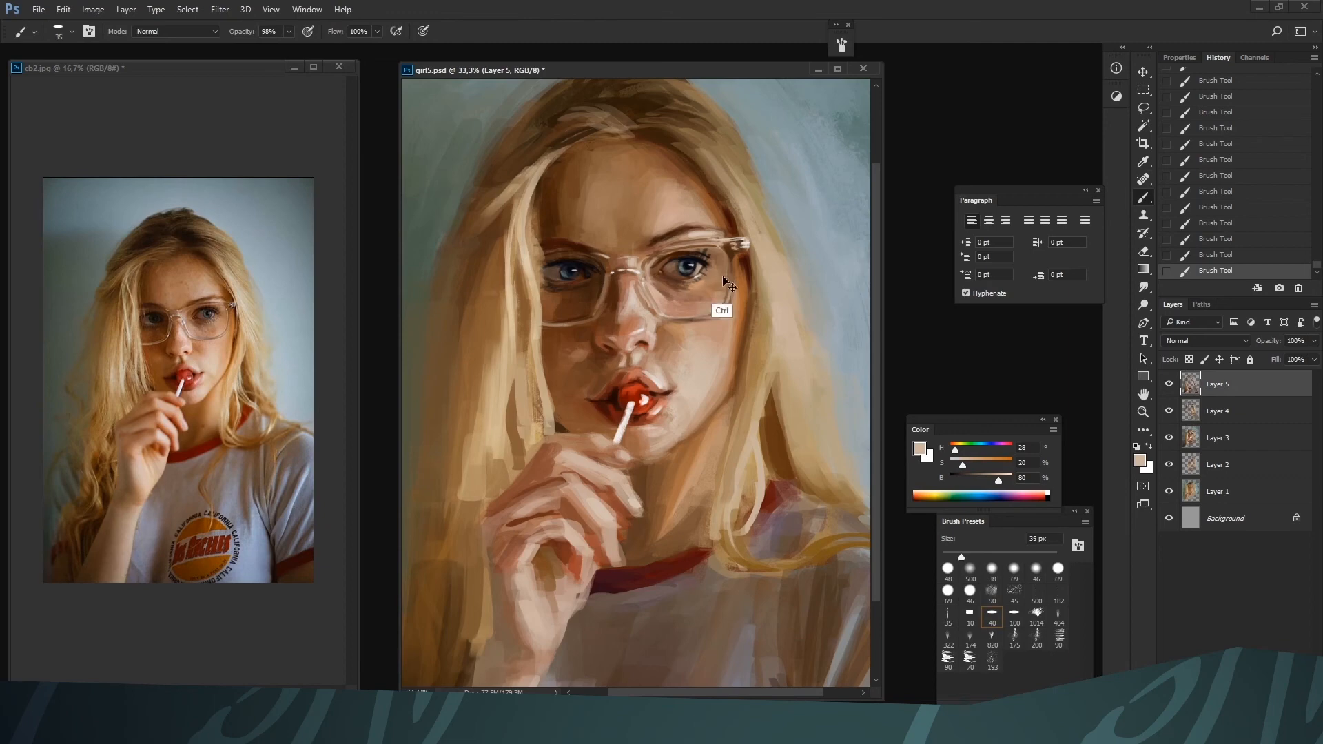
key(ctrl+minus)
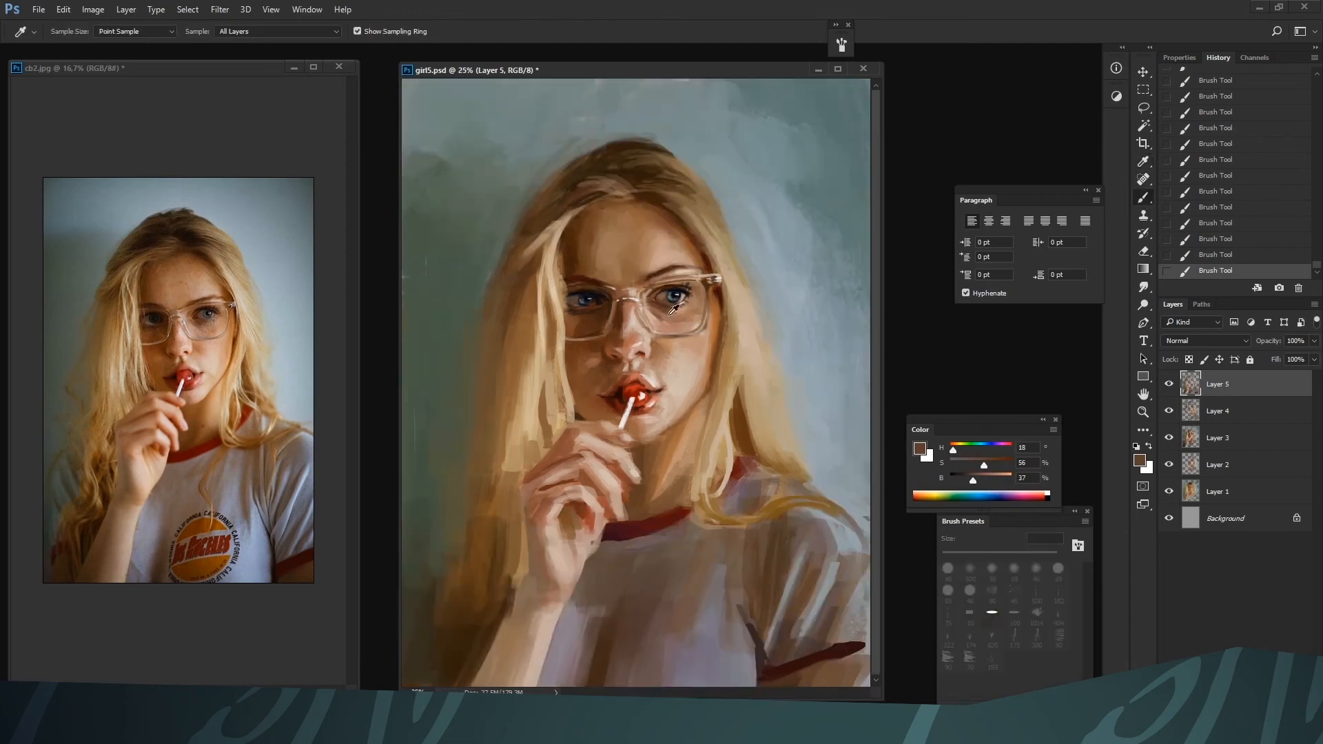
Shade the under-eye area inside the right-hand lens with a sampled brown of 56% saturation and 37% brightness at 30 px
alt+click(658, 310)
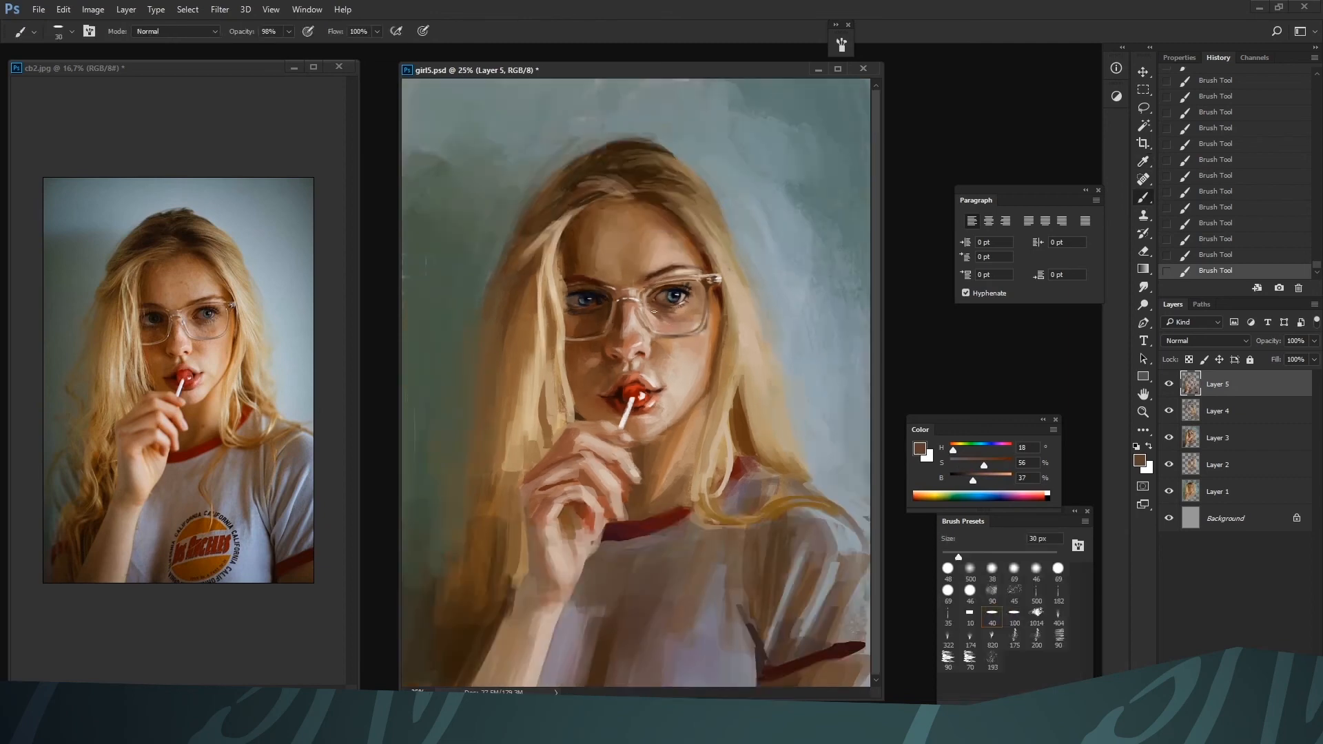
alt+click(674, 315)
alt+click(674, 318)
key(bracketright)
key(bracketright)
key(ctrl+minus)
key(ctrl+plus)
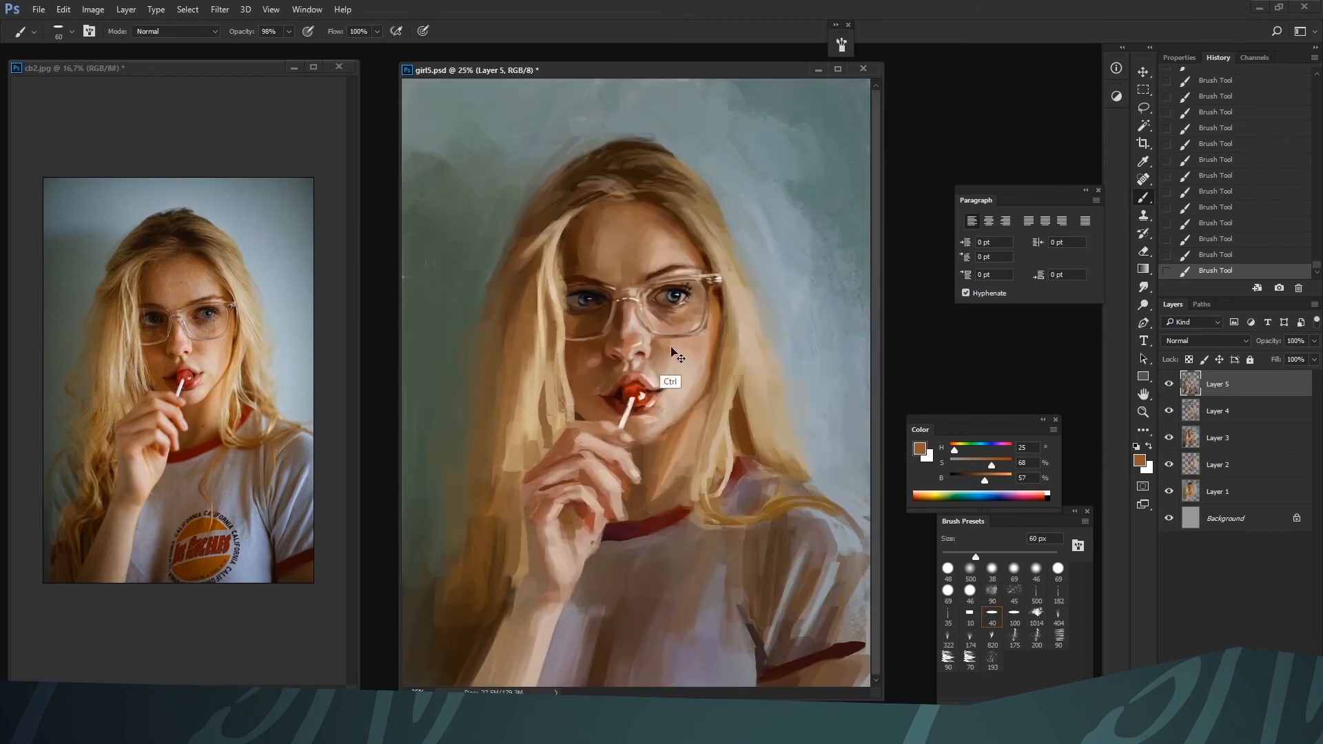
Blend the cheek skin within the right-hand lens using sampled warm tan and brown tones at up to 60 px
alt+click(662, 324)
alt+click(662, 314)
alt+click(673, 321)
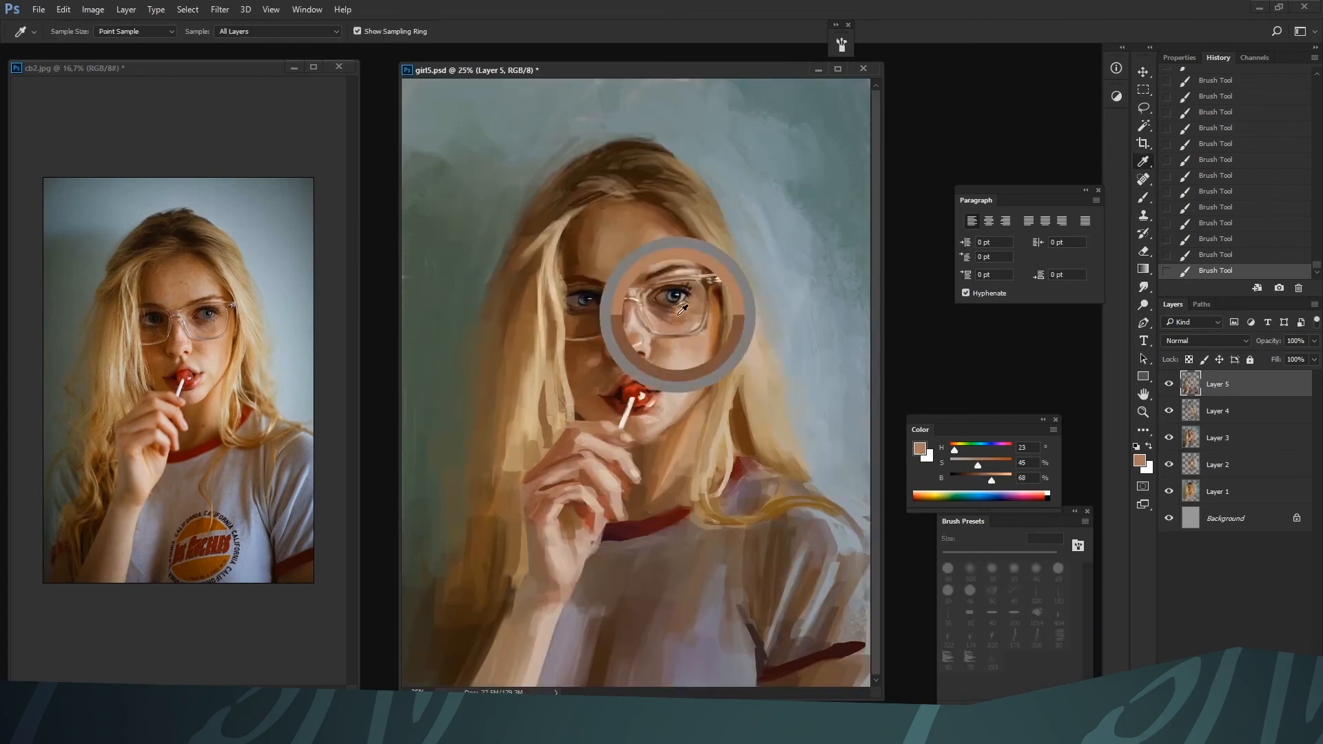
alt+click(675, 324)
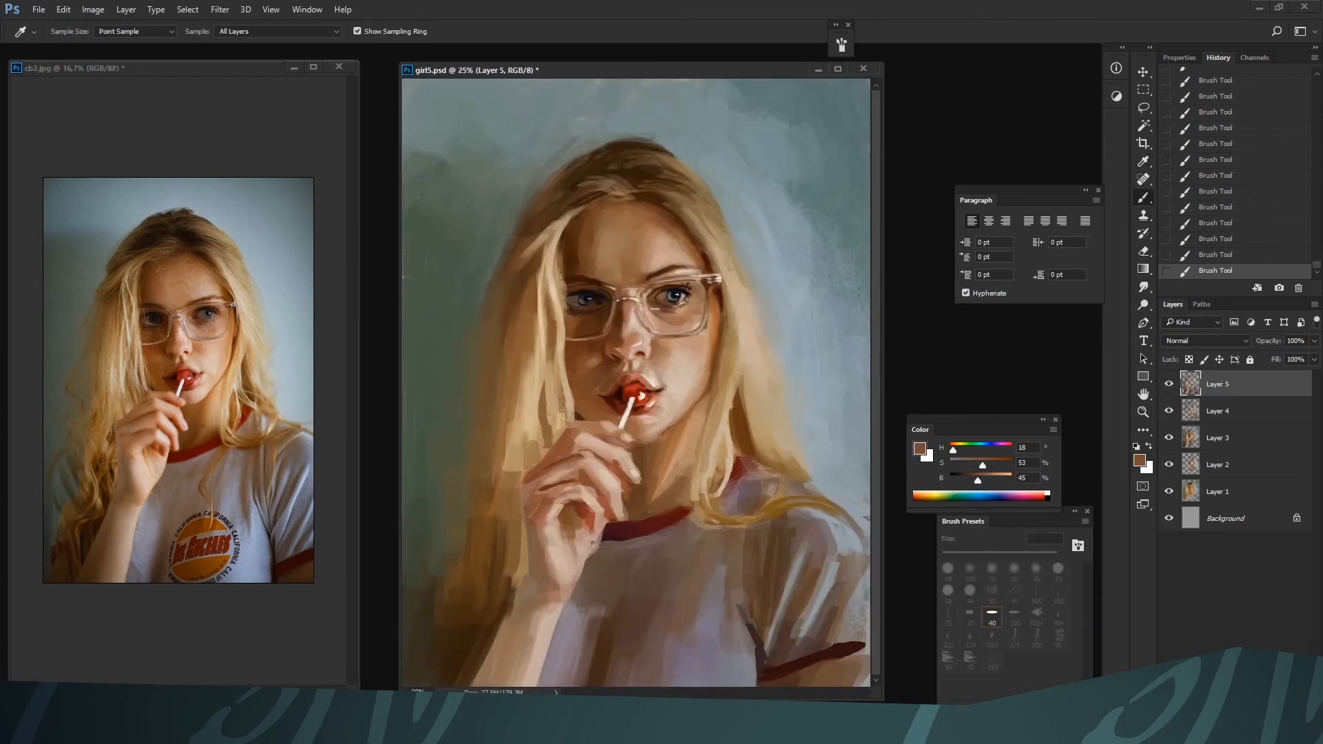
key(bracketleft)
key(bracketleft)
Refine the skin between the nose bridge and right-hand eye with sampled pale pink and reddish brown at 20 px
alt+click(652, 315)
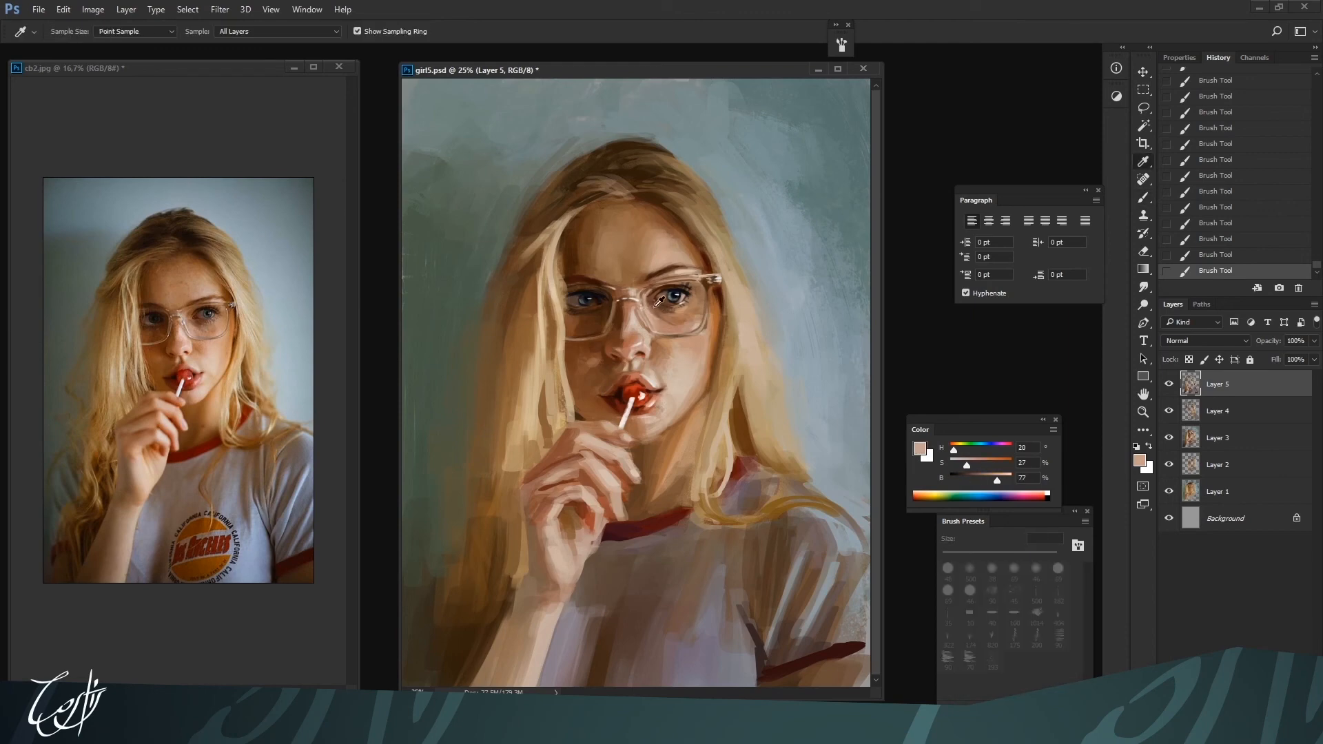
alt+click(653, 312)
key(ctrl+plus)
key(bracketleft)
key(bracketleft)
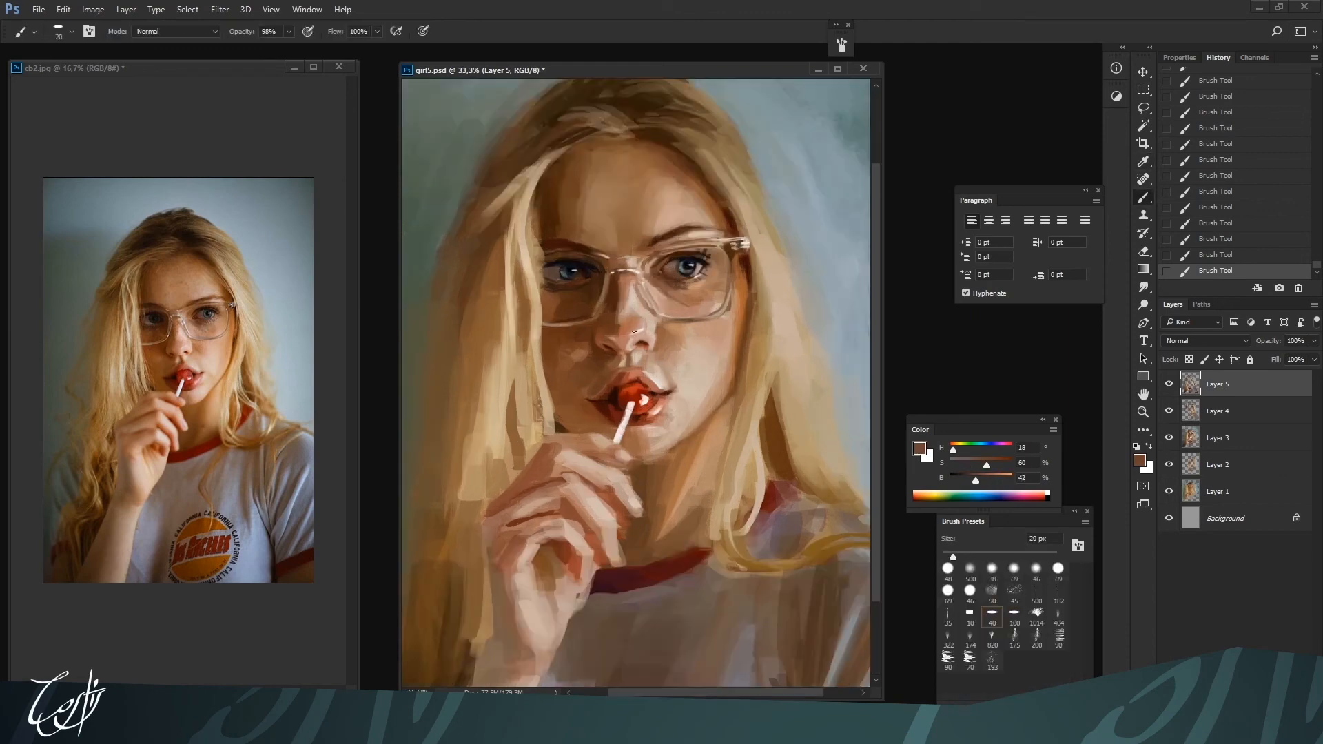
alt+click(649, 279)
key(ctrl+minus)
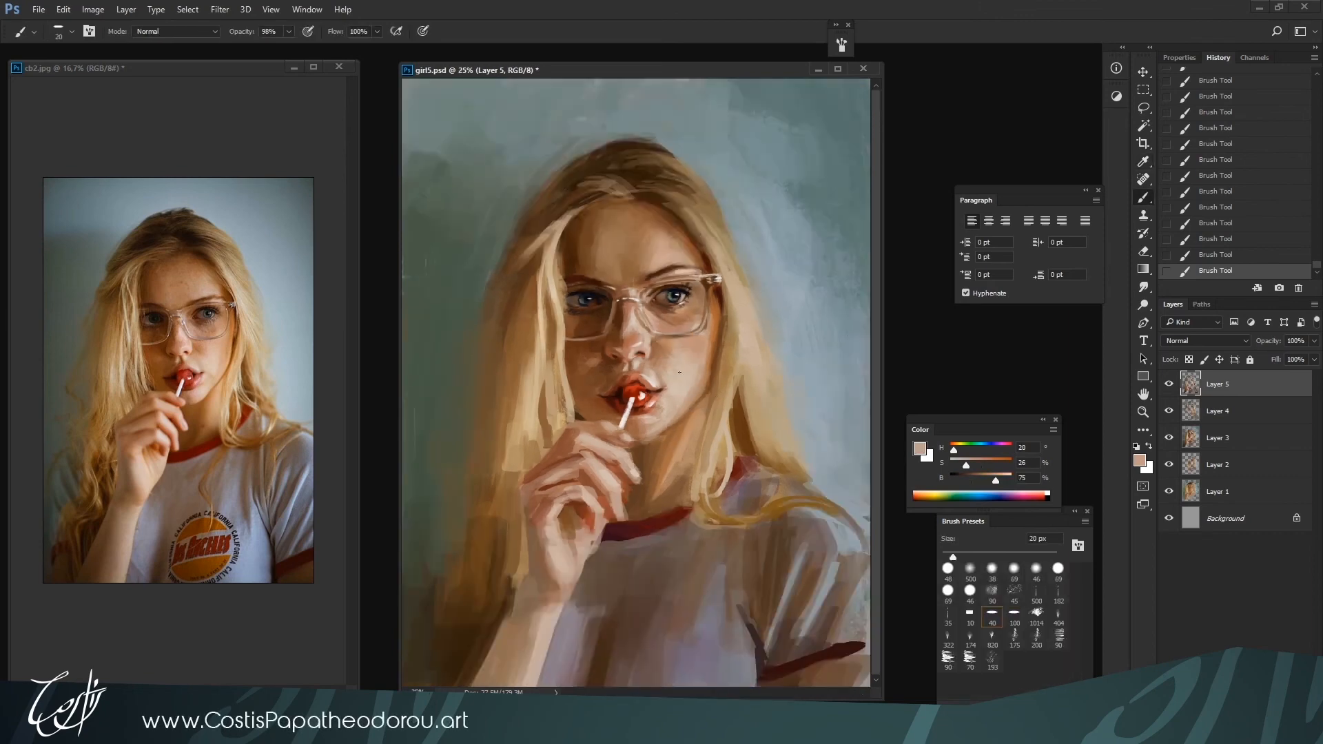
Refine the skin around the right-hand eye inside the lens with sampled browns of 49% and 41% brightness at 25 px
key(bracketleft)
alt+click(653, 305)
key(bracketright)
alt+click(678, 281)
alt+click(642, 302)
alt+click(658, 305)
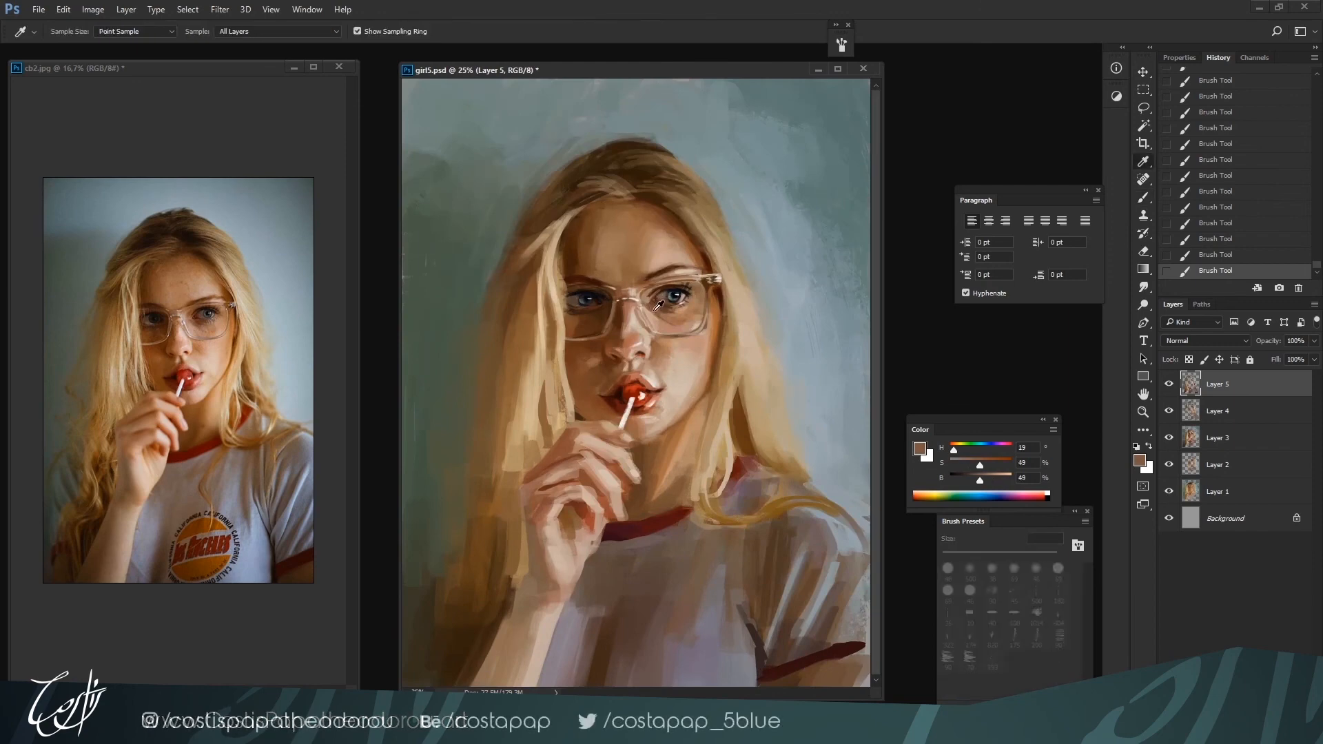
alt+click(646, 301)
alt+click(656, 294)
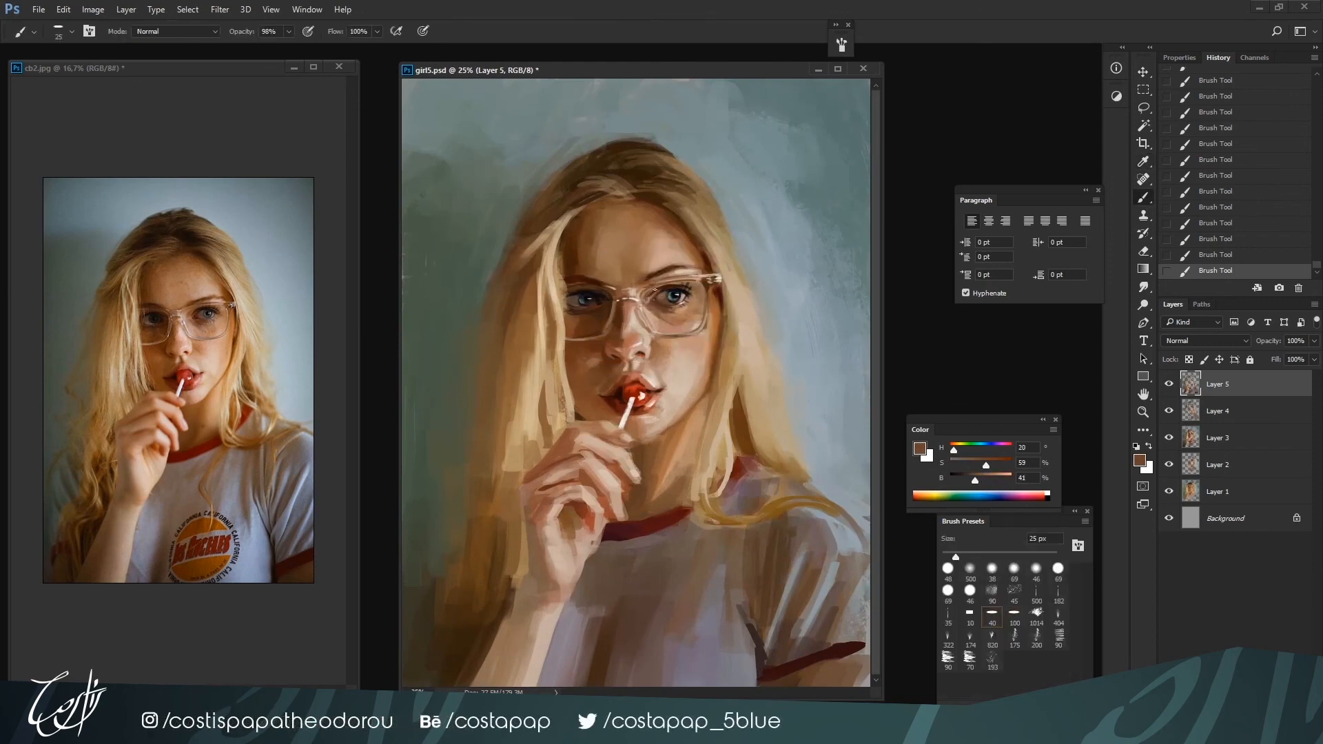
Shade the skin under the left-hand eye inside the lens with sampled browns, enlarging the brush to 35 px
alt+click(585, 299)
alt+click(582, 314)
alt+click(565, 324)
key(bracketright)
alt+click(583, 322)
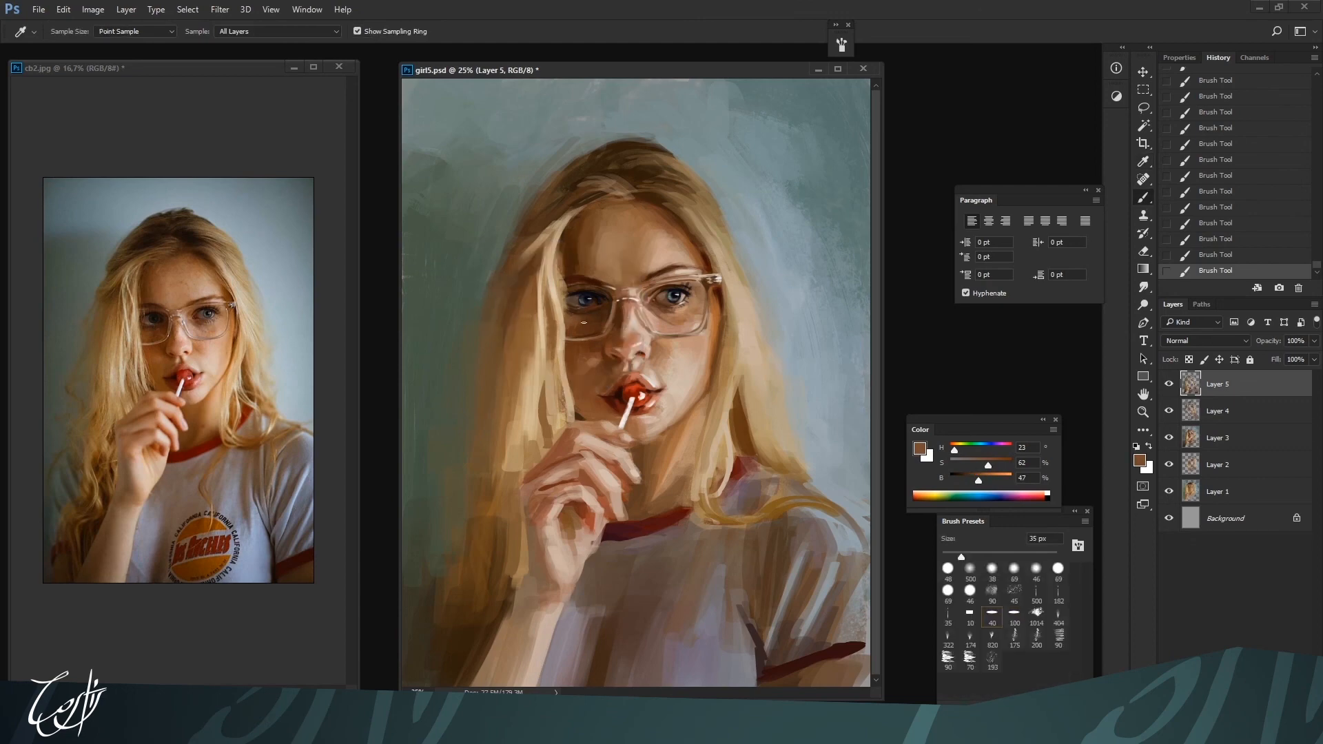
alt+click(585, 318)
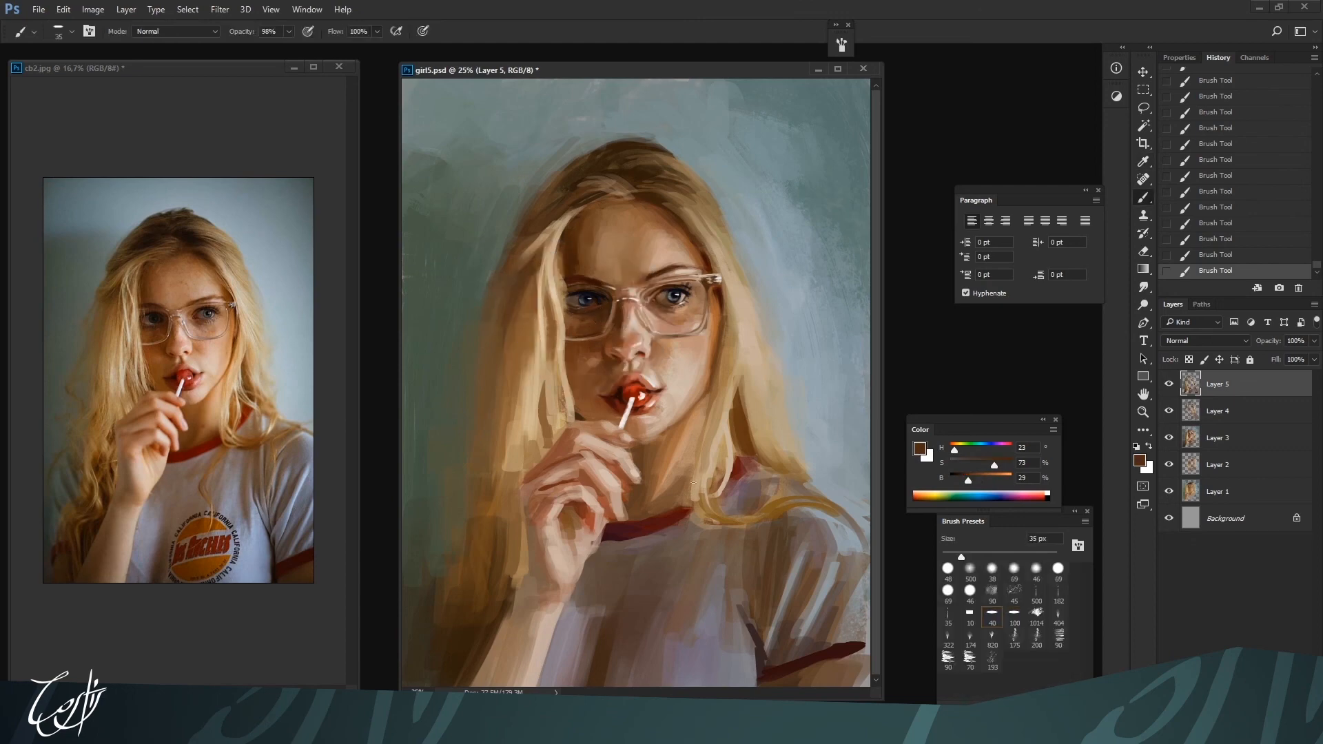
Blend the shadowed left-hand cheek beside the nose and mouth with sampled reddish browns at 40 to 45 px, and save the painting
key(bracketright)
alt+click(598, 363)
alt+click(601, 365)
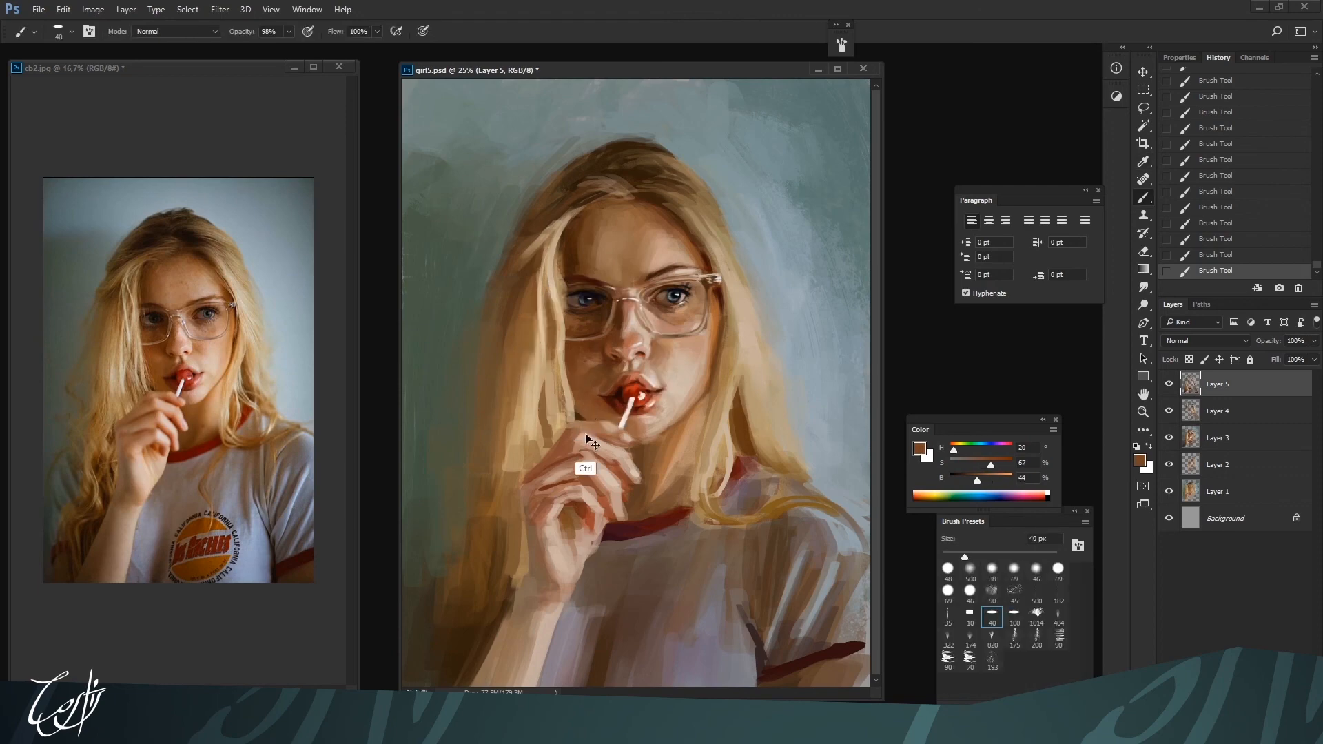
scroll(600, 368, down, 1)
alt+click(613, 376)
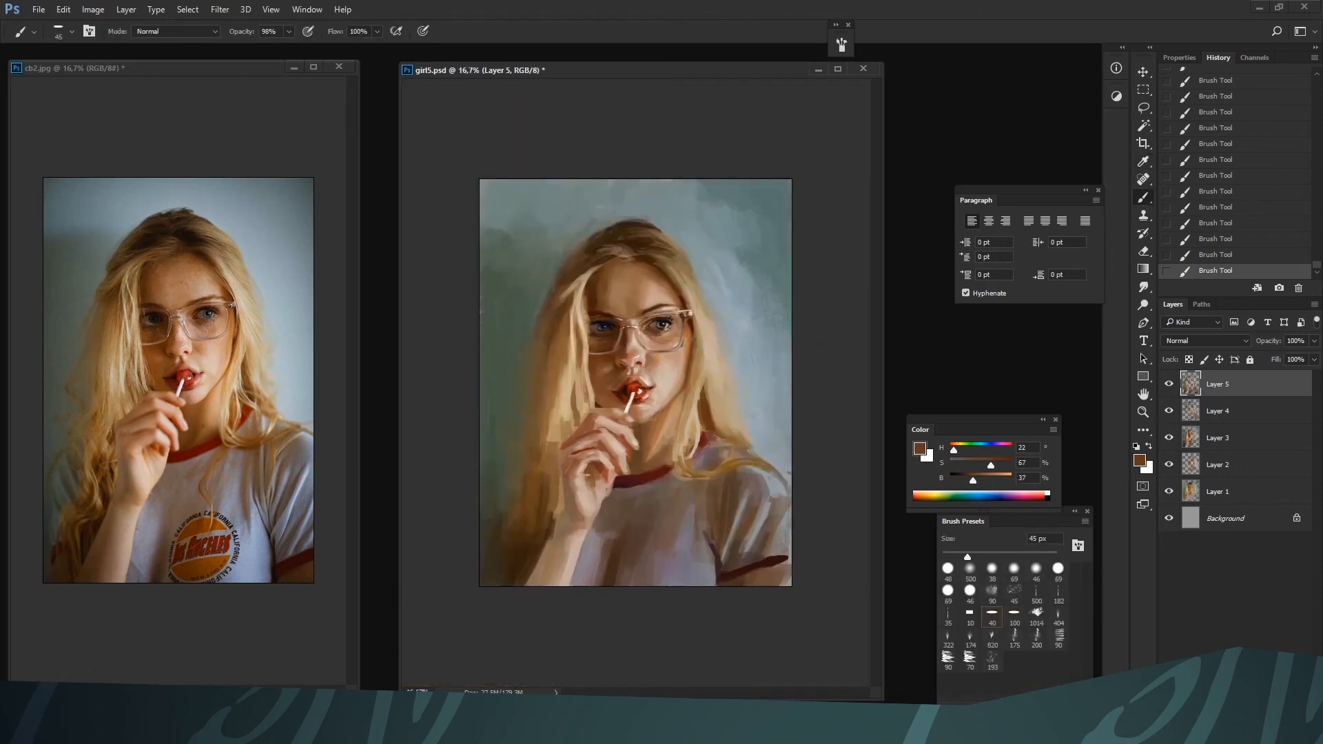
scroll(618, 375, up, 1)
key(ctrl+s)
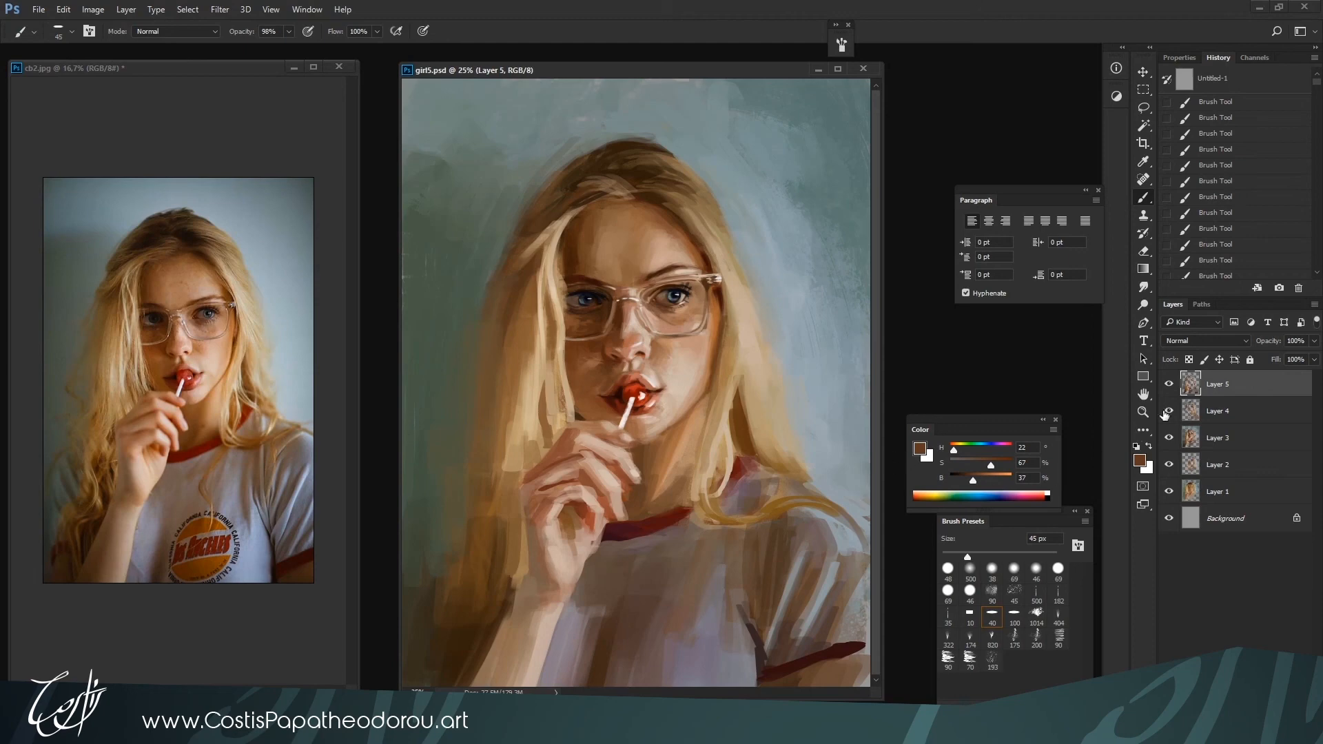
Hide Layers 5 through 1, and show them again one by one from Layer 1 up to review the painting's stages
click(1168, 384)
drag(1168, 411, 1169, 490)
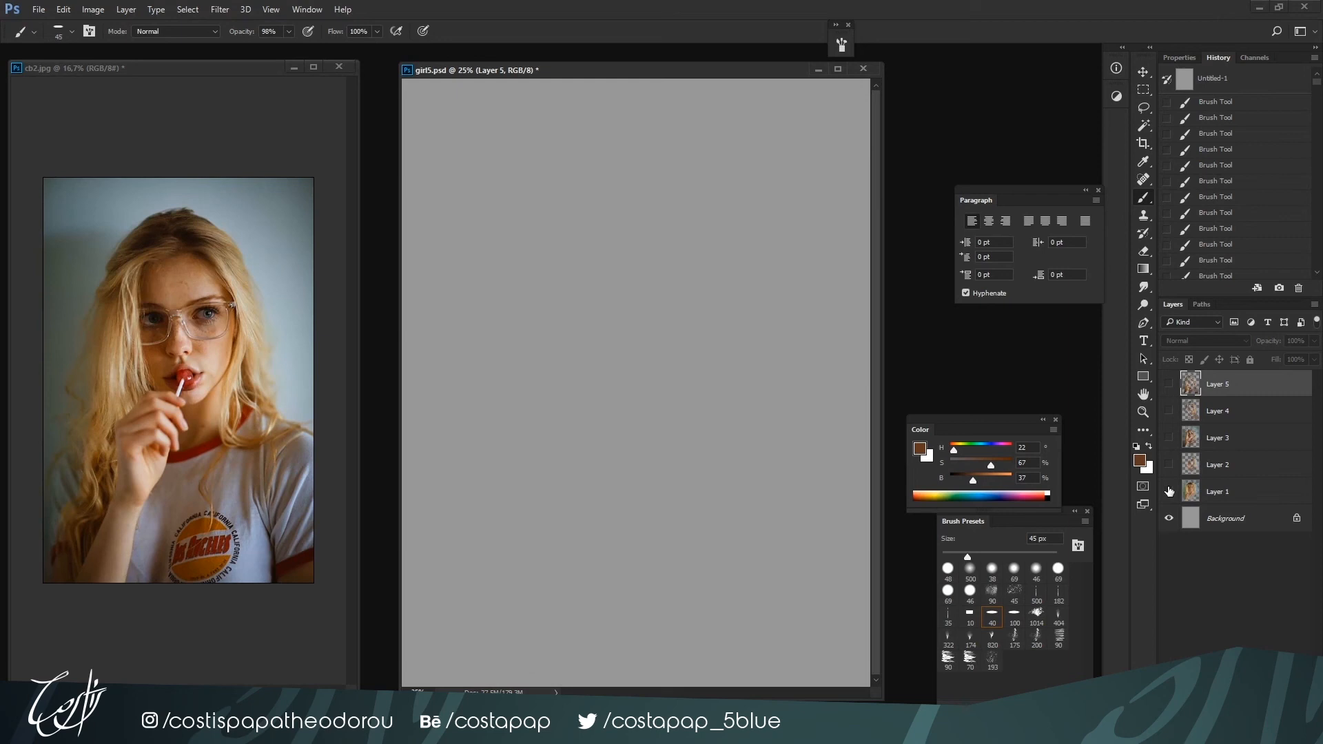
click(1169, 491)
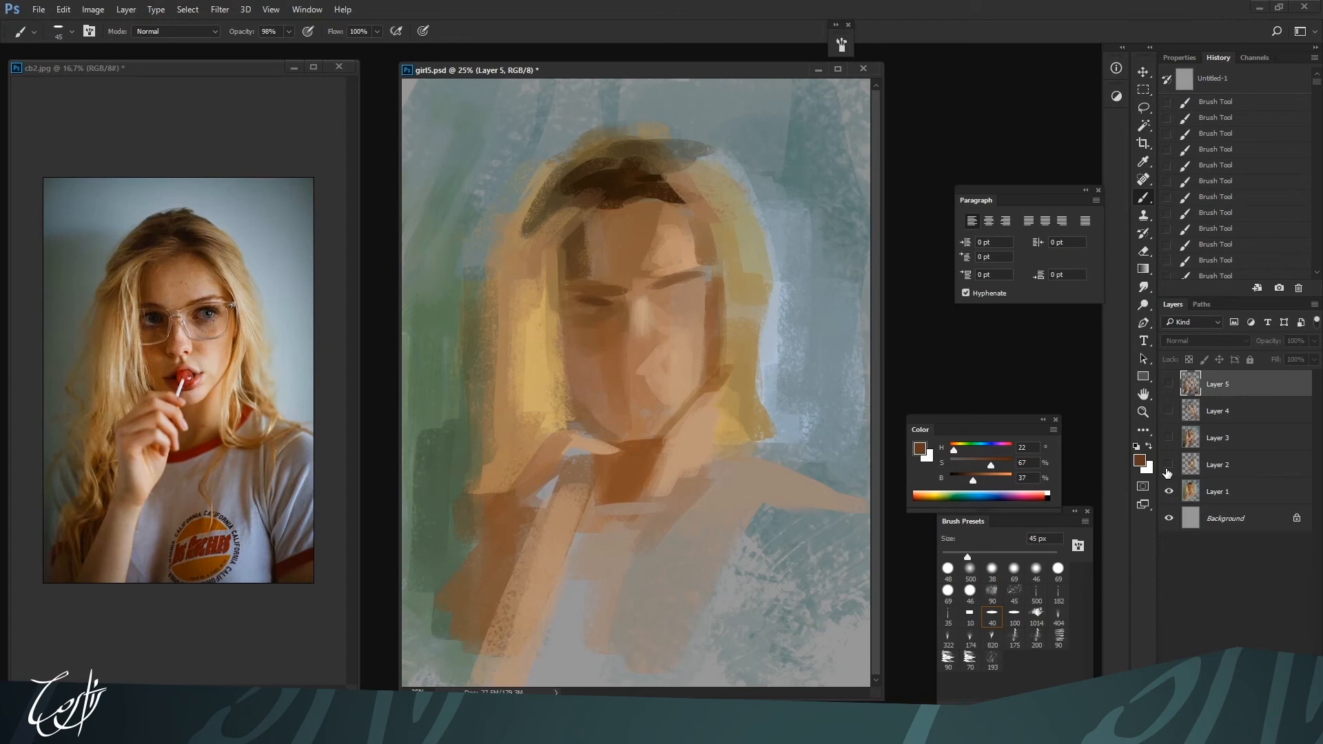
click(1167, 466)
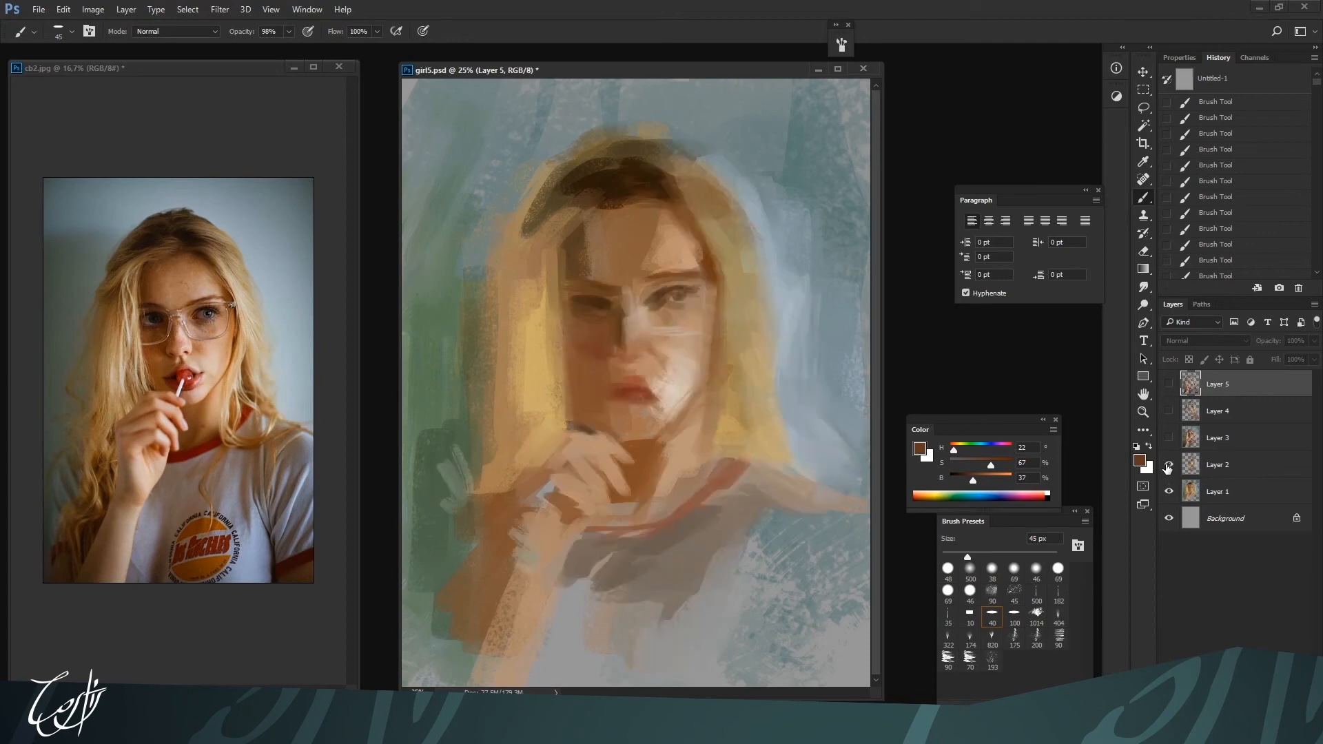
click(1168, 438)
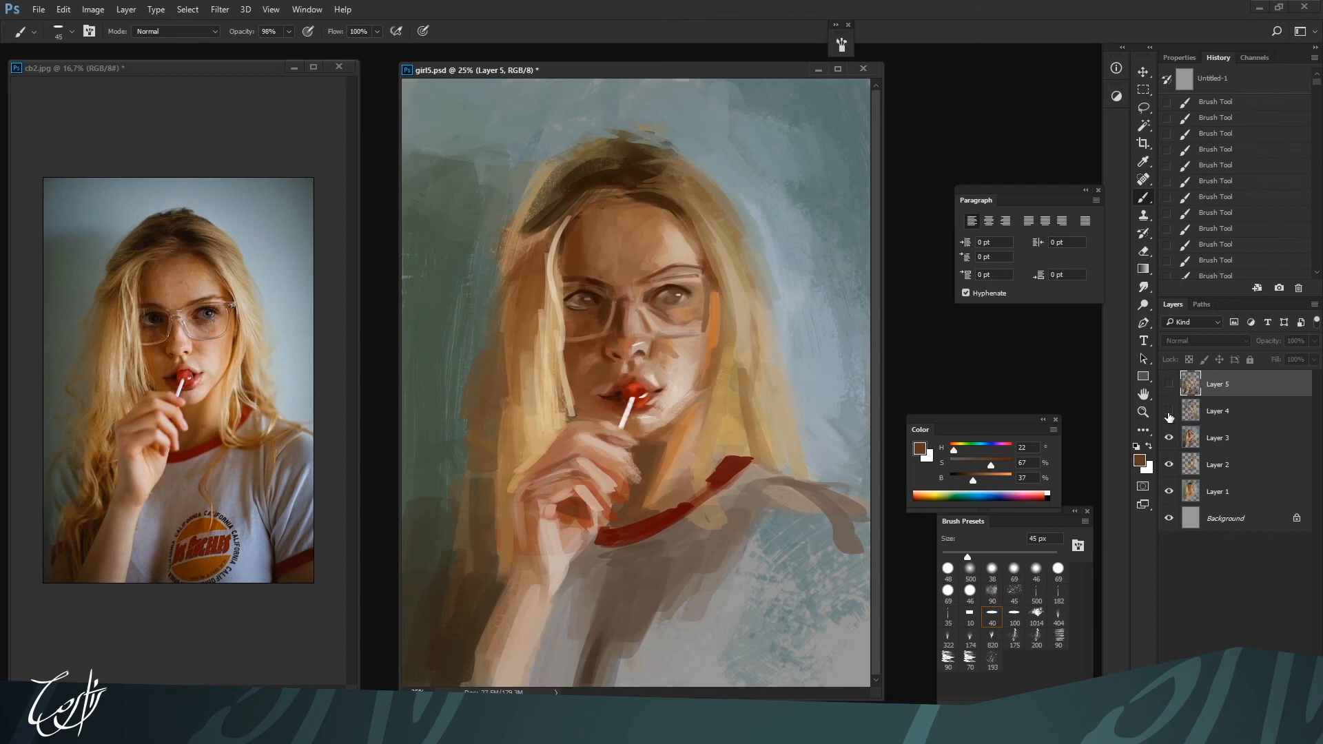
click(1169, 412)
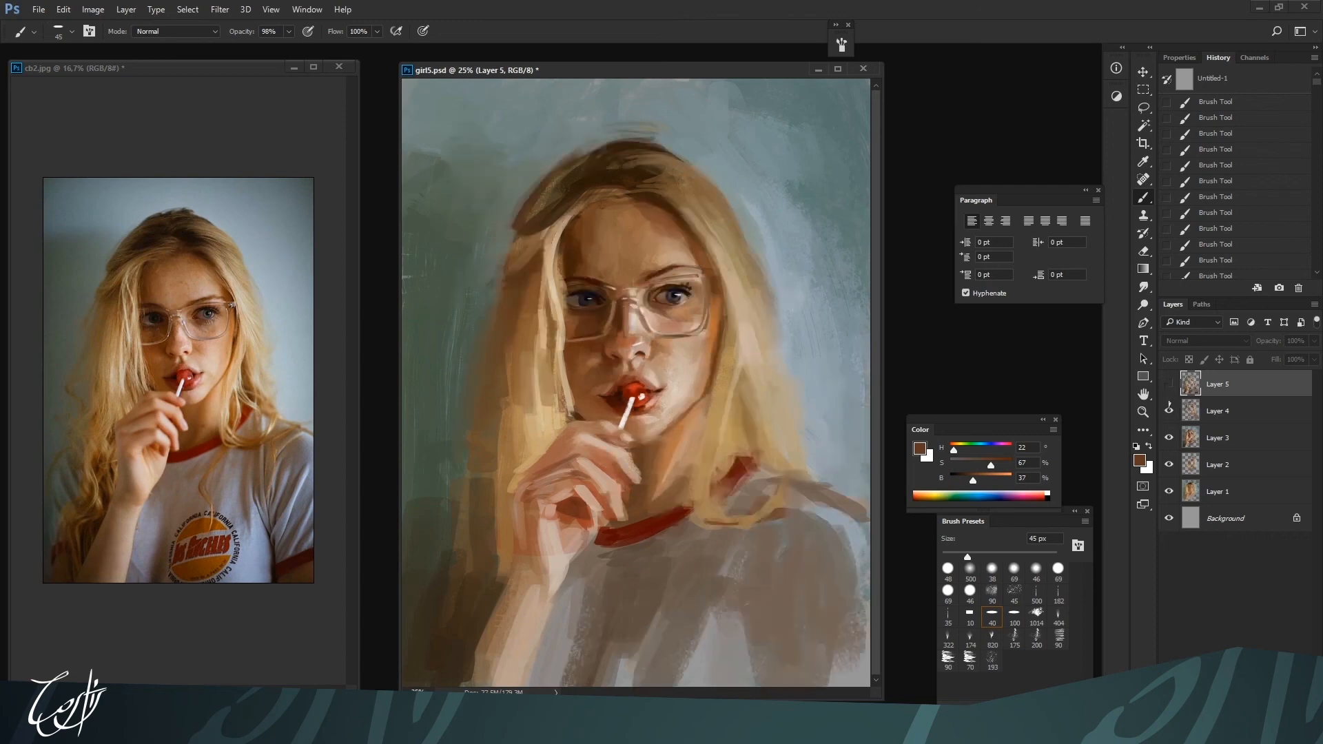
click(1169, 383)
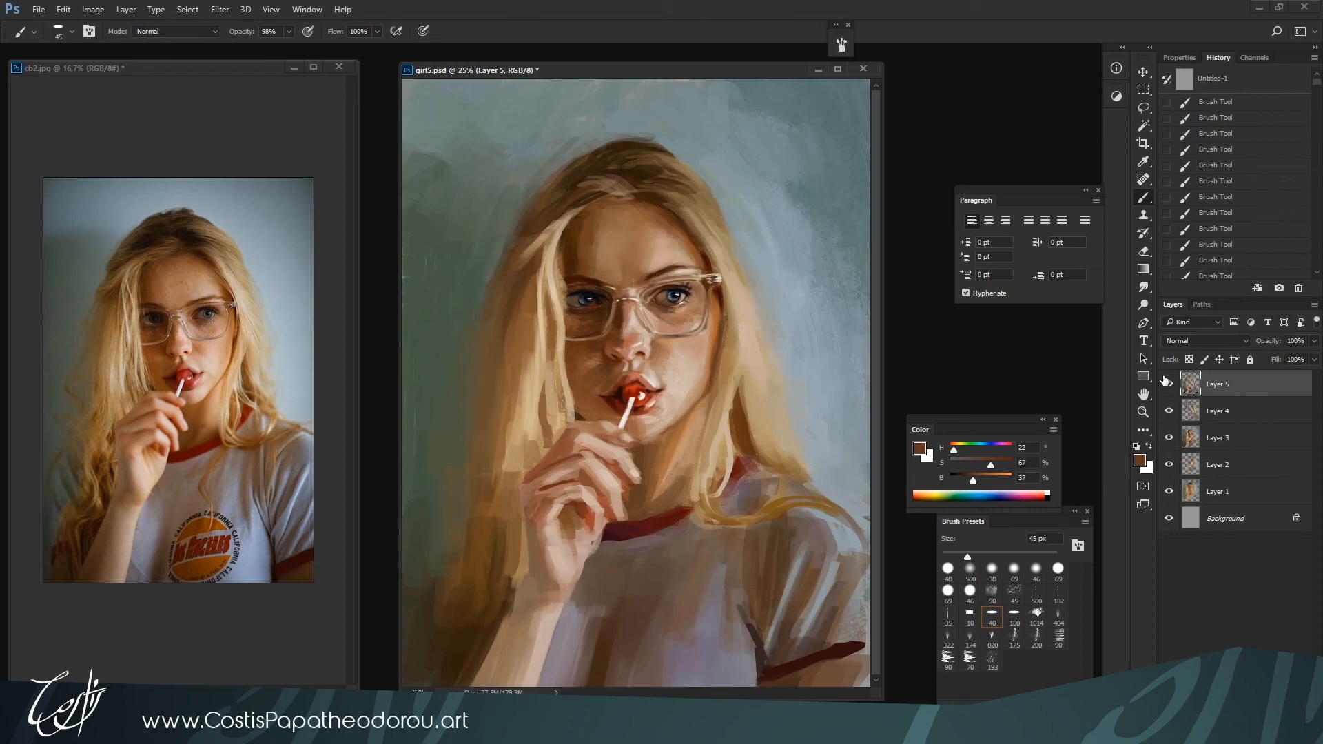